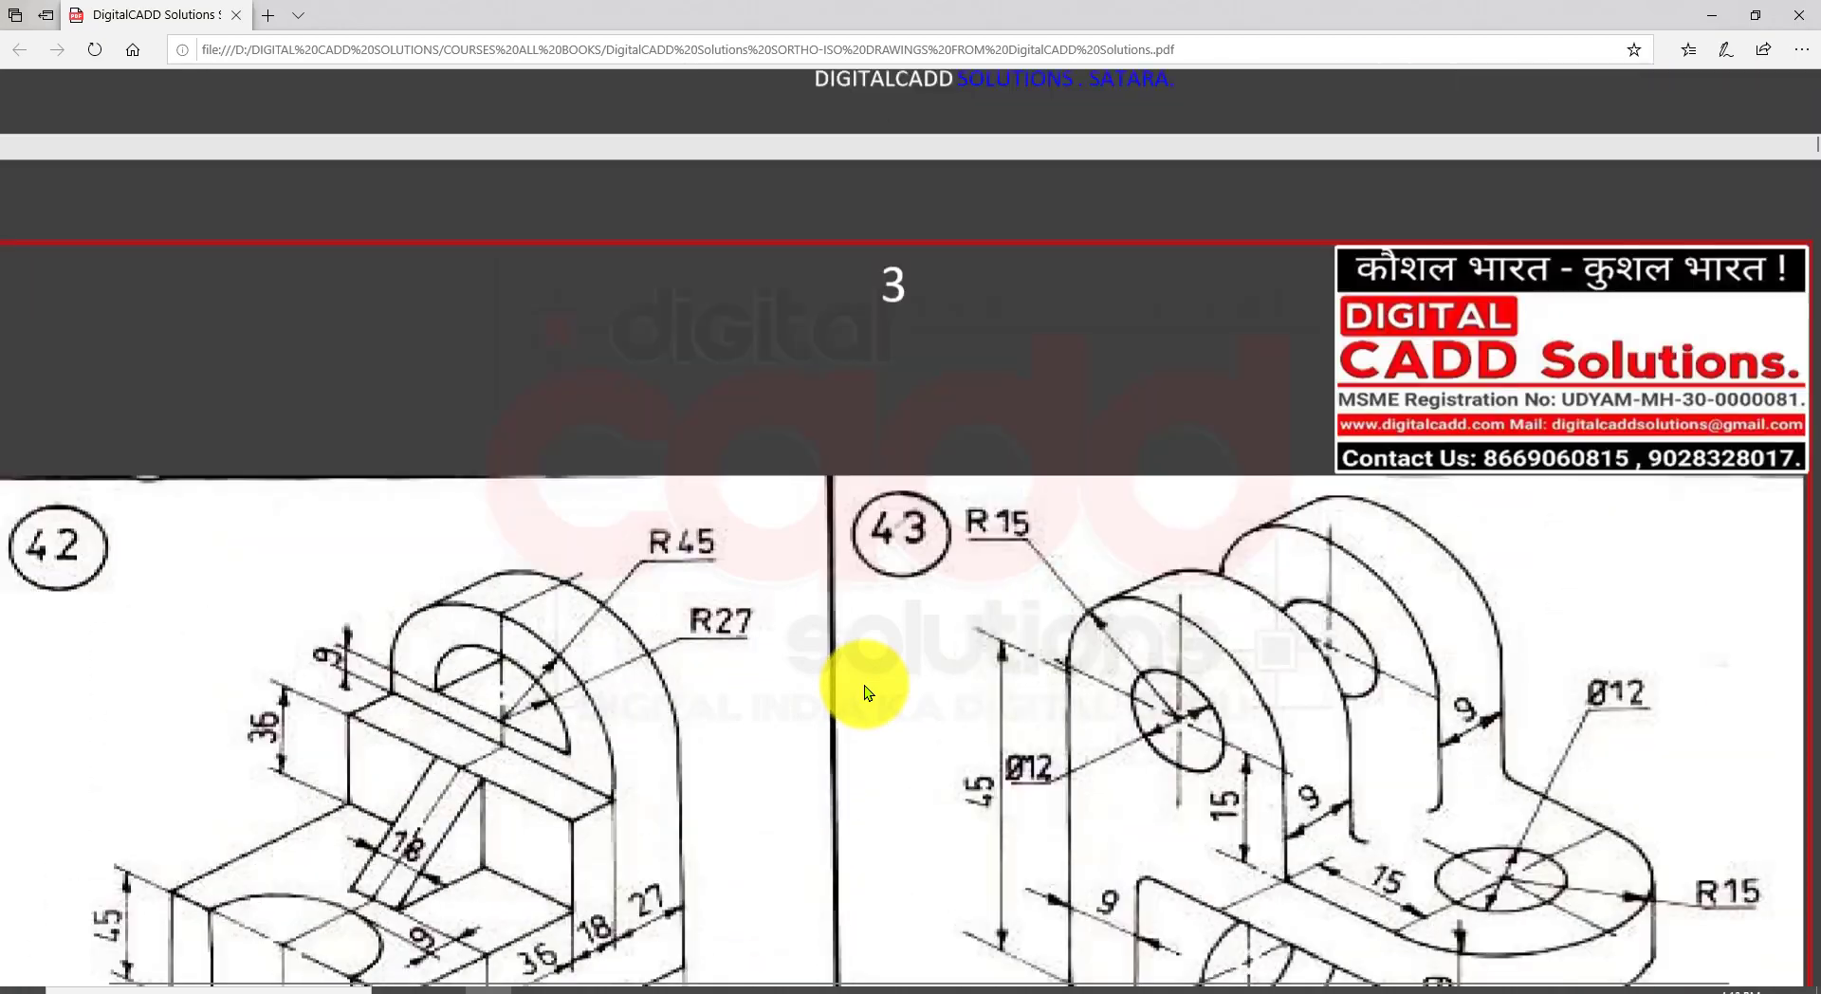
Step: Look through the isometric drawing exercises in the PDF, down to exercises 5 to 8
{"action": "scroll", "coordinate": [868, 690], "scroll_direction": "down", "scroll_amount": 2, "text": "ctrl"}
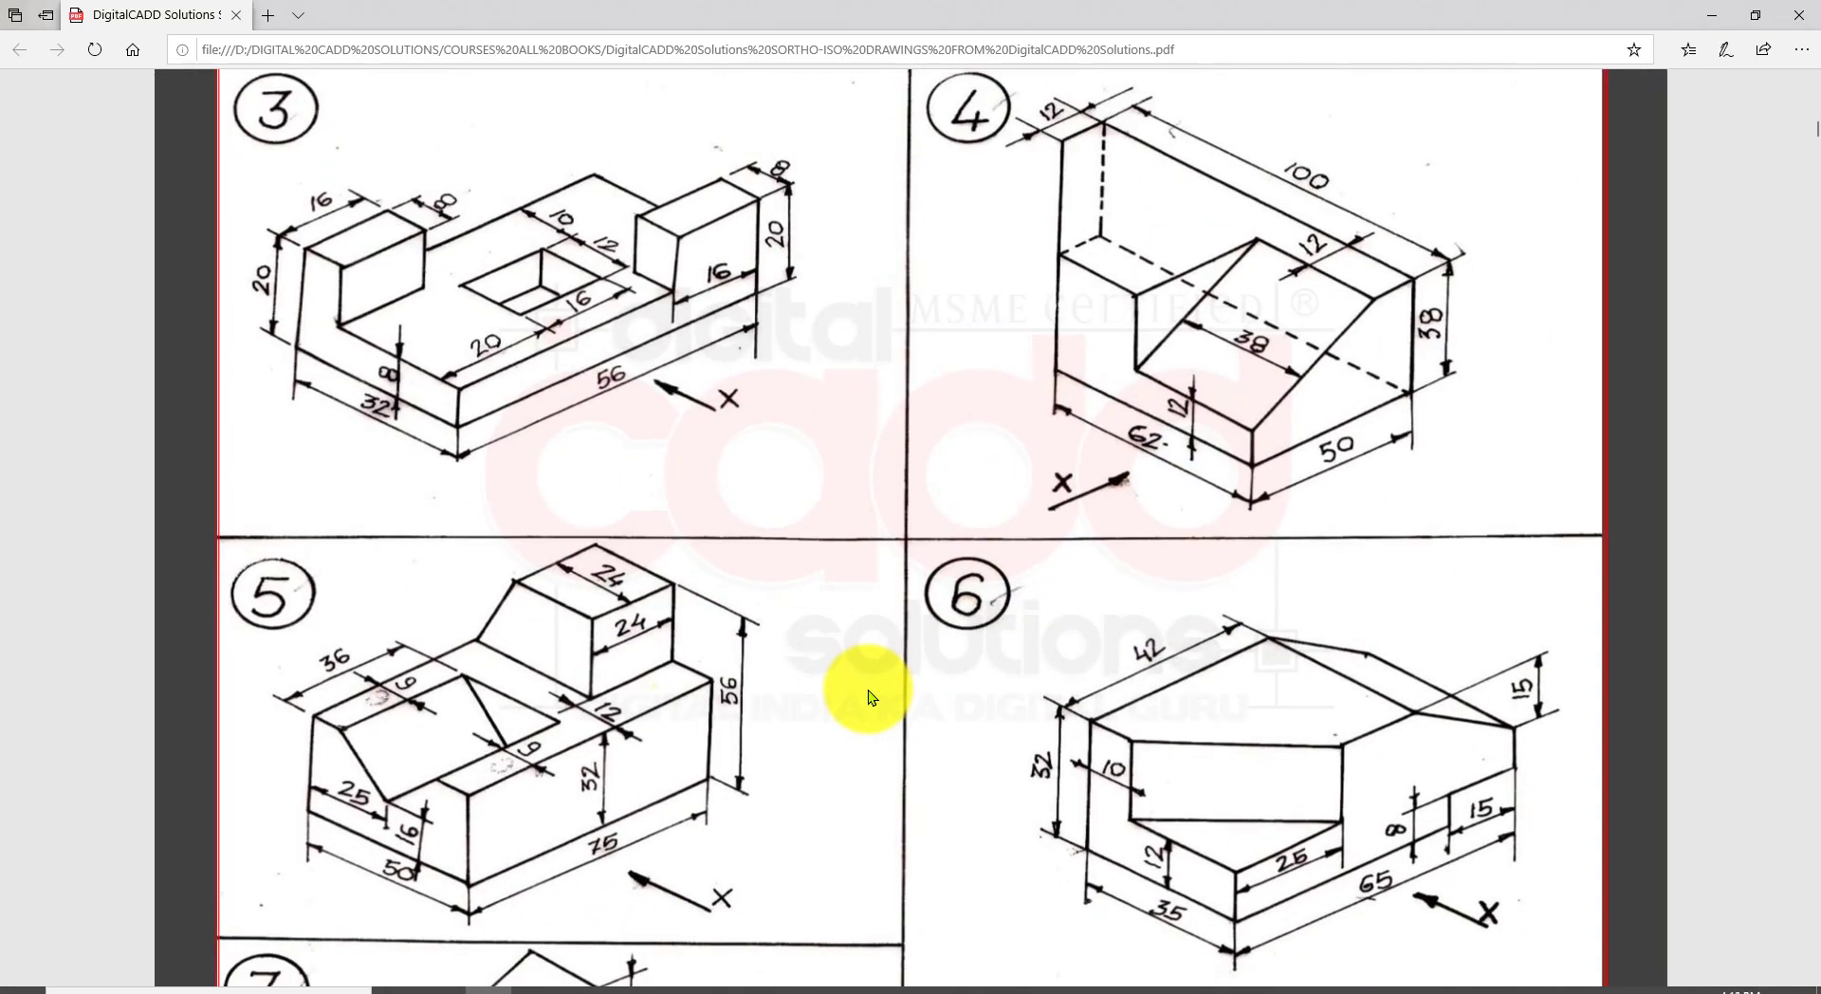
{"action": "scroll", "coordinate": [868, 690], "scroll_direction": "down", "scroll_amount": 2}
{"action": "scroll", "coordinate": [868, 687], "scroll_direction": "up", "scroll_amount": 2}
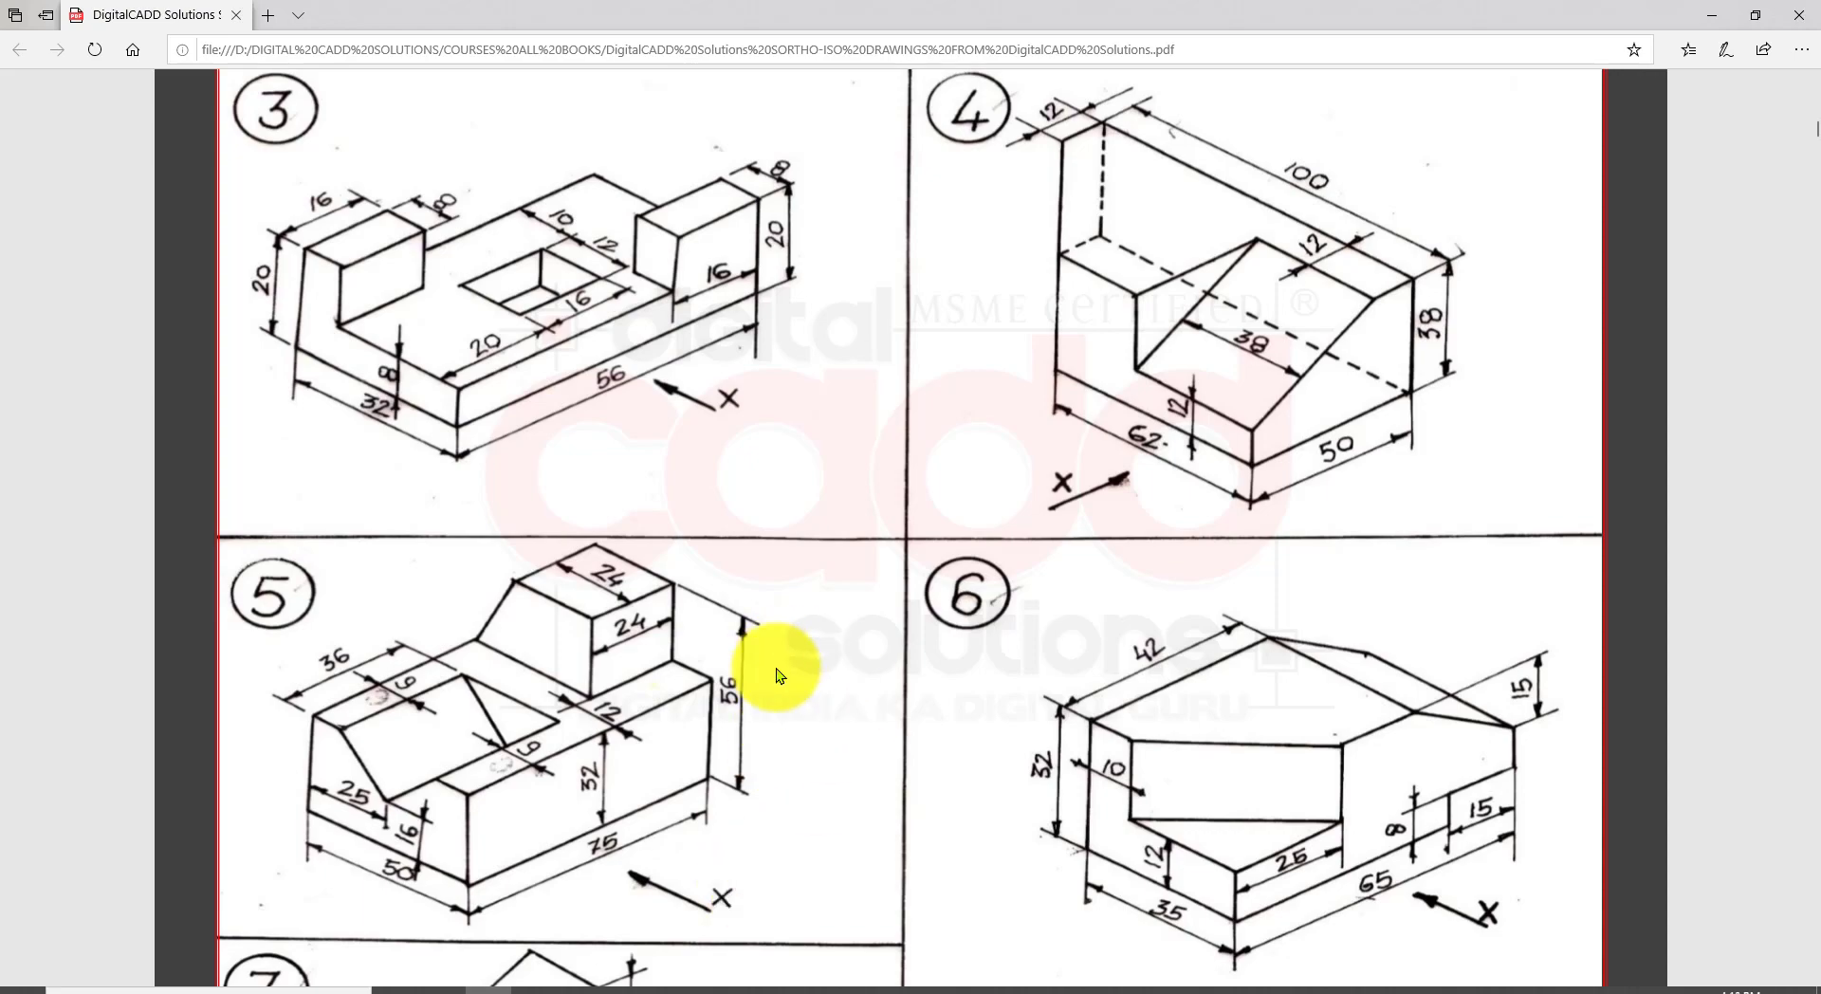
{"action": "scroll", "coordinate": [772, 664], "scroll_direction": "down", "scroll_amount": 5}
{"action": "scroll", "coordinate": [835, 662], "scroll_direction": "up", "scroll_amount": 6}
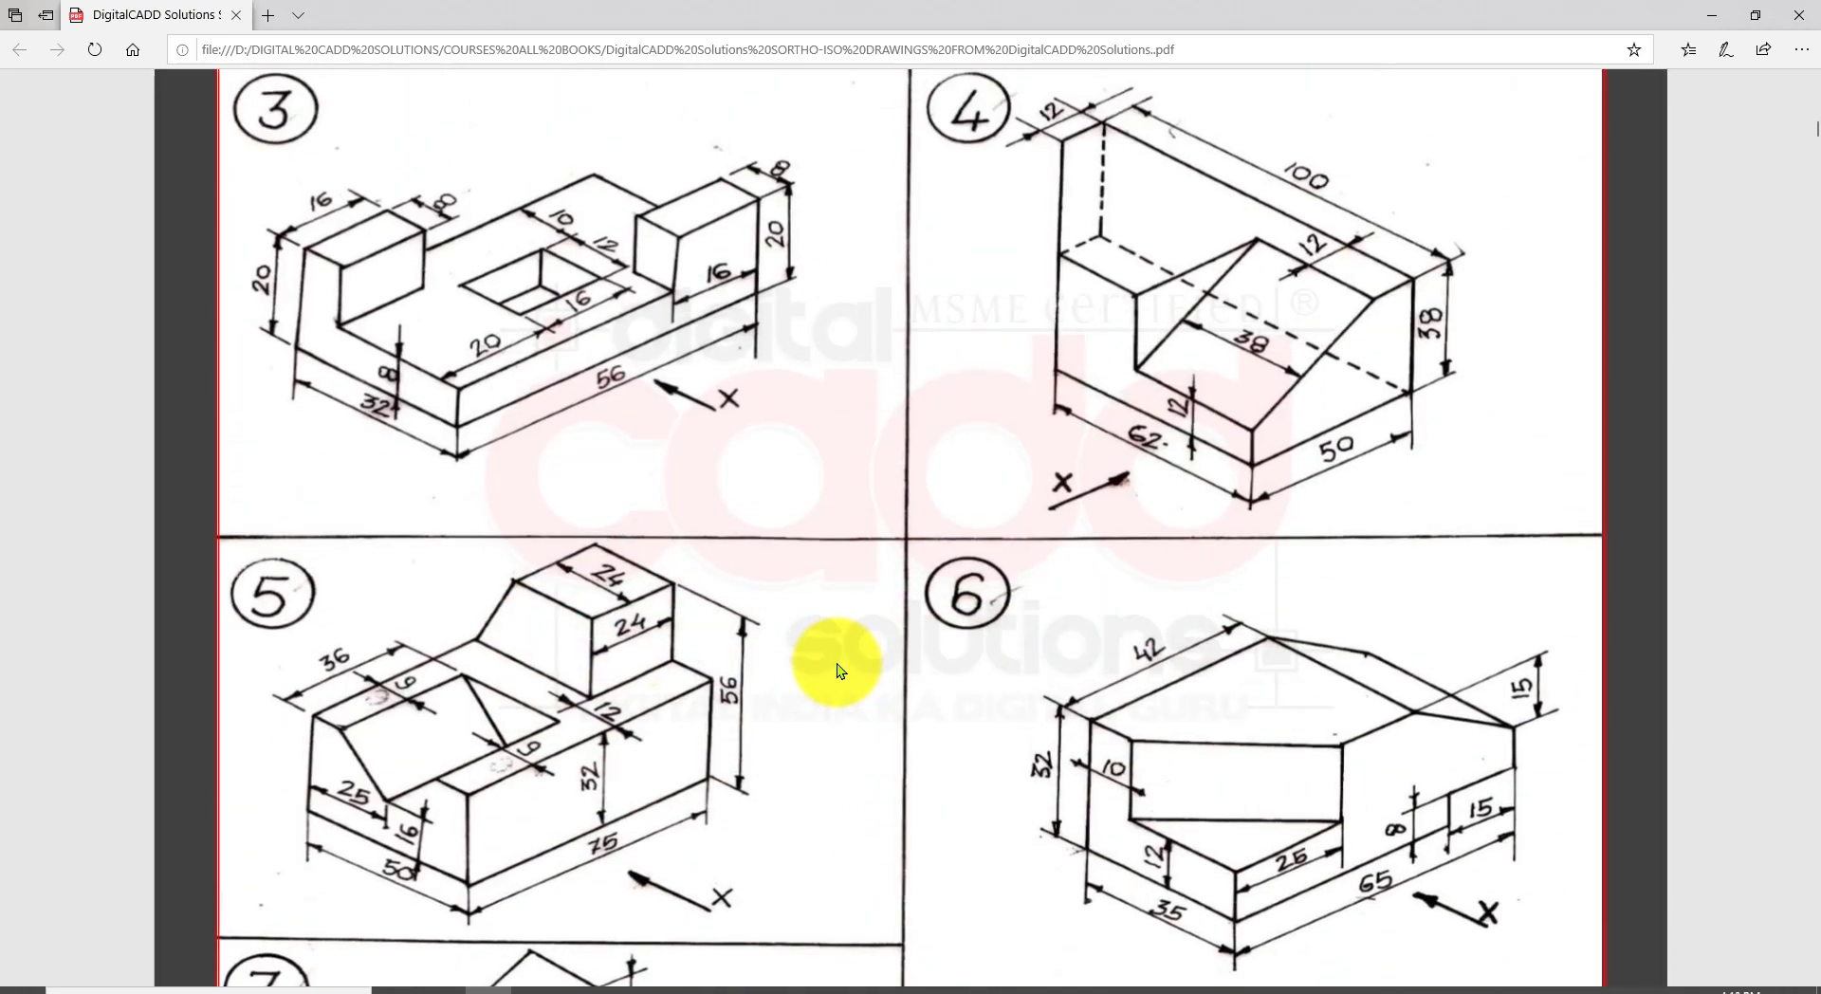
{"action": "scroll", "coordinate": [820, 687], "scroll_direction": "down", "scroll_amount": 3}
{"action": "scroll", "coordinate": [799, 719], "scroll_direction": "up", "scroll_amount": 4}
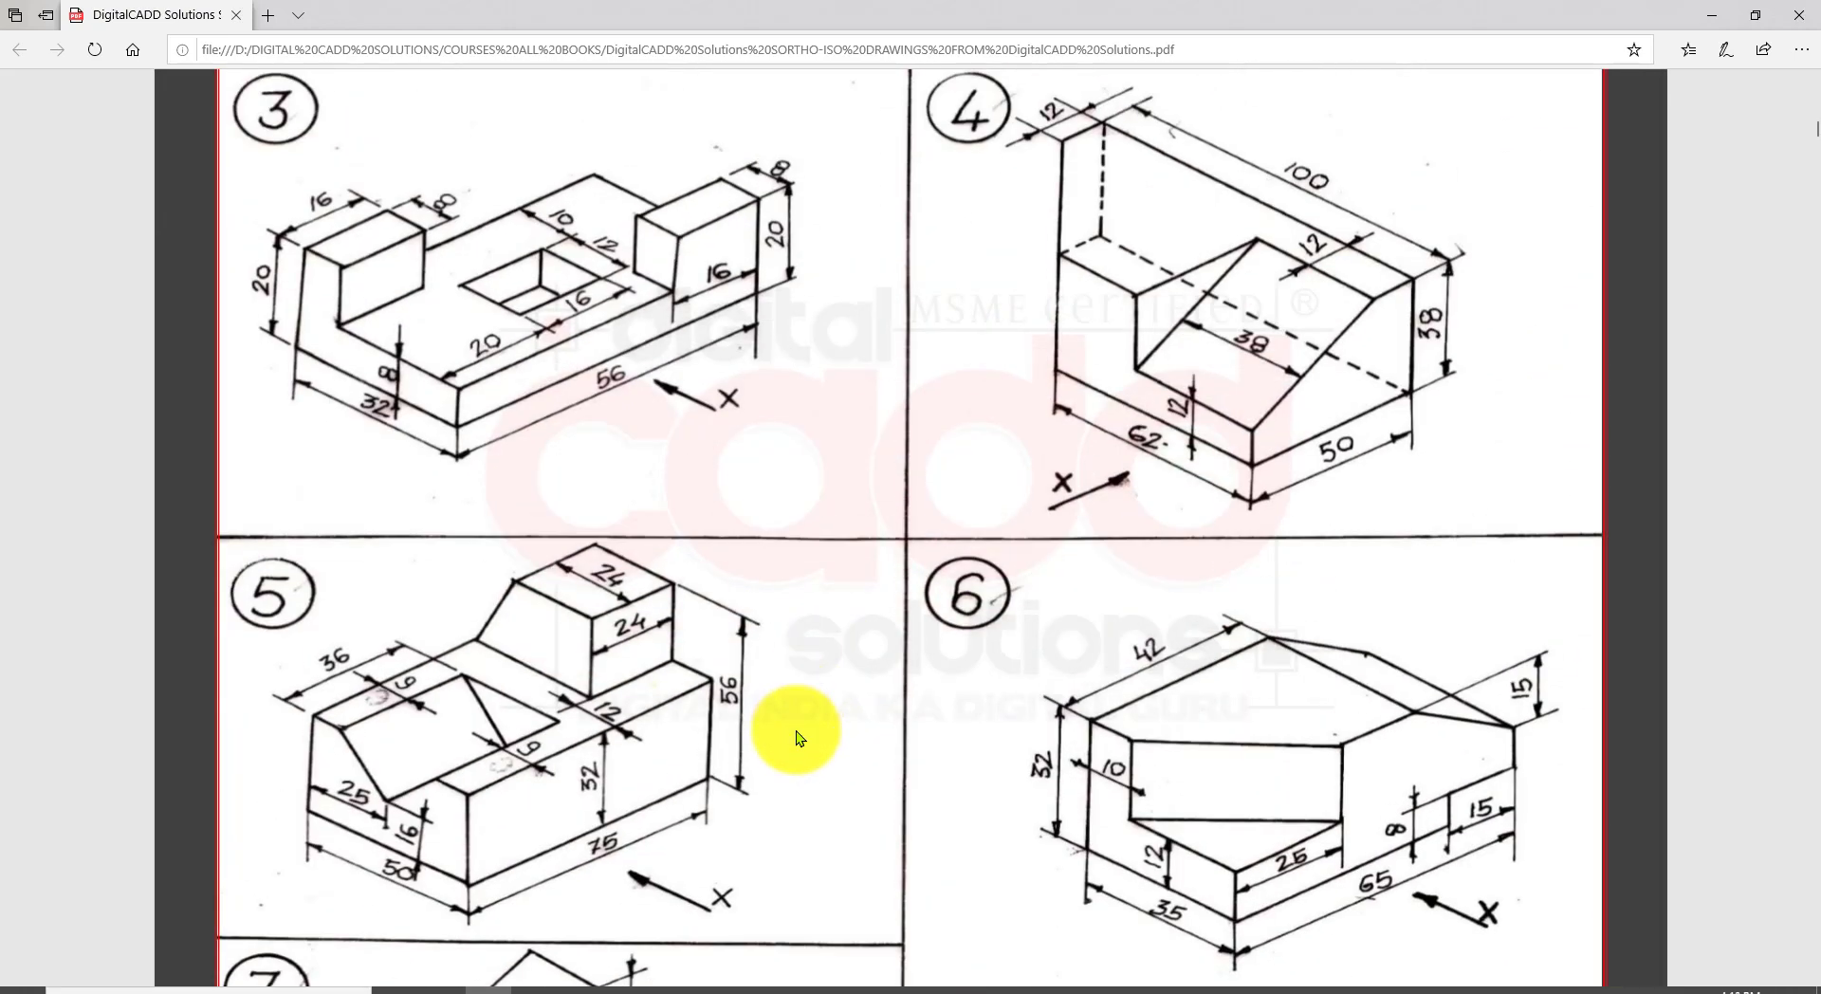
{"action": "scroll", "coordinate": [796, 725], "scroll_direction": "down", "scroll_amount": 2}
{"action": "scroll", "coordinate": [794, 732], "scroll_direction": "down", "scroll_amount": 3}
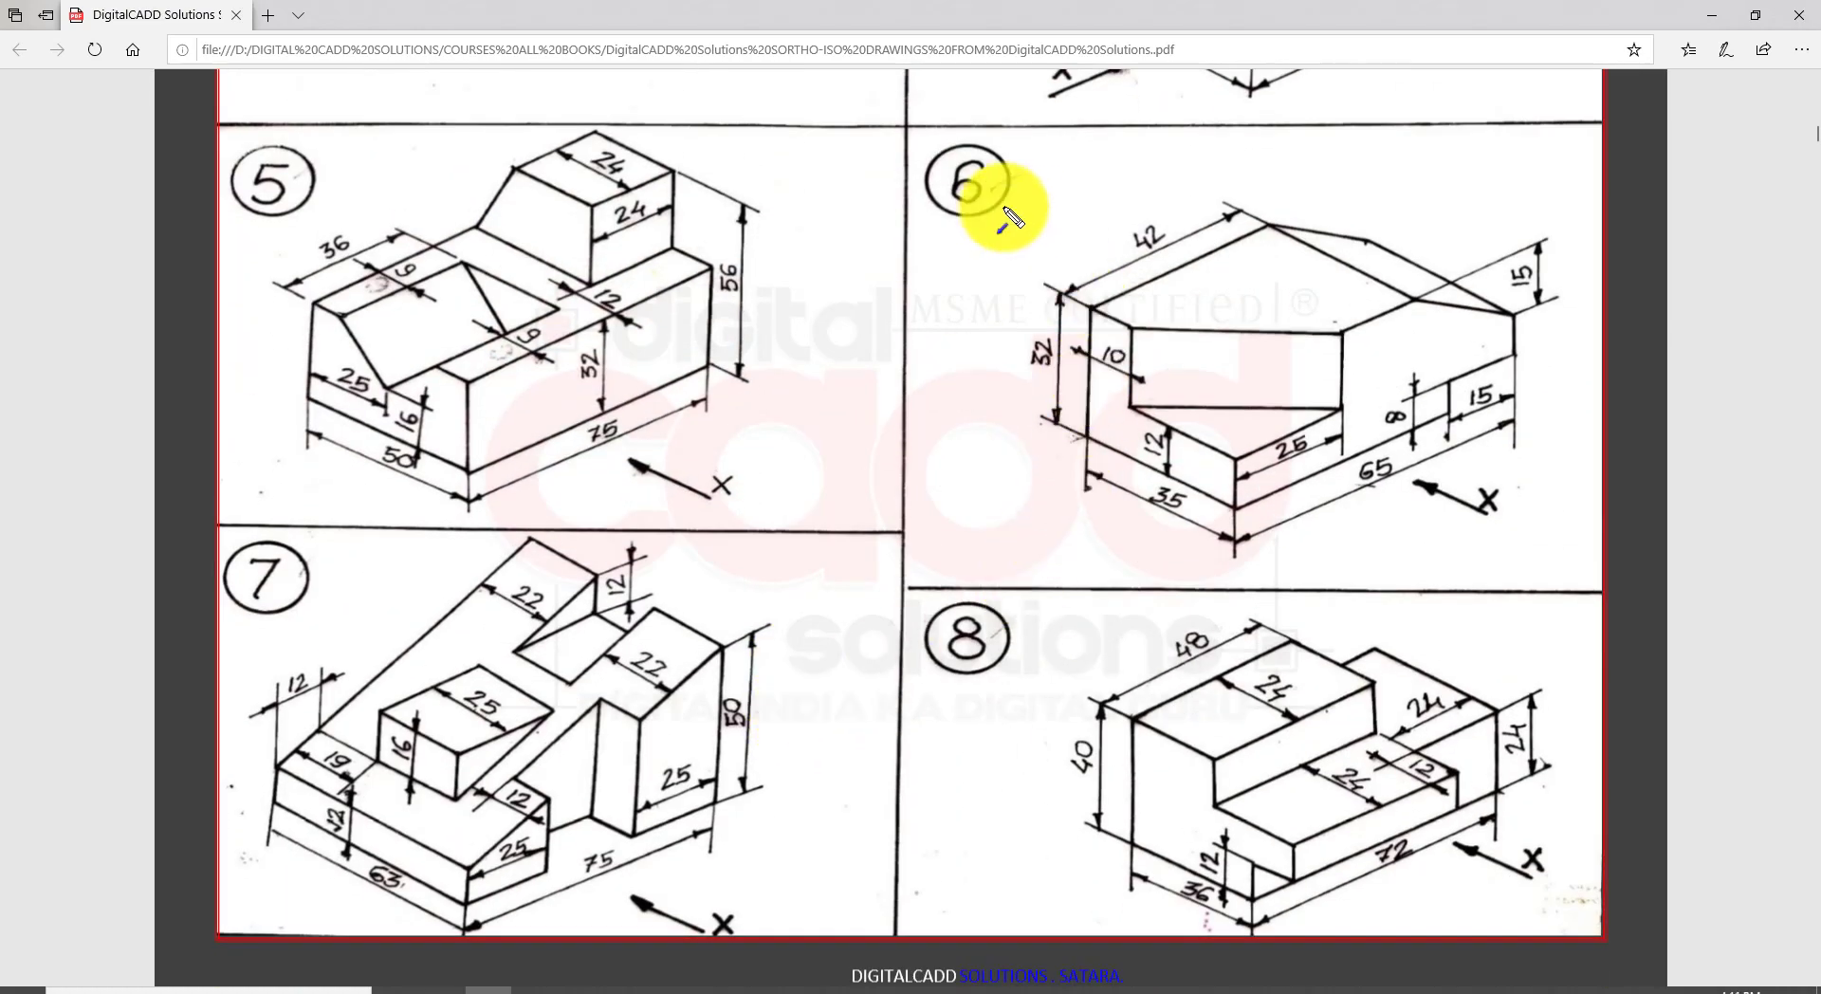
Step: Point out exercises 6 and 8 with temporary arrows and rectangular frames, then clear the marks
{"action": "left_click_drag", "start_coordinate": [977, 405], "coordinate": [1075, 362]}
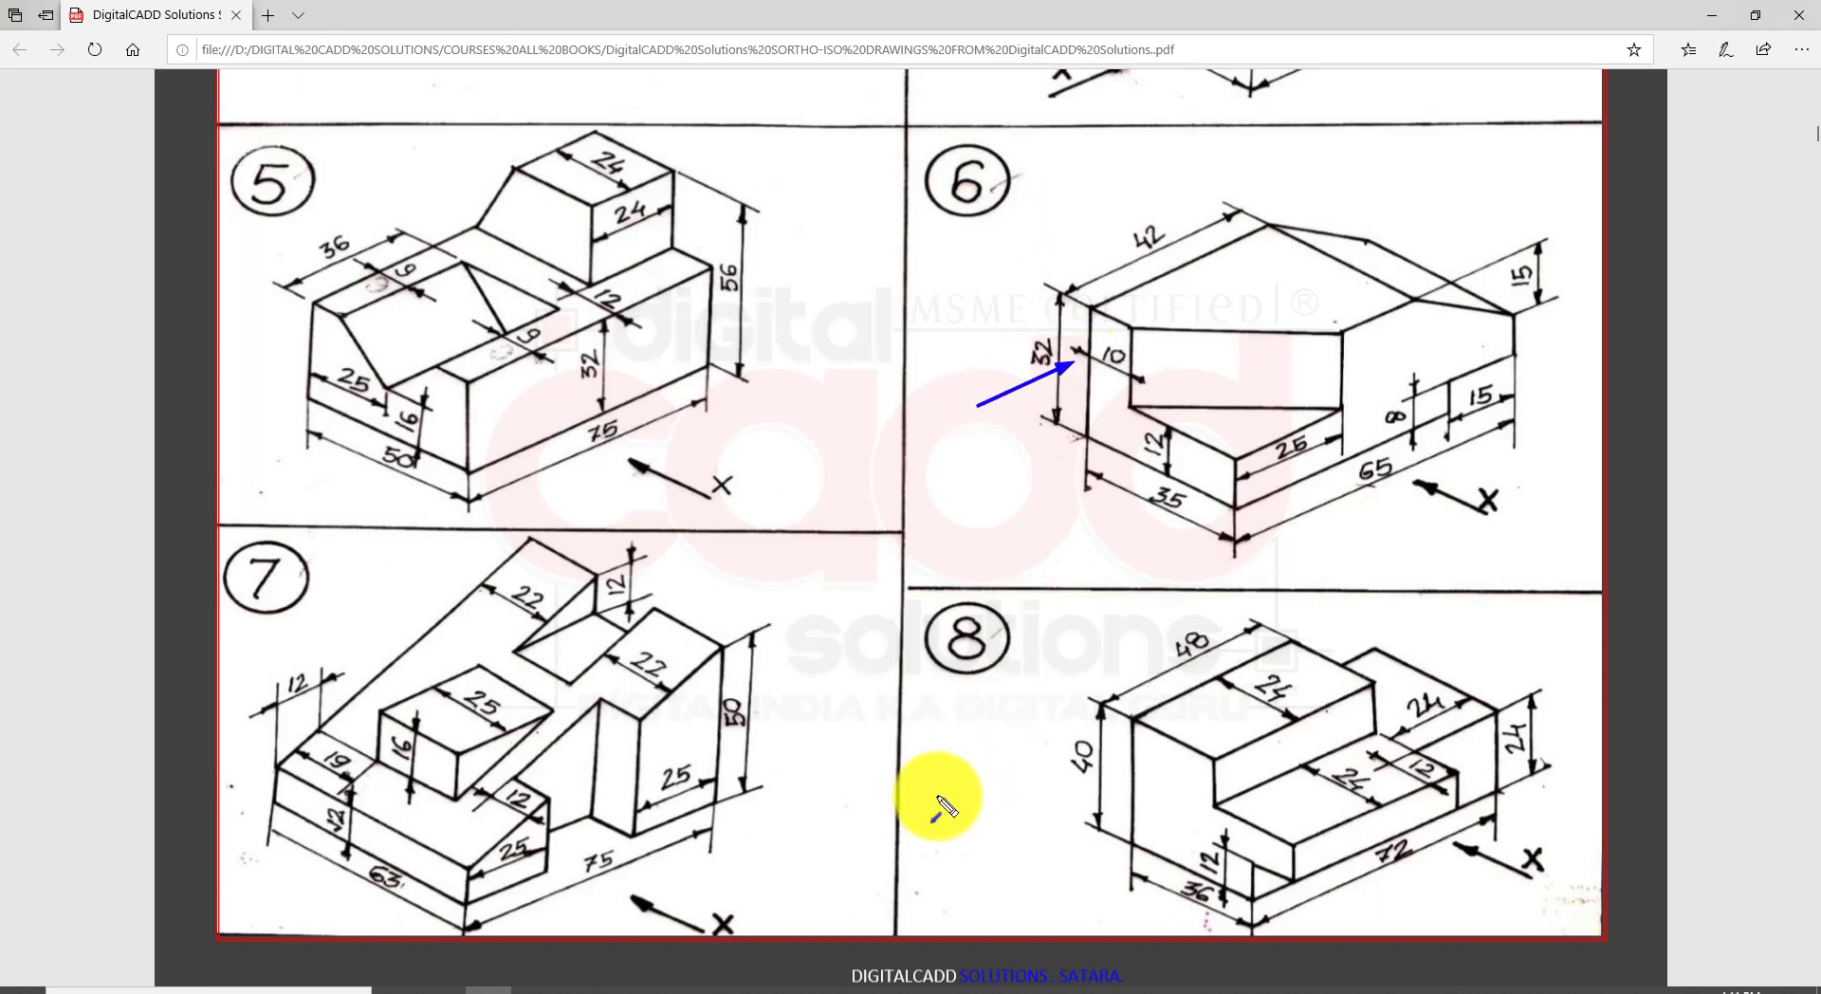
{"action": "left_click_drag", "start_coordinate": [936, 795], "coordinate": [1037, 764]}
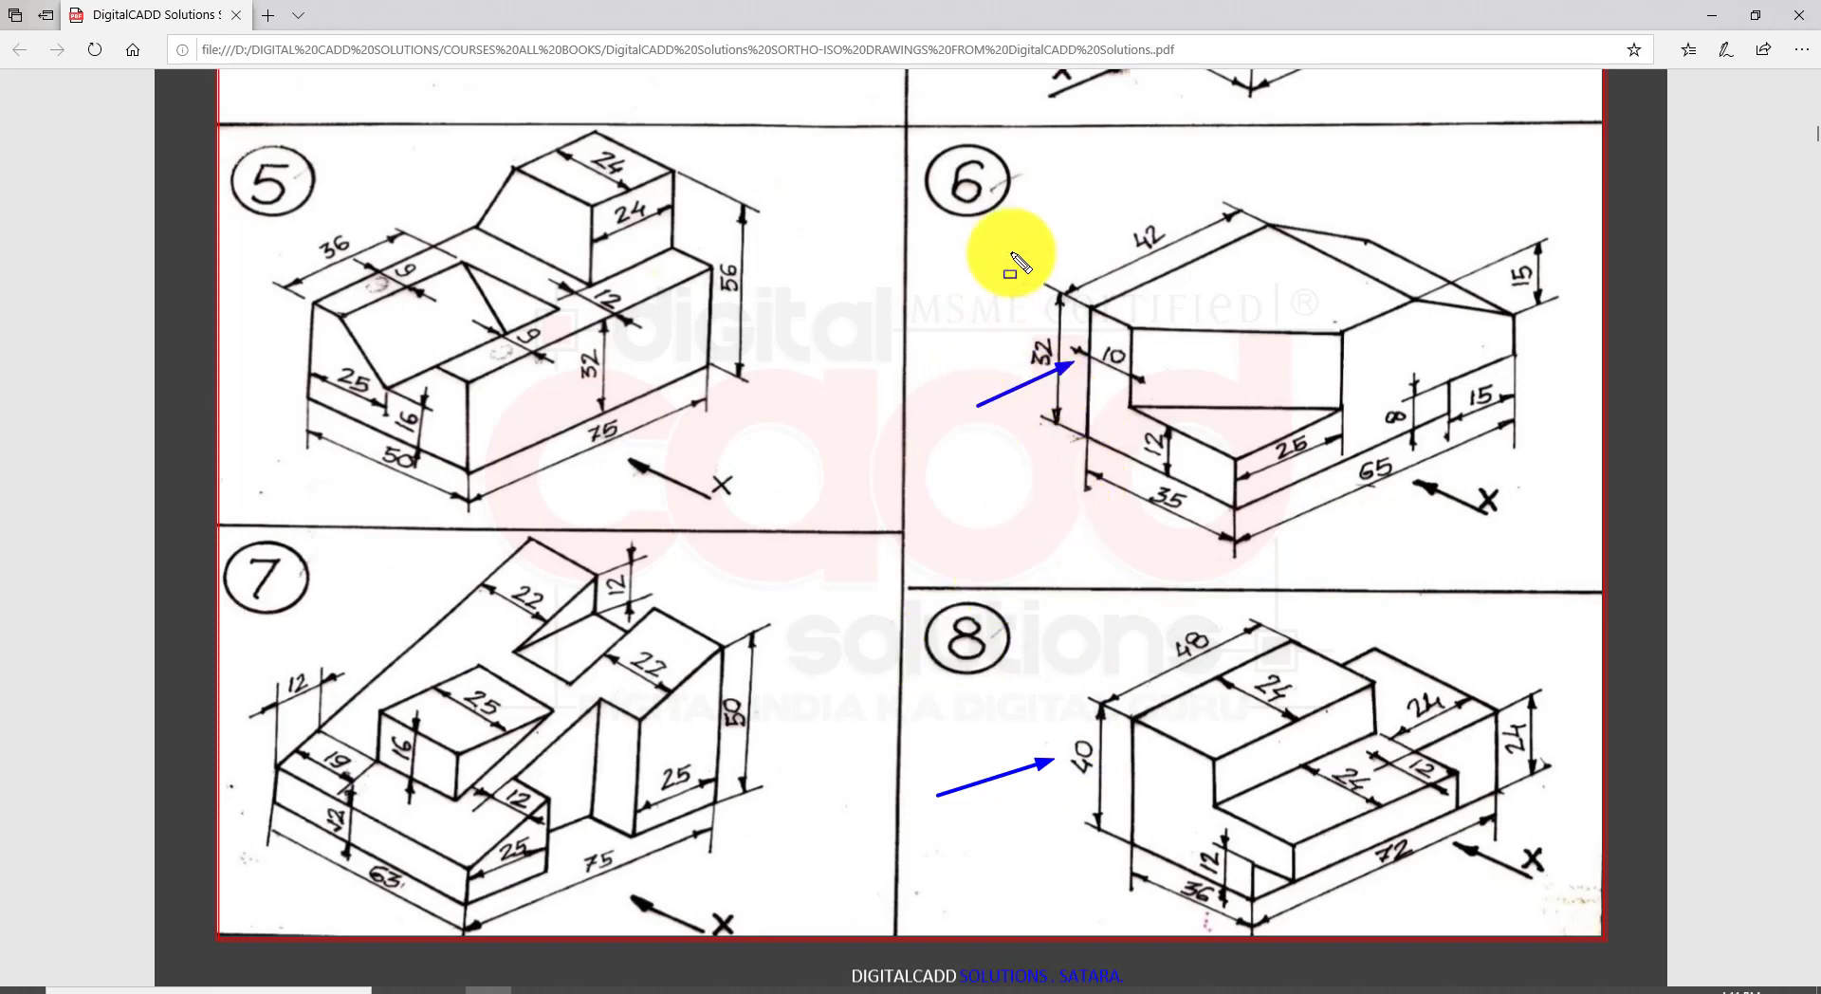
{"action": "left_click_drag", "start_coordinate": [971, 141], "coordinate": [1223, 331]}
{"action": "left_click_drag", "start_coordinate": [1323, 419], "coordinate": [1599, 573]}
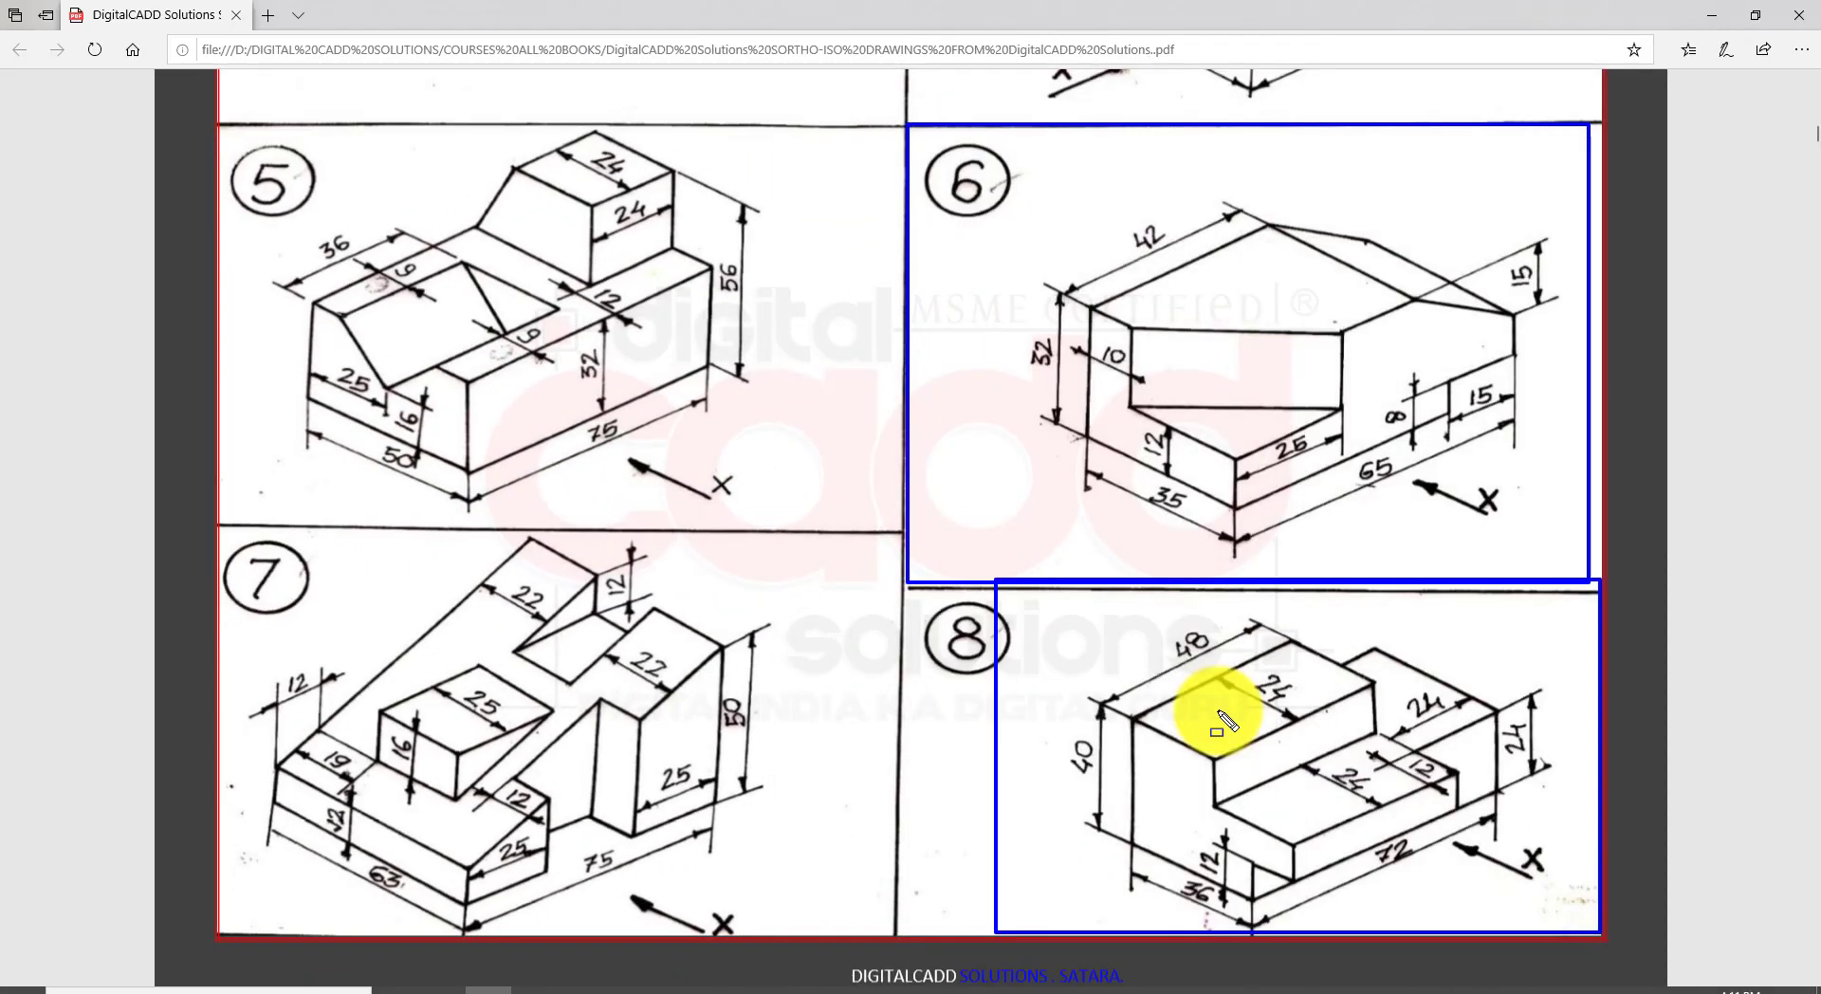
{"action": "key", "text": "Escape"}
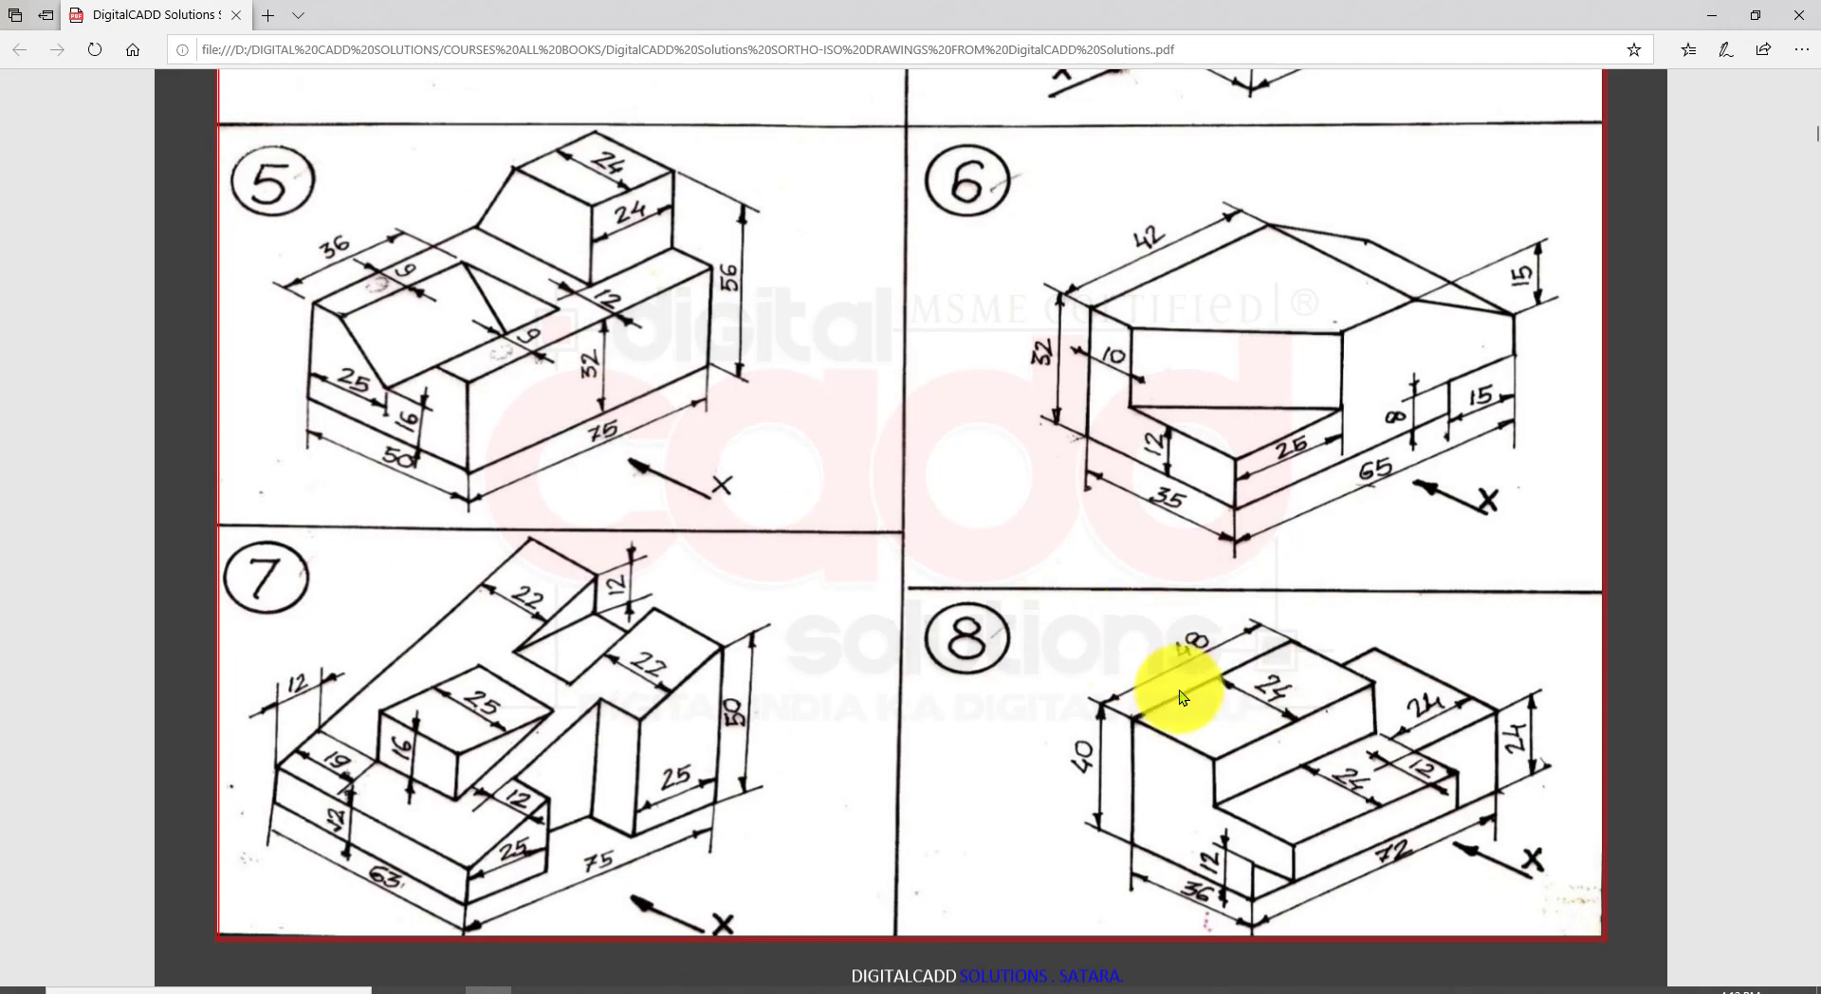
Step: Examine exercise 6, marking its X viewing direction and the vertical and horizontal directions of its front face
{"action": "scroll", "coordinate": [1629, 680], "scroll_direction": "up", "scroll_amount": 2, "text": "ctrl"}
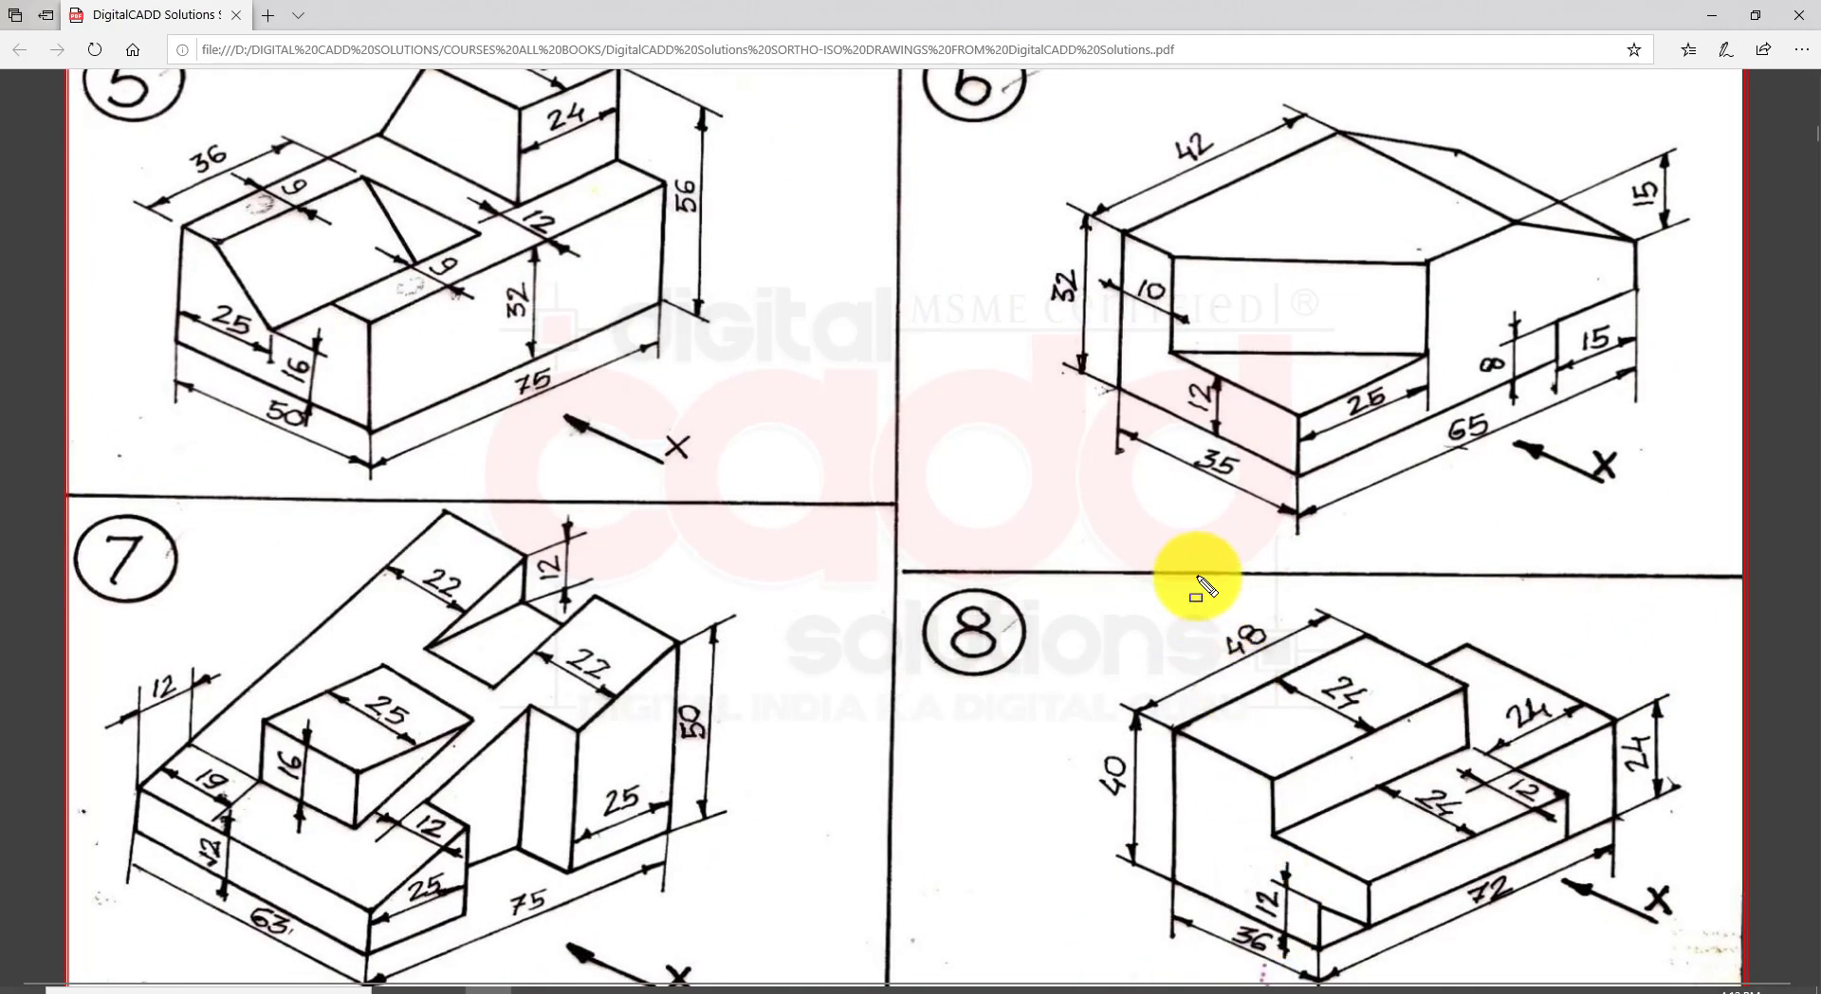
{"action": "mouse_move", "coordinate": [983, 68]}
{"action": "left_mouse_down"}
{"action": "mouse_move", "coordinate": [1106, 191]}
{"action": "mouse_move", "coordinate": [1574, 479]}
{"action": "mouse_move", "coordinate": [1732, 547]}
{"action": "left_mouse_up"}
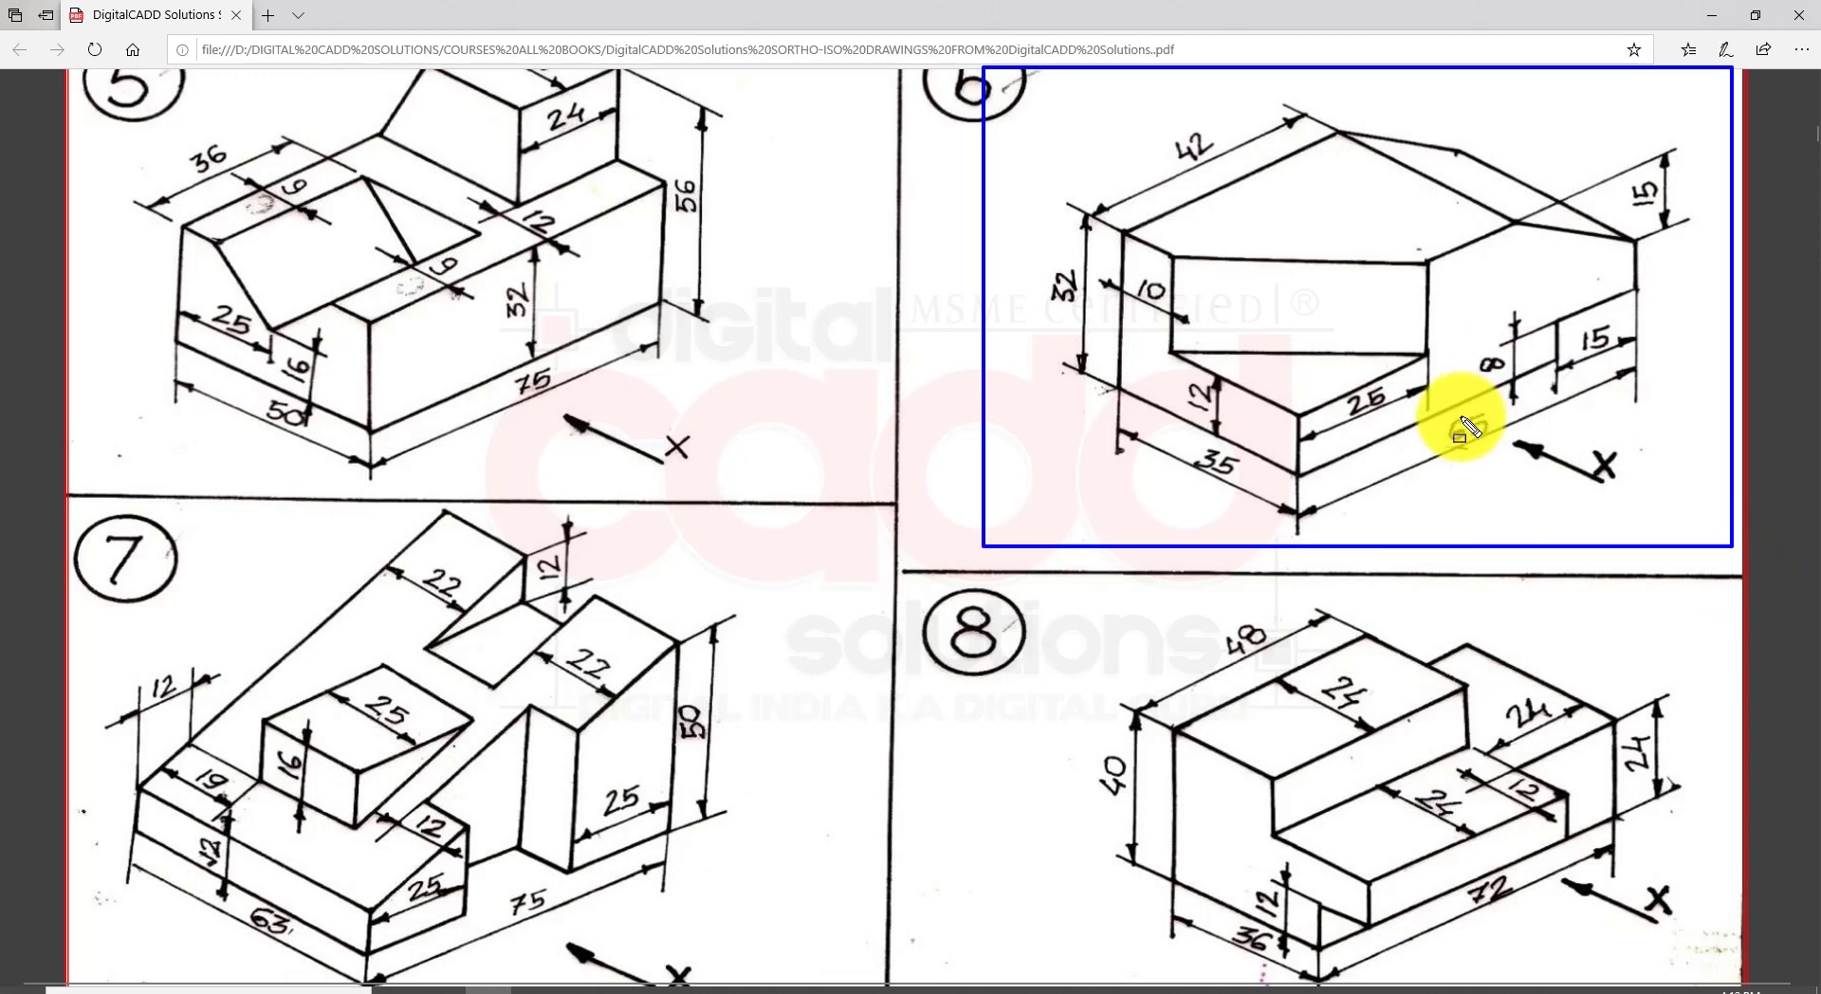
{"action": "key", "text": "Escape"}
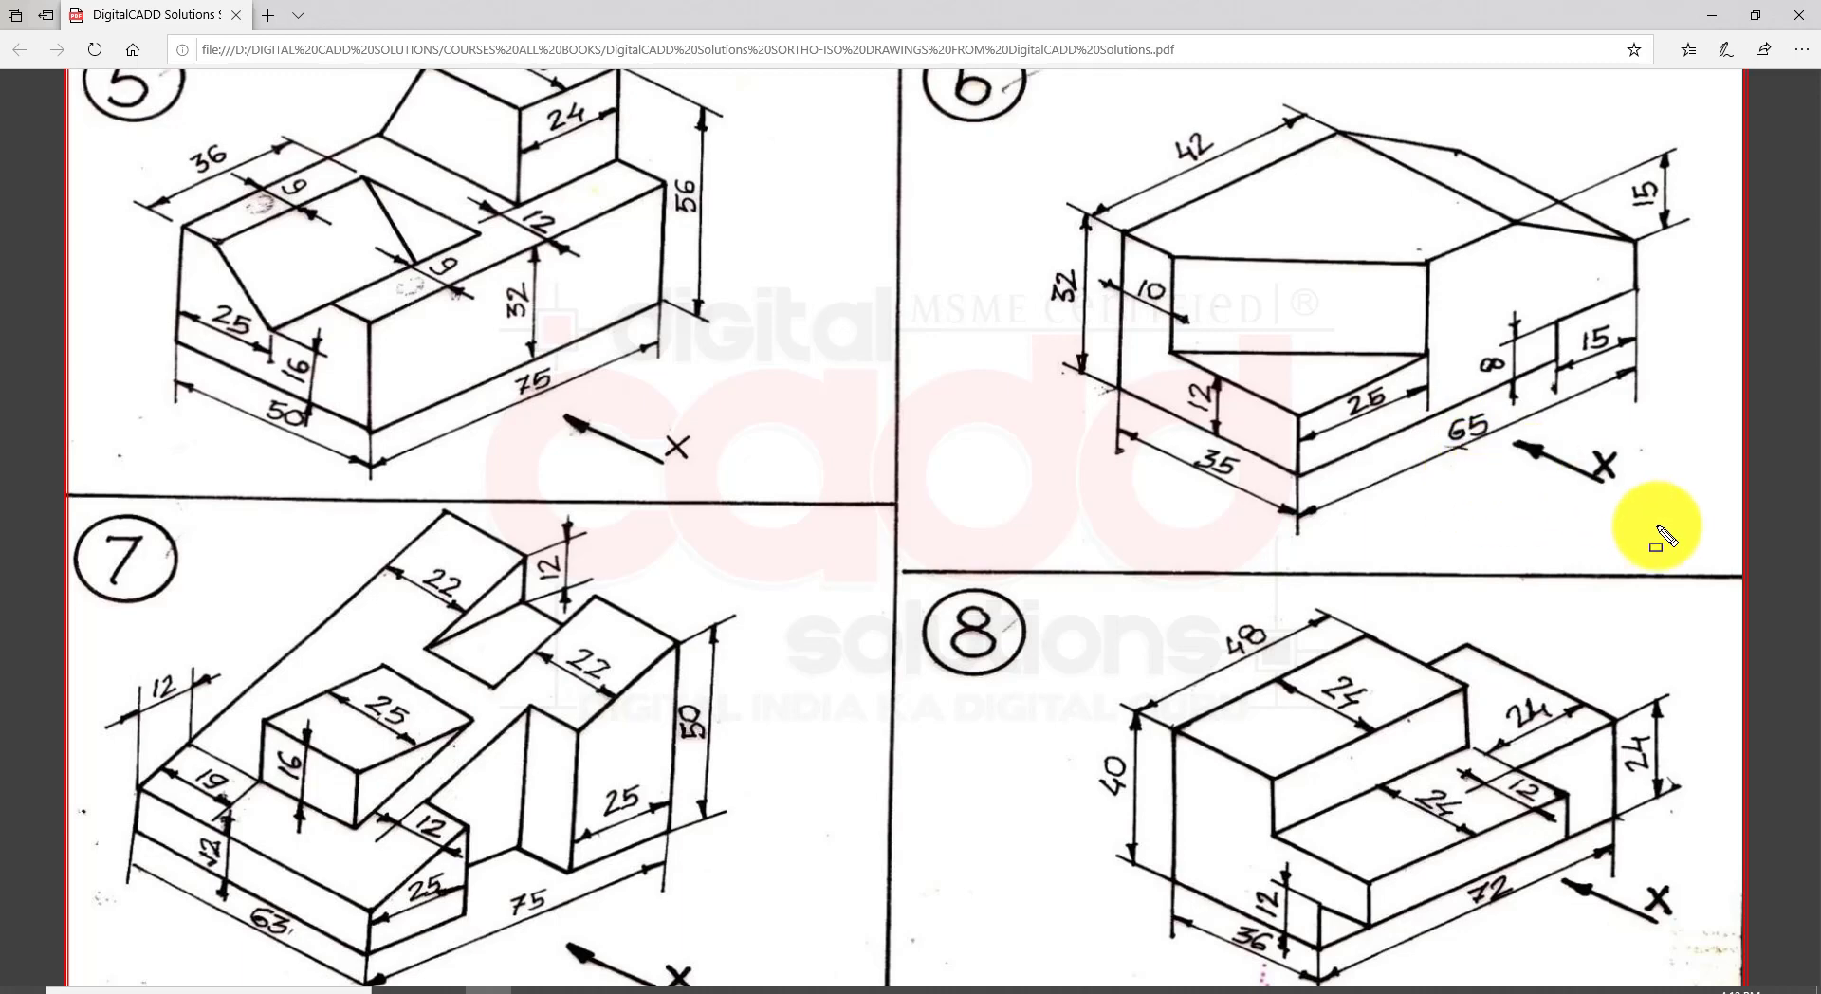
{"action": "mouse_move", "coordinate": [1644, 531]}
{"action": "left_mouse_down"}
{"action": "mouse_move", "coordinate": [1505, 456]}
{"action": "mouse_move", "coordinate": [1525, 463]}
{"action": "left_mouse_up"}
{"action": "left_click", "coordinate": [1619, 490]}
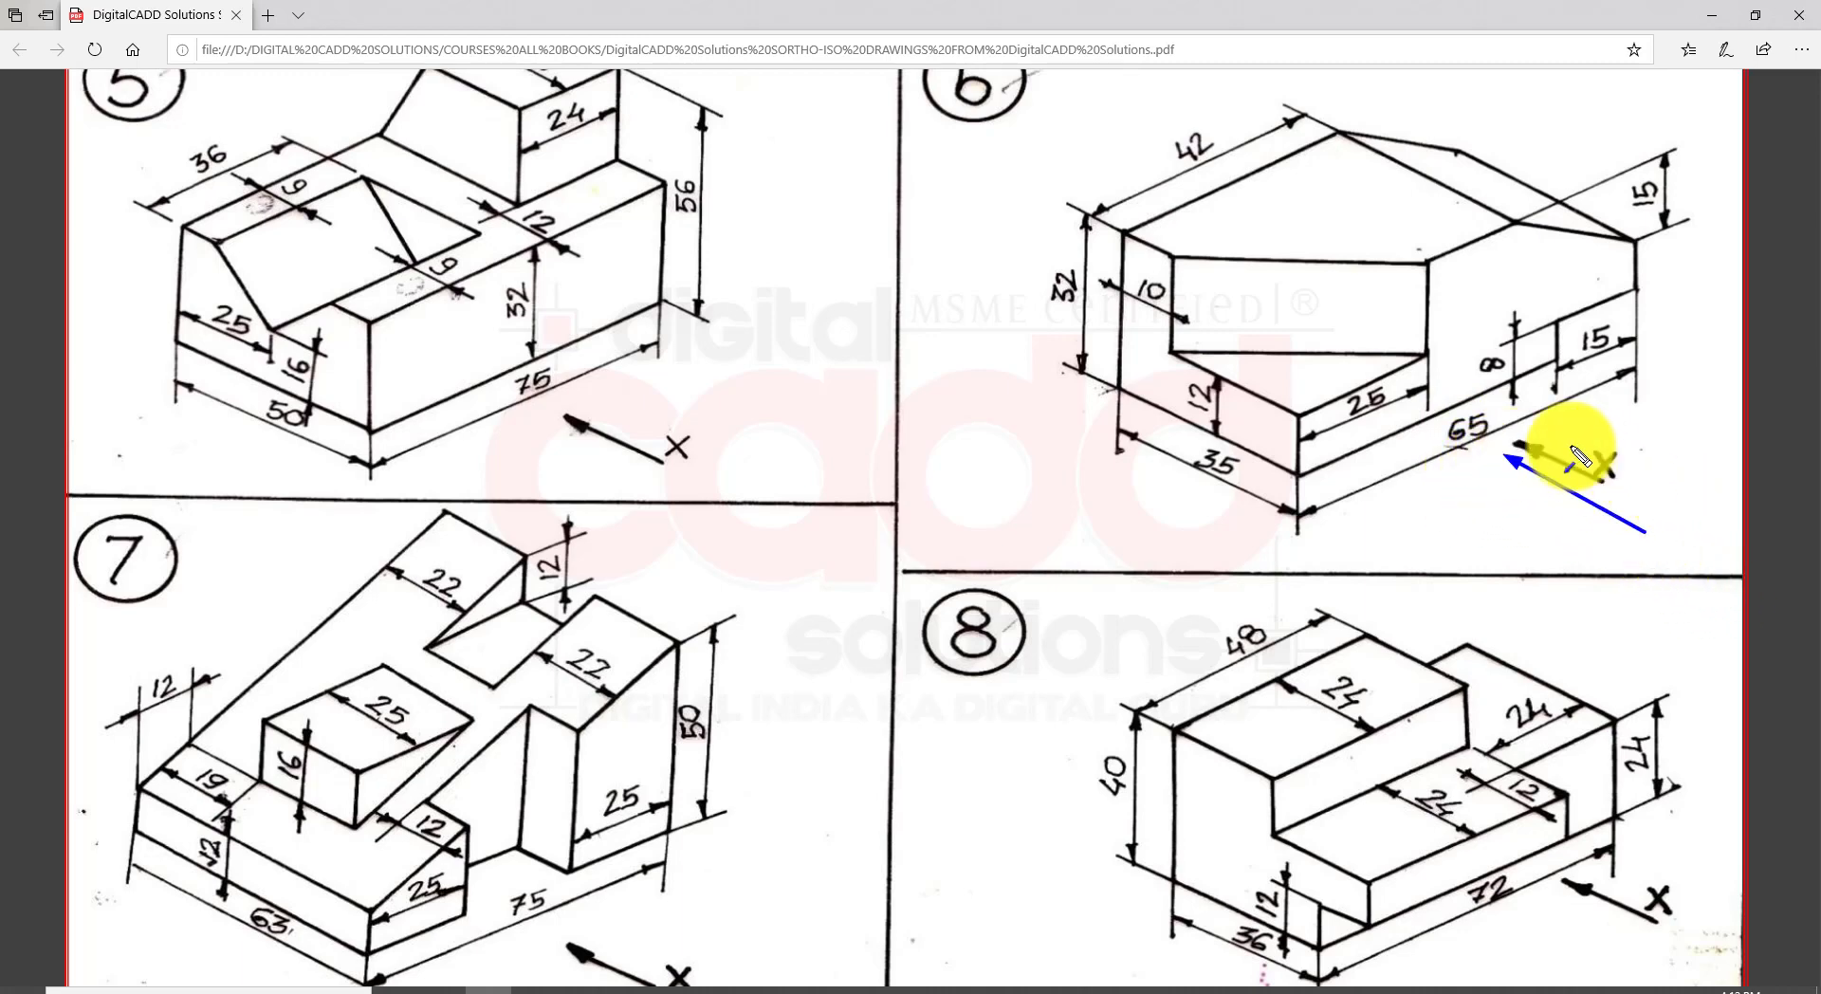
{"action": "mouse_move", "coordinate": [1490, 384]}
{"action": "left_mouse_down"}
{"action": "mouse_move", "coordinate": [1476, 277]}
{"action": "mouse_move", "coordinate": [1492, 239]}
{"action": "left_mouse_up"}
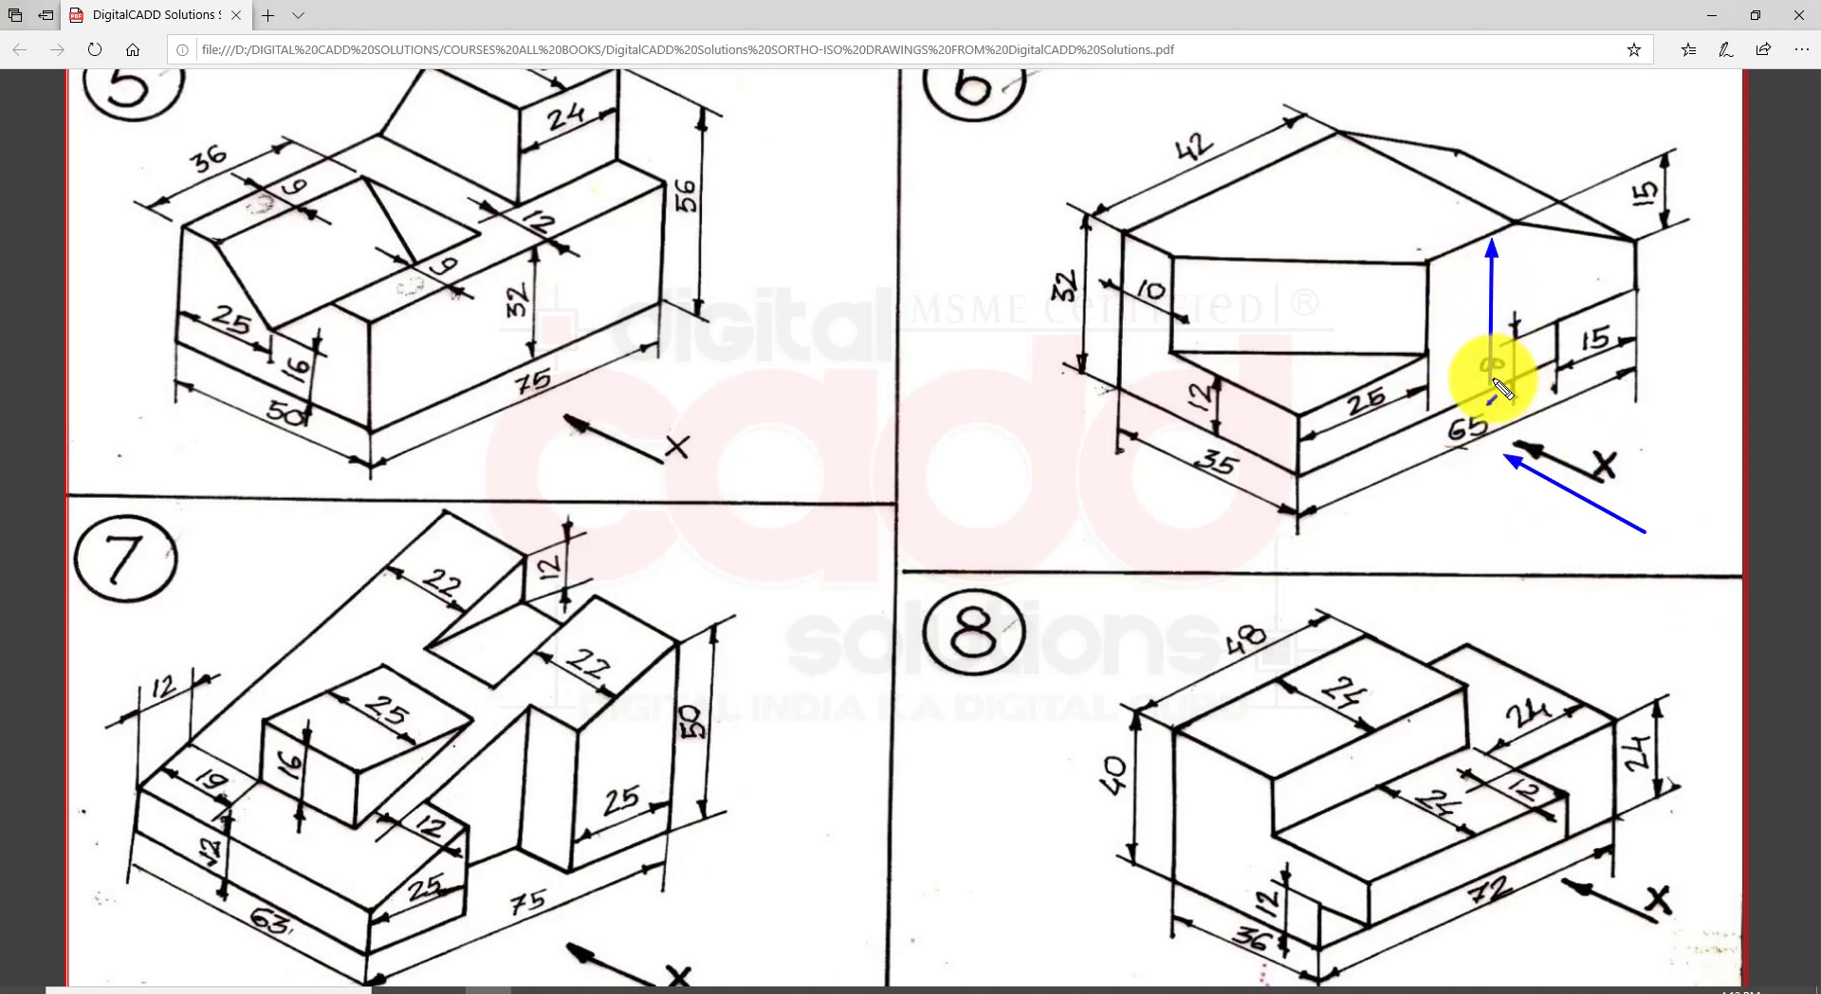
{"action": "left_click_drag", "start_coordinate": [1491, 385], "coordinate": [1655, 332]}
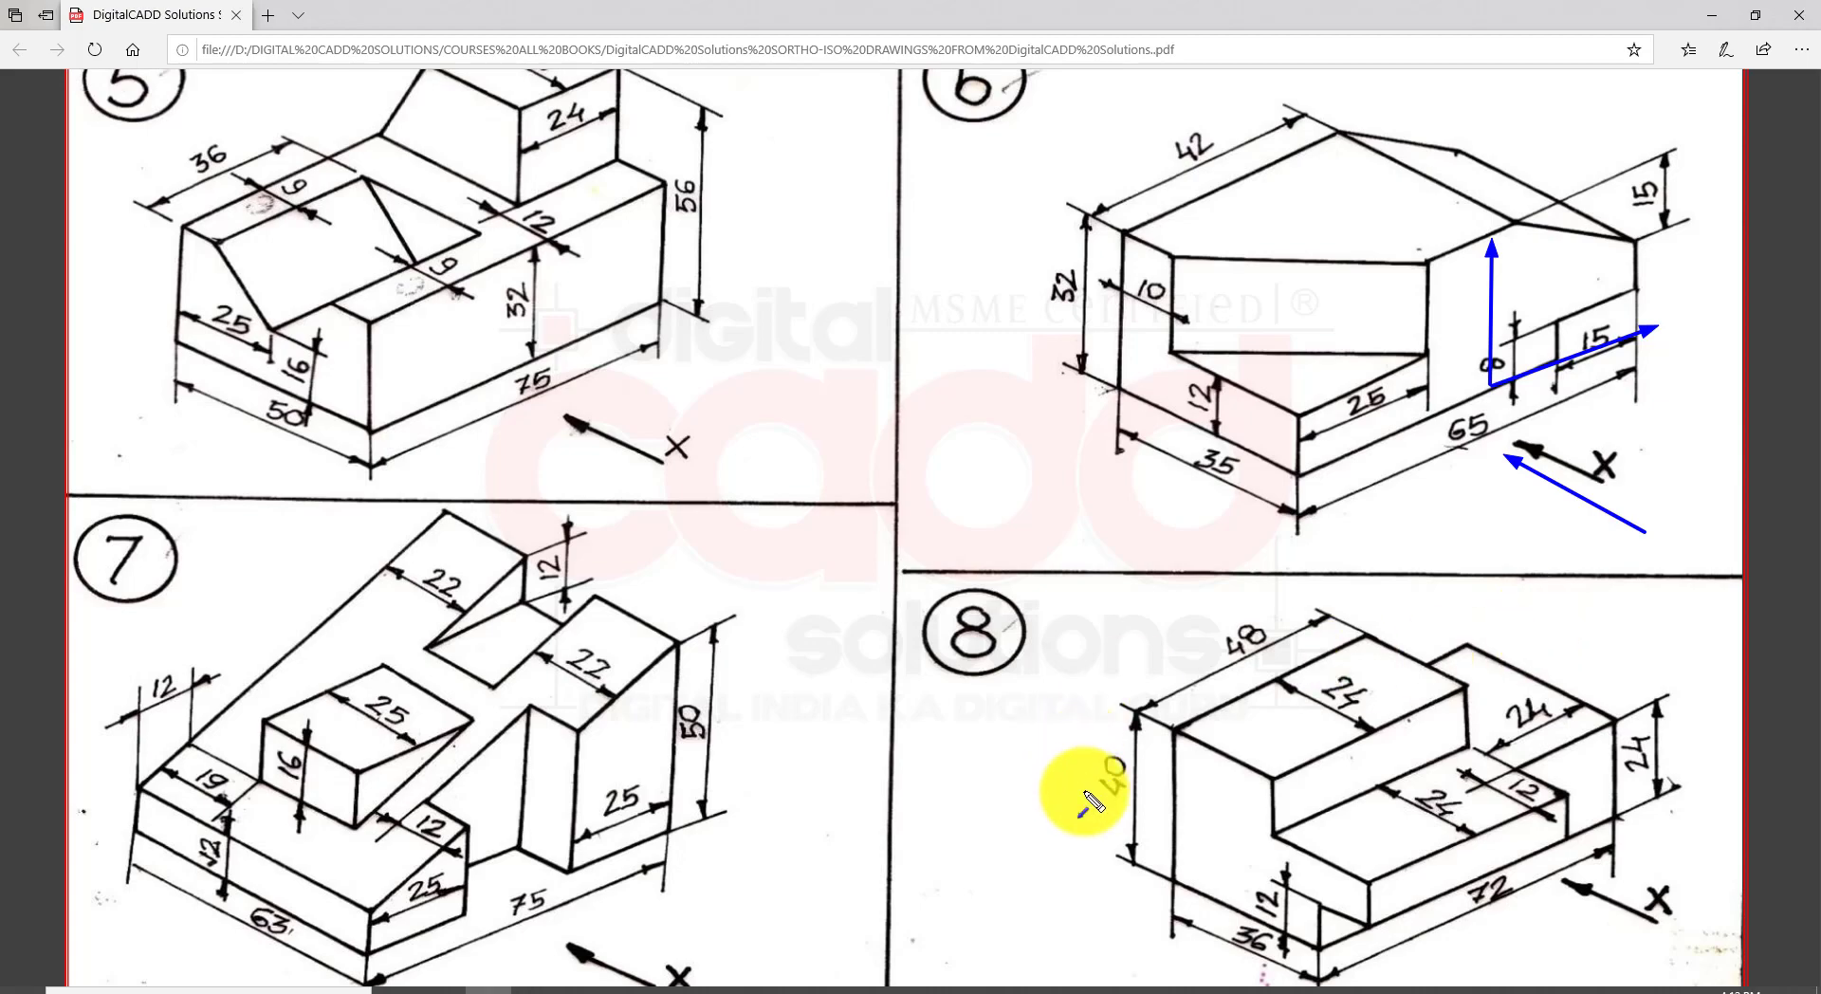
{"action": "key", "text": "Escape"}
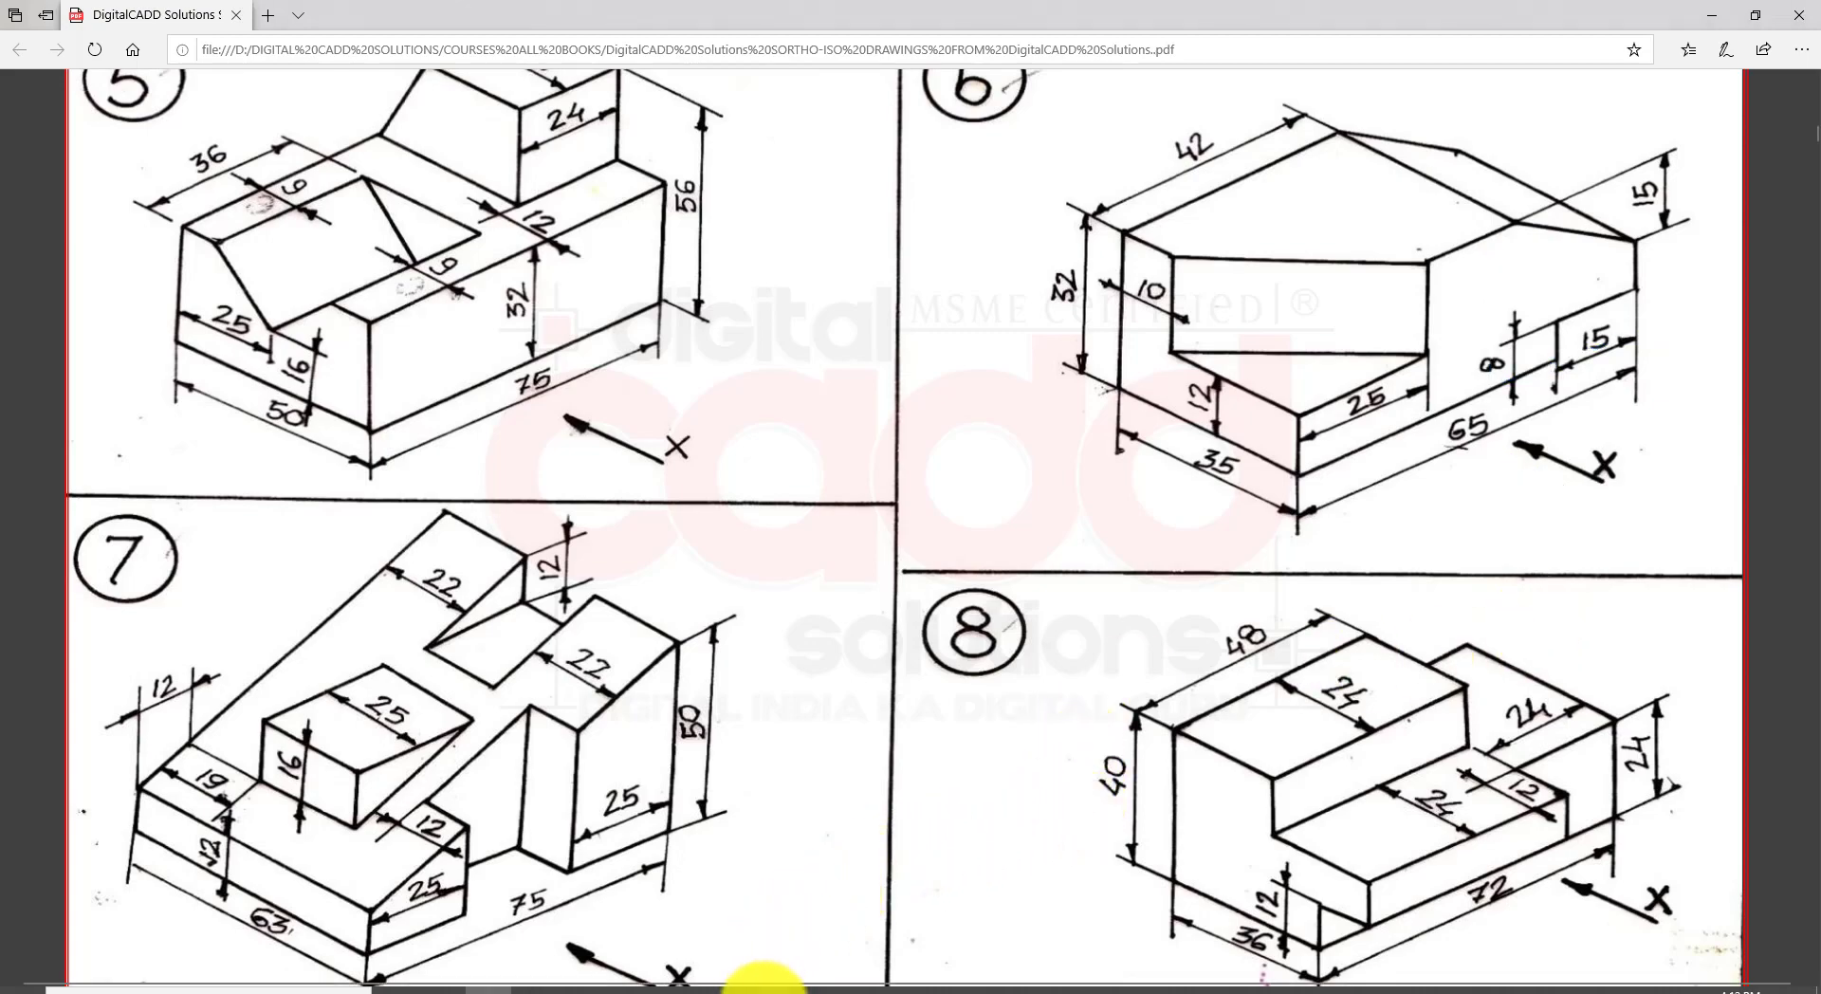
Step: Switch to CATIA V5 and create a new Part Design part with hybrid design enabled, shown in isometric view
{"action": "left_click", "coordinate": [766, 988]}
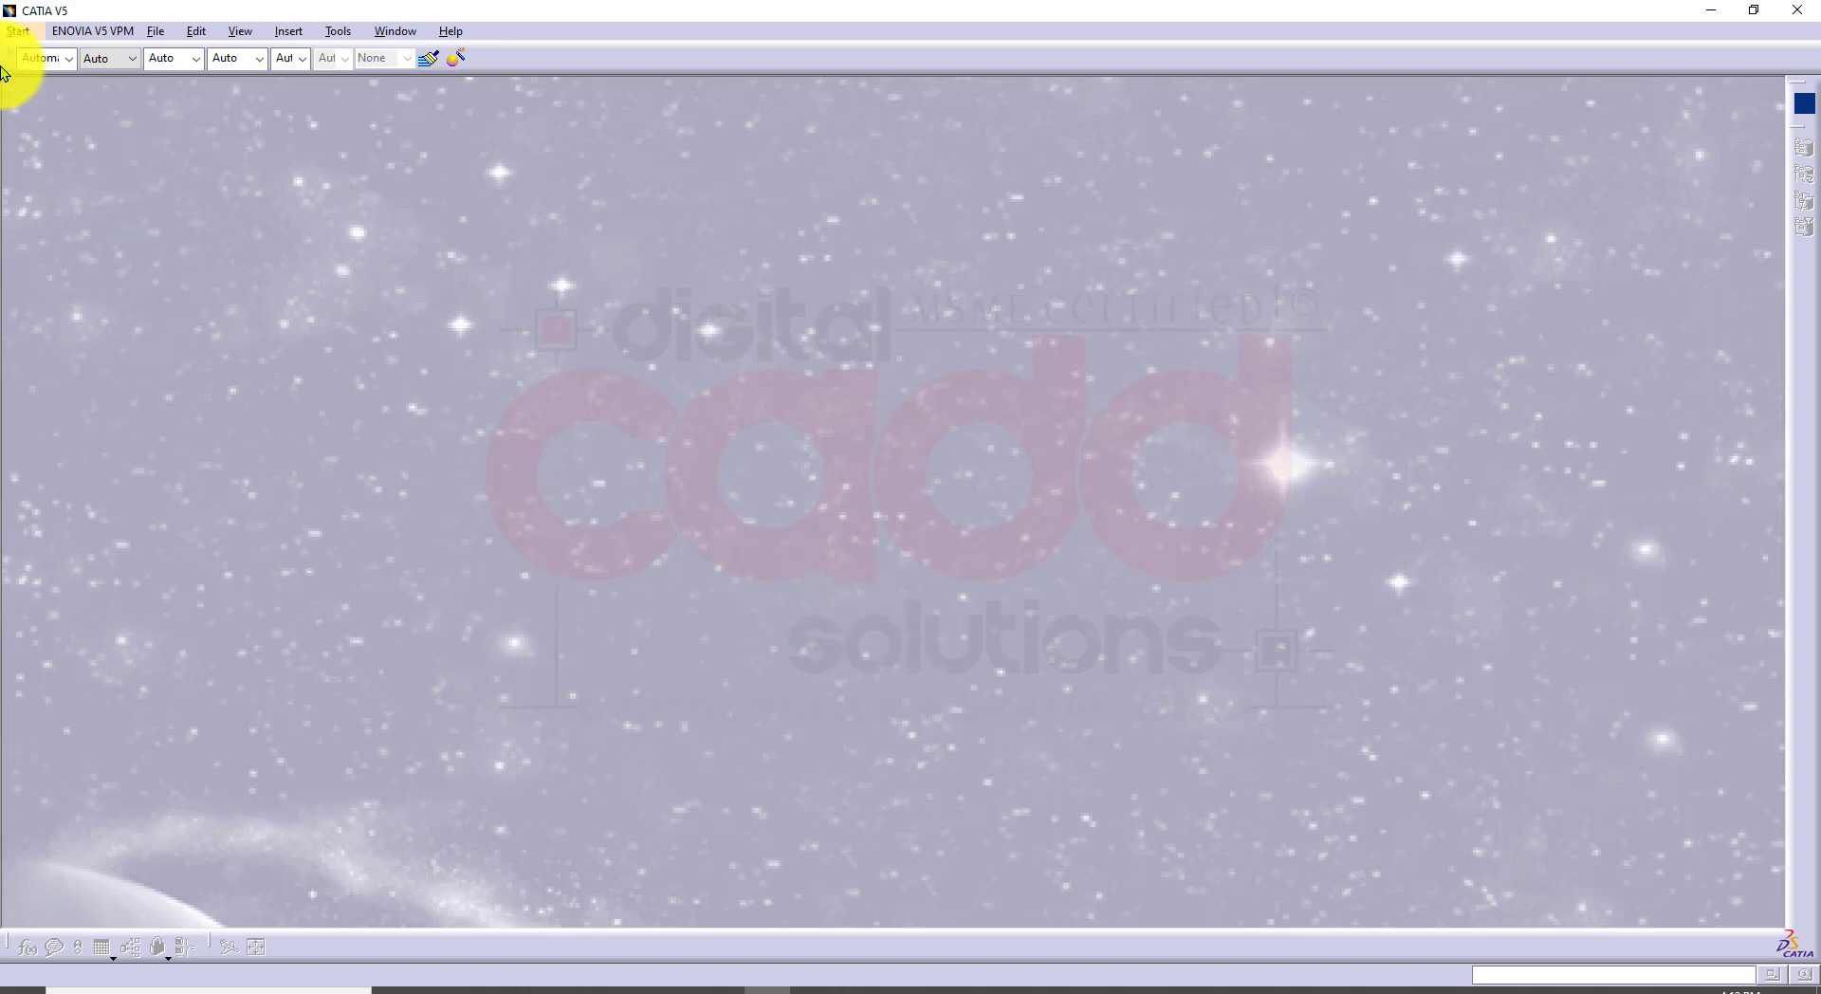
{"action": "left_click", "coordinate": [17, 31]}
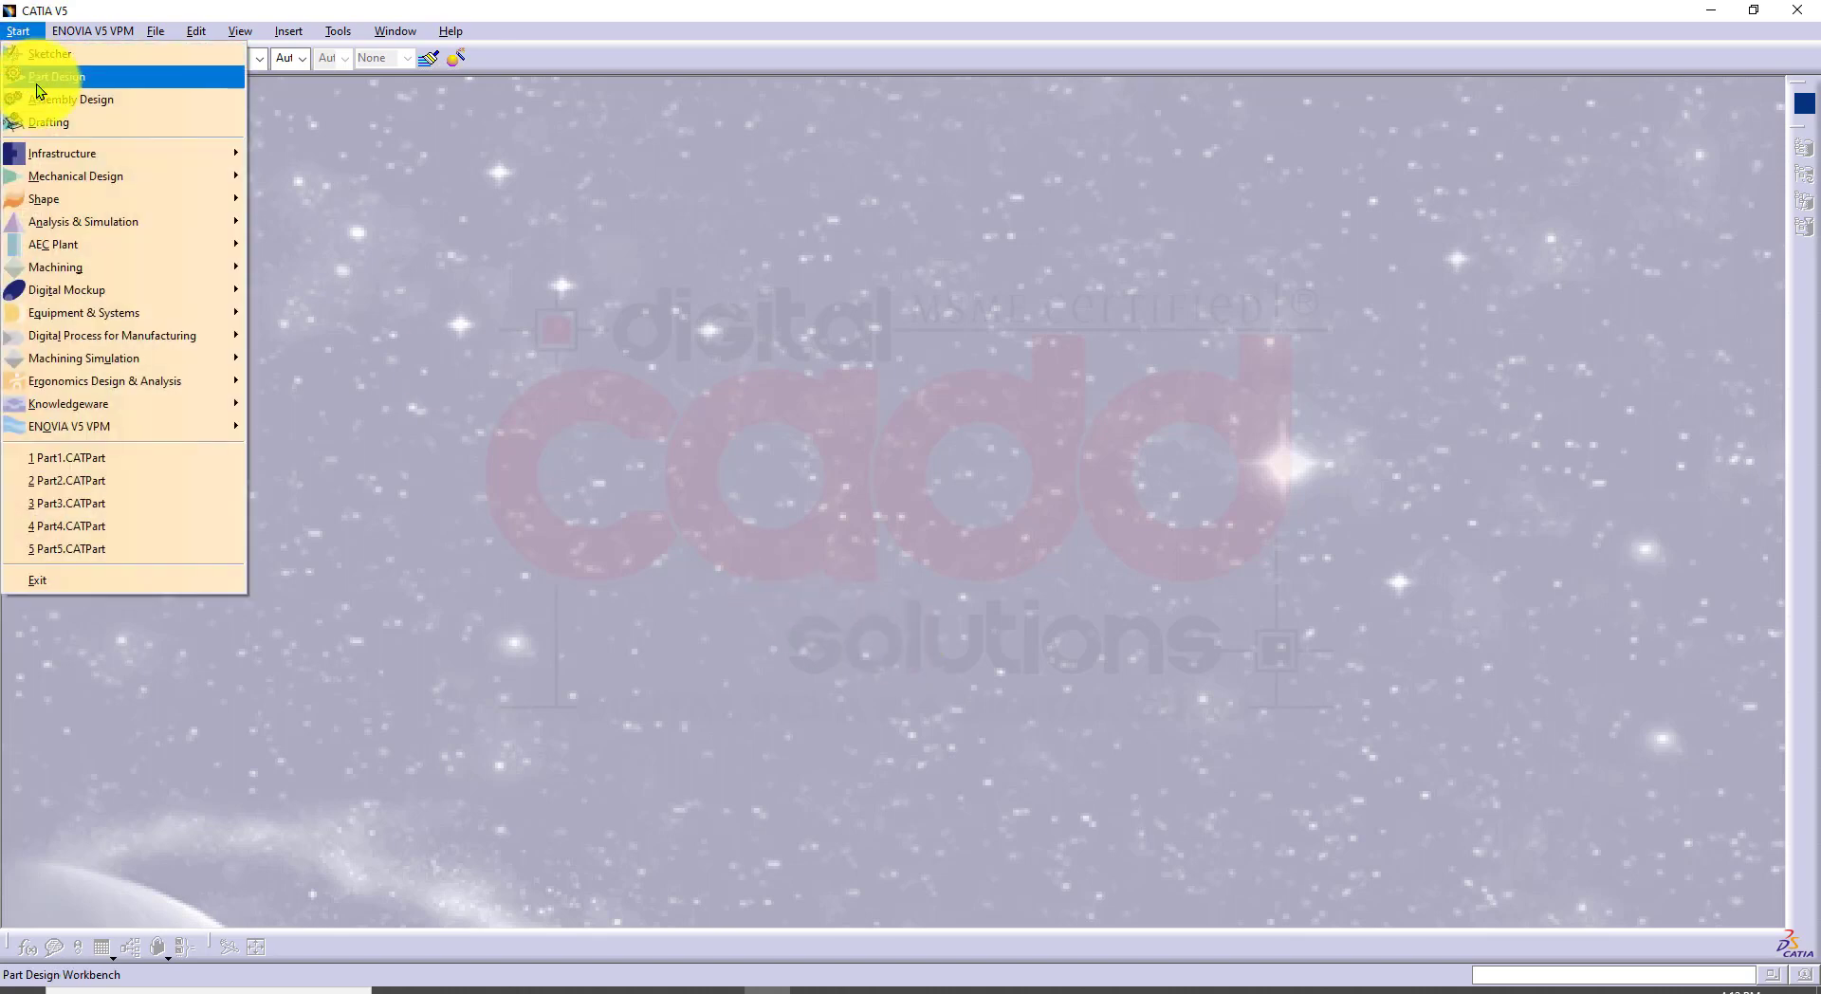
{"action": "left_click", "coordinate": [36, 82]}
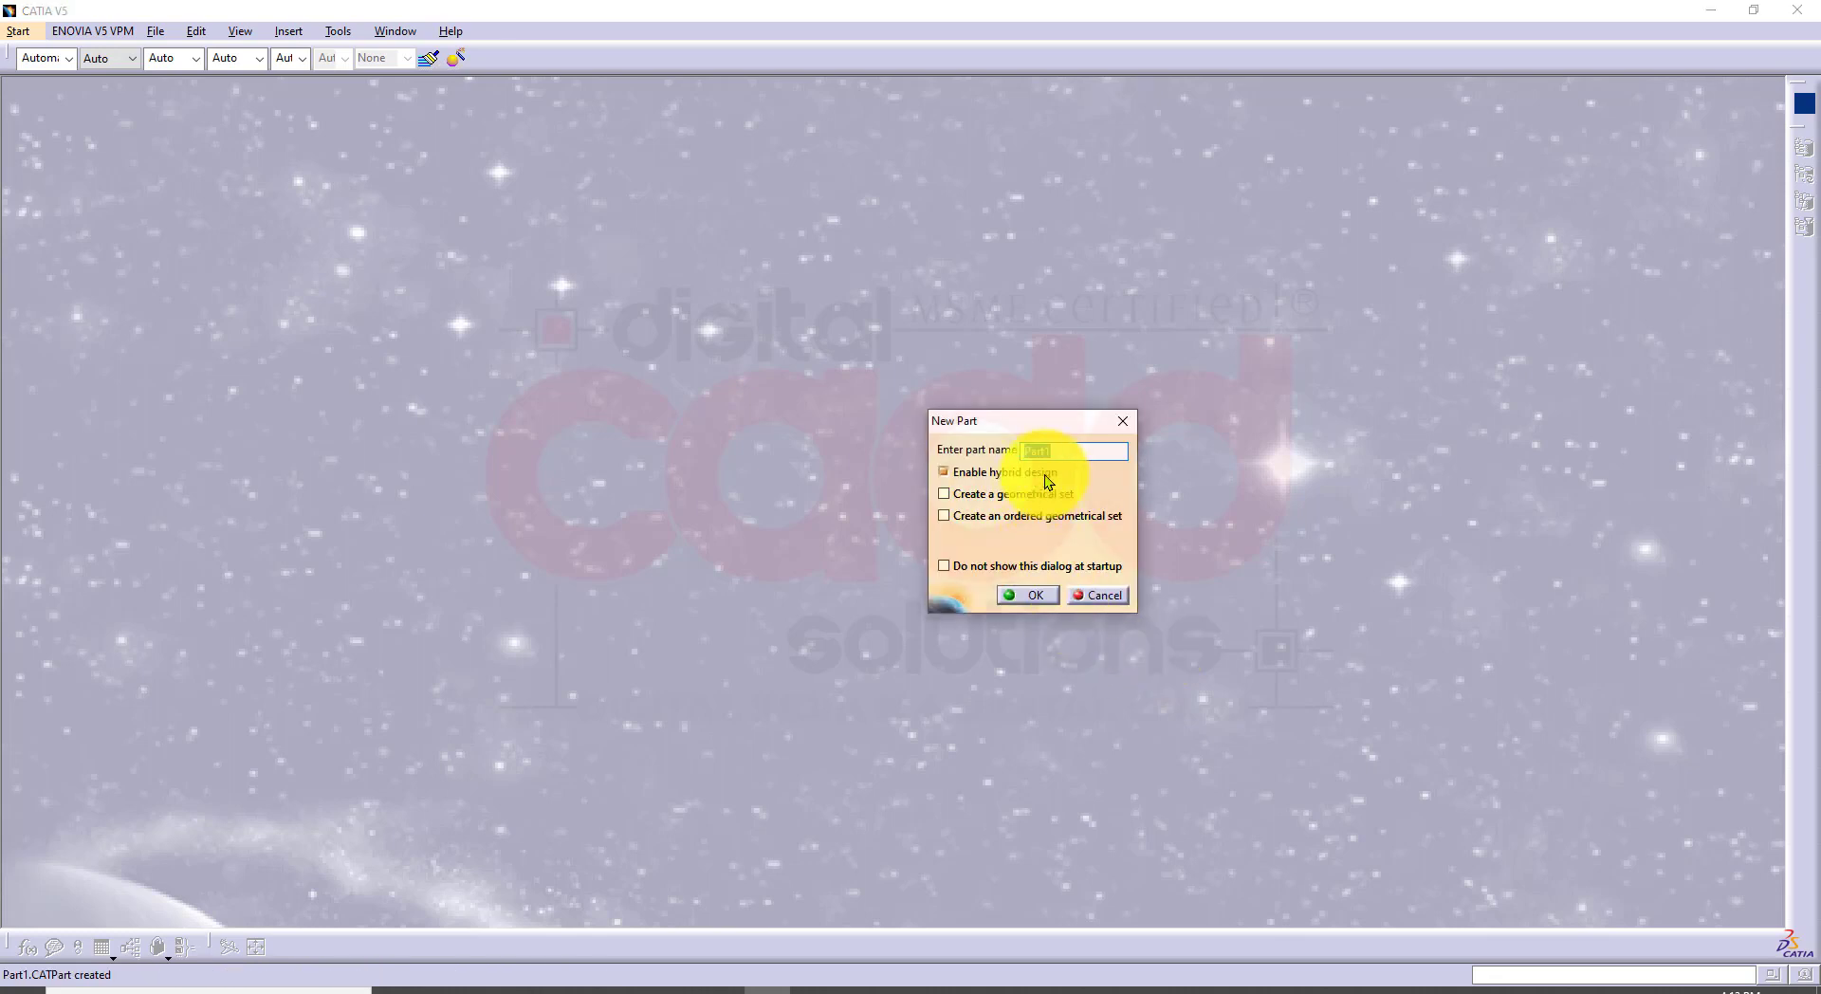
{"action": "left_click", "coordinate": [1037, 594]}
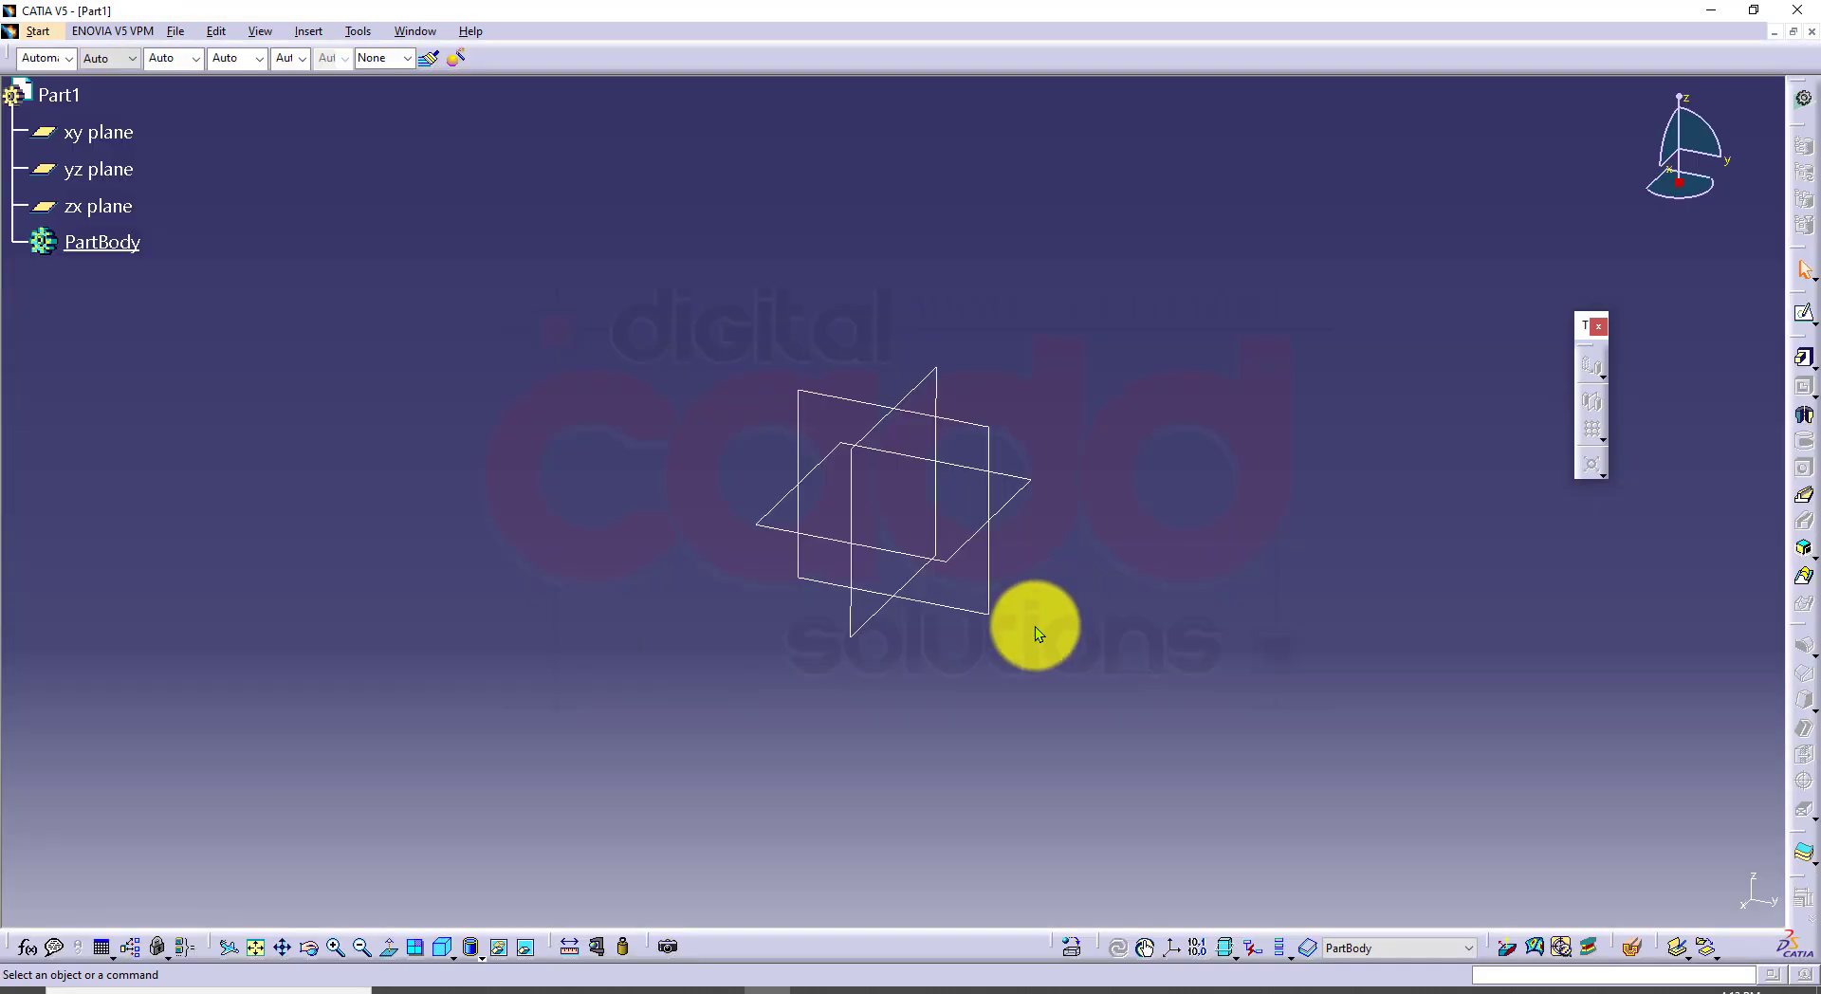
{"action": "left_click", "coordinate": [435, 958]}
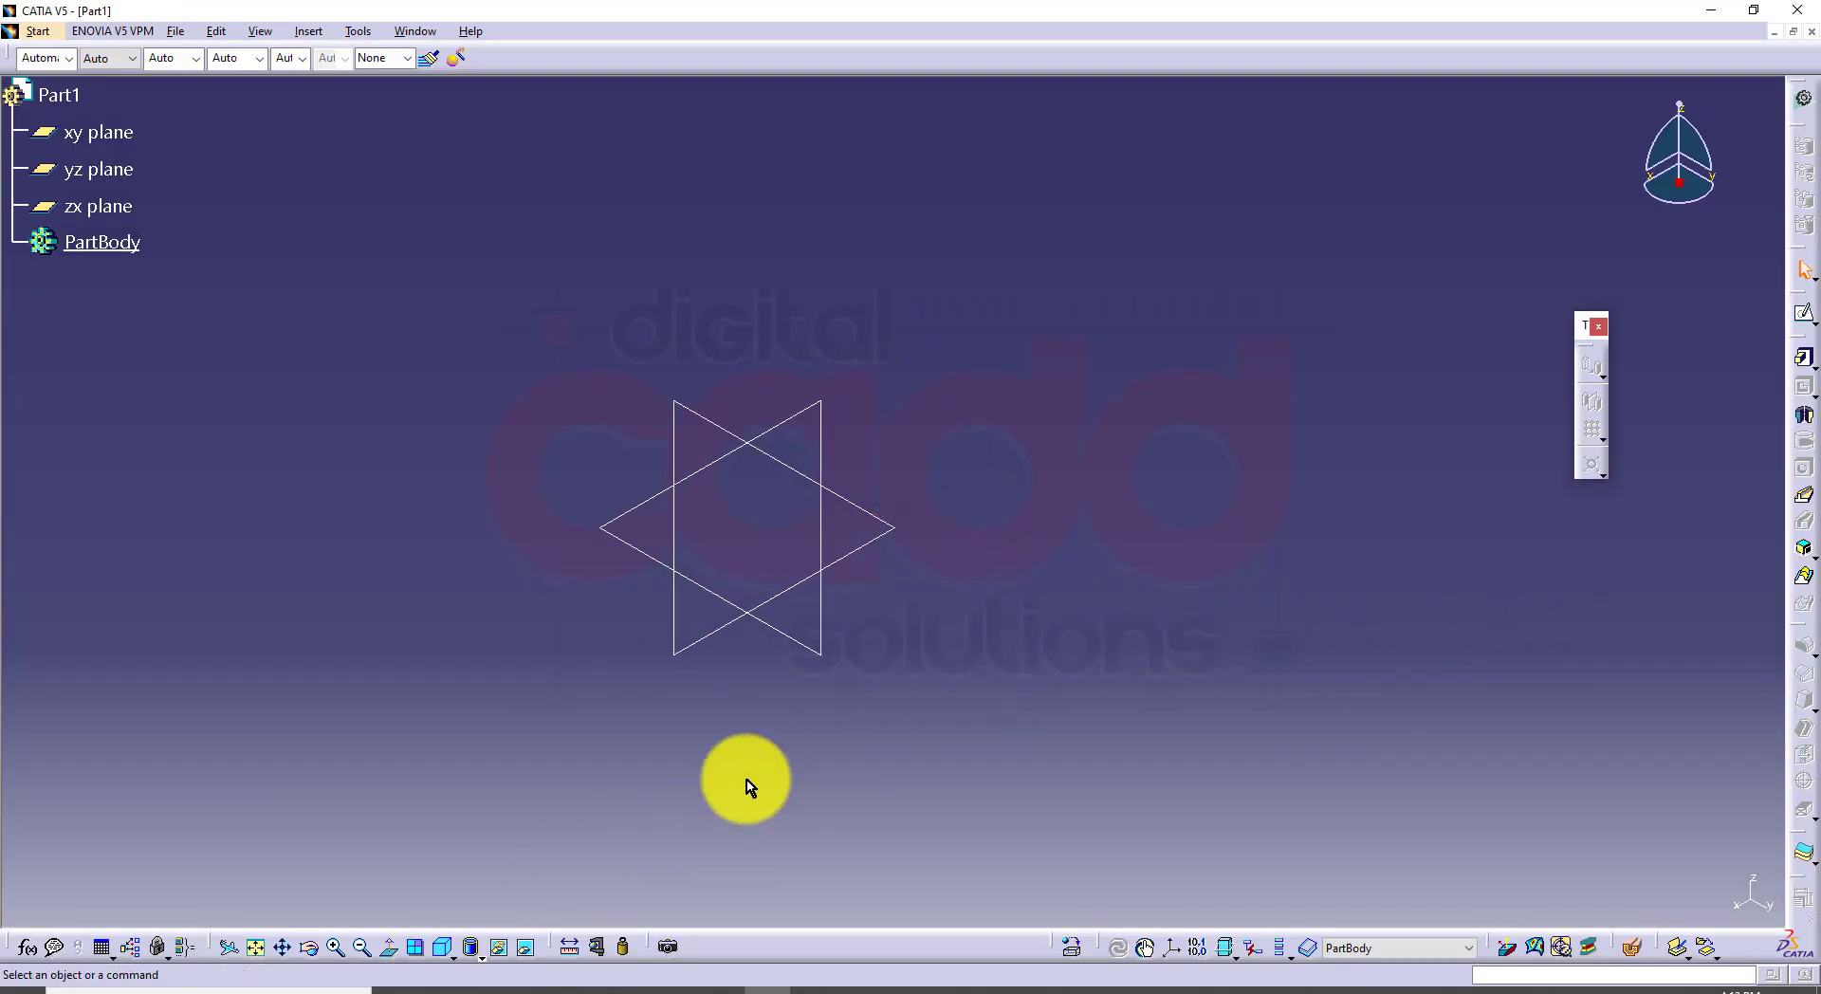
Step: Create a positioned sketch on the zx plane with implicit origin and orientation
{"action": "left_click", "coordinate": [493, 990]}
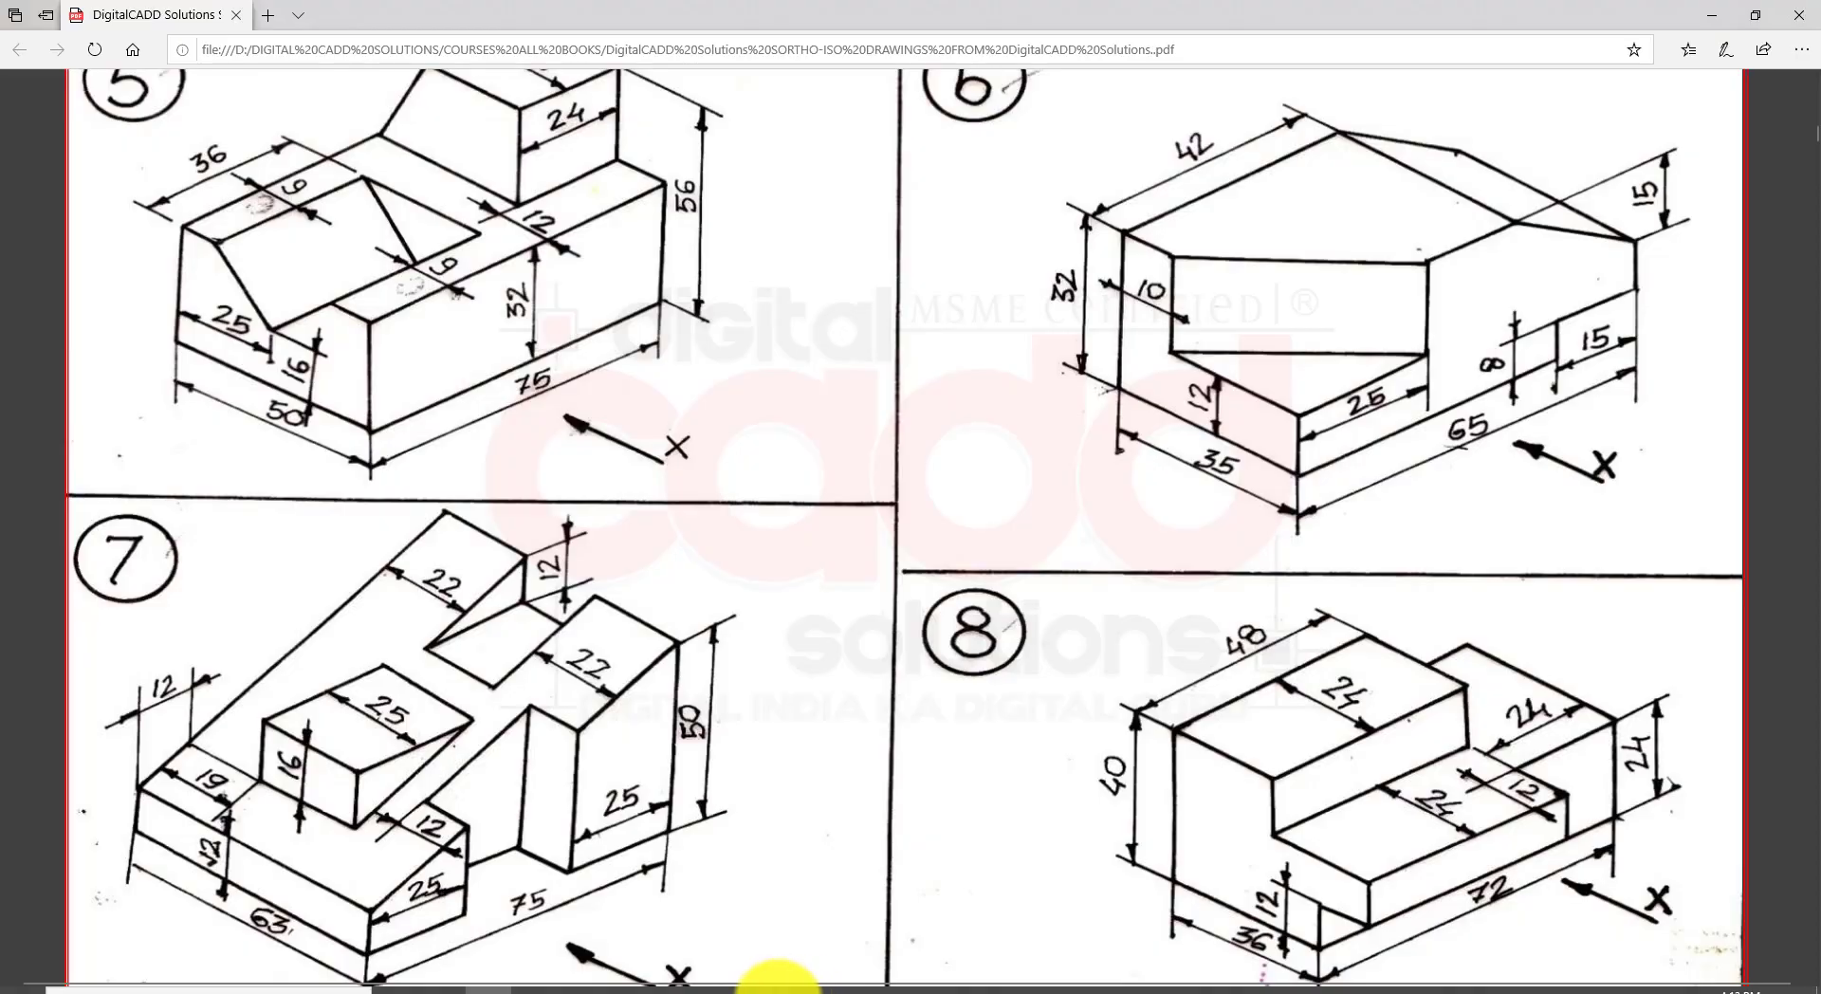
{"action": "left_click", "coordinate": [778, 987]}
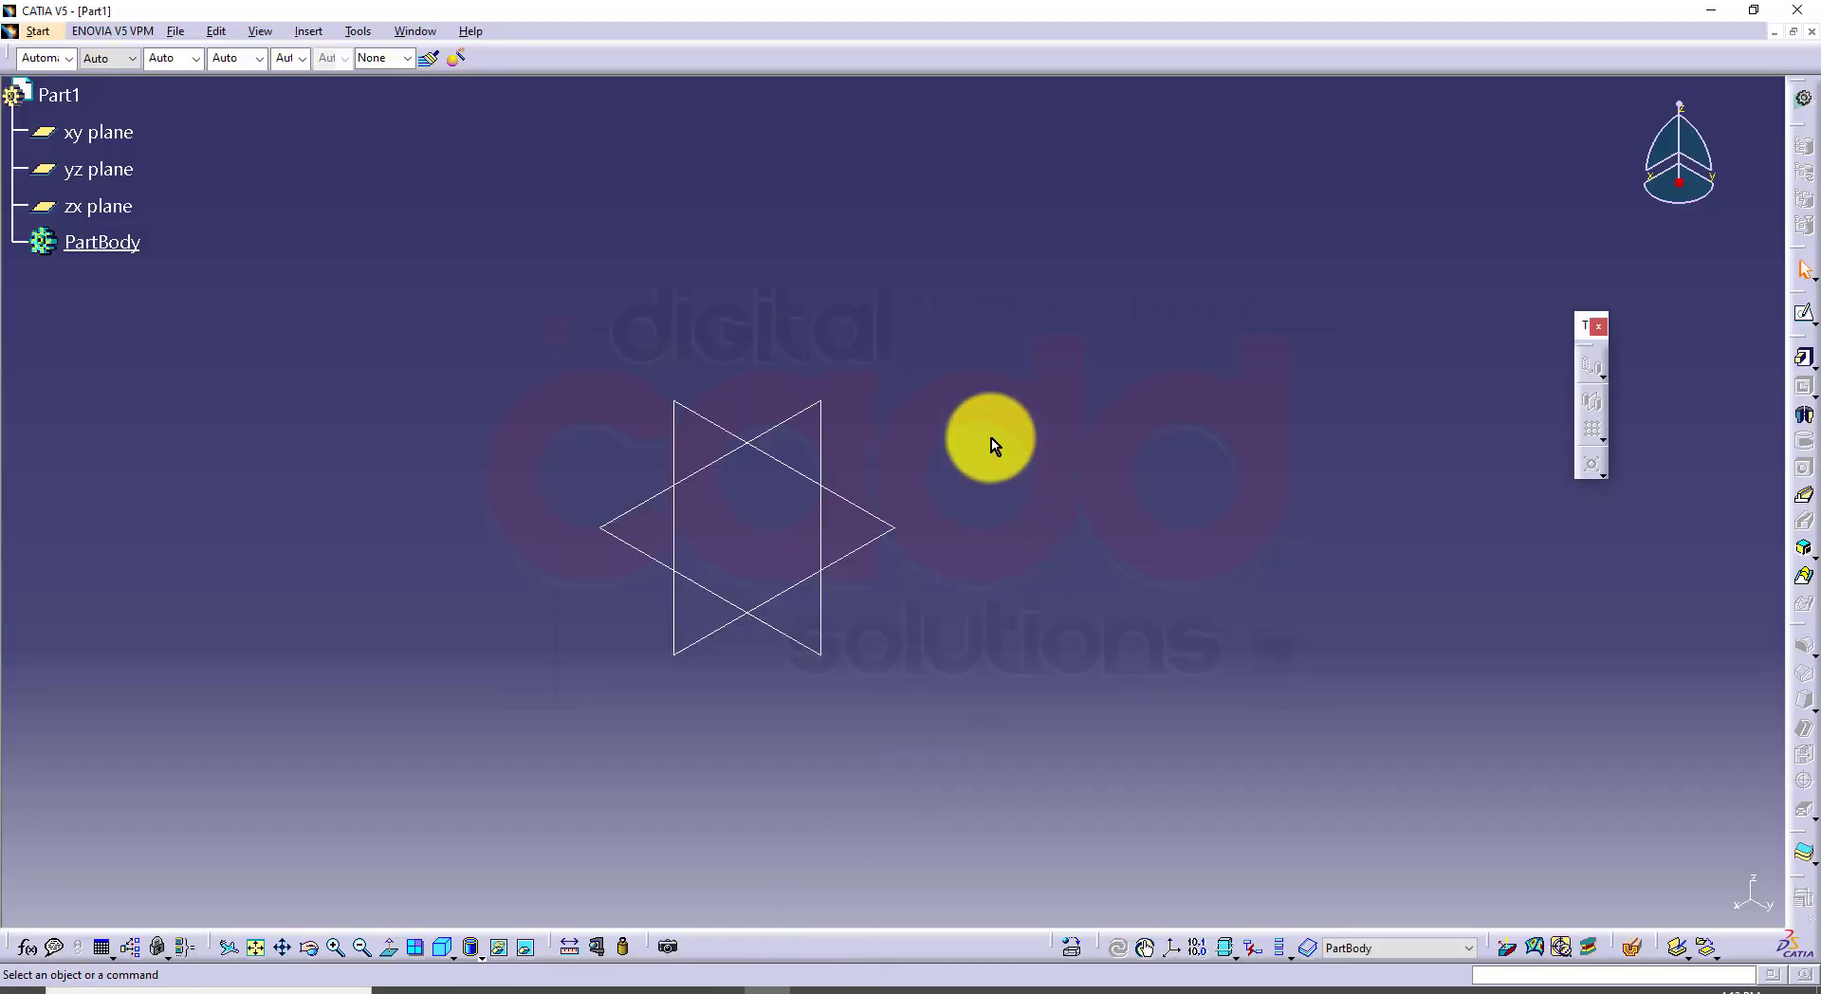
{"action": "left_click", "coordinate": [825, 417]}
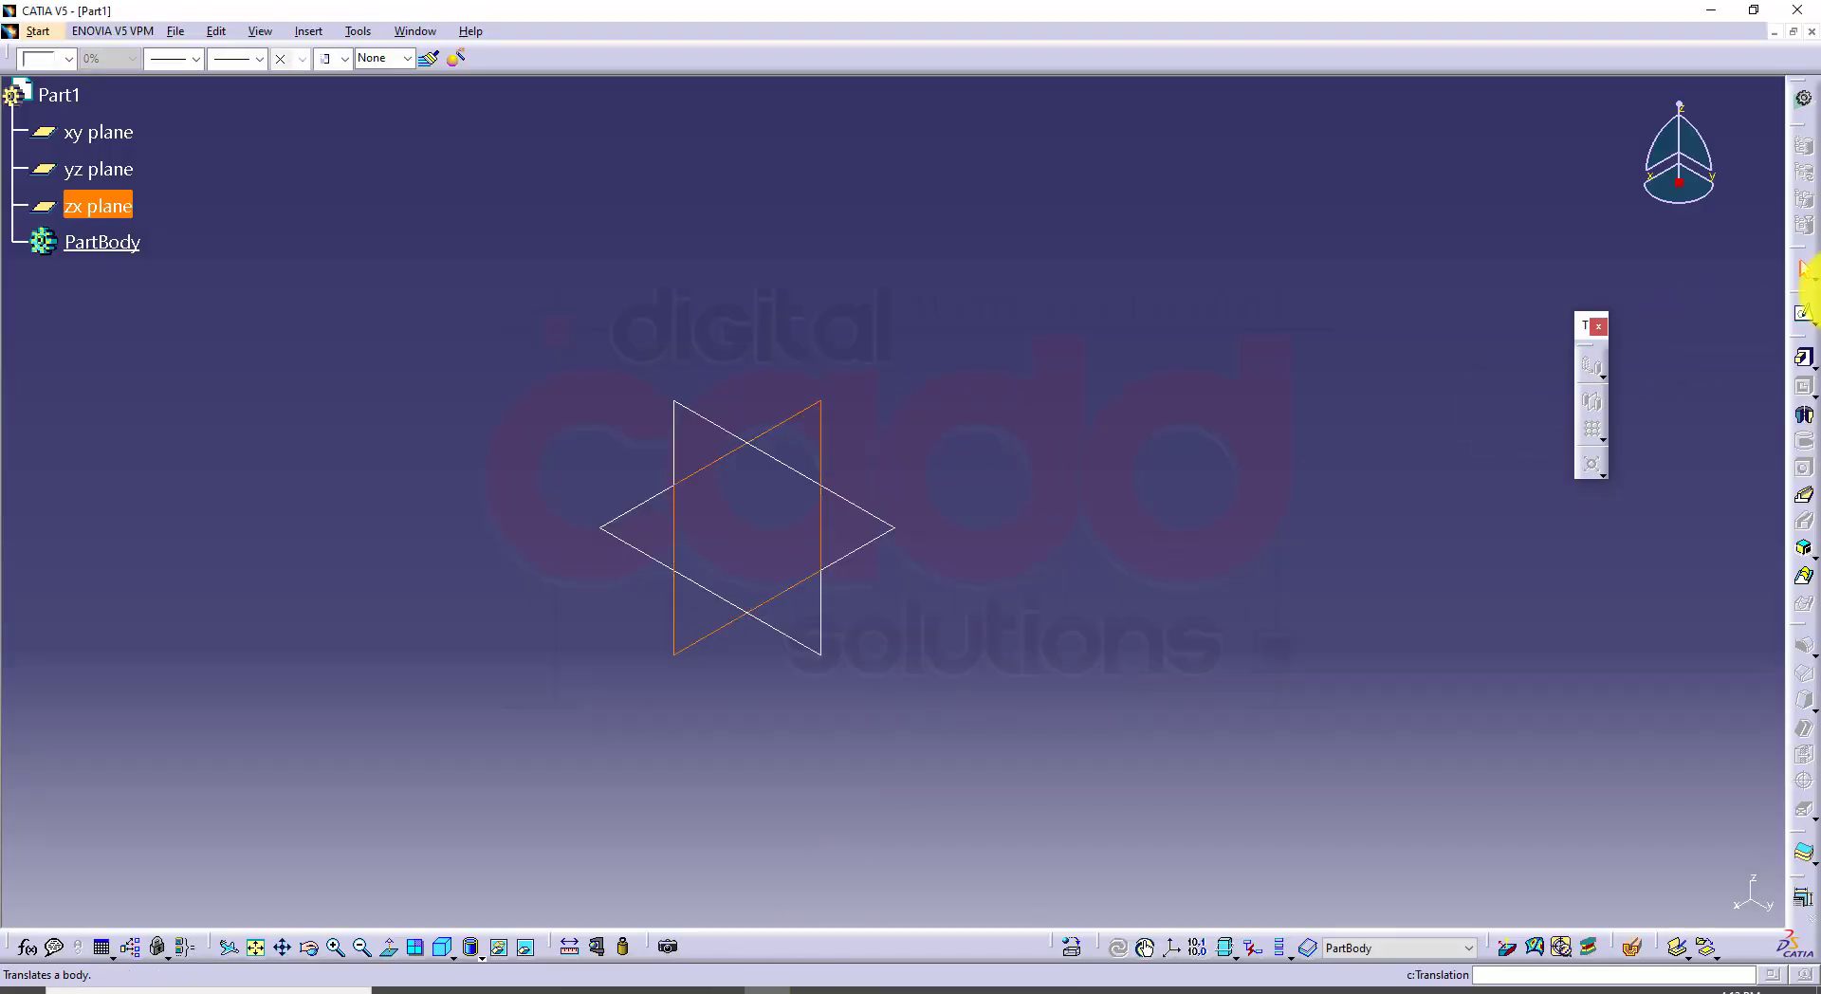
{"action": "left_click", "coordinate": [1804, 318]}
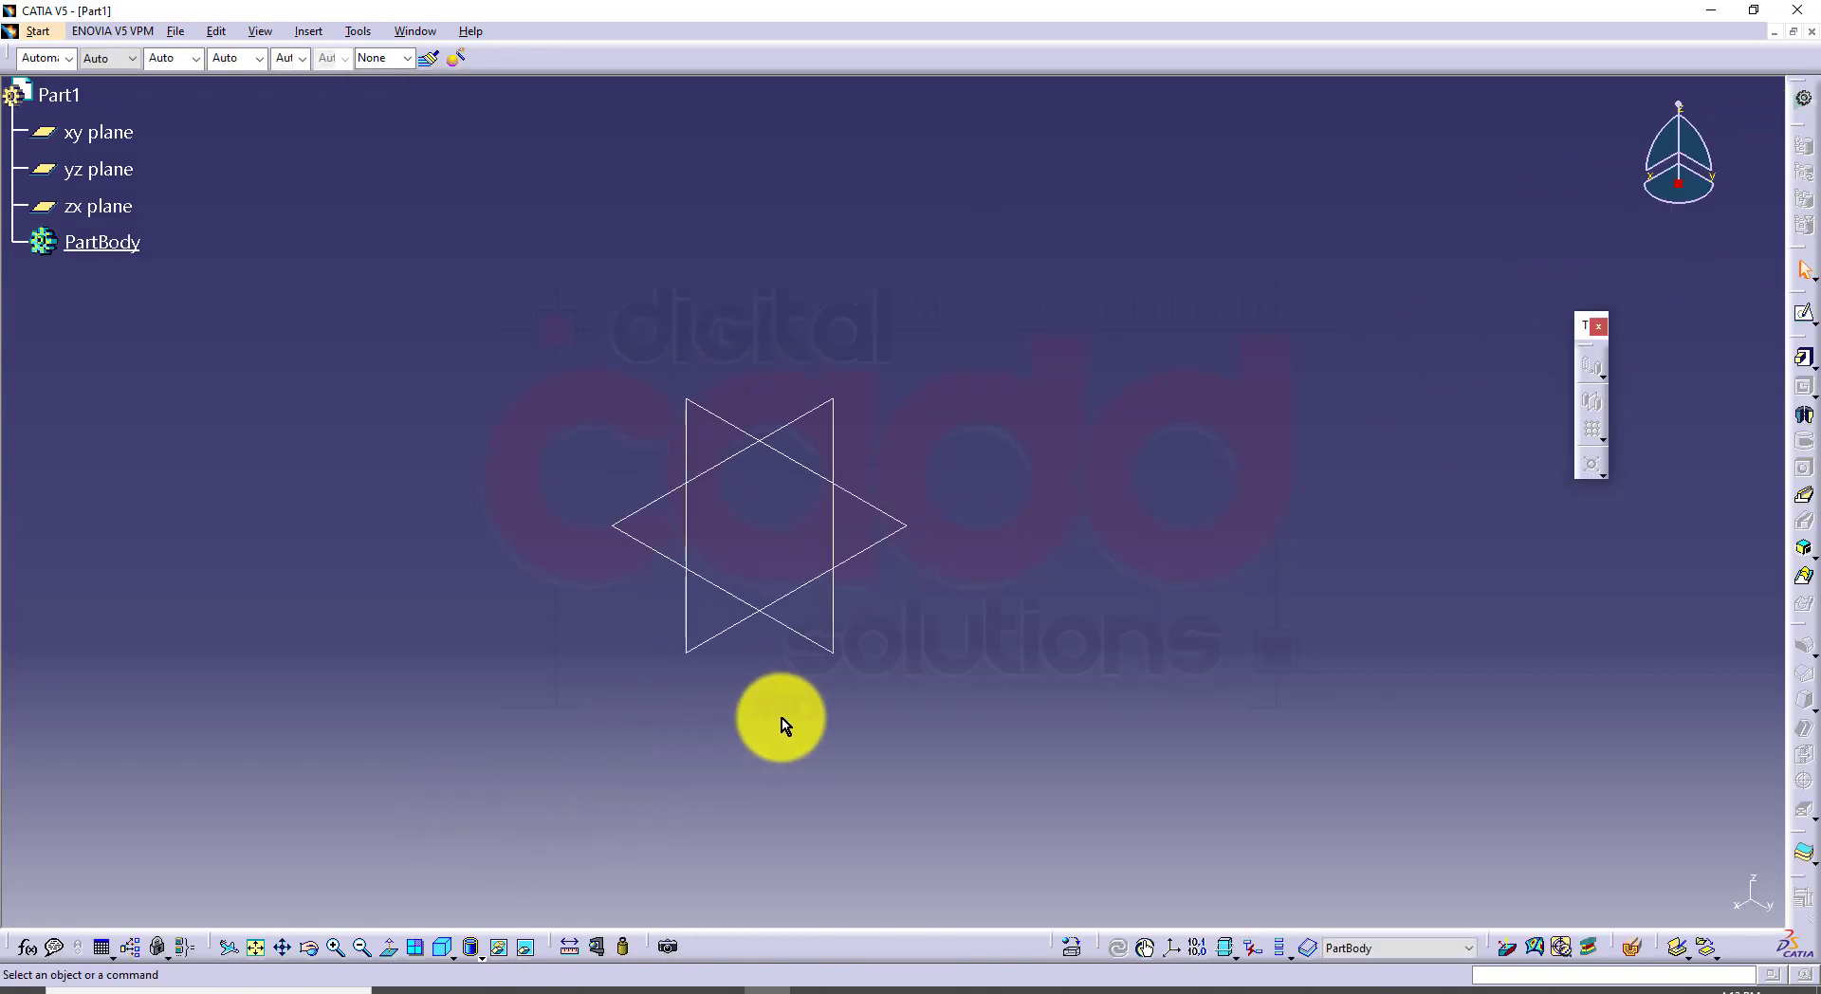
{"action": "left_click", "coordinate": [834, 425]}
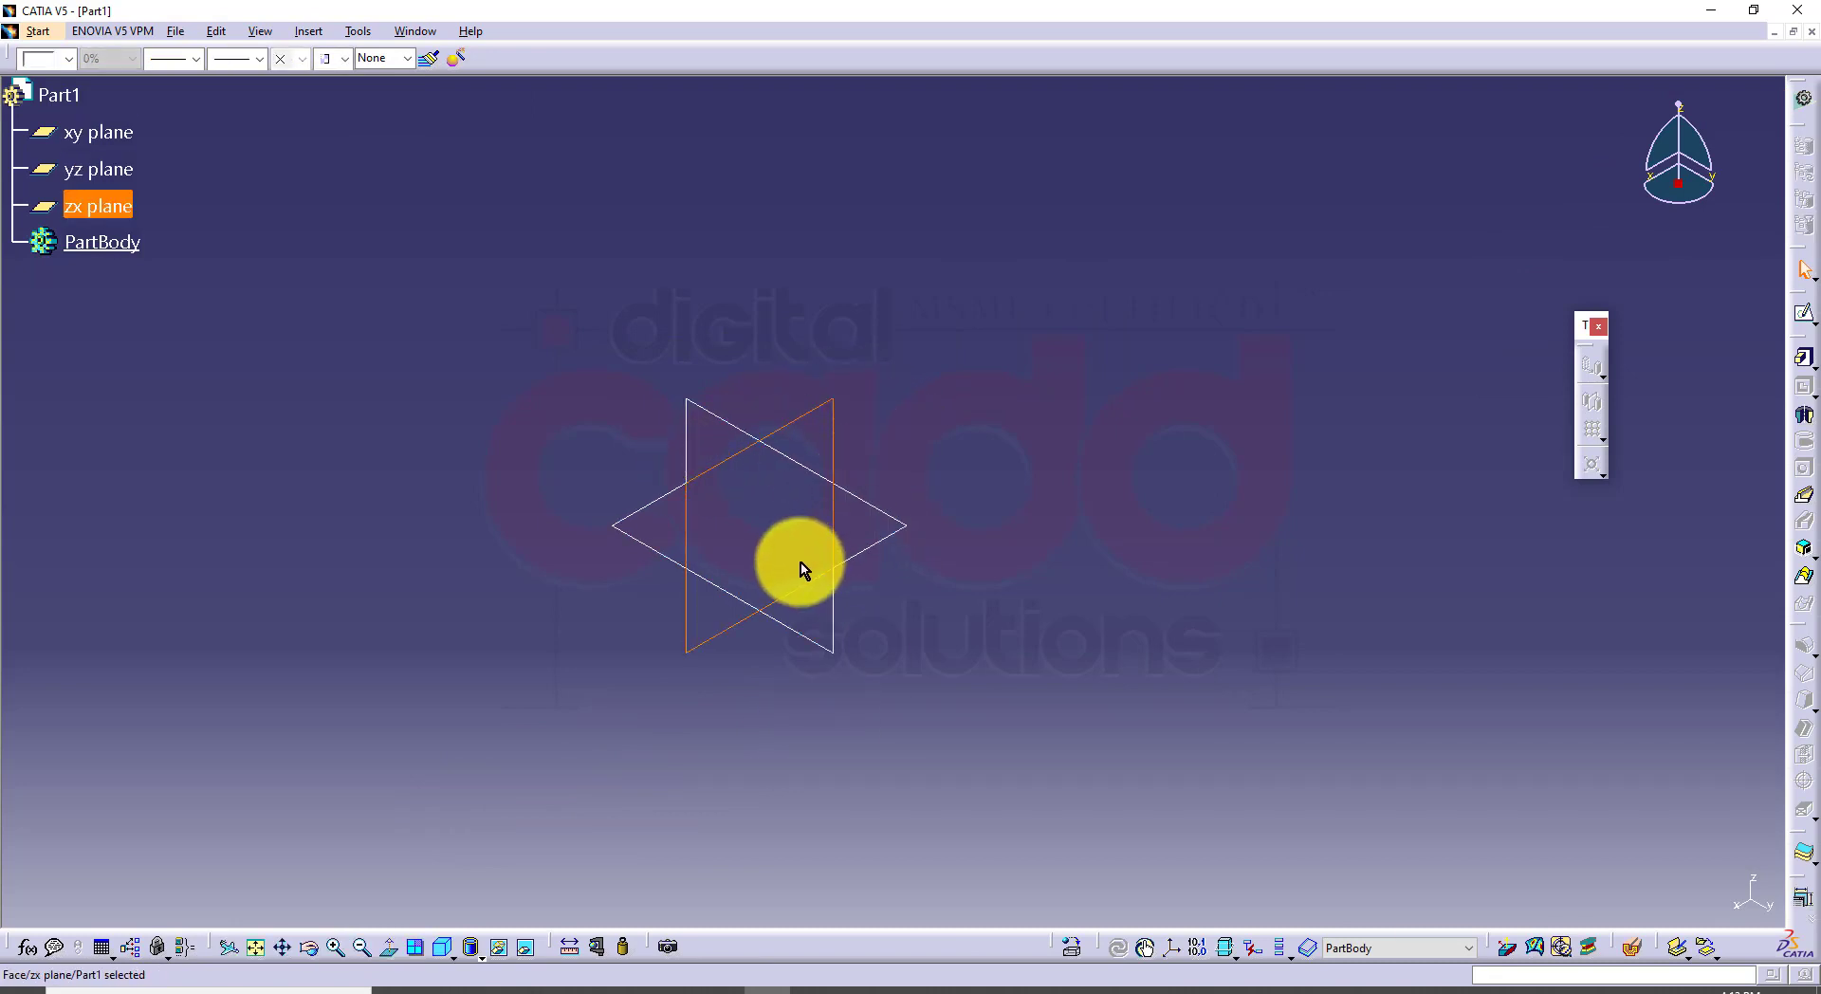
{"action": "mouse_move", "coordinate": [1790, 313]}
{"action": "left_mouse_down"}
{"action": "mouse_move", "coordinate": [1755, 305]}
{"action": "mouse_move", "coordinate": [1629, 361]}
{"action": "mouse_move", "coordinate": [1643, 377]}
{"action": "left_mouse_up"}
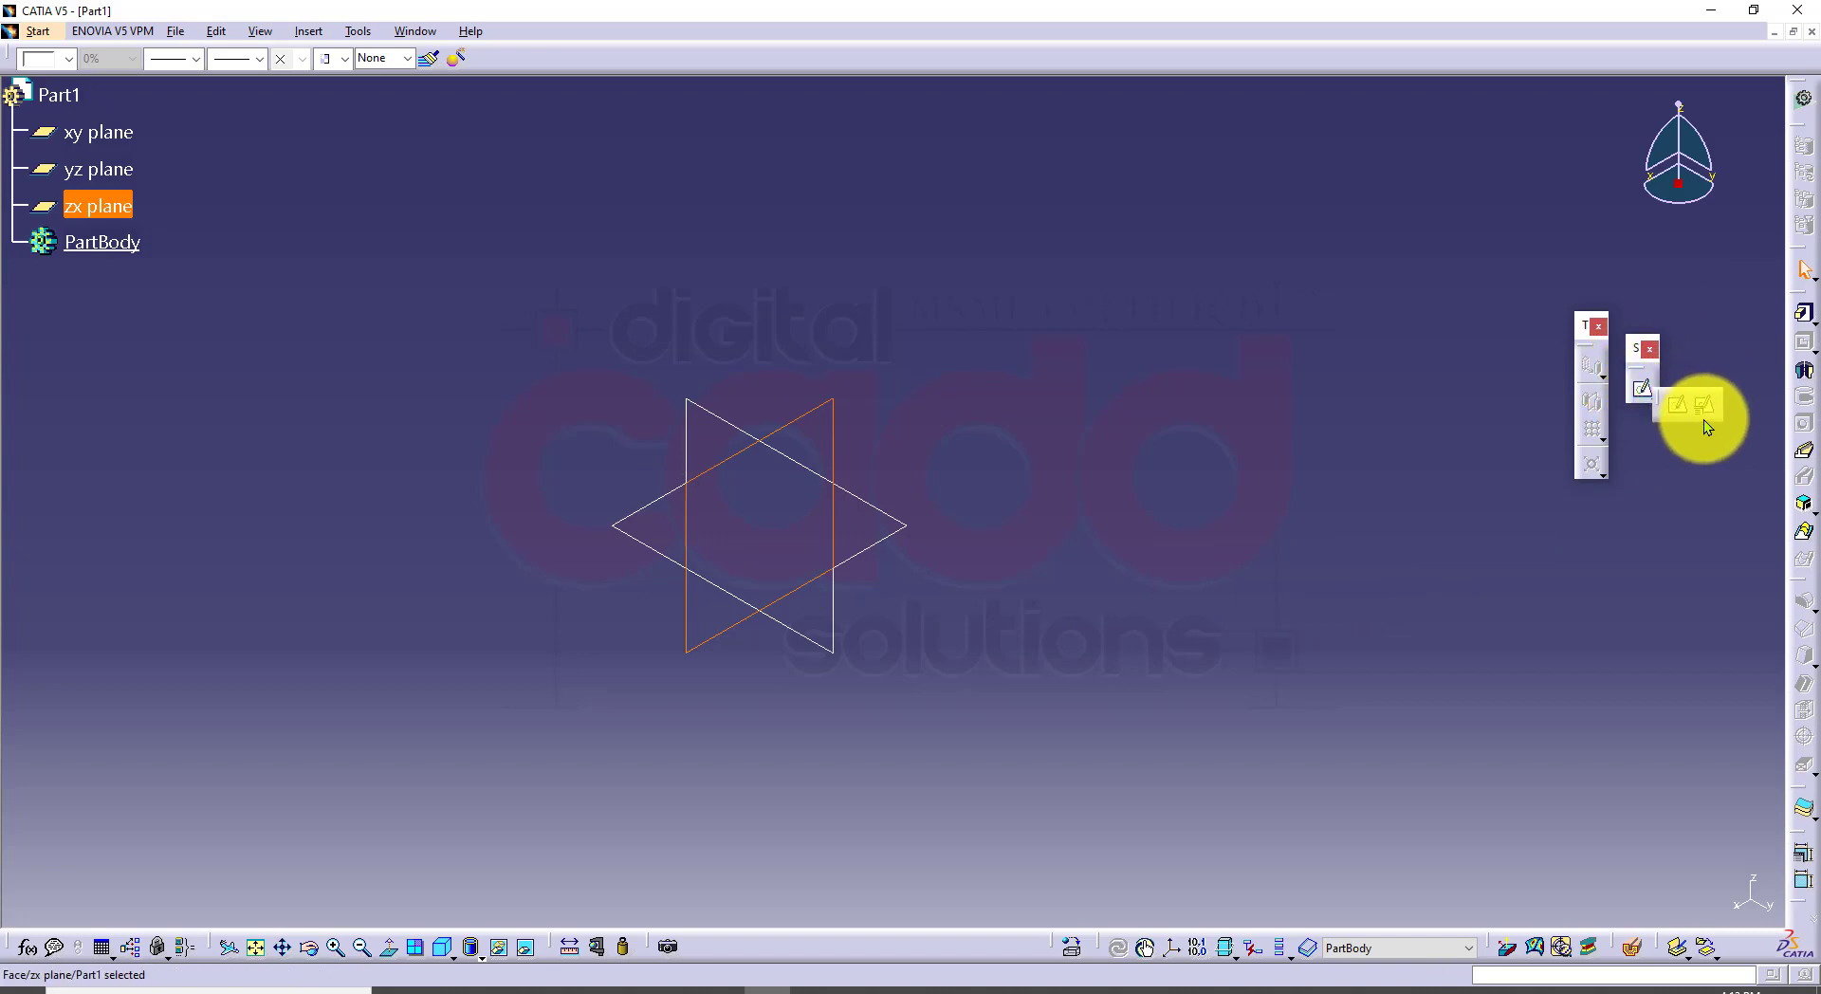
{"action": "left_click", "coordinate": [1704, 412]}
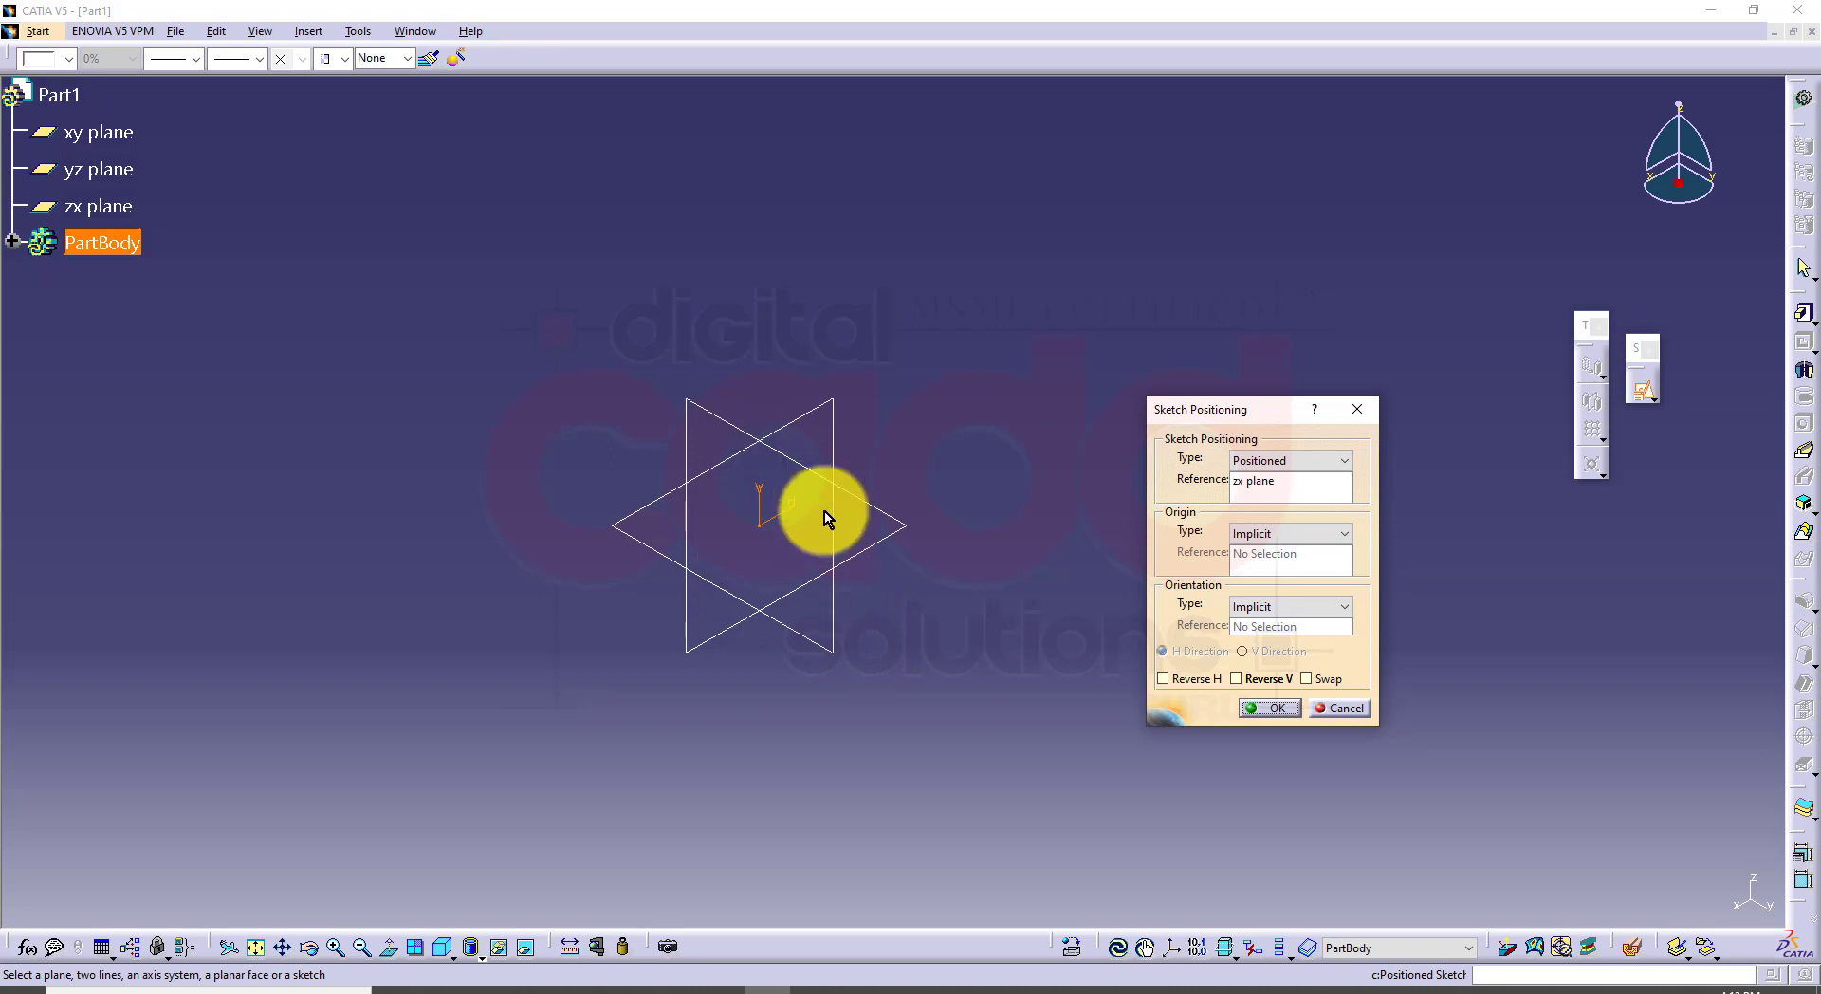
{"action": "left_click", "coordinate": [1254, 708]}
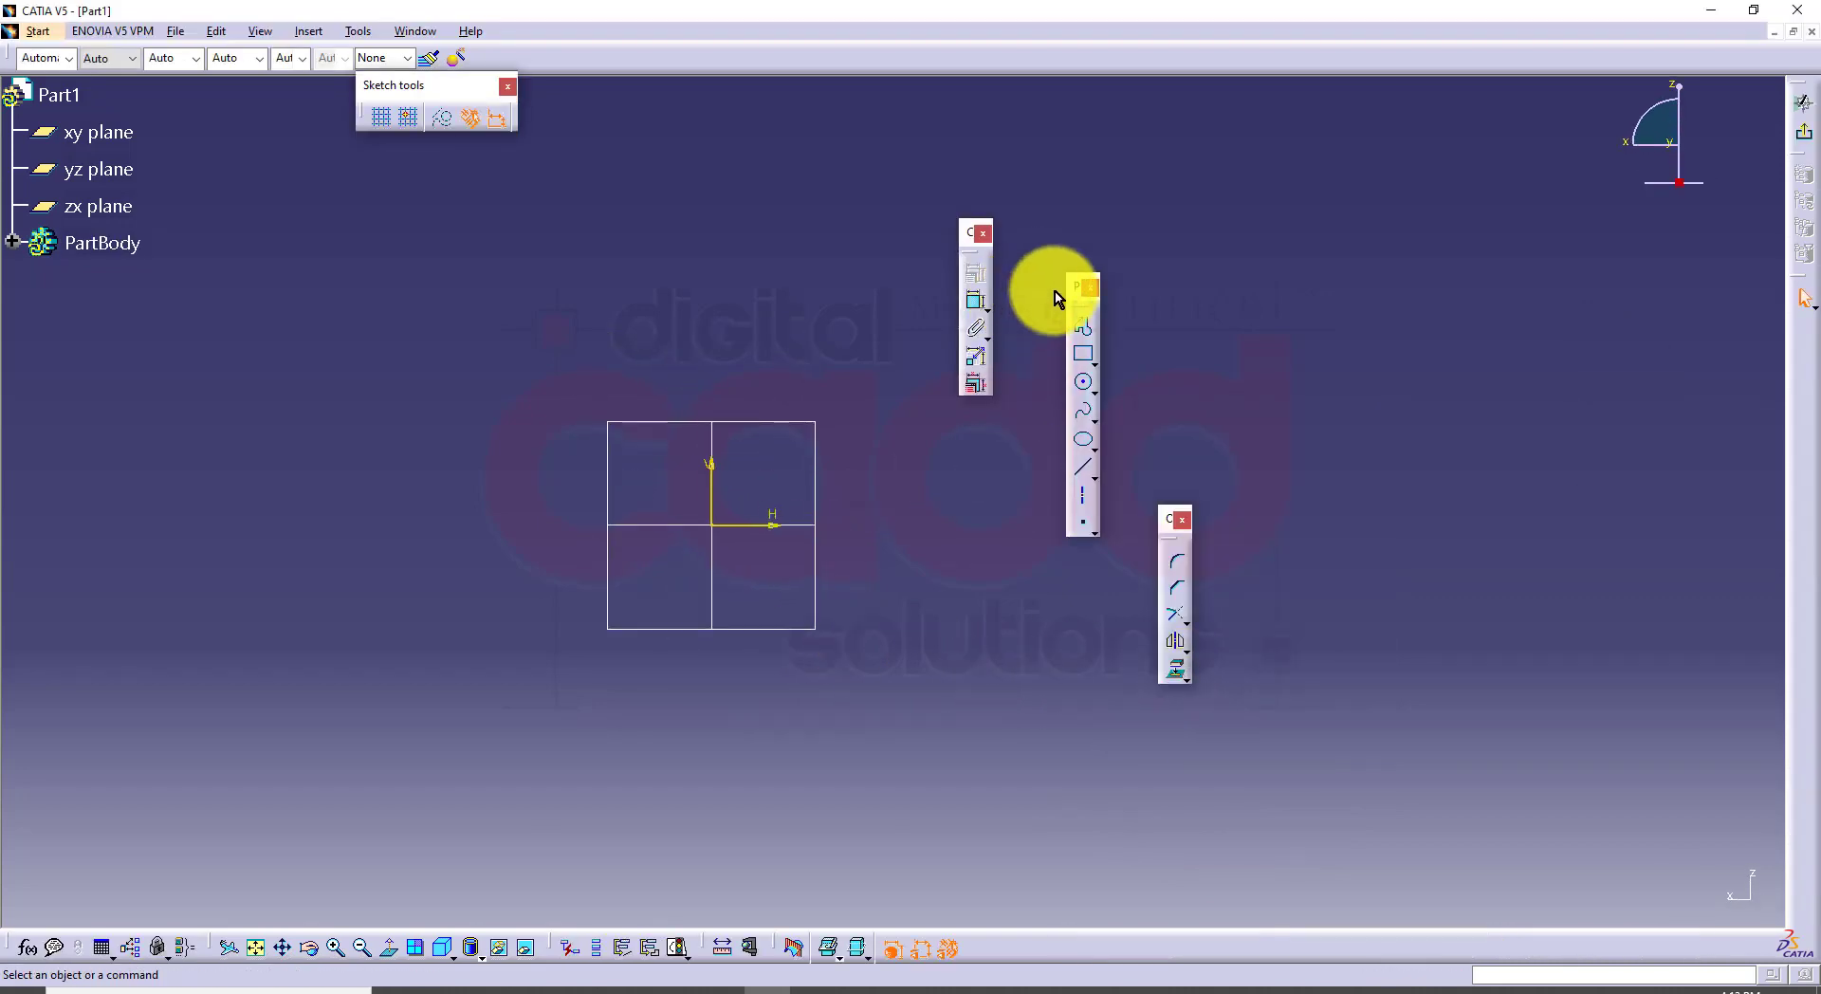
Step: Move the floating profile, constraint and operation tool palettes clear of the sketch's drawing area
{"action": "left_click_drag", "start_coordinate": [1064, 297], "coordinate": [1570, 286]}
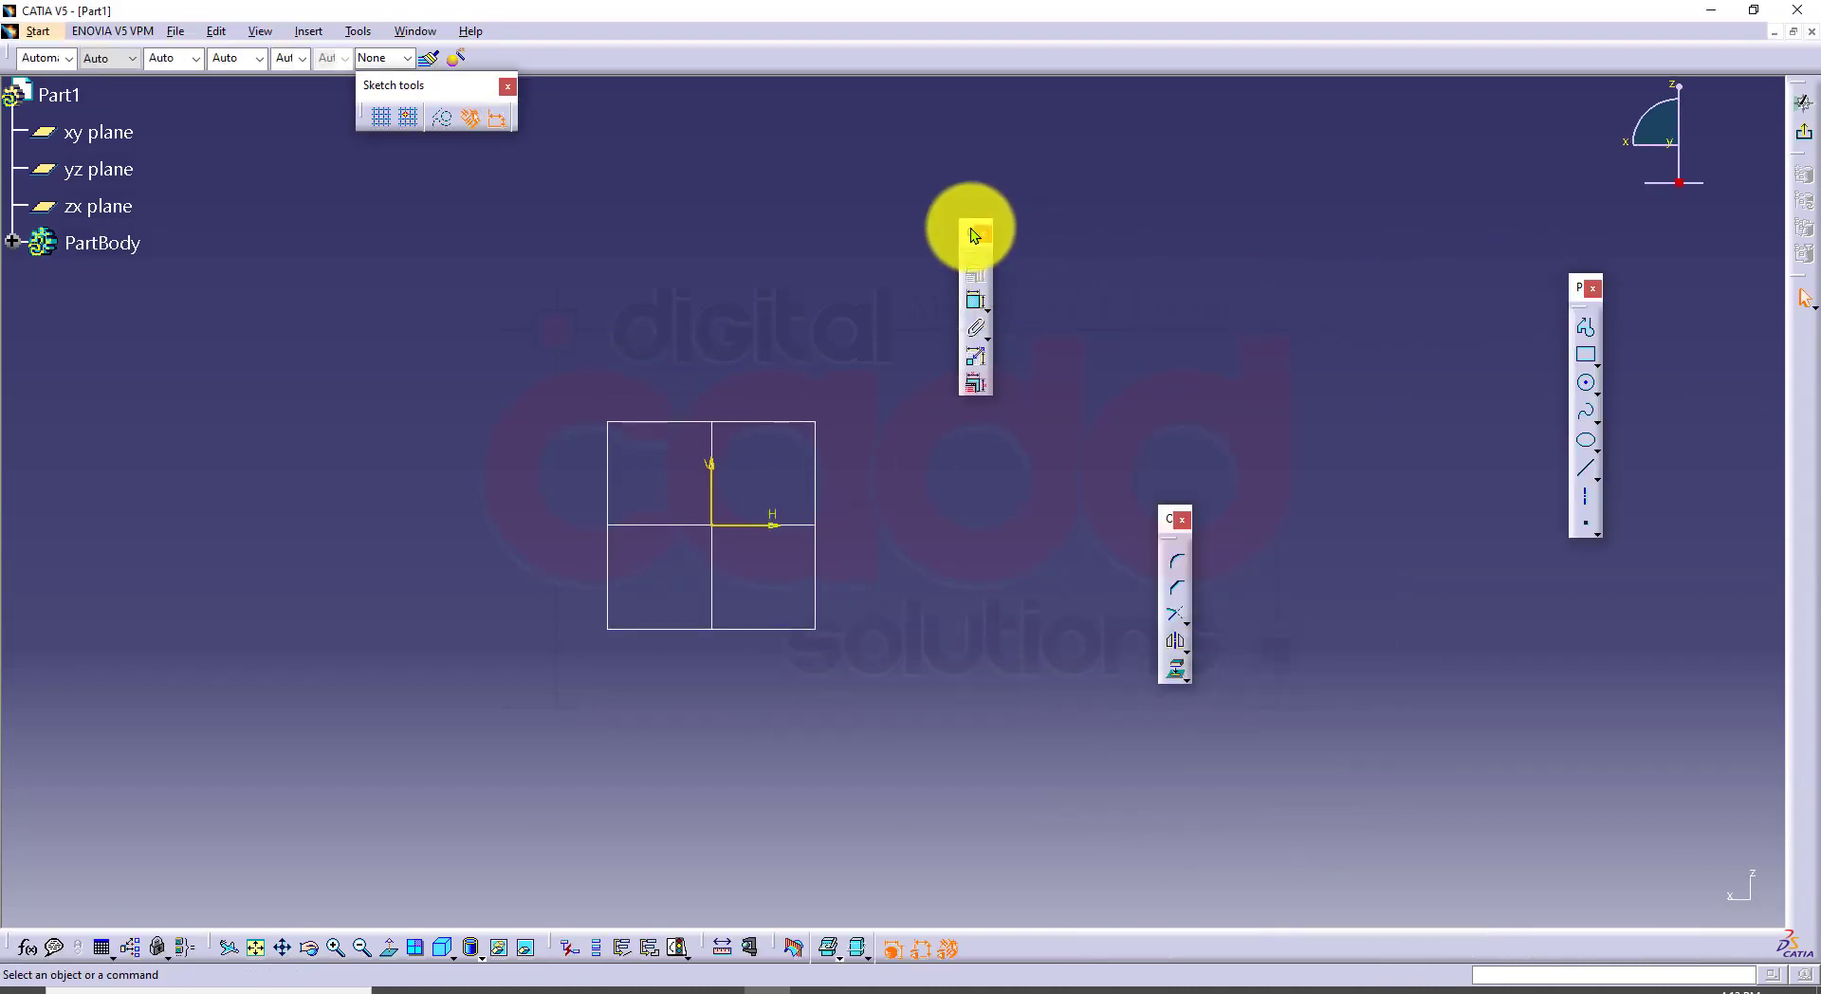
{"action": "left_click_drag", "start_coordinate": [1285, 235], "coordinate": [1286, 237]}
{"action": "left_click_drag", "start_coordinate": [1451, 555], "coordinate": [1520, 575]}
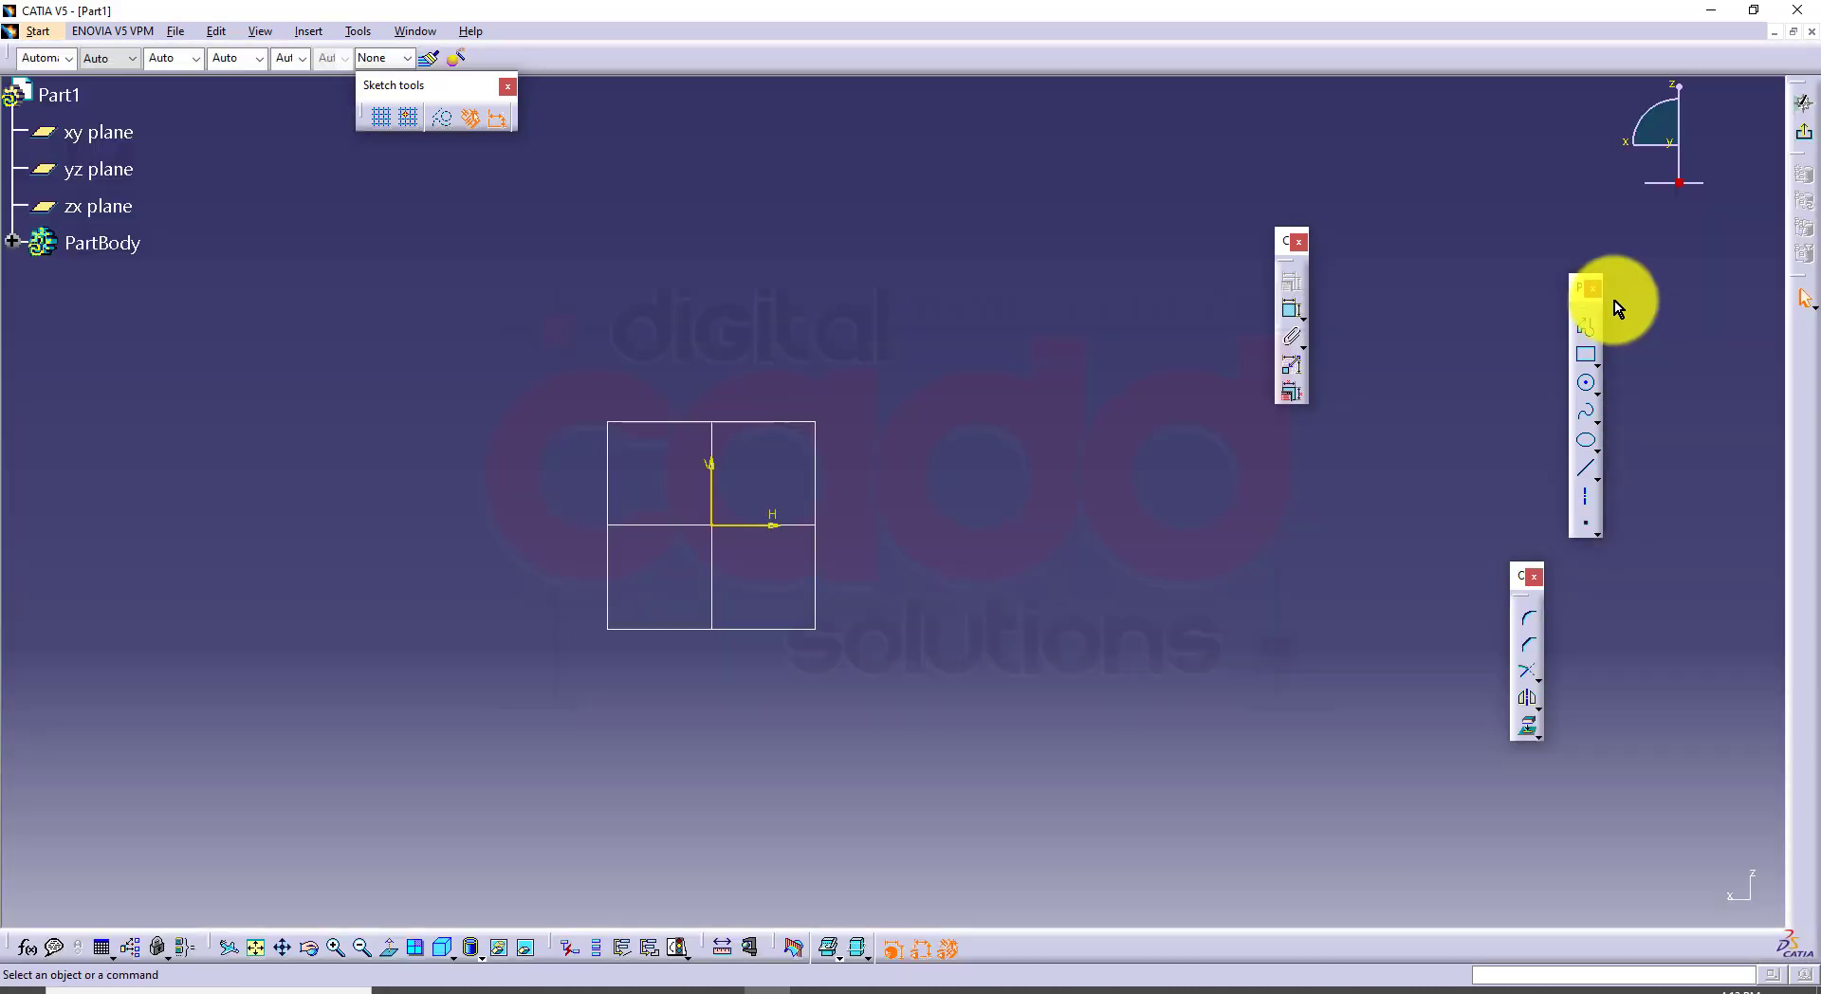
Step: Draw a closed seven-line front profile from the origin, about 125 mm wide and 65 mm high, with a sloped upper corner and lower notch
{"action": "left_click", "coordinate": [1589, 332]}
{"action": "middle_click_drag", "start_coordinate": [657, 589], "coordinate": [602, 603]}
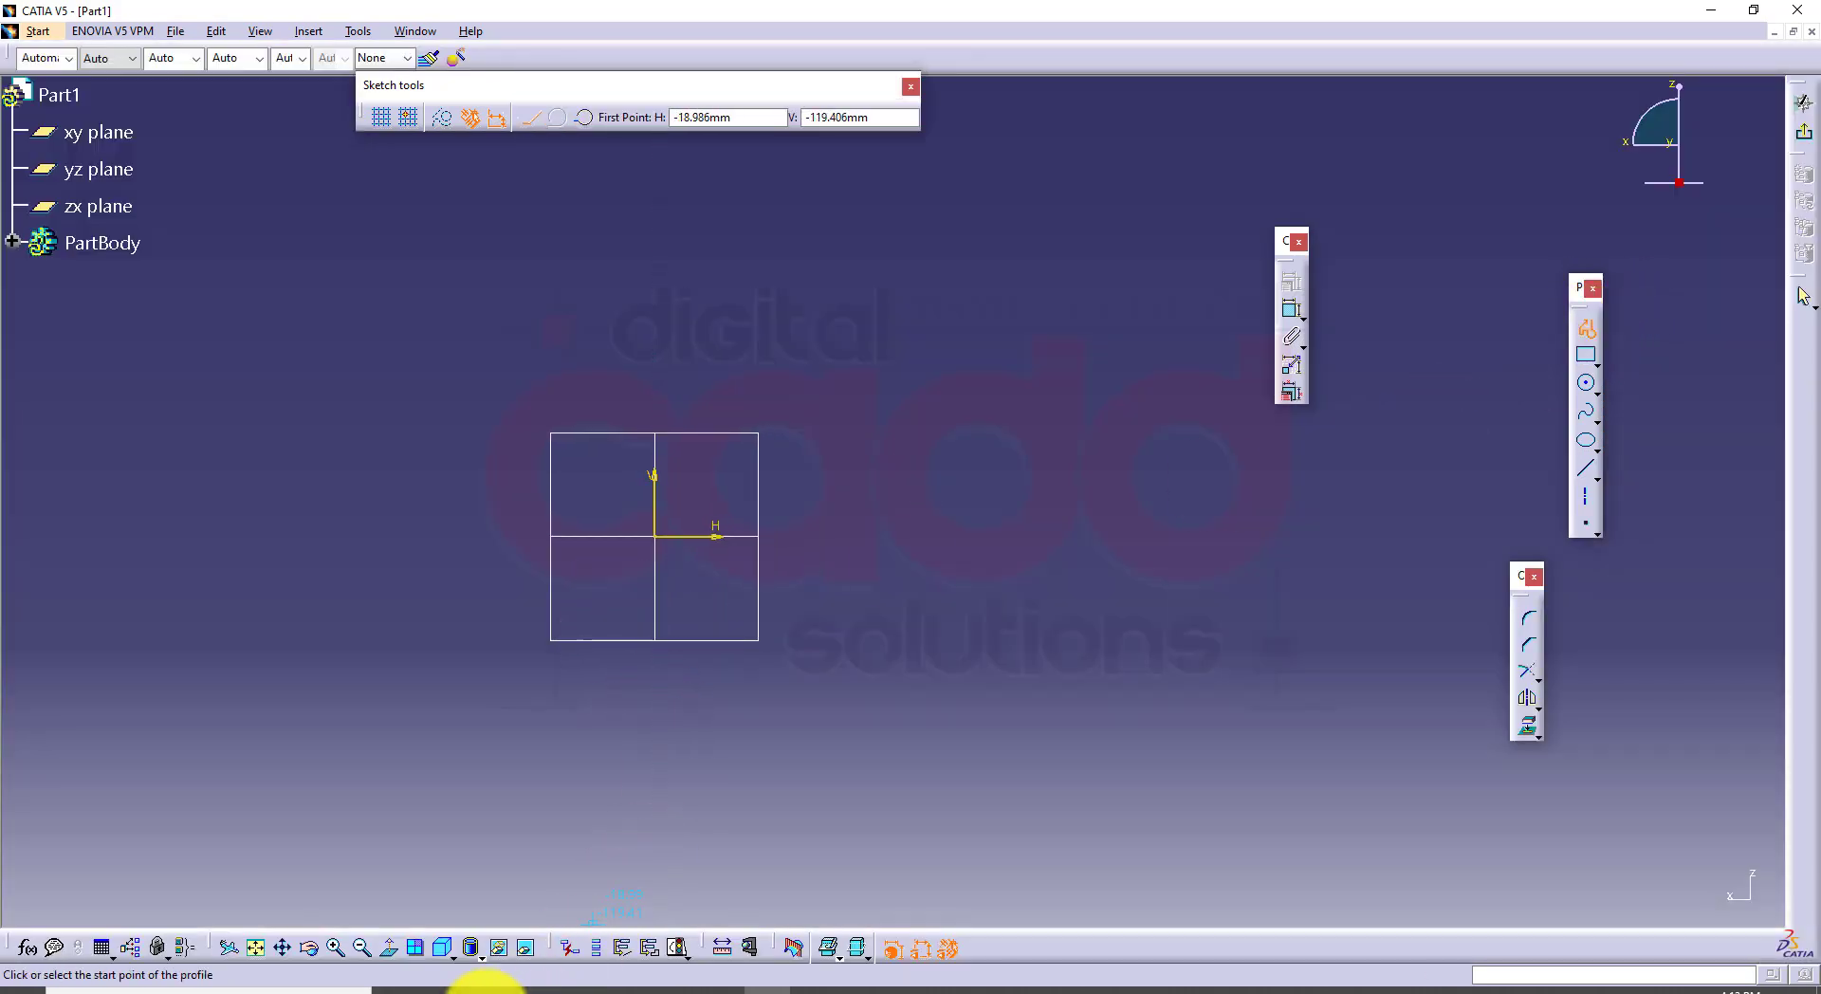
{"action": "left_click", "coordinate": [487, 992]}
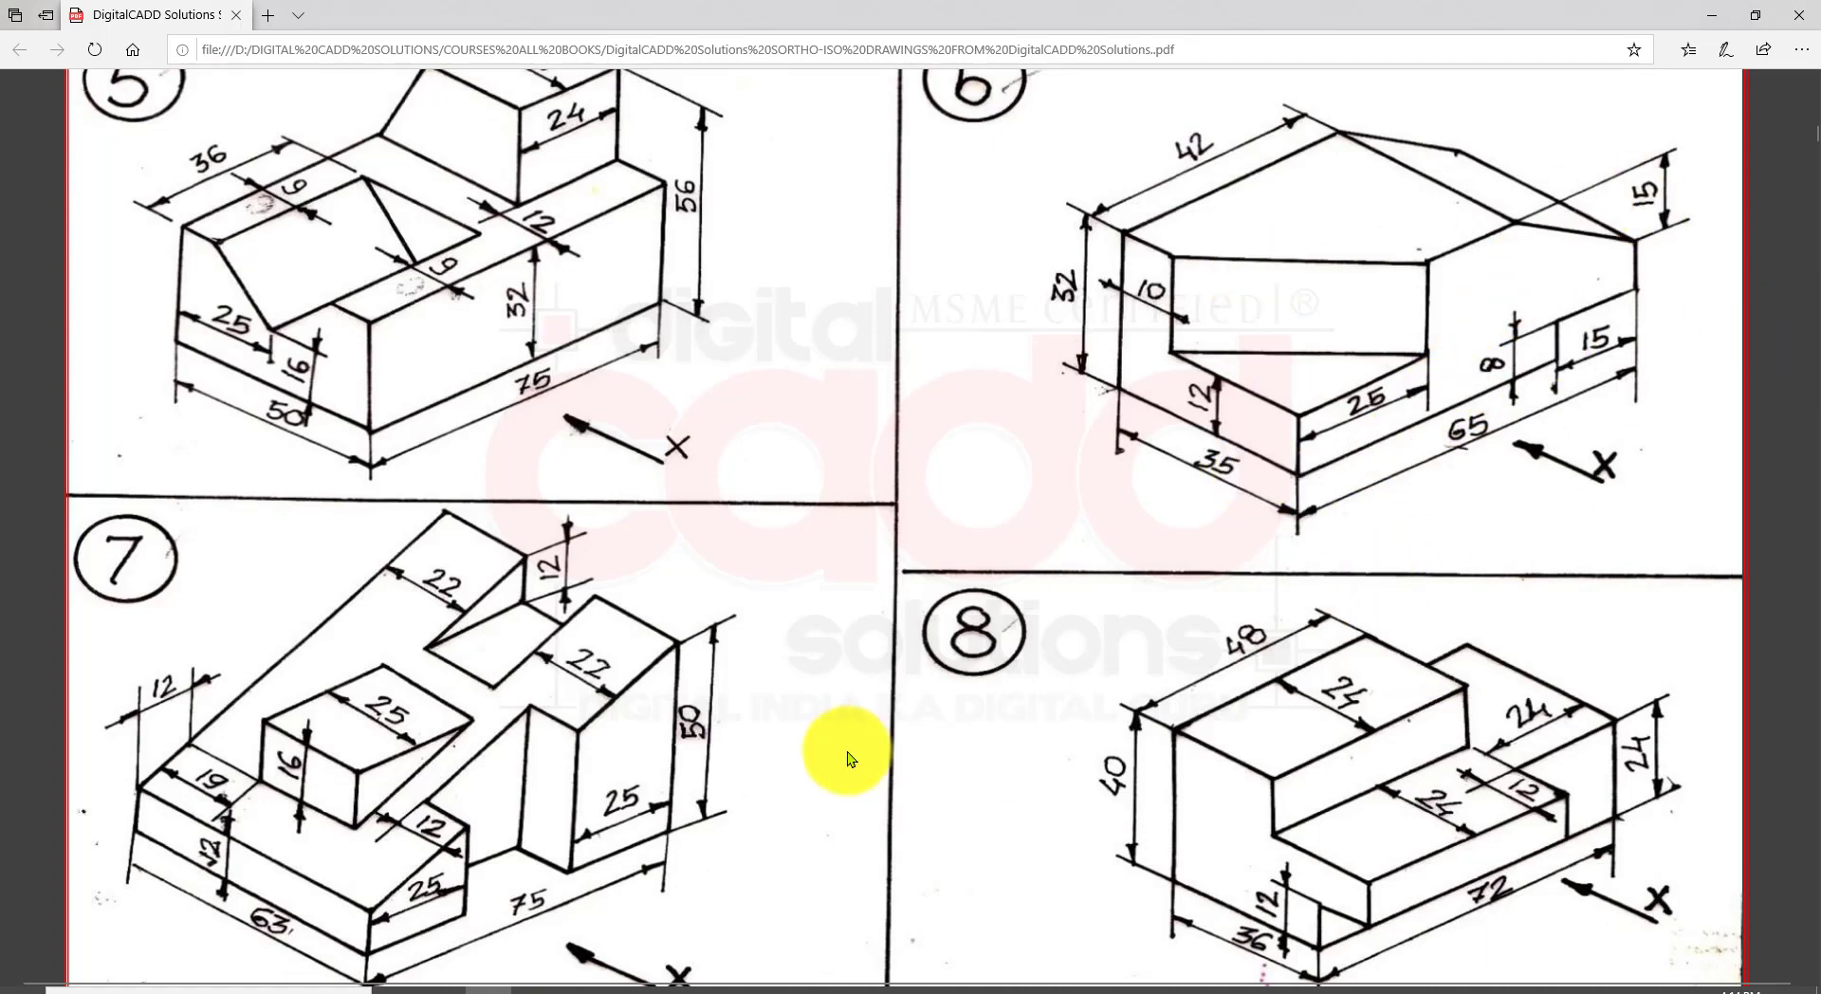
{"action": "left_click", "coordinate": [764, 990]}
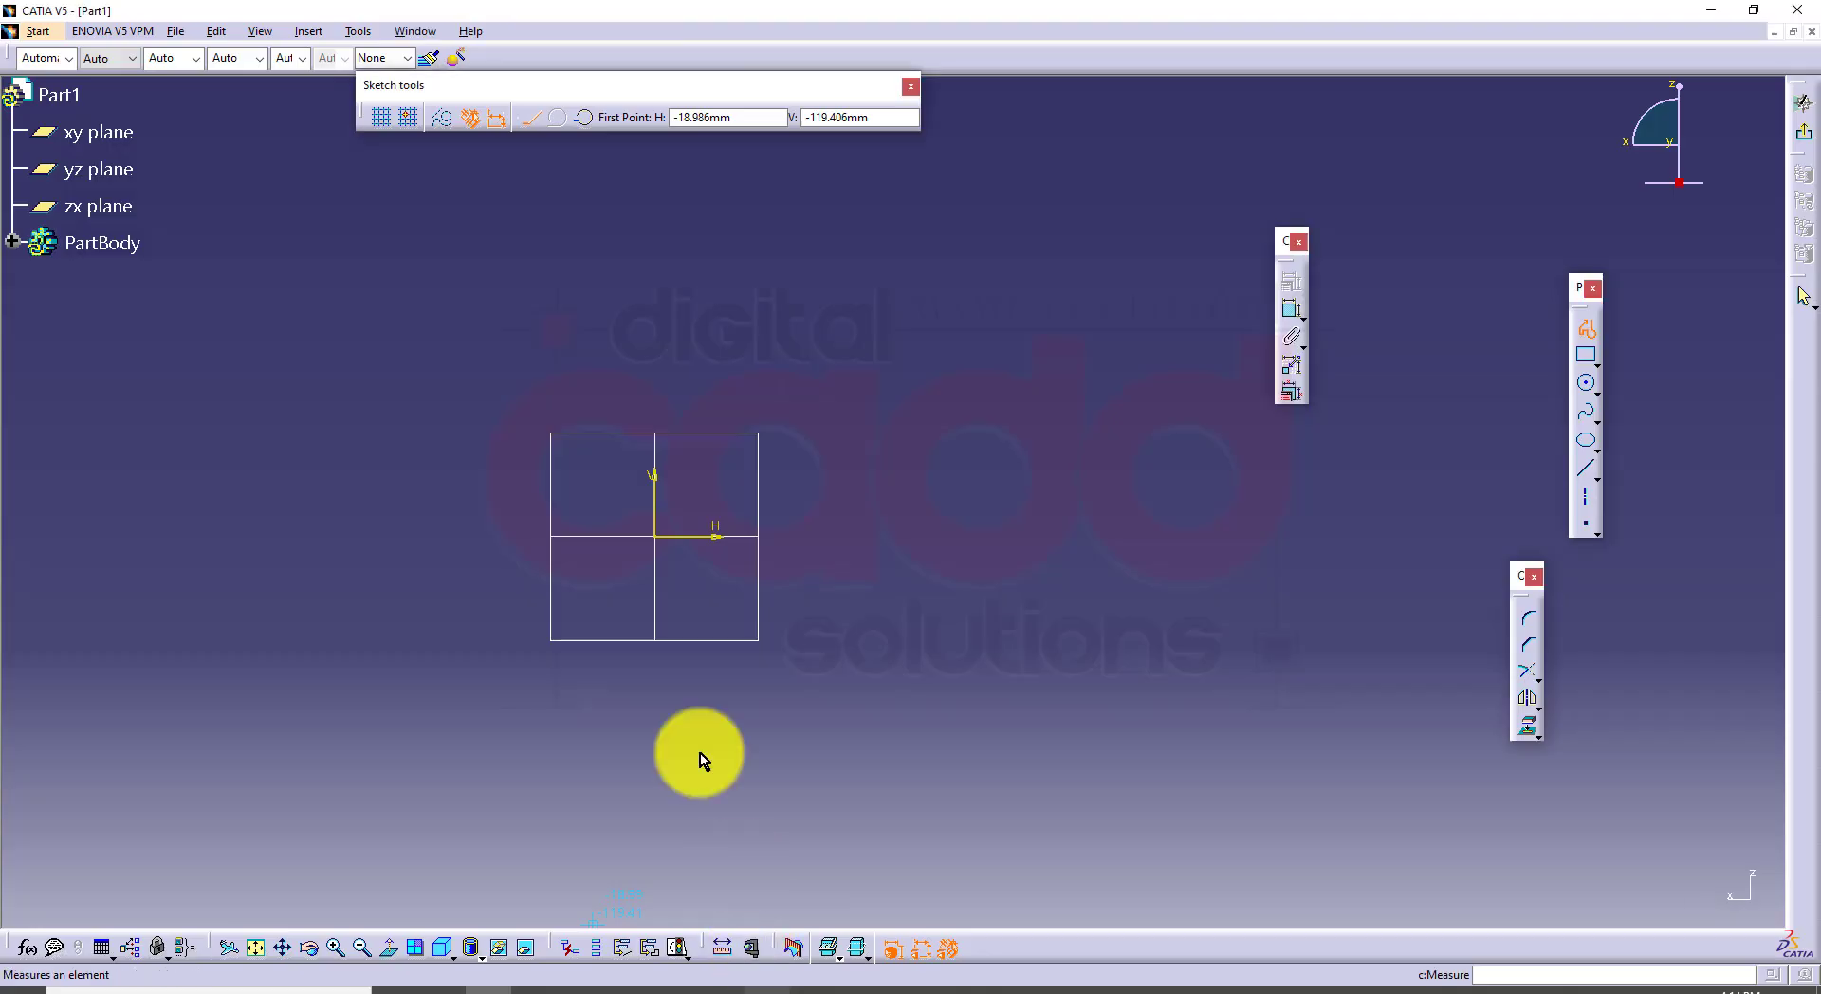
{"action": "left_click", "coordinate": [655, 538]}
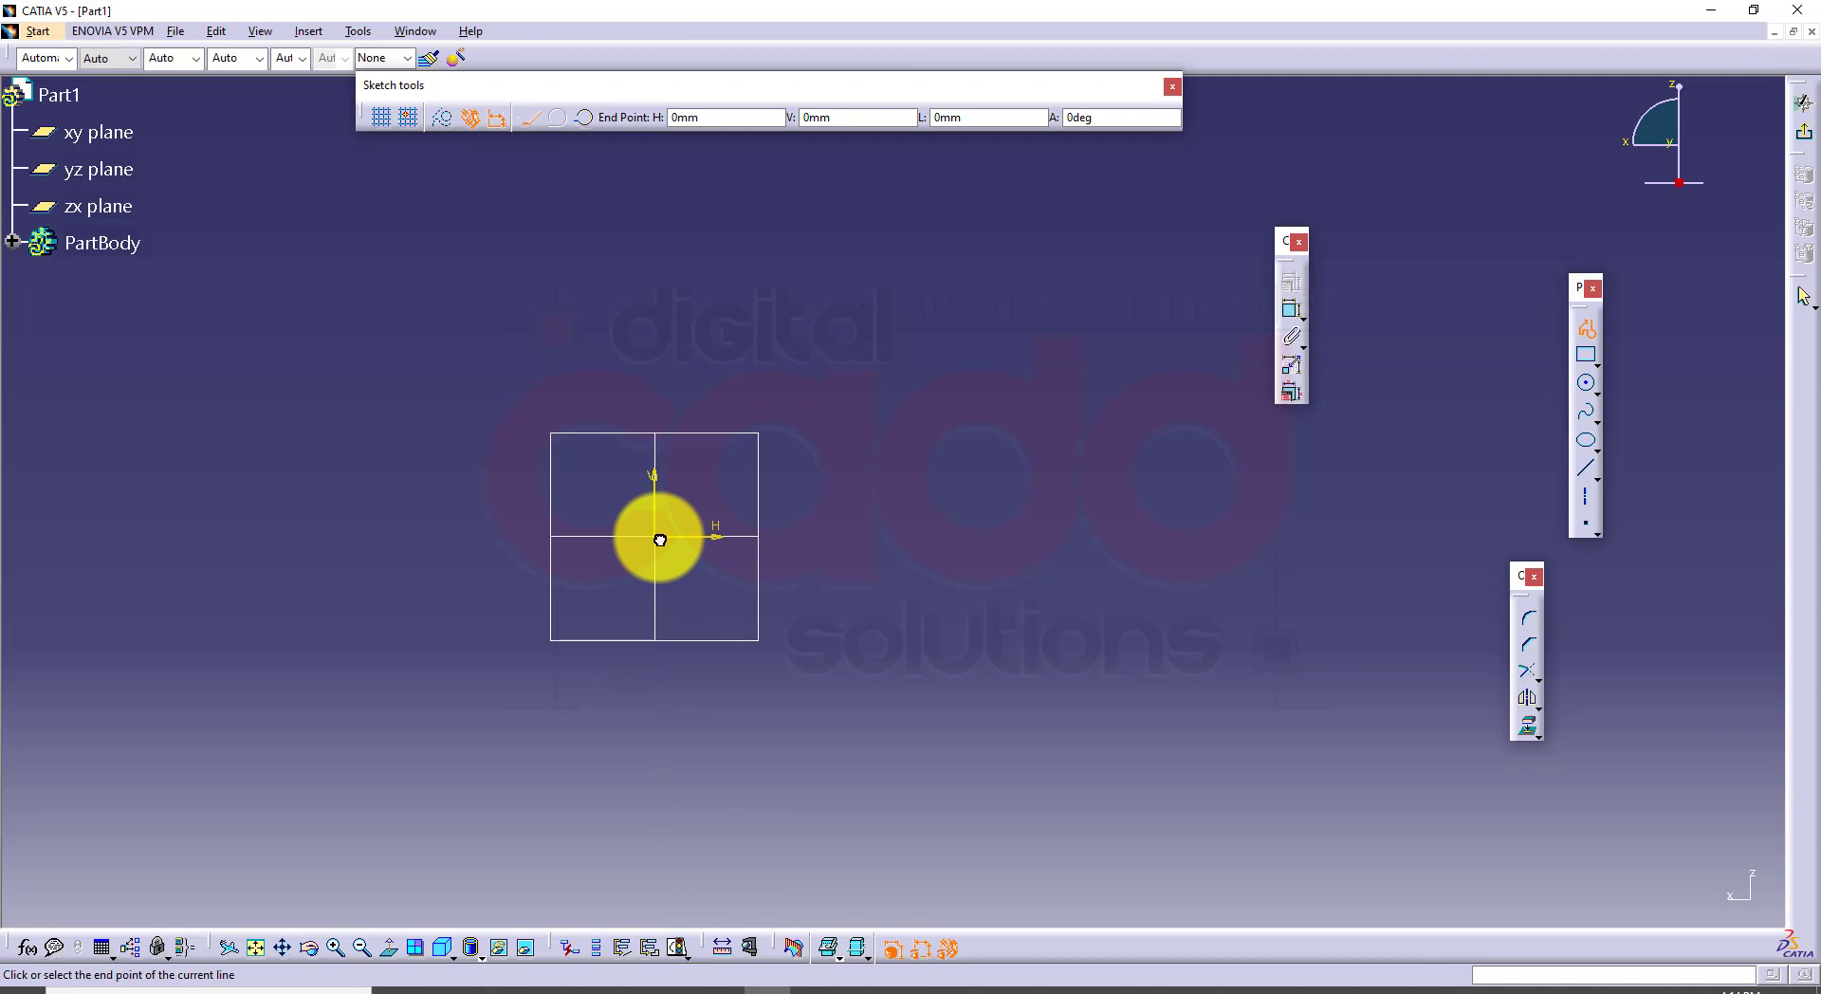
{"action": "left_click", "coordinate": [656, 329]}
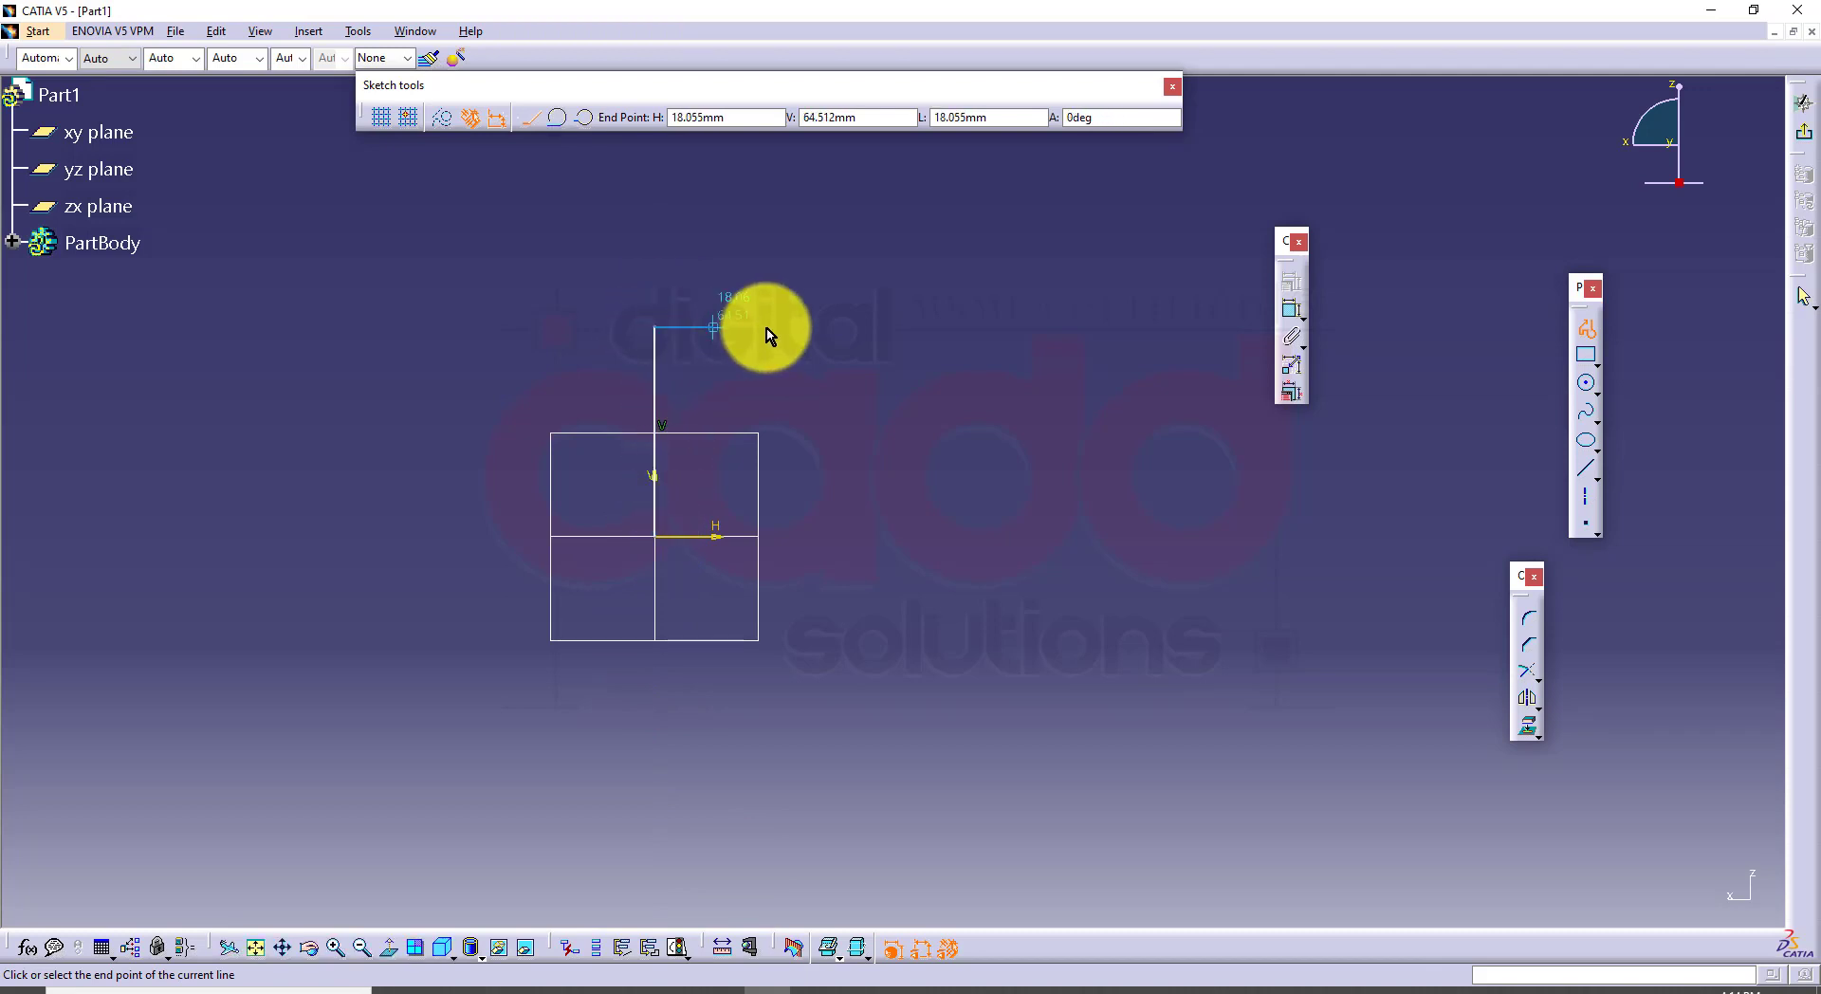
{"action": "left_click", "coordinate": [899, 327]}
{"action": "left_click", "coordinate": [1062, 417]}
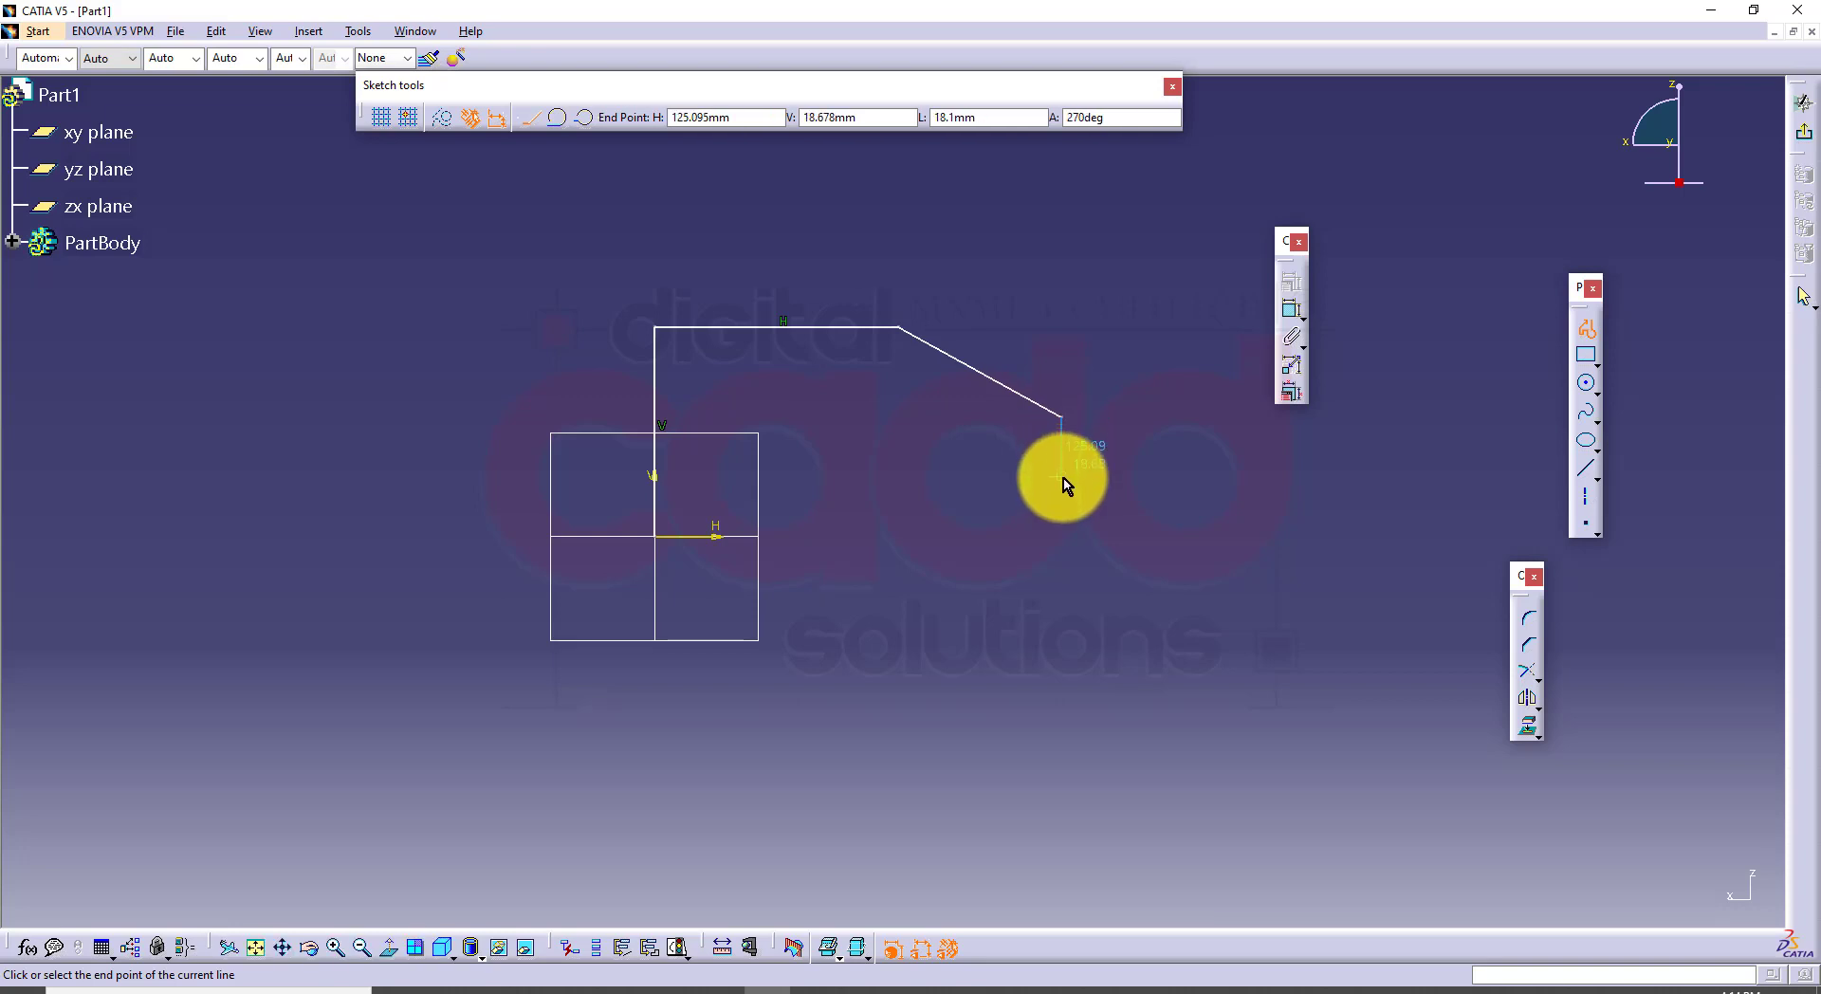
{"action": "left_click", "coordinate": [1061, 480]}
{"action": "left_click", "coordinate": [982, 479]}
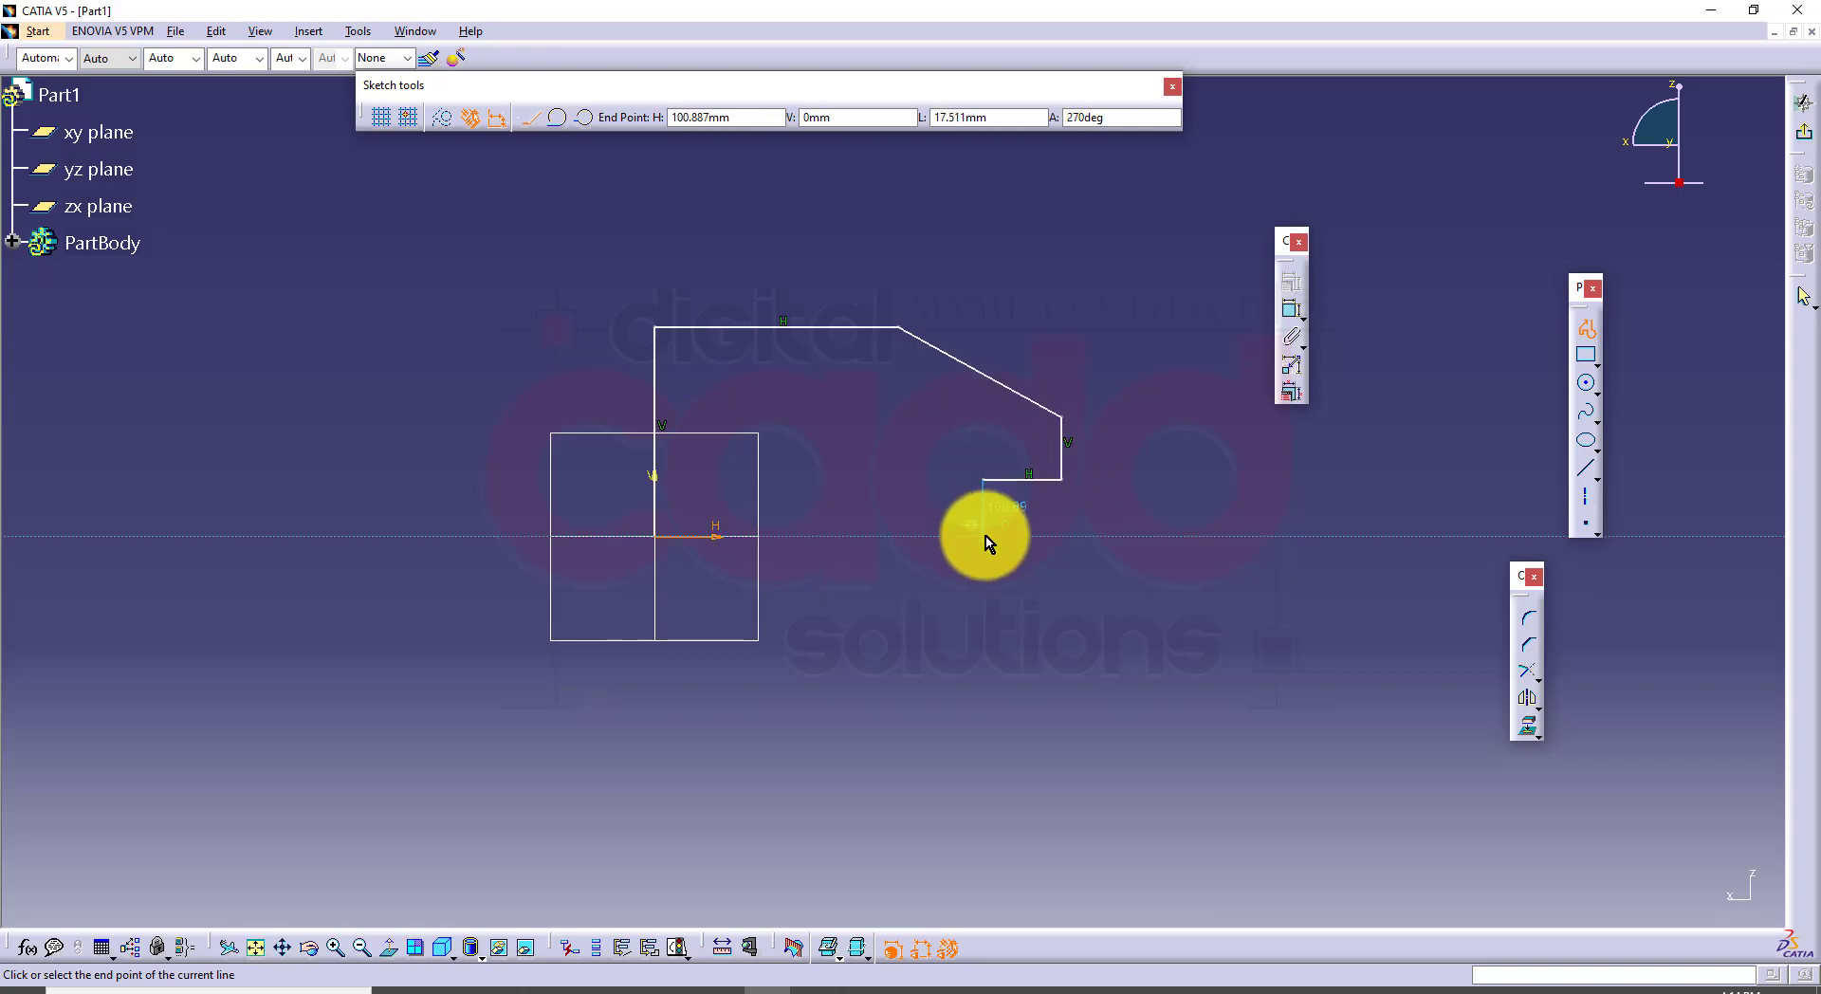
{"action": "left_click", "coordinate": [982, 537]}
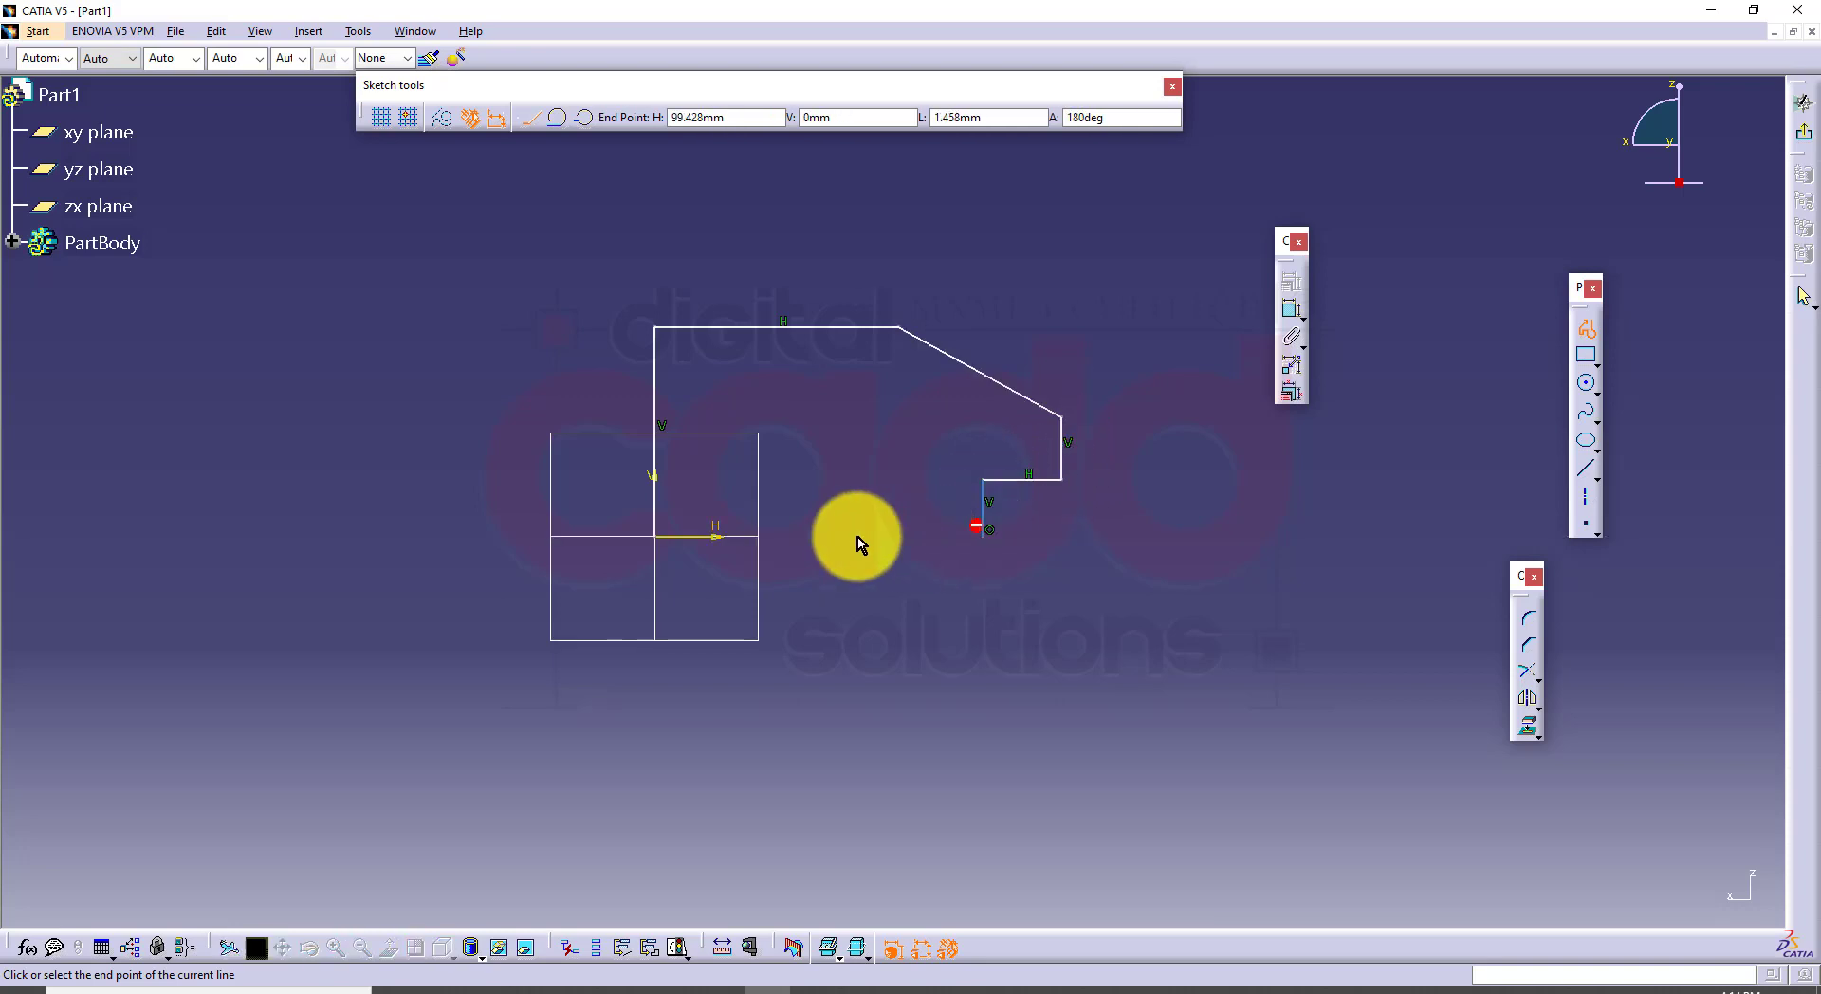
{"action": "left_click", "coordinate": [655, 537]}
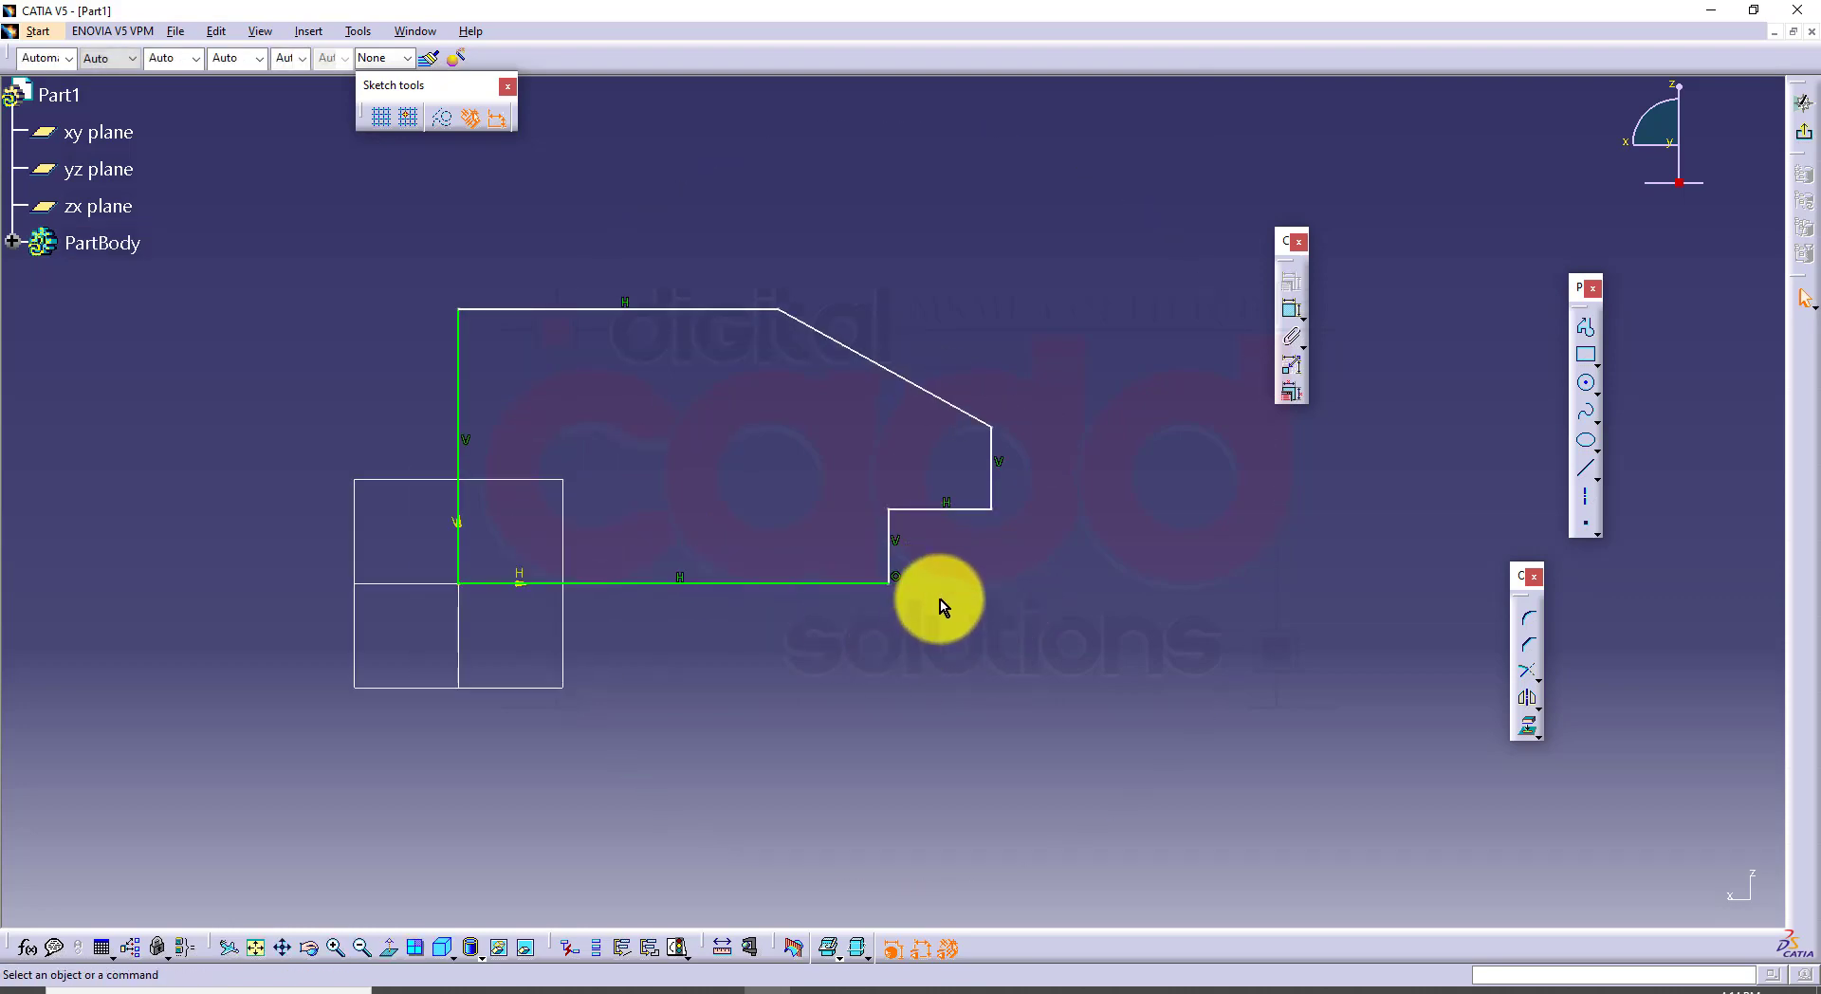
Step: Check exercise 6's notch dimensions in the PDF, and dimension the profile's lower notch 15 mm wide and 8 mm high
{"action": "key", "text": "alt+Tab"}
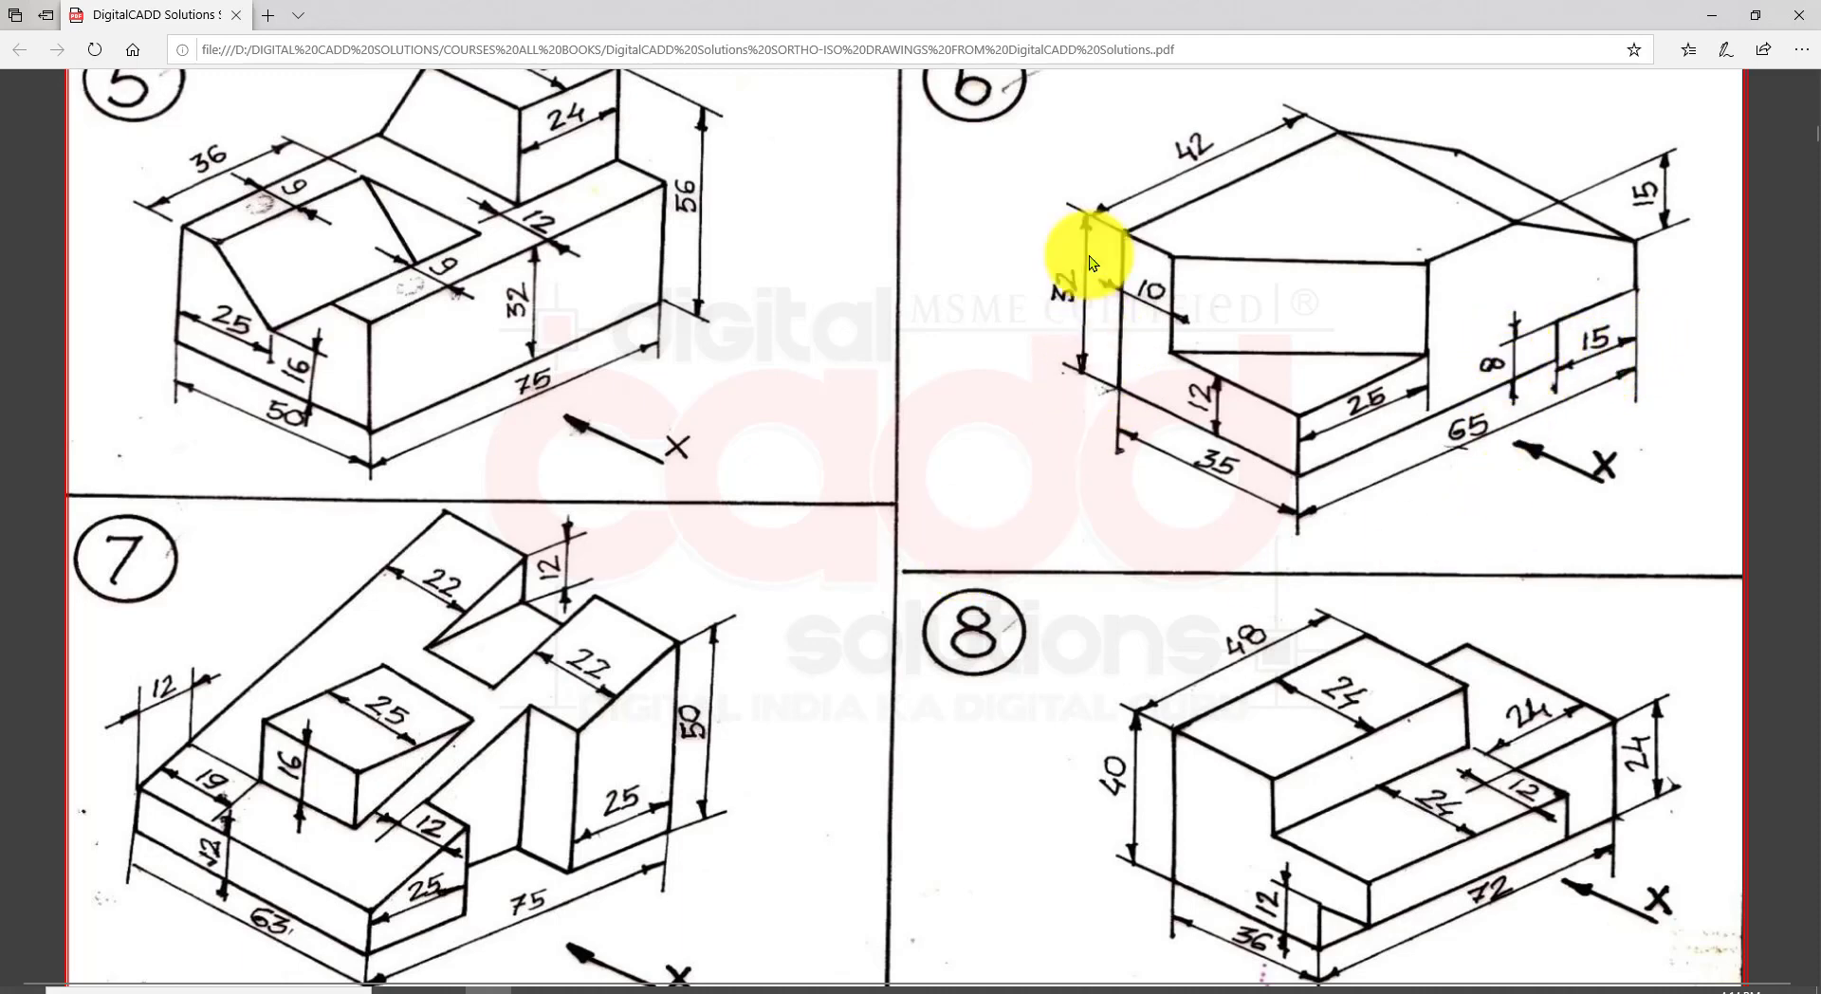
{"action": "key", "text": "alt+Tab"}
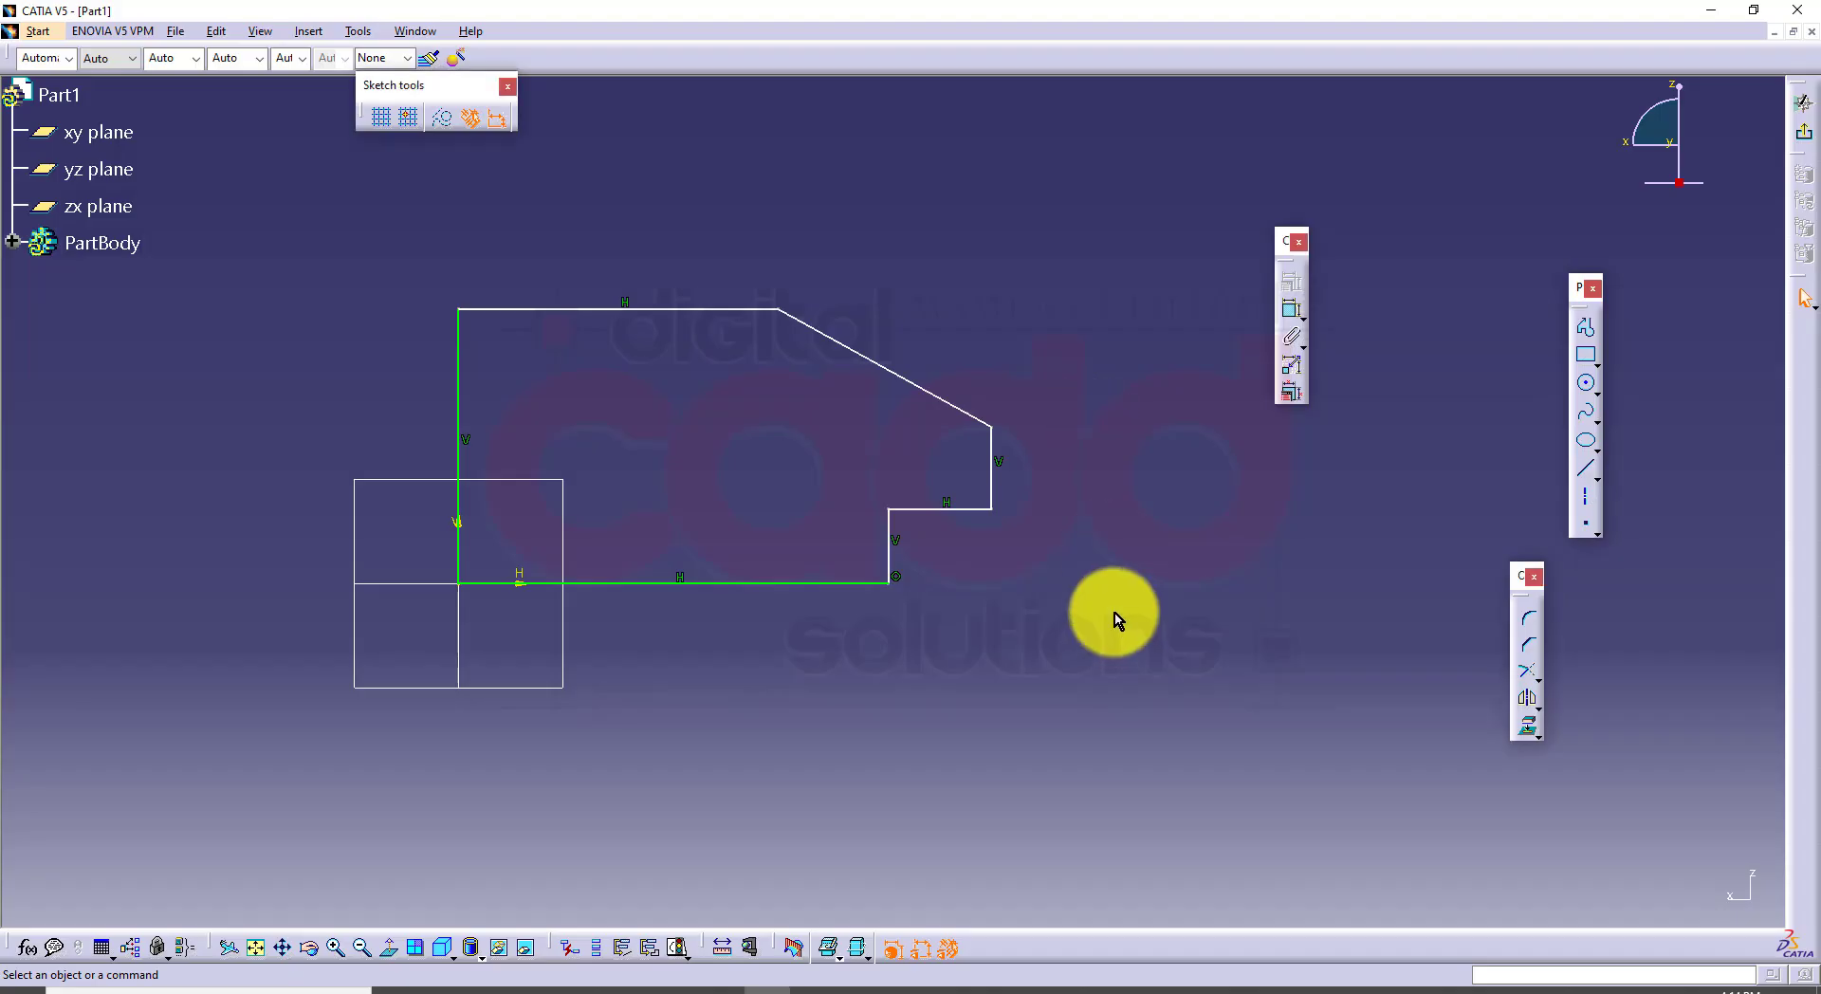
{"action": "left_click", "coordinate": [1288, 313]}
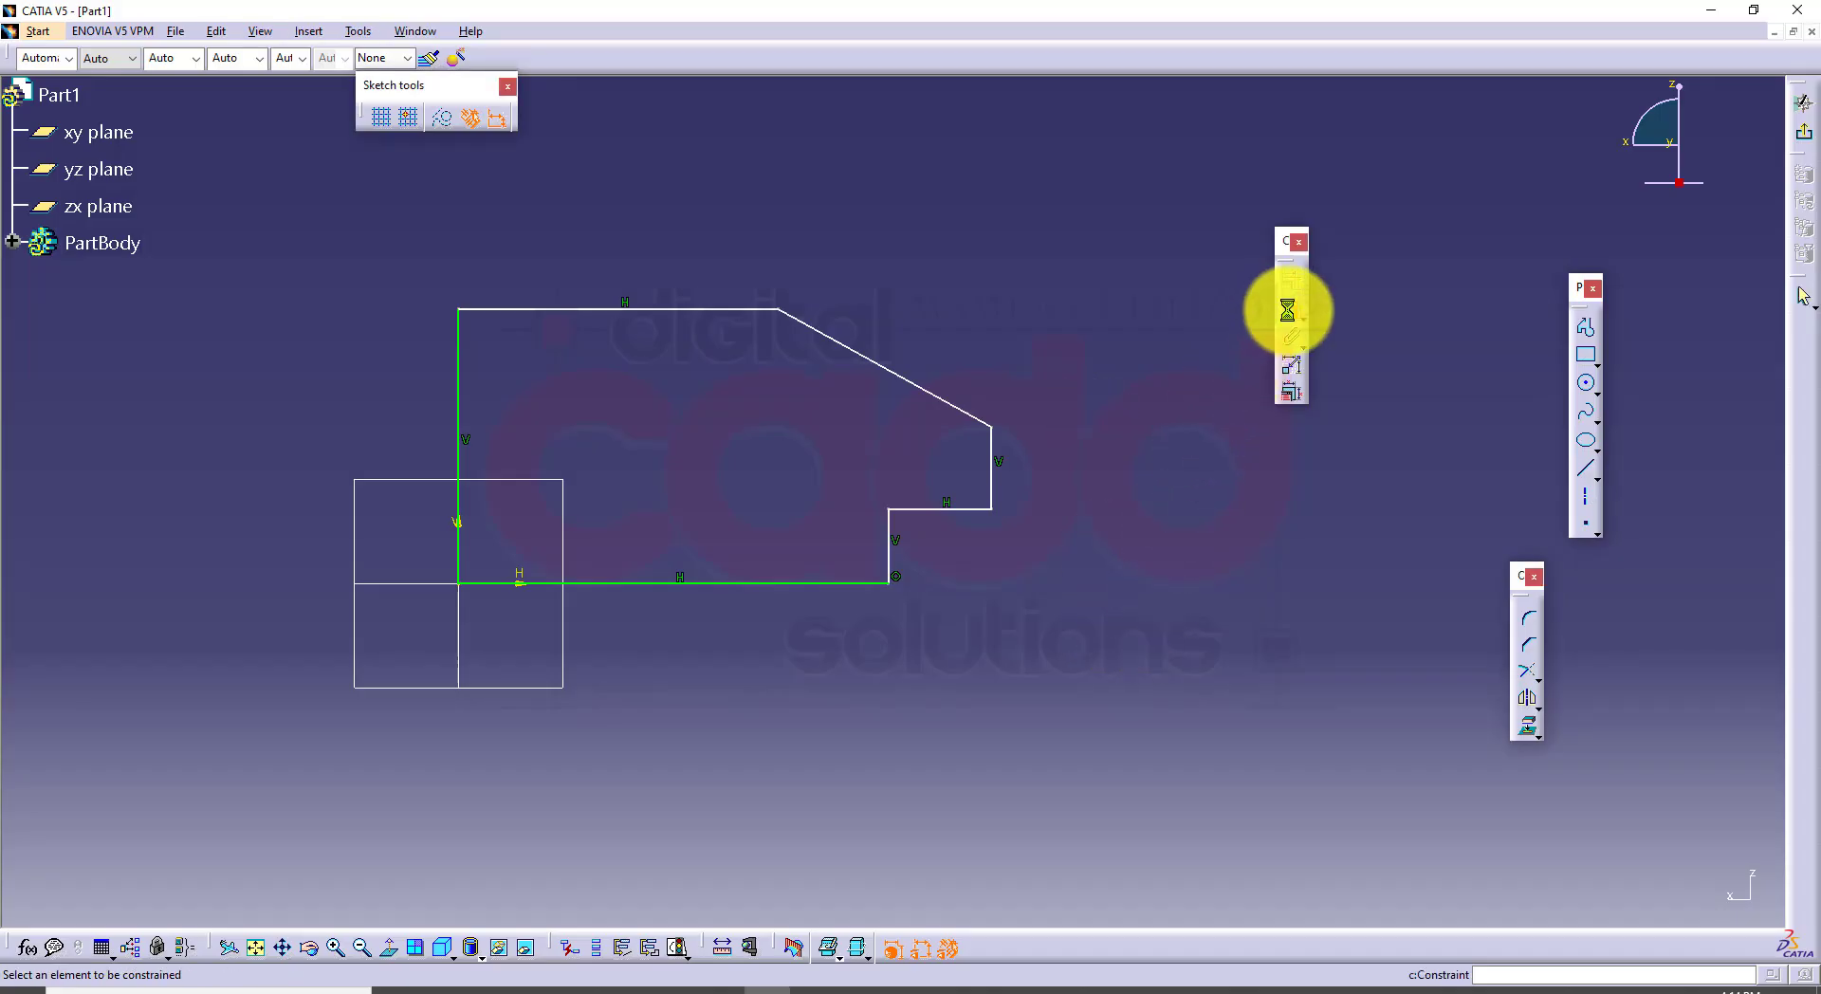
{"action": "left_click", "coordinate": [941, 510]}
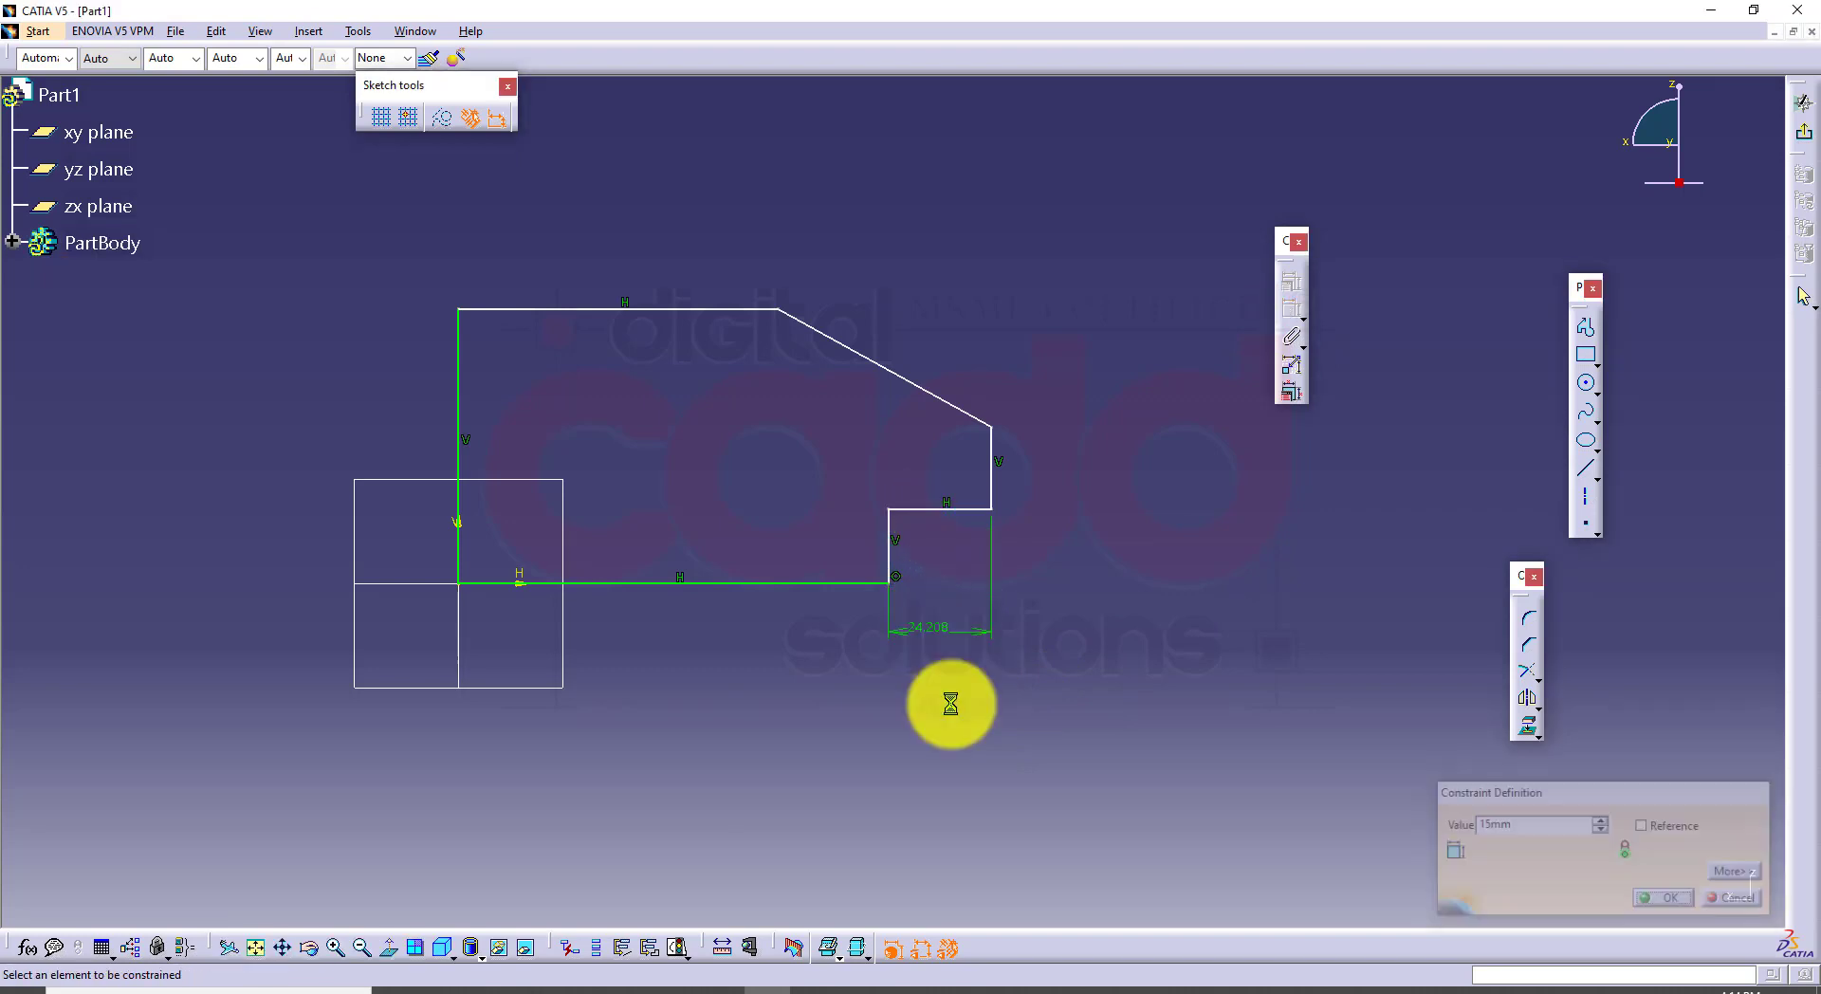
{"action": "key", "text": "Return"}
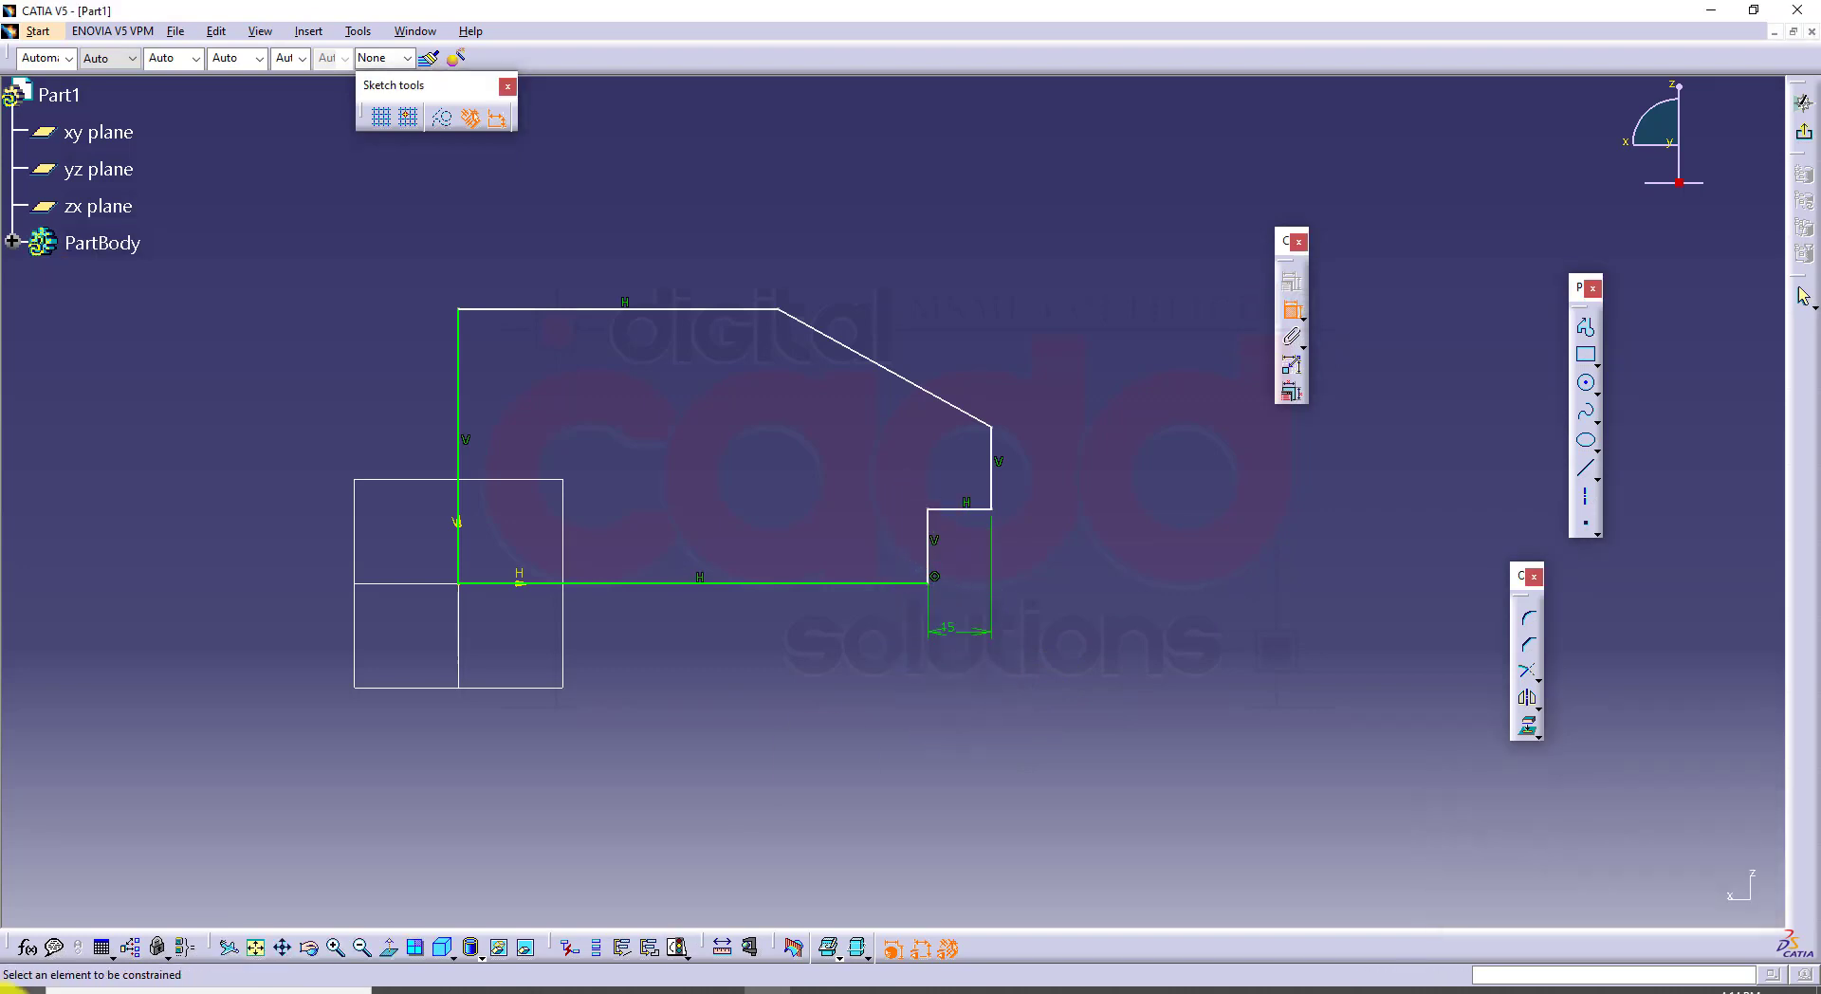
{"action": "left_click", "coordinate": [939, 554]}
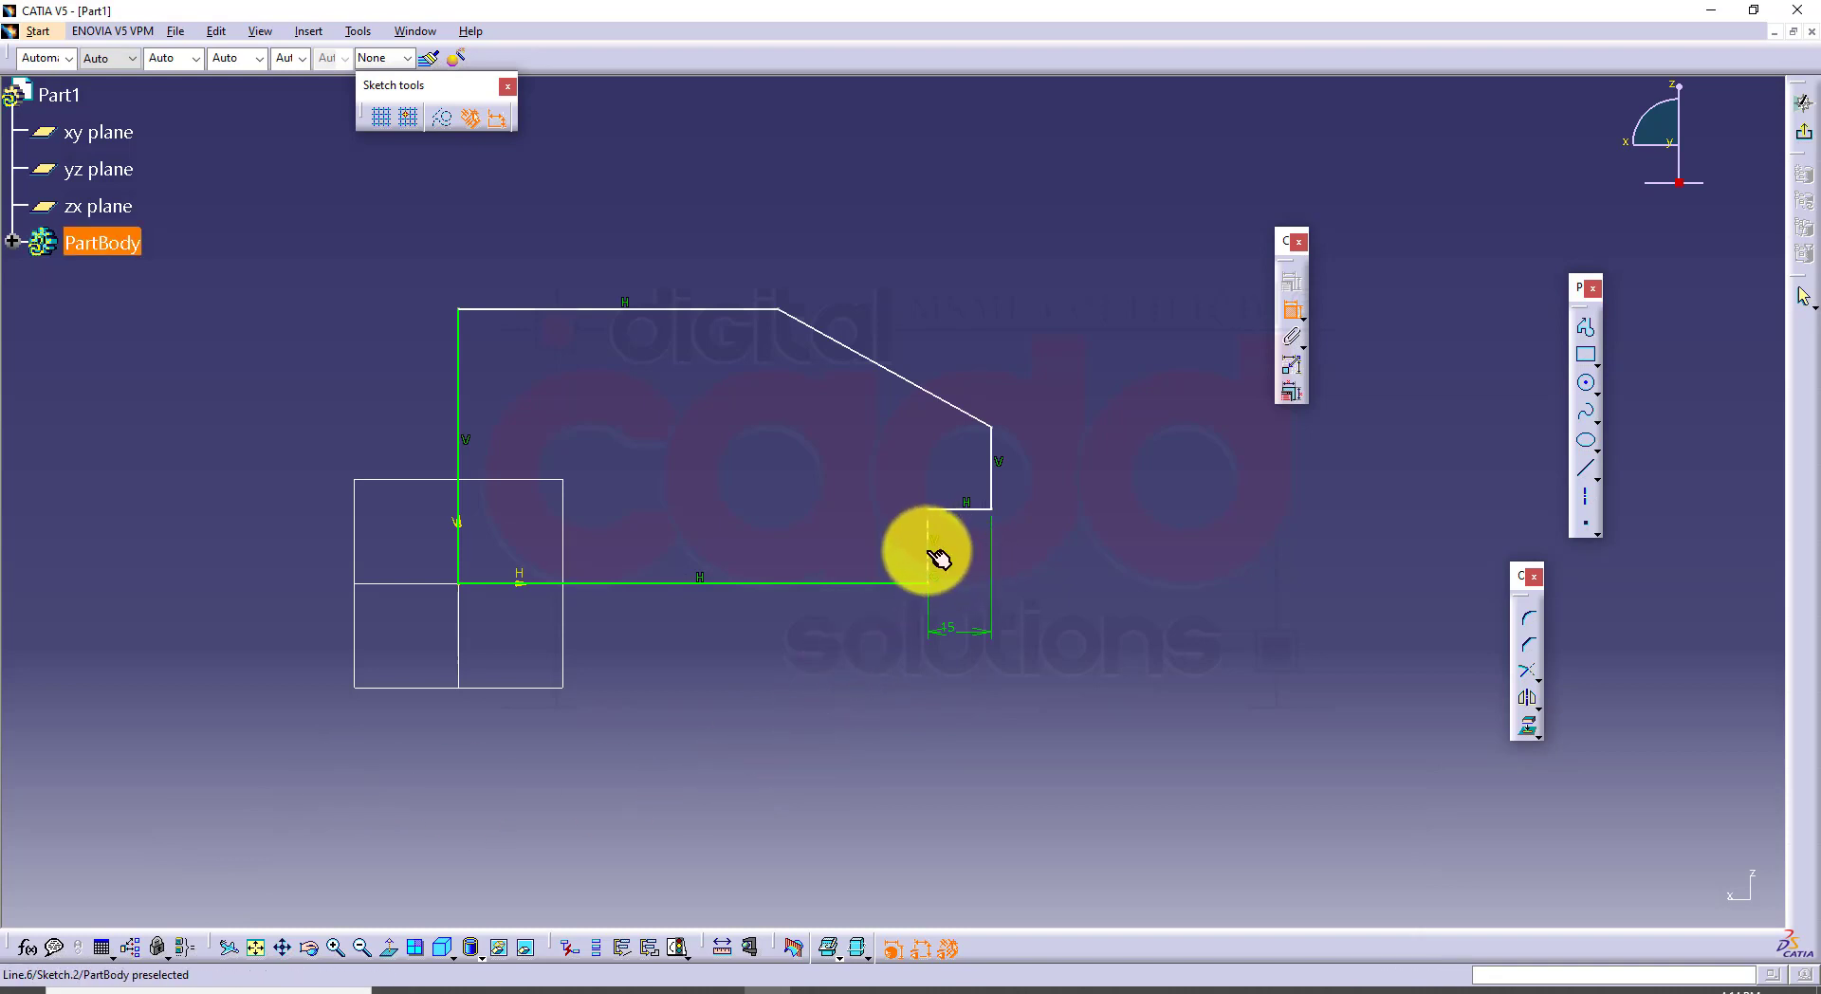
{"action": "double_click", "coordinate": [1082, 537]}
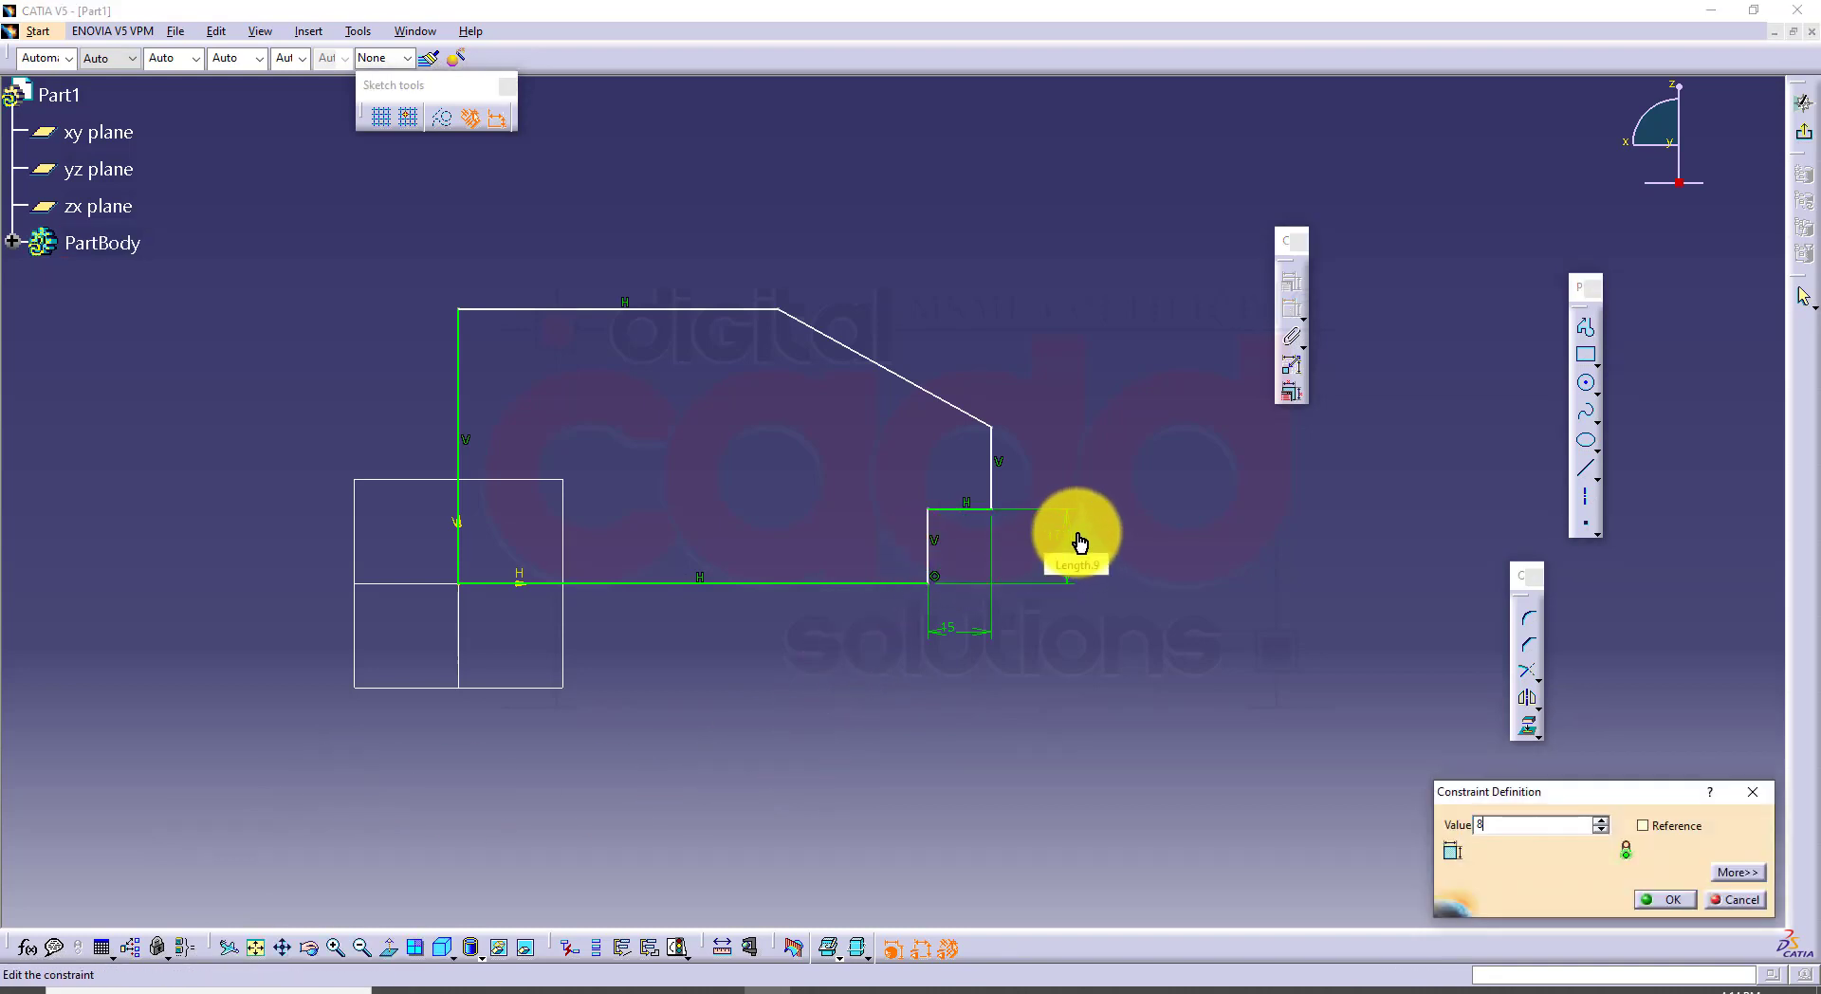
{"action": "key", "text": "Return"}
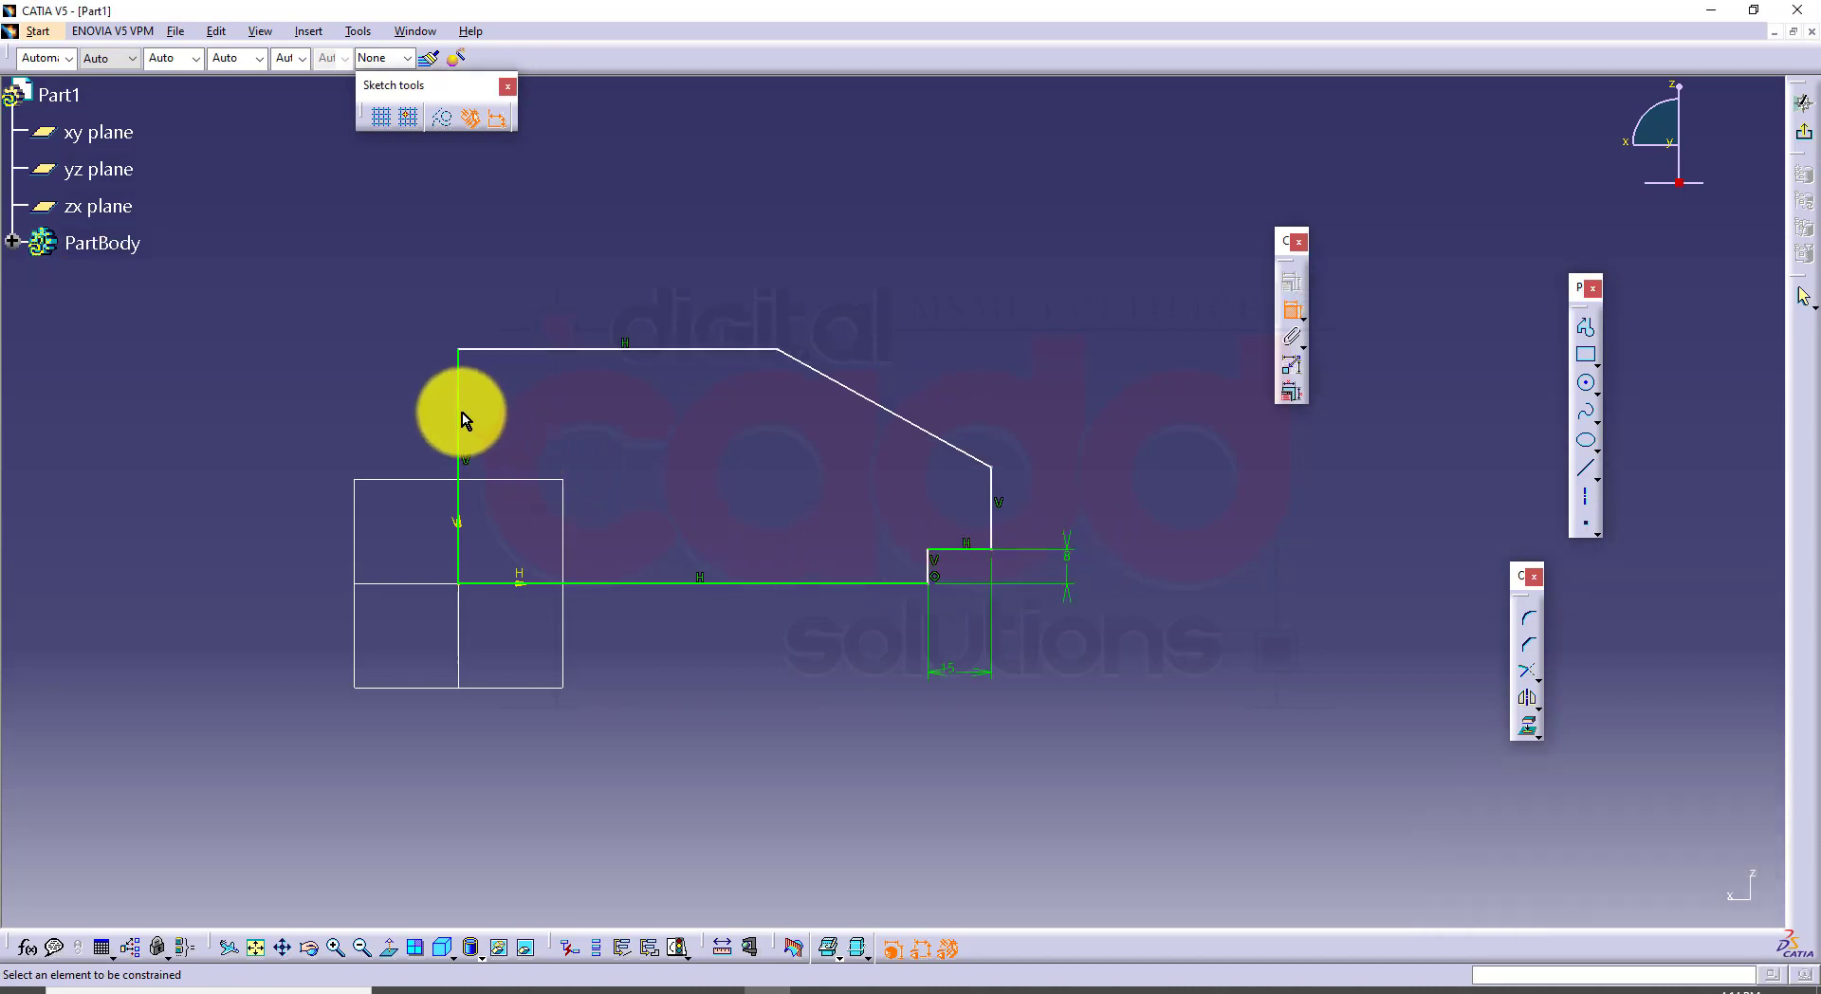
Step: Dimension the profile's overall width between its two outer vertical edges as 65 mm
{"action": "left_click", "coordinate": [460, 417]}
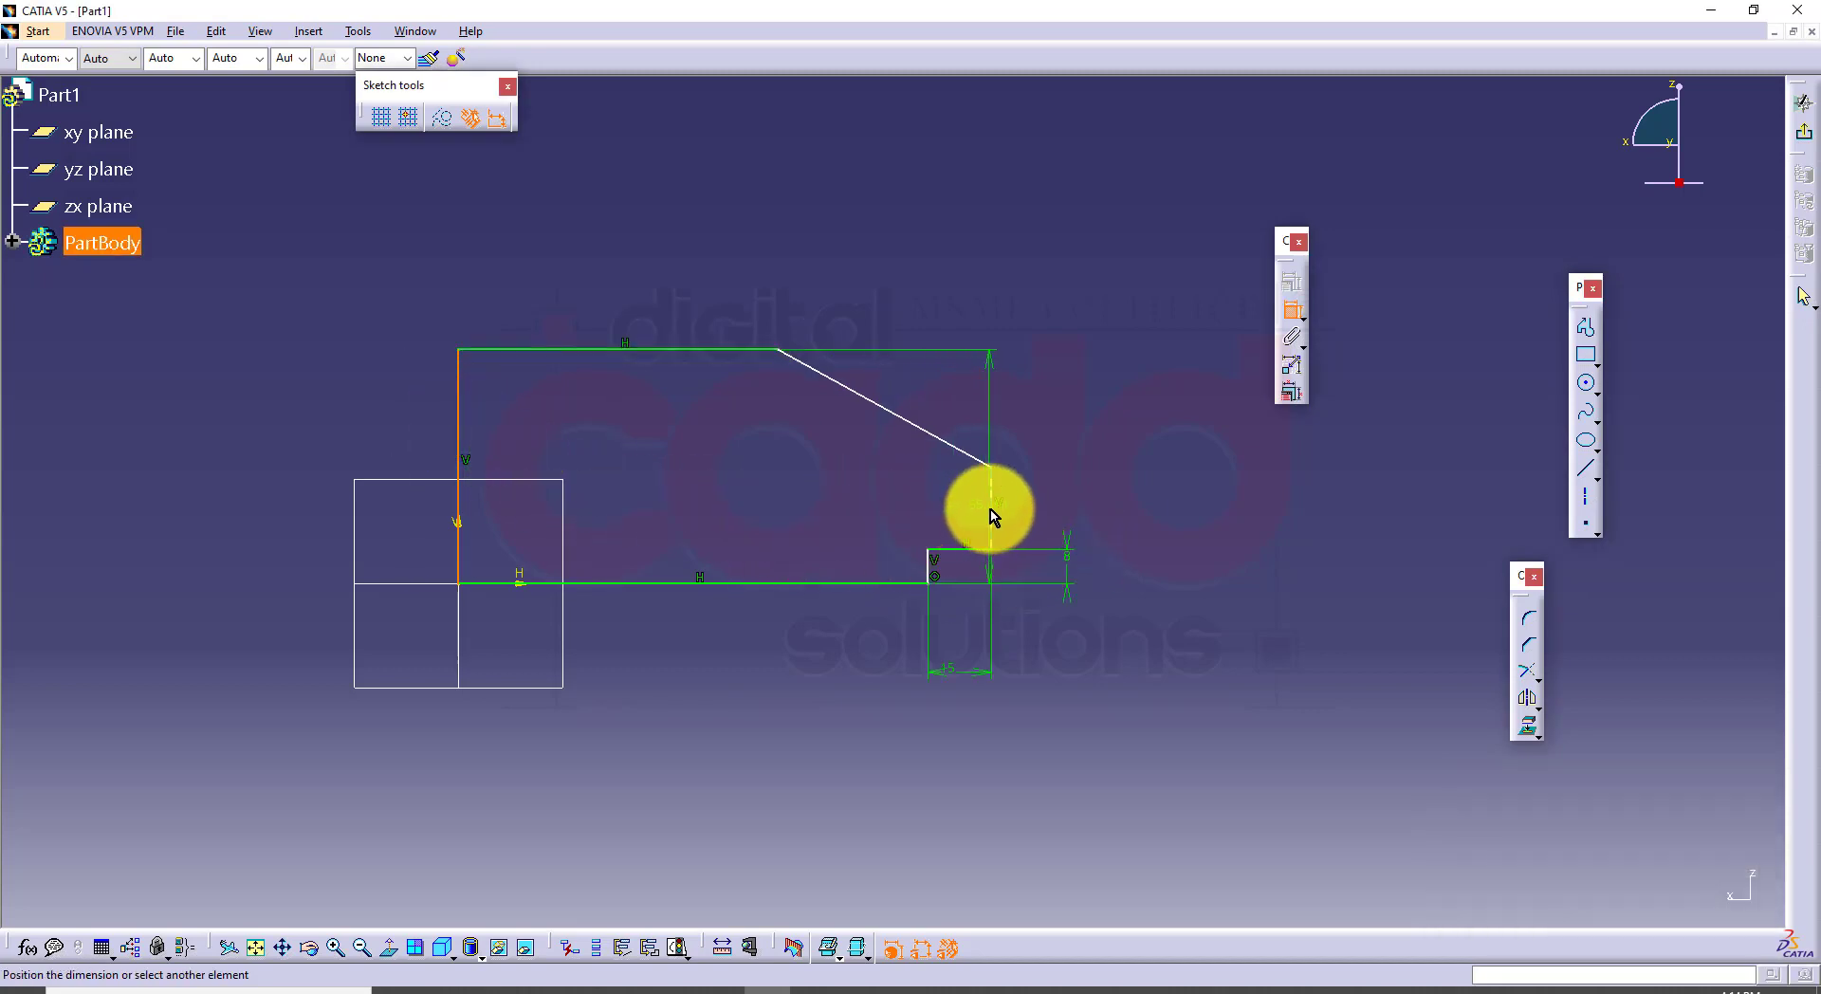
{"action": "left_click", "coordinate": [989, 512]}
{"action": "left_click", "coordinate": [751, 713]}
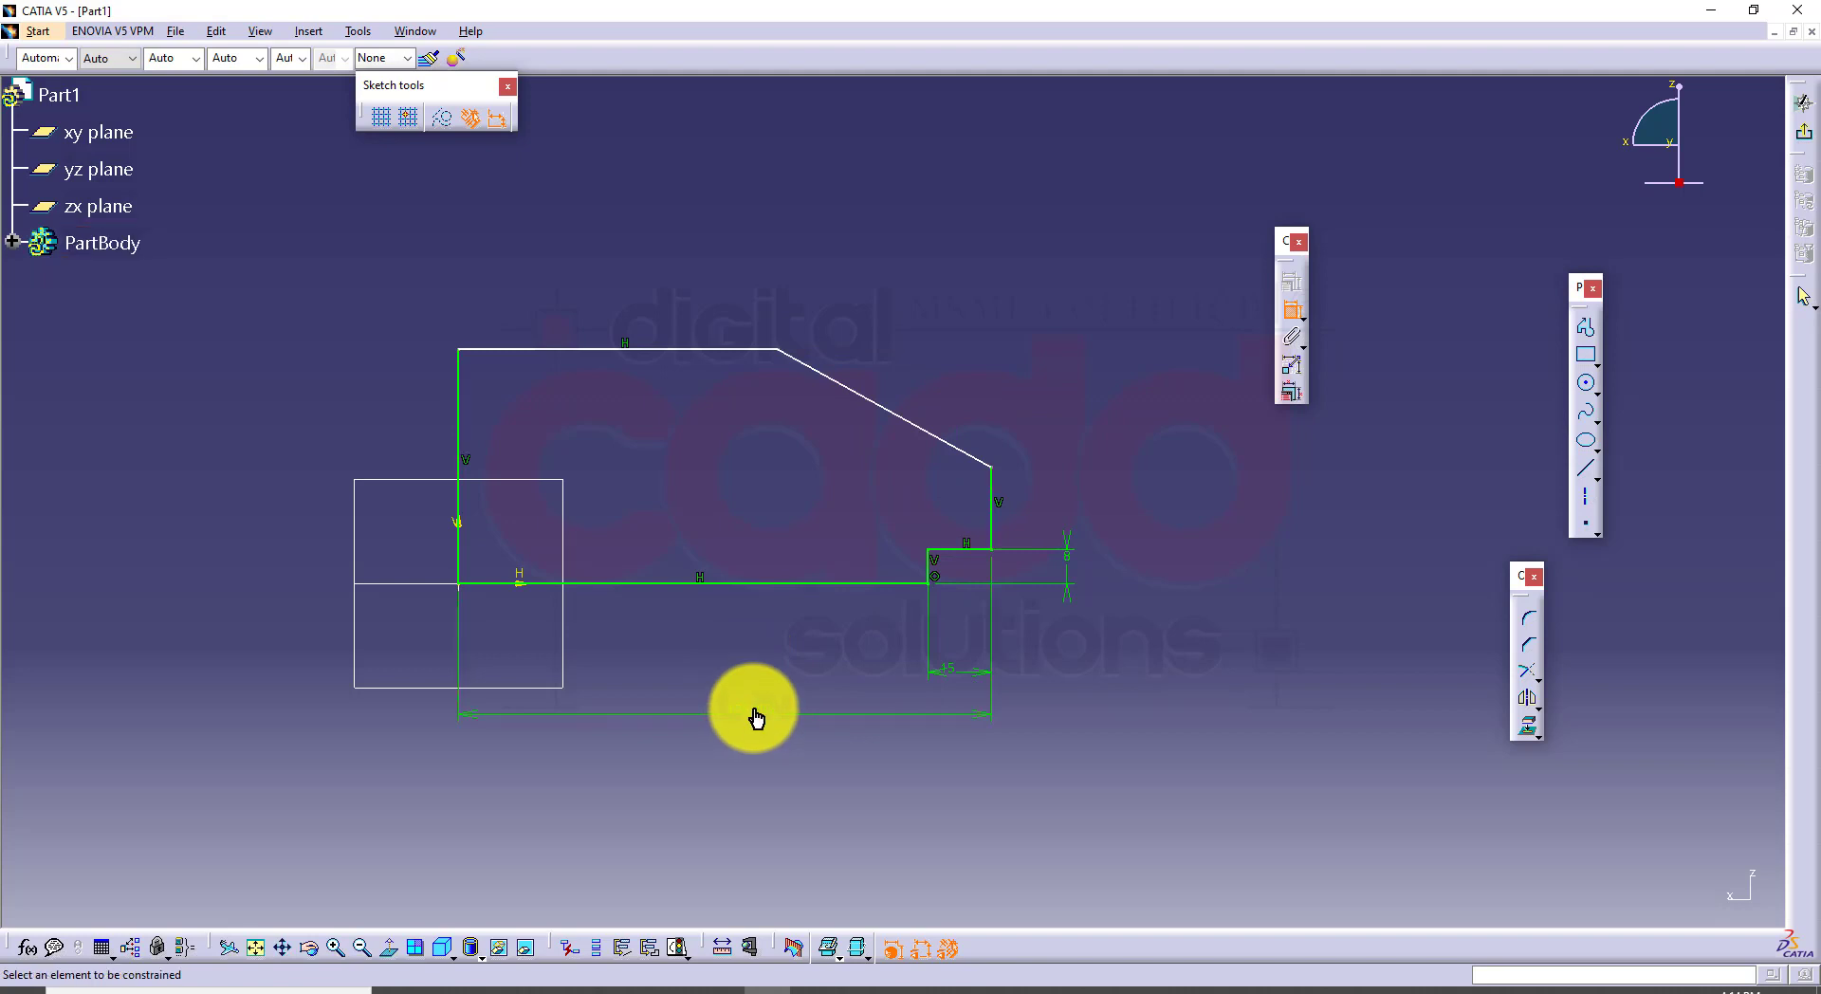
{"action": "double_click", "coordinate": [744, 713]}
{"action": "key", "text": "Return"}
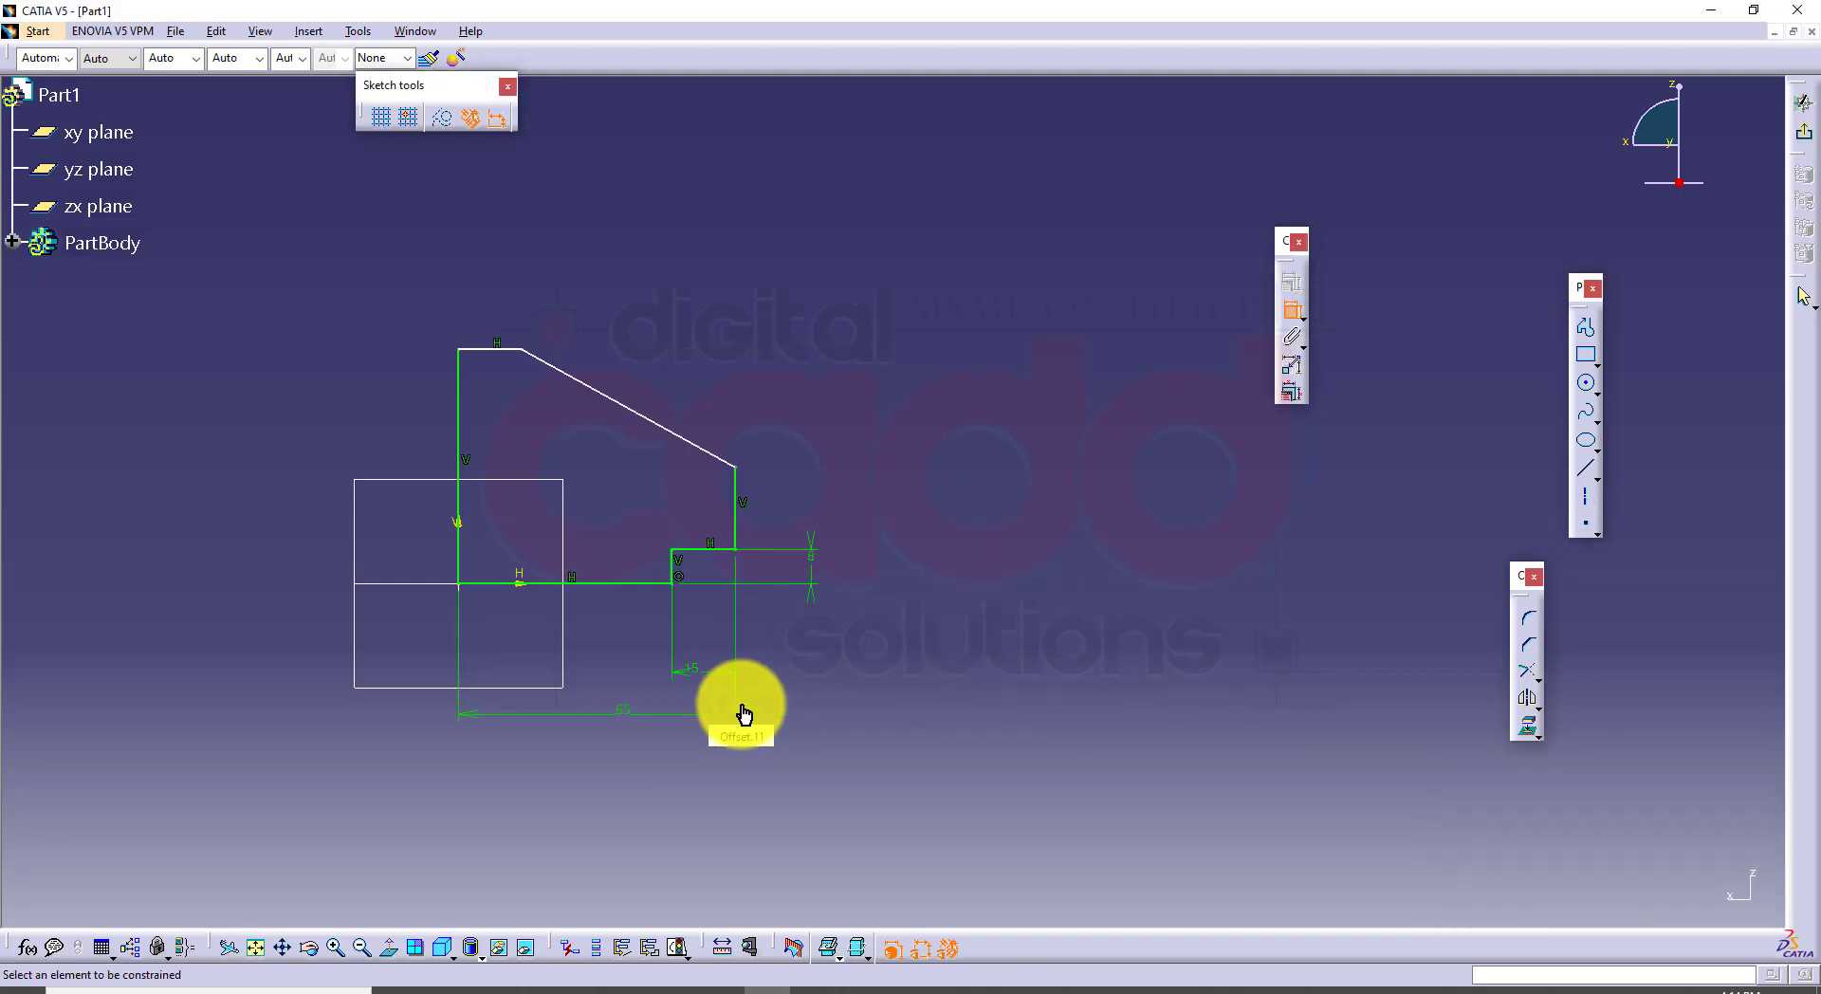
{"action": "middle_click_drag", "start_coordinate": [831, 671], "coordinate": [1032, 649]}
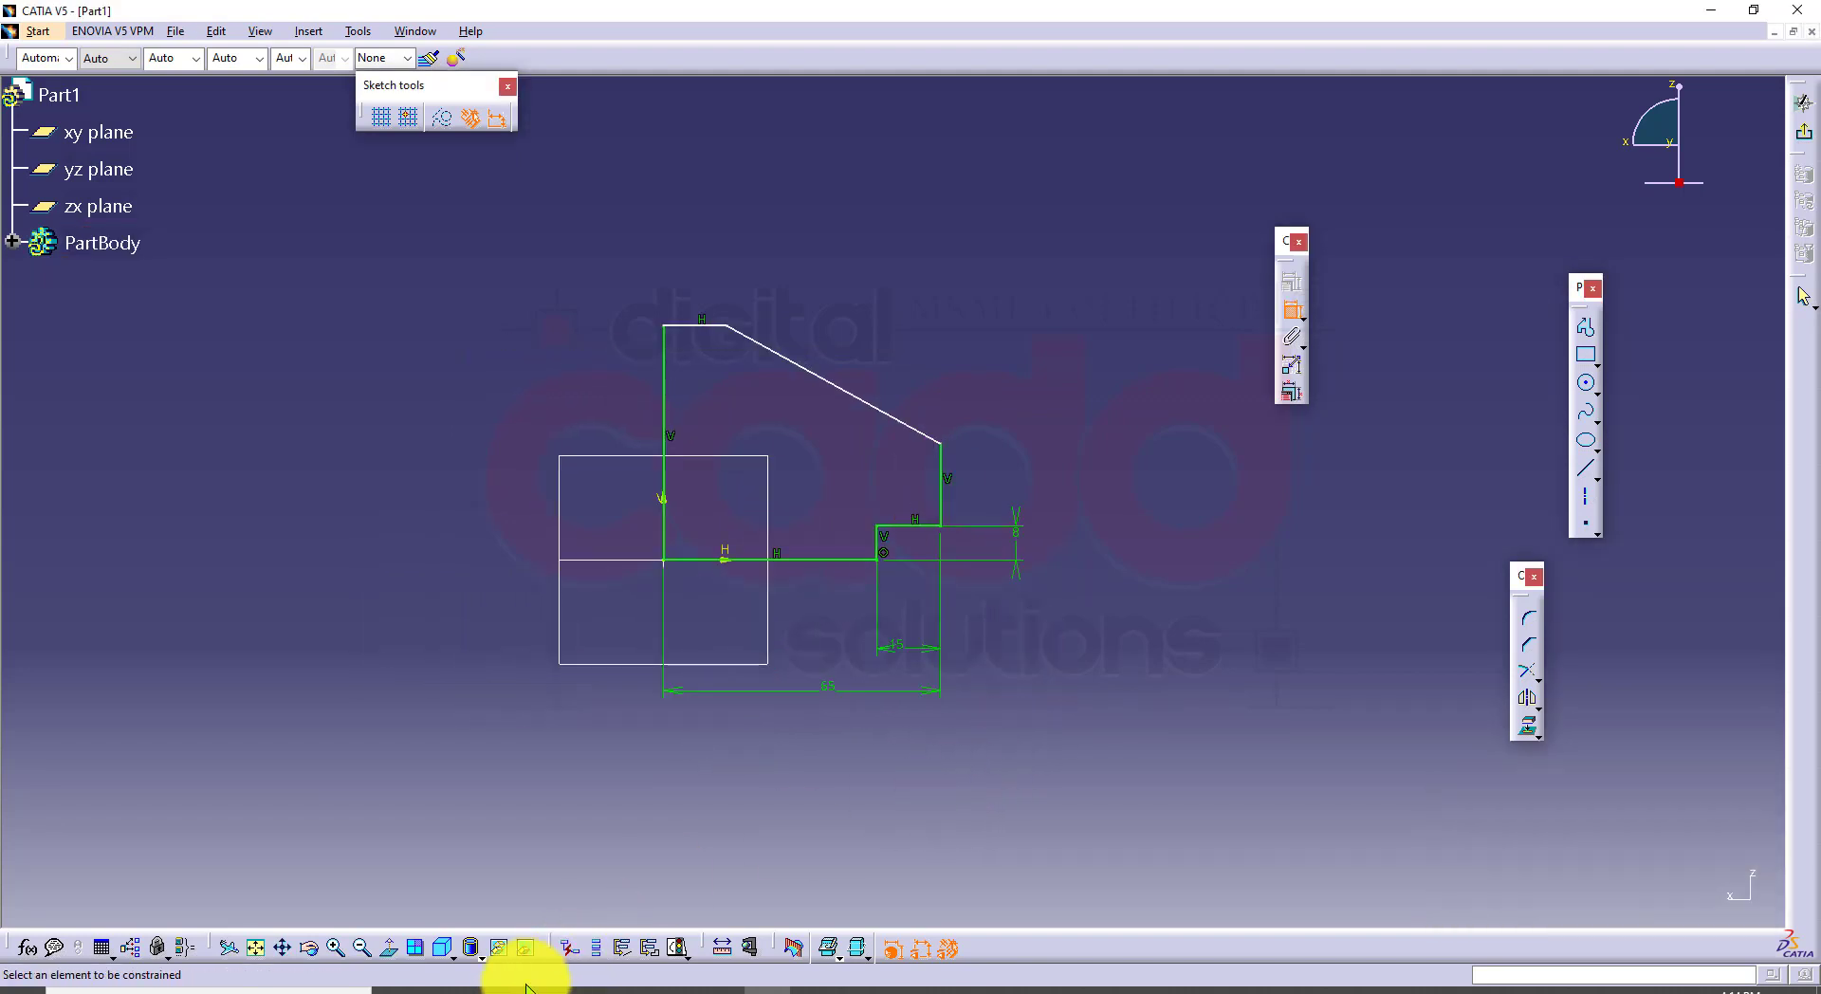
Step: Consult exercise 6 in the PDF and dimension the profile's full-height vertical edge at the origin as 32 mm
{"action": "left_click", "coordinate": [491, 988]}
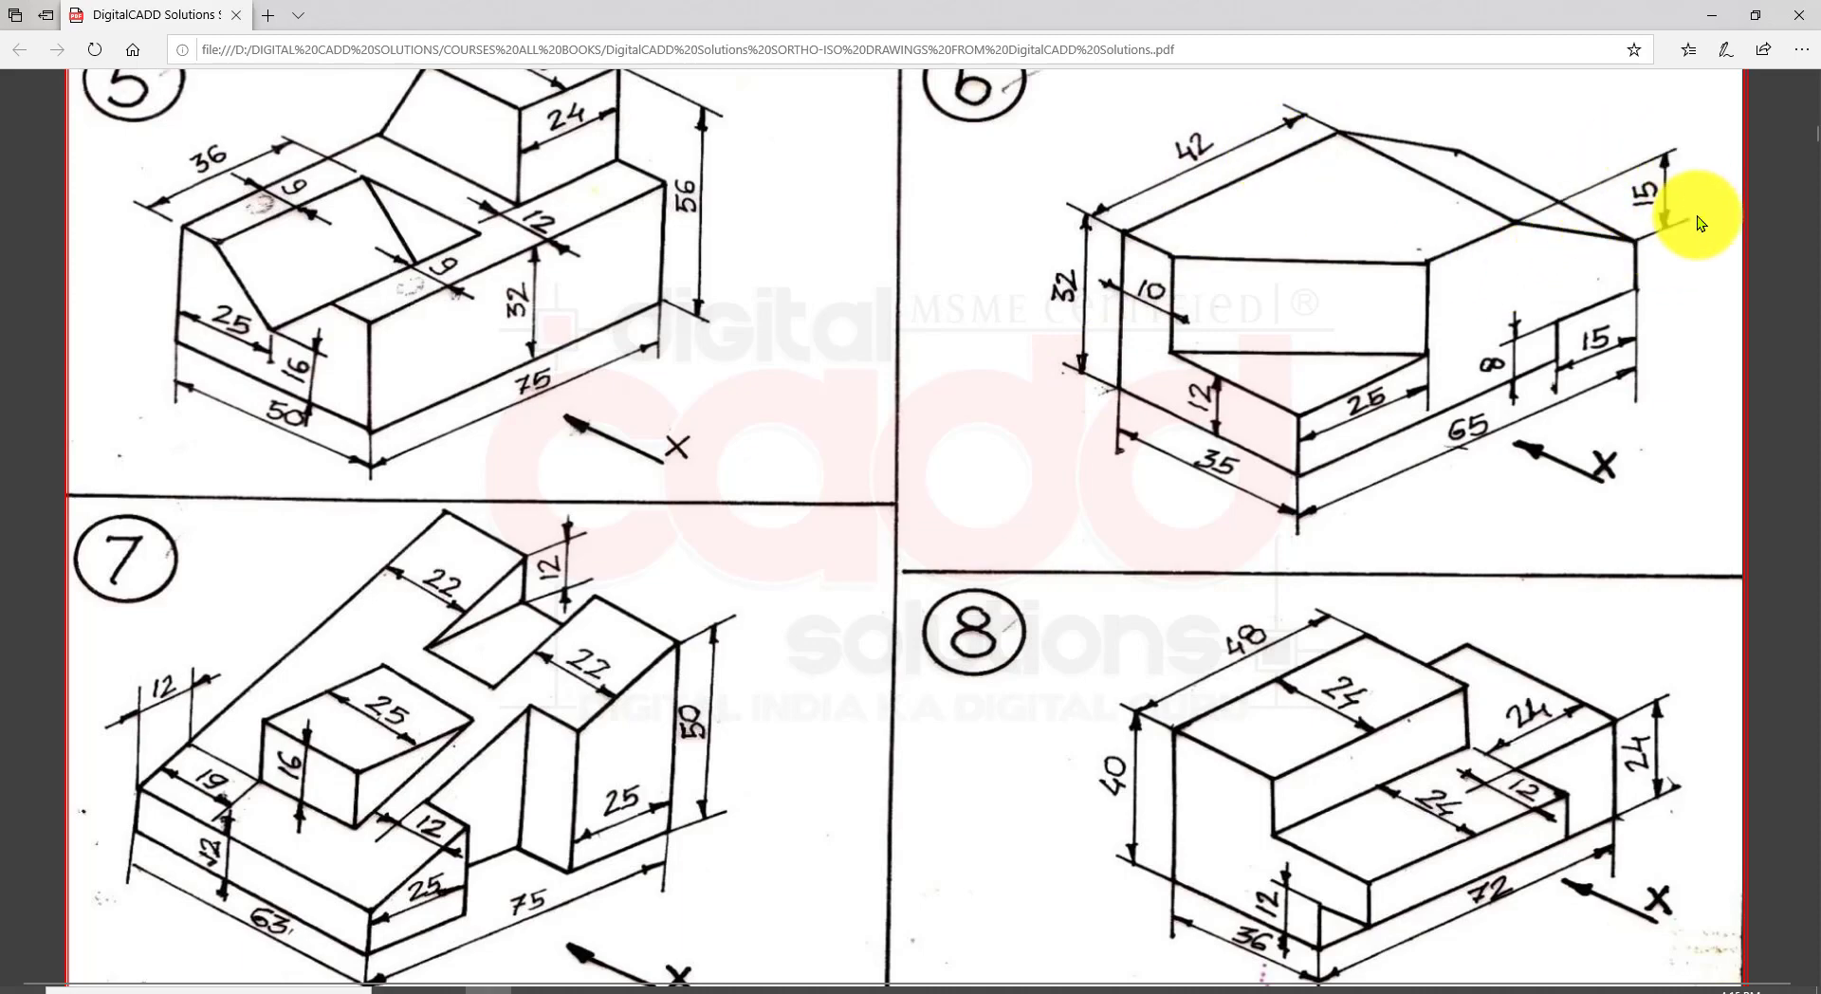
{"action": "left_click", "coordinate": [758, 992]}
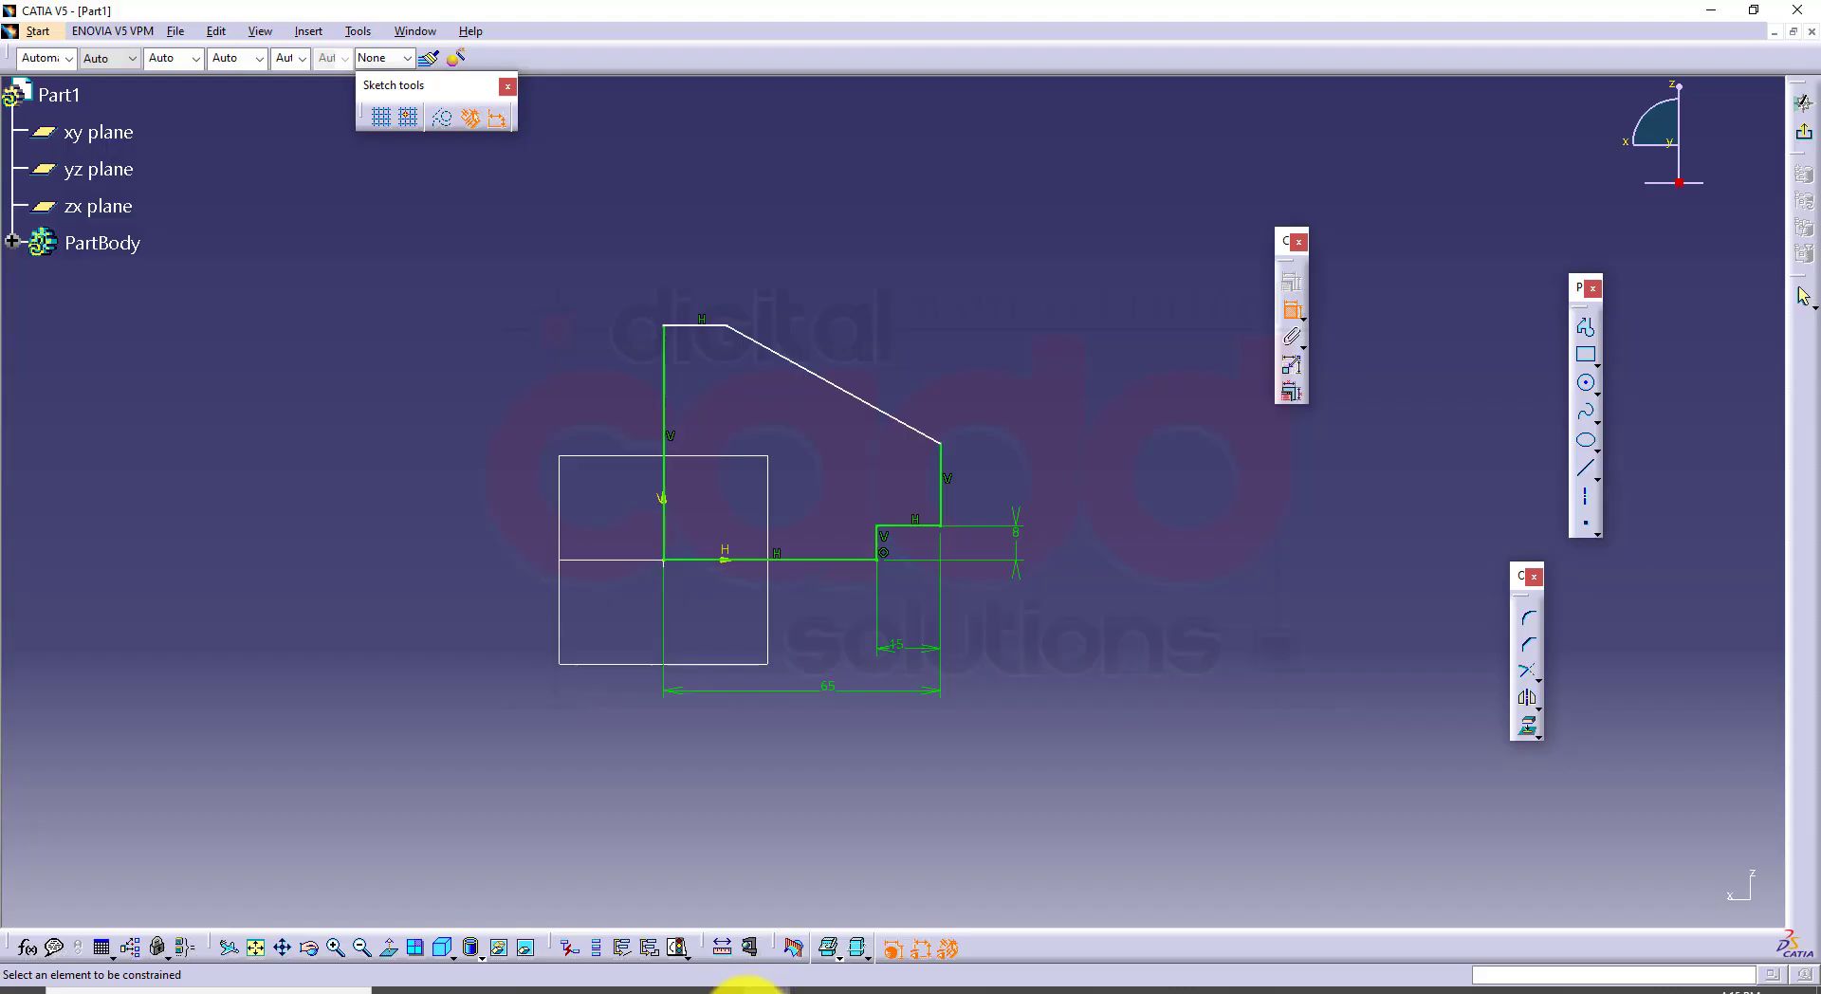
{"action": "left_click", "coordinate": [666, 387]}
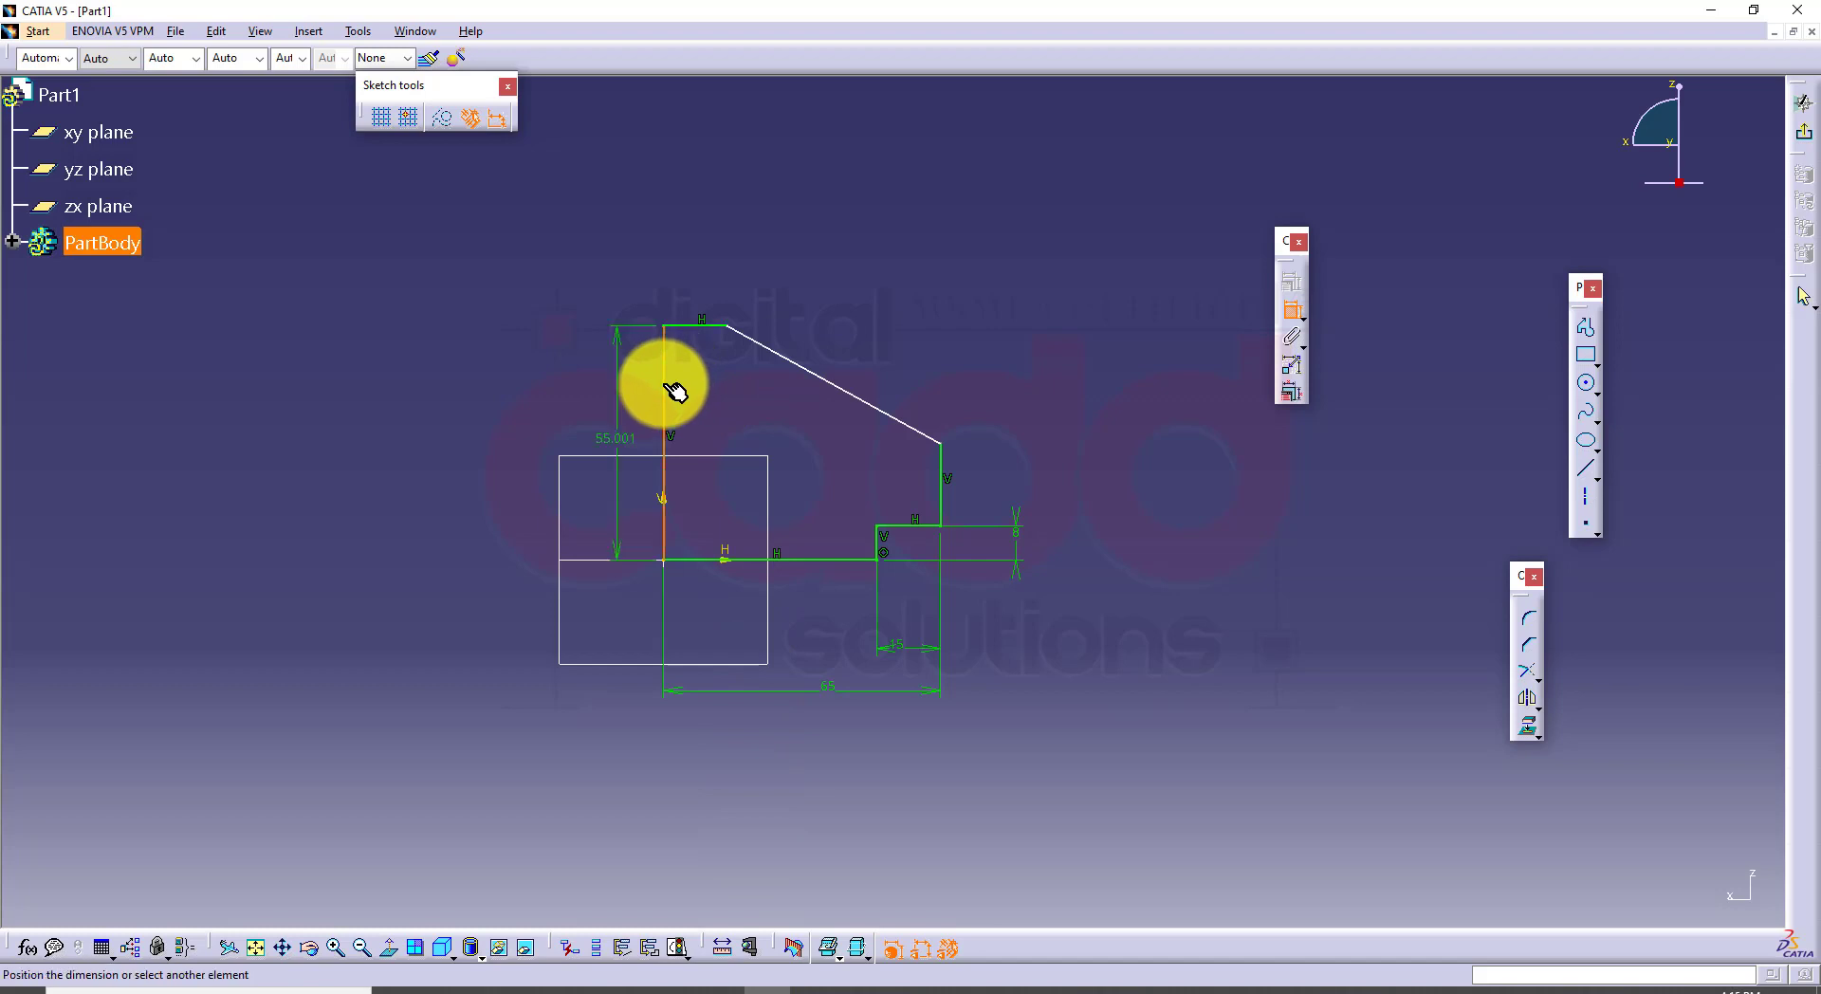
{"action": "double_click", "coordinate": [607, 408]}
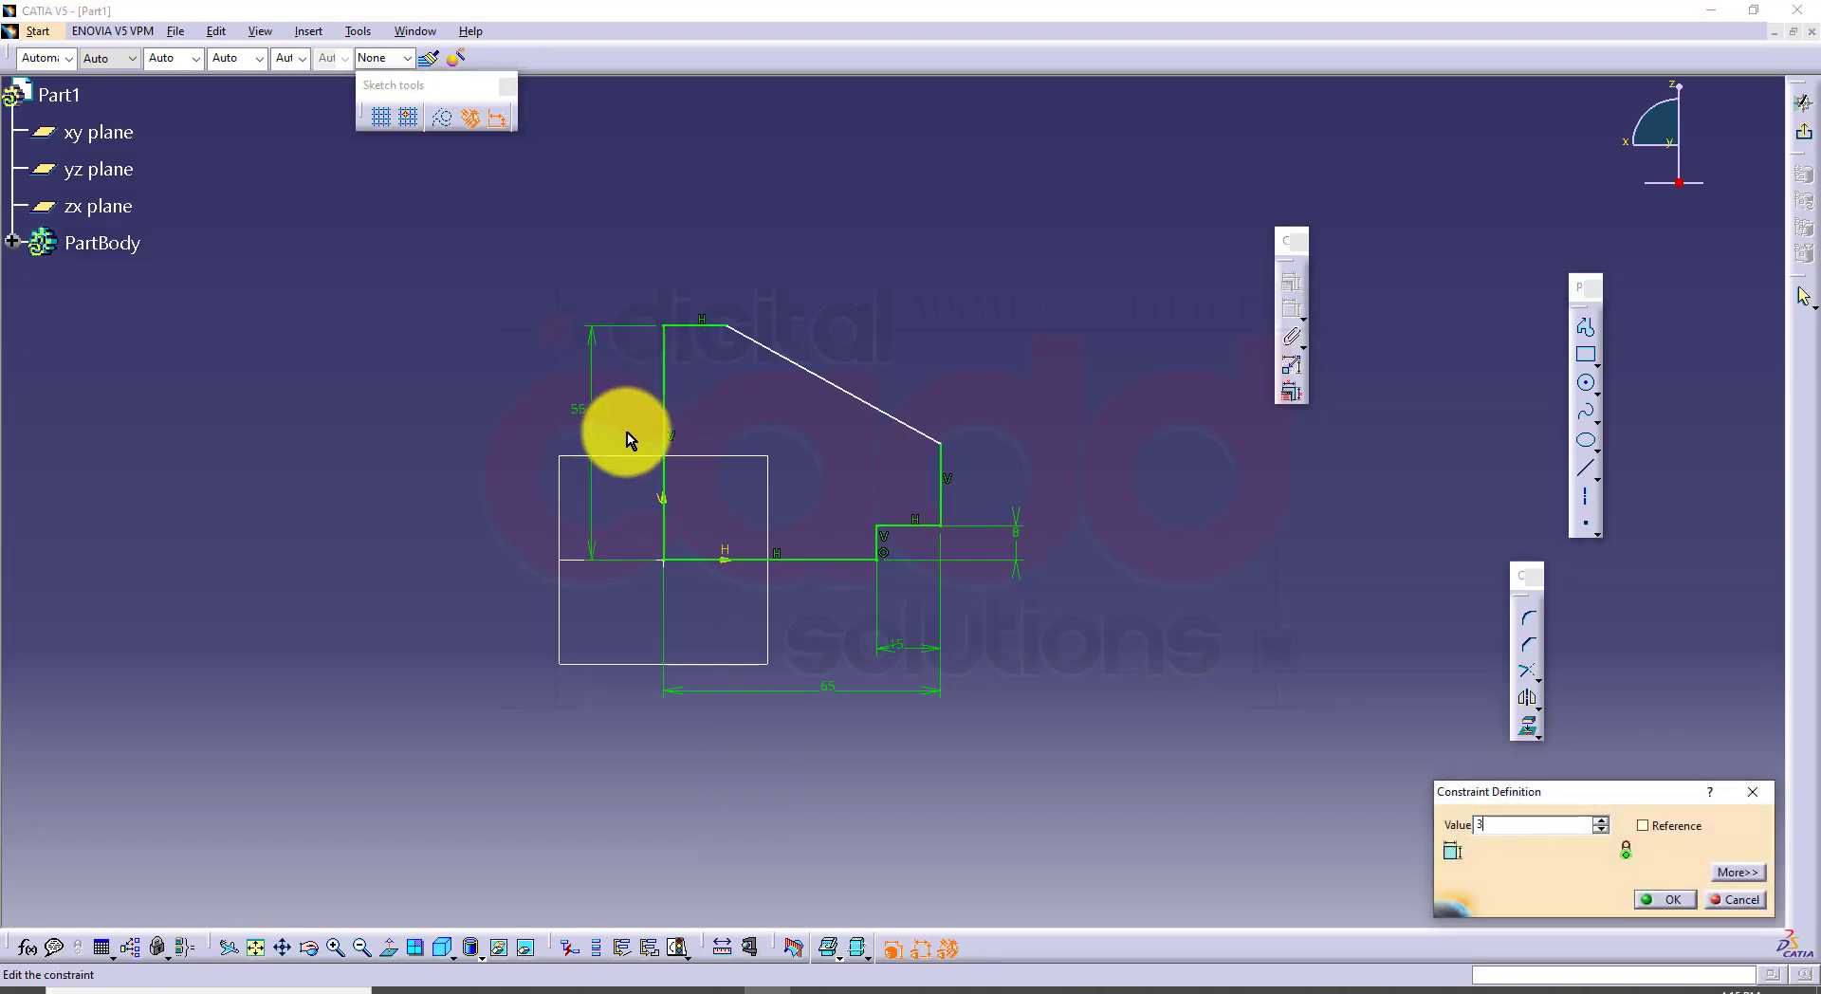
{"action": "key", "text": "Return"}
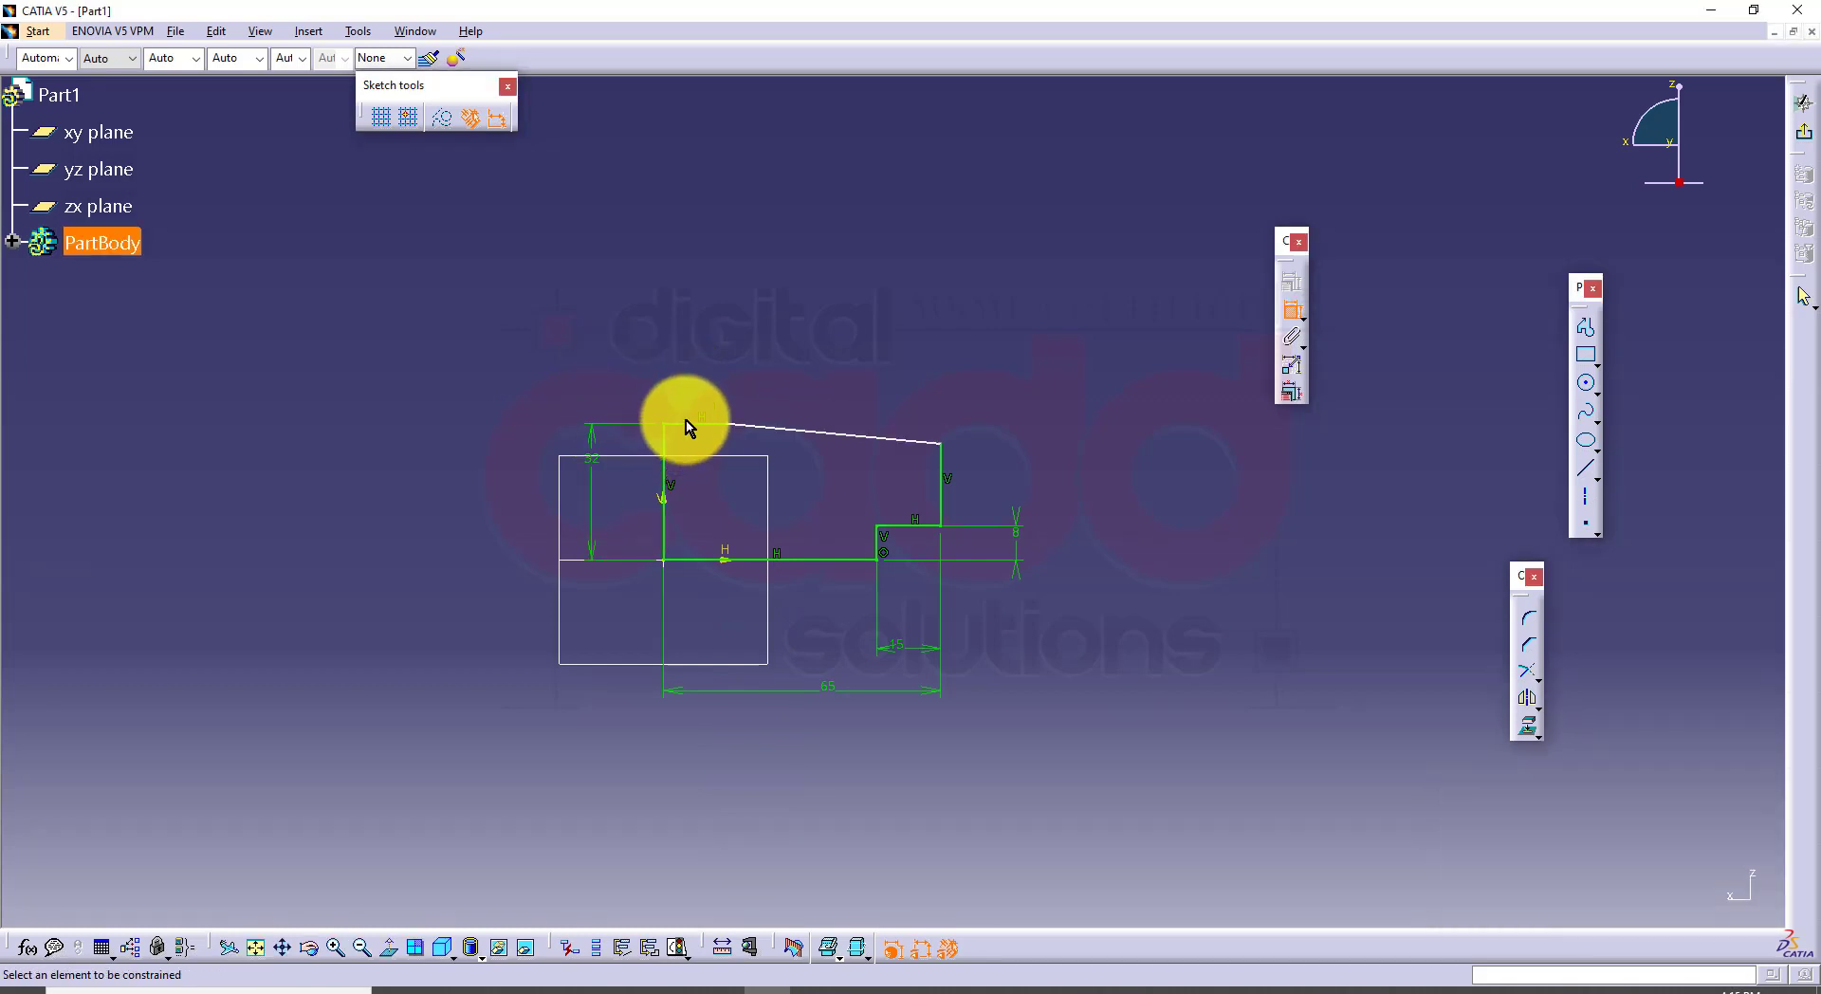
Step: Dimension the profile's upper horizontal edge as 42 mm
{"action": "left_click", "coordinate": [699, 429]}
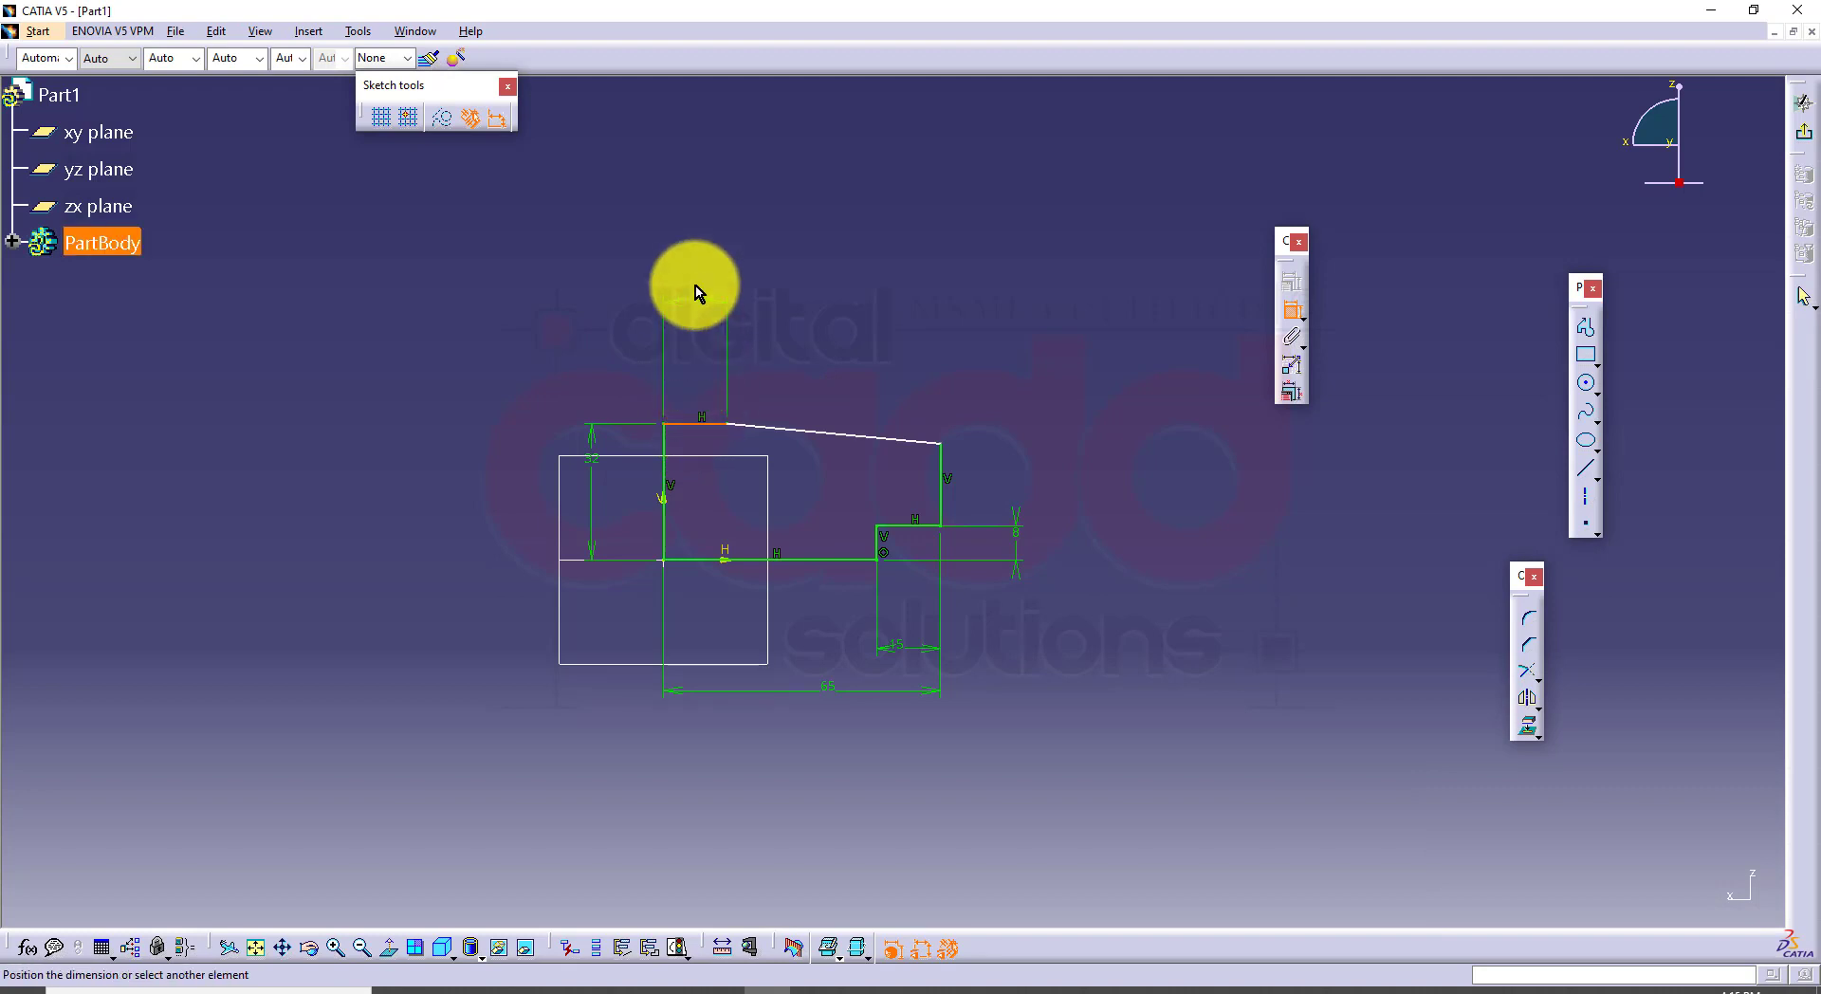
{"action": "left_click", "coordinate": [695, 288]}
{"action": "double_click", "coordinate": [695, 284]}
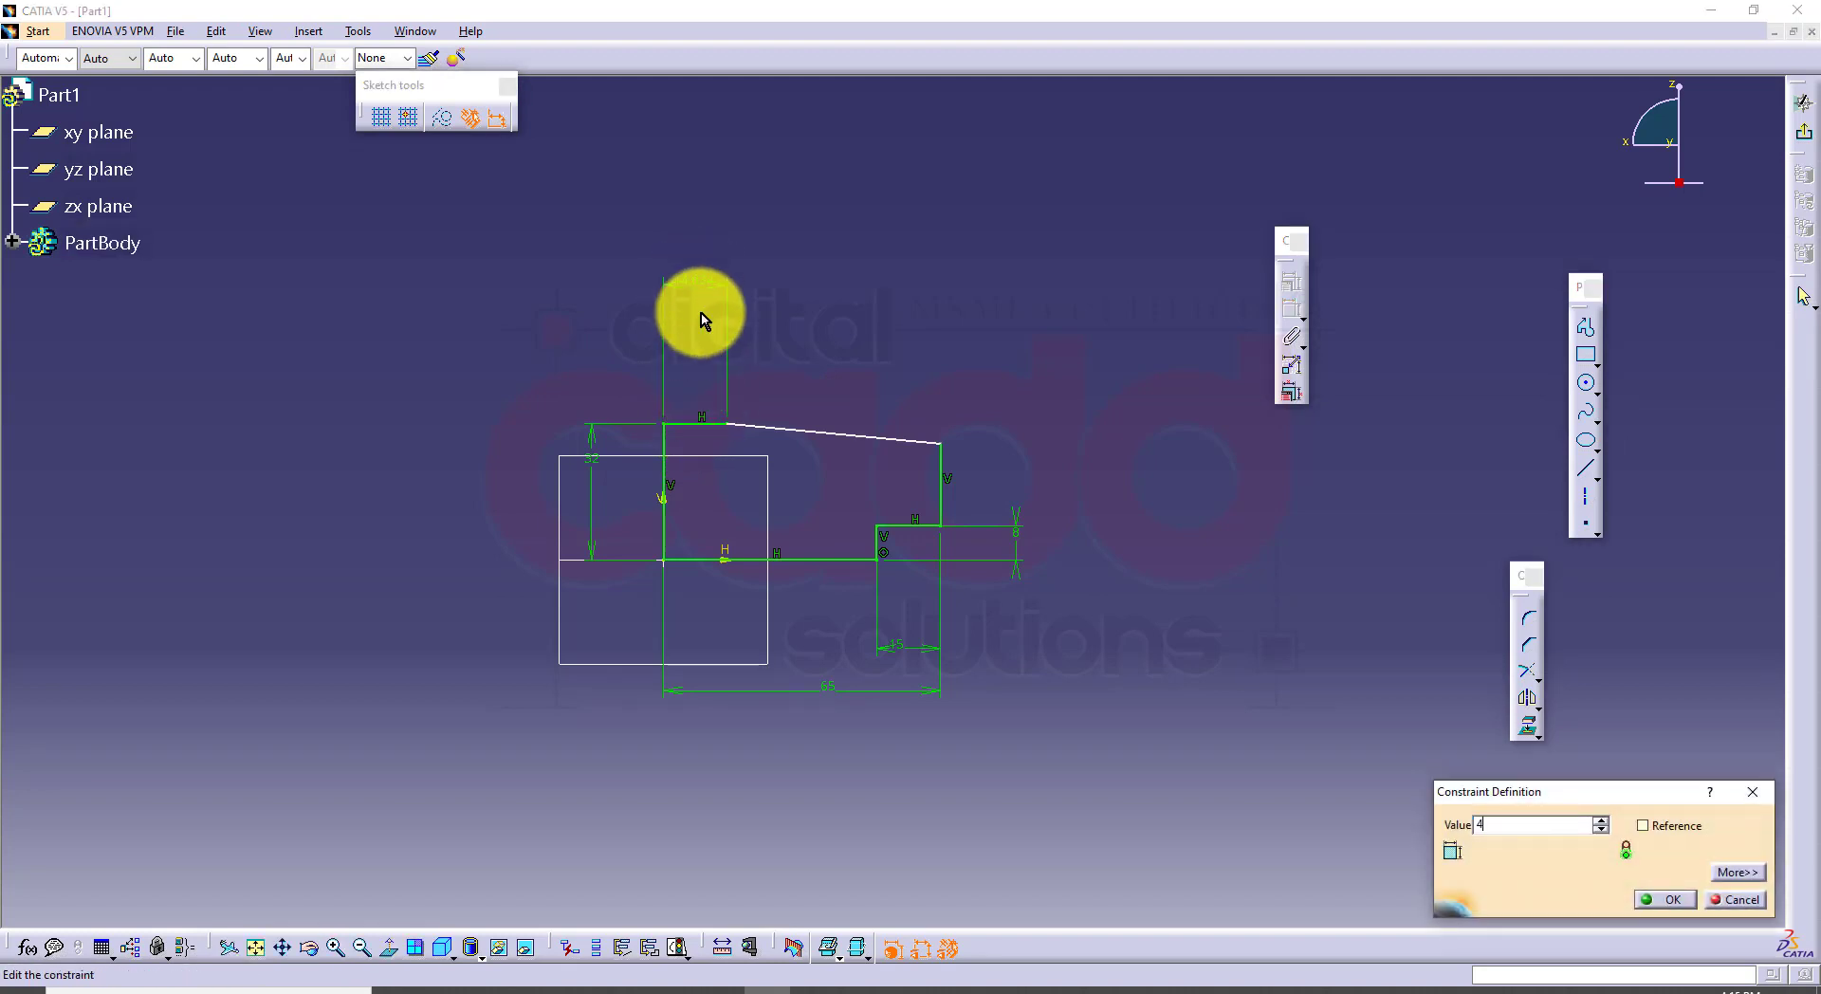
{"action": "key", "text": "Return"}
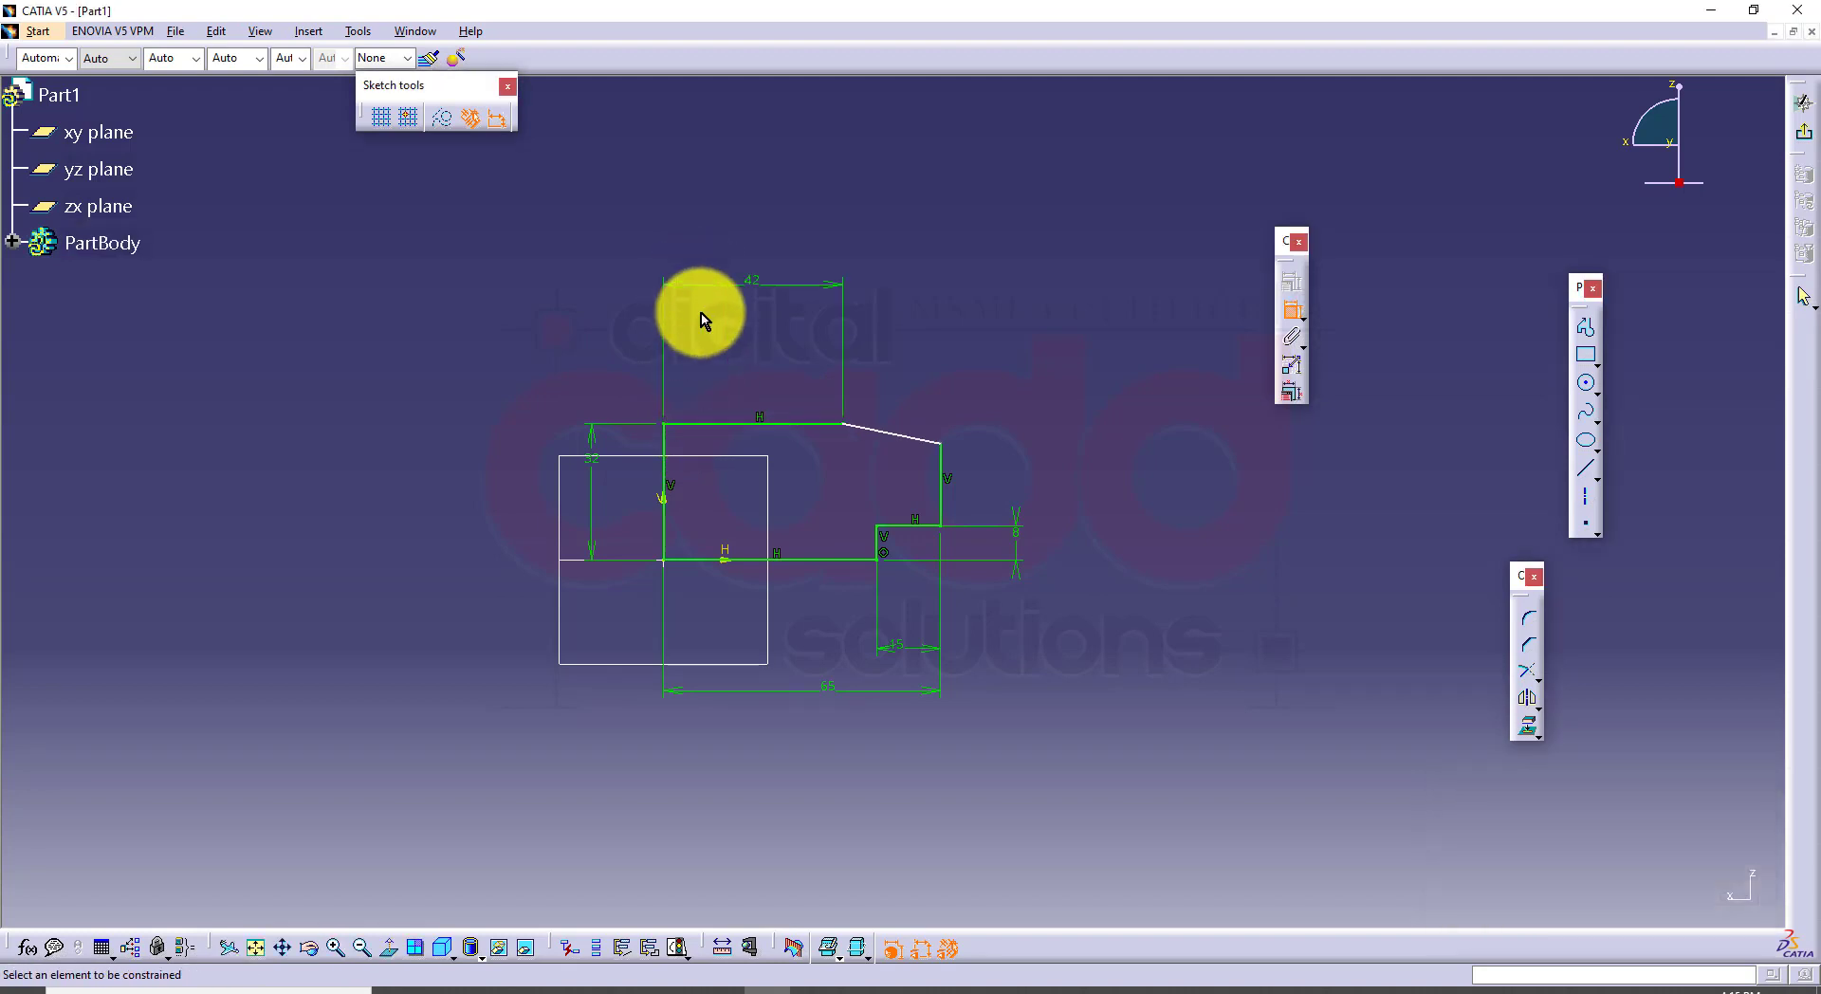
Step: Dimension the sloped line with a vertical measure direction and set its vertical drop to 15 mm
{"action": "left_click", "coordinate": [908, 441]}
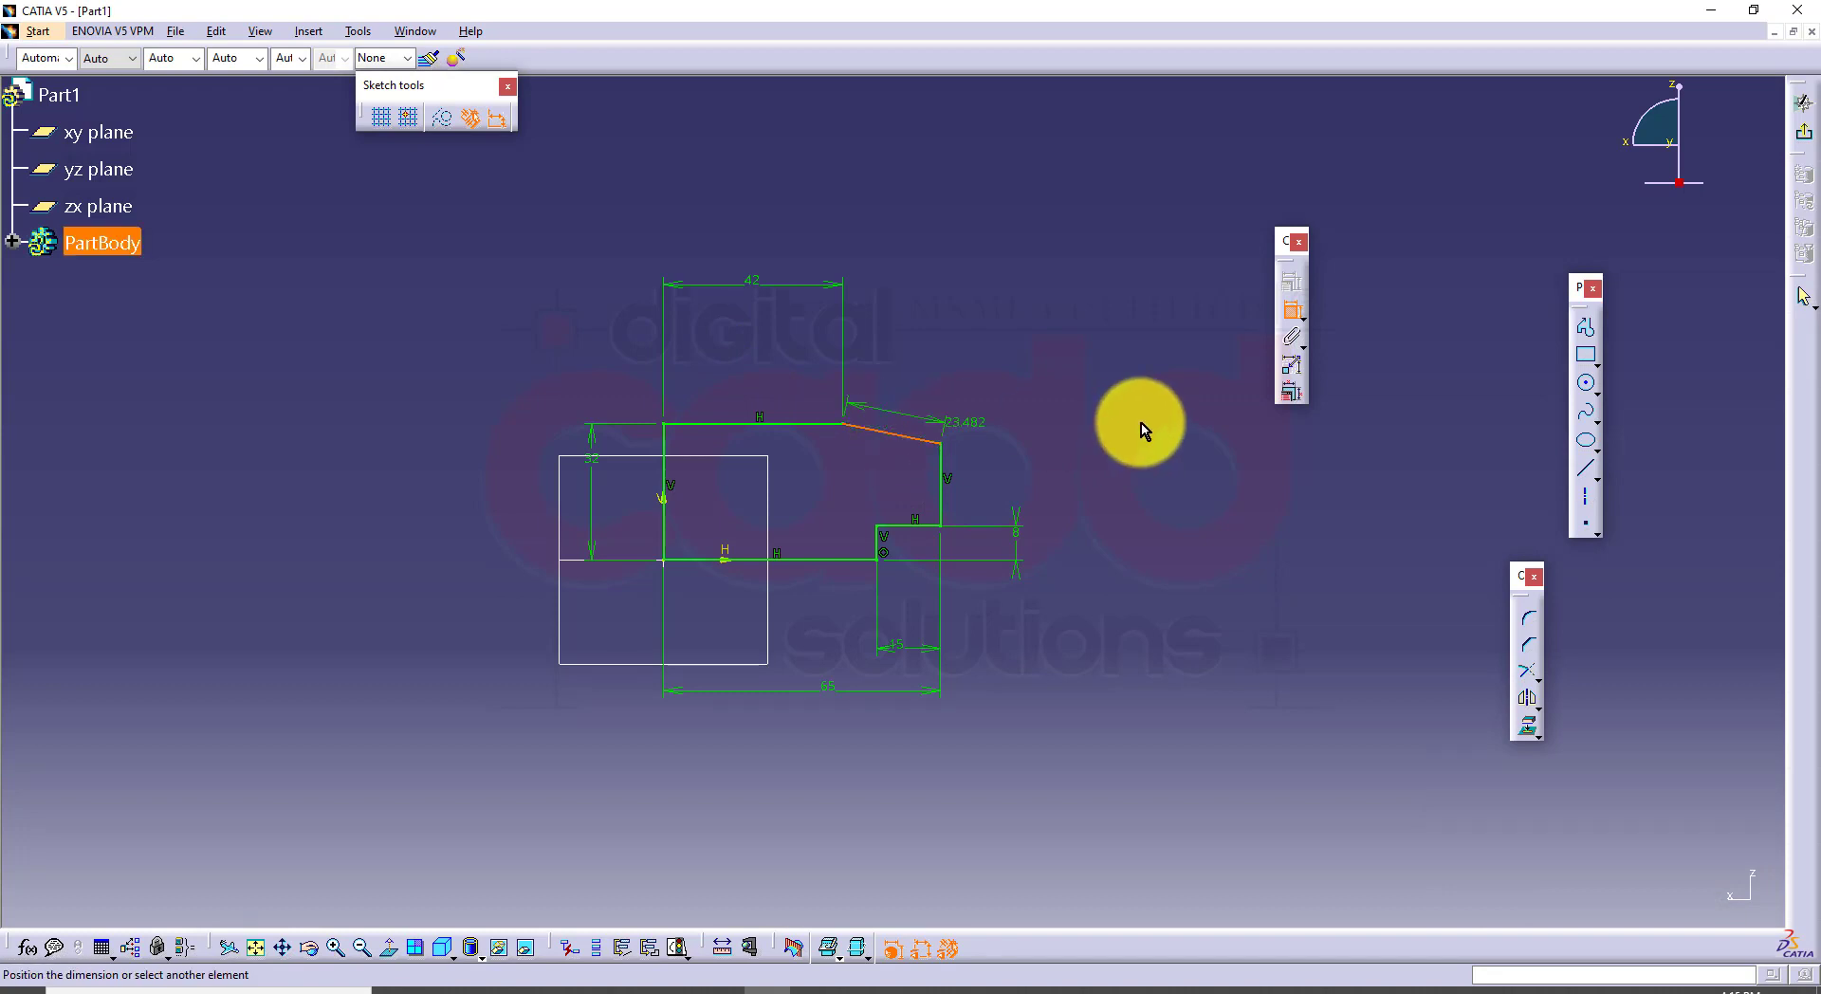
{"action": "right_click", "coordinate": [1132, 375]}
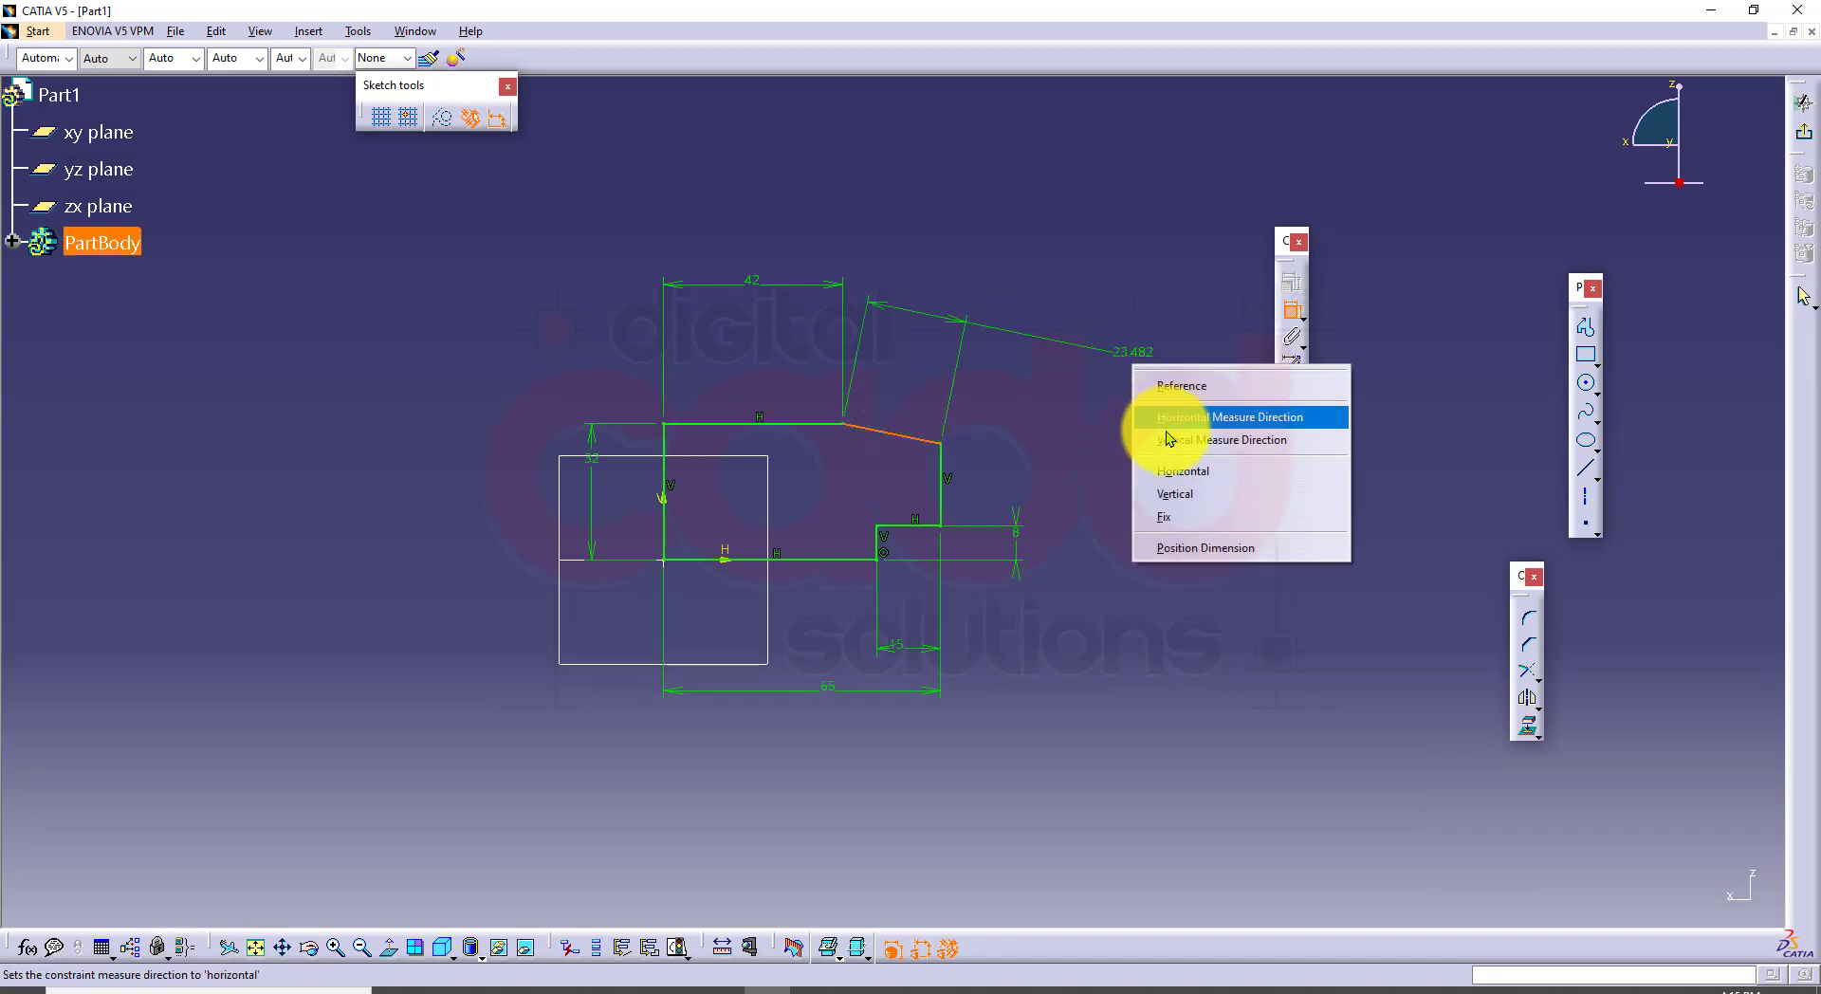
{"action": "left_click", "coordinate": [1268, 440]}
{"action": "left_click", "coordinate": [1146, 494]}
{"action": "double_click", "coordinate": [1145, 493]}
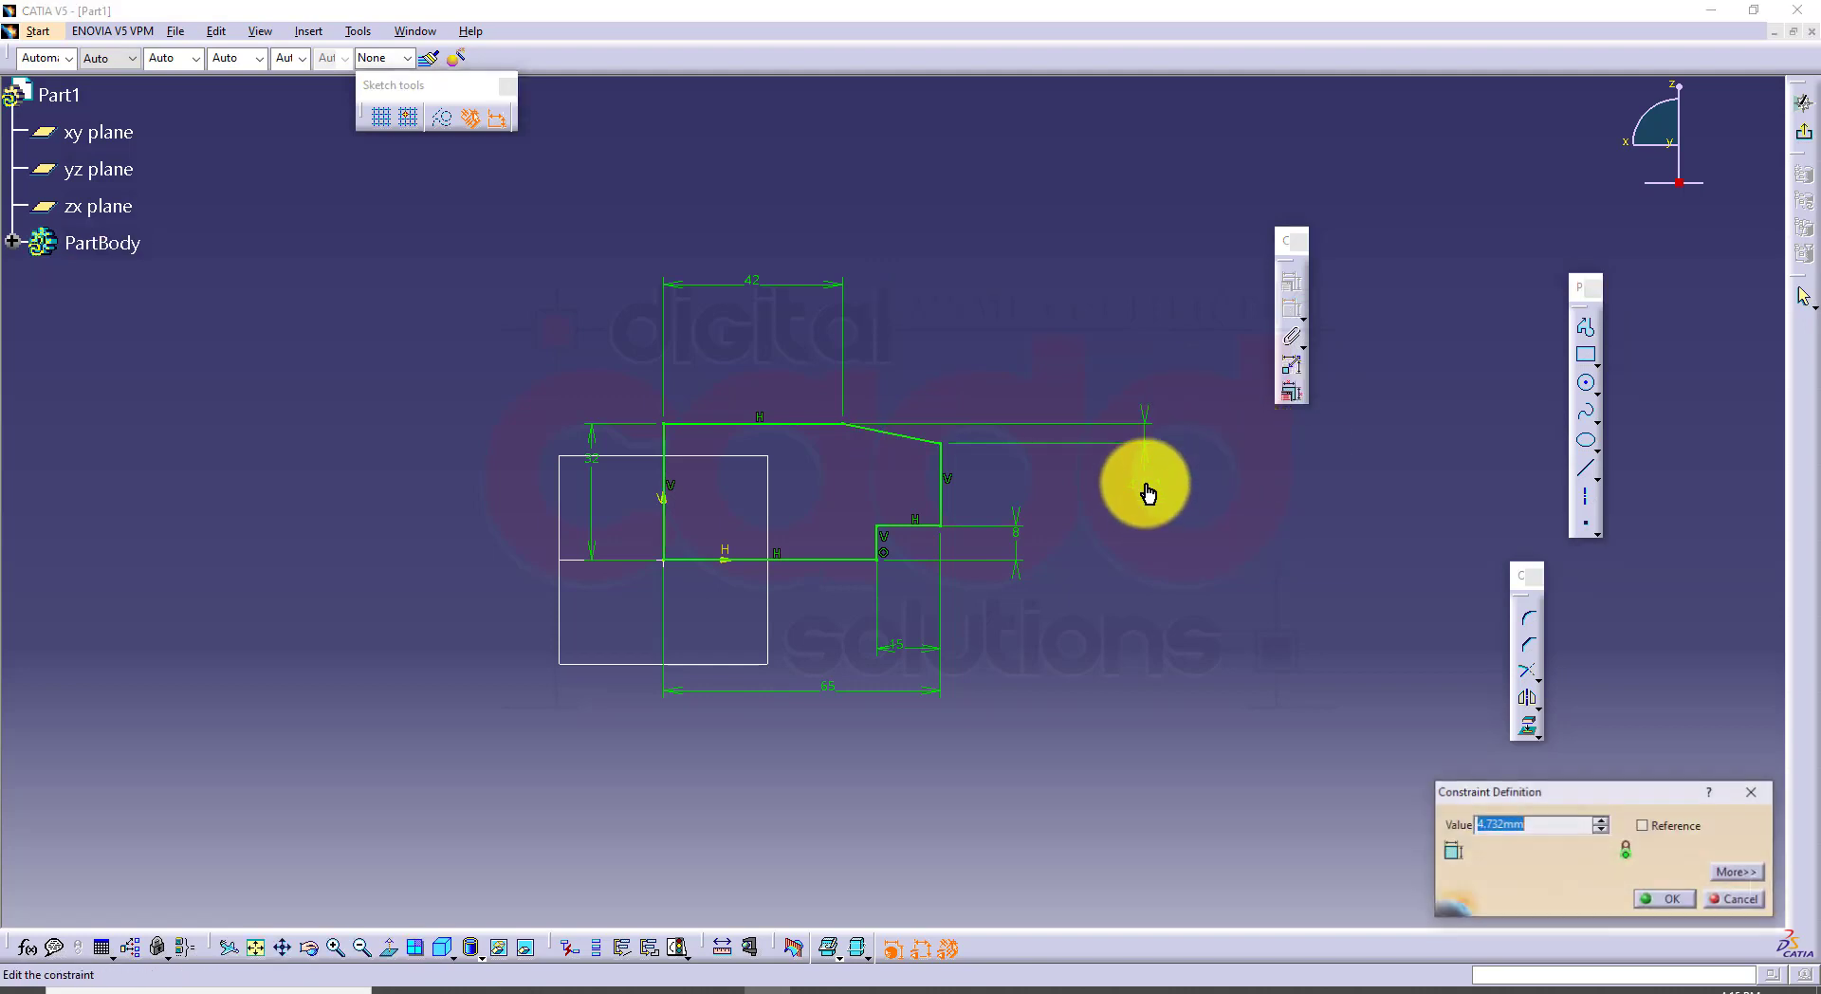
{"action": "type", "text": "15"}
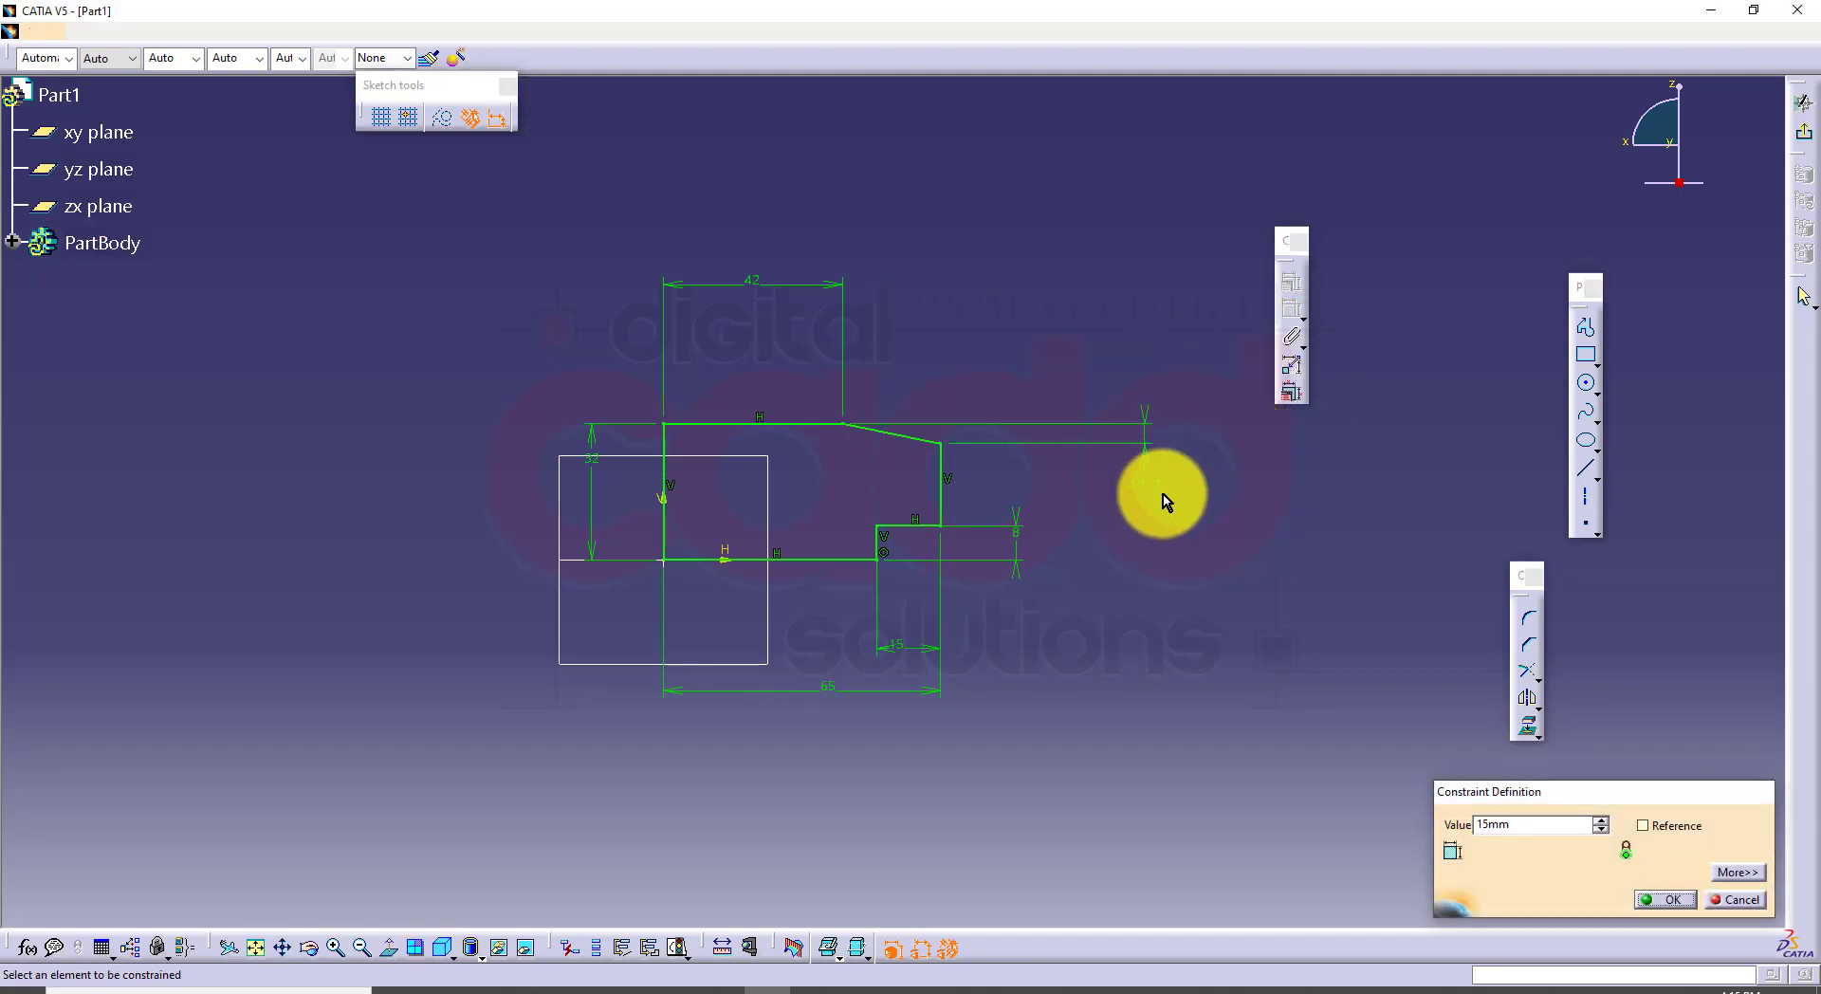
{"action": "key", "text": "Return"}
Step: Exit the fully dimensioned front-profile sketch and return to the 3D part
{"action": "middle_click_drag", "start_coordinate": [875, 594], "coordinate": [875, 500]}
{"action": "left_click", "coordinate": [874, 559]}
{"action": "mouse_move", "coordinate": [874, 560]}
{"action": "middle_mouse_down"}
{"action": "mouse_move", "coordinate": [873, 498]}
{"action": "mouse_move", "coordinate": [905, 617]}
{"action": "middle_mouse_up"}
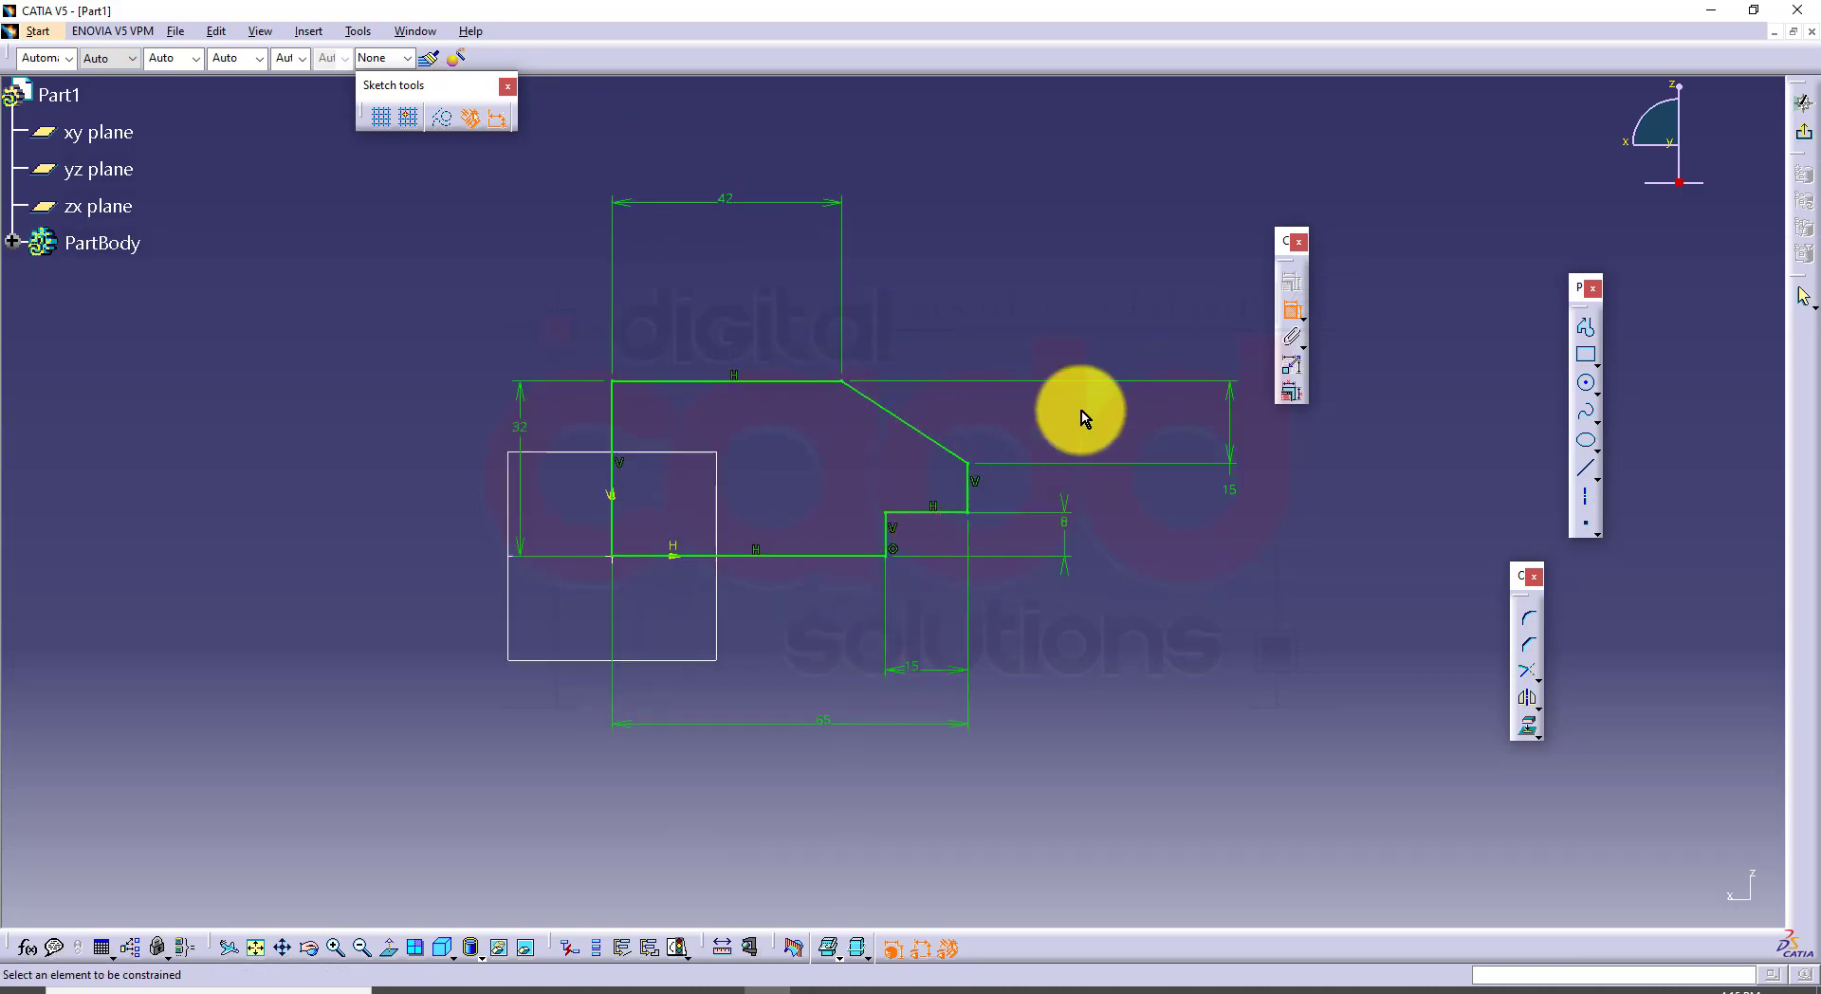
{"action": "left_click", "coordinate": [1804, 149]}
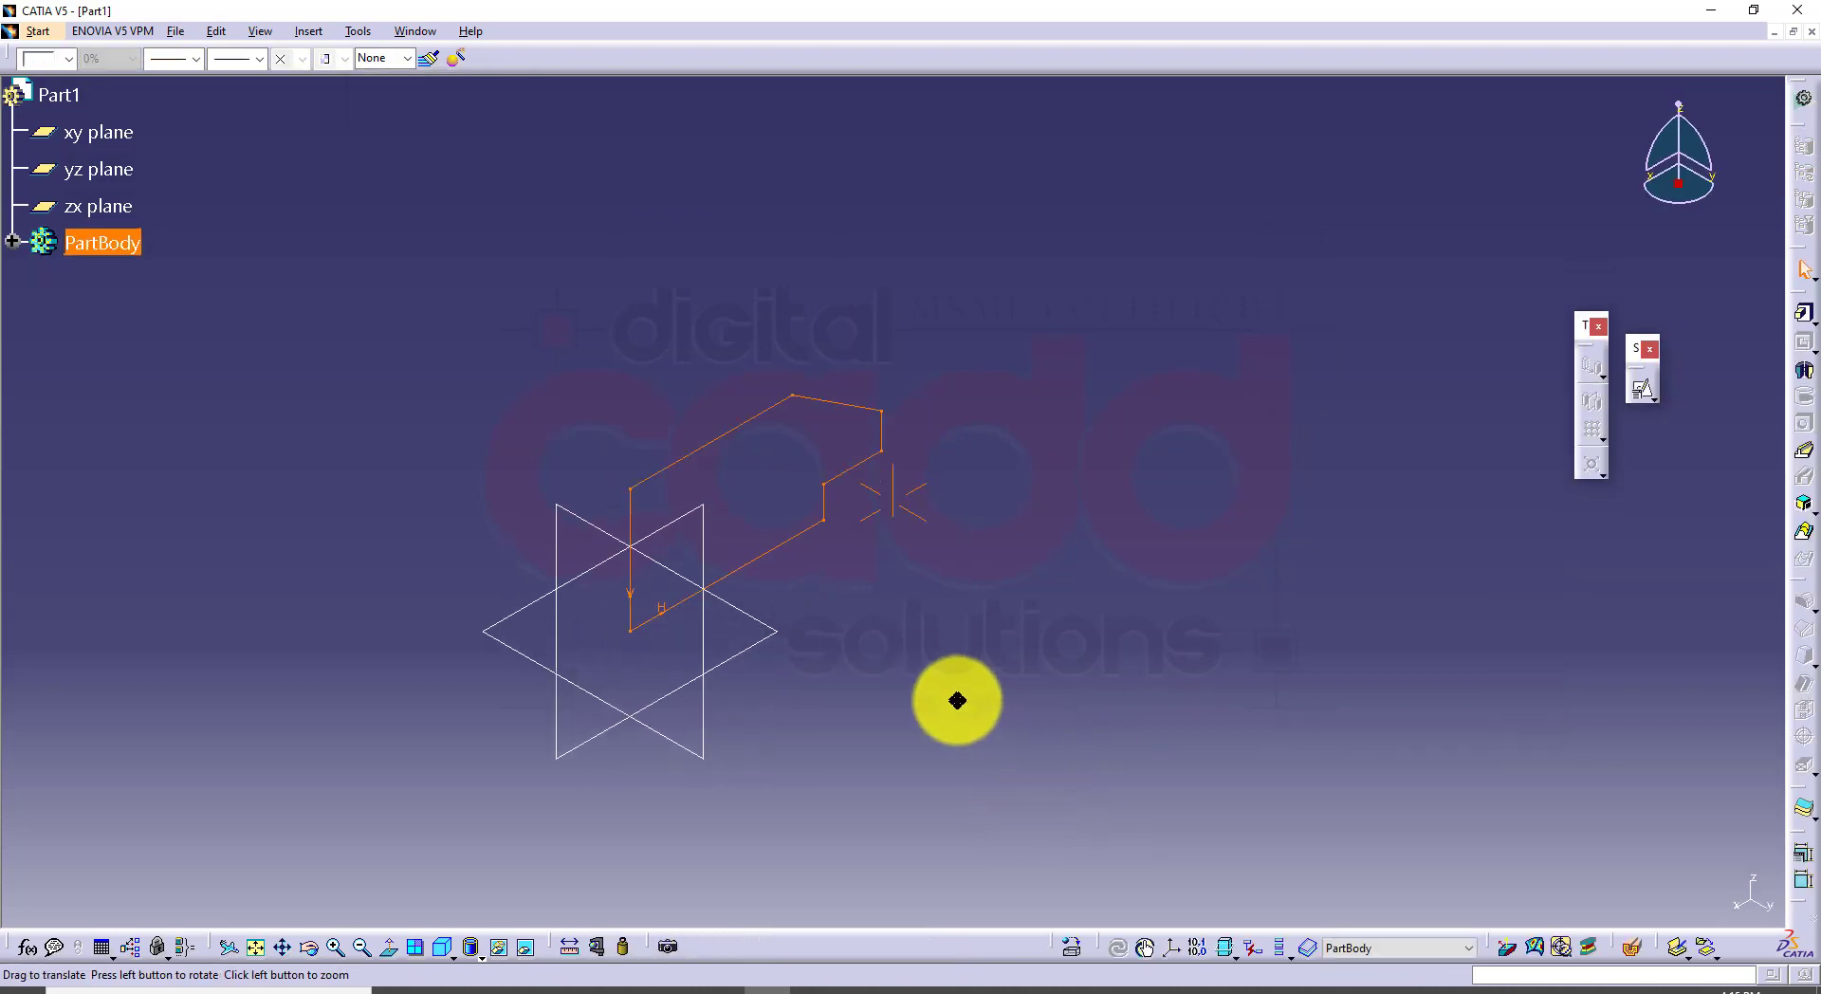
Step: Consult exercise 6 in the PDF for the depth and pad the front-profile sketch 35 mm
{"action": "left_click", "coordinate": [1805, 323]}
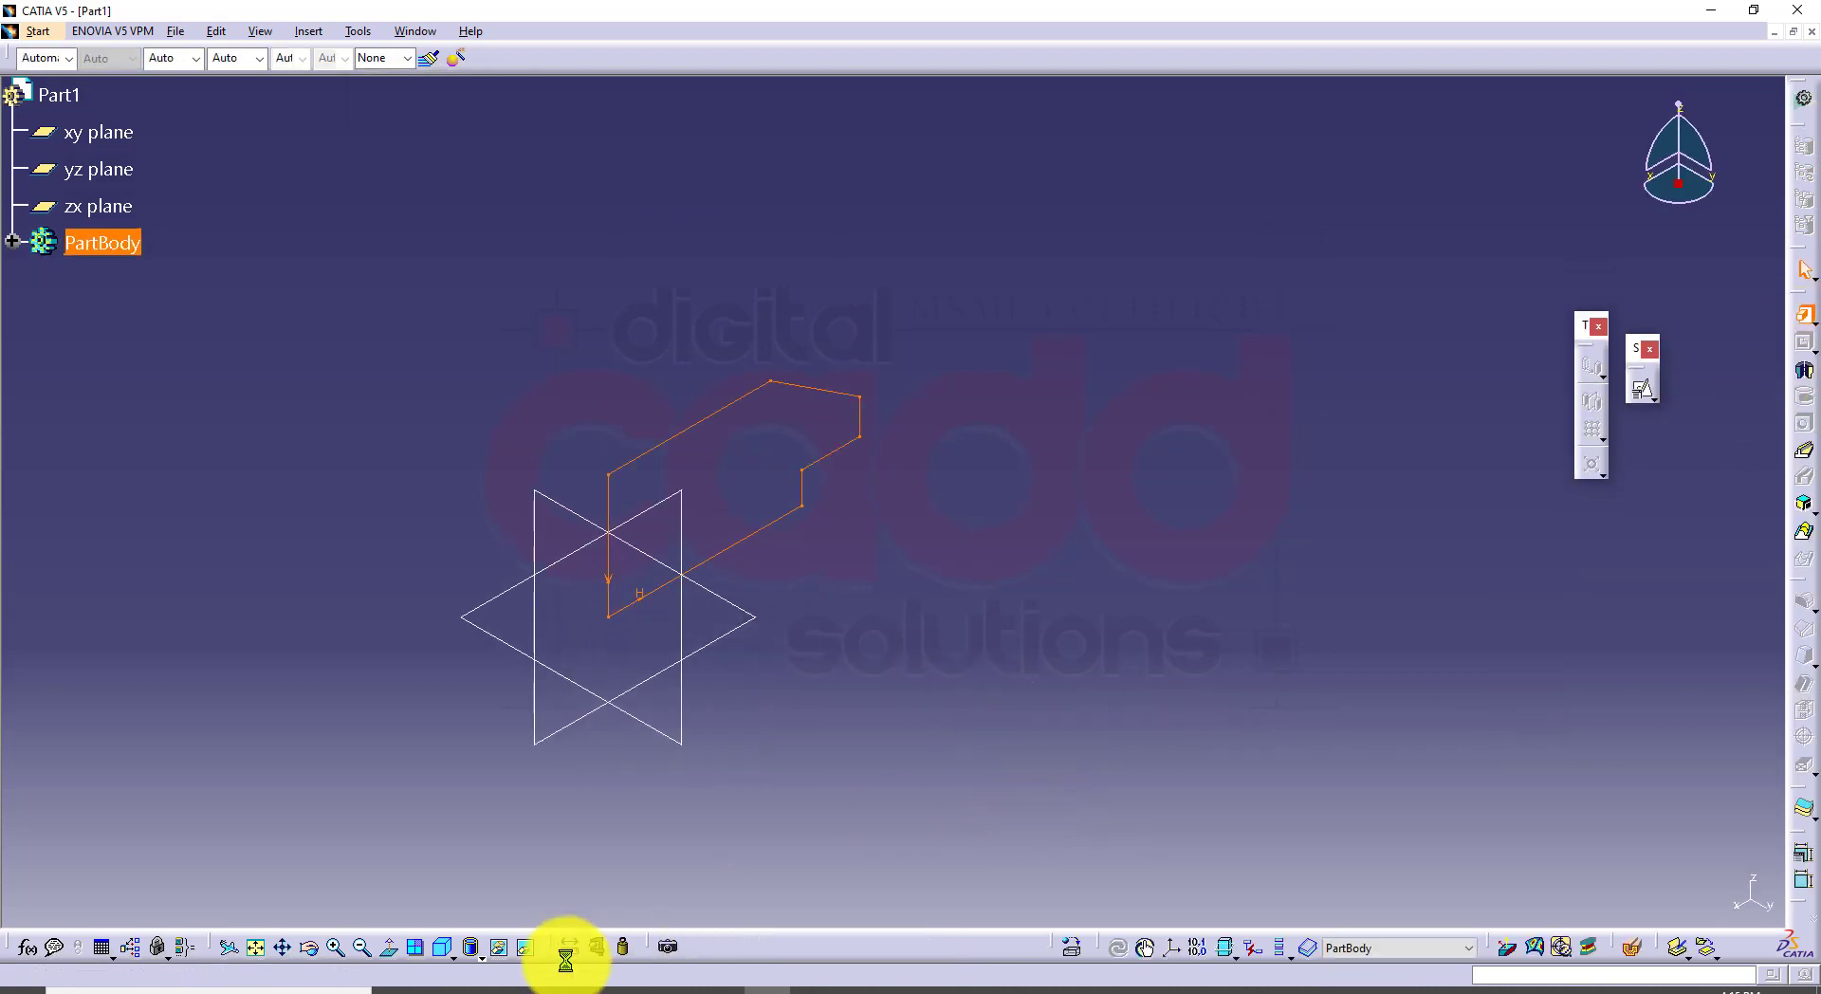
{"action": "left_click", "coordinate": [495, 989]}
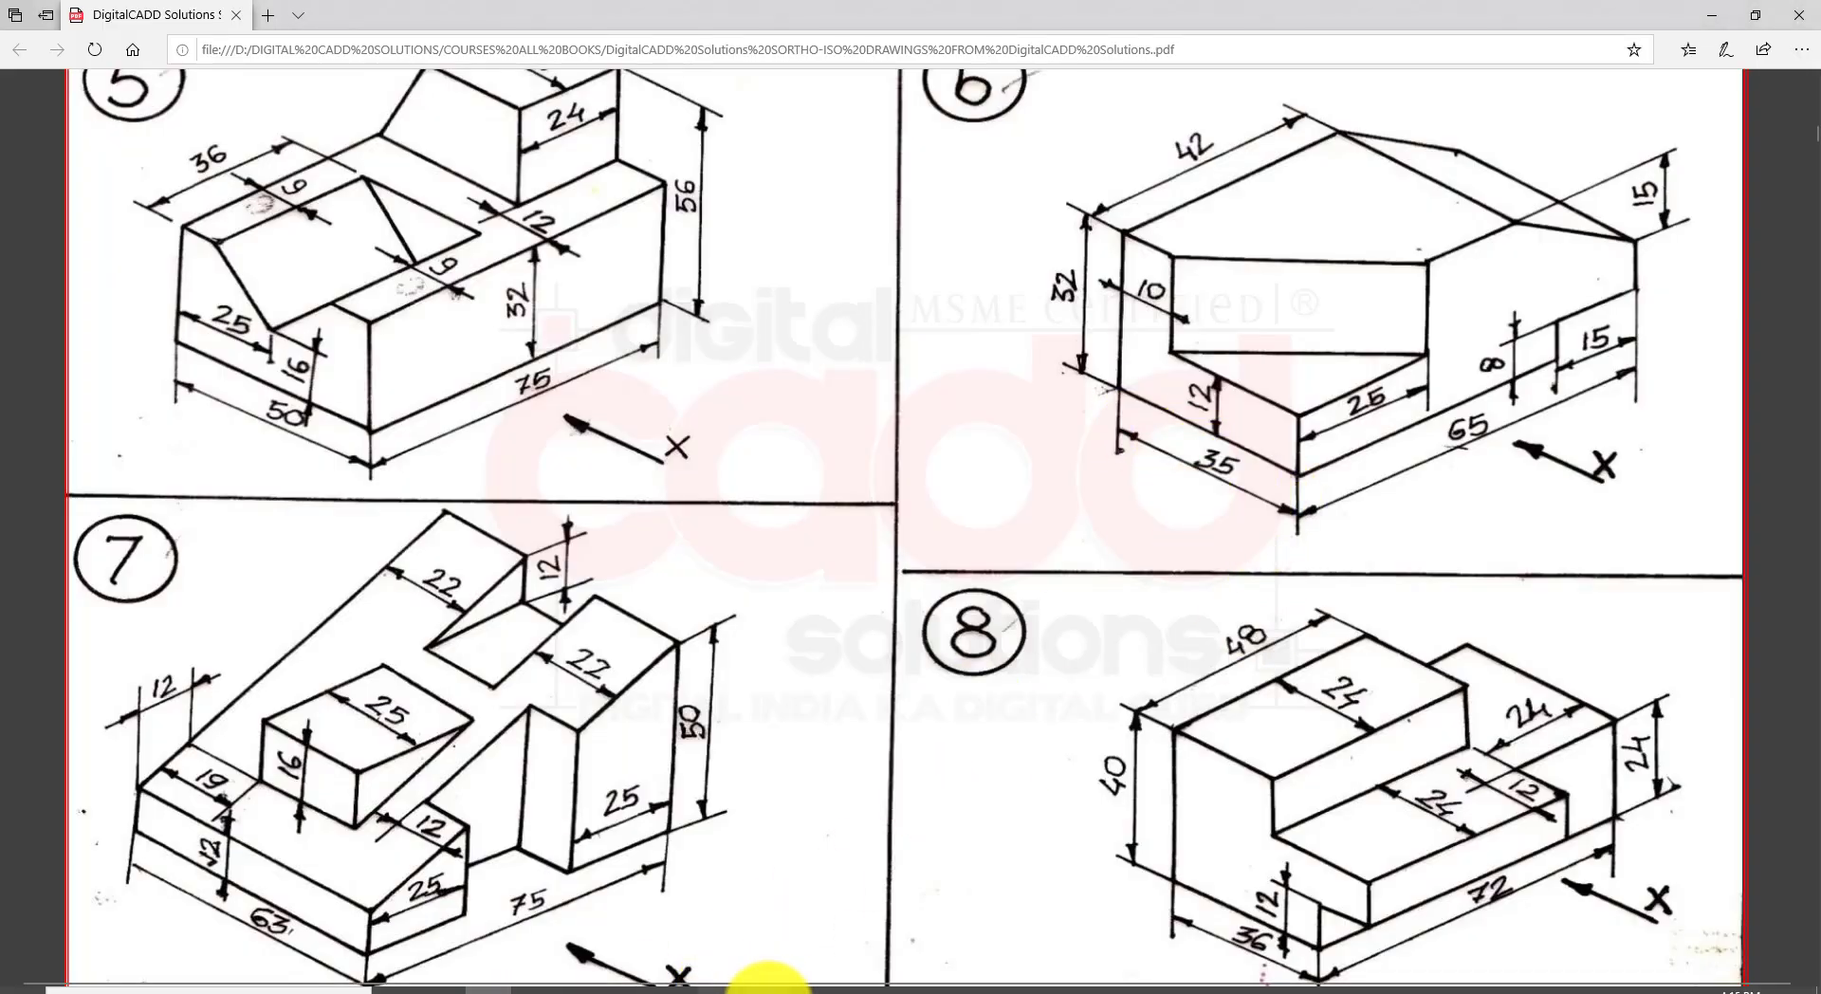
{"action": "left_click", "coordinate": [764, 987]}
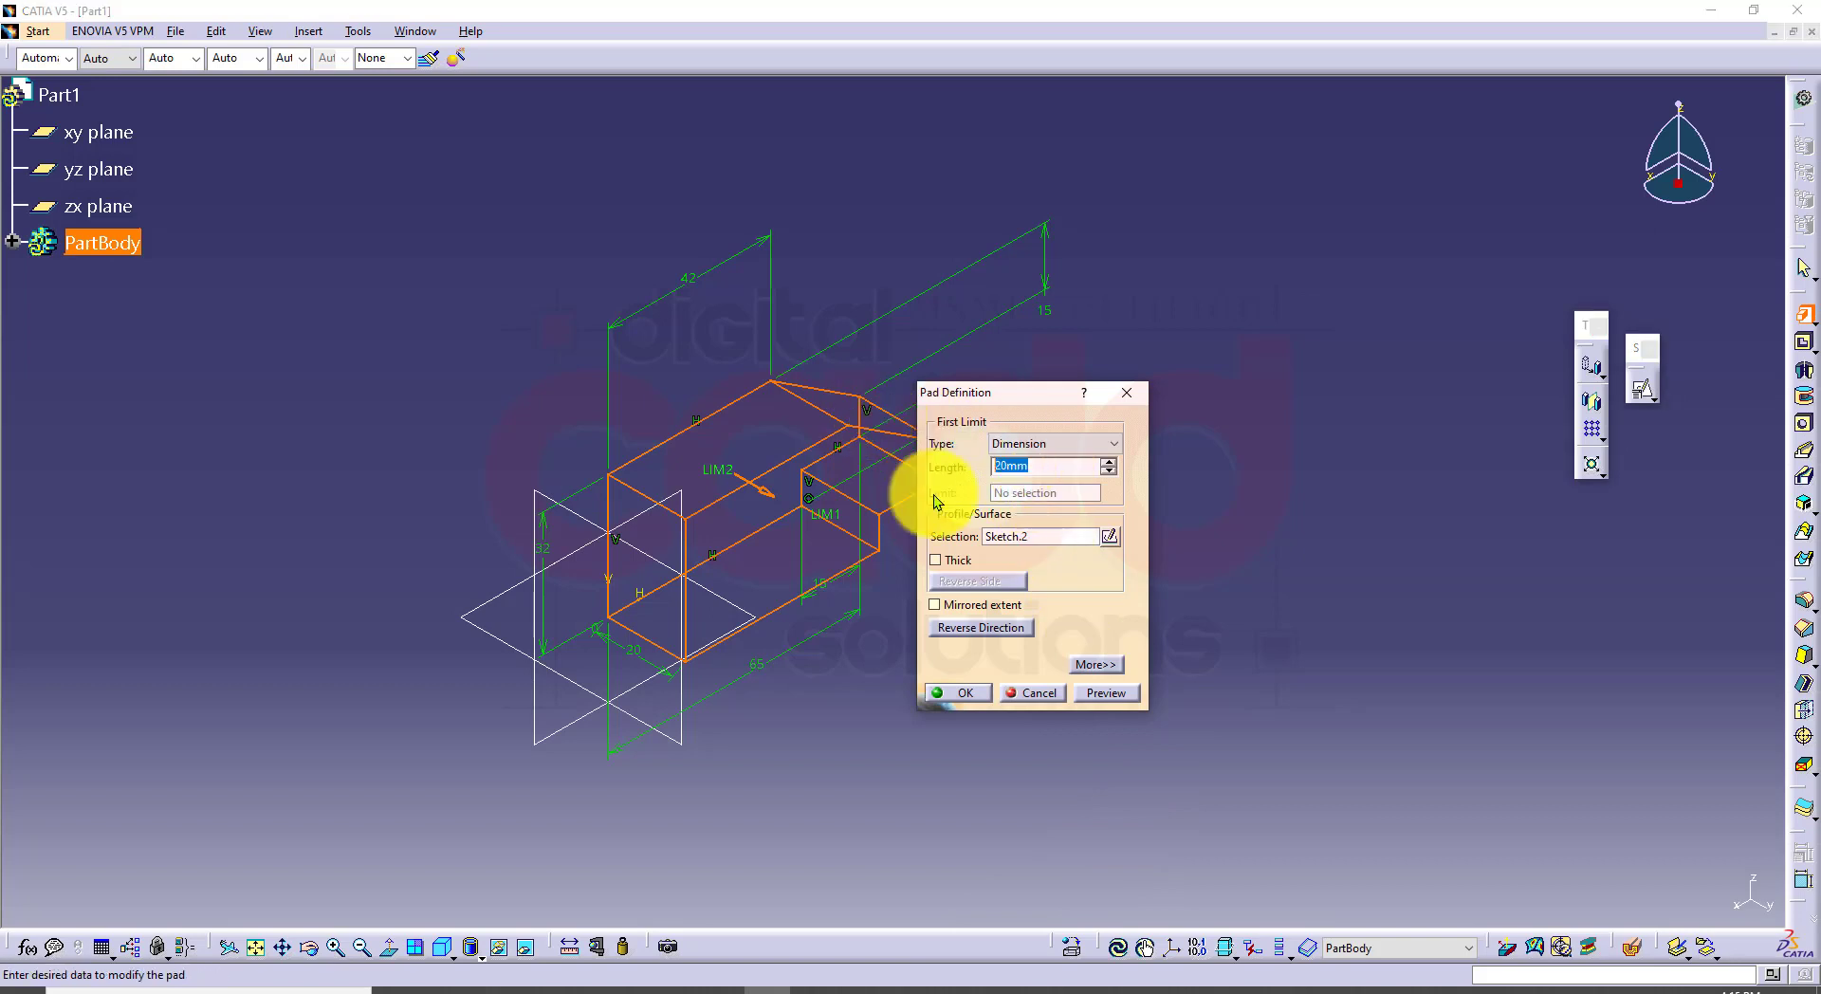
{"action": "type", "text": "35"}
{"action": "left_click", "coordinate": [1091, 692]}
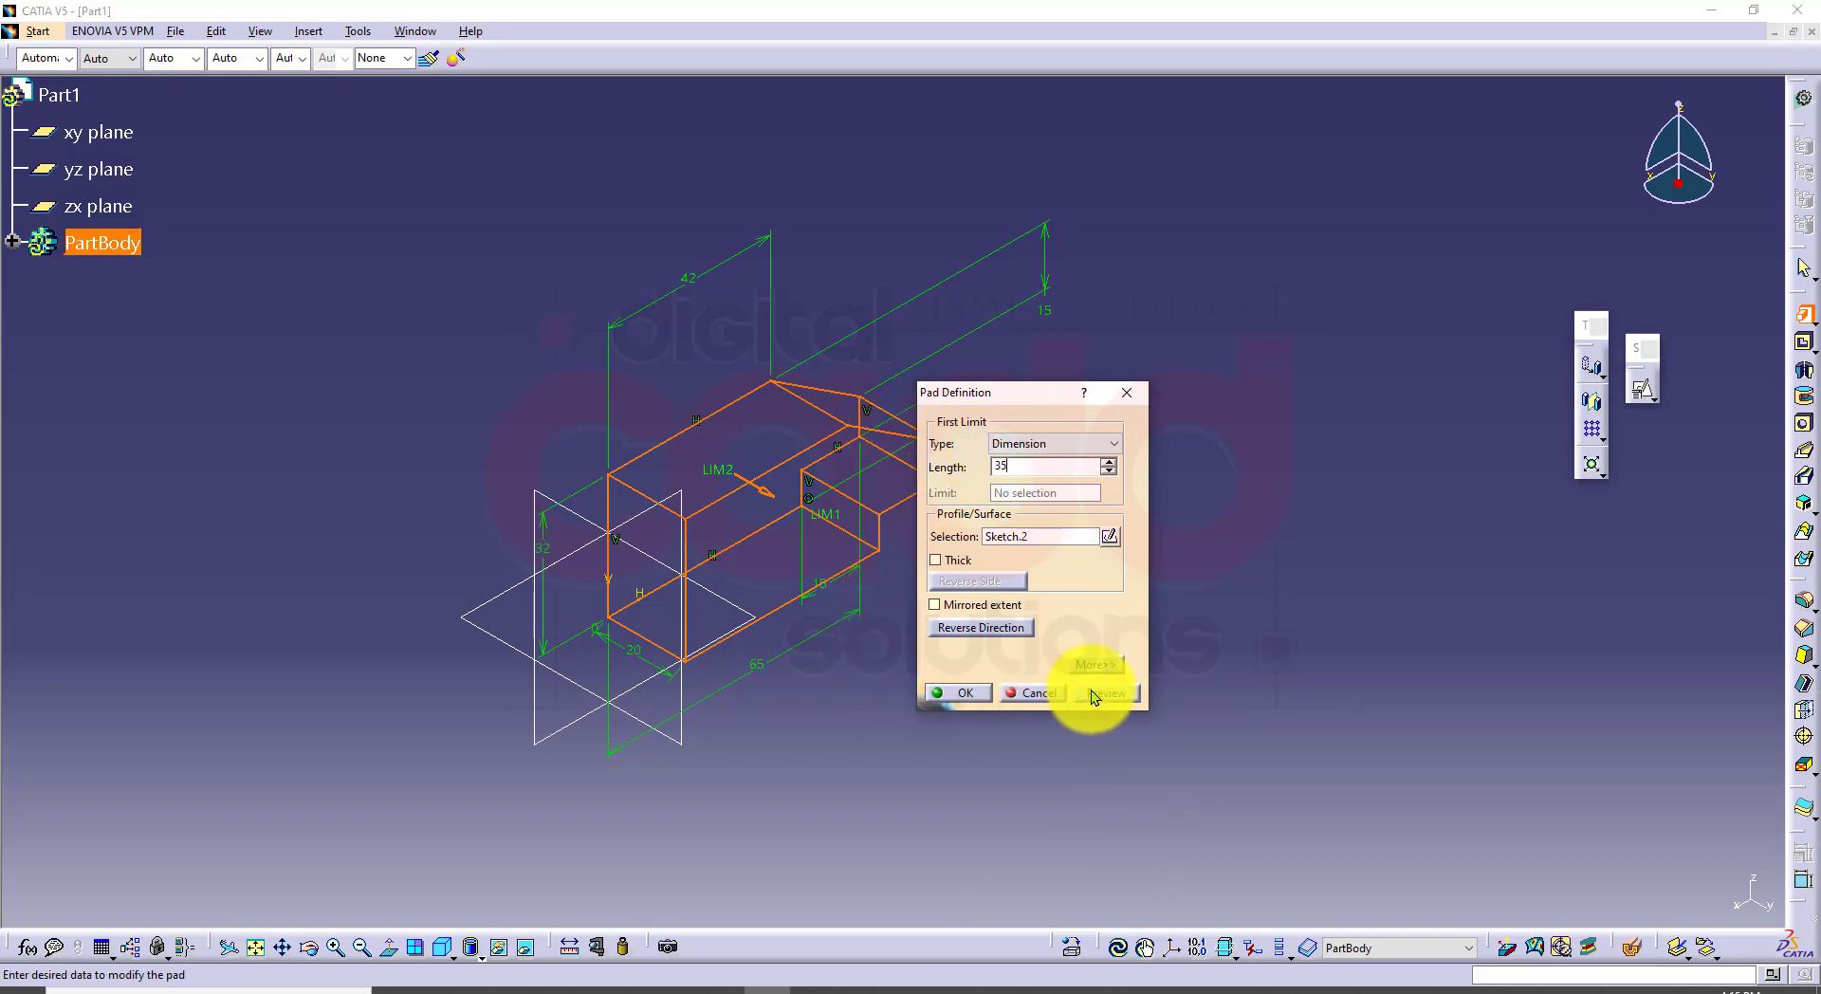
{"action": "left_click", "coordinate": [959, 702]}
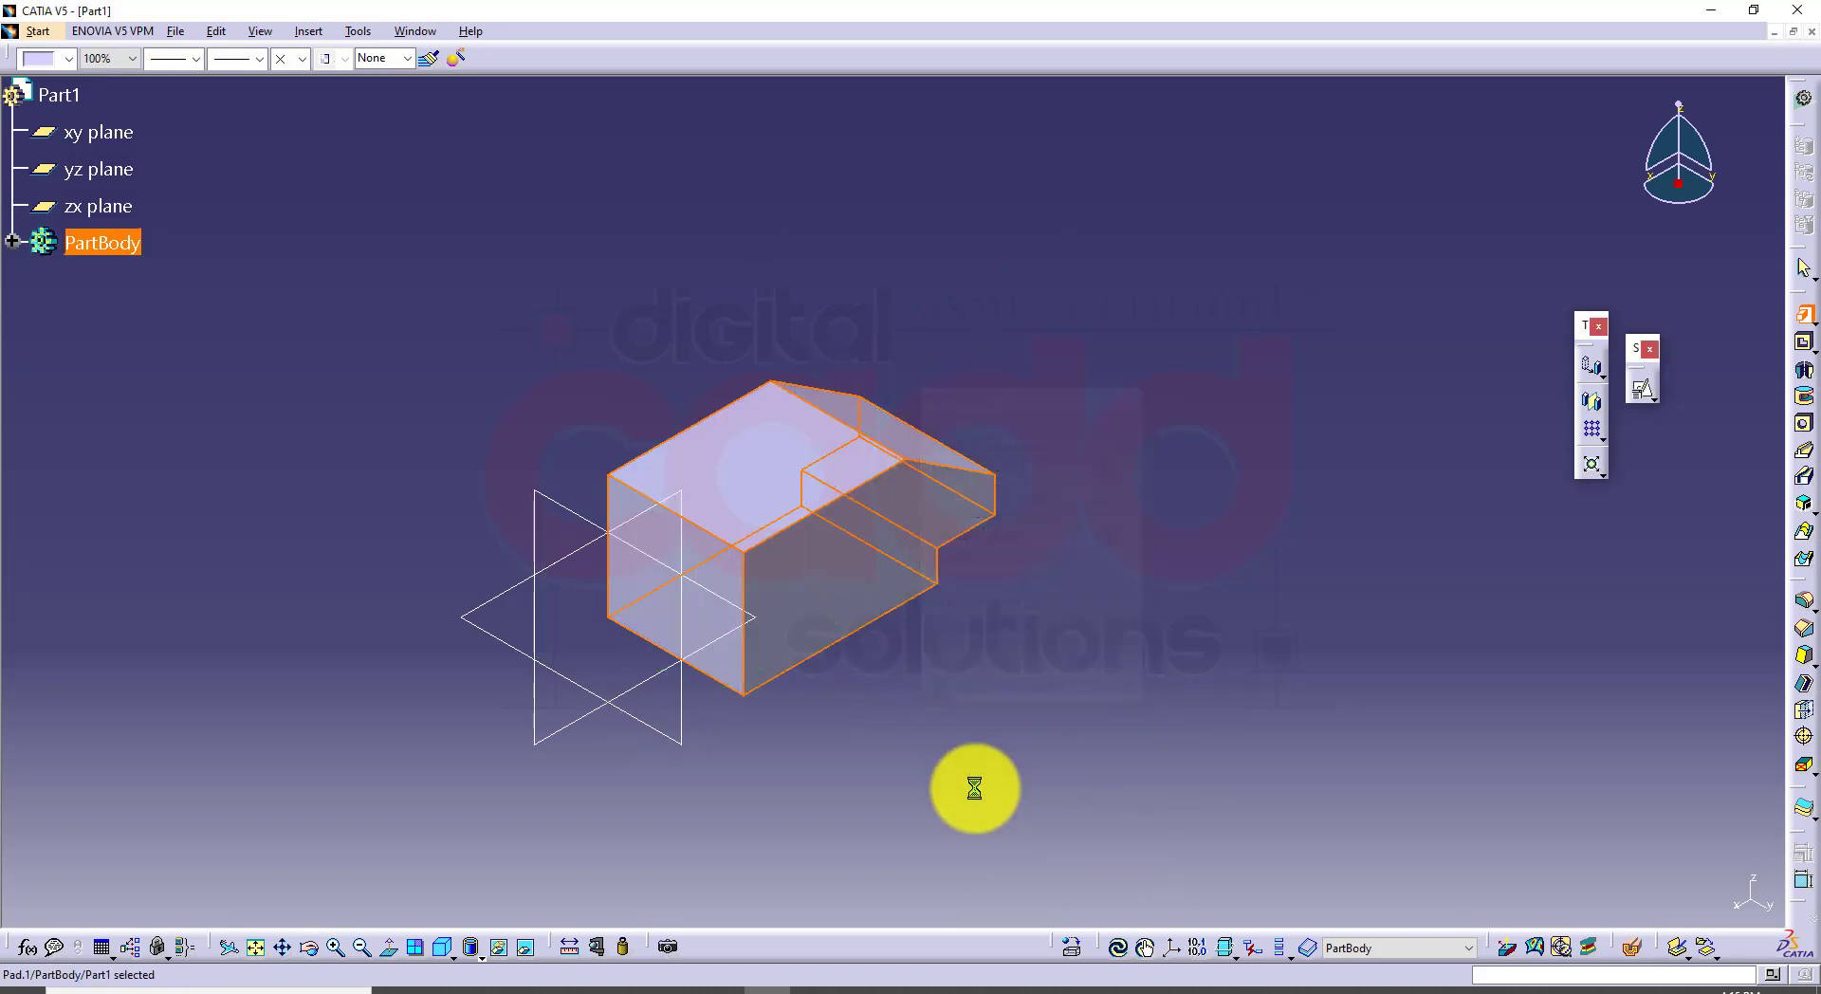
Step: Examine the padded block from above and in isometric view, and compare its top face with exercise 6 in the PDF
{"action": "middle_click_drag", "start_coordinate": [1036, 750], "coordinate": [1032, 675]}
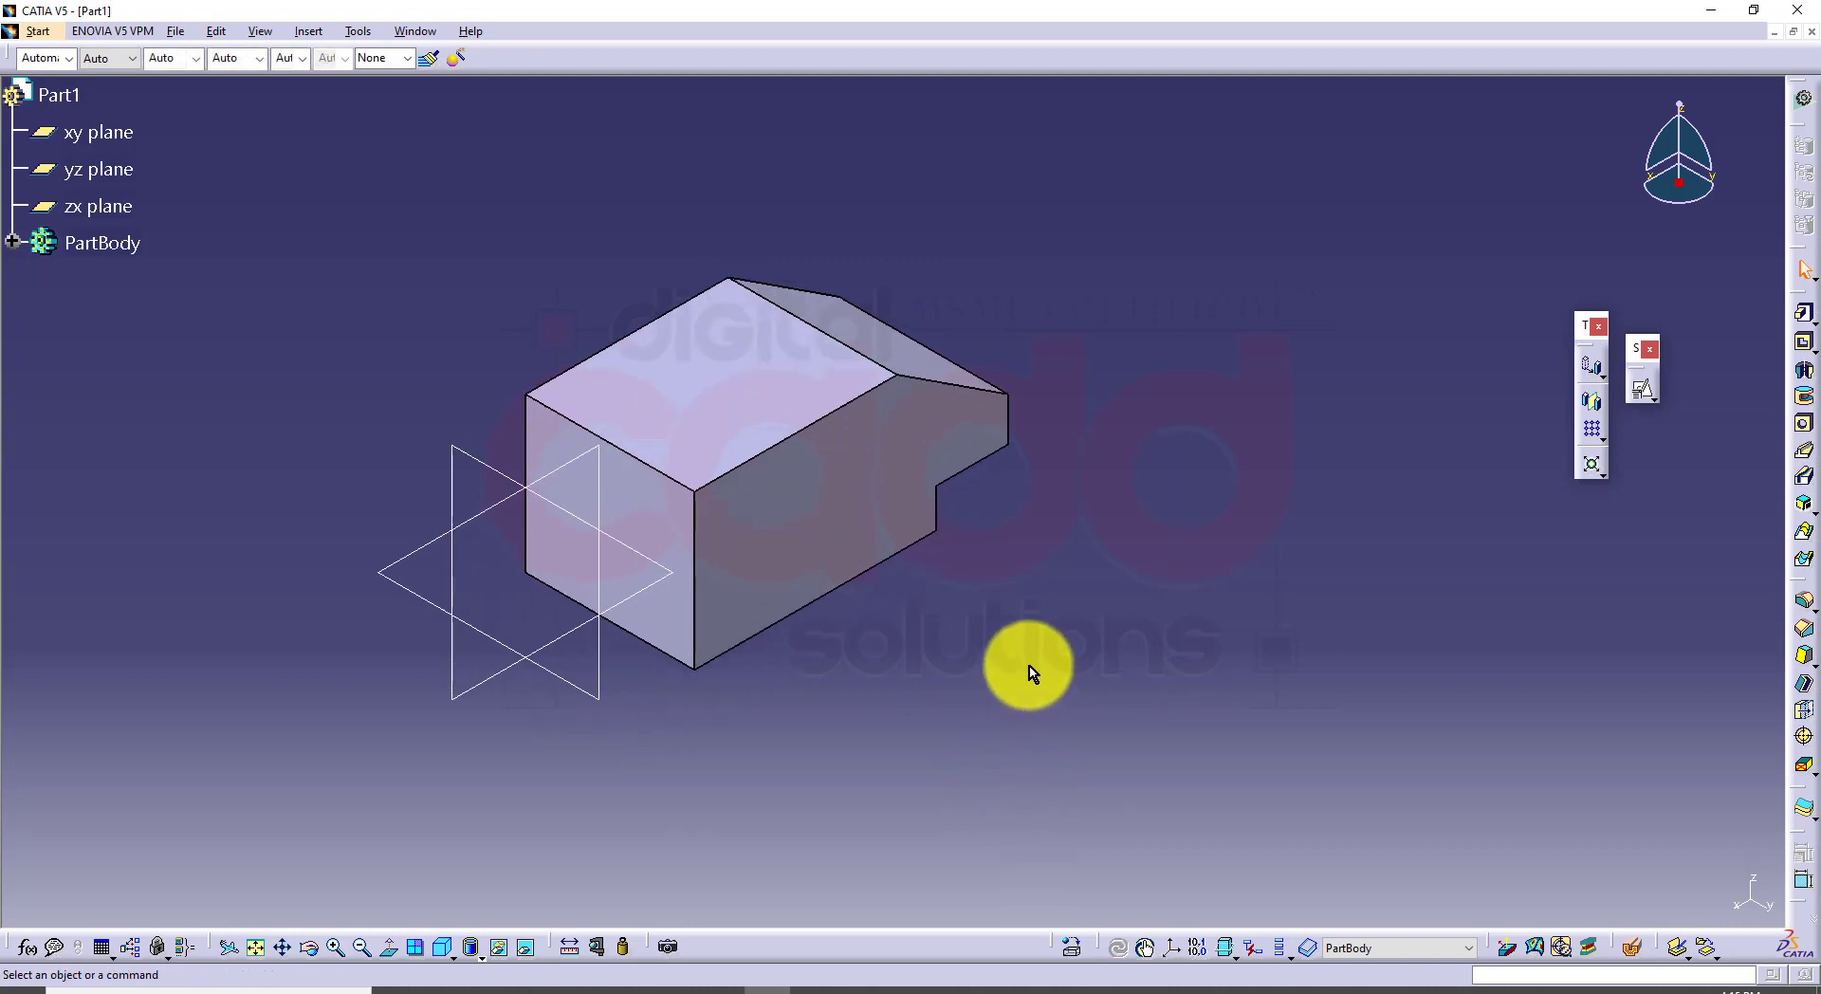
{"action": "middle_click_drag", "start_coordinate": [1162, 601], "coordinate": [963, 642]}
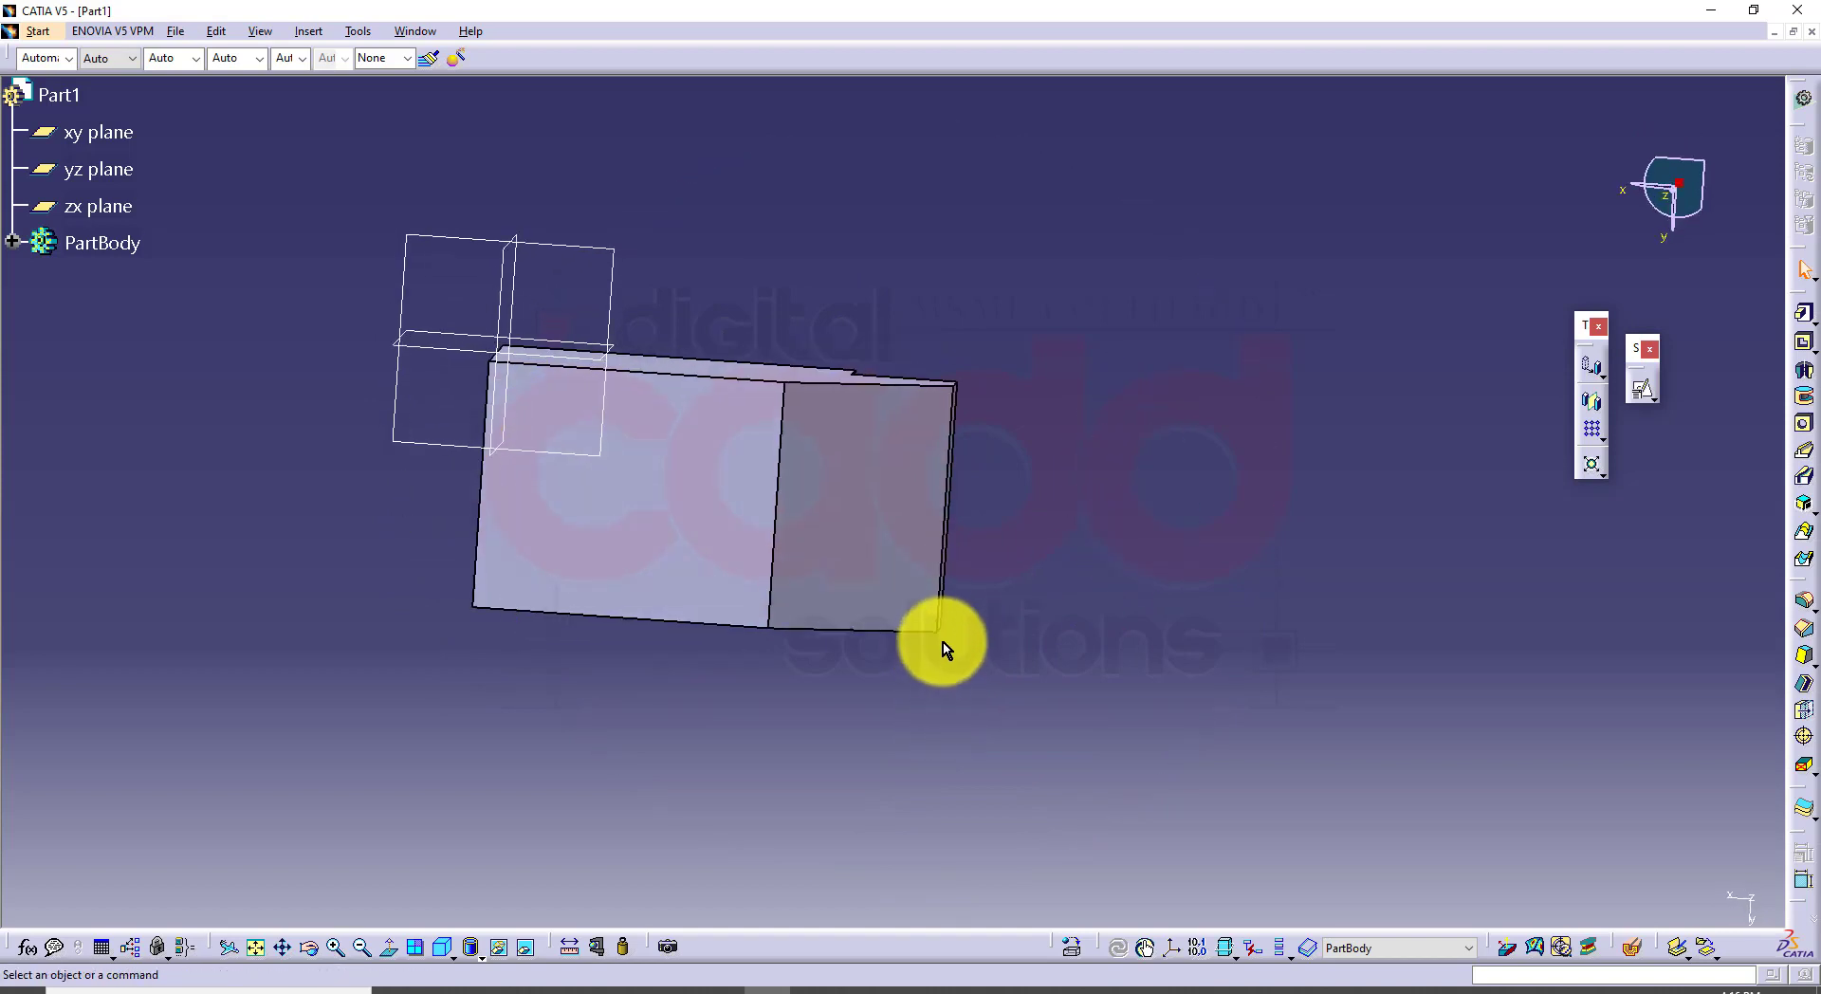
{"action": "left_click_drag", "start_coordinate": [609, 552], "coordinate": [617, 424]}
{"action": "left_click_drag", "start_coordinate": [608, 553], "coordinate": [750, 555]}
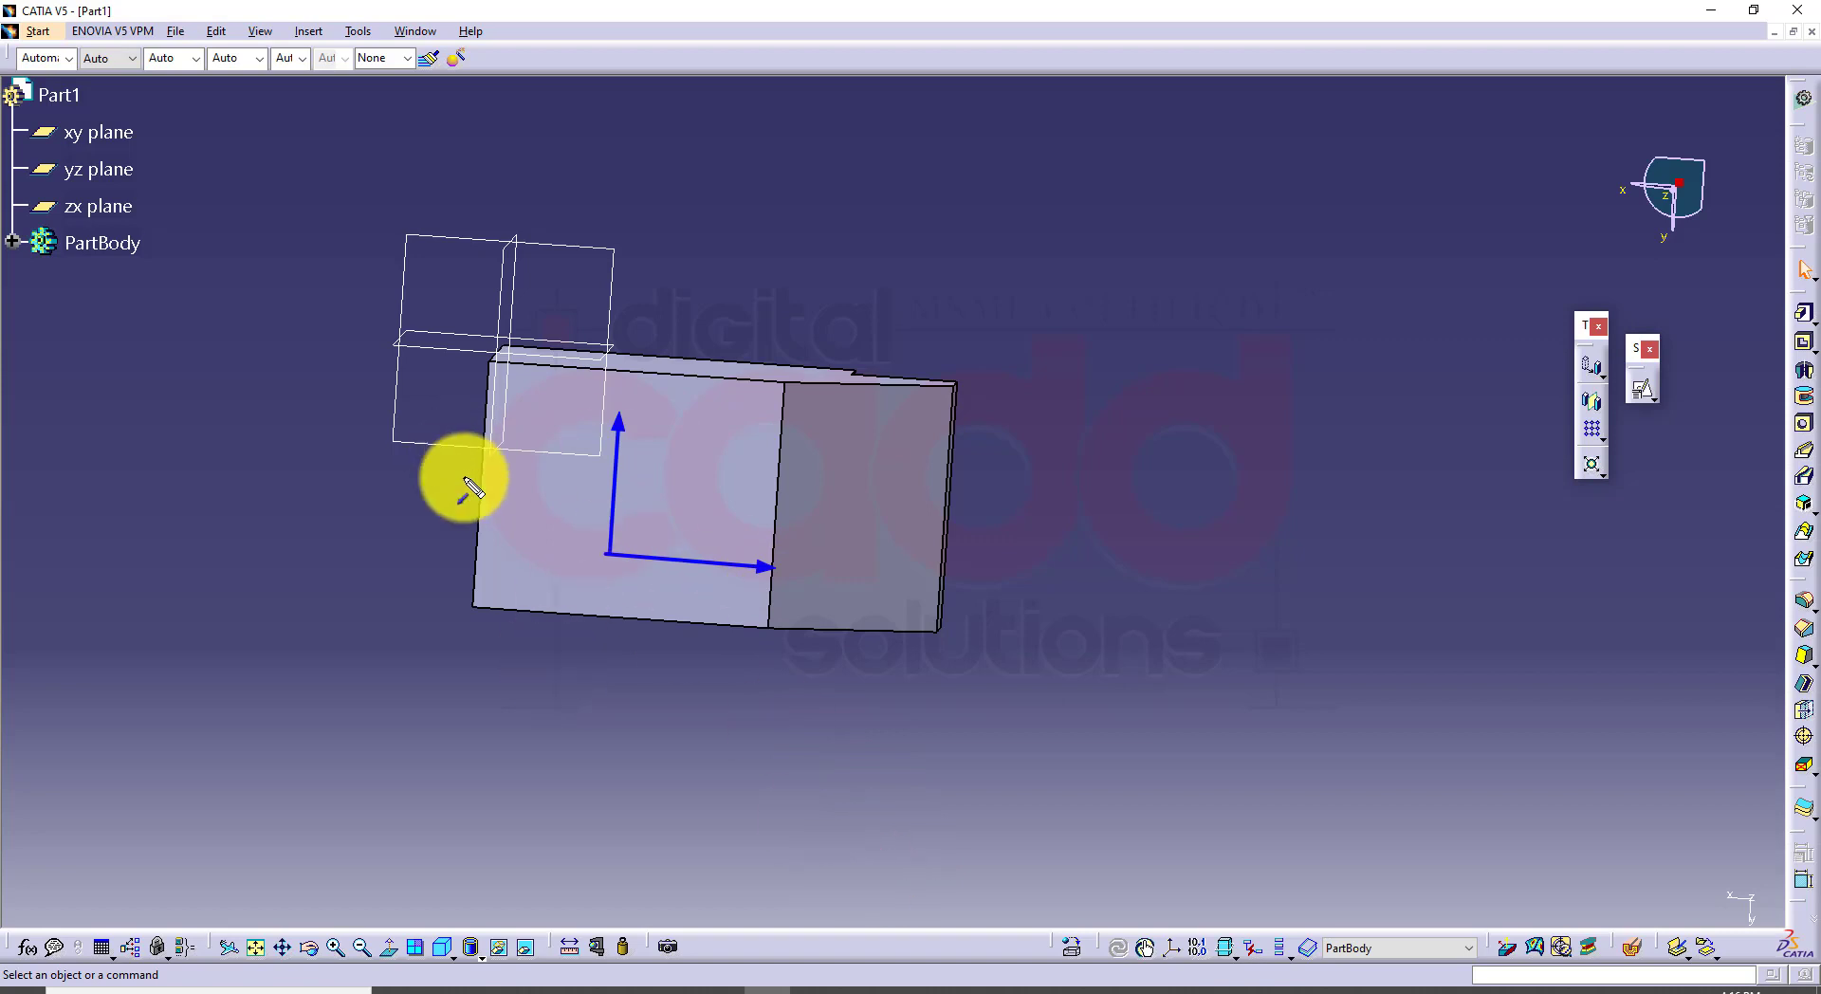
{"action": "key", "text": "Escape"}
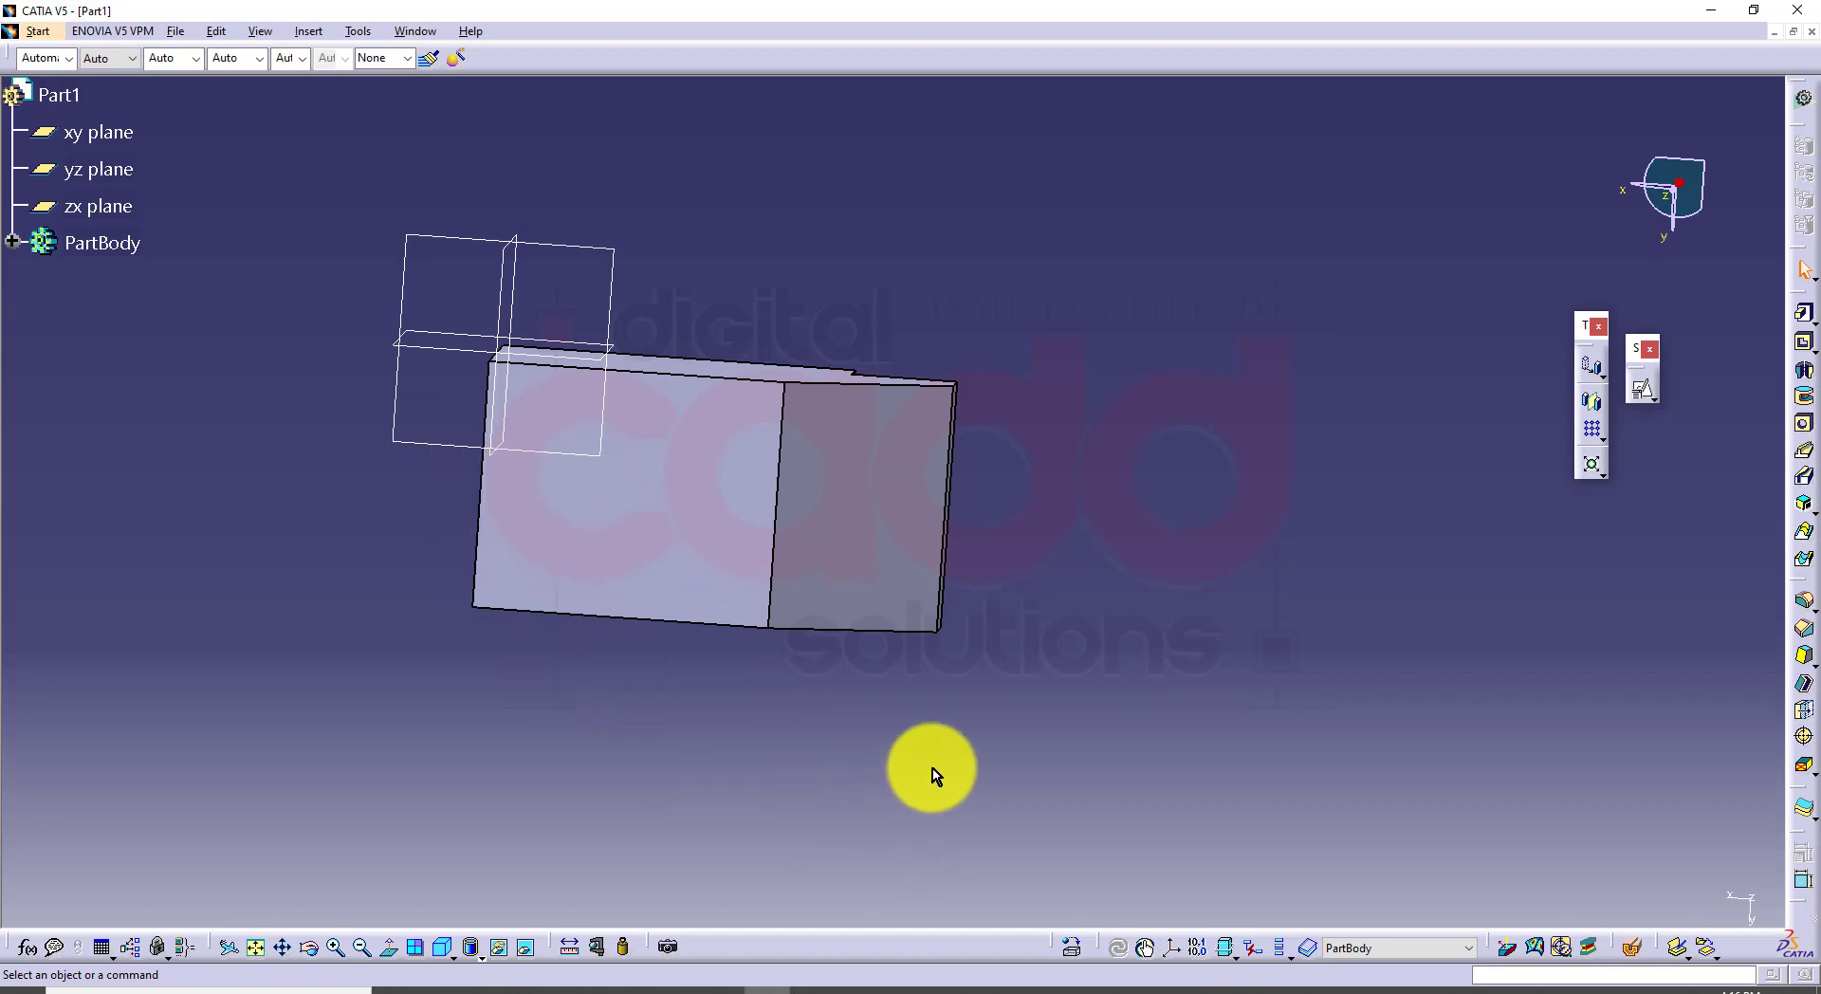
{"action": "left_click", "coordinate": [442, 947]}
{"action": "left_click", "coordinate": [723, 393]}
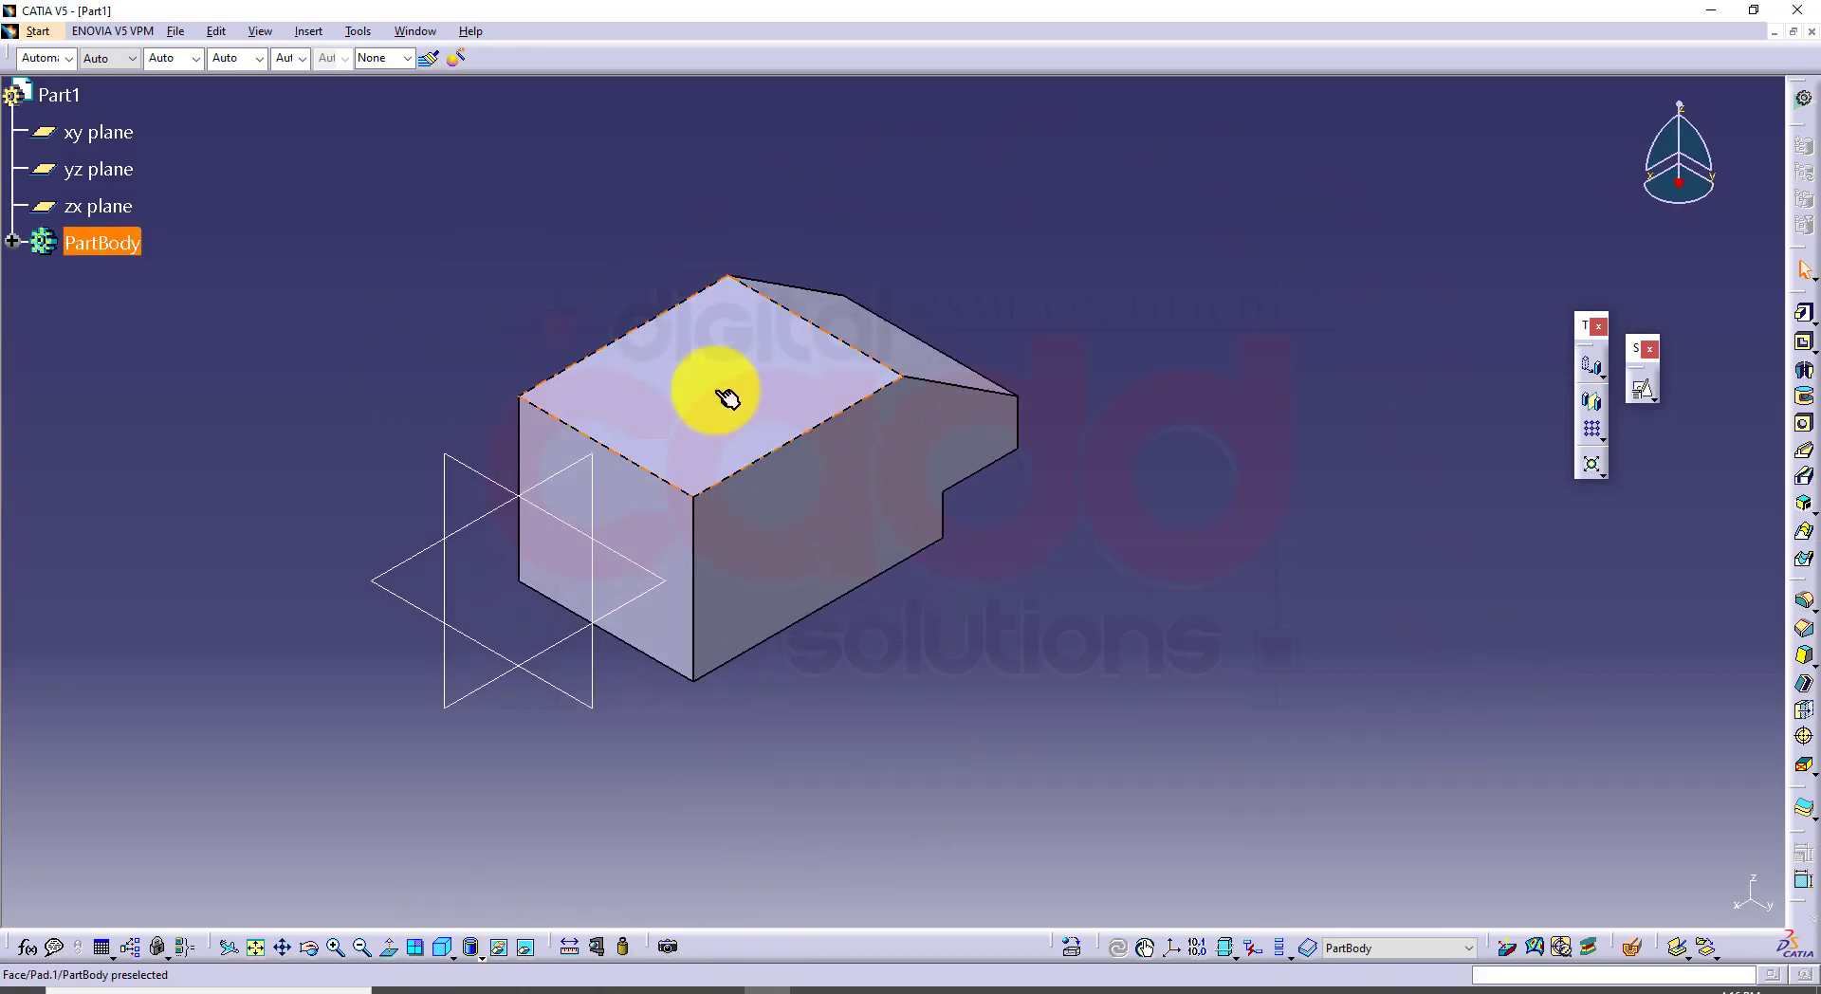
{"action": "left_click", "coordinate": [1110, 721]}
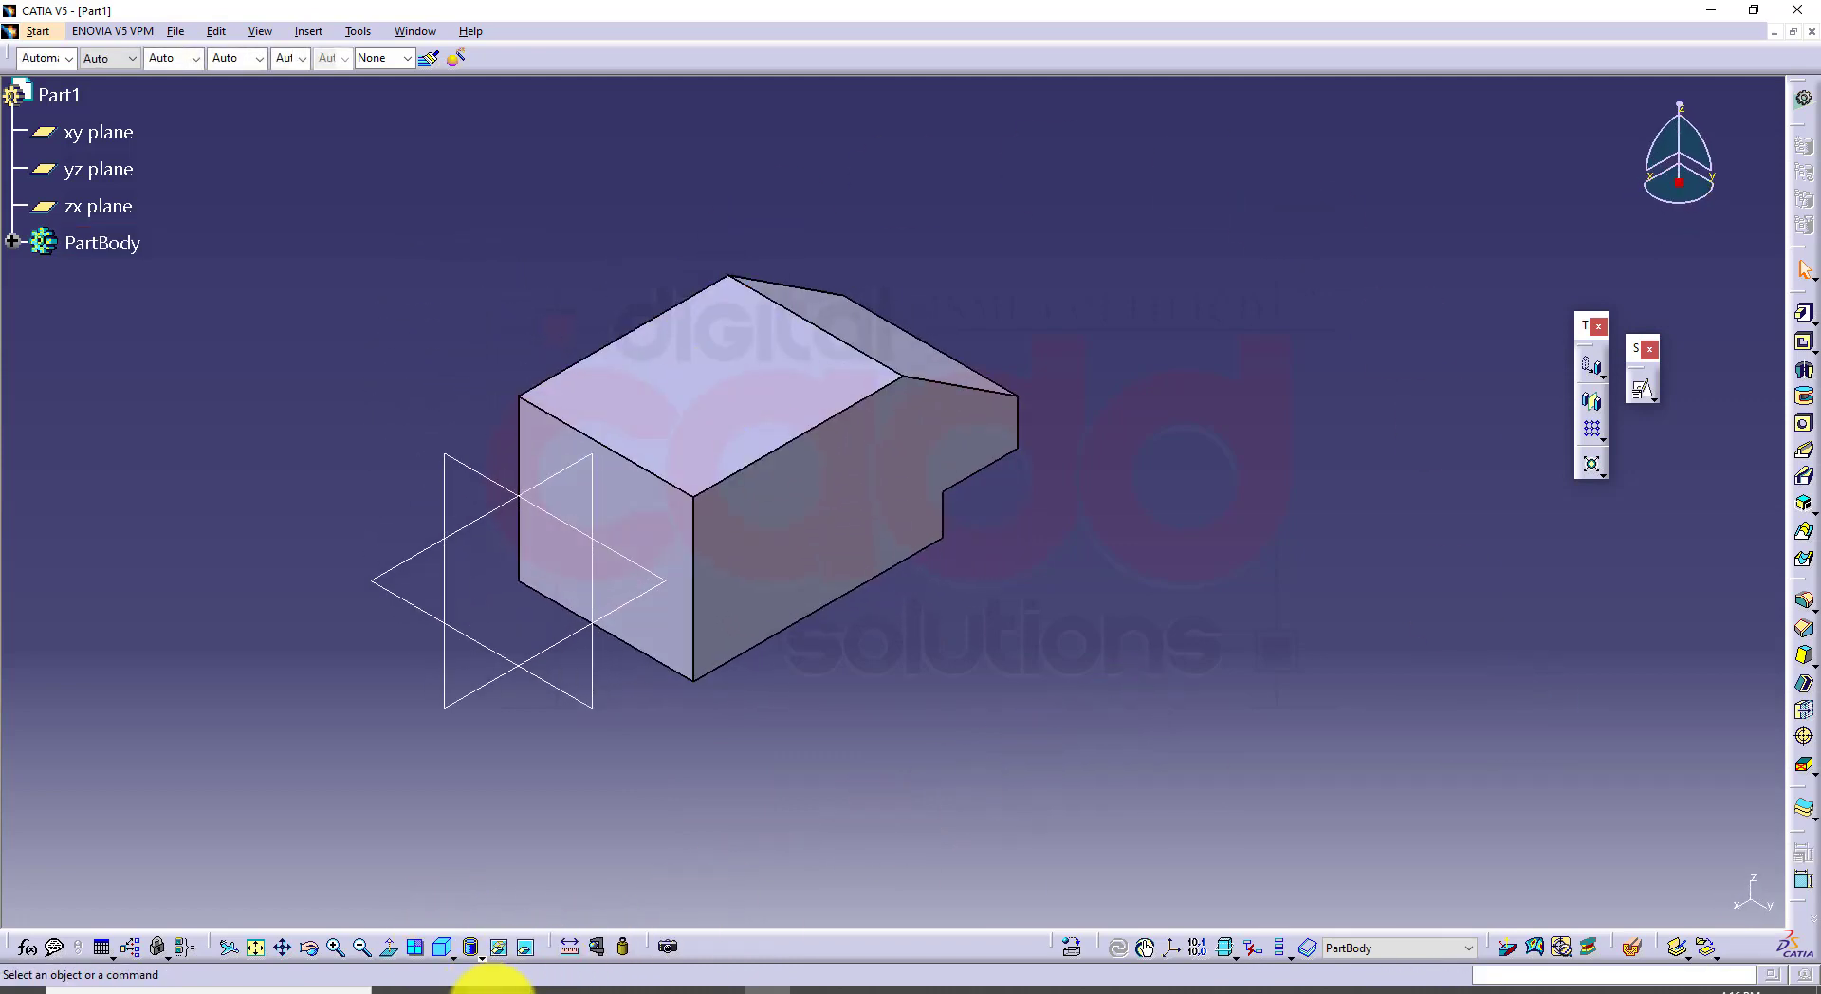
{"action": "left_click", "coordinate": [490, 988]}
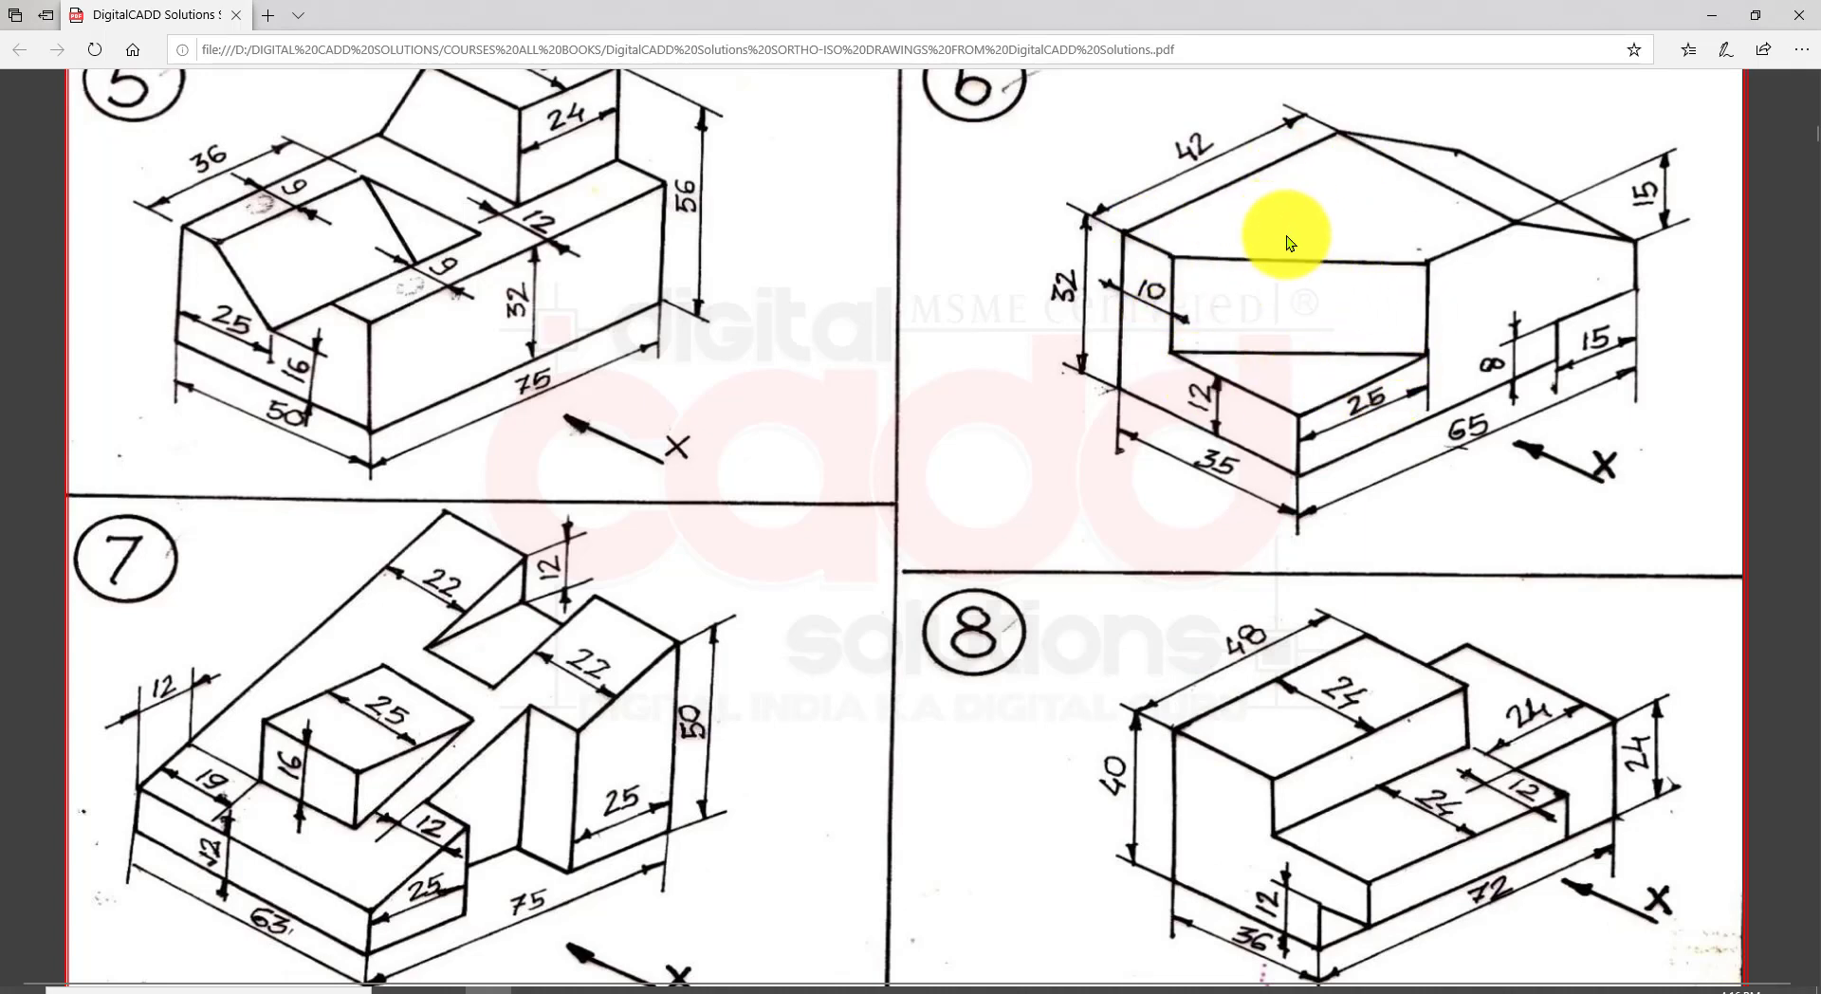
{"action": "key", "text": "alt+Tab"}
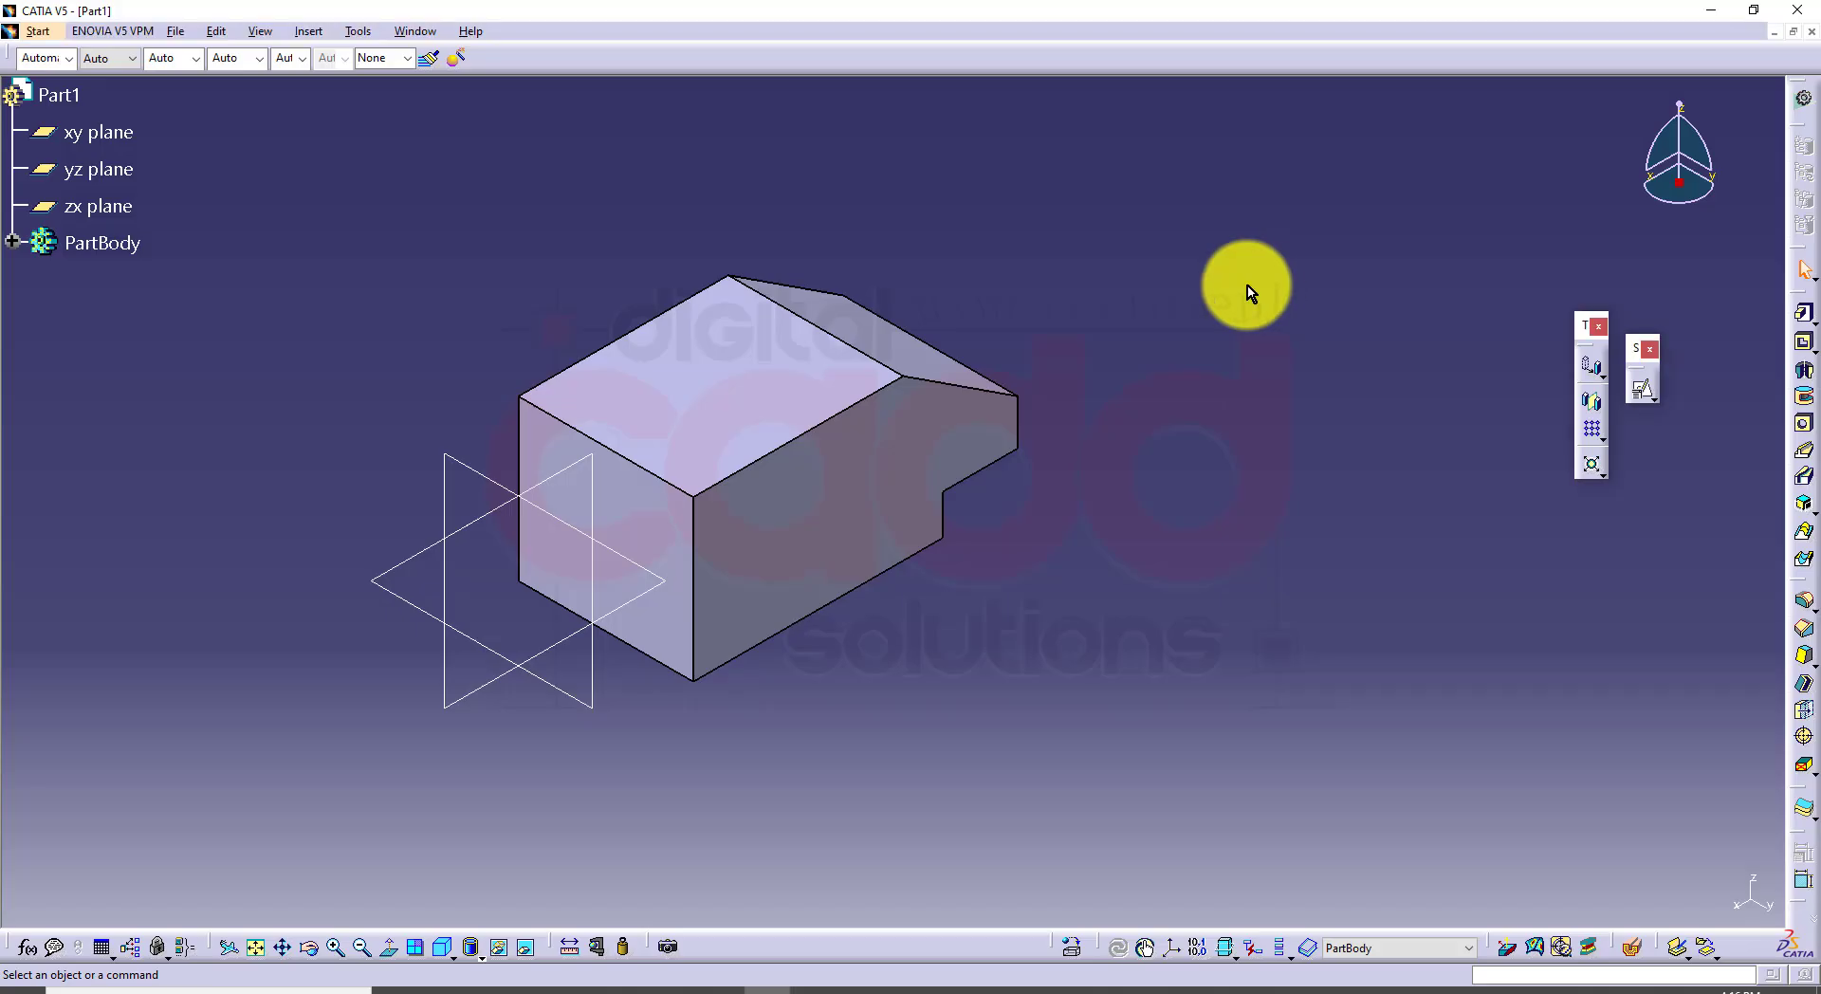
Step: Start a positioned sketch on the block's flat top face with both the H and V directions reversed
{"action": "left_click", "coordinate": [802, 382]}
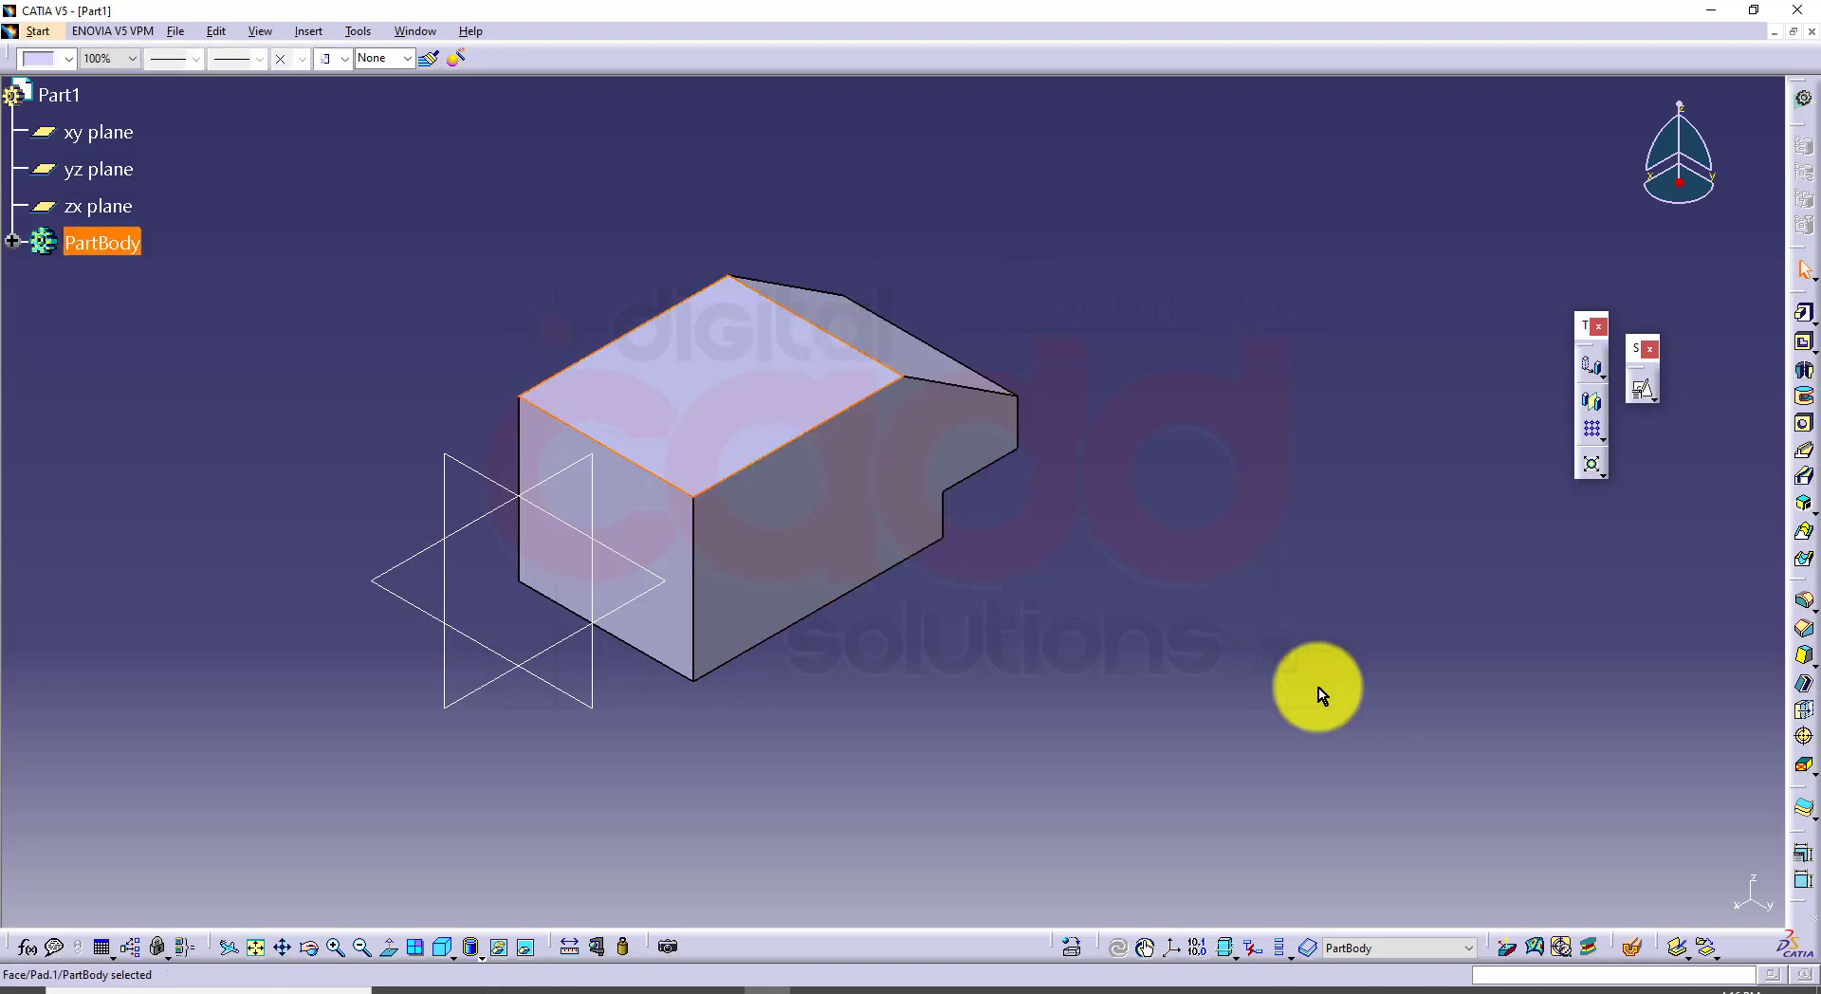
{"action": "left_click", "coordinate": [1642, 395]}
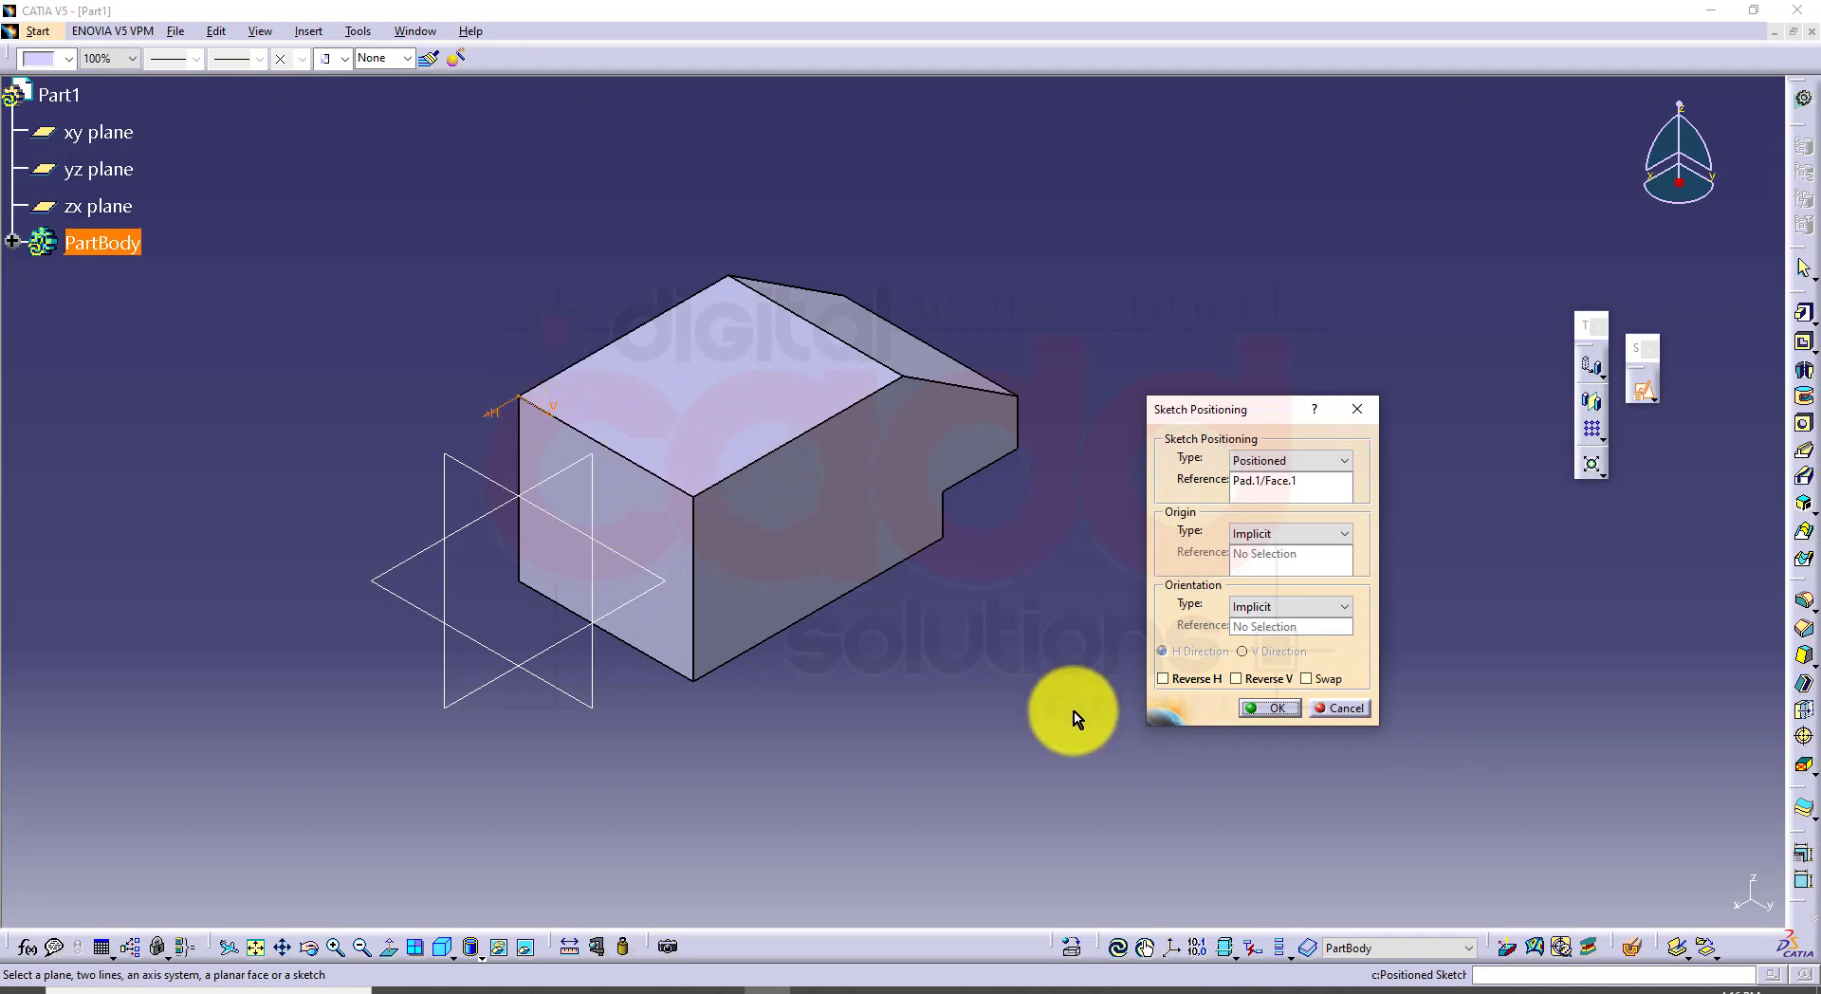
{"action": "left_click", "coordinate": [1251, 678]}
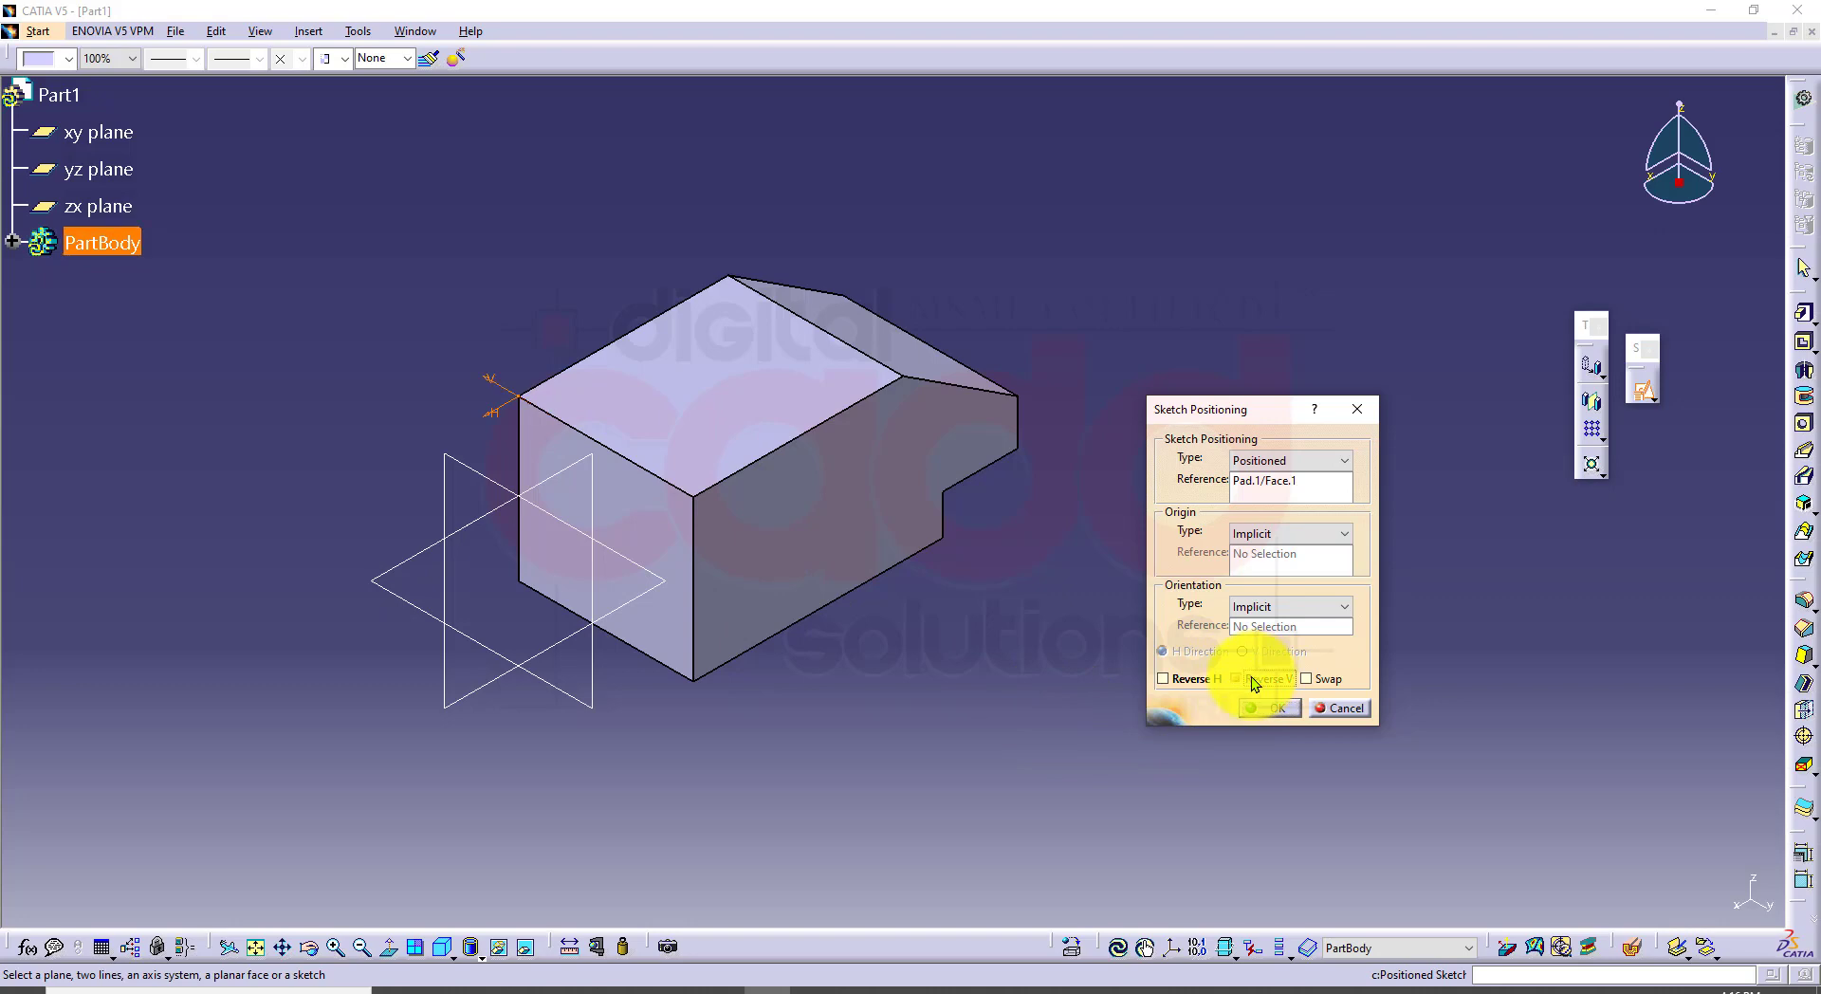
{"action": "left_click", "coordinate": [1212, 675]}
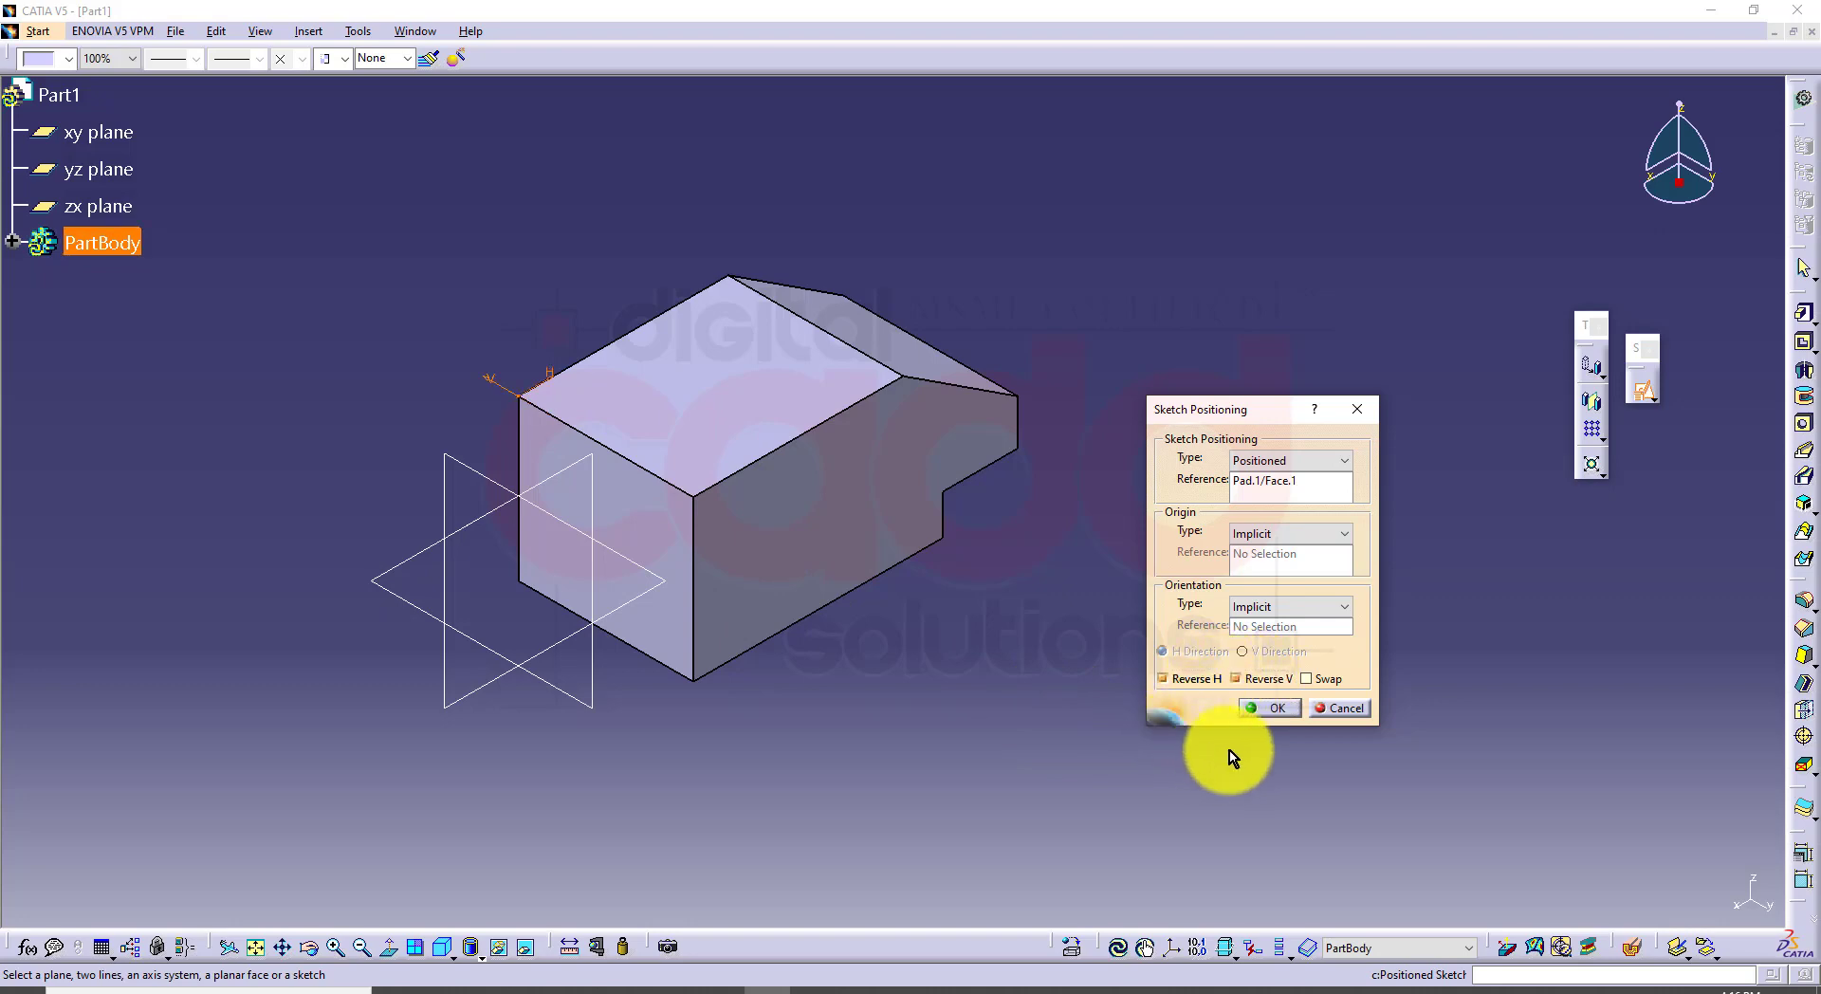
{"action": "middle_click_drag", "start_coordinate": [1069, 531], "coordinate": [841, 804]}
{"action": "middle_click_drag", "start_coordinate": [996, 289], "coordinate": [1090, 357]}
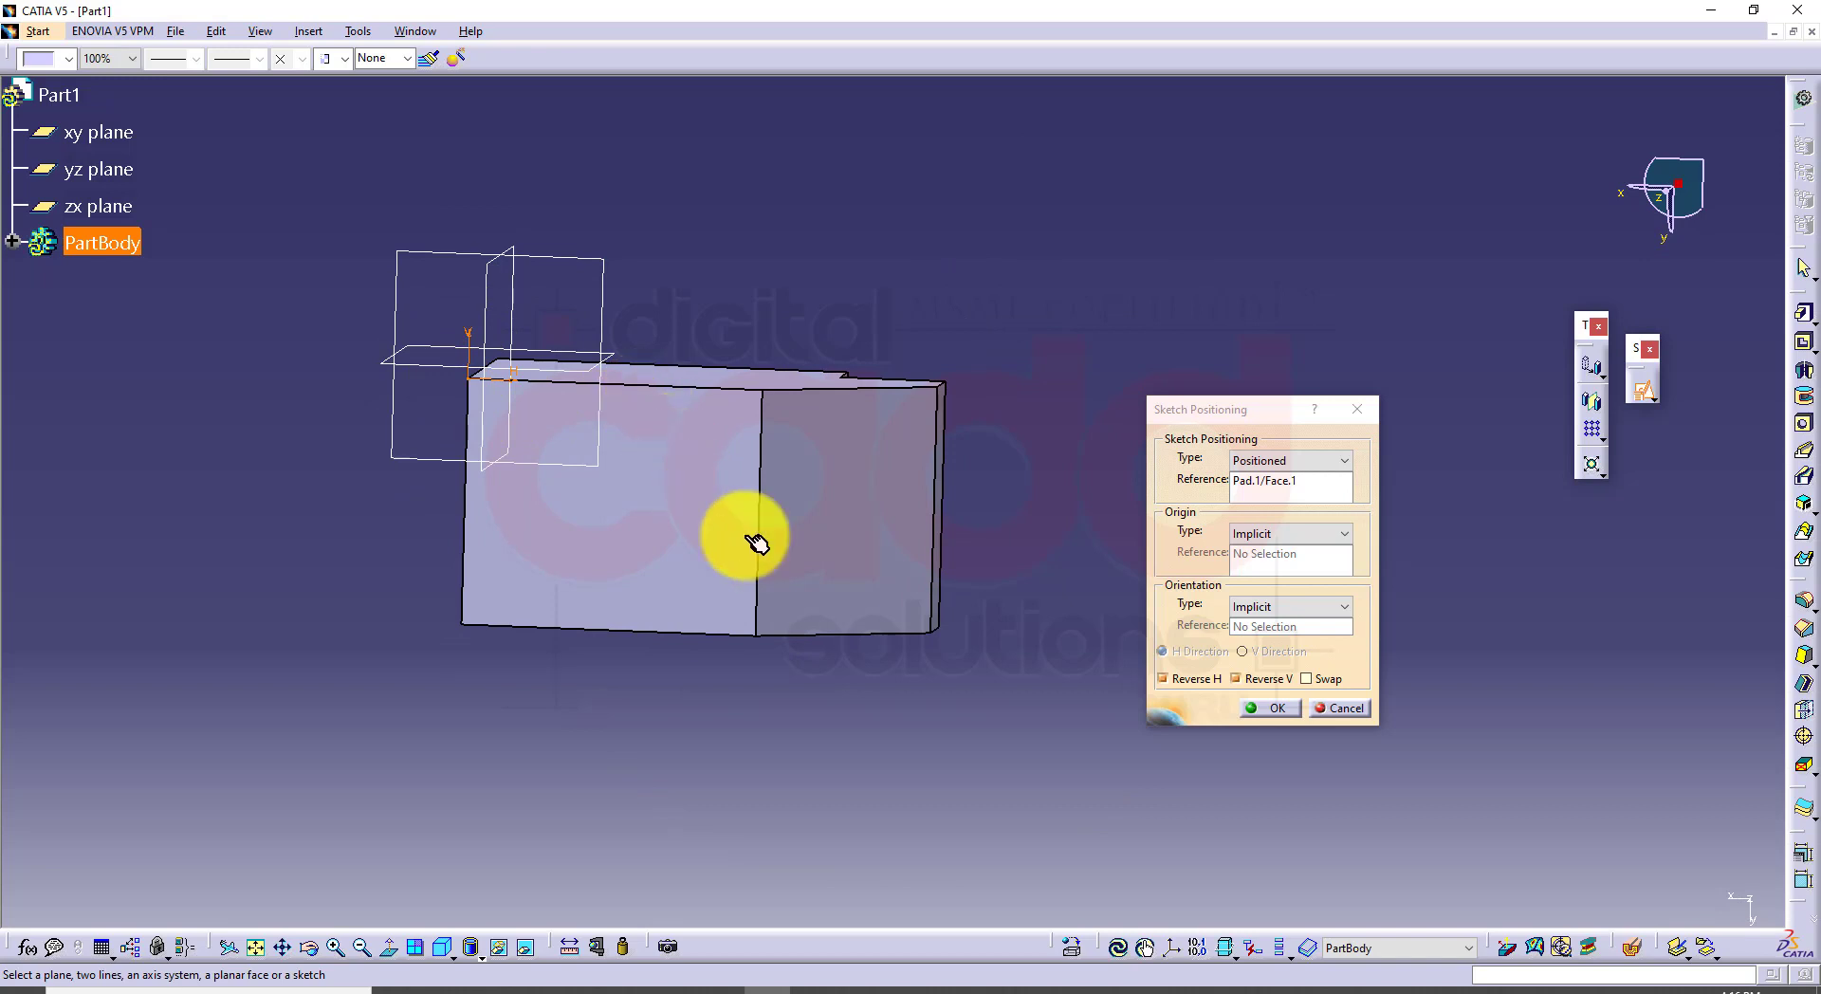
{"action": "left_click", "coordinate": [1269, 708]}
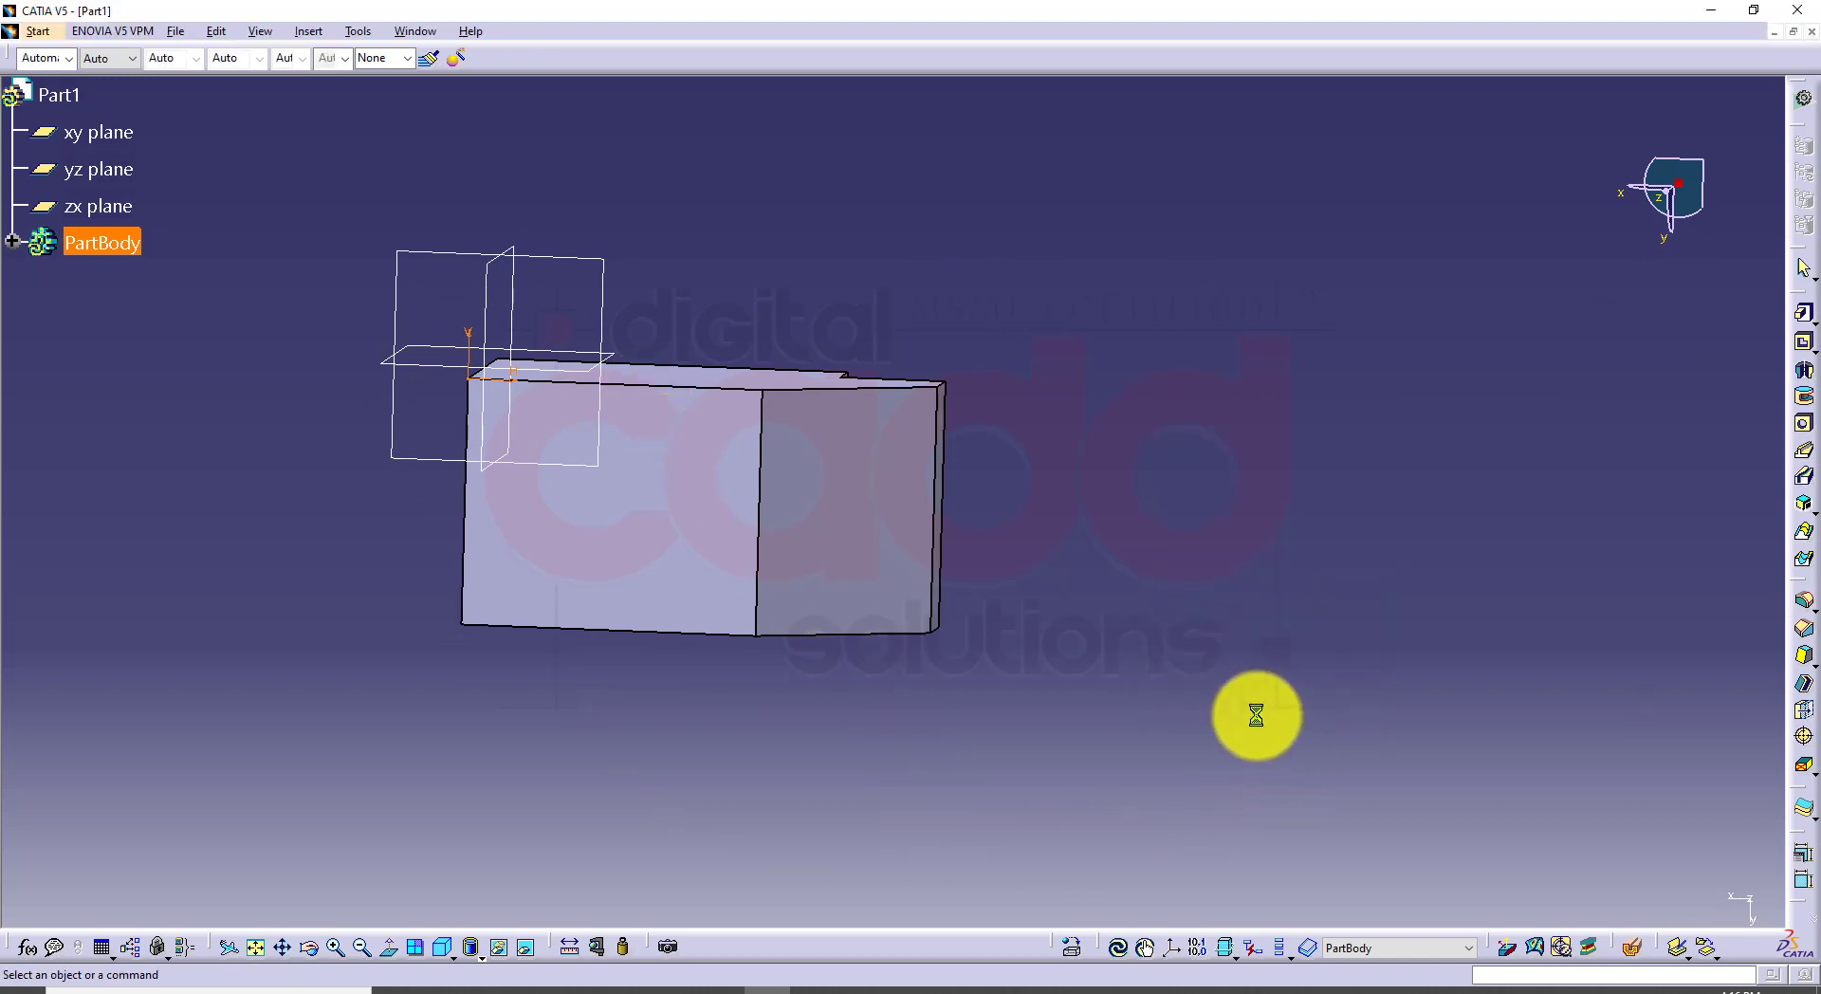
Step: Check exercise 6 in the PDF and sketch a closed right-triangle profile from the face's left edge, extending past its front corner
{"action": "mouse_move", "coordinate": [1126, 544]}
{"action": "middle_mouse_down"}
{"action": "mouse_move", "coordinate": [1289, 573]}
{"action": "mouse_move", "coordinate": [1295, 517]}
{"action": "middle_mouse_up"}
{"action": "left_click", "coordinate": [1582, 328]}
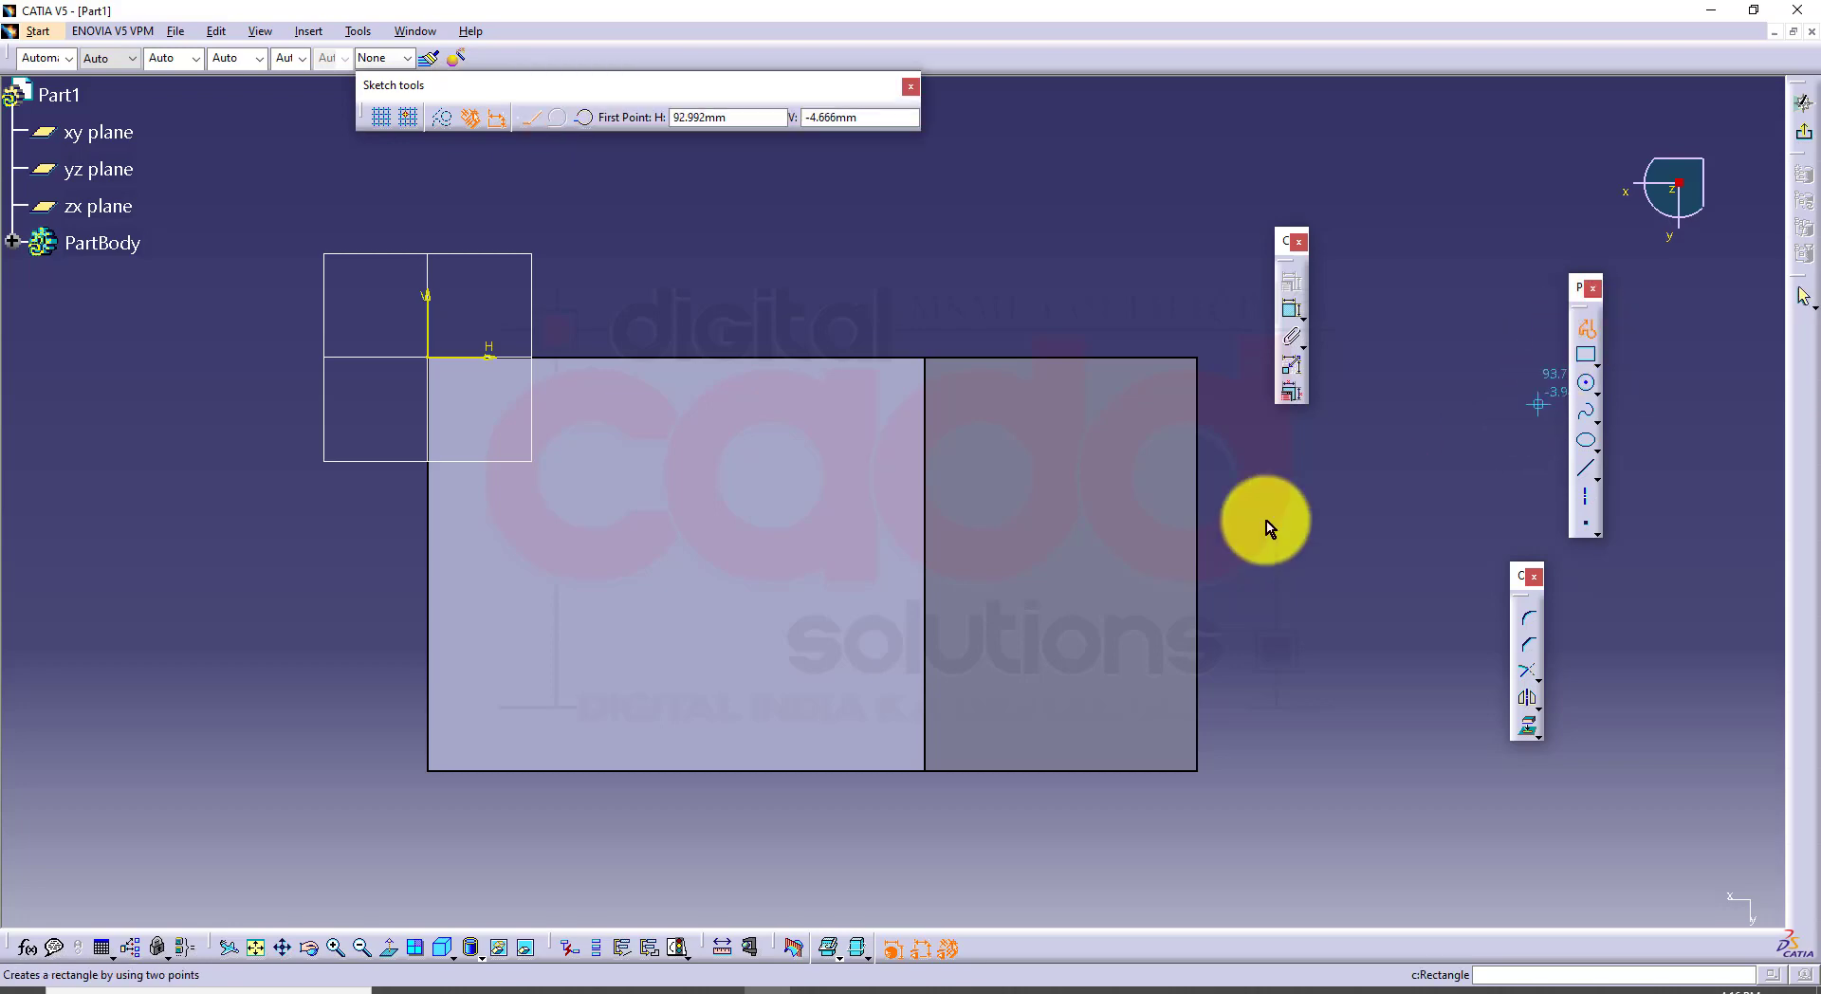
{"action": "left_click", "coordinate": [492, 988]}
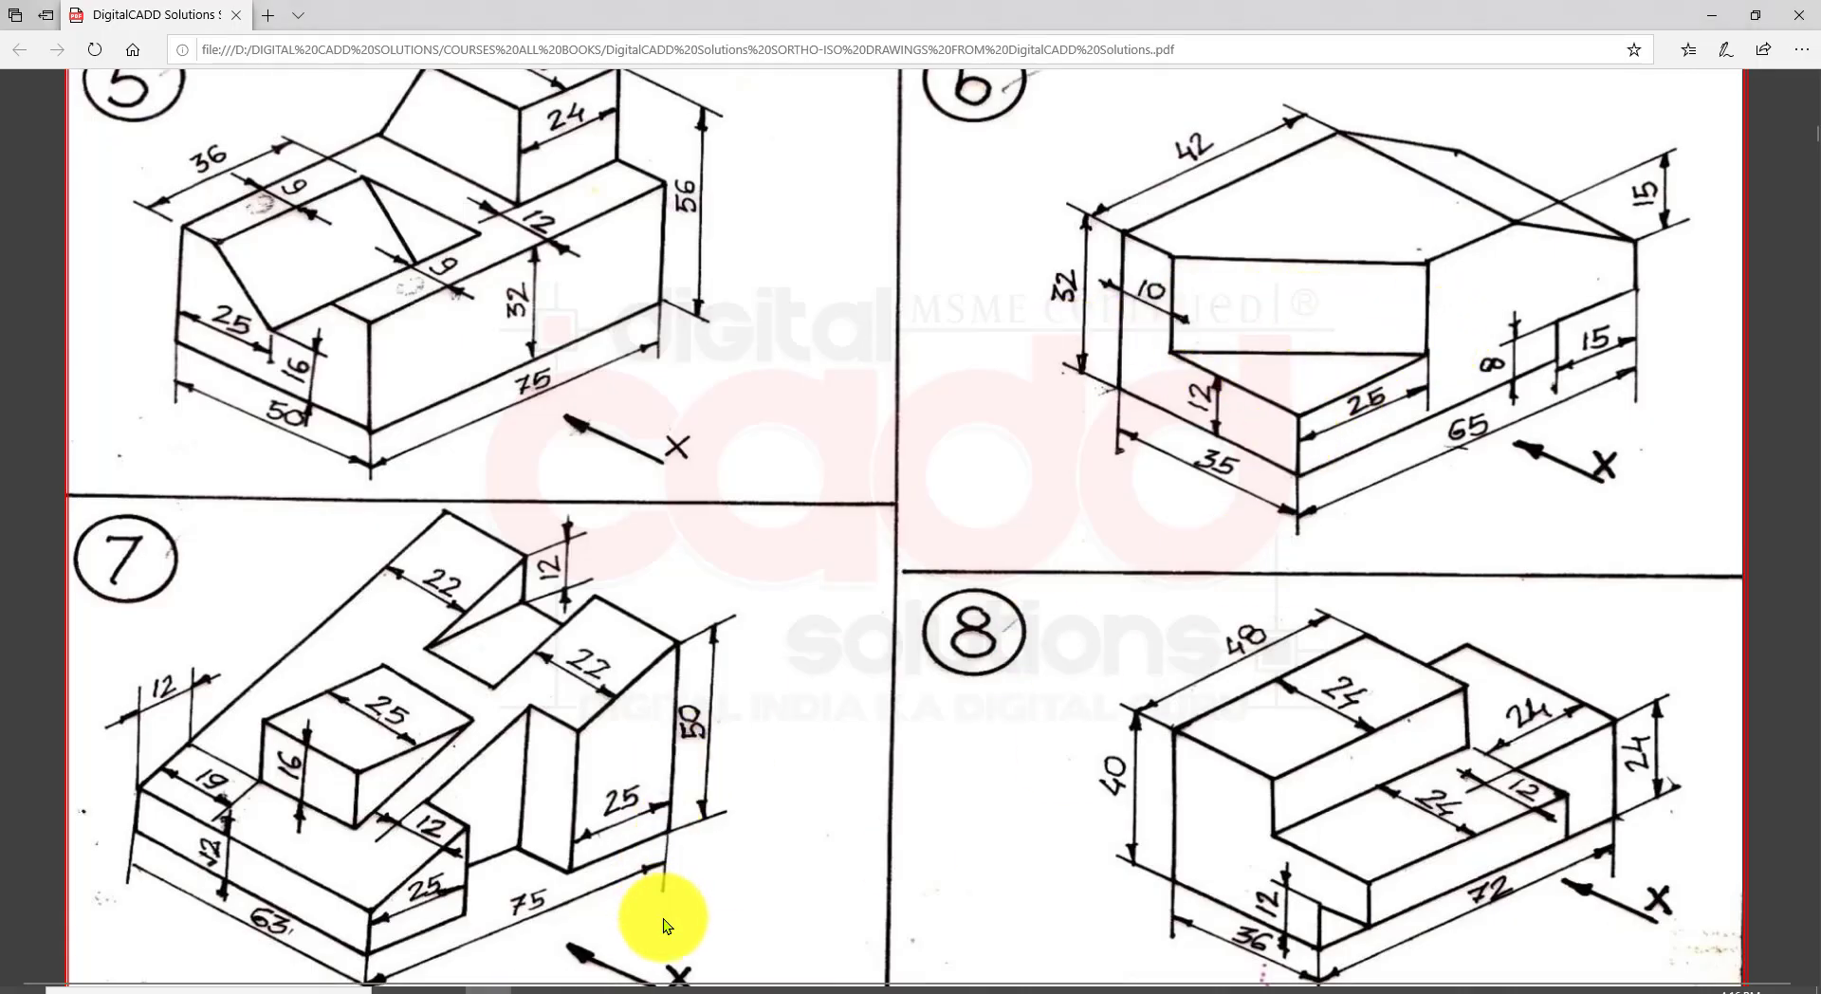
{"action": "left_click", "coordinate": [758, 988]}
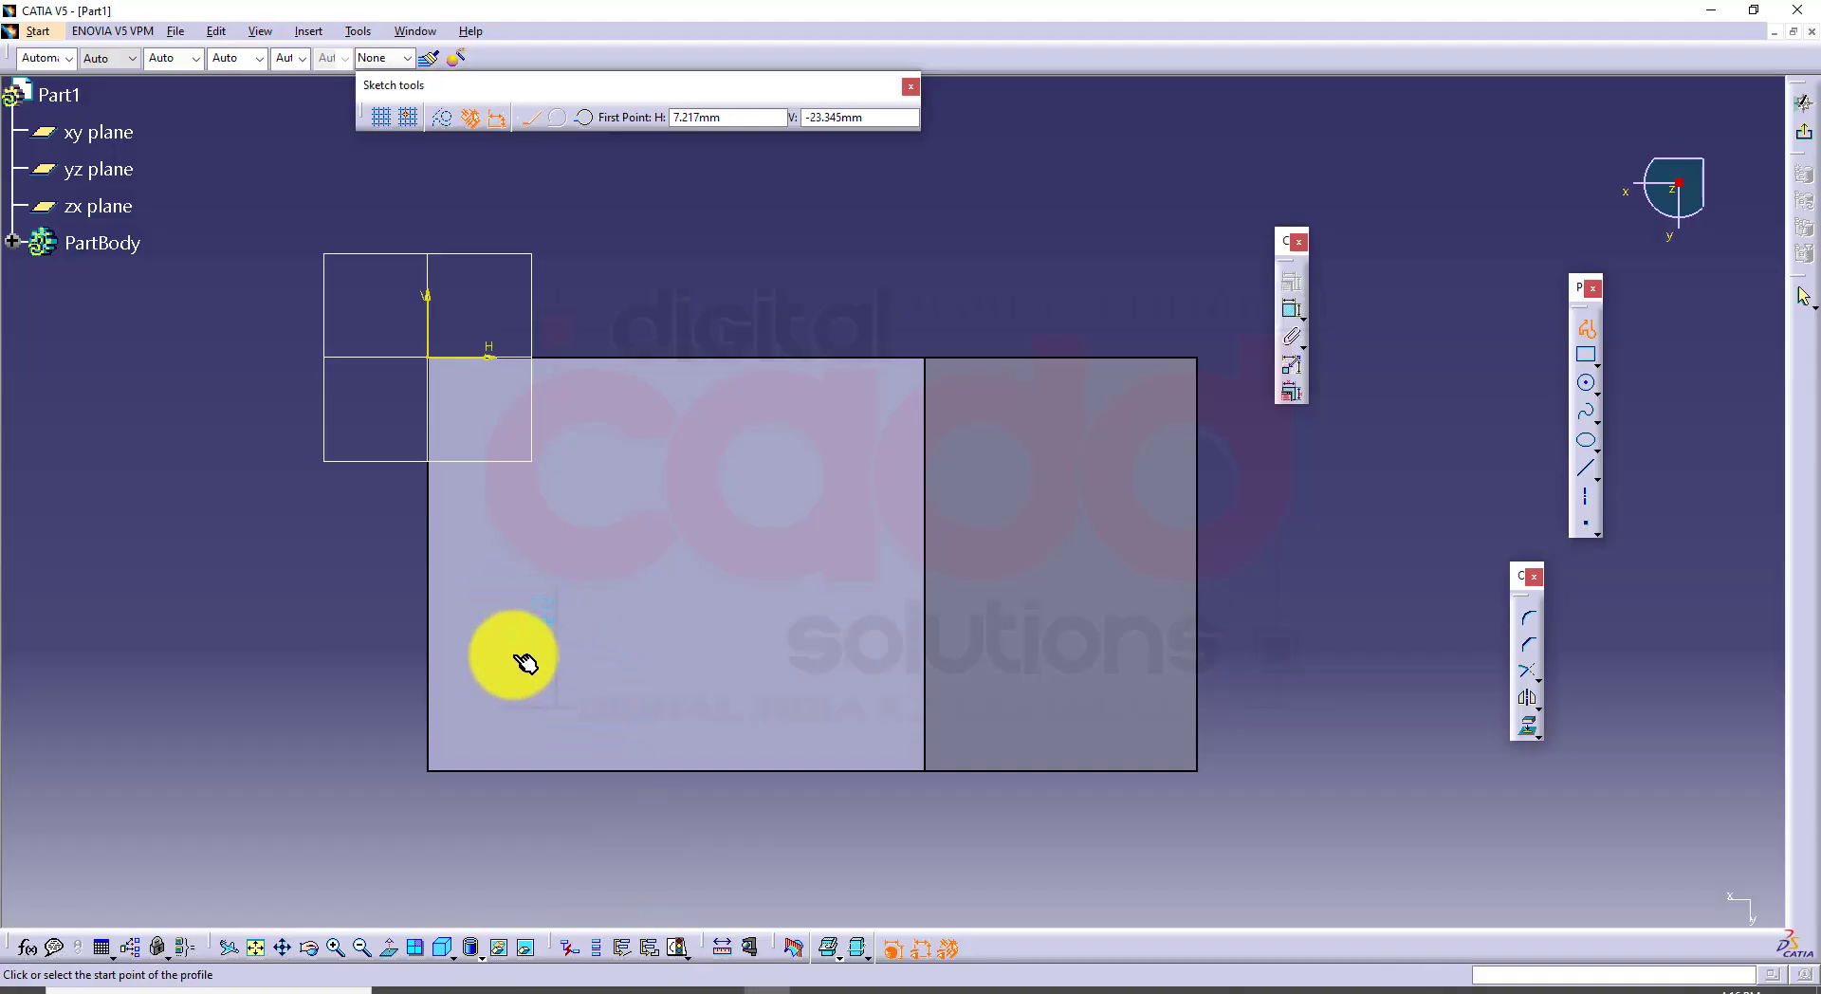
{"action": "left_click", "coordinate": [429, 475]}
{"action": "left_click", "coordinate": [427, 819]}
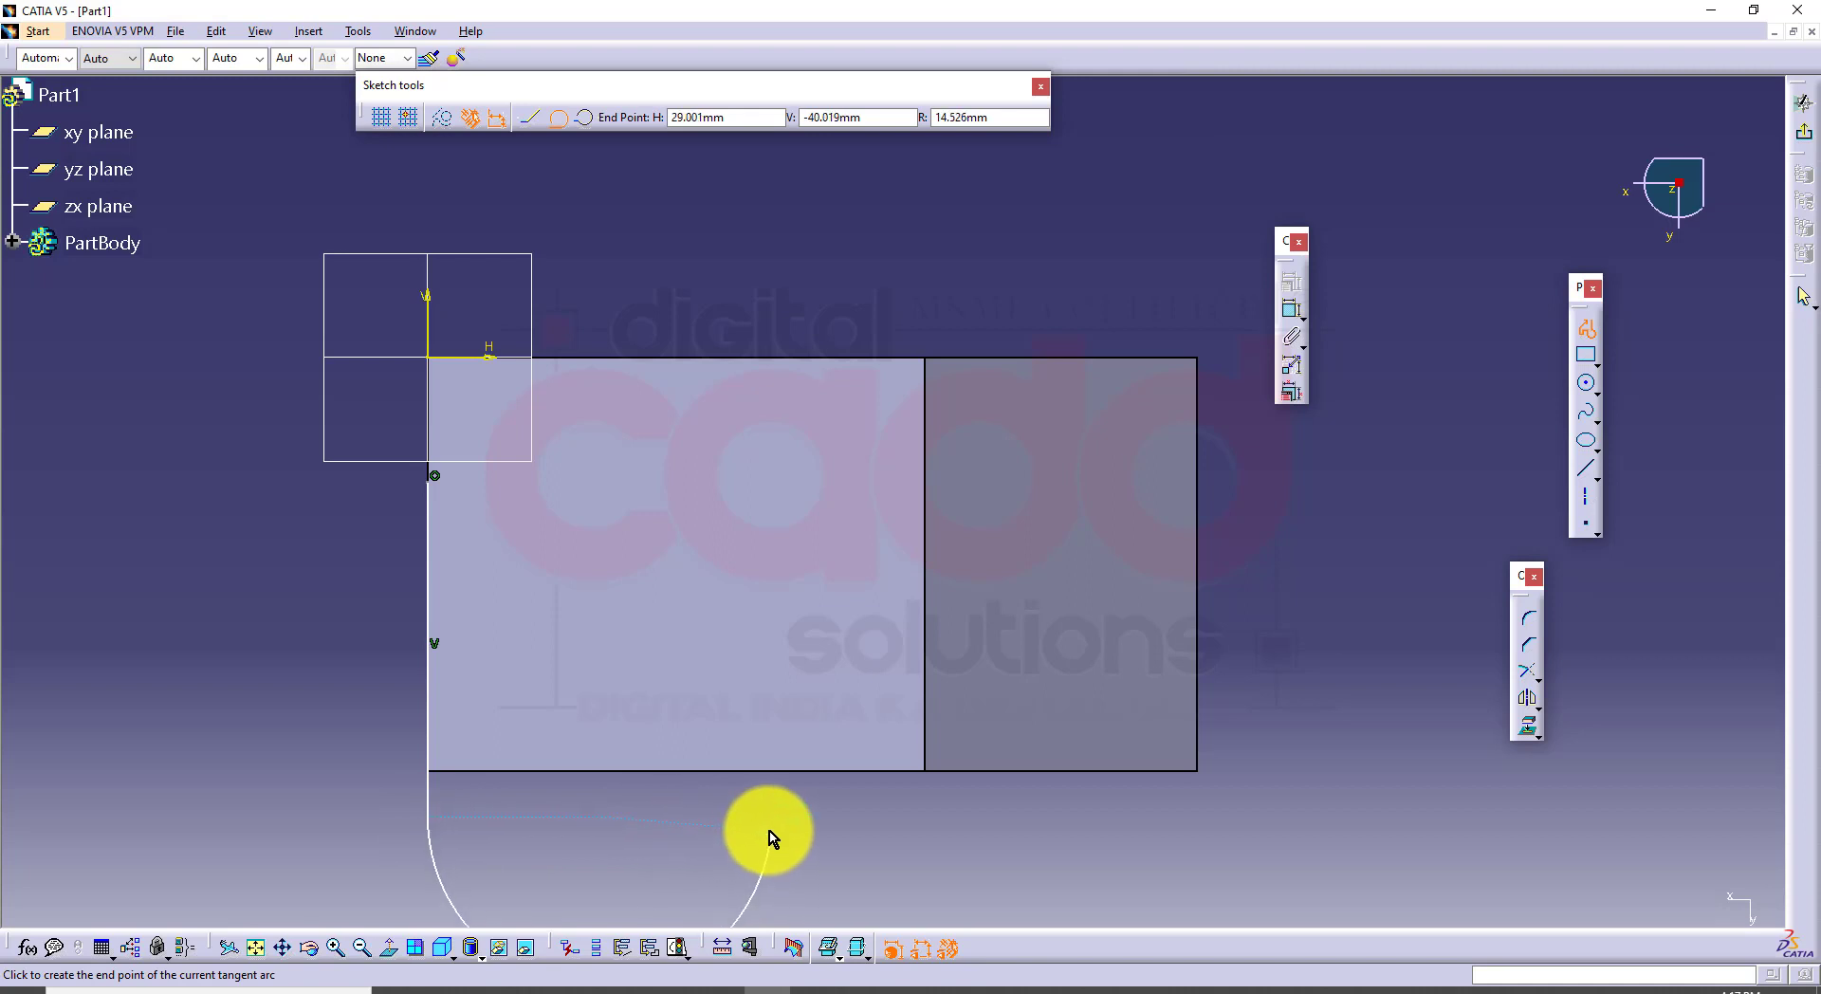
{"action": "left_click", "coordinate": [530, 116]}
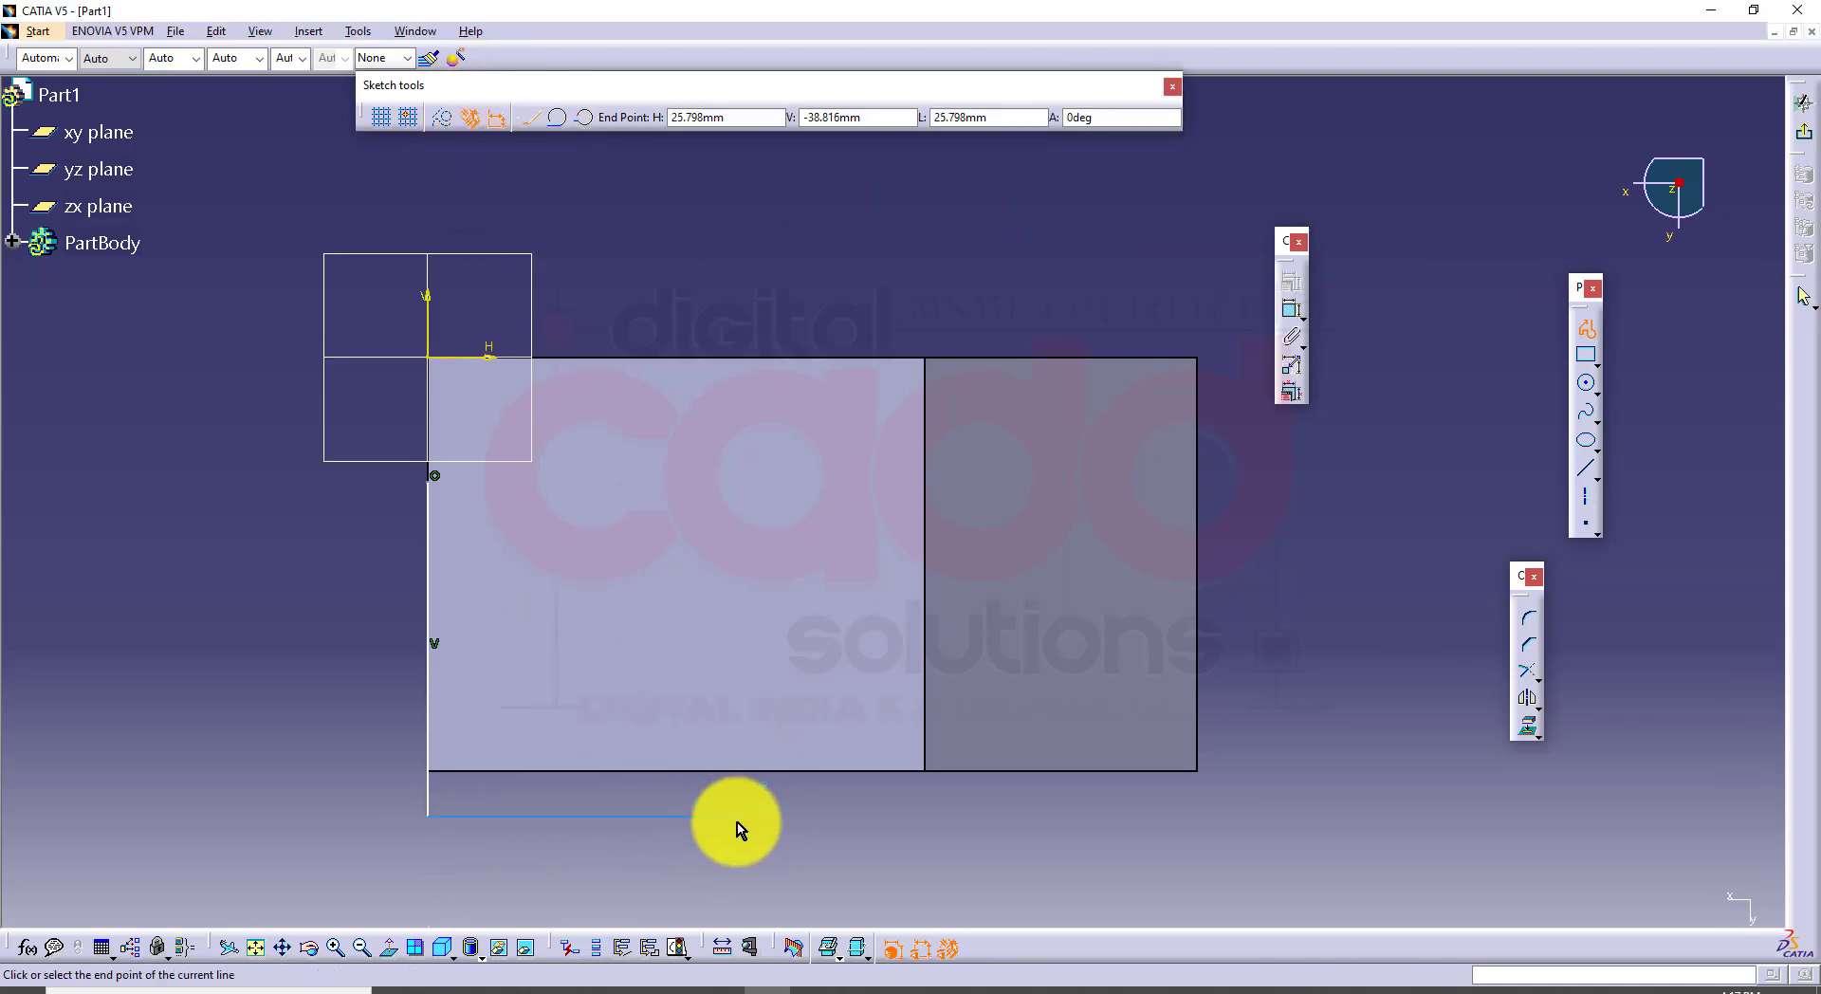
{"action": "left_click", "coordinate": [782, 816]}
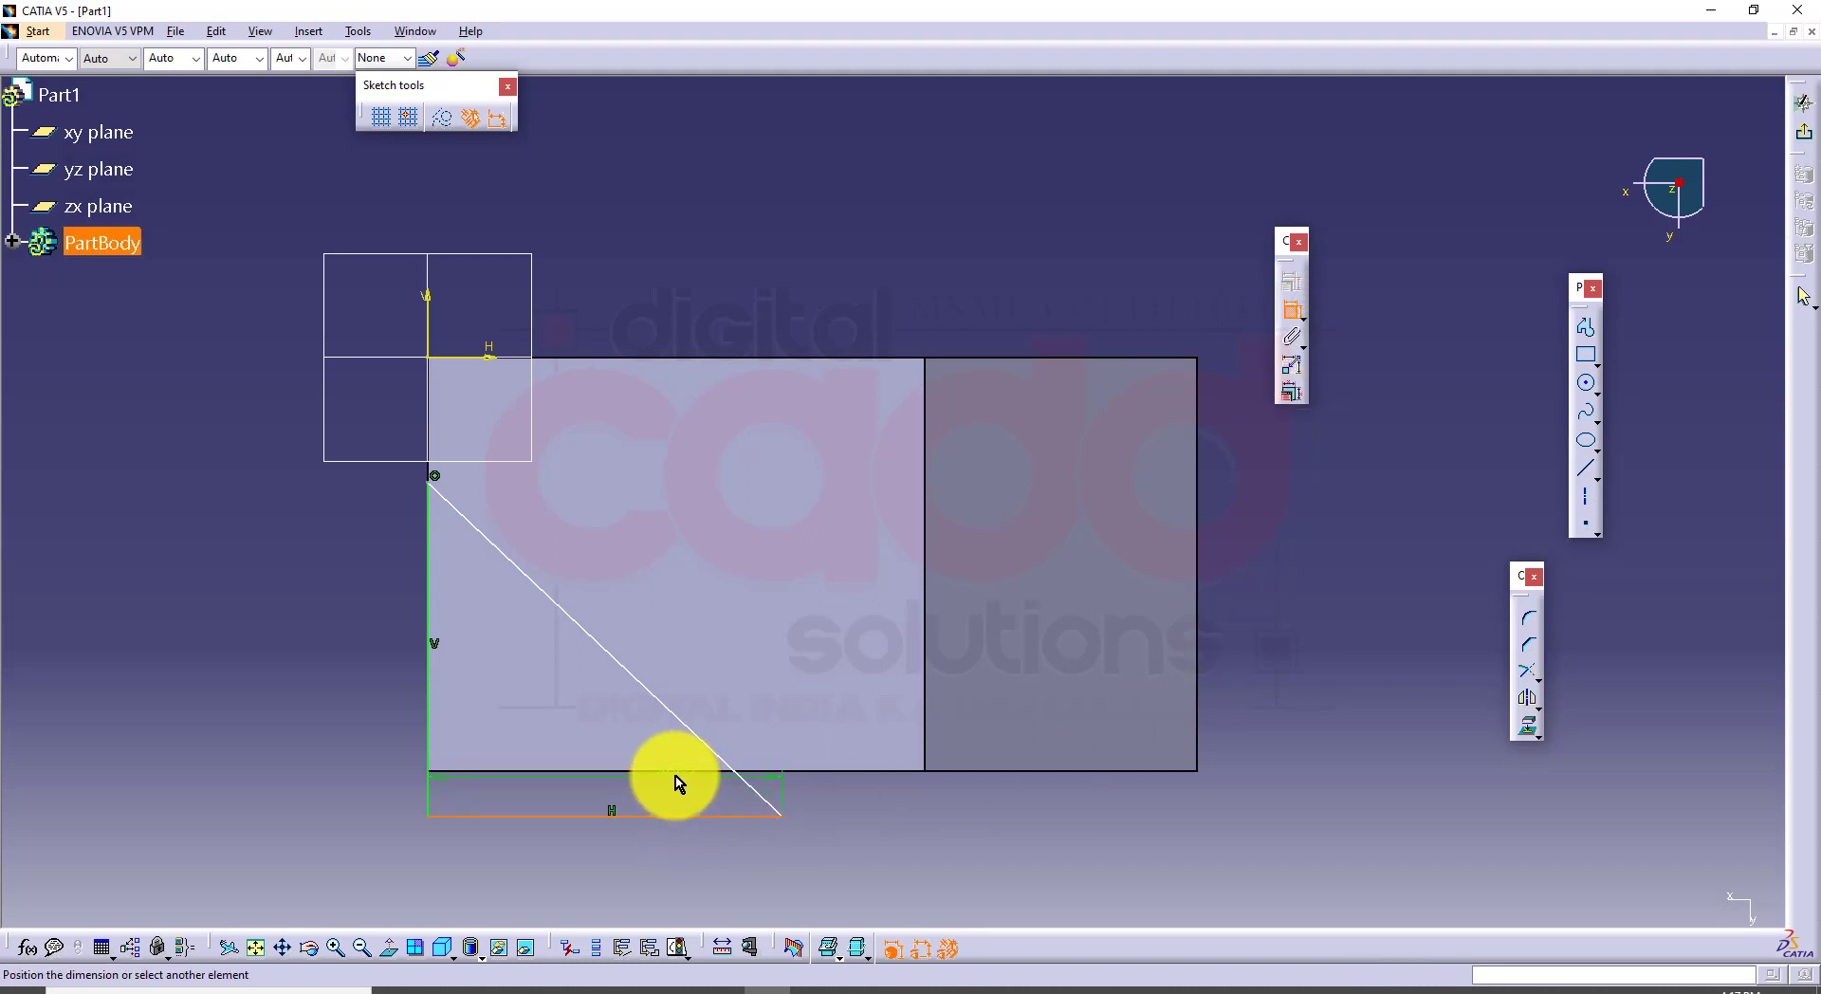
Step: Make the triangle's horizontal line coincident with the face's front edge and set its upper vertex 10 mm from the H axis
{"action": "right_click", "coordinate": [312, 680]}
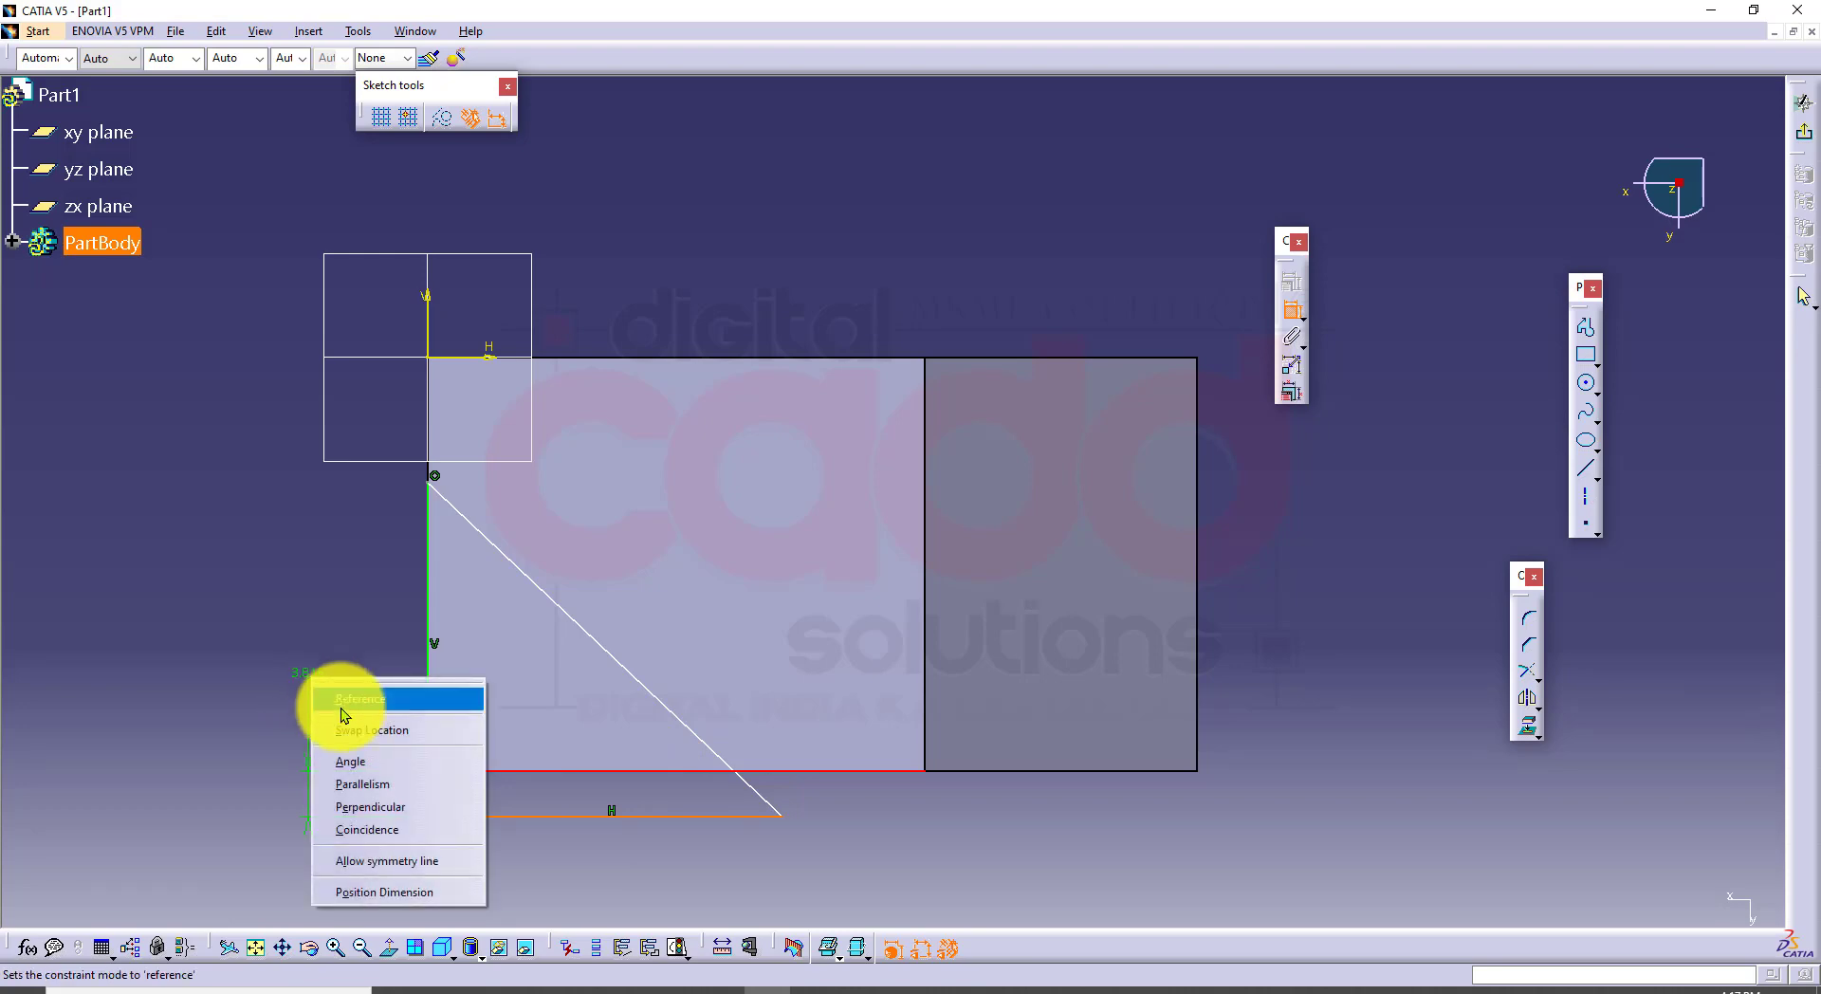
{"action": "left_click", "coordinate": [374, 829]}
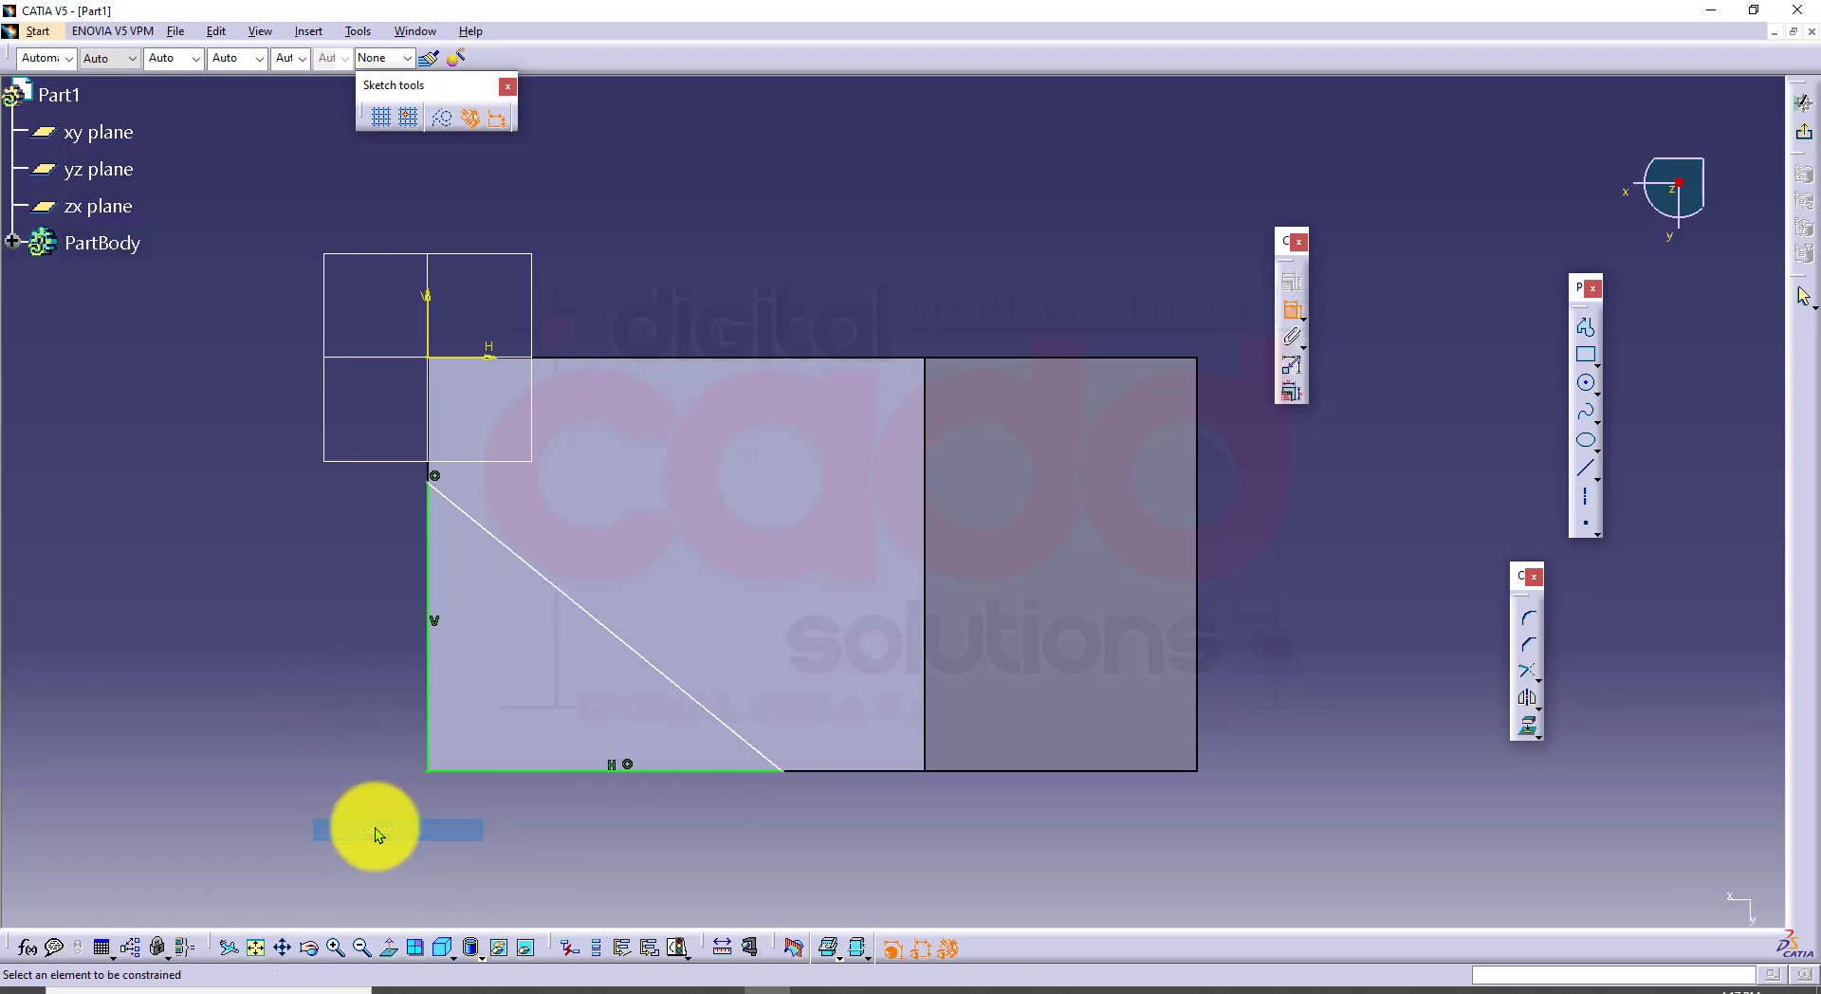
{"action": "left_click", "coordinate": [493, 990]}
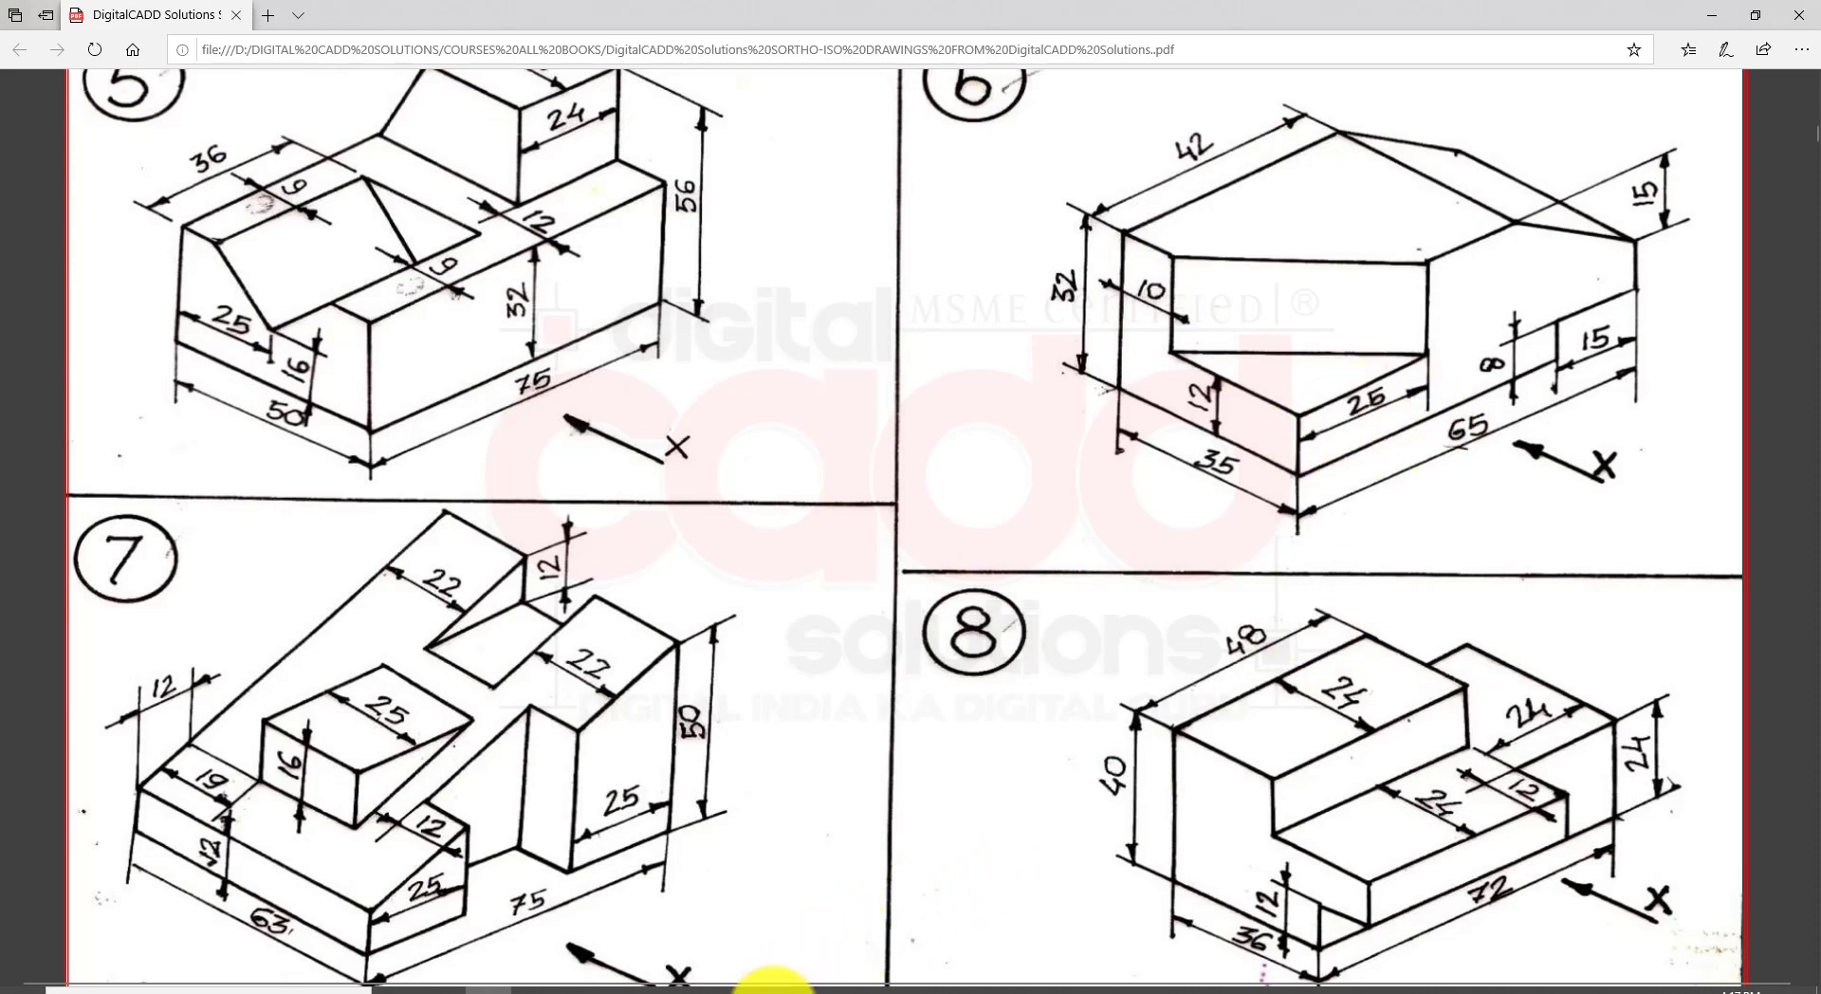
{"action": "left_click", "coordinate": [773, 988]}
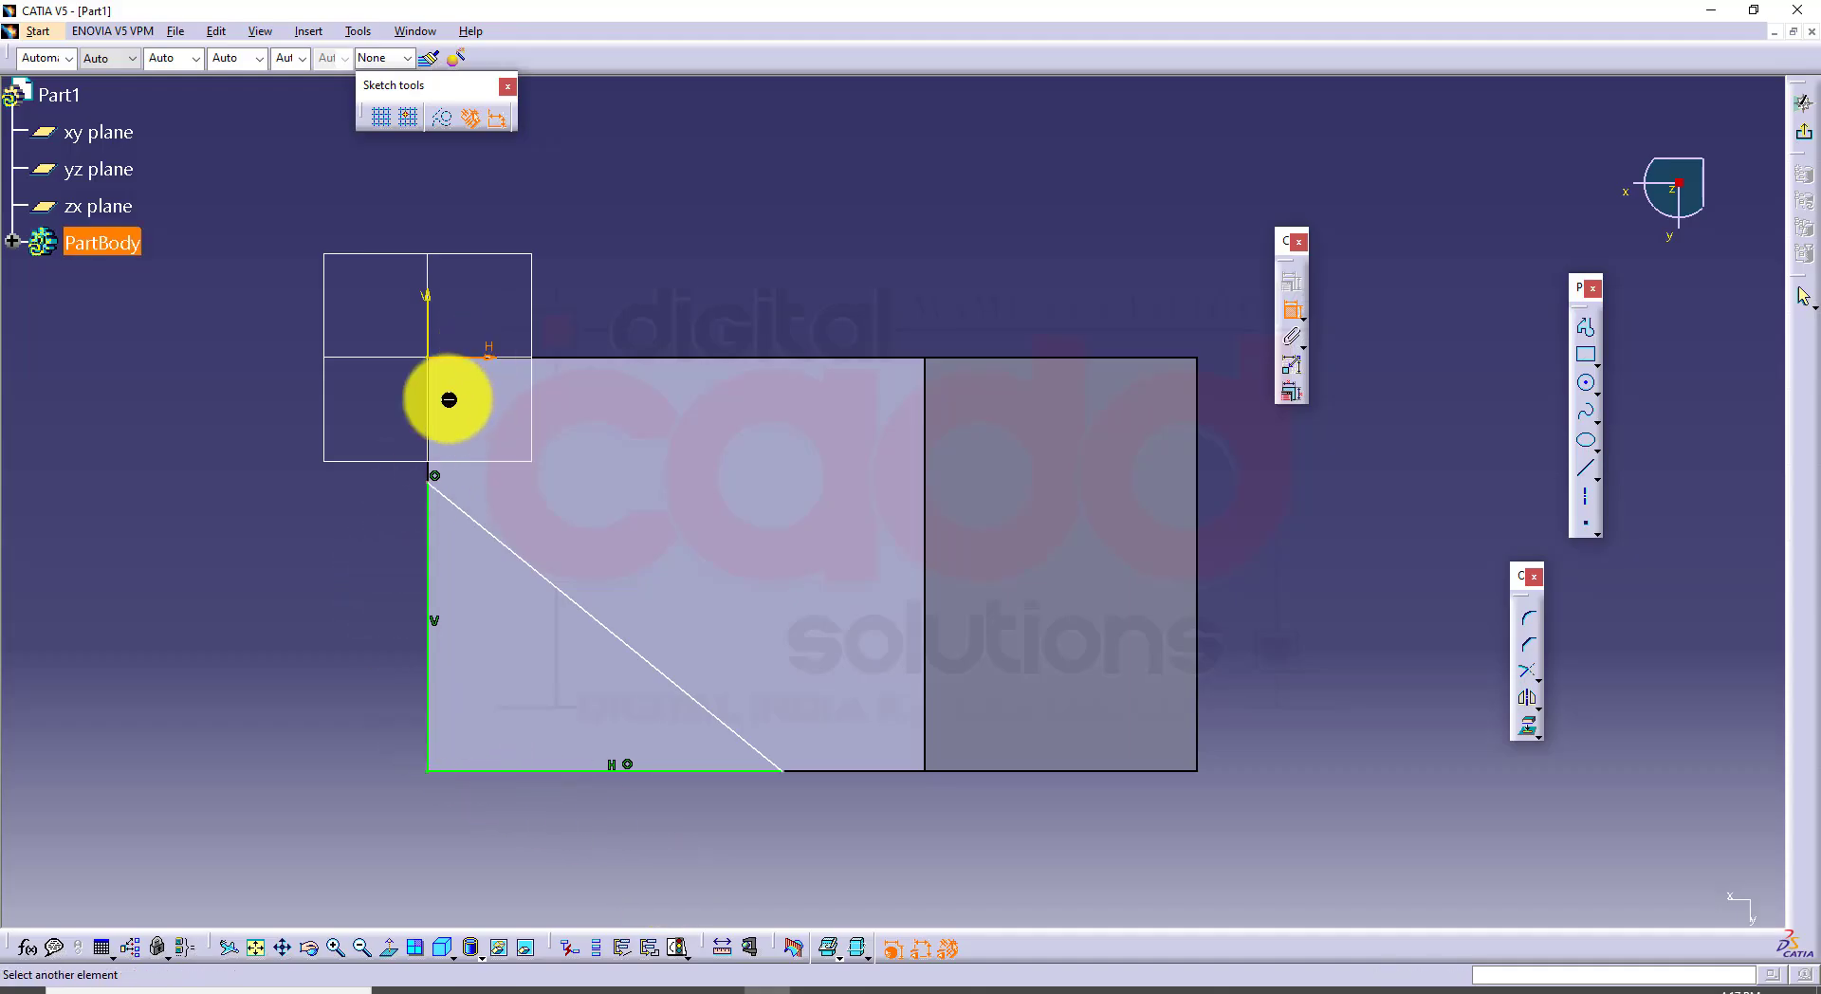
{"action": "left_click", "coordinate": [431, 486]}
{"action": "left_click", "coordinate": [379, 423]}
{"action": "double_click", "coordinate": [391, 429]}
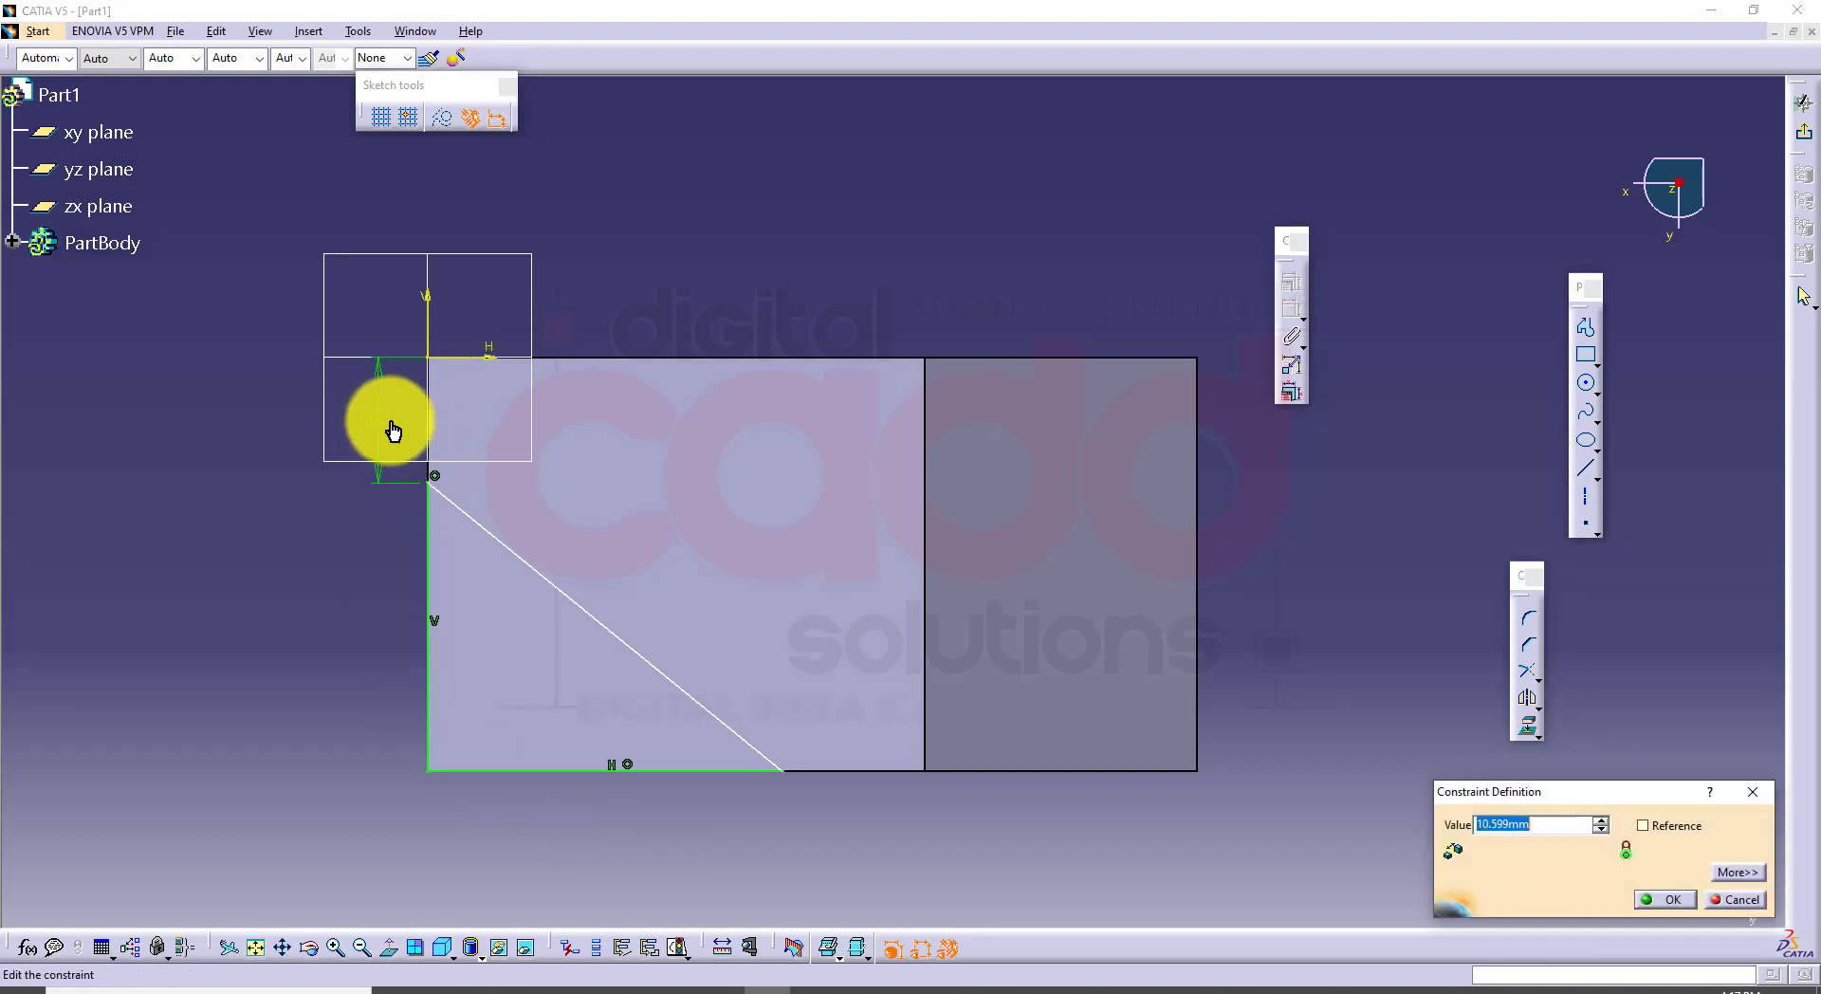
{"action": "key", "text": "Return"}
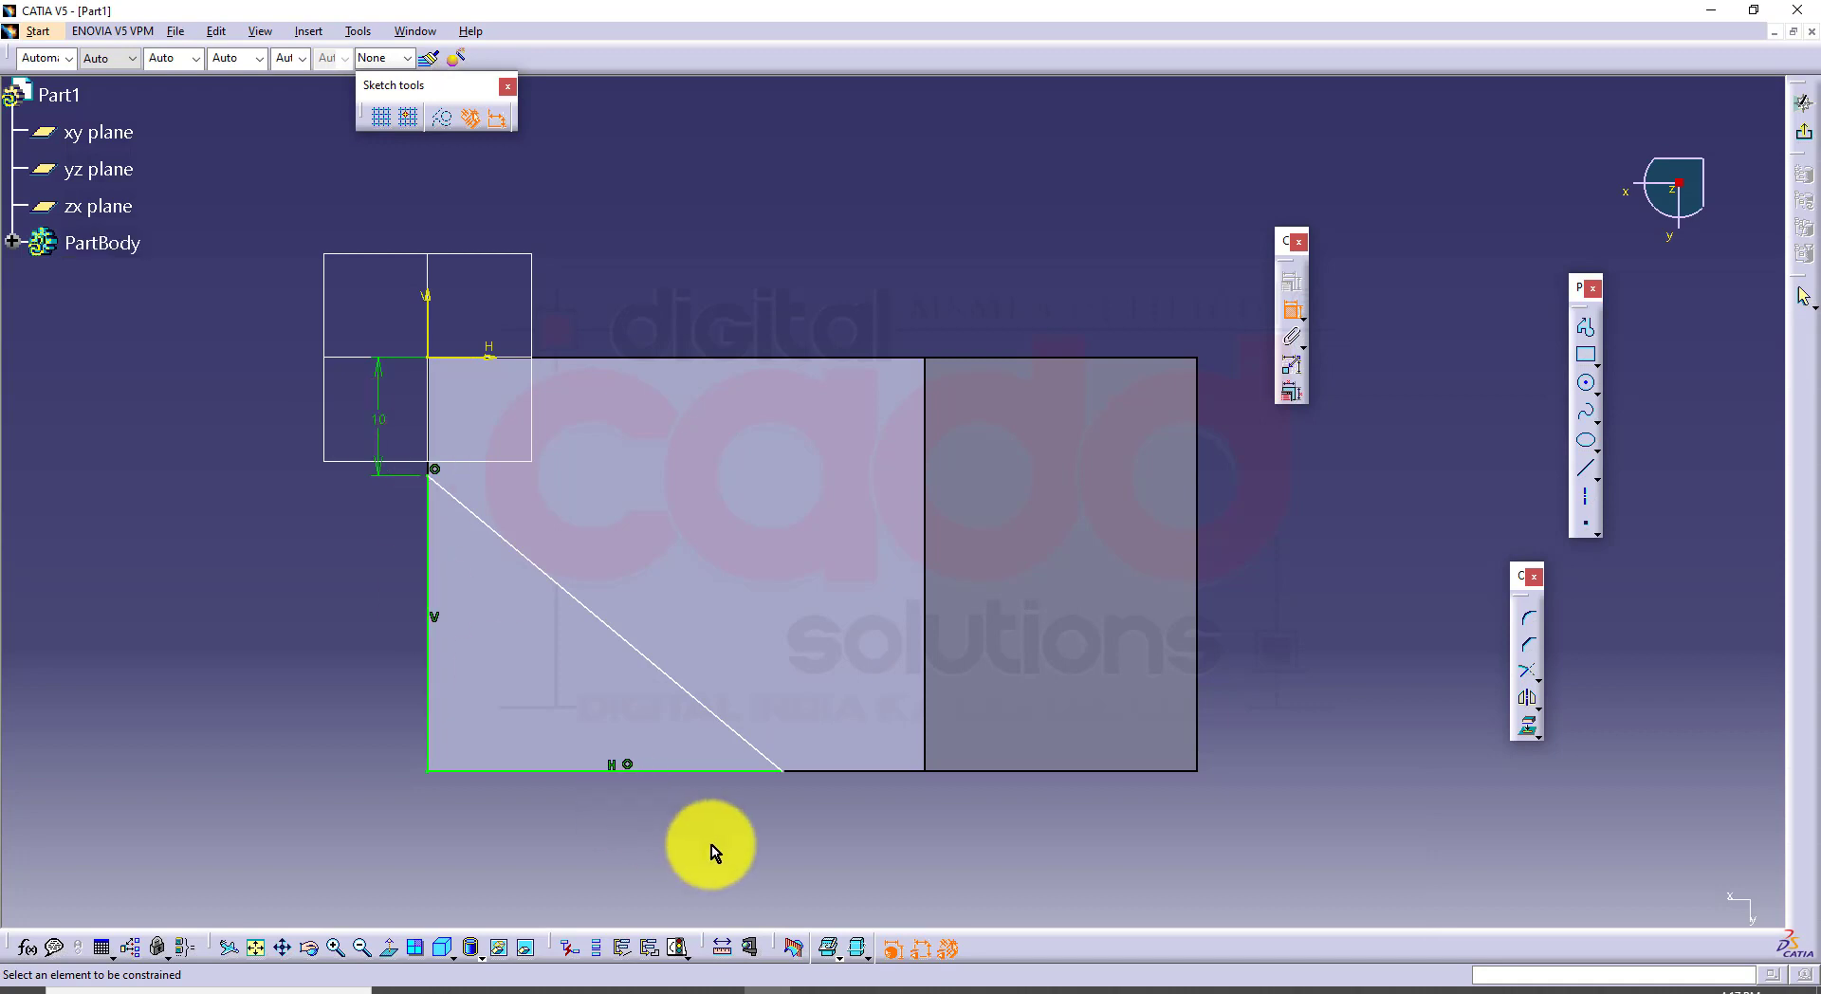
Step: Dimension the triangle's horizontal line as 25 mm and show the part in isometric view
{"action": "left_click", "coordinate": [685, 771]}
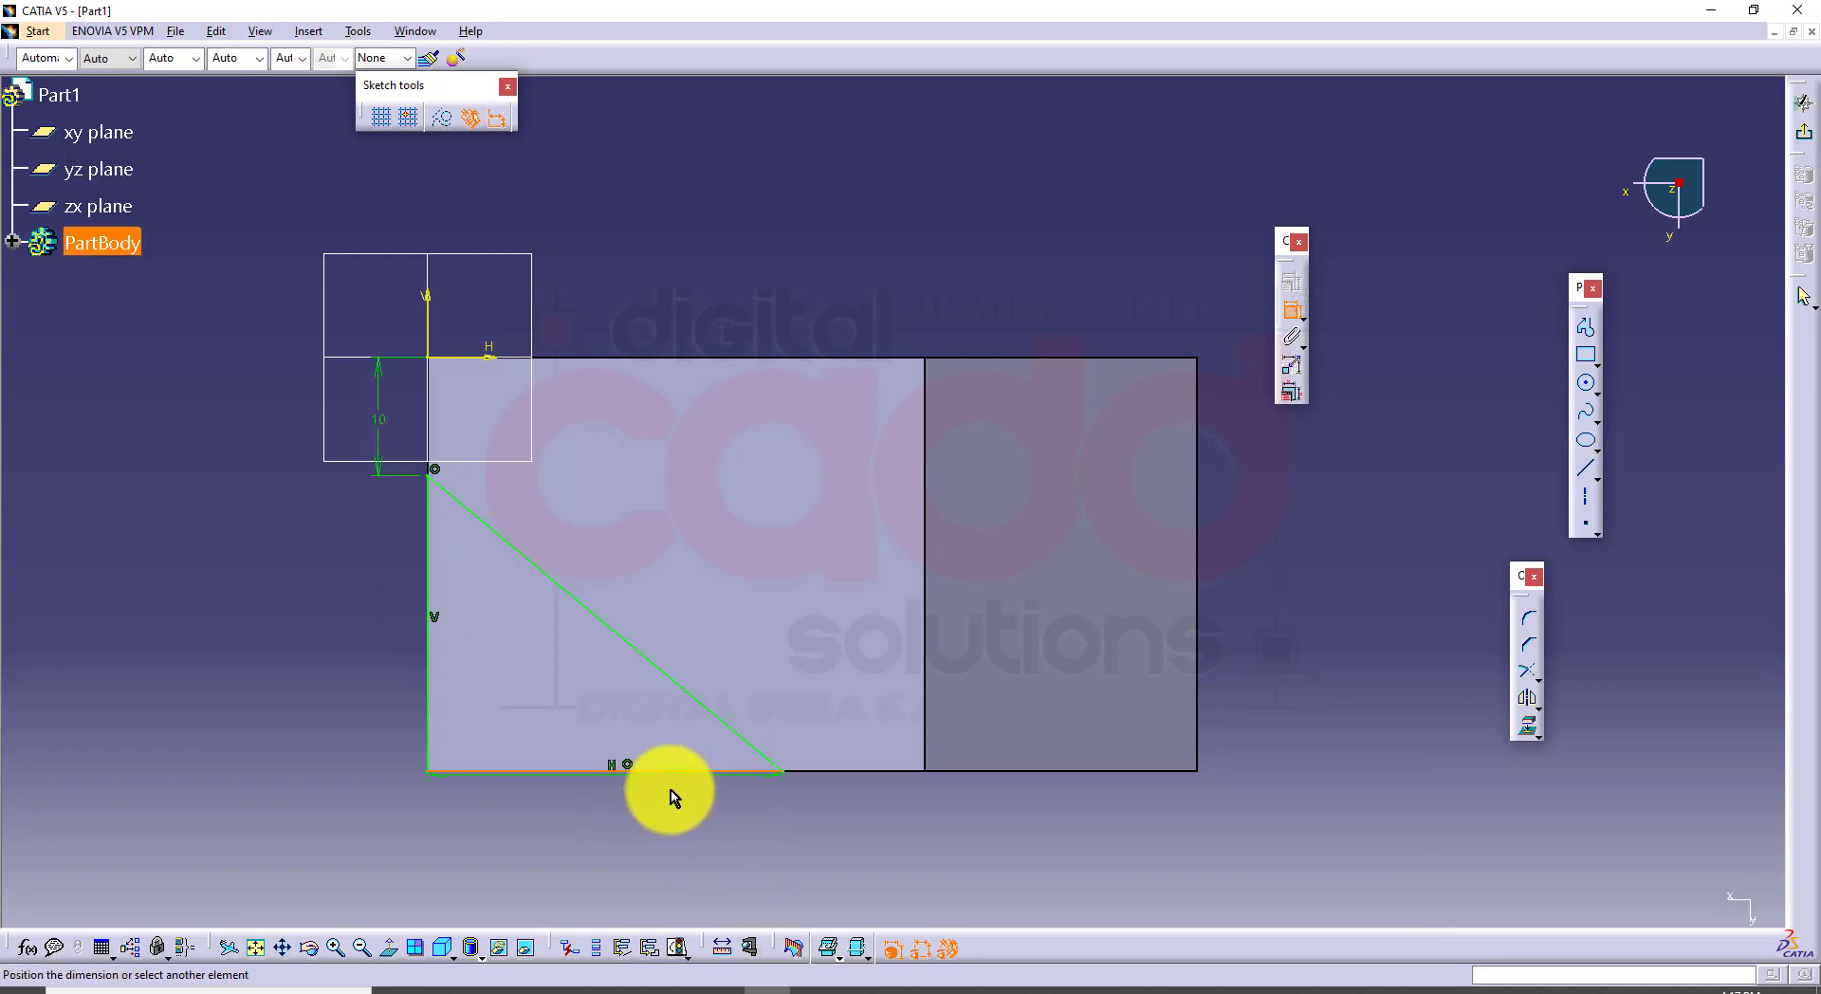
{"action": "double_click", "coordinate": [667, 830]}
{"action": "type", "text": "25"}
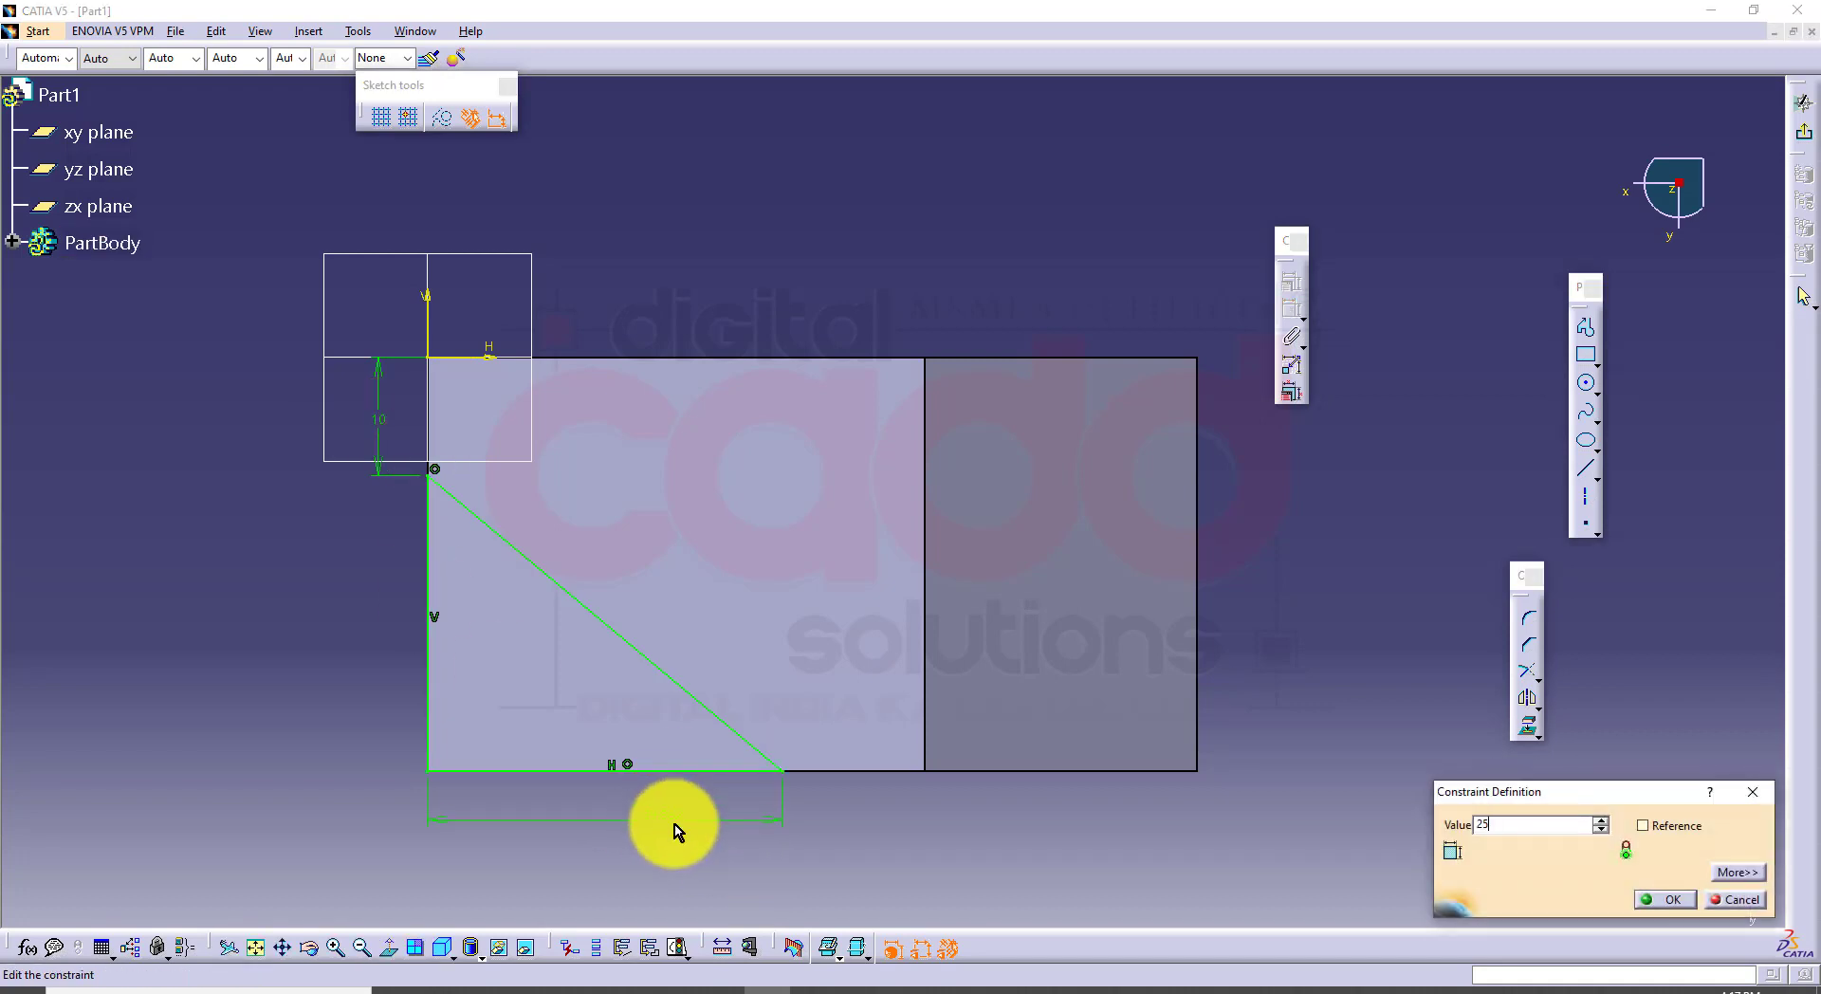
{"action": "key", "text": "Return"}
{"action": "middle_click_drag", "start_coordinate": [1029, 830], "coordinate": [1053, 683]}
{"action": "mouse_move", "coordinate": [916, 806]}
{"action": "middle_mouse_down"}
{"action": "mouse_move", "coordinate": [914, 572]}
{"action": "mouse_move", "coordinate": [1129, 471]}
{"action": "mouse_move", "coordinate": [1089, 483]}
{"action": "middle_mouse_up"}
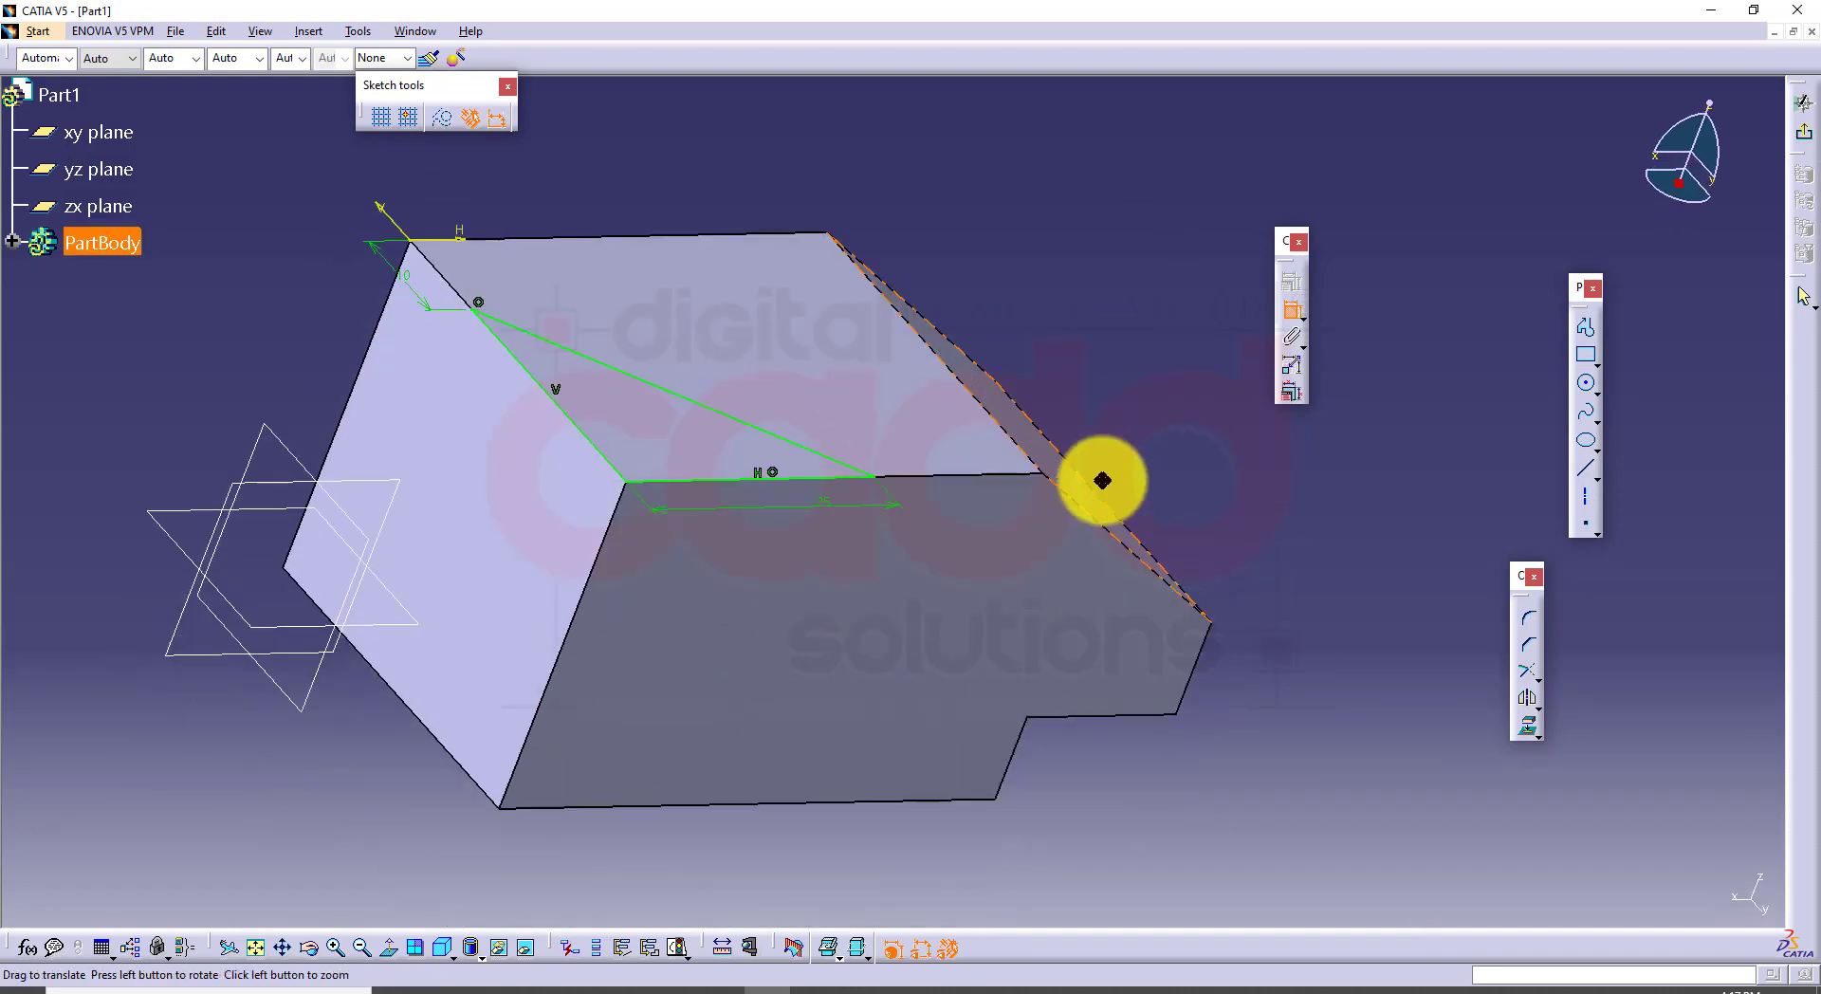
{"action": "left_click", "coordinate": [438, 956]}
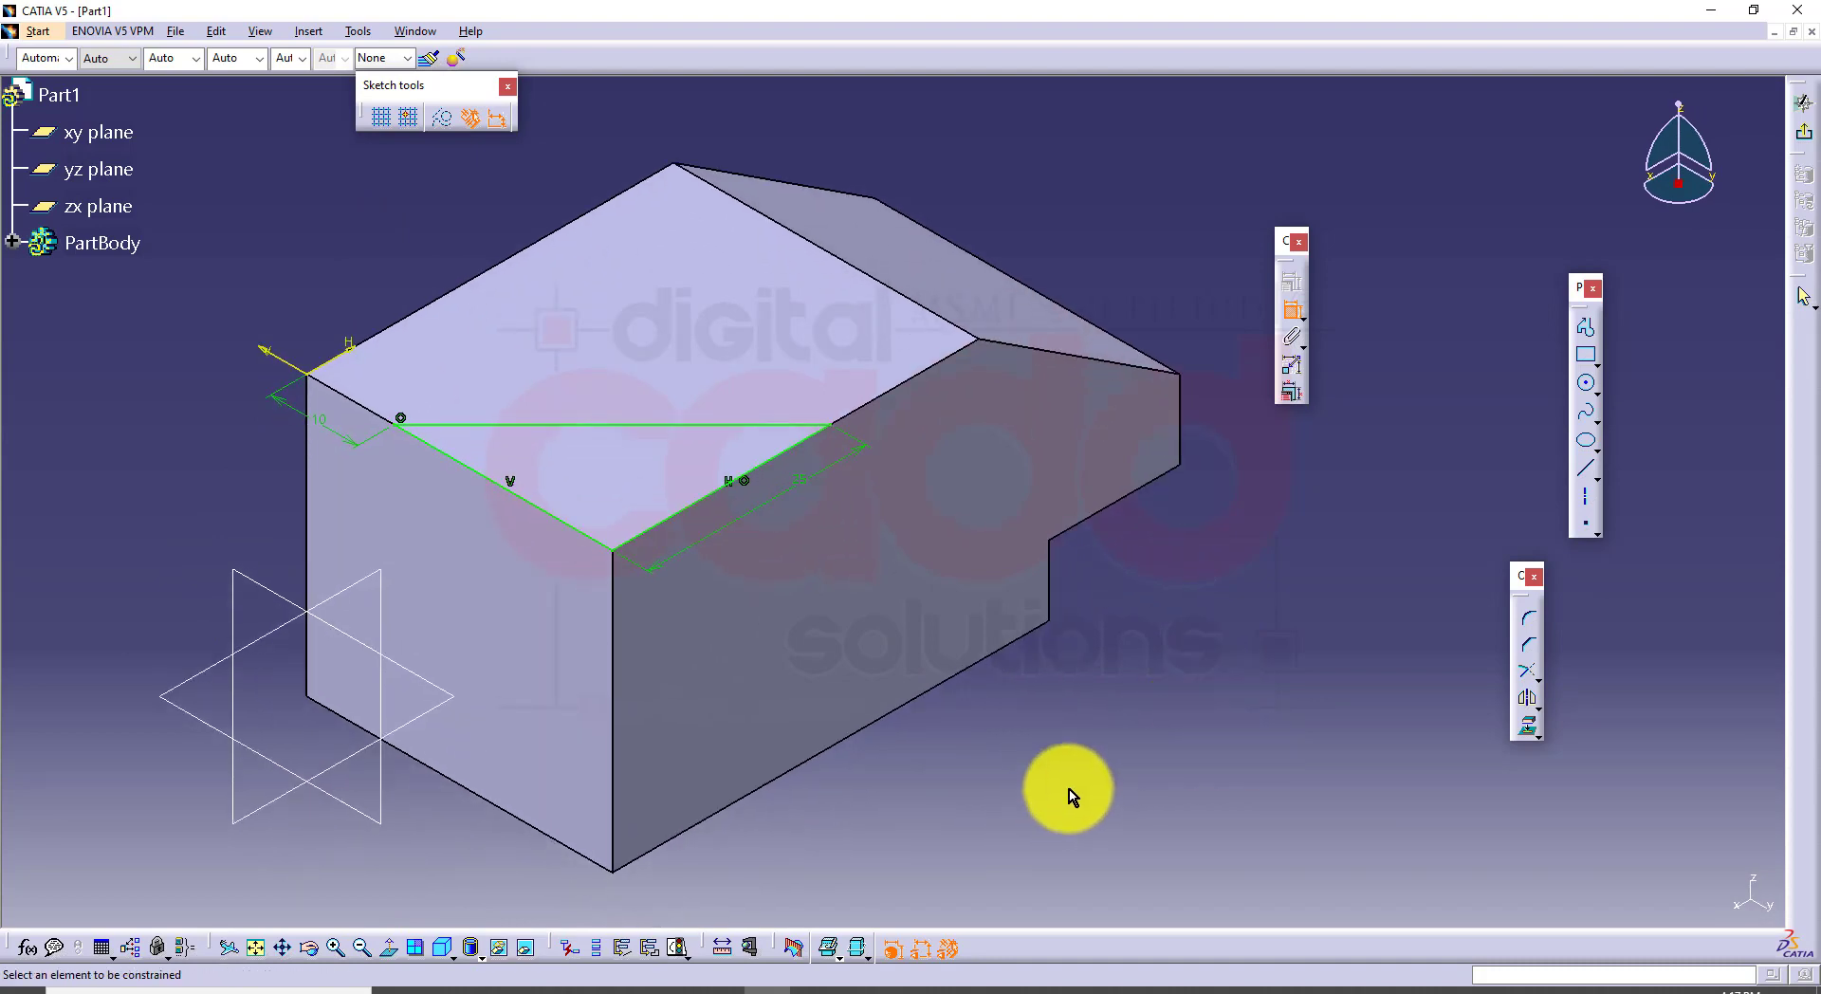
Step: Leave the corner-cut sketch, show the part in isometric view and check the cut's height in exercise 6 of the PDF
{"action": "left_click", "coordinate": [1804, 138]}
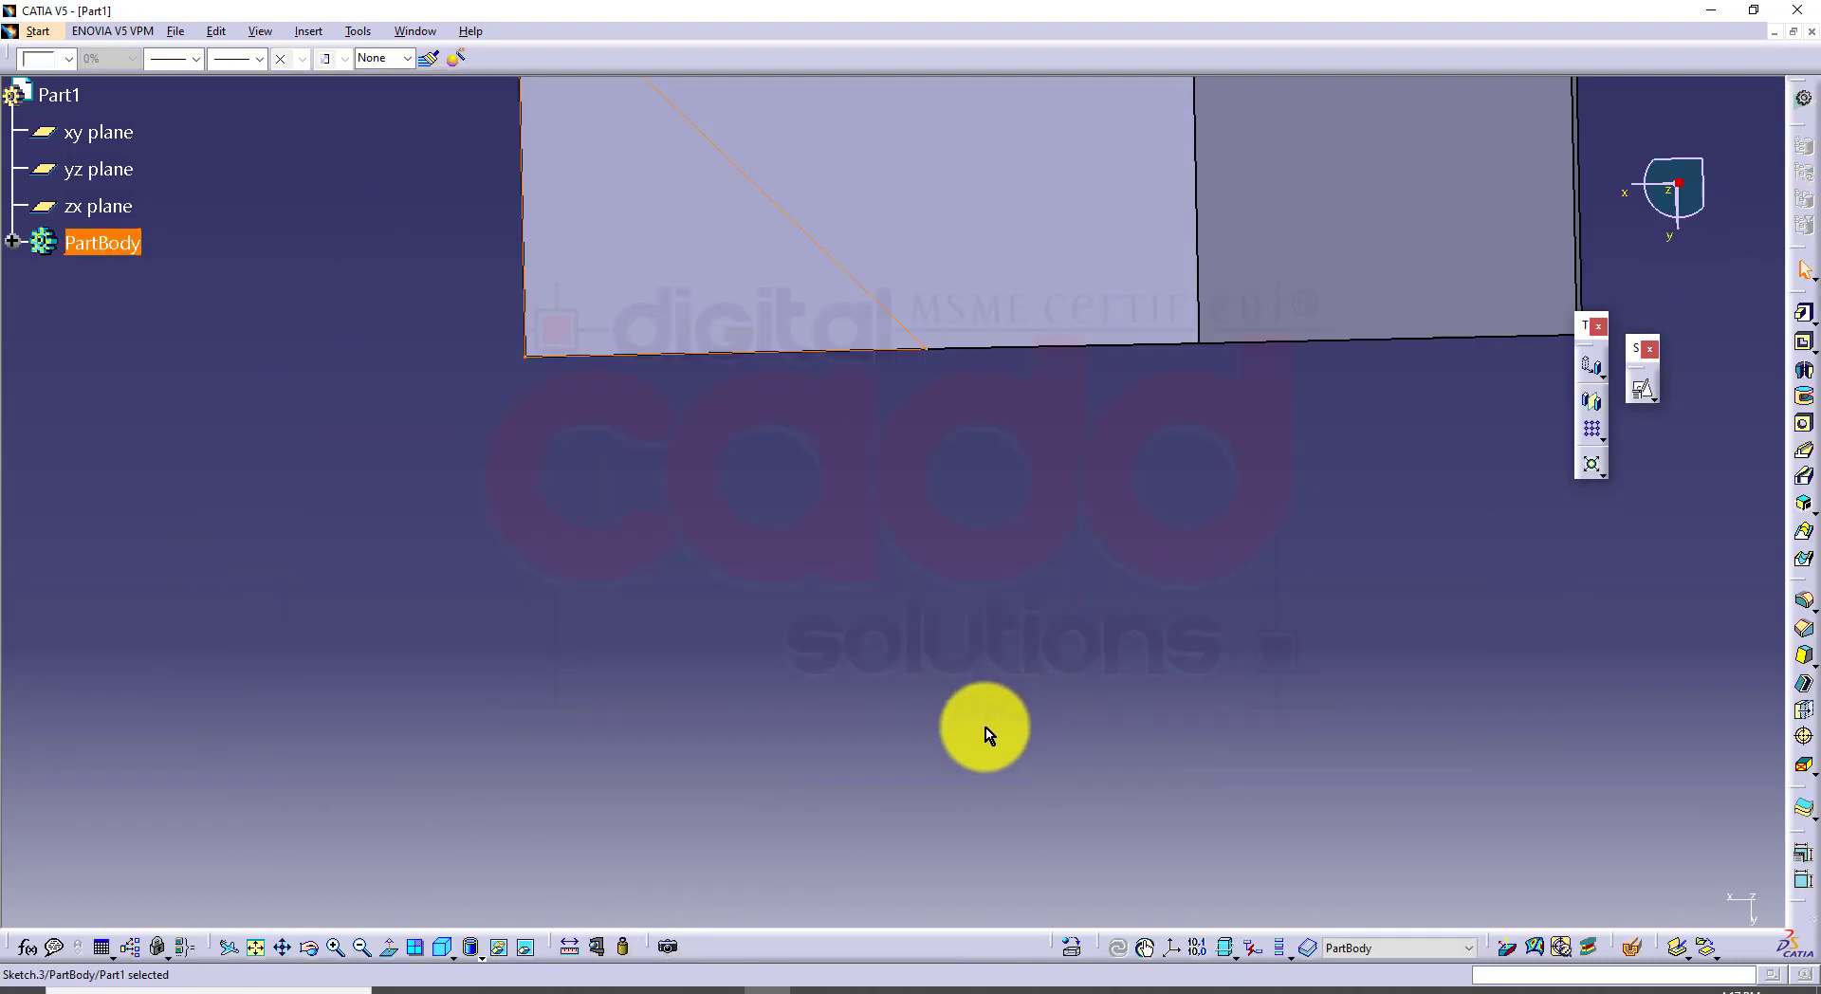
{"action": "left_click", "coordinate": [441, 946]}
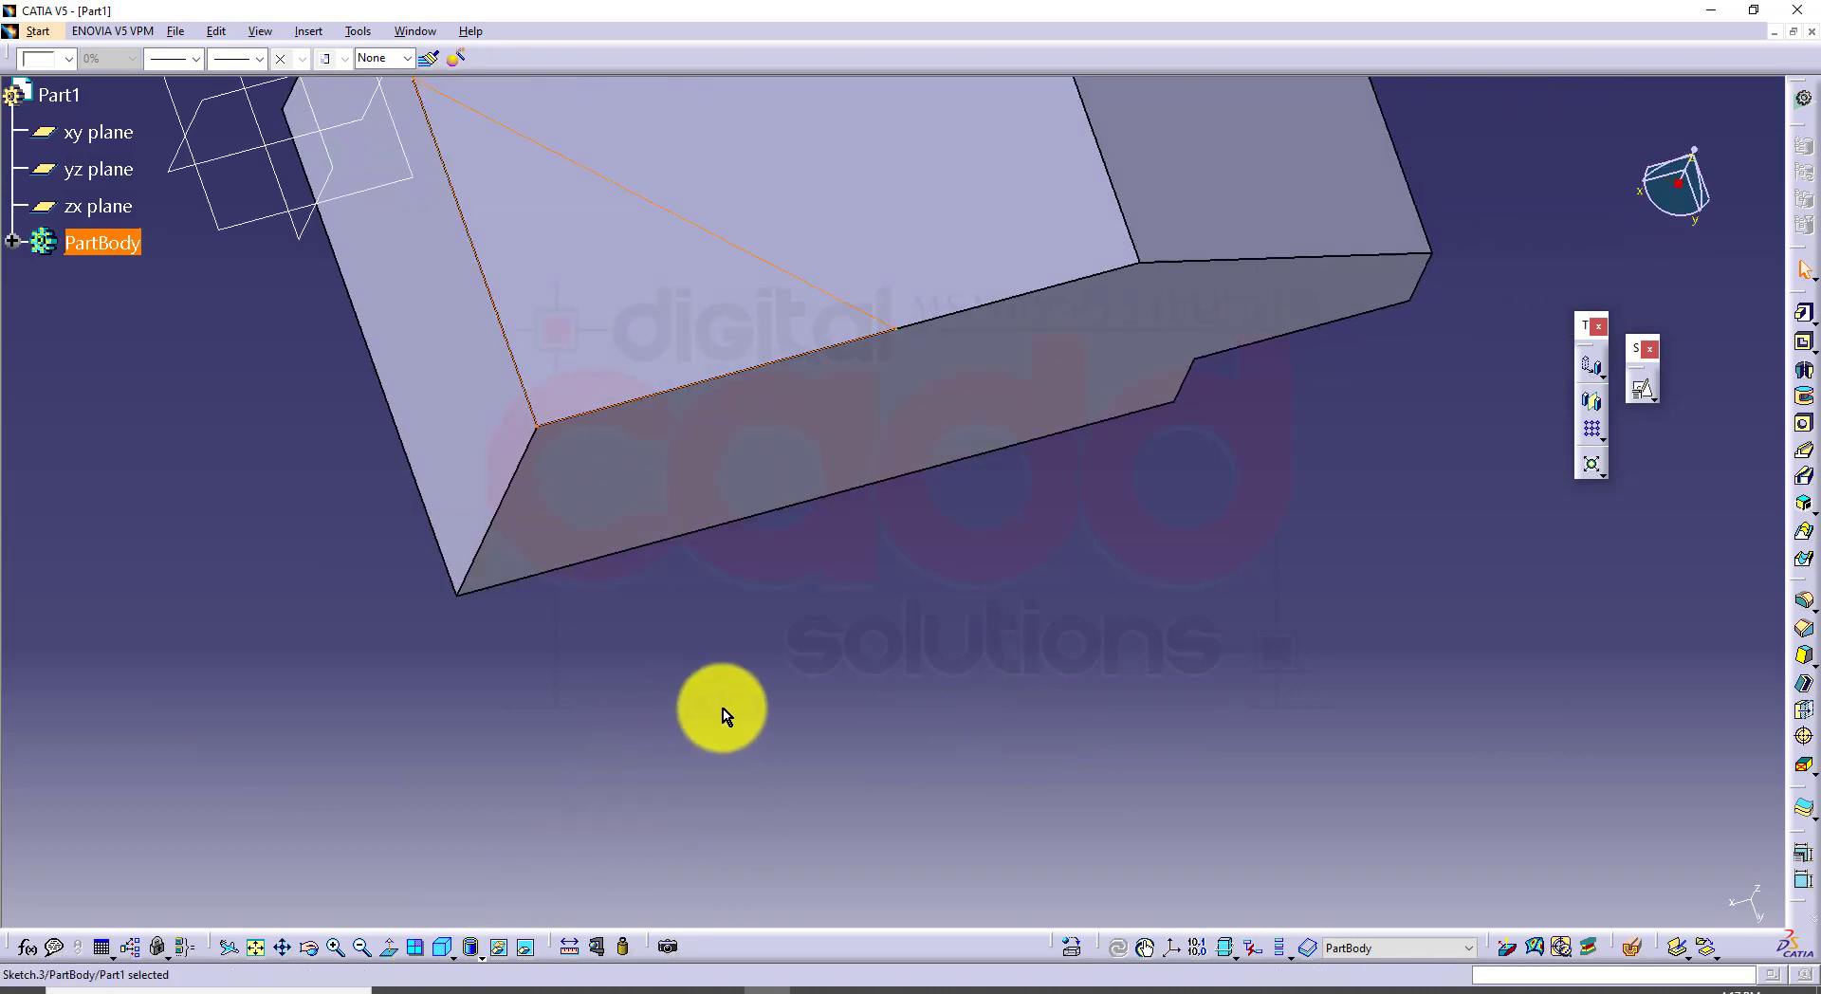
{"action": "middle_click_drag", "start_coordinate": [875, 674], "coordinate": [880, 704]}
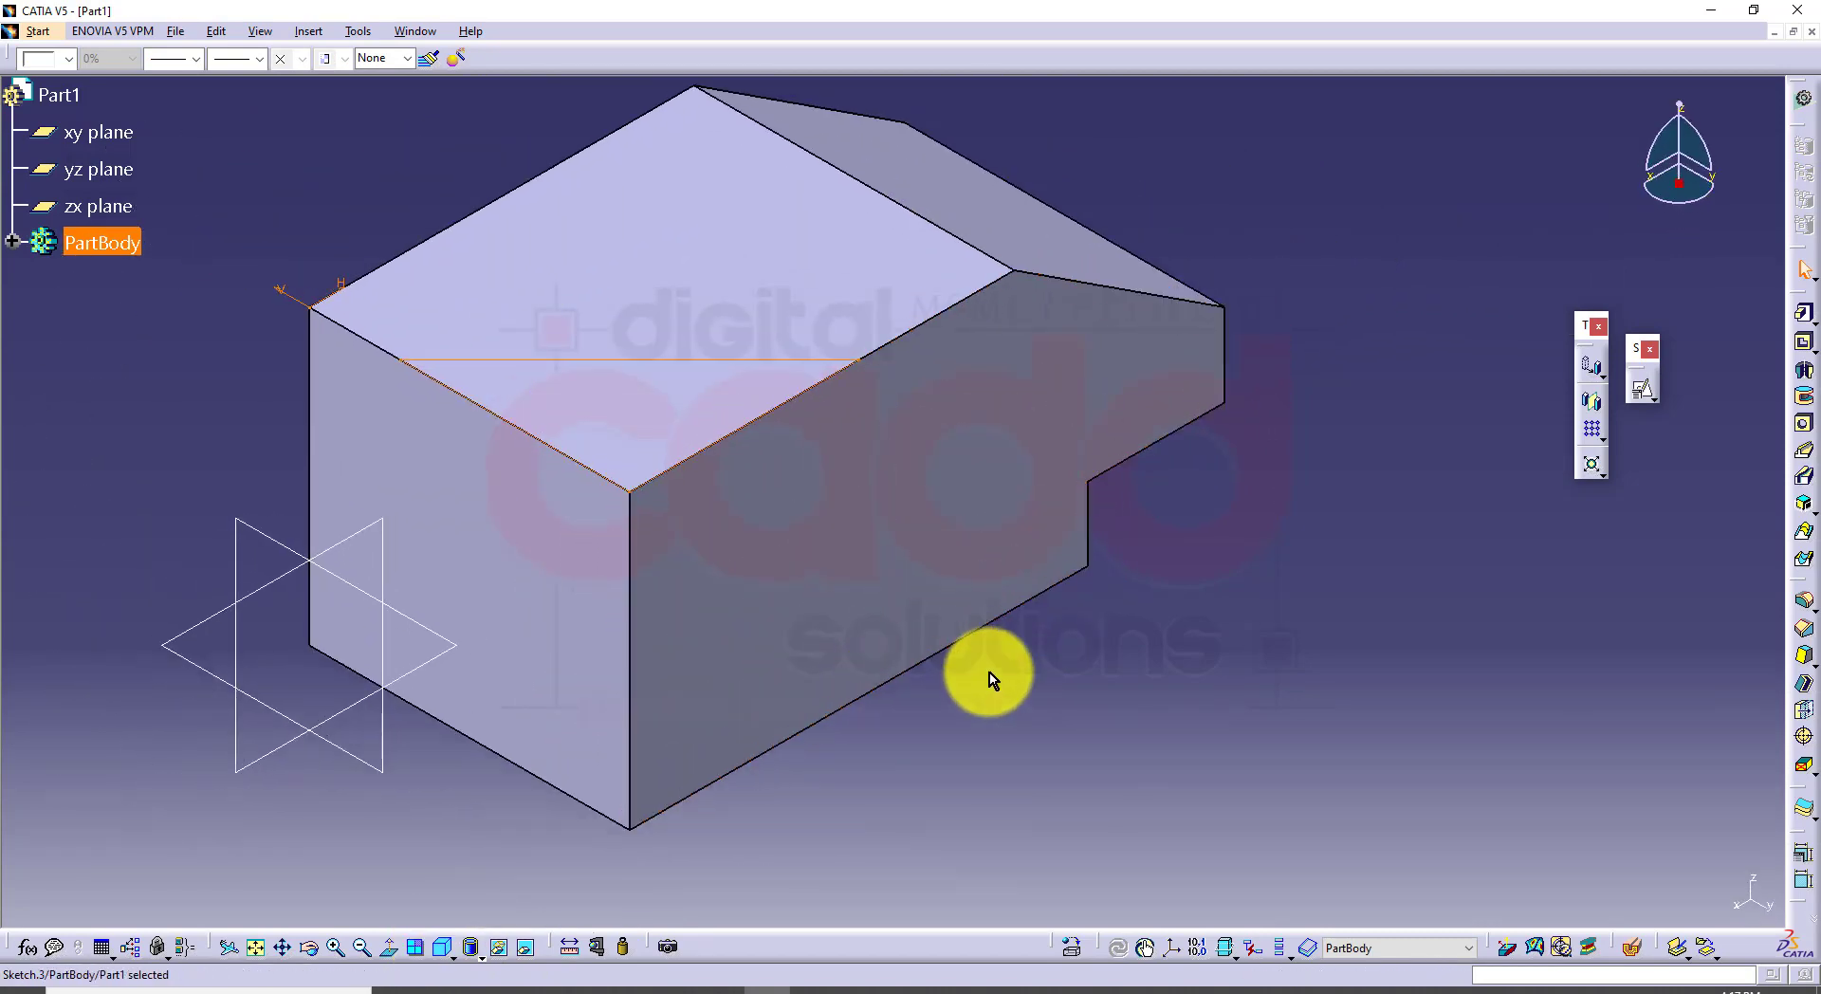
{"action": "middle_click_drag", "start_coordinate": [989, 673], "coordinate": [923, 684]}
{"action": "left_click", "coordinate": [531, 988]}
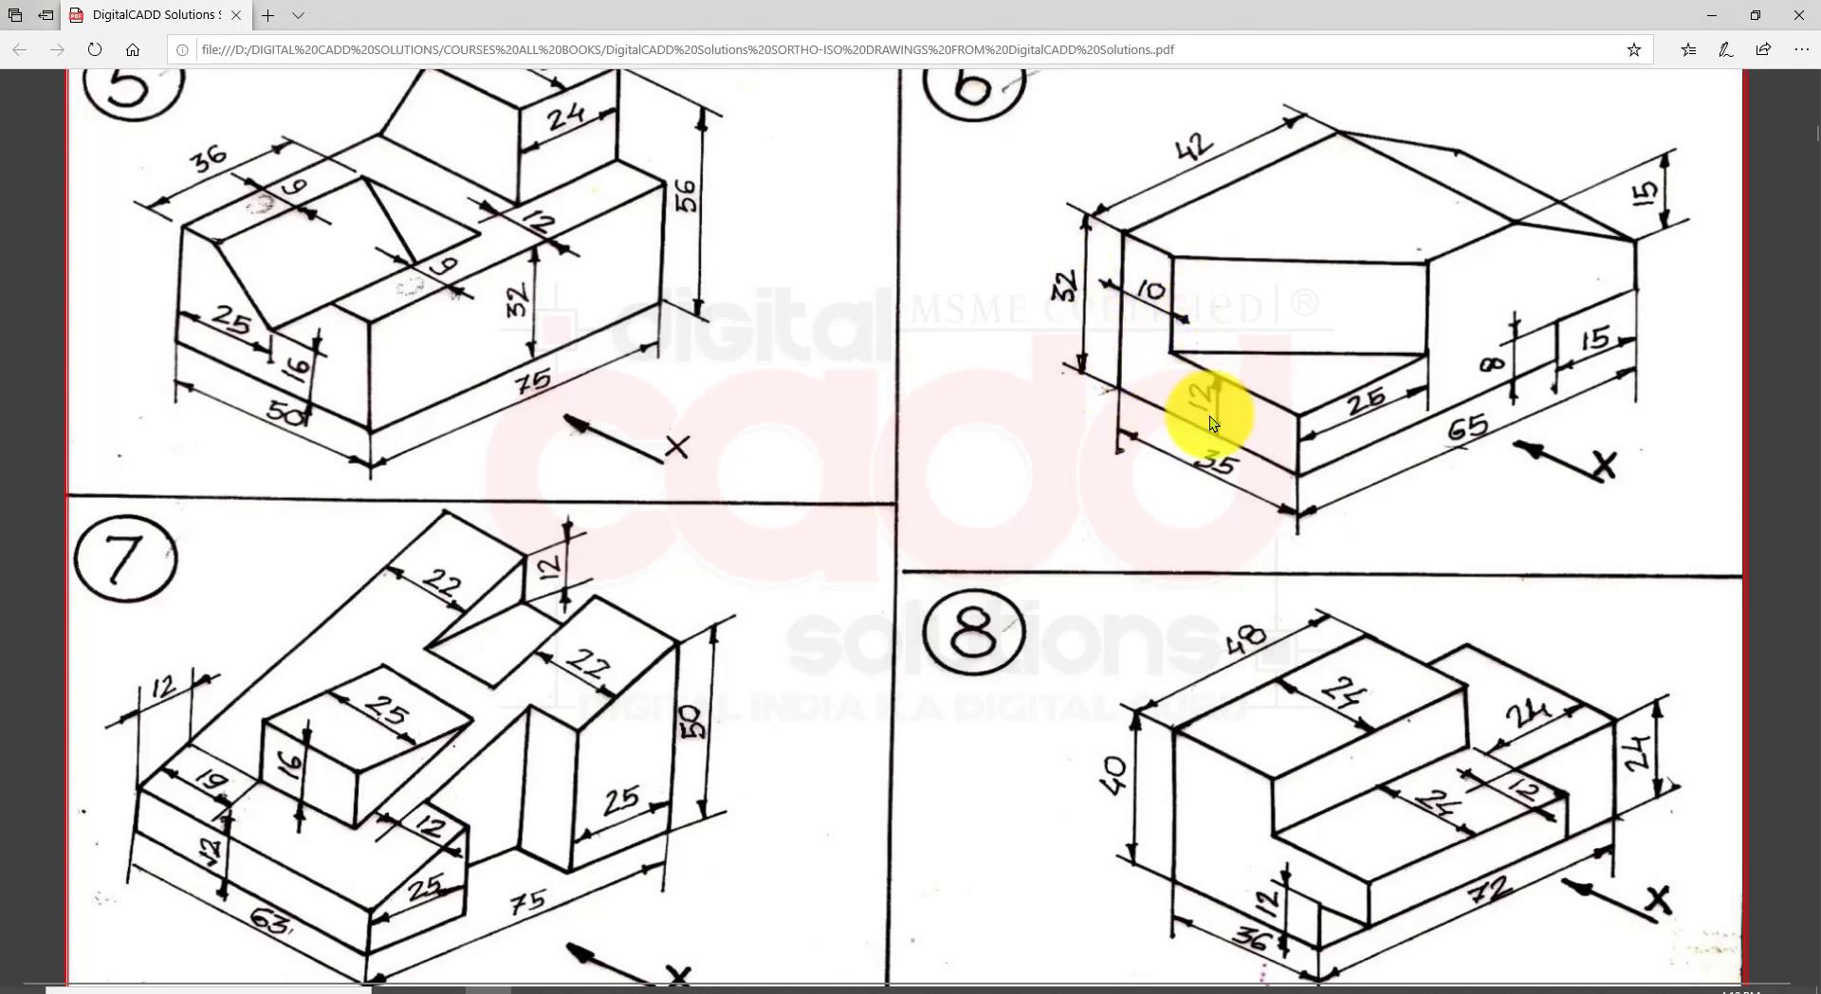
{"action": "left_click", "coordinate": [763, 988]}
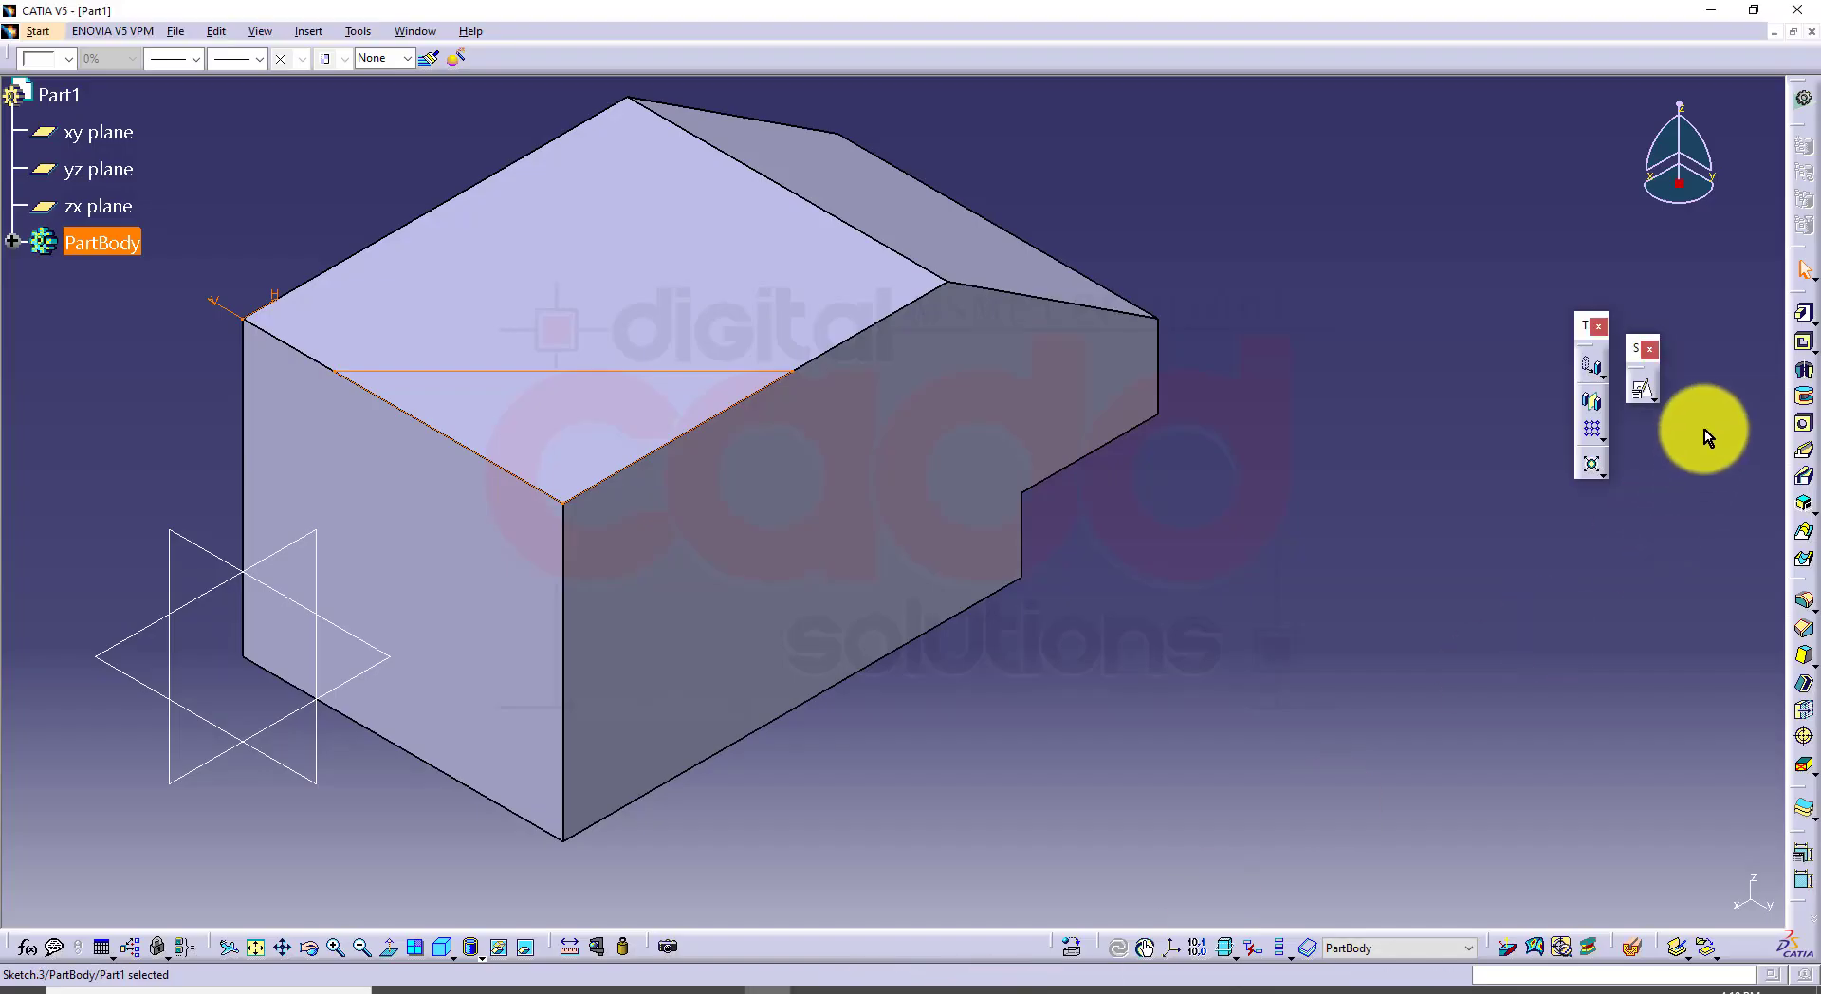
Step: Pocket the triangular profile 20 mm deep and inspect the finished part from several sides, ending in isometric view
{"action": "left_click", "coordinate": [1803, 347]}
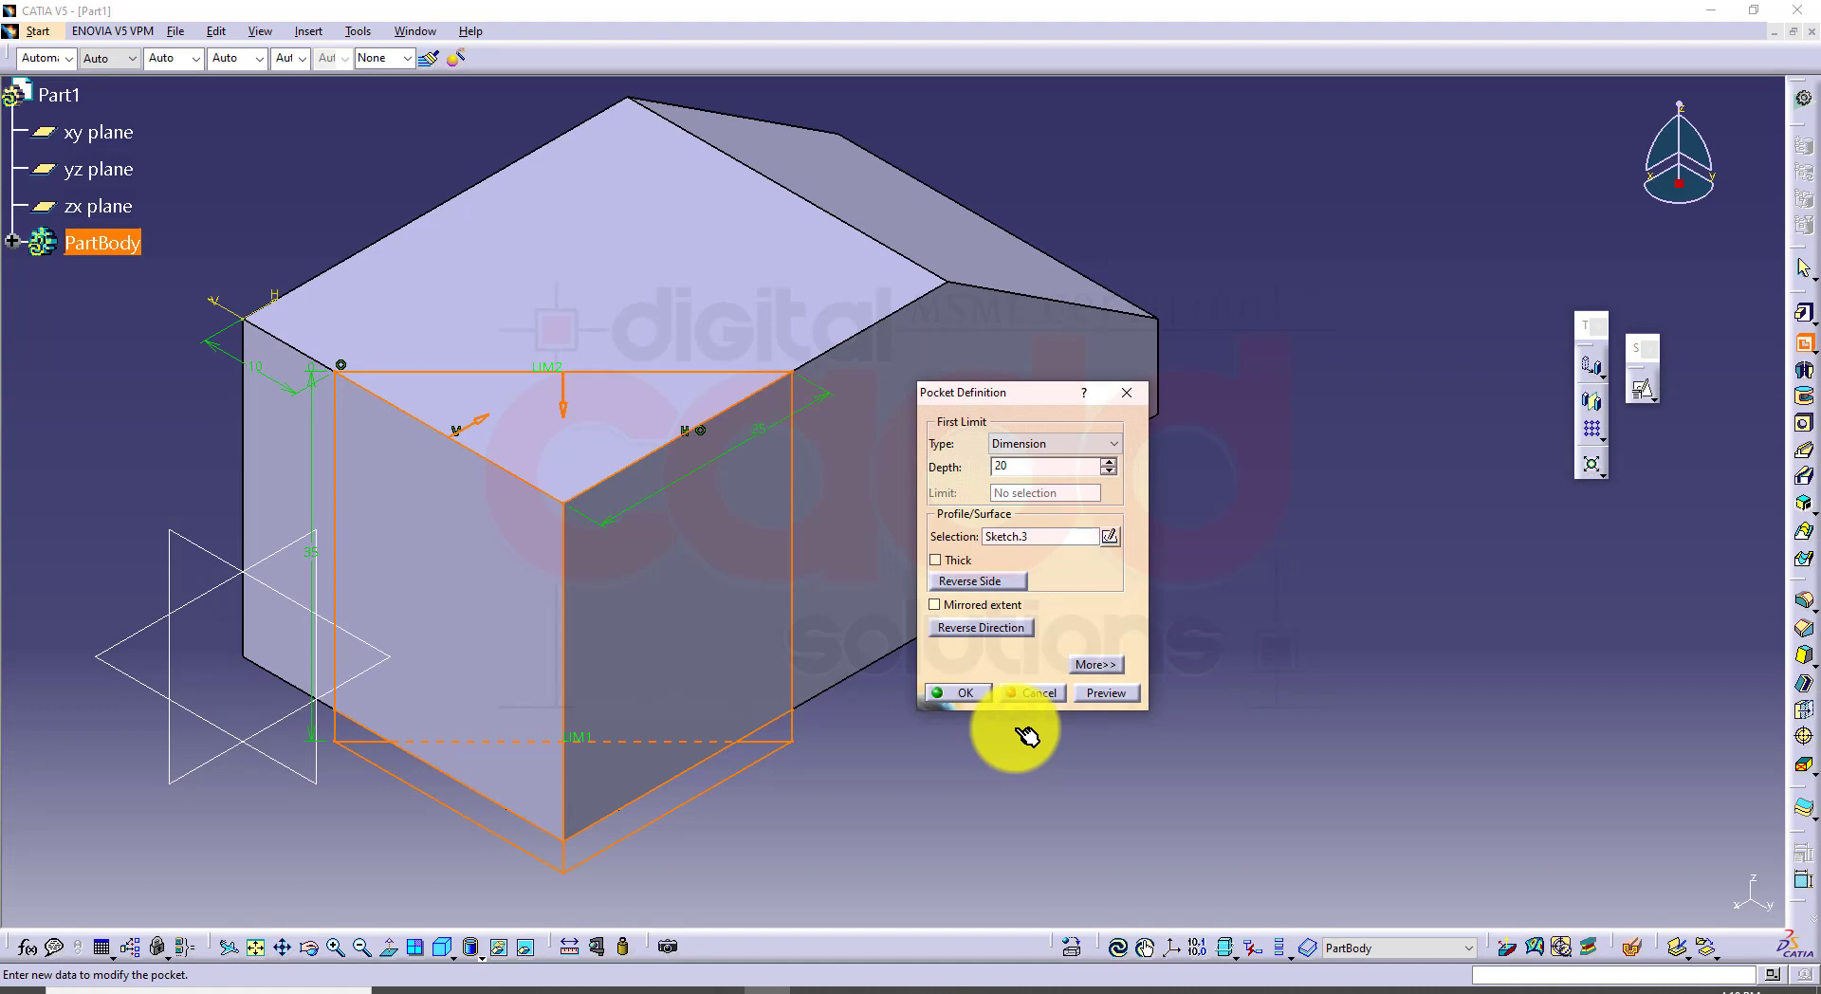
{"action": "key", "text": "Return"}
{"action": "middle_click_drag", "start_coordinate": [996, 752], "coordinate": [892, 692]}
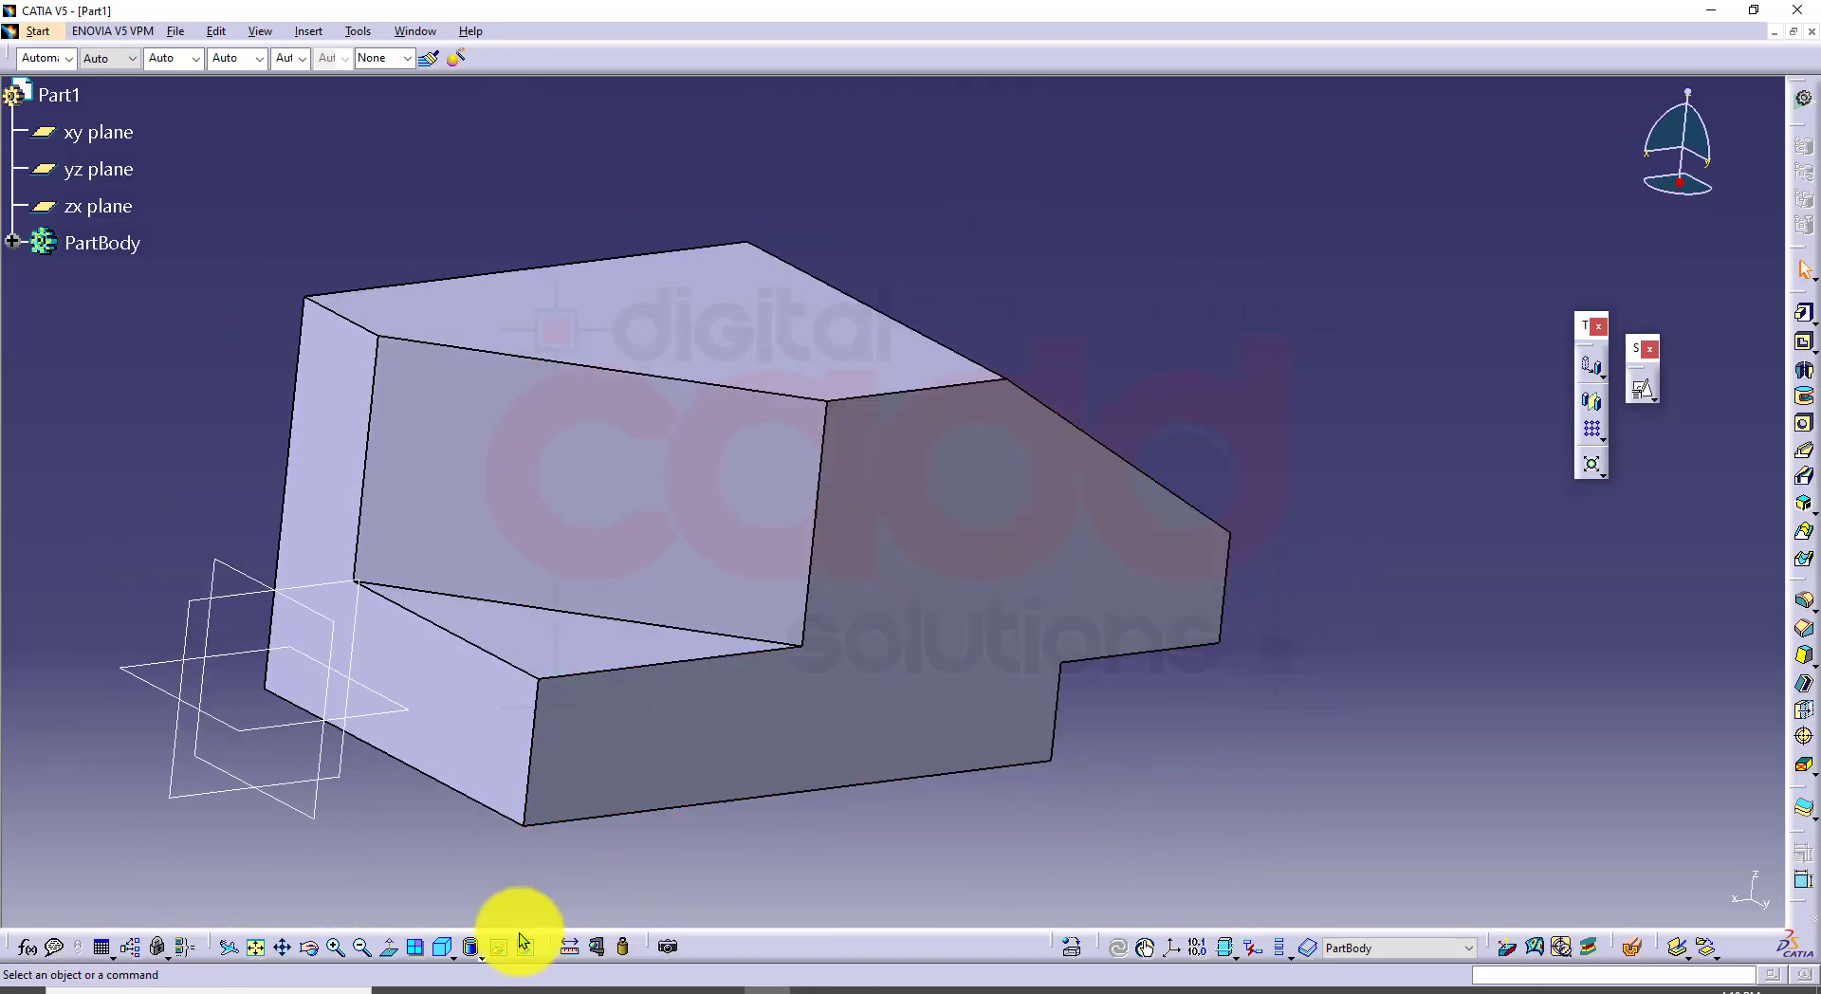
{"action": "left_click", "coordinate": [442, 950]}
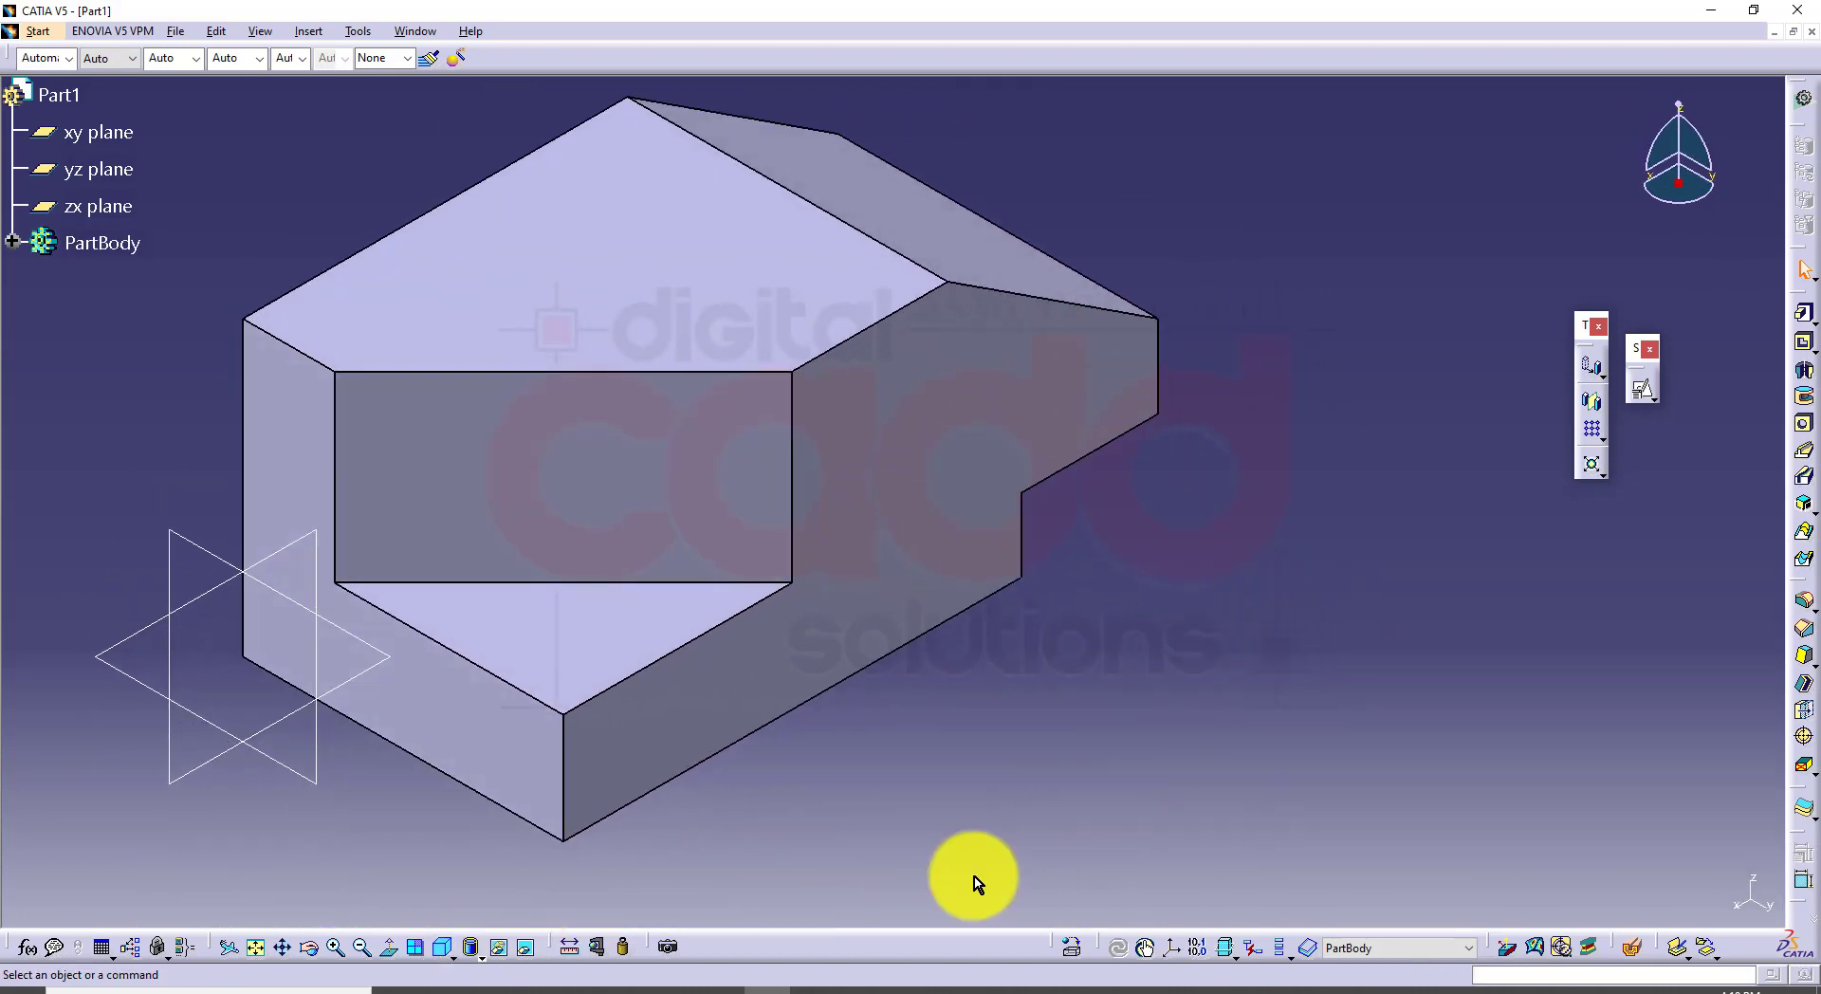
{"action": "middle_click_drag", "start_coordinate": [955, 693], "coordinate": [919, 743]}
{"action": "middle_click_drag", "start_coordinate": [945, 337], "coordinate": [715, 475]}
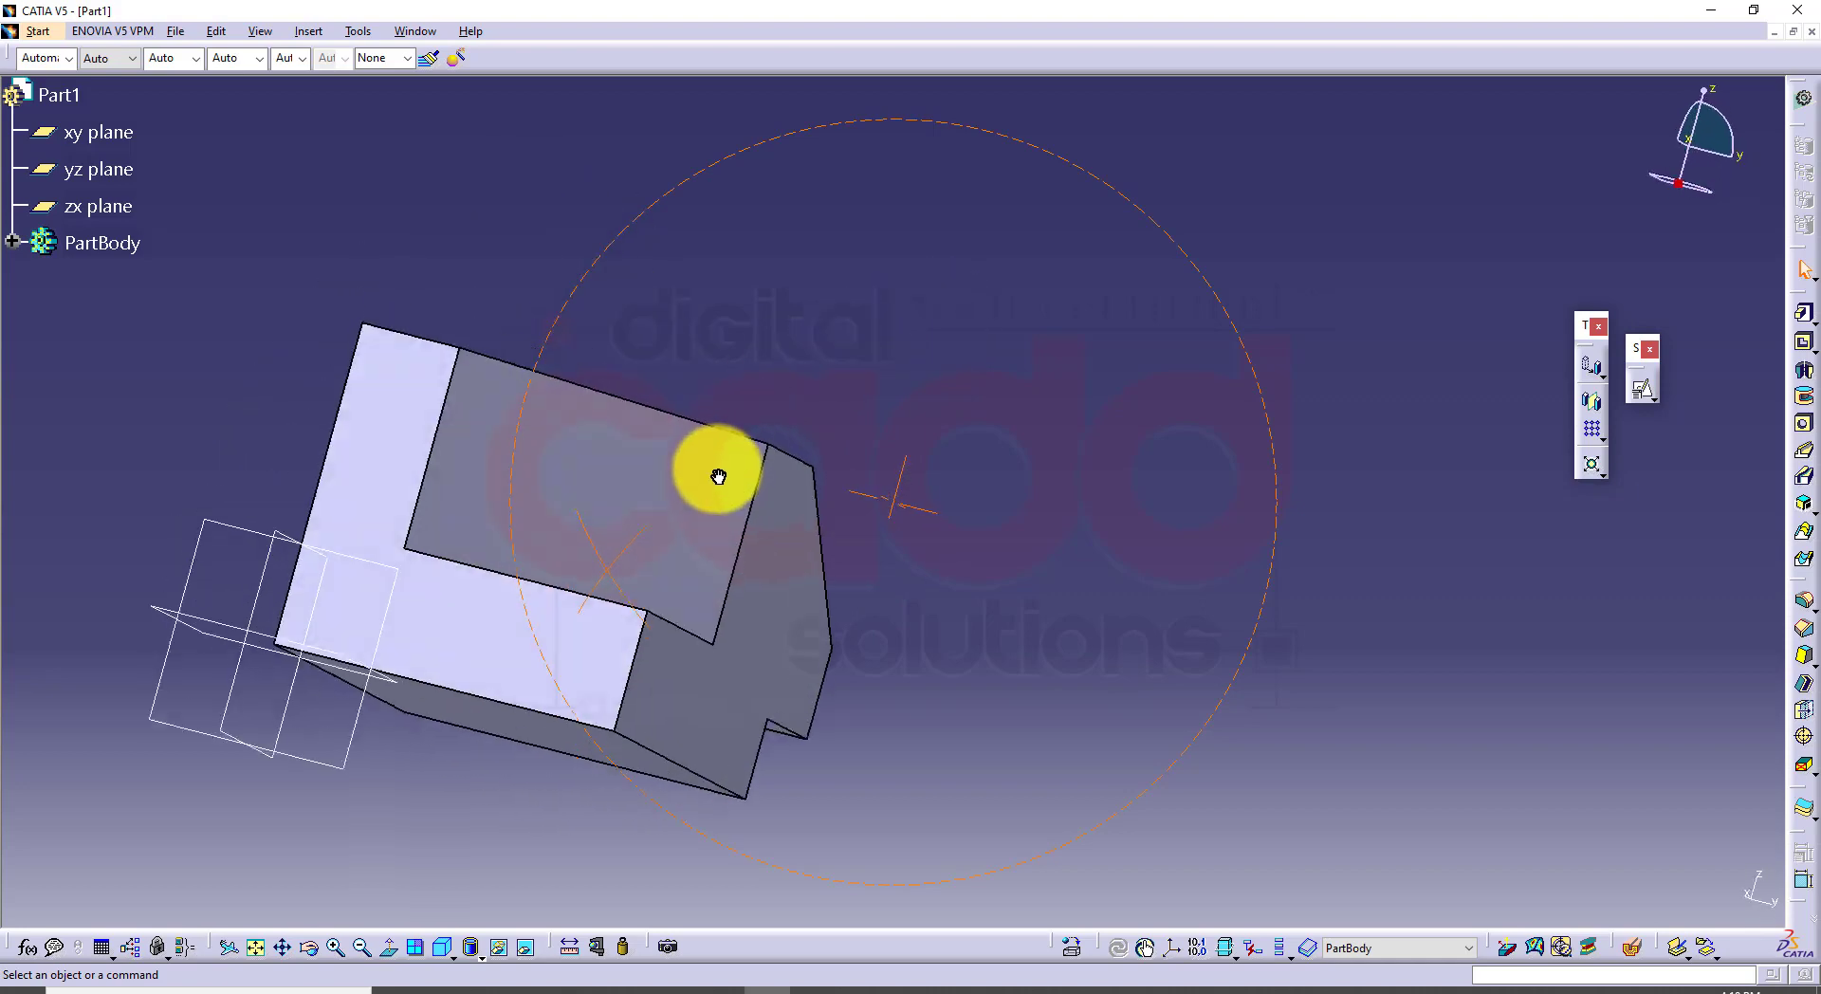
{"action": "left_click", "coordinate": [440, 953]}
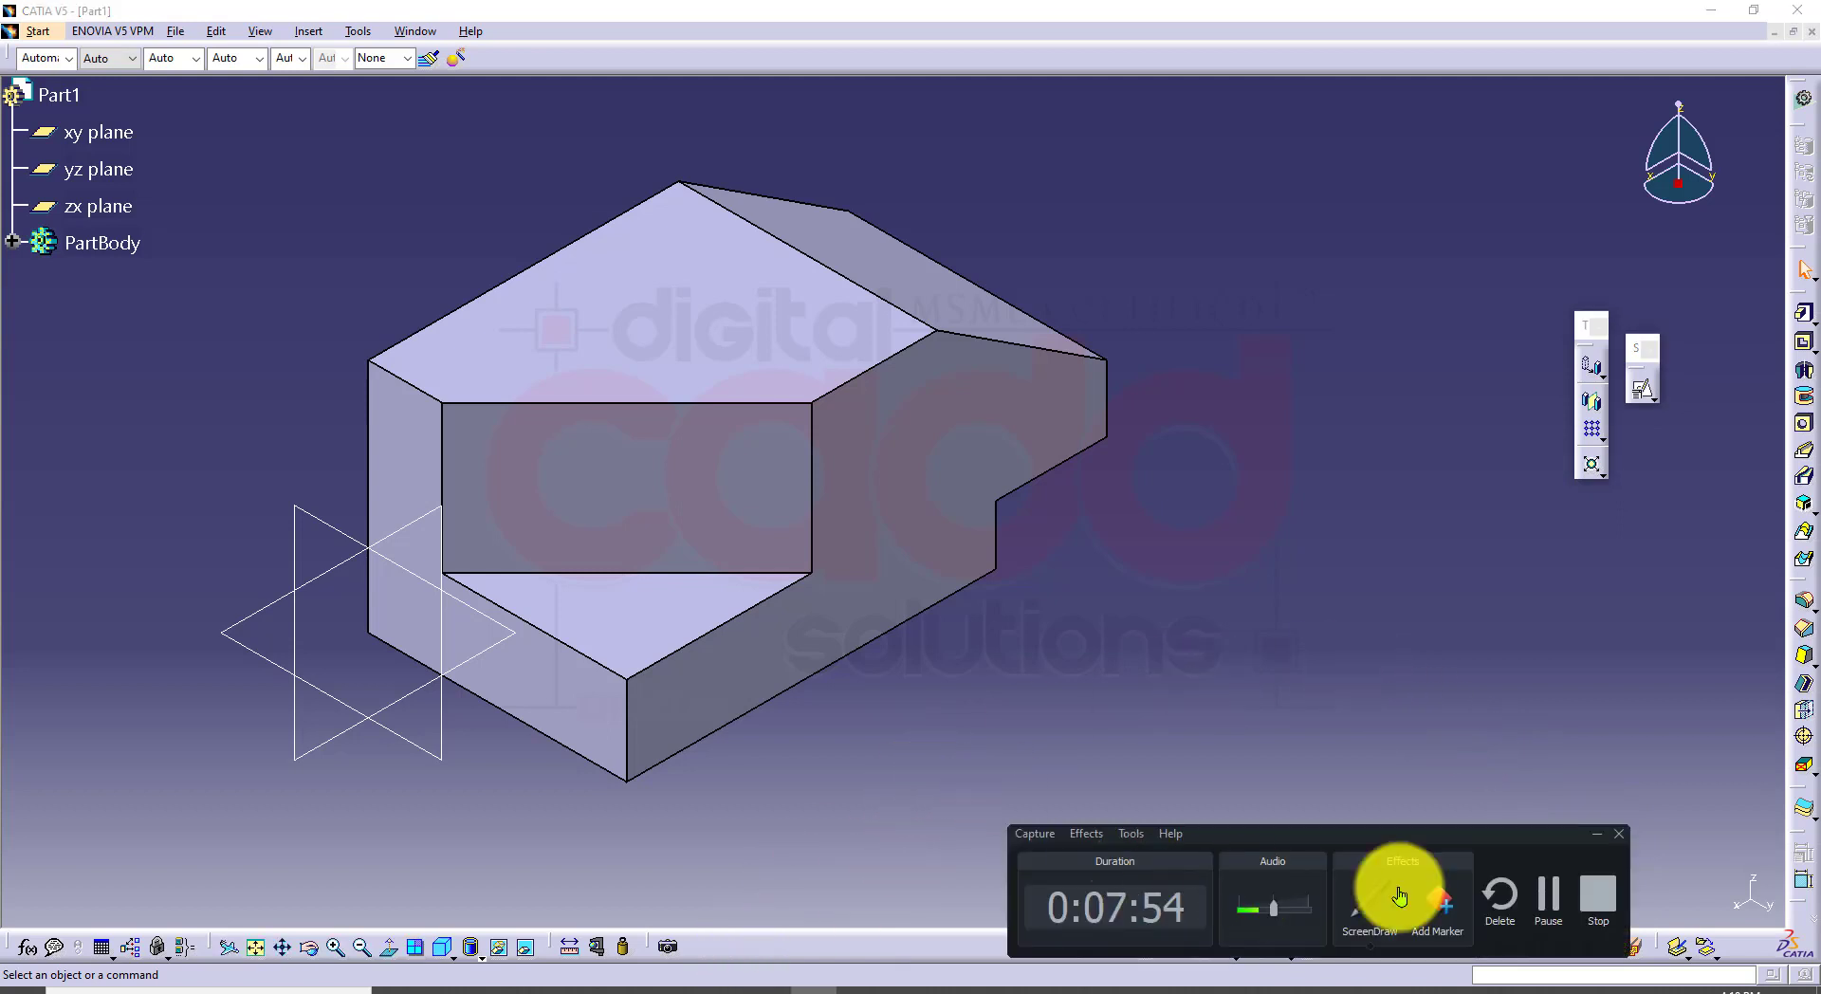
{"action": "left_click", "coordinate": [1595, 833]}
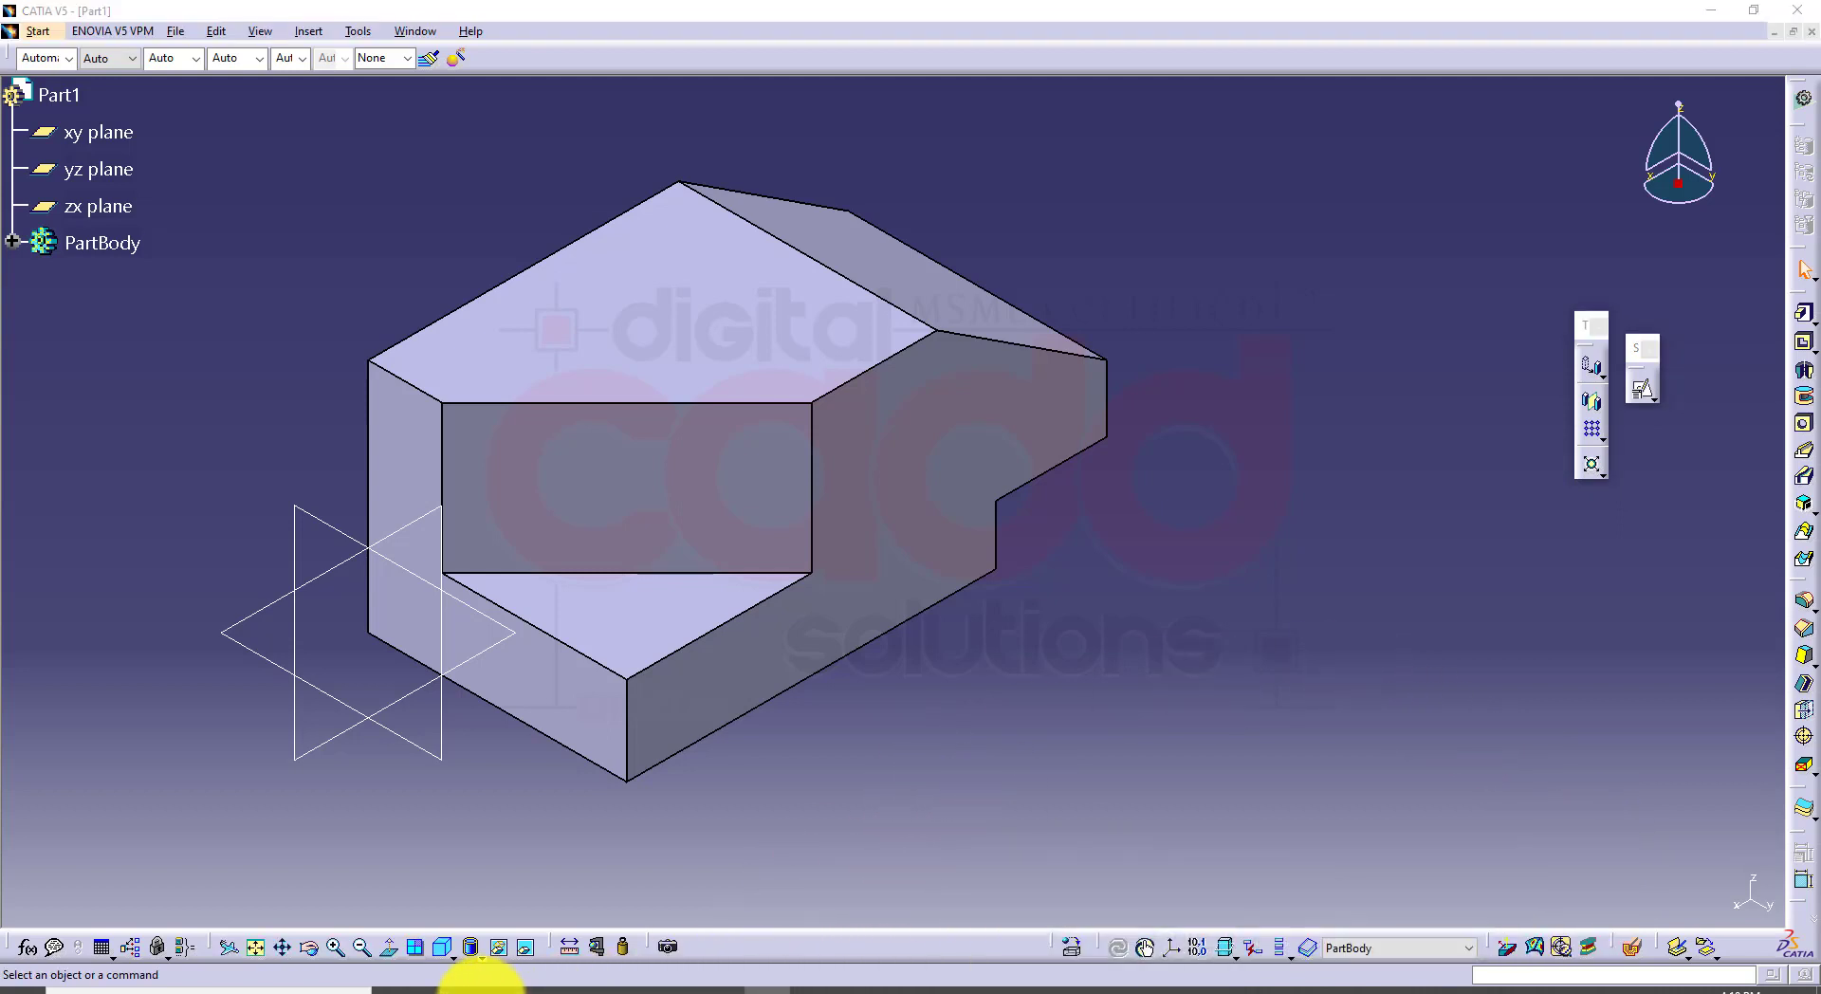
Step: Switch to the PDF and examine the shape and dimensions of isometric exercise 8 at close range
{"action": "left_click", "coordinate": [484, 988]}
{"action": "scroll", "coordinate": [1197, 629], "scroll_direction": "down", "scroll_amount": 2}
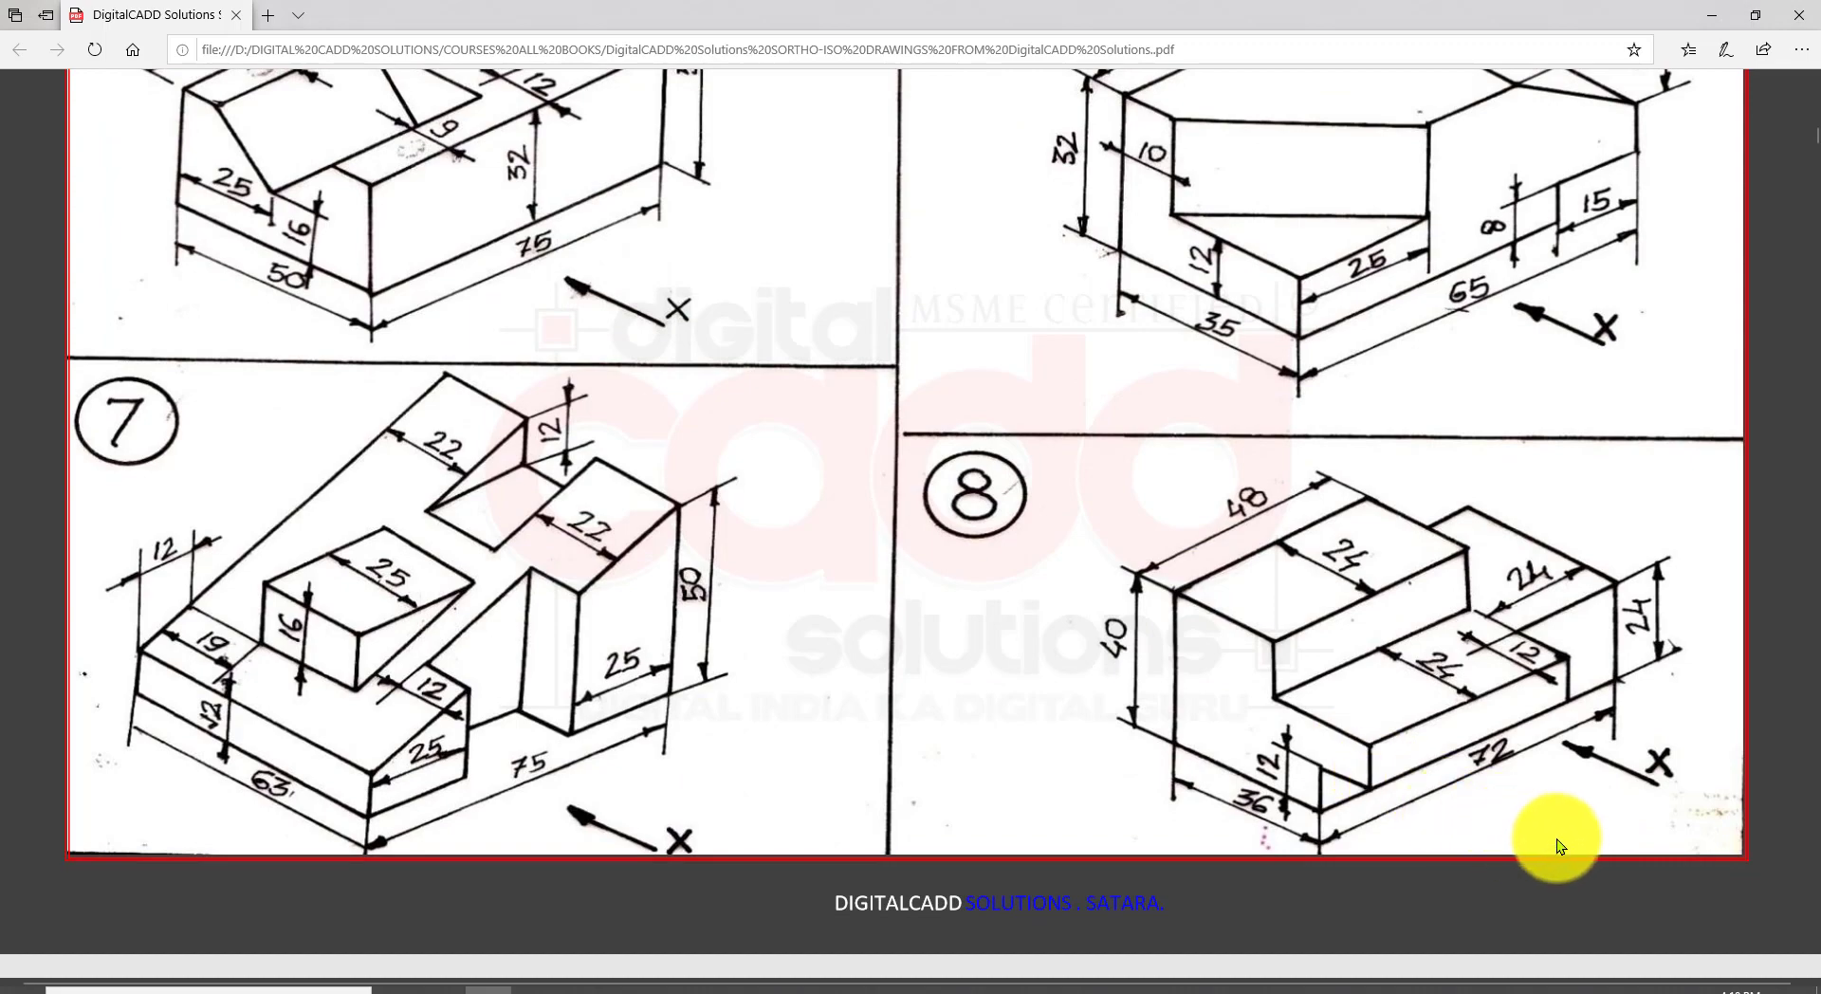
{"action": "scroll", "coordinate": [1590, 833], "scroll_direction": "up", "scroll_amount": 5, "text": "ctrl"}
{"action": "scroll", "coordinate": [1743, 736], "scroll_direction": "up", "scroll_amount": 3, "text": "ctrl"}
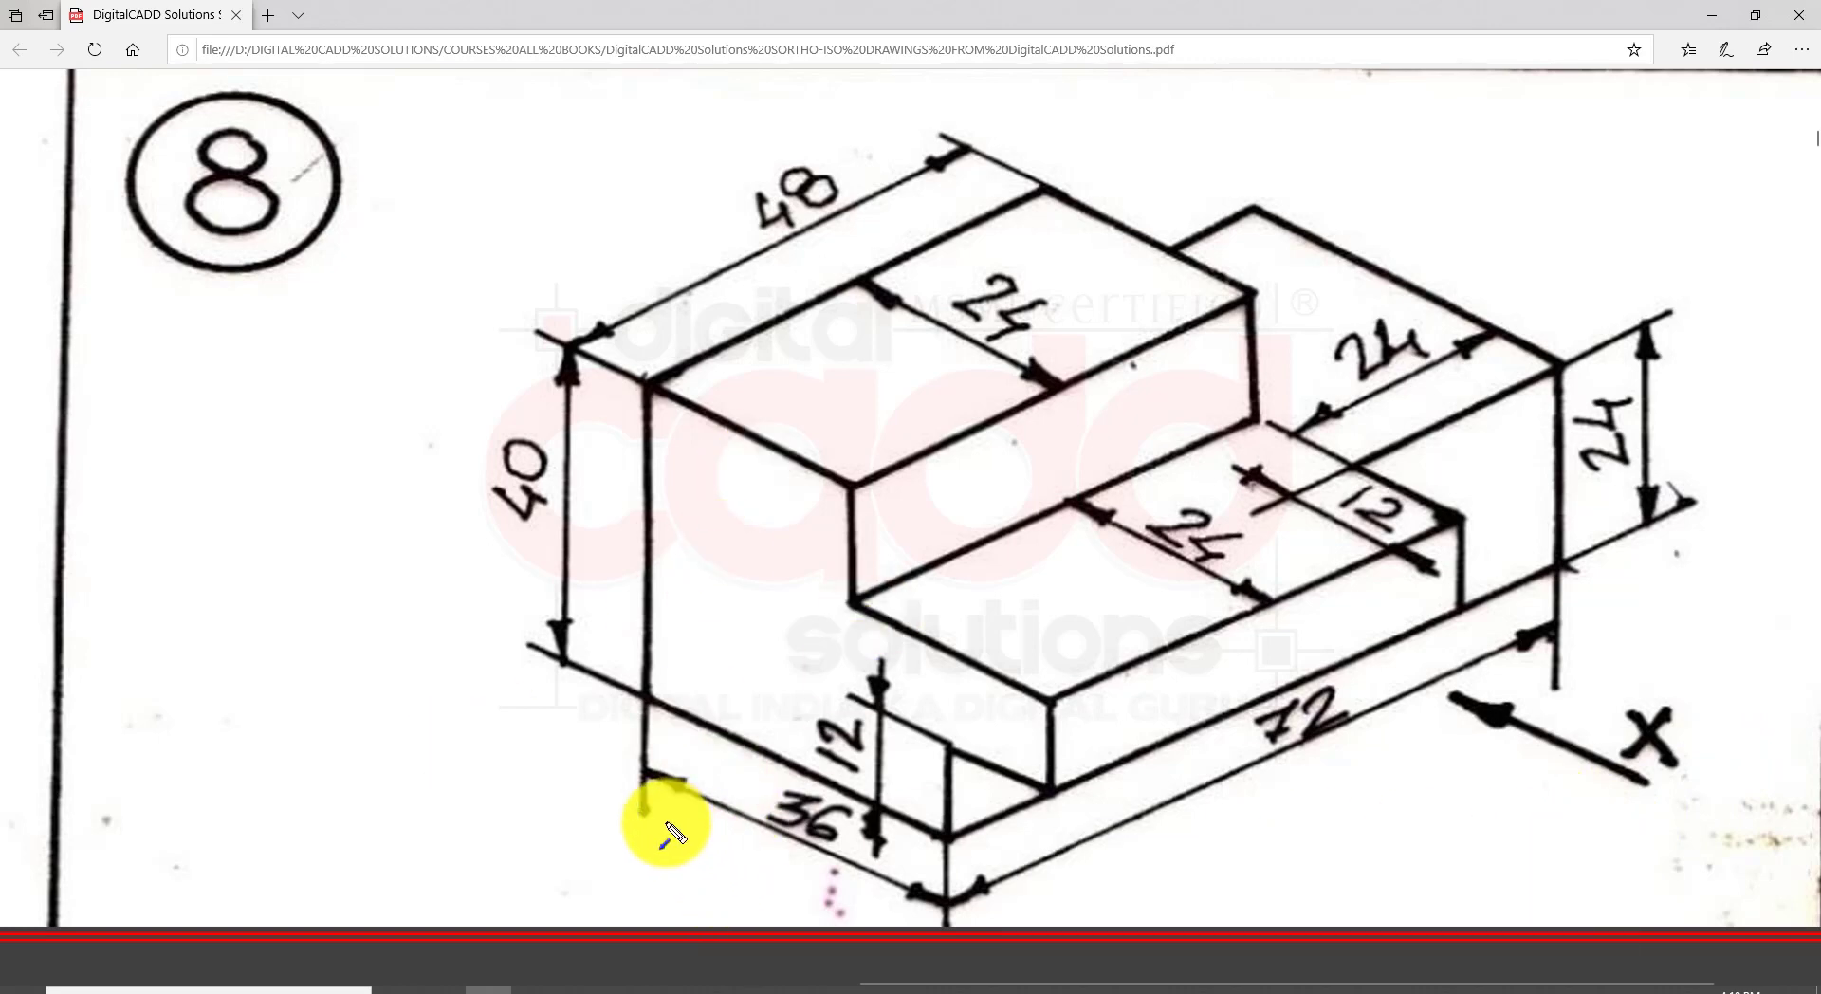
{"action": "left_click_drag", "start_coordinate": [504, 848], "coordinate": [636, 766]}
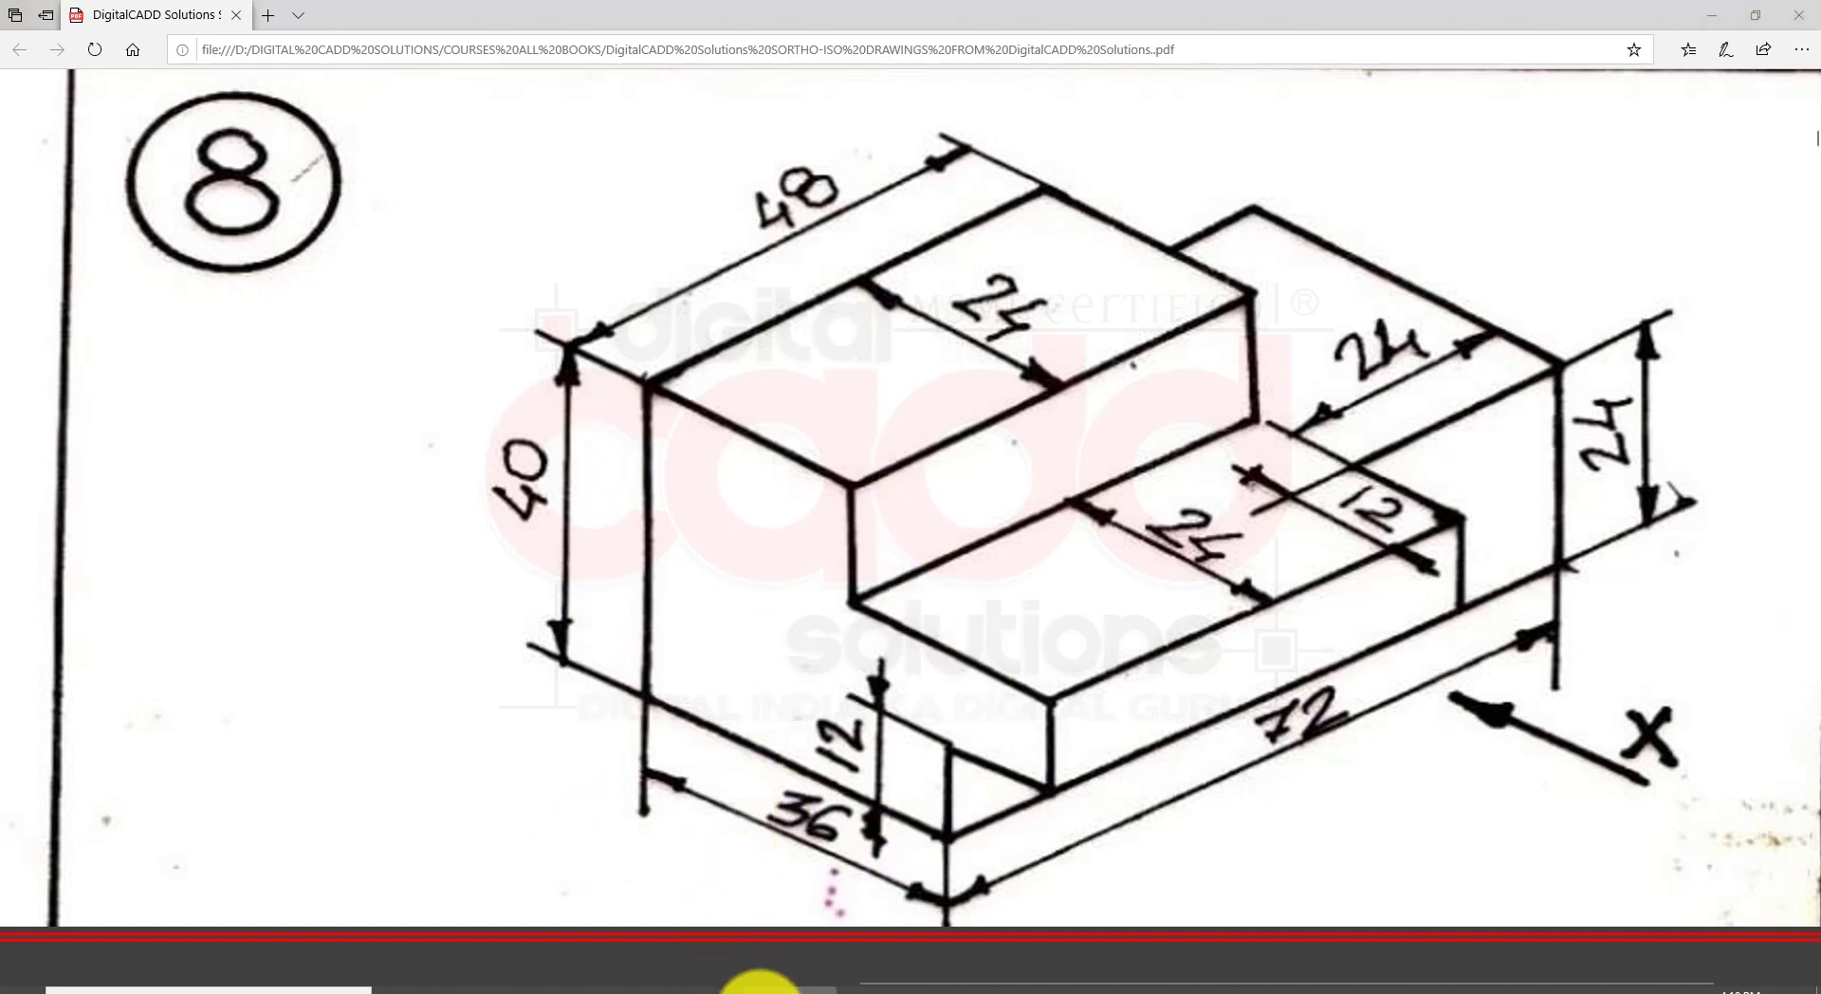
Step: Switch back to CATIA V5 and create a new part in Part Design with the default options
{"action": "left_click", "coordinate": [759, 986]}
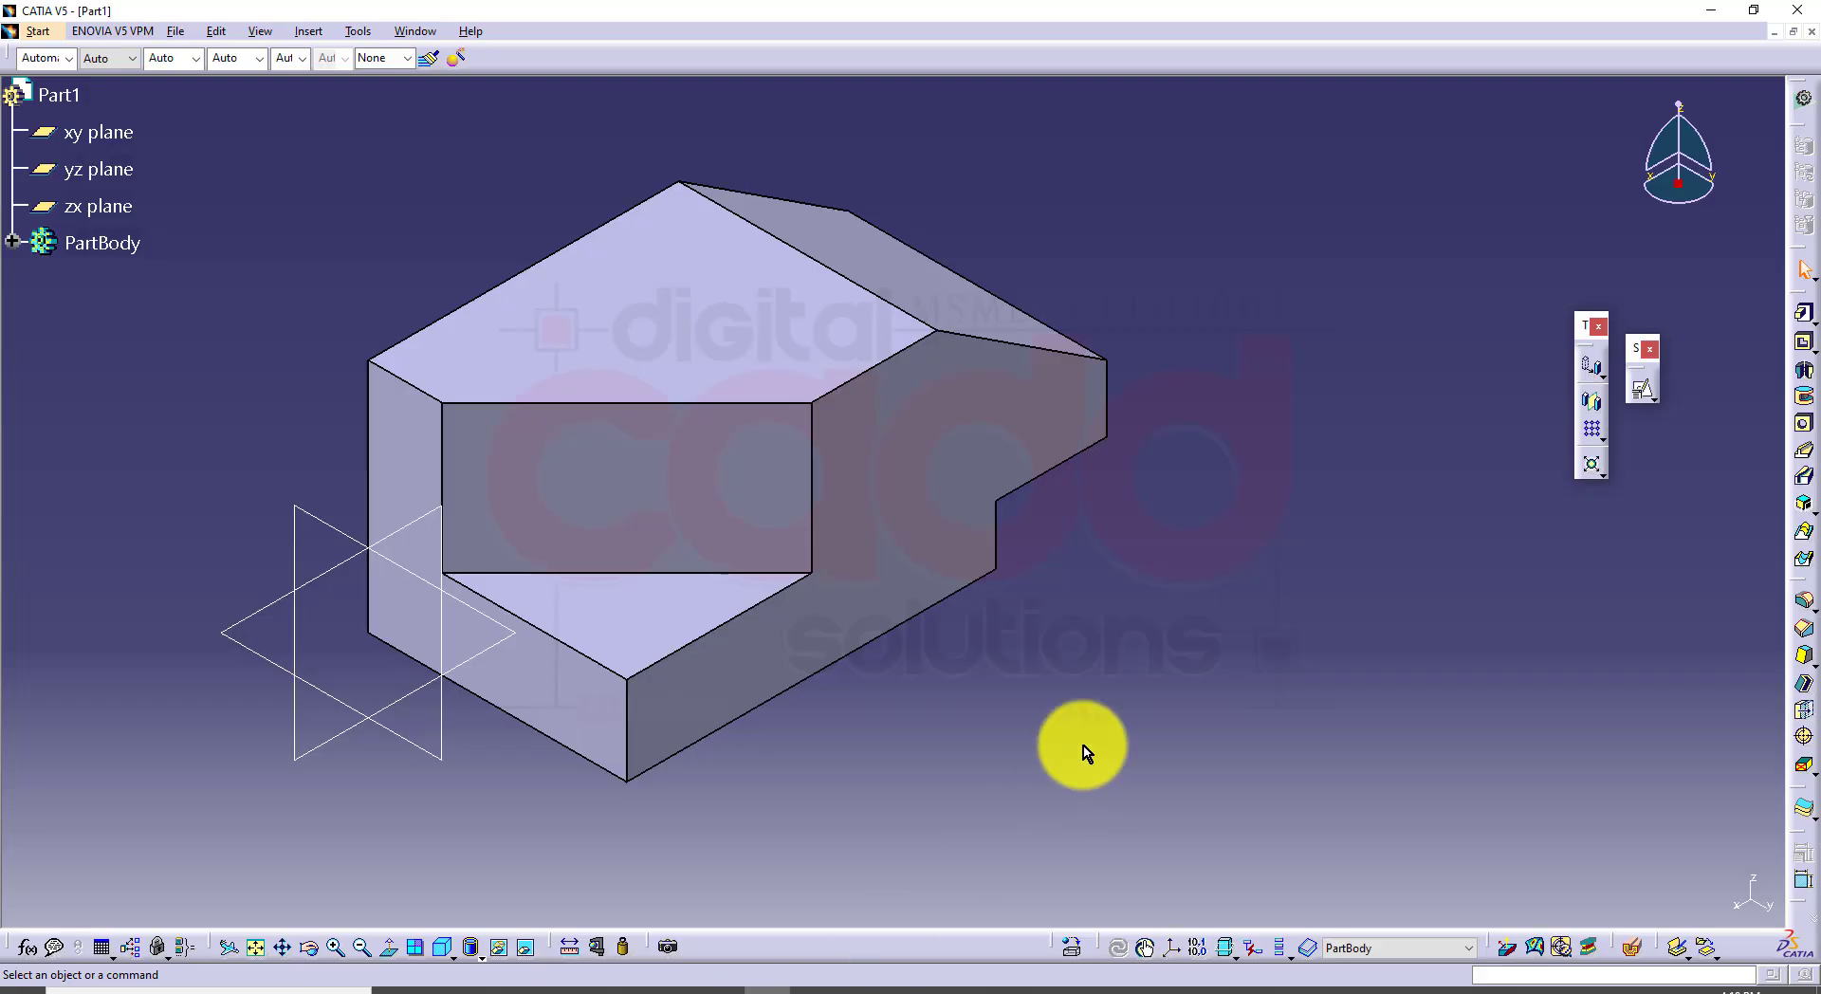
{"action": "left_click", "coordinate": [42, 38]}
{"action": "left_click", "coordinate": [61, 75]}
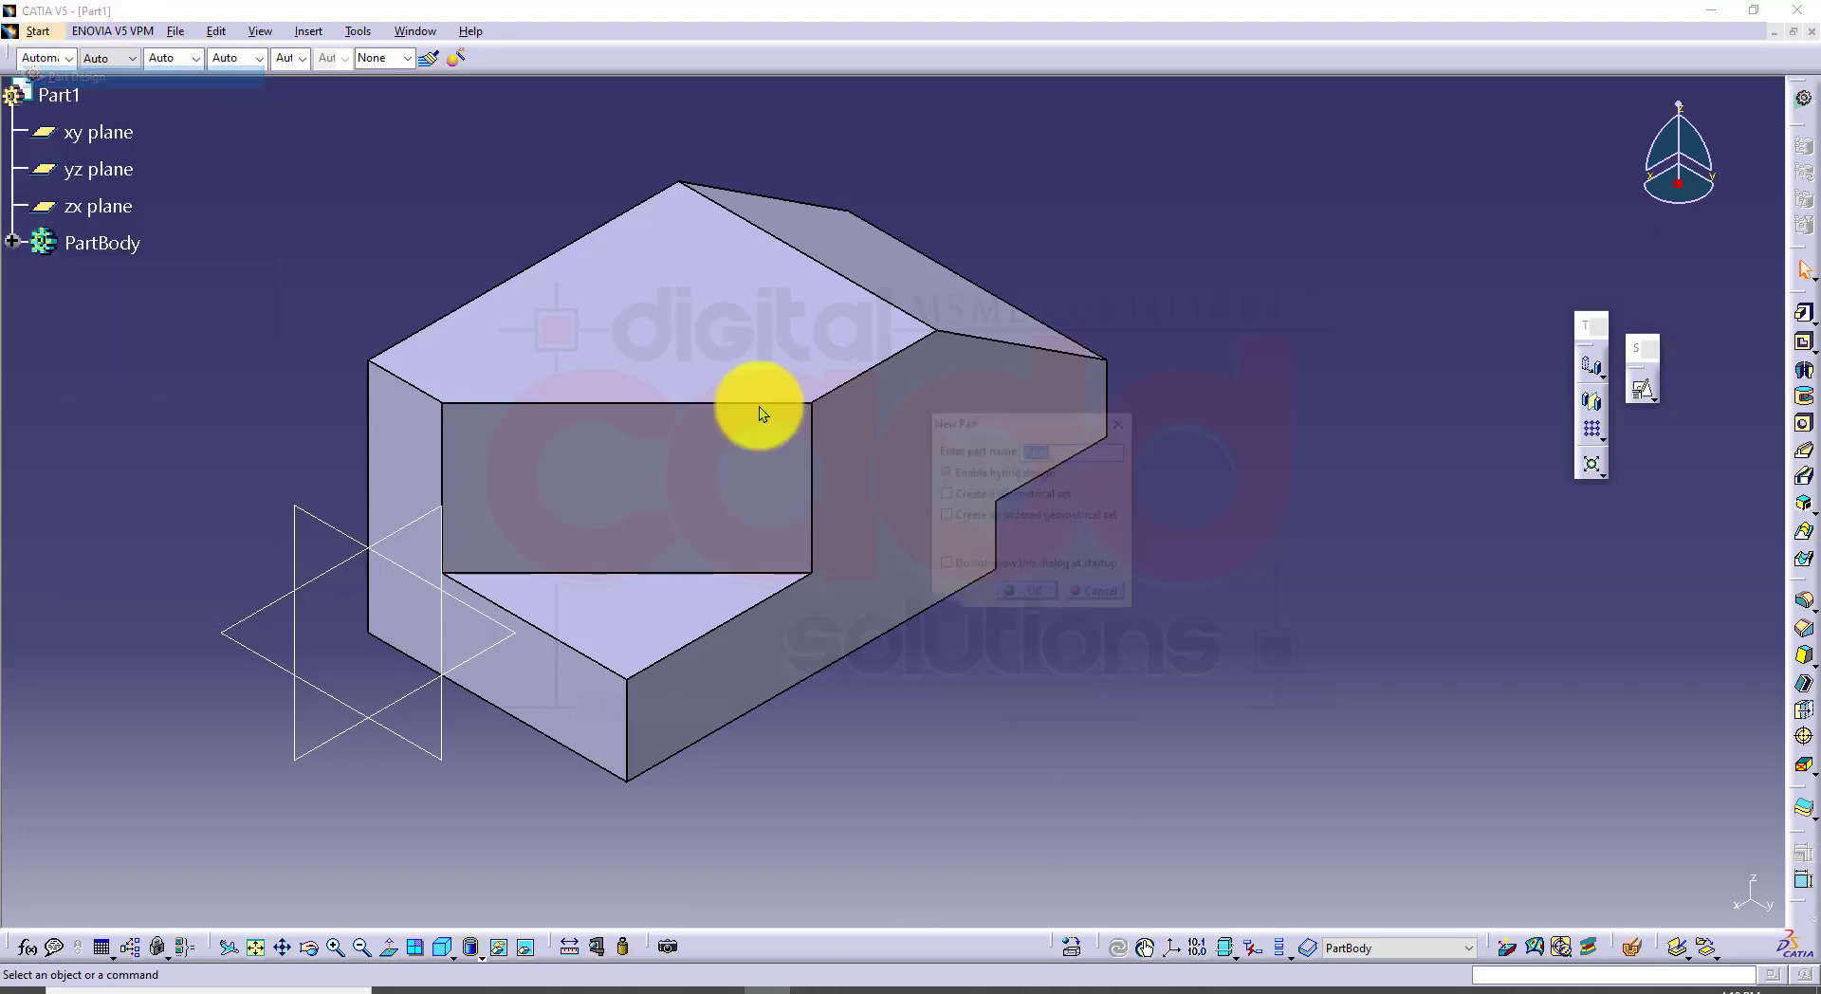
{"action": "left_click", "coordinate": [1027, 596]}
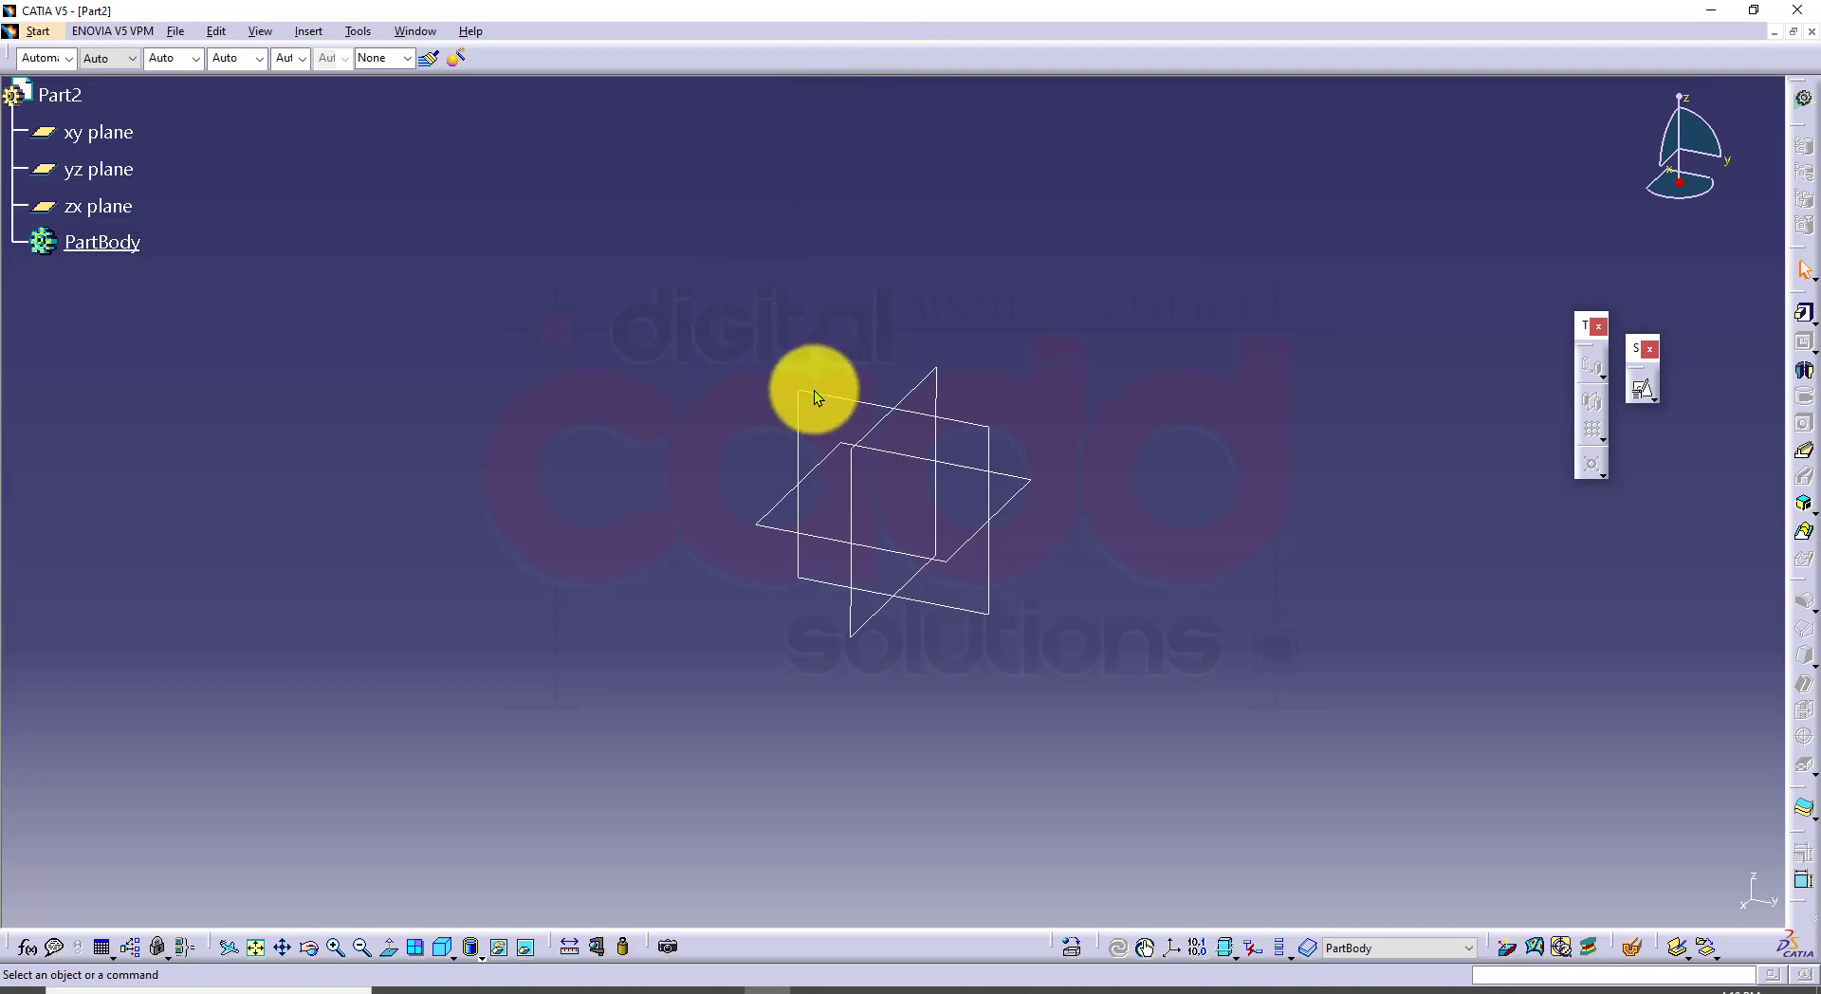
Step: Start a positioned sketch on the yz plane with the default orientation, checking the axis directions against exercise 8 in the PDF
{"action": "left_click", "coordinate": [815, 397]}
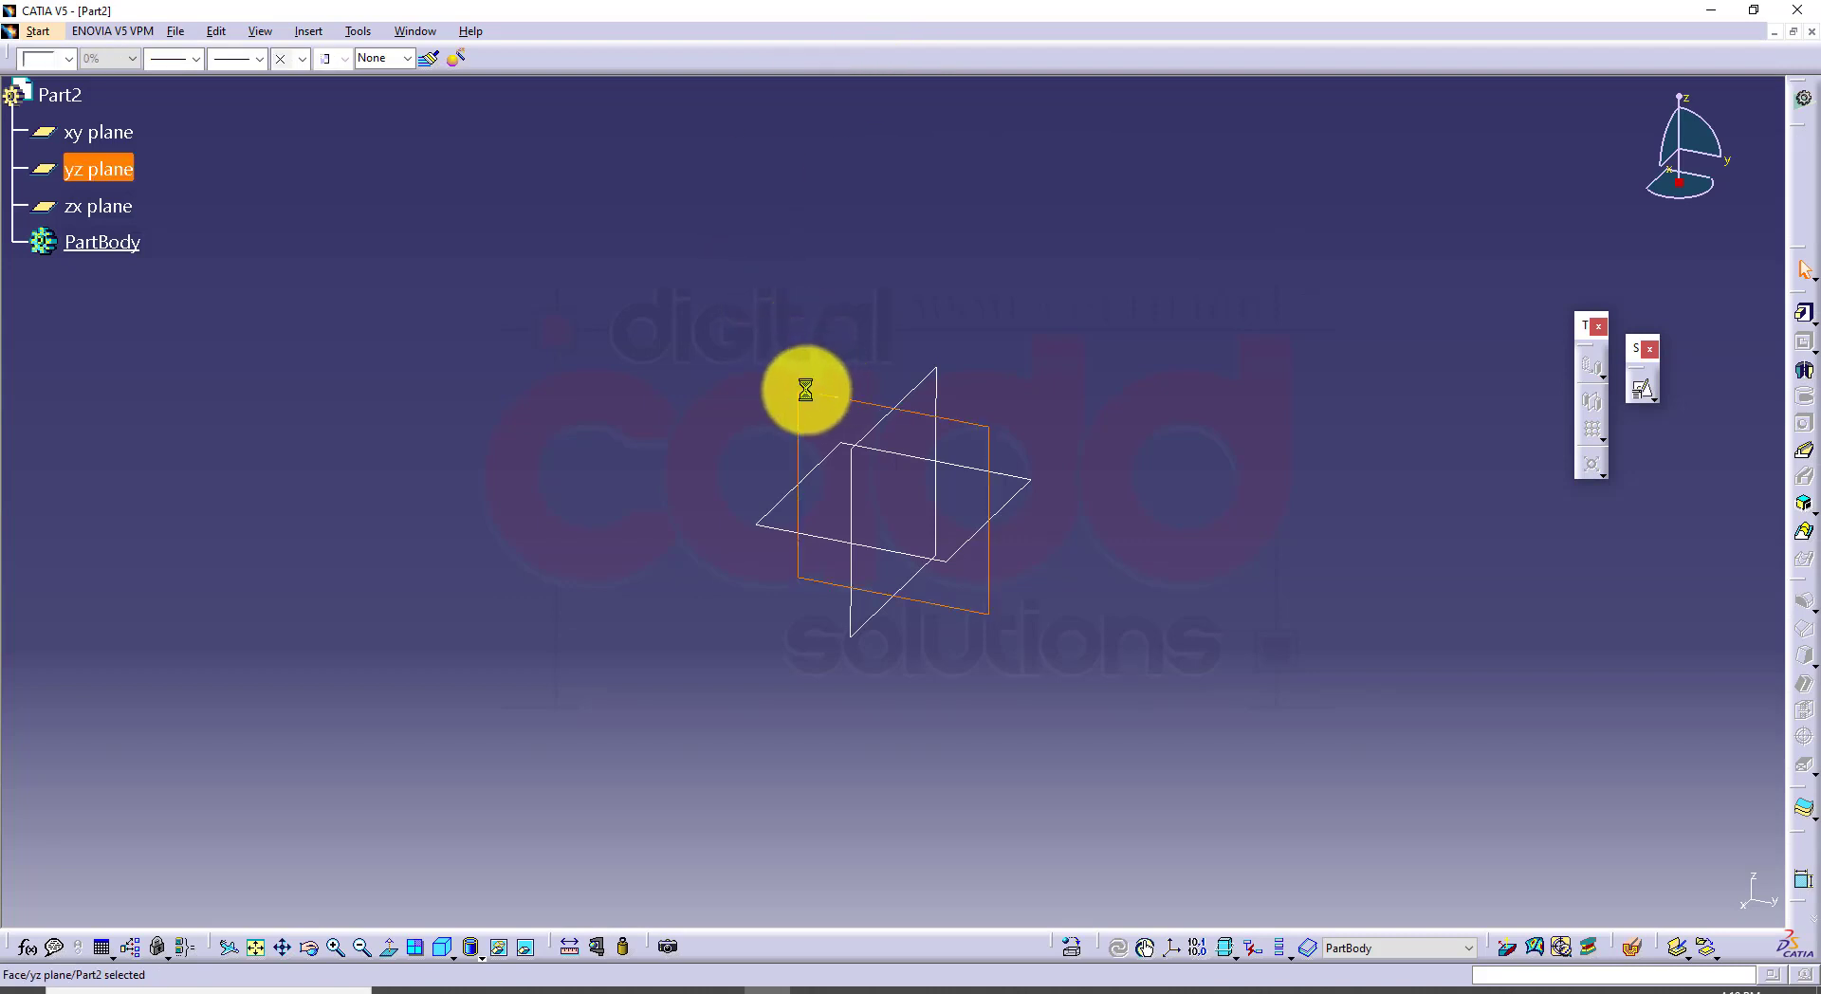
{"action": "left_click", "coordinate": [1646, 400]}
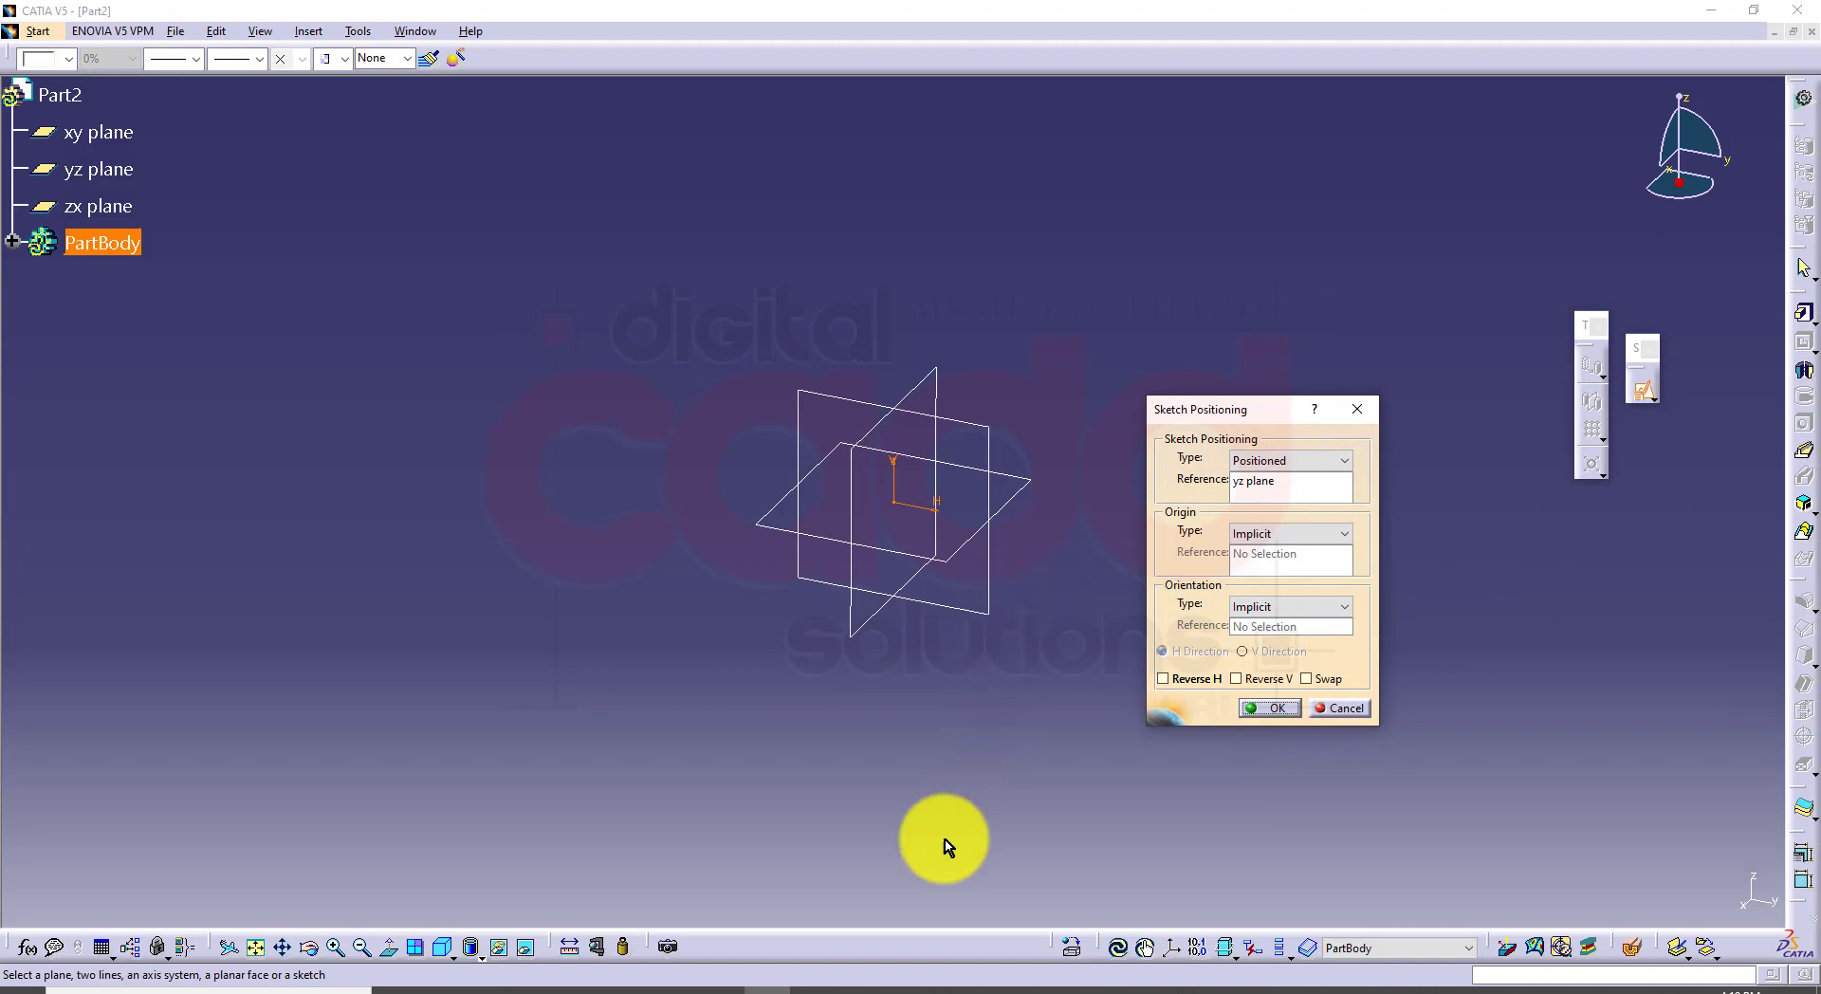
{"action": "left_click", "coordinate": [488, 990]}
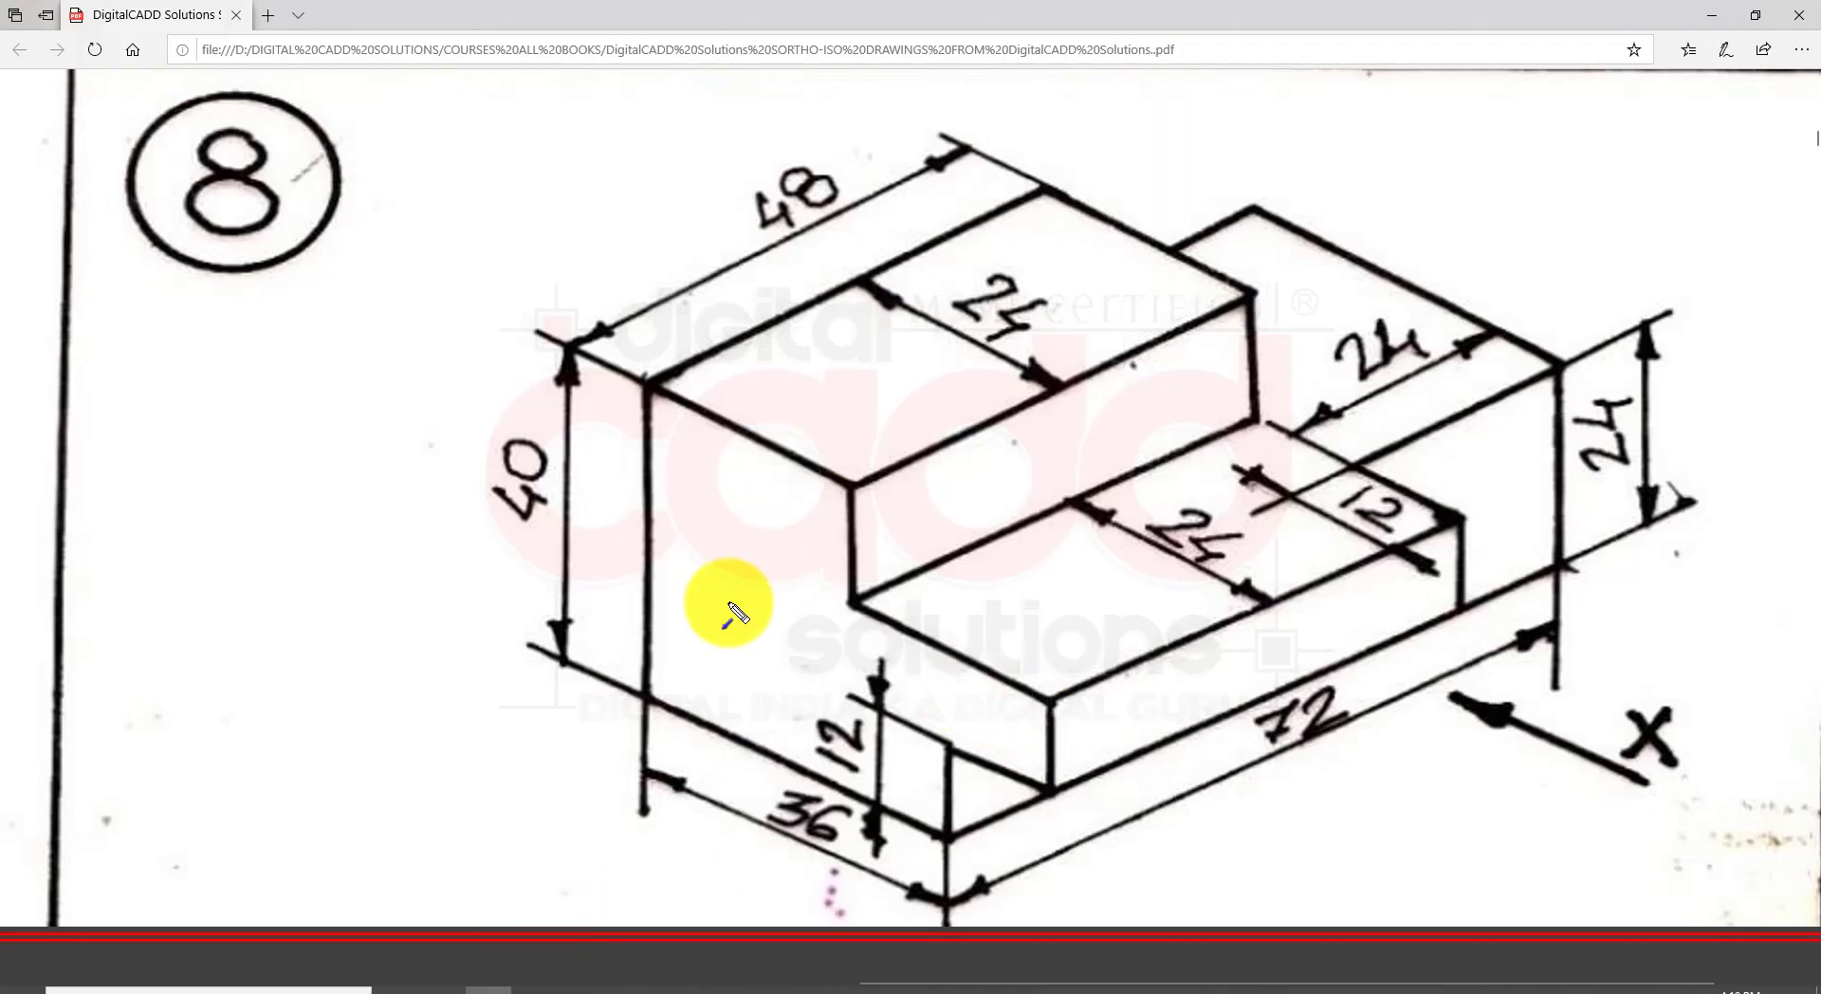
{"action": "mouse_move", "coordinate": [732, 594]}
{"action": "left_mouse_down"}
{"action": "mouse_move", "coordinate": [739, 449]}
{"action": "mouse_move", "coordinate": [721, 618]}
{"action": "mouse_move", "coordinate": [809, 617]}
{"action": "mouse_move", "coordinate": [861, 645]}
{"action": "left_mouse_up"}
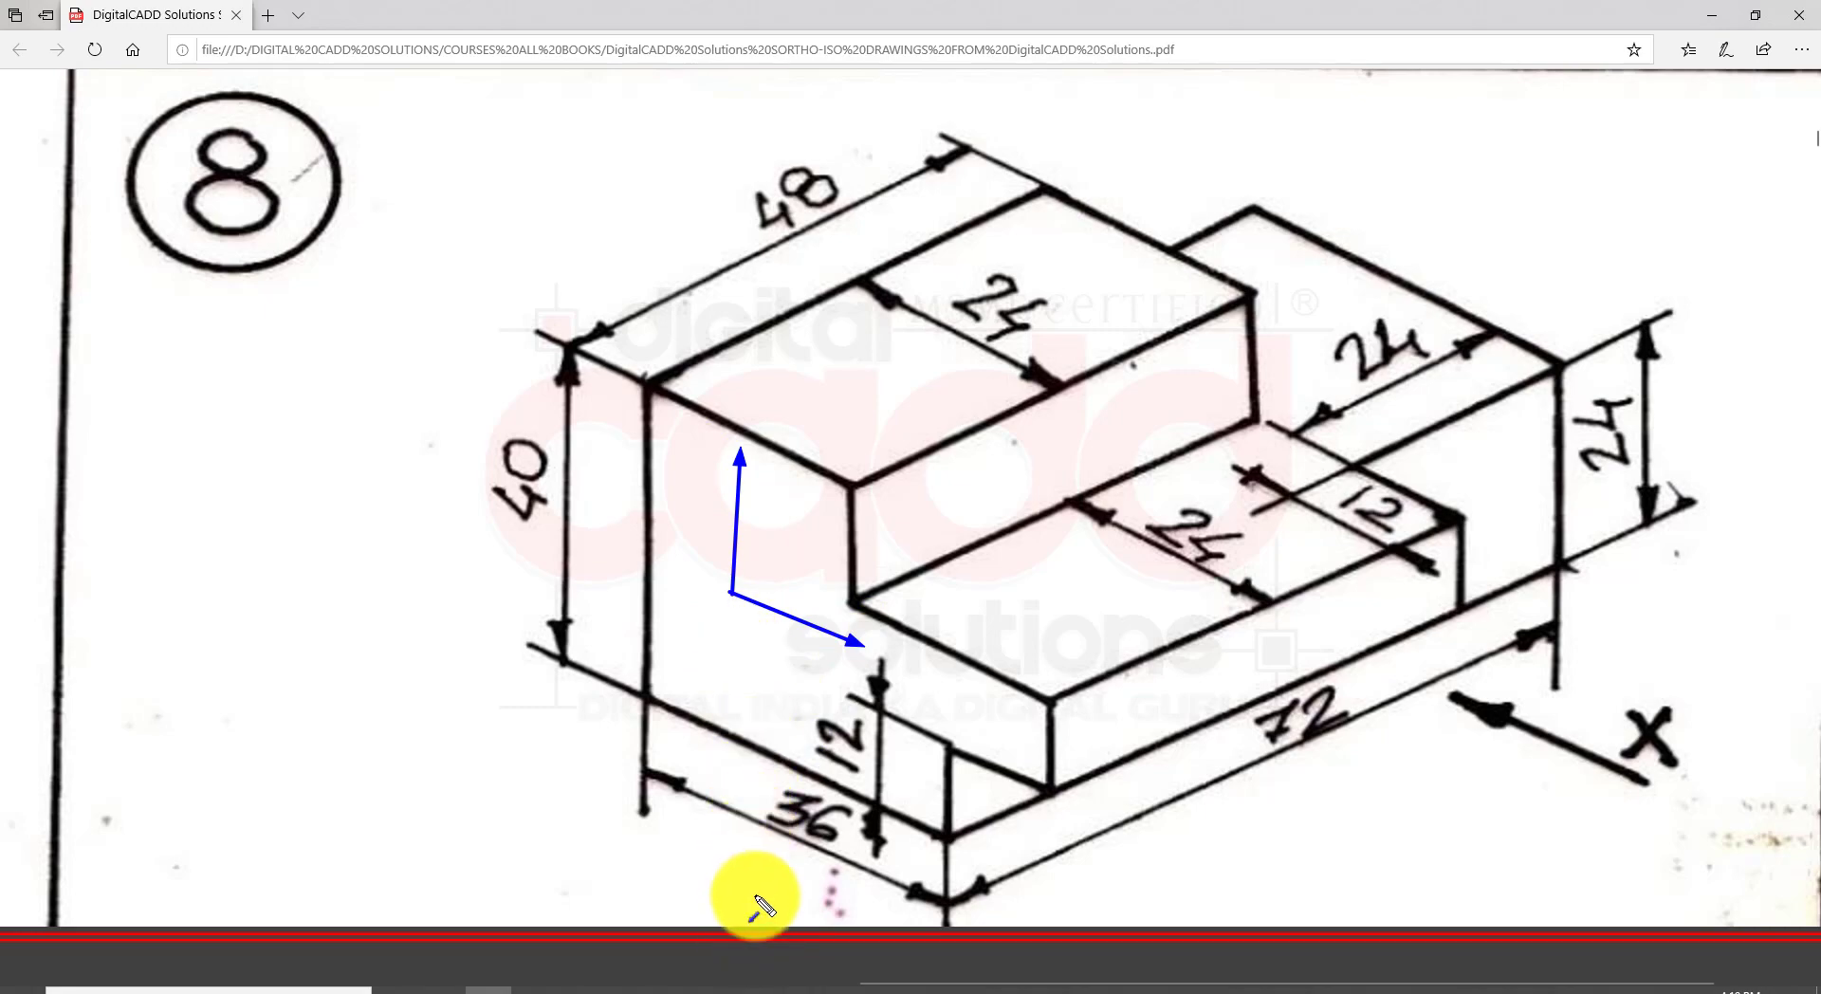
{"action": "key", "text": "Escape"}
{"action": "left_click", "coordinate": [776, 991]}
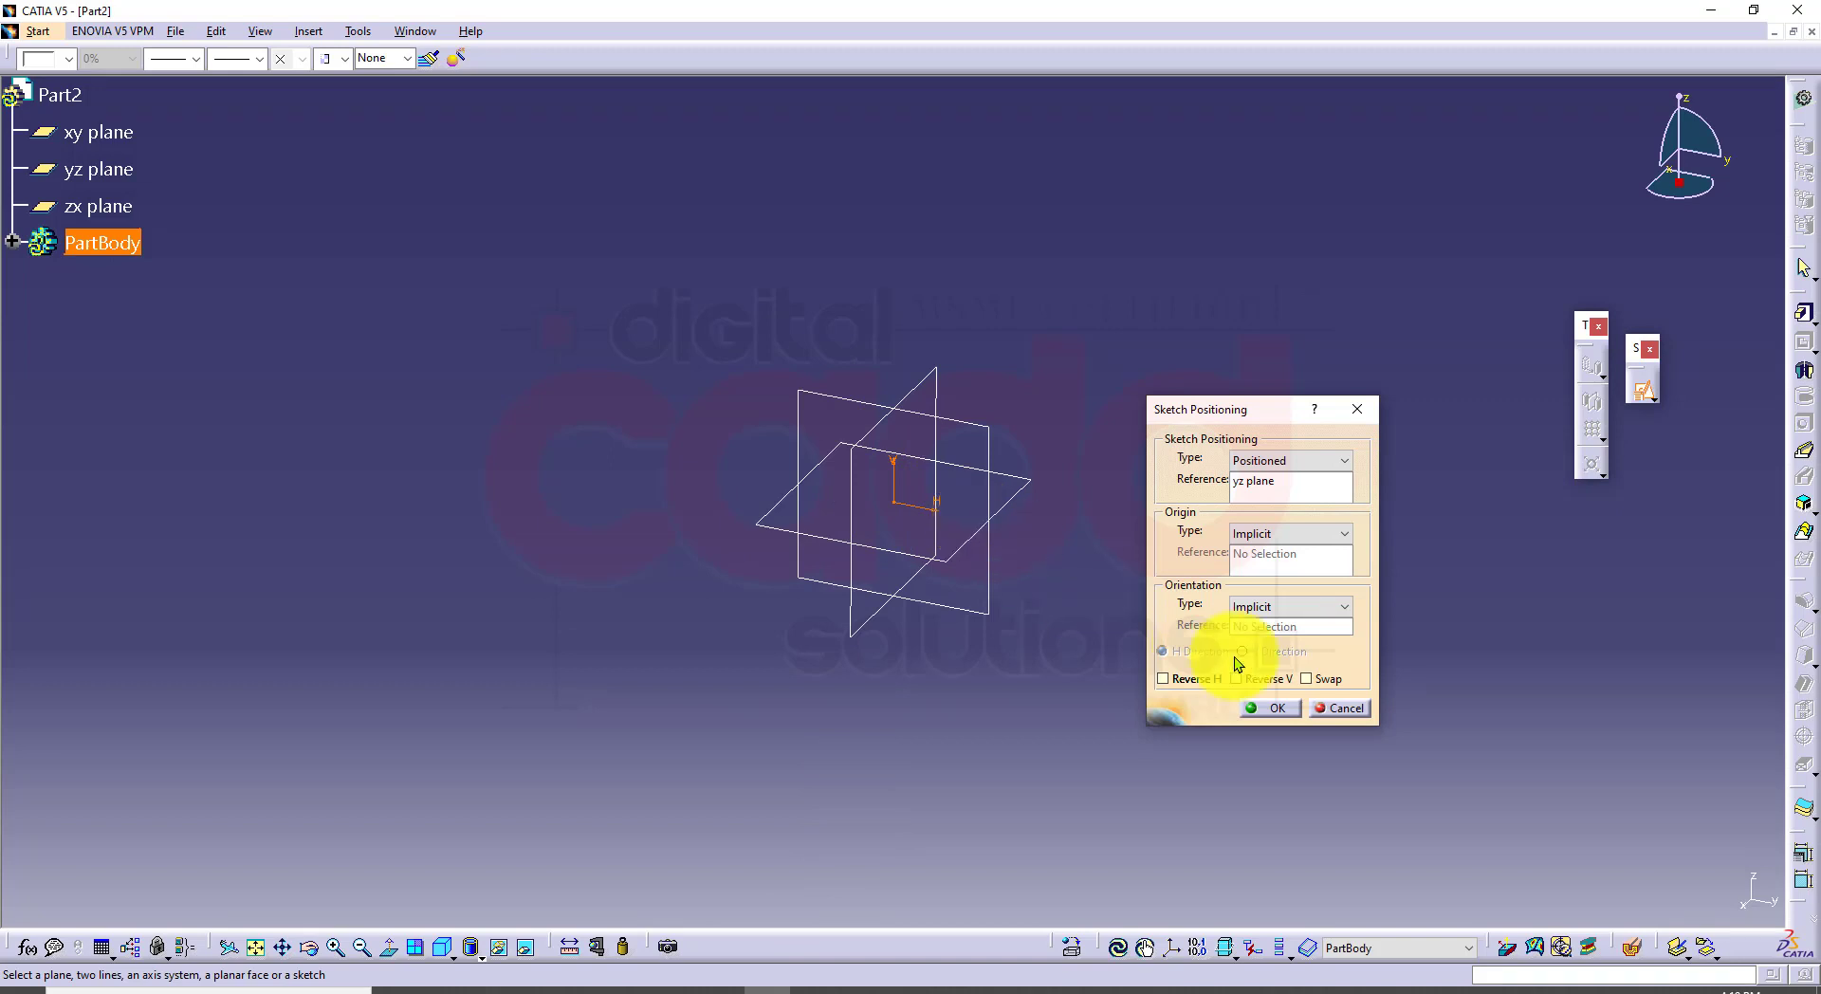
{"action": "left_click", "coordinate": [1274, 708]}
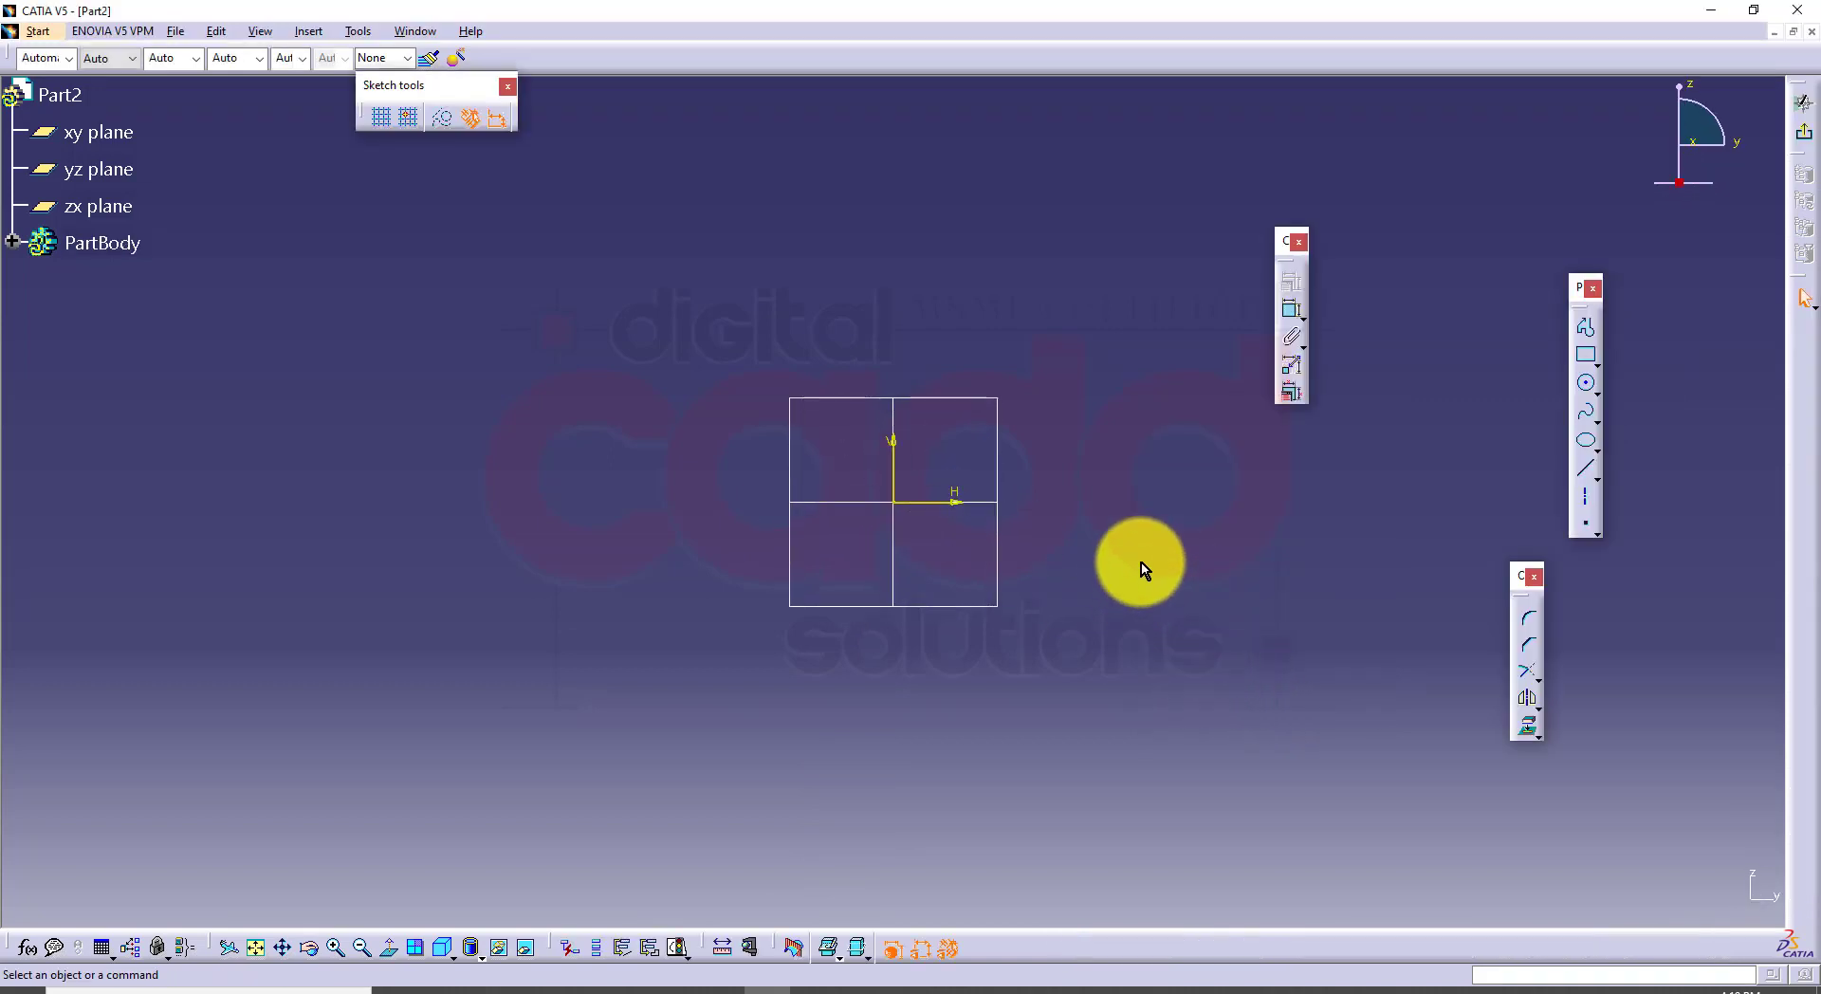
Step: Sketch a closed eight-line stepped profile from the origin, about 68 mm high and 96 mm wide, with a 63 mm top edge and 44 mm base
{"action": "left_click", "coordinate": [489, 989]}
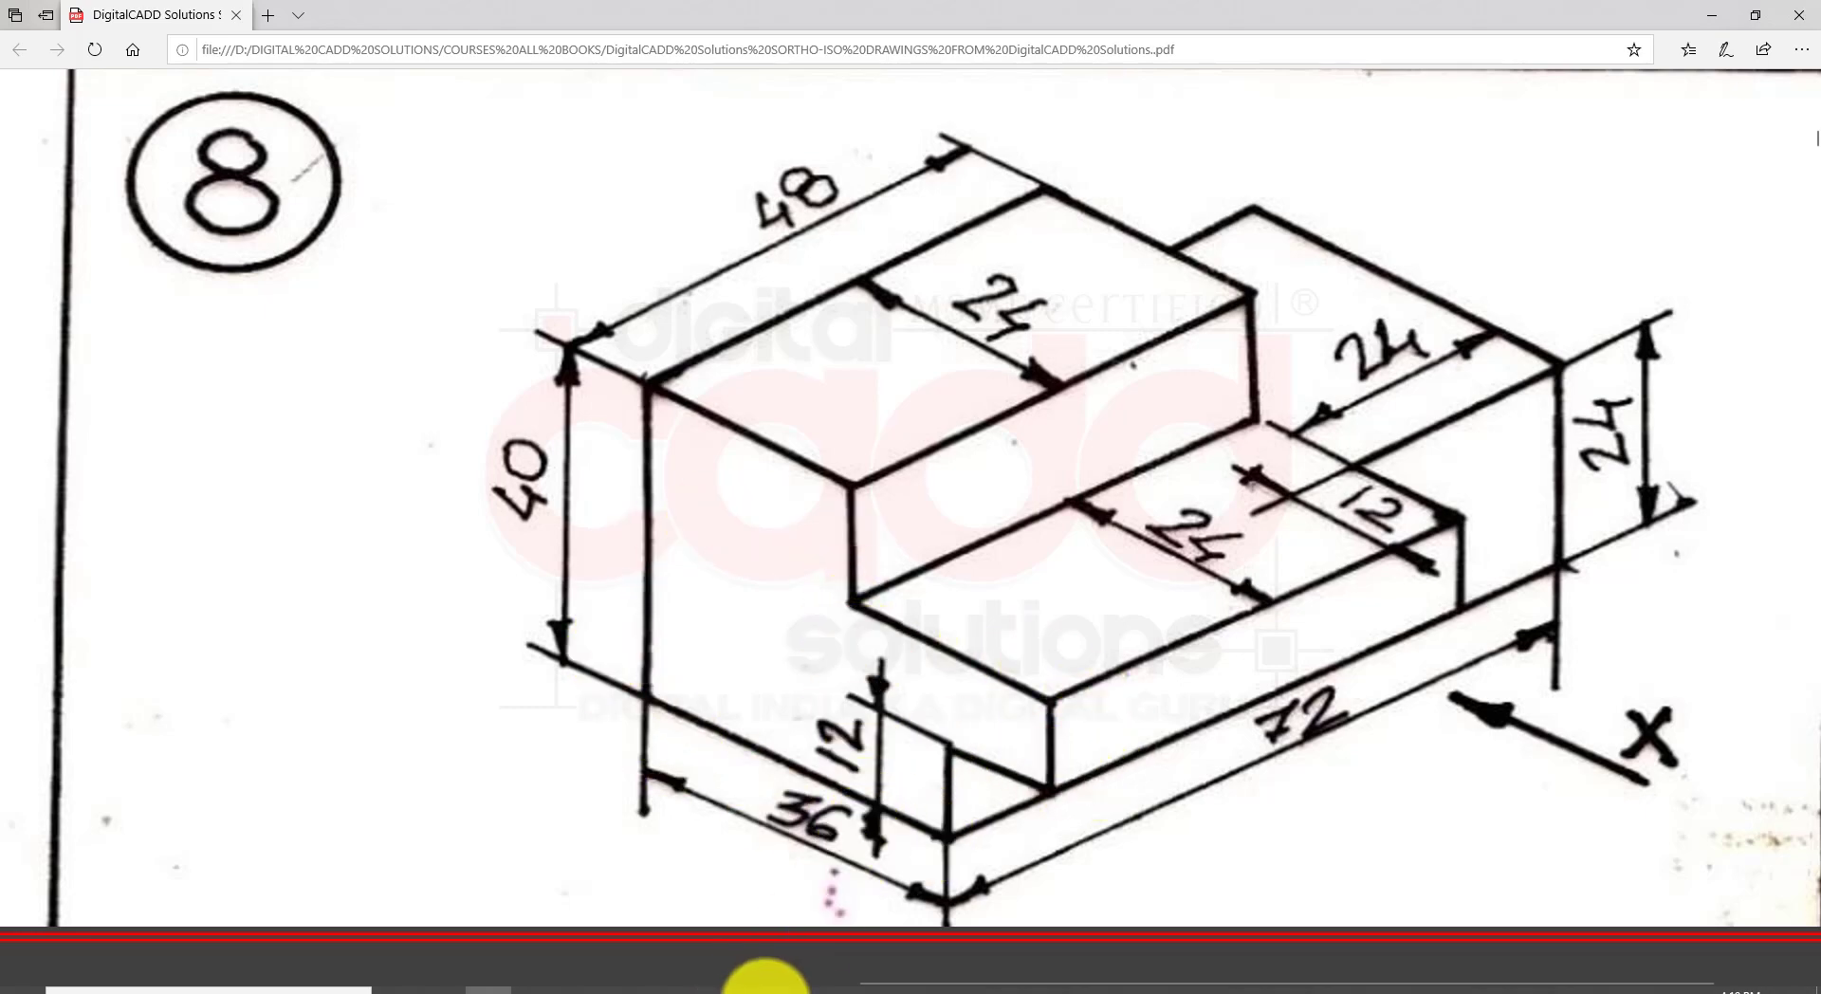
{"action": "left_click", "coordinate": [765, 986]}
{"action": "left_click", "coordinate": [1581, 329]}
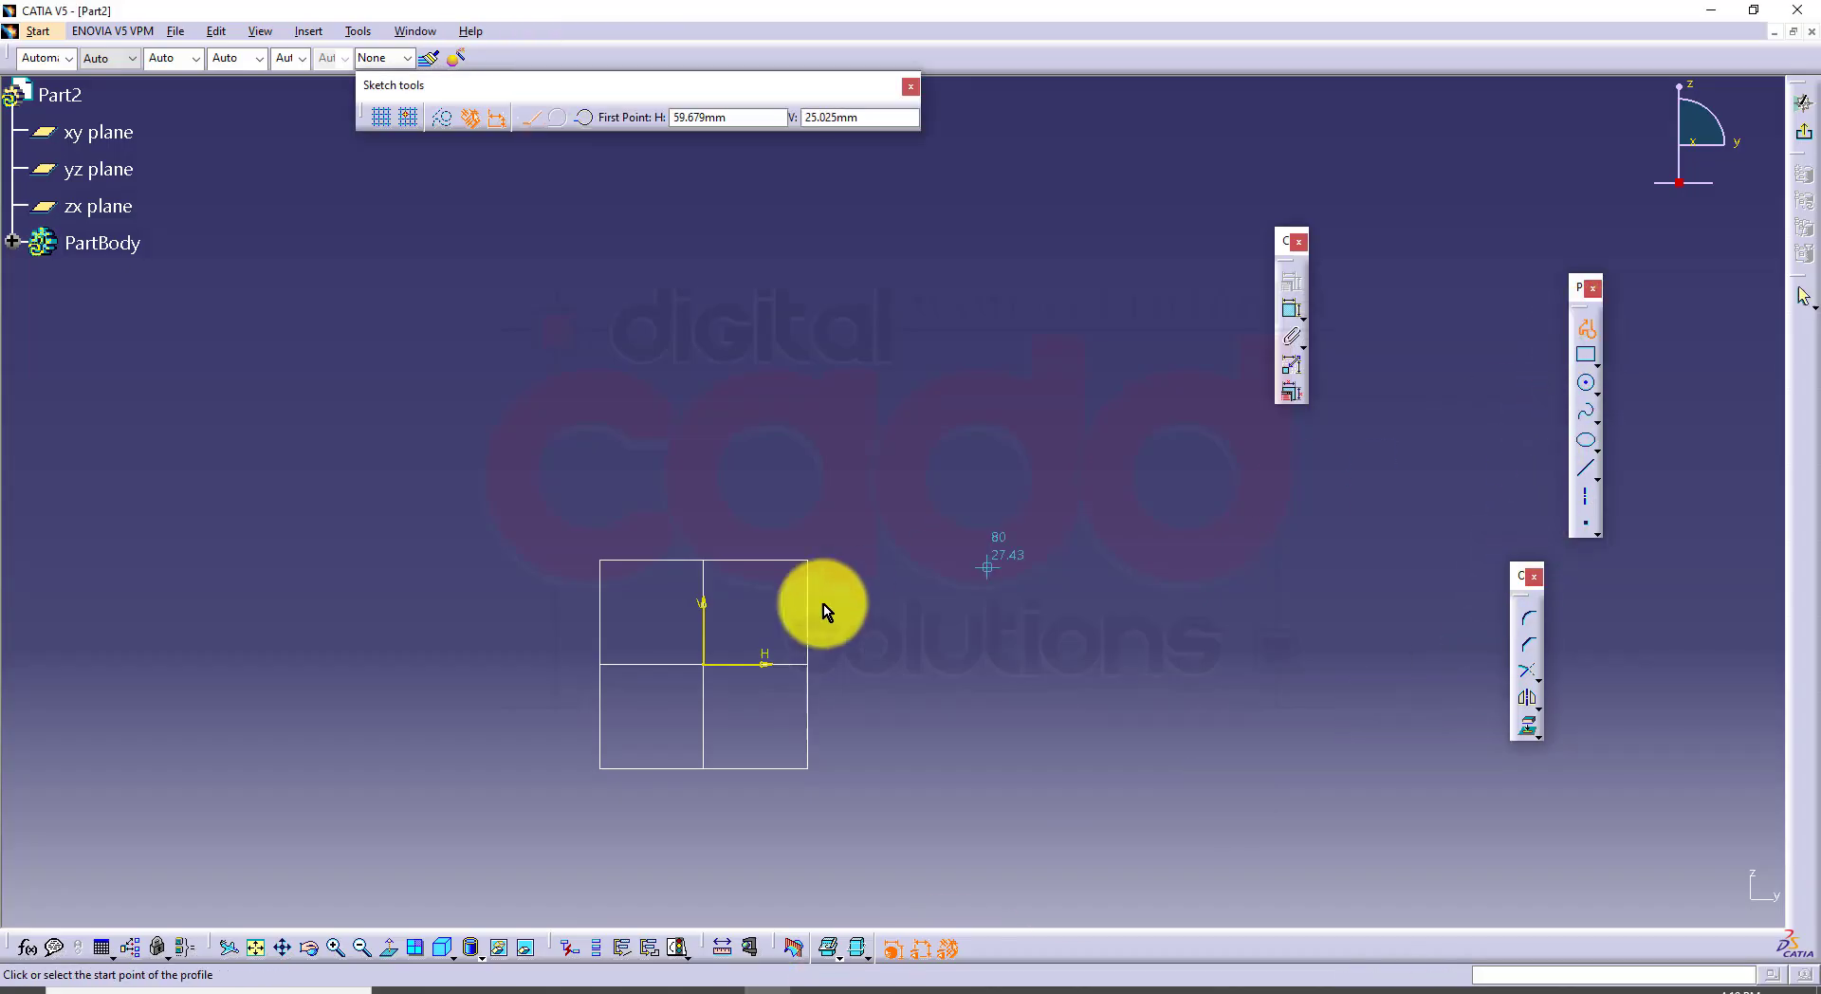
{"action": "left_click", "coordinate": [717, 672]}
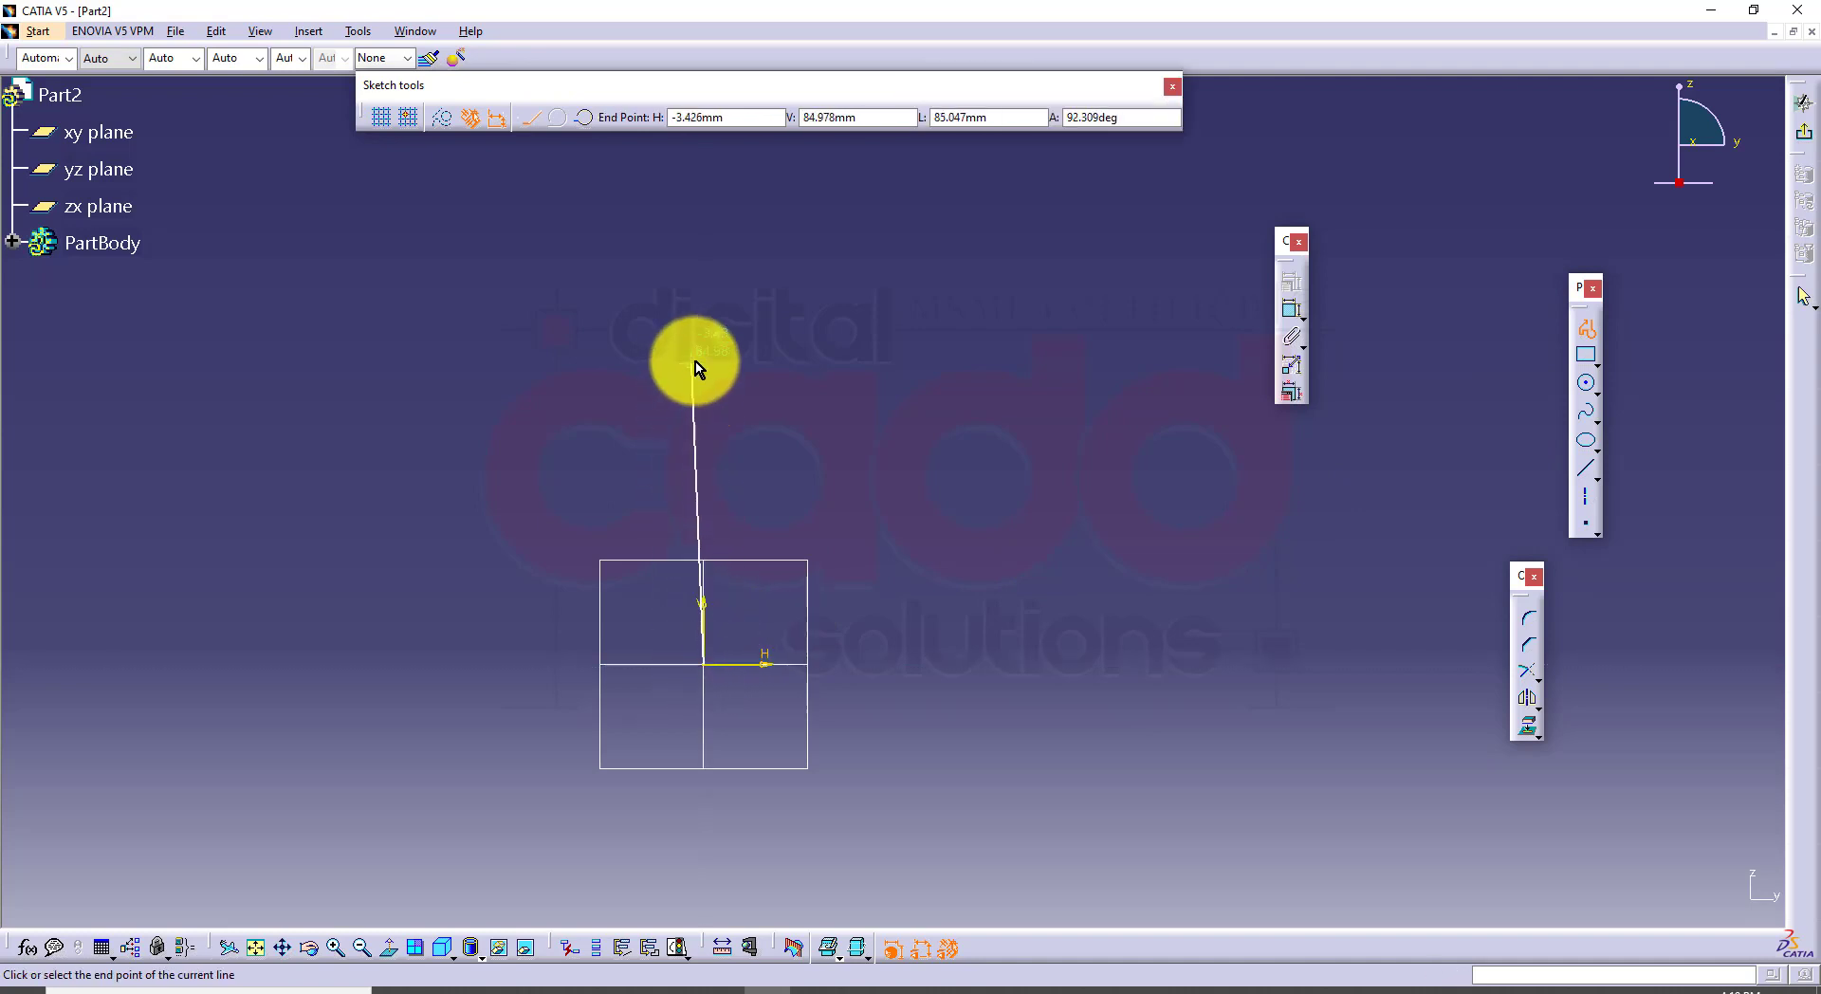
{"action": "left_click", "coordinate": [704, 424]}
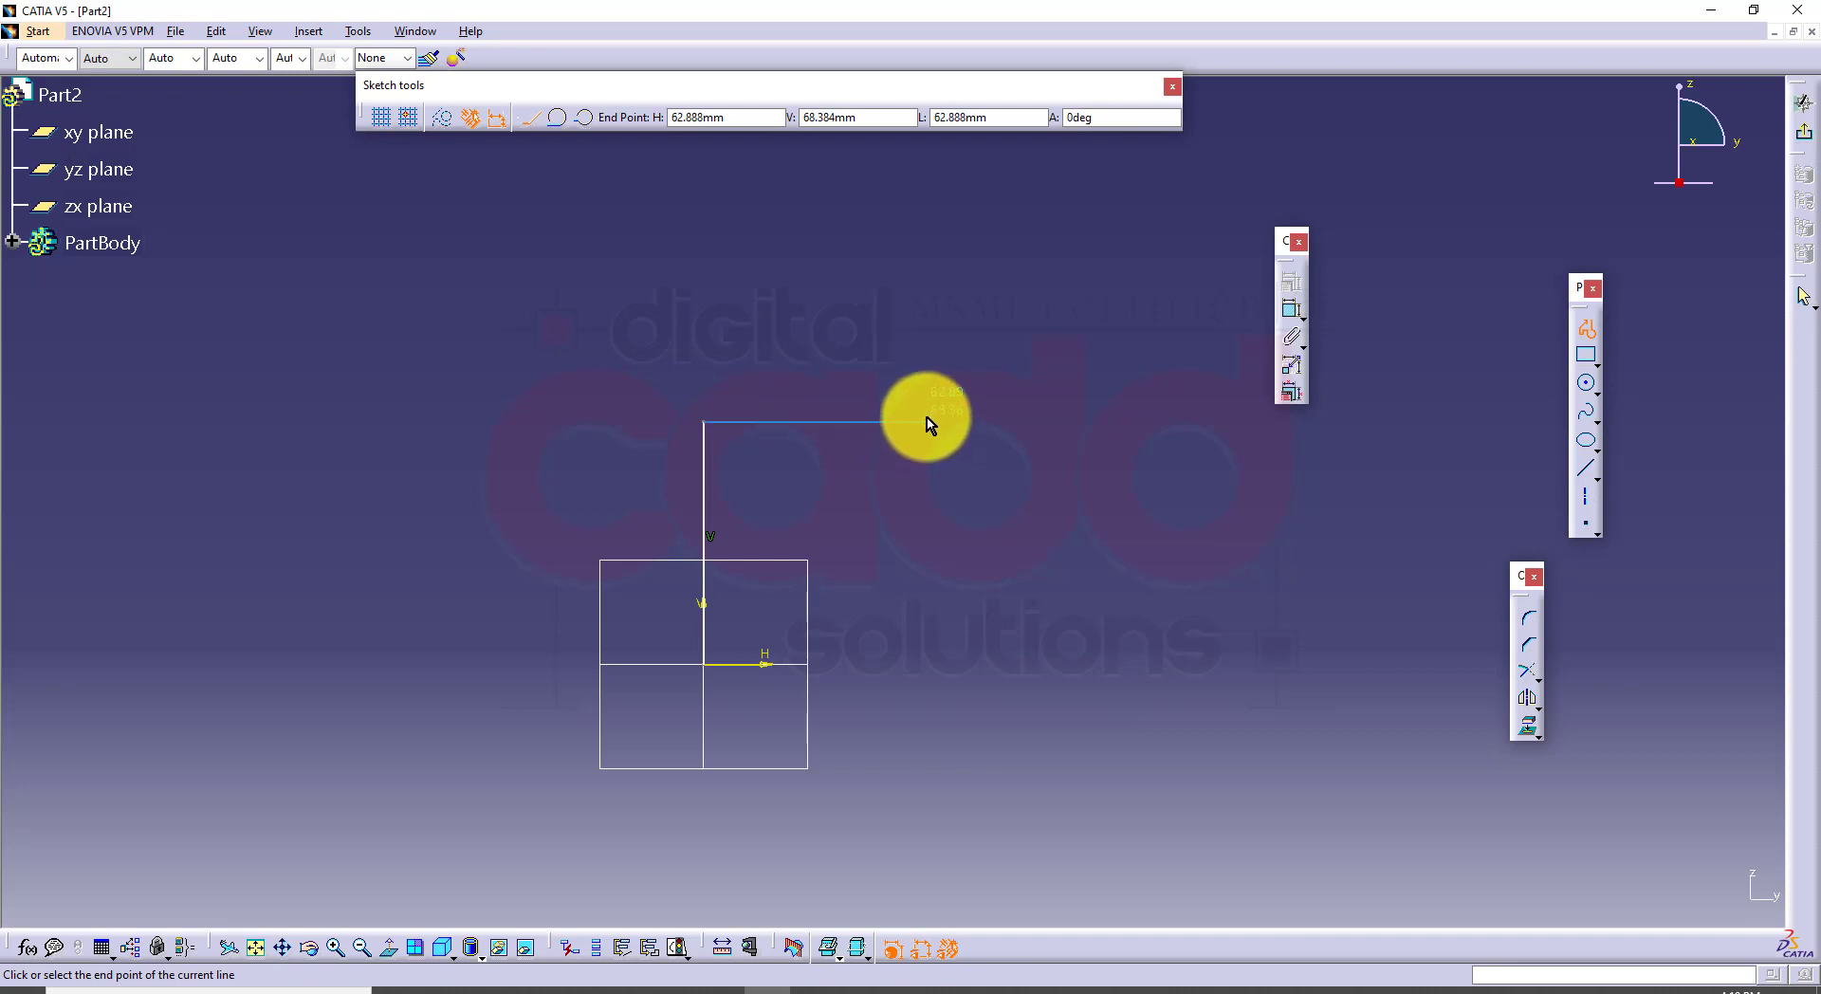
{"action": "left_click", "coordinate": [927, 423]}
{"action": "left_click", "coordinate": [927, 503]}
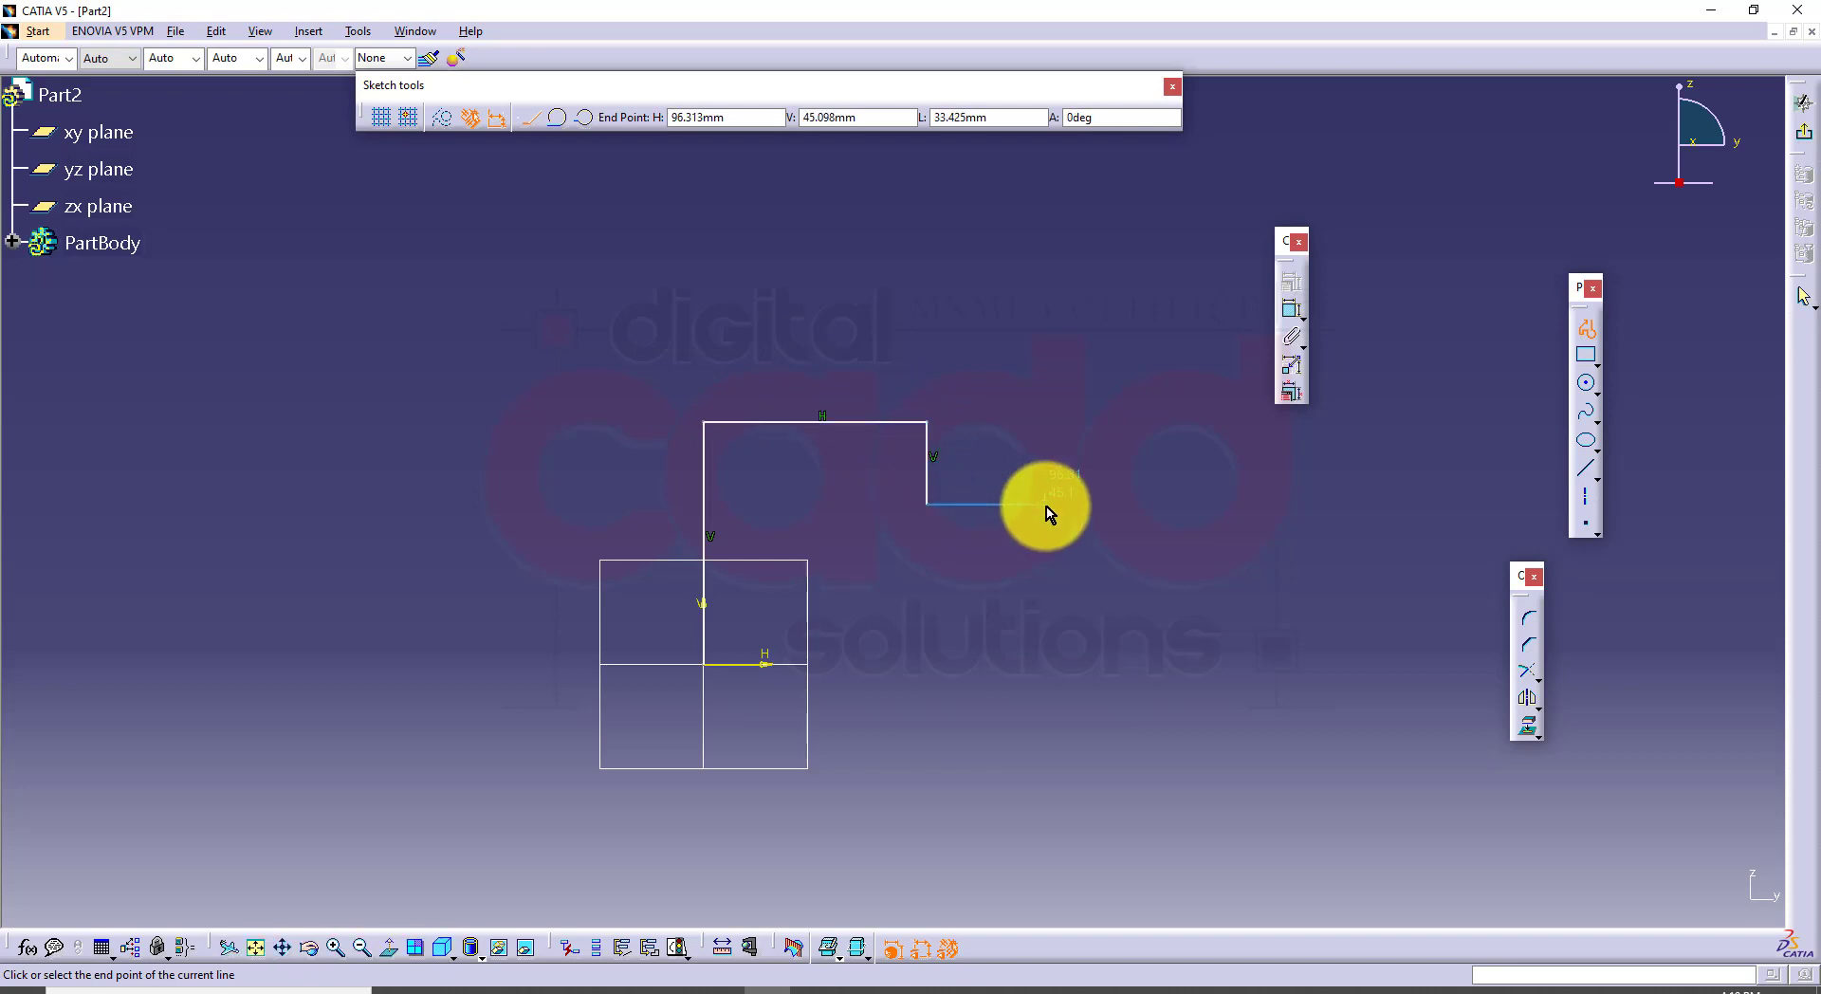
{"action": "left_click", "coordinate": [1045, 503]}
{"action": "left_click", "coordinate": [994, 580]}
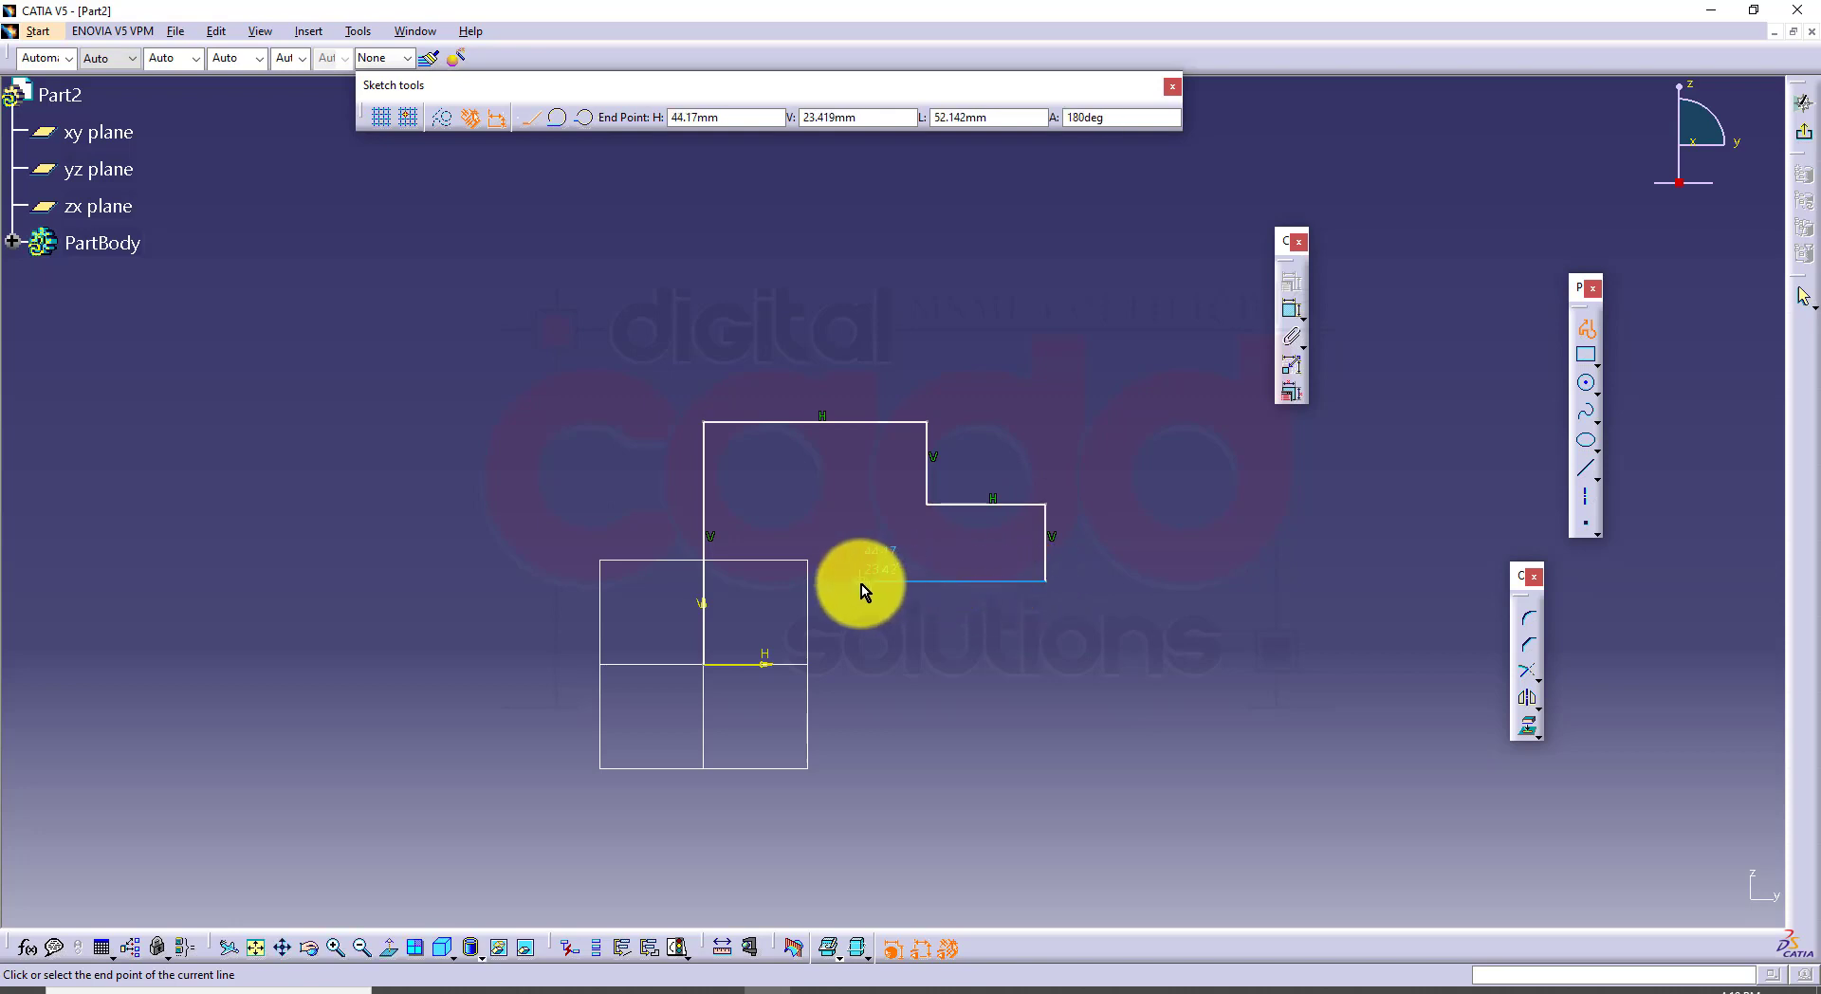
{"action": "left_click", "coordinate": [860, 582]}
{"action": "left_click", "coordinate": [861, 665]}
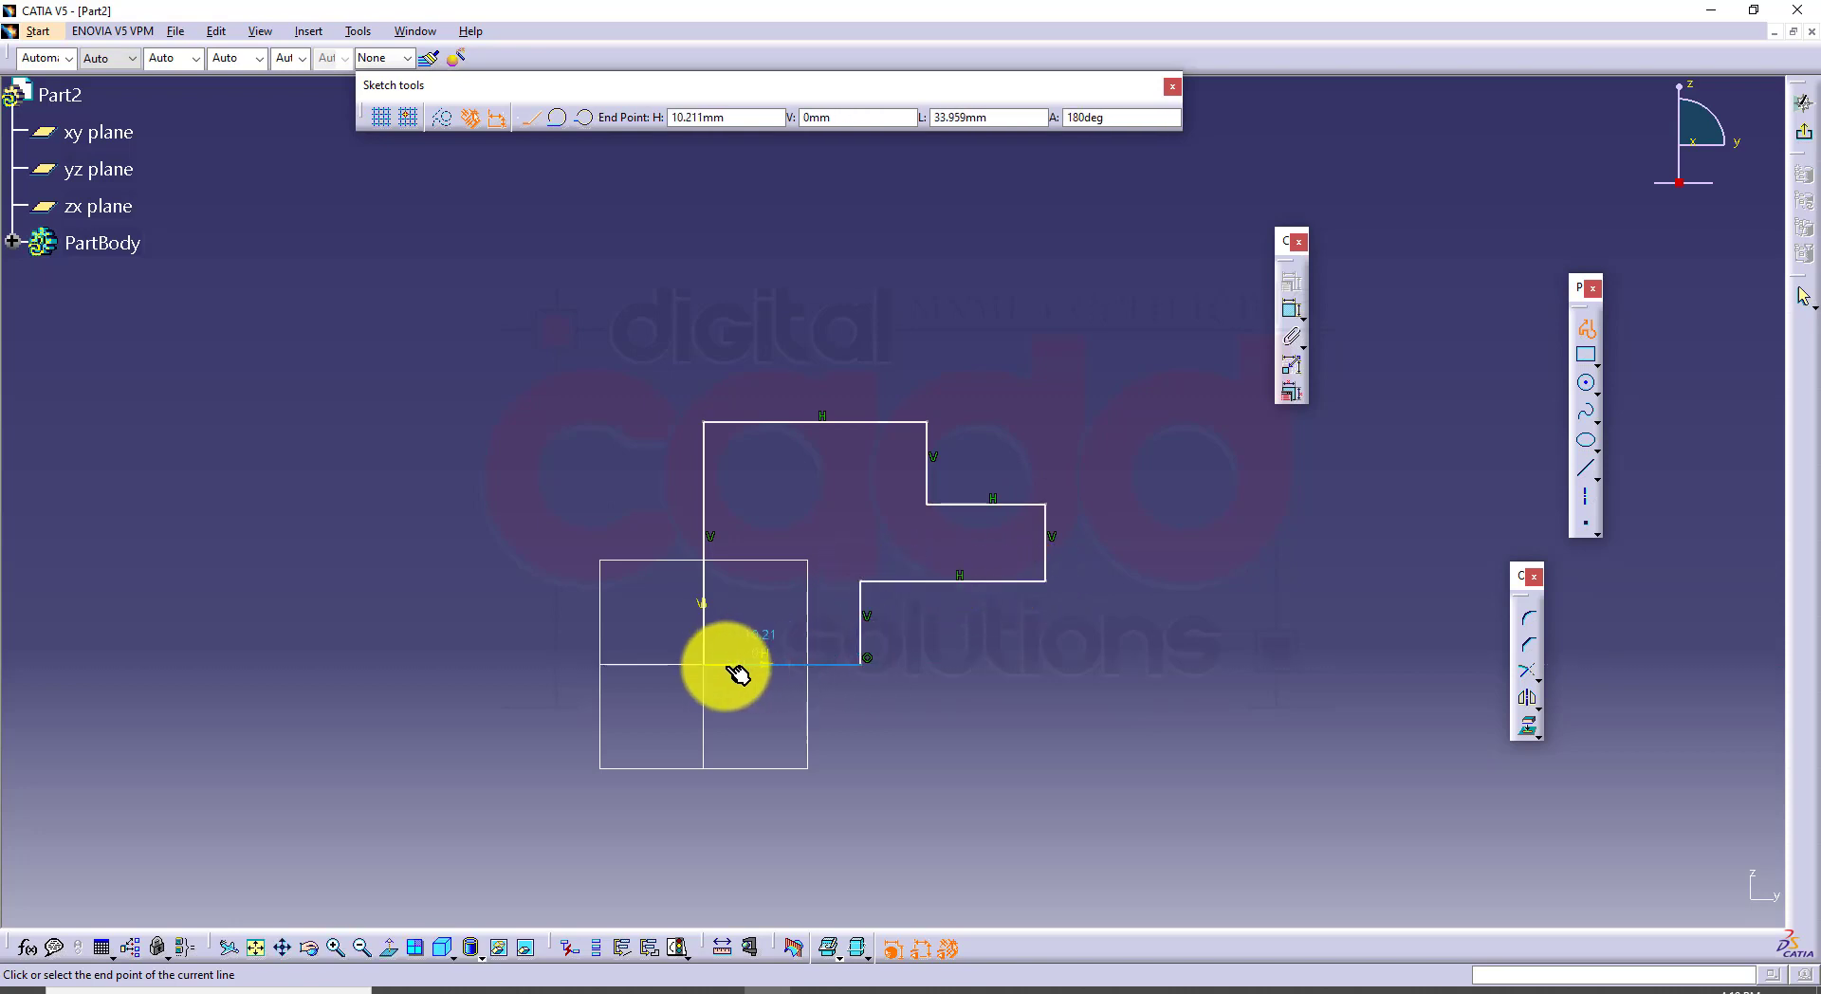
{"action": "left_click", "coordinate": [706, 664]}
Step: Check exercise 8 in the PDF and place a length dimension on the profile's vertical line along the V axis
{"action": "mouse_move", "coordinate": [930, 710]}
{"action": "middle_mouse_down"}
{"action": "mouse_move", "coordinate": [891, 694]}
{"action": "mouse_move", "coordinate": [892, 652]}
{"action": "middle_mouse_up"}
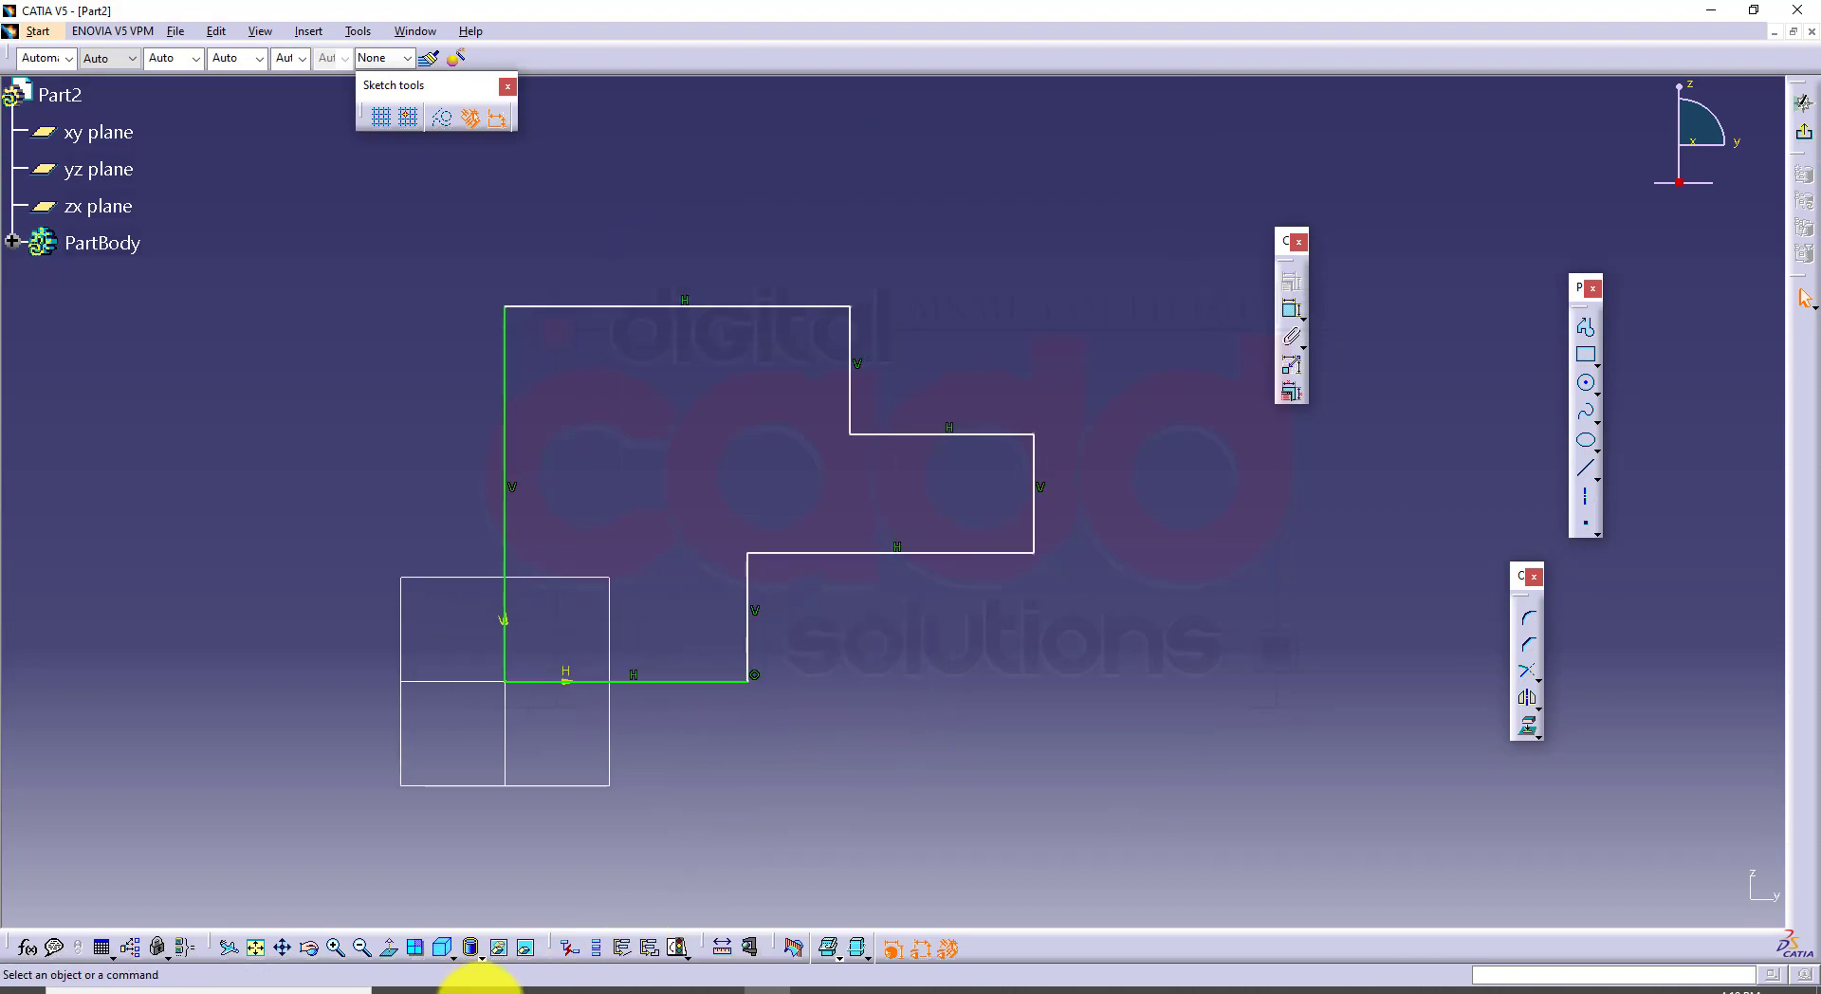
{"action": "left_click", "coordinate": [524, 977]}
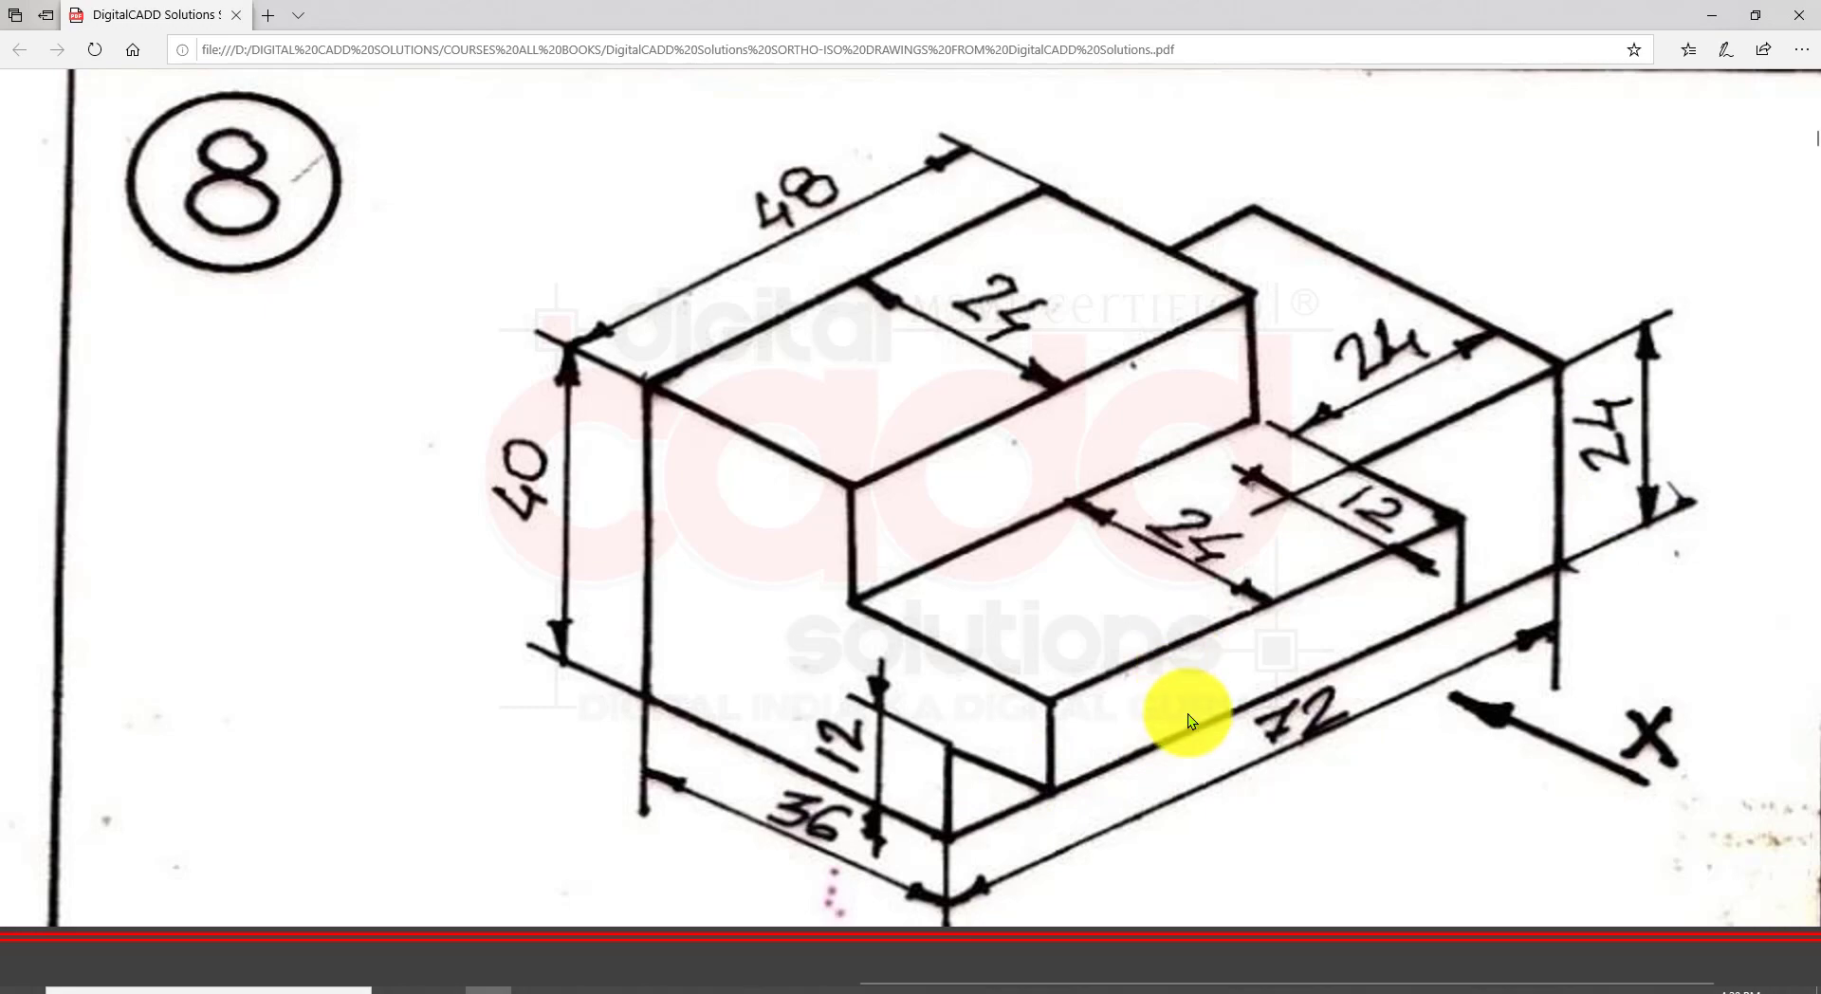
{"action": "left_click", "coordinate": [766, 992]}
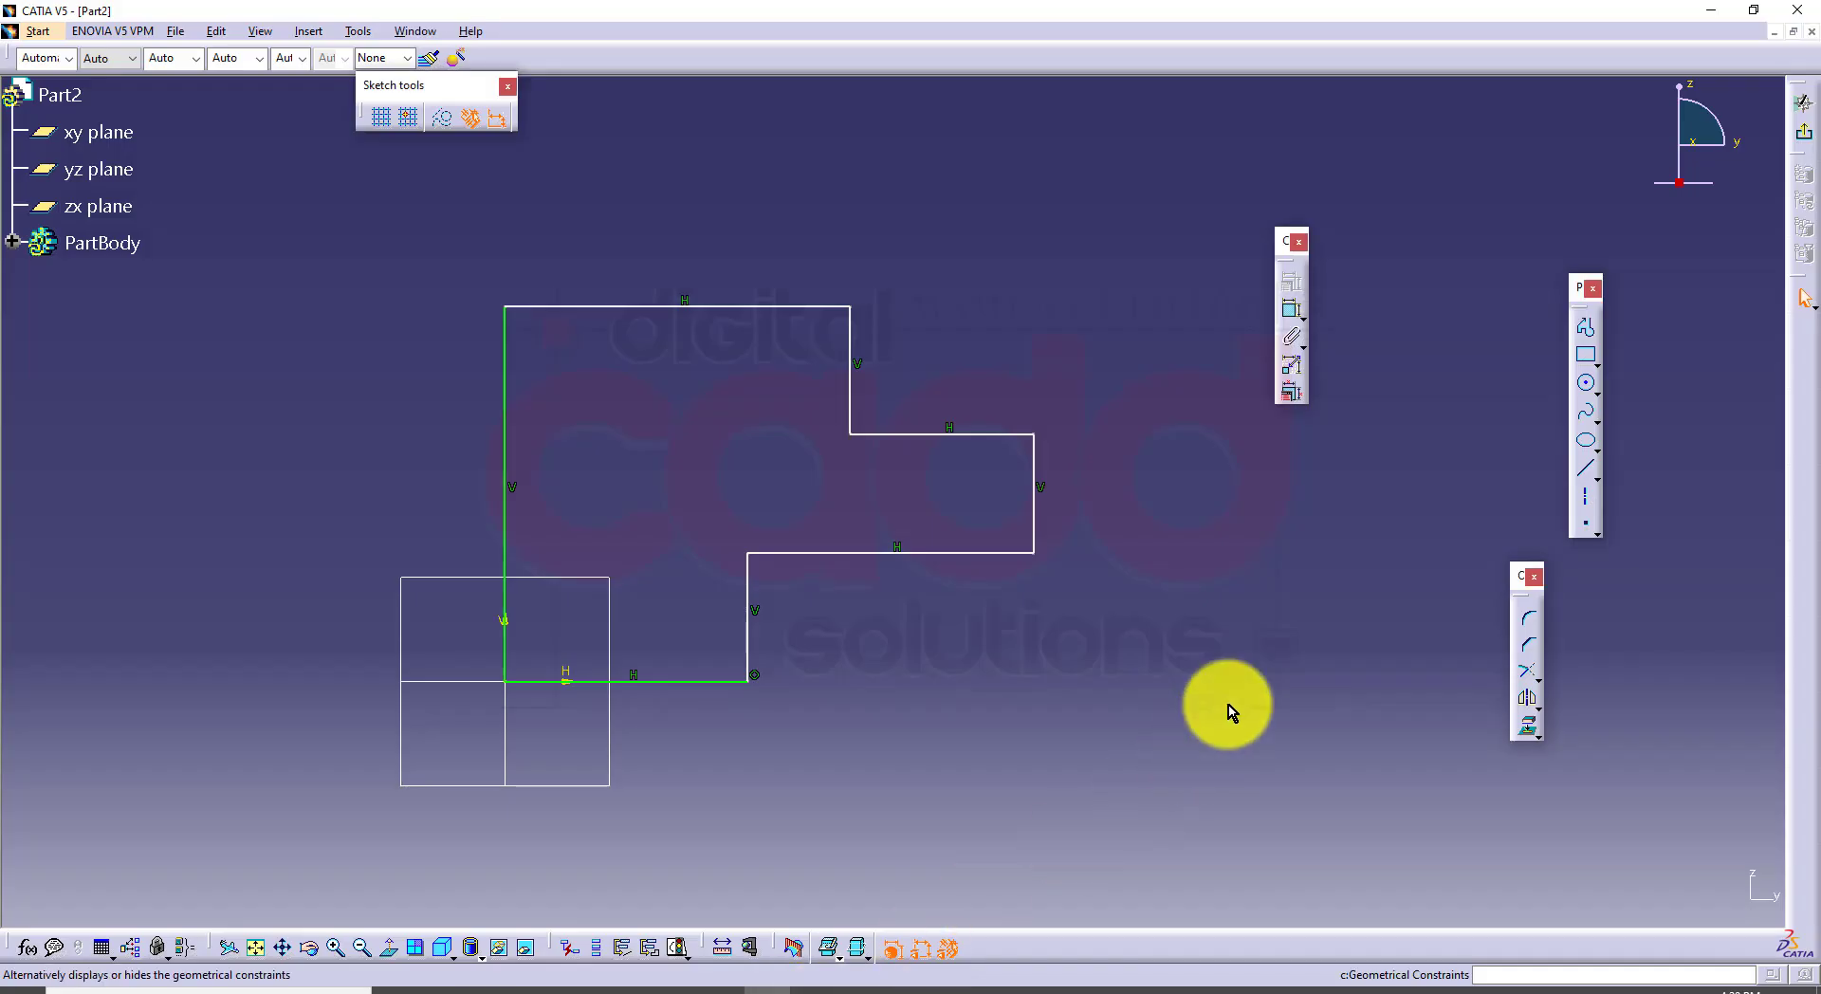
{"action": "left_click", "coordinate": [1289, 319]}
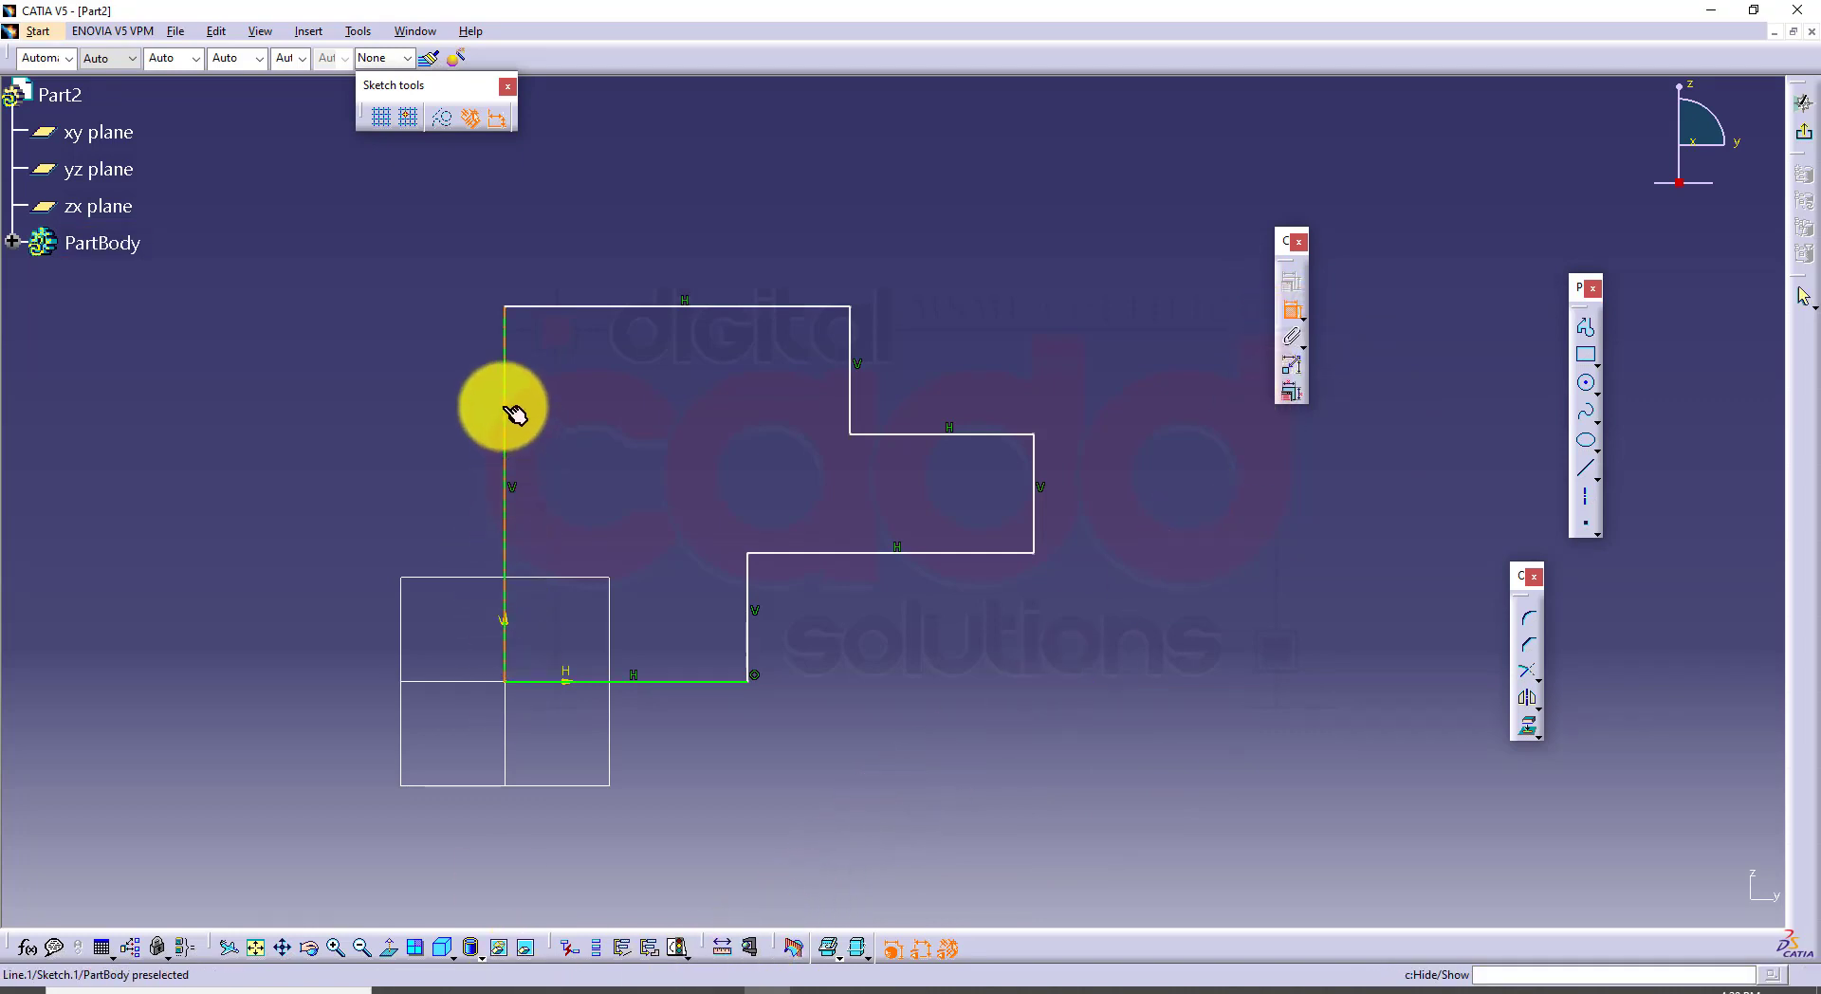
{"action": "left_click", "coordinate": [507, 438]}
{"action": "left_click", "coordinate": [406, 467]}
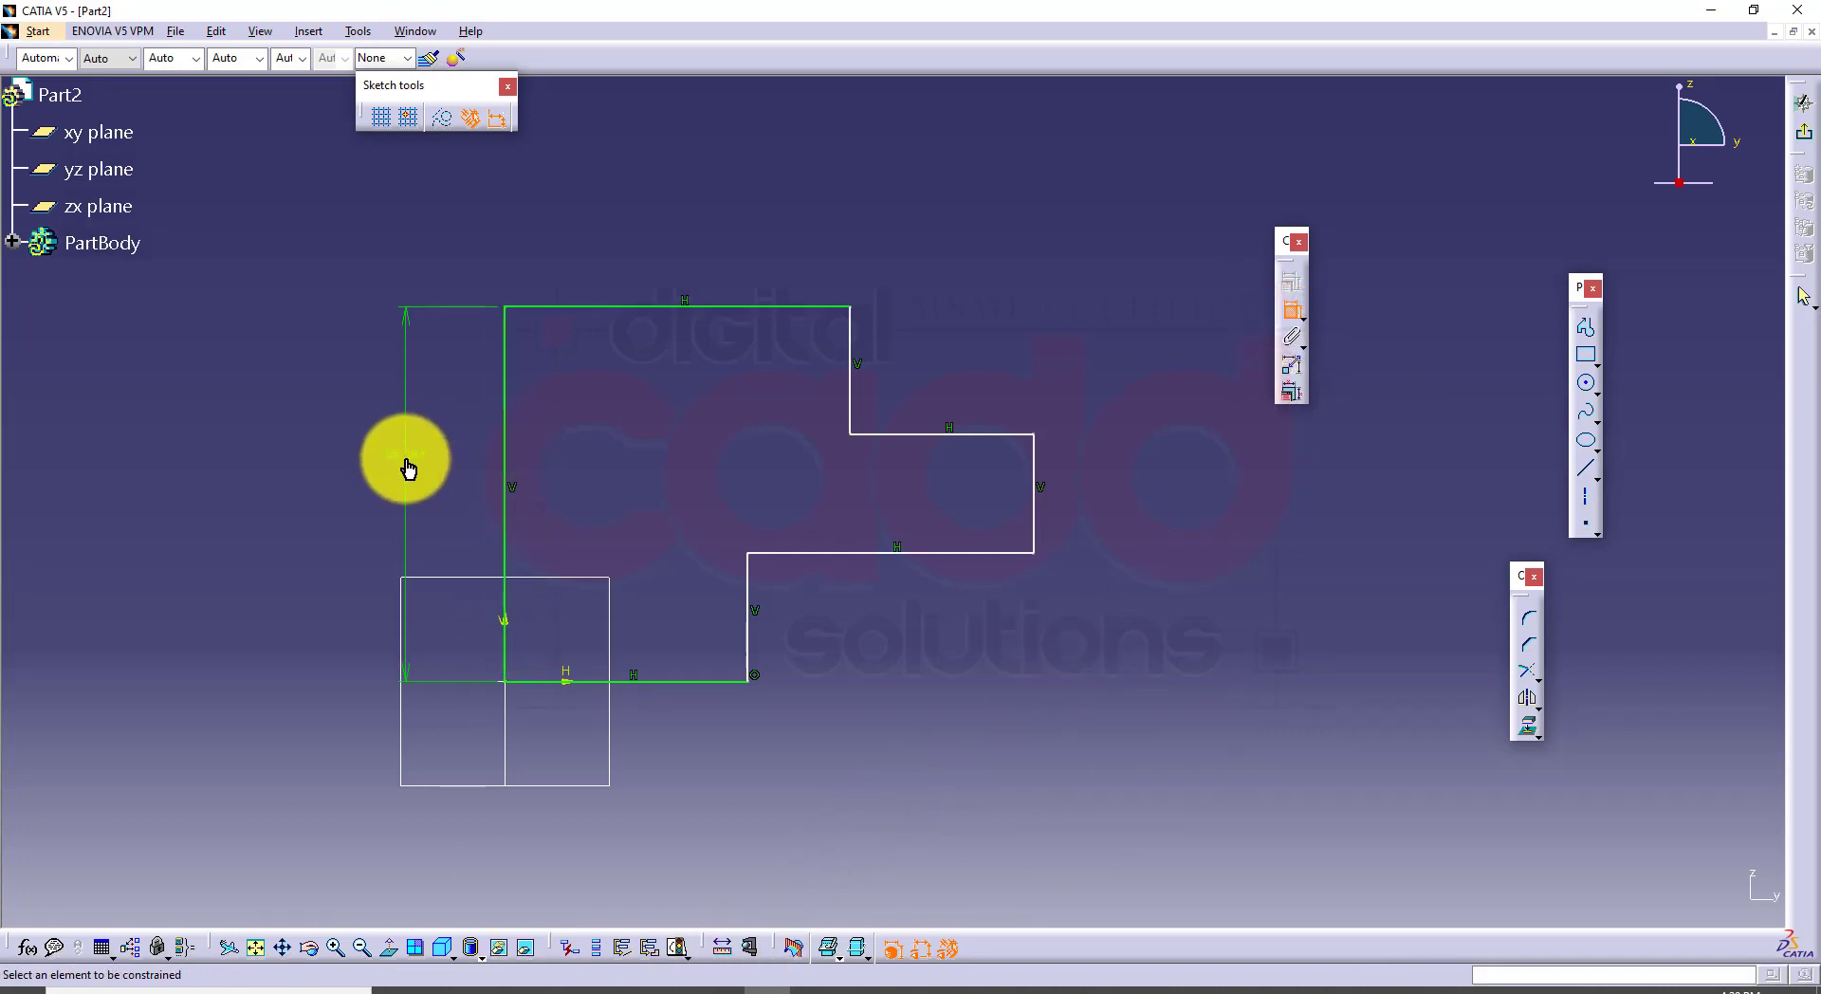
Step: Set the profile's vertical line on the V axis to 40 mm and dimension its base line to 36 mm, following exercise 8
{"action": "double_click", "coordinate": [406, 457]}
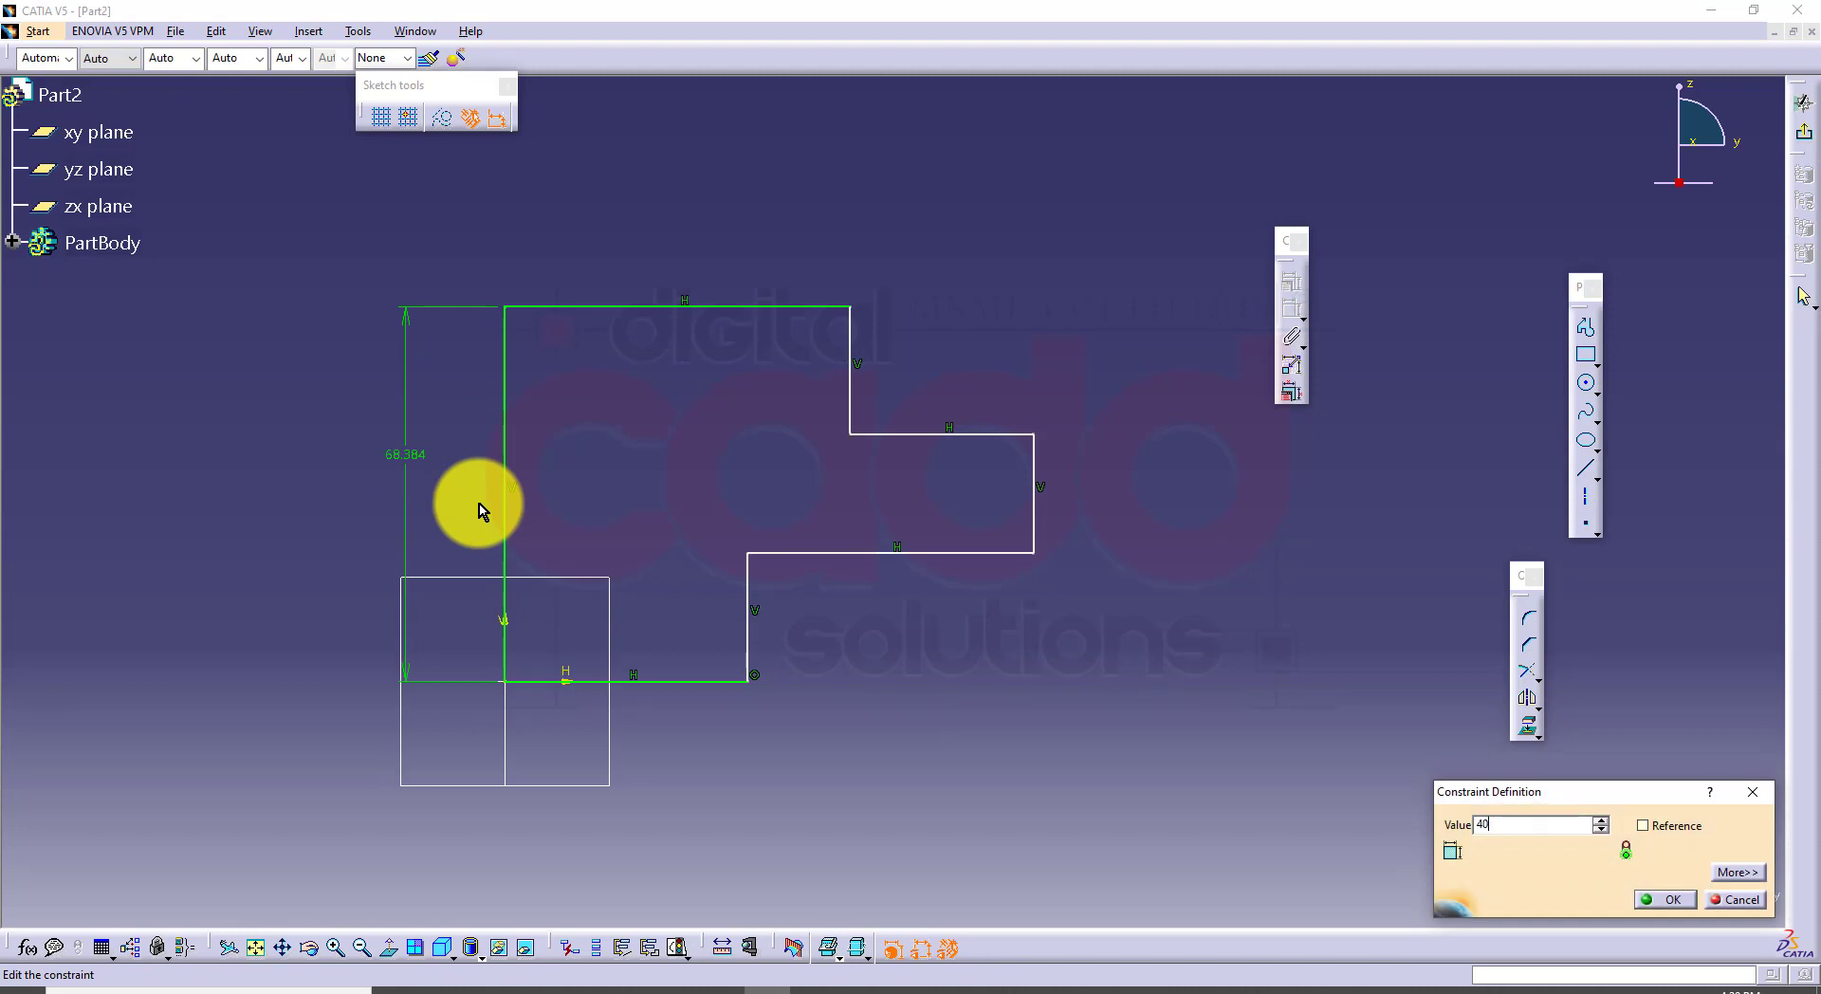
{"action": "key", "text": "Return"}
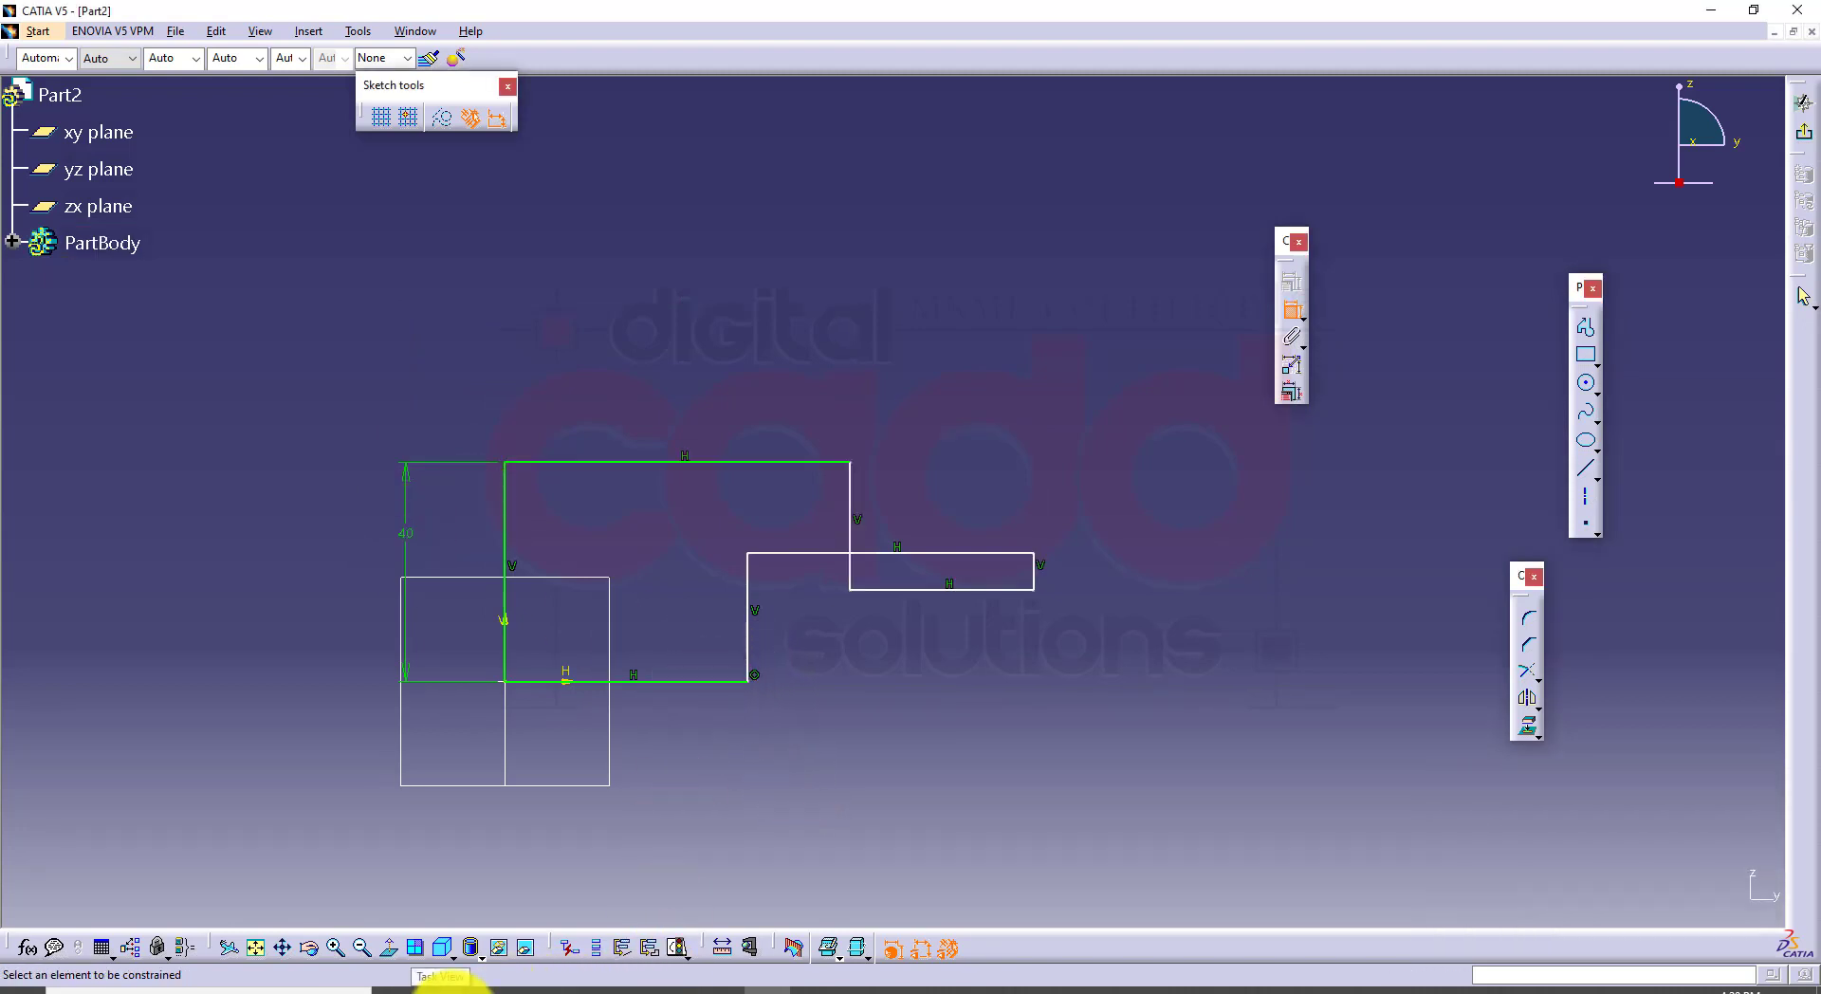
{"action": "left_click", "coordinate": [479, 988]}
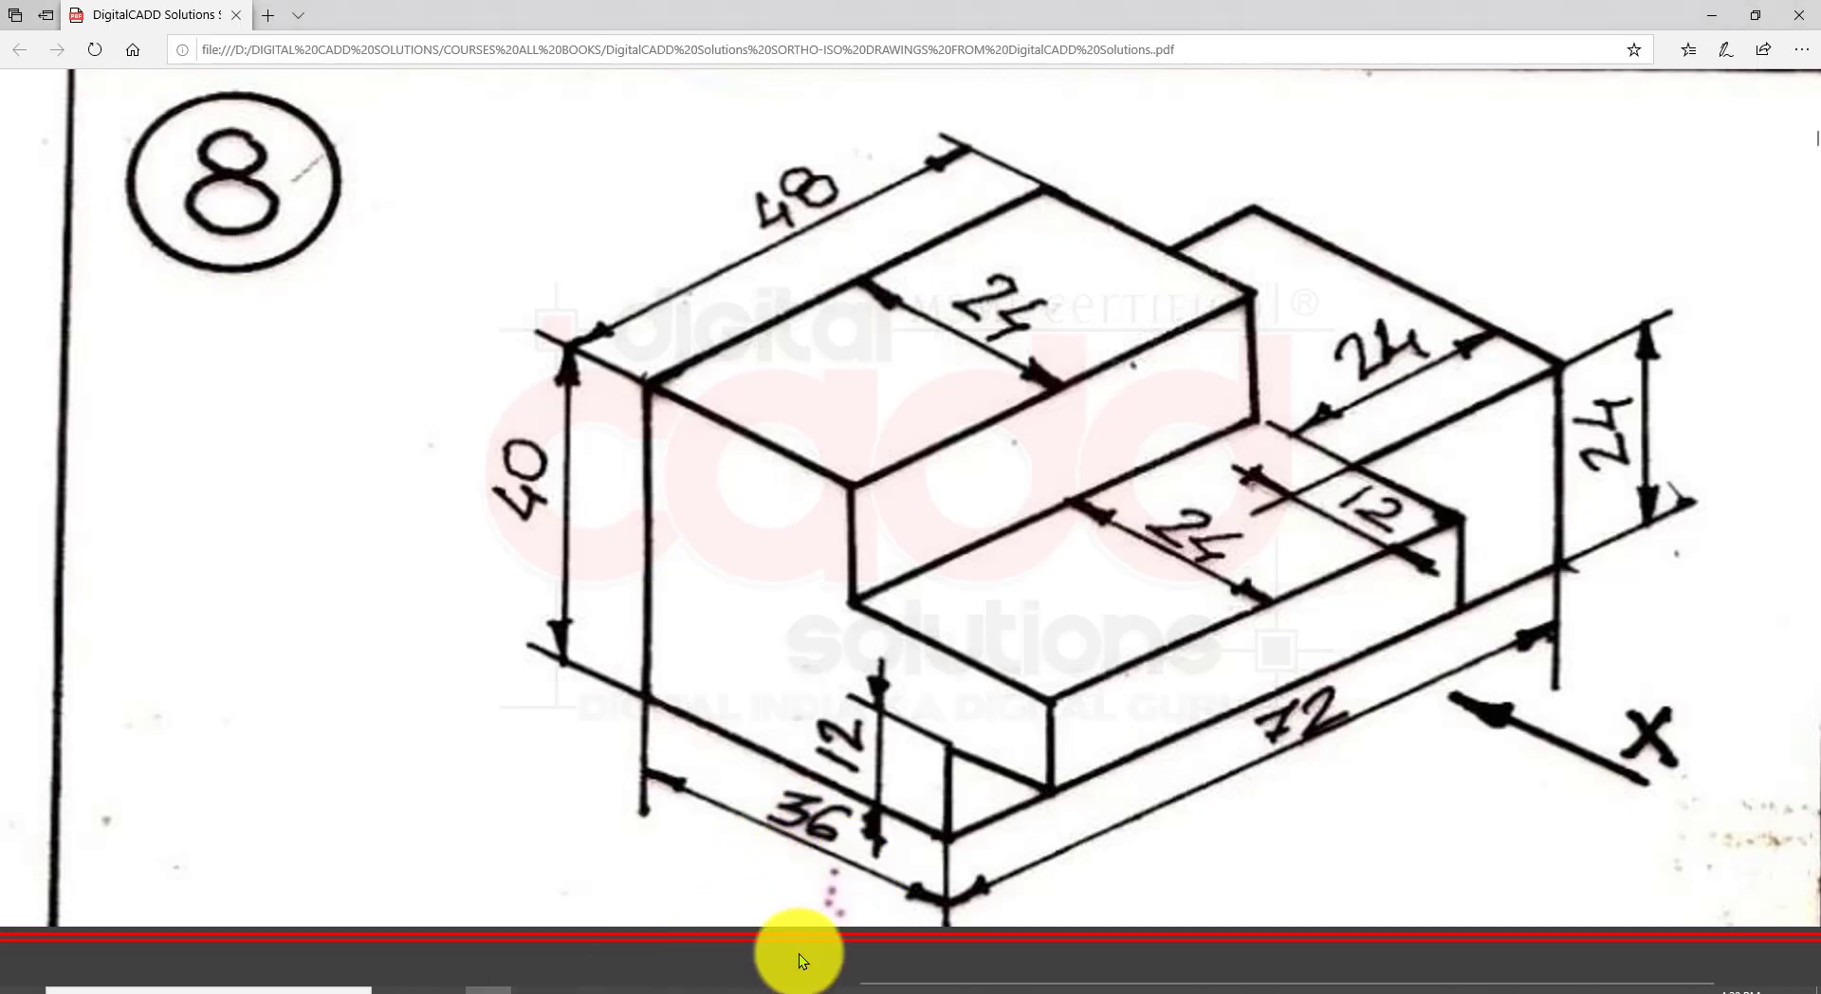
{"action": "left_click", "coordinate": [762, 986]}
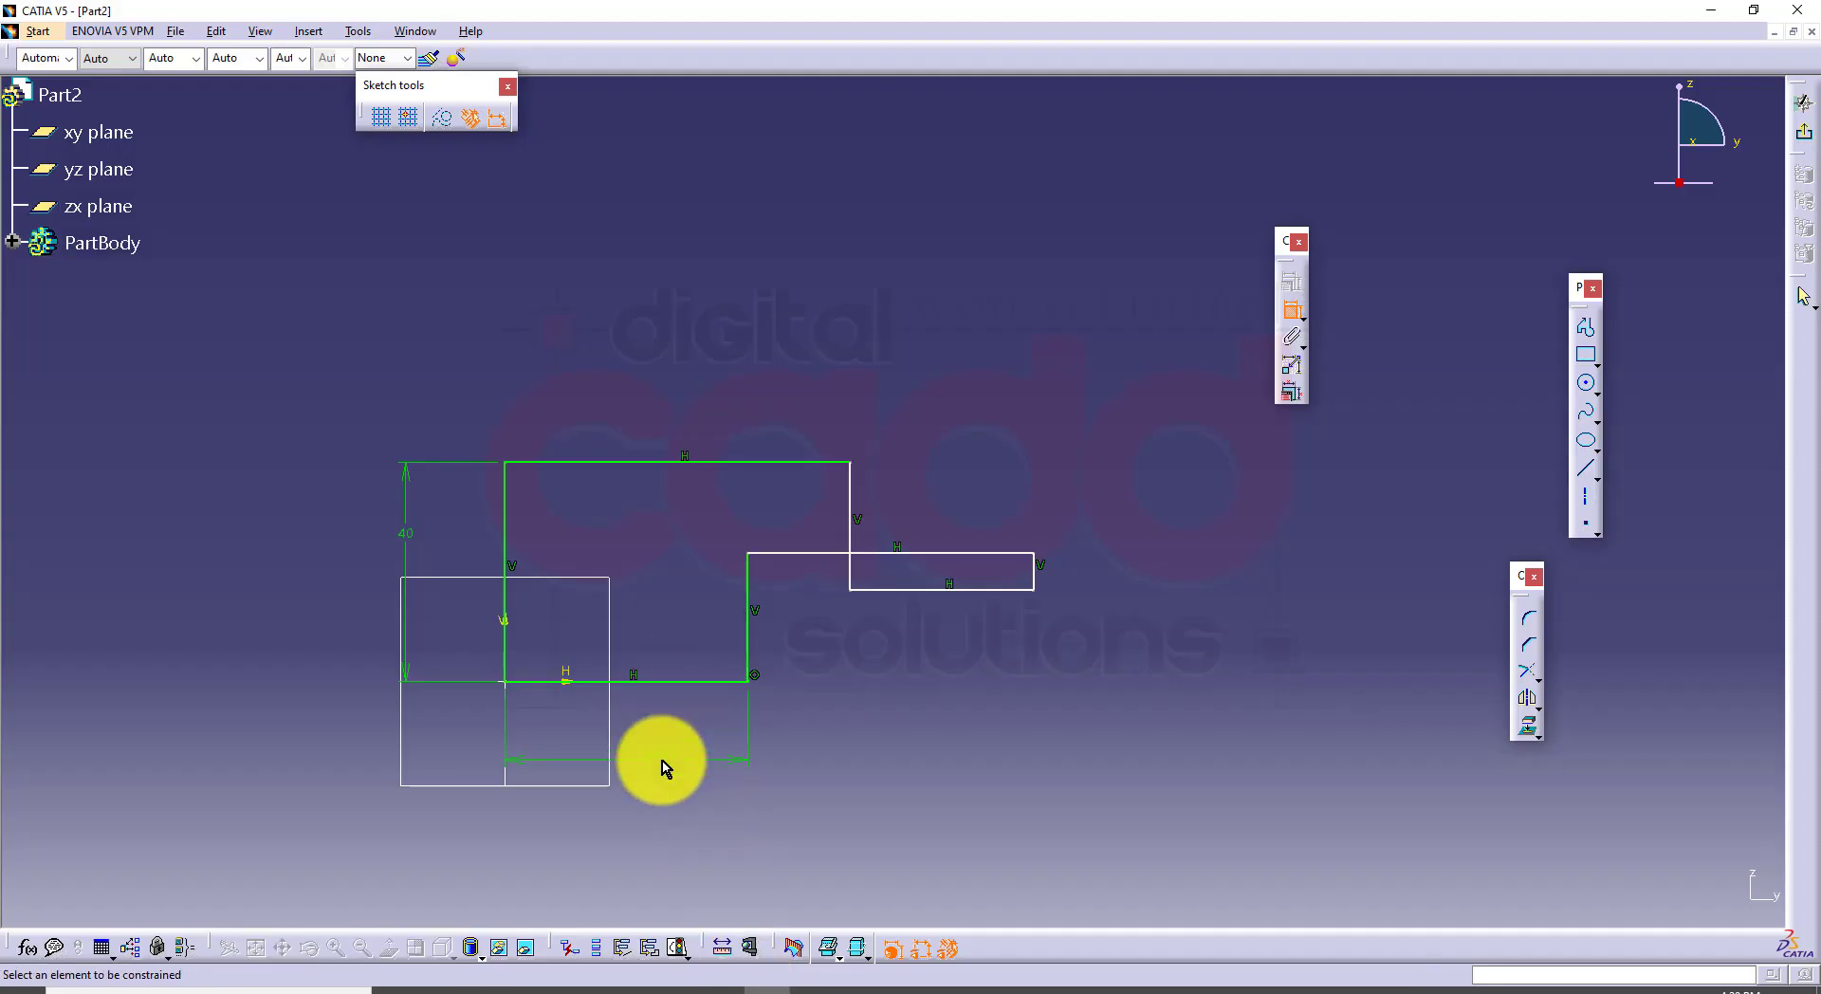
{"action": "double_click", "coordinate": [663, 764]}
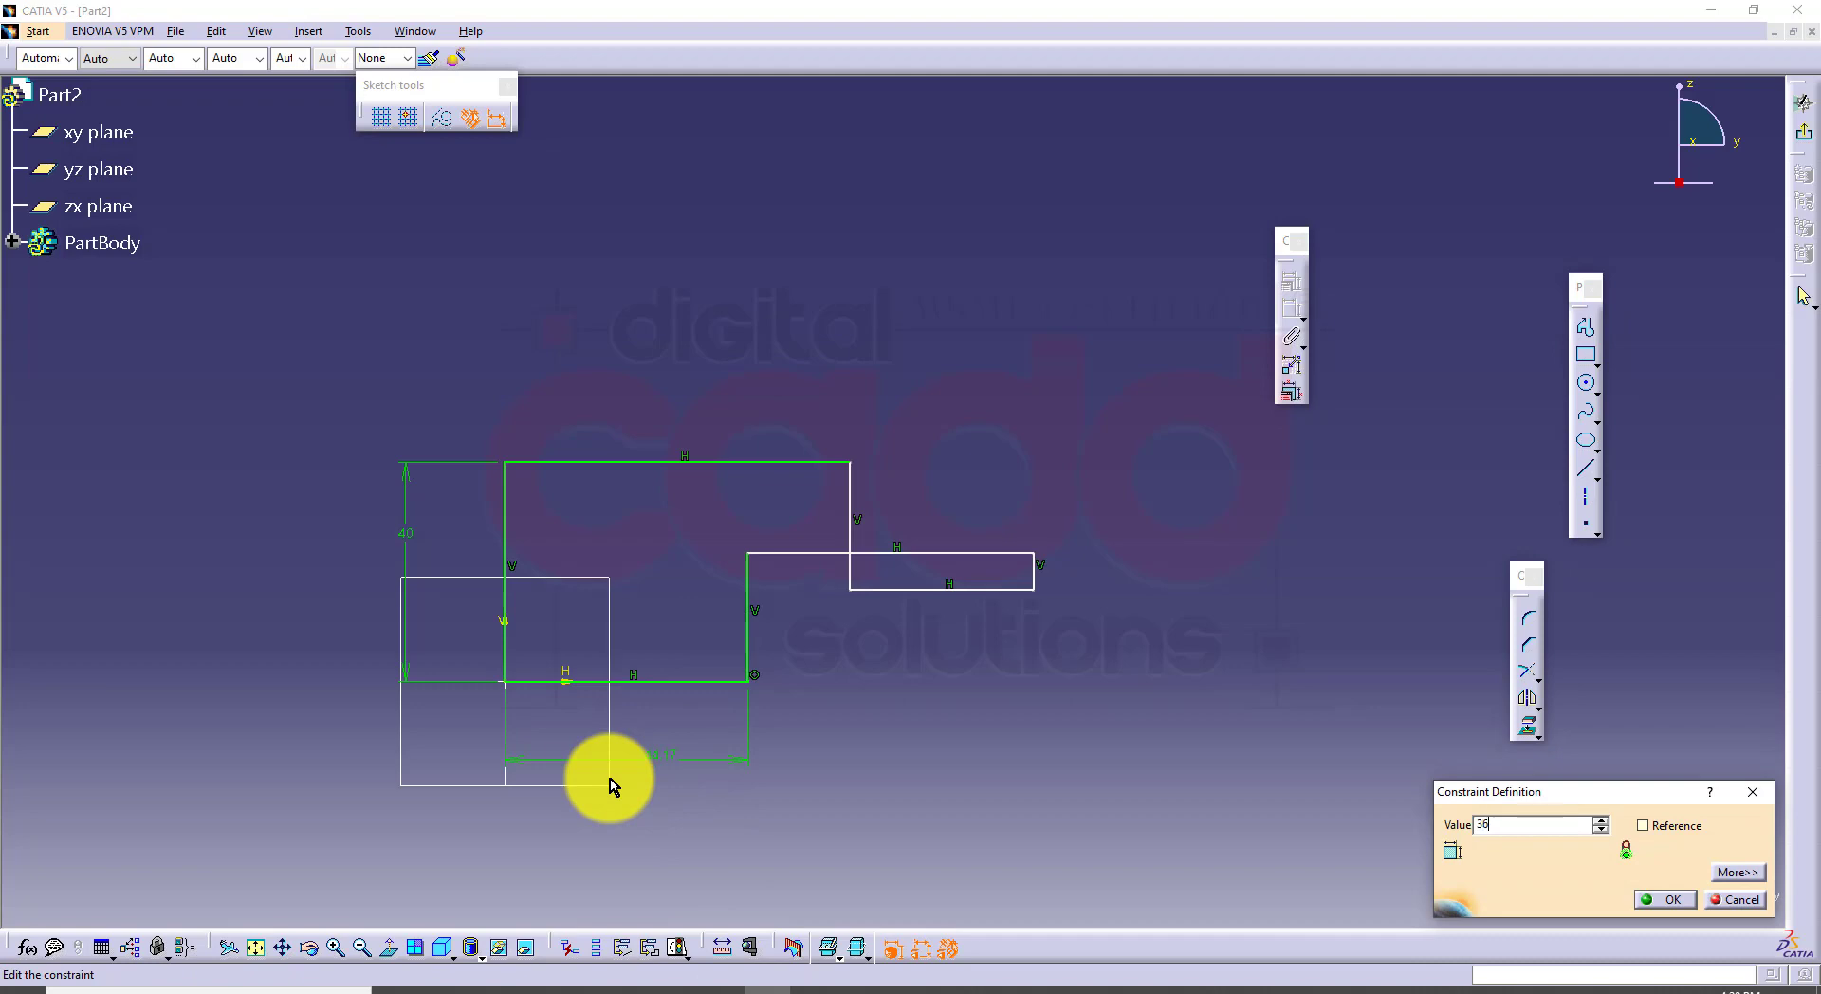
{"action": "type", "text": "36"}
{"action": "key", "text": "Return"}
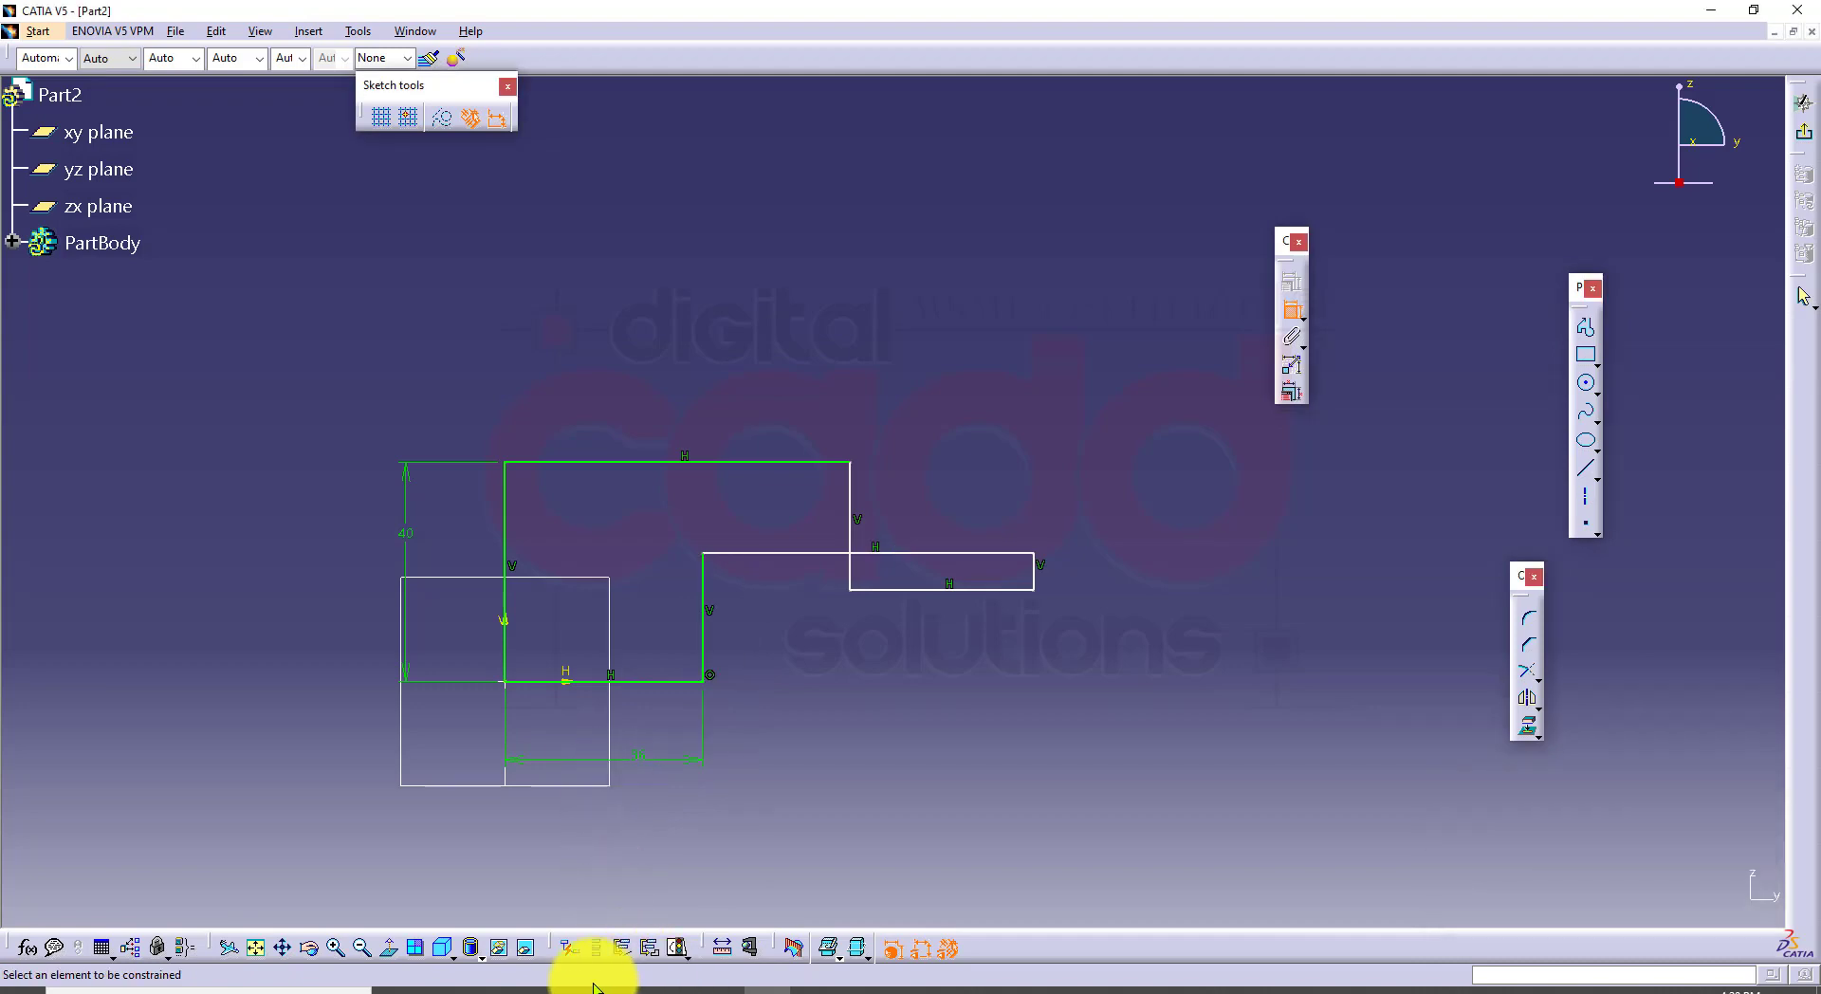
Step: Check exercise 8 in the PDF and dimension the profile's top edge to 24 mm
{"action": "left_click", "coordinate": [489, 988]}
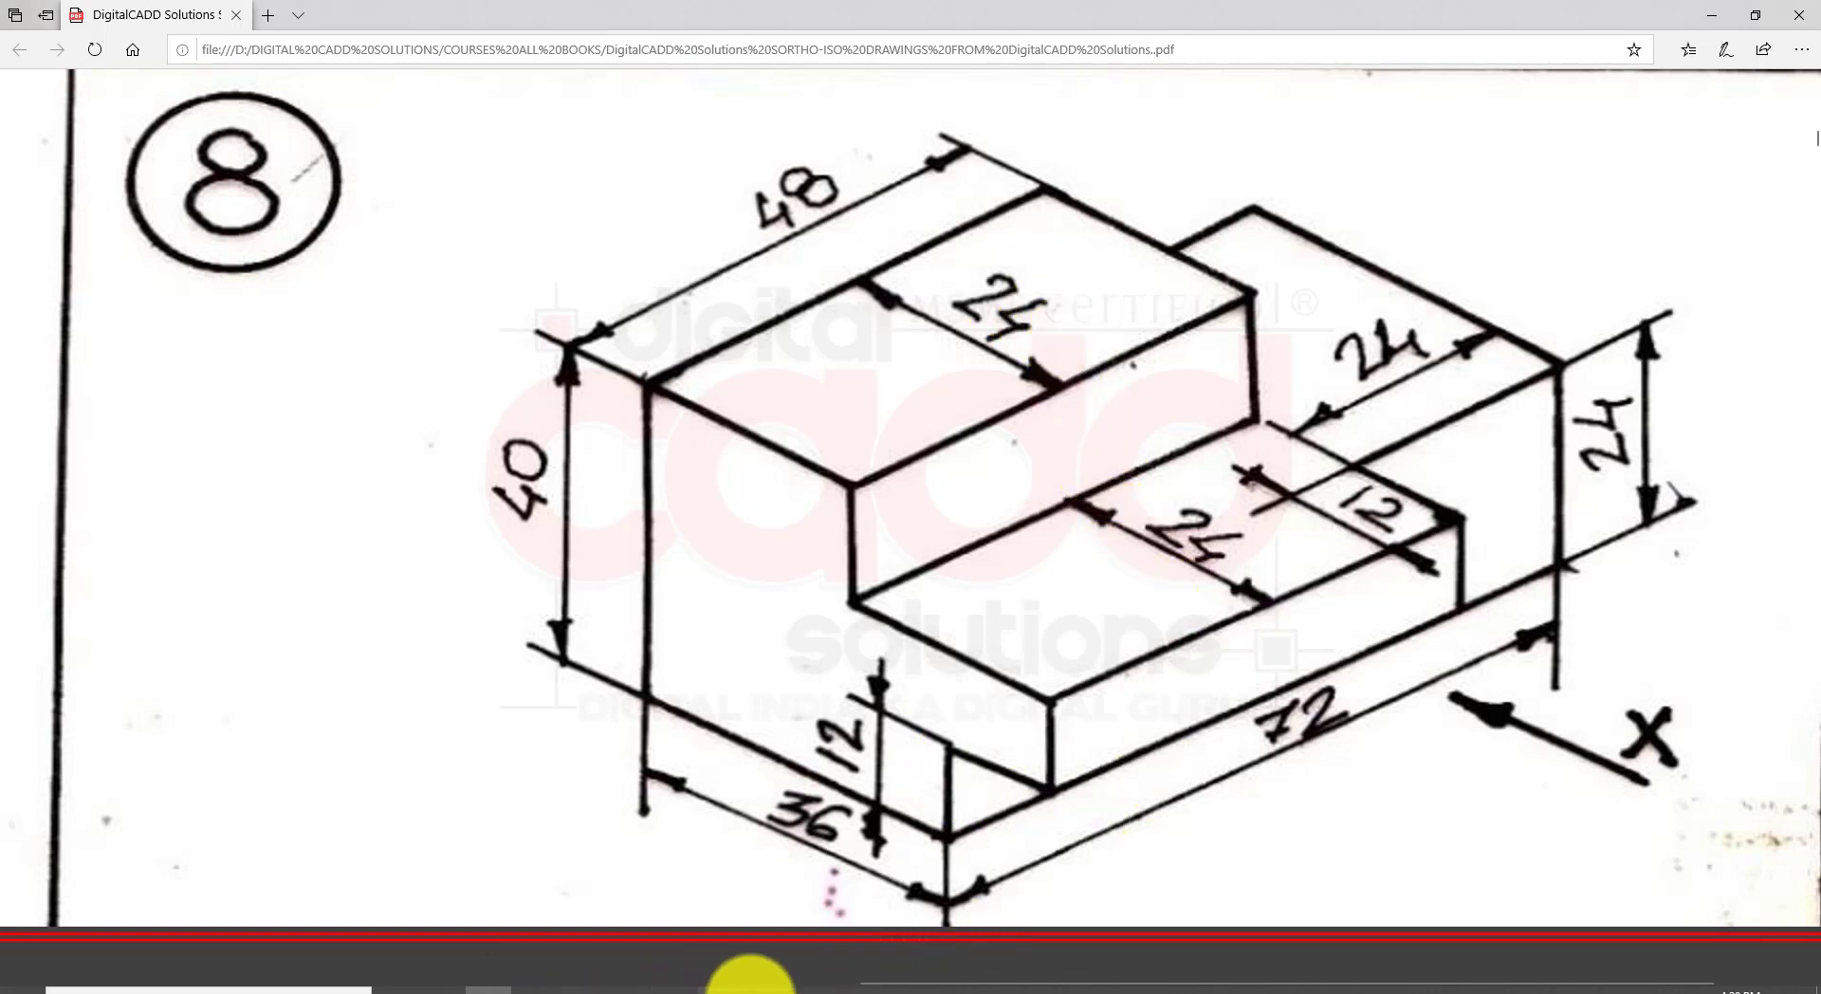
{"action": "left_click", "coordinate": [749, 981]}
{"action": "left_click", "coordinate": [733, 462]}
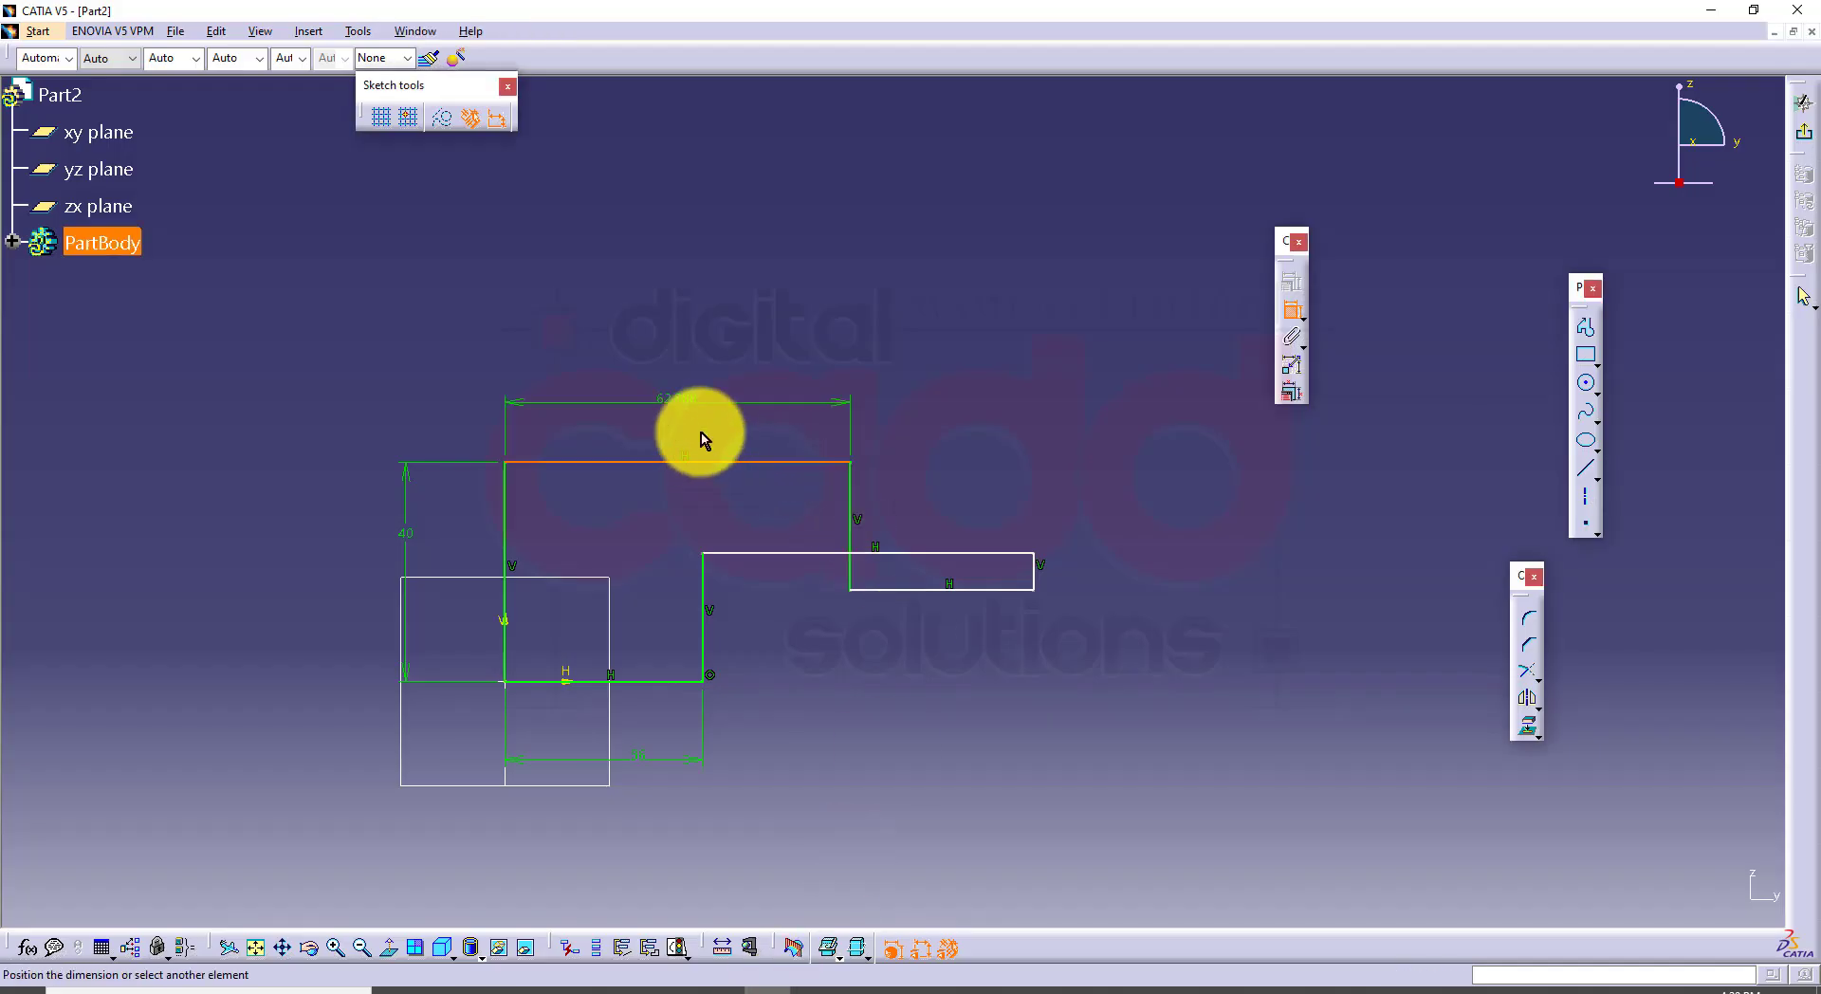
{"action": "left_click", "coordinate": [678, 358]}
{"action": "double_click", "coordinate": [678, 356]}
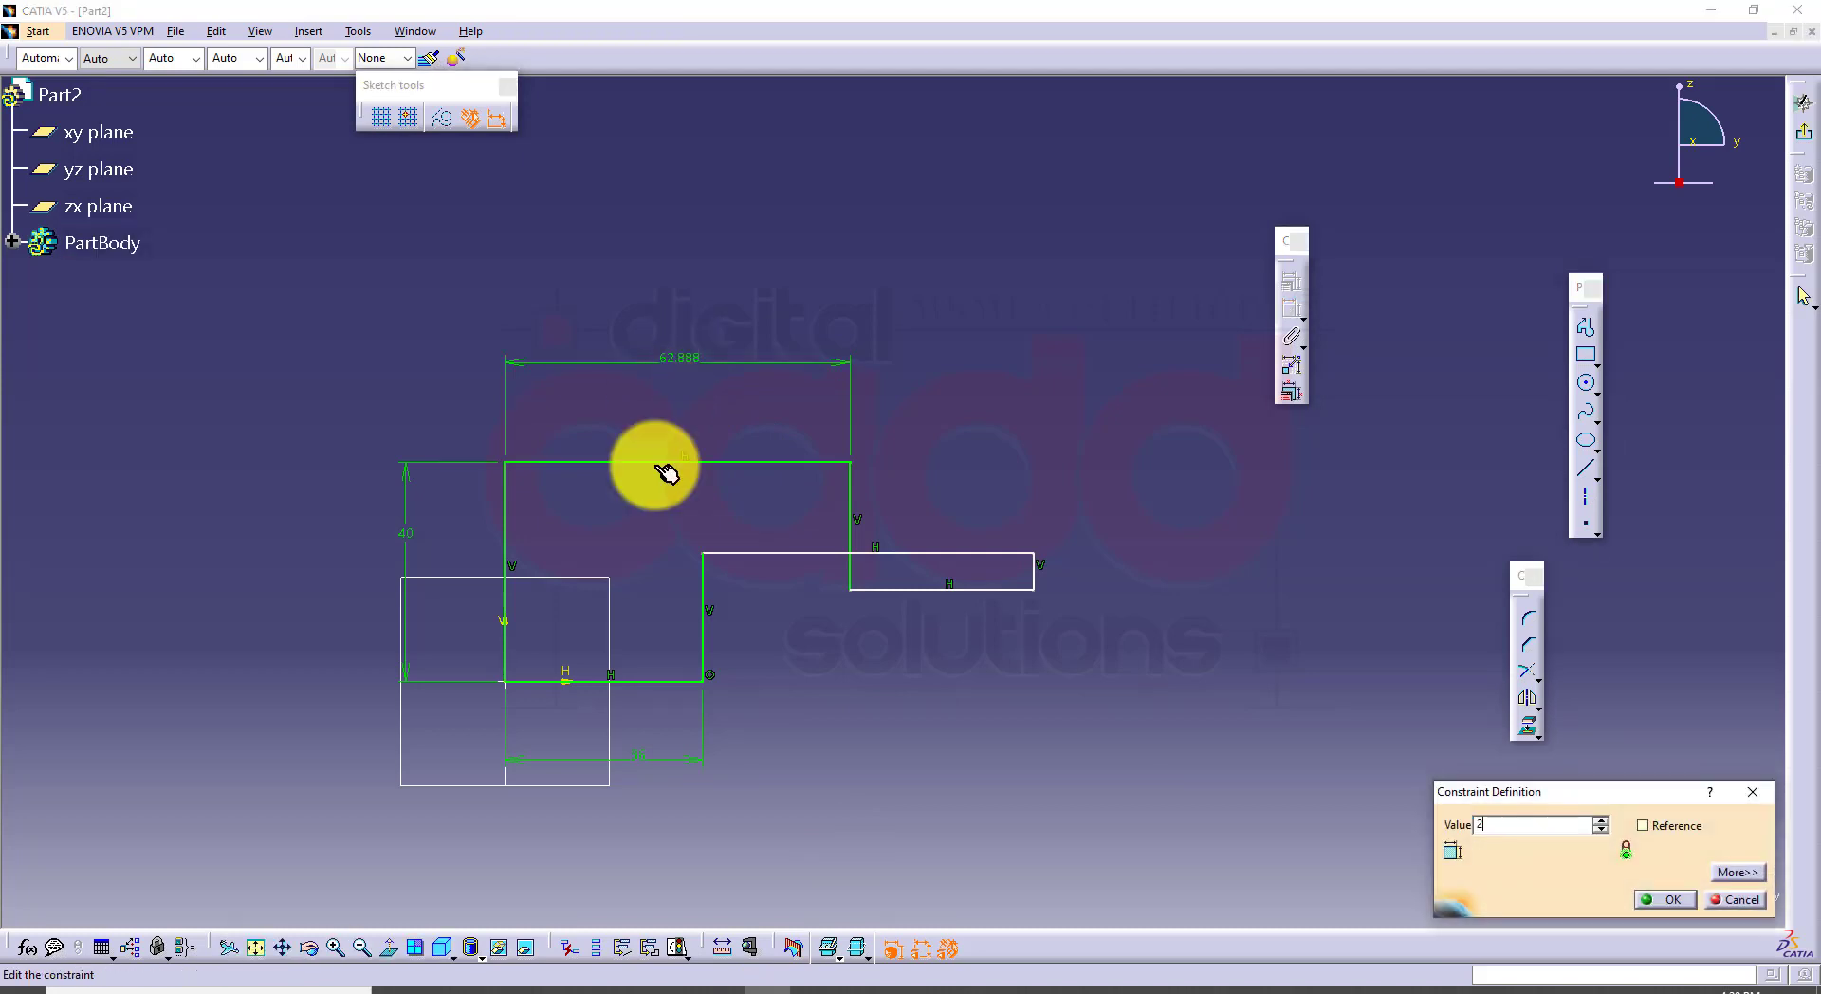
{"action": "key", "text": "Return"}
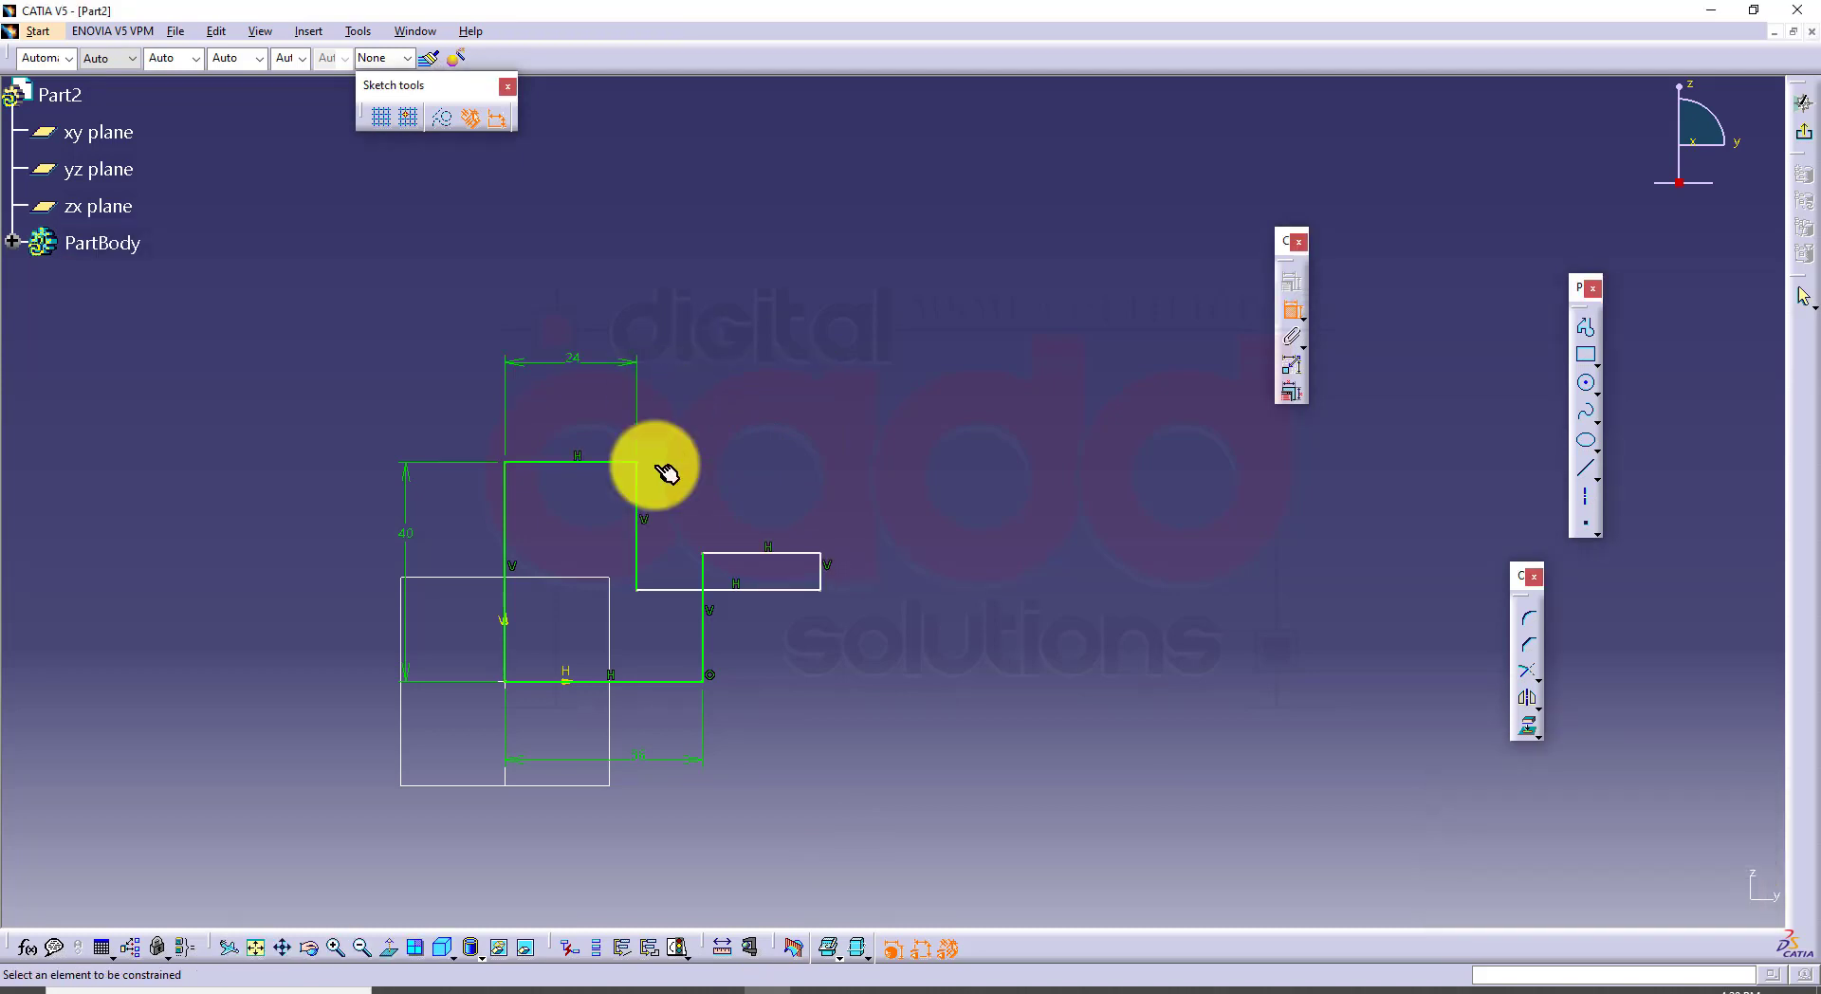
Step: Dimension the horizontal ledge beyond the upper step to 24 mm long
{"action": "left_click", "coordinate": [768, 581]}
{"action": "left_click", "coordinate": [744, 415]}
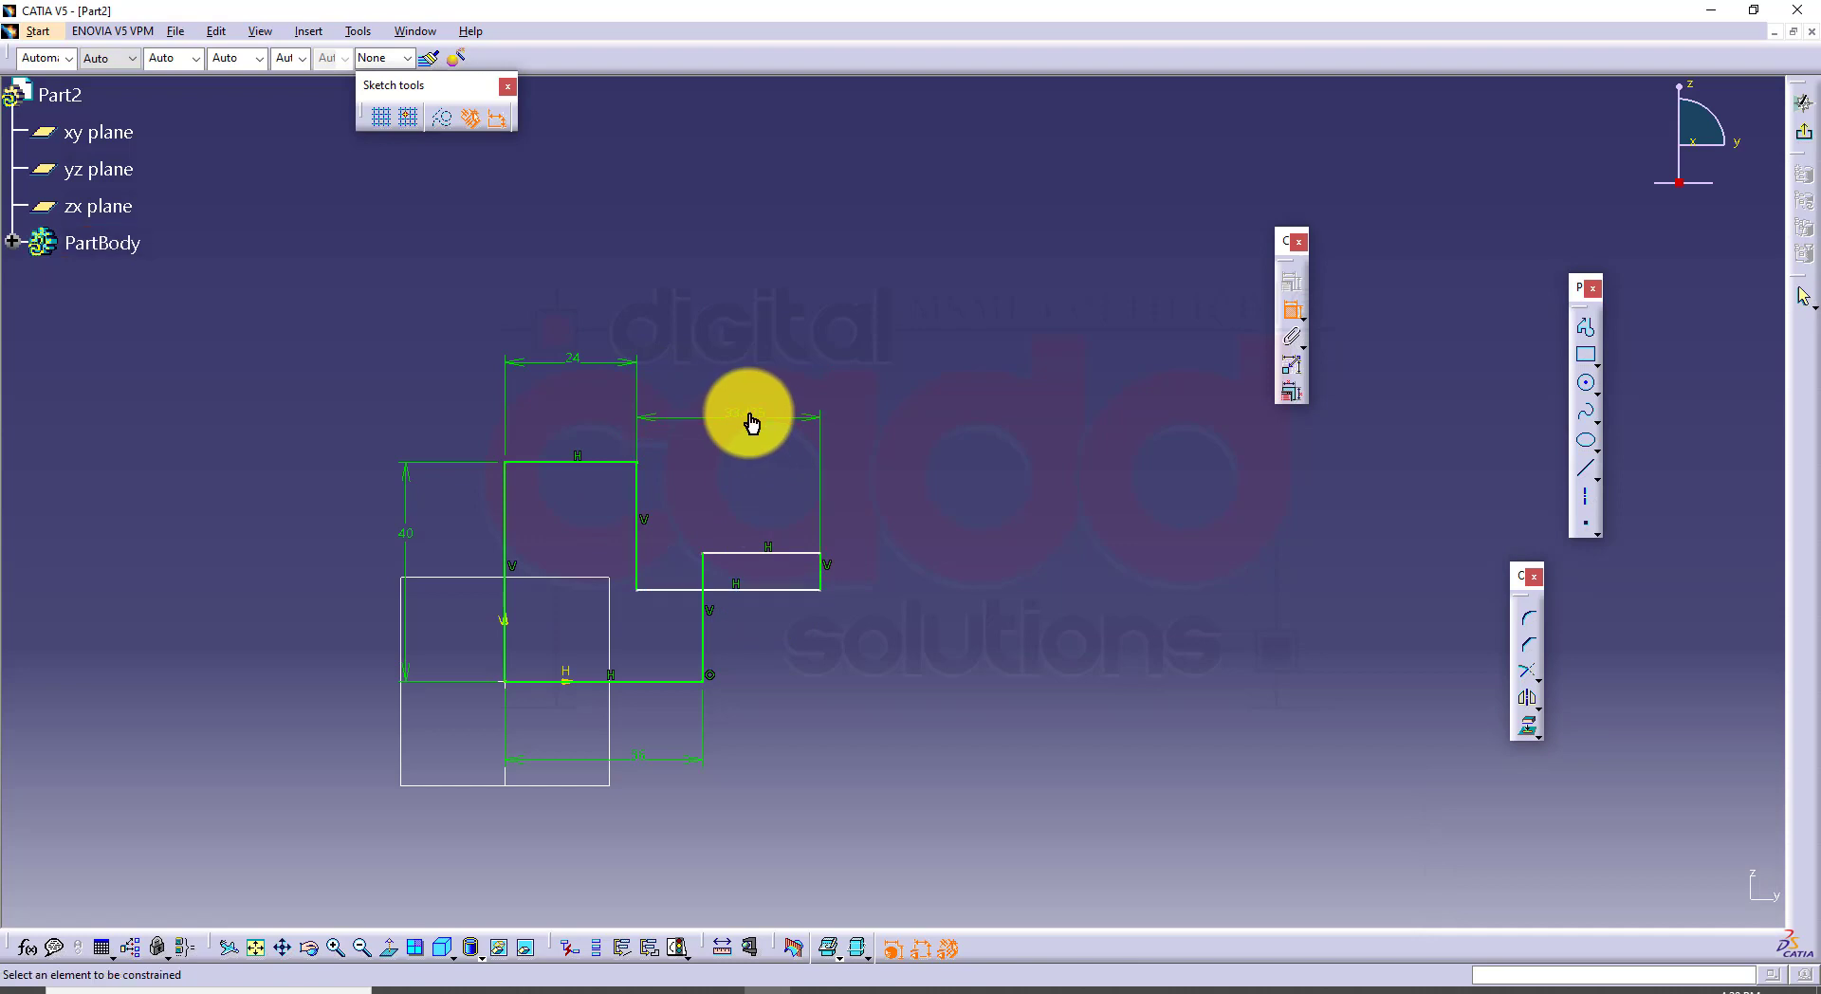
{"action": "double_click", "coordinate": [752, 422]}
{"action": "type", "text": "24"}
{"action": "key", "text": "Return"}
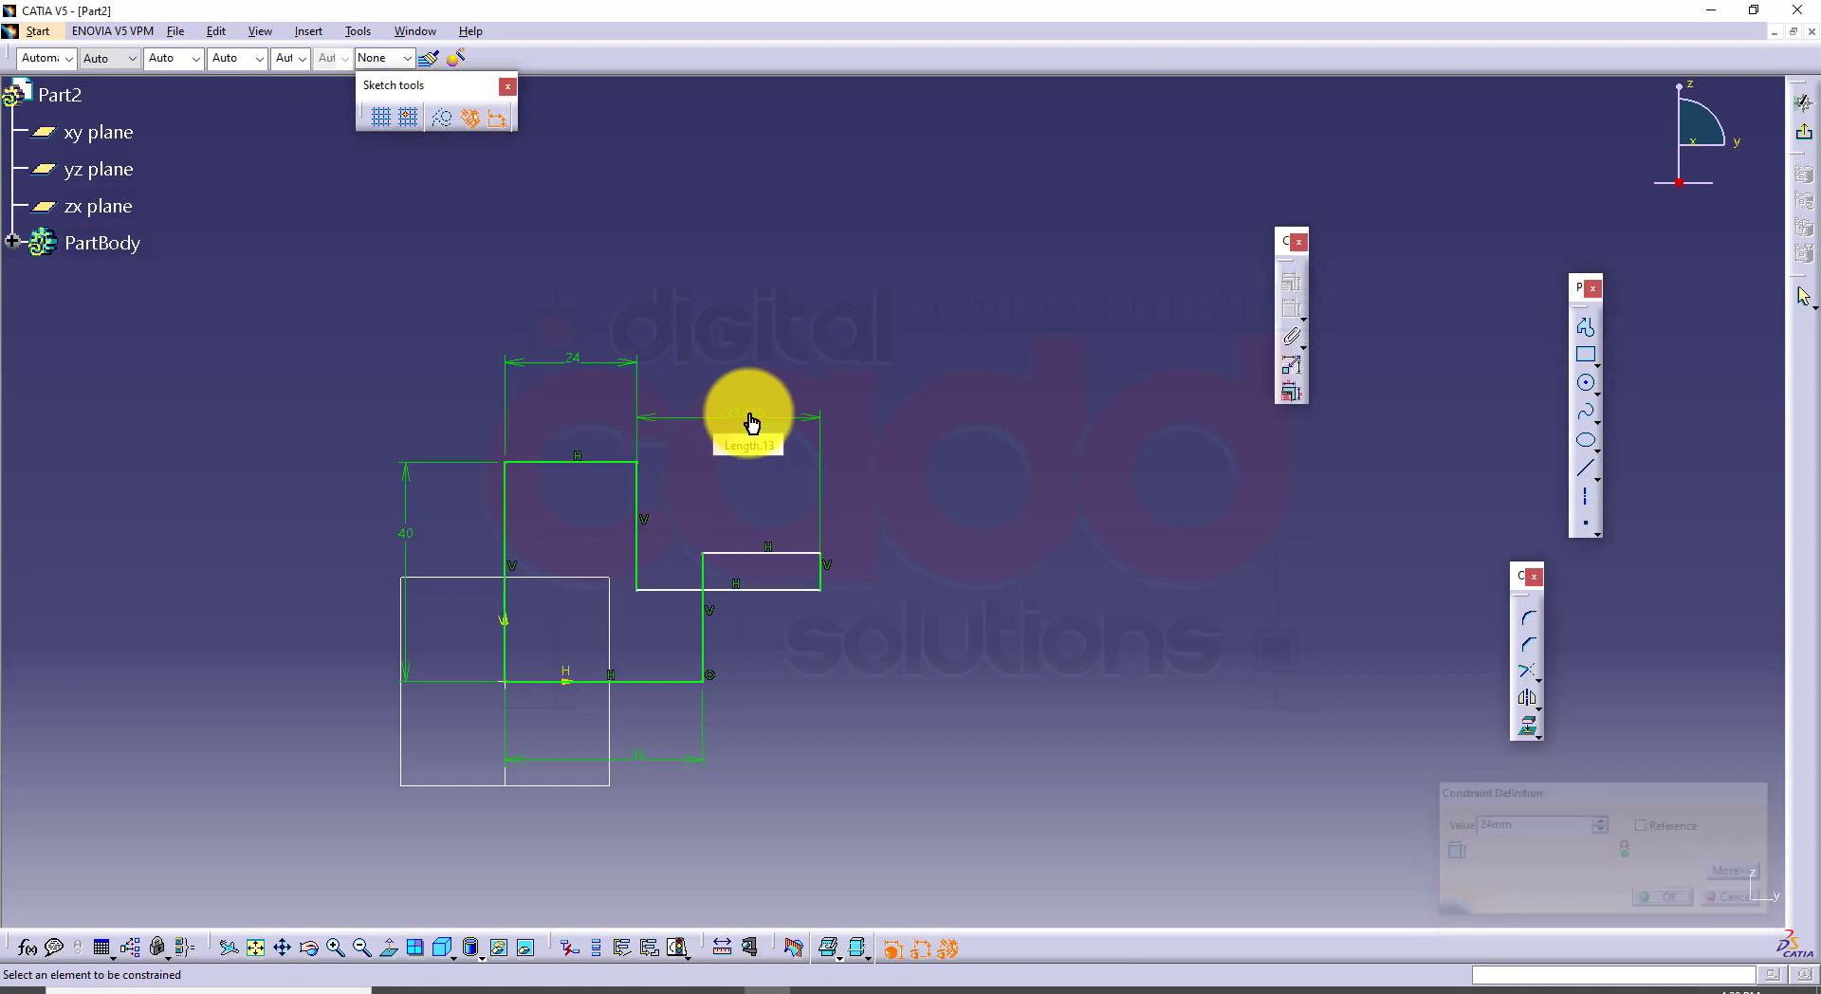
Step: Dimension the short vertical line rising from the base to 12 mm and the vertical line at the ledge's outer end to 12 mm
{"action": "left_click", "coordinate": [713, 643]}
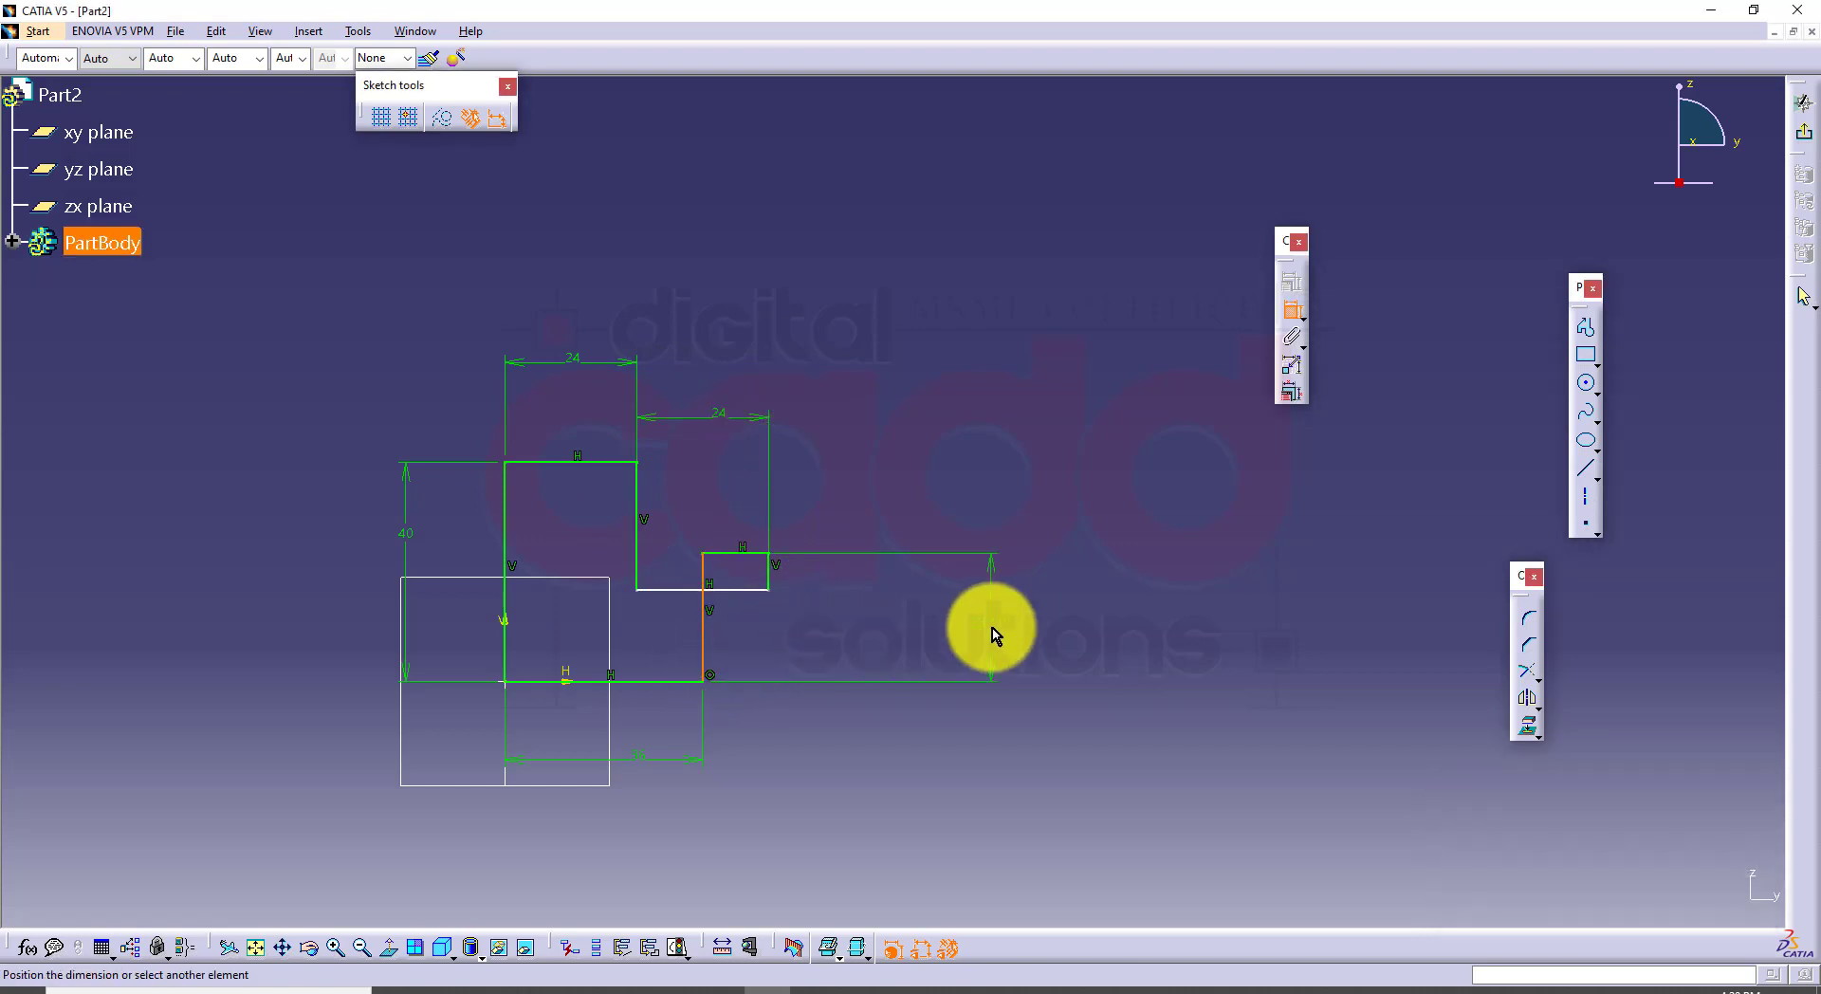
{"action": "left_click", "coordinate": [995, 622]}
{"action": "double_click", "coordinate": [999, 622]}
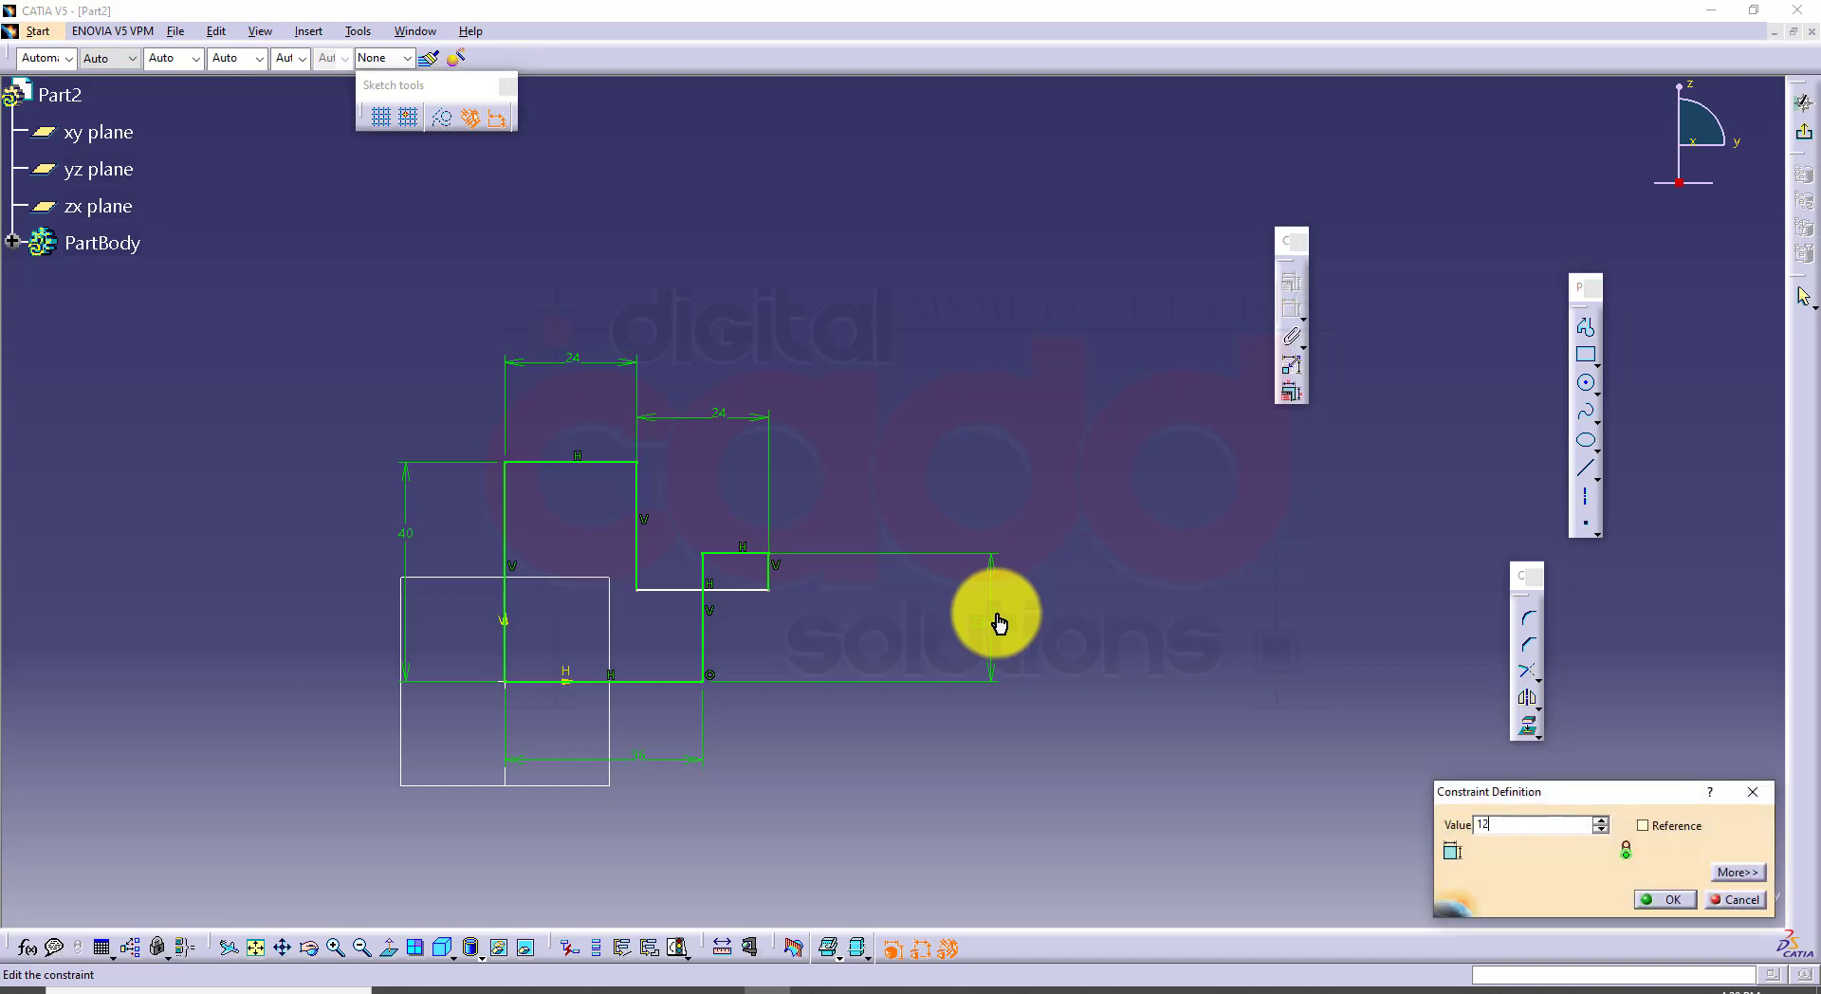
{"action": "key", "text": "Return"}
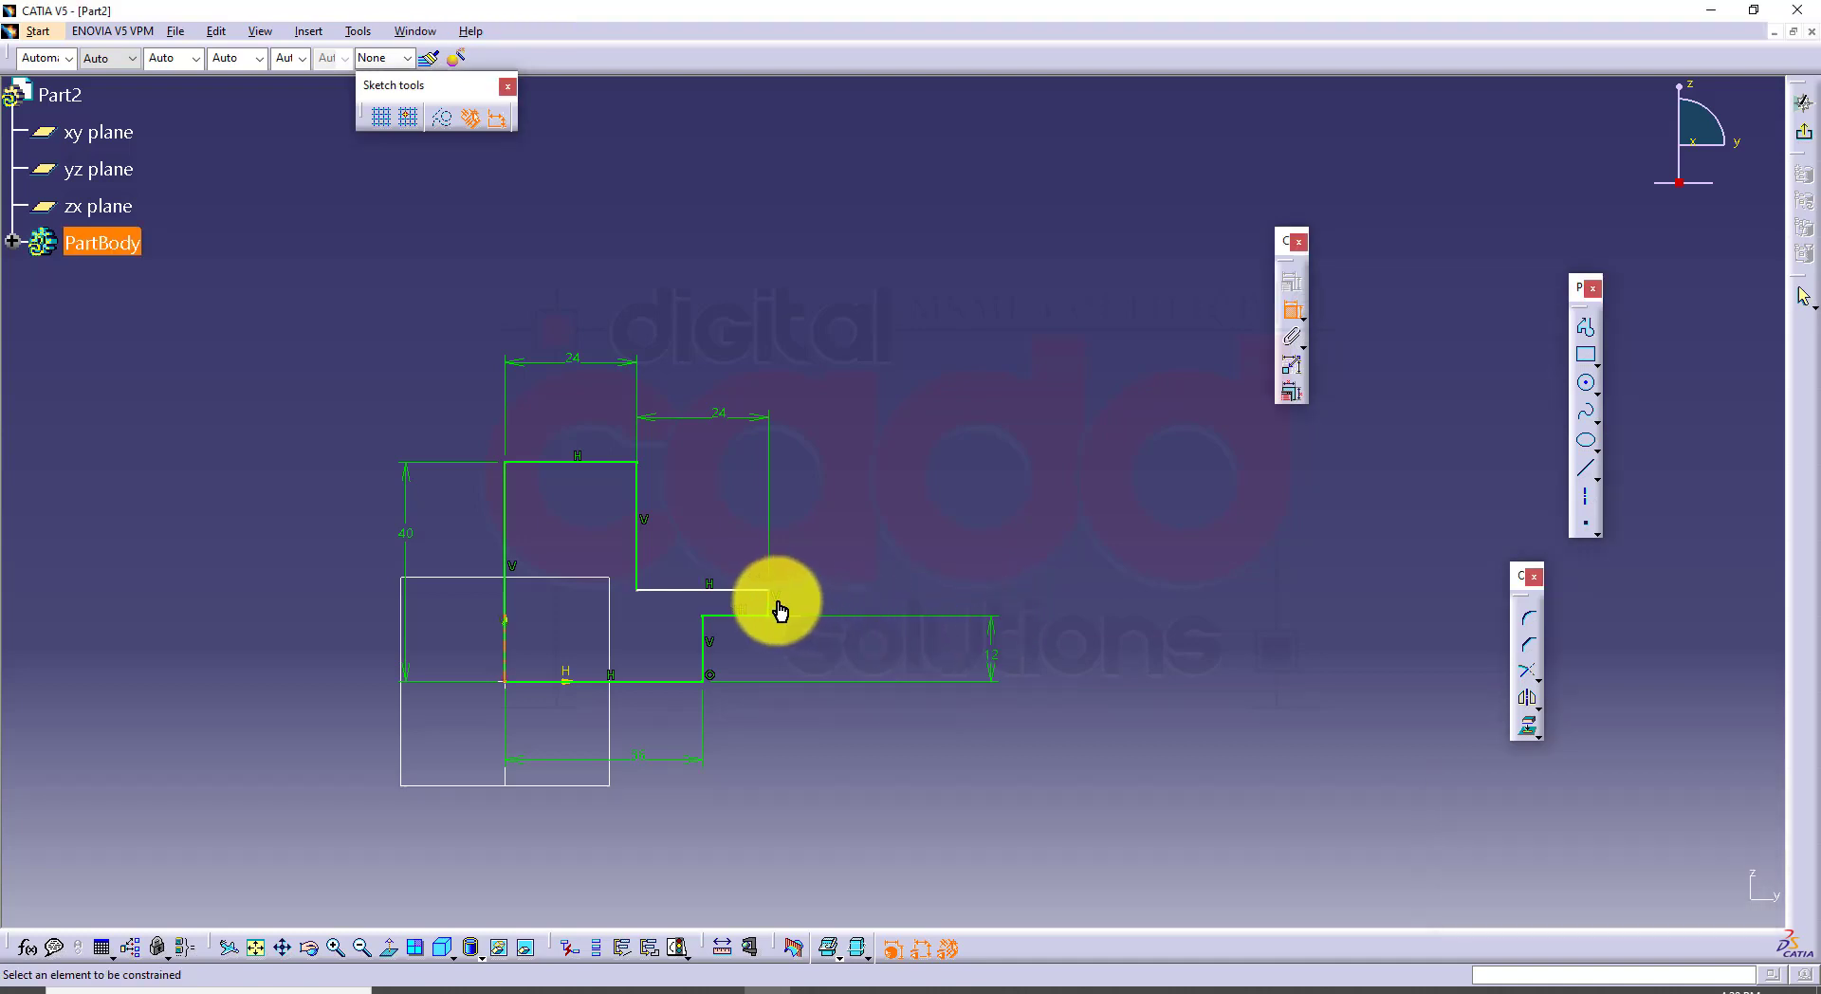
{"action": "left_click", "coordinate": [772, 604]}
{"action": "left_click", "coordinate": [866, 538]}
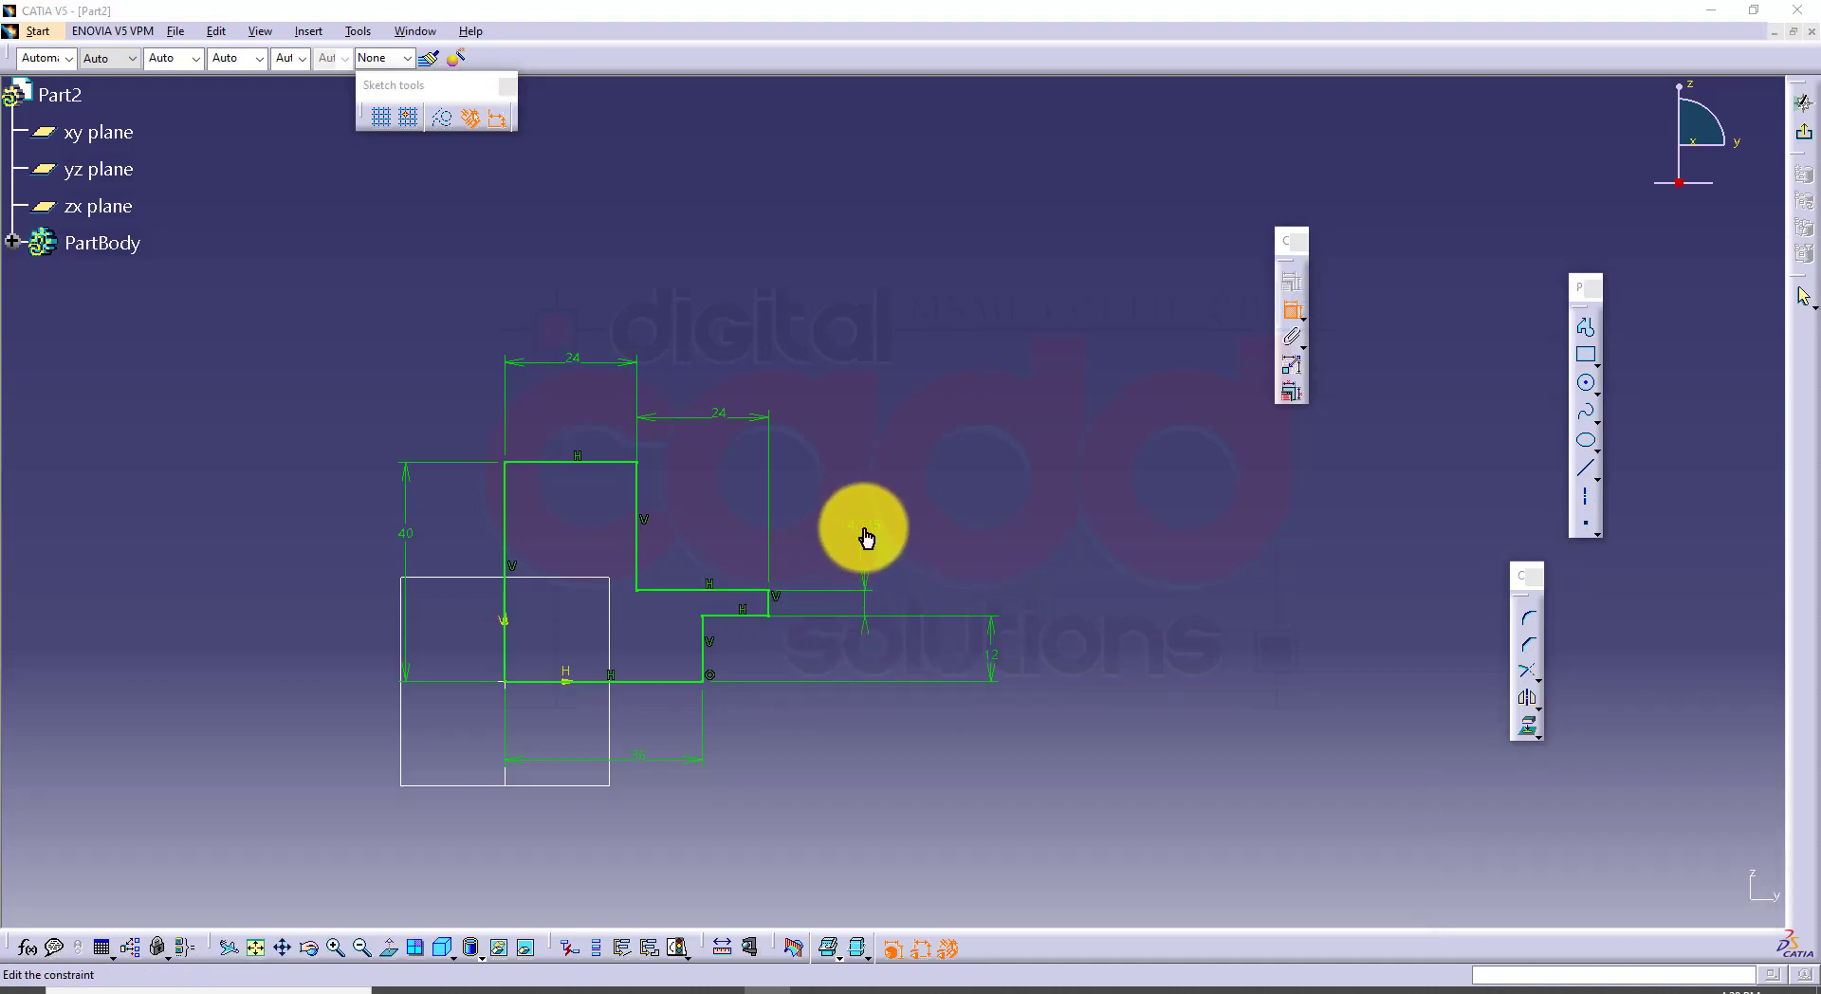
{"action": "double_click", "coordinate": [864, 538]}
{"action": "key", "text": "Return"}
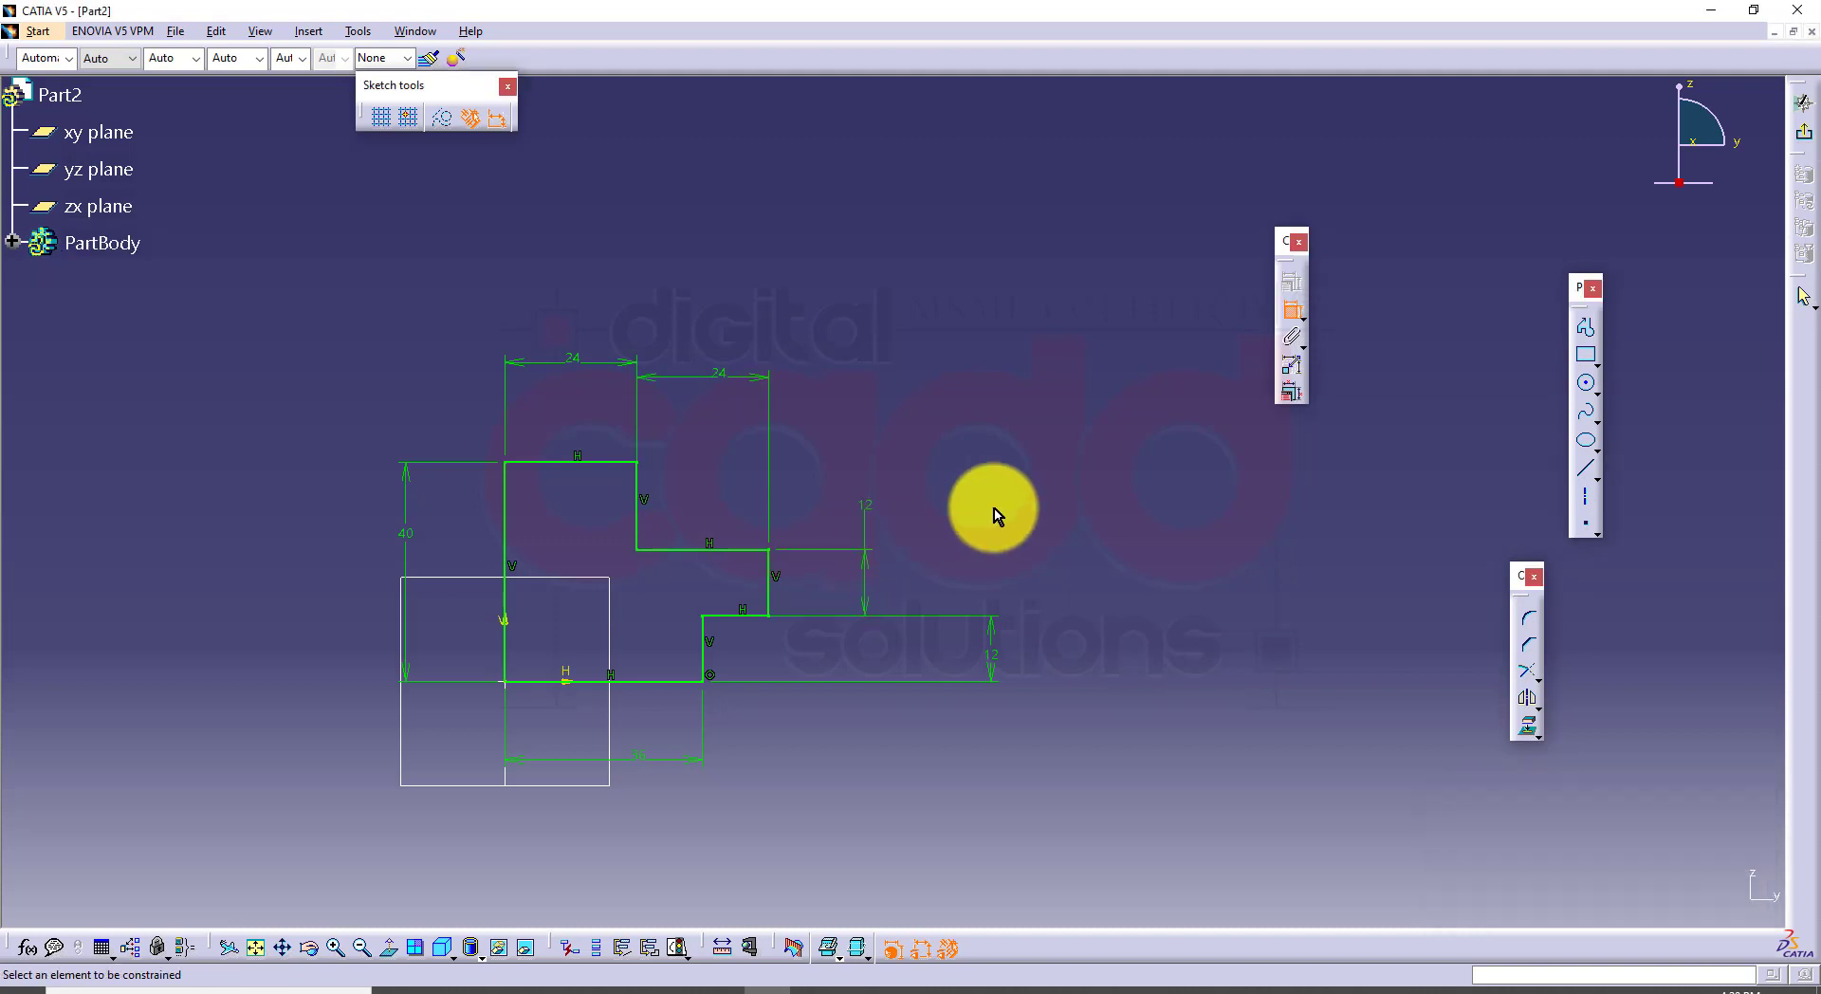
Step: Exit the sketch and pad the stepped profile 48 mm in the reversed direction, taking the length from exercise 8
{"action": "mouse_move", "coordinate": [752, 658]}
{"action": "middle_mouse_down"}
{"action": "mouse_move", "coordinate": [811, 575]}
{"action": "mouse_move", "coordinate": [813, 503]}
{"action": "middle_mouse_up"}
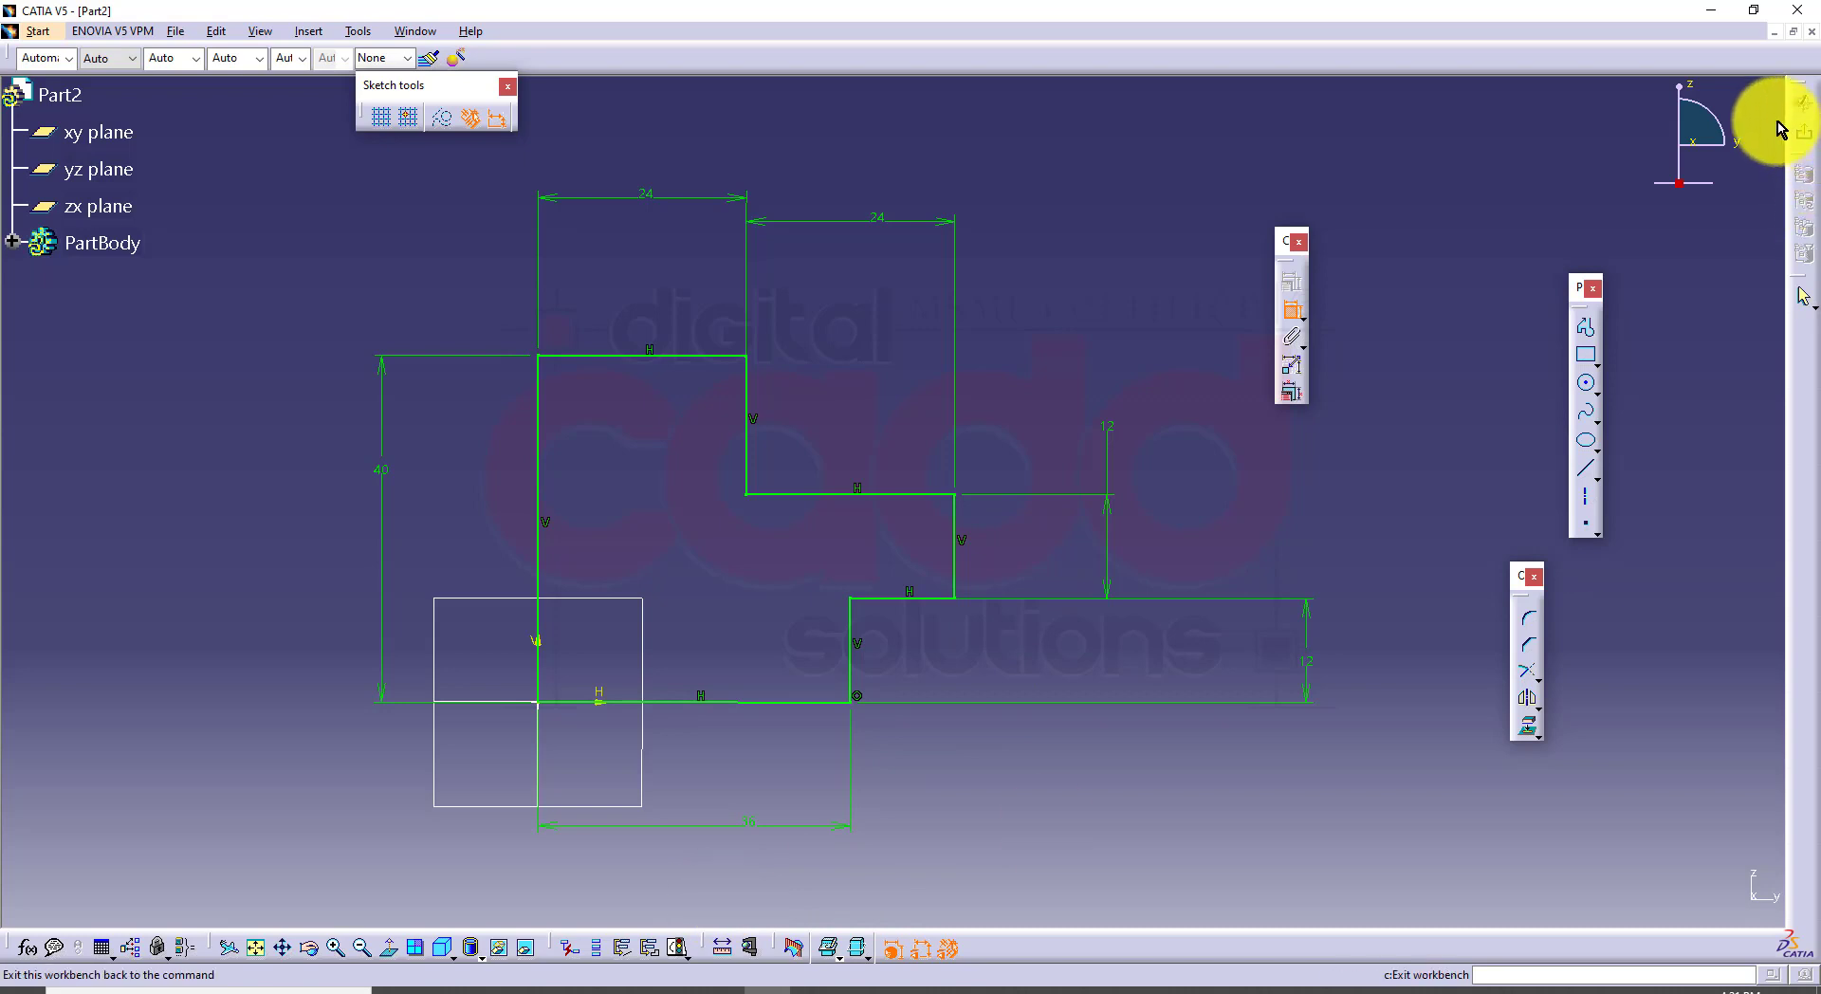
{"action": "left_click", "coordinate": [1811, 140]}
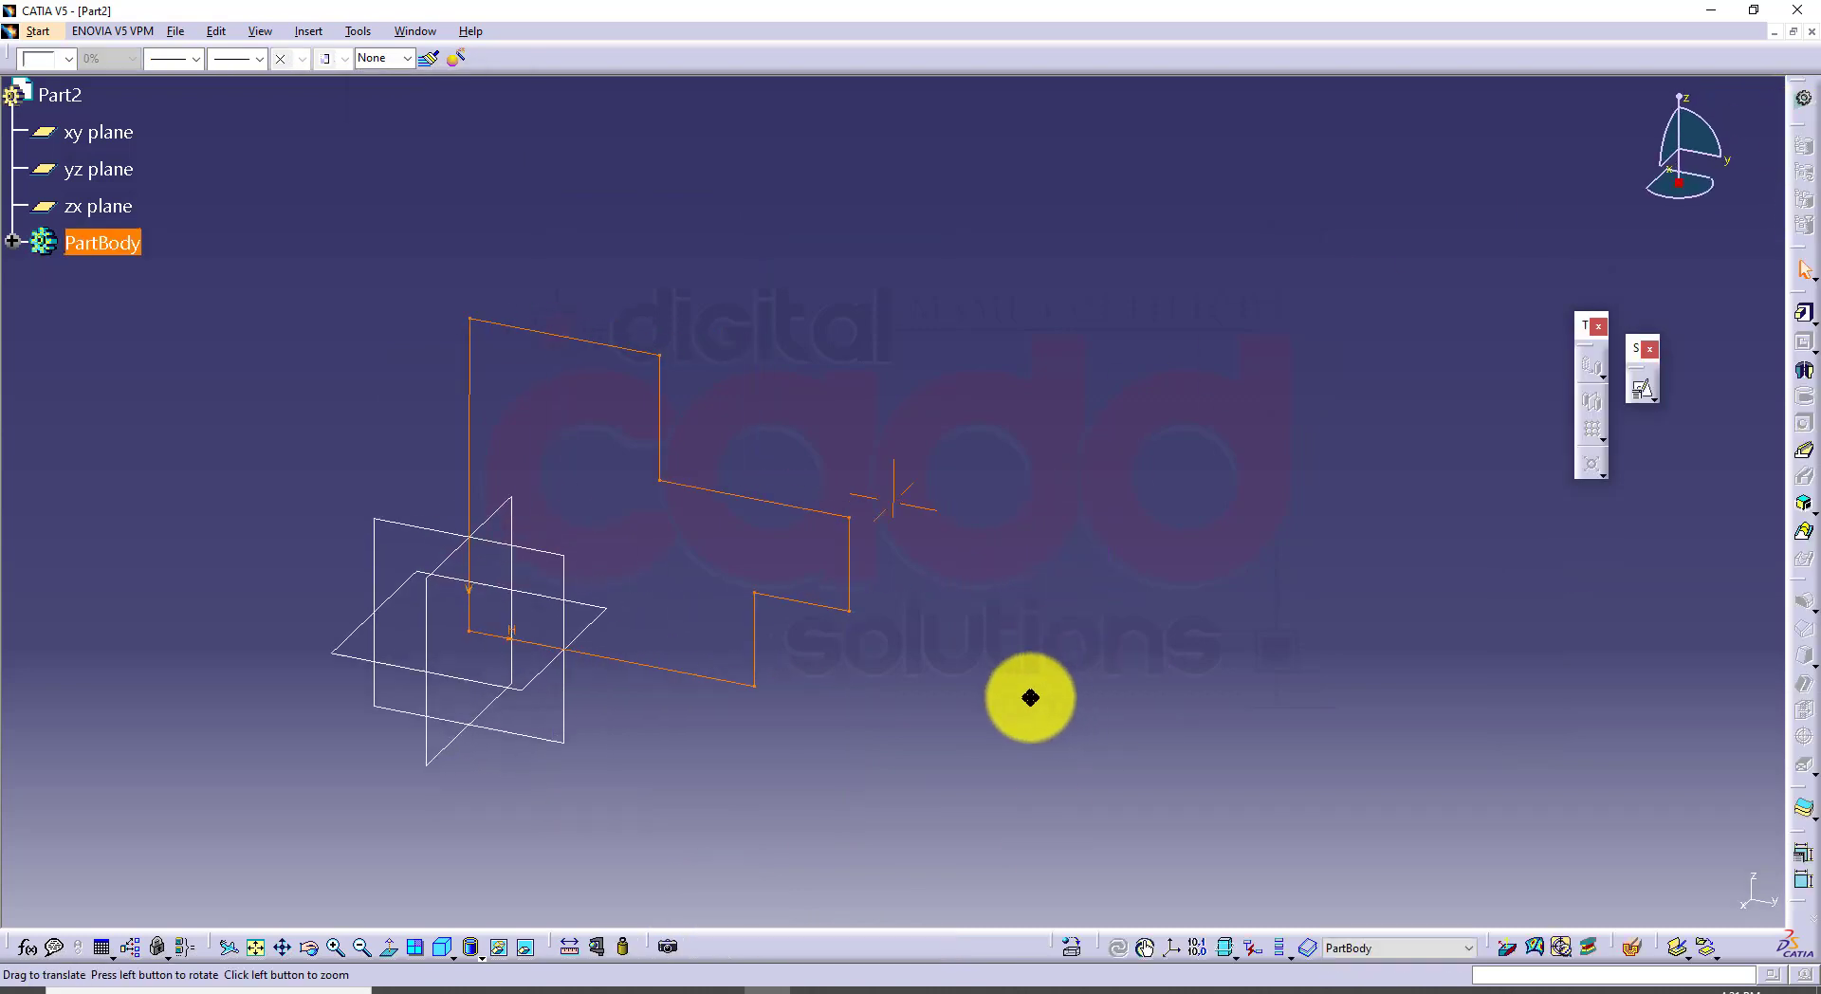
{"action": "left_click", "coordinate": [440, 947]}
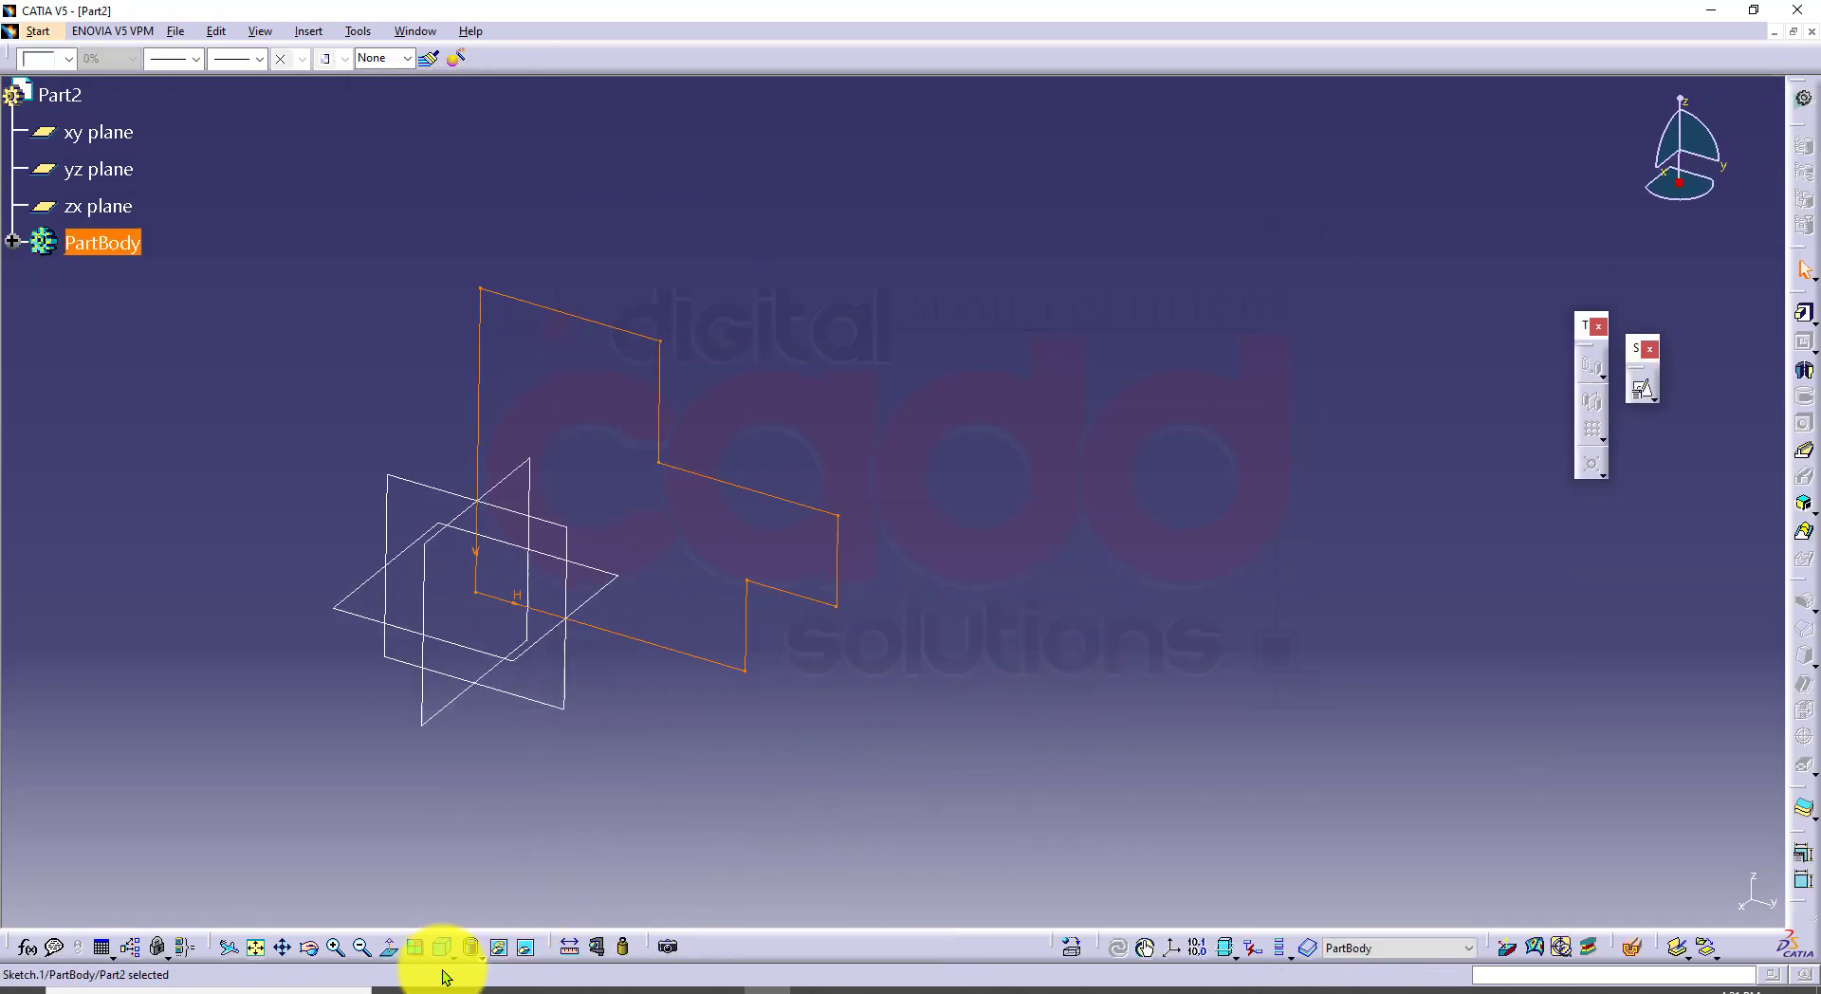
{"action": "left_click", "coordinate": [1803, 318]}
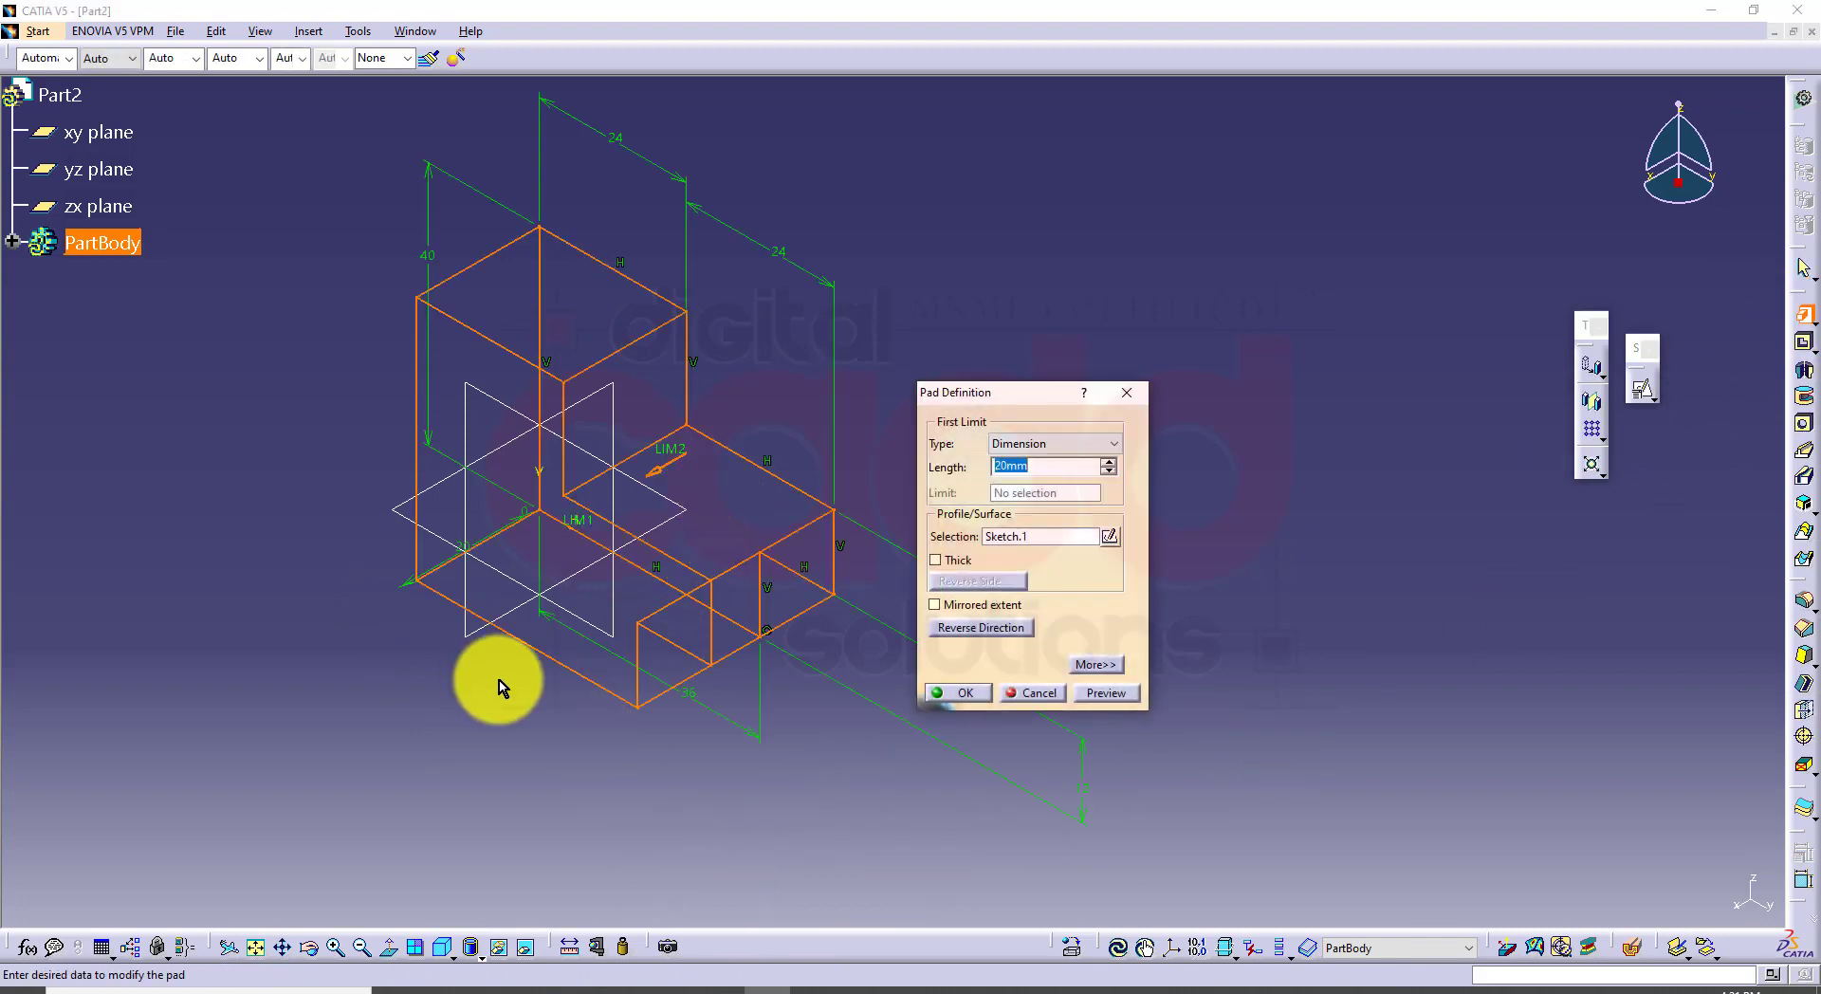
{"action": "left_click", "coordinate": [964, 630]}
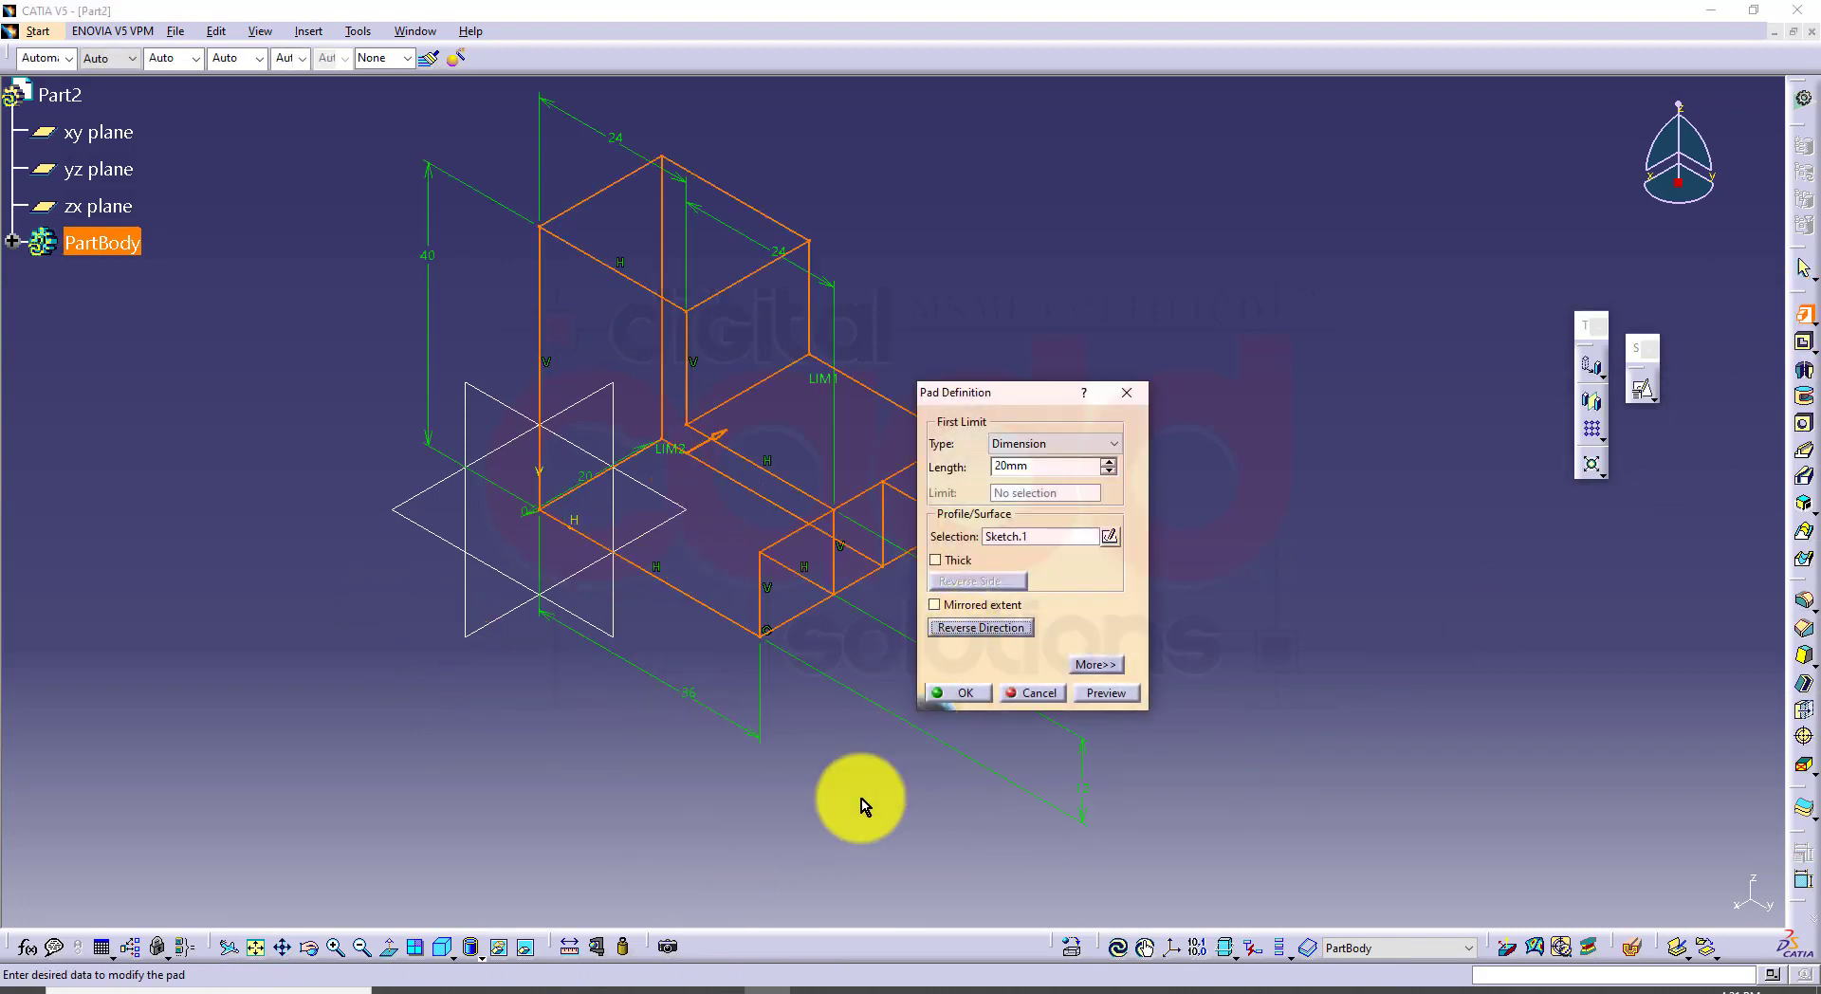
{"action": "left_click", "coordinate": [487, 986]}
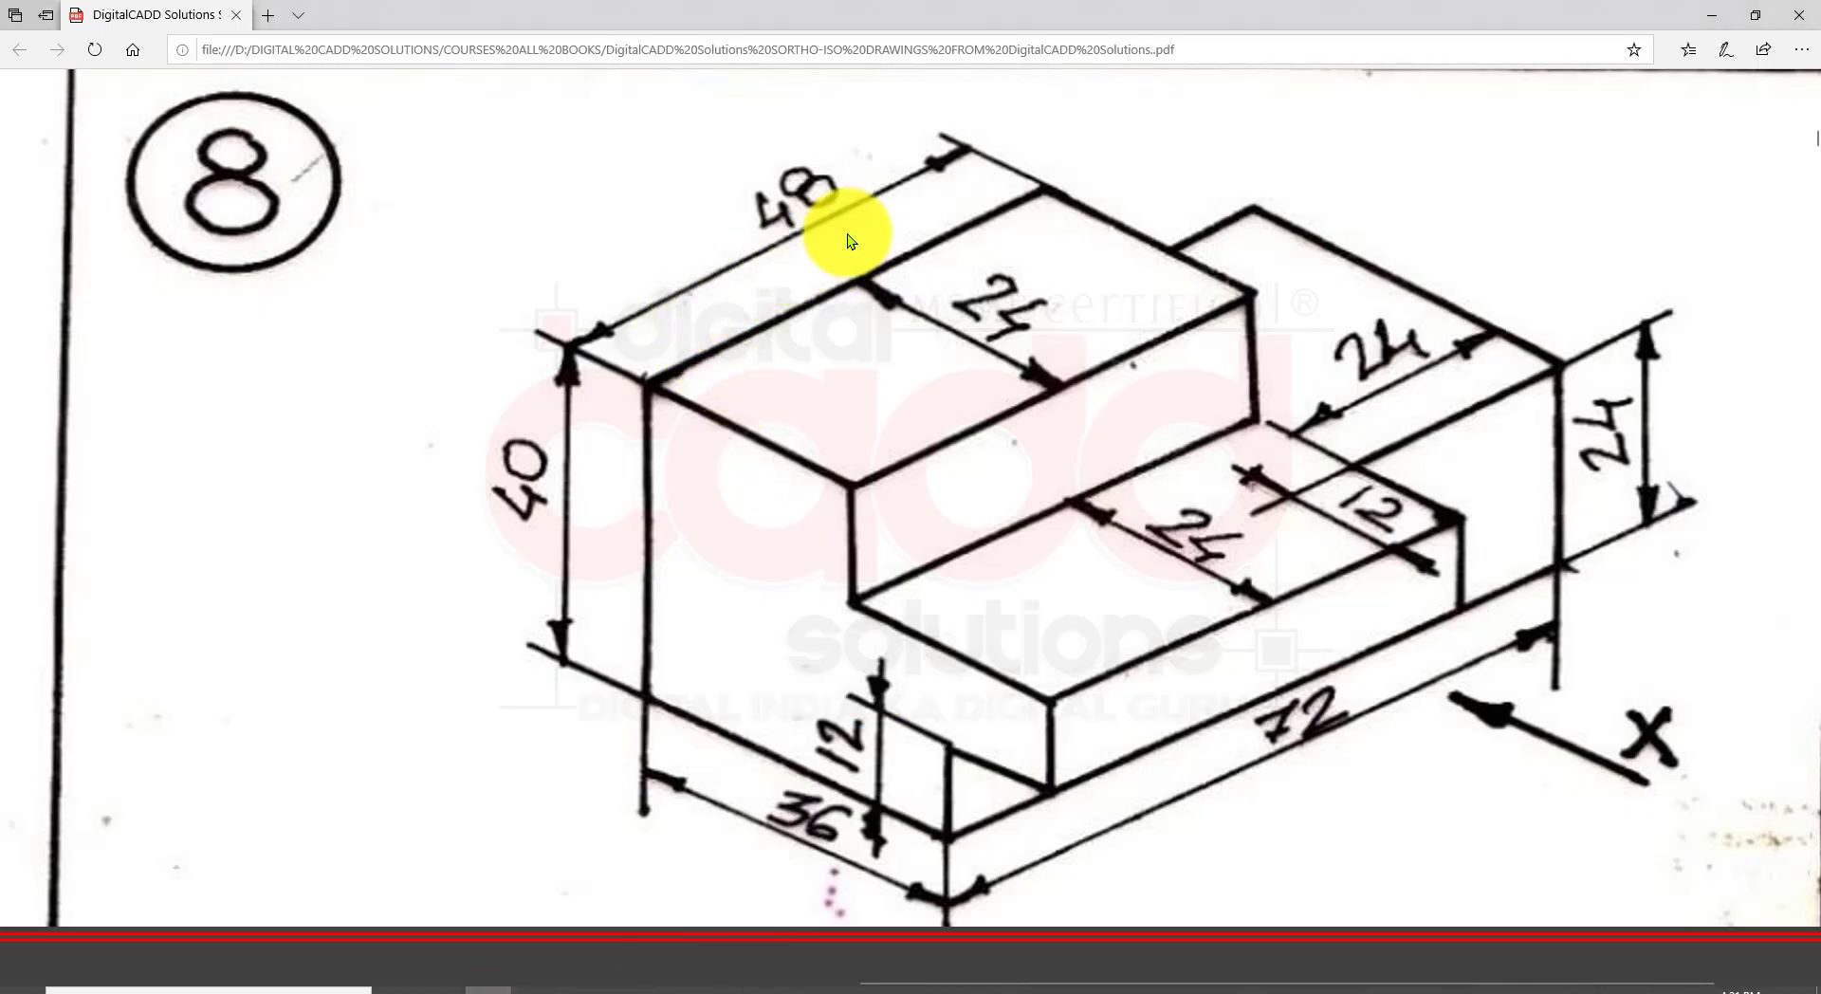
{"action": "left_click", "coordinate": [770, 987]}
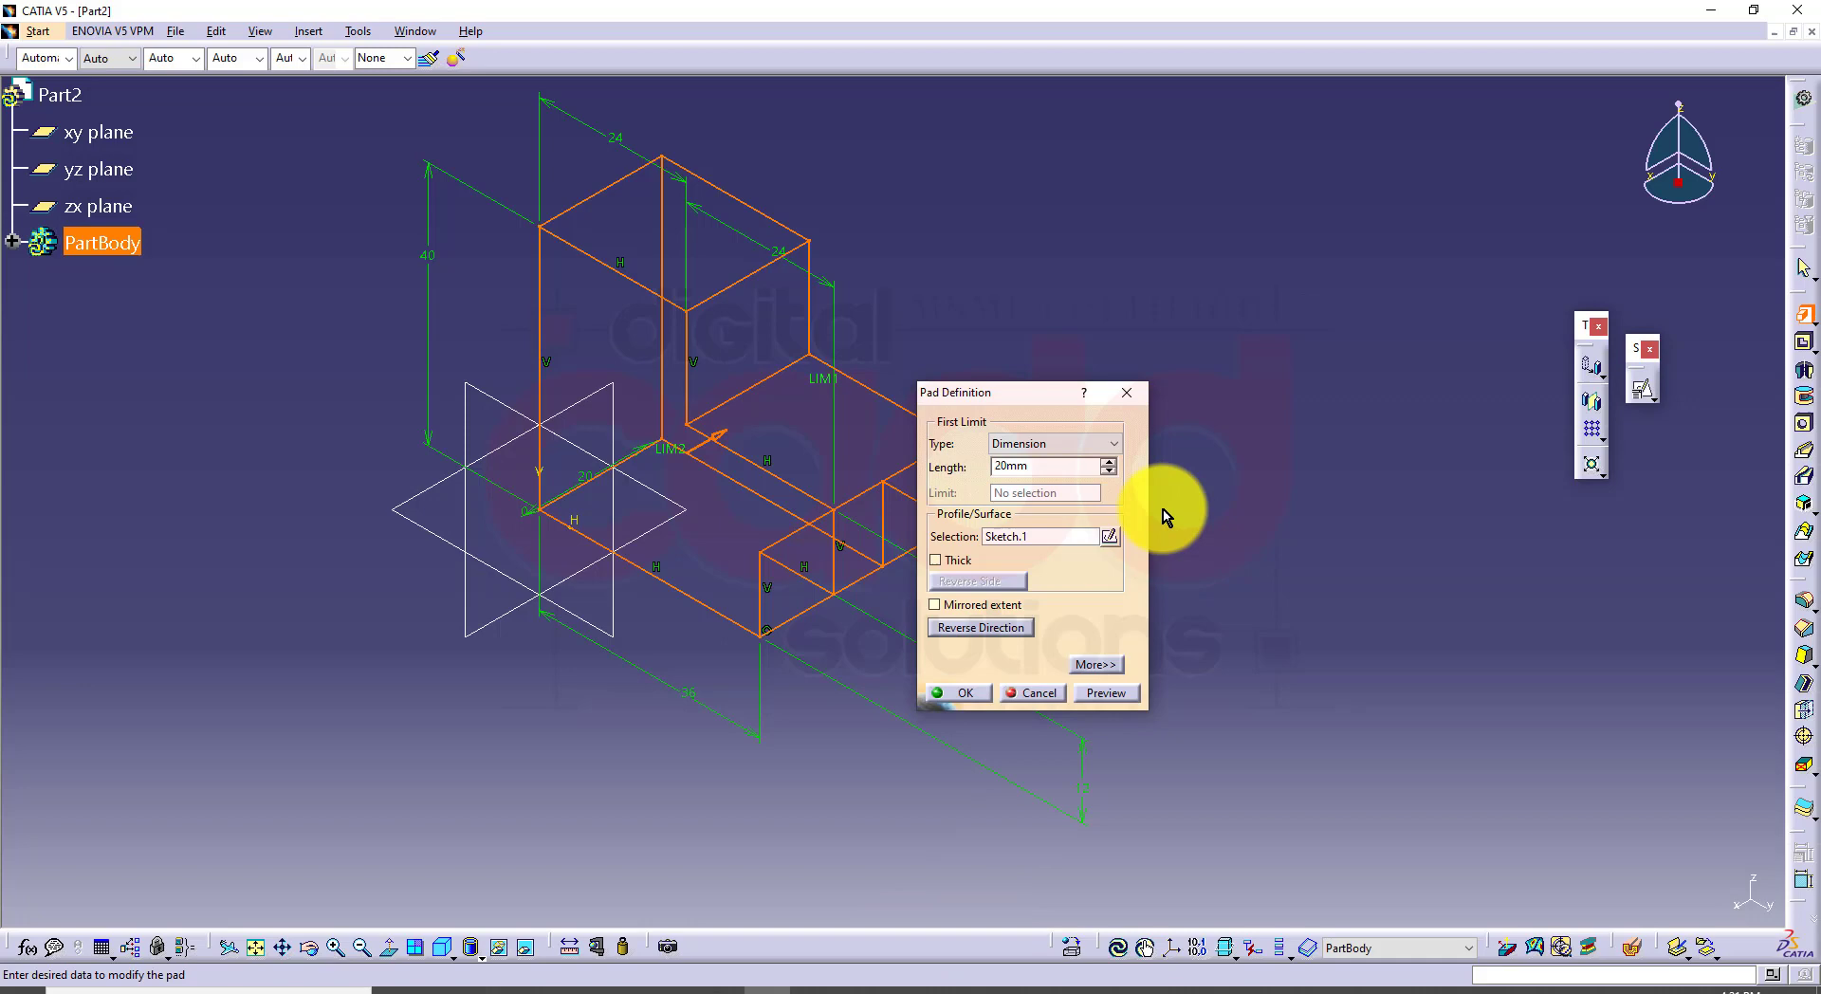
{"action": "double_click", "coordinate": [1063, 468]}
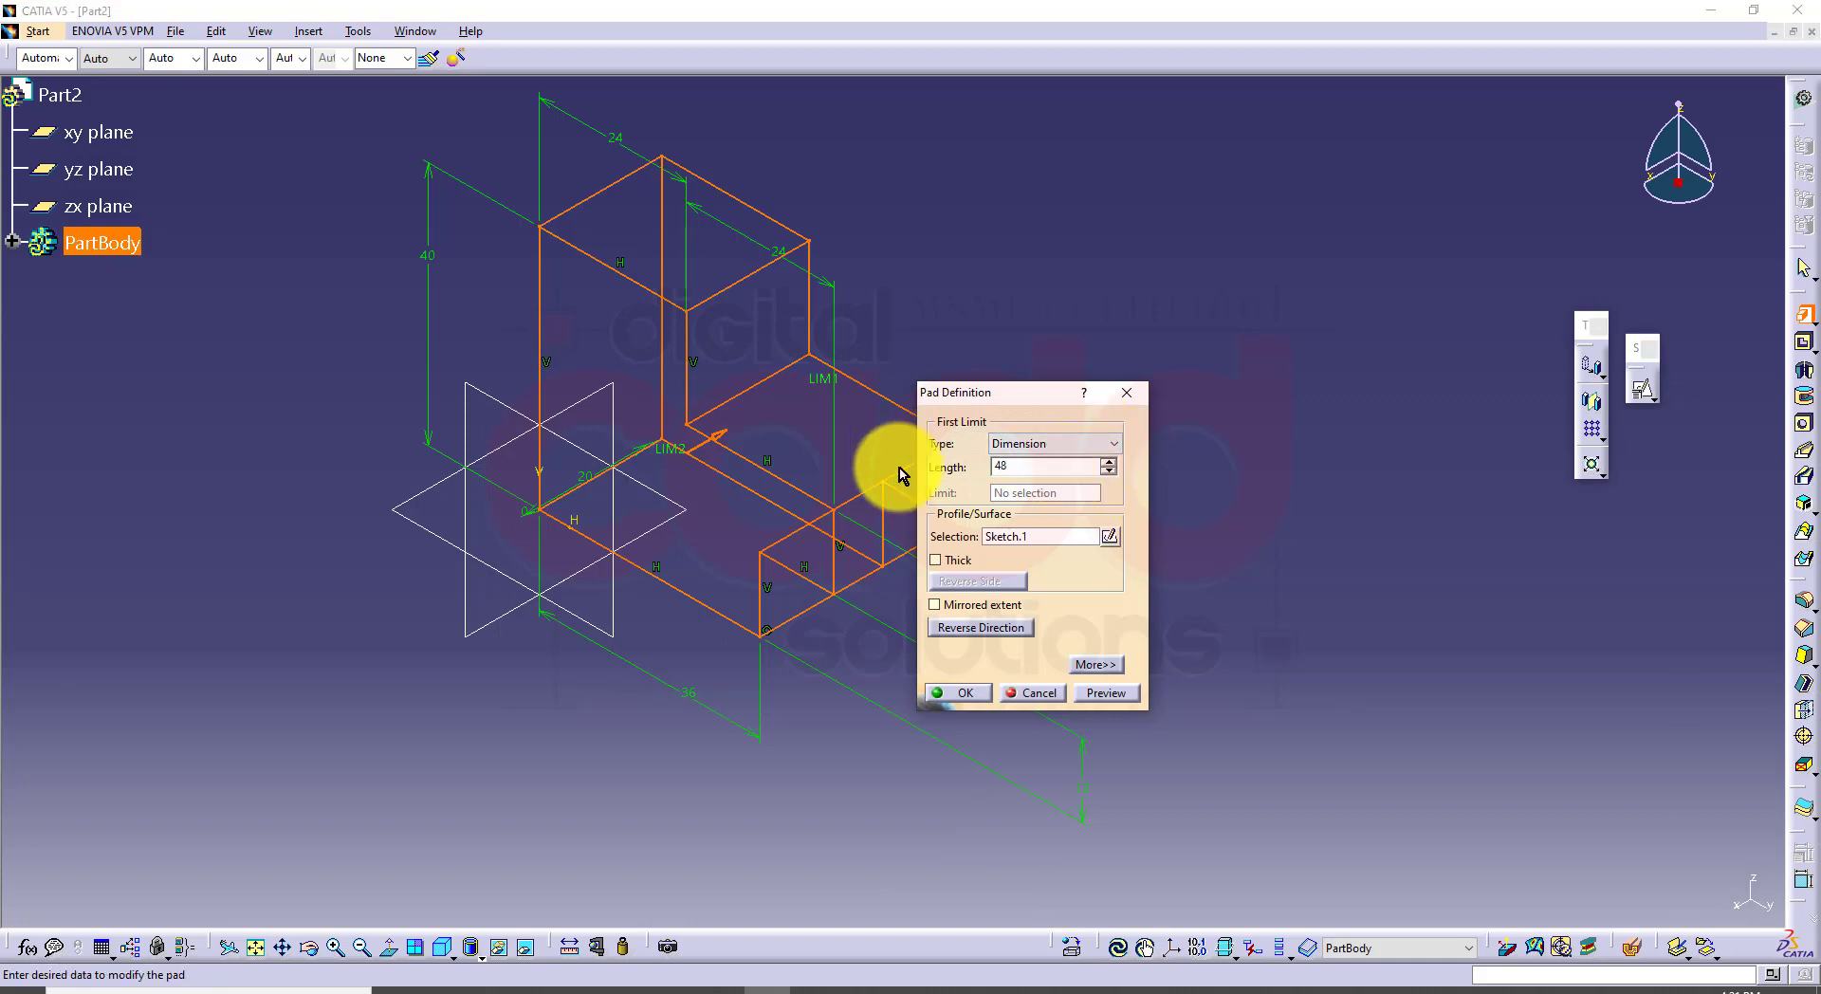
{"action": "key", "text": "Return"}
{"action": "left_click", "coordinate": [1224, 337]}
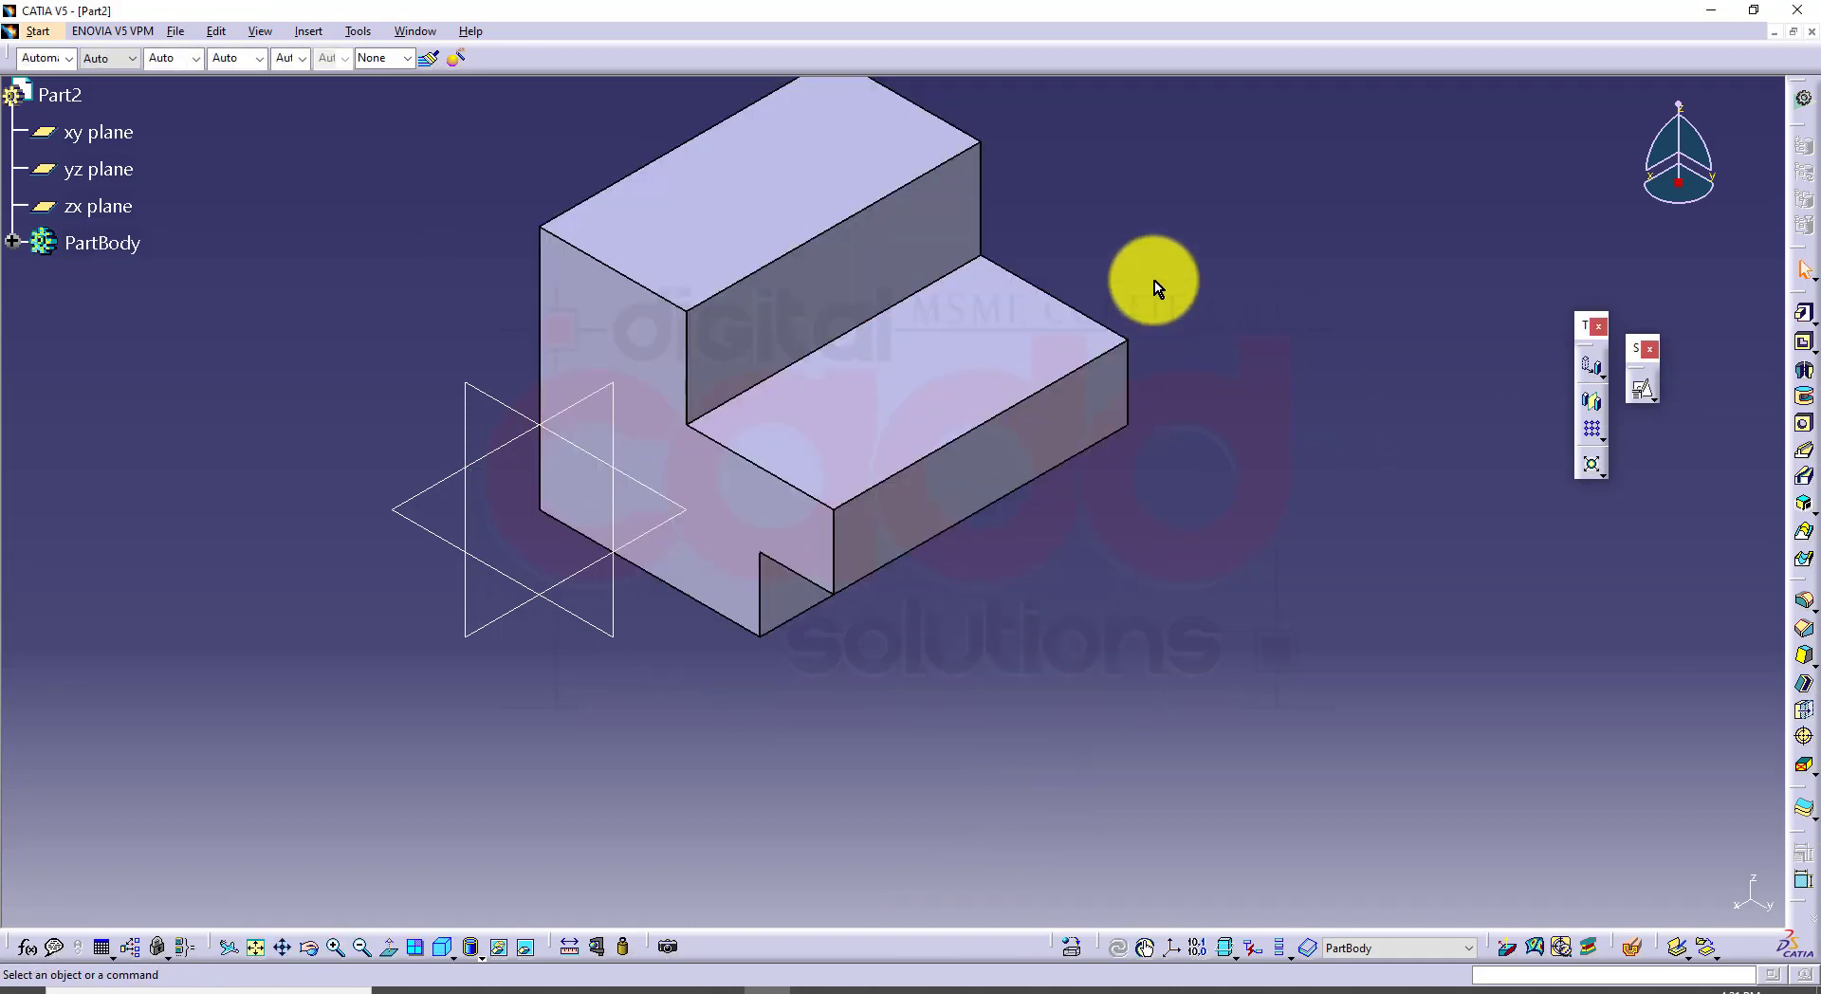
{"action": "middle_click_drag", "start_coordinate": [1156, 287], "coordinate": [1027, 382]}
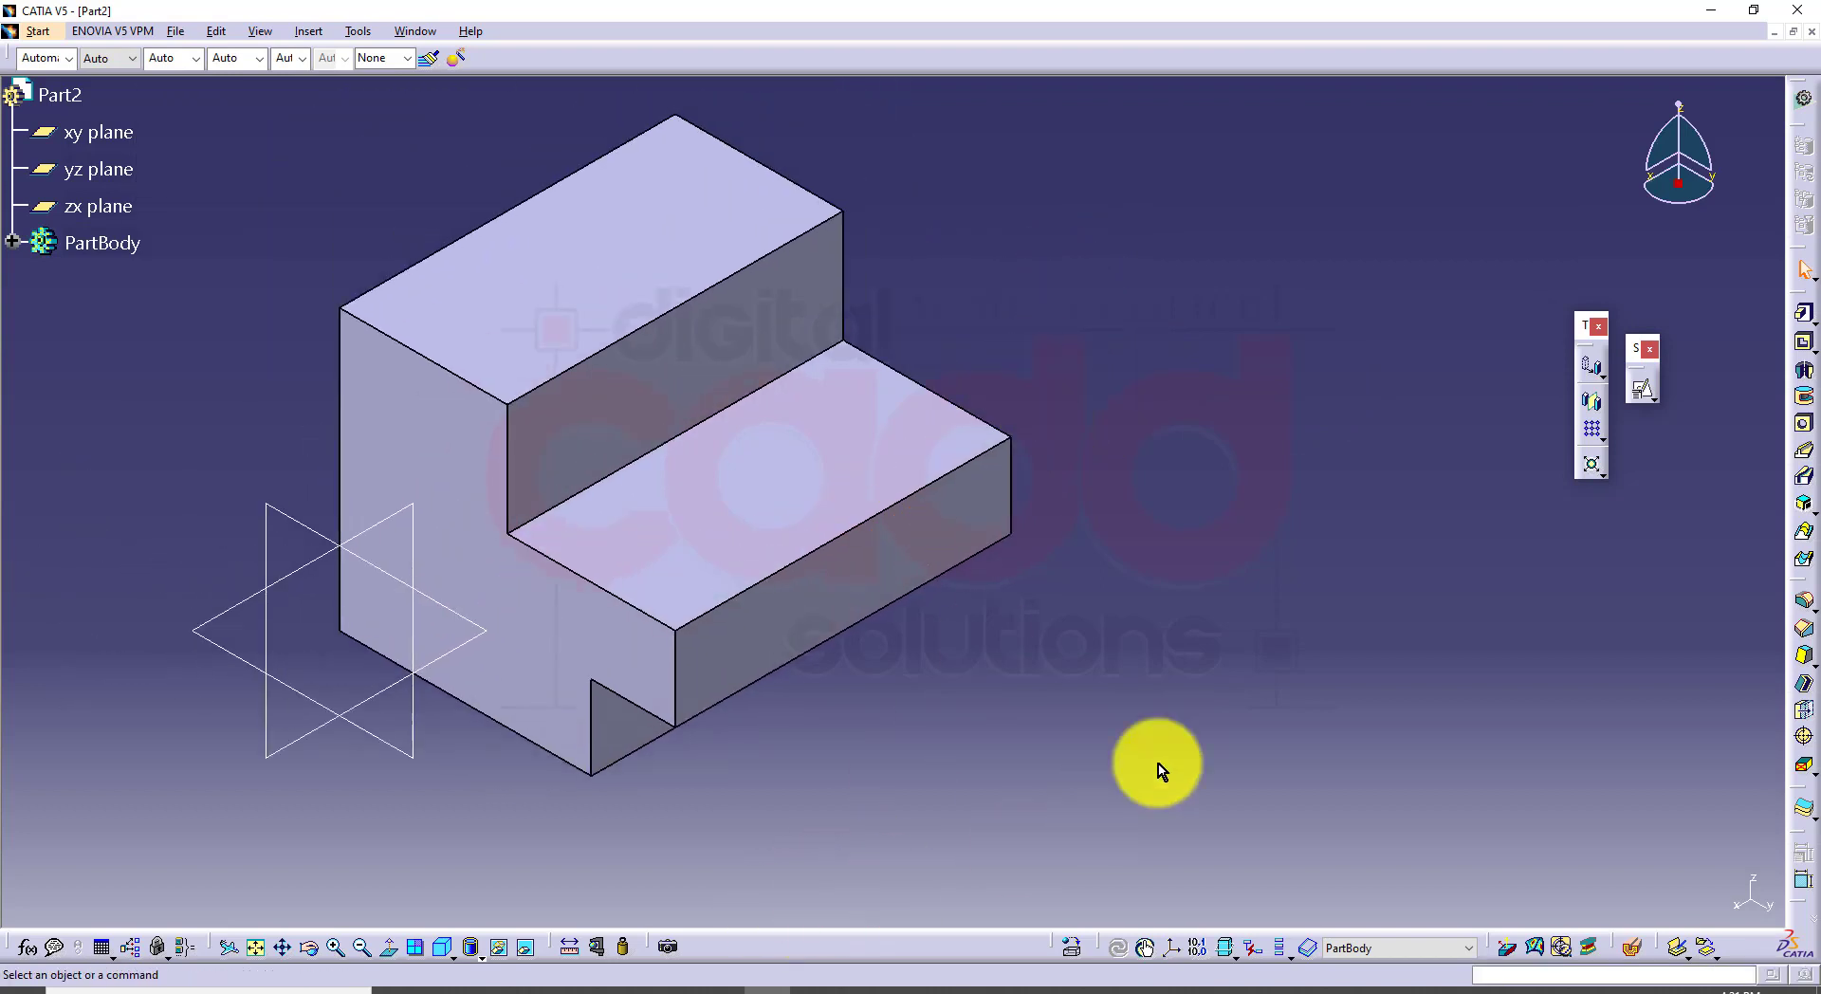
Step: Arrange the CATIA and PDF windows side by side, resize the PDF window, and bring exercise 8 into view beside the part
{"action": "left_click", "coordinate": [1755, 19]}
{"action": "left_click", "coordinate": [1653, 205]}
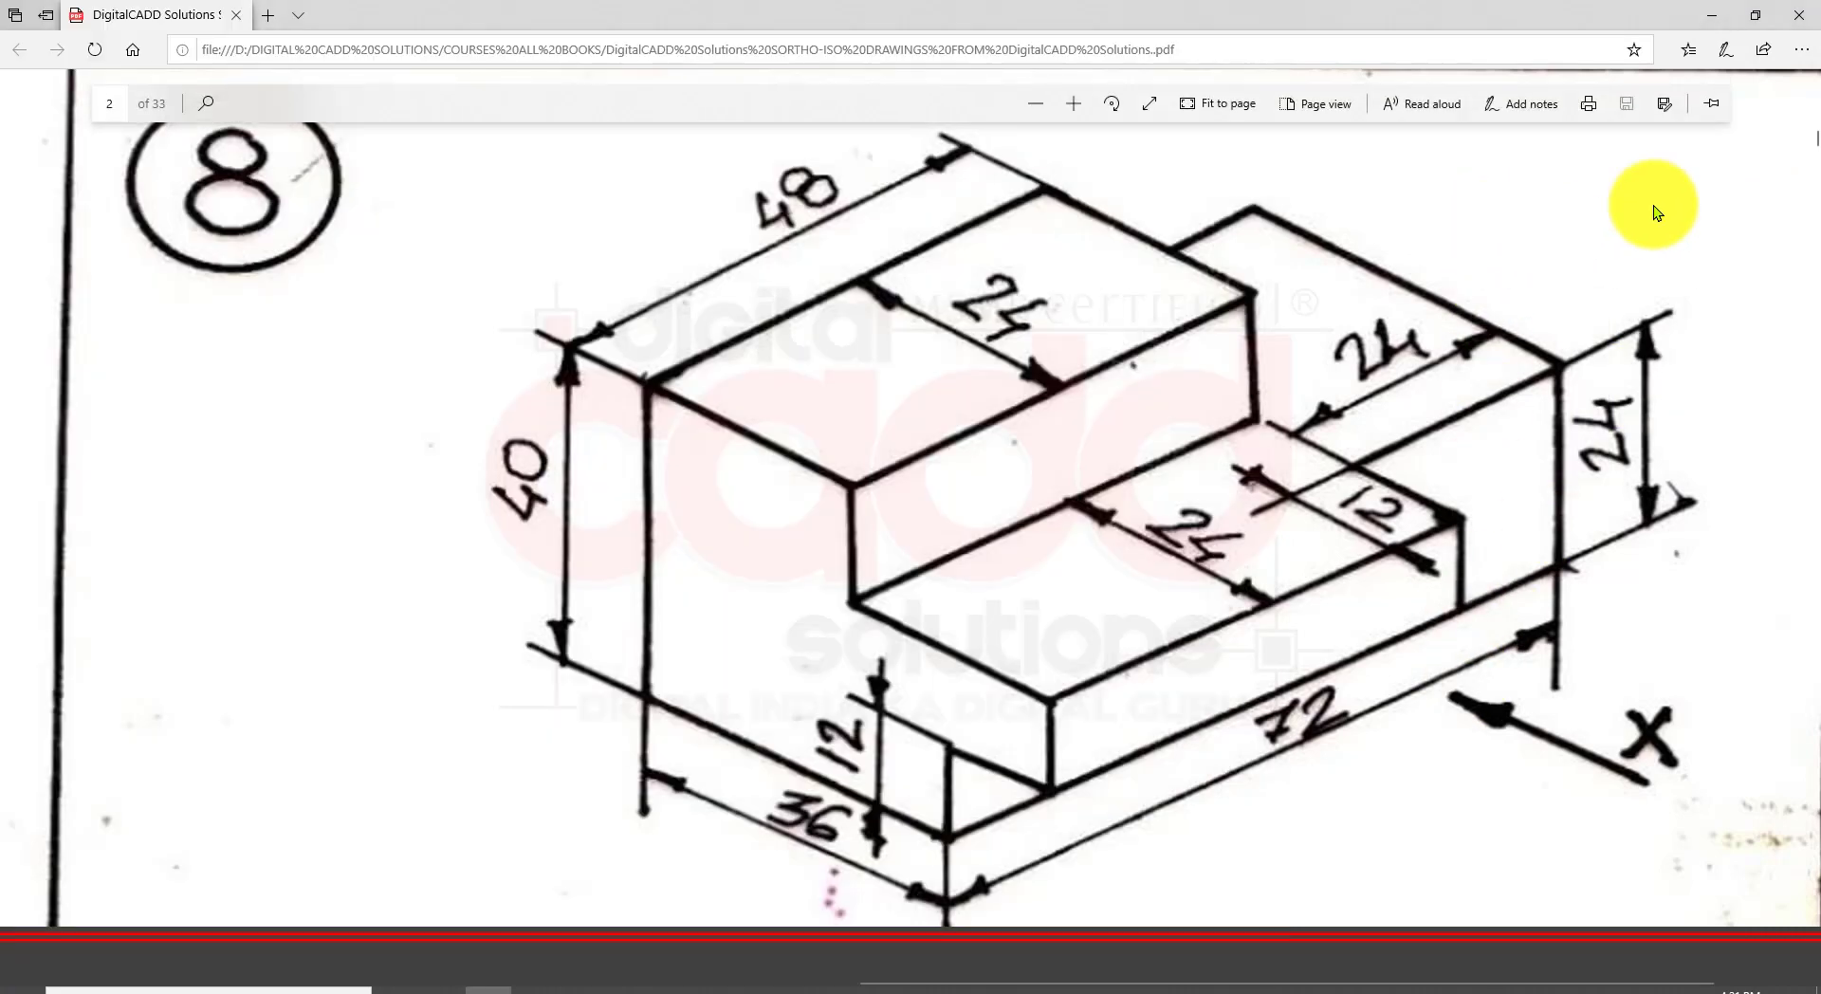
{"action": "left_click", "coordinate": [1768, 27]}
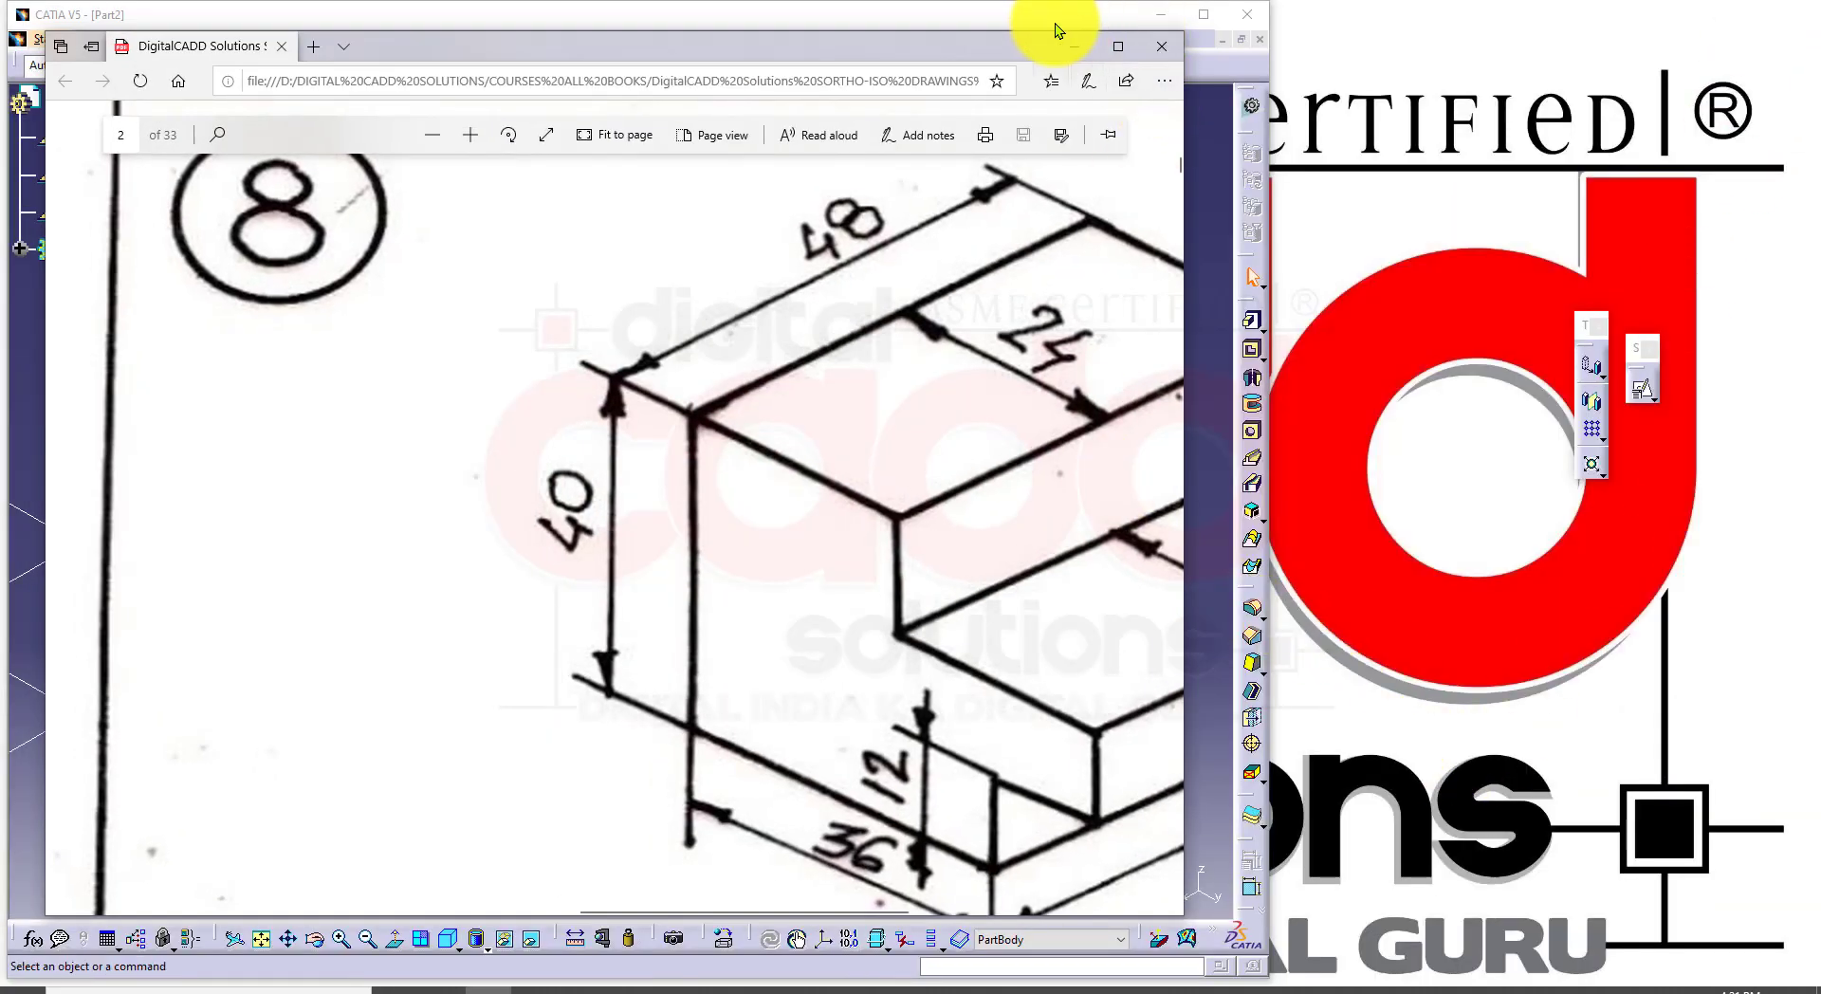
{"action": "left_click_drag", "start_coordinate": [971, 49], "coordinate": [1617, 38]}
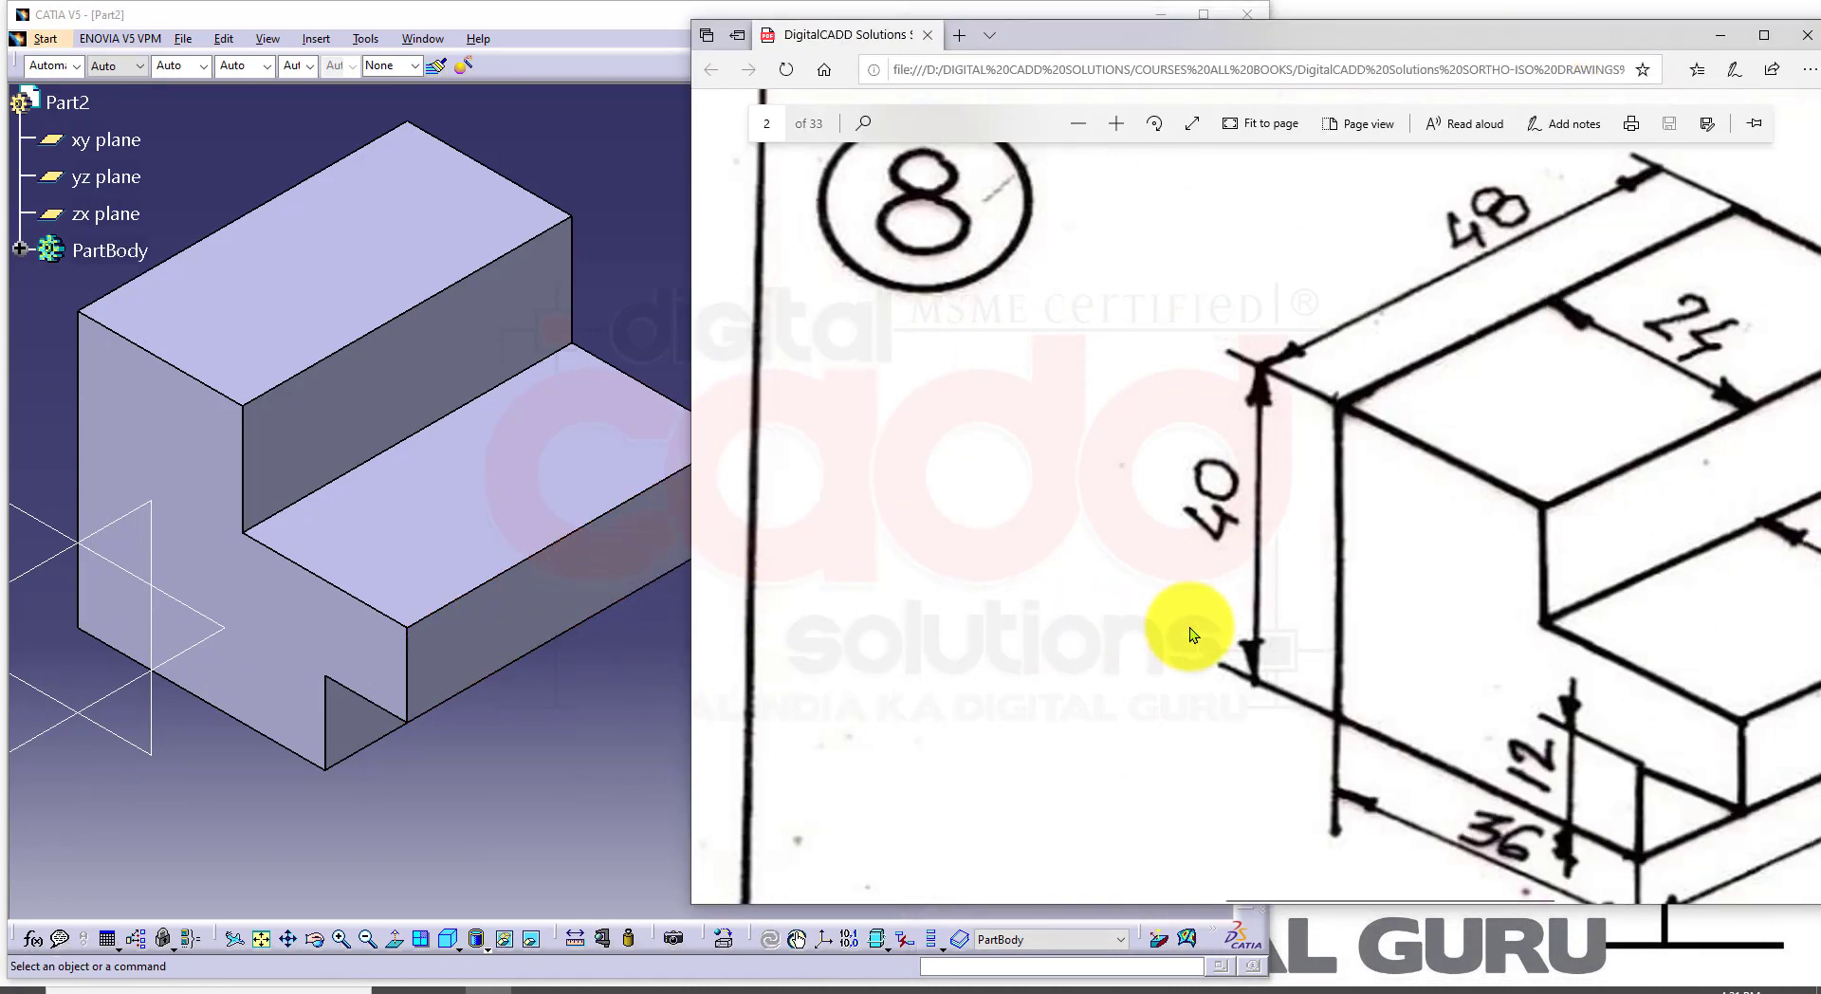
{"action": "left_click_drag", "start_coordinate": [691, 691], "coordinate": [1268, 726]}
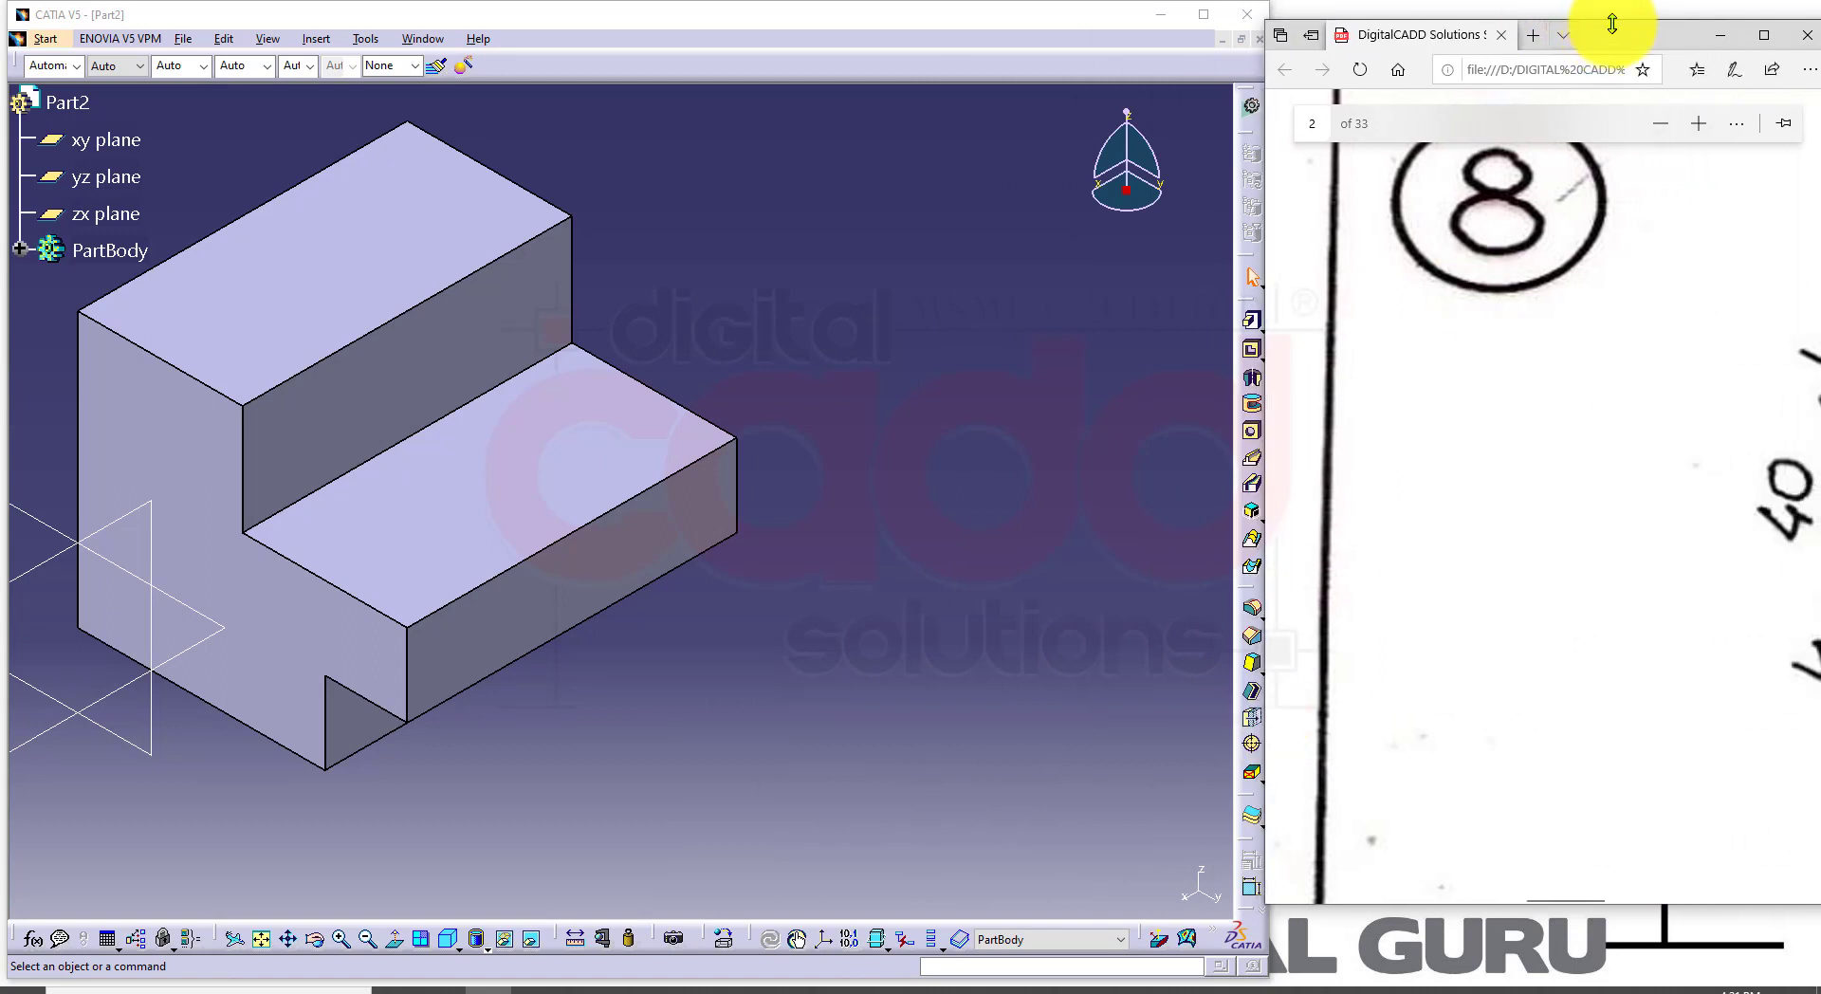
{"action": "left_click_drag", "start_coordinate": [1612, 21], "coordinate": [1609, 0]}
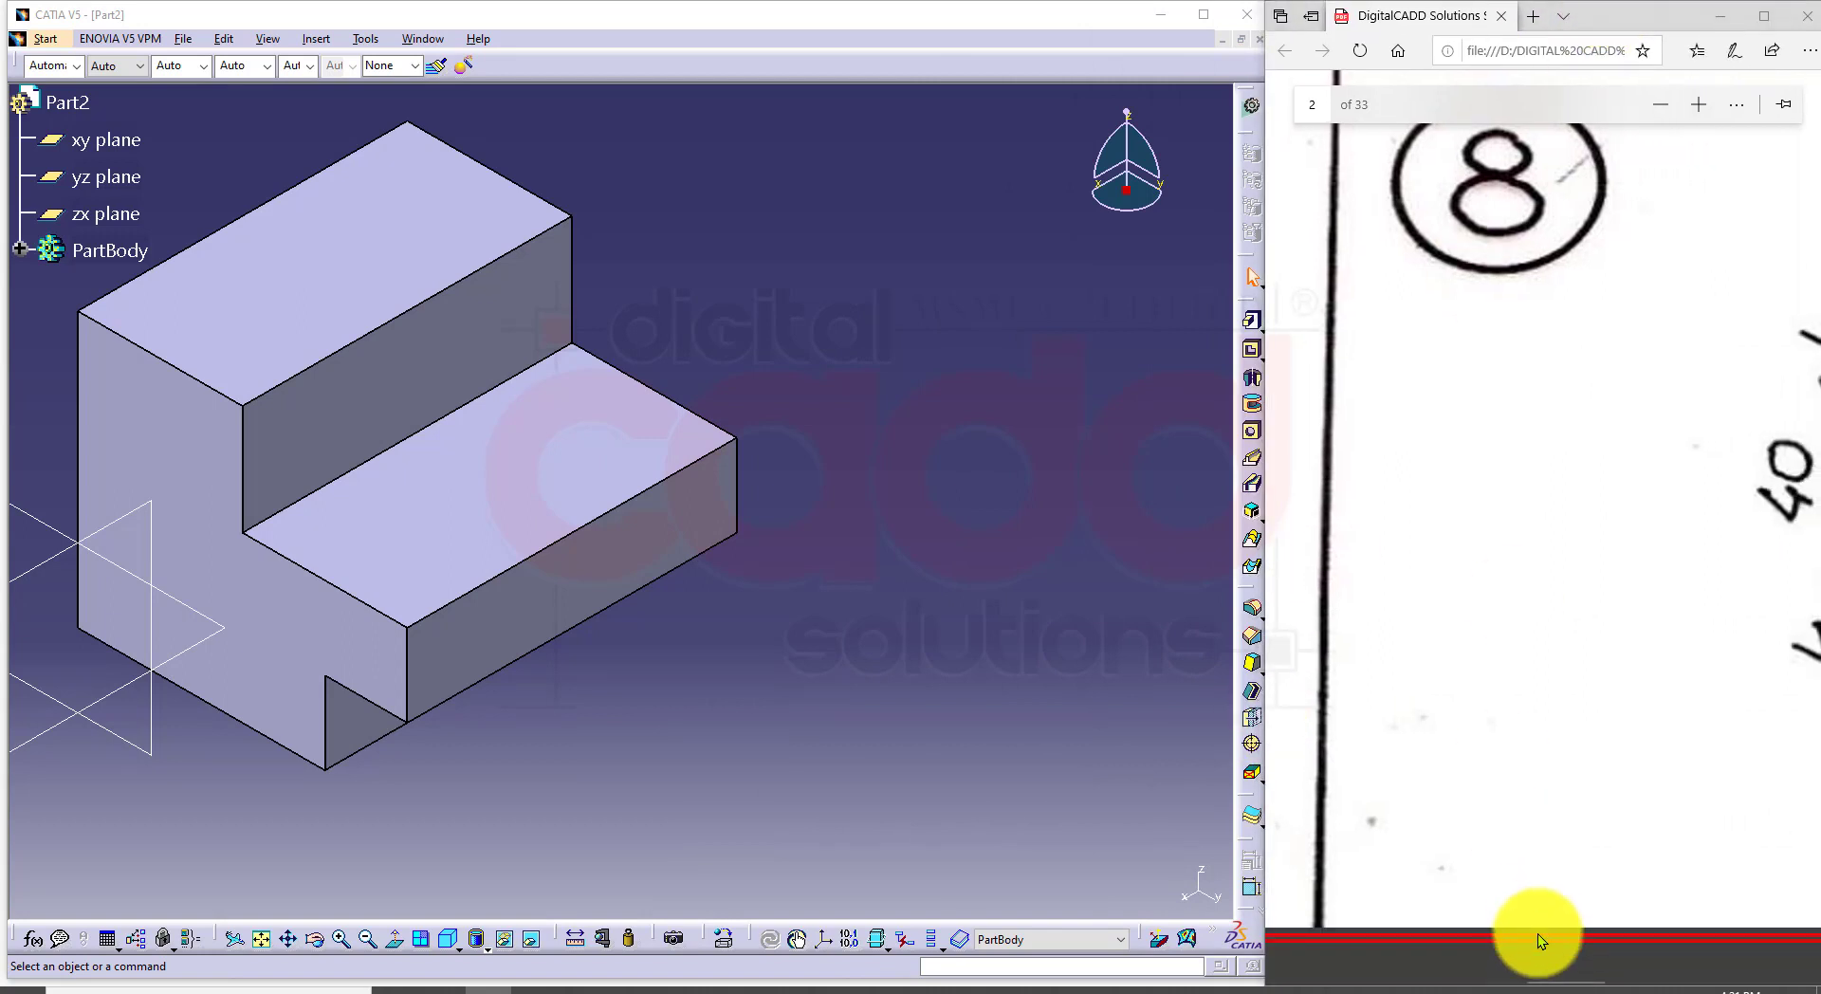
{"action": "scroll", "coordinate": [1612, 961], "scroll_direction": "down", "scroll_amount": 5}
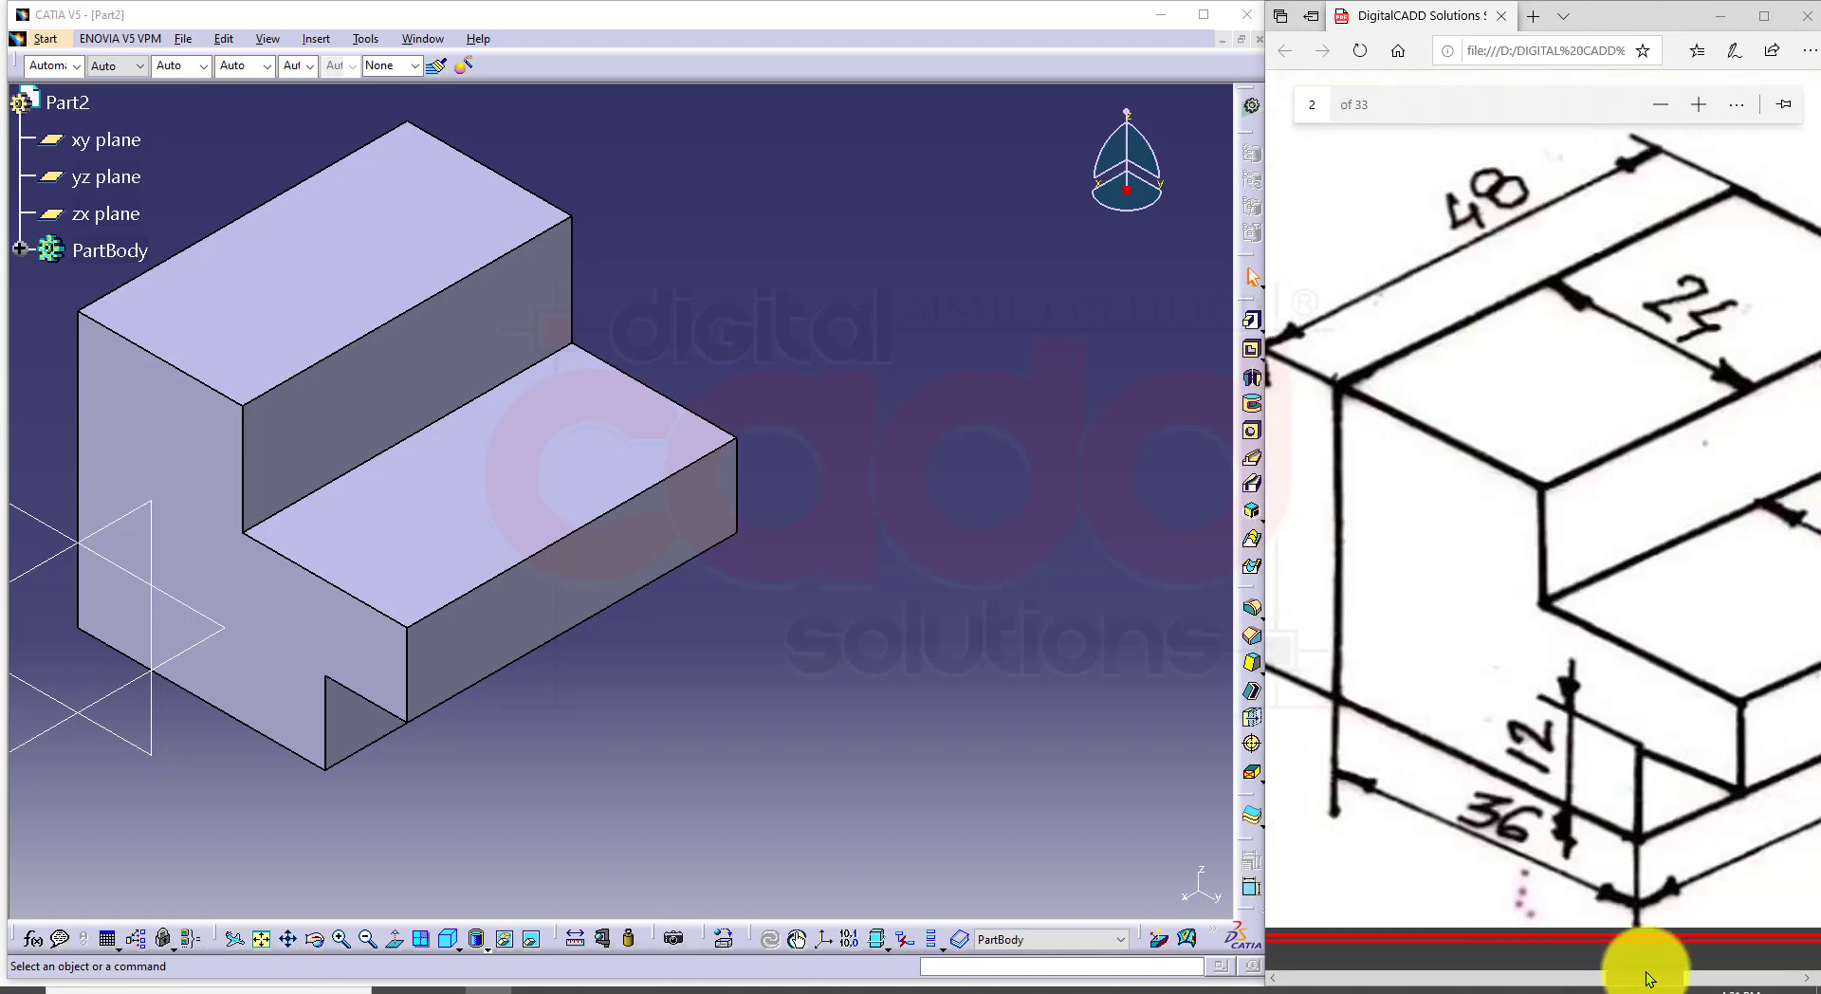
{"action": "scroll", "coordinate": [1555, 673], "scroll_direction": "down", "scroll_amount": 5, "text": "ctrl"}
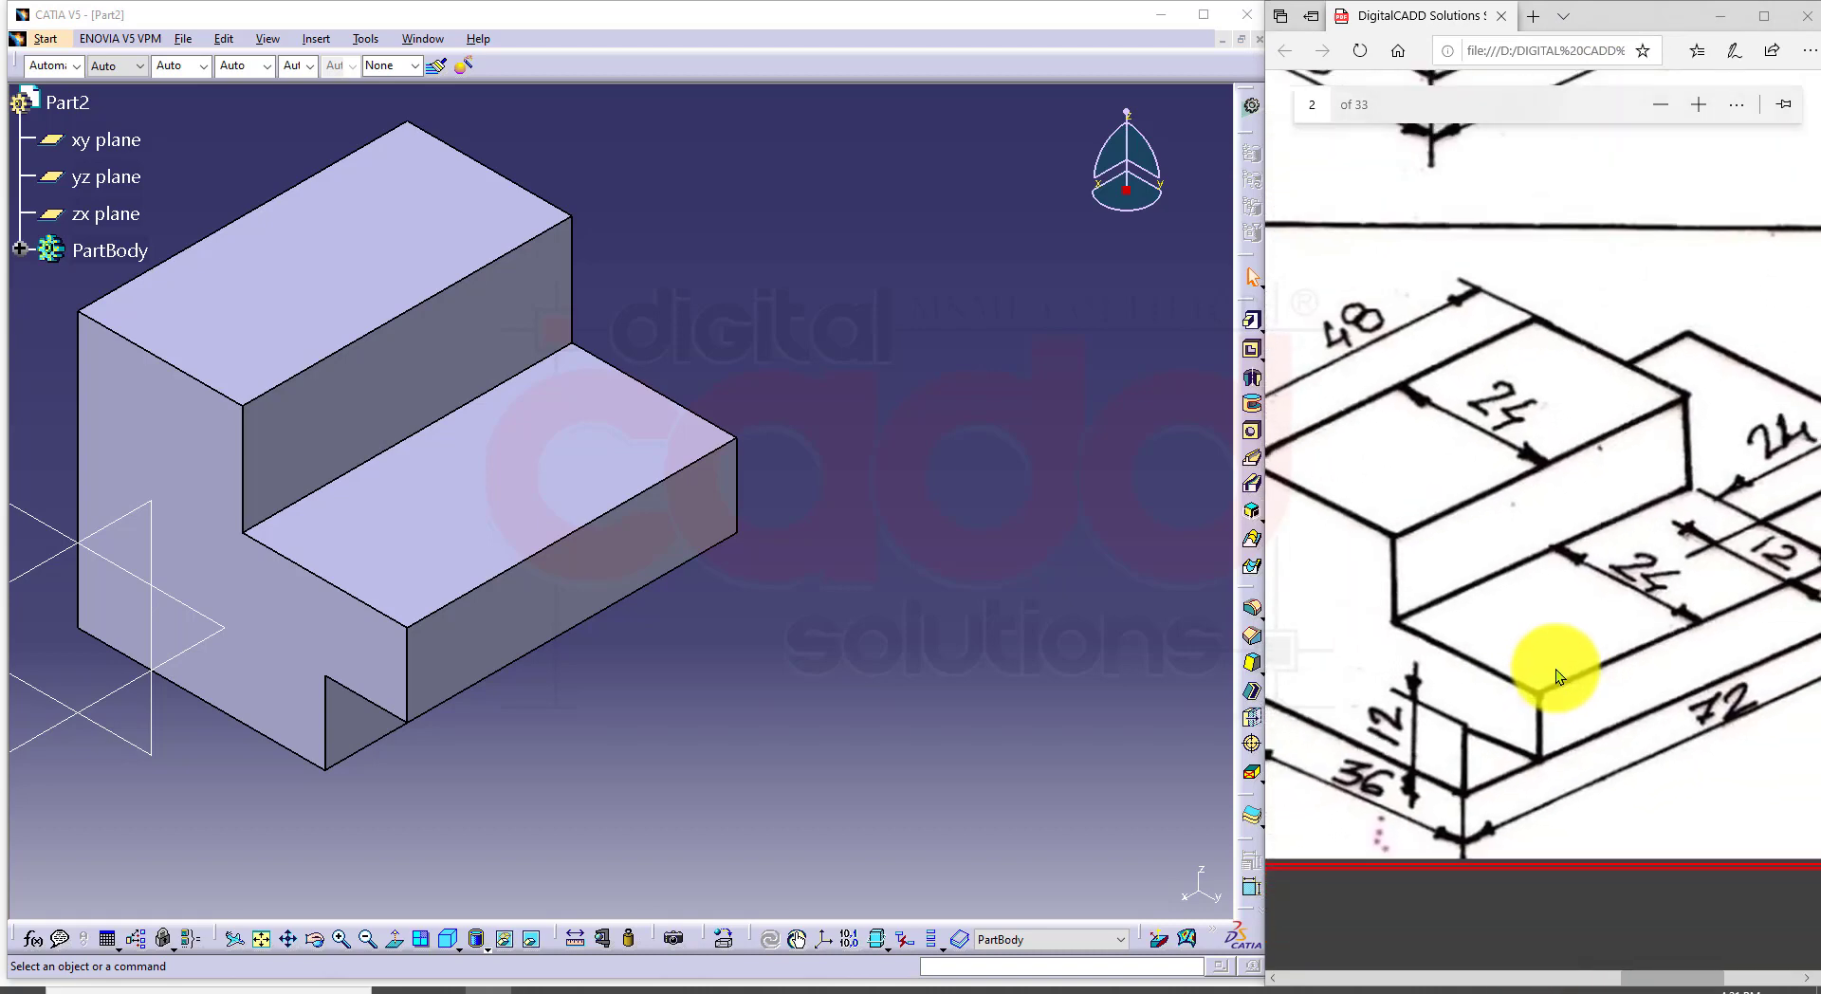
{"action": "scroll", "coordinate": [1553, 657], "scroll_direction": "down", "scroll_amount": 4, "text": "ctrl"}
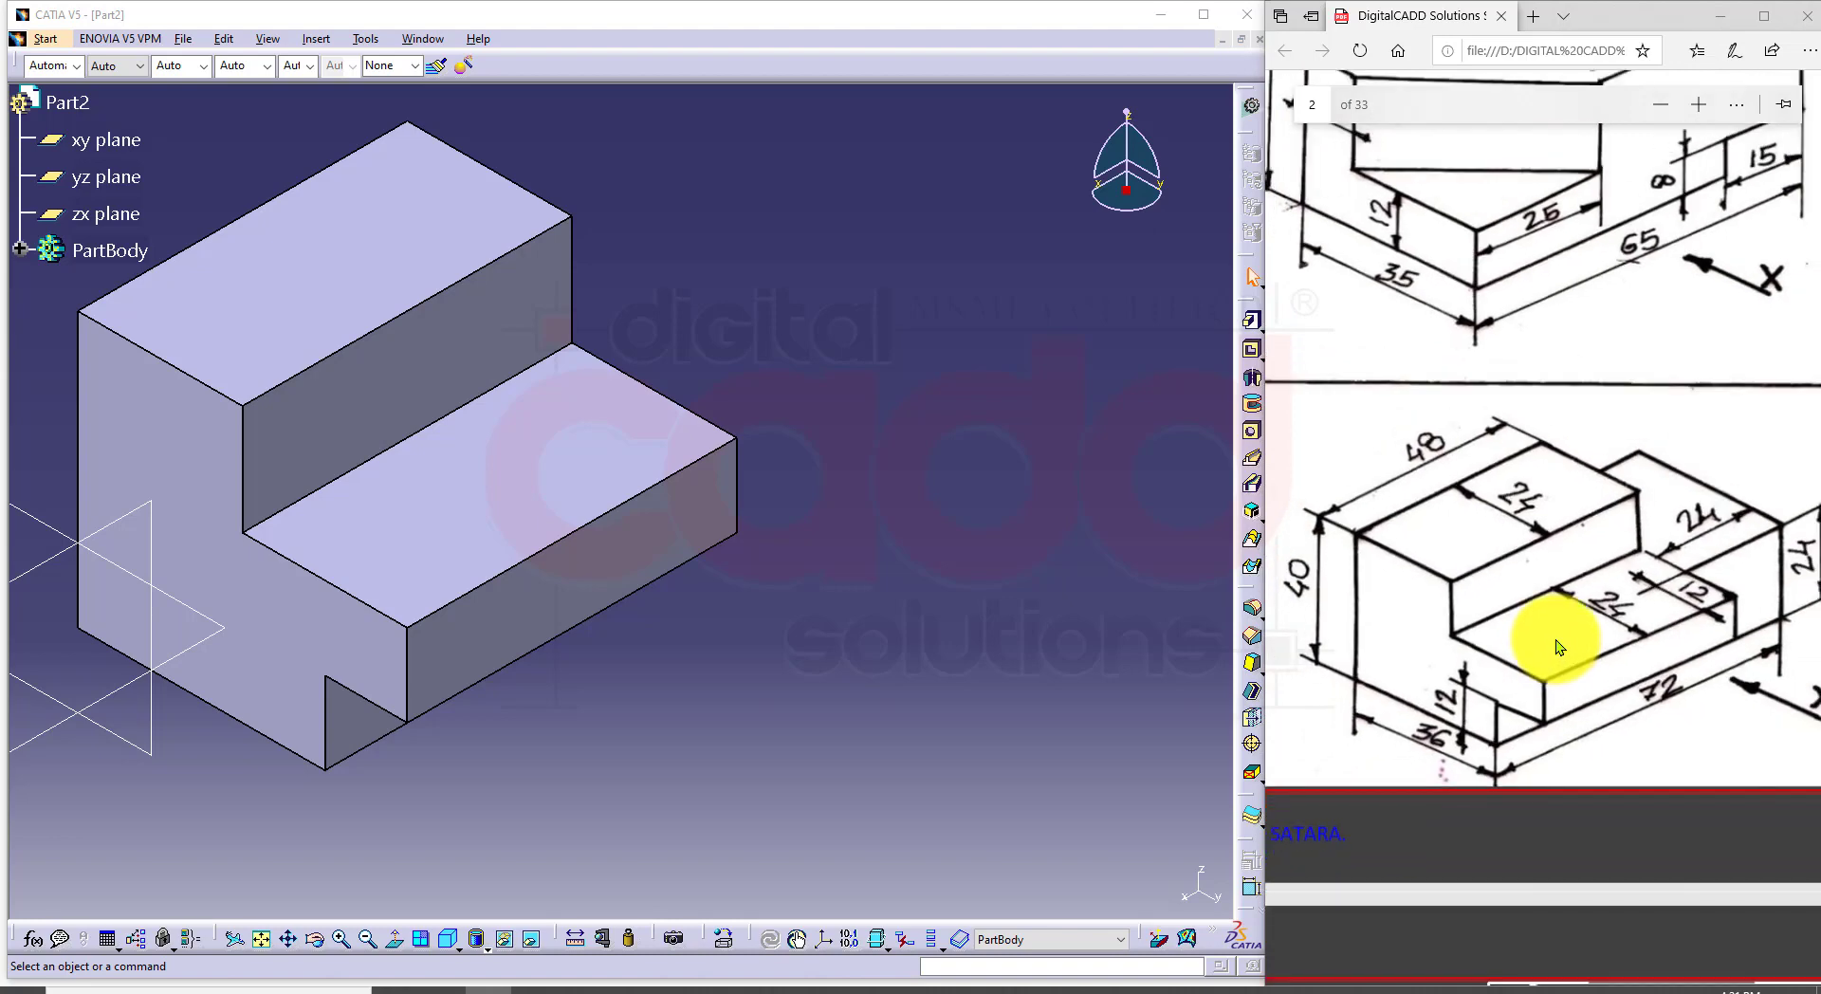
Step: Bring all of exercise 8 into view in the PDF and move the two floating toolbars off the drawing into the modeling area
{"action": "scroll", "coordinate": [1564, 723], "scroll_direction": "down", "scroll_amount": 1, "text": "ctrl"}
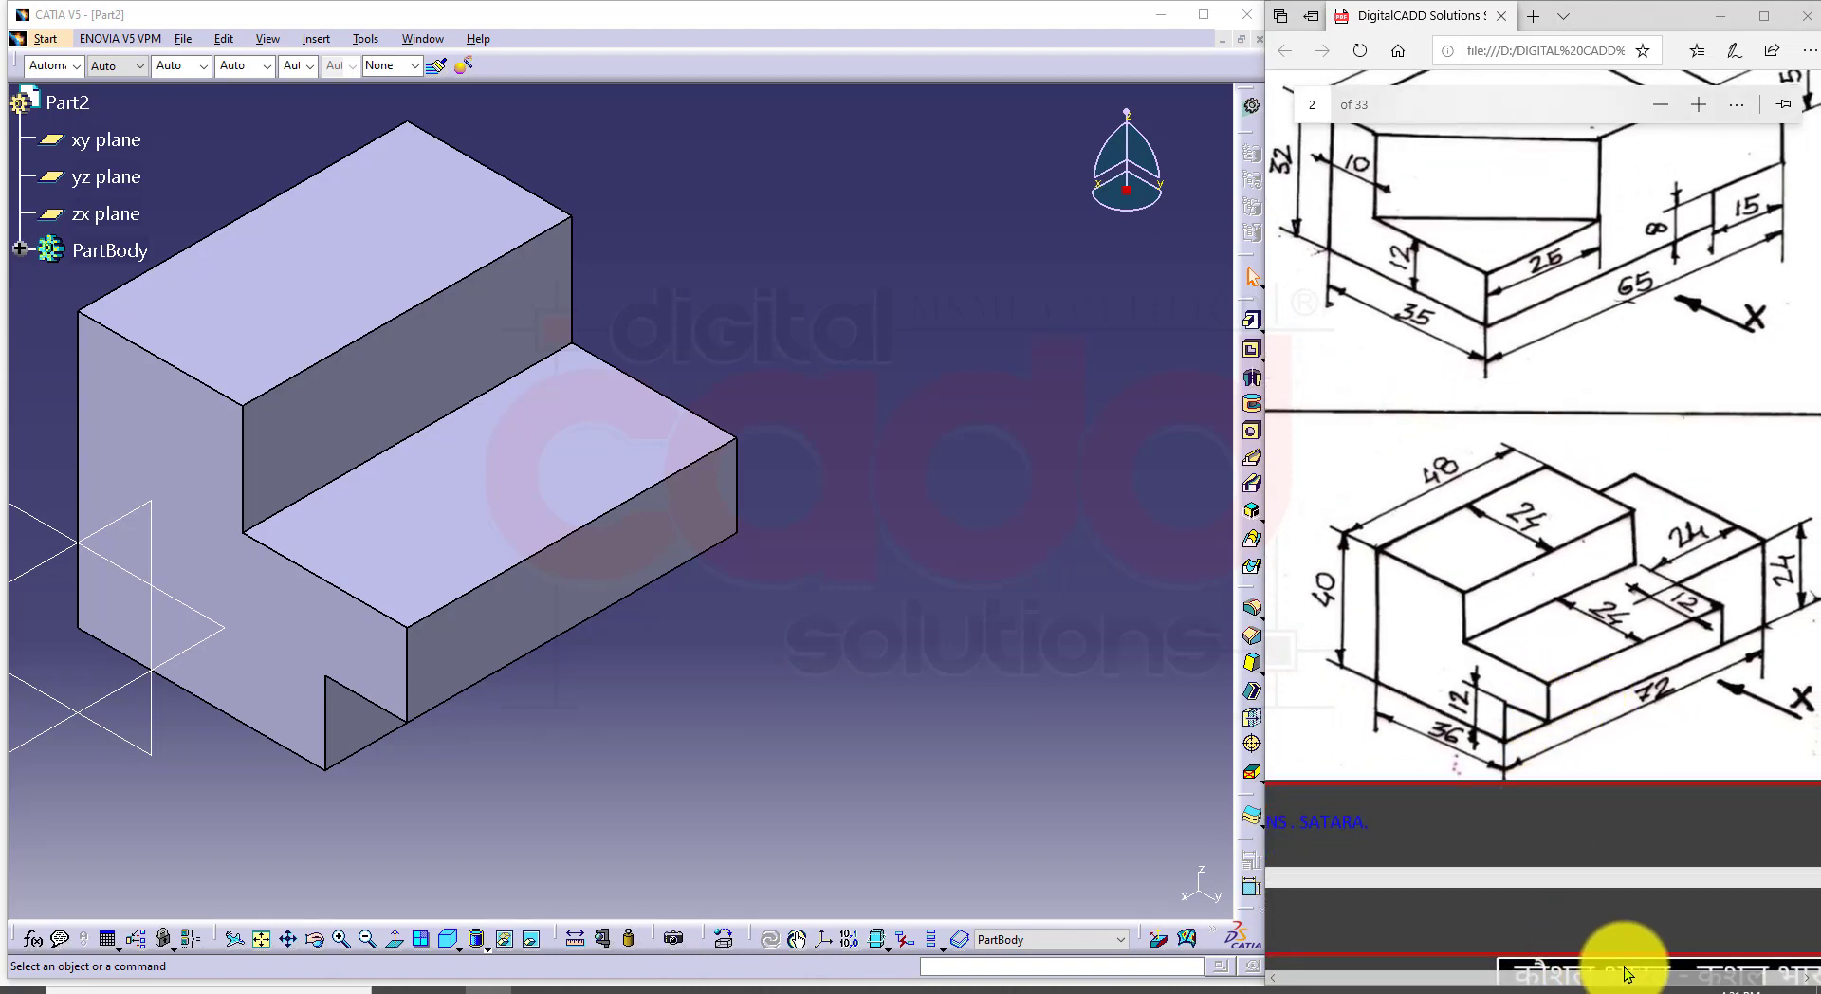
{"action": "left_click_drag", "start_coordinate": [1652, 986], "coordinate": [1660, 987]}
{"action": "left_click", "coordinate": [837, 526]}
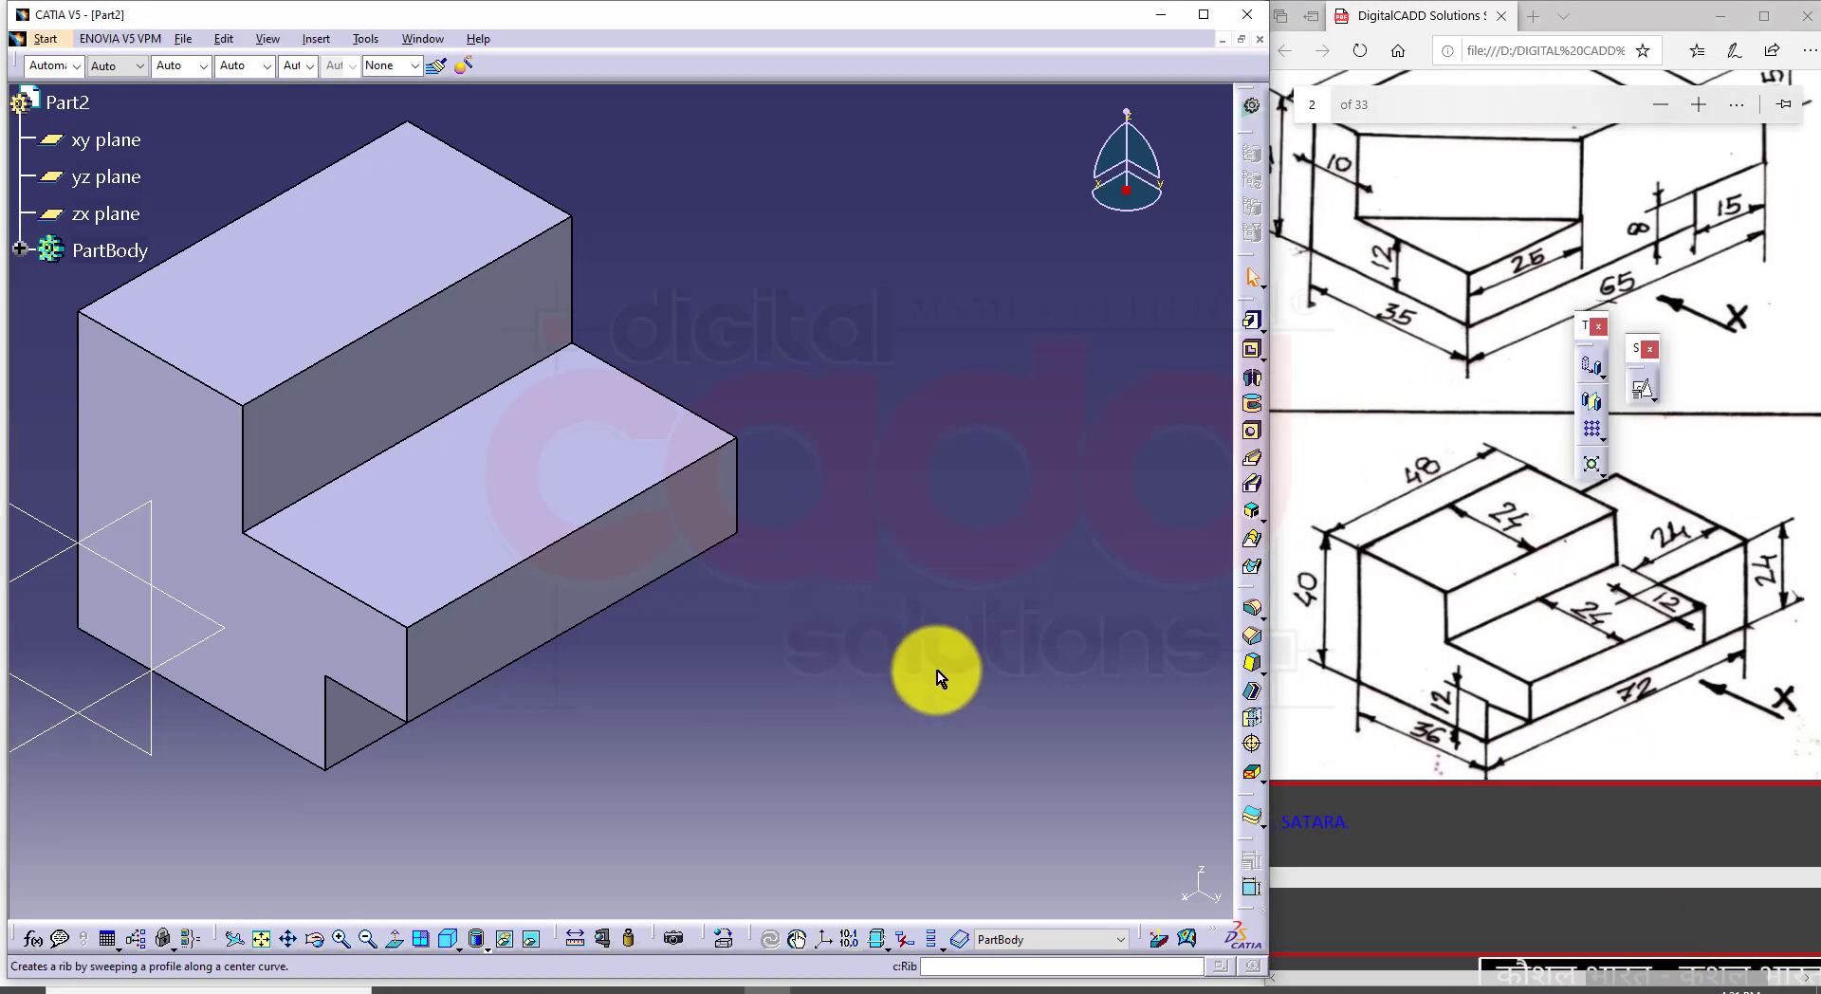
{"action": "middle_click_drag", "start_coordinate": [940, 674], "coordinate": [938, 692]}
{"action": "left_click_drag", "start_coordinate": [1585, 330], "coordinate": [1096, 275]}
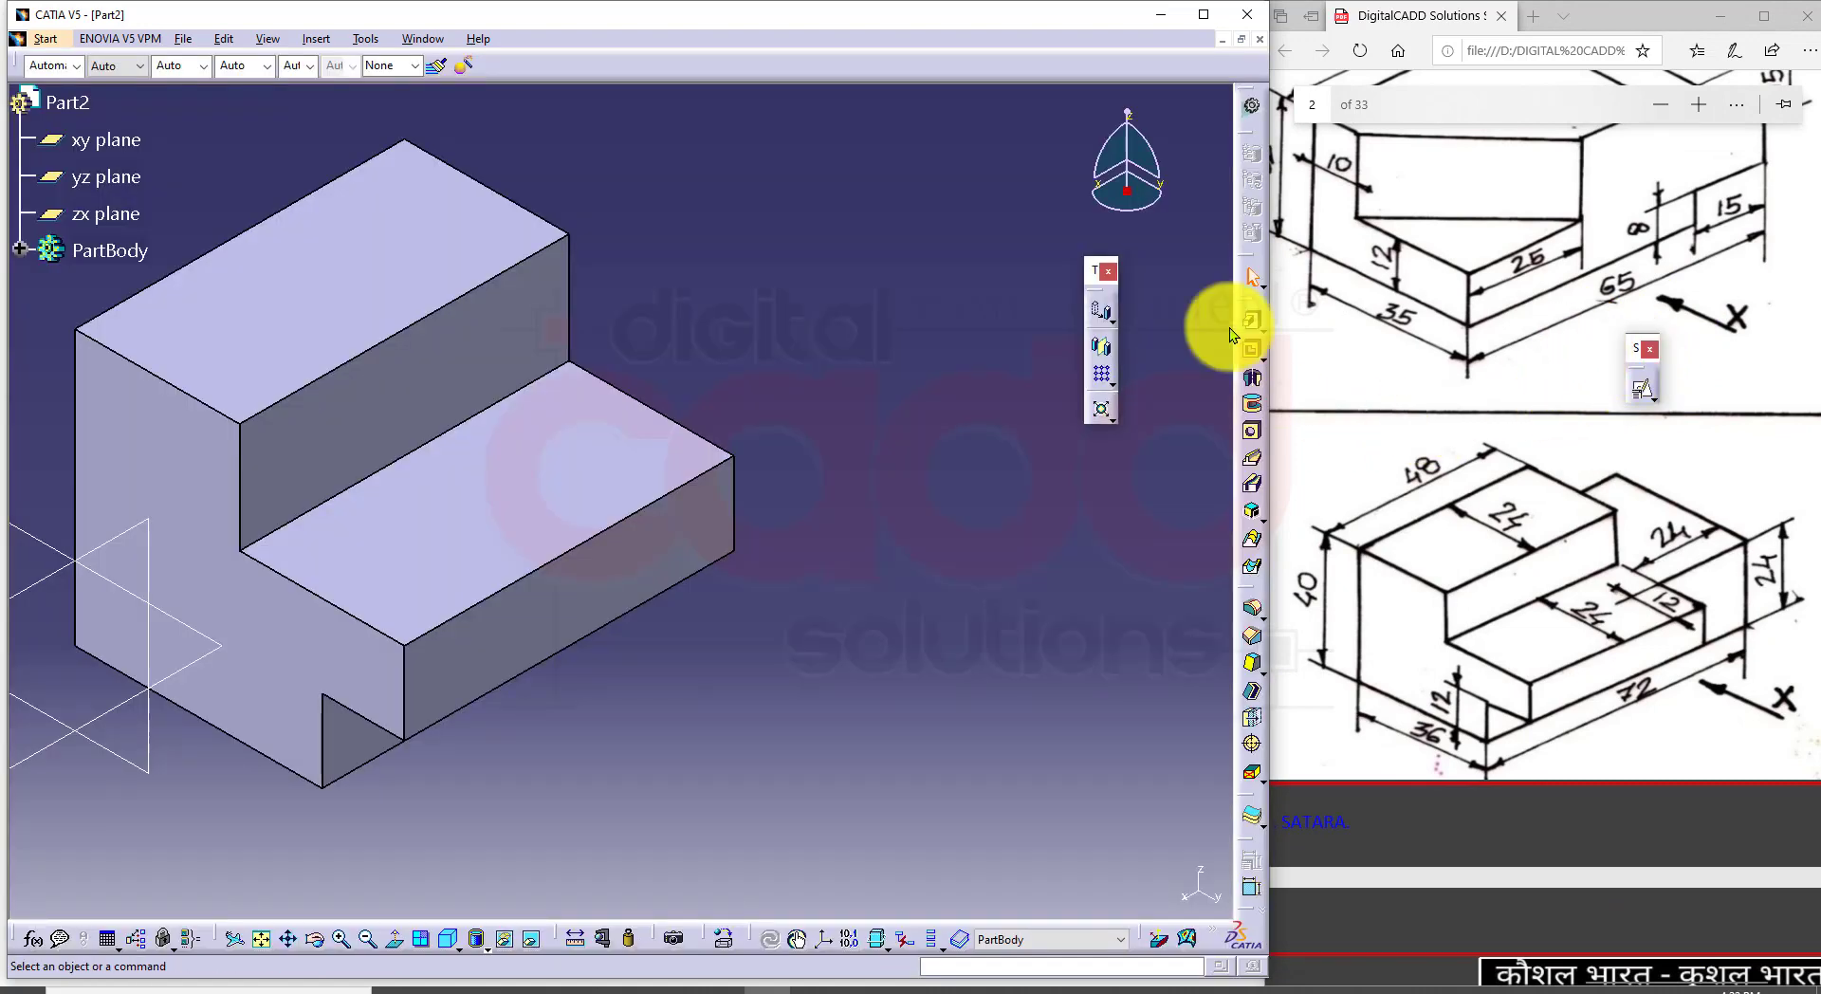
{"action": "left_click_drag", "start_coordinate": [1634, 347], "coordinate": [1017, 198]}
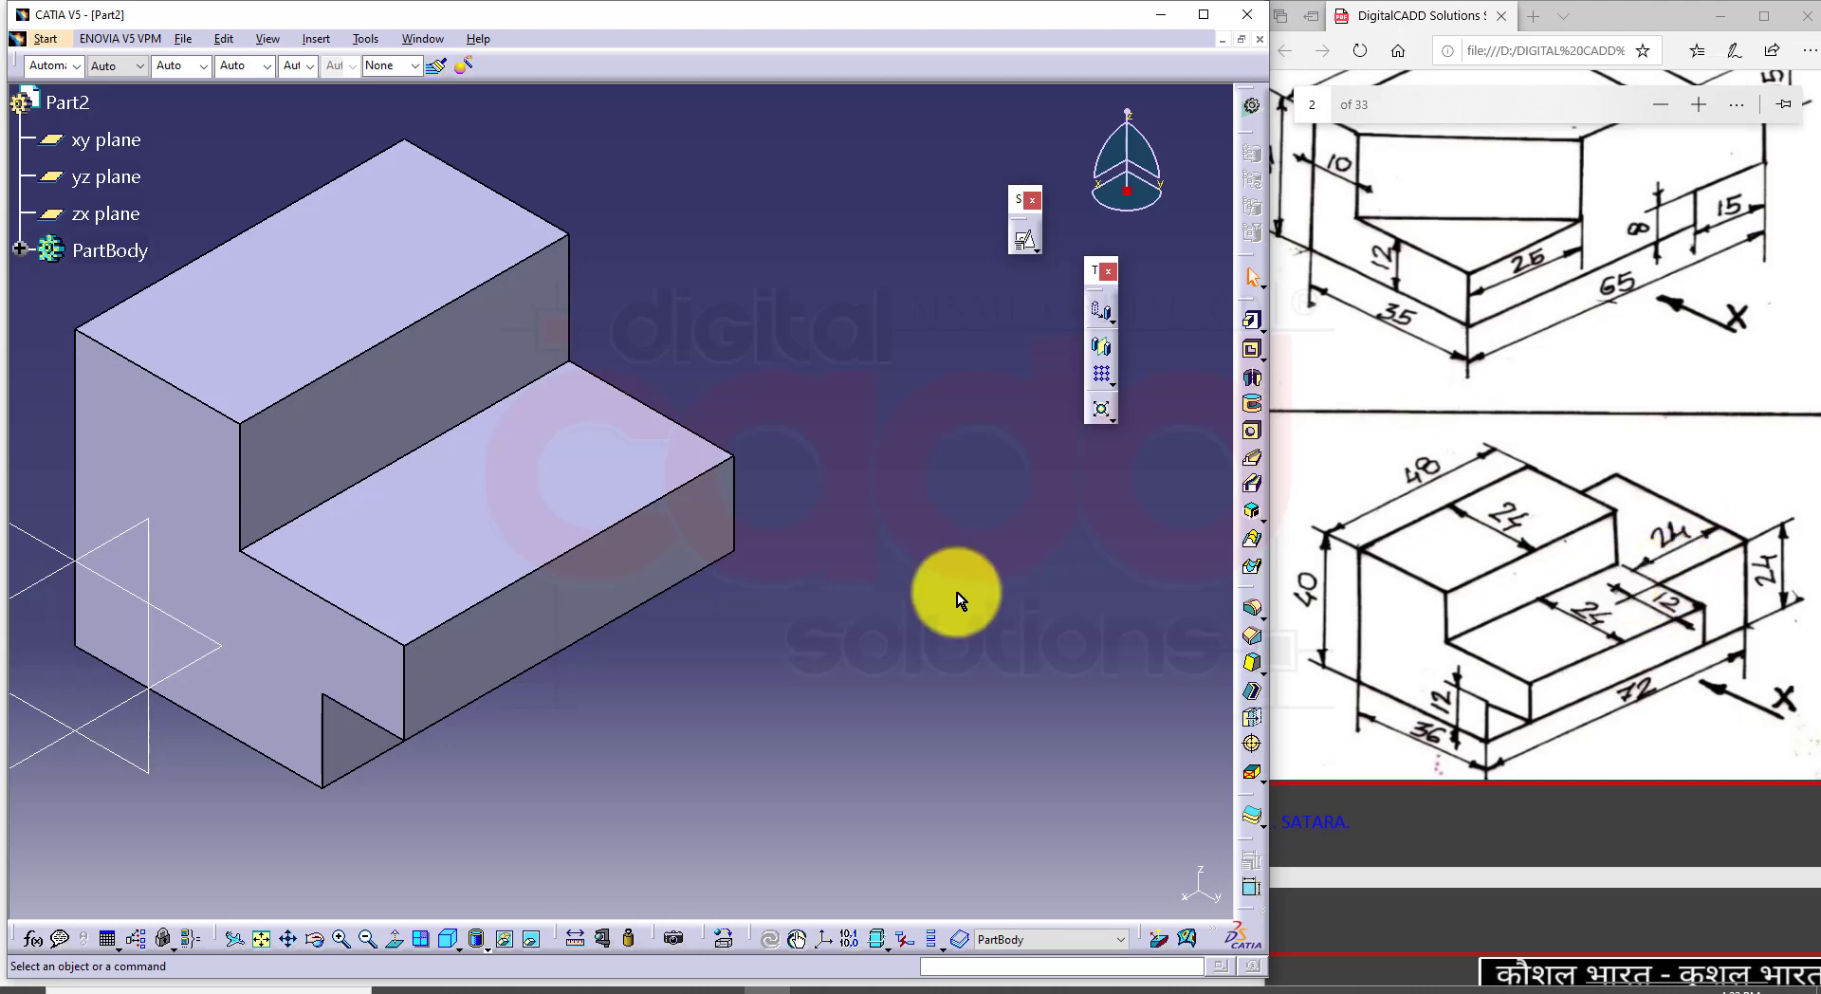
Step: Start a positioned sketch on the stepped end face of the pad, keeping the implicit origin and orientation
{"action": "middle_click_drag", "start_coordinate": [882, 752], "coordinate": [793, 682]}
{"action": "left_click", "coordinate": [825, 655]}
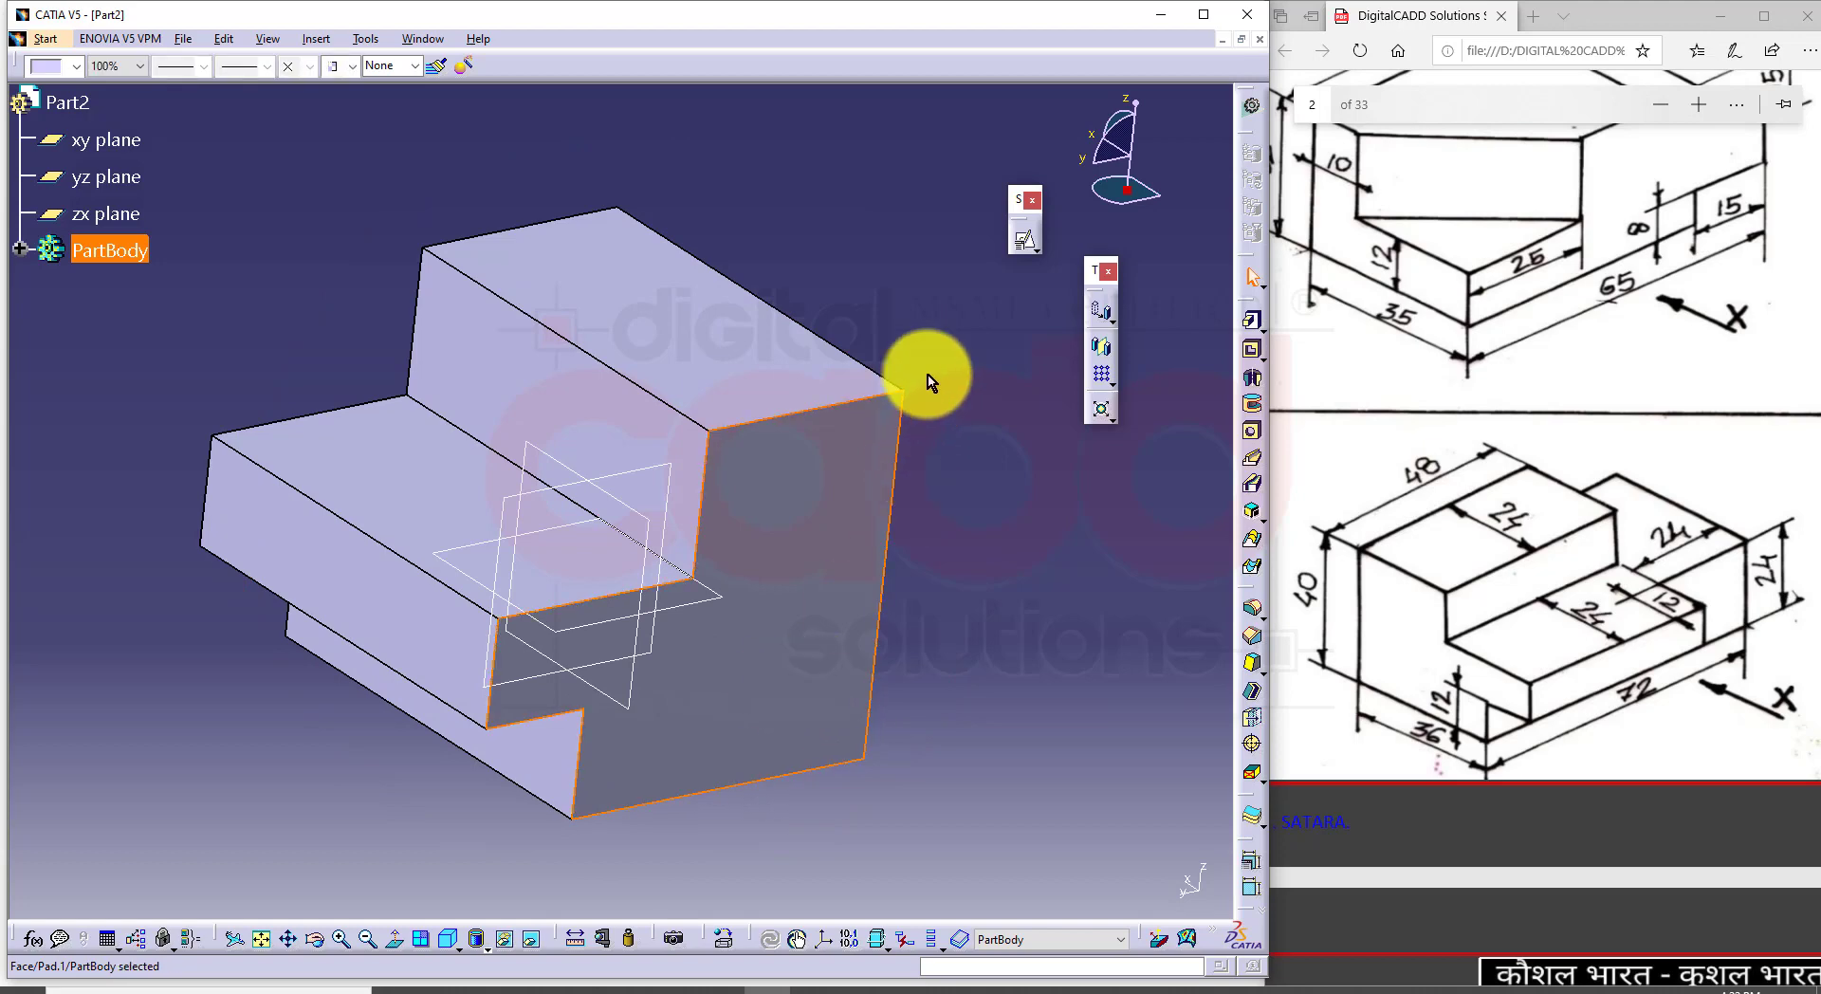
{"action": "left_click", "coordinate": [1022, 241]}
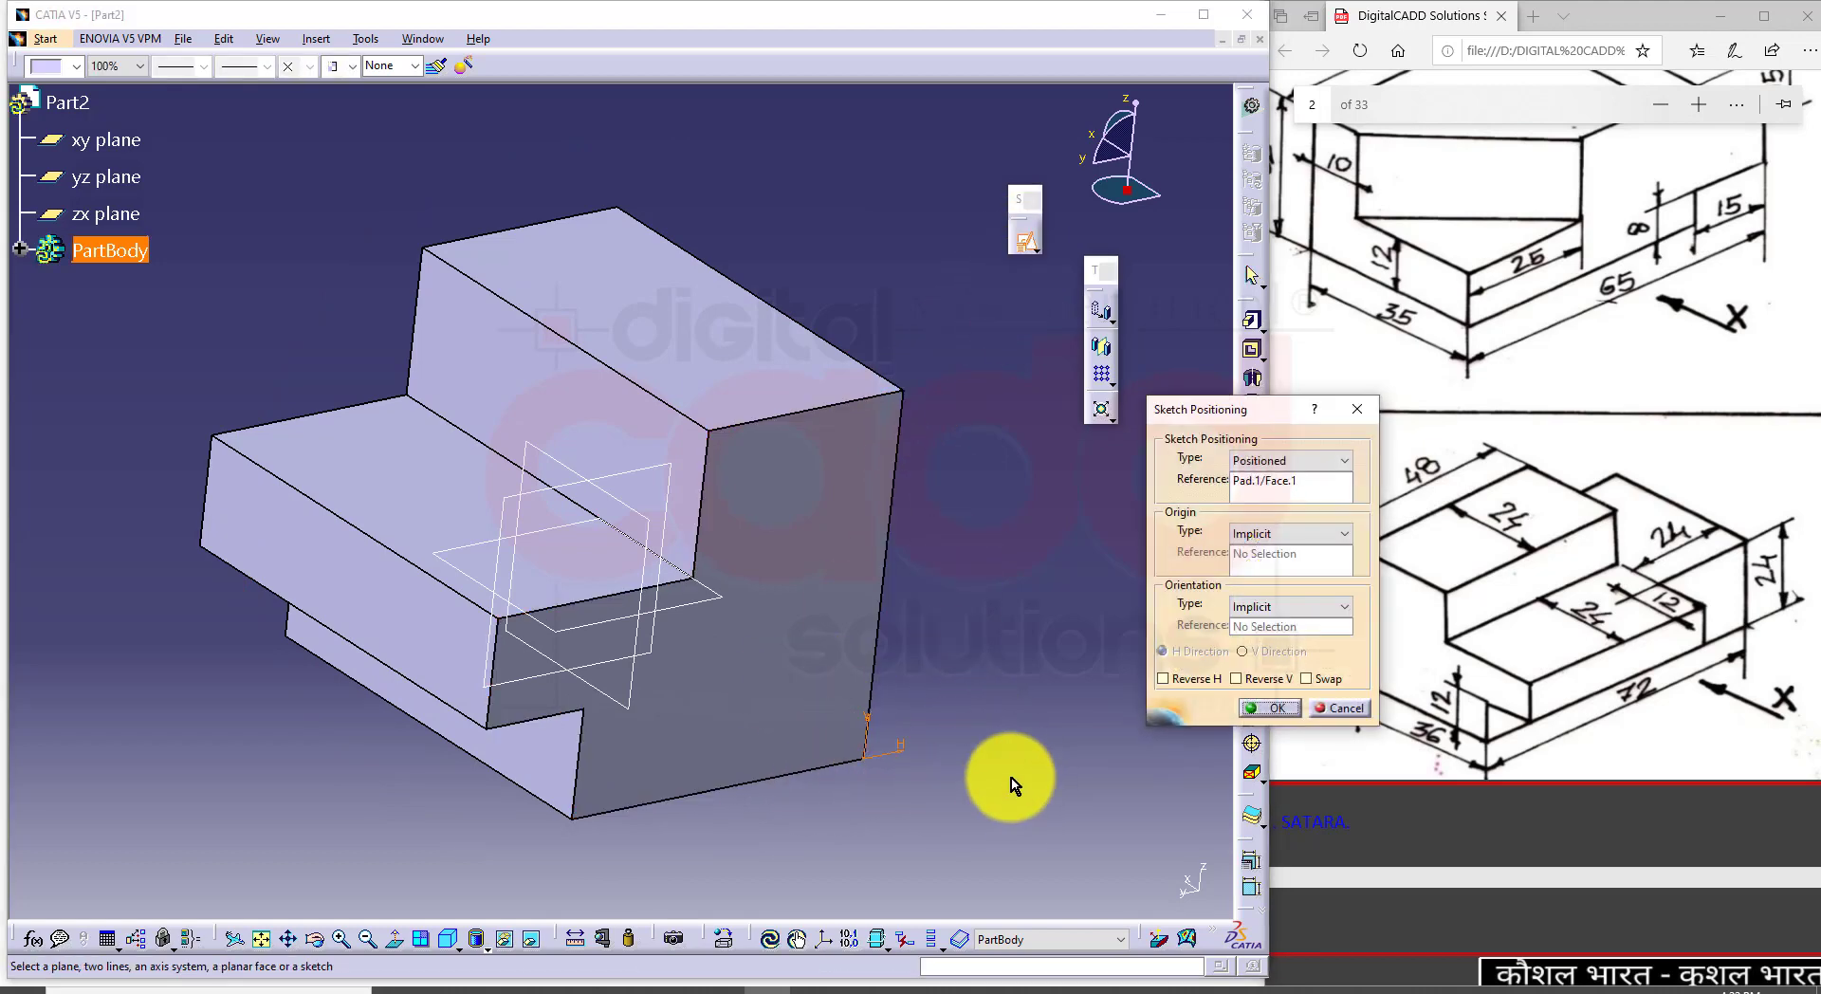
{"action": "left_click", "coordinate": [1261, 708]}
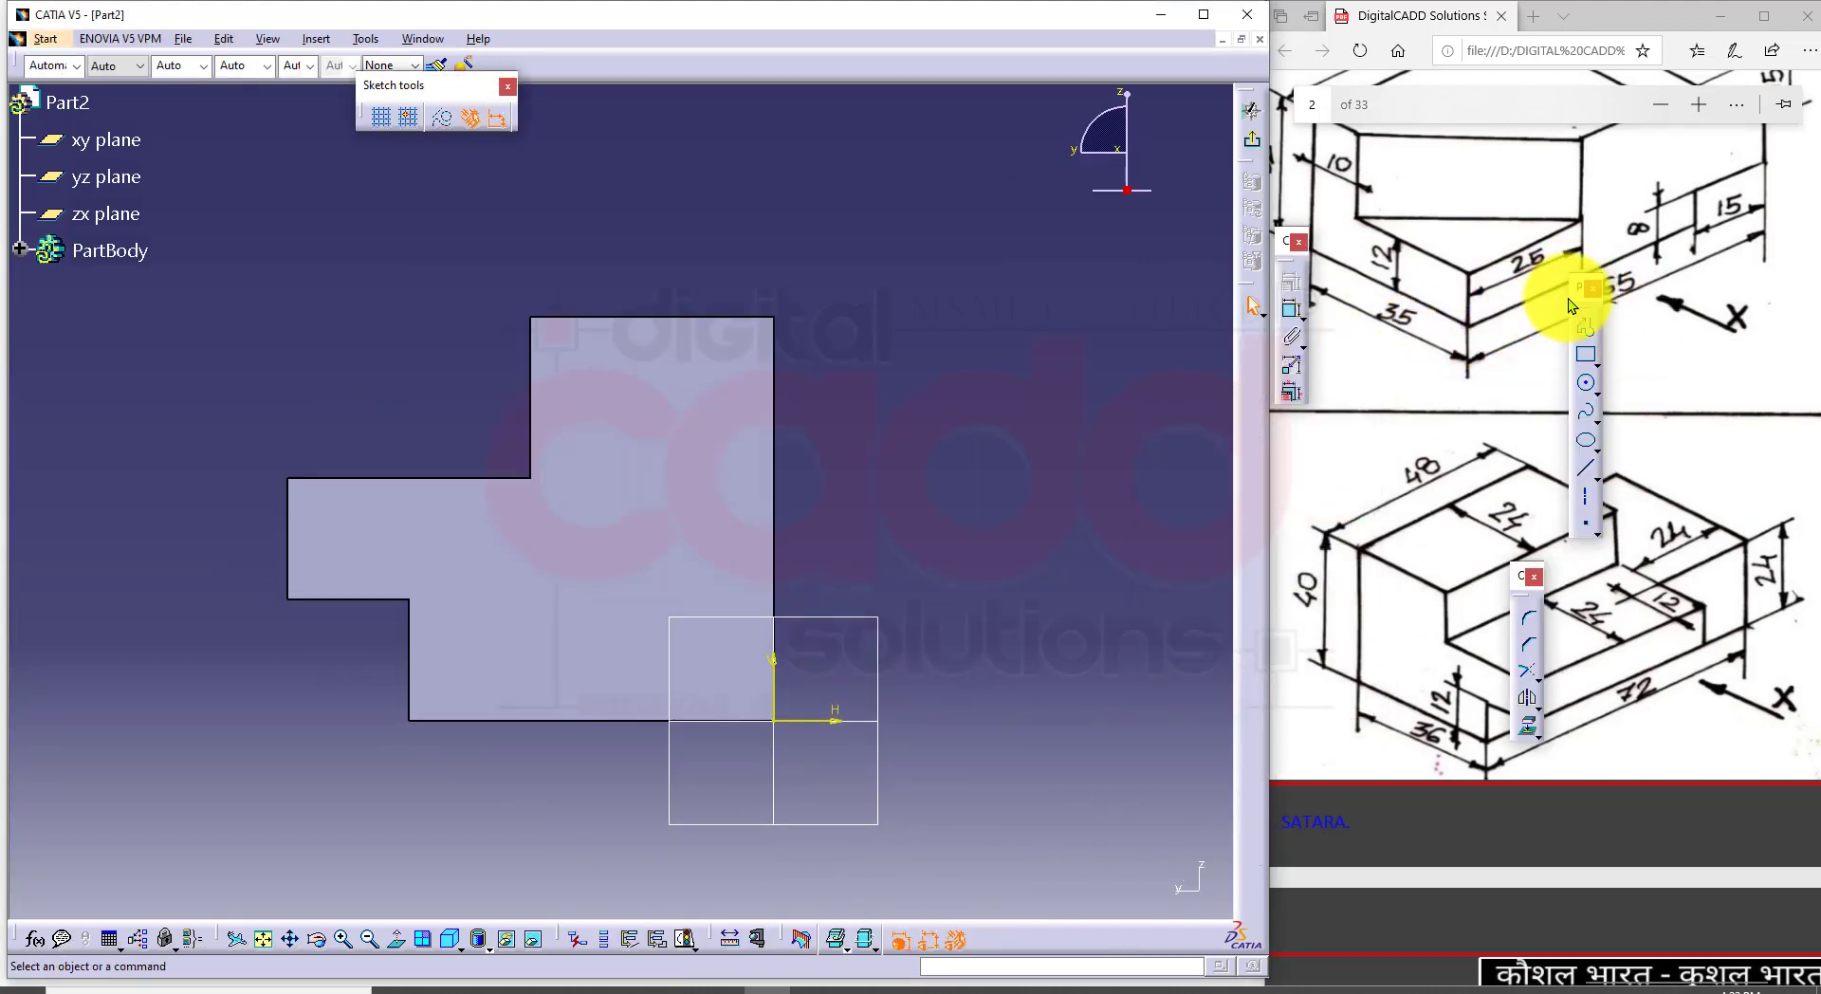
Step: Sketch a rectangle on the end face starting from the sketch origin corner, and move the floating sketch toolbars off the drawing
{"action": "left_click_drag", "start_coordinate": [1077, 326], "coordinate": [1077, 326]}
{"action": "left_click", "coordinate": [1079, 388]}
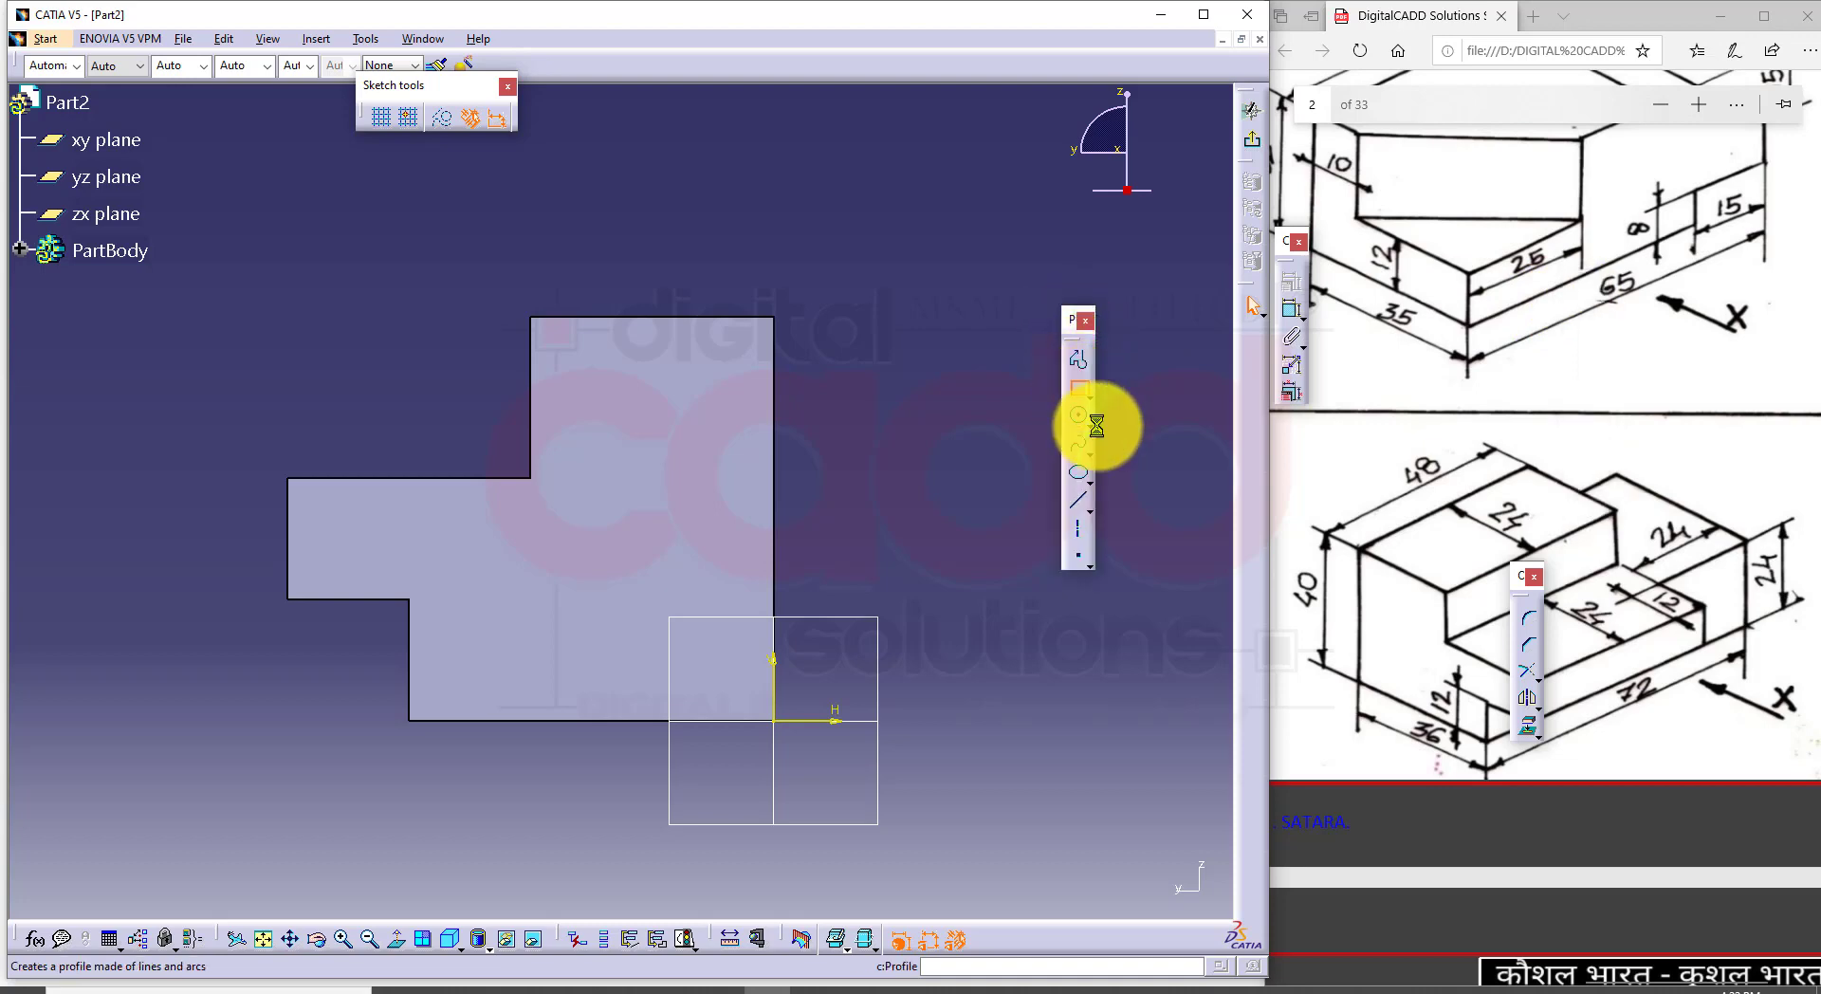
{"action": "left_click", "coordinate": [774, 720]}
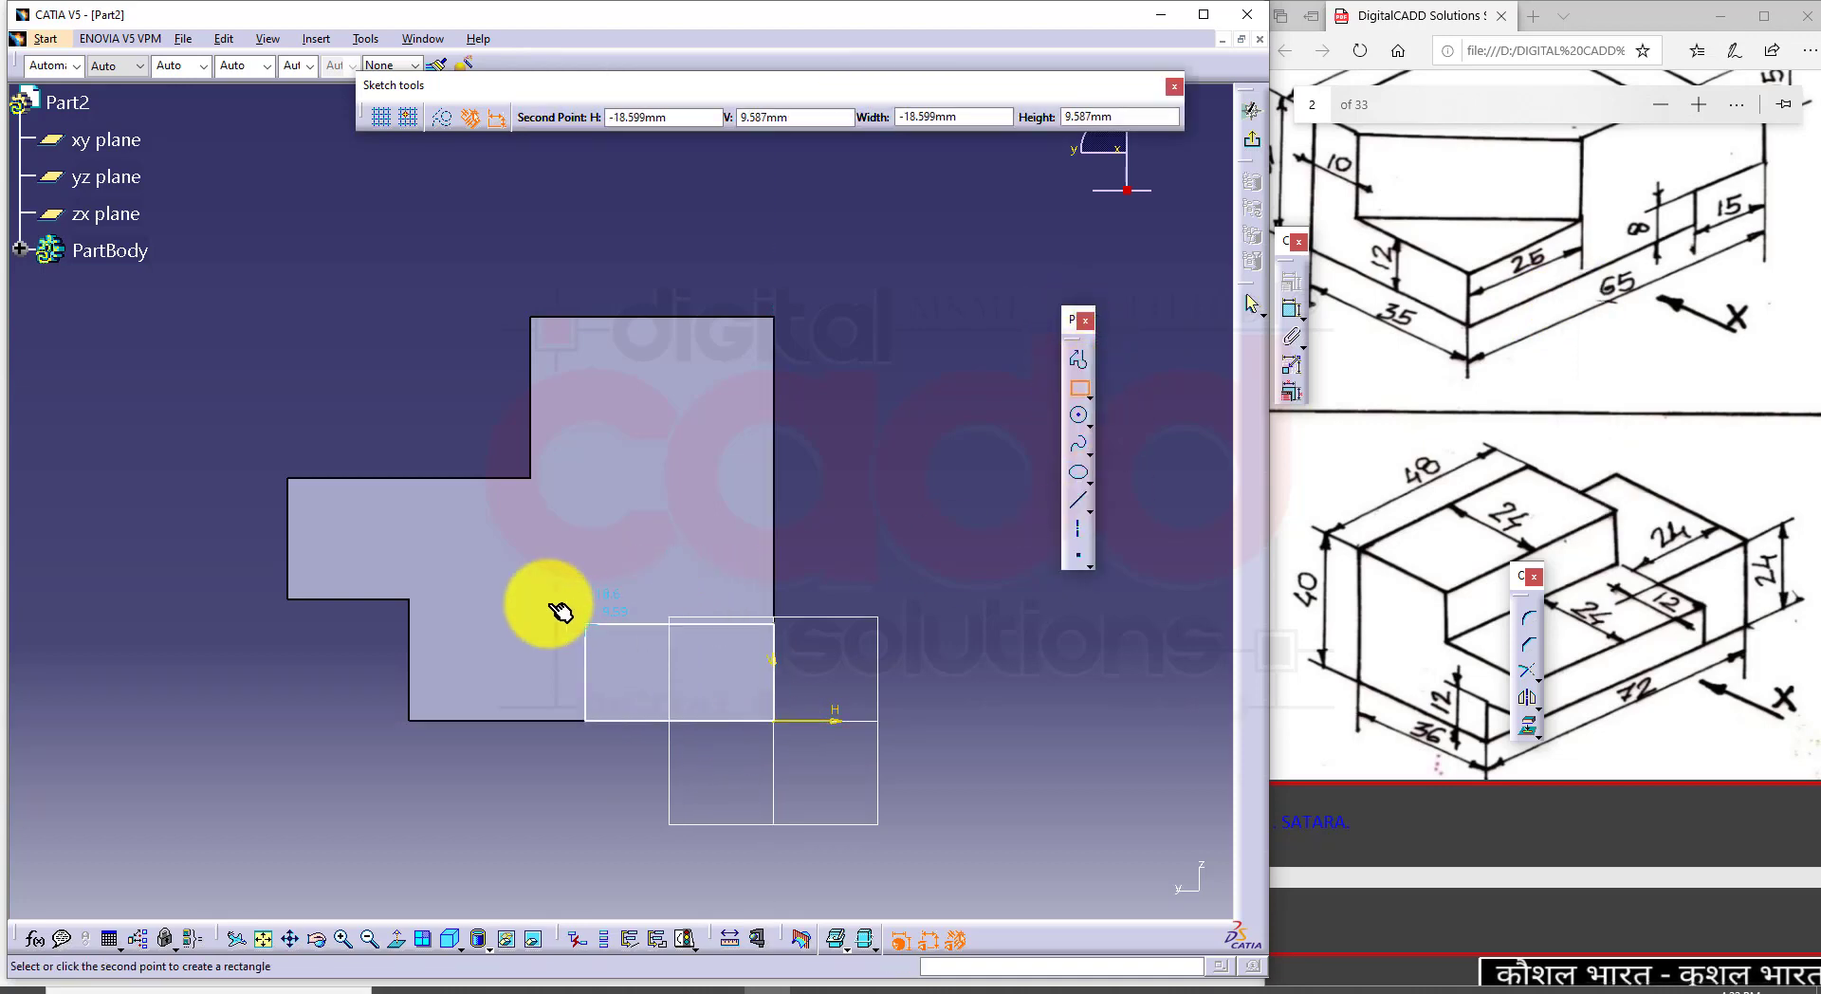
{"action": "left_click", "coordinate": [464, 517]}
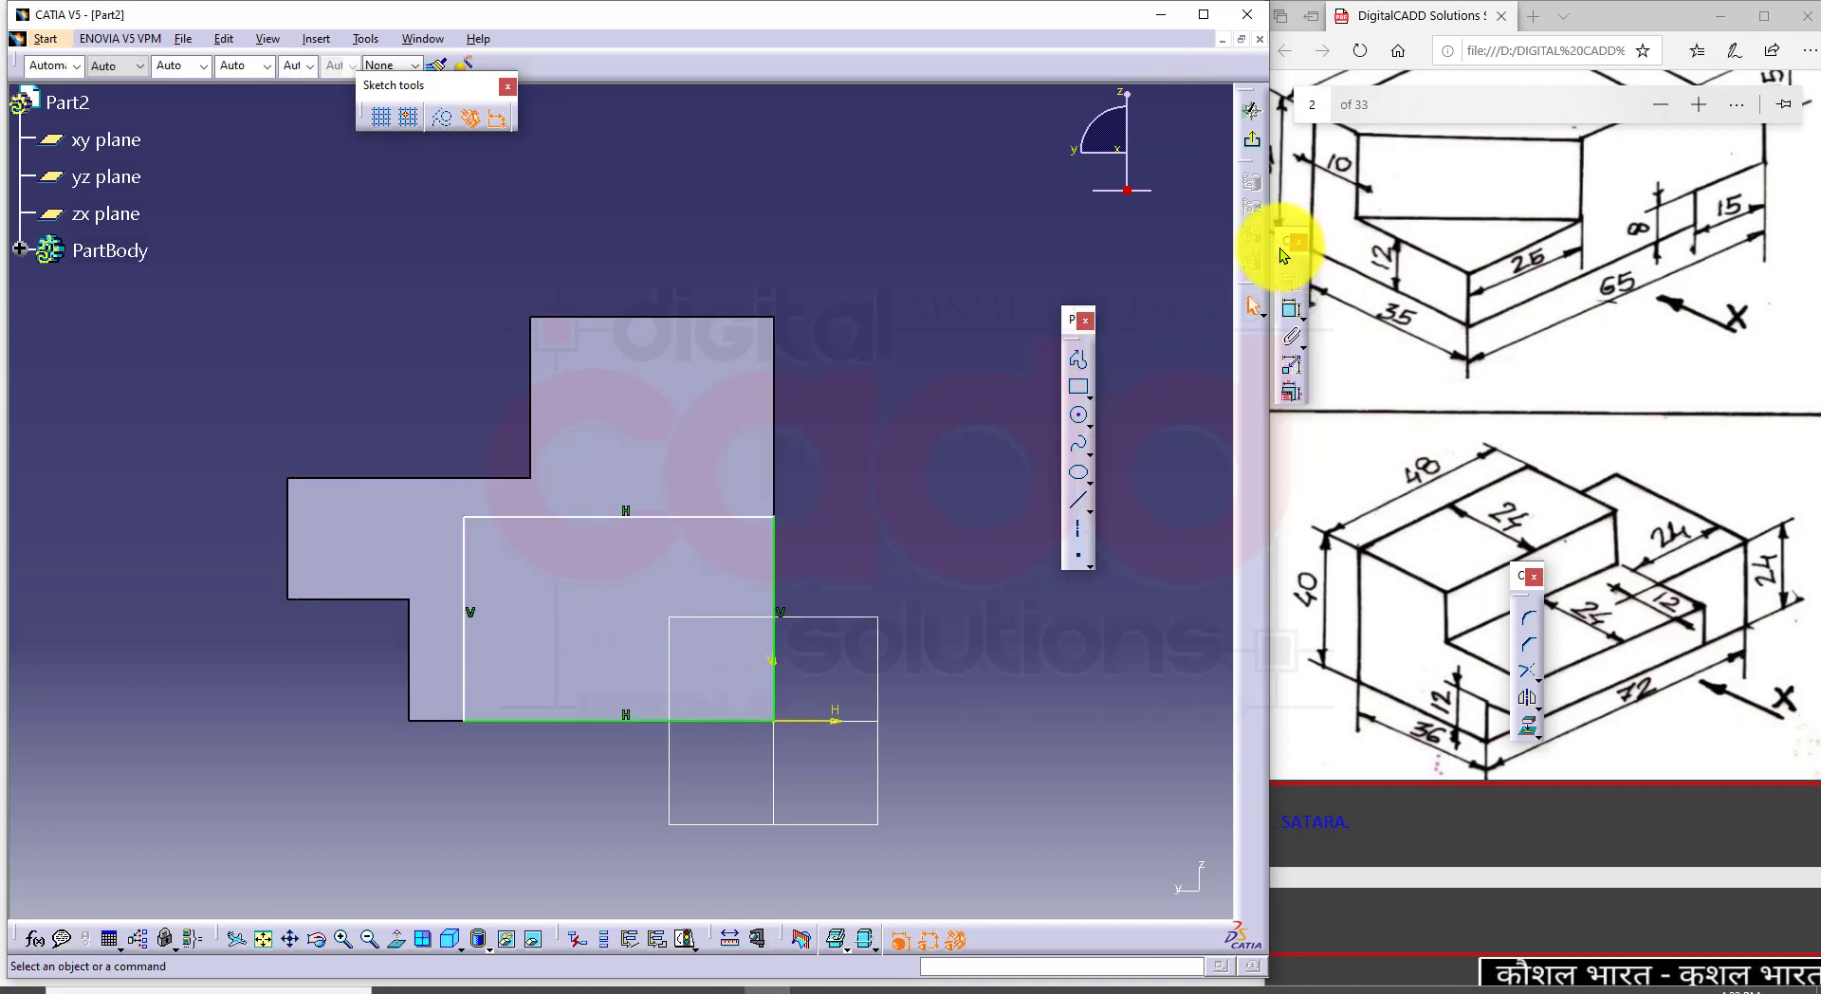
{"action": "left_click_drag", "start_coordinate": [1279, 240], "coordinate": [1153, 356]}
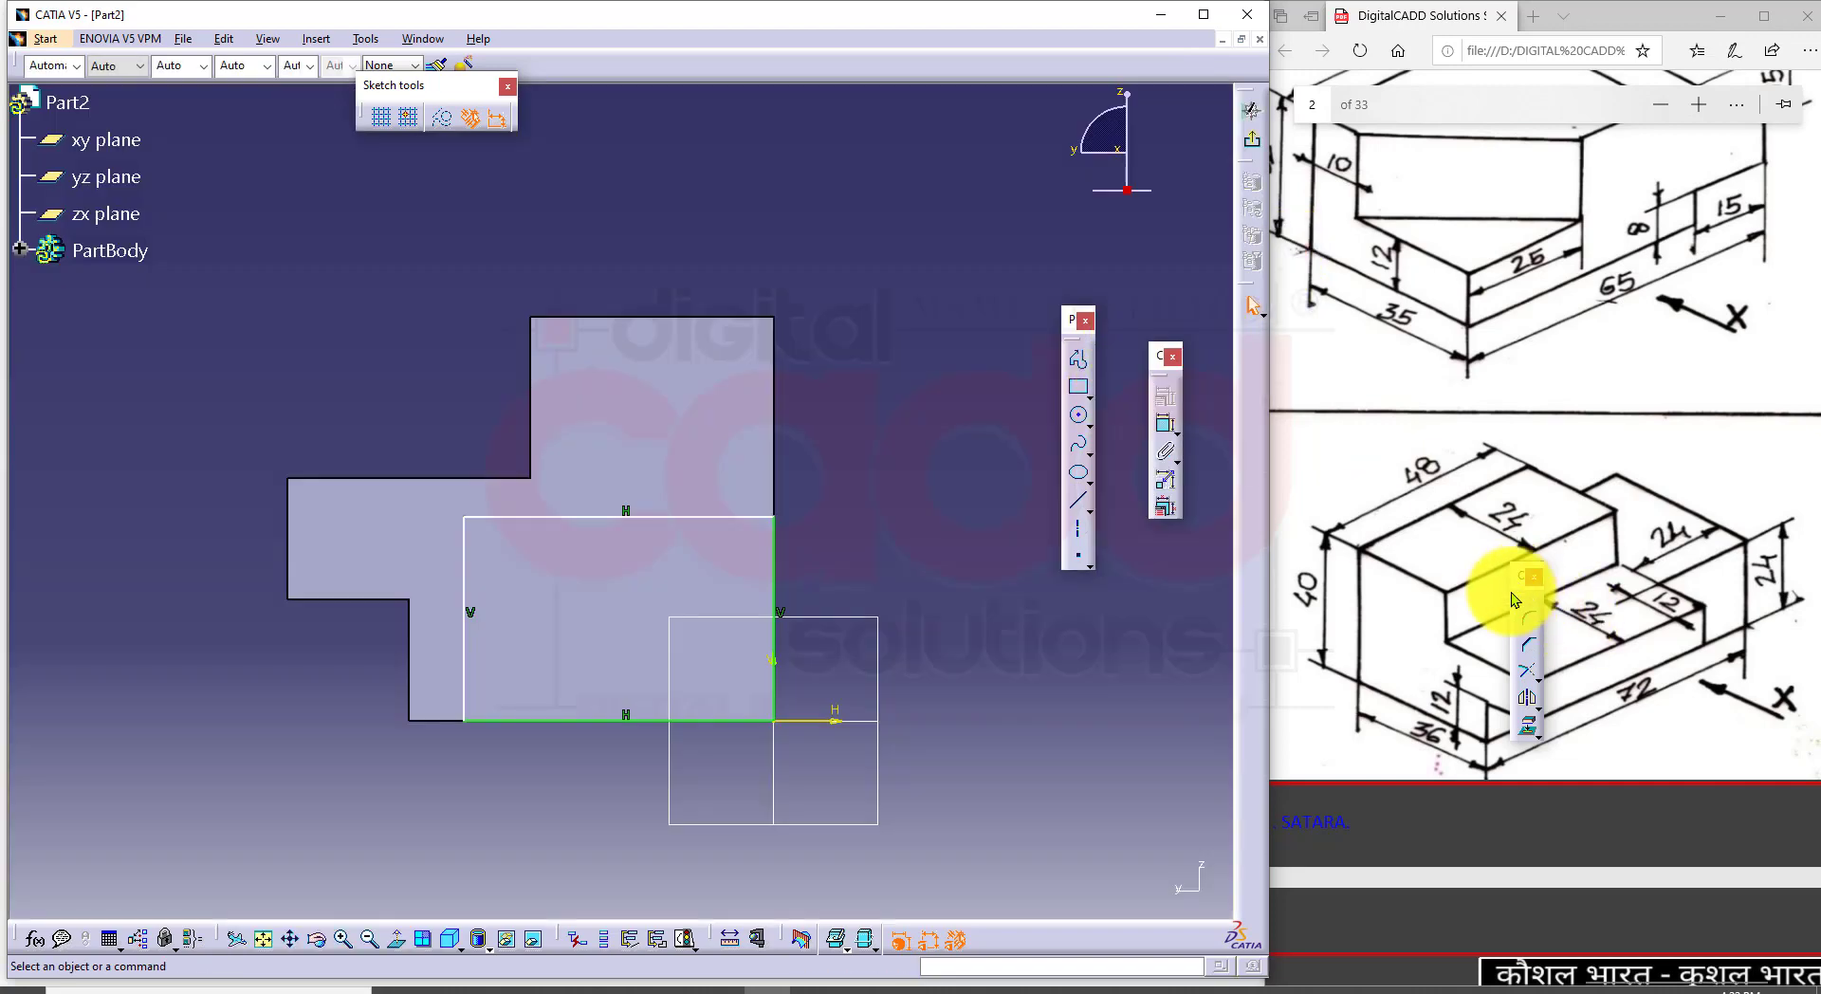
{"action": "left_click_drag", "start_coordinate": [966, 356], "coordinate": [966, 358]}
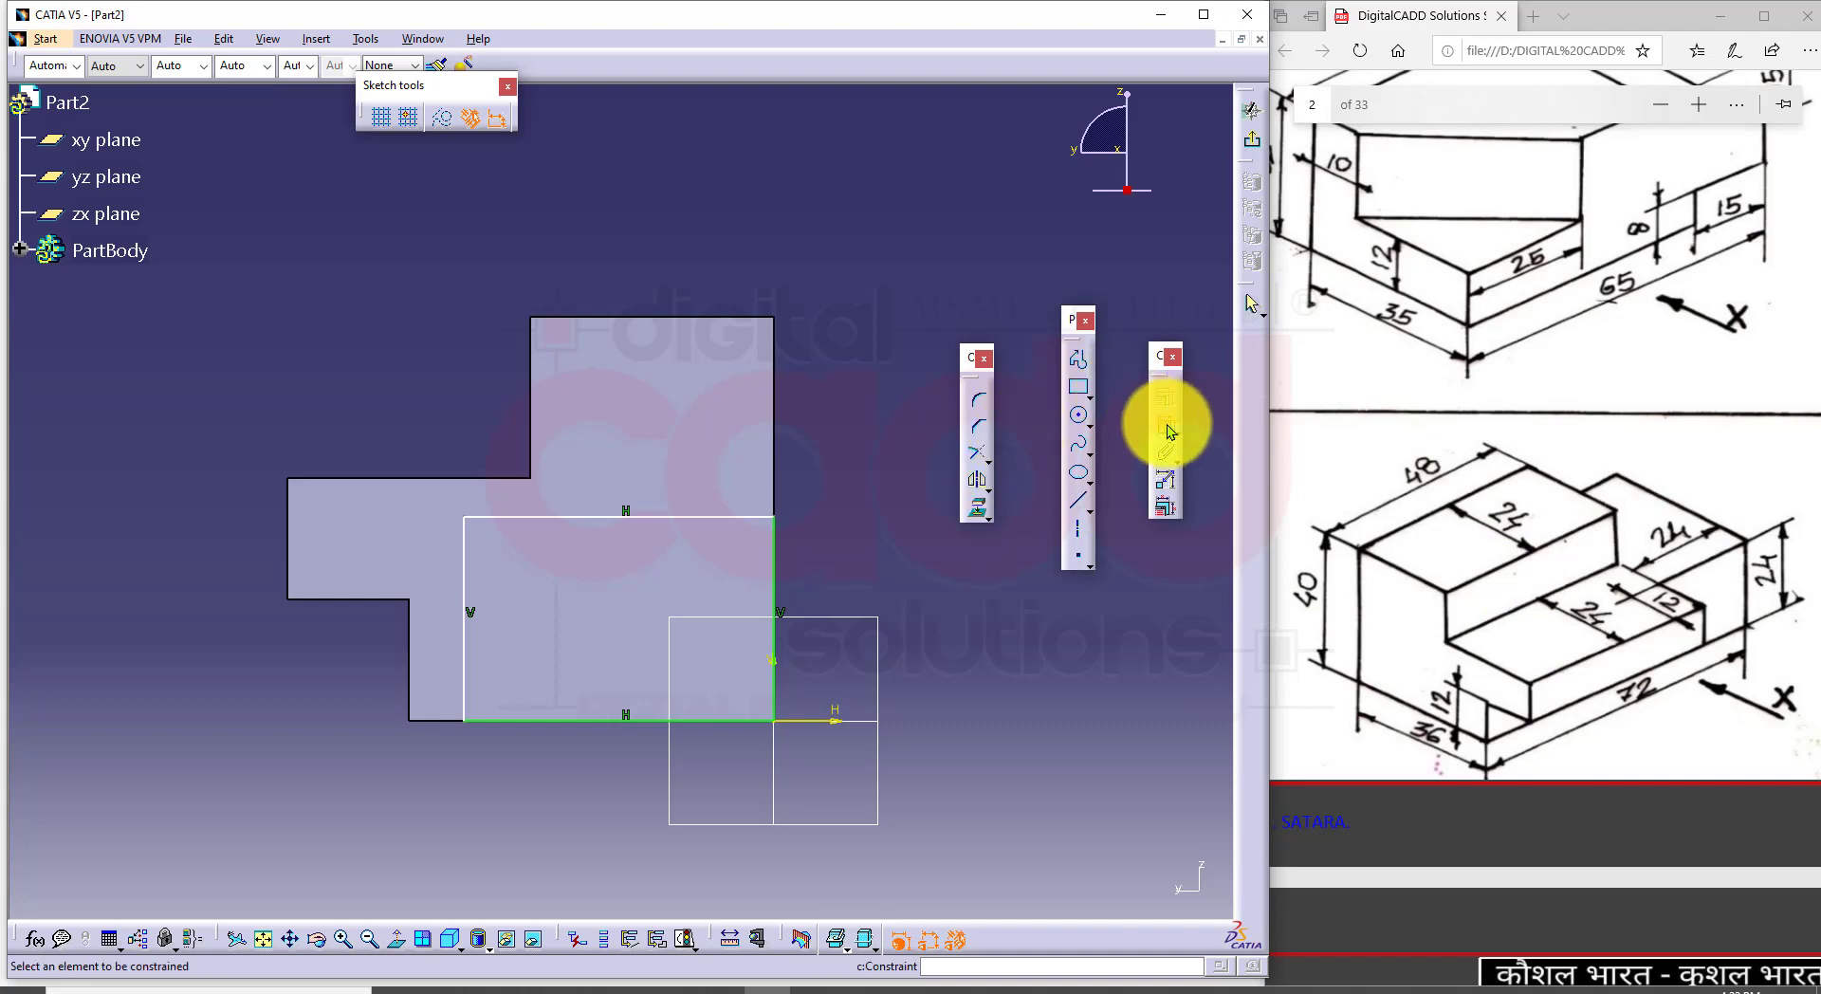
Step: Make the rectangle's free vertical side coincident with the lower vertical edge and its upper side coincident with the ledge edge
{"action": "left_click", "coordinate": [464, 692]}
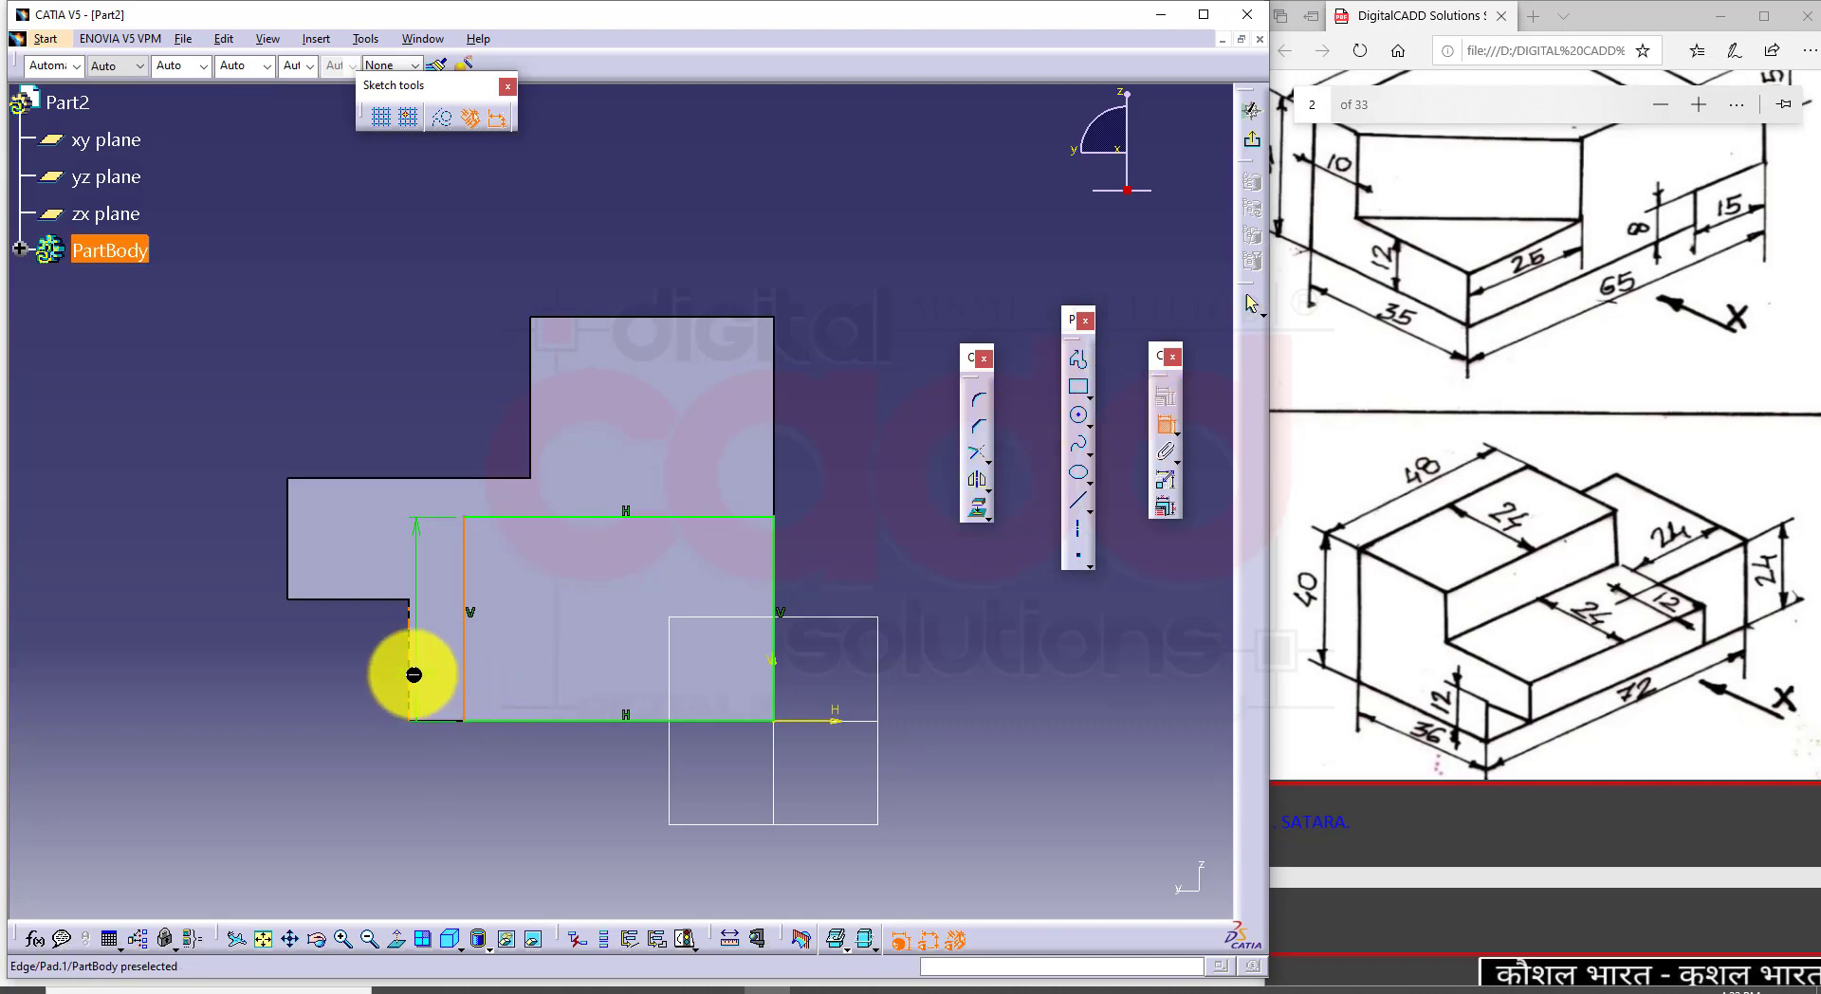
{"action": "right_click", "coordinate": [308, 676]}
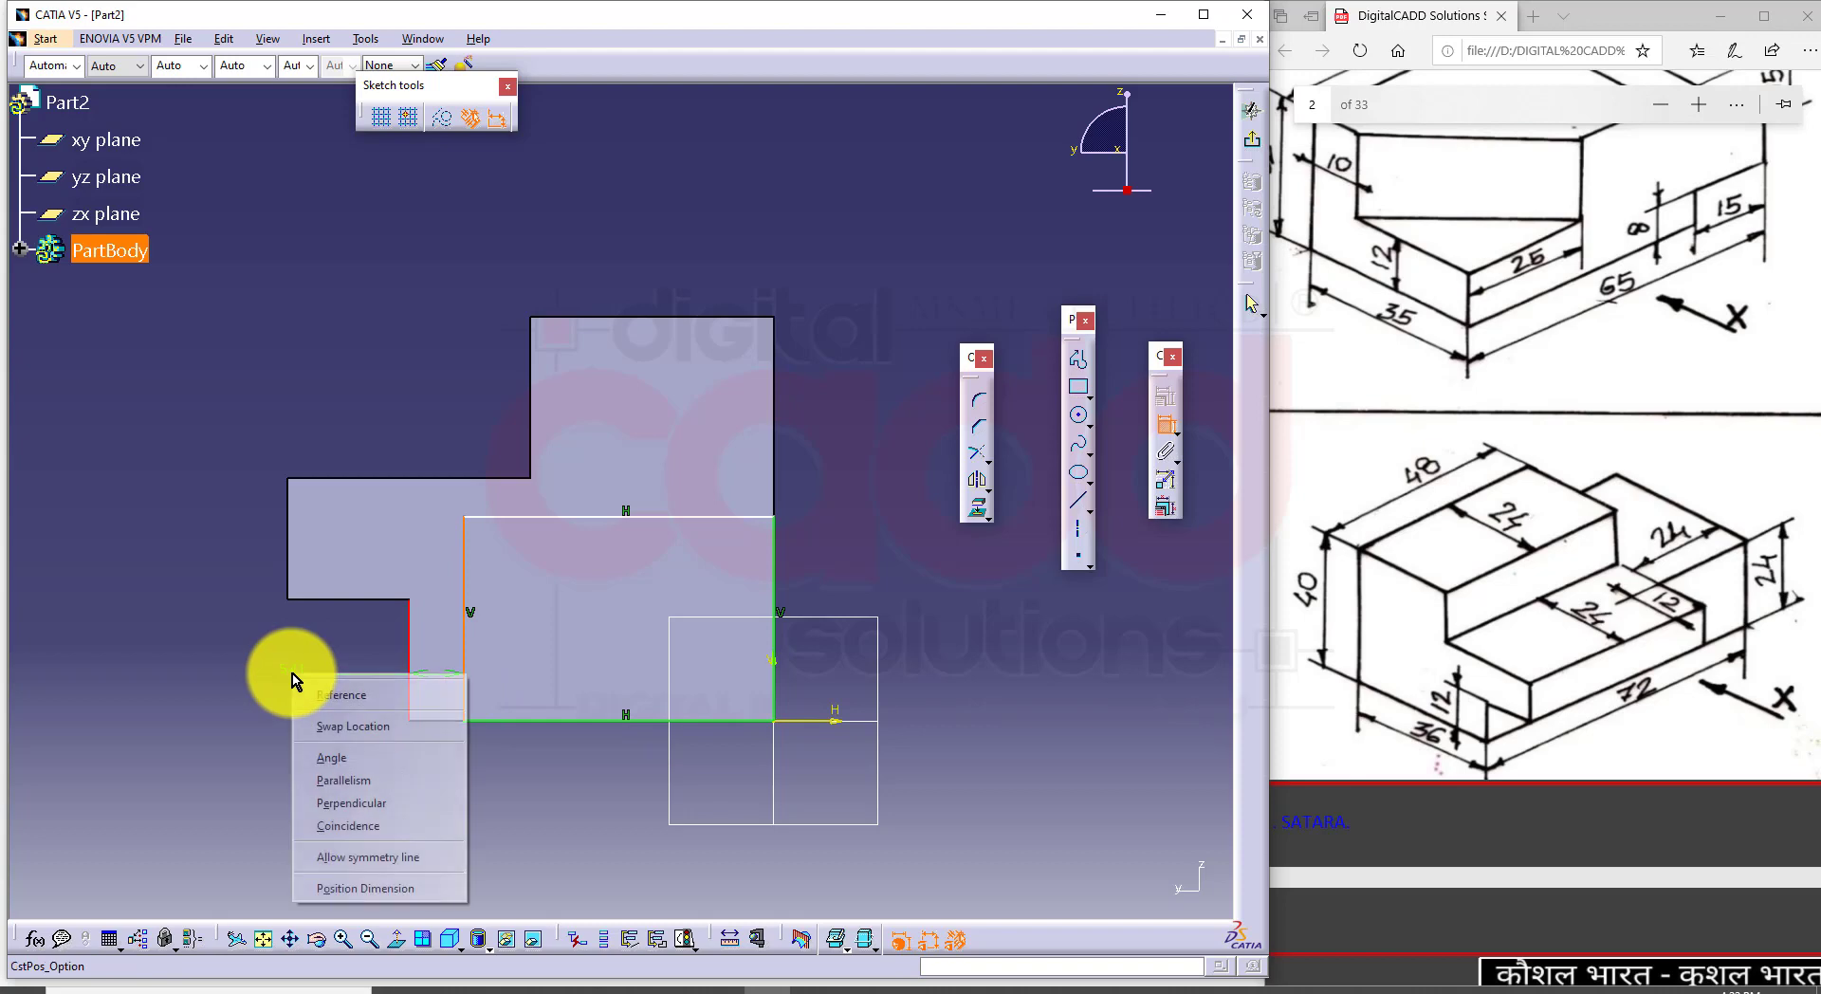
{"action": "left_click", "coordinate": [368, 829]}
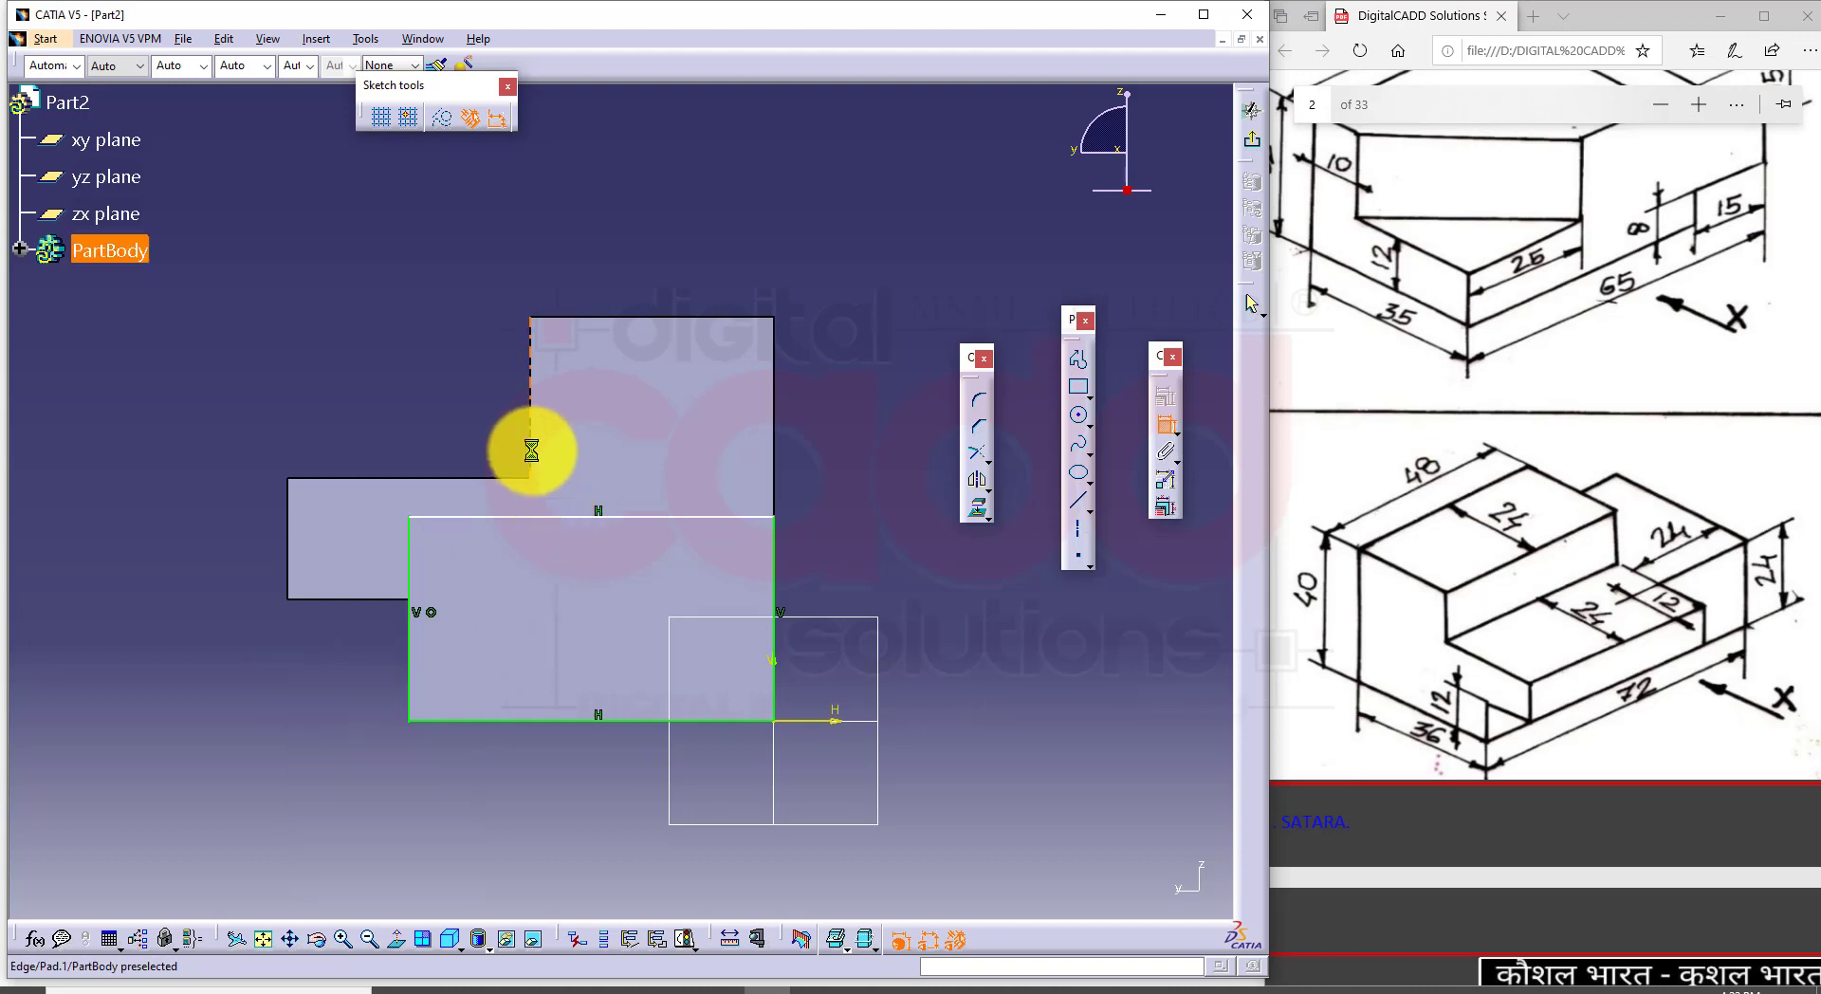
{"action": "left_click", "coordinate": [489, 479]}
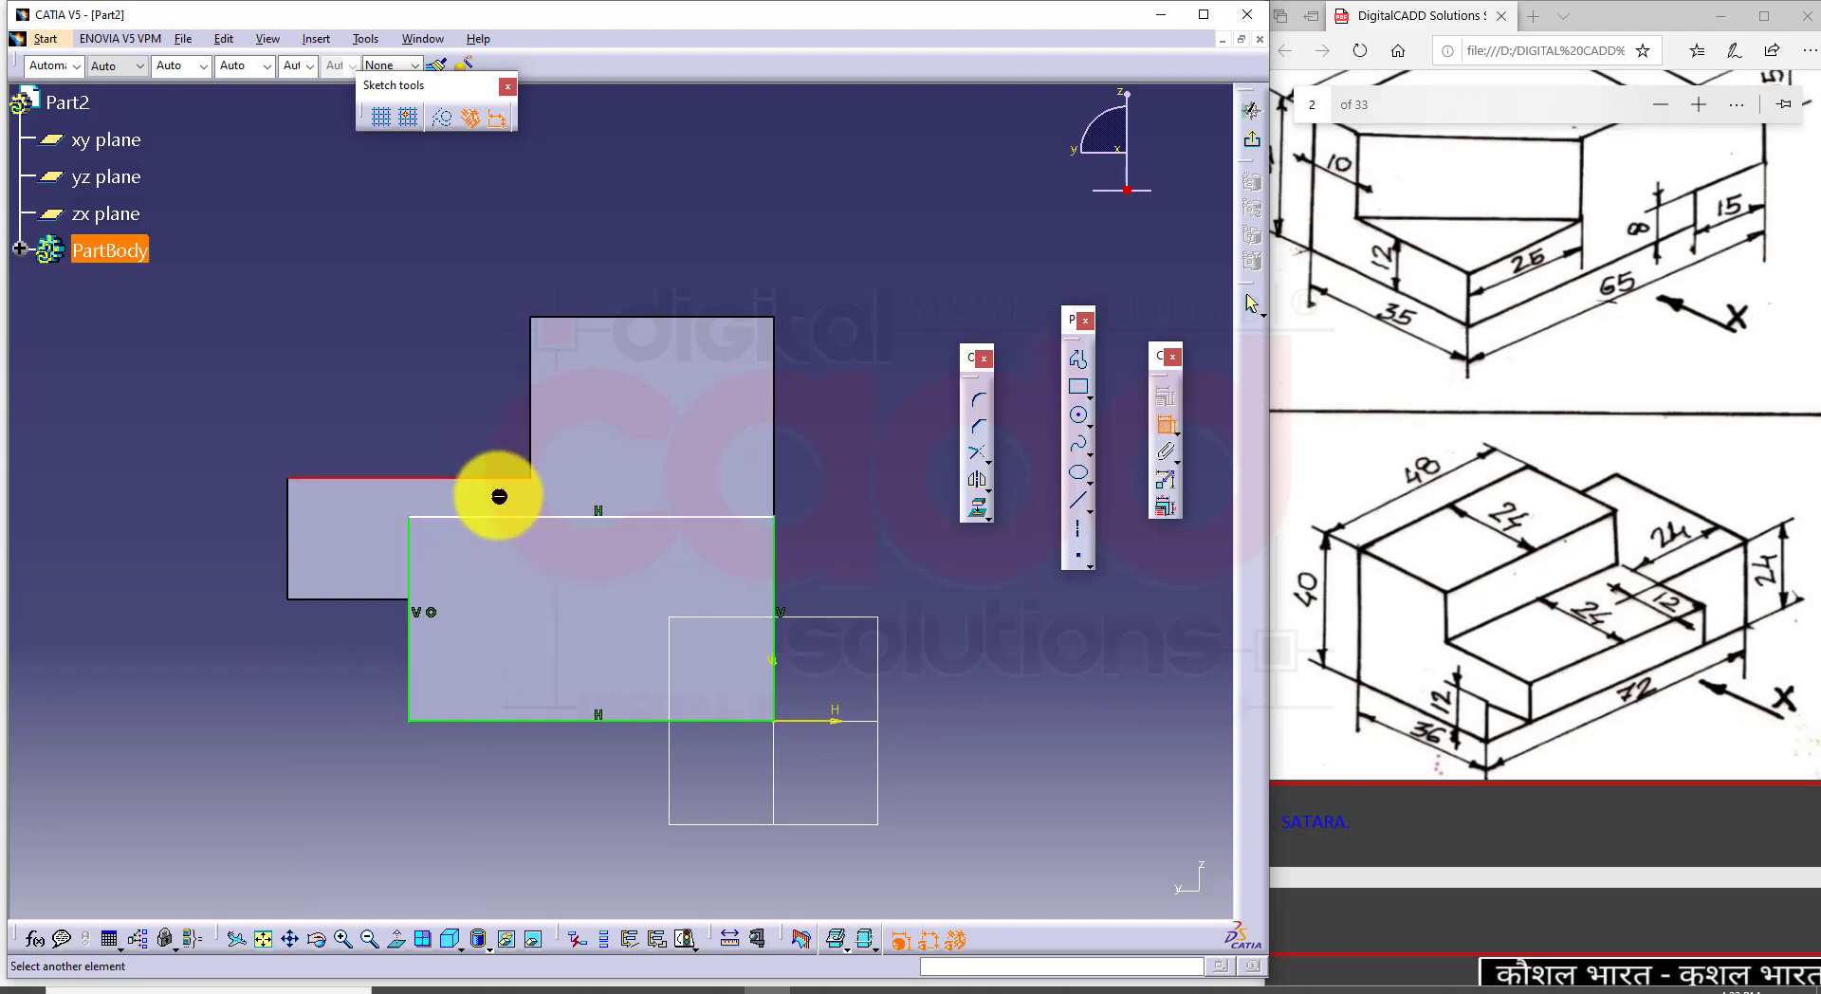
{"action": "left_click", "coordinate": [492, 517]}
{"action": "right_click", "coordinate": [379, 369]}
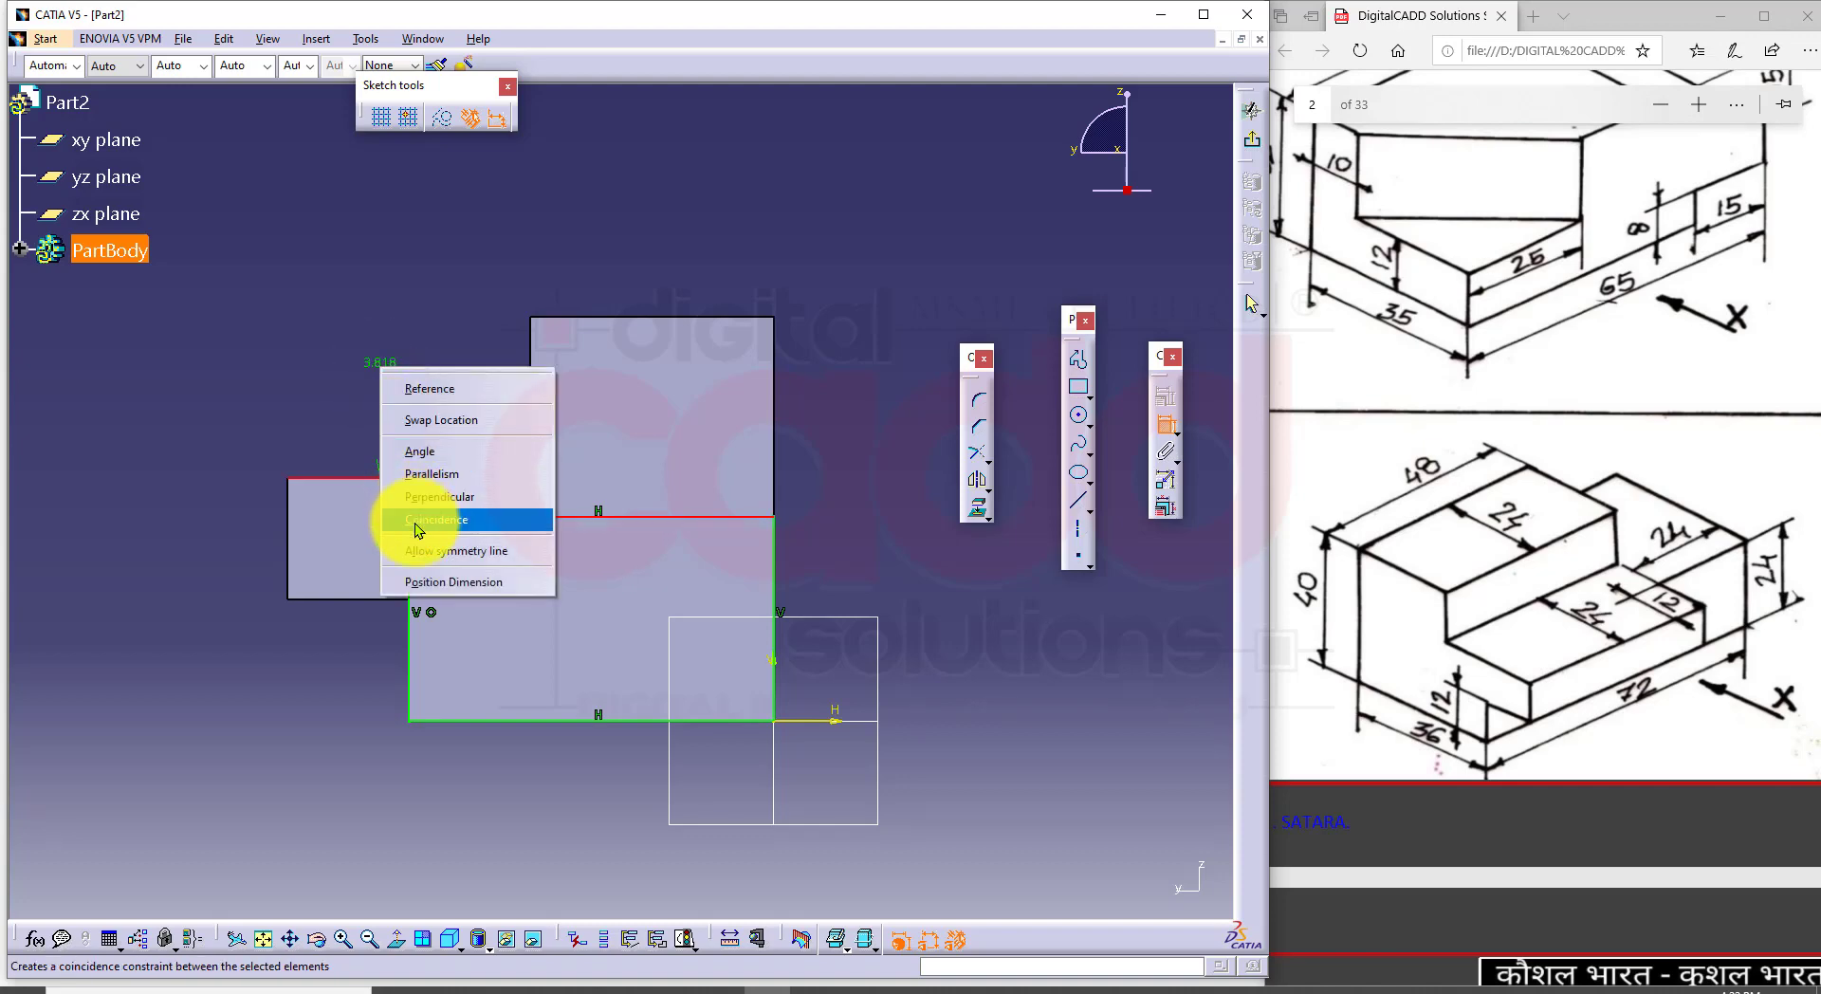
{"action": "left_click", "coordinate": [414, 521]}
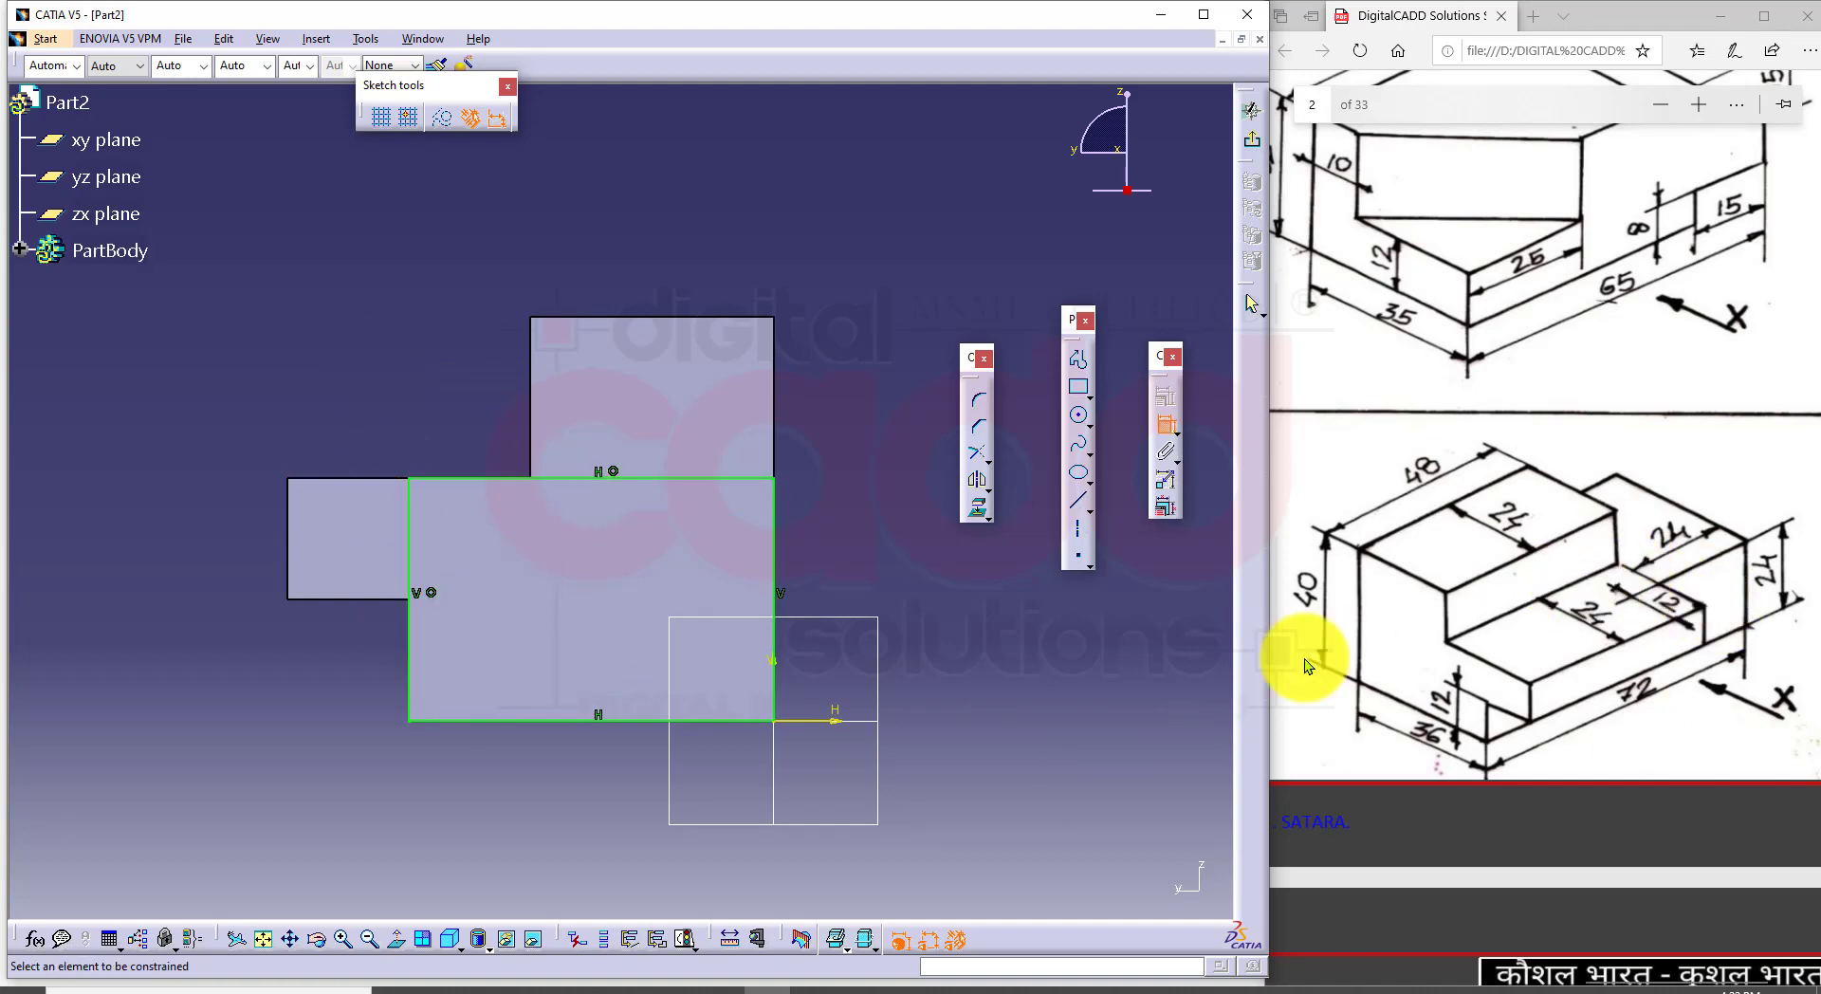
Step: Exit the sketch and pad the rectangle outward by 24 mm, taking the length from exercise 8
{"action": "middle_click_drag", "start_coordinate": [833, 637], "coordinate": [695, 573]}
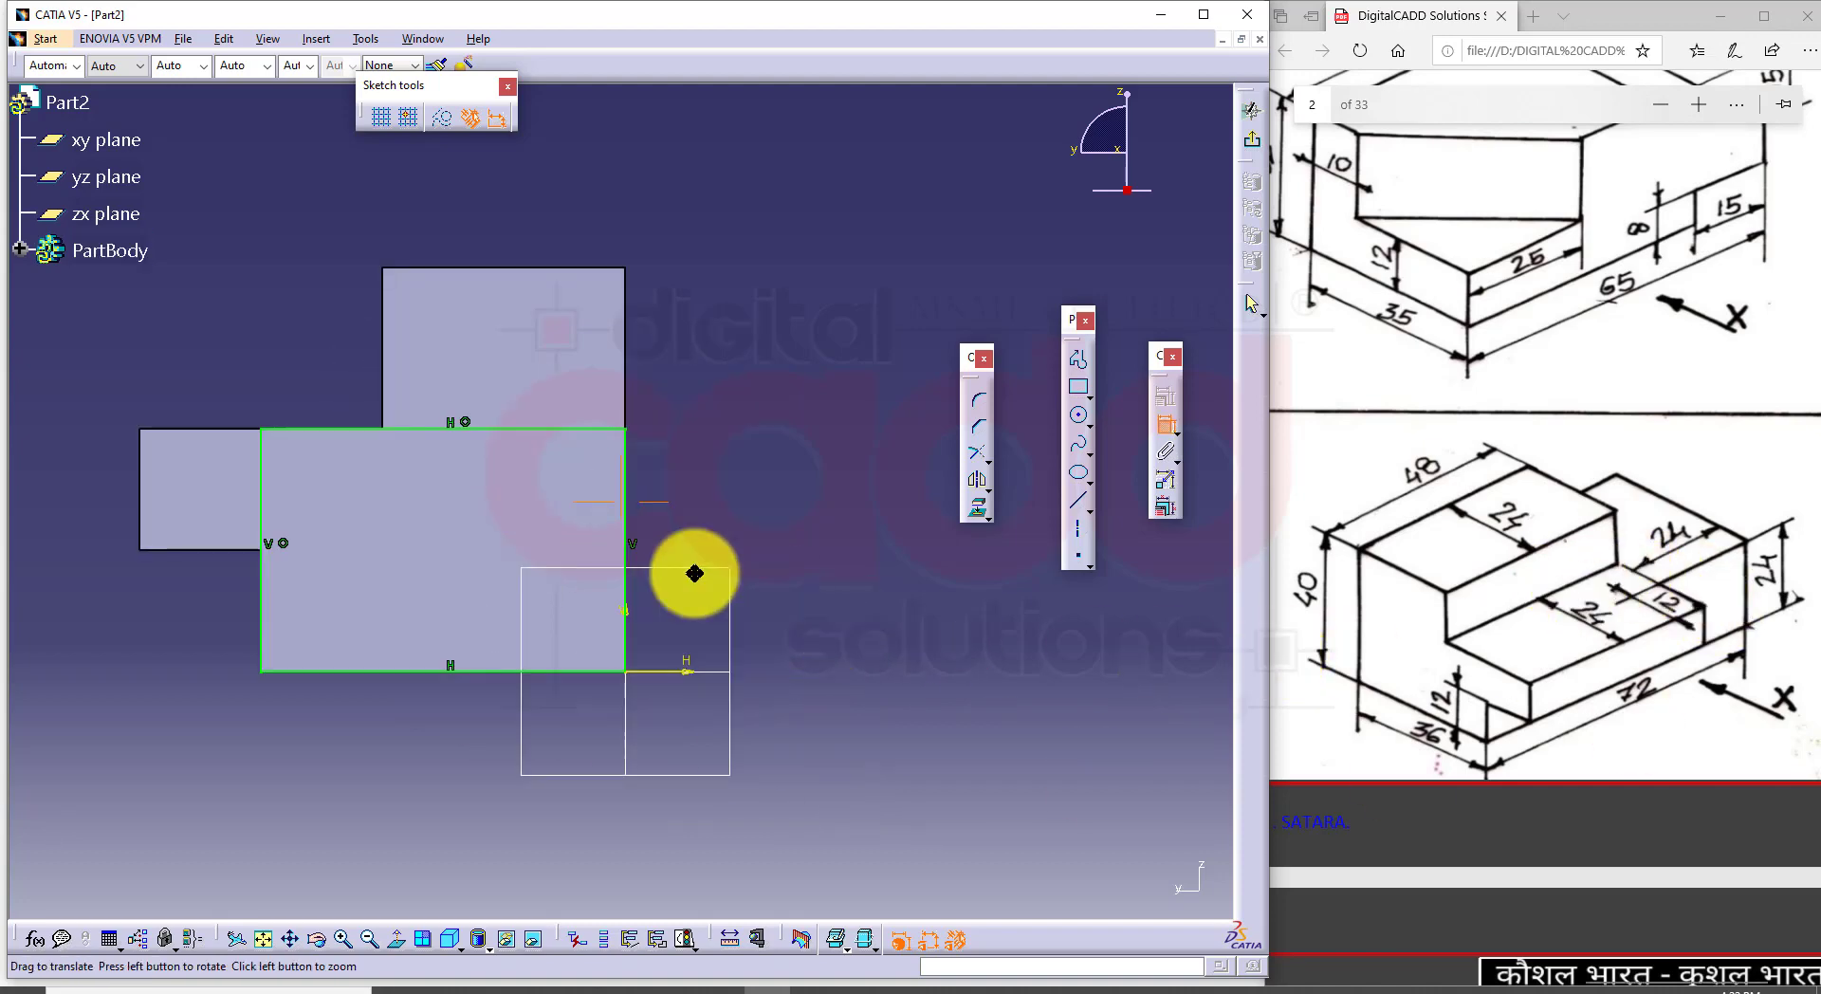
{"action": "left_click", "coordinate": [1250, 142]}
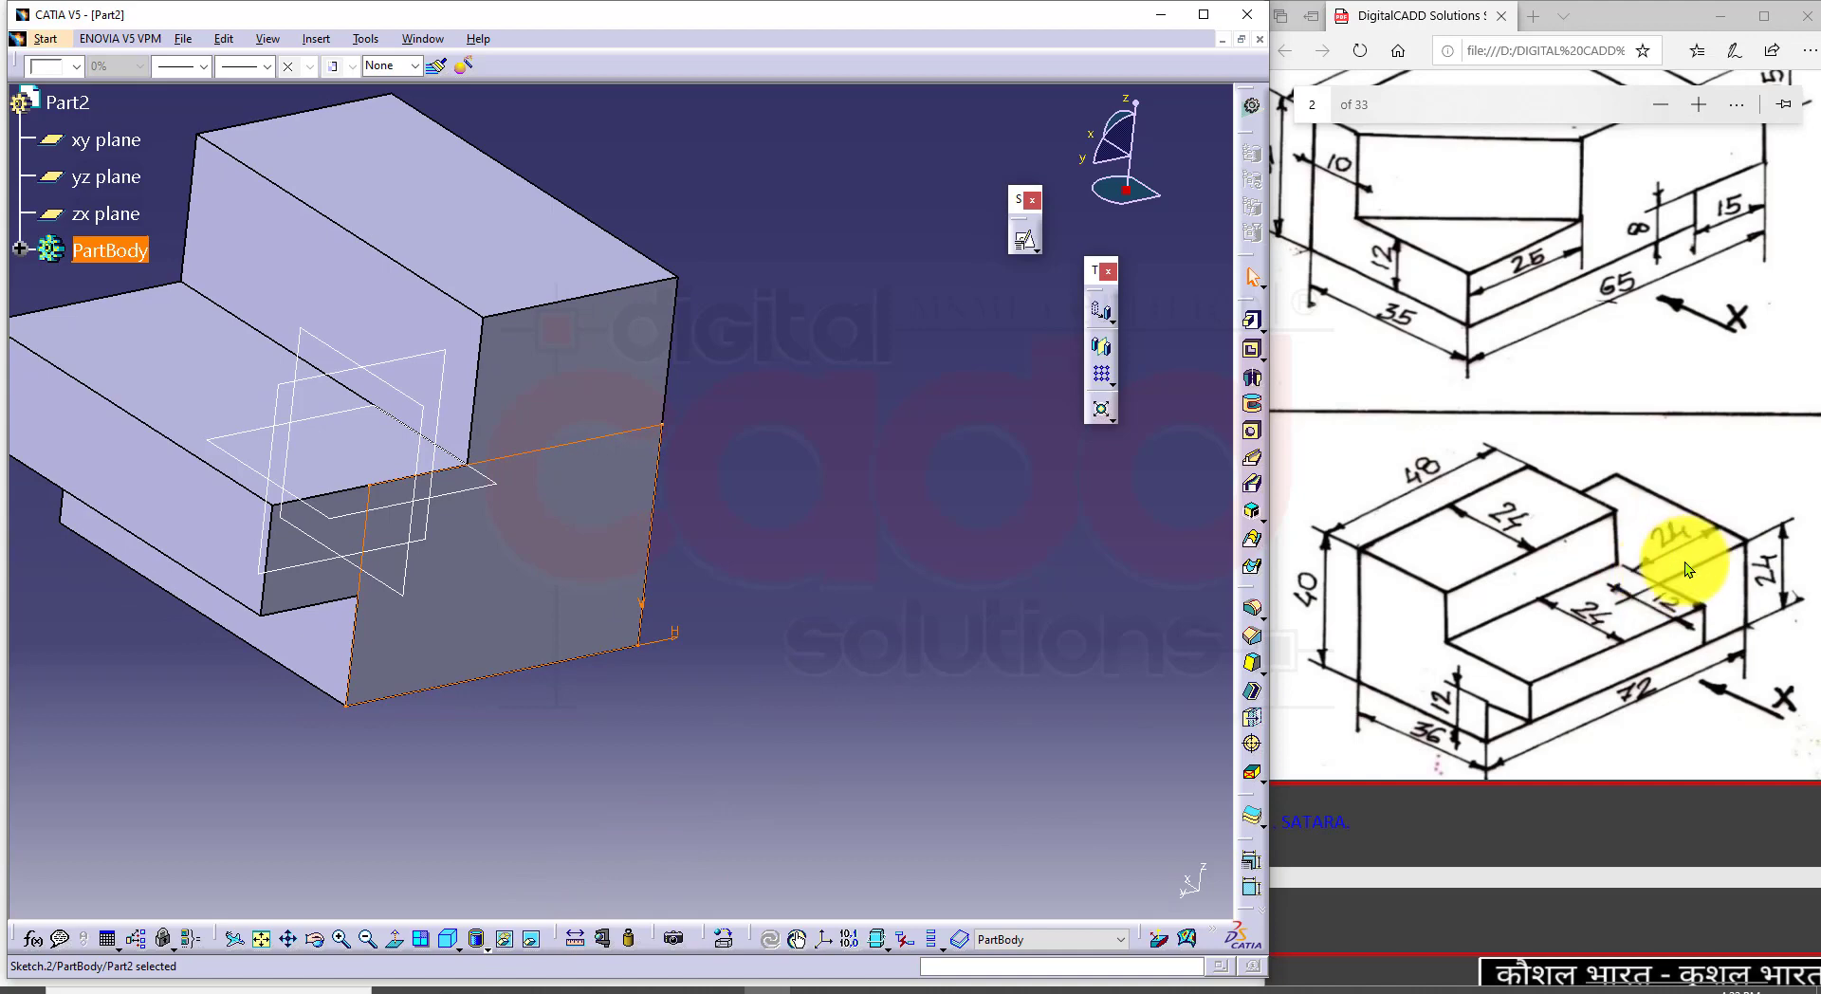
{"action": "left_click", "coordinate": [1251, 321]}
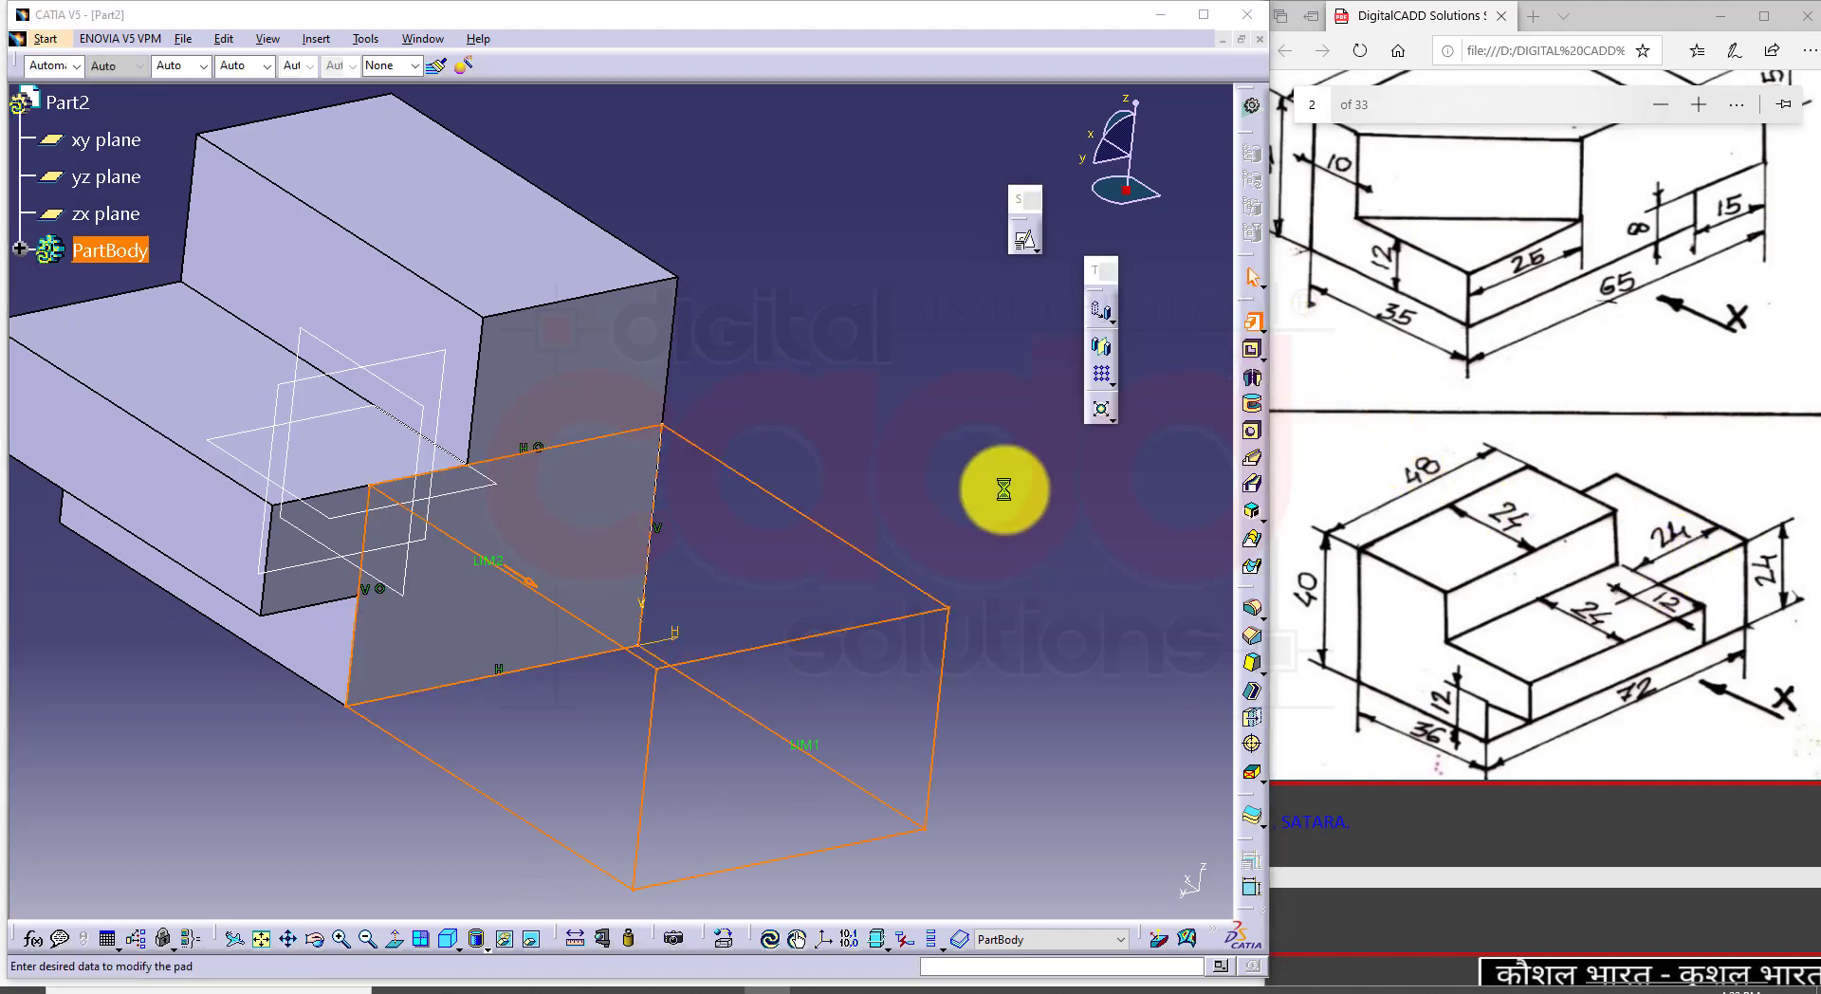
{"action": "key", "text": "Return"}
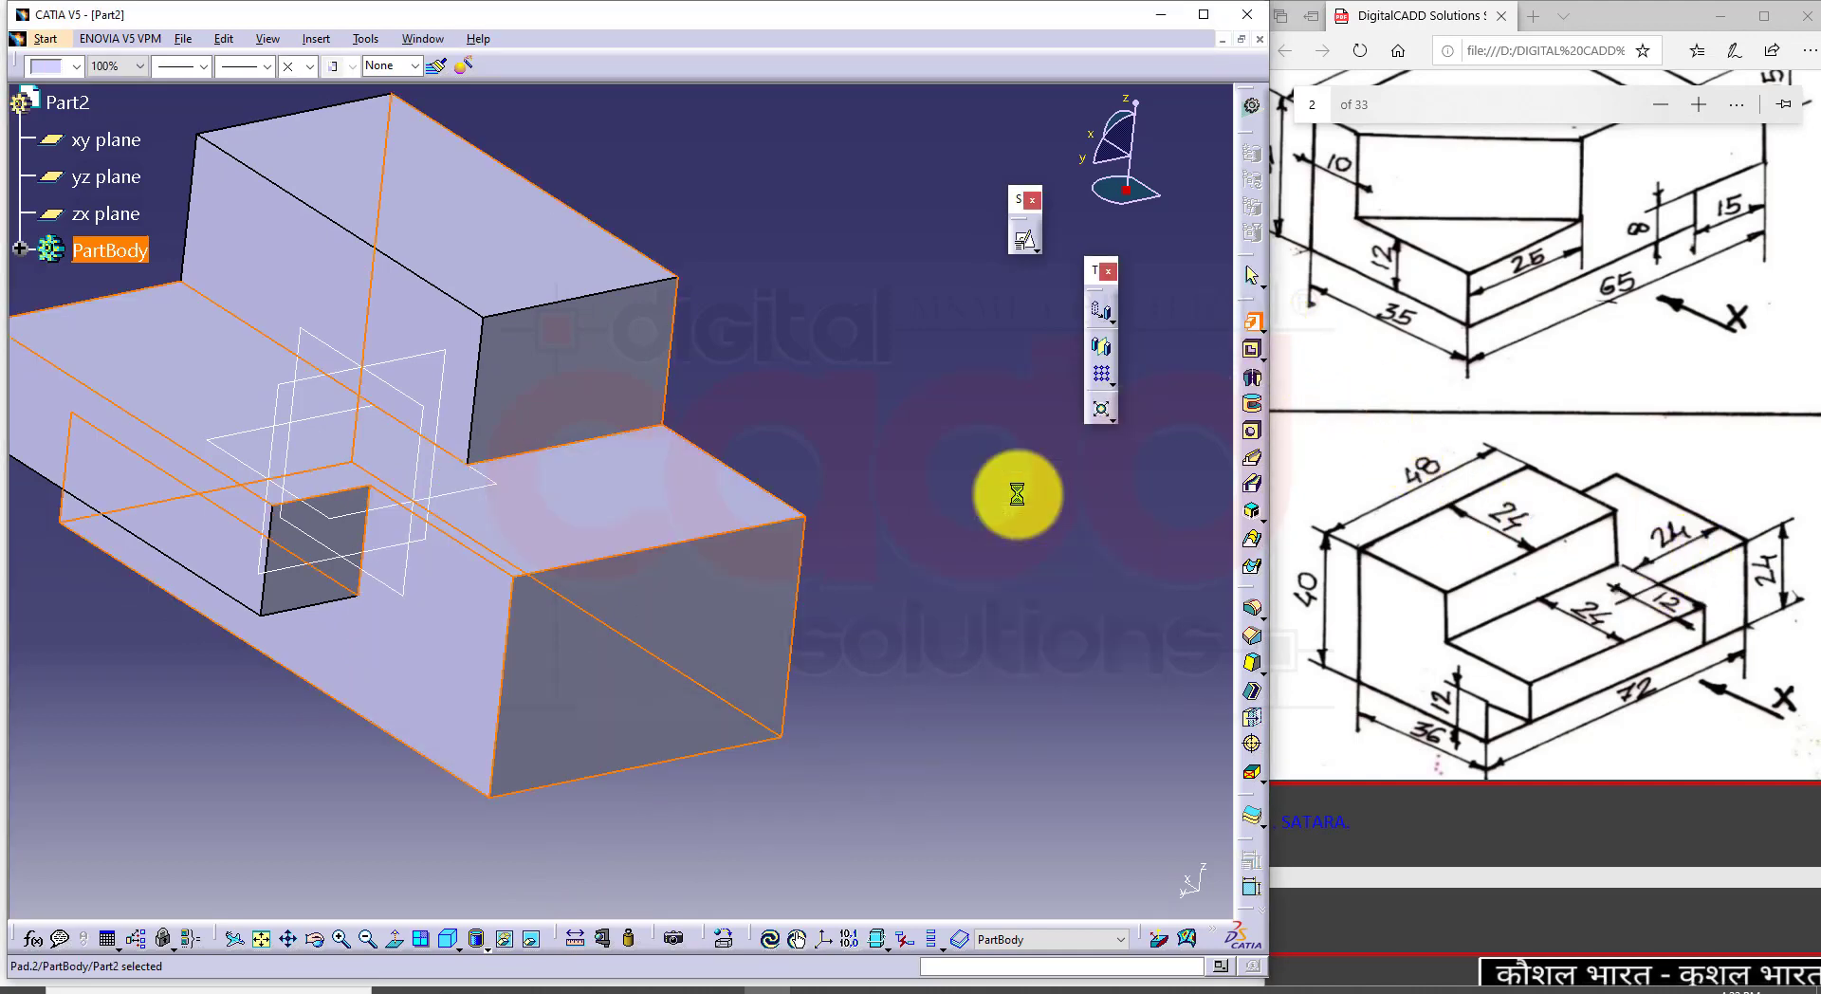
{"action": "left_click", "coordinate": [938, 511]}
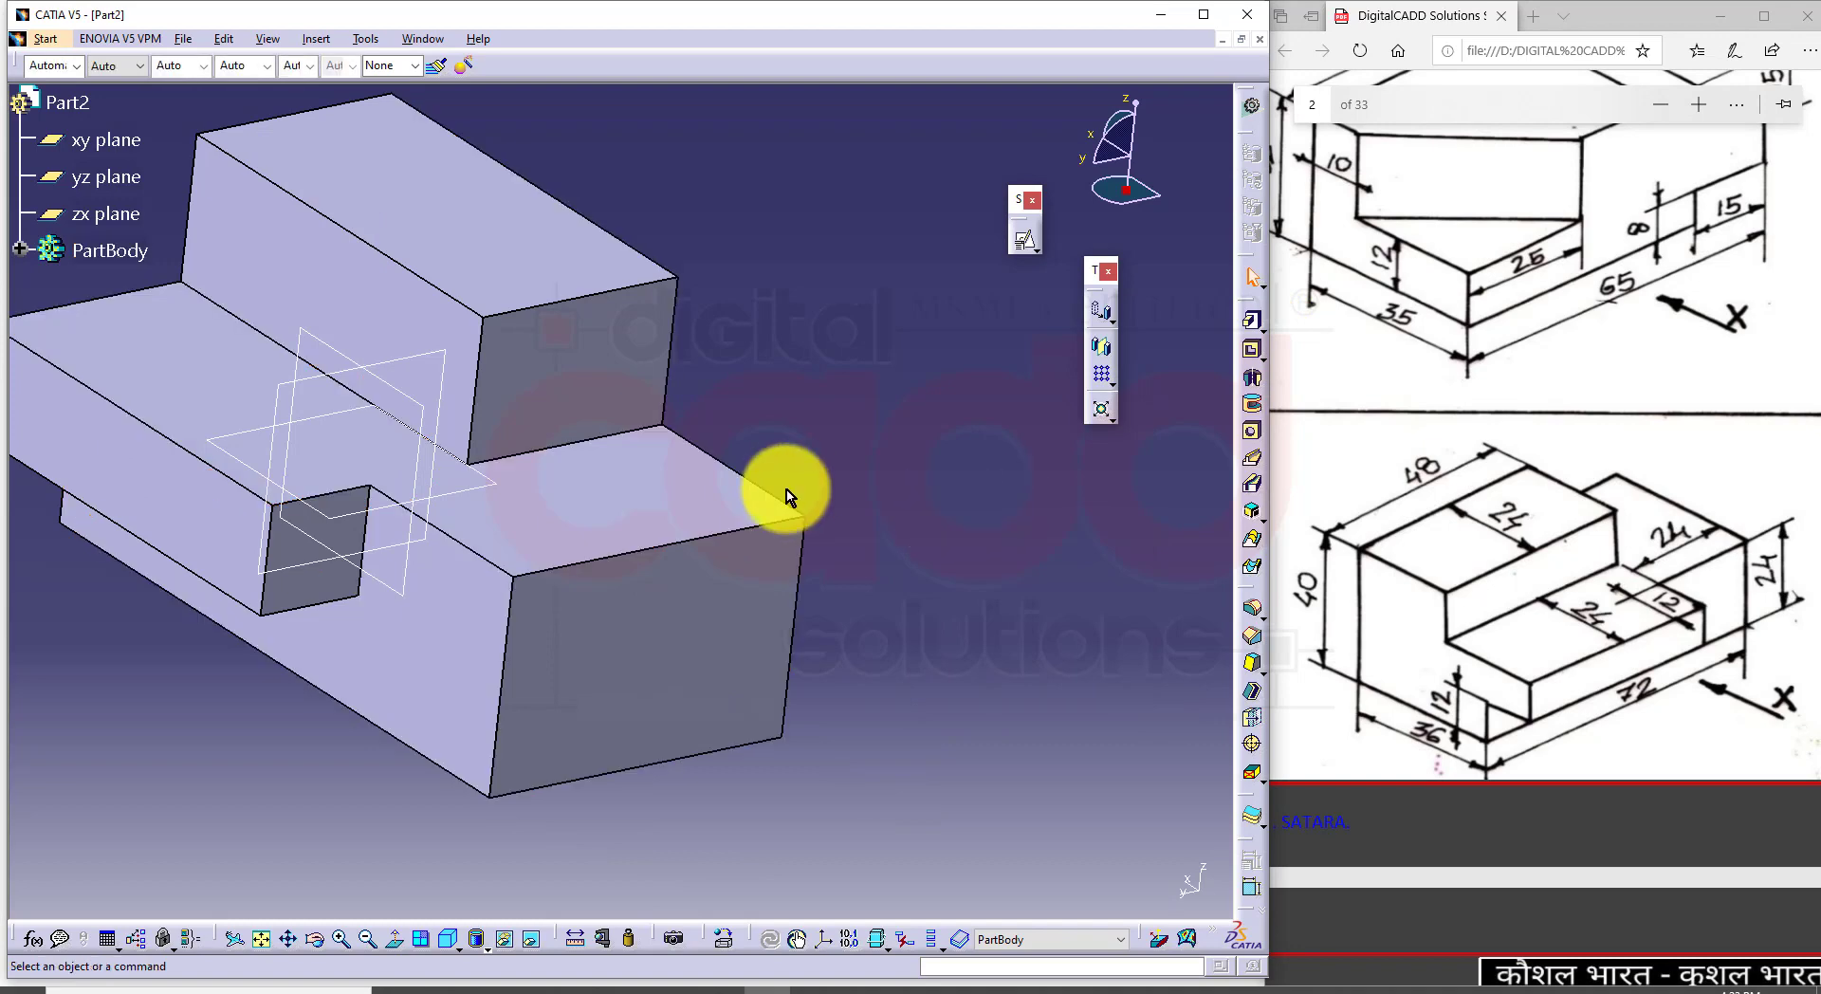
Step: Inspect the solid of exercise 8, return it to the isometric view and maximize the CATIA window
{"action": "left_click", "coordinate": [451, 943]}
{"action": "middle_click_drag", "start_coordinate": [949, 806], "coordinate": [749, 572]}
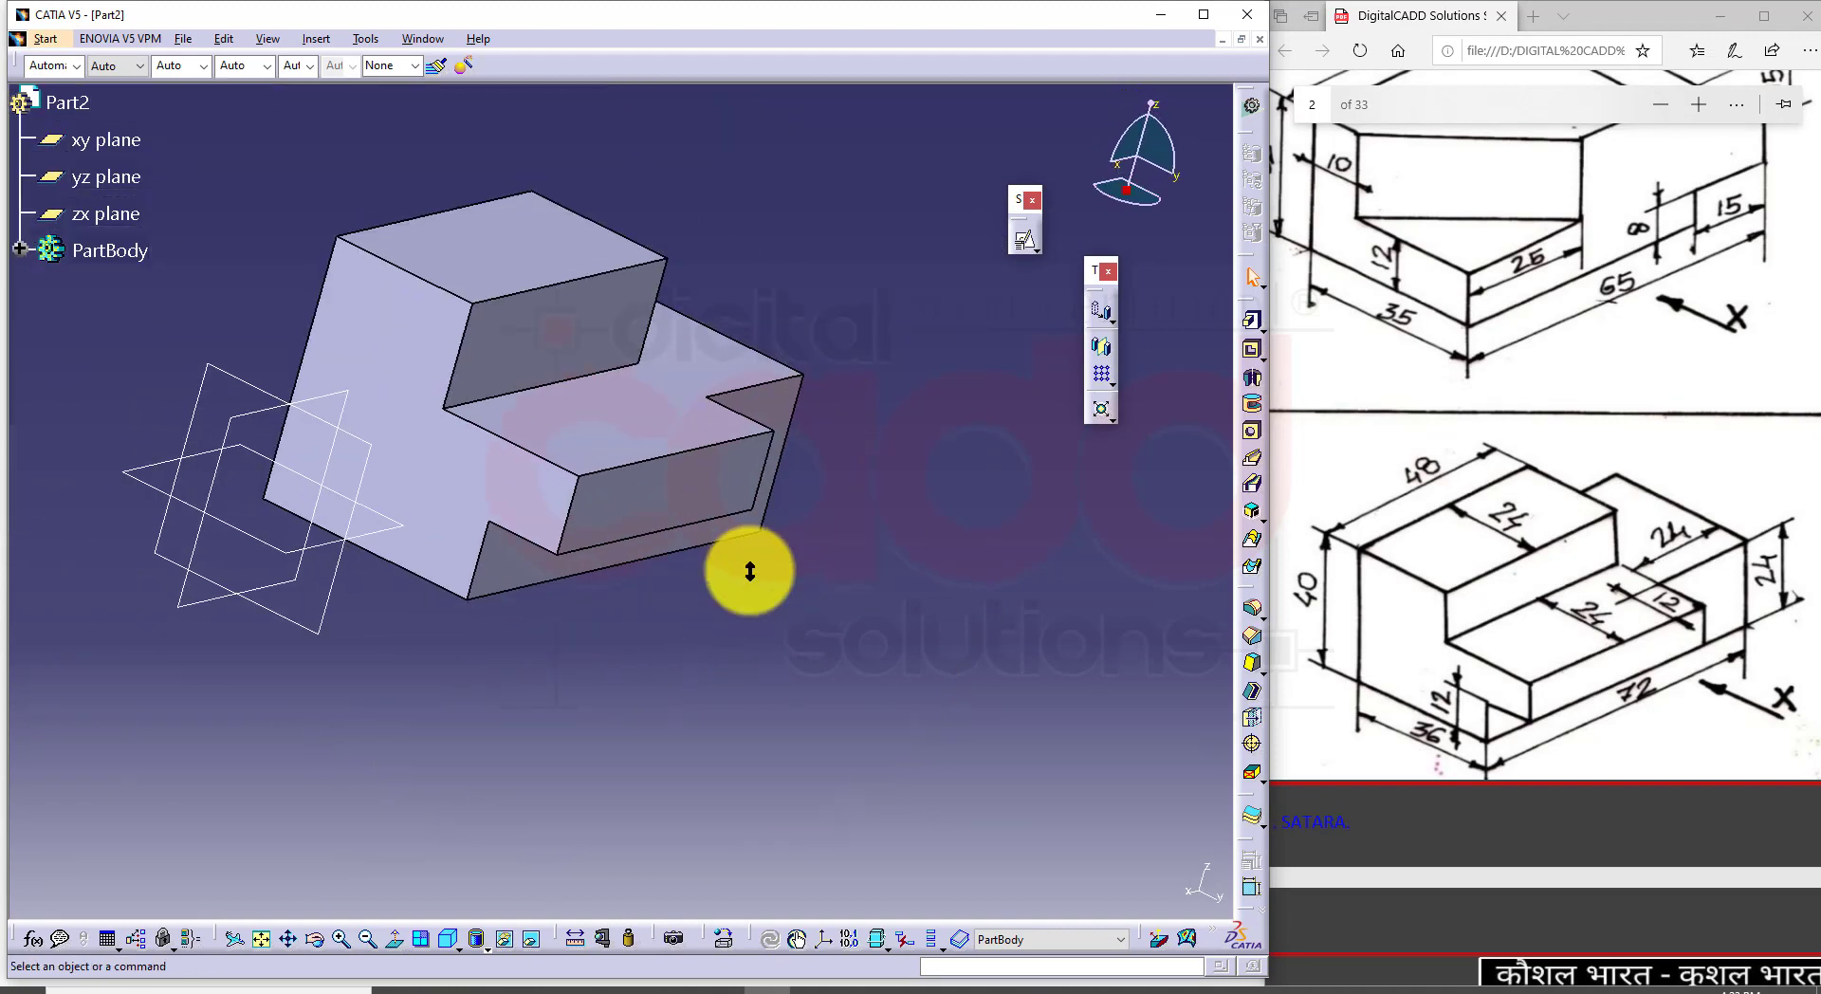
{"action": "left_click", "coordinate": [446, 939]}
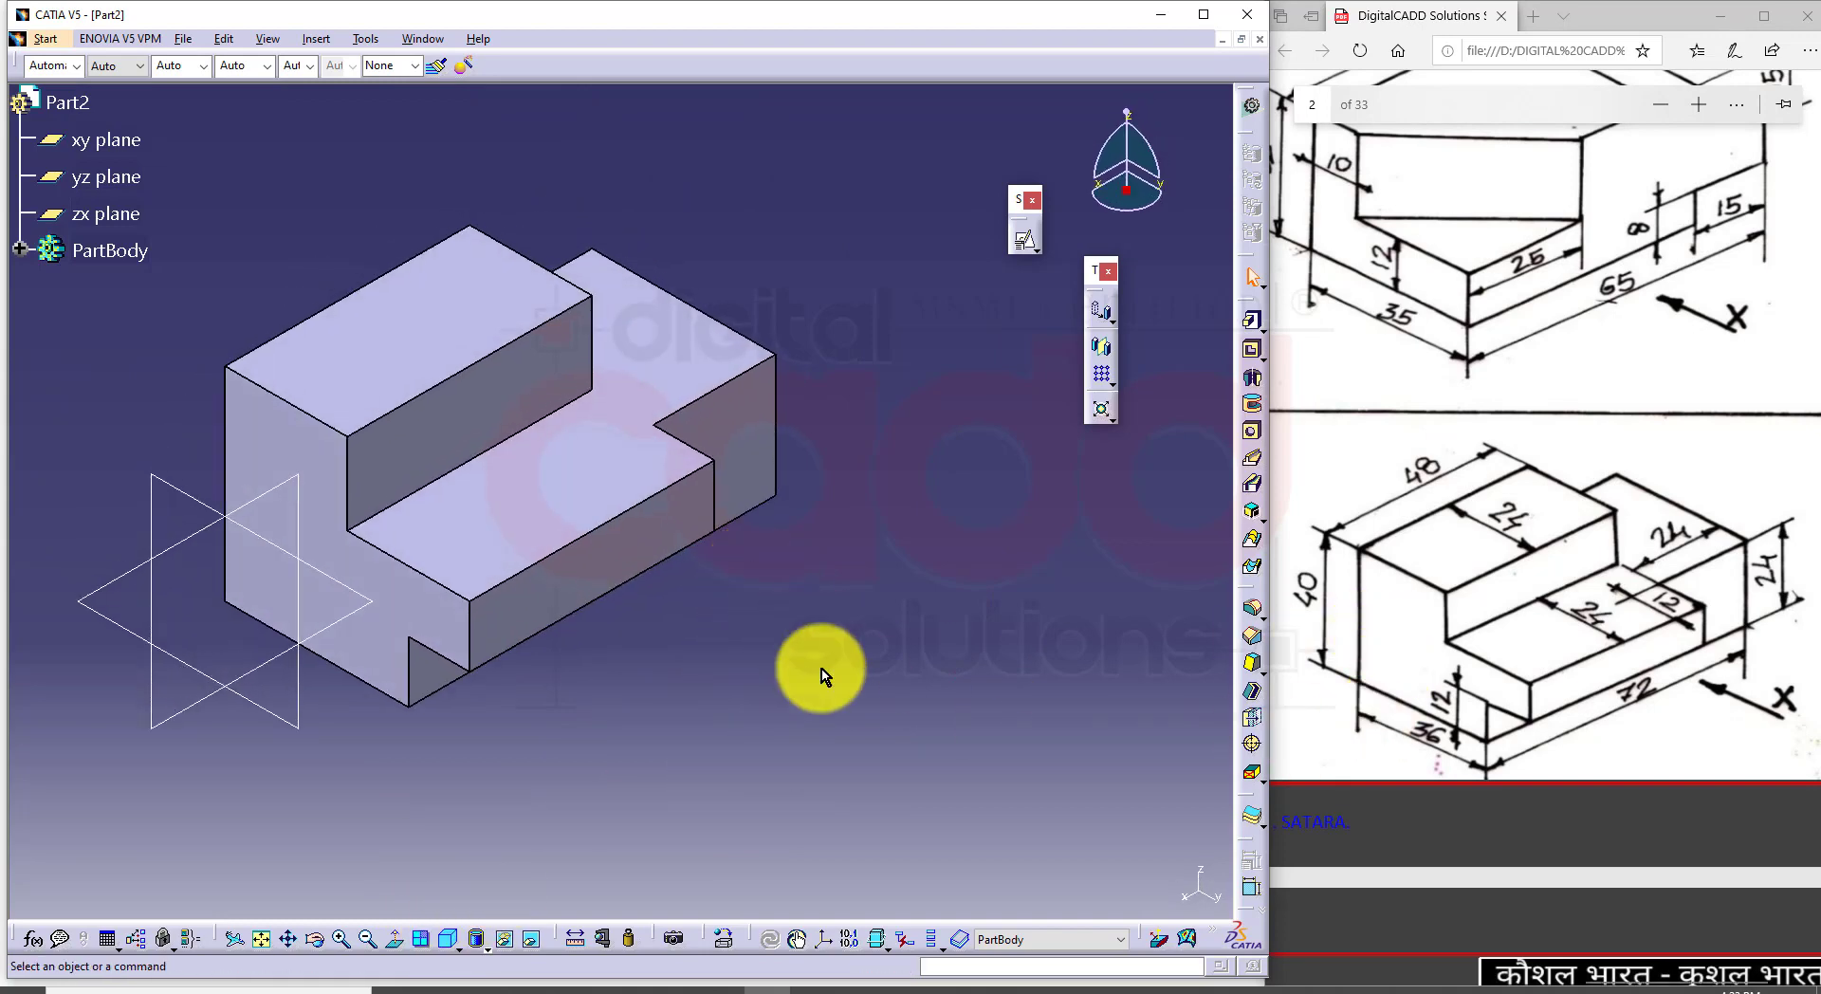
{"action": "left_click", "coordinate": [1206, 14]}
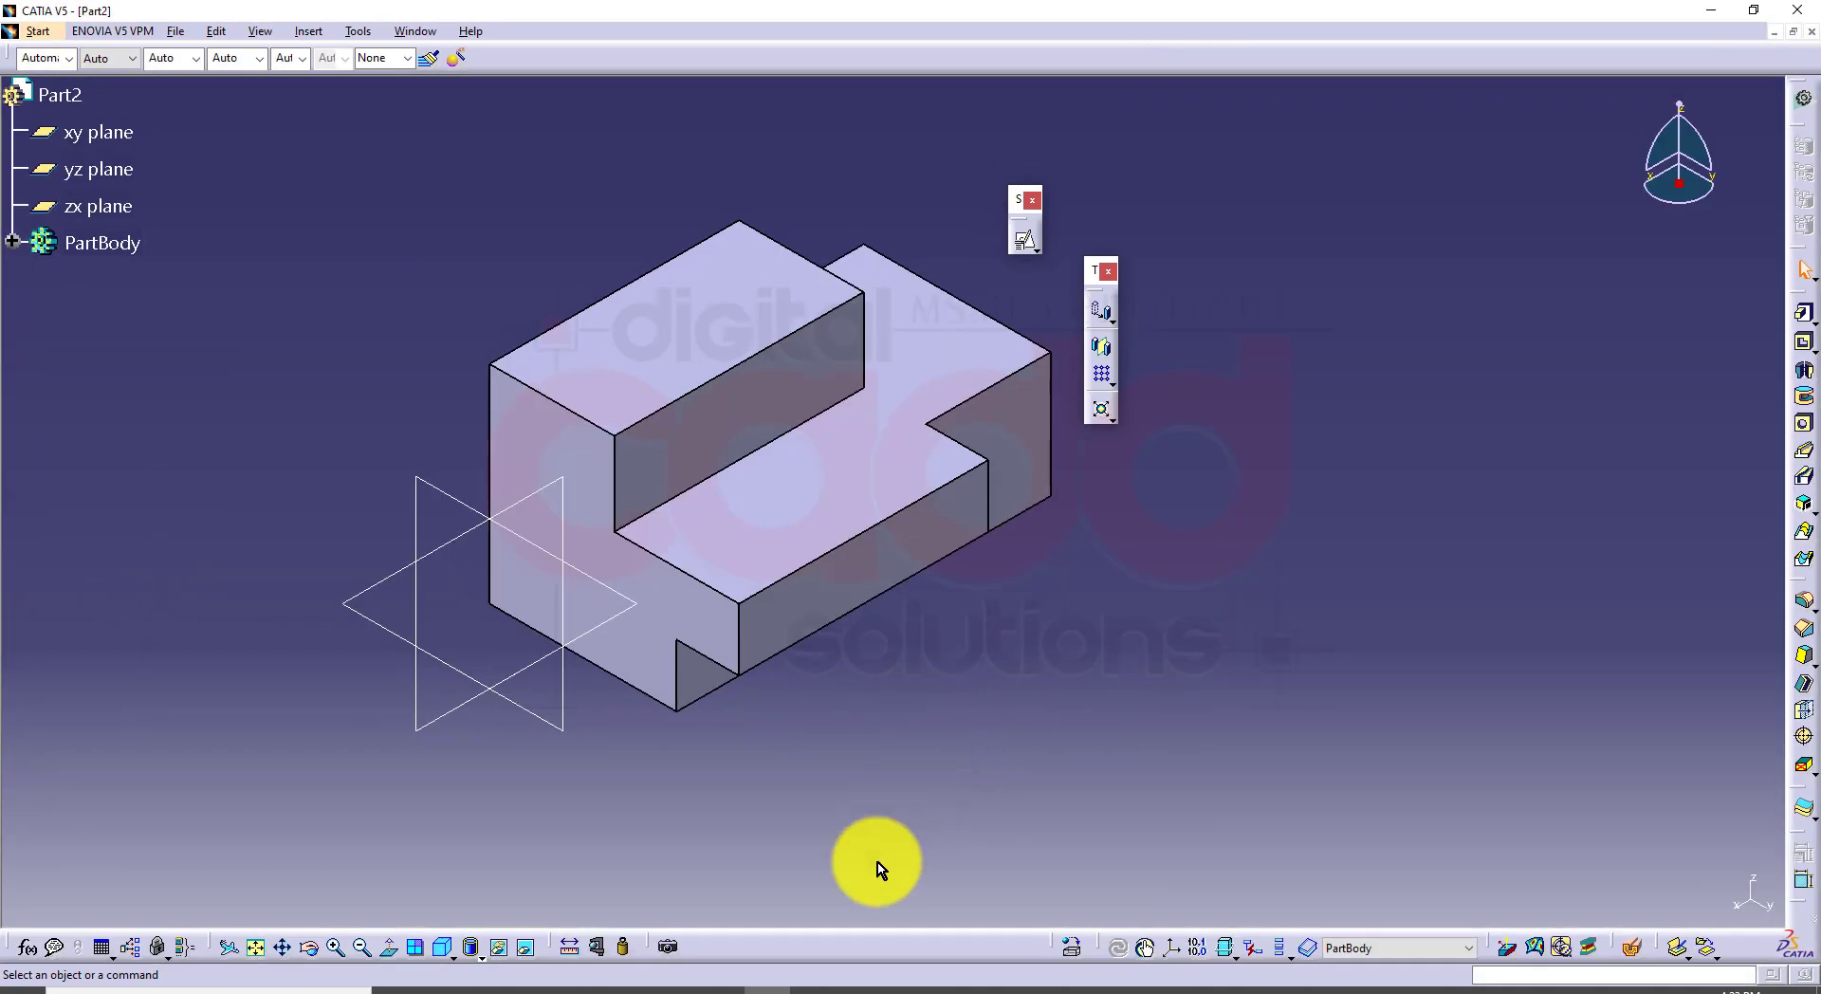
Step: Switch to the exercise PDF, maximize it, and browse to exercises 42 and 43 on page 3 to examine them
{"action": "left_click", "coordinate": [502, 988]}
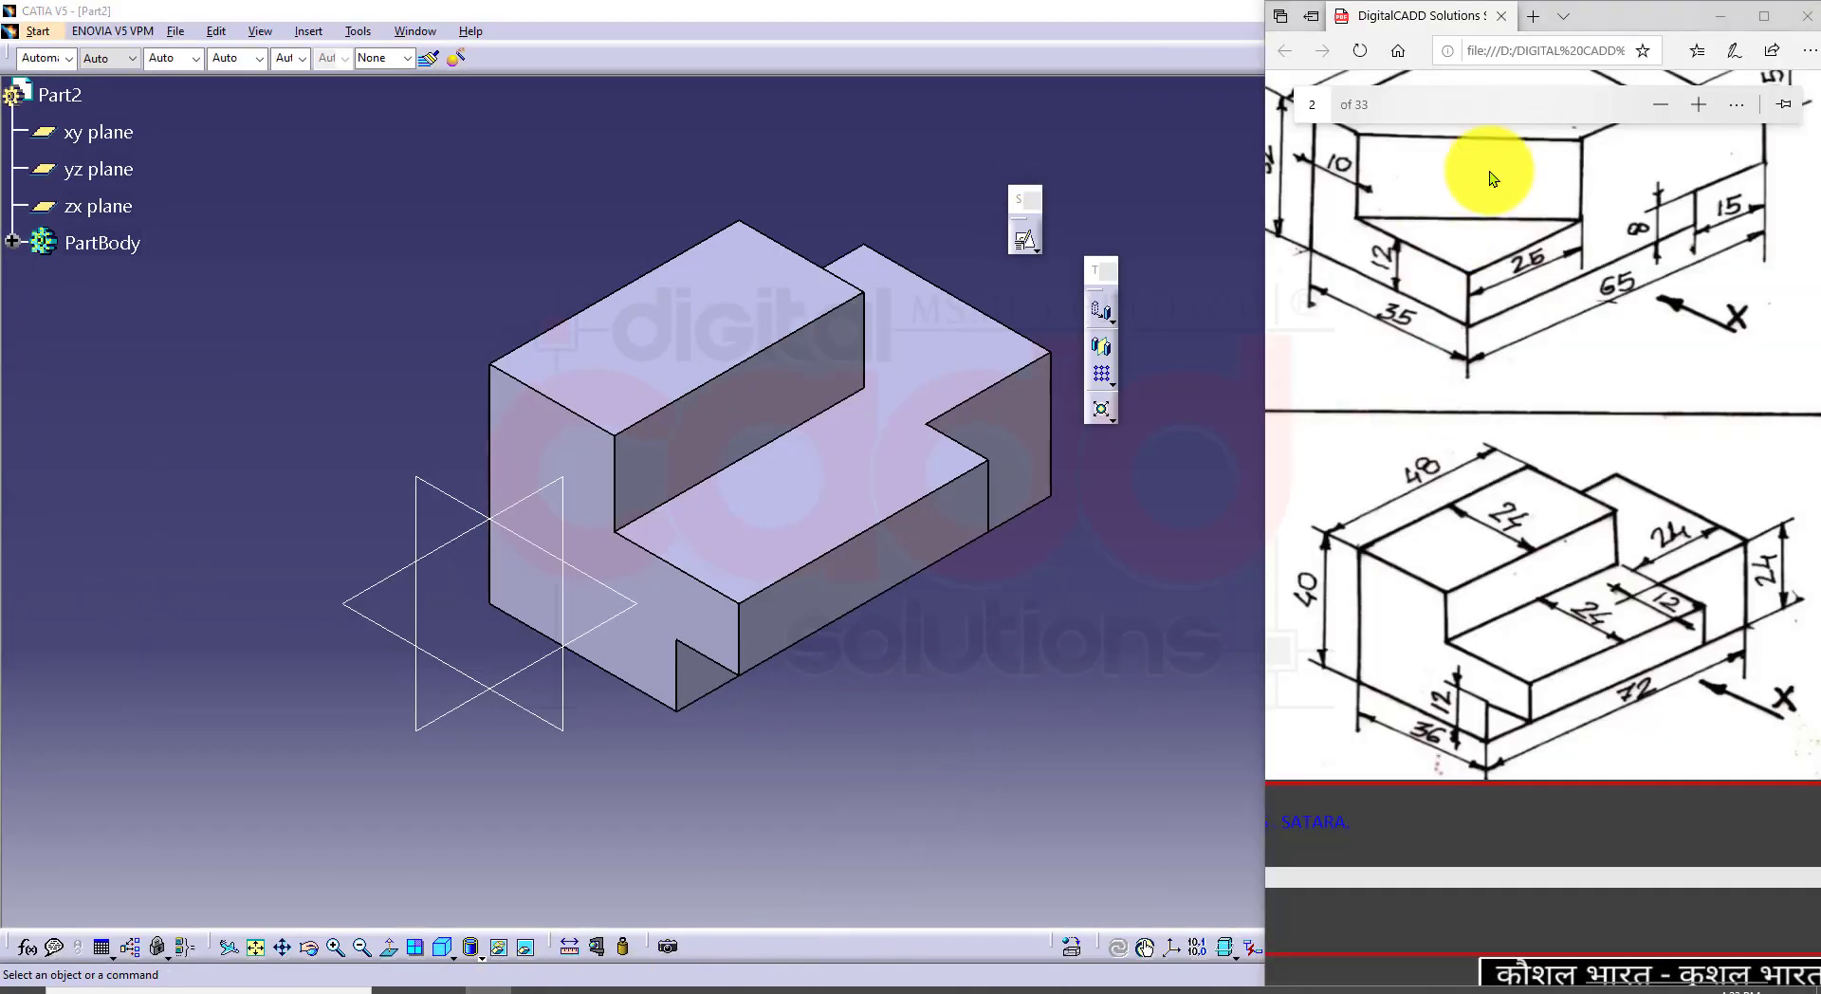
{"action": "left_click", "coordinate": [1764, 16]}
{"action": "scroll", "coordinate": [1136, 577], "scroll_direction": "up", "scroll_amount": 4}
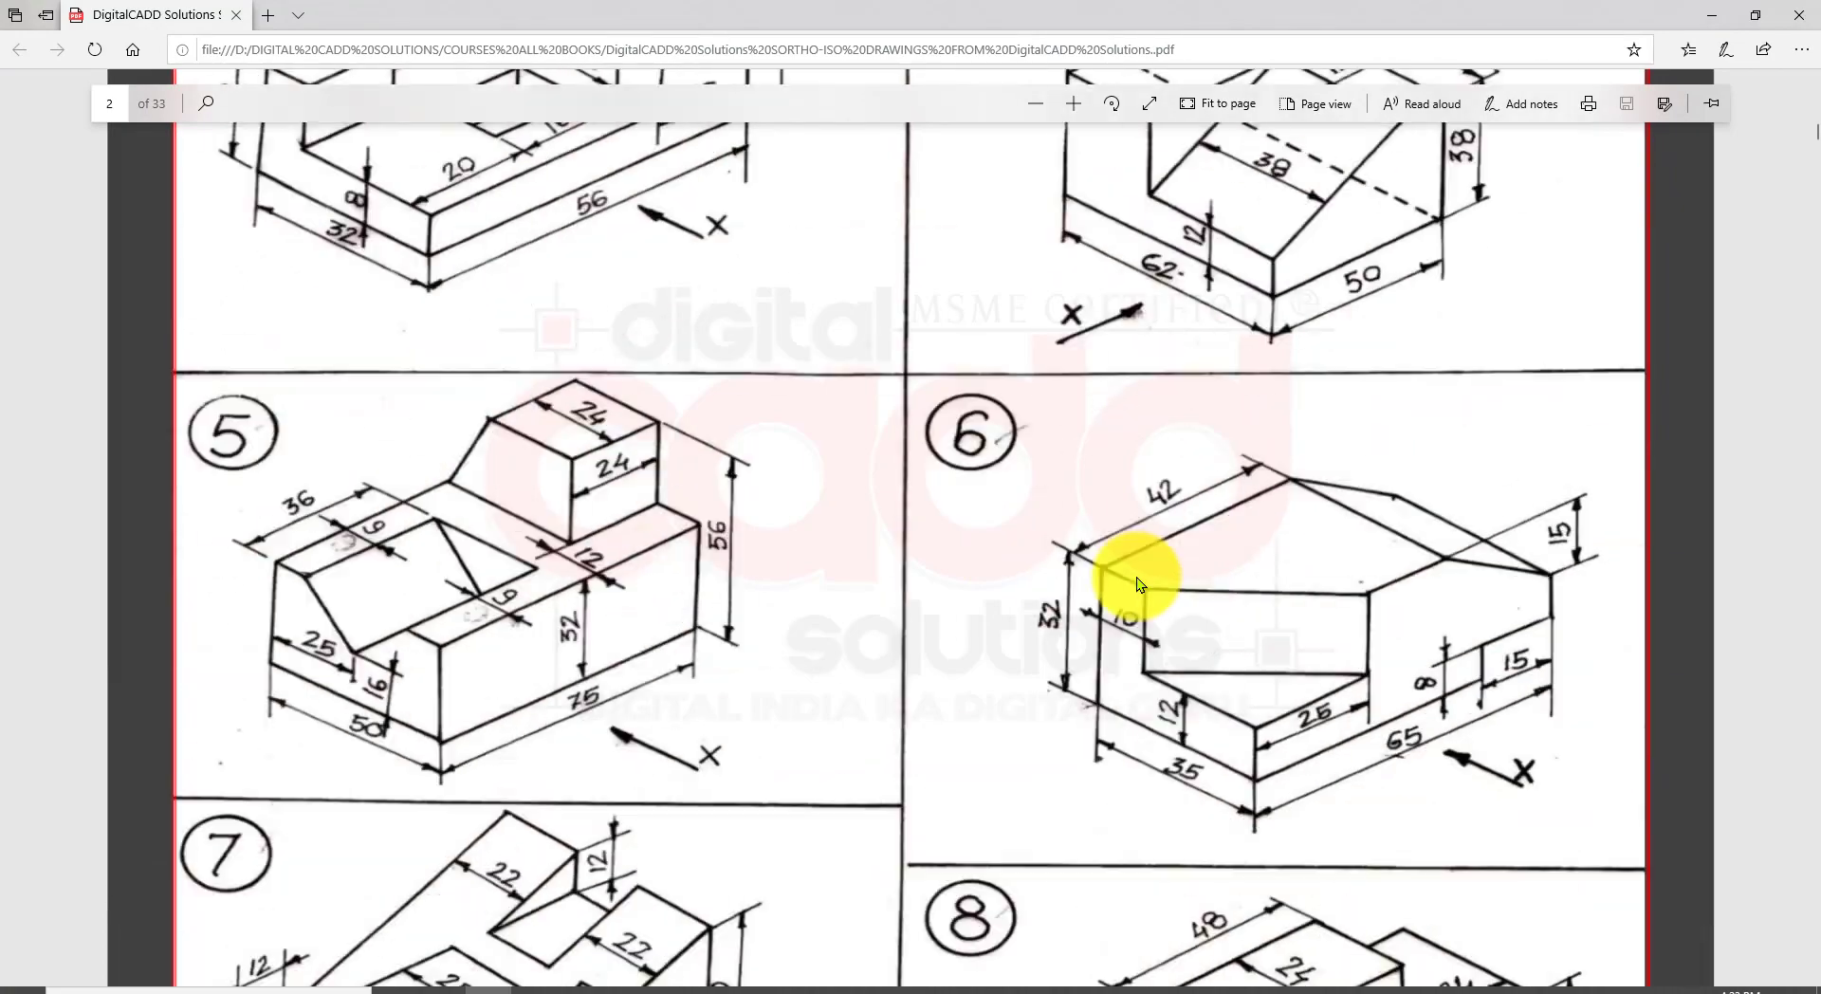
{"action": "scroll", "coordinate": [1137, 577], "scroll_direction": "up", "scroll_amount": 7}
{"action": "scroll", "coordinate": [1119, 569], "scroll_direction": "down", "scroll_amount": 12}
{"action": "scroll", "coordinate": [1129, 513], "scroll_direction": "up", "scroll_amount": 7}
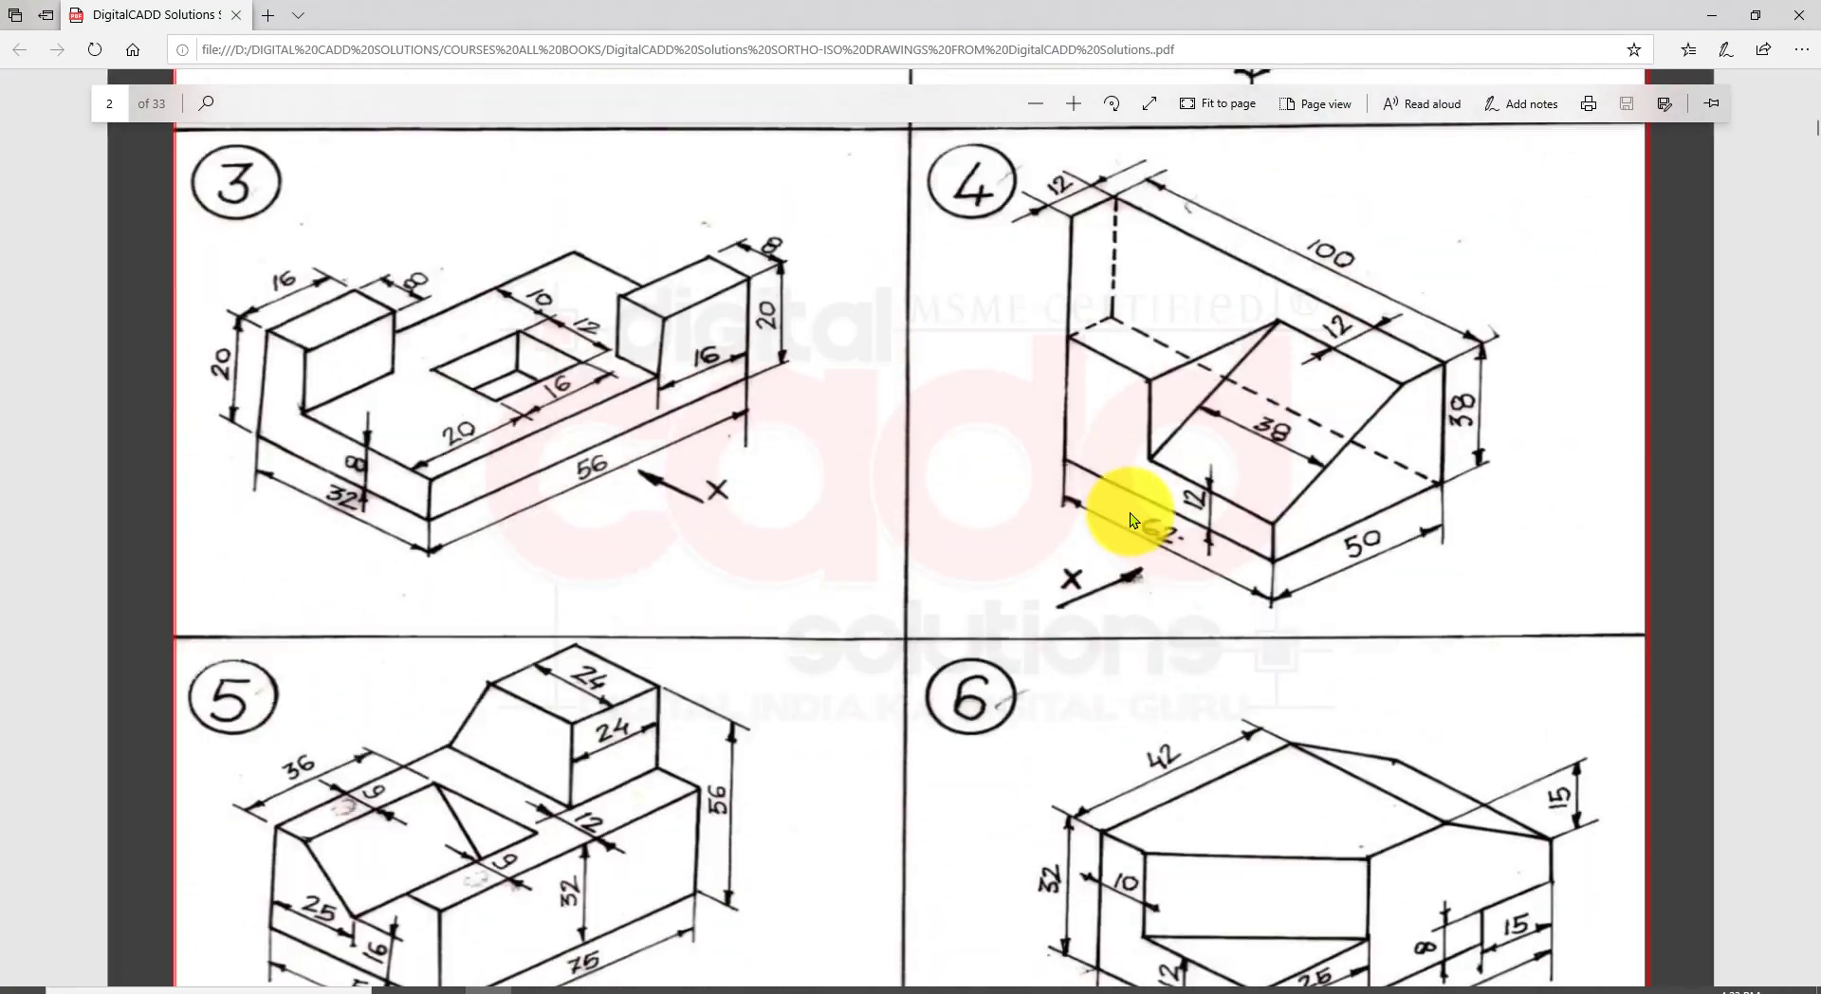
{"action": "scroll", "coordinate": [1130, 513], "scroll_direction": "down", "scroll_amount": 15}
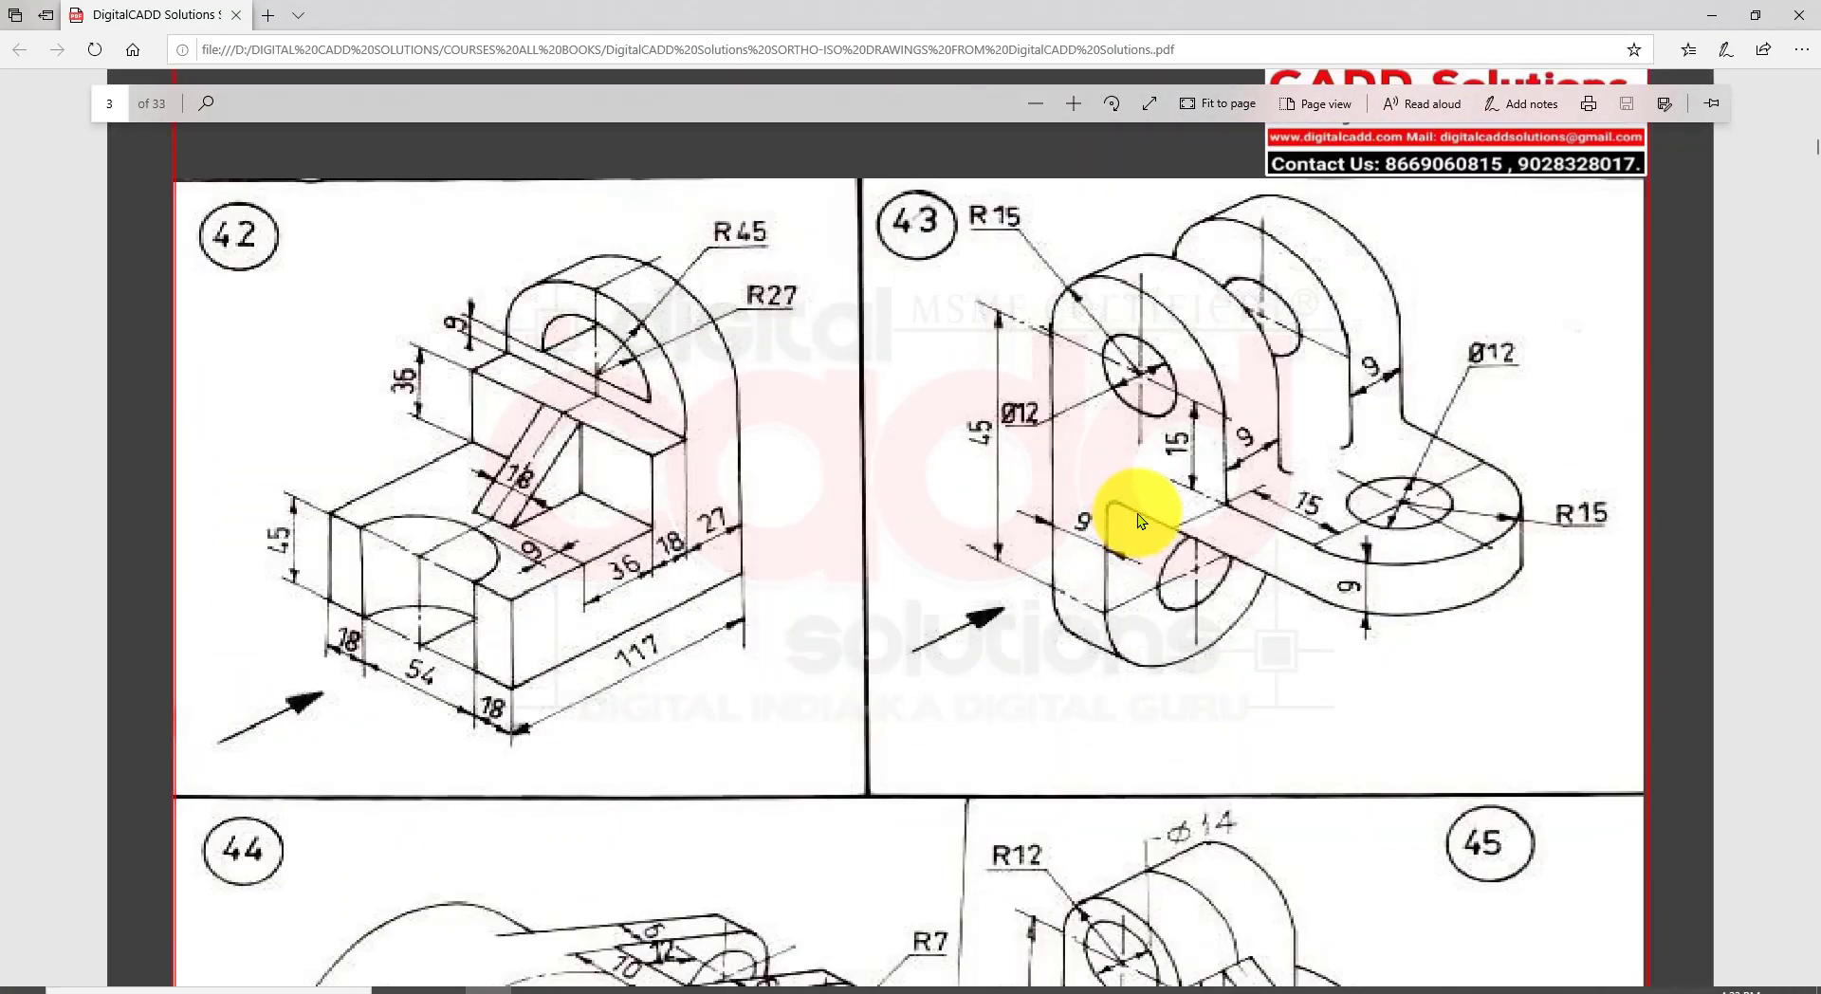
{"action": "scroll", "coordinate": [1132, 396], "scroll_direction": "up", "scroll_amount": 3, "text": "ctrl"}
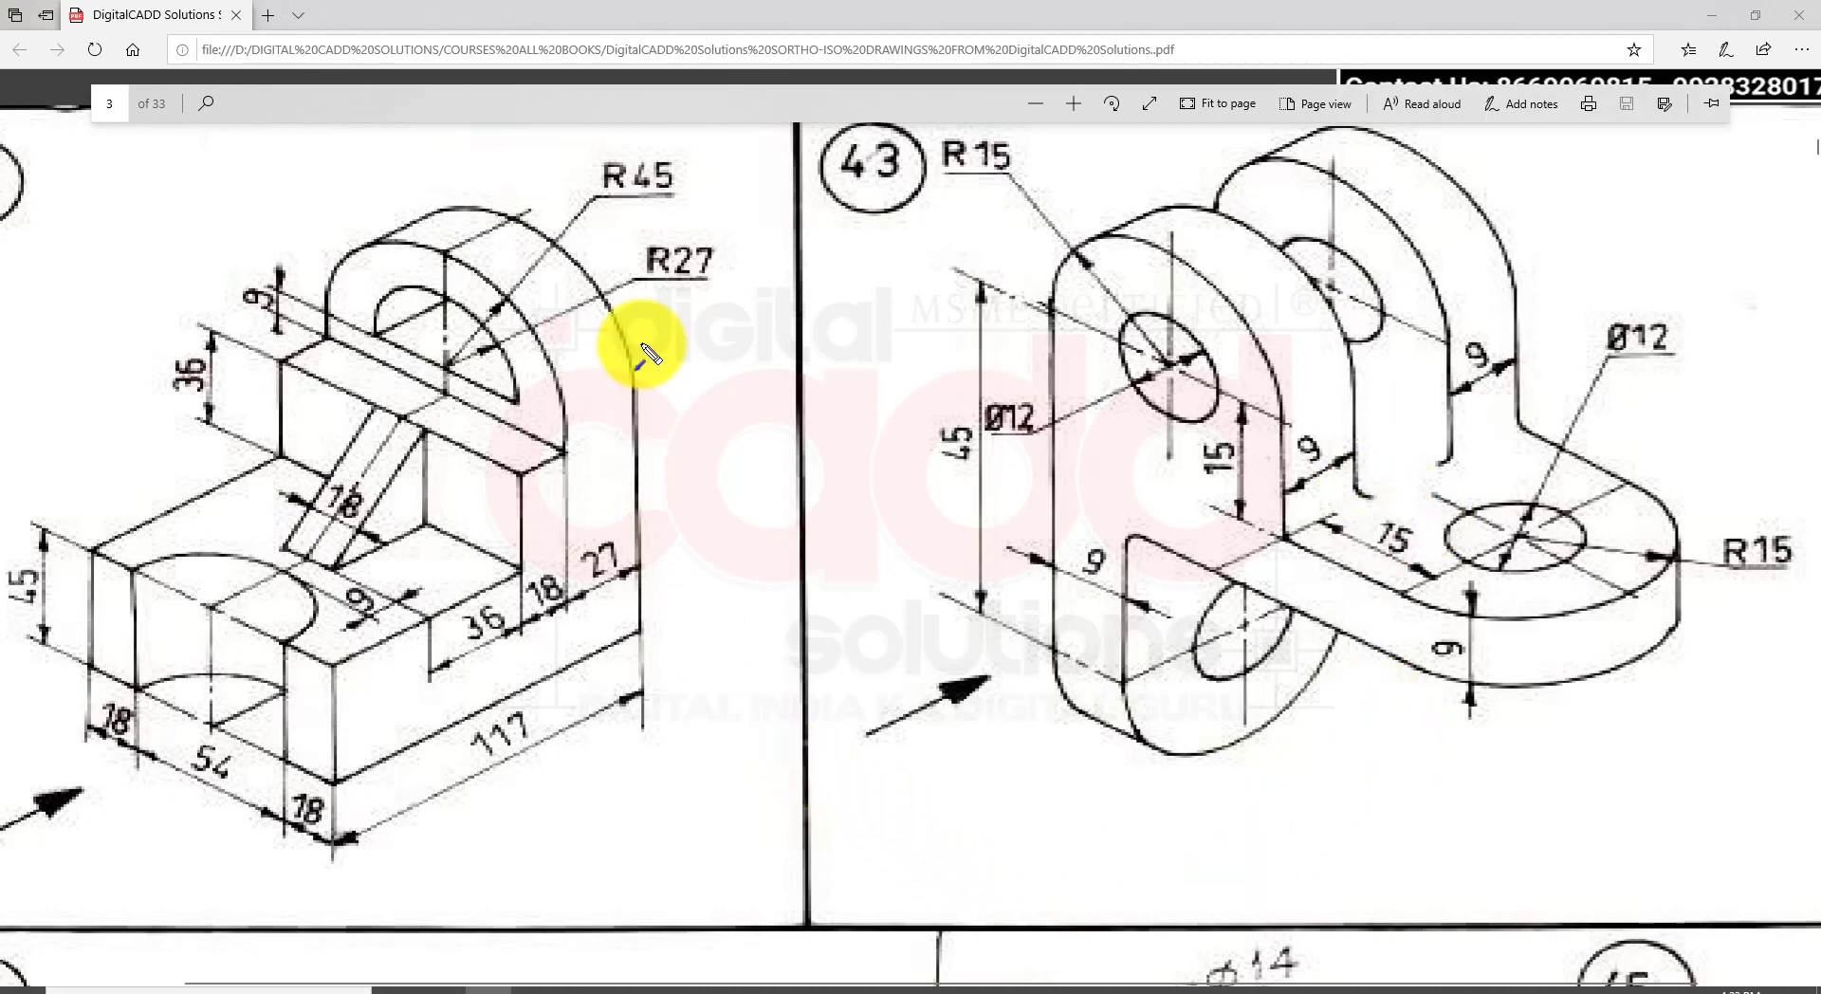
{"action": "left_click_drag", "start_coordinate": [661, 315], "coordinate": [621, 324]}
{"action": "left_click_drag", "start_coordinate": [908, 462], "coordinate": [1060, 398]}
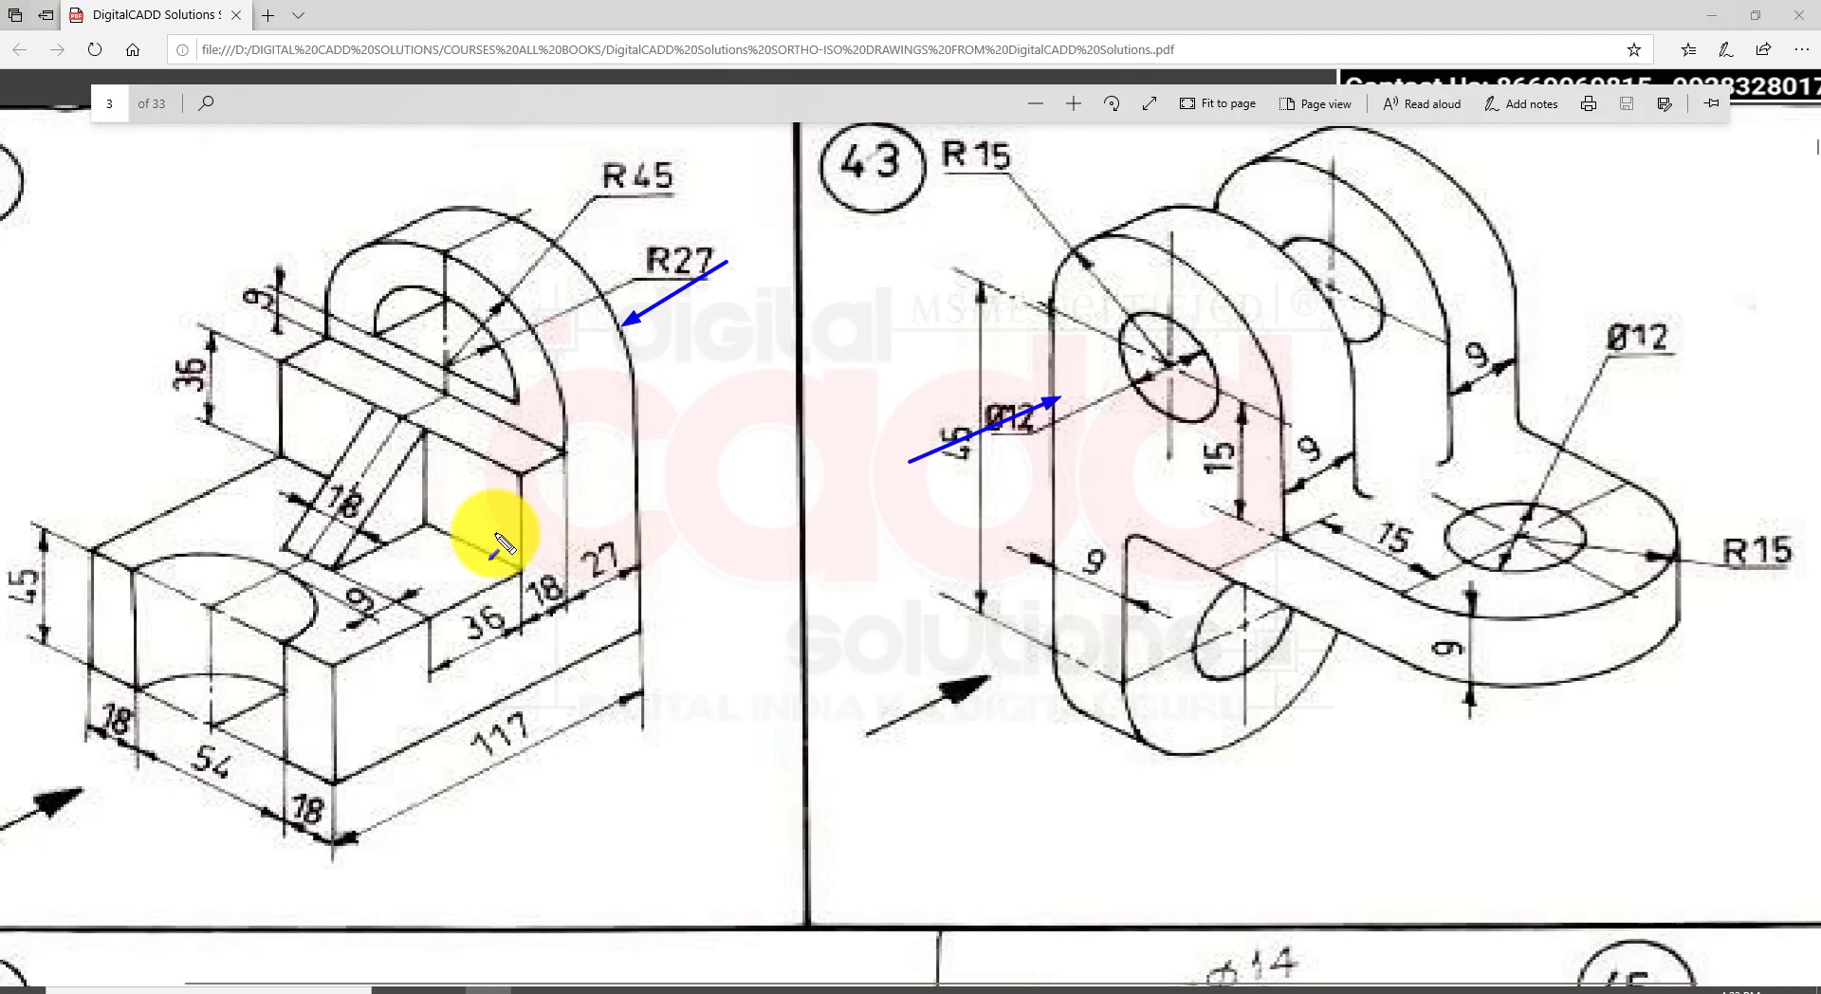
{"action": "key", "text": "Escape"}
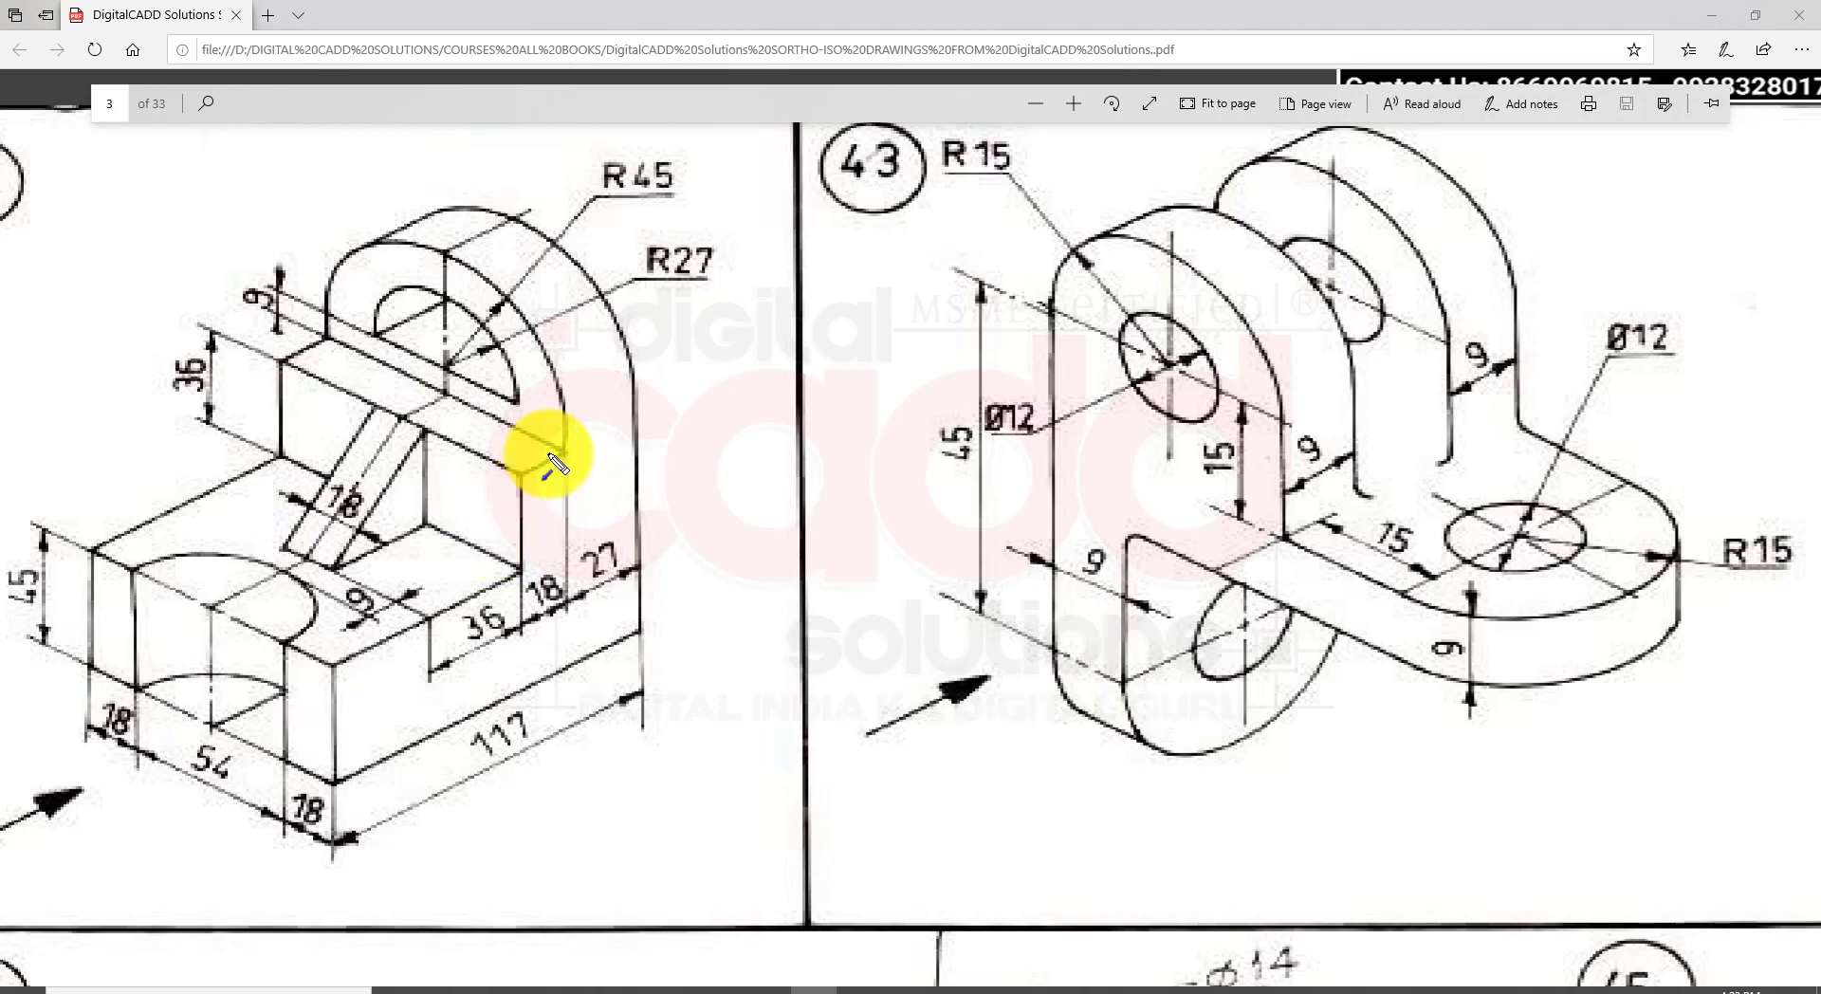
Step: Mark exercise 42 with a blue arrow at its rounded upright and a blue rectangle around the whole drawing
{"action": "left_click_drag", "start_coordinate": [738, 202], "coordinate": [615, 283]}
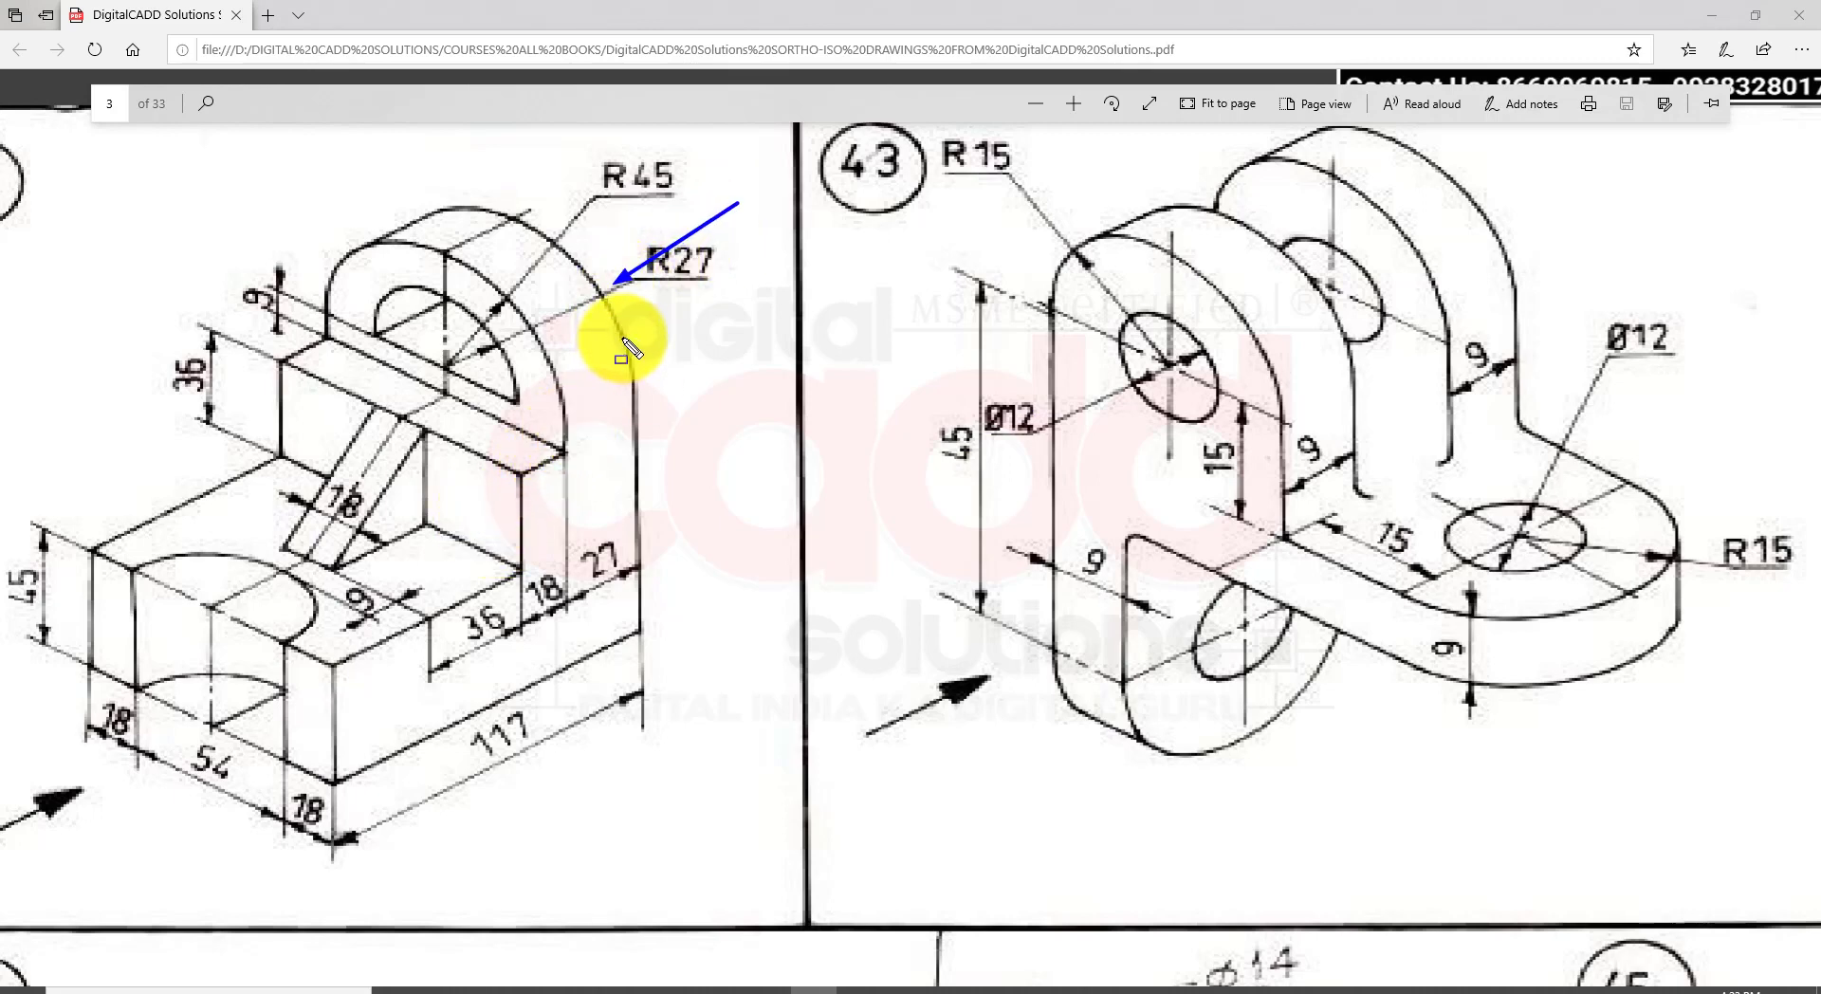
{"action": "mouse_move", "coordinate": [761, 150]}
{"action": "left_mouse_down"}
{"action": "mouse_move", "coordinate": [250, 920]}
{"action": "mouse_move", "coordinate": [2, 899]}
{"action": "left_mouse_up"}
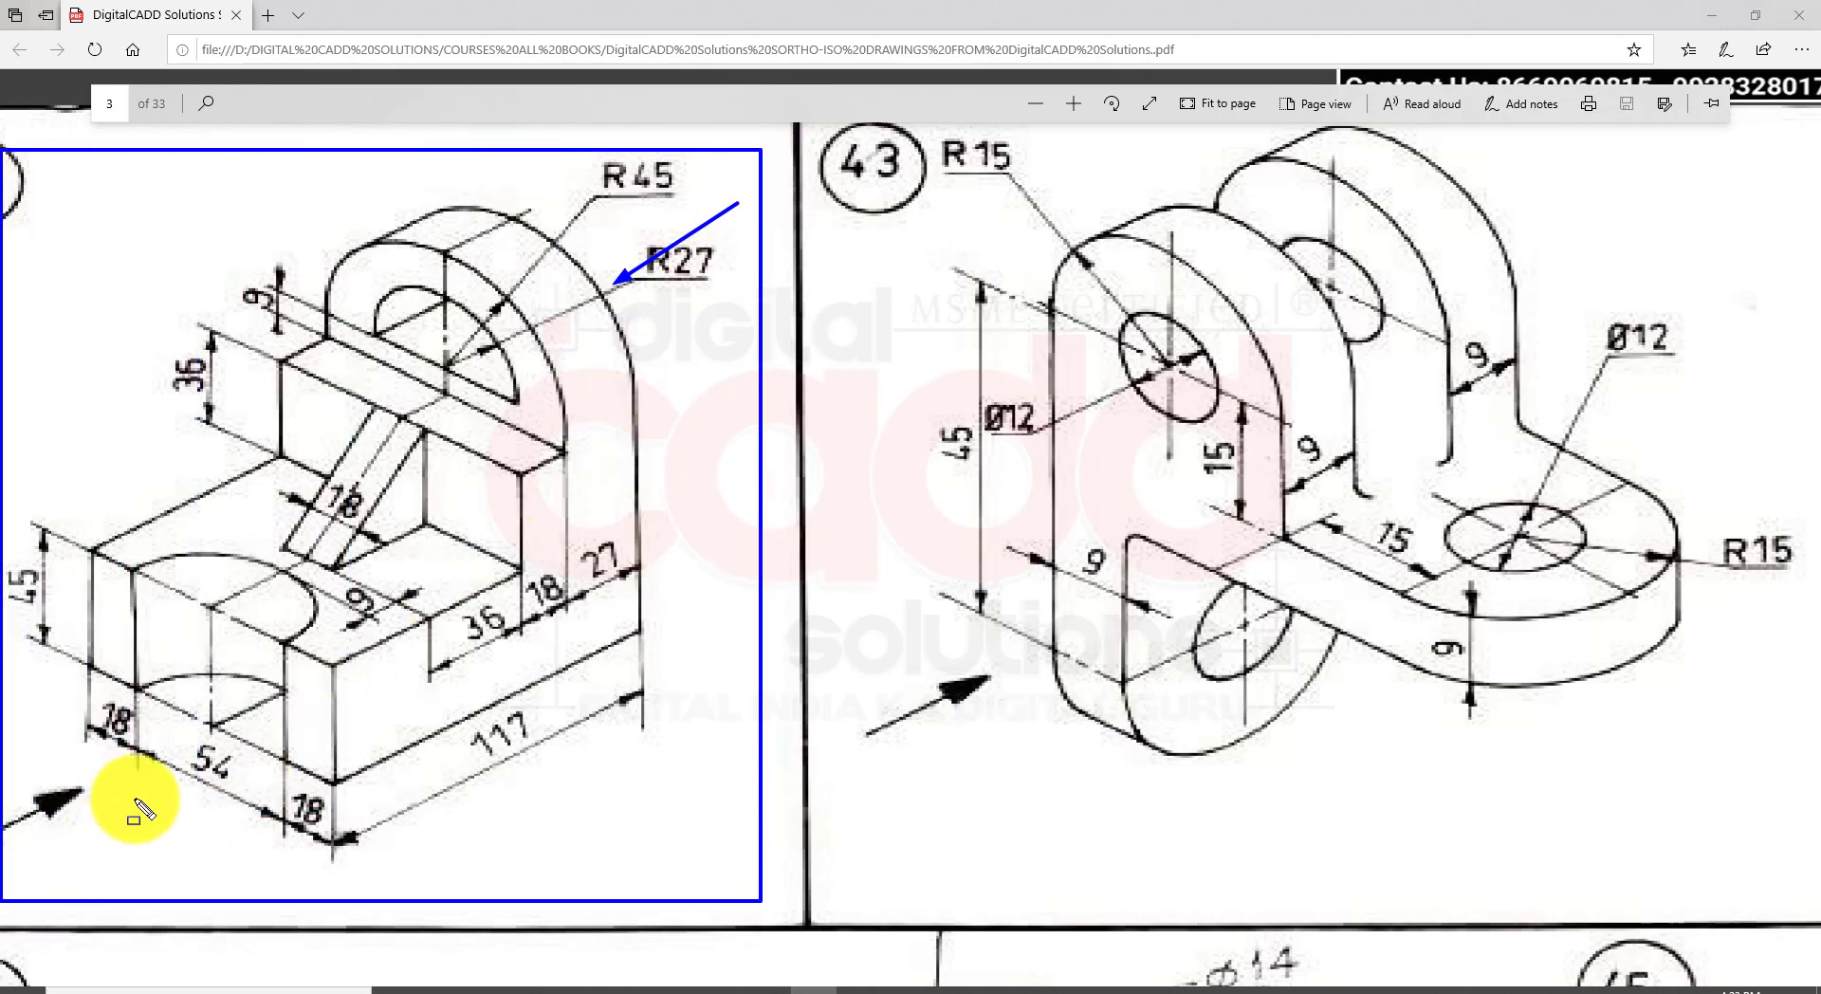
Step: Mark exercise 42 with blue arrows at its front, its 117 mm side and its rounded upright
{"action": "left_click_drag", "start_coordinate": [57, 868], "coordinate": [166, 814]}
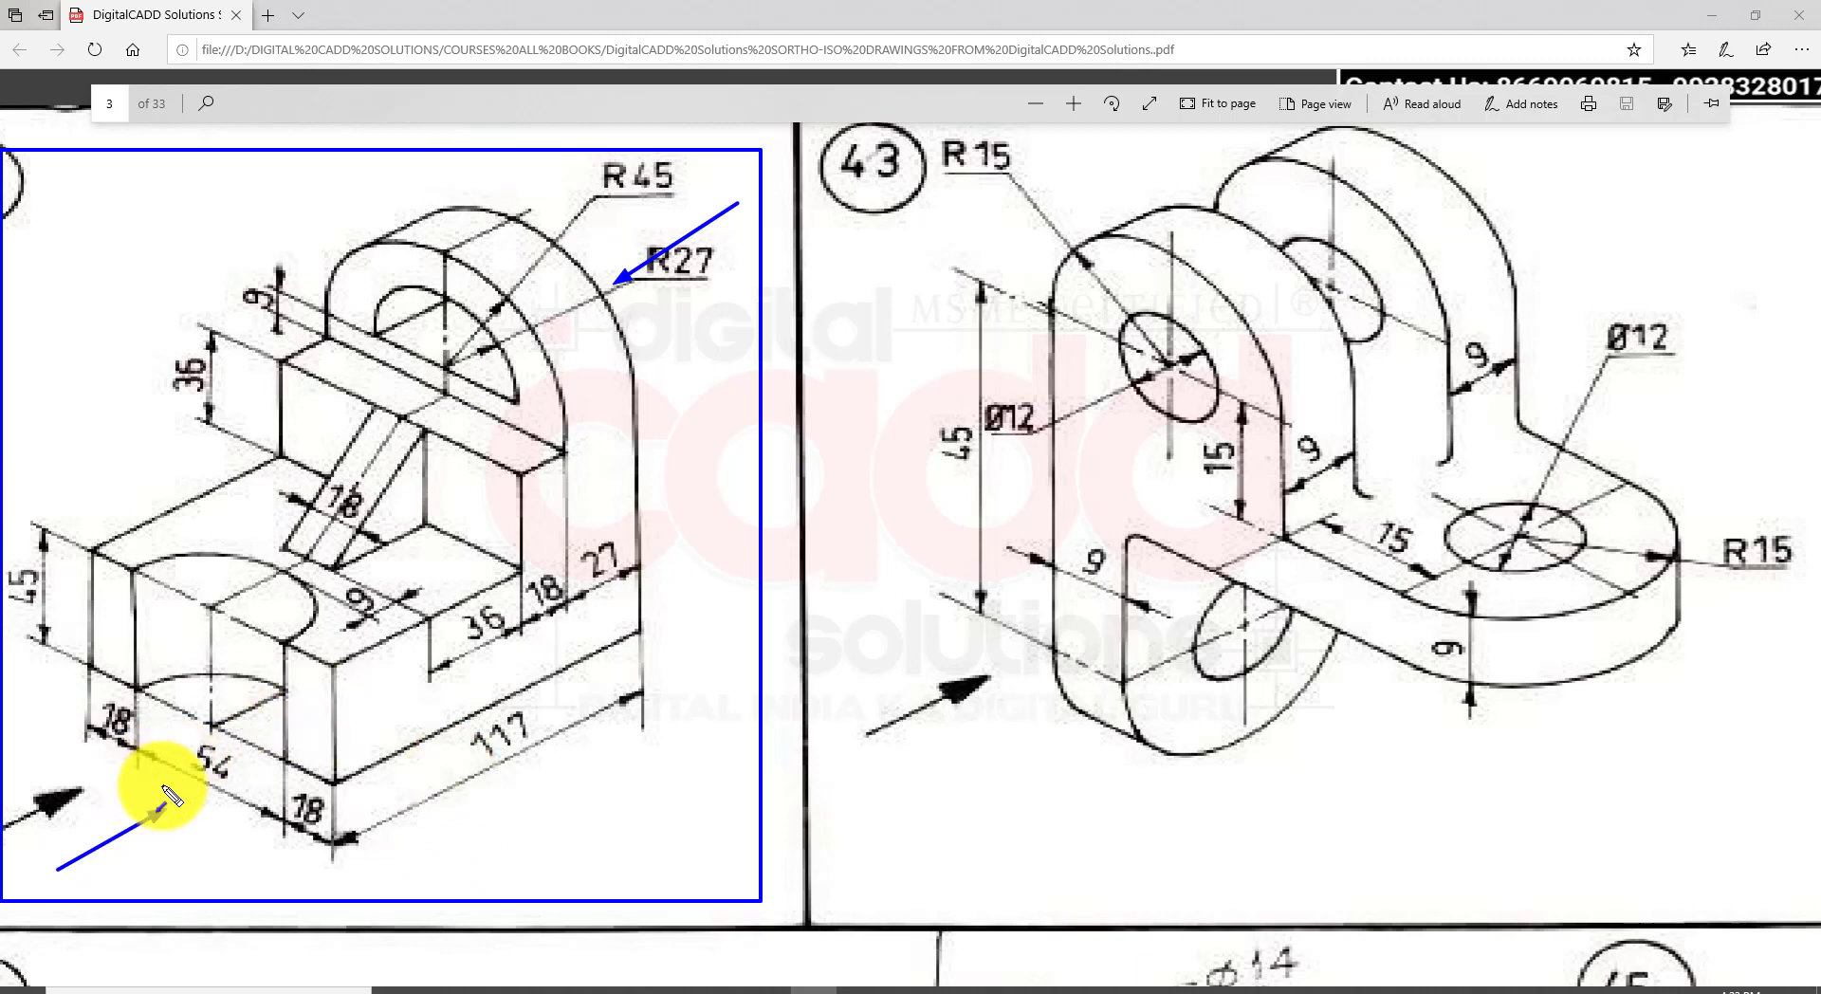
{"action": "left_click_drag", "start_coordinate": [704, 812], "coordinate": [649, 763]}
{"action": "left_click_drag", "start_coordinate": [653, 780], "coordinate": [665, 767]}
{"action": "left_click_drag", "start_coordinate": [590, 756], "coordinate": [597, 748]}
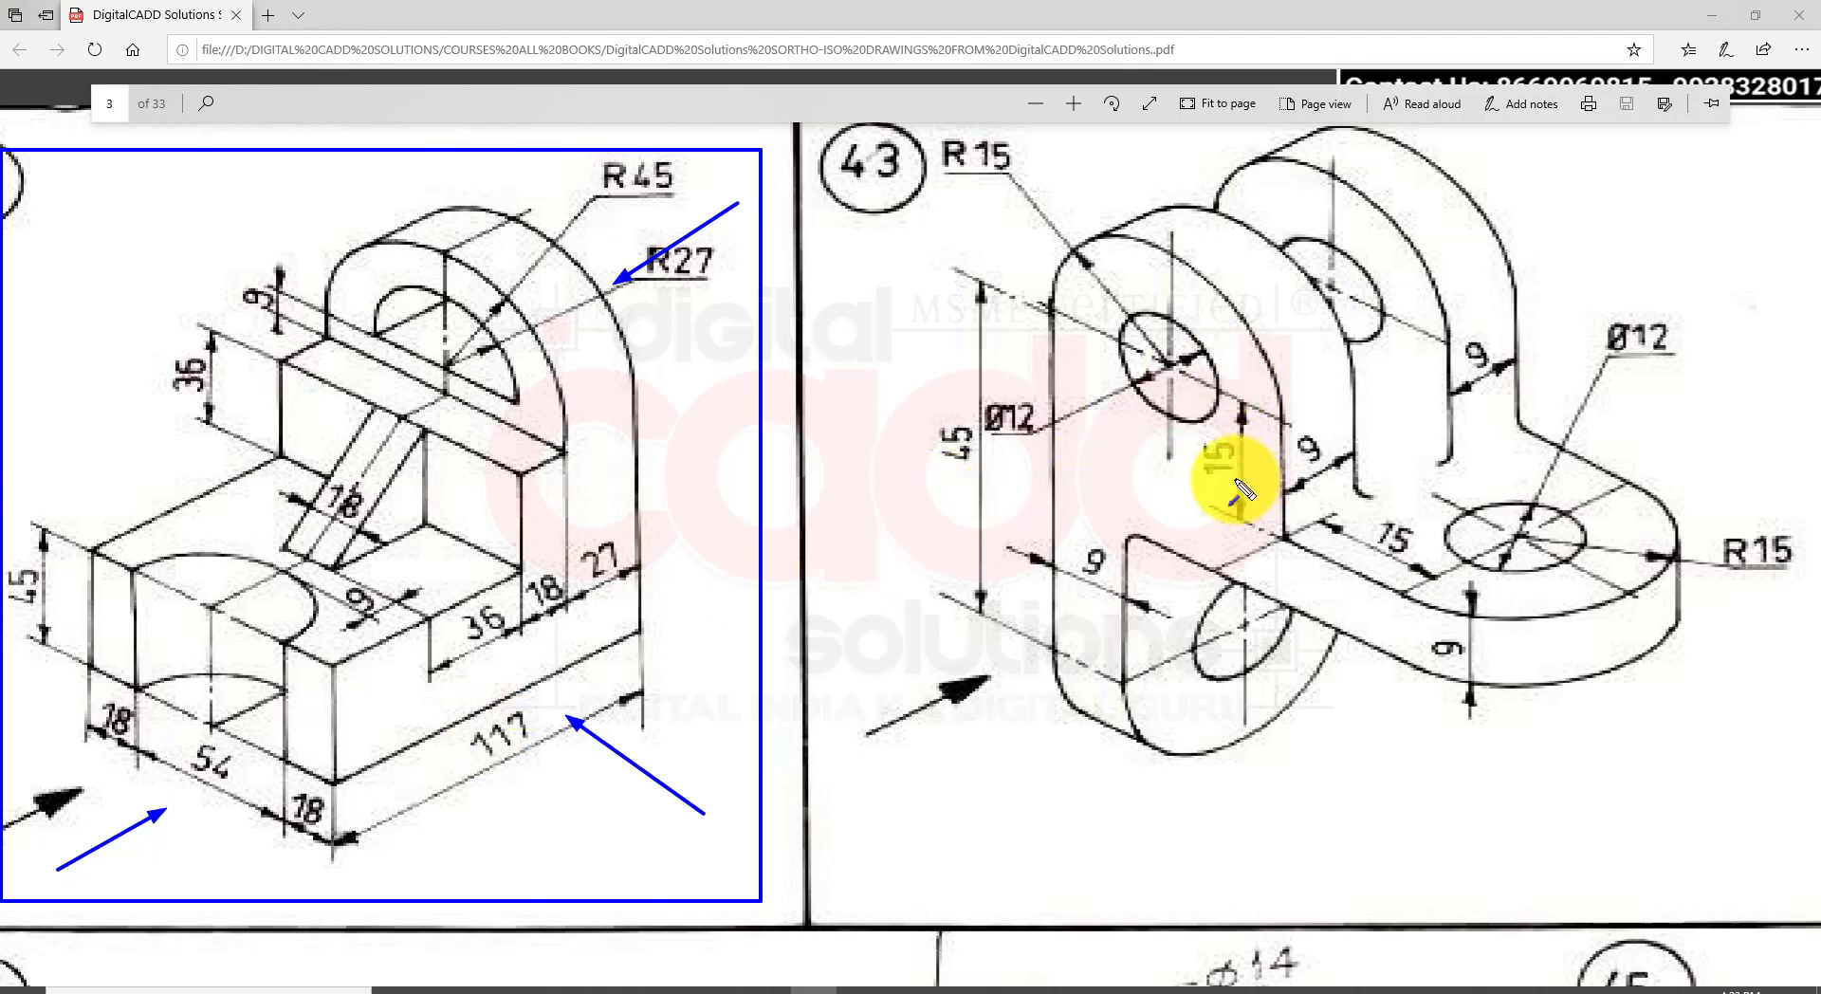
{"action": "left_click_drag", "start_coordinate": [579, 282], "coordinate": [592, 286]}
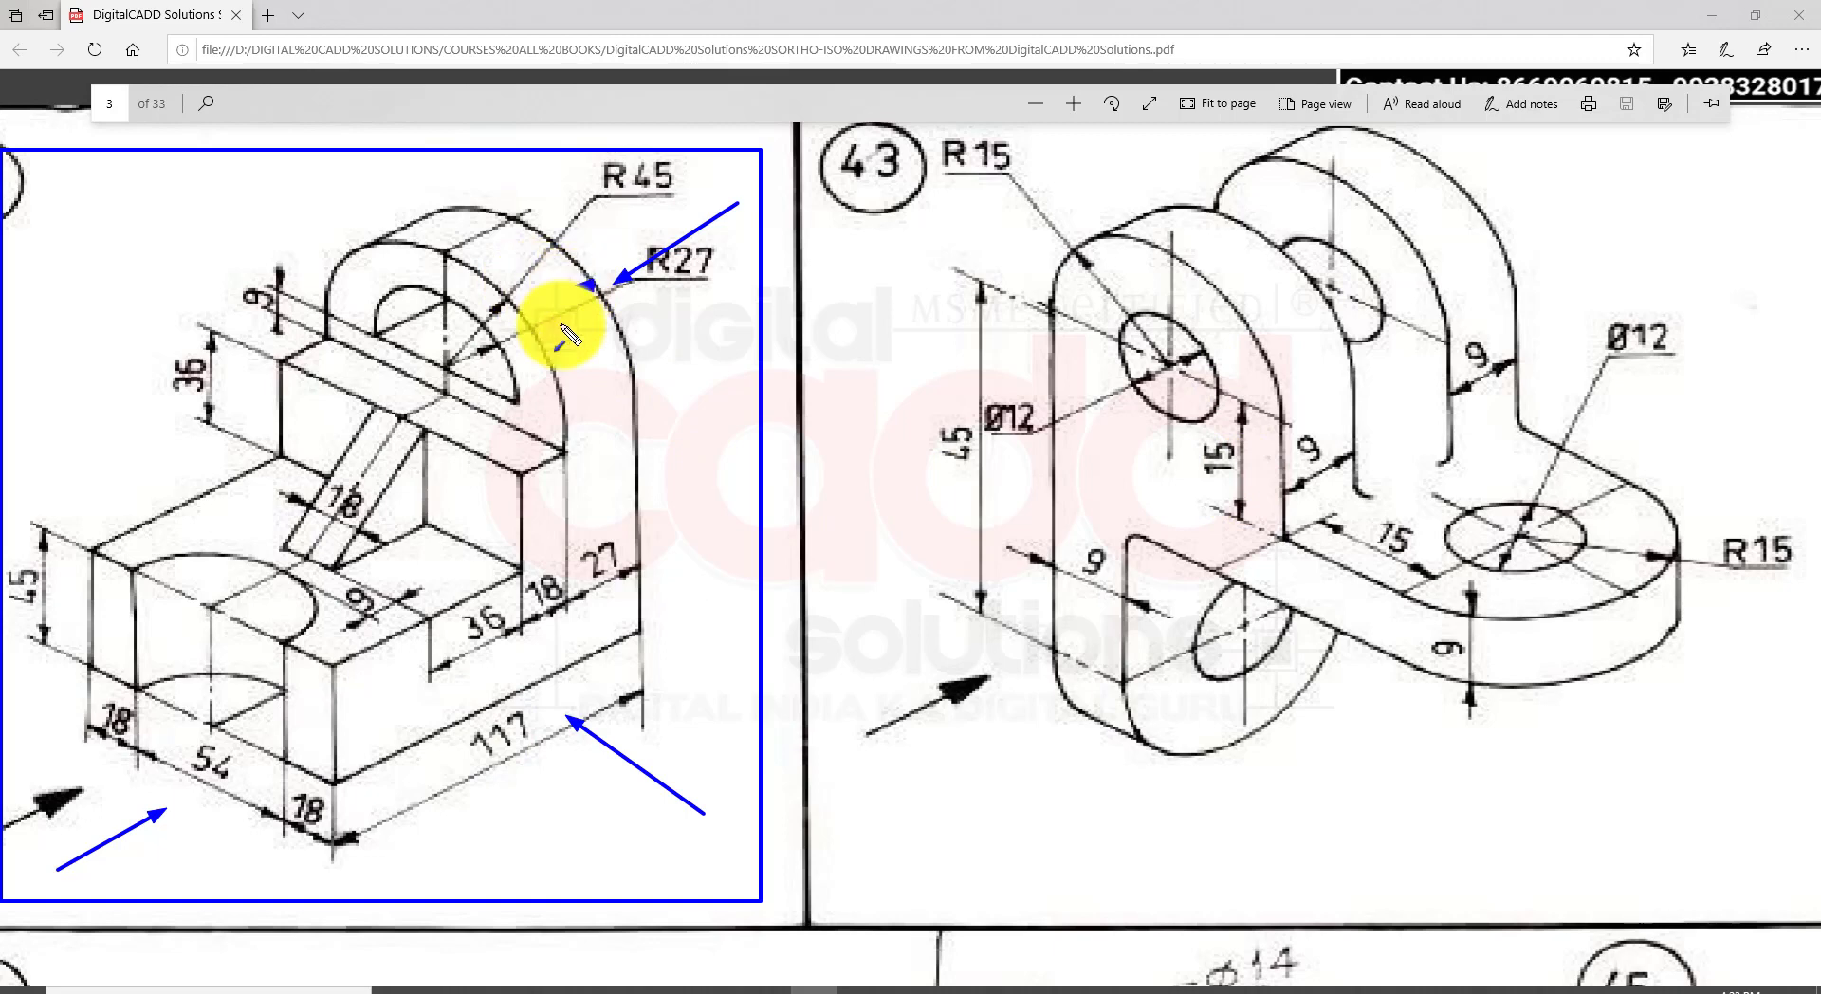
Step: Mark the rounded ends of exercise 43 with small blue arrows, clear all drawn marks and minimize the screen recorder
{"action": "left_click_drag", "start_coordinate": [1246, 310], "coordinate": [1252, 294]}
{"action": "left_click_drag", "start_coordinate": [1500, 244], "coordinate": [1483, 241]}
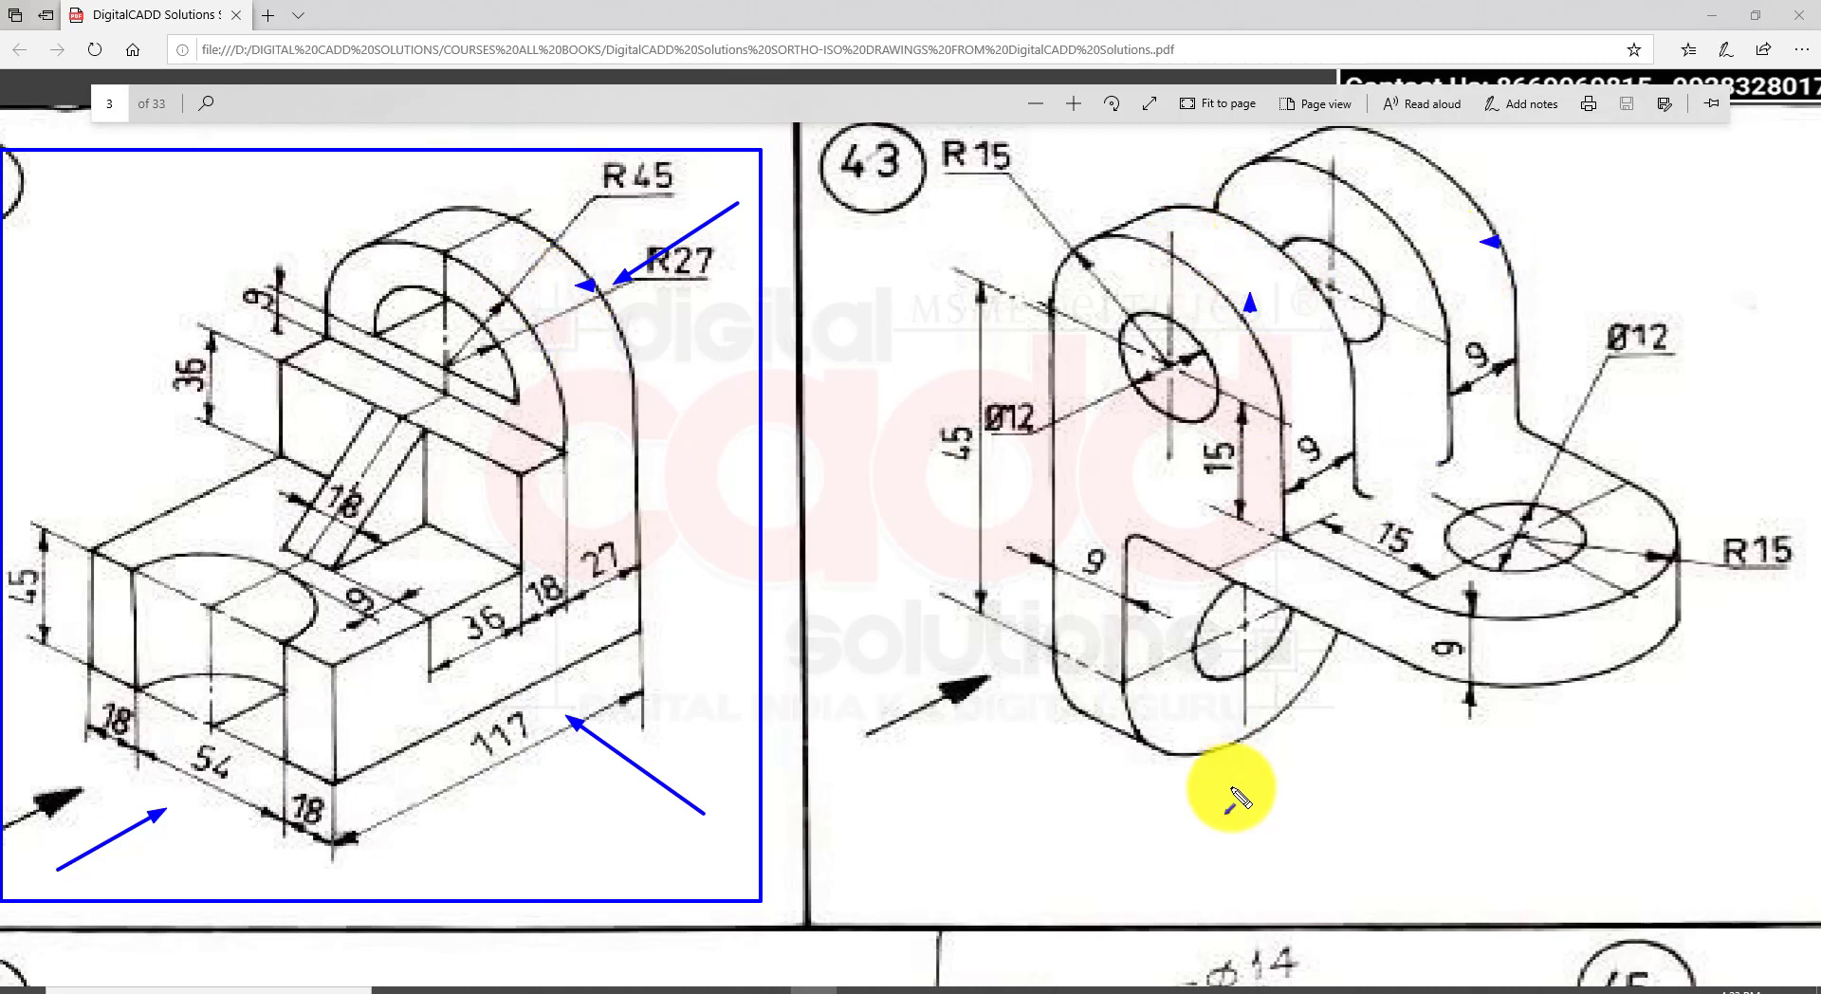
{"action": "left_click_drag", "start_coordinate": [1119, 709], "coordinate": [1106, 708]}
{"action": "left_click_drag", "start_coordinate": [1618, 647], "coordinate": [1603, 644]}
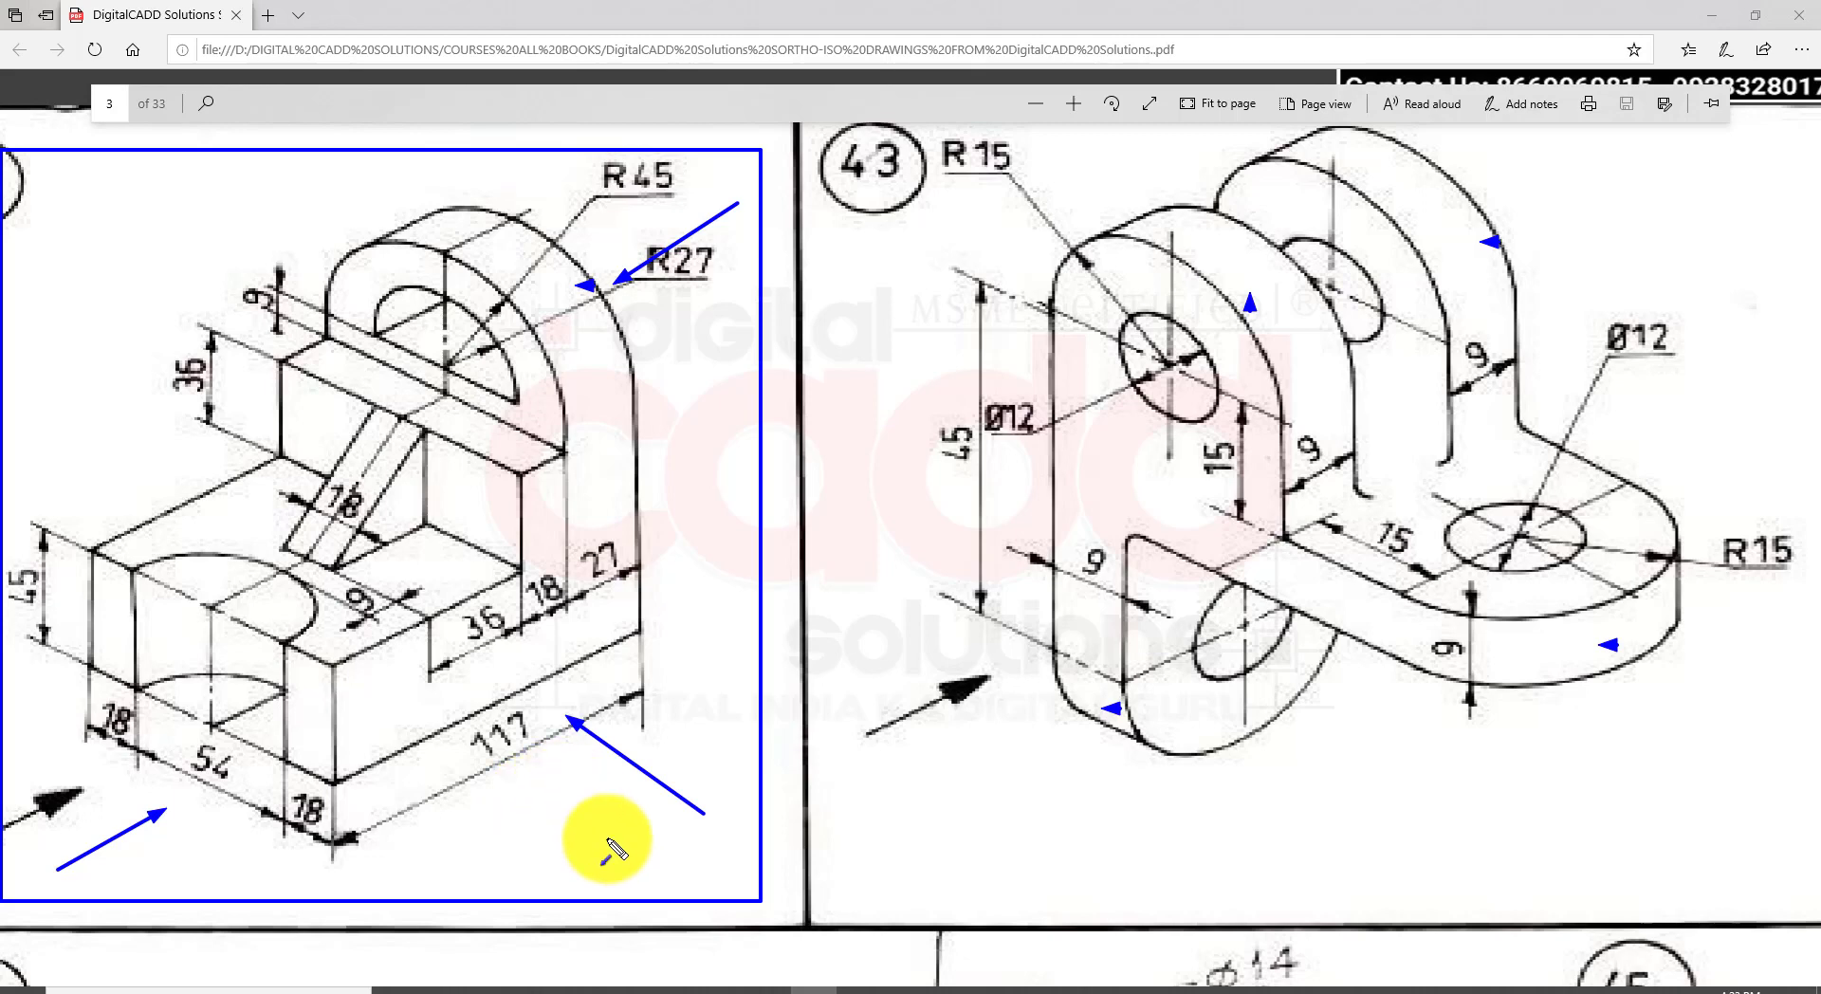
{"action": "key", "text": "Escape"}
{"action": "left_click", "coordinate": [825, 993]}
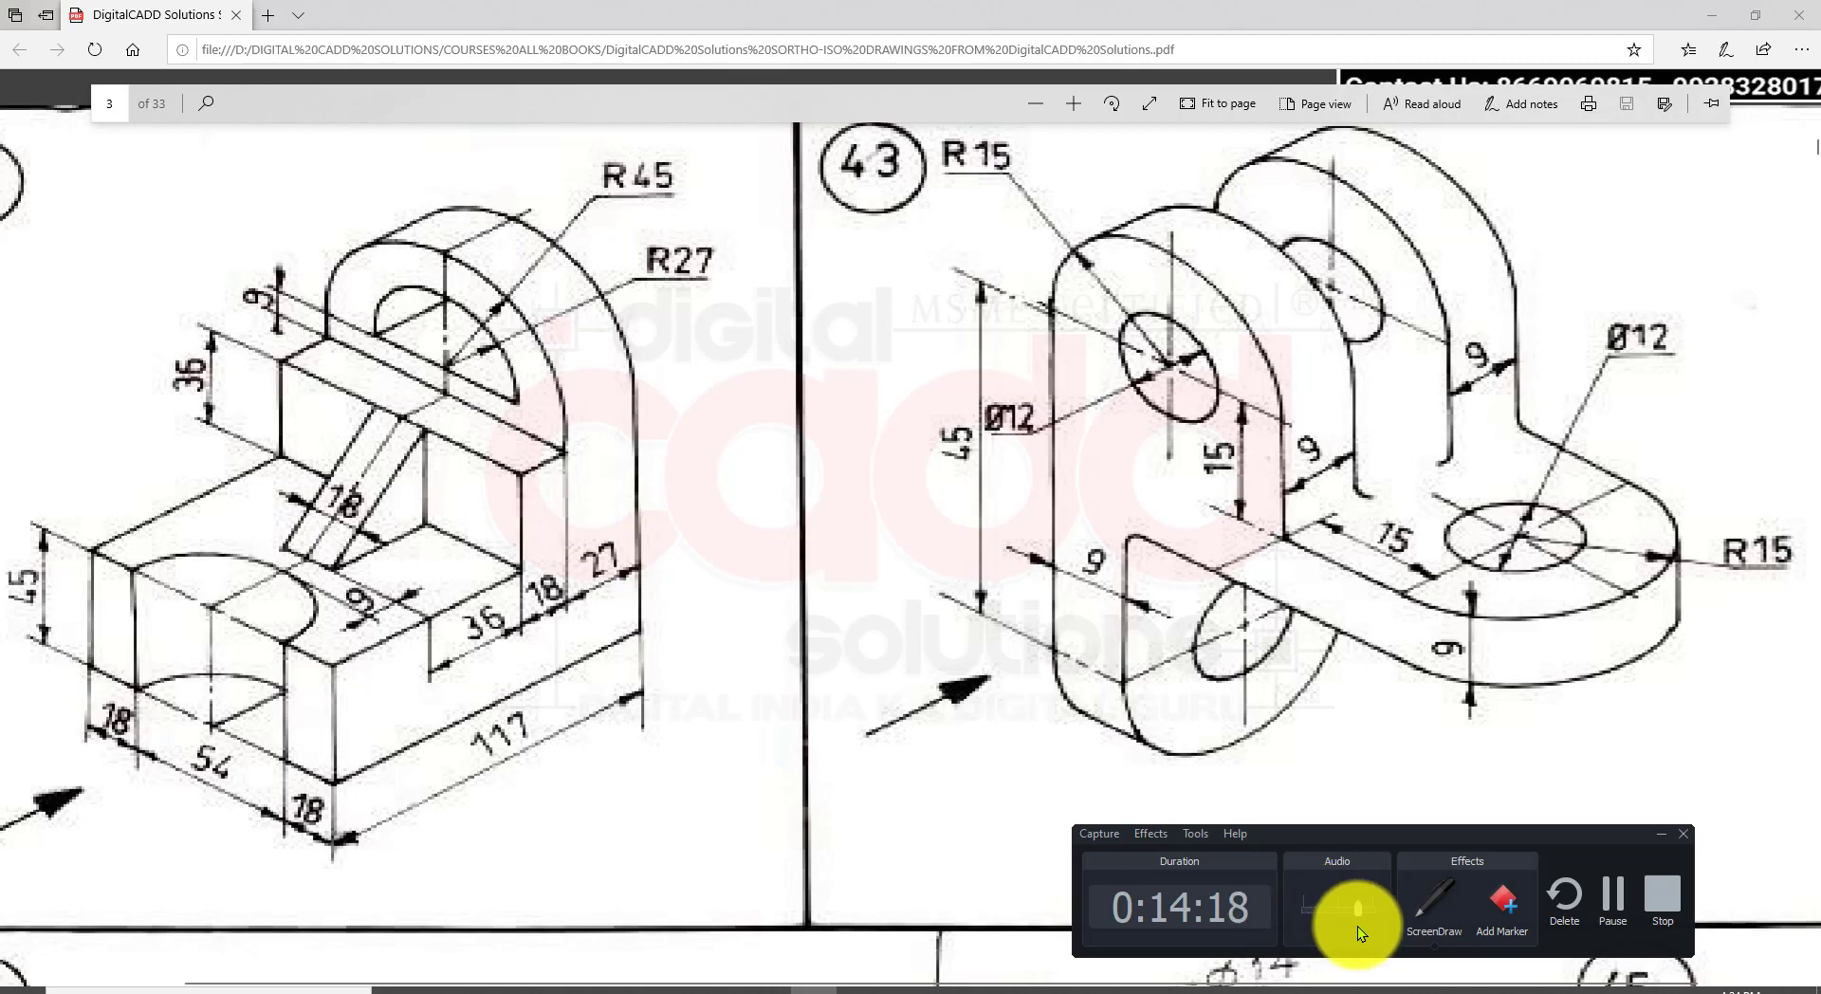
{"action": "left_click", "coordinate": [1659, 837]}
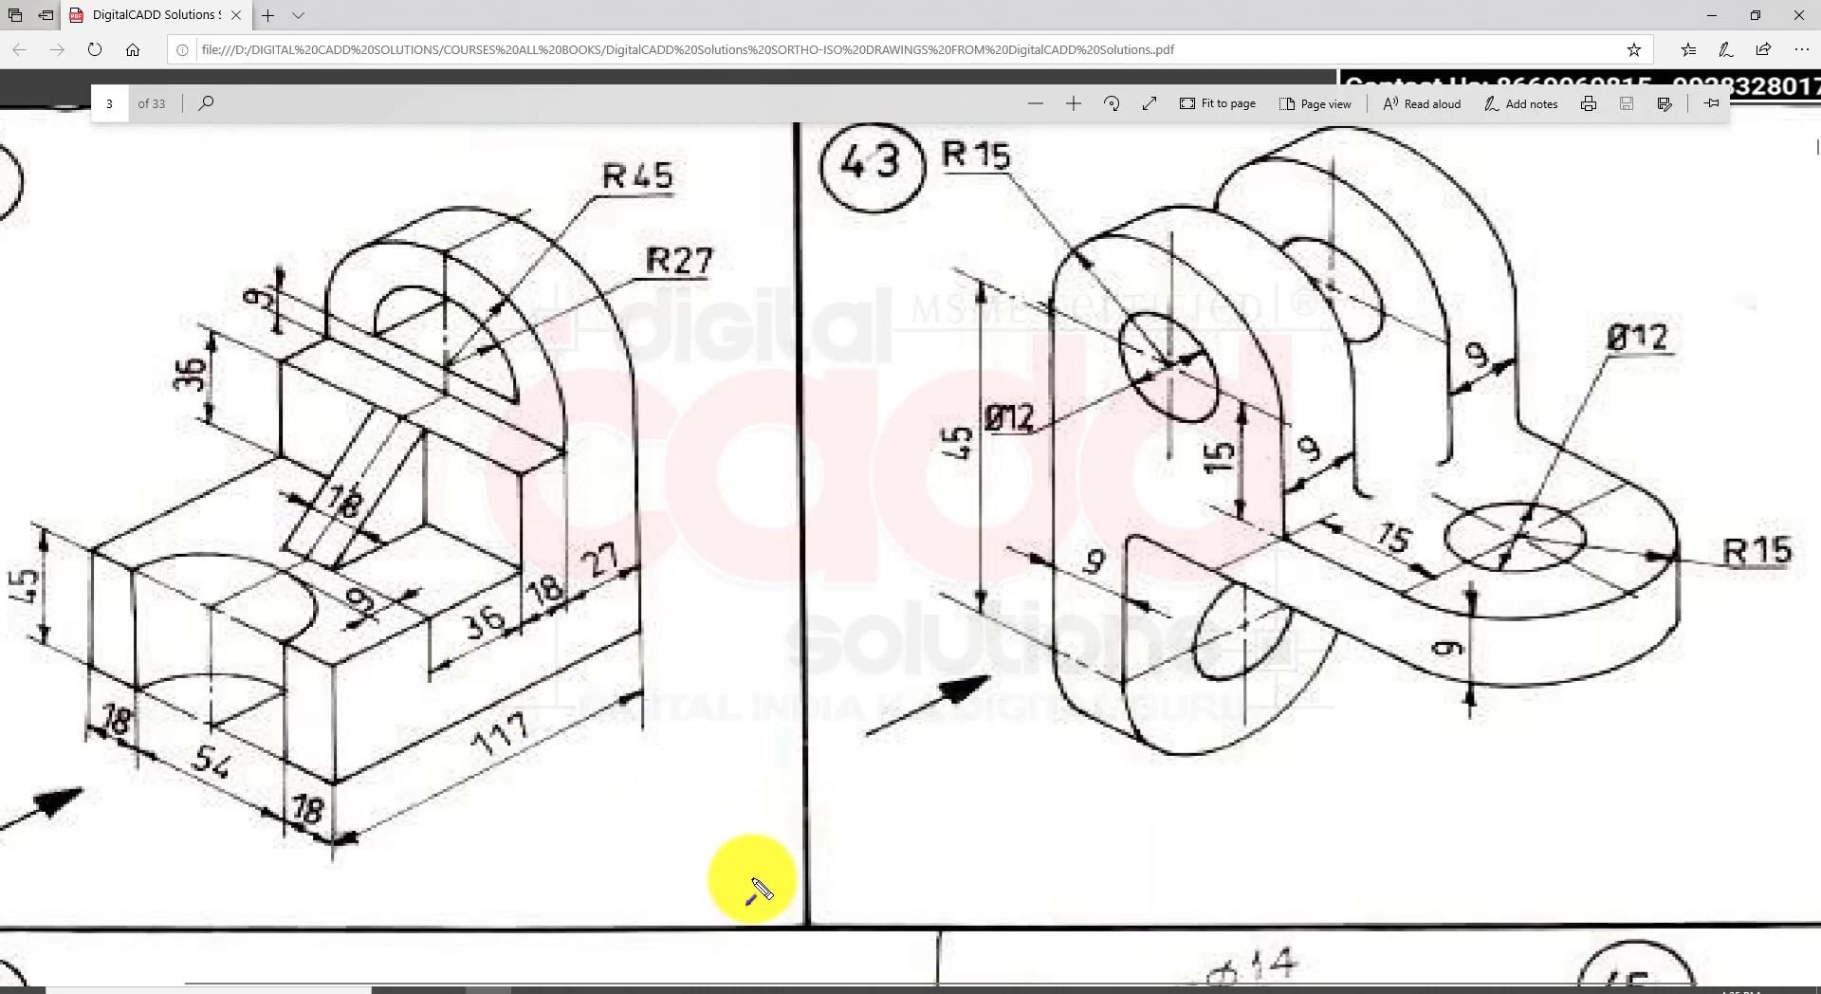
Step: Trace exercise 42's centre section with blue arrows, from the rounded upright down over the rib to the front cut, and clear the marks
{"action": "left_click_drag", "start_coordinate": [746, 860], "coordinate": [569, 781]}
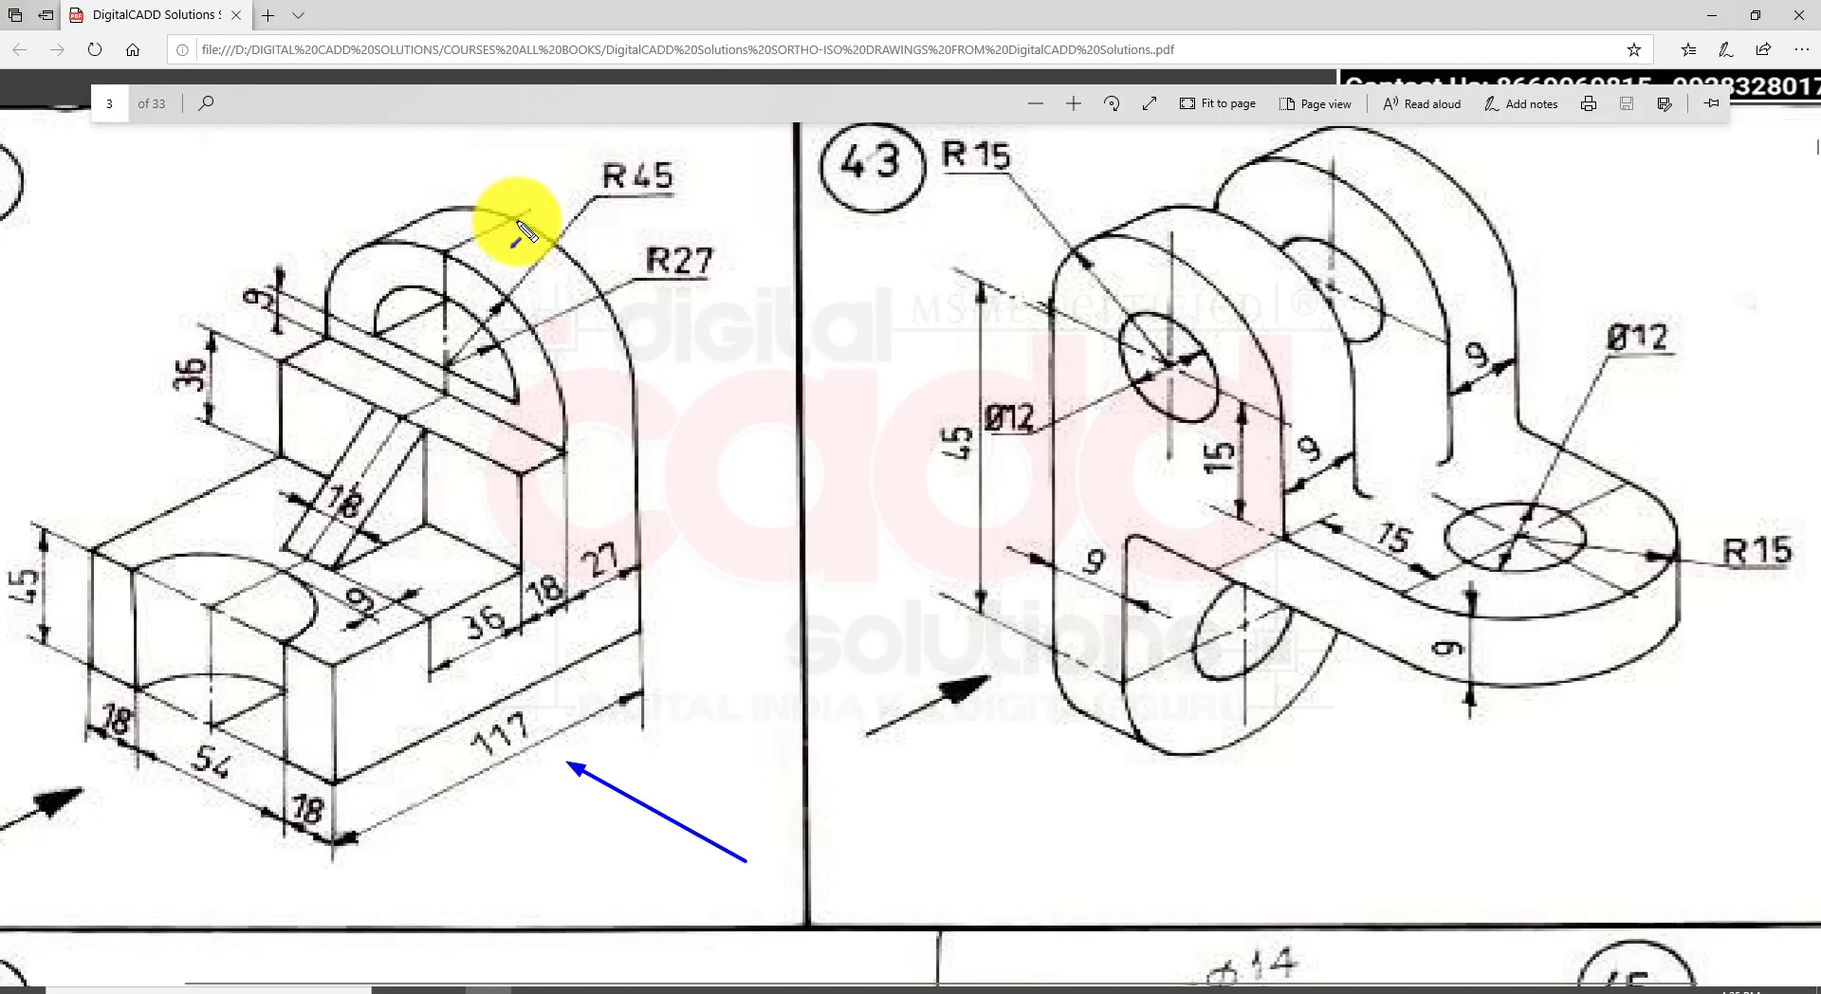
{"action": "mouse_move", "coordinate": [516, 223]}
{"action": "left_mouse_down"}
{"action": "mouse_move", "coordinate": [440, 257]}
{"action": "mouse_move", "coordinate": [442, 372]}
{"action": "left_mouse_up"}
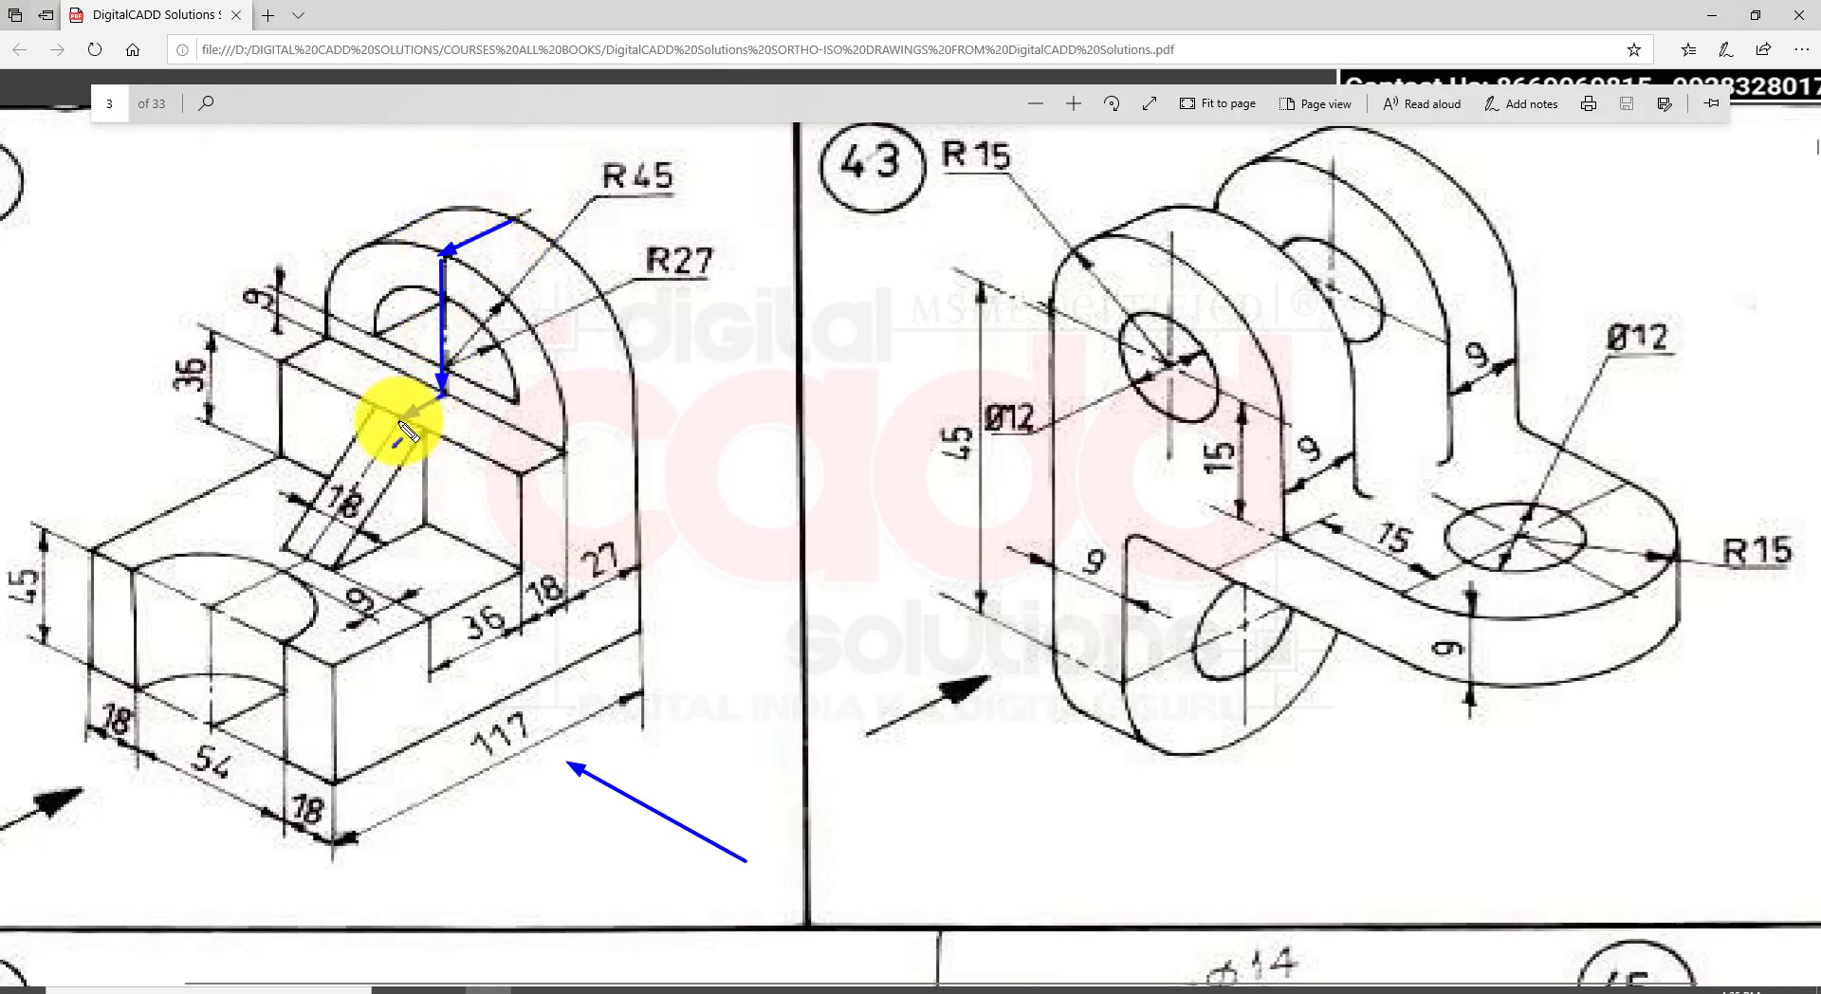
{"action": "mouse_move", "coordinate": [406, 432]}
{"action": "left_mouse_down"}
{"action": "mouse_move", "coordinate": [309, 575]}
{"action": "mouse_move", "coordinate": [235, 618]}
{"action": "mouse_move", "coordinate": [214, 734]}
{"action": "left_mouse_up"}
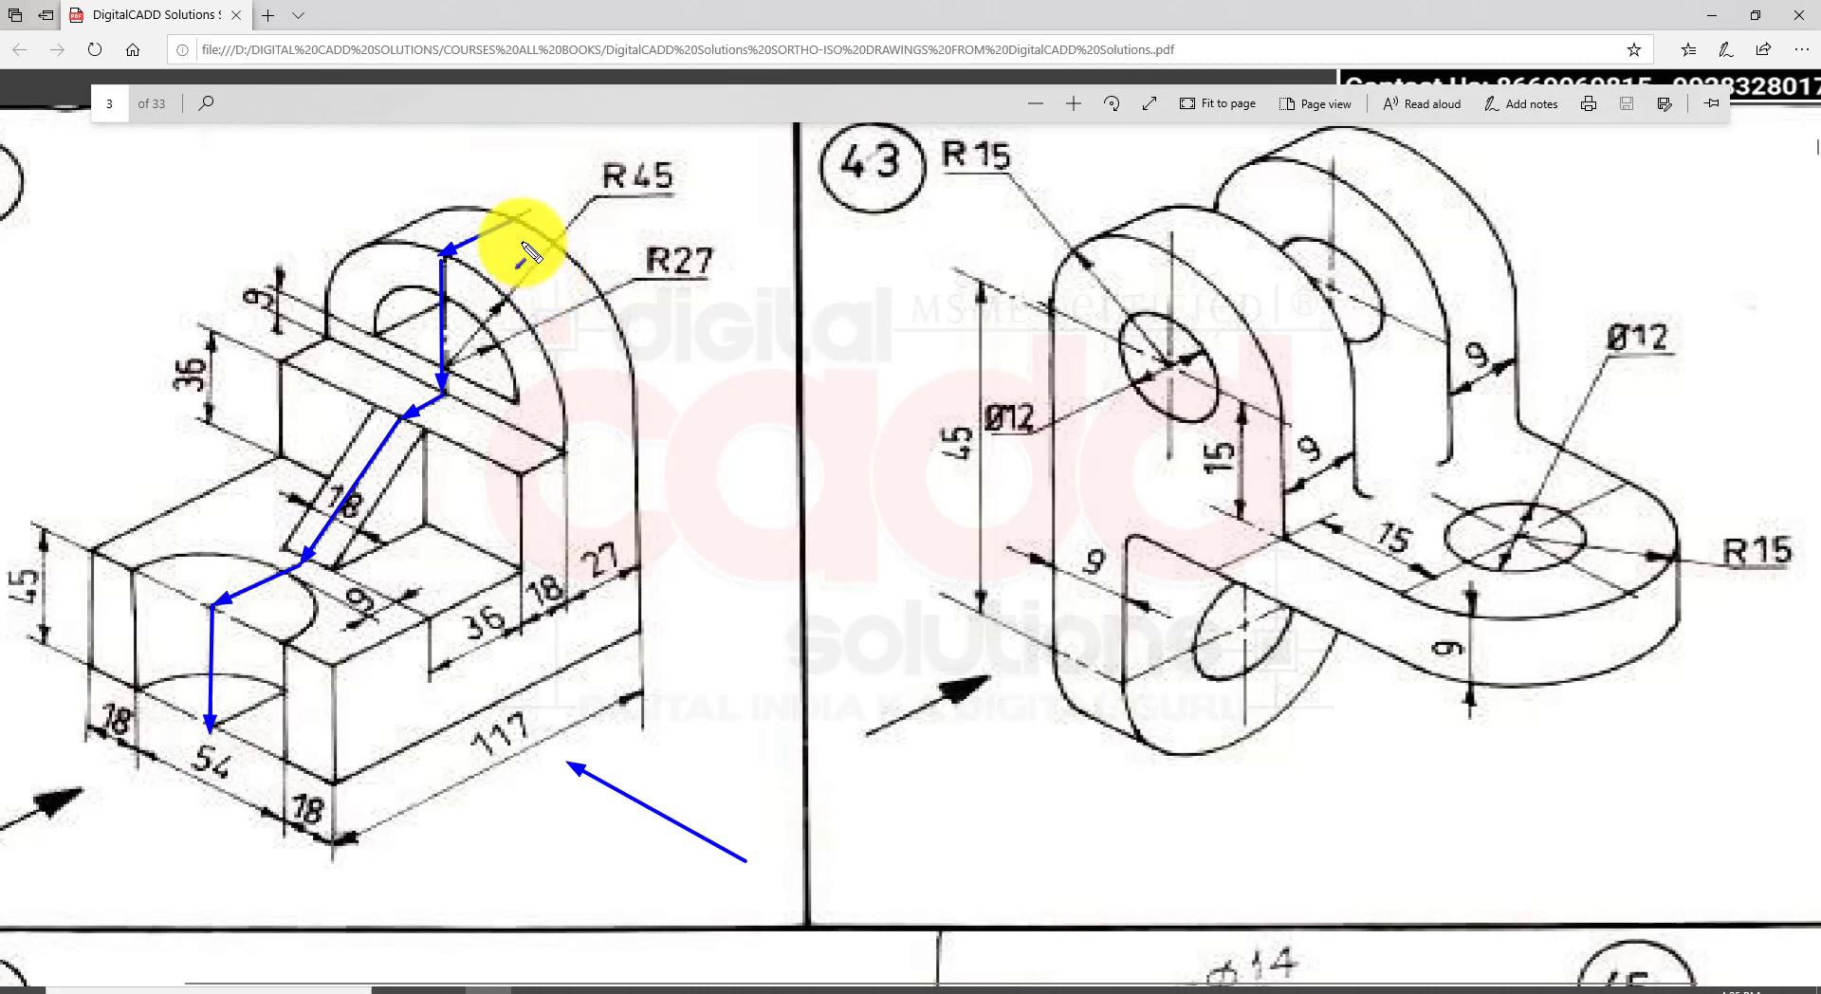
{"action": "left_click_drag", "start_coordinate": [521, 241], "coordinate": [575, 347]}
{"action": "left_click_drag", "start_coordinate": [630, 413], "coordinate": [625, 424]}
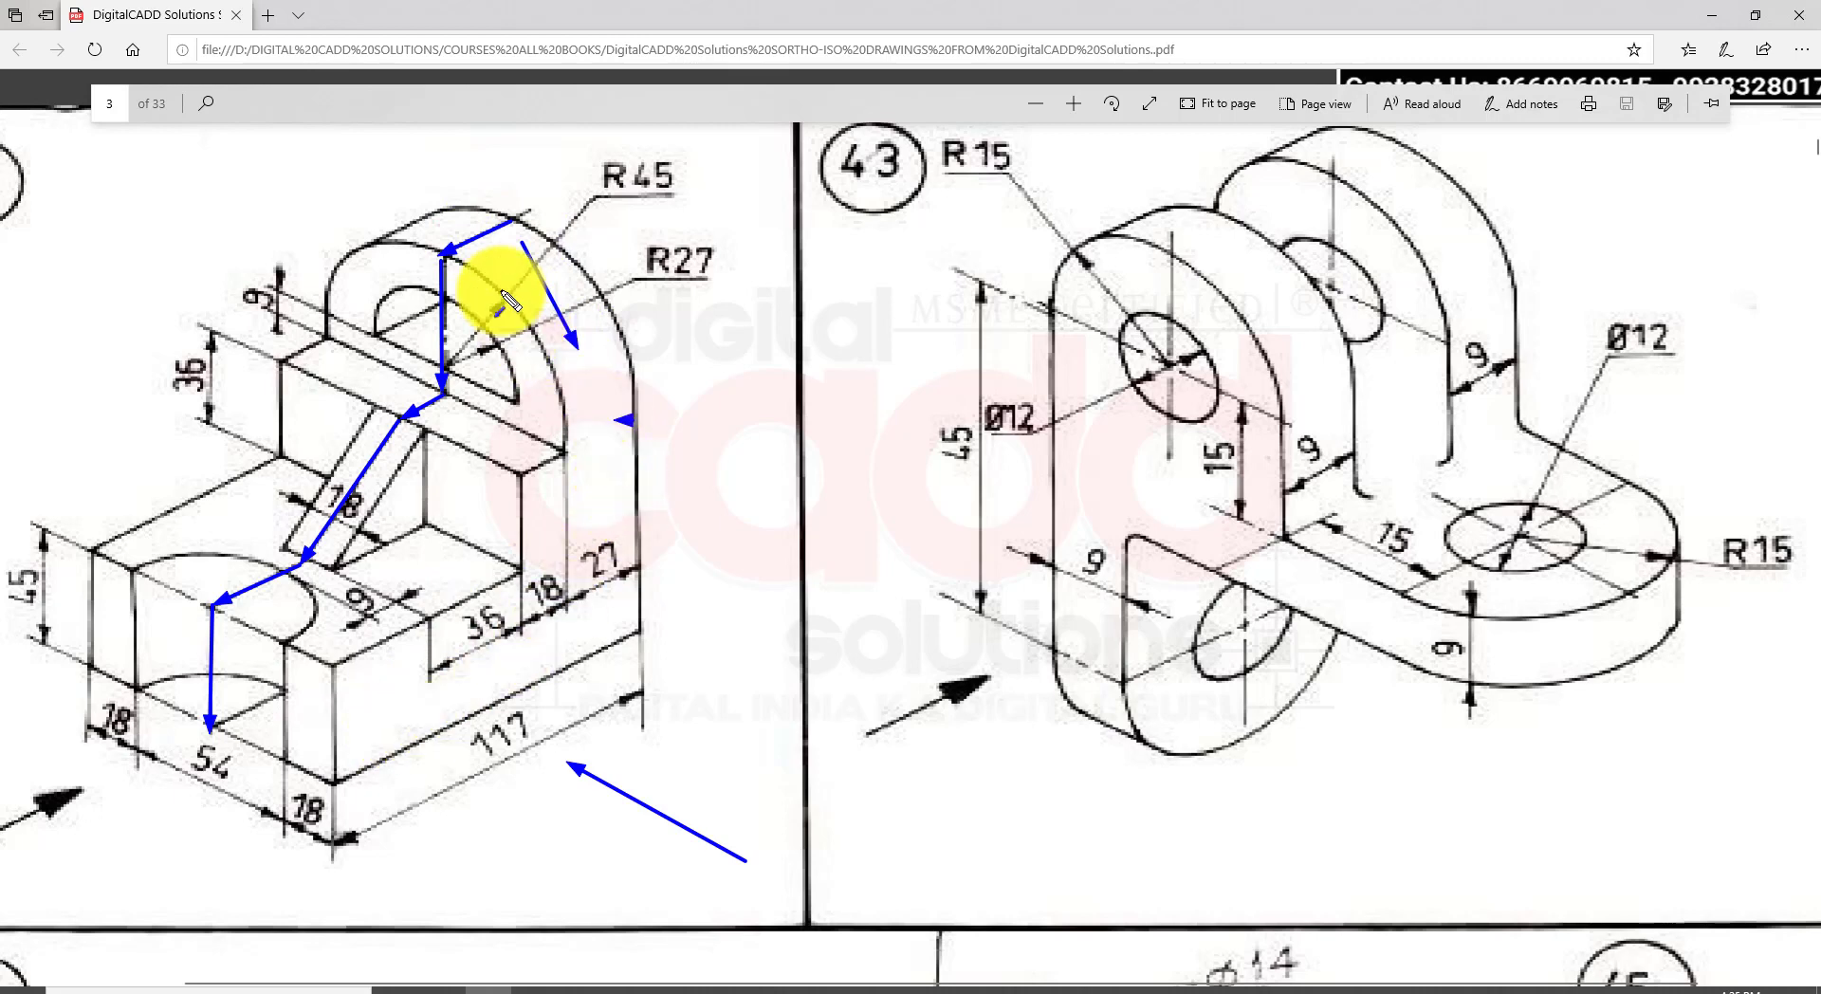
{"action": "key", "text": "Escape"}
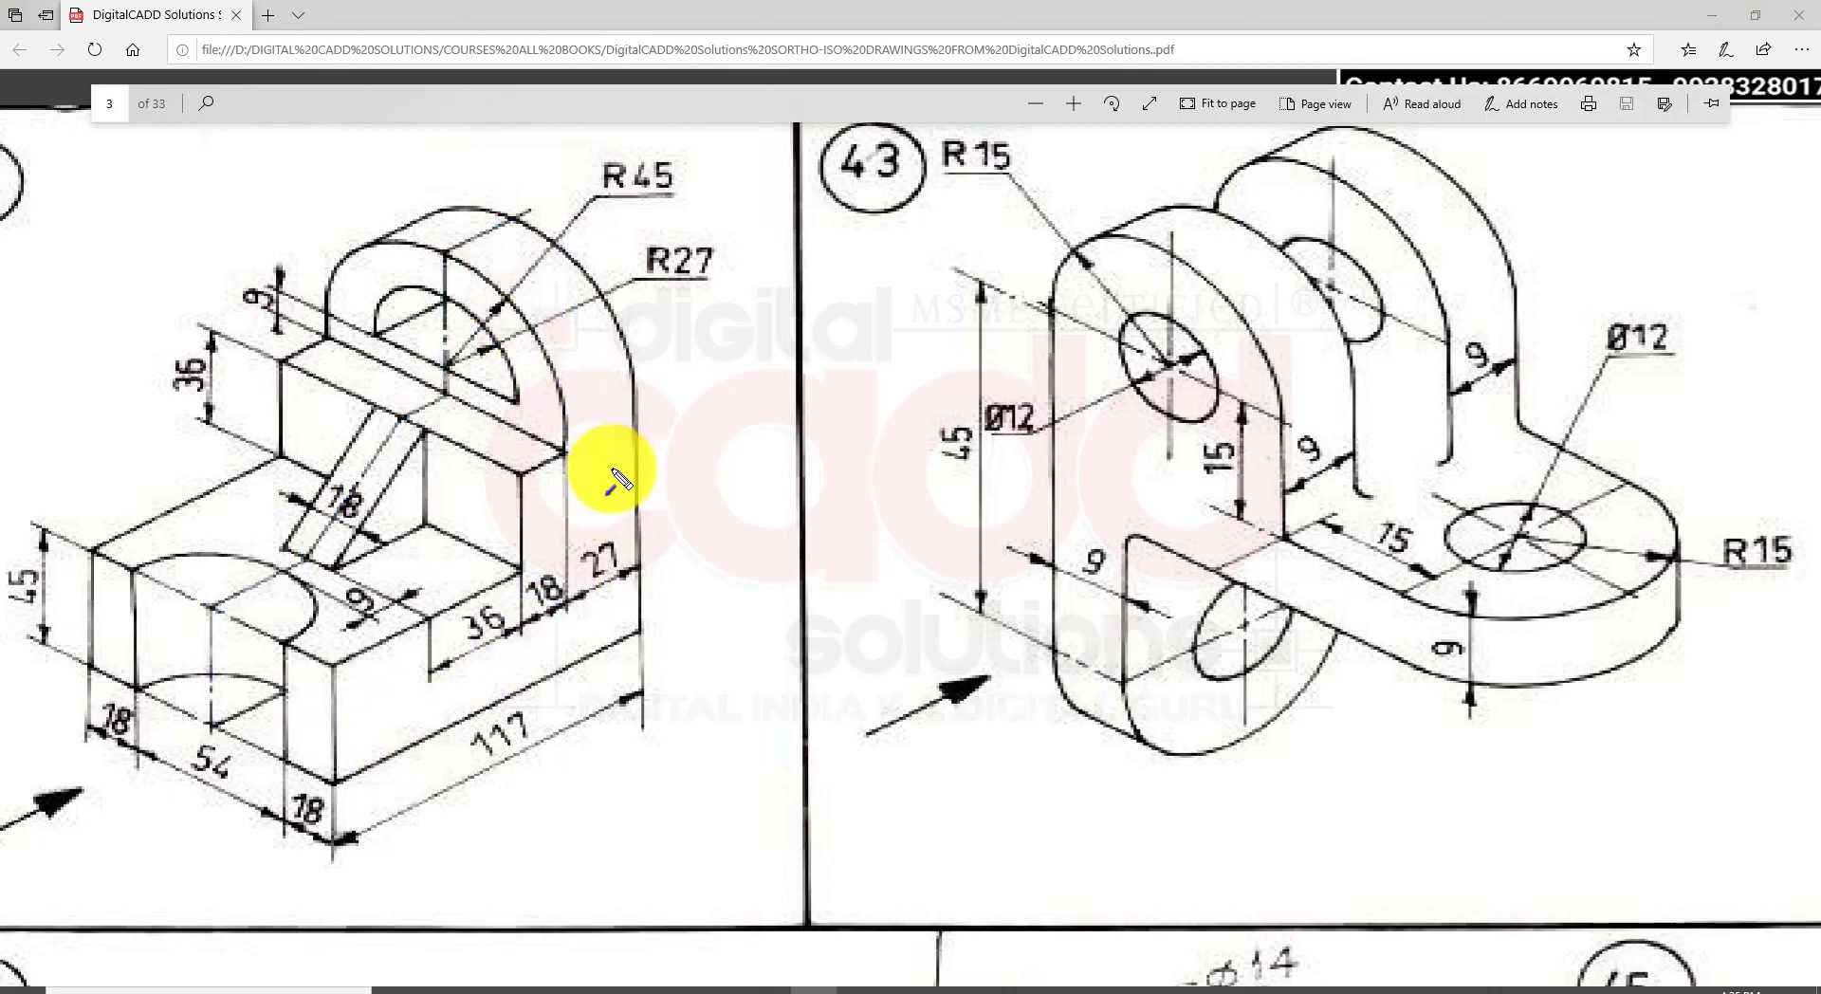
Step: Arrange the CATIA window and the exercise PDF side by side, with exercise 42 zoomed out to fit beside the model
{"action": "left_click", "coordinate": [1755, 17]}
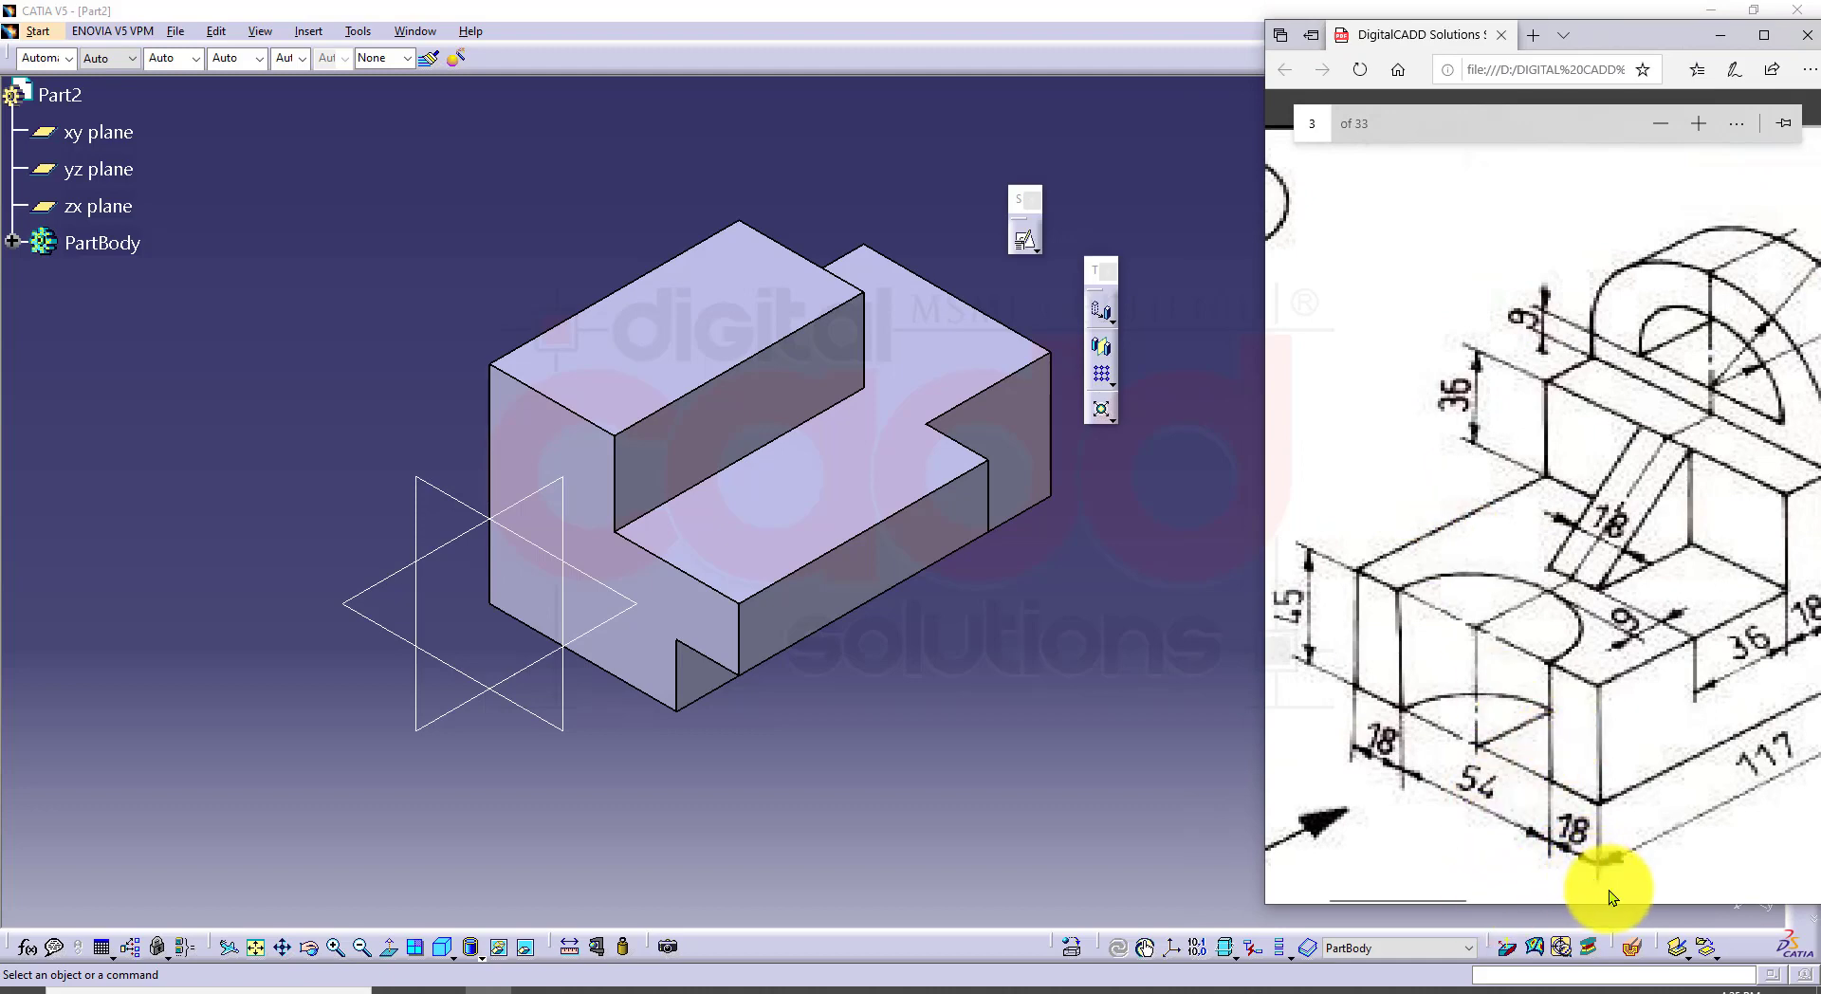
{"action": "left_click_drag", "start_coordinate": [1626, 907], "coordinate": [1629, 977]}
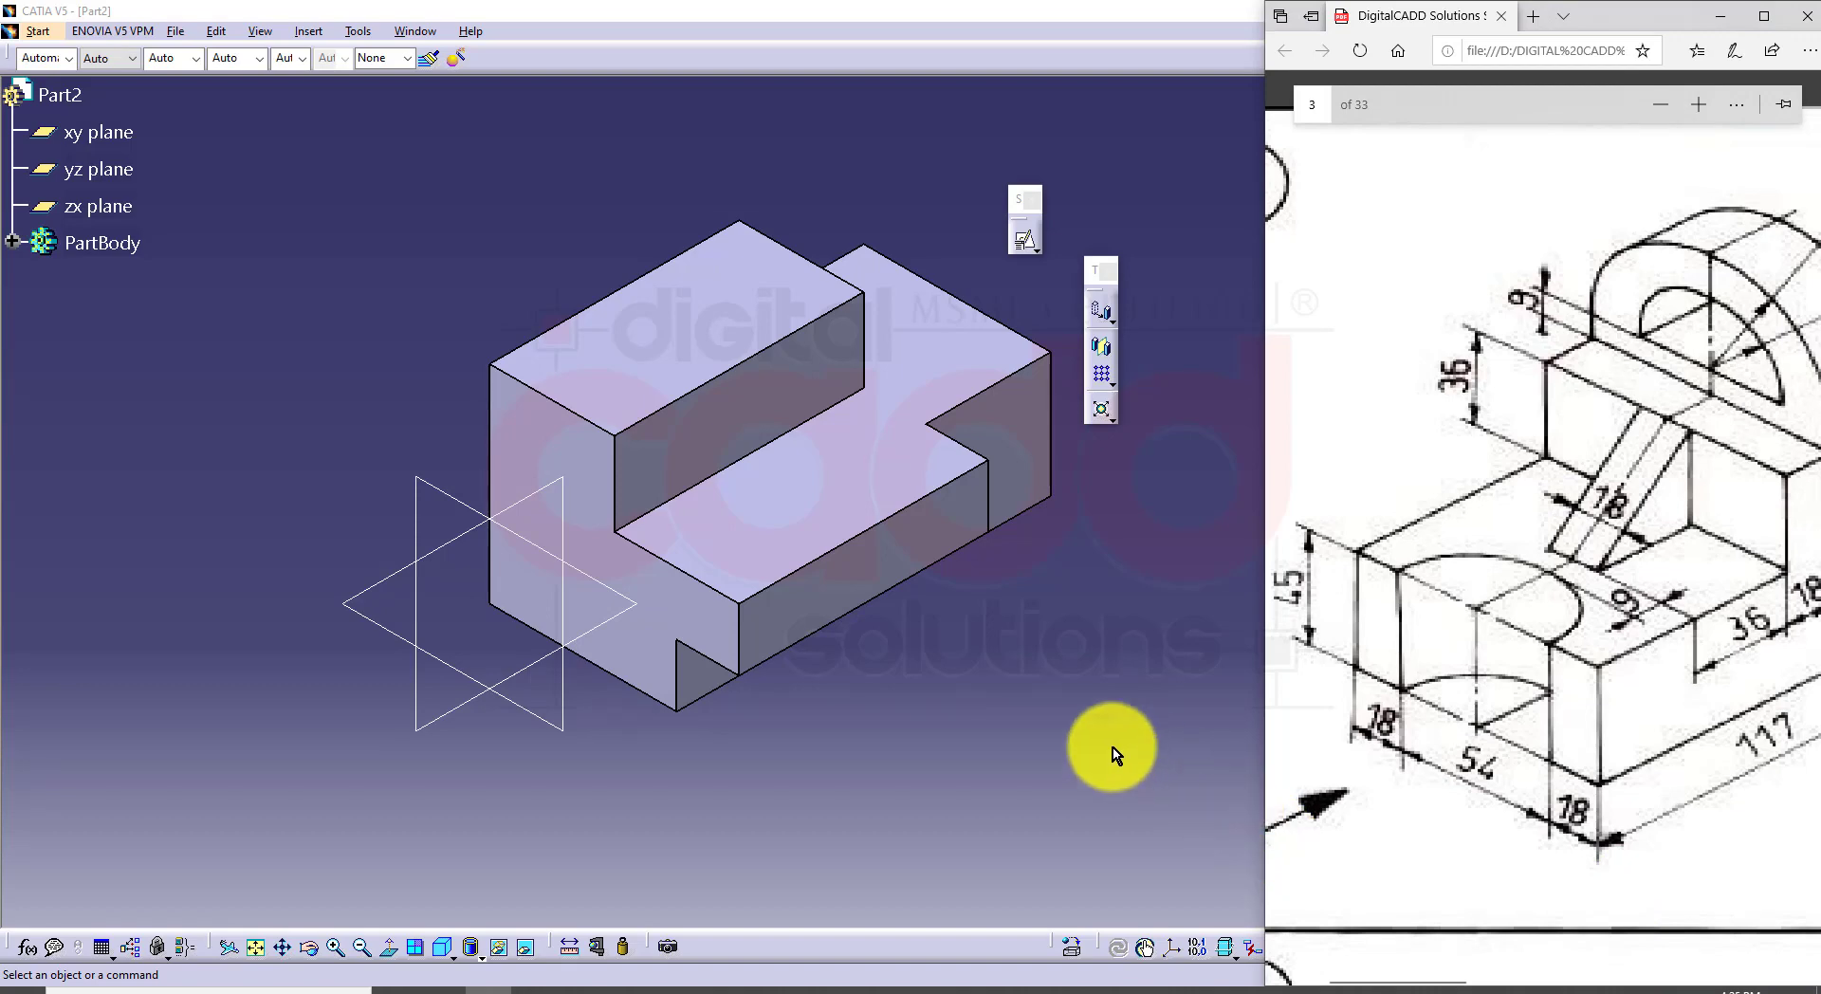
{"action": "left_click", "coordinate": [1100, 751]}
{"action": "left_click", "coordinate": [1750, 13]}
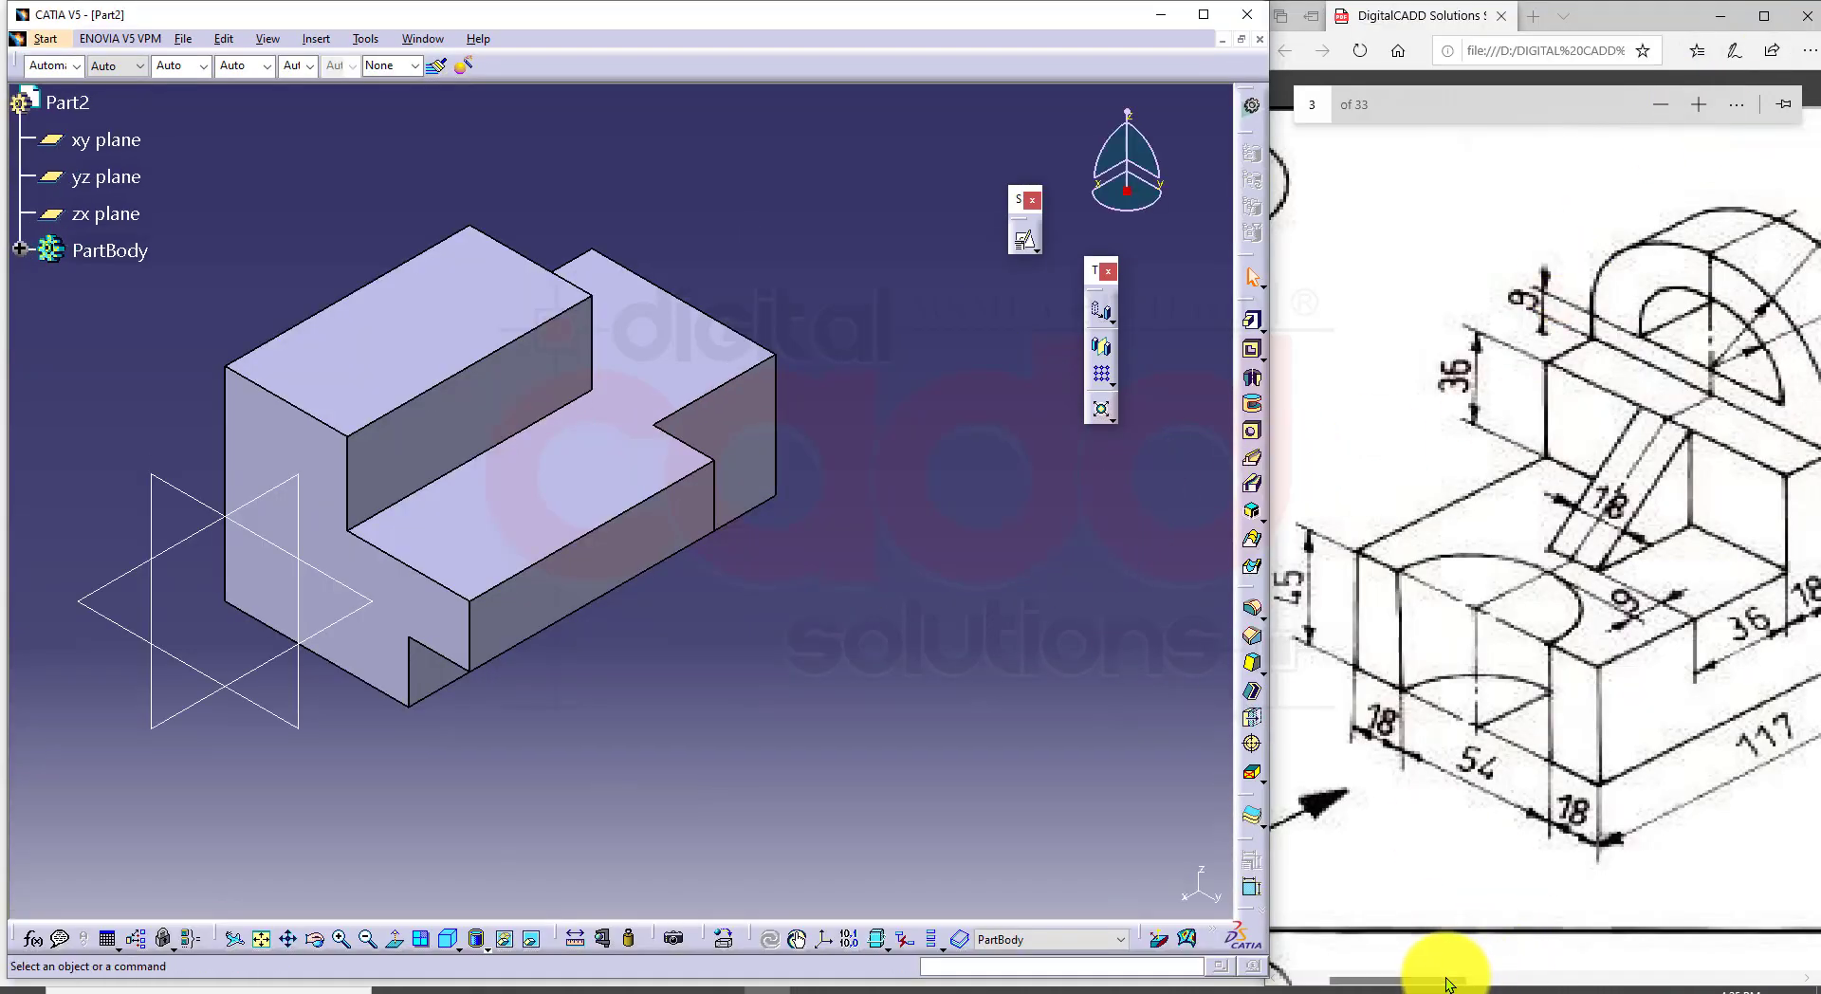
{"action": "left_click_drag", "start_coordinate": [1443, 978], "coordinate": [1465, 977]}
{"action": "scroll", "coordinate": [1661, 596], "scroll_direction": "down", "scroll_amount": 1, "text": "ctrl"}
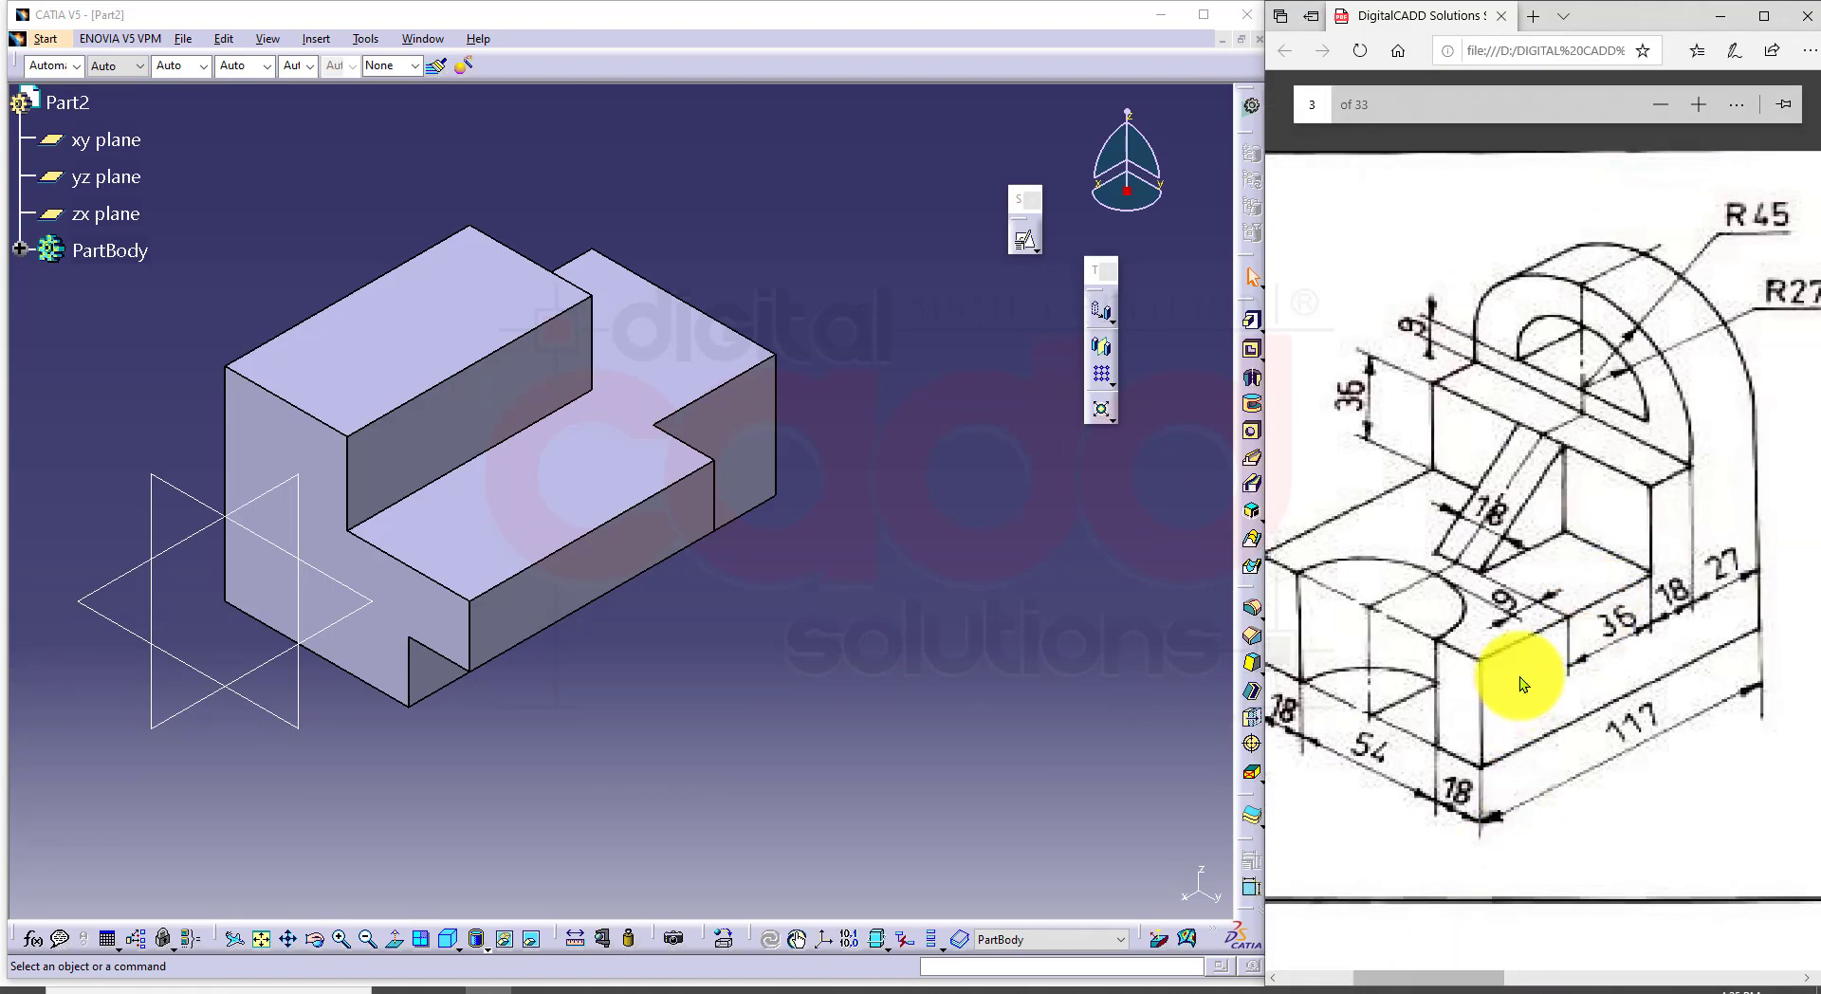
{"action": "scroll", "coordinate": [1512, 677], "scroll_direction": "down", "scroll_amount": 1, "text": "ctrl"}
{"action": "left_click", "coordinate": [863, 564]}
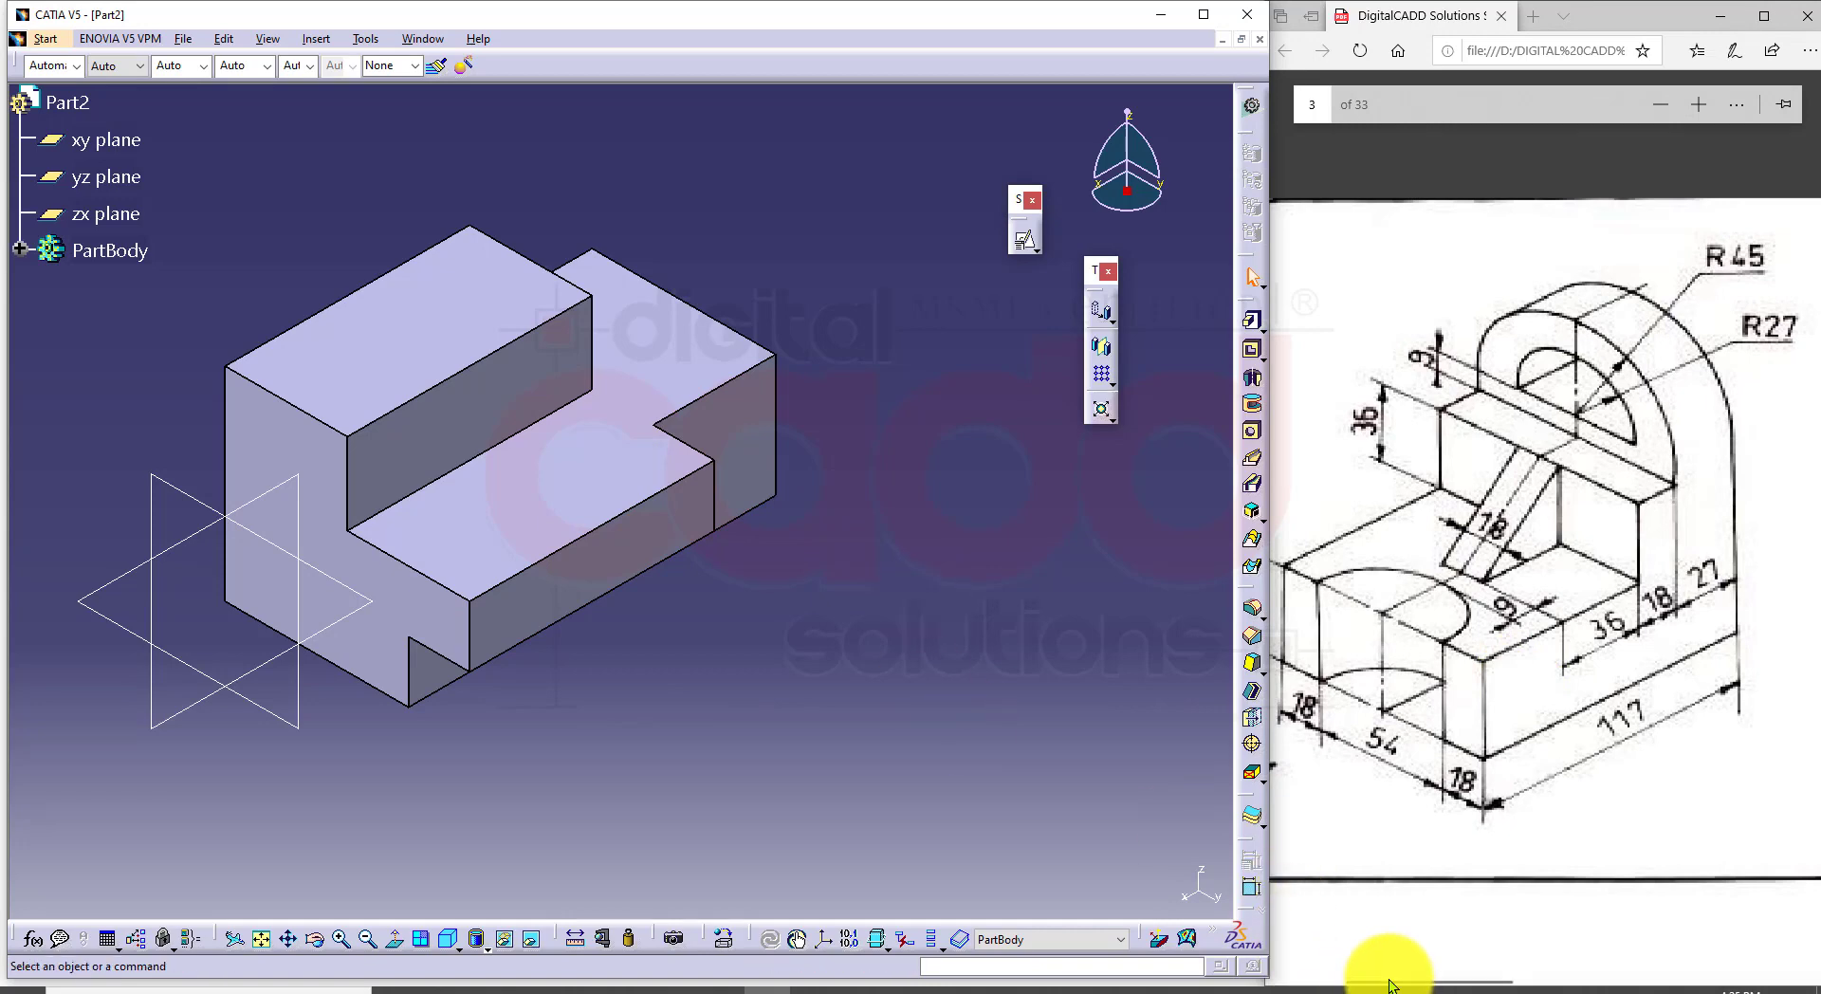
{"action": "left_click_drag", "start_coordinate": [1390, 984], "coordinate": [1380, 981]}
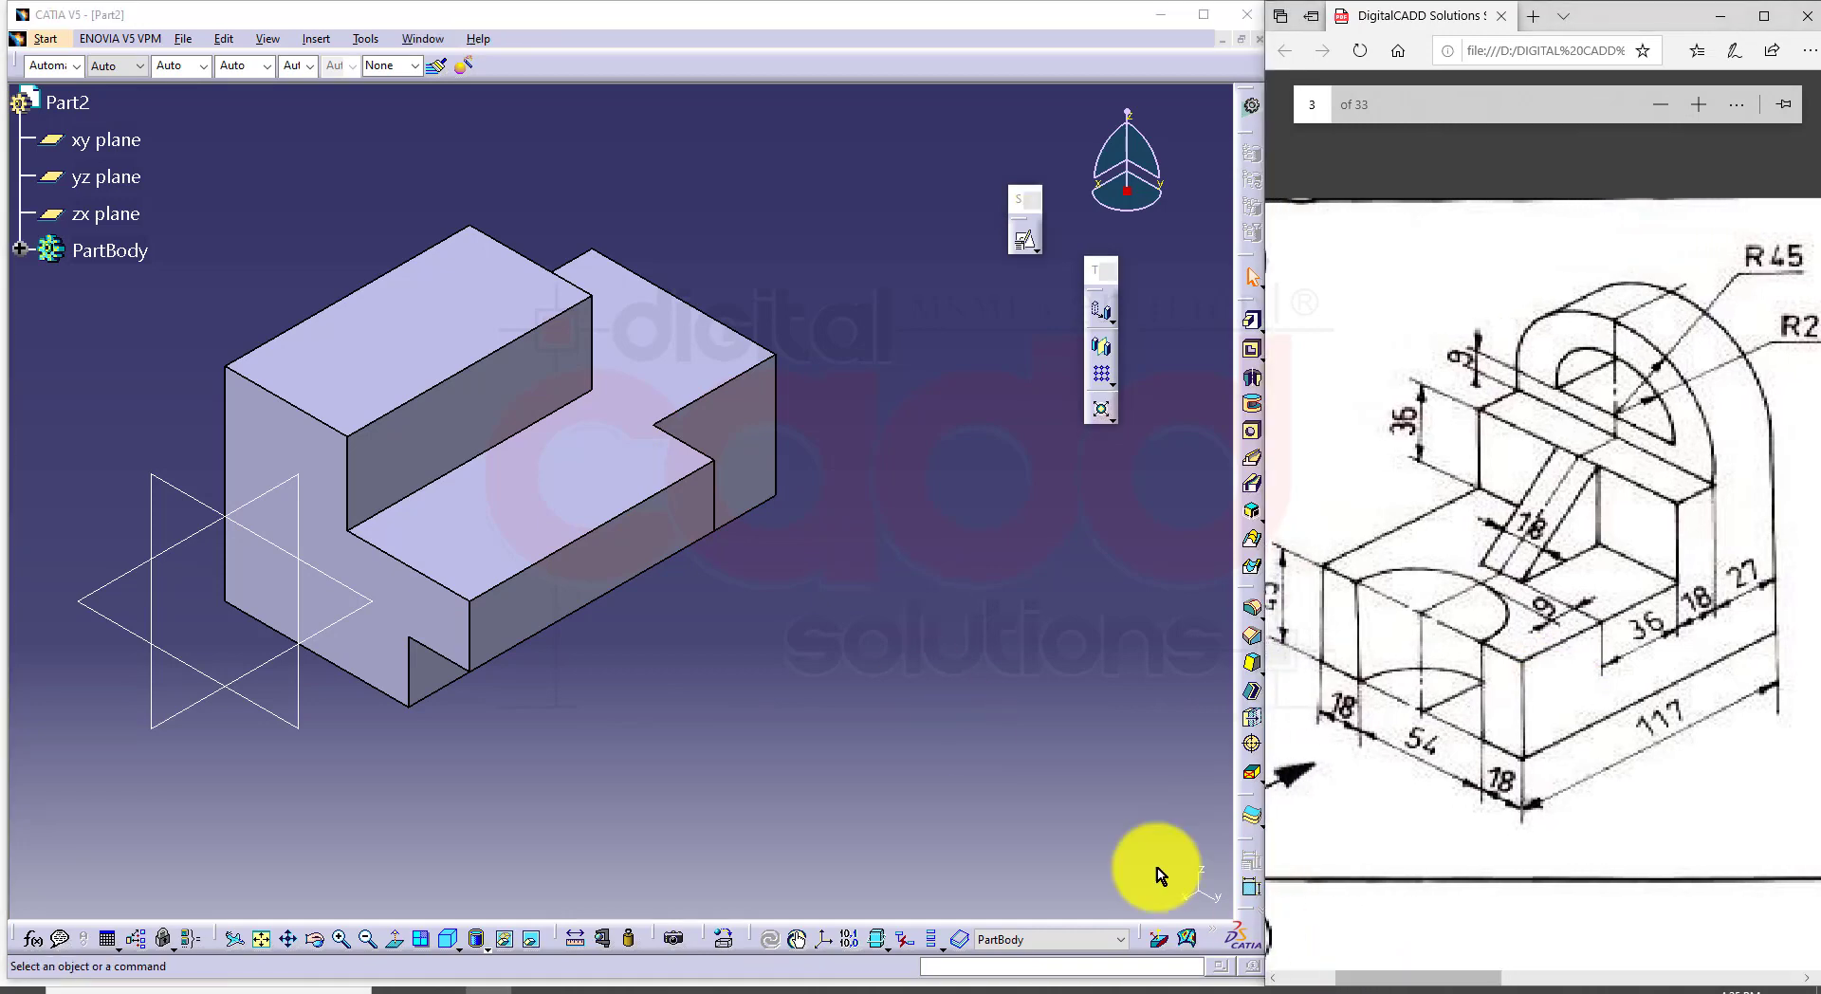
{"action": "left_click", "coordinate": [981, 525]}
{"action": "middle_click_drag", "start_coordinate": [980, 524], "coordinate": [841, 565]}
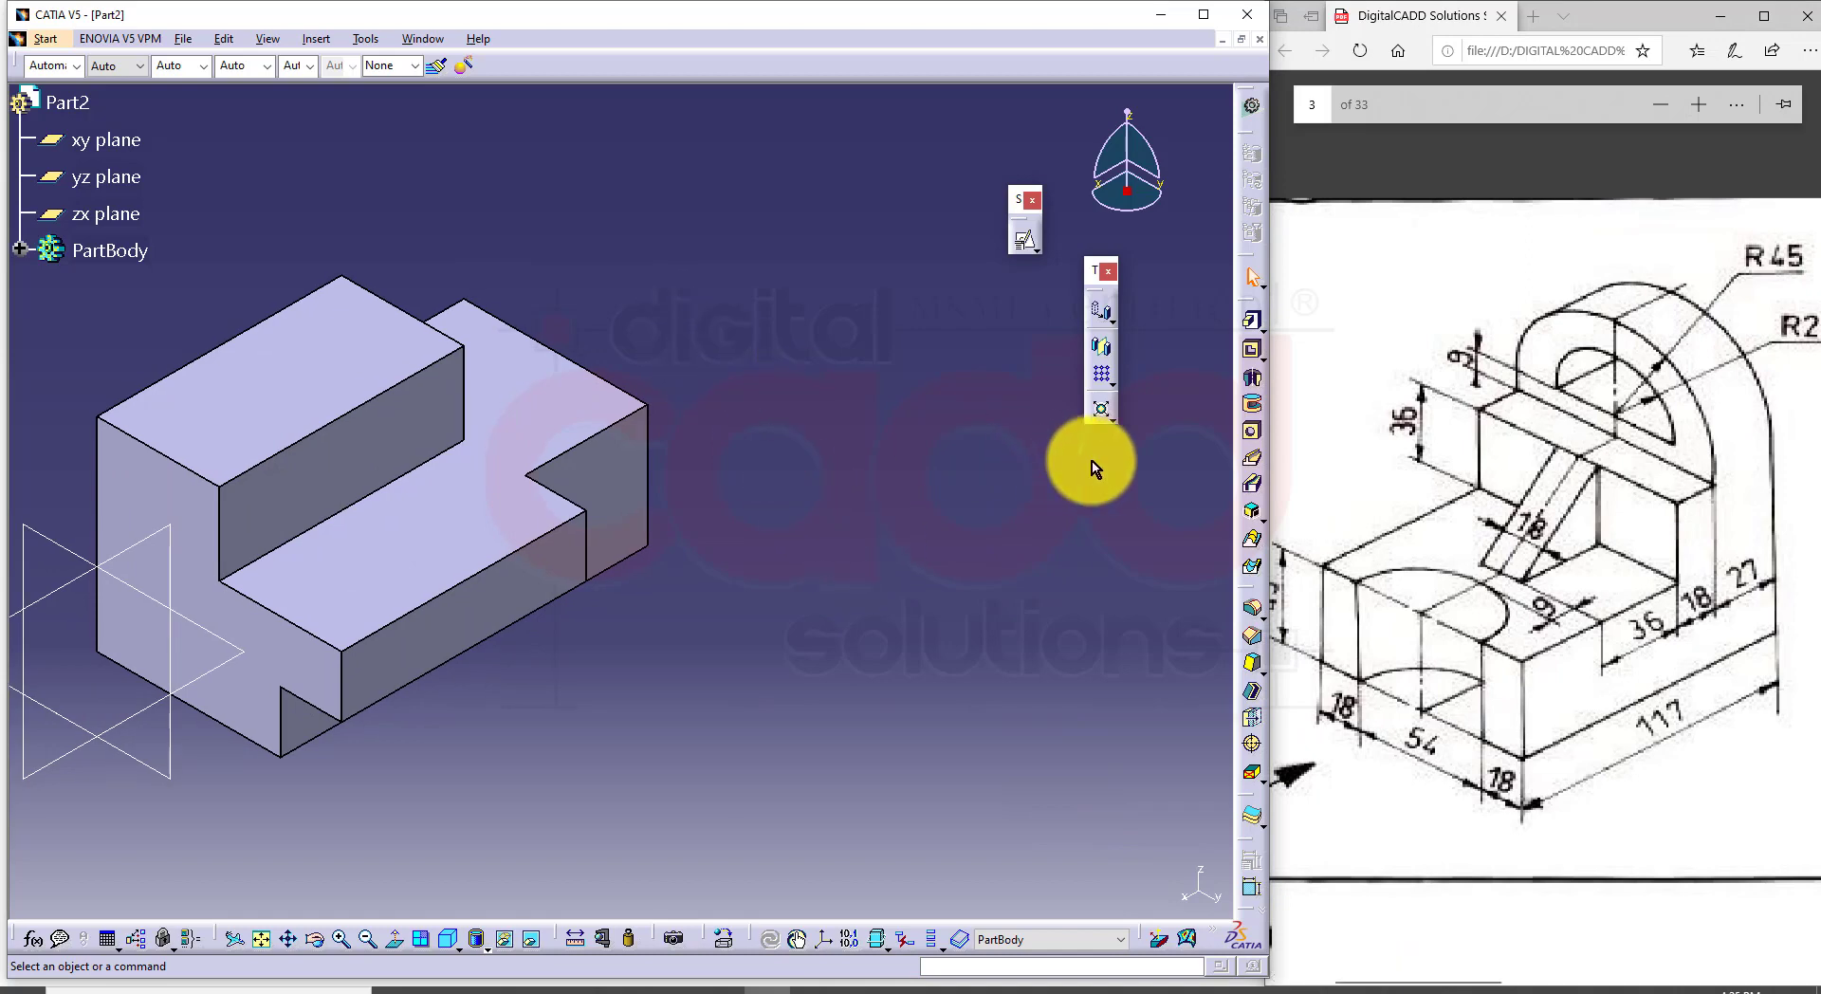
Step: Create a new part with hybrid design enabled, accepting the proposed part name
{"action": "left_click", "coordinate": [45, 34]}
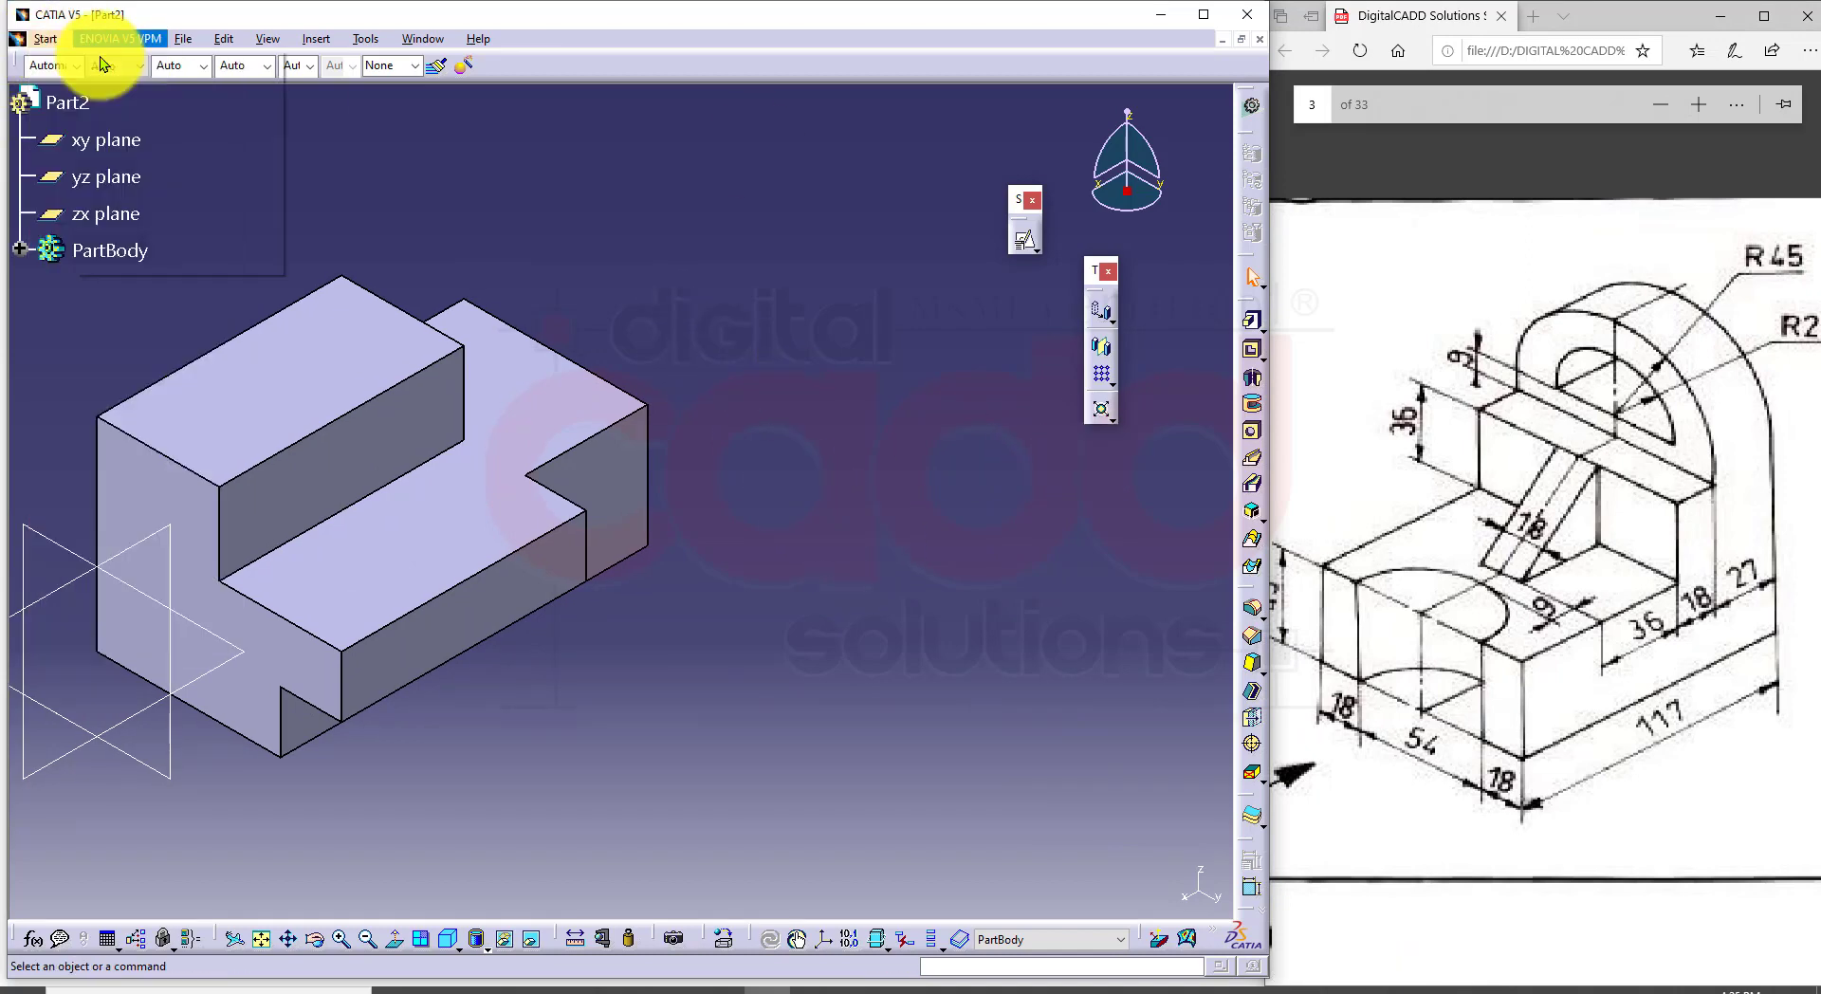
{"action": "left_click", "coordinate": [373, 482]}
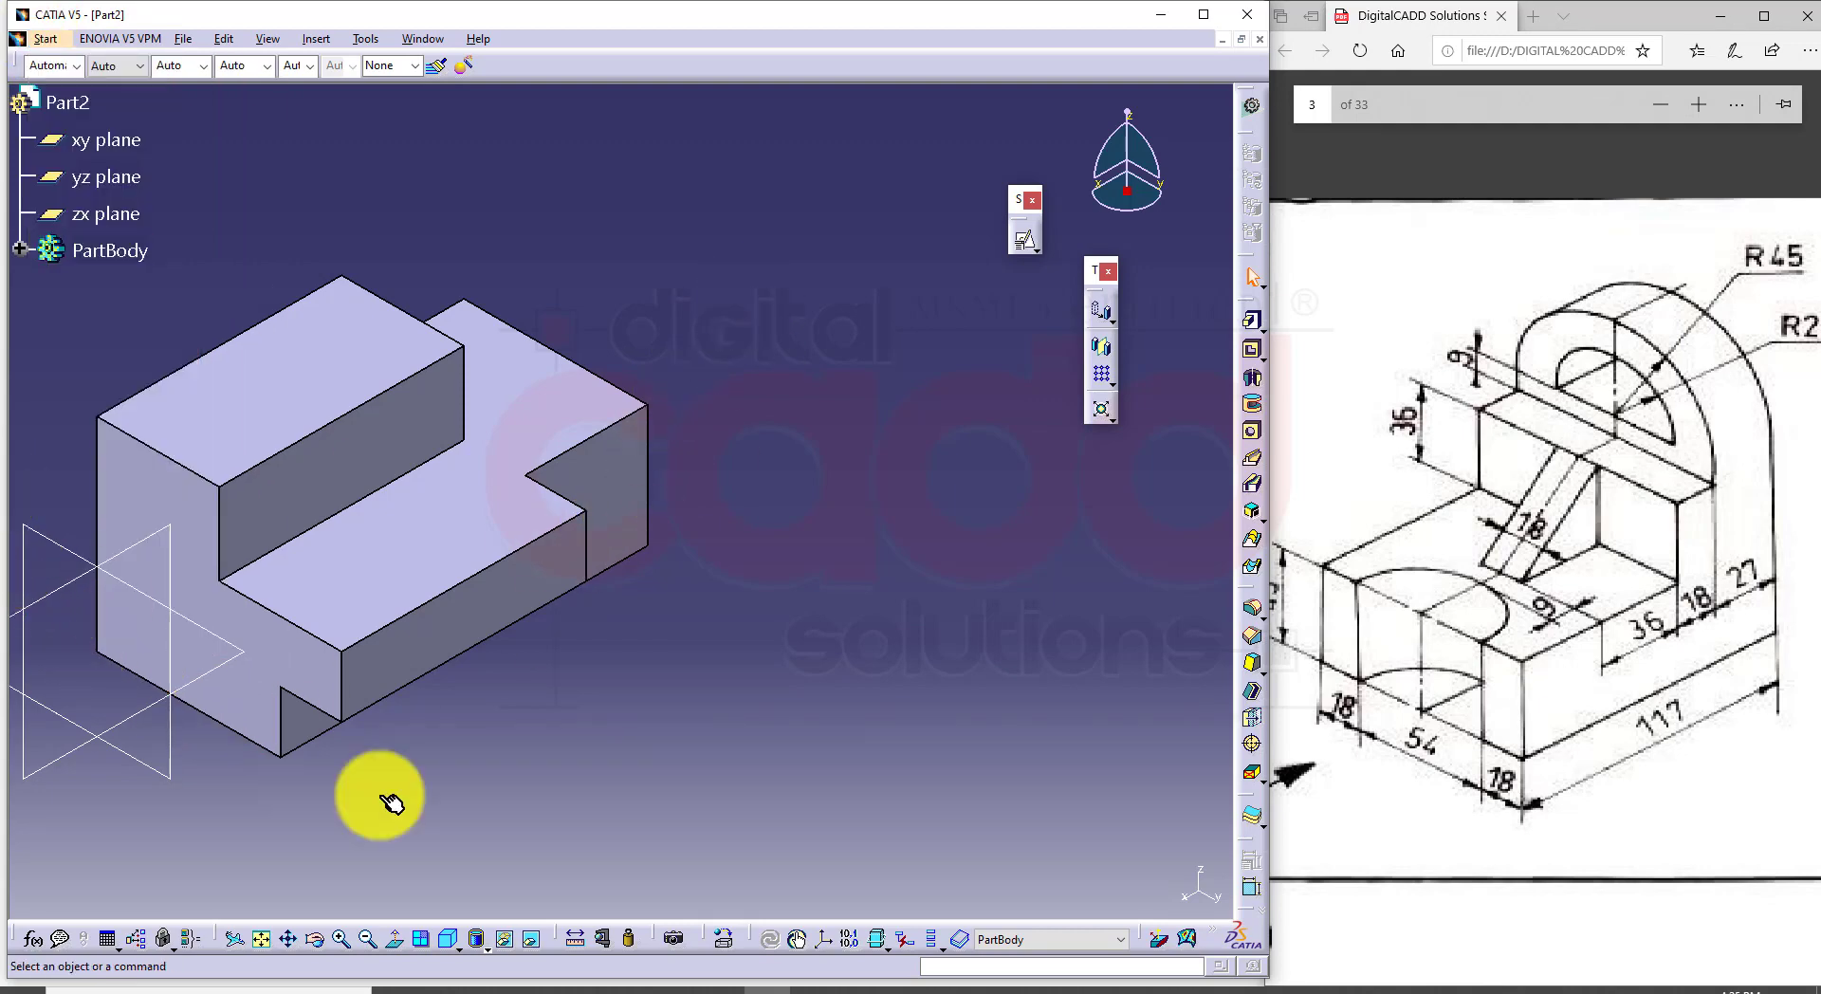
{"action": "left_click_drag", "start_coordinate": [1071, 992], "coordinate": [1059, 988]}
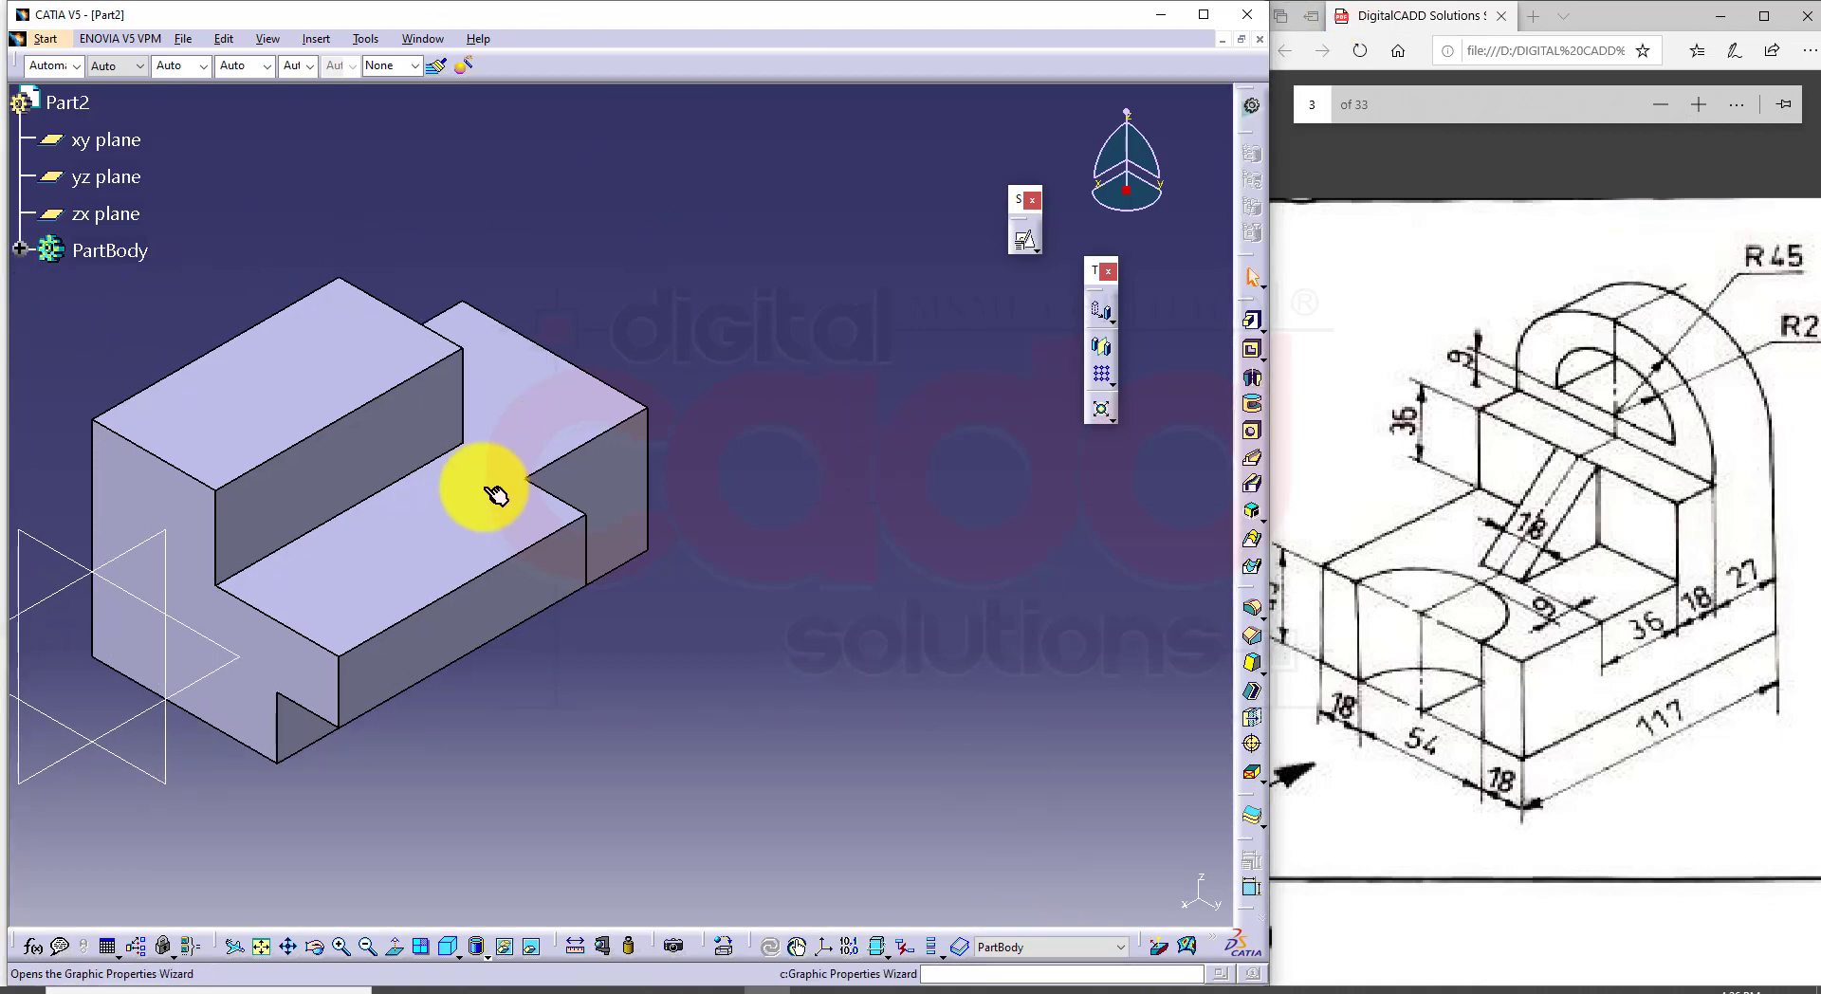
{"action": "left_click", "coordinate": [56, 38]}
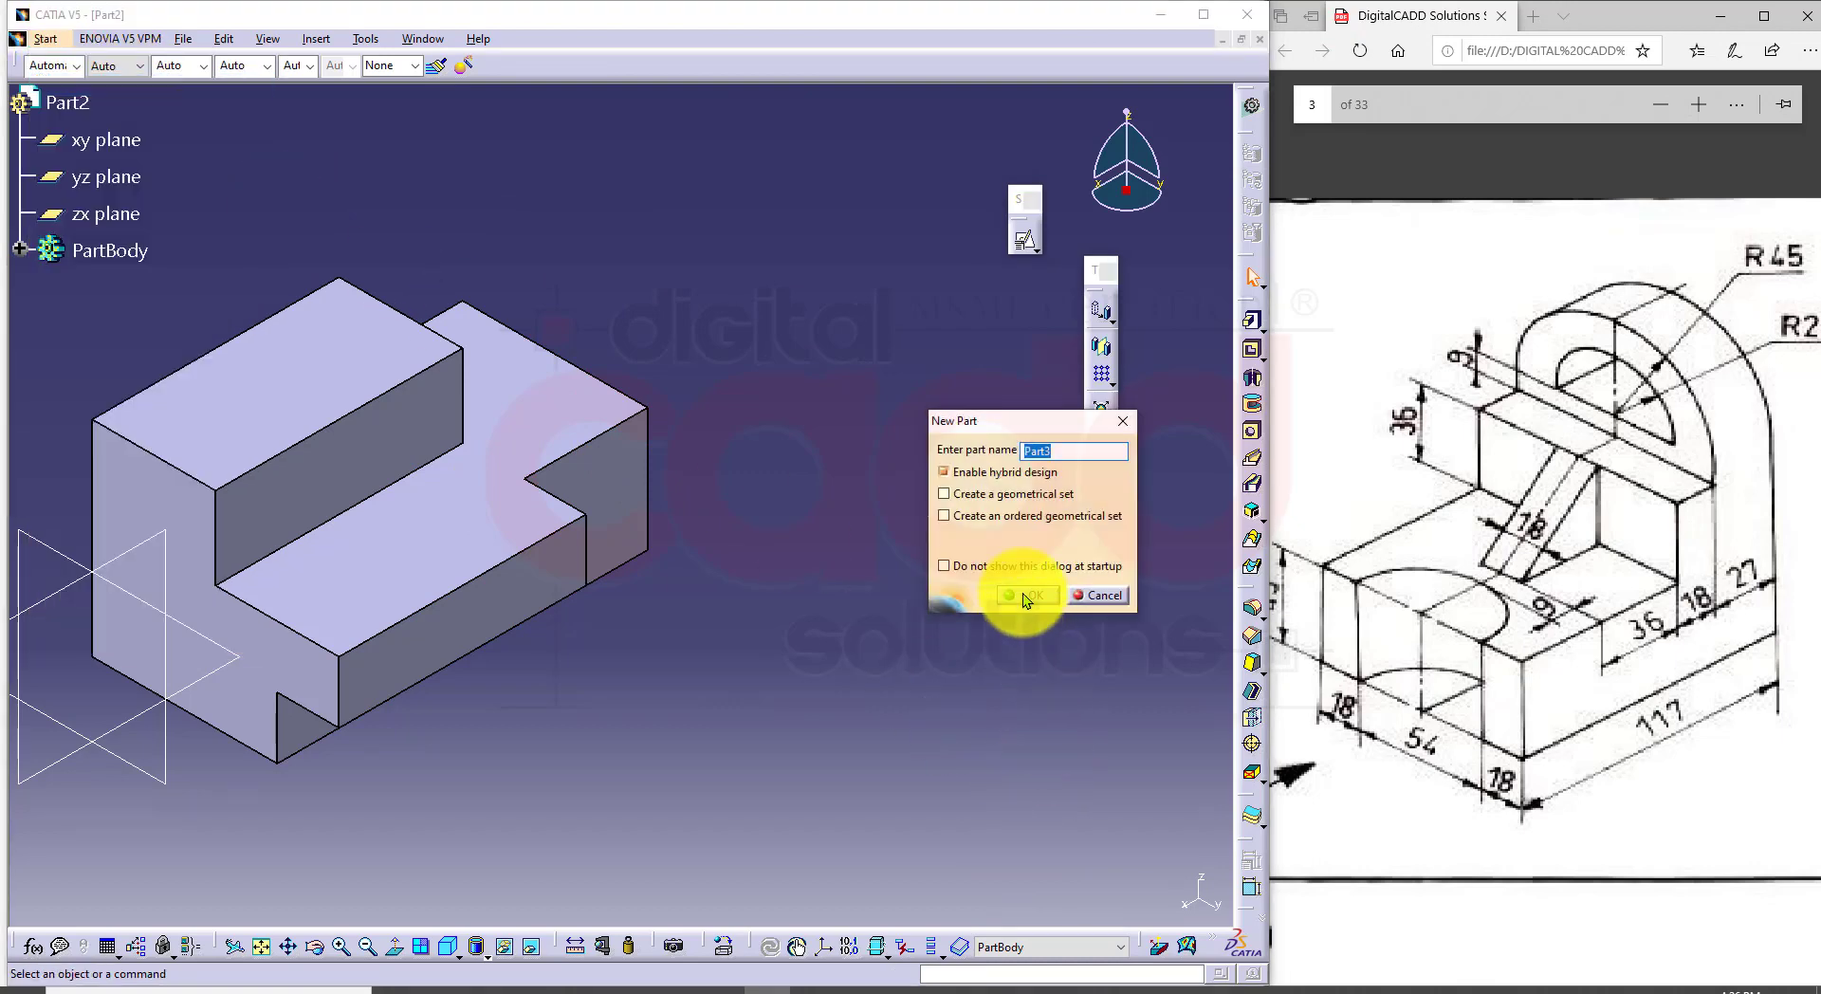
{"action": "left_click", "coordinate": [1022, 593]}
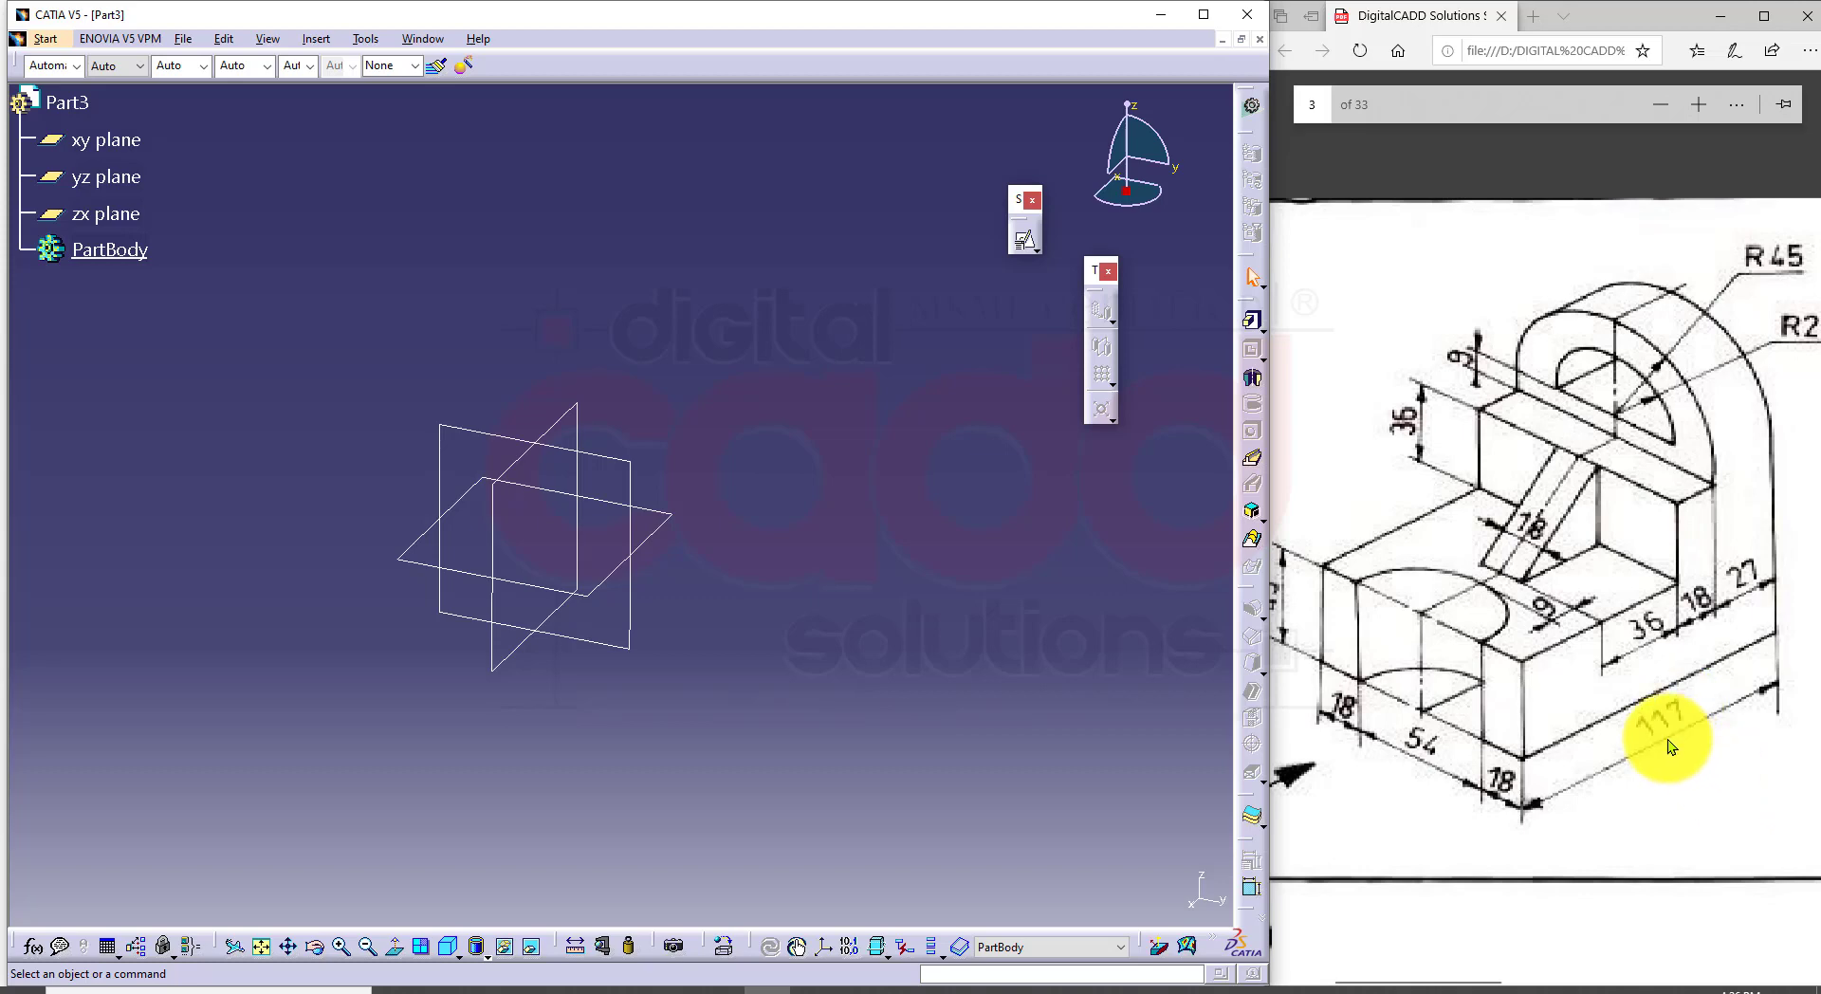
Step: Open a positioned sketch on the zx plane with implicit origin and orientation
{"action": "left_click_drag", "start_coordinate": [1784, 809], "coordinate": [1673, 736]}
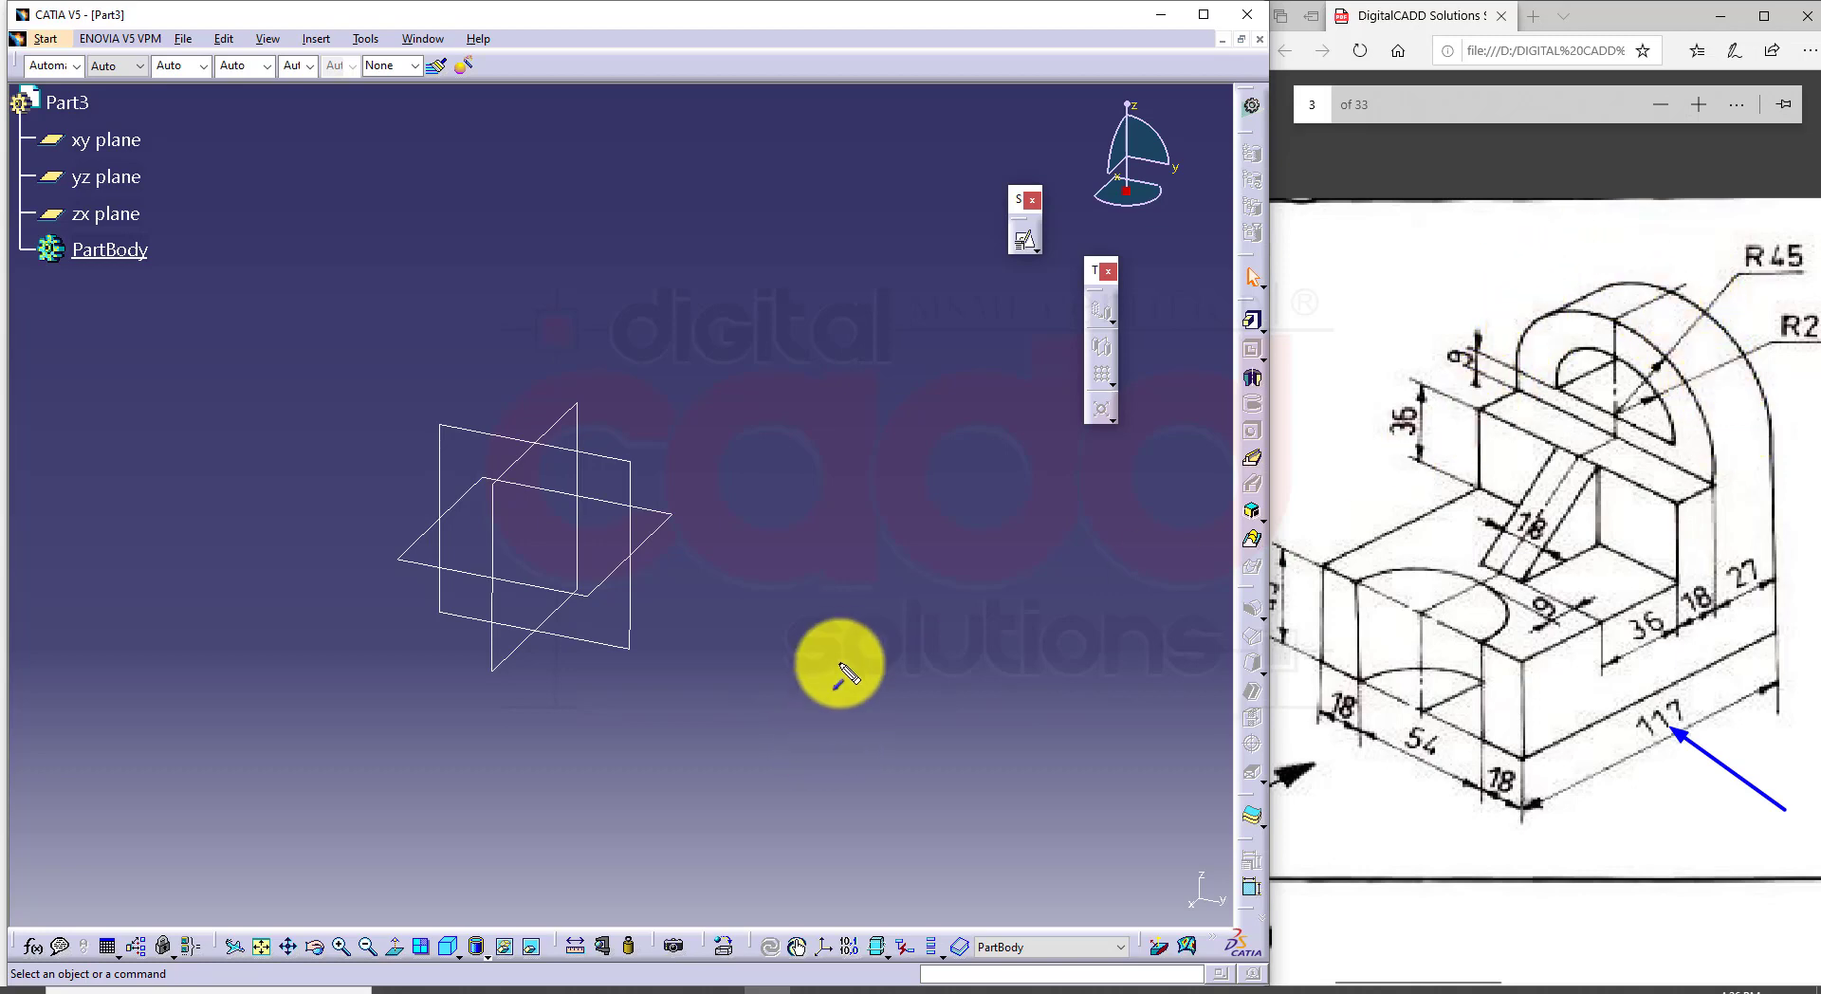
{"action": "key", "text": "Escape"}
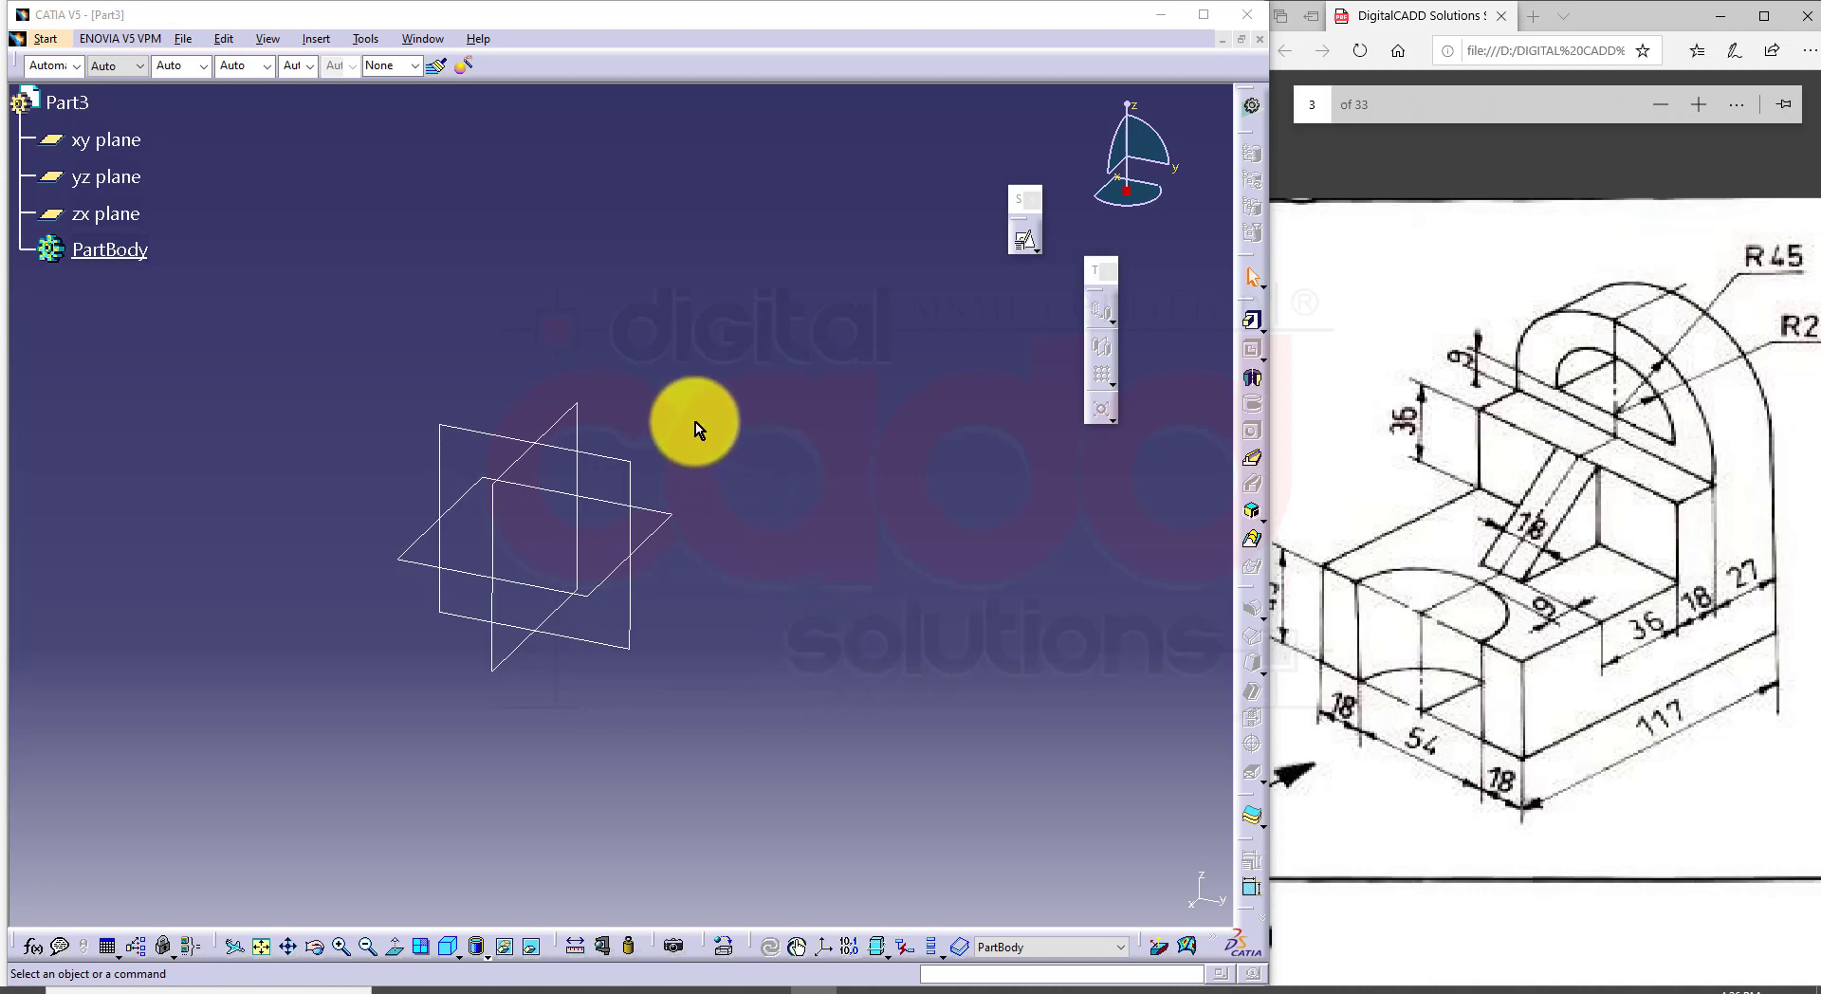
{"action": "left_click", "coordinate": [586, 399]}
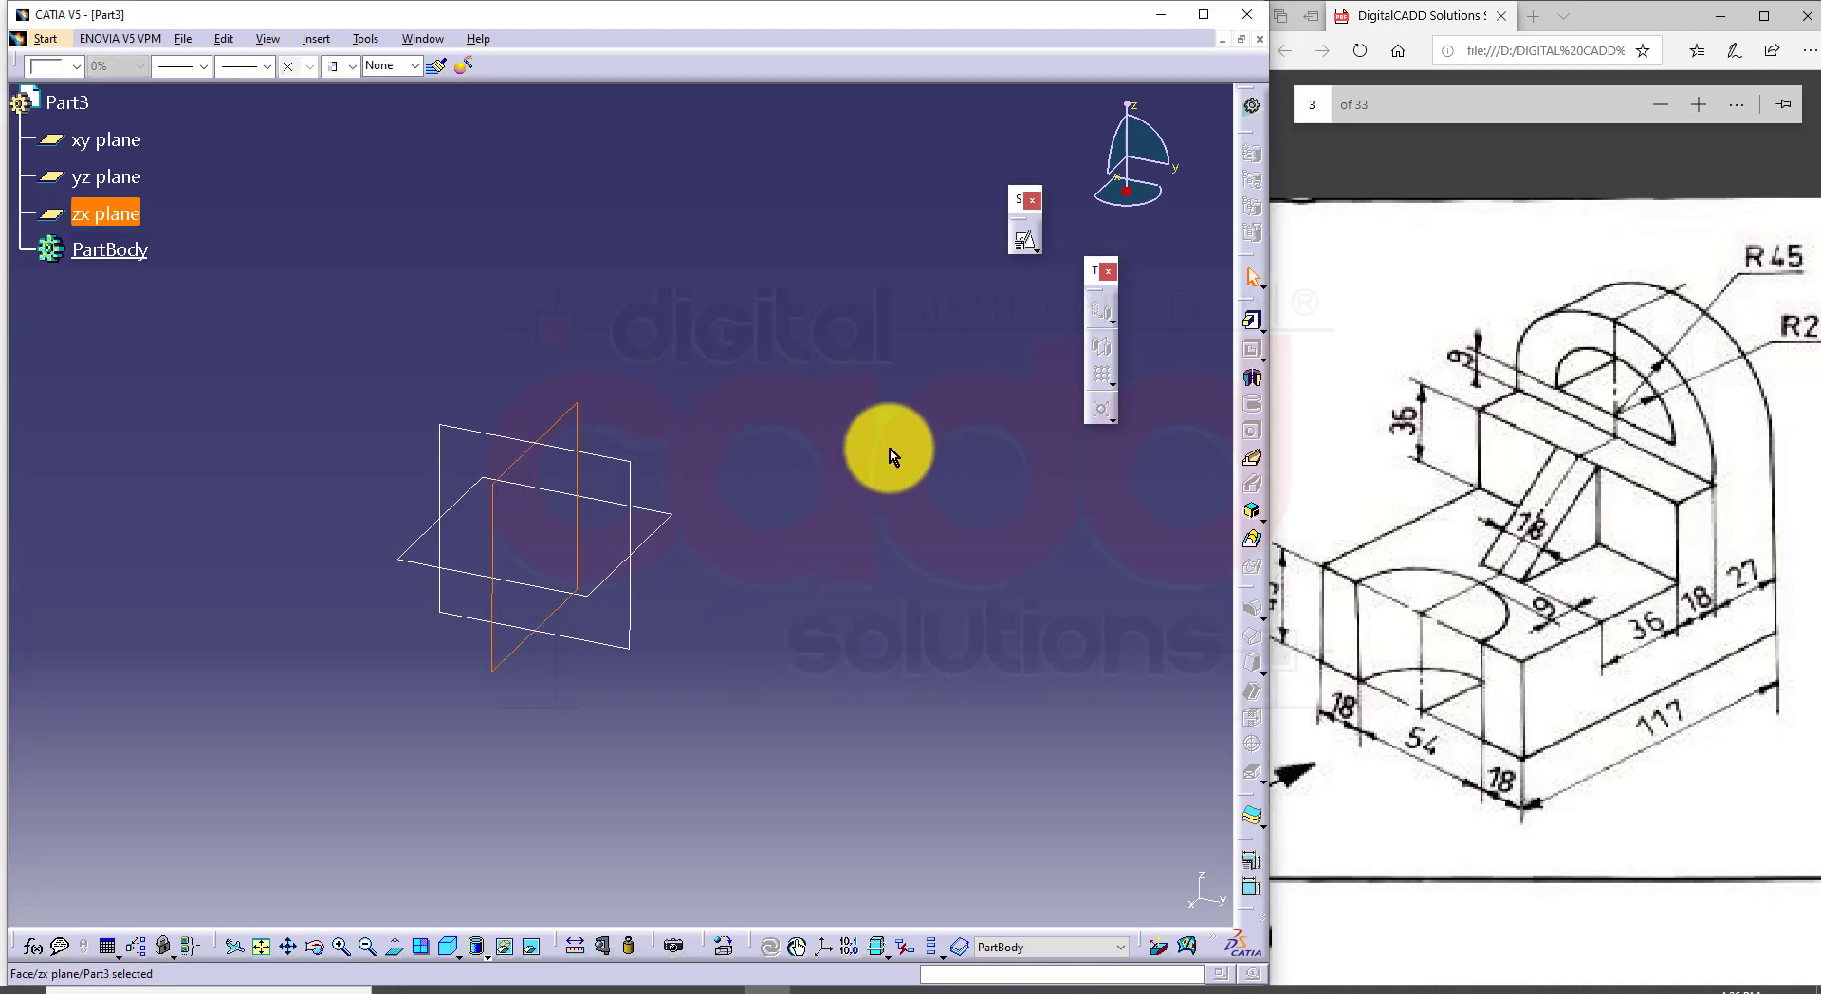
{"action": "left_click", "coordinate": [1024, 241]}
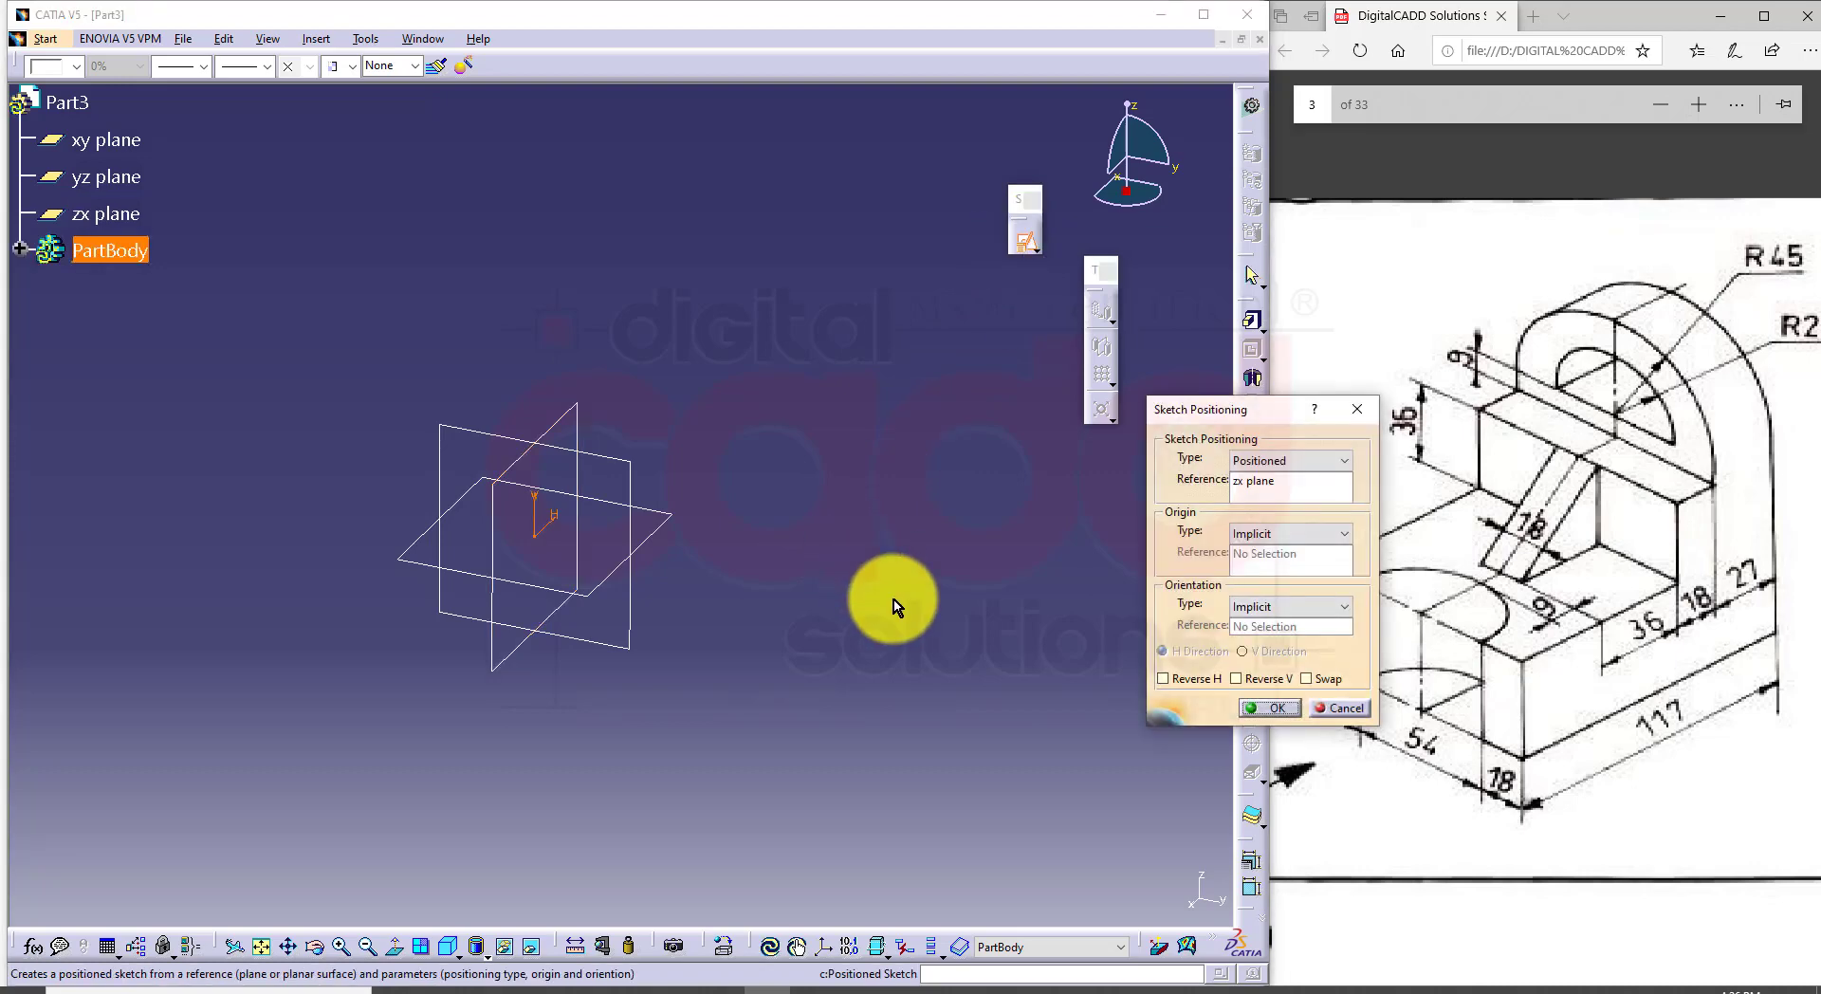
{"action": "left_click", "coordinate": [1272, 709]}
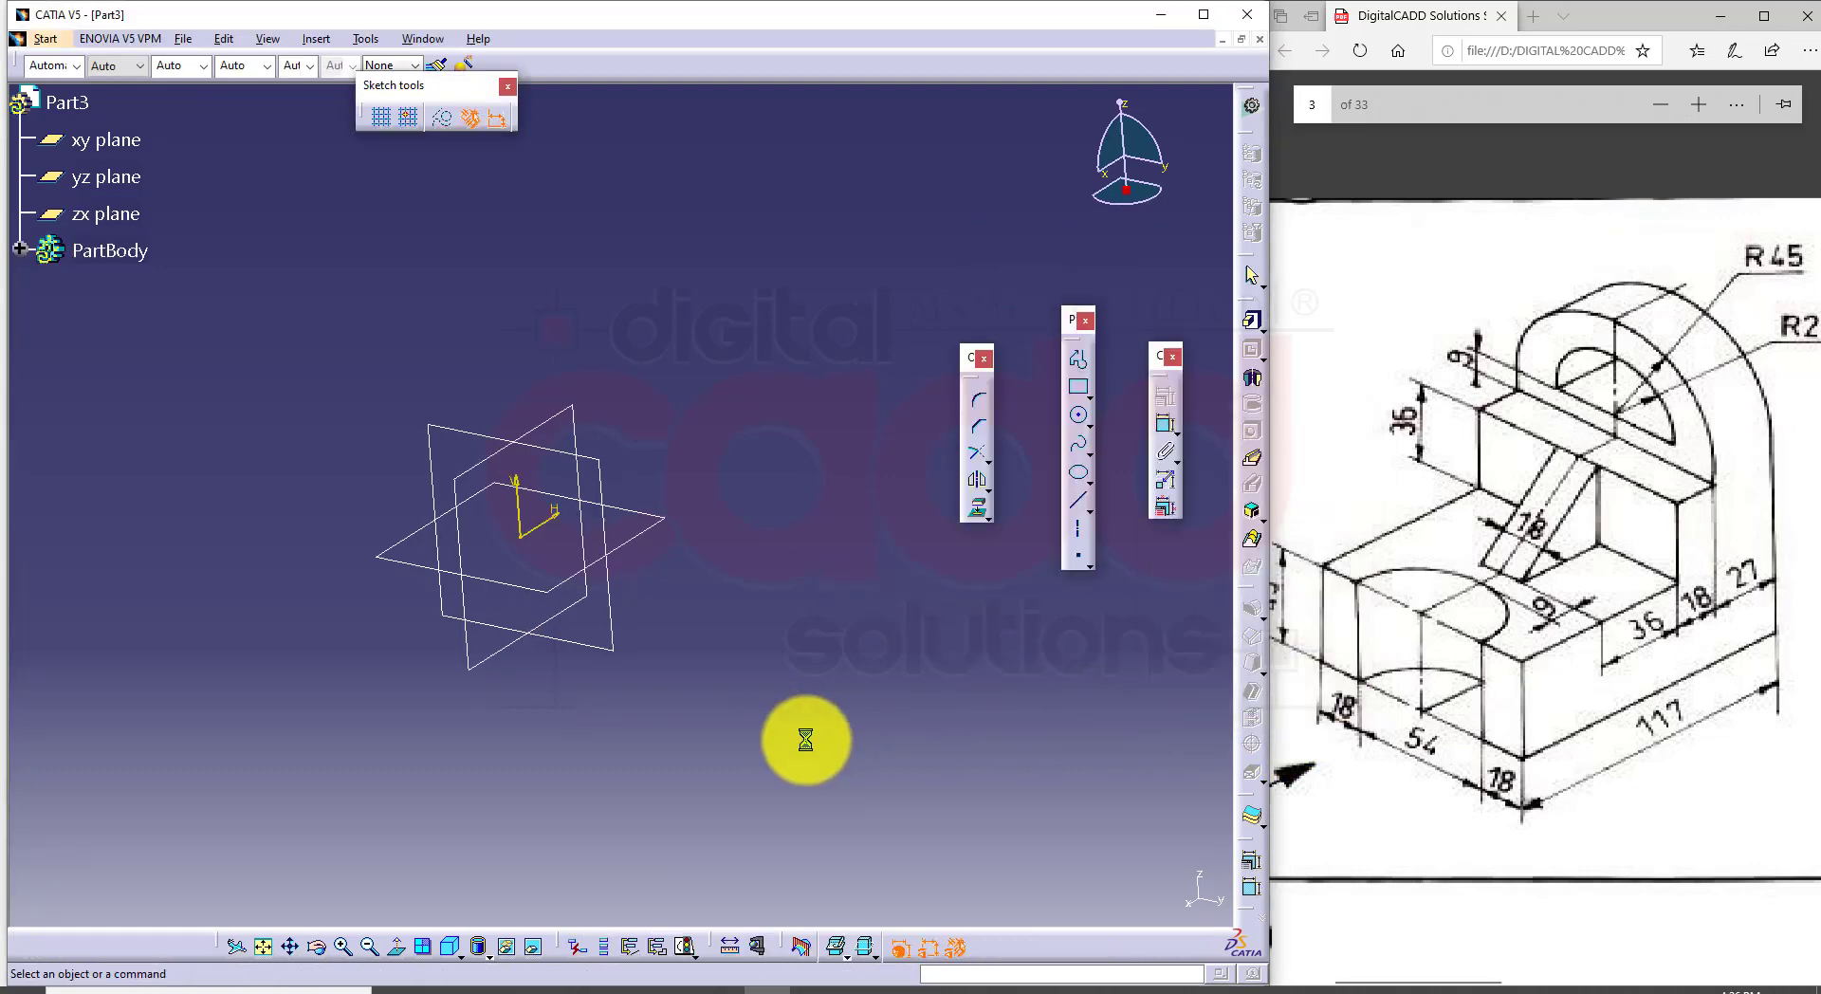
{"action": "middle_click_drag", "start_coordinate": [843, 686], "coordinate": [926, 690]}
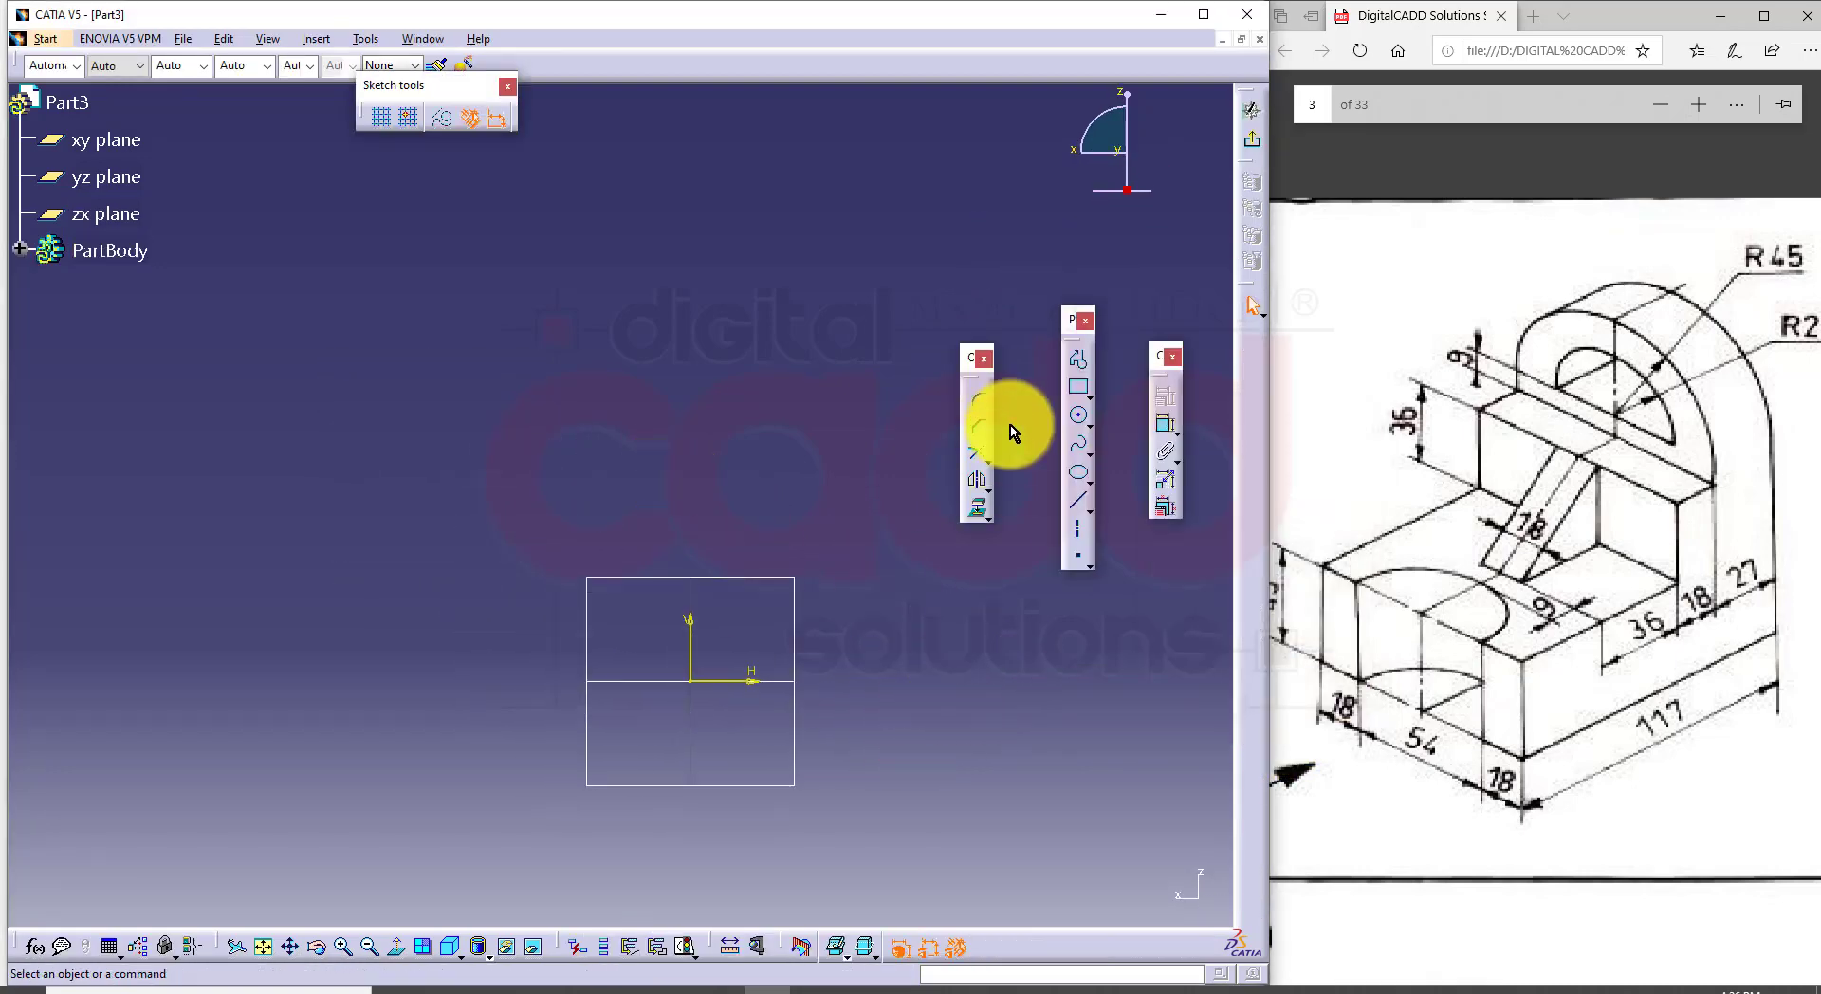
Step: Sketch a closed stepped side profile from the origin, about 134 mm long and 141 mm high, with two steps rising to the upright
{"action": "left_click", "coordinate": [1078, 361]}
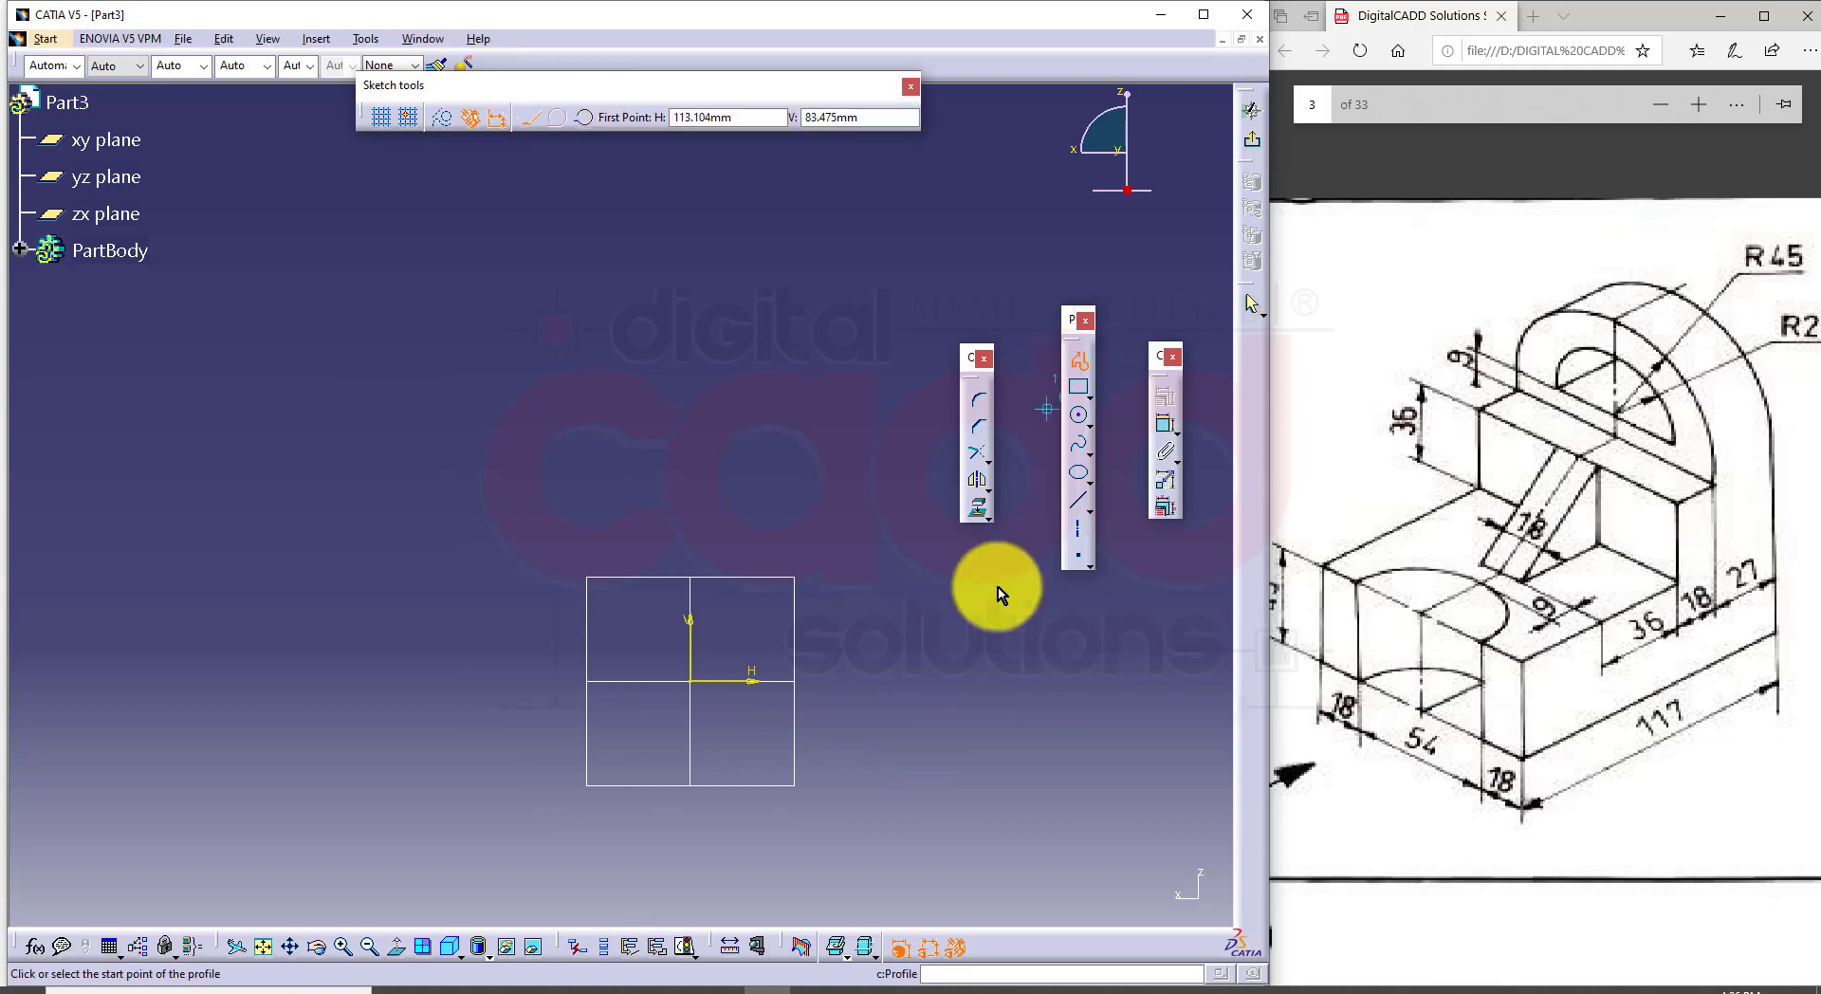
{"action": "left_click", "coordinate": [695, 682]}
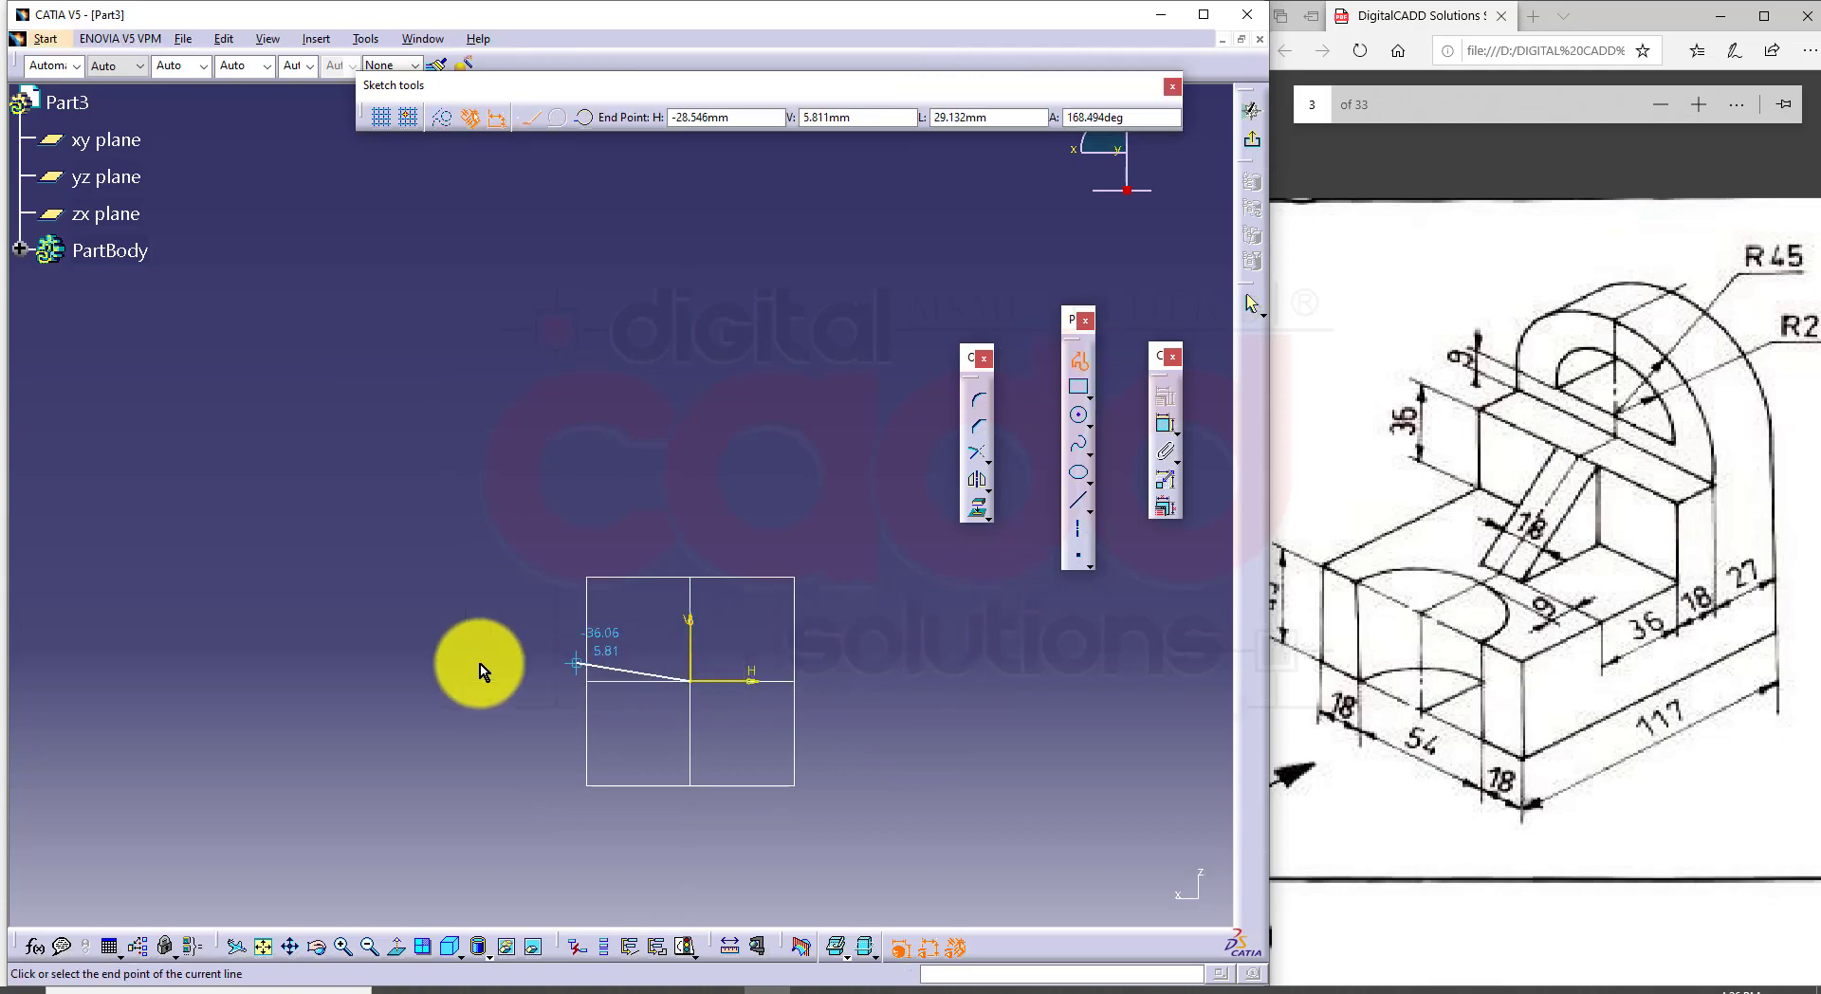
{"action": "left_click", "coordinate": [268, 682]}
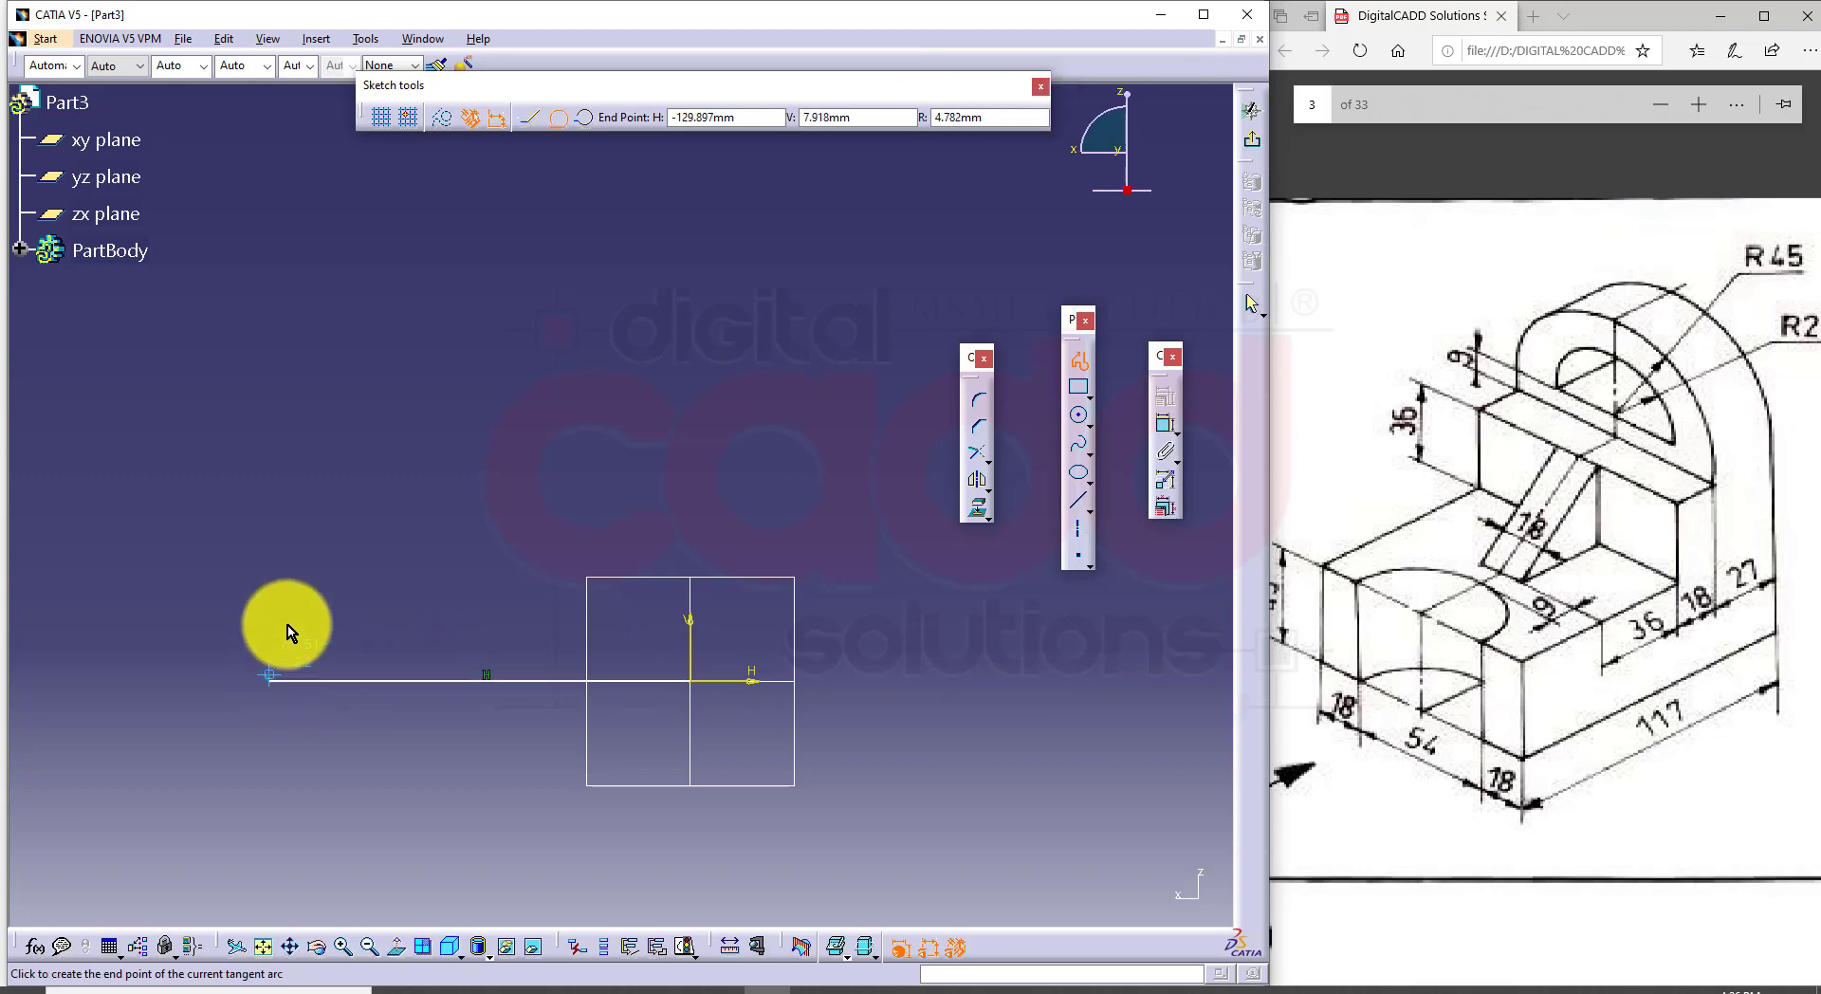
{"action": "left_click", "coordinate": [533, 122]}
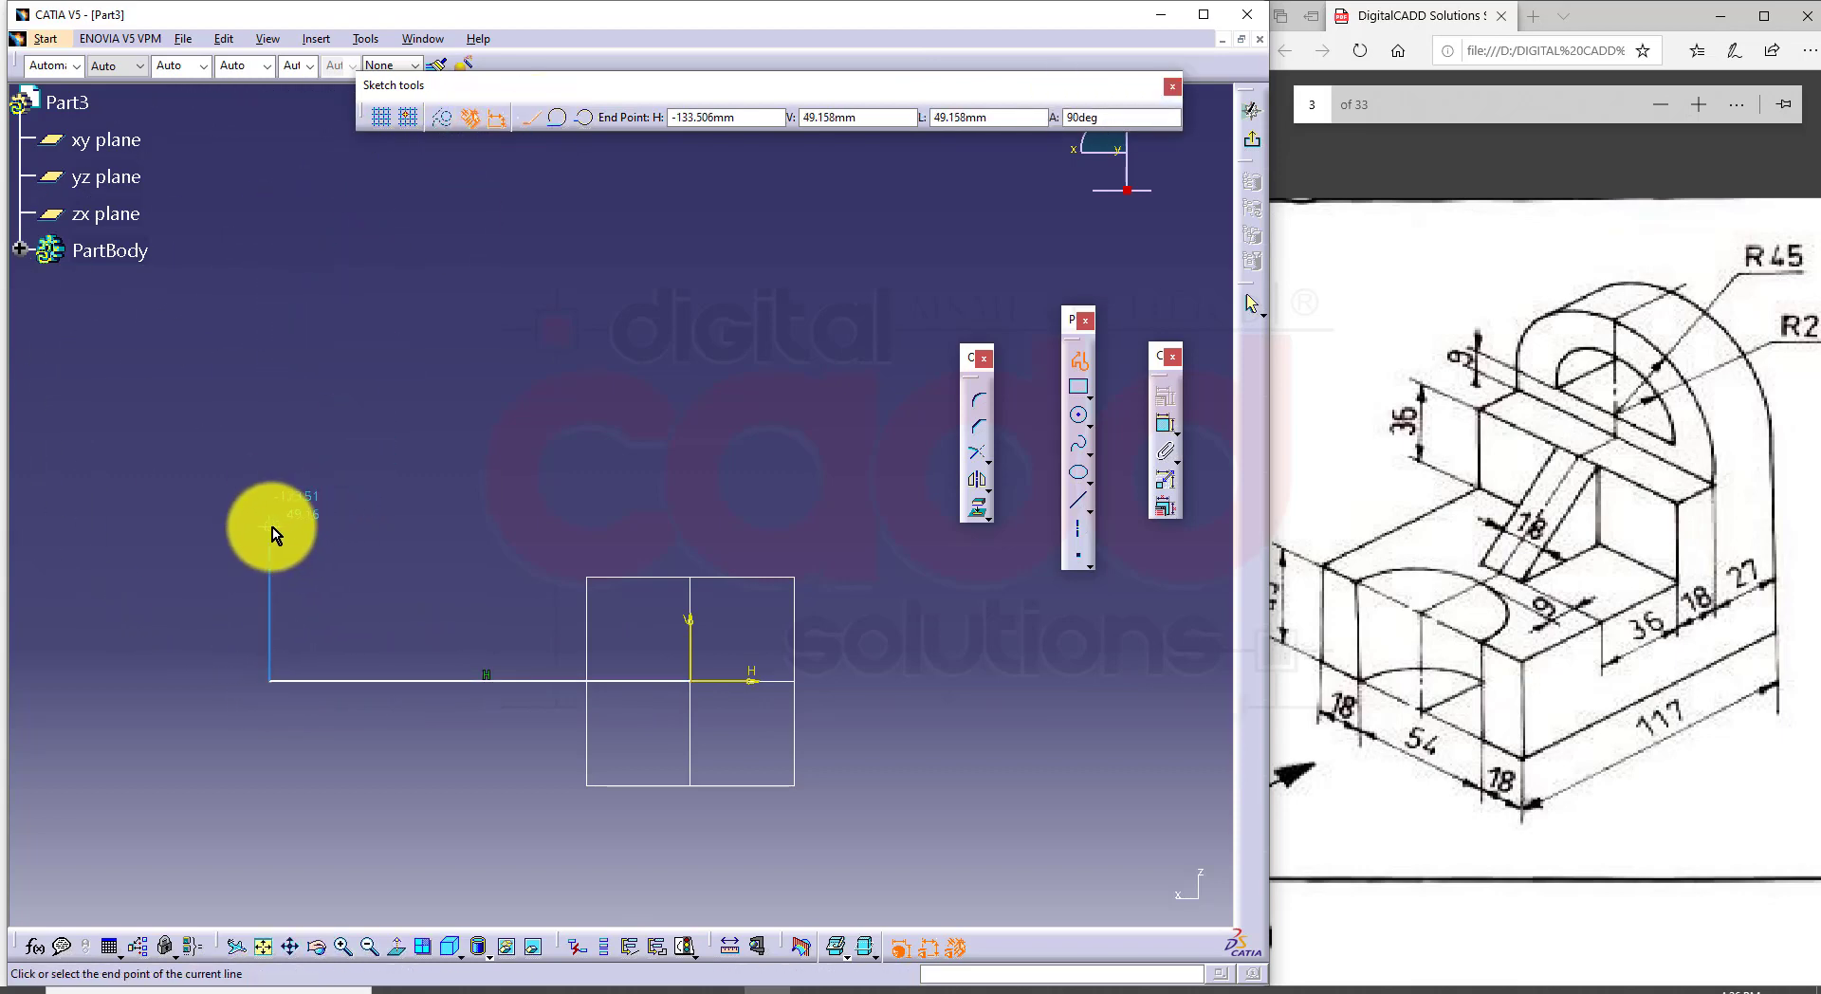
{"action": "left_click", "coordinate": [270, 528]}
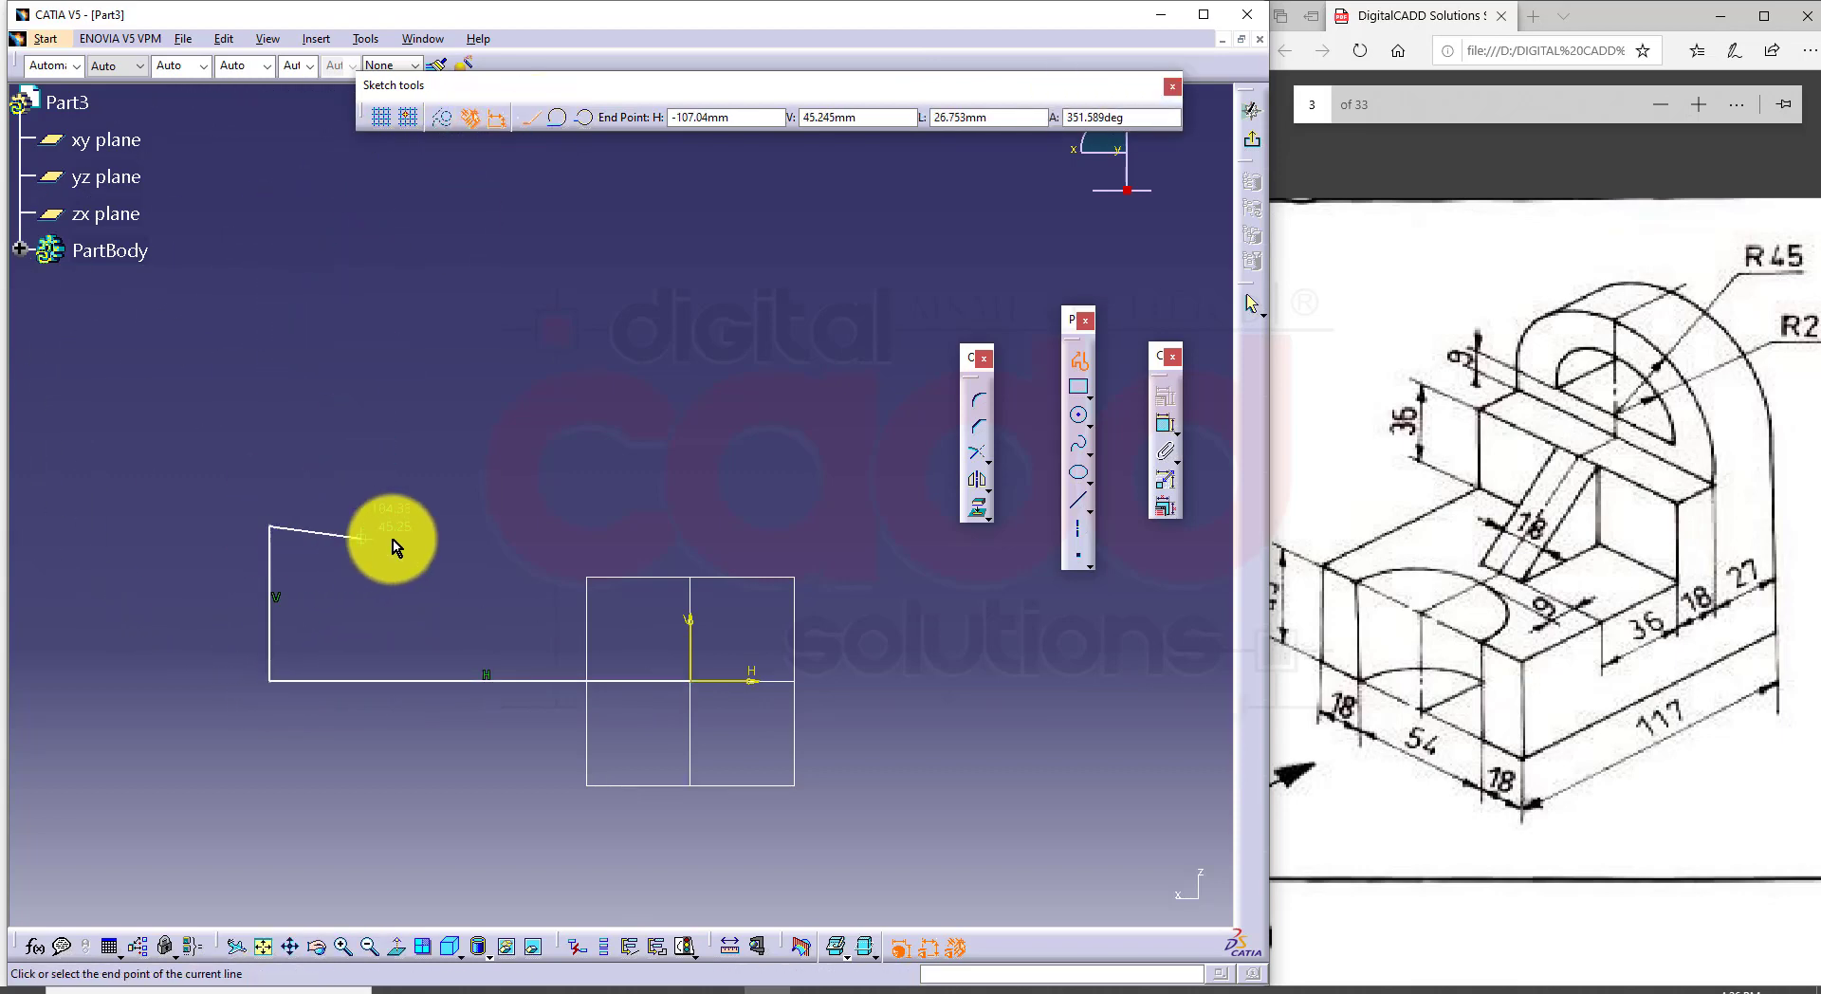
{"action": "left_click", "coordinate": [552, 526]}
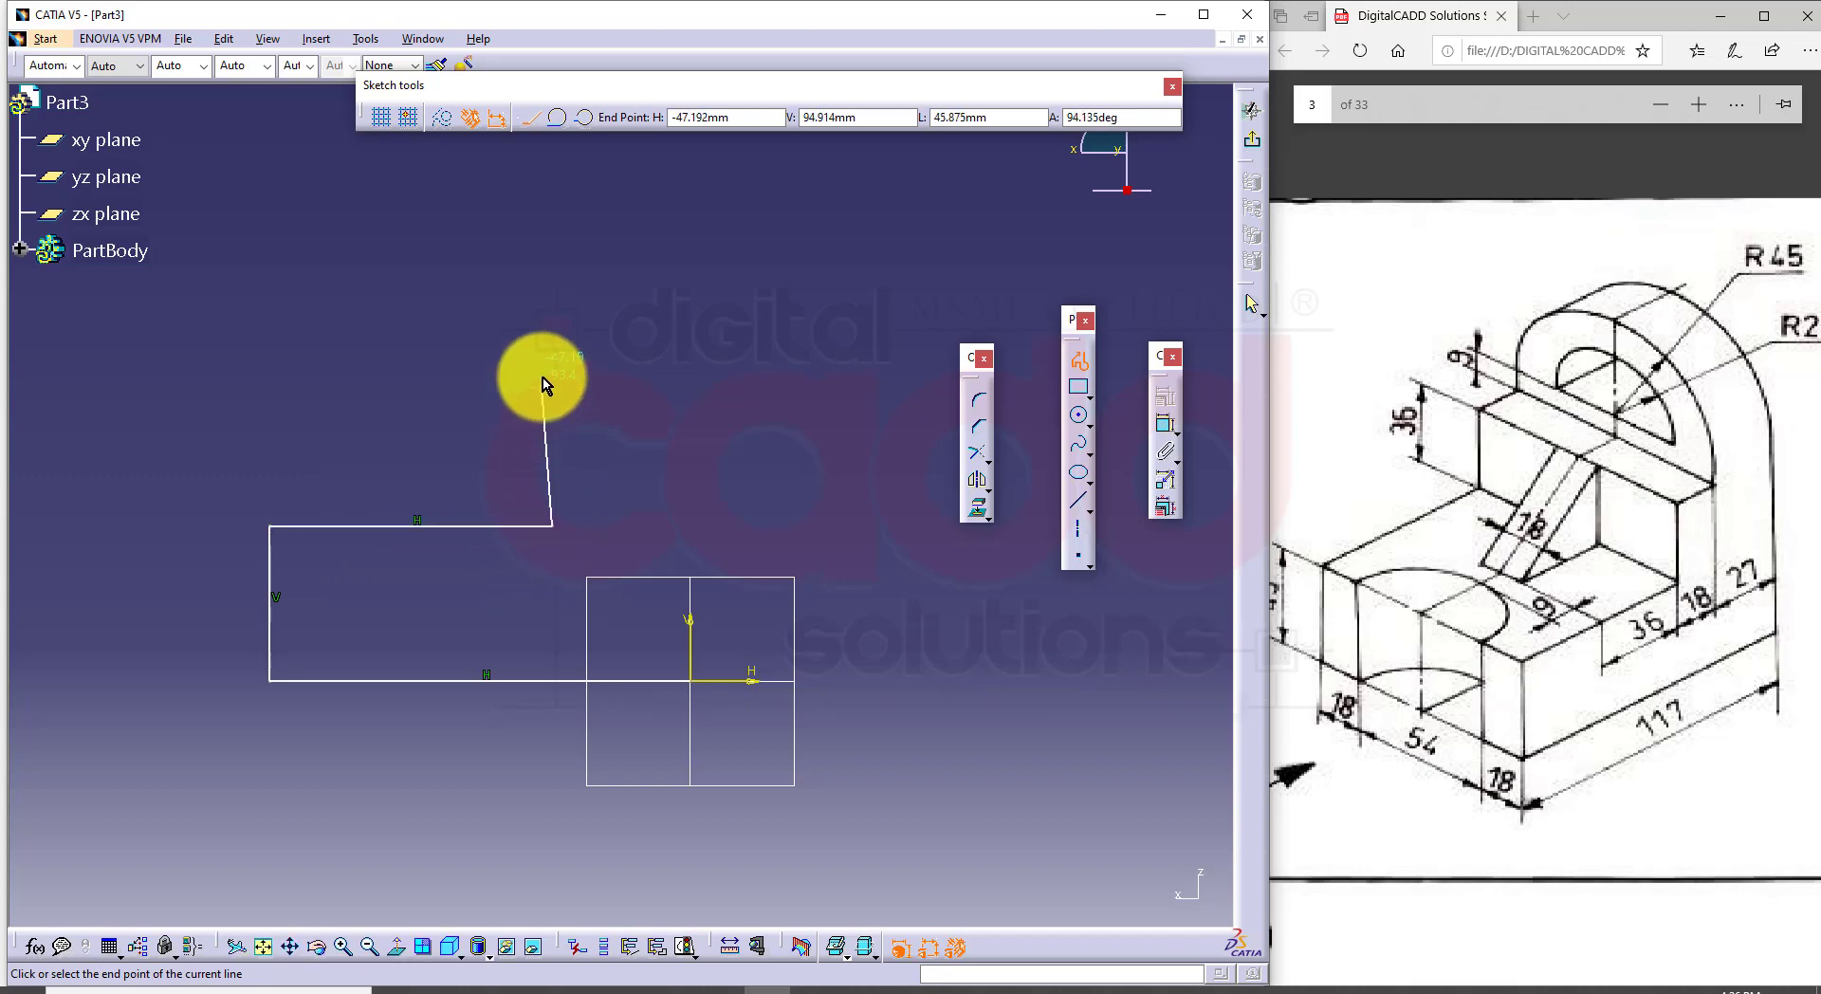
{"action": "left_click", "coordinate": [552, 363]}
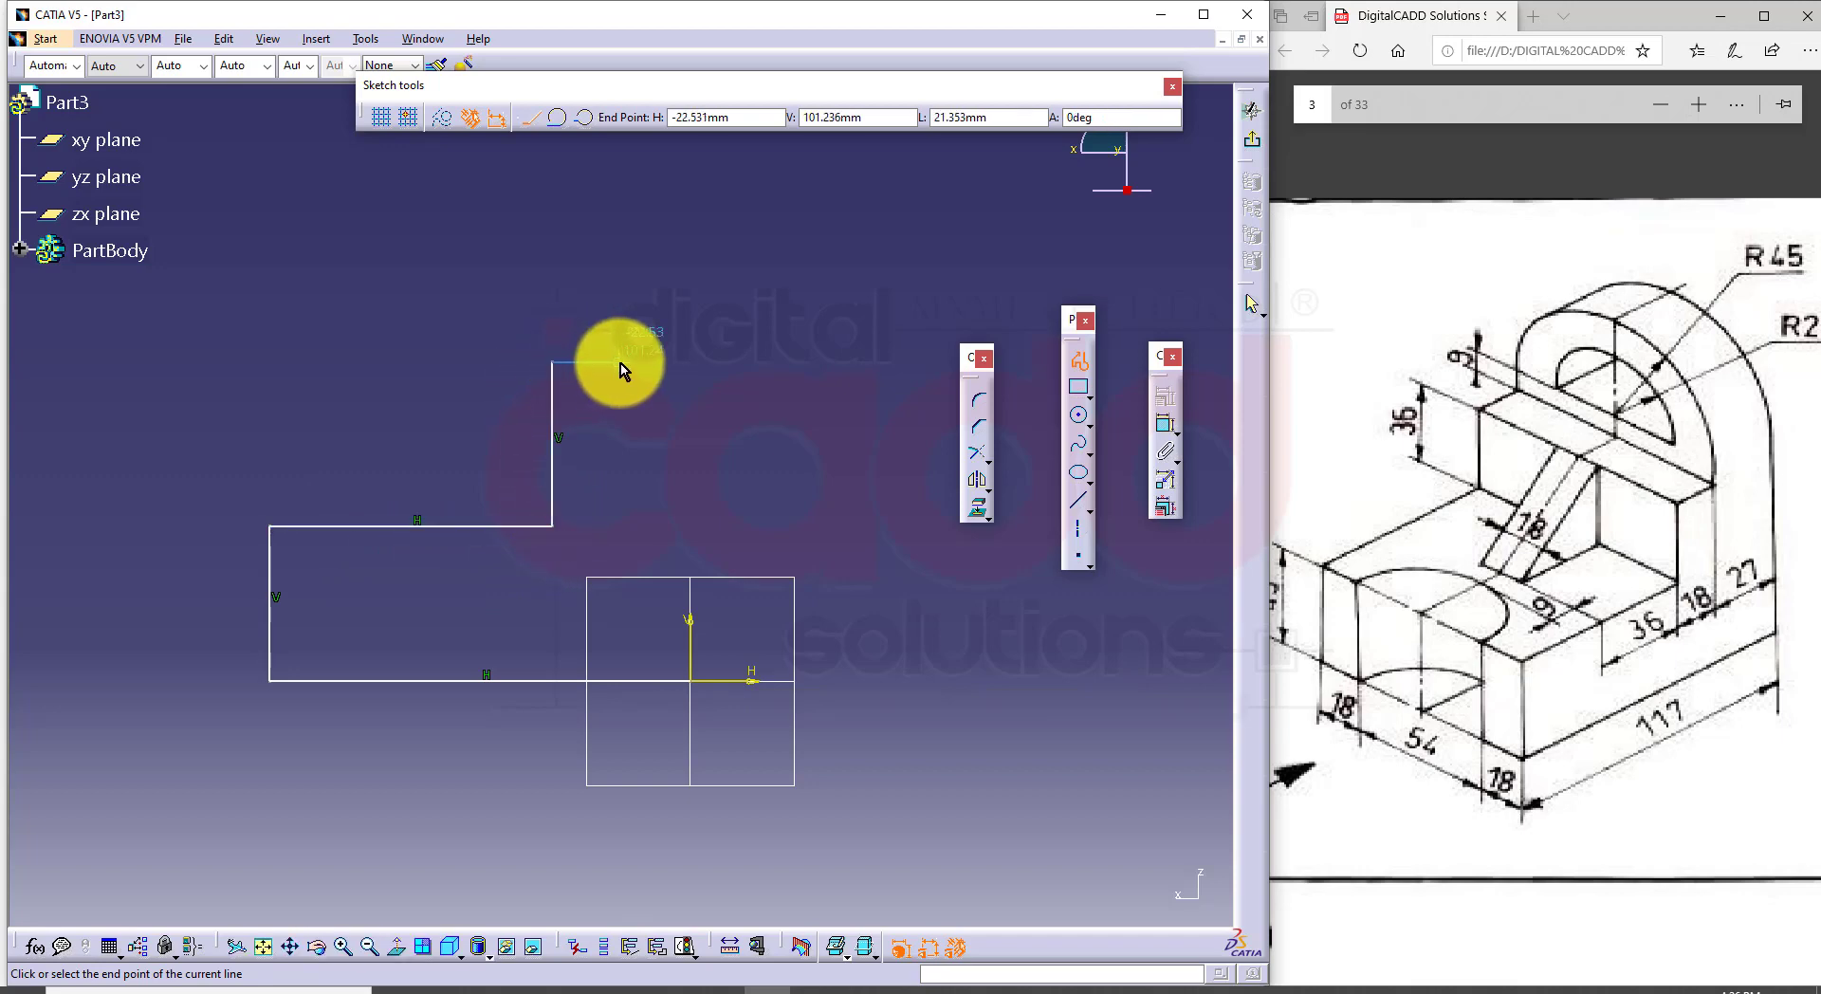
{"action": "left_click", "coordinate": [621, 362]}
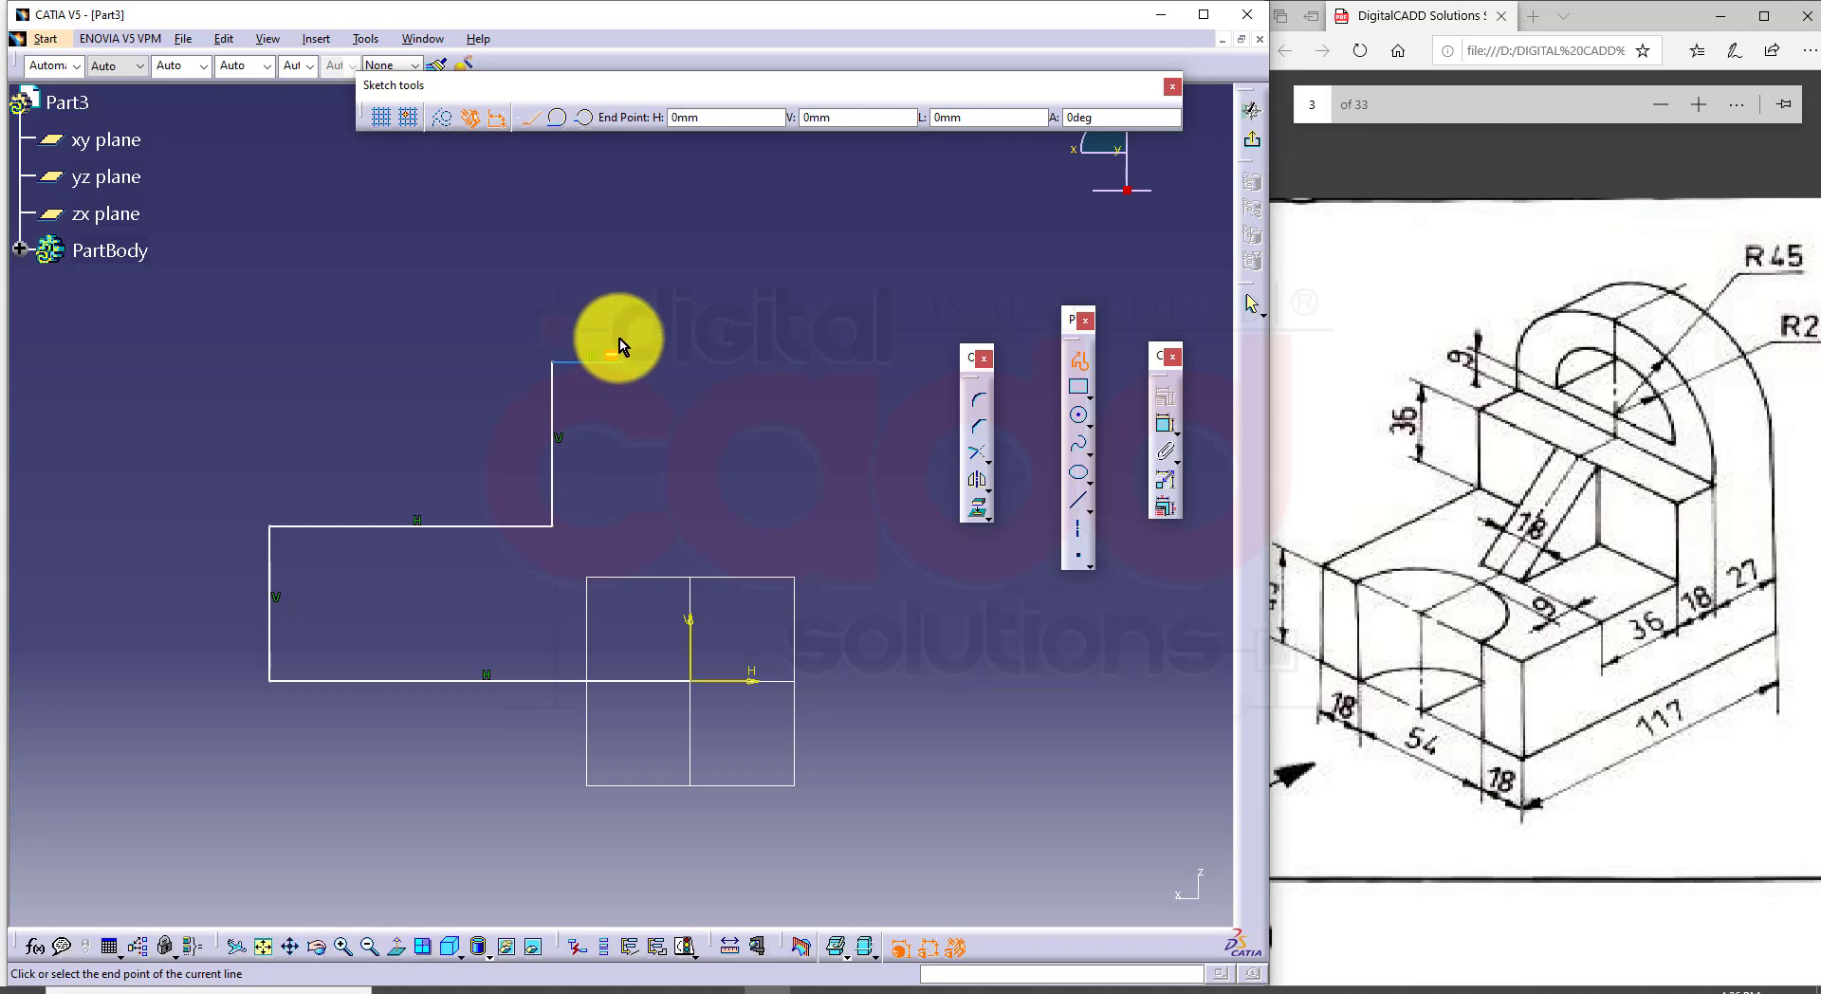
{"action": "left_click", "coordinate": [619, 238]}
{"action": "left_click", "coordinate": [692, 240]}
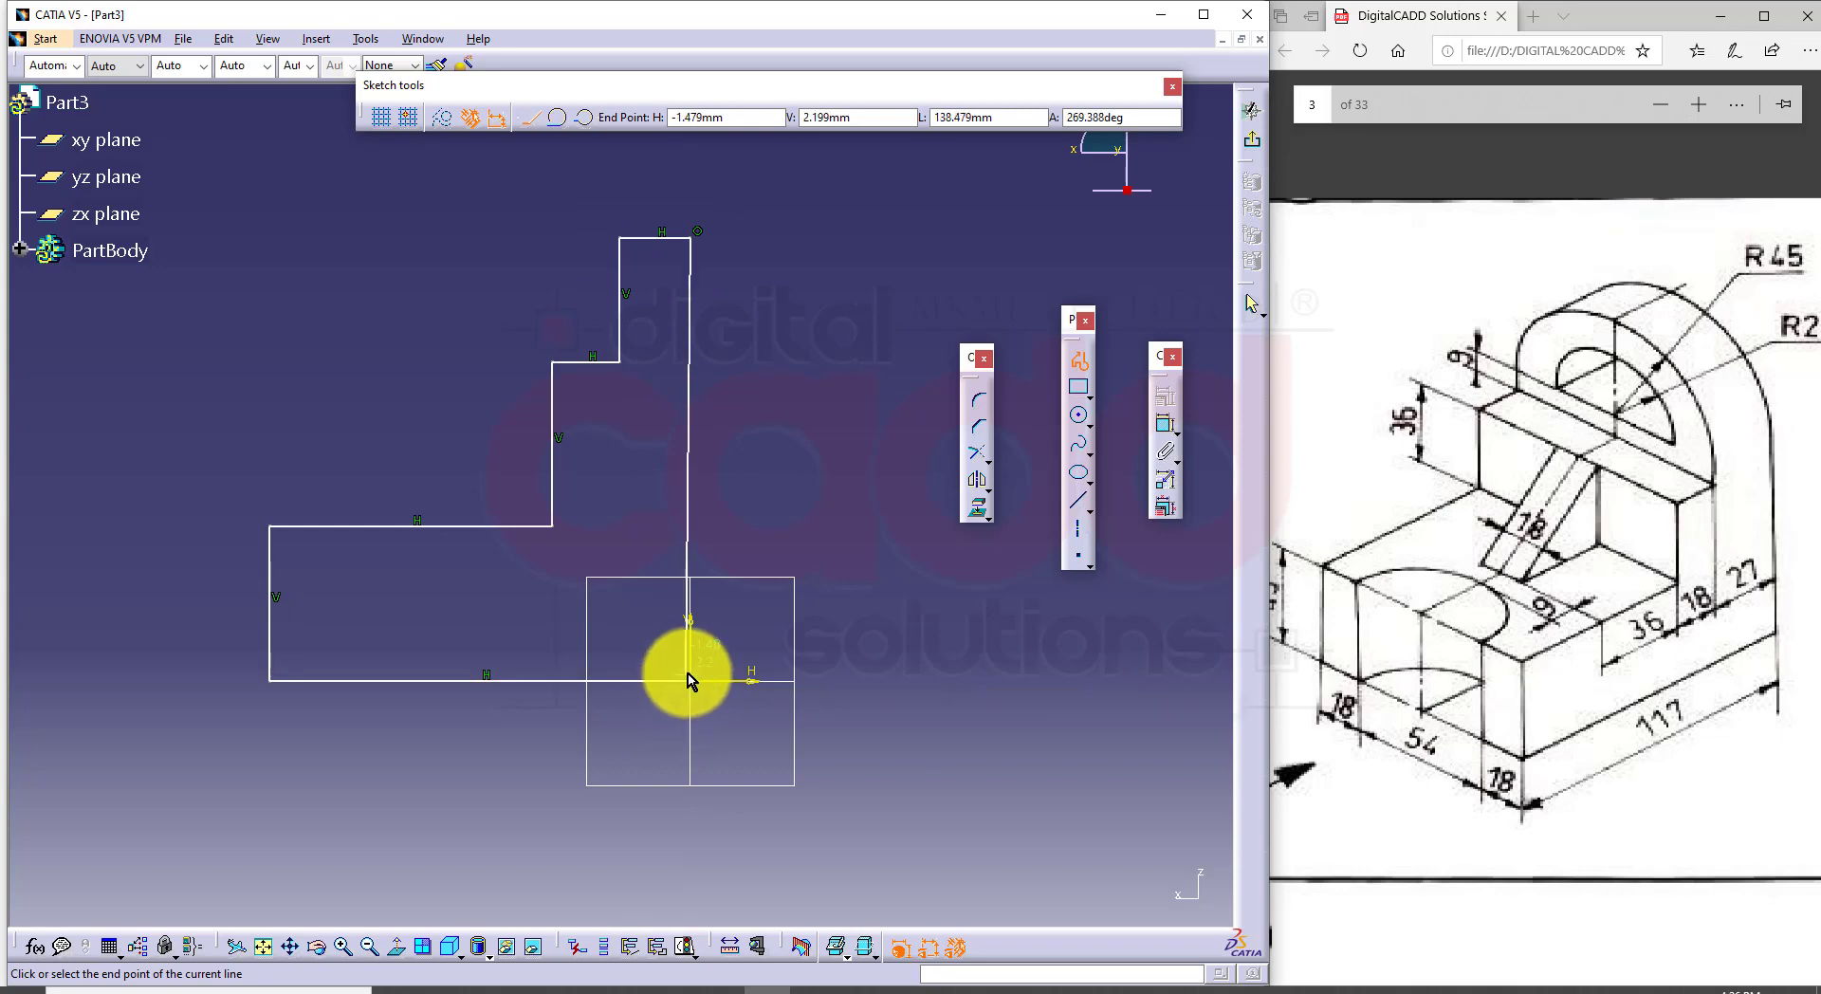
{"action": "left_click", "coordinate": [694, 680]}
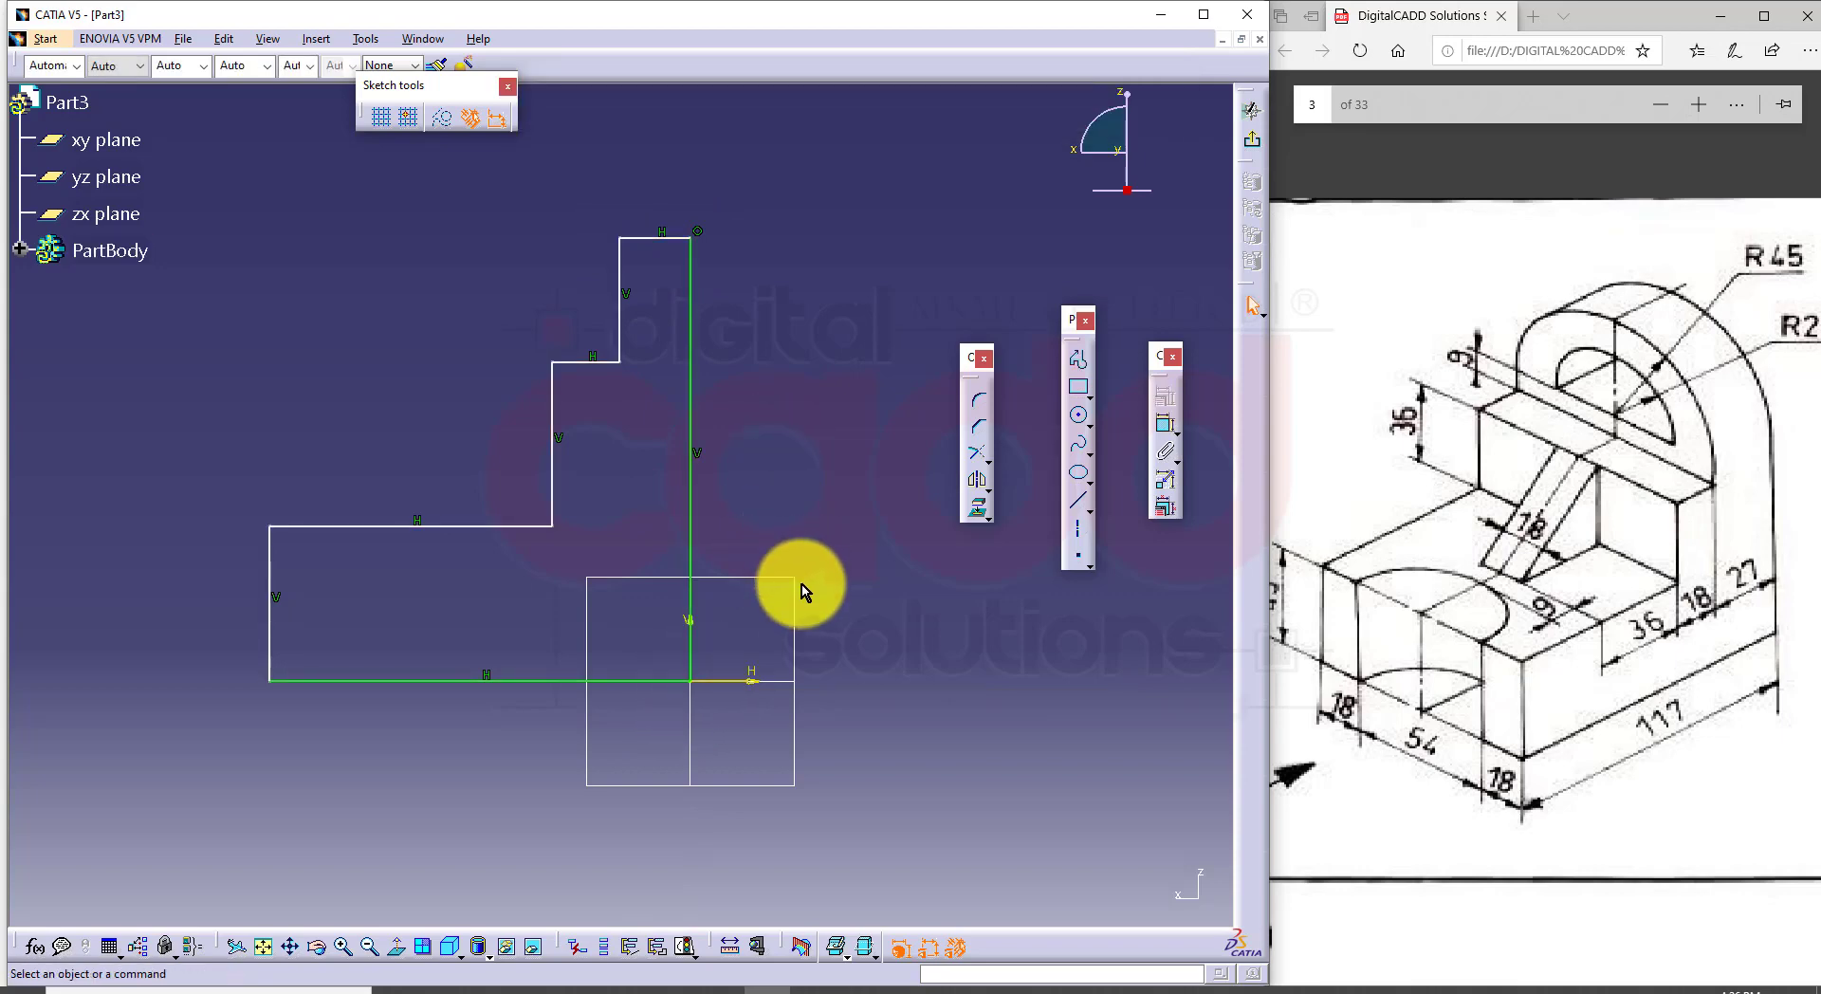
Step: Box the 117, 27, 18 and 36 dimensions in blue on exercise 42's drawing and clear the marks
{"action": "left_click", "coordinate": [1167, 424]}
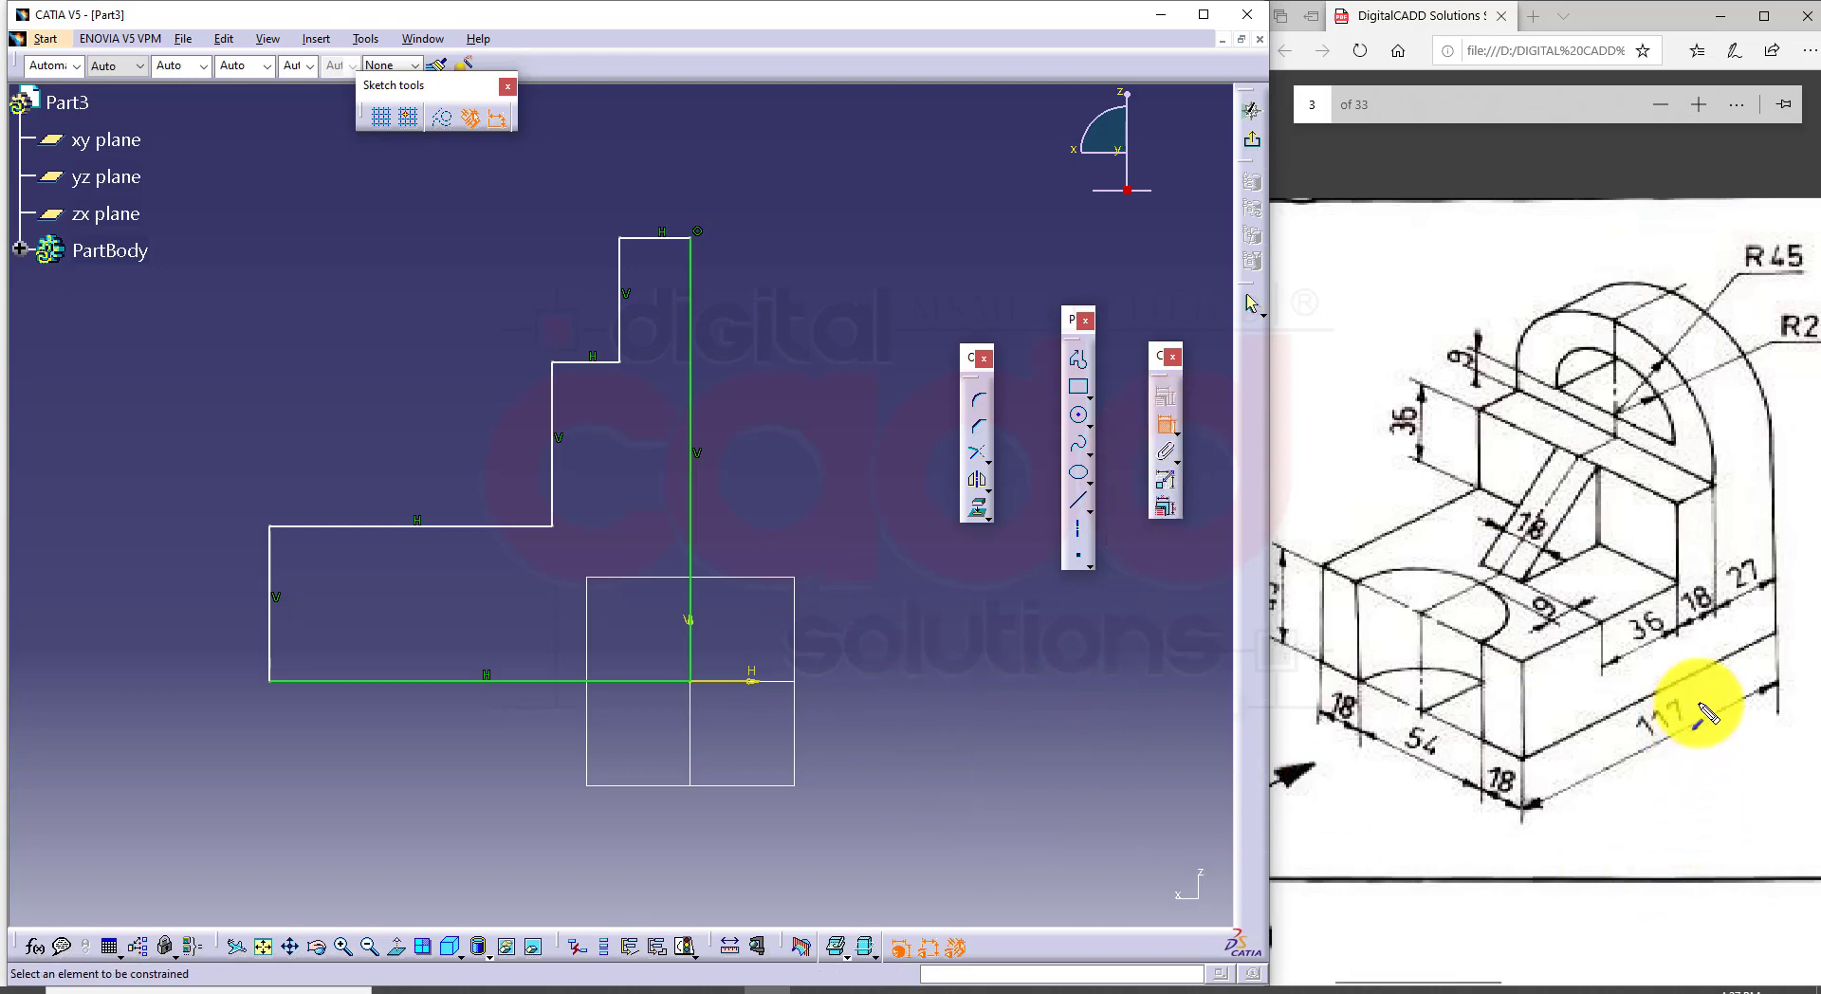
{"action": "key", "text": "ctrl+shift+d"}
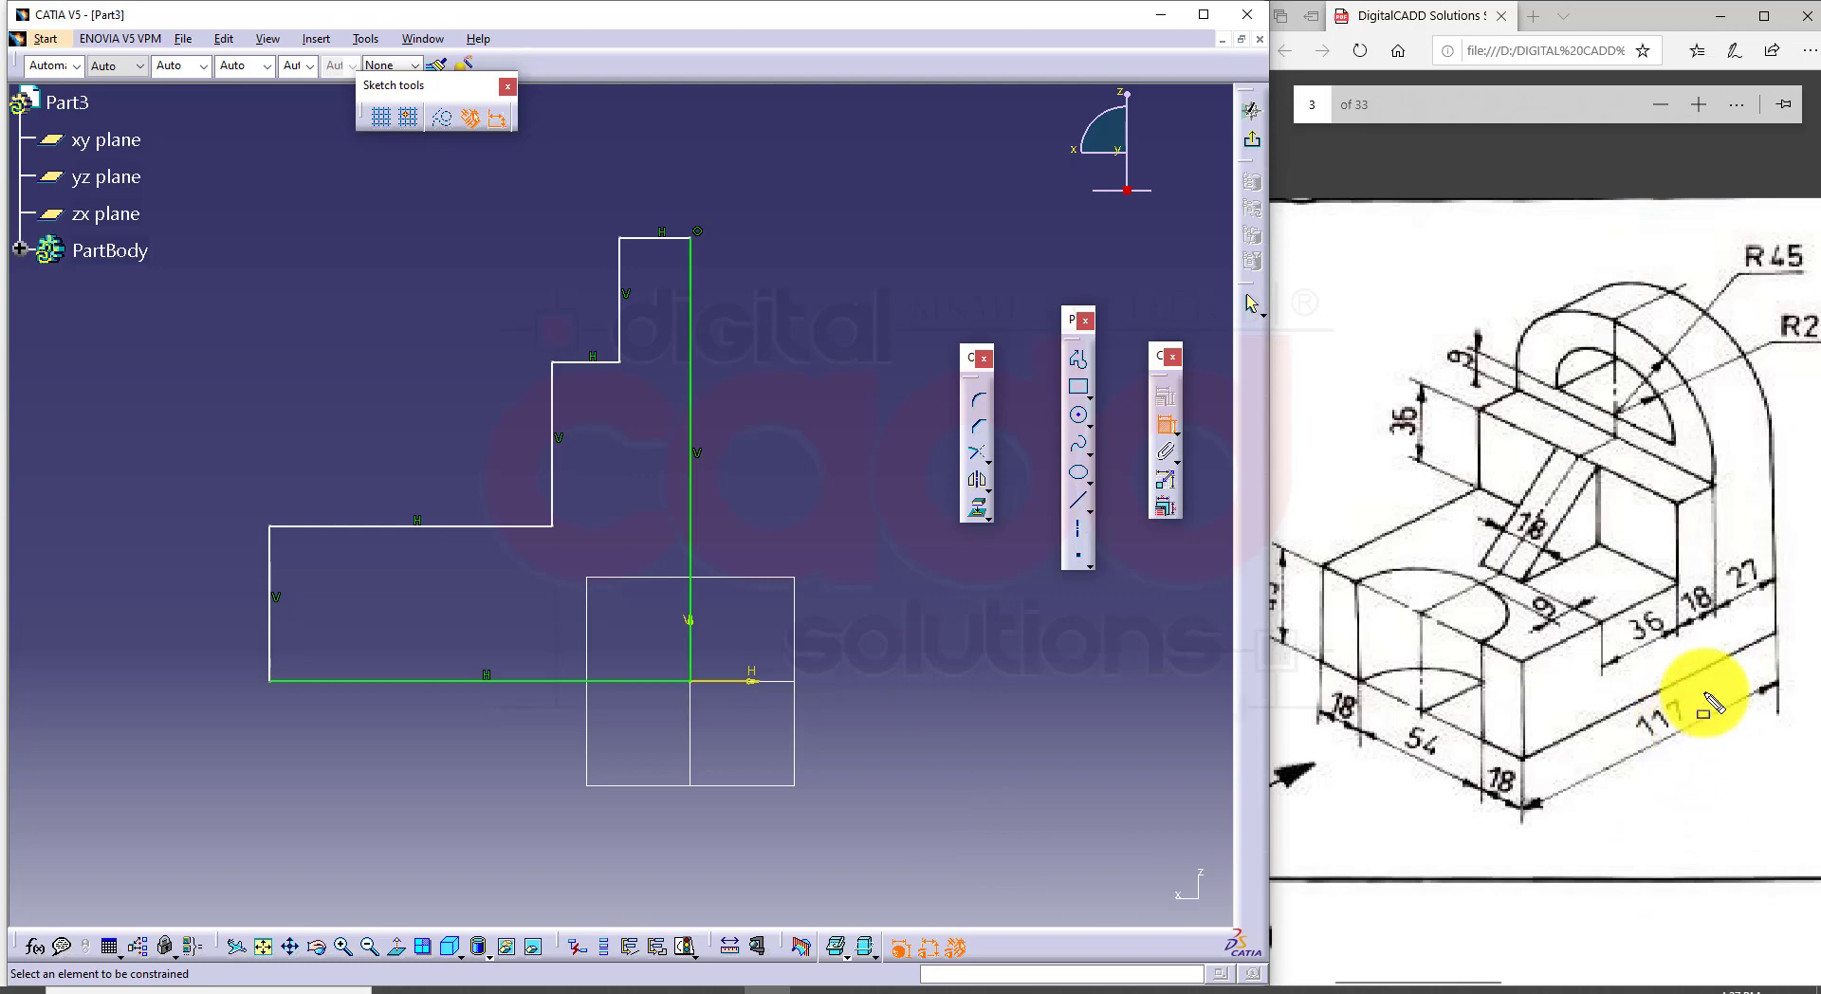
{"action": "left_click_drag", "start_coordinate": [1704, 691], "coordinate": [1618, 760]}
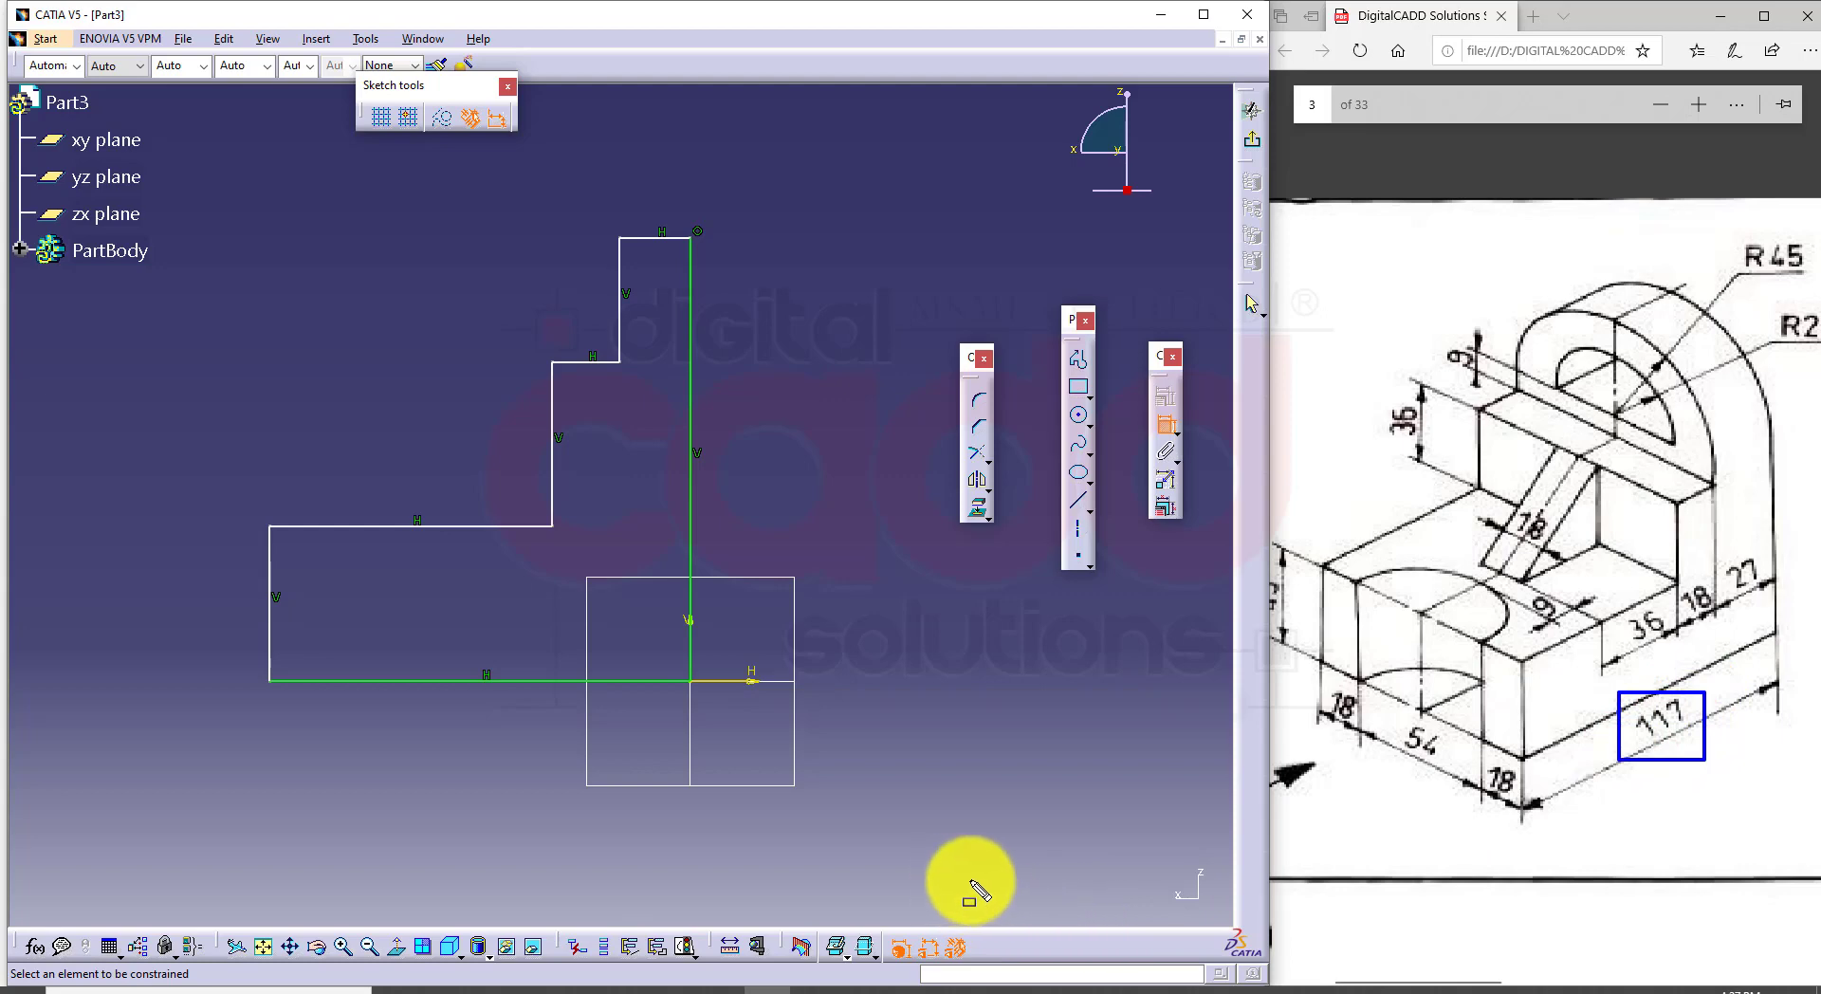
{"action": "mouse_move", "coordinate": [1757, 540]}
{"action": "left_mouse_down"}
{"action": "mouse_move", "coordinate": [1745, 589]}
{"action": "mouse_move", "coordinate": [1609, 663]}
{"action": "left_mouse_up"}
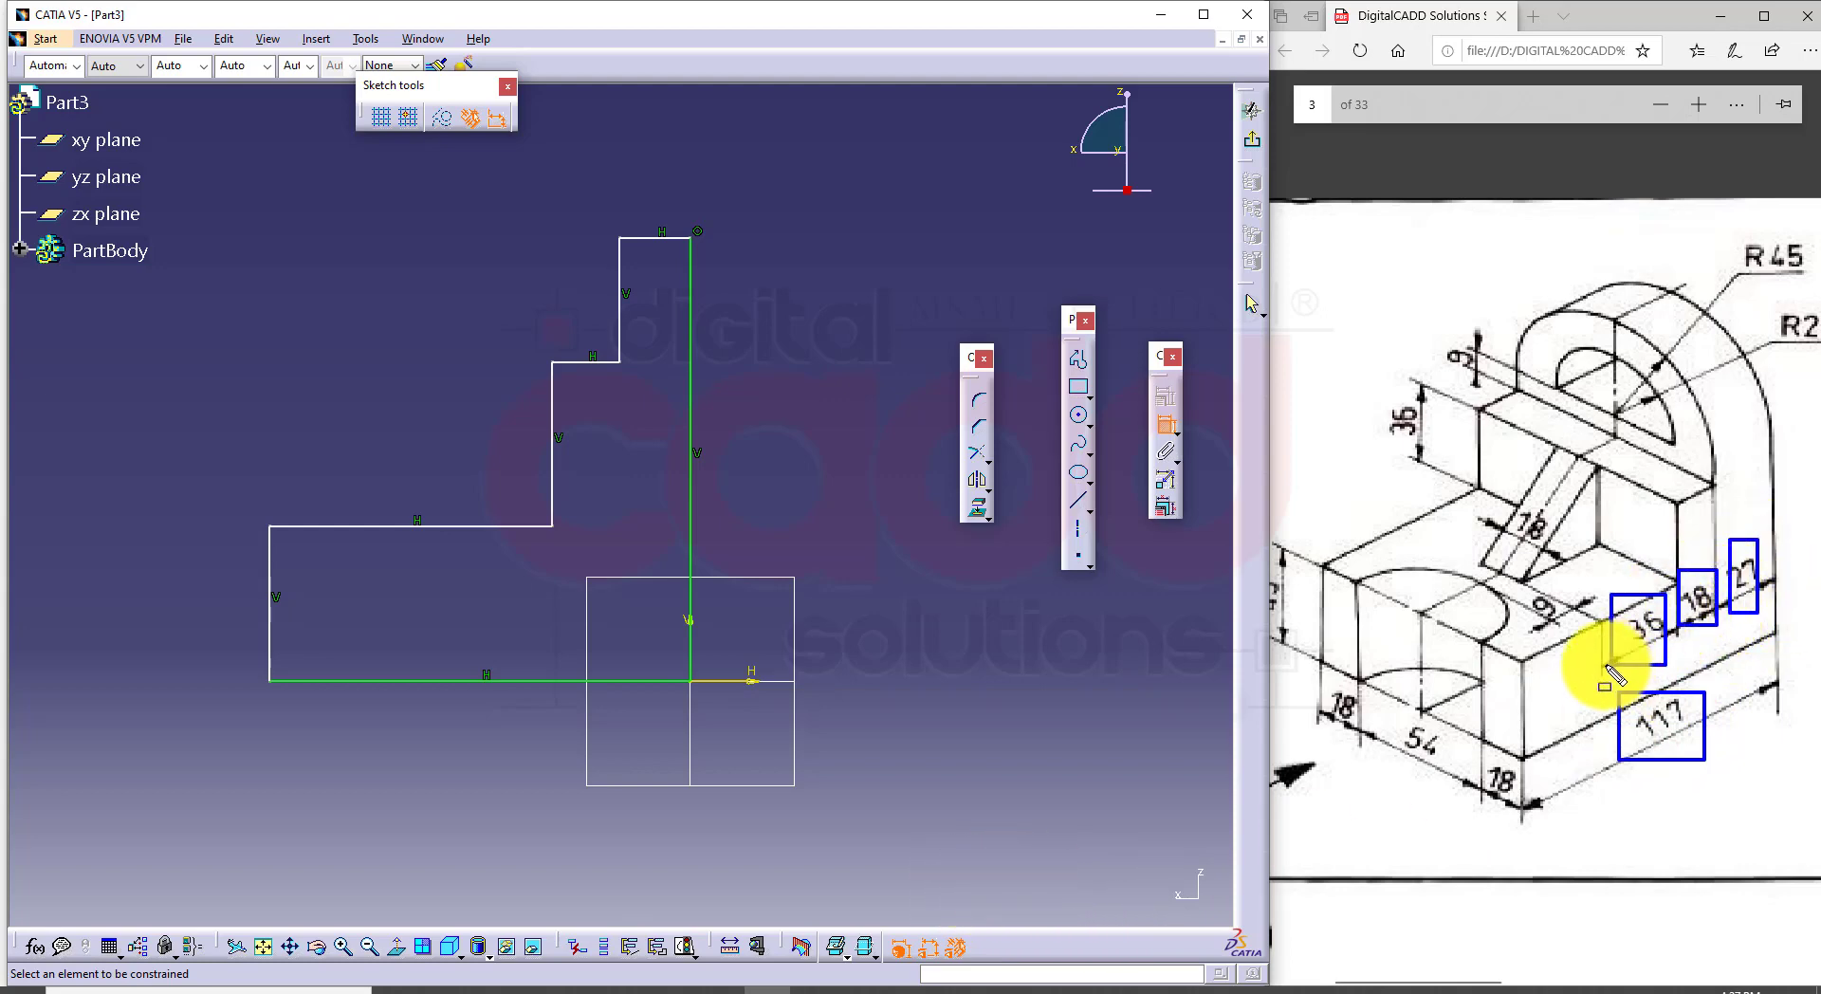
{"action": "key", "text": "Escape"}
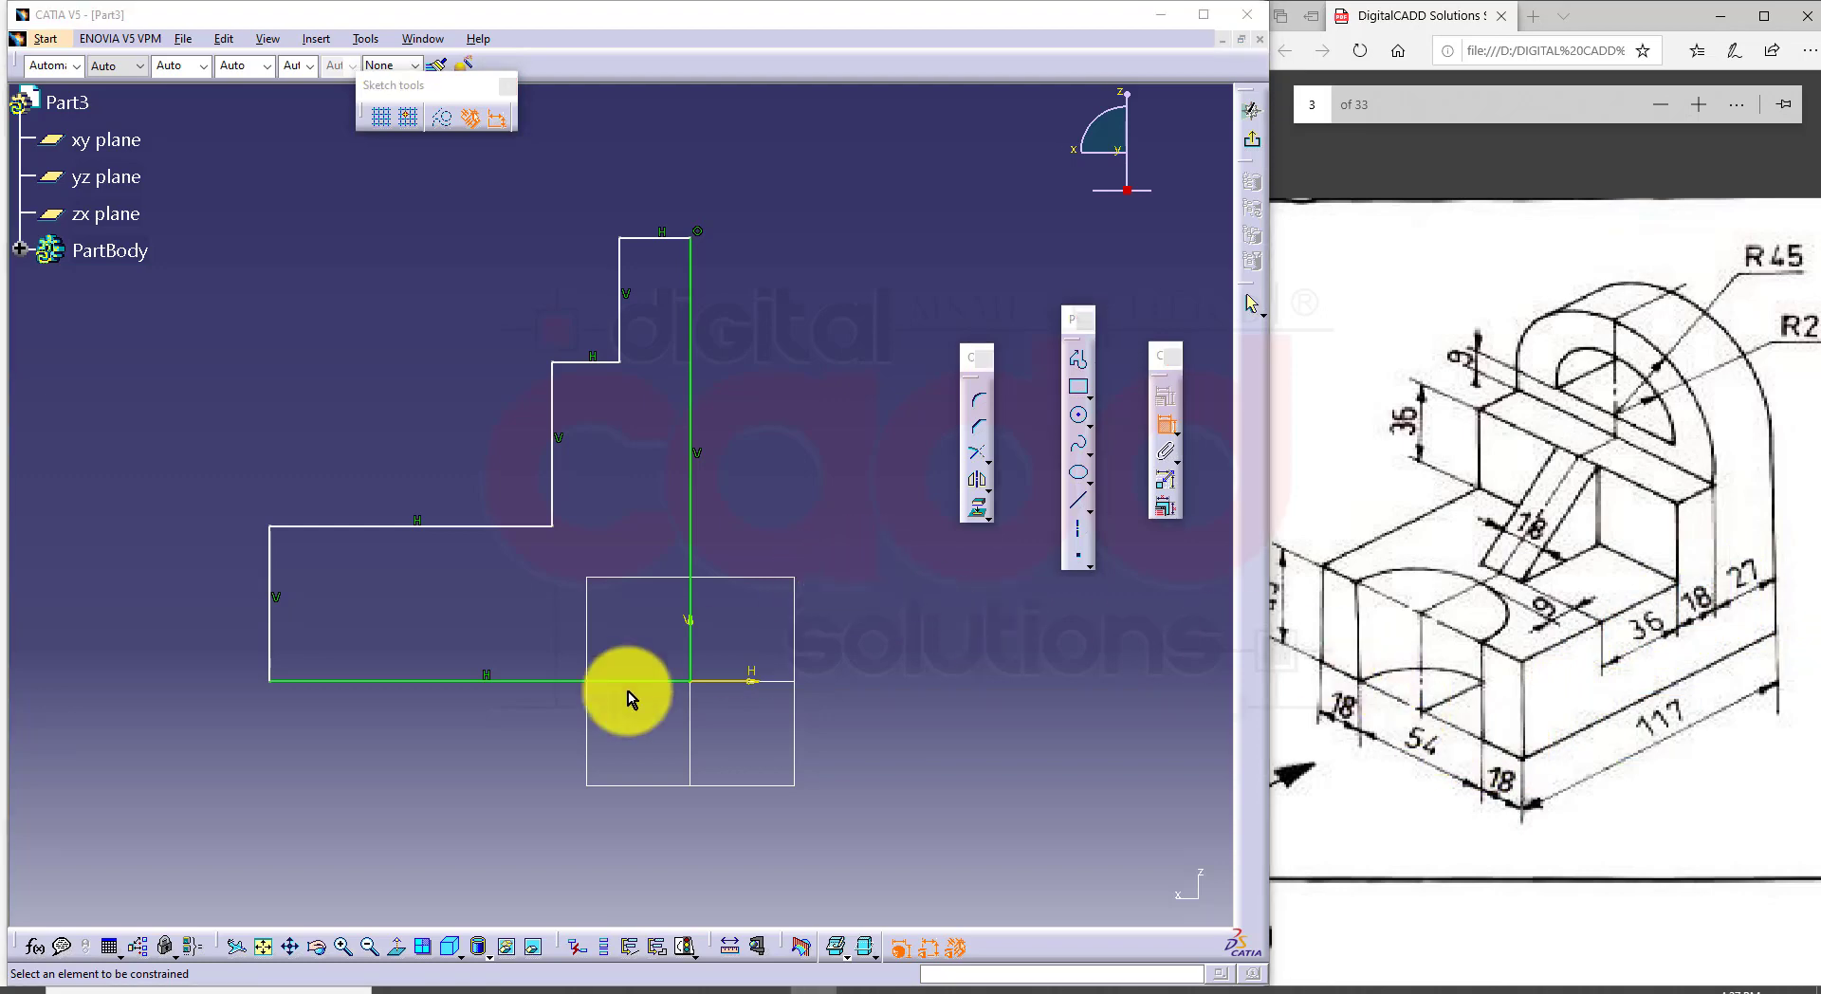
Step: Dimension the profile's base line and set its length to 117 mm
{"action": "left_click", "coordinate": [466, 683]}
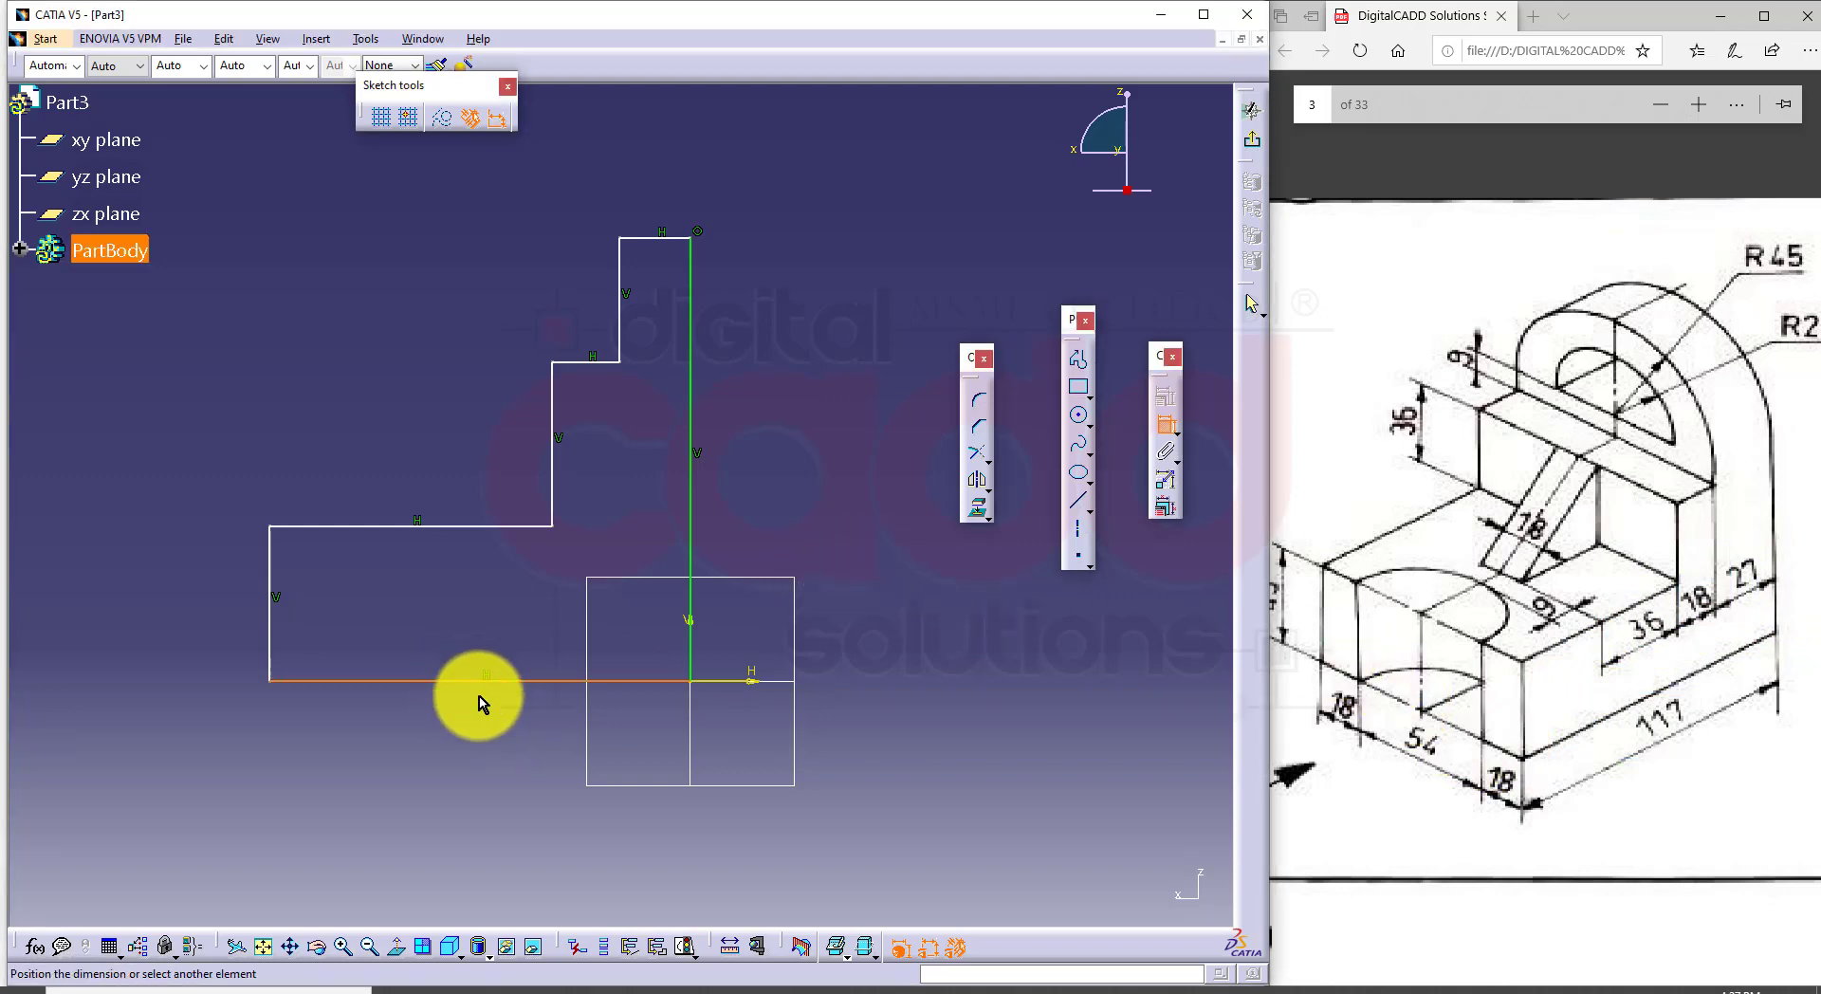
{"action": "double_click", "coordinate": [498, 709]}
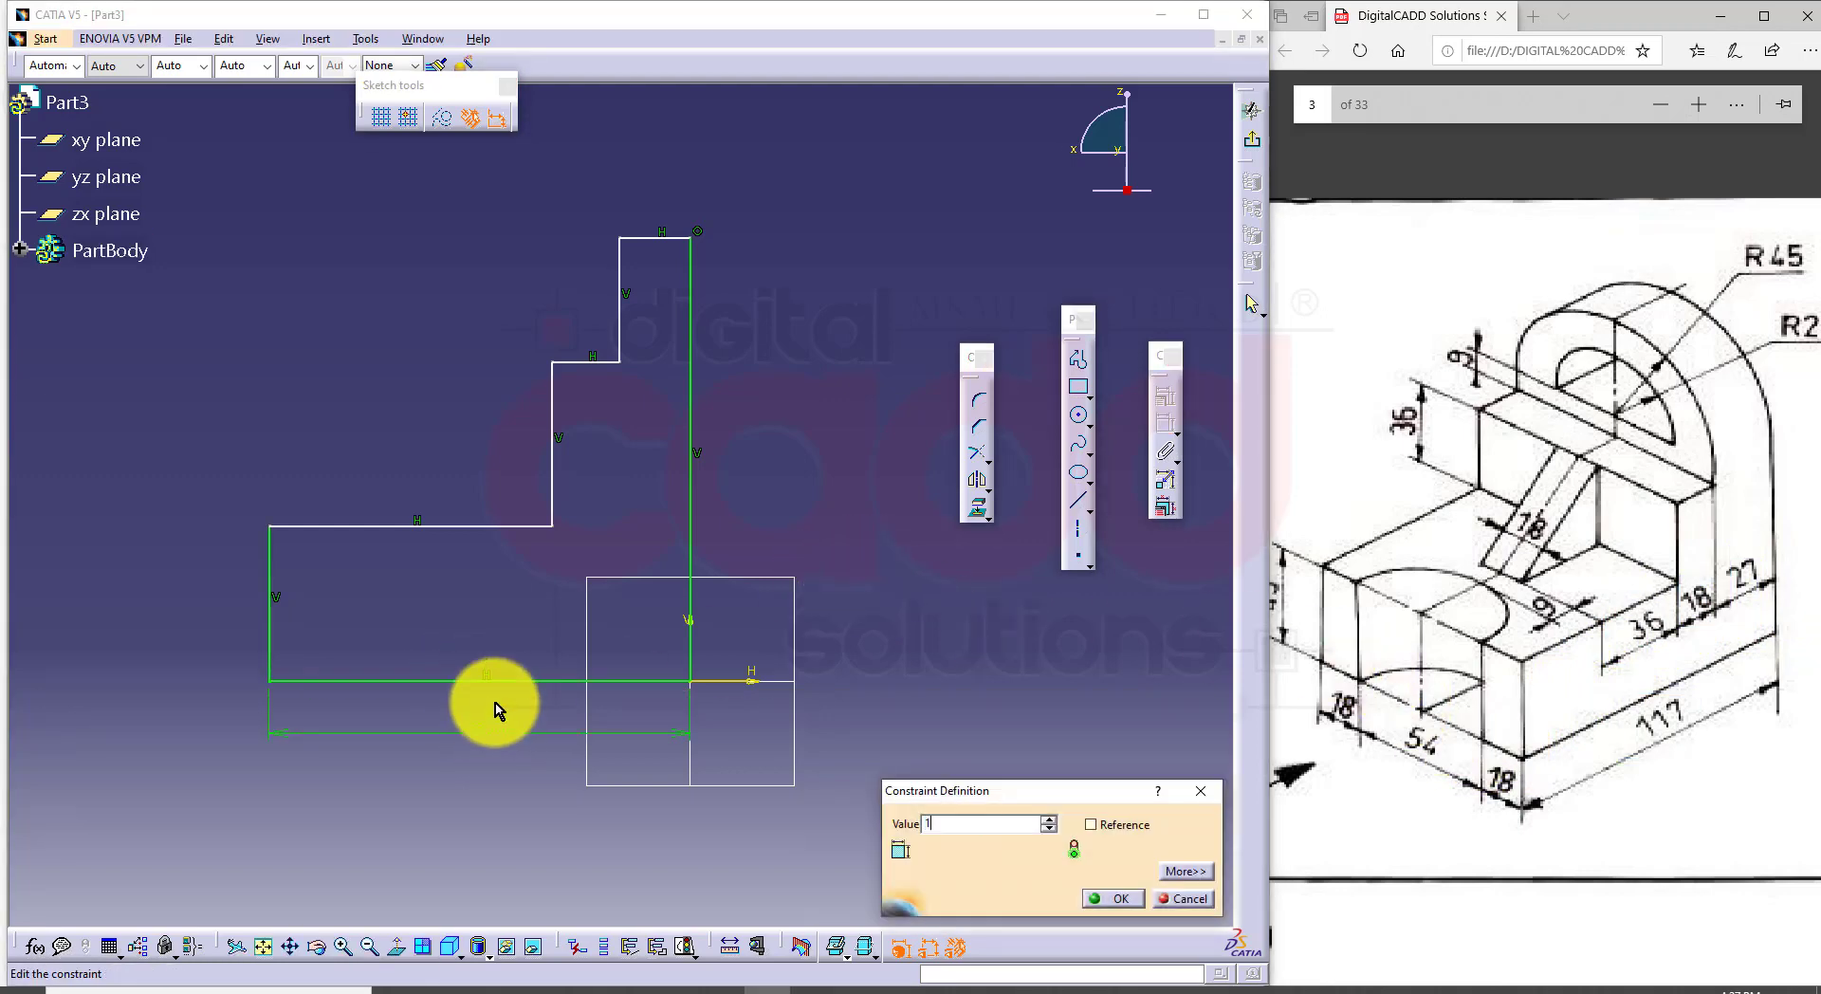
{"action": "type", "text": "117"}
{"action": "key", "text": "Return"}
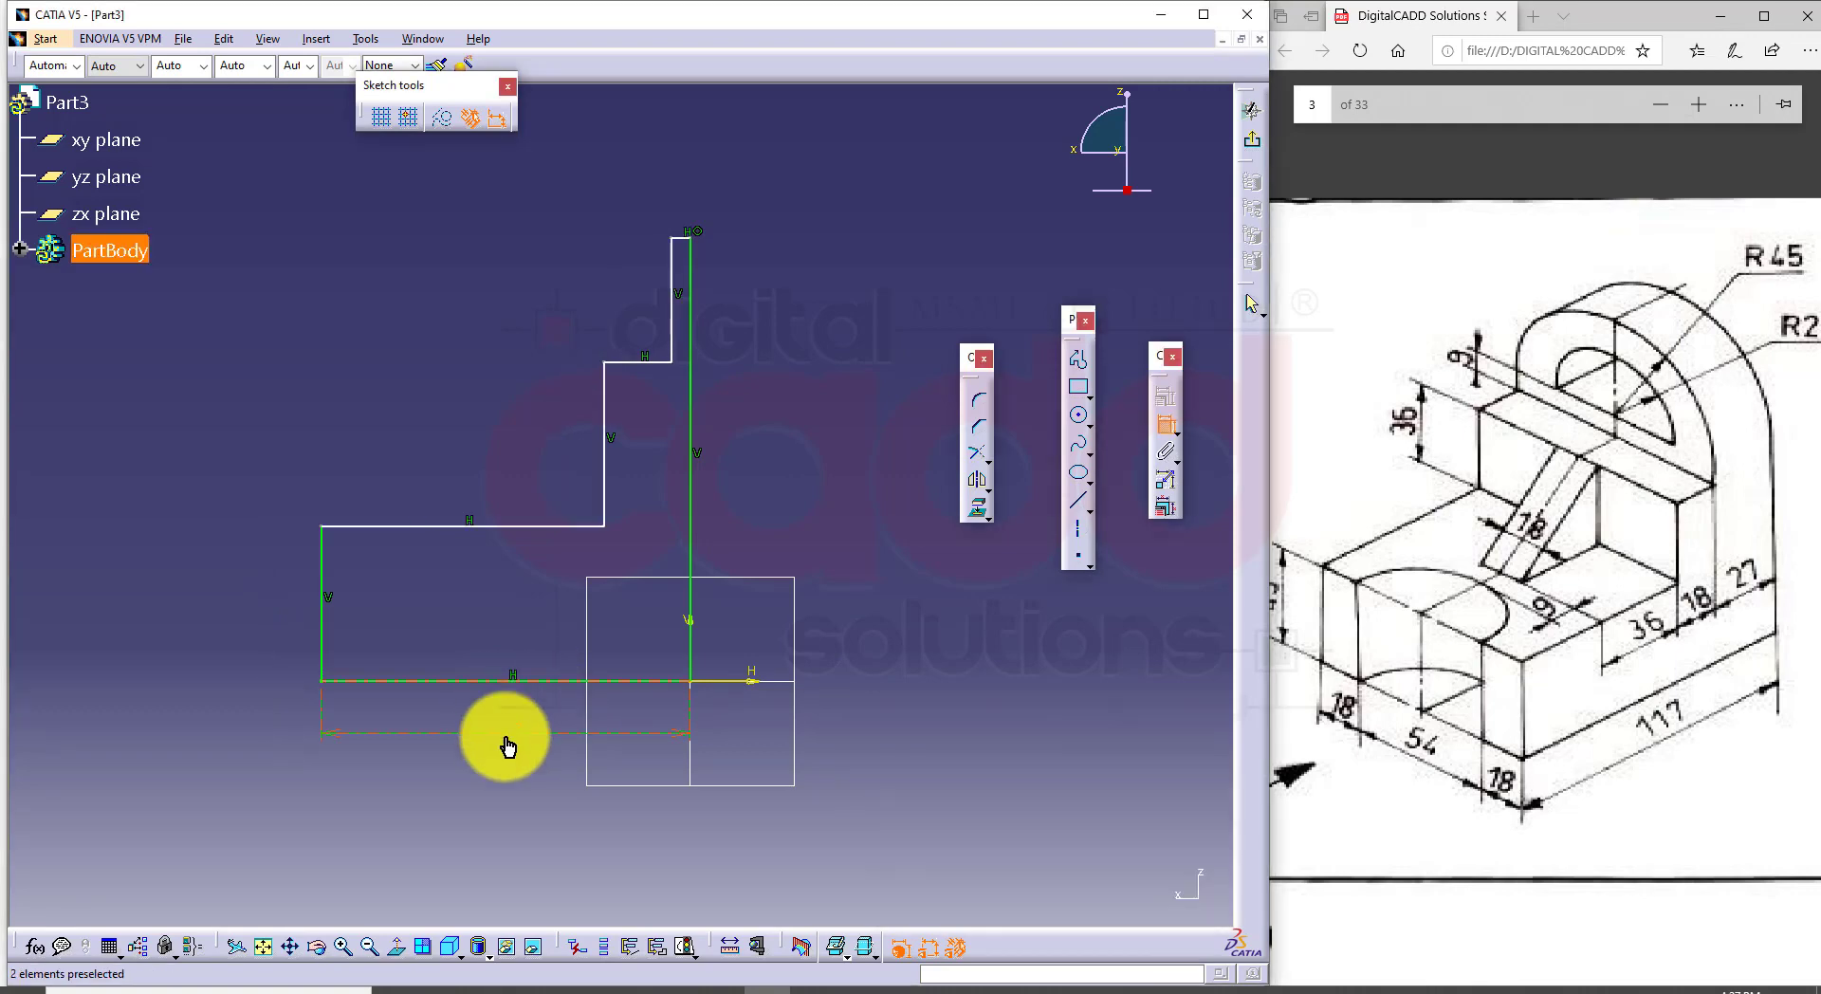
Step: Dimension the profile's front edge at 45 mm high and the middle step's vertical edge at 36 mm
{"action": "left_click_drag", "start_coordinate": [1467, 983], "coordinate": [1443, 966]}
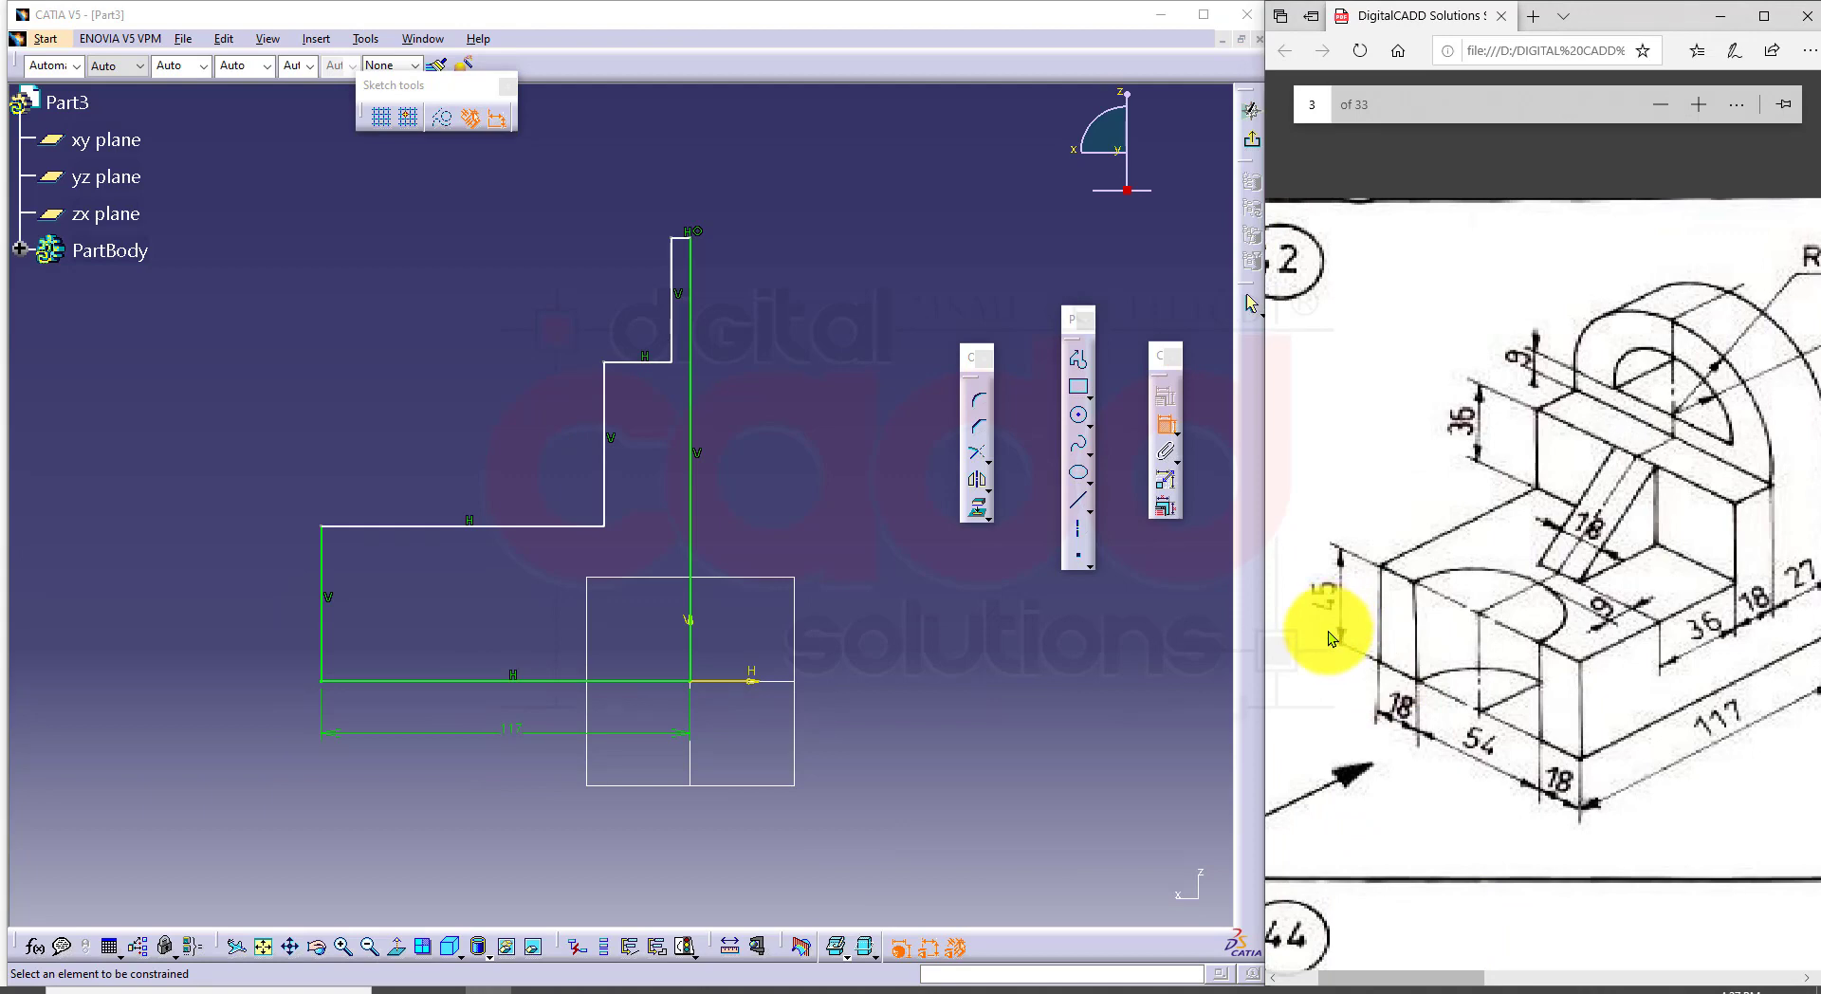
{"action": "left_click", "coordinate": [323, 576]}
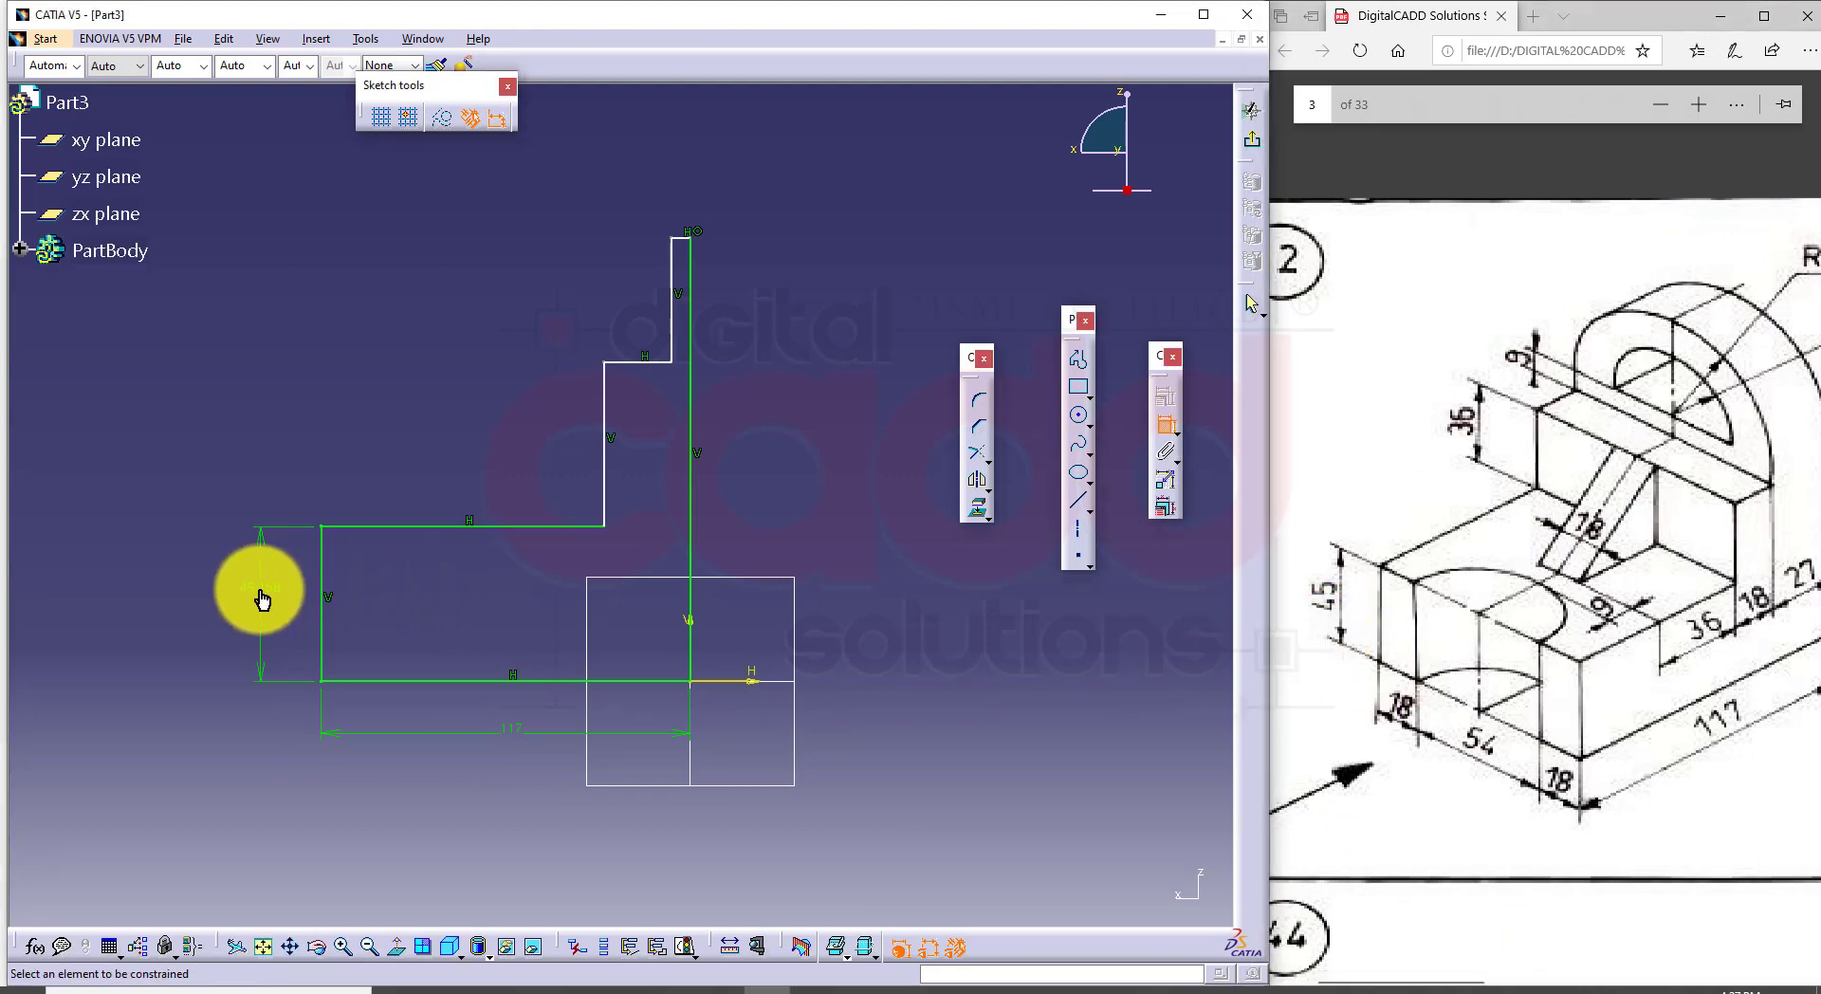
{"action": "double_click", "coordinate": [263, 599]}
{"action": "type", "text": "45"}
{"action": "key", "text": "Return"}
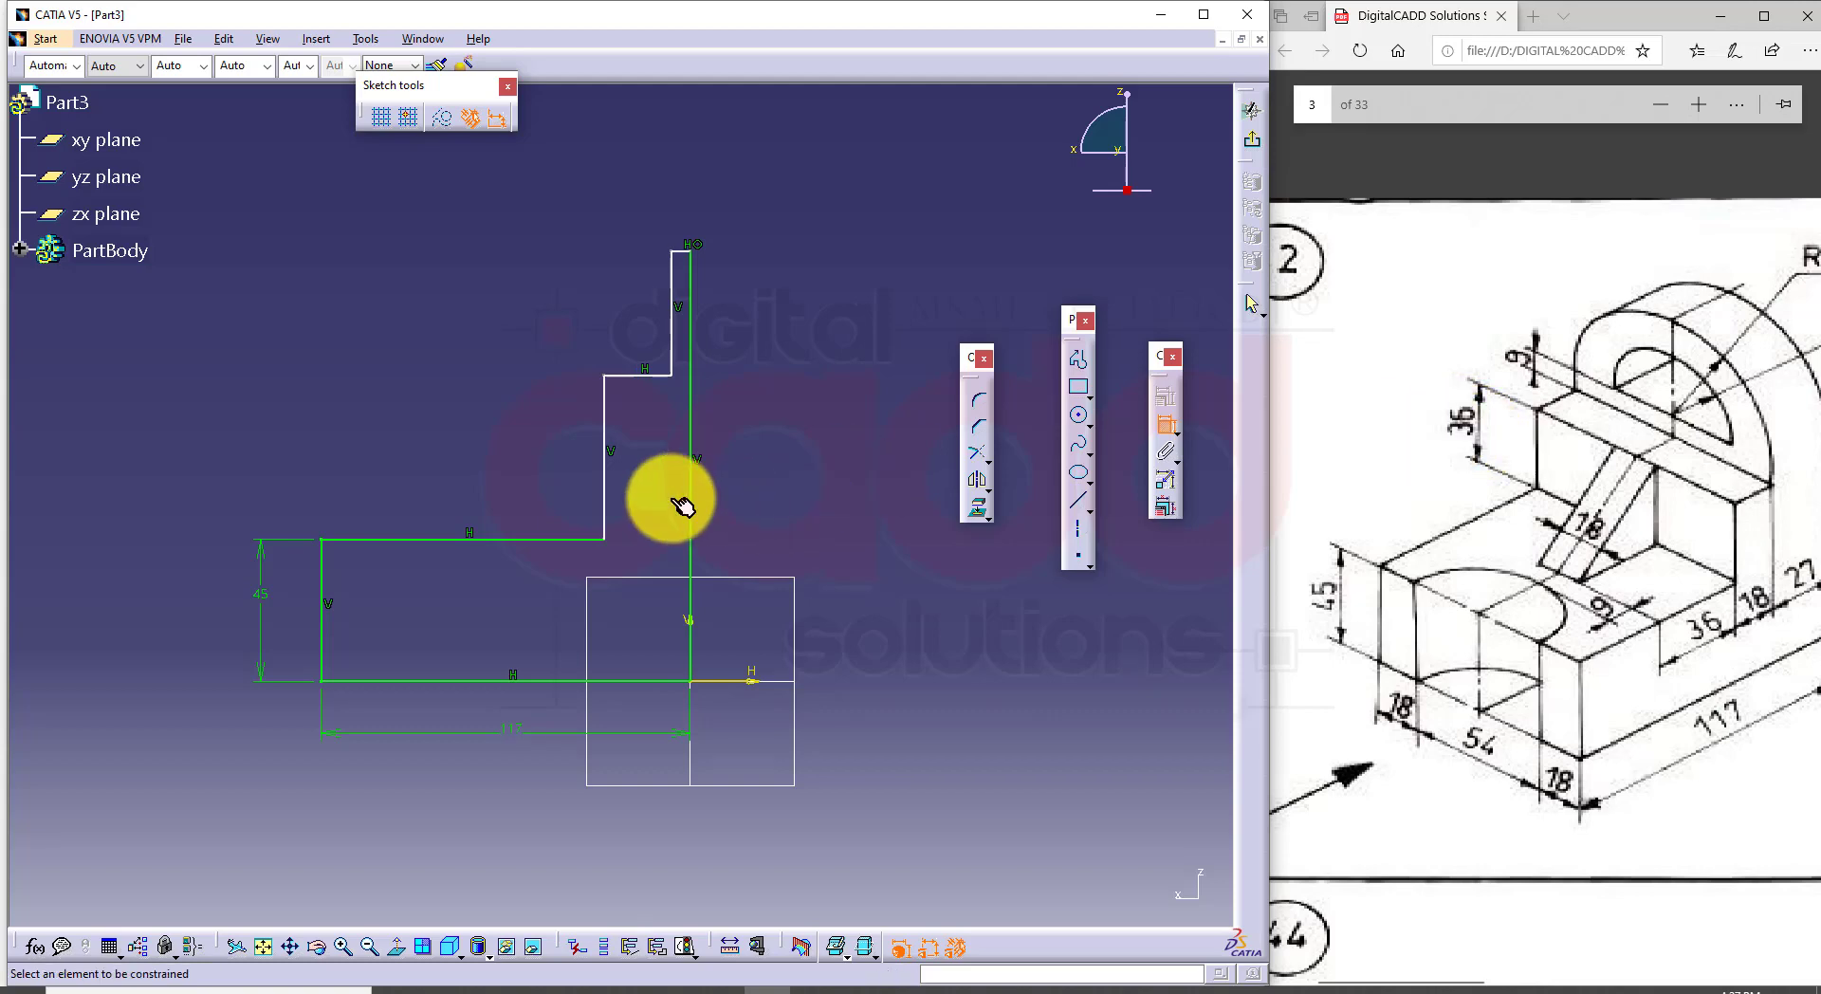
{"action": "left_click", "coordinate": [607, 469]}
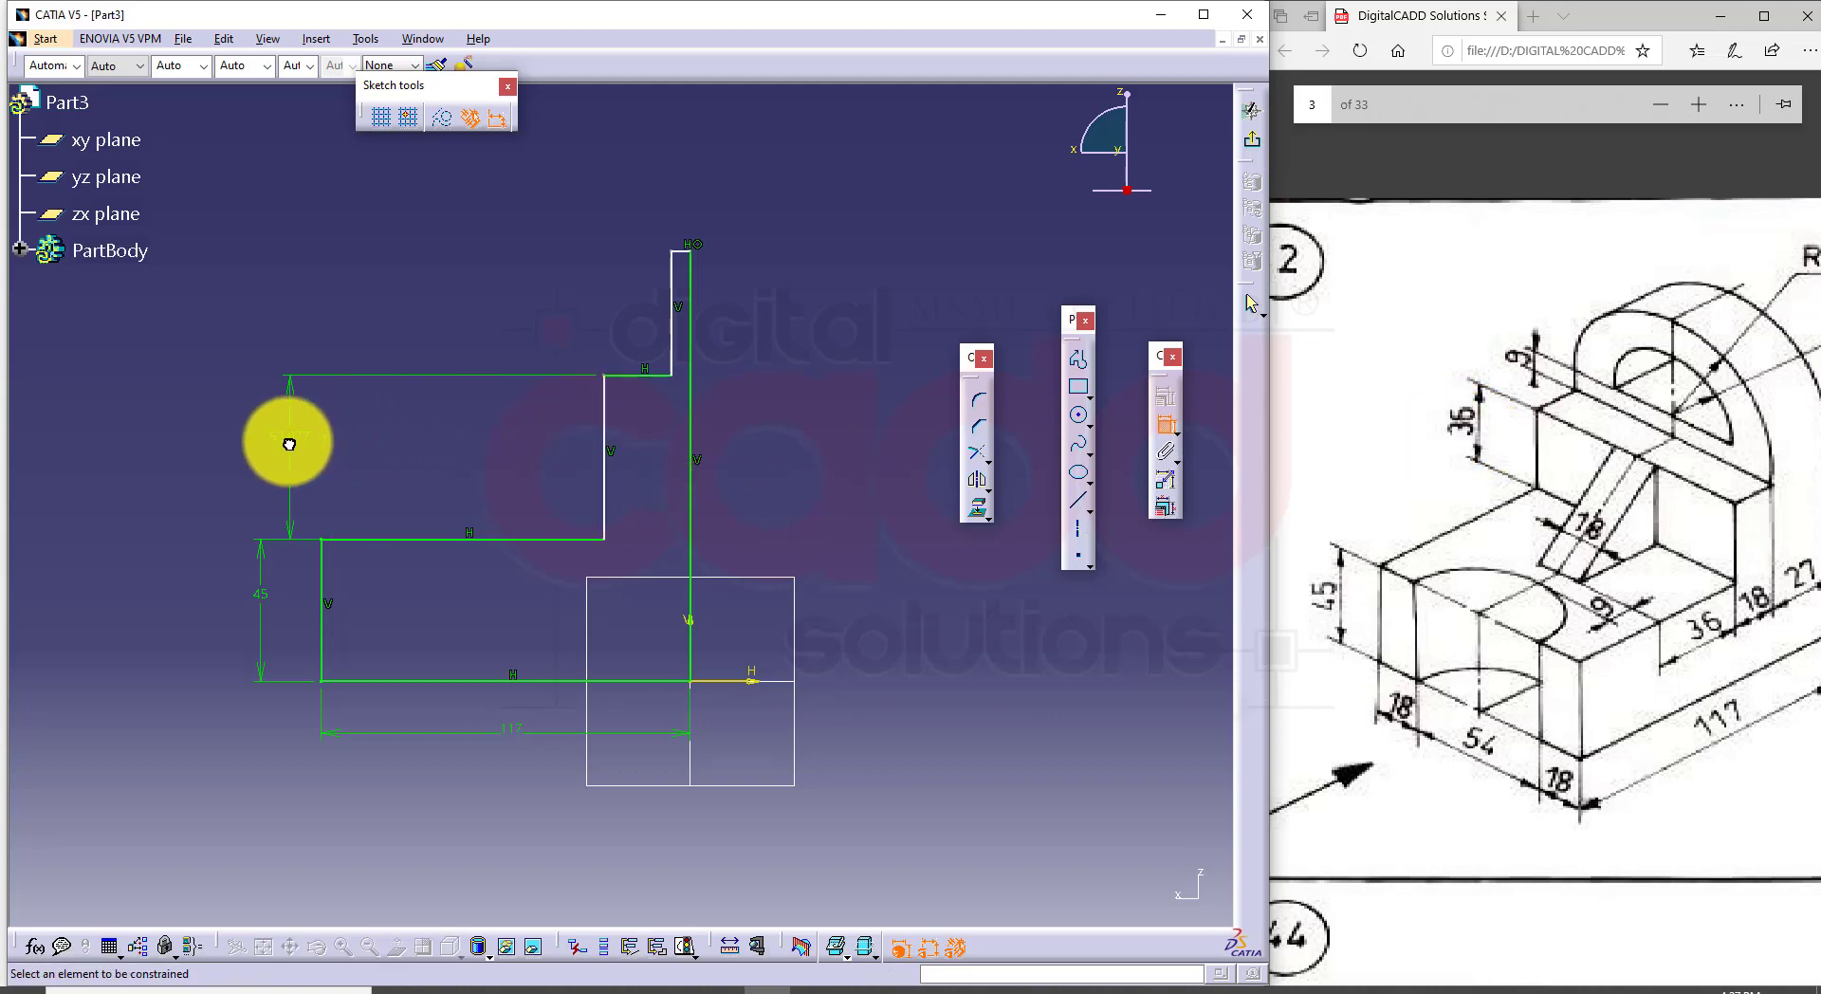
{"action": "double_click", "coordinate": [294, 441]}
{"action": "key", "text": "Return"}
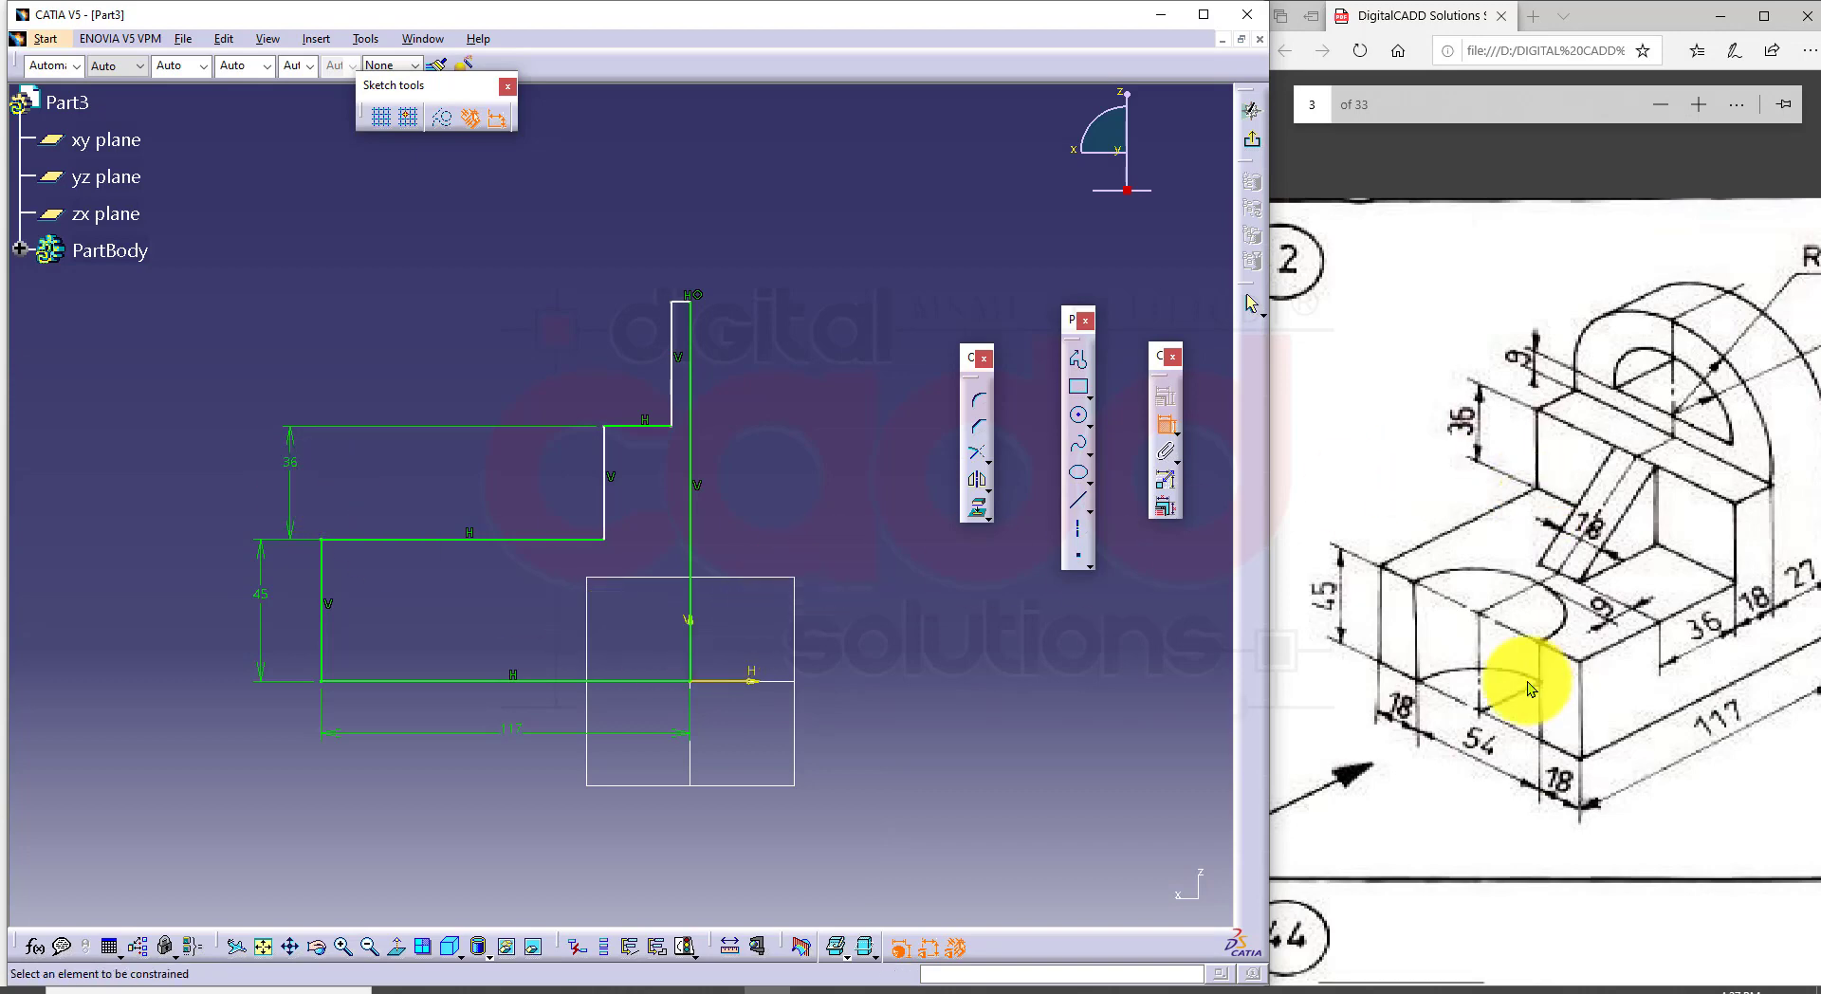
Step: Dimension the upright's top edge and set its width to 27 mm
{"action": "left_click_drag", "start_coordinate": [1407, 981], "coordinate": [1448, 979]}
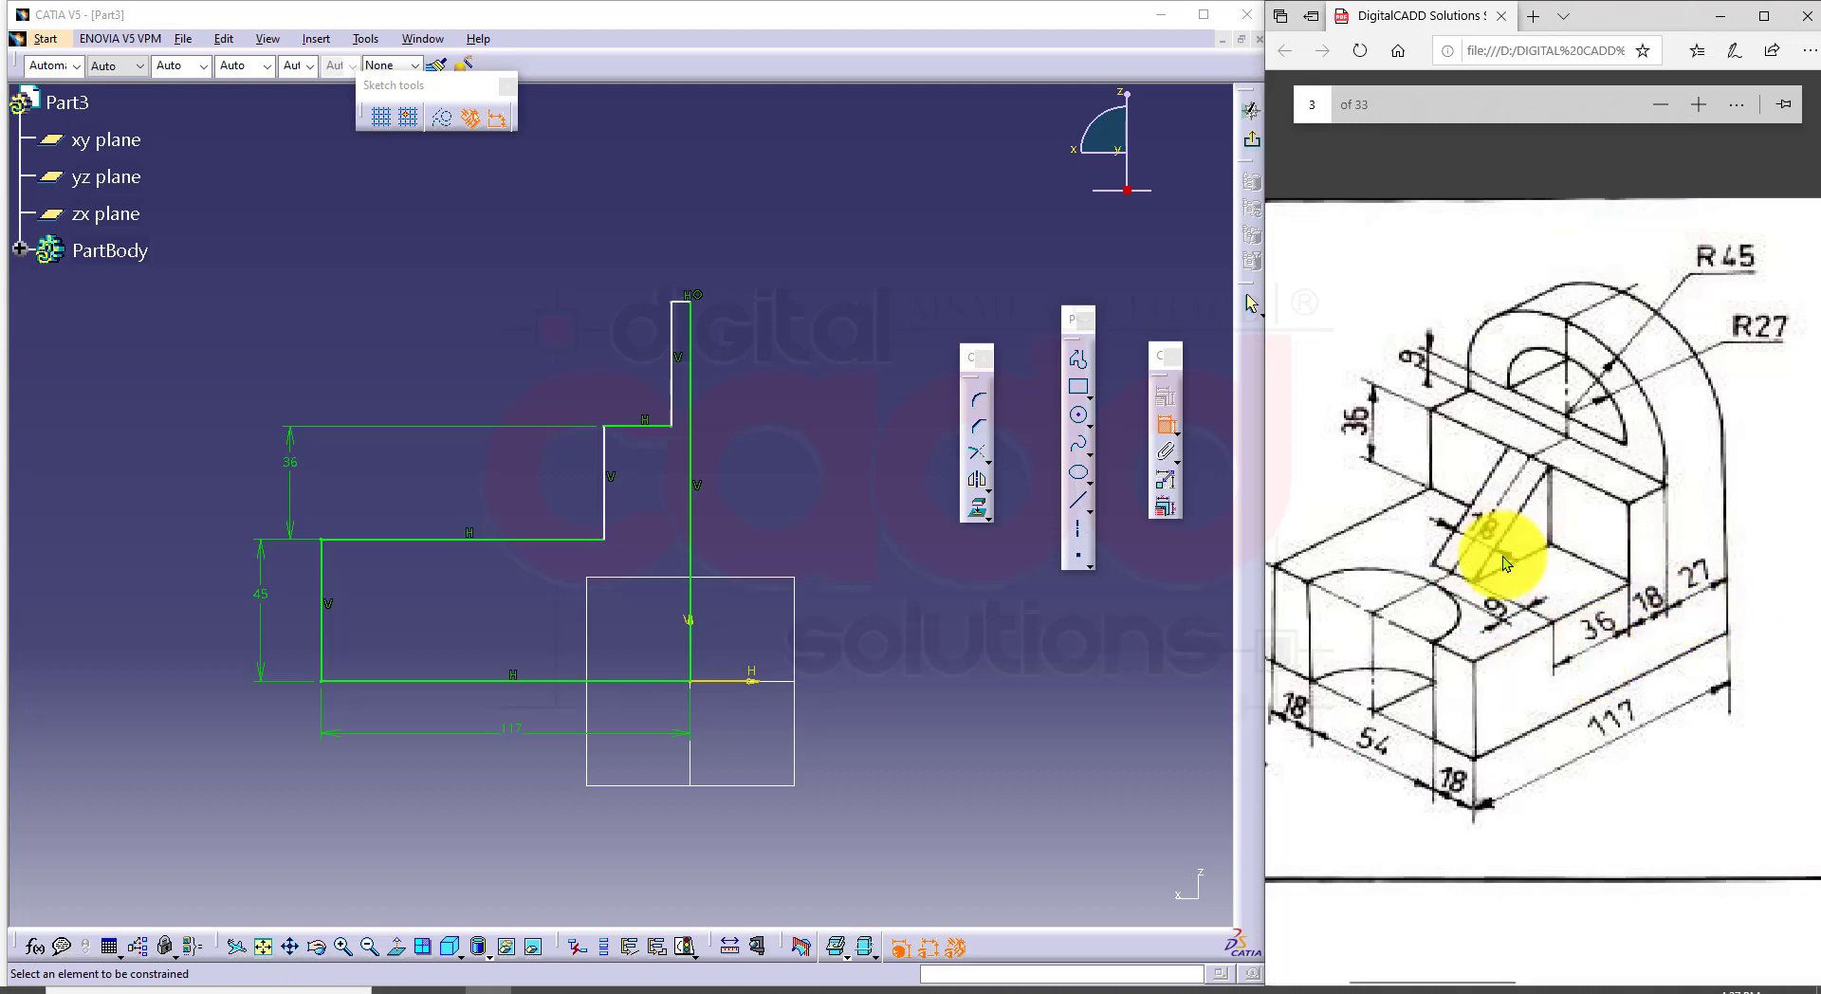
{"action": "left_click", "coordinate": [685, 310]}
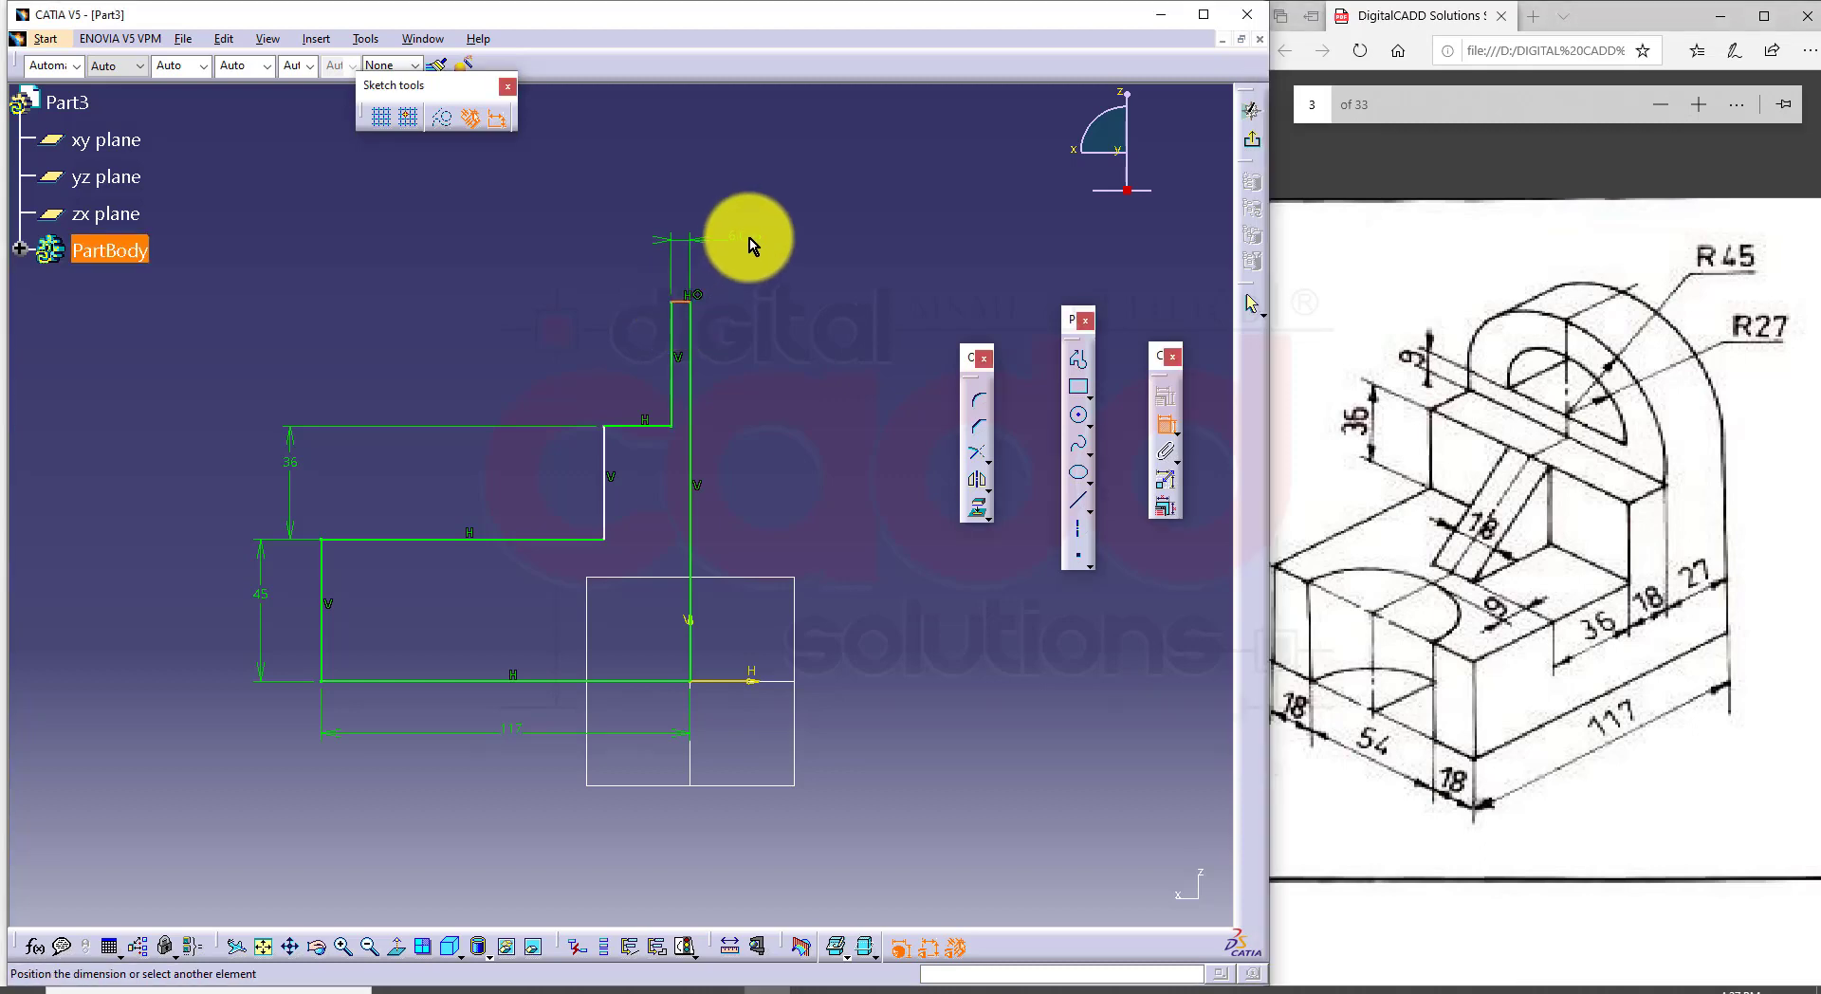
{"action": "left_click", "coordinate": [748, 236]}
{"action": "double_click", "coordinate": [749, 235]}
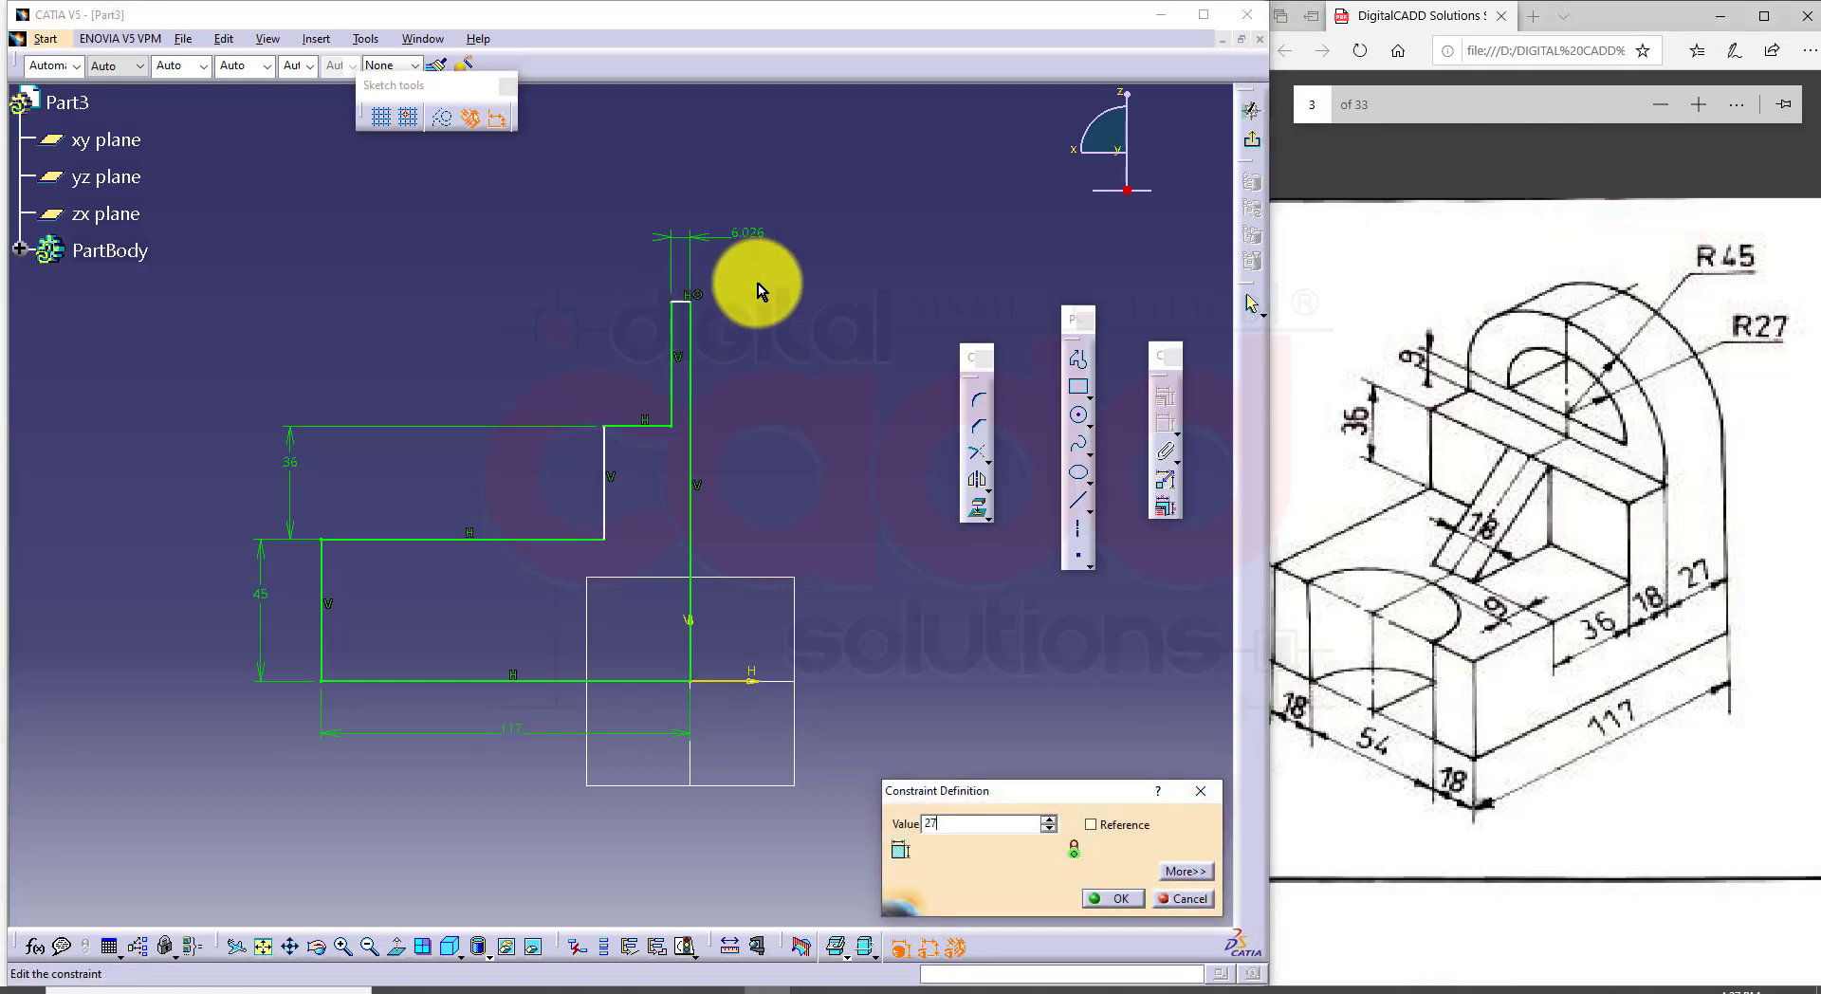
{"action": "key", "text": "Return"}
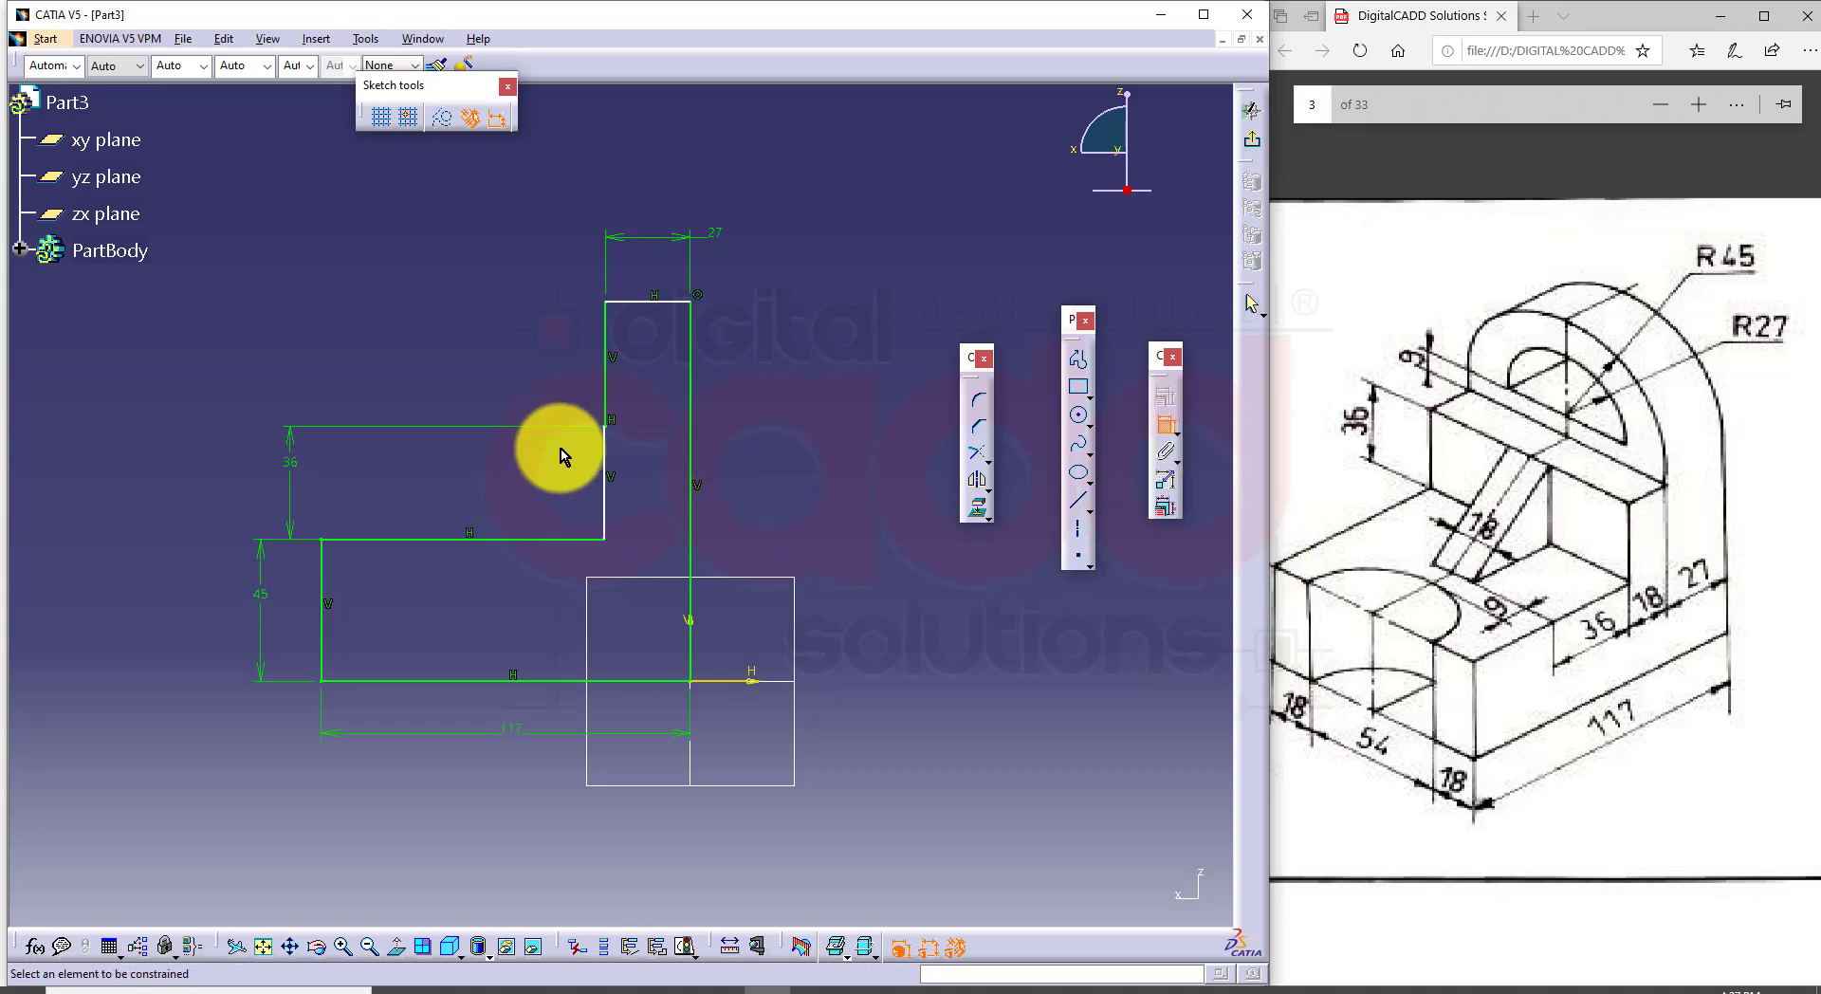
Step: Move the middle step's vertical edge away from the upright to form a ledge about 31 mm deep
{"action": "left_click", "coordinate": [603, 459]}
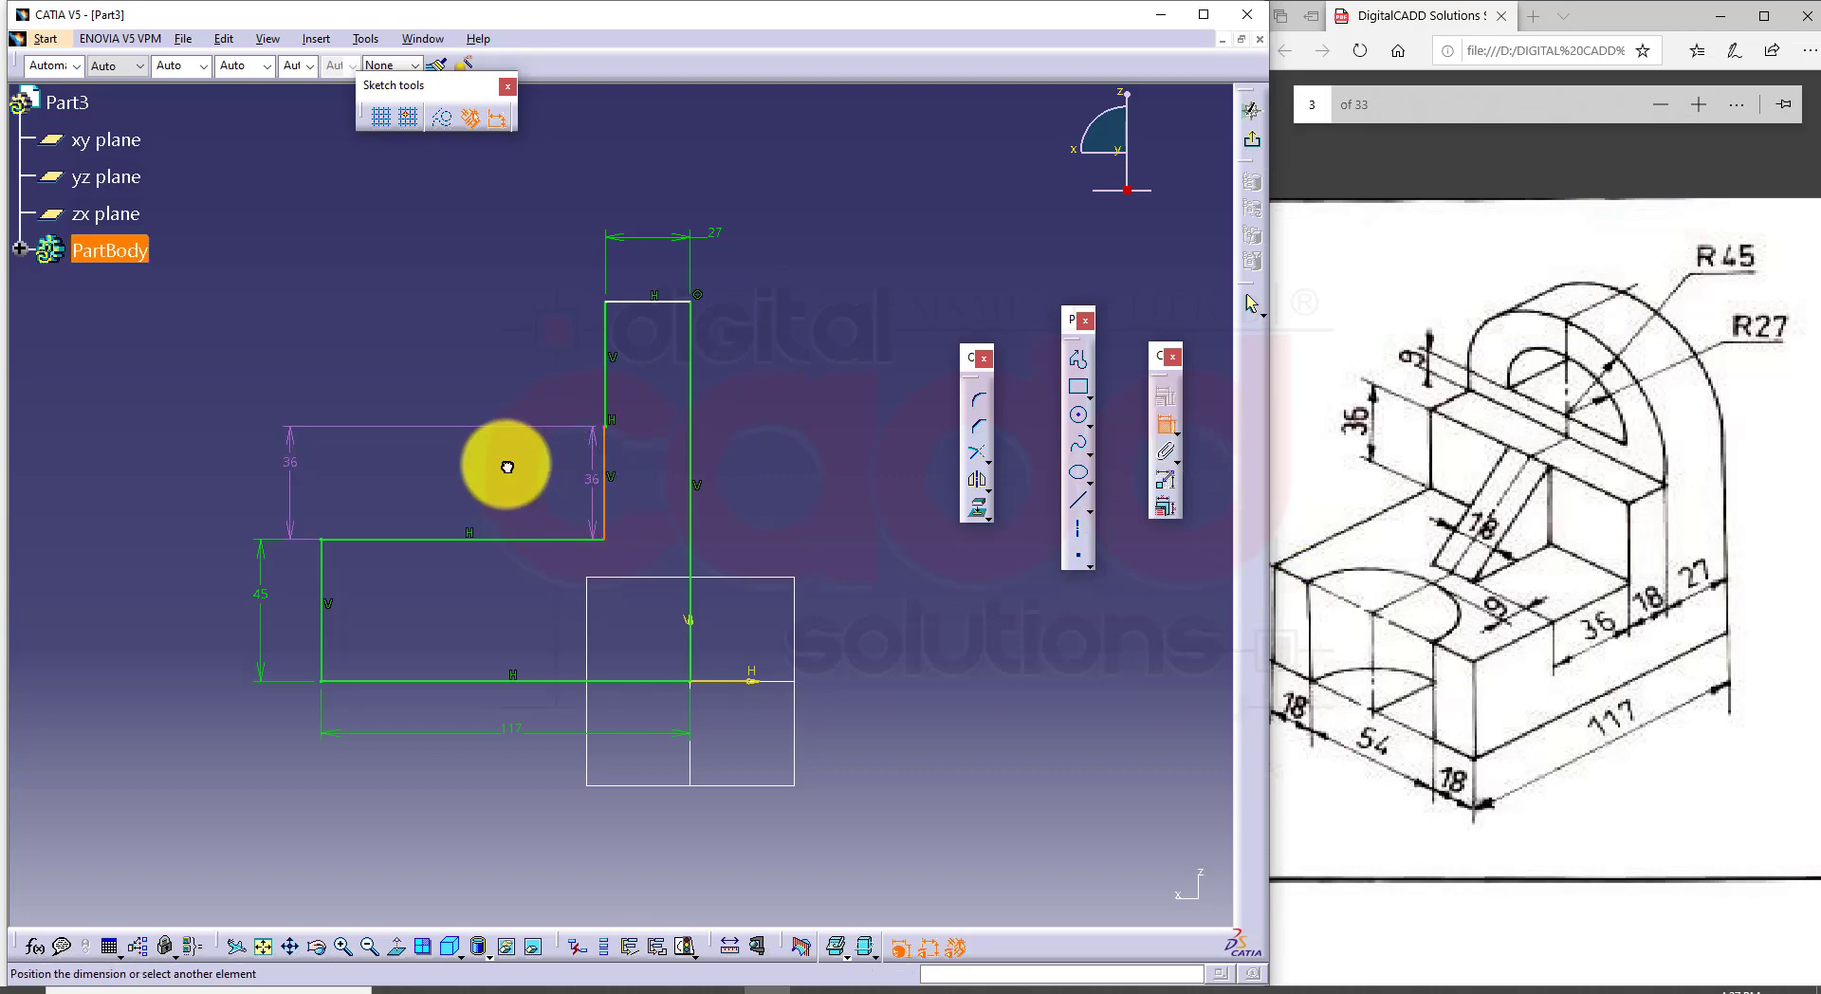
{"action": "left_click", "coordinate": [1165, 423]}
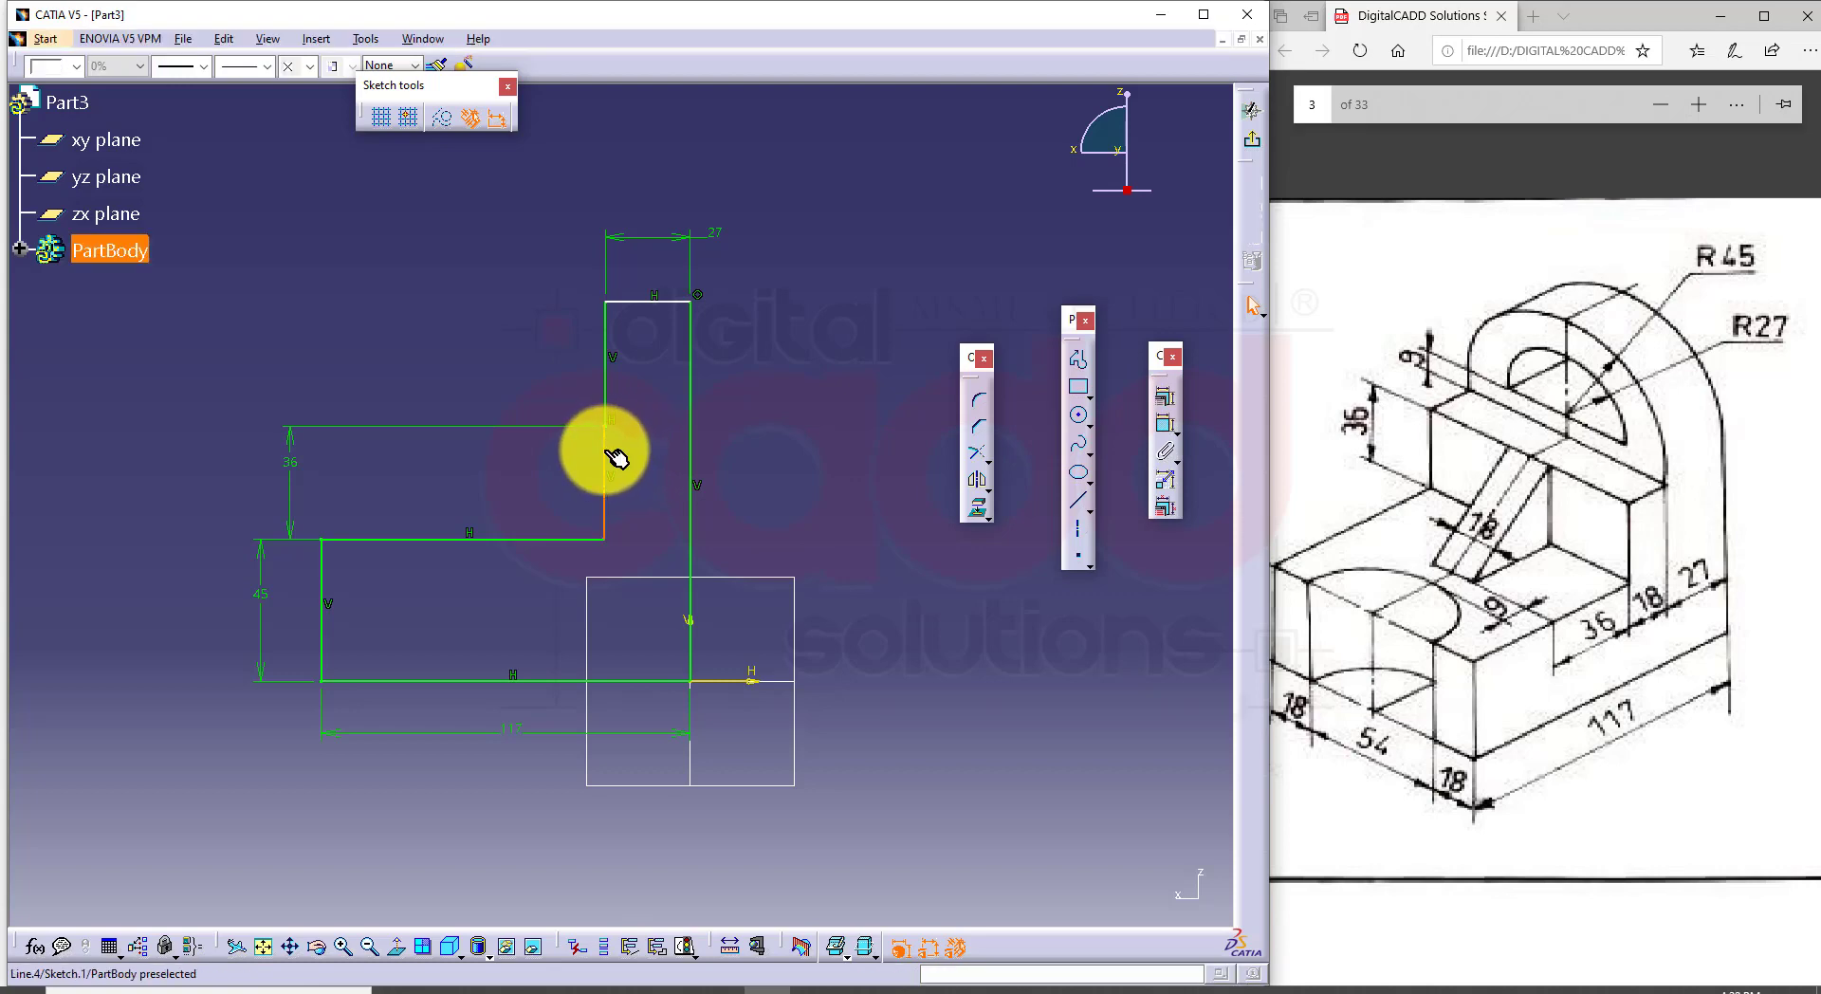
{"action": "left_click_drag", "start_coordinate": [605, 457], "coordinate": [506, 464]}
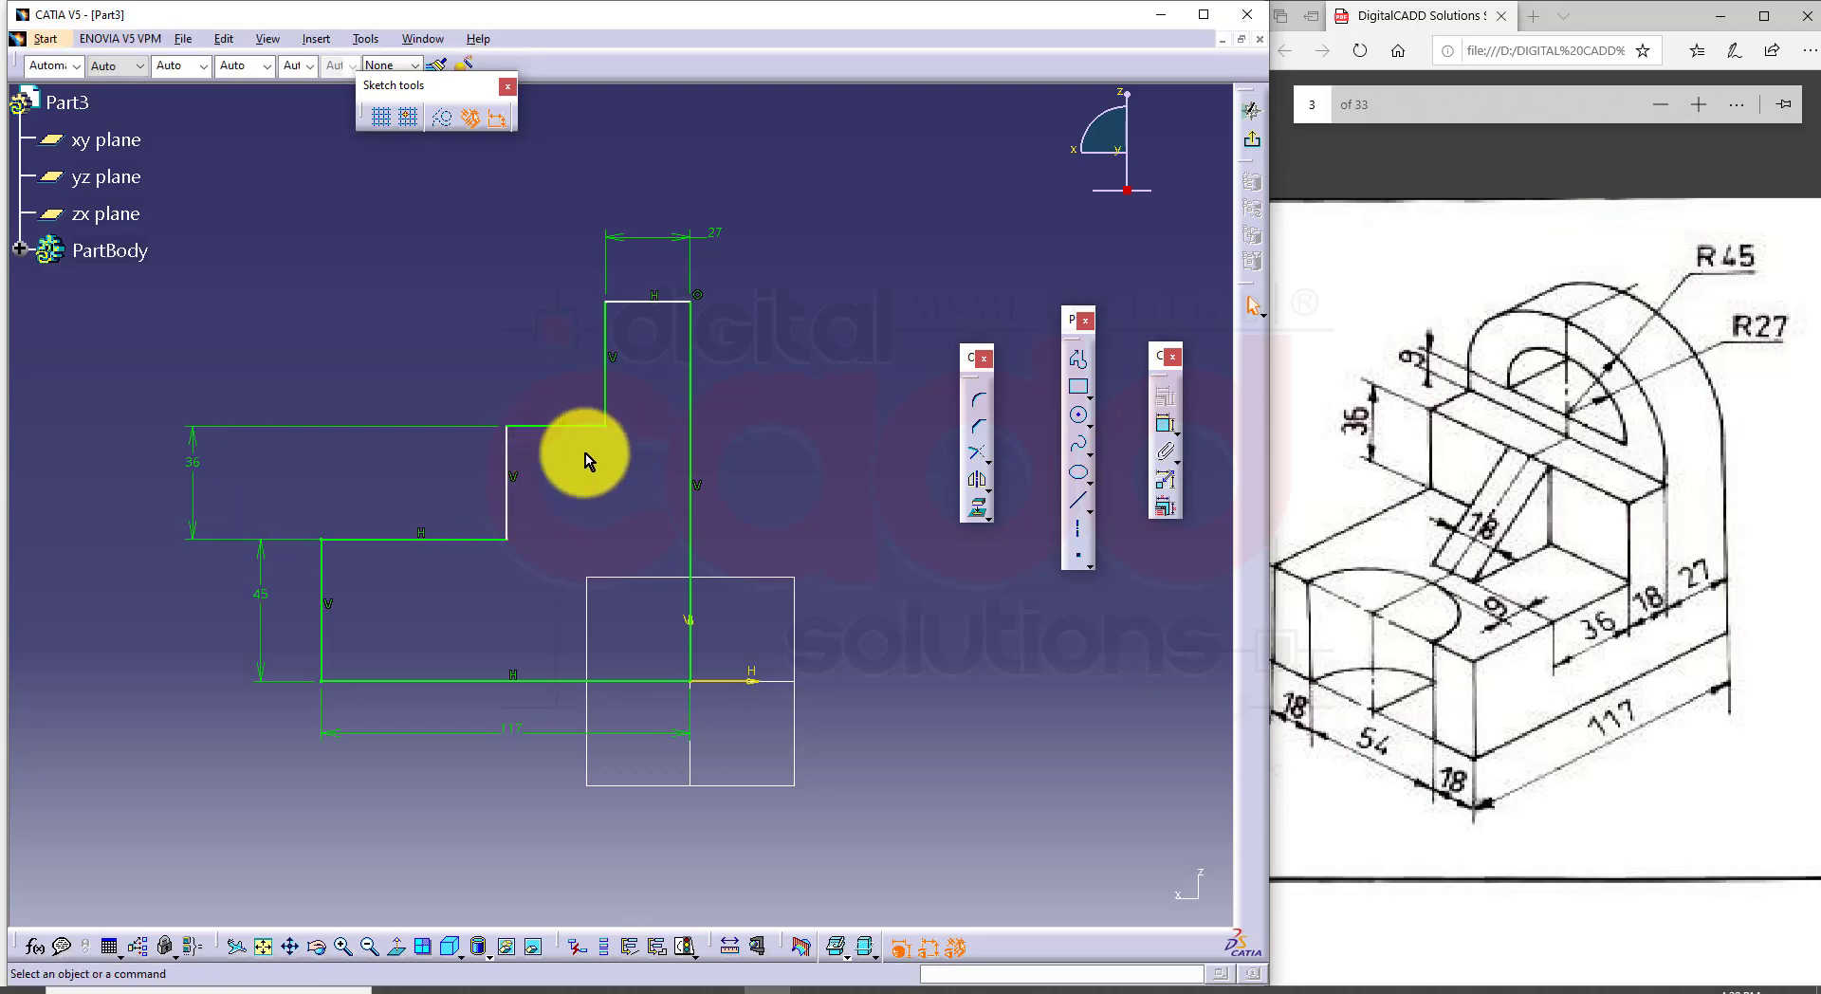
Step: Dimension the horizontal ledge in front of the upright and set its depth to 18 mm
{"action": "left_click", "coordinate": [1165, 424]}
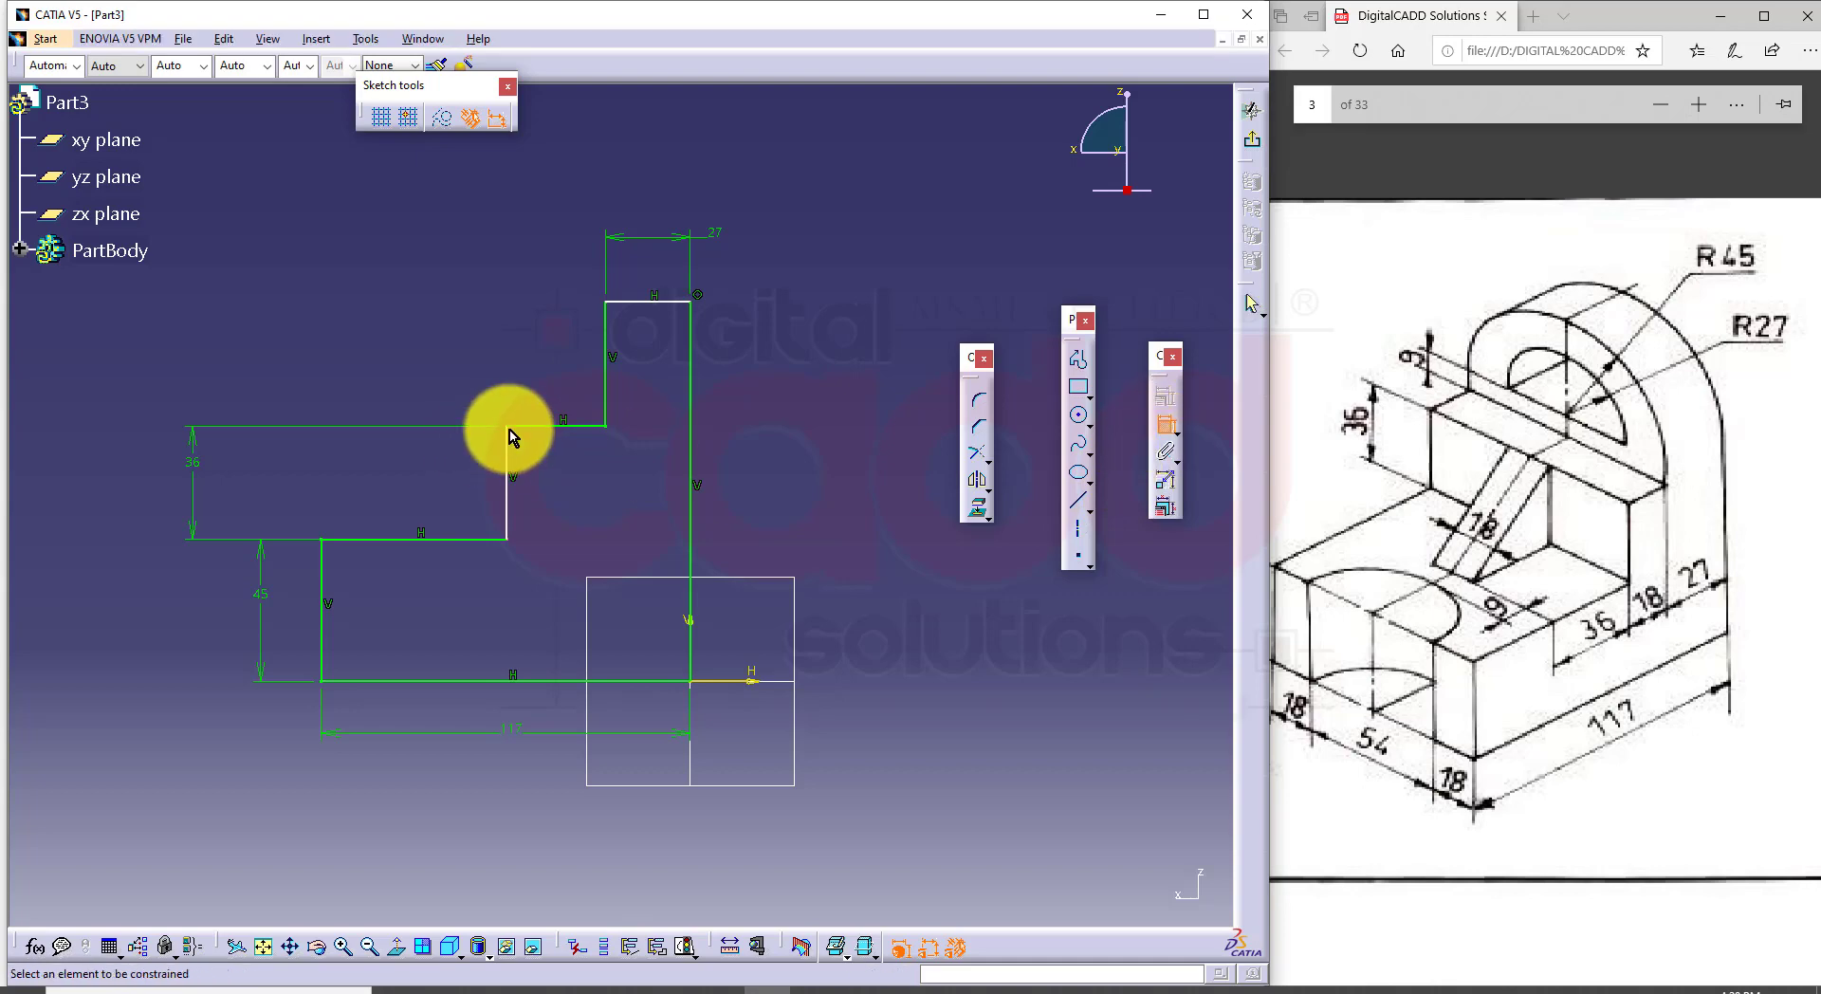
{"action": "left_click", "coordinate": [529, 426]}
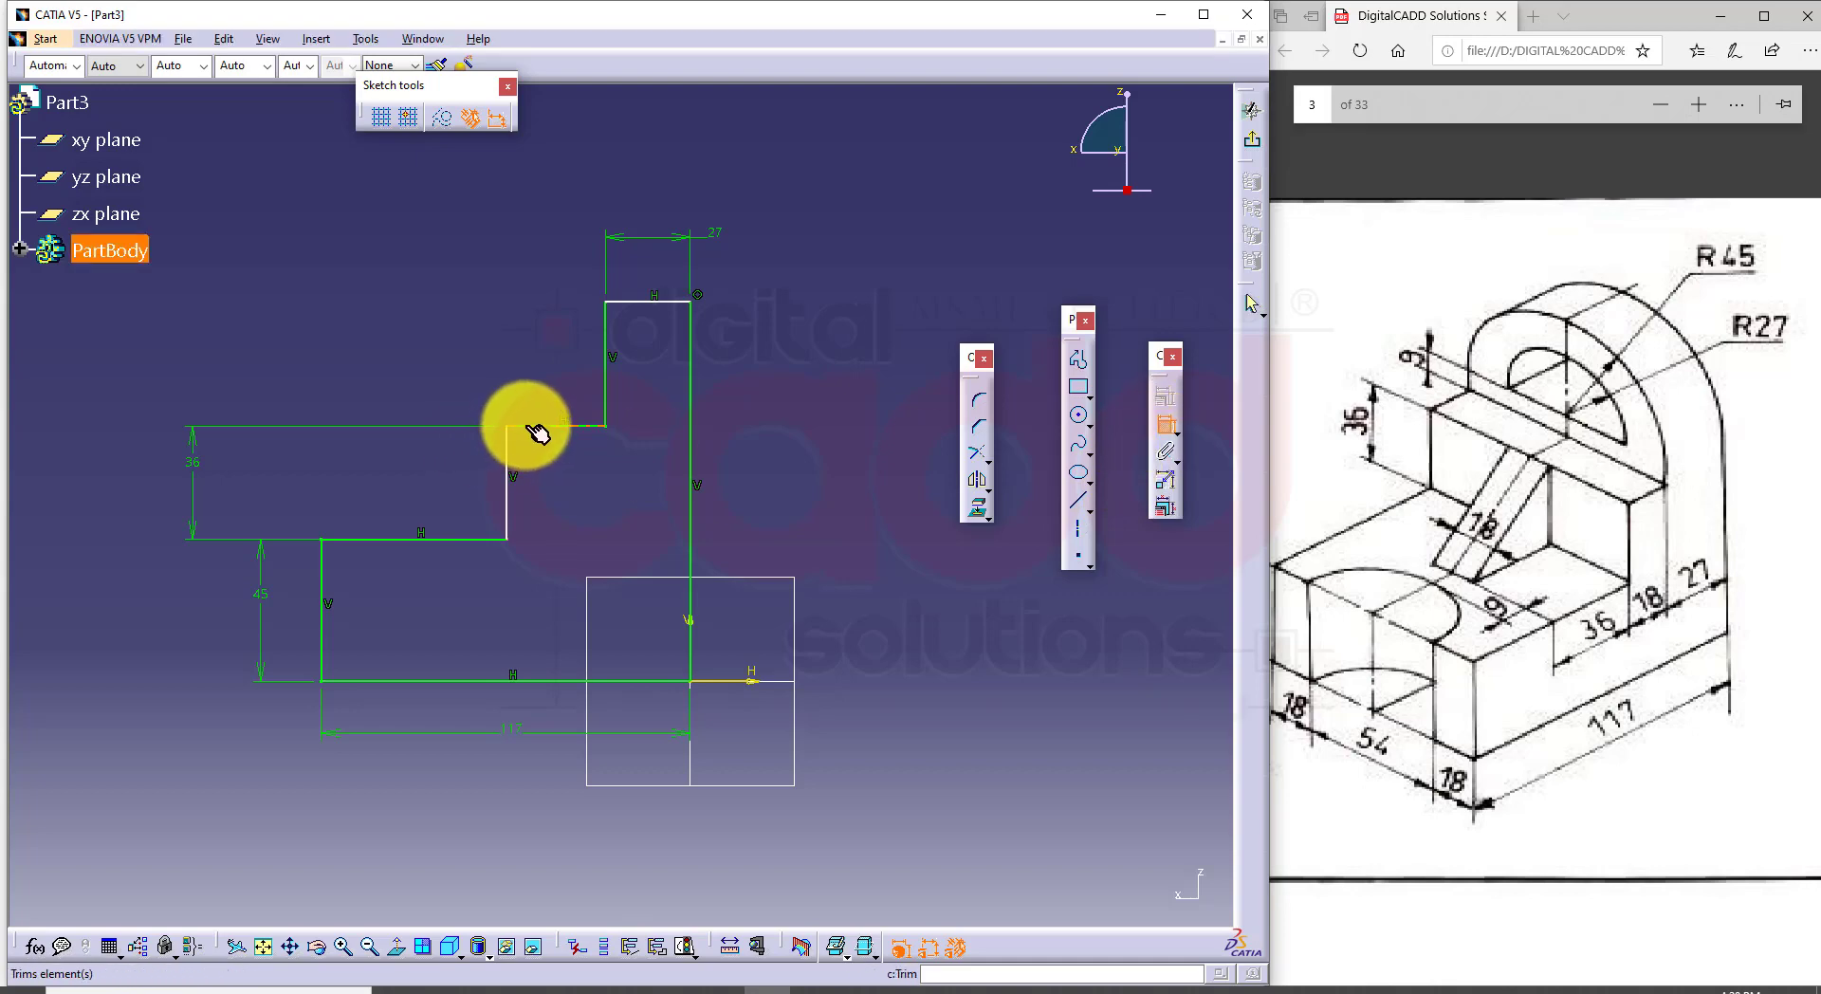
{"action": "double_click", "coordinate": [507, 219]}
{"action": "type", "text": "18mm"}
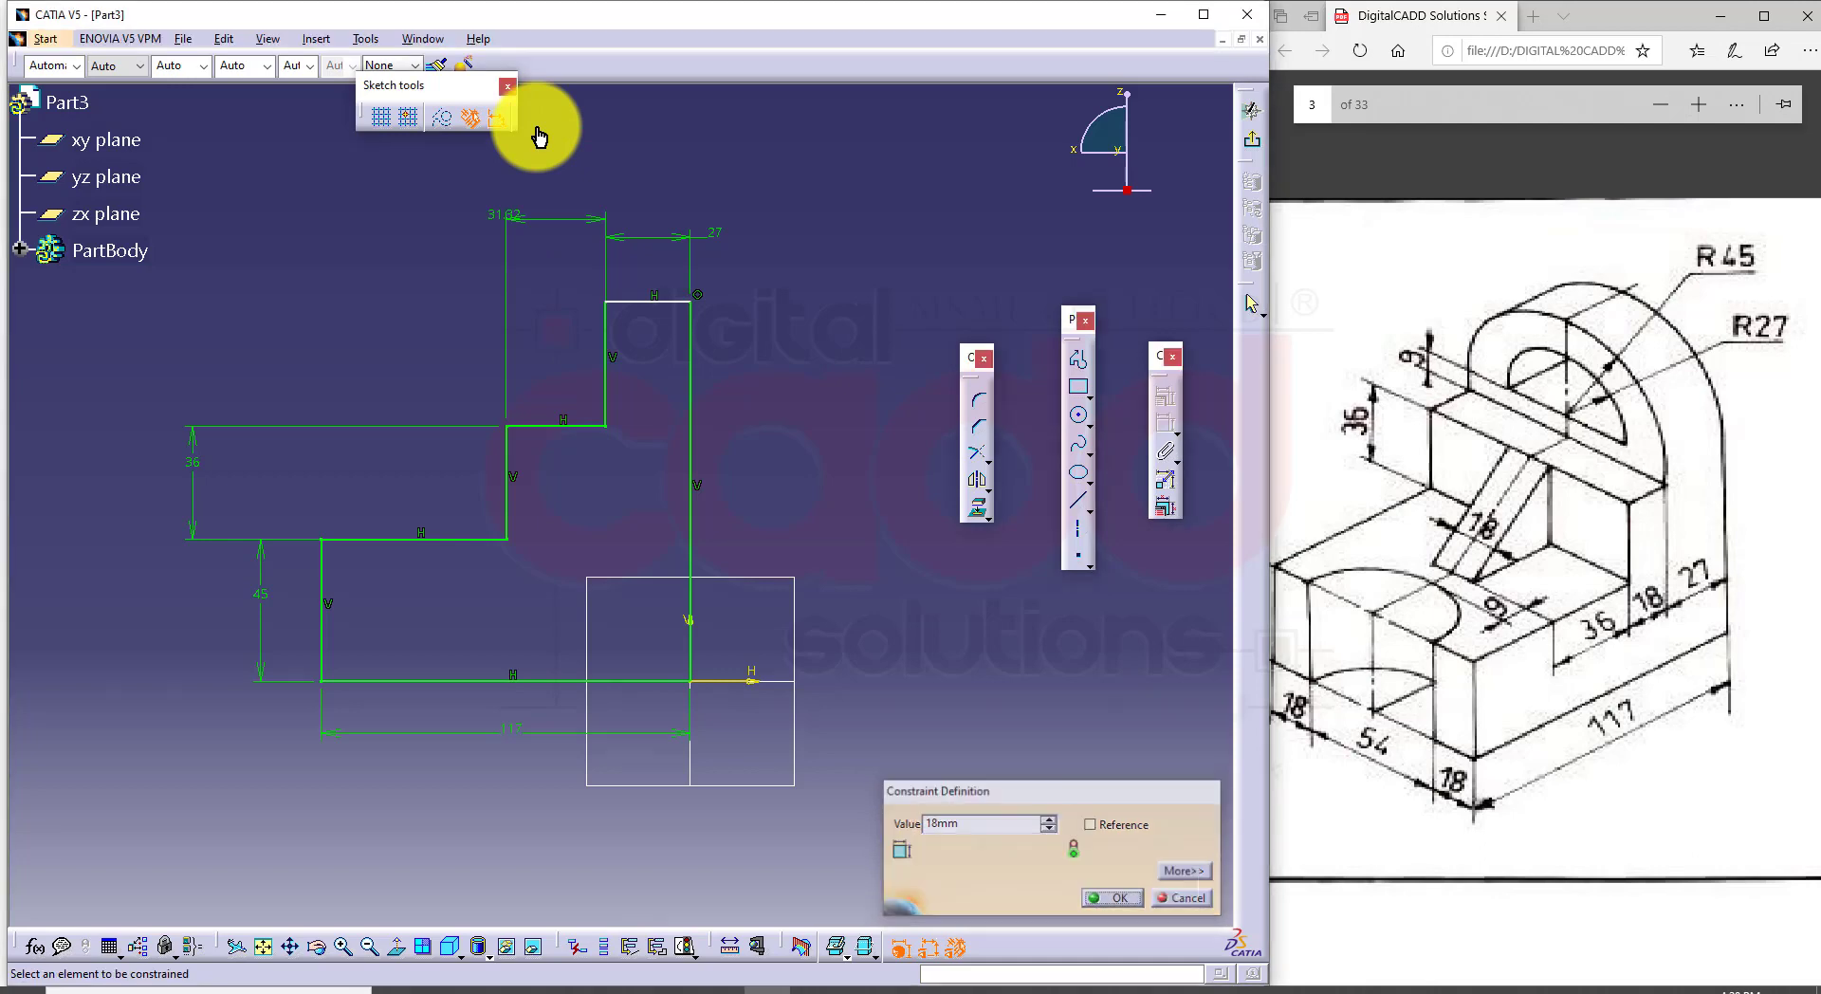
{"action": "key", "text": "Return"}
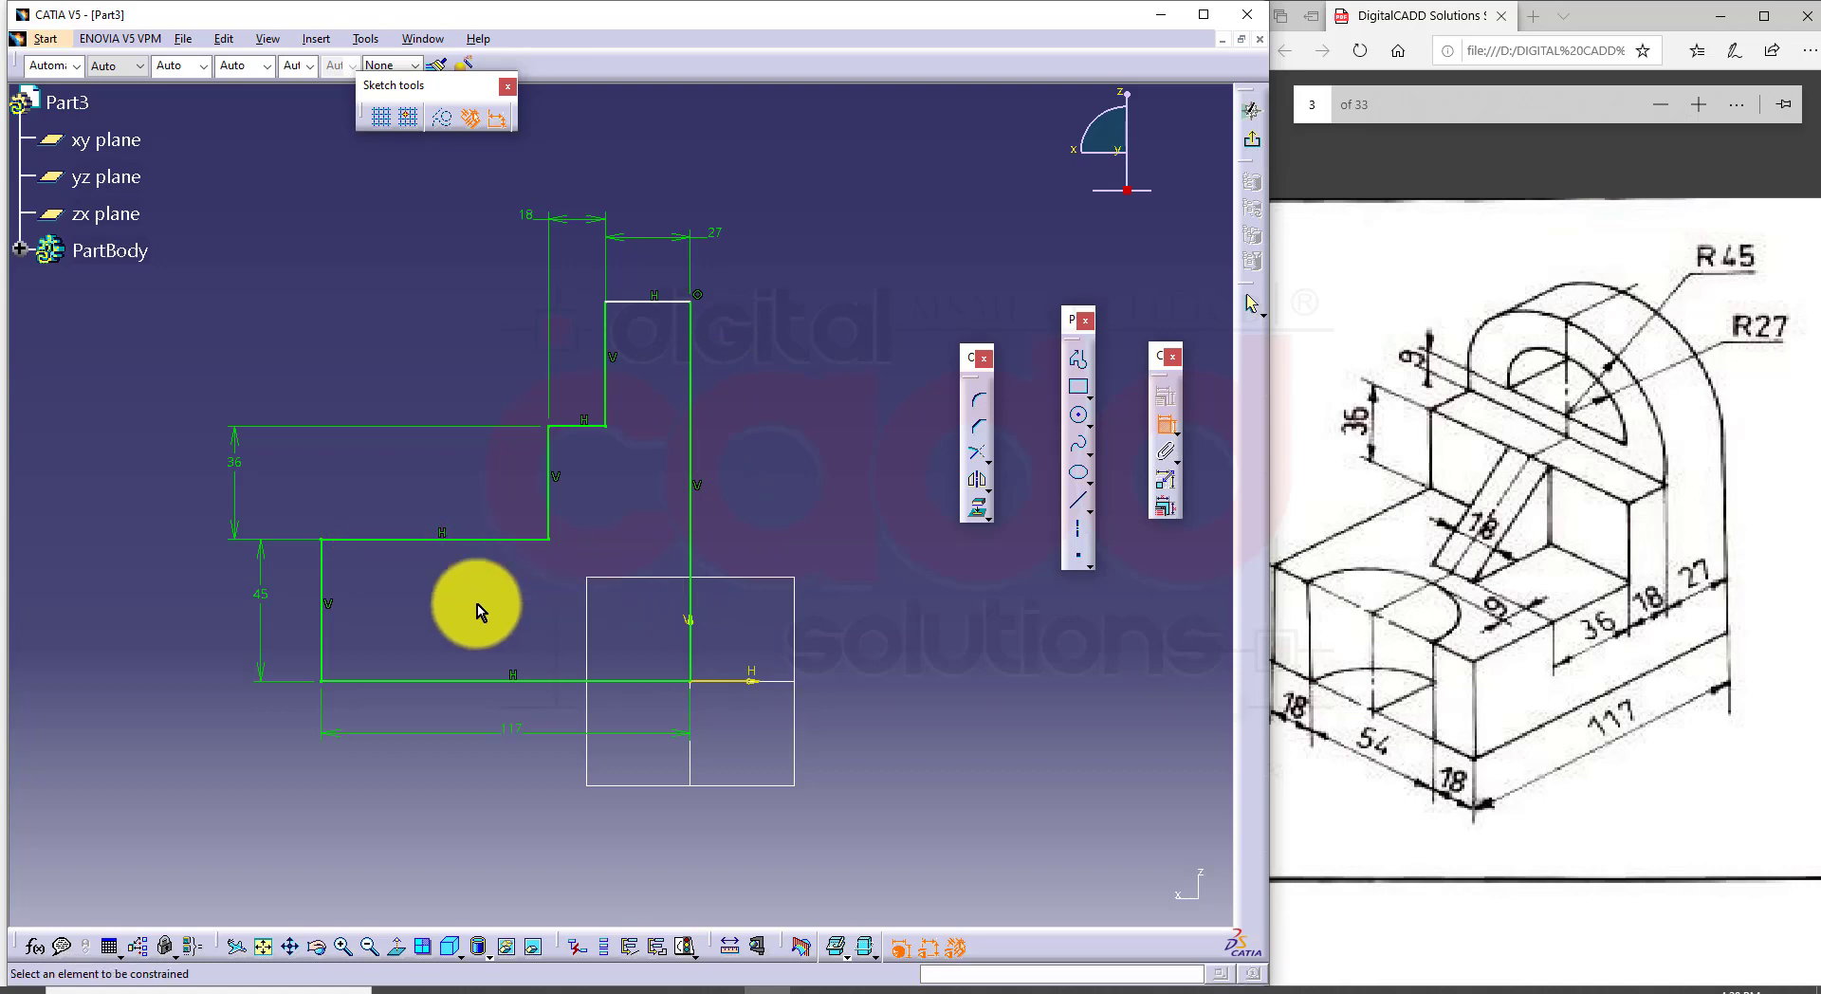
{"action": "left_click", "coordinate": [258, 652]}
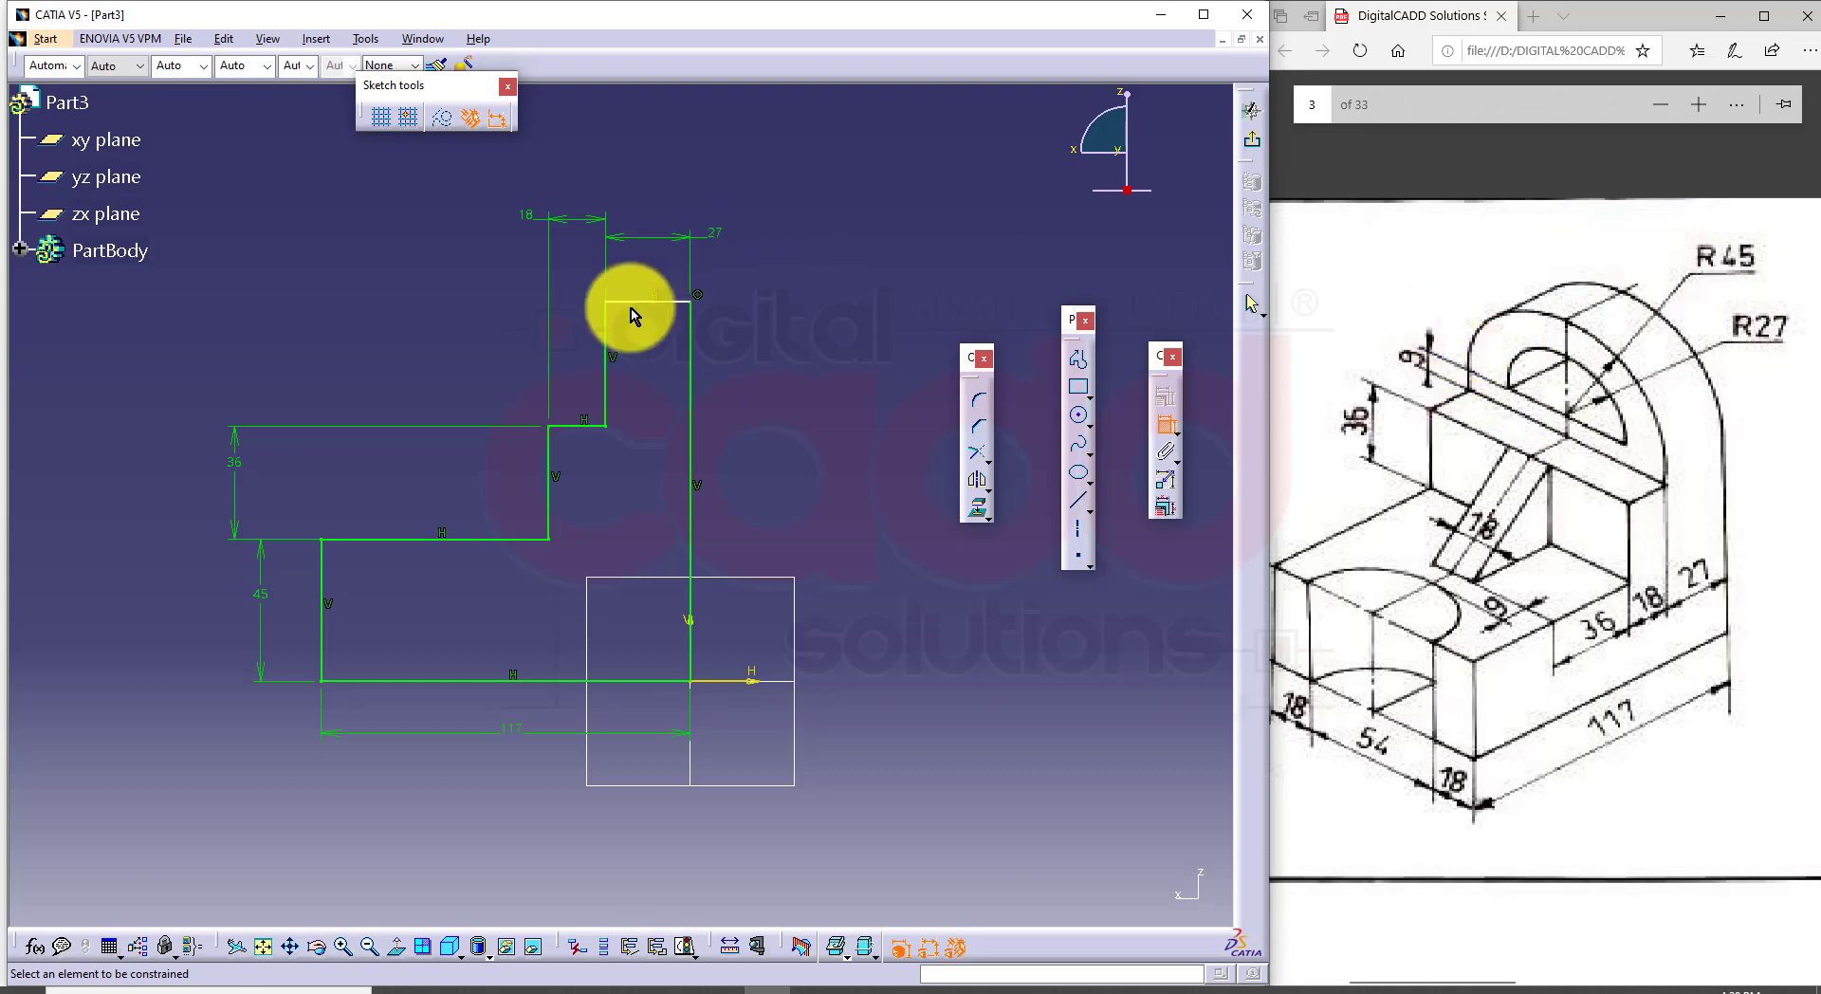
Step: Dimension the upright's front edge above the ledge and set its height to 45+9 mm
{"action": "left_click", "coordinate": [606, 391]}
{"action": "left_click", "coordinate": [379, 361]}
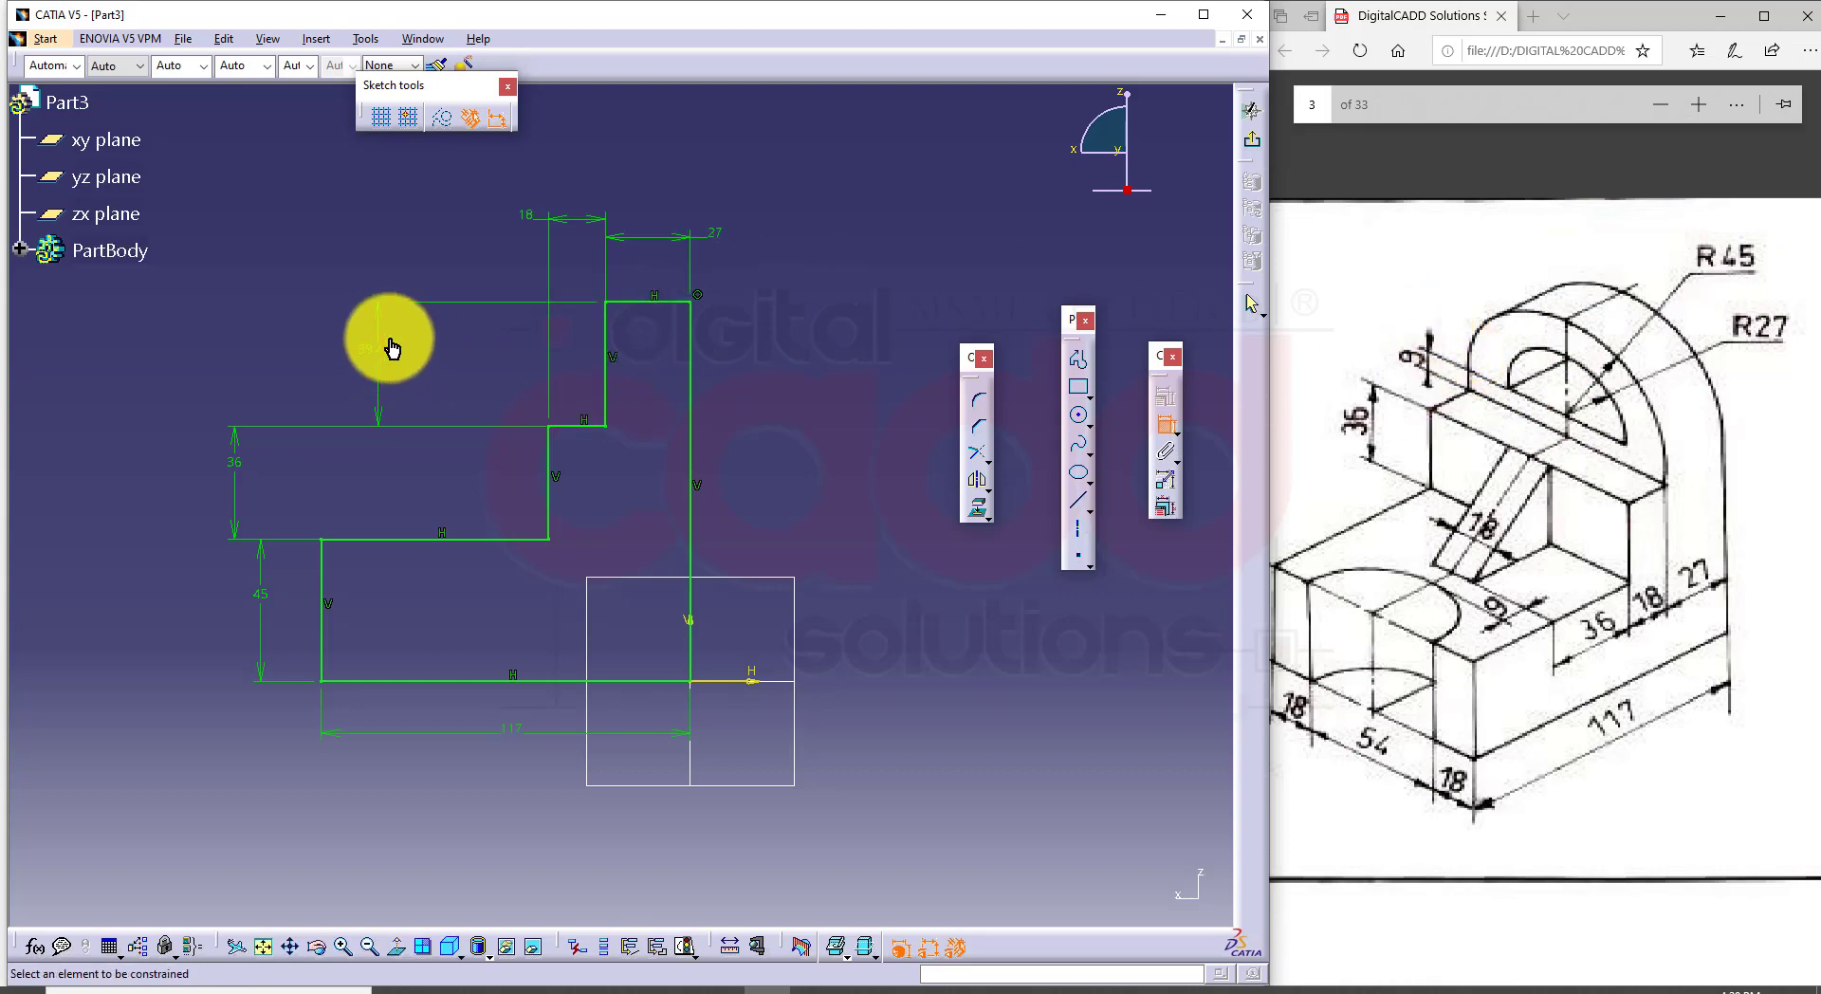
{"action": "double_click", "coordinate": [384, 358]}
{"action": "type", "text": "45+9"}
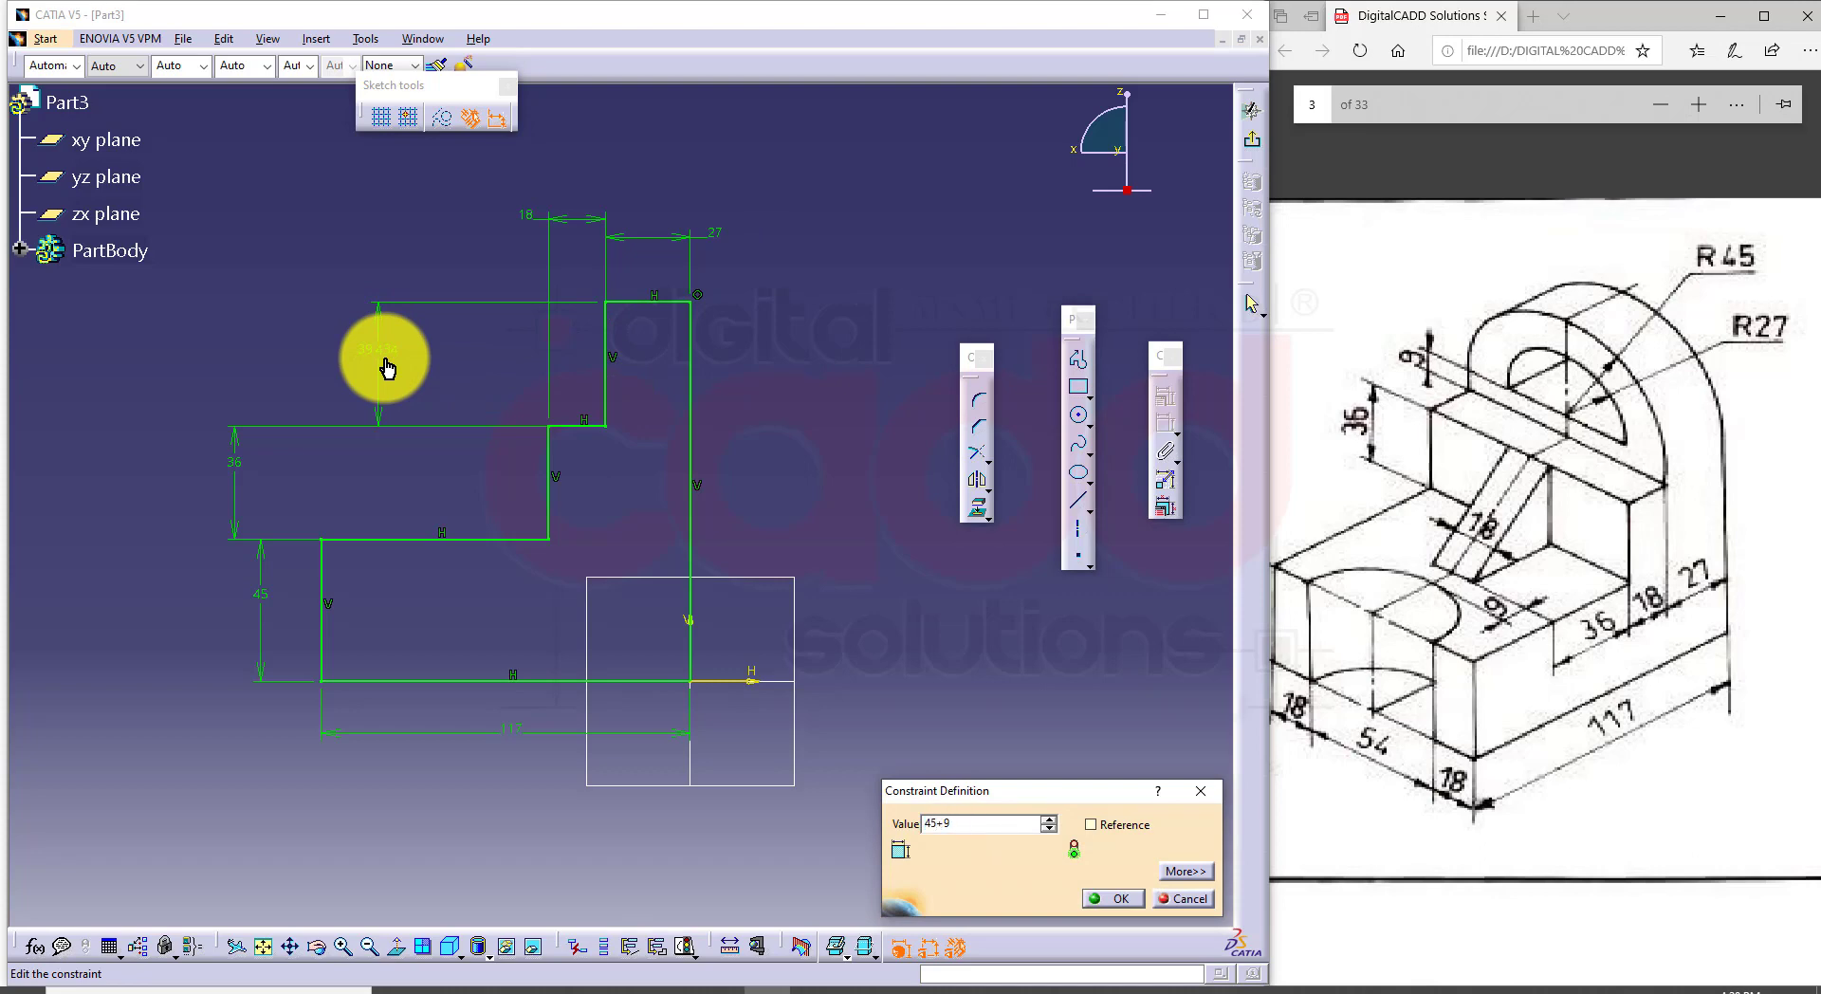
{"action": "key", "text": "Return"}
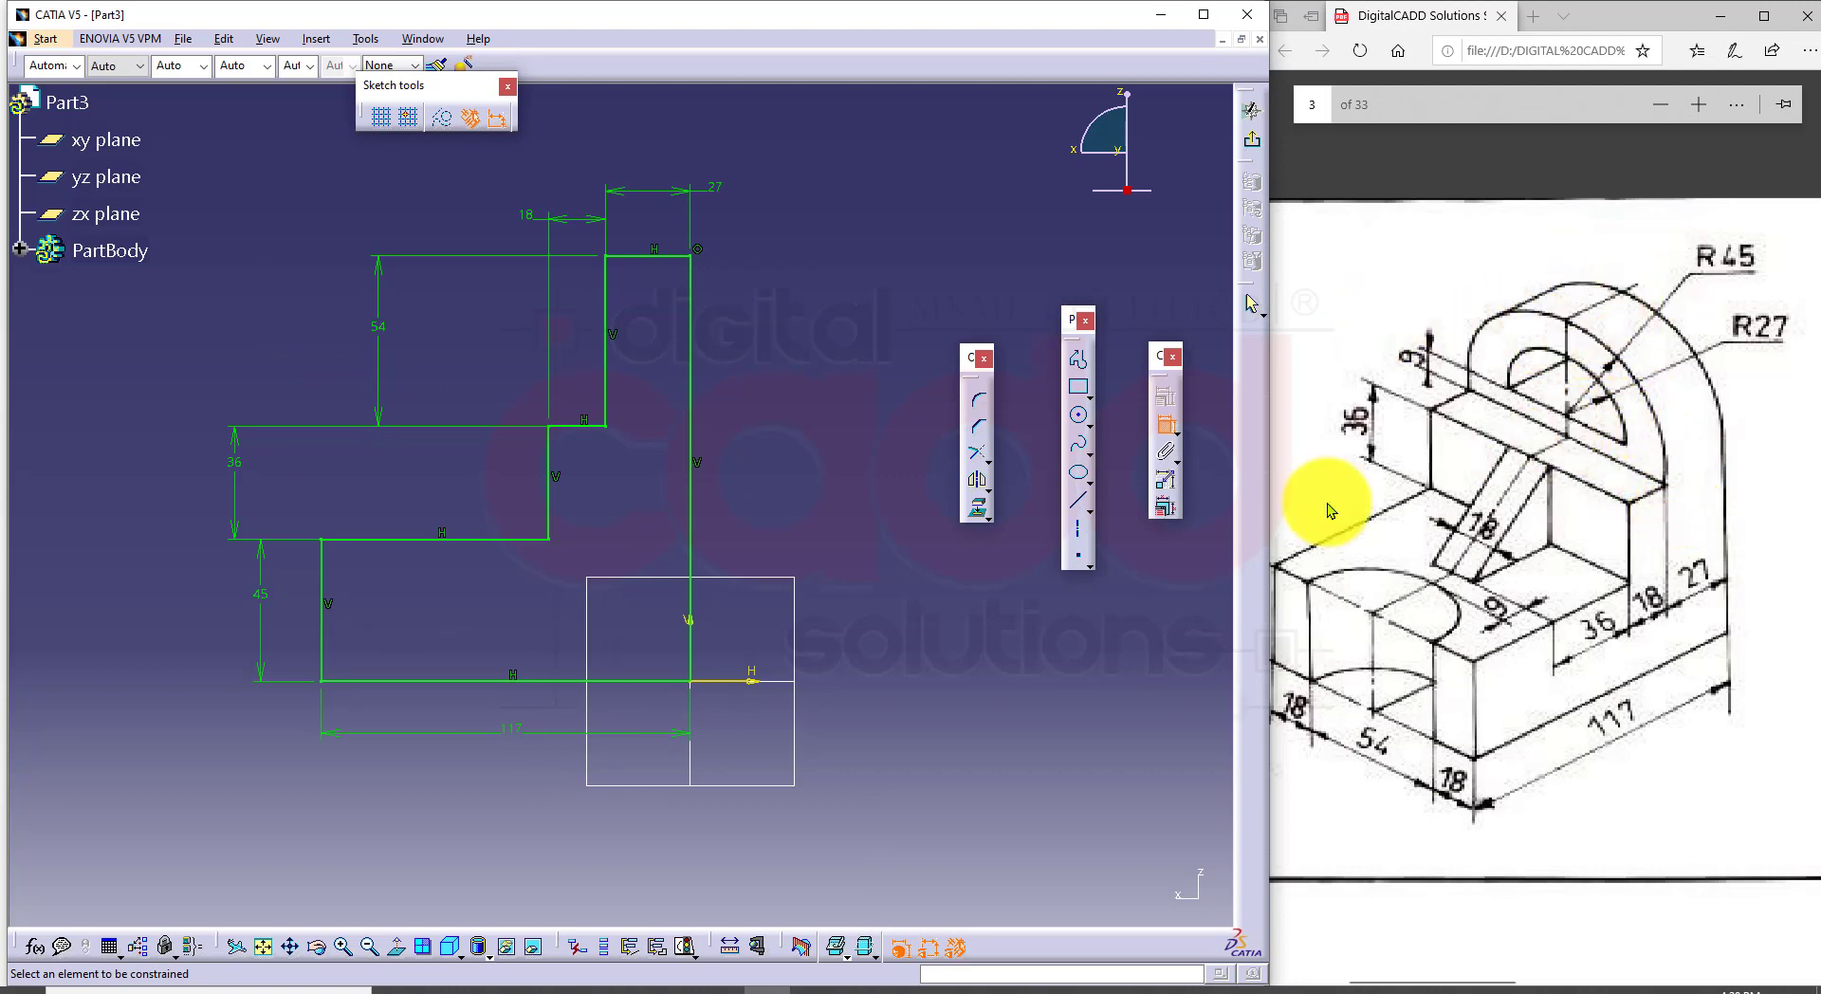
Step: Leave the stepped profile sketch and start a Pad from it
{"action": "left_click", "coordinate": [1252, 139]}
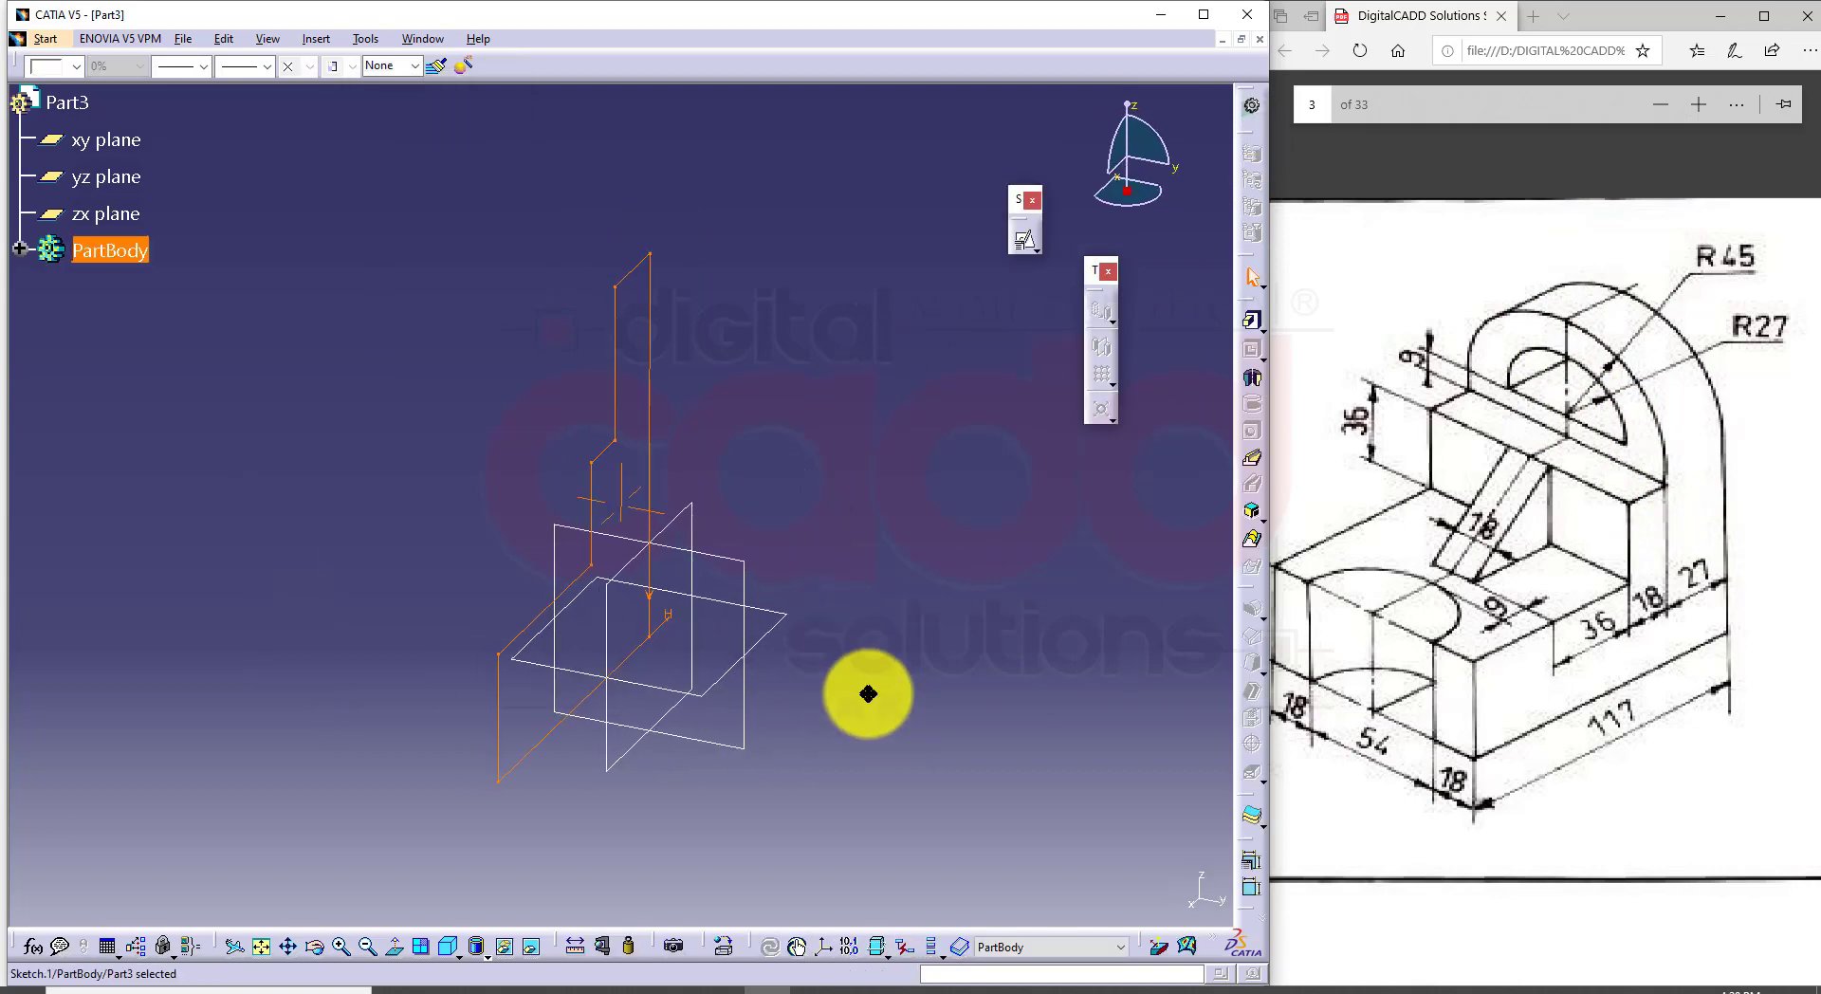
{"action": "left_click", "coordinate": [450, 946]}
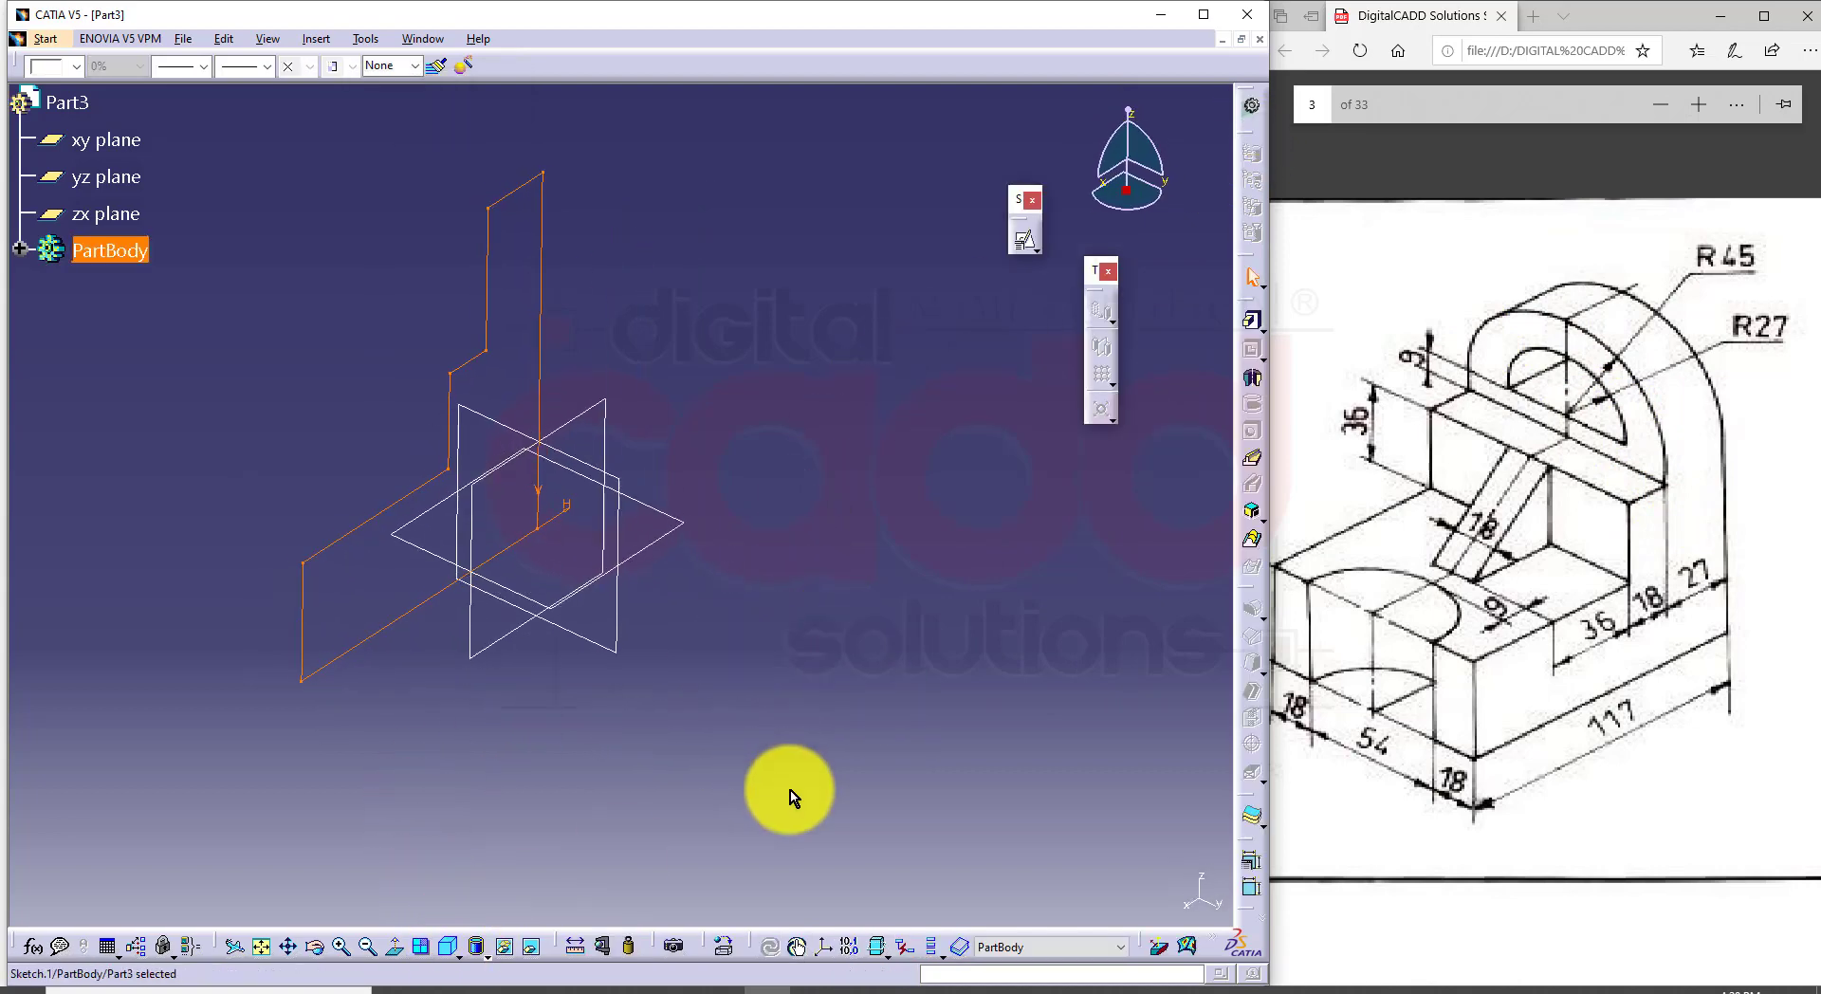
{"action": "left_click", "coordinate": [1253, 321]}
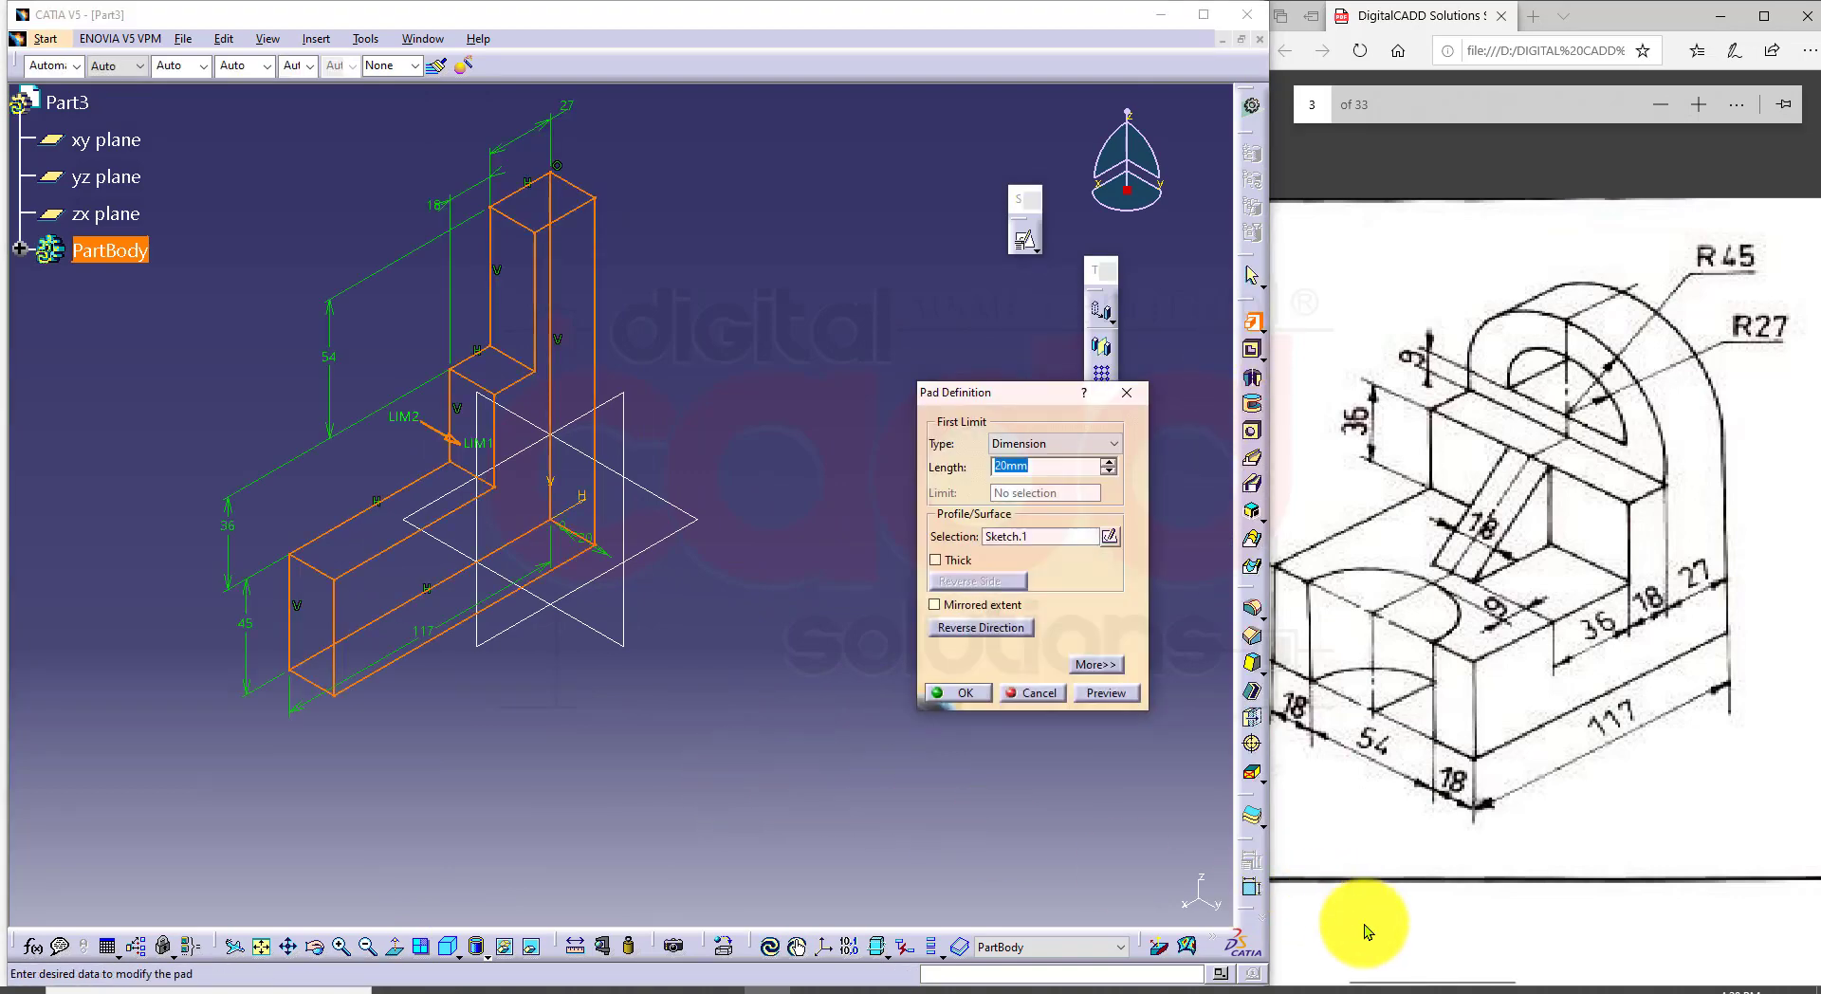
Step: Examine the PDF drawing's front width dimensions and the outer arc radius to determine the part's overall width
{"action": "left_click_drag", "start_coordinate": [1457, 980], "coordinate": [1422, 977]}
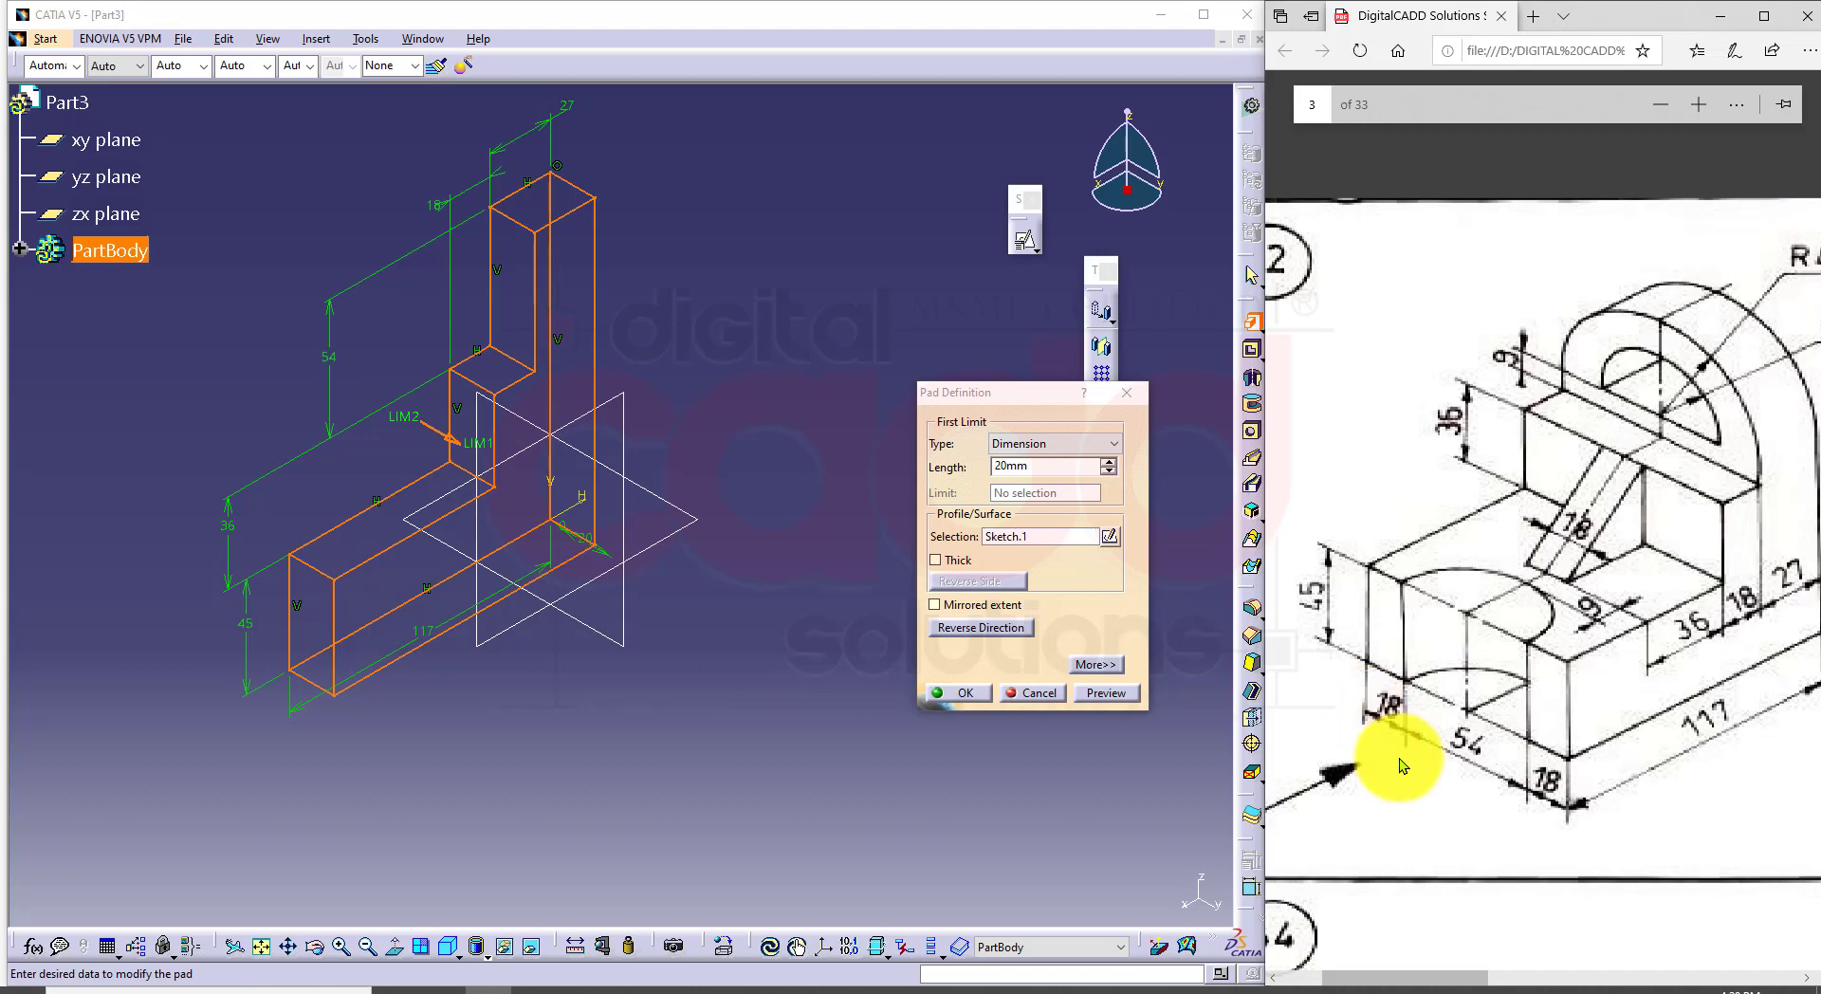
{"action": "mouse_move", "coordinate": [1352, 672]}
{"action": "left_mouse_down"}
{"action": "mouse_move", "coordinate": [1572, 833]}
{"action": "mouse_move", "coordinate": [1609, 830]}
{"action": "left_mouse_up"}
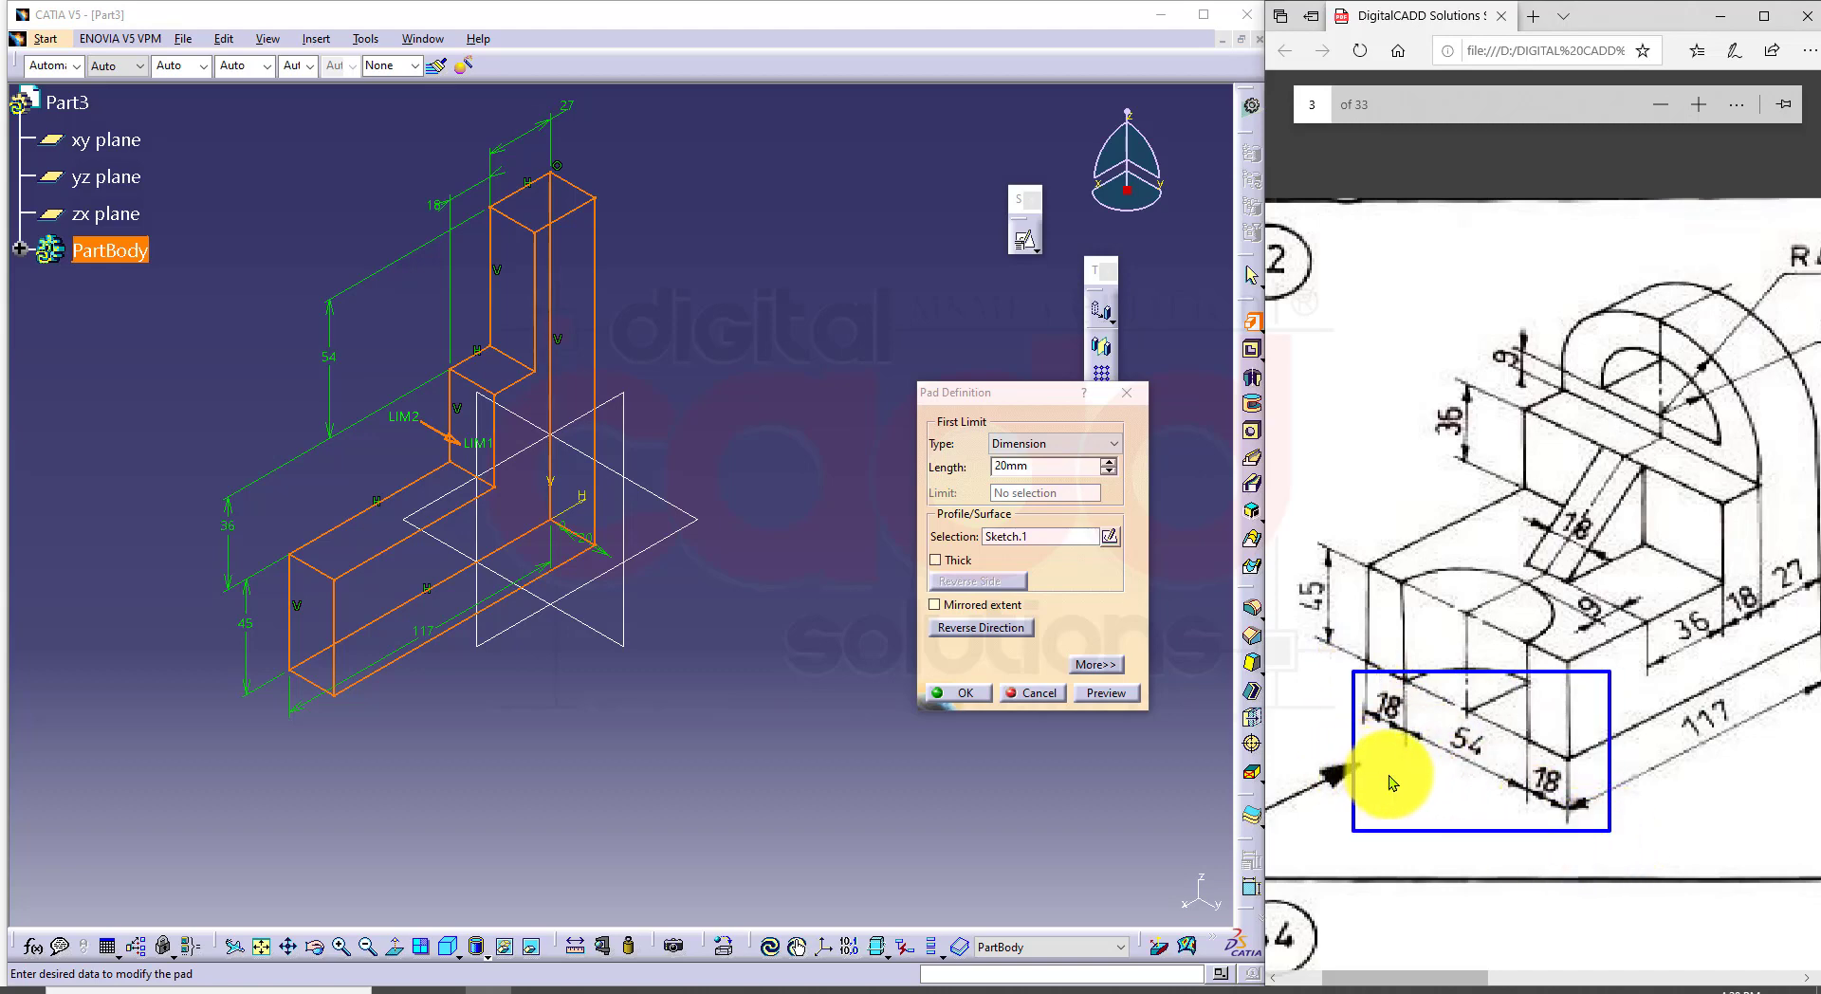
{"action": "left_click_drag", "start_coordinate": [1390, 770], "coordinate": [1396, 728]}
{"action": "left_click_drag", "start_coordinate": [1452, 792], "coordinate": [1452, 748]}
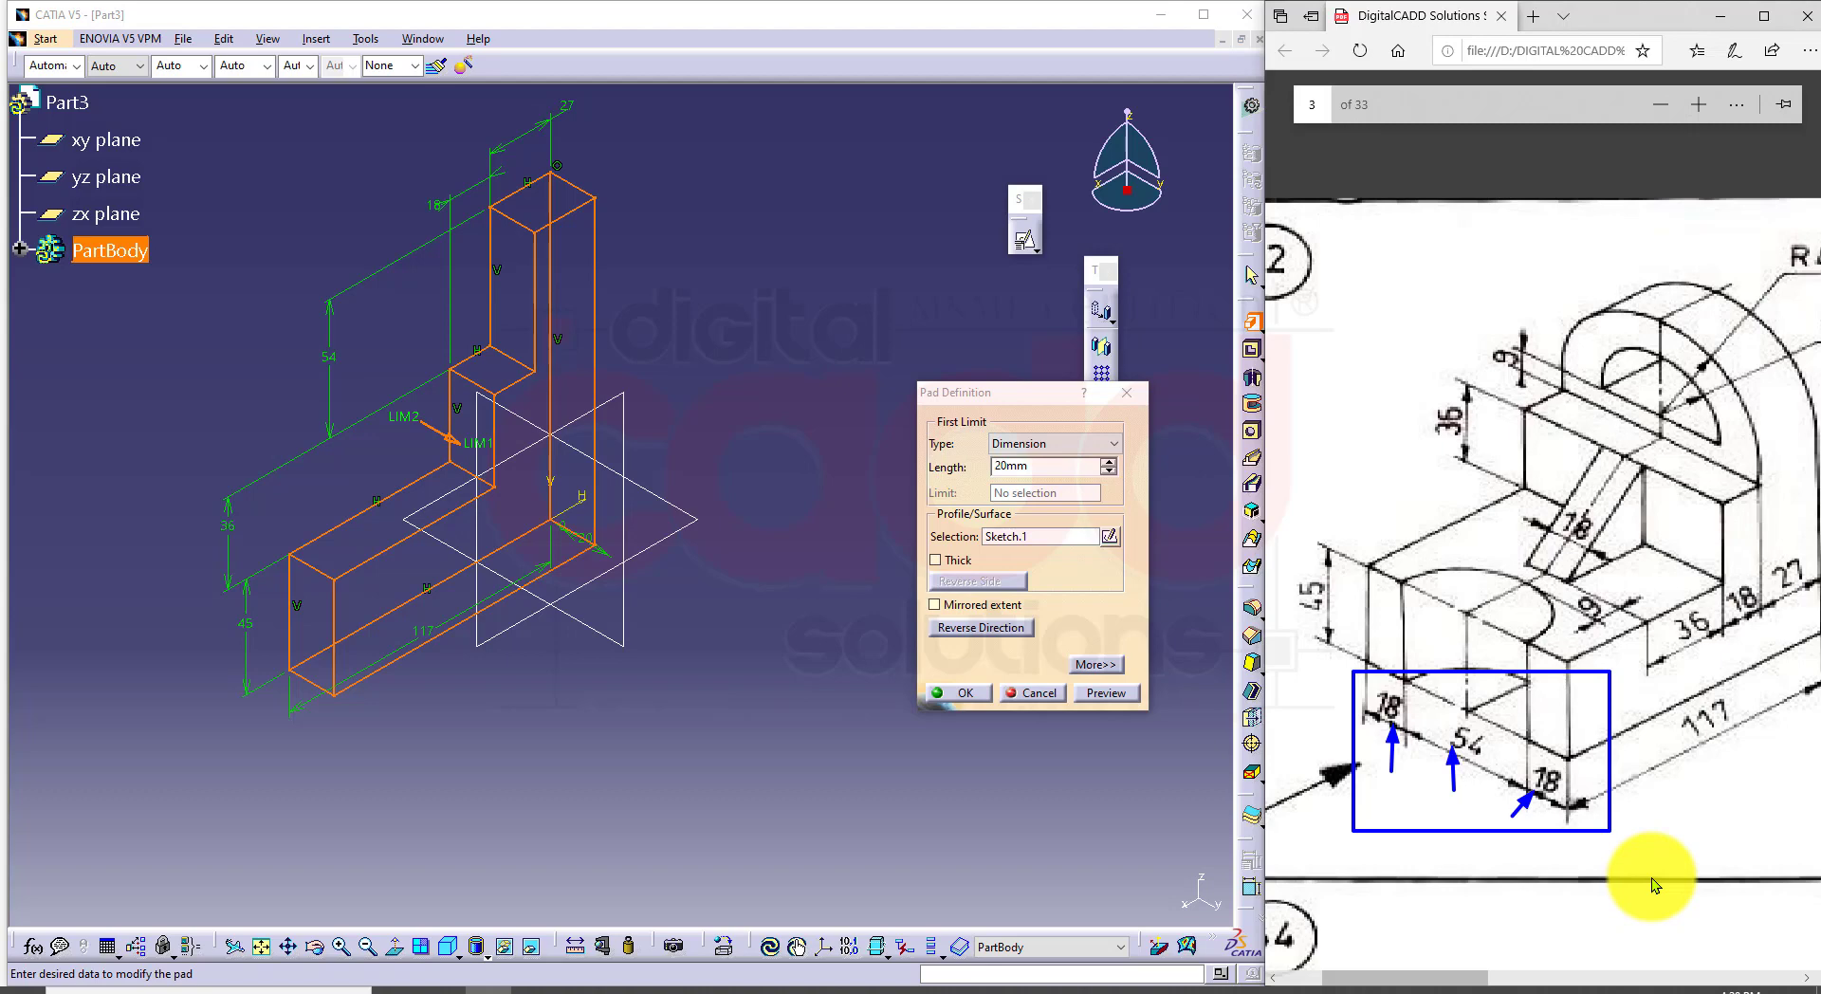
{"action": "key", "text": "Escape"}
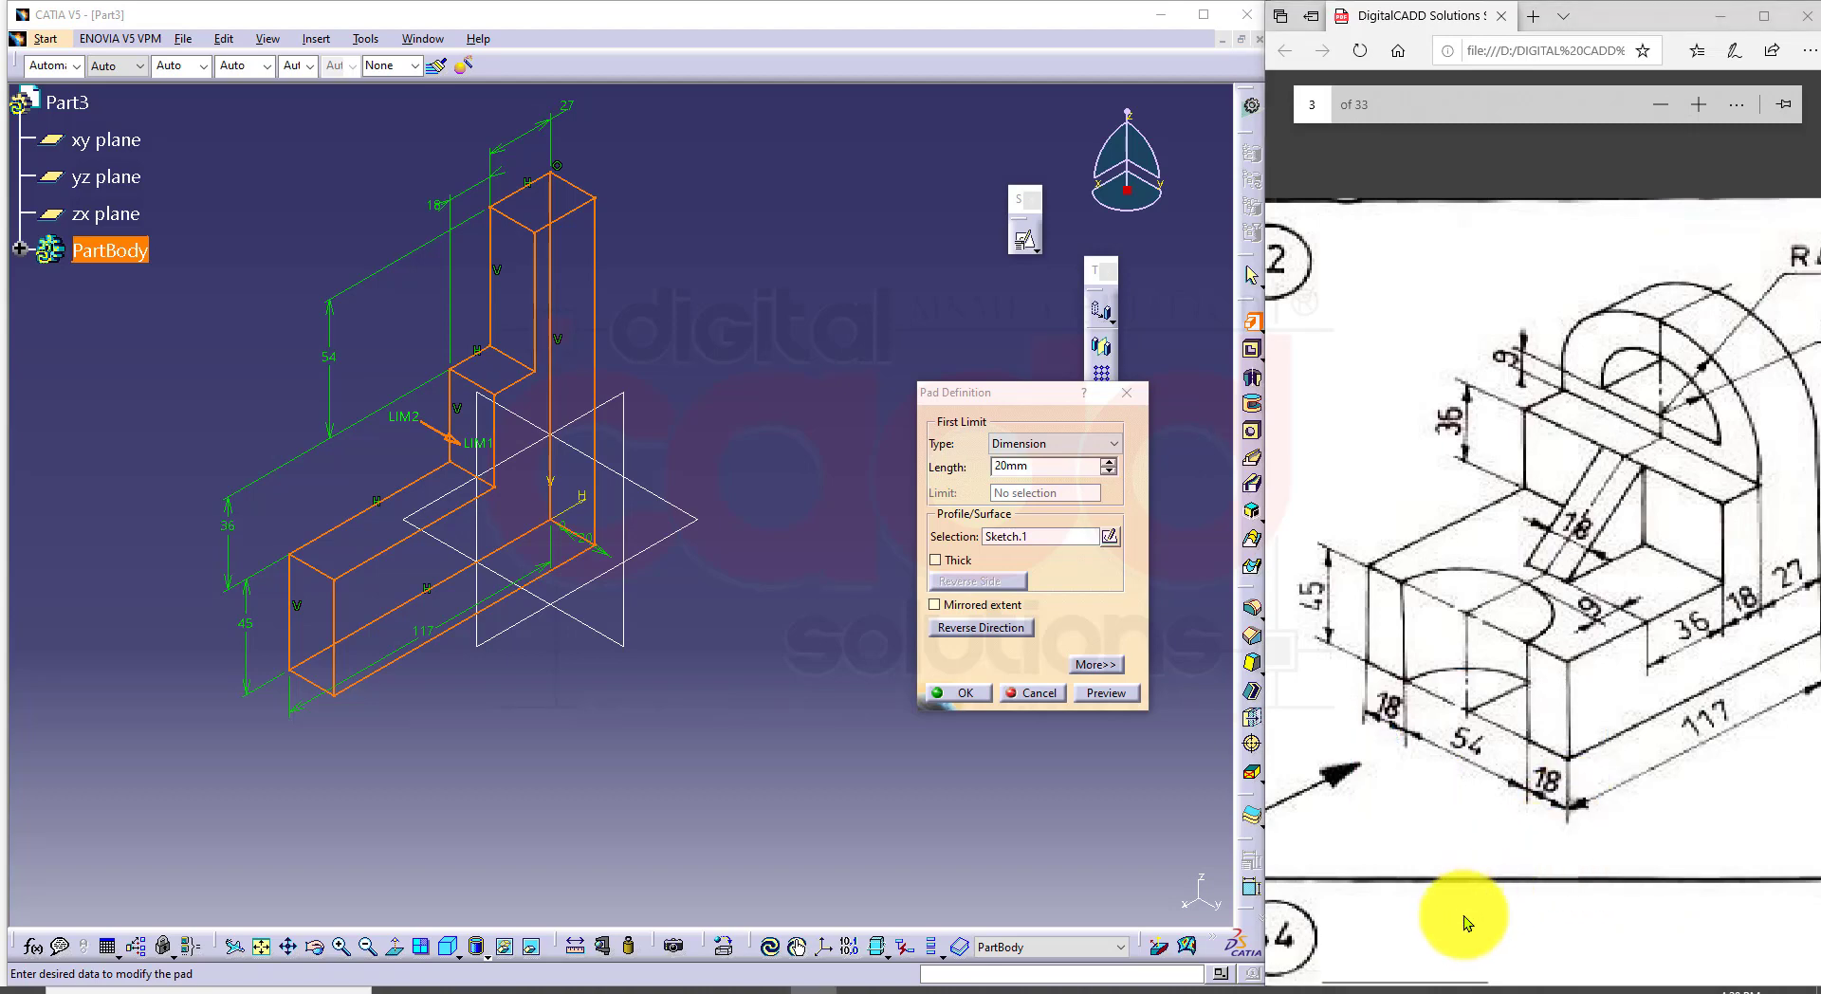
{"action": "left_click_drag", "start_coordinate": [1410, 981], "coordinate": [1450, 979]}
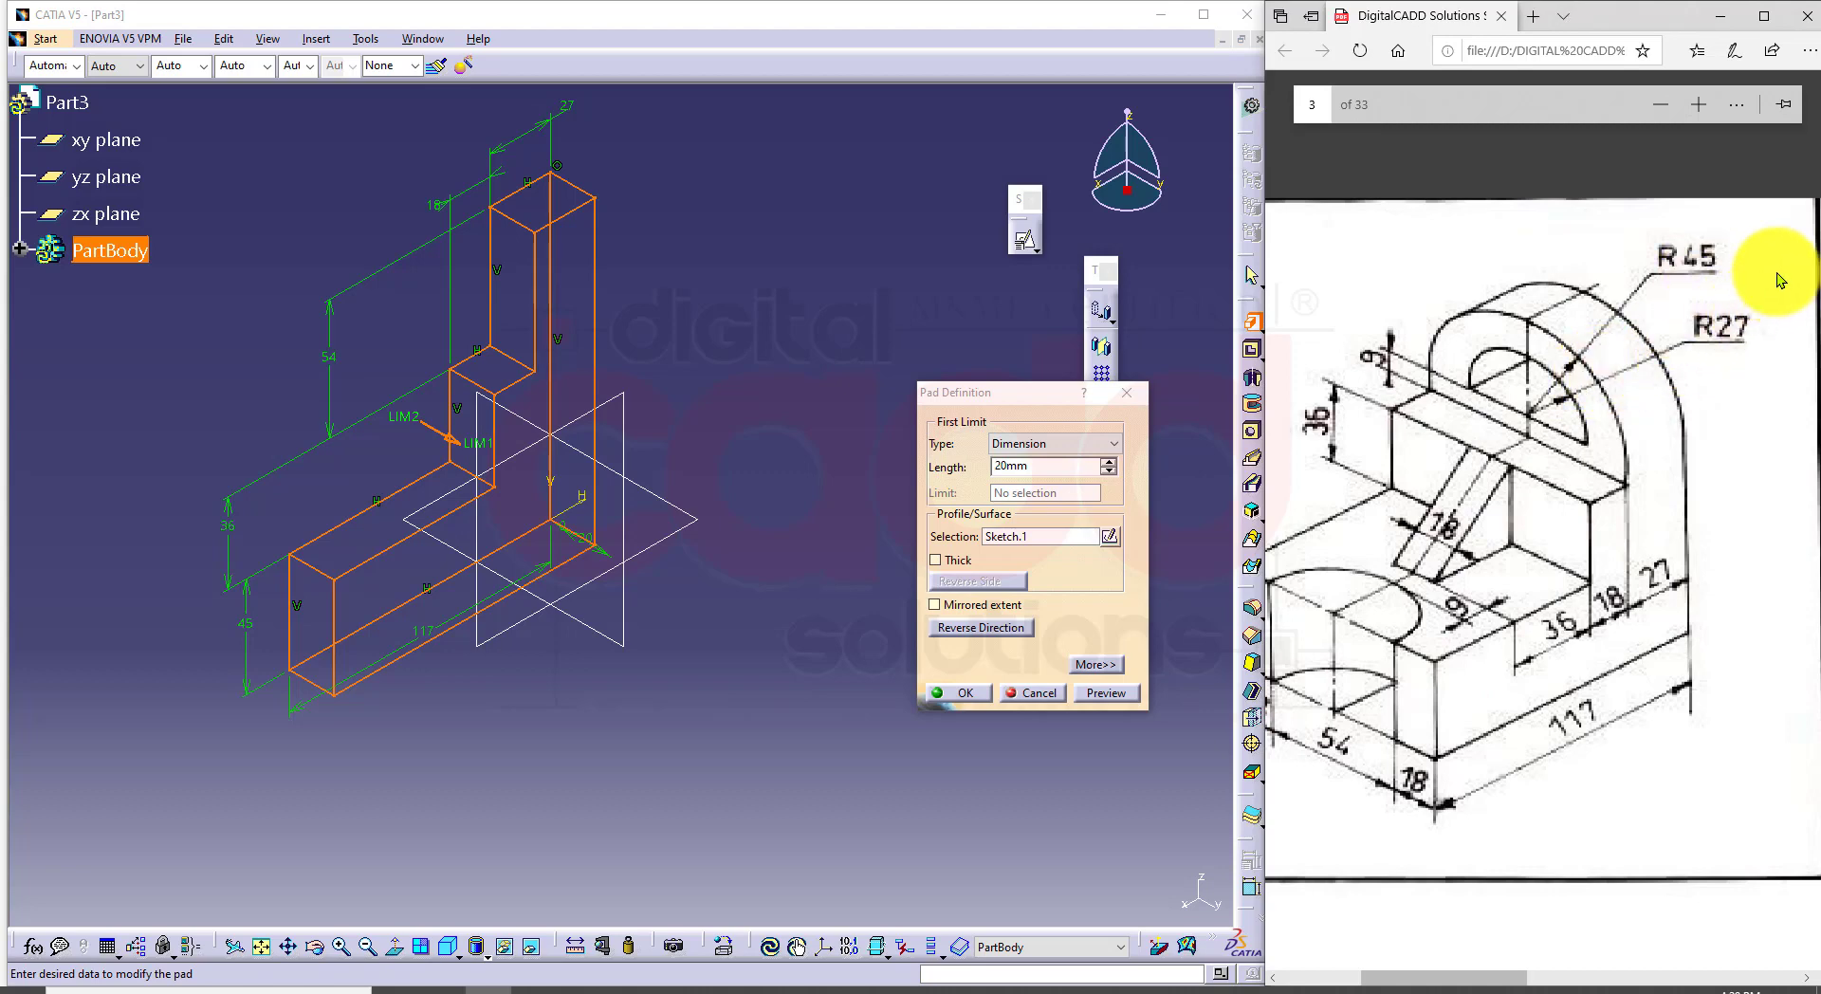
{"action": "left_click_drag", "start_coordinate": [1729, 253], "coordinate": [1800, 224]}
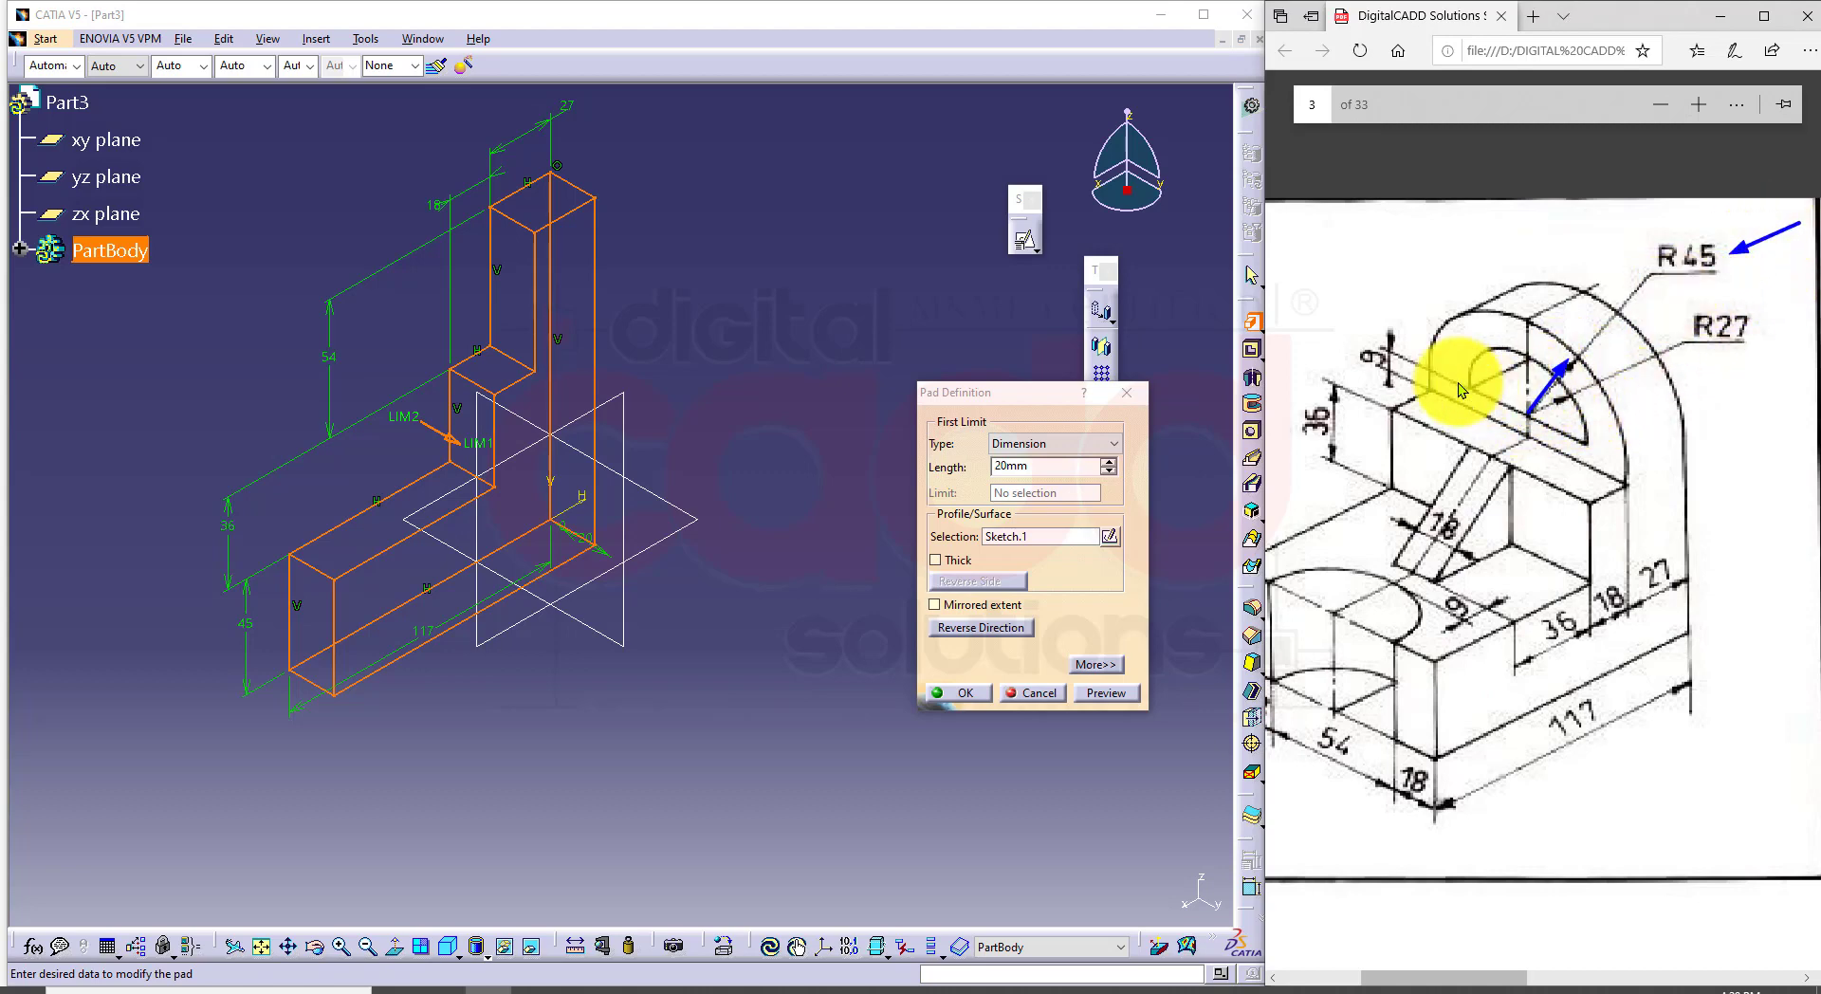
{"action": "left_click_drag", "start_coordinate": [1428, 368], "coordinate": [1627, 463]}
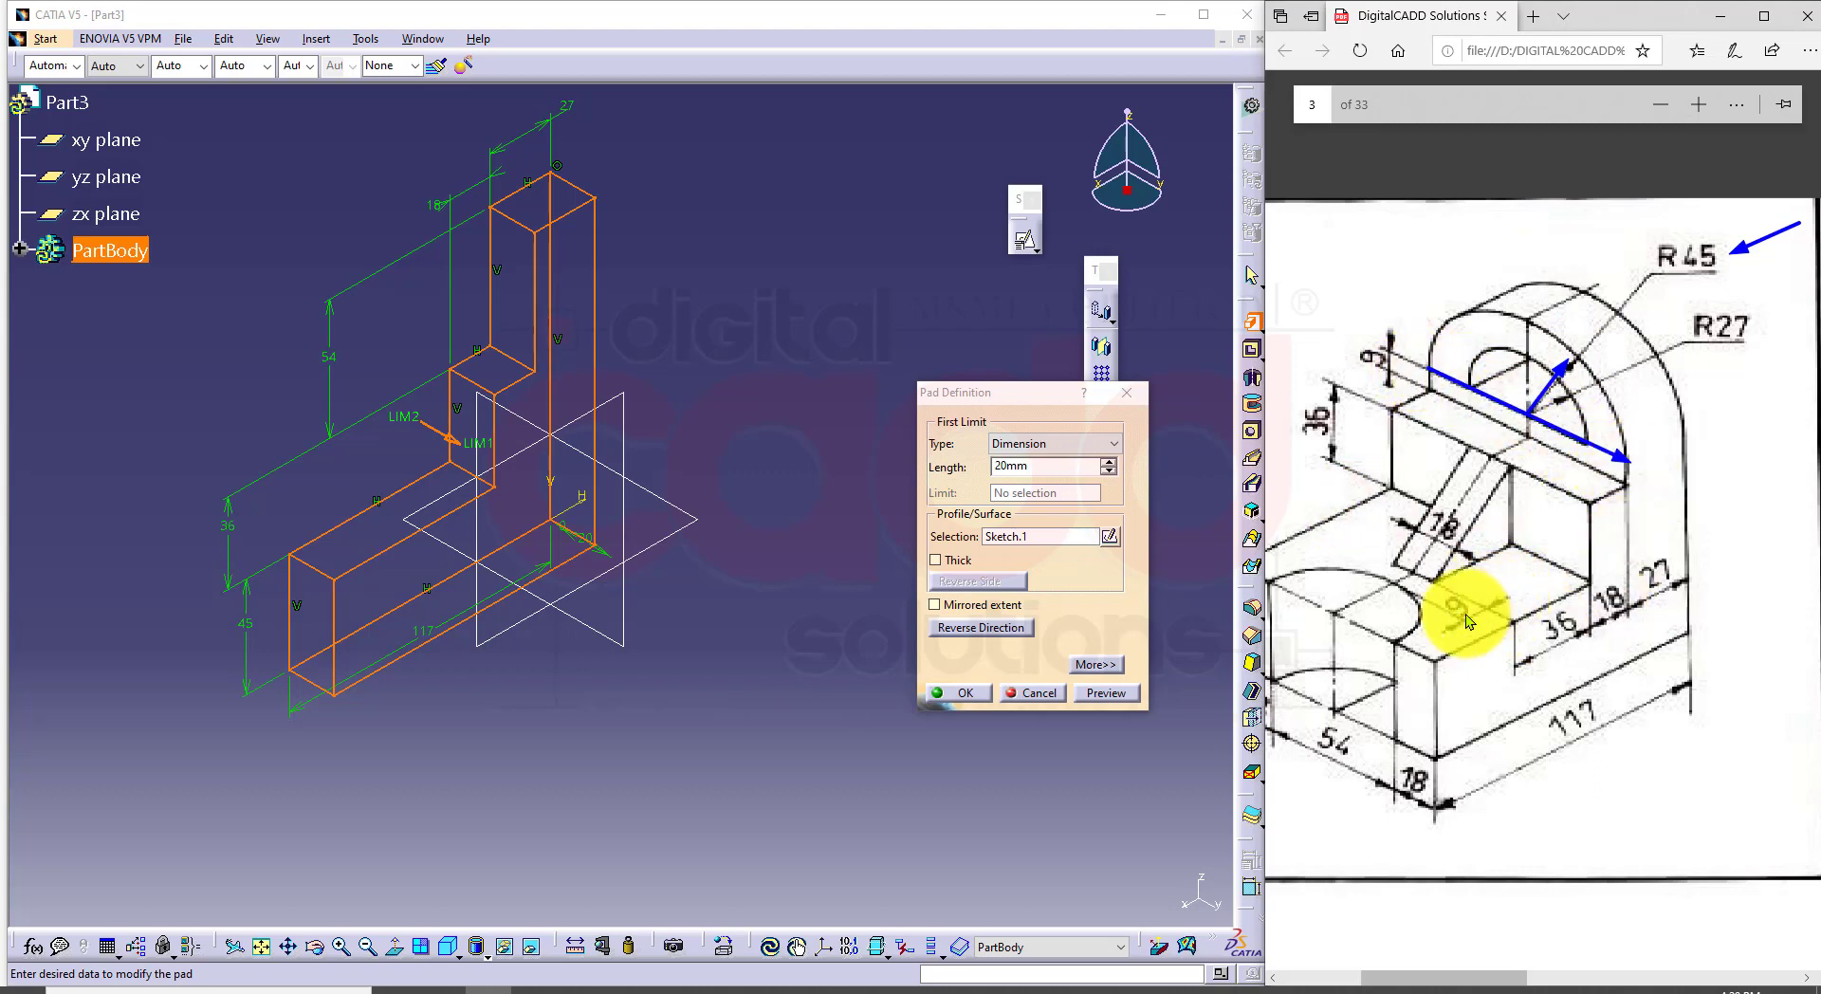
Step: Pad the stepped profile with a length of 45 mm and mirrored extent
{"action": "left_click", "coordinate": [1054, 464]}
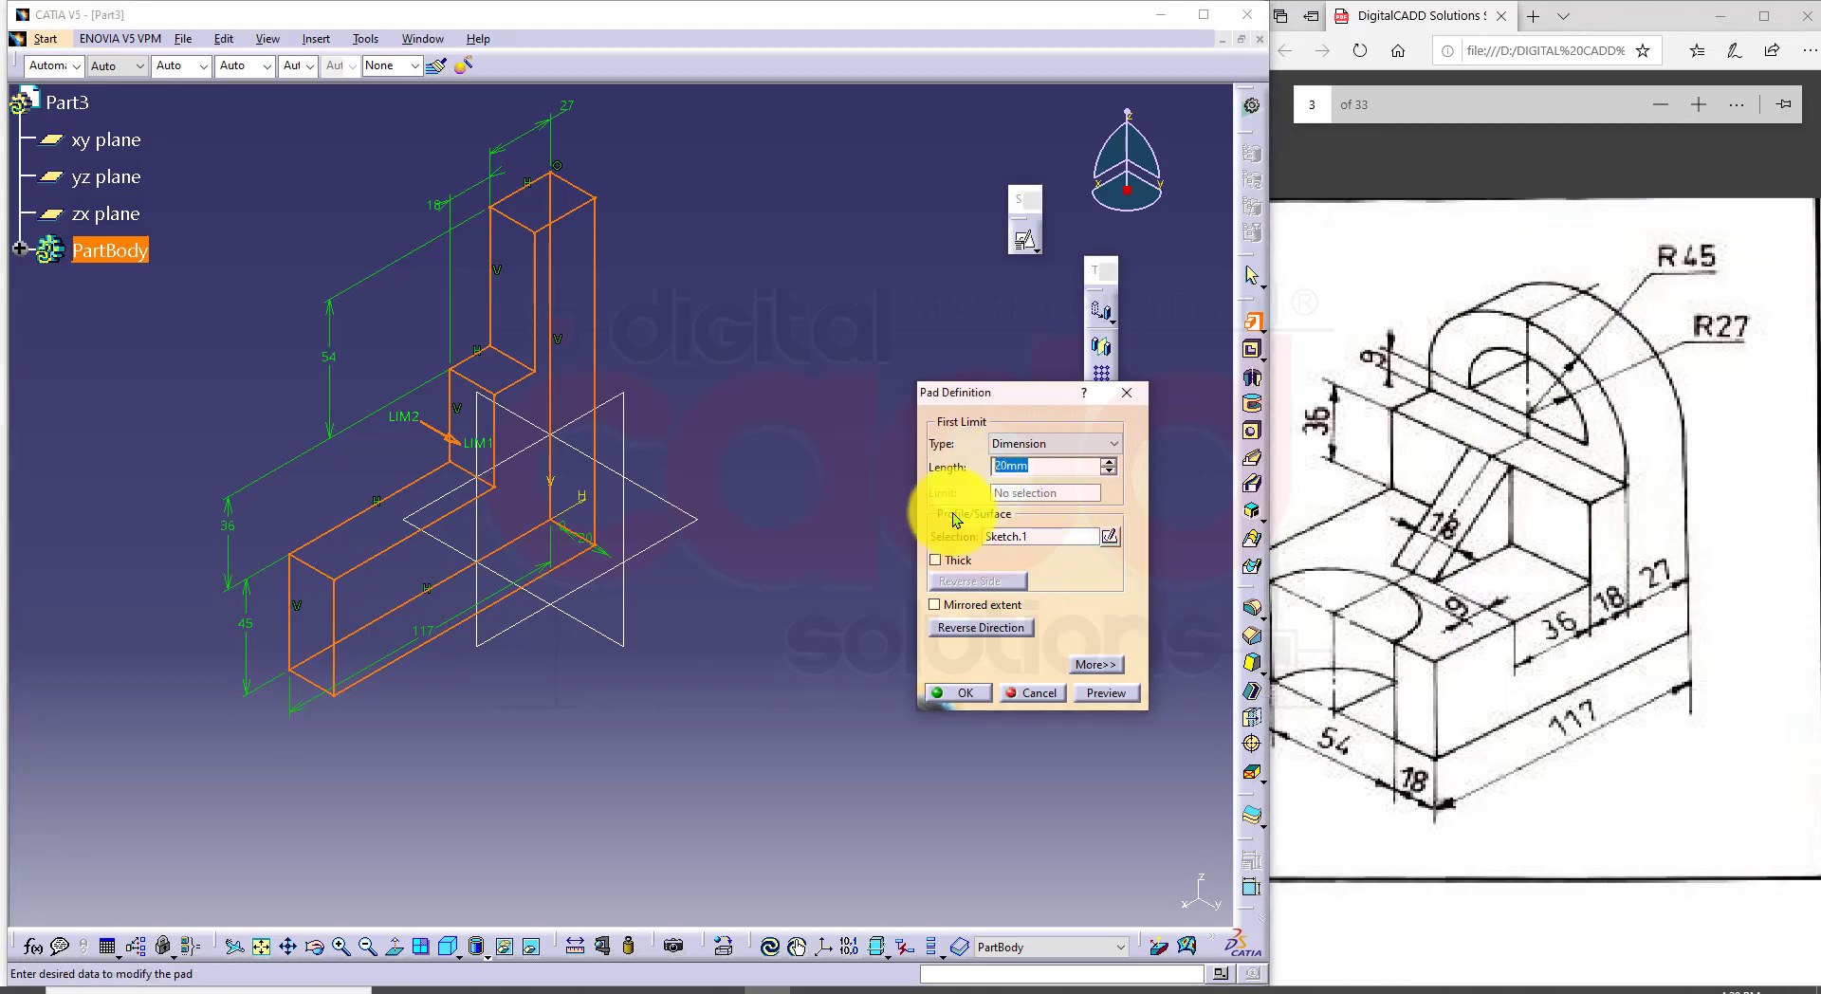
{"action": "type", "text": "45"}
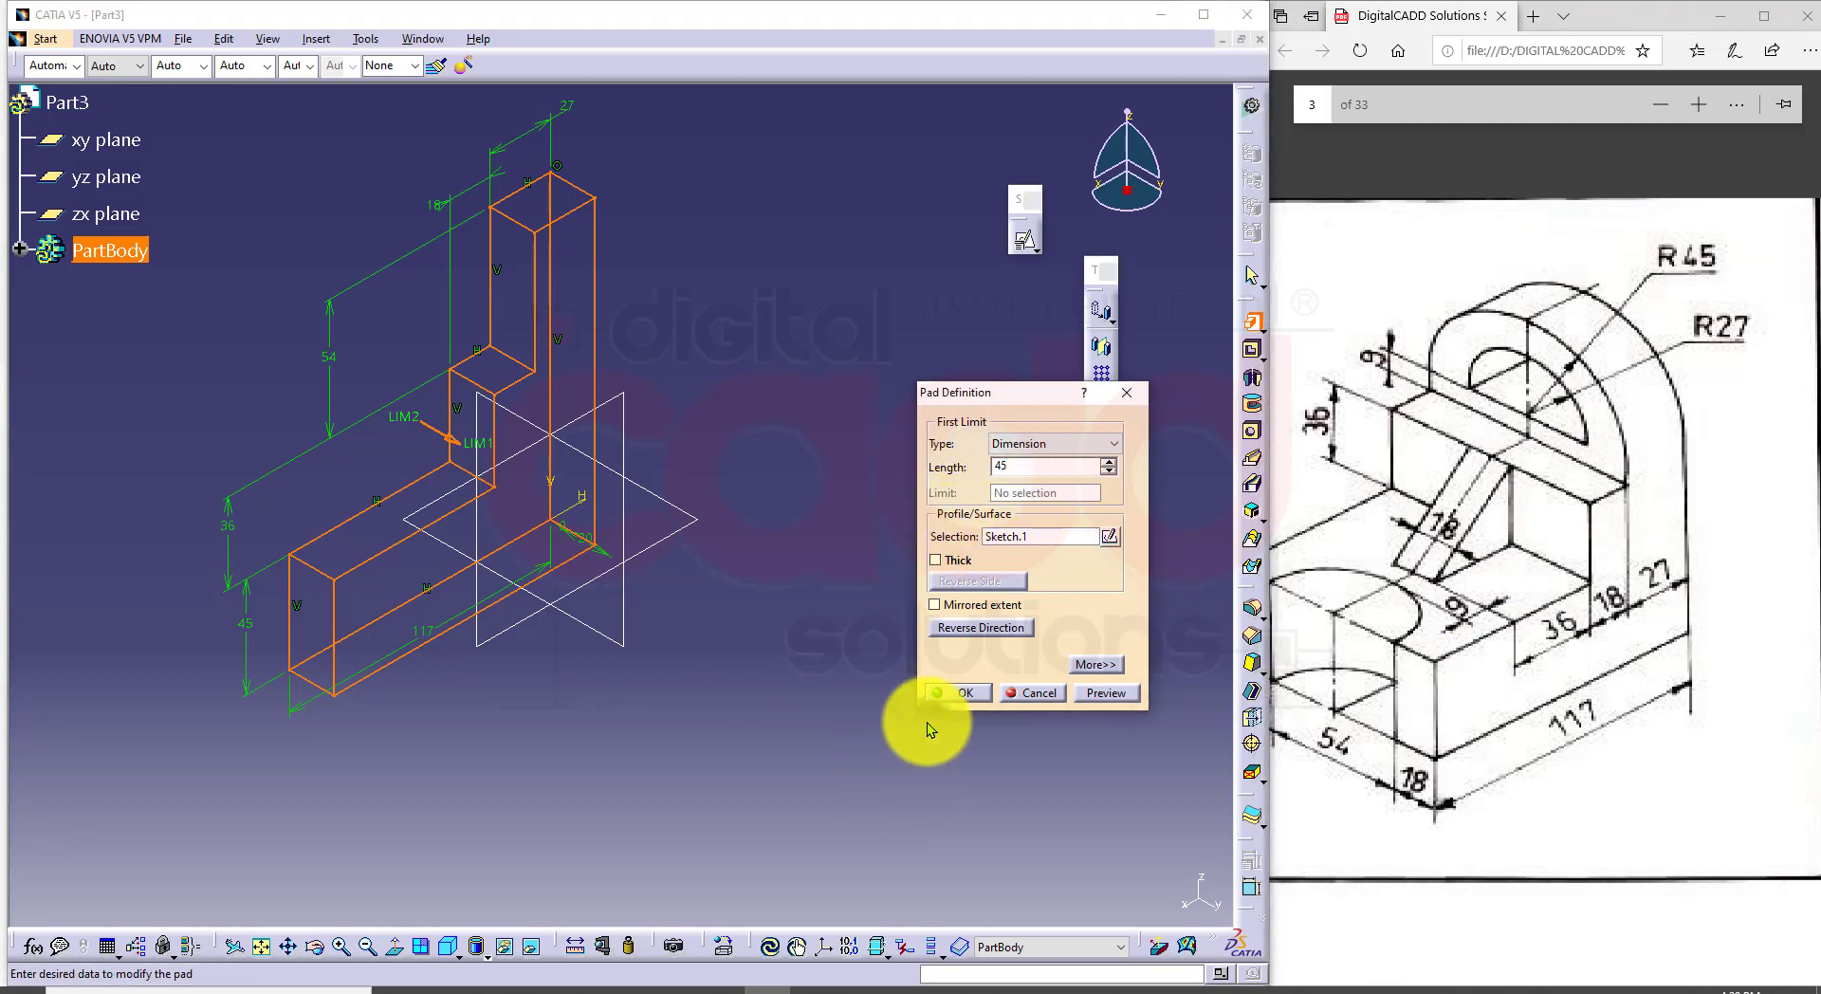
{"action": "left_click", "coordinate": [1004, 611]}
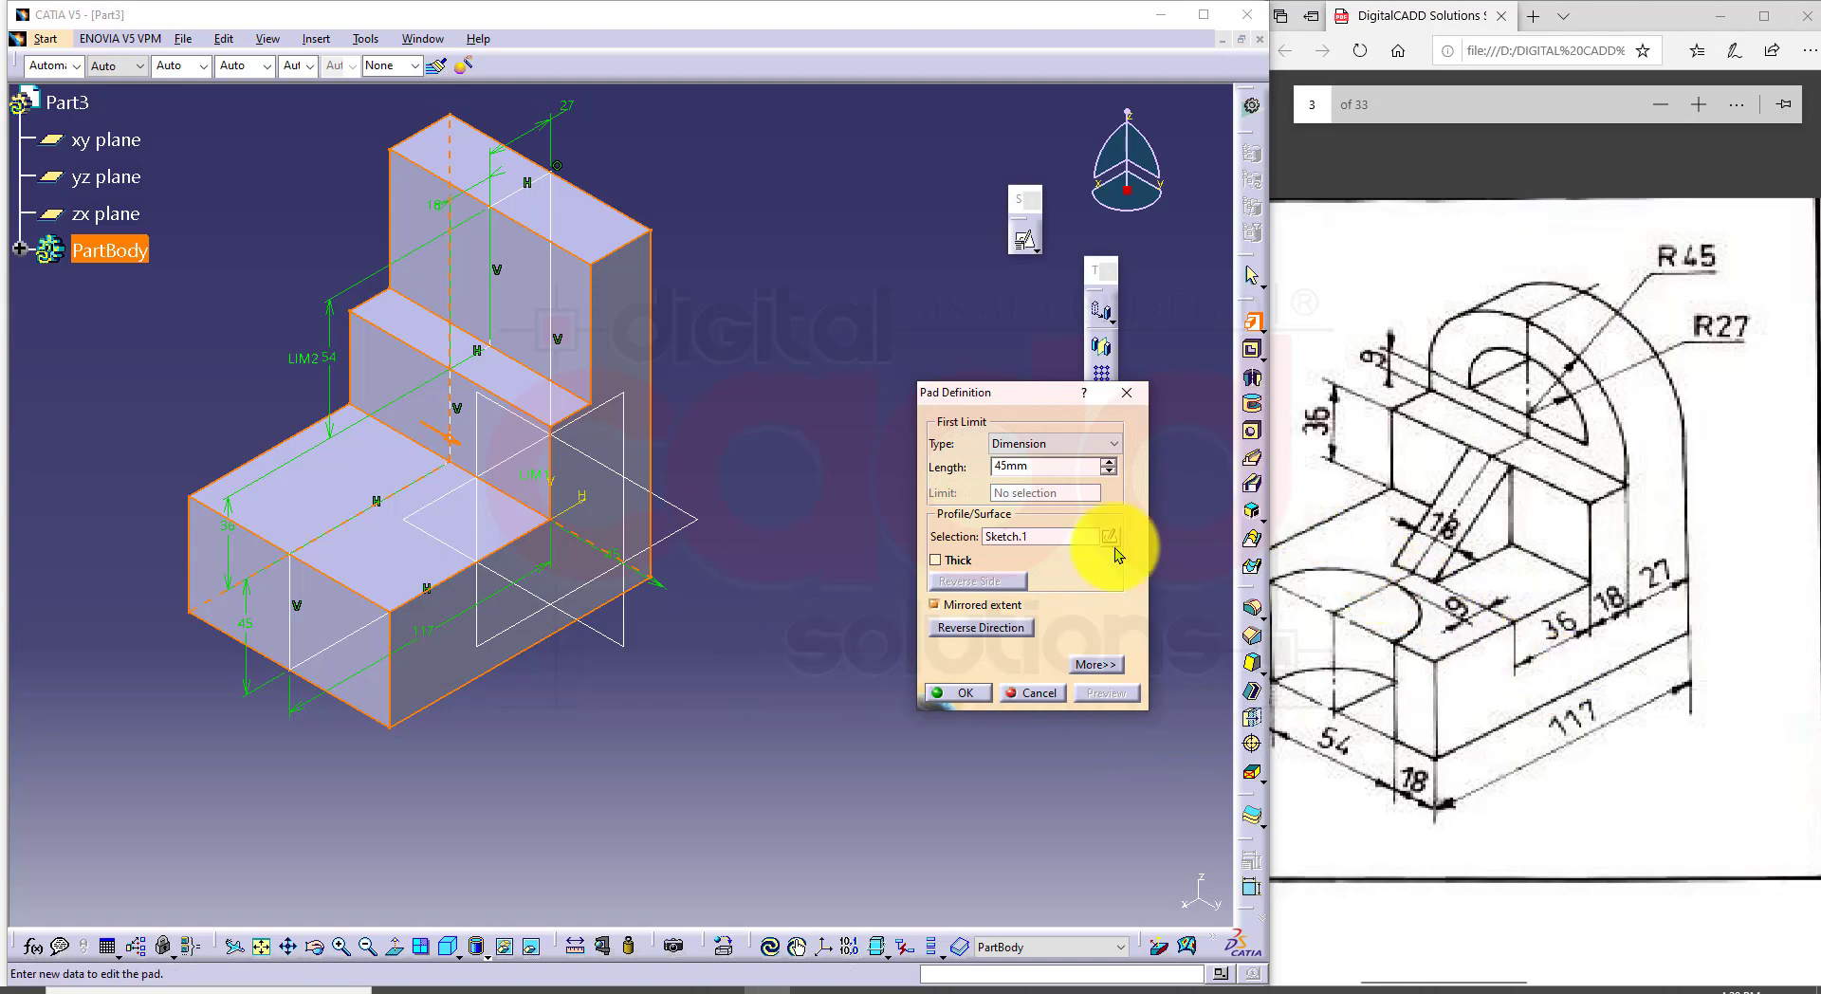
{"action": "middle_click_drag", "start_coordinate": [345, 616], "coordinate": [423, 622]}
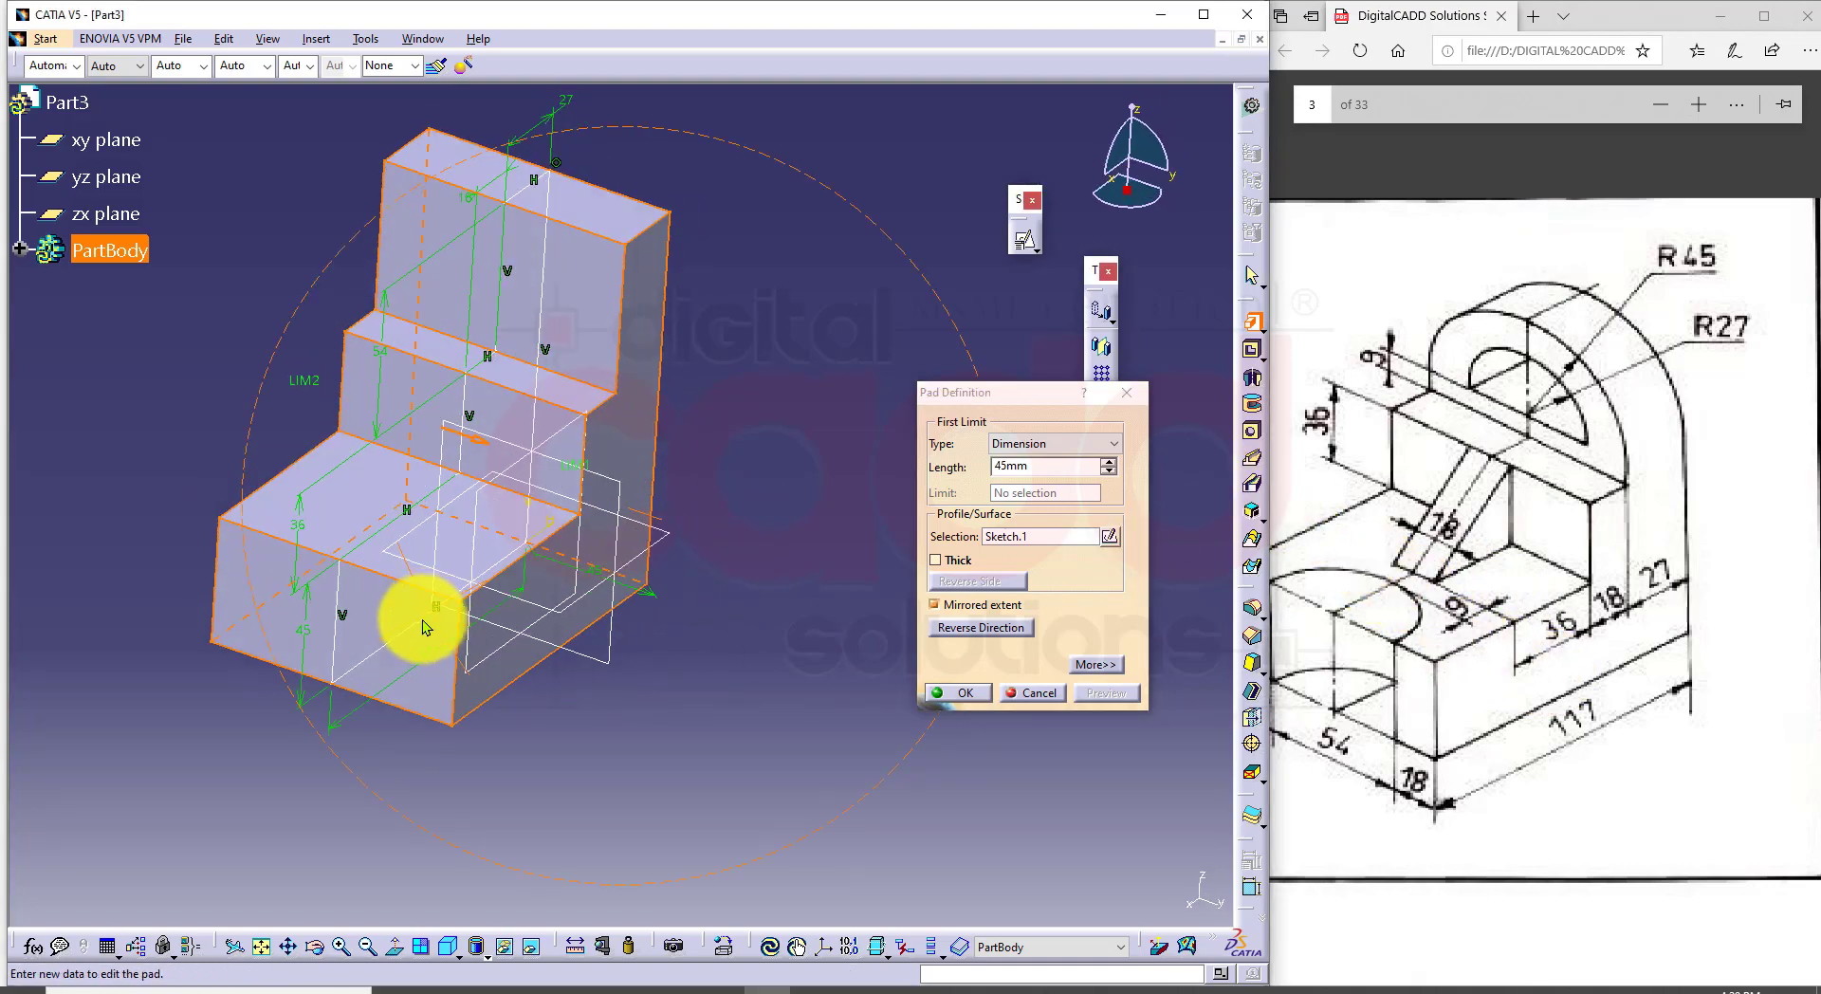
{"action": "left_click", "coordinate": [967, 693]}
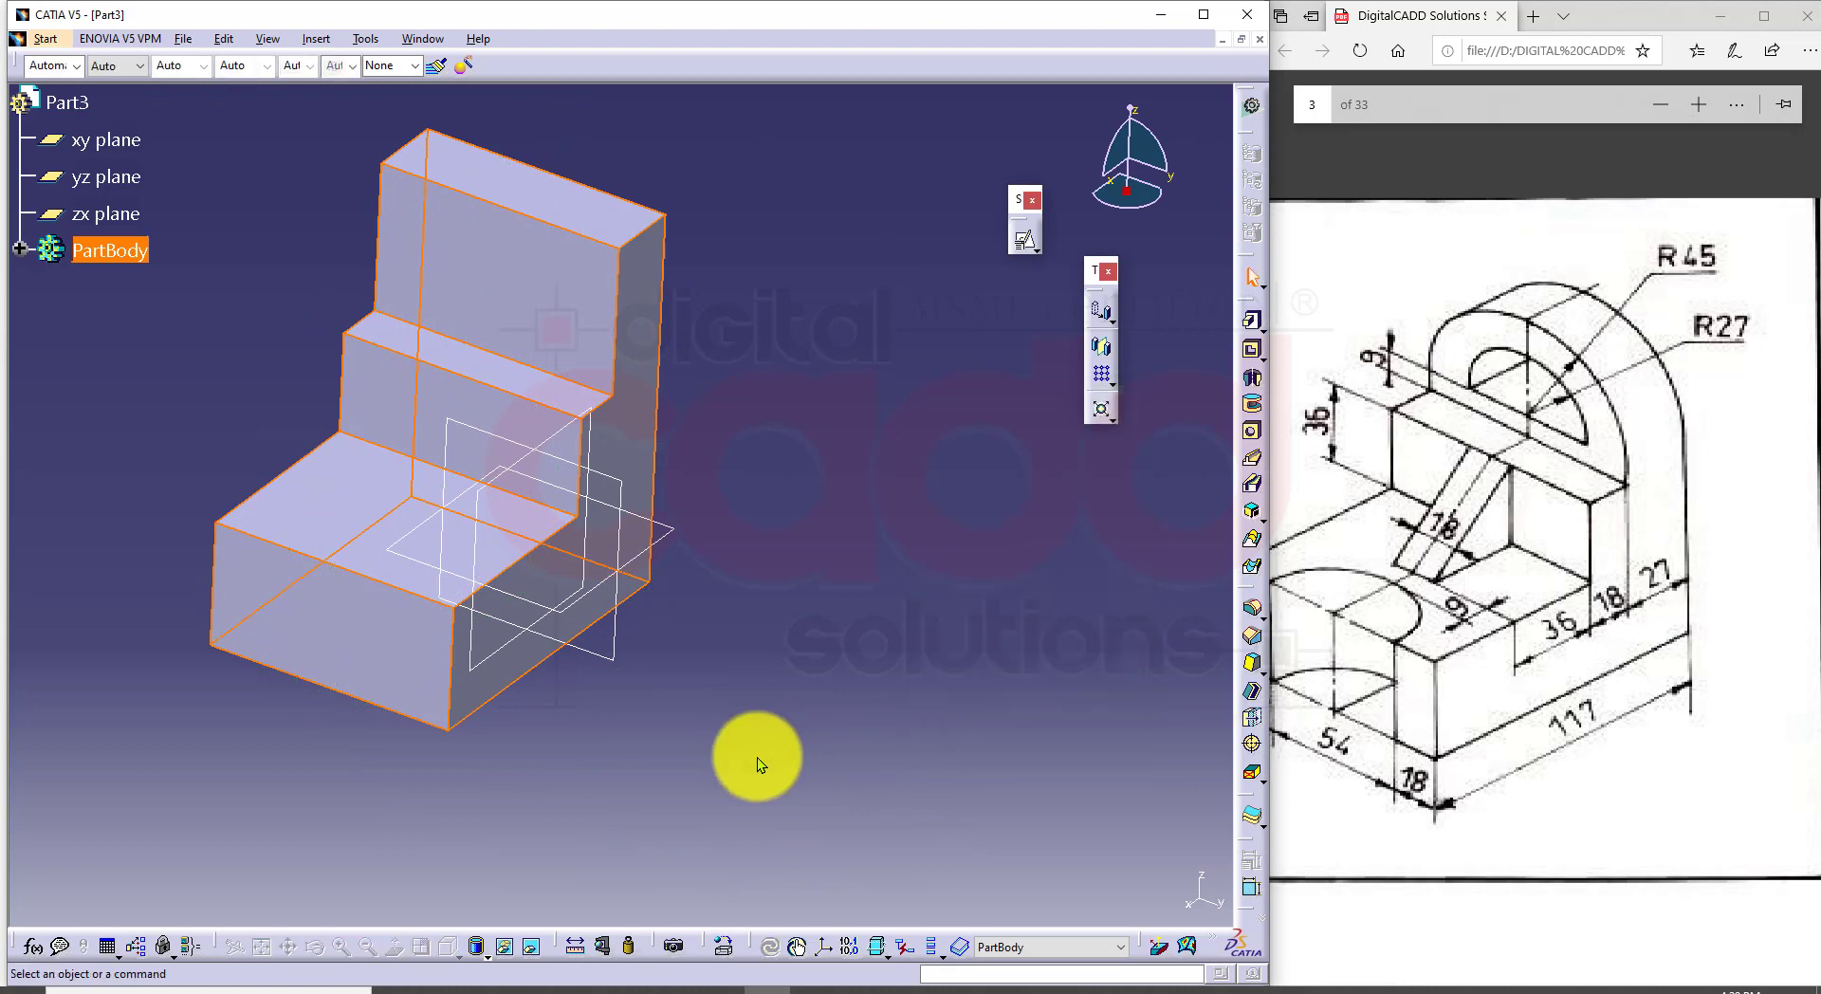
Step: Open a positioned sketch on the zx plane, keeping the implicit origin and orientation
{"action": "left_click", "coordinate": [445, 951]}
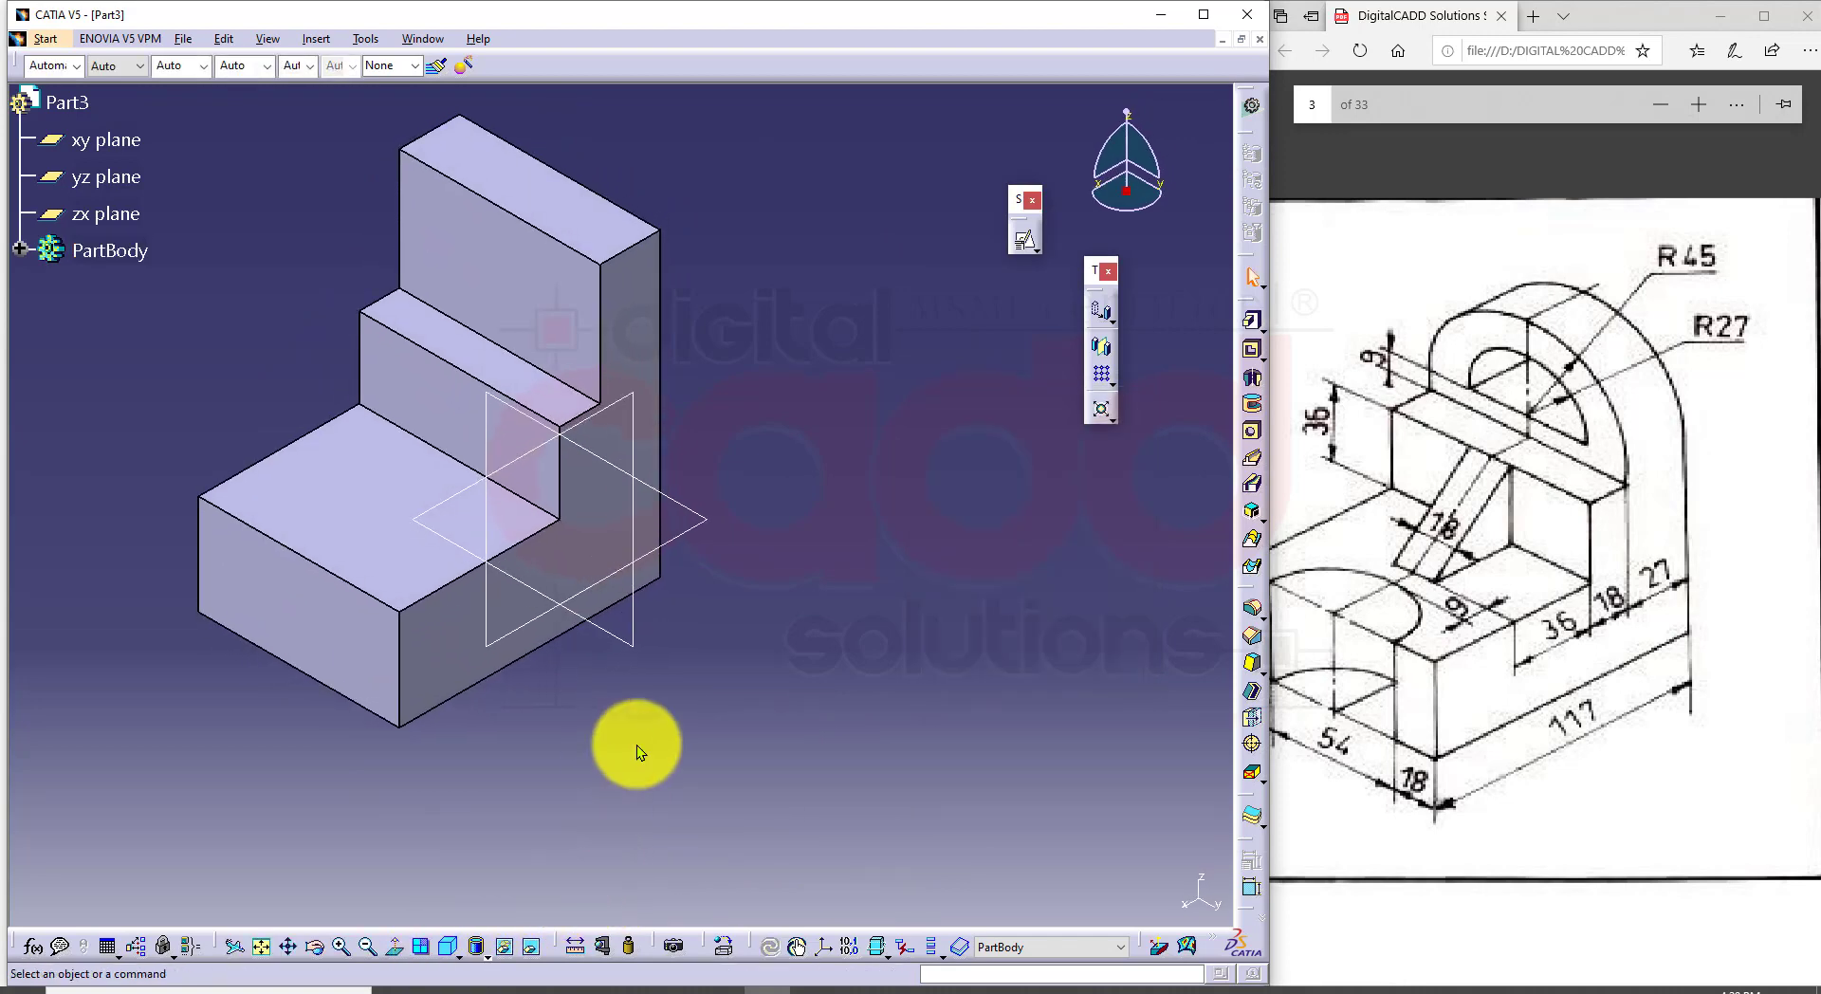
{"action": "middle_click_drag", "start_coordinate": [734, 654], "coordinate": [863, 710]}
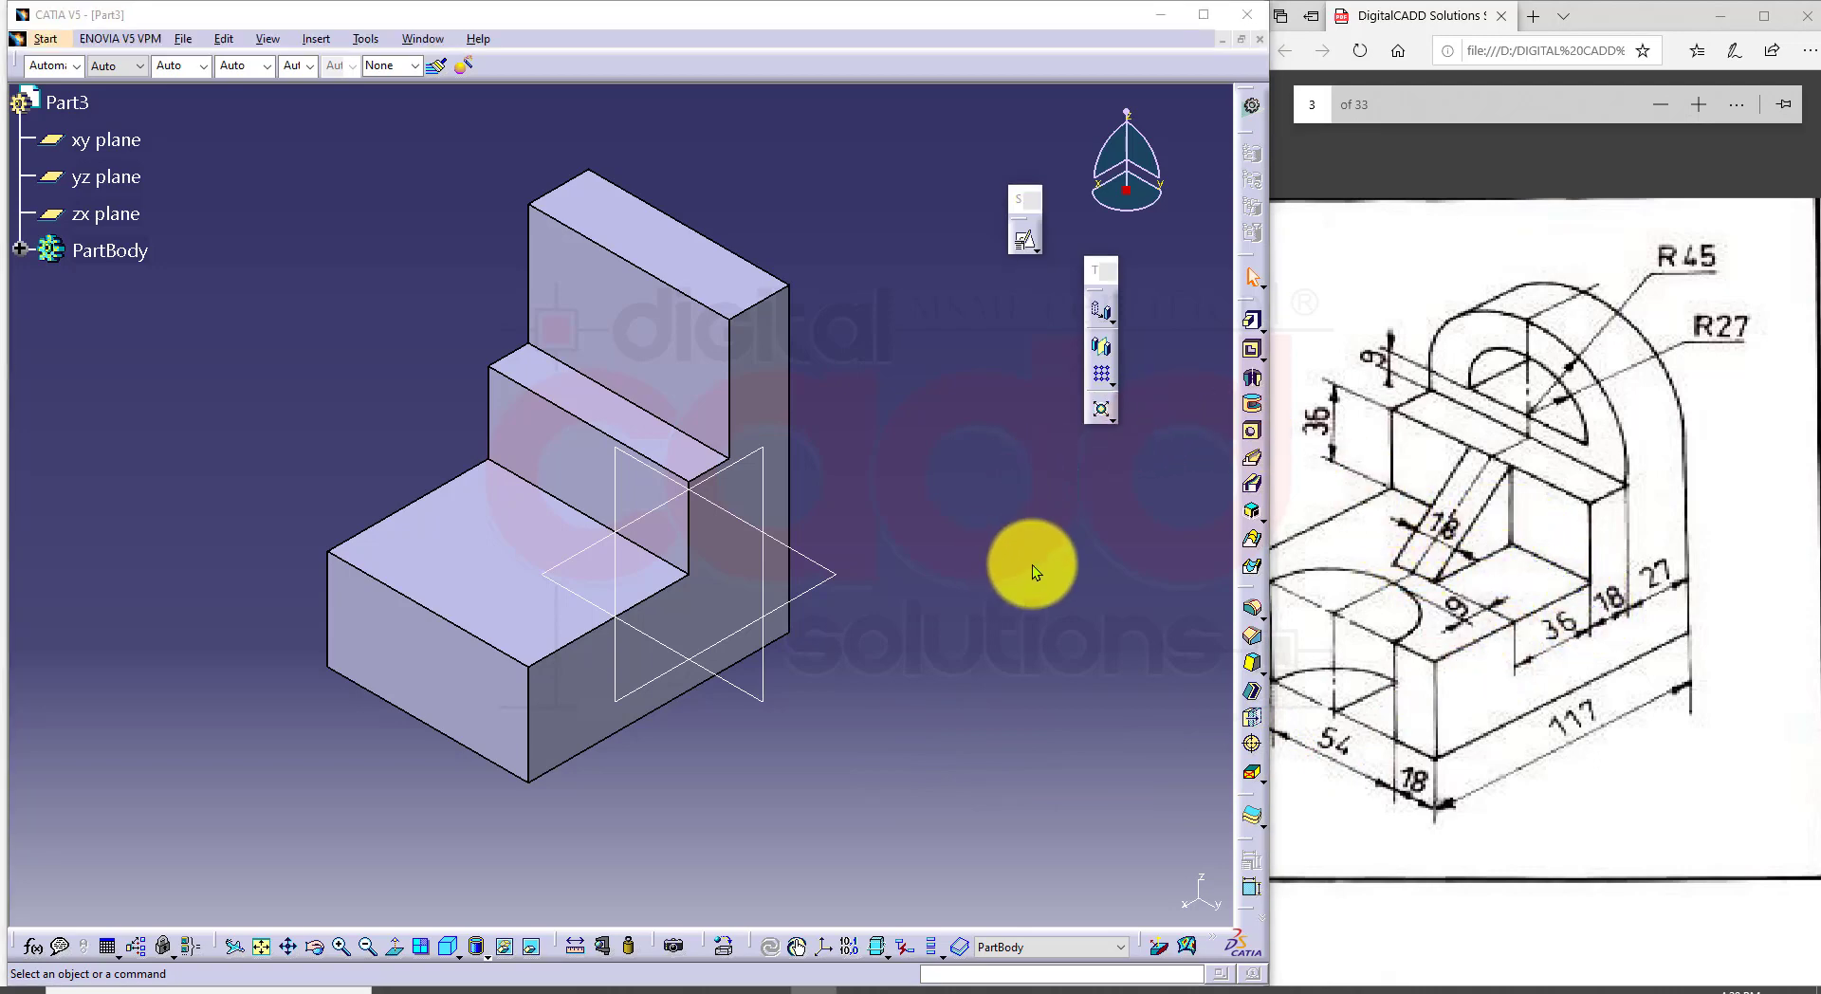
{"action": "left_click", "coordinate": [1032, 566]}
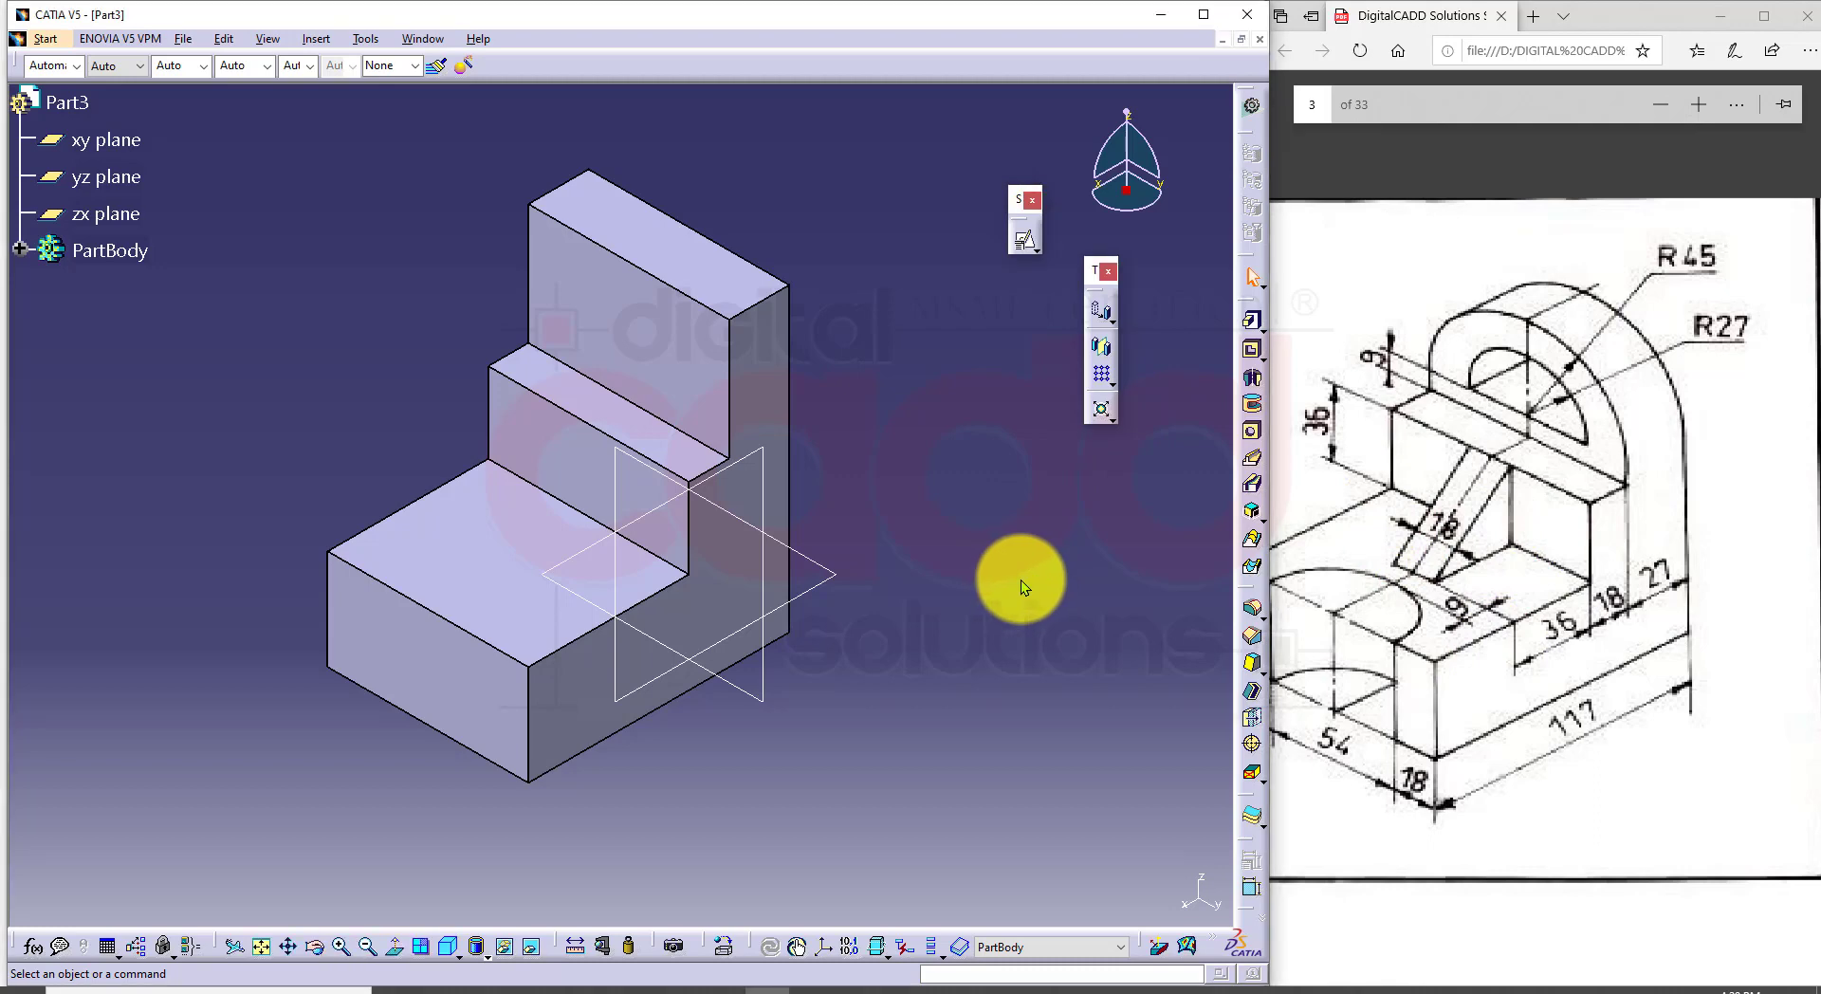
{"action": "middle_click_drag", "start_coordinate": [624, 719], "coordinate": [783, 679]}
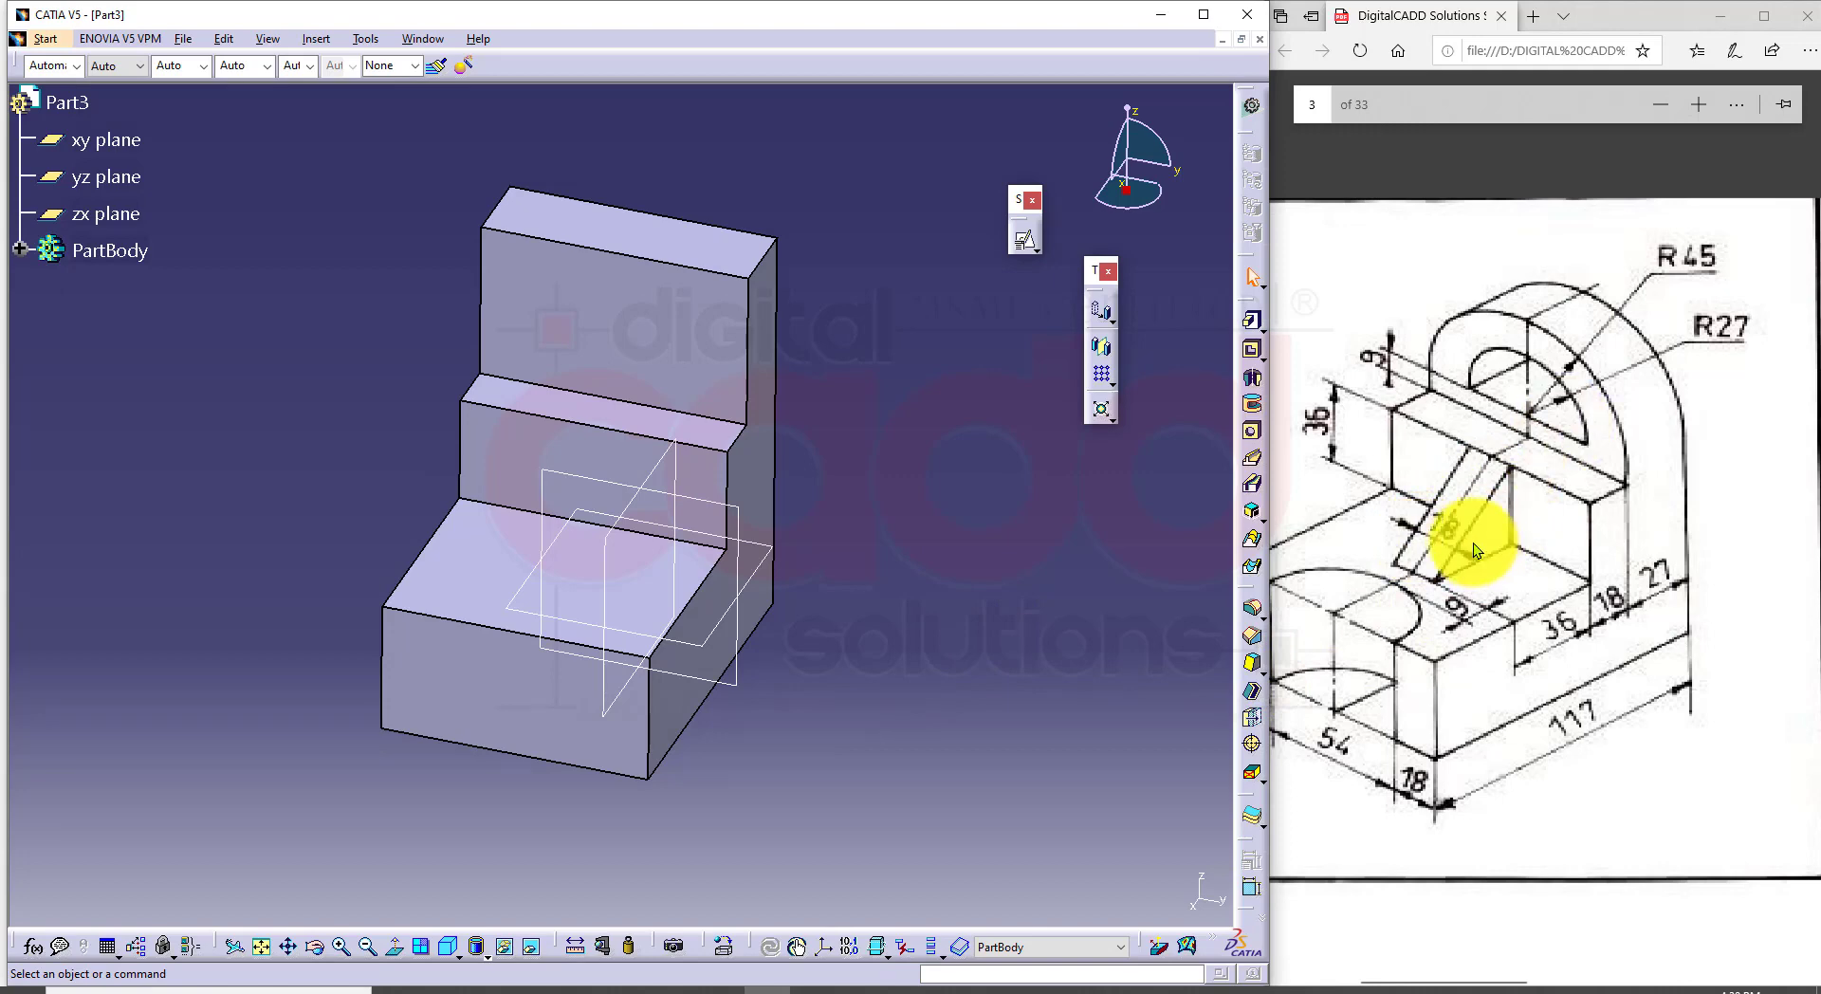
{"action": "left_click", "coordinate": [669, 447]}
{"action": "middle_click_drag", "start_coordinate": [742, 681], "coordinate": [755, 601]}
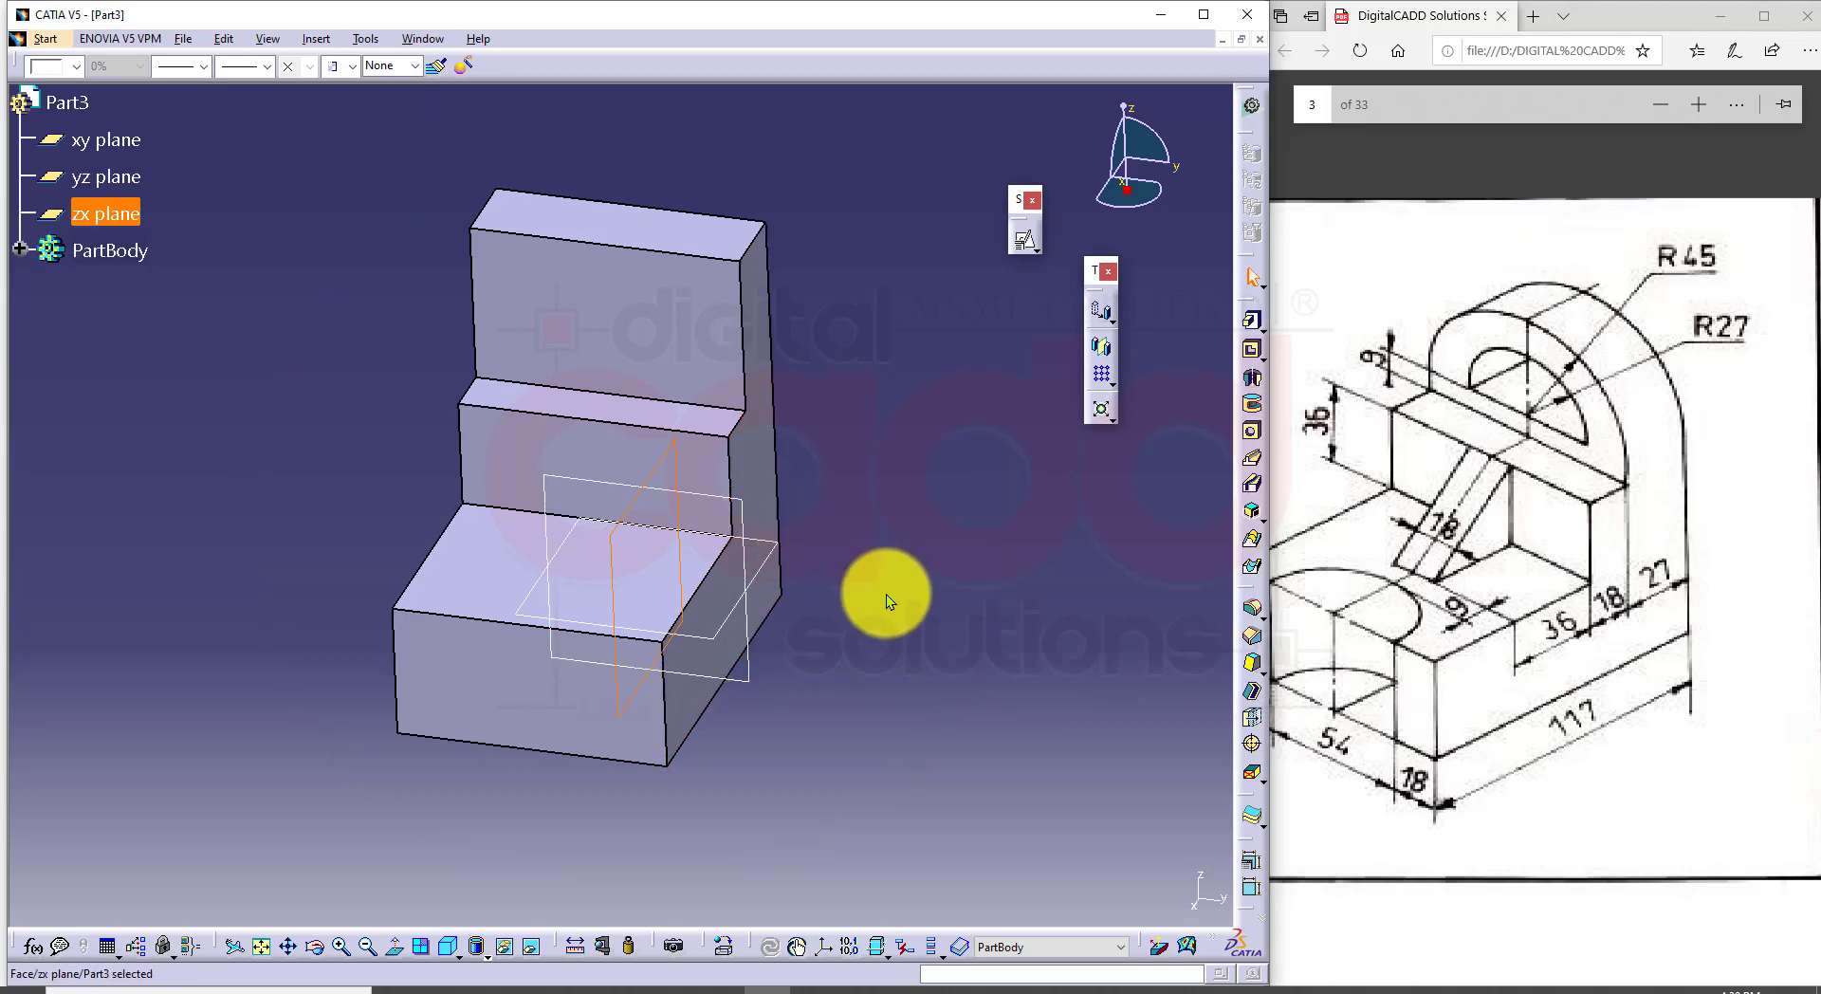
{"action": "middle_click_drag", "start_coordinate": [747, 755], "coordinate": [857, 686]}
{"action": "left_click", "coordinate": [1021, 245]}
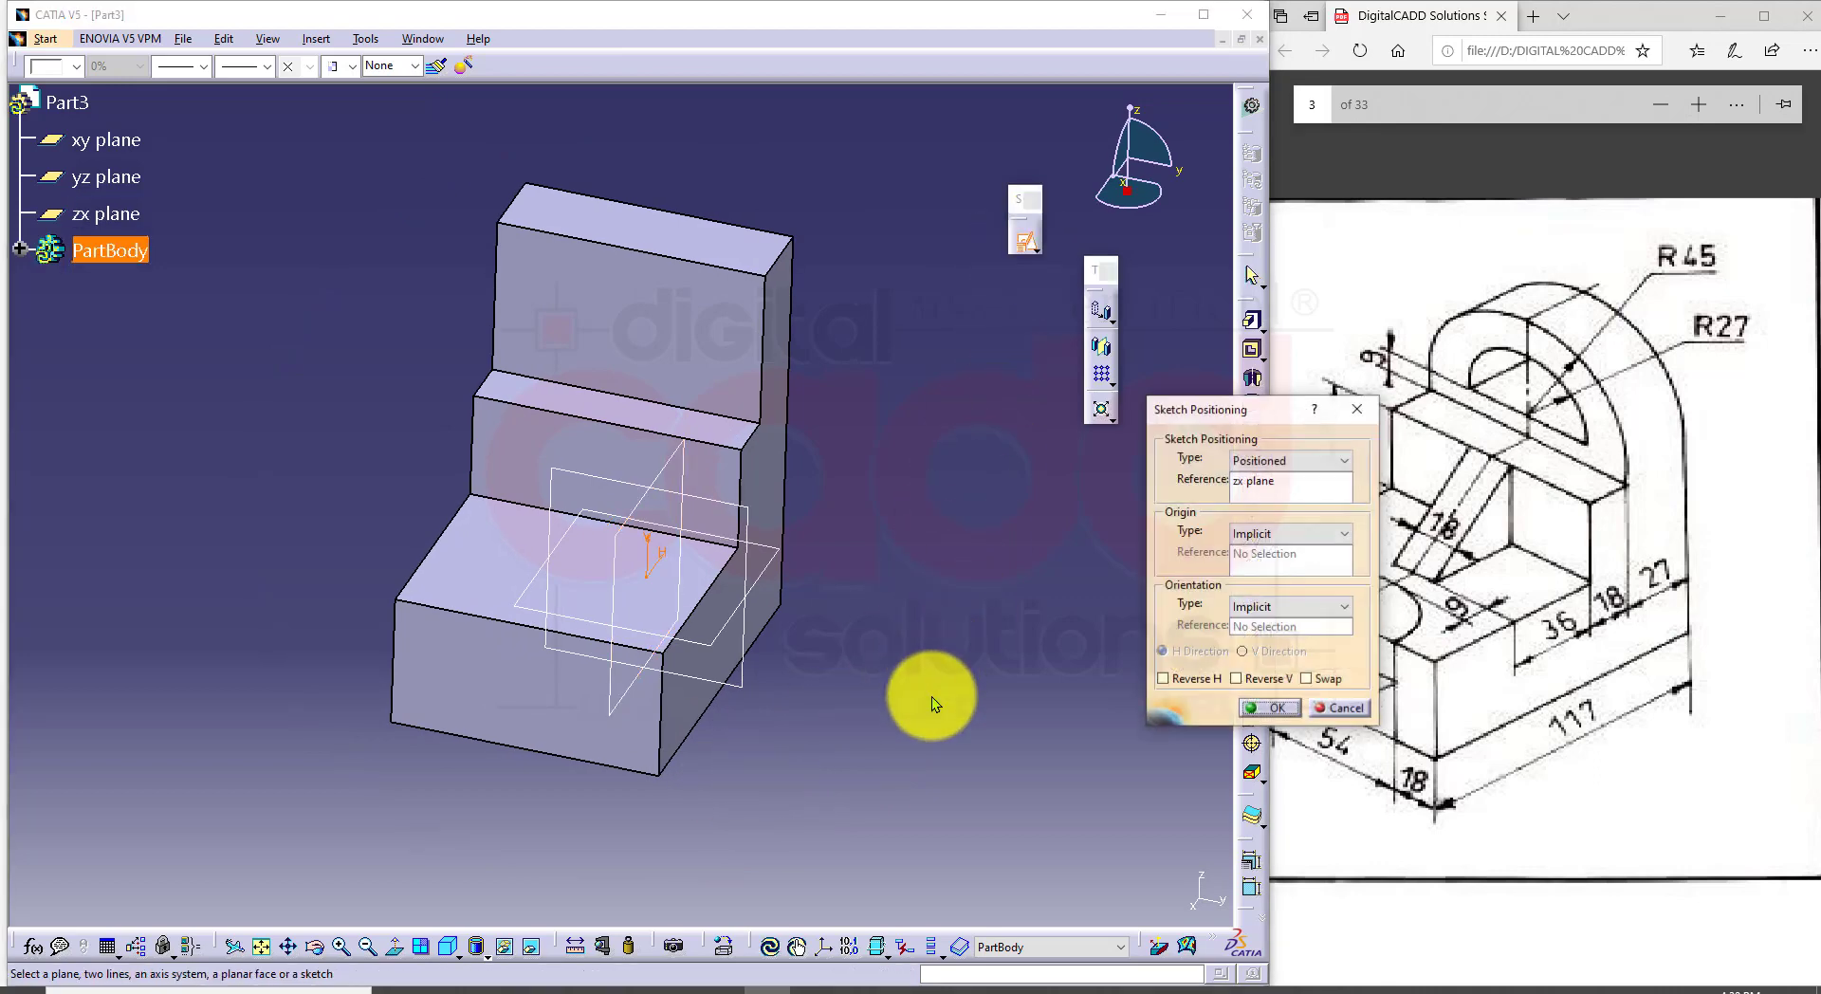
{"action": "left_click", "coordinate": [1252, 711]}
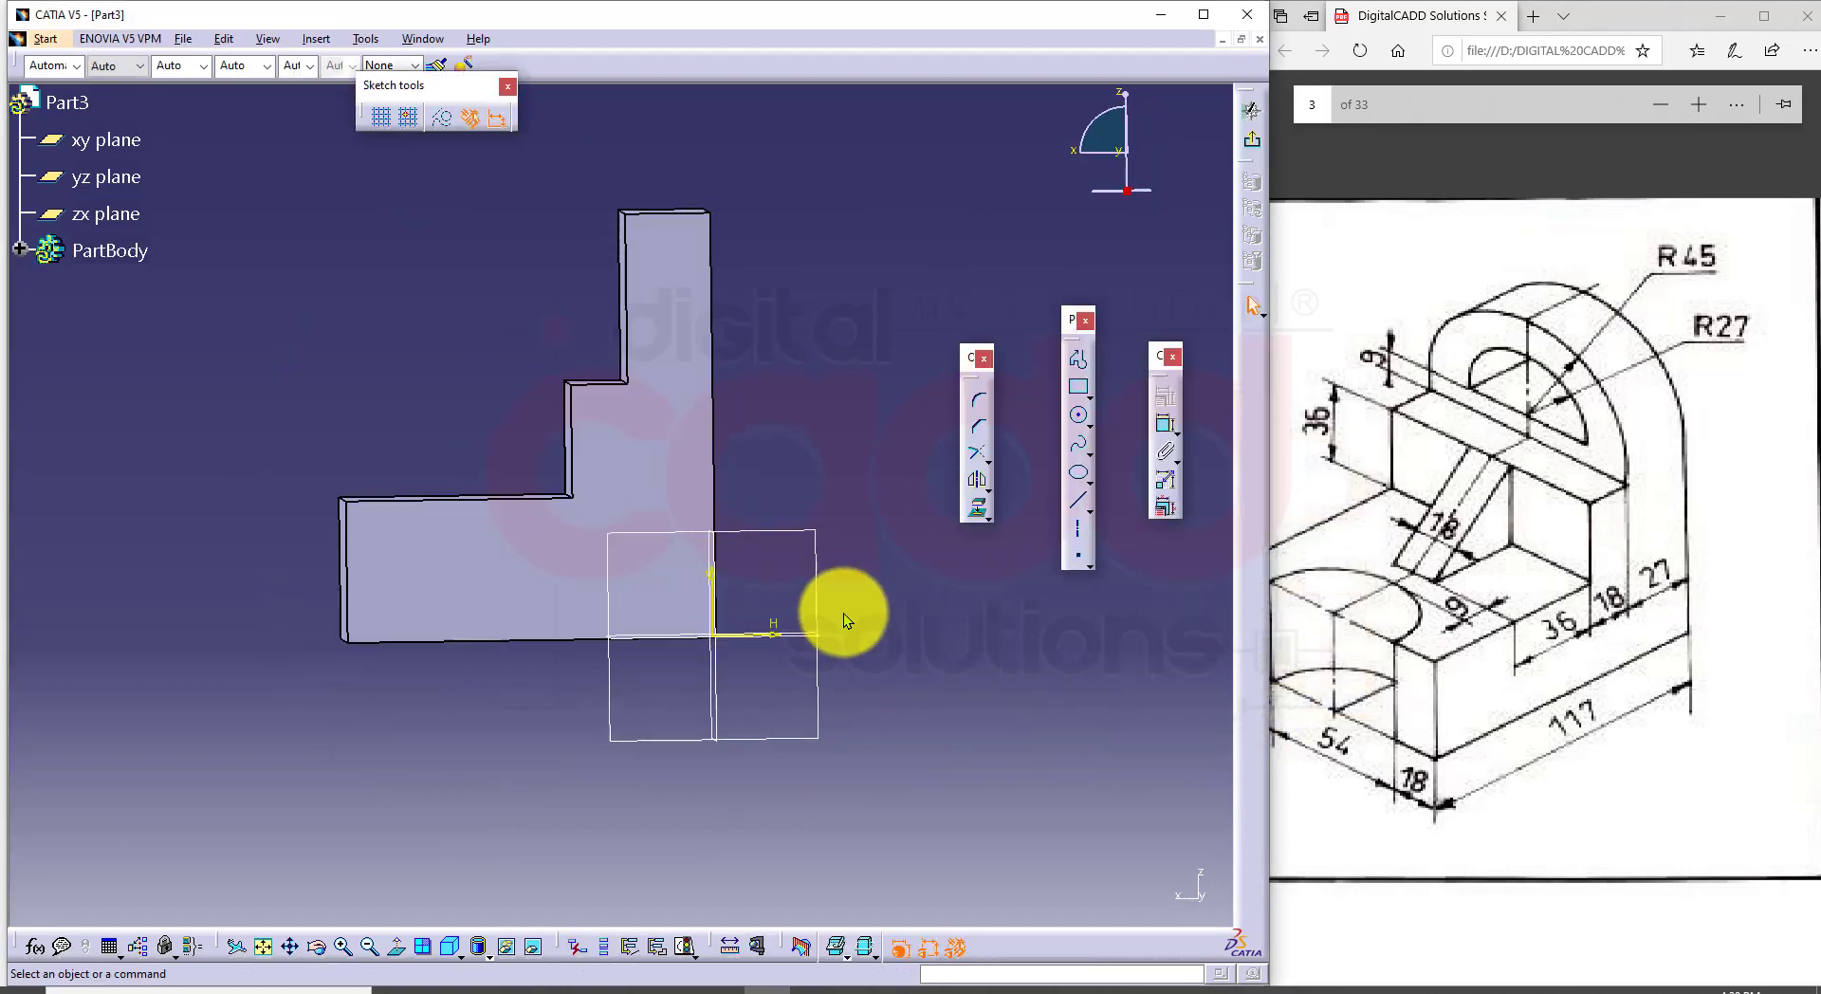
Step: Sketch a sloping line for the rib in the open corner between the base's top and the middle step
{"action": "left_click", "coordinate": [1089, 500]}
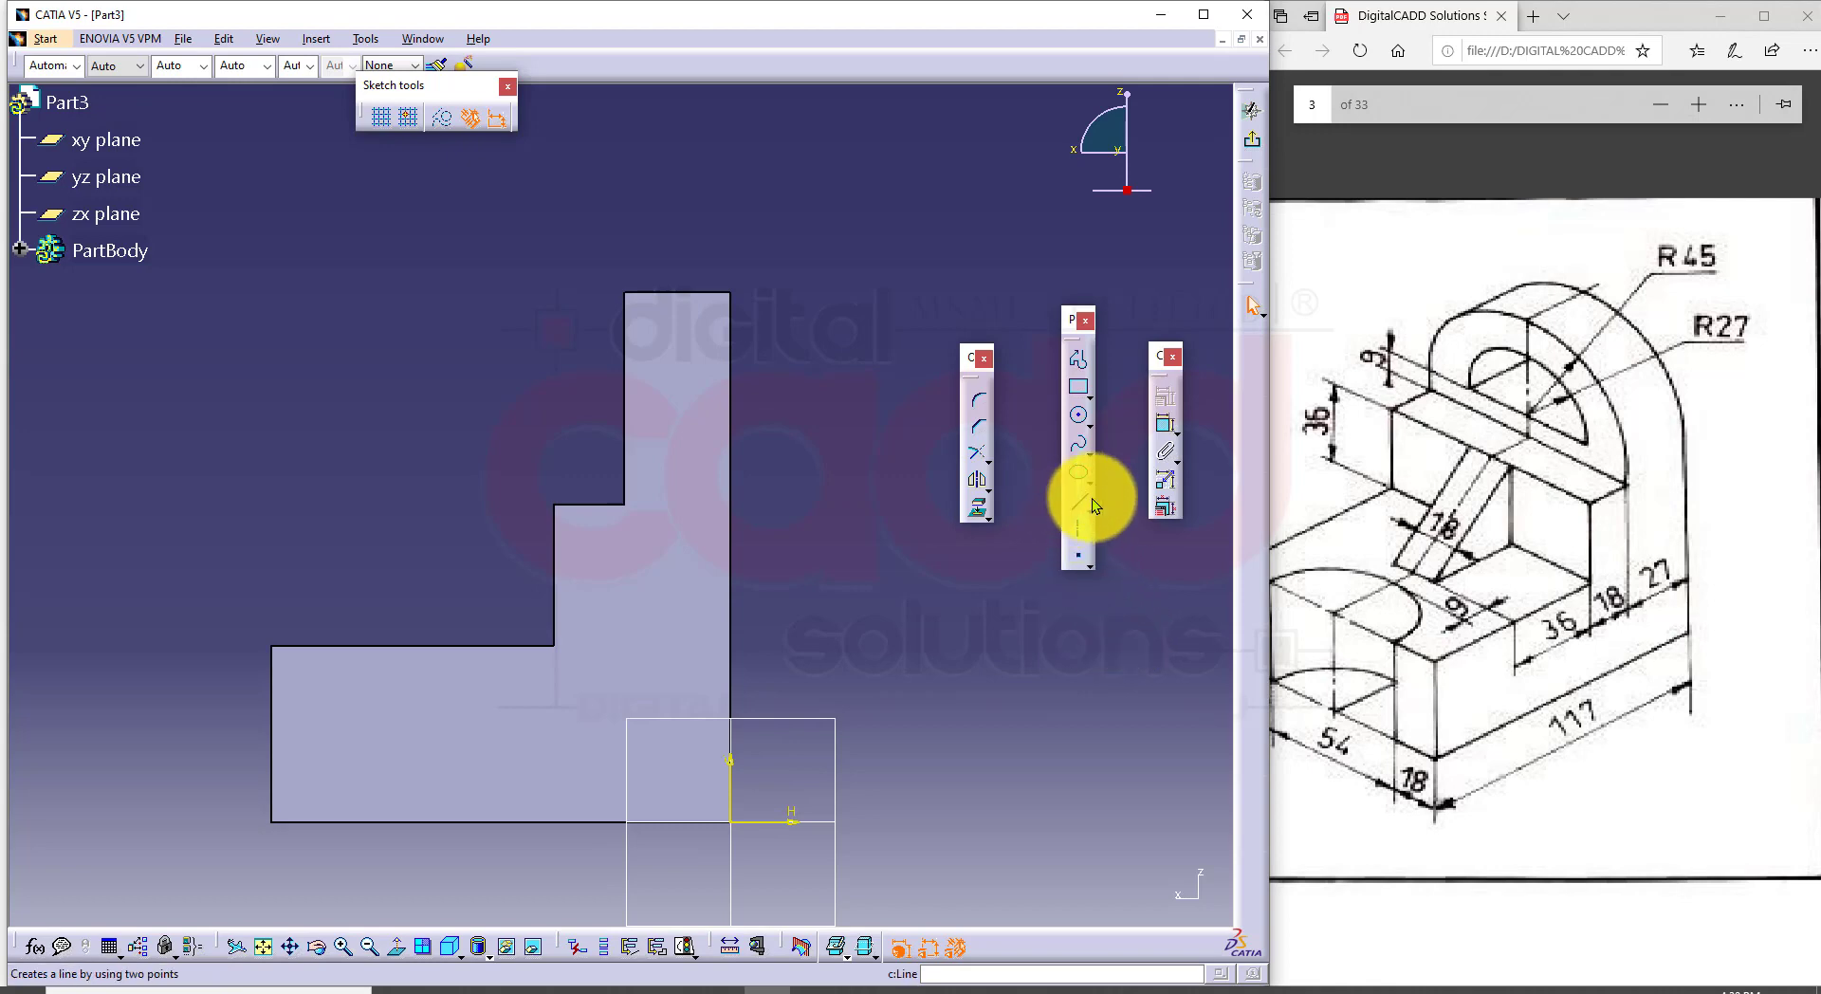
{"action": "left_click", "coordinate": [415, 620]}
{"action": "left_click", "coordinate": [521, 525]}
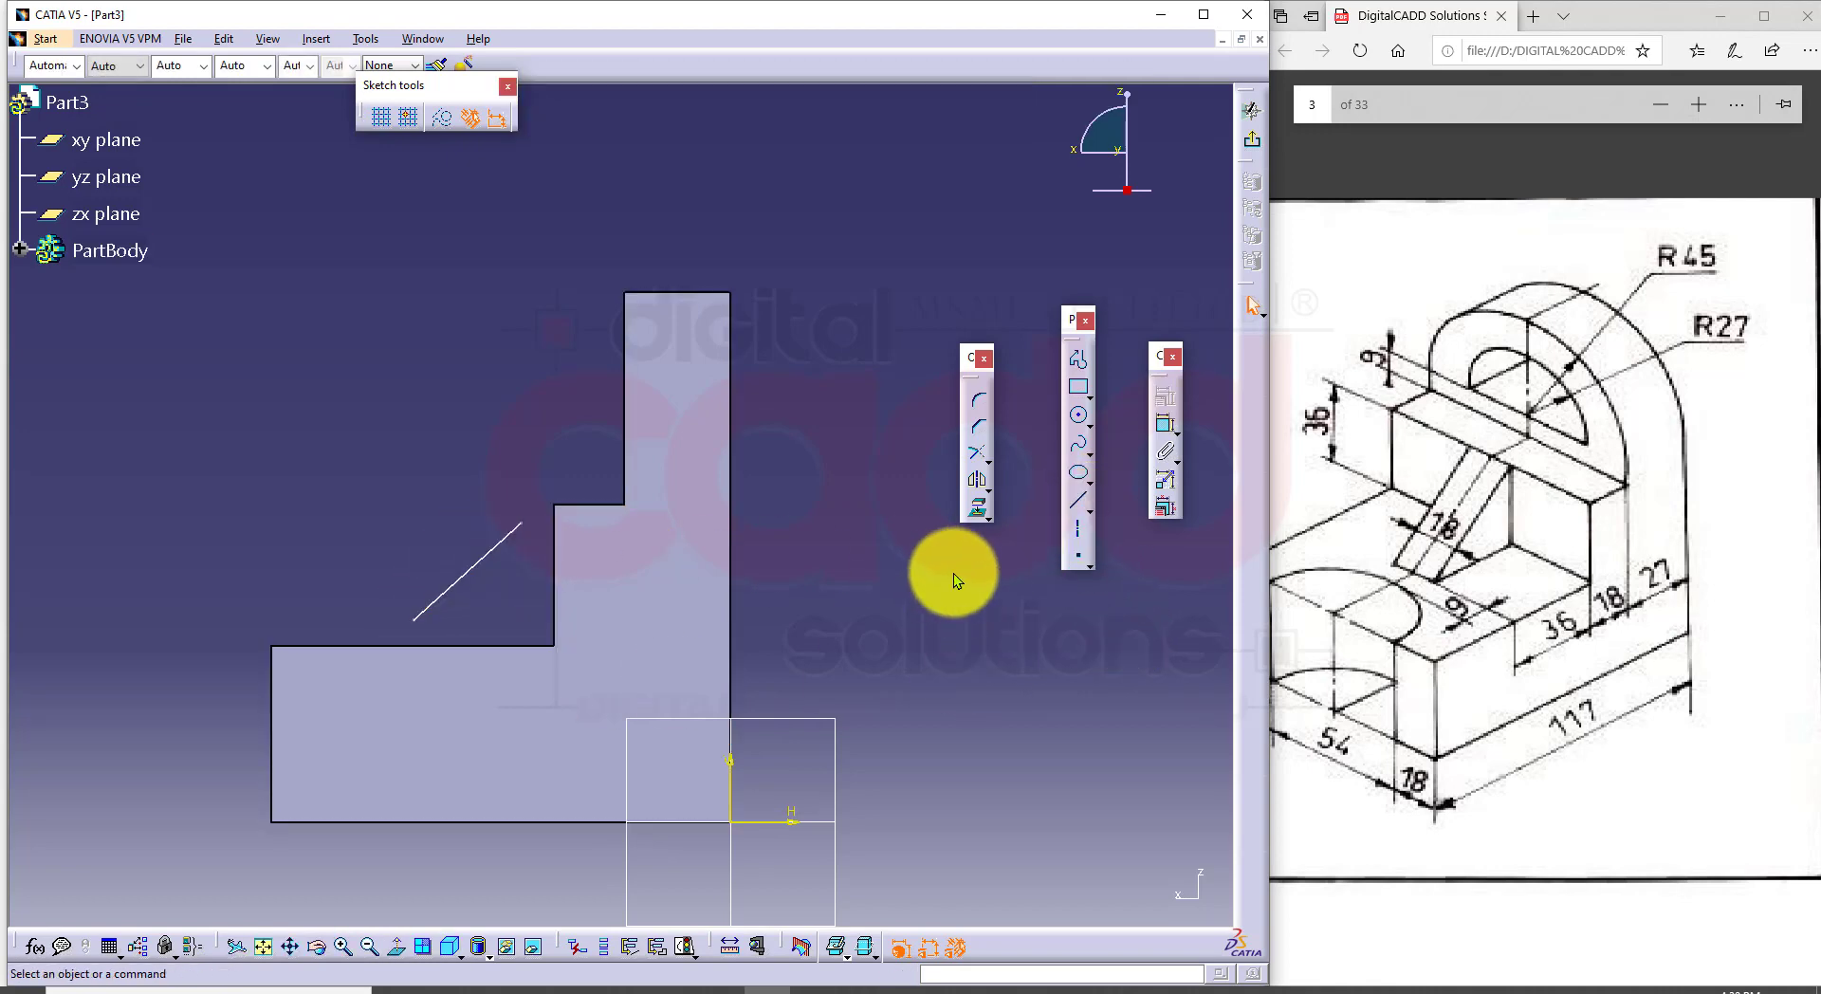
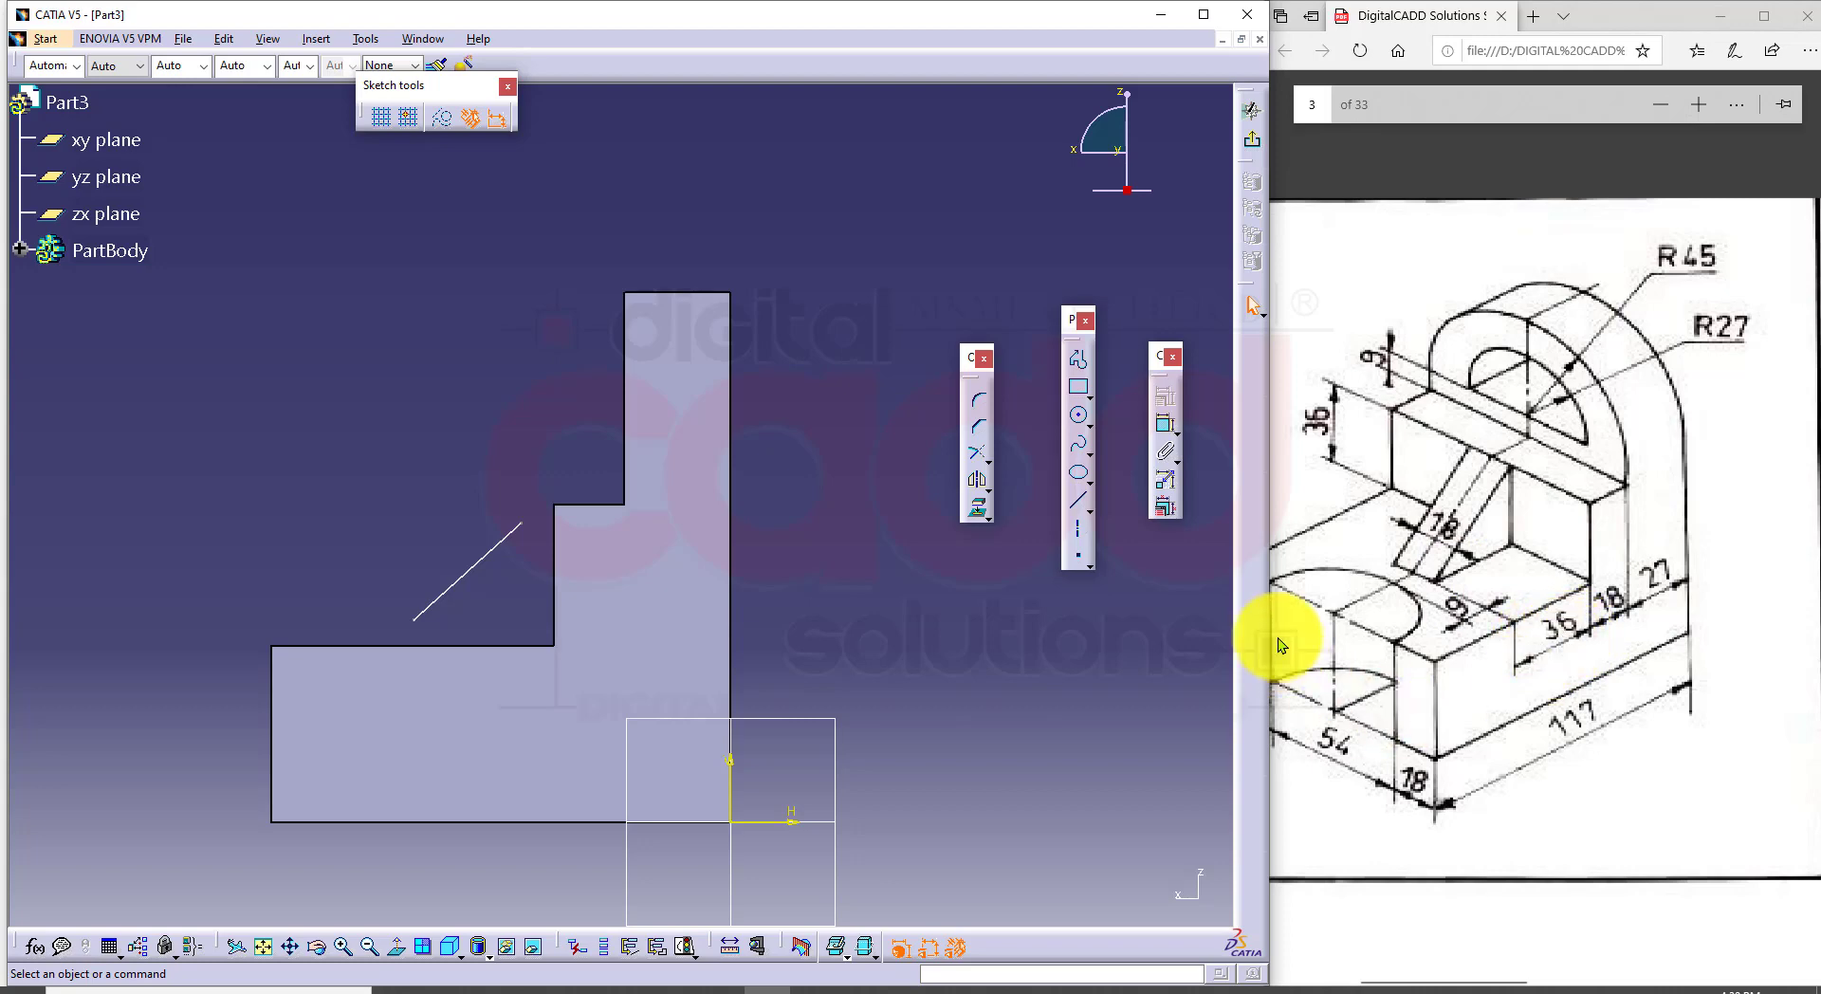
Step: Make the line's upper endpoint coincident with the middle step's top corner and its lower endpoint coincident with the base's top edge
{"action": "left_click", "coordinate": [1167, 424]}
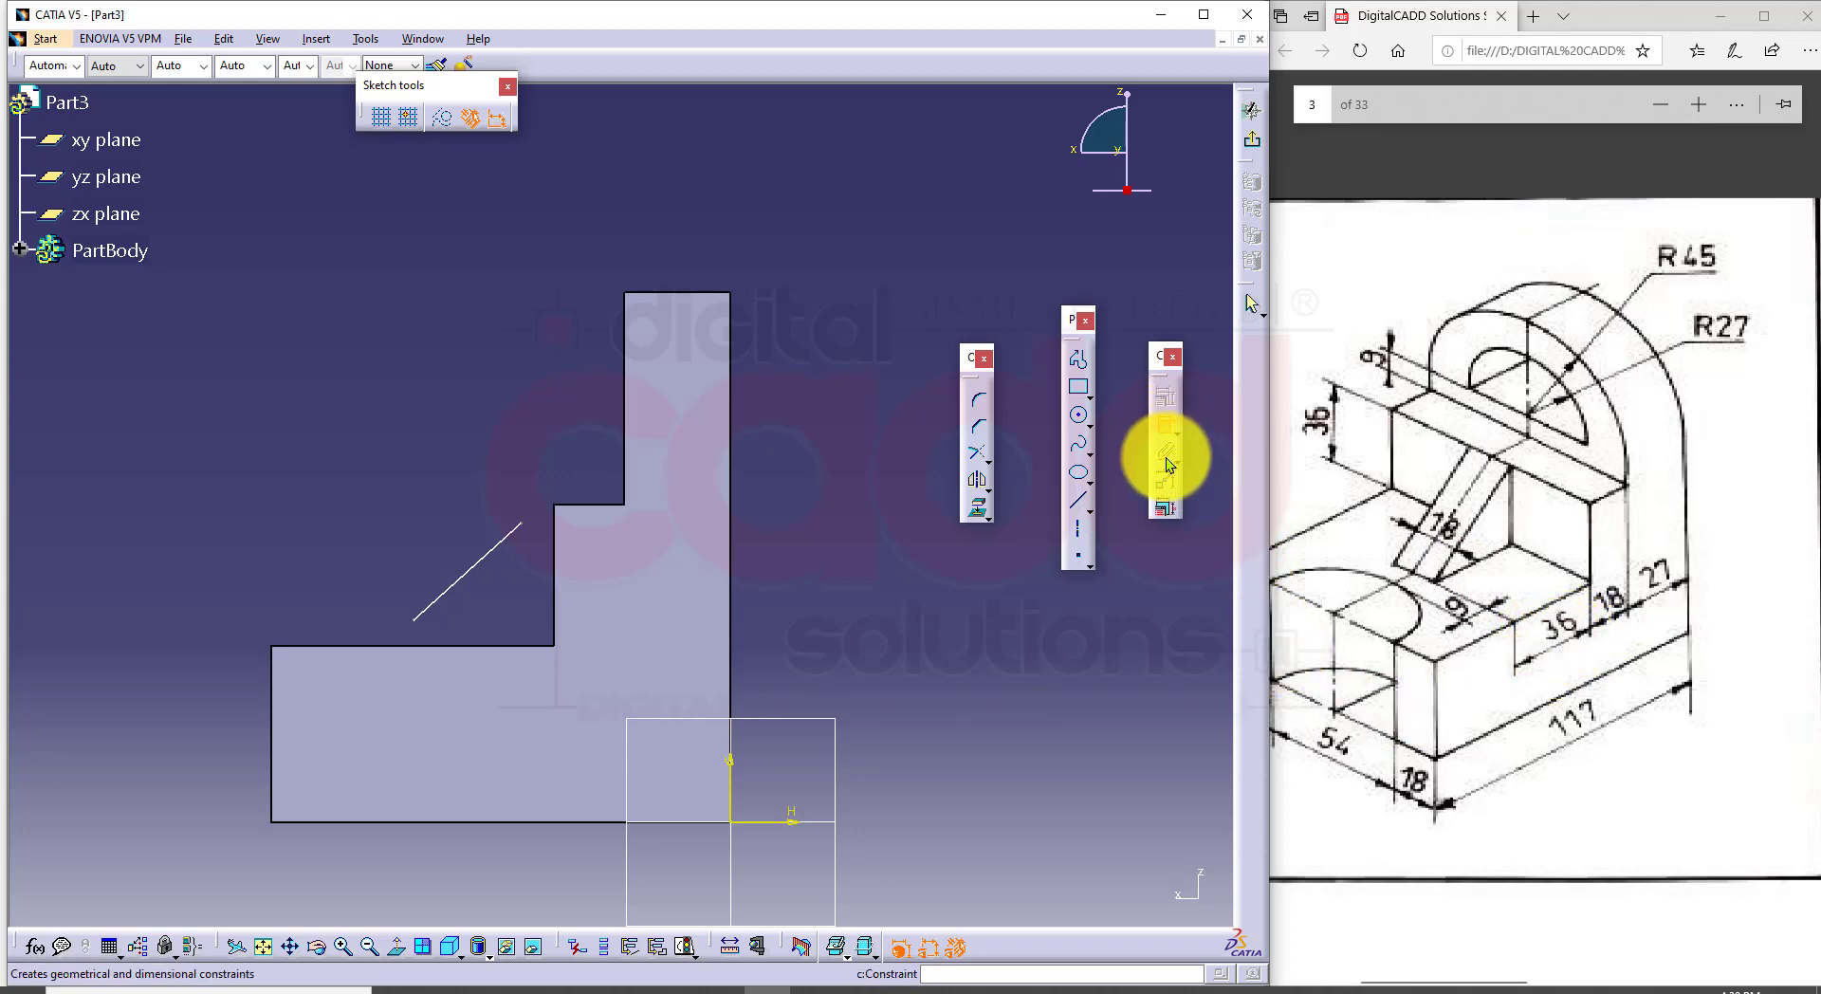
{"action": "left_click", "coordinate": [555, 504]}
{"action": "right_click", "coordinate": [548, 249]}
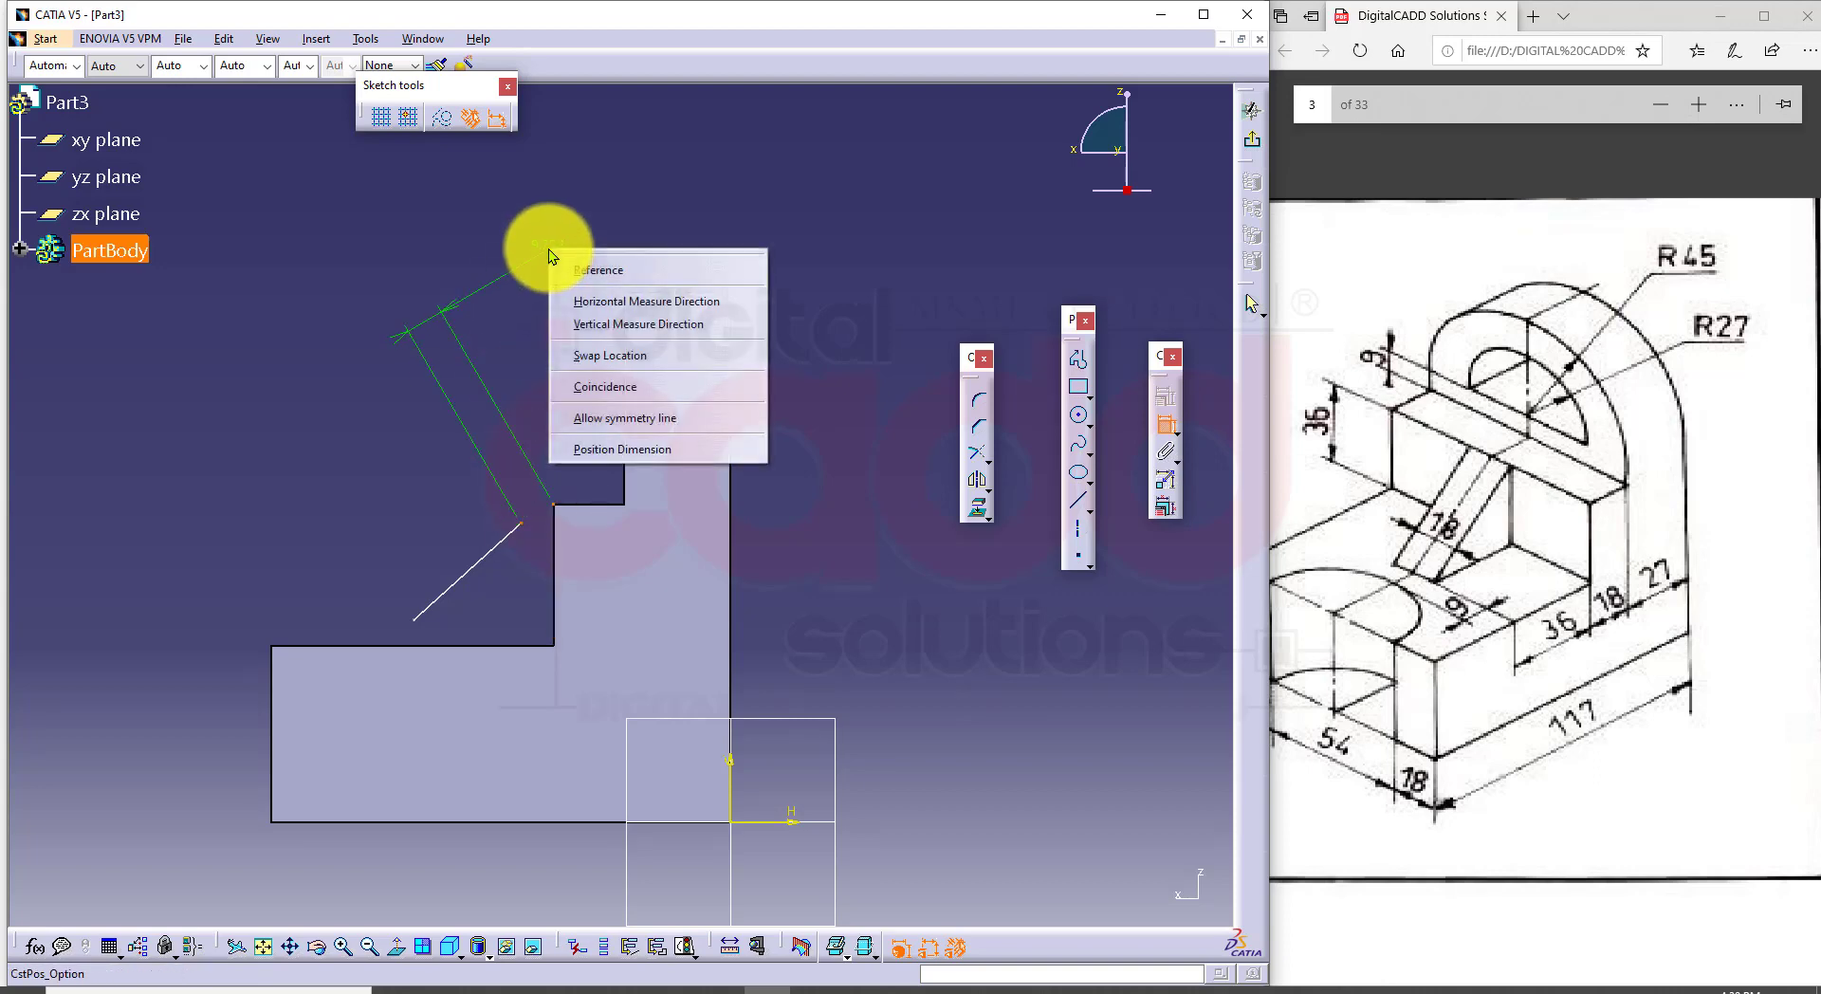
{"action": "left_click", "coordinate": [630, 388]}
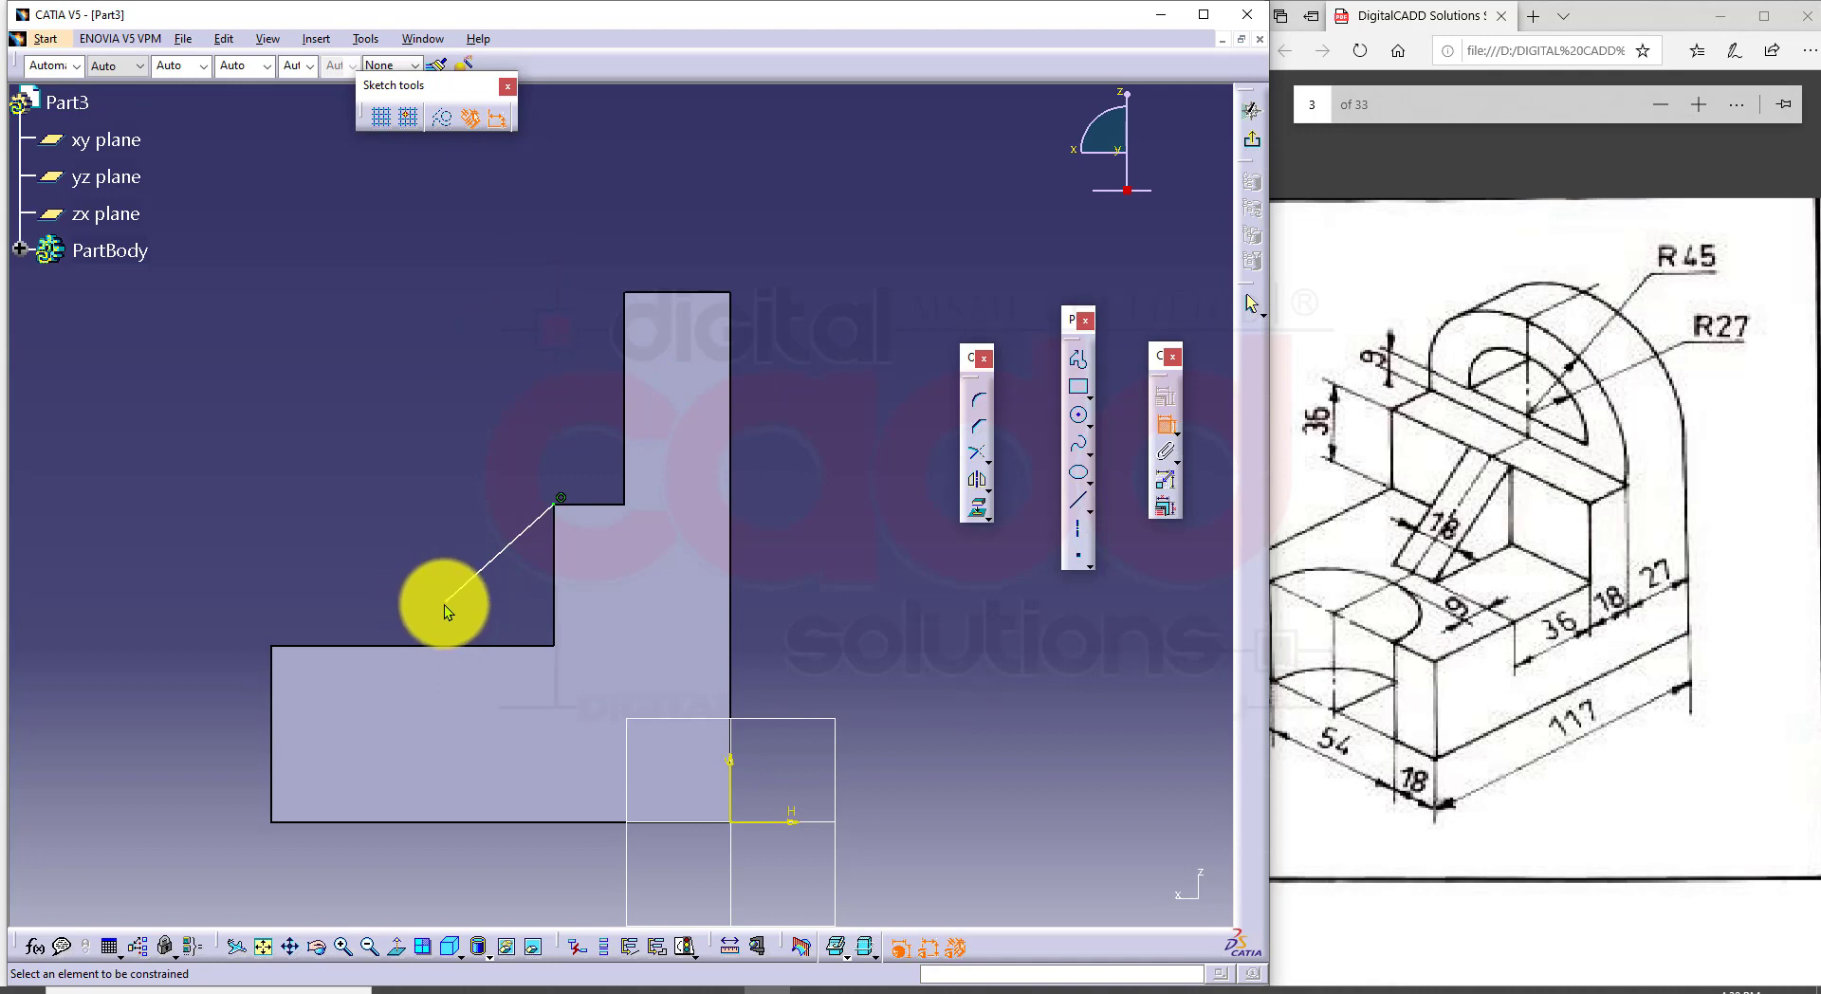
{"action": "left_click", "coordinate": [486, 646]}
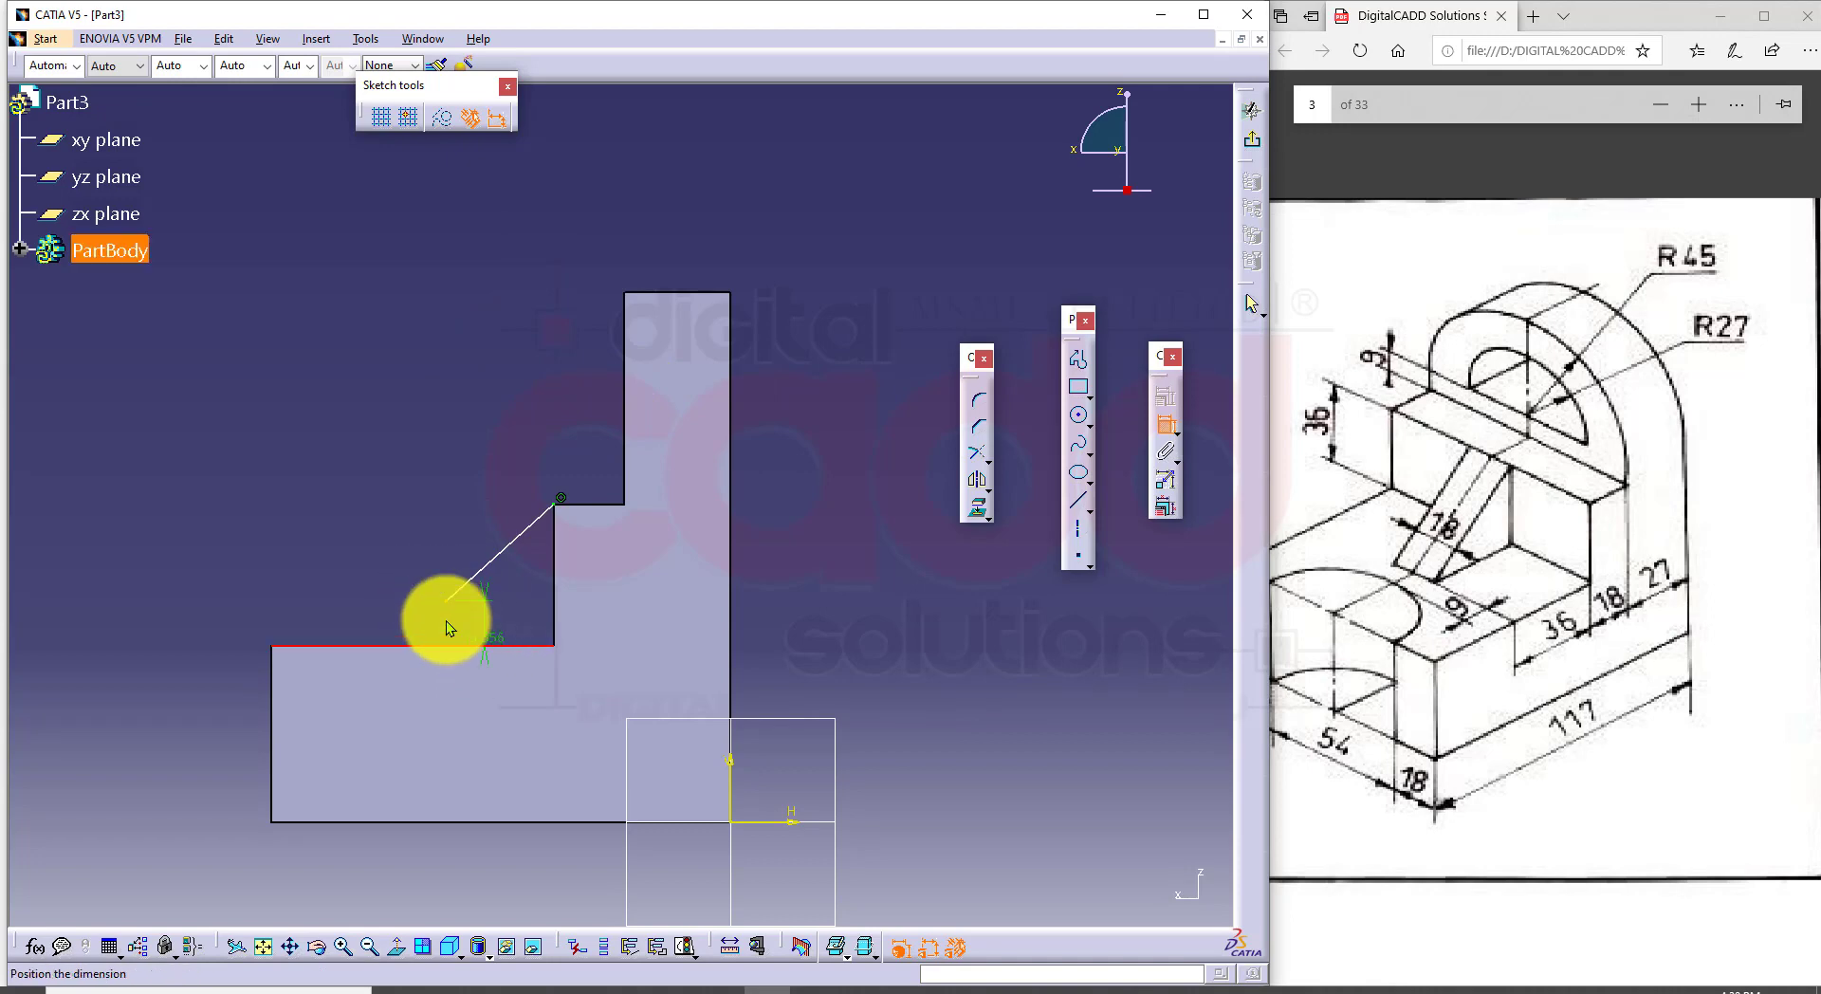
{"action": "right_click", "coordinate": [256, 377]}
{"action": "left_click", "coordinate": [326, 453]}
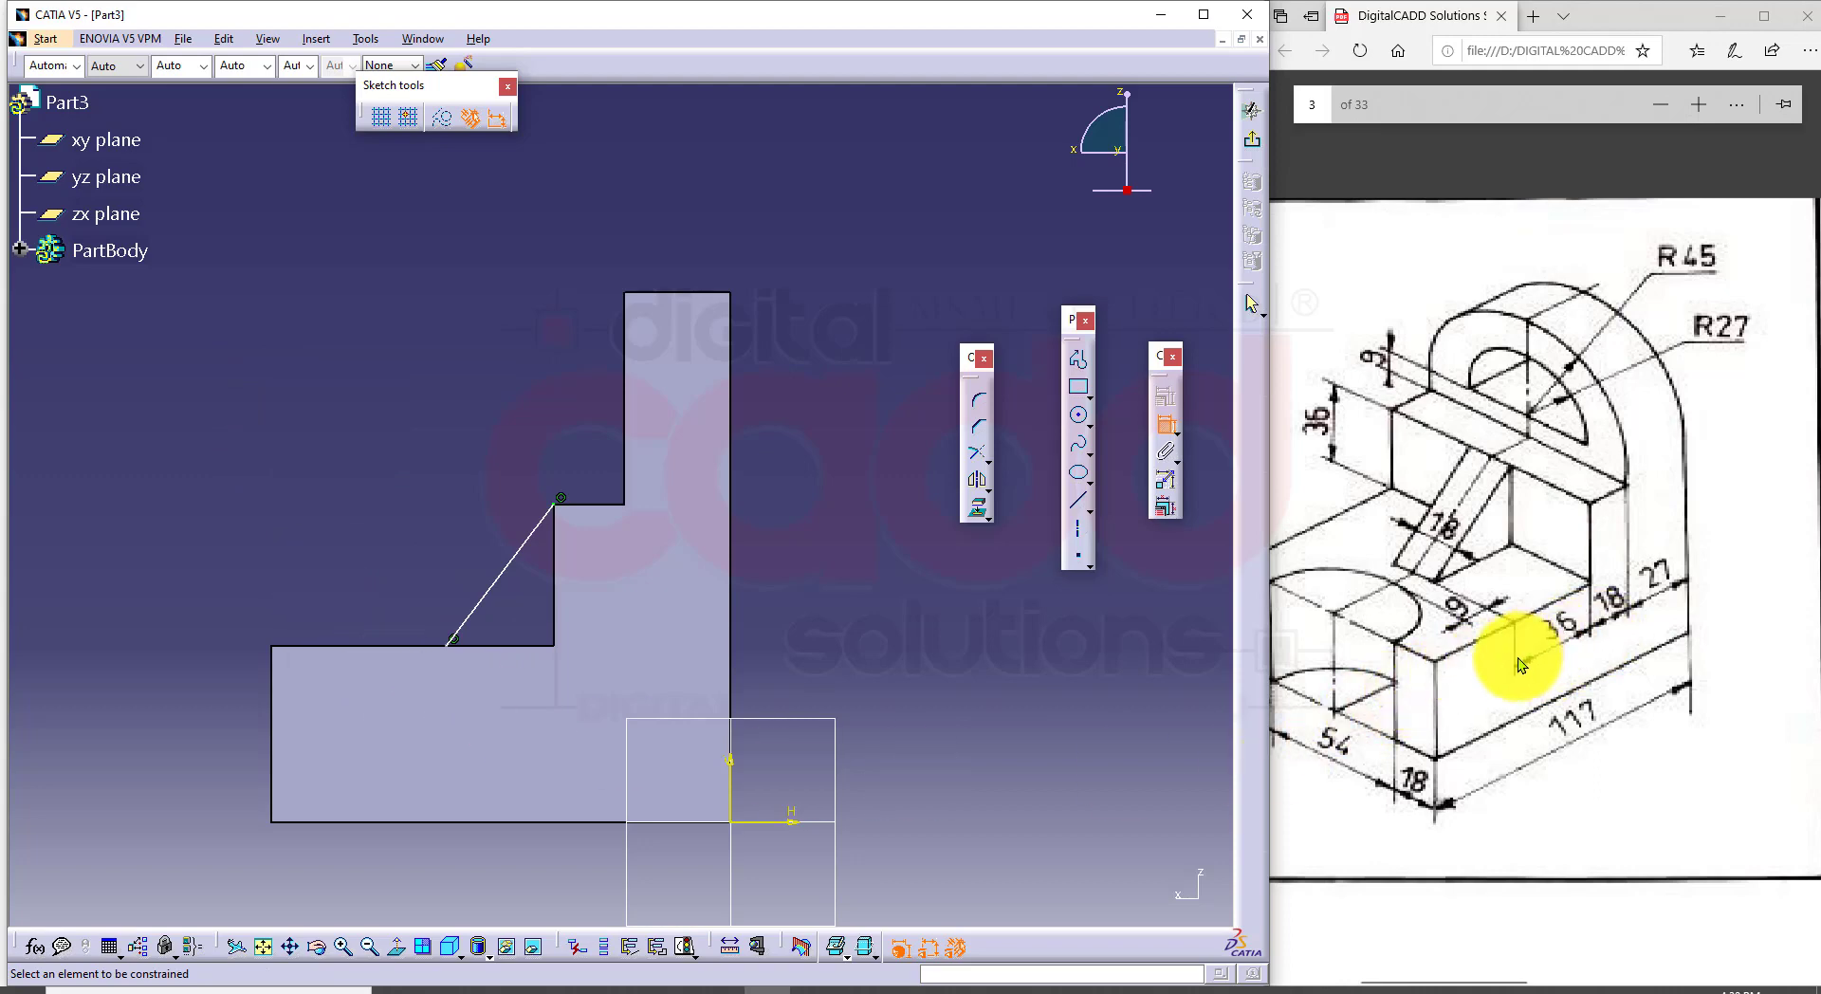
Step: Constrain the rib line's lower endpoint at 36 mm horizontally from the middle step's vertical face and exit the sketch
{"action": "left_click", "coordinate": [451, 643]}
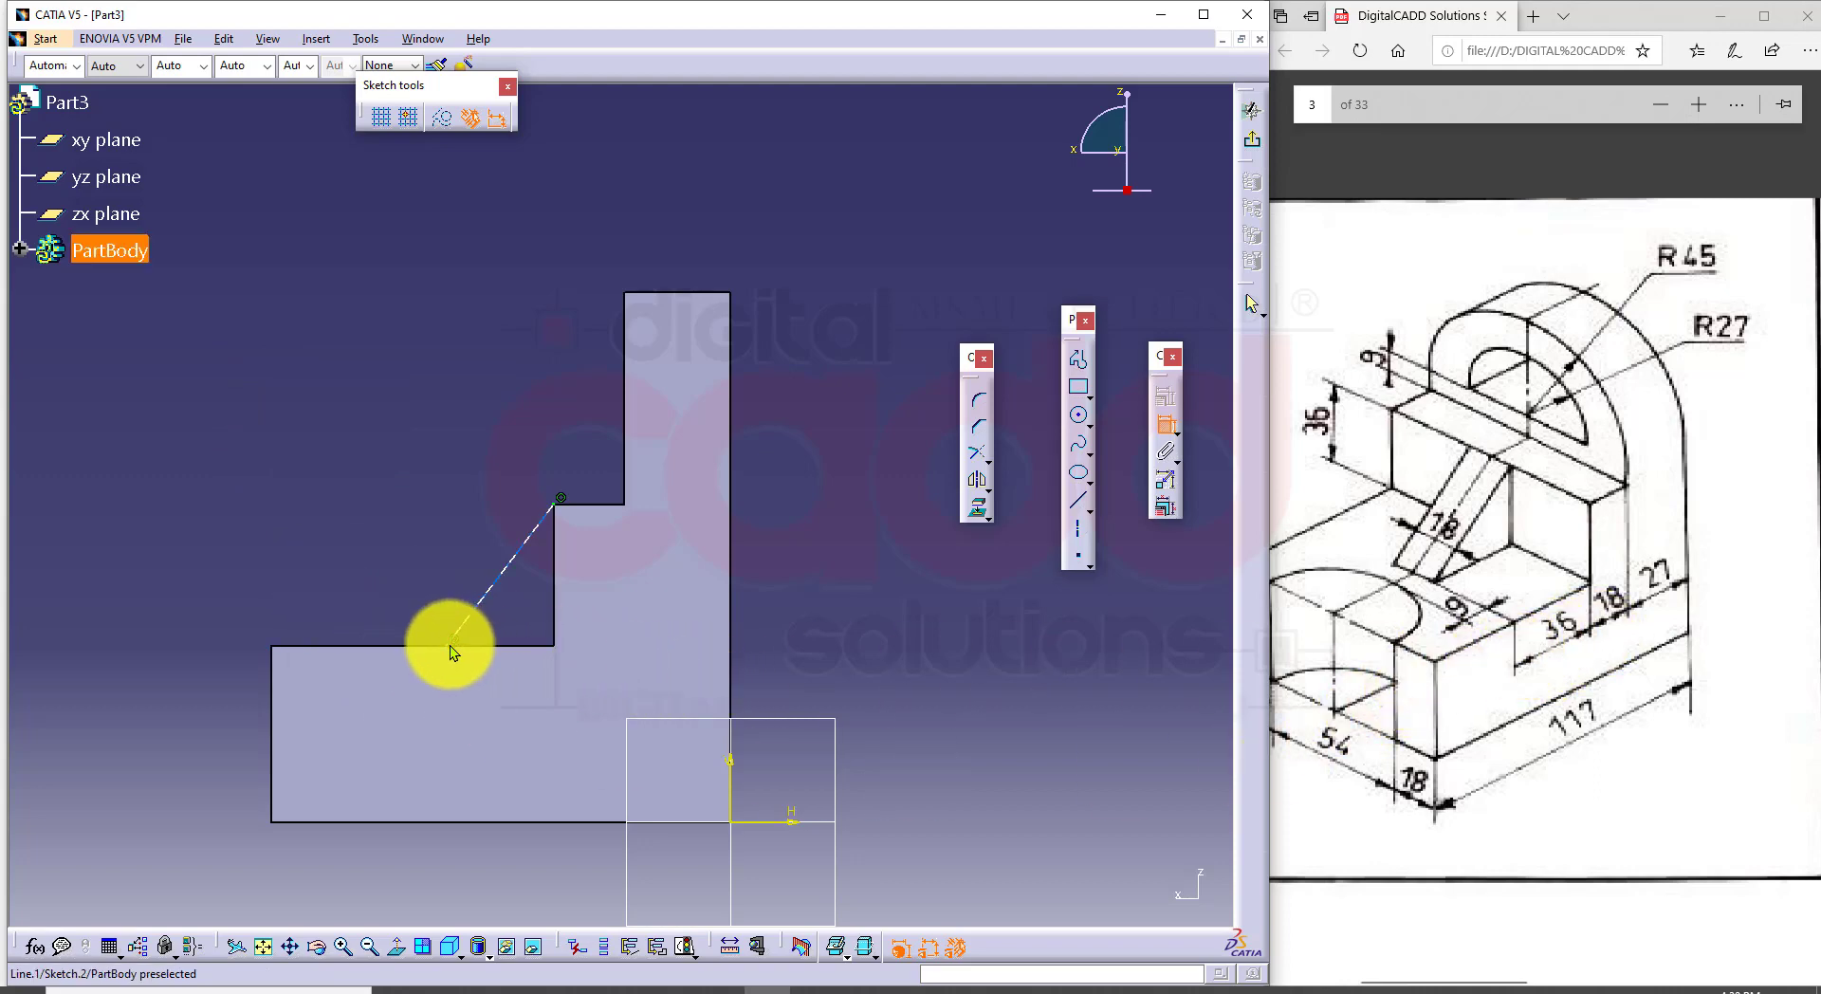
{"action": "left_click", "coordinate": [550, 578]}
{"action": "left_click", "coordinate": [497, 859]}
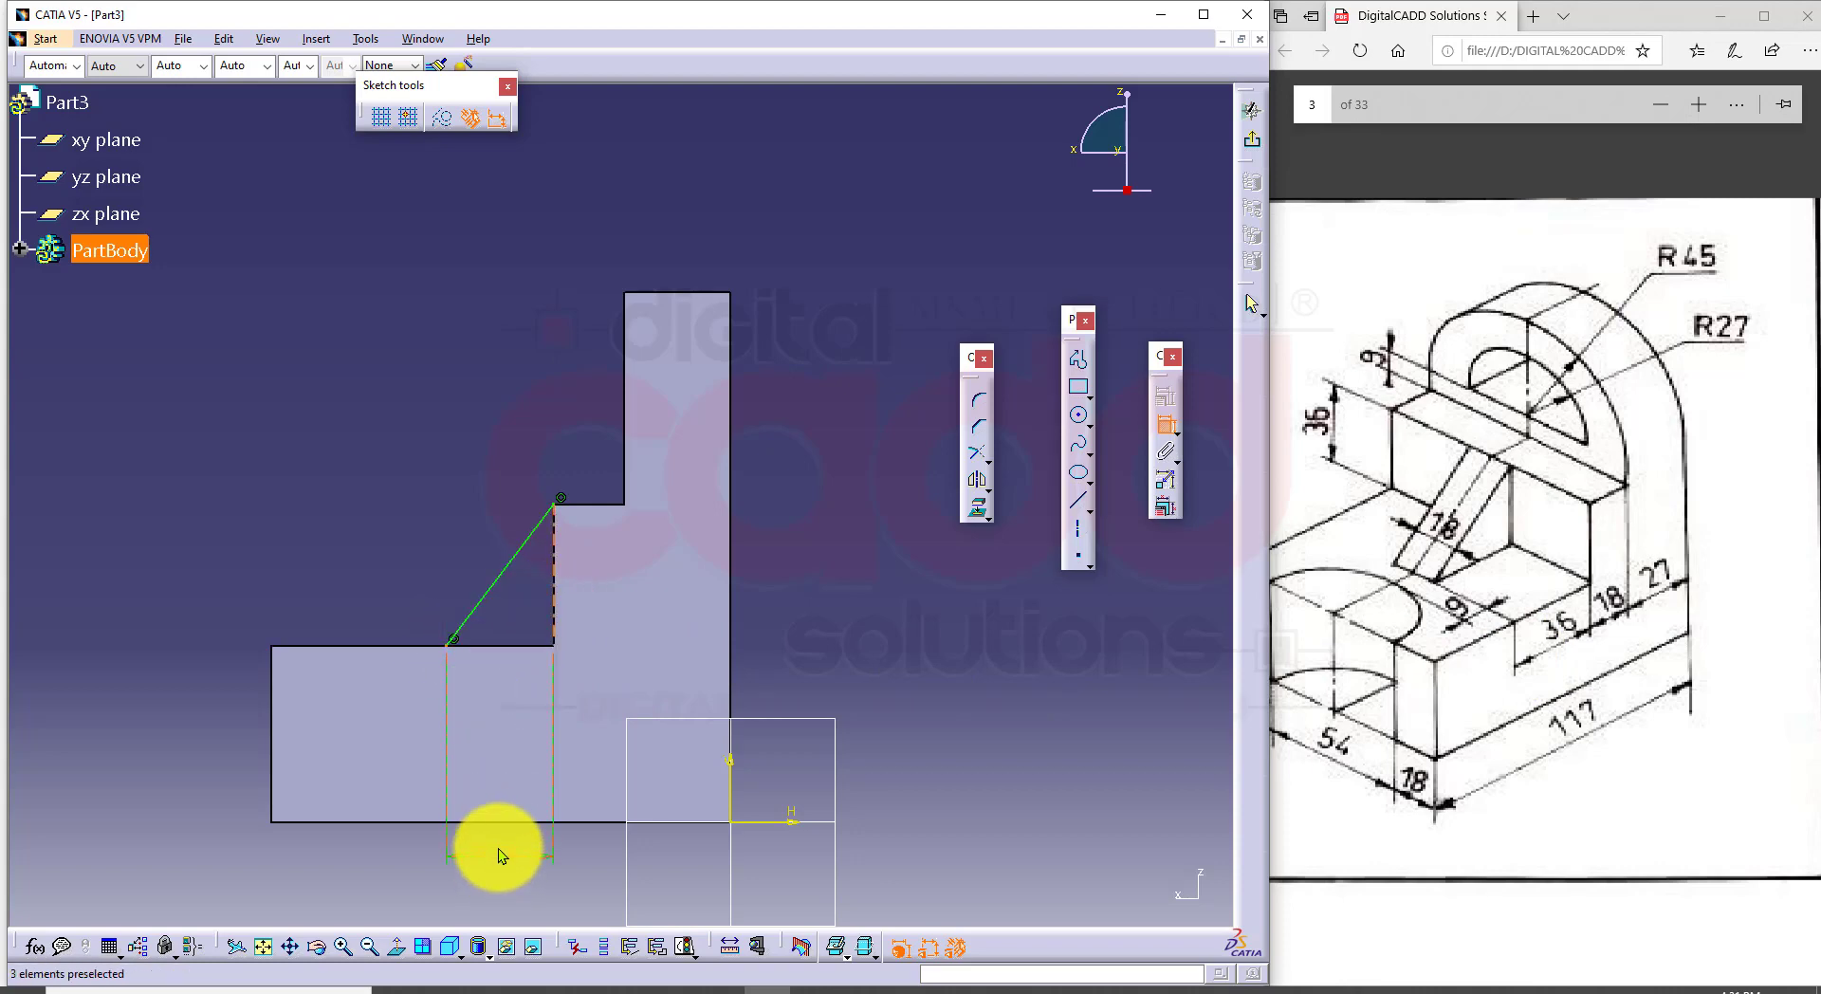
{"action": "double_click", "coordinate": [504, 867]}
{"action": "type", "text": "36"}
{"action": "key", "text": "Return"}
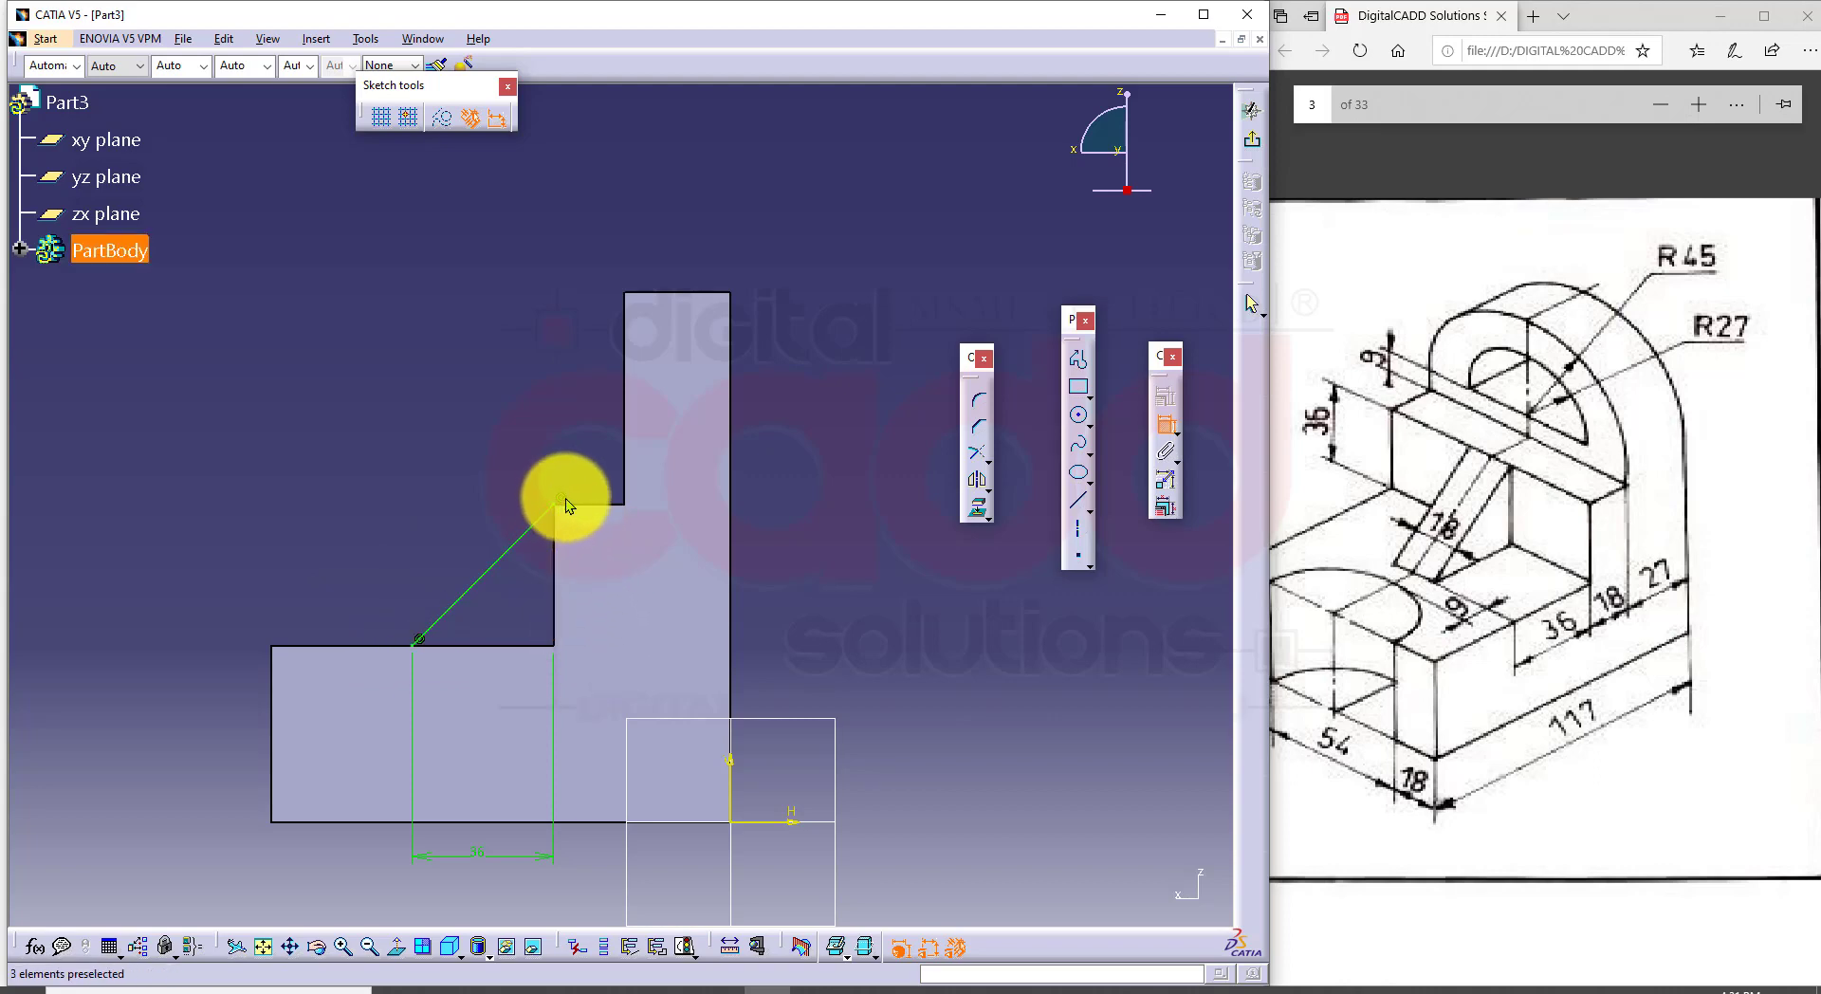
{"action": "left_click", "coordinate": [456, 639]}
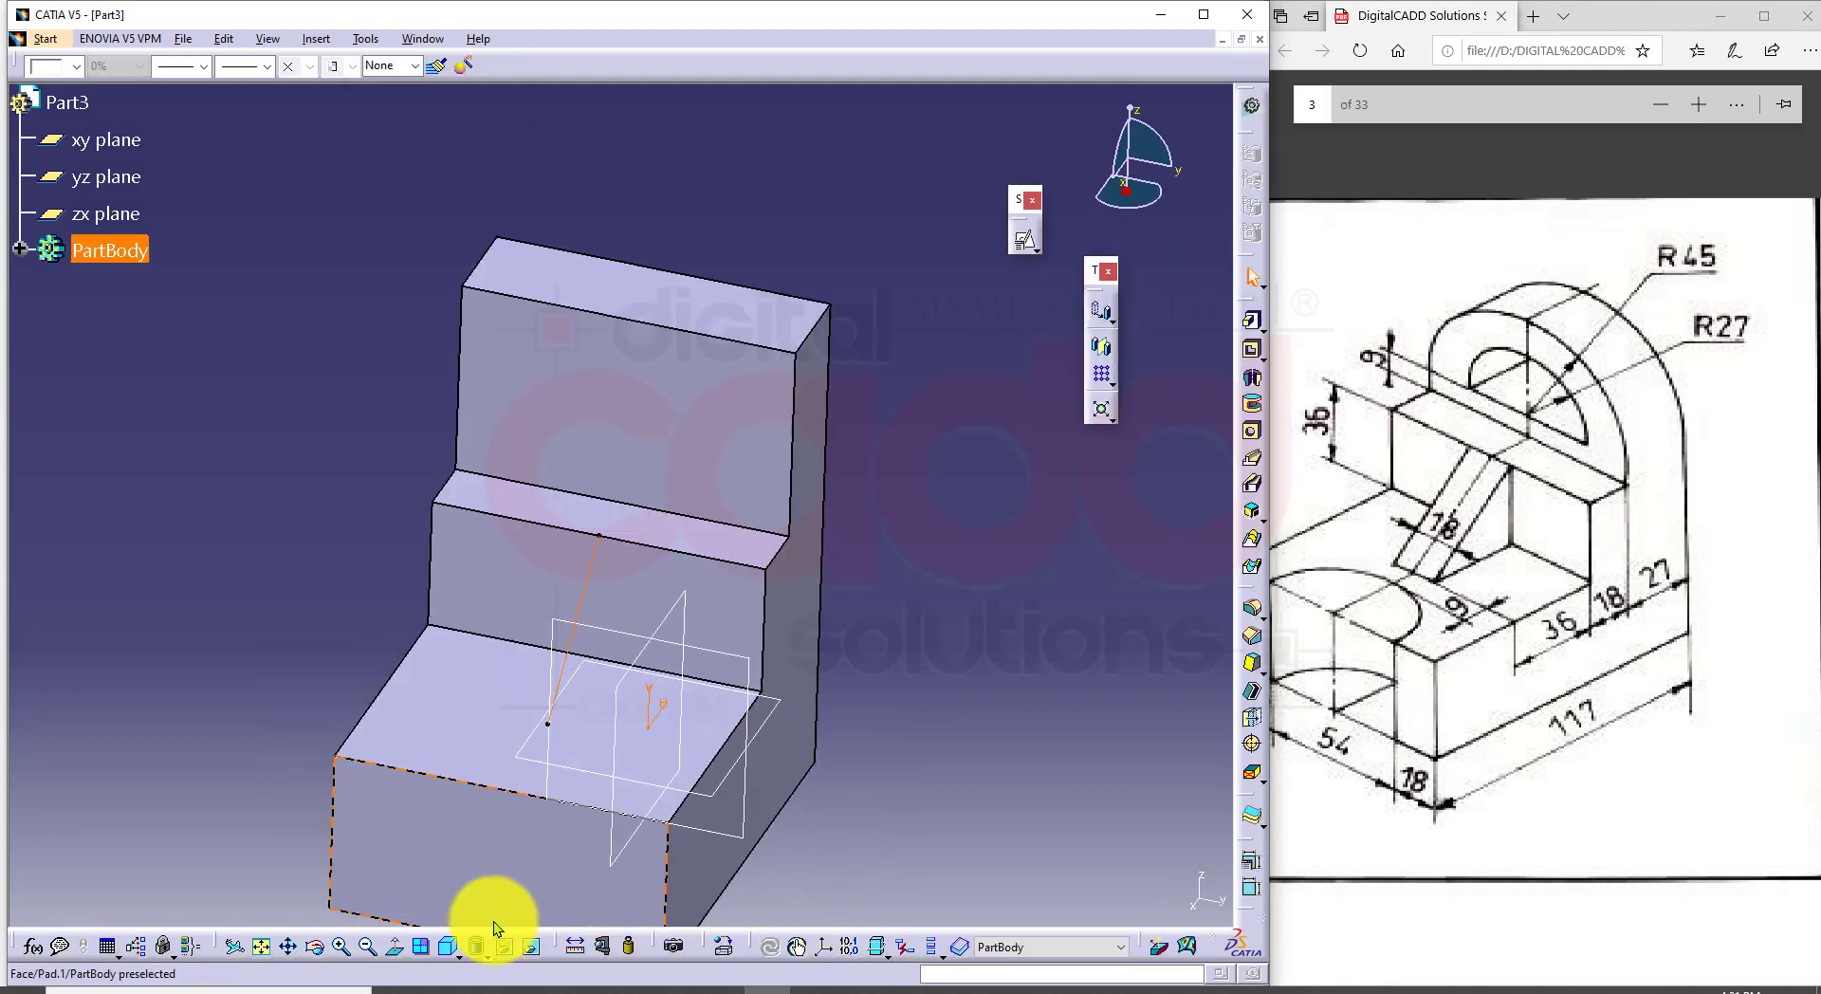
Step: Pad the rib sketch with a length of 9 mm and mirrored extent
{"action": "left_click", "coordinate": [449, 949]}
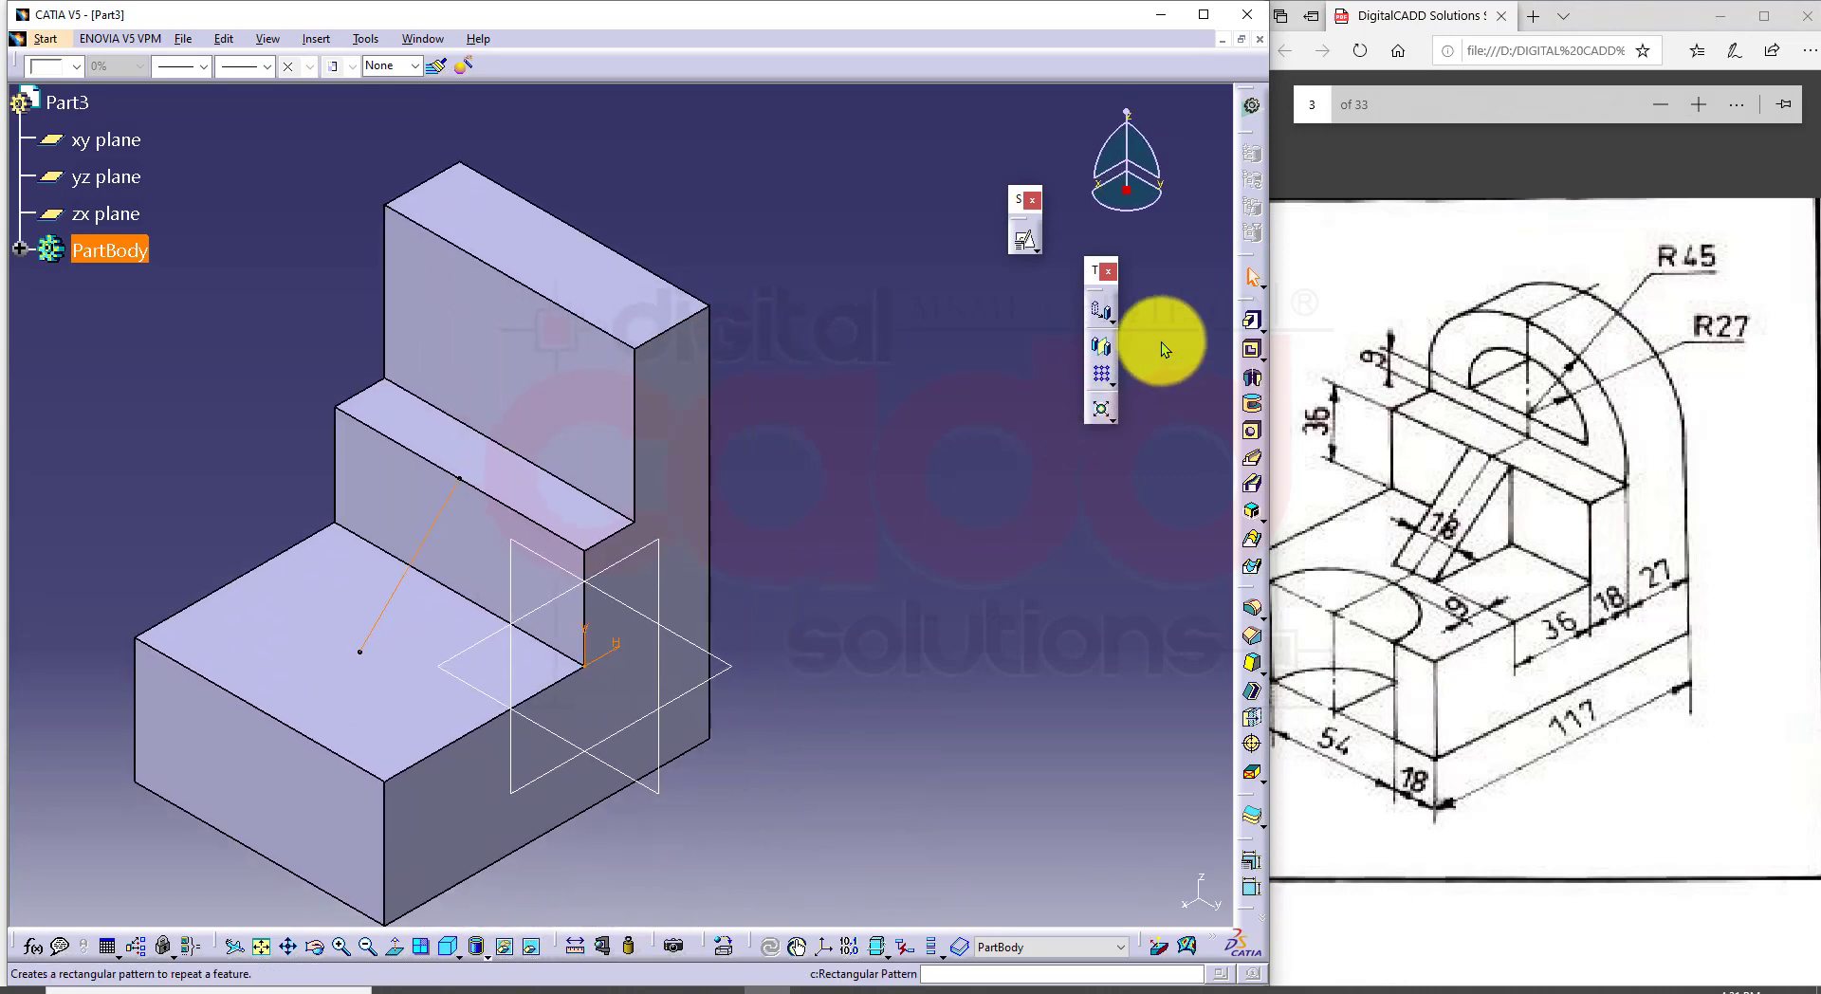
{"action": "left_click", "coordinate": [1252, 320]}
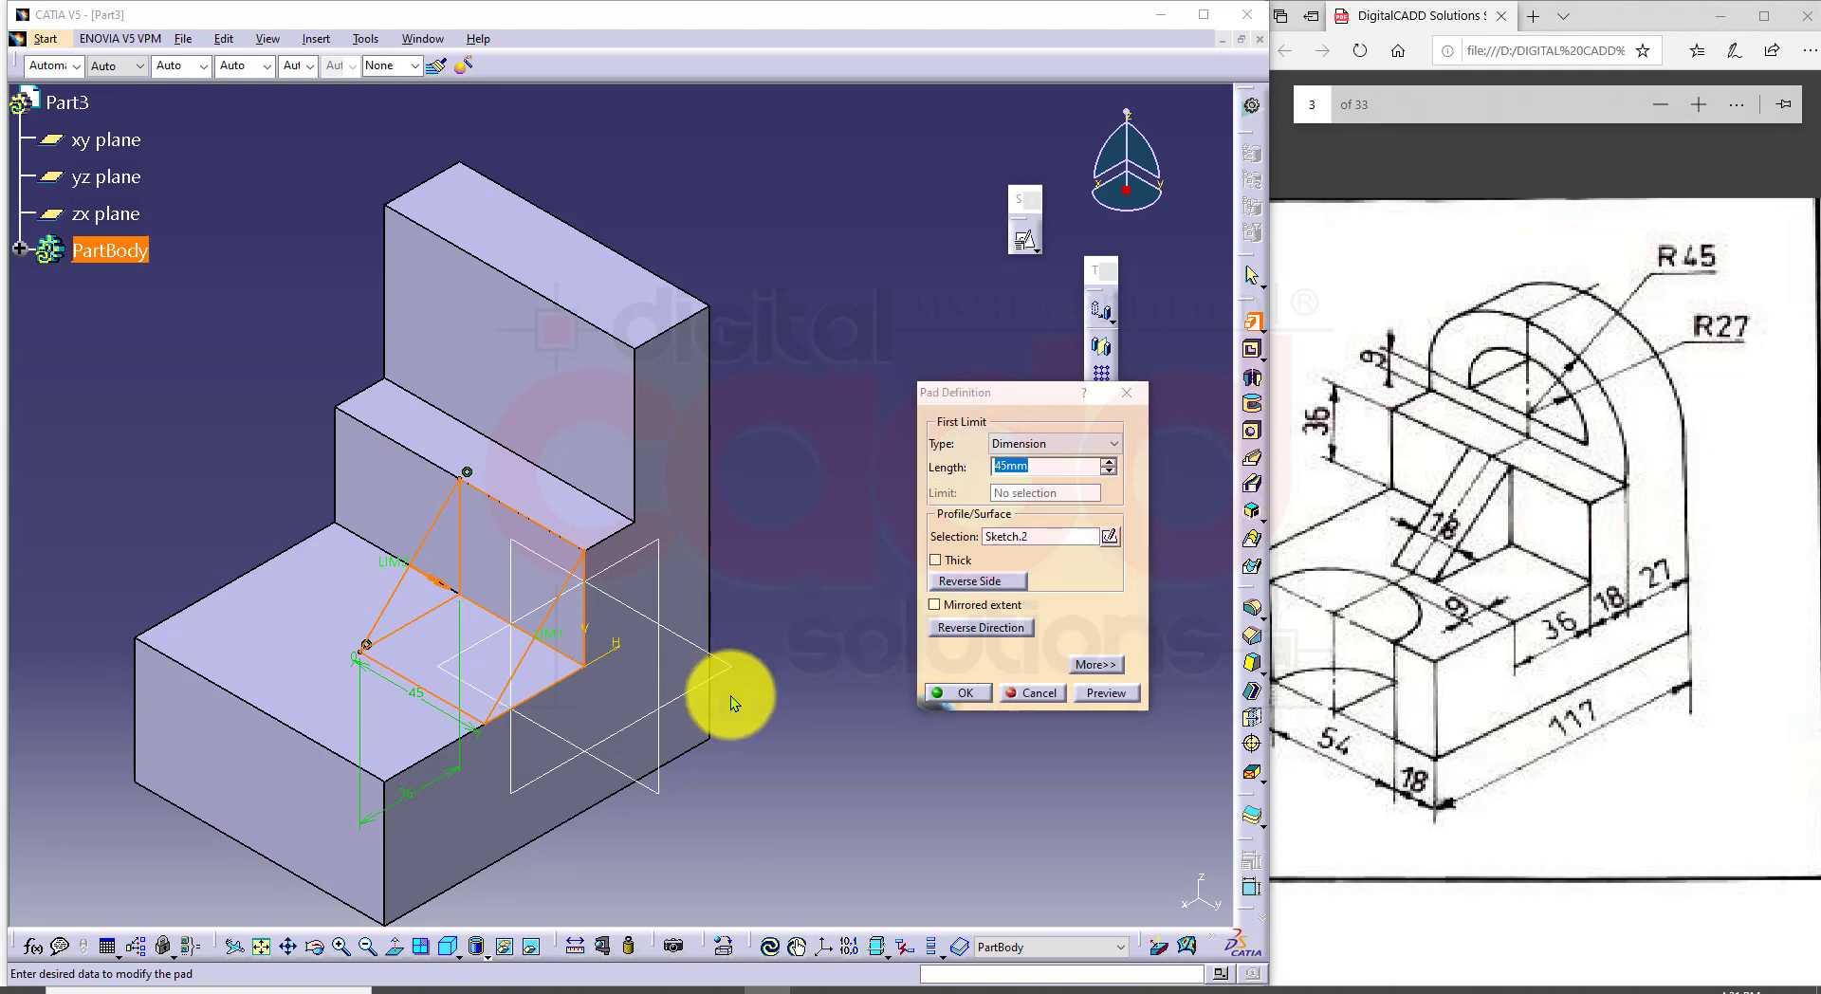
{"action": "middle_click_drag", "start_coordinate": [730, 696], "coordinate": [714, 784]}
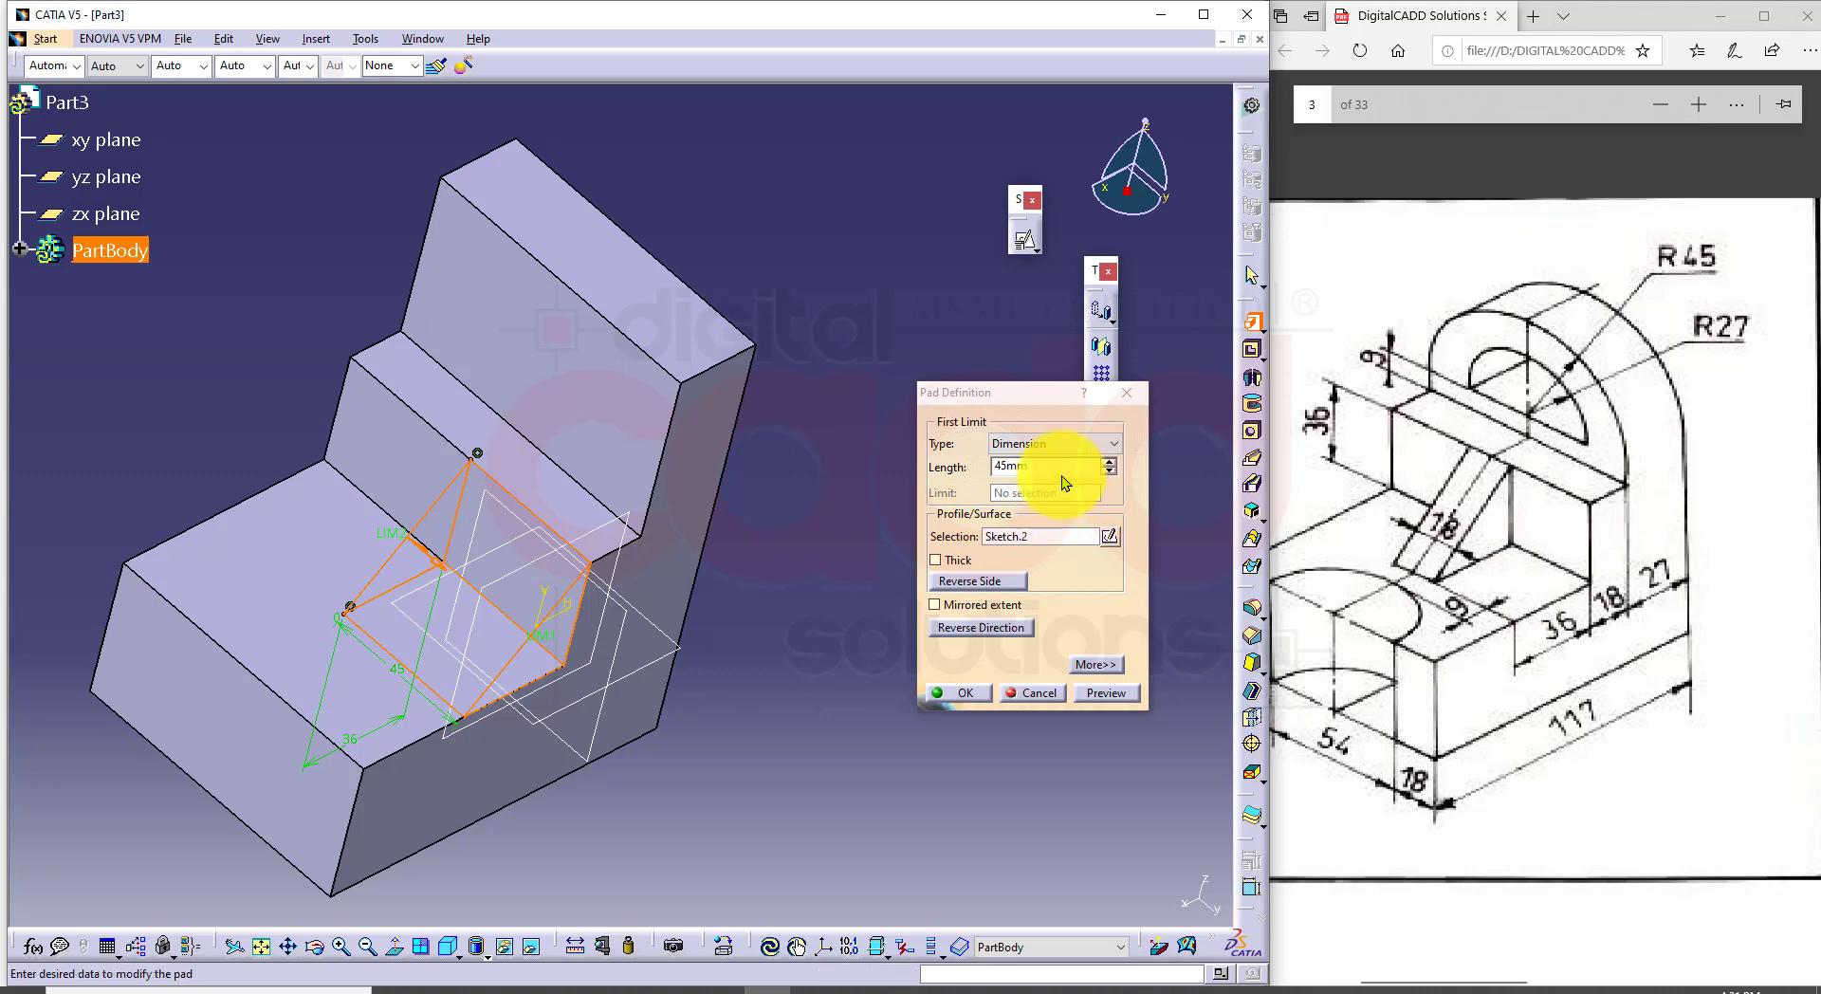
{"action": "type", "text": "9"}
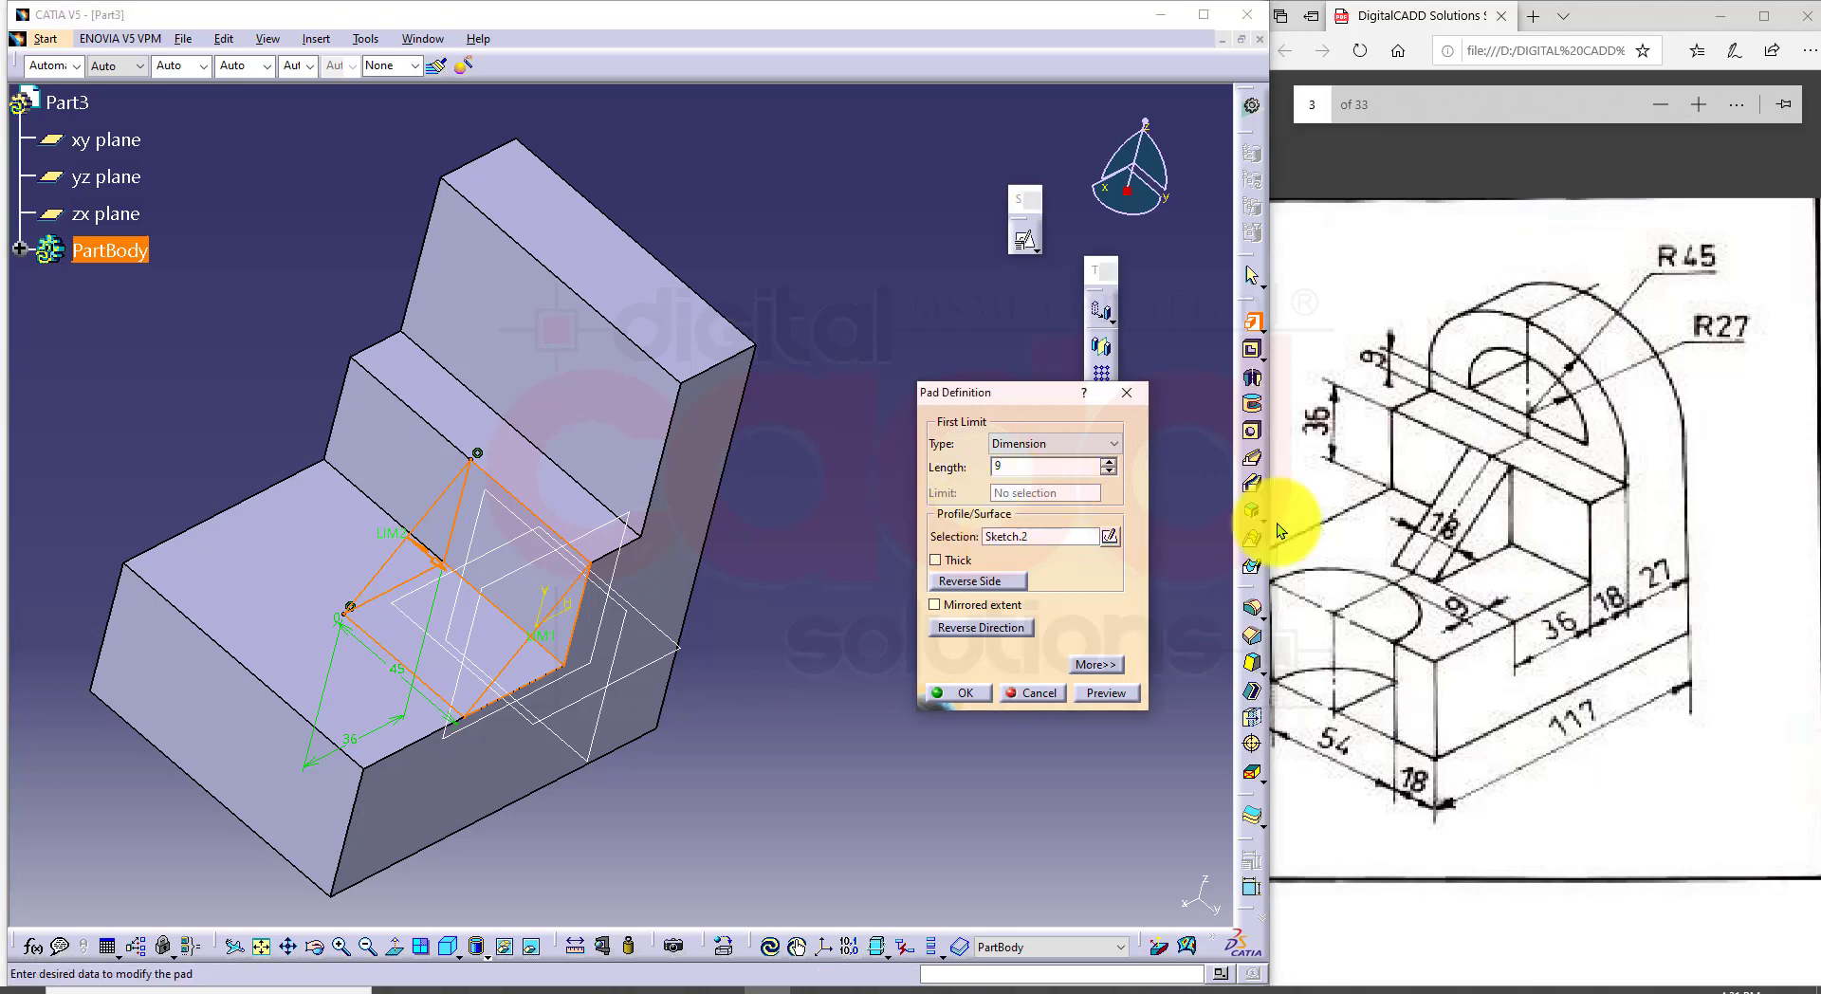
{"action": "left_click", "coordinate": [946, 607]}
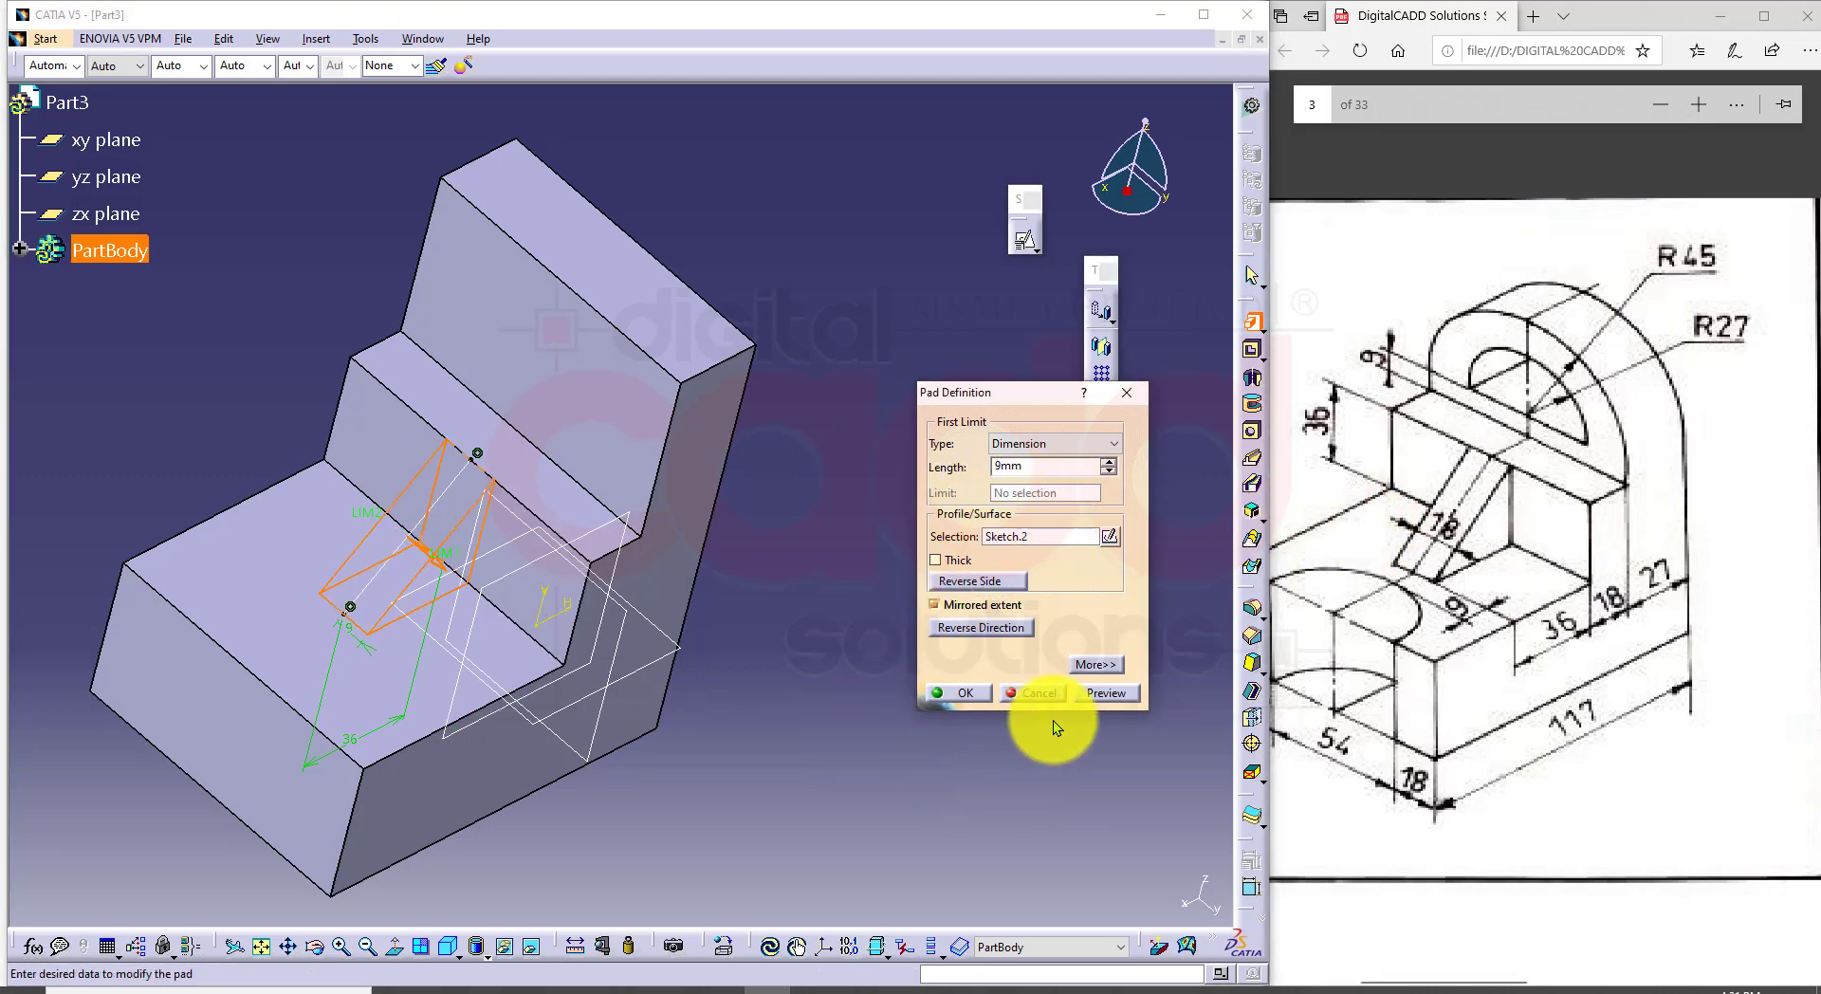
{"action": "left_click", "coordinate": [1106, 697]}
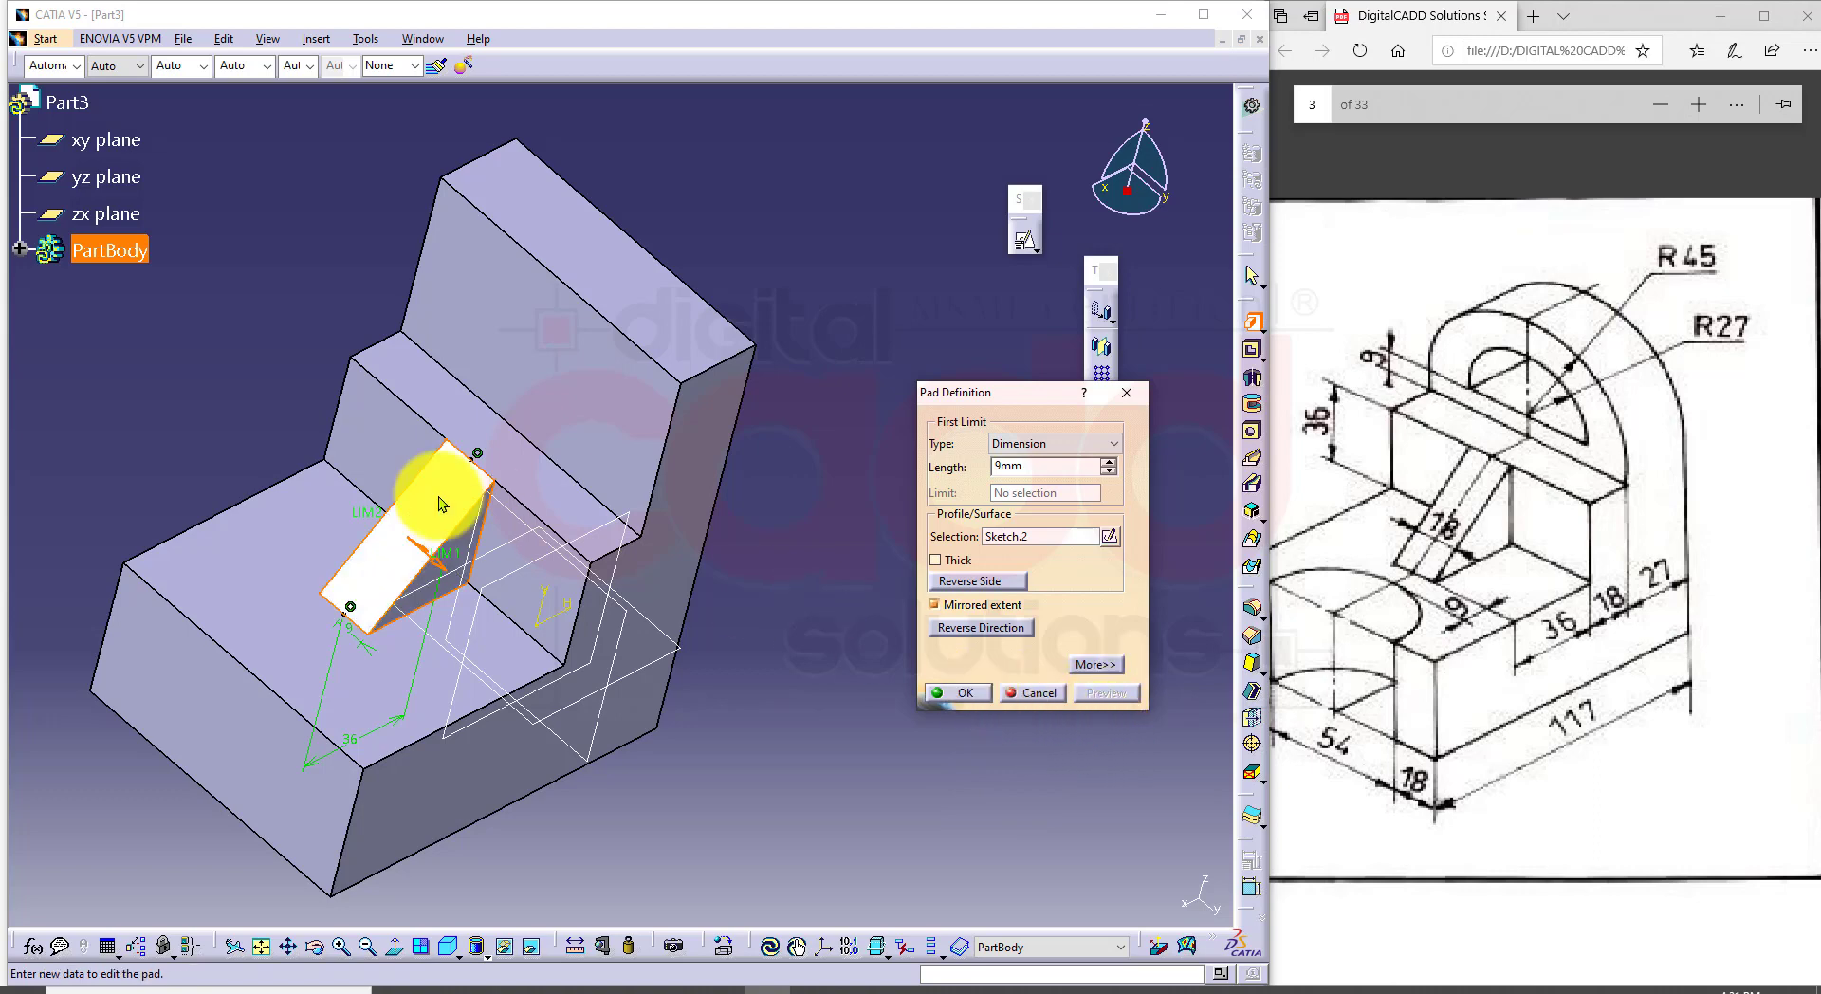
{"action": "middle_click_drag", "start_coordinate": [509, 691], "coordinate": [544, 660]}
{"action": "left_click", "coordinate": [970, 699]}
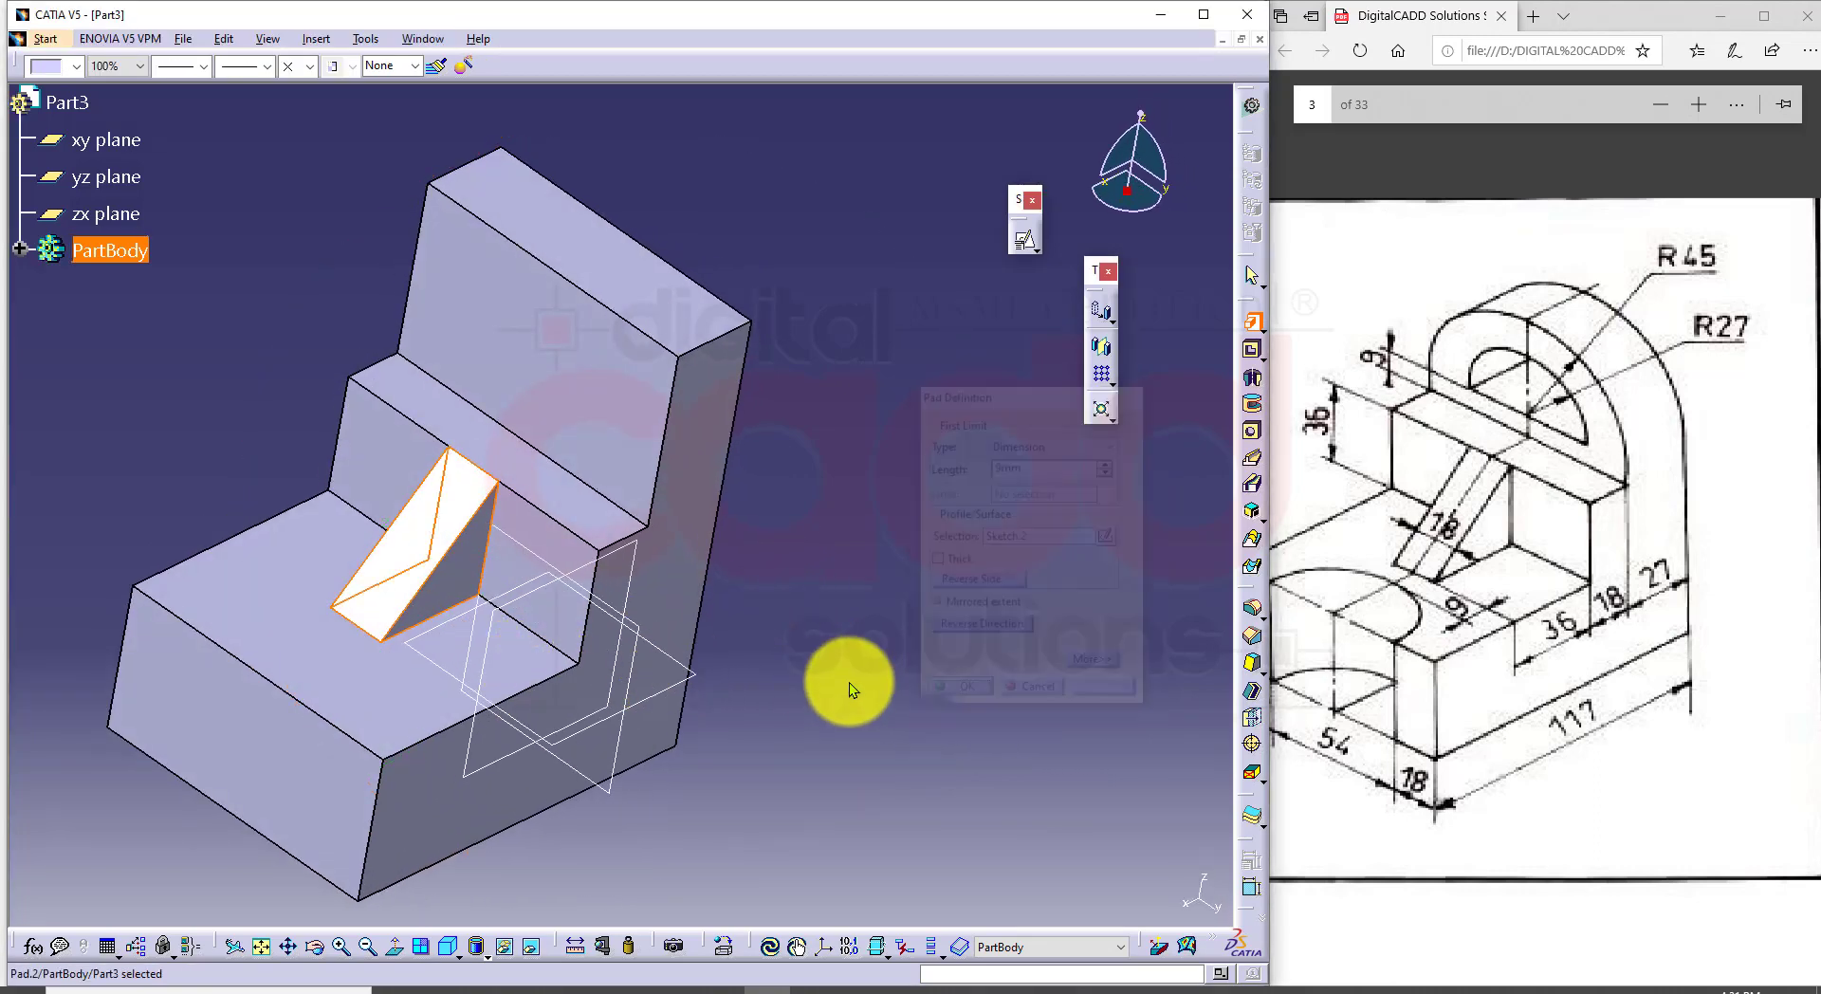
Step: Float the Dress-Up Features toolbar above the model and detach the Fillets tools from it as a separate toolbar
{"action": "middle_click_drag", "start_coordinate": [809, 759], "coordinate": [616, 797]}
{"action": "left_click", "coordinate": [454, 948]}
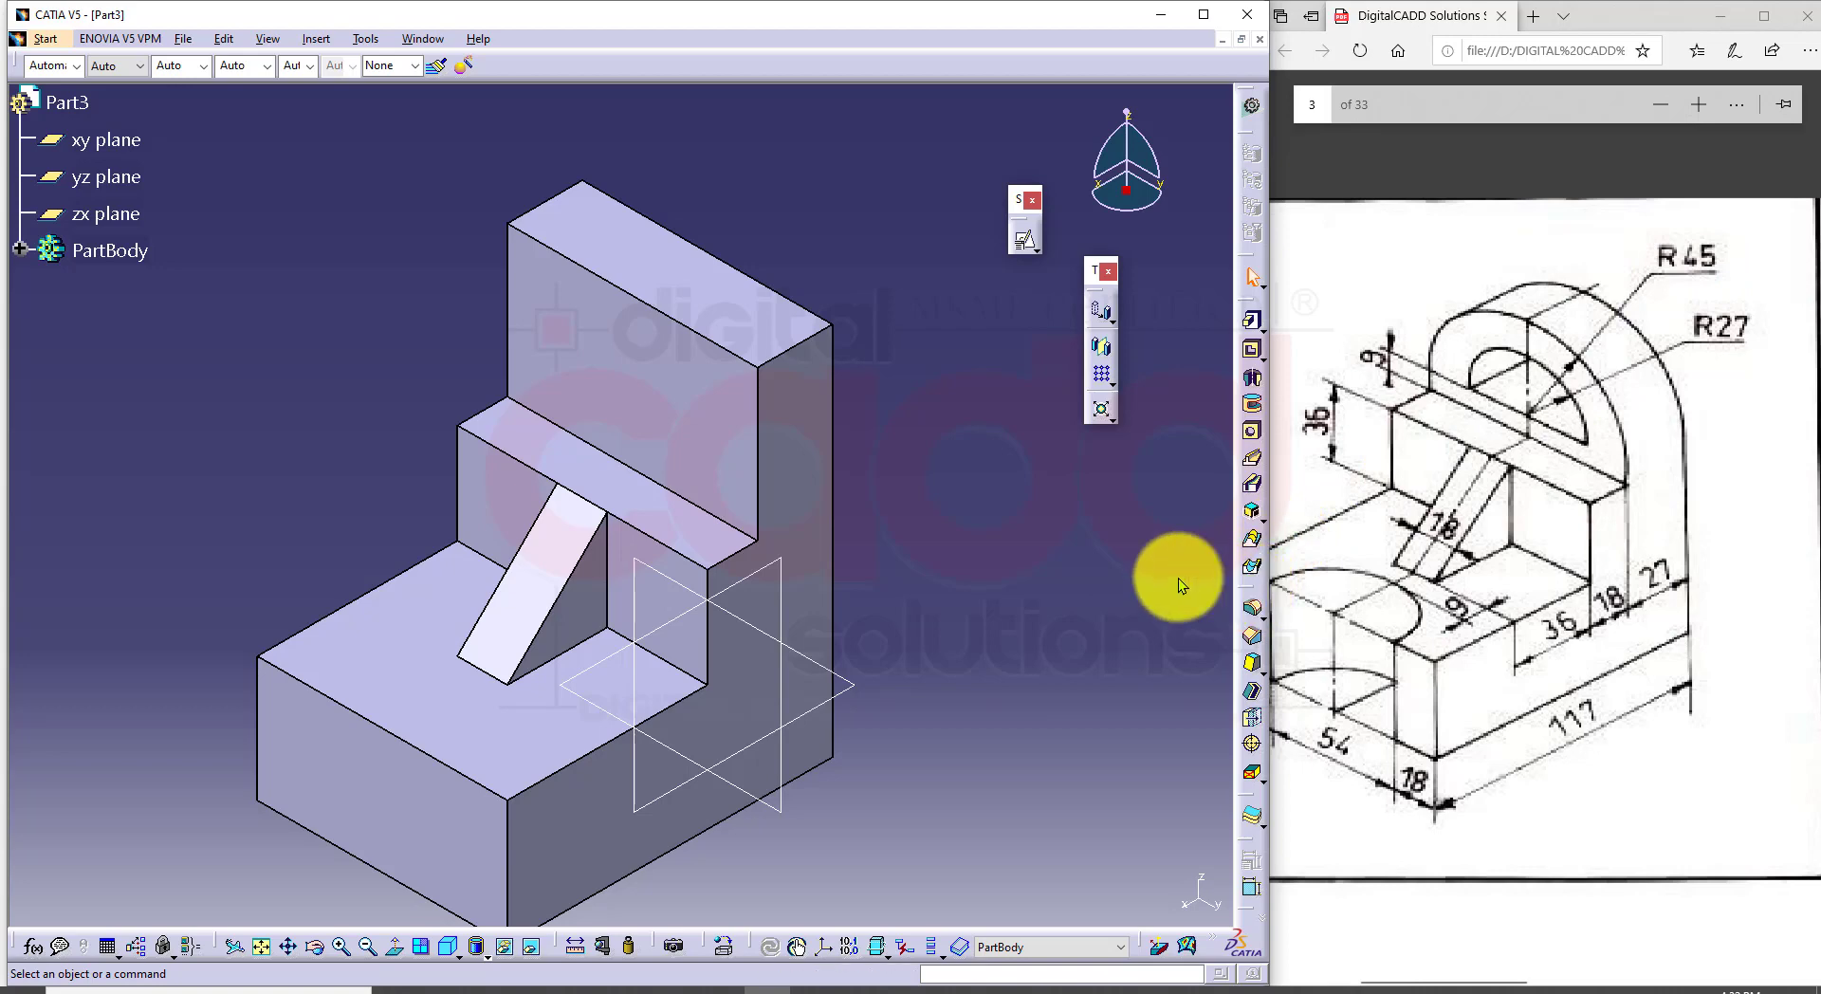
{"action": "left_click_drag", "start_coordinate": [1081, 509], "coordinate": [1084, 512]}
{"action": "left_click", "coordinate": [1102, 544]}
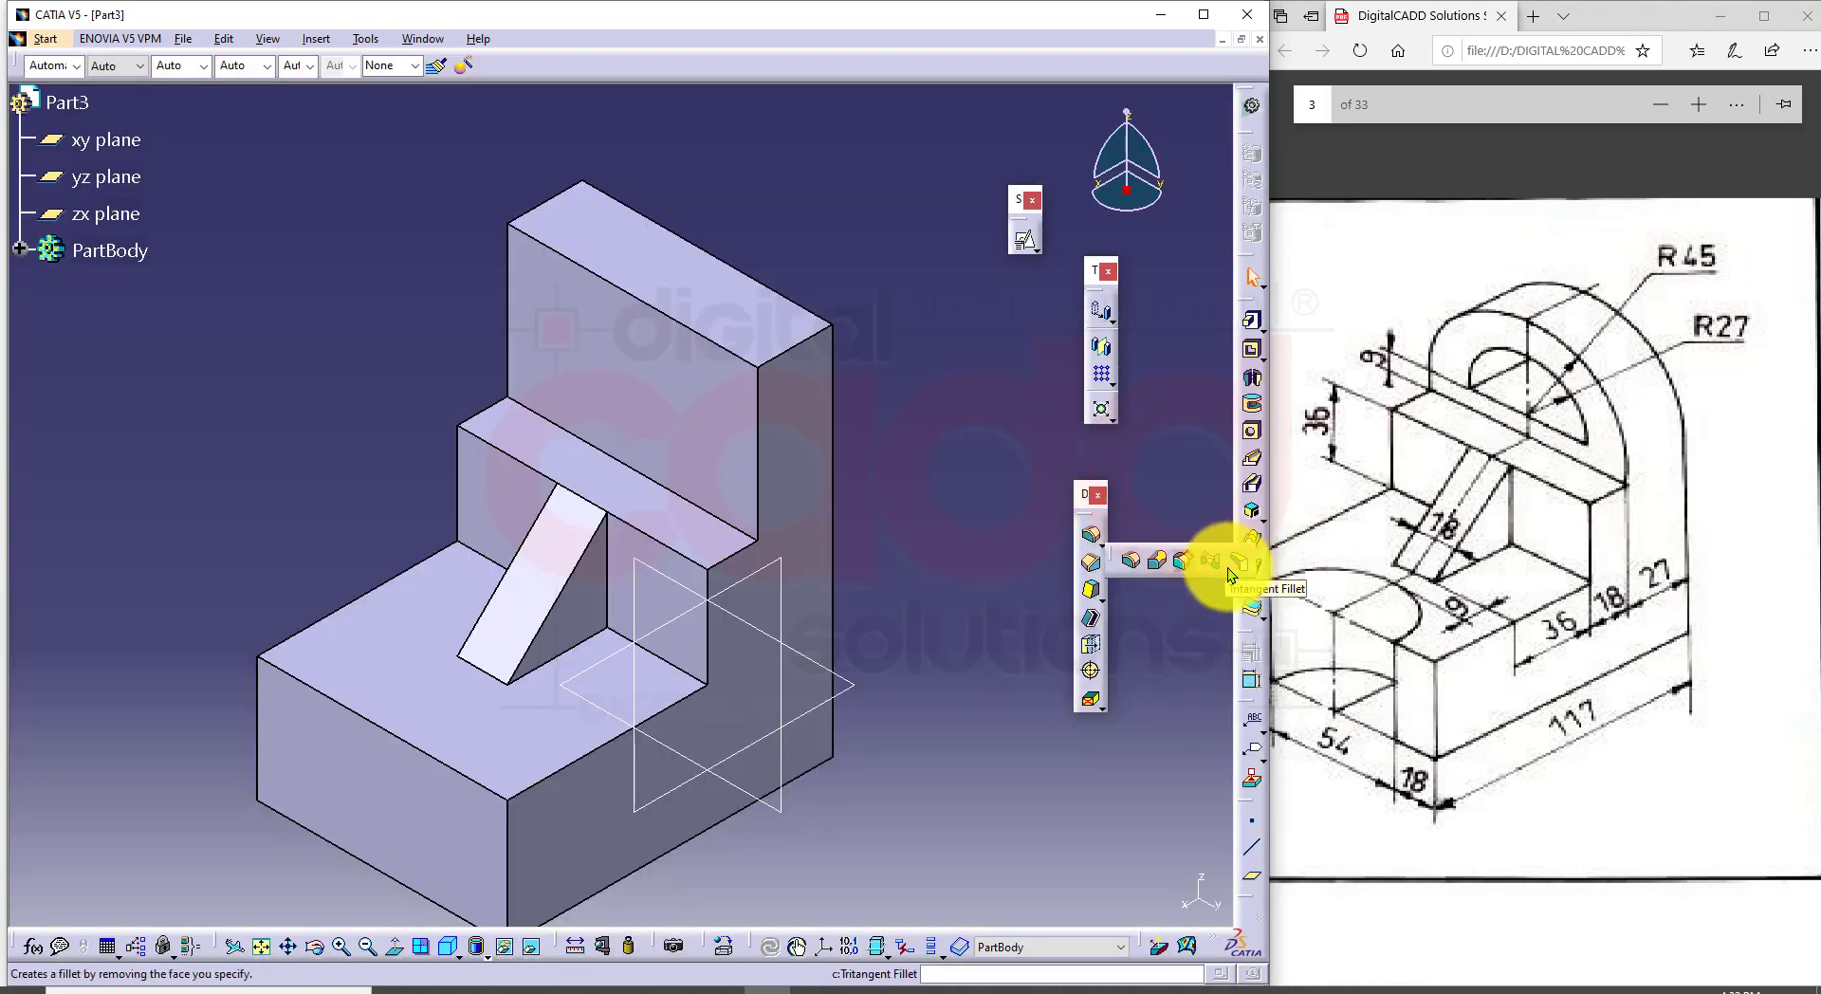
{"action": "left_click", "coordinate": [1203, 647]}
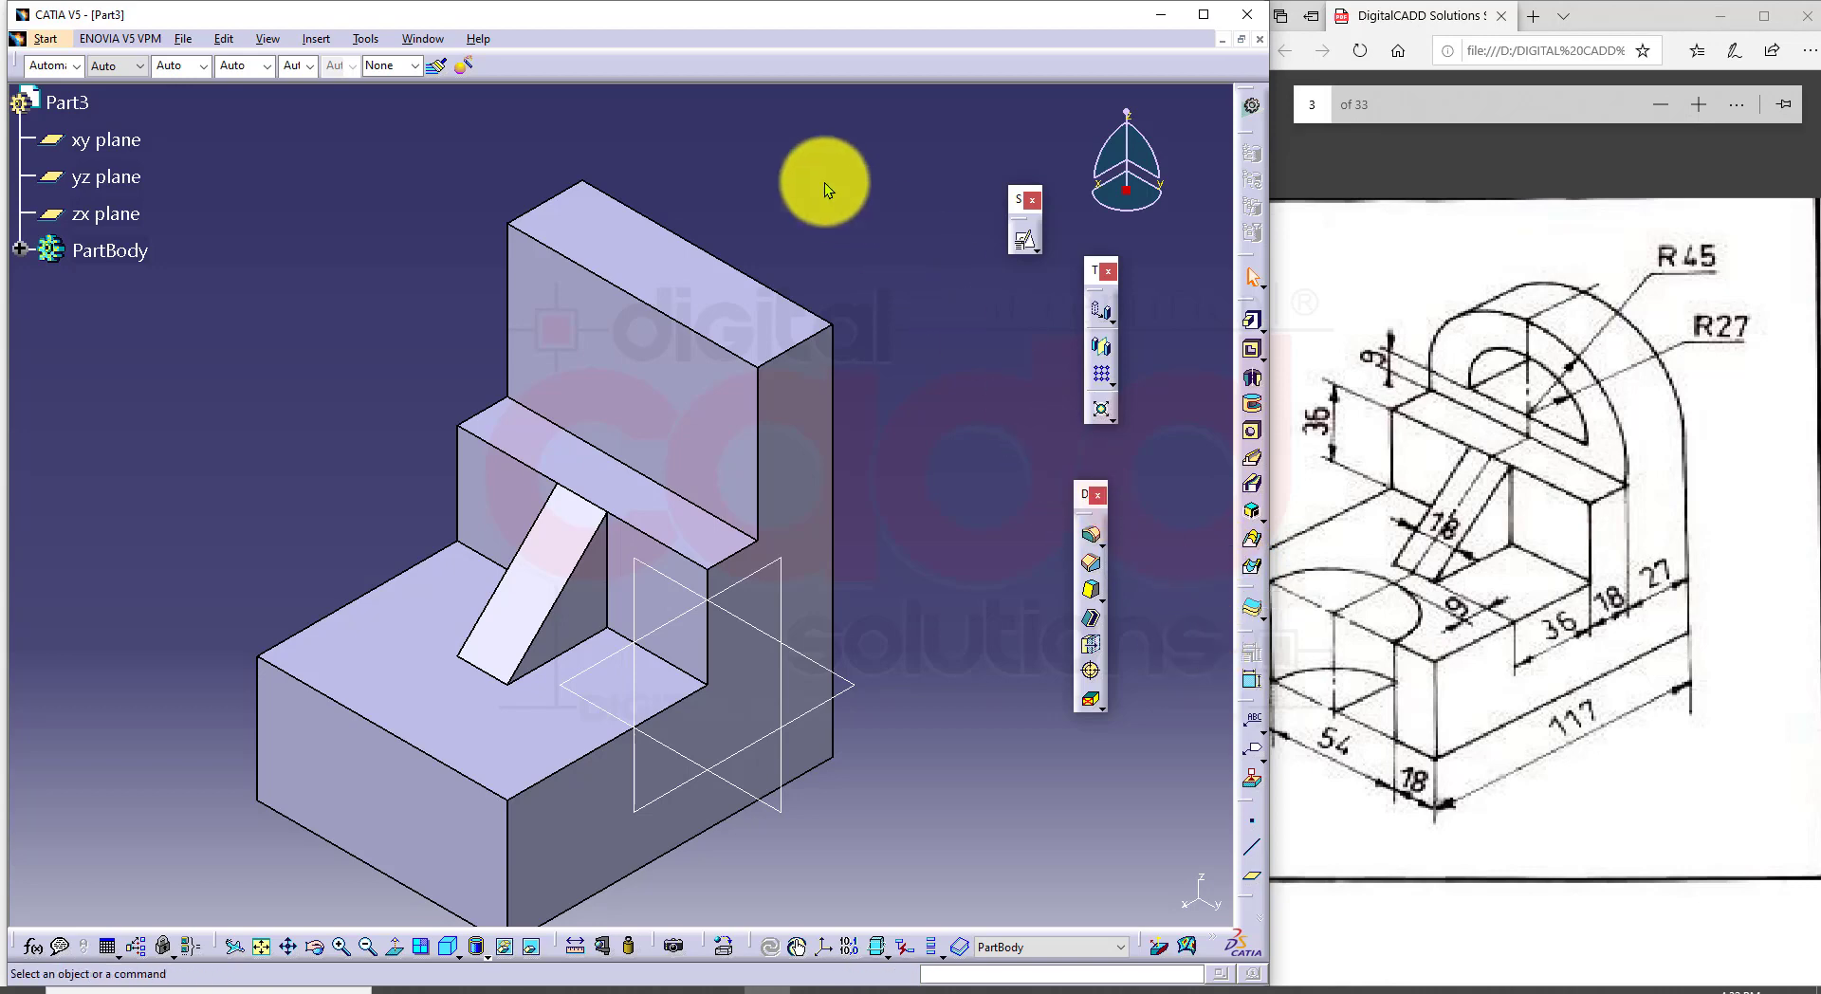
{"action": "left_click_drag", "start_coordinate": [768, 156], "coordinate": [736, 135], "text": "shift"}
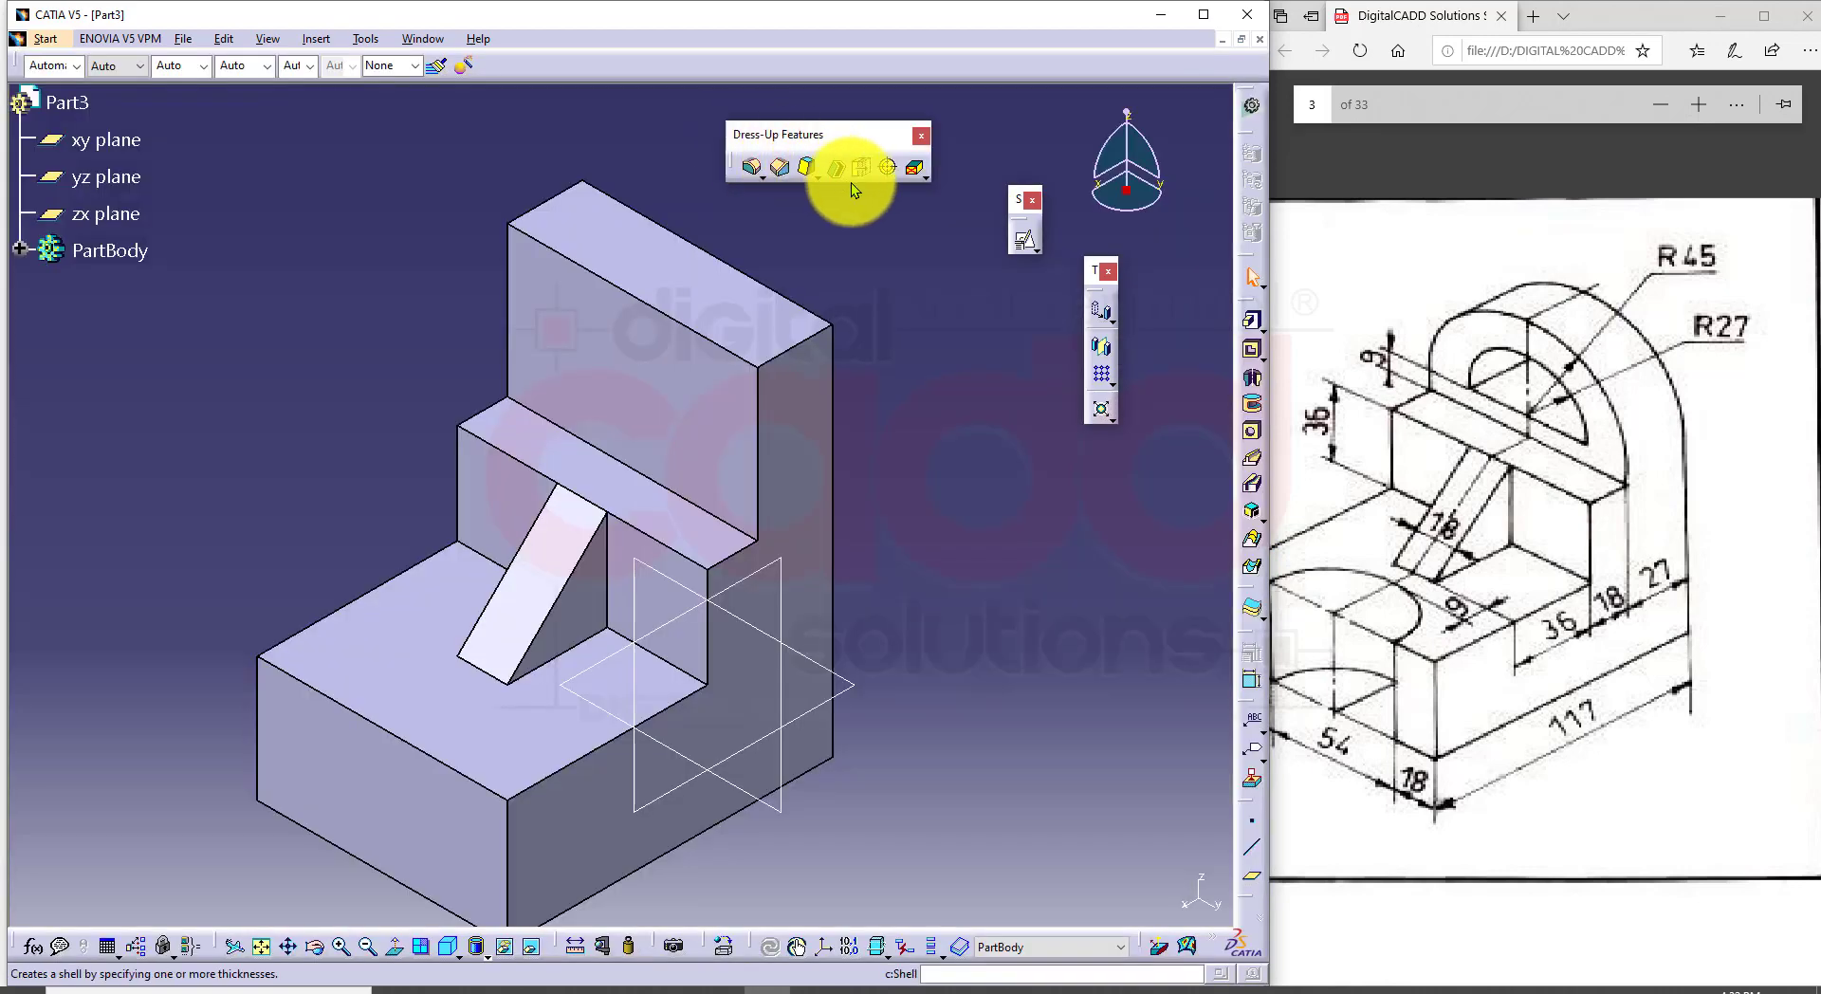
{"action": "left_click", "coordinate": [770, 184]}
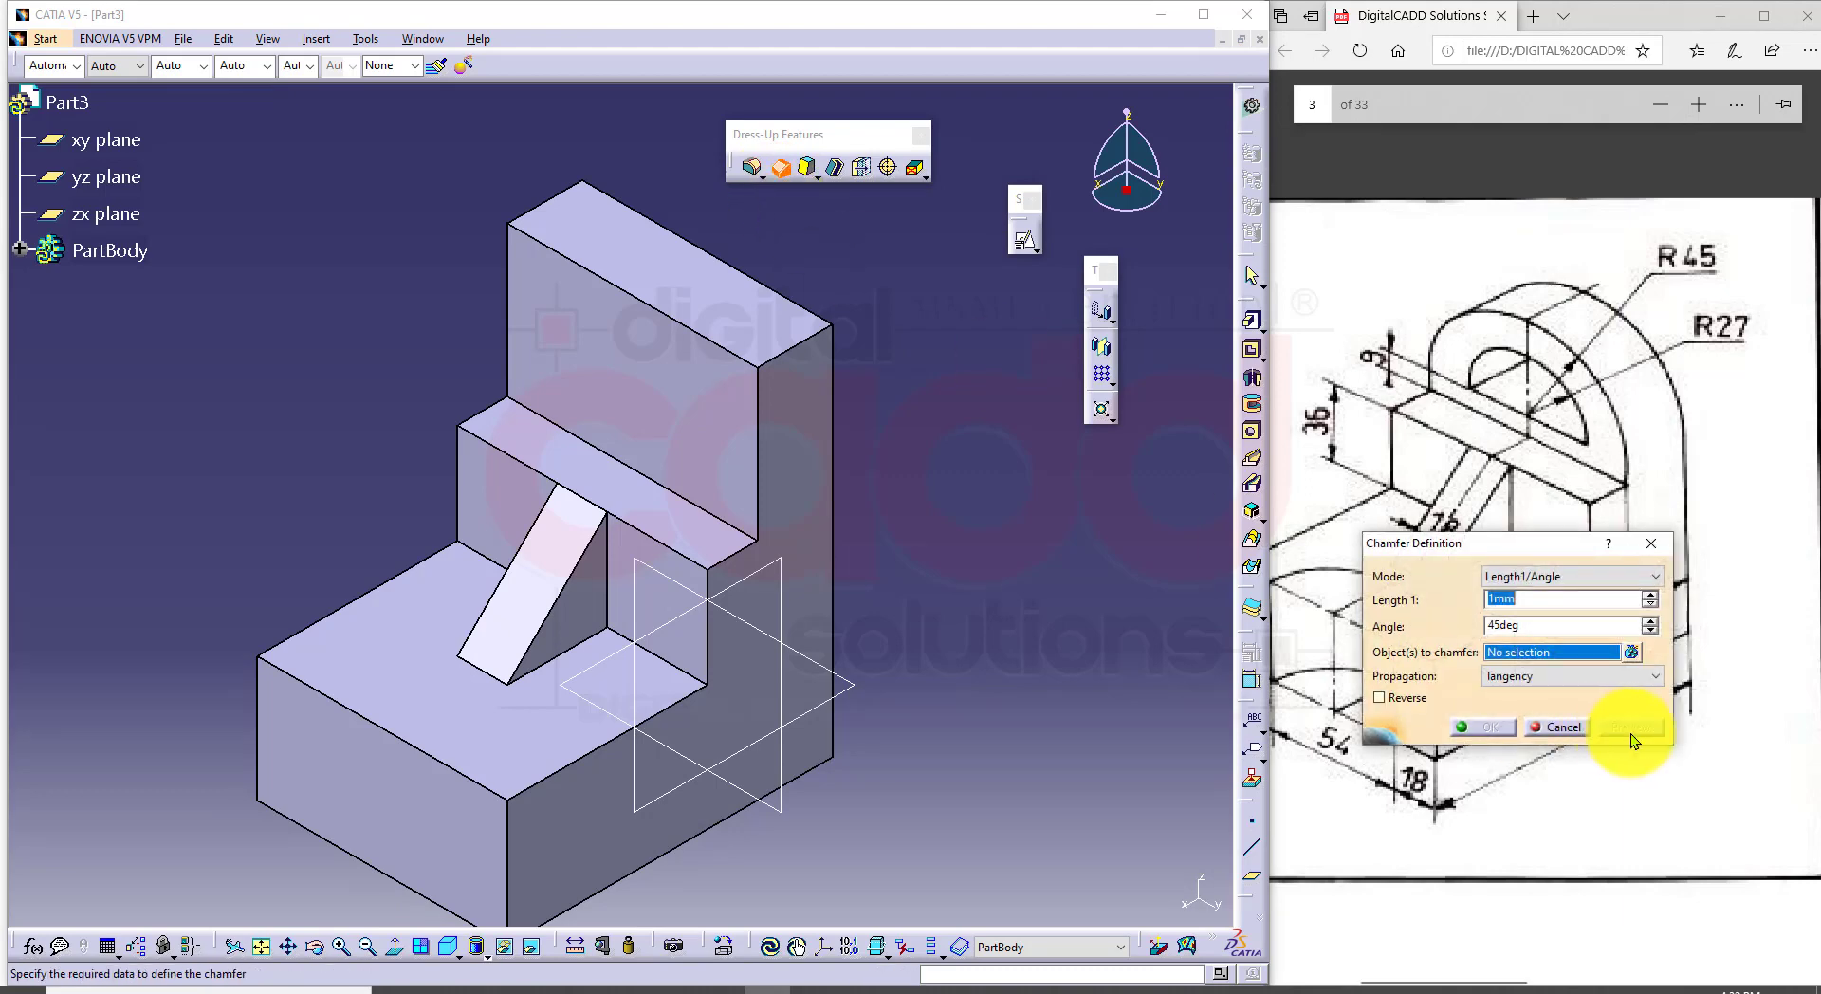
{"action": "left_click", "coordinate": [1578, 740]}
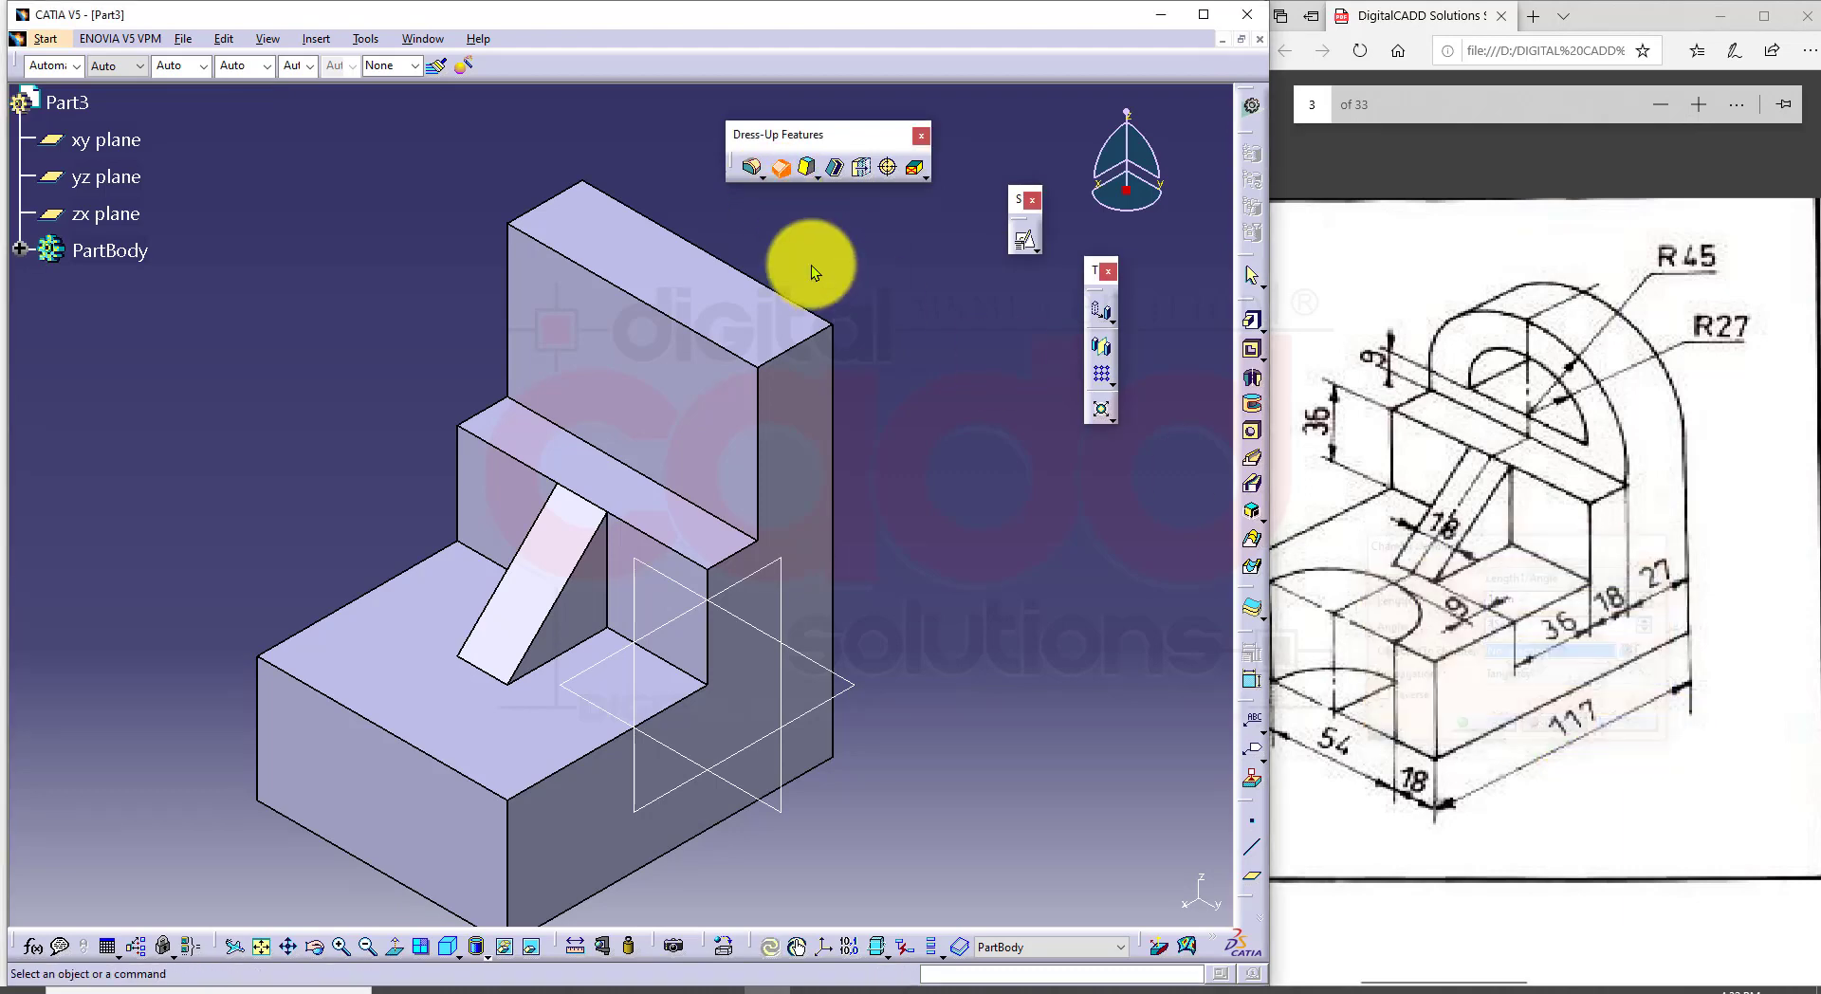
{"action": "left_click", "coordinate": [762, 178]}
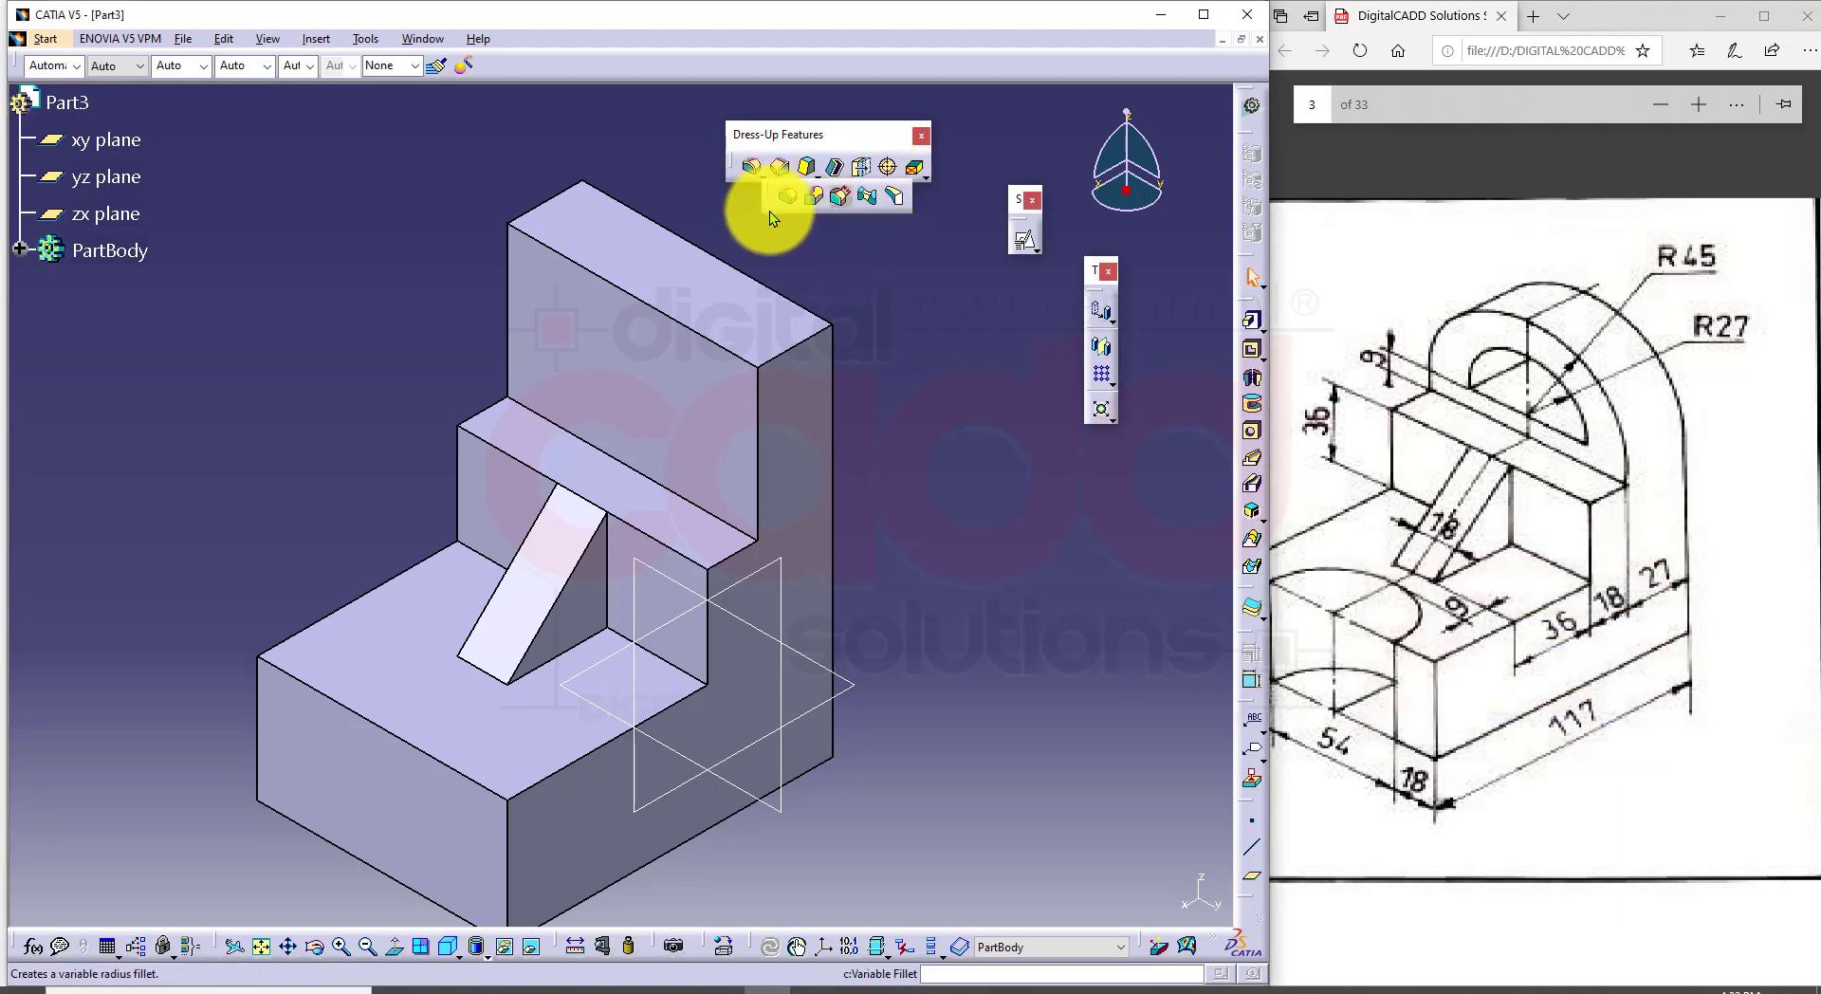
{"action": "left_click_drag", "start_coordinate": [880, 356], "coordinate": [881, 357]}
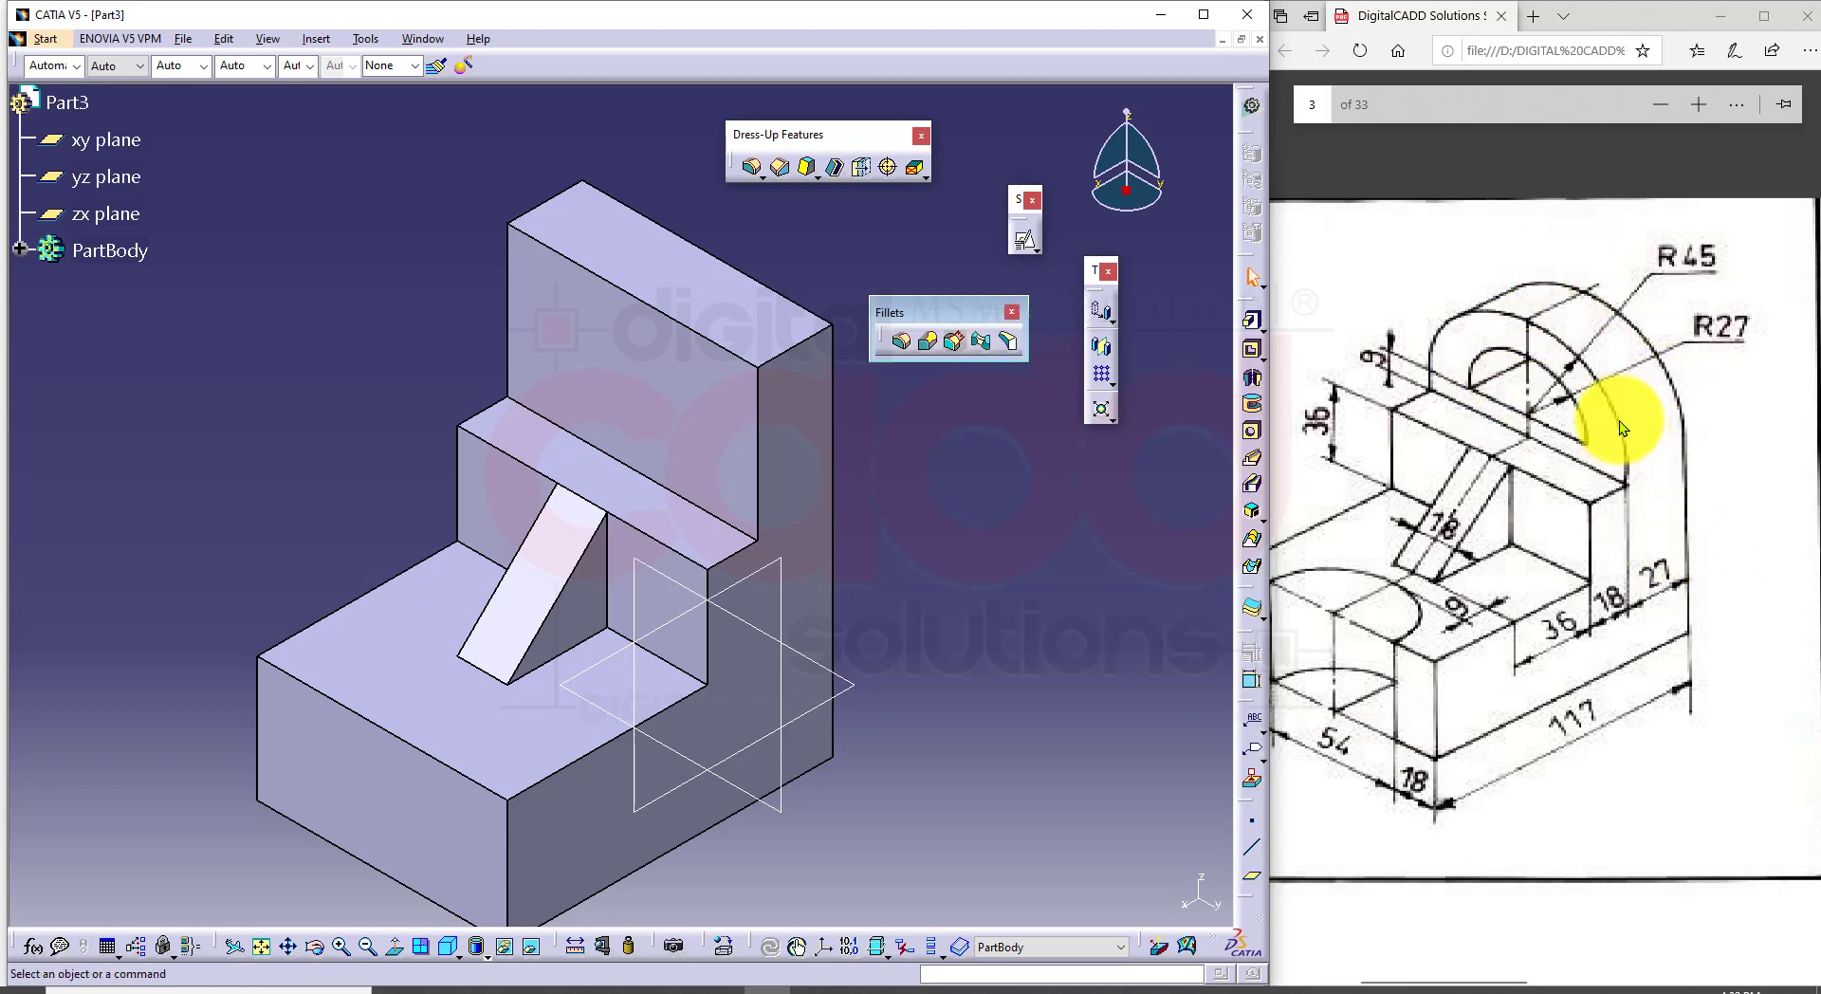
Step: Try a tritangent fillet on the body's two opposite side faces, with the upright's top face as the face to remove
{"action": "left_click", "coordinate": [1011, 338]}
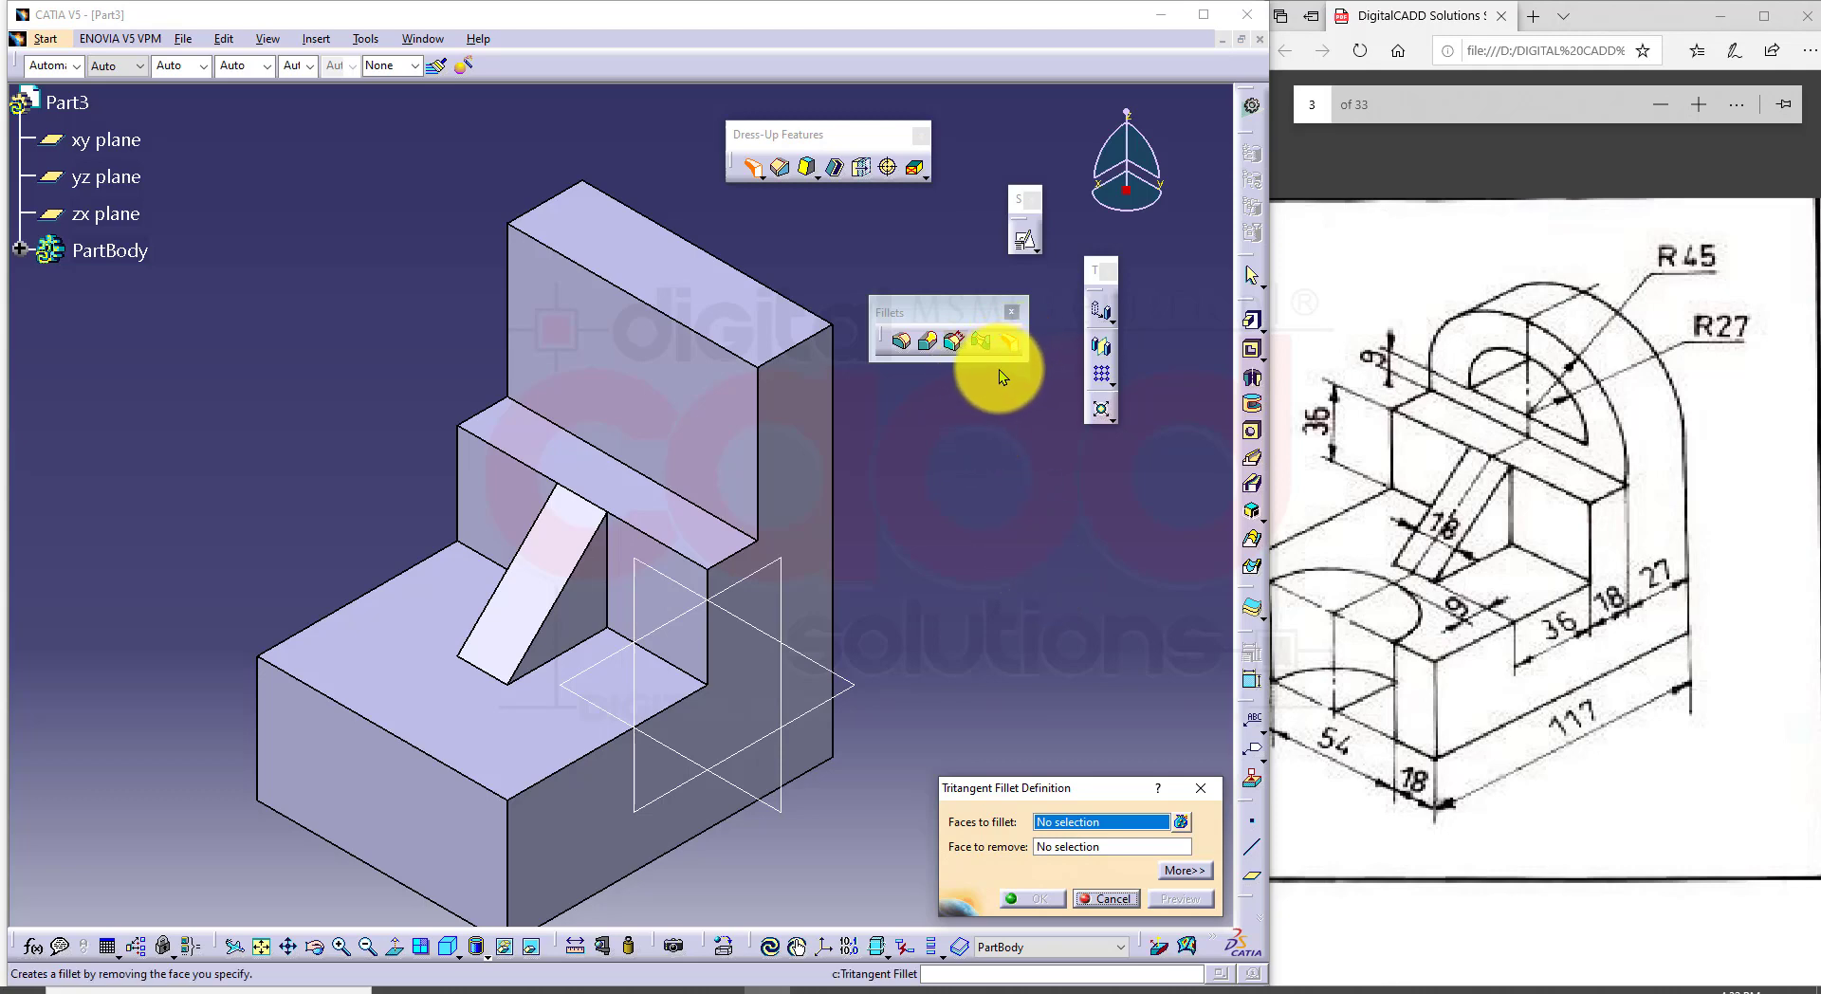
{"action": "left_click", "coordinate": [787, 442]}
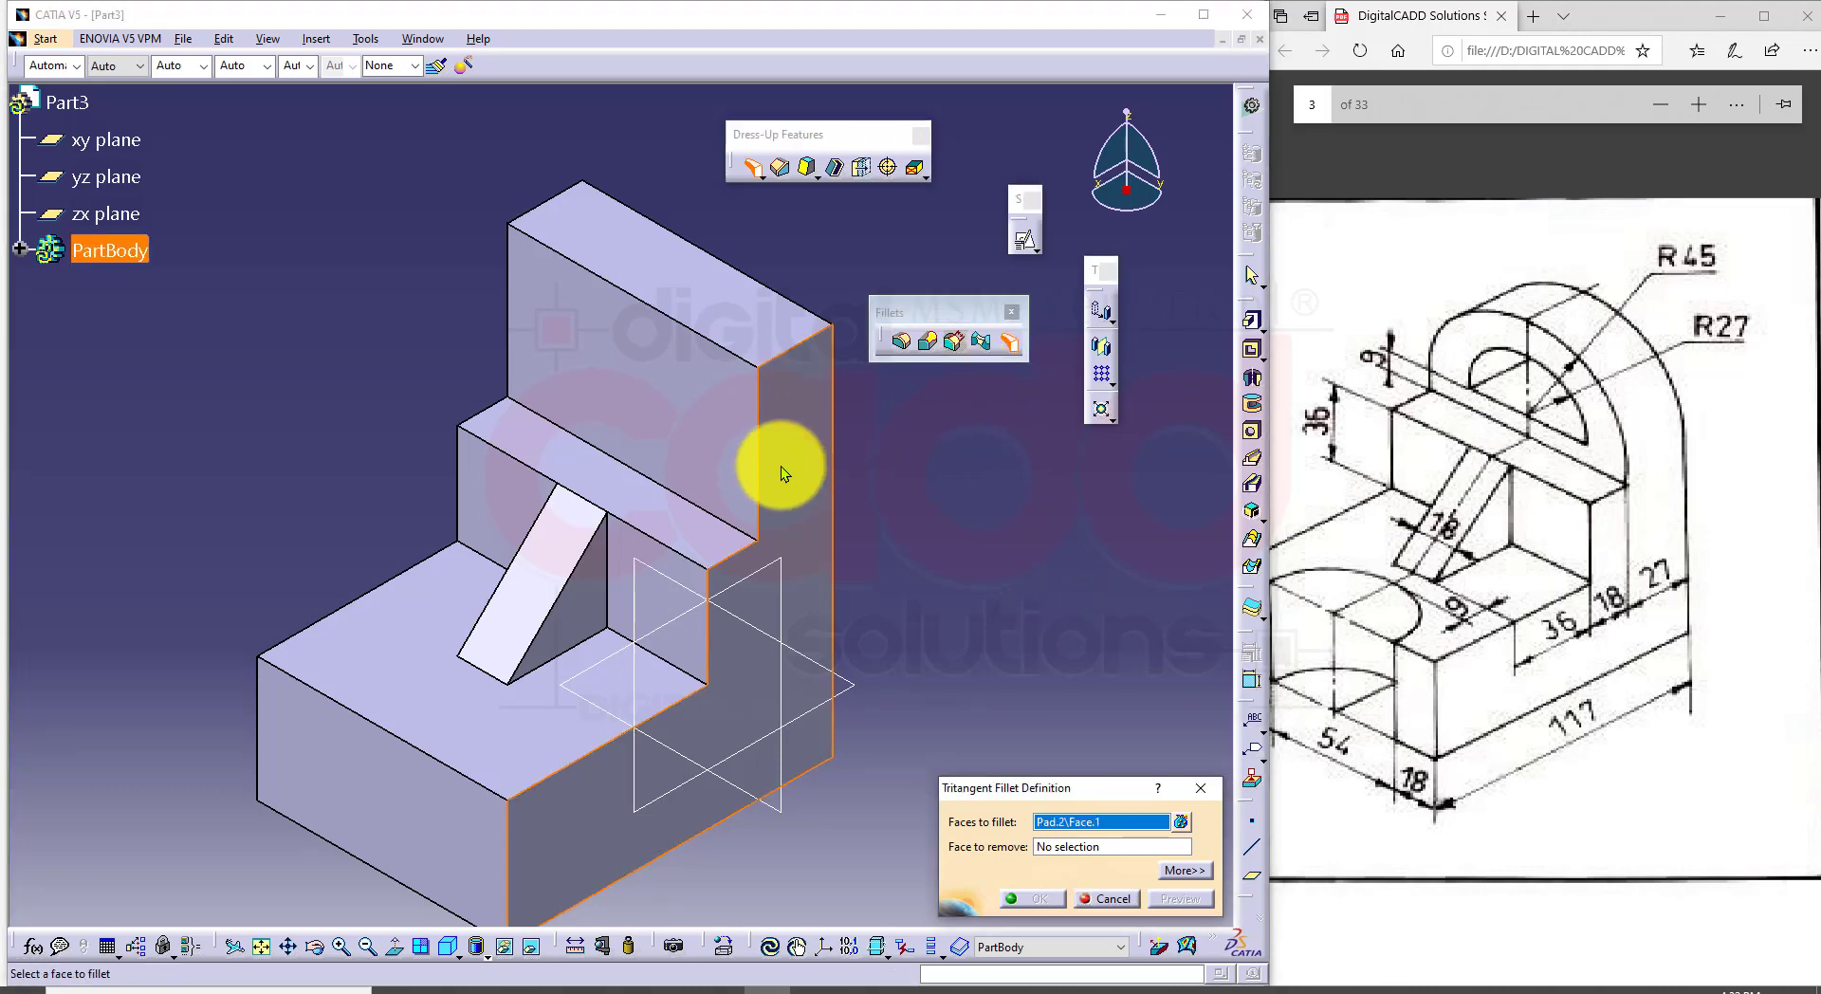
{"action": "middle_click_drag", "start_coordinate": [366, 447], "coordinate": [730, 641]}
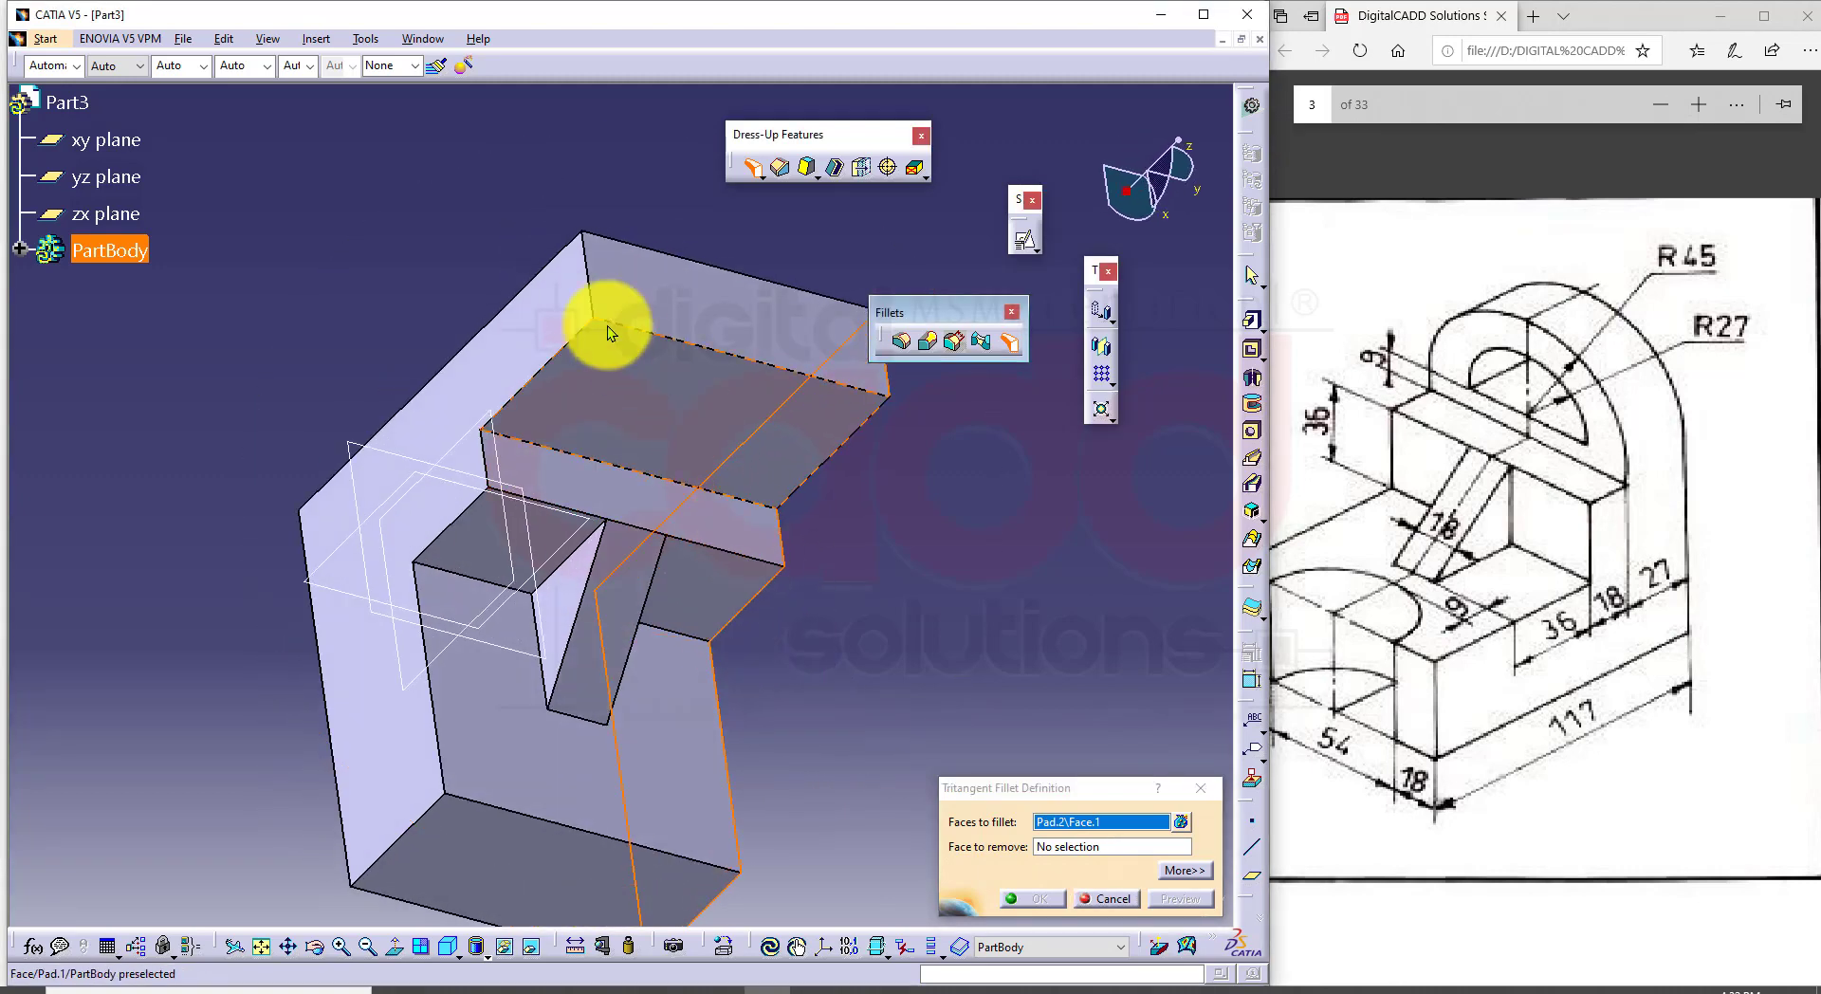
{"action": "left_click", "coordinate": [531, 332]}
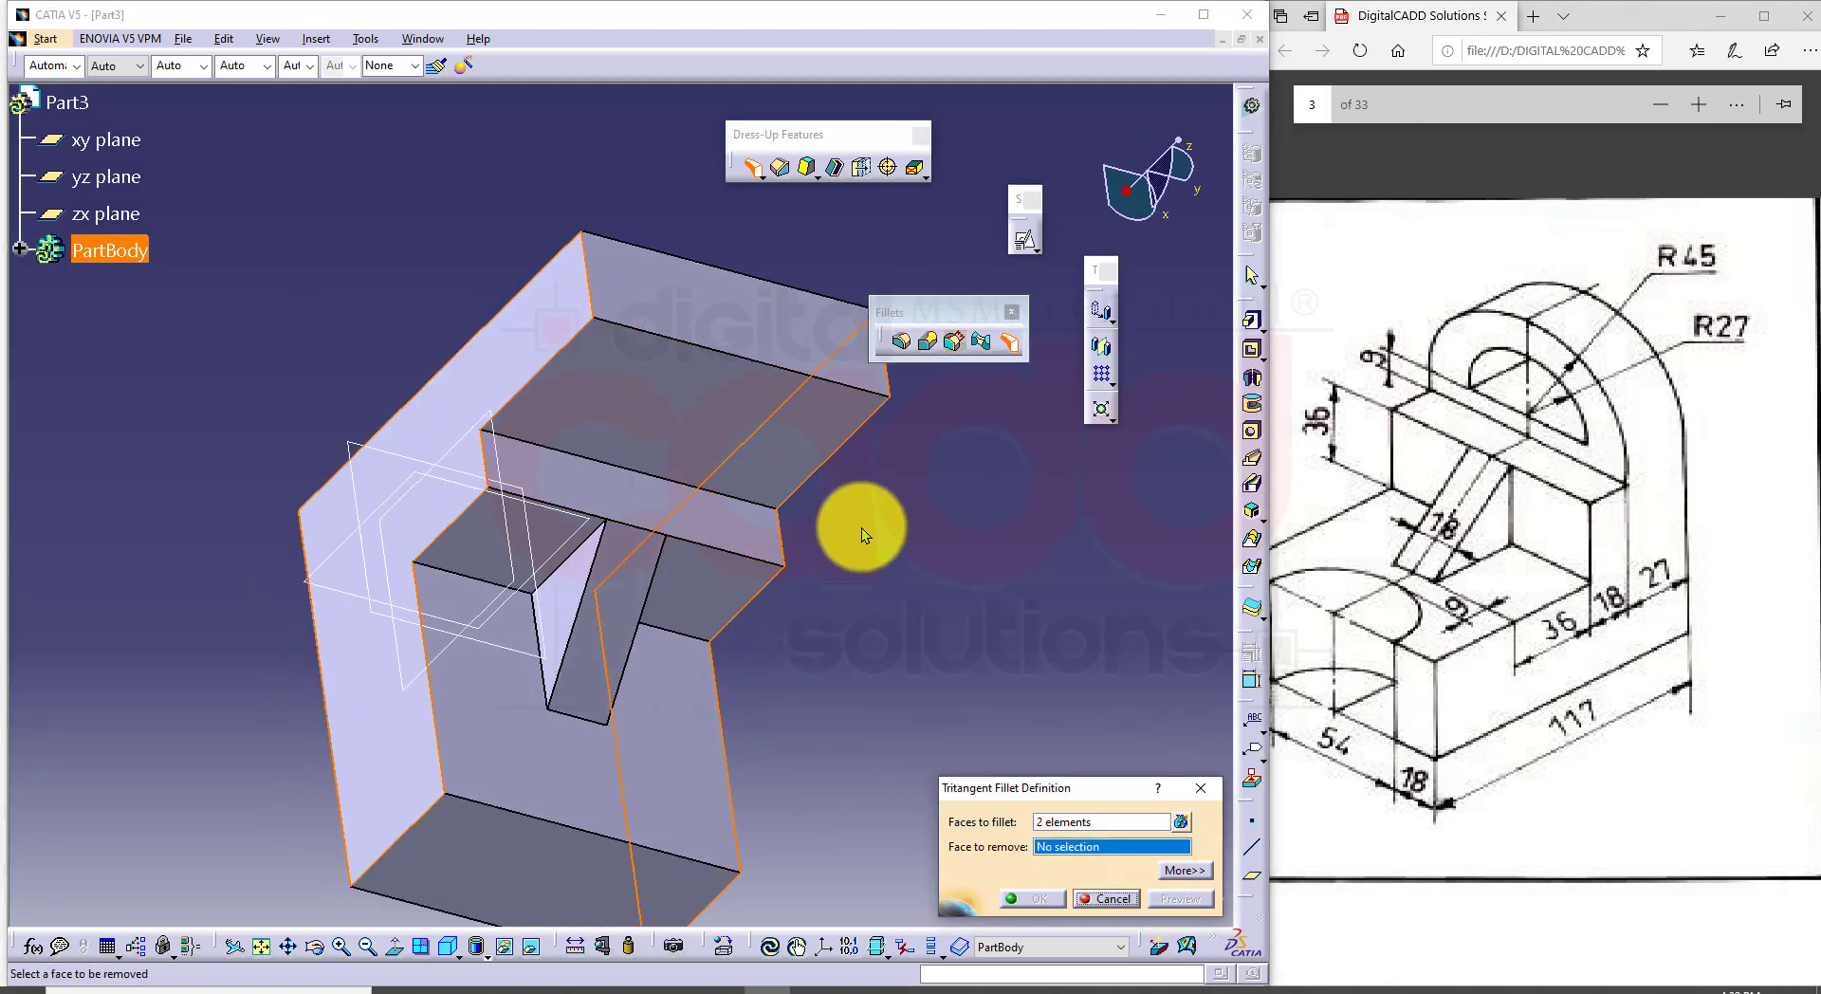
{"action": "middle_click_drag", "start_coordinate": [880, 546], "coordinate": [800, 572]}
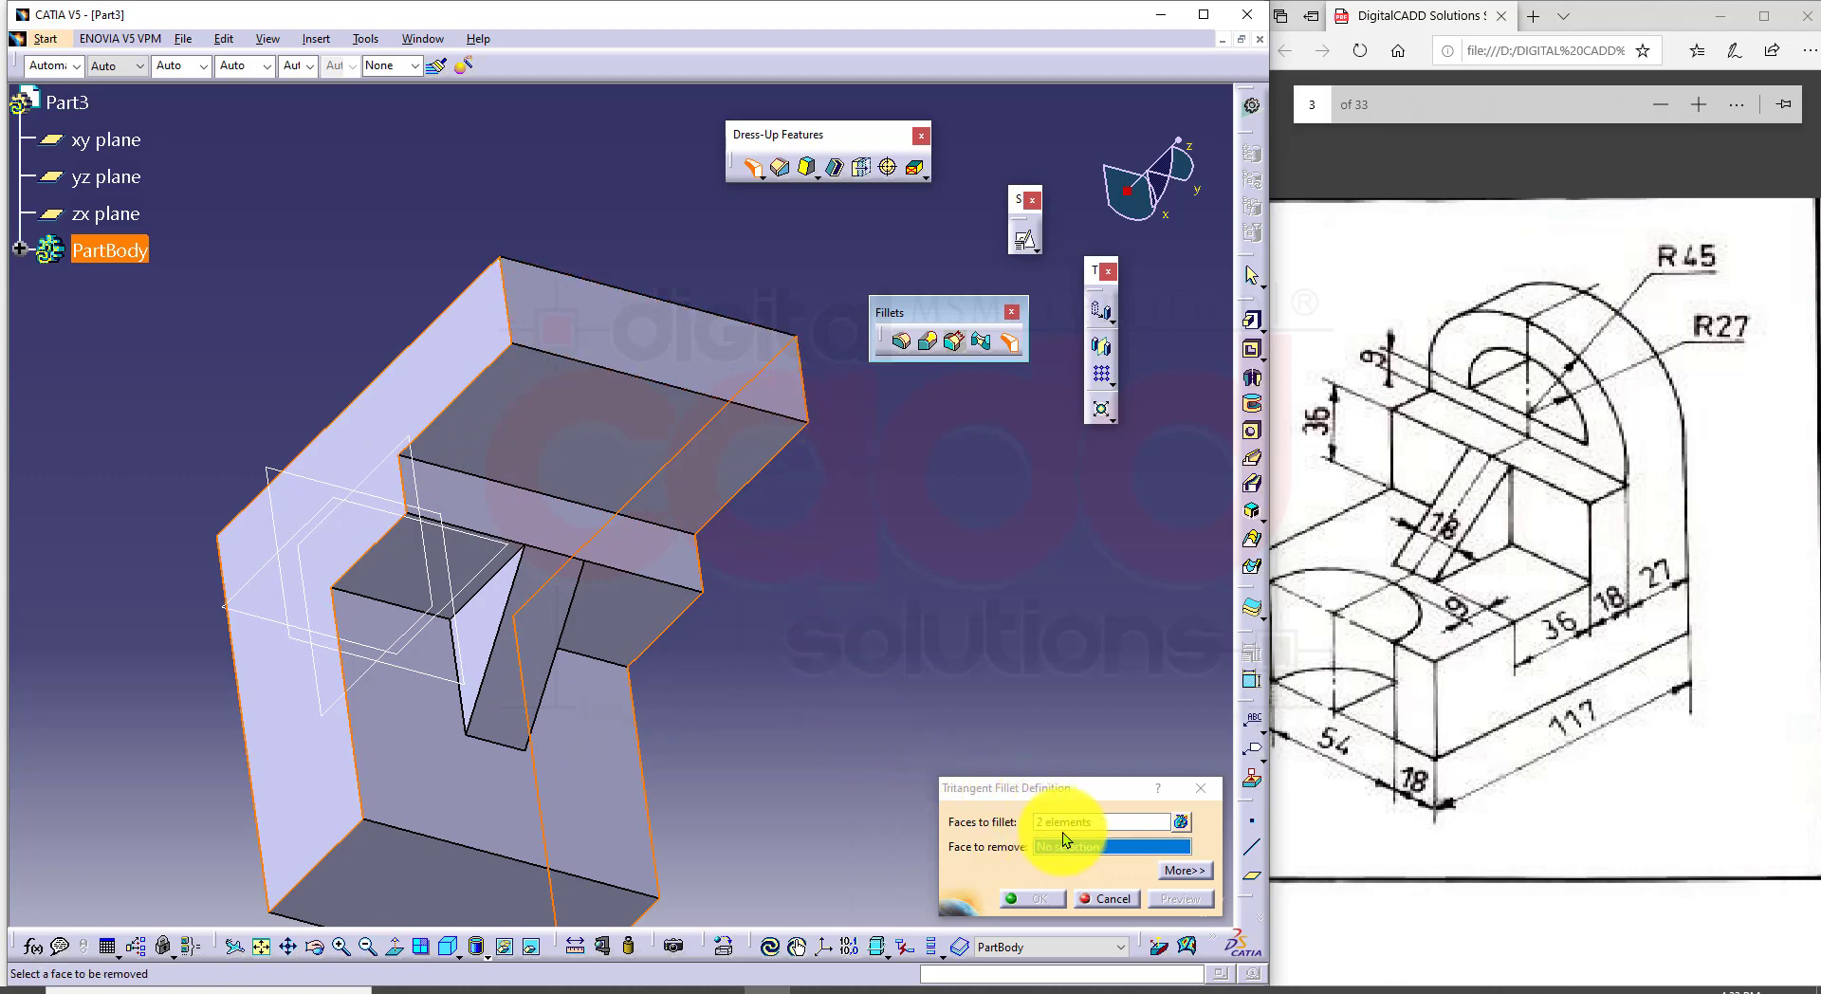
{"action": "middle_click_drag", "start_coordinate": [954, 564], "coordinate": [726, 552]}
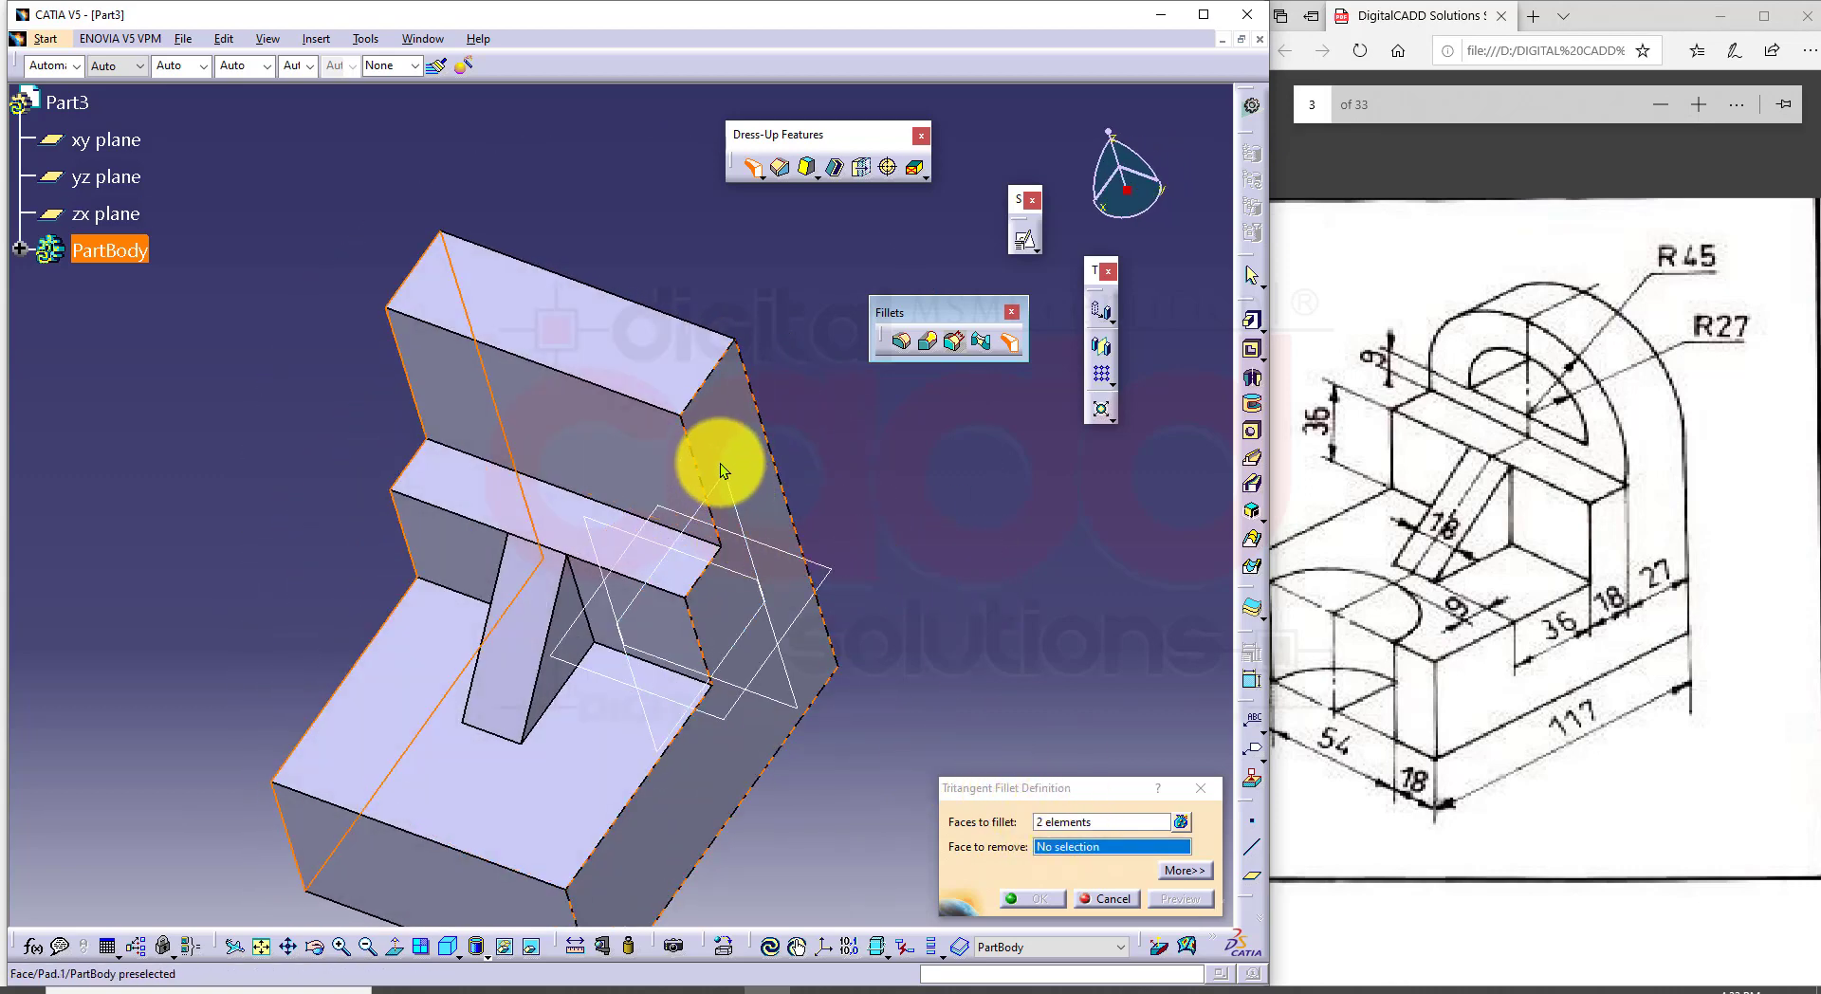
{"action": "middle_click_drag", "start_coordinate": [539, 577], "coordinate": [642, 609]}
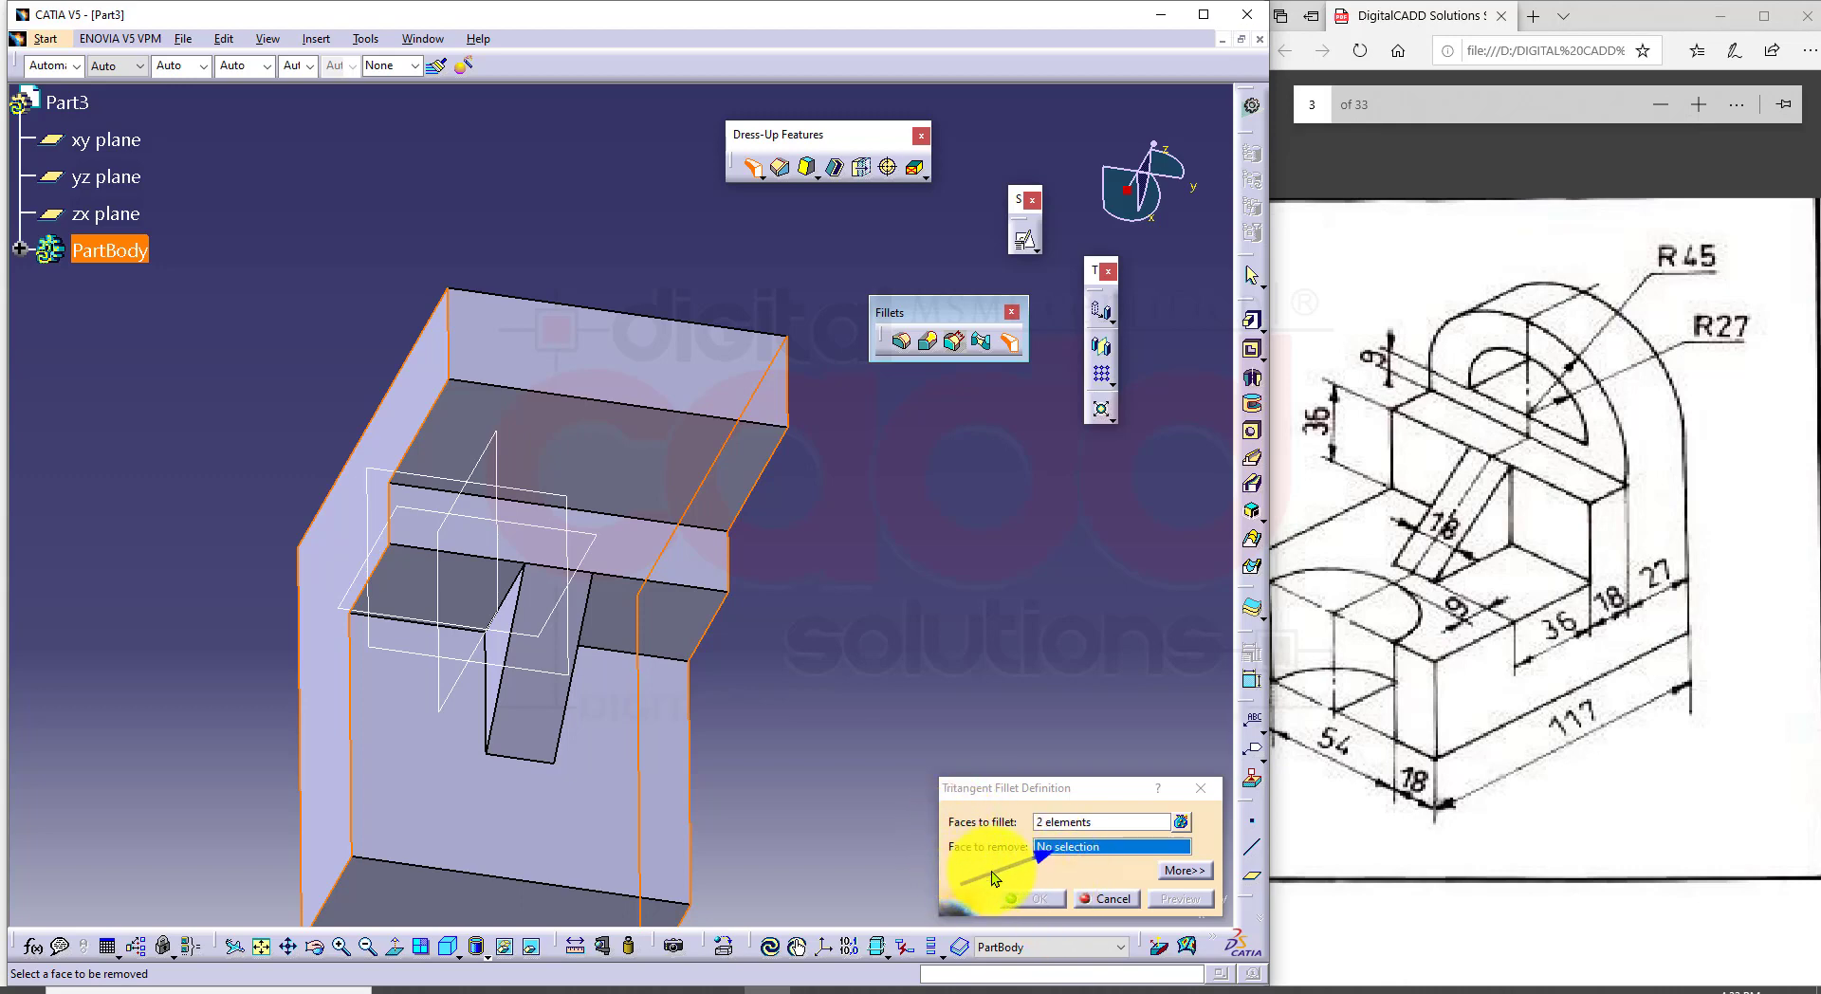
{"action": "left_click", "coordinate": [703, 359]}
{"action": "middle_click_drag", "start_coordinate": [857, 634], "coordinate": [677, 589]}
{"action": "left_click", "coordinate": [1037, 896]}
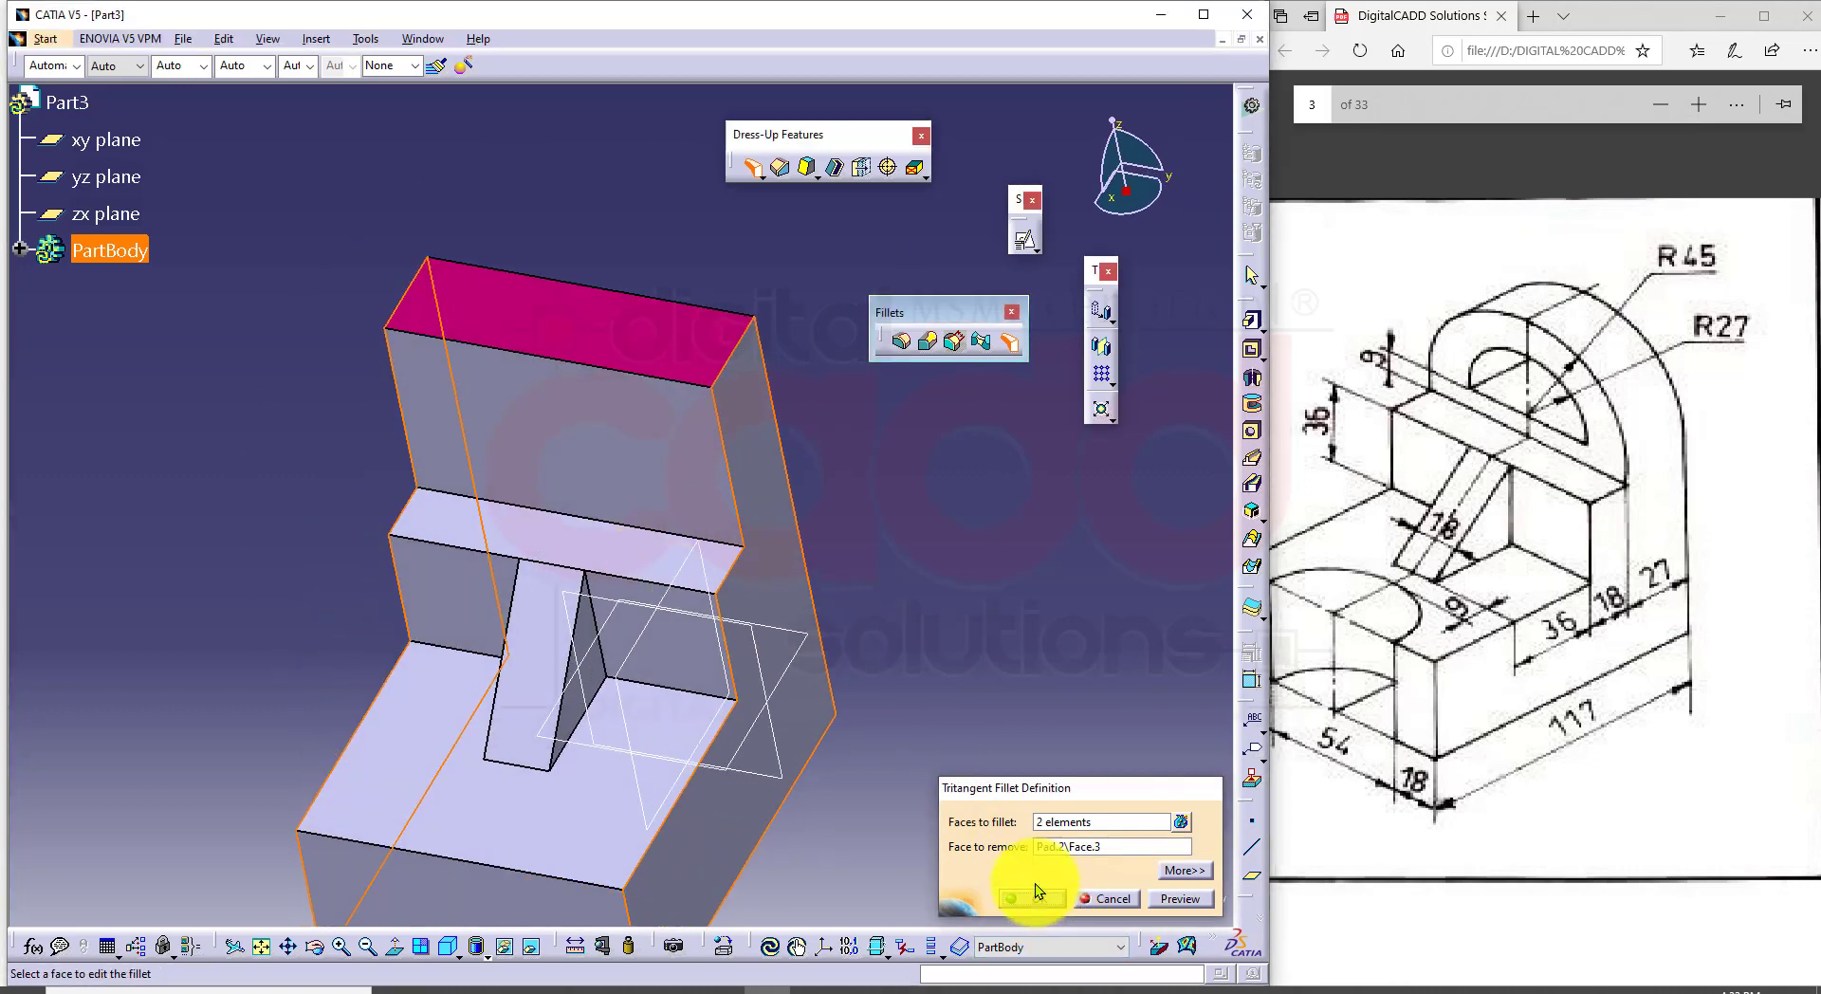
{"action": "left_click", "coordinate": [1113, 902]}
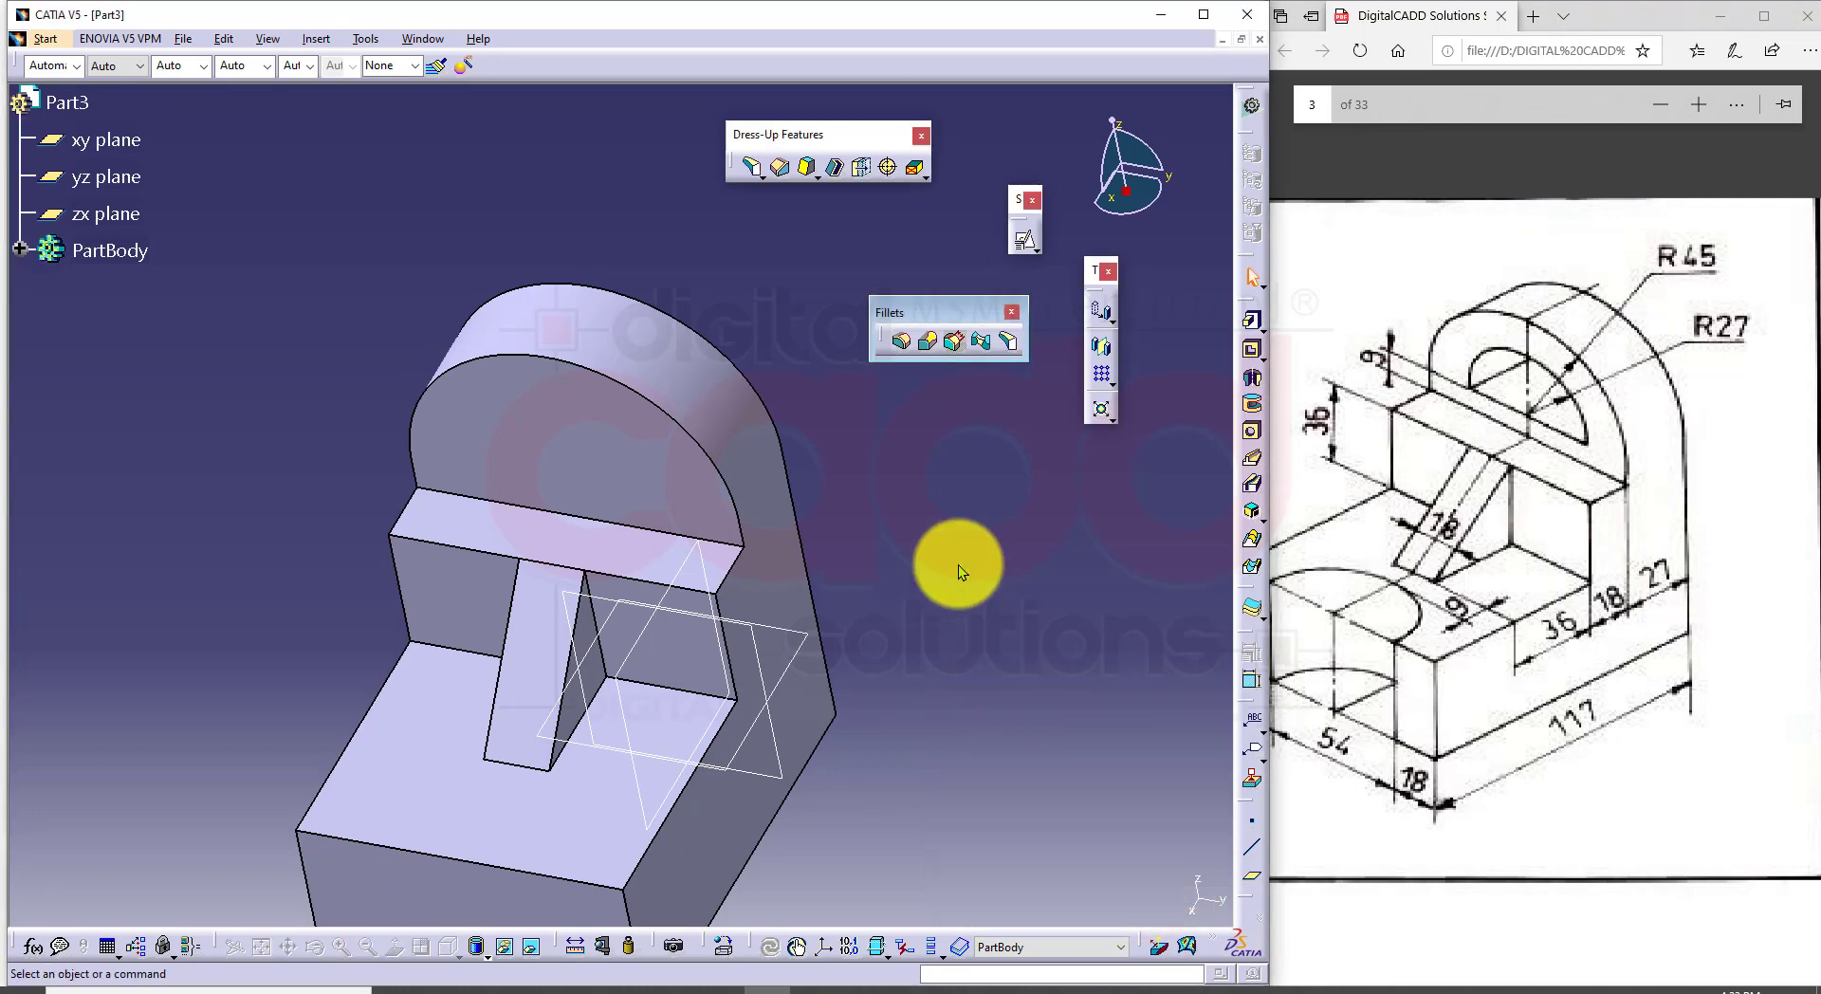
Step: Undo the tritangent fillet on the upright
{"action": "middle_click_drag", "start_coordinate": [951, 565], "coordinate": [754, 539]}
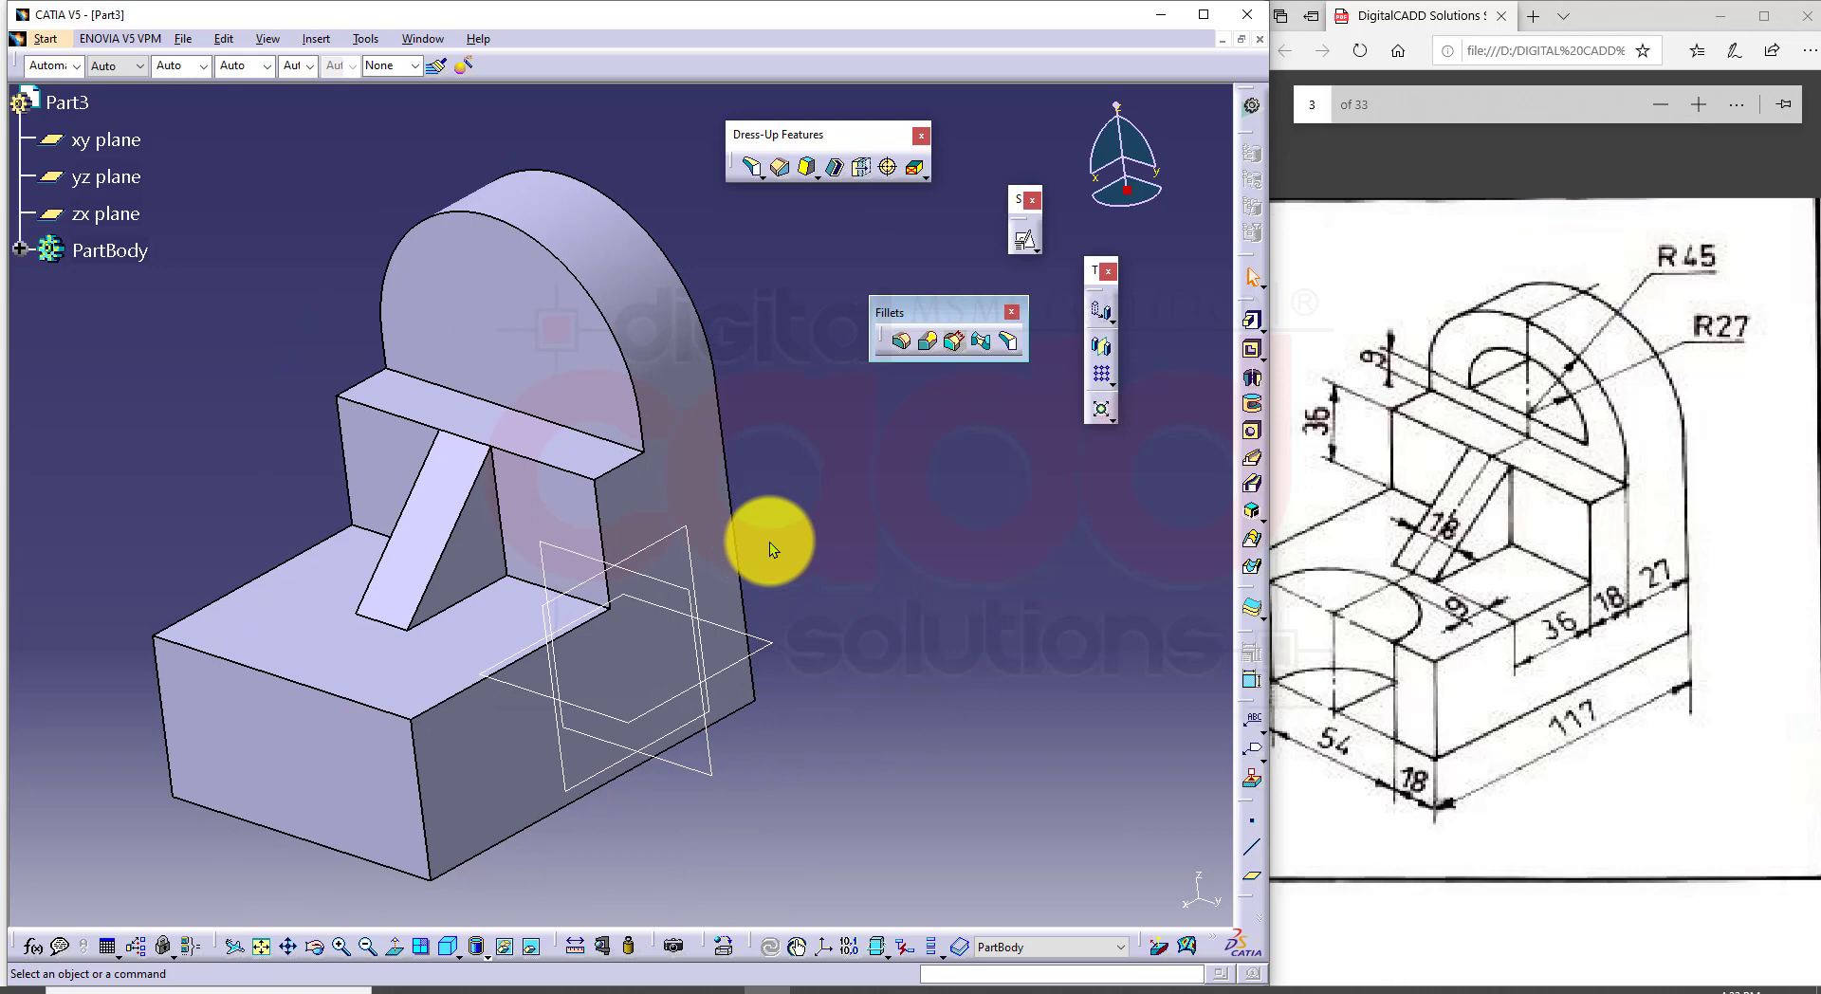
{"action": "key", "text": "ctrl+z"}
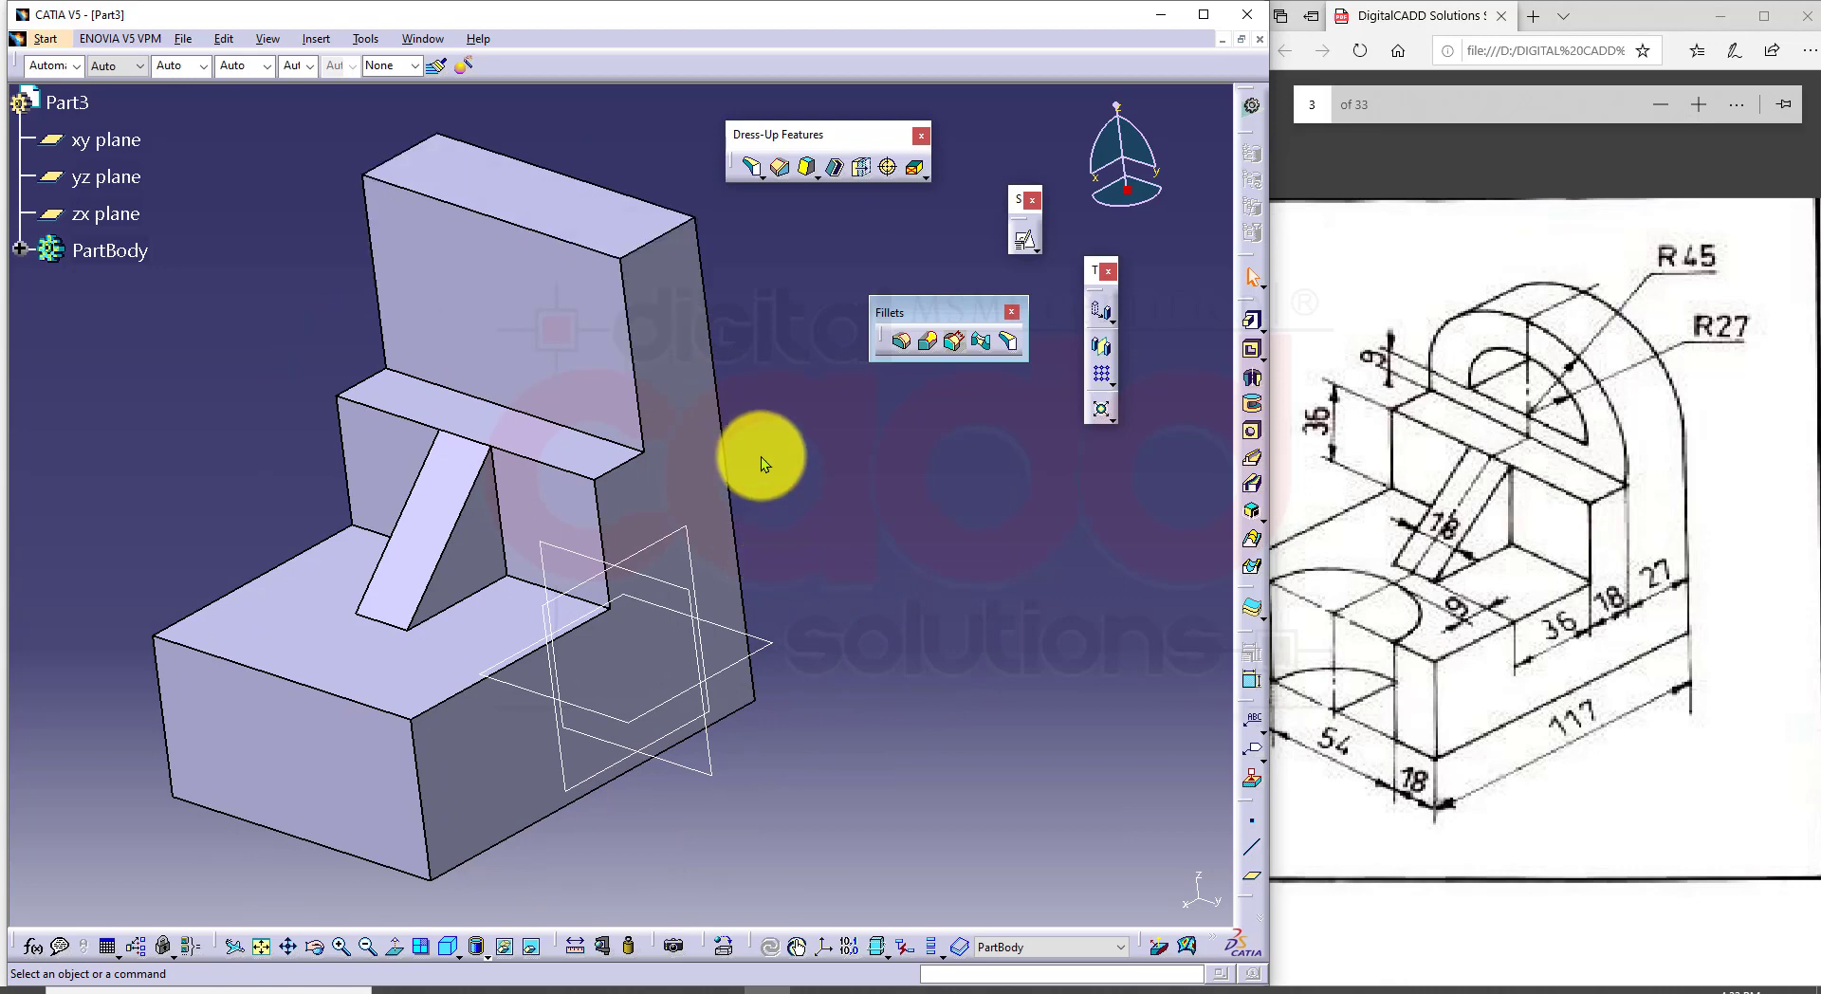
{"action": "middle_click_drag", "start_coordinate": [761, 453], "coordinate": [975, 571]}
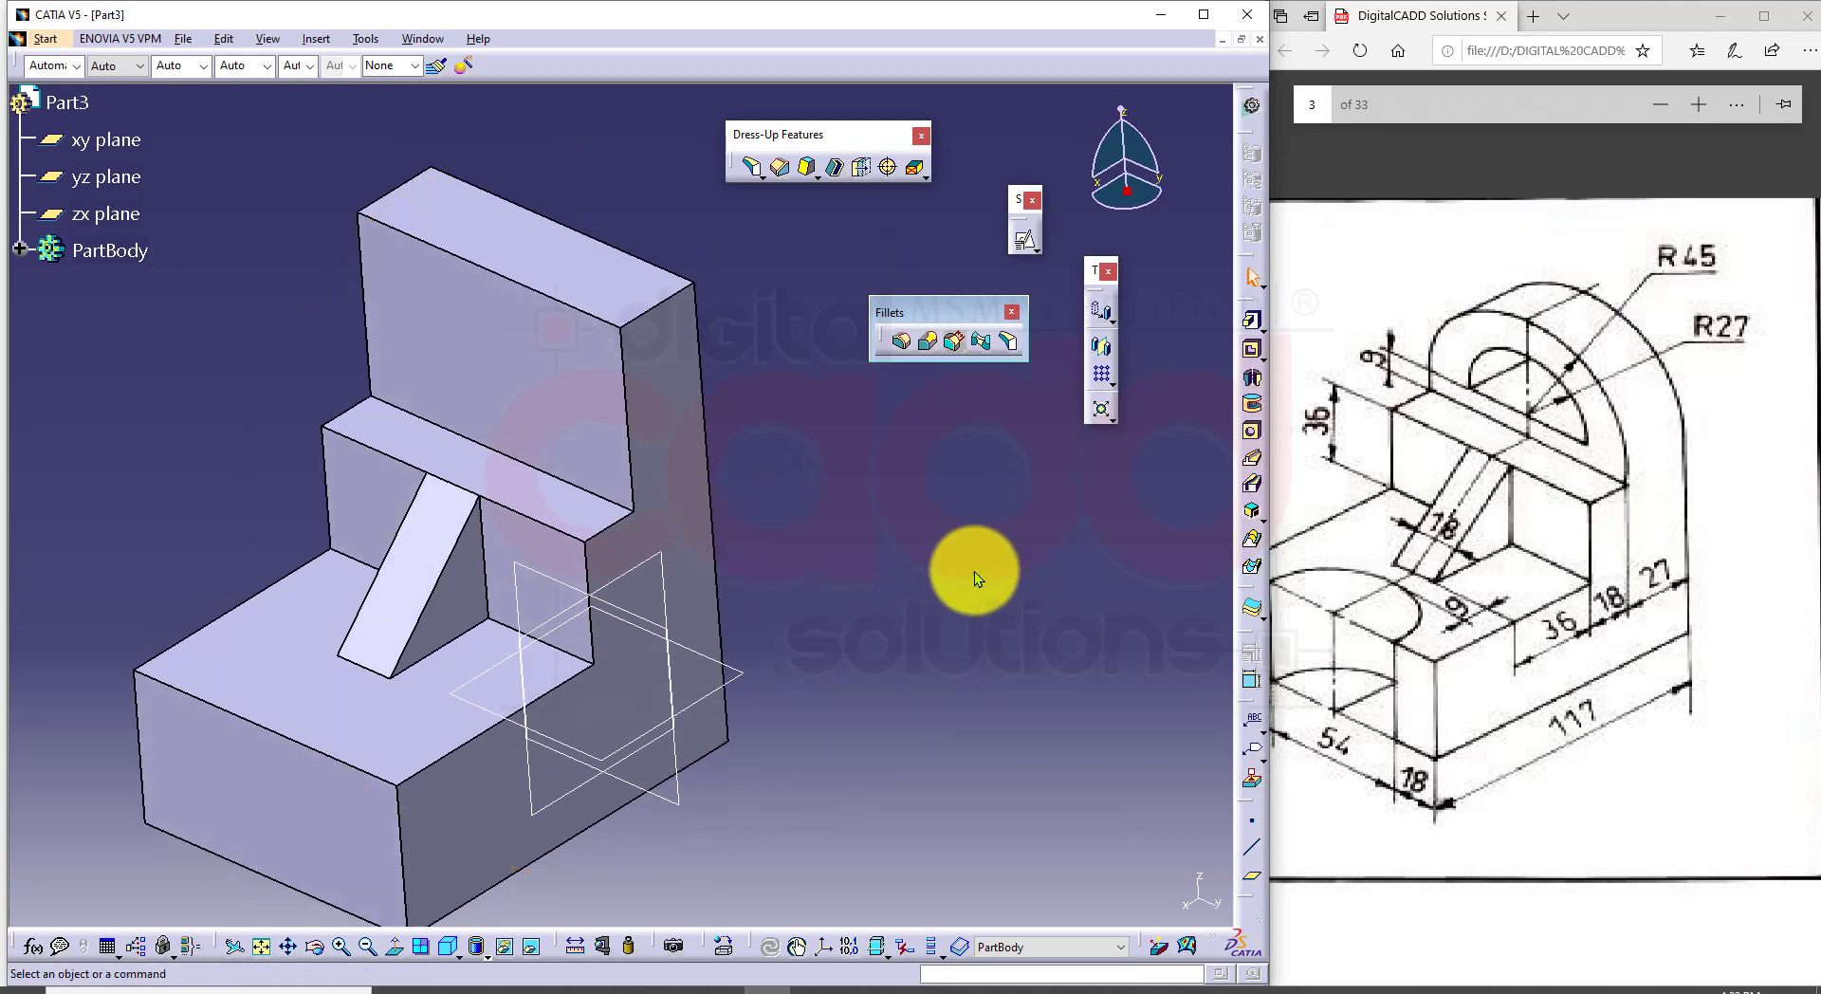
Step: Round the upright's top with a tritangent fillet between the body's two side faces, removing the top face
{"action": "left_click", "coordinate": [1008, 343]}
{"action": "left_click", "coordinate": [664, 418]}
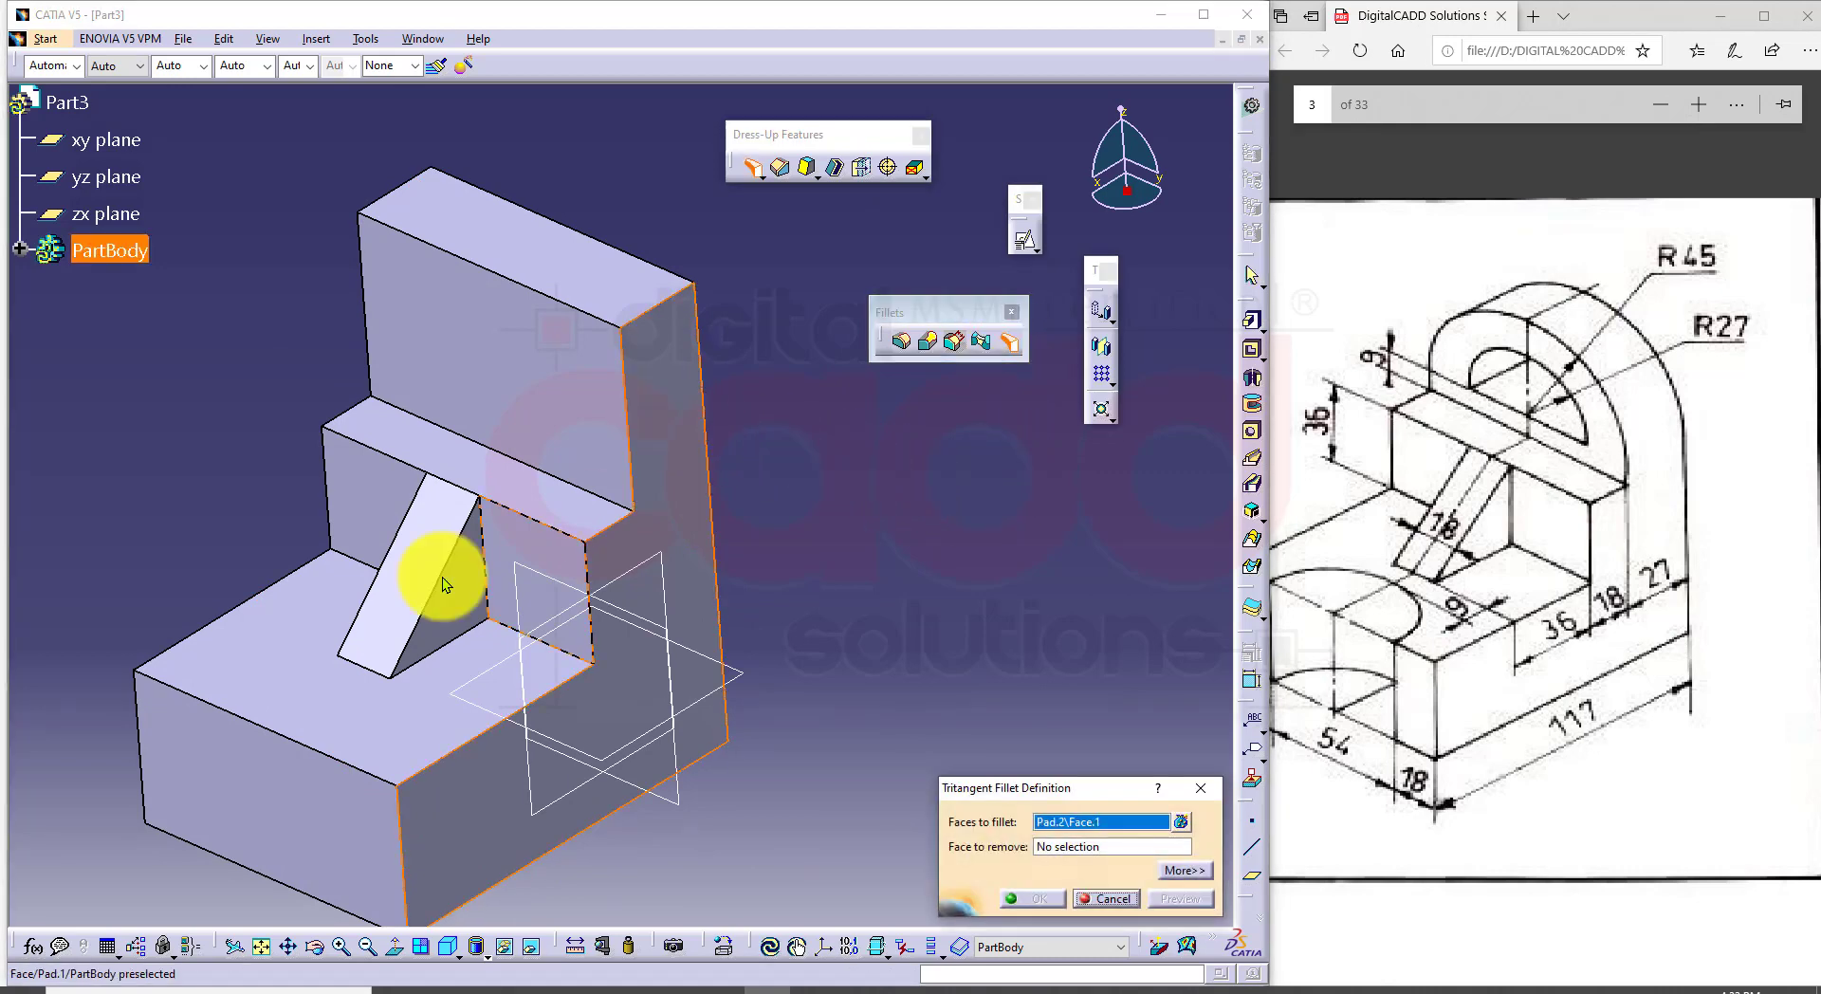
{"action": "middle_click_drag", "start_coordinate": [305, 457], "coordinate": [537, 501]}
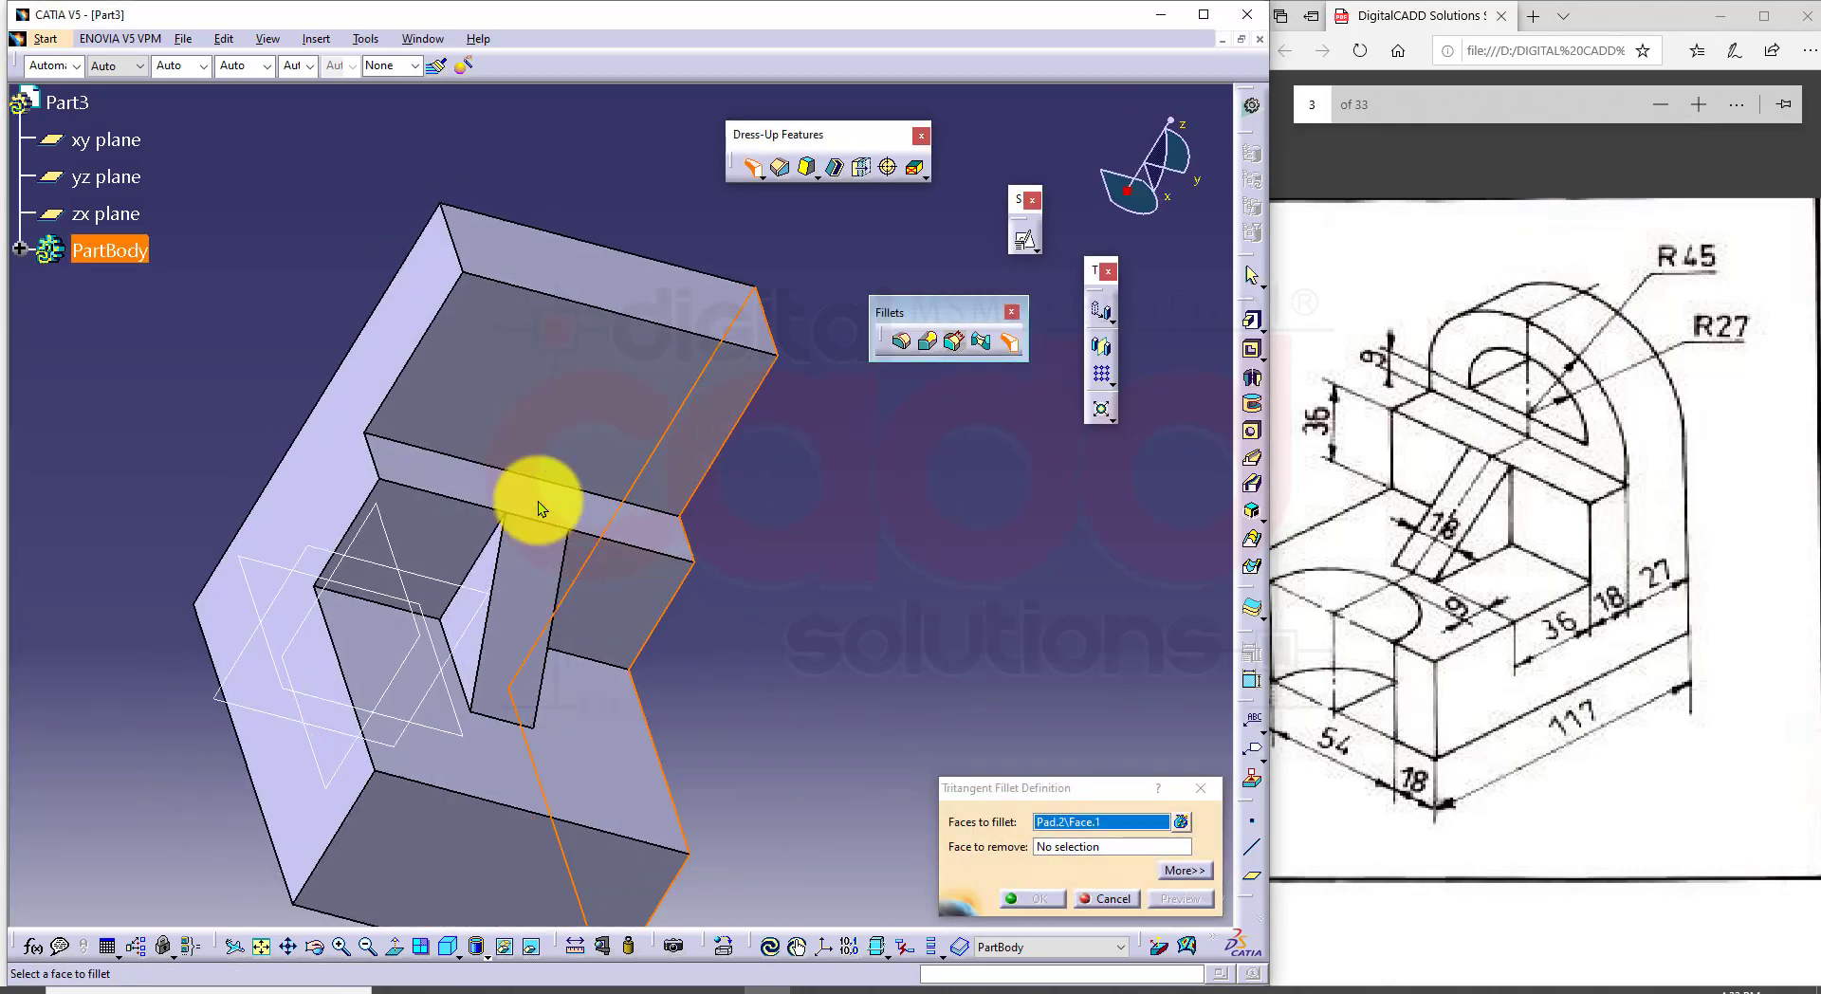
{"action": "left_click", "coordinate": [389, 357]}
{"action": "left_click", "coordinate": [510, 265]}
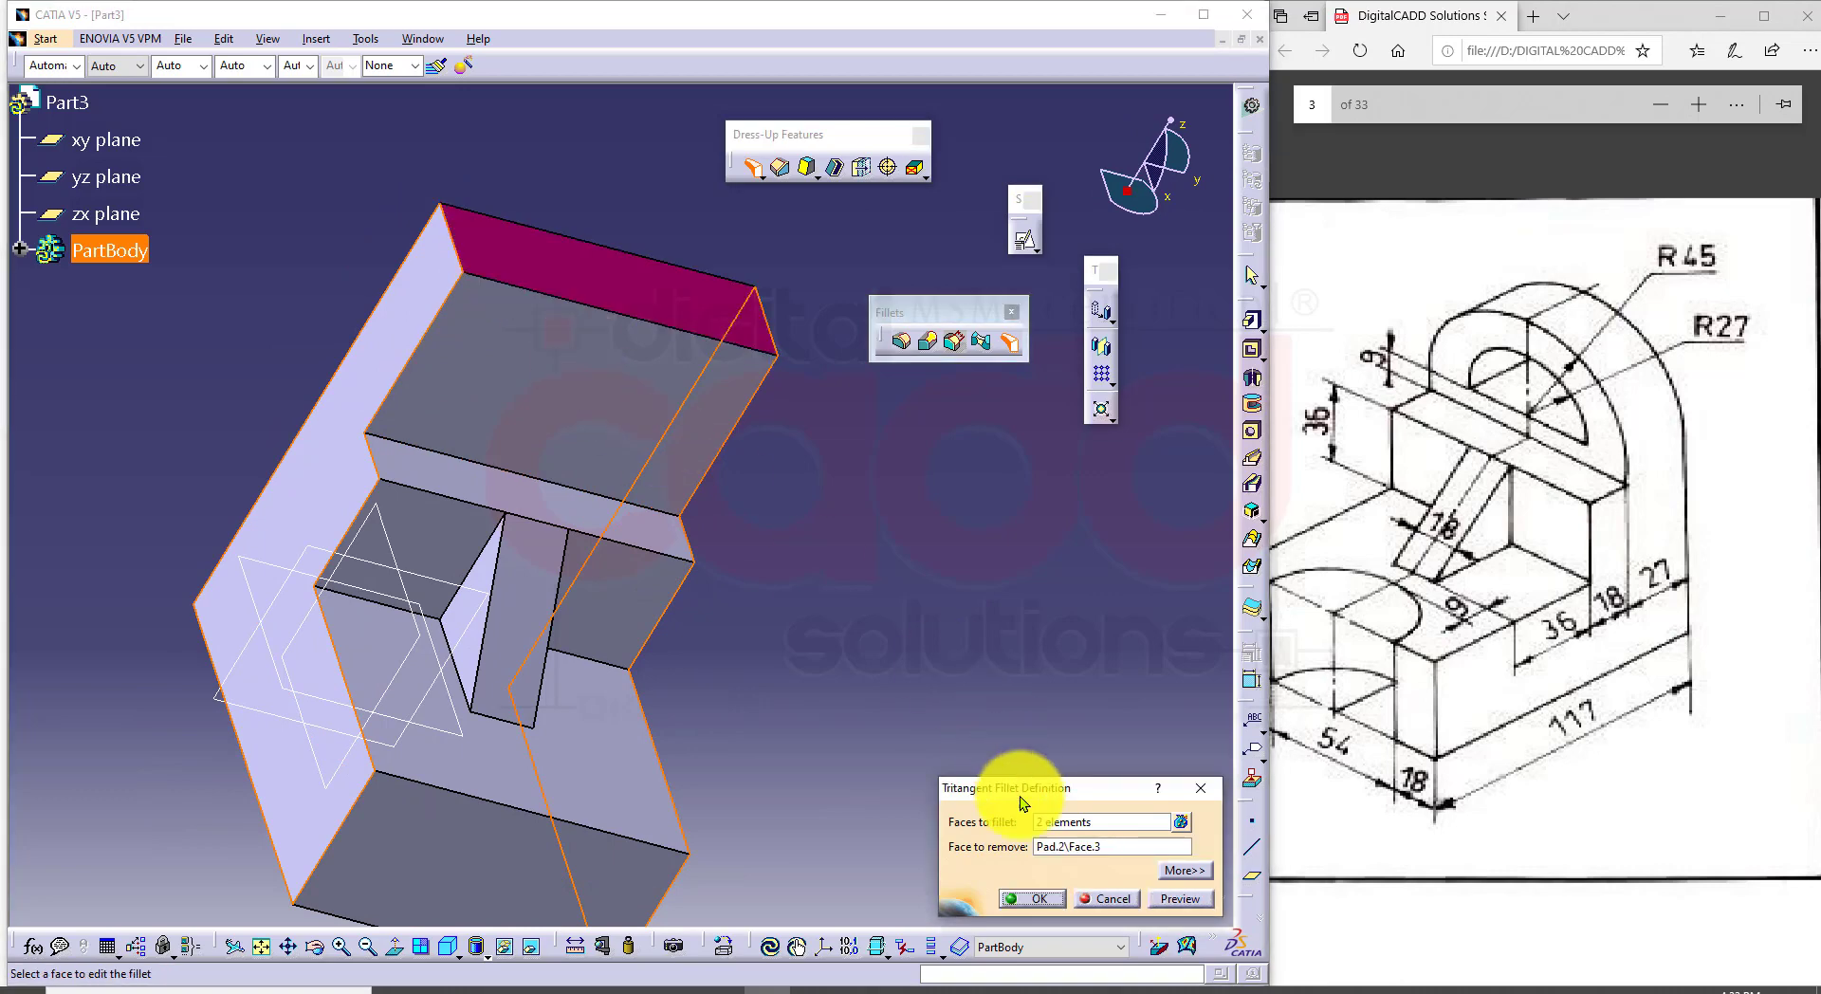
{"action": "left_click", "coordinate": [1045, 900]}
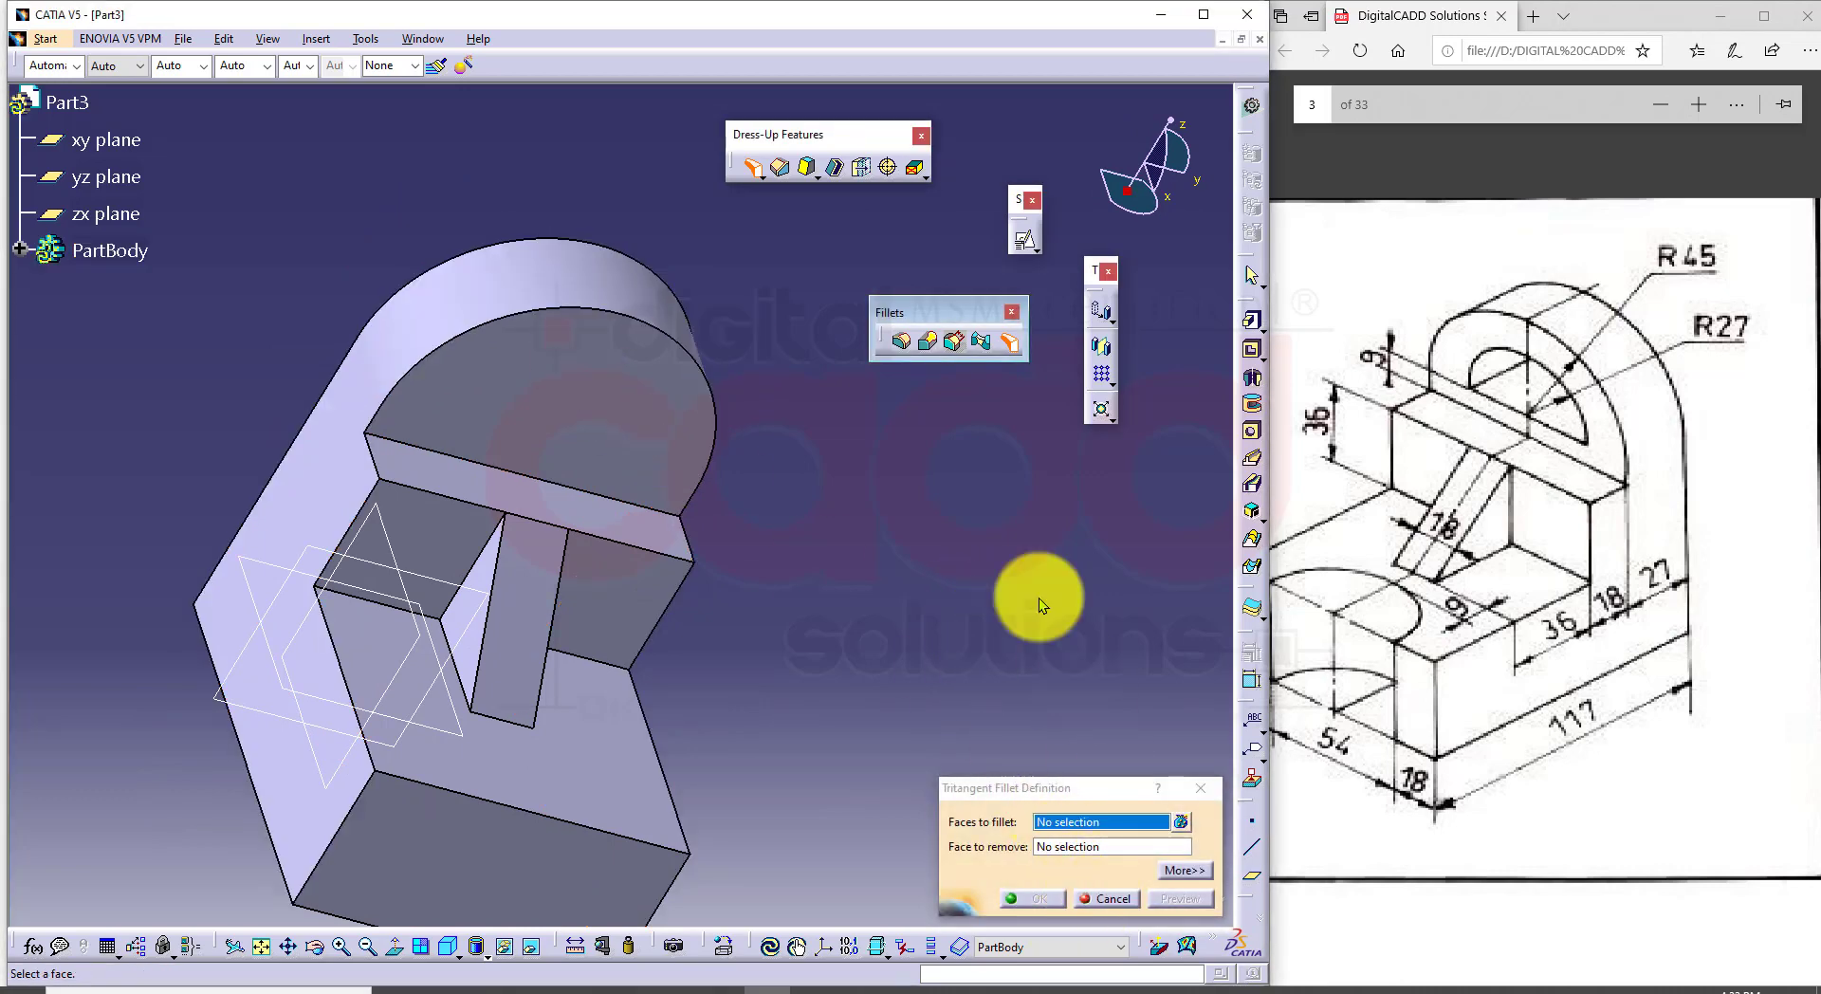
{"action": "left_click_drag", "start_coordinate": [1018, 790], "coordinate": [919, 459]}
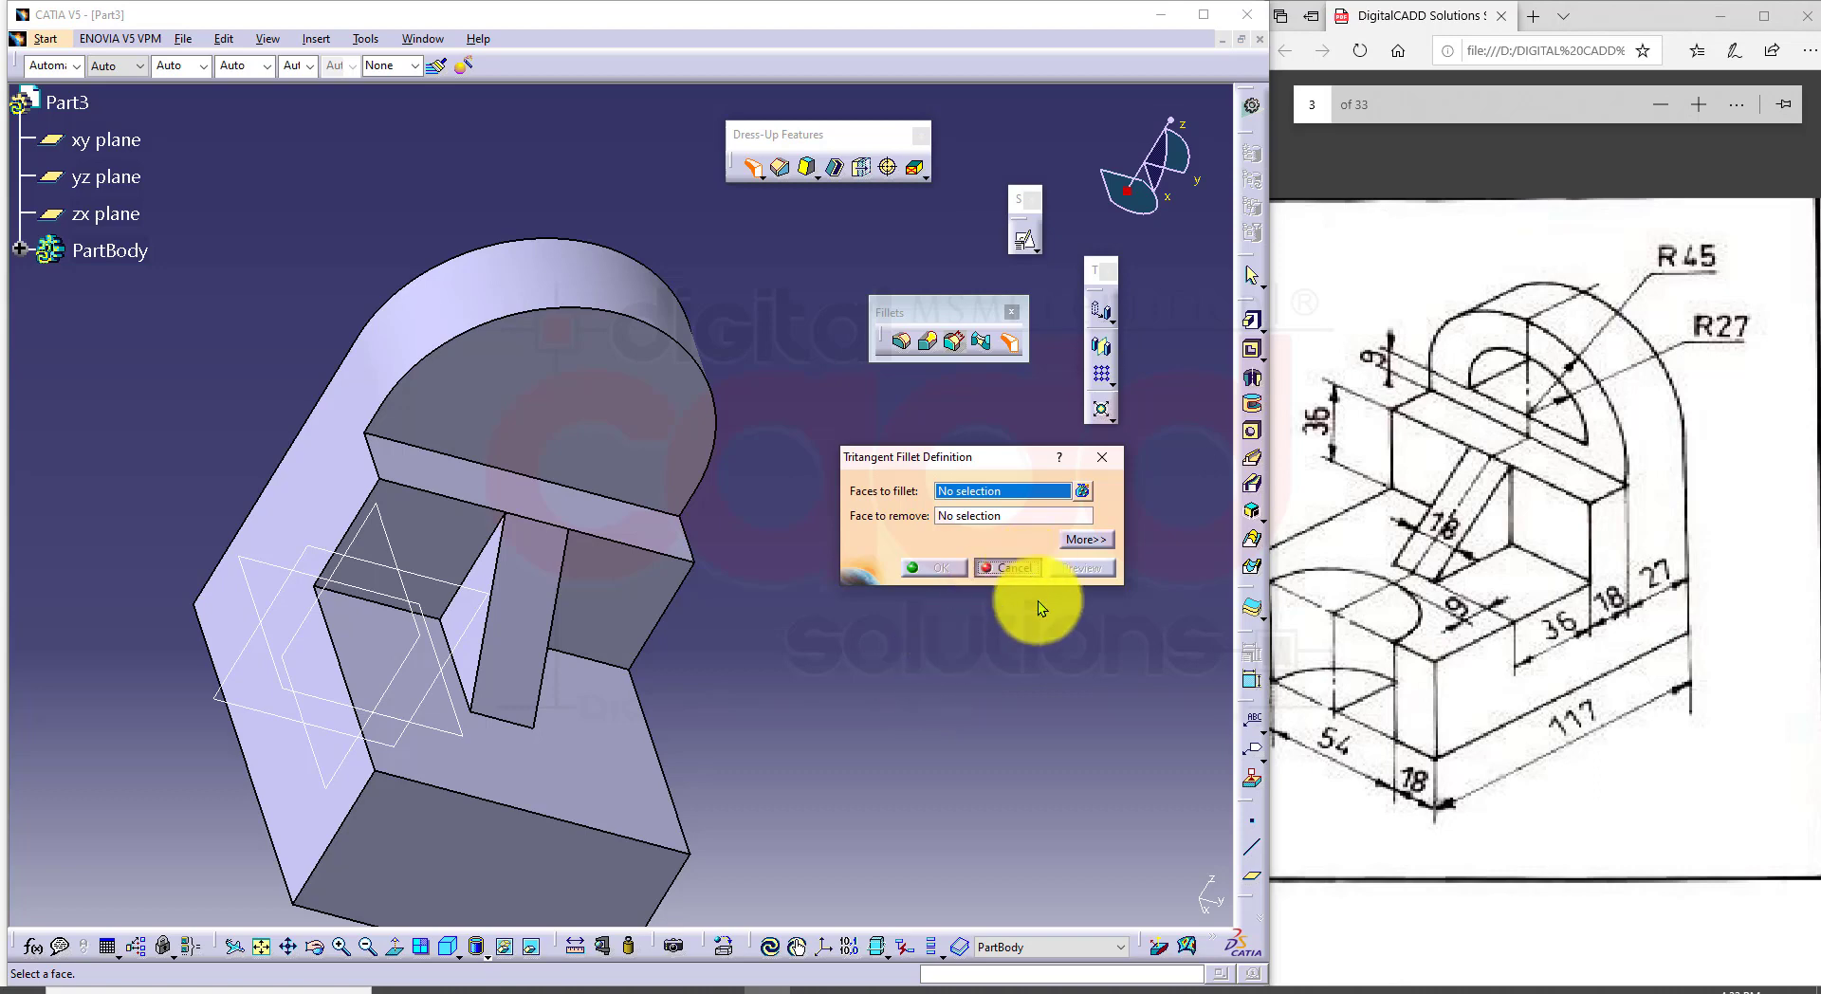
{"action": "left_click", "coordinate": [450, 946]}
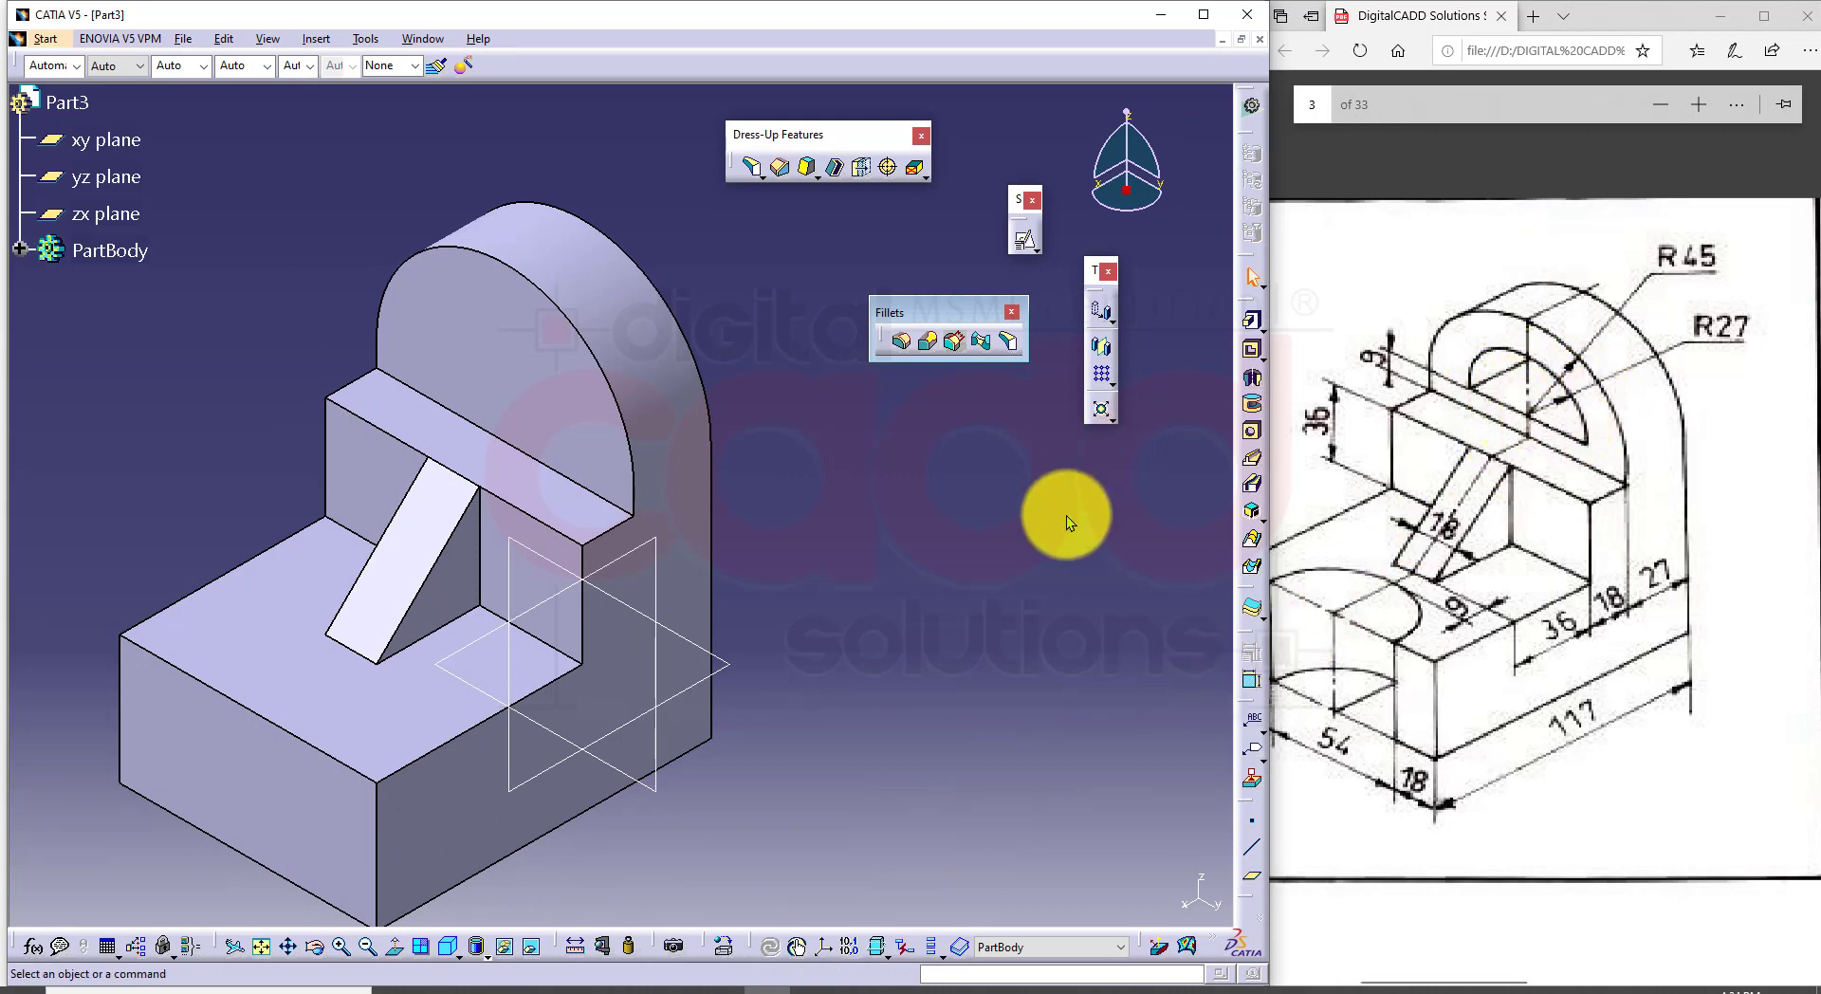
{"action": "left_click", "coordinate": [835, 989]}
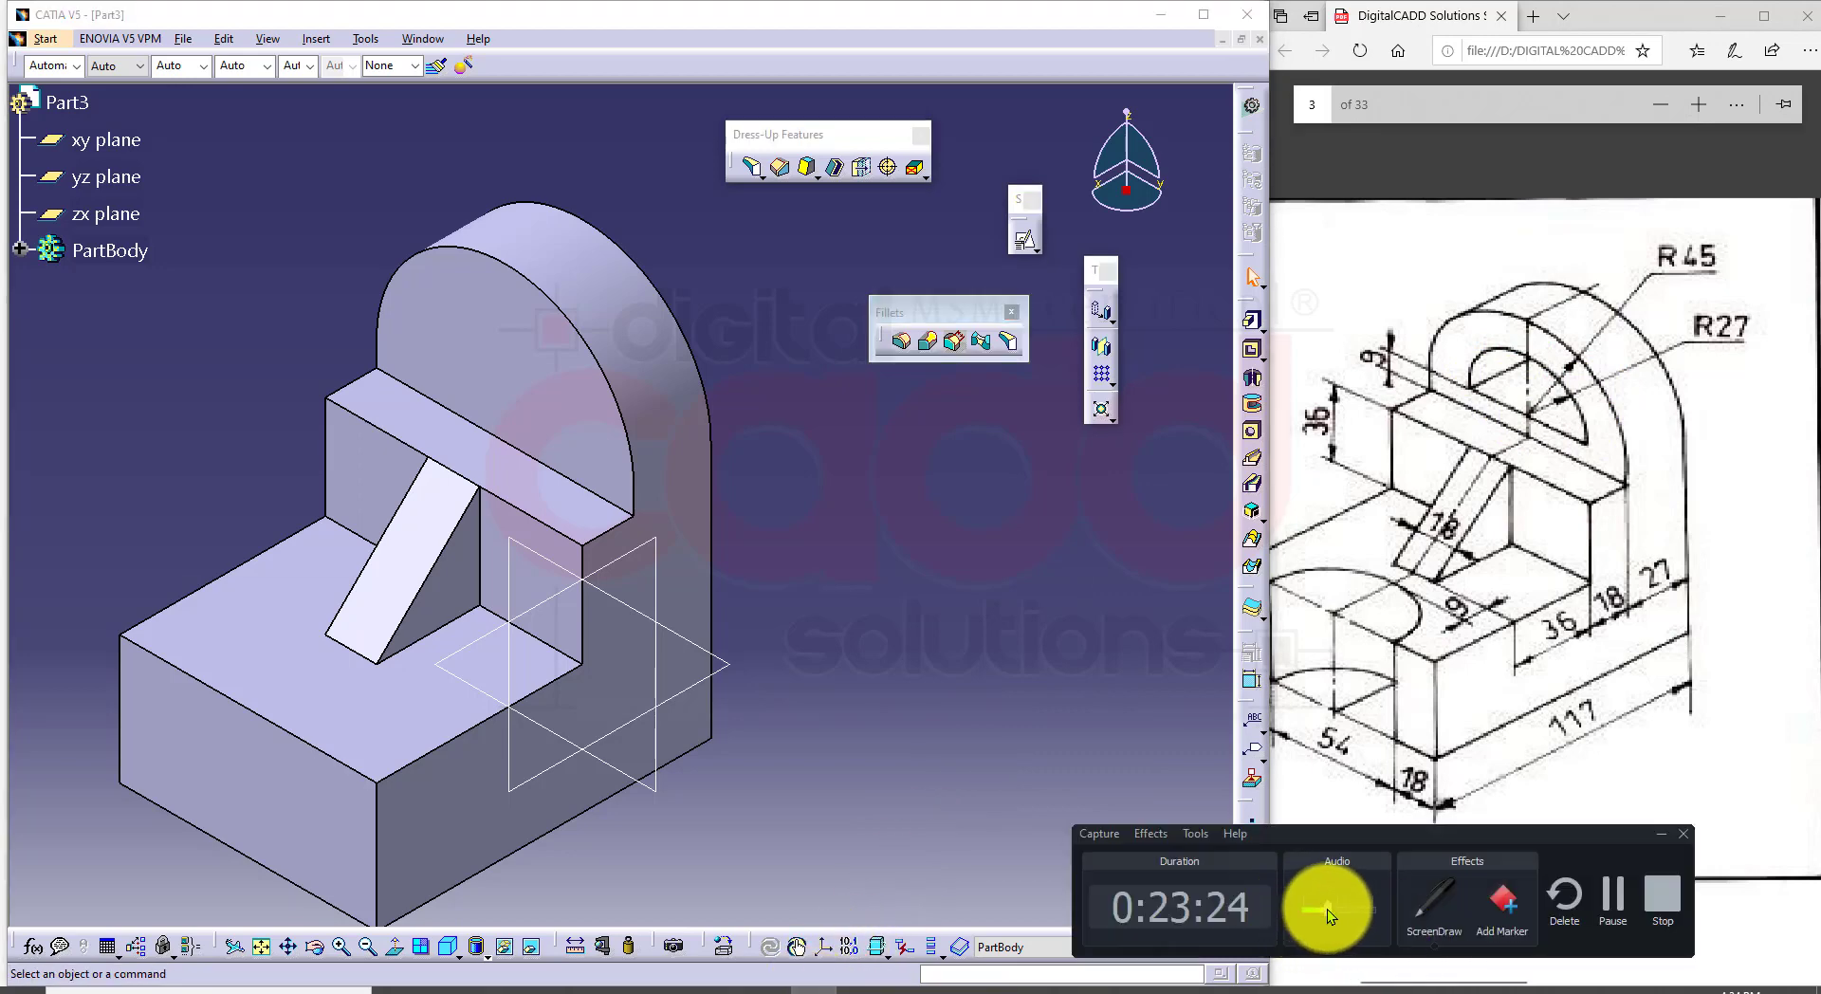
{"action": "left_click_drag", "start_coordinate": [1327, 909], "coordinate": [1354, 913]}
{"action": "left_click", "coordinate": [1658, 838]}
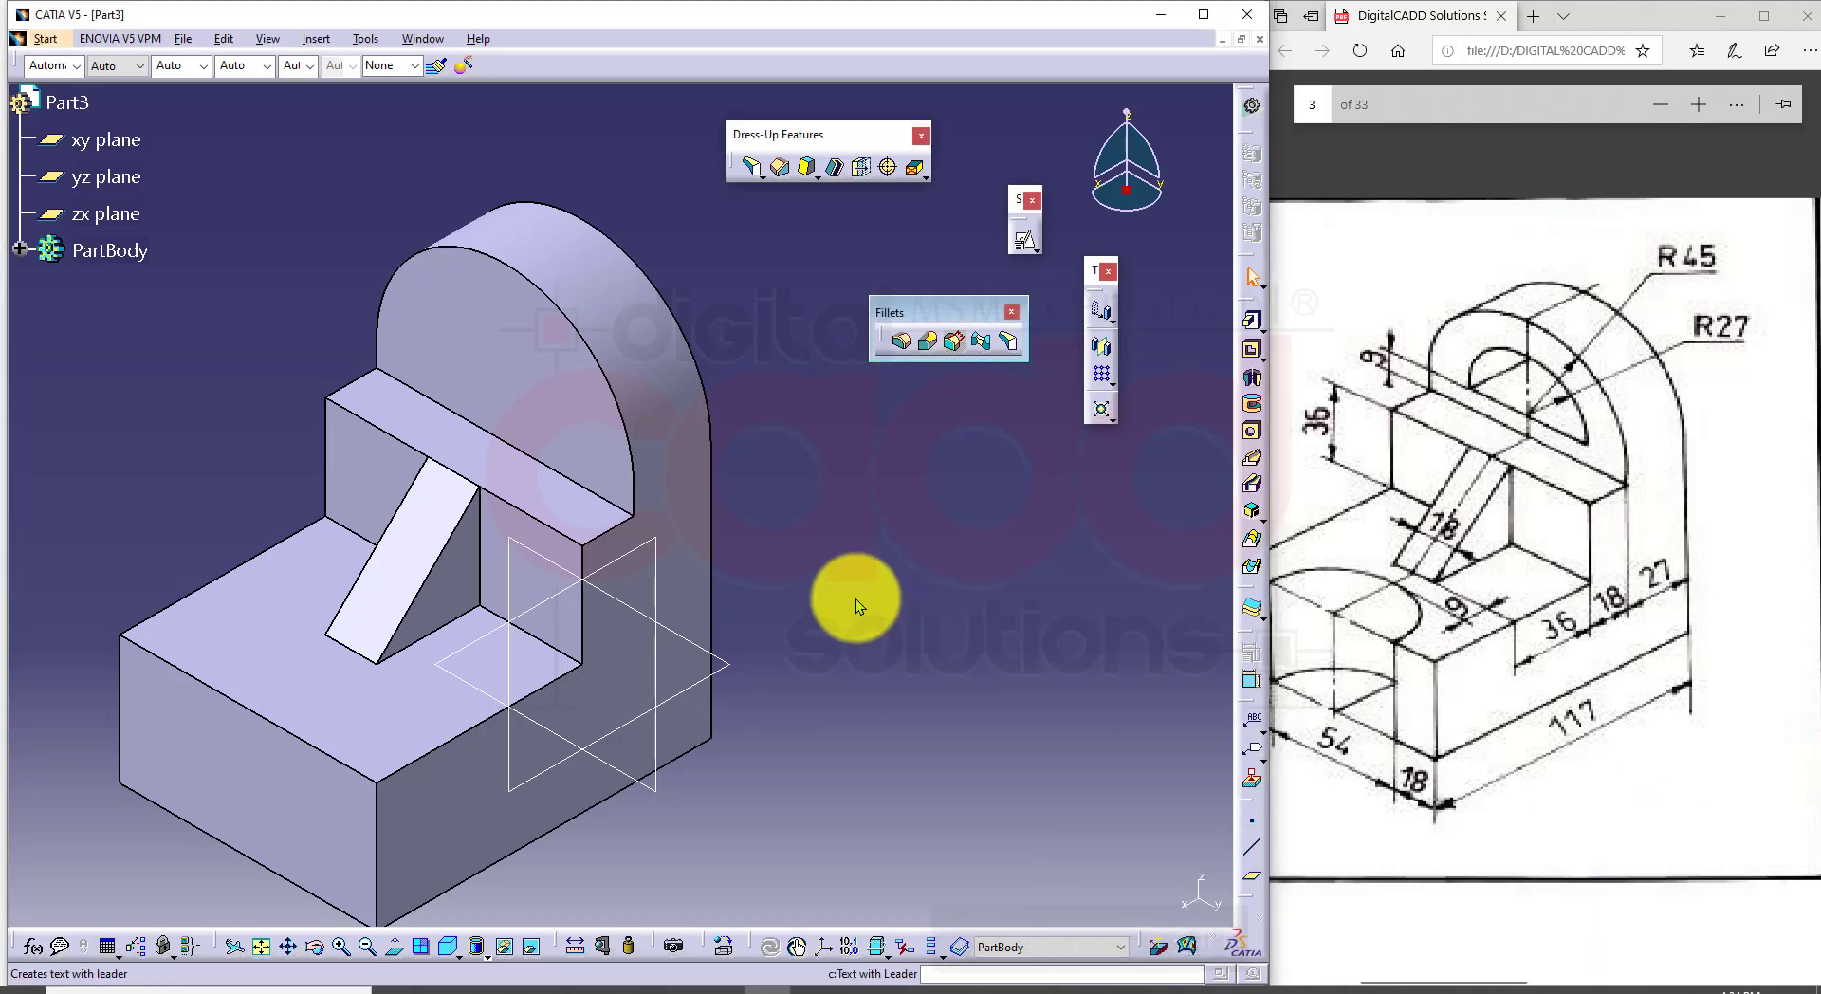
Step: Open a positioned sketch on the arched front face of the upright
{"action": "left_click", "coordinate": [529, 387]}
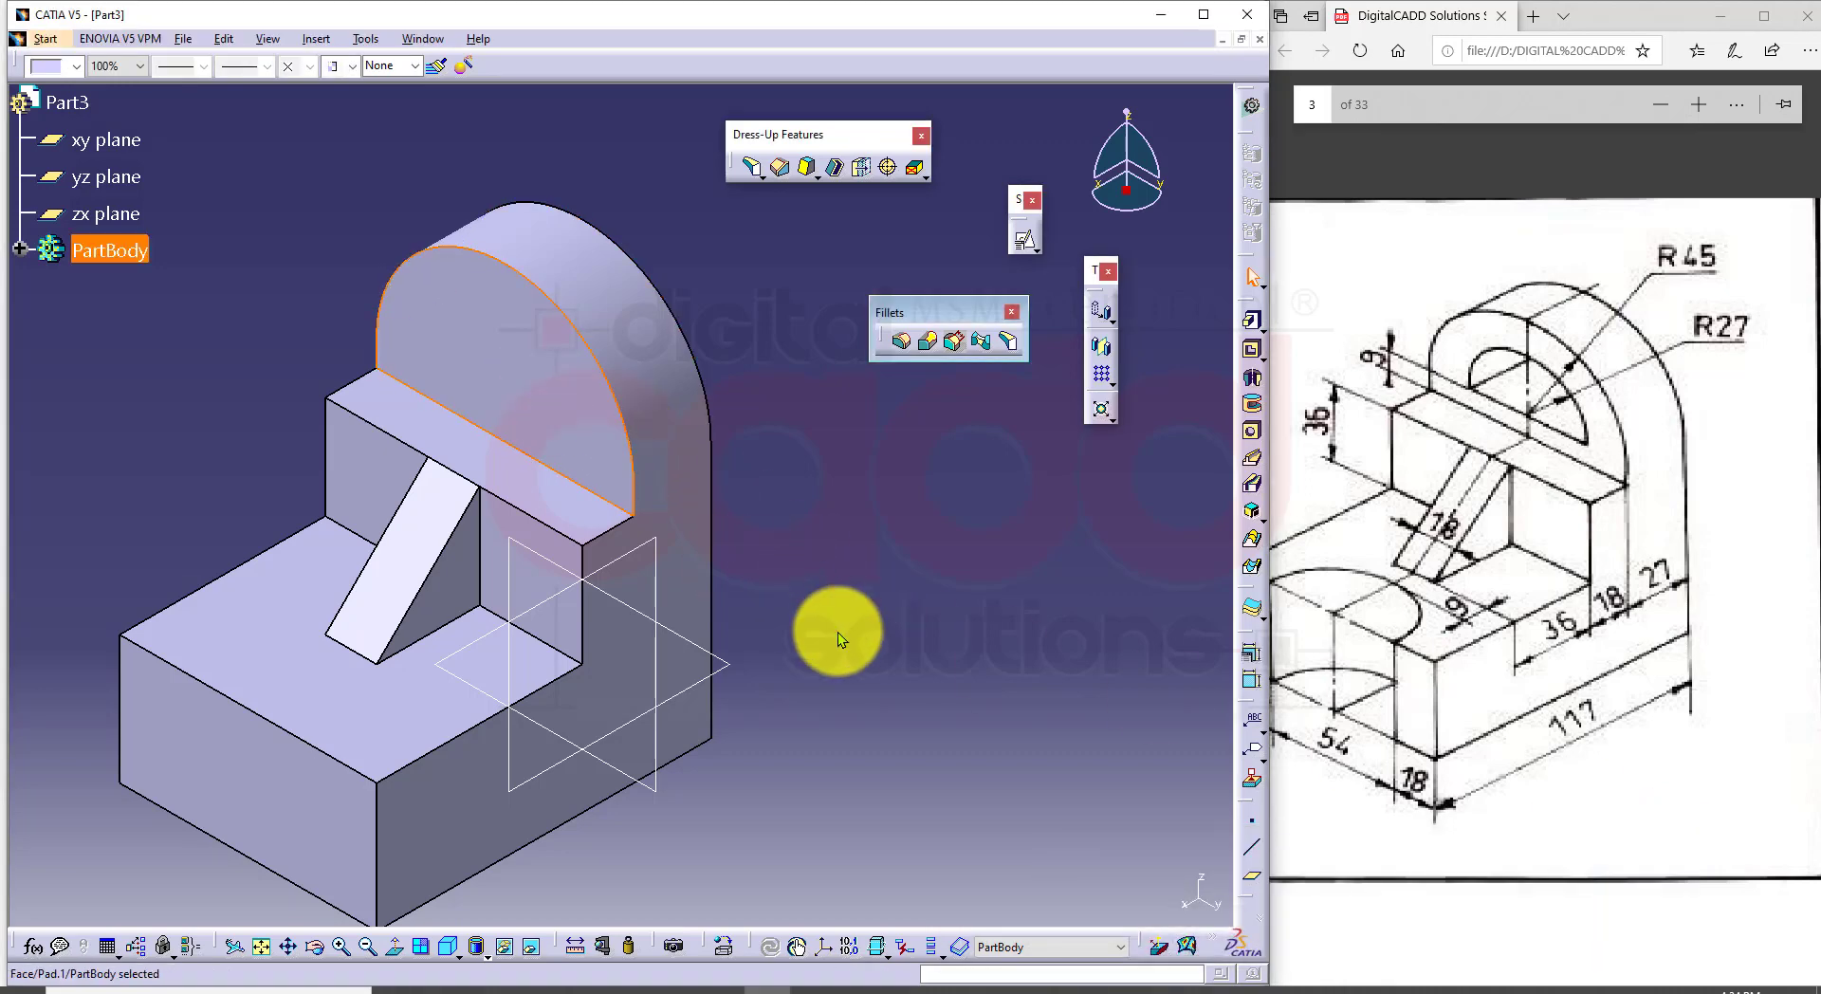
{"action": "left_click", "coordinate": [1026, 241]}
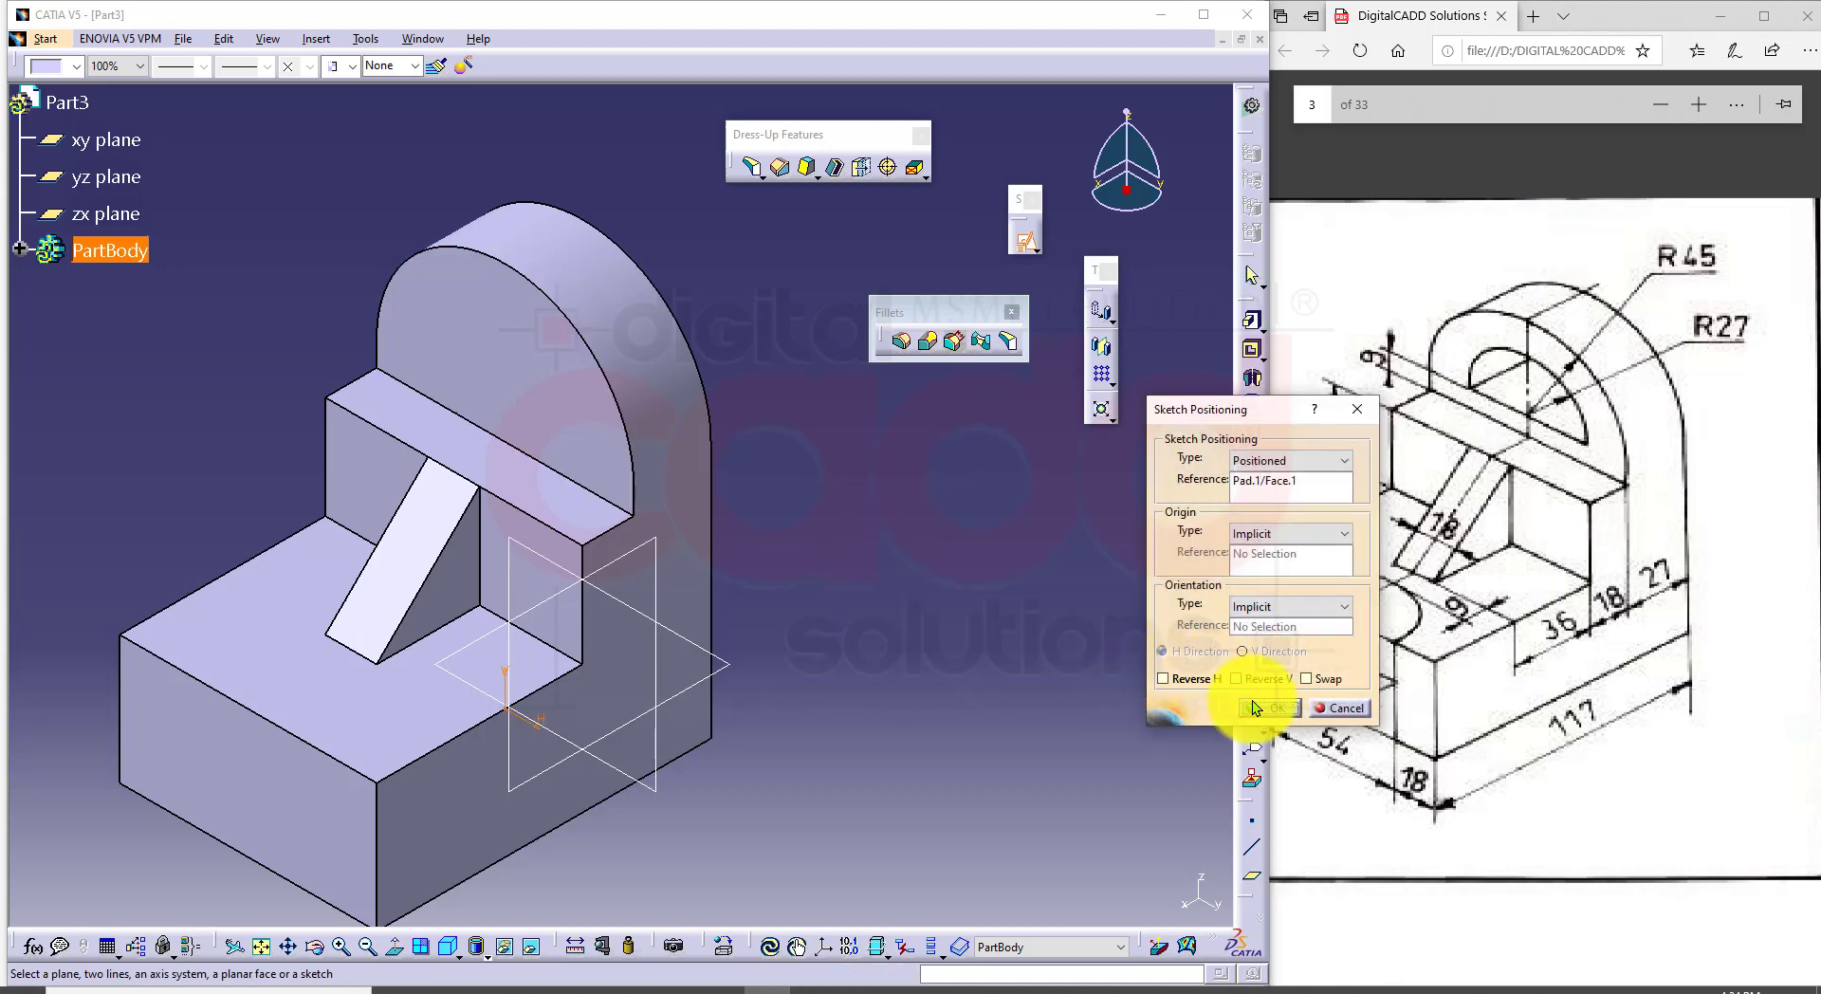
{"action": "left_click", "coordinate": [1256, 703]}
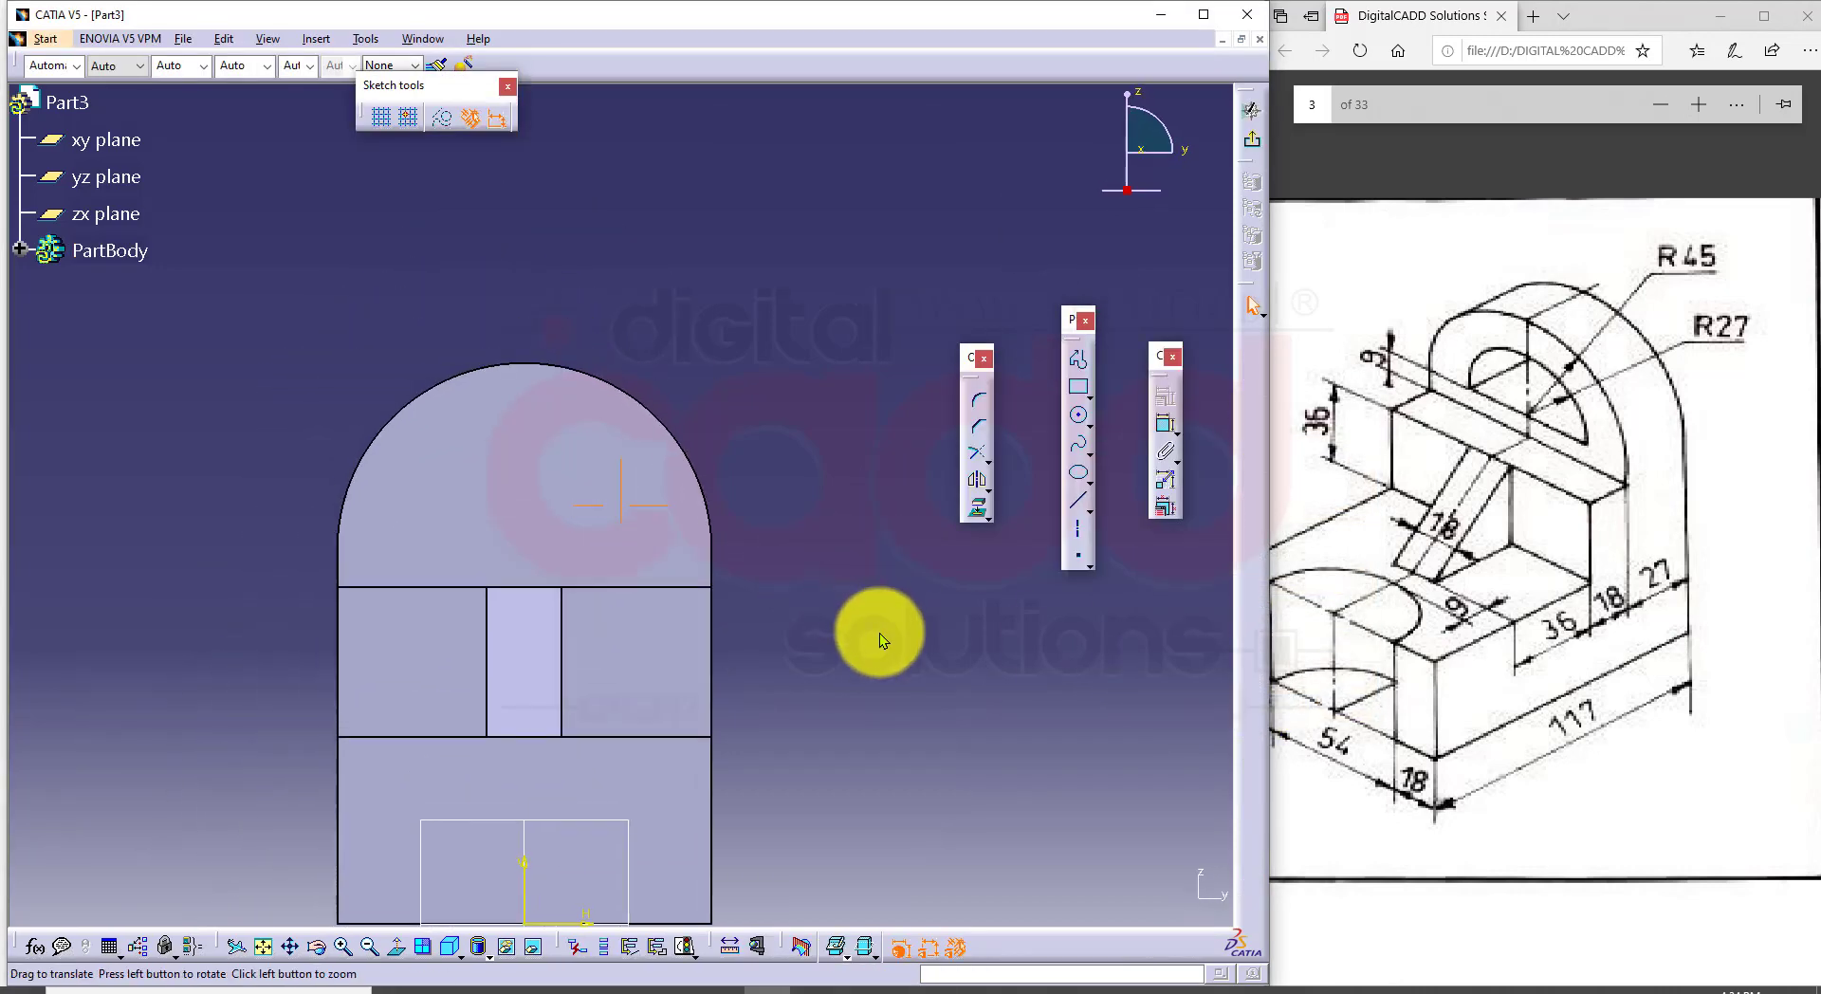
Step: Sketch a circle of radius 27 mm on the vertical centreline inside the arched face
{"action": "mouse_move", "coordinate": [879, 634]}
{"action": "middle_mouse_down"}
{"action": "mouse_move", "coordinate": [887, 596]}
{"action": "mouse_move", "coordinate": [887, 621]}
{"action": "middle_mouse_up"}
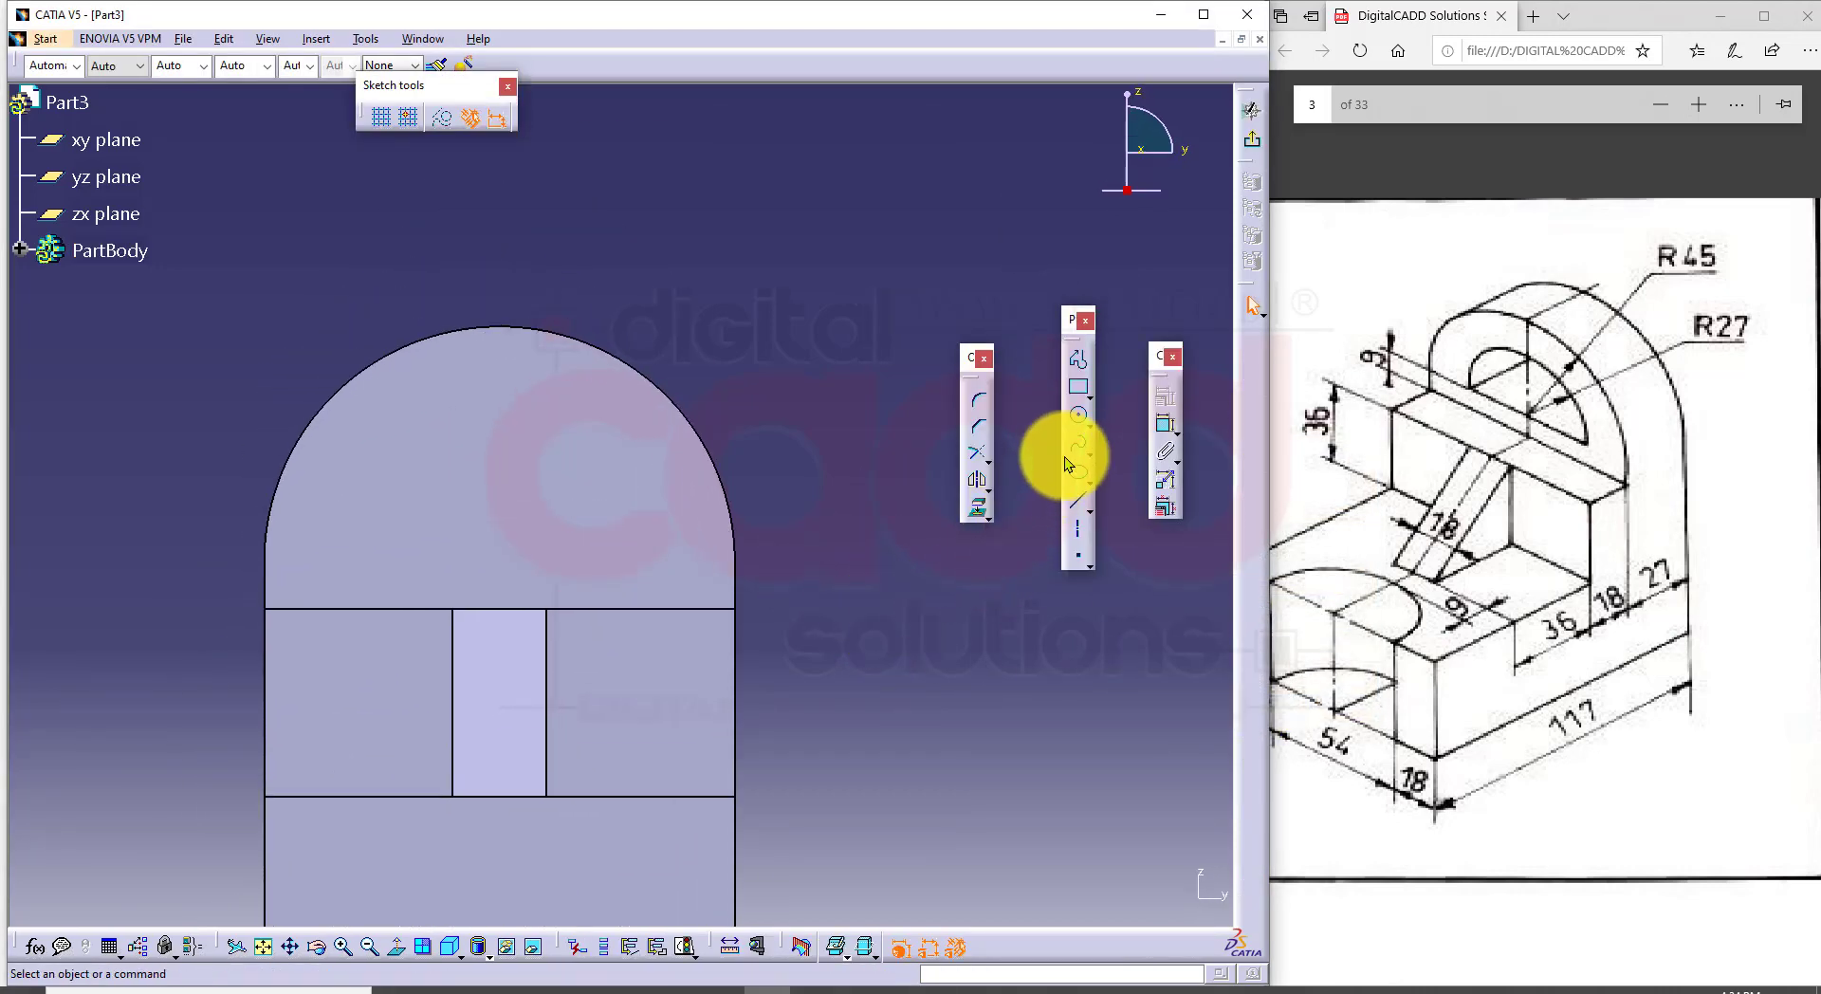
{"action": "left_click", "coordinate": [1078, 415]}
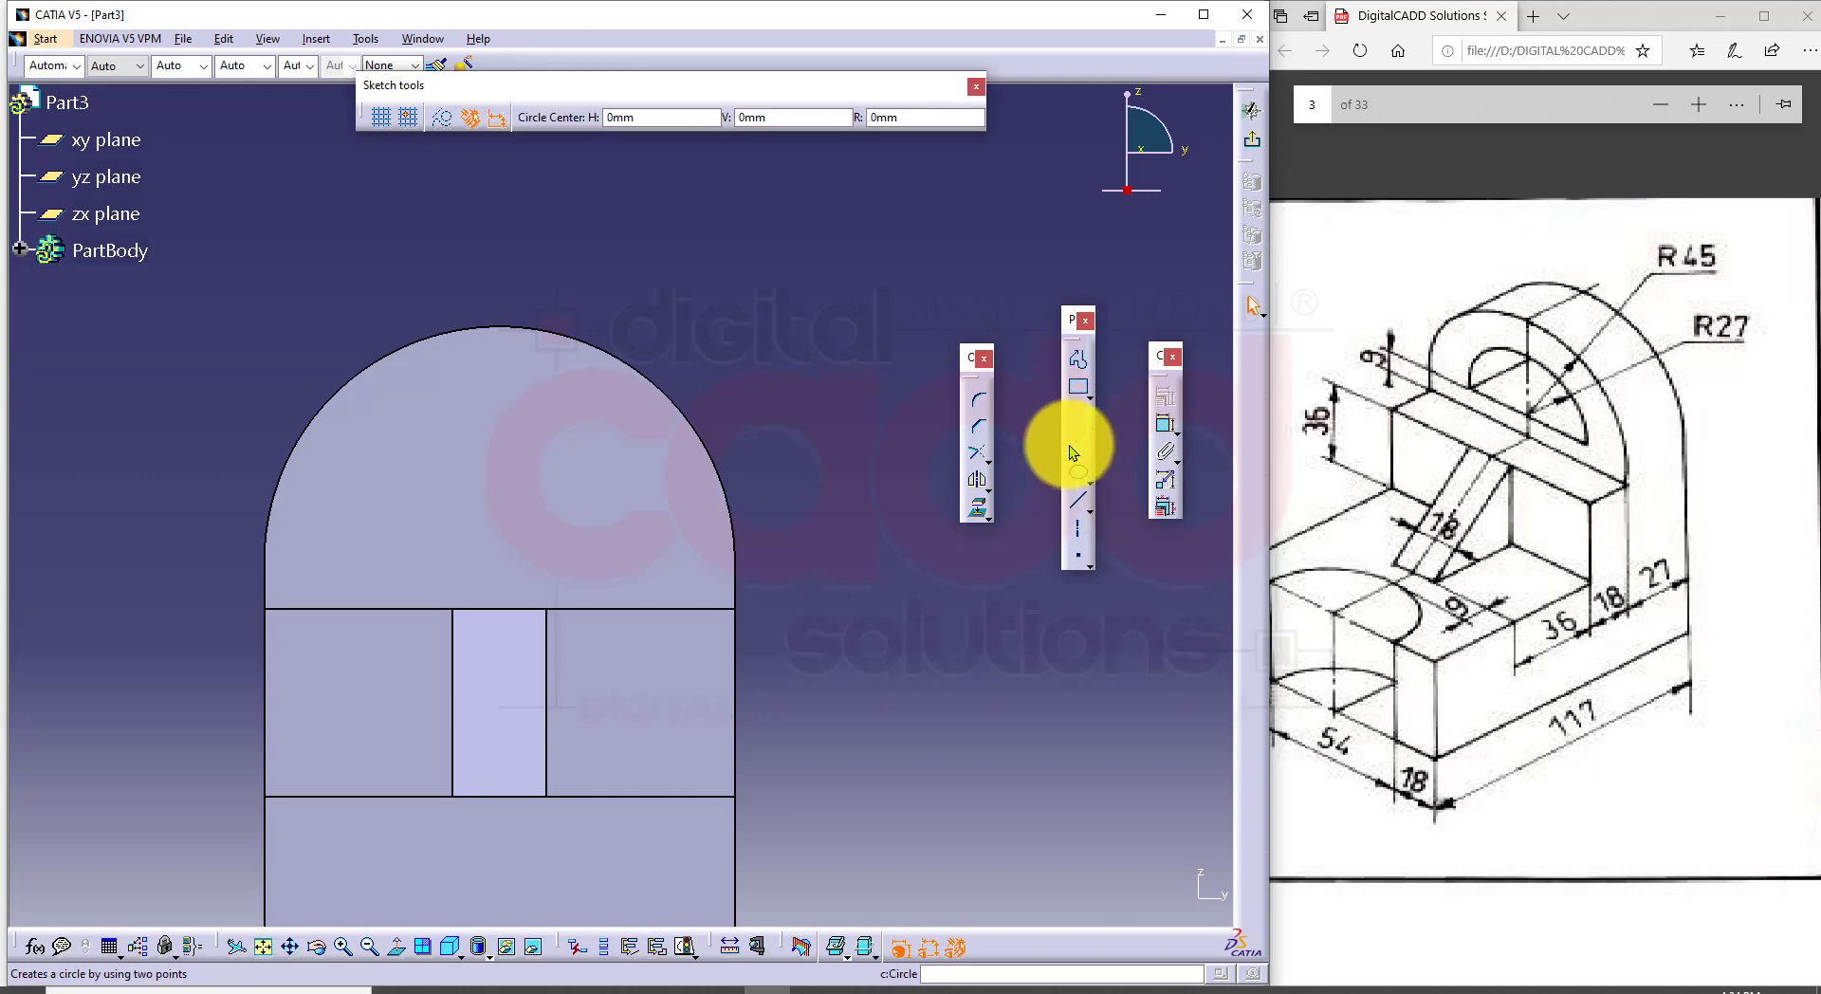
{"action": "left_click", "coordinate": [501, 505]}
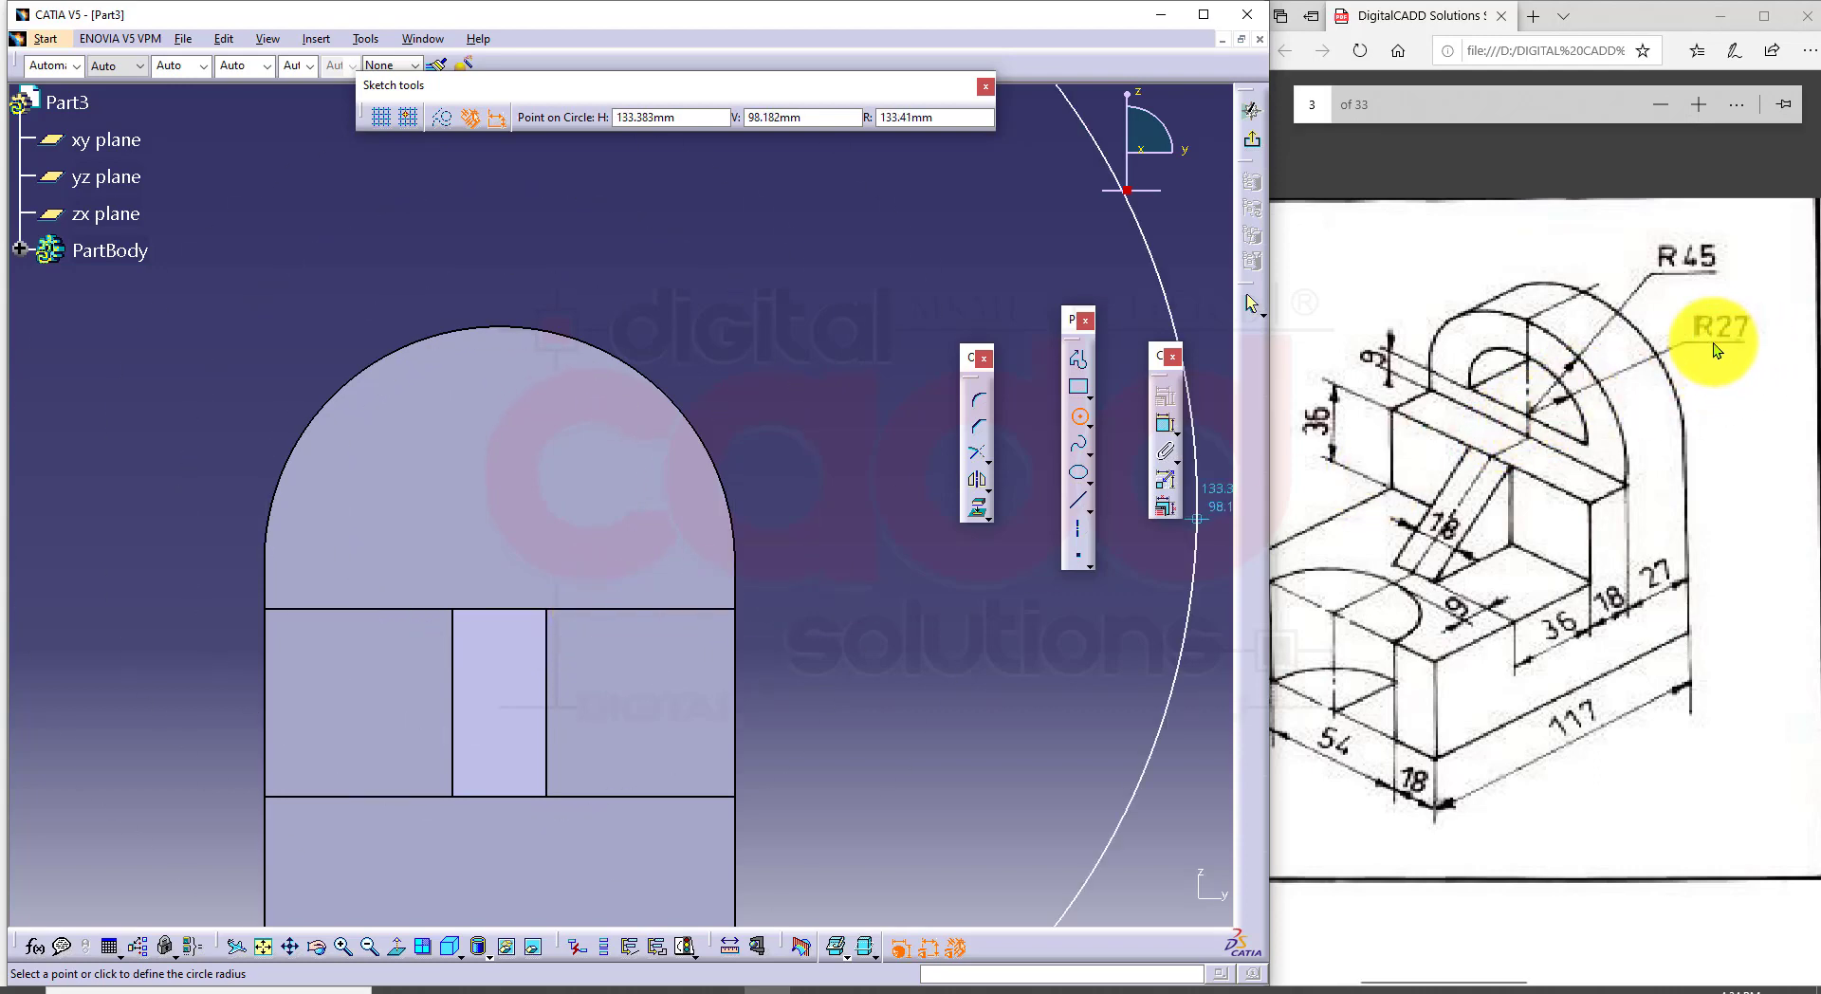
{"action": "type", "text": "27"}
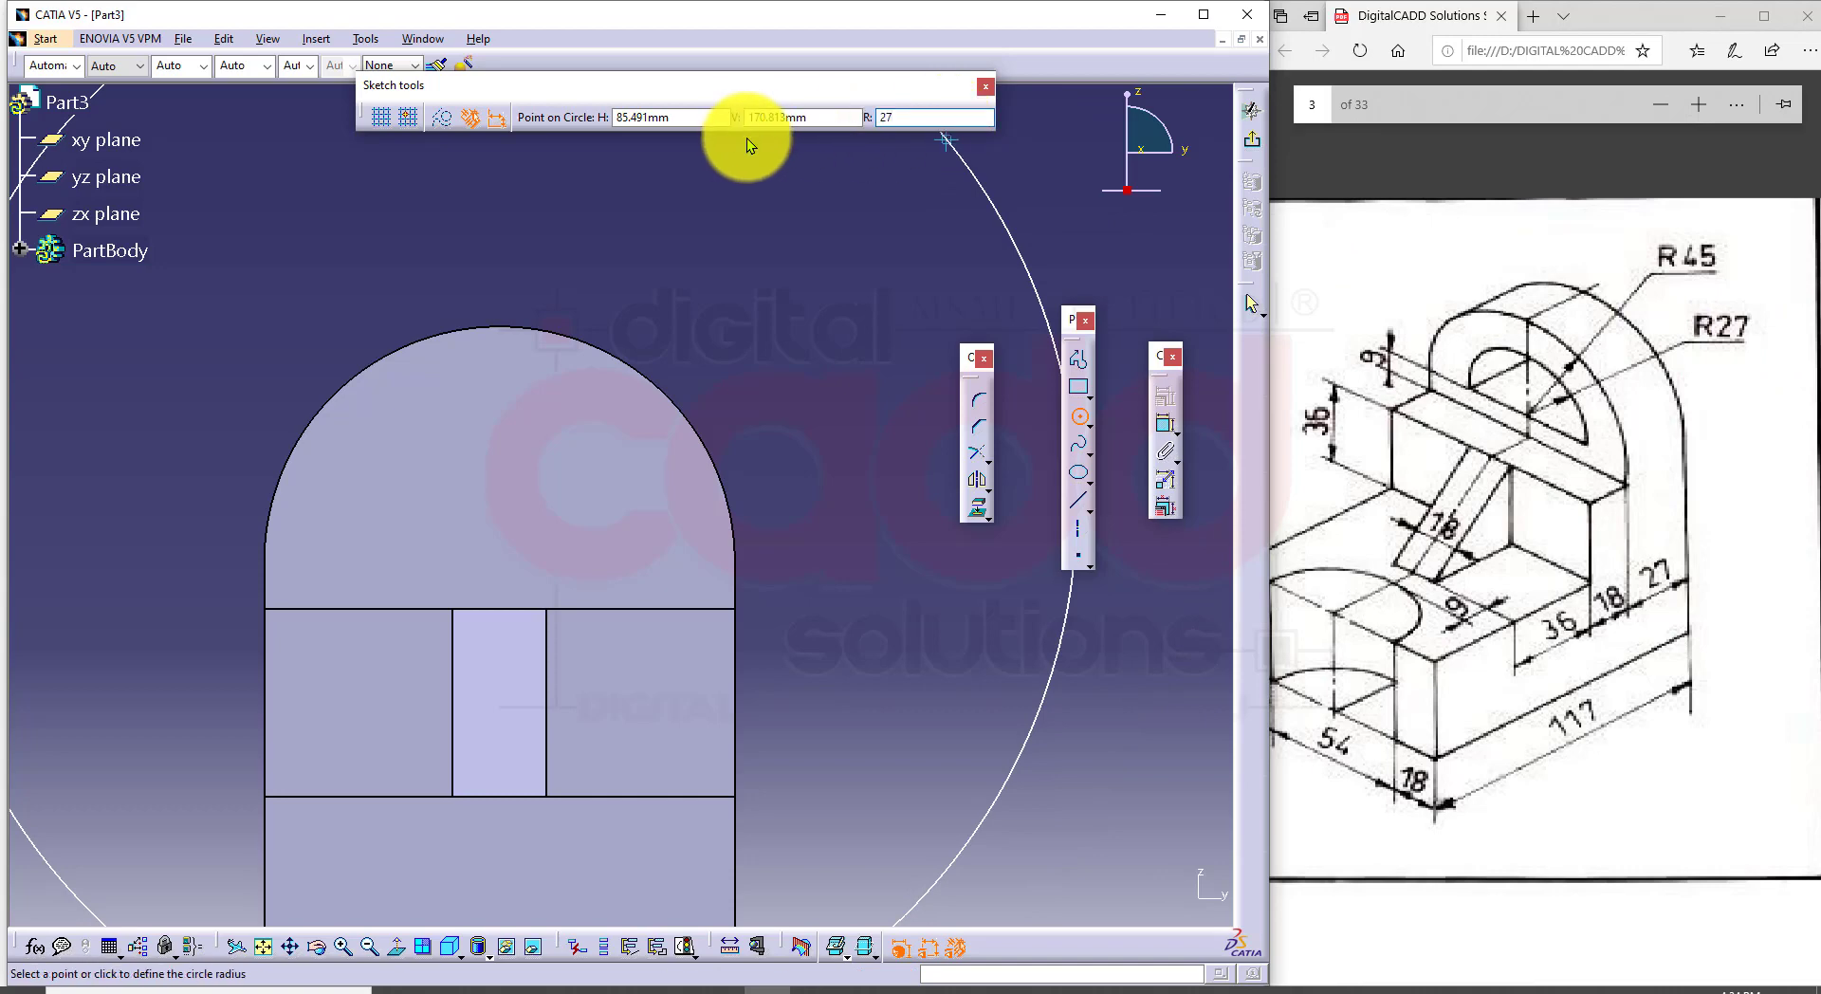
{"action": "key", "text": "Return"}
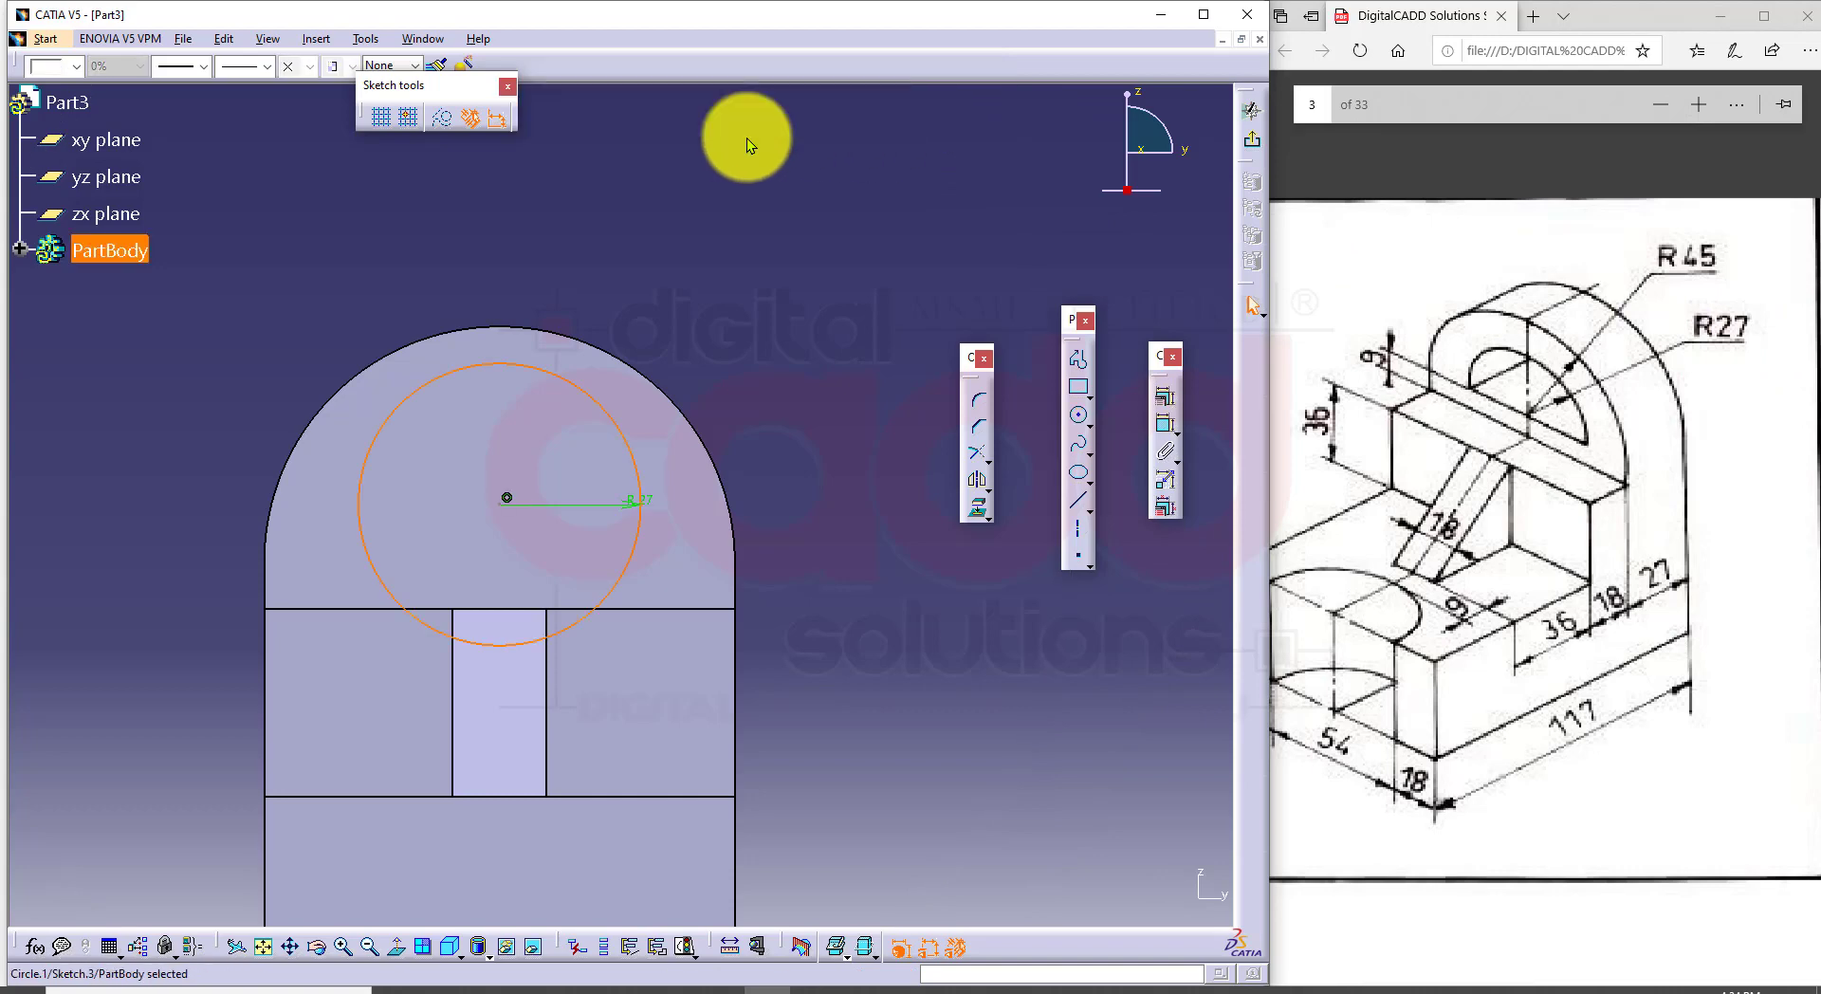
{"action": "left_click", "coordinate": [747, 138]}
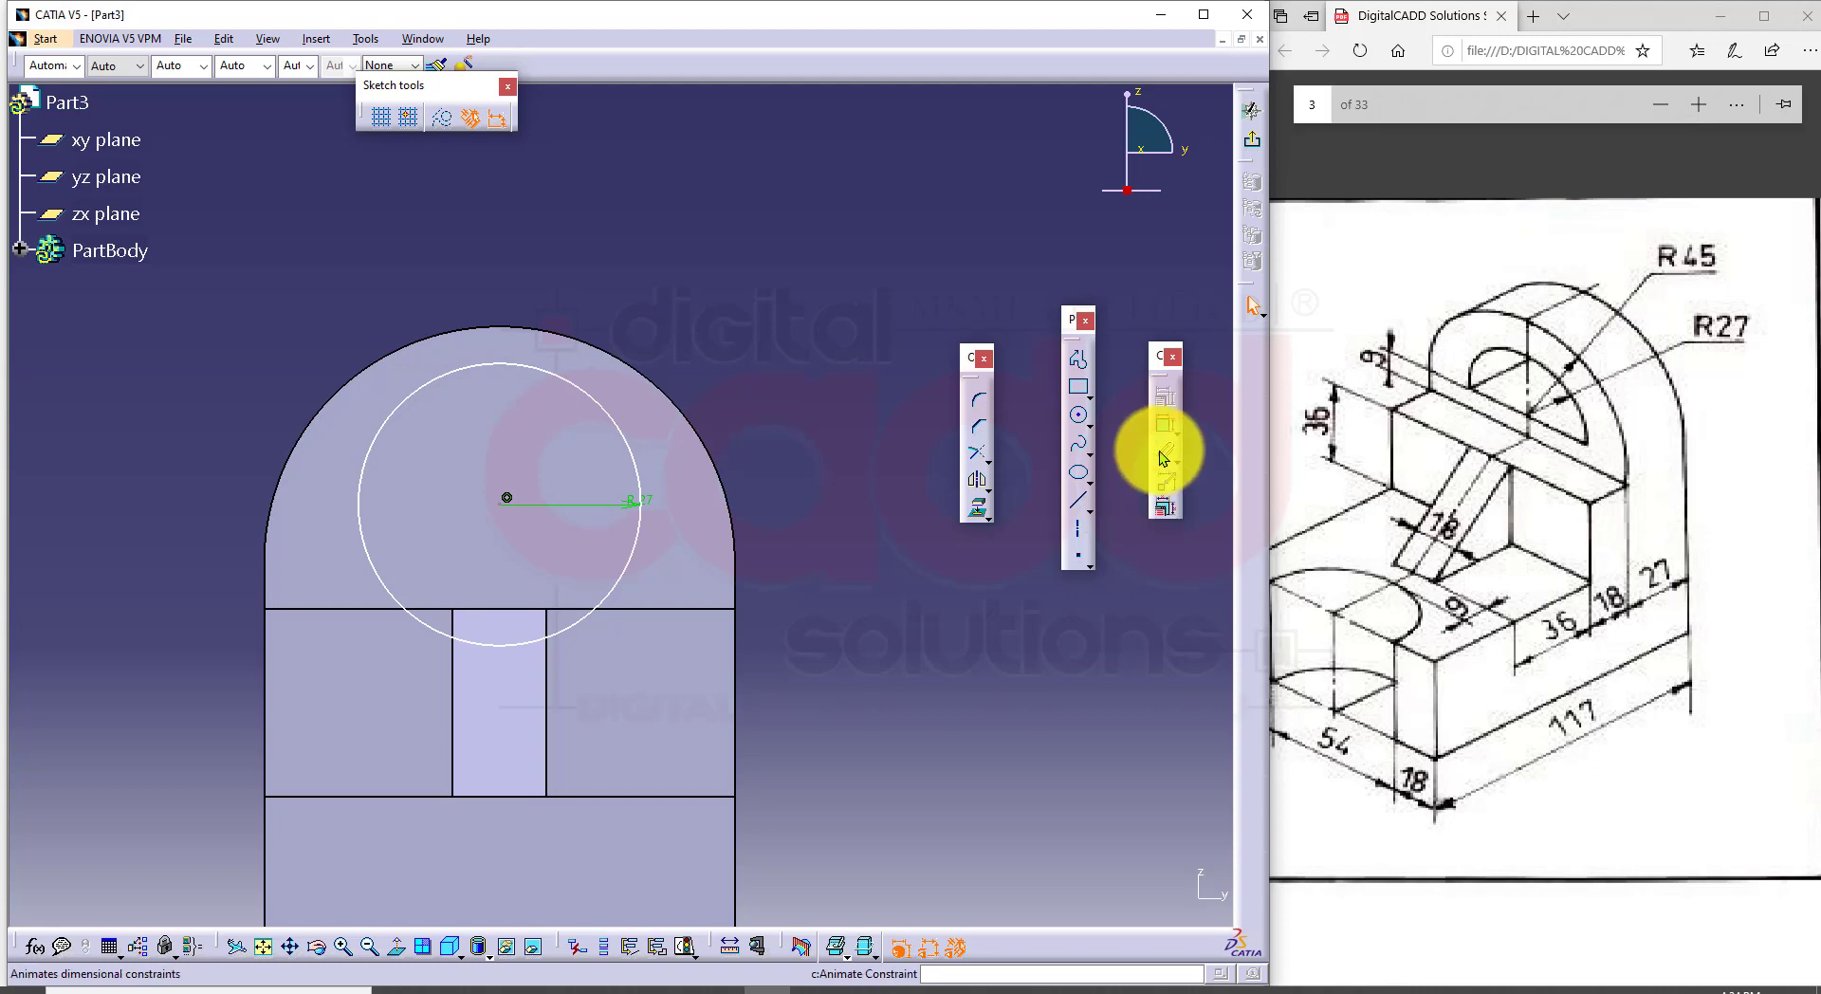
Step: Constrain the 27 mm radius circle to be concentric with the upright's outer arc
{"action": "left_click", "coordinate": [1155, 505]}
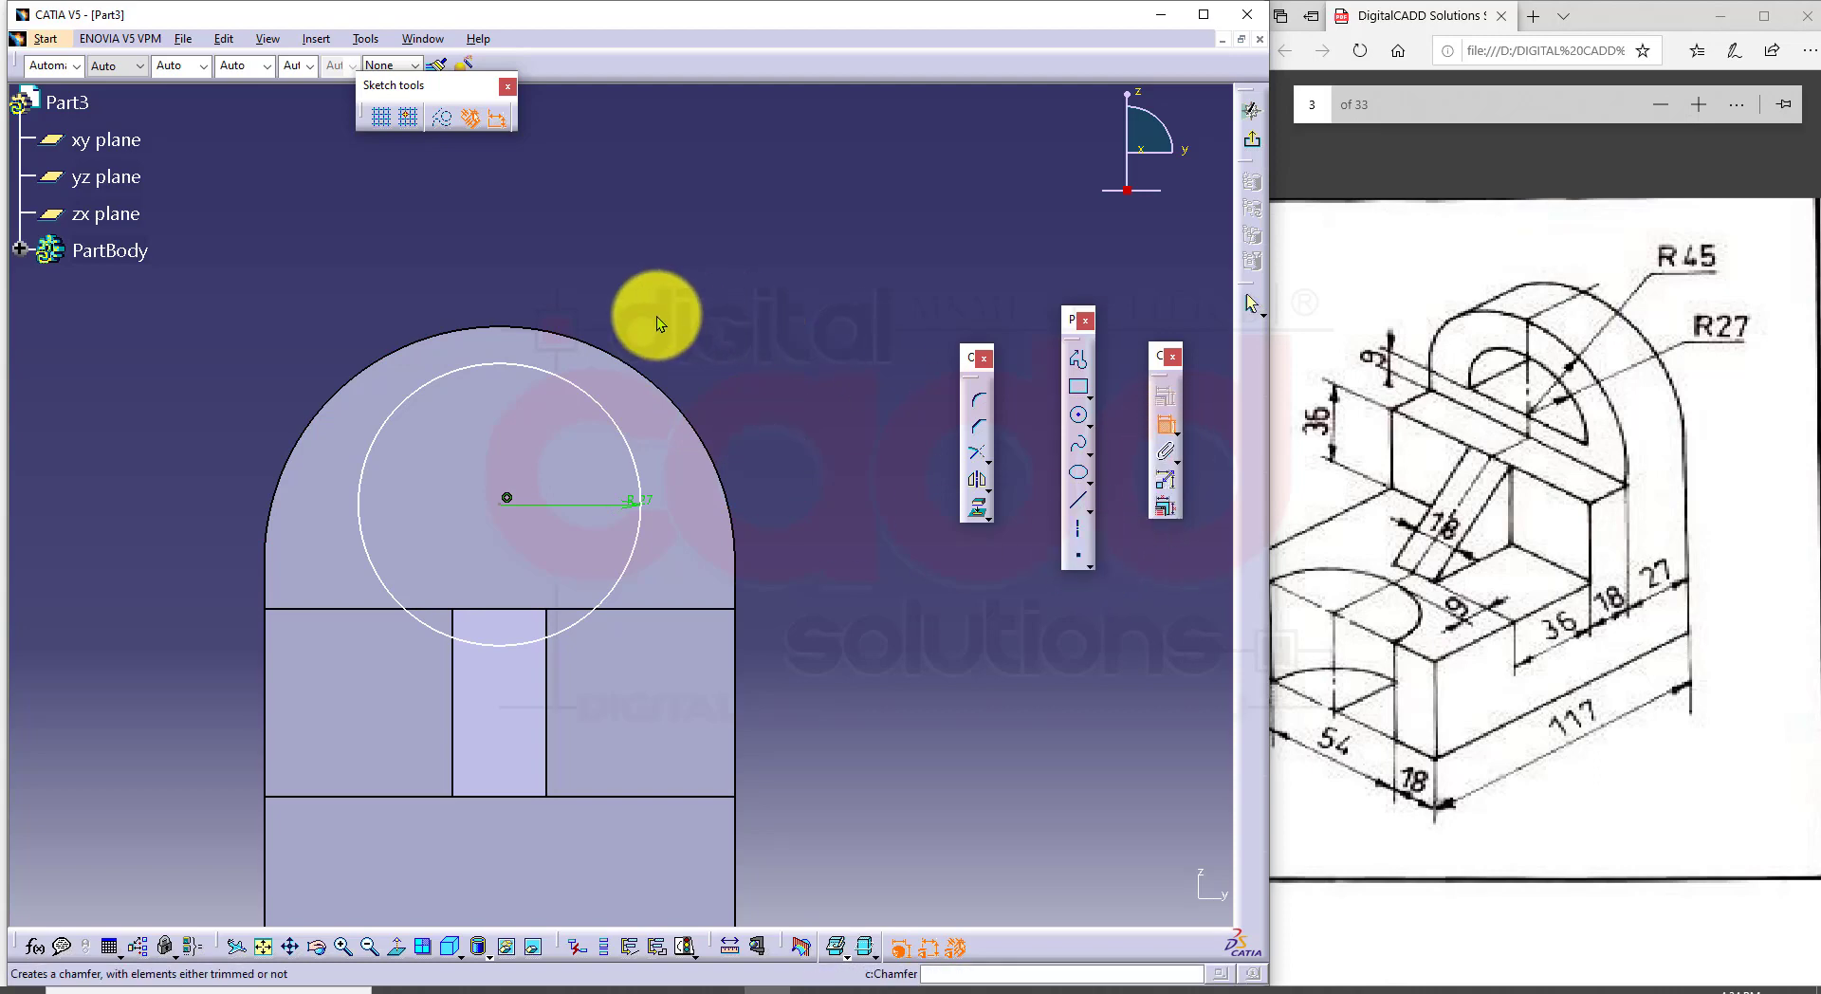
{"action": "left_click", "coordinate": [605, 411]}
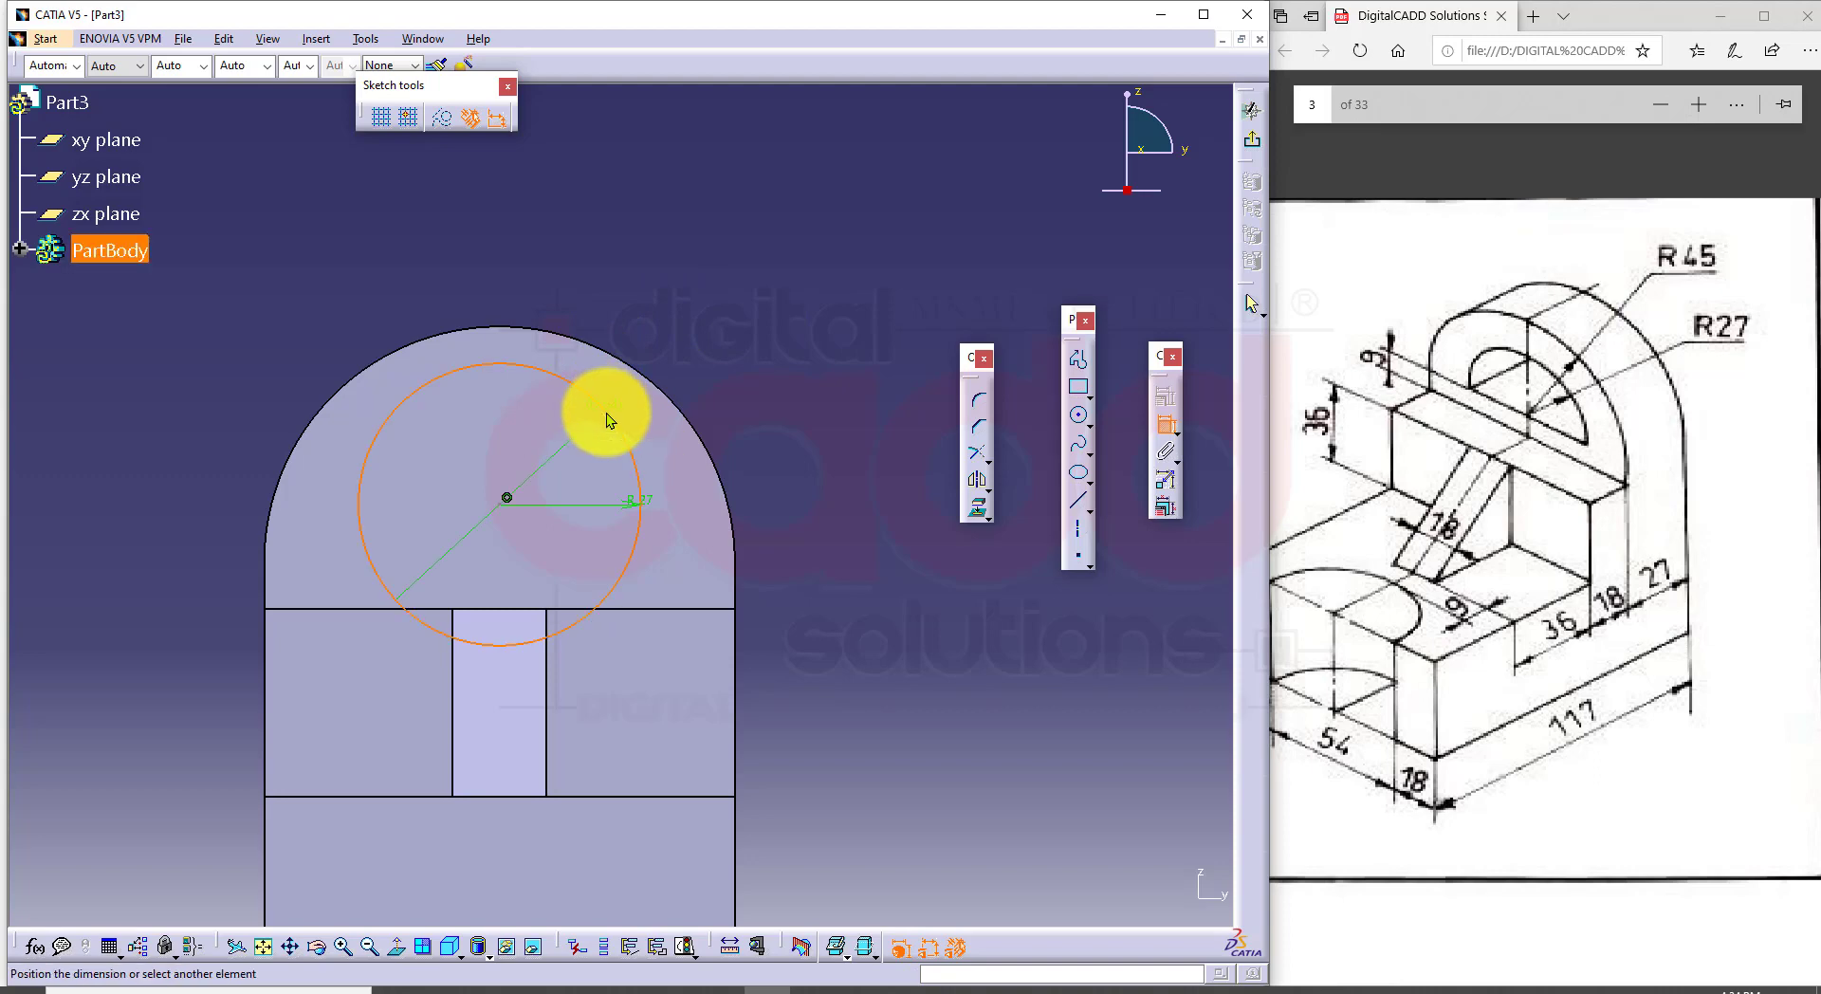
{"action": "left_click", "coordinate": [646, 381]}
{"action": "right_click", "coordinate": [717, 235]}
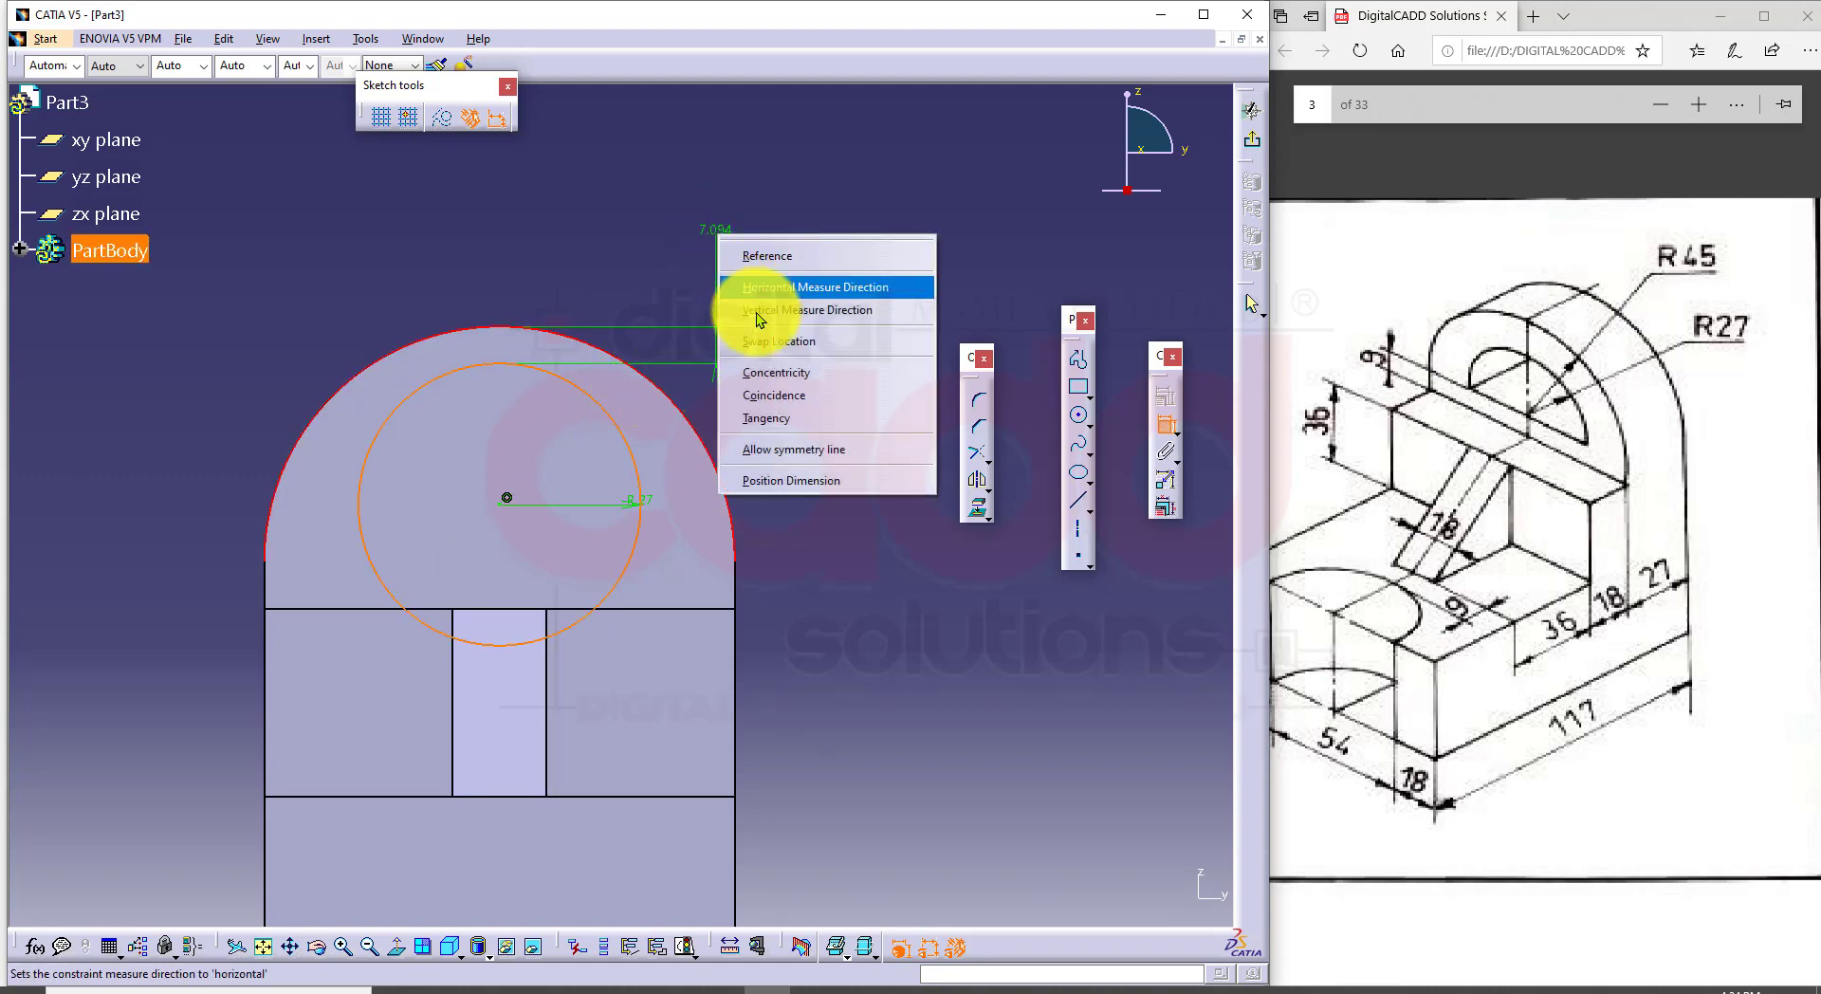
{"action": "left_click", "coordinate": [844, 381]}
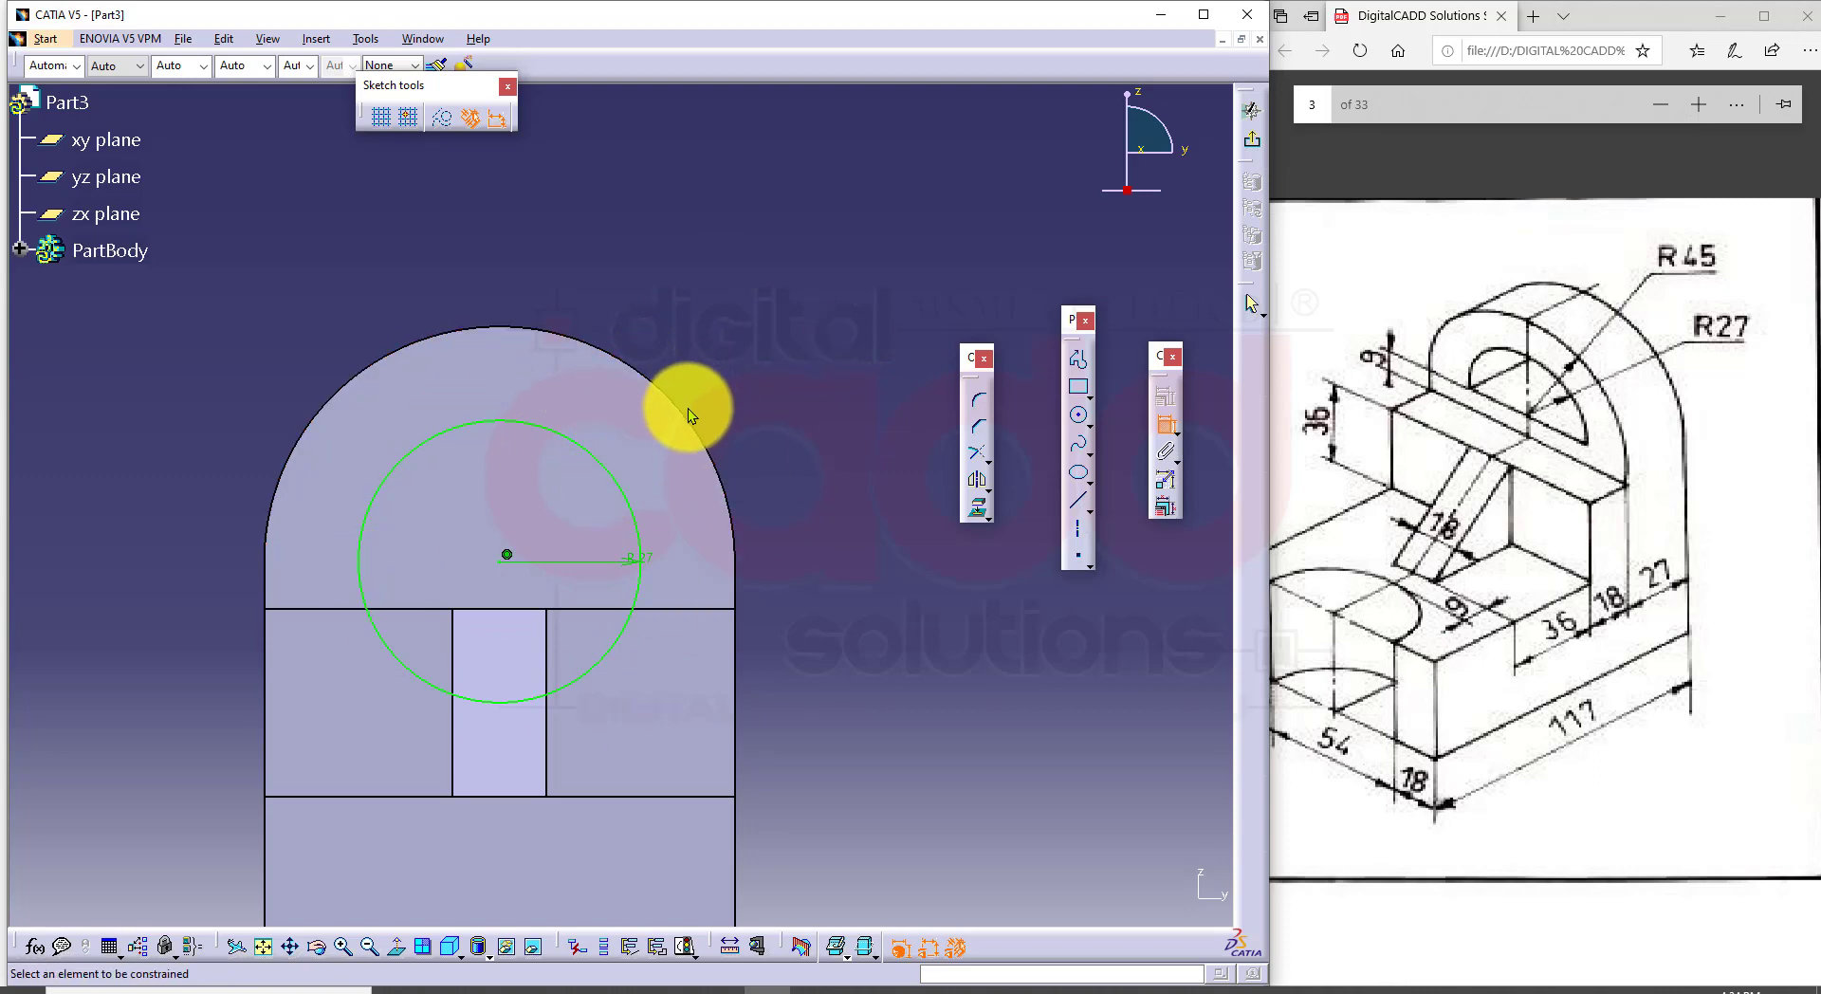
{"action": "left_click", "coordinate": [656, 576]}
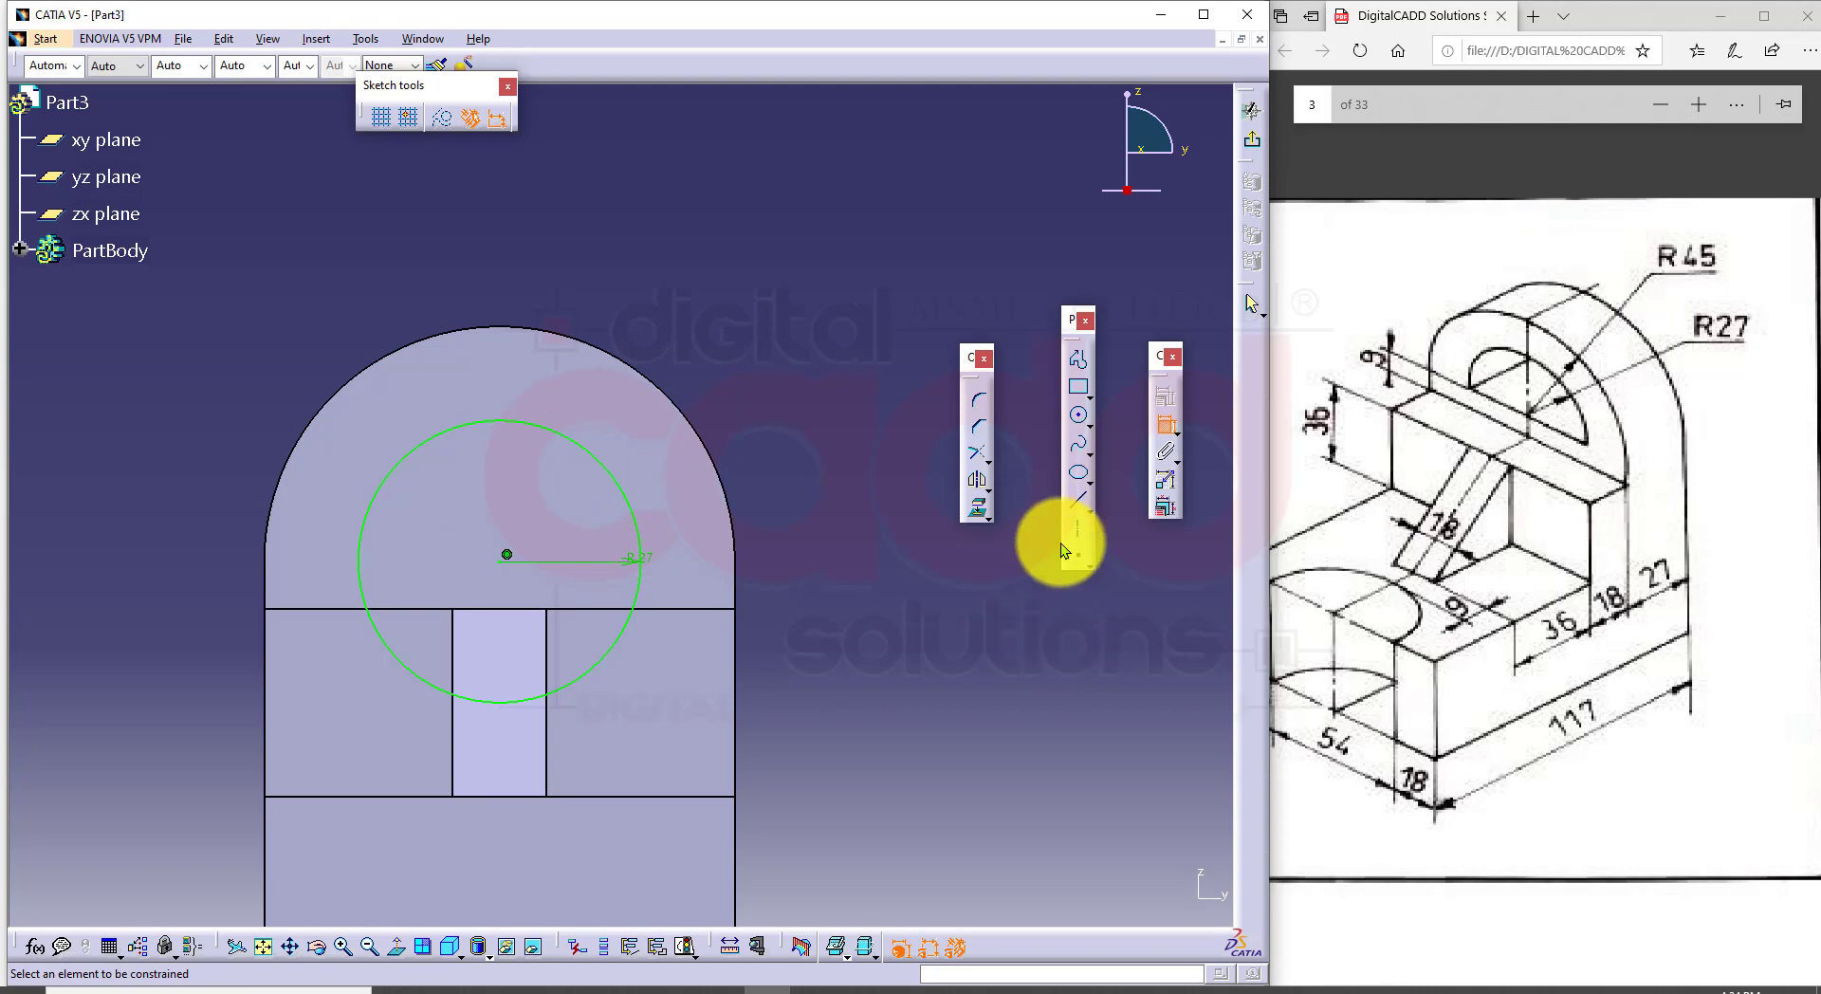
Step: Draw a horizontal line across the circle's full diameter, extended symmetrically from its centre
{"action": "left_click", "coordinate": [1075, 508]}
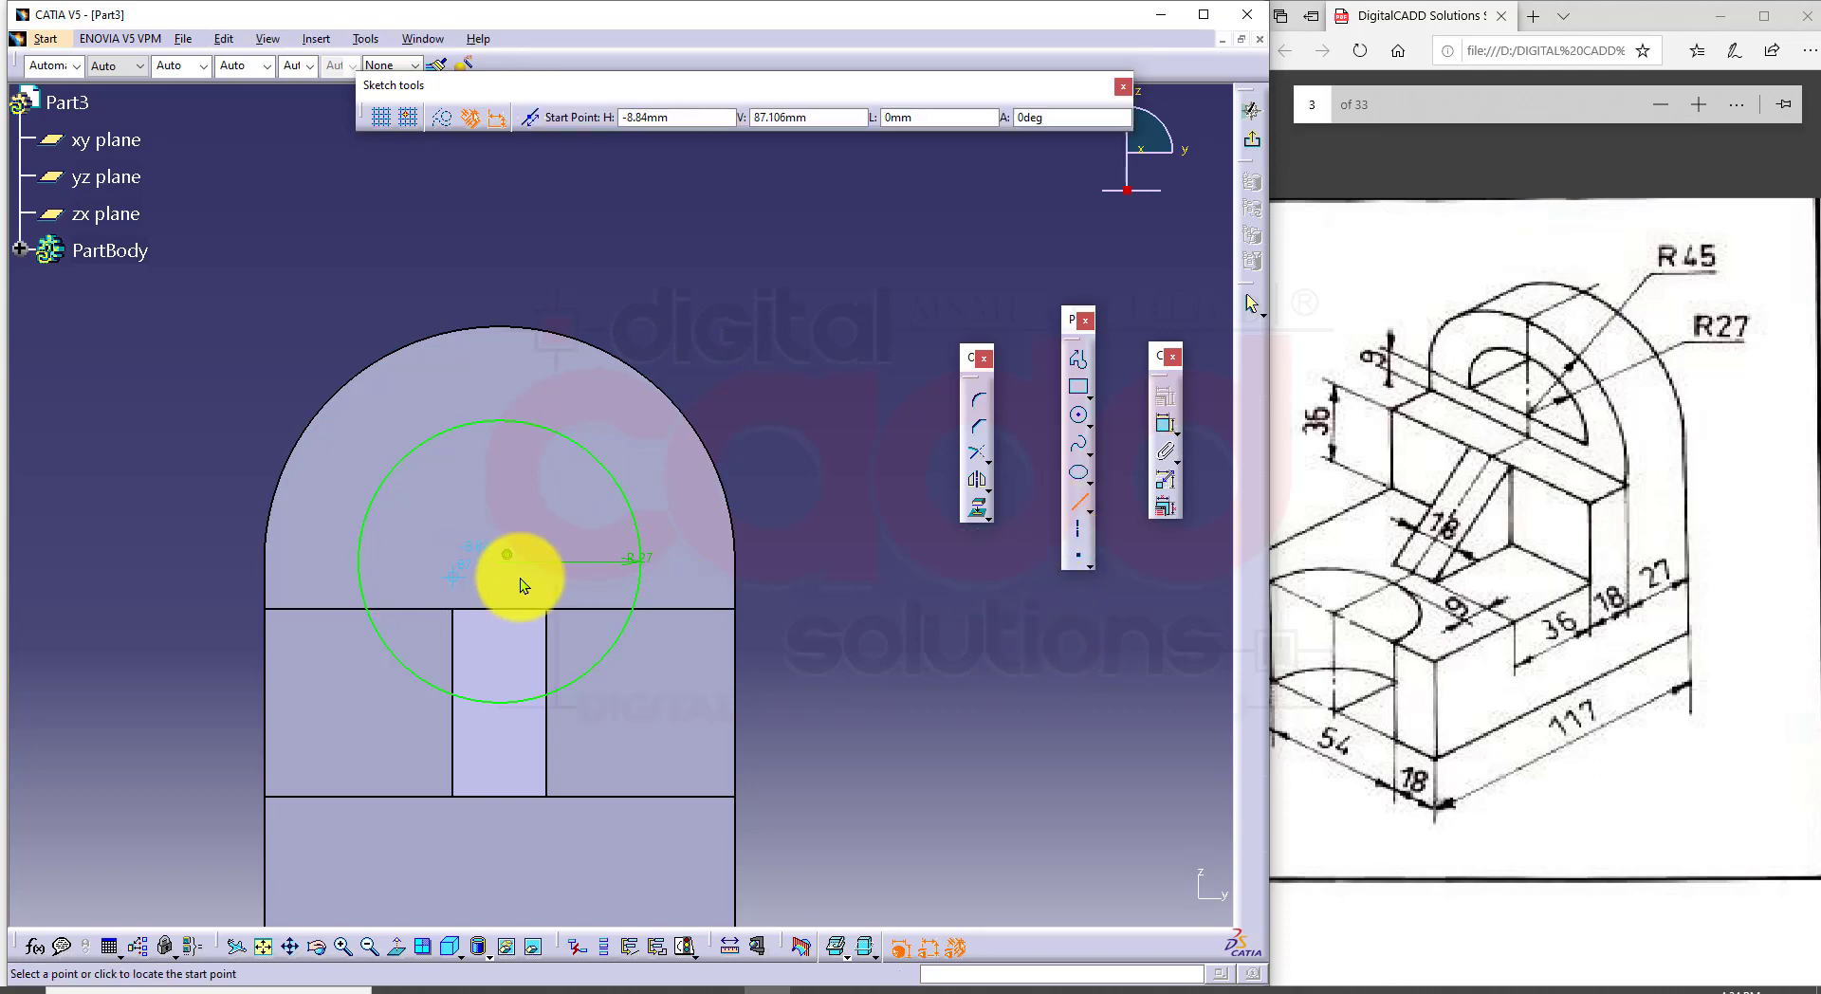
{"action": "left_click", "coordinate": [497, 560]}
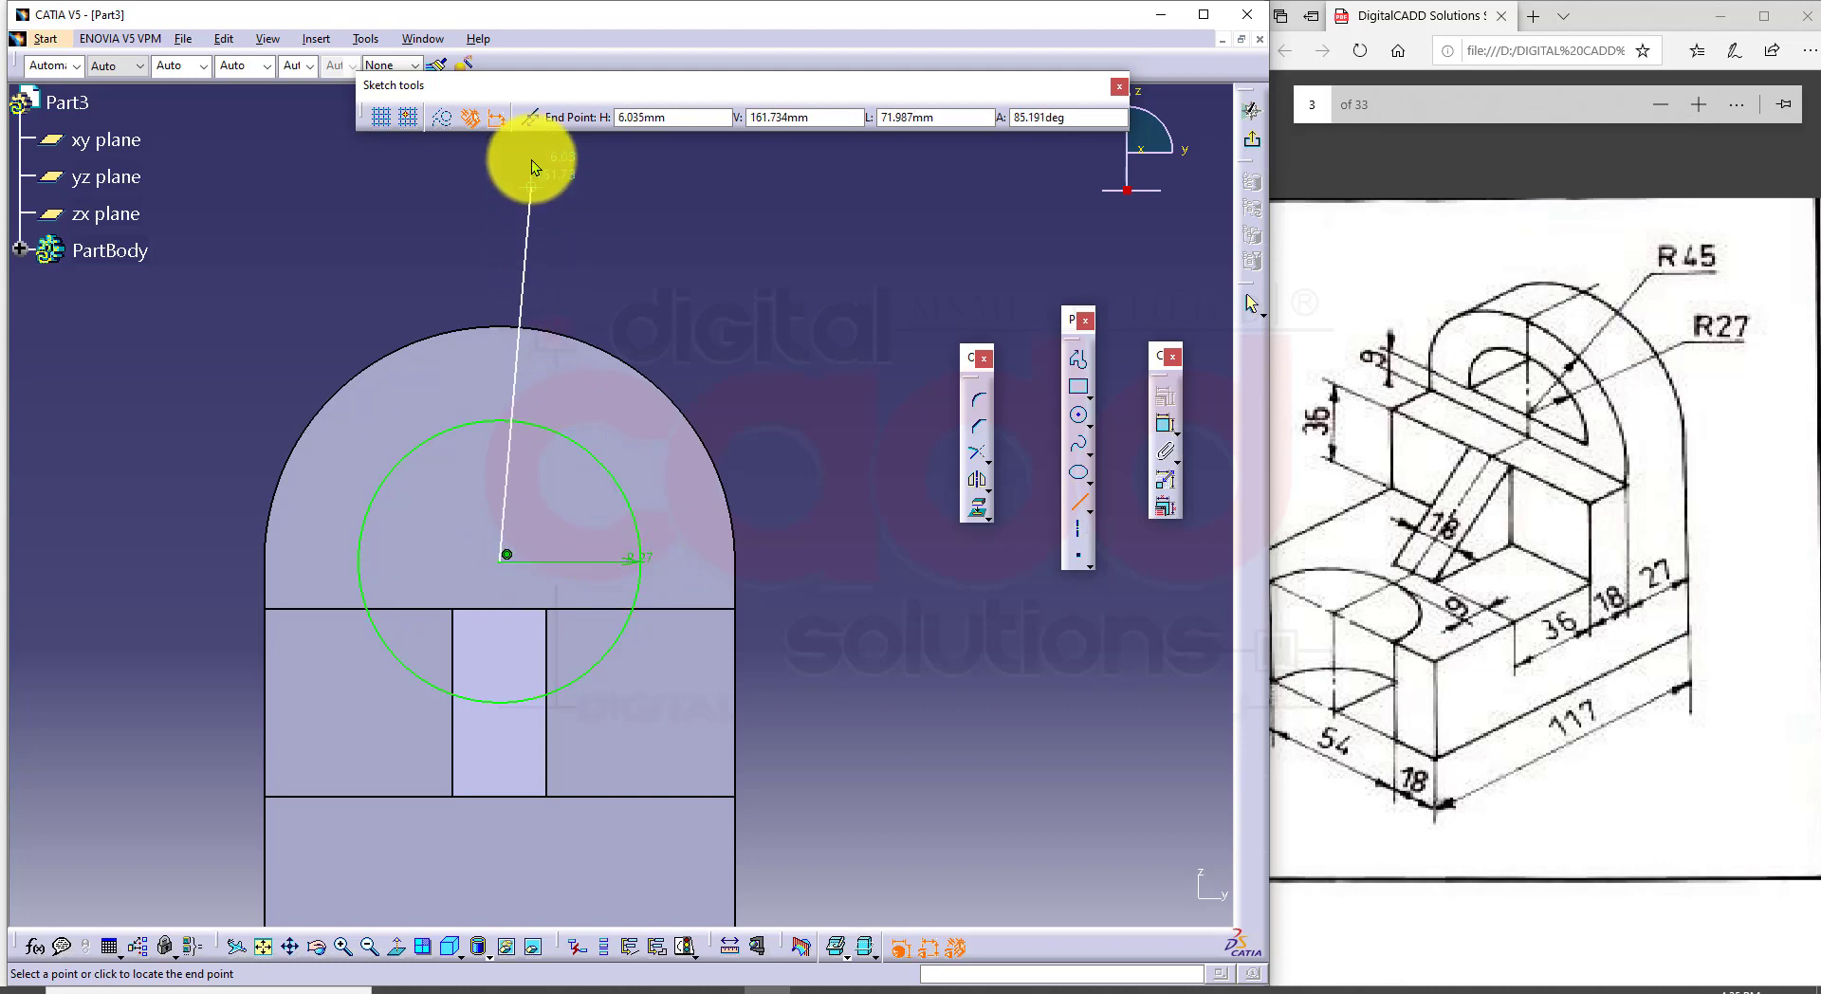
{"action": "left_click", "coordinate": [531, 126]}
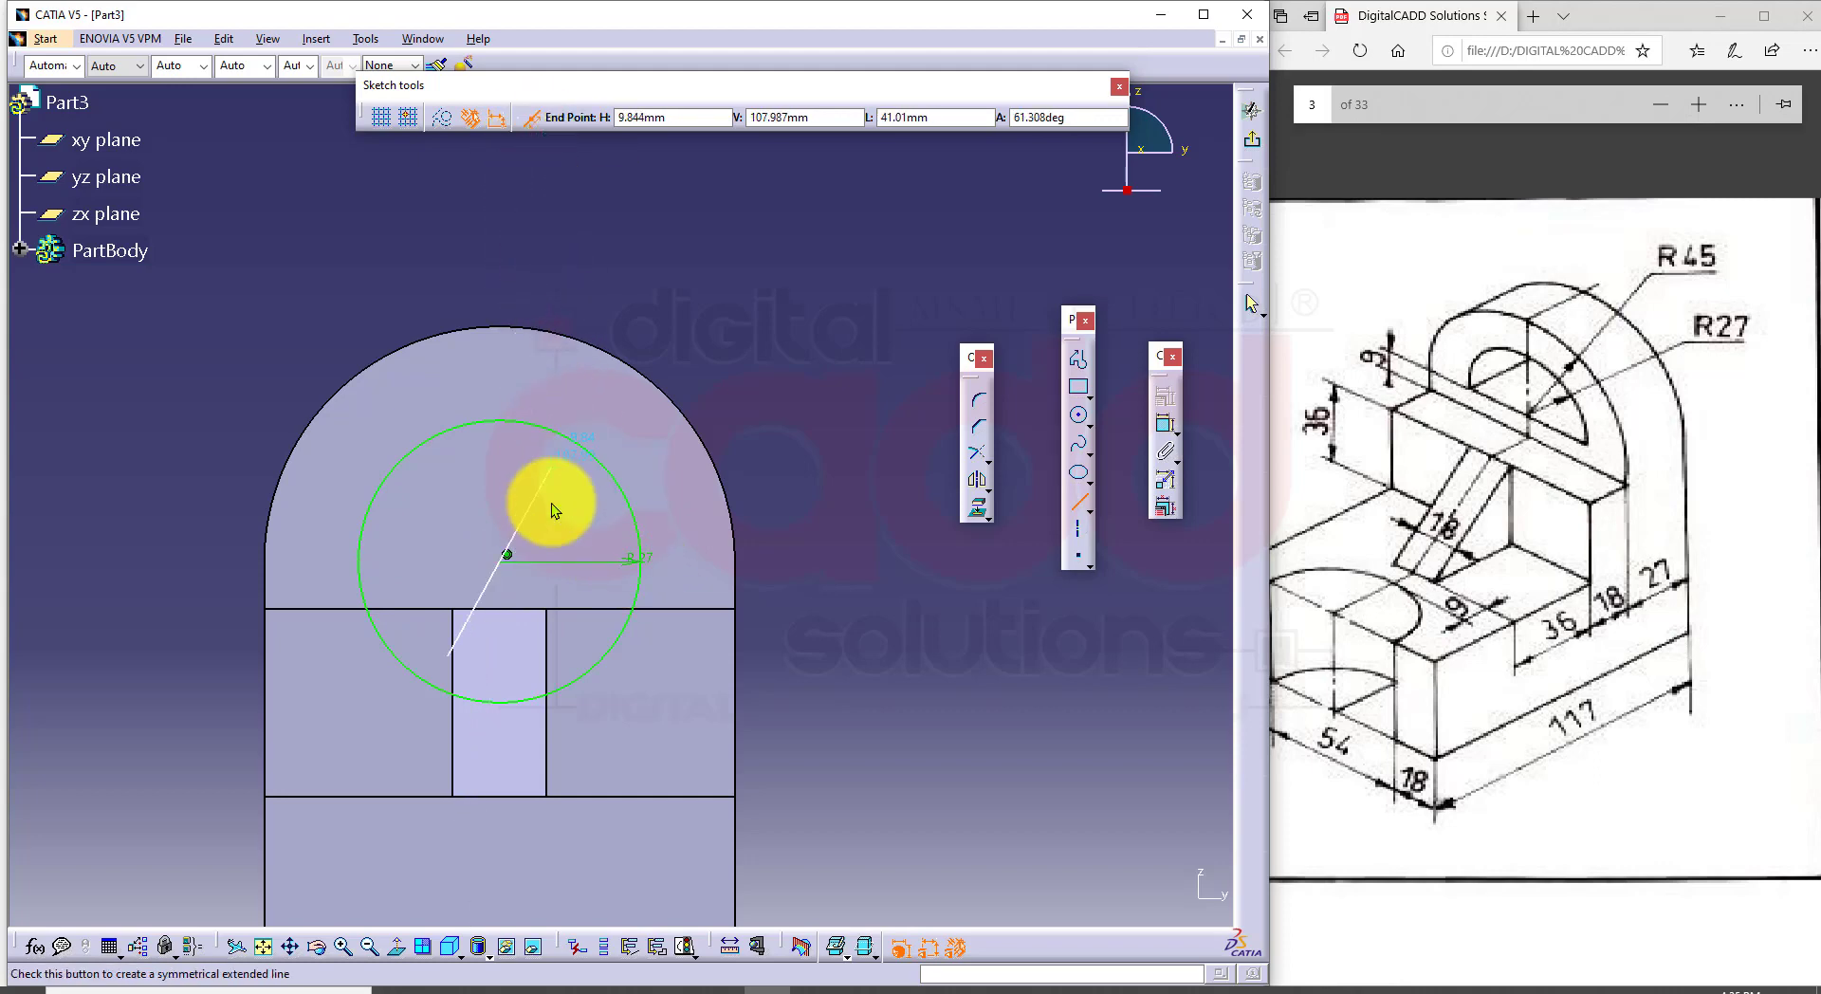
{"action": "left_click", "coordinate": [640, 559]}
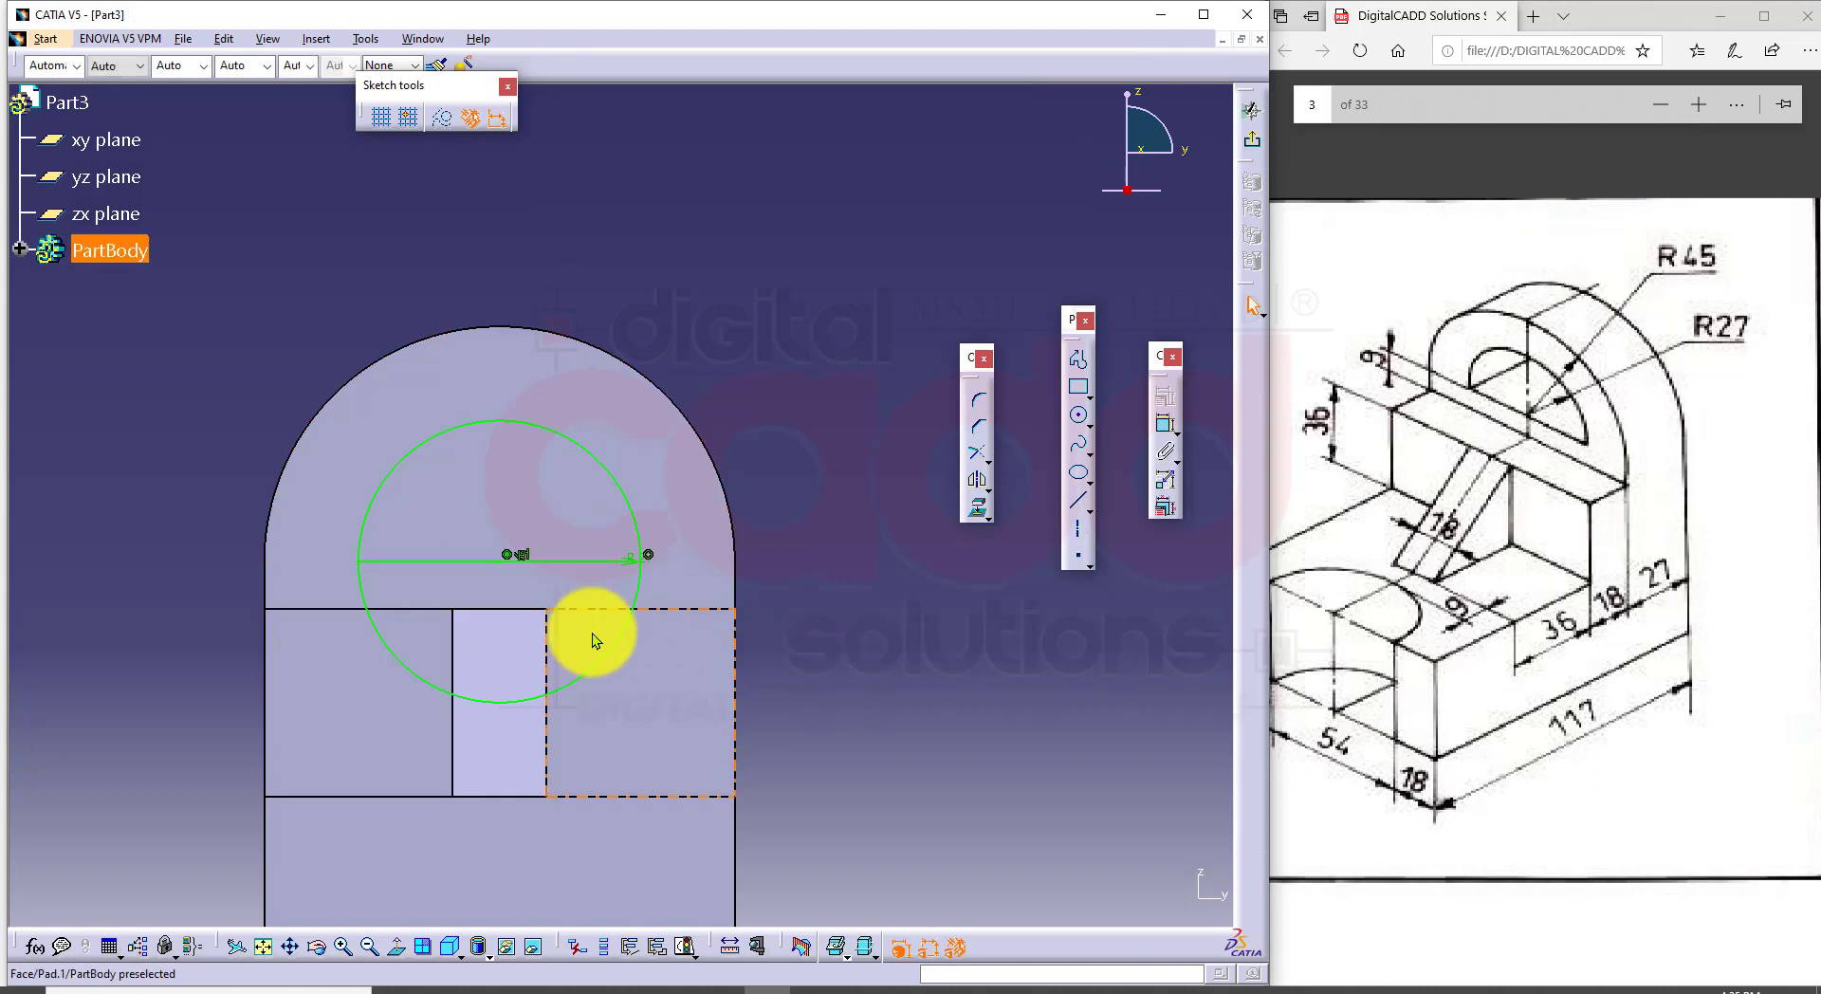
Step: Trim away the circle's lower half with Quick Trim and move the radius dimension outside the semicircle
{"action": "left_click", "coordinate": [990, 461]}
{"action": "left_click", "coordinate": [1066, 469]}
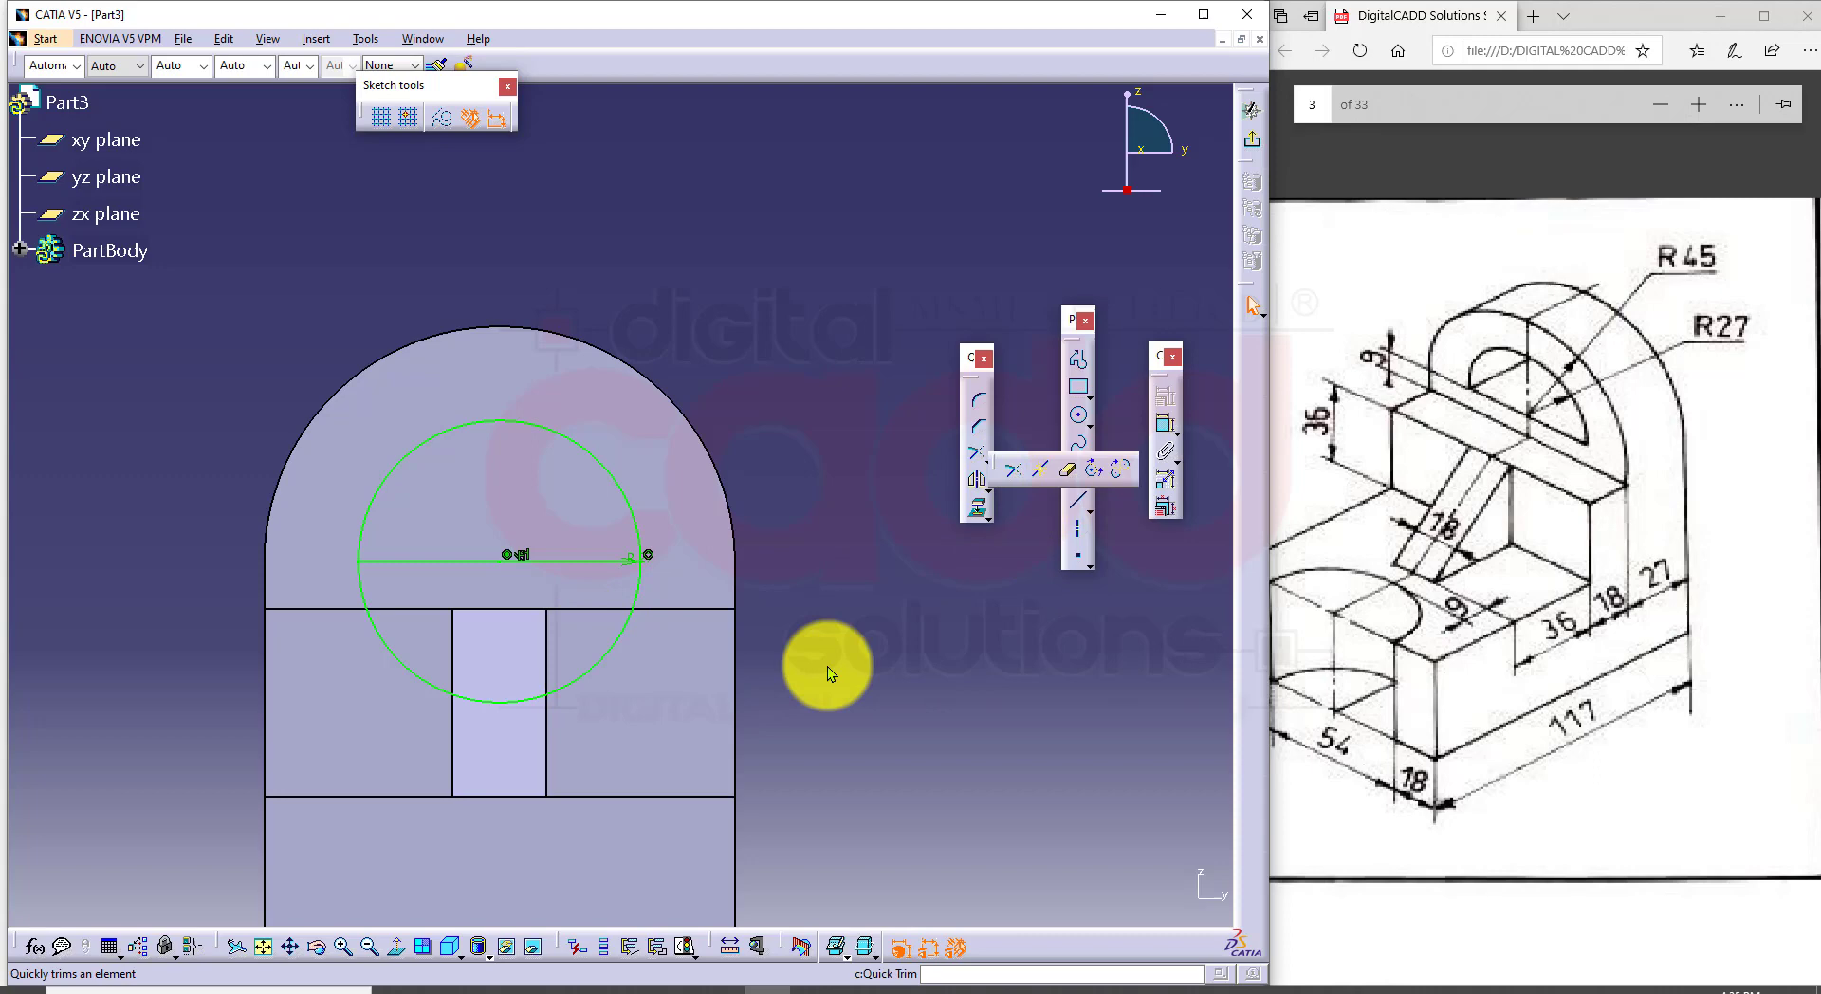
{"action": "left_click", "coordinate": [624, 631]}
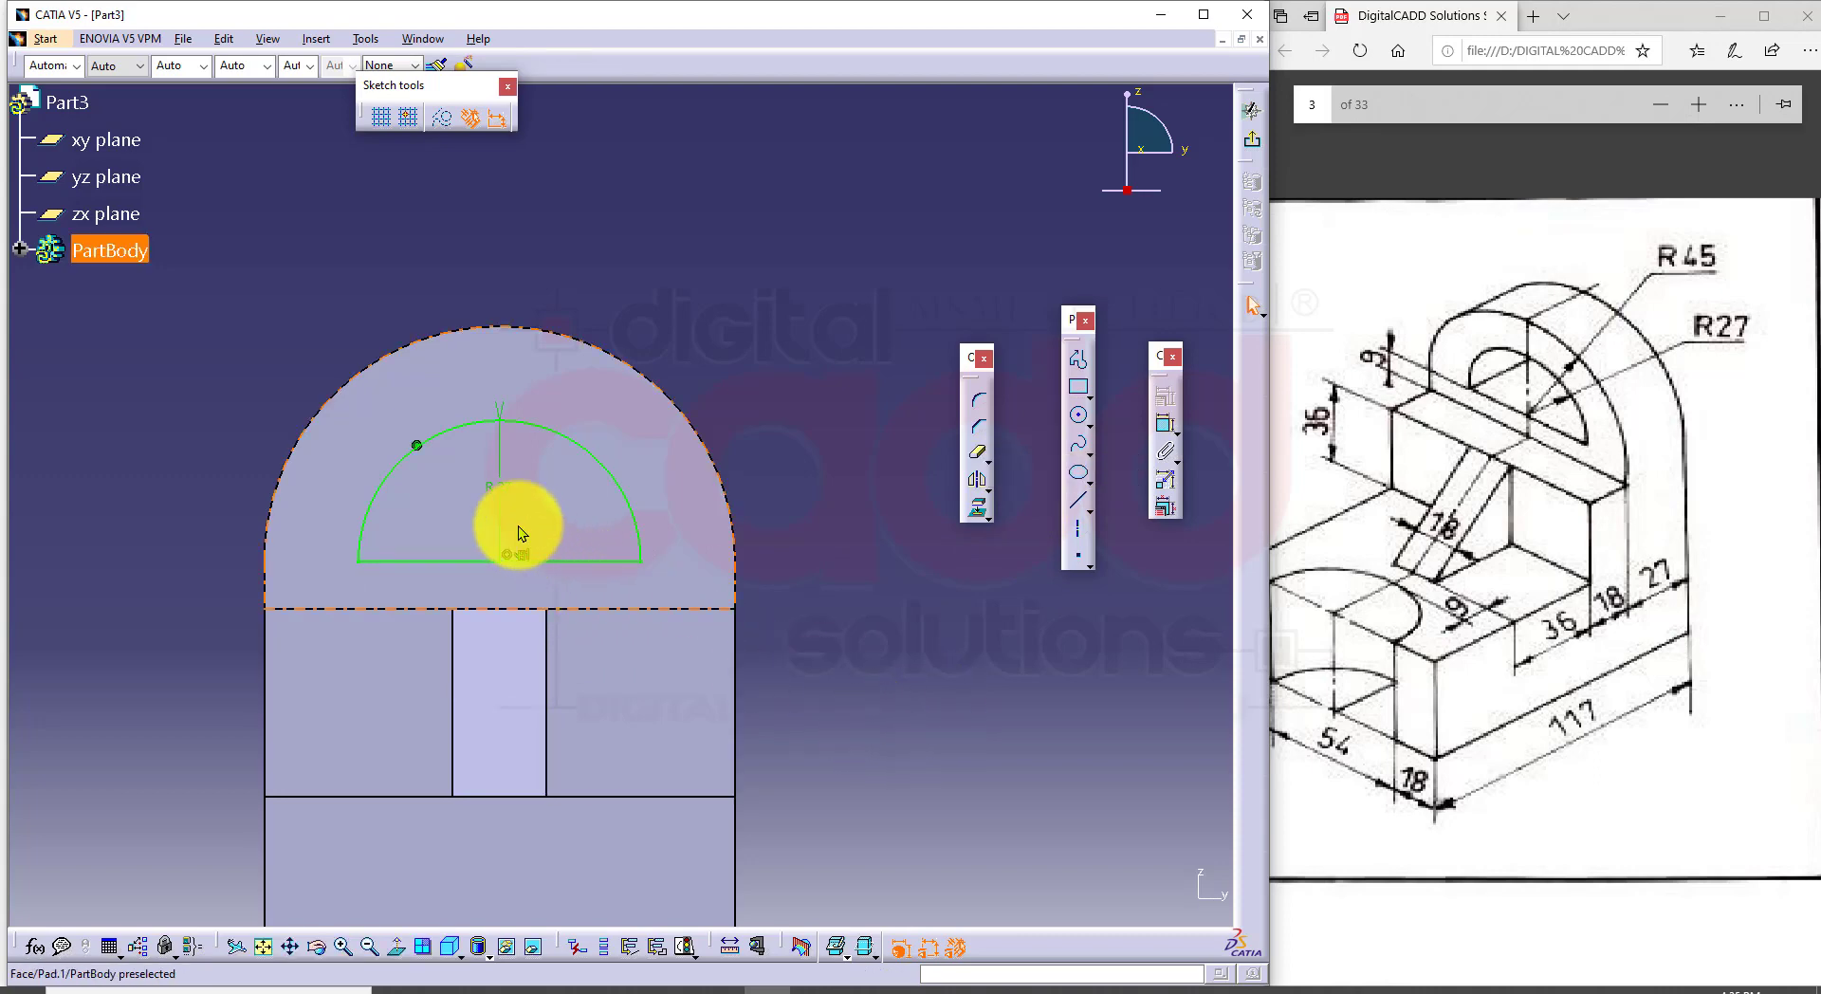
{"action": "left_click_drag", "start_coordinate": [495, 509], "coordinate": [738, 380]}
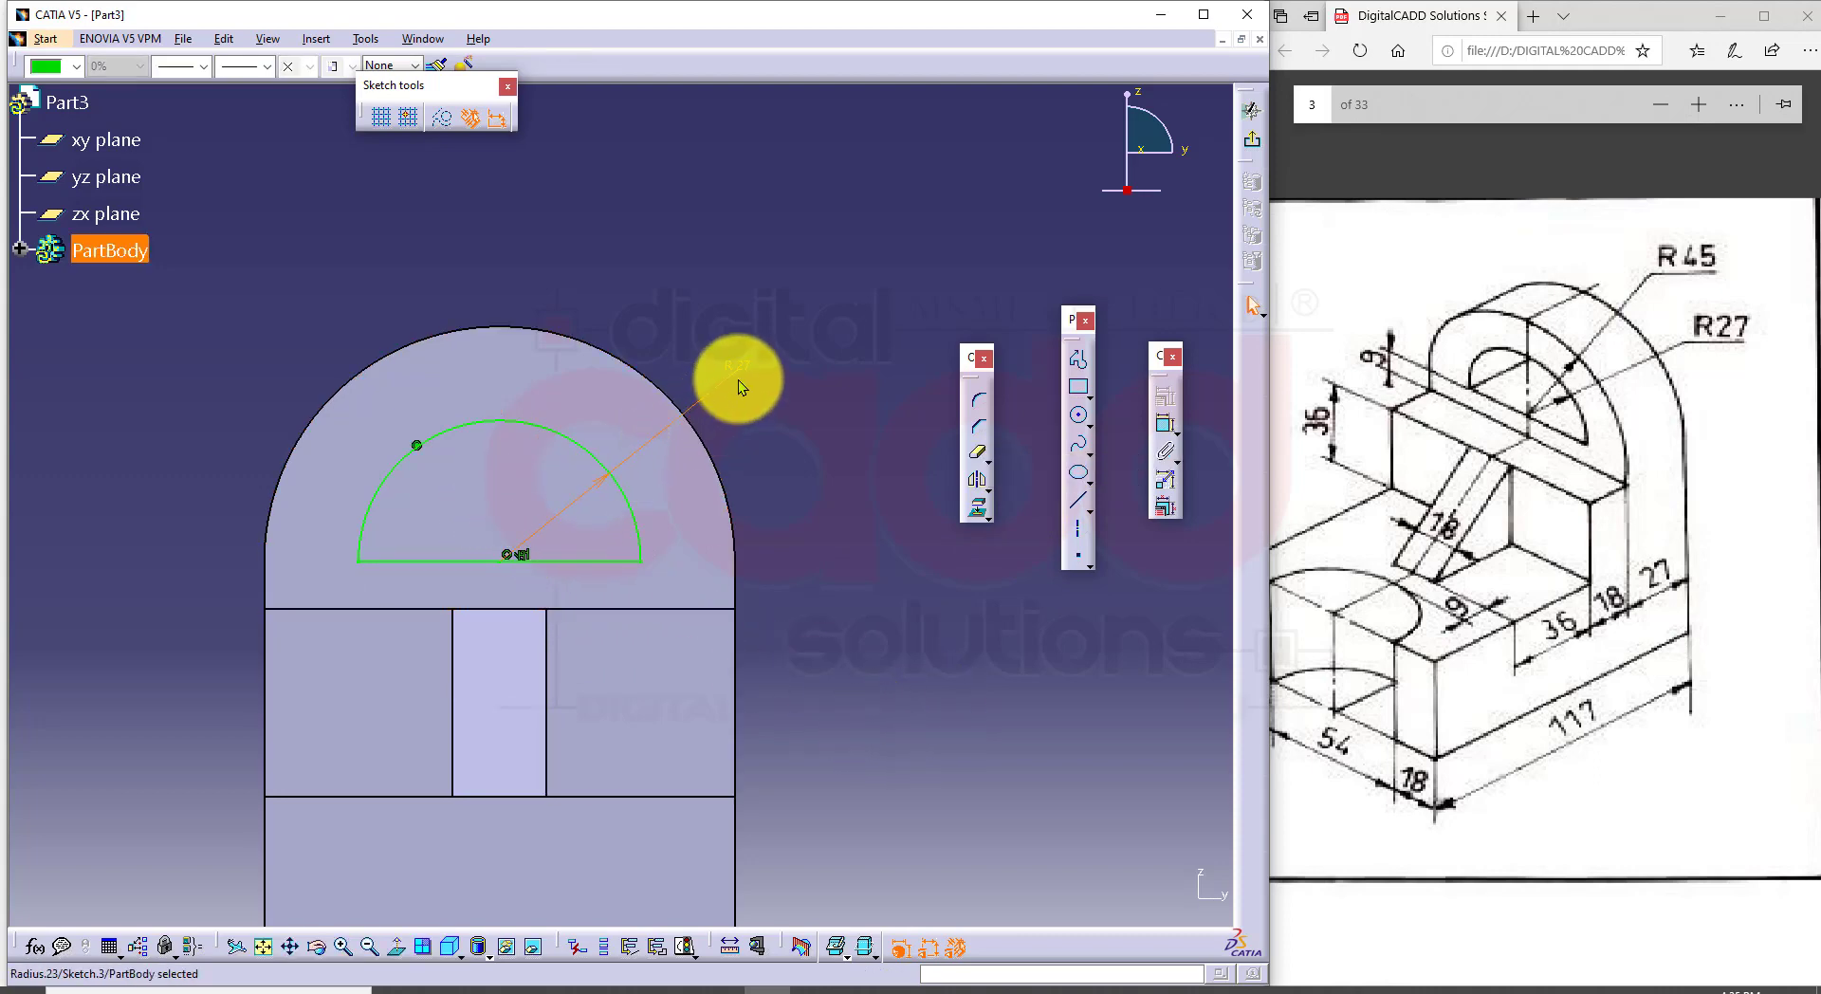
{"action": "middle_click_drag", "start_coordinate": [906, 634], "coordinate": [909, 543]}
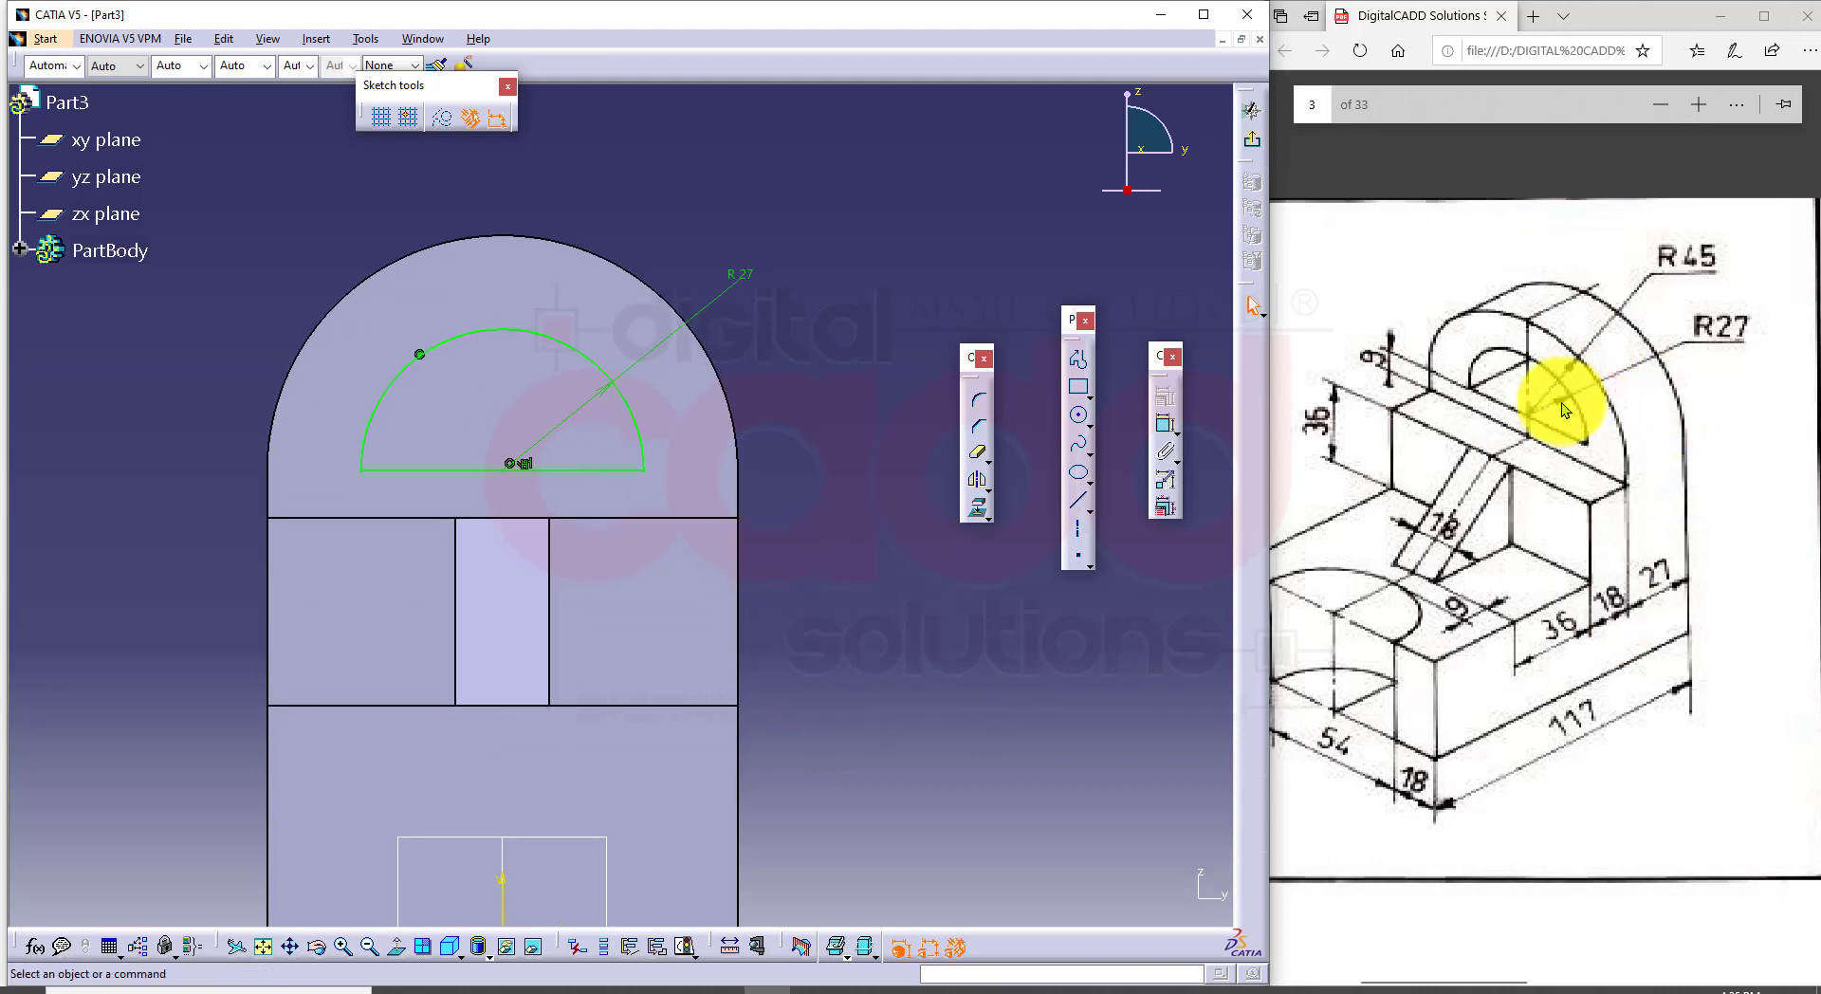
Step: Exit the sketch and cut the semicircular profile through the upright as a pocket with its limit set to Up to next
{"action": "left_click", "coordinate": [1253, 140]}
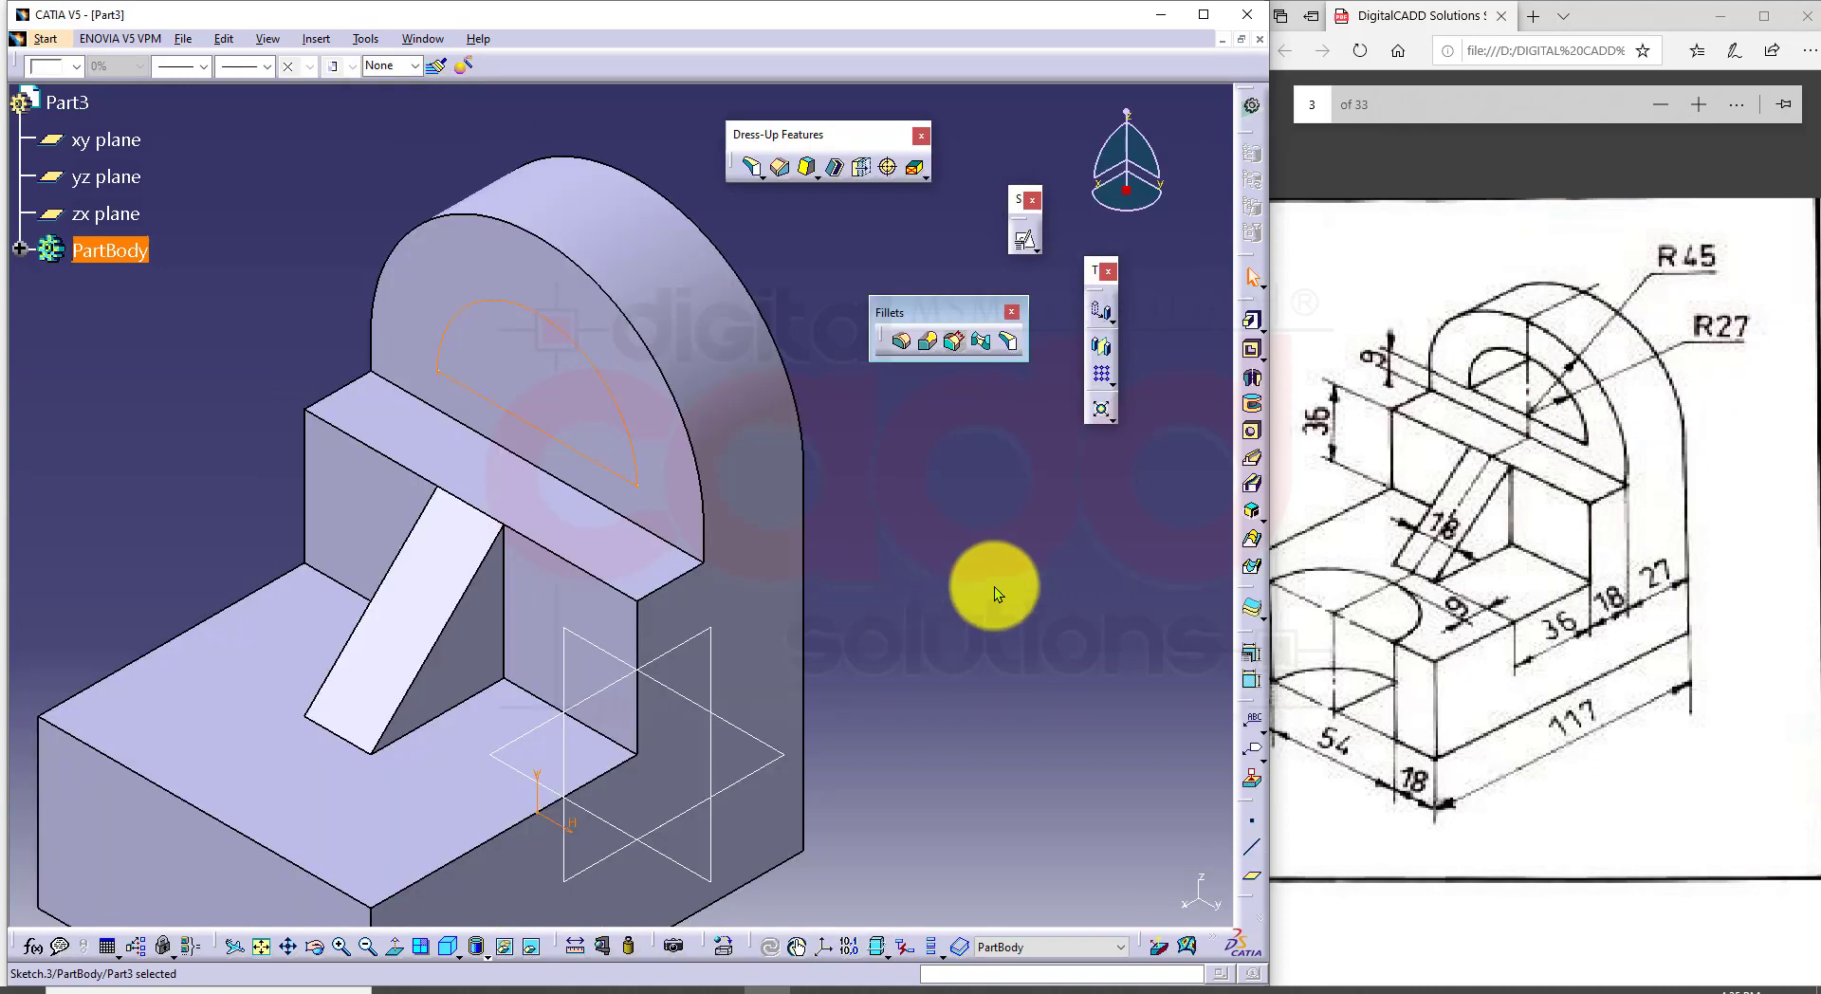
{"action": "left_click", "coordinate": [1250, 349]}
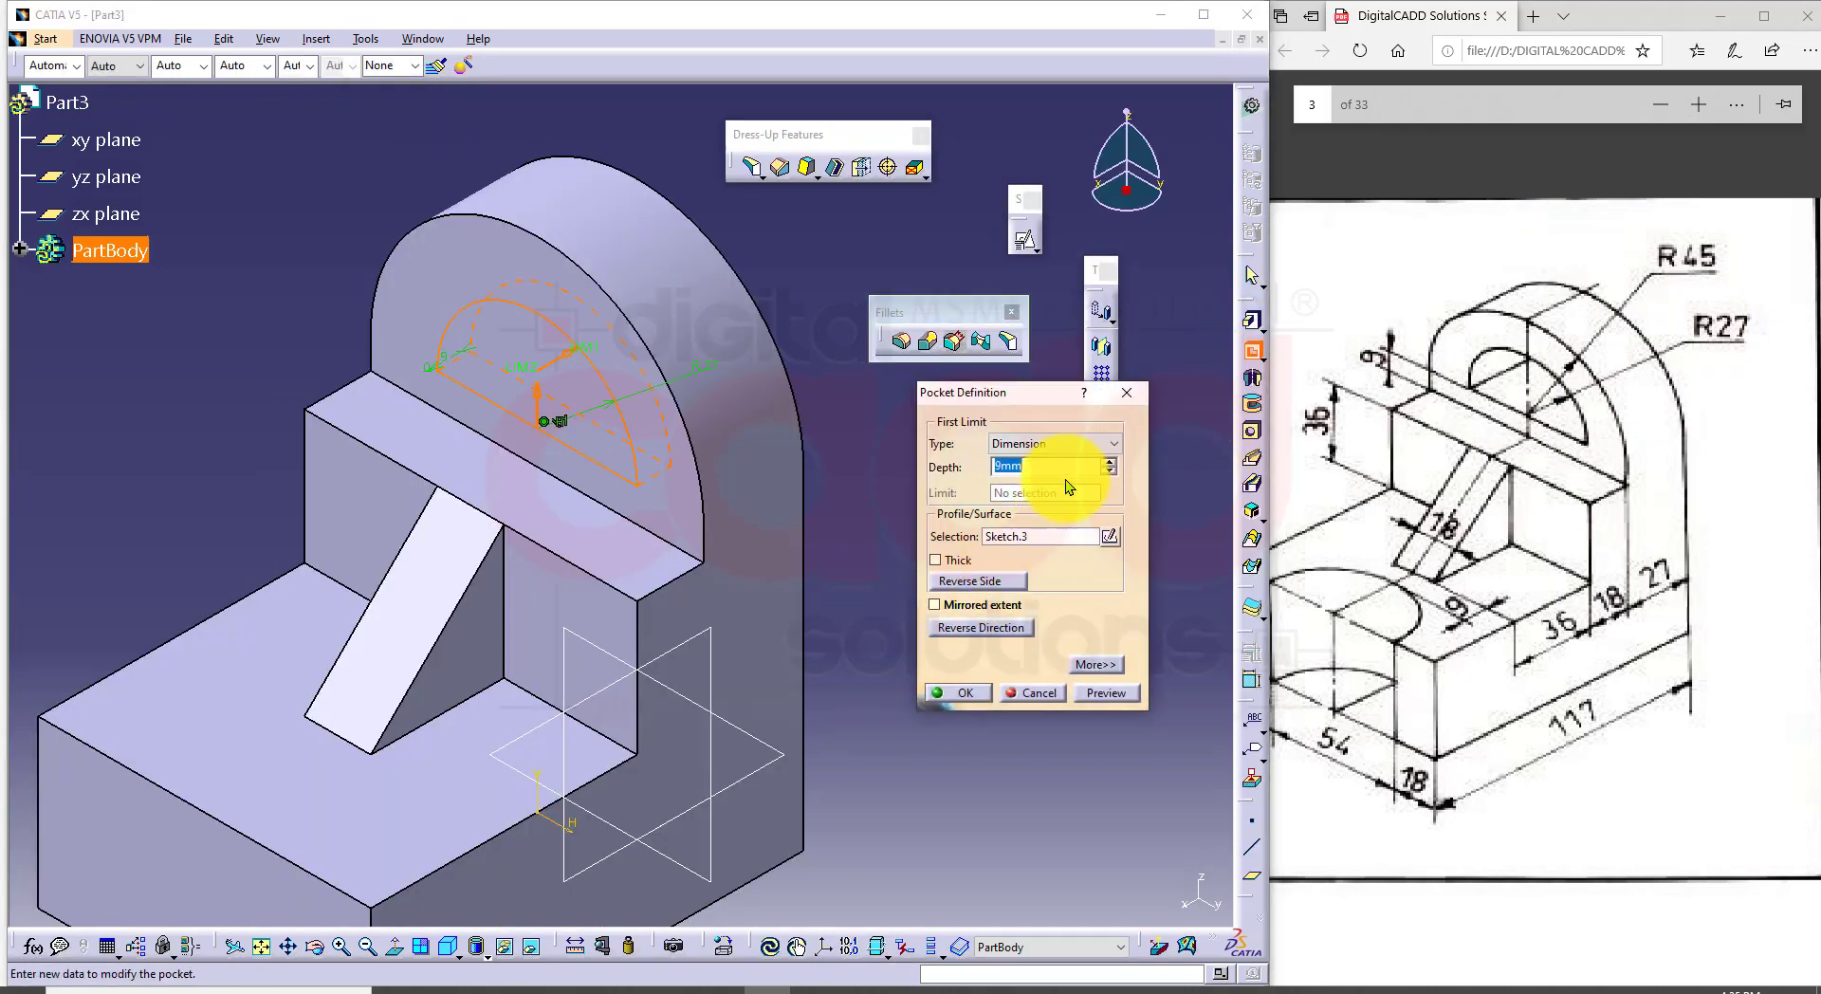
{"action": "left_click", "coordinate": [1066, 445]}
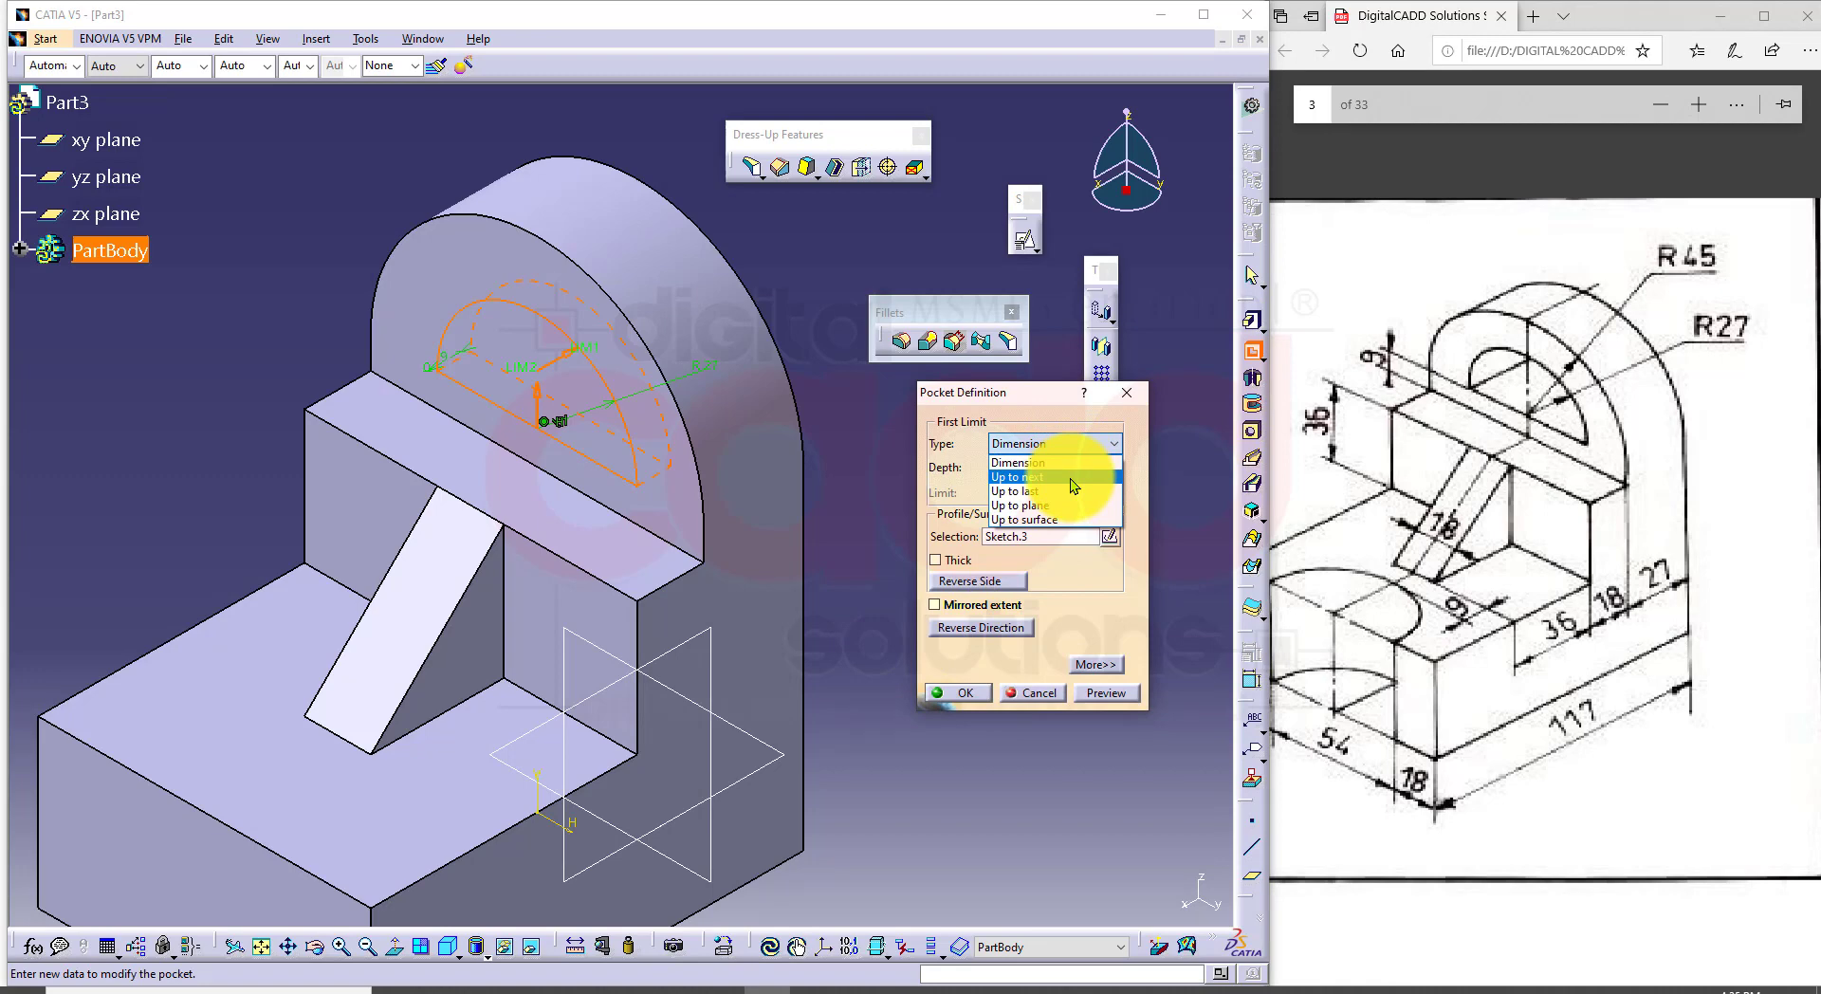
{"action": "left_click", "coordinate": [1070, 478]}
{"action": "left_click", "coordinate": [977, 692]}
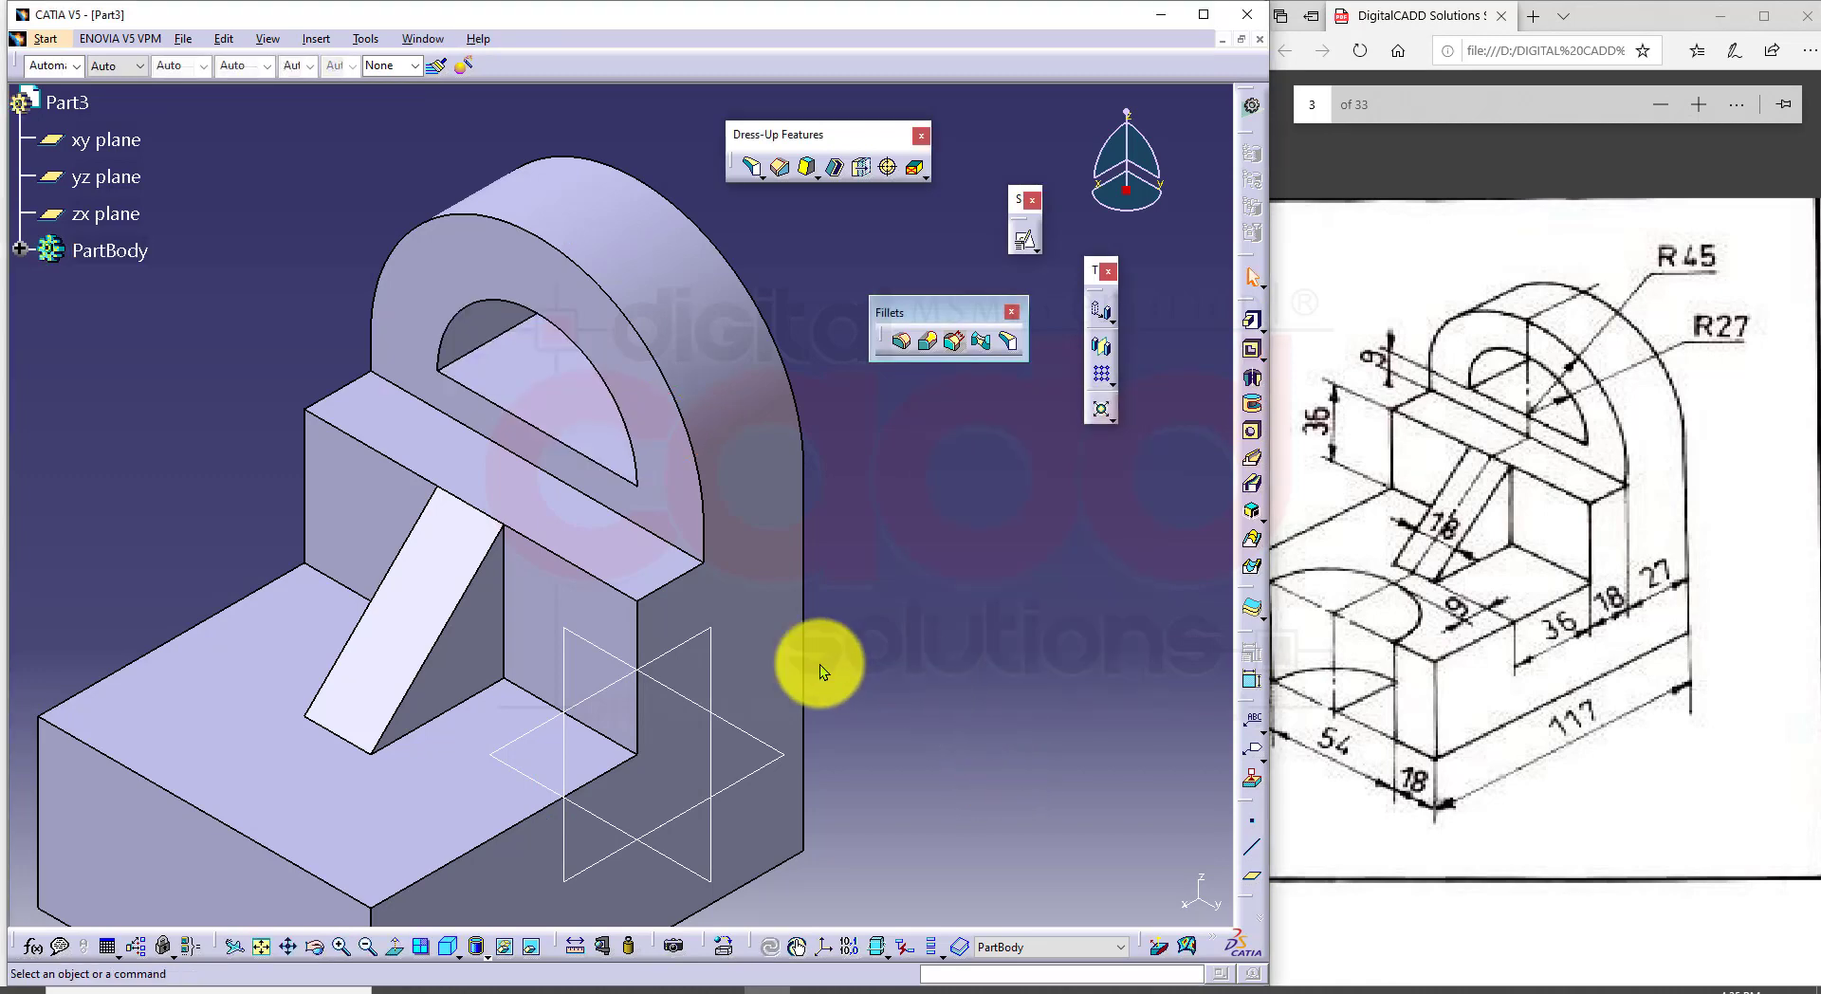
{"action": "middle_click_drag", "start_coordinate": [617, 645], "coordinate": [581, 793]}
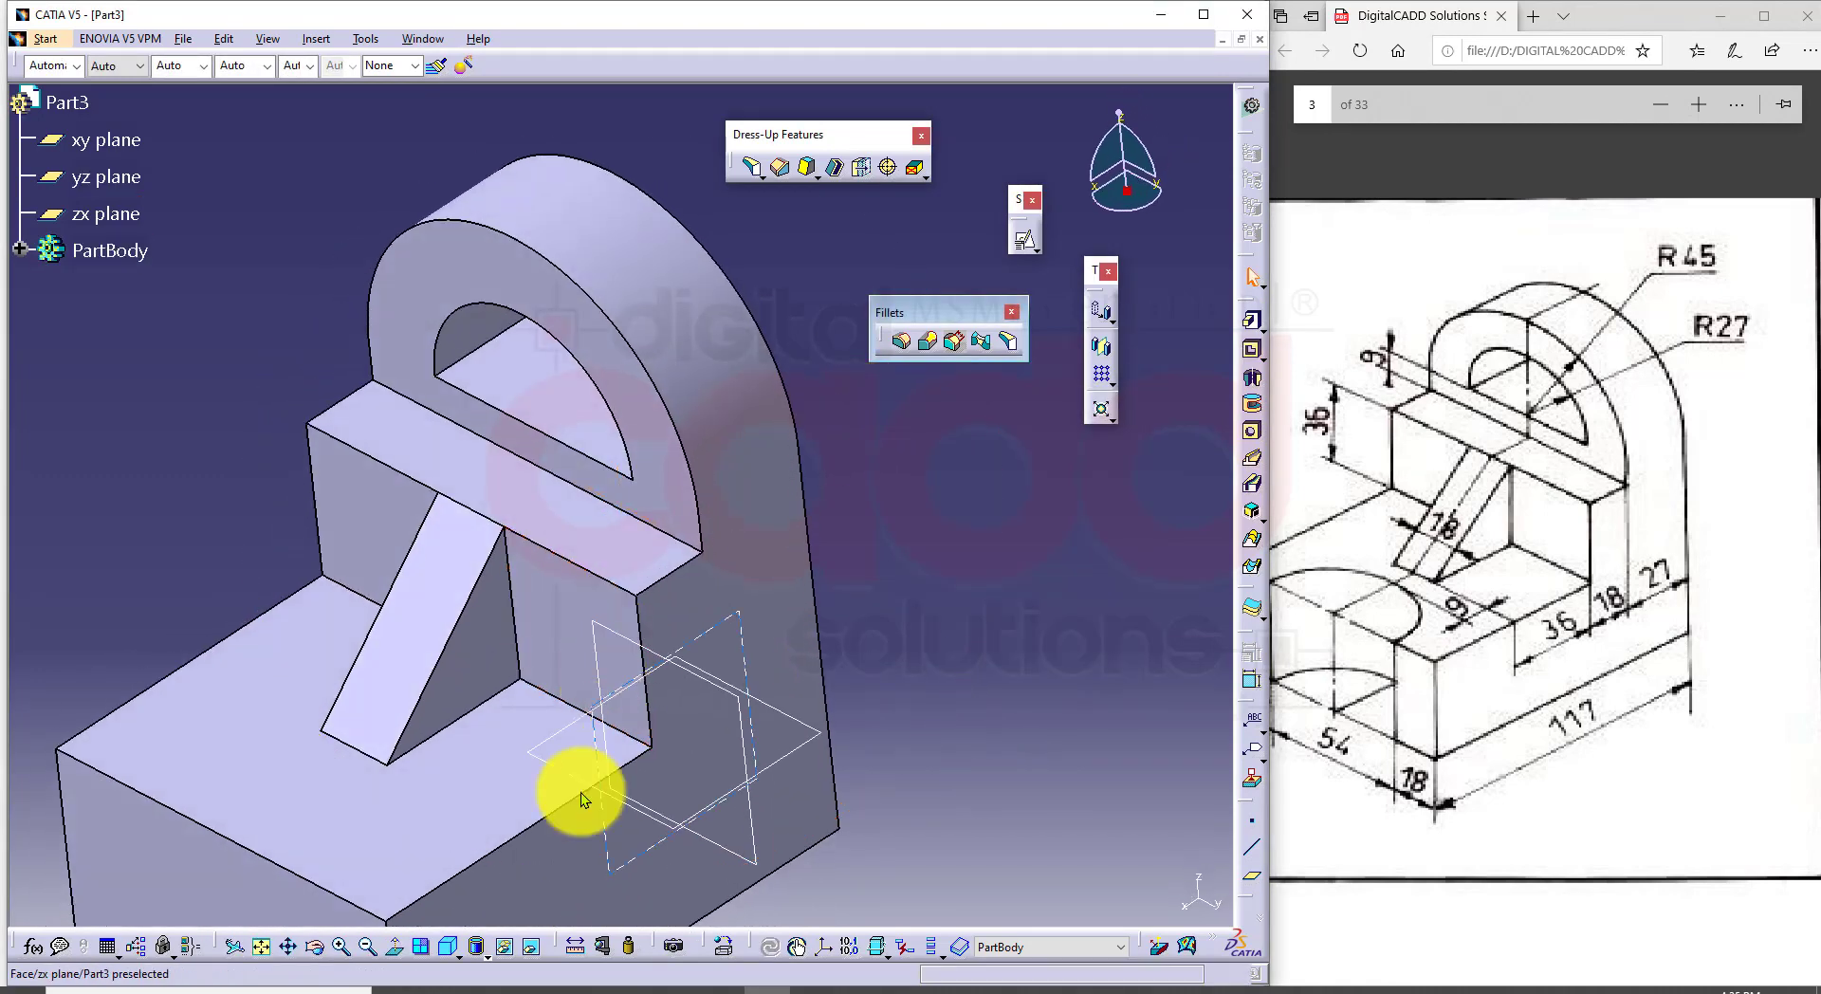
{"action": "left_click", "coordinate": [448, 947]}
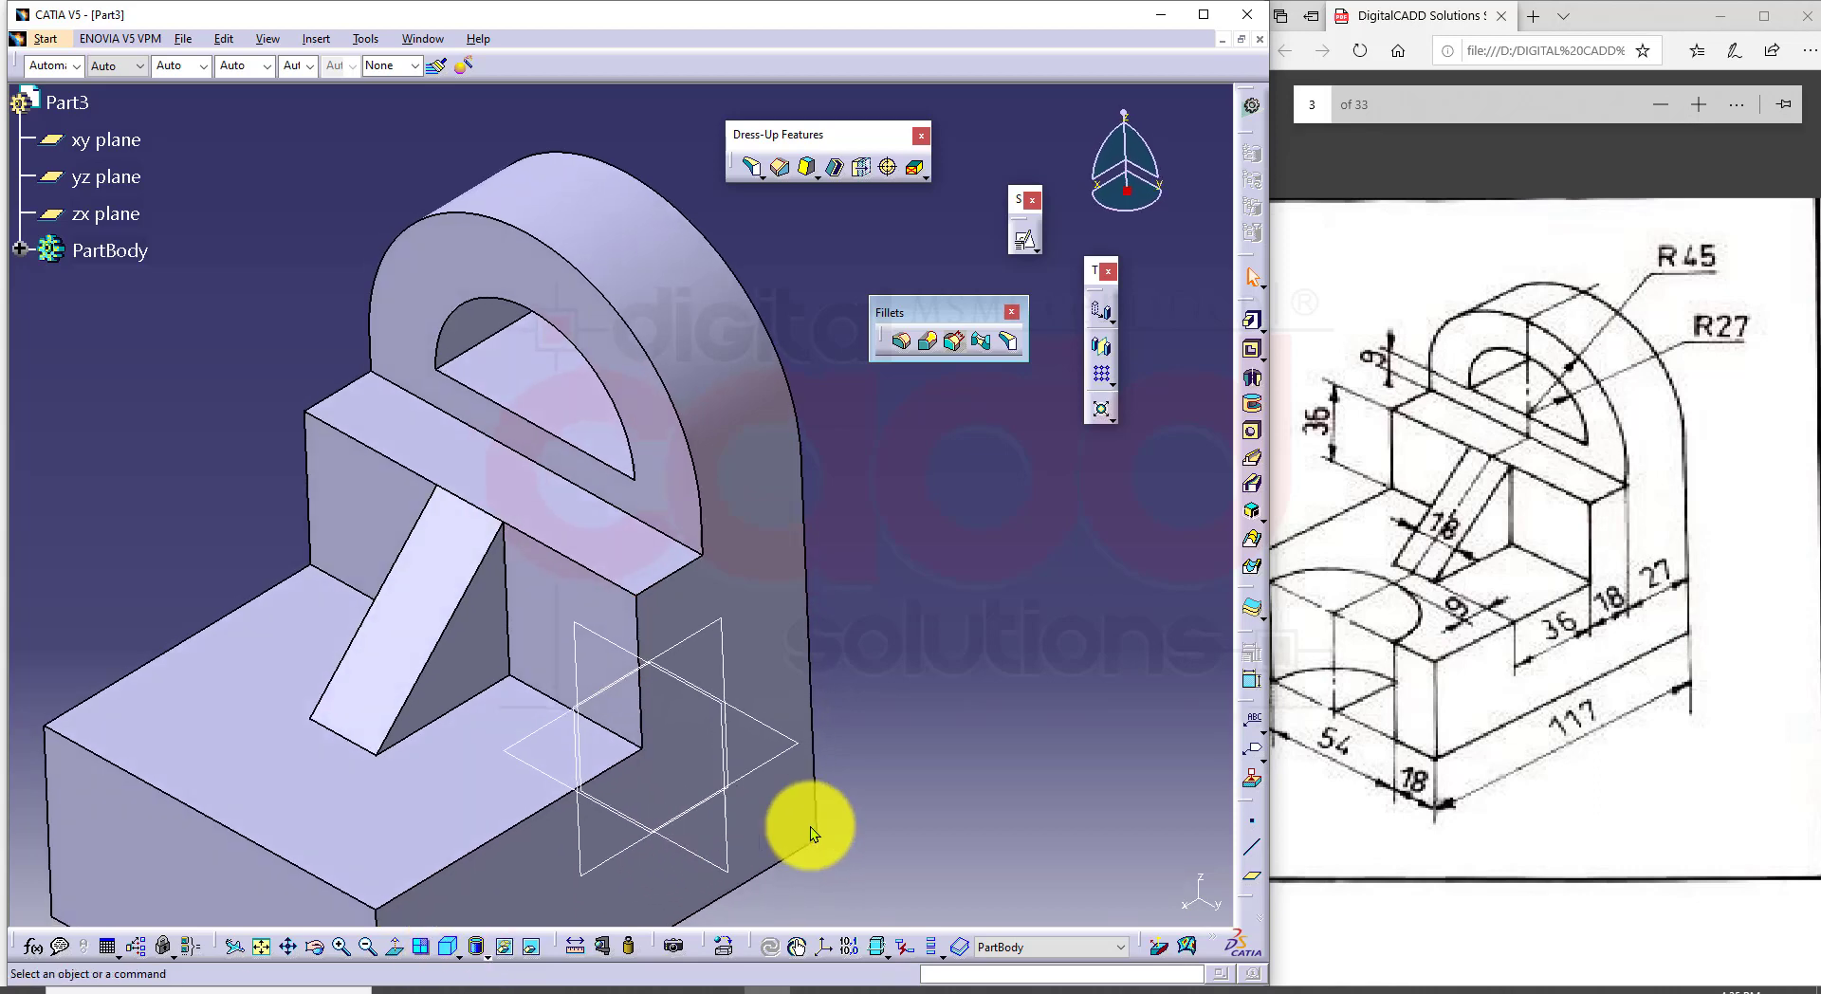
{"action": "mouse_move", "coordinate": [810, 827]}
{"action": "middle_mouse_down"}
{"action": "mouse_move", "coordinate": [806, 734]}
{"action": "mouse_move", "coordinate": [802, 806]}
{"action": "middle_mouse_up"}
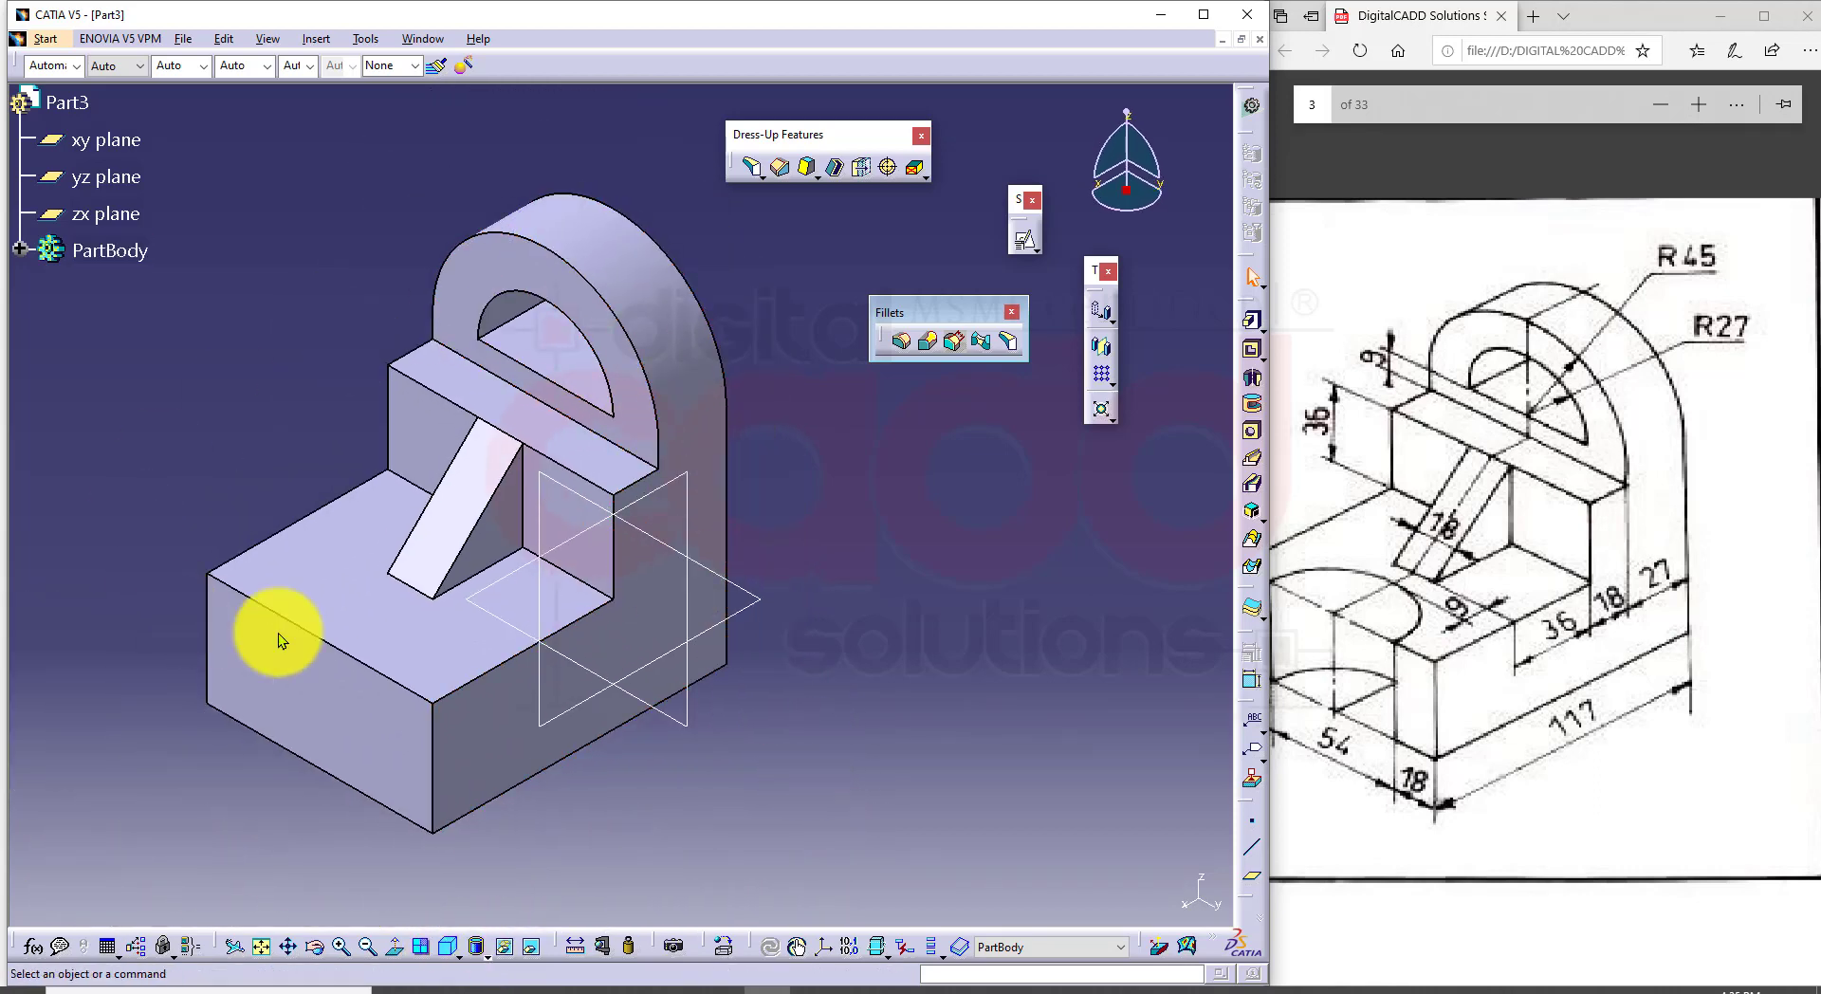
{"action": "middle_click_drag", "start_coordinate": [581, 842], "coordinate": [573, 805]}
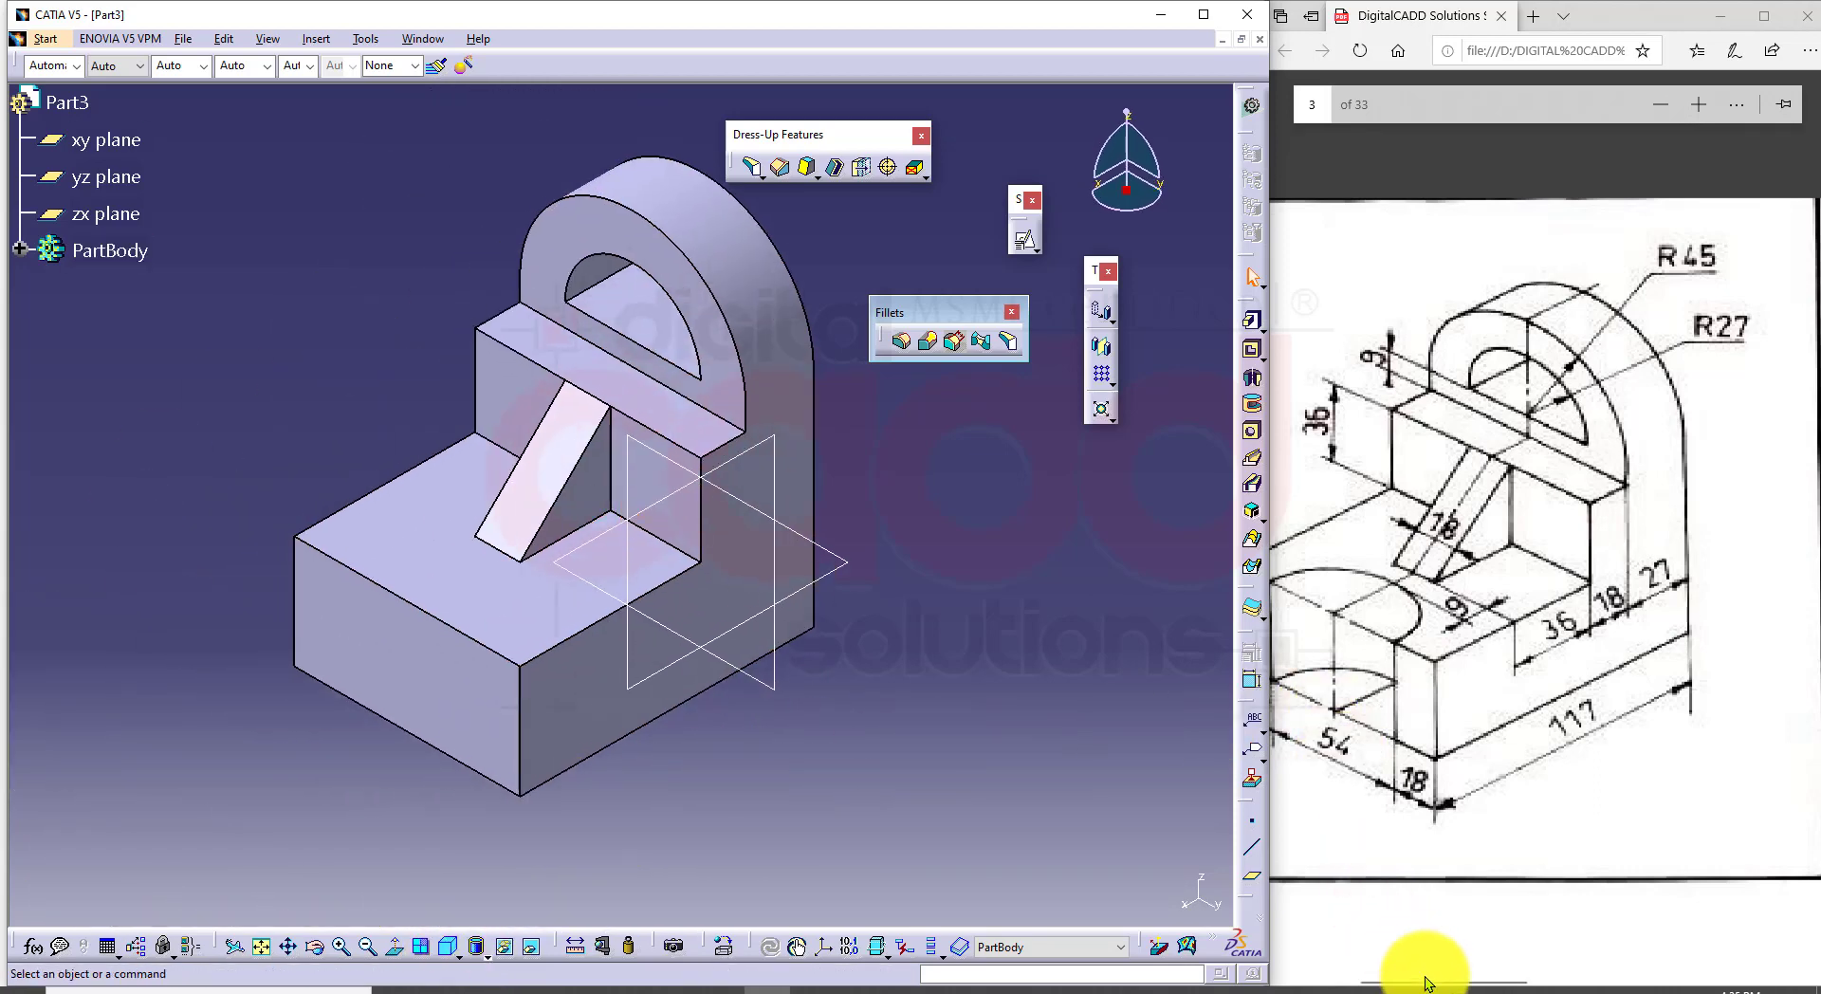
Step: Bring the base cutout into view in the reference drawing and select the base's top face on the model
{"action": "left_click_drag", "start_coordinate": [1424, 982], "coordinate": [1401, 980]}
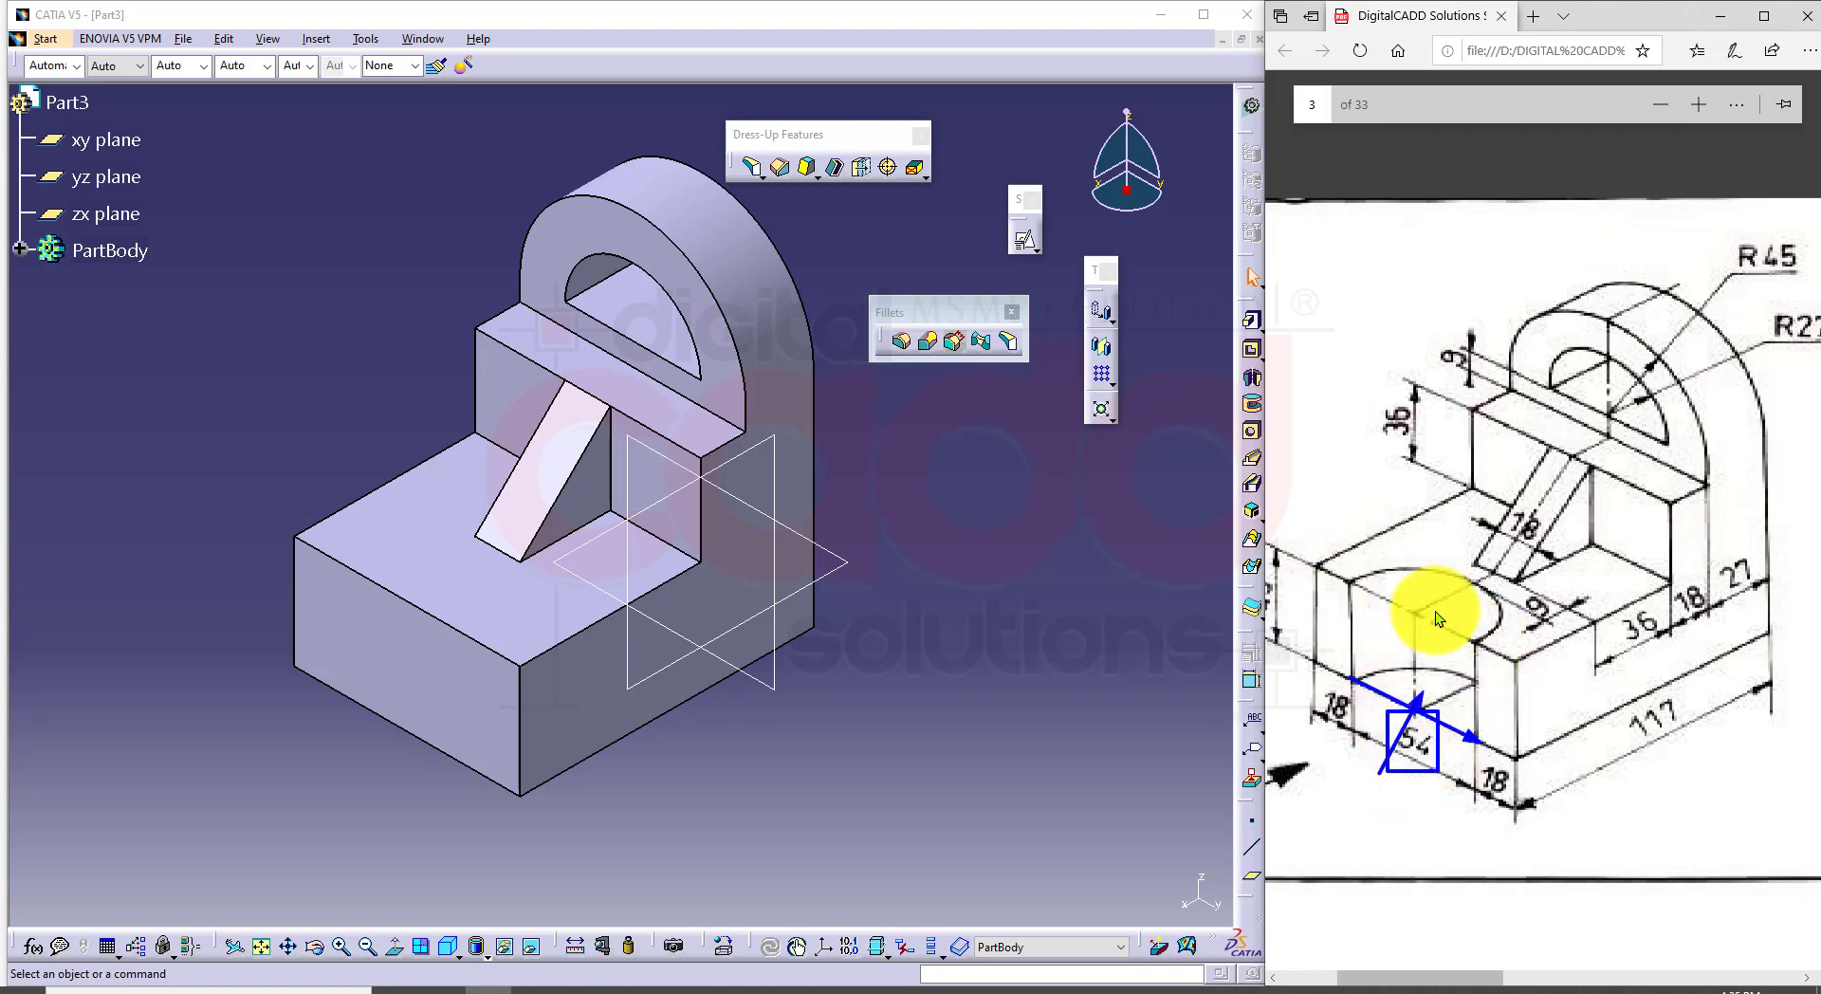
{"action": "left_click", "coordinate": [967, 753]}
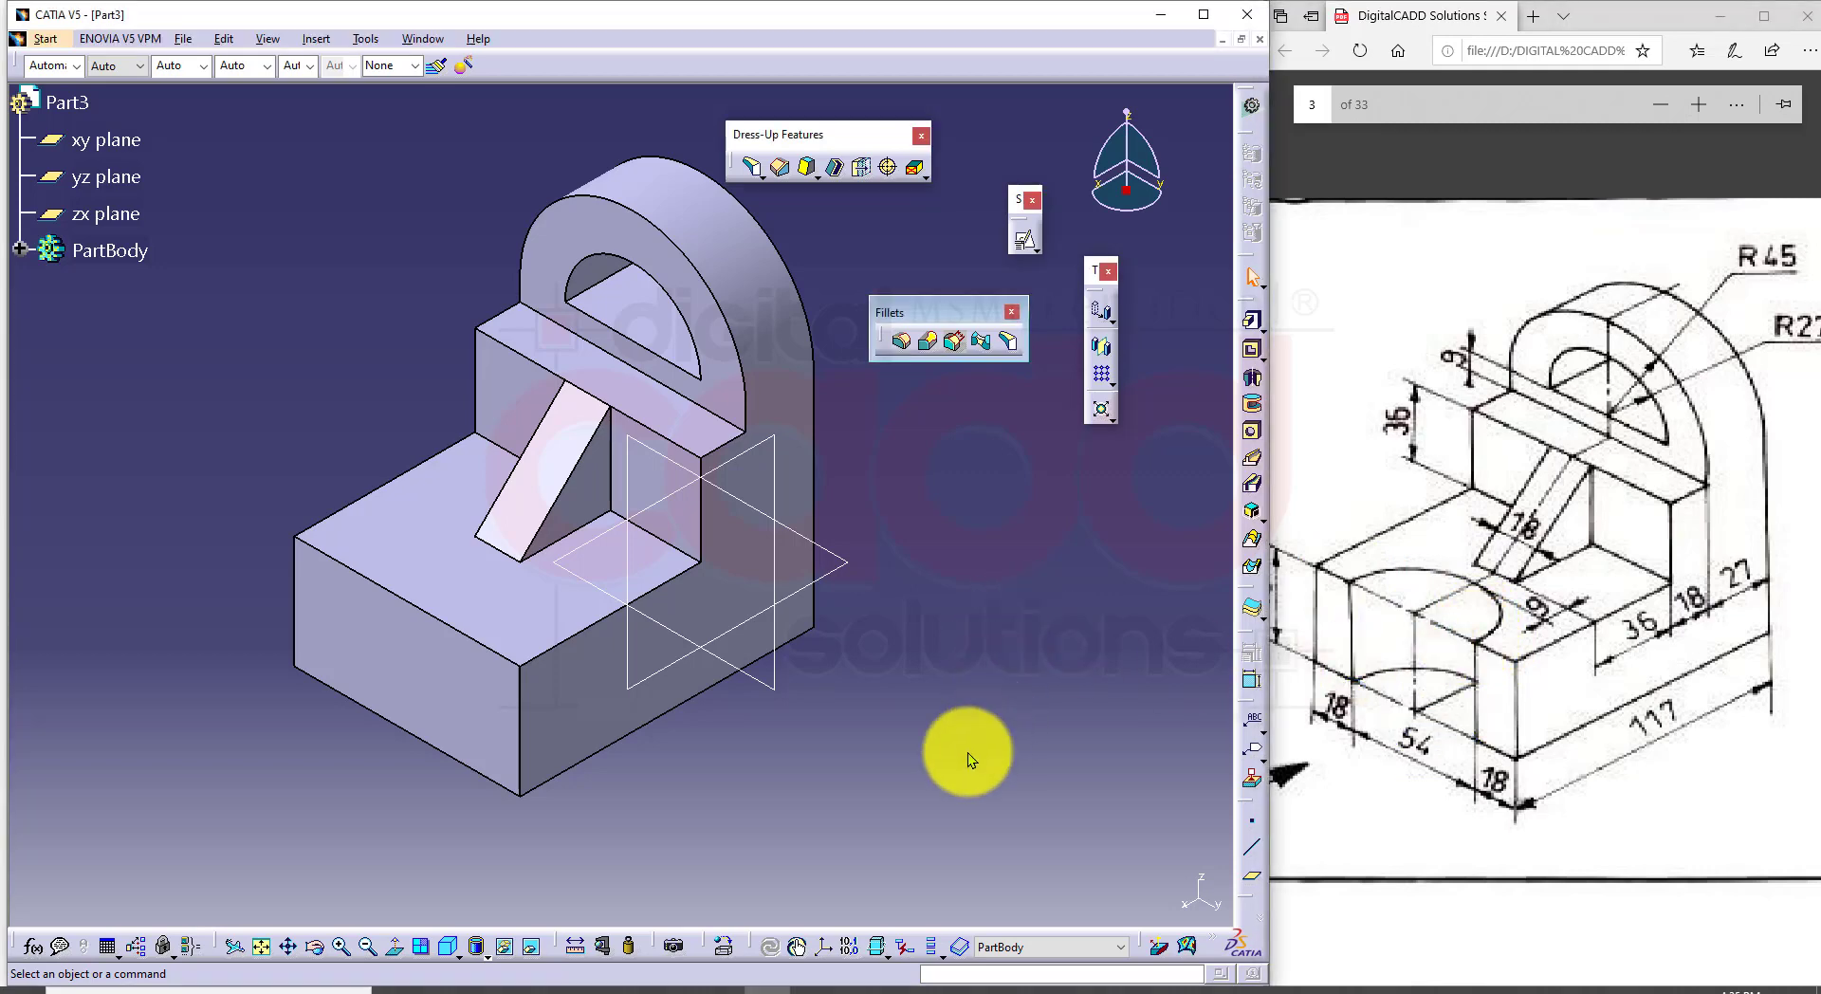
{"action": "left_click", "coordinate": [457, 596]}
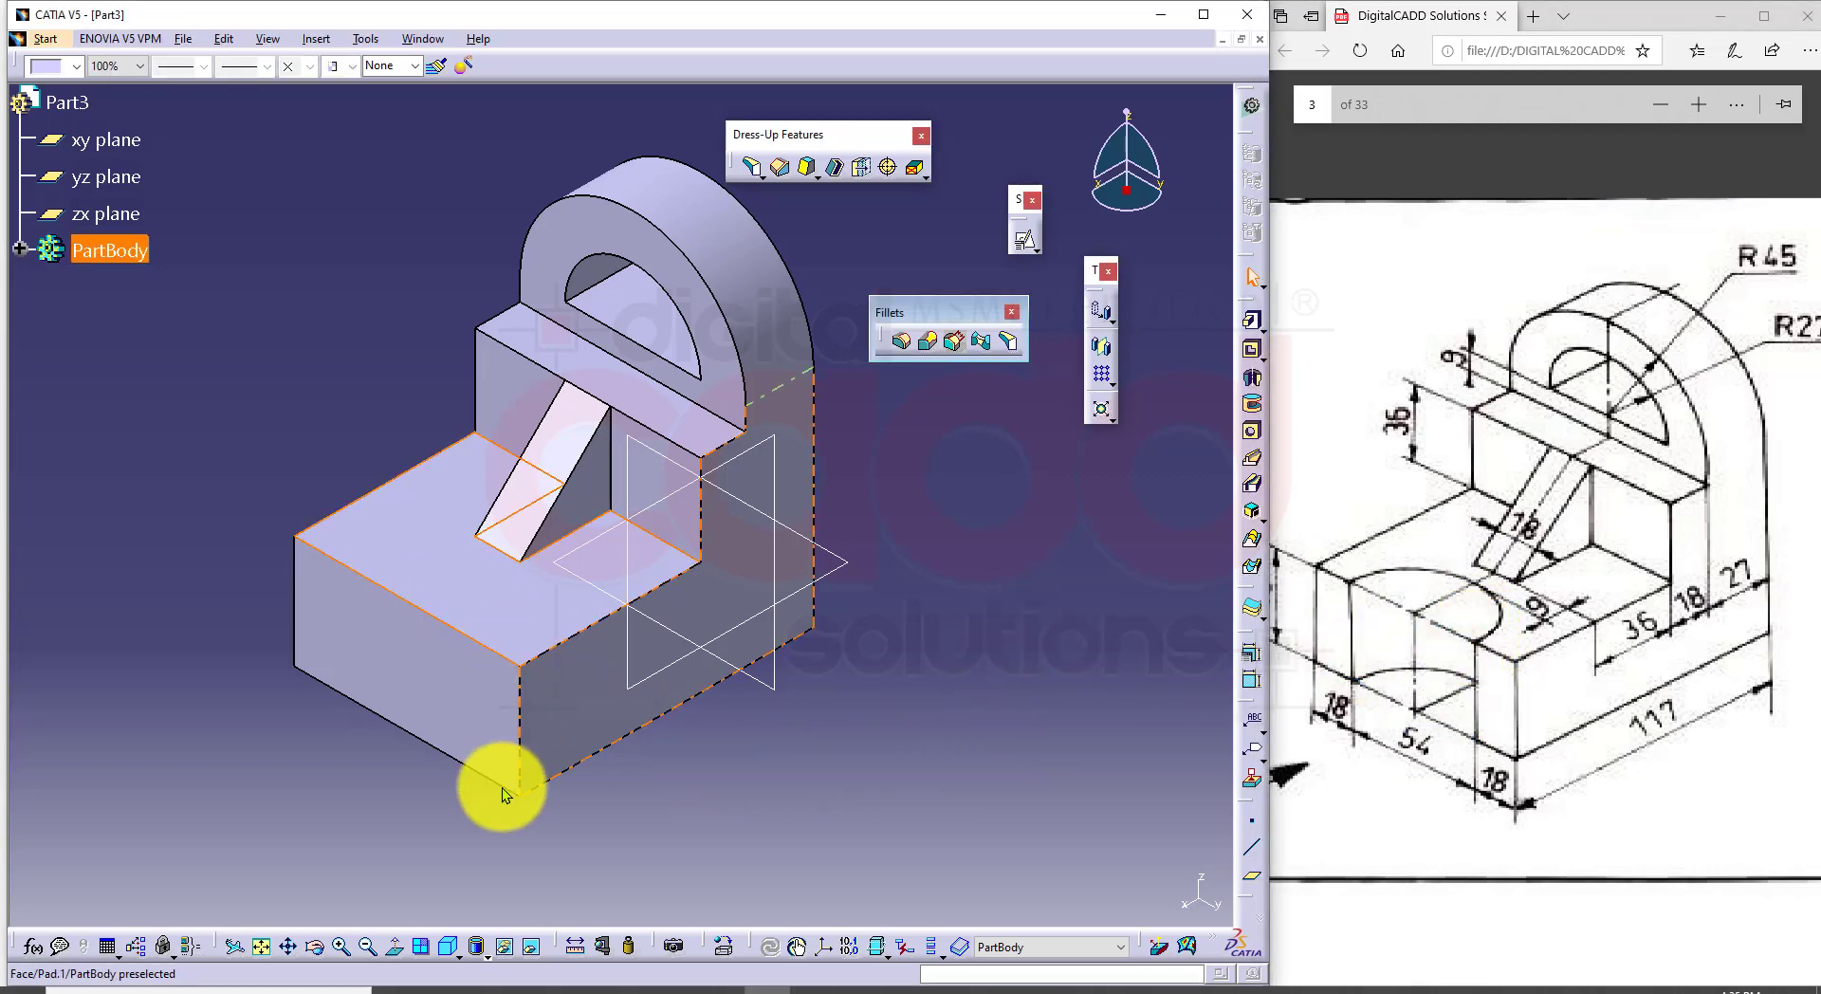
{"action": "middle_click_drag", "start_coordinate": [458, 741], "coordinate": [674, 736]}
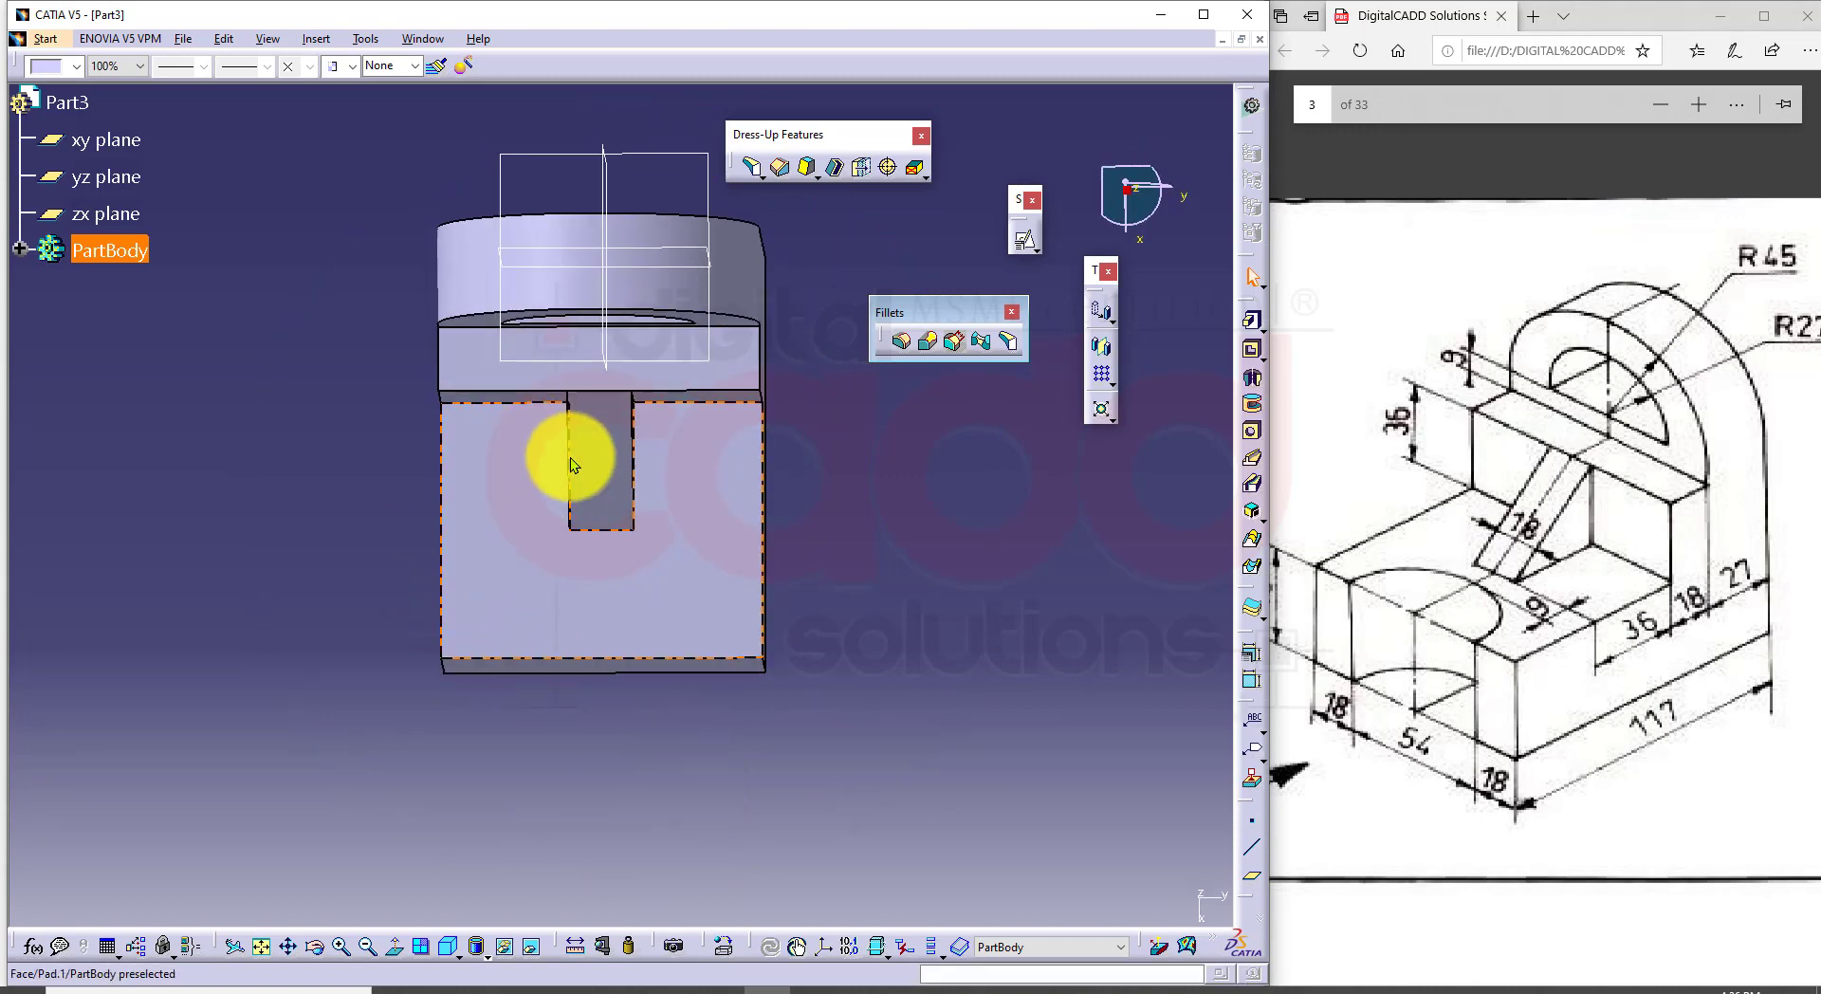
{"action": "left_click", "coordinate": [573, 595]}
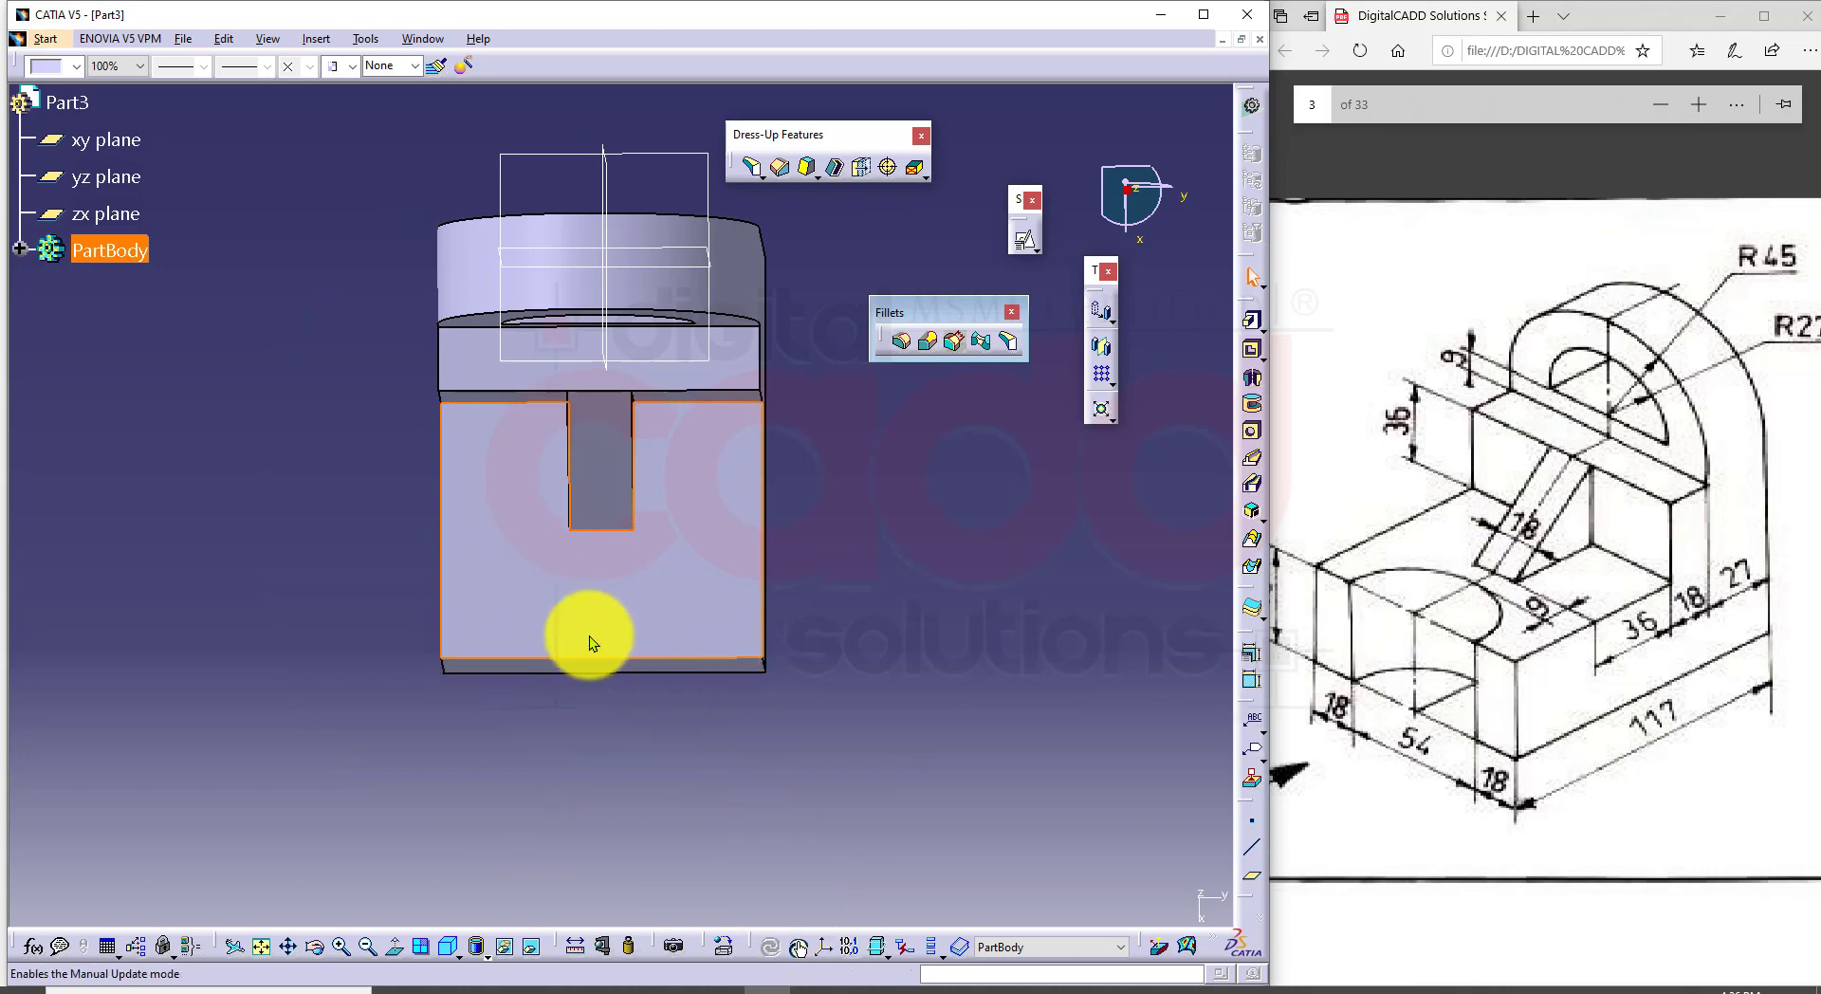
{"action": "left_click_drag", "start_coordinate": [364, 176], "coordinate": [811, 774]}
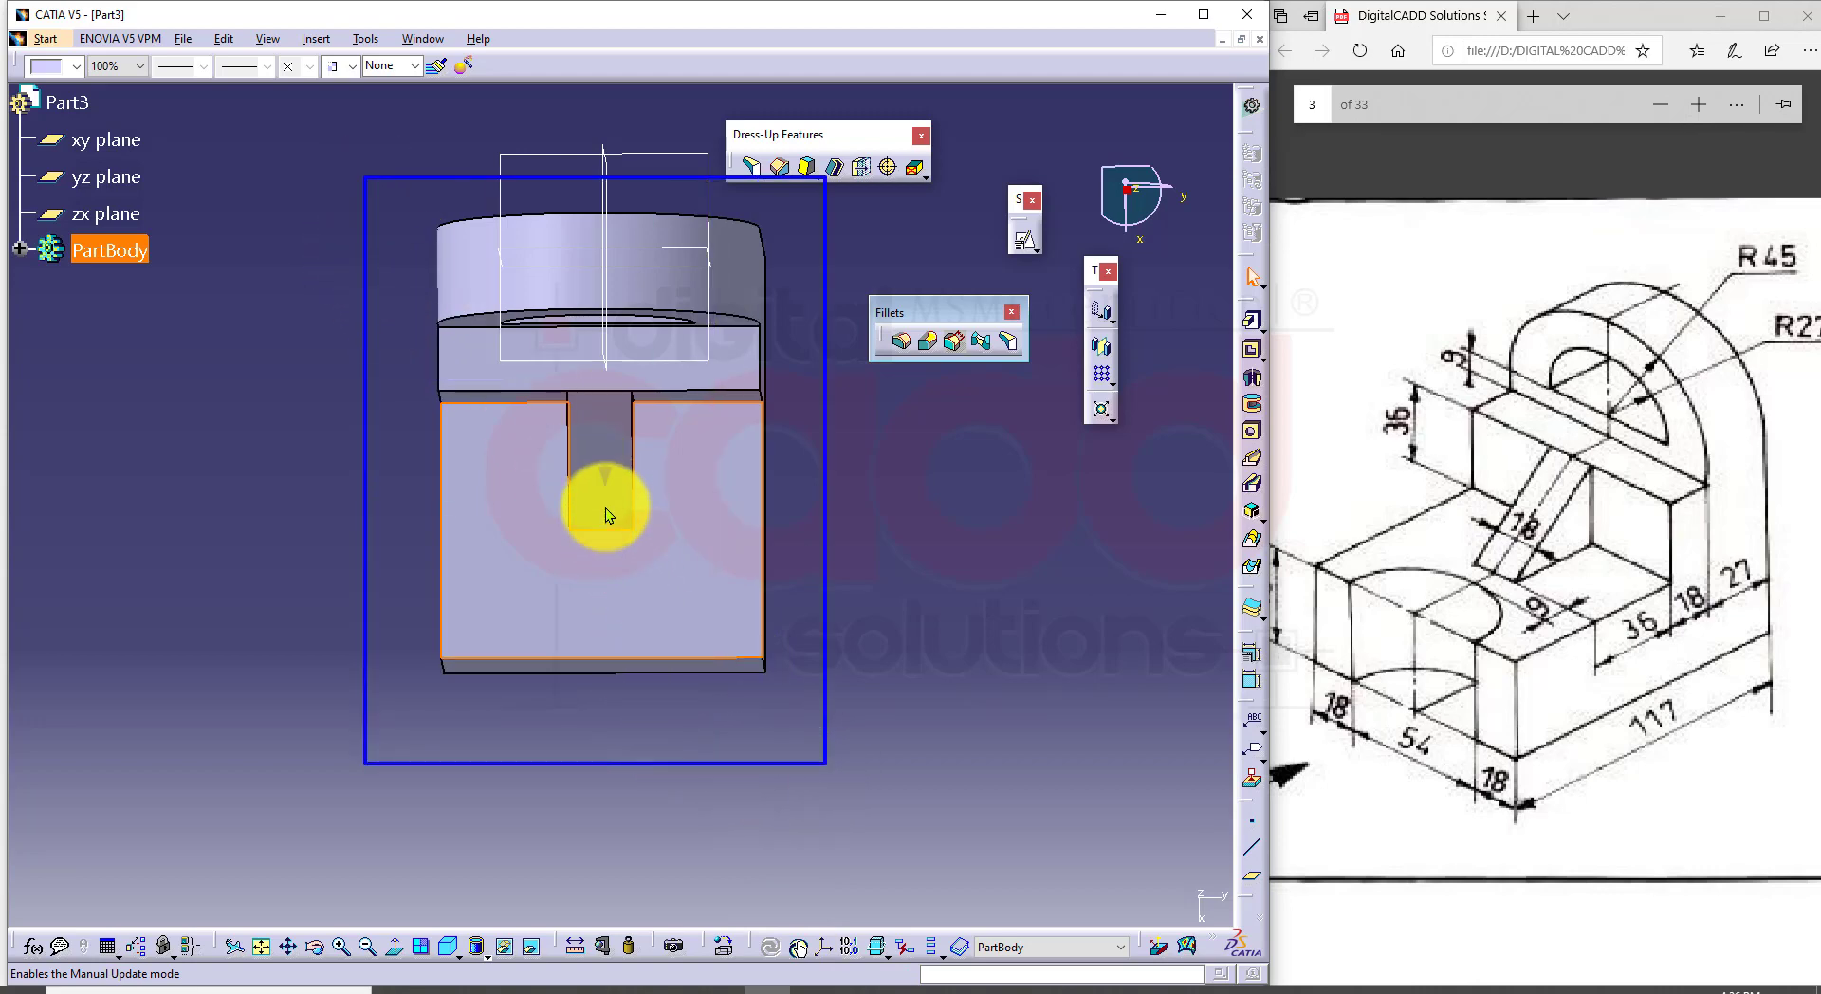
{"action": "left_click_drag", "start_coordinate": [606, 629], "coordinate": [606, 468]}
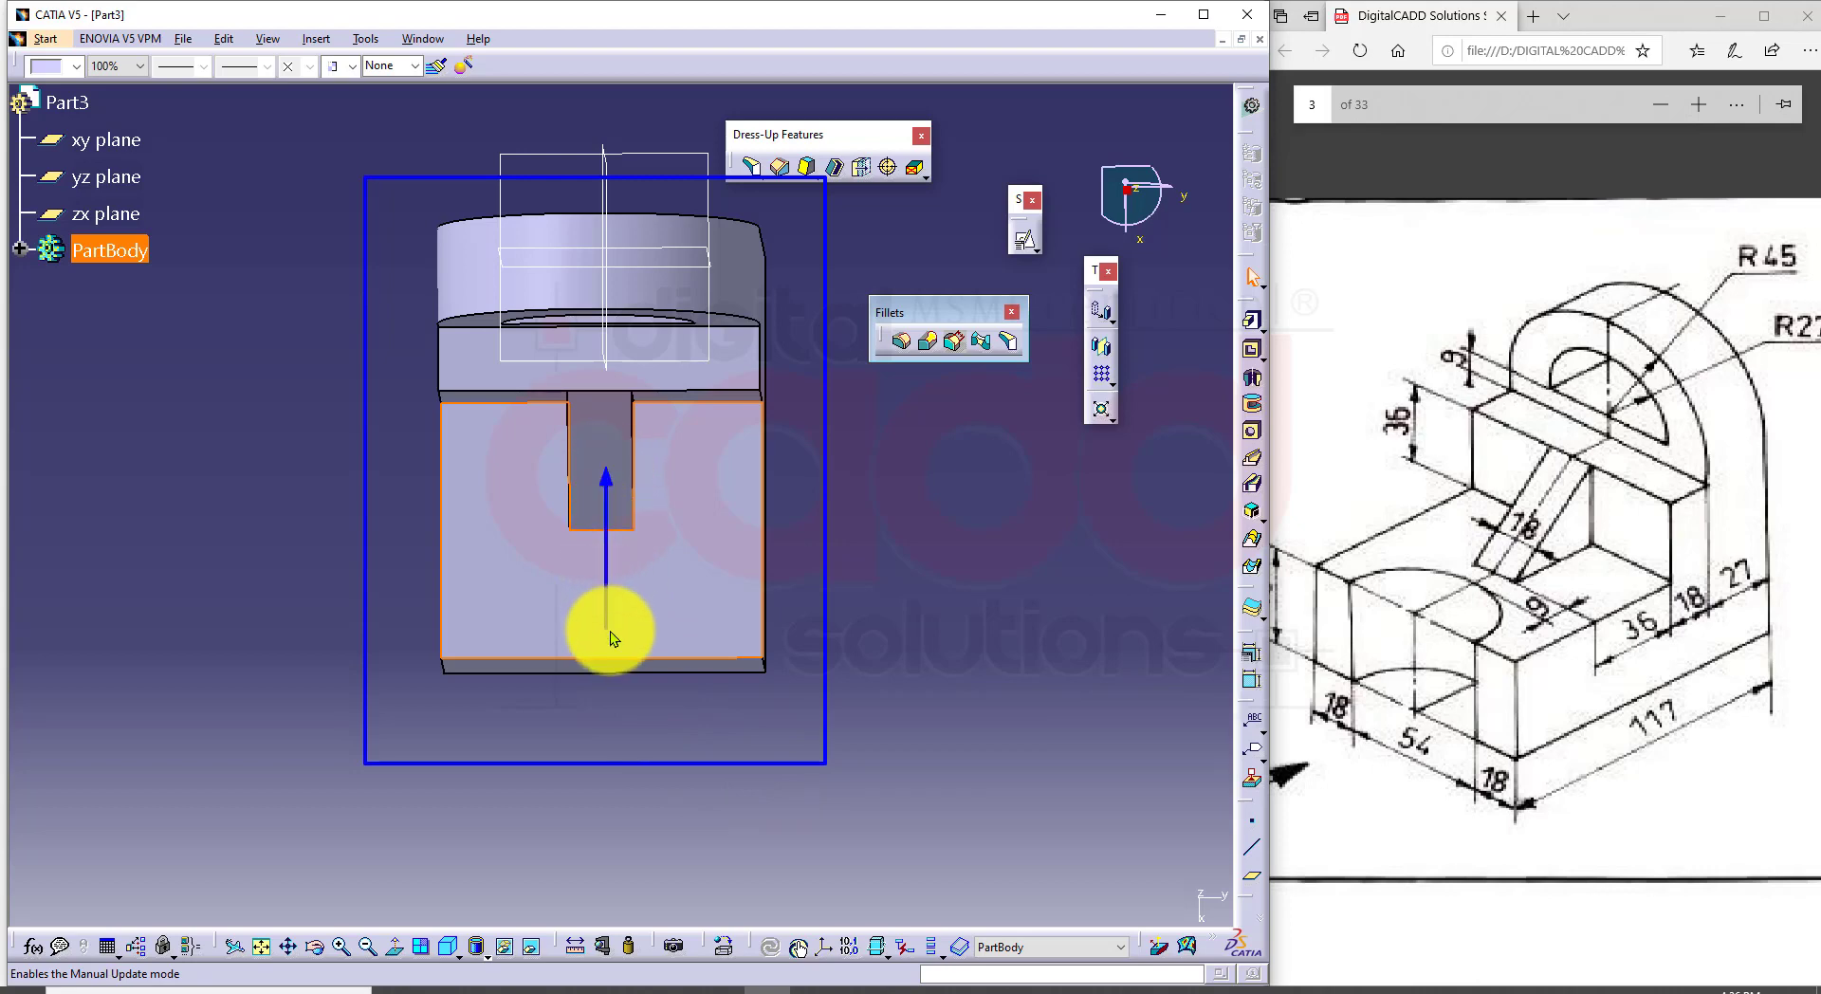
{"action": "left_click_drag", "start_coordinate": [744, 632], "coordinate": [752, 632]}
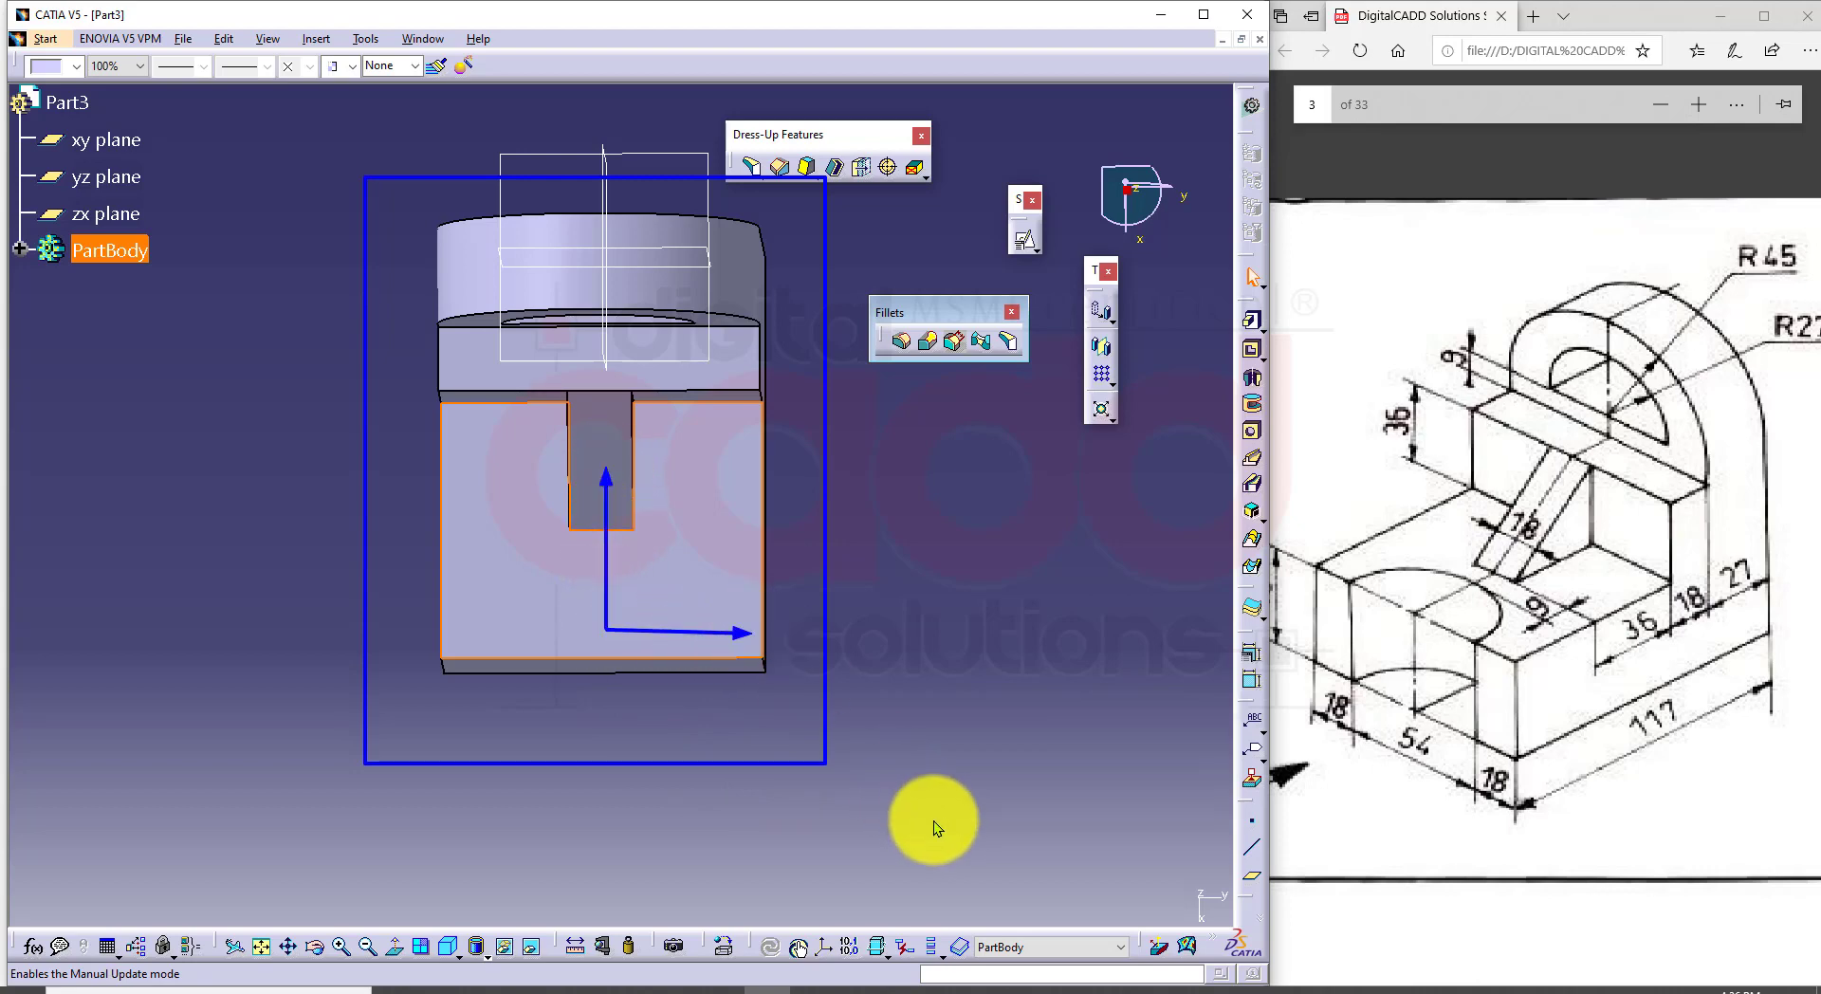
{"action": "key", "text": "Escape"}
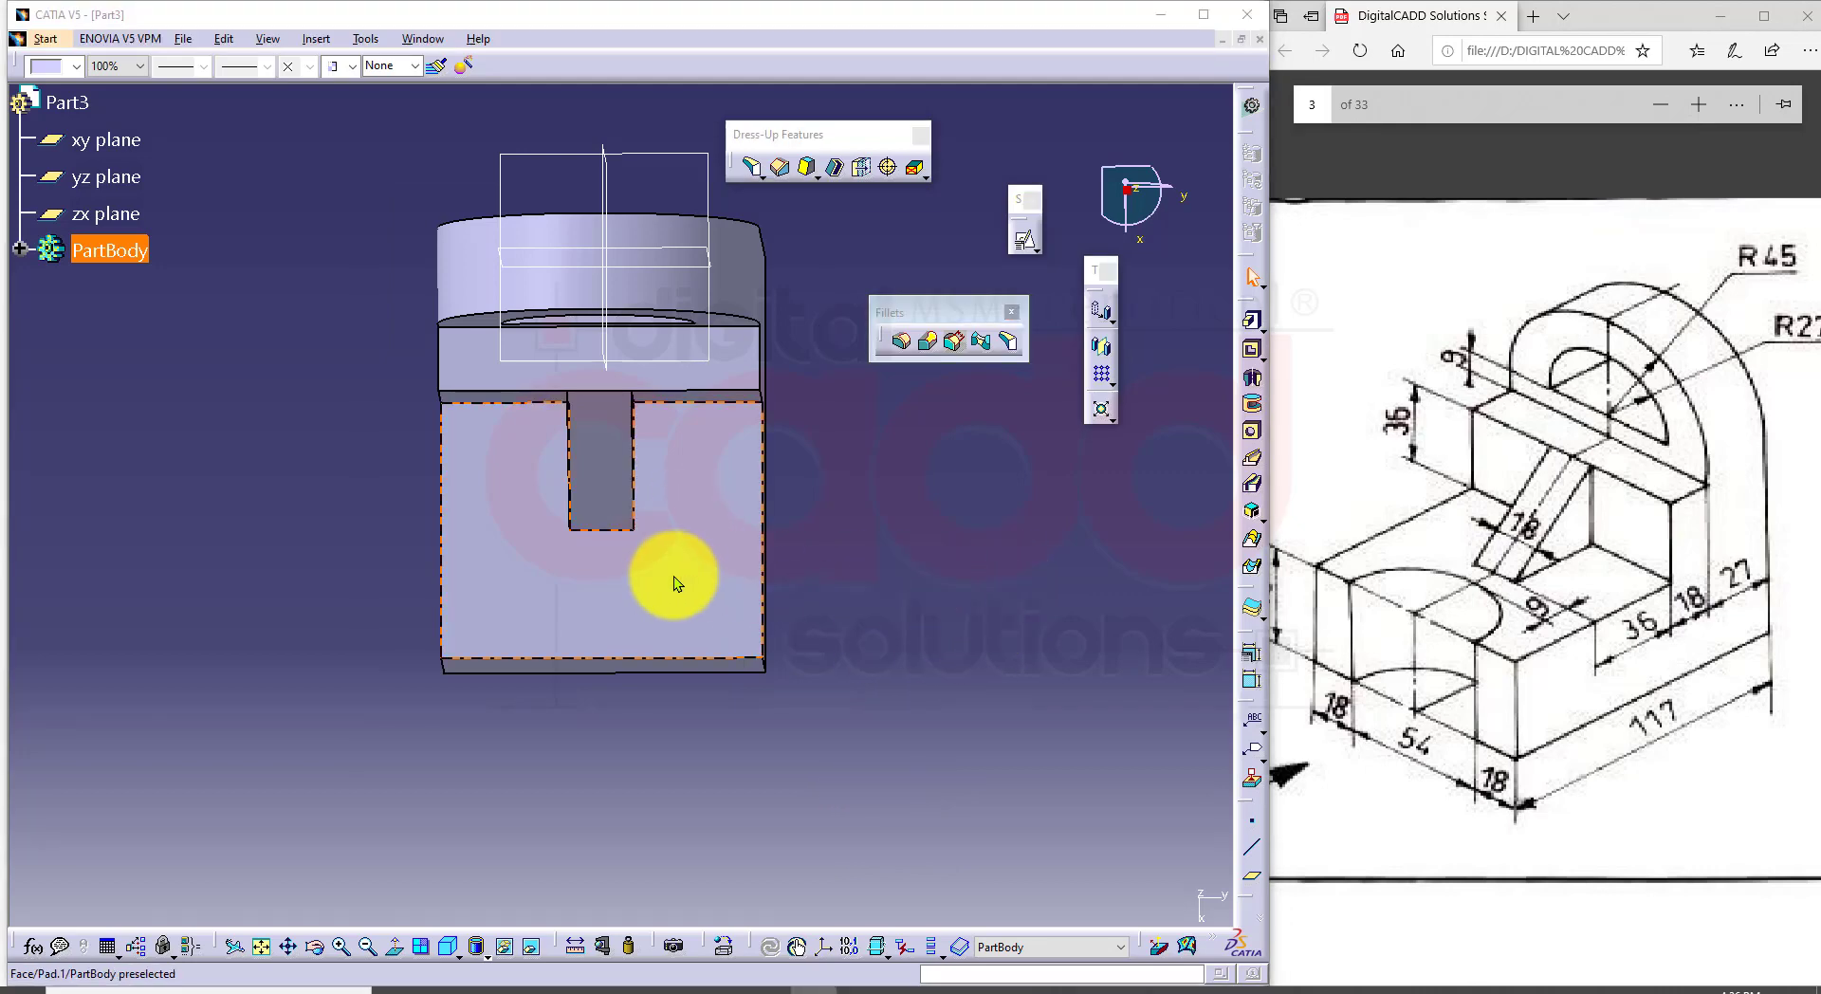
Step: Start a positioned sketch on the base's top face with Reverse H and Swap enabled
{"action": "left_click", "coordinate": [1019, 241]}
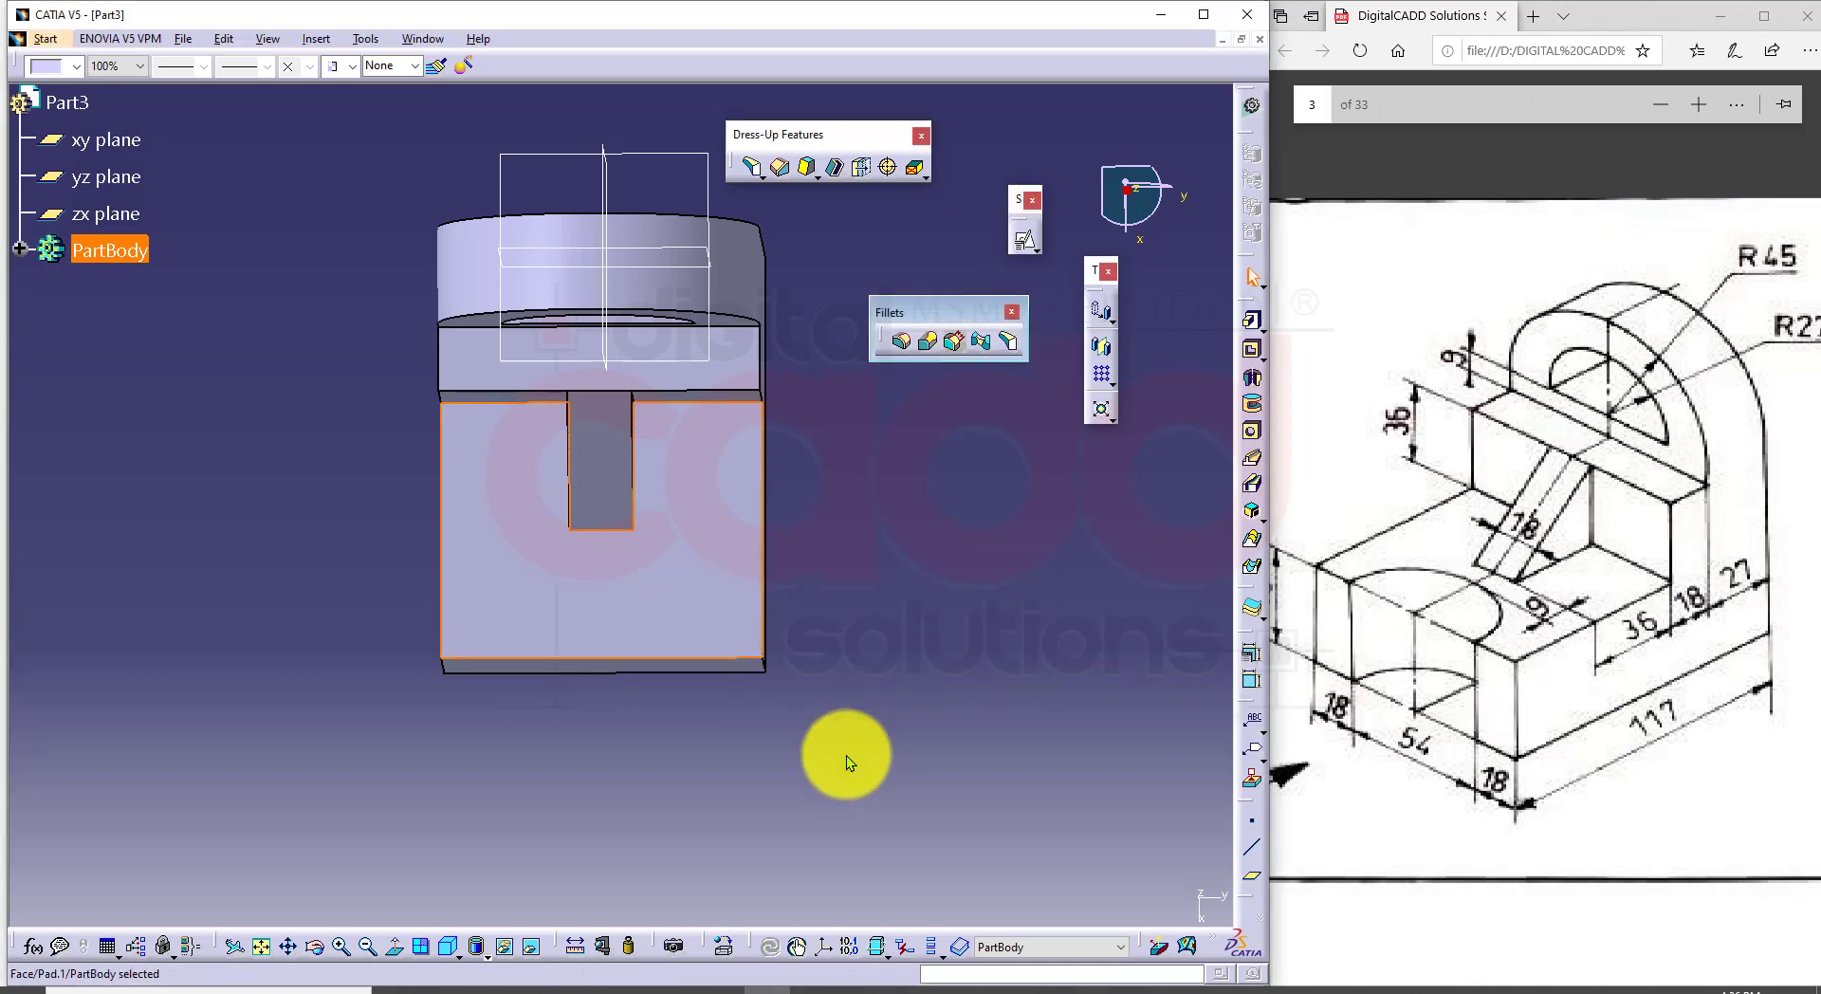
{"action": "left_click", "coordinate": [1025, 242]}
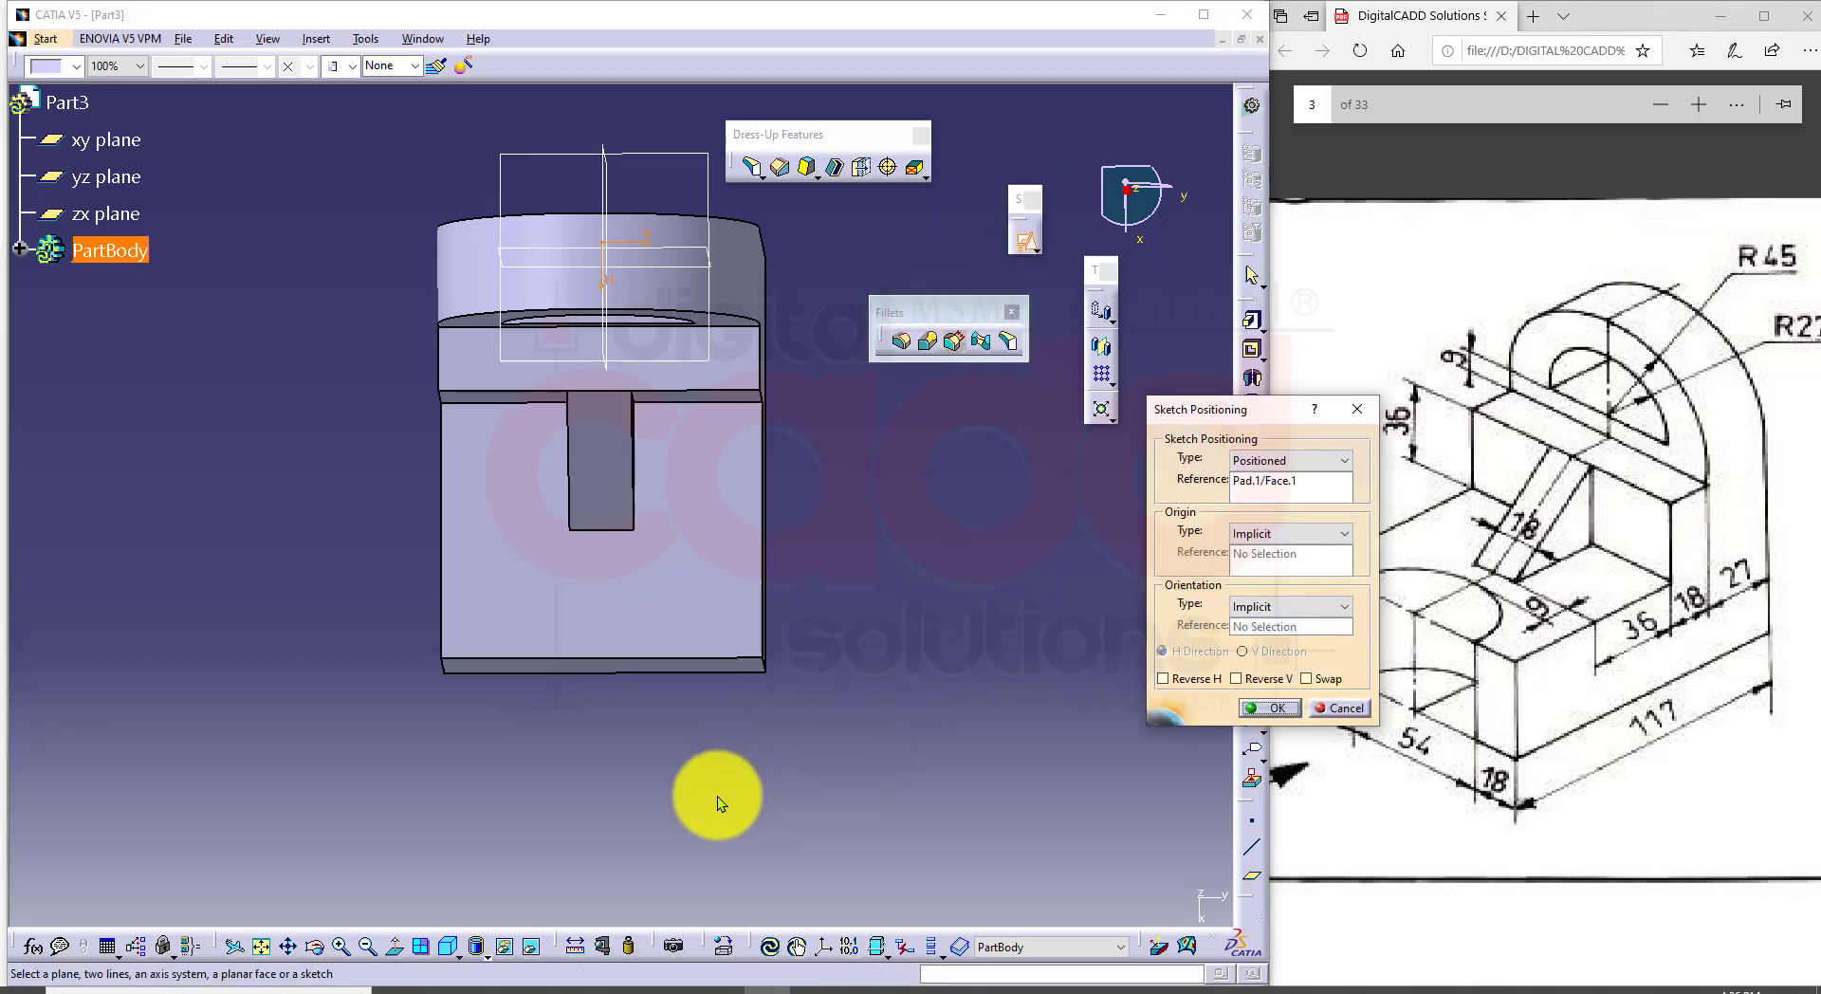
{"action": "middle_click_drag", "start_coordinate": [708, 613], "coordinate": [640, 766]}
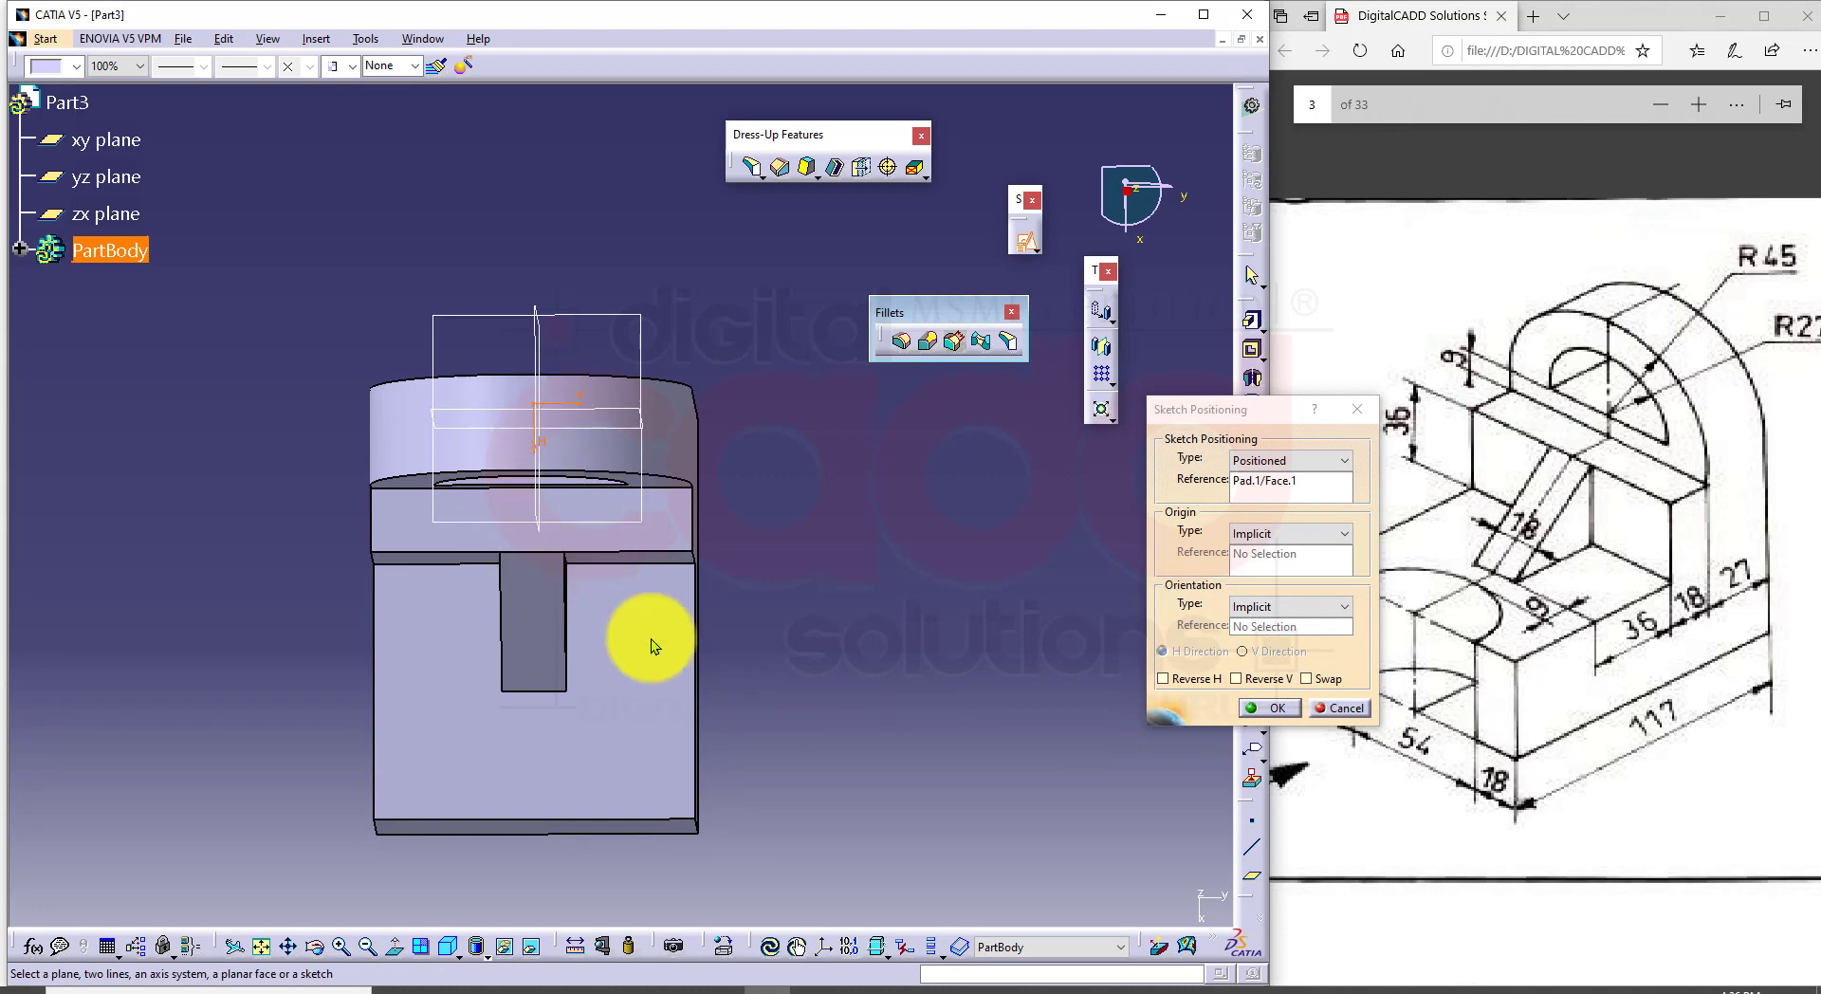
{"action": "left_click", "coordinate": [1186, 677]}
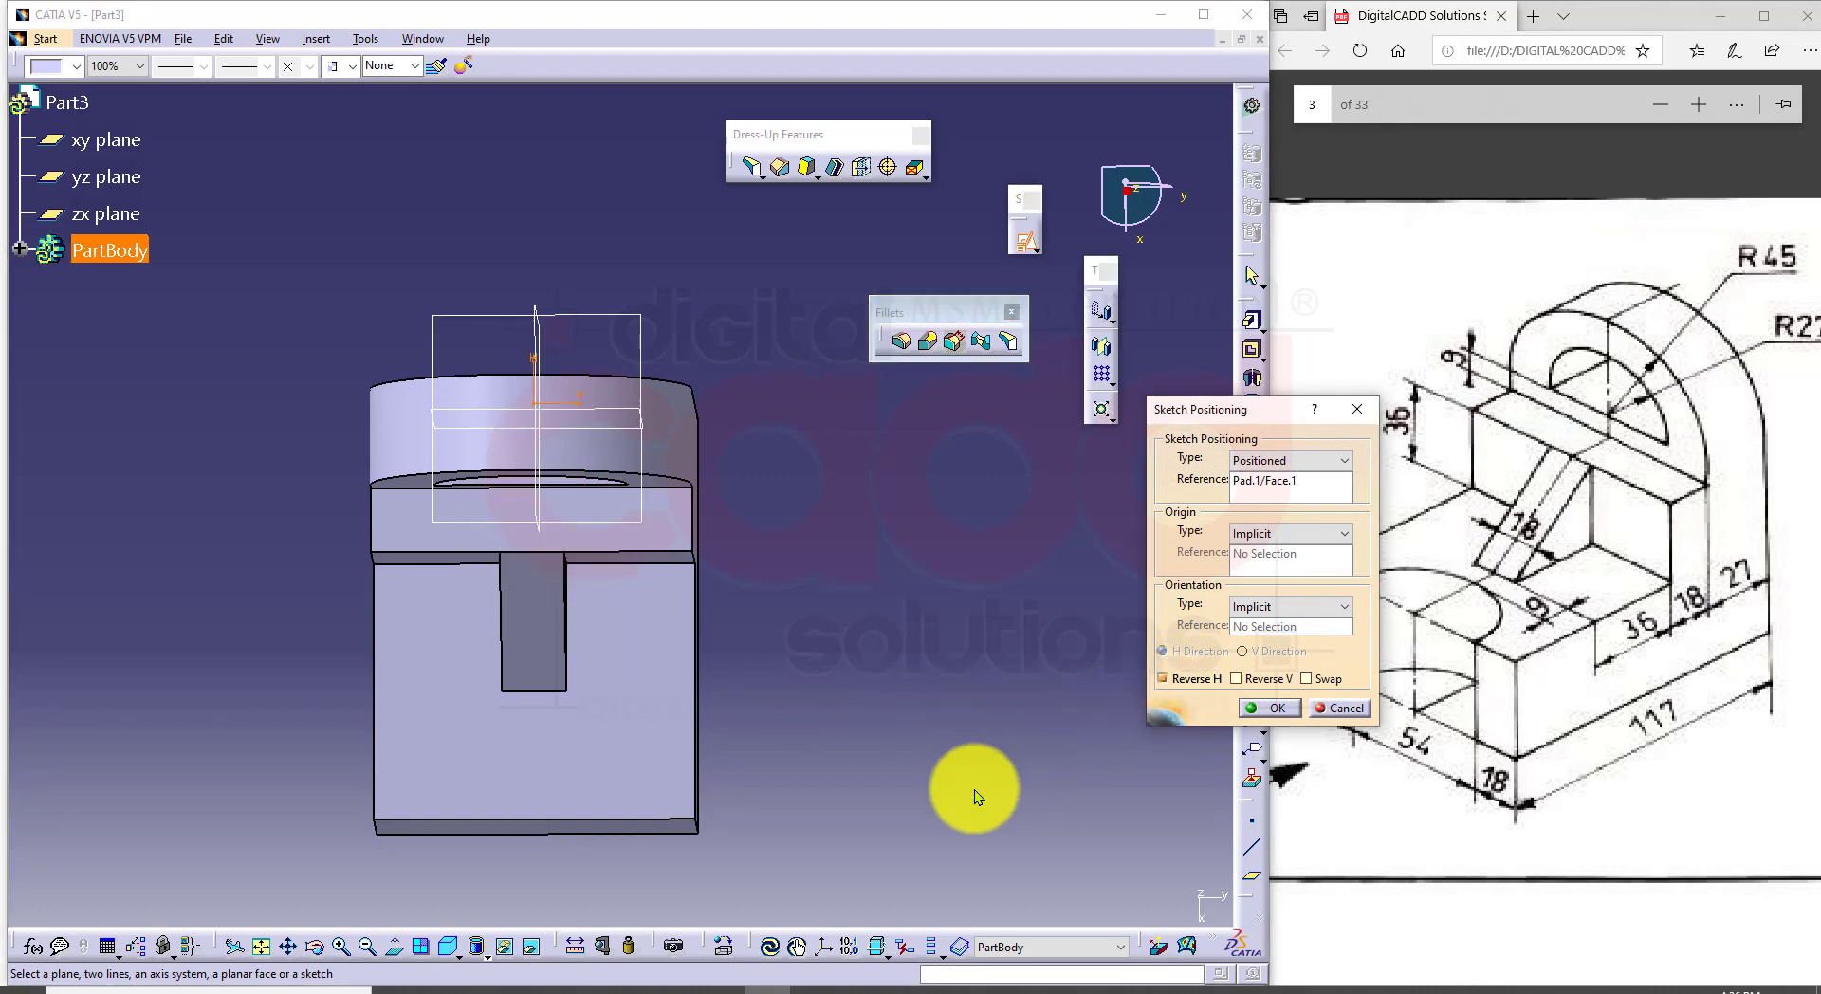
{"action": "left_click", "coordinate": [1322, 681]}
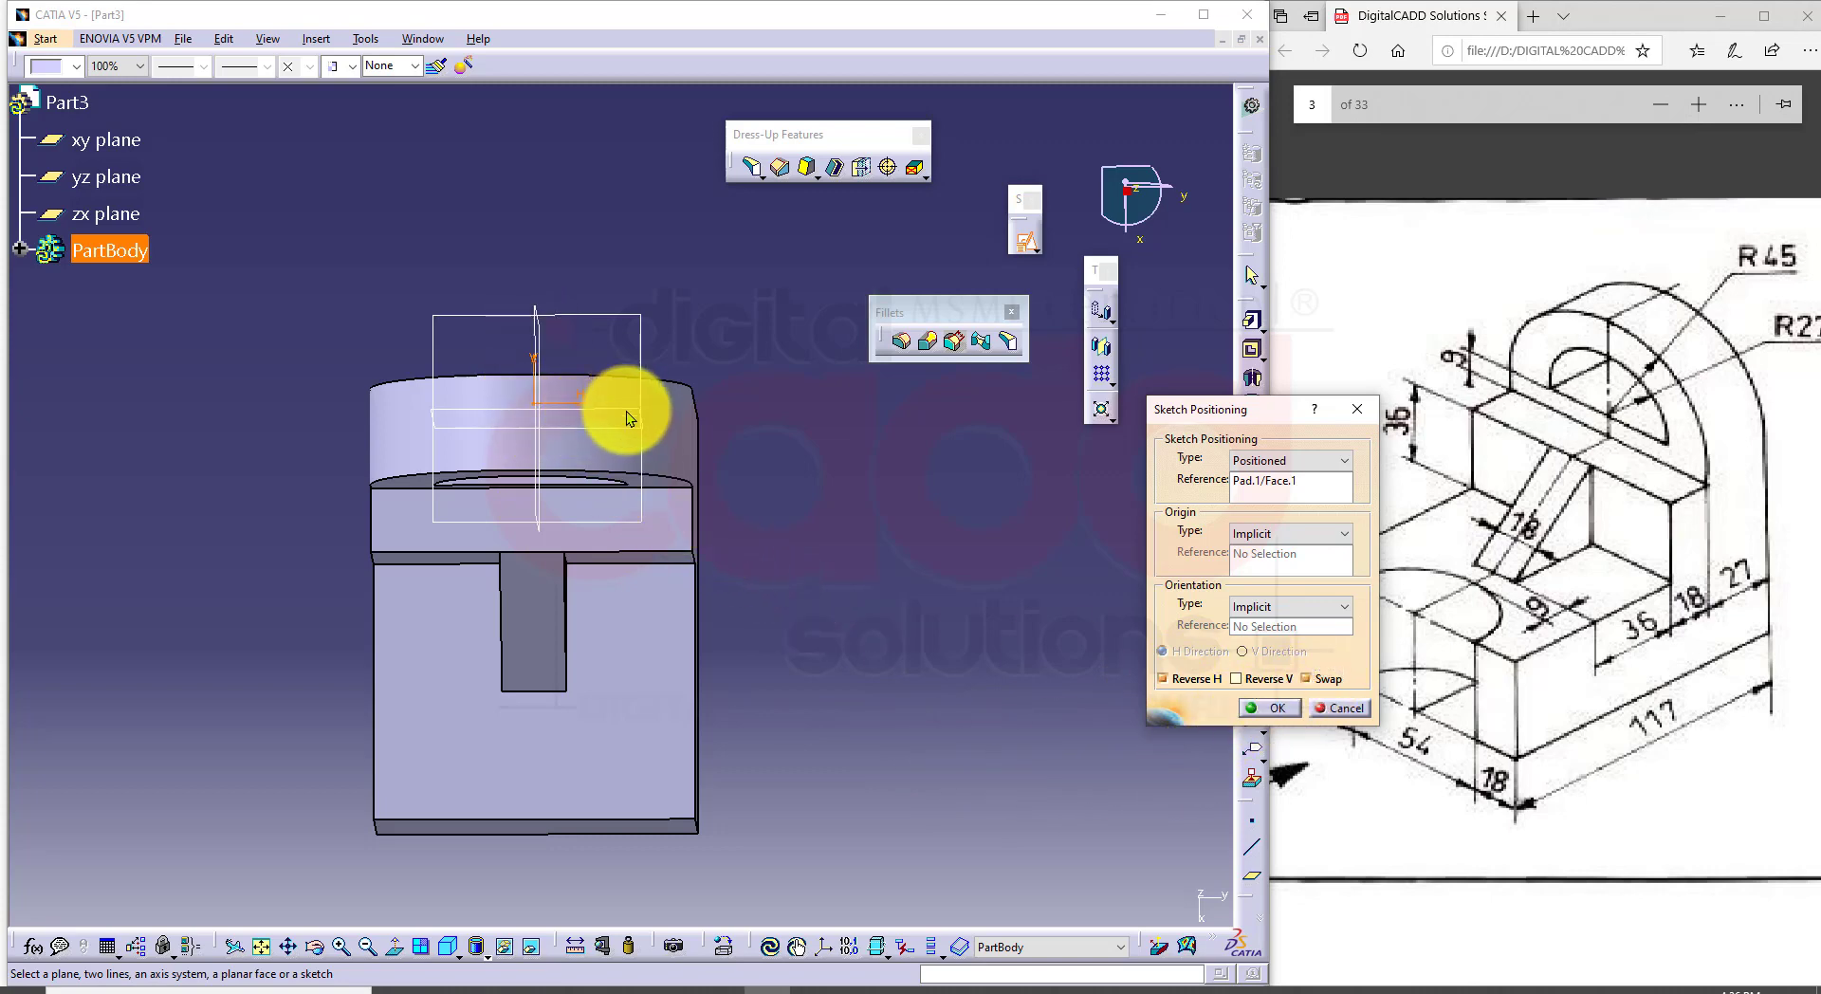
{"action": "left_click", "coordinate": [1262, 710]}
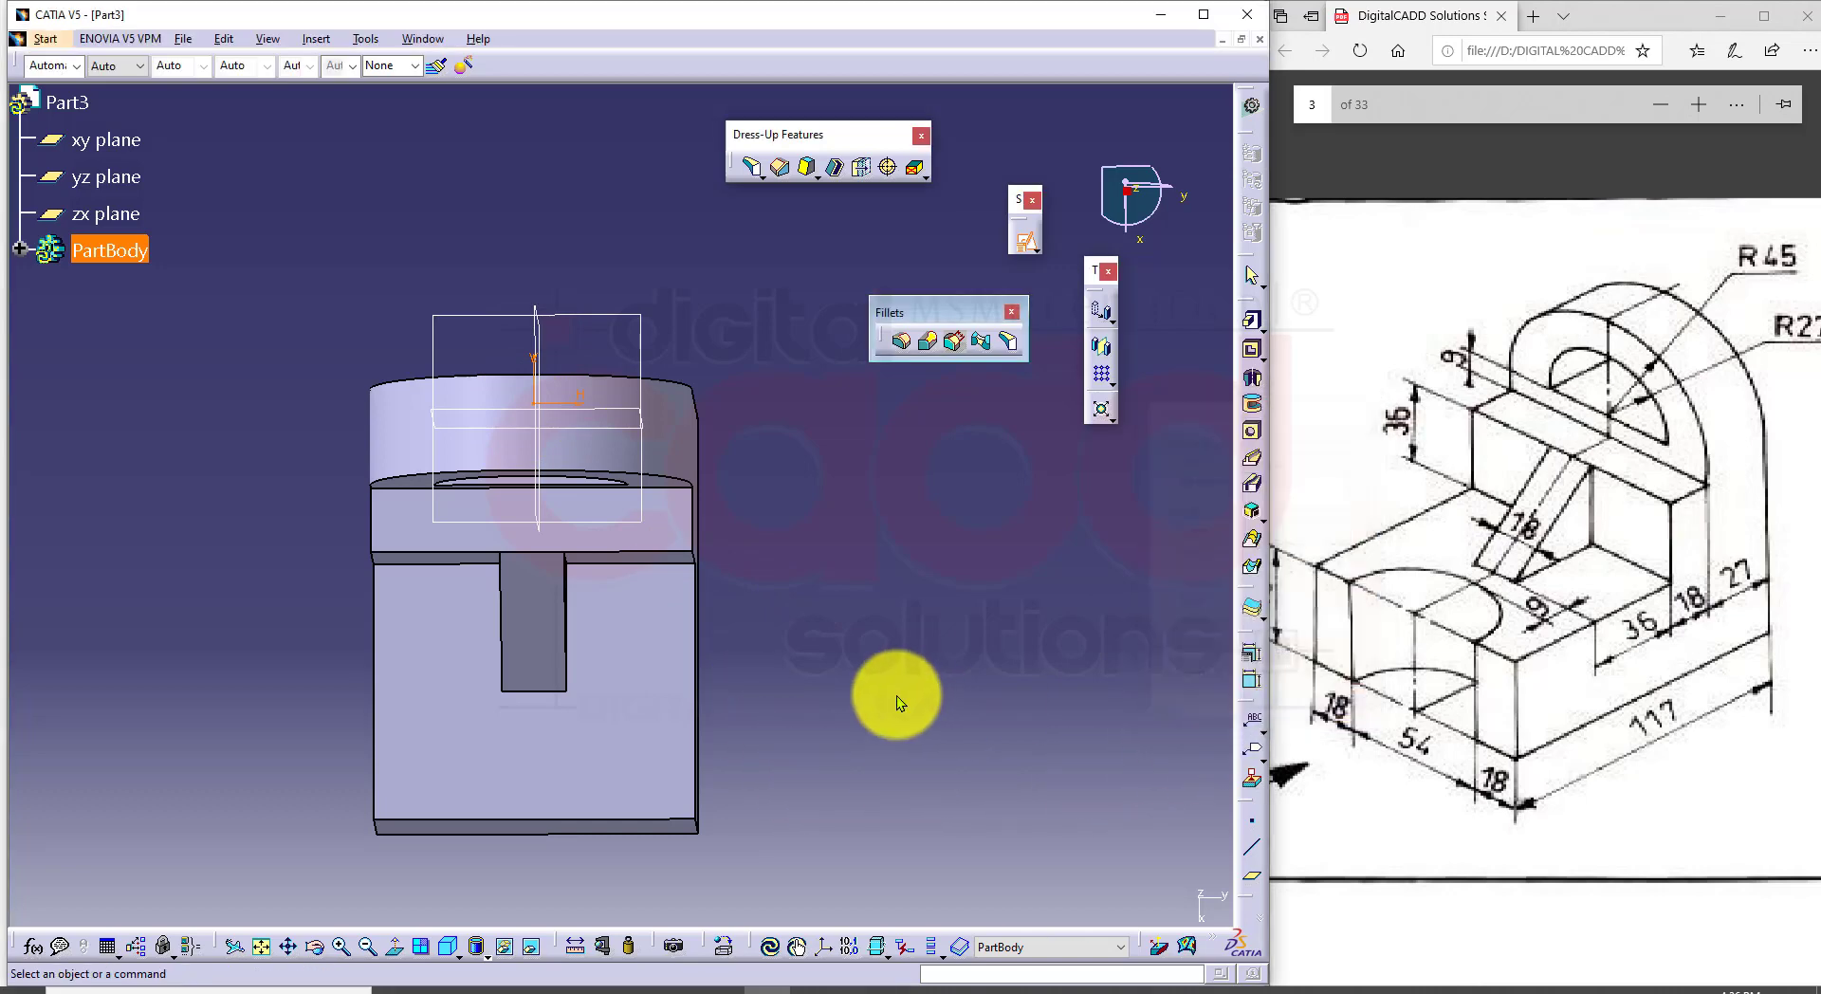
Step: Draw a circle of 27 mm radius centred on the vertical axis, just beyond the base's front edge
{"action": "middle_click_drag", "start_coordinate": [821, 706], "coordinate": [849, 635]}
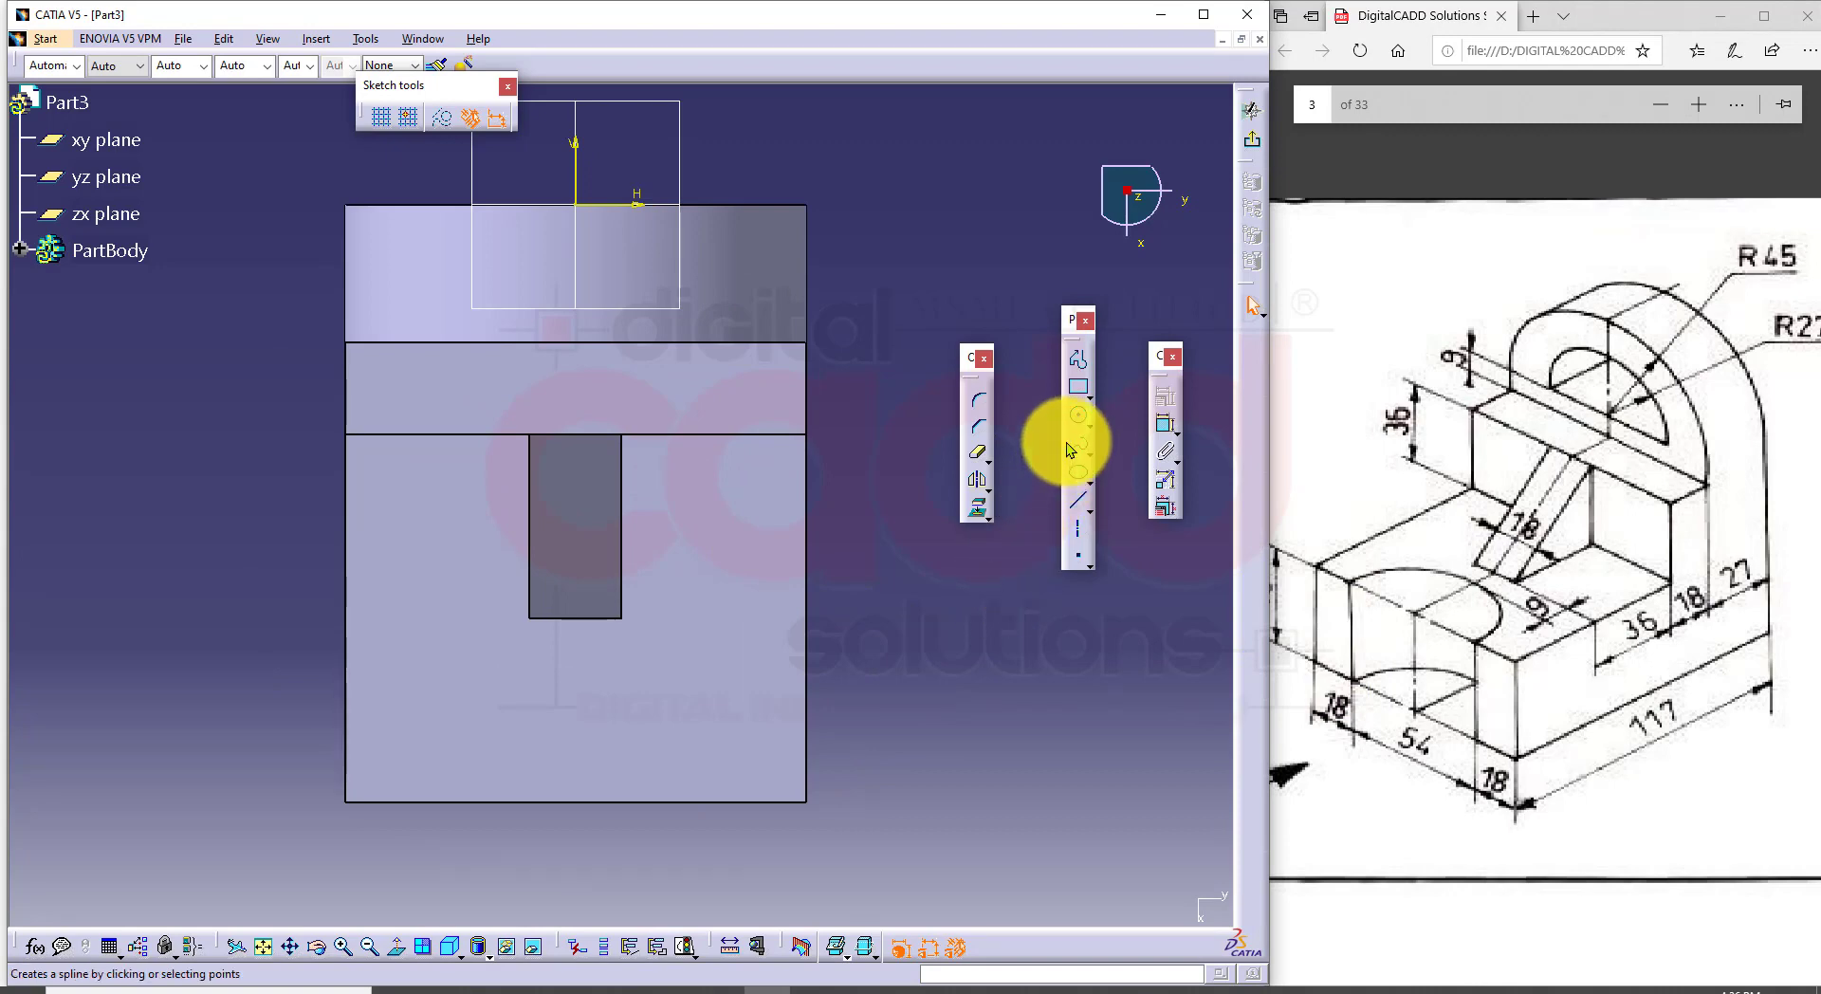
{"action": "left_click", "coordinate": [1078, 414]}
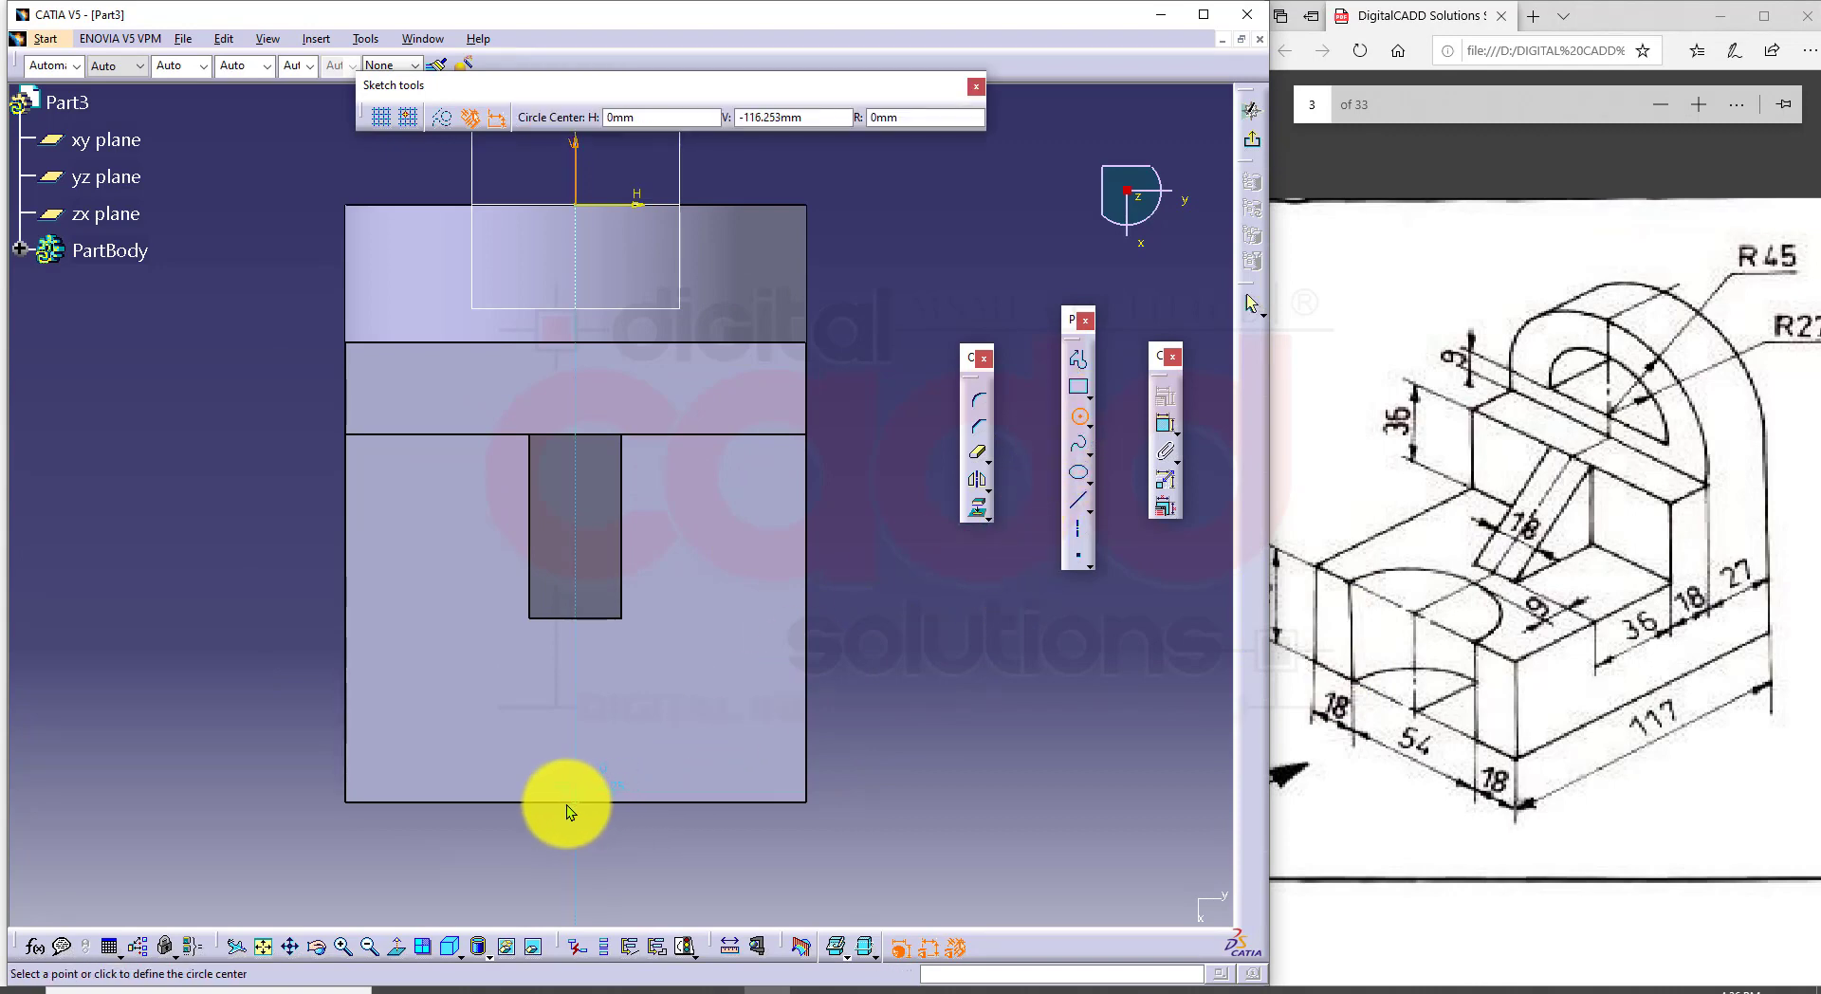
{"action": "left_click", "coordinate": [571, 856]}
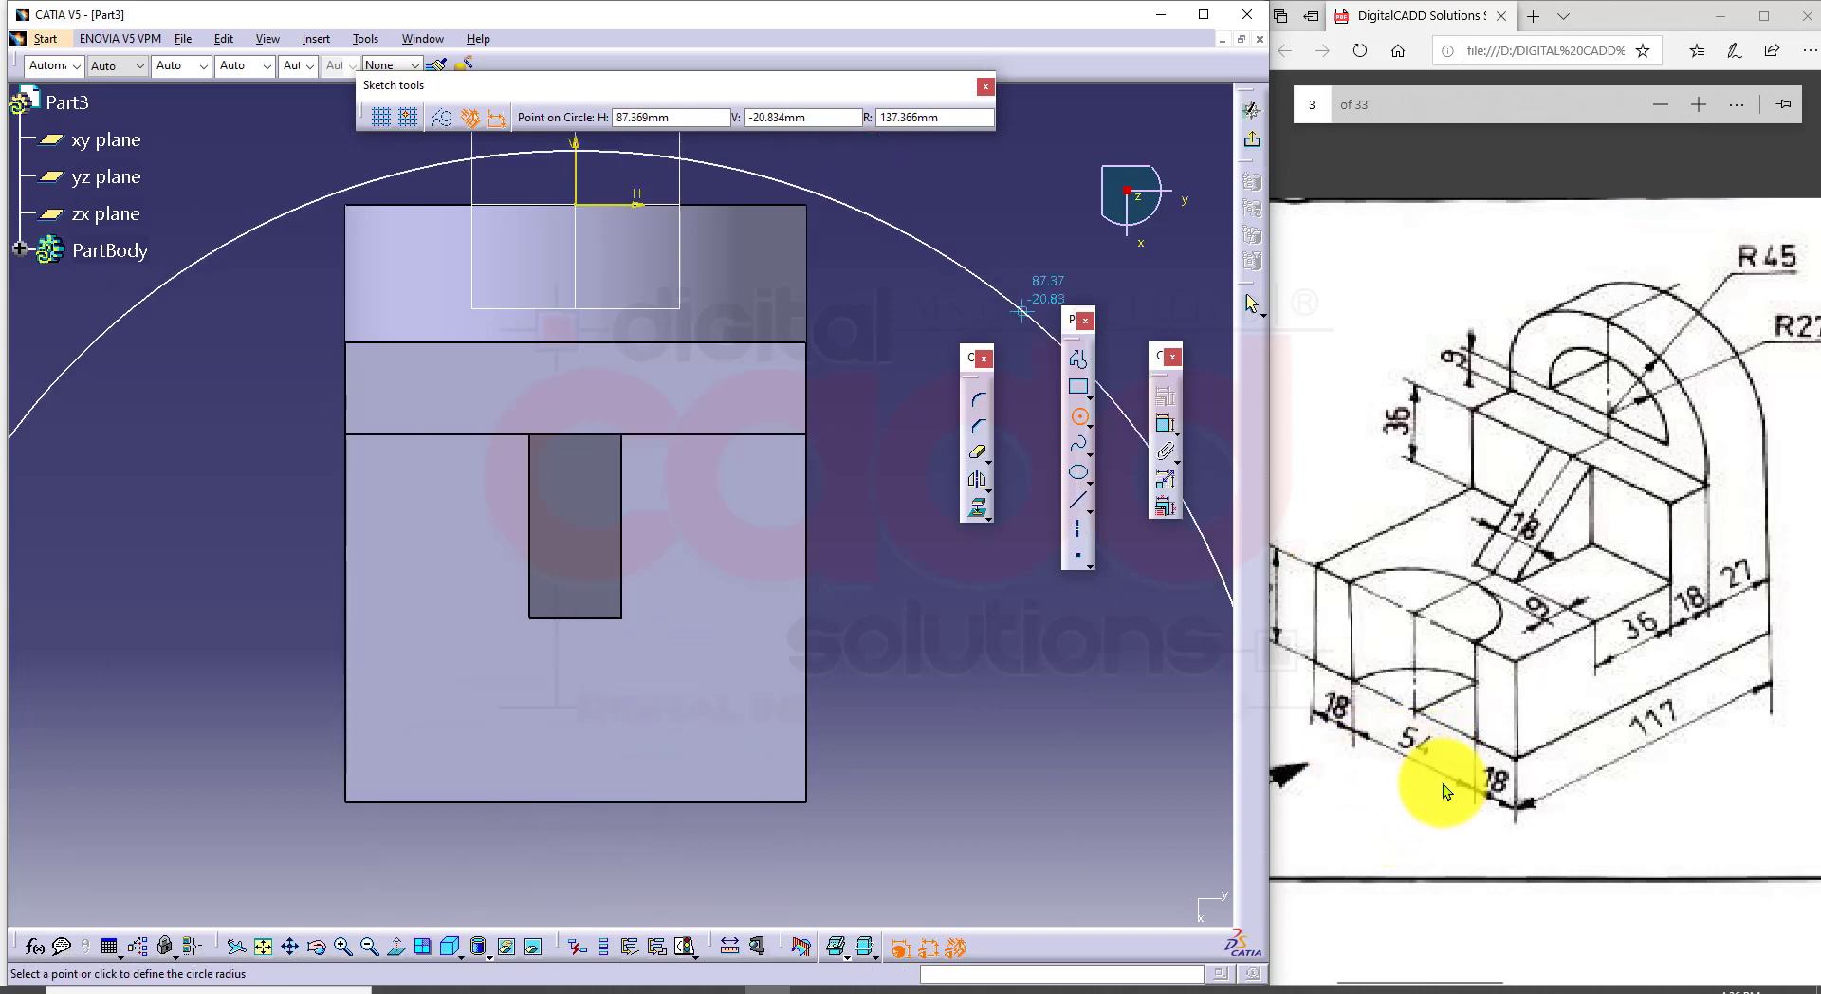
{"action": "left_click", "coordinate": [913, 120]}
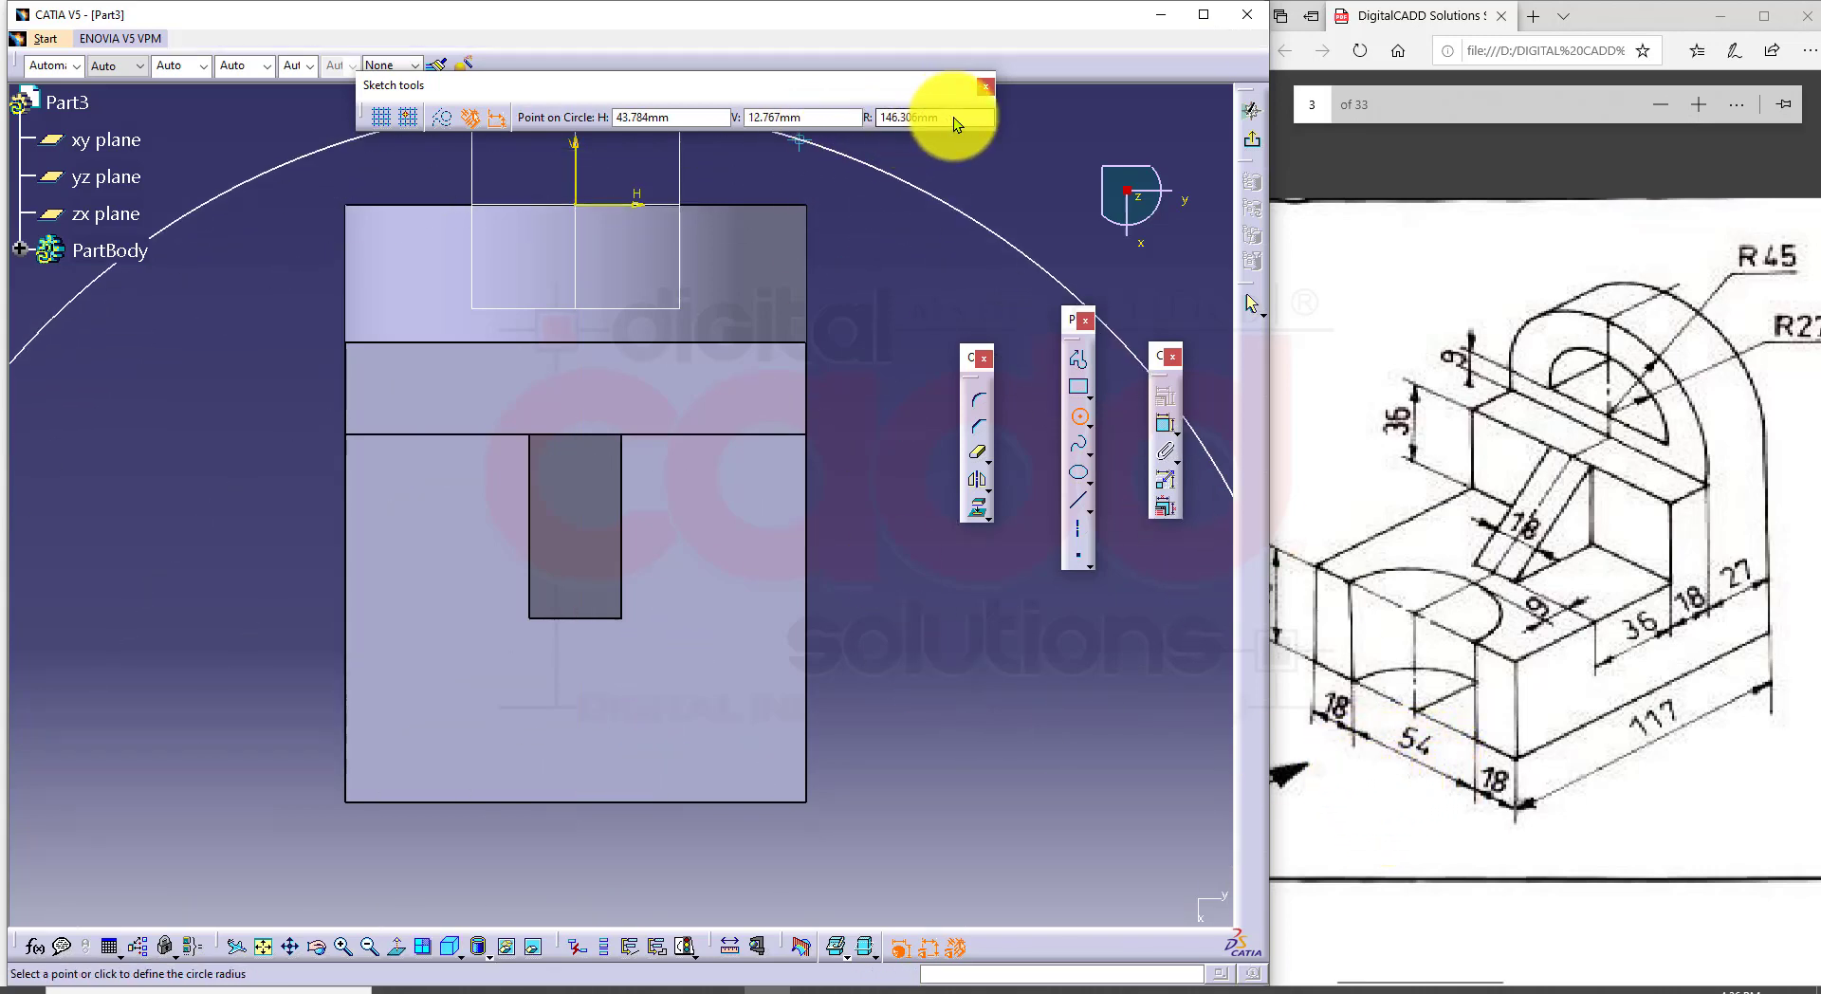
{"action": "type", "text": "27"}
{"action": "key", "text": "Return"}
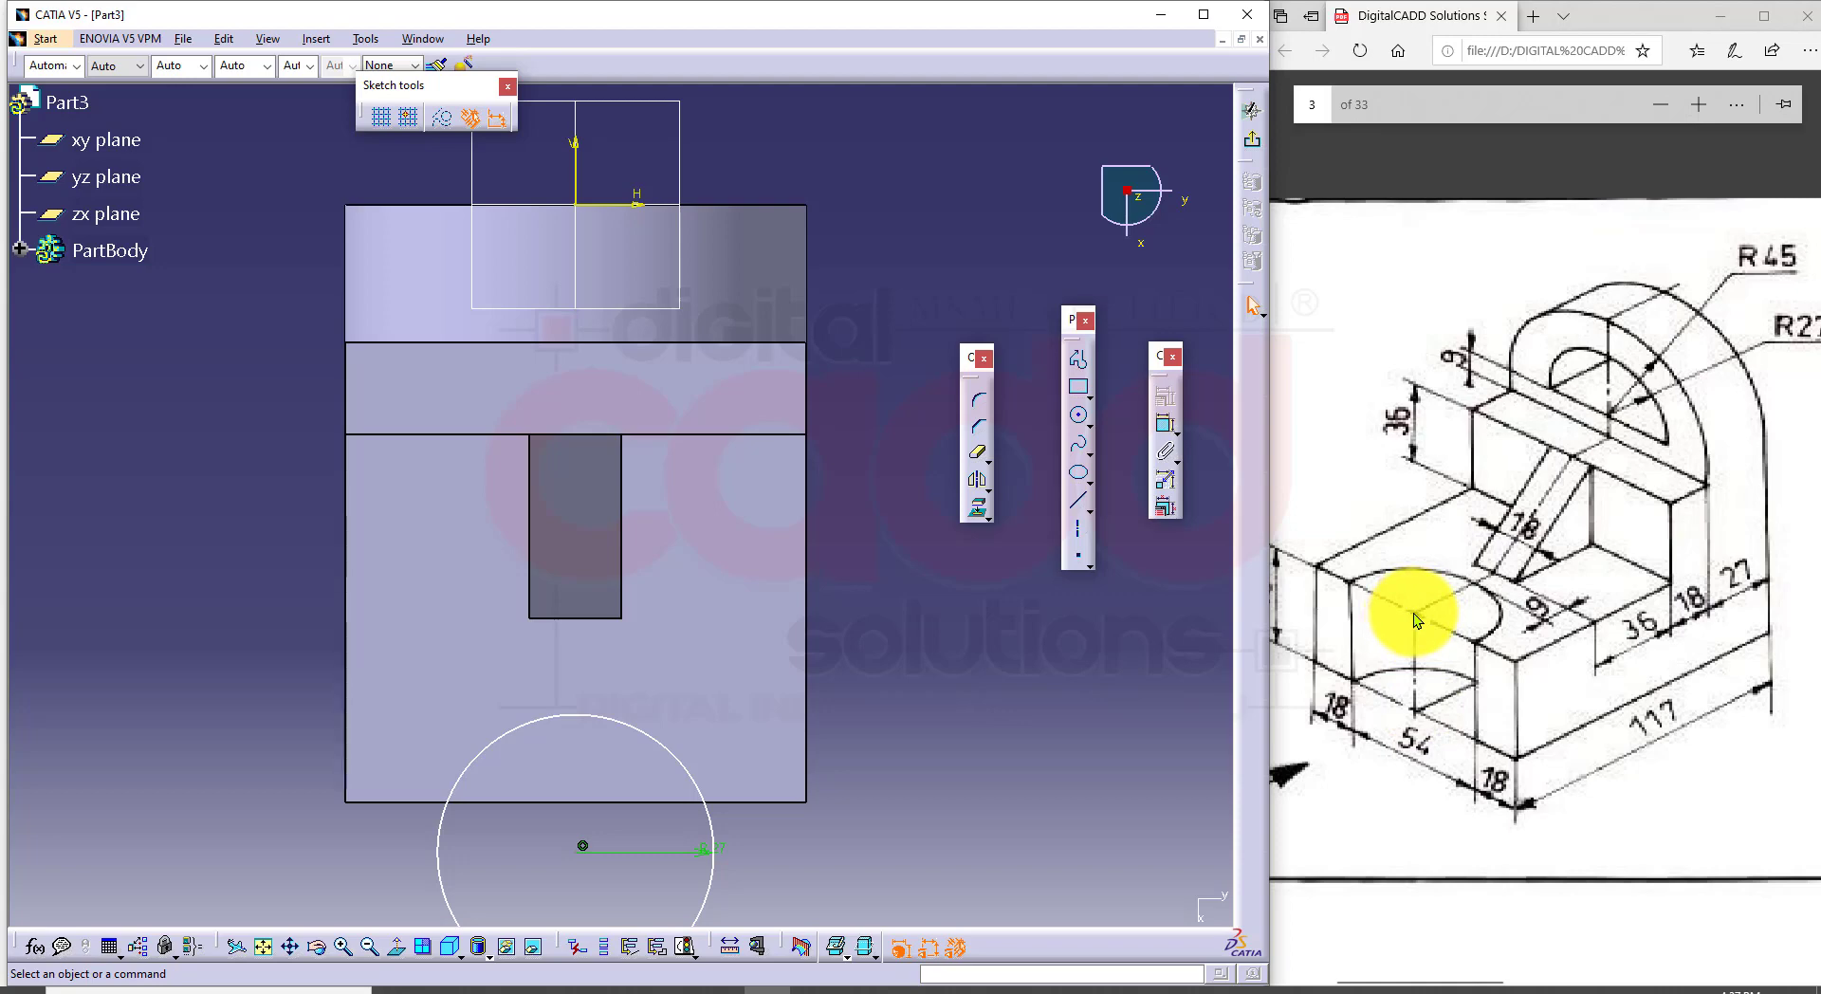
Step: Constrain the circle's centre to be coincident with the base's front edge
{"action": "left_click", "coordinate": [1172, 431]}
{"action": "left_click", "coordinate": [1198, 446]}
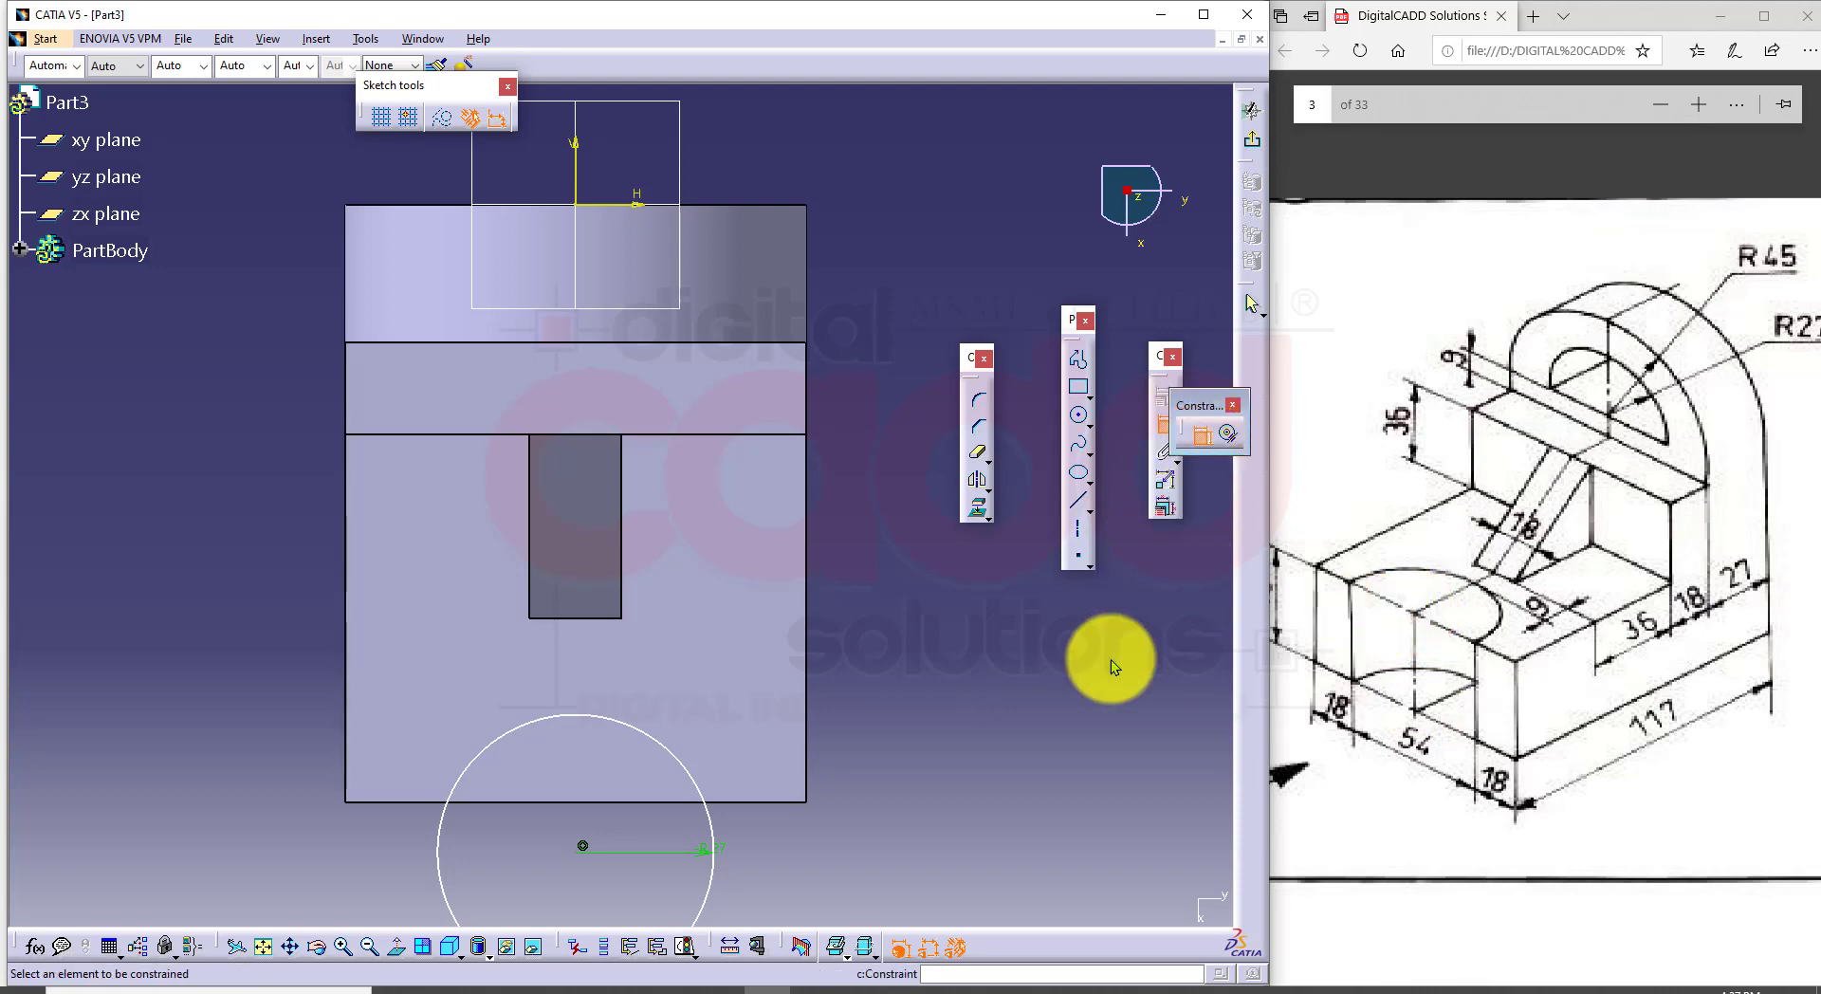
{"action": "left_click", "coordinate": [577, 855]}
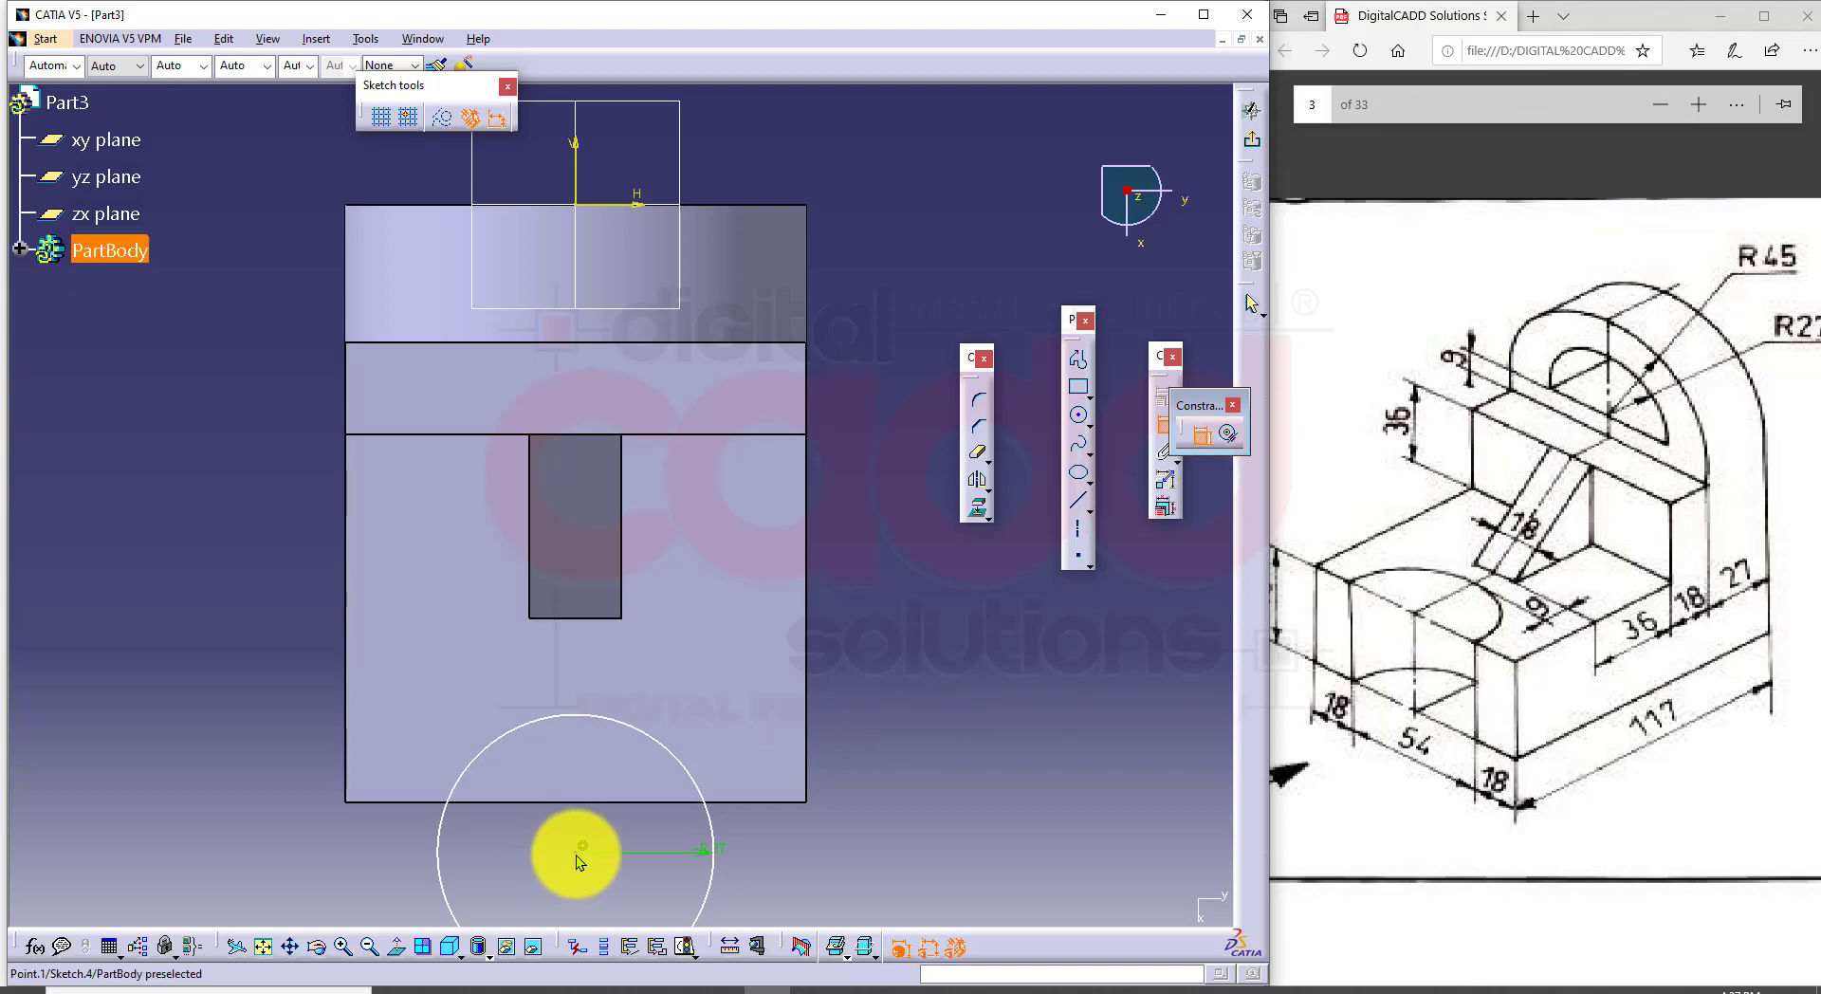
{"action": "left_click", "coordinate": [643, 802]}
{"action": "right_click", "coordinate": [910, 528]}
{"action": "left_click", "coordinate": [936, 613]}
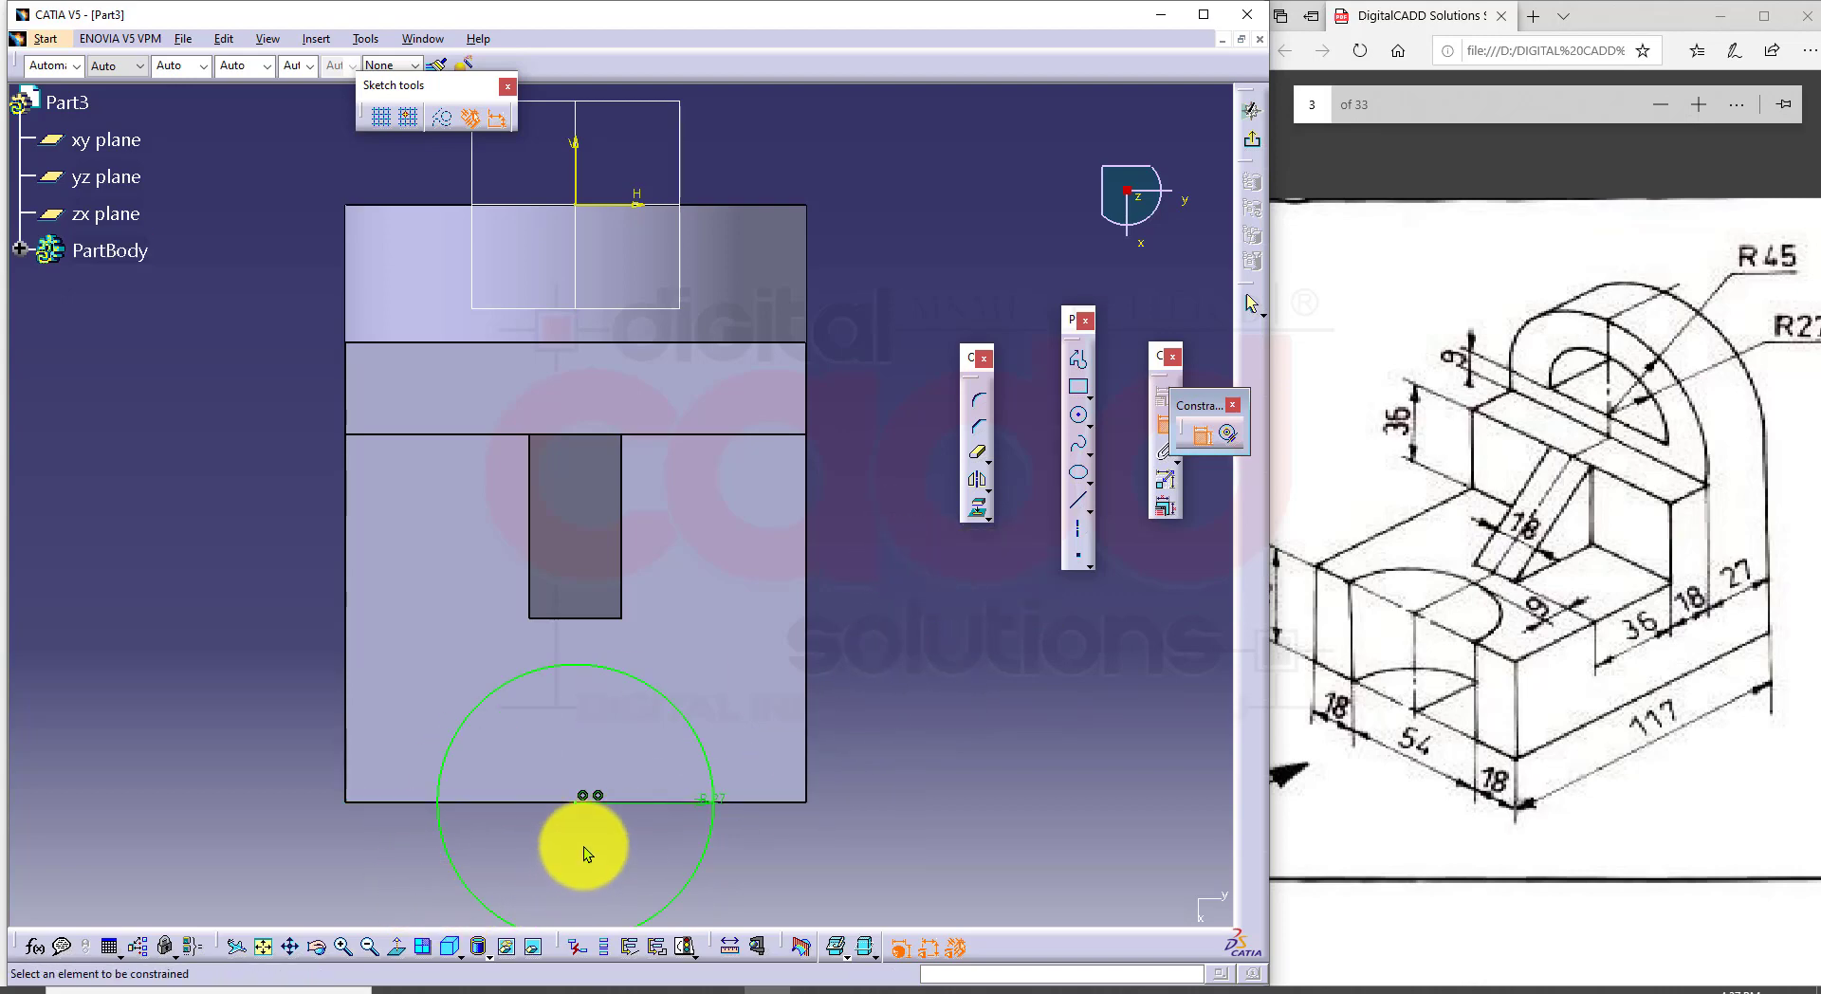
Step: Exit the sketch and cut the circle through the base as a pocket with its limit set to Up to next
{"action": "left_click", "coordinate": [1257, 144]}
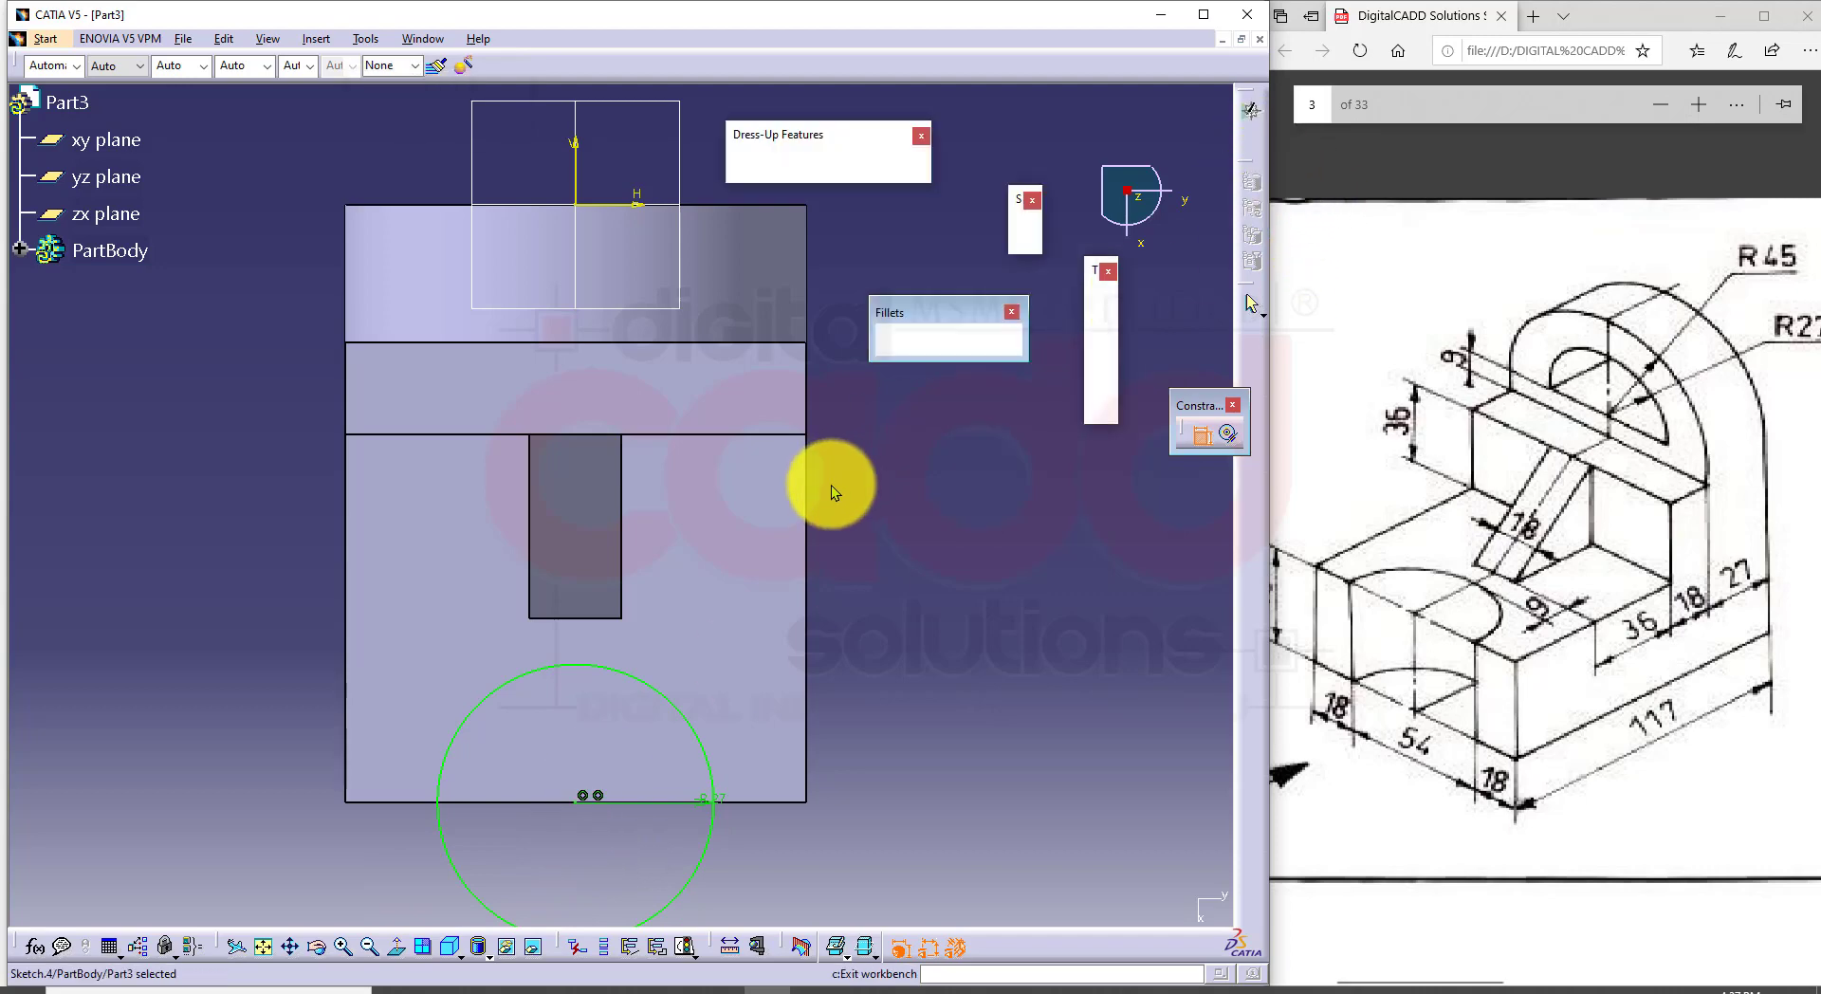
{"action": "left_click", "coordinate": [453, 946]}
{"action": "left_click", "coordinate": [1252, 349]}
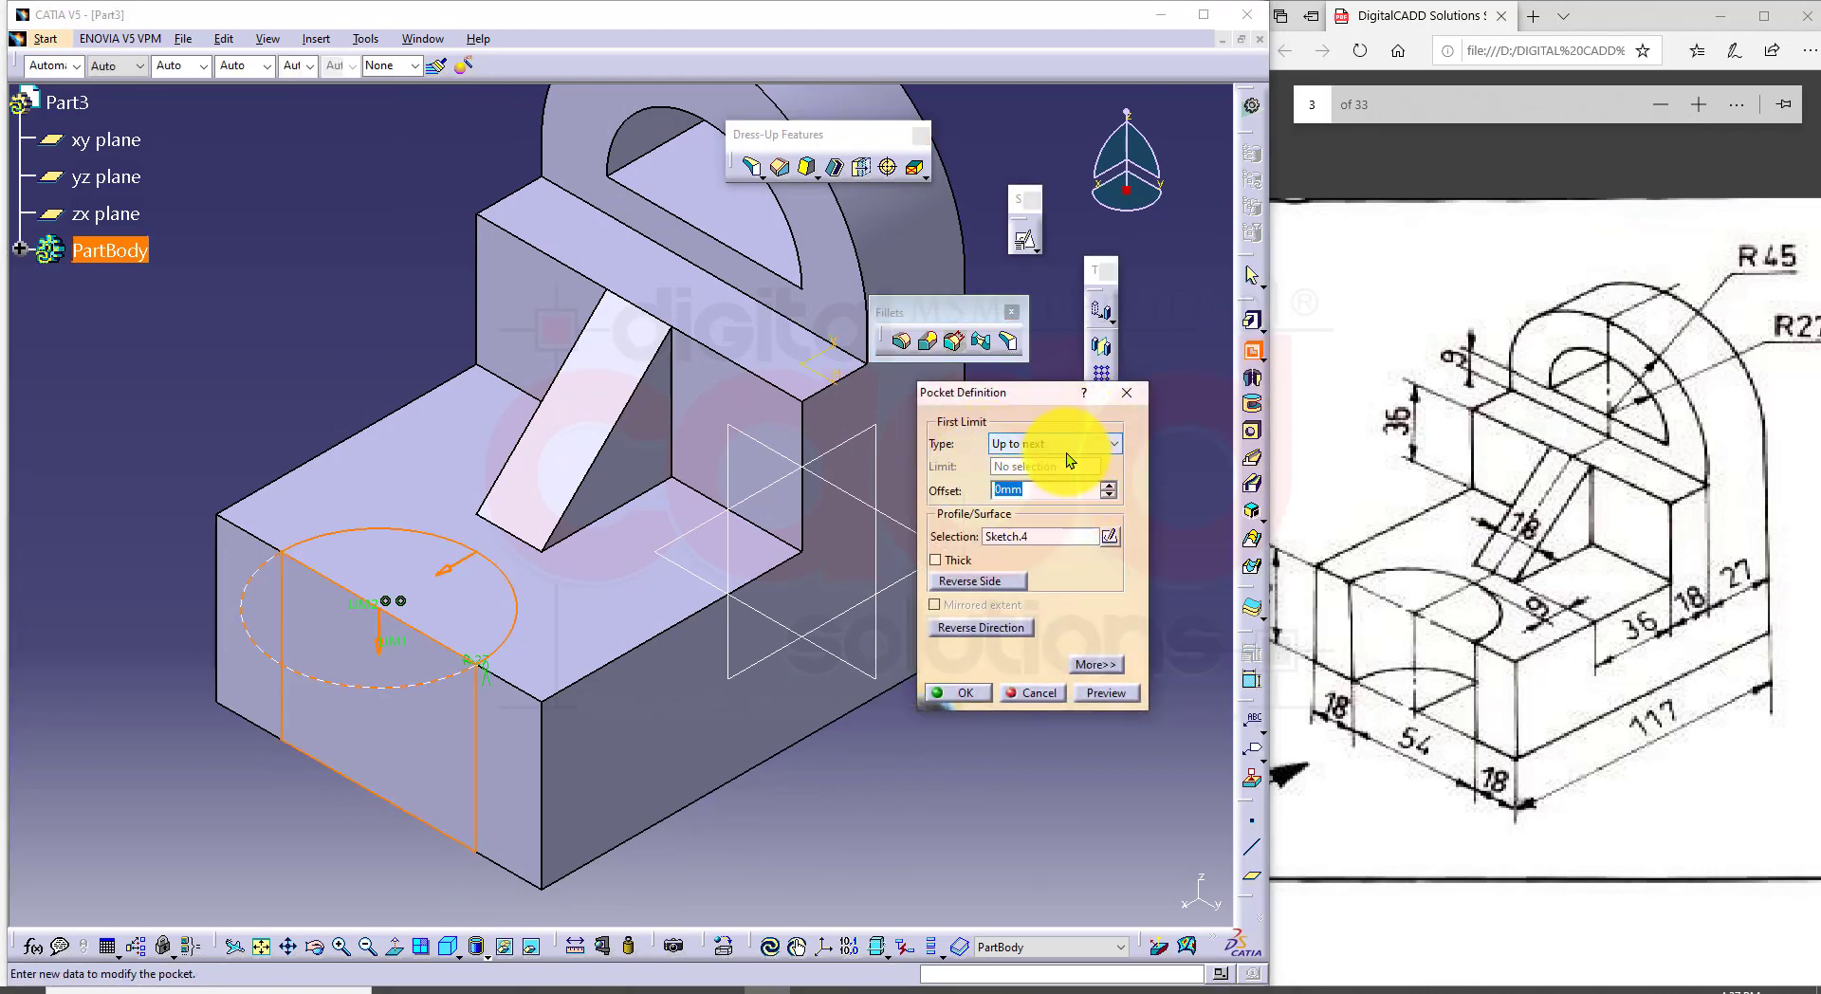
{"action": "left_click", "coordinate": [966, 700]}
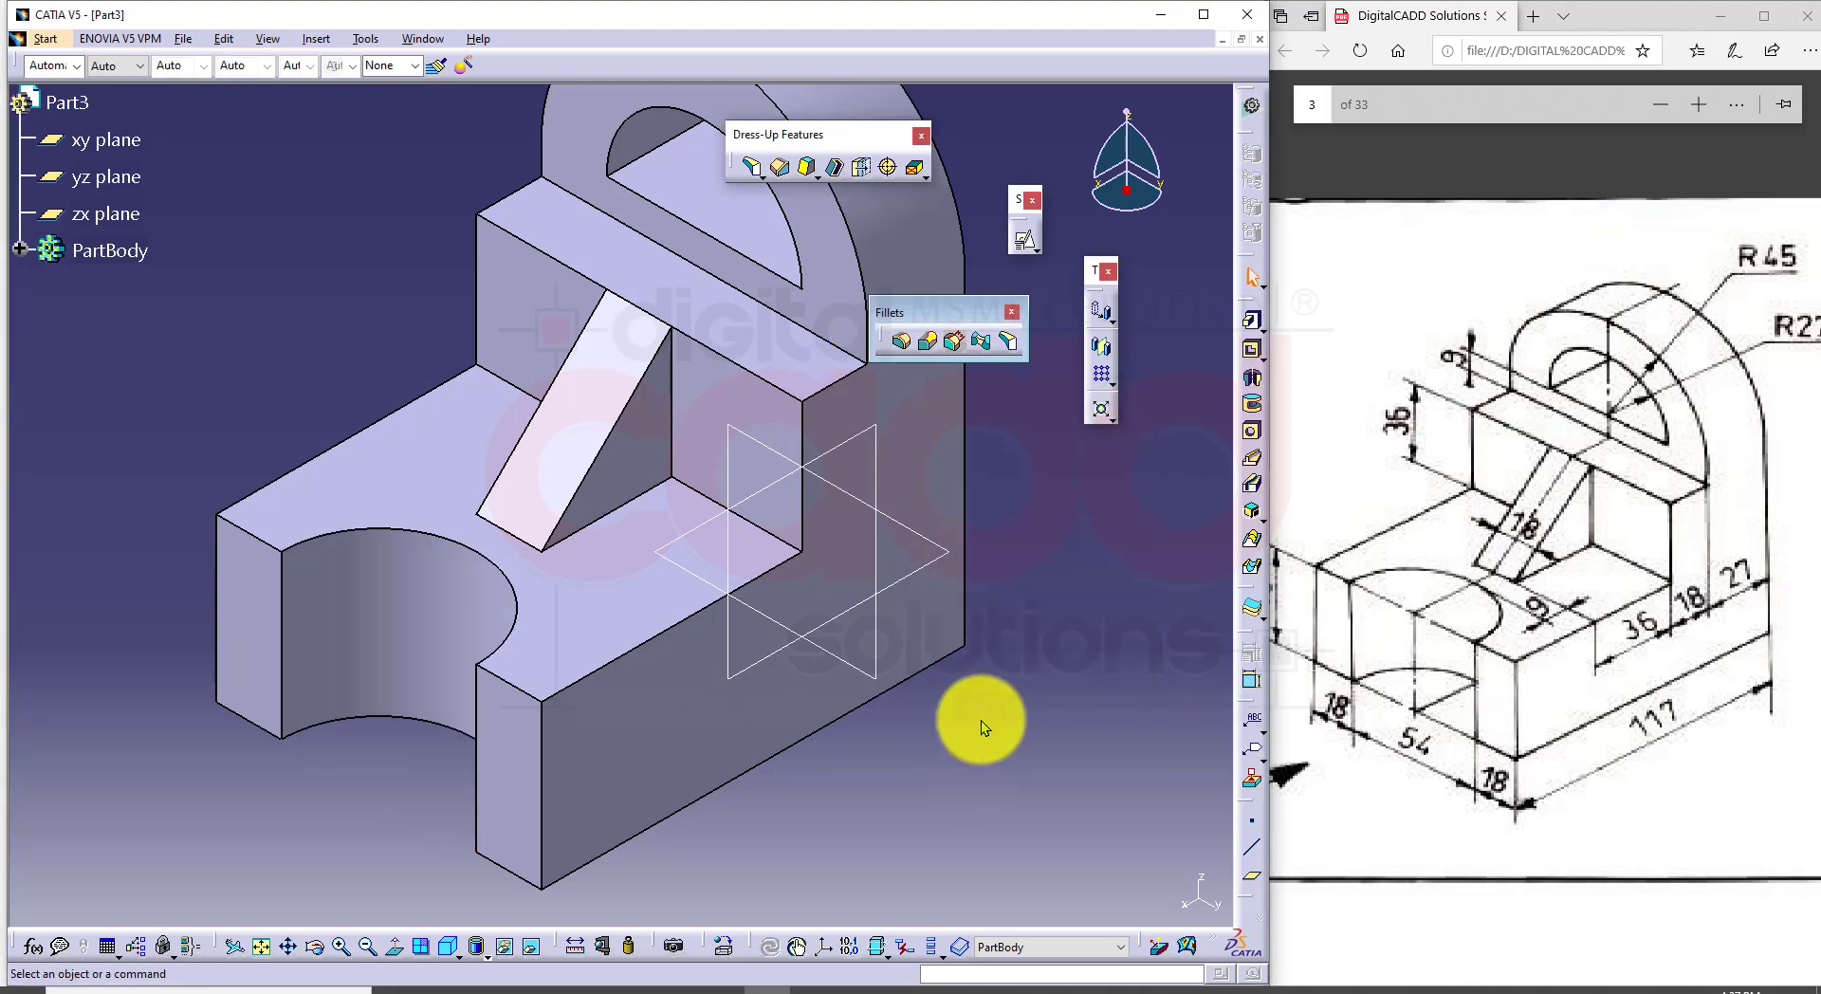
Step: Colour the whole PartBody dark green through its graphic properties and deselect it
{"action": "middle_click_drag", "start_coordinate": [967, 722], "coordinate": [823, 789]}
{"action": "middle_click_drag", "start_coordinate": [528, 674], "coordinate": [459, 724]}
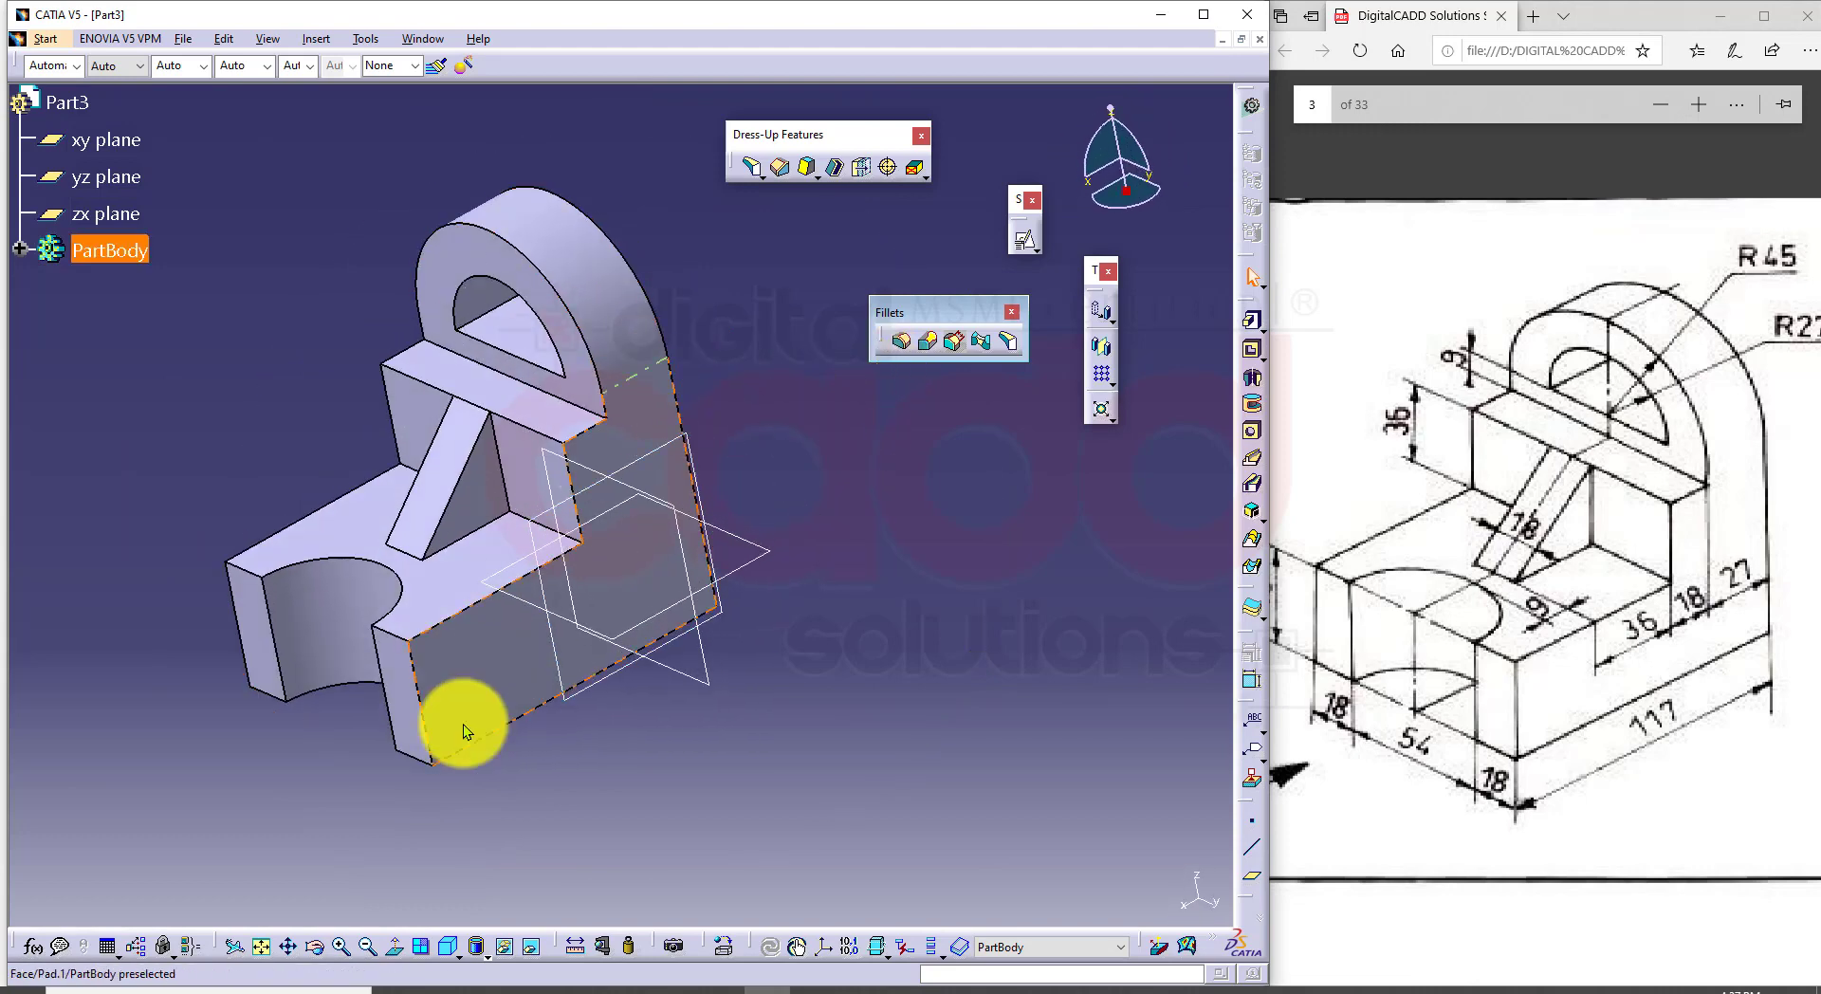
{"action": "left_click", "coordinate": [448, 947]}
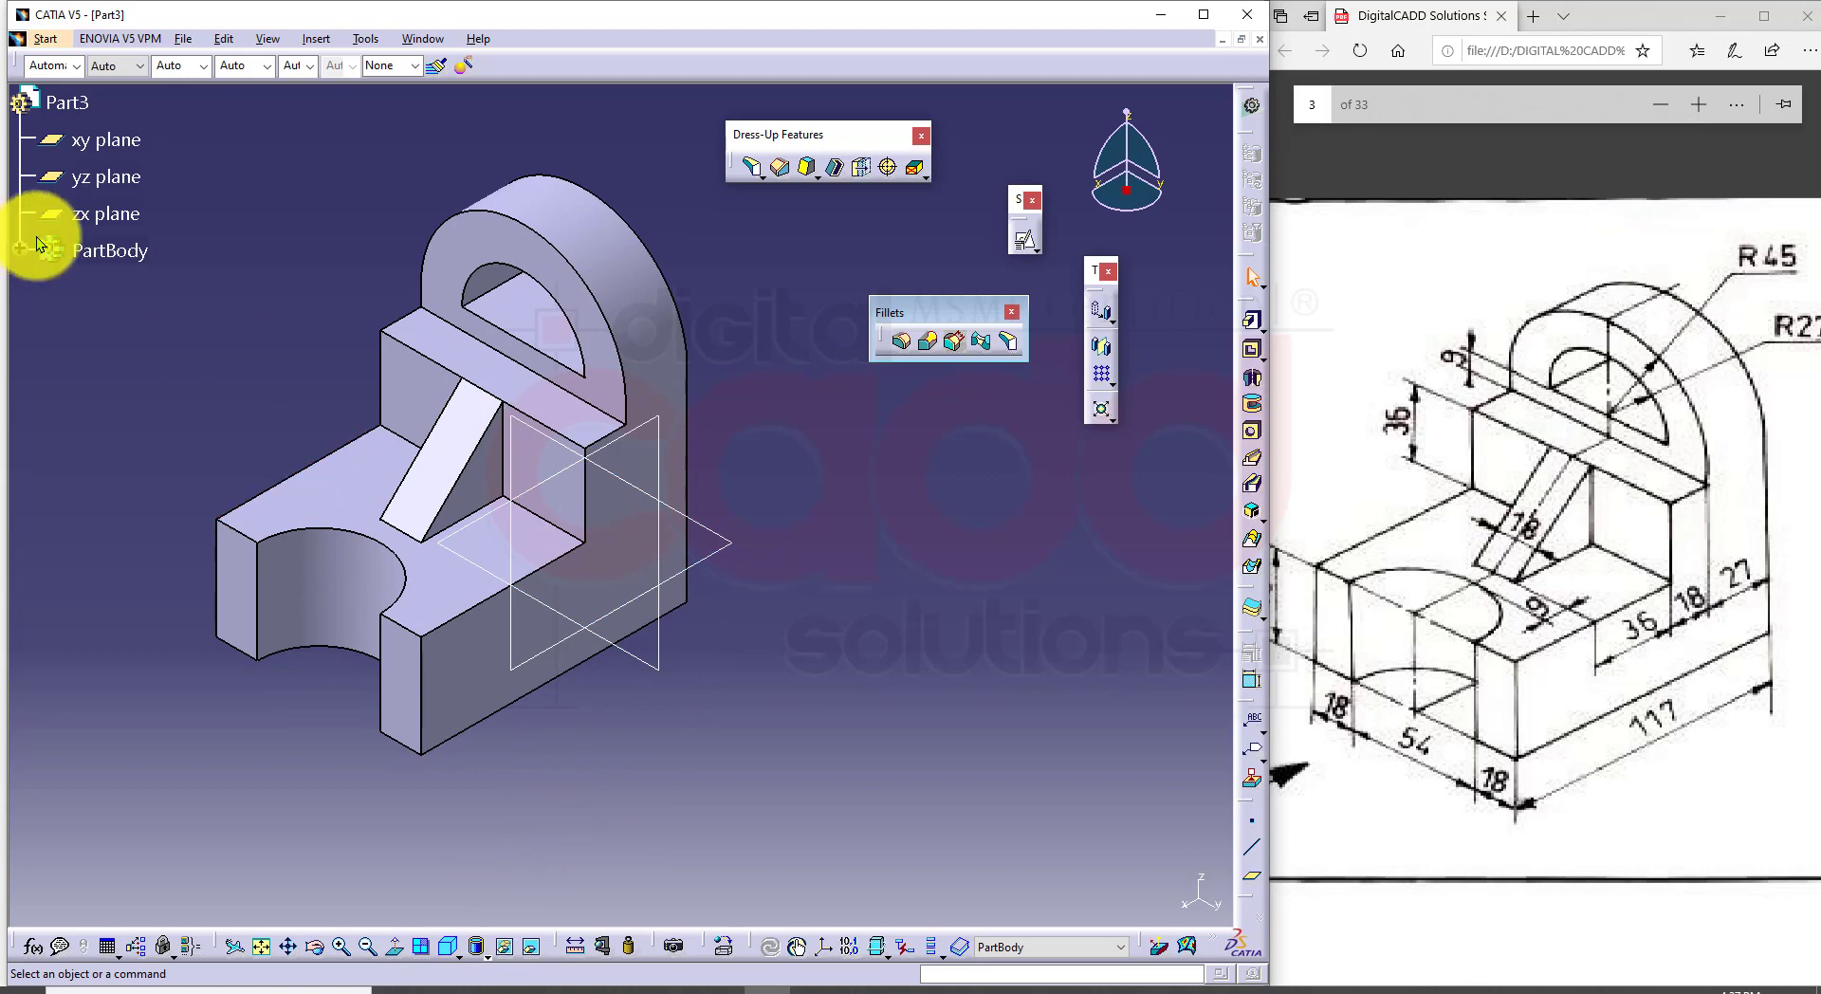
{"action": "left_click", "coordinate": [106, 248]}
{"action": "left_click", "coordinate": [106, 249]}
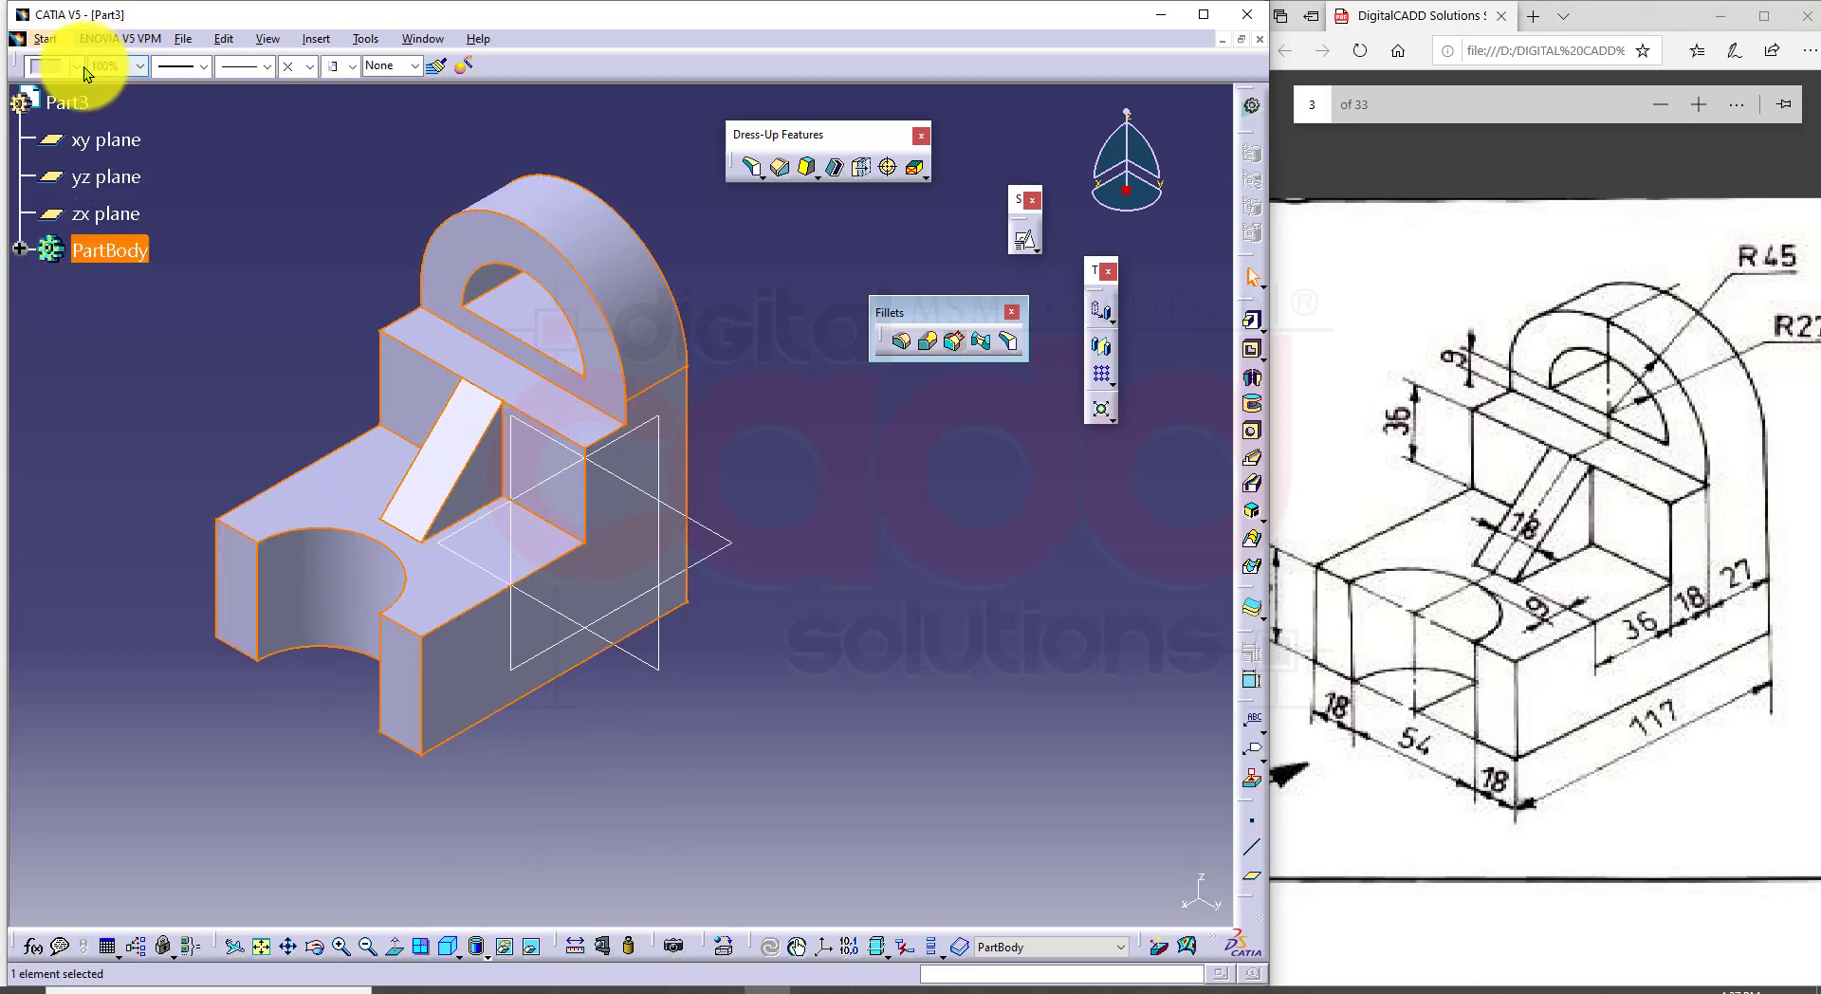
{"action": "left_click", "coordinate": [76, 65]}
{"action": "left_click", "coordinate": [67, 316]}
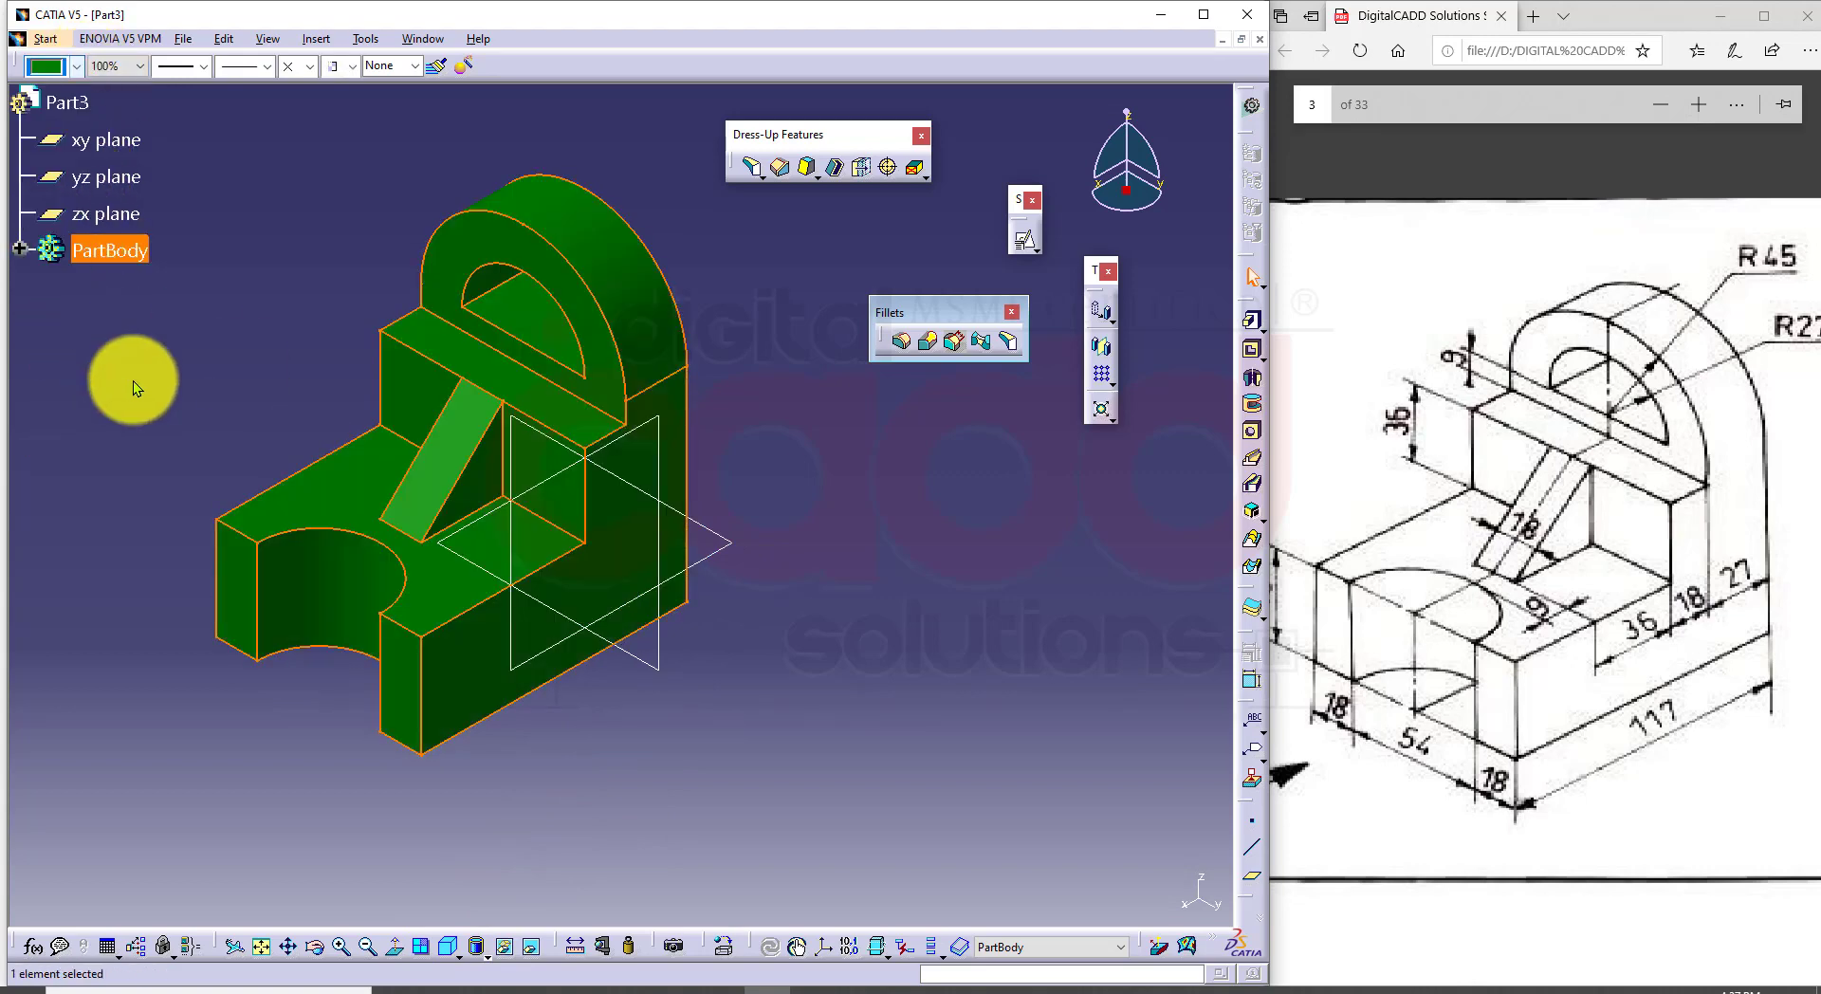
{"action": "left_click", "coordinate": [228, 417]}
{"action": "middle_click_drag", "start_coordinate": [542, 646], "coordinate": [531, 593], "text": "ctrl"}
{"action": "middle_click_drag", "start_coordinate": [504, 522], "coordinate": [624, 717]}
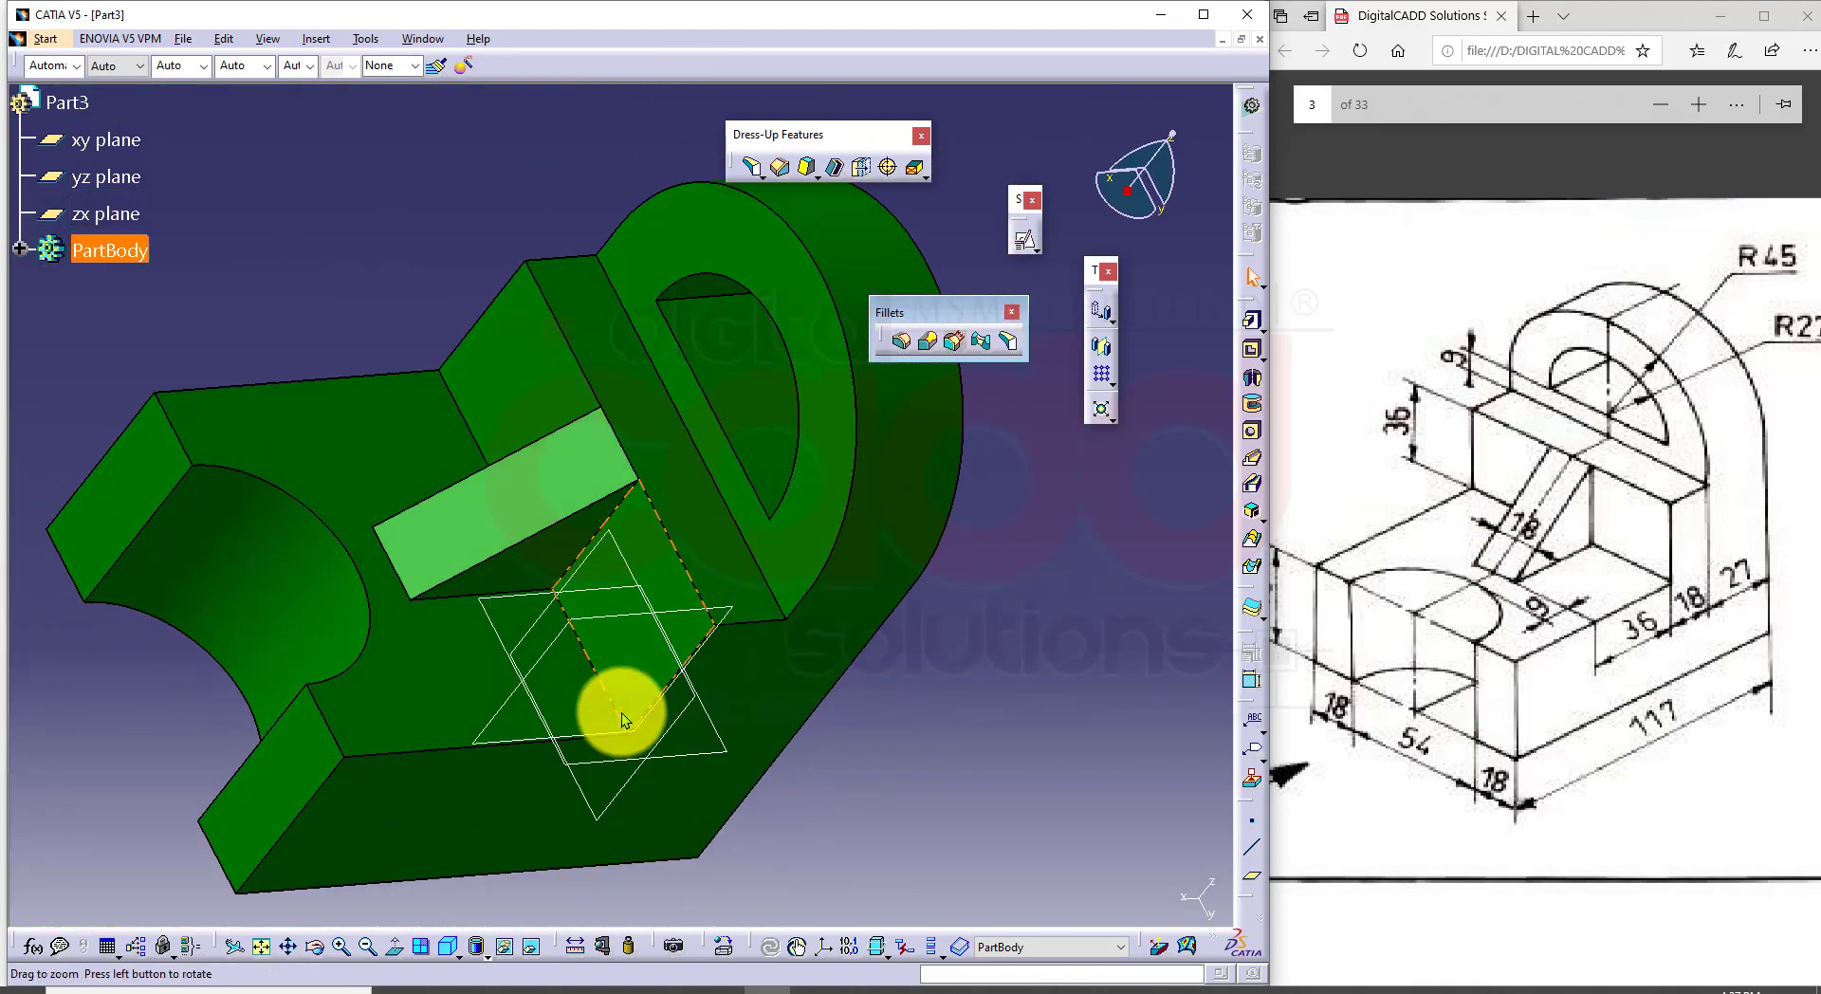
{"action": "left_click", "coordinate": [443, 946]}
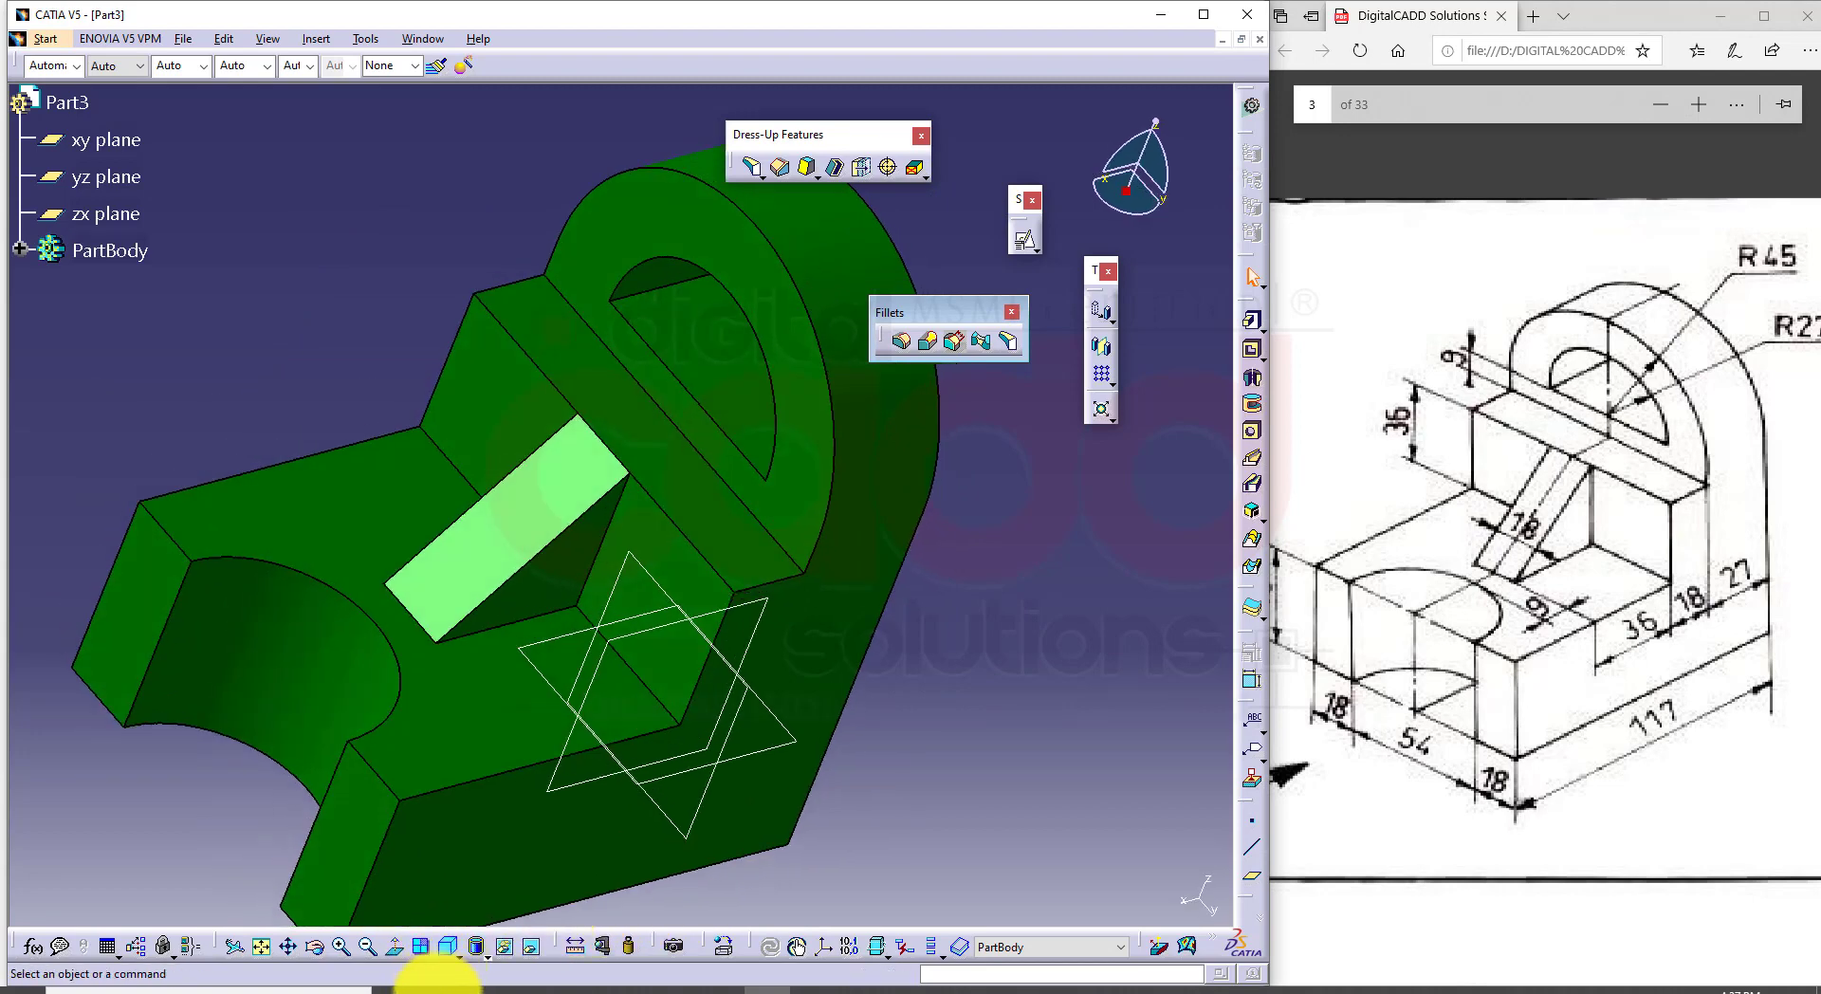
Step: Switch to the reference PDF at full window size and examine the dimensions of drawing 43
{"action": "left_click", "coordinate": [1763, 16]}
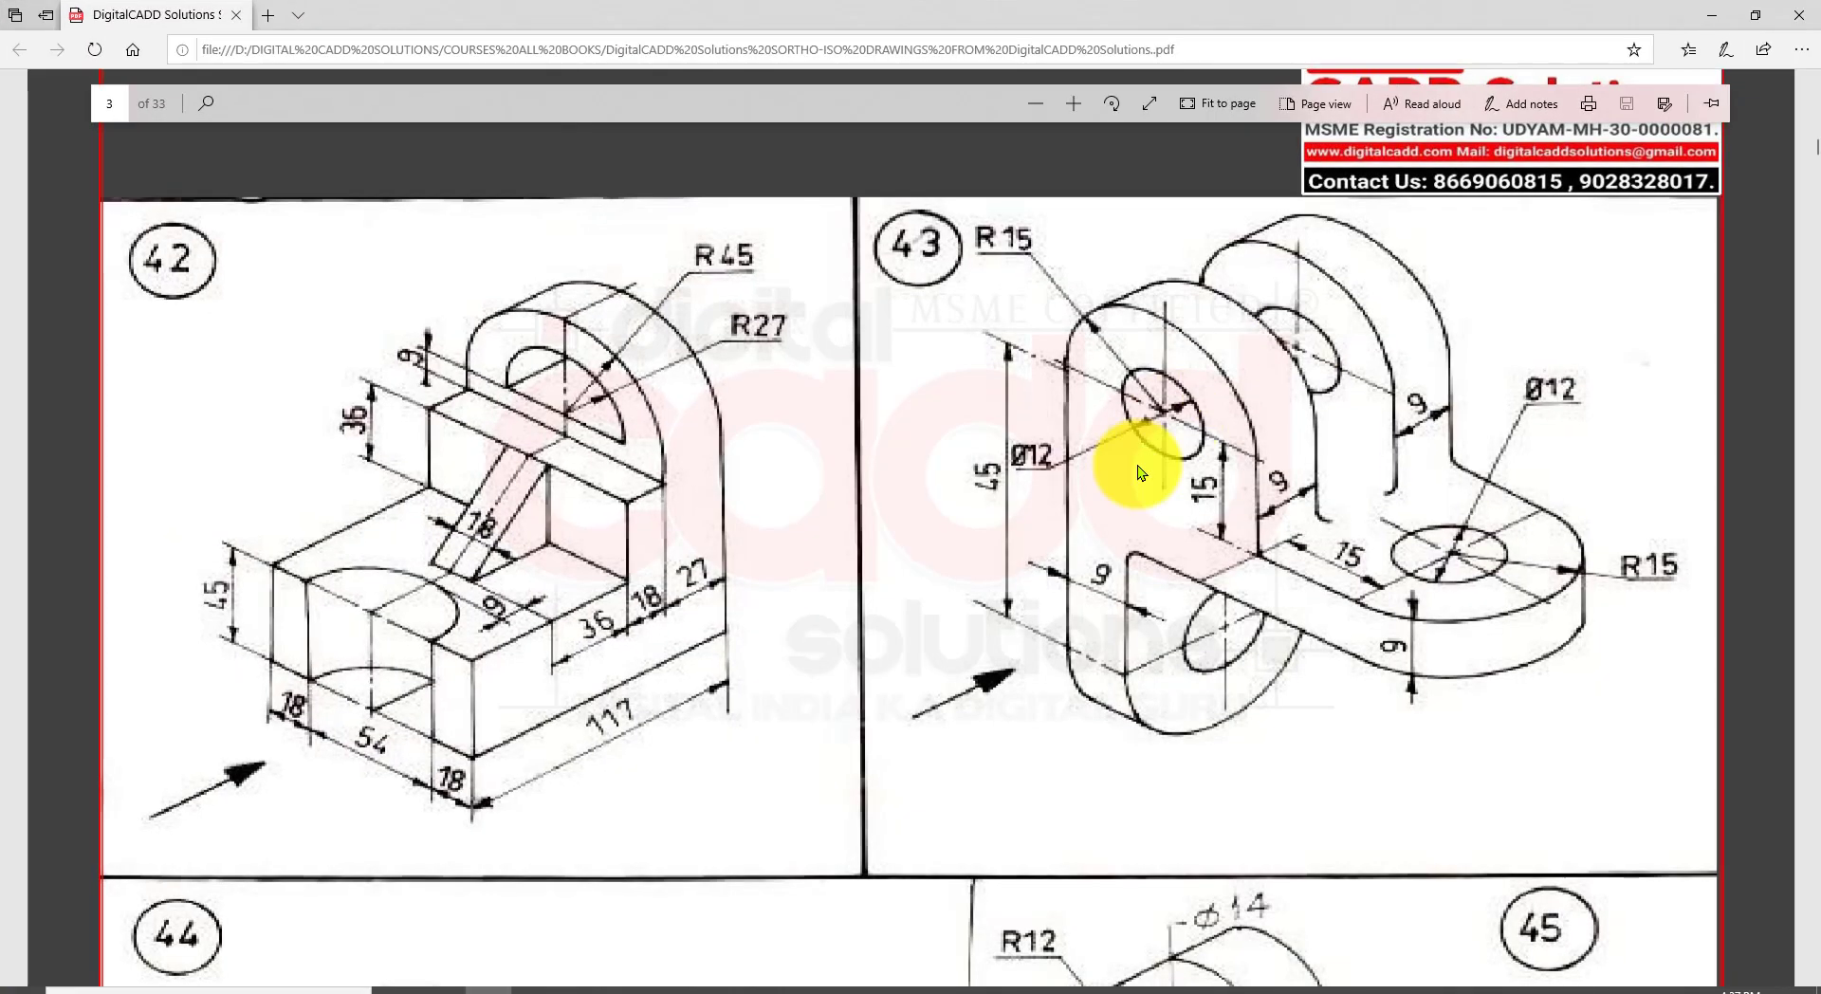
{"action": "scroll", "coordinate": [1789, 417], "scroll_direction": "up", "scroll_amount": 4, "text": "ctrl"}
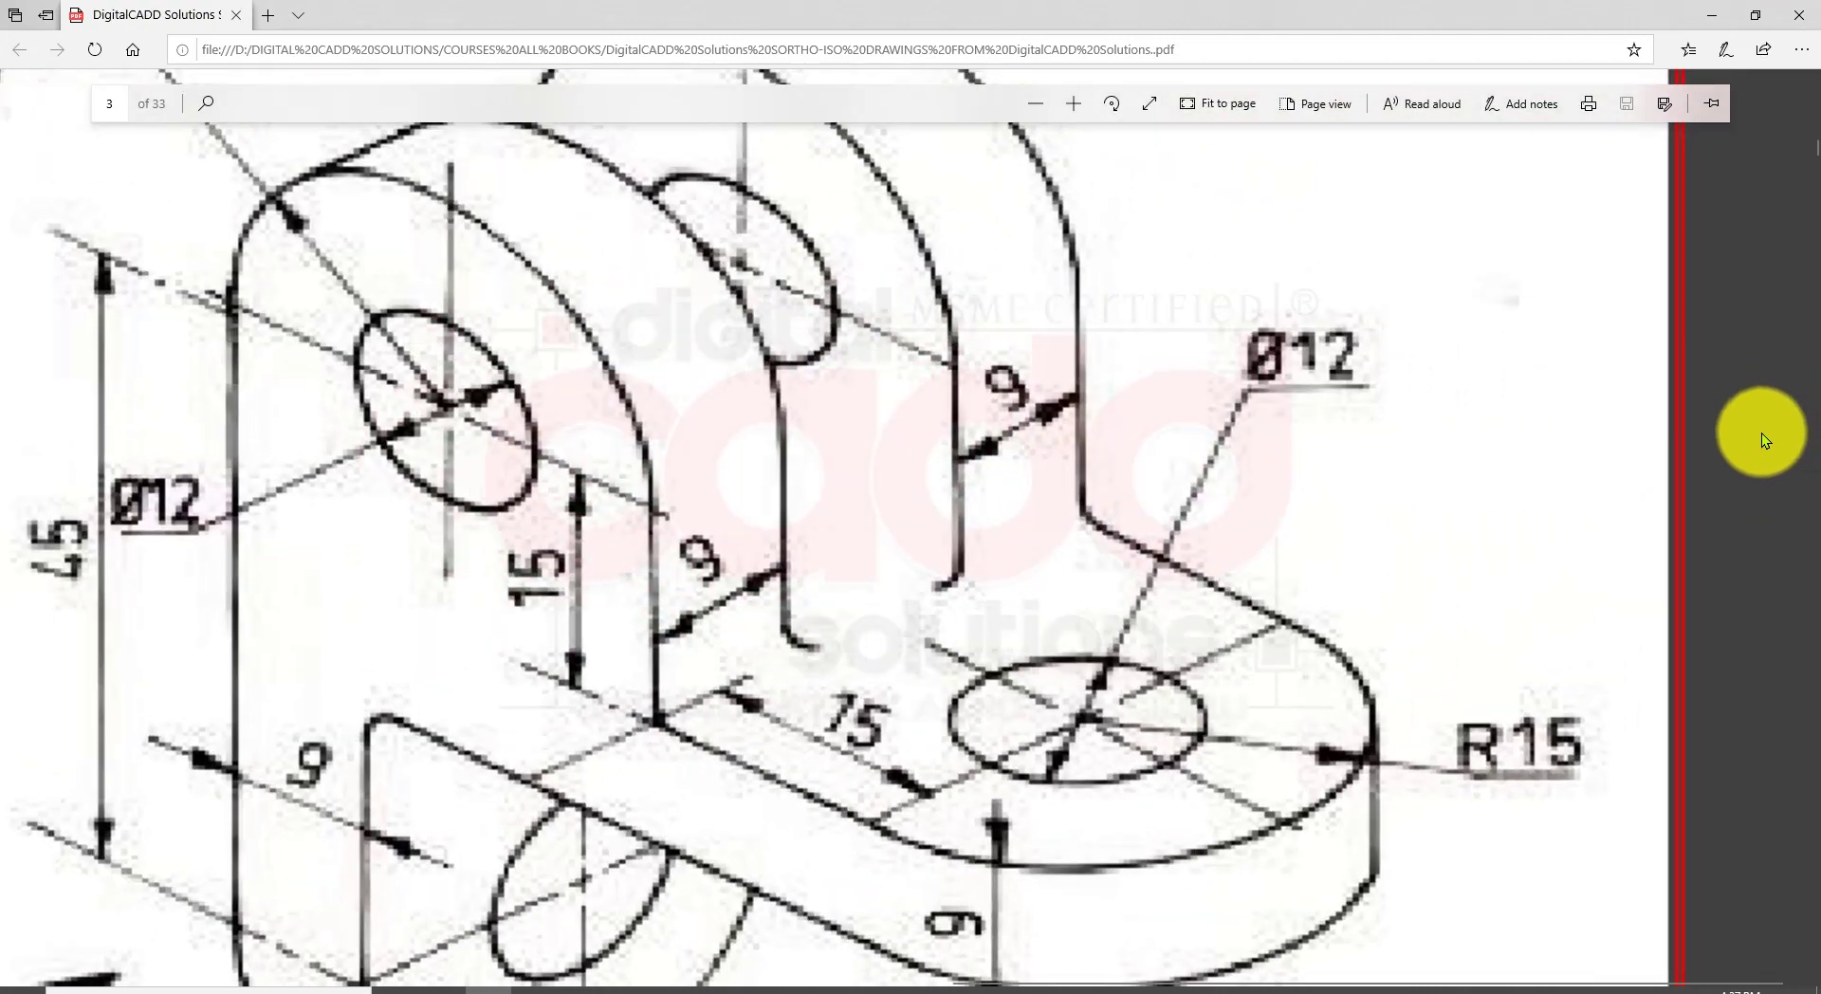
{"action": "scroll", "coordinate": [1755, 429], "scroll_direction": "down", "scroll_amount": 4, "text": "ctrl"}
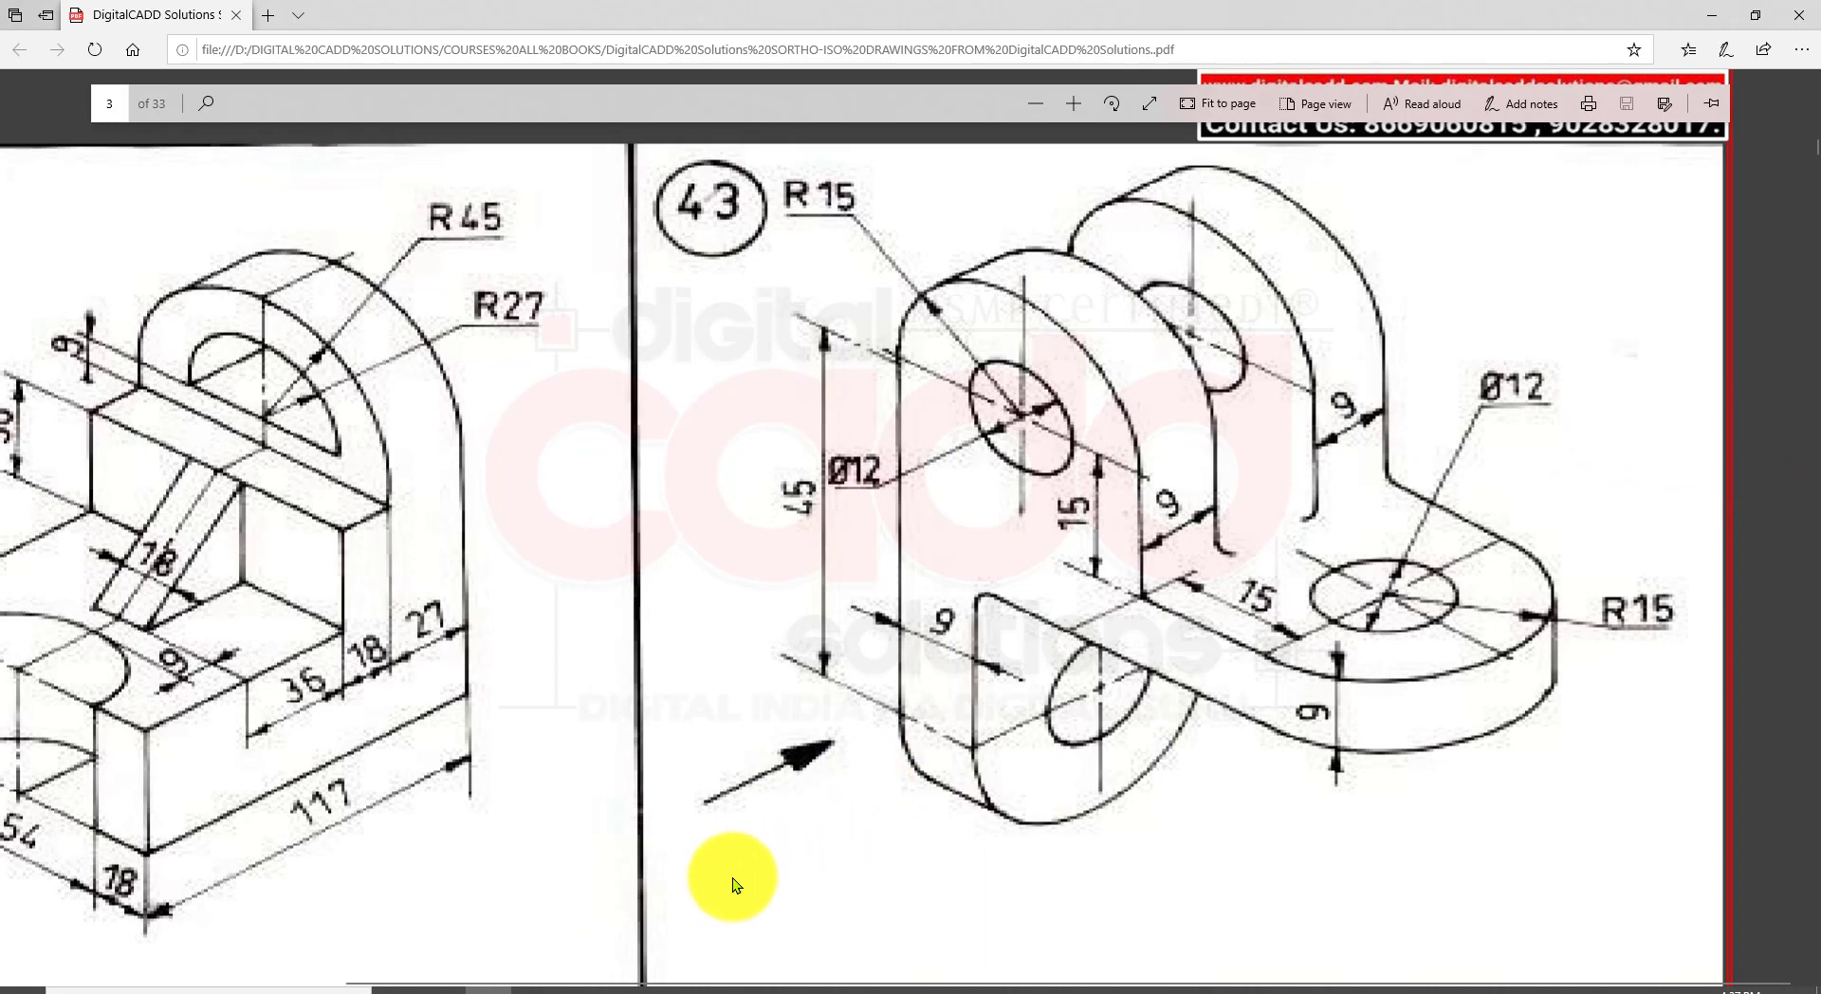
{"action": "mouse_move", "coordinate": [732, 878]}
{"action": "left_mouse_down"}
{"action": "mouse_move", "coordinate": [859, 821]}
{"action": "mouse_move", "coordinate": [878, 788]}
{"action": "left_mouse_up"}
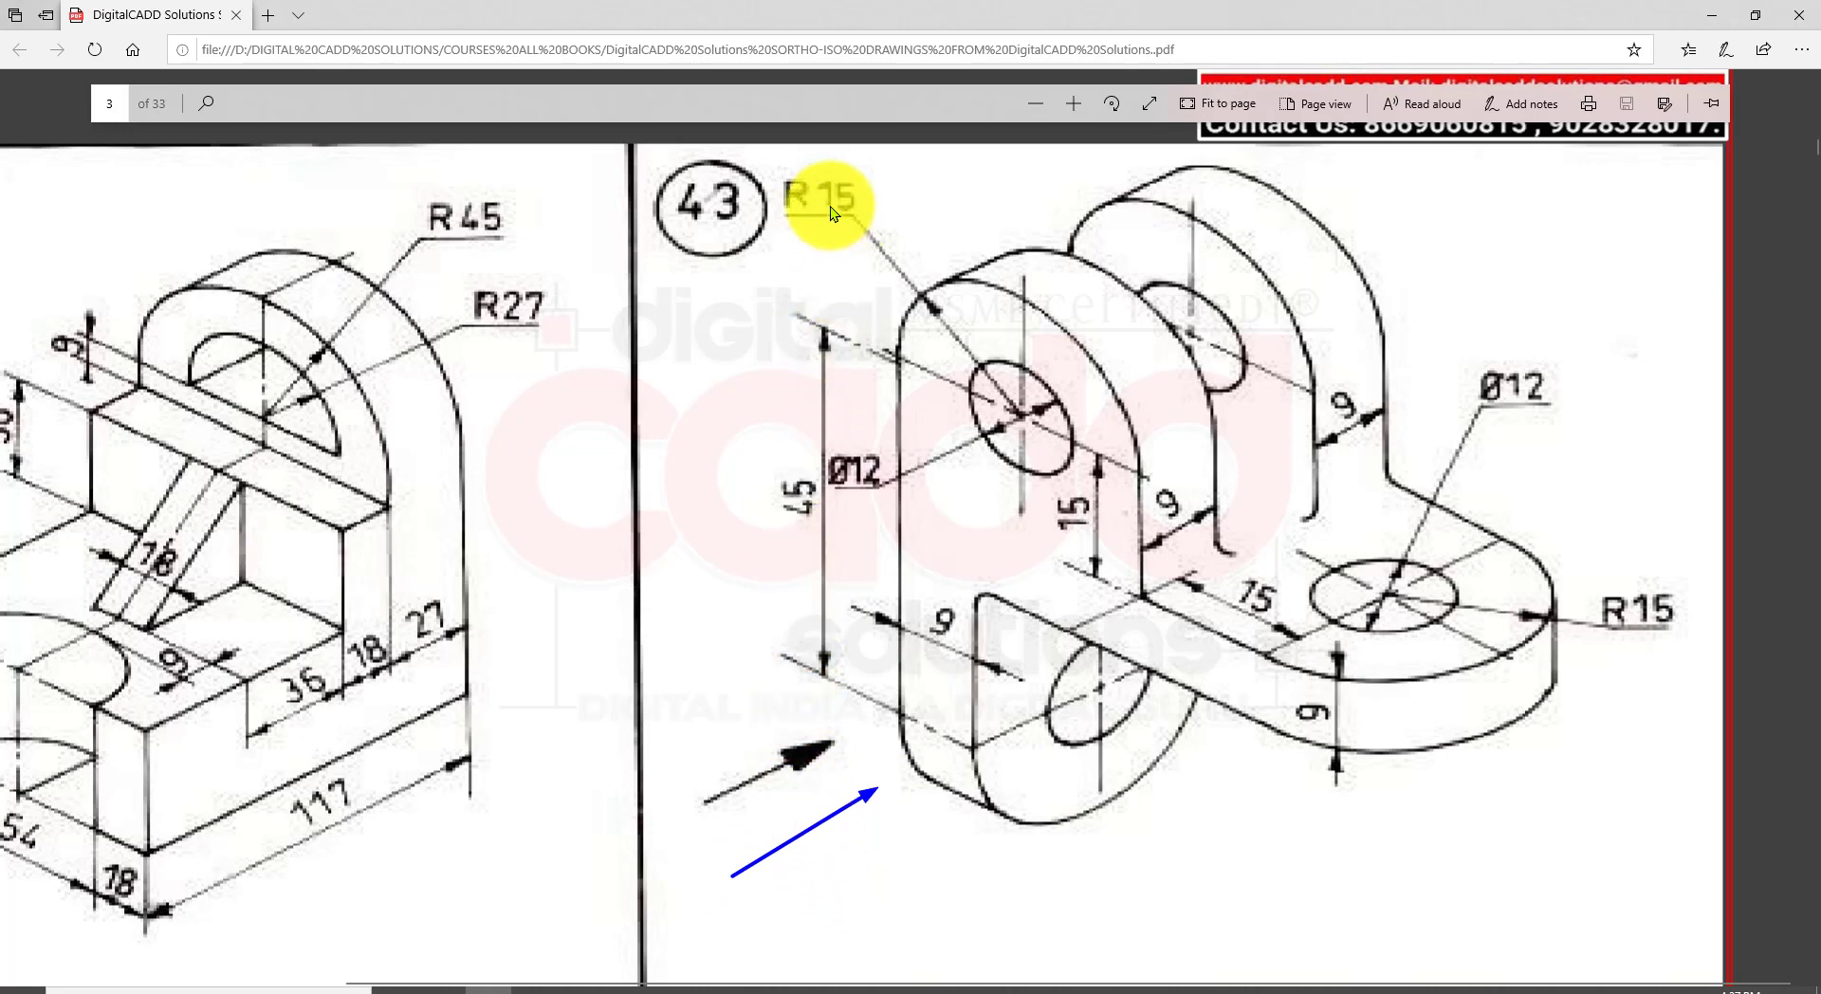
{"action": "mouse_move", "coordinate": [765, 140]}
{"action": "left_mouse_down"}
{"action": "mouse_move", "coordinate": [927, 395]}
{"action": "mouse_move", "coordinate": [1495, 955]}
{"action": "mouse_move", "coordinate": [1672, 950]}
{"action": "left_mouse_up"}
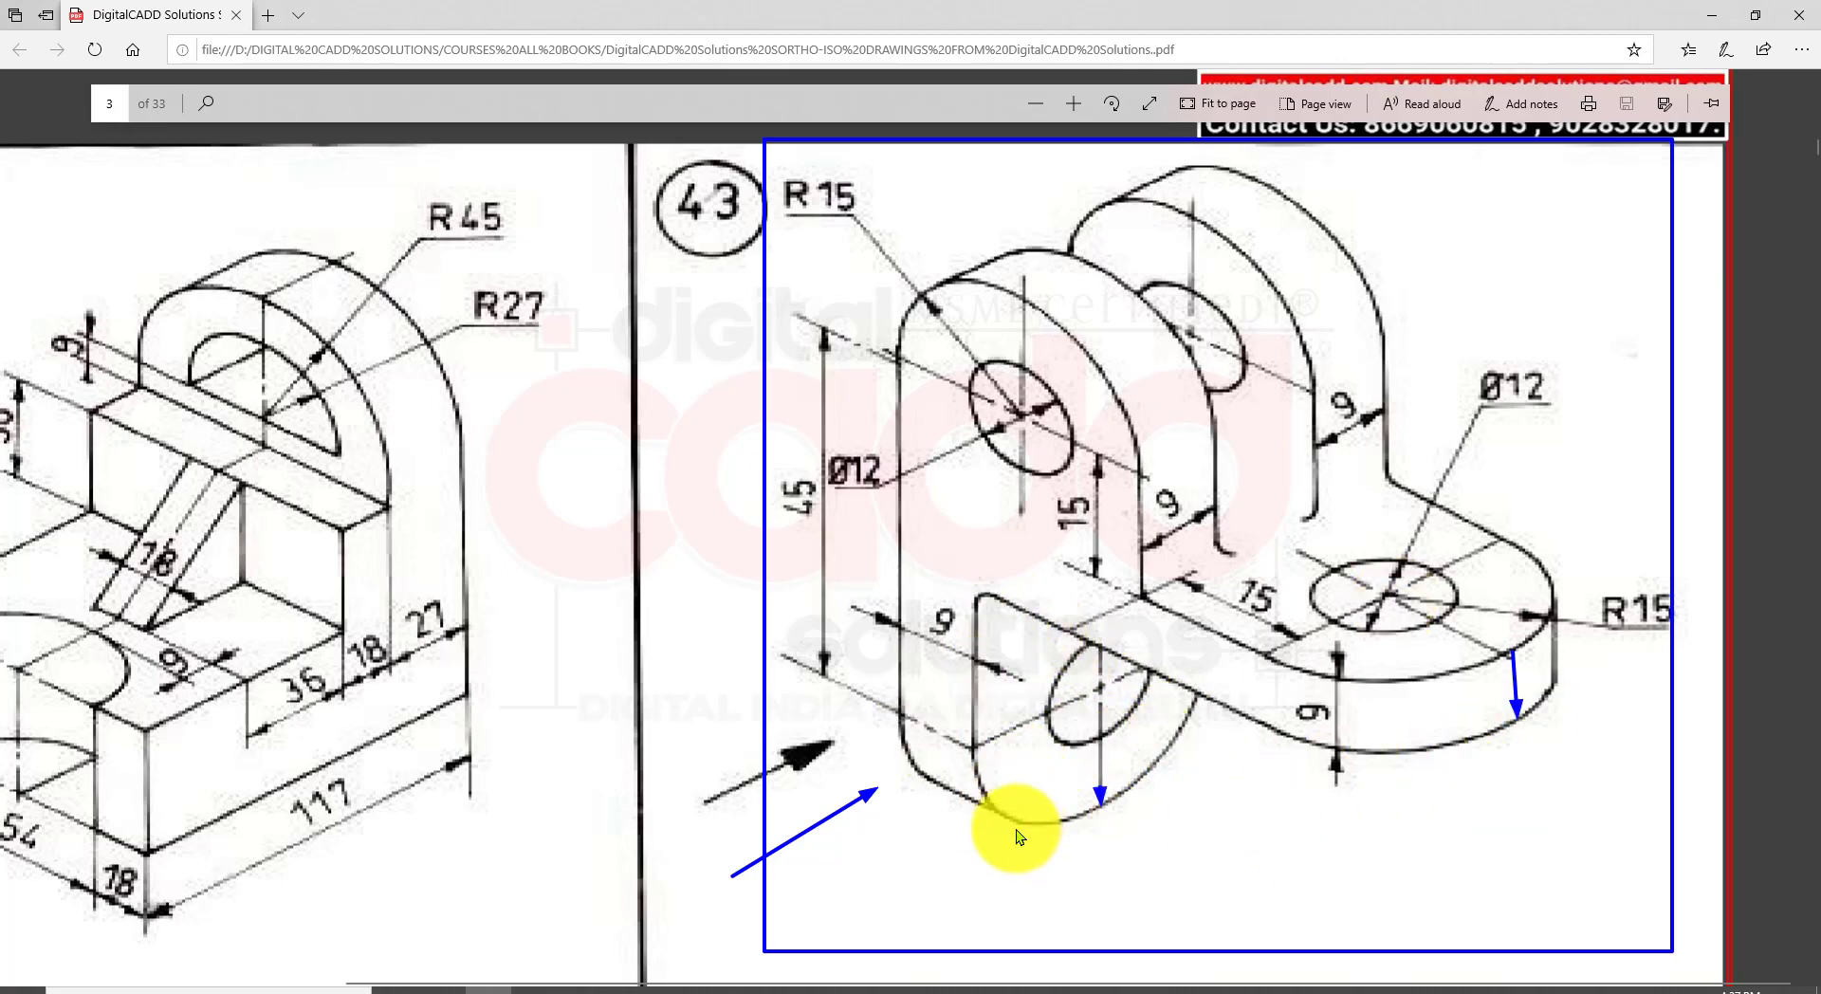
{"action": "key", "text": "Escape"}
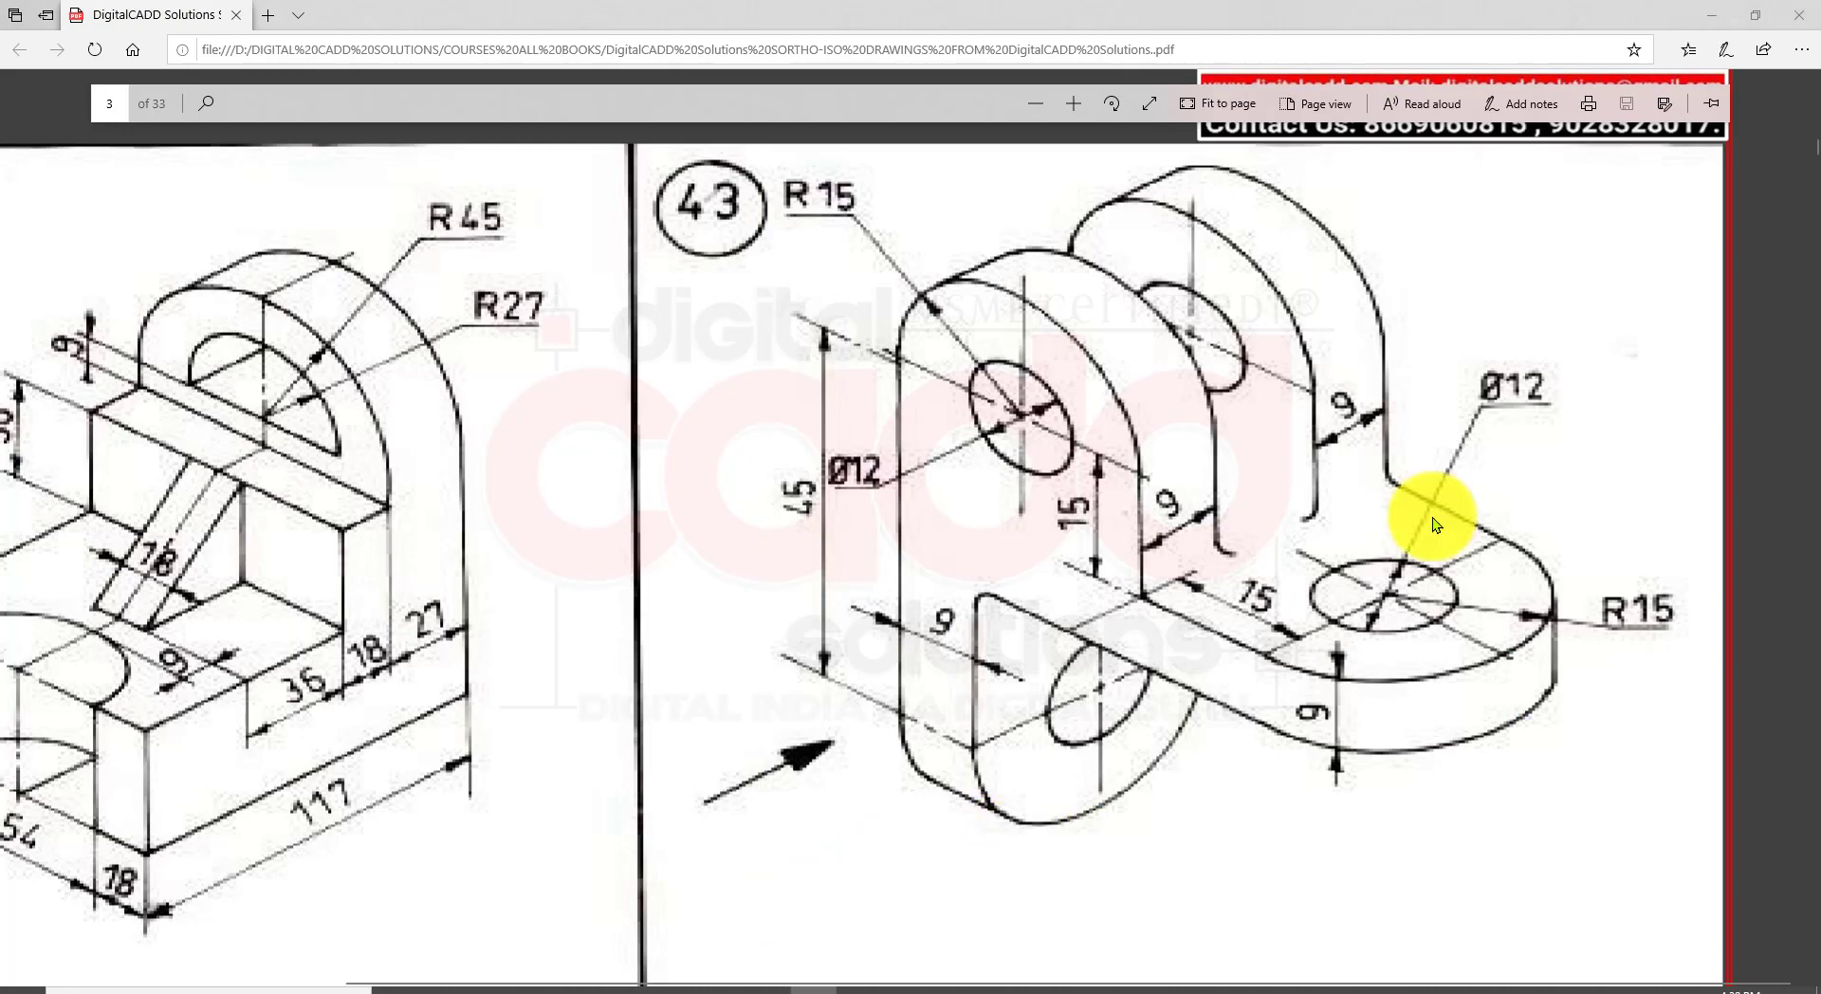
Step: Restore the reference PDF to its smaller window beside CATIA and fit drawing 43 in it for reference
{"action": "left_click", "coordinate": [1756, 19]}
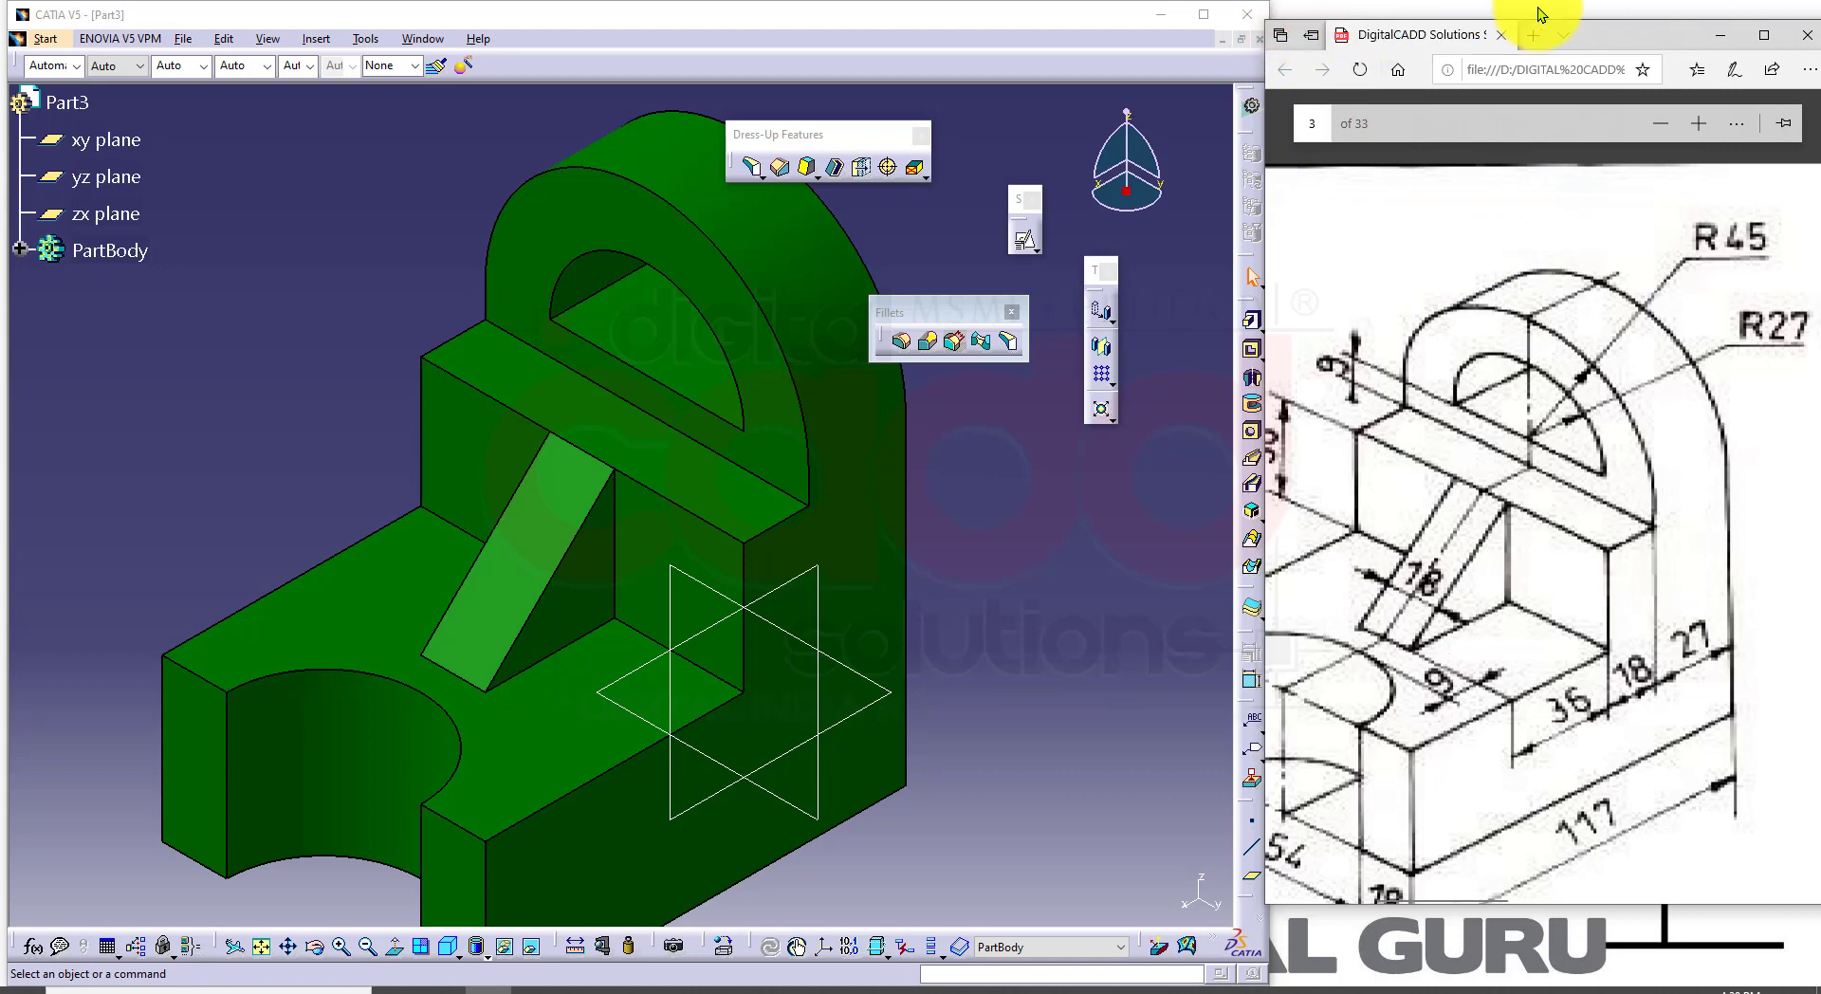
{"action": "double_click", "coordinate": [1611, 21]}
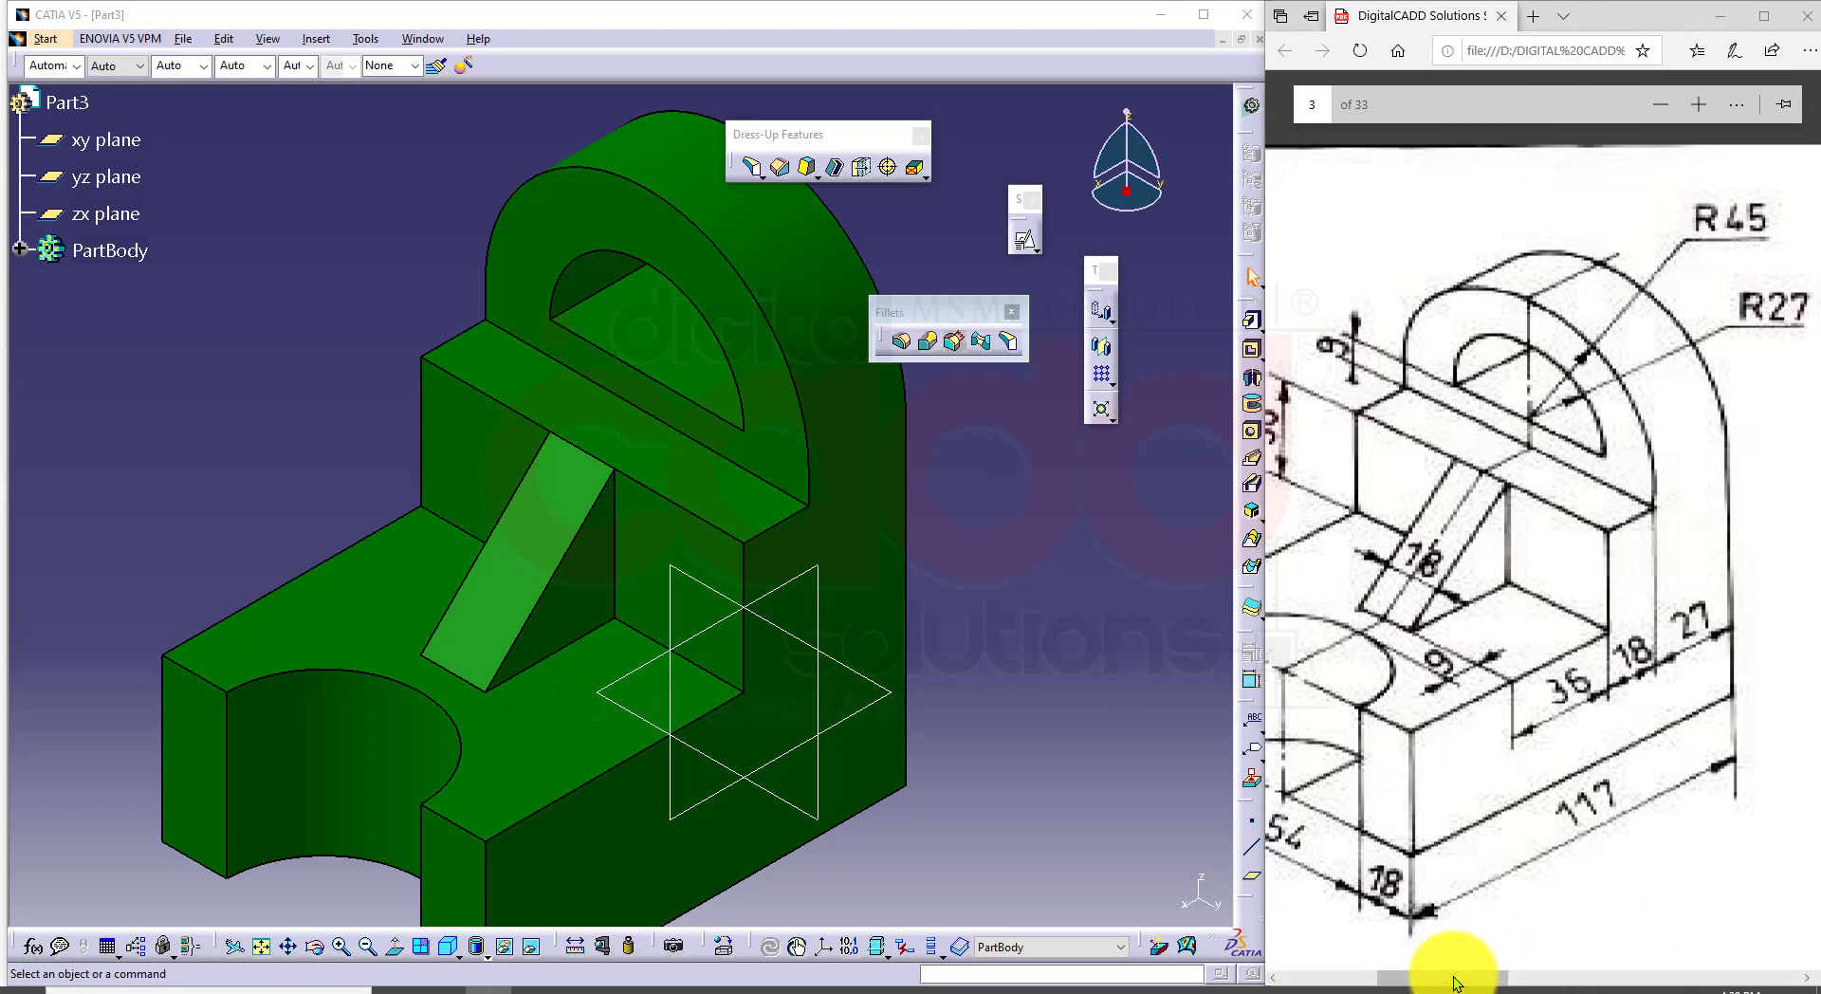
{"action": "mouse_move", "coordinate": [1449, 976]}
{"action": "left_mouse_down"}
{"action": "mouse_move", "coordinate": [1670, 976]}
{"action": "mouse_move", "coordinate": [1646, 926]}
{"action": "left_mouse_up"}
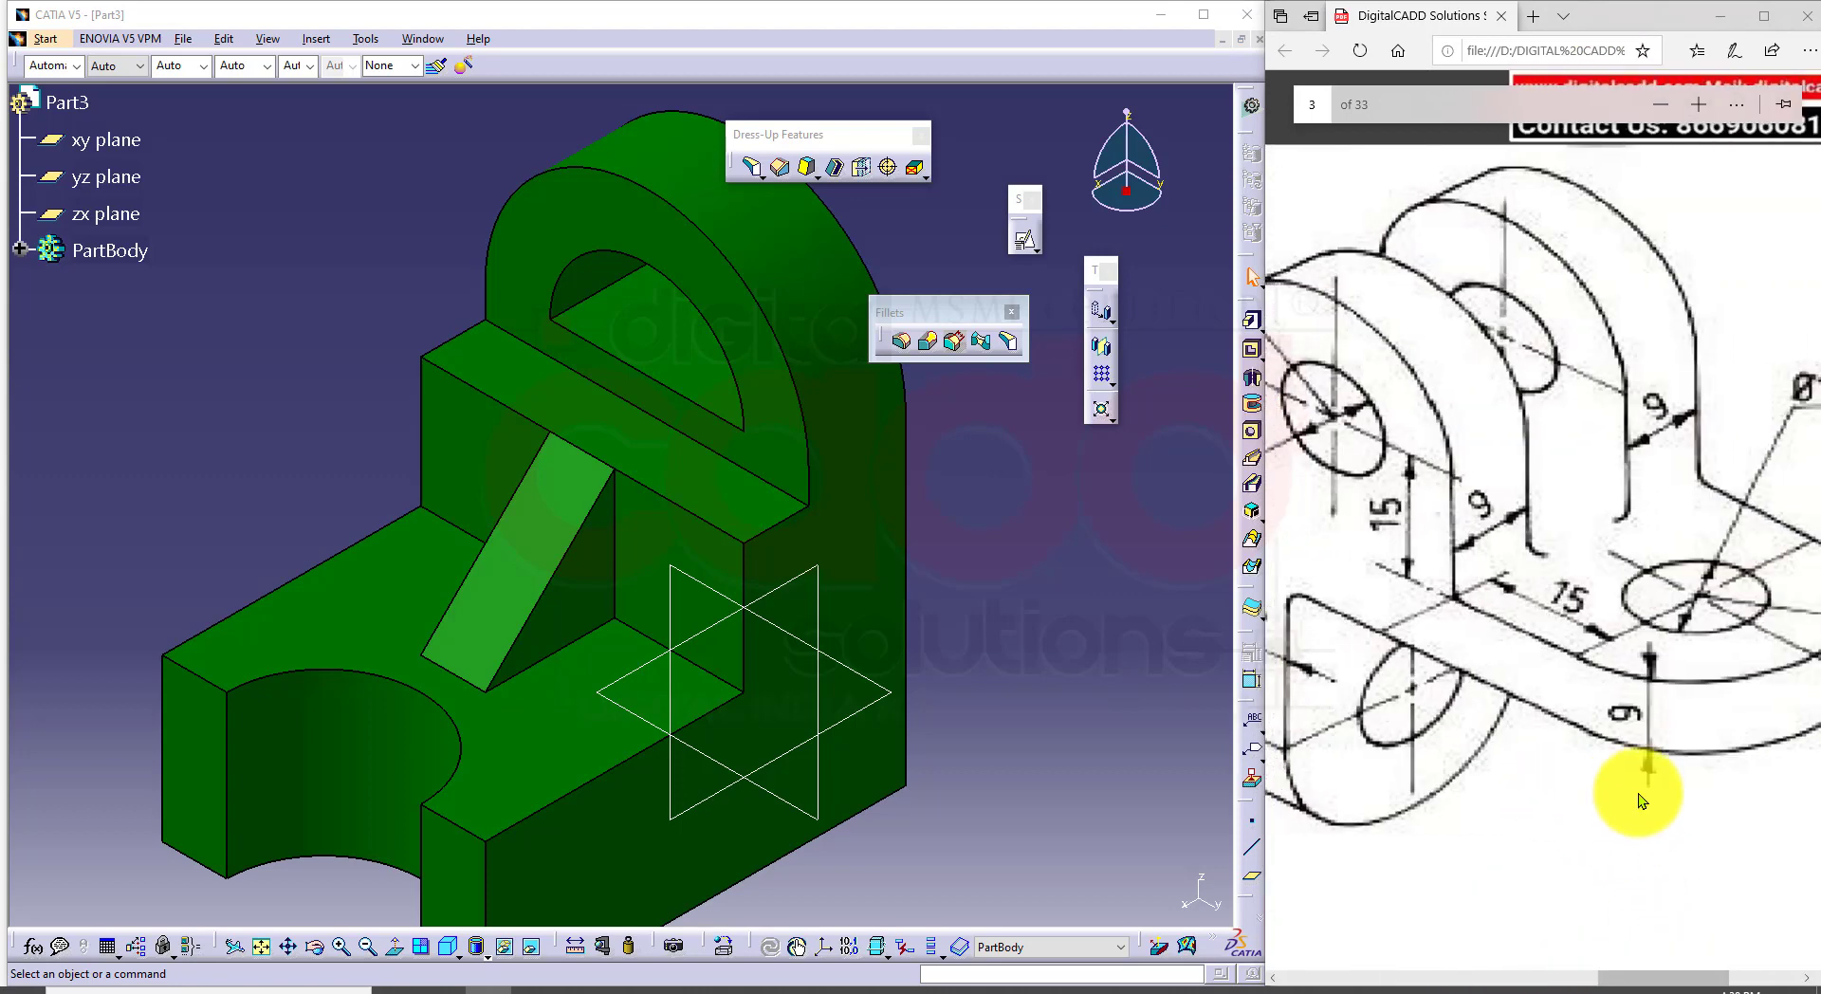
{"action": "scroll", "coordinate": [1638, 804], "scroll_direction": "down", "scroll_amount": 4, "text": "ctrl"}
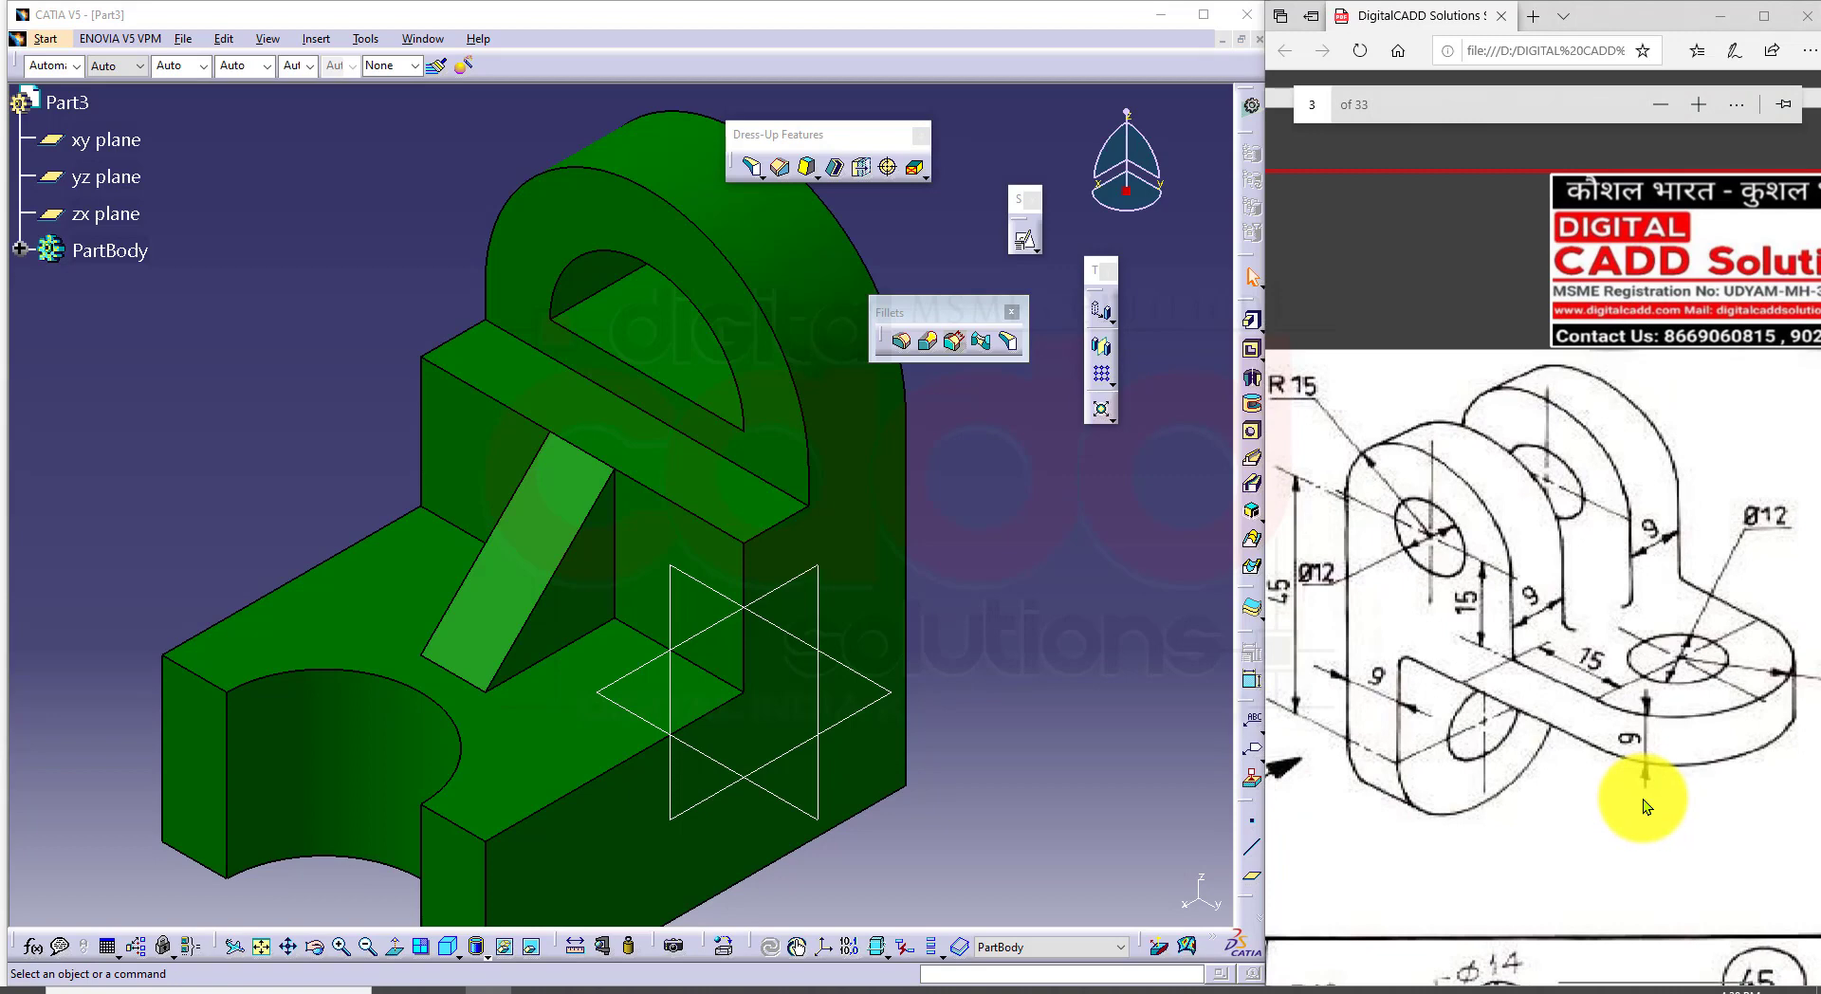
{"action": "scroll", "coordinate": [1645, 806], "scroll_direction": "down", "scroll_amount": 3}
{"action": "scroll", "coordinate": [1642, 798], "scroll_direction": "up", "scroll_amount": 2}
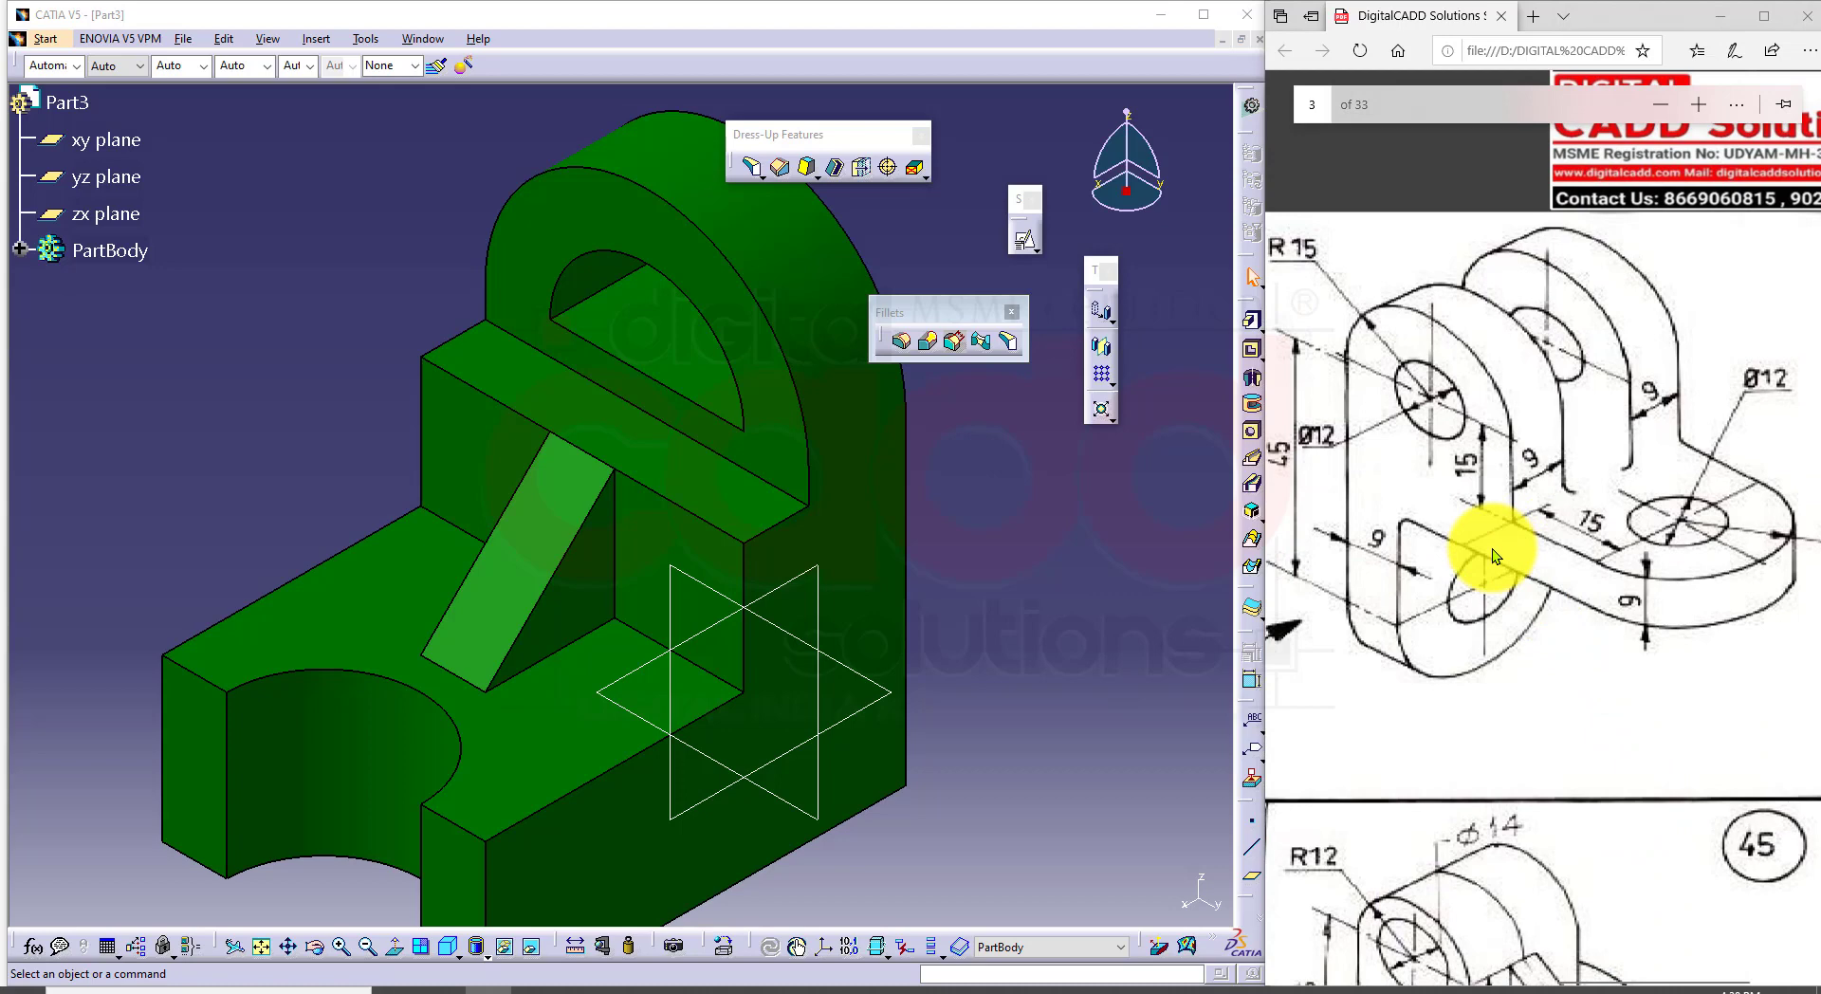
Step: Create a new part in CATIA with the default name Part4 and hybrid design enabled
{"action": "left_click", "coordinate": [971, 612]}
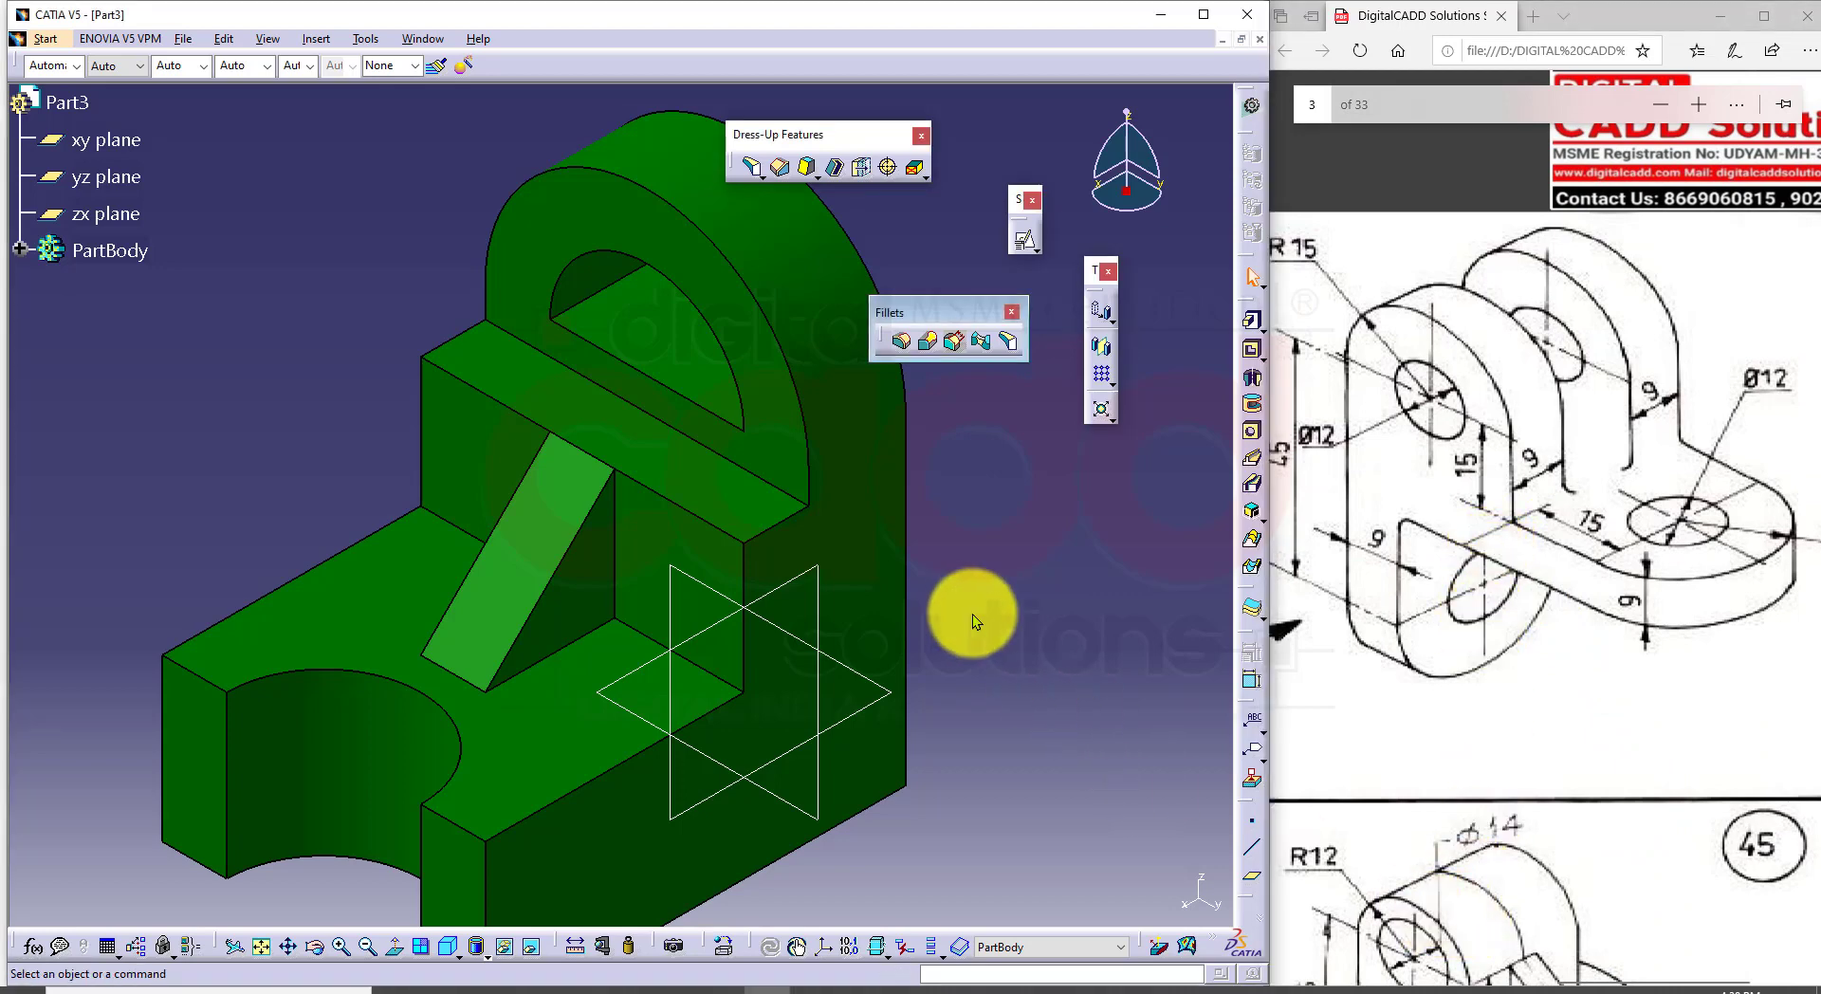
{"action": "middle_click_drag", "start_coordinate": [928, 612], "coordinate": [828, 612]}
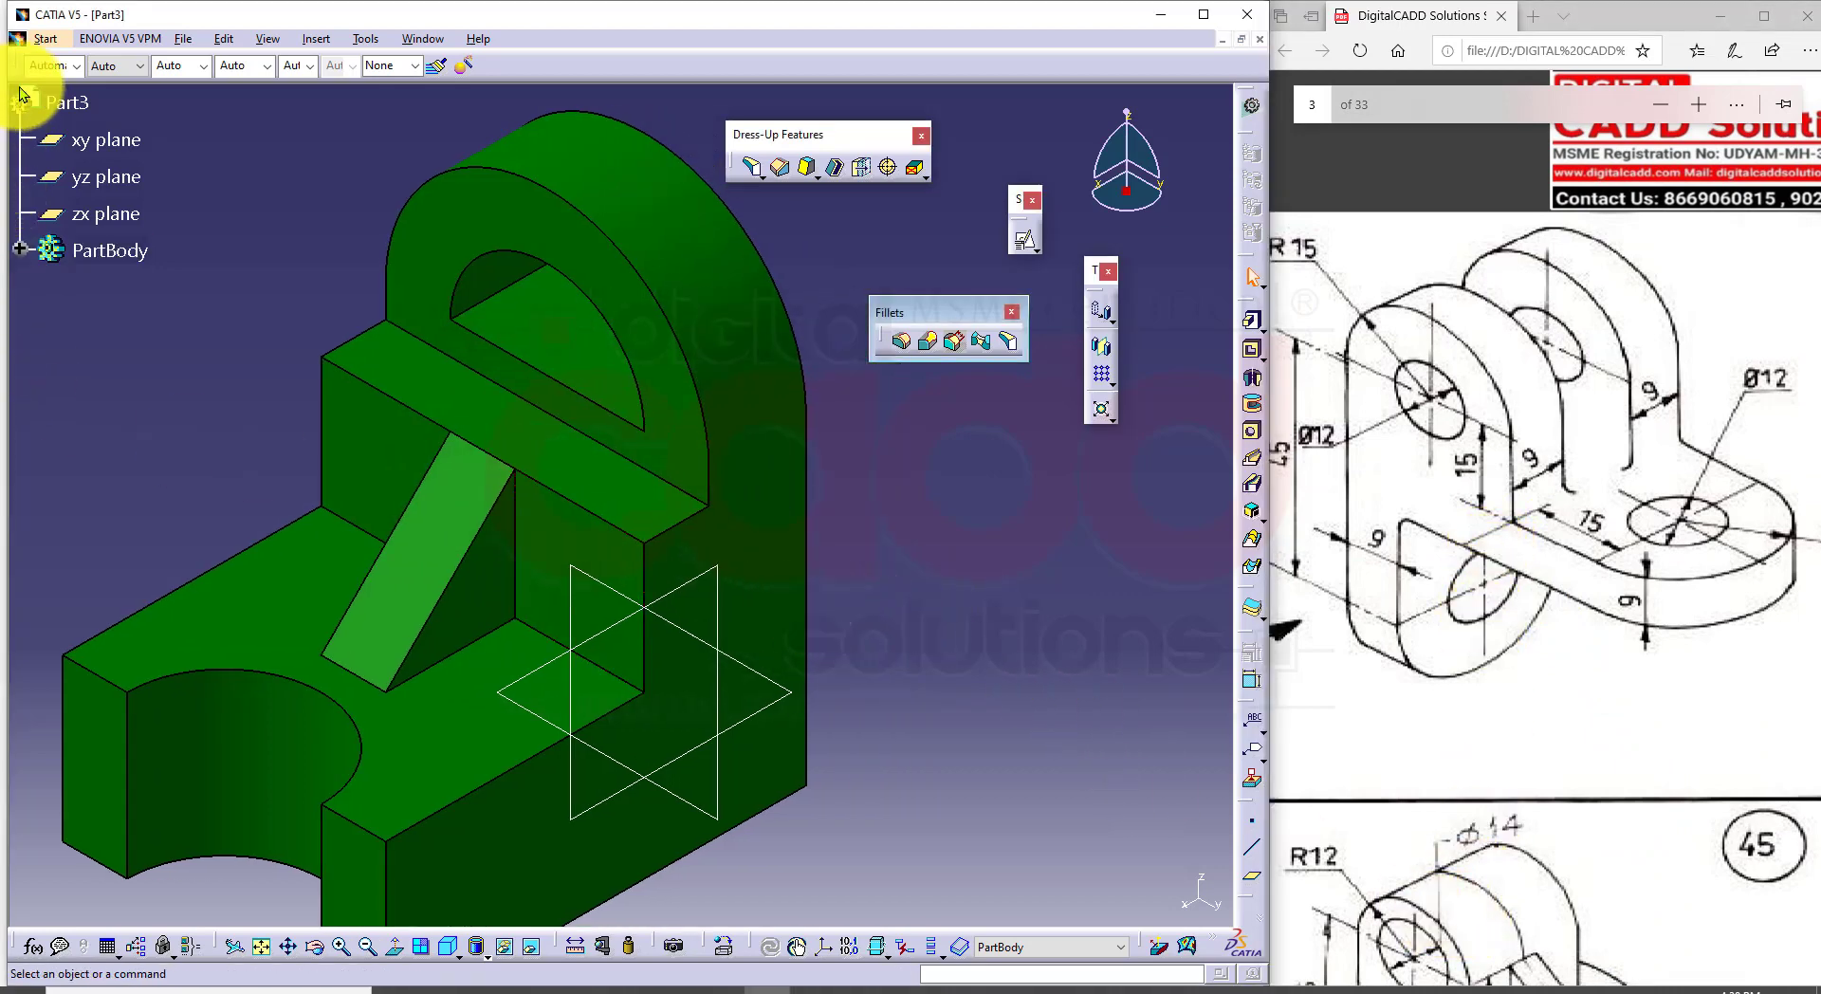
{"action": "left_click", "coordinate": [53, 37]}
{"action": "left_click", "coordinate": [77, 80]}
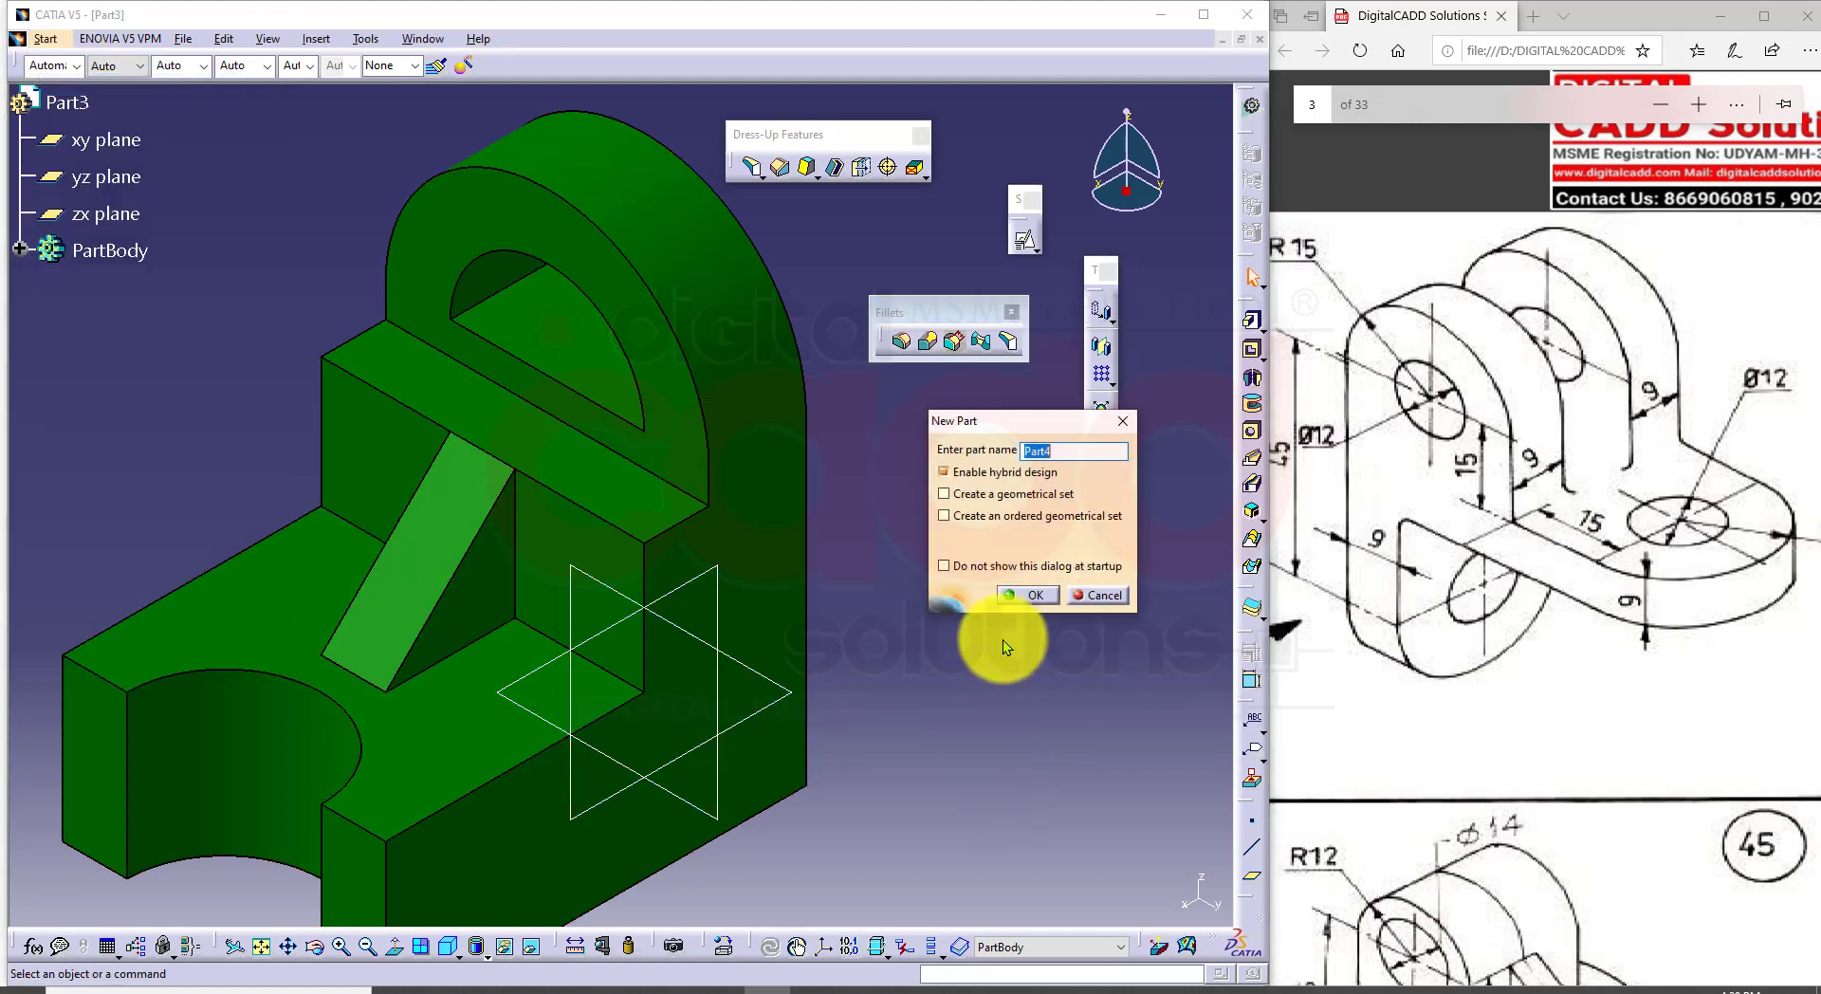
{"action": "left_click", "coordinate": [1038, 600]}
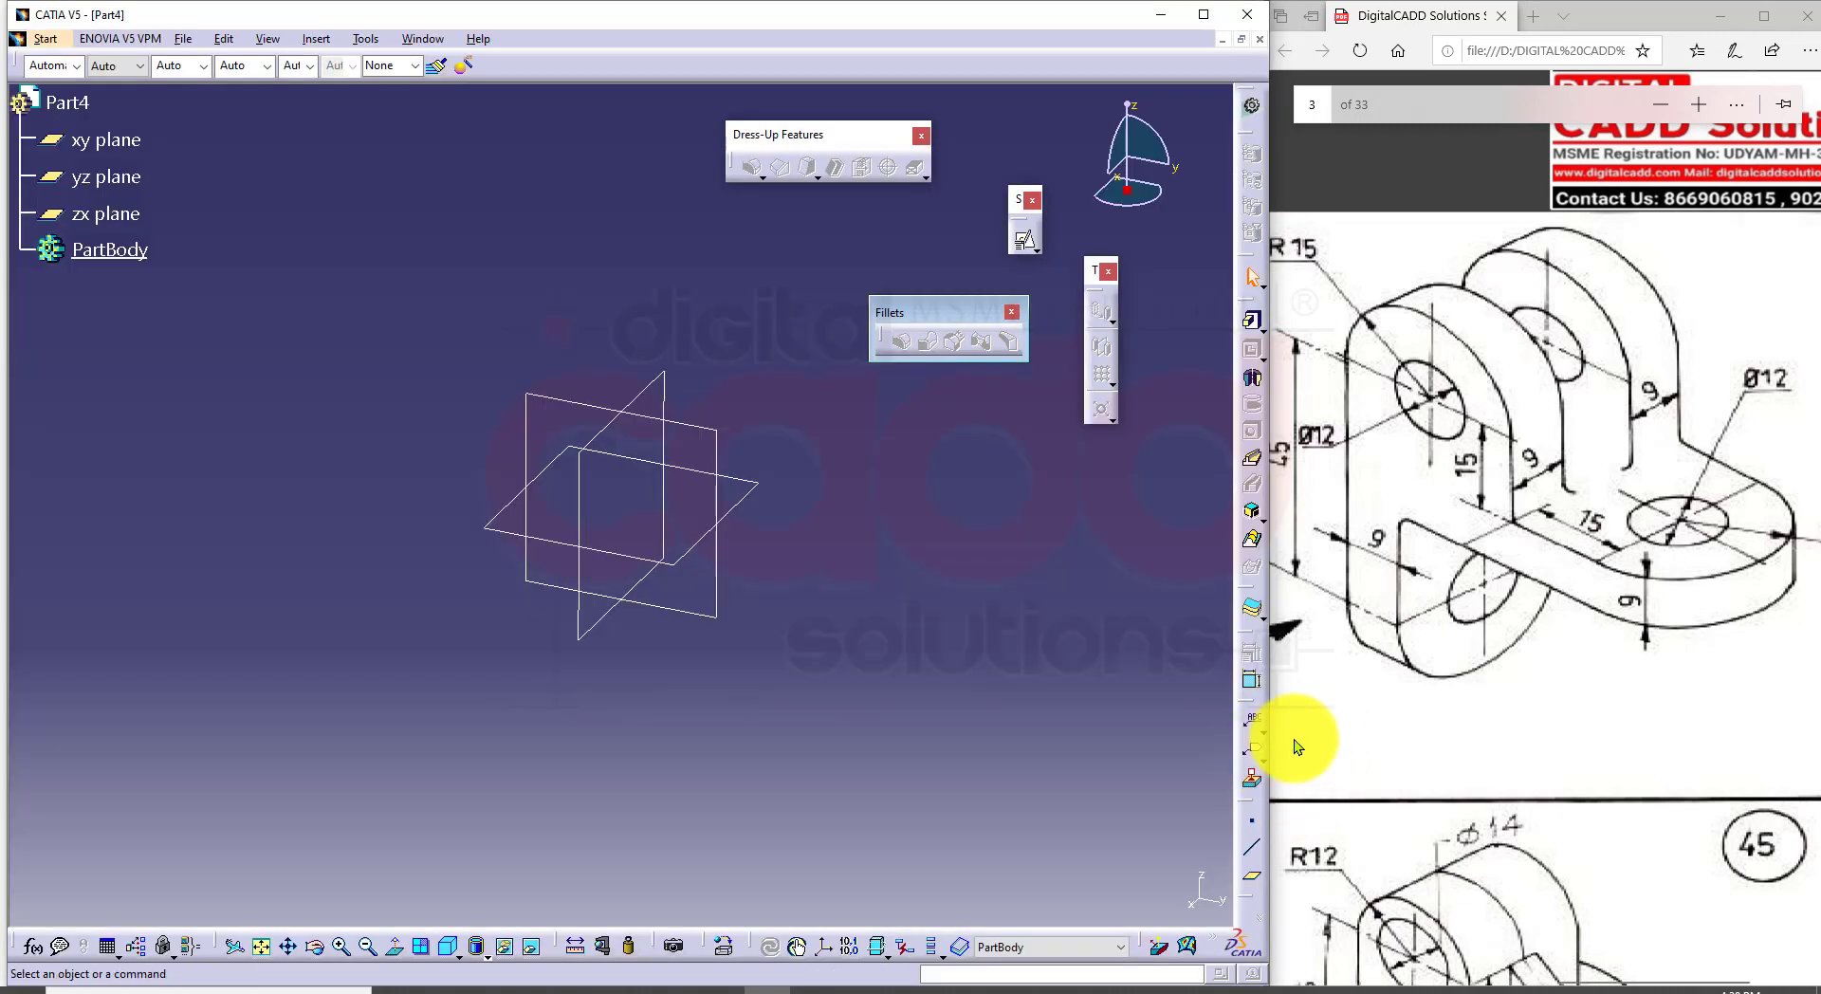
Step: Open a positioned sketch on the yz plane with implicit origin and orientation
{"action": "left_click_drag", "start_coordinate": [1324, 706], "coordinate": [1364, 669]}
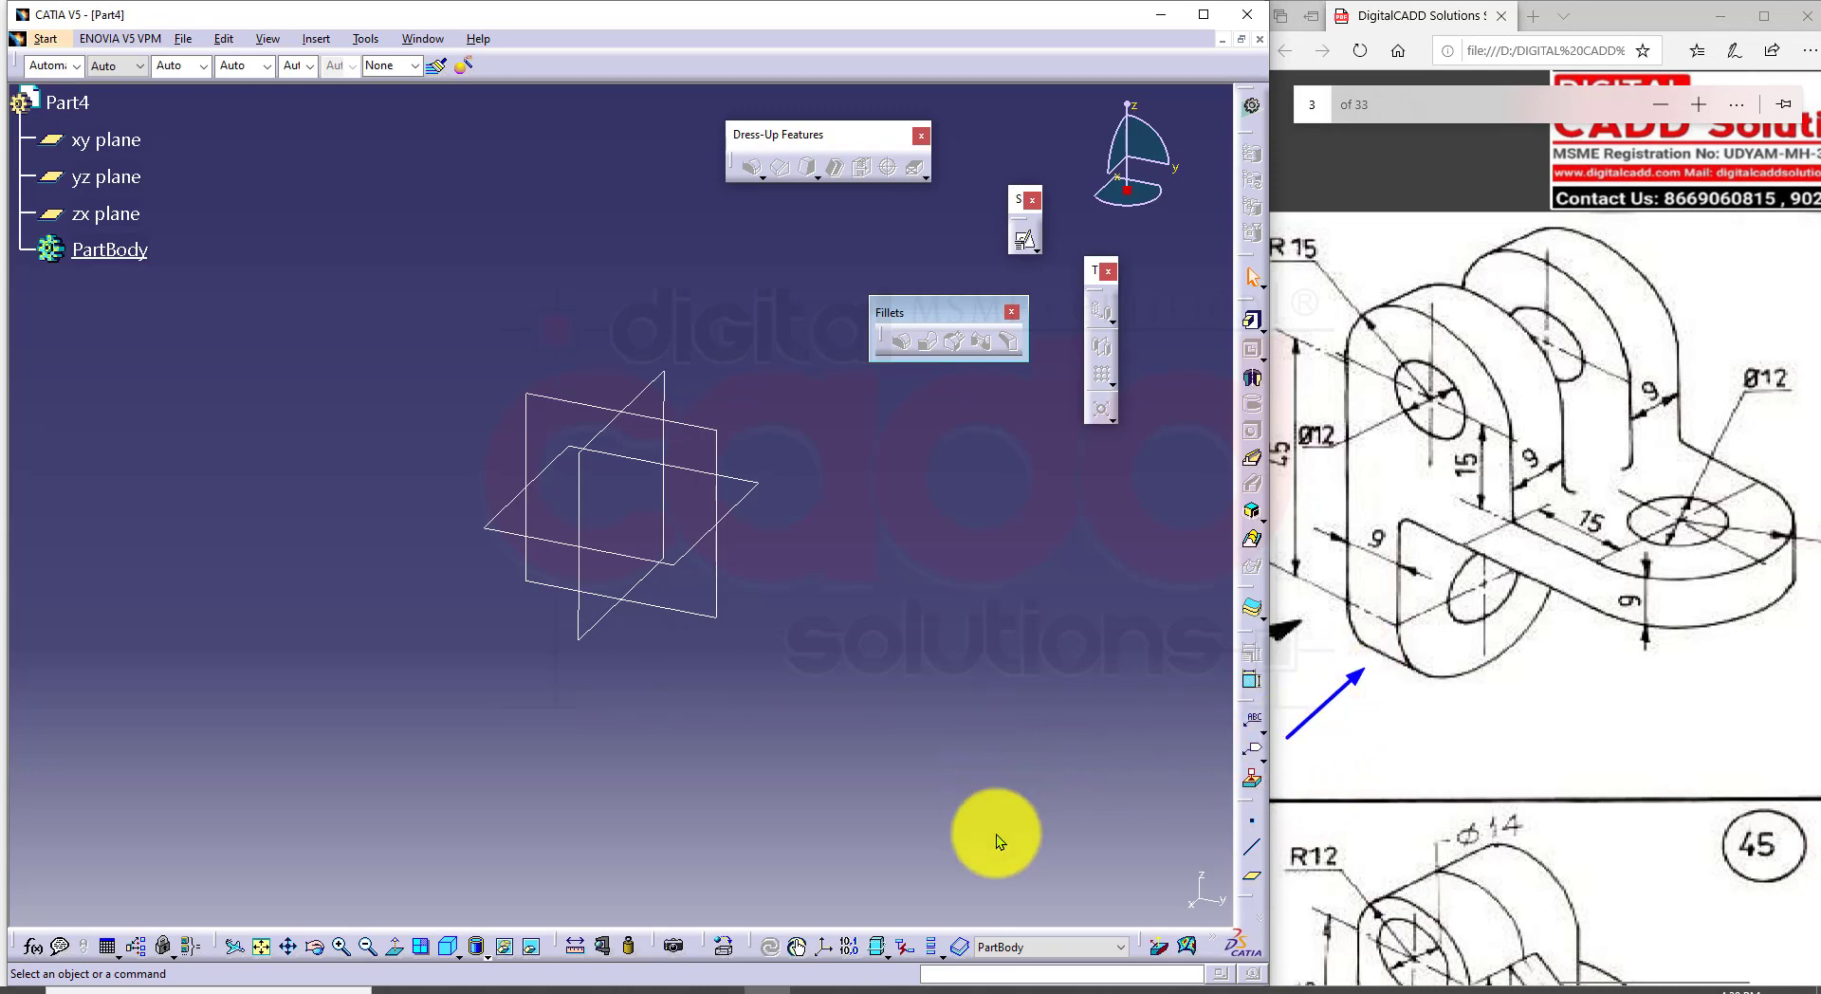
{"action": "key", "text": "Escape"}
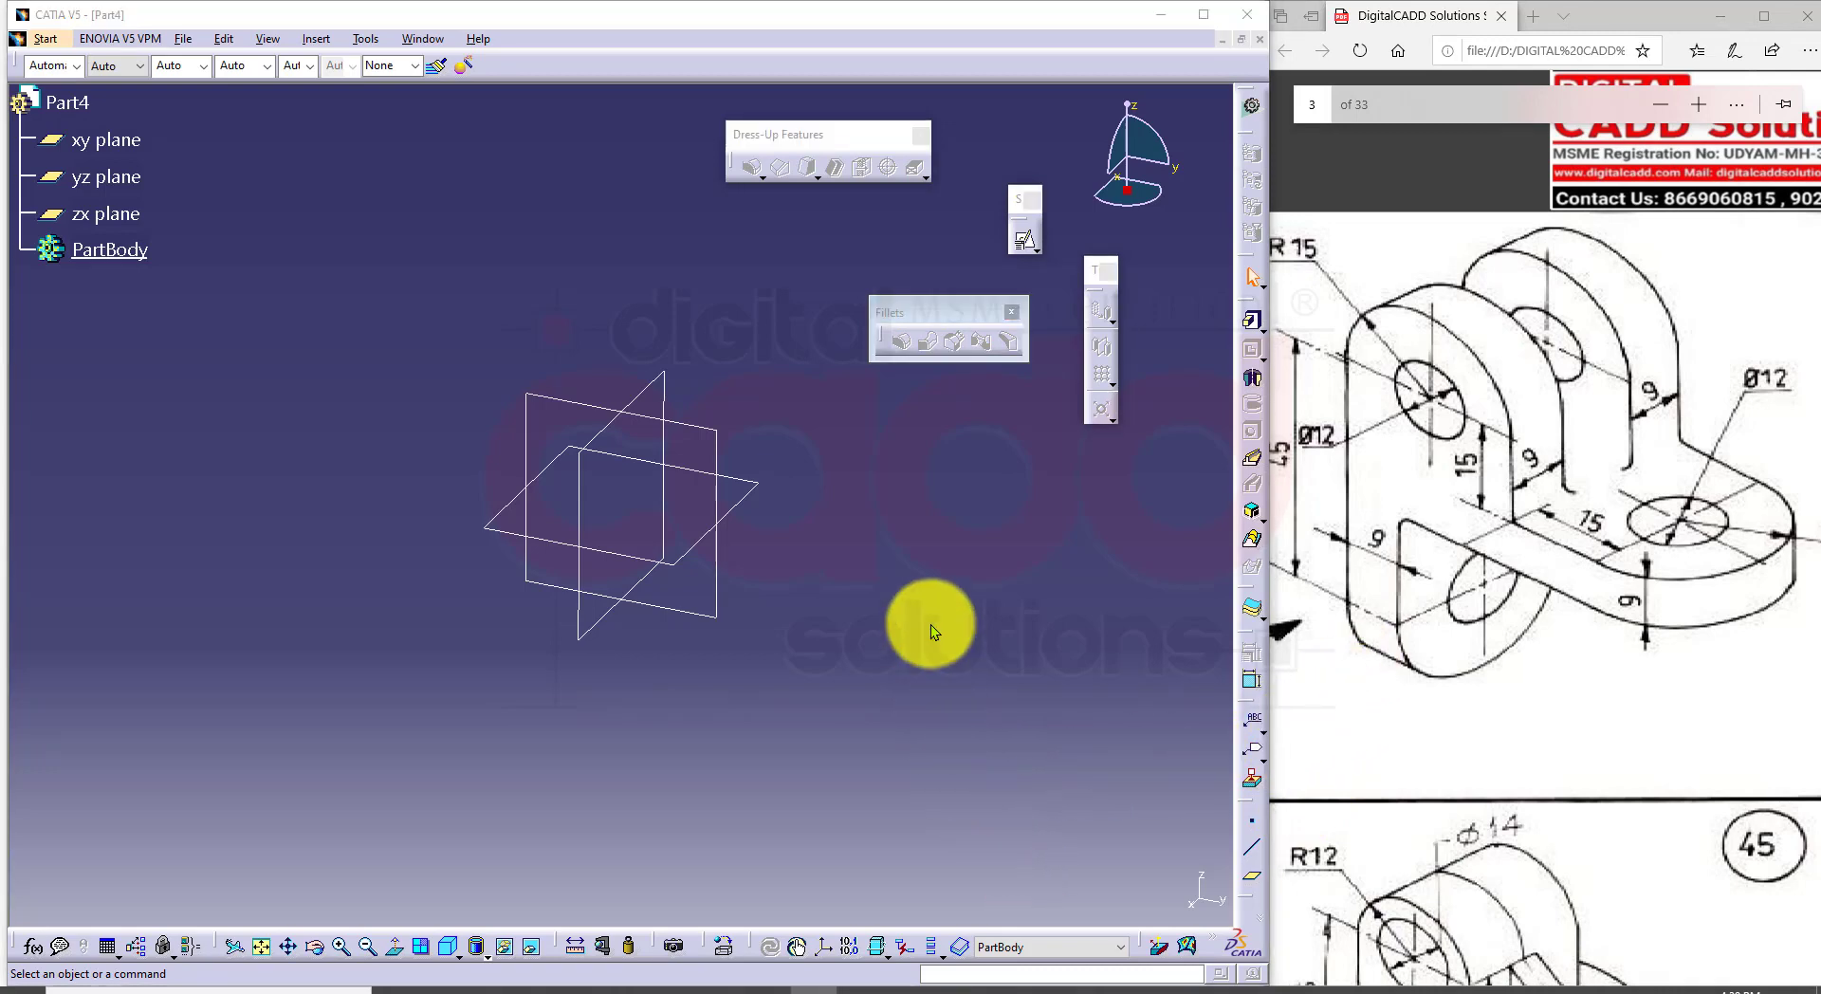
{"action": "left_click", "coordinate": [674, 420]}
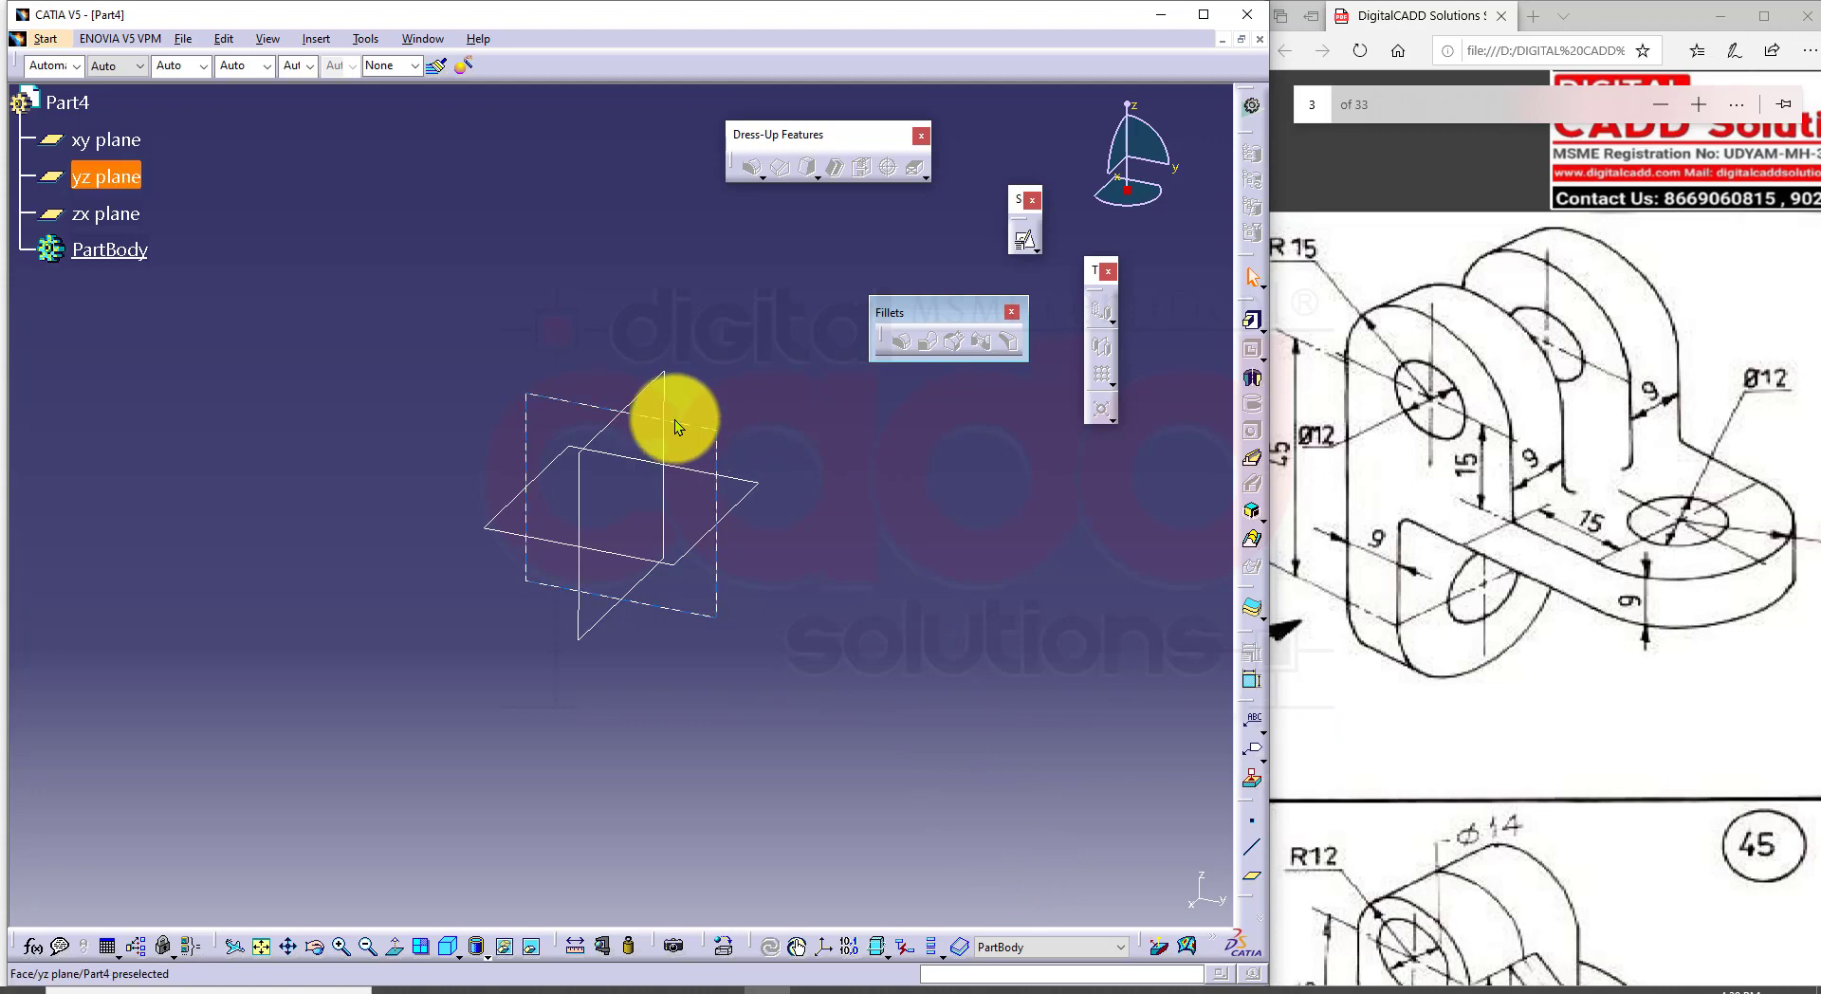
{"action": "left_click", "coordinate": [1022, 241]}
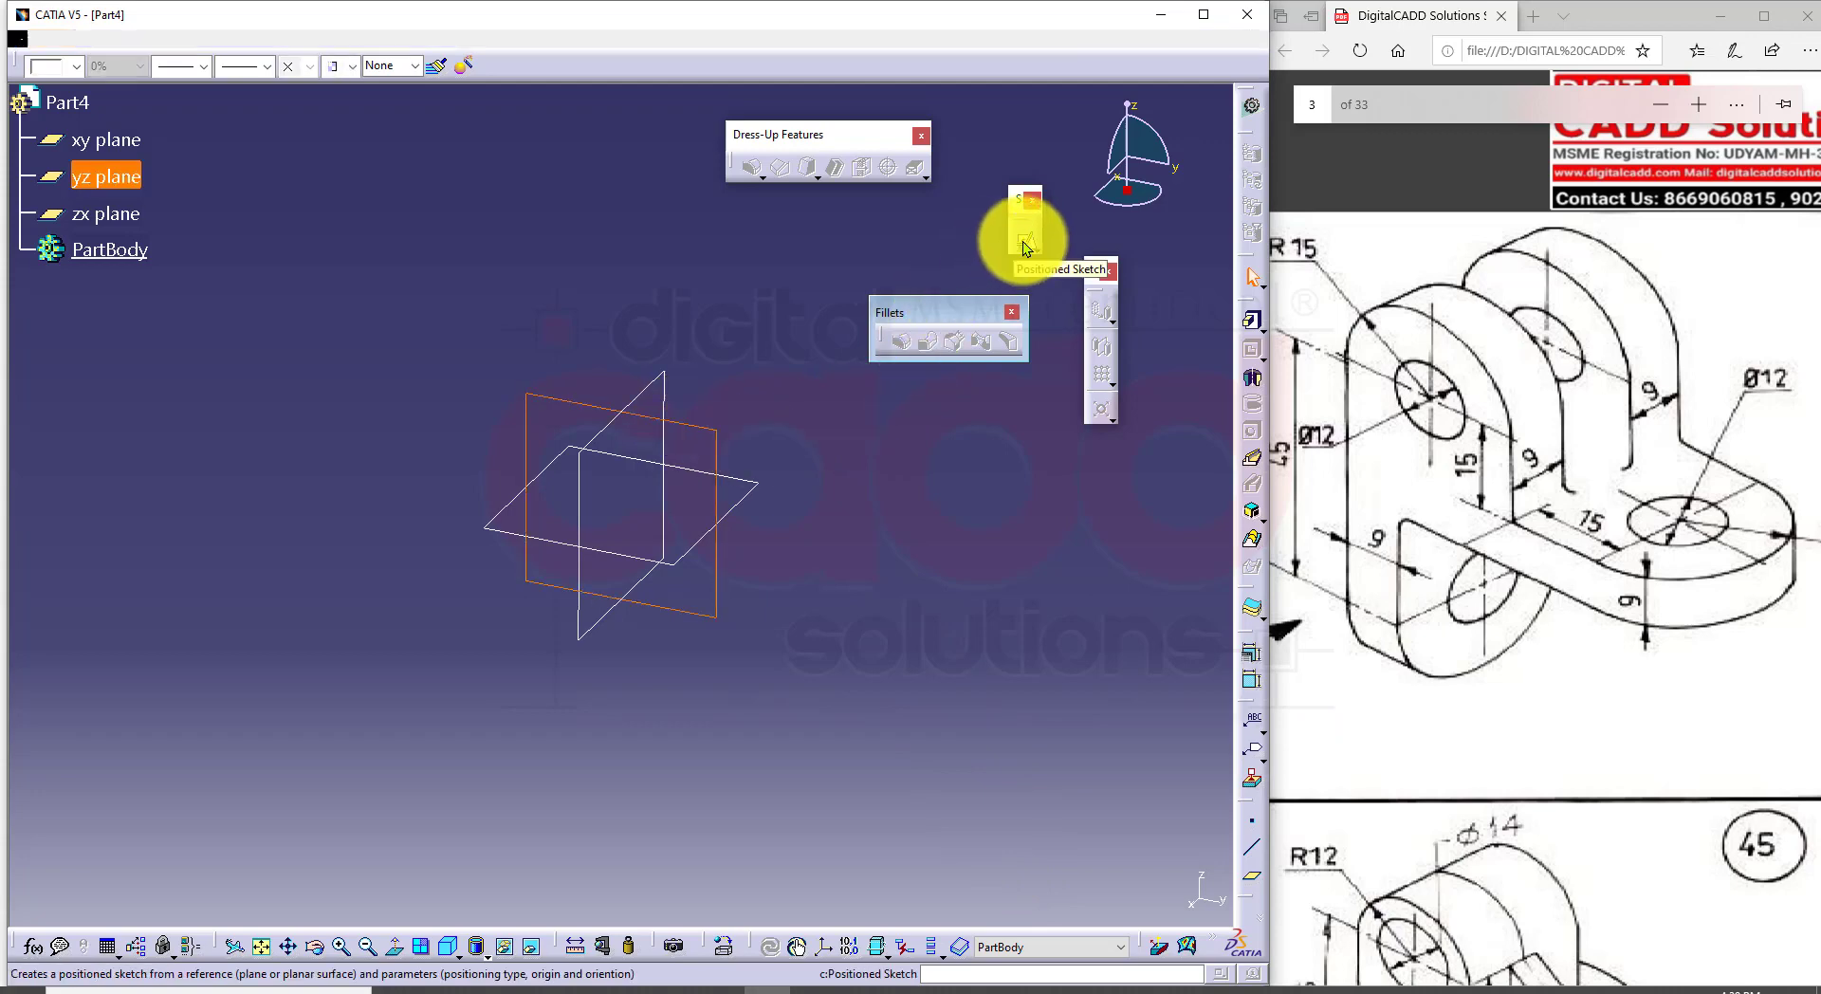
{"action": "left_click", "coordinate": [1277, 709]}
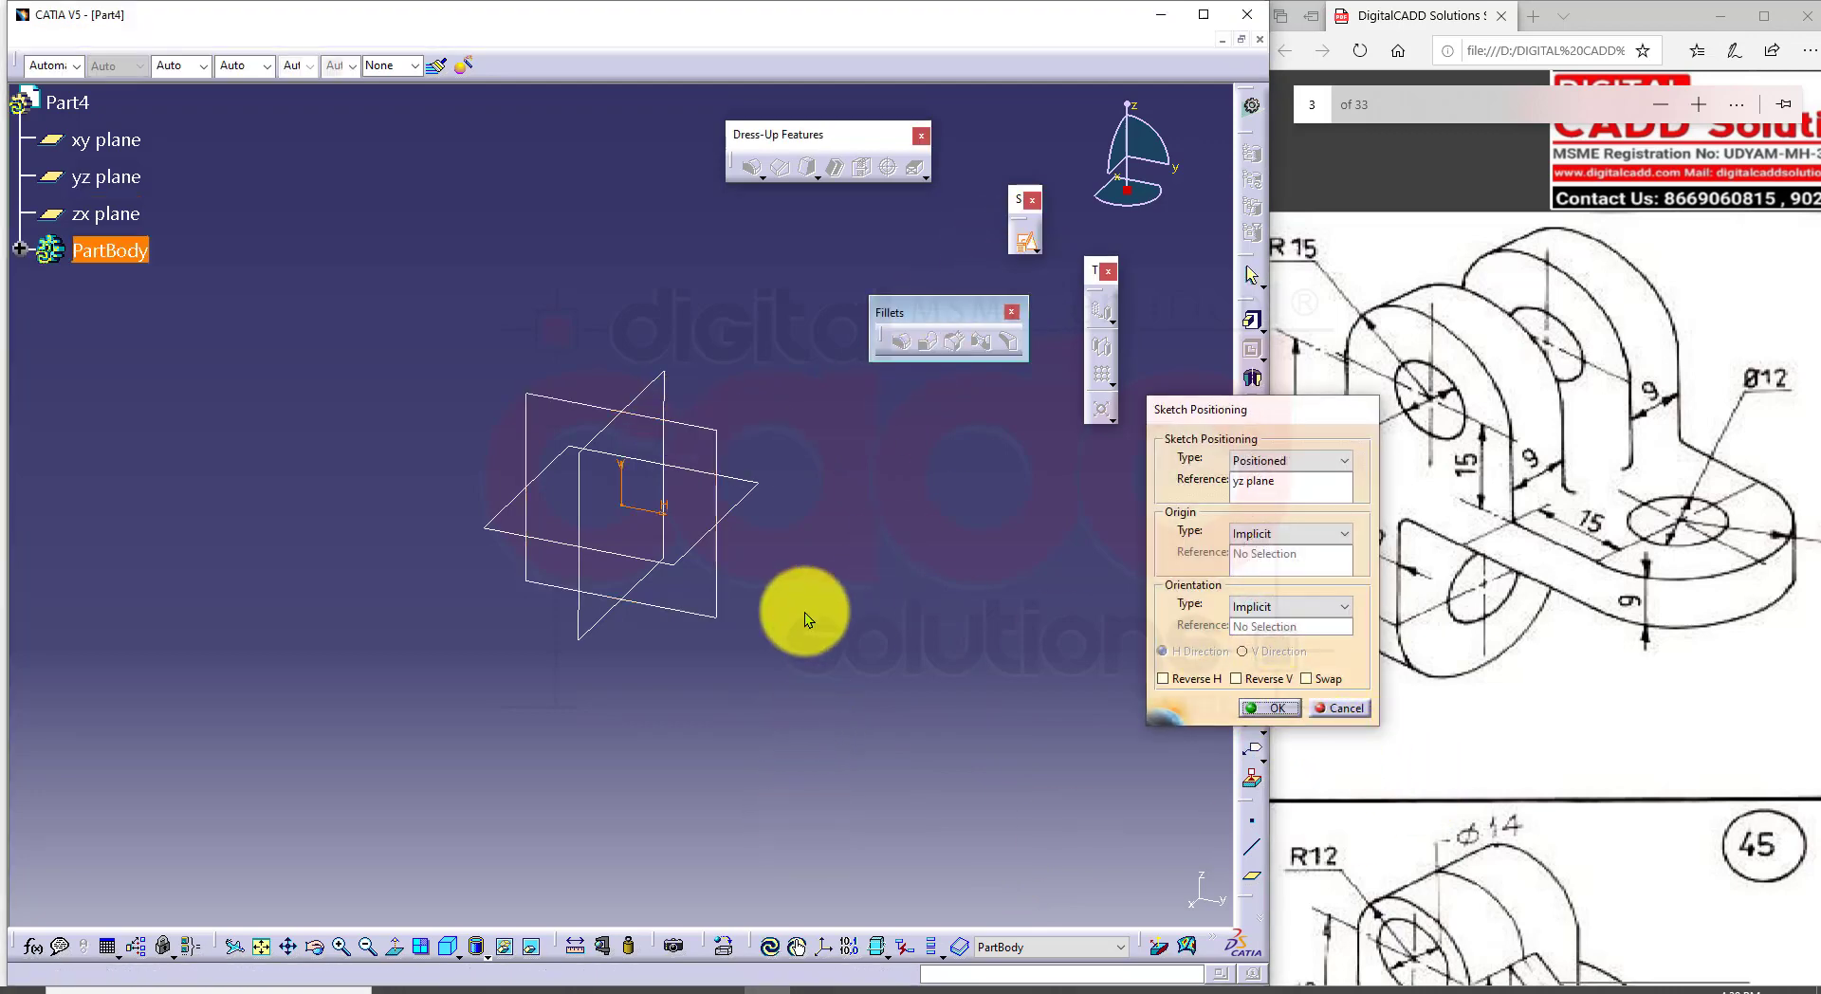
{"action": "middle_click_drag", "start_coordinate": [702, 549], "coordinate": [698, 593]}
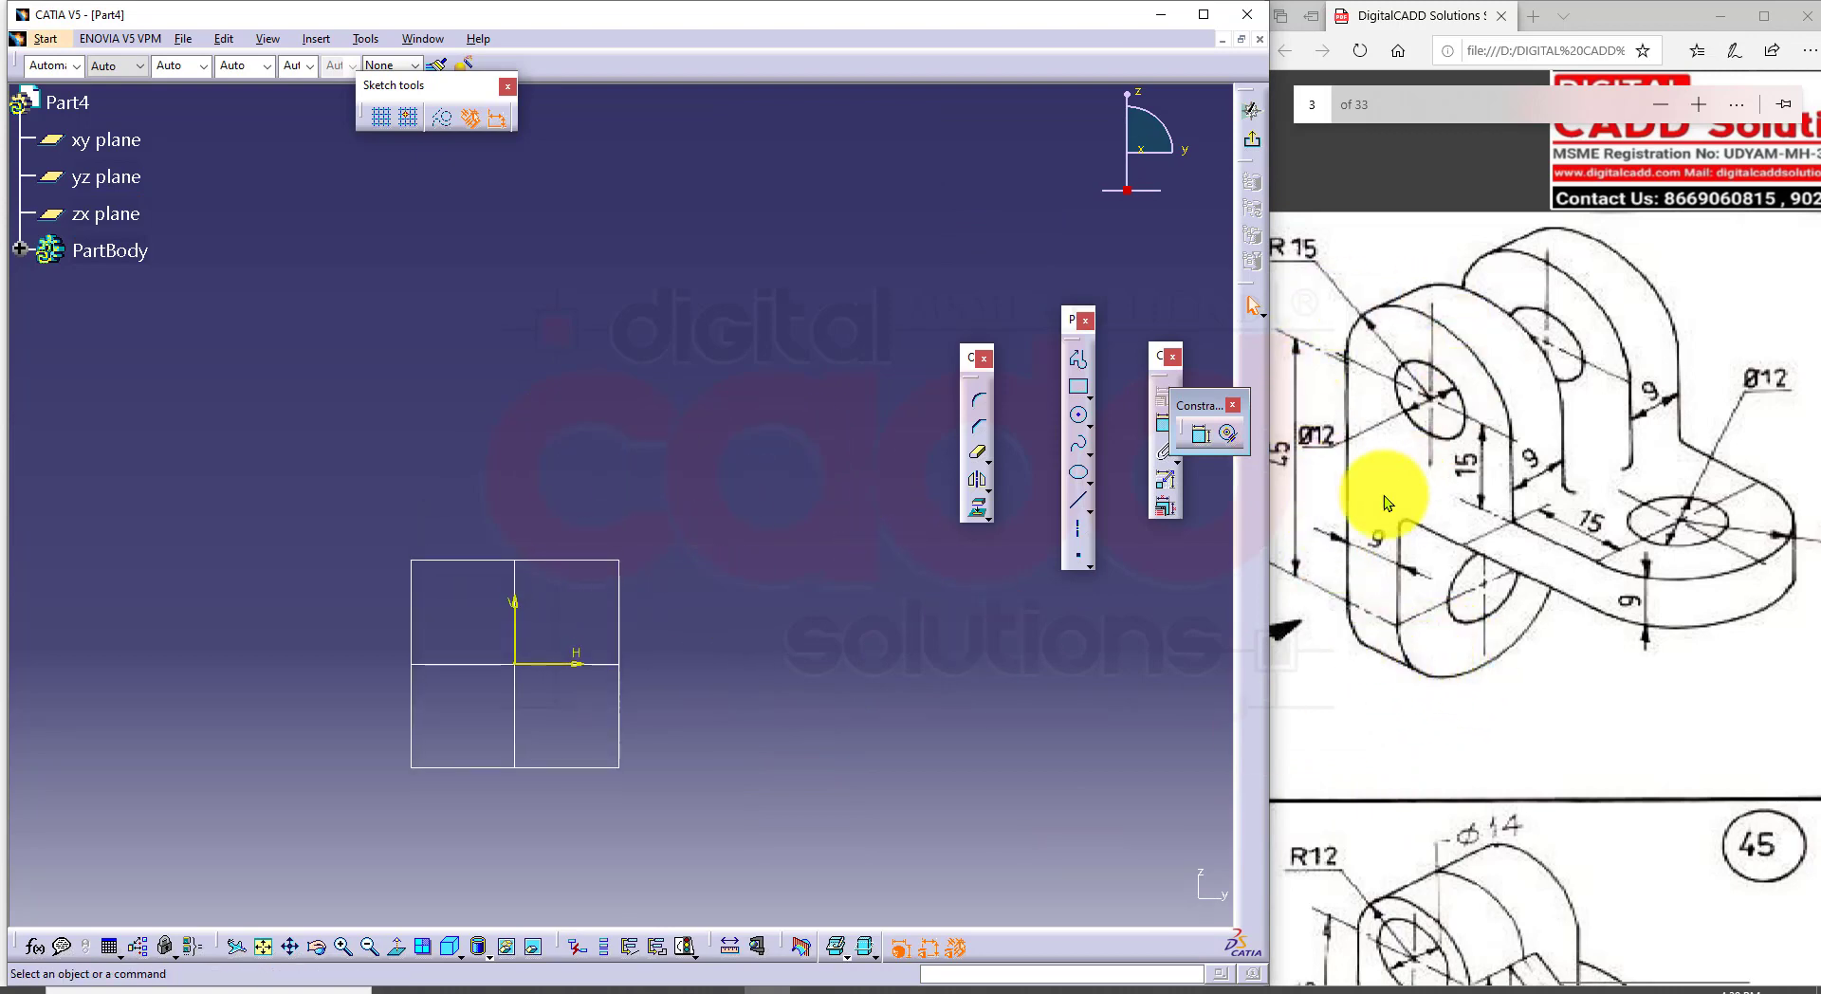
Step: Start a profile at the origin with a vertical line about 86 mm long and a tangent half-circle arc of about 25 mm radius
{"action": "left_click", "coordinate": [1078, 359]}
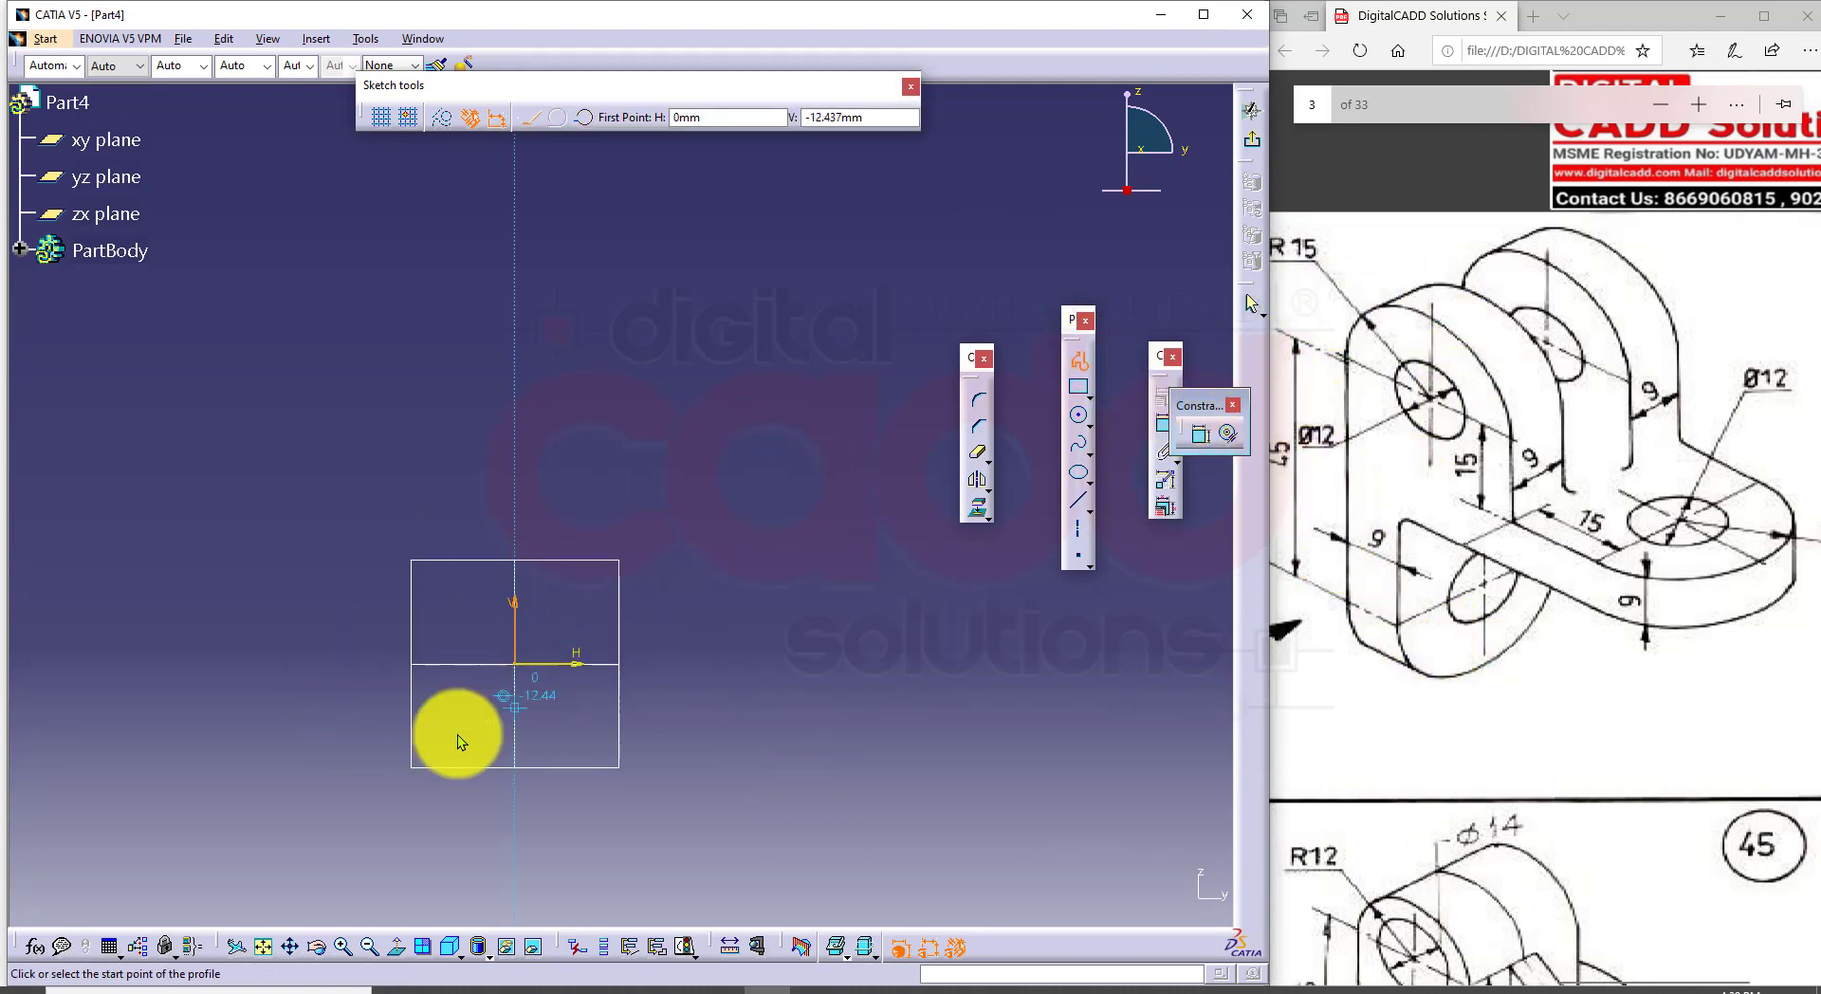
{"action": "middle_click_drag", "start_coordinate": [457, 734], "coordinate": [354, 783]}
{"action": "left_click", "coordinate": [338, 765]}
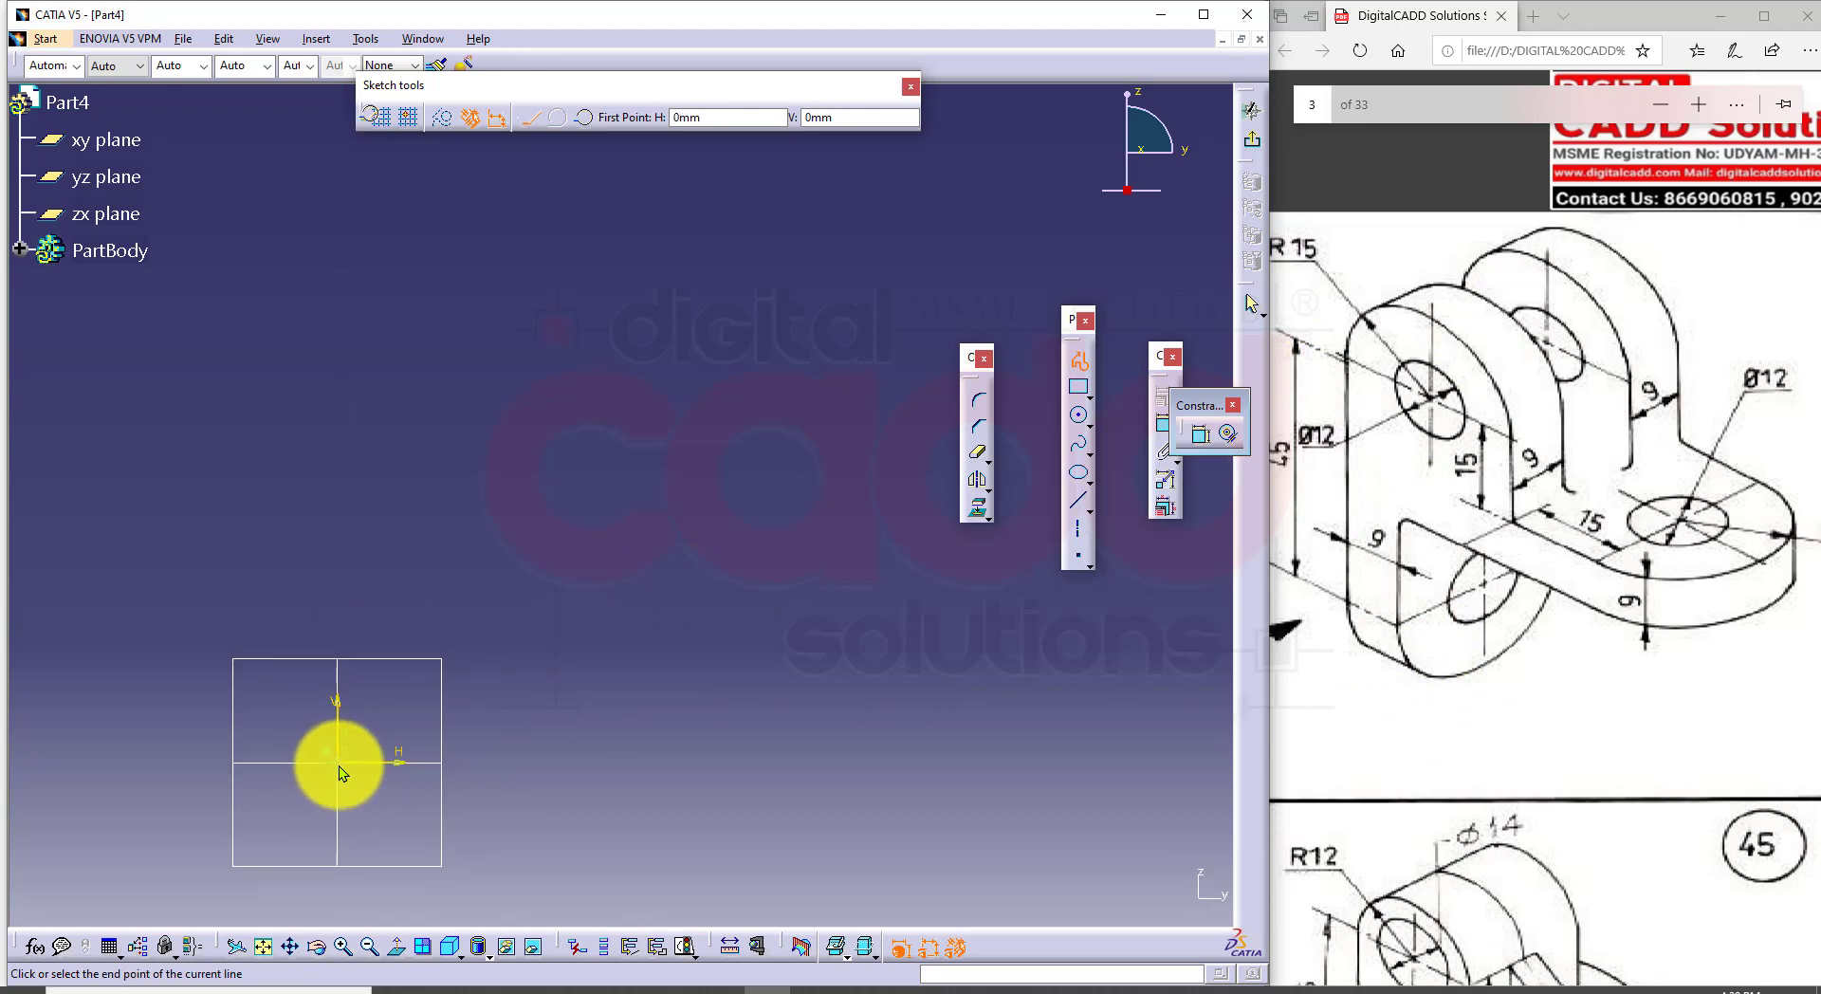
{"action": "left_click", "coordinate": [337, 461]}
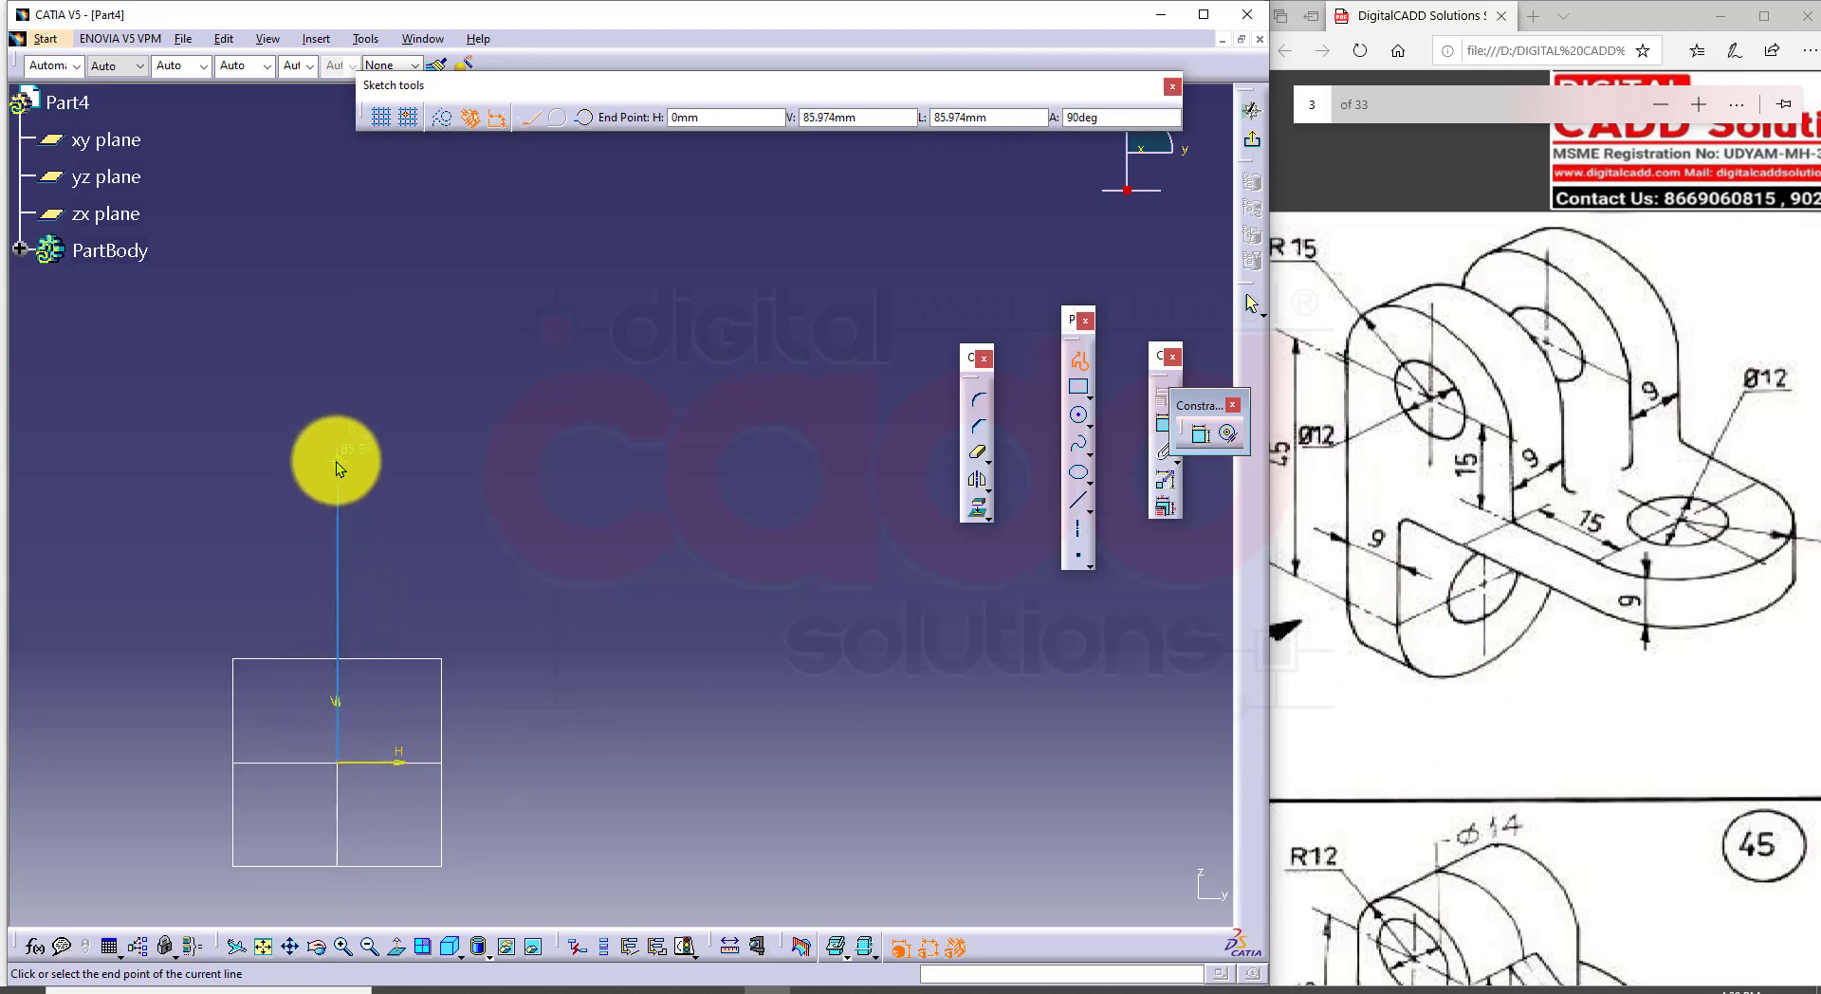
{"action": "left_click", "coordinate": [557, 118]}
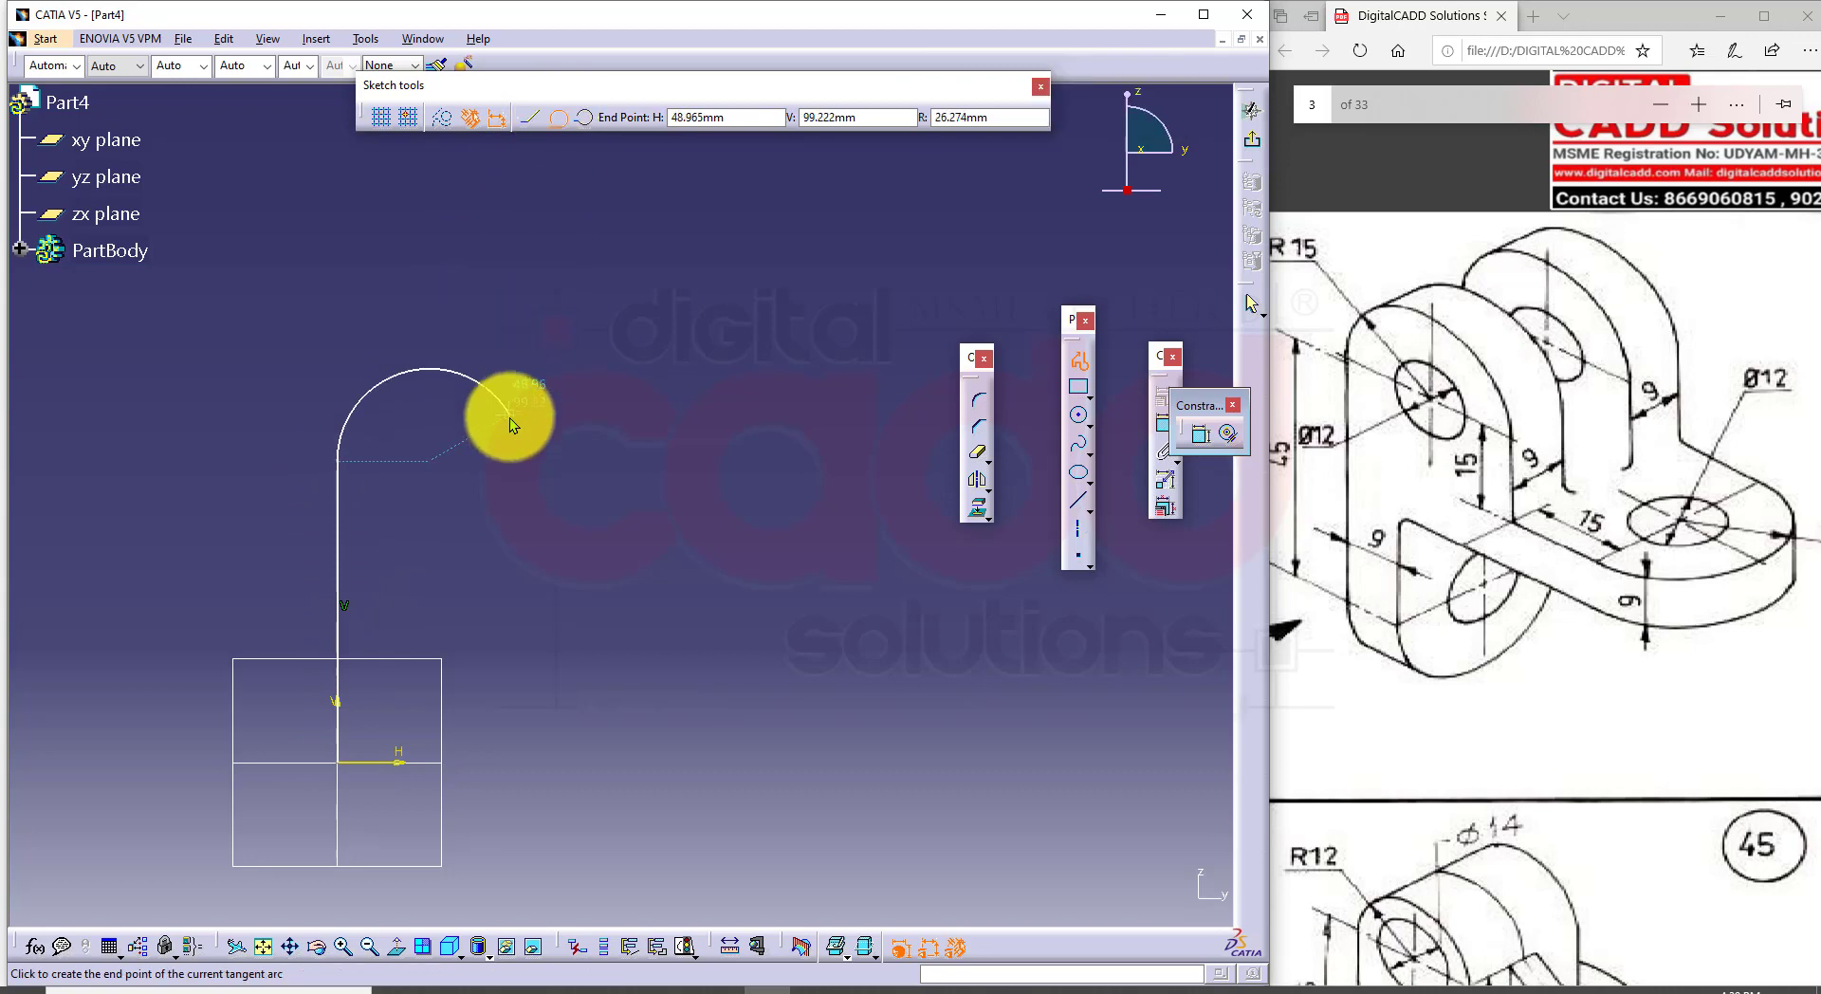
{"action": "left_click", "coordinate": [513, 461]}
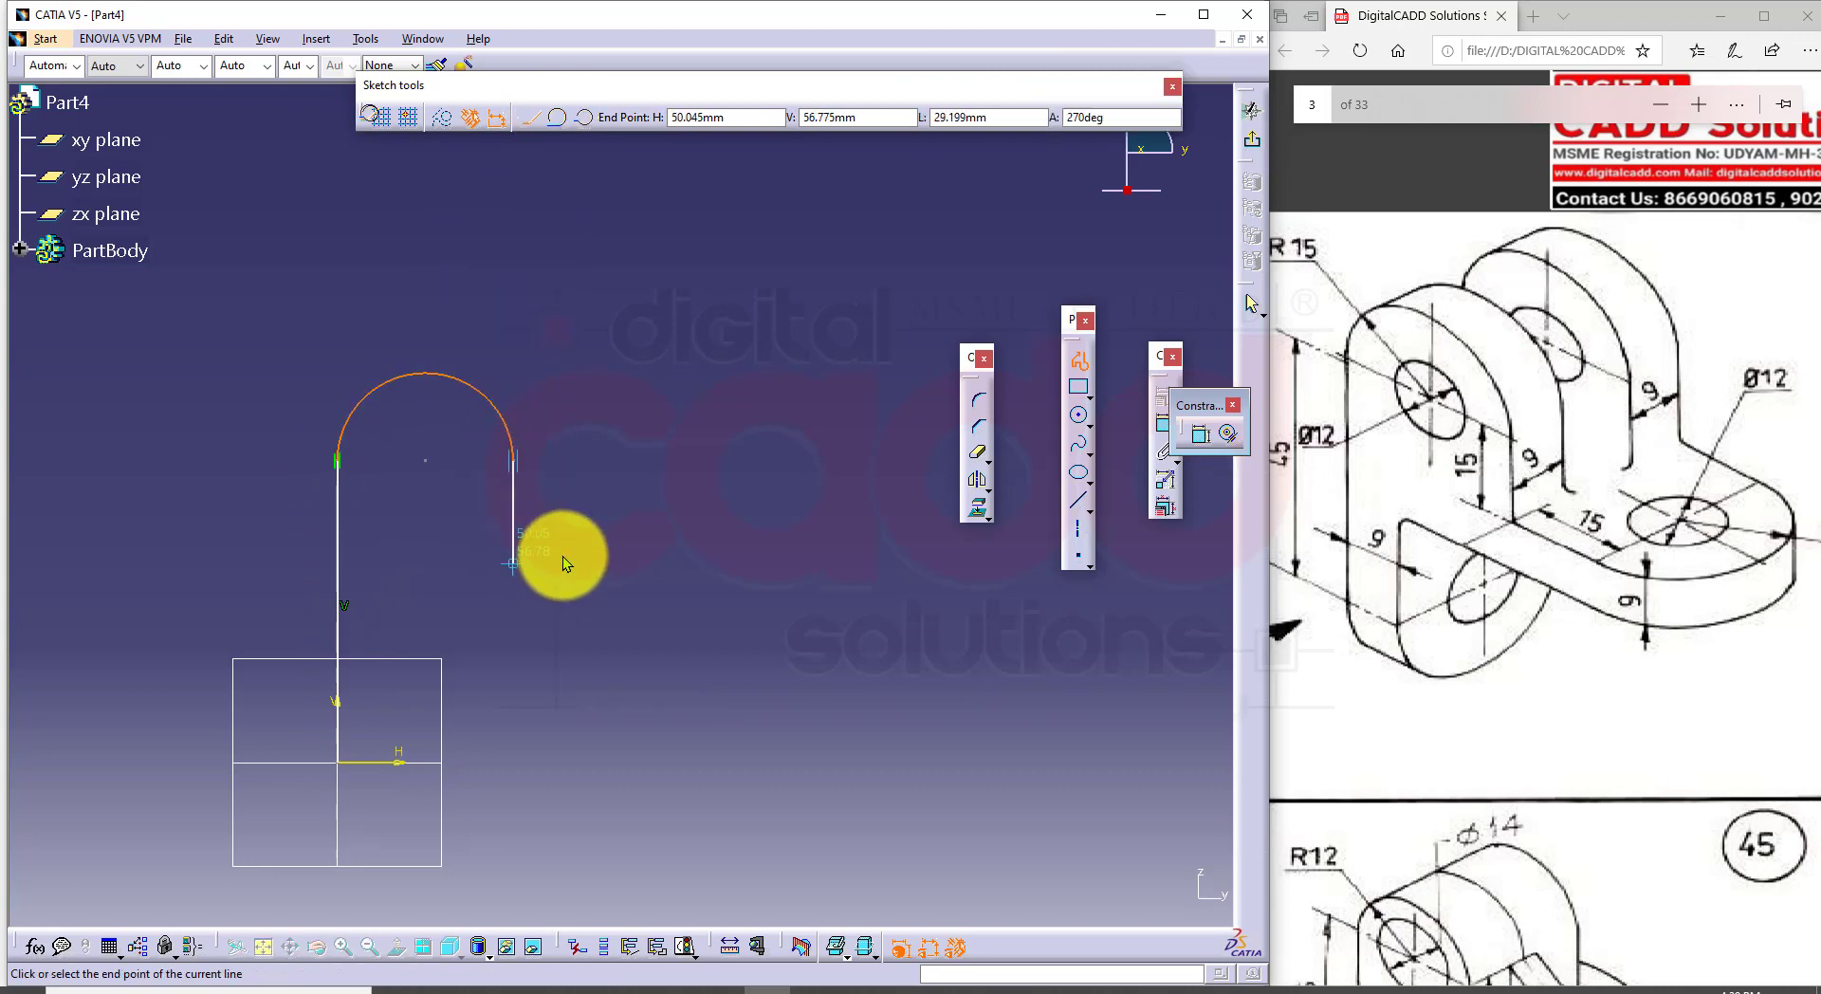
Step: Continue the profile down about 29 mm, out about 70 mm as a horizontal arm about 21 mm thick, and close it at the origin
{"action": "left_click", "coordinate": [558, 561]}
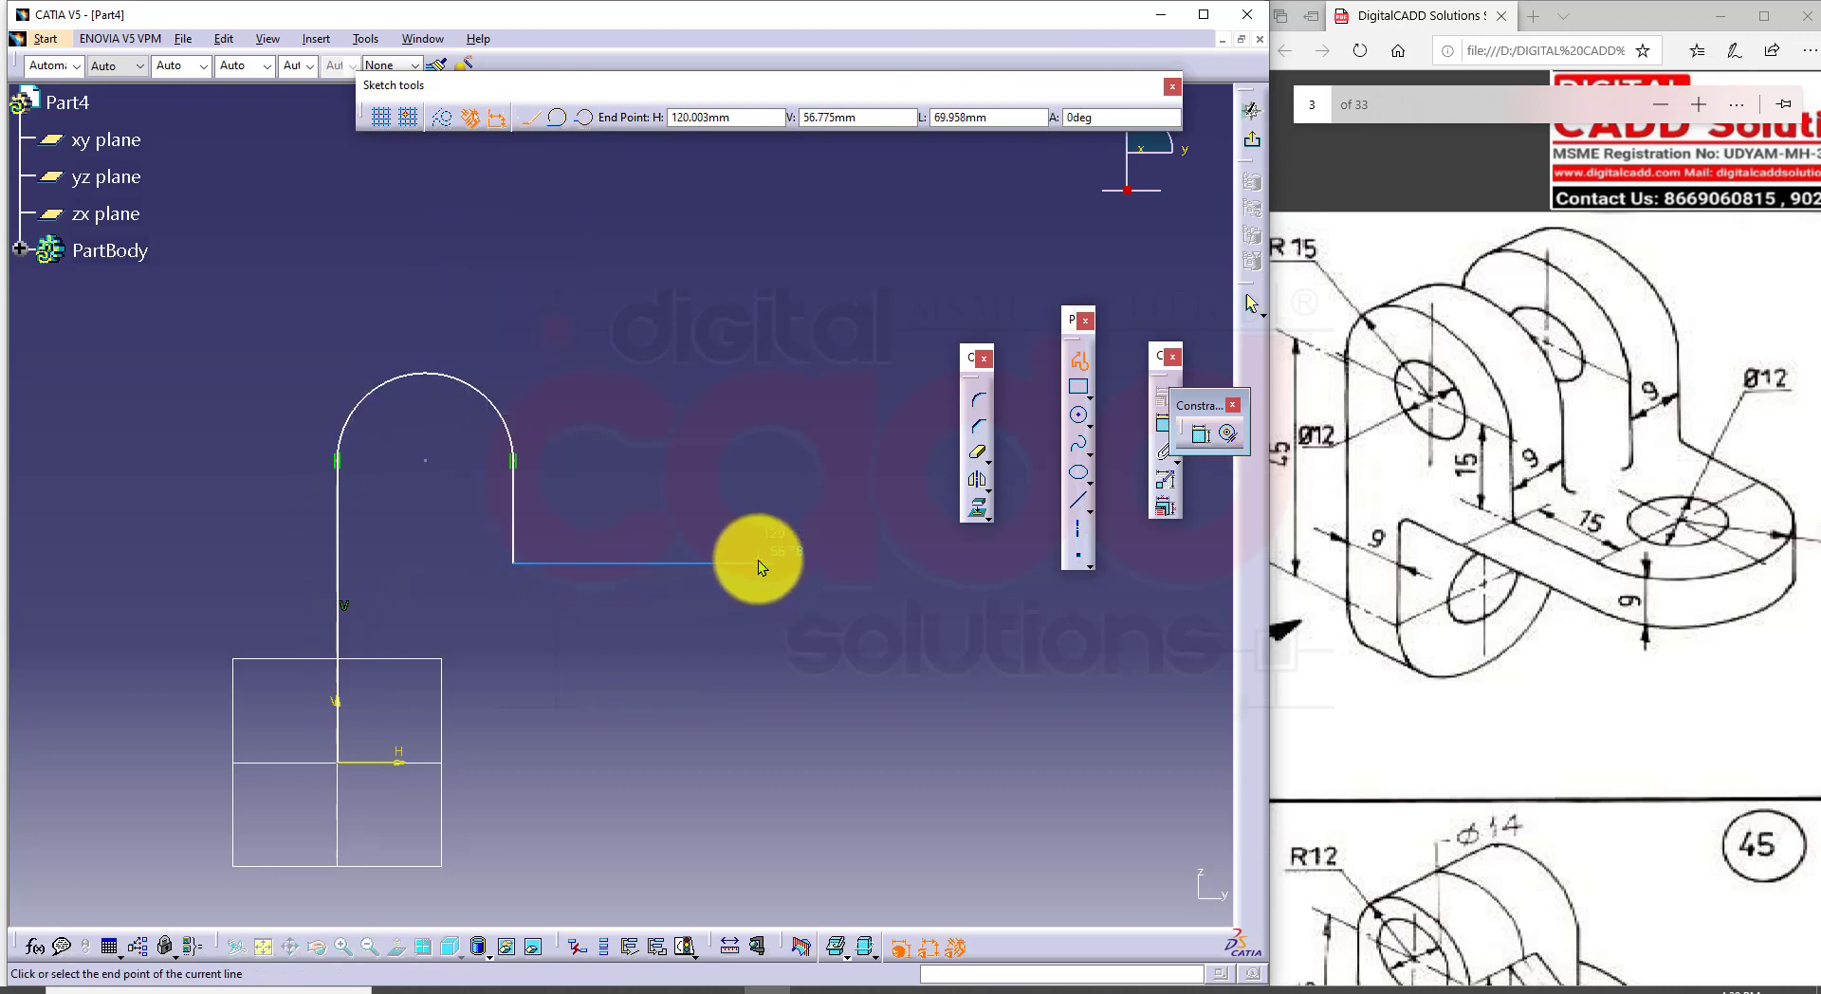
{"action": "left_click", "coordinate": [759, 562]}
{"action": "left_click", "coordinate": [762, 639]}
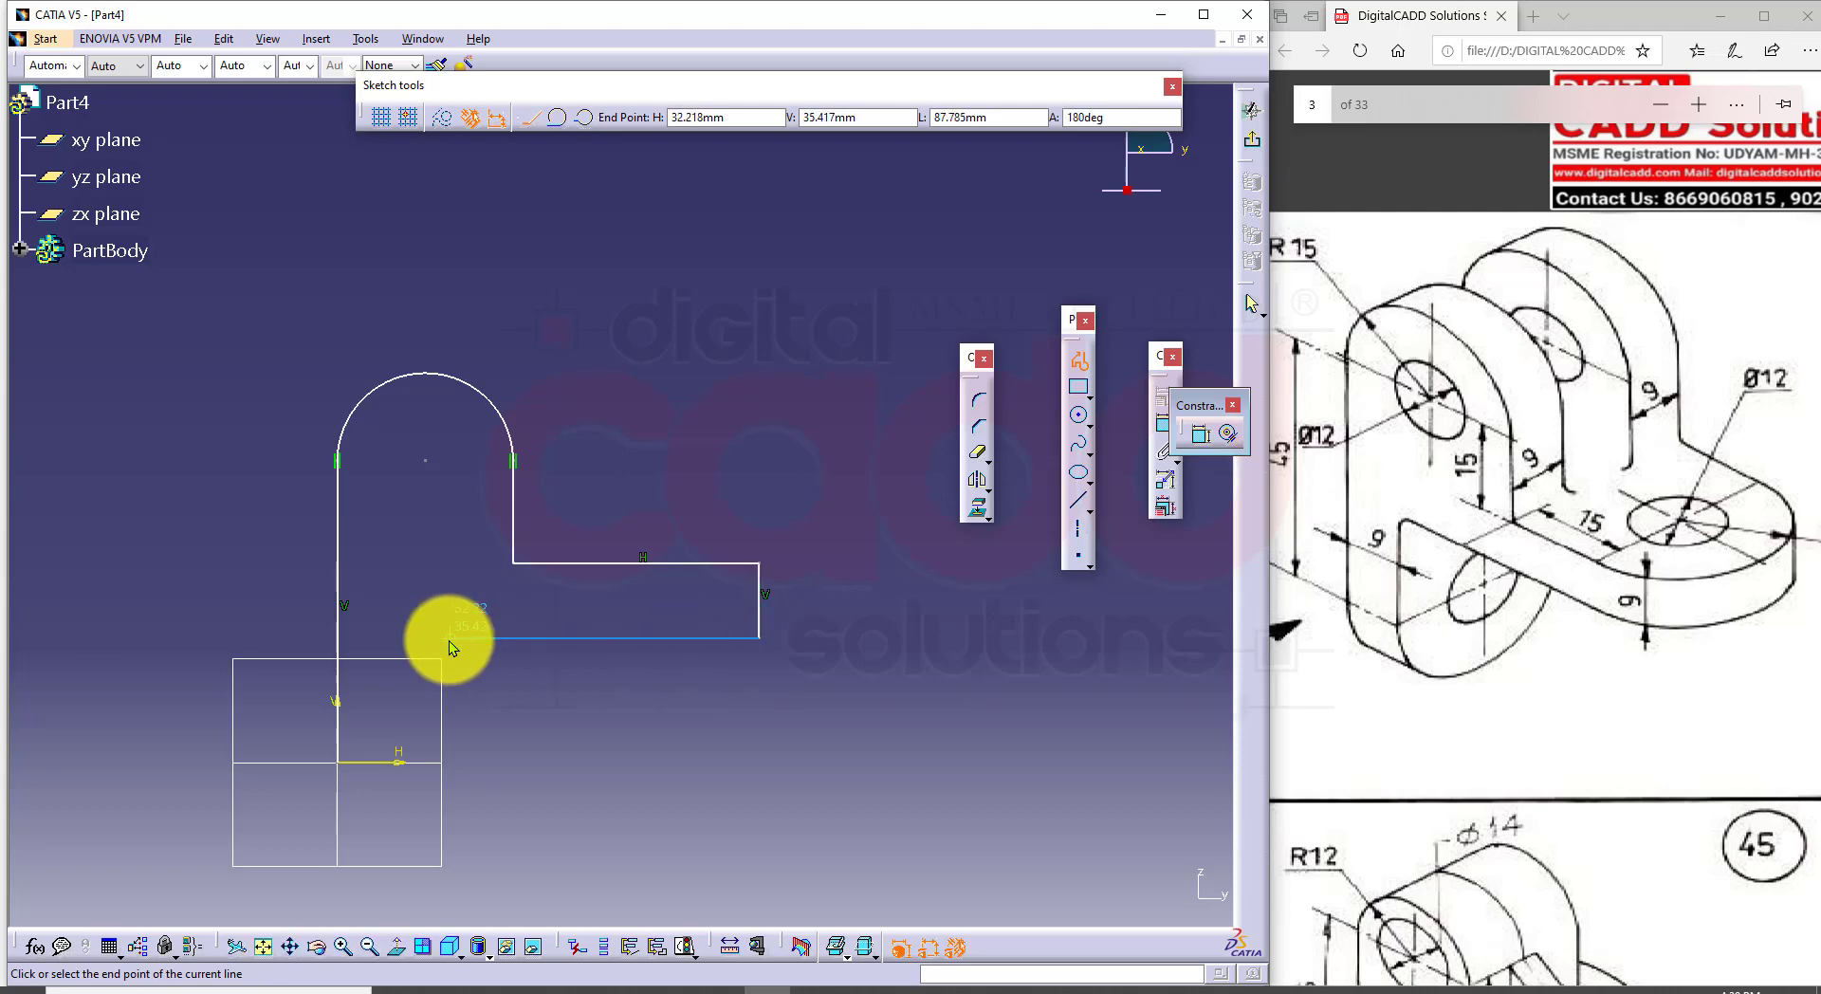
{"action": "left_click", "coordinate": [442, 638]}
{"action": "left_click", "coordinate": [438, 765]}
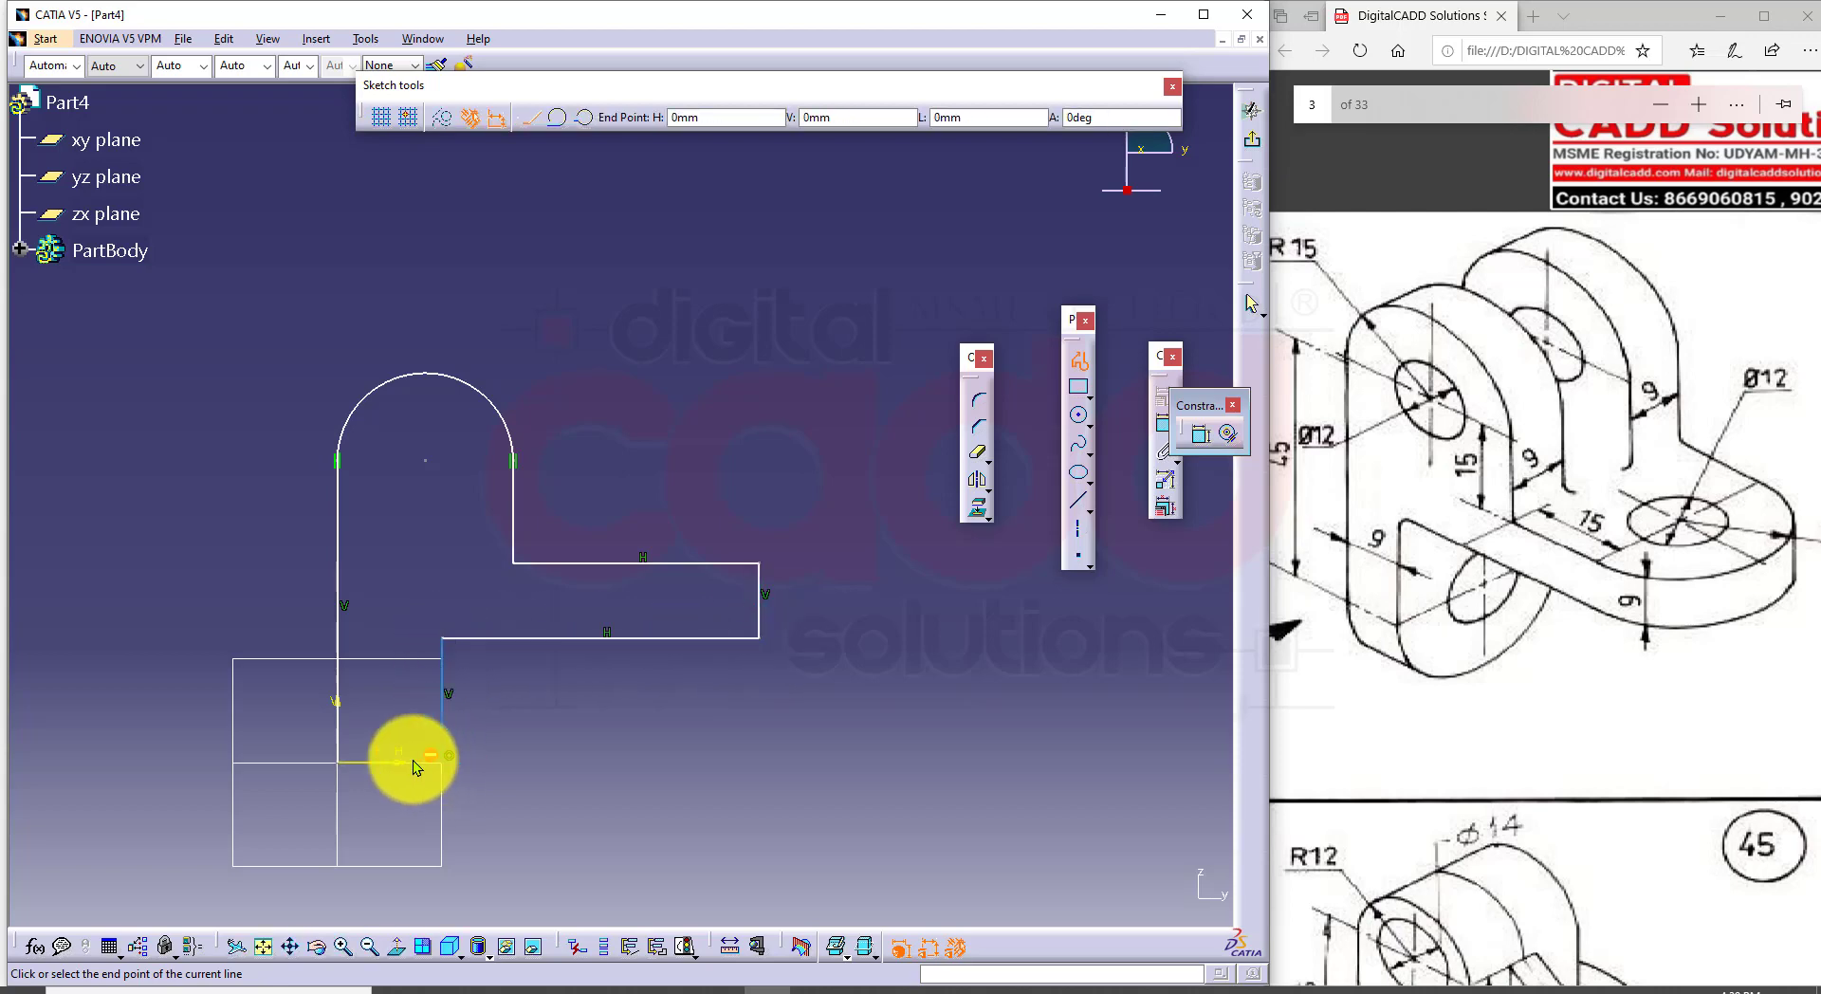
{"action": "left_click", "coordinate": [337, 763]}
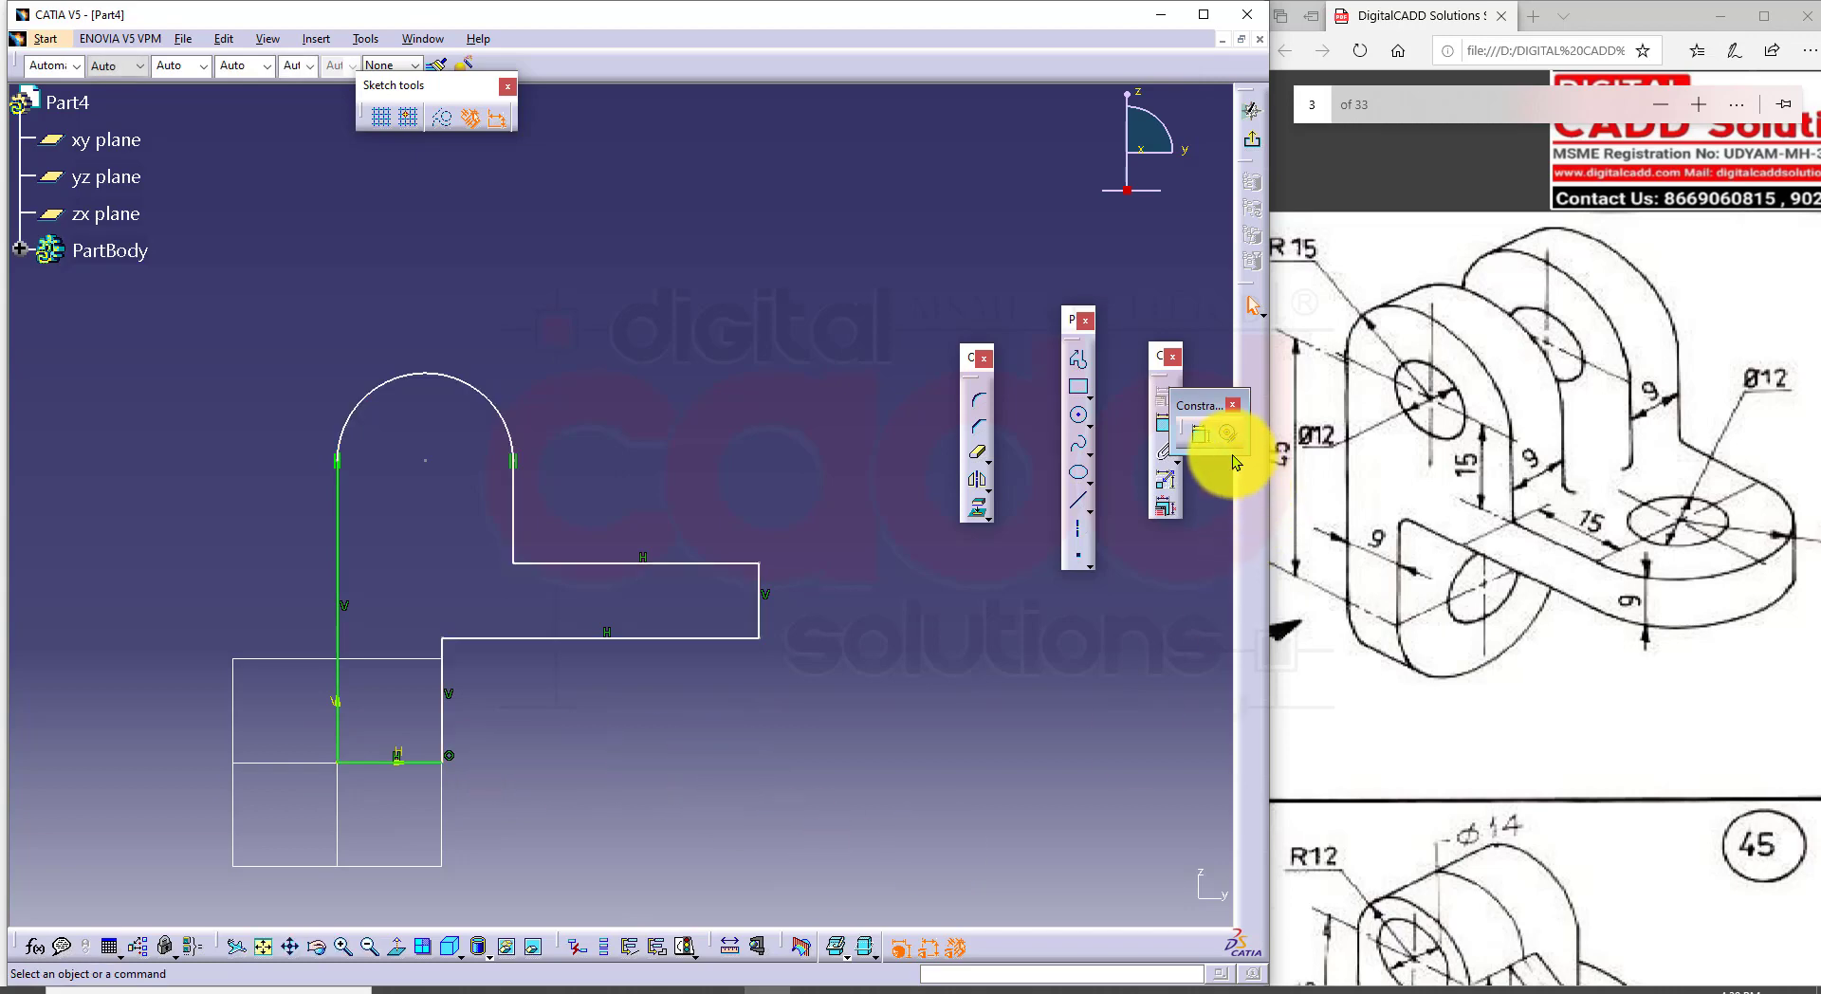
Step: Constrain the short line between the arc and the horizontal arm to be vertical
{"action": "left_click", "coordinate": [1170, 435]}
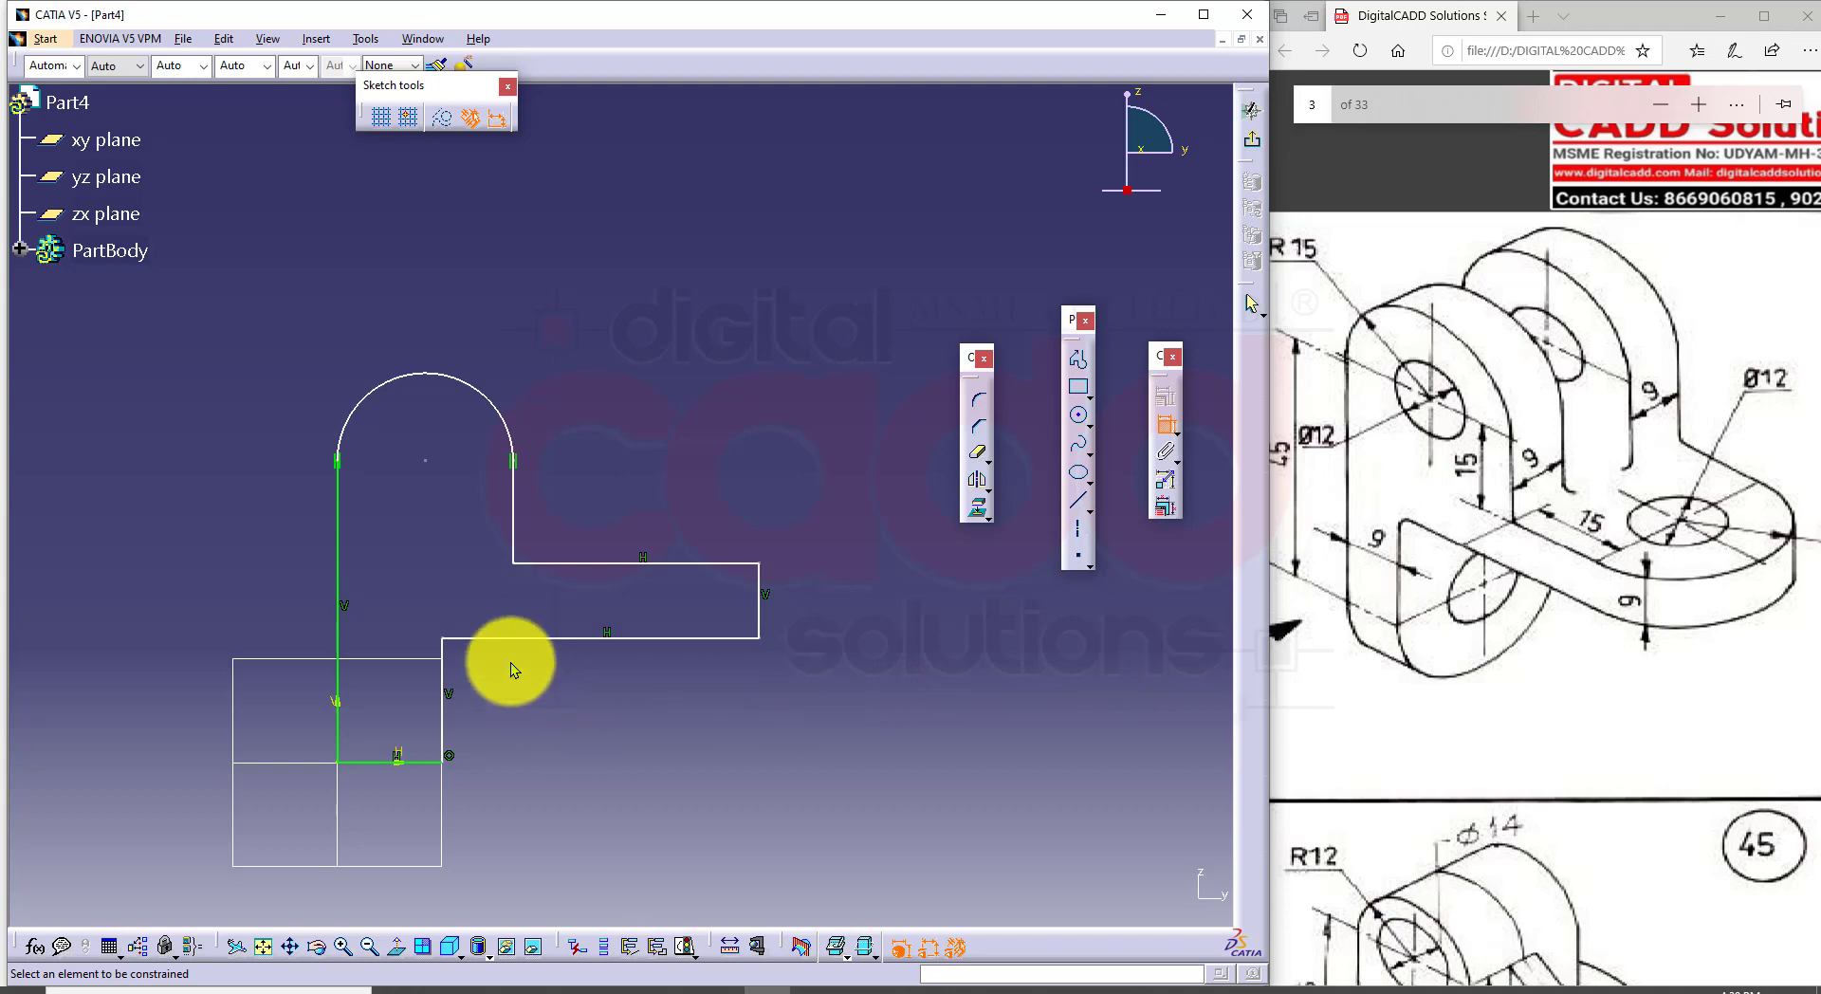
{"action": "left_click", "coordinate": [514, 520]}
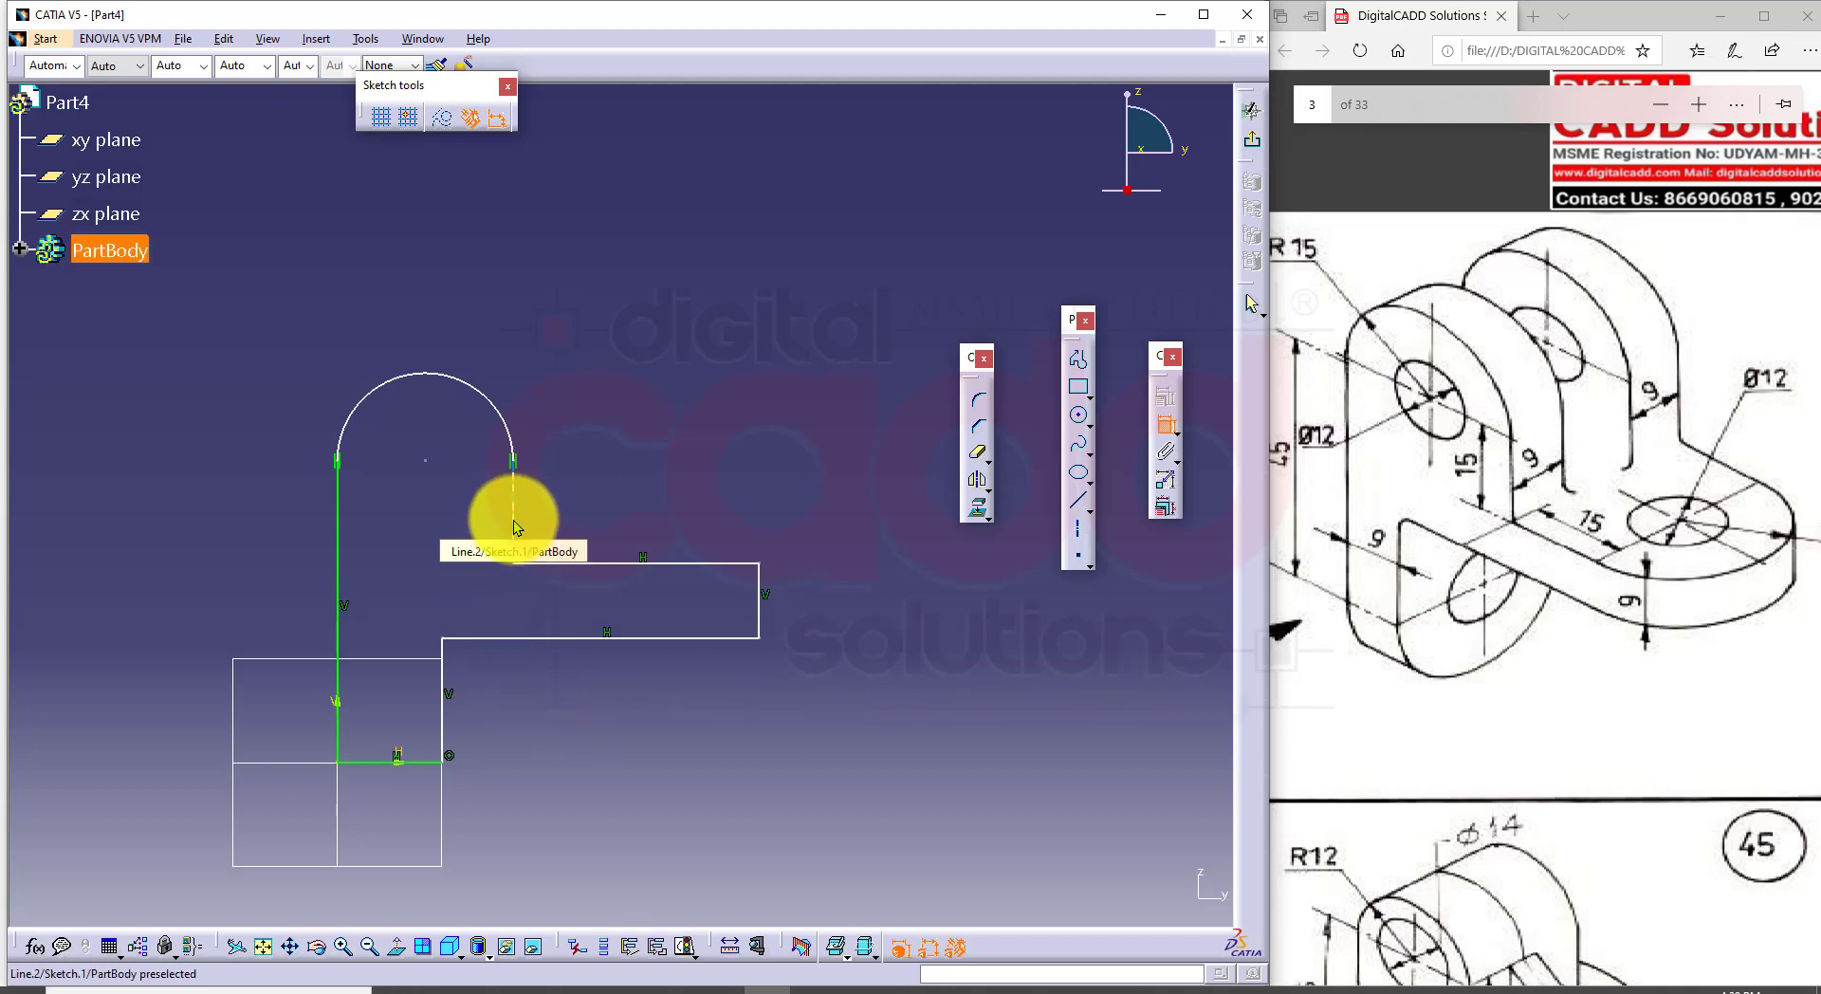
{"action": "right_click", "coordinate": [628, 364]}
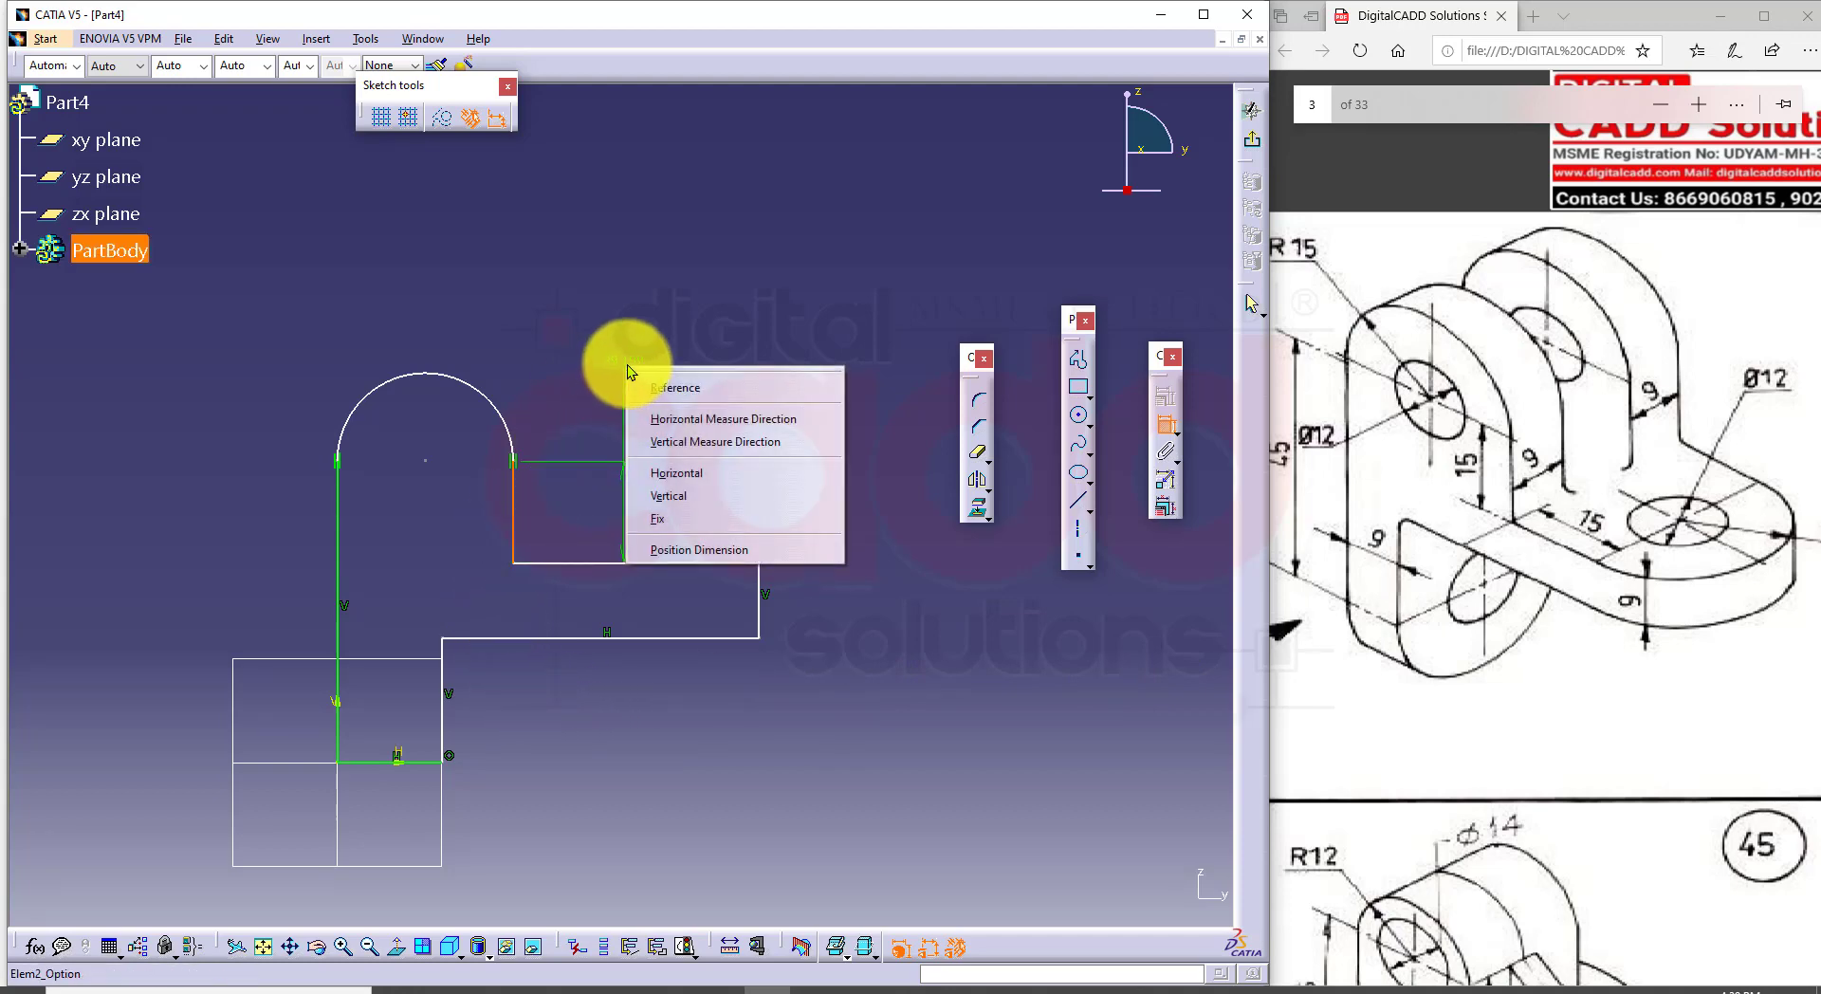
{"action": "left_click", "coordinate": [683, 496]}
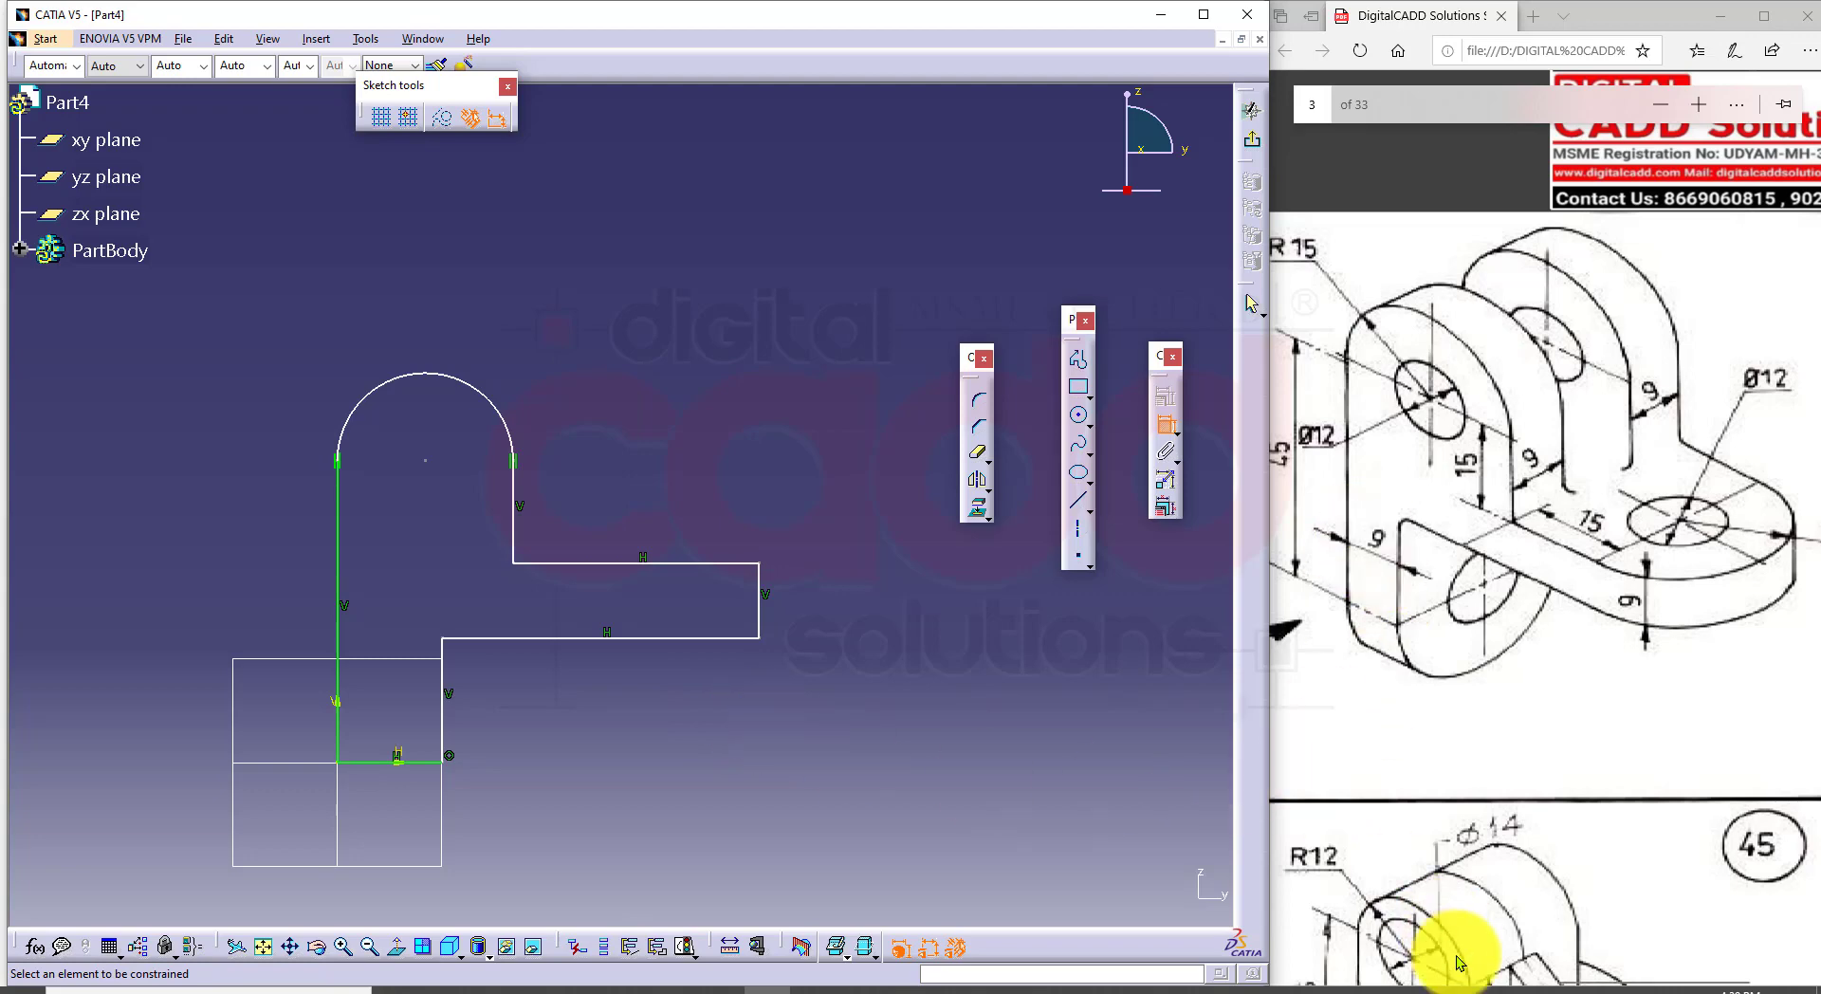
Step: Dimension the long vertical line rising from the origin and set its length to 60 mm
{"action": "left_click_drag", "start_coordinate": [1578, 978], "coordinate": [1569, 978]}
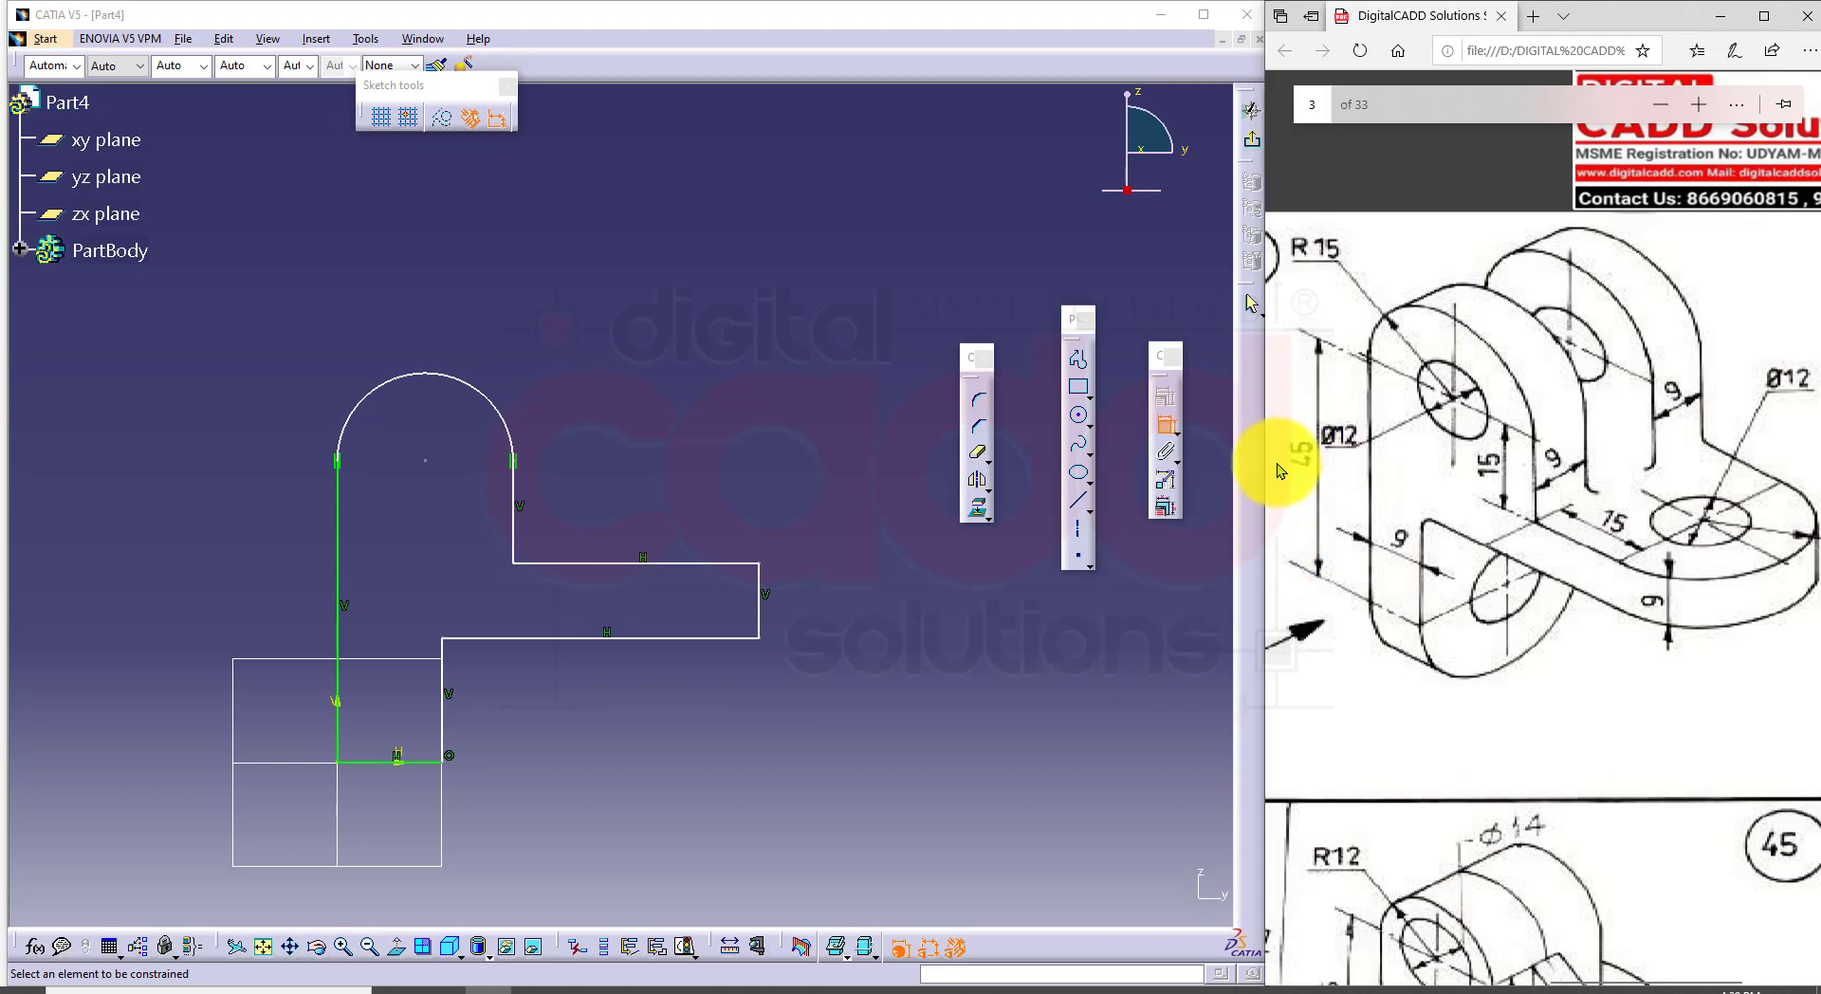
{"action": "left_click_drag", "start_coordinate": [1286, 429], "coordinate": [1334, 498]}
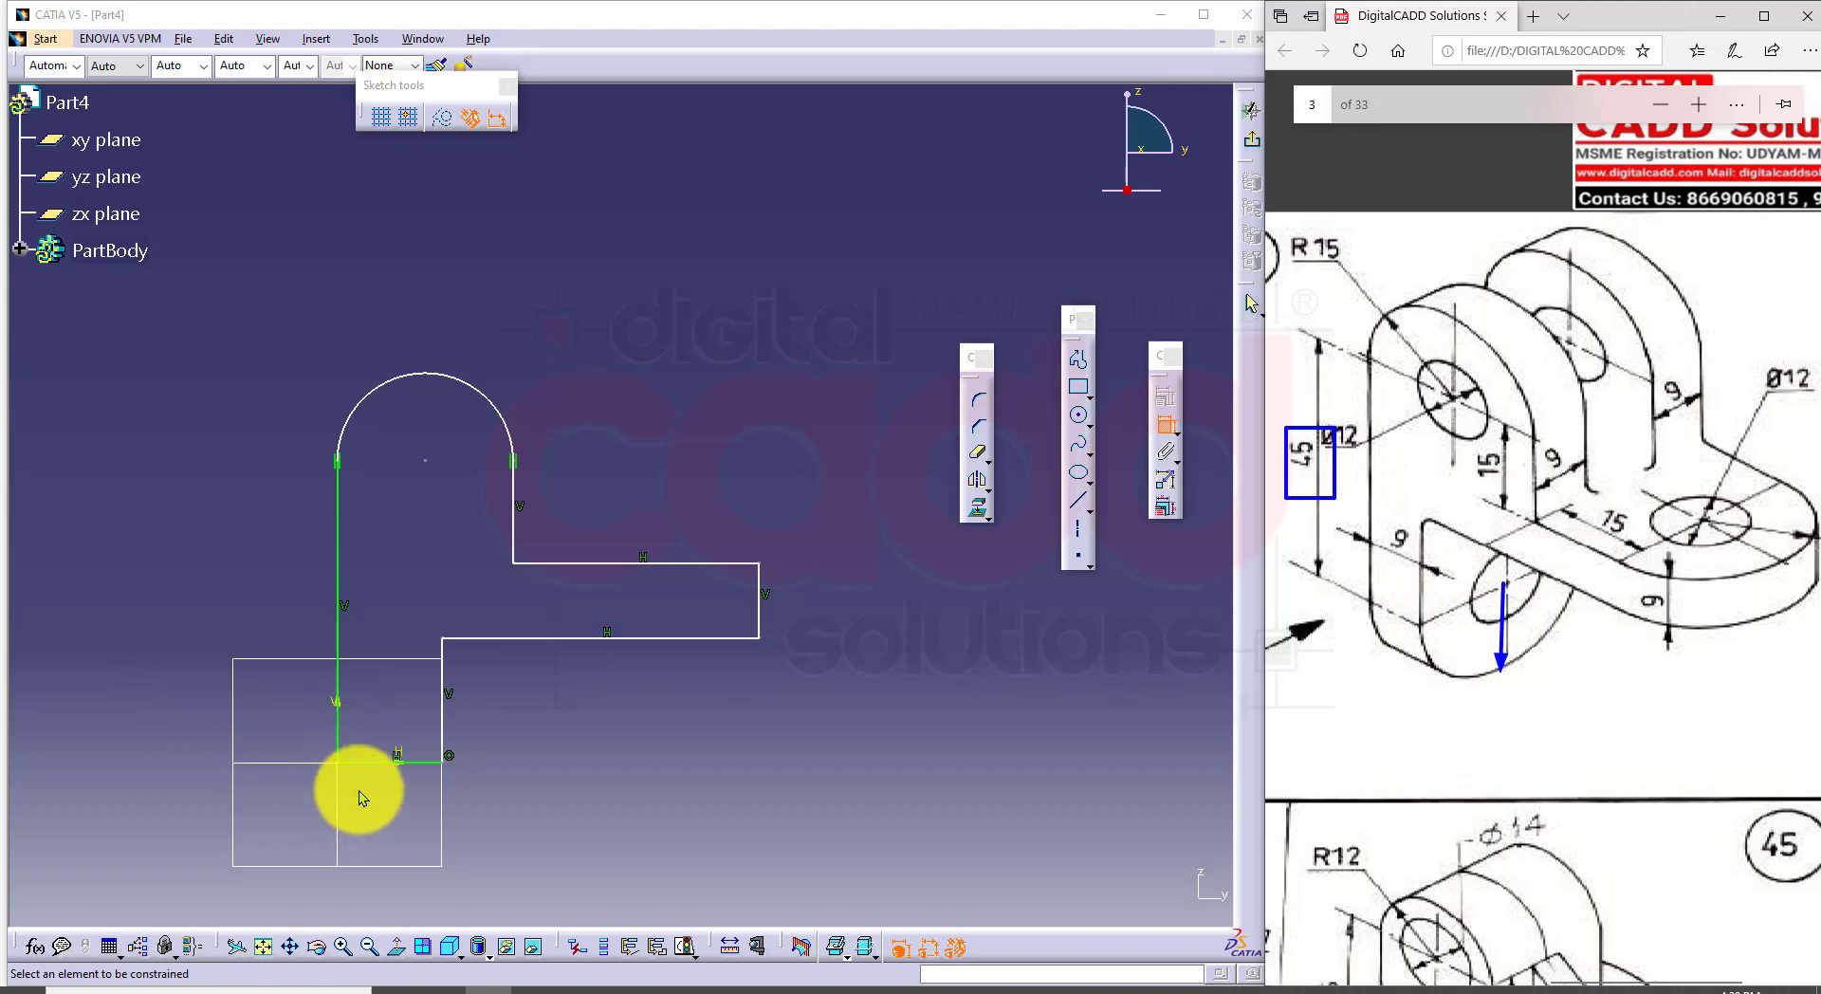
{"action": "key", "text": "Escape"}
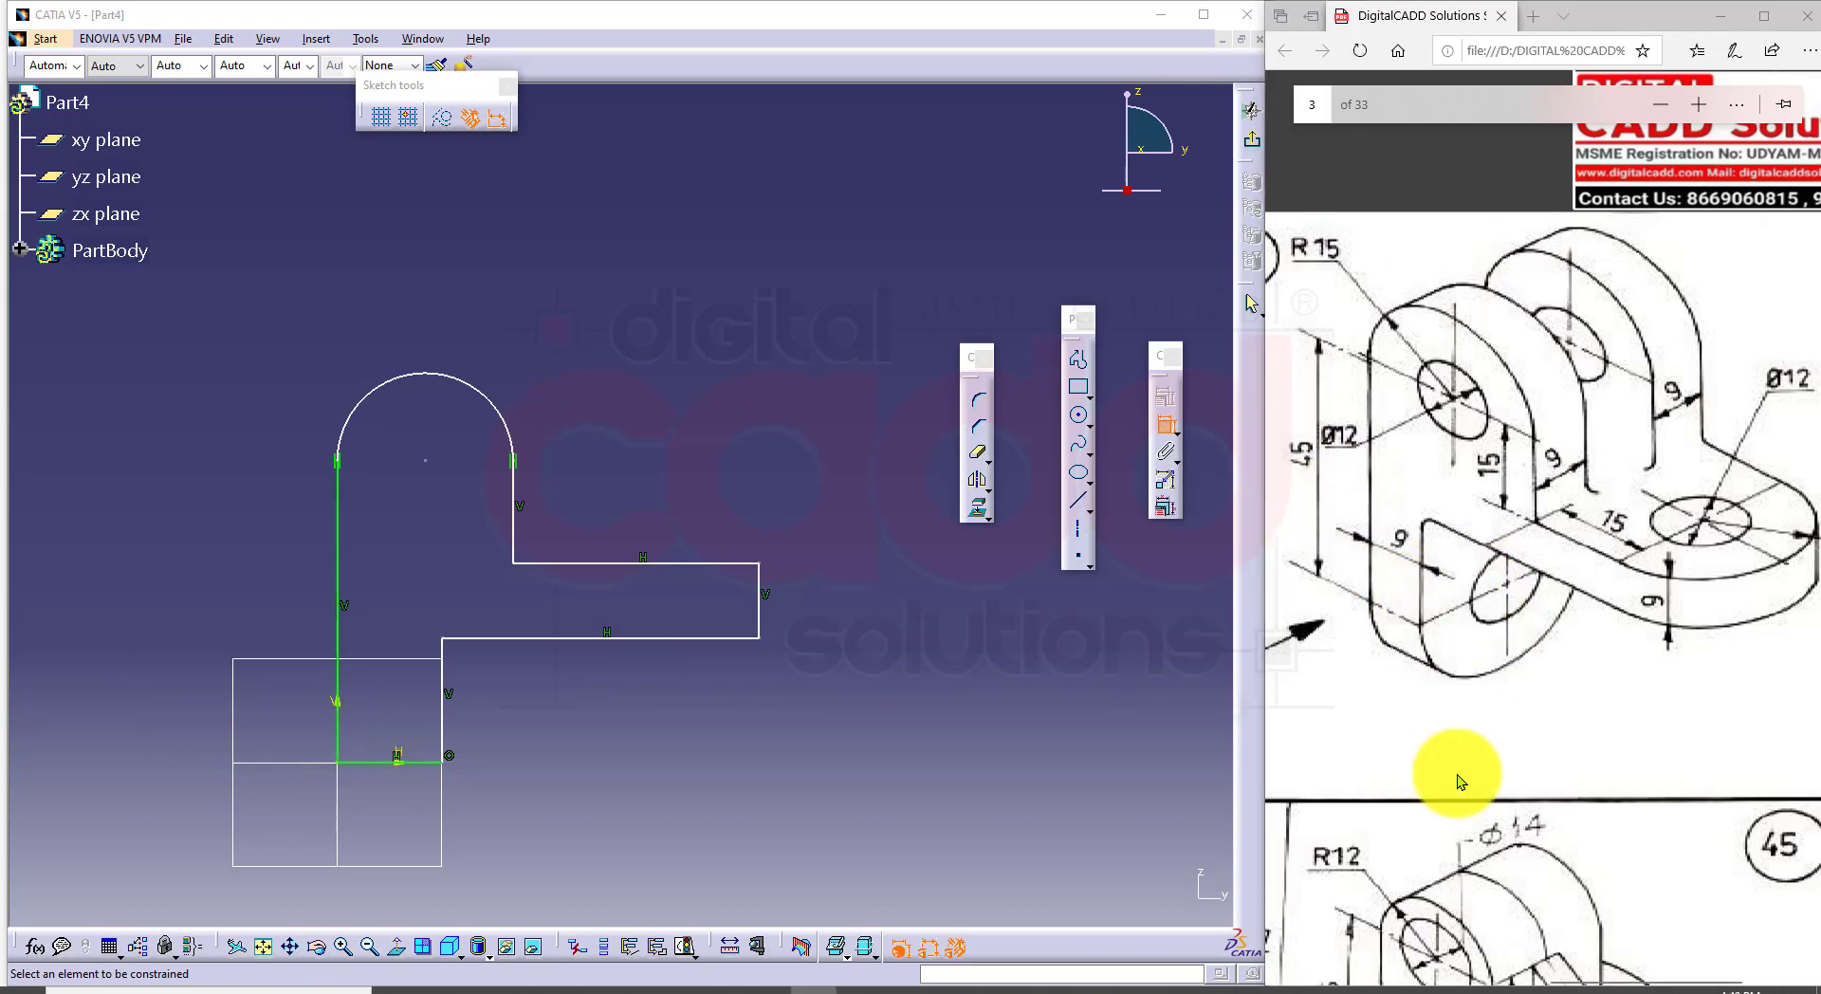
{"action": "left_click", "coordinate": [336, 505]}
{"action": "left_click", "coordinate": [273, 542]}
{"action": "double_click", "coordinate": [297, 534]}
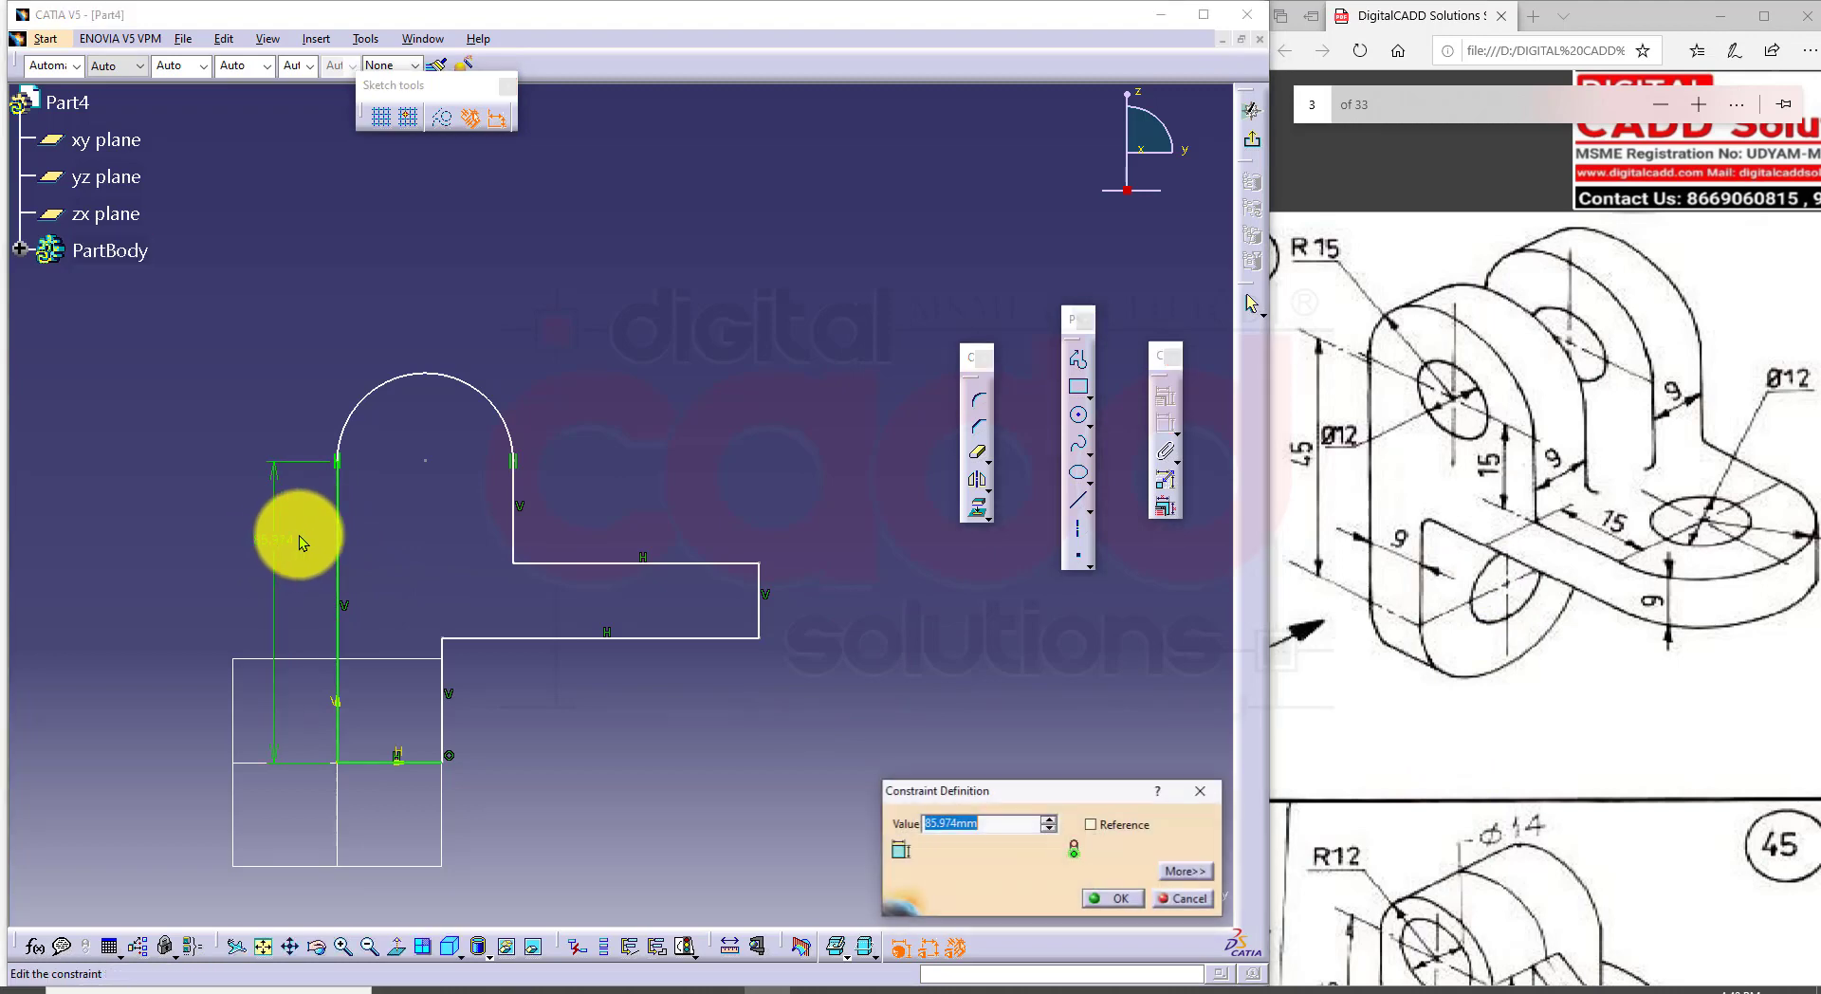
{"action": "type", "text": "60"}
{"action": "key", "text": "Return"}
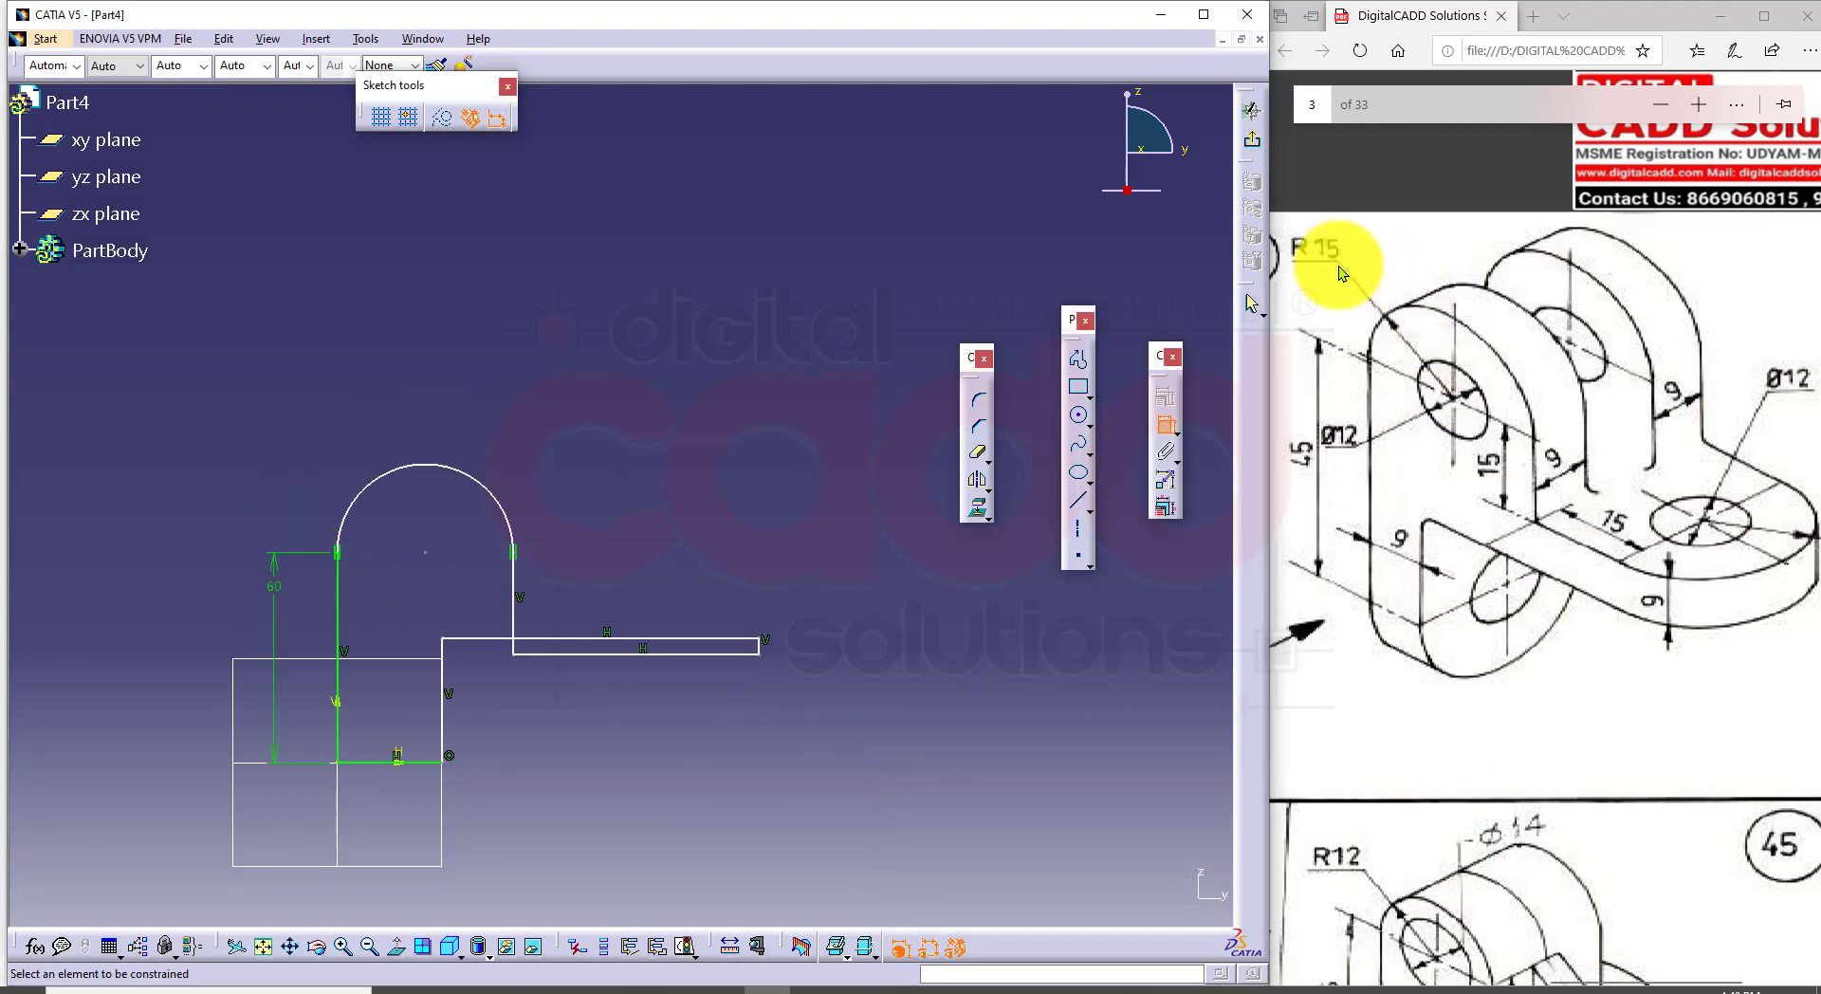
Step: Dimension the half-circle arc at the top of the profile and set its radius to 15 mm
{"action": "left_click", "coordinate": [443, 468]}
{"action": "left_click", "coordinate": [385, 395]}
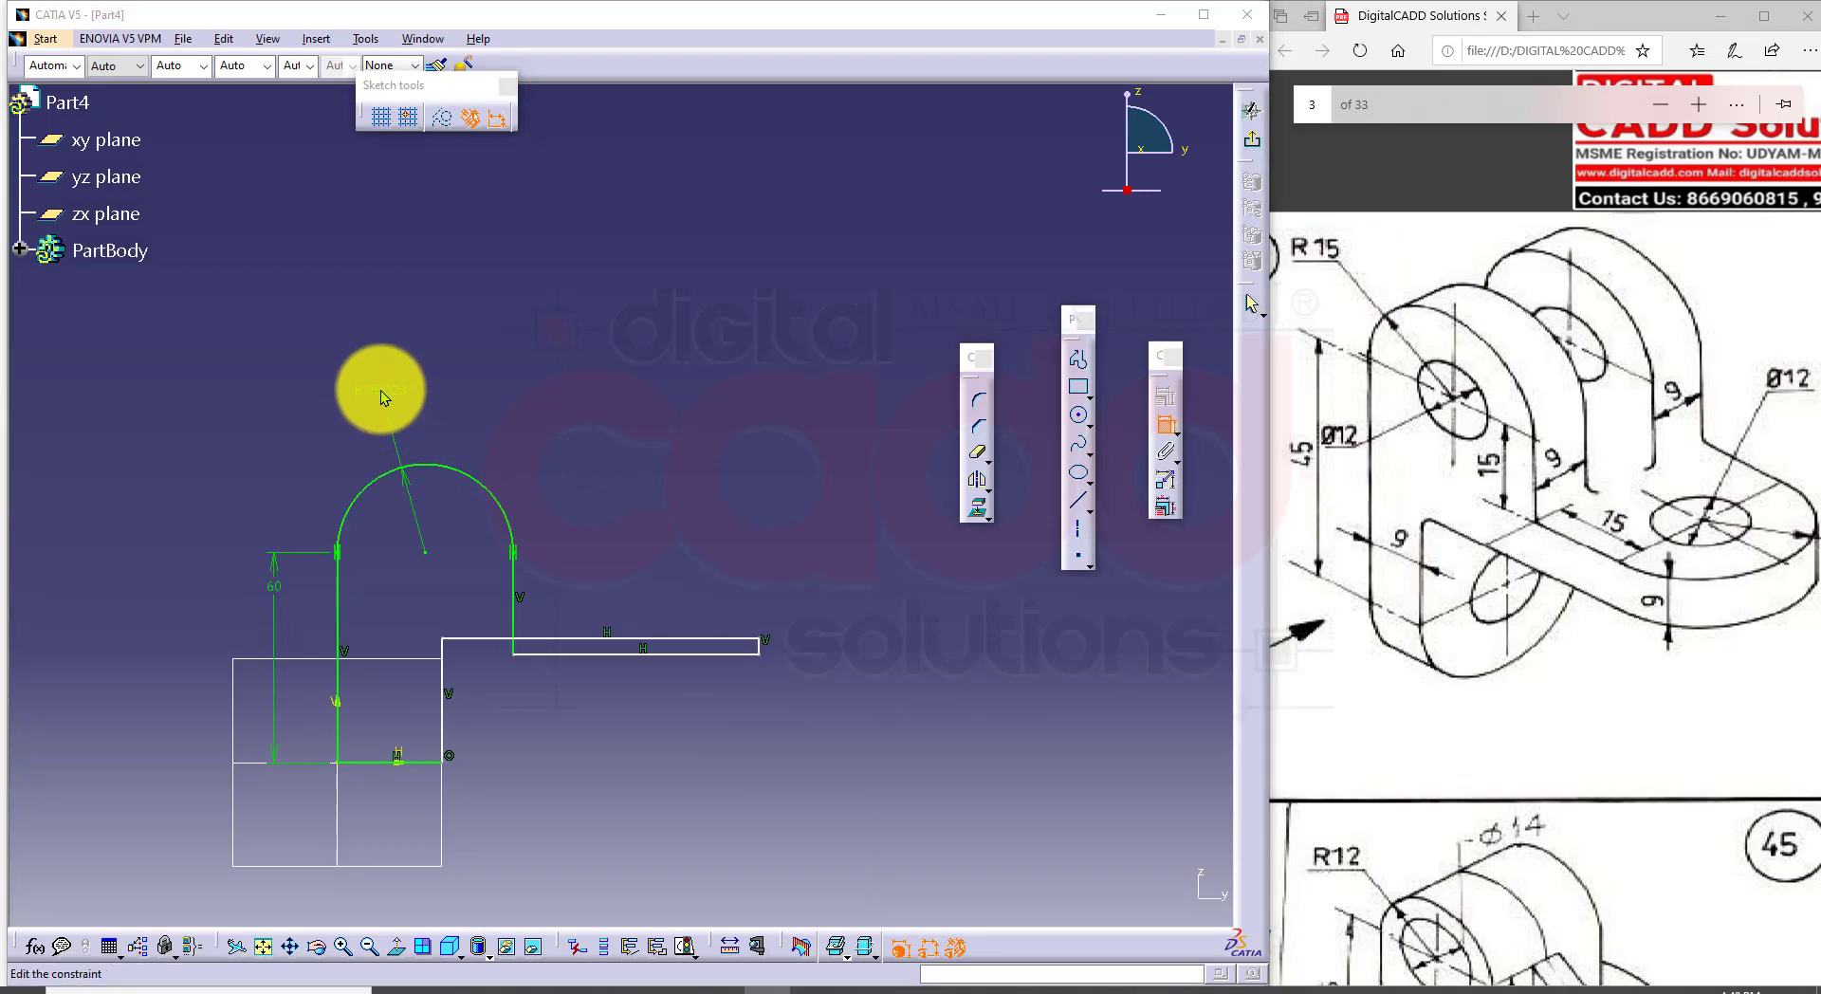
{"action": "double_click", "coordinate": [380, 390]}
{"action": "type", "text": "15"}
{"action": "key", "text": "Return"}
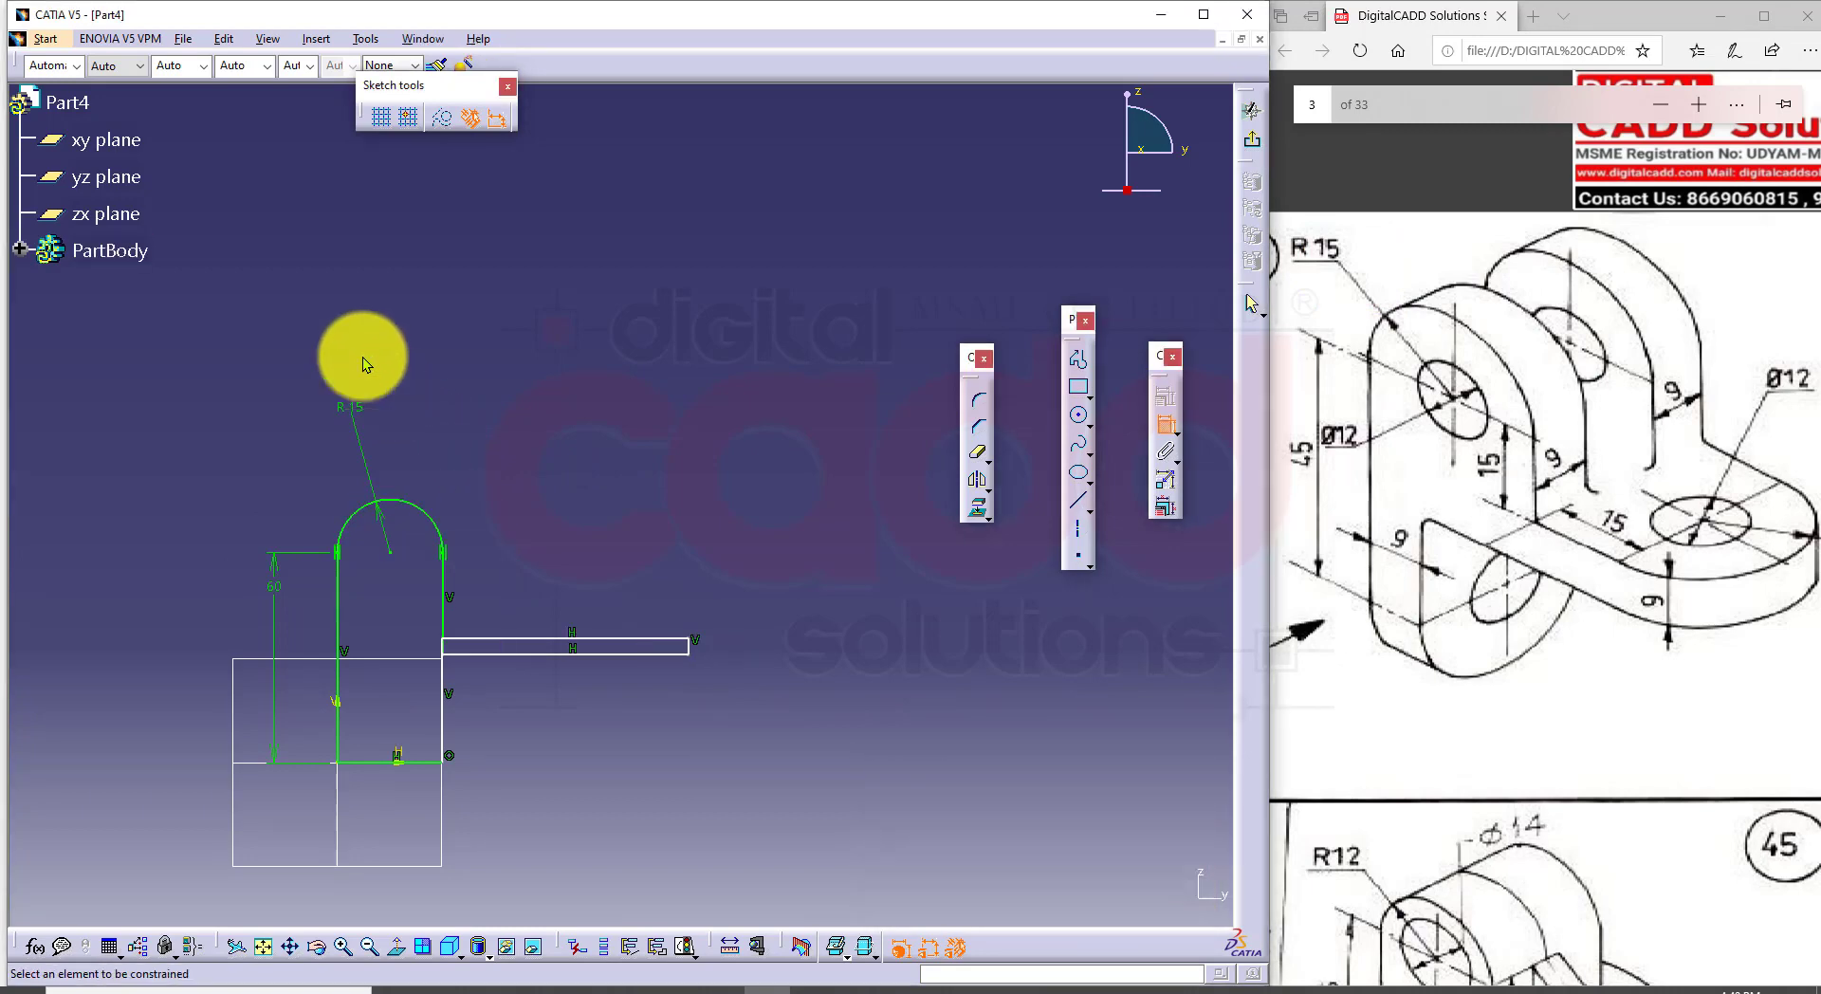
Step: Set the profile's base line to 9 mm and the short vertical line between the arc and the arm to 15 mm
{"action": "left_click", "coordinate": [412, 764]}
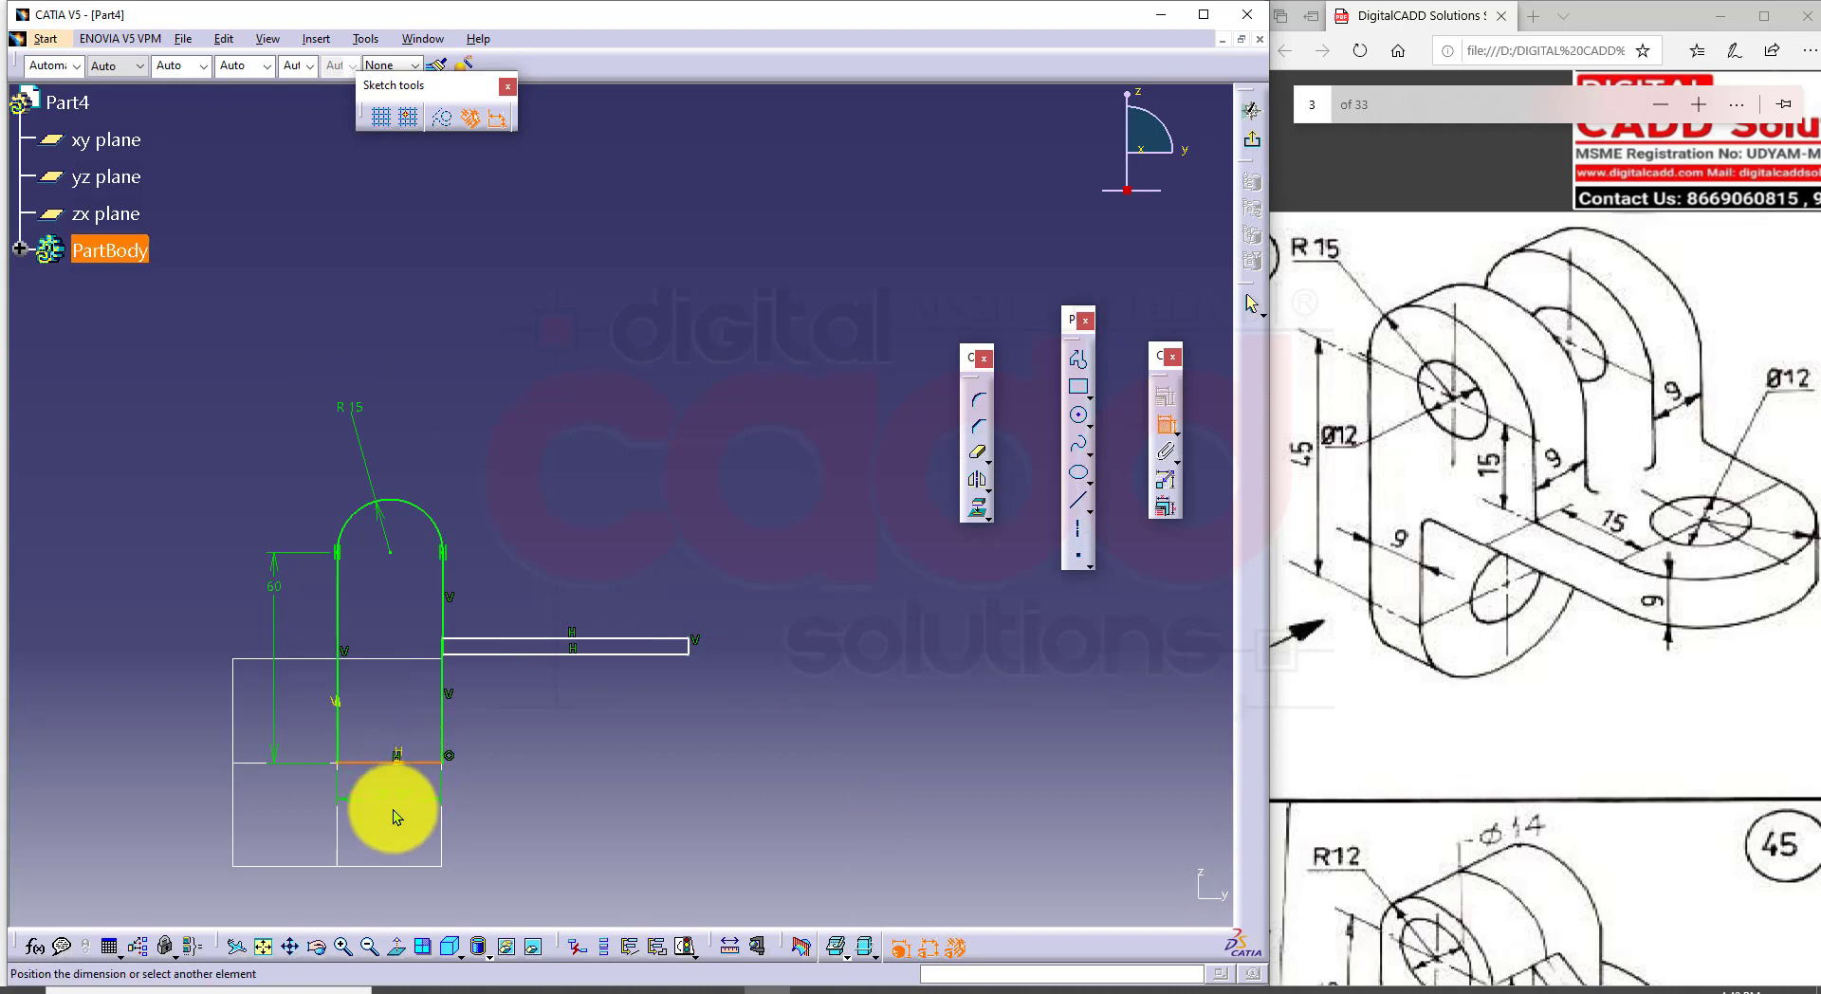
{"action": "left_click", "coordinate": [388, 819]}
{"action": "double_click", "coordinate": [388, 810]}
{"action": "type", "text": "9mm"}
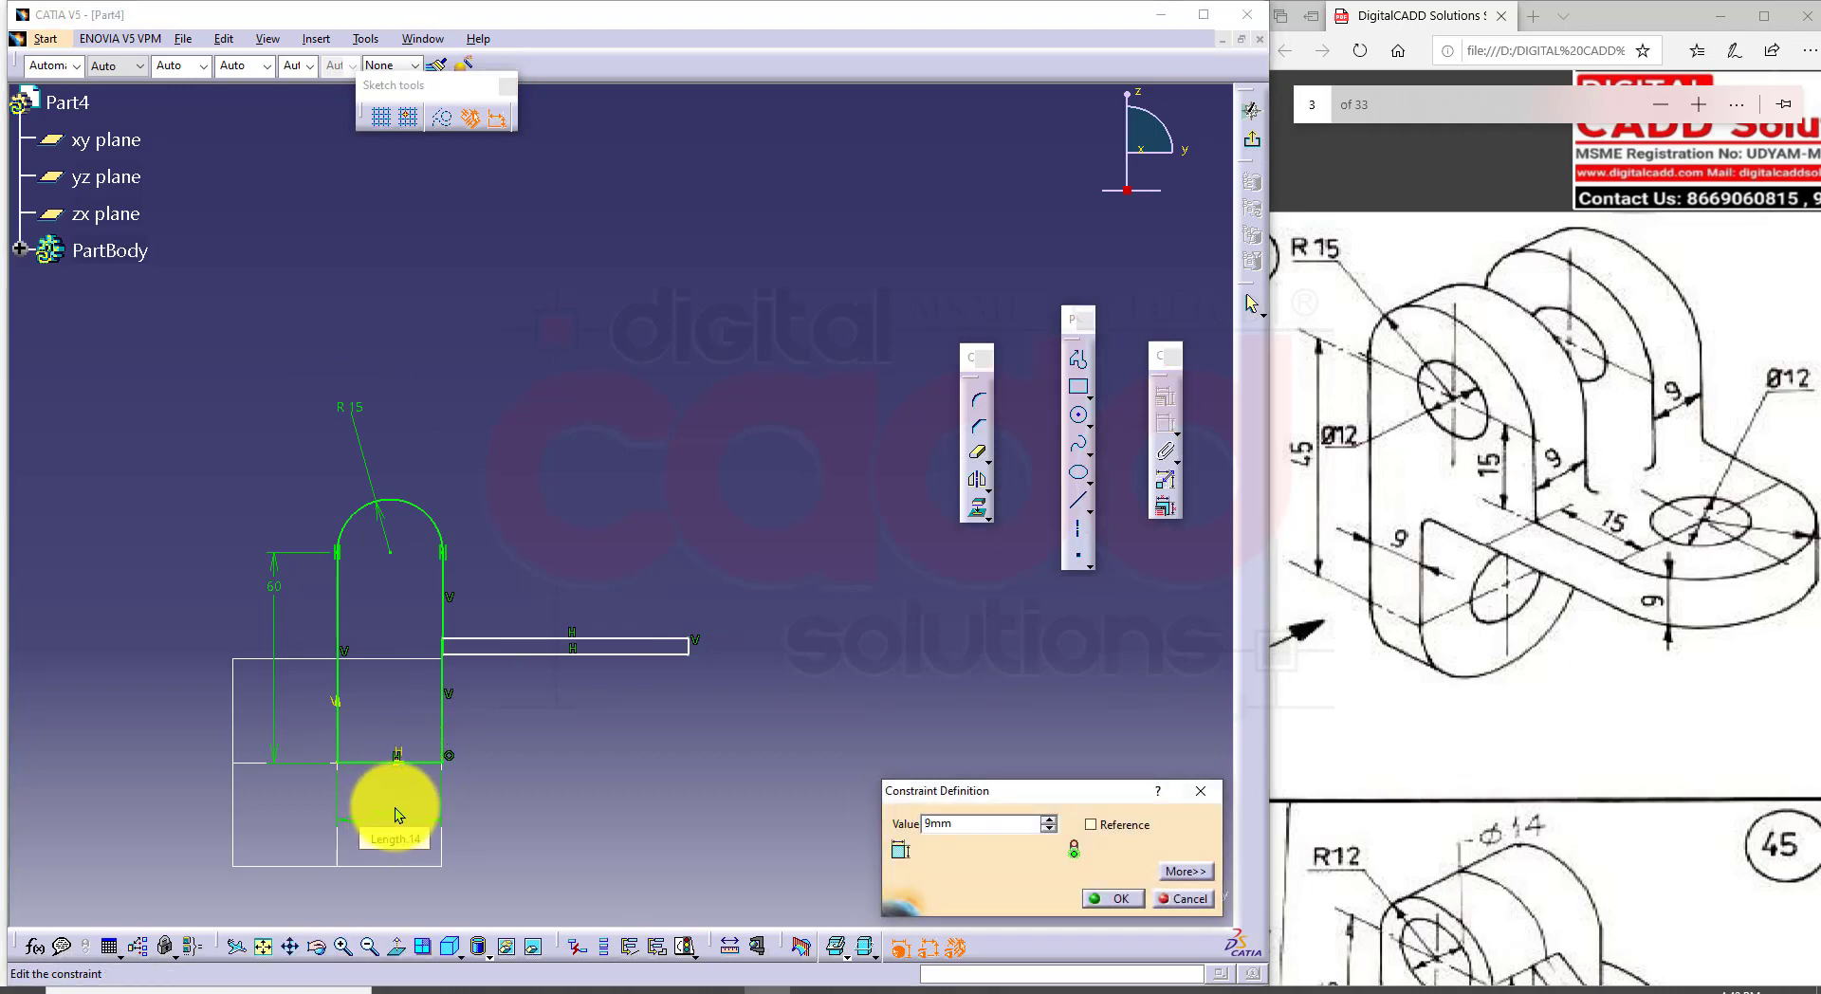
{"action": "key", "text": "Return"}
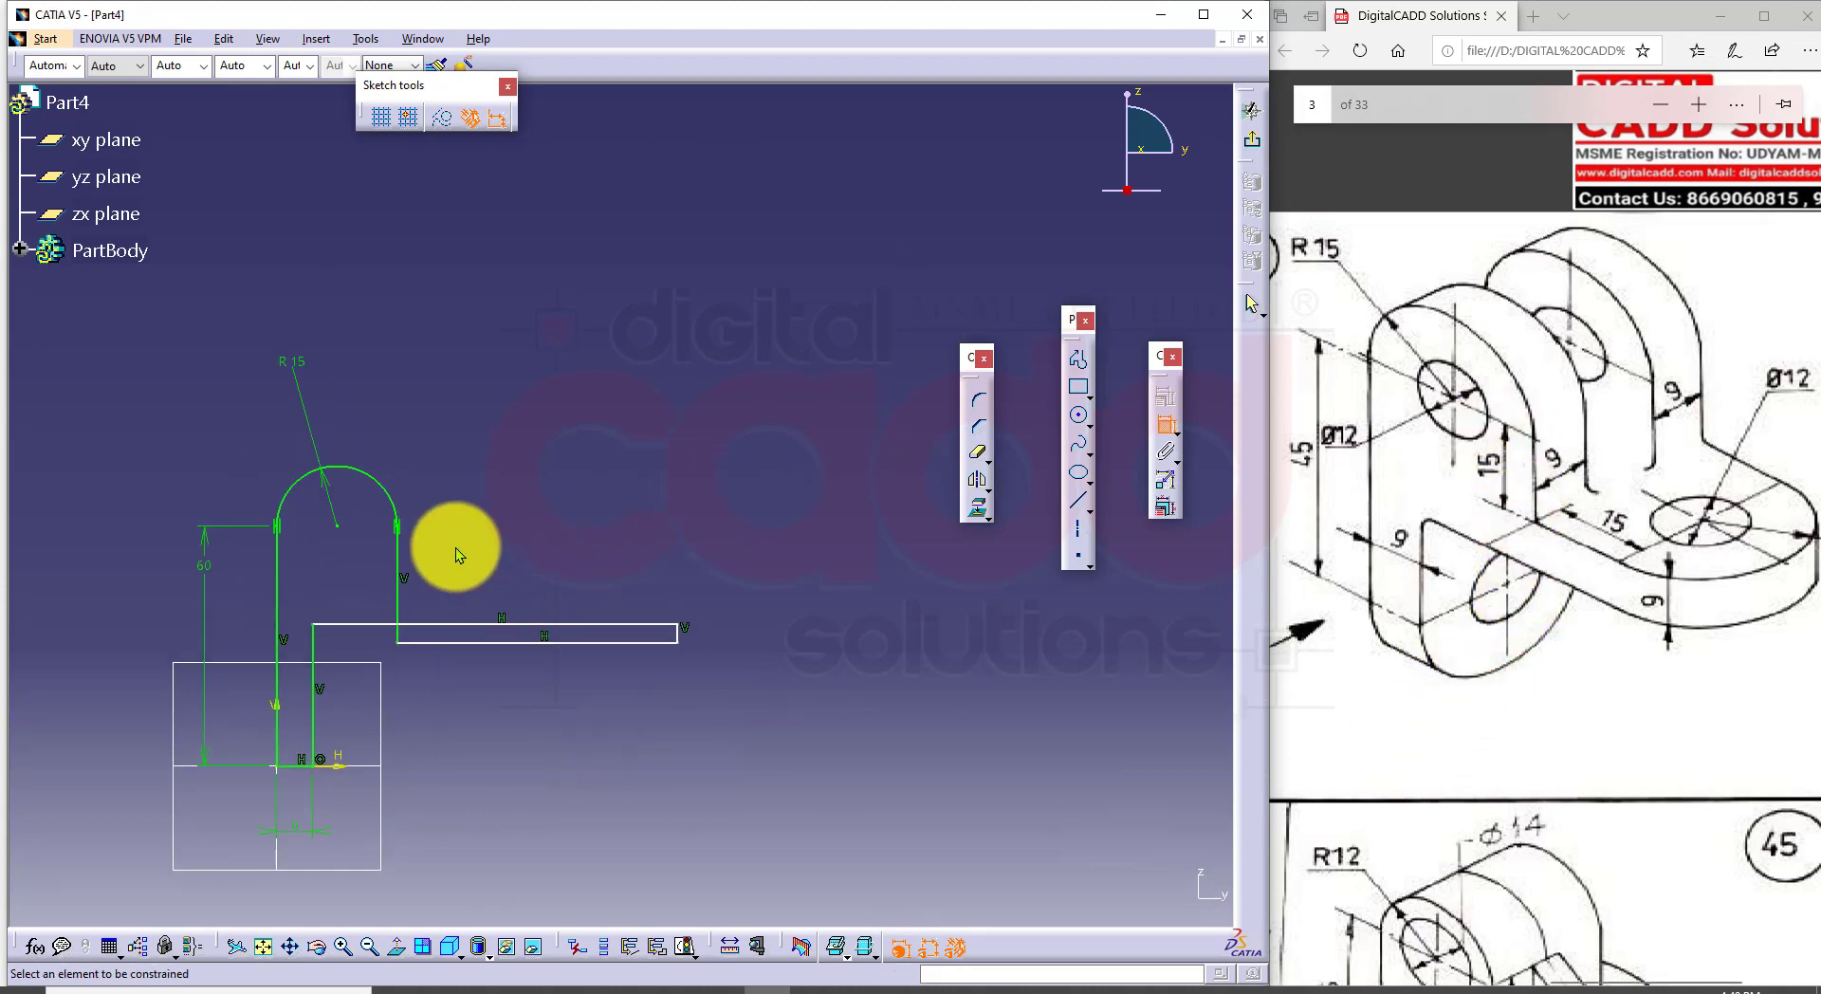
{"action": "left_click", "coordinate": [400, 554]}
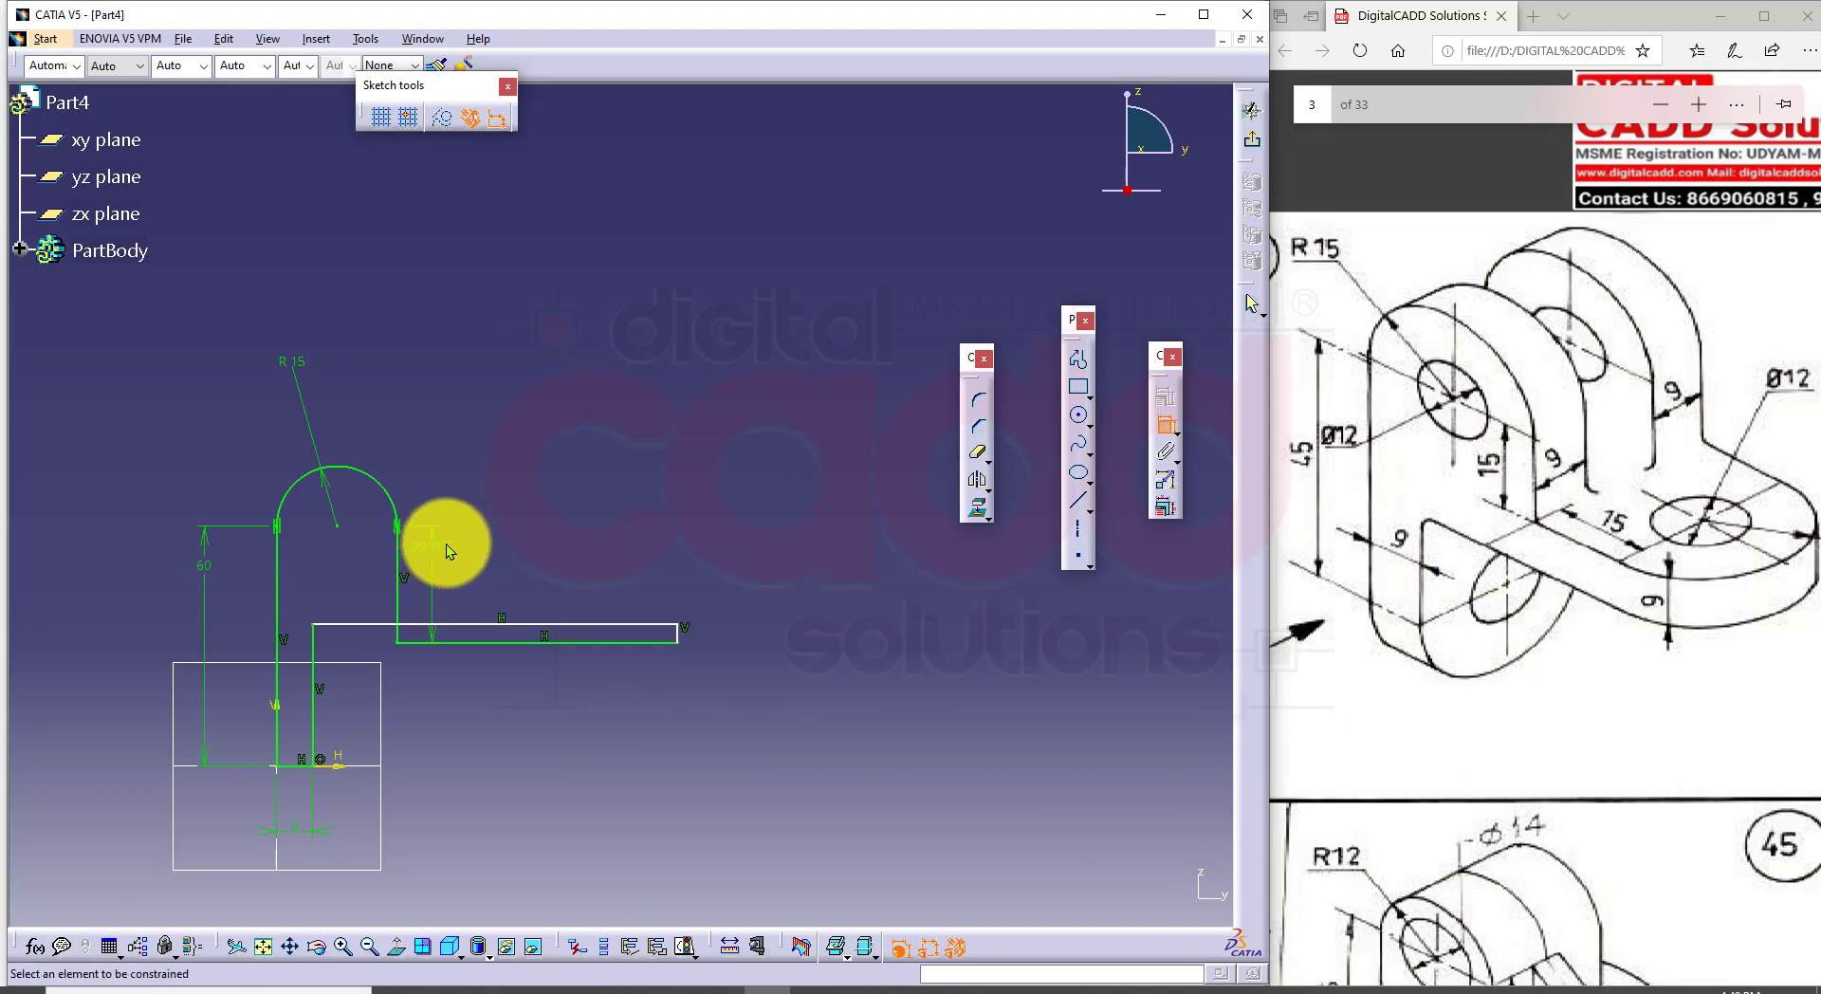
{"action": "double_click", "coordinate": [445, 544]}
{"action": "key", "text": "Return"}
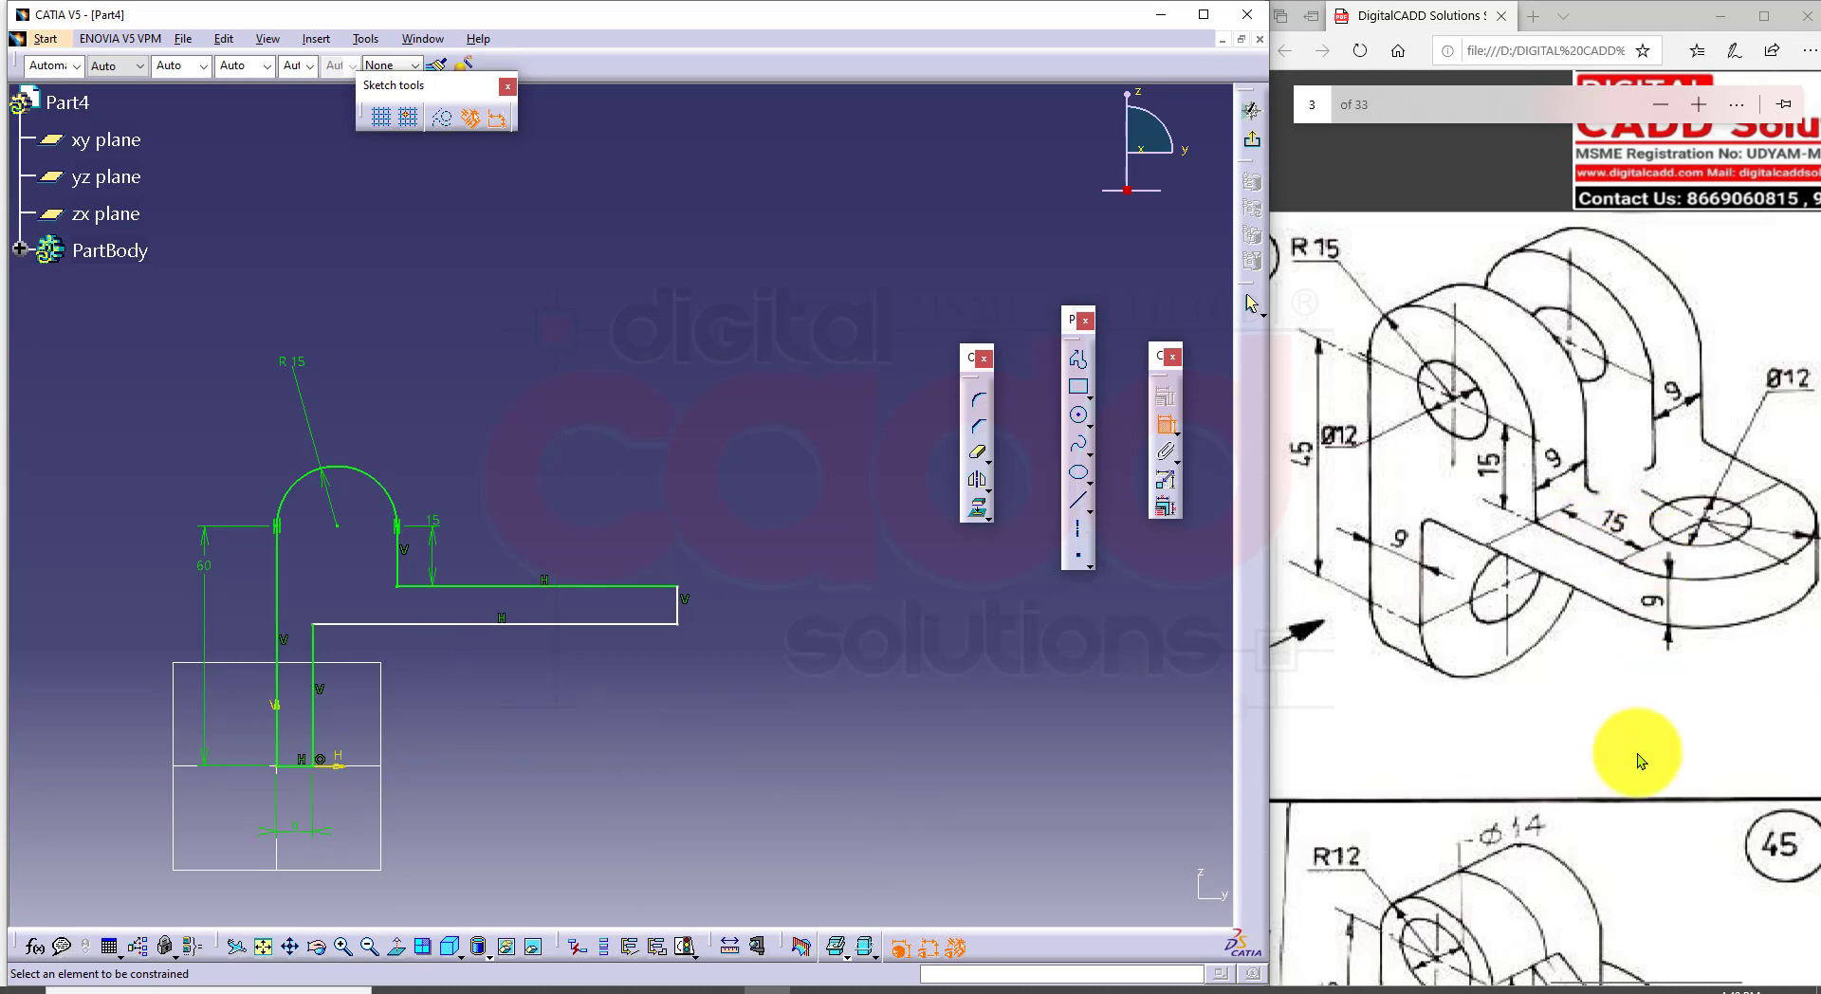
Step: Dimension the horizontal arm with an upper edge length of 30 mm and a thickness of 9 mm
{"action": "left_click_drag", "start_coordinate": [1562, 986], "coordinate": [1589, 982]}
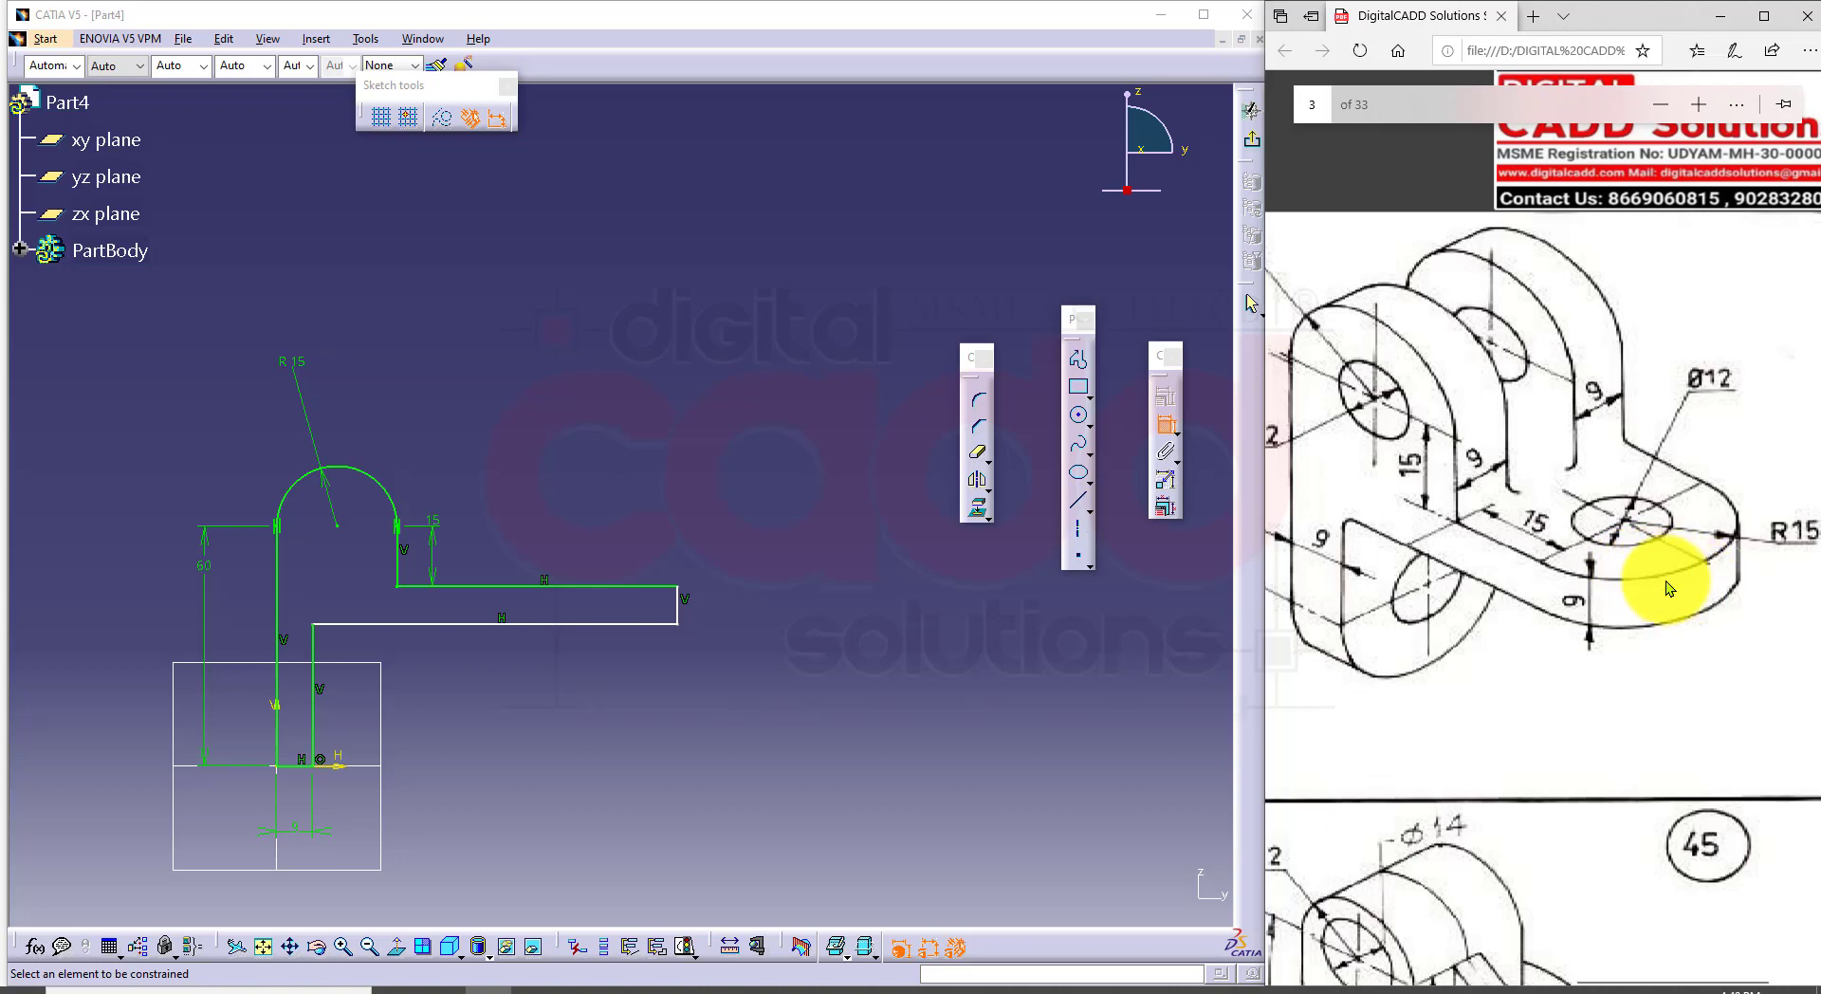
{"action": "left_click", "coordinate": [594, 587]}
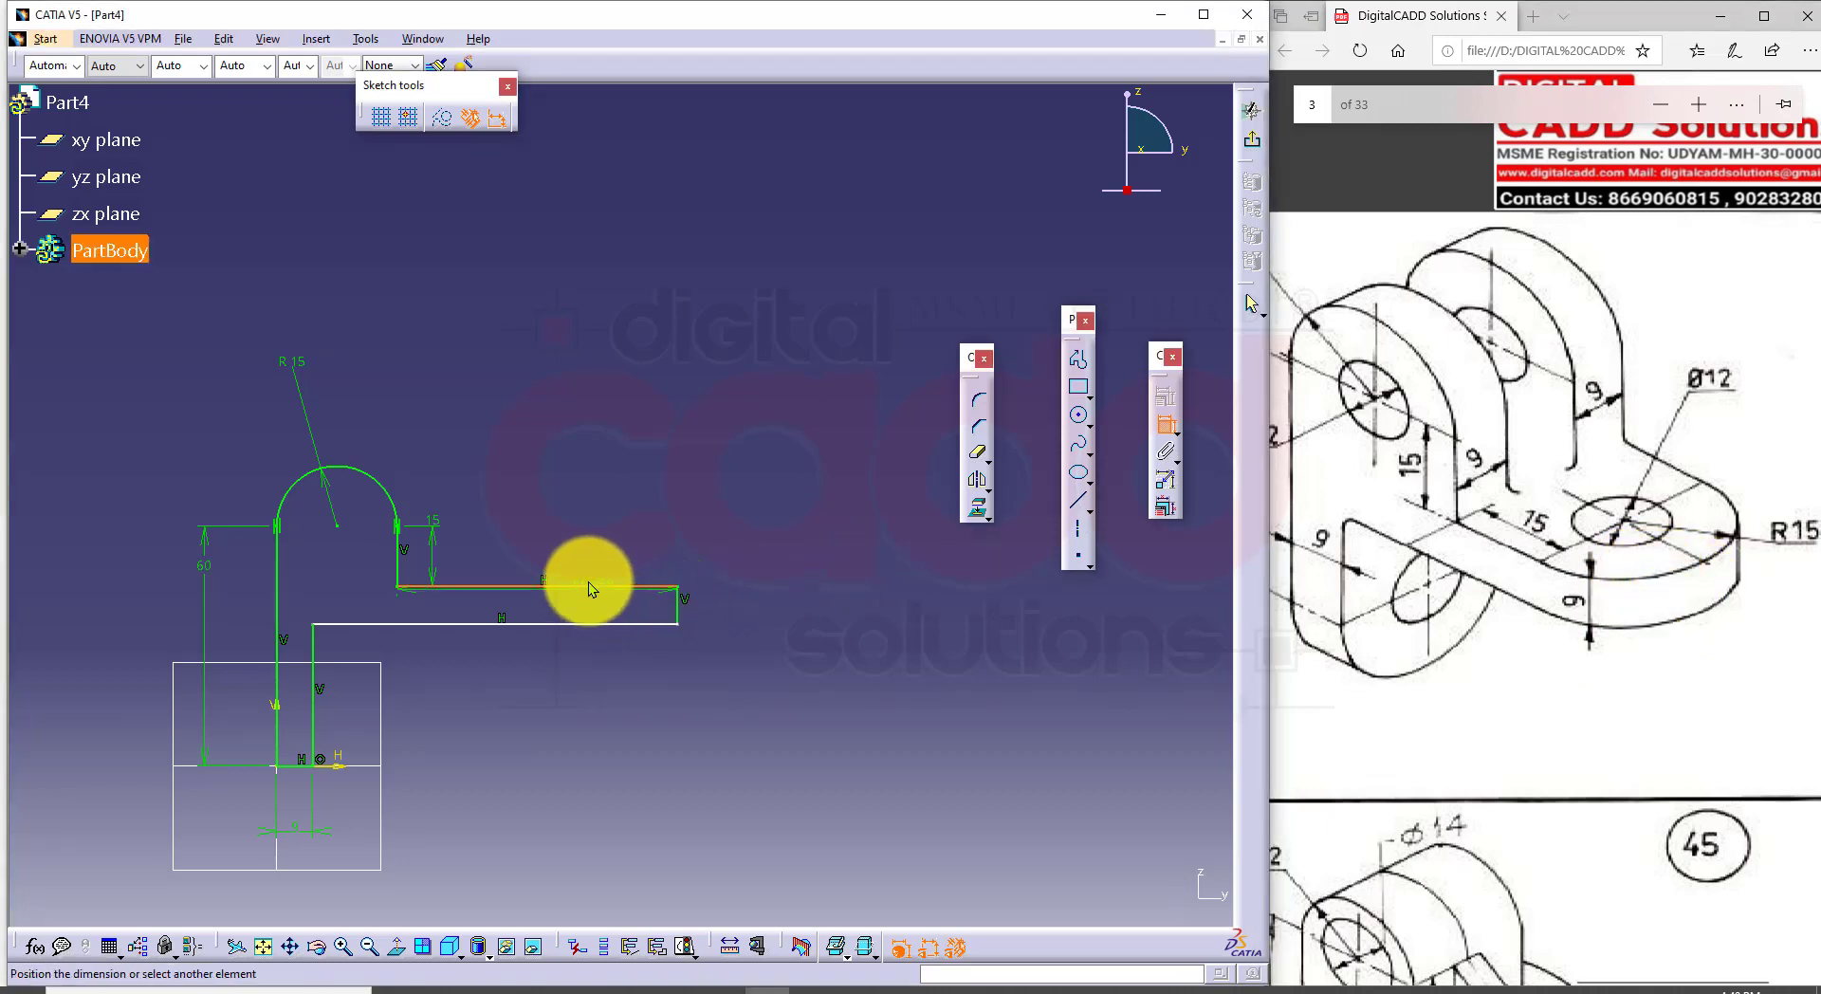
{"action": "double_click", "coordinate": [578, 444]}
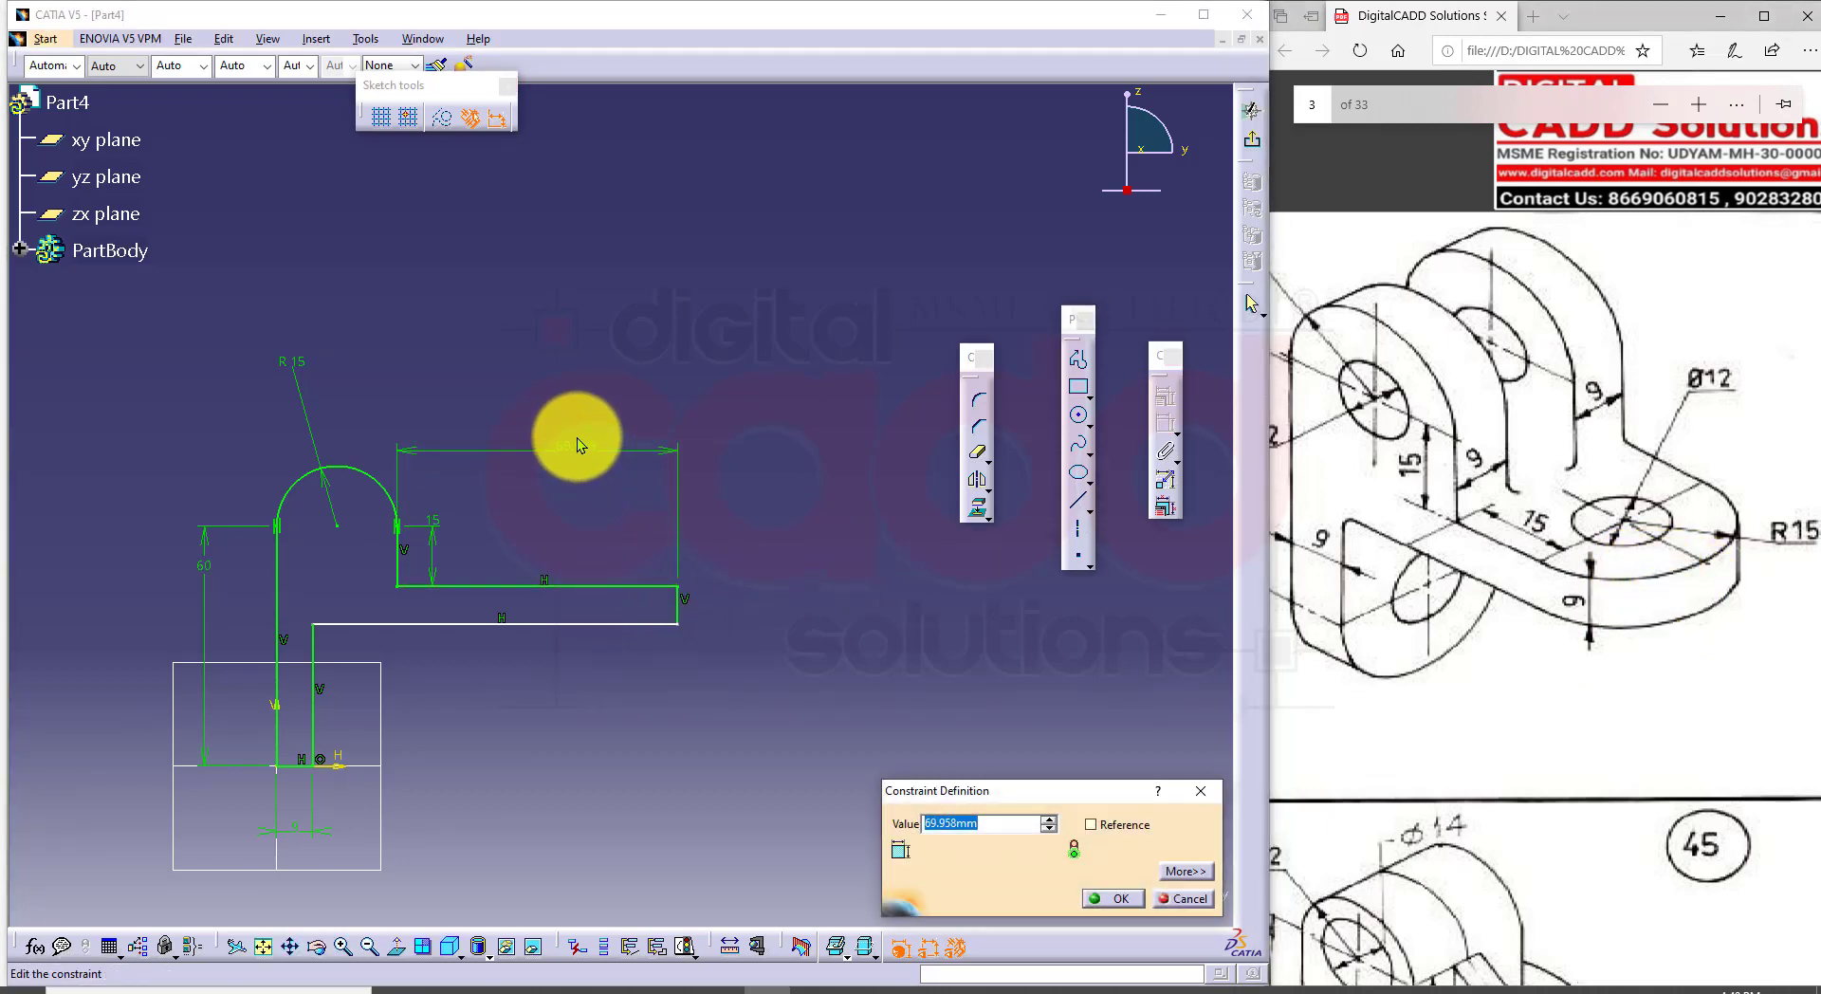
{"action": "key", "text": "Return"}
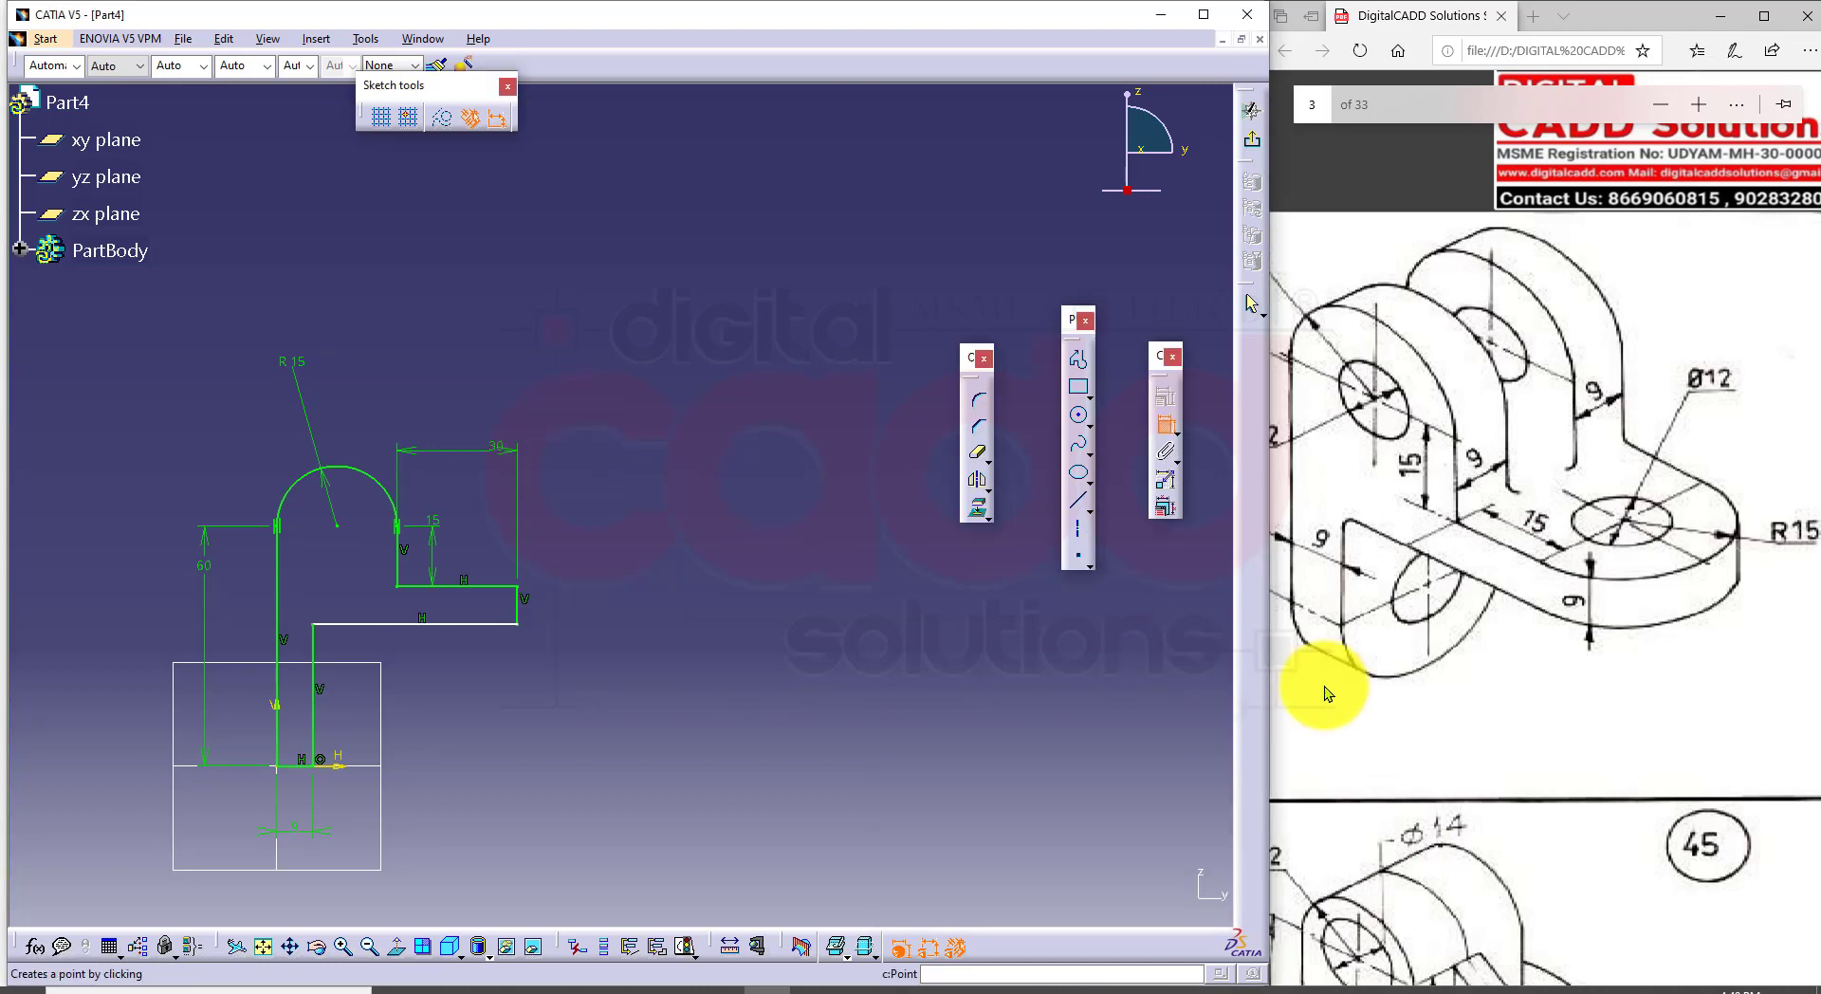
{"action": "left_click", "coordinate": [520, 605]}
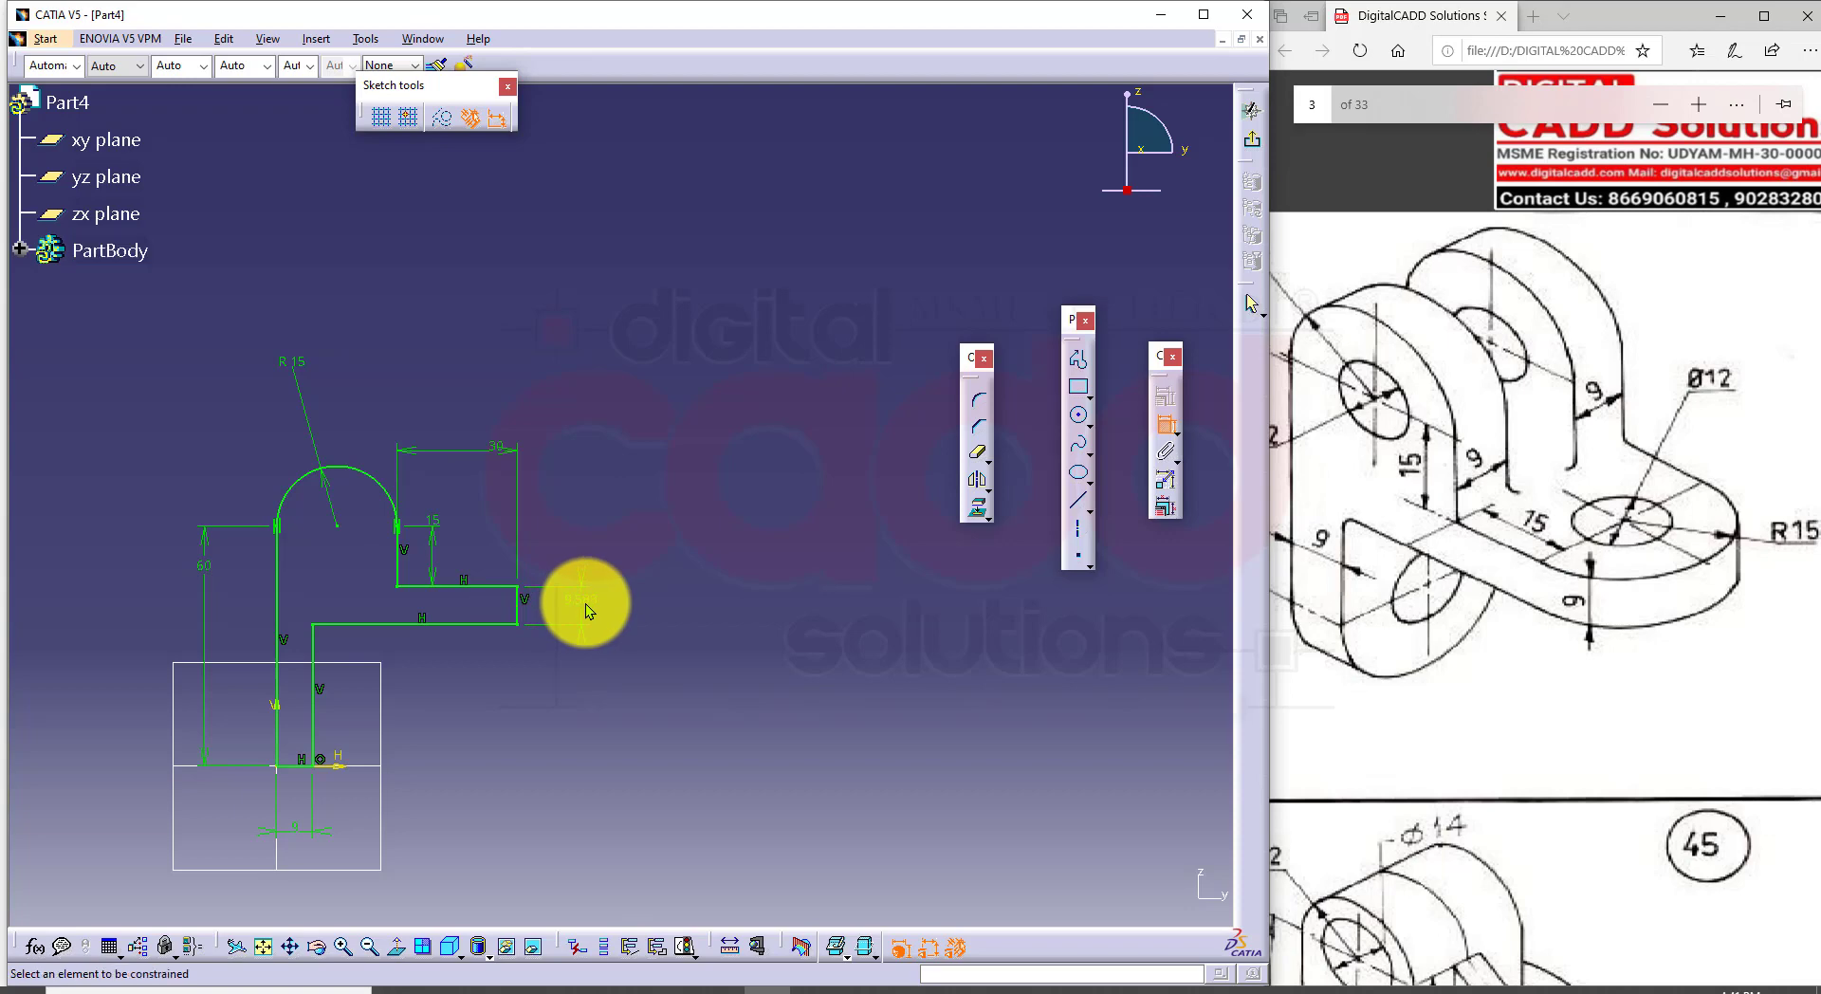
{"action": "double_click", "coordinate": [580, 605]}
{"action": "type", "text": "9"}
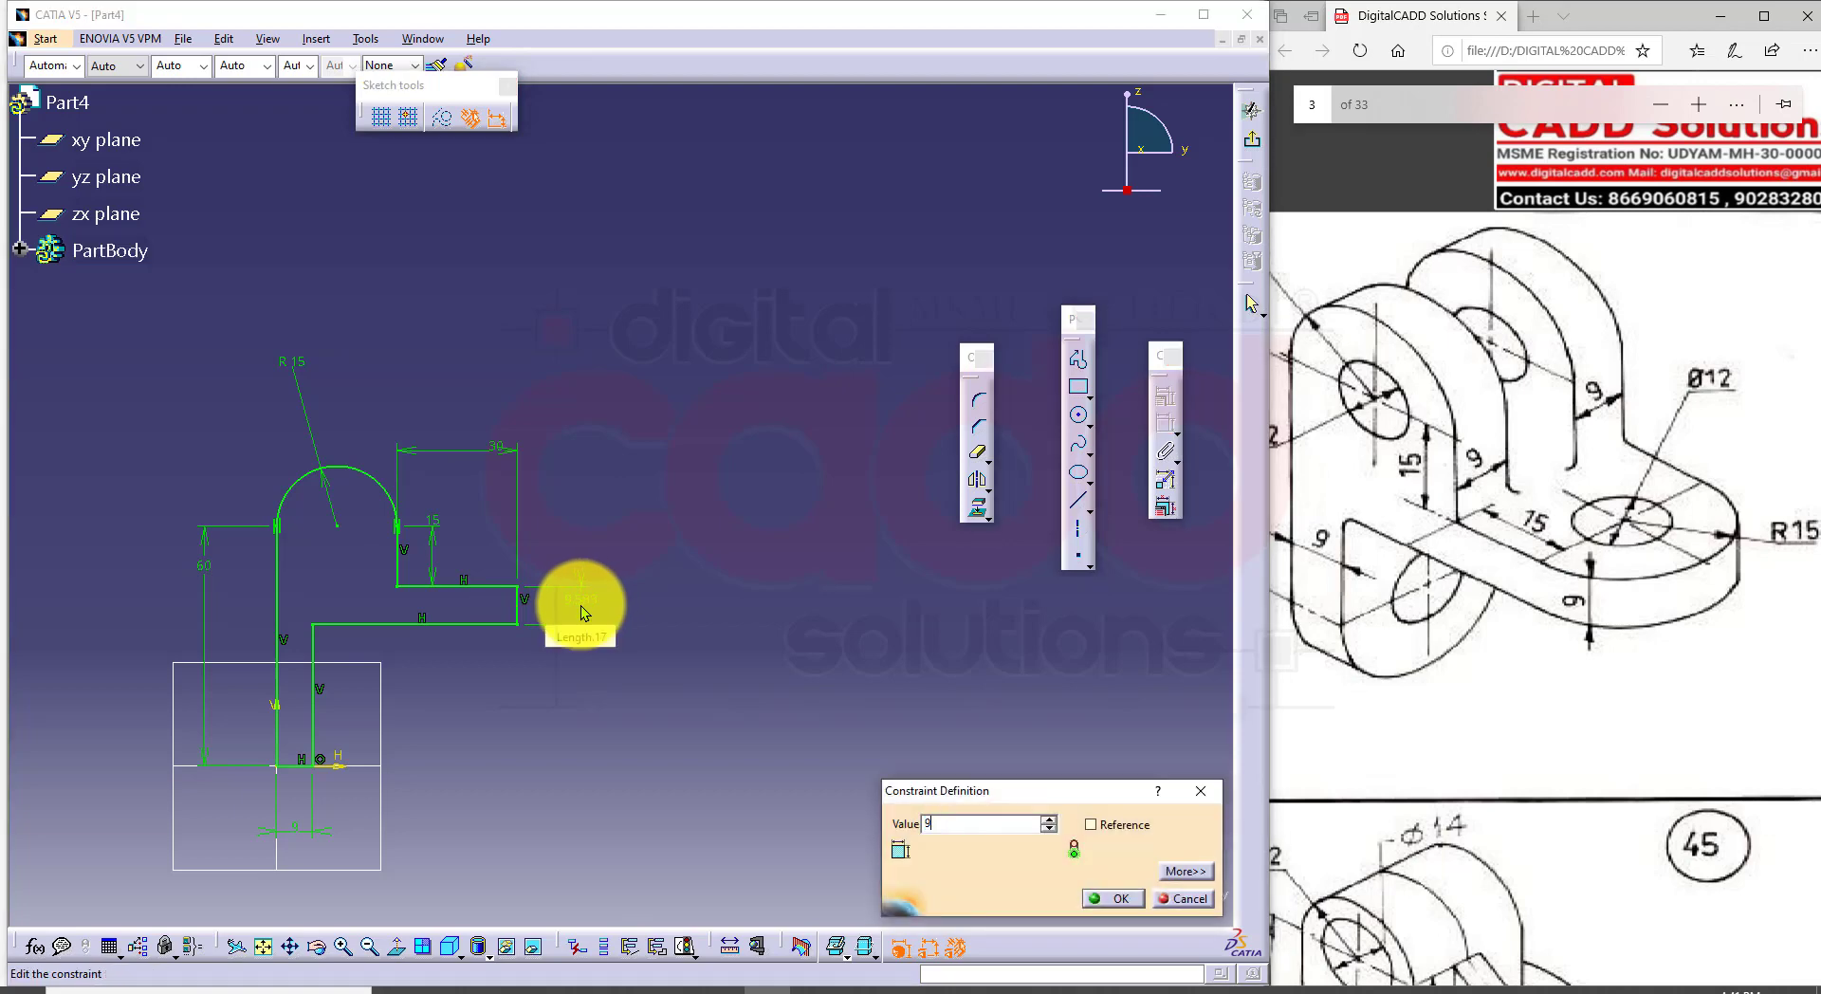
{"action": "key", "text": "Return"}
Step: Draw a circle of 6 mm radius centred on the half-circle arc's centre point
{"action": "mouse_move", "coordinate": [400, 742]}
{"action": "middle_mouse_down"}
{"action": "mouse_move", "coordinate": [531, 713]}
{"action": "mouse_move", "coordinate": [525, 608]}
{"action": "middle_mouse_up"}
{"action": "mouse_move", "coordinate": [521, 751]}
{"action": "middle_mouse_down"}
{"action": "mouse_move", "coordinate": [592, 441]}
{"action": "mouse_move", "coordinate": [747, 694]}
{"action": "mouse_move", "coordinate": [633, 760]}
{"action": "middle_mouse_up"}
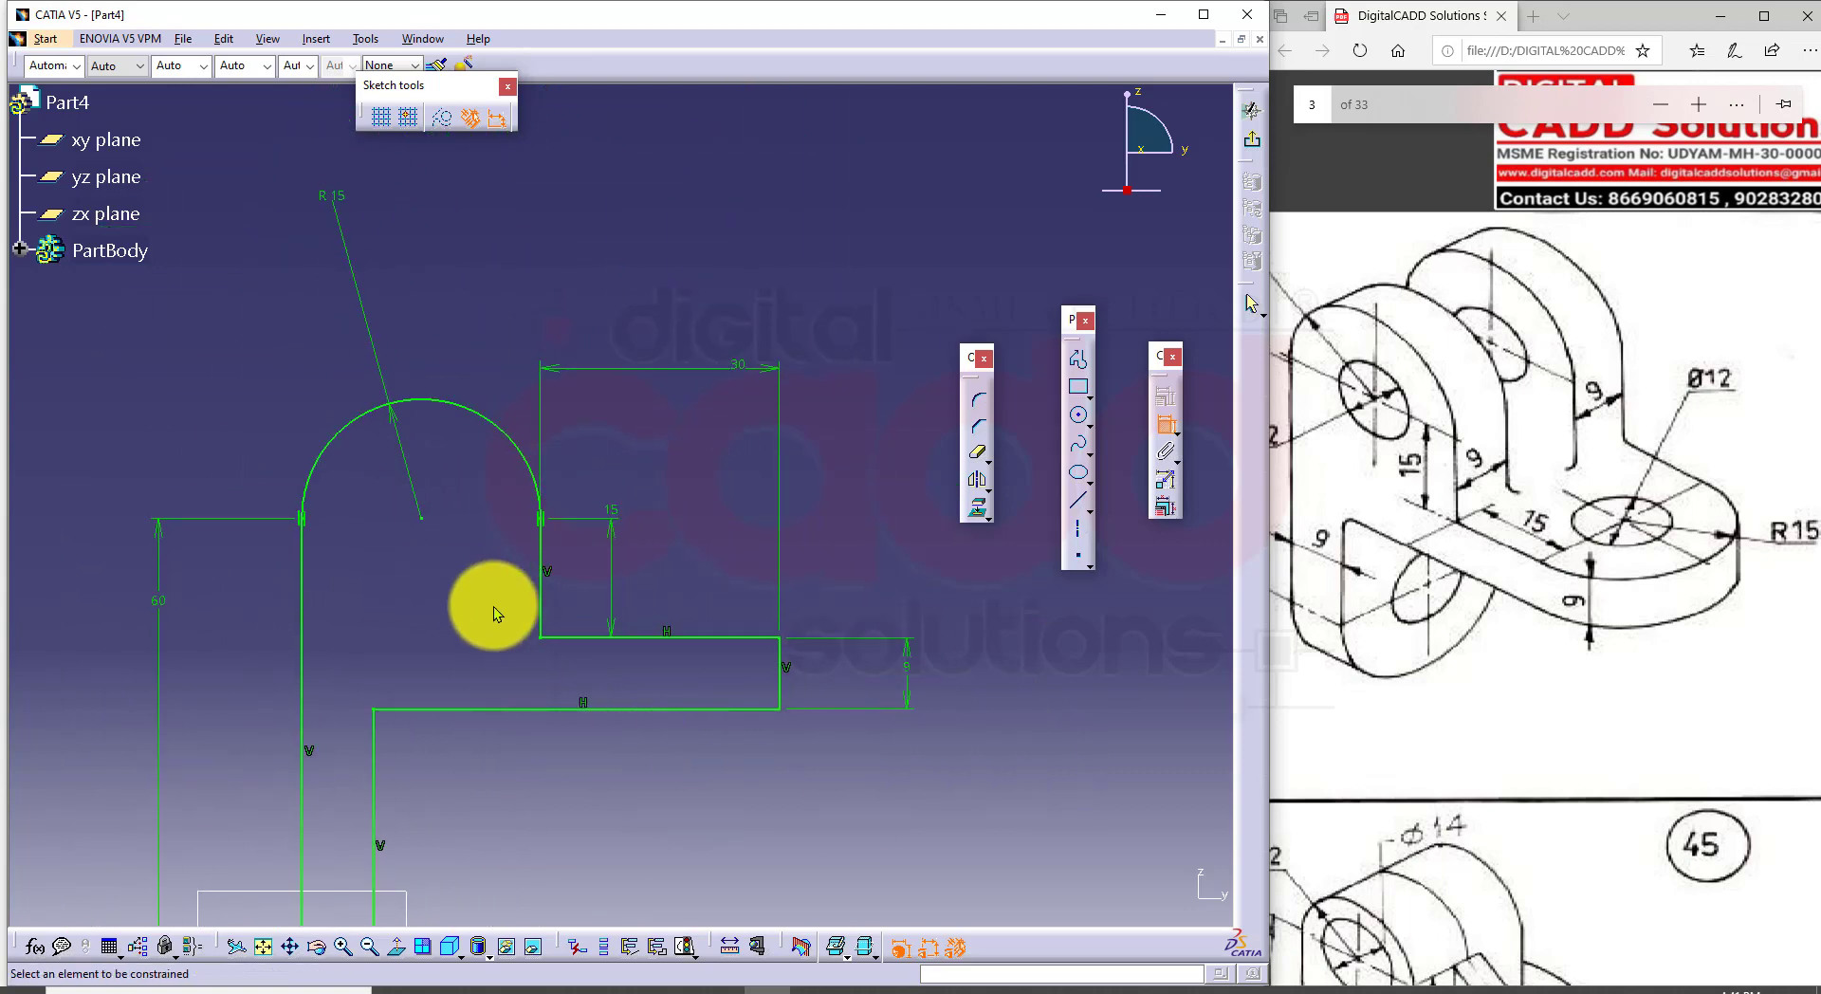
{"action": "left_click", "coordinate": [1079, 415]}
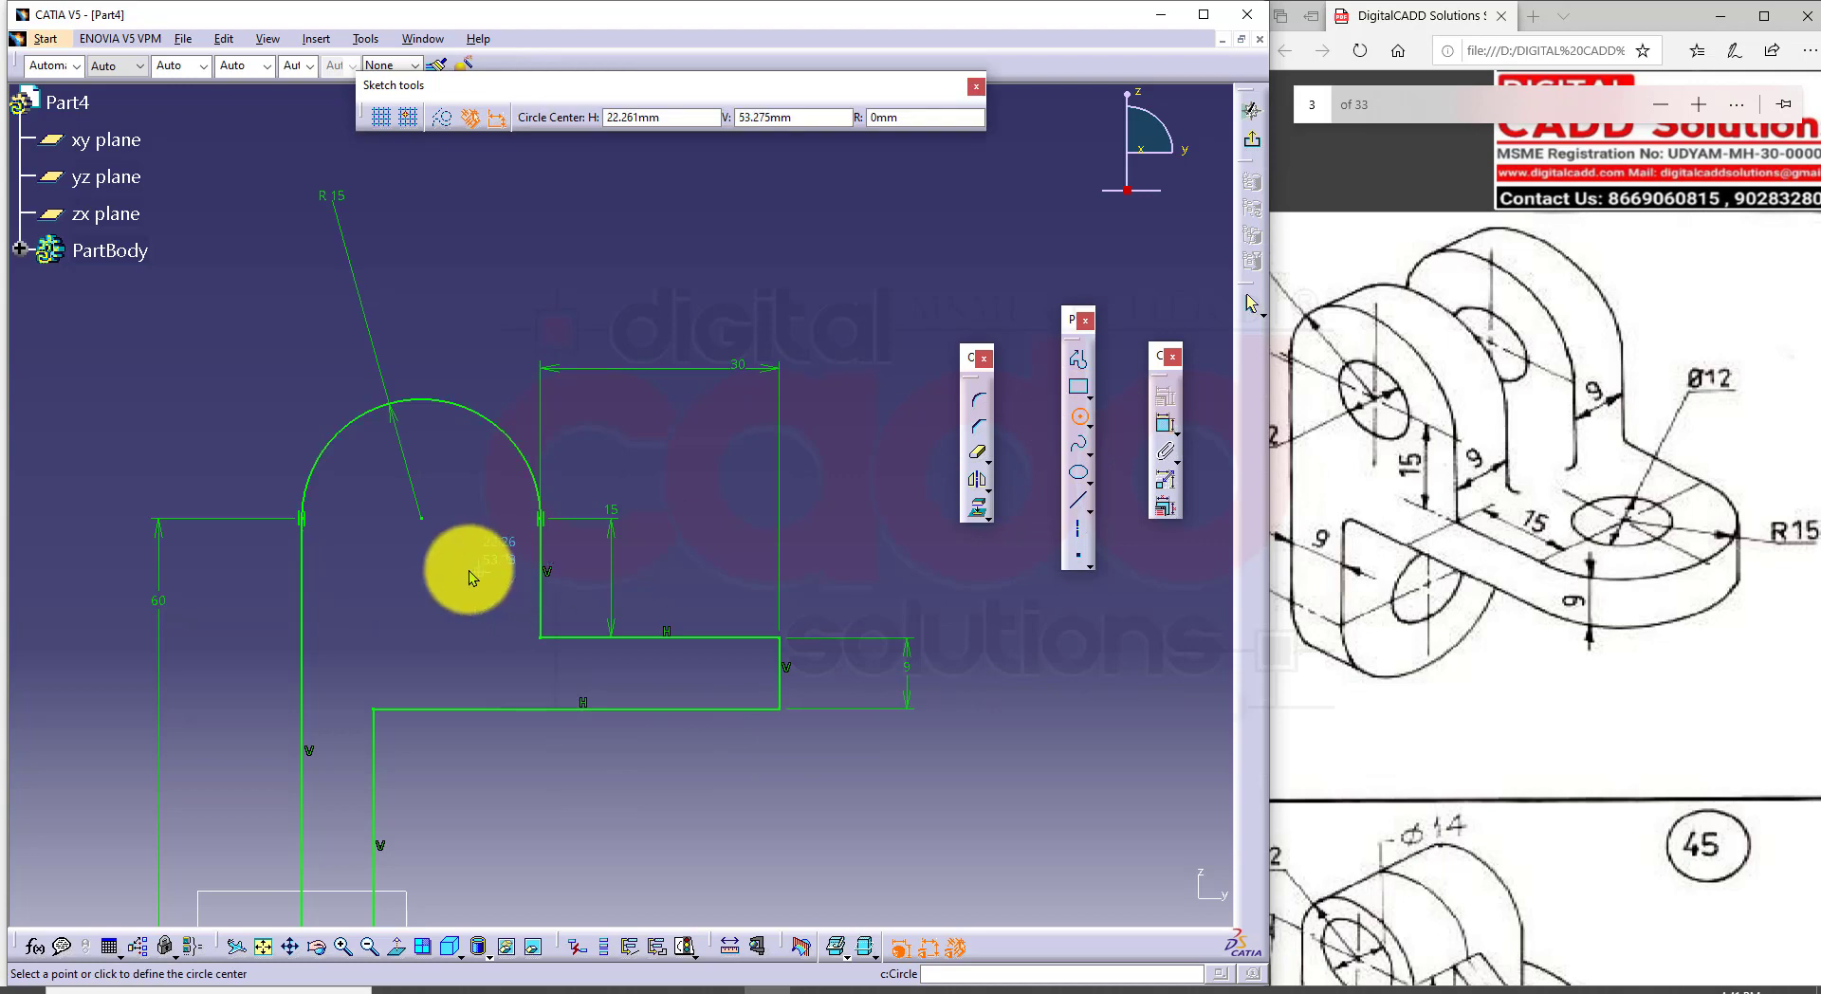
{"action": "left_click", "coordinate": [420, 518]}
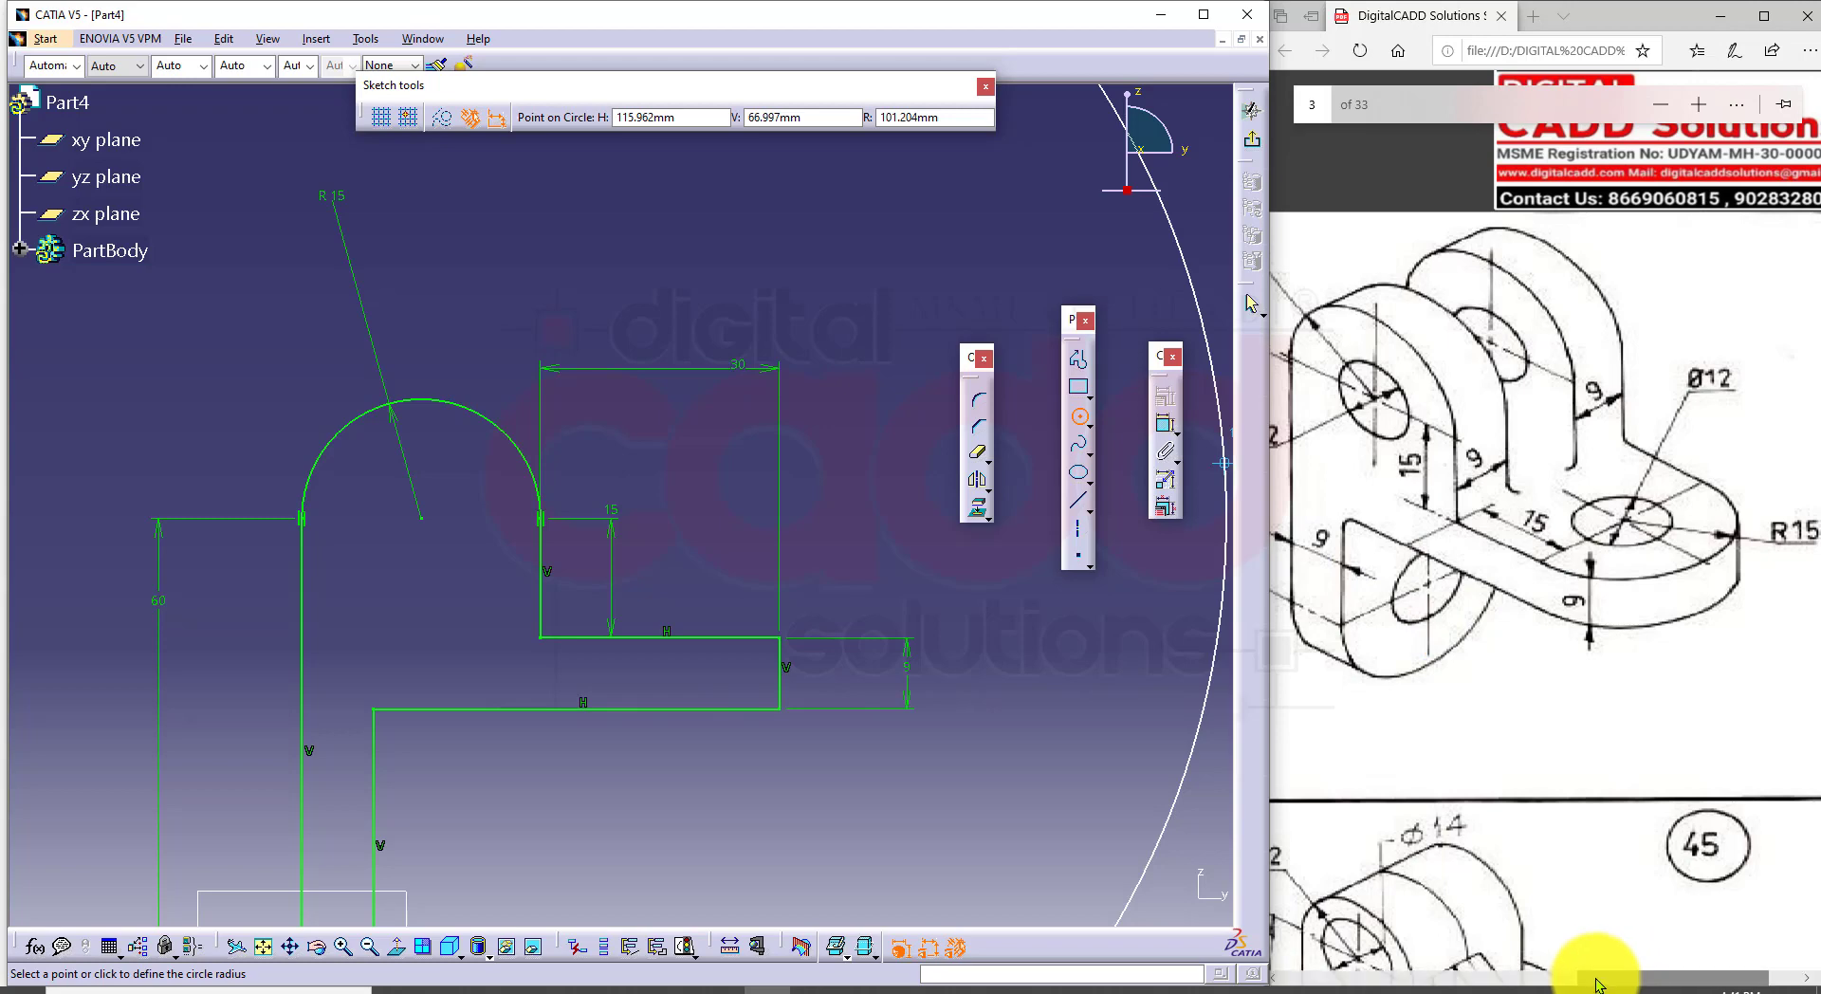
{"action": "left_click_drag", "start_coordinate": [1595, 978], "coordinate": [1555, 978]}
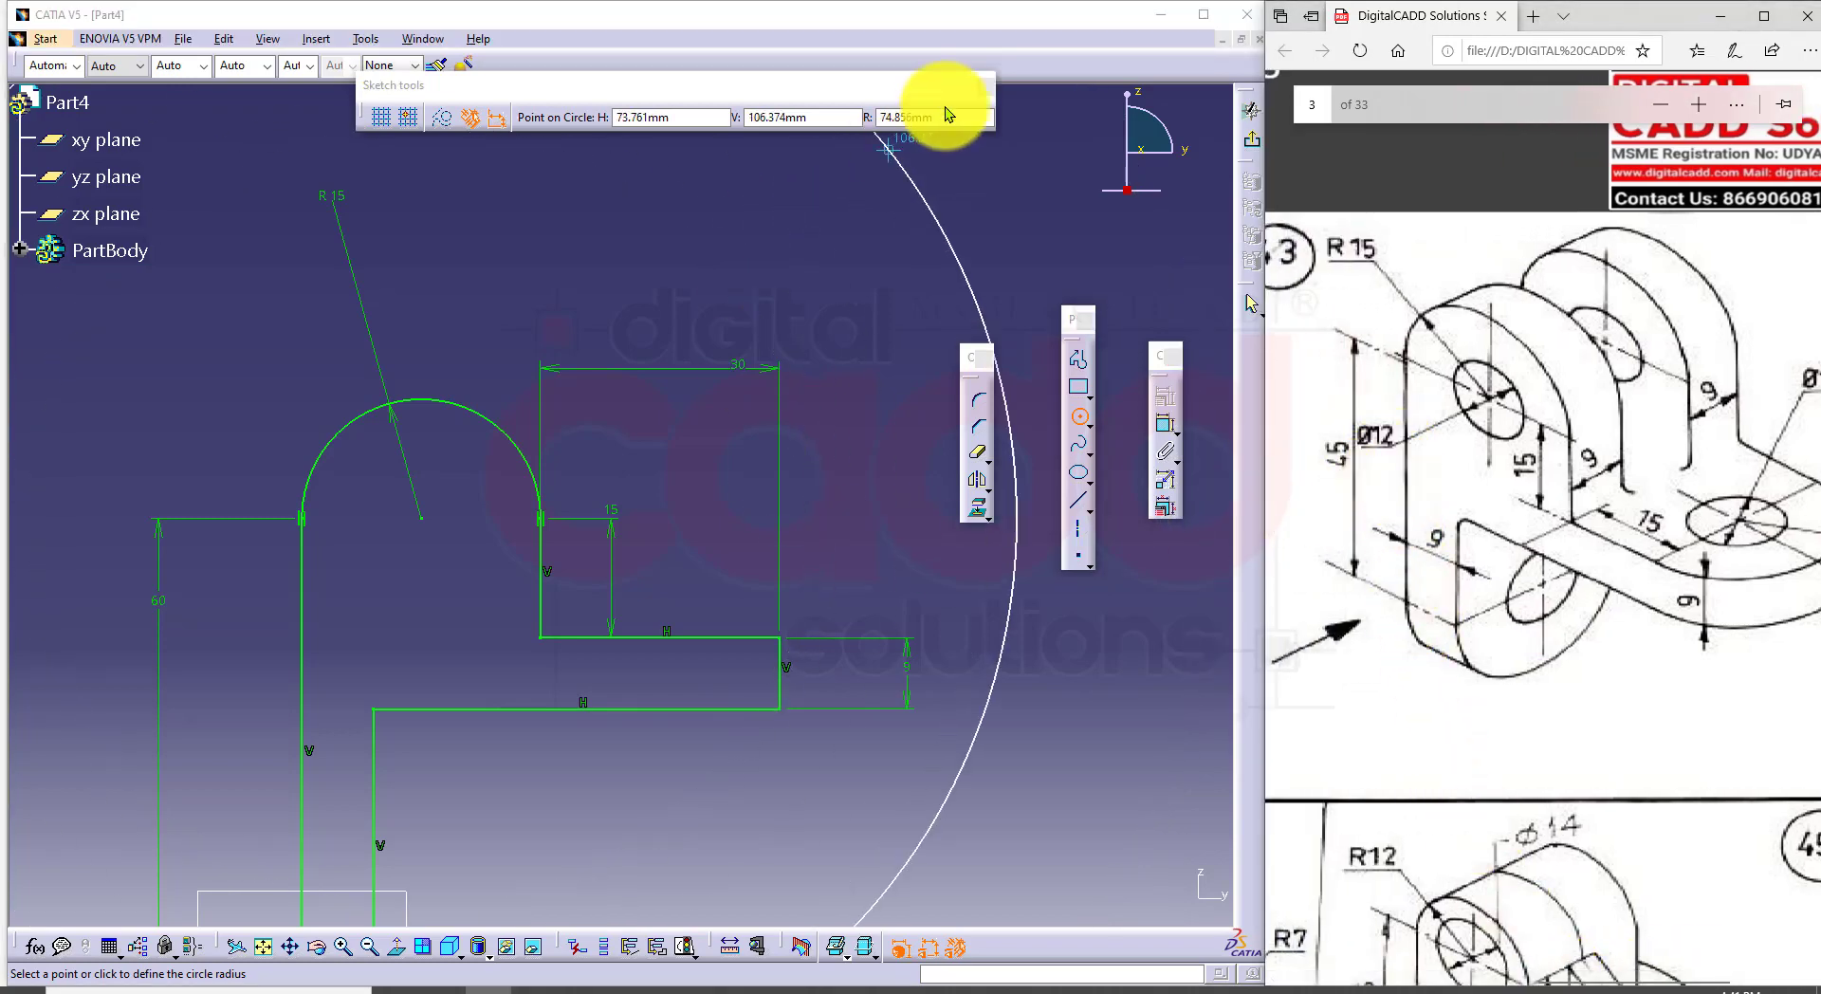
{"action": "left_click", "coordinate": [969, 118]}
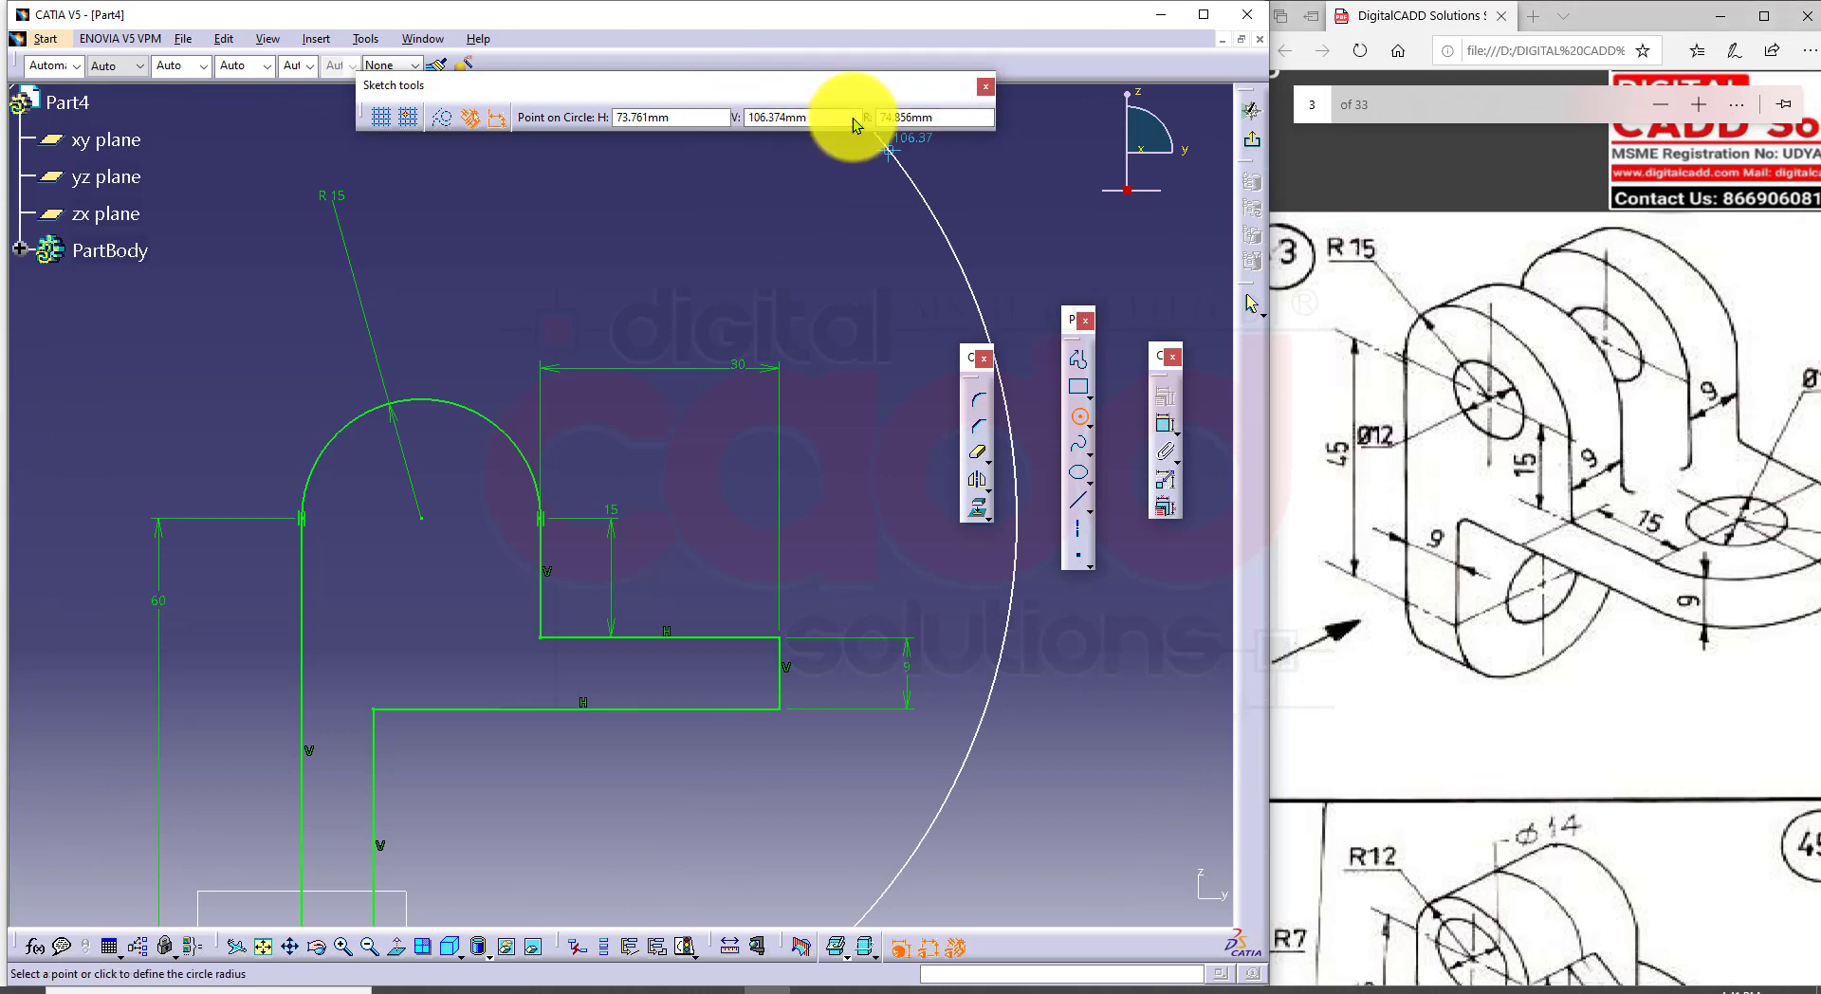
{"action": "type", "text": "6"}
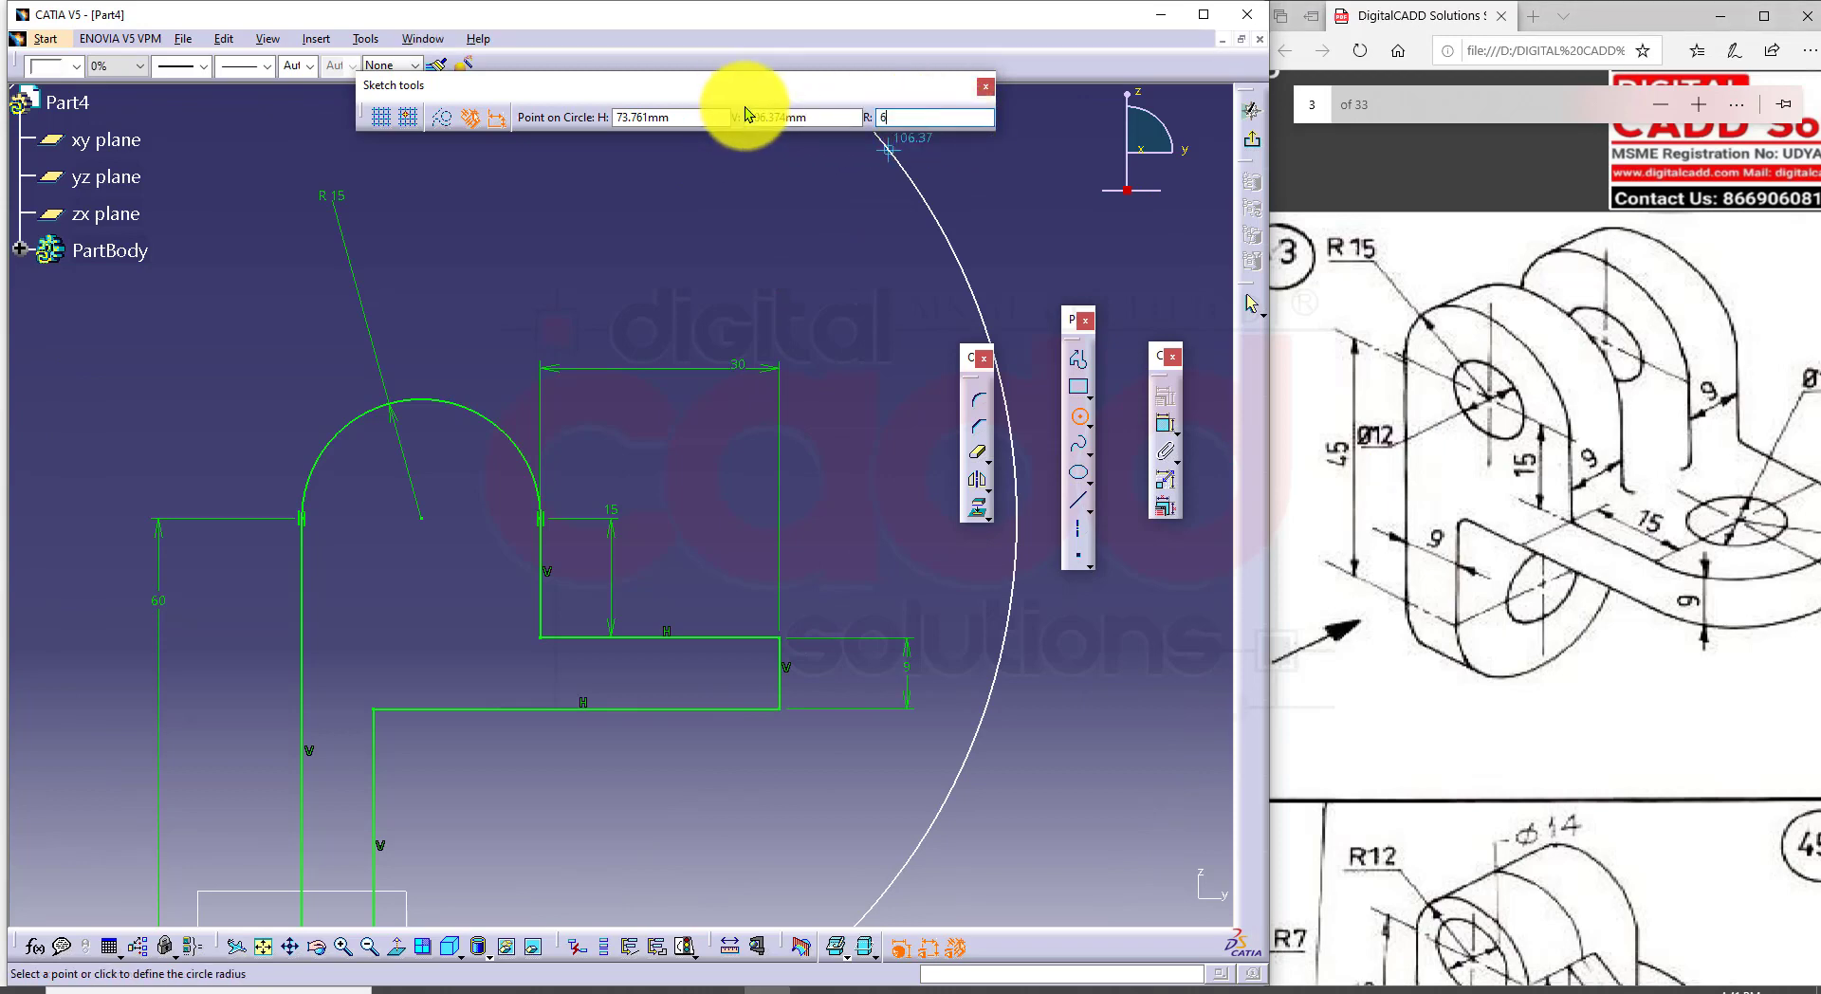
{"action": "key", "text": "Return"}
{"action": "left_click", "coordinate": [634, 228]}
{"action": "mouse_move", "coordinate": [648, 749]}
{"action": "middle_mouse_down"}
{"action": "mouse_move", "coordinate": [650, 520]}
{"action": "mouse_move", "coordinate": [647, 719]}
{"action": "middle_mouse_up"}
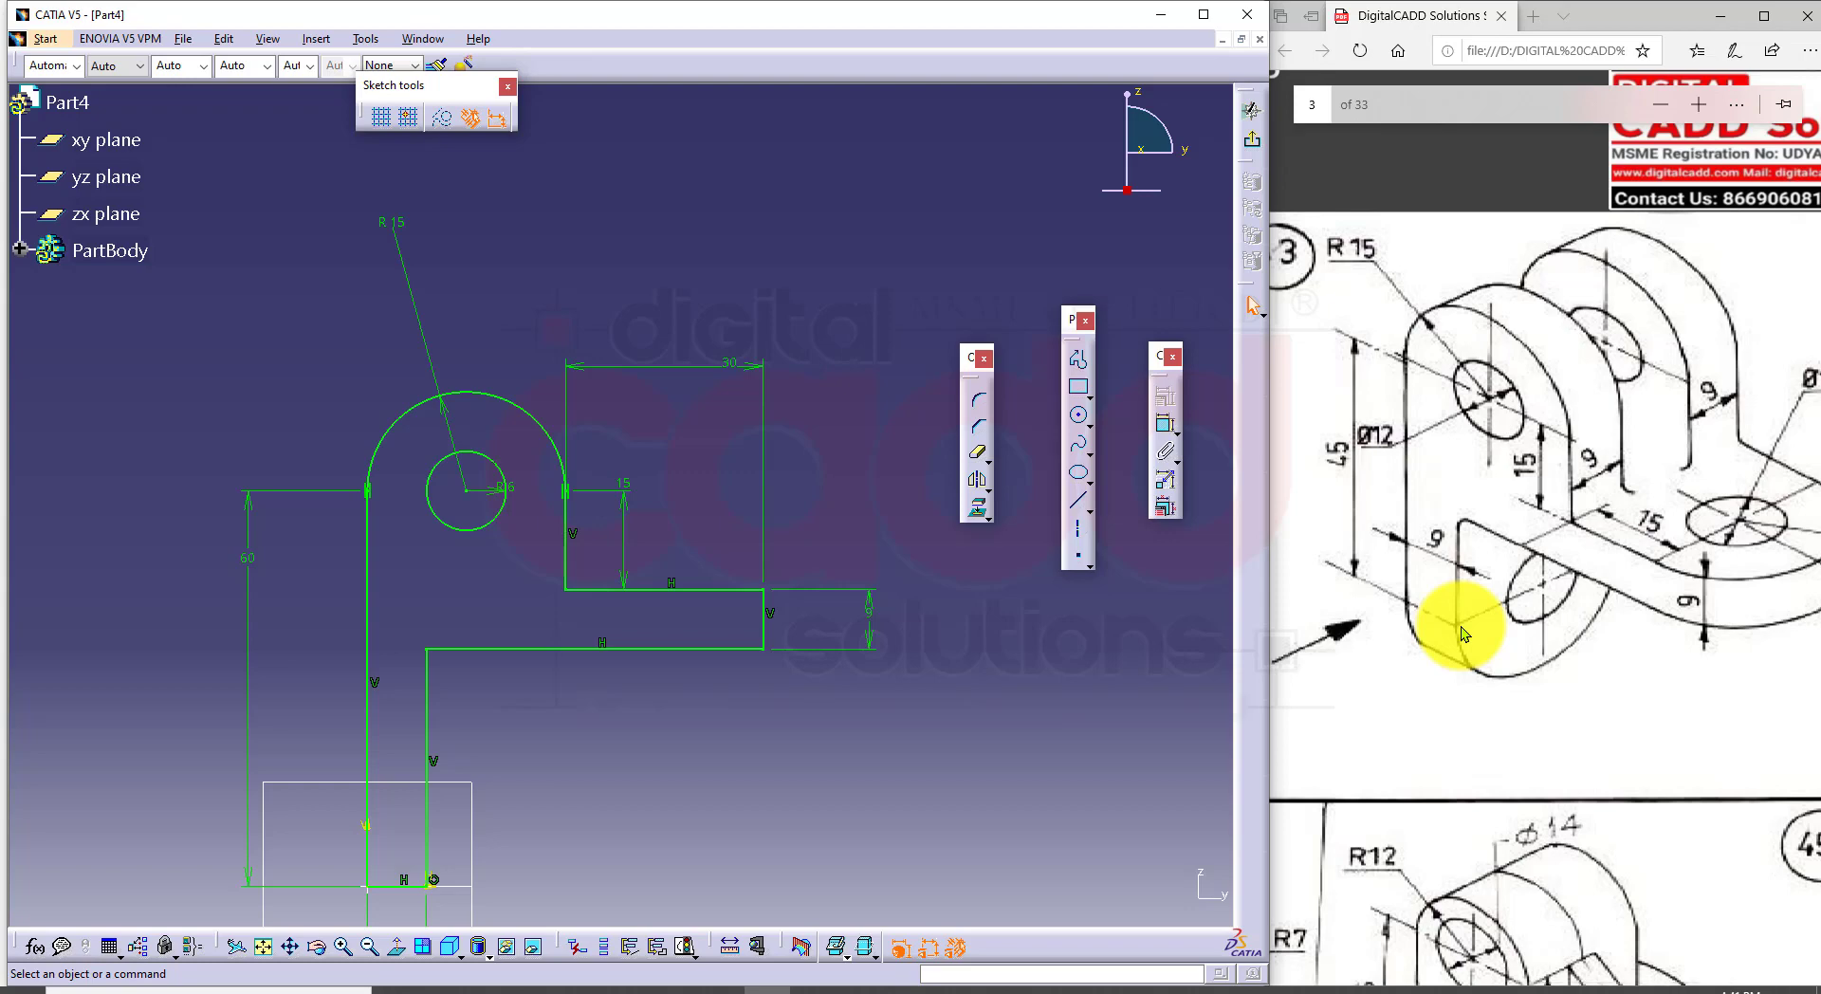
Step: Exit the sketch and pad the profile with a length of 15 mm and mirrored extent
{"action": "left_click", "coordinate": [1252, 142]}
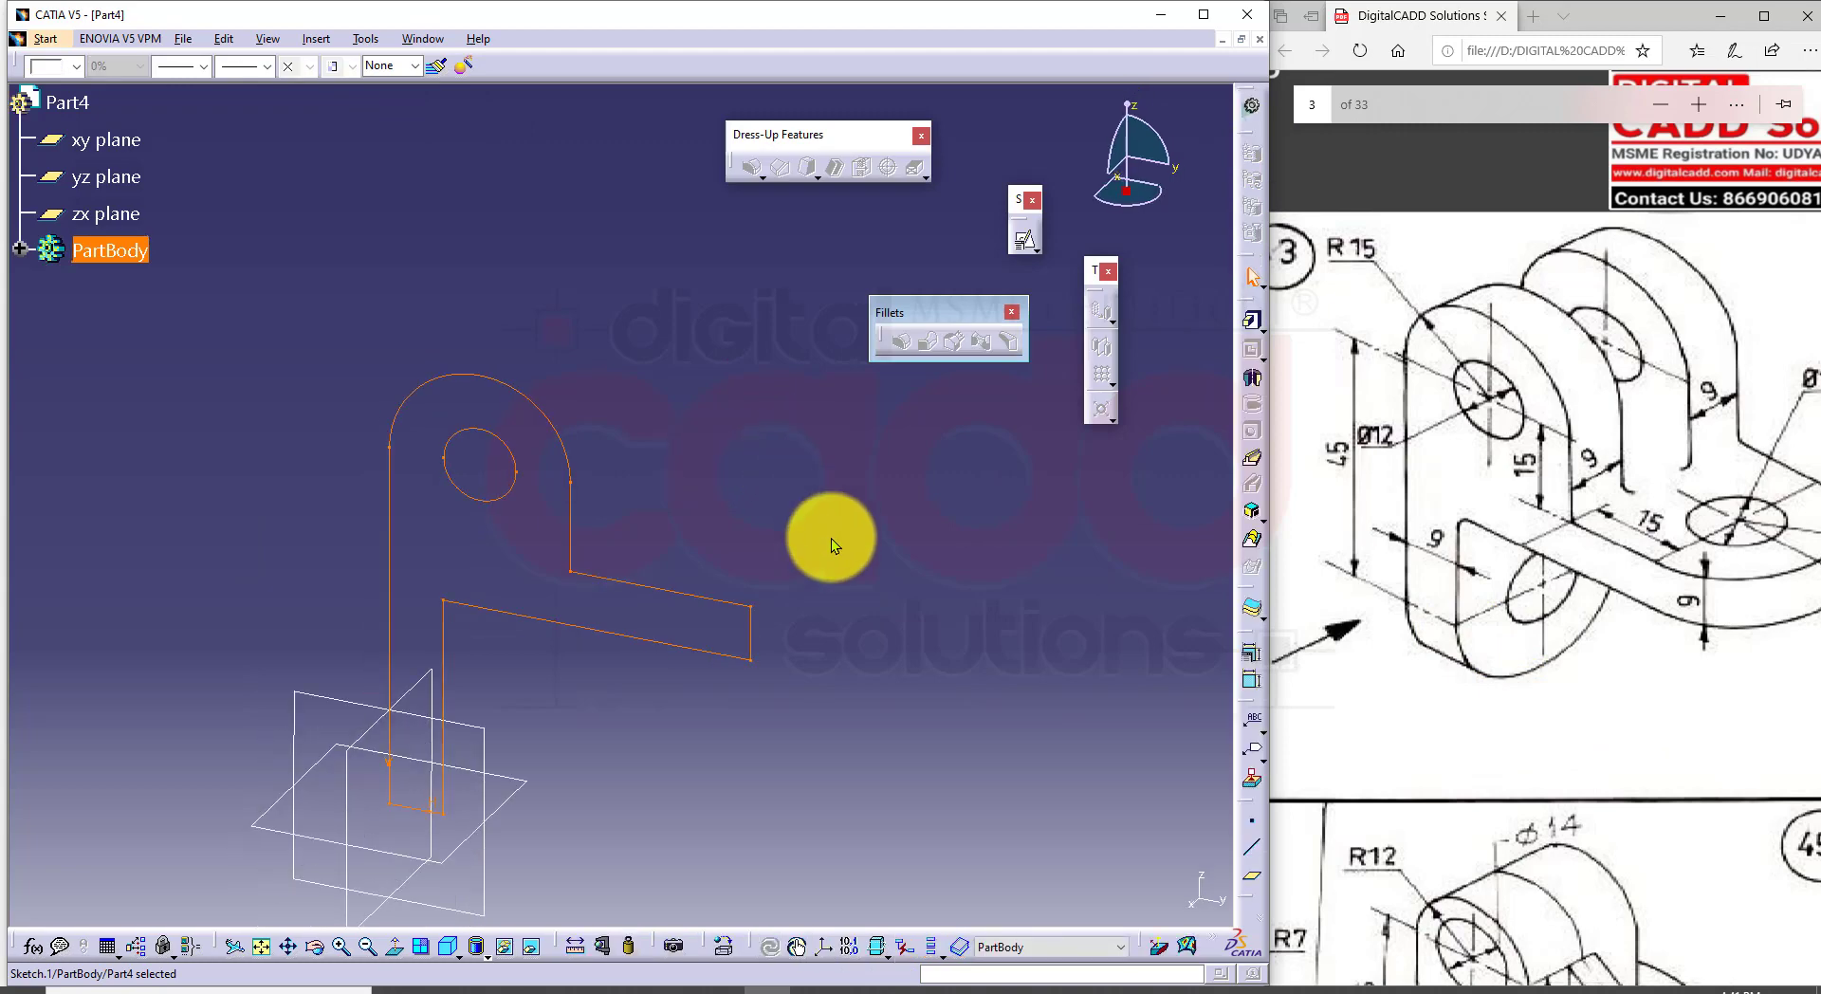
{"action": "left_click", "coordinate": [1249, 328]}
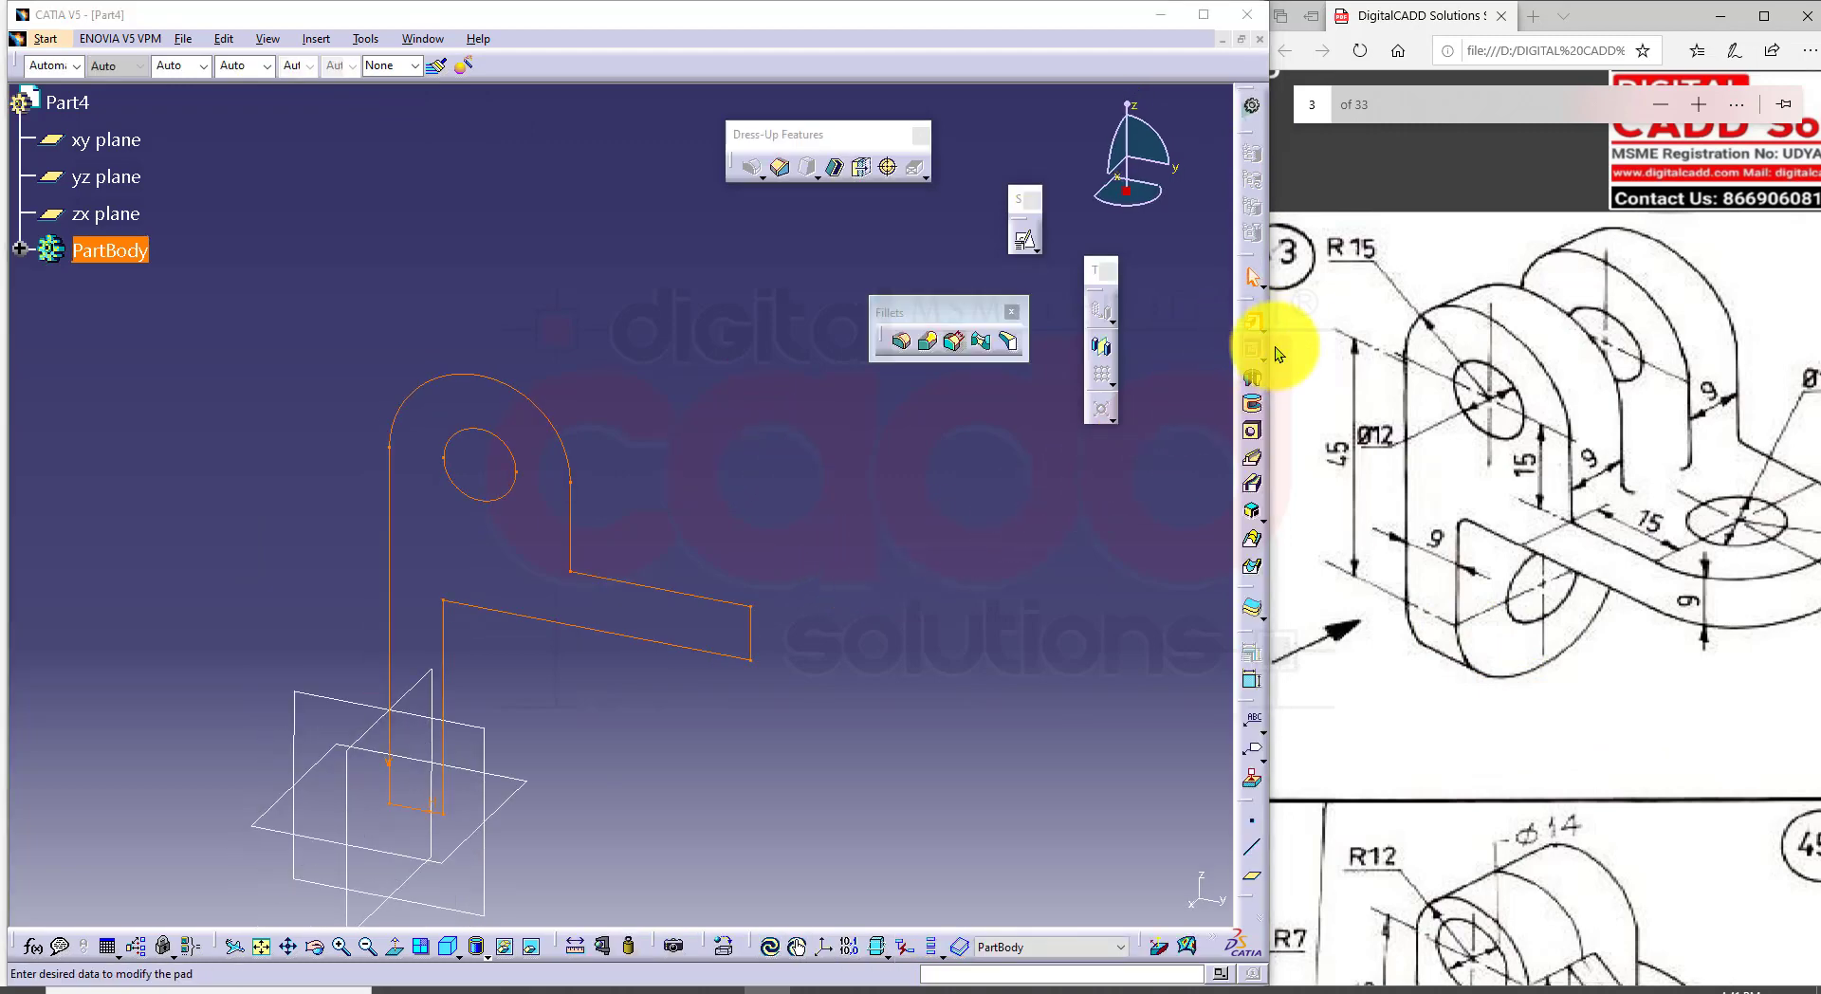
{"action": "left_click", "coordinate": [447, 944]}
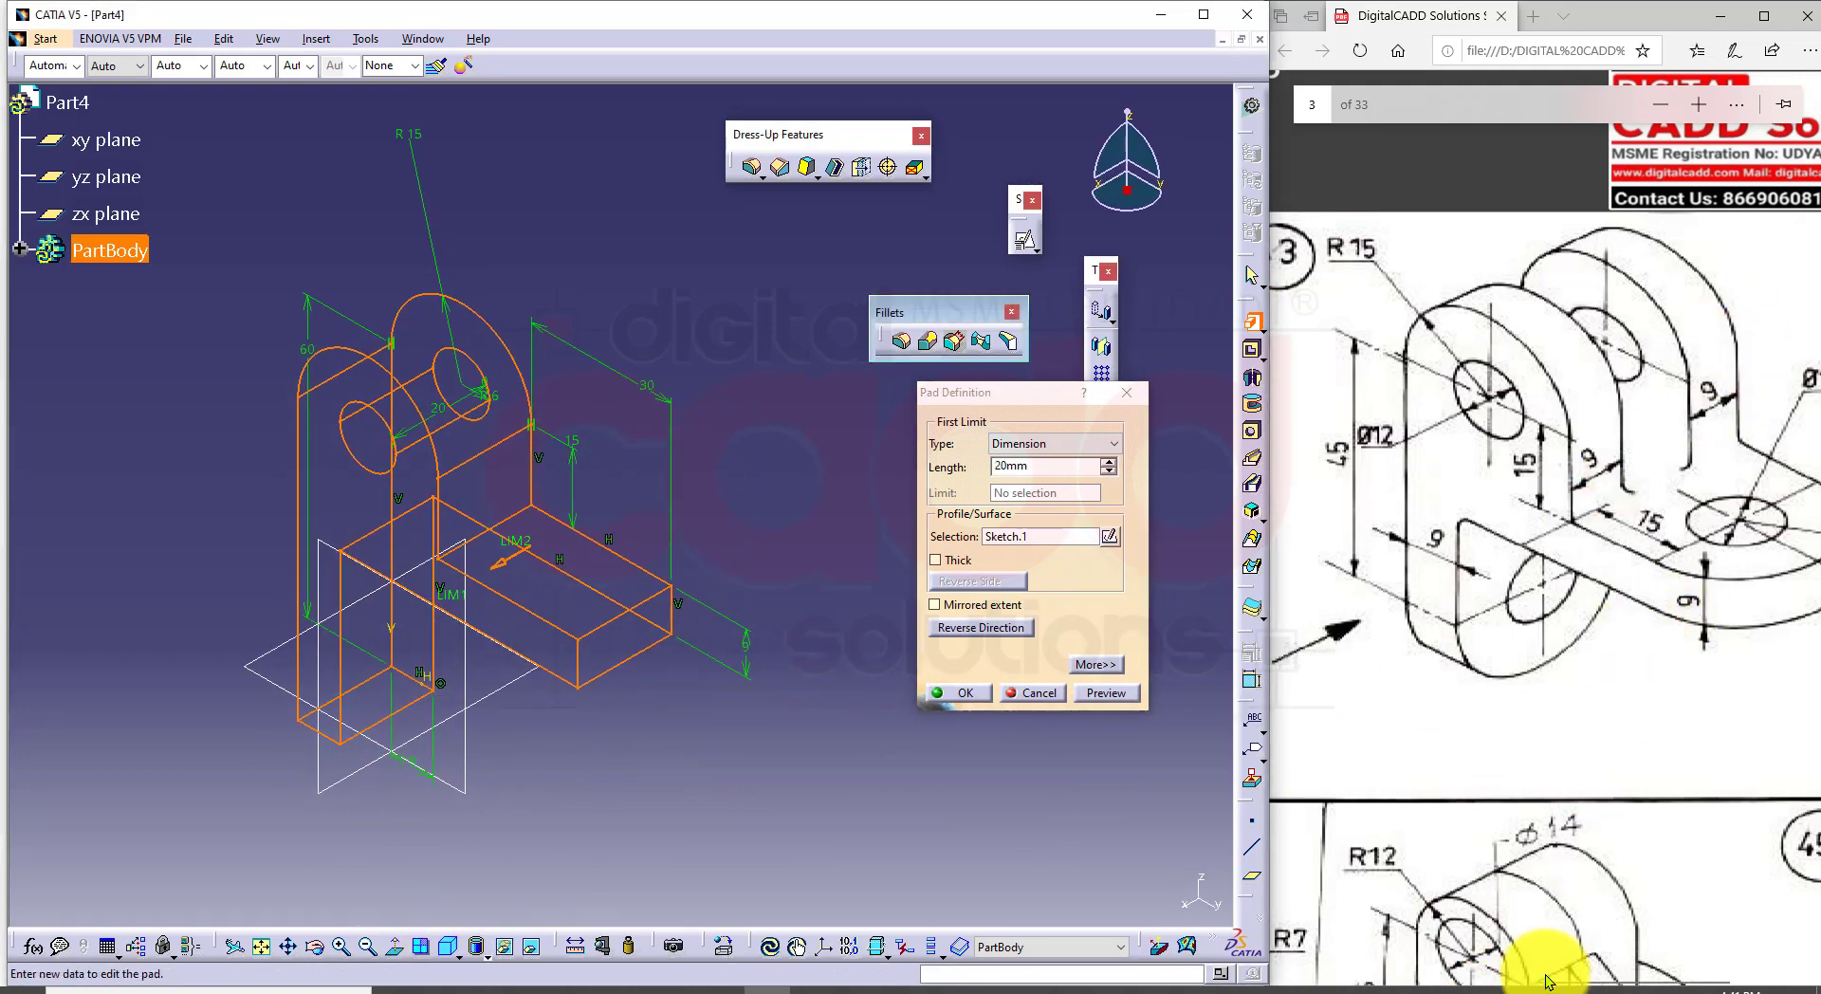
{"action": "left_click_drag", "start_coordinate": [1560, 977], "coordinate": [1612, 982]}
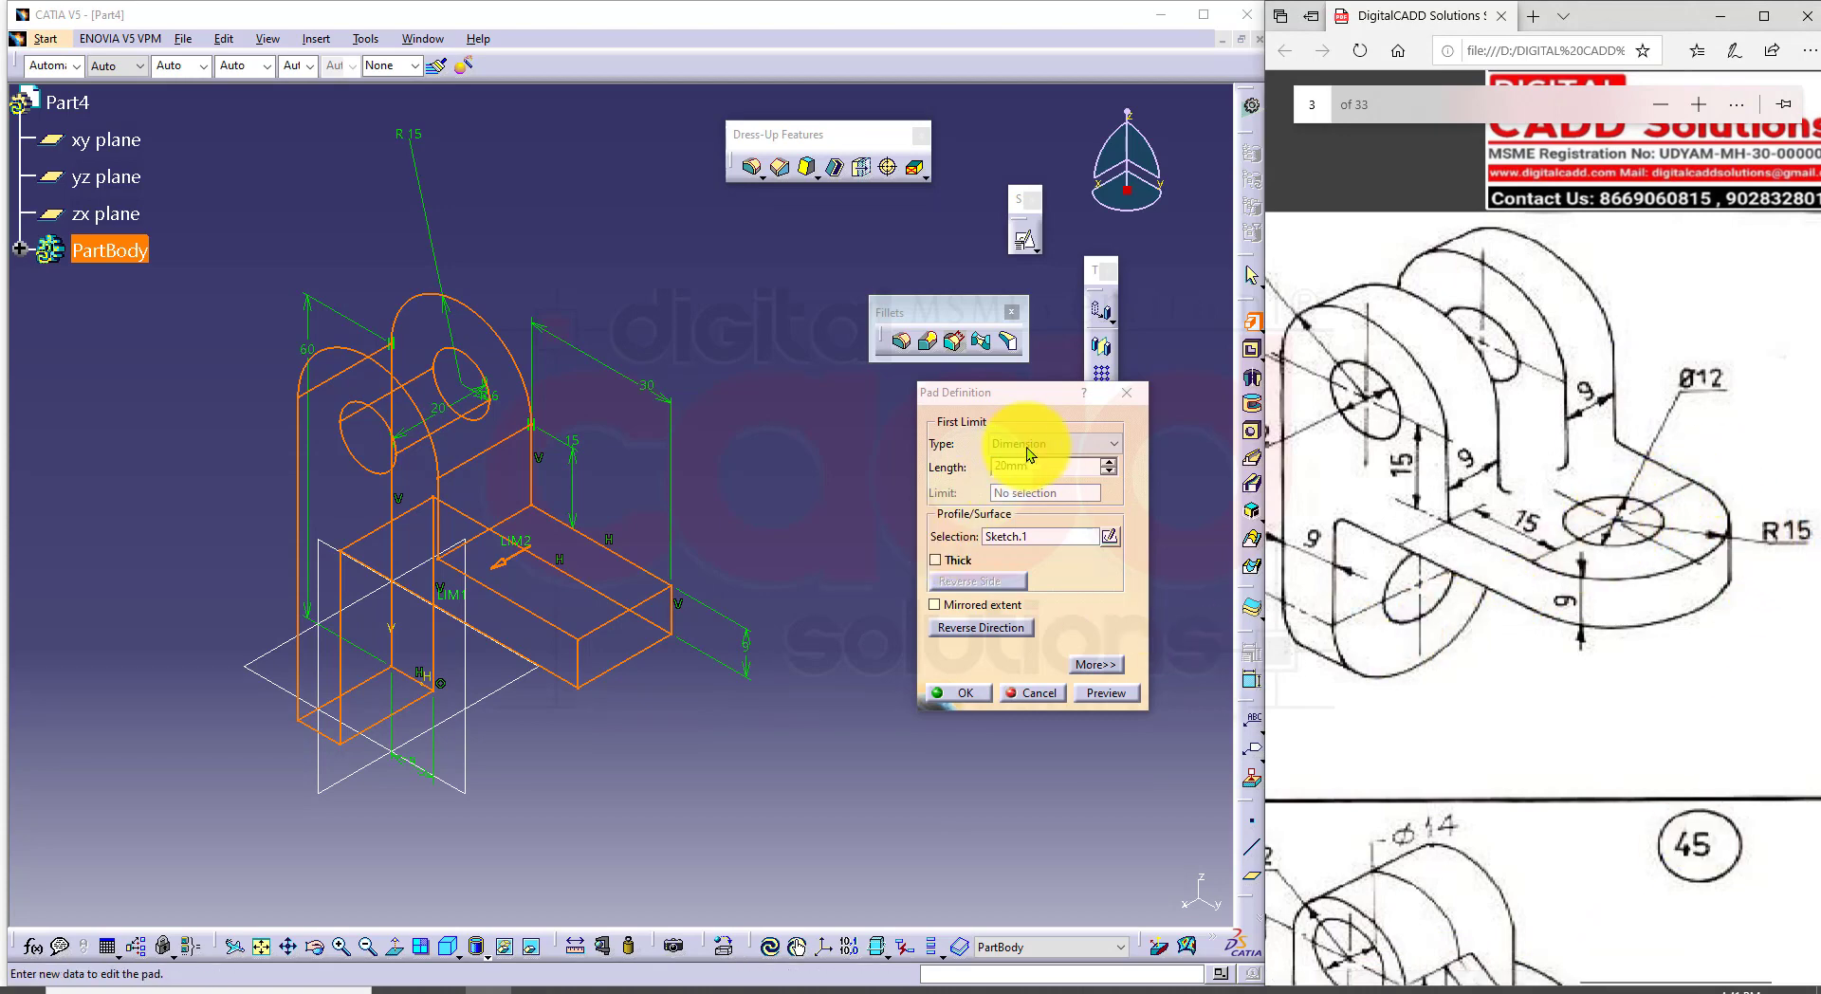
{"action": "double_click", "coordinate": [1051, 466]}
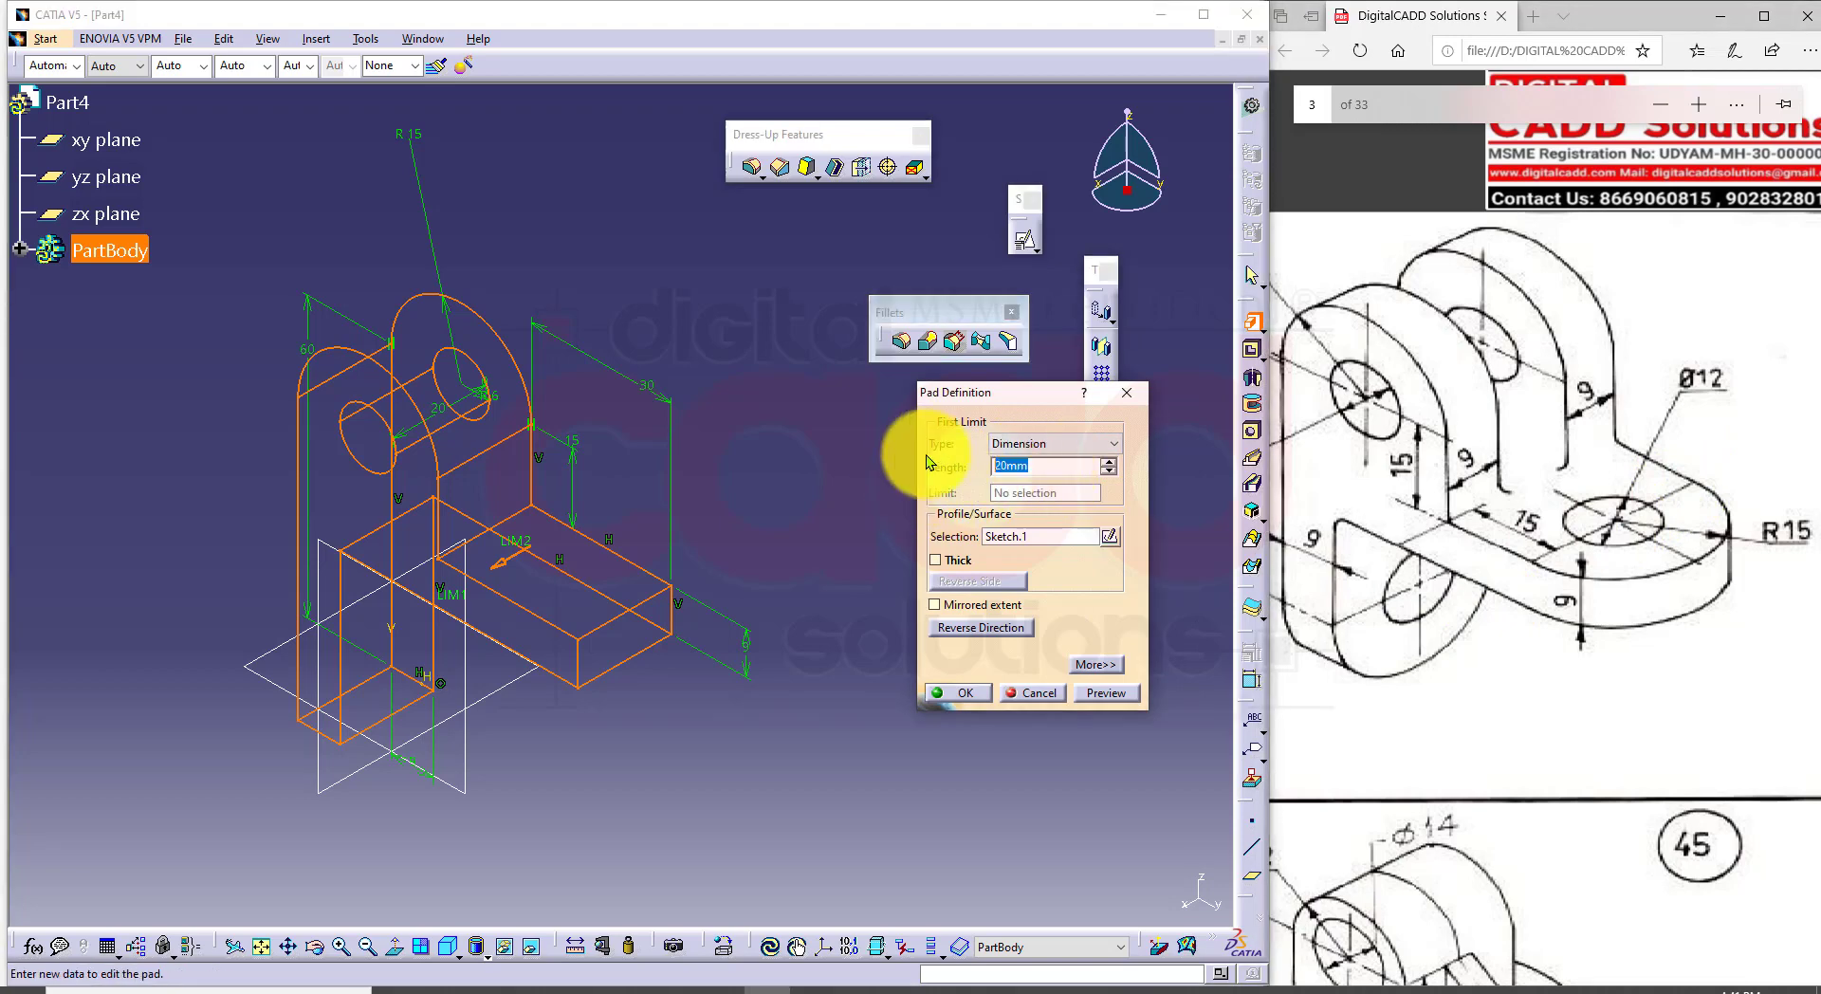
{"action": "type", "text": "15"}
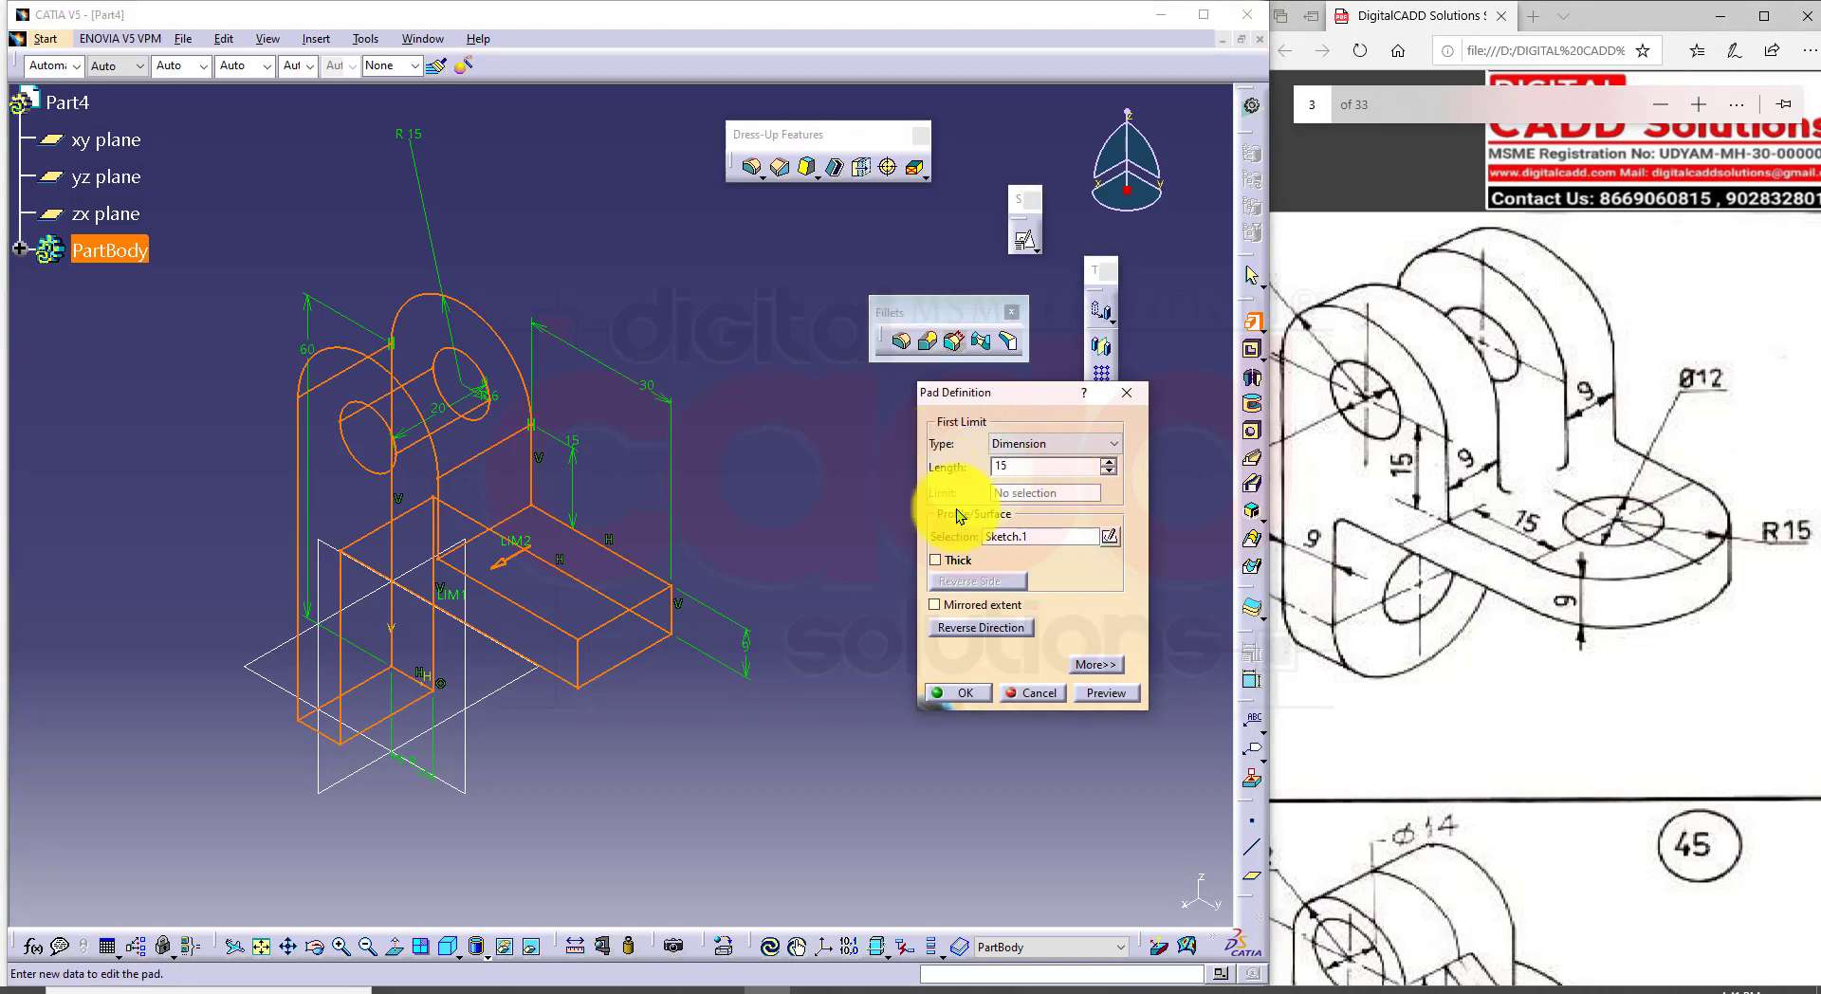
{"action": "left_click", "coordinate": [965, 607]}
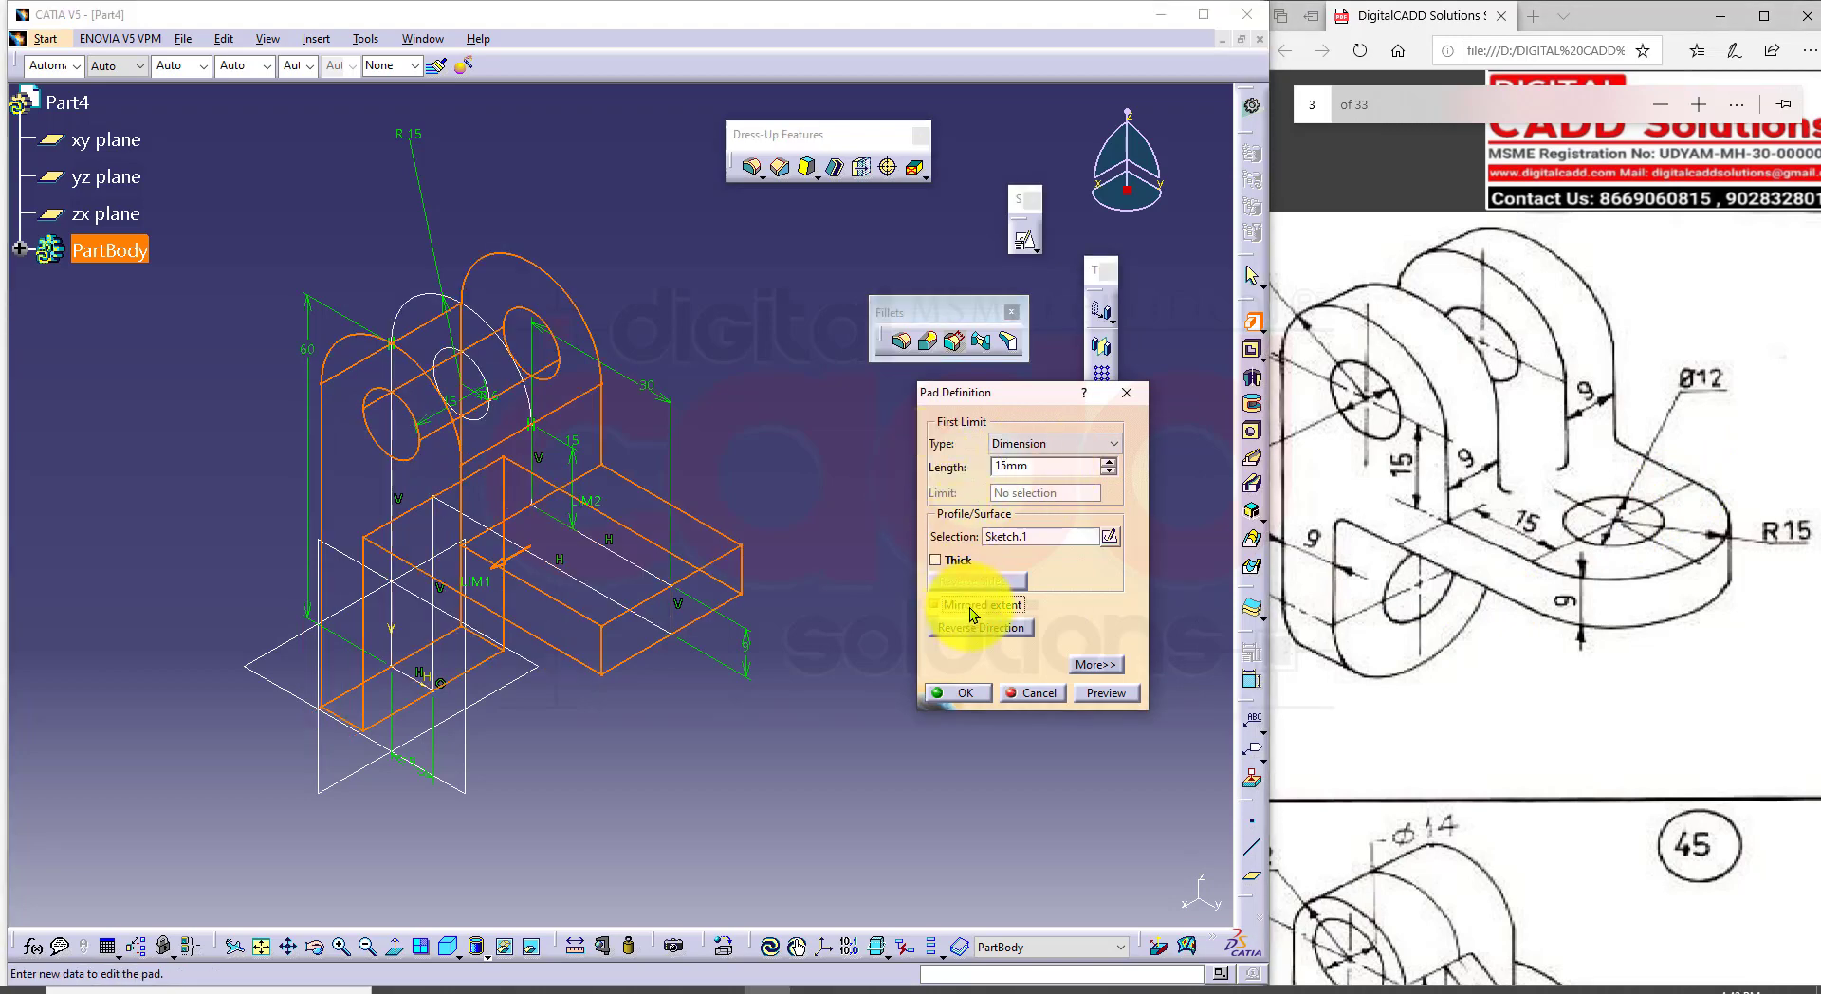
{"action": "left_click", "coordinate": [1106, 693]}
{"action": "left_click", "coordinate": [966, 693]}
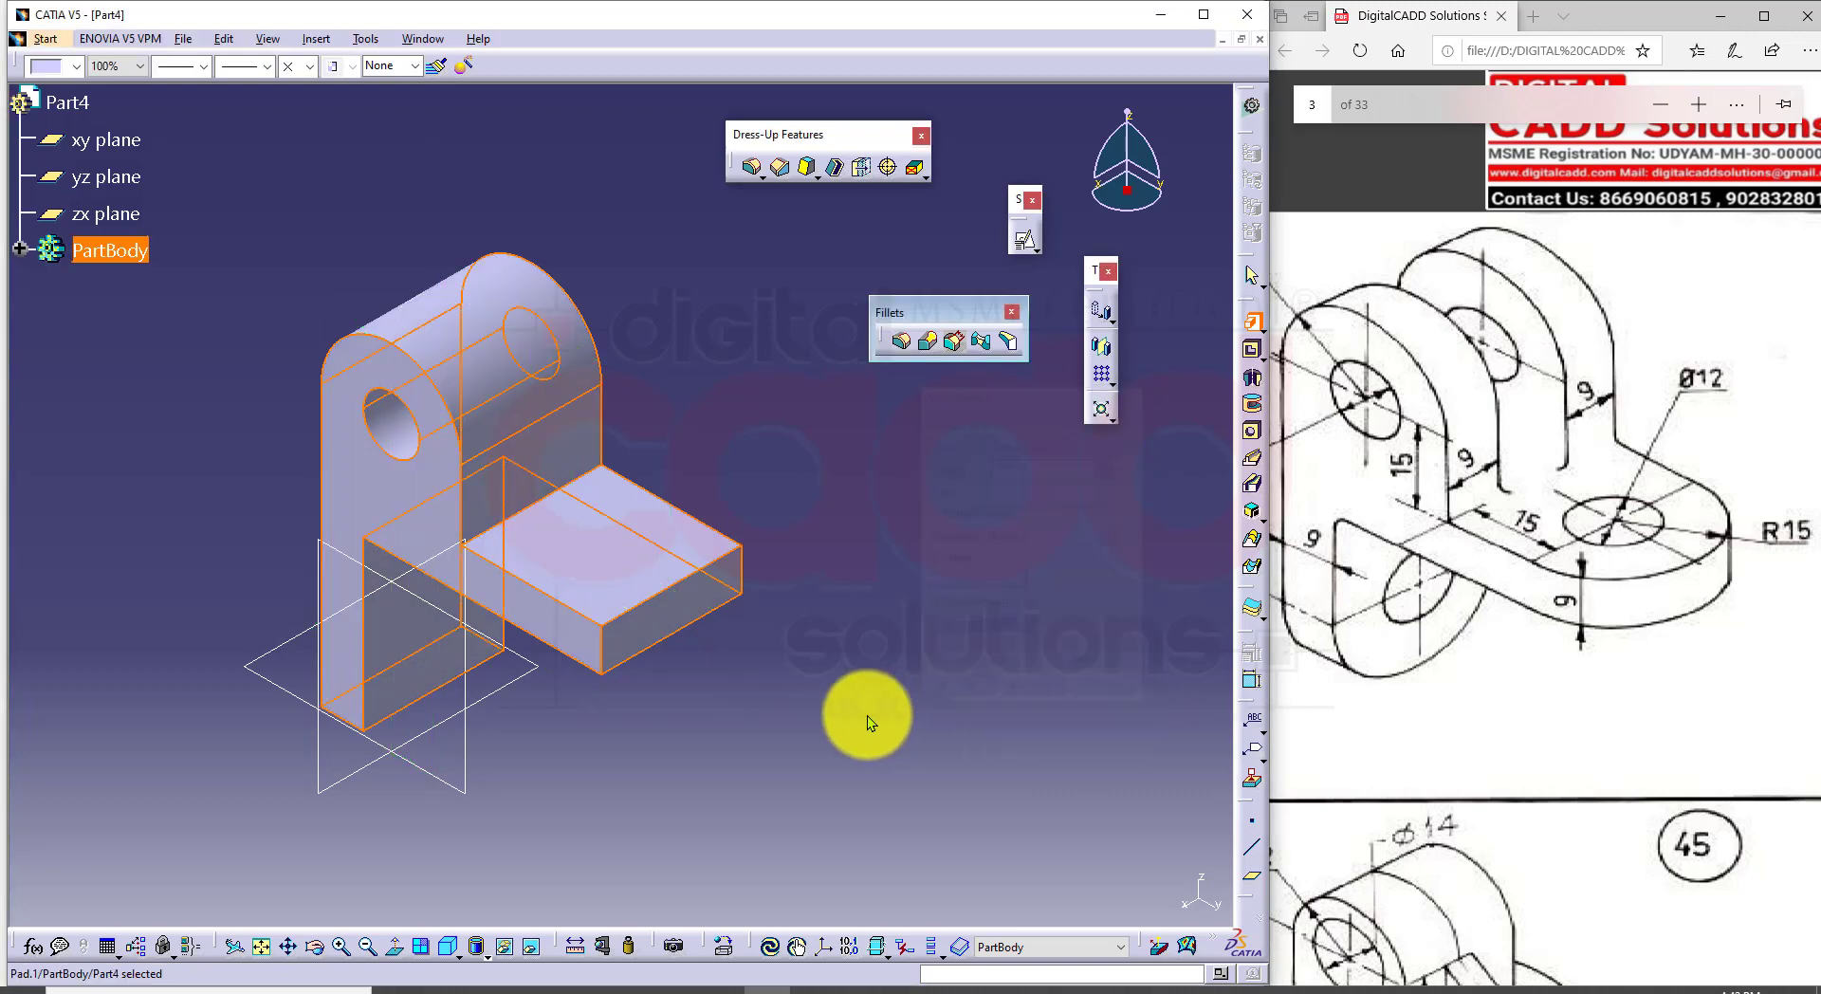
Step: Round the free end of the horizontal arm with a tritangent fillet between its two side faces, removing the end face
{"action": "mouse_move", "coordinate": [814, 721]}
{"action": "middle_mouse_down"}
{"action": "mouse_move", "coordinate": [839, 758]}
{"action": "mouse_move", "coordinate": [836, 617]}
{"action": "mouse_move", "coordinate": [844, 713]}
{"action": "mouse_move", "coordinate": [811, 652]}
{"action": "middle_mouse_up"}
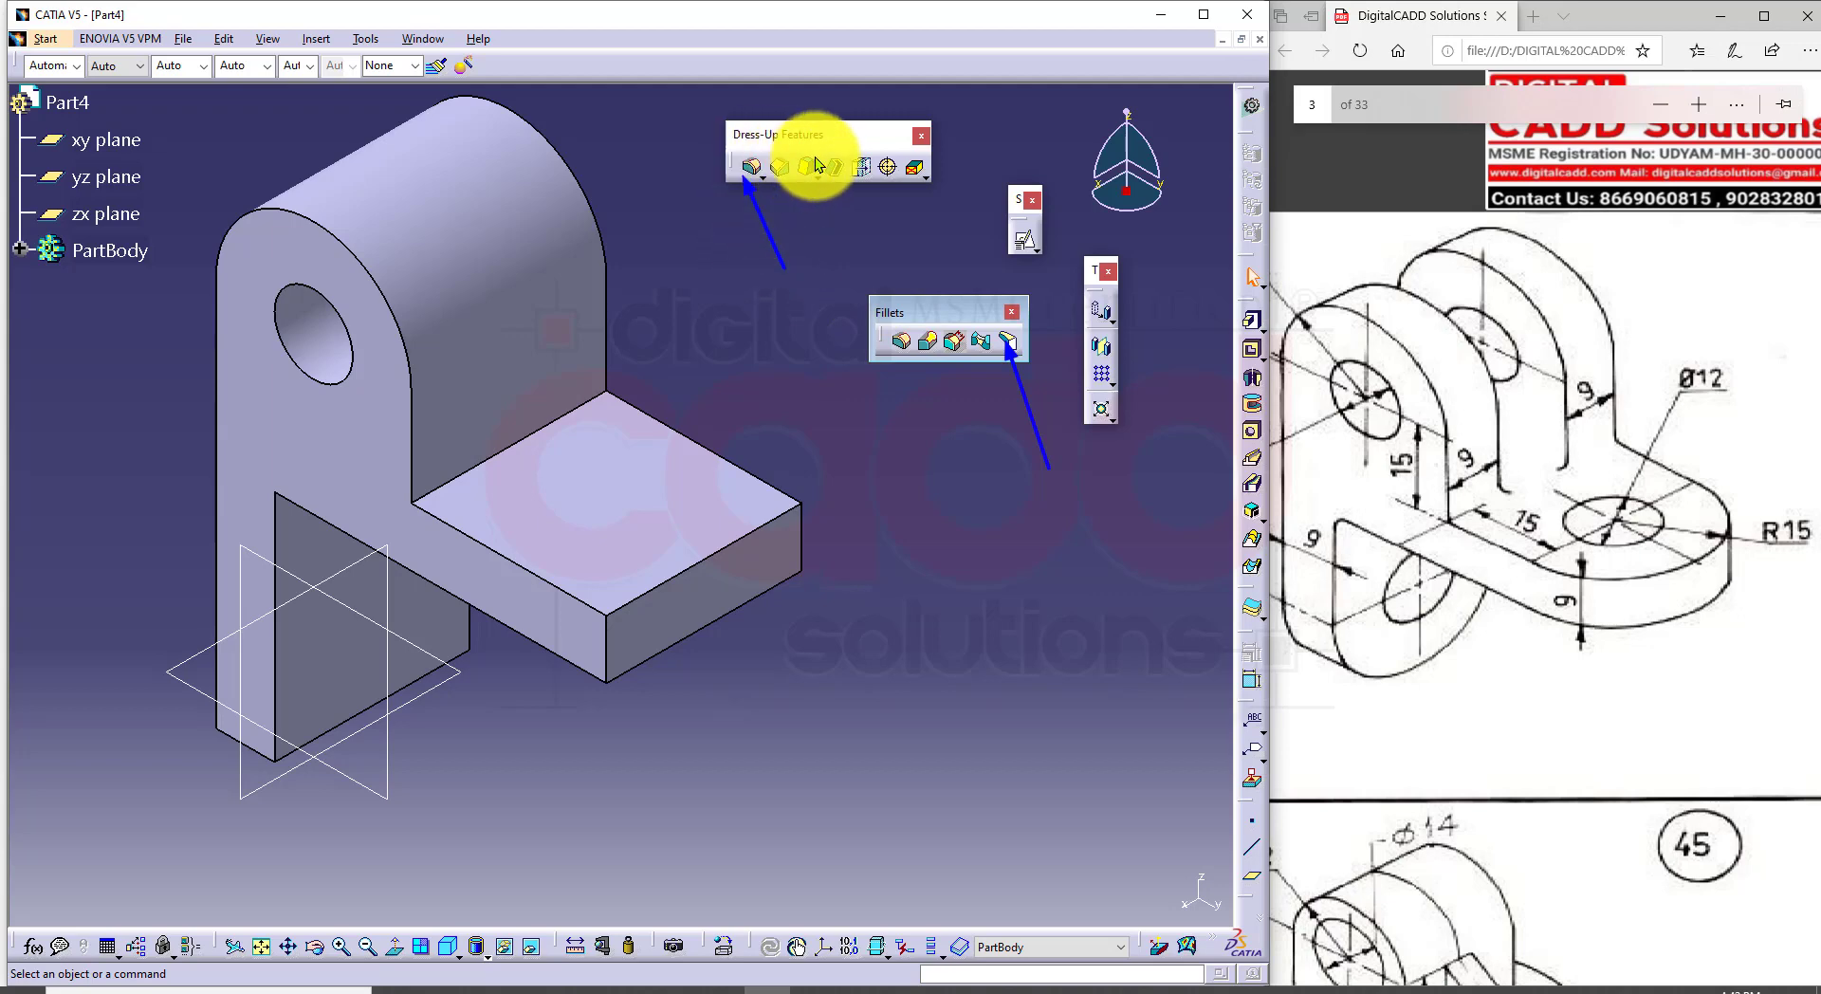
{"action": "left_click", "coordinate": [1008, 343]}
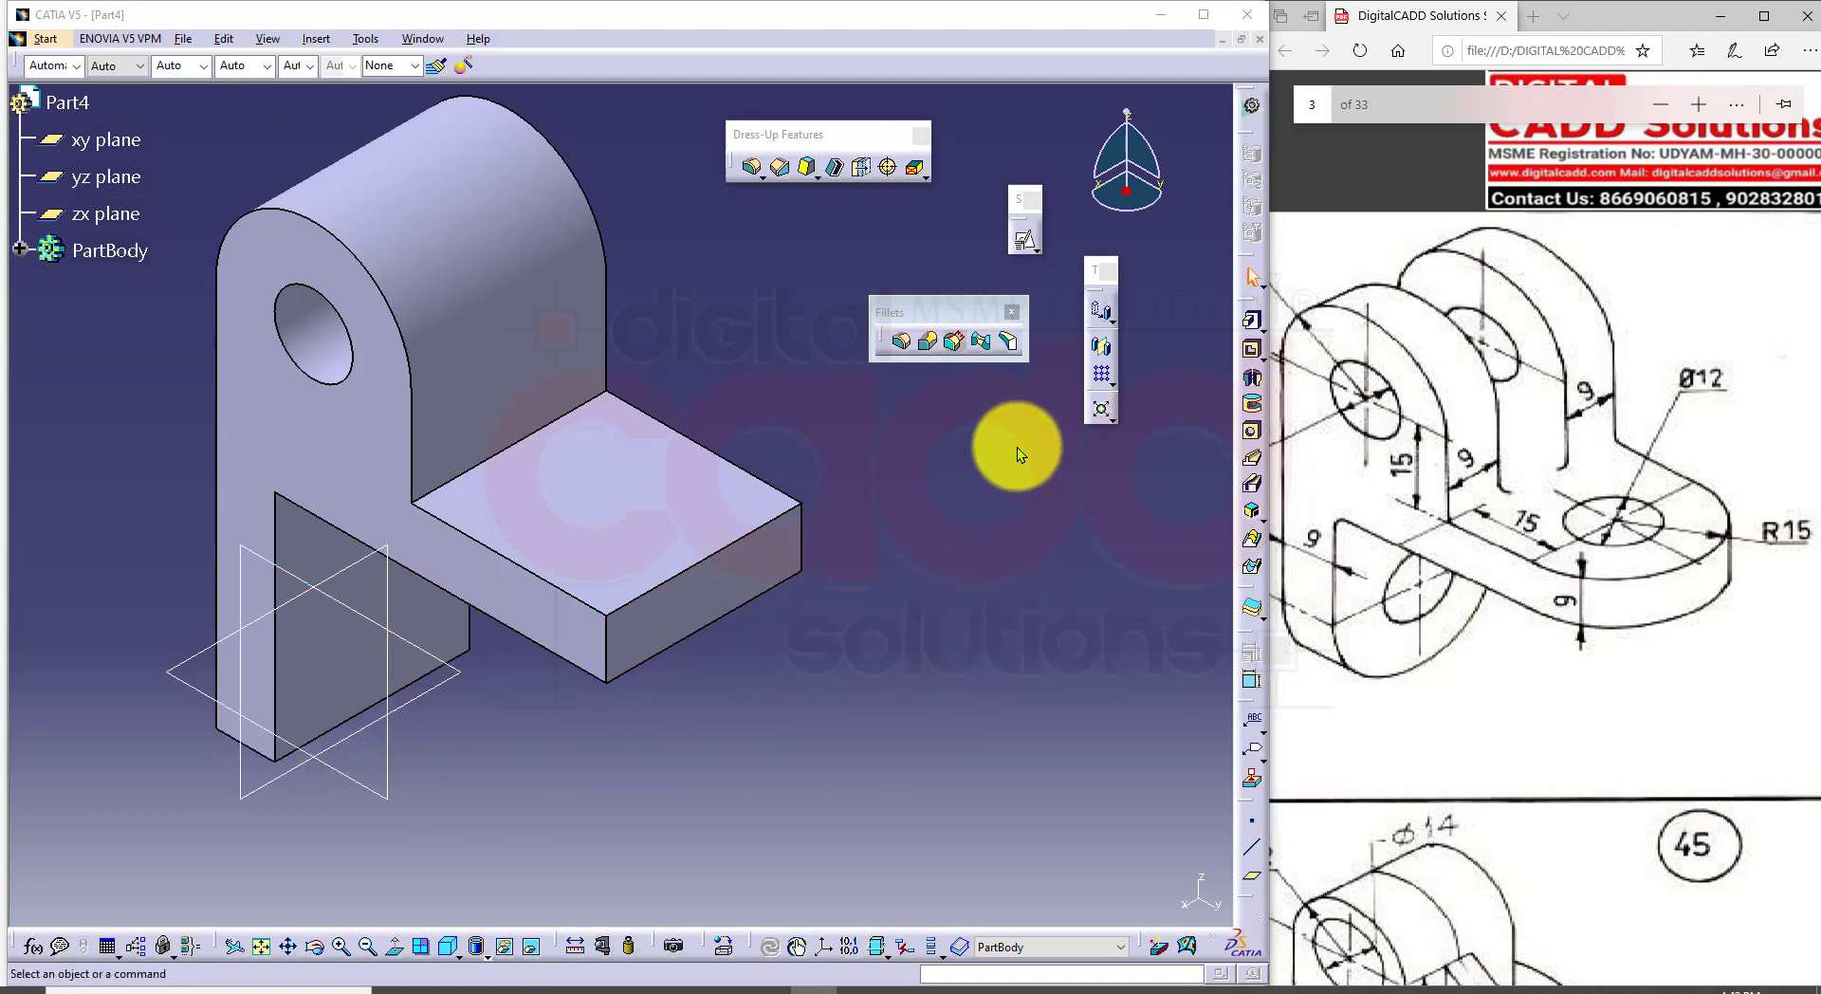
{"action": "left_click", "coordinate": [1011, 343]}
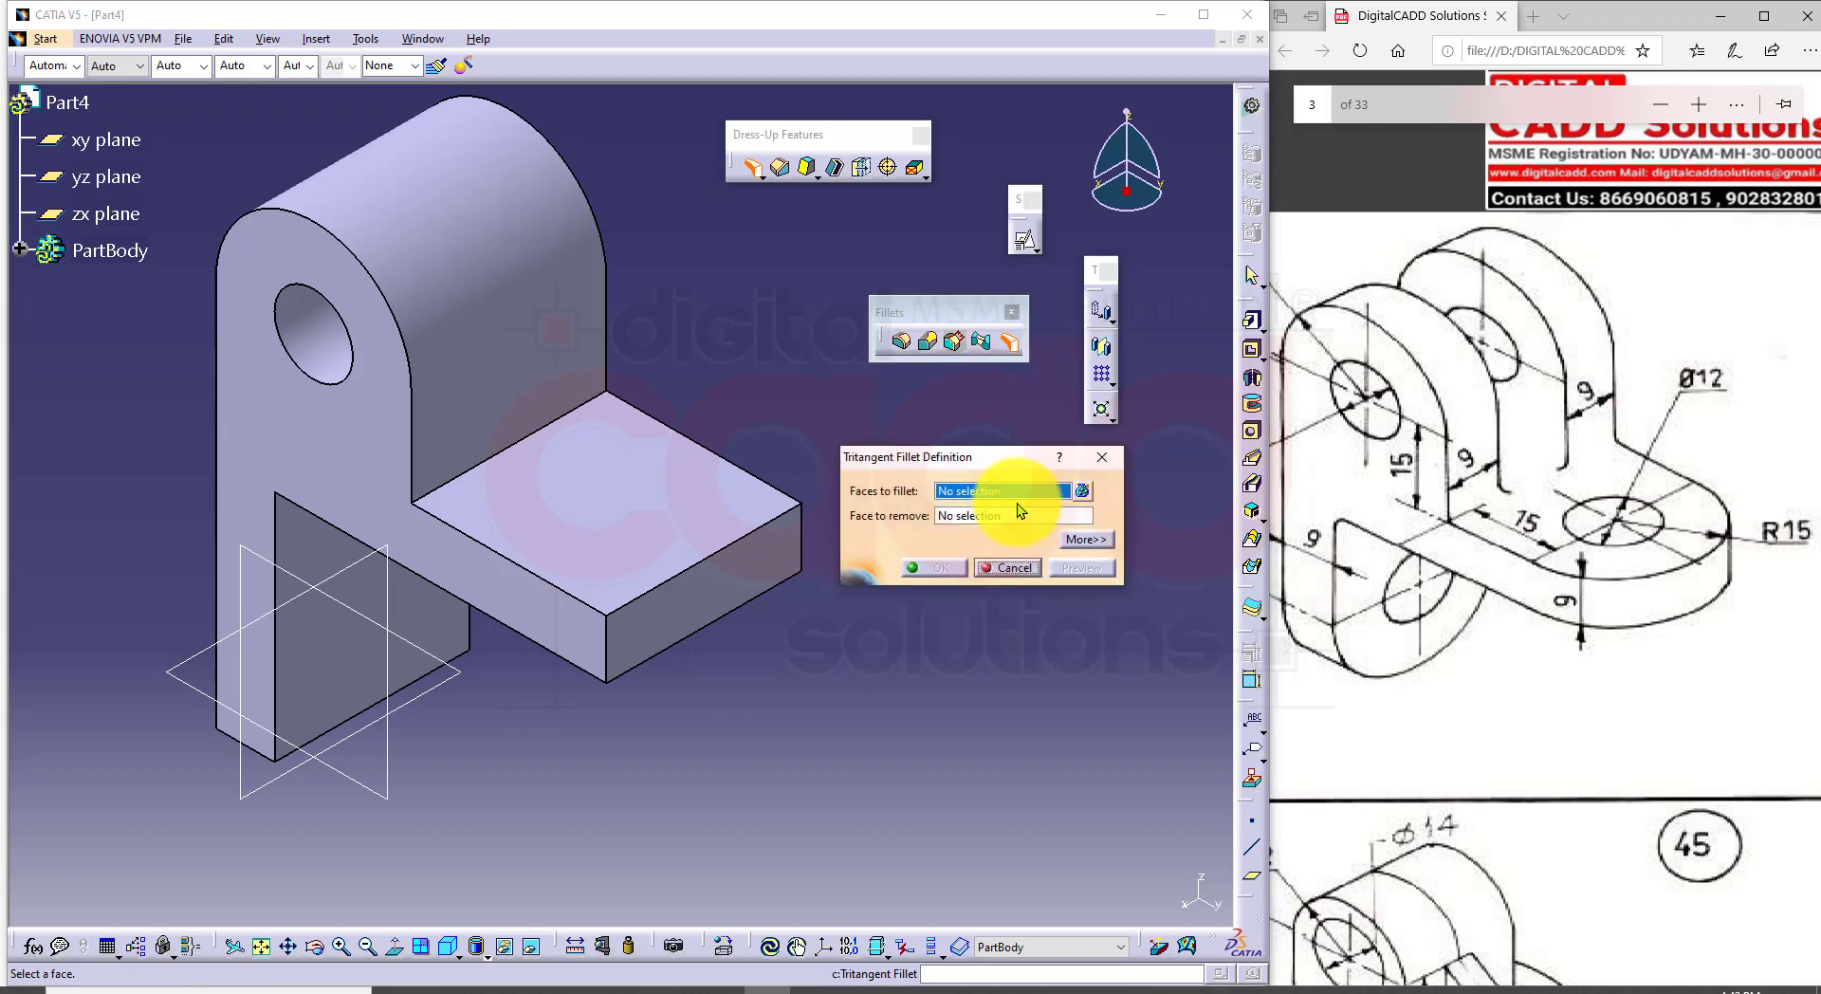
{"action": "left_click", "coordinate": [468, 574]}
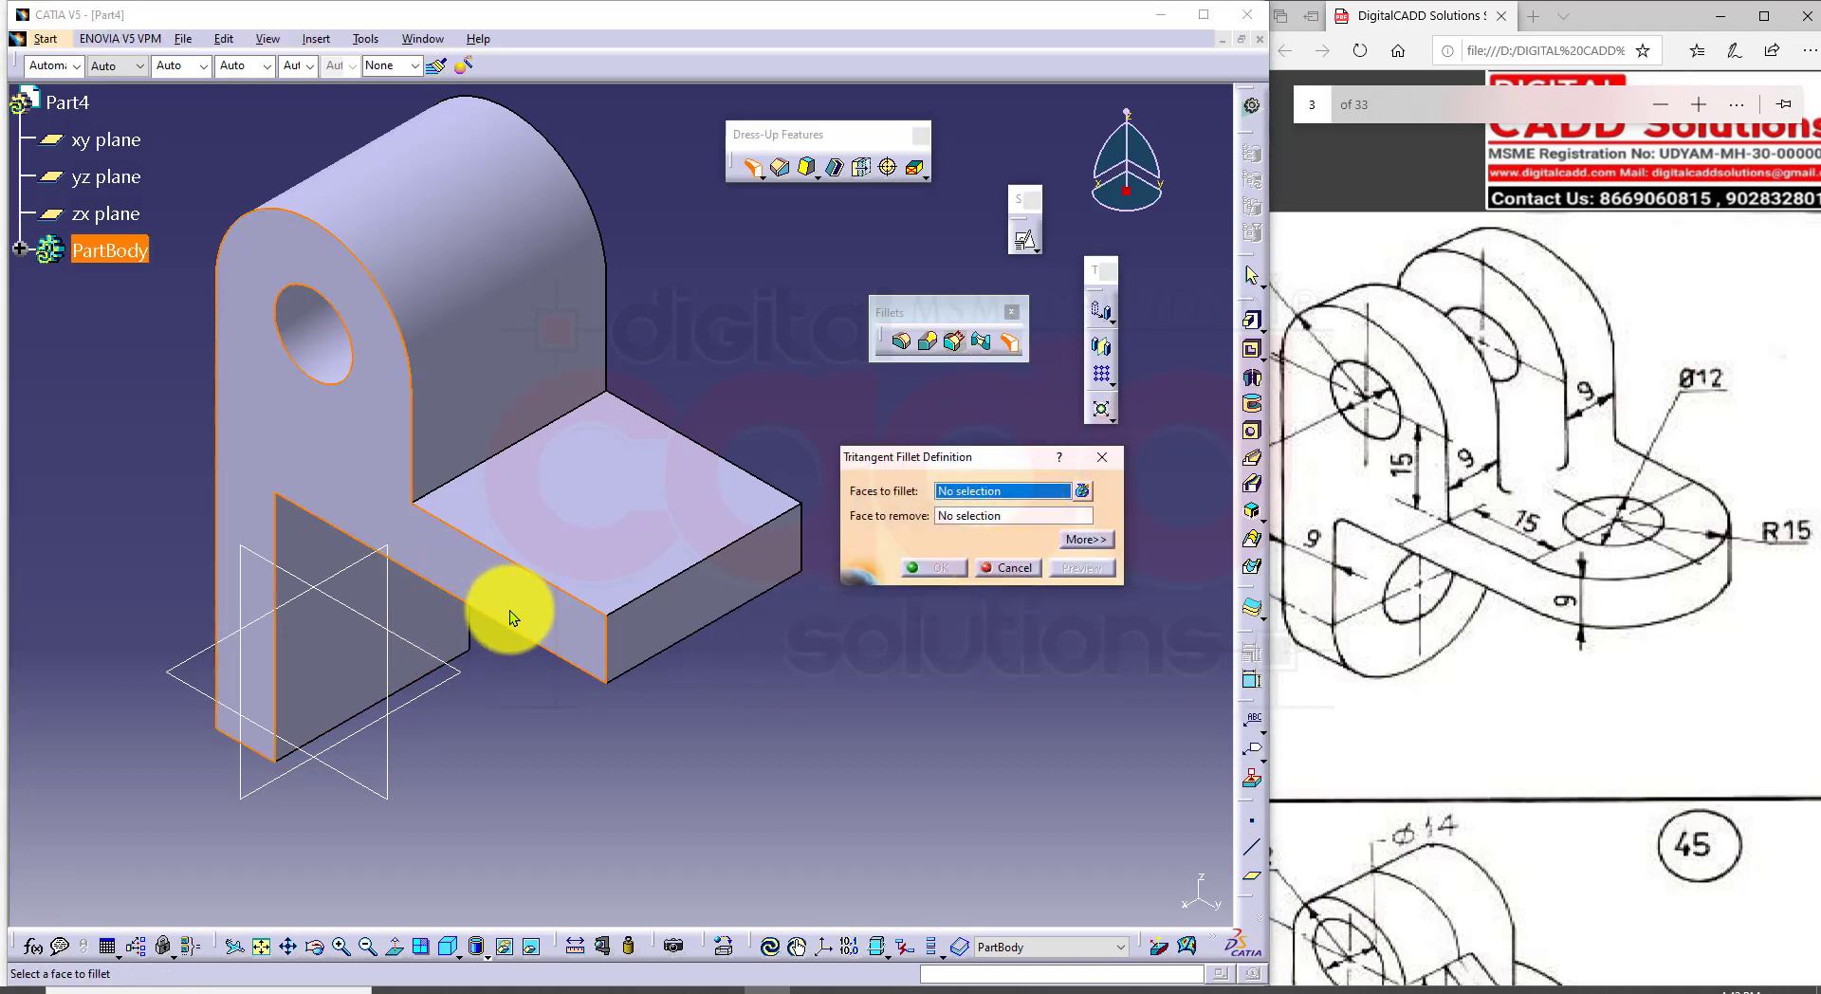
{"action": "middle_click_drag", "start_coordinate": [825, 696], "coordinate": [338, 723]}
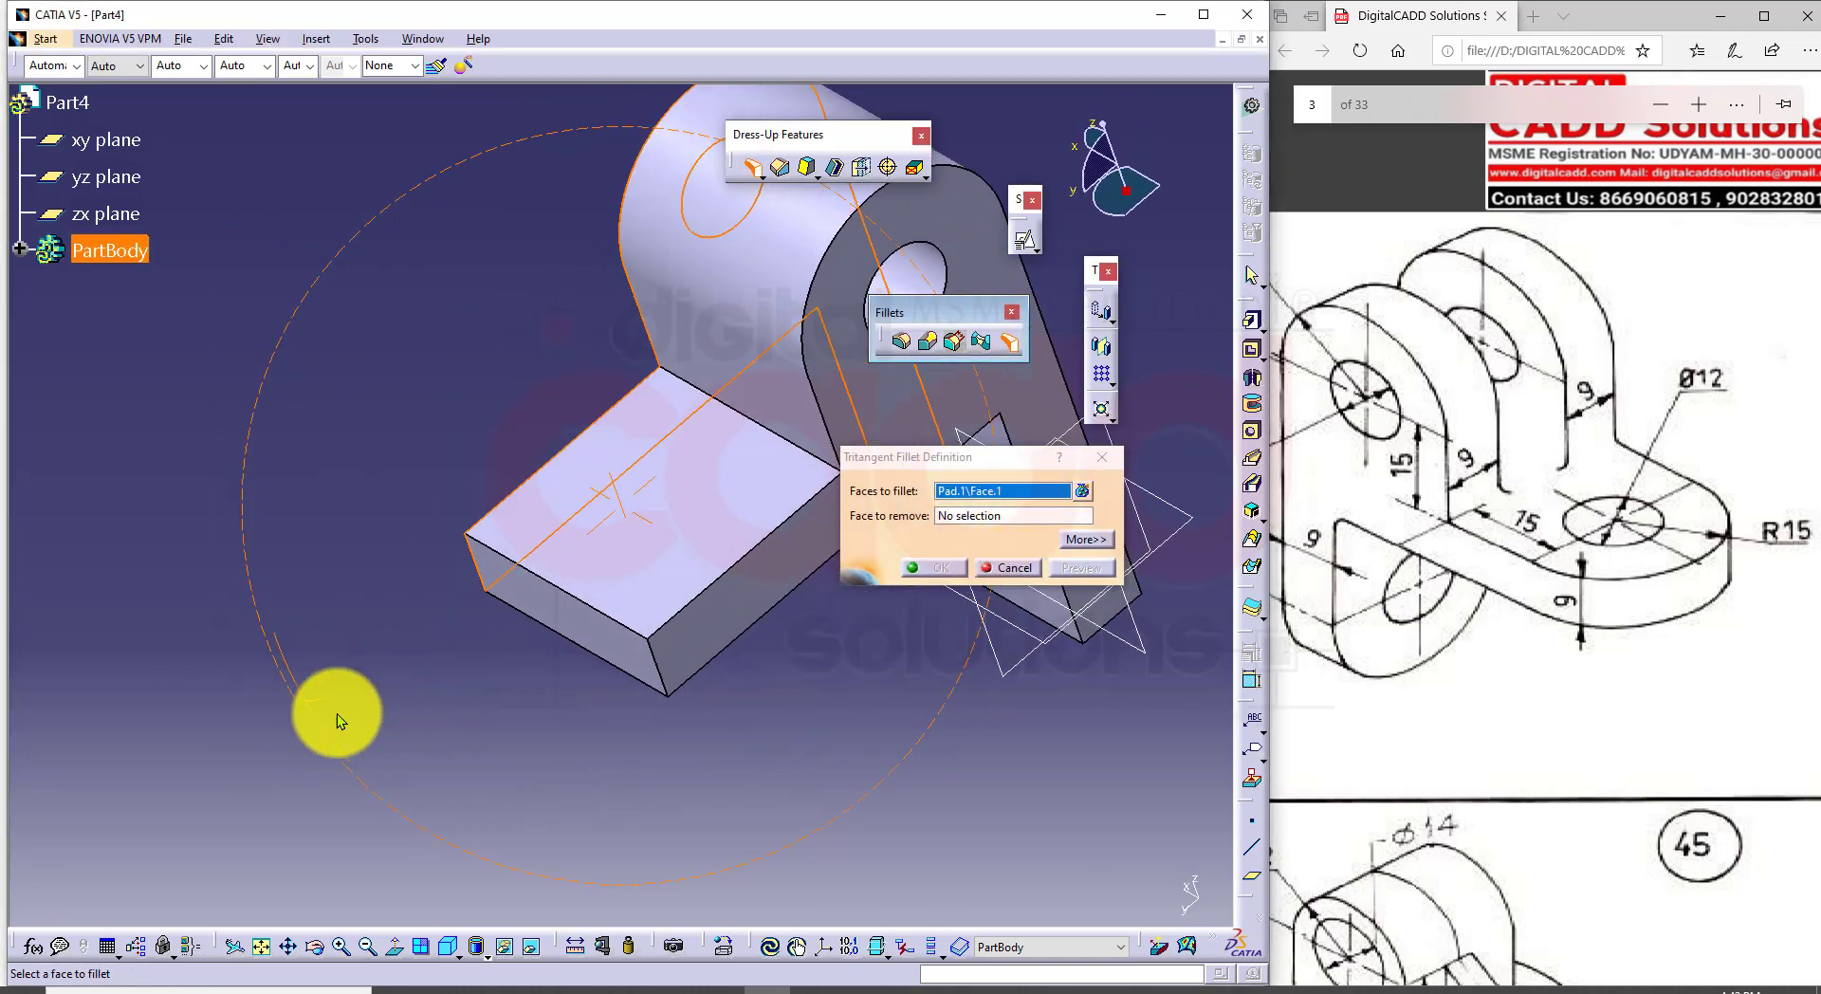
{"action": "left_click", "coordinate": [711, 629]}
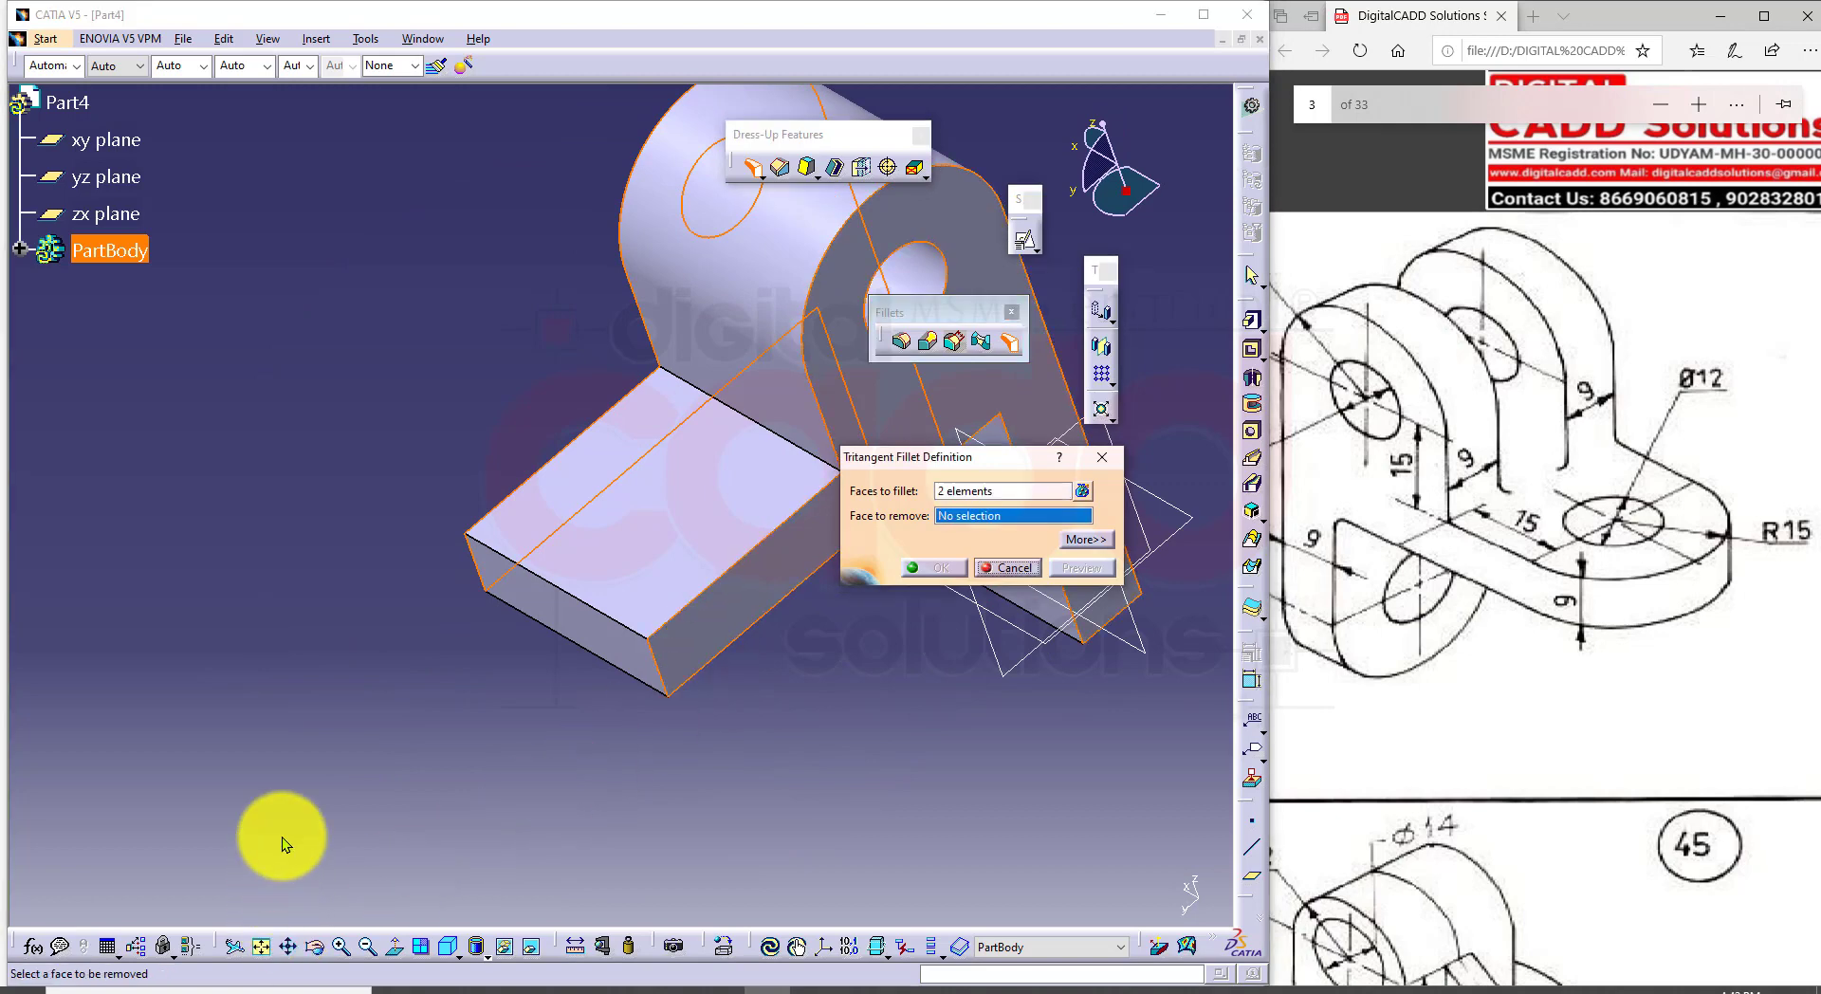
{"action": "left_click", "coordinate": [517, 596]}
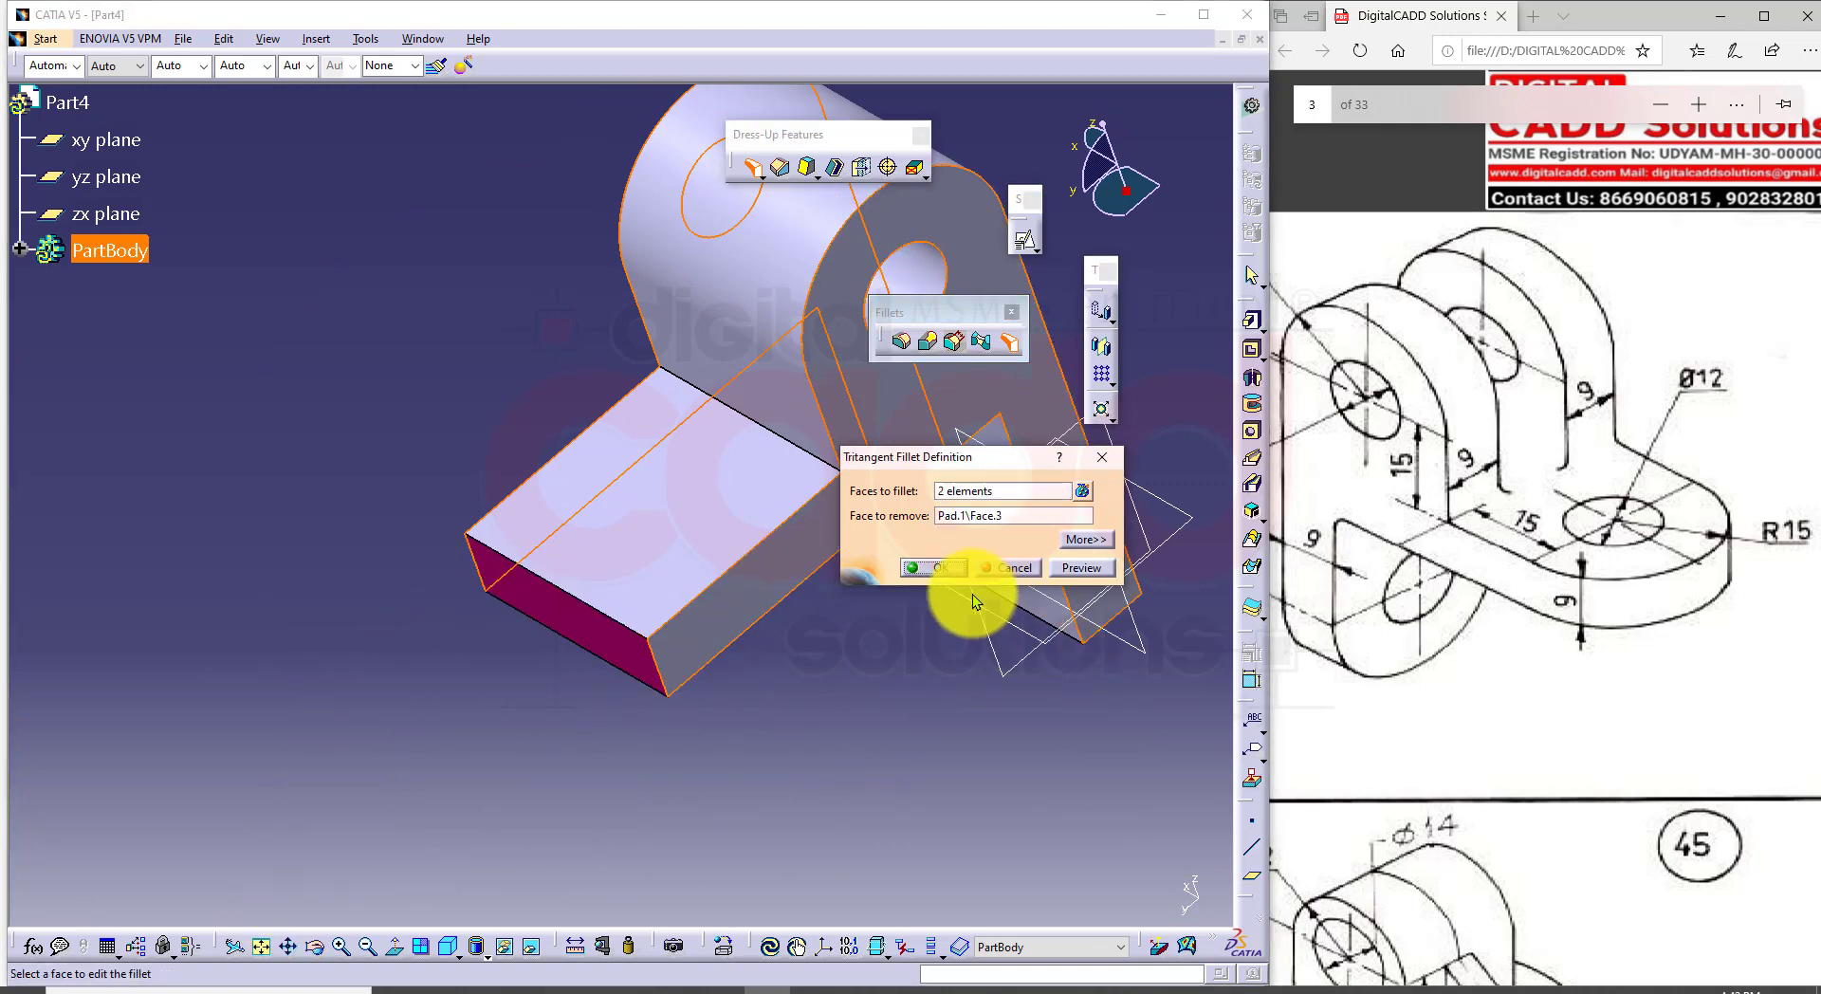
{"action": "left_click", "coordinate": [950, 565]}
Step: Round the lower end of the vertical plate with a tritangent fillet between its two side faces, removing the bottom face
{"action": "middle_click_drag", "start_coordinate": [785, 660], "coordinate": [779, 340]}
{"action": "left_click", "coordinate": [779, 623]}
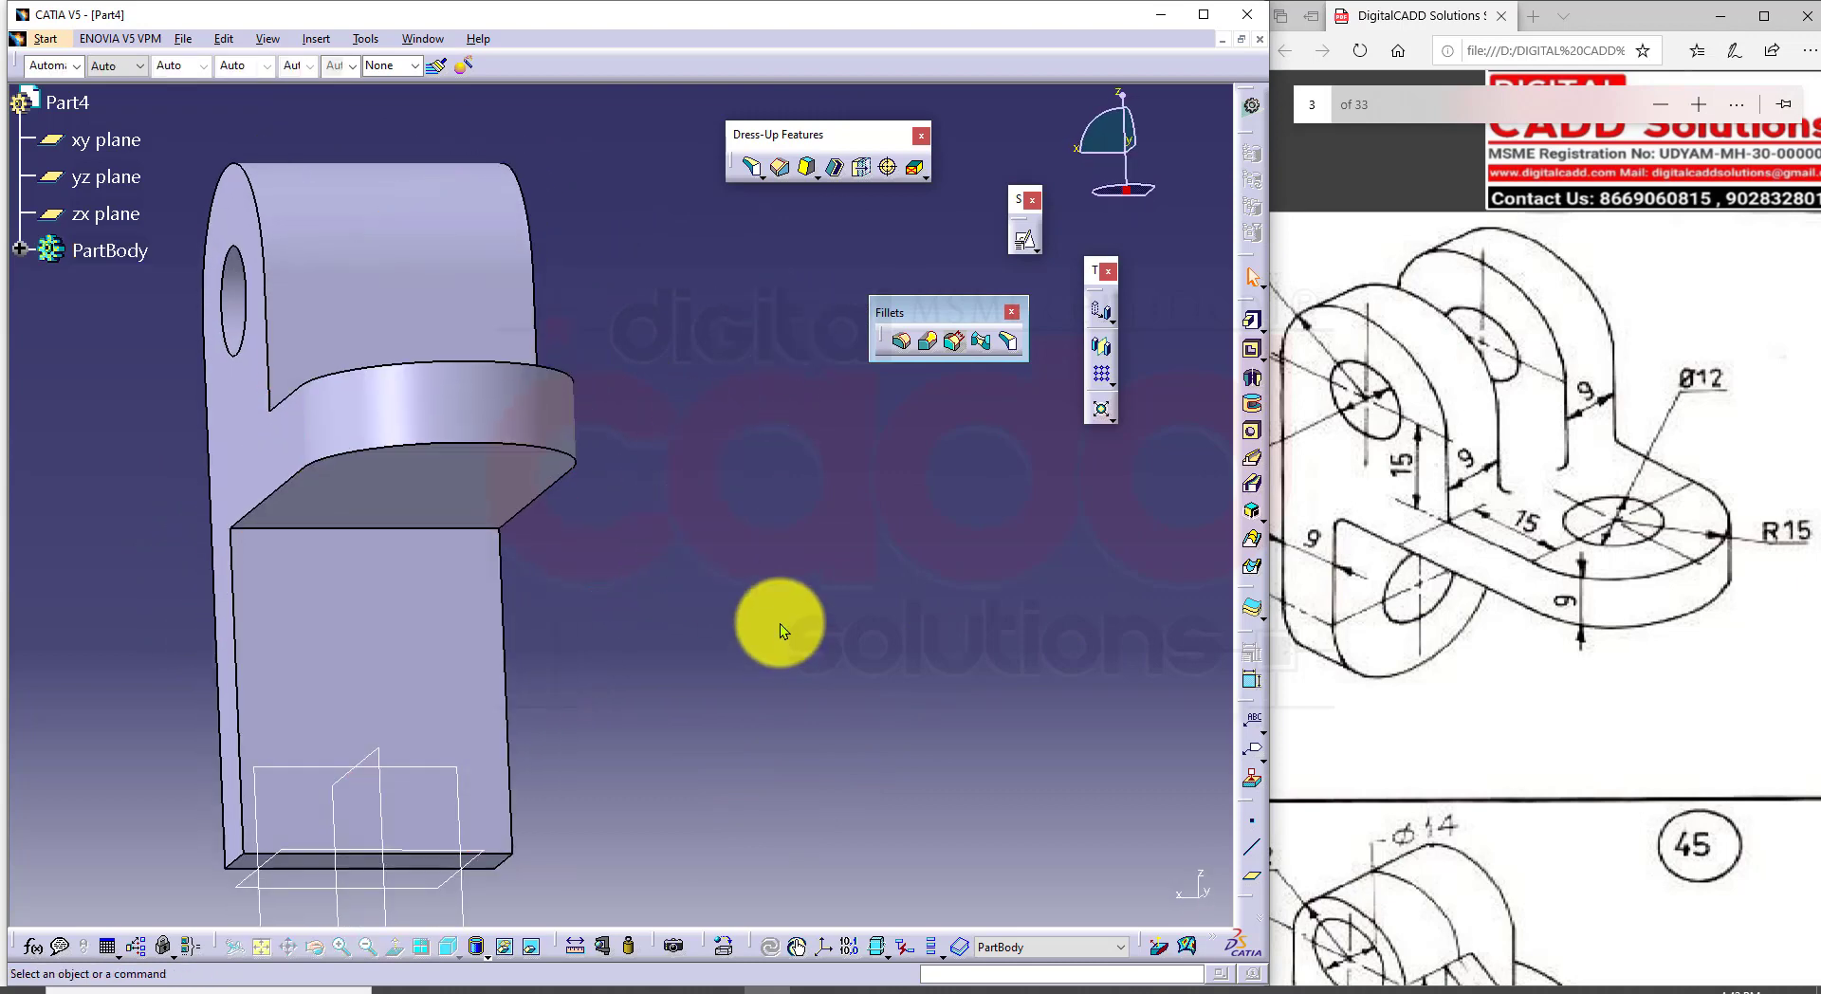
{"action": "left_click", "coordinate": [1005, 340]}
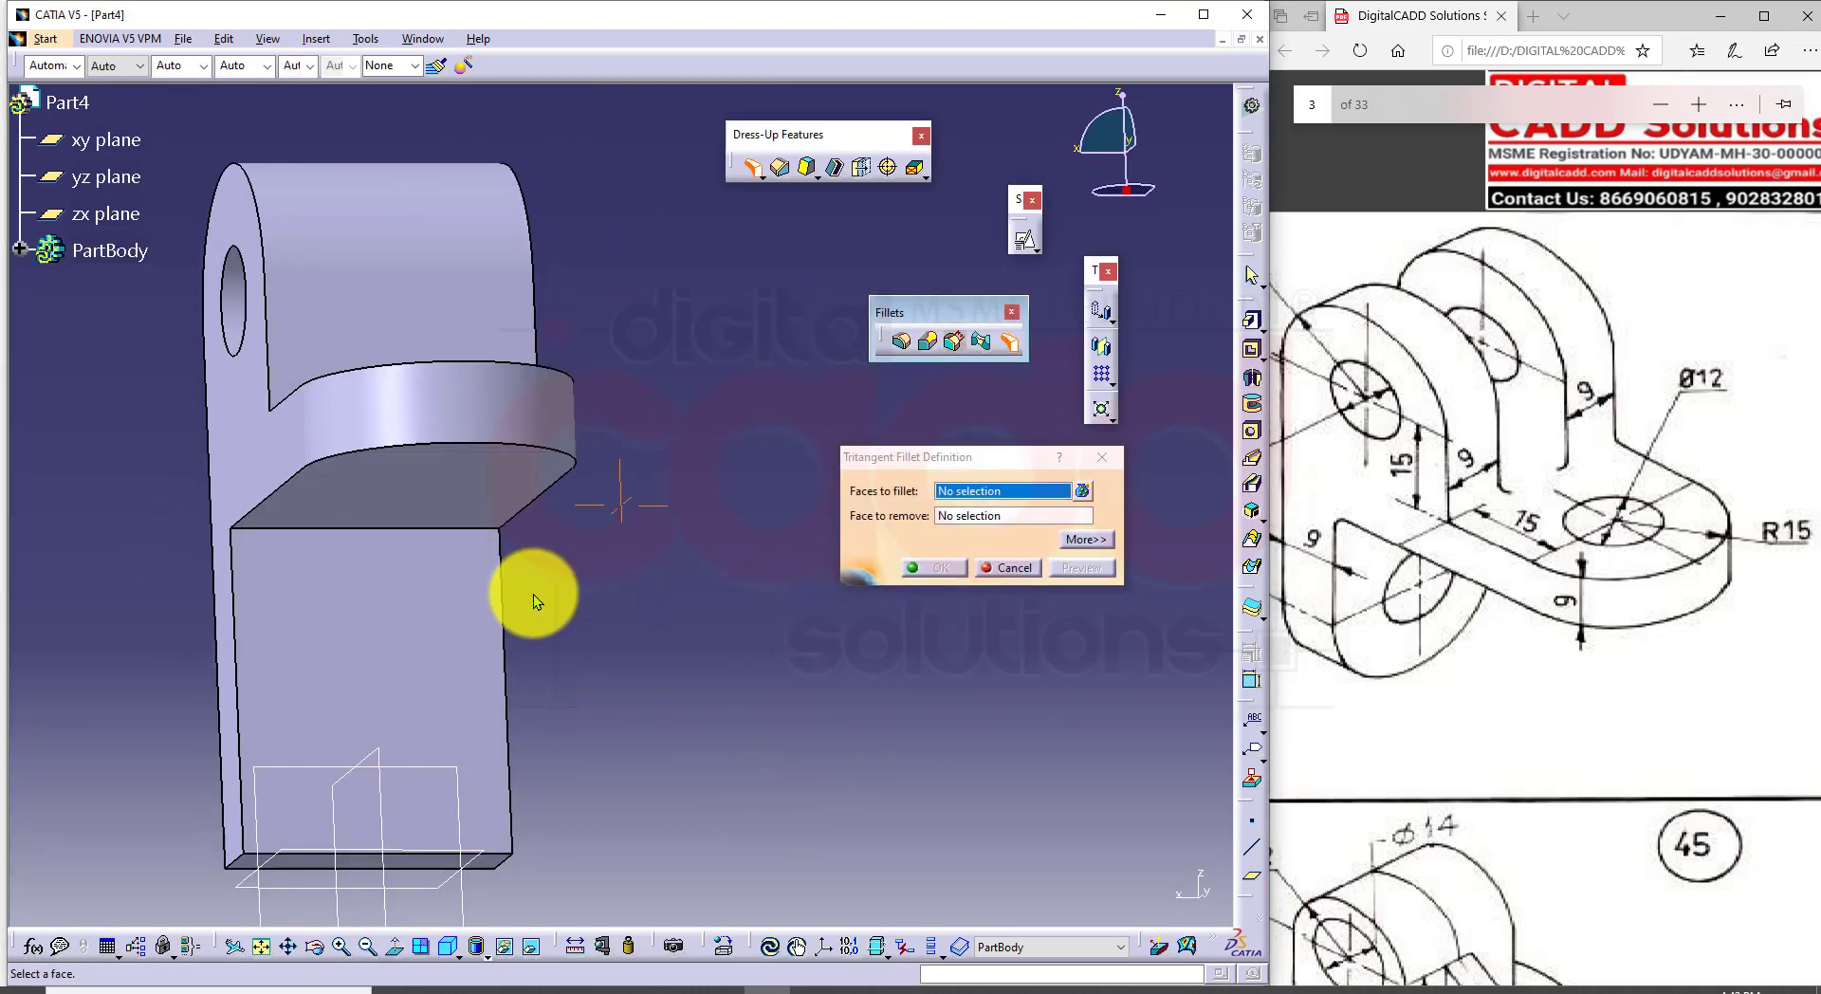
{"action": "mouse_move", "coordinate": [533, 593]}
{"action": "middle_mouse_down"}
{"action": "mouse_move", "coordinate": [684, 537]}
{"action": "mouse_move", "coordinate": [338, 578]}
{"action": "mouse_move", "coordinate": [516, 622]}
{"action": "middle_mouse_up"}
{"action": "left_click", "coordinate": [218, 630]}
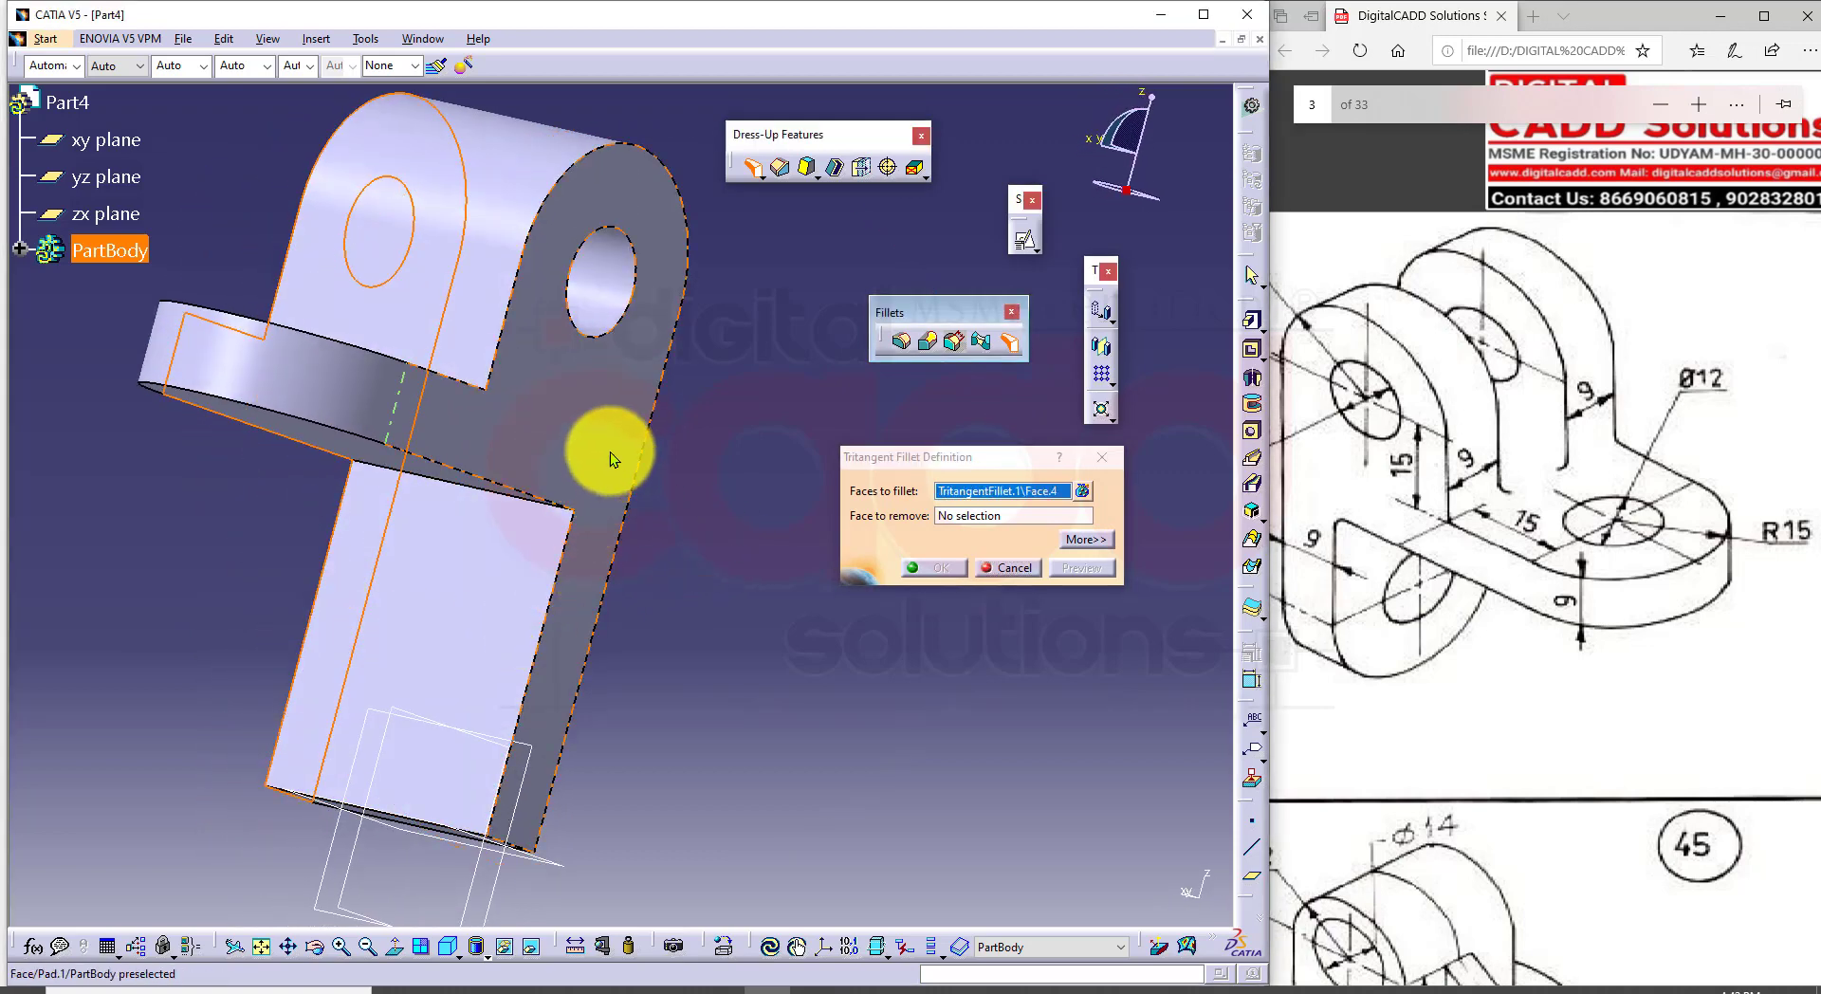
{"action": "left_click", "coordinate": [596, 479]}
{"action": "middle_click_drag", "start_coordinate": [545, 690], "coordinate": [439, 715]}
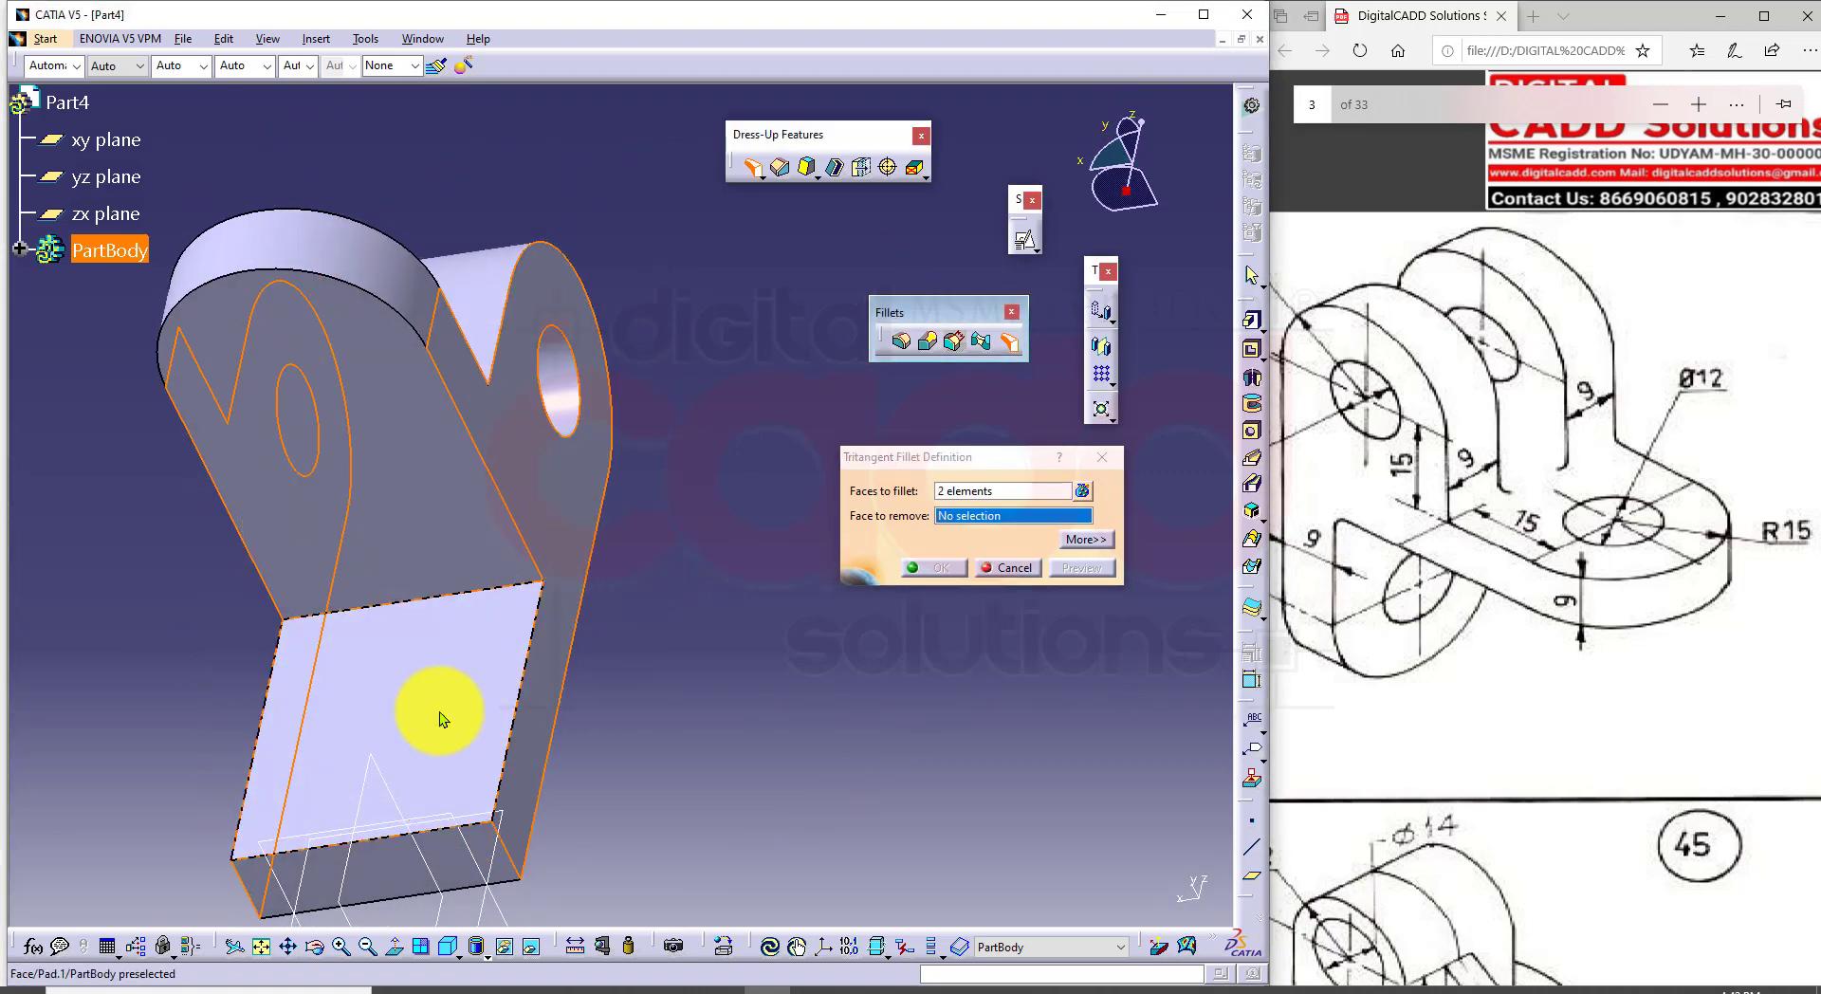
{"action": "left_click", "coordinate": [387, 882]}
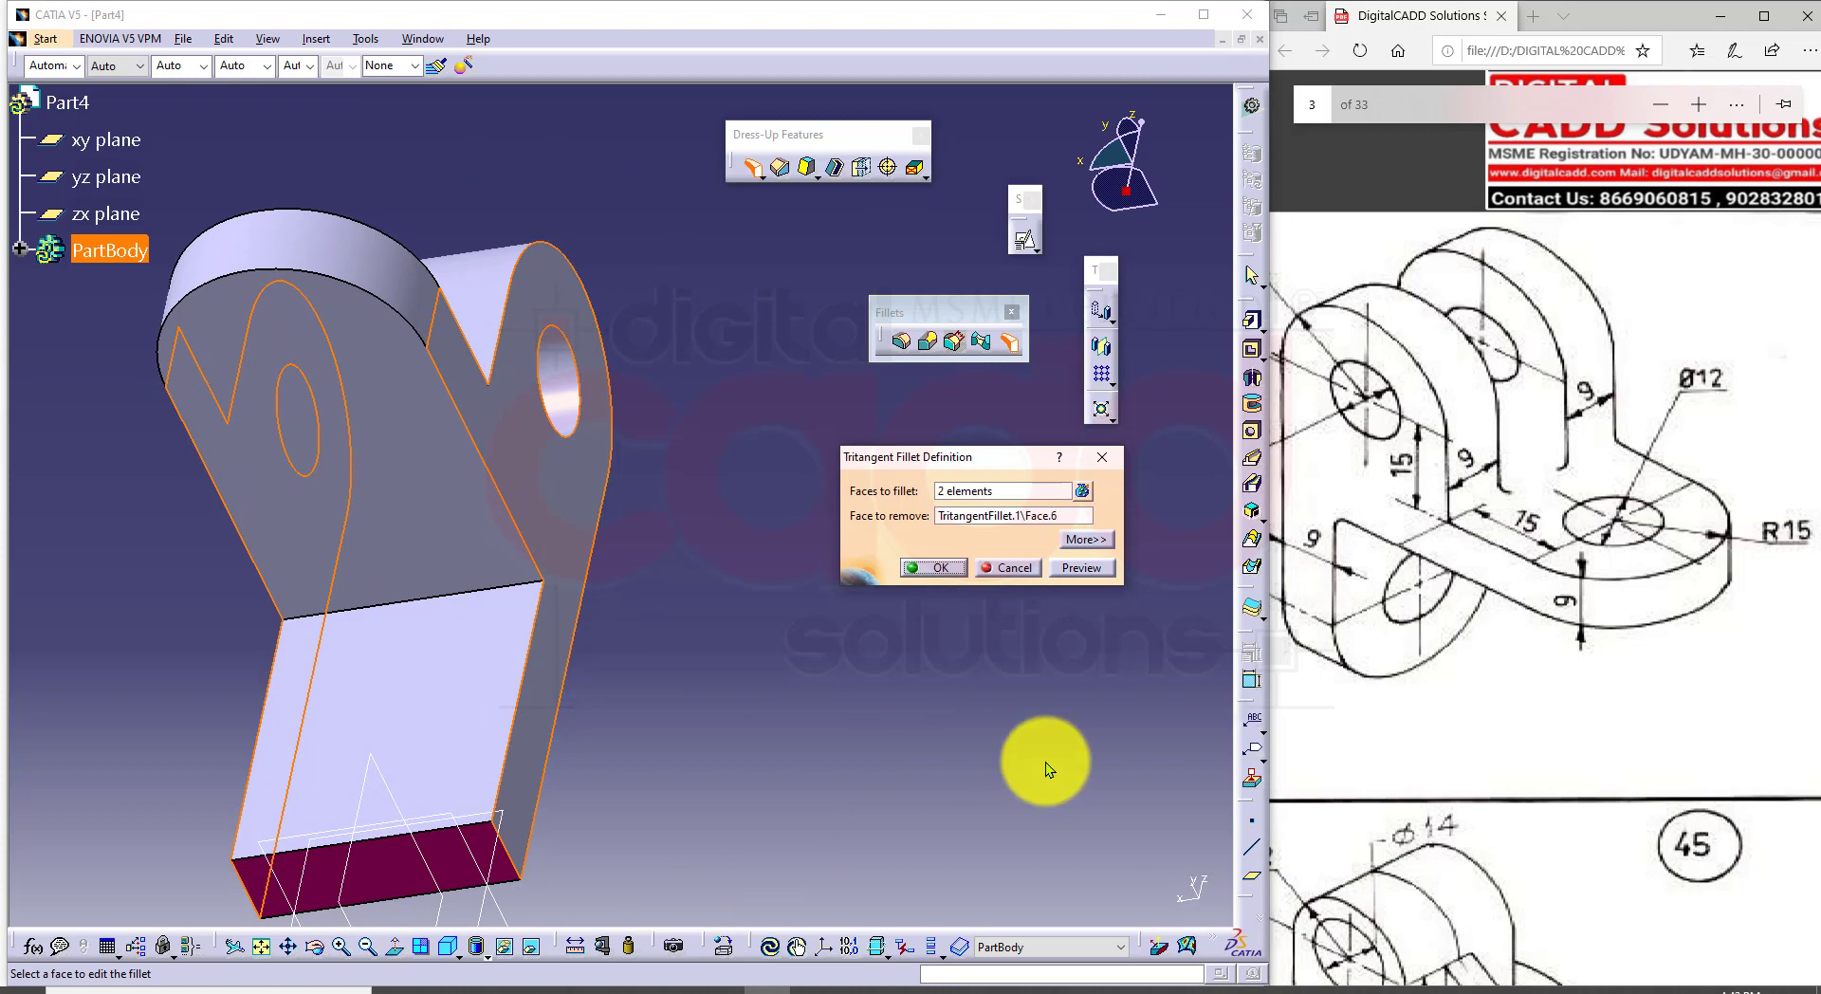
{"action": "left_click", "coordinate": [944, 567]}
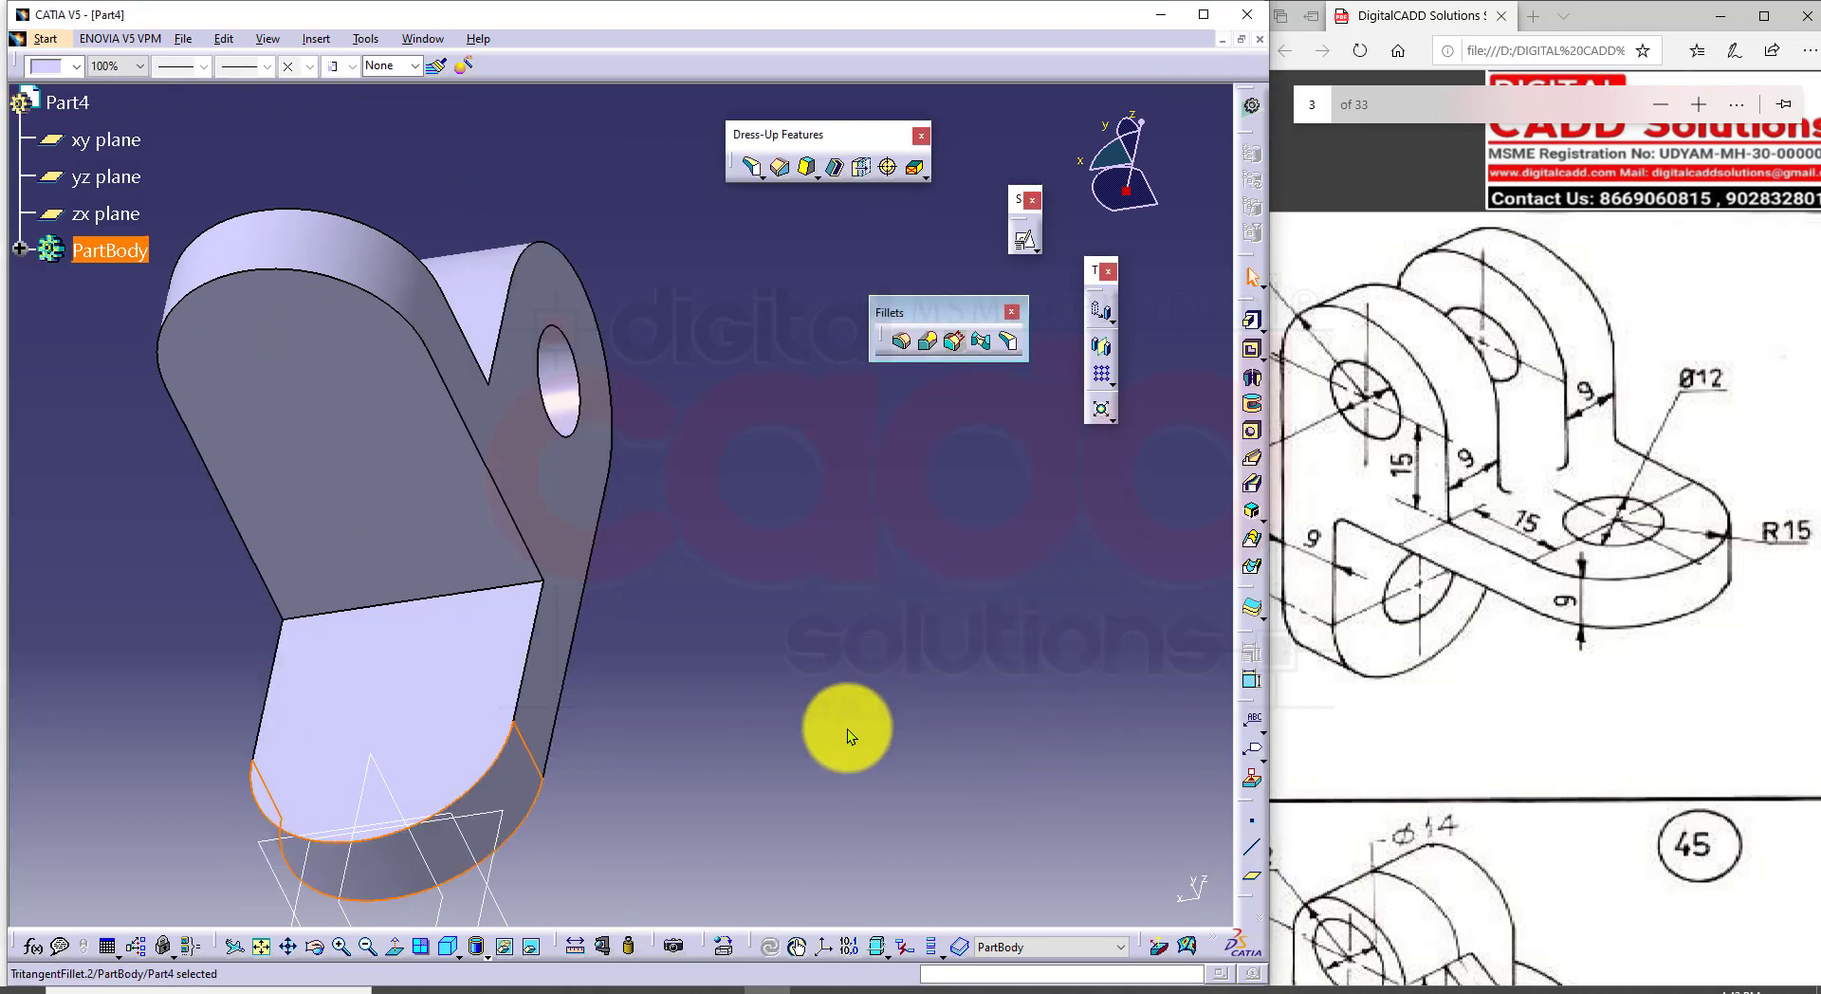
Step: Create a positioned sketch on the vertical face above the arm and draw a centred rectangle at H 0 mm, V about 59 mm
{"action": "left_click", "coordinate": [451, 951]}
{"action": "mouse_move", "coordinate": [840, 719]}
{"action": "middle_mouse_down"}
{"action": "mouse_move", "coordinate": [858, 611]}
{"action": "mouse_move", "coordinate": [853, 639]}
{"action": "mouse_move", "coordinate": [910, 658]}
{"action": "mouse_move", "coordinate": [913, 577]}
{"action": "mouse_move", "coordinate": [912, 652]}
{"action": "mouse_move", "coordinate": [846, 698]}
{"action": "middle_mouse_up"}
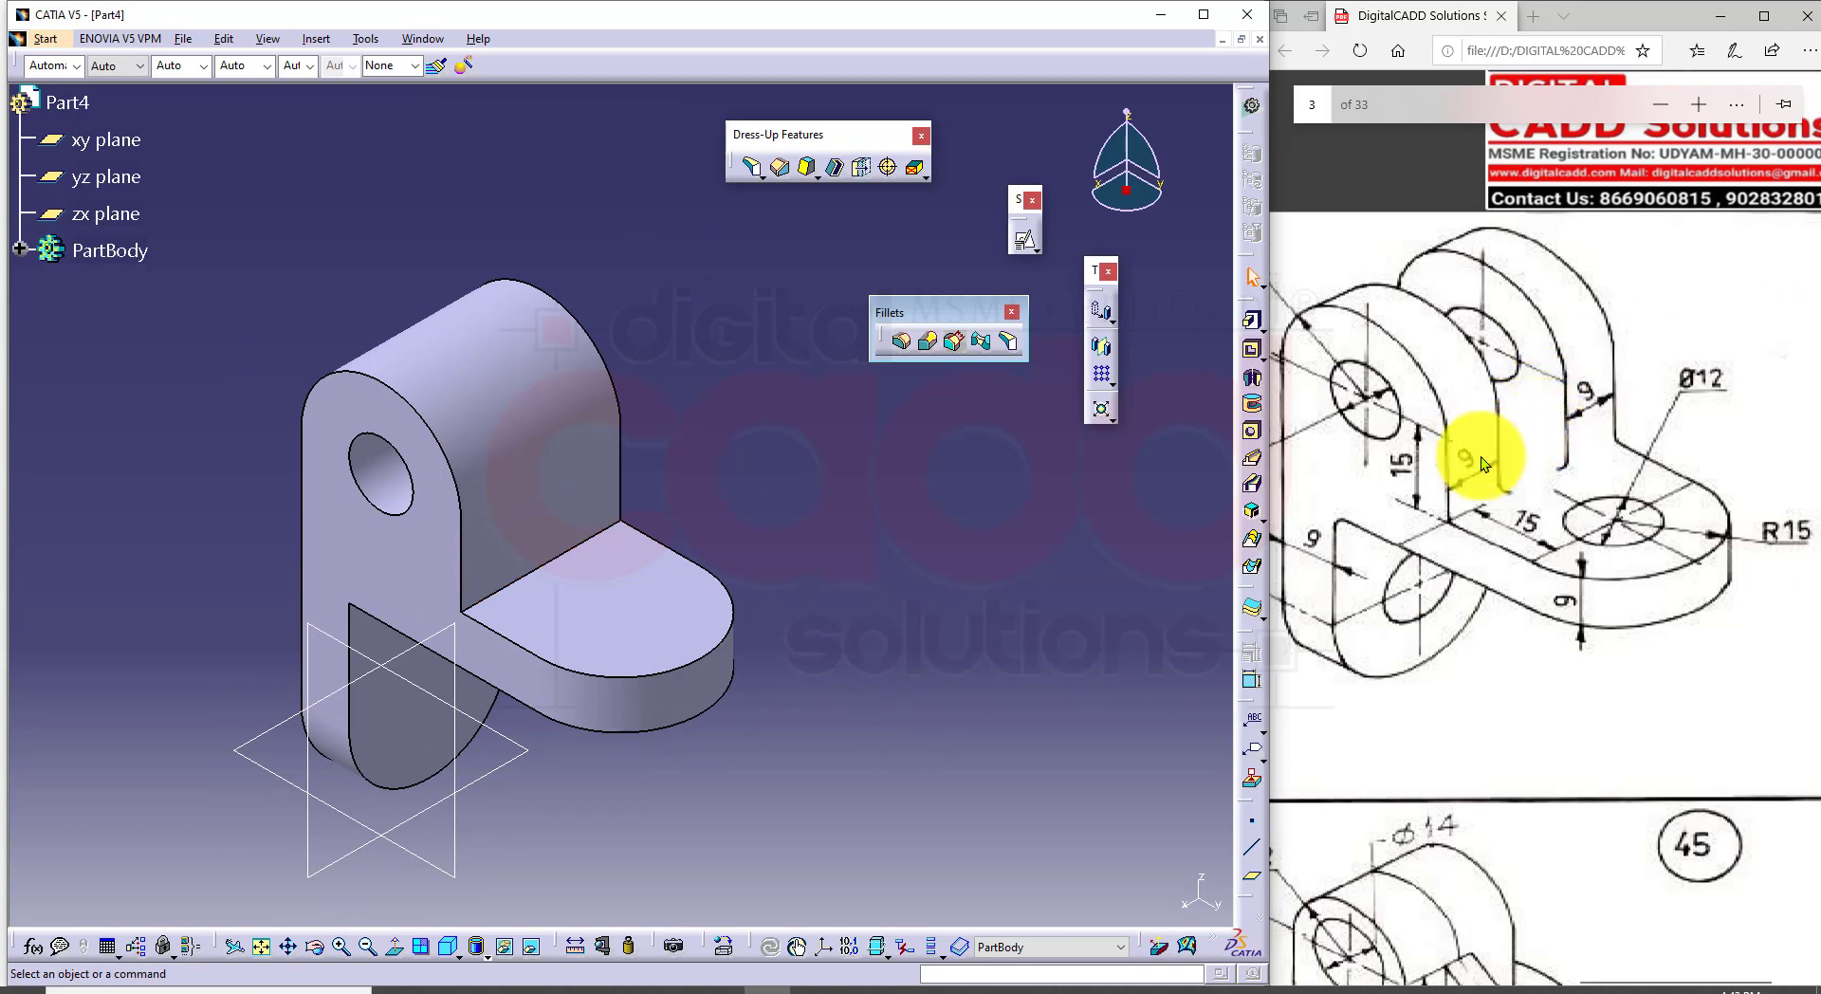
{"action": "left_click", "coordinate": [569, 510]}
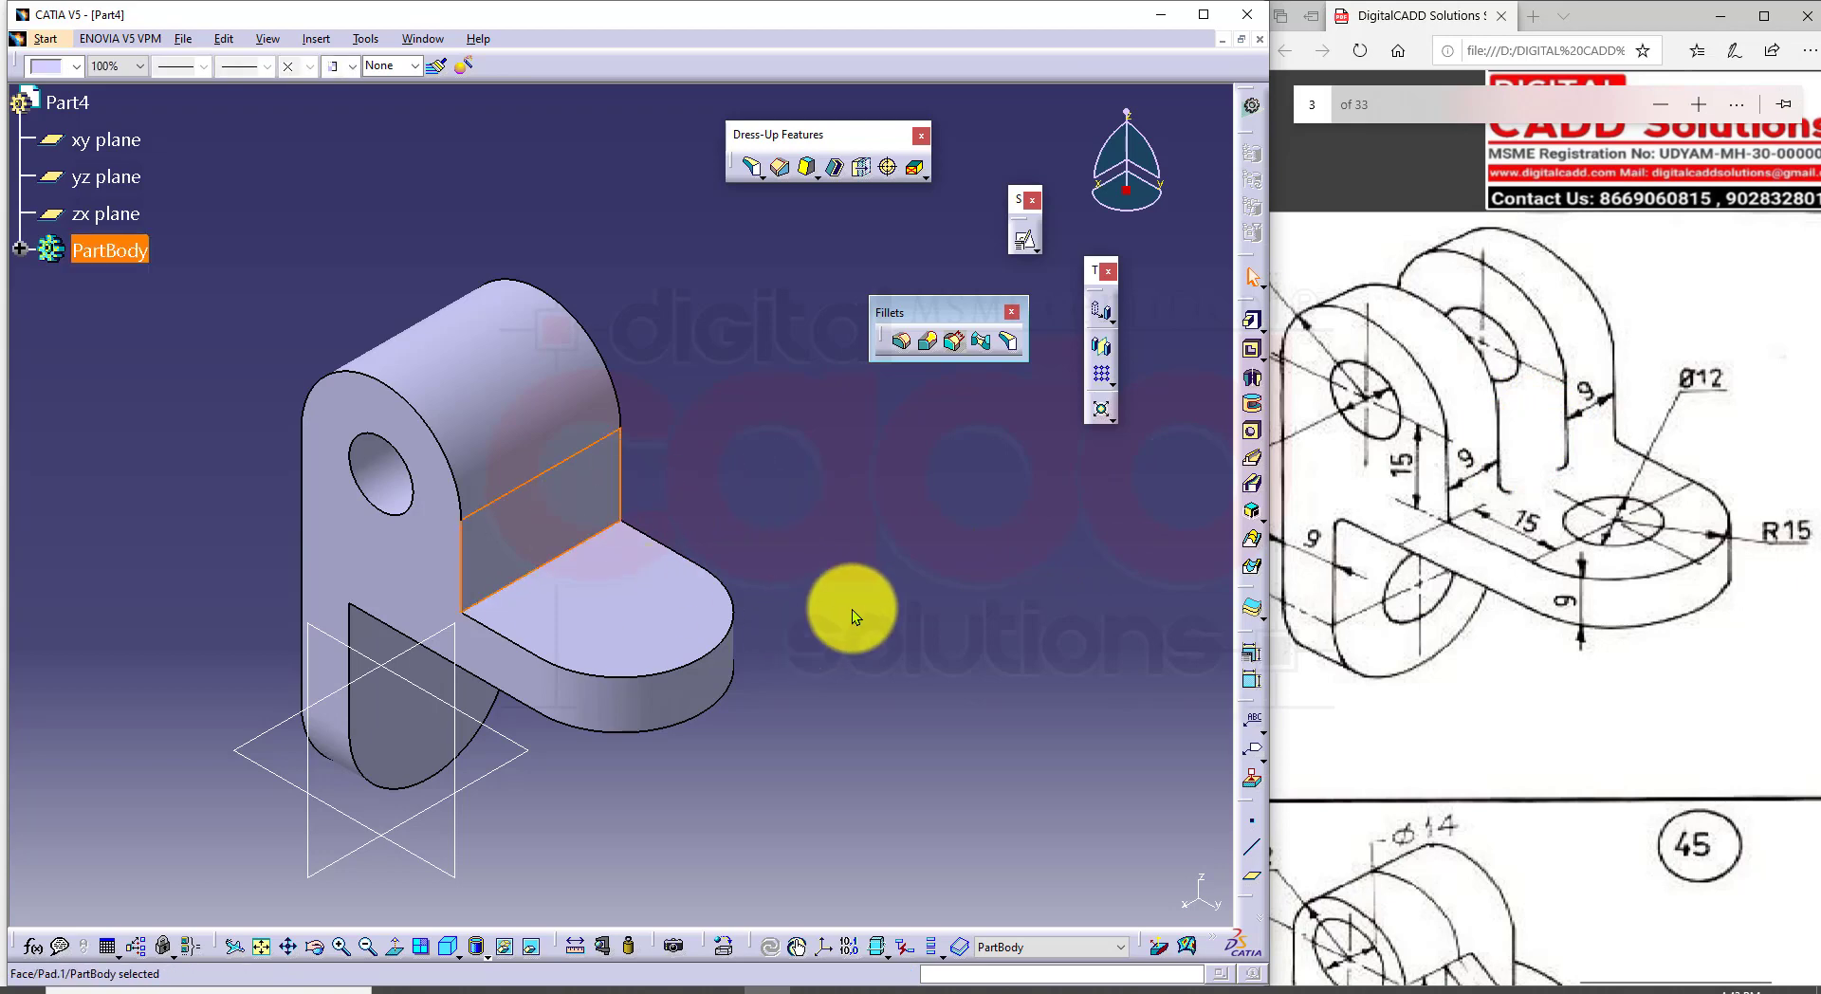
{"action": "left_click", "coordinate": [1022, 243]}
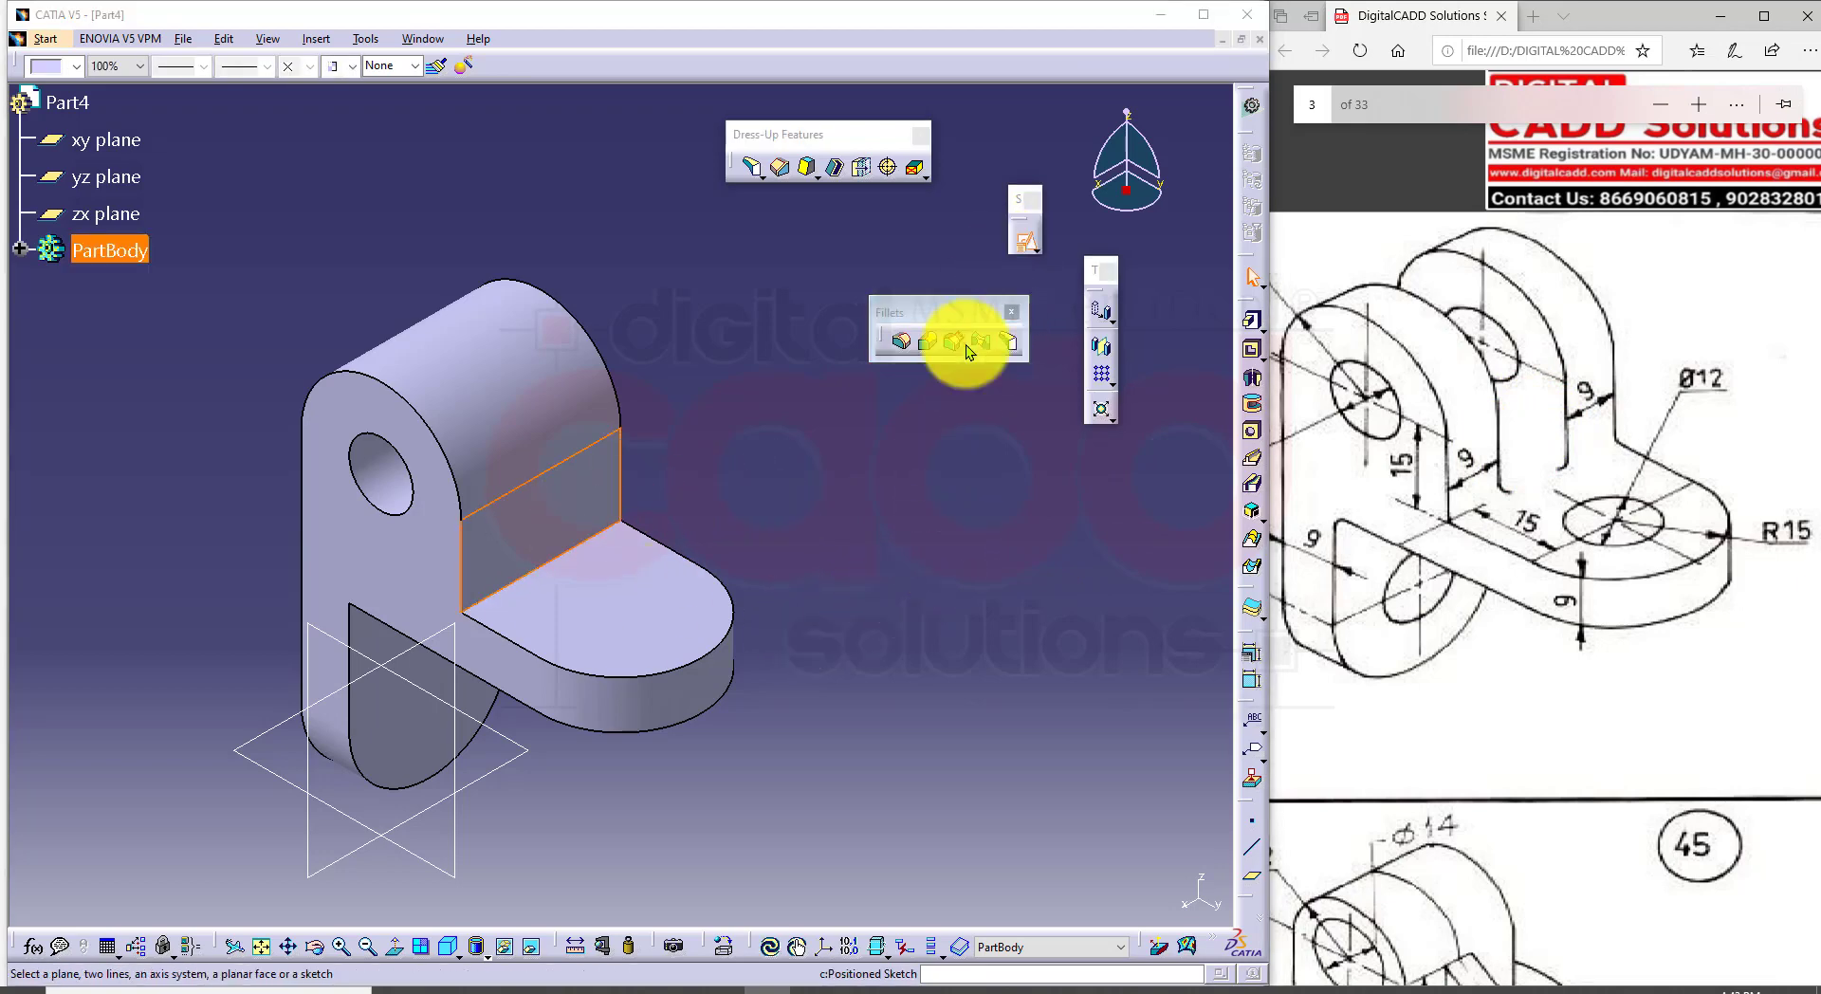
{"action": "left_click", "coordinate": [1288, 711]}
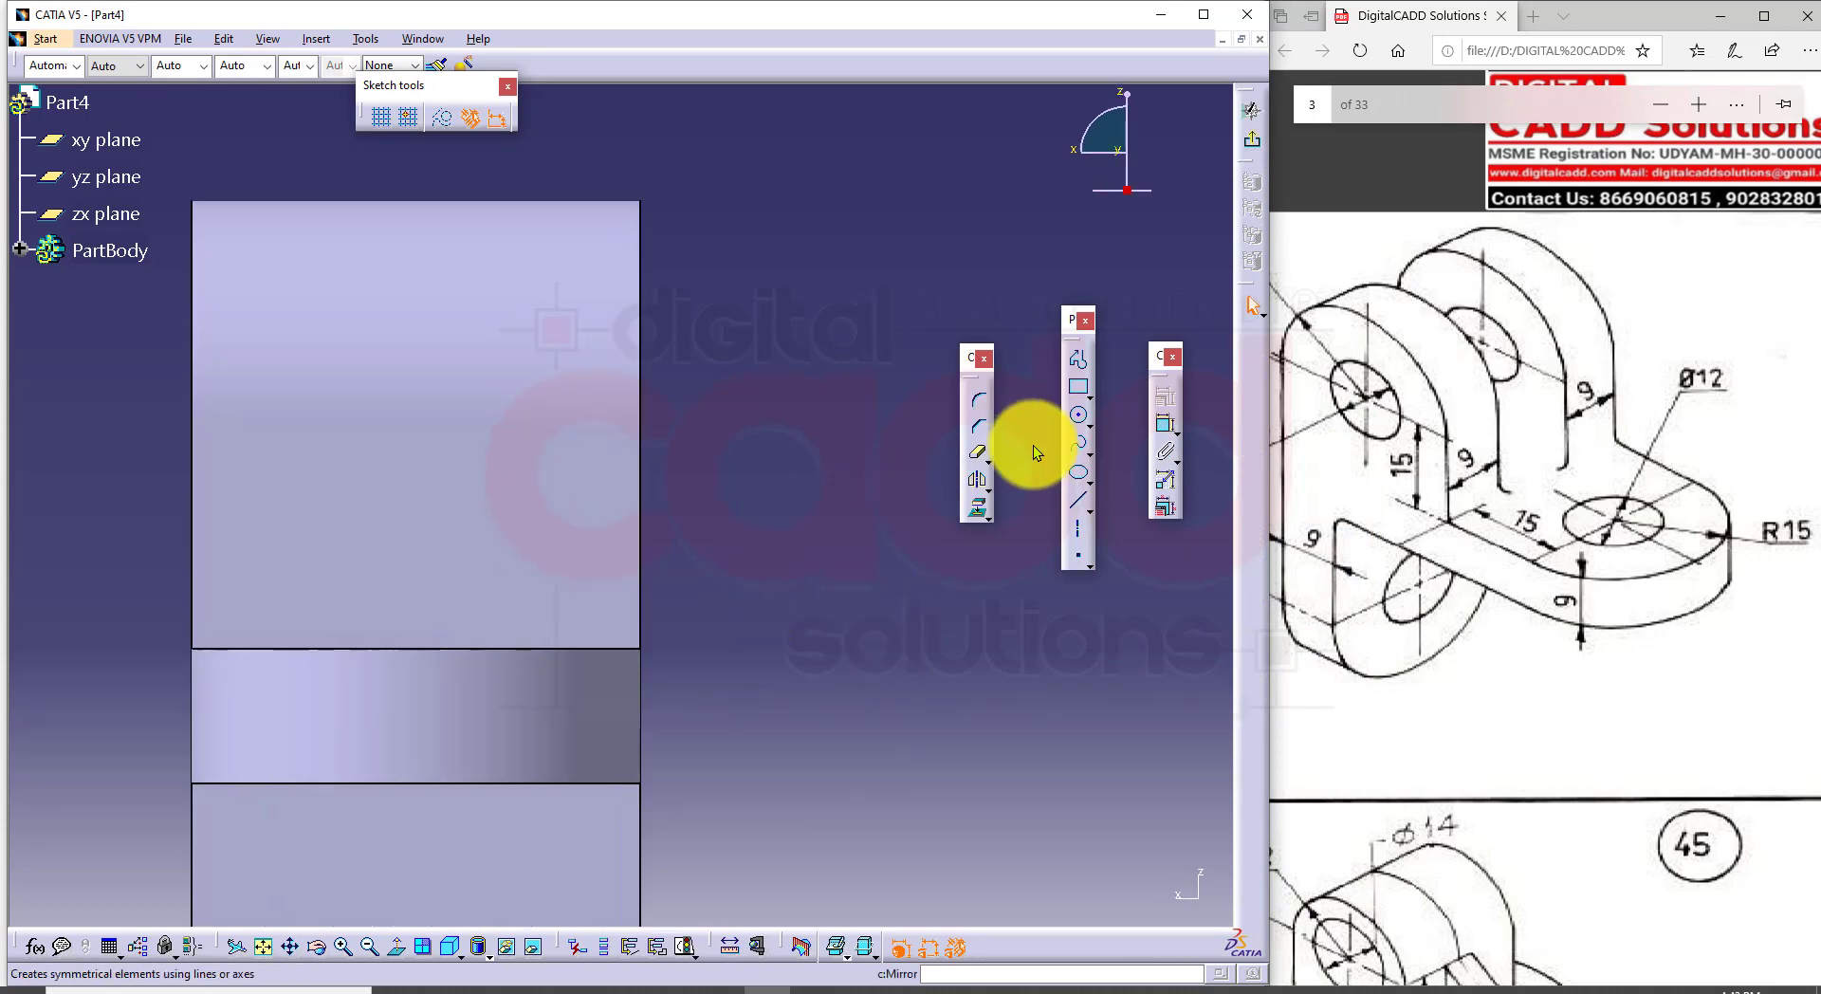
{"action": "left_click", "coordinate": [1091, 389]}
{"action": "left_click", "coordinate": [1304, 402]}
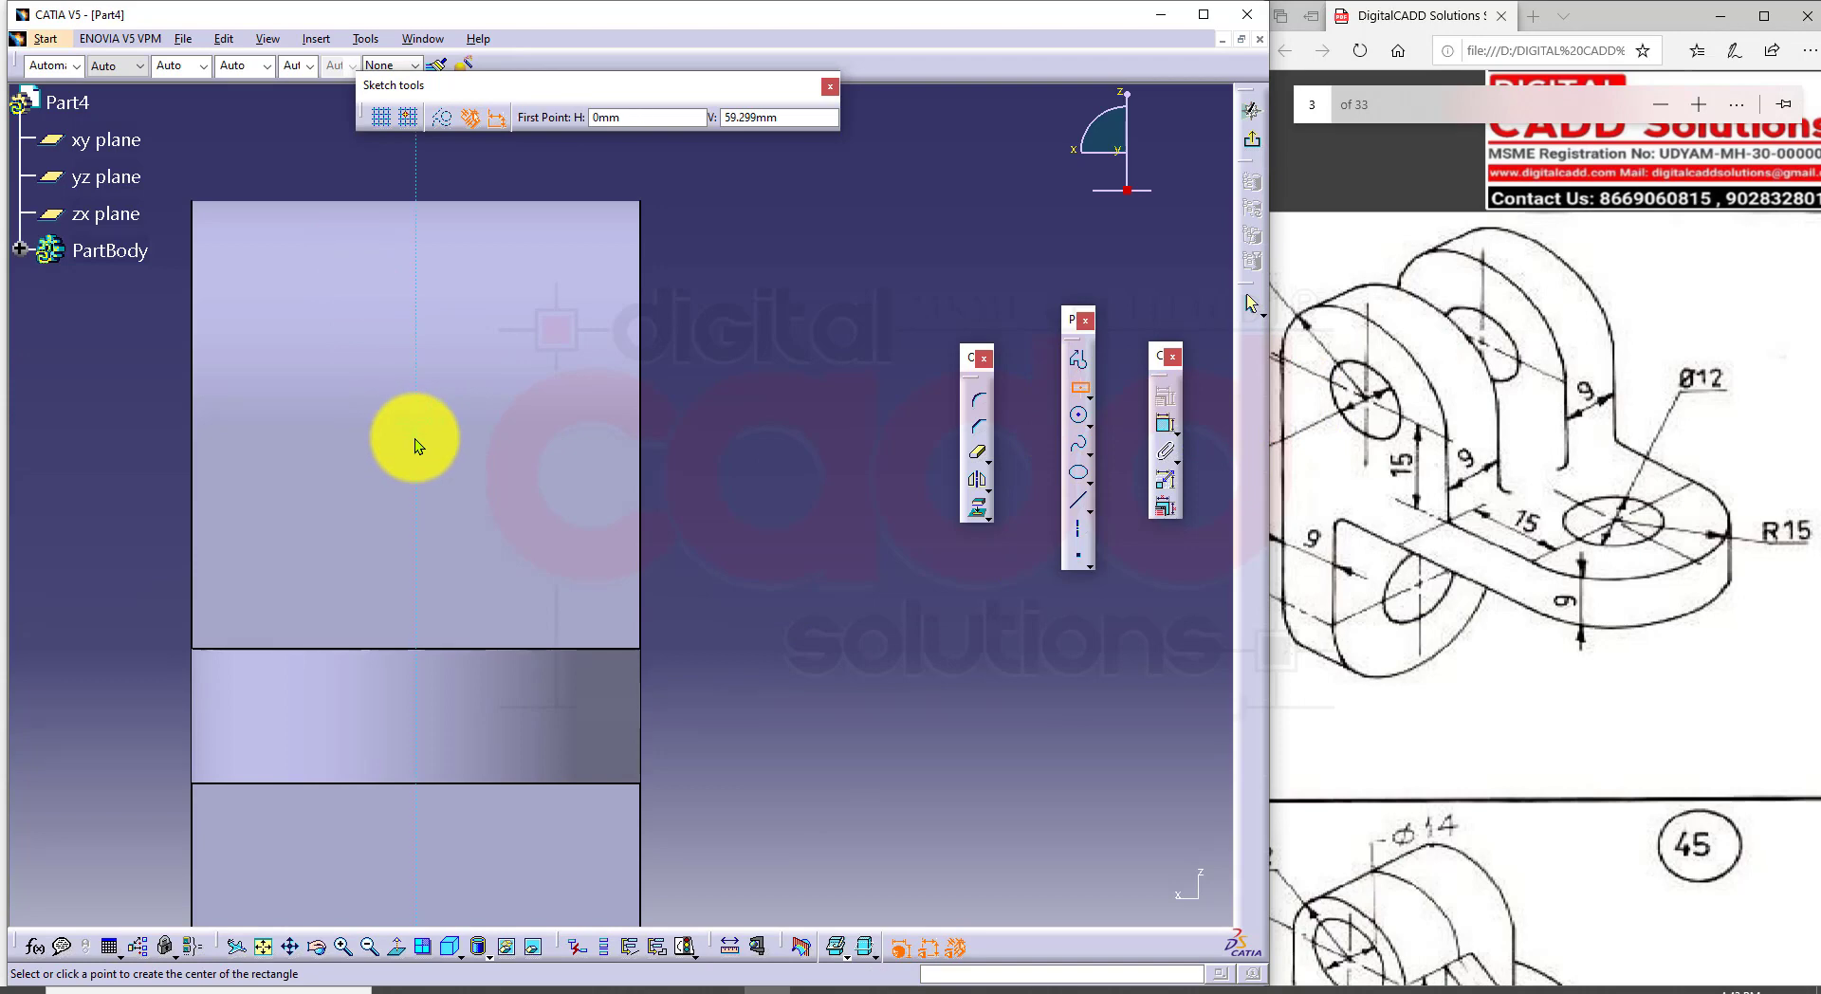
{"action": "left_click", "coordinate": [414, 438]}
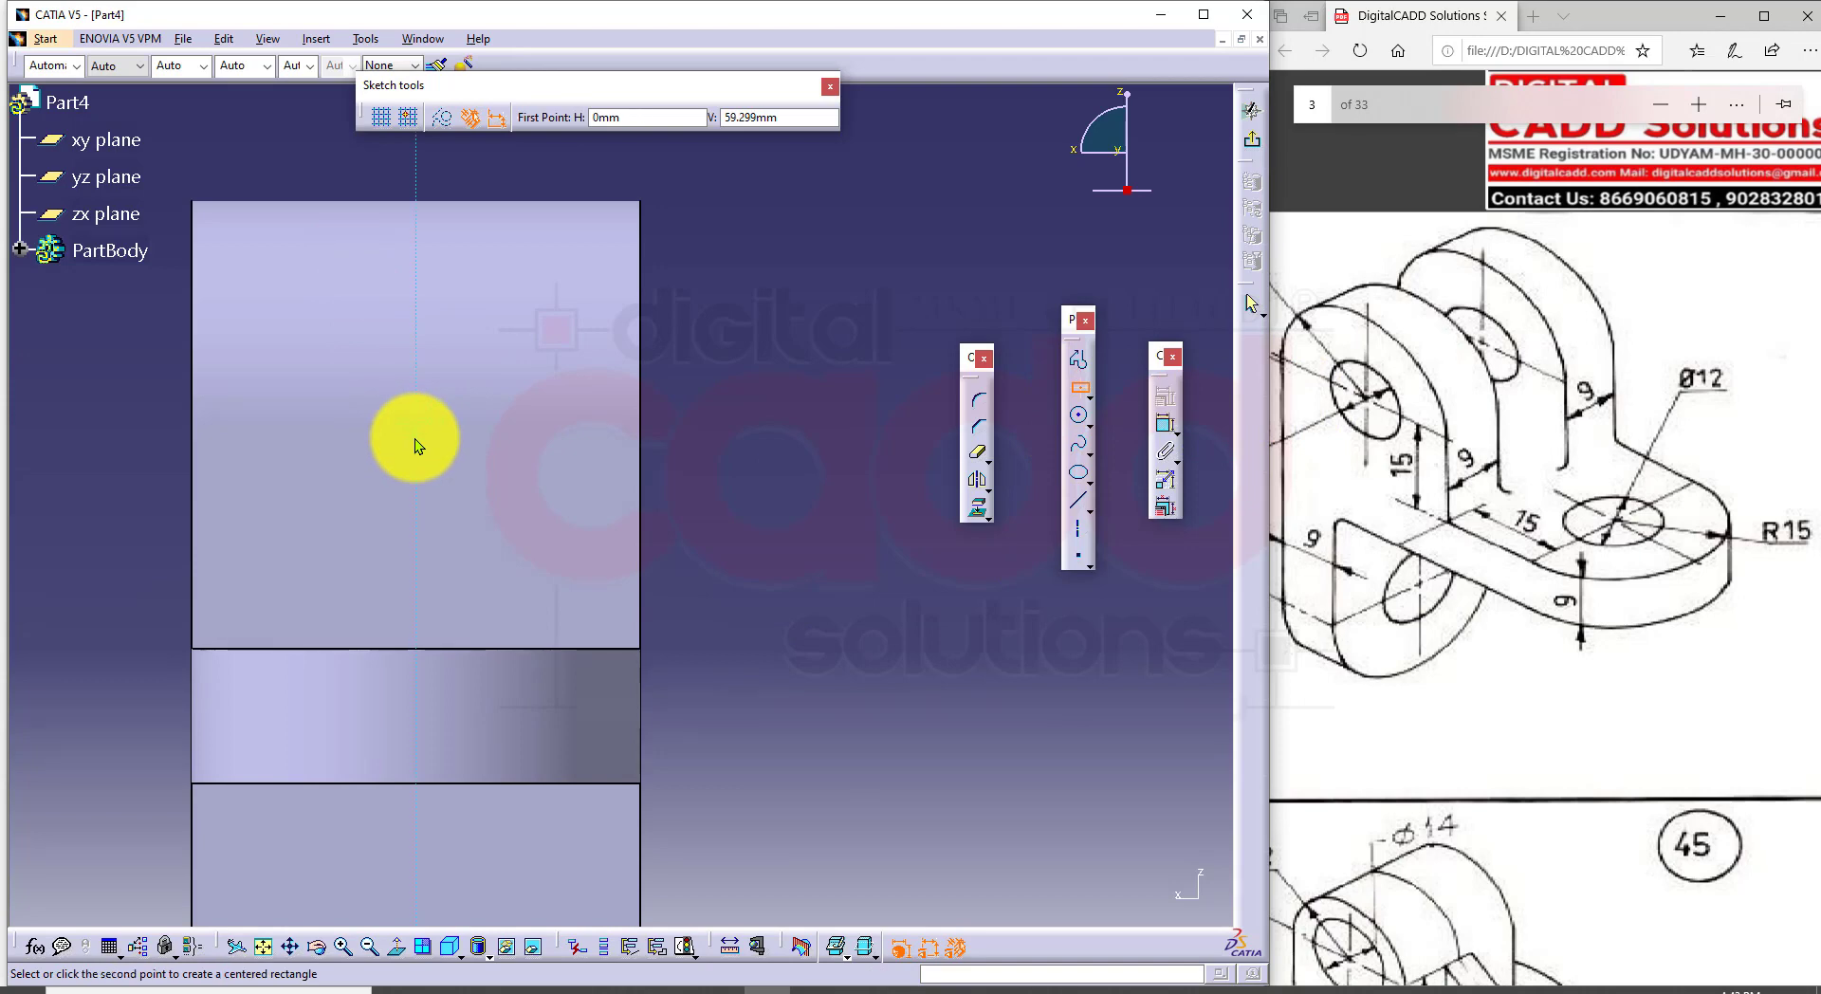
{"action": "left_click", "coordinate": [489, 625]}
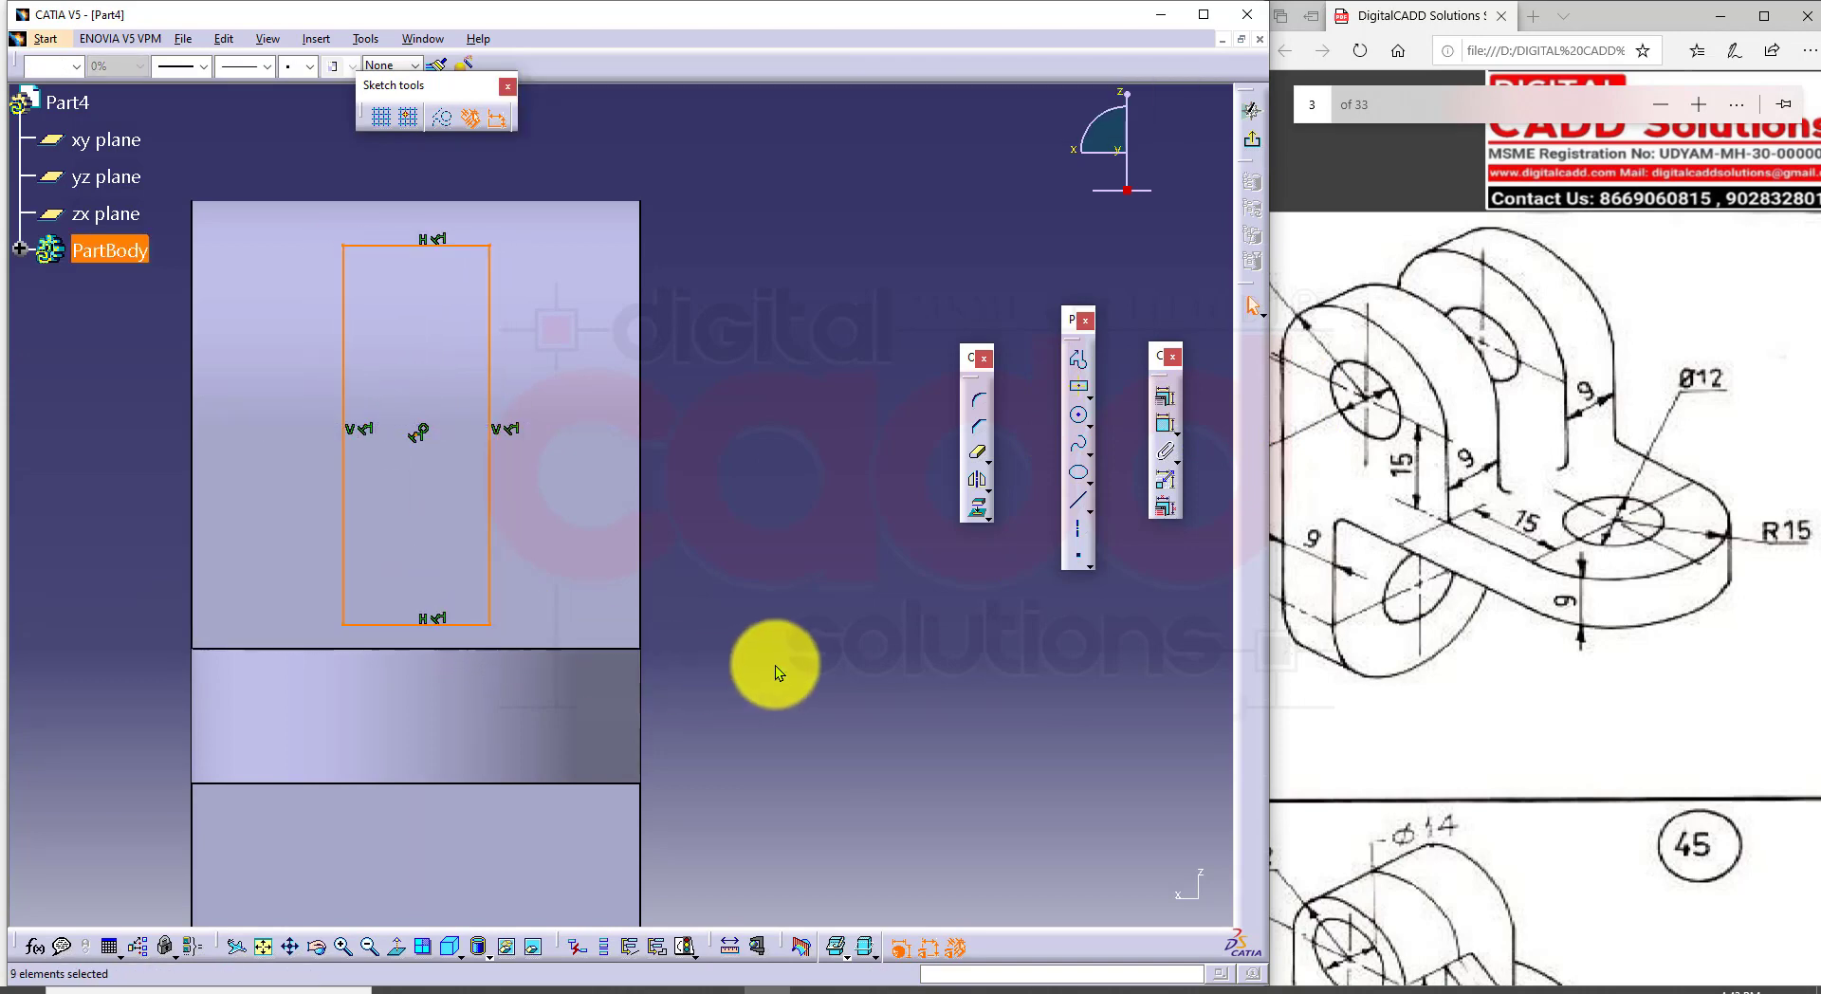
Step: Make the rectangle's lower edge coincident with the arm's upper edge
{"action": "left_click", "coordinate": [1166, 424]}
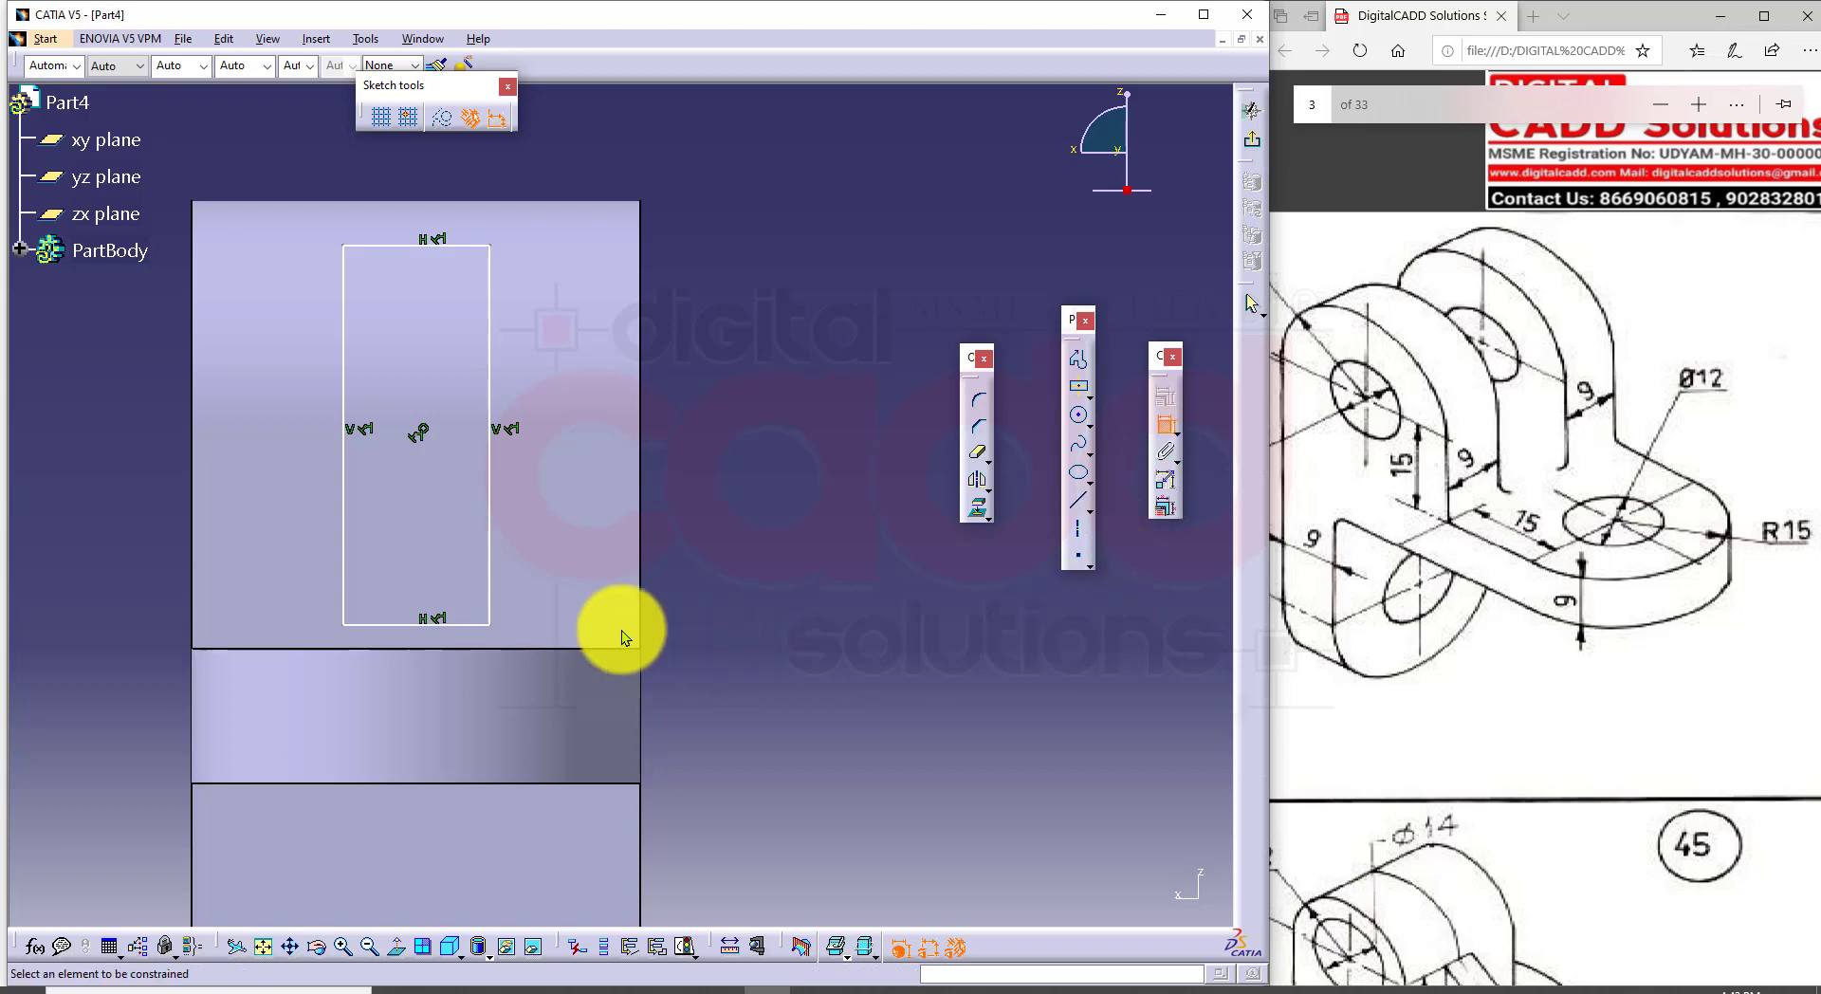
{"action": "left_click", "coordinate": [461, 624]}
{"action": "left_click", "coordinate": [514, 648]}
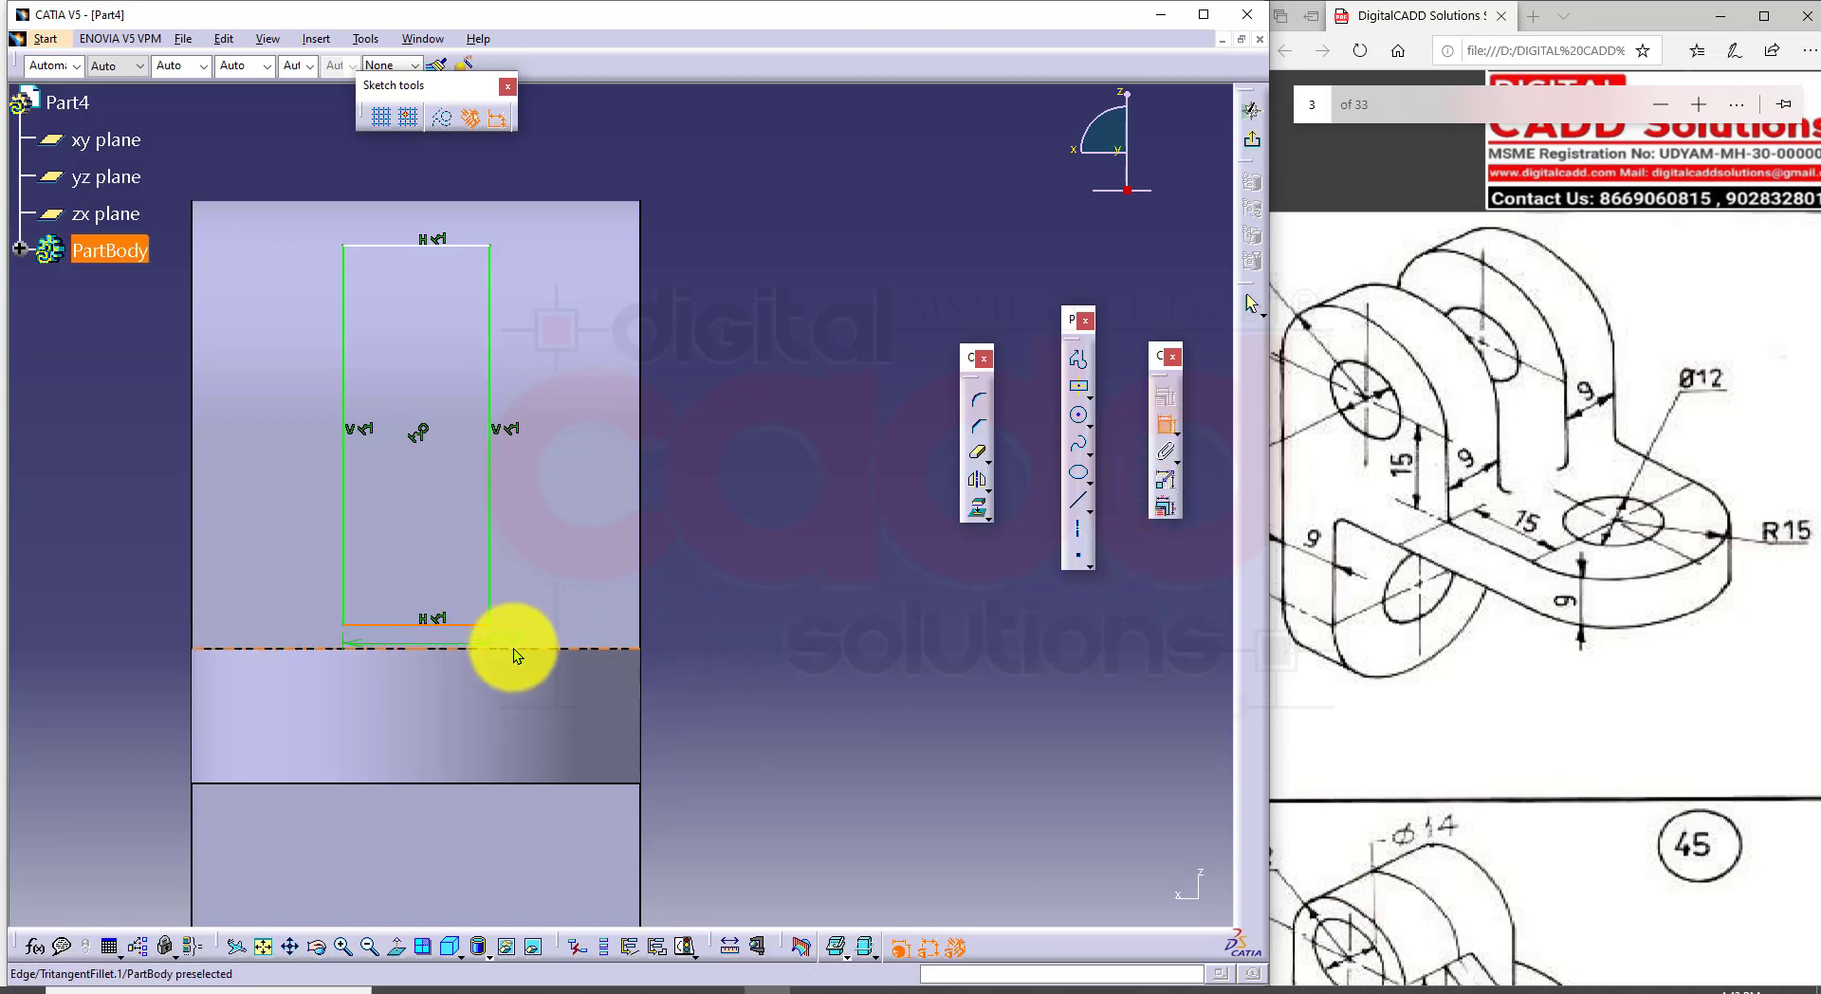
{"action": "right_click", "coordinate": [750, 372]}
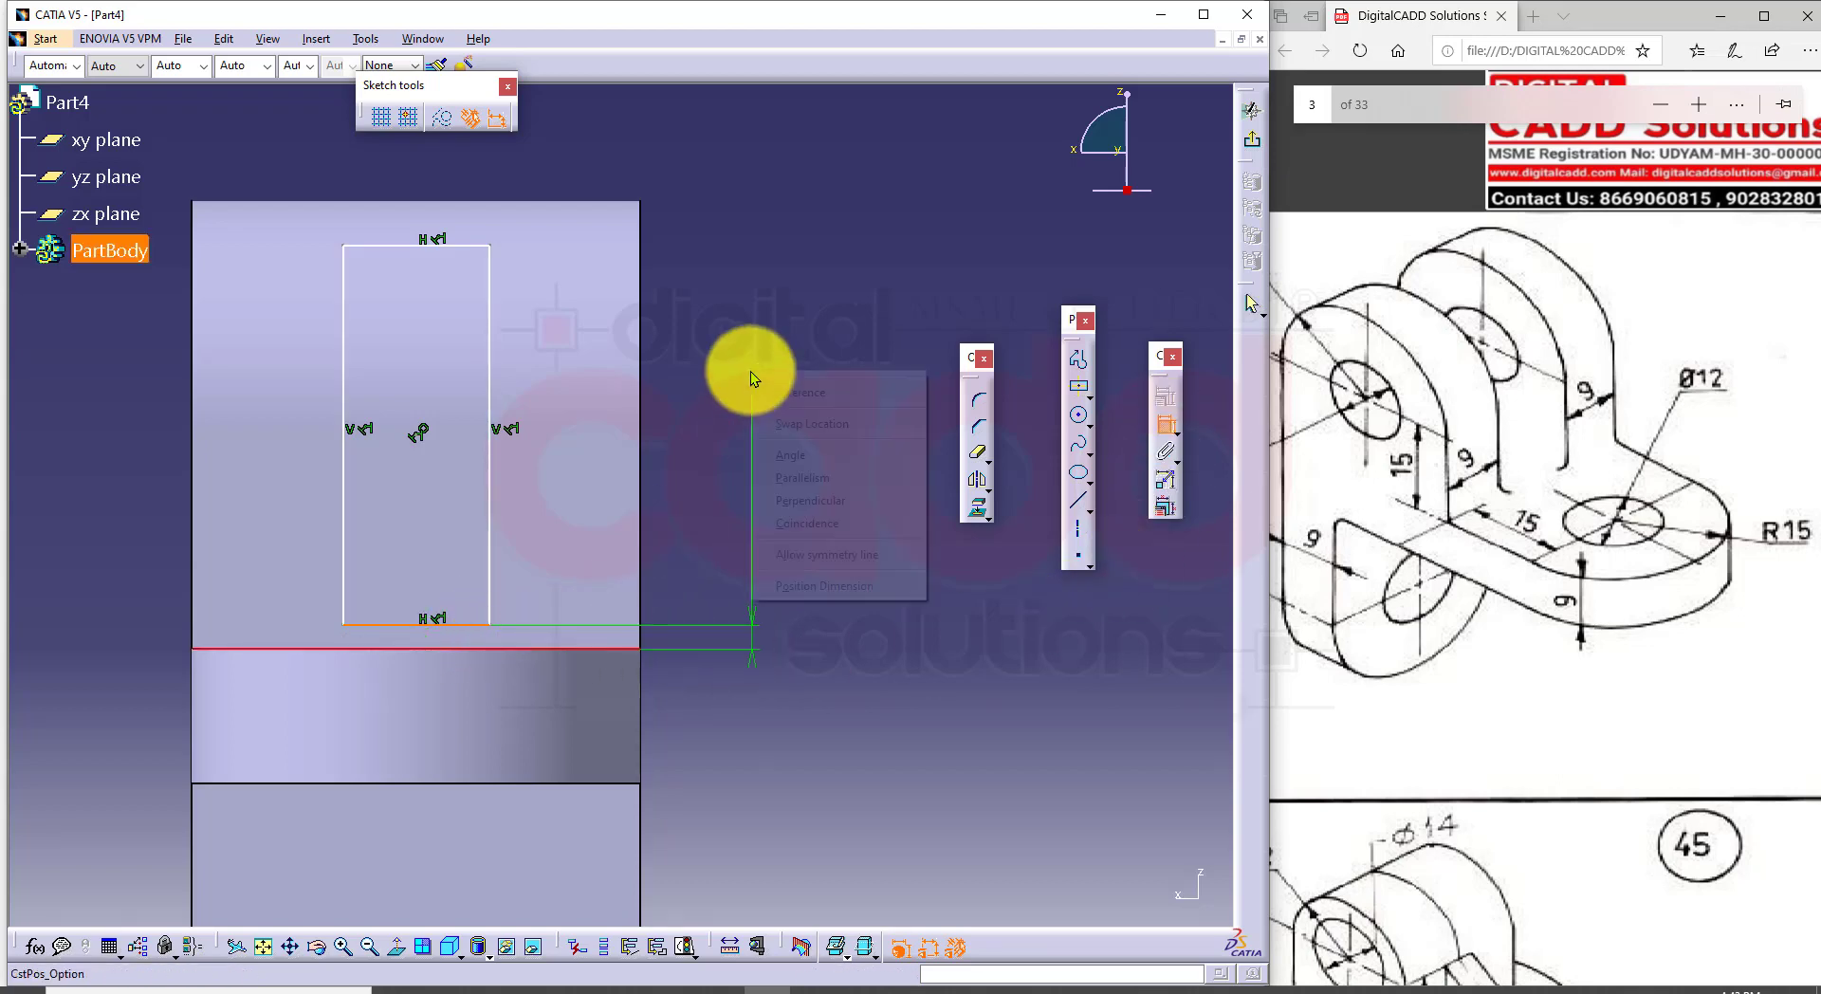
{"action": "left_click", "coordinate": [811, 520]}
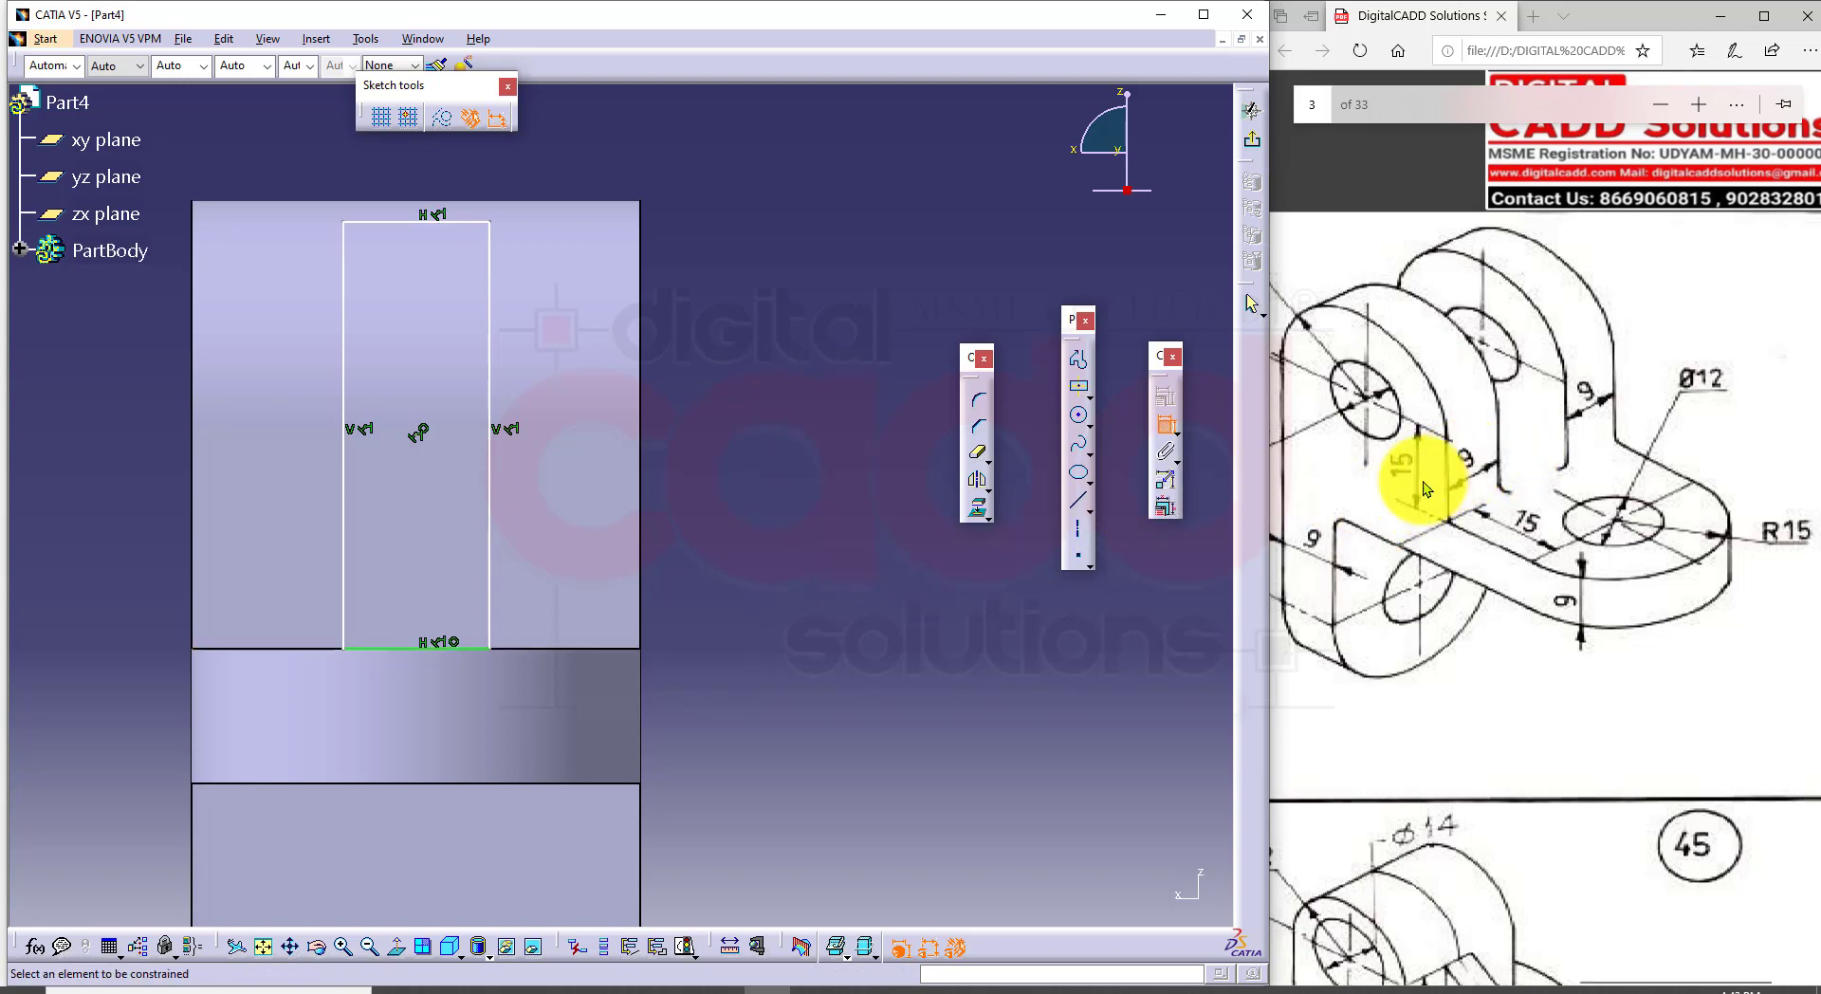
Step: Set the distance from the rectangle's side to the part's side edge to 9 mm and stretch the rectangle above the rounded top
{"action": "left_click", "coordinate": [493, 481]}
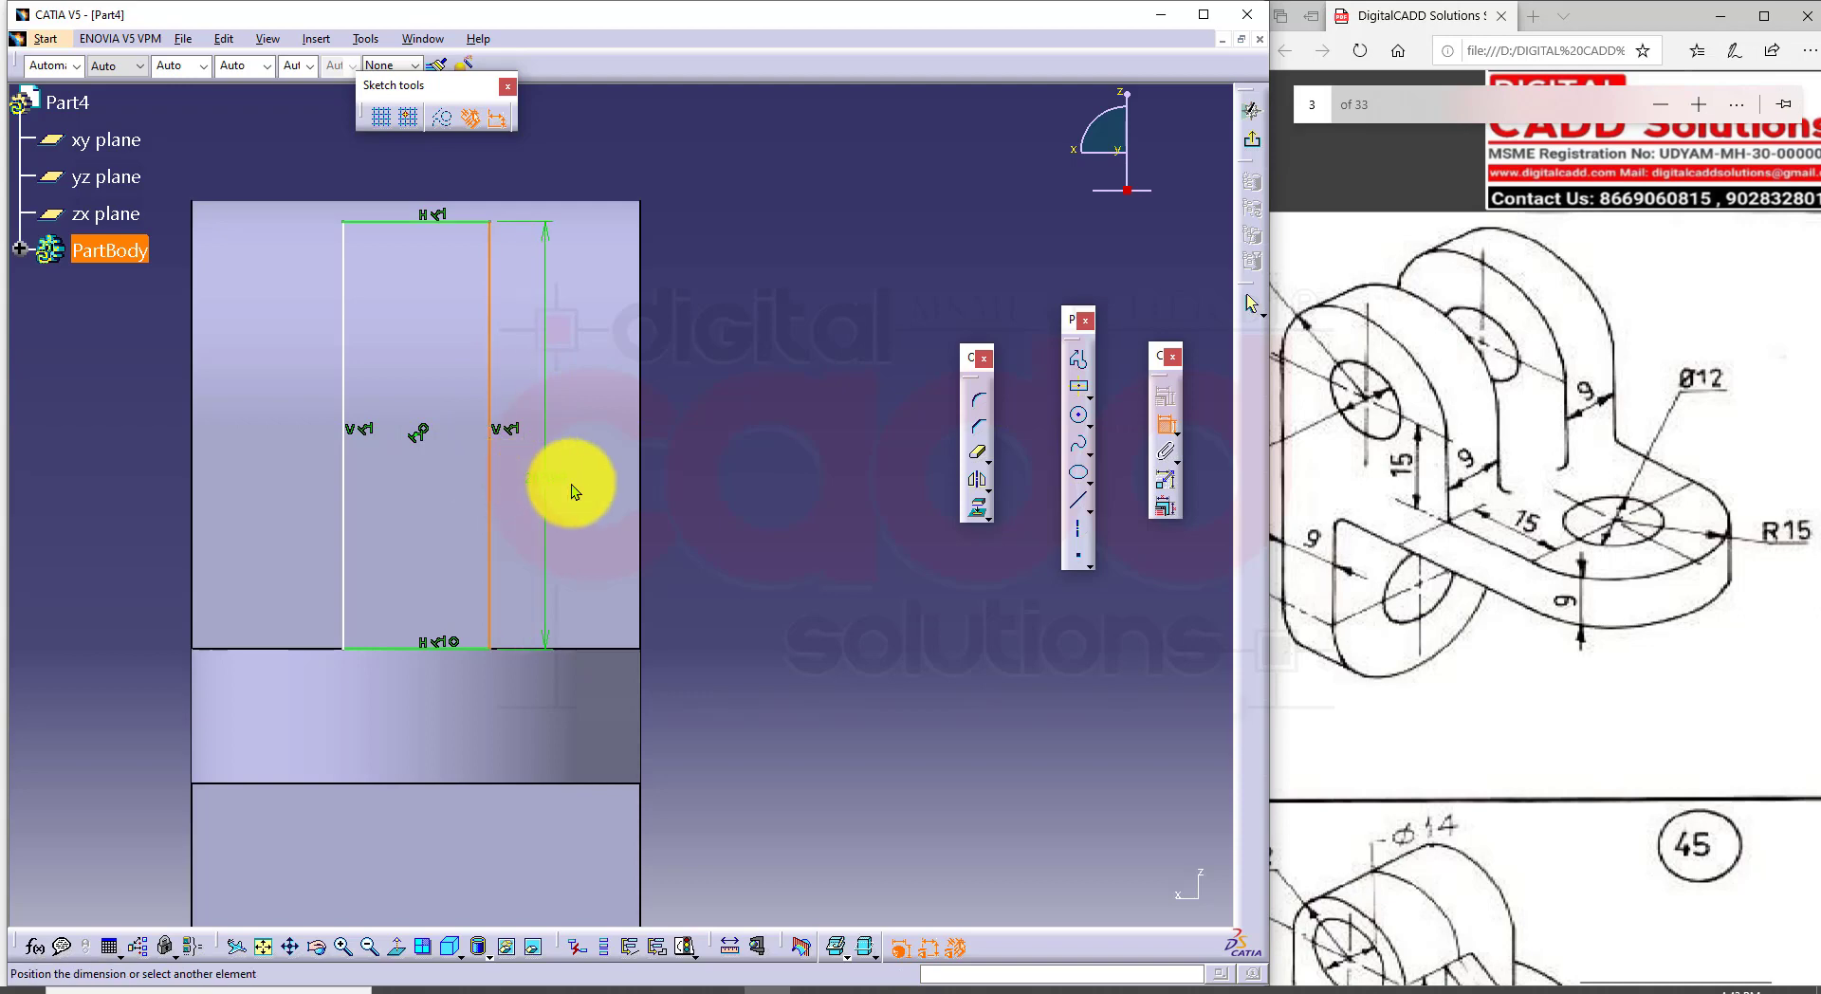
{"action": "left_click", "coordinate": [640, 474]}
{"action": "left_click", "coordinate": [752, 474]}
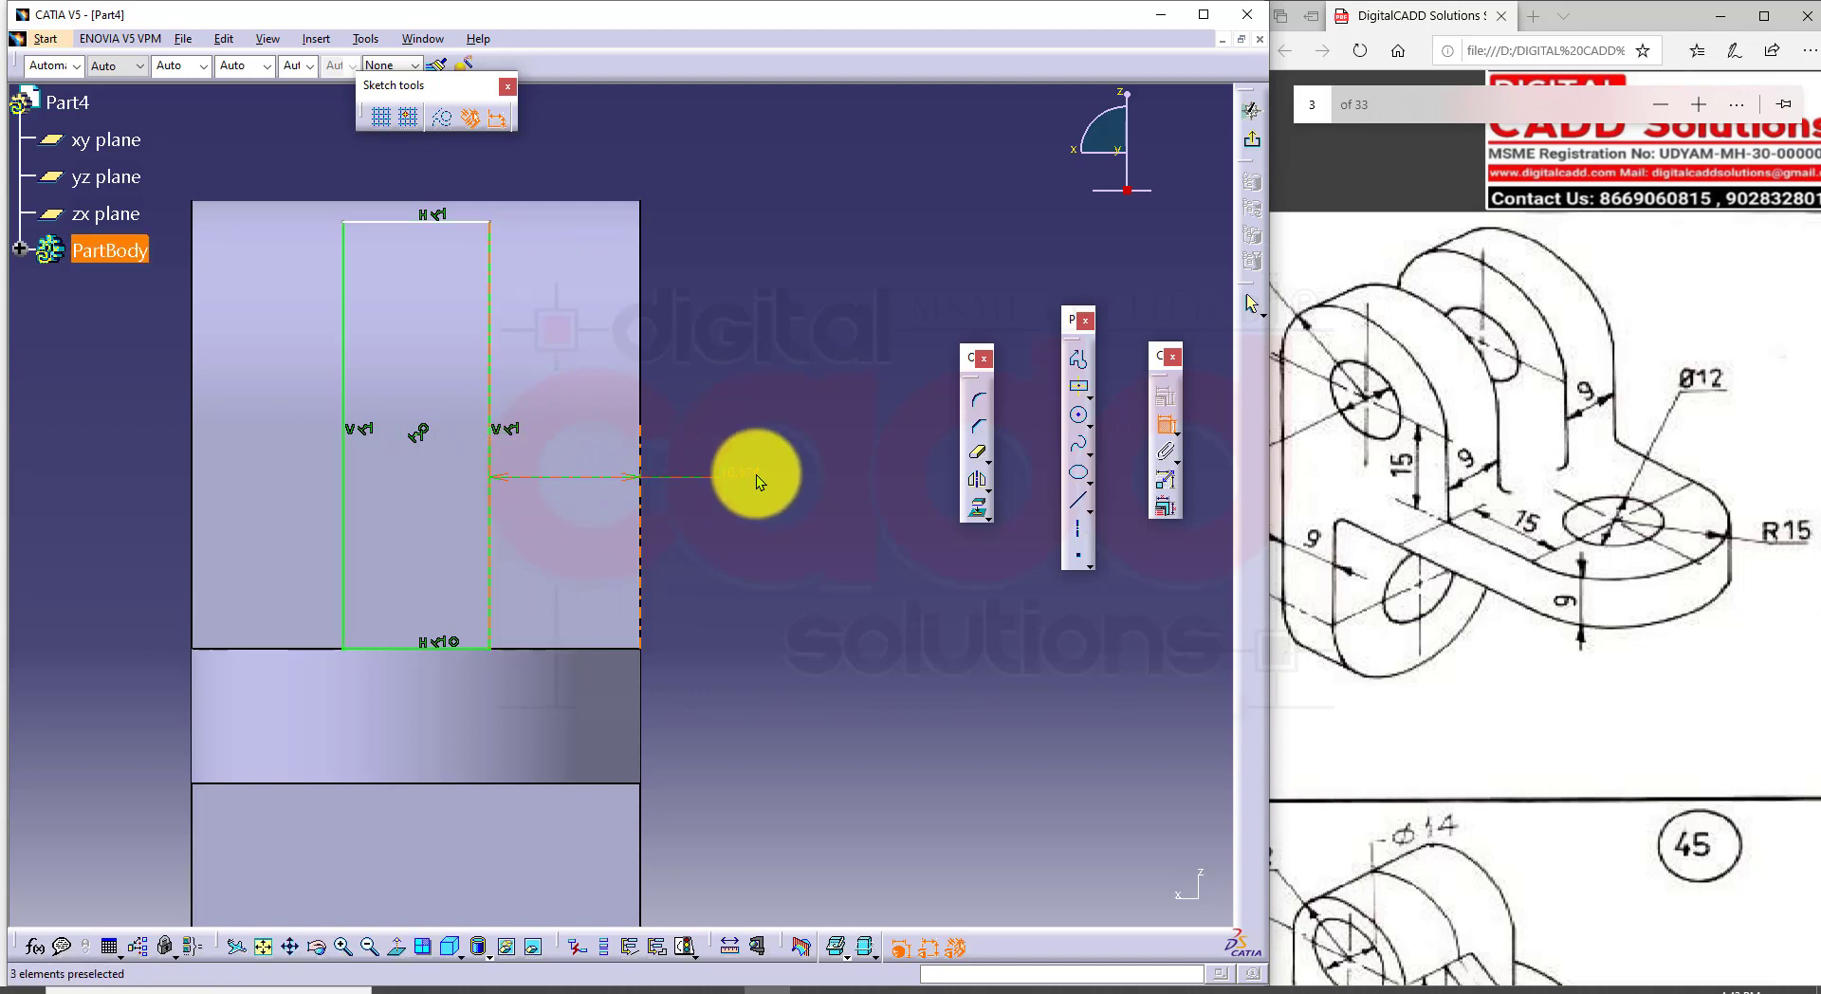
{"action": "double_click", "coordinate": [755, 475]}
{"action": "type", "text": "9"}
{"action": "key", "text": "Return"}
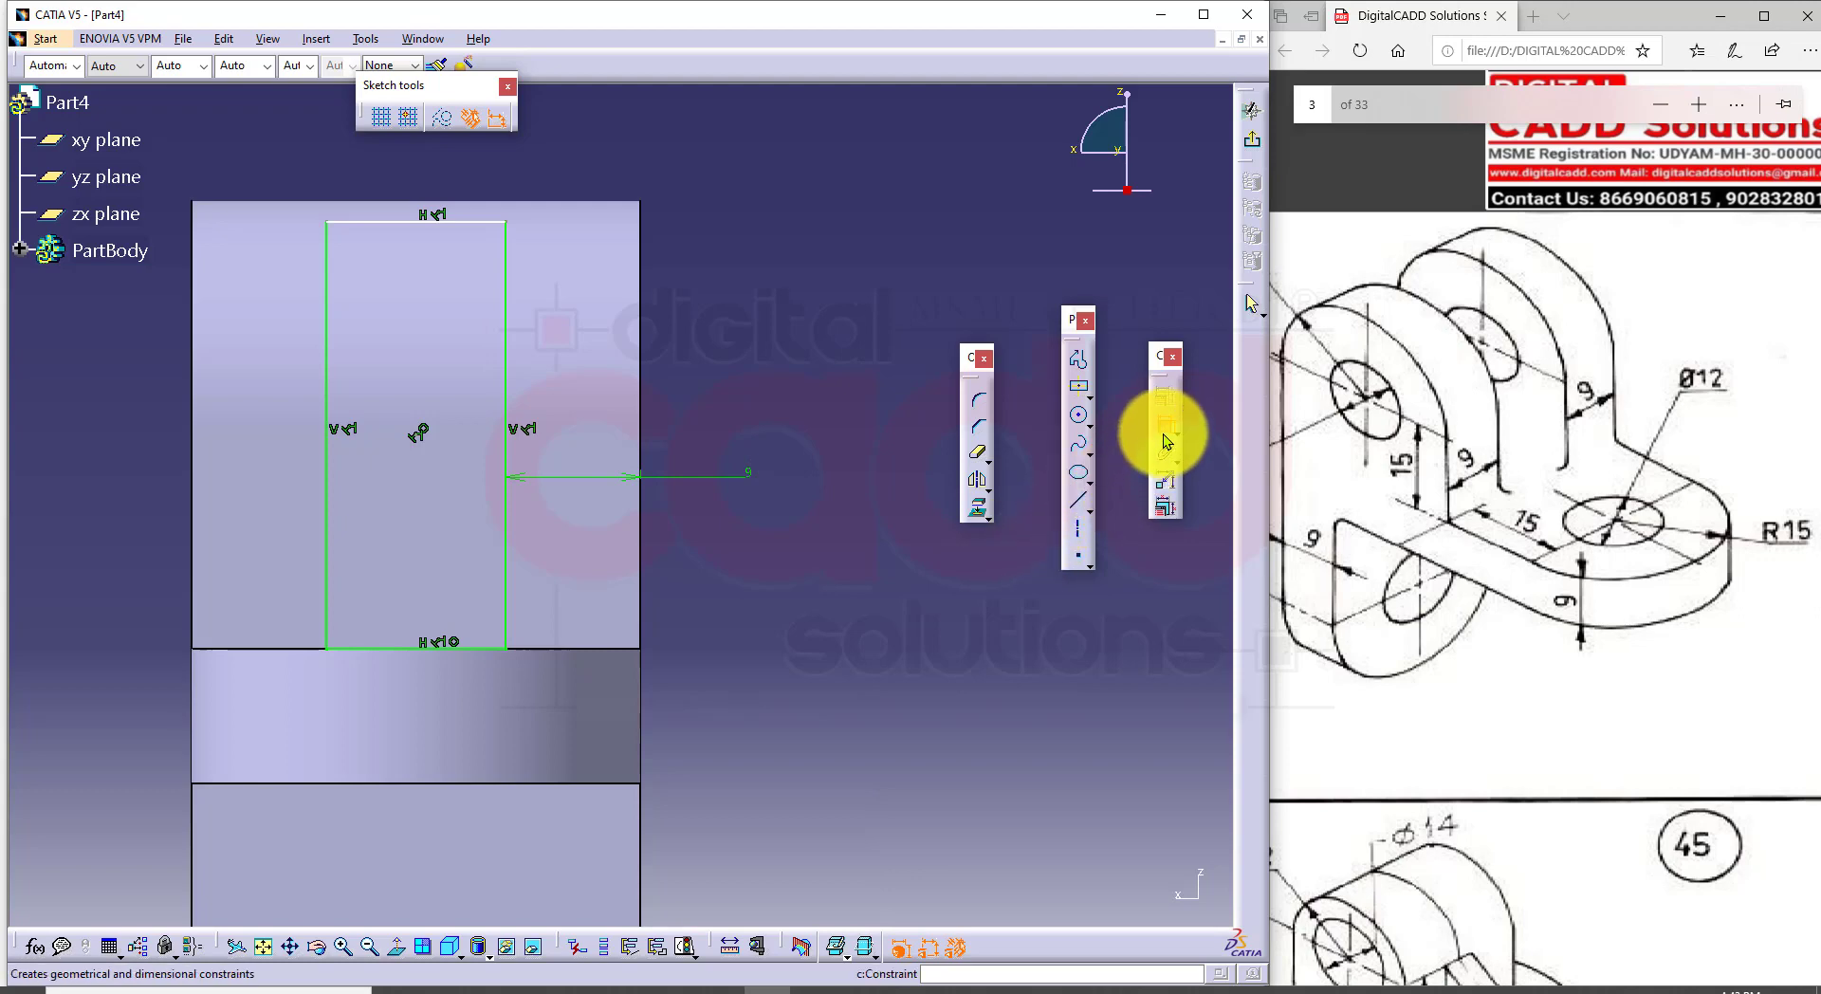
{"action": "left_click_drag", "start_coordinate": [487, 224], "coordinate": [492, 177]}
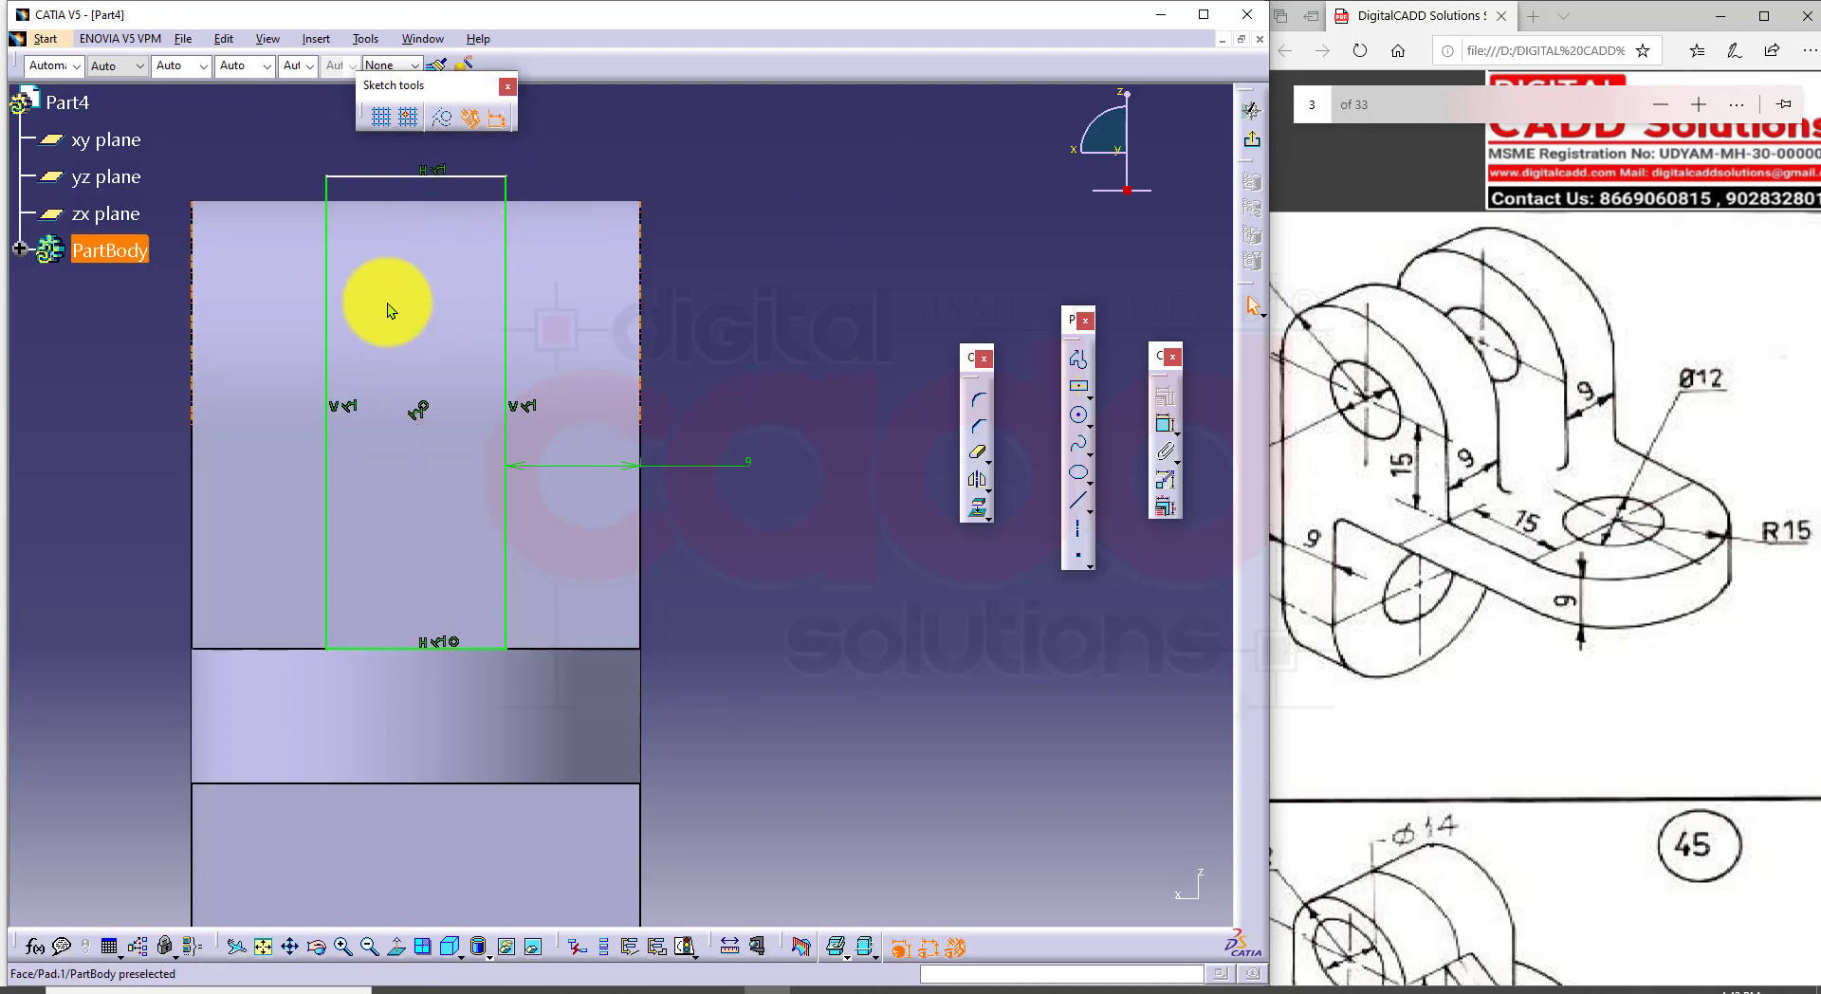
Step: Exit the sketch and cut the slot between the two lugs with a pocket of type Up to next
{"action": "left_click", "coordinate": [1250, 140]}
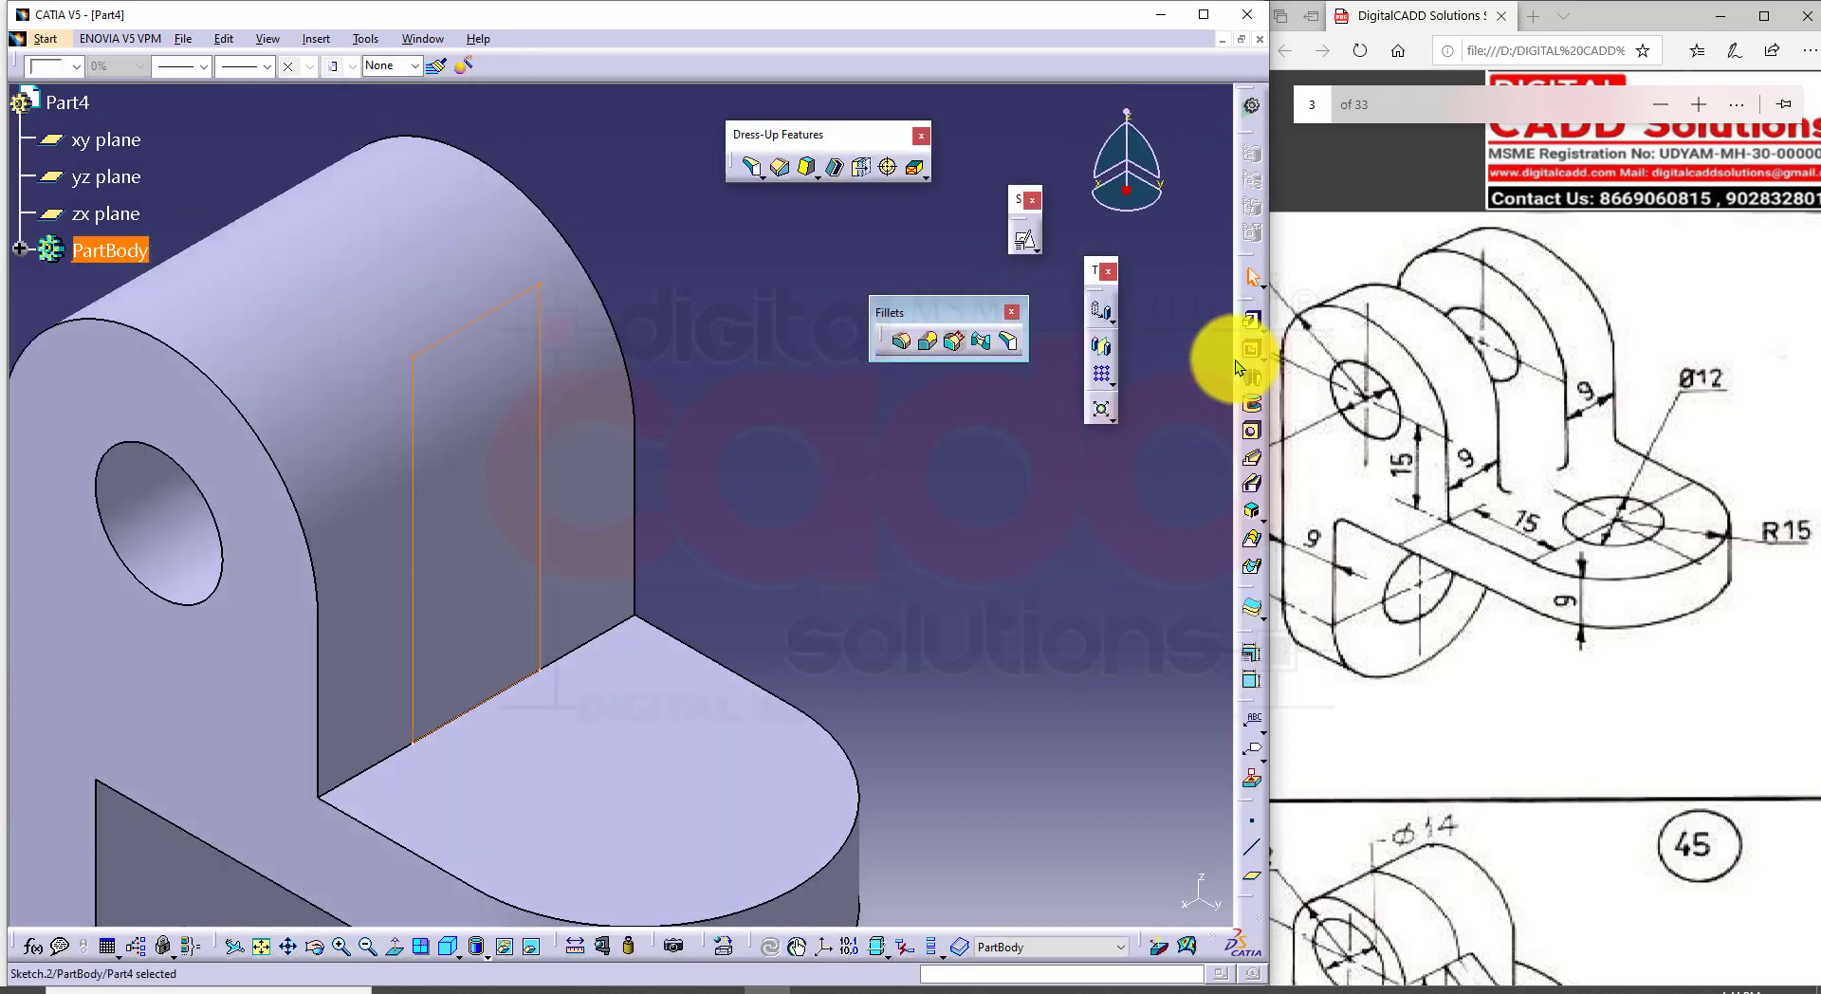
{"action": "left_click", "coordinate": [1250, 351]}
{"action": "left_click", "coordinate": [1085, 446]}
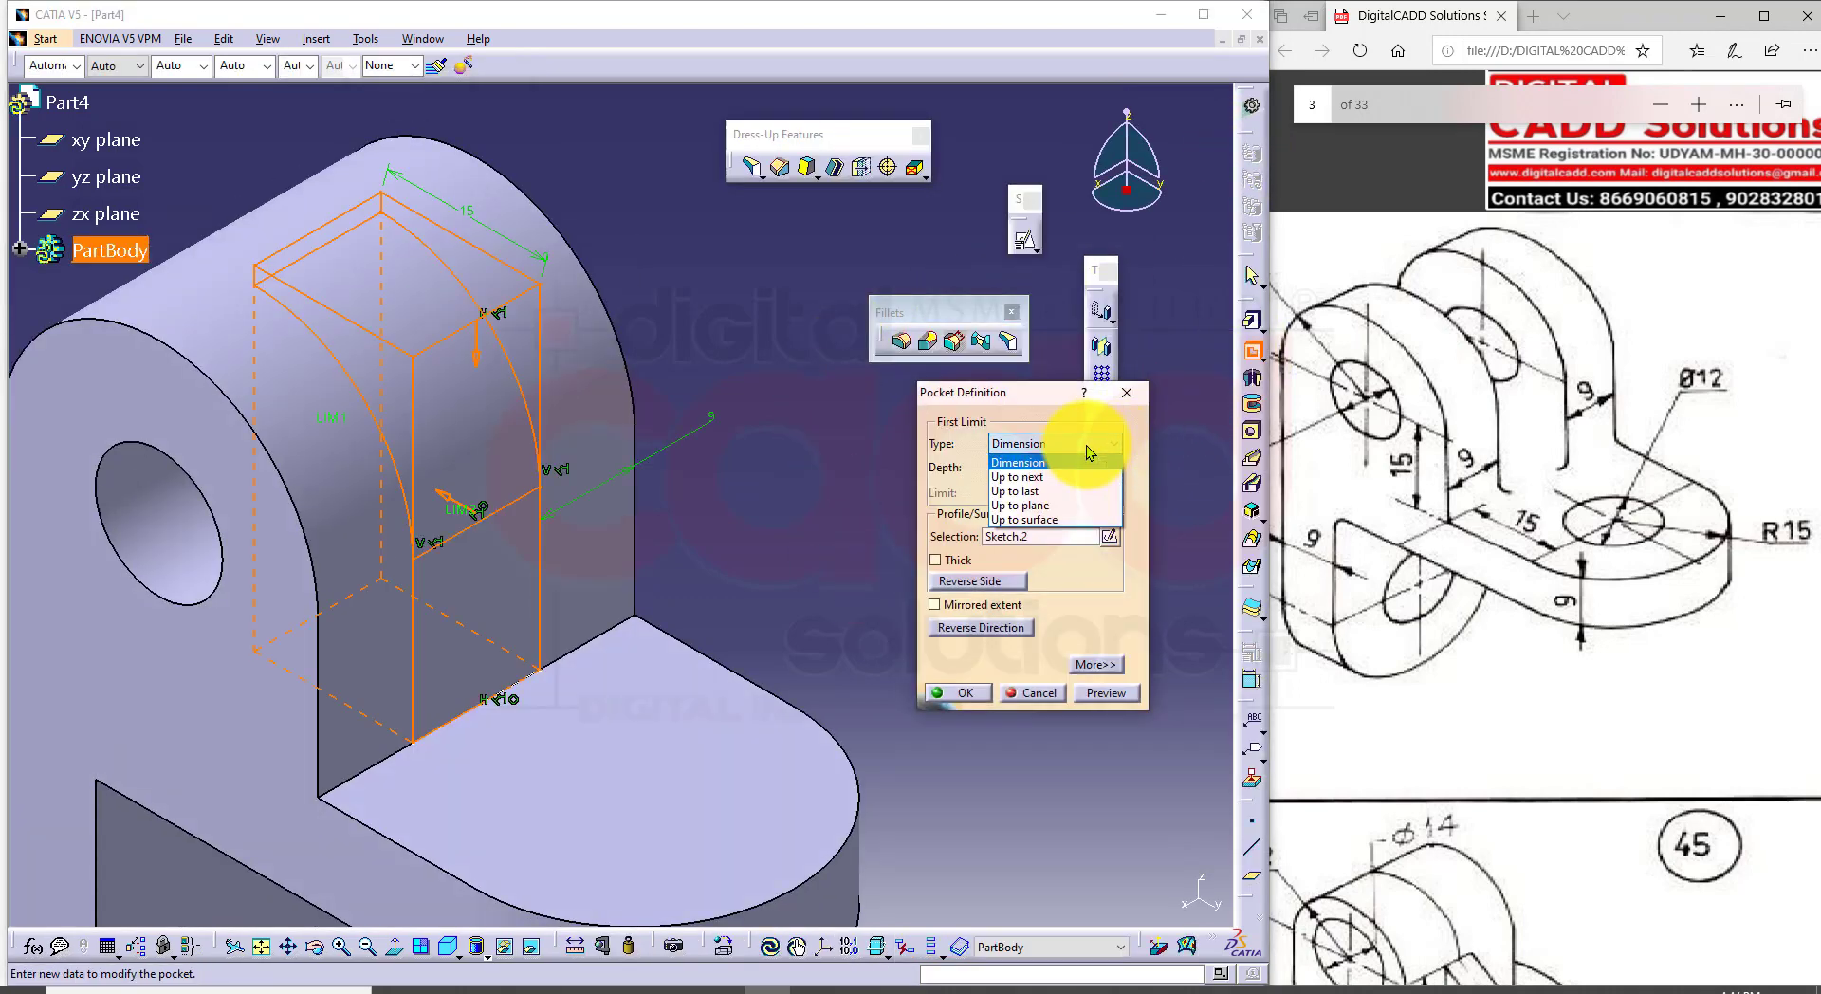
{"action": "left_click", "coordinate": [1073, 477]}
{"action": "left_click", "coordinate": [1076, 689]}
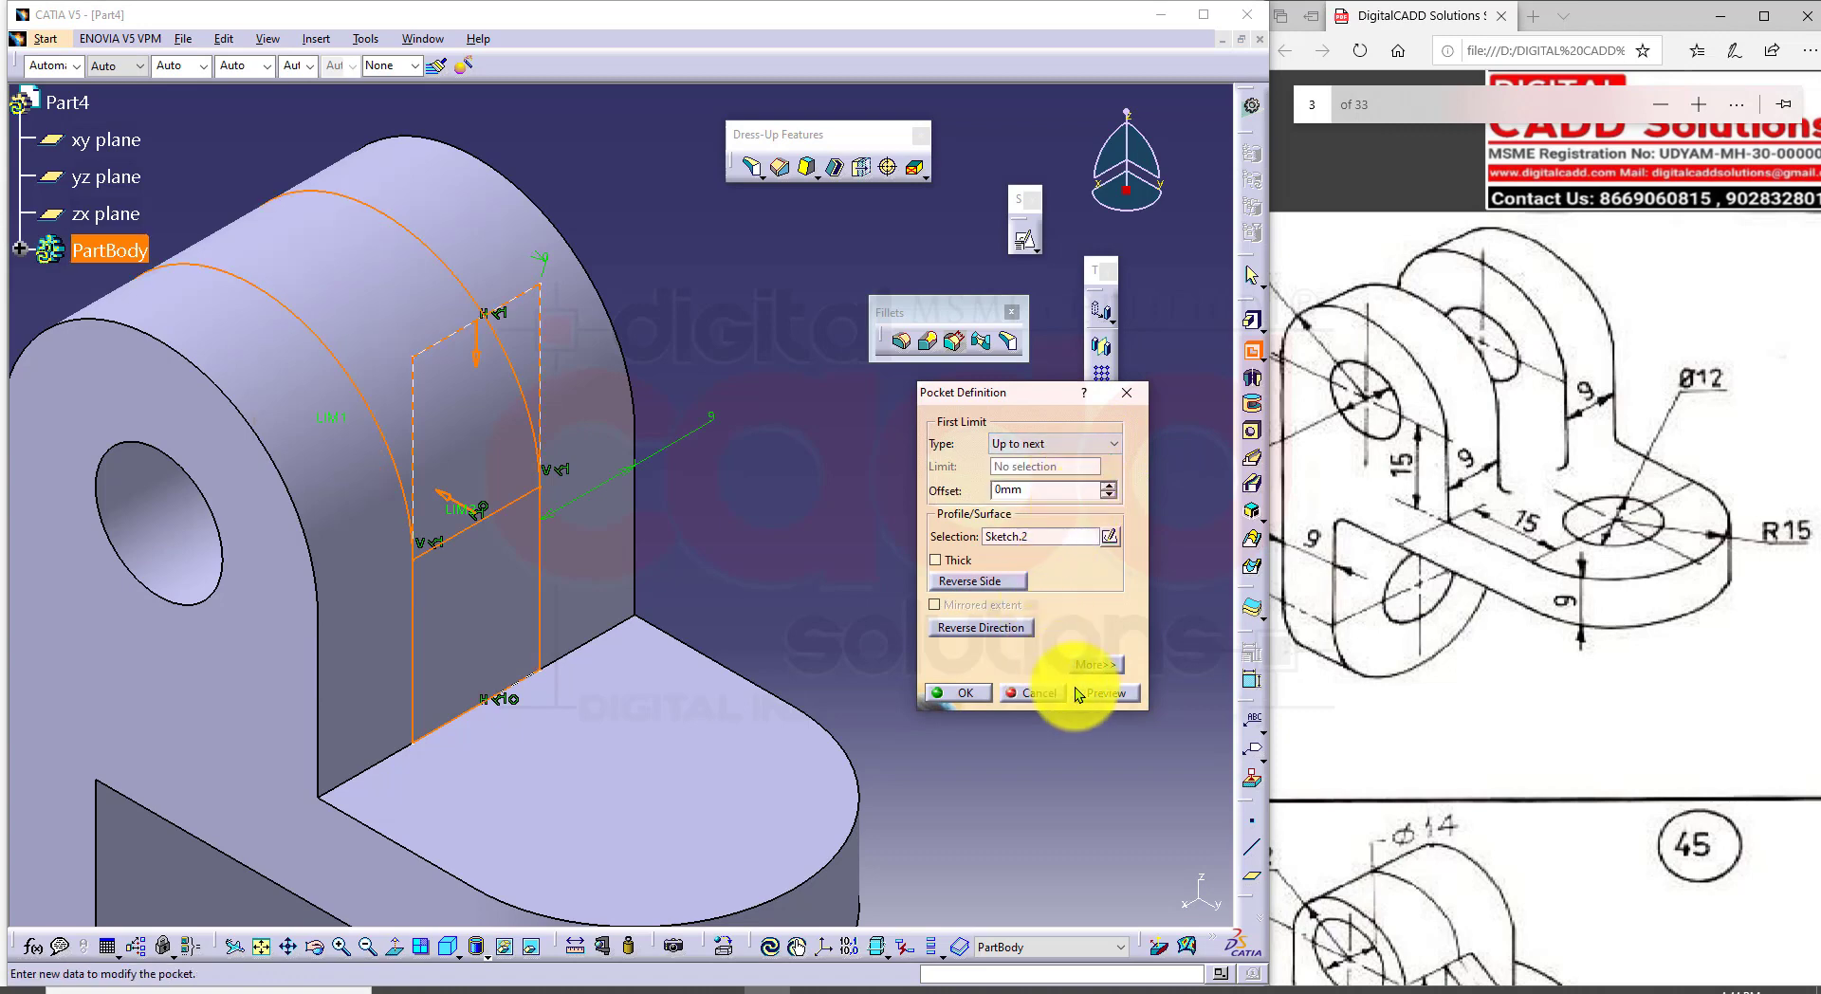
{"action": "middle_click_drag", "start_coordinate": [502, 759], "coordinate": [706, 702]}
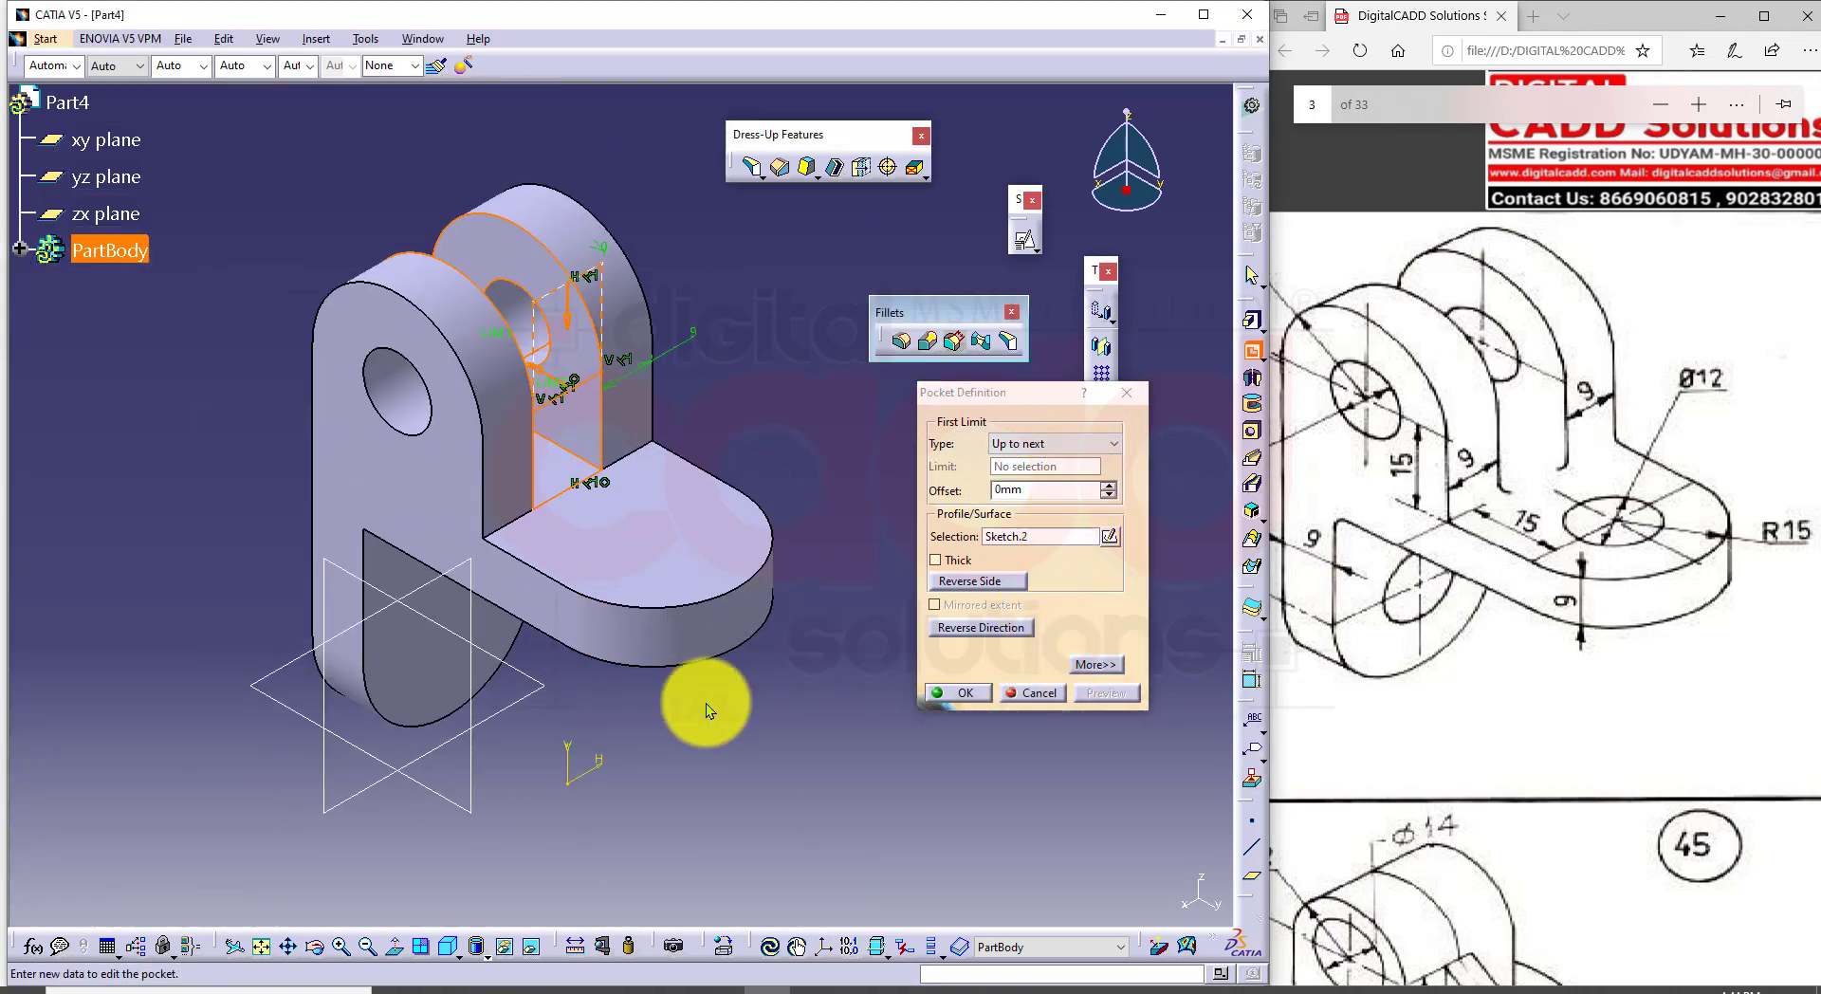
{"action": "left_click", "coordinate": [977, 691]}
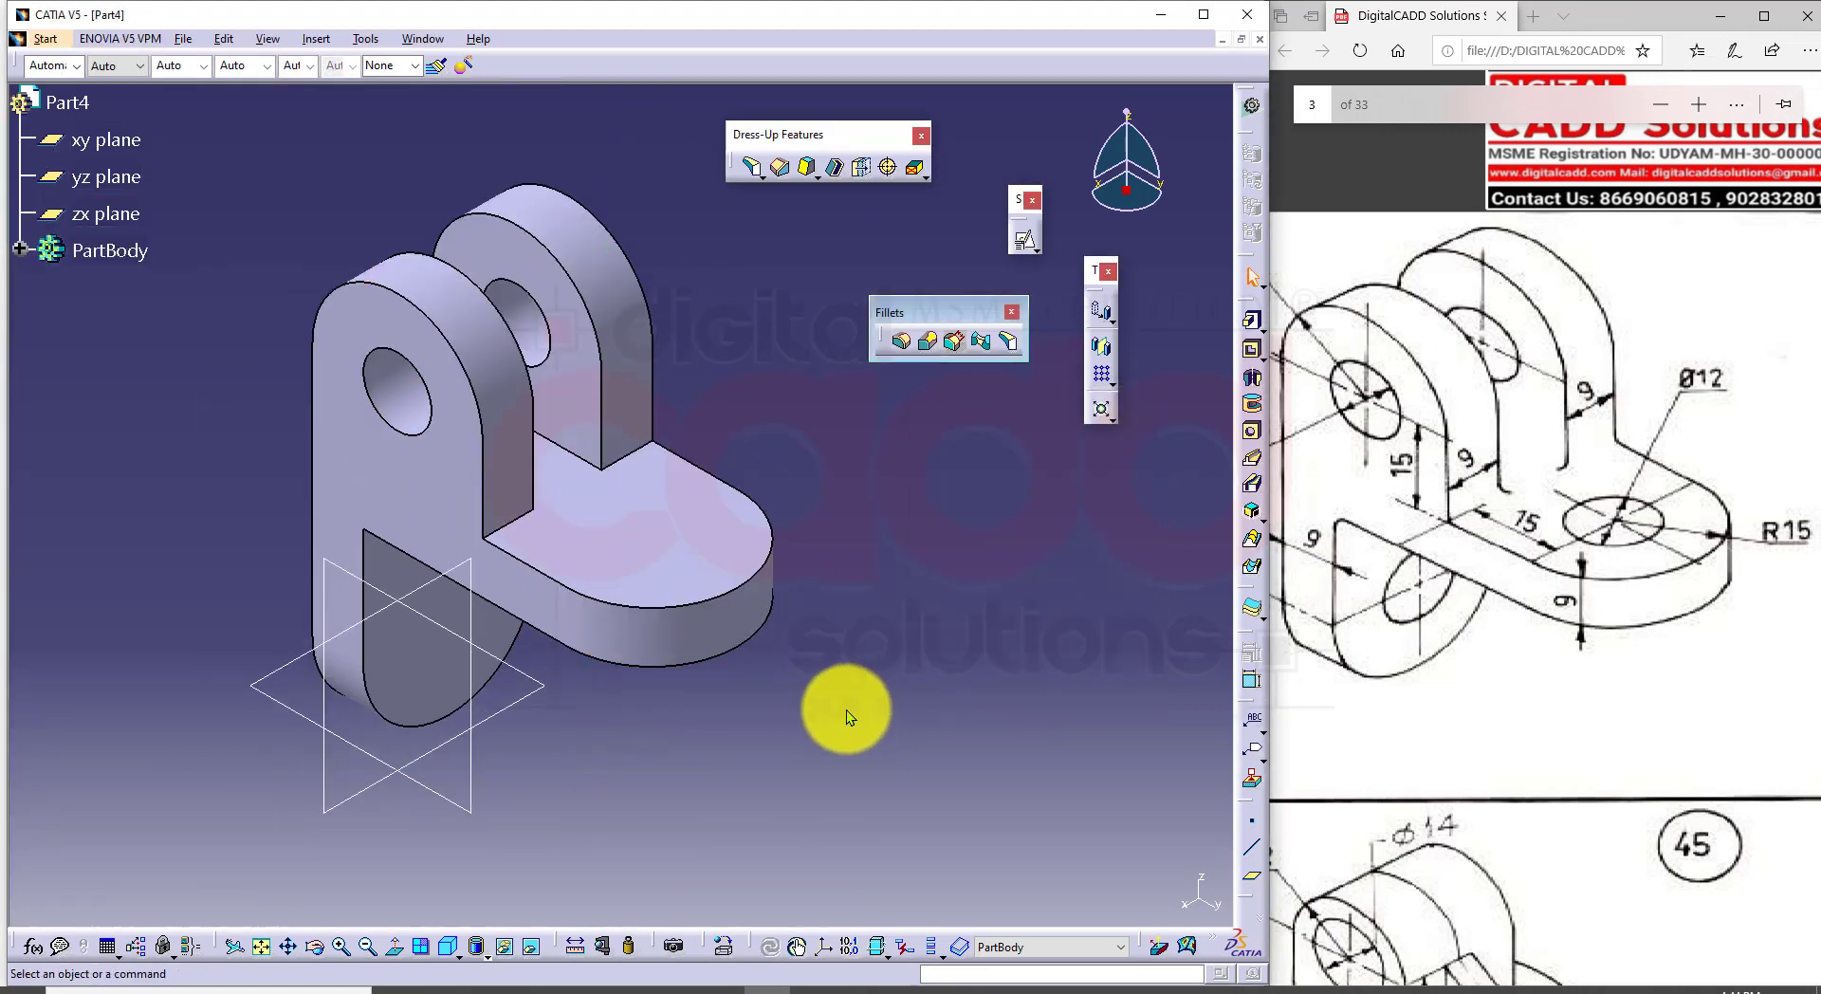
Step: Place the sketch-based feature tools as a floating group beside the model
{"action": "middle_click_drag", "start_coordinate": [818, 694], "coordinate": [845, 779]}
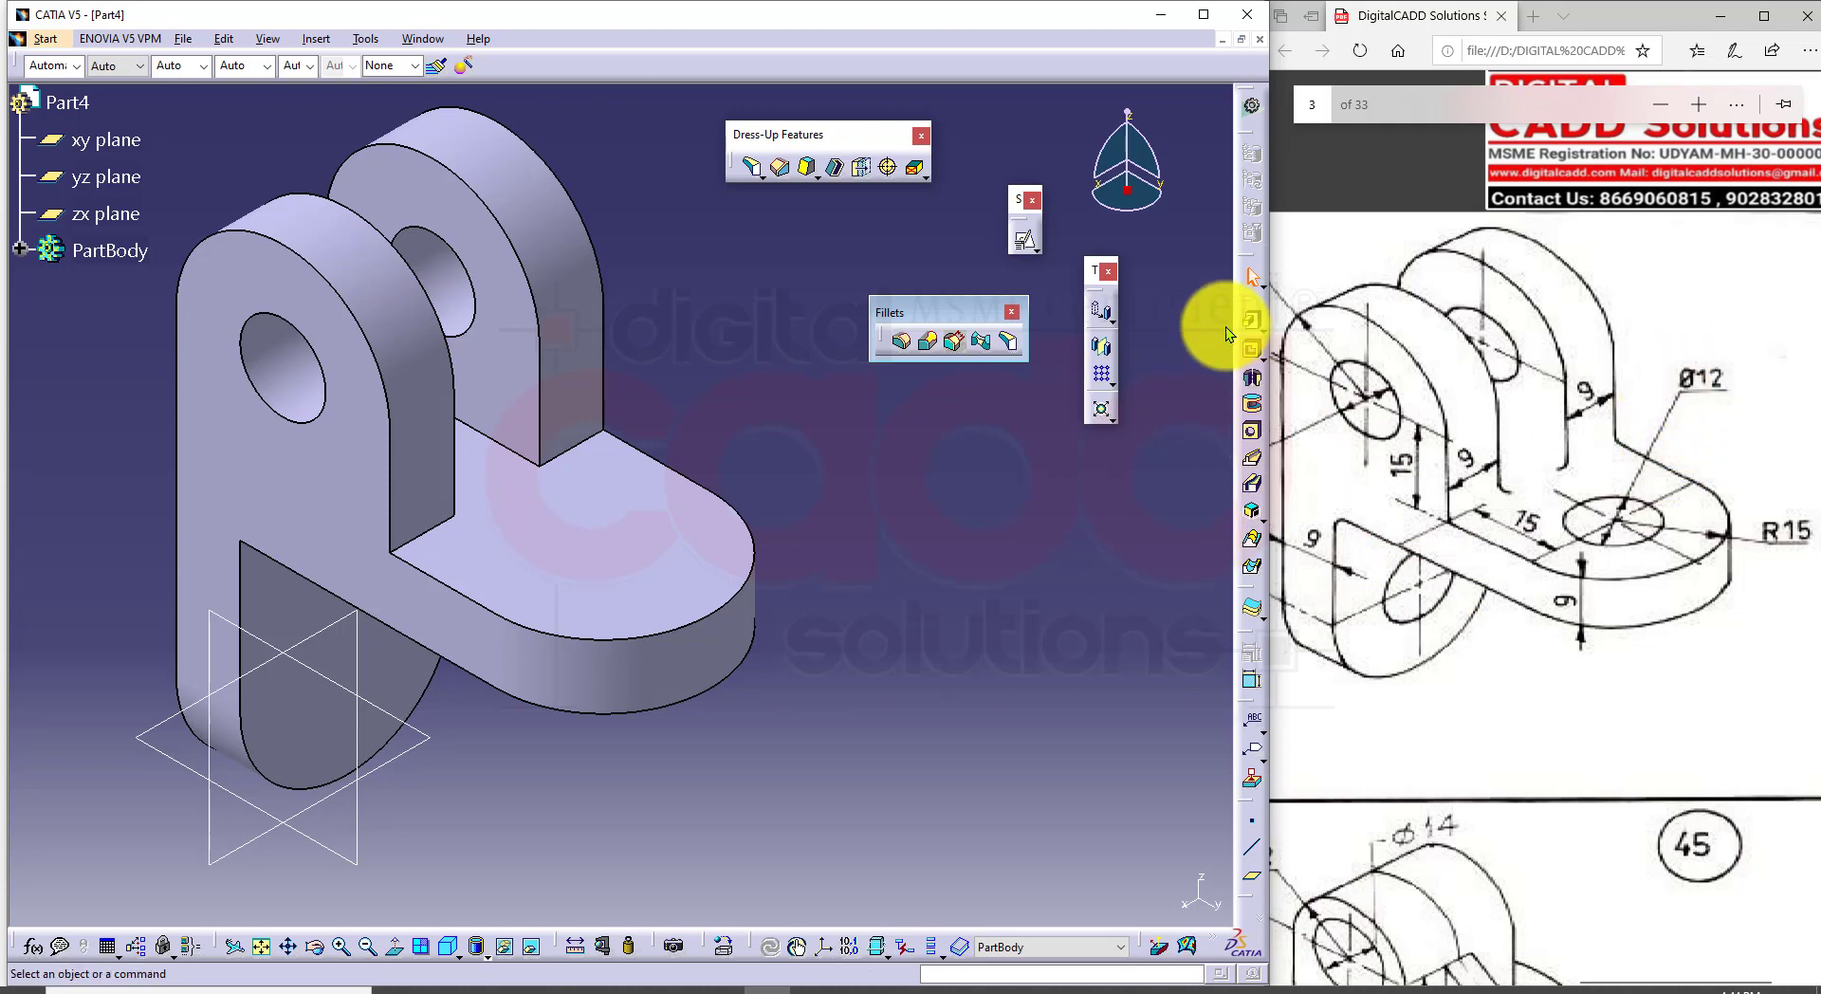
{"action": "left_click_drag", "start_coordinate": [1151, 381], "coordinate": [1152, 382]}
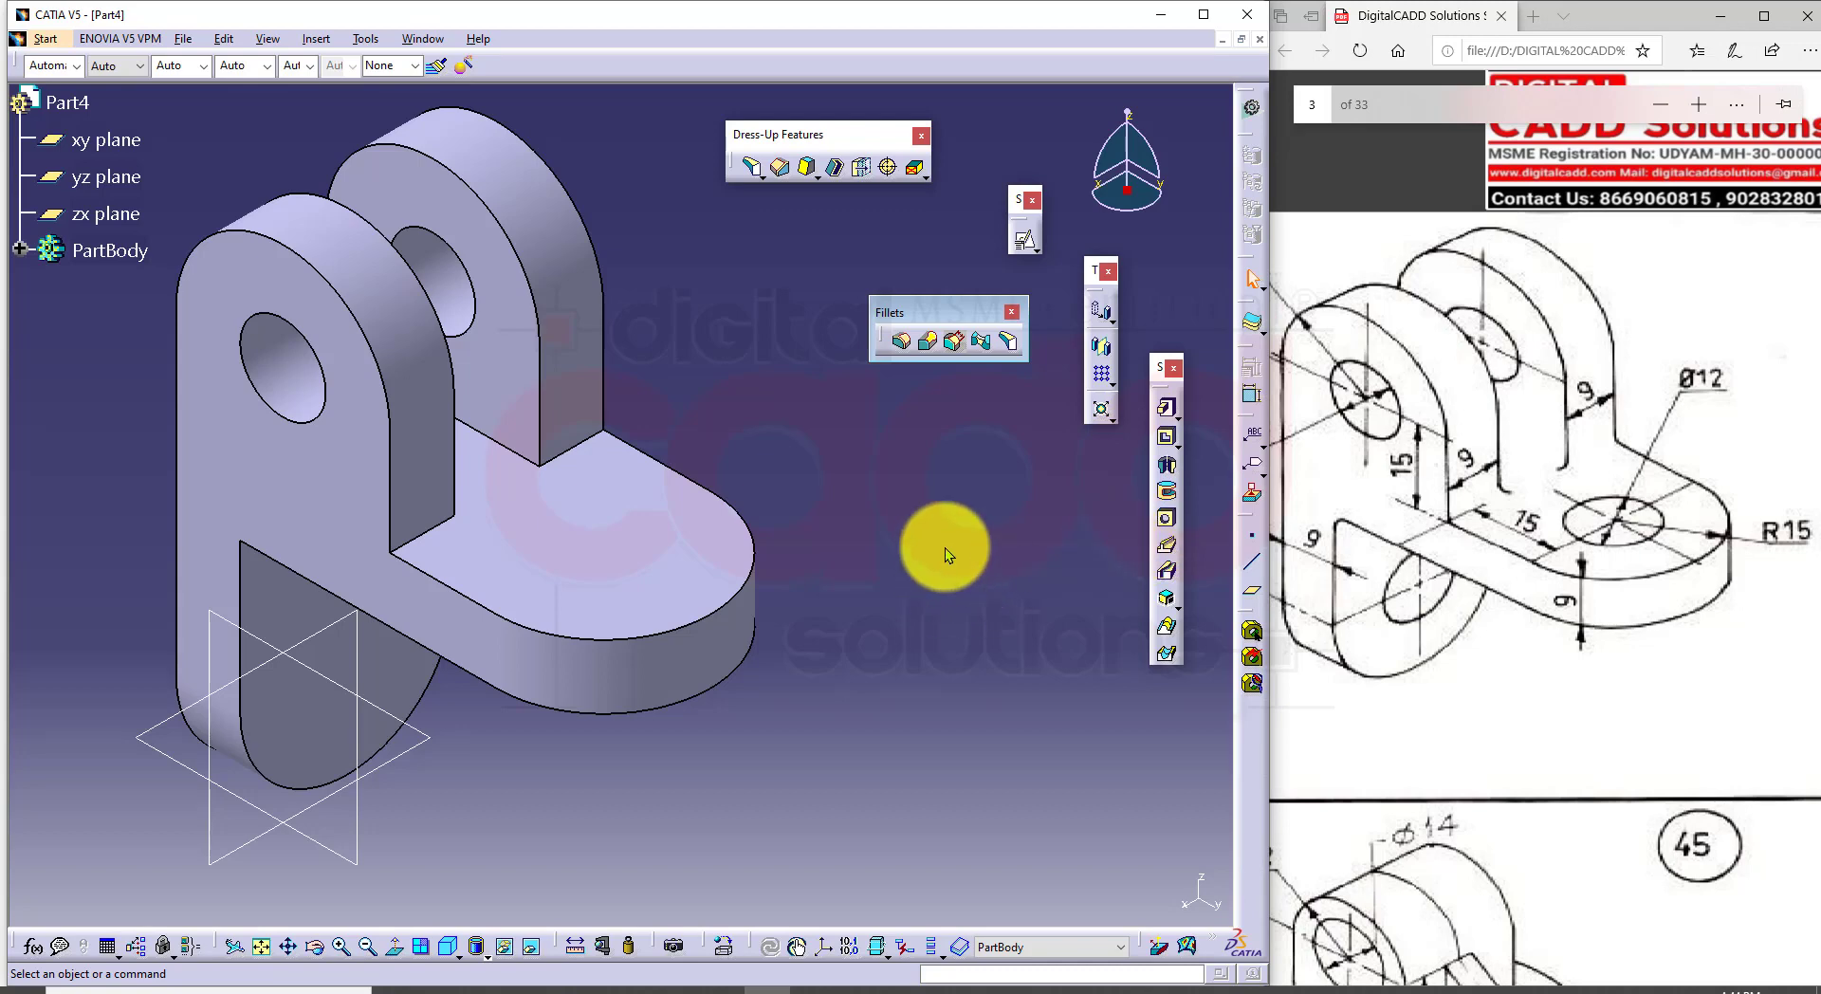
{"action": "middle_click_drag", "start_coordinate": [945, 548], "coordinate": [908, 573]}
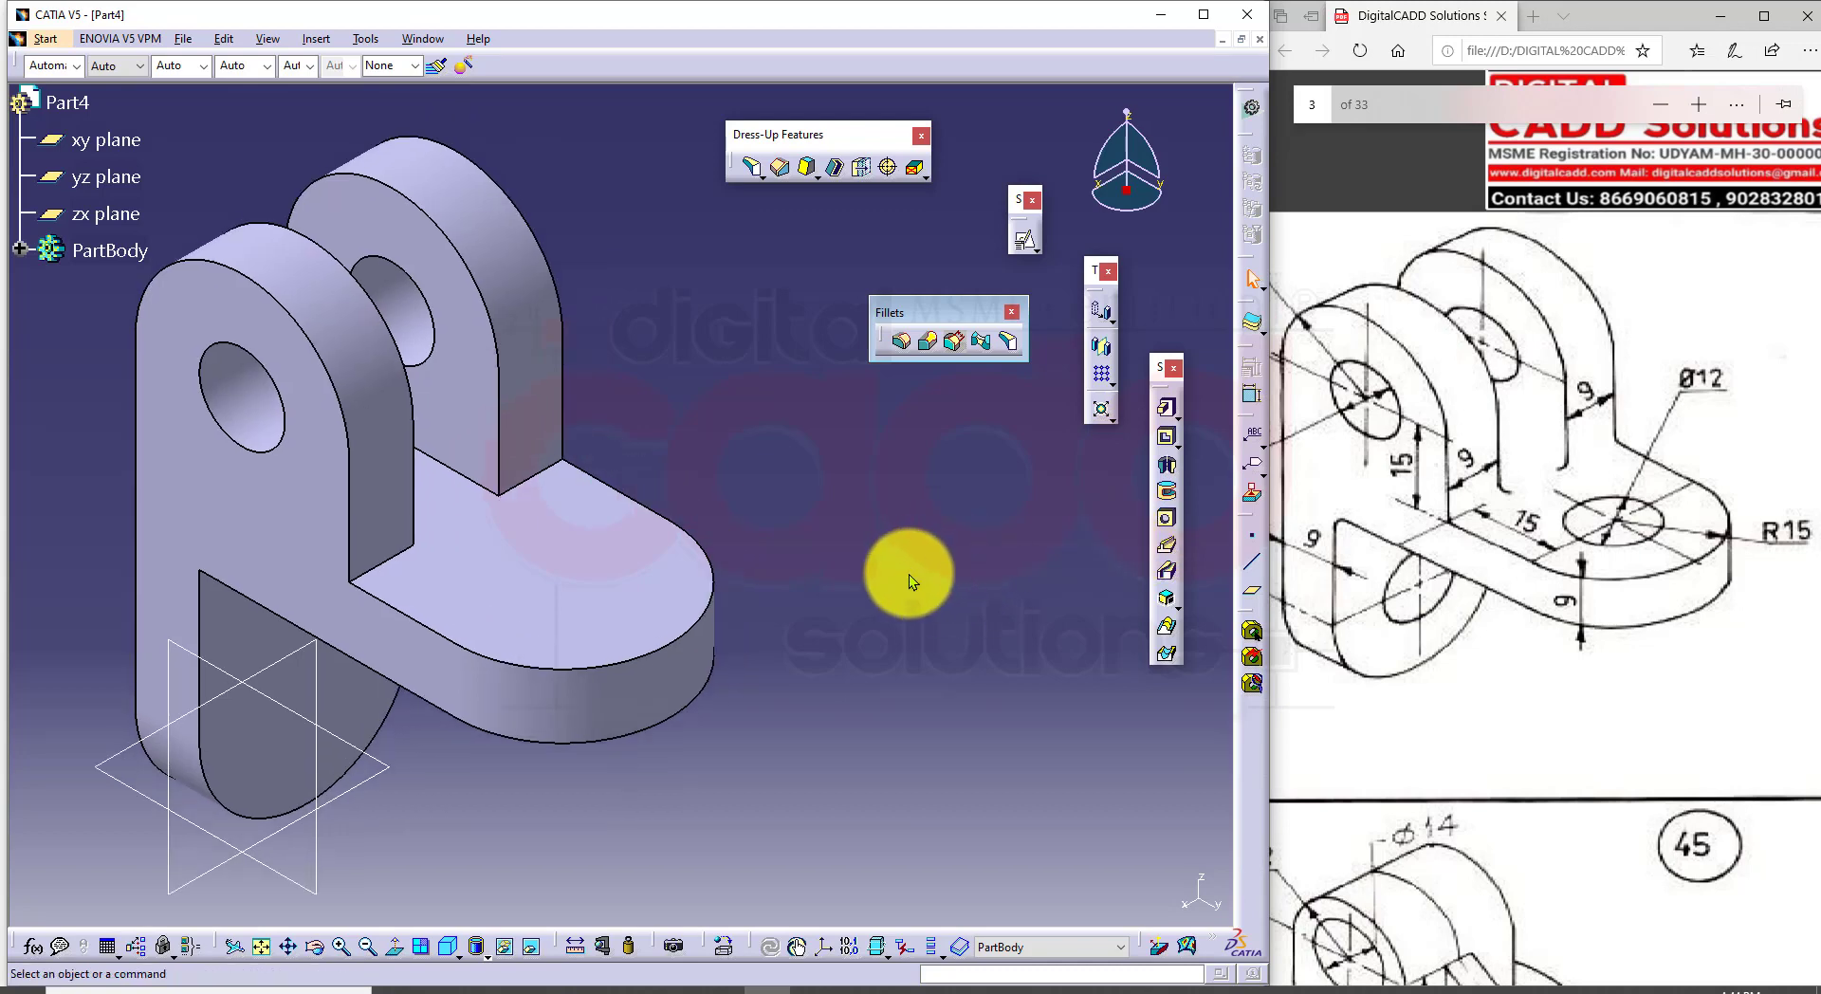
{"action": "left_click", "coordinate": [1170, 523]}
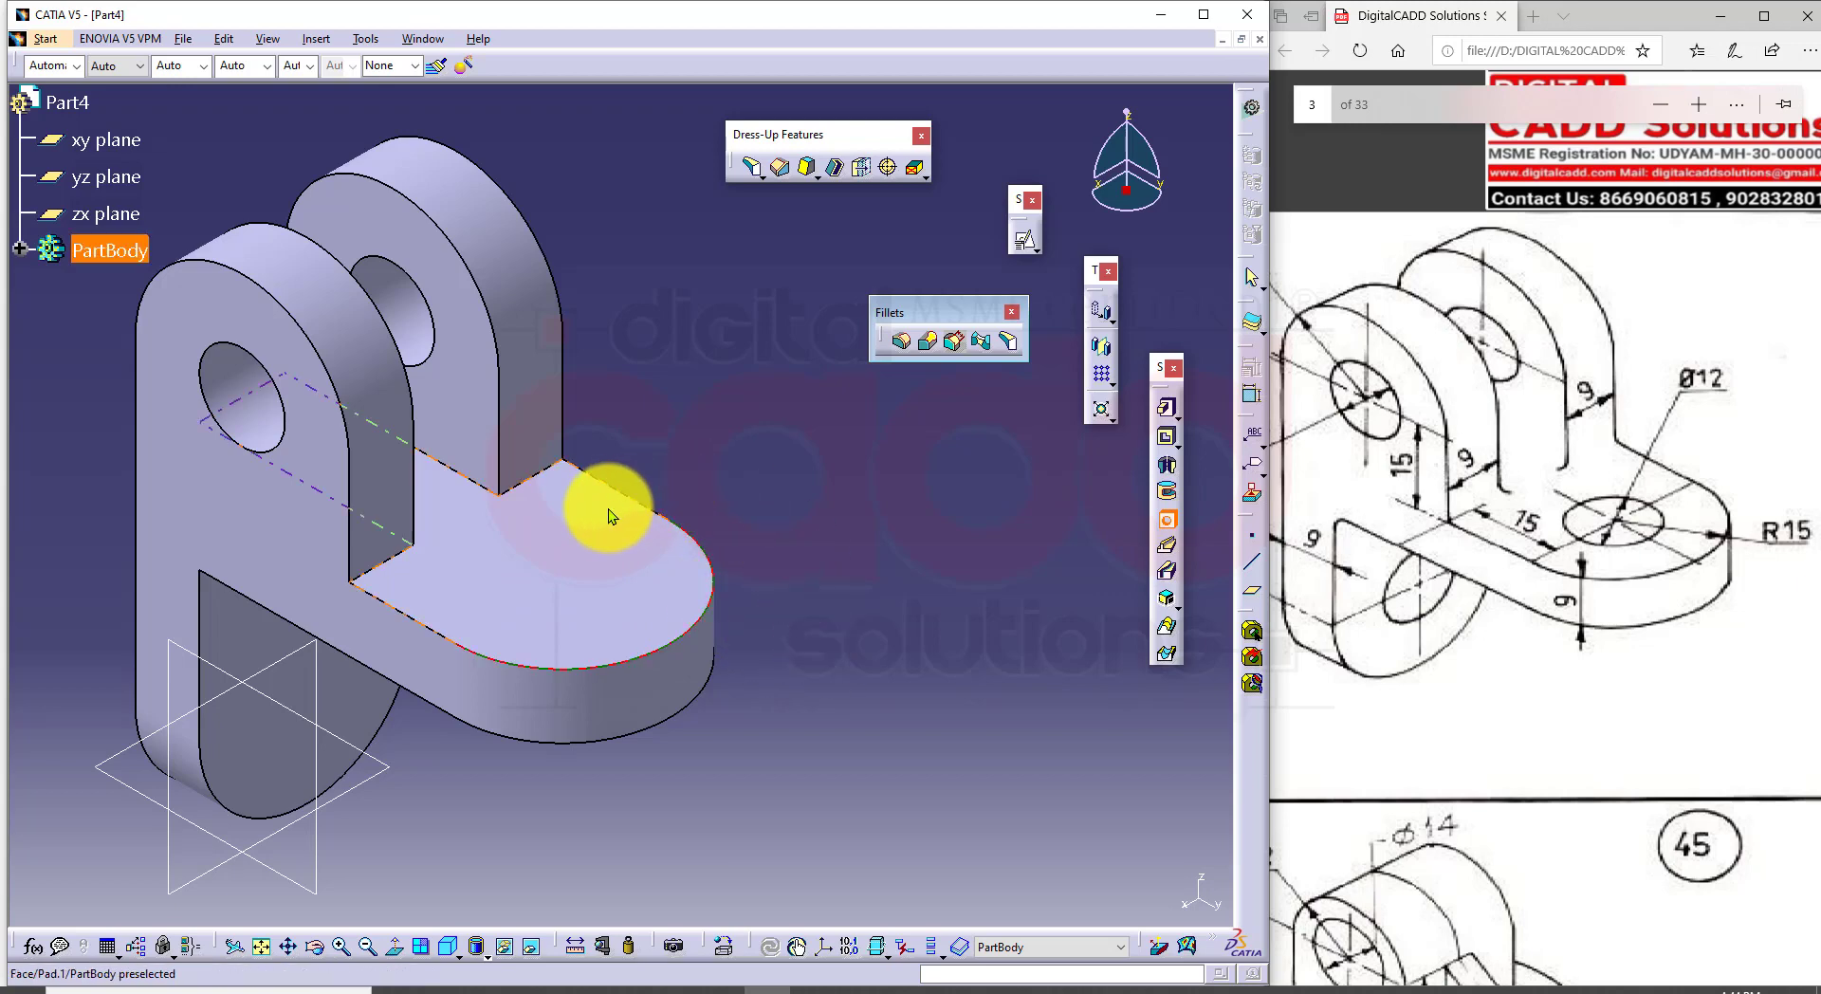
{"action": "left_click", "coordinate": [555, 546]}
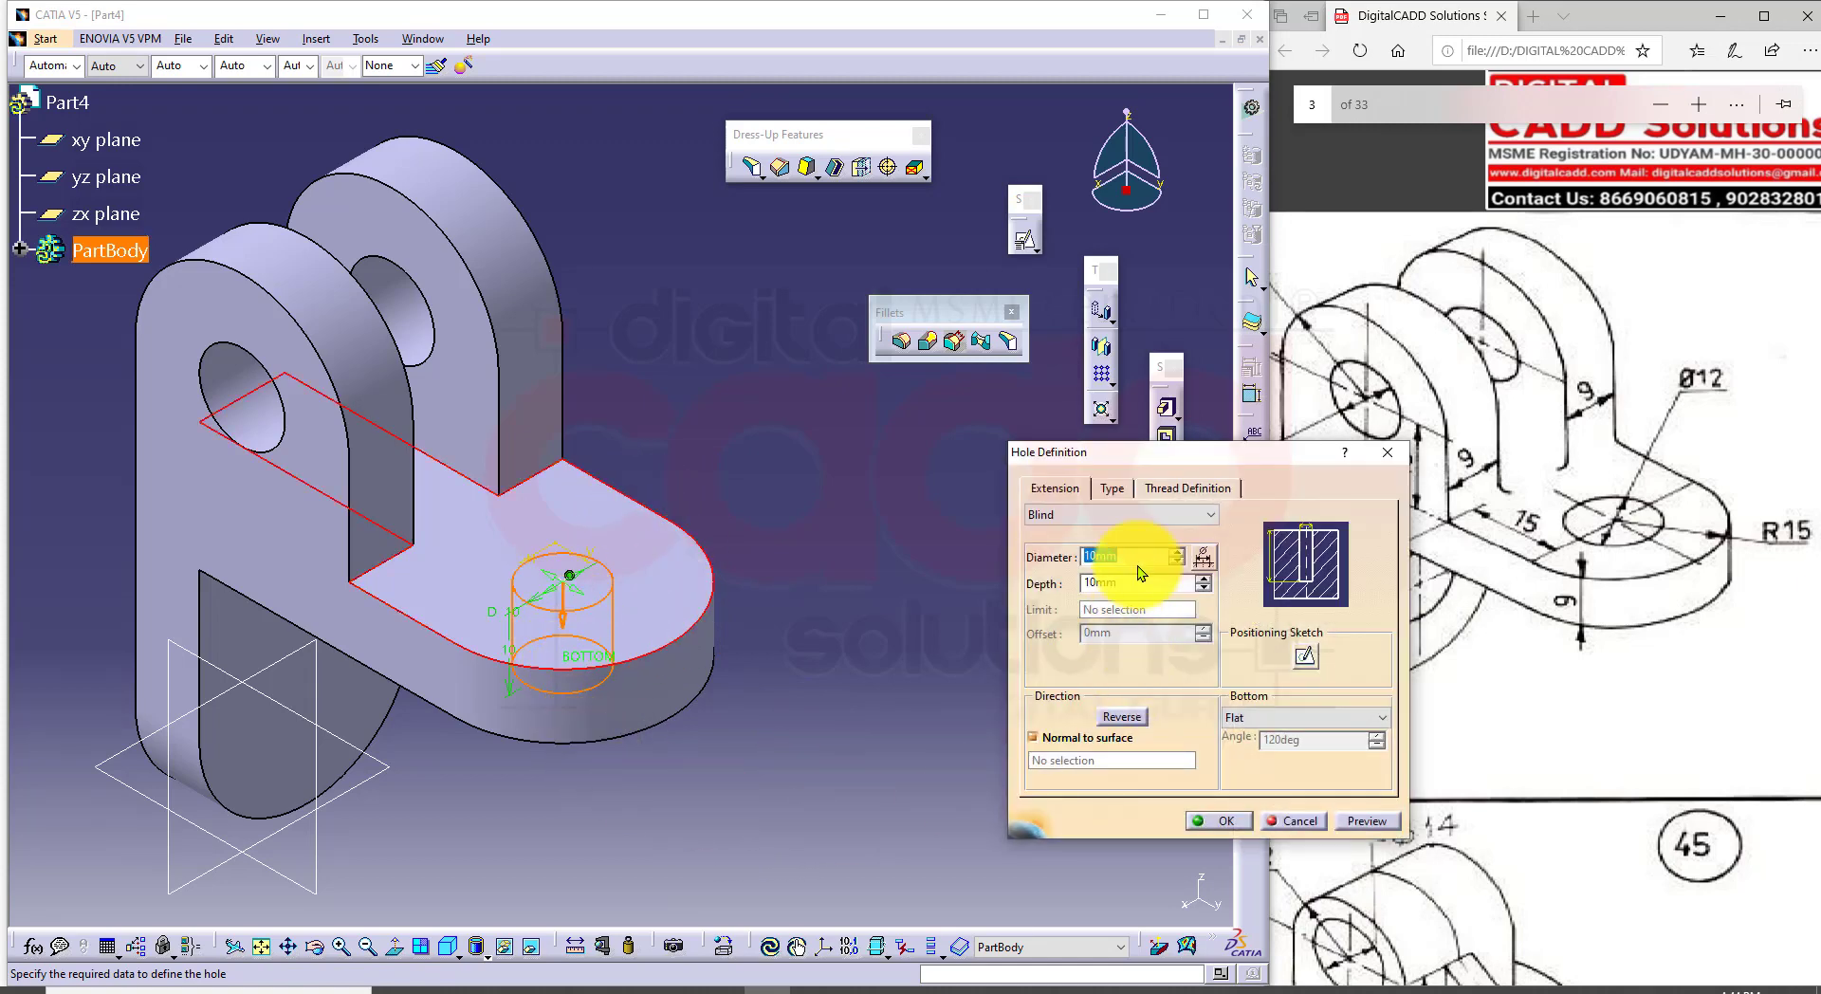
{"action": "left_click_drag", "start_coordinate": [1186, 464], "coordinate": [1078, 493]}
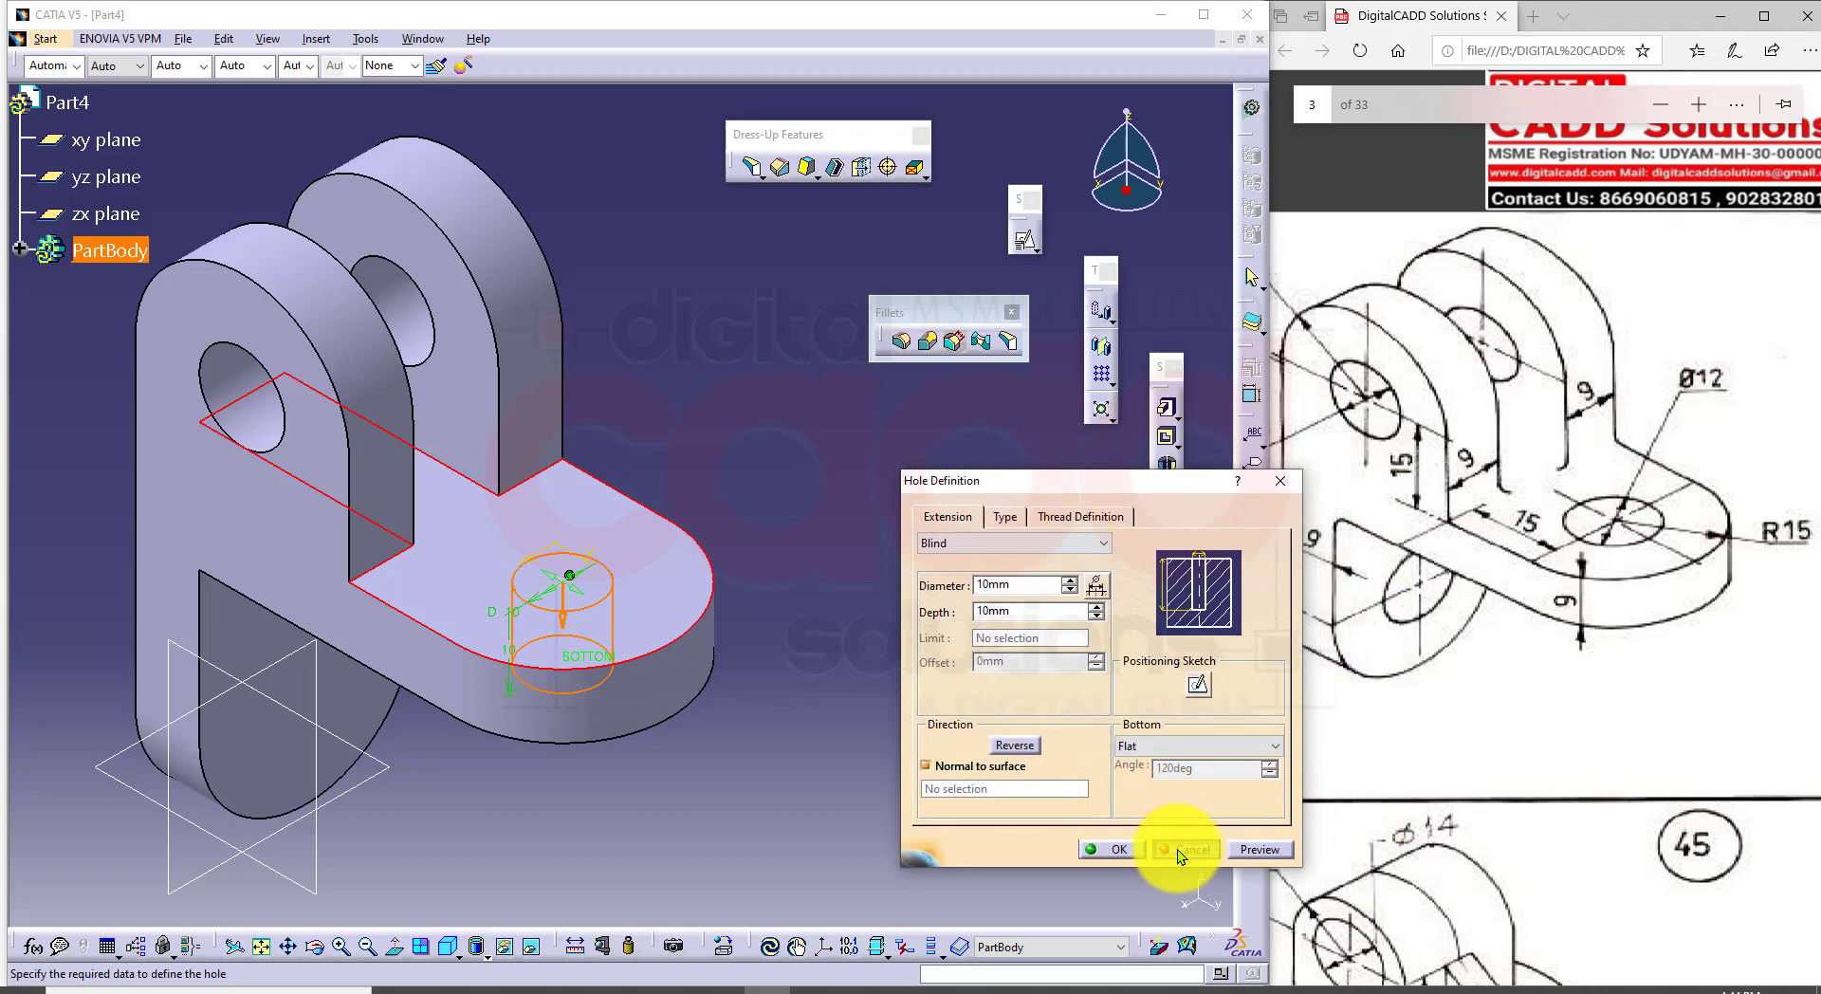
{"action": "left_click", "coordinate": [1176, 850]}
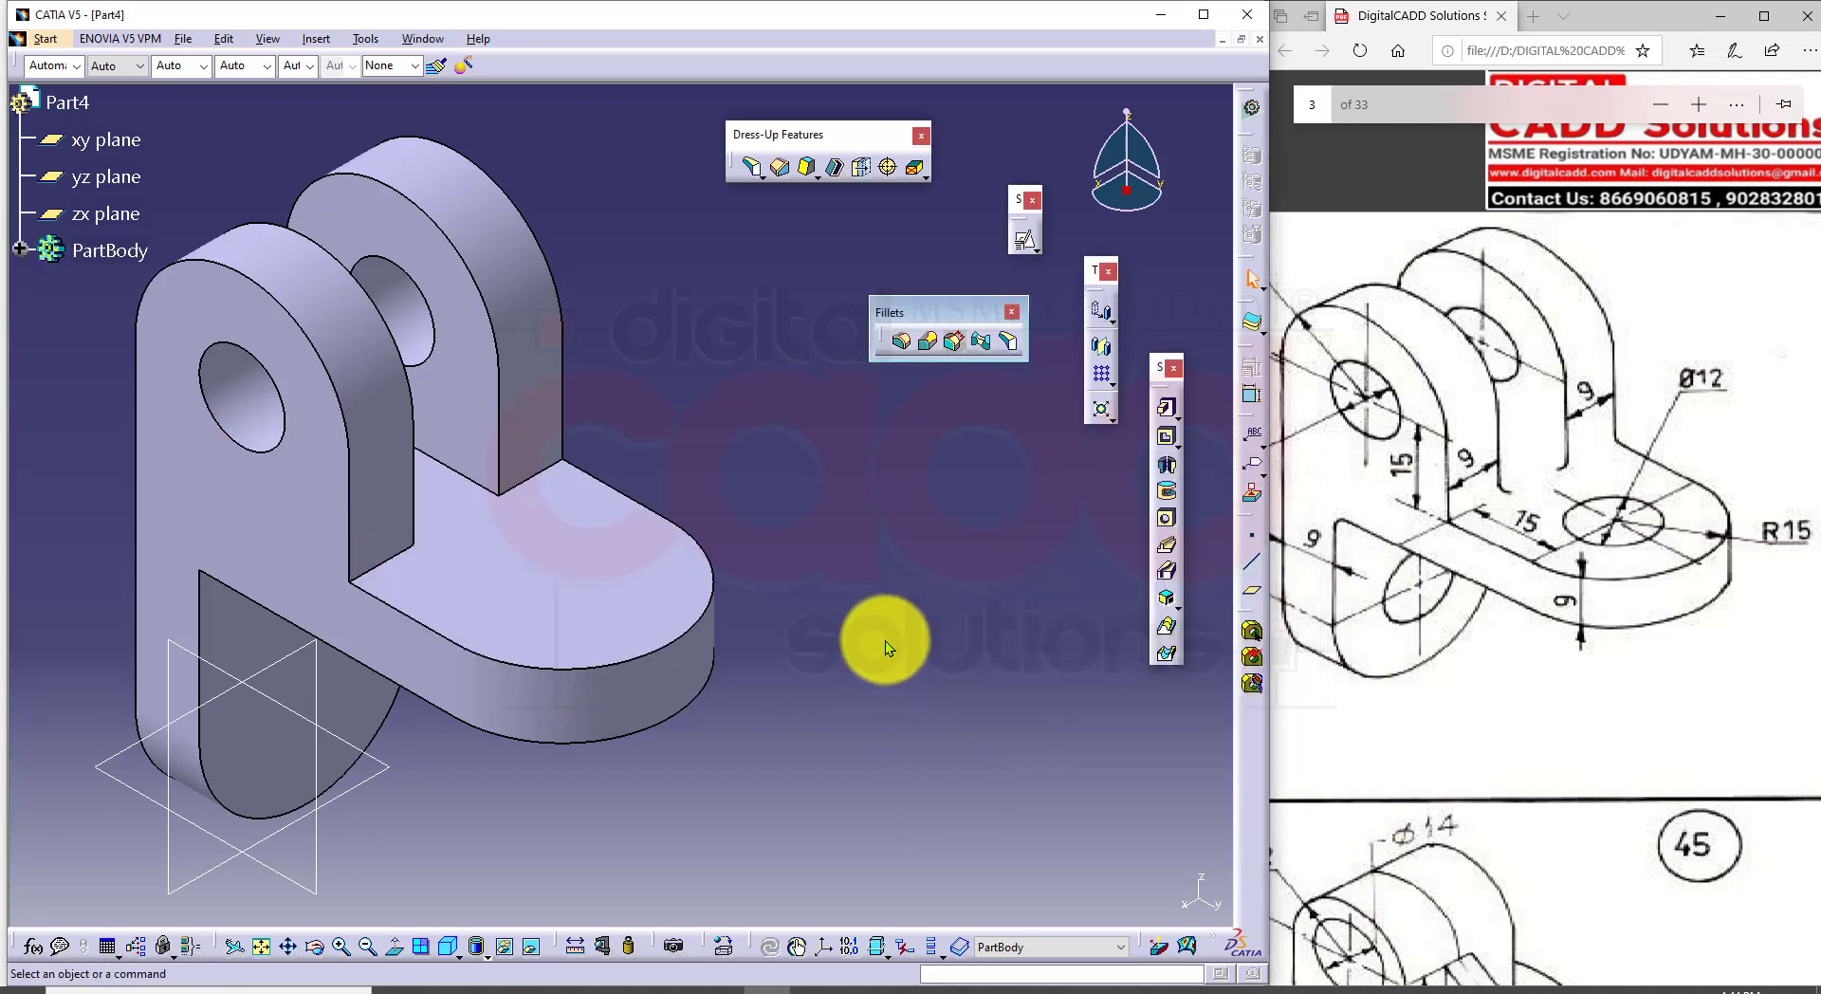
Step: Cut a 12 mm hole of type Up To Next through the horizontal arm, concentric with its rounded end
{"action": "left_click", "coordinate": [1167, 515]}
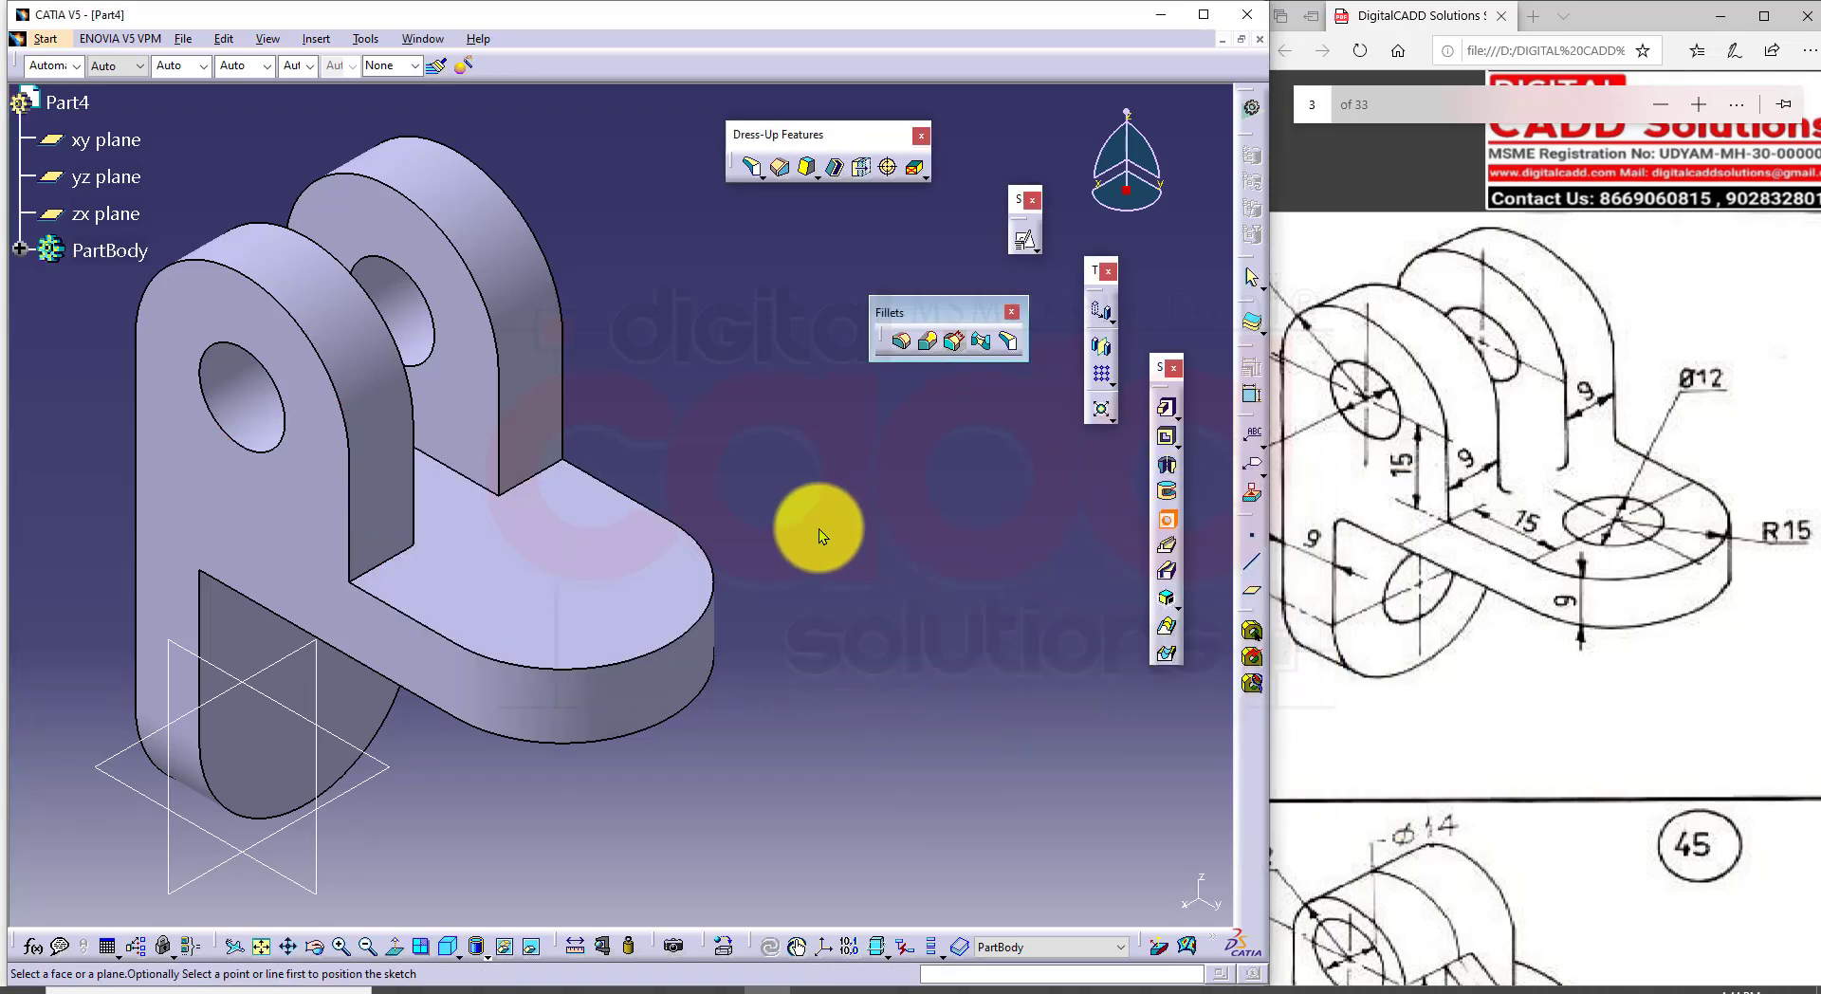
{"action": "left_click", "coordinate": [714, 590]}
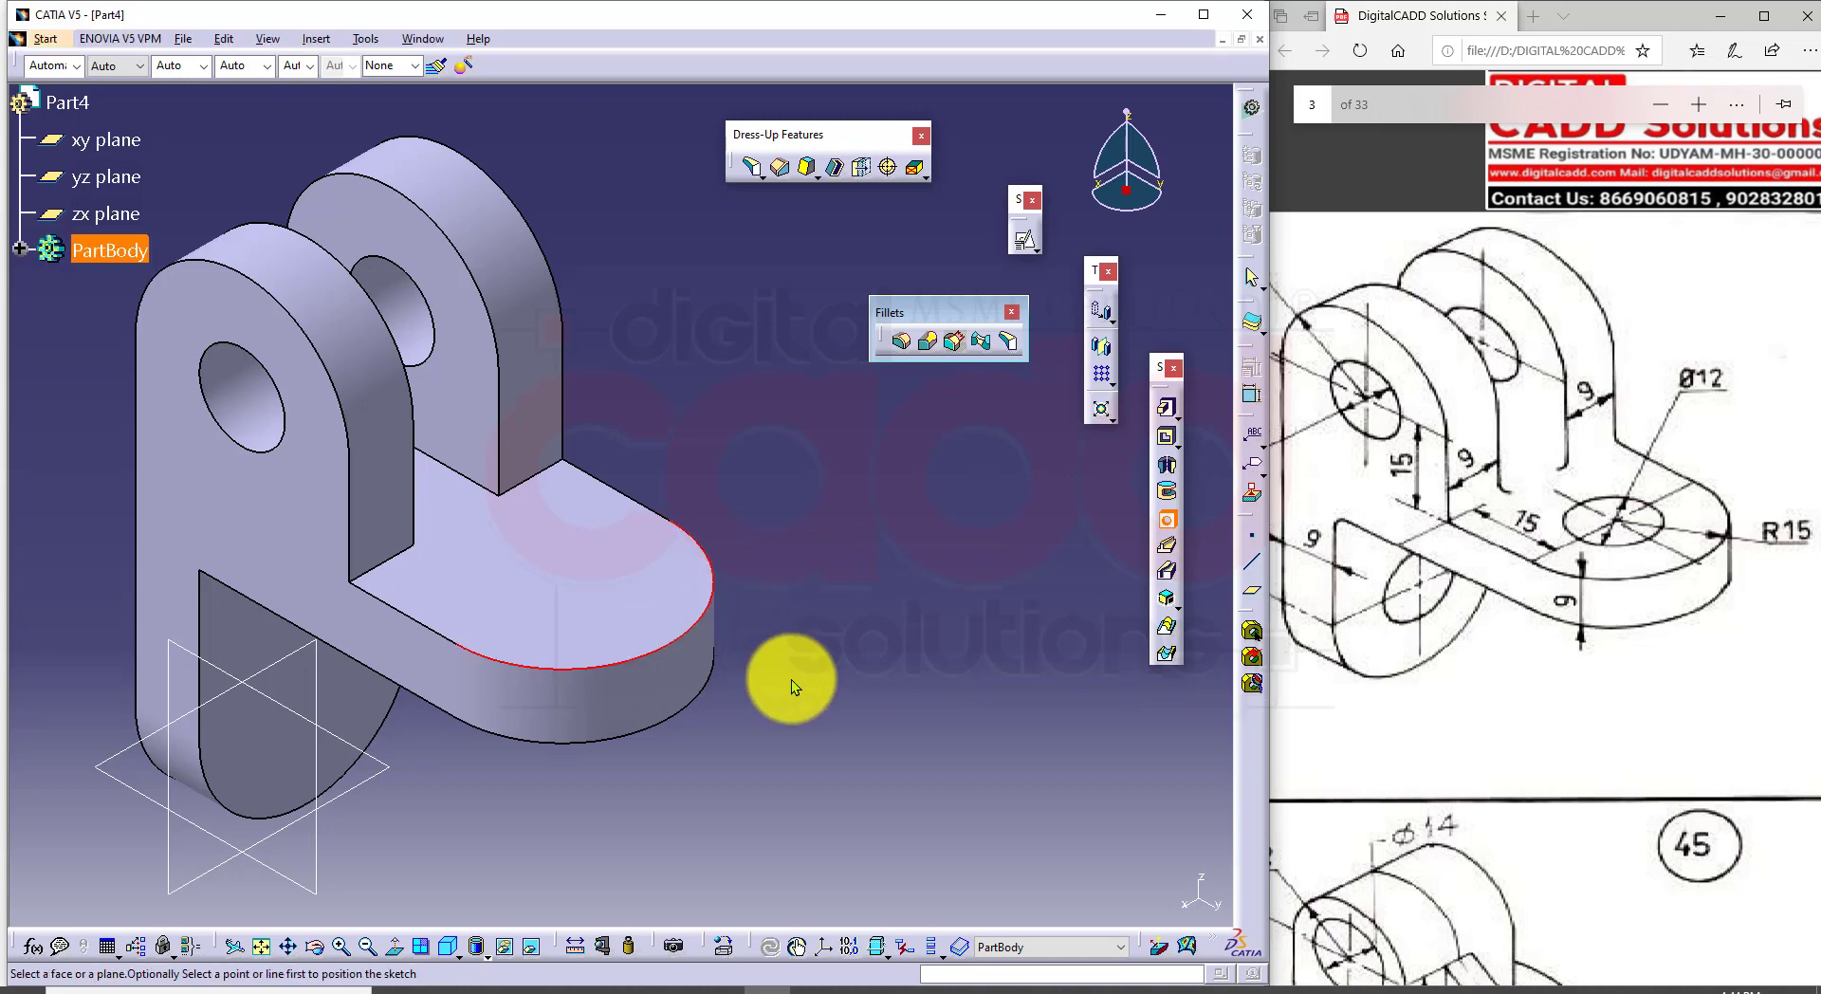
{"action": "left_click", "coordinate": [531, 537]}
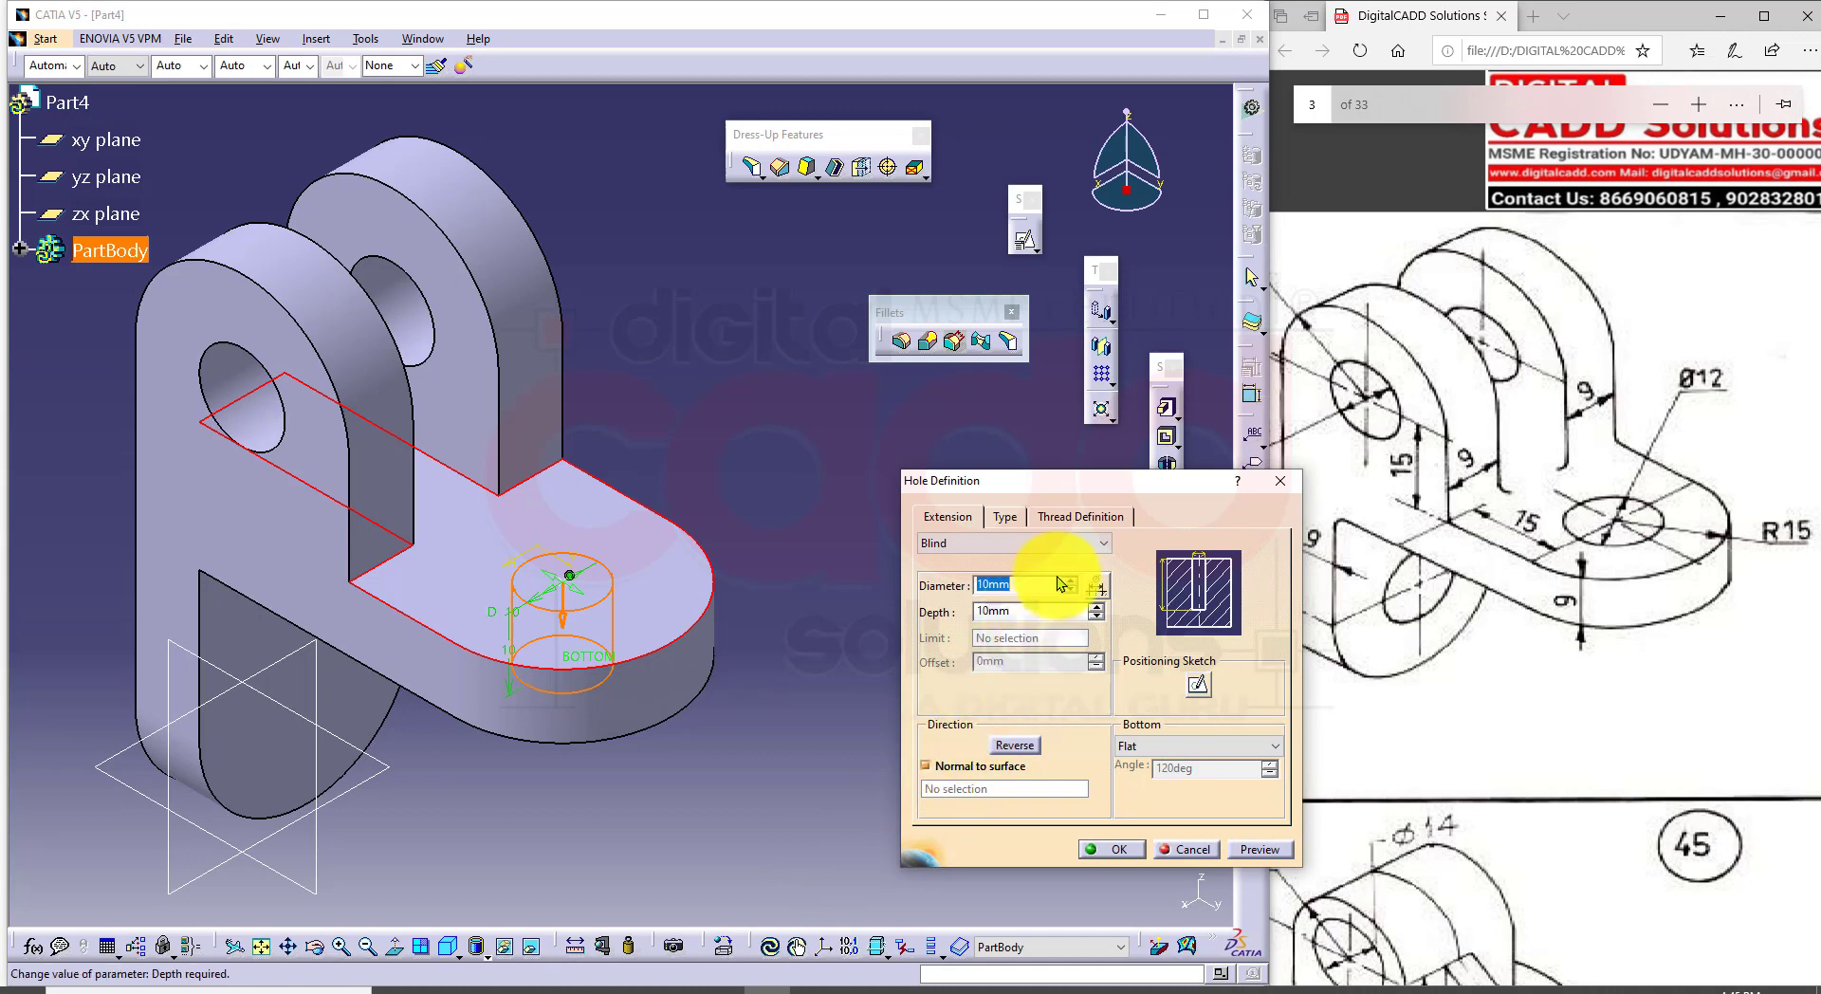
{"action": "type", "text": "12"}
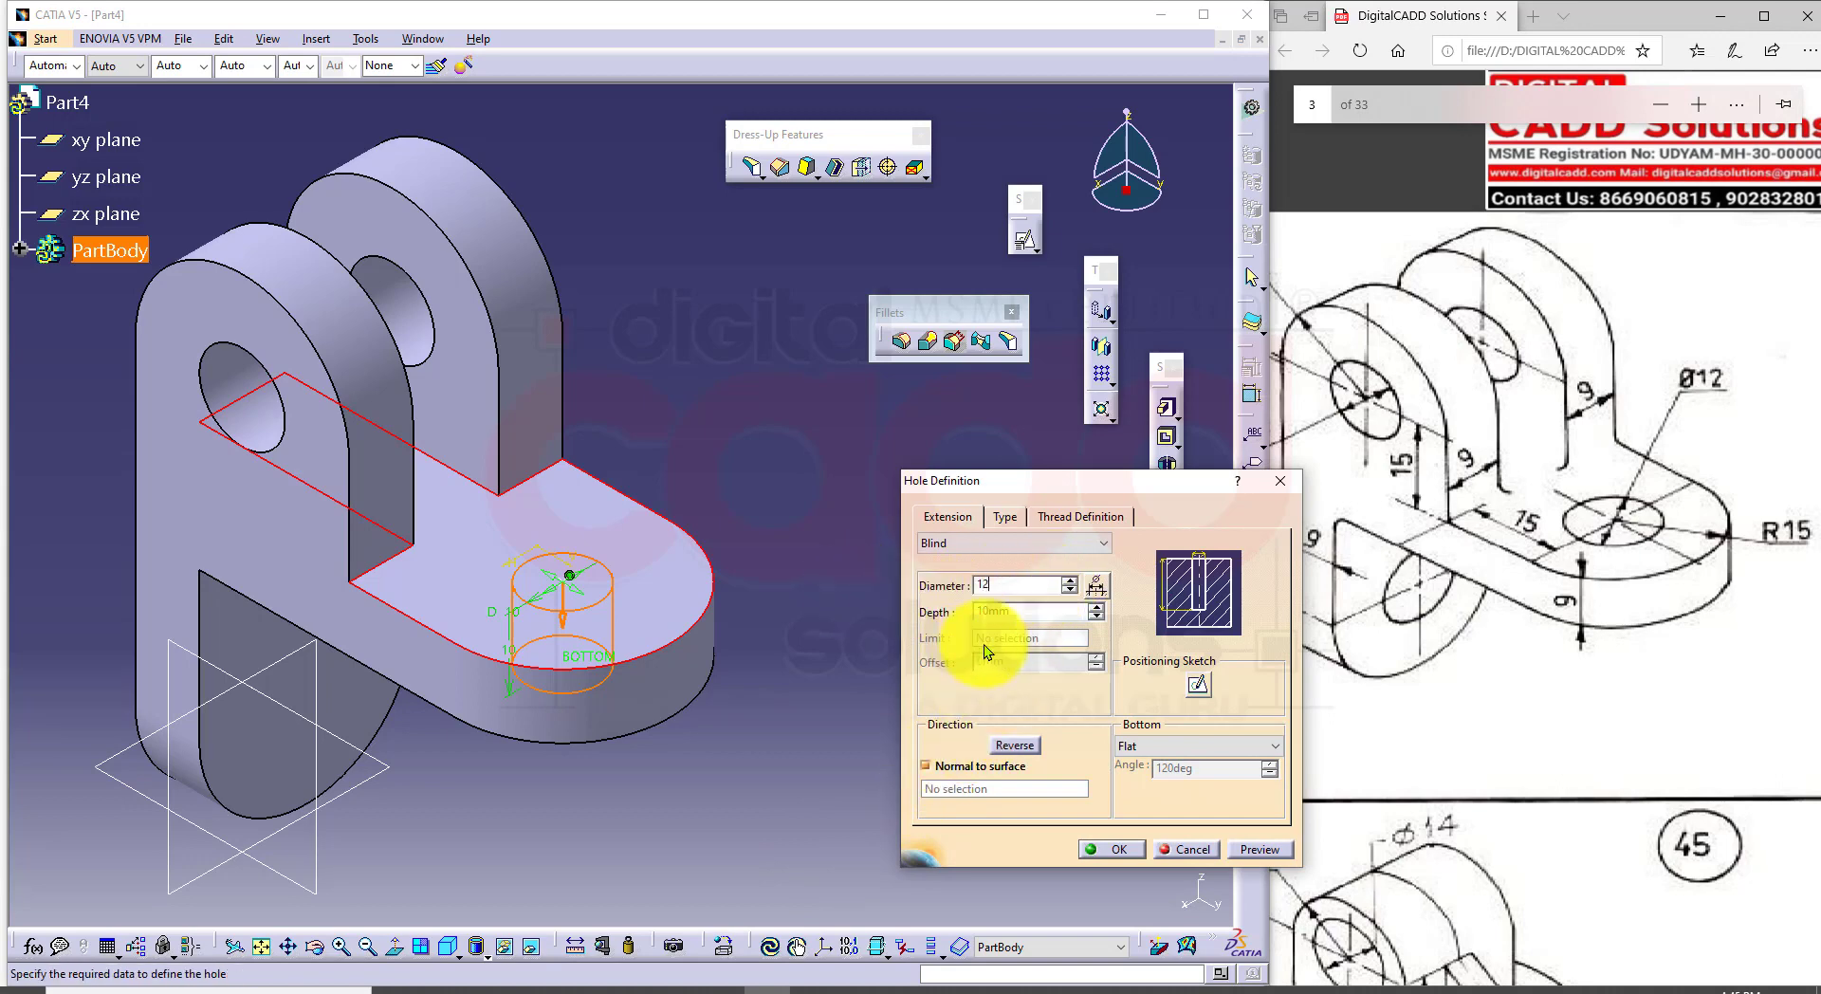
{"action": "left_click", "coordinate": [981, 544]}
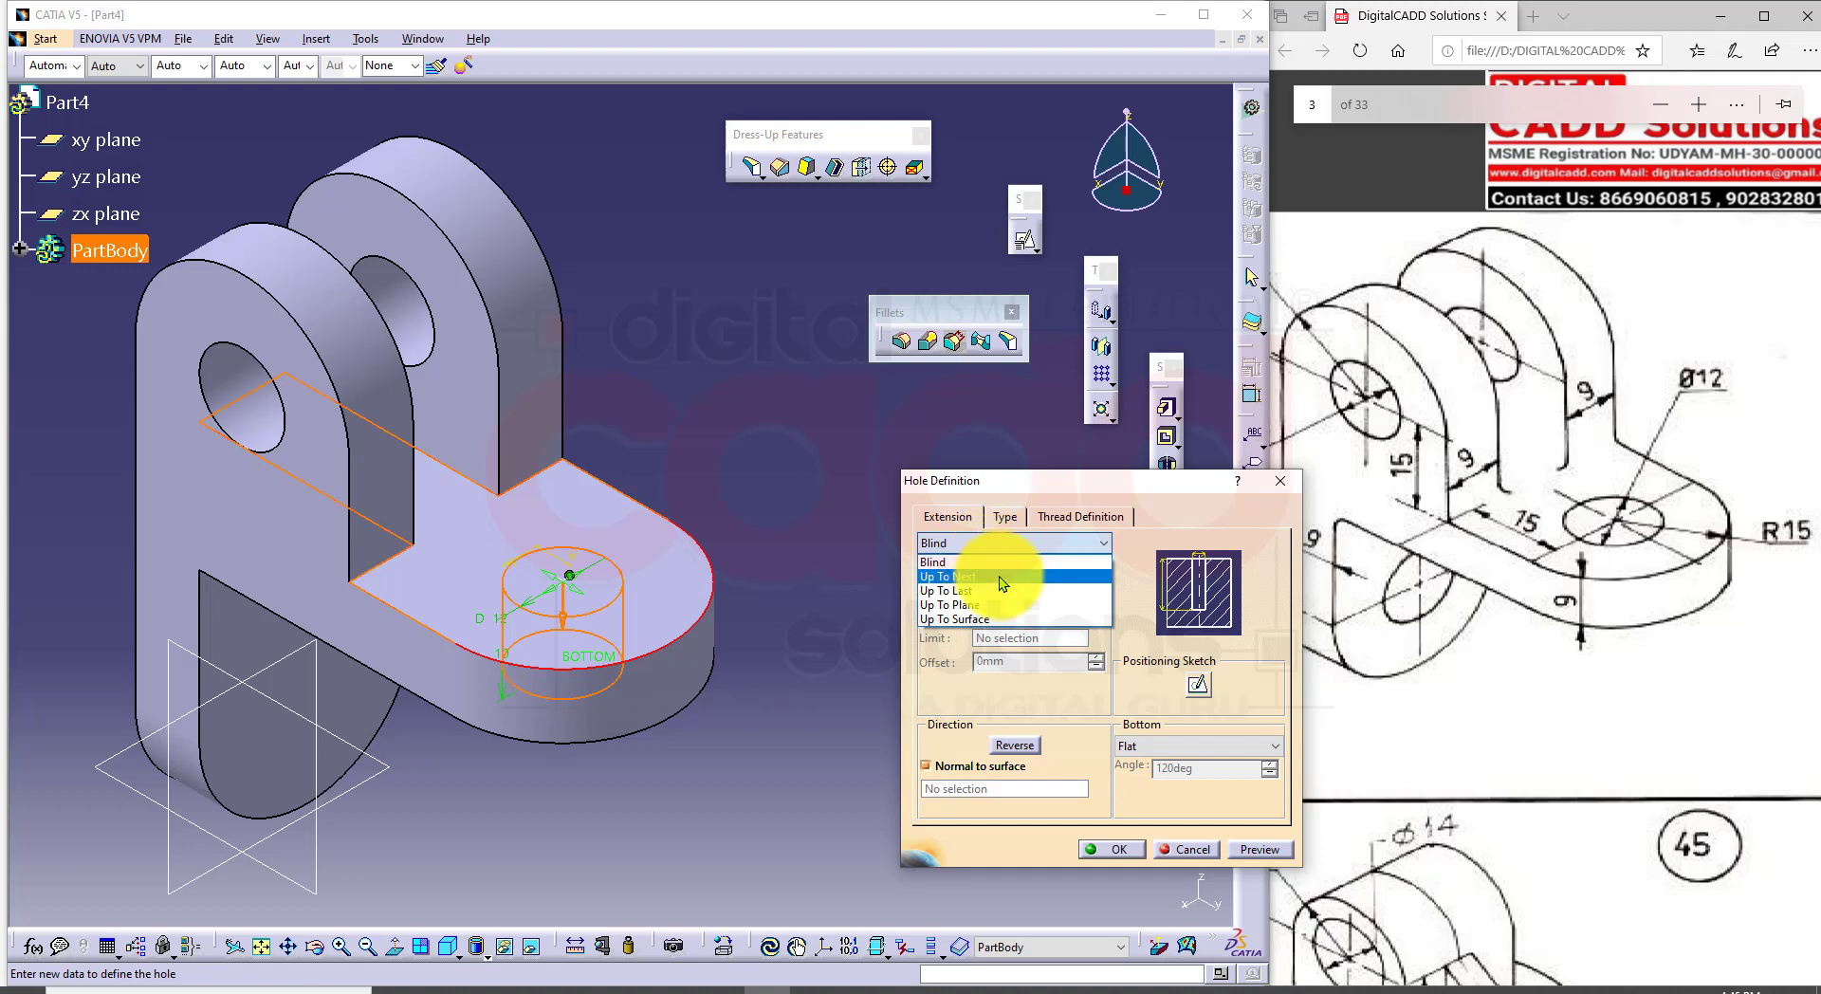
{"action": "left_click", "coordinate": [999, 576]}
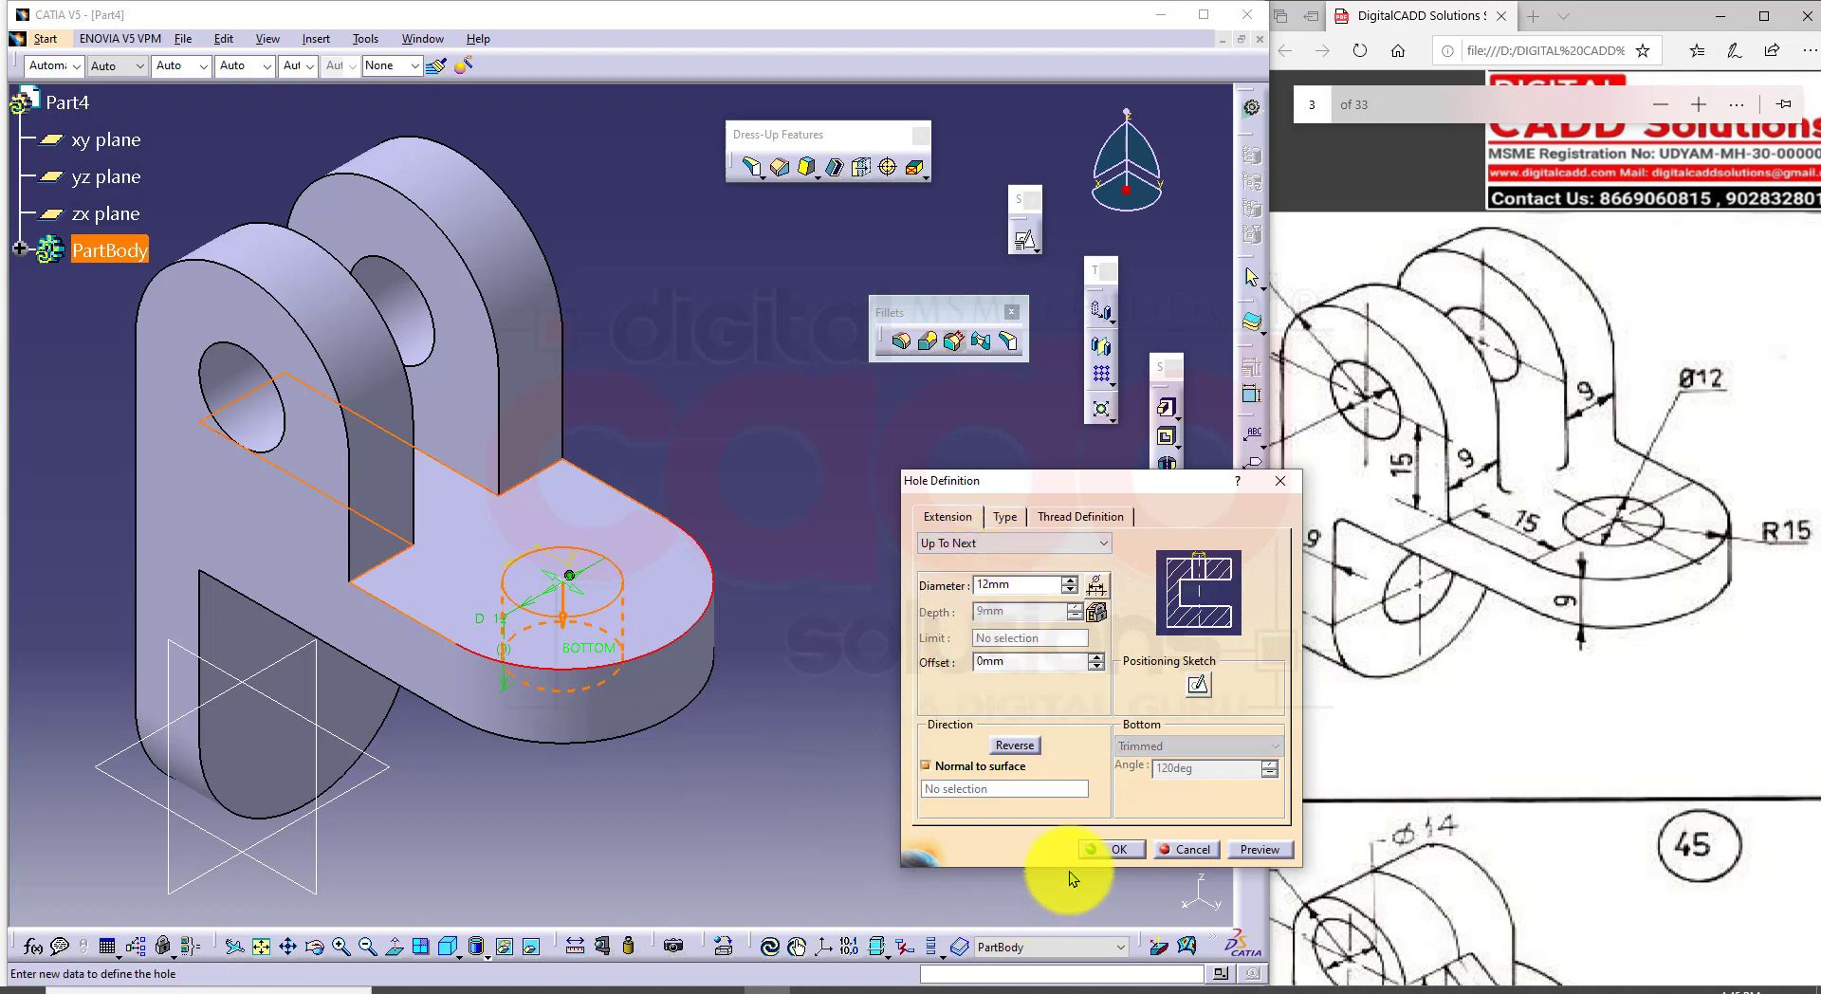
{"action": "left_click", "coordinate": [1248, 847]}
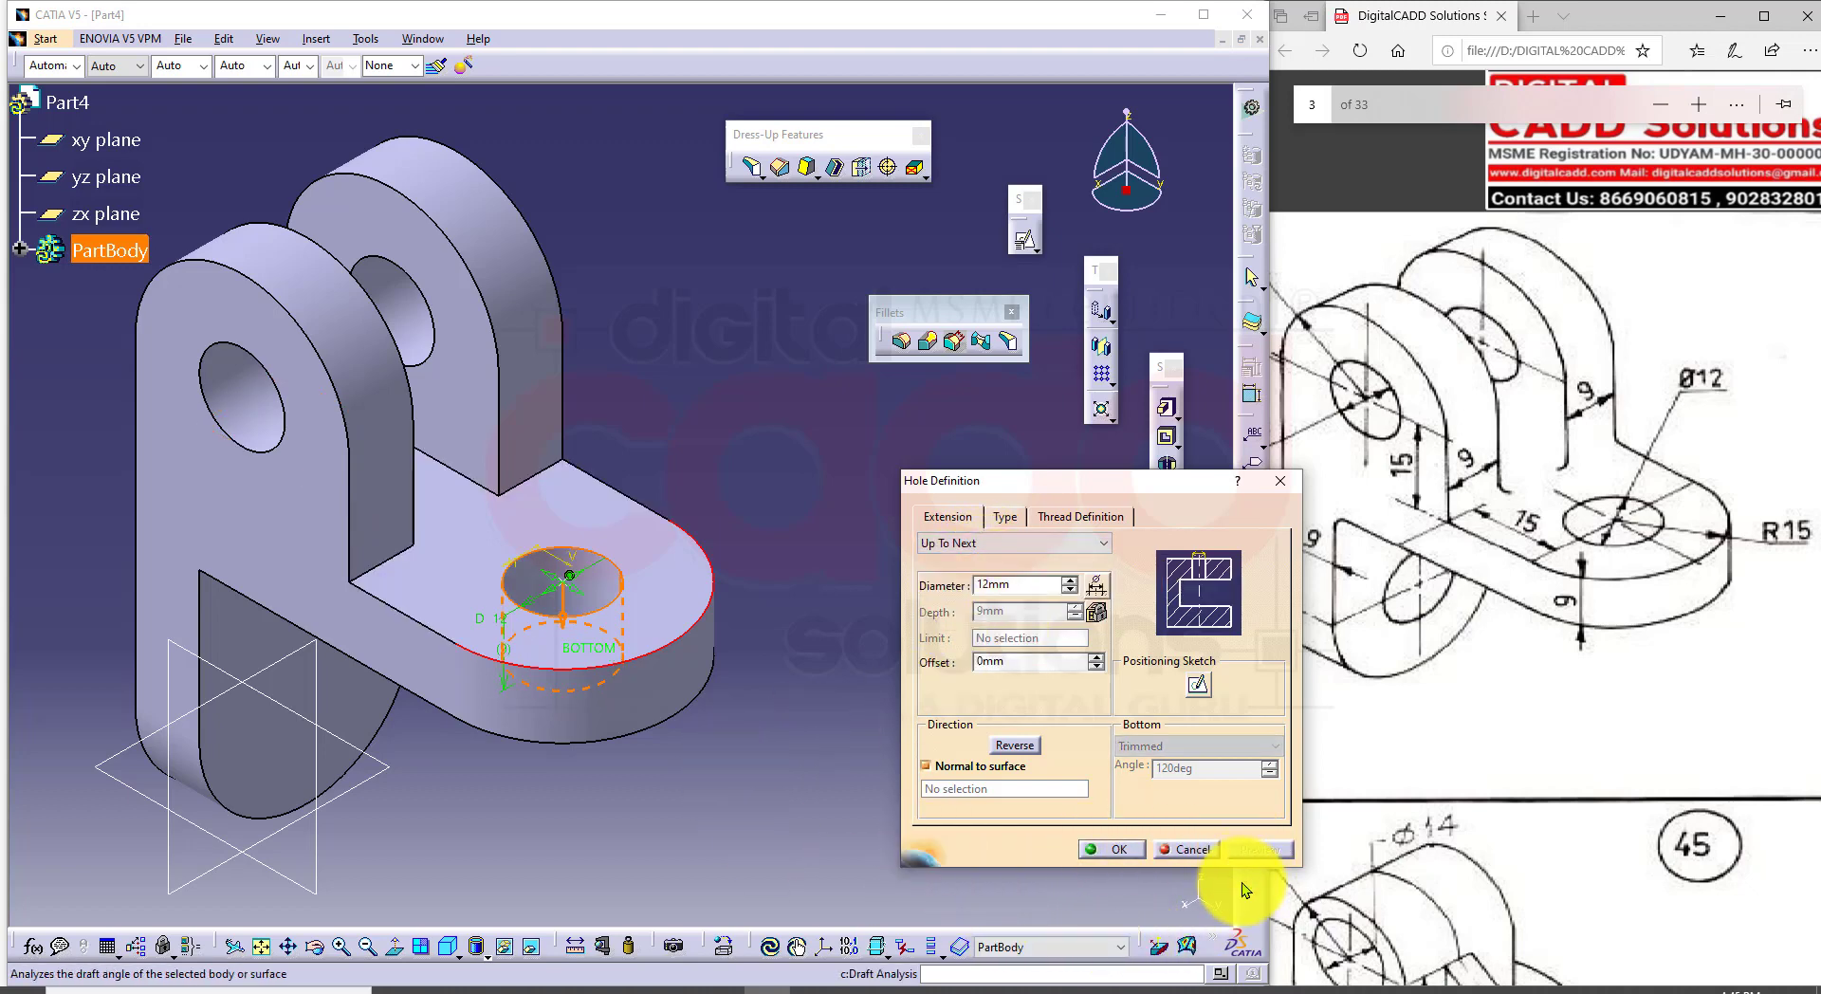
{"action": "left_click", "coordinate": [1114, 848]}
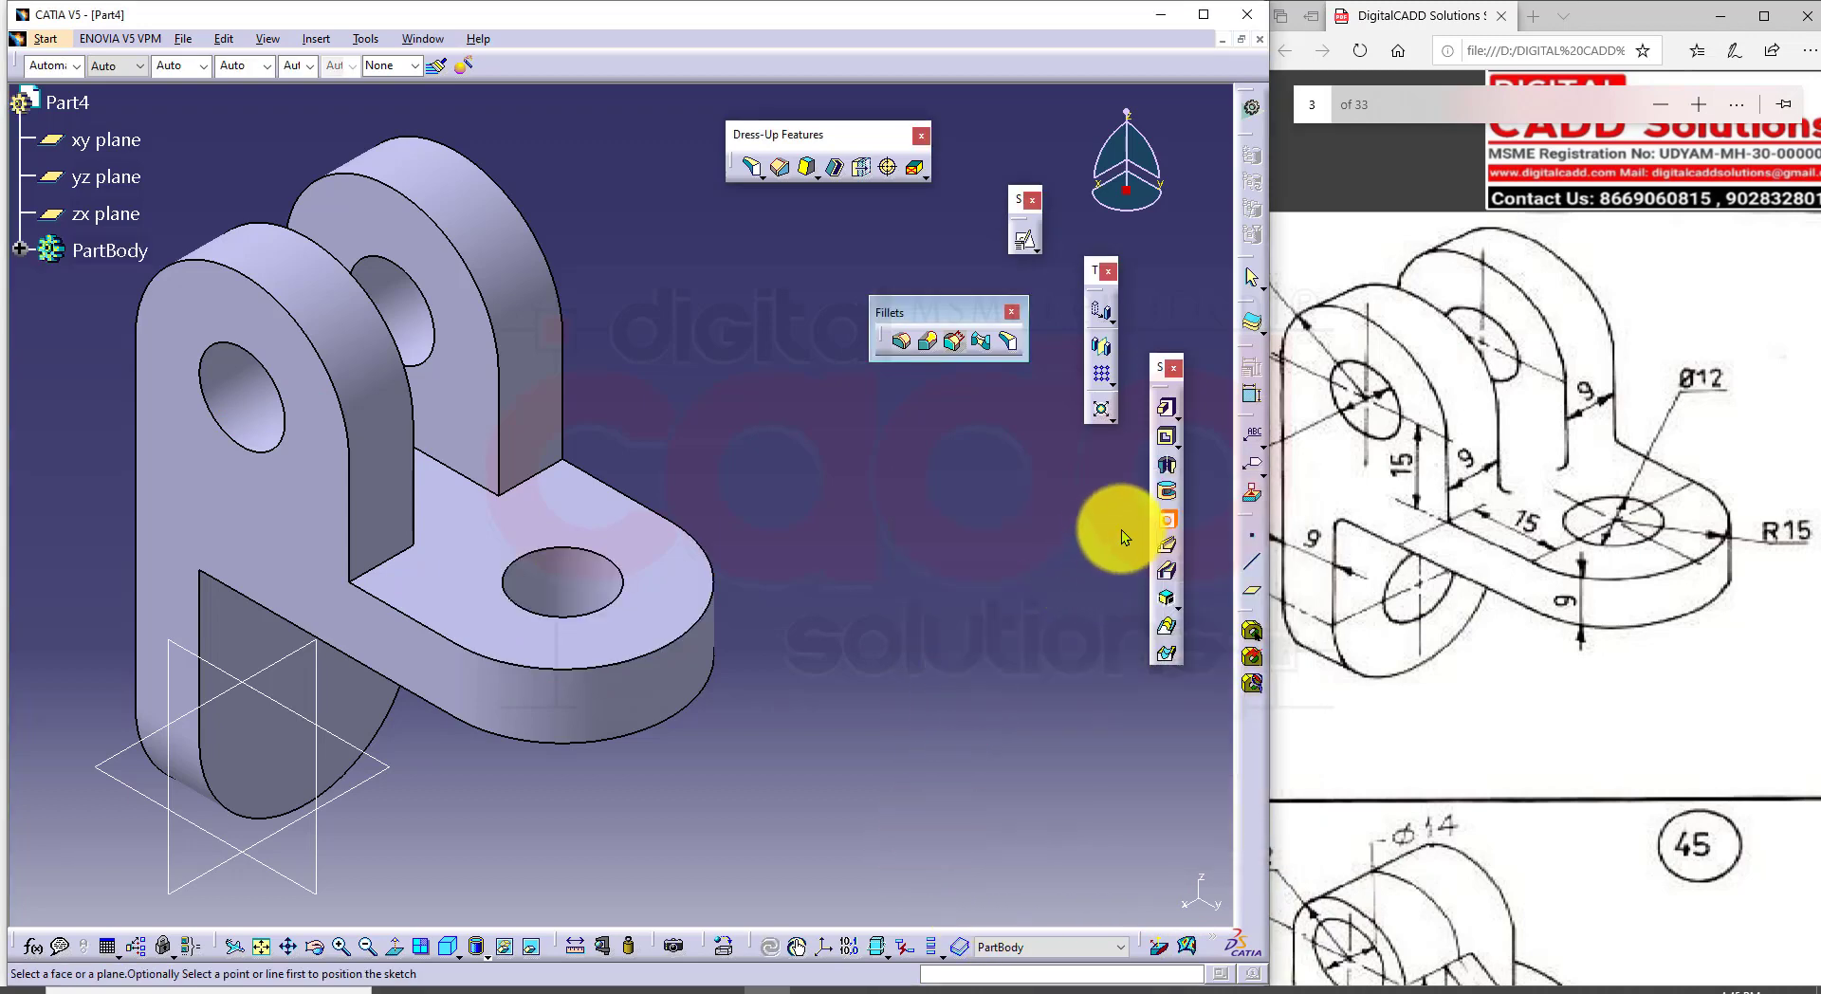
Step: Cut a 12 mm Up To Next hole through the lower lug, concentric with its rounded end, and end the Hole command
{"action": "left_click", "coordinate": [1169, 523]}
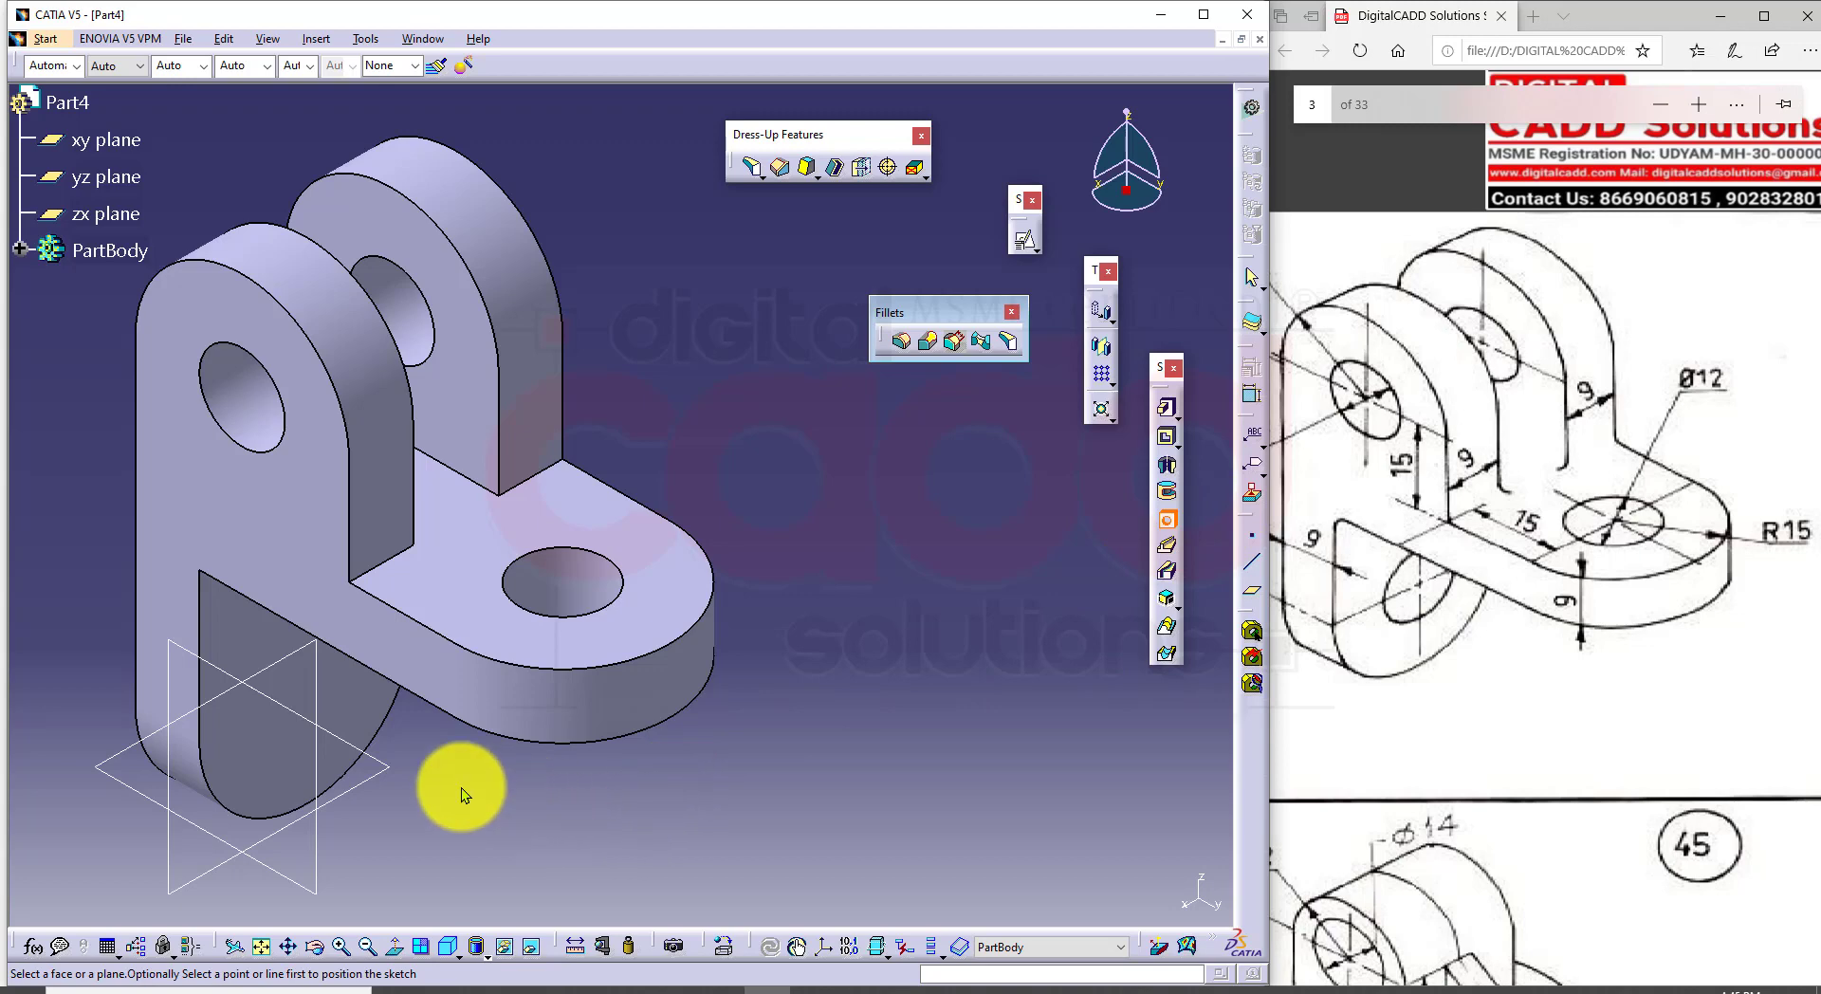
{"action": "left_click", "coordinate": [385, 720]}
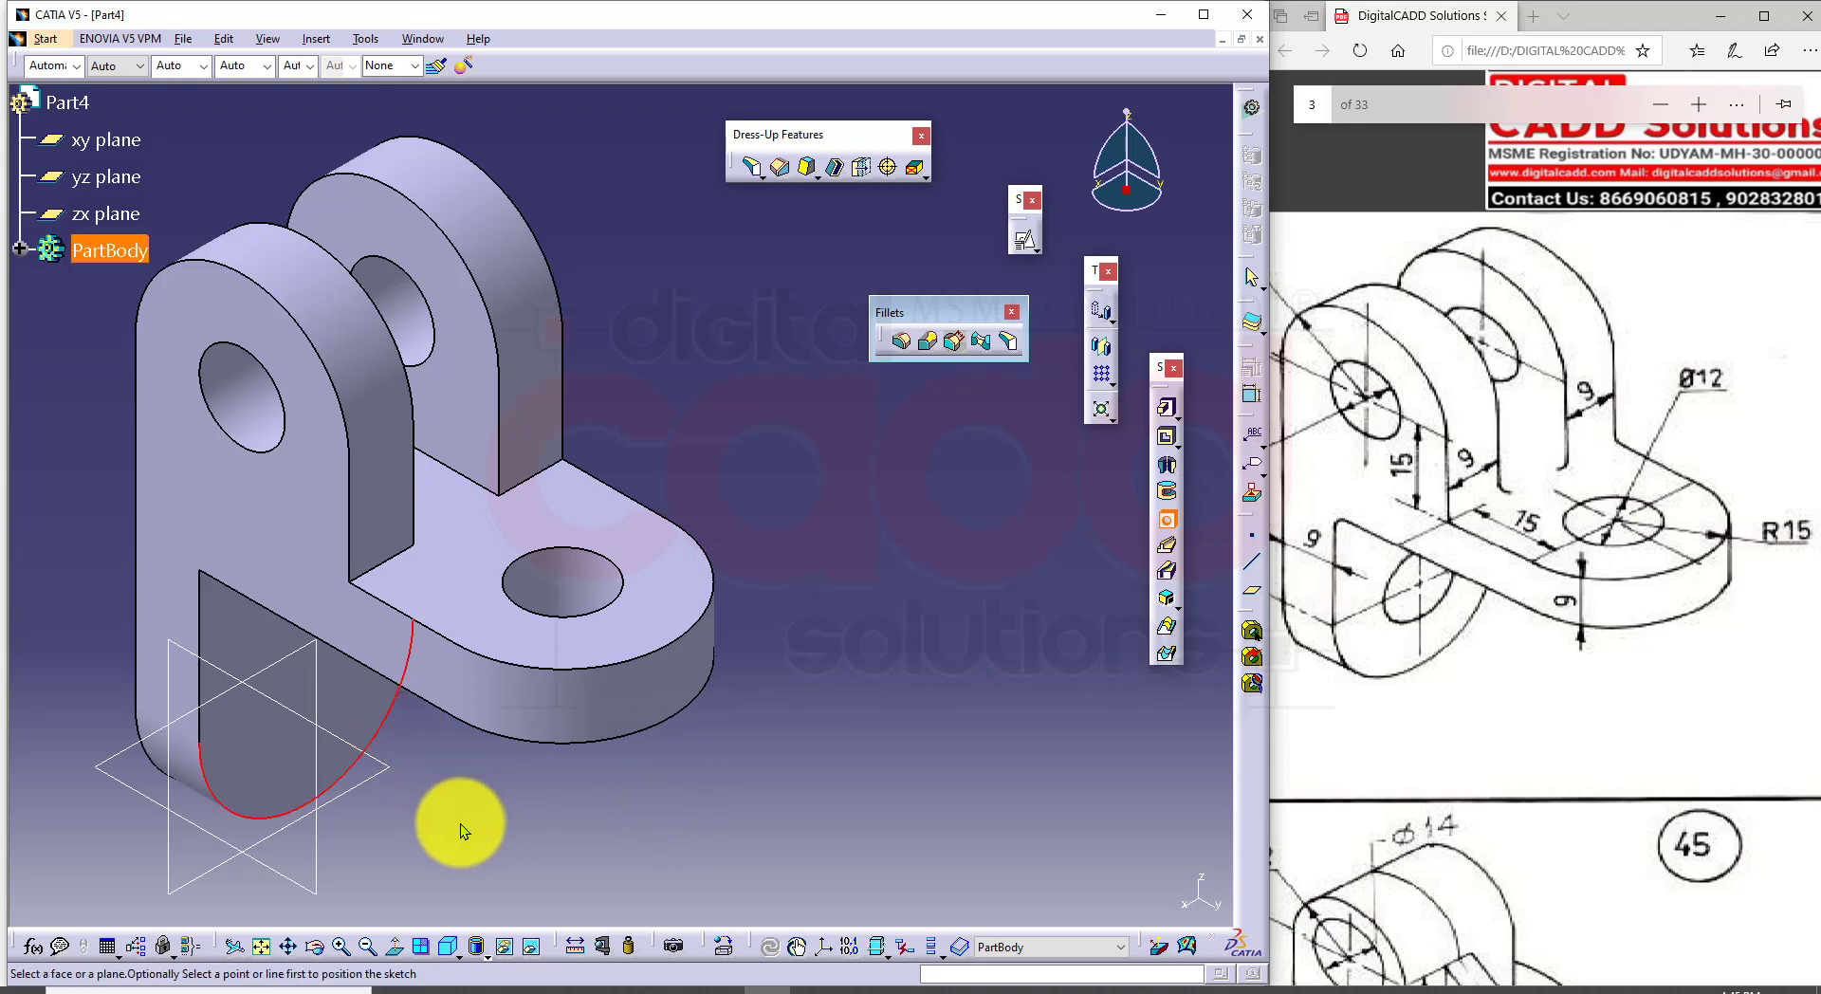
{"action": "left_click", "coordinate": [345, 702]}
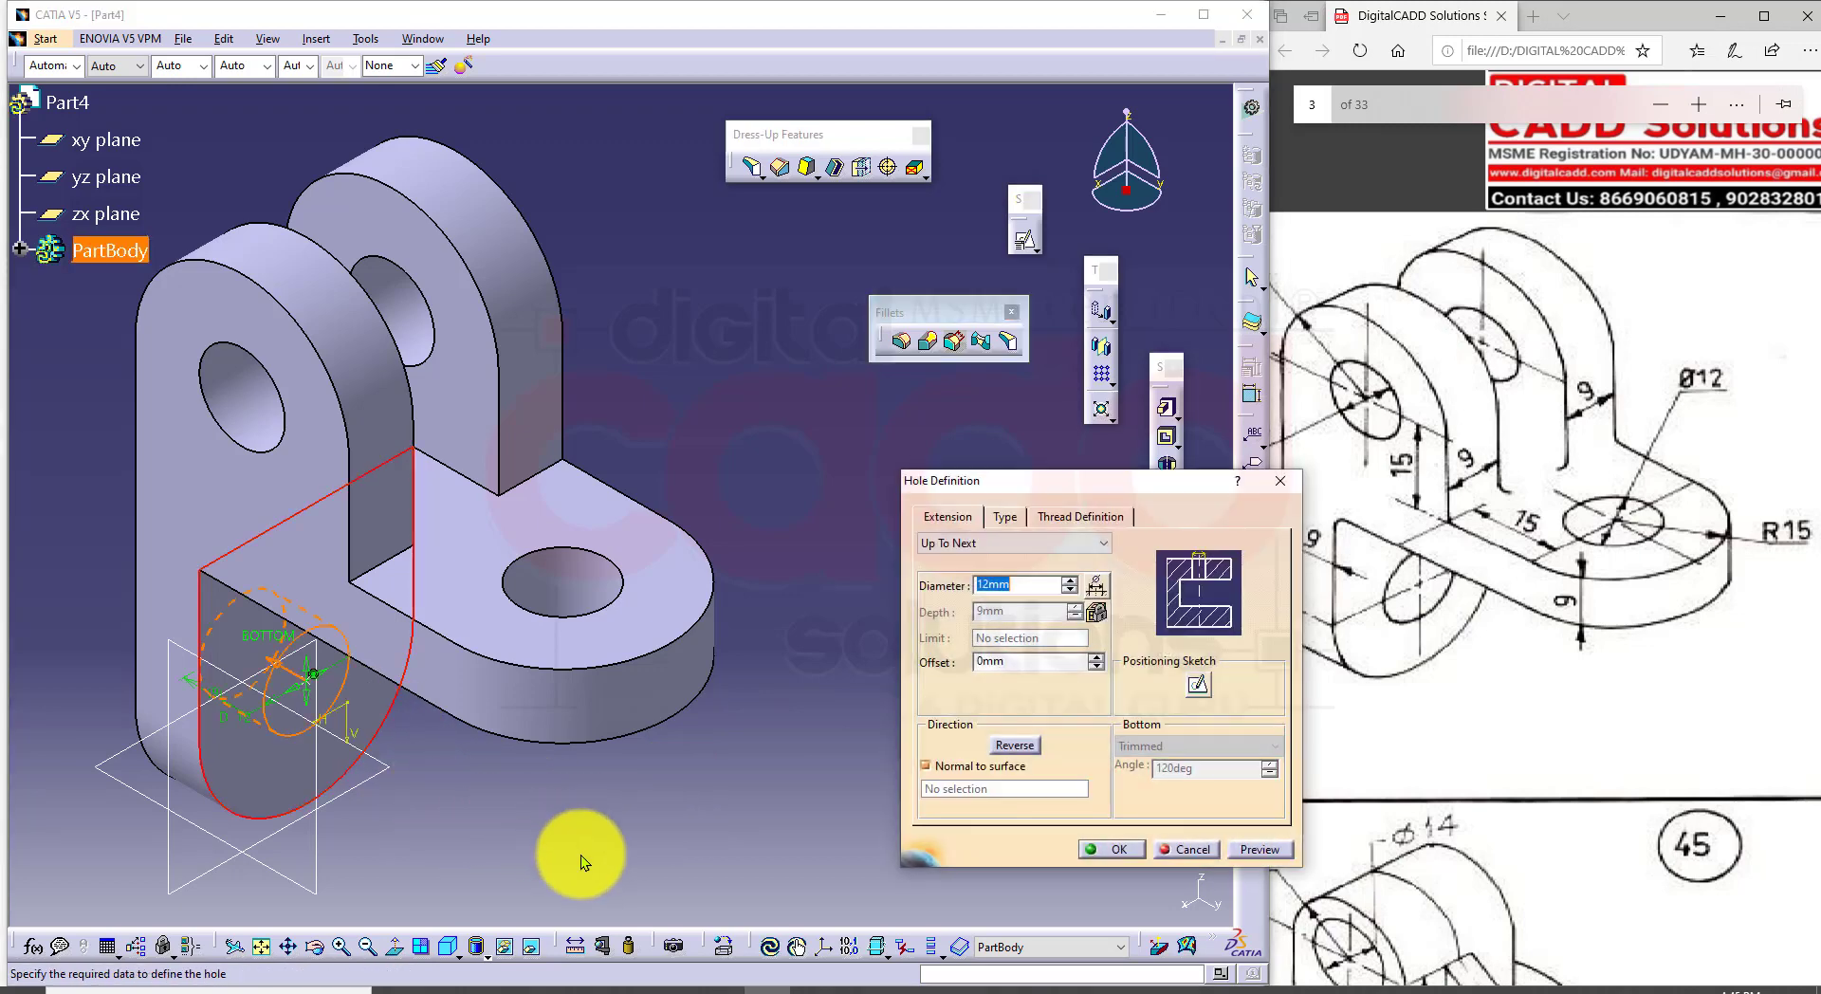
{"action": "left_click", "coordinate": [1102, 850]}
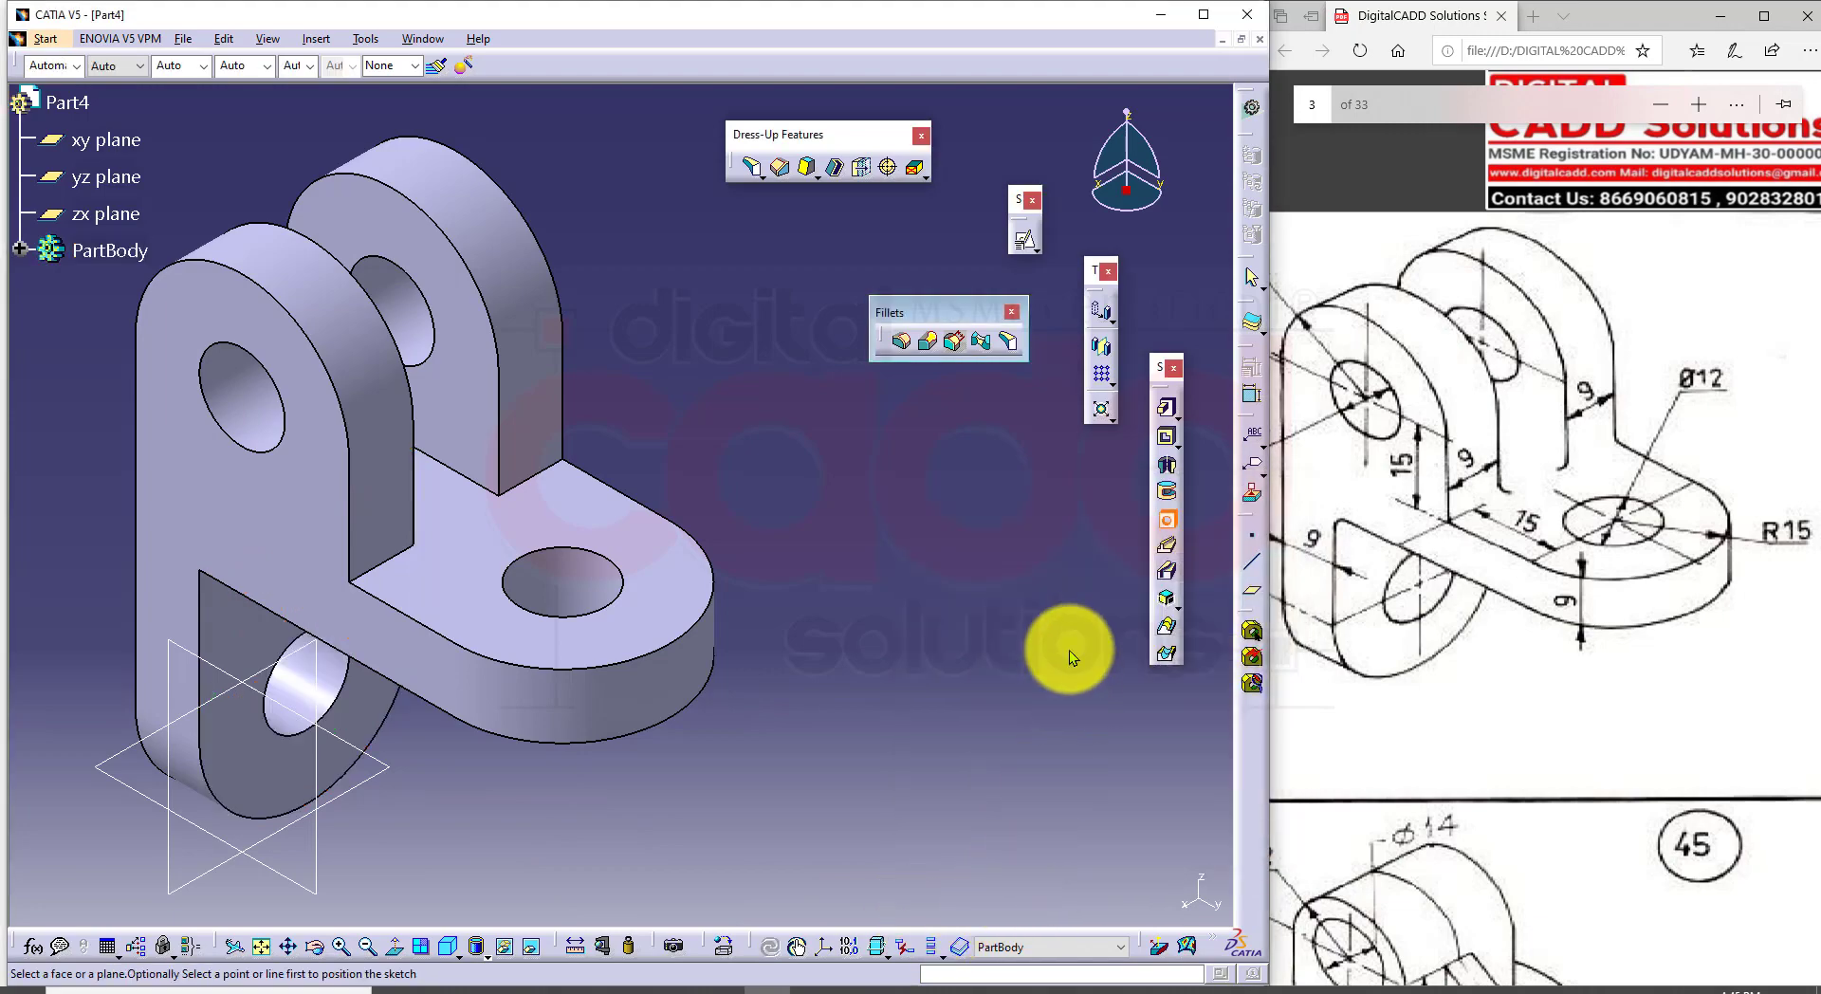
{"action": "left_click", "coordinate": [1162, 519]}
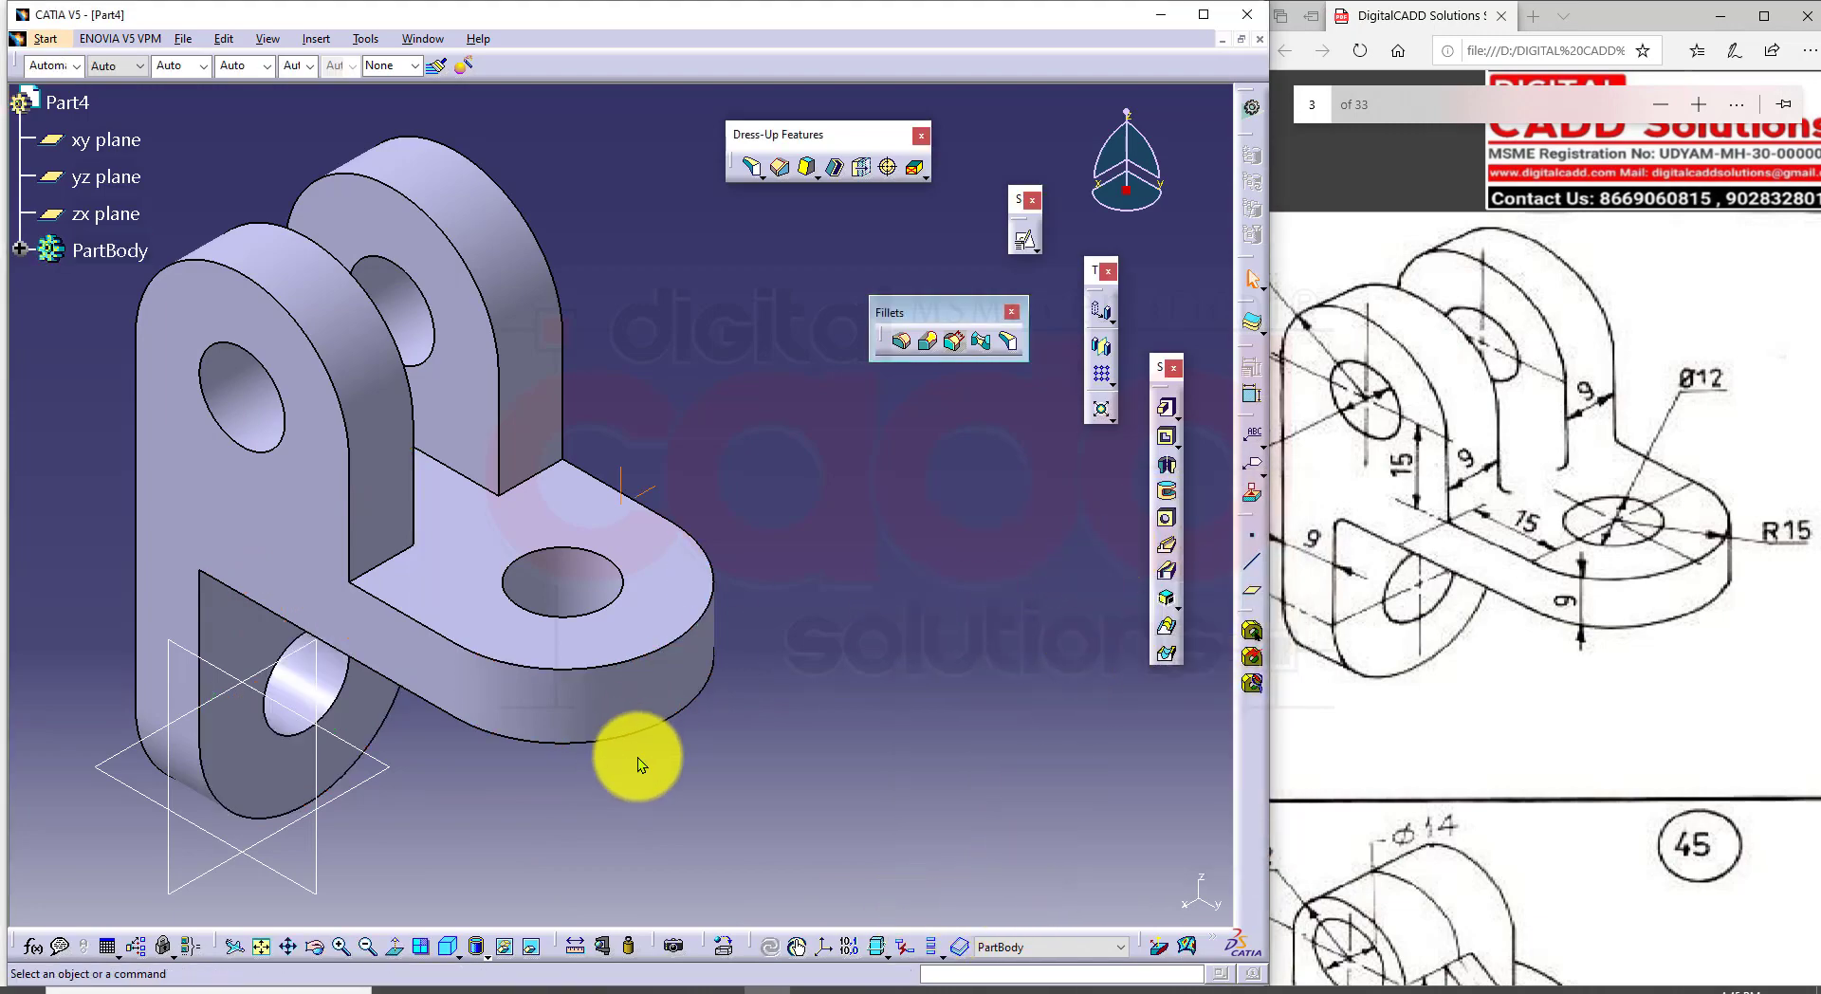
{"action": "middle_click_drag", "start_coordinate": [635, 756], "coordinate": [569, 834]}
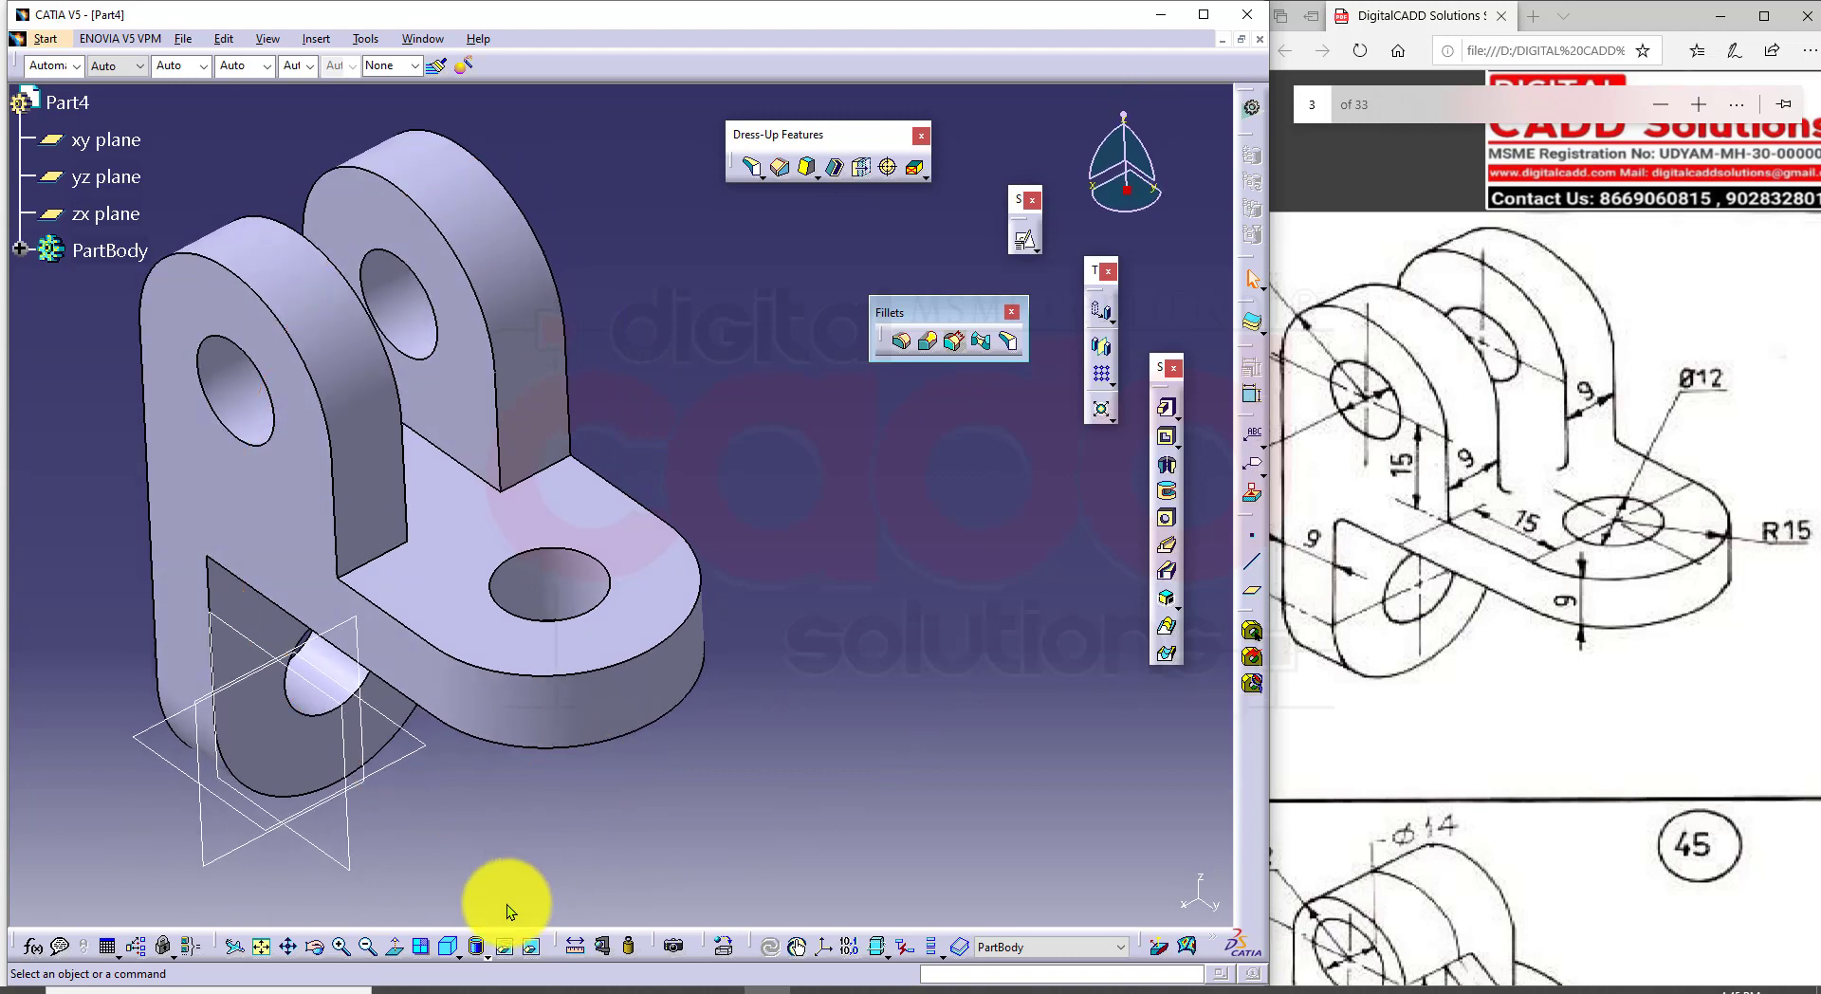
{"action": "left_click", "coordinate": [449, 944]}
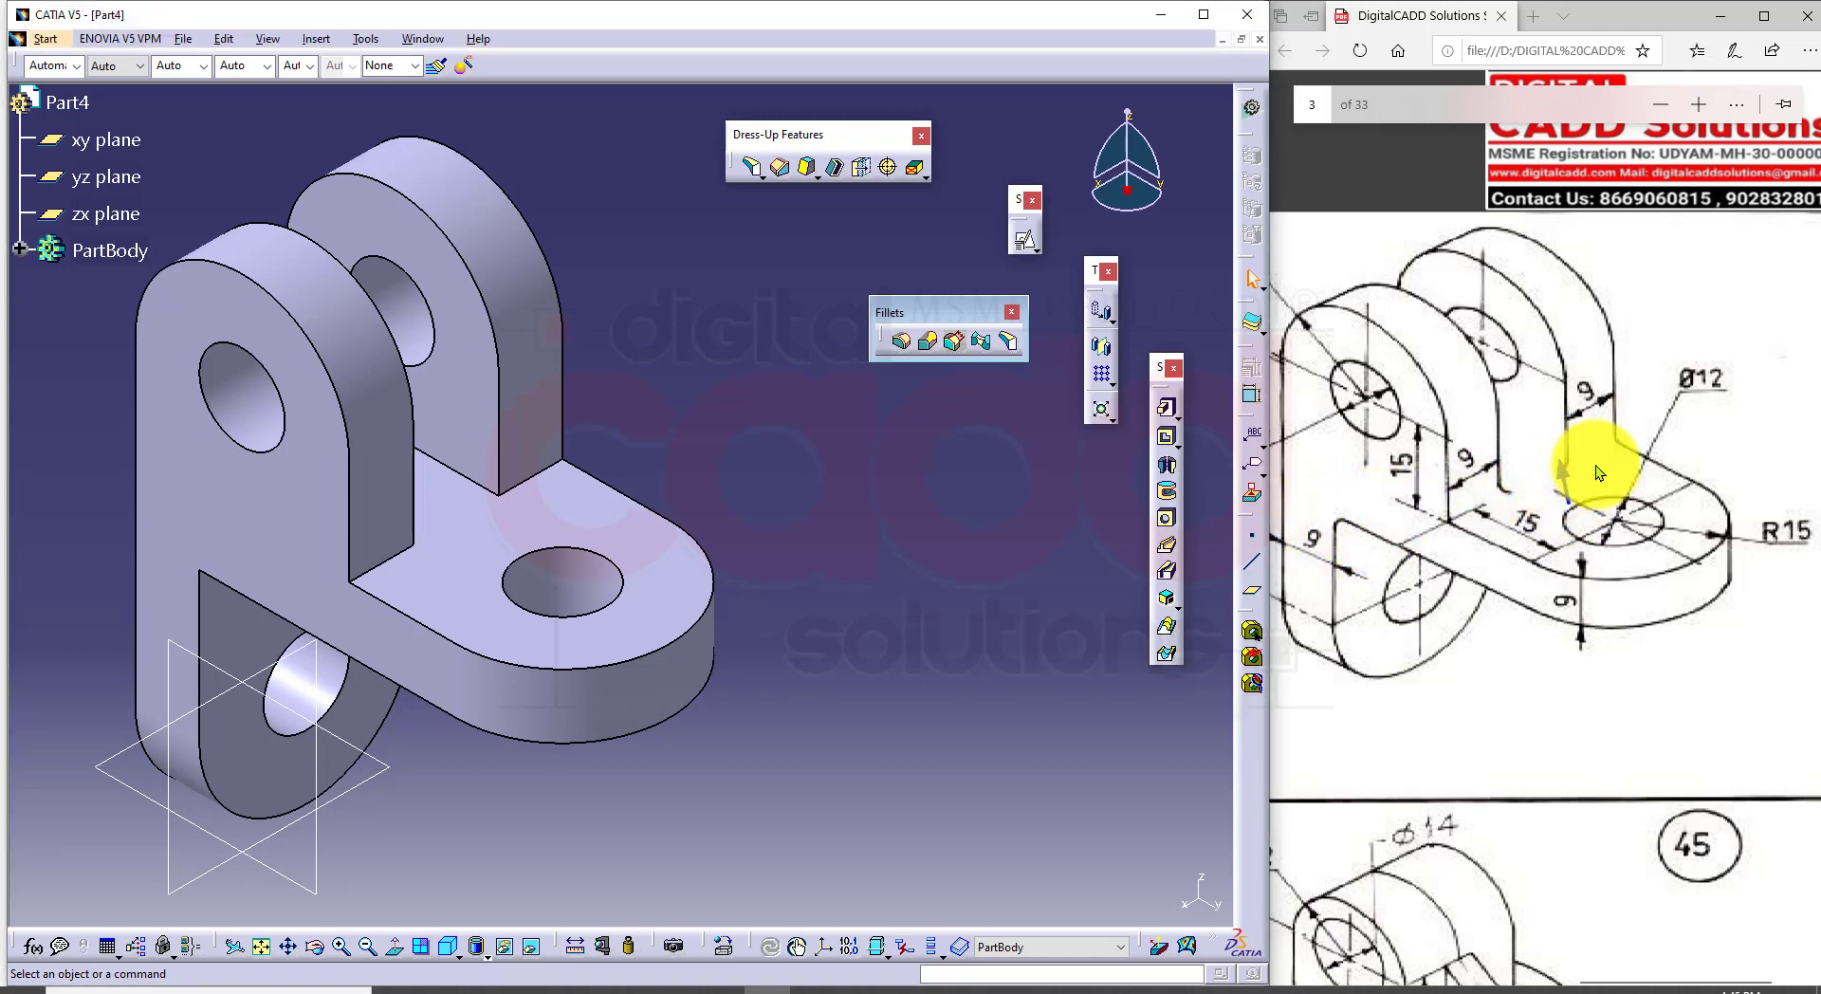
{"action": "left_click_drag", "start_coordinate": [1636, 438], "coordinate": [1616, 438]}
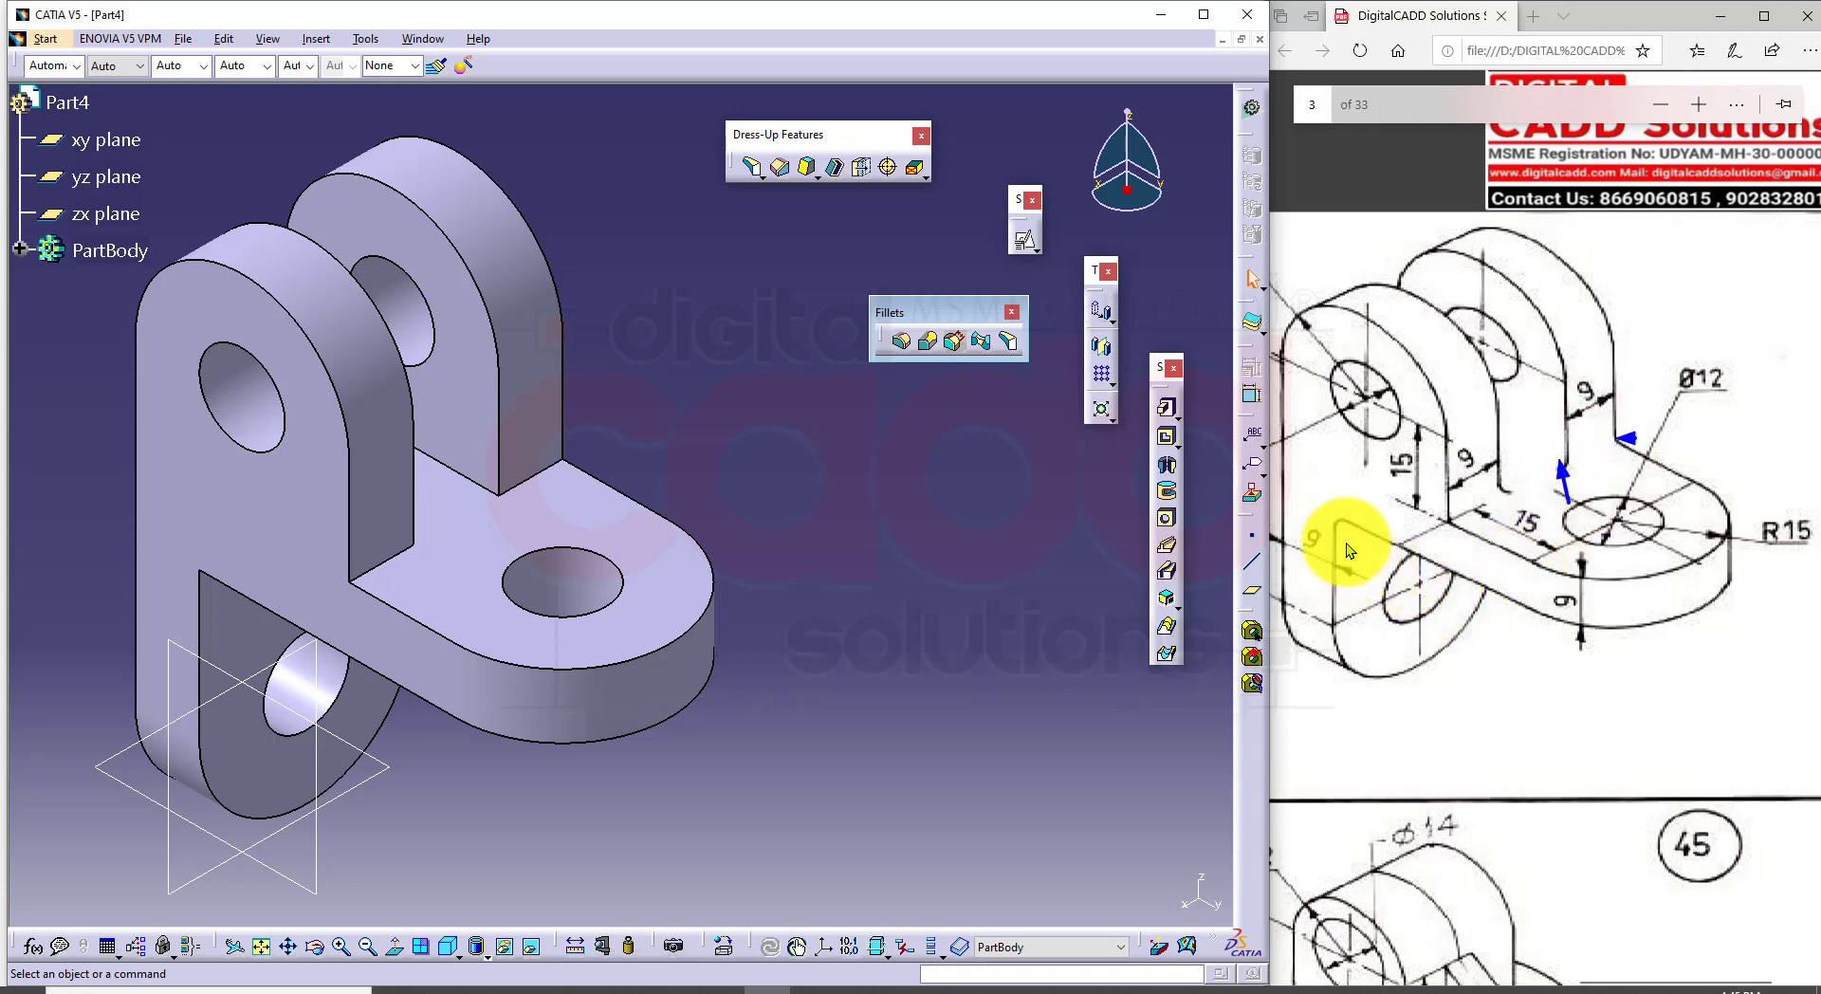
{"action": "left_click_drag", "start_coordinate": [1341, 521], "coordinate": [1361, 520]}
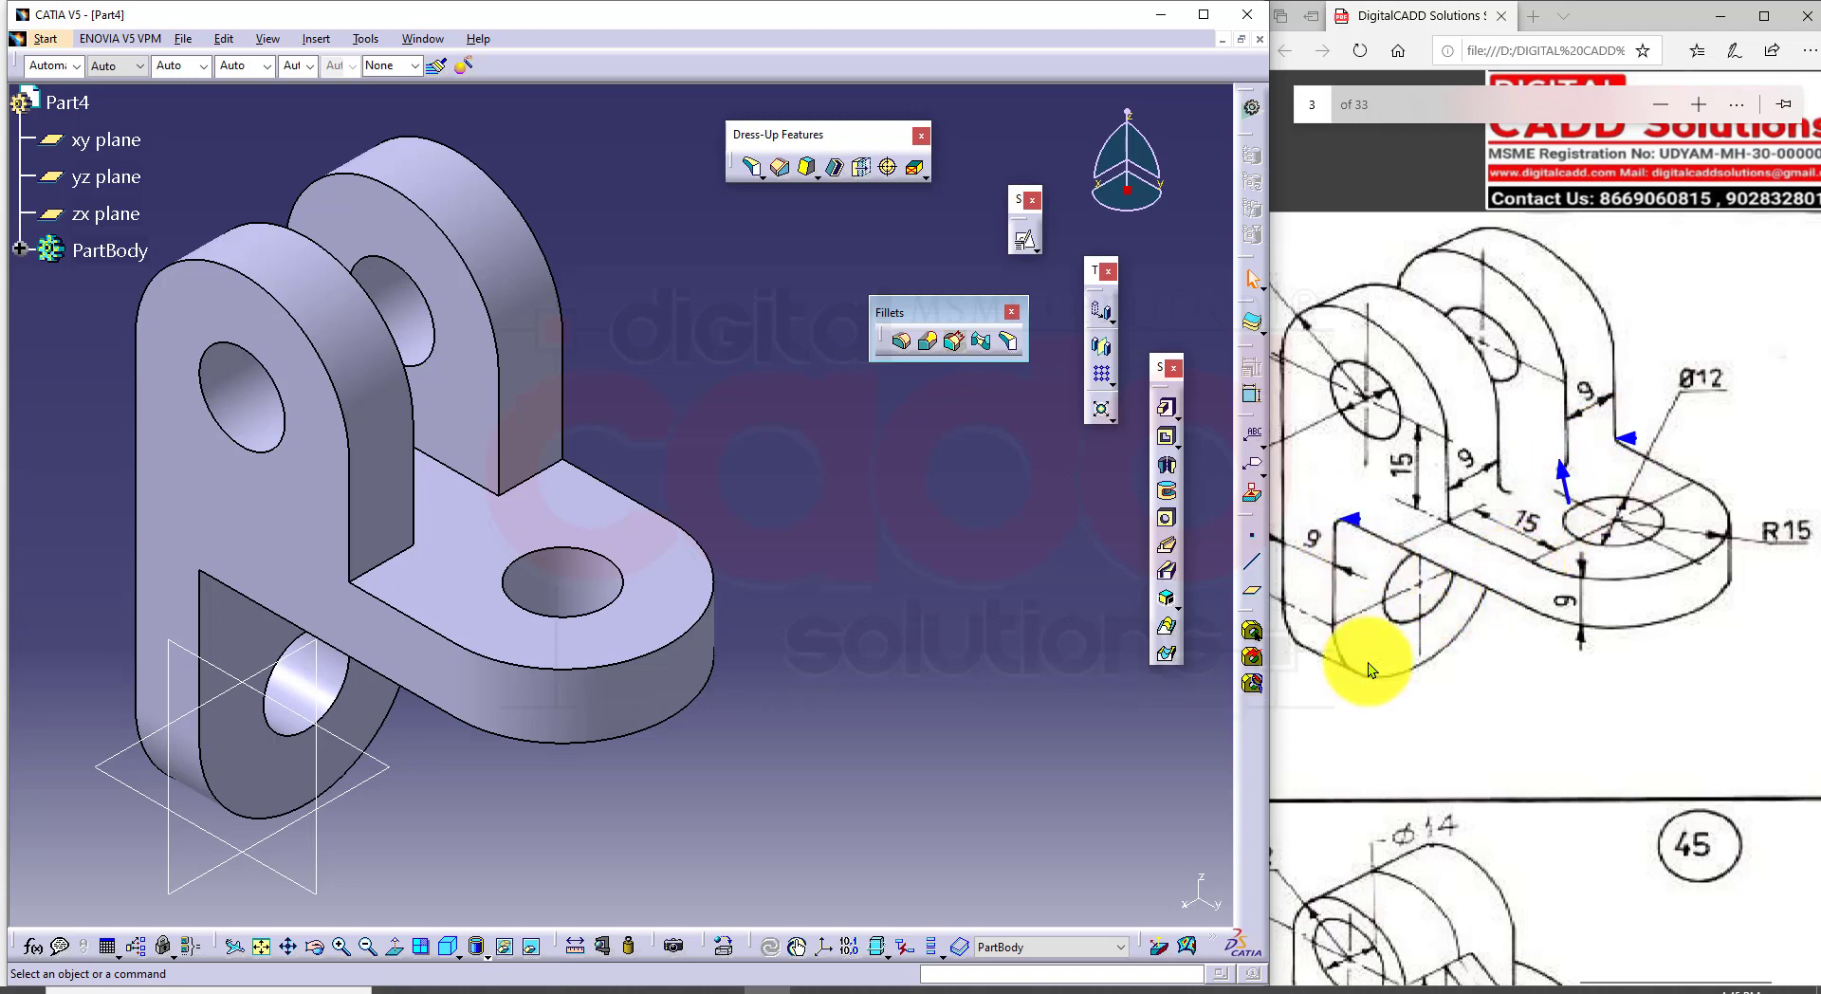
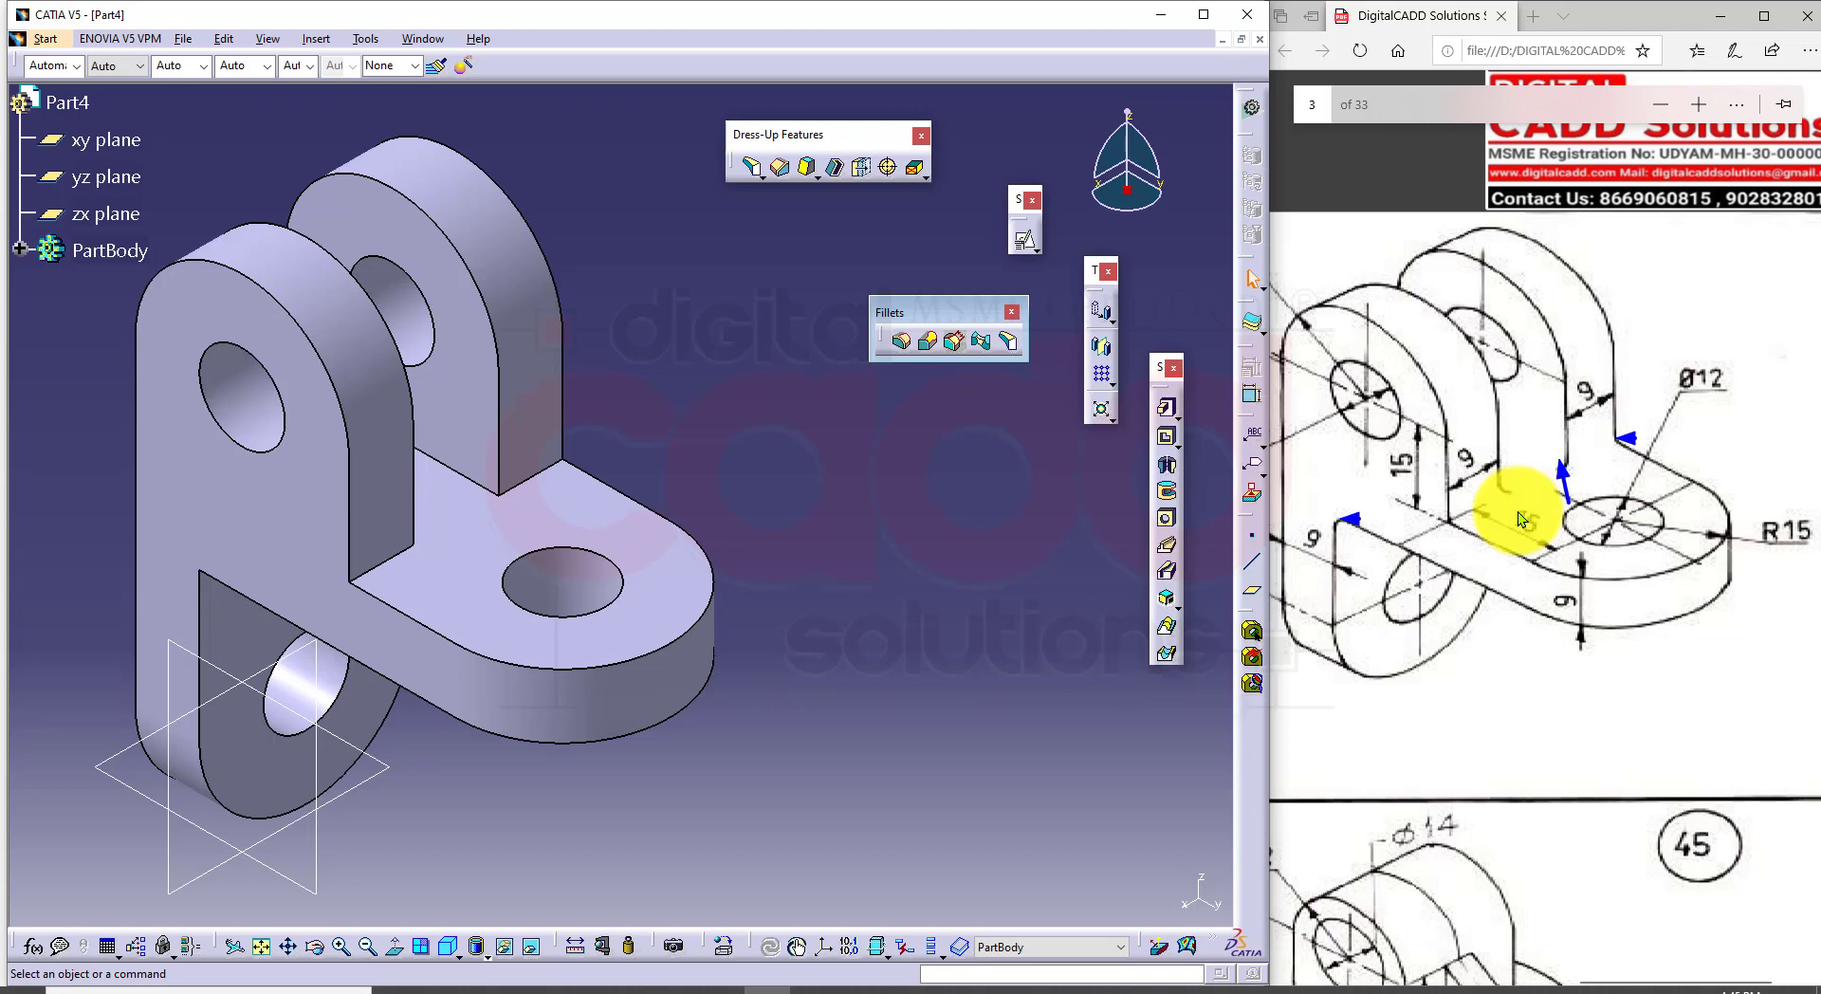
Step: Apply a 3 mm edge fillet to the five inner corner edges where the lugs and slot meet the arm, including the one under the arm
{"action": "left_click", "coordinate": [906, 343]}
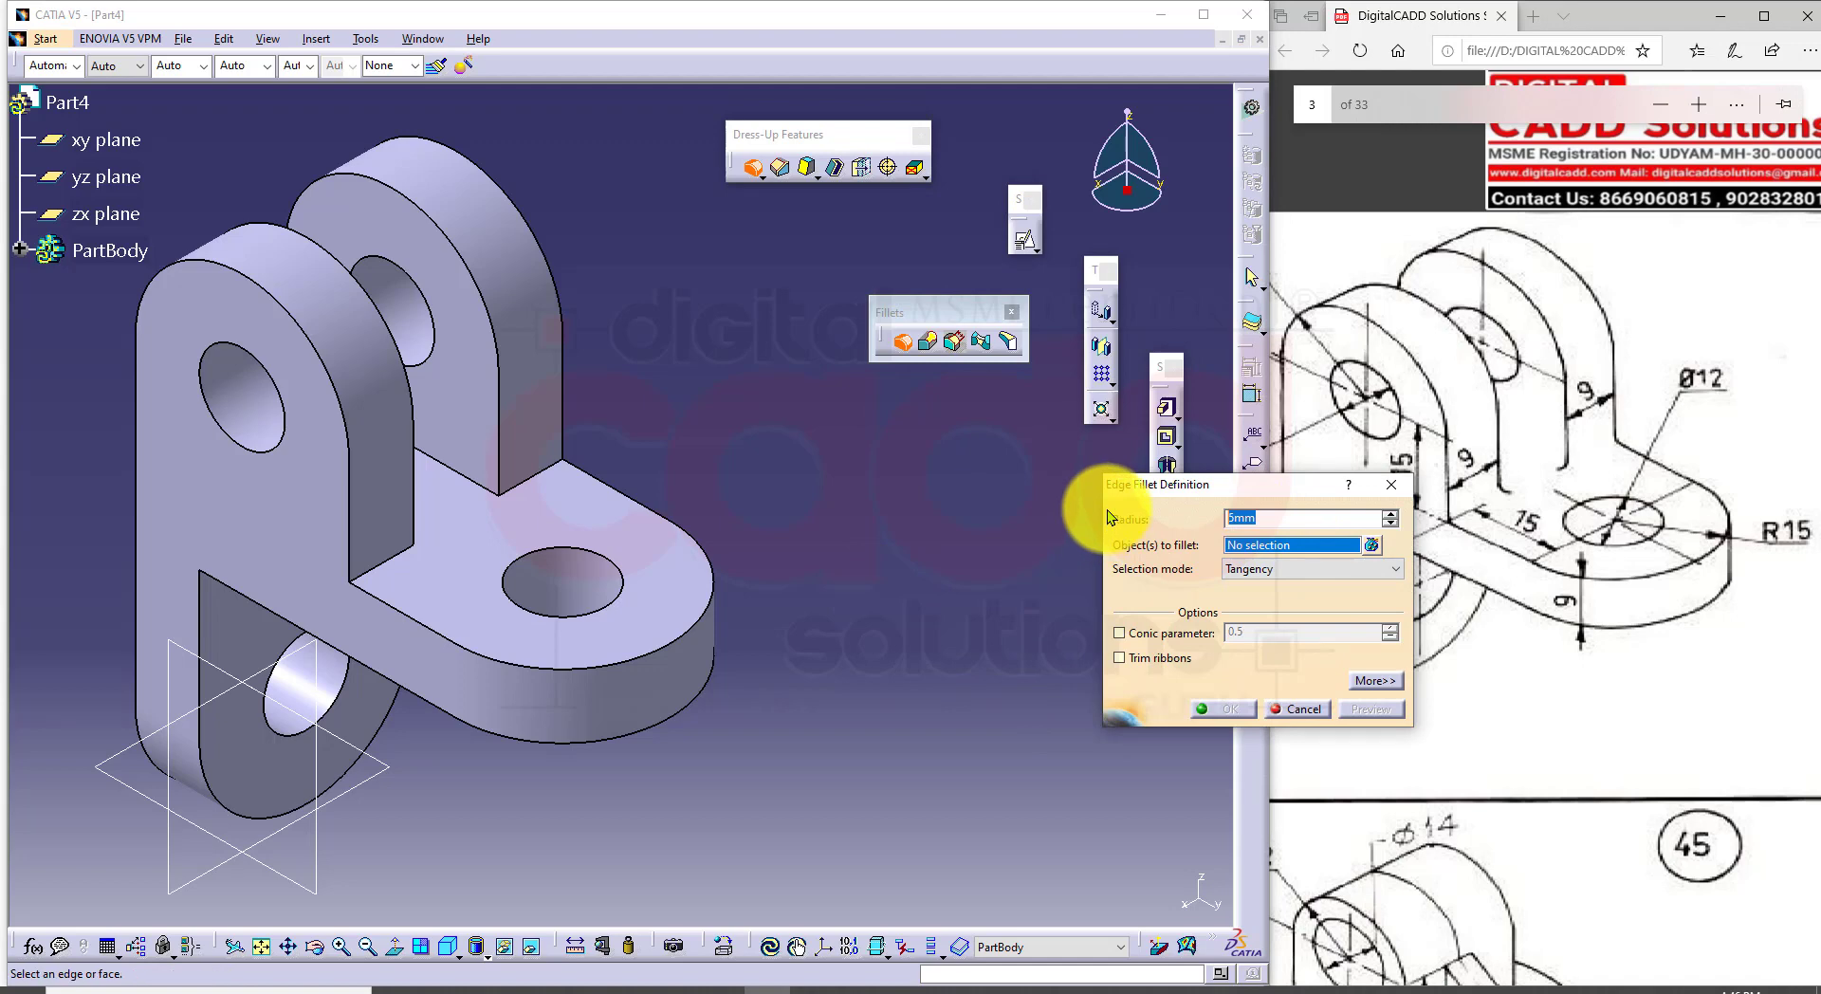
{"action": "type", "text": "3"}
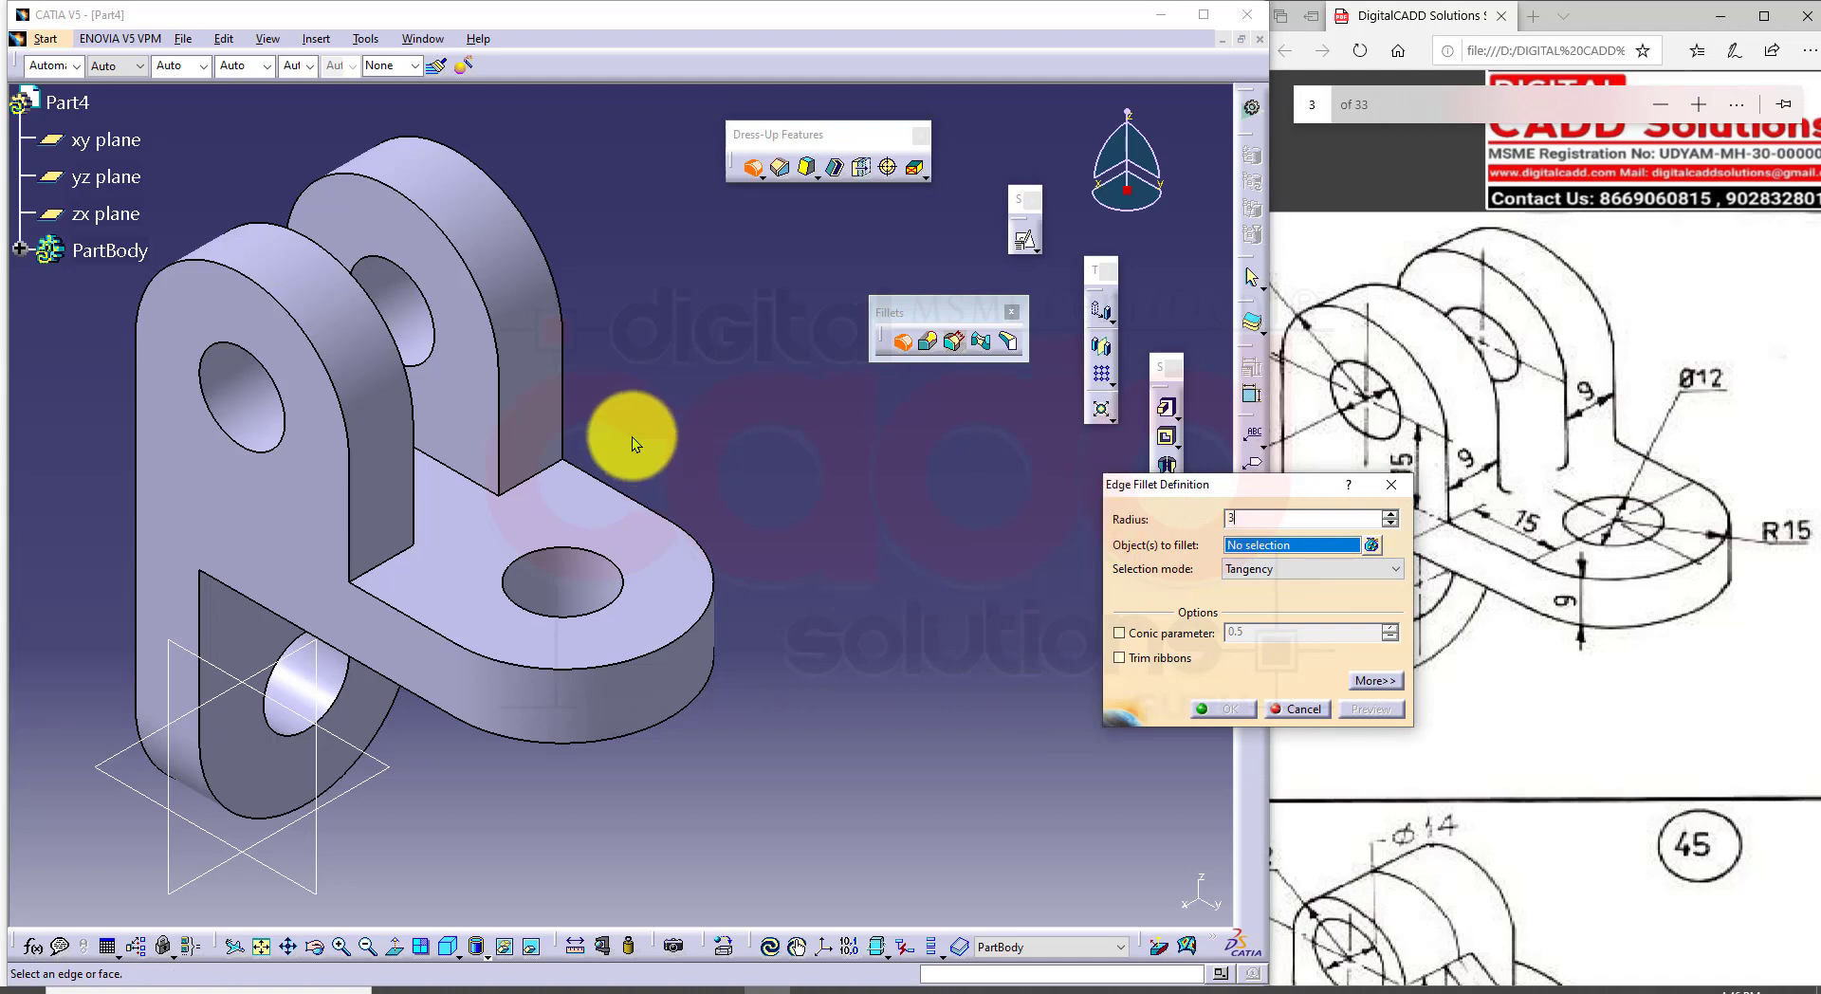
{"action": "left_click", "coordinate": [562, 548]}
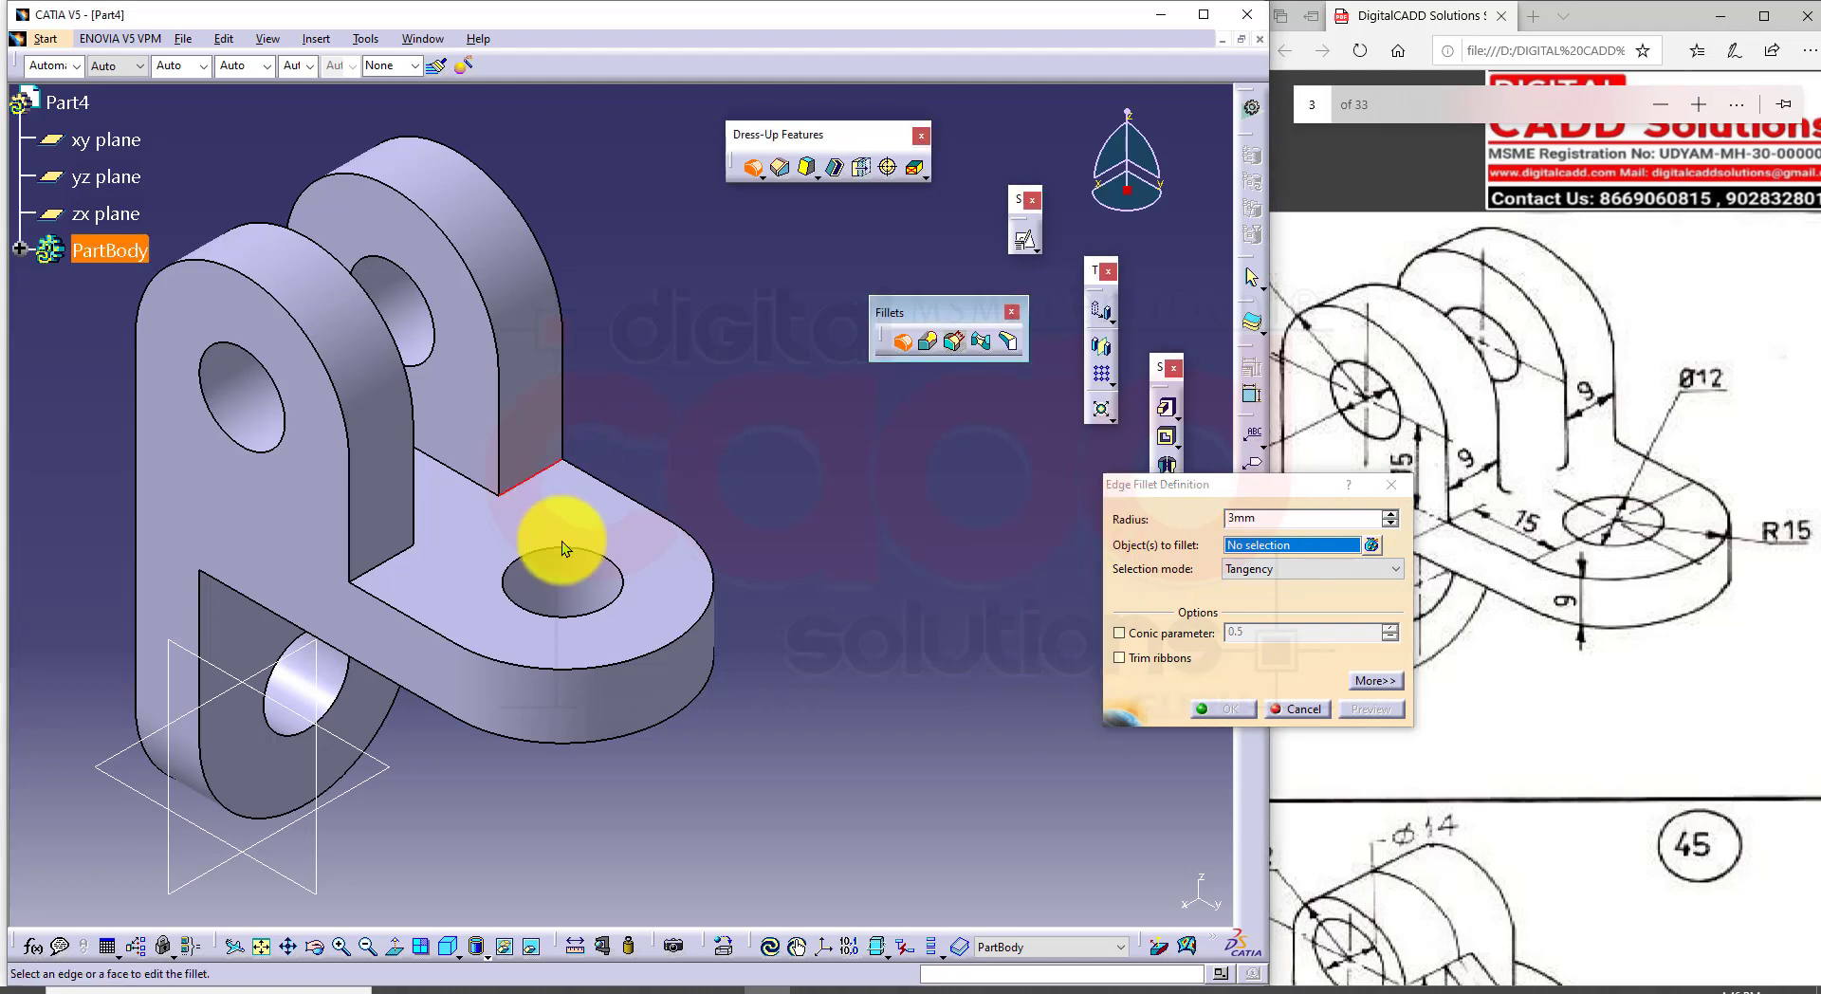
{"action": "left_click", "coordinate": [479, 481]}
{"action": "left_click", "coordinate": [383, 565]}
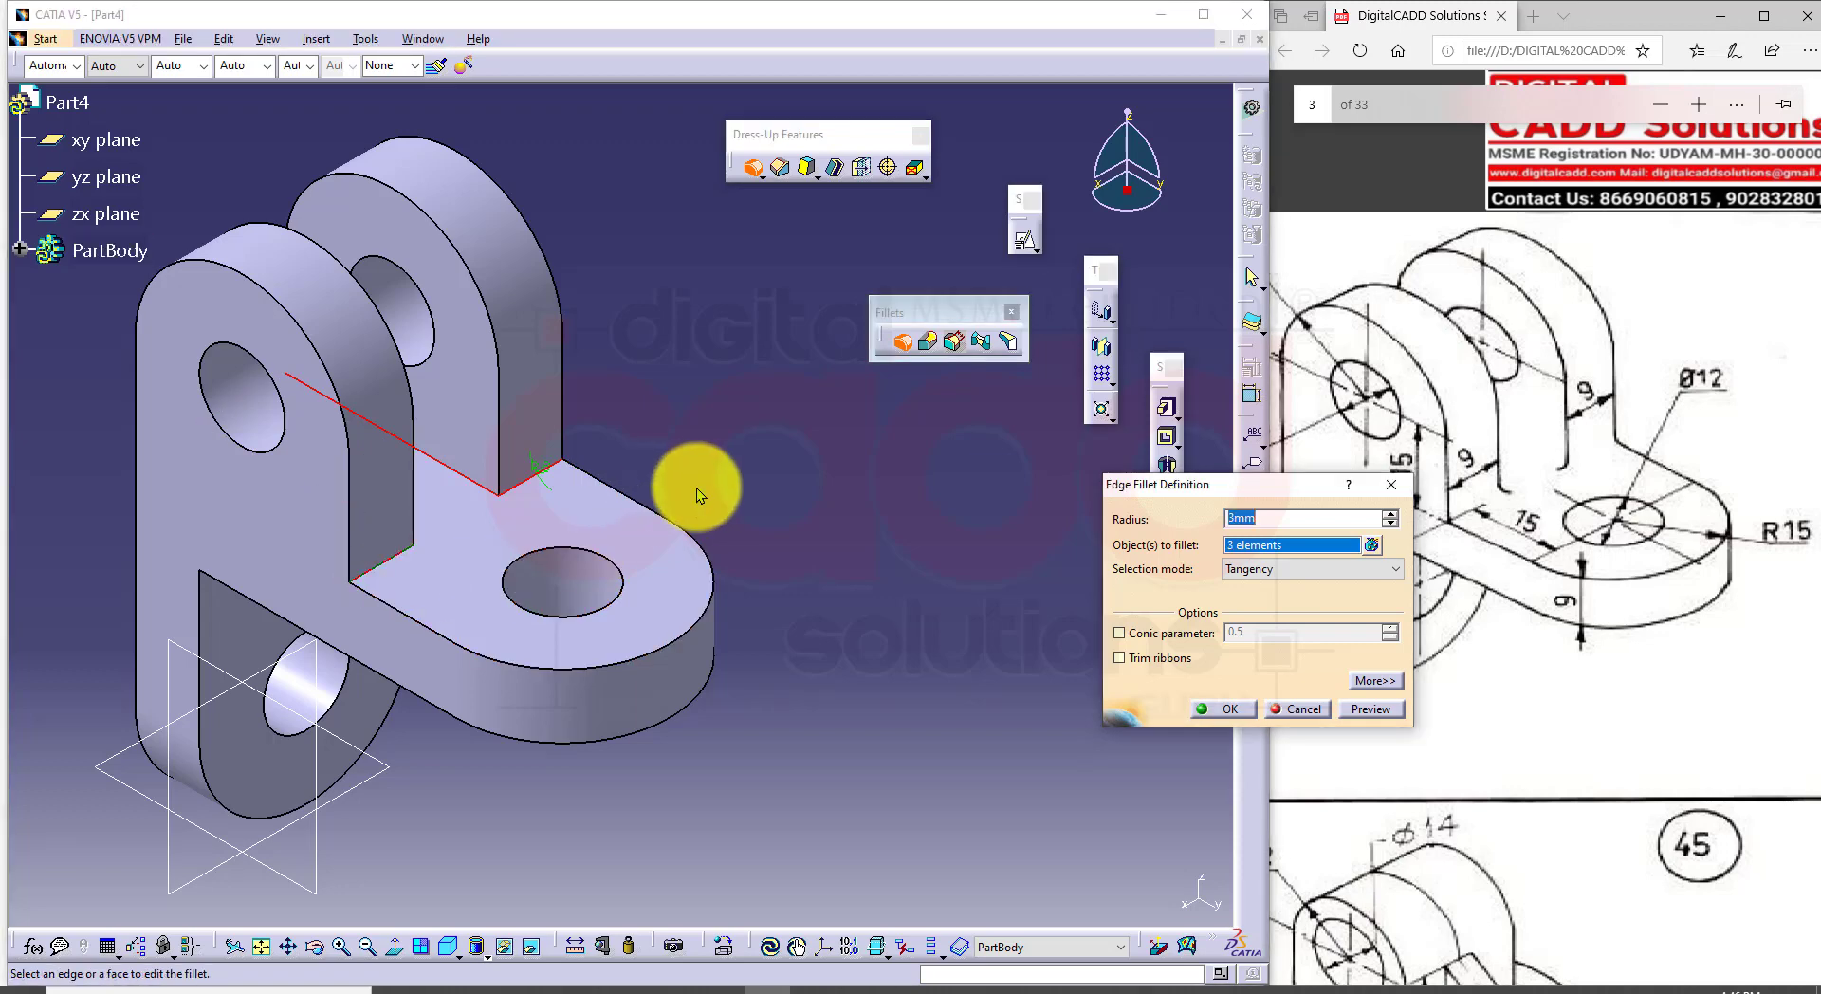
{"action": "middle_click_drag", "start_coordinate": [696, 488], "coordinate": [368, 569]}
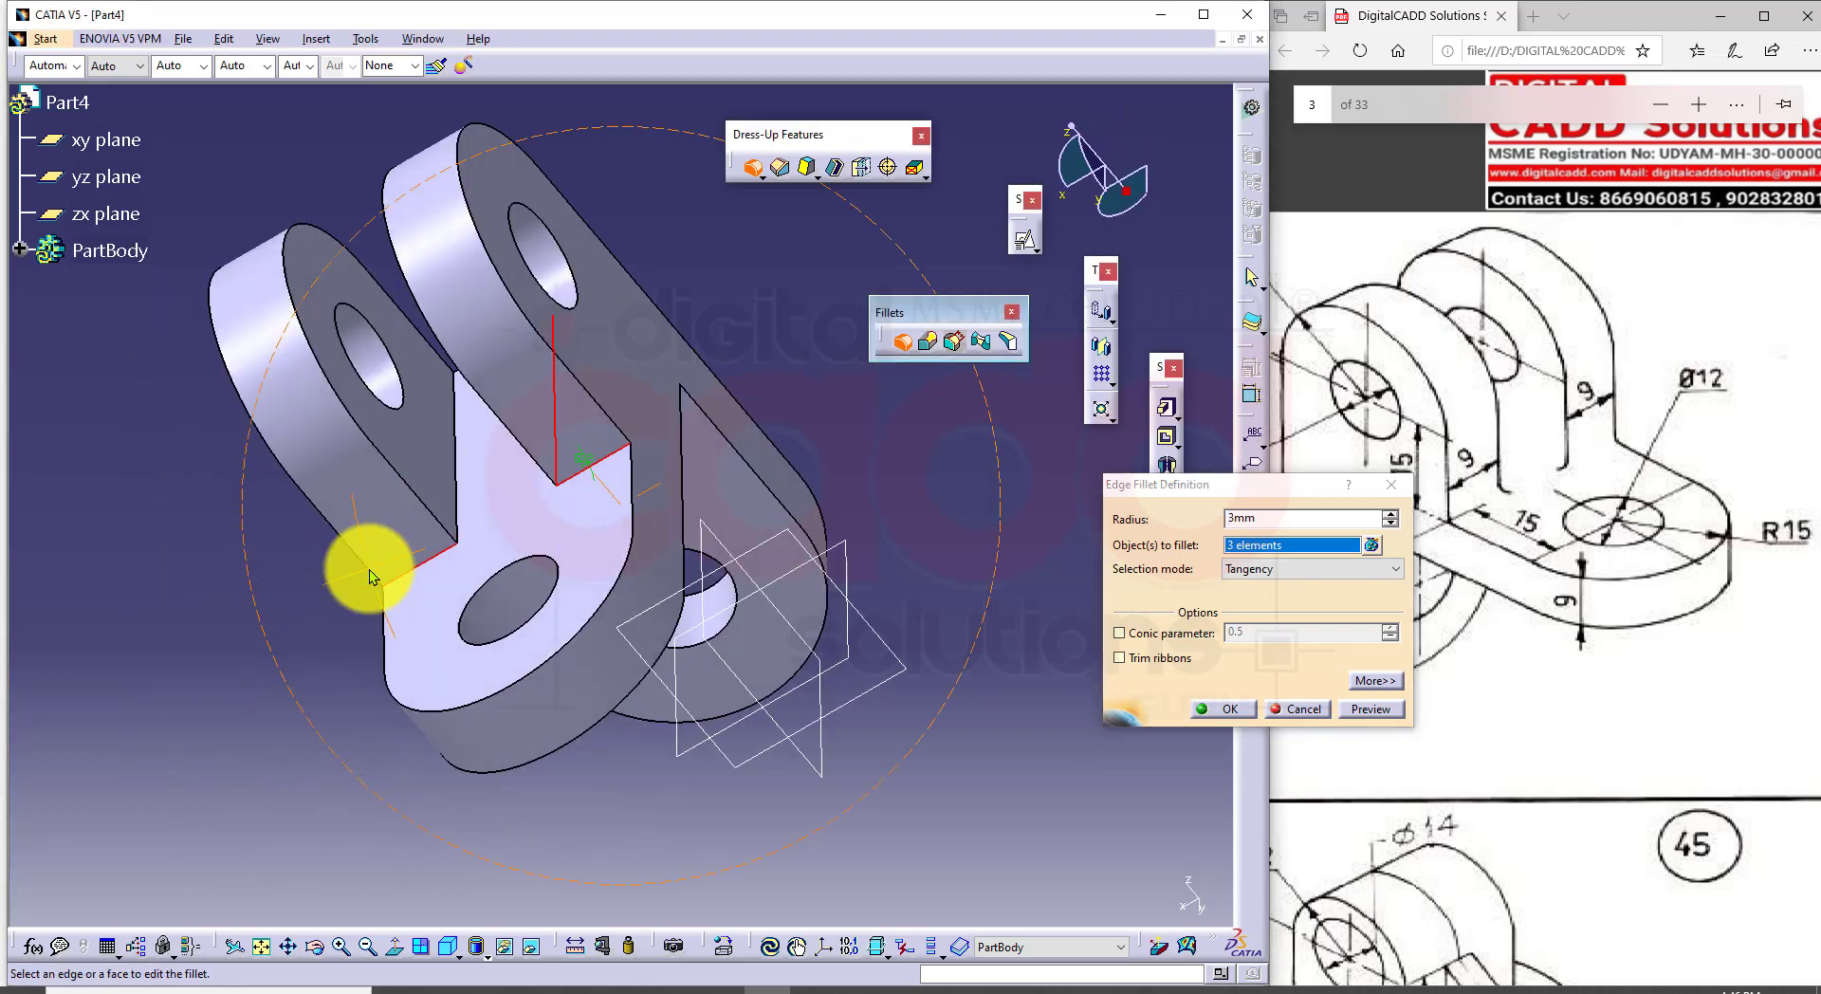
{"action": "left_click", "coordinate": [457, 491]}
{"action": "middle_click_drag", "start_coordinate": [357, 663], "coordinate": [613, 305]}
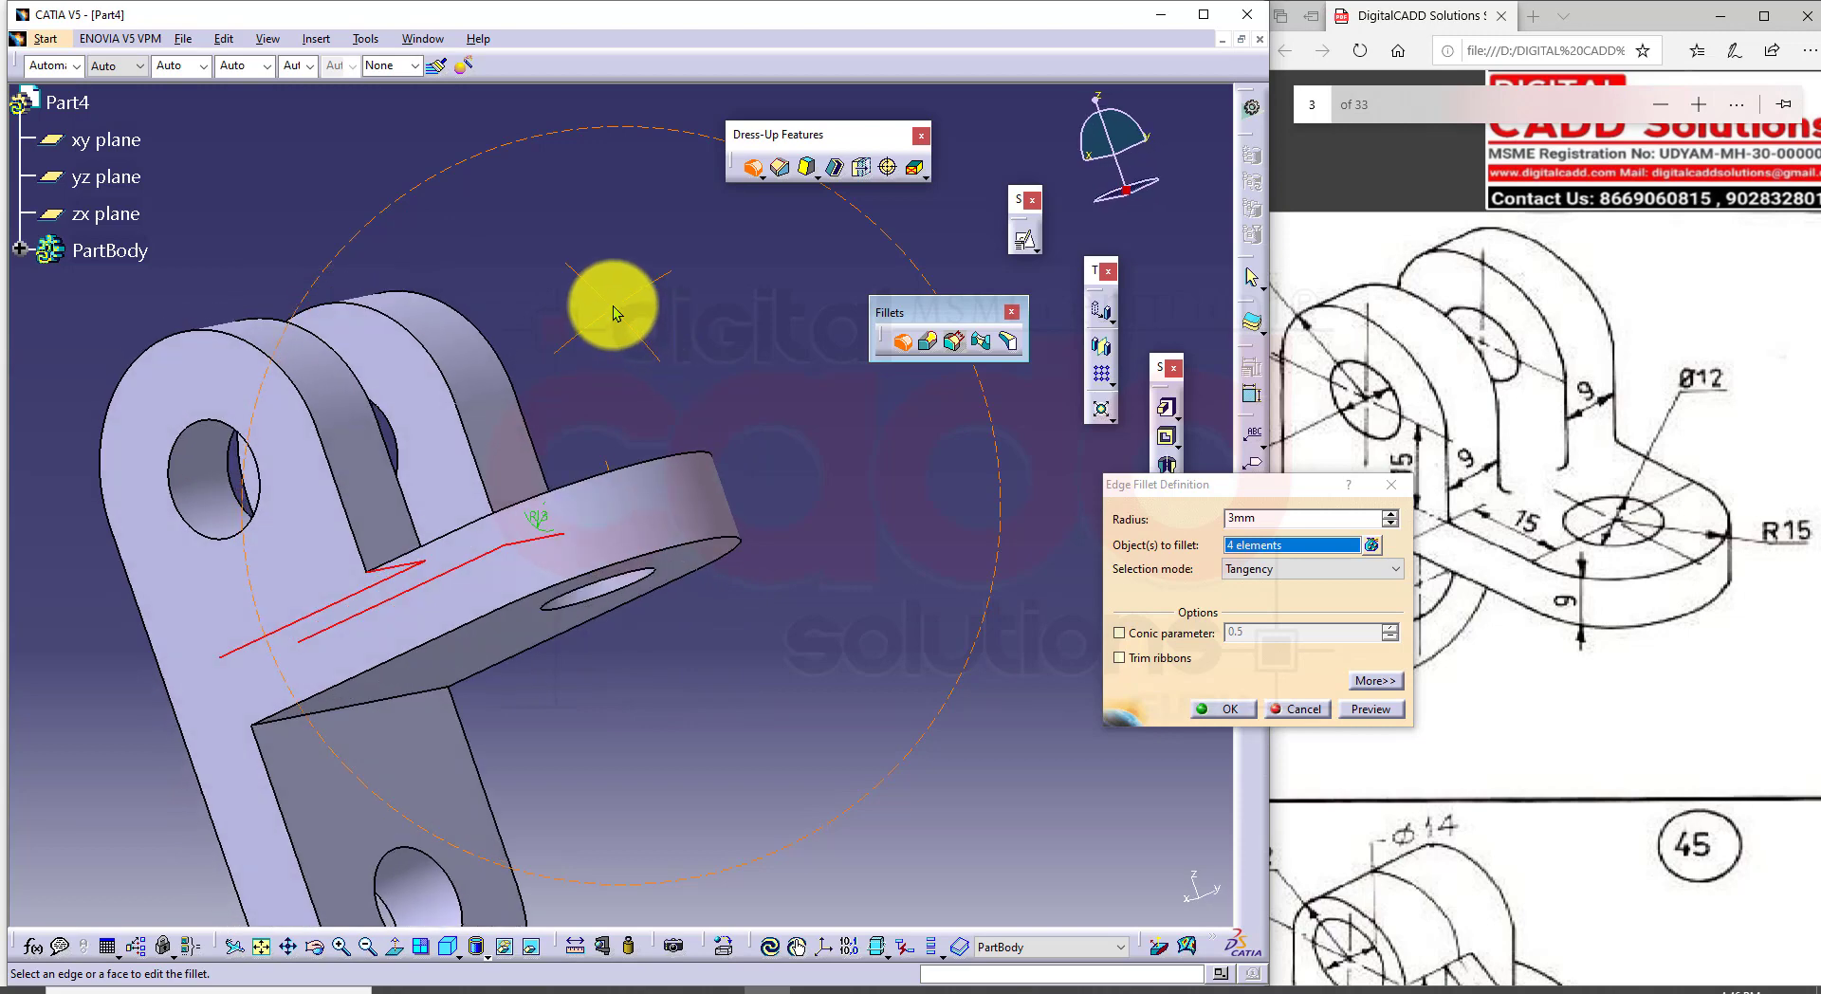
{"action": "left_click", "coordinate": [425, 696]}
{"action": "left_click", "coordinate": [1371, 709]}
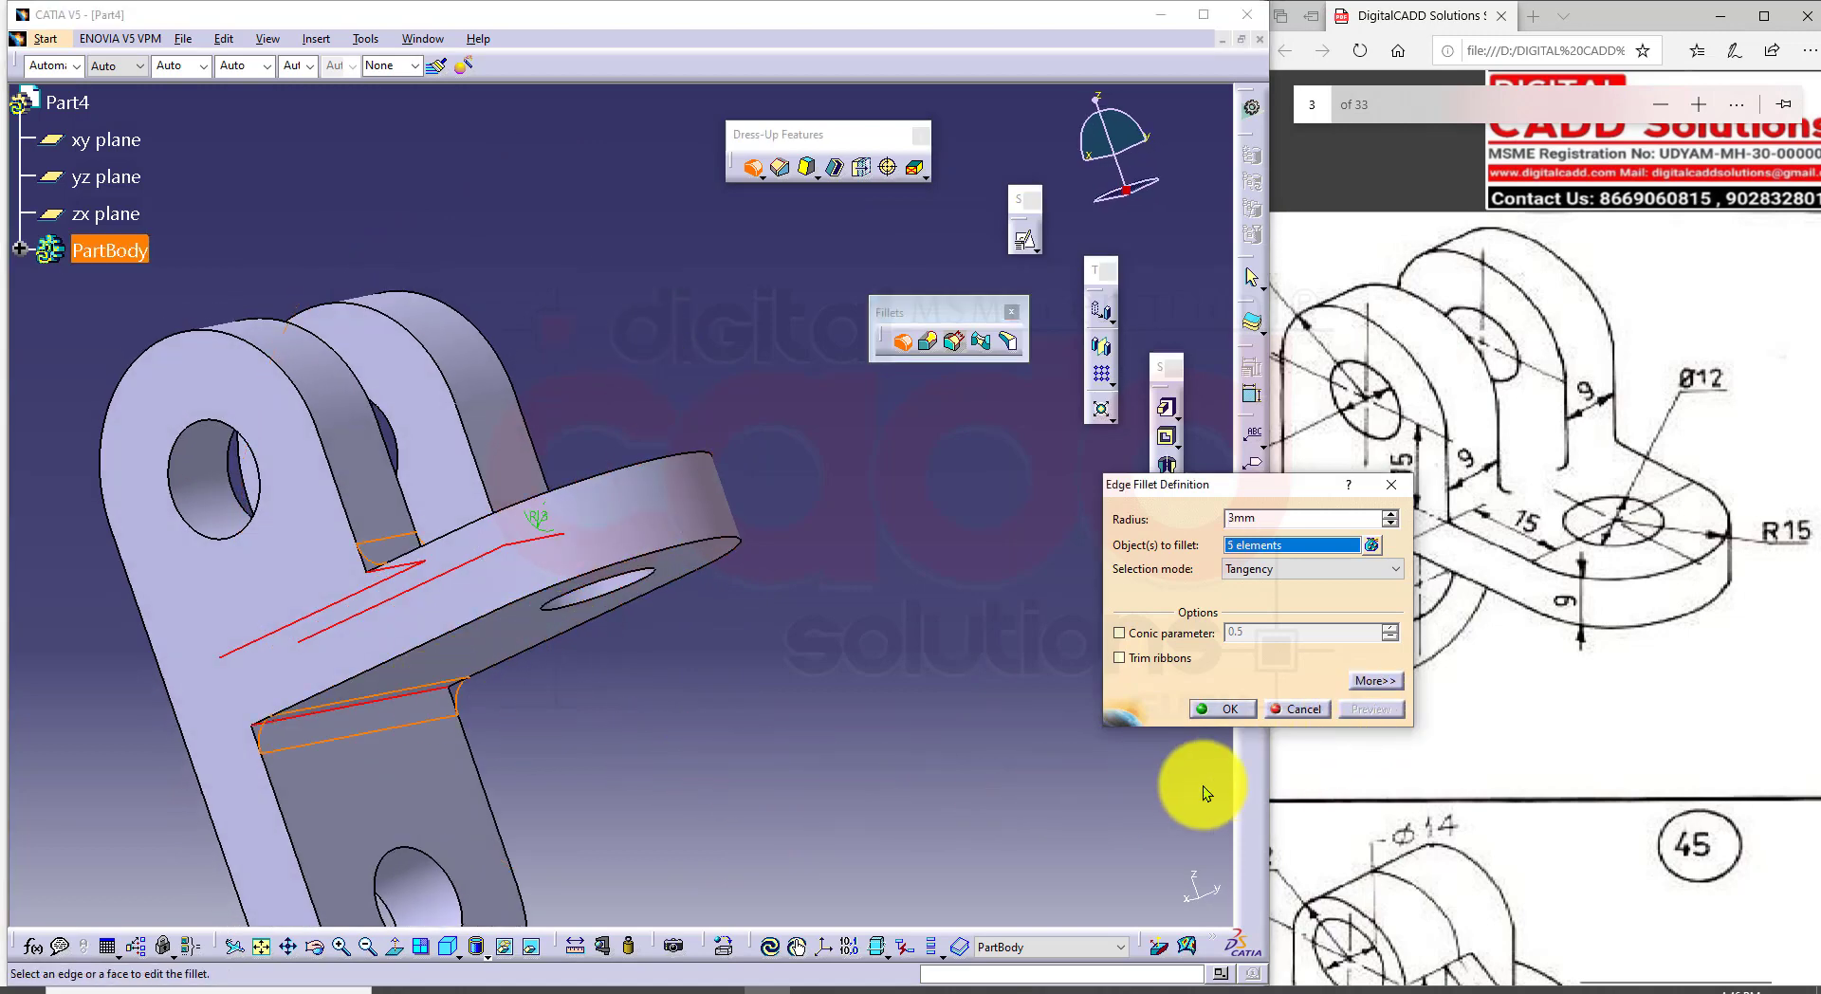
{"action": "left_click", "coordinate": [1210, 709]}
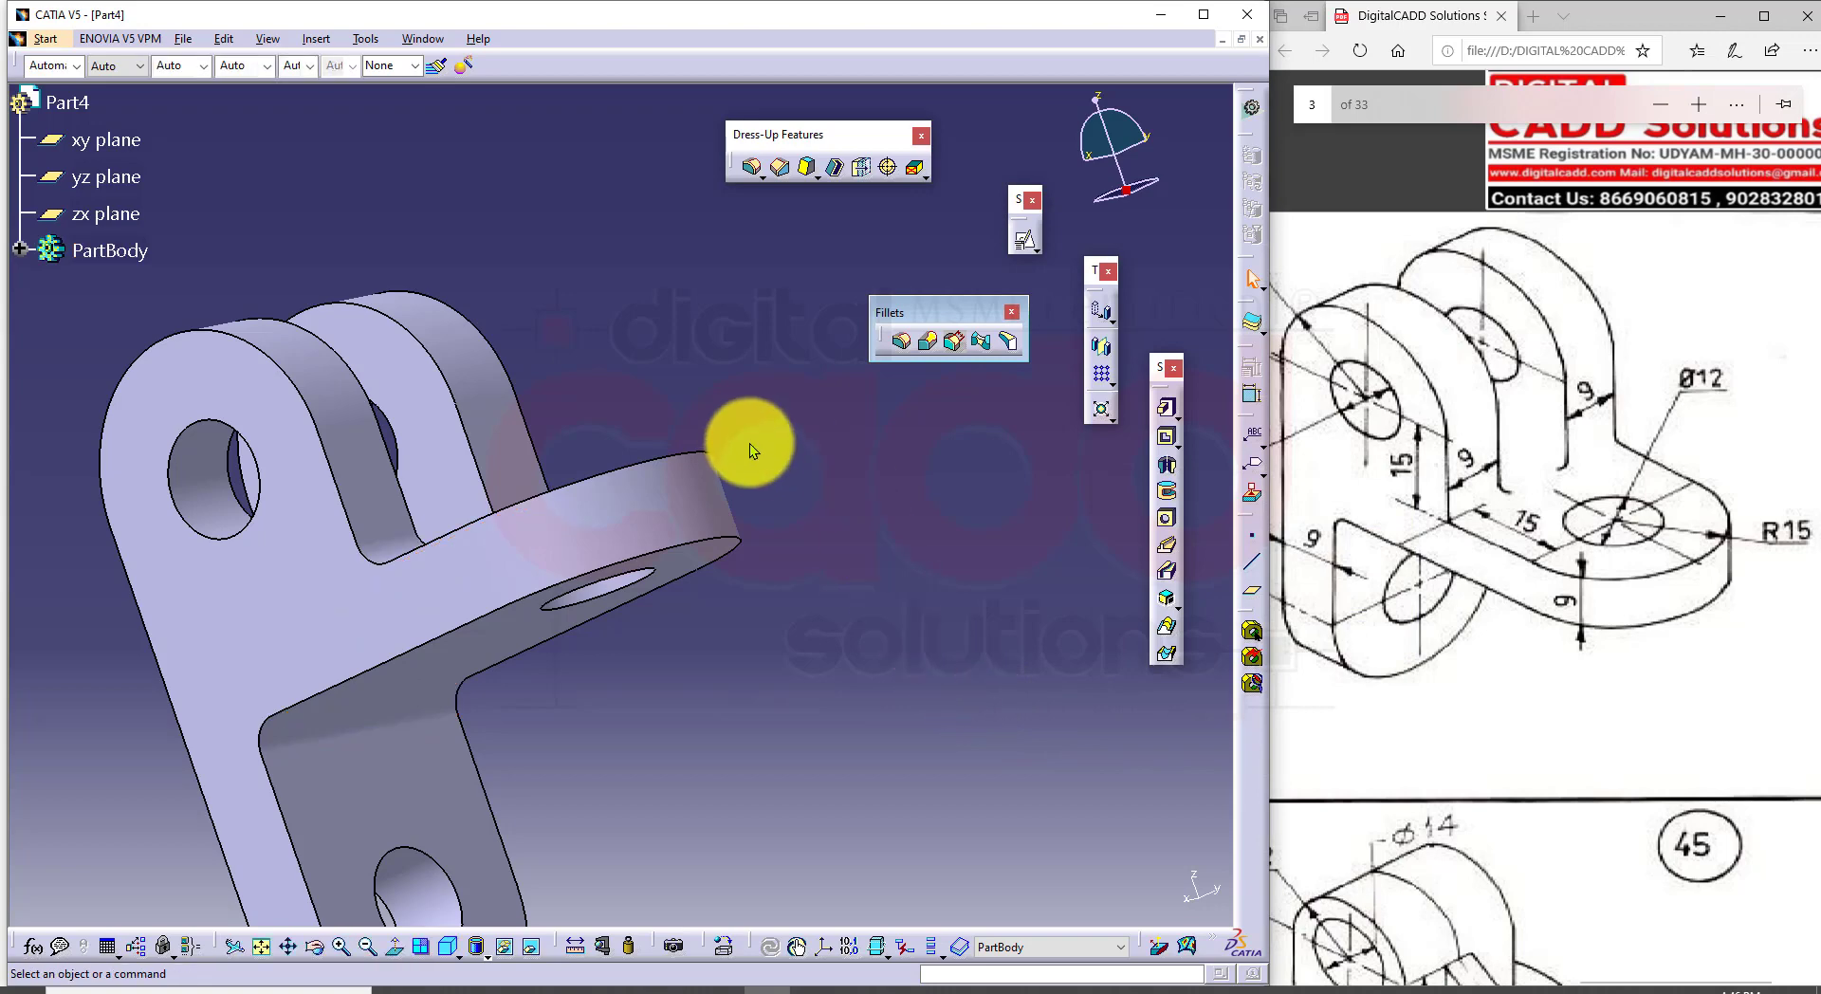
Step: Change the edge fillet's radius to 1.5 mm and return to the isometric view
{"action": "middle_click_drag", "start_coordinate": [749, 442], "coordinate": [670, 683]}
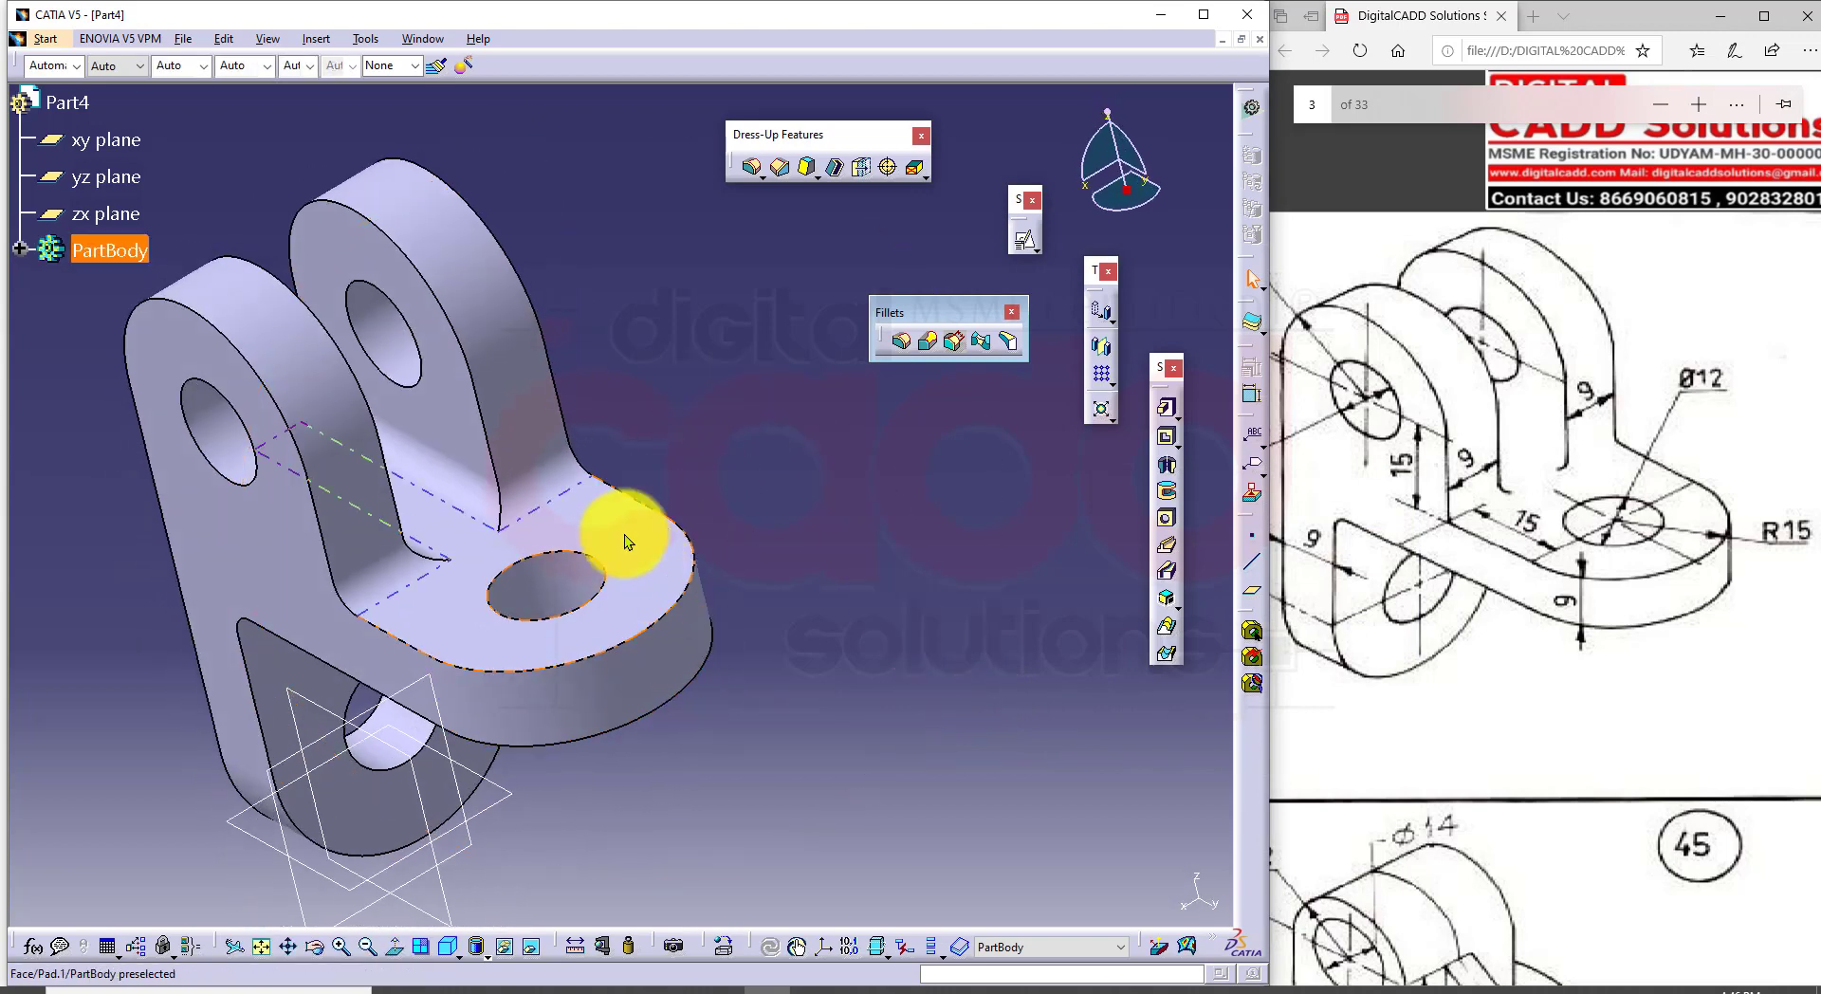
{"action": "double_click", "coordinate": [569, 476]}
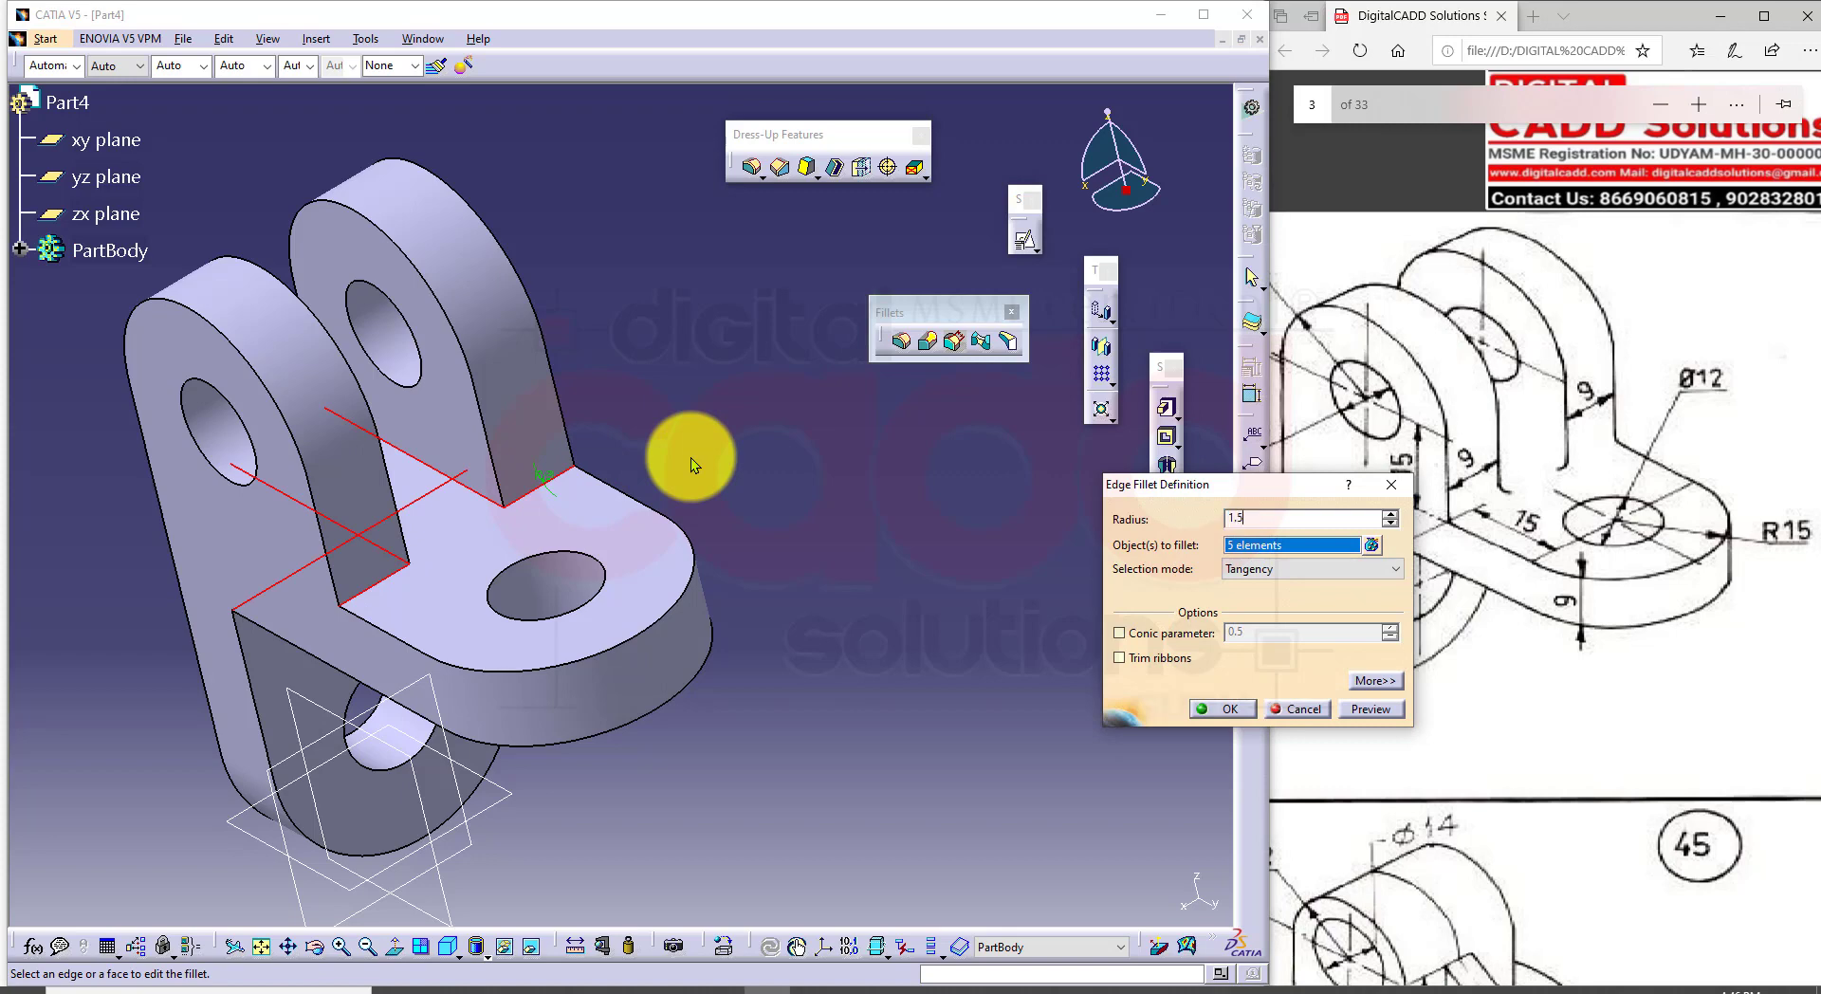
{"action": "key", "text": "Return"}
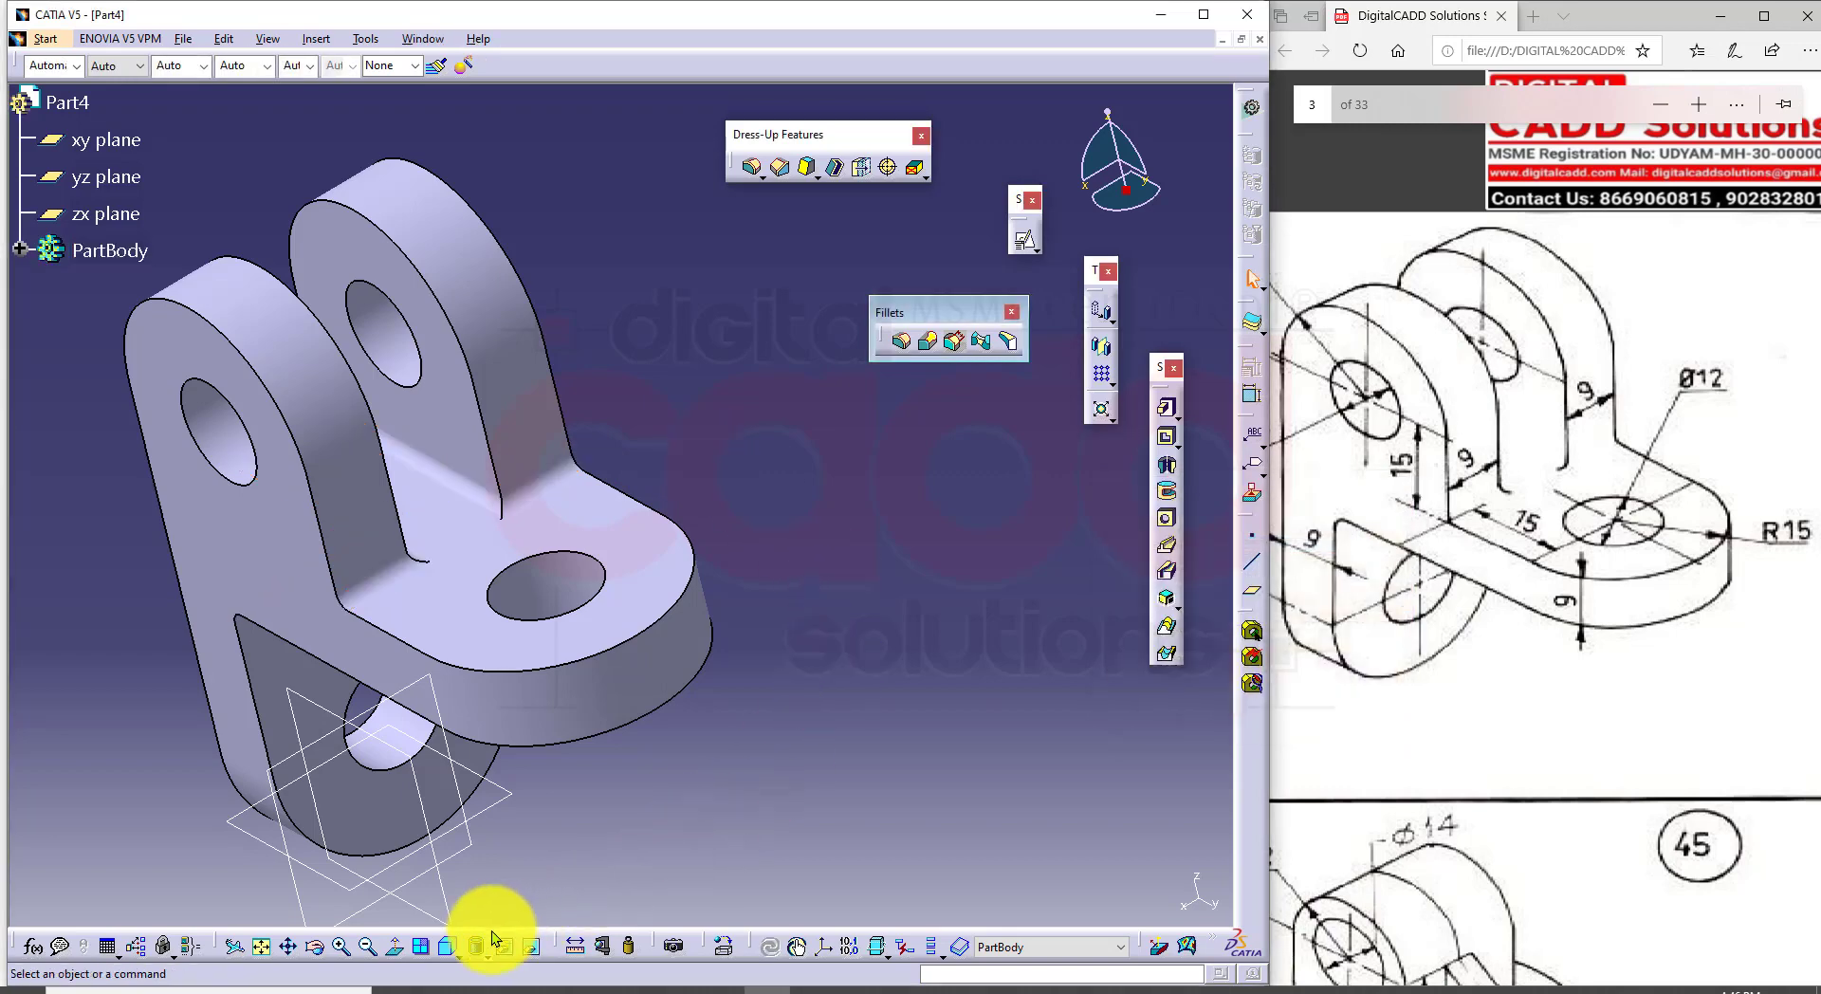
{"action": "left_click", "coordinate": [448, 947]}
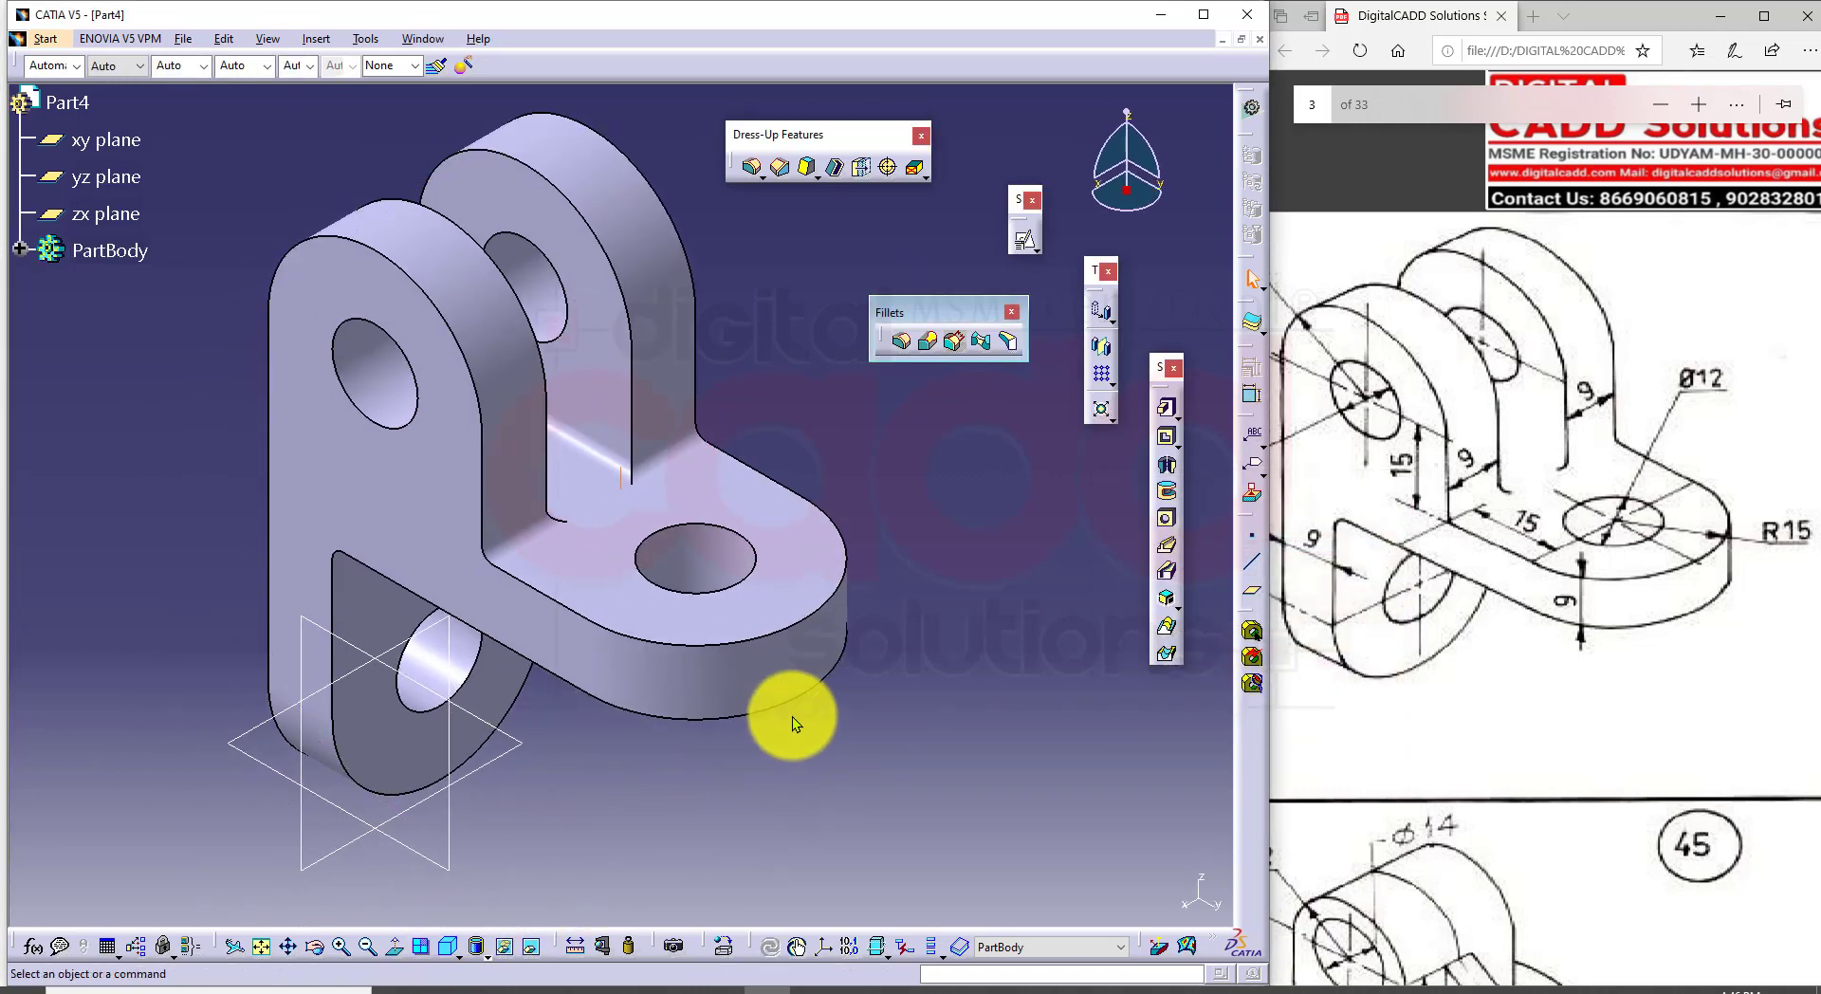
Step: Colour the bracket's PartBody red and return to the isometric view
{"action": "middle_click_drag", "start_coordinate": [793, 717], "coordinate": [1003, 634]}
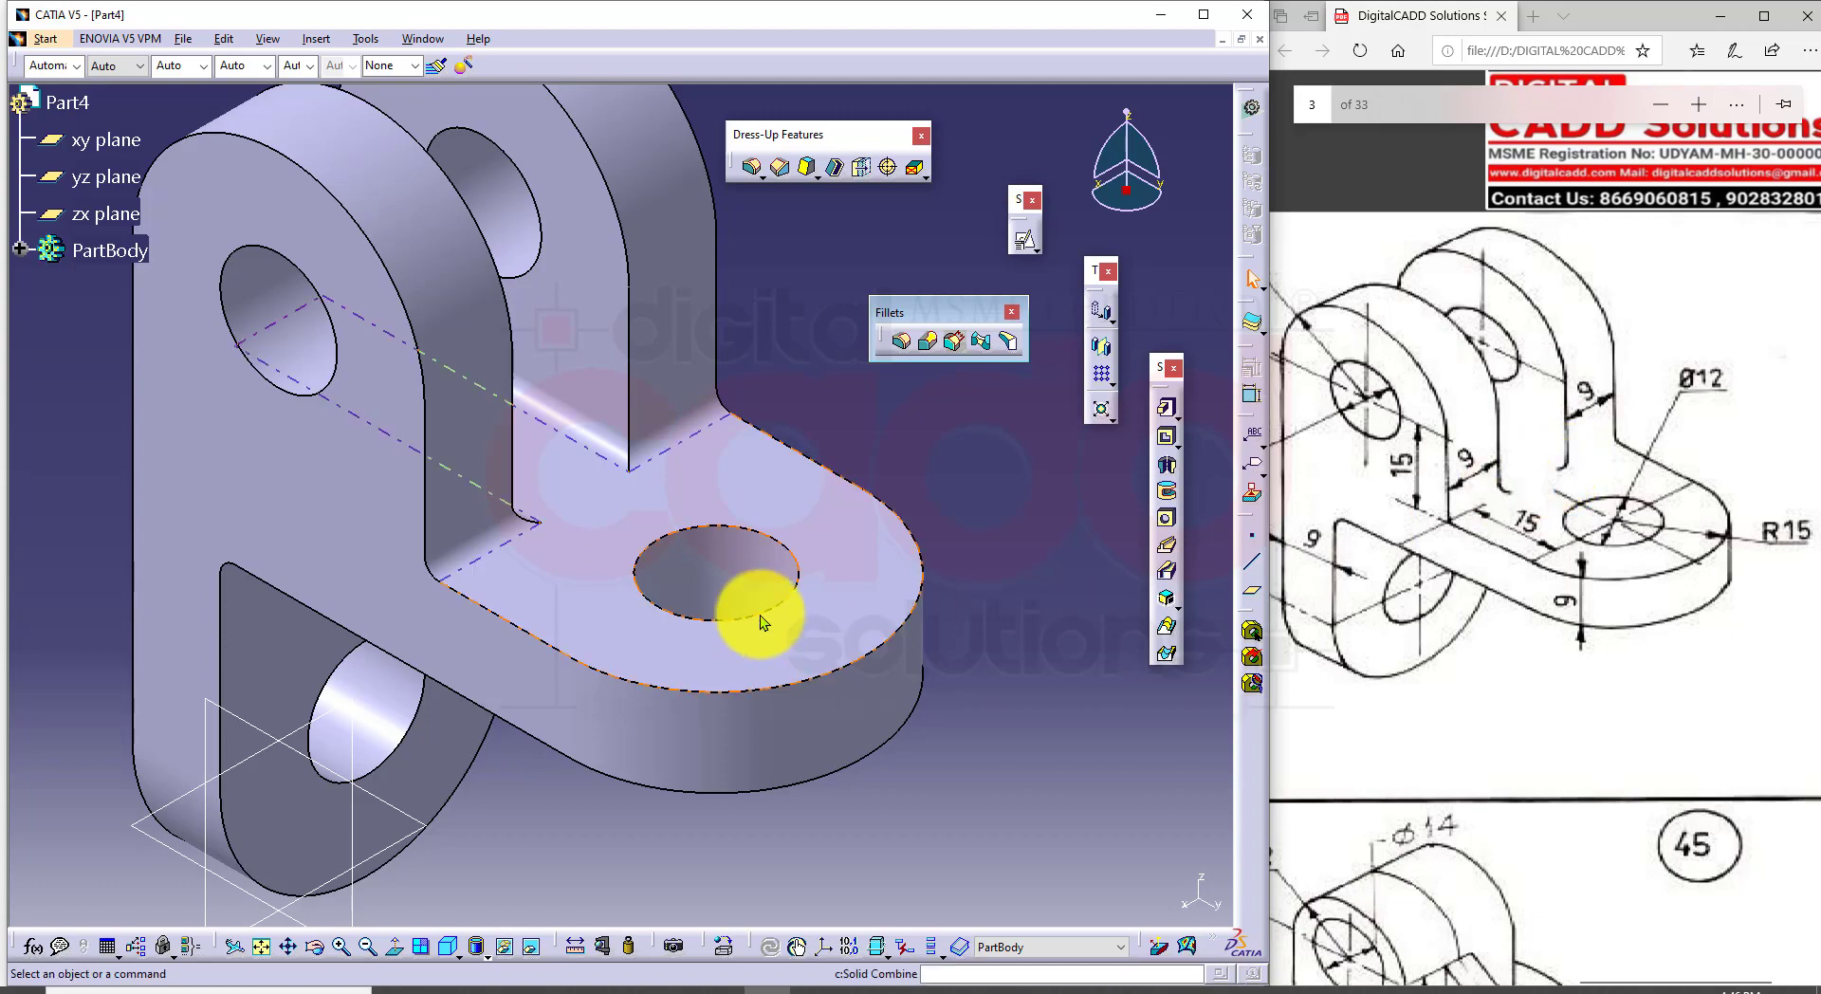
{"action": "middle_click_drag", "start_coordinate": [764, 617], "coordinate": [563, 829]}
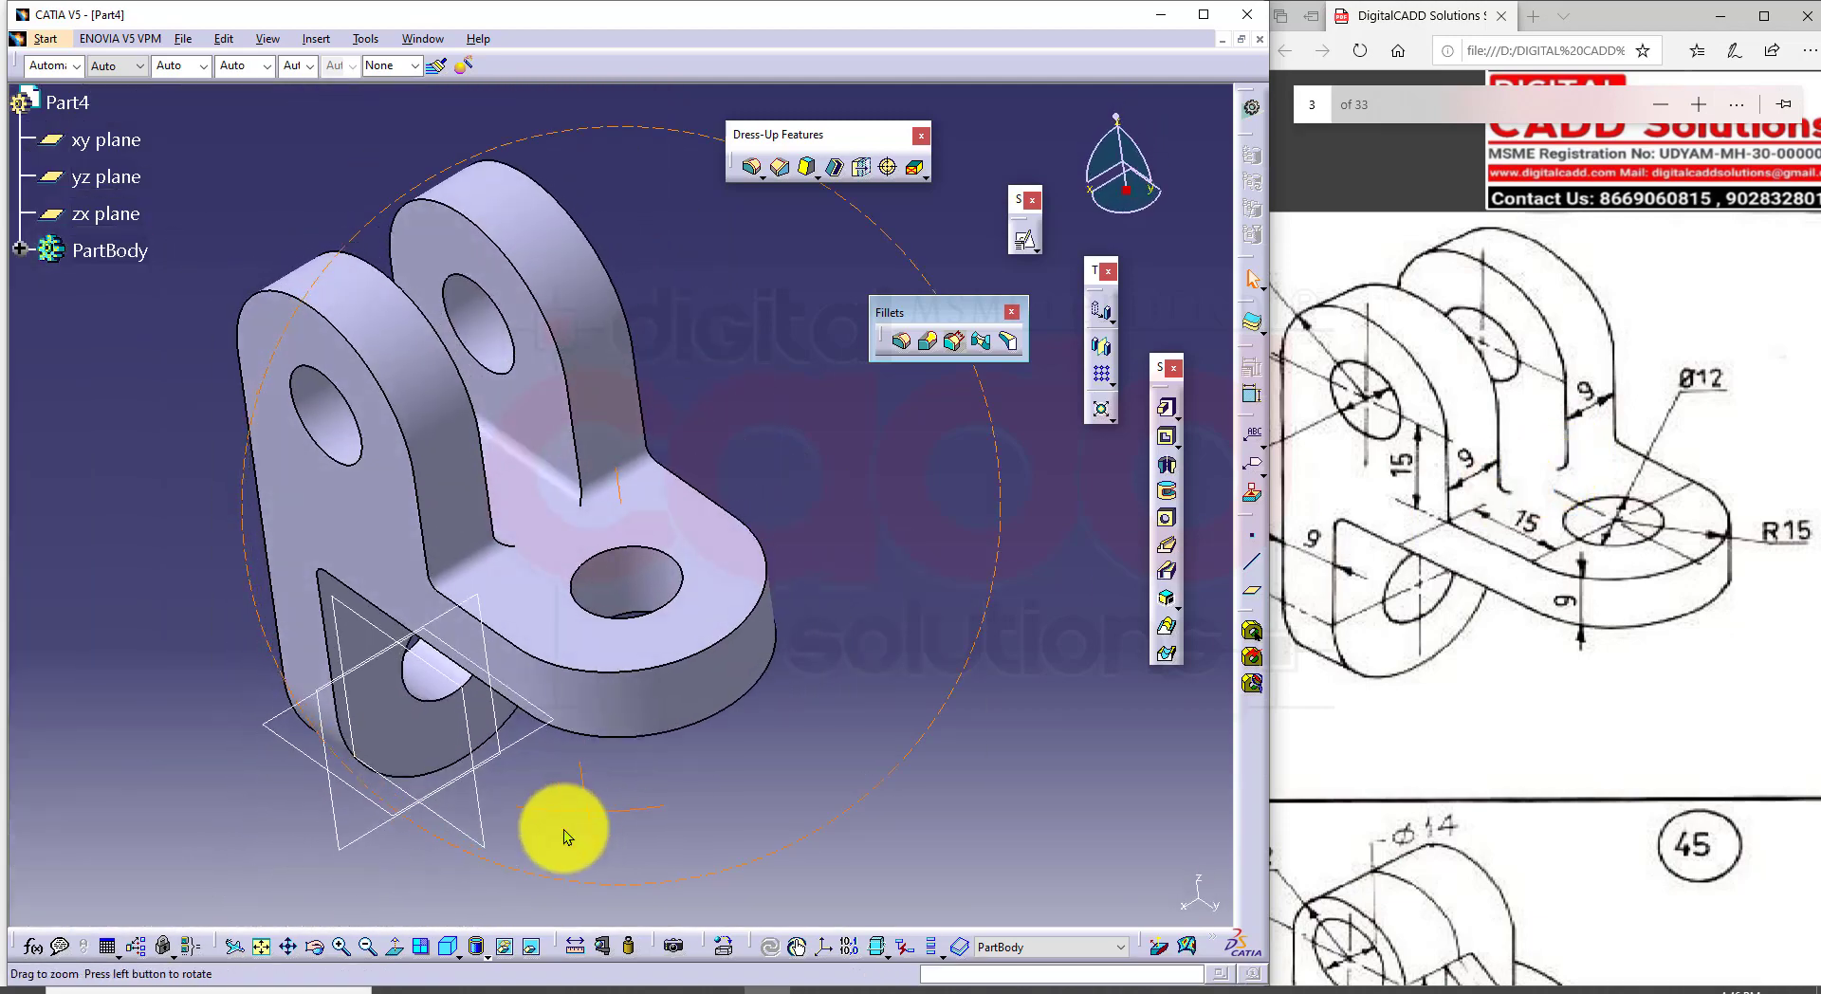
{"action": "left_click", "coordinate": [443, 947]}
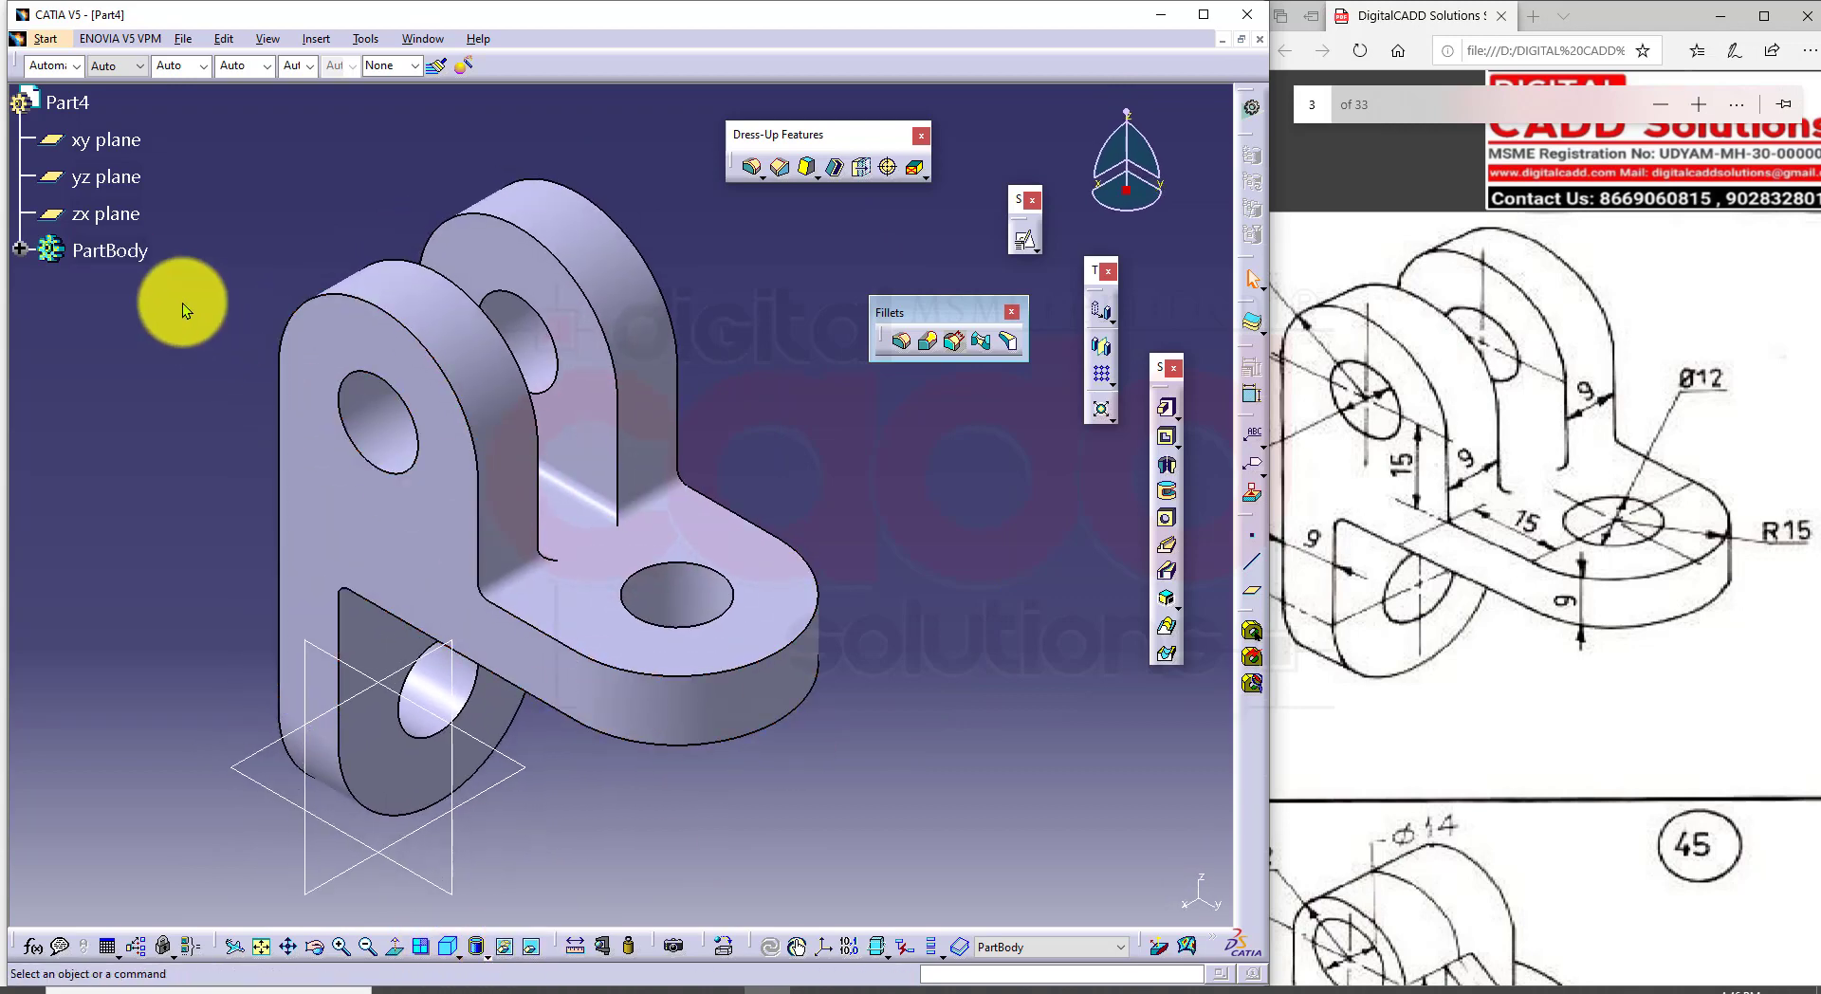
{"action": "left_click", "coordinate": [139, 253]}
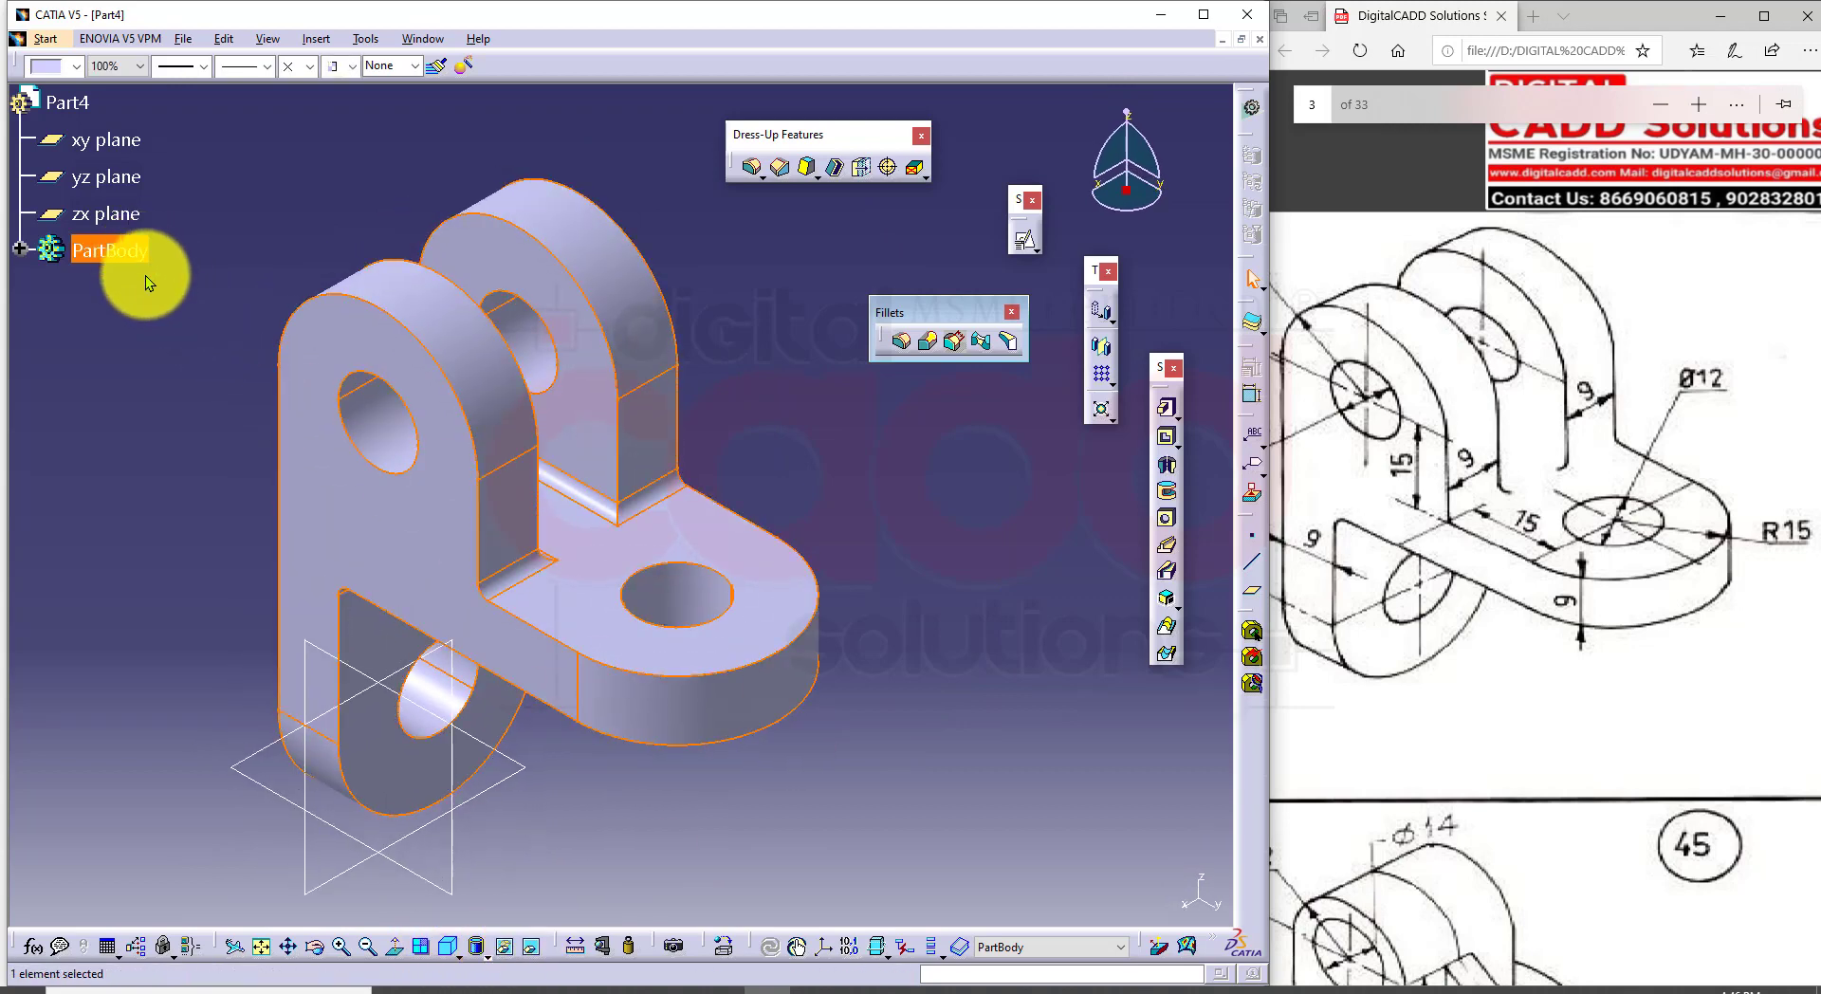
{"action": "left_click", "coordinate": [76, 66]}
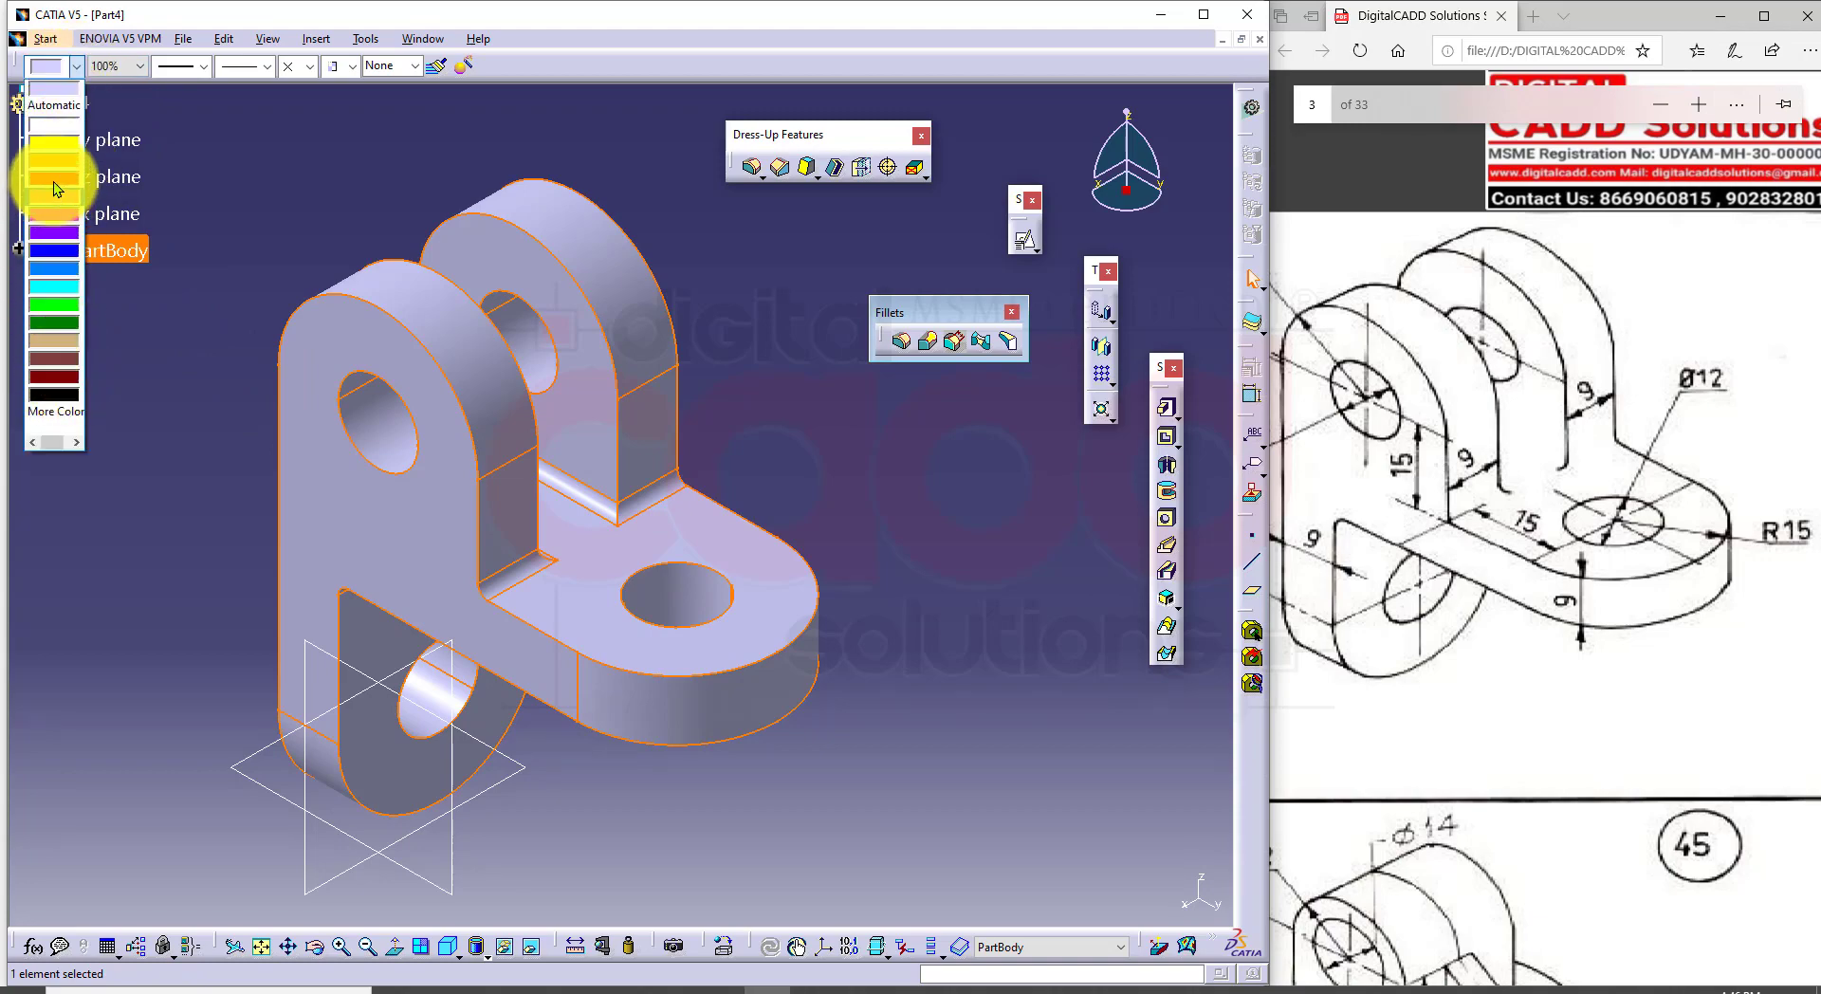
{"action": "left_click", "coordinate": [53, 180]}
{"action": "middle_click_drag", "start_coordinate": [166, 617], "coordinate": [462, 867]}
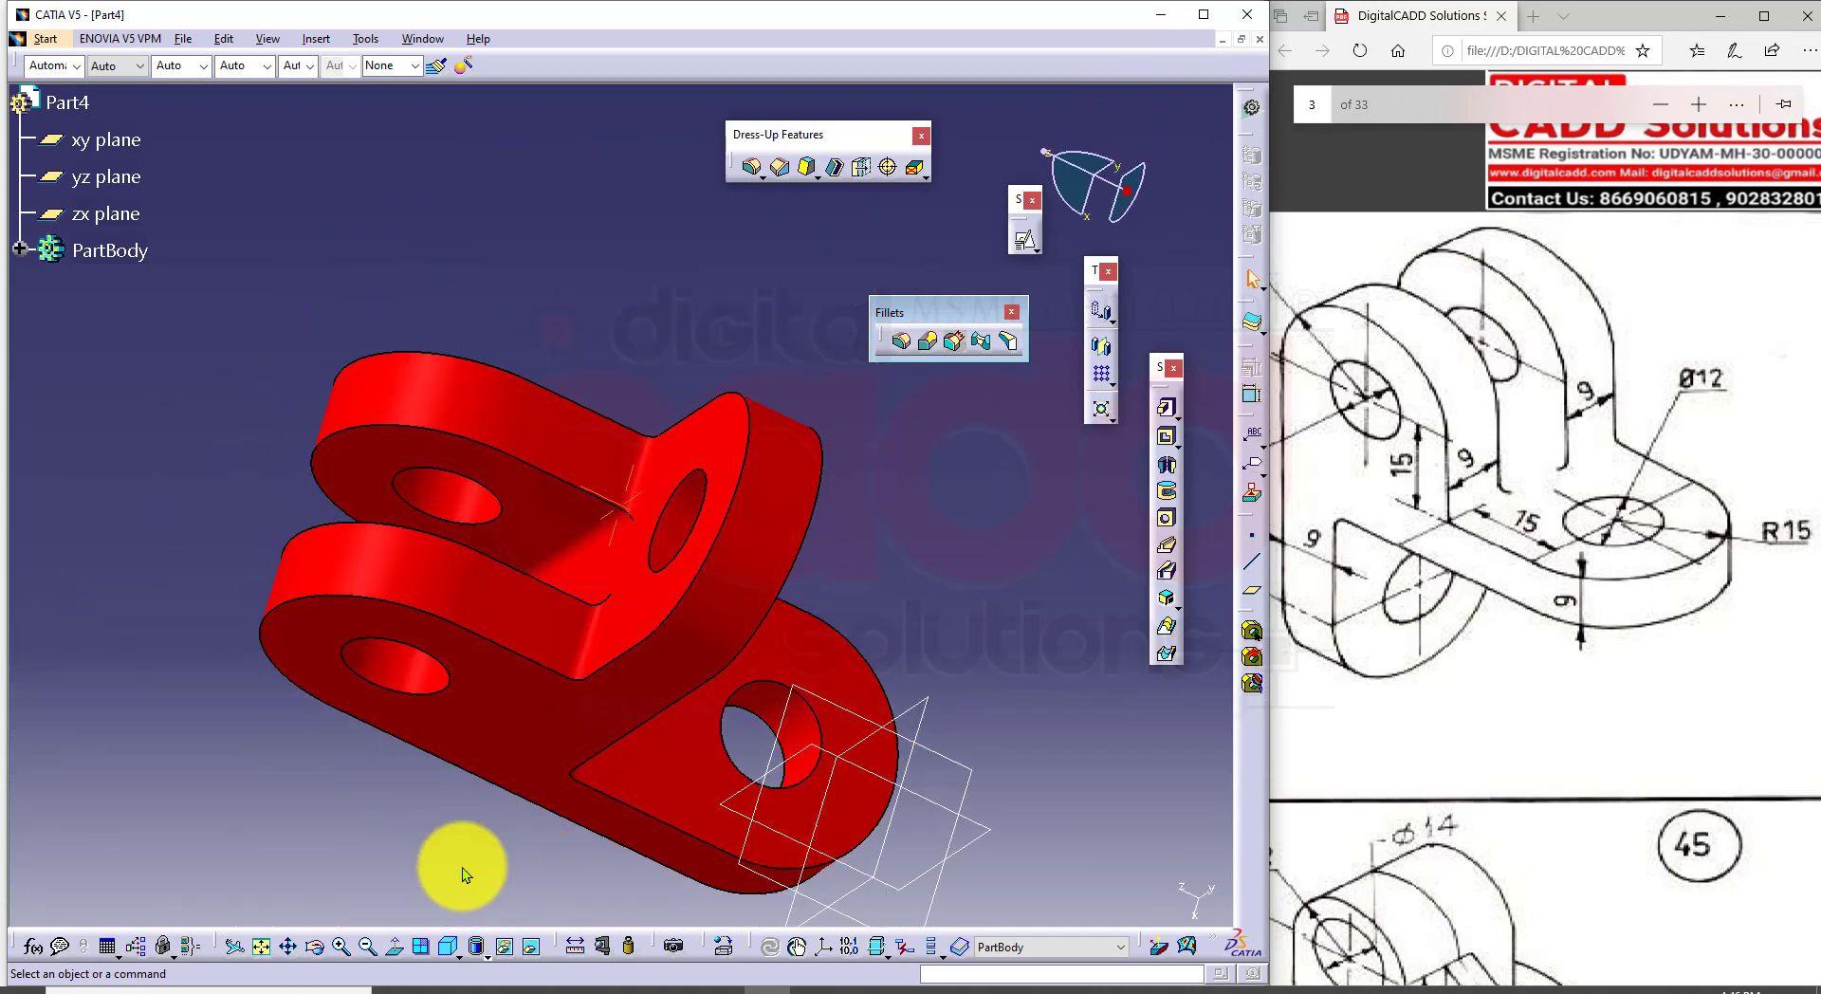
{"action": "left_click", "coordinate": [446, 948]}
Step: Switch to the reference PDF, maximise its window and find drawing 44 to read its dimensions
{"action": "double_click", "coordinate": [1665, 27]}
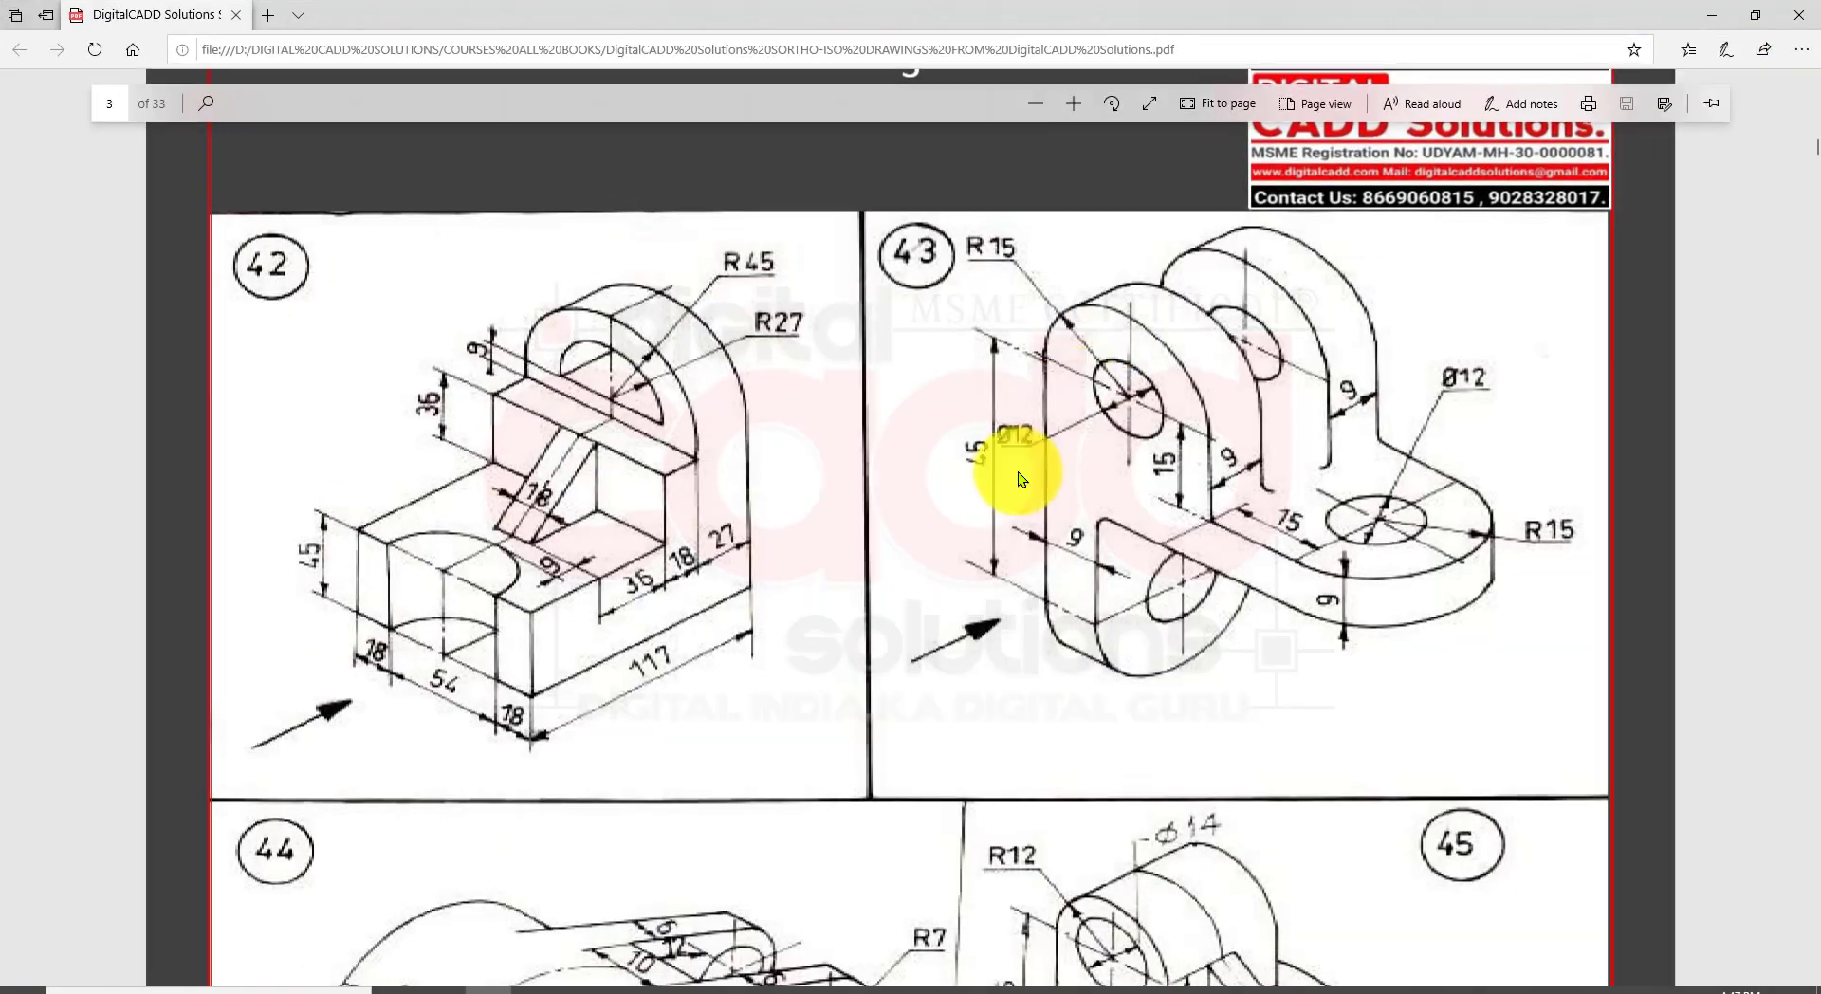
{"action": "scroll", "coordinate": [1014, 657], "scroll_direction": "down", "scroll_amount": 6}
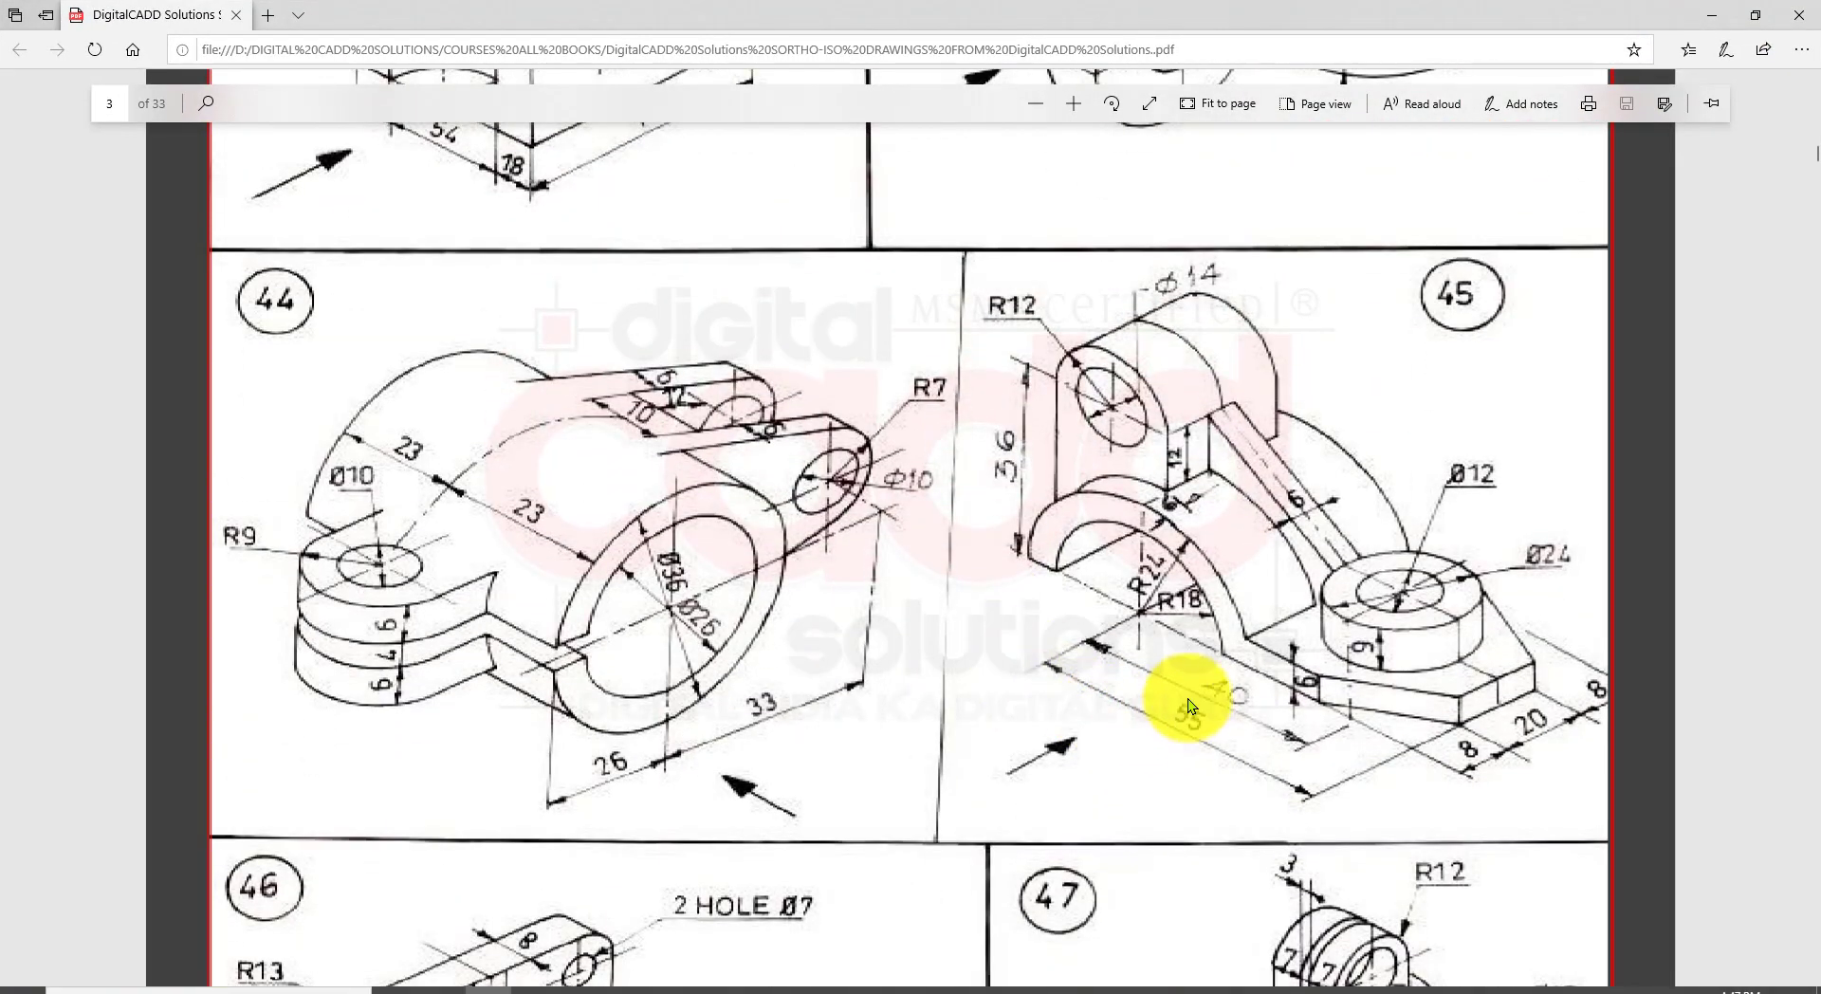
{"action": "scroll", "coordinate": [1183, 640], "scroll_direction": "up", "scroll_amount": 1, "text": "ctrl"}
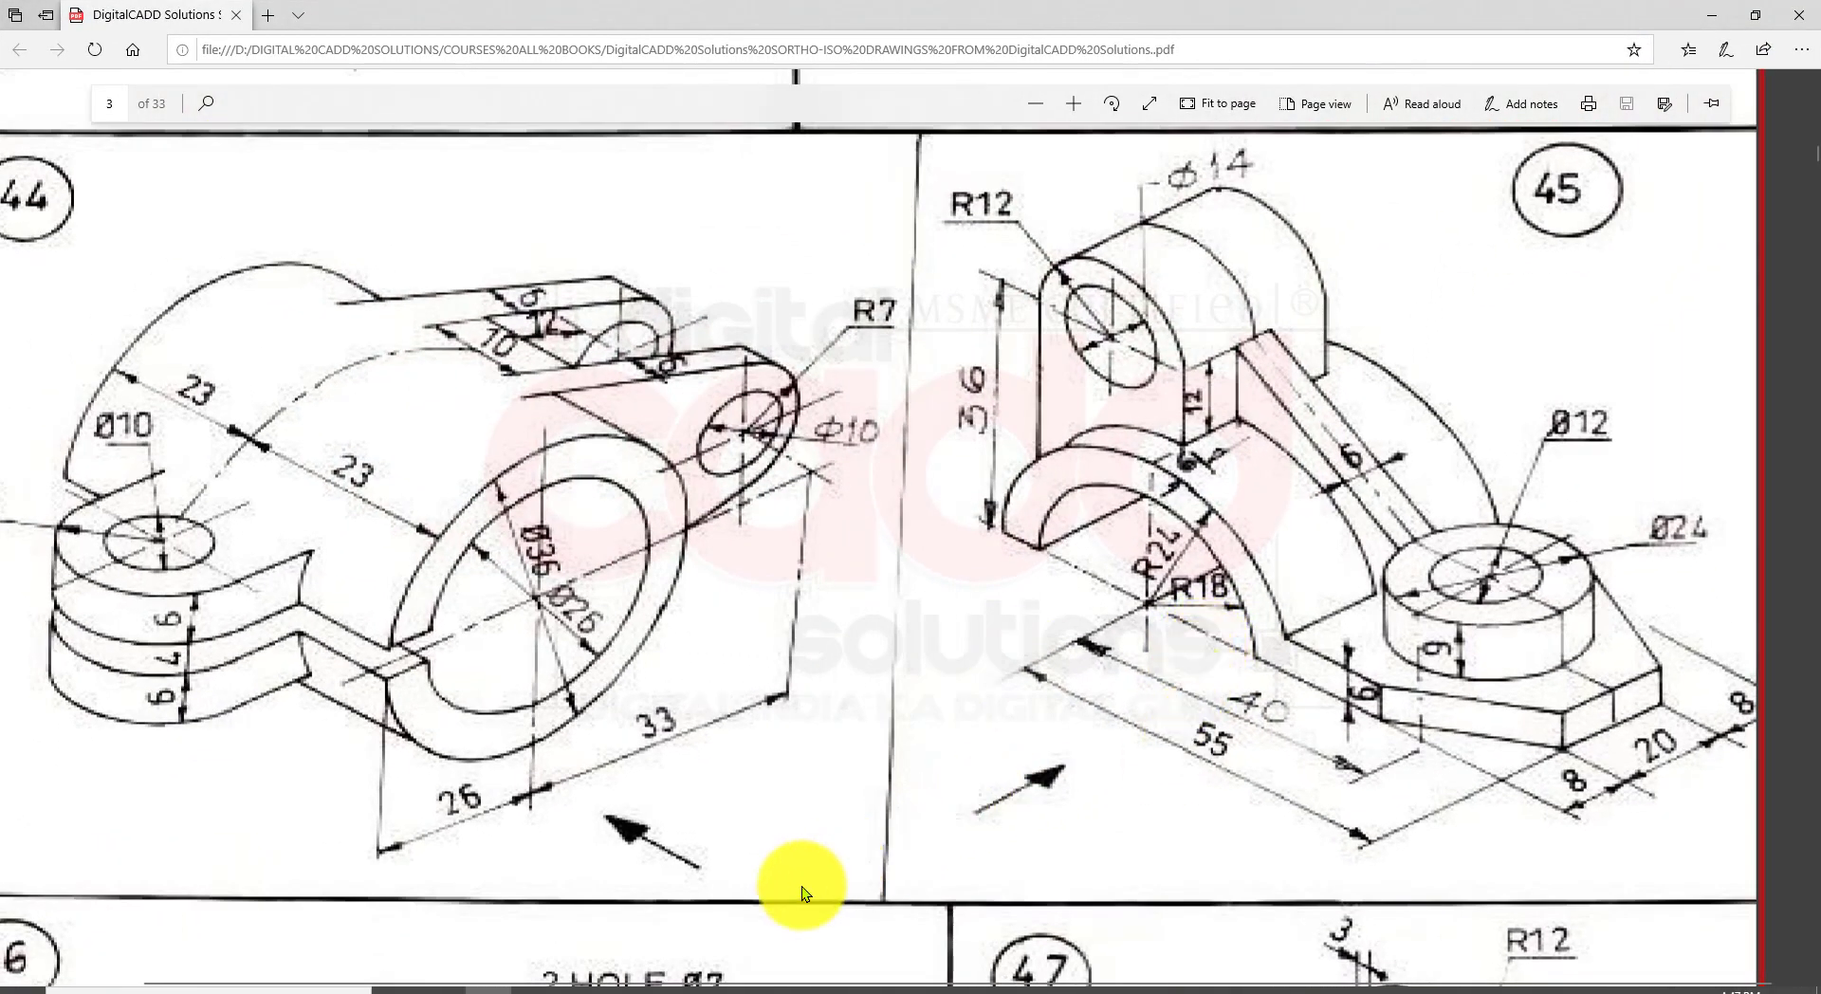
{"action": "left_click", "coordinate": [814, 986]}
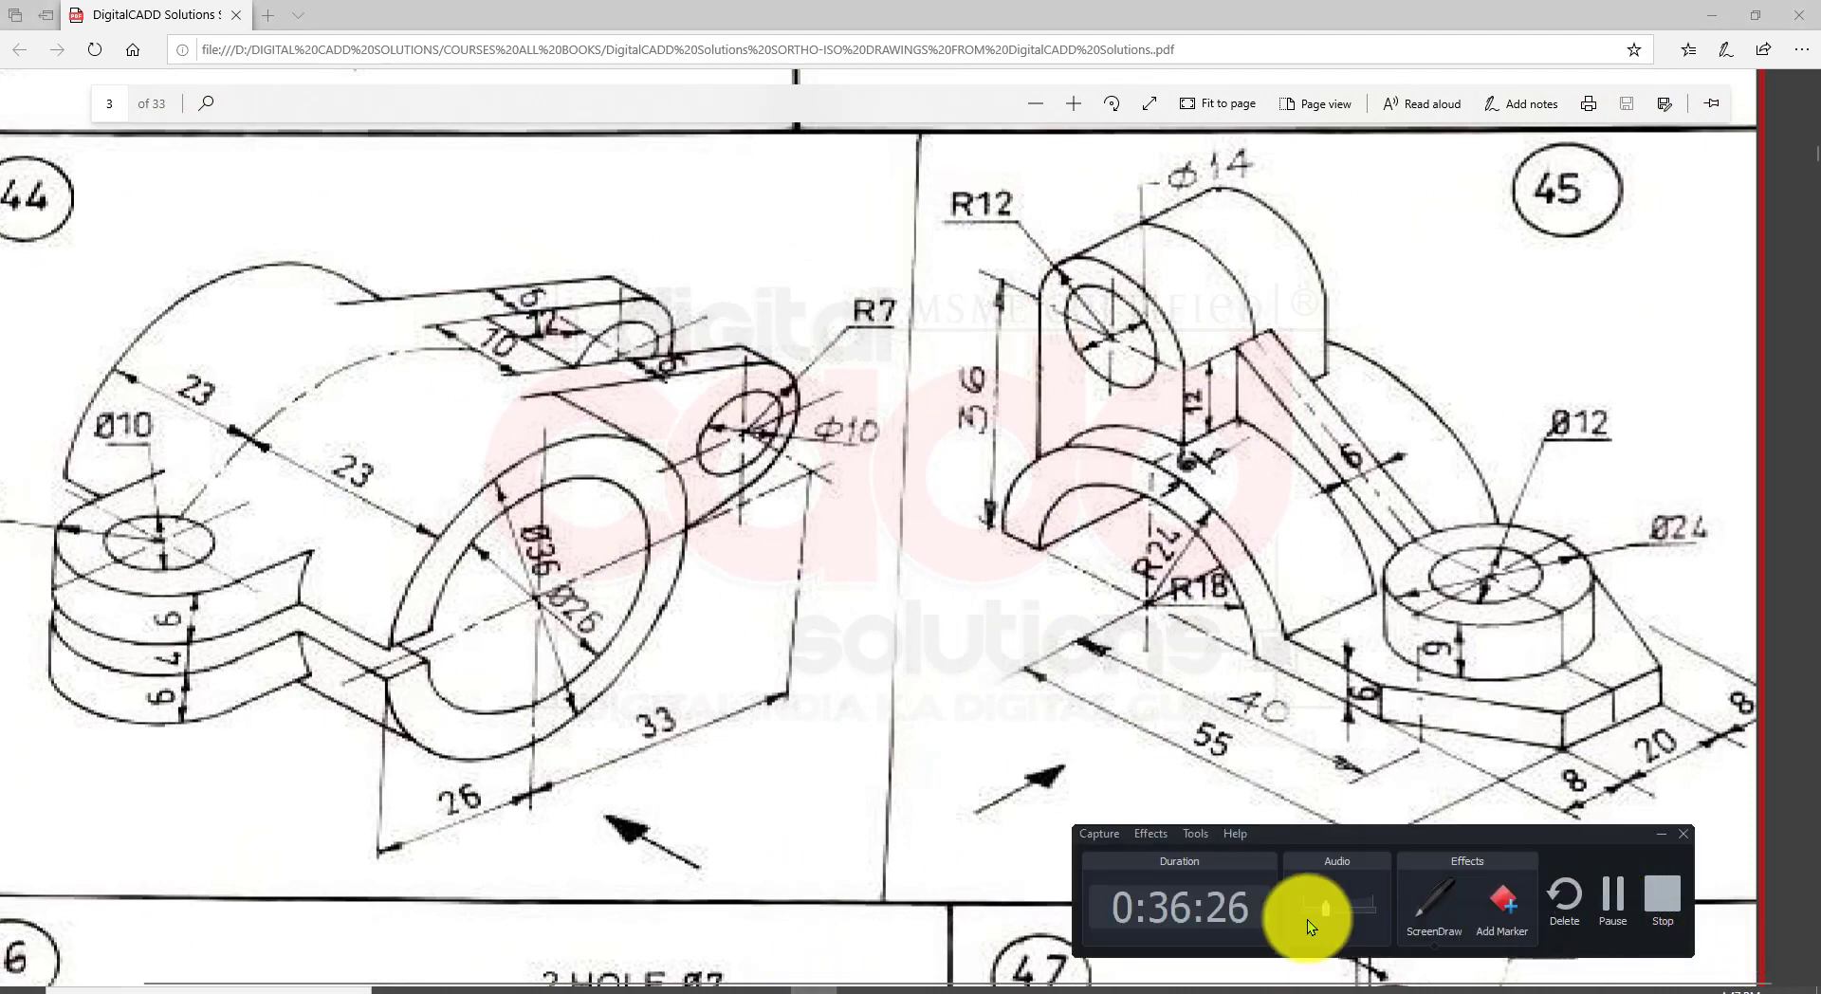
{"action": "left_click", "coordinate": [1607, 890]}
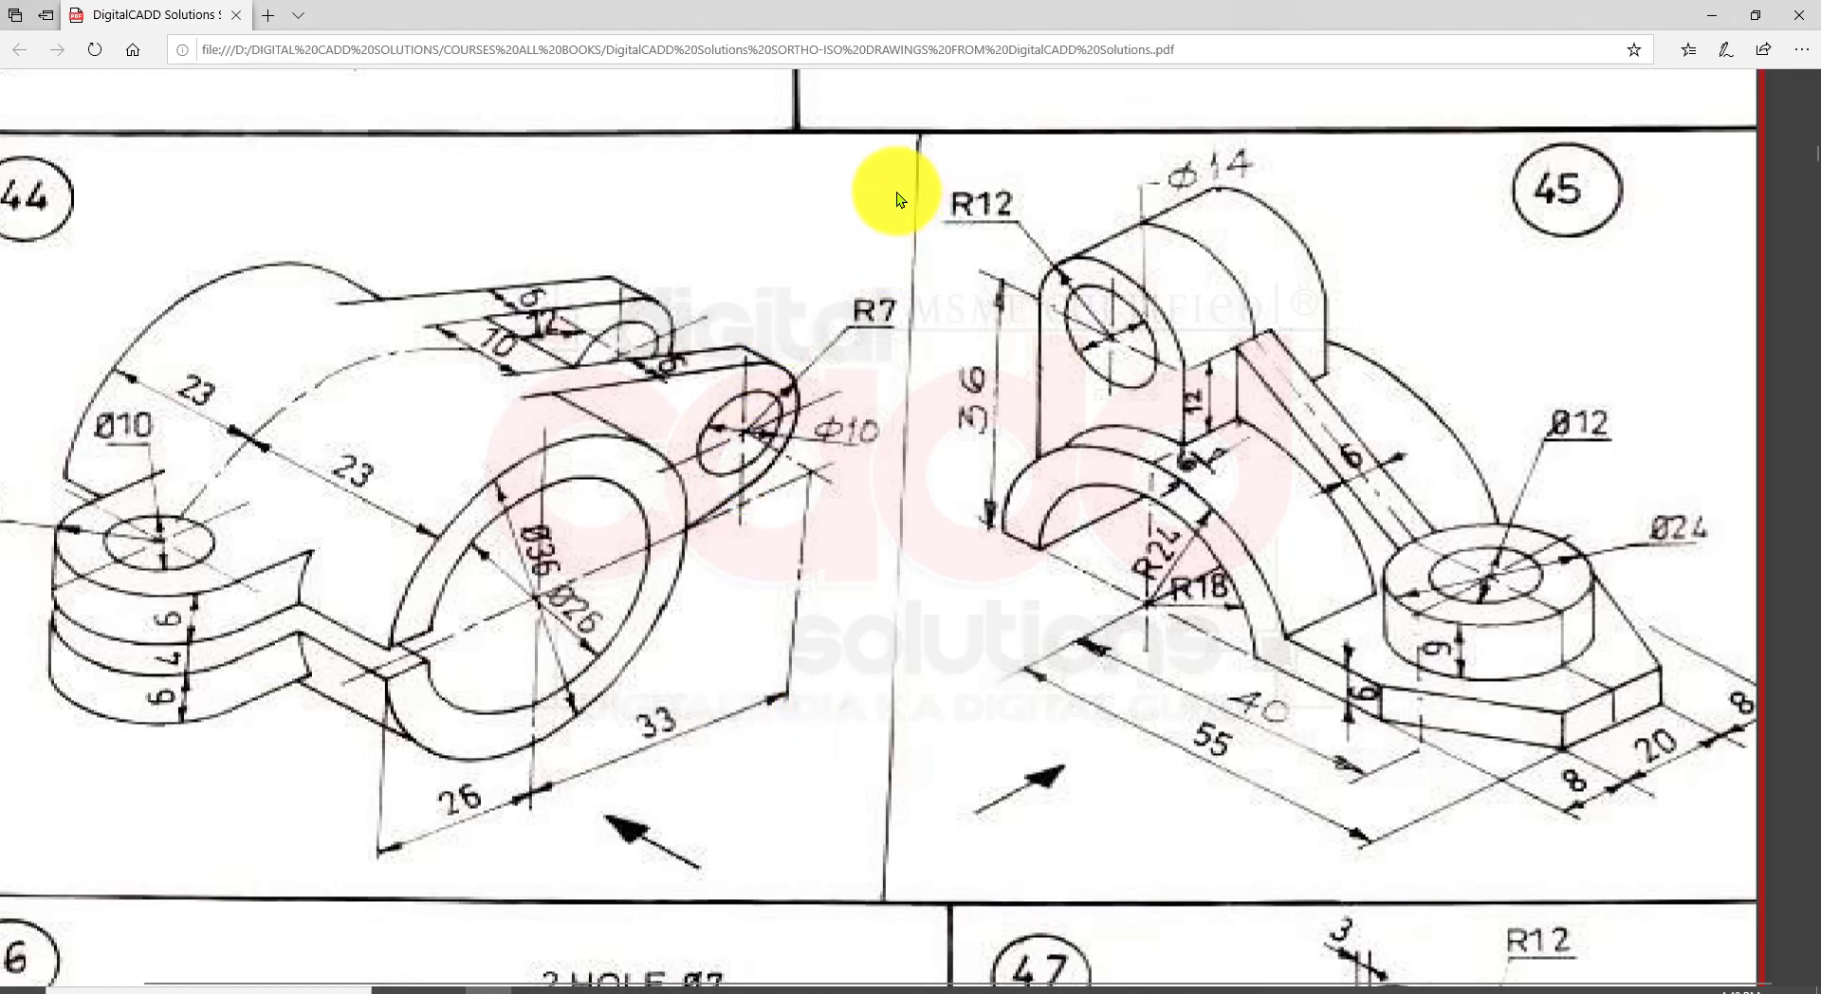
{"action": "mouse_move", "coordinate": [898, 191]}
{"action": "left_mouse_down"}
{"action": "mouse_move", "coordinate": [57, 851]}
{"action": "mouse_move", "coordinate": [5, 856]}
{"action": "left_mouse_up"}
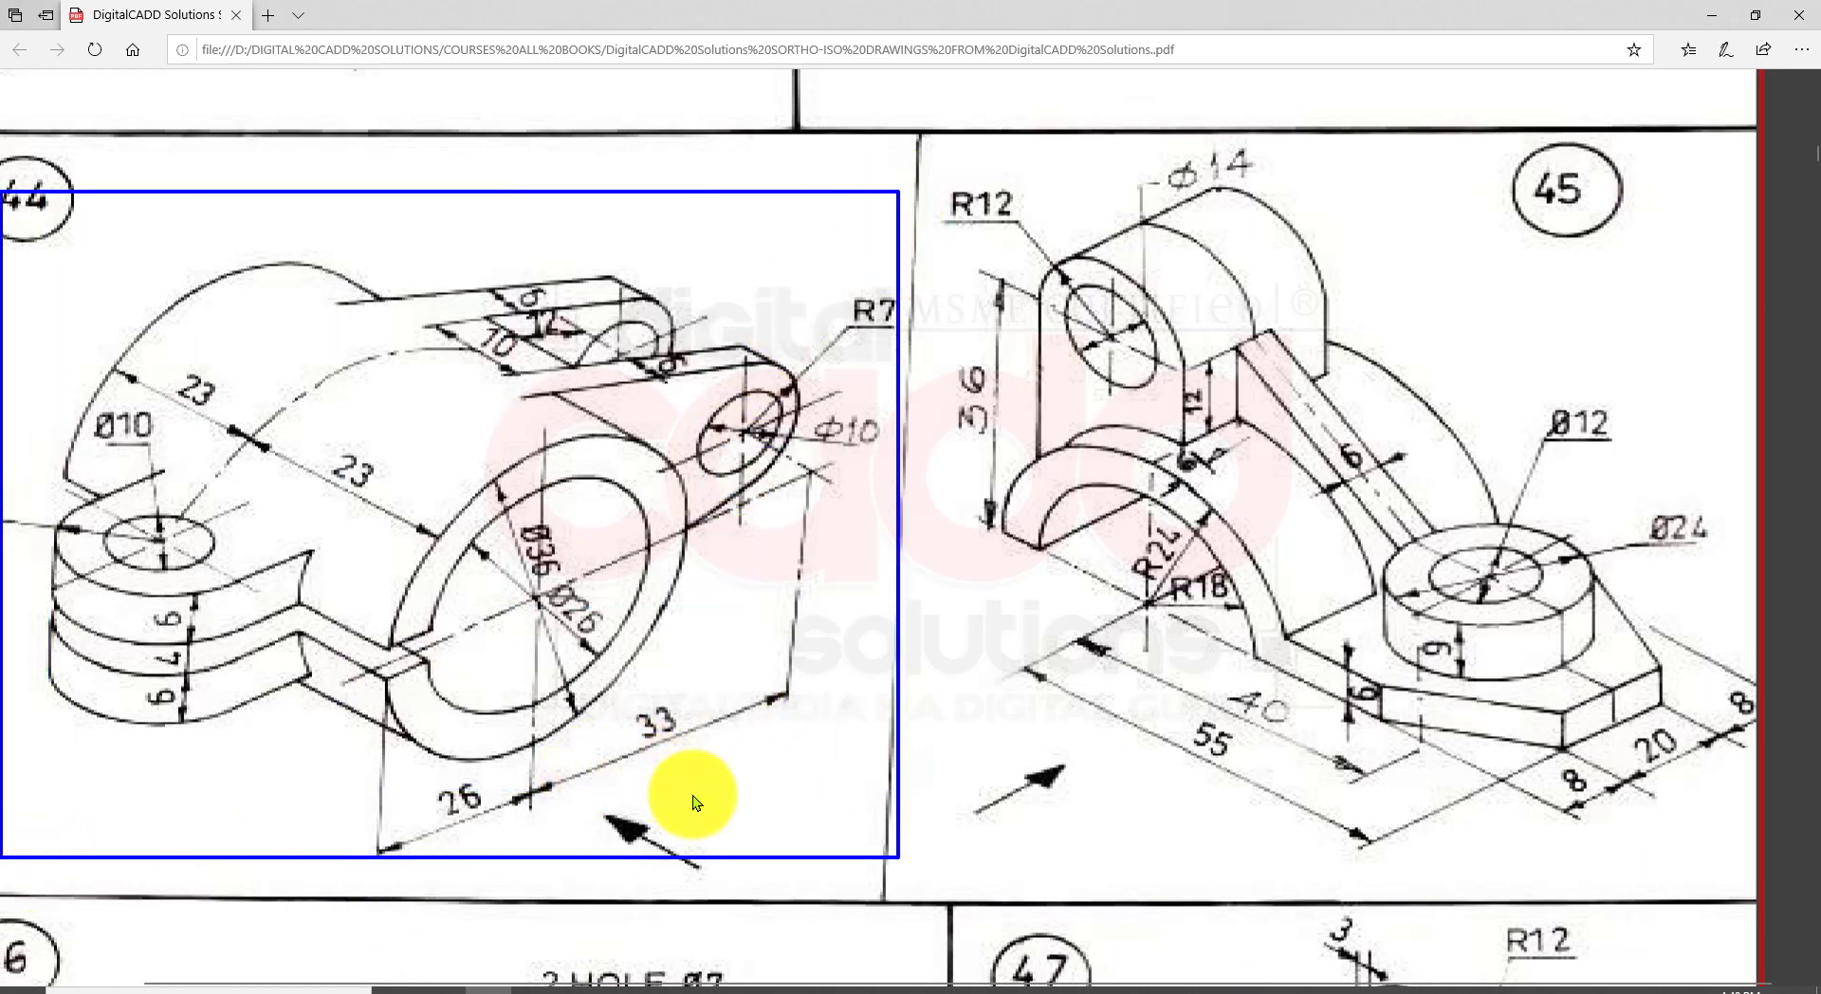
{"action": "left_click_drag", "start_coordinate": [789, 783], "coordinate": [651, 683]}
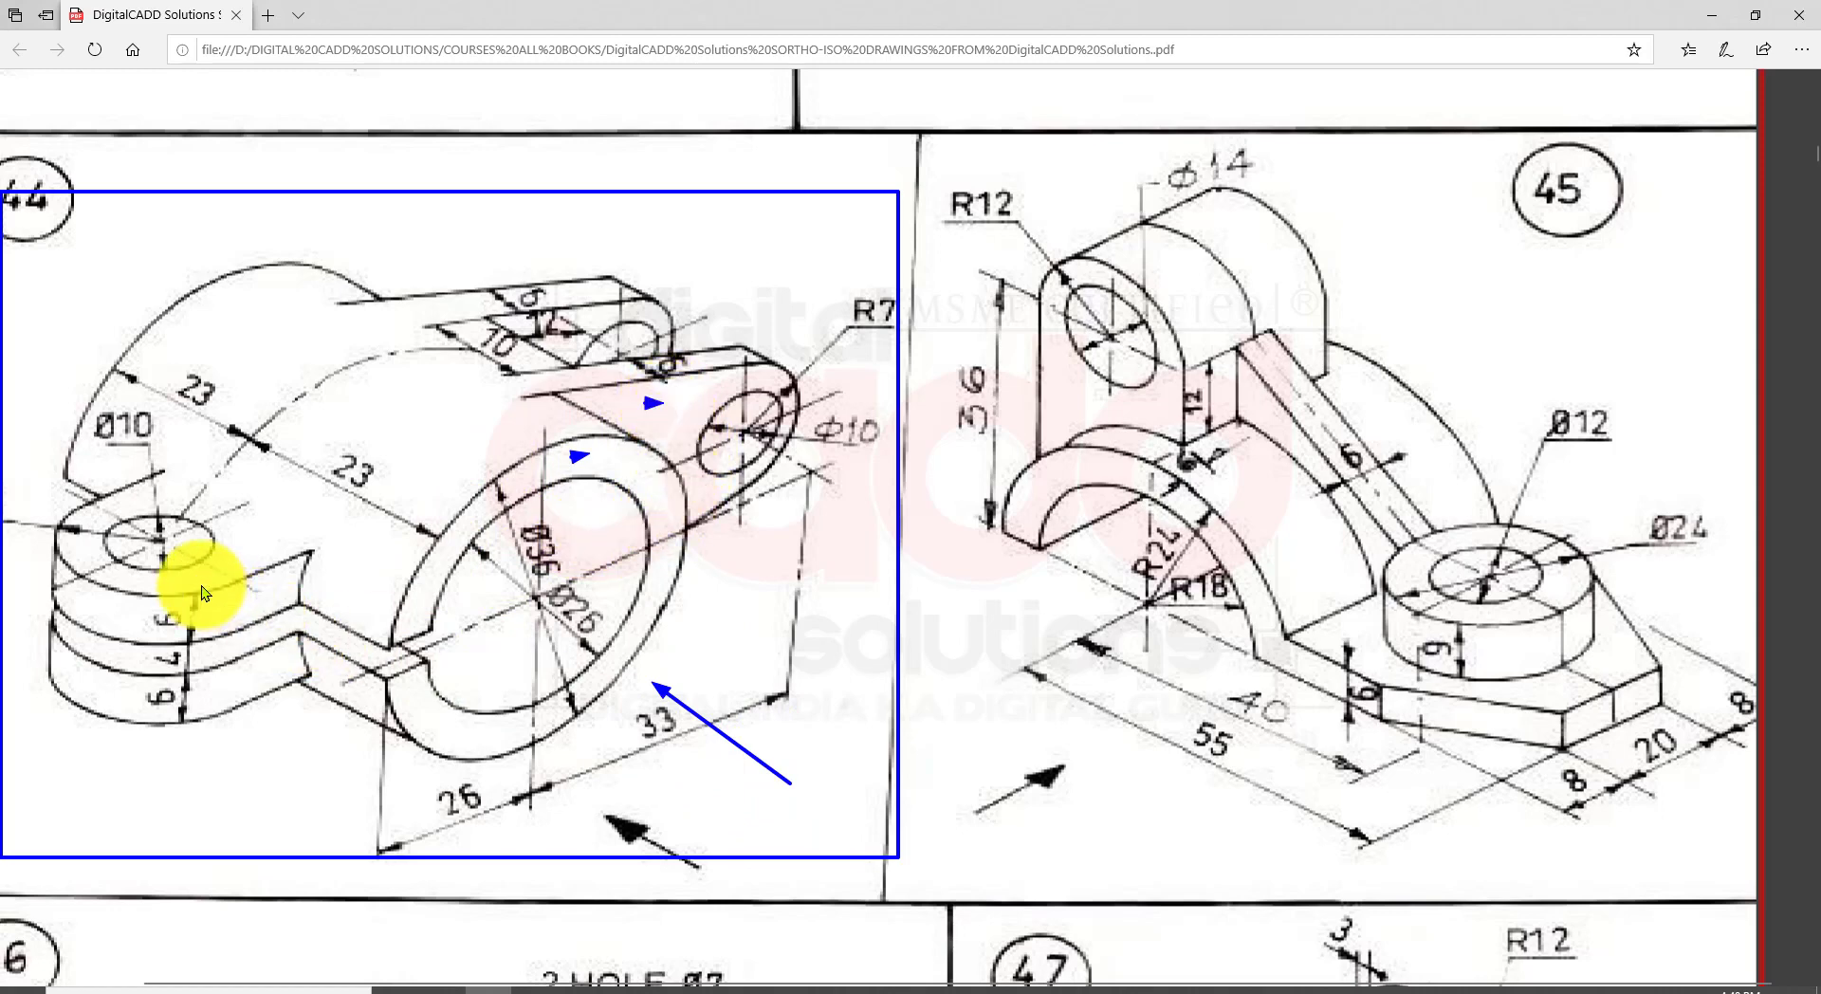
{"action": "left_click_drag", "start_coordinate": [201, 585], "coordinate": [211, 719]}
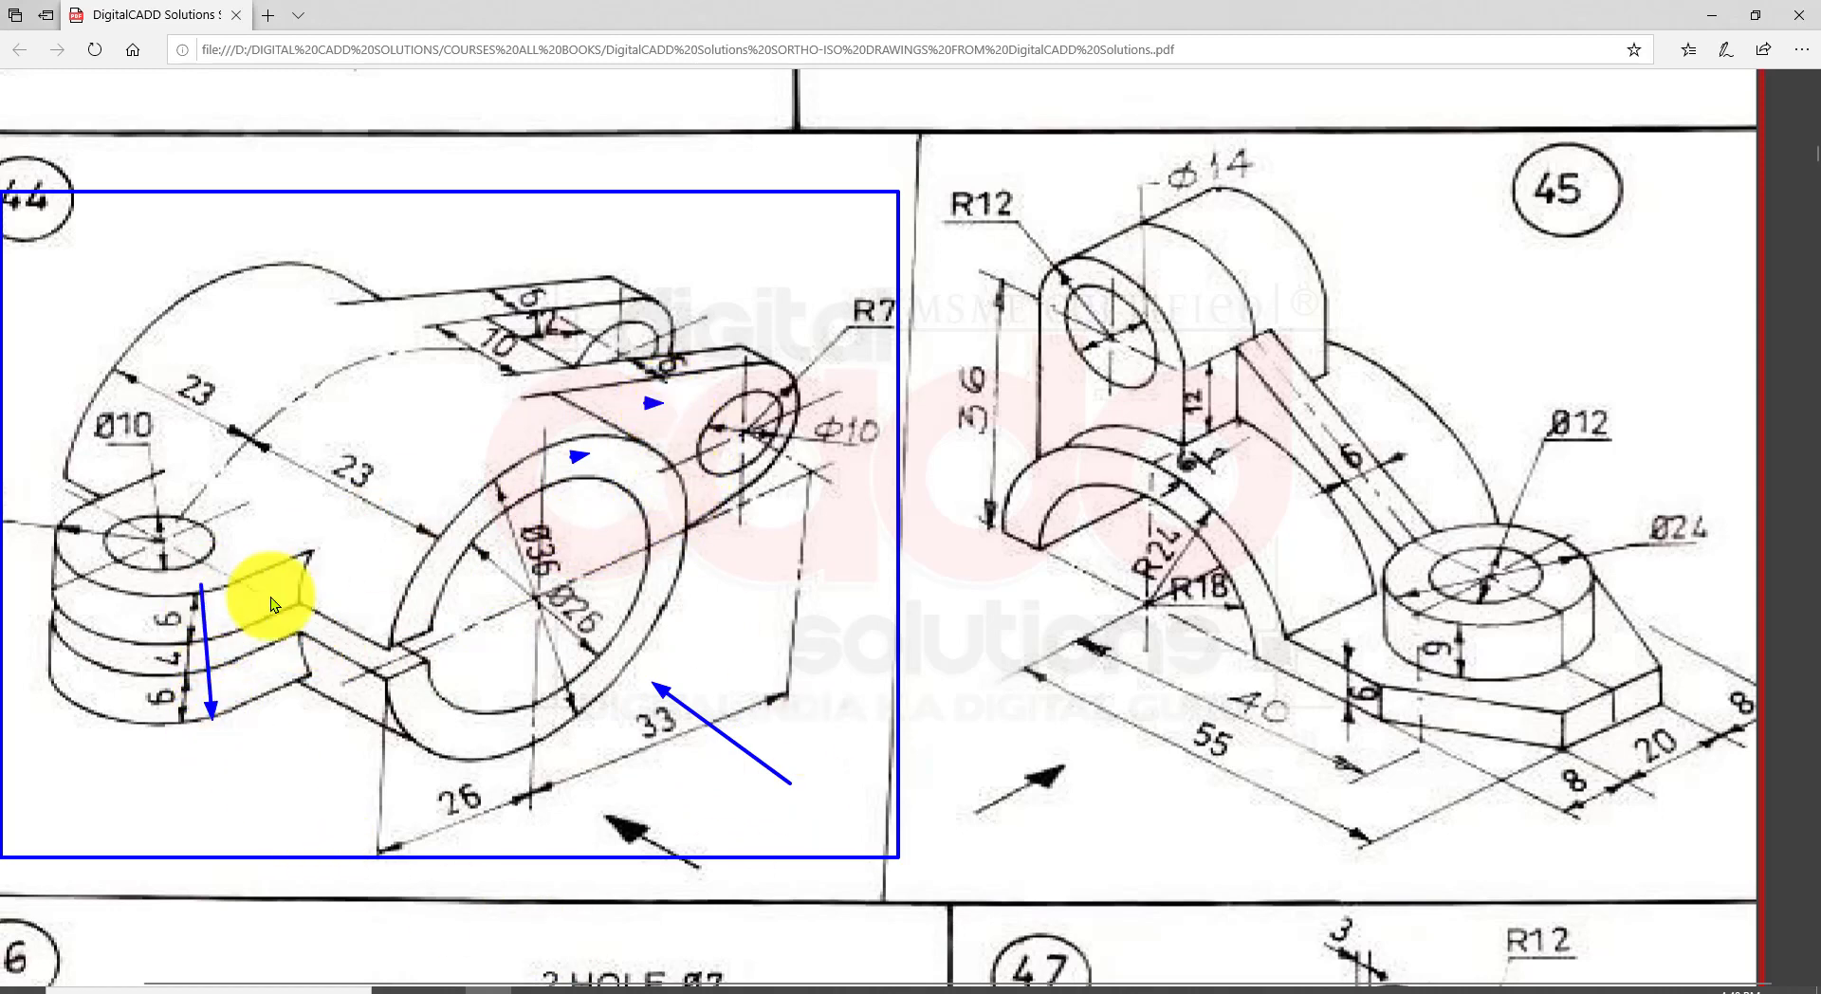
{"action": "left_click_drag", "start_coordinate": [624, 329], "coordinate": [602, 331]}
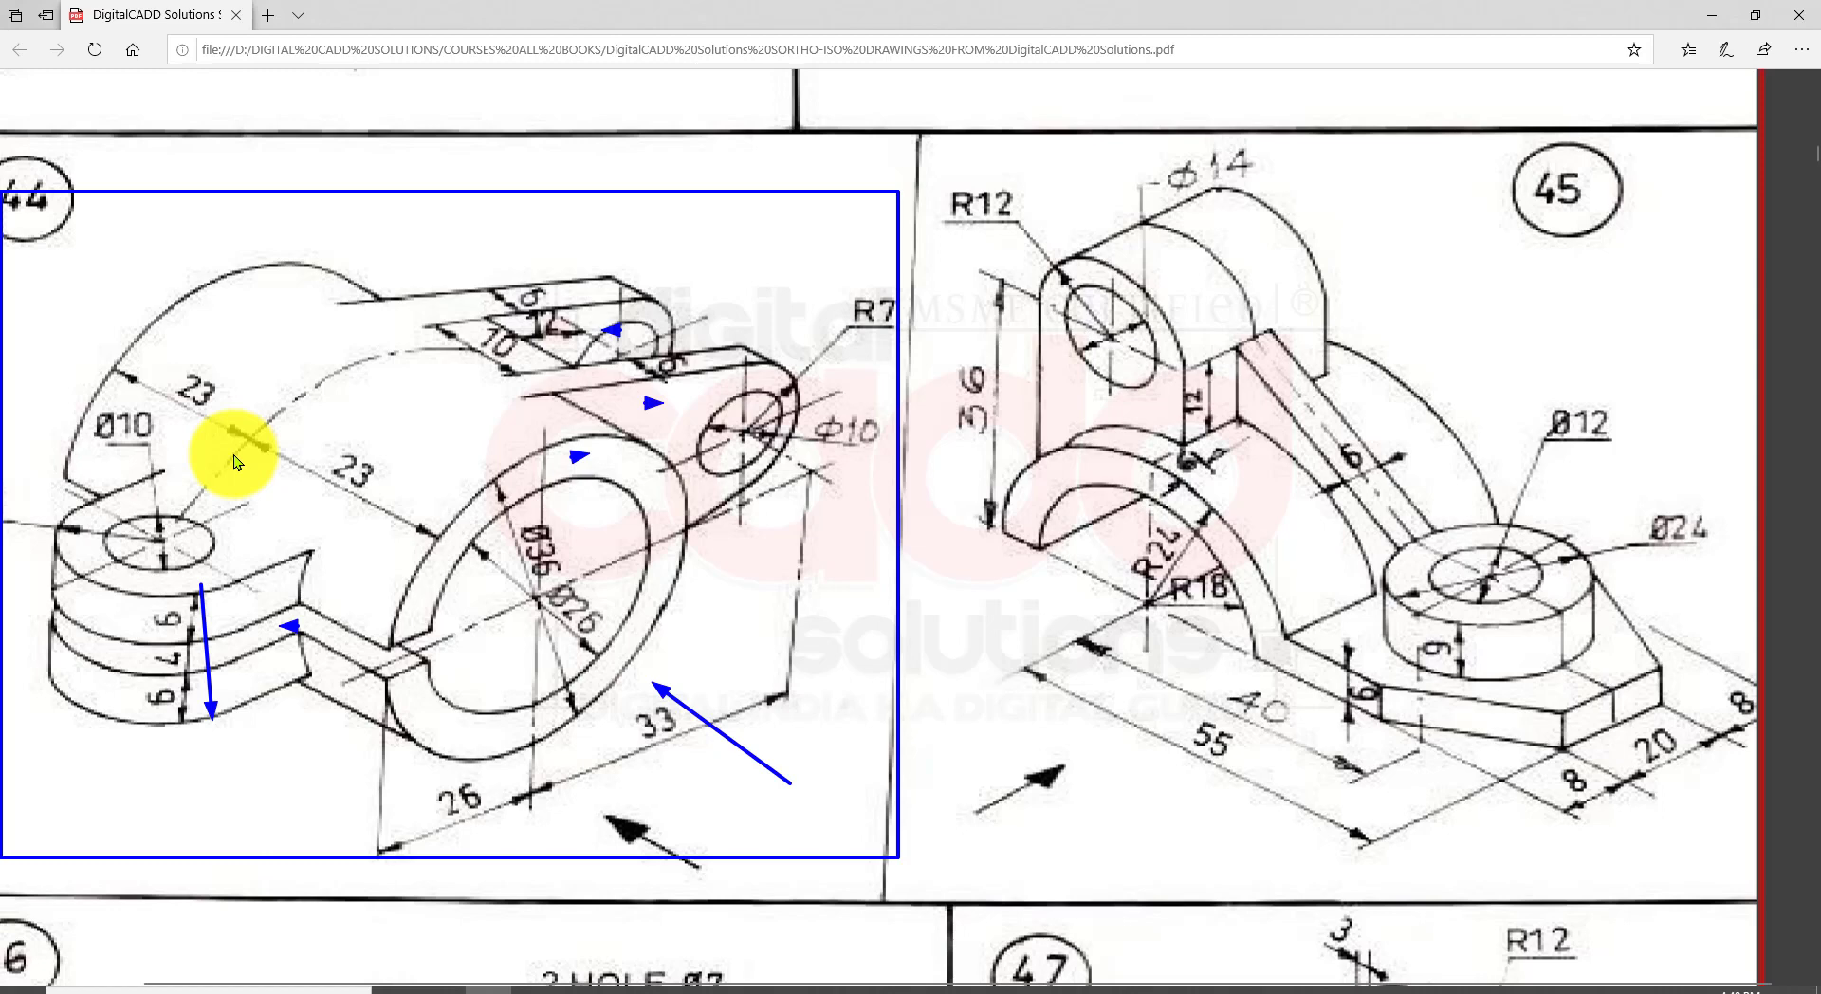
{"action": "key", "text": "Escape"}
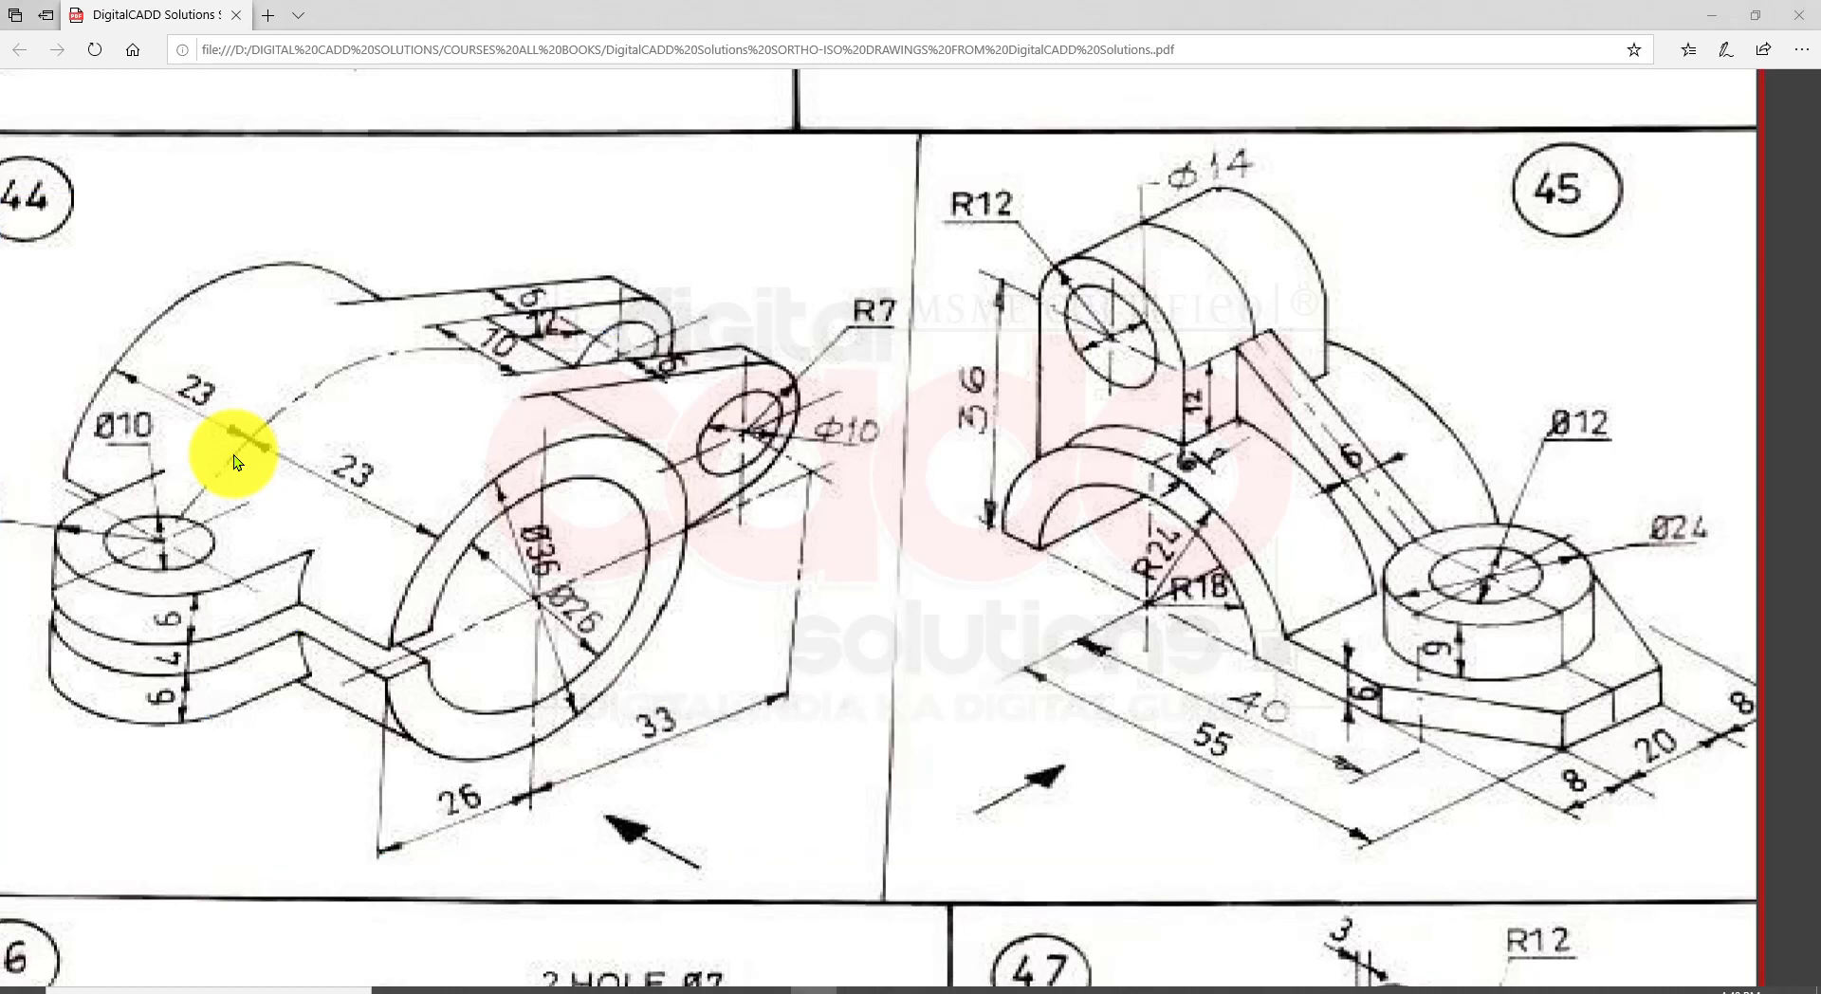
Step: Restore the PDF window beside CATIA at full height and fit the clamp of drawing 44 into view
{"action": "left_click", "coordinate": [1754, 15]}
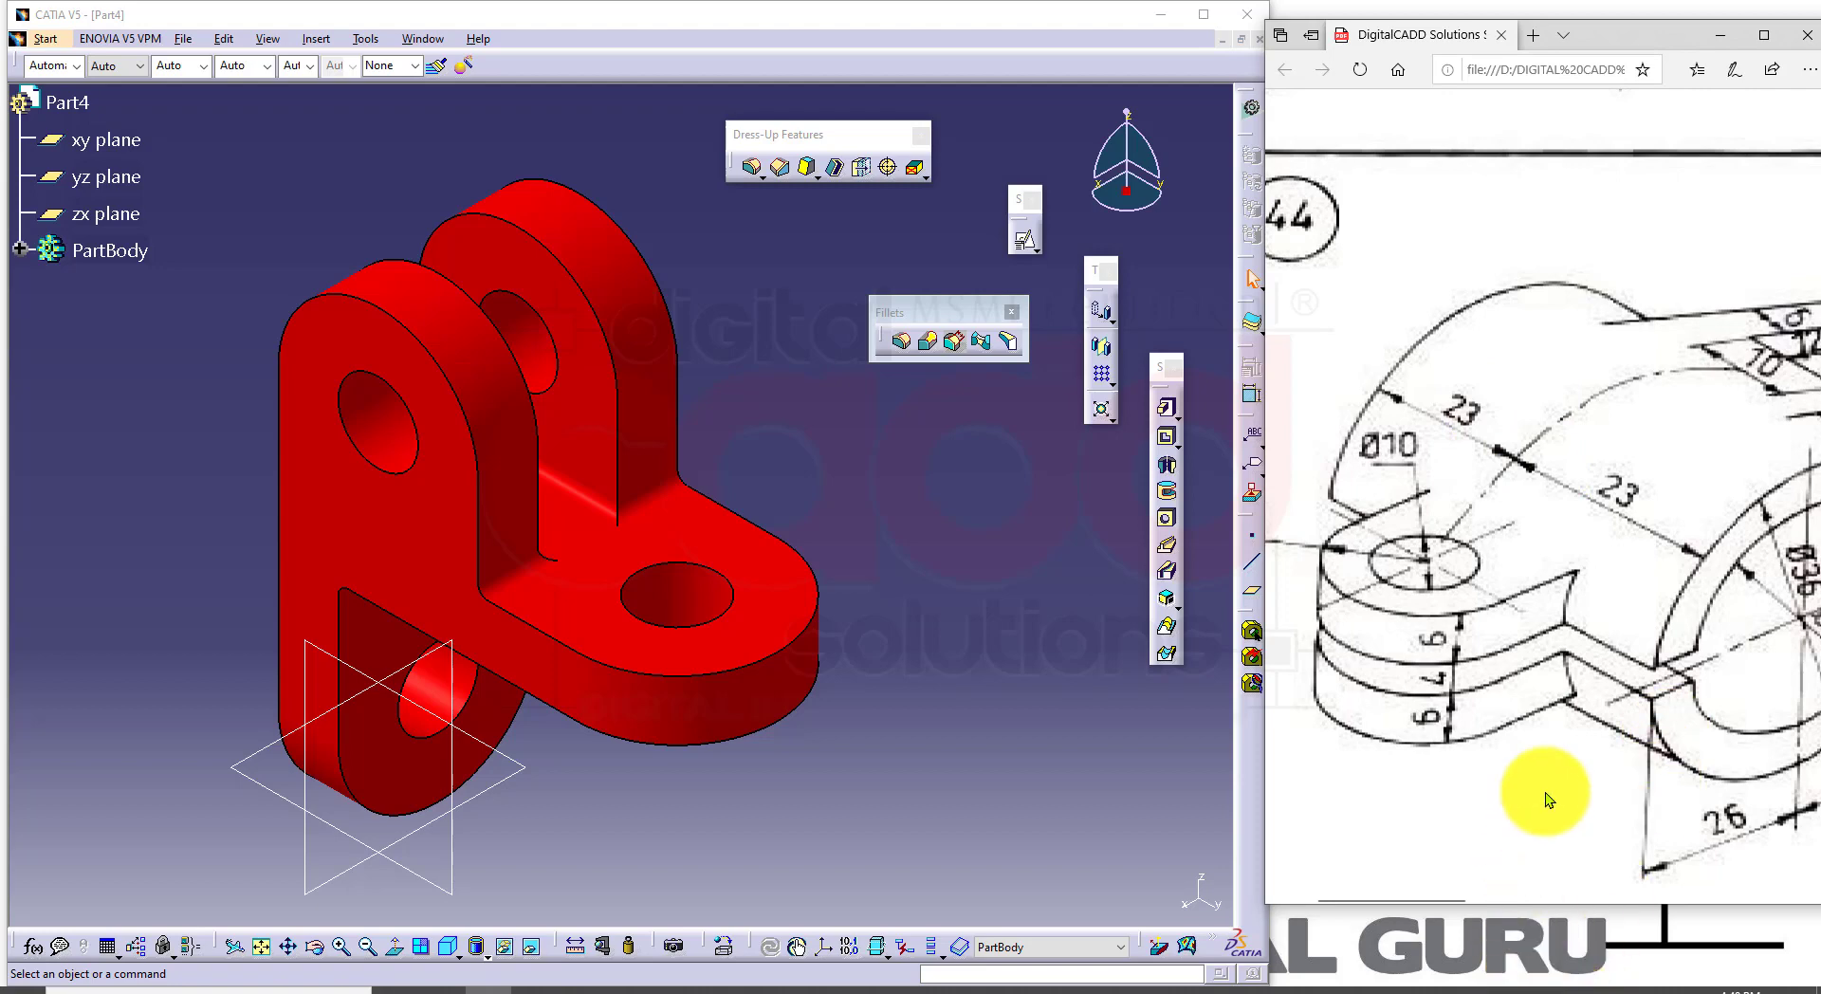
{"action": "scroll", "coordinate": [1612, 749], "scroll_direction": "down", "scroll_amount": 1, "text": "ctrl"}
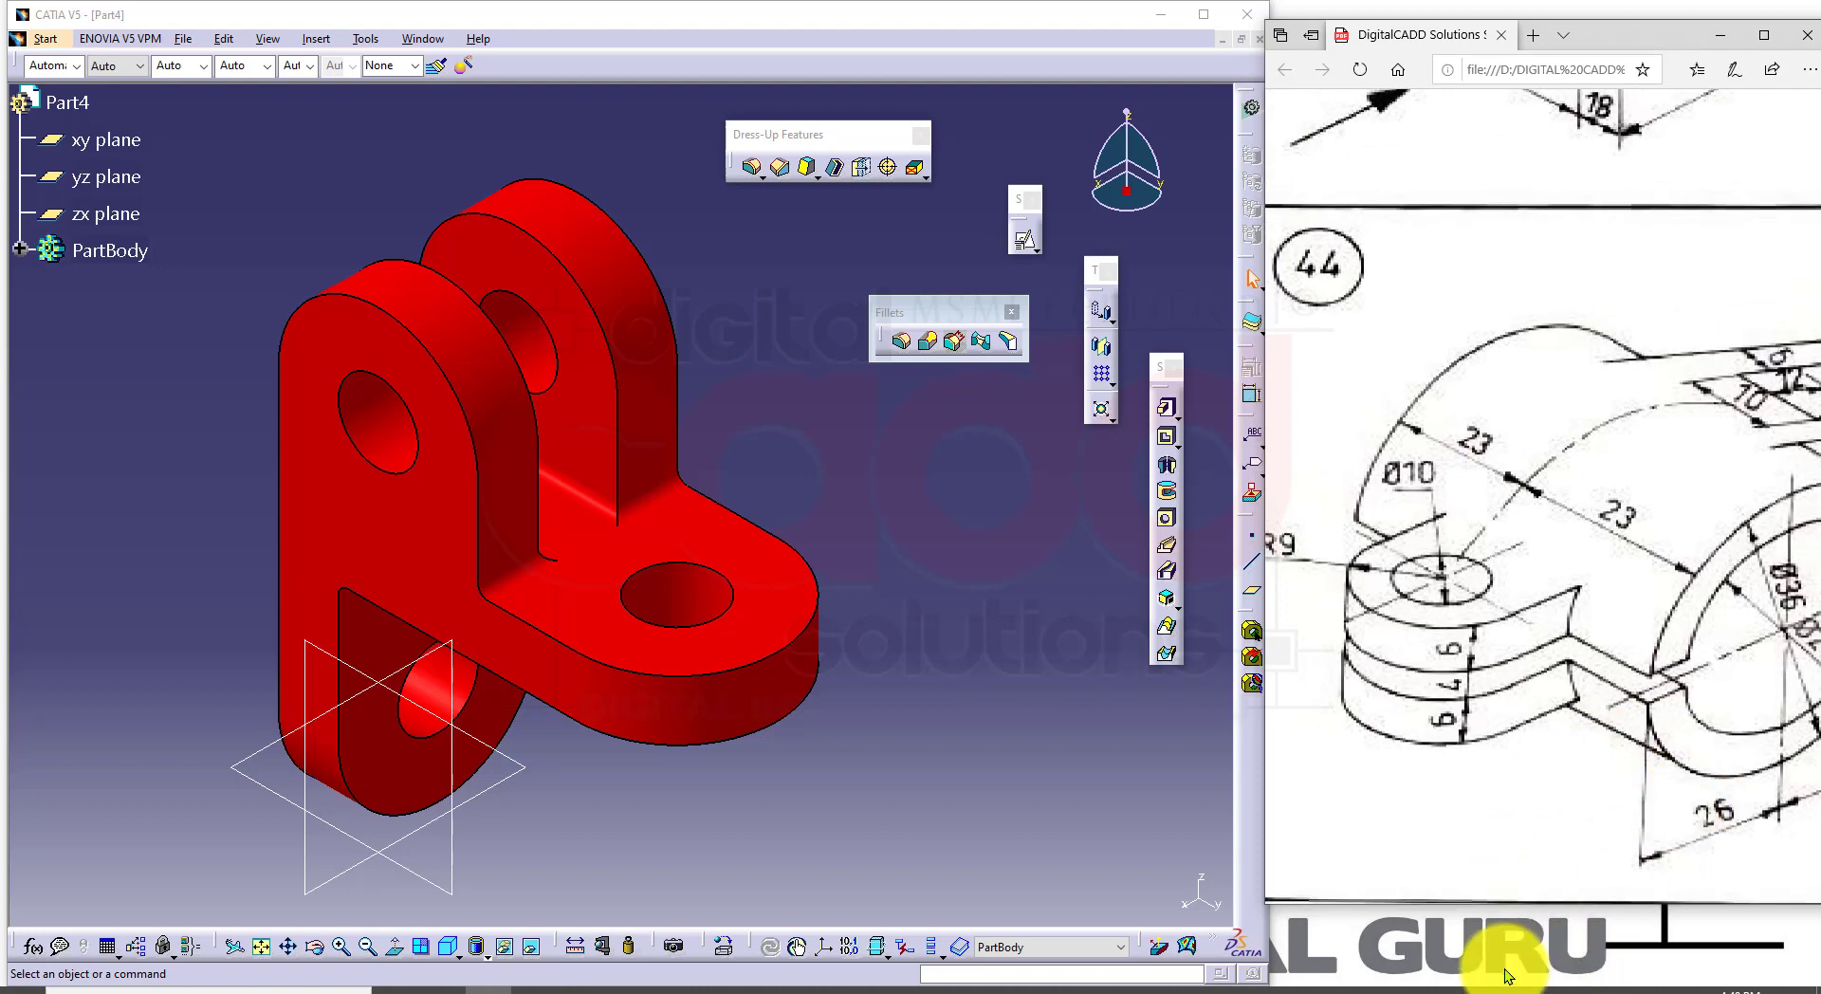
{"action": "double_click", "coordinate": [1612, 23]}
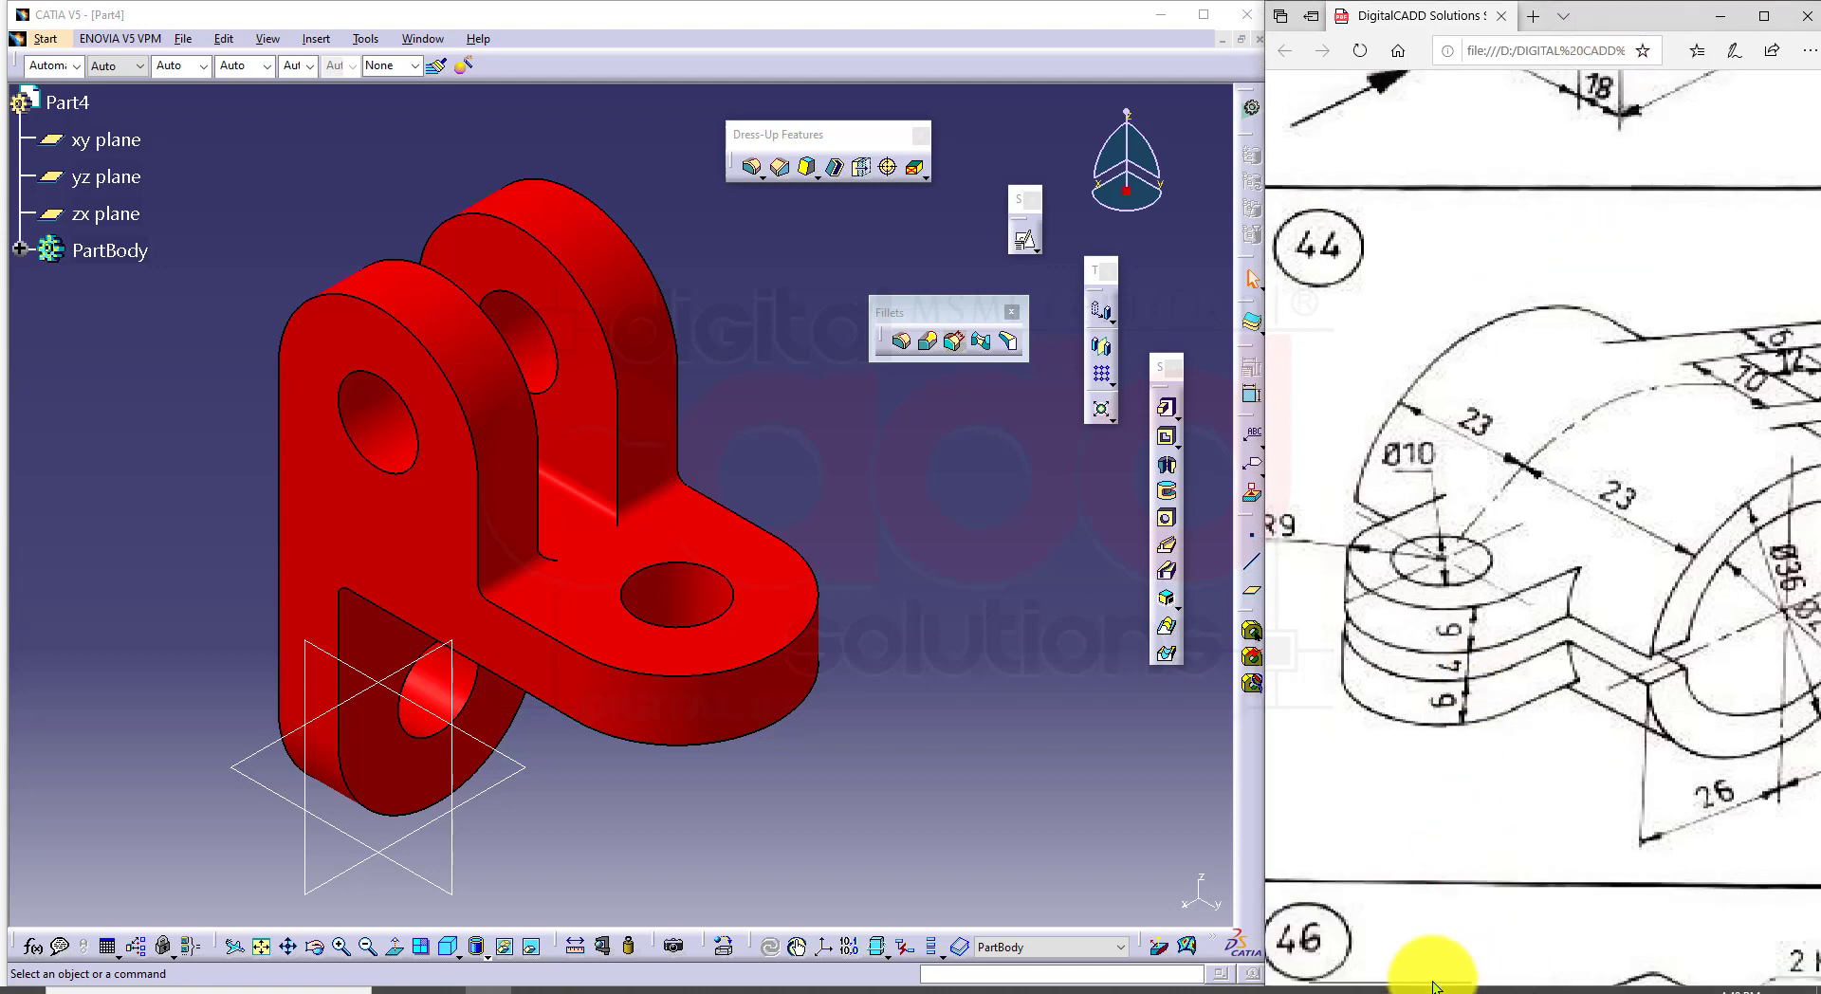
{"action": "left_click_drag", "start_coordinate": [1383, 980], "coordinate": [1492, 979]}
{"action": "scroll", "coordinate": [1557, 662], "scroll_direction": "down", "scroll_amount": 2, "text": "ctrl"}
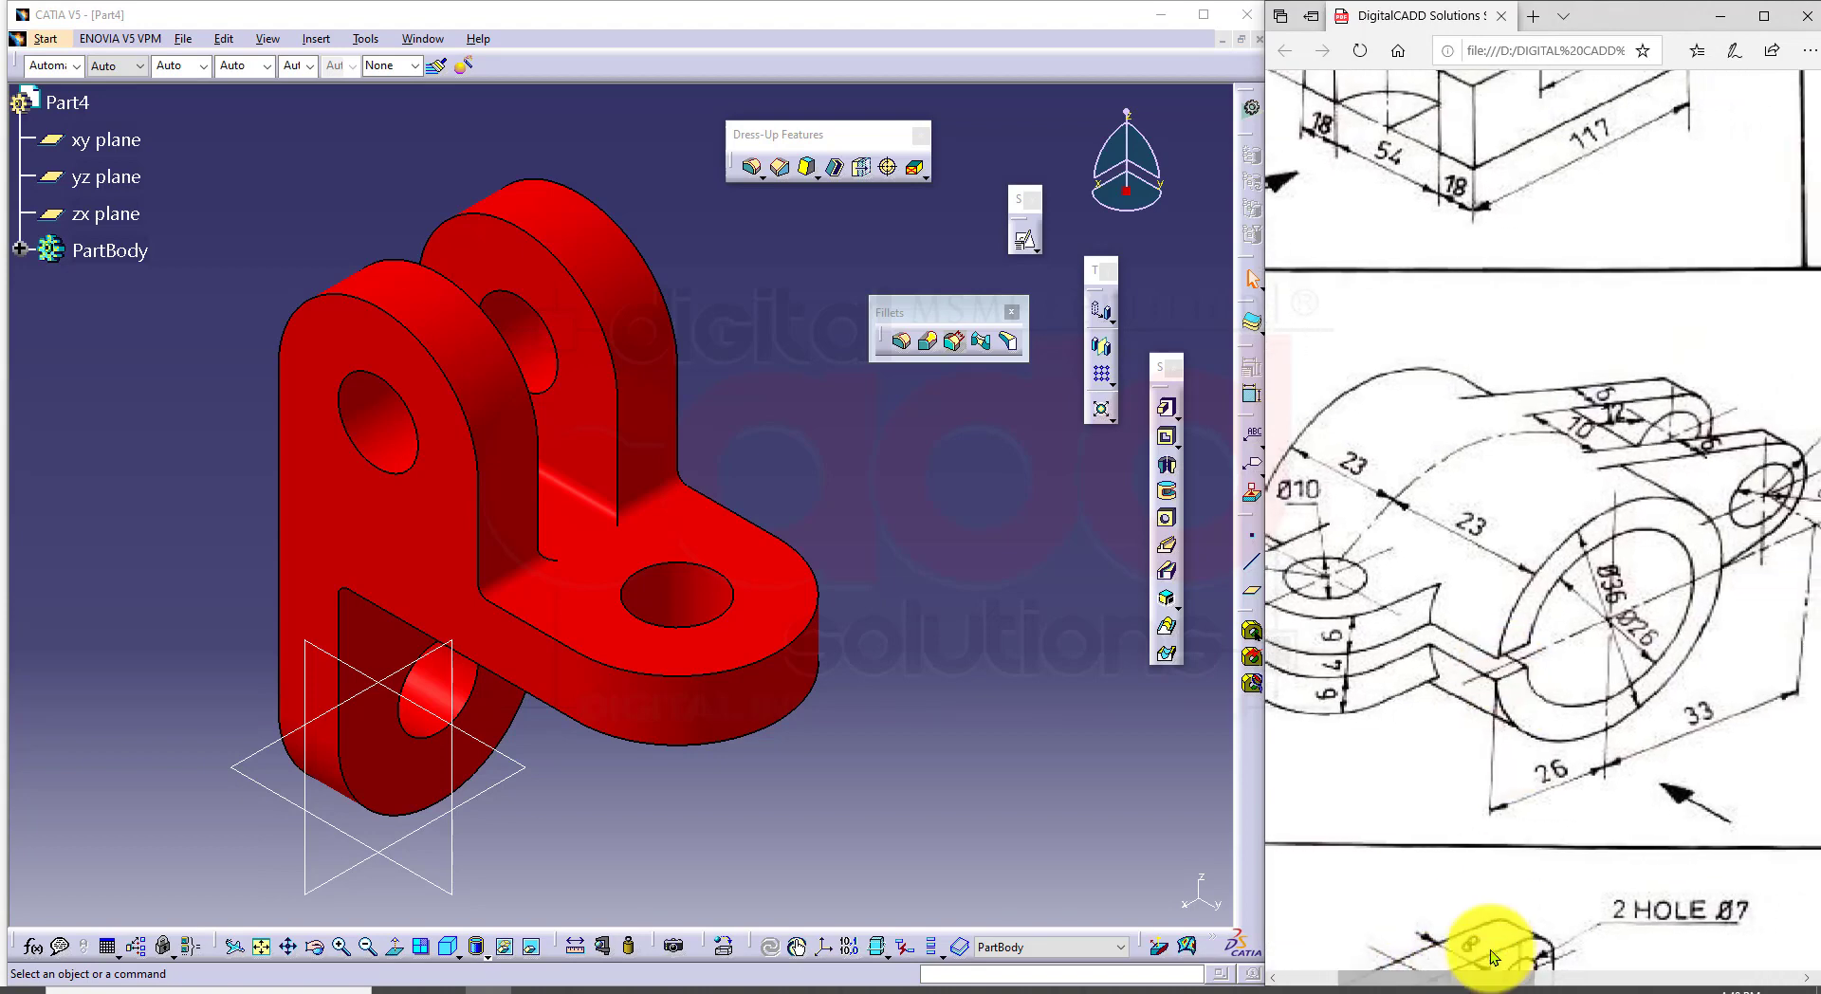
{"action": "scroll", "coordinate": [1426, 680], "scroll_direction": "down", "scroll_amount": 1, "text": "ctrl"}
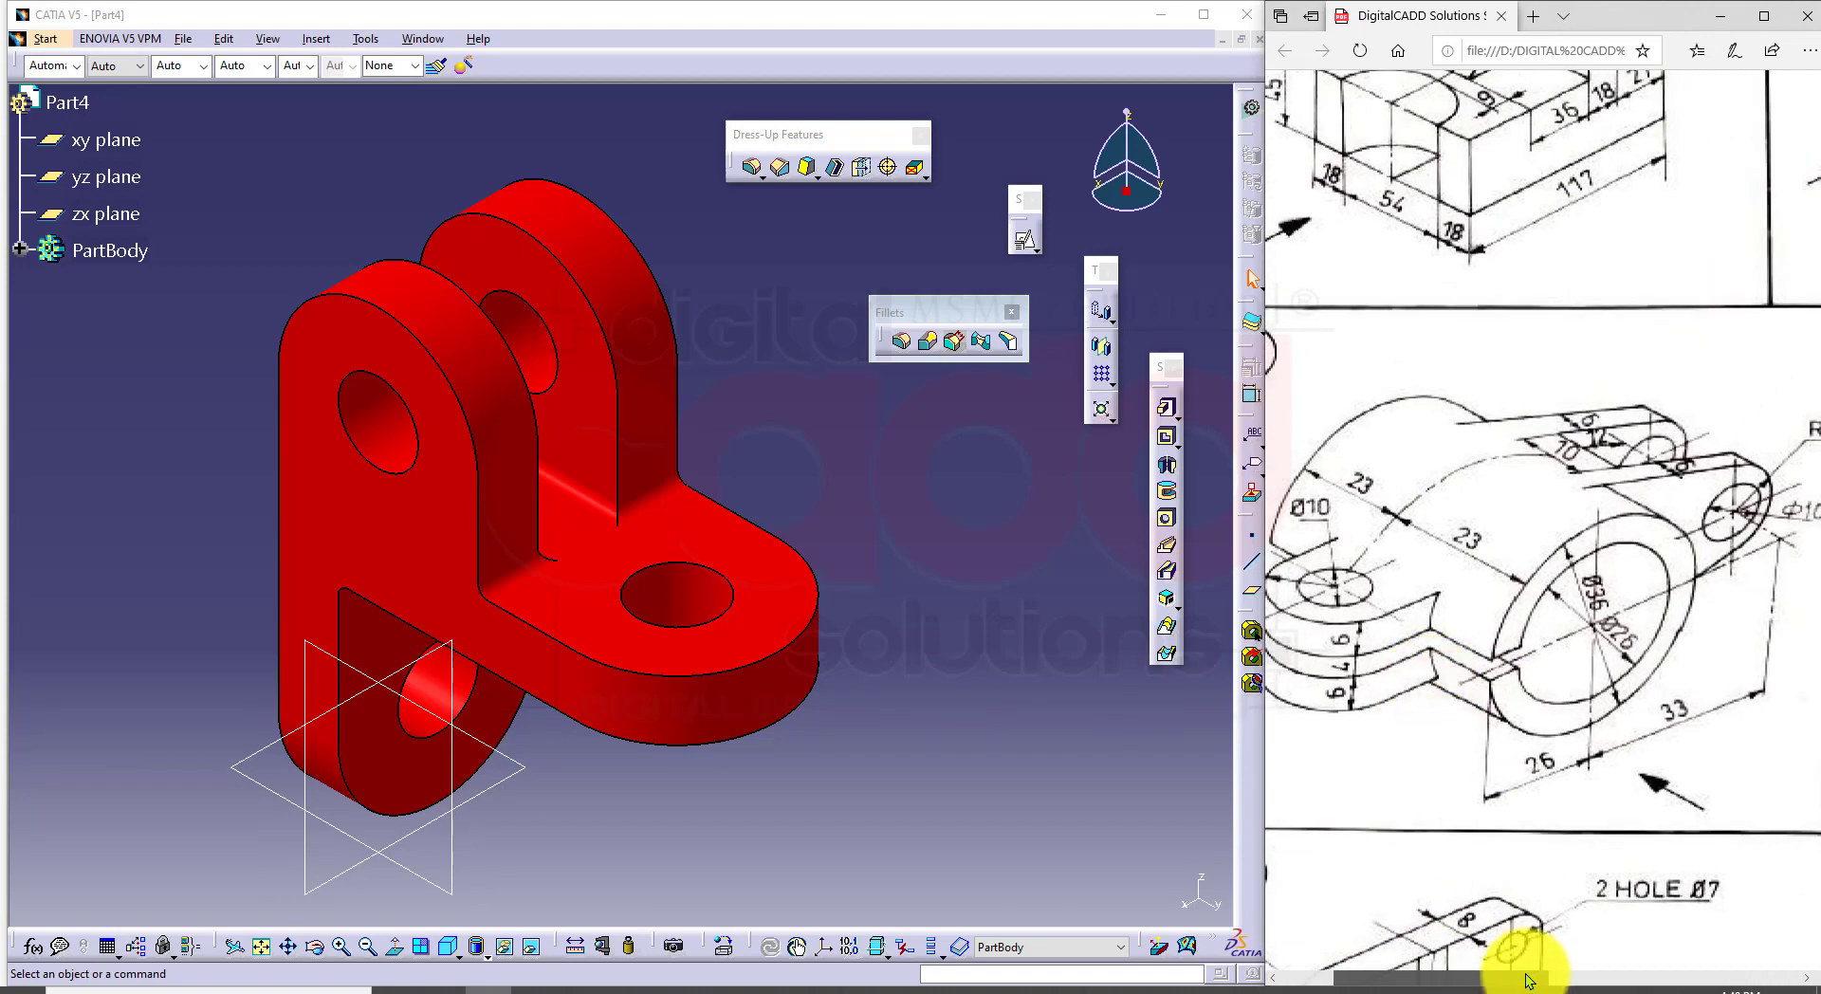
{"action": "left_click_drag", "start_coordinate": [1523, 981], "coordinate": [1508, 980]}
Step: Switch to CATIA and create a new part named Part5 with the default hybrid design setting
{"action": "left_click", "coordinate": [1073, 712]}
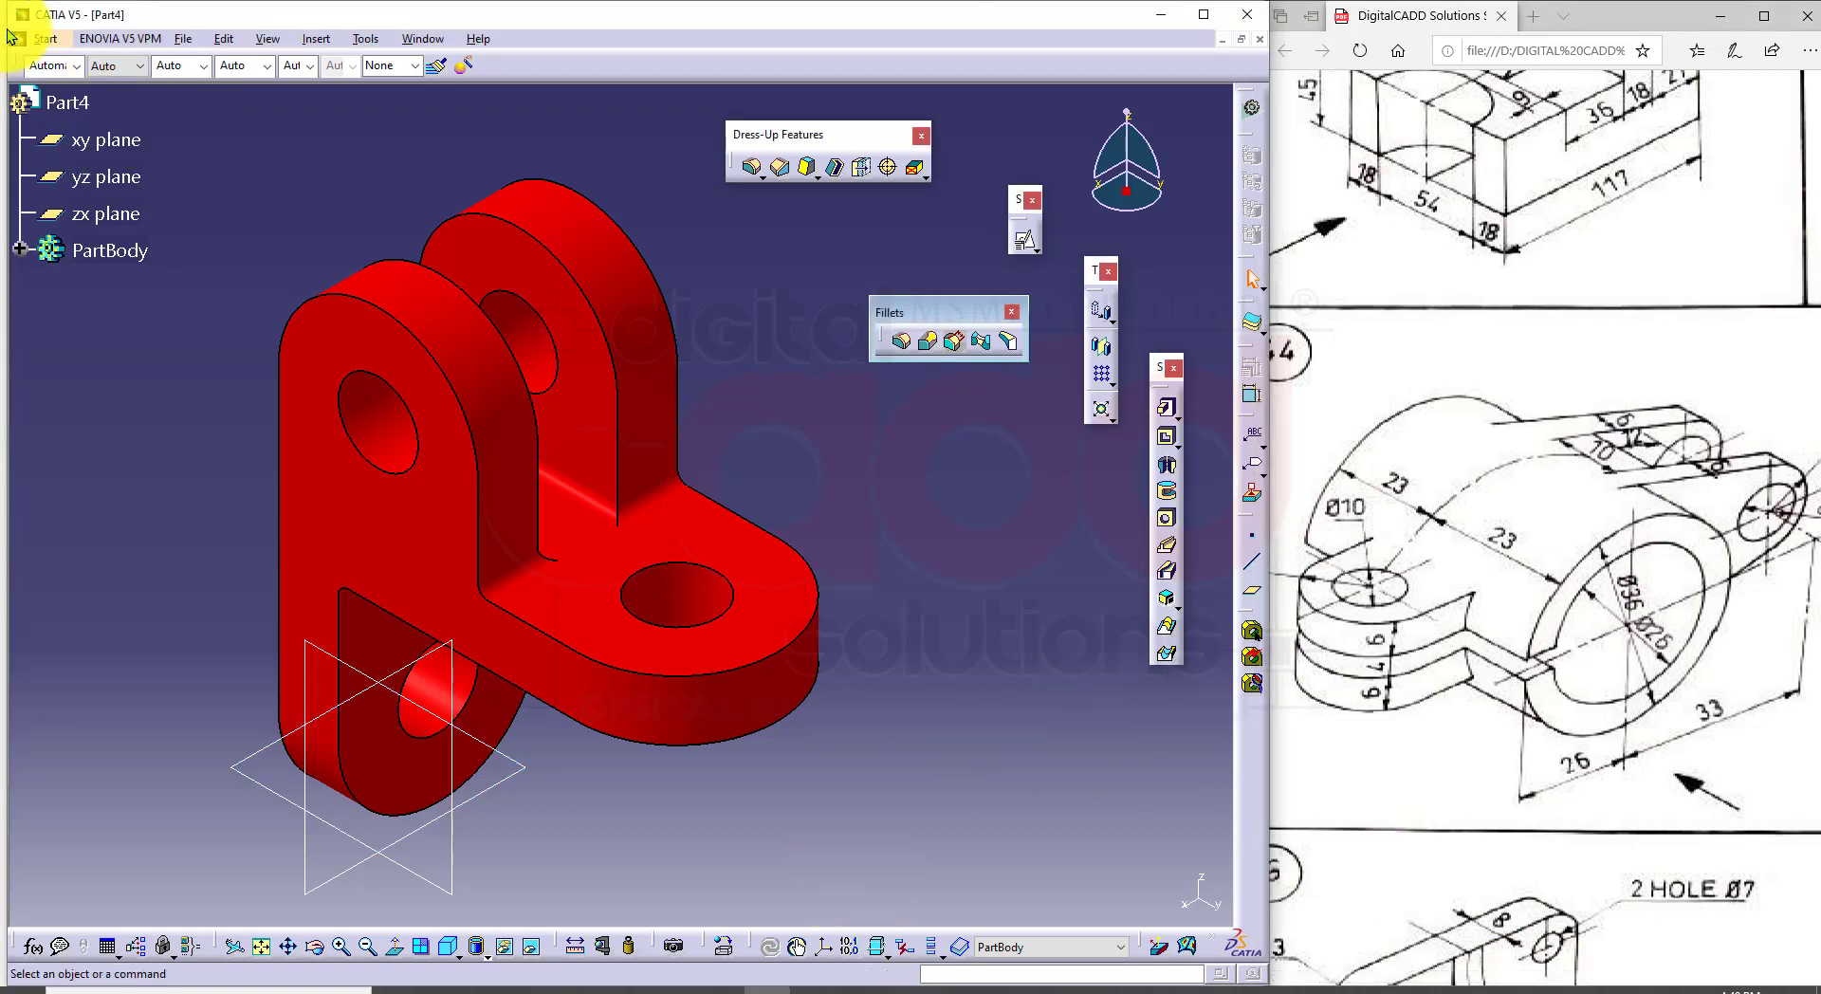
{"action": "left_click", "coordinate": [44, 43]}
{"action": "left_click", "coordinate": [93, 77]}
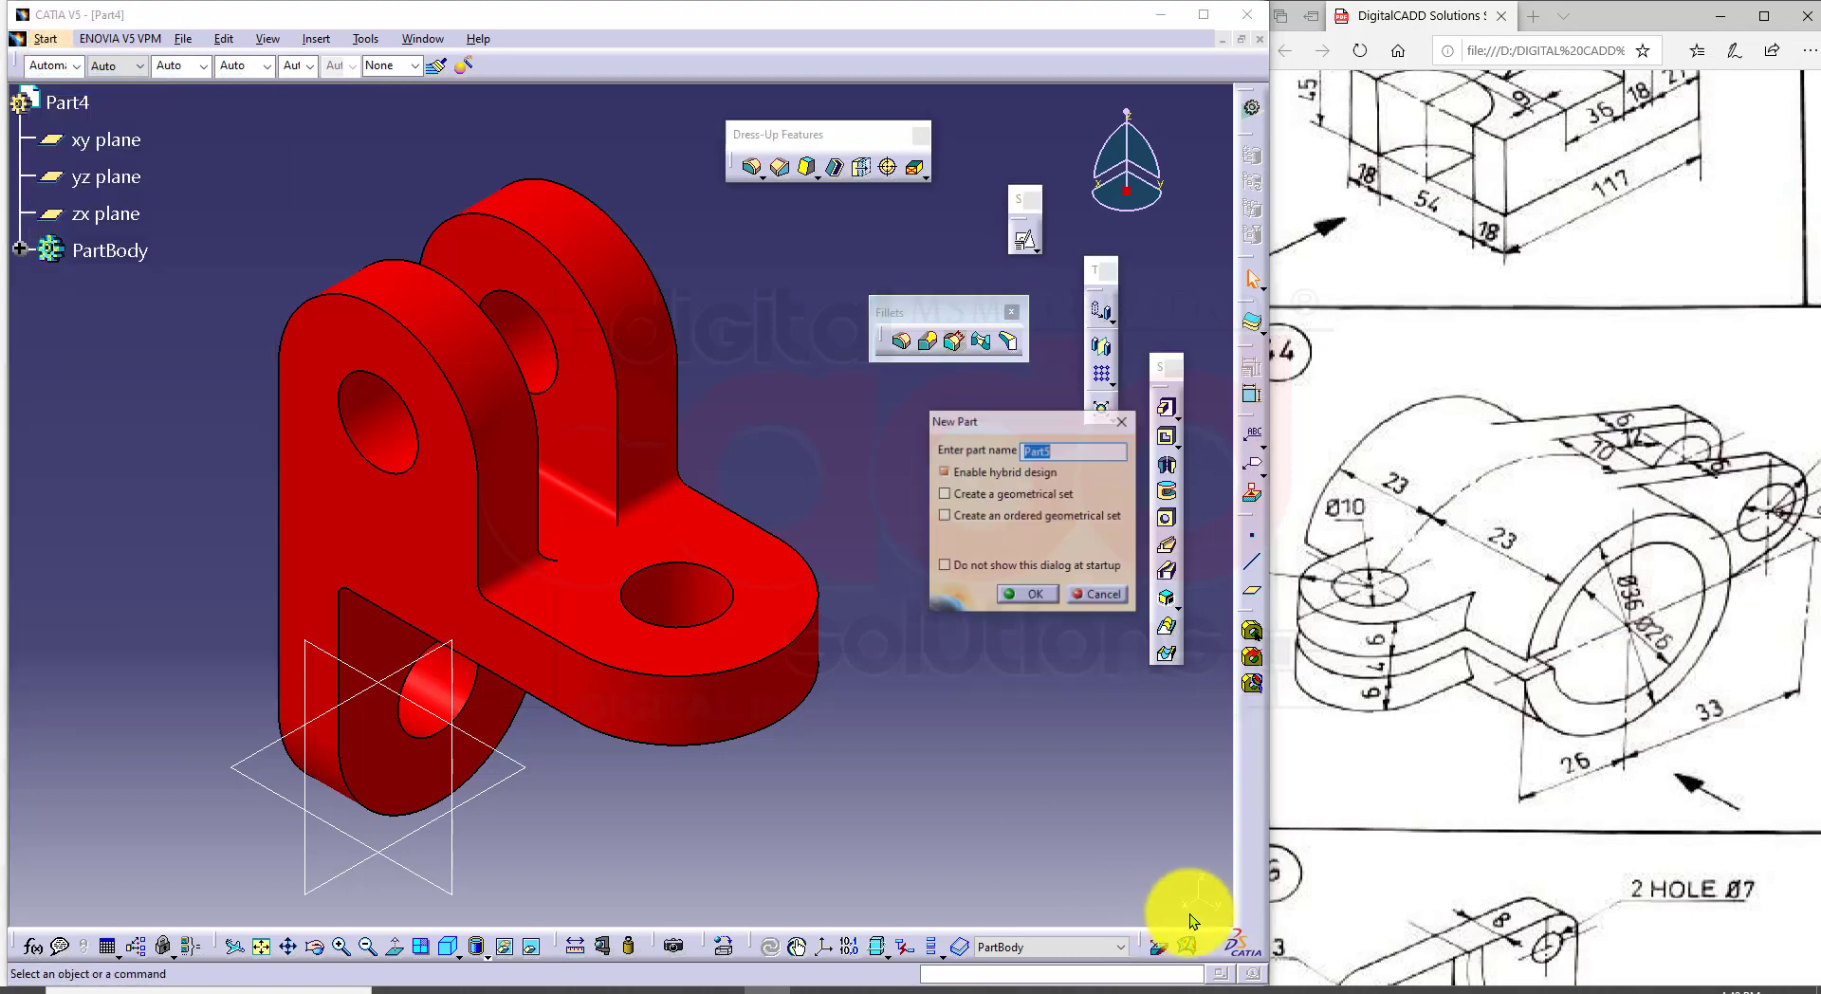
{"action": "left_click", "coordinate": [1032, 598]}
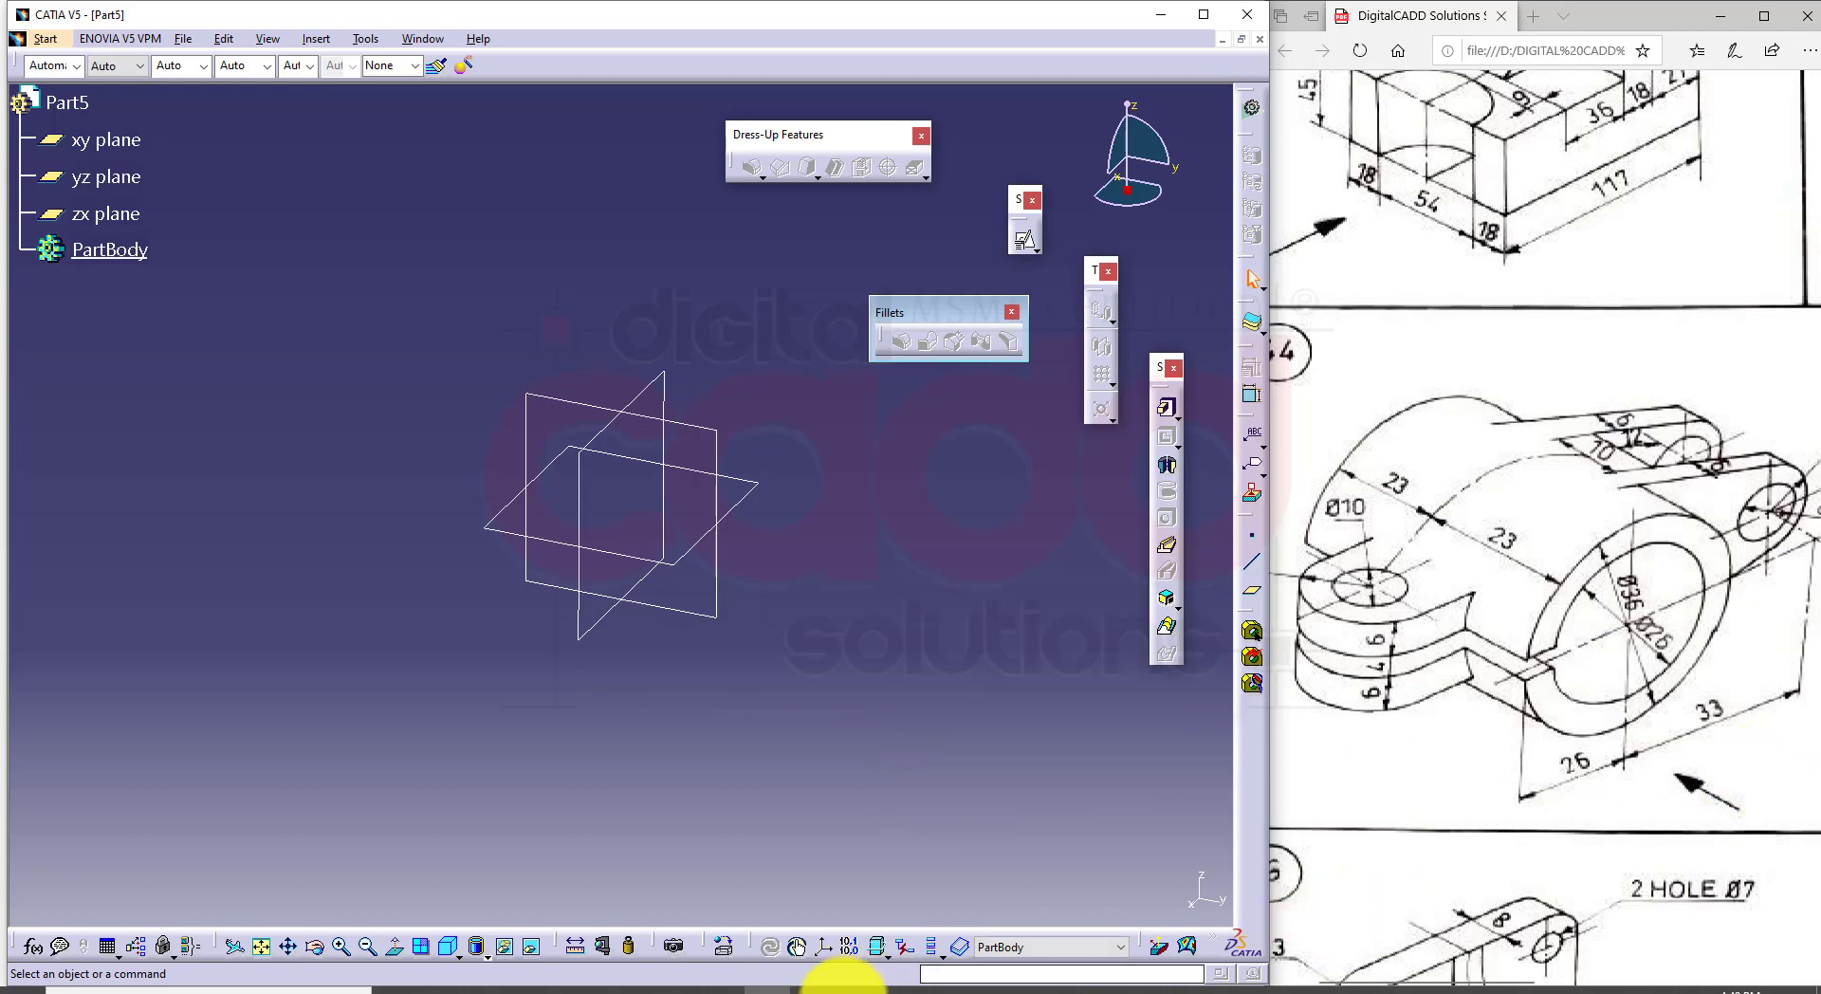
{"action": "left_click", "coordinate": [831, 989]}
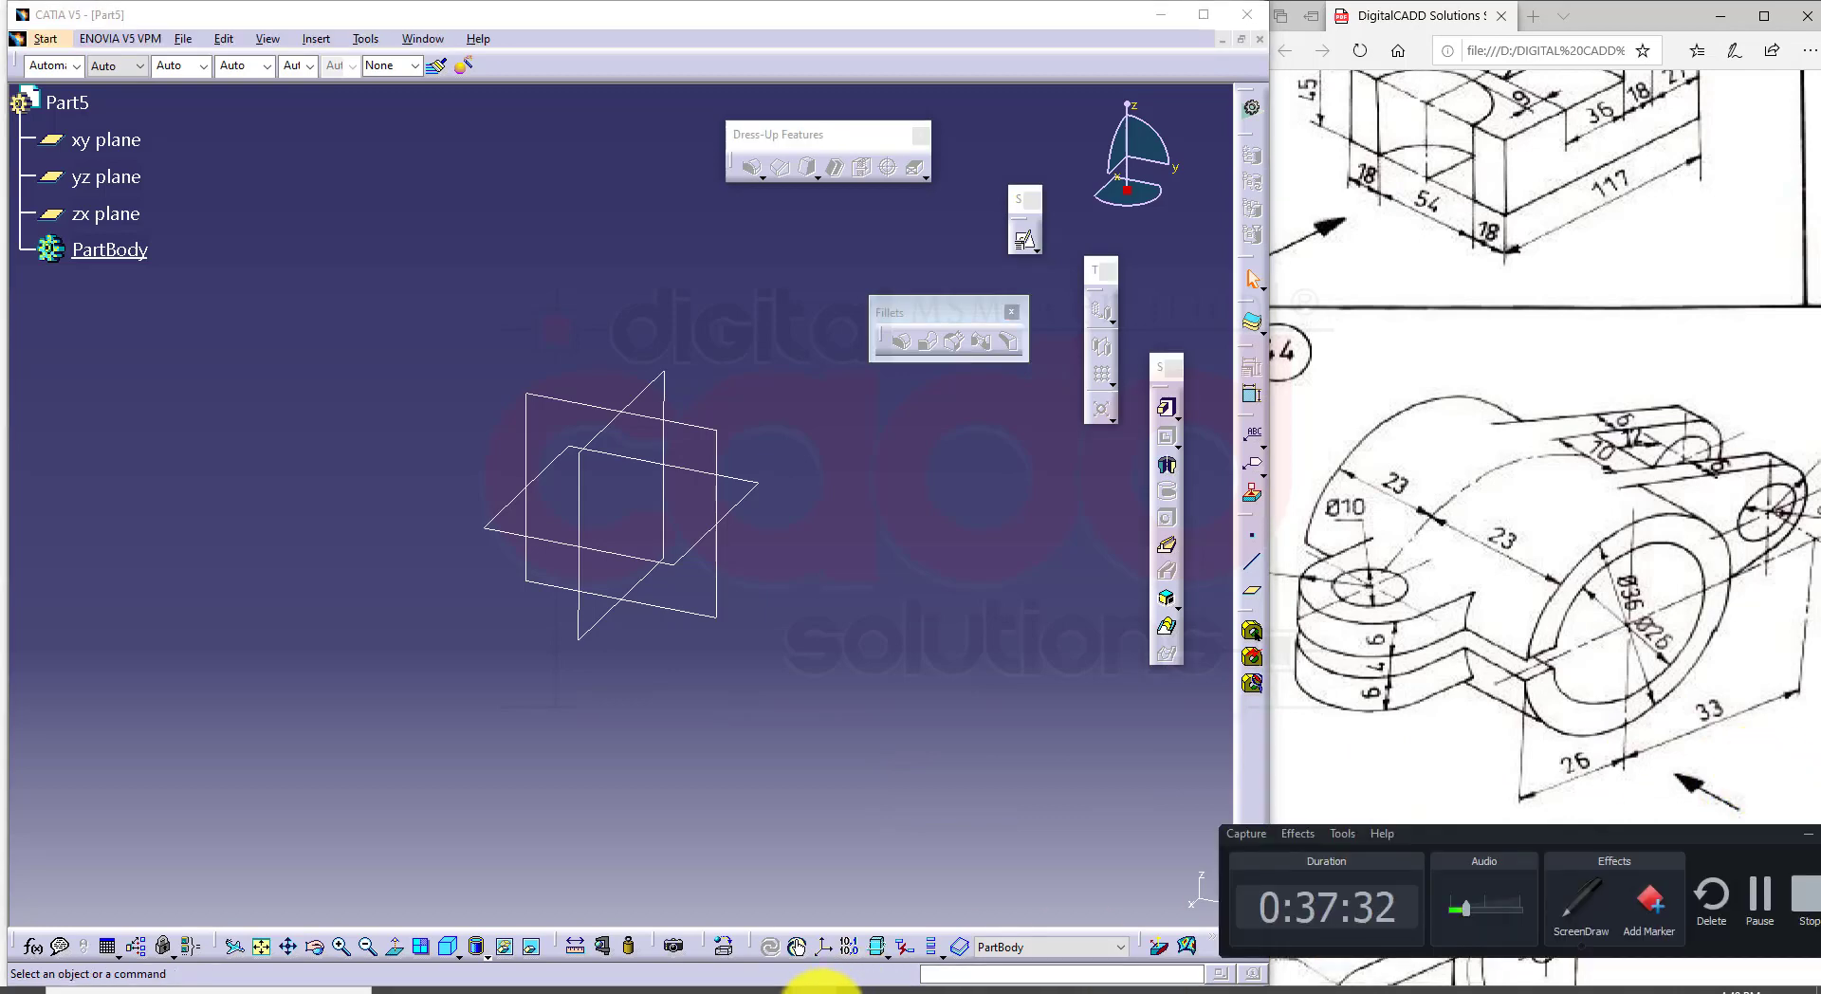
Step: Start a positioned sketch on the zx plane with implicit origin and orientation
{"action": "left_click", "coordinate": [661, 385]}
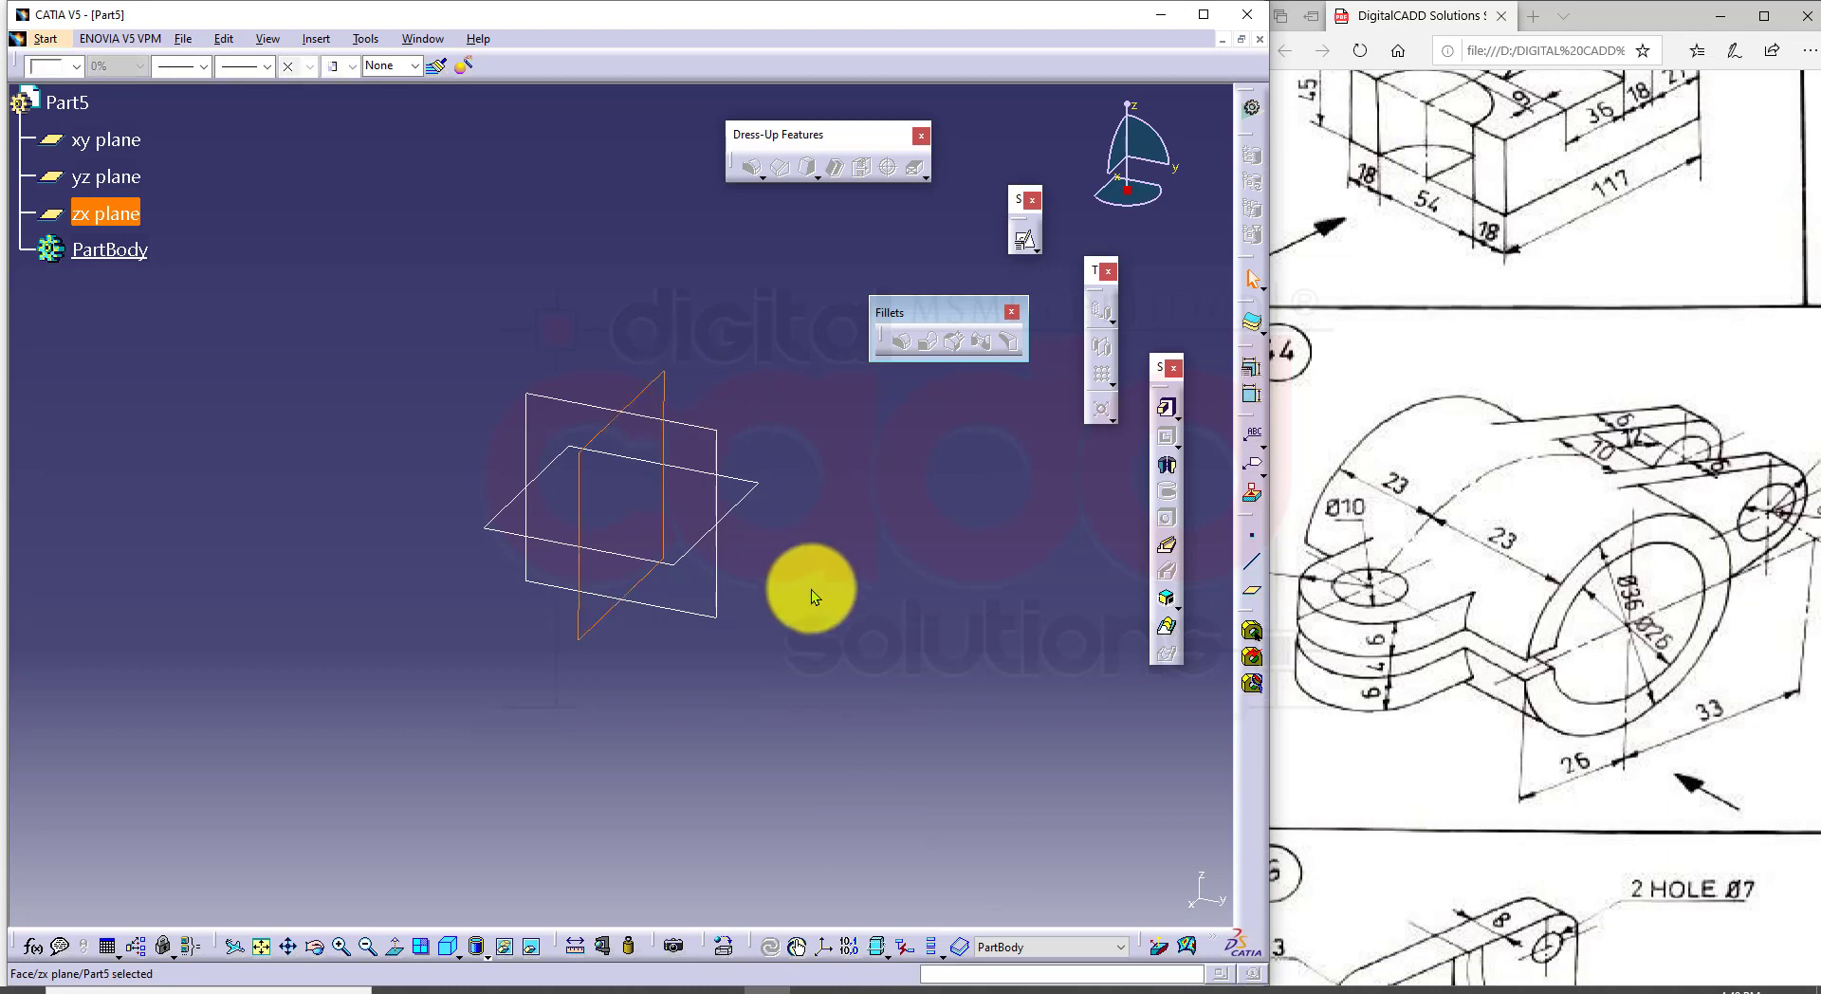
{"action": "left_click", "coordinate": [1024, 241]}
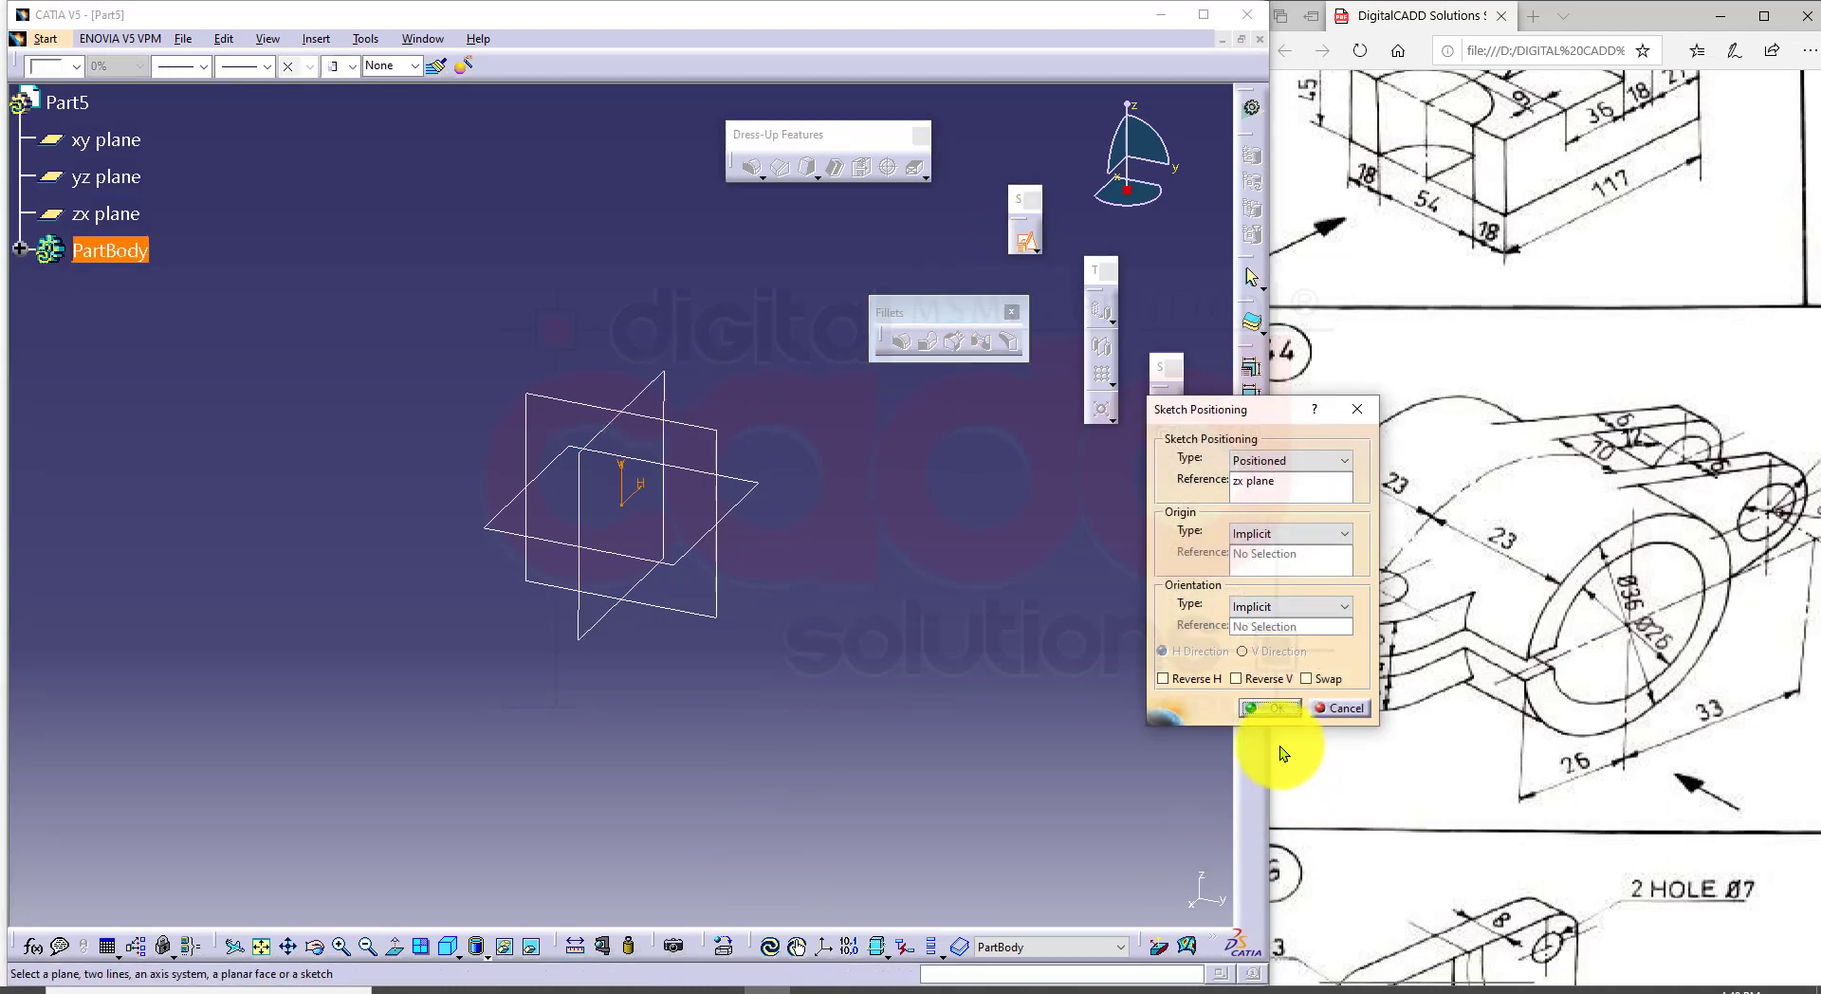
{"action": "left_click", "coordinate": [1255, 709]}
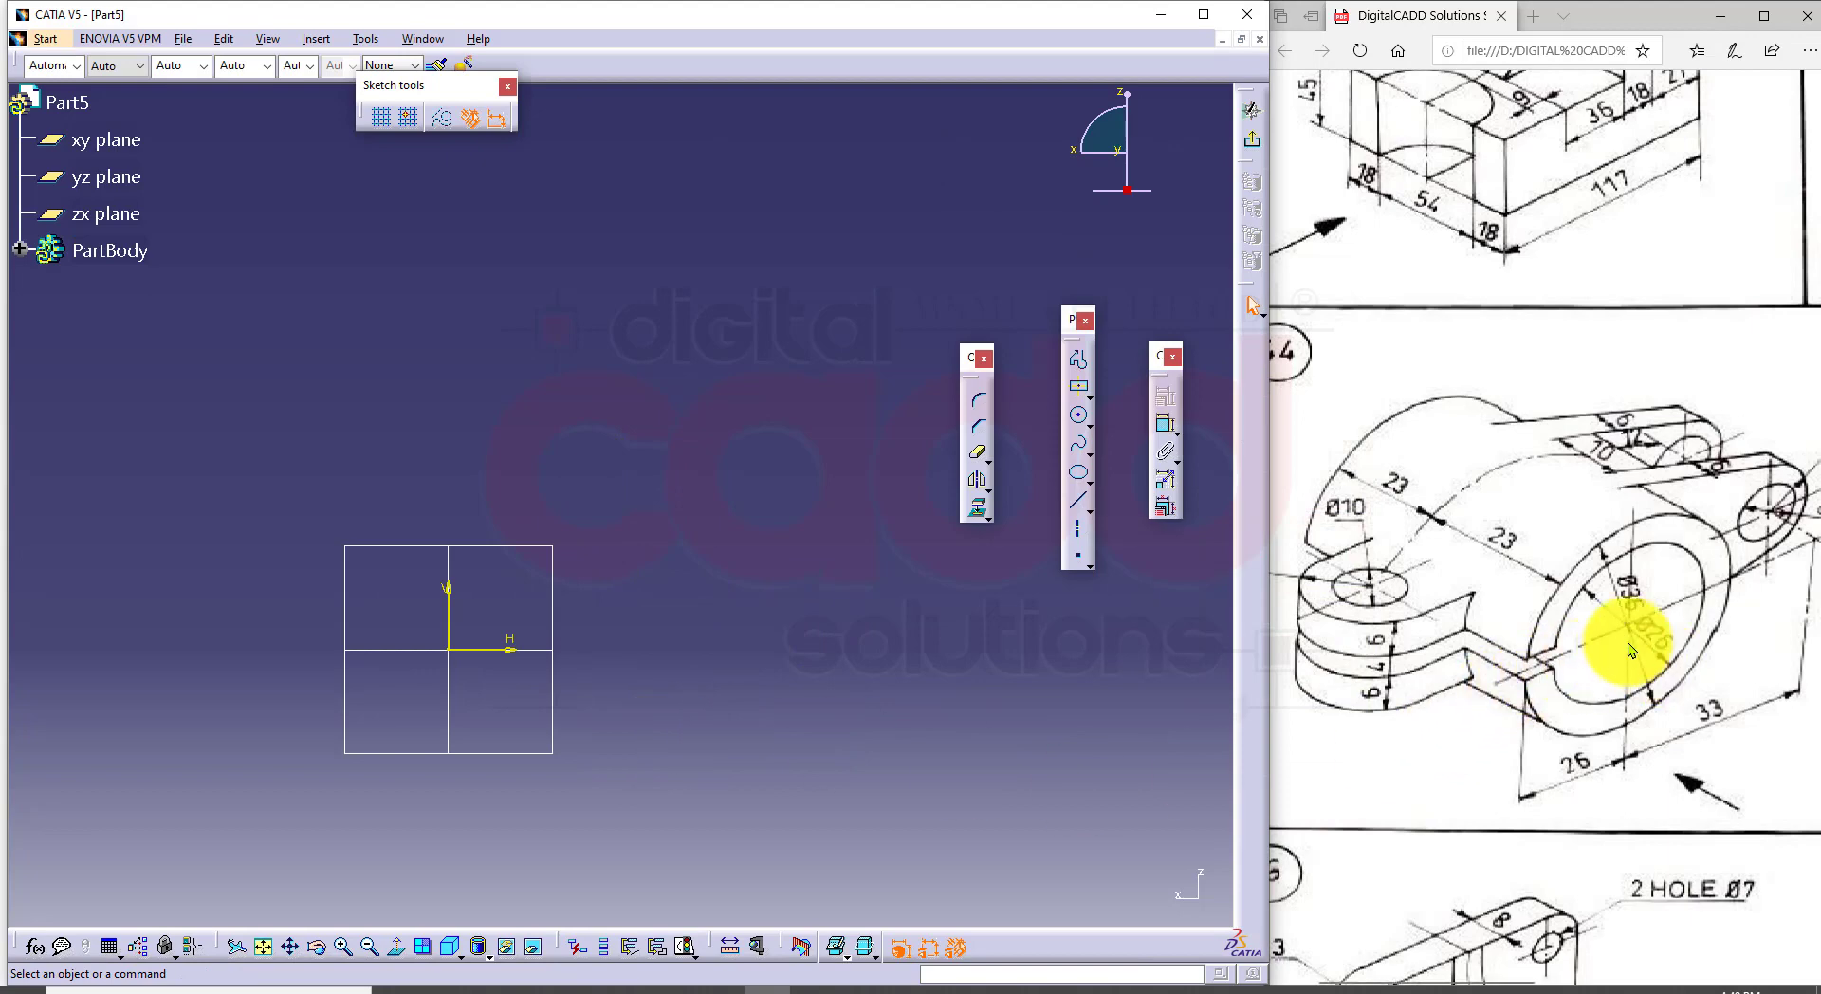
Step: Sketch two concentric circles centred on the sketch origin, the inner one about 86 mm in diameter
{"action": "left_click", "coordinate": [1078, 417]}
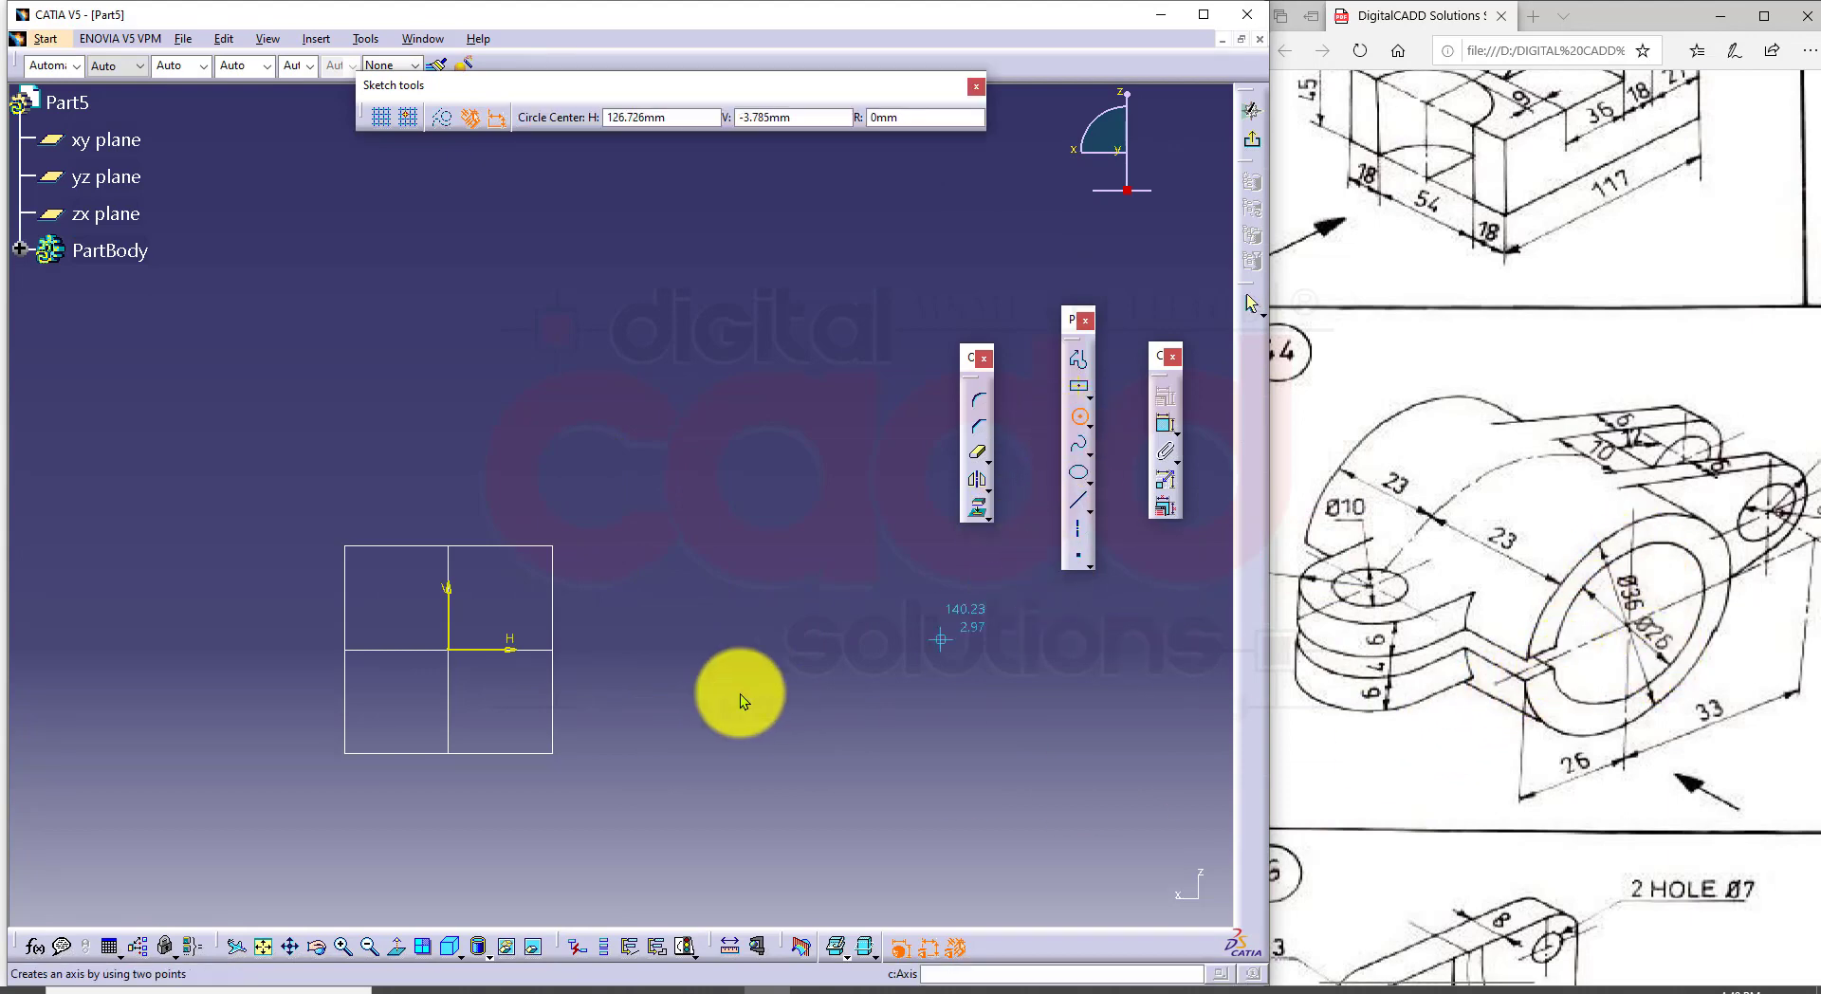
{"action": "left_click", "coordinate": [447, 650]}
{"action": "left_click", "coordinate": [613, 811]}
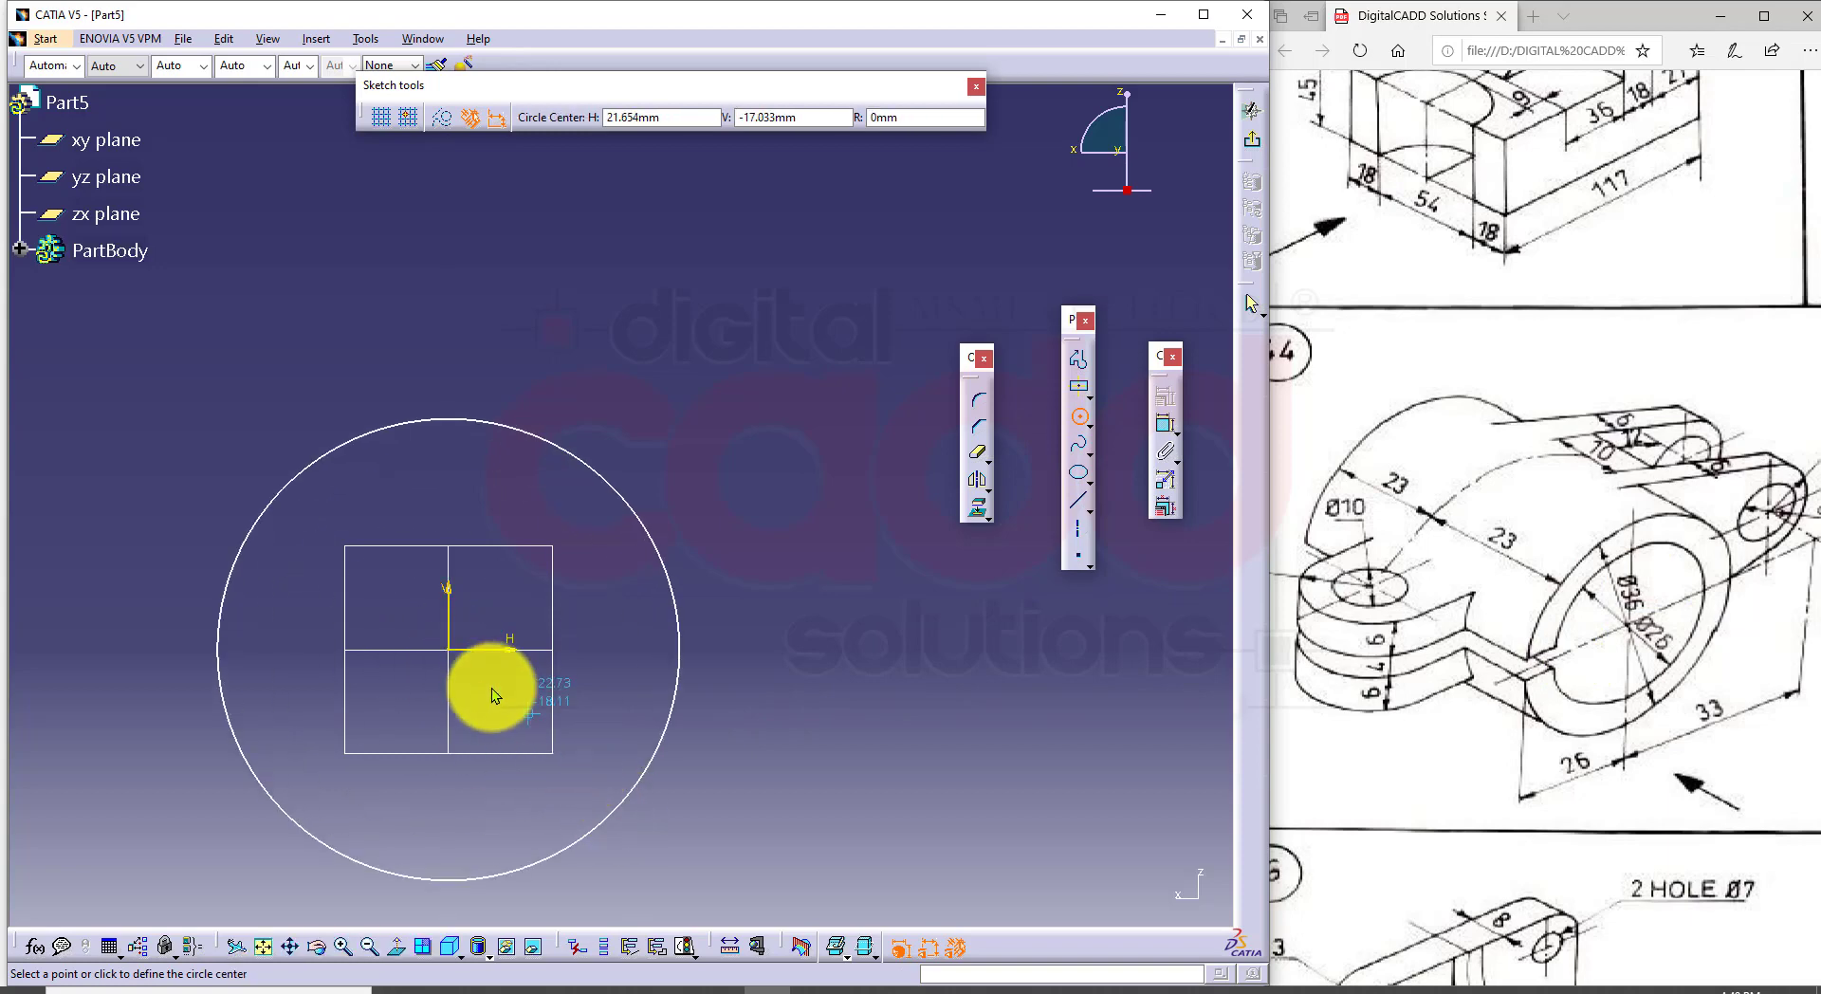
{"action": "left_click", "coordinate": [448, 649]}
{"action": "left_click", "coordinate": [543, 770]}
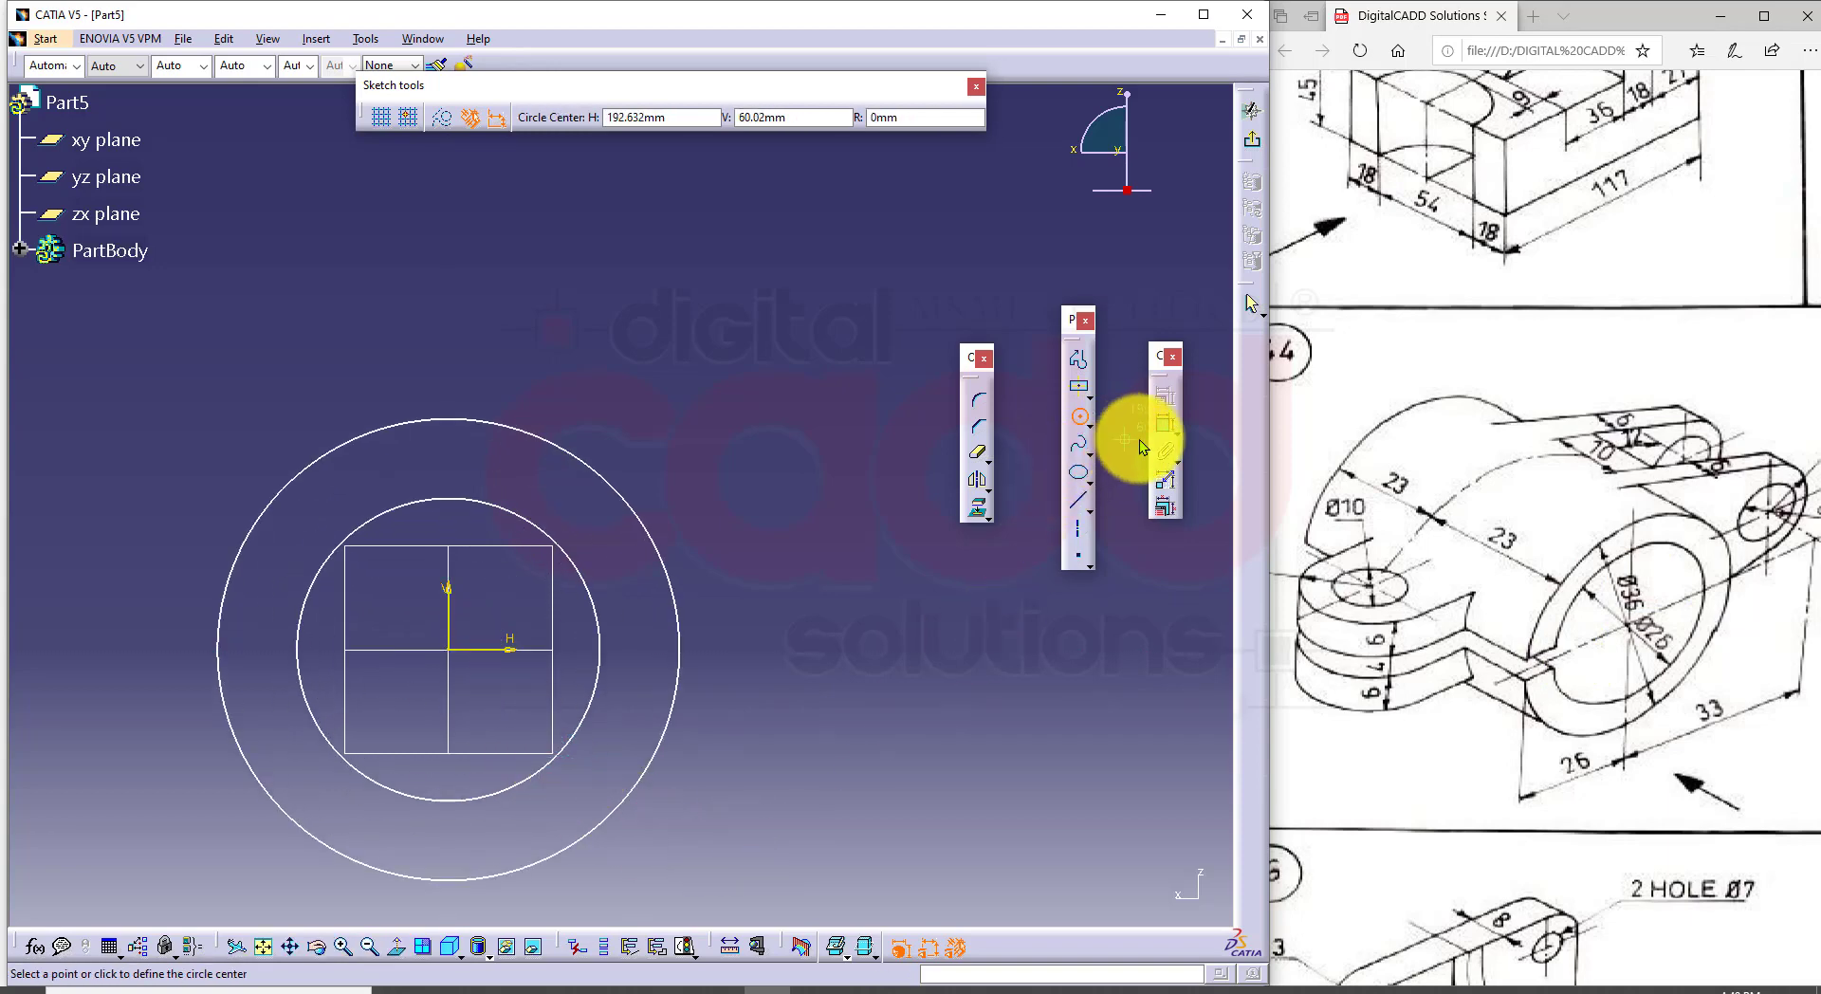
{"action": "key", "text": "Escape"}
Step: Constrain the outer circle's diameter to 36 mm
{"action": "left_click", "coordinate": [1166, 429]}
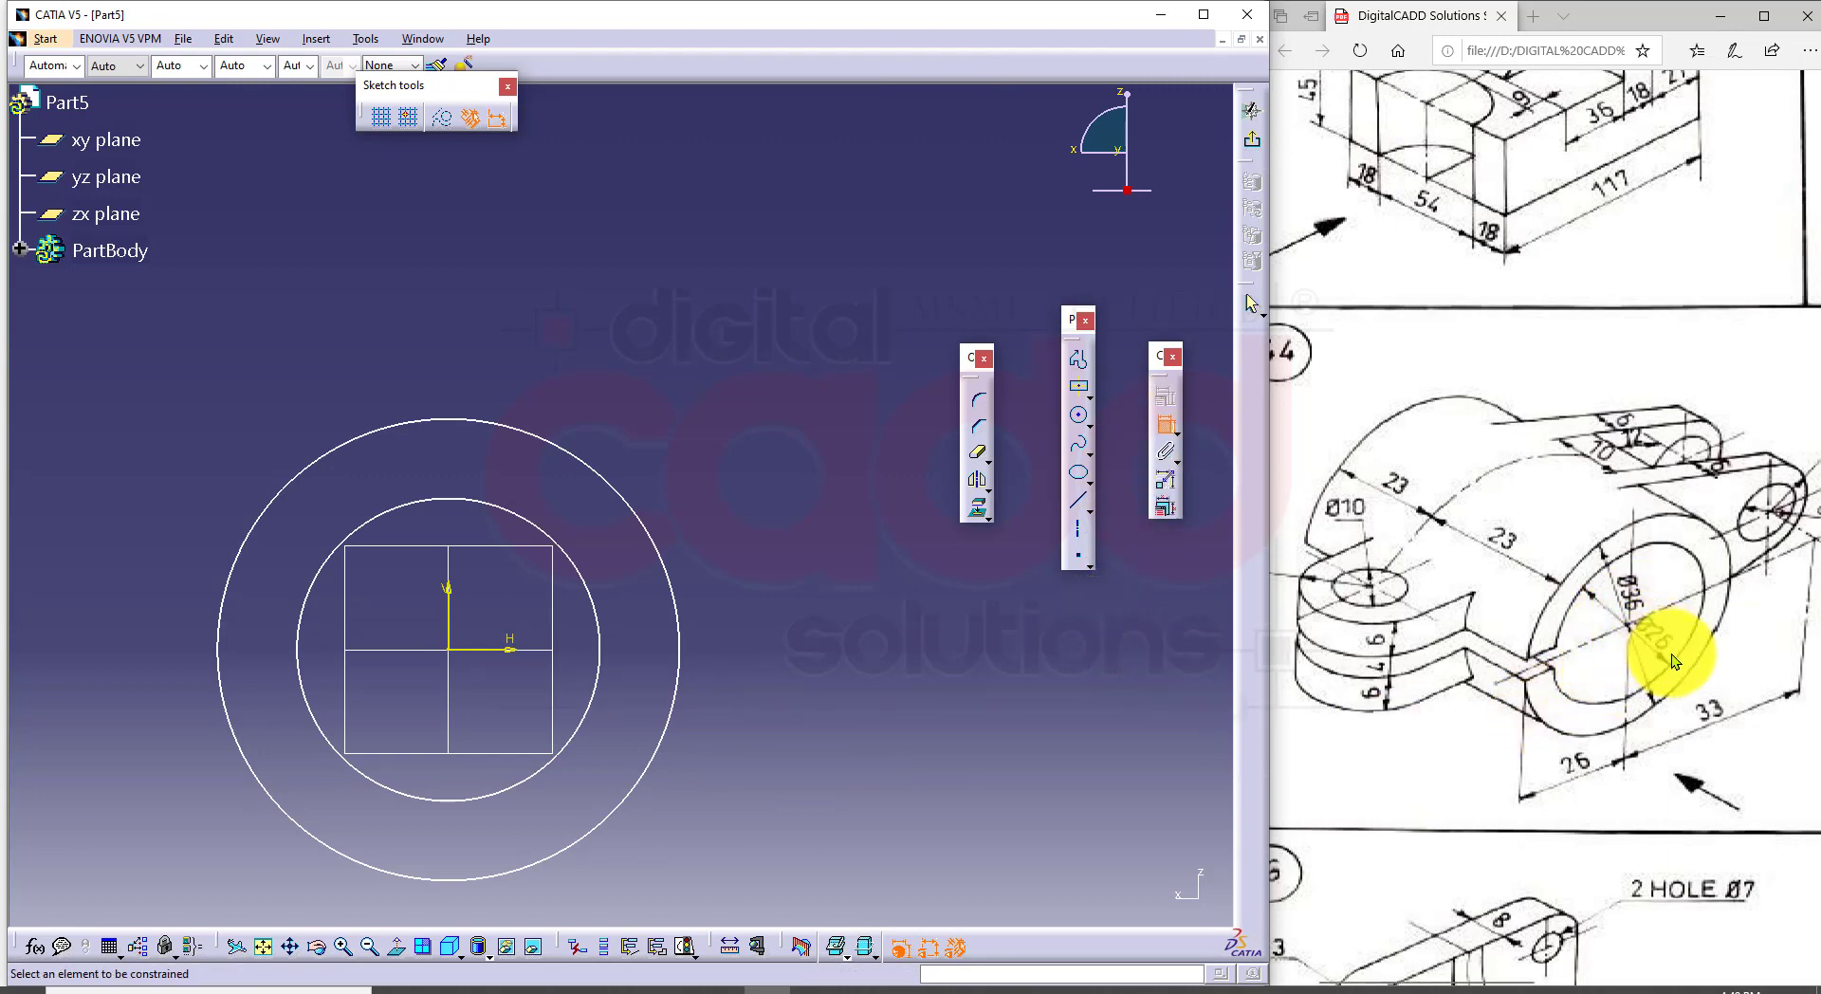
{"action": "left_click", "coordinate": [645, 533]}
{"action": "double_click", "coordinate": [772, 361]}
{"action": "type", "text": "36"}
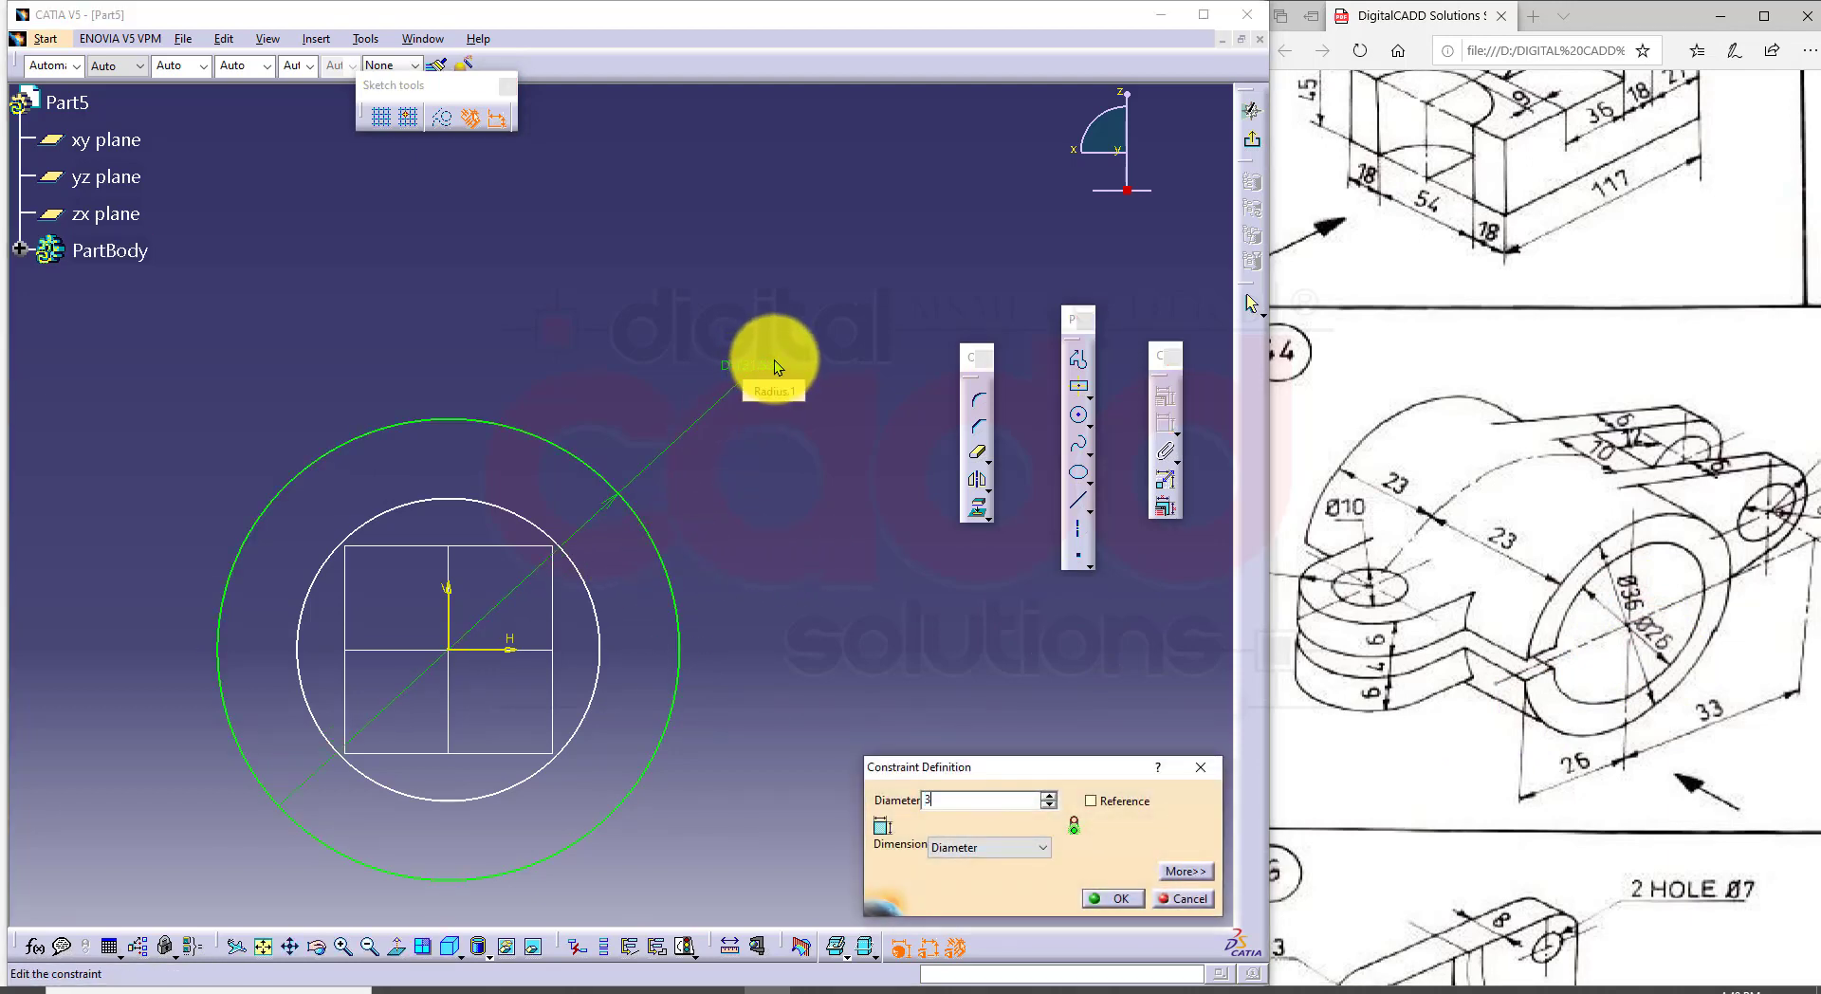
{"action": "key", "text": "Return"}
Step: Constrain the second circle's diameter to 26 mm and exit the sketch
{"action": "left_click", "coordinate": [537, 529]}
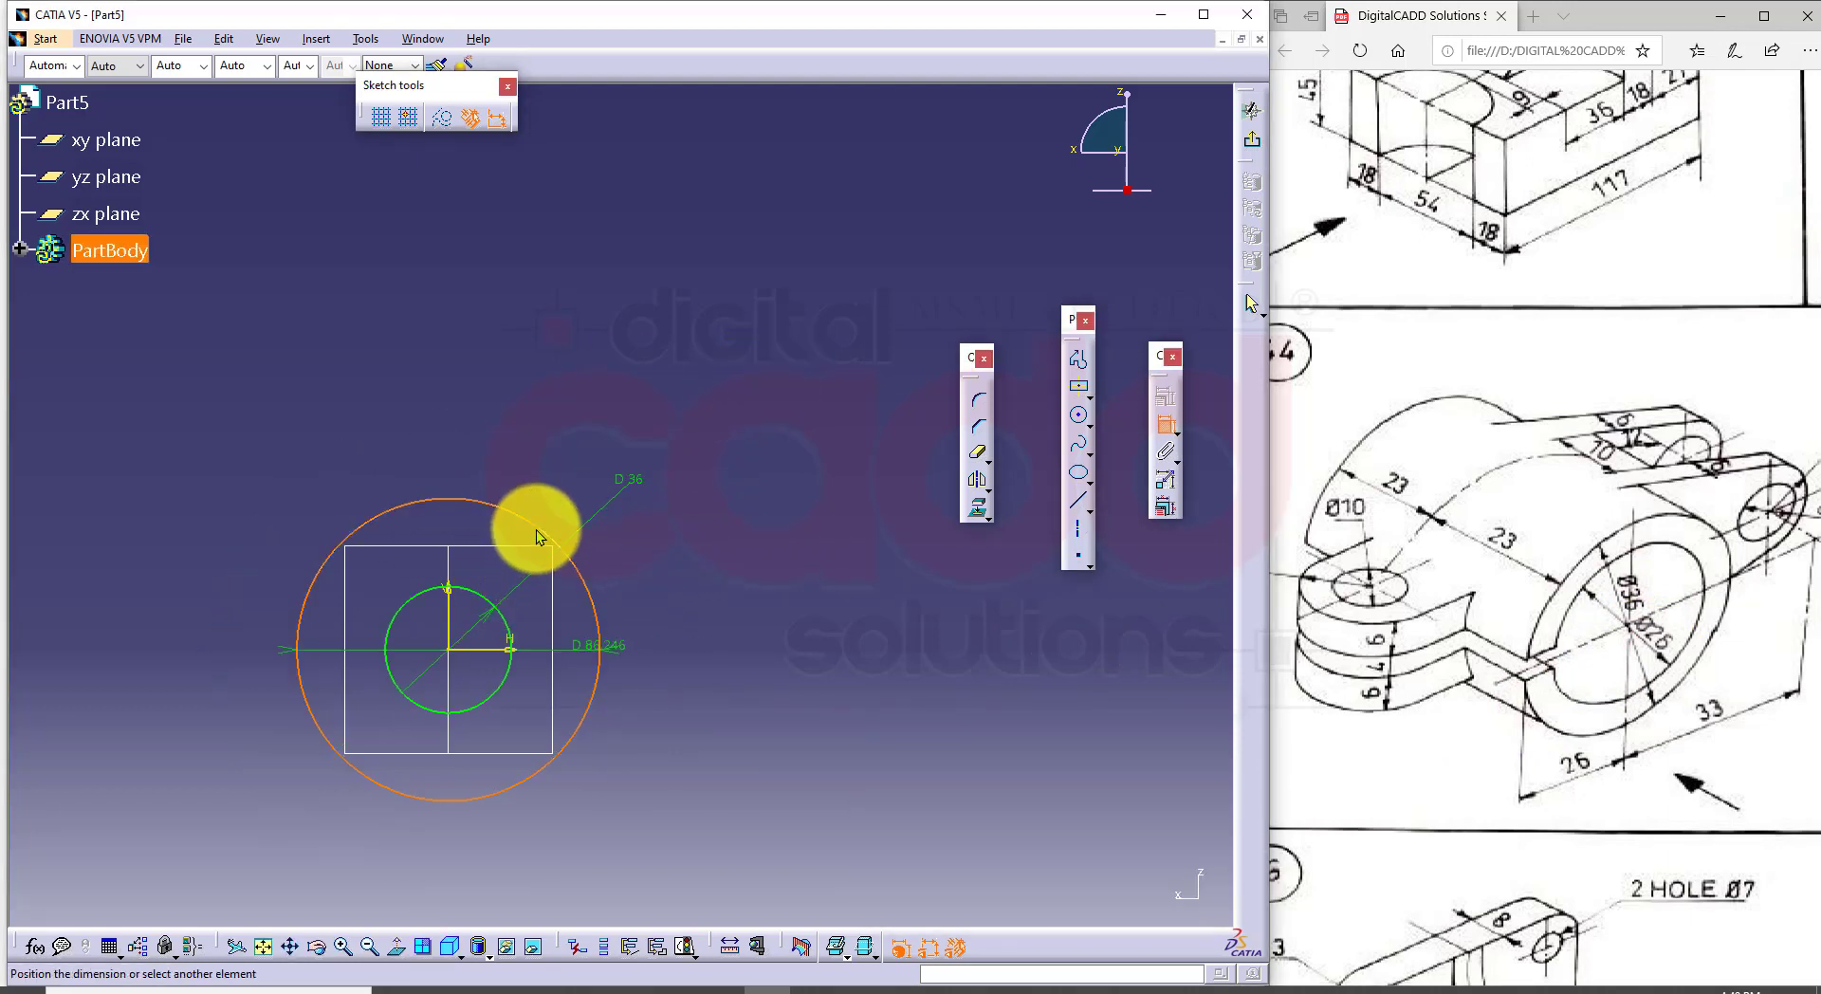
{"action": "double_click", "coordinate": [573, 426]}
{"action": "type", "text": "26"}
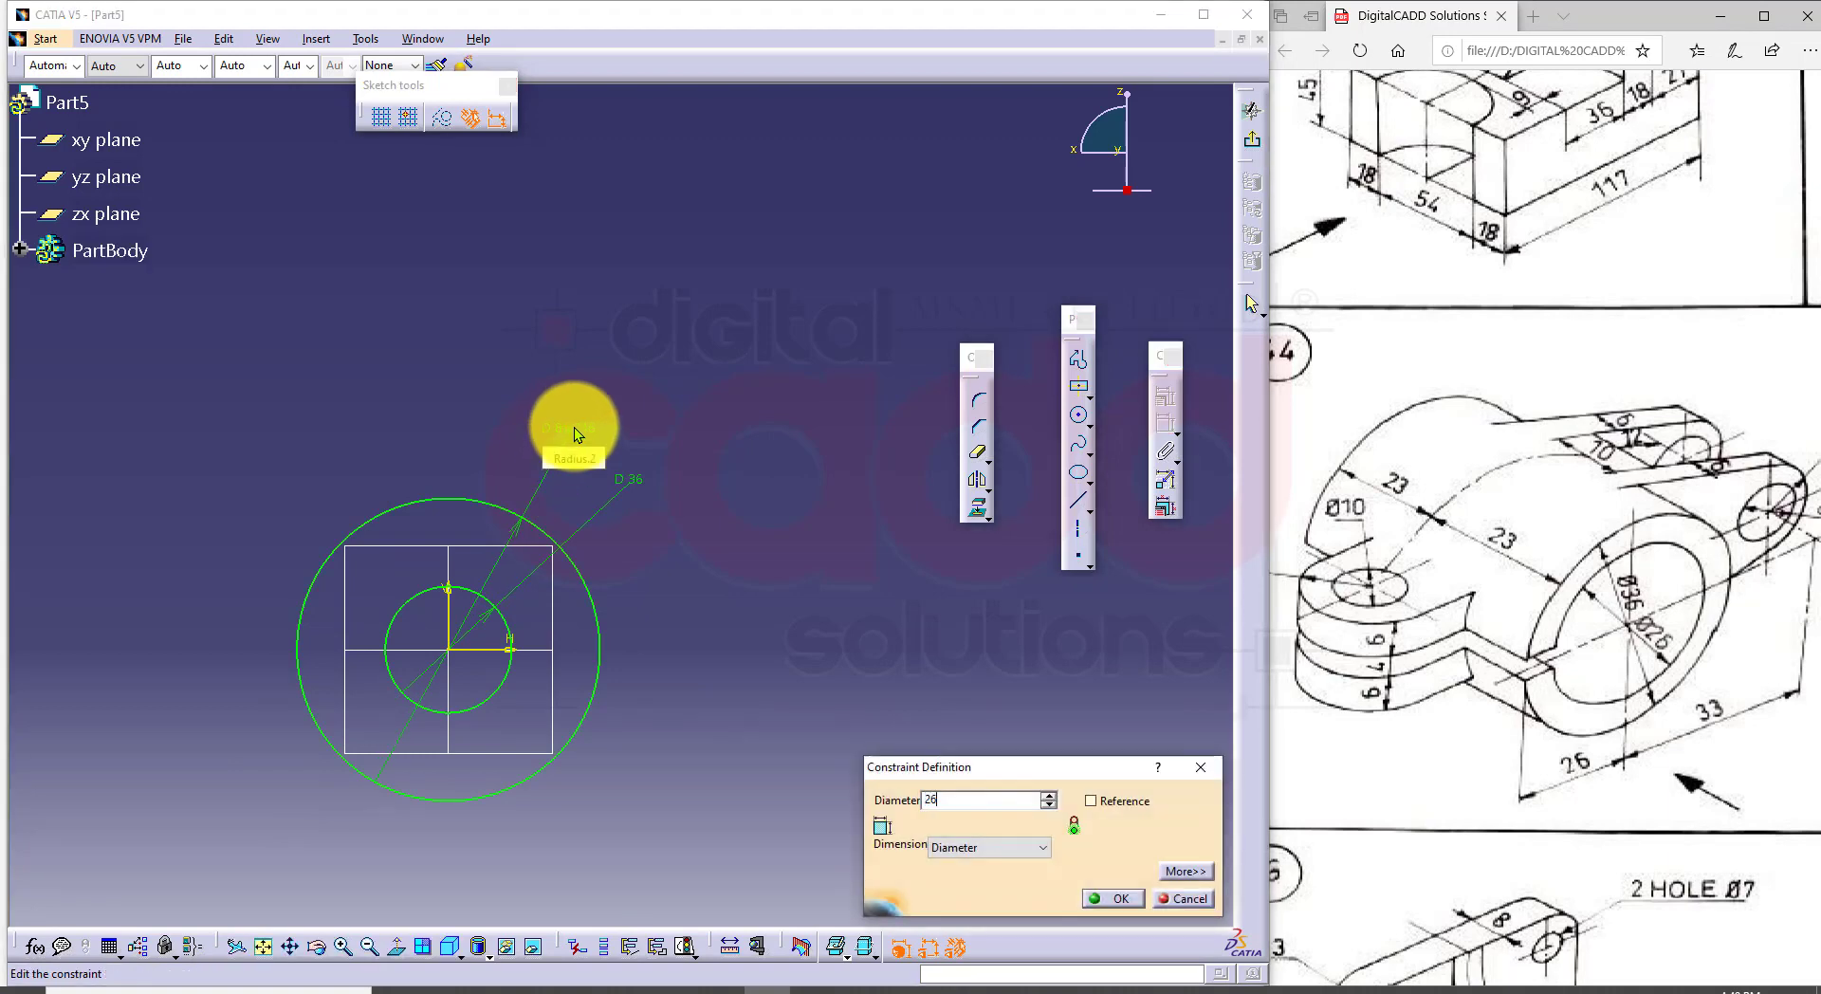
{"action": "key", "text": "Return"}
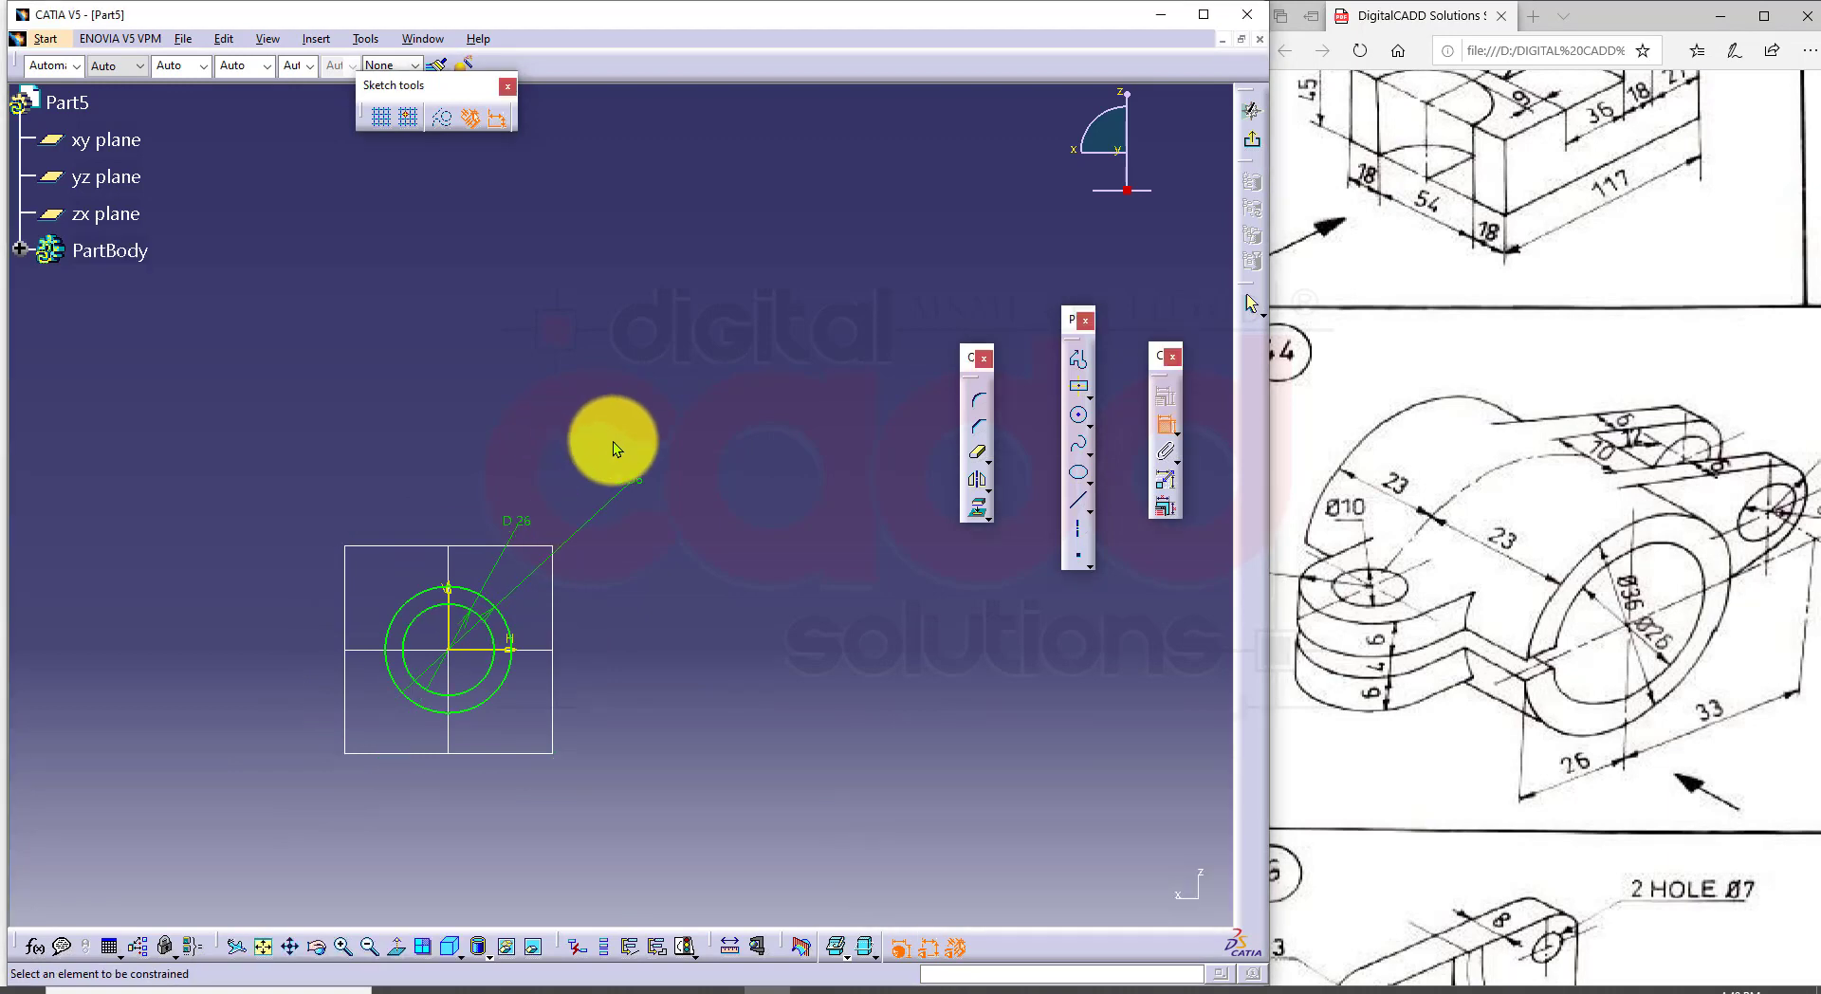
{"action": "left_click", "coordinate": [1251, 111]}
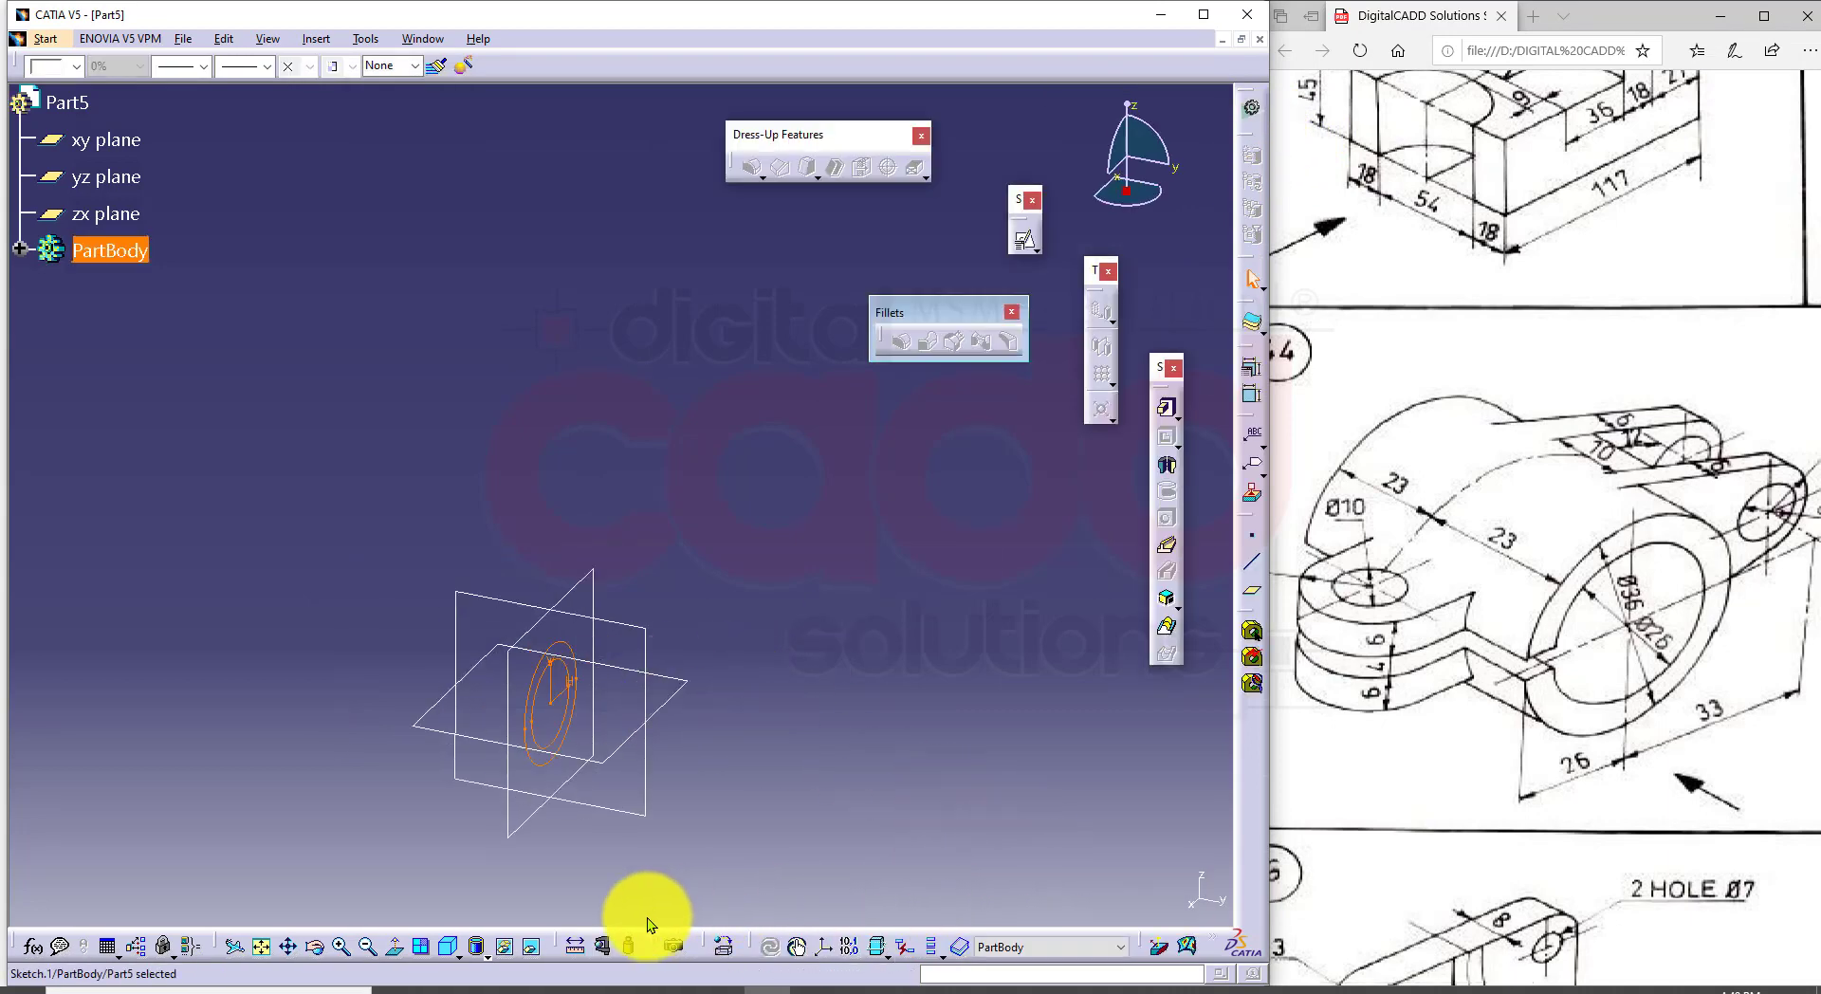
Step: Pad the ring sketch 23 mm with mirrored extent to form the hollow cylinder
{"action": "left_click", "coordinate": [450, 953]}
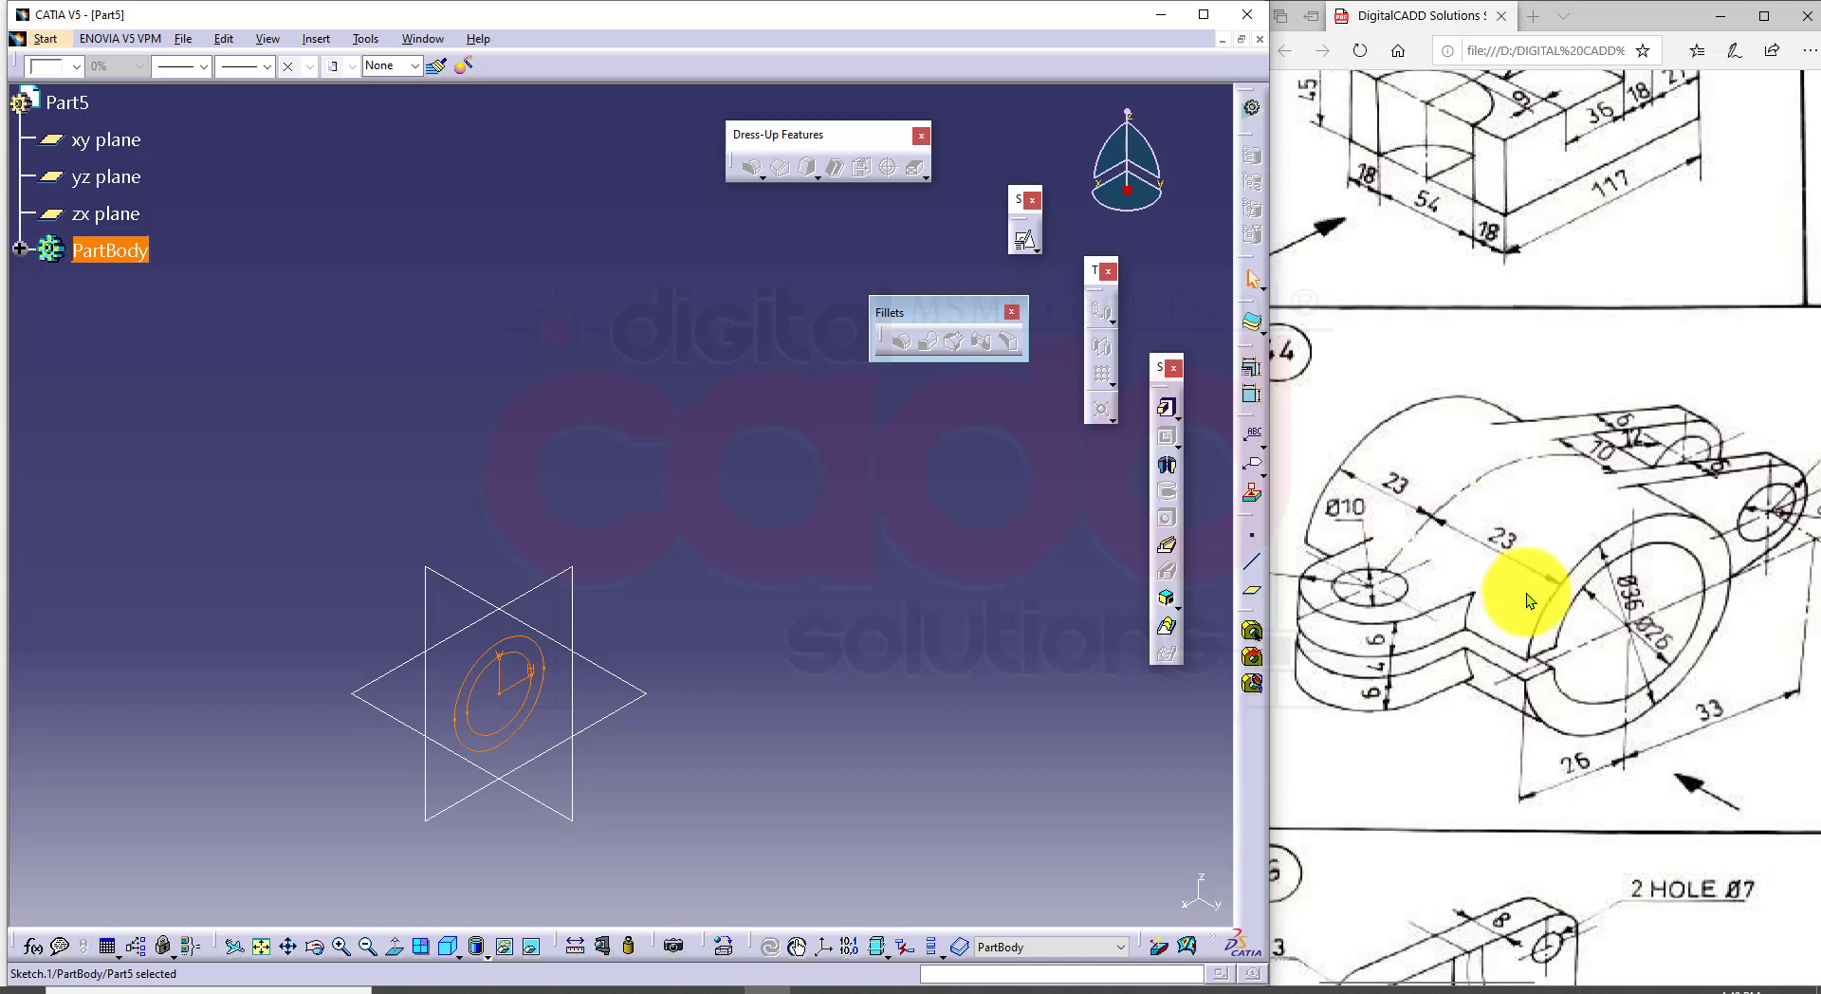
{"action": "left_click", "coordinate": [1169, 412]}
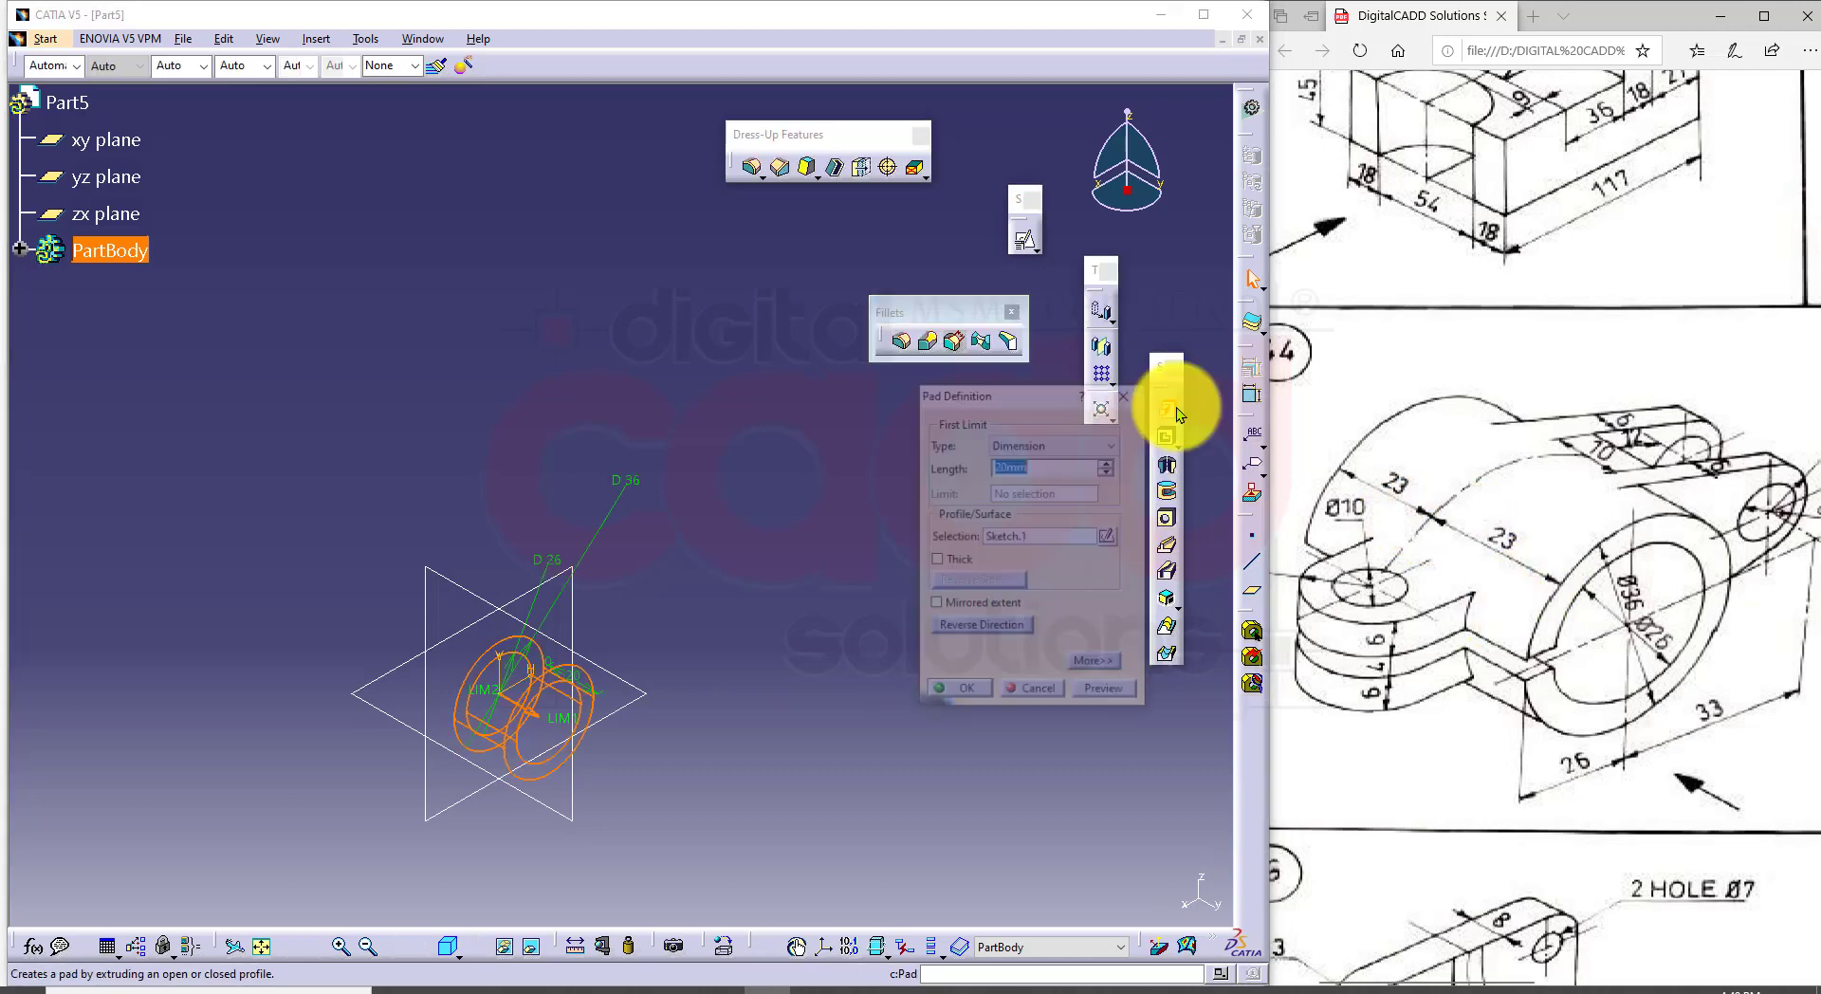
{"action": "type", "text": "23"}
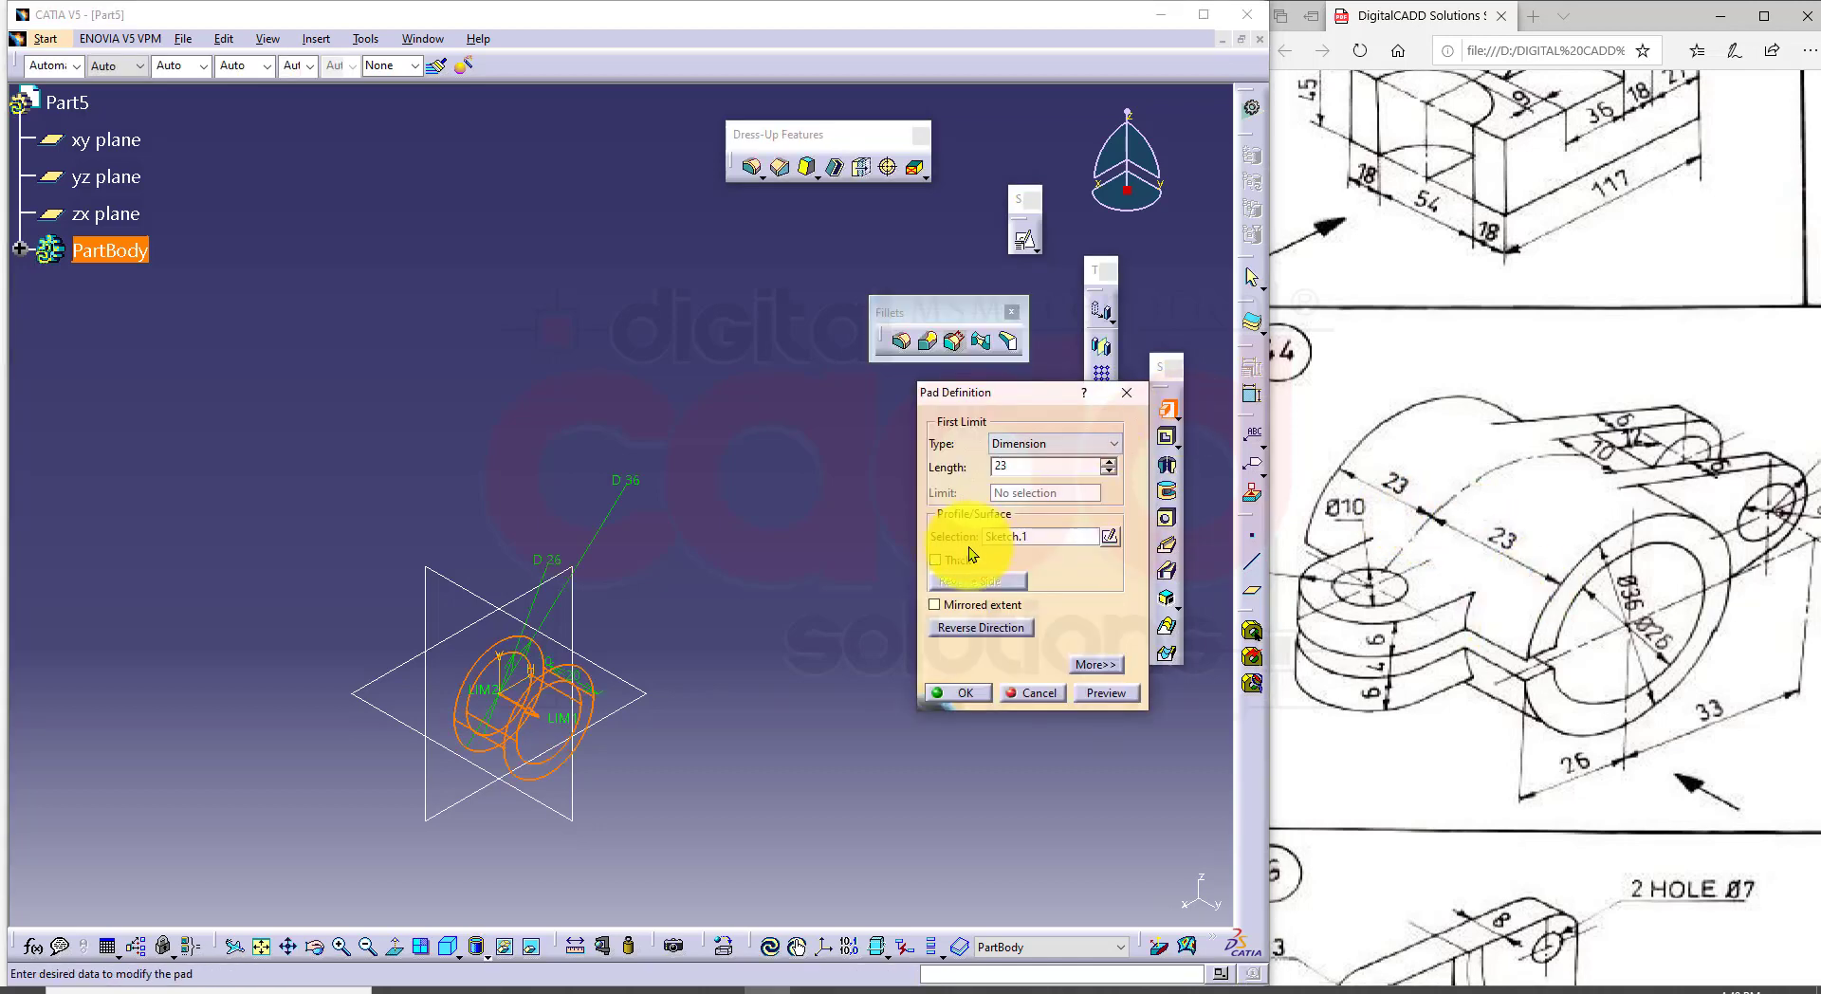
{"action": "left_click", "coordinate": [970, 605]}
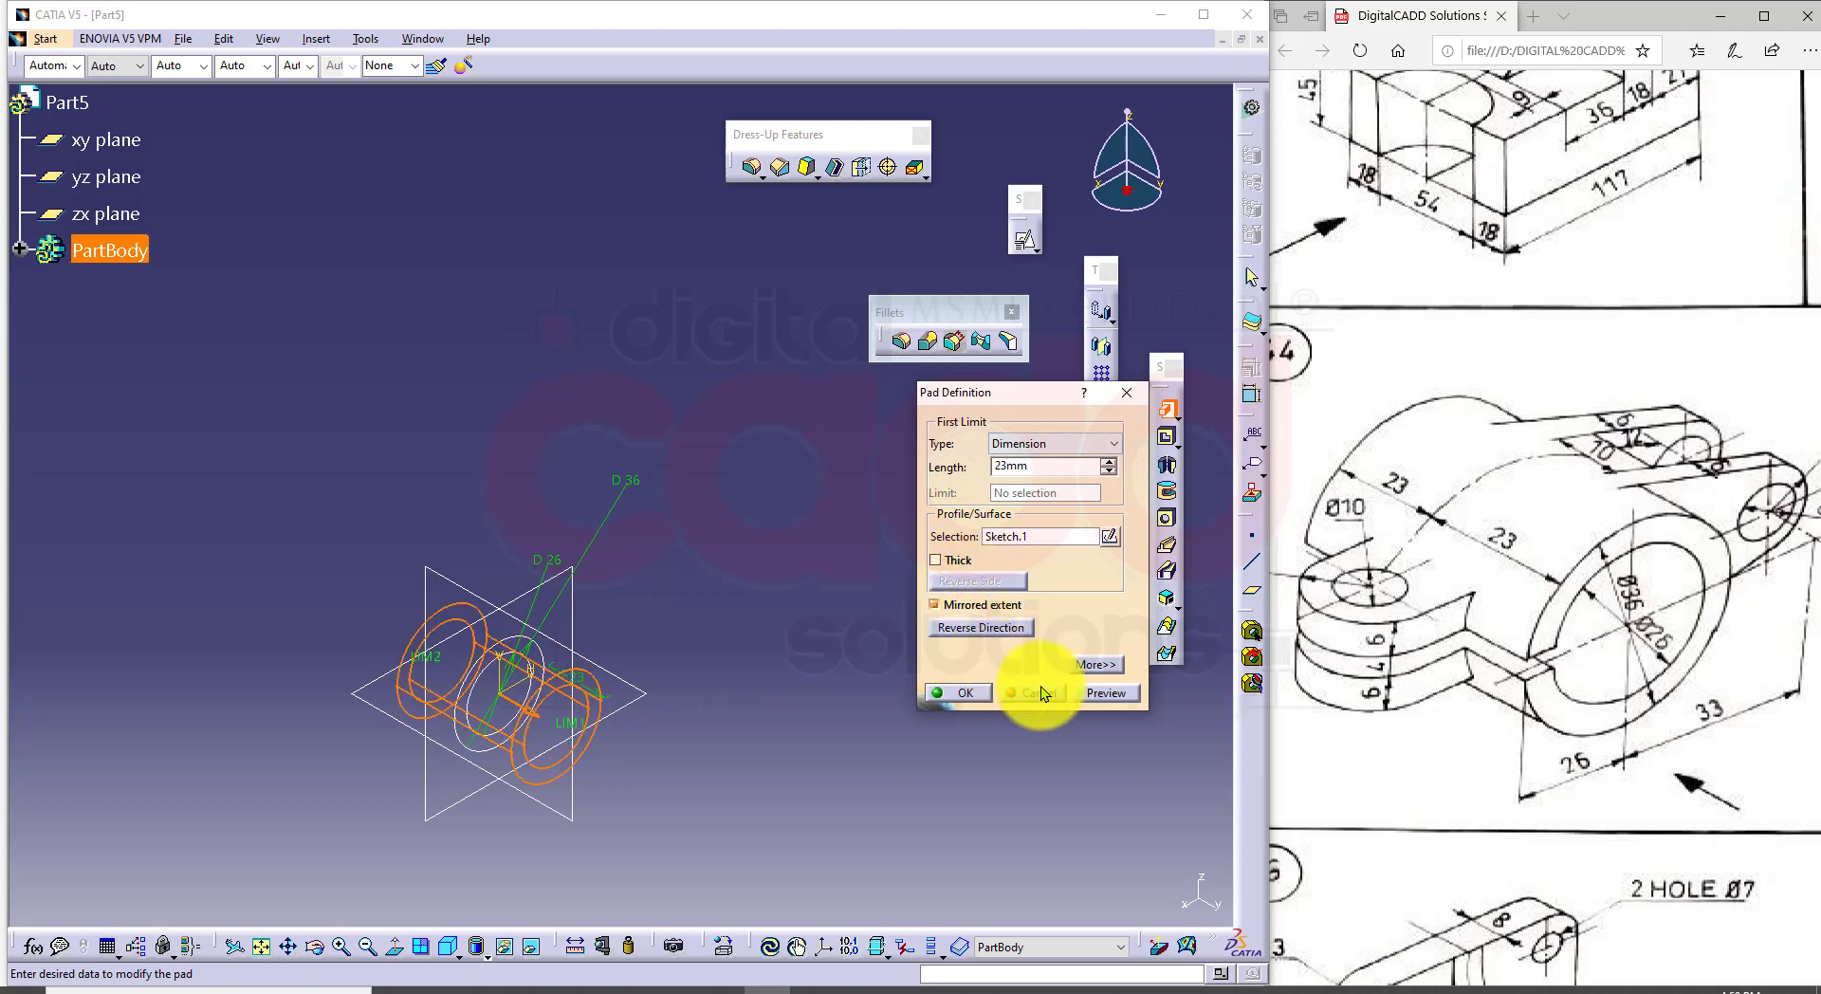
{"action": "left_click", "coordinate": [1102, 692]}
{"action": "left_click", "coordinate": [963, 691]}
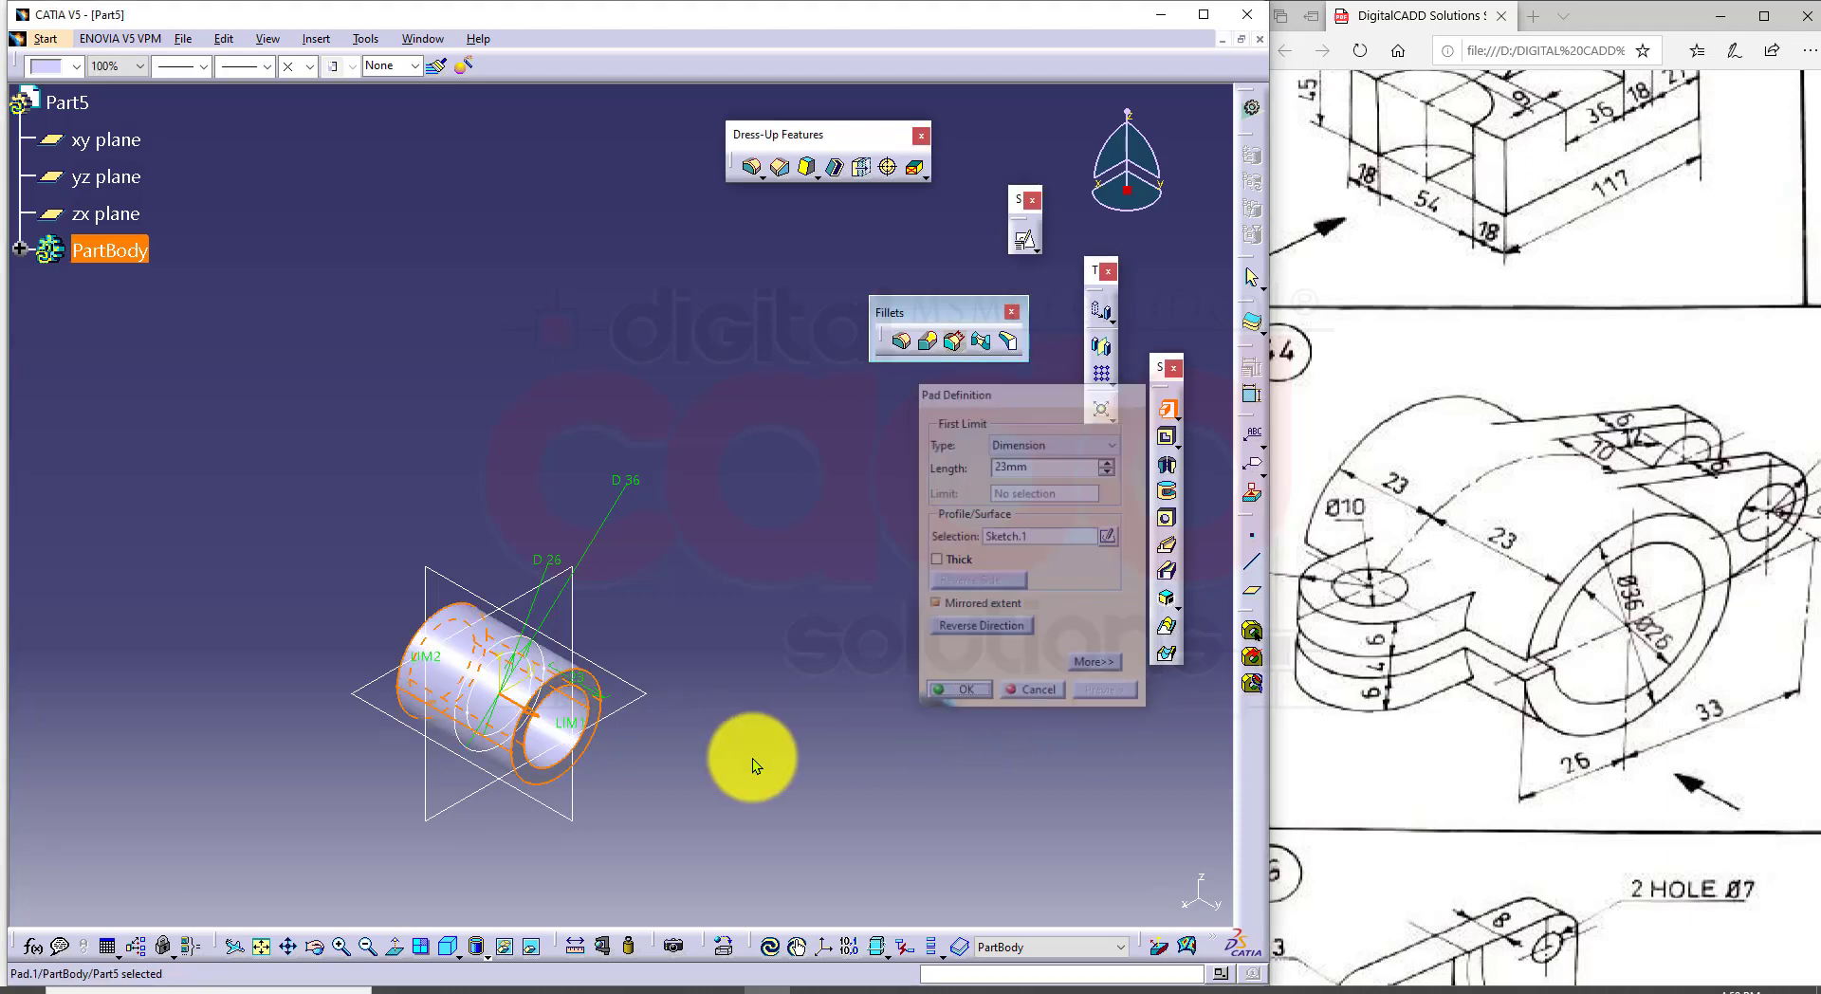
{"action": "mouse_move", "coordinate": [753, 759]}
{"action": "middle_mouse_down"}
{"action": "mouse_move", "coordinate": [777, 730]}
{"action": "mouse_move", "coordinate": [777, 670]}
{"action": "mouse_move", "coordinate": [752, 527]}
{"action": "middle_mouse_up"}
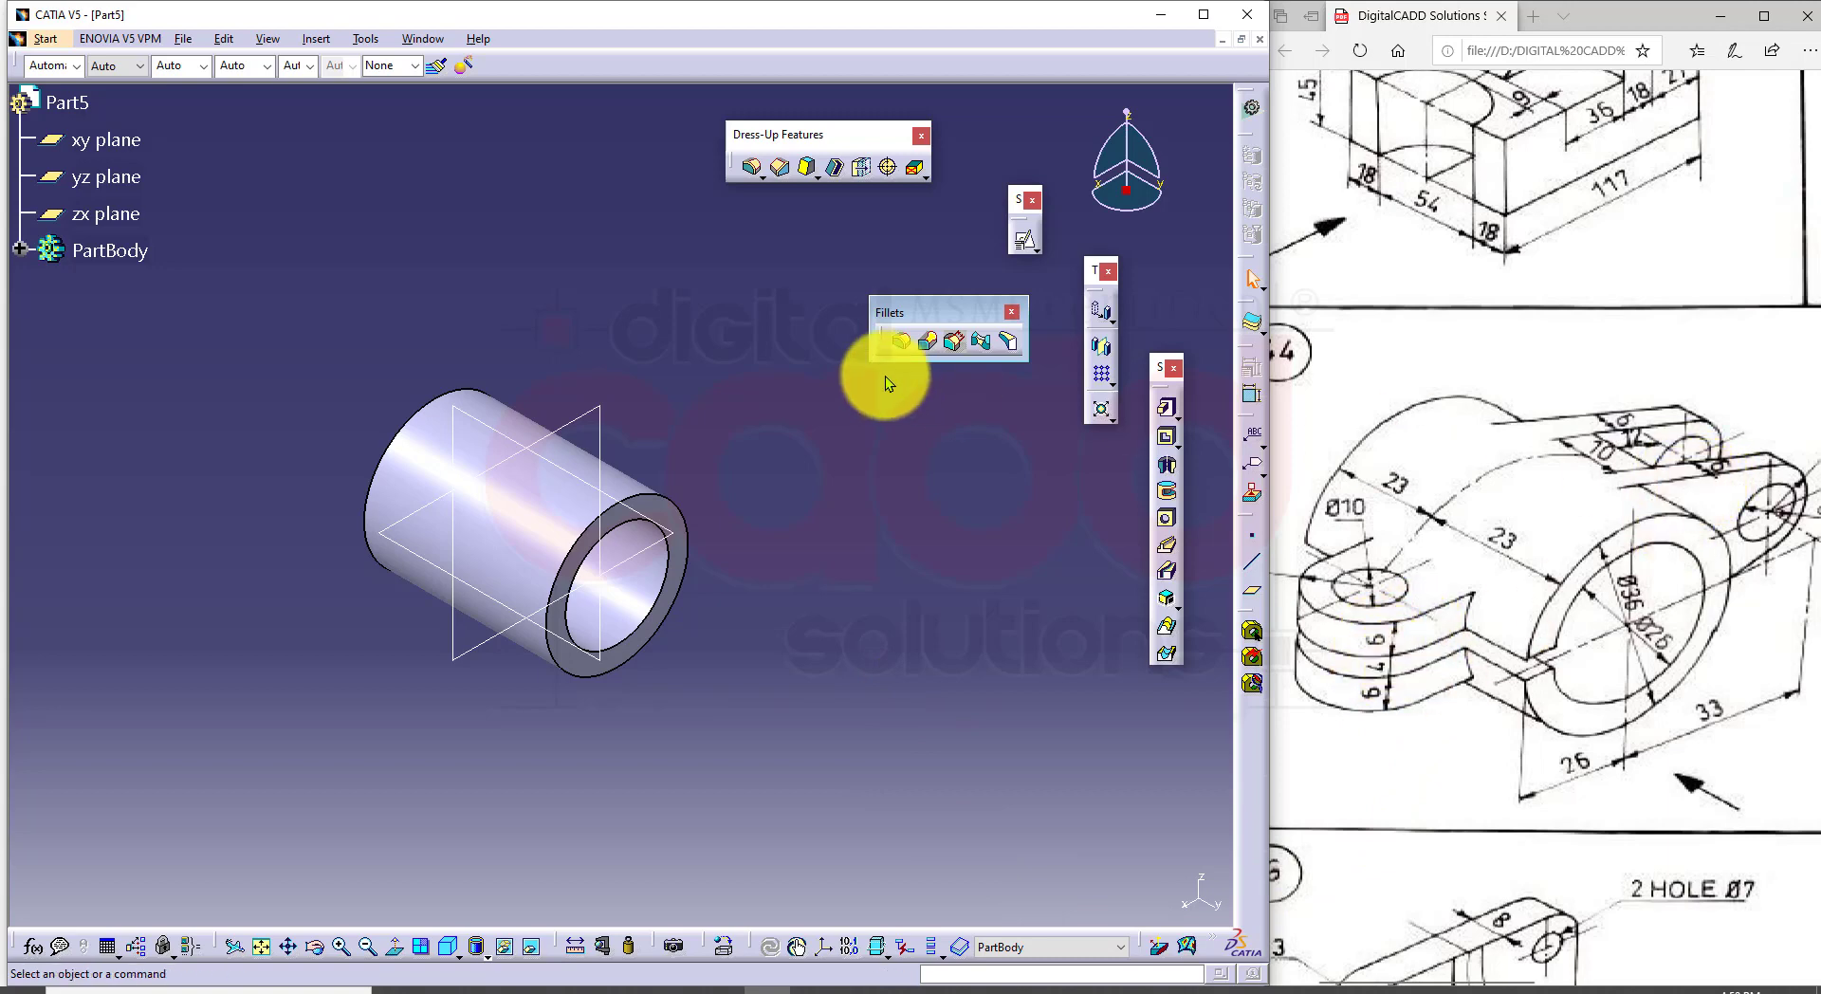
Step: Start a positioned sketch on the zx plane through the middle of the cylinder, with implicit origin and orientation
{"action": "left_click", "coordinate": [605, 408]}
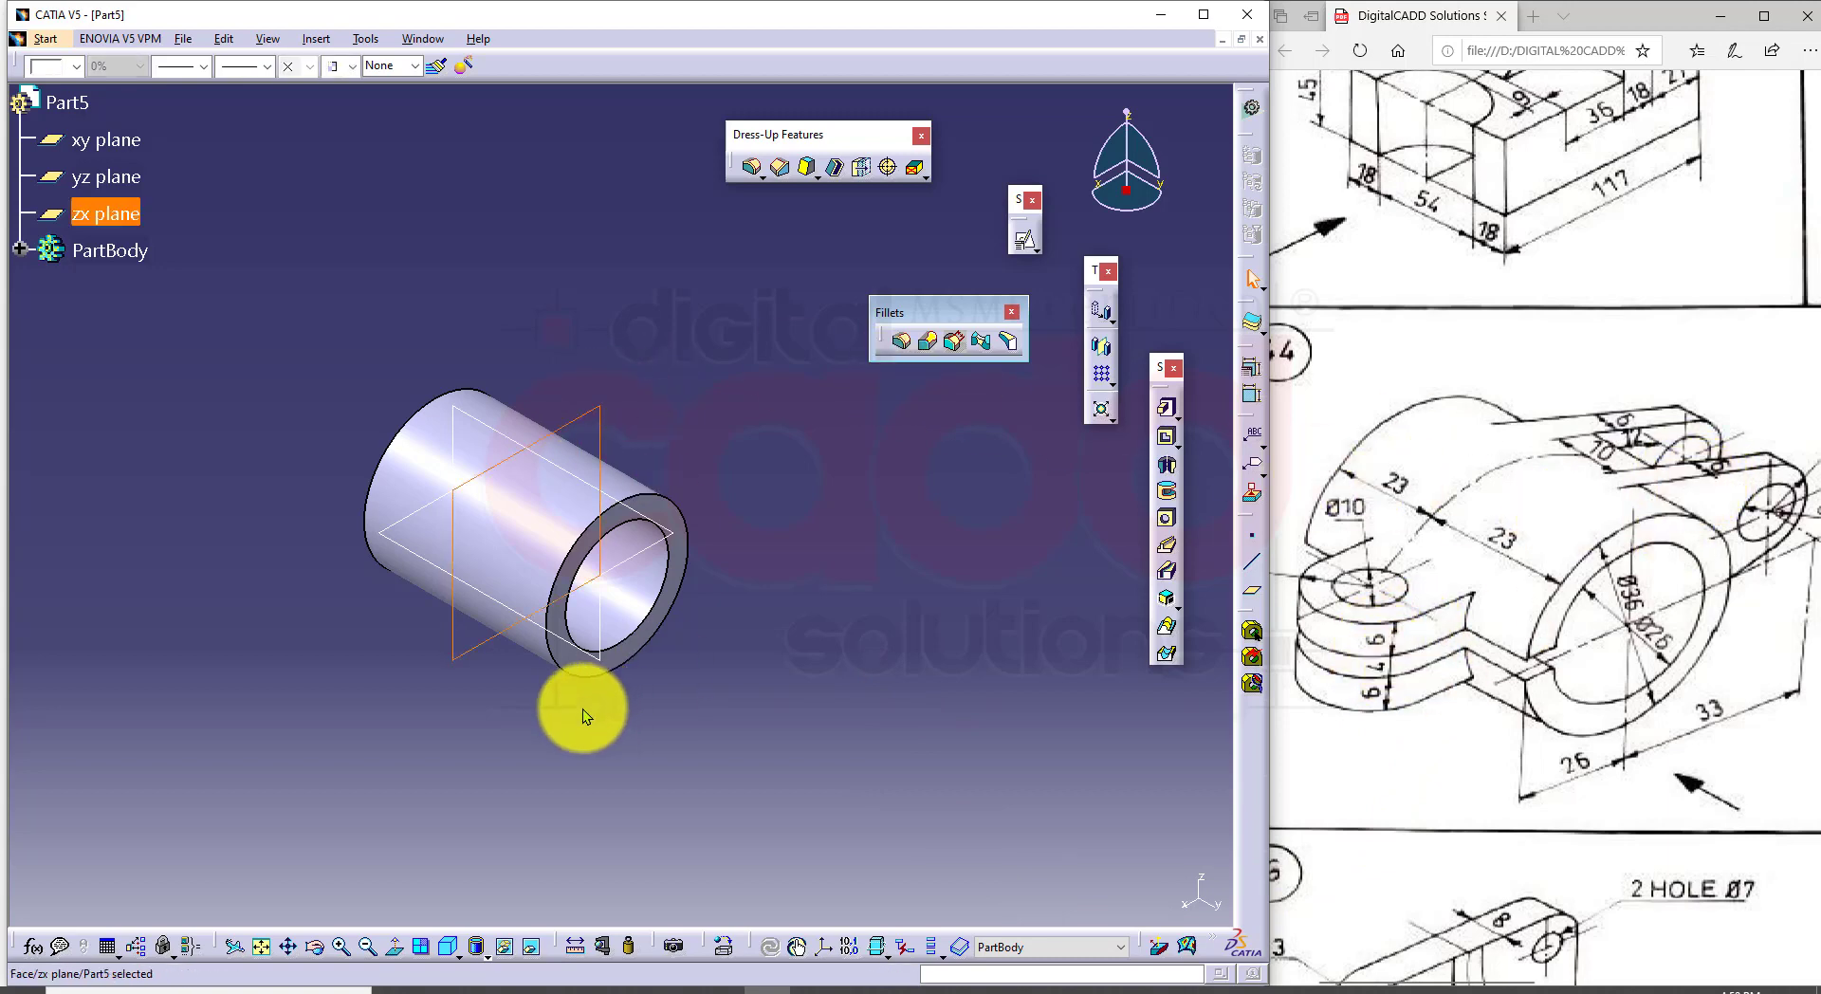
{"action": "mouse_move", "coordinate": [583, 709]}
{"action": "middle_mouse_down"}
{"action": "mouse_move", "coordinate": [805, 630]}
{"action": "mouse_move", "coordinate": [639, 667]}
{"action": "middle_mouse_up"}
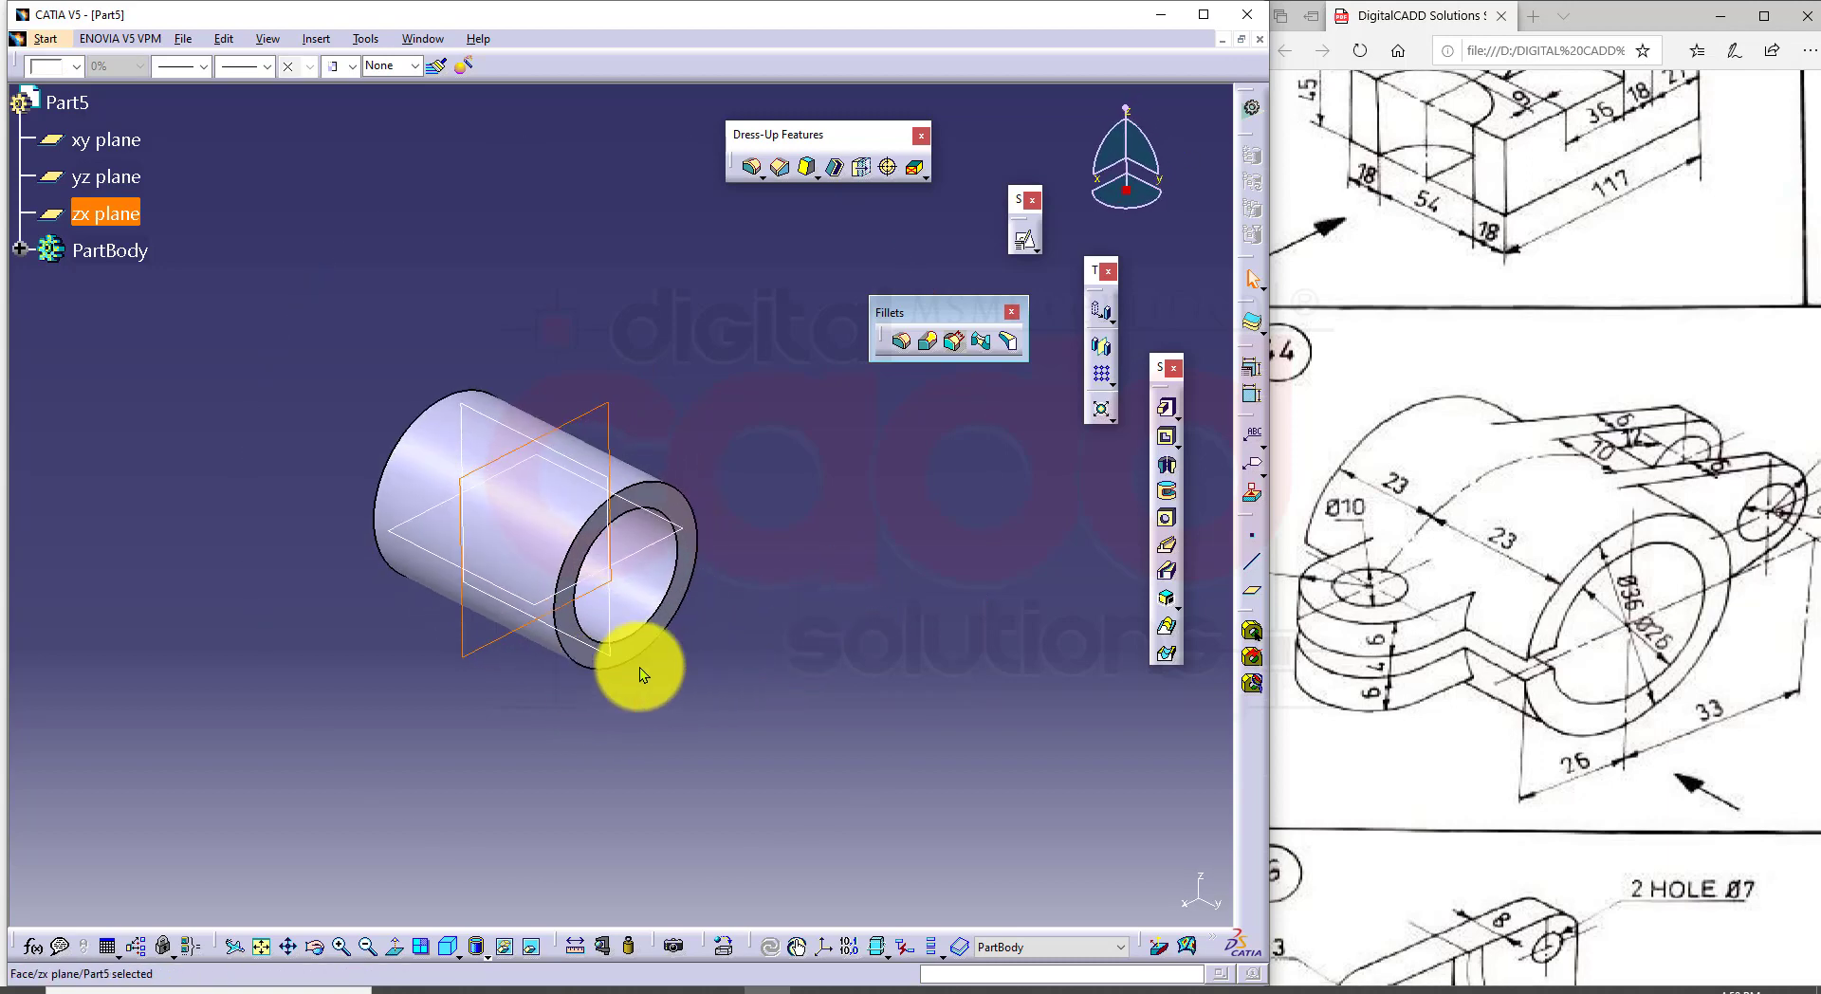
{"action": "left_click", "coordinate": [1026, 239]}
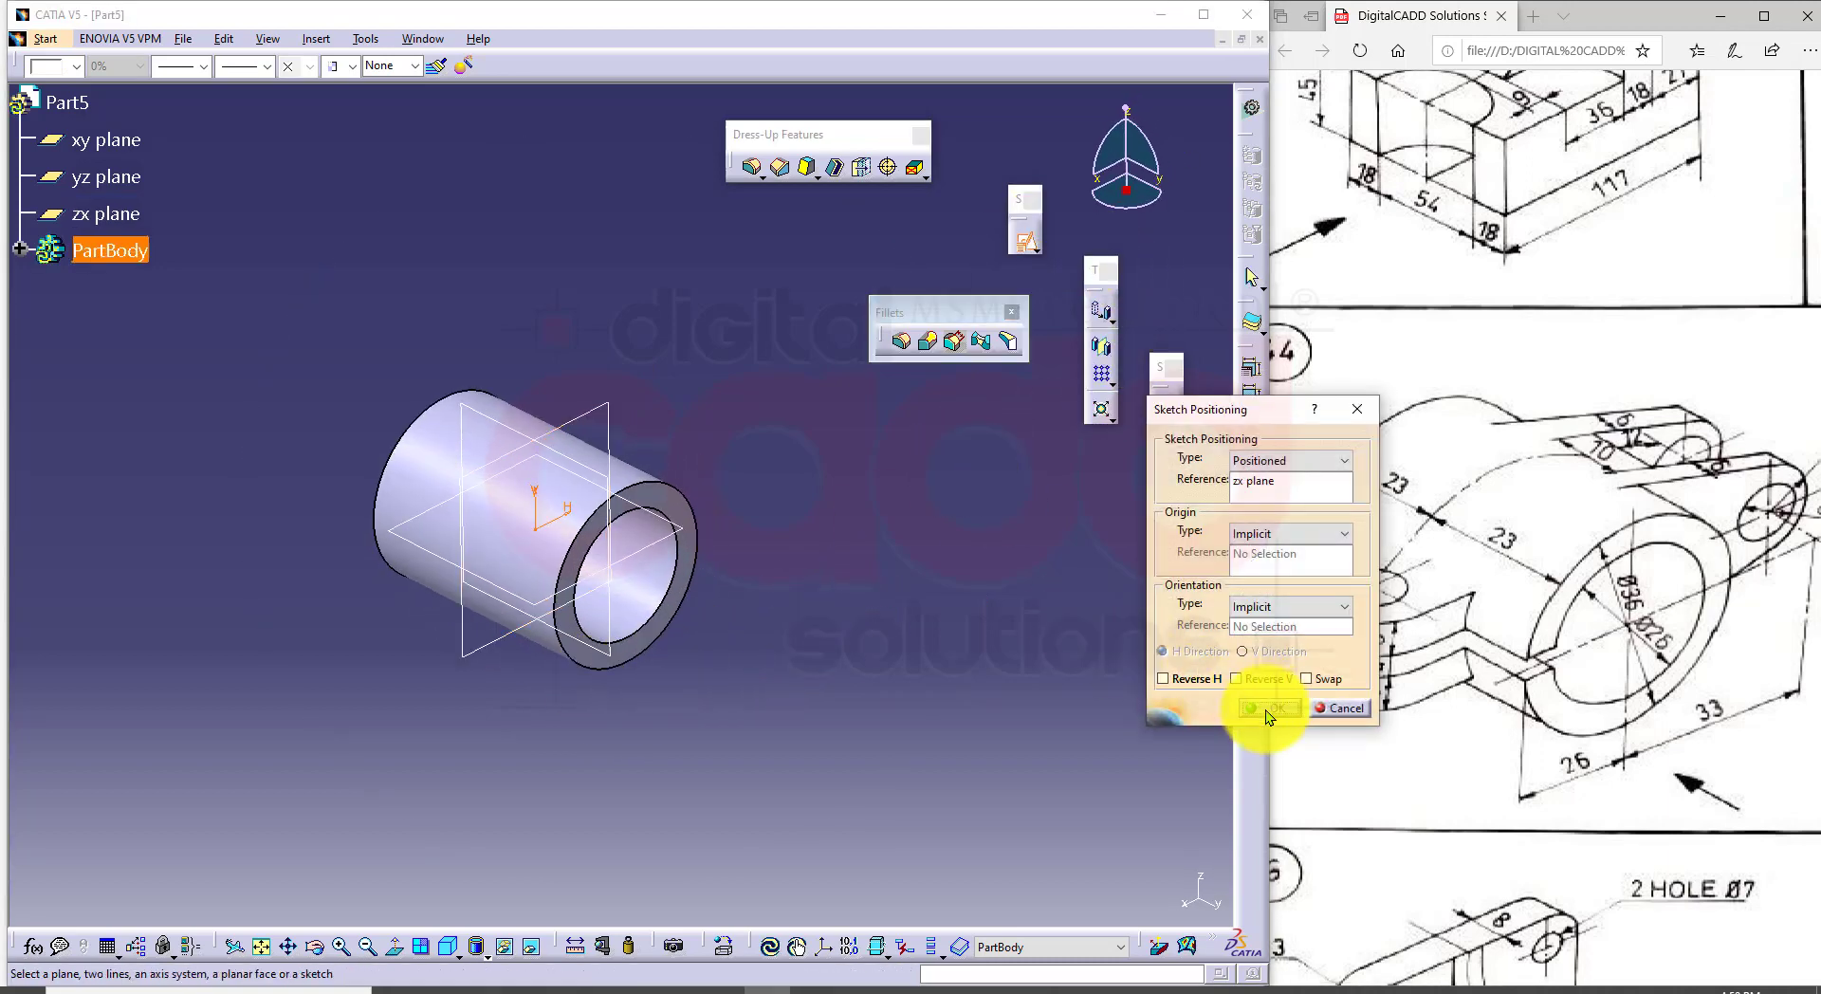
{"action": "left_click", "coordinate": [1267, 709]}
{"action": "mouse_move", "coordinate": [798, 569]}
{"action": "middle_mouse_down"}
{"action": "mouse_move", "coordinate": [768, 613]}
{"action": "mouse_move", "coordinate": [772, 539]}
{"action": "mouse_move", "coordinate": [853, 582]}
{"action": "middle_mouse_up"}
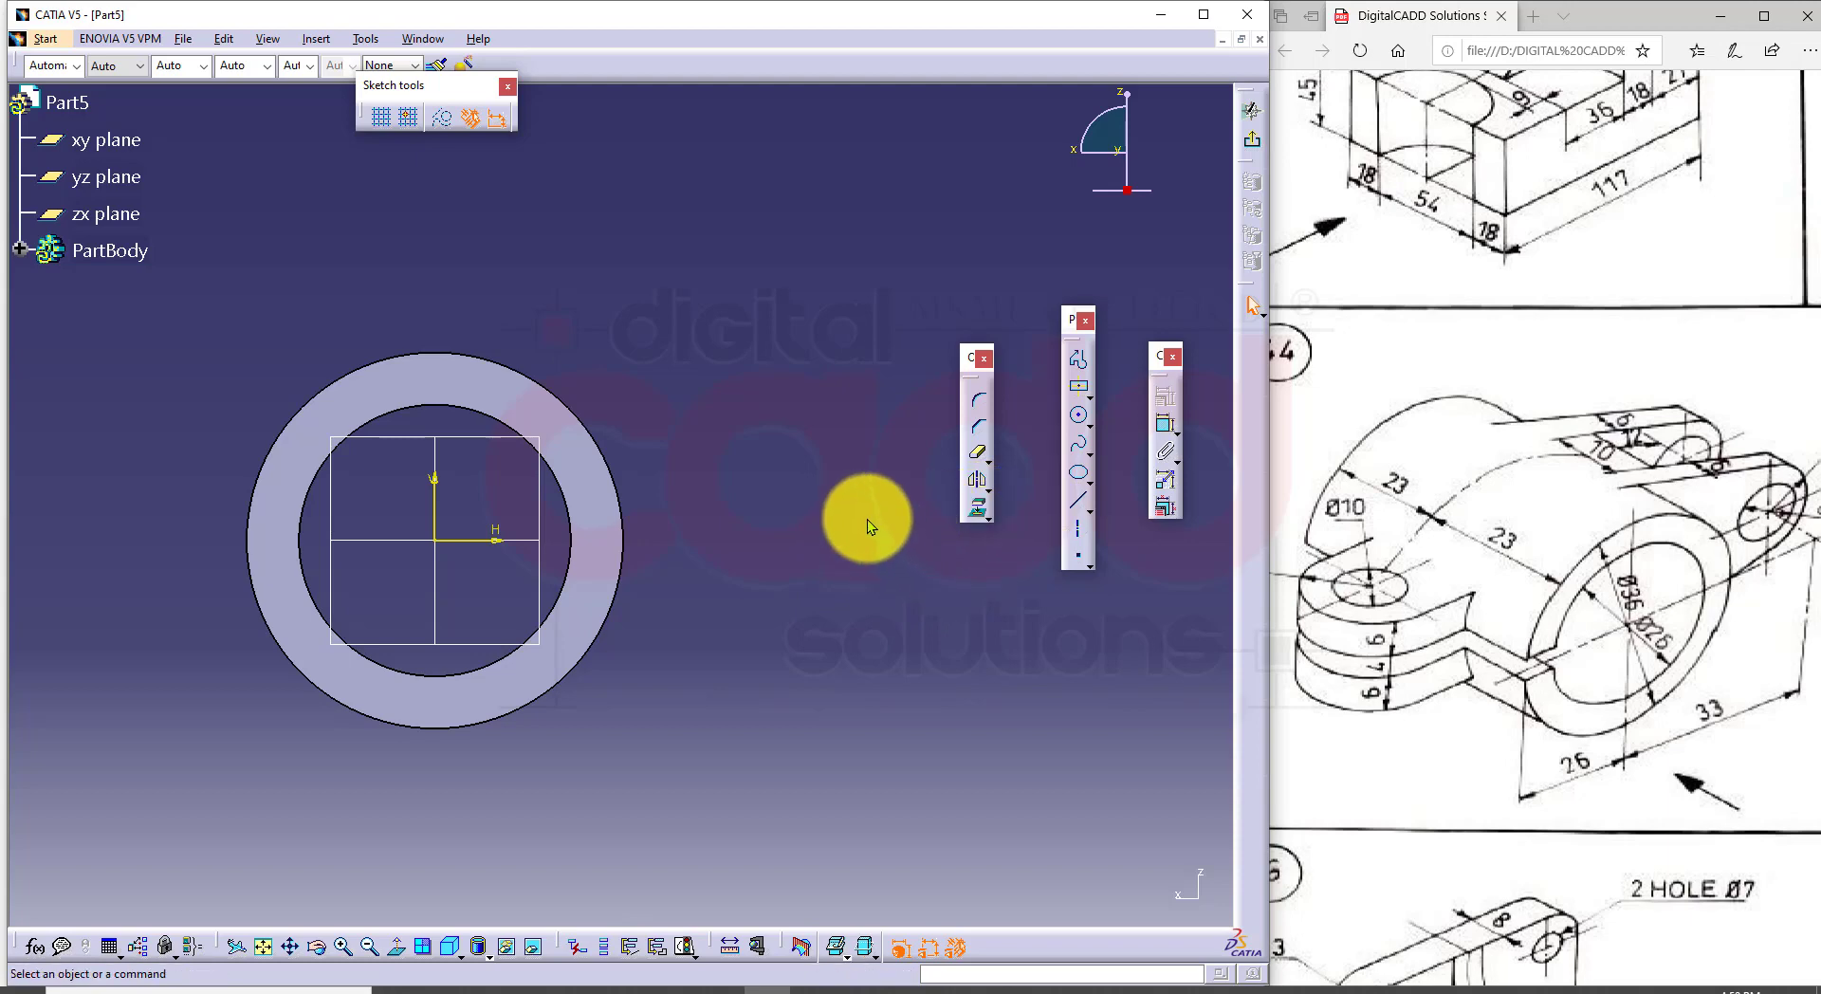
{"action": "left_click", "coordinate": [578, 417]}
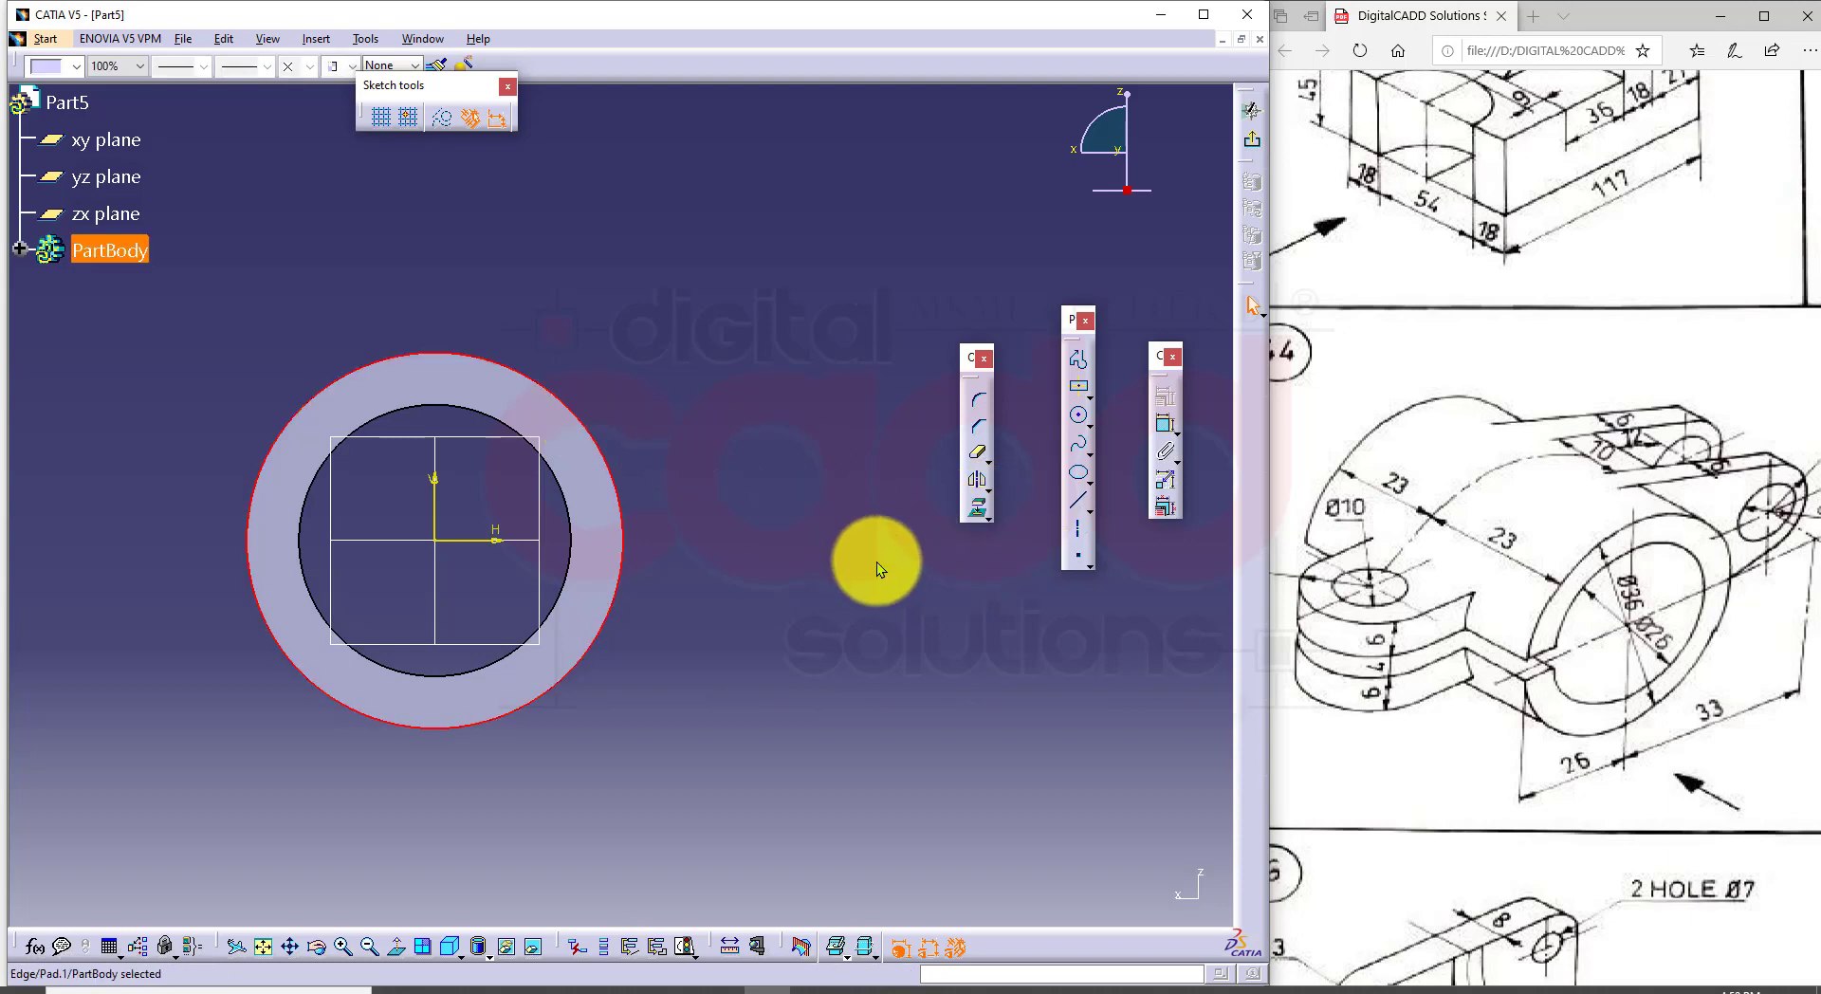
{"action": "left_click", "coordinate": [978, 506]}
{"action": "middle_click_drag", "start_coordinate": [757, 356], "coordinate": [611, 408]}
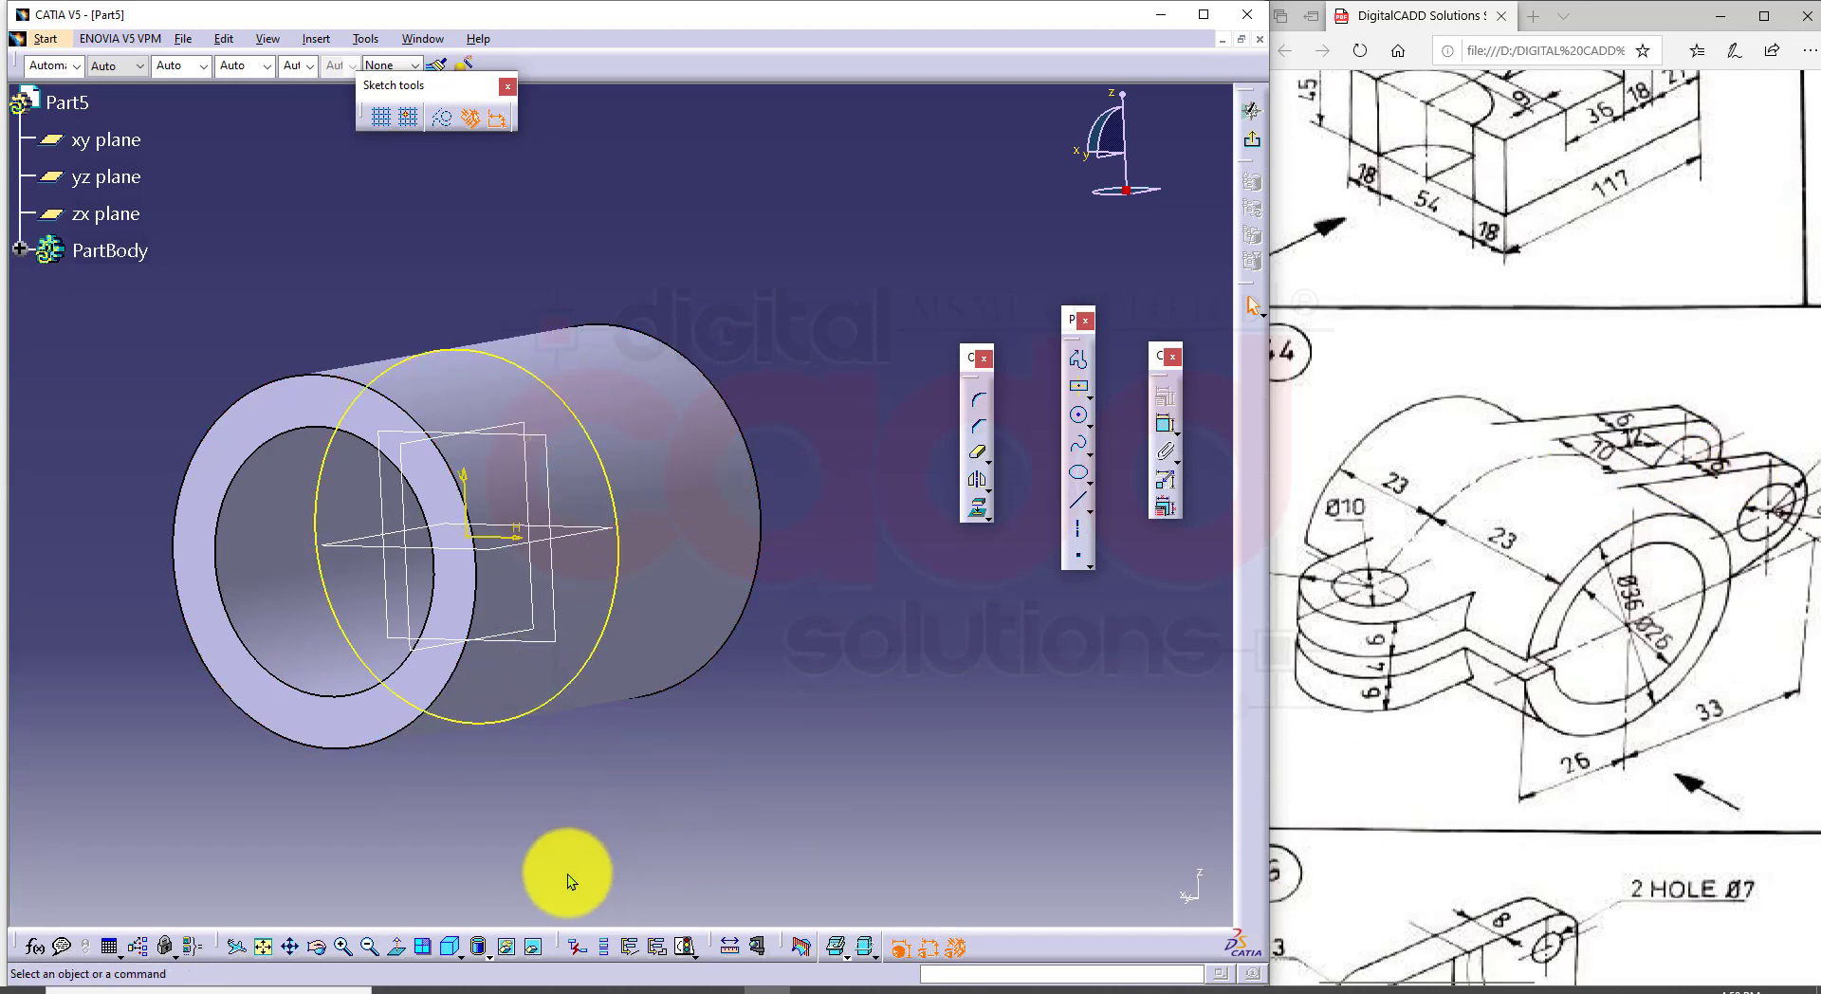
{"action": "key", "text": "ctrl+z"}
{"action": "key", "text": "ctrl+z"}
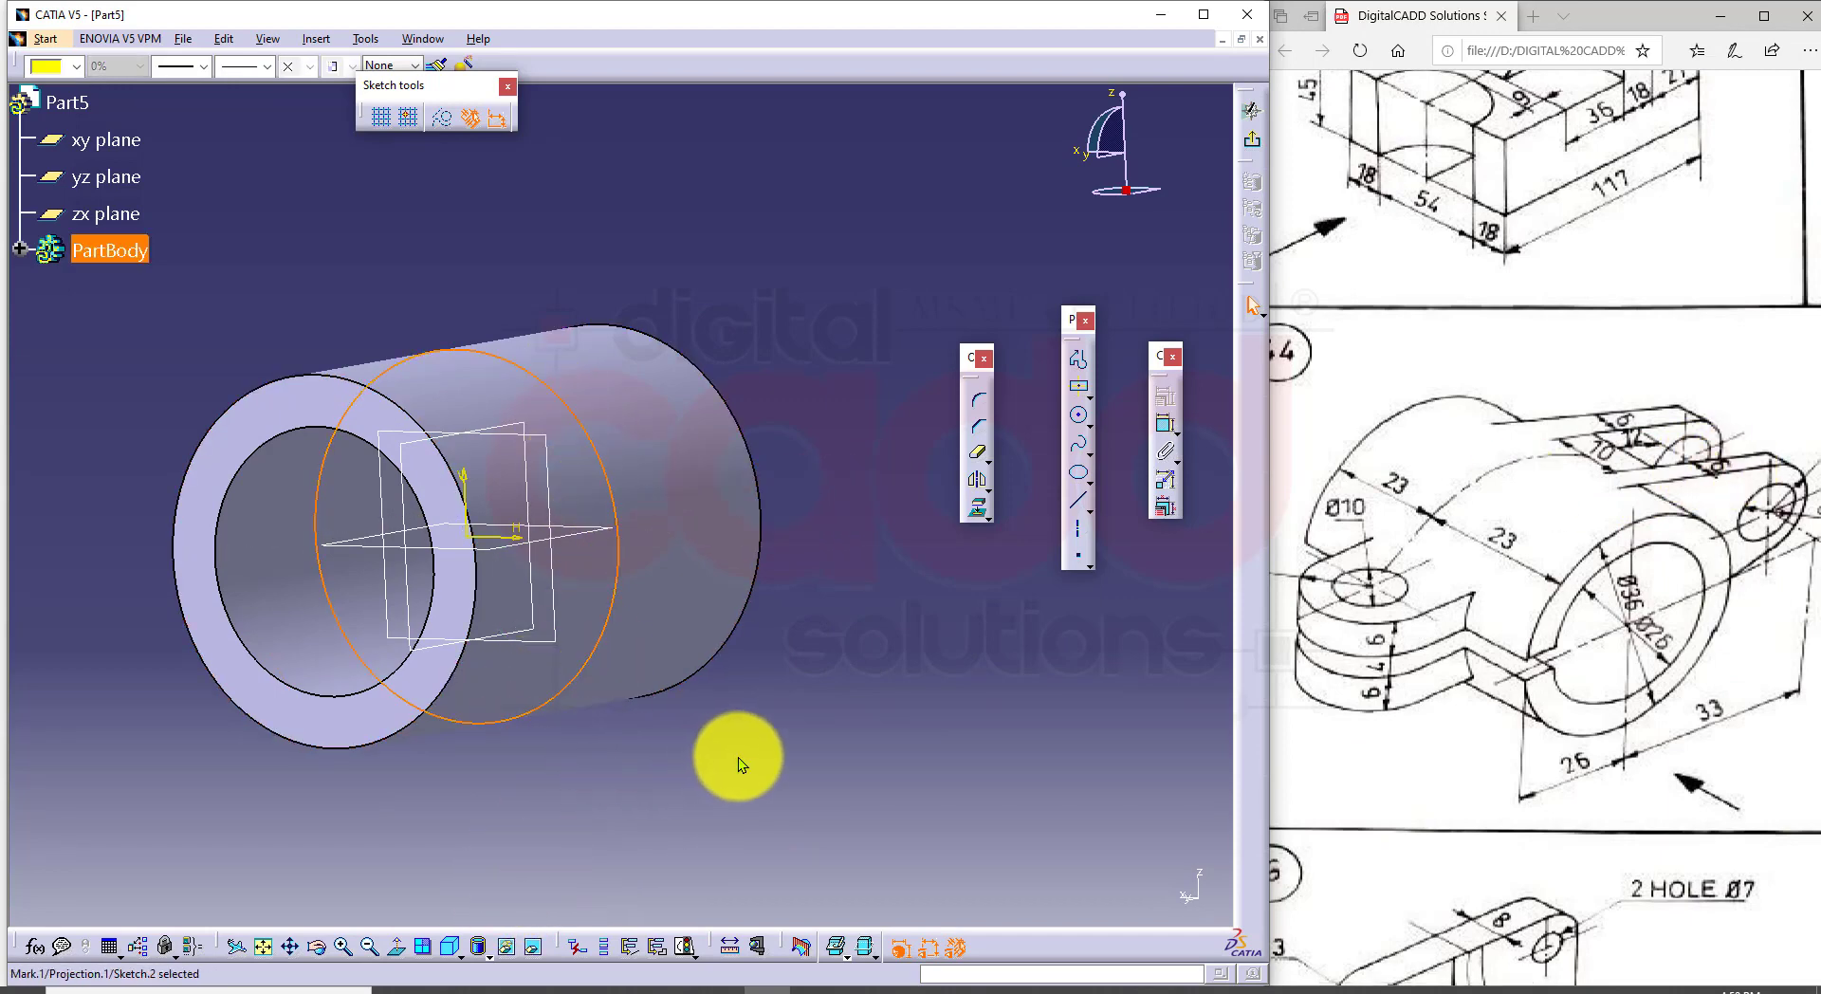
{"action": "left_click", "coordinate": [742, 754]}
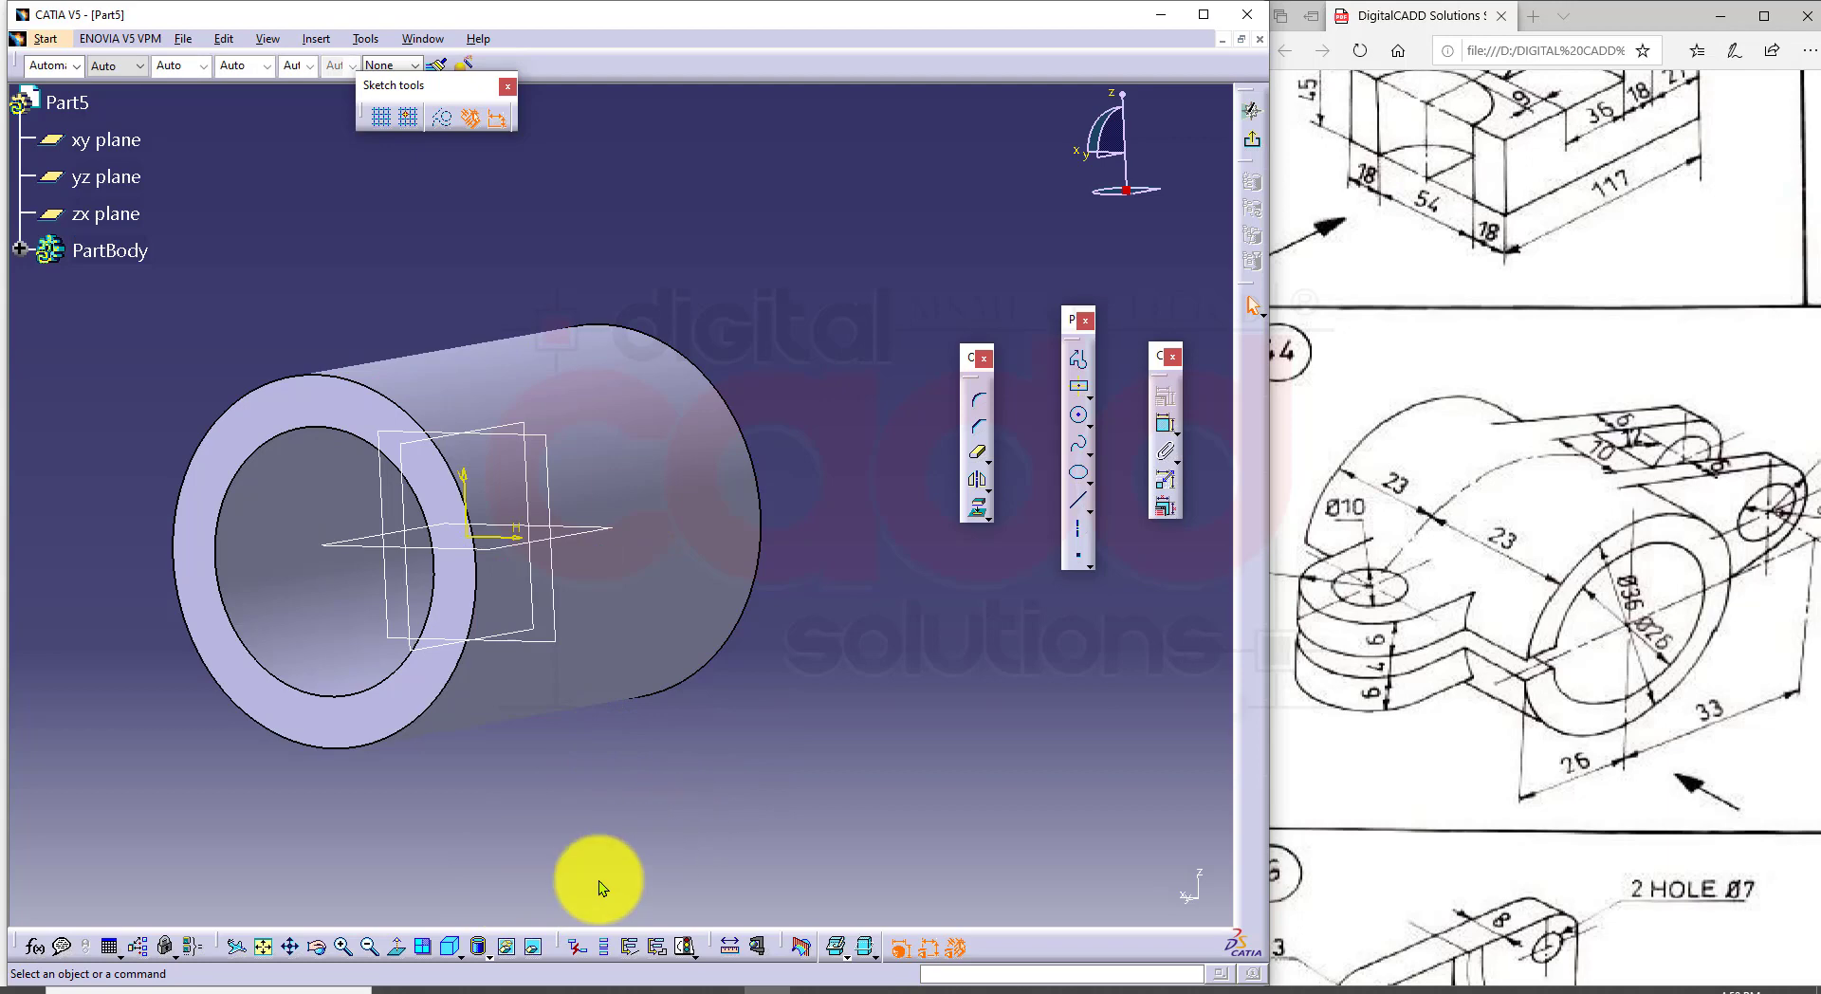
{"action": "left_click", "coordinate": [402, 946]}
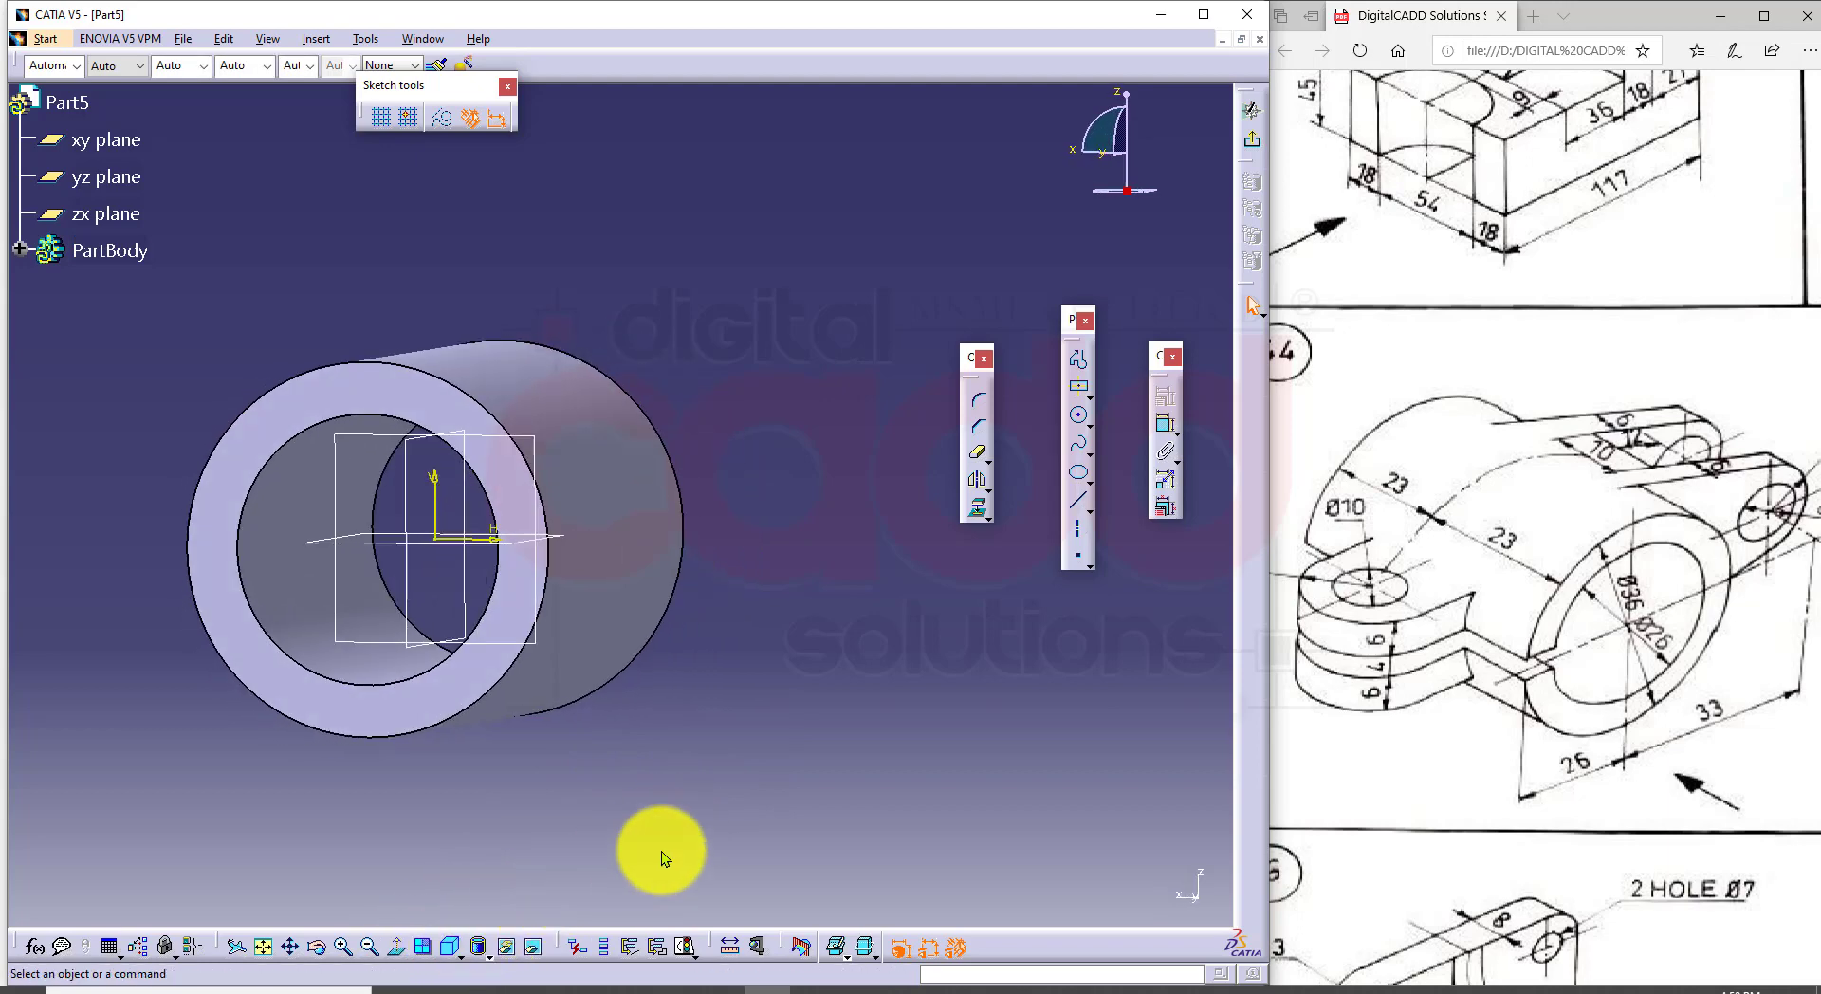
Step: Project the cylinder's outer circular edge onto the sketch plane
{"action": "left_click", "coordinate": [979, 507]}
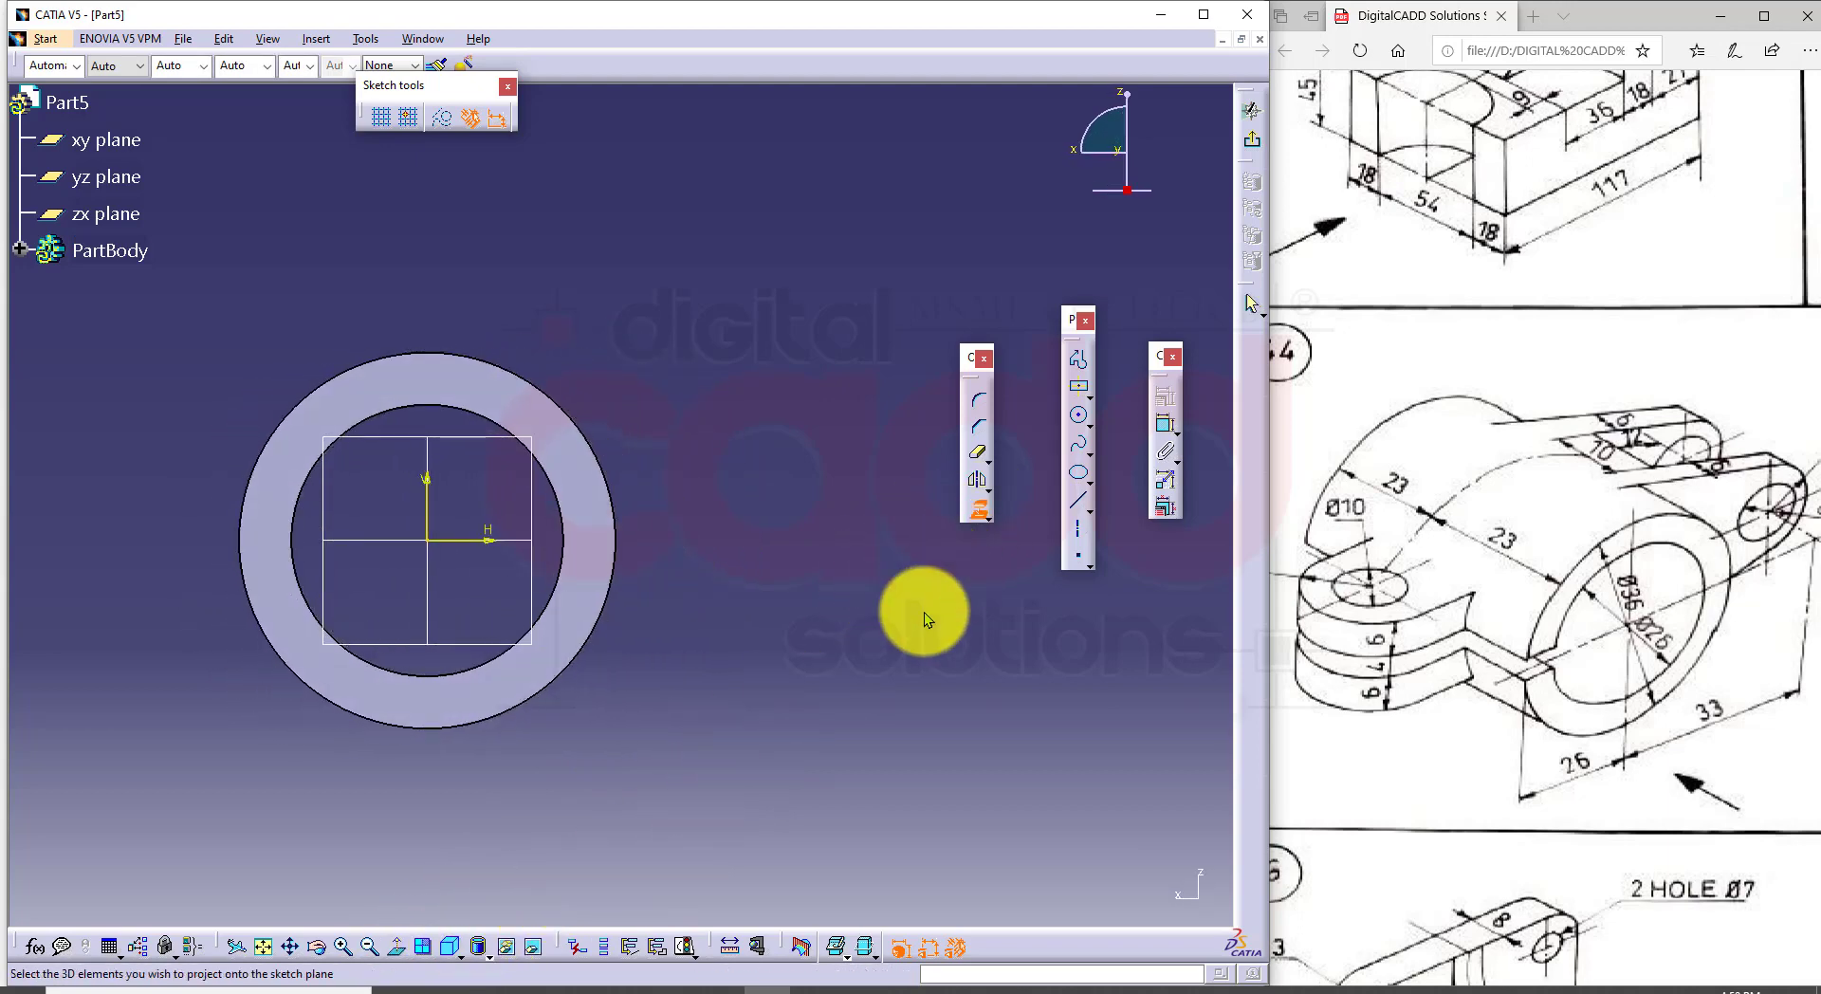
{"action": "left_click", "coordinate": [619, 539]}
{"action": "left_click", "coordinate": [796, 641]}
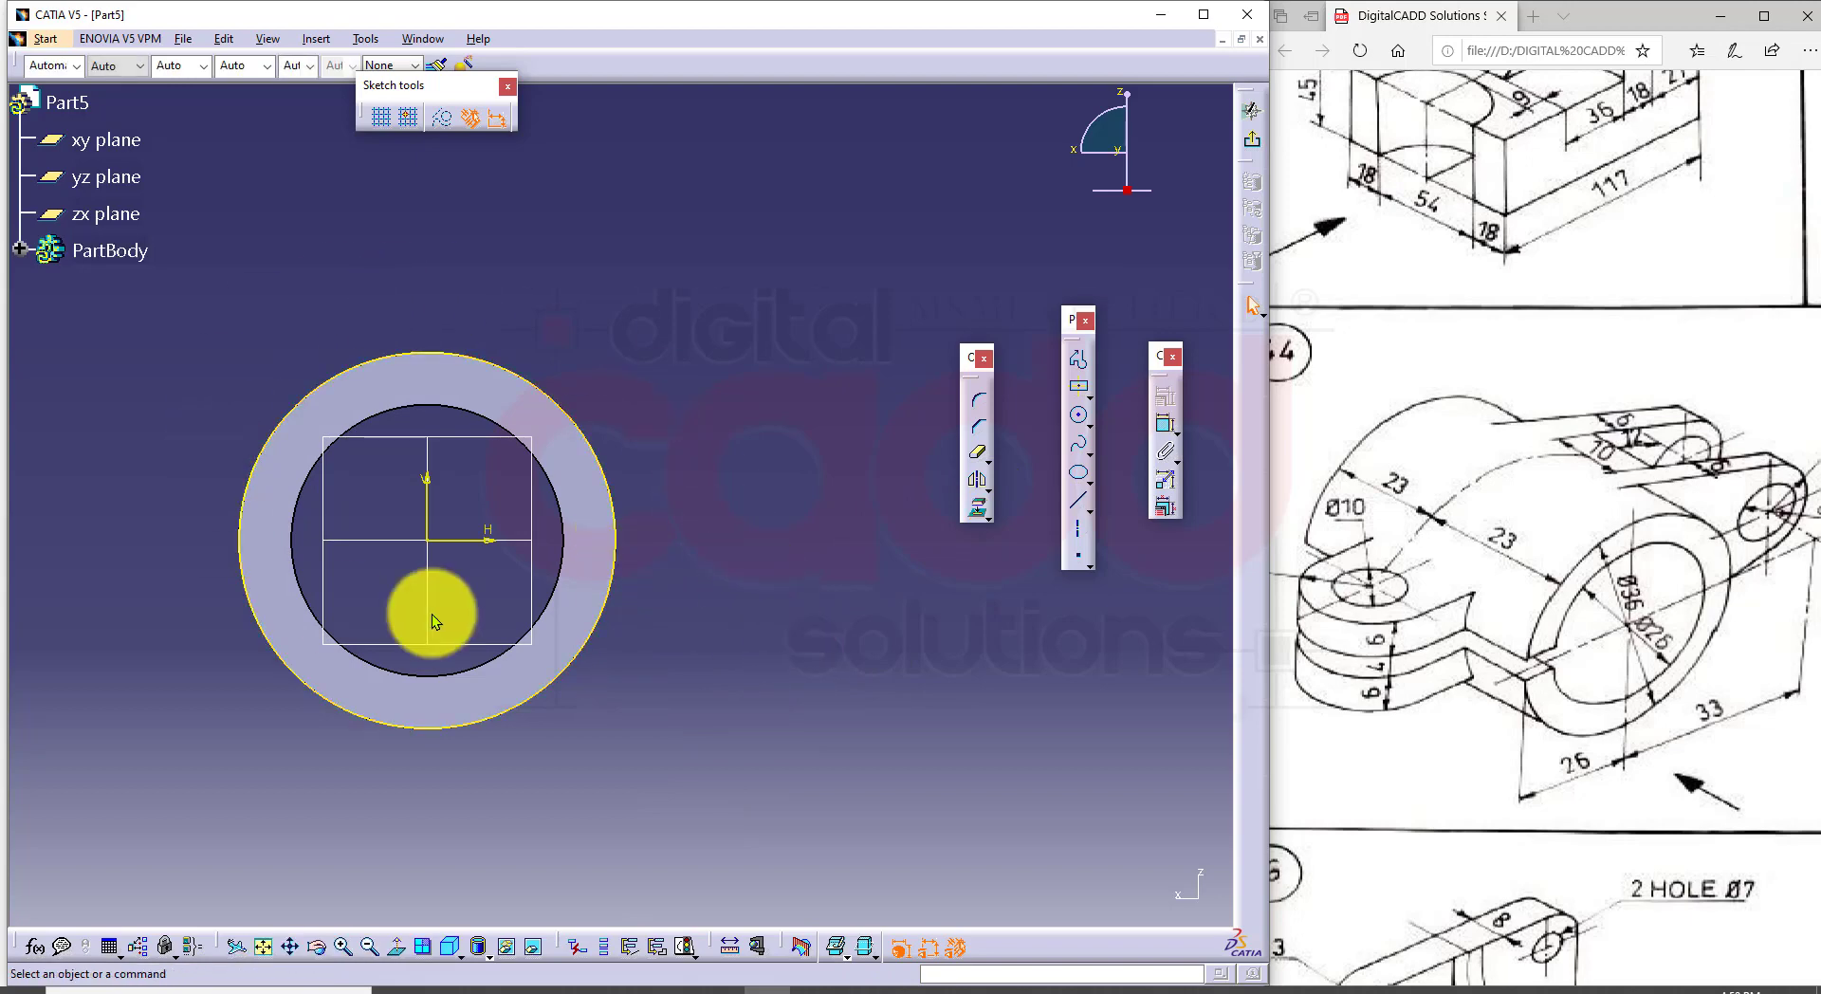
{"action": "middle_click_drag", "start_coordinate": [590, 155], "coordinate": [394, 360]}
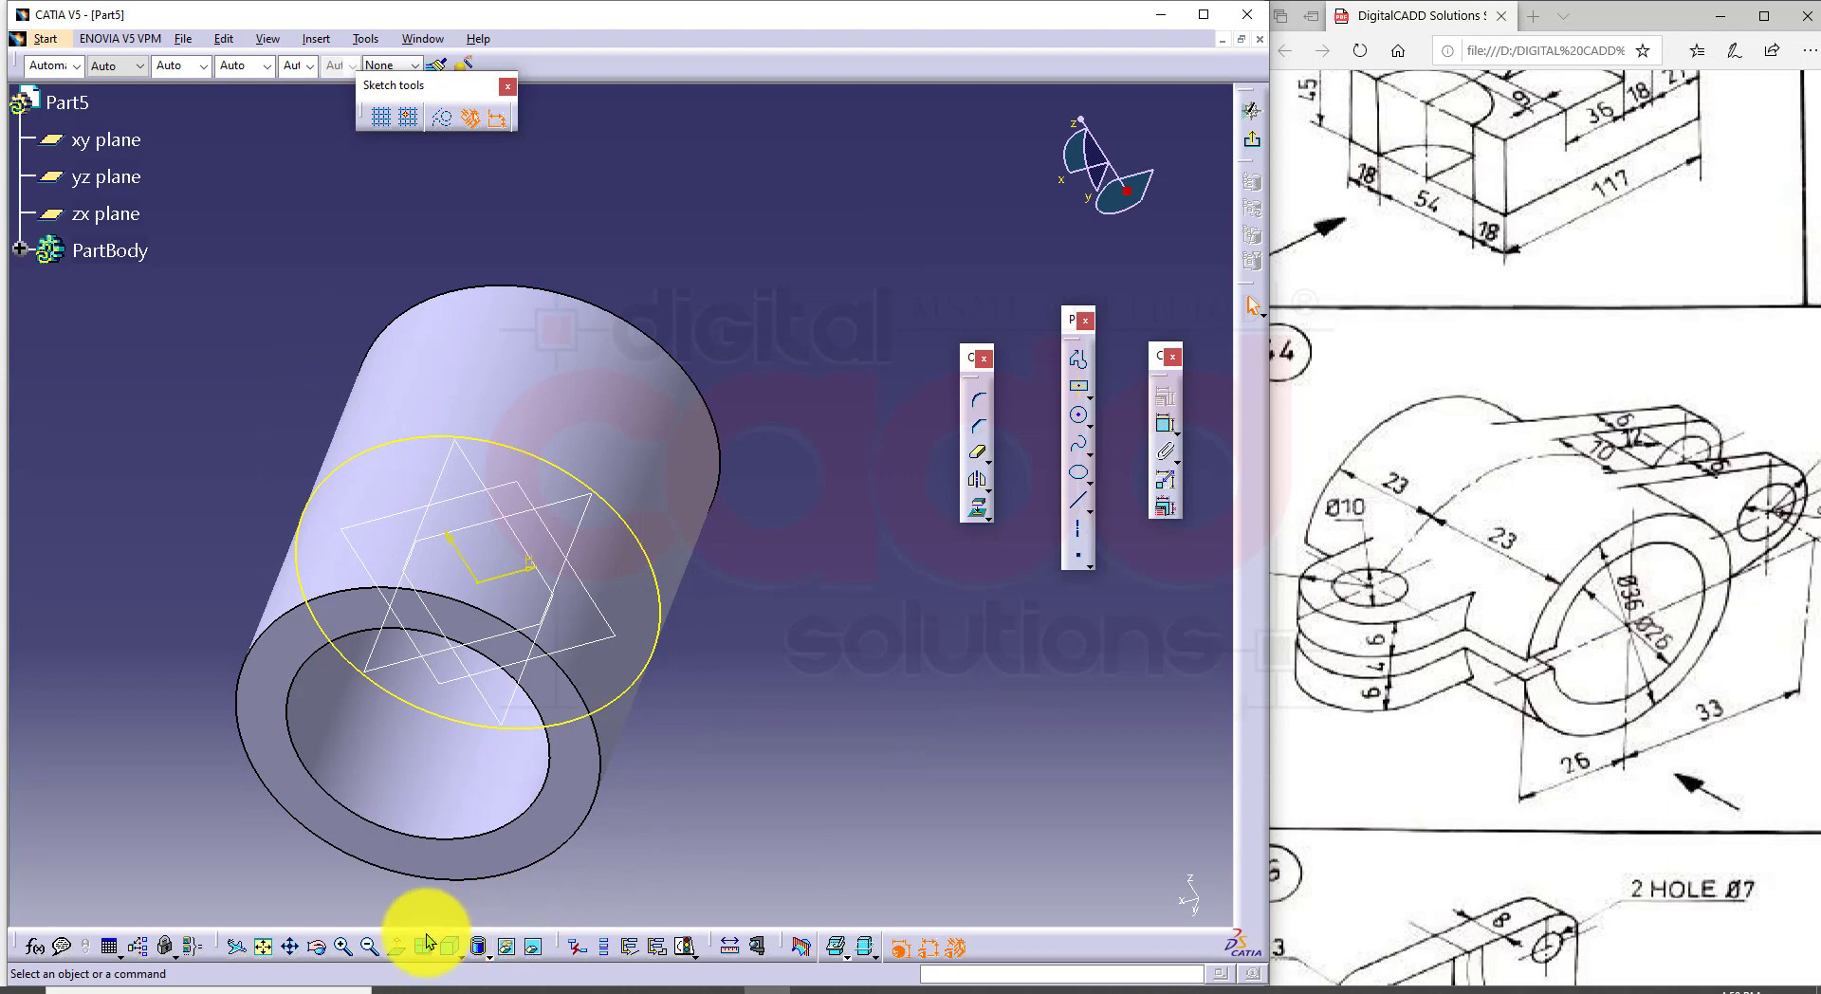
{"action": "left_click", "coordinate": [396, 945]}
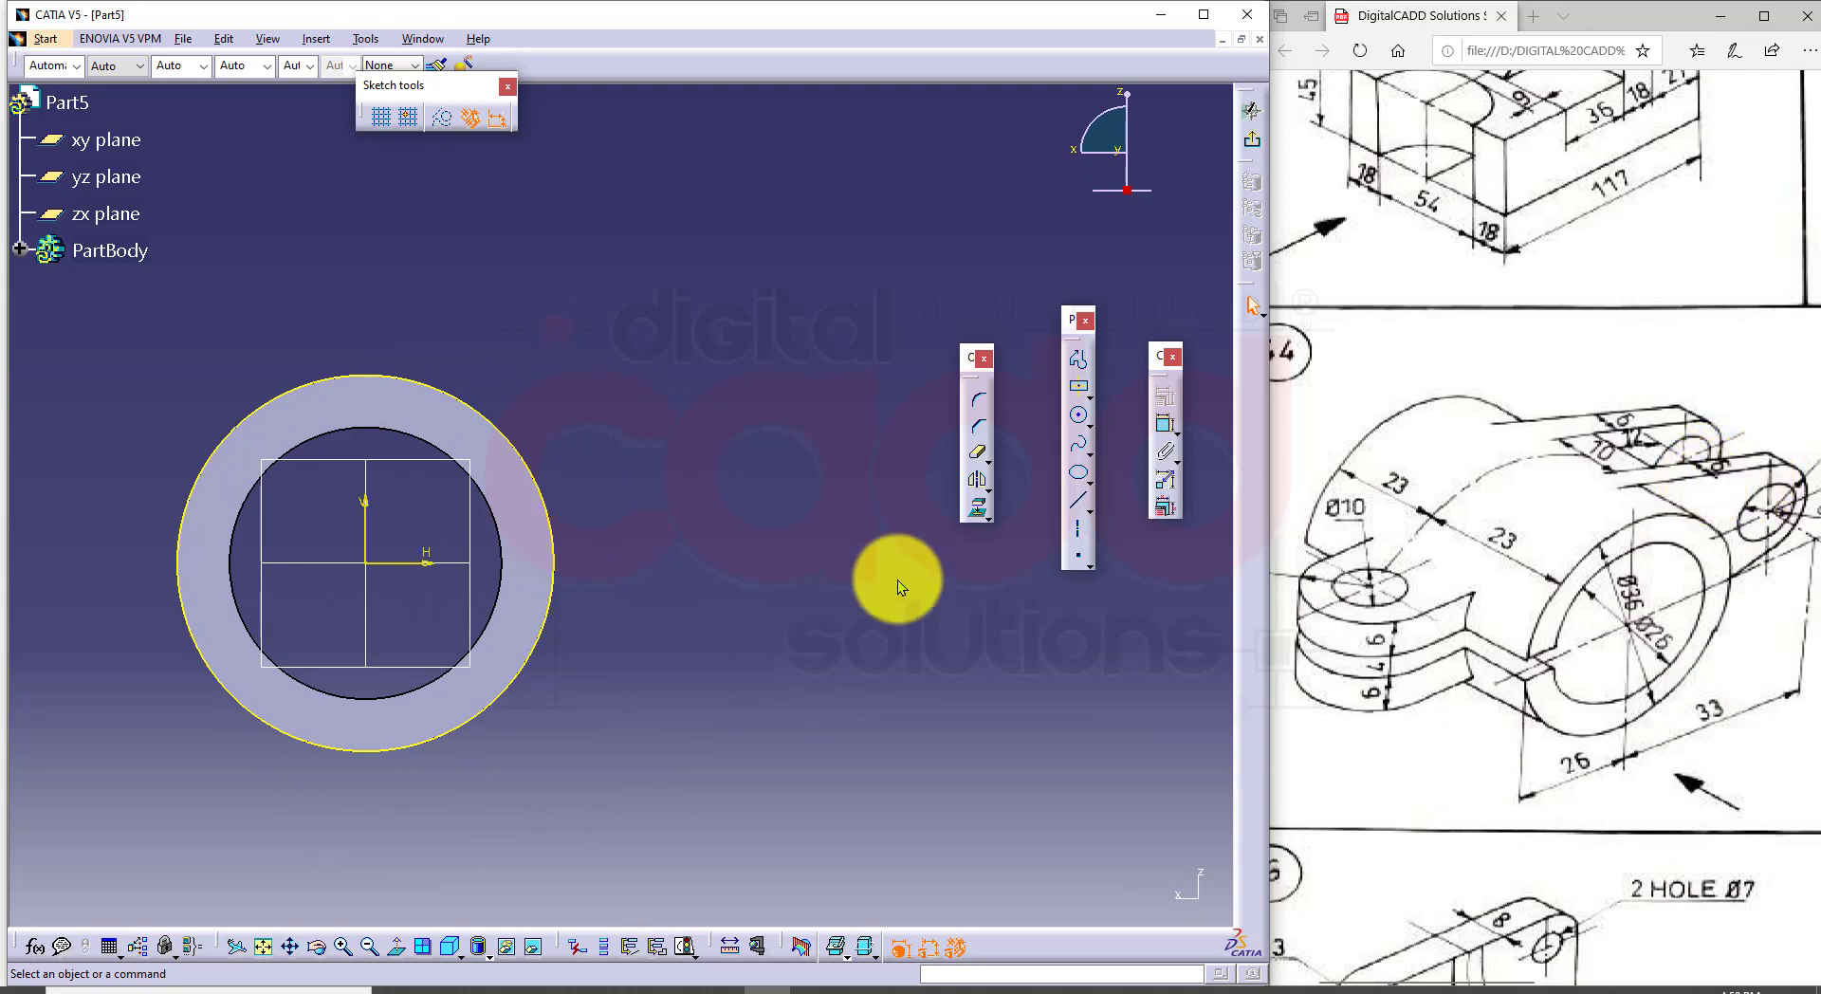
Step: Sketch two concentric circles beside the ring, centred on the horizontal axis about 41.5 mm from the origin
{"action": "left_click", "coordinate": [1079, 415]}
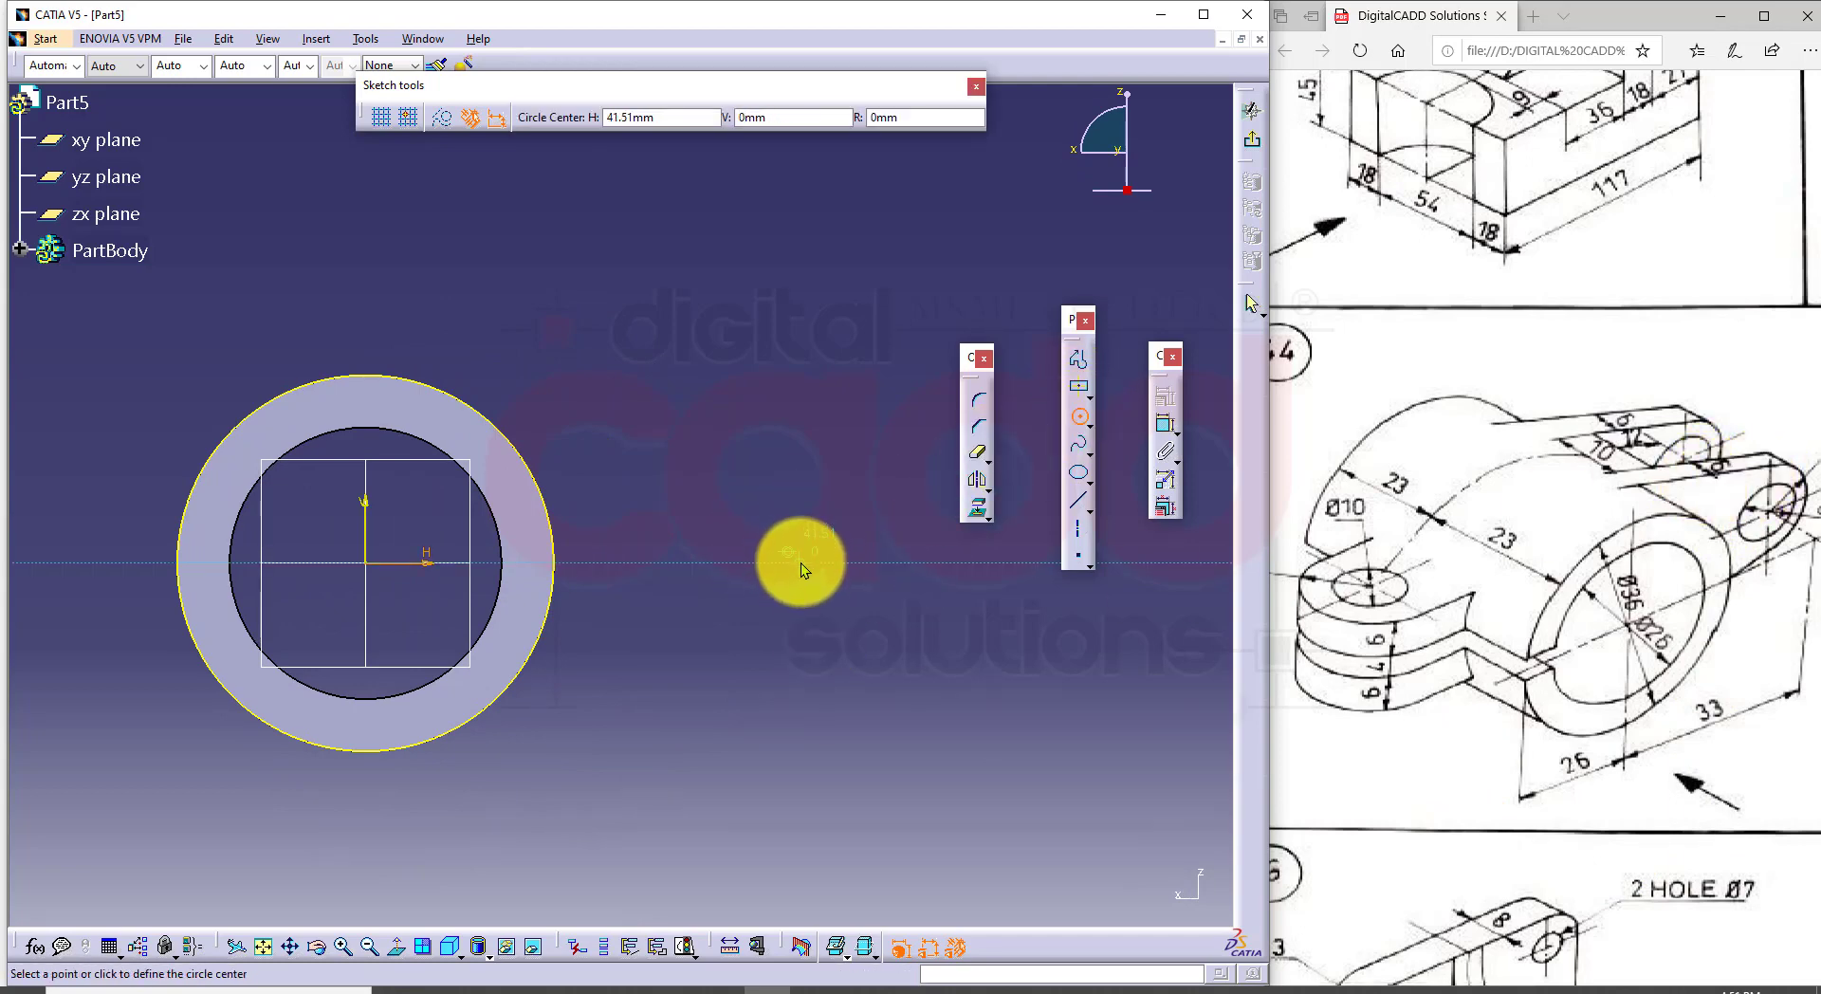
{"action": "left_click", "coordinate": [800, 564]}
{"action": "left_click", "coordinate": [800, 632]}
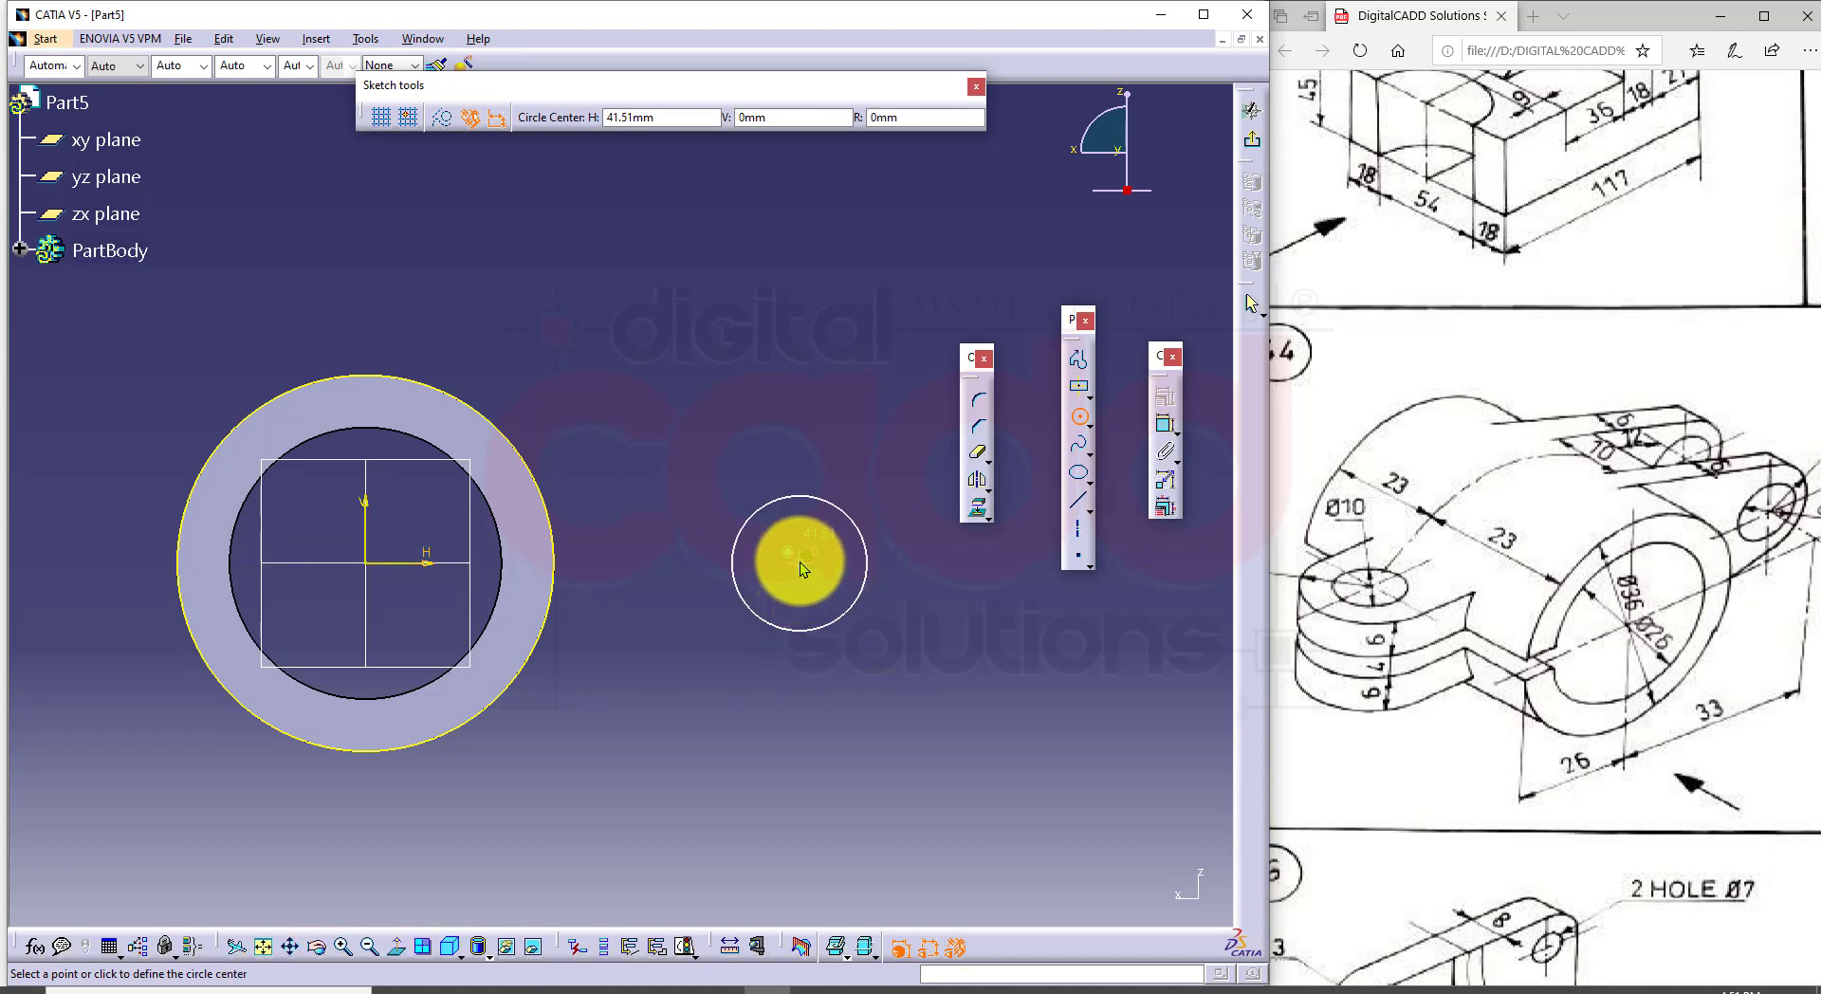
{"action": "left_click", "coordinate": [800, 561]}
{"action": "left_click", "coordinate": [823, 666]}
{"action": "middle_click_drag", "start_coordinate": [886, 719], "coordinate": [818, 702]}
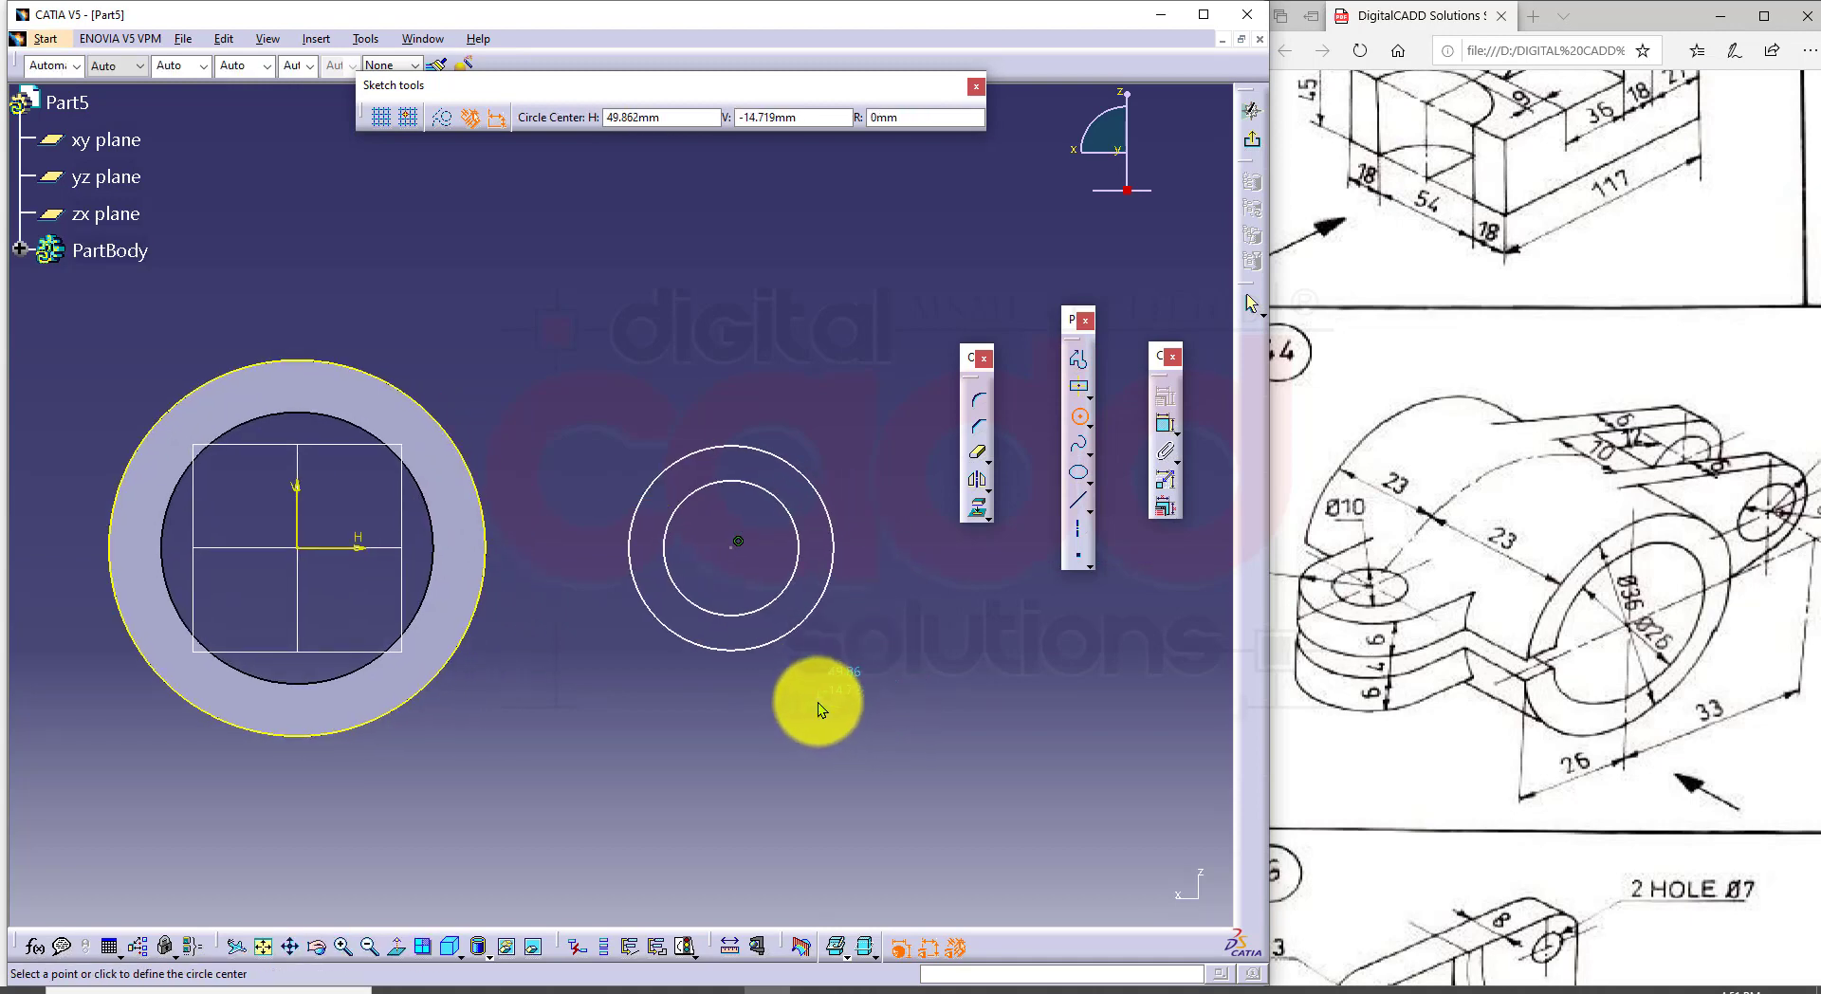
Step: Enlarge drawing 44 in the PDF to examine the lug hole's dimensions and centre distance, and return to a maximized CATIA window
{"action": "left_click", "coordinate": [1165, 424]}
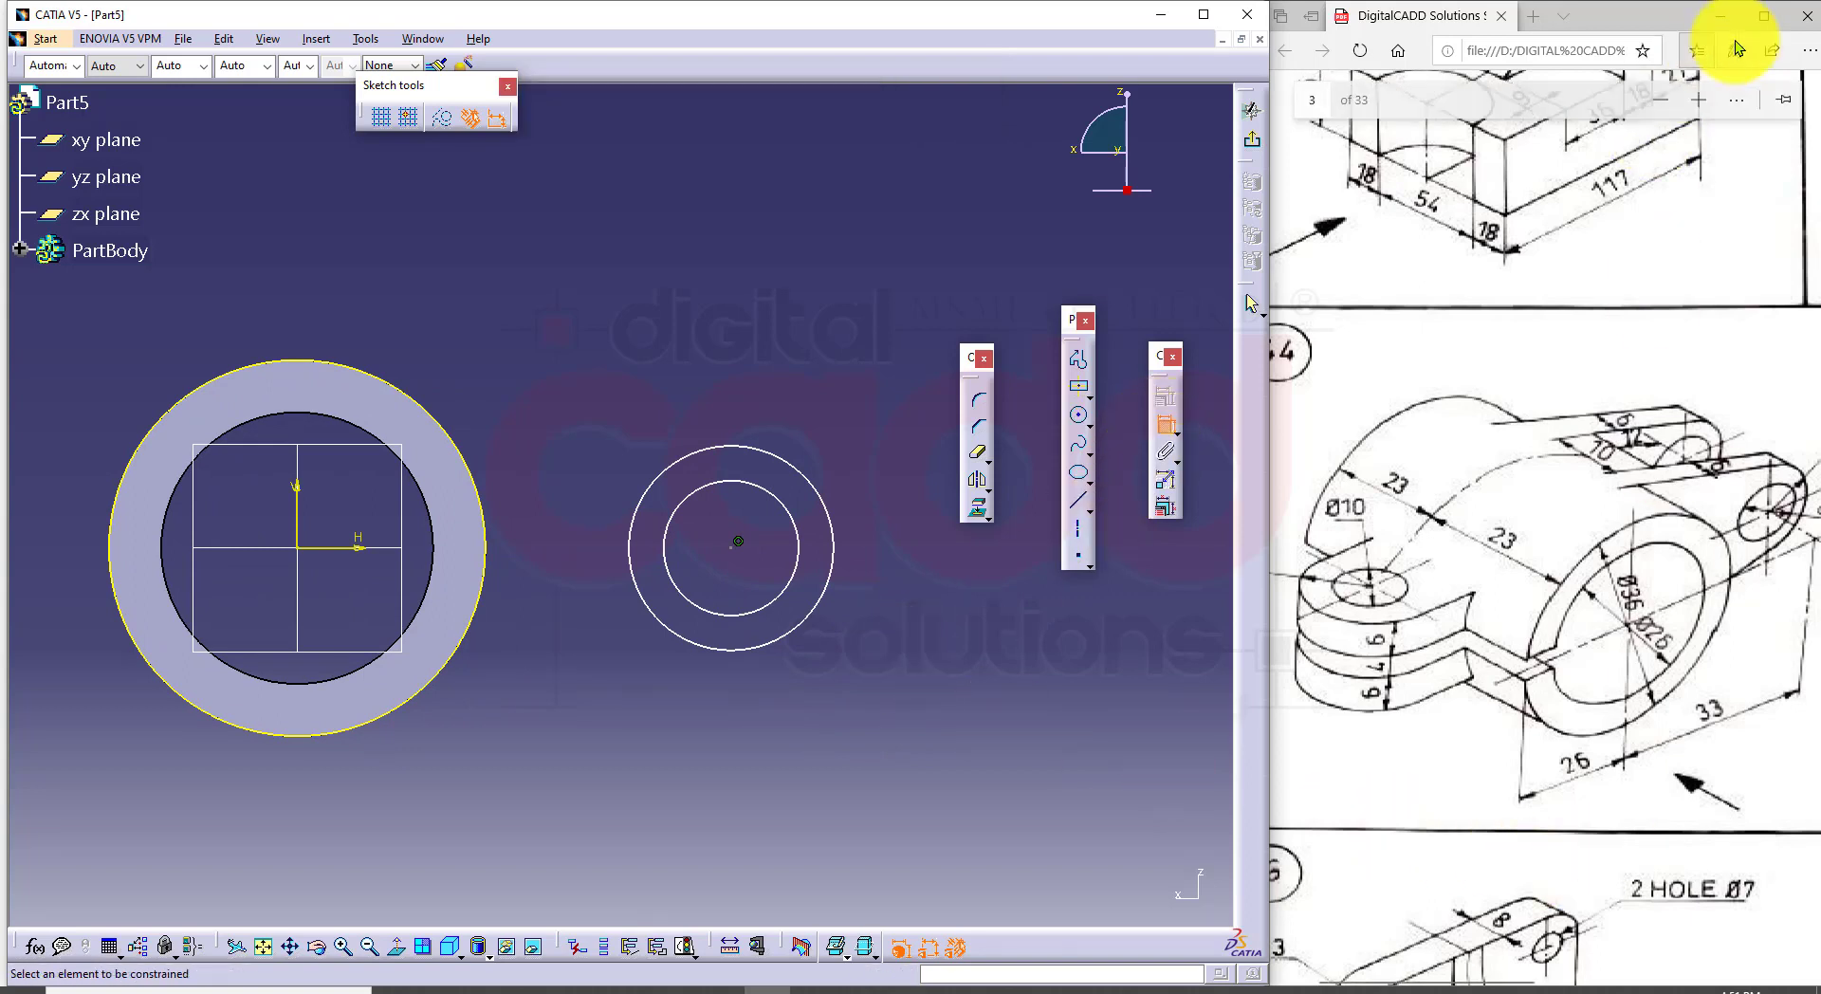
{"action": "left_click", "coordinate": [1764, 16]}
{"action": "scroll", "coordinate": [427, 662], "scroll_direction": "up", "scroll_amount": 3, "text": "ctrl"}
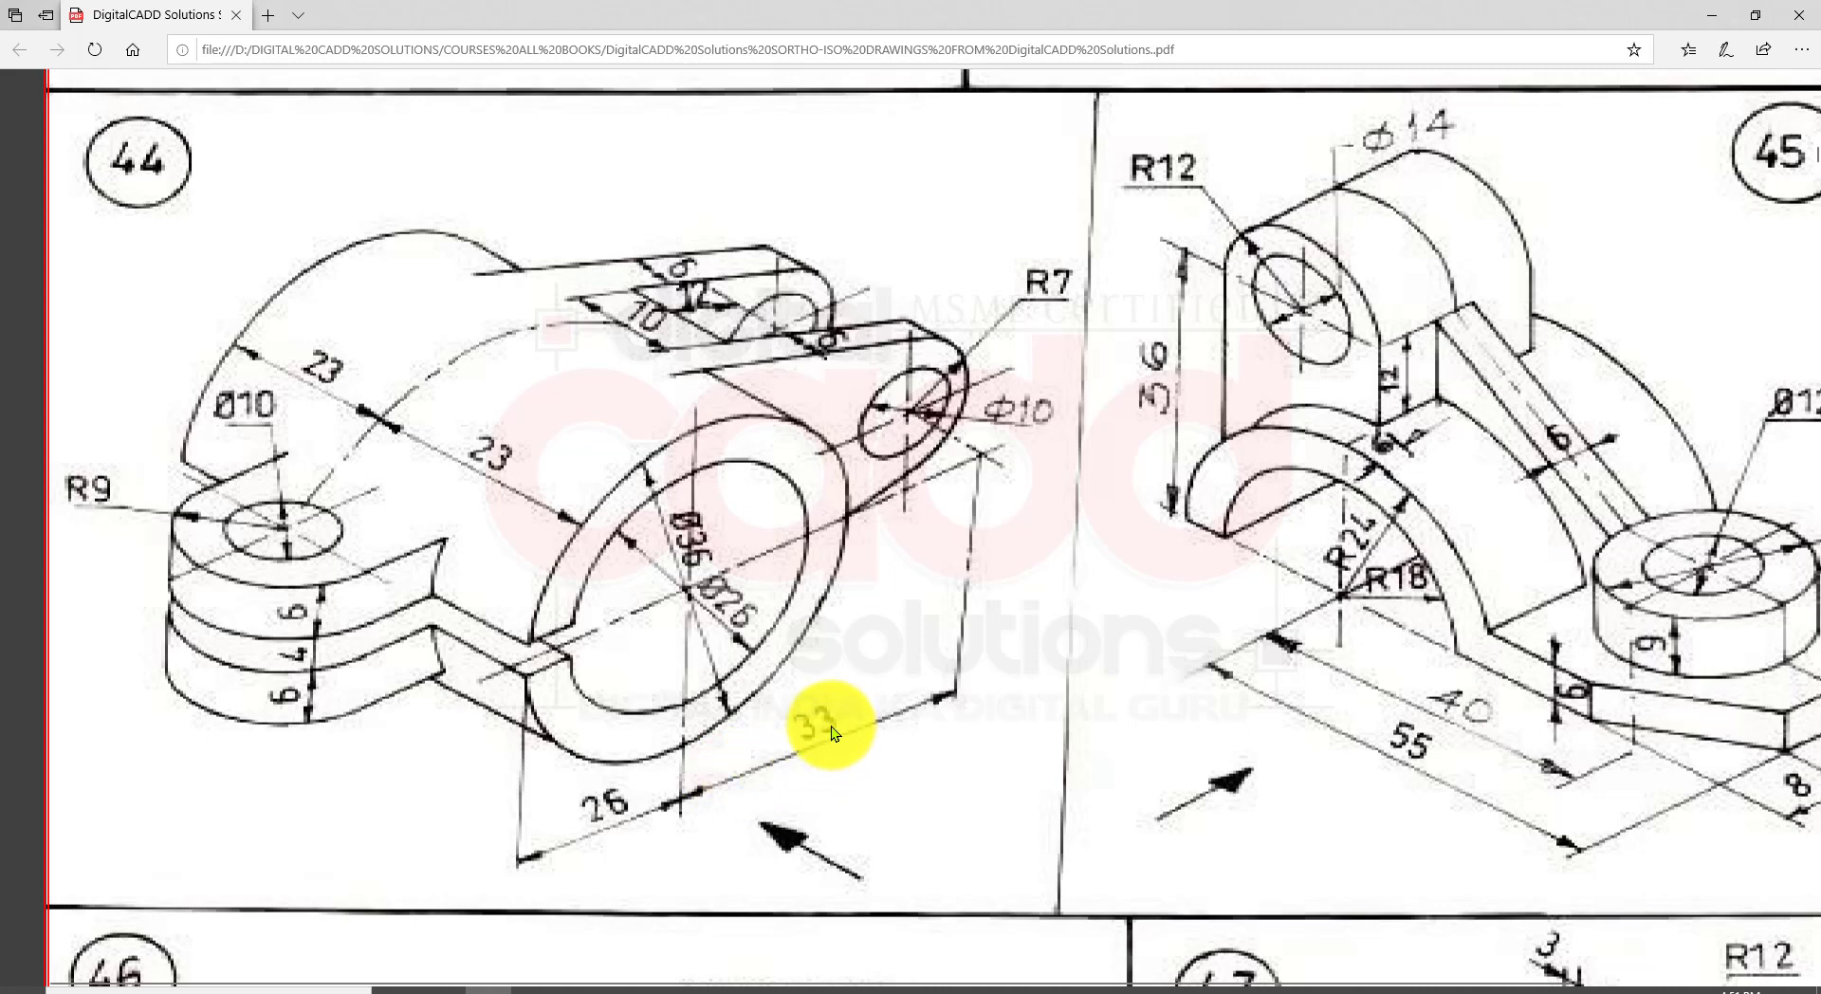
{"action": "left_click", "coordinate": [765, 992]}
{"action": "left_click", "coordinate": [1201, 13]}
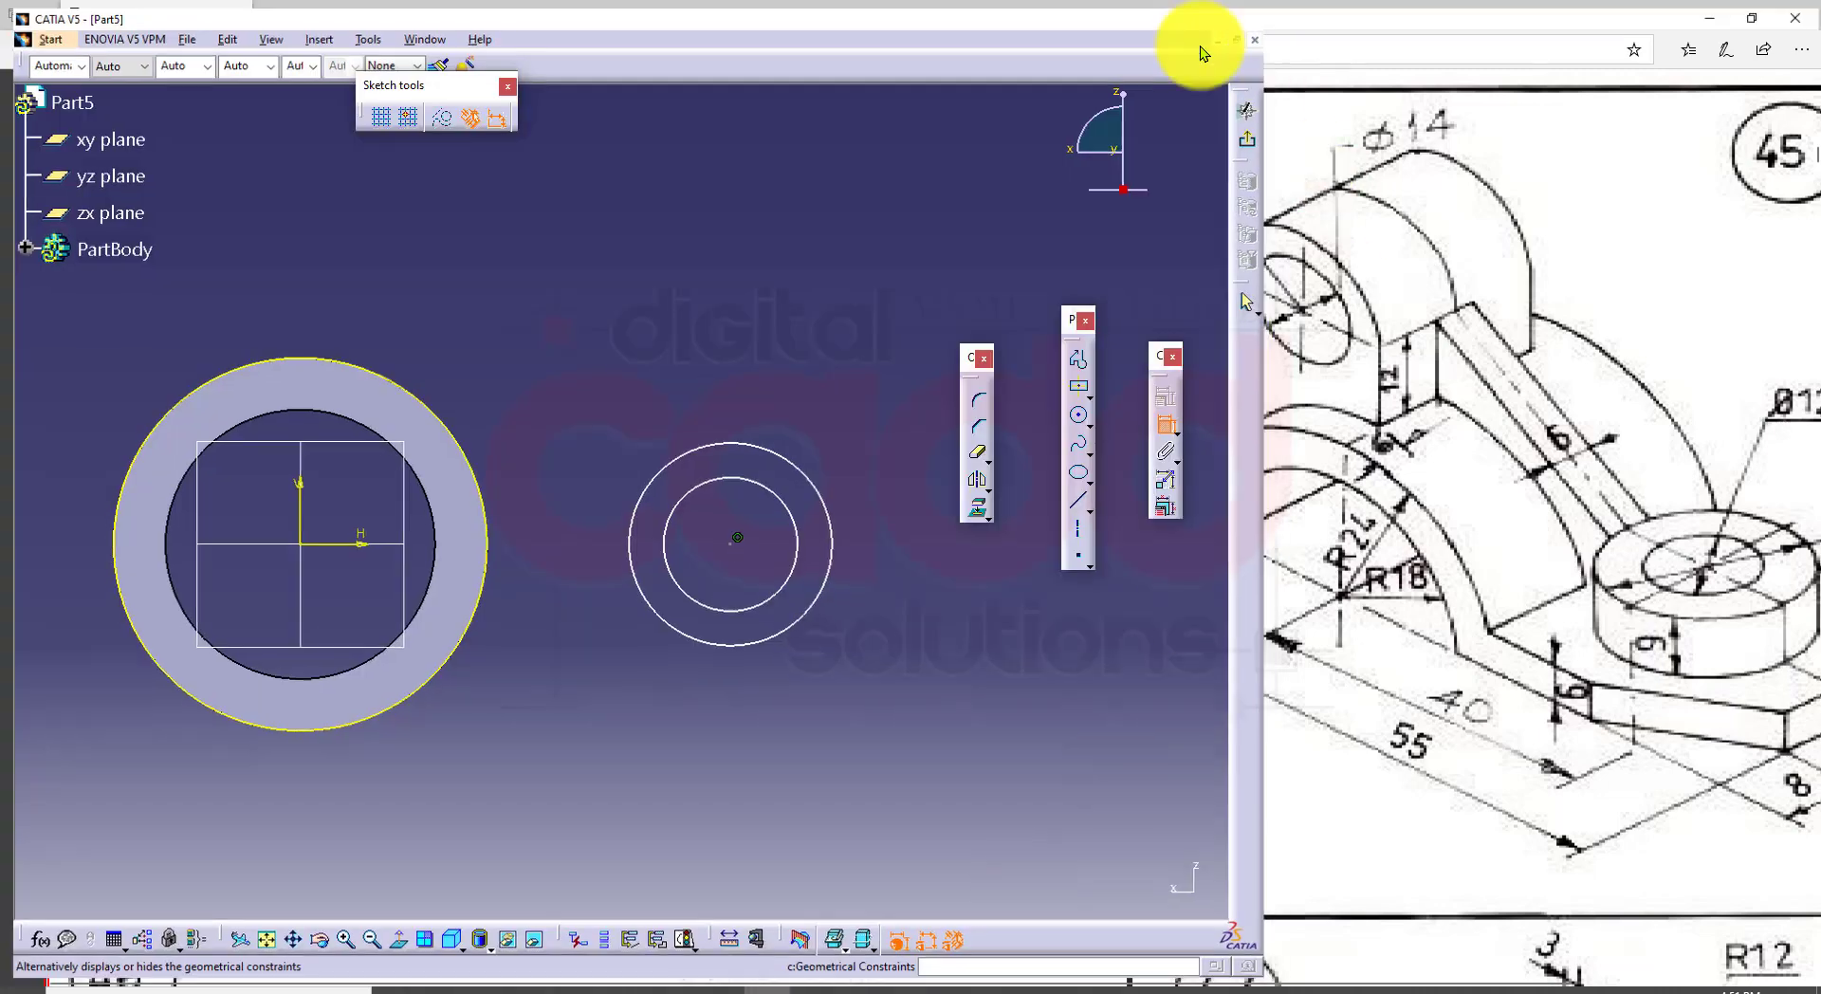
{"action": "middle_click_drag", "start_coordinate": [771, 667], "coordinate": [664, 709]}
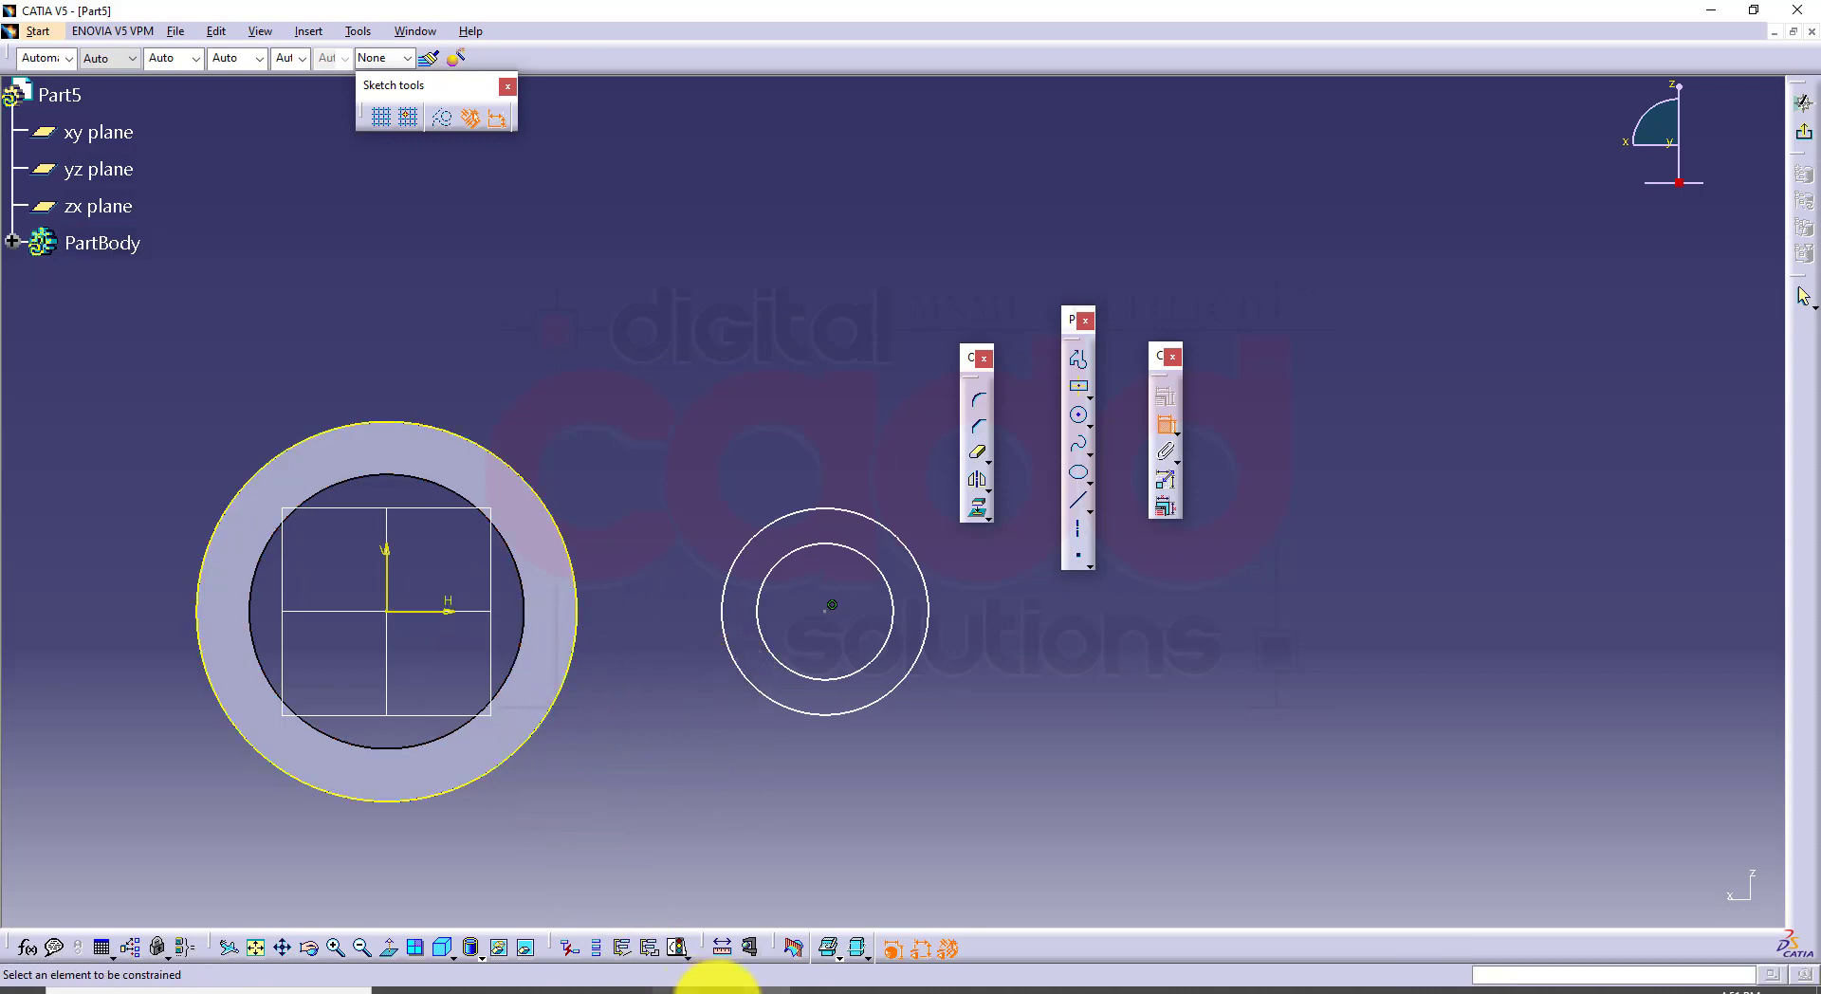
{"action": "left_click", "coordinate": [555, 990]}
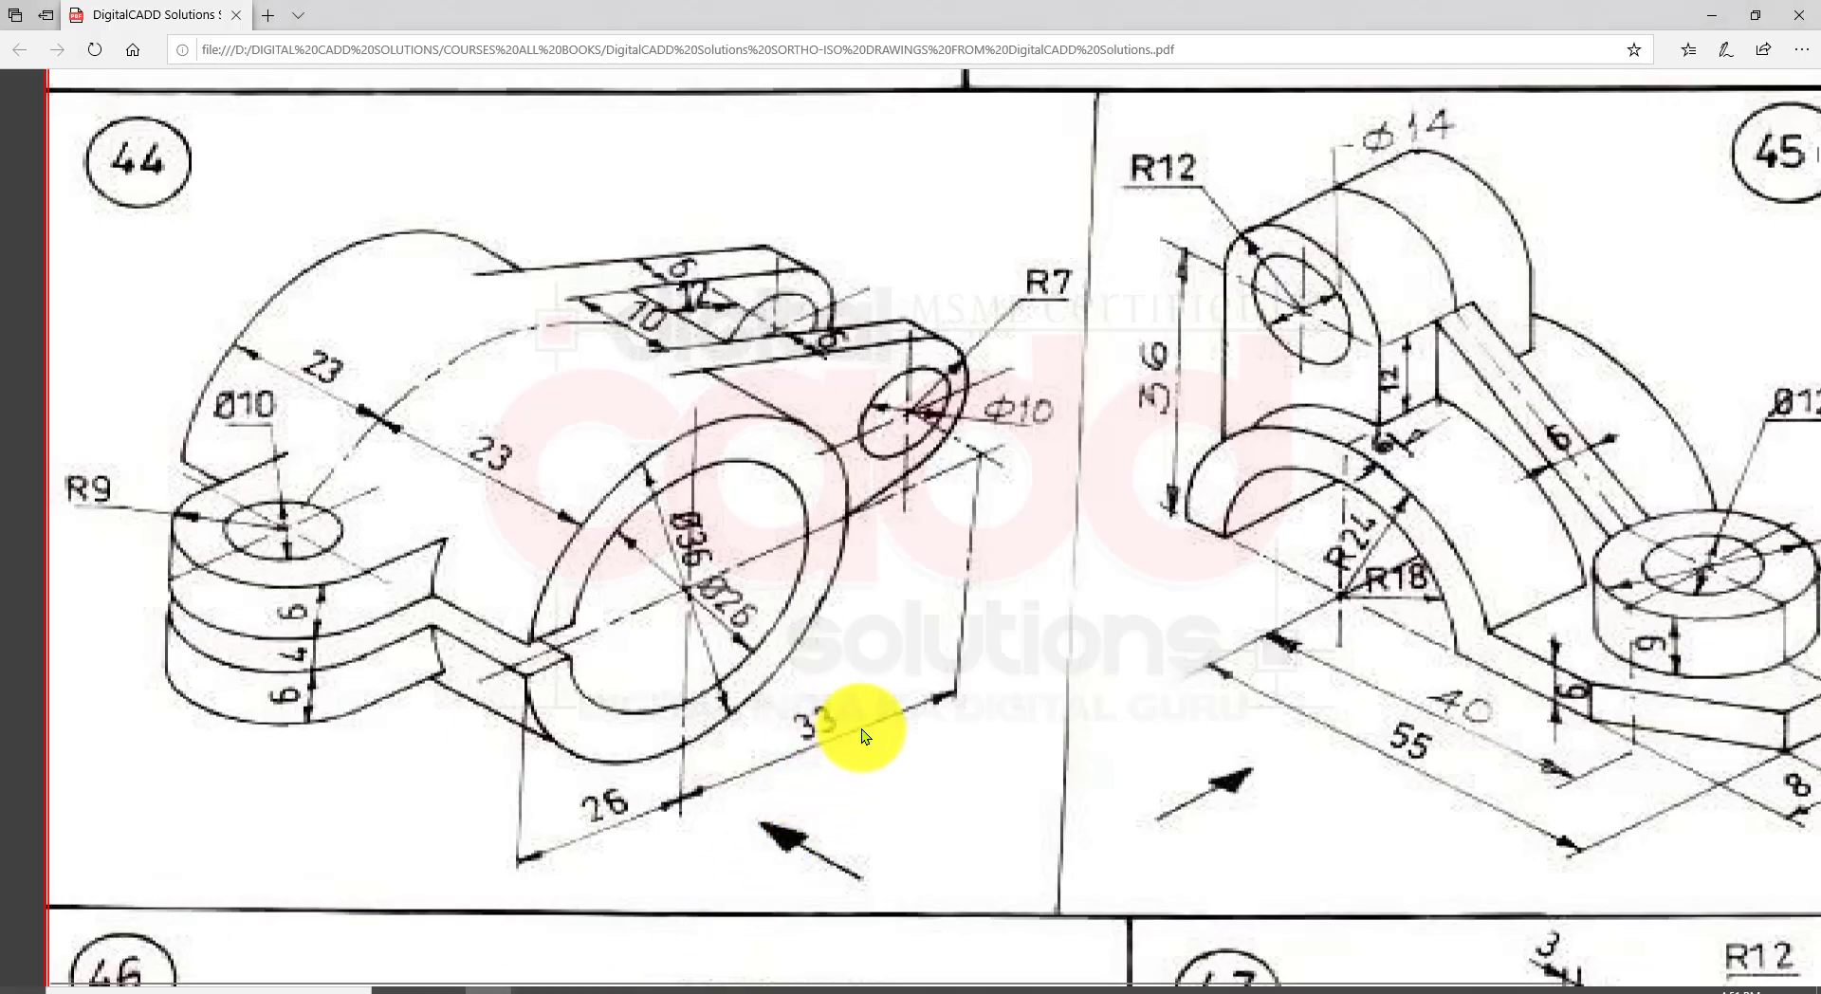
{"action": "left_click", "coordinate": [773, 988]}
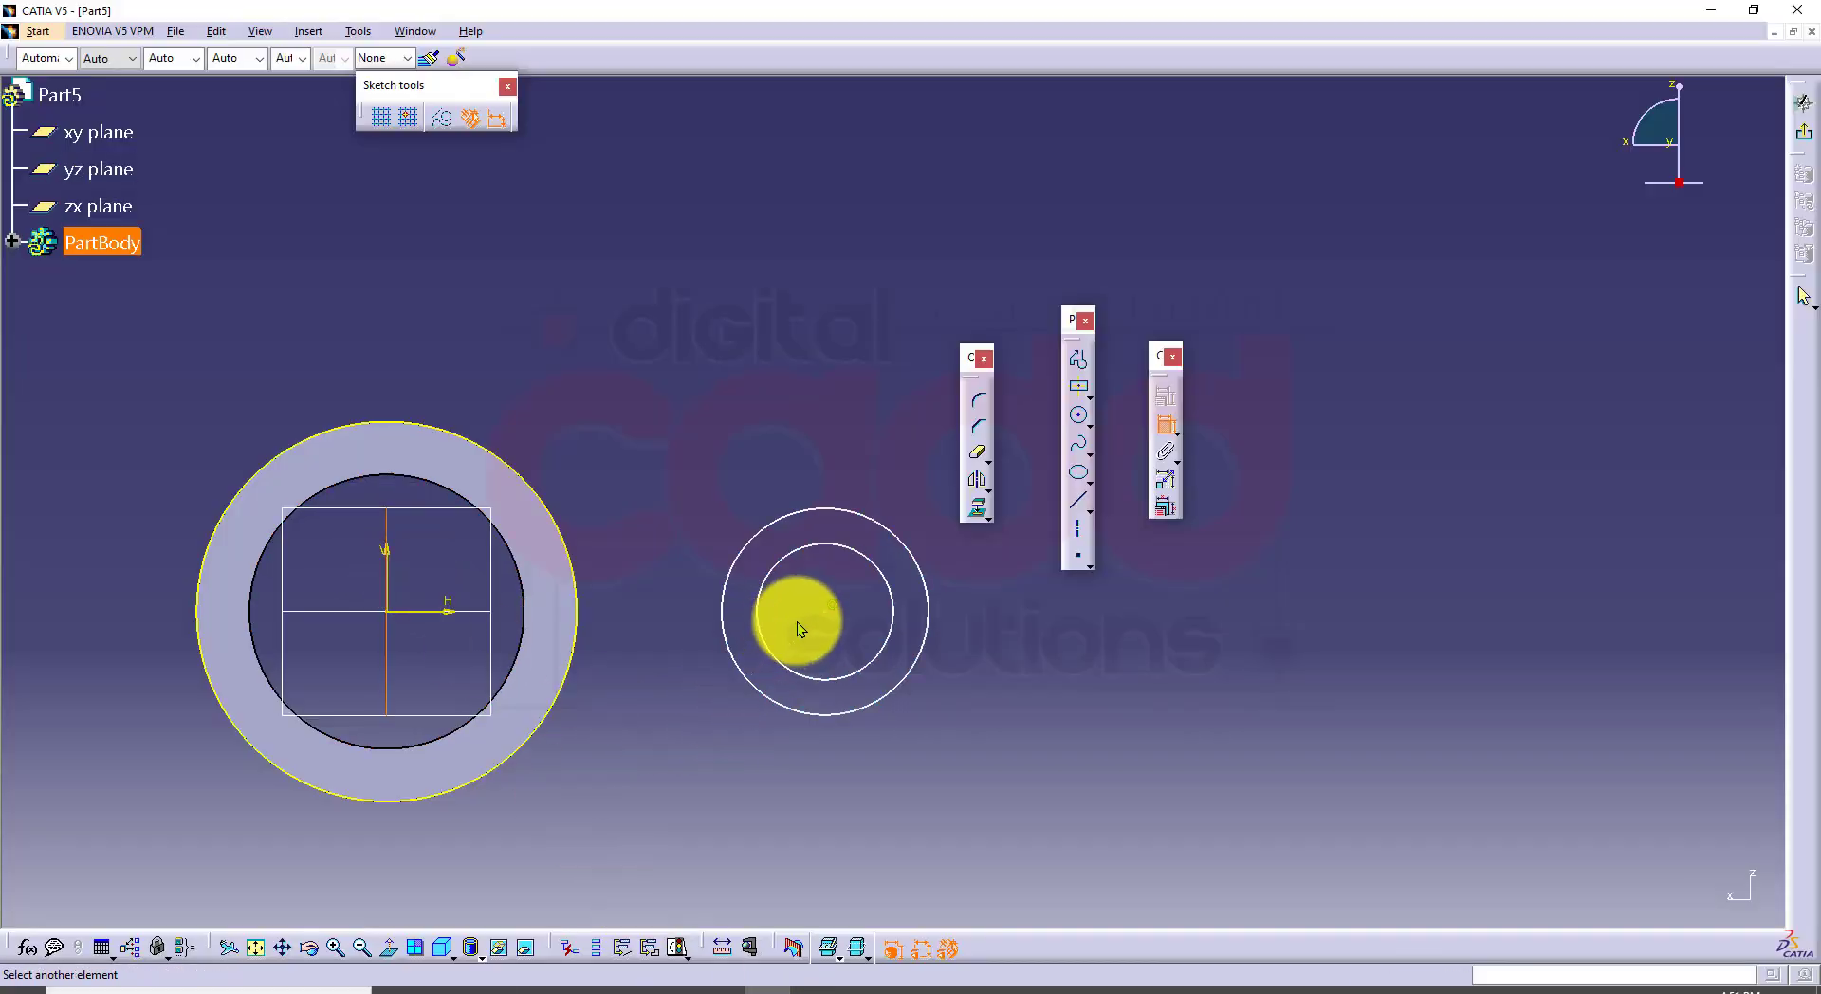
Step: Constrain the horizontal distance from the vertical axis to the small circles' centre to 33 mm
{"action": "left_click", "coordinate": [830, 607]}
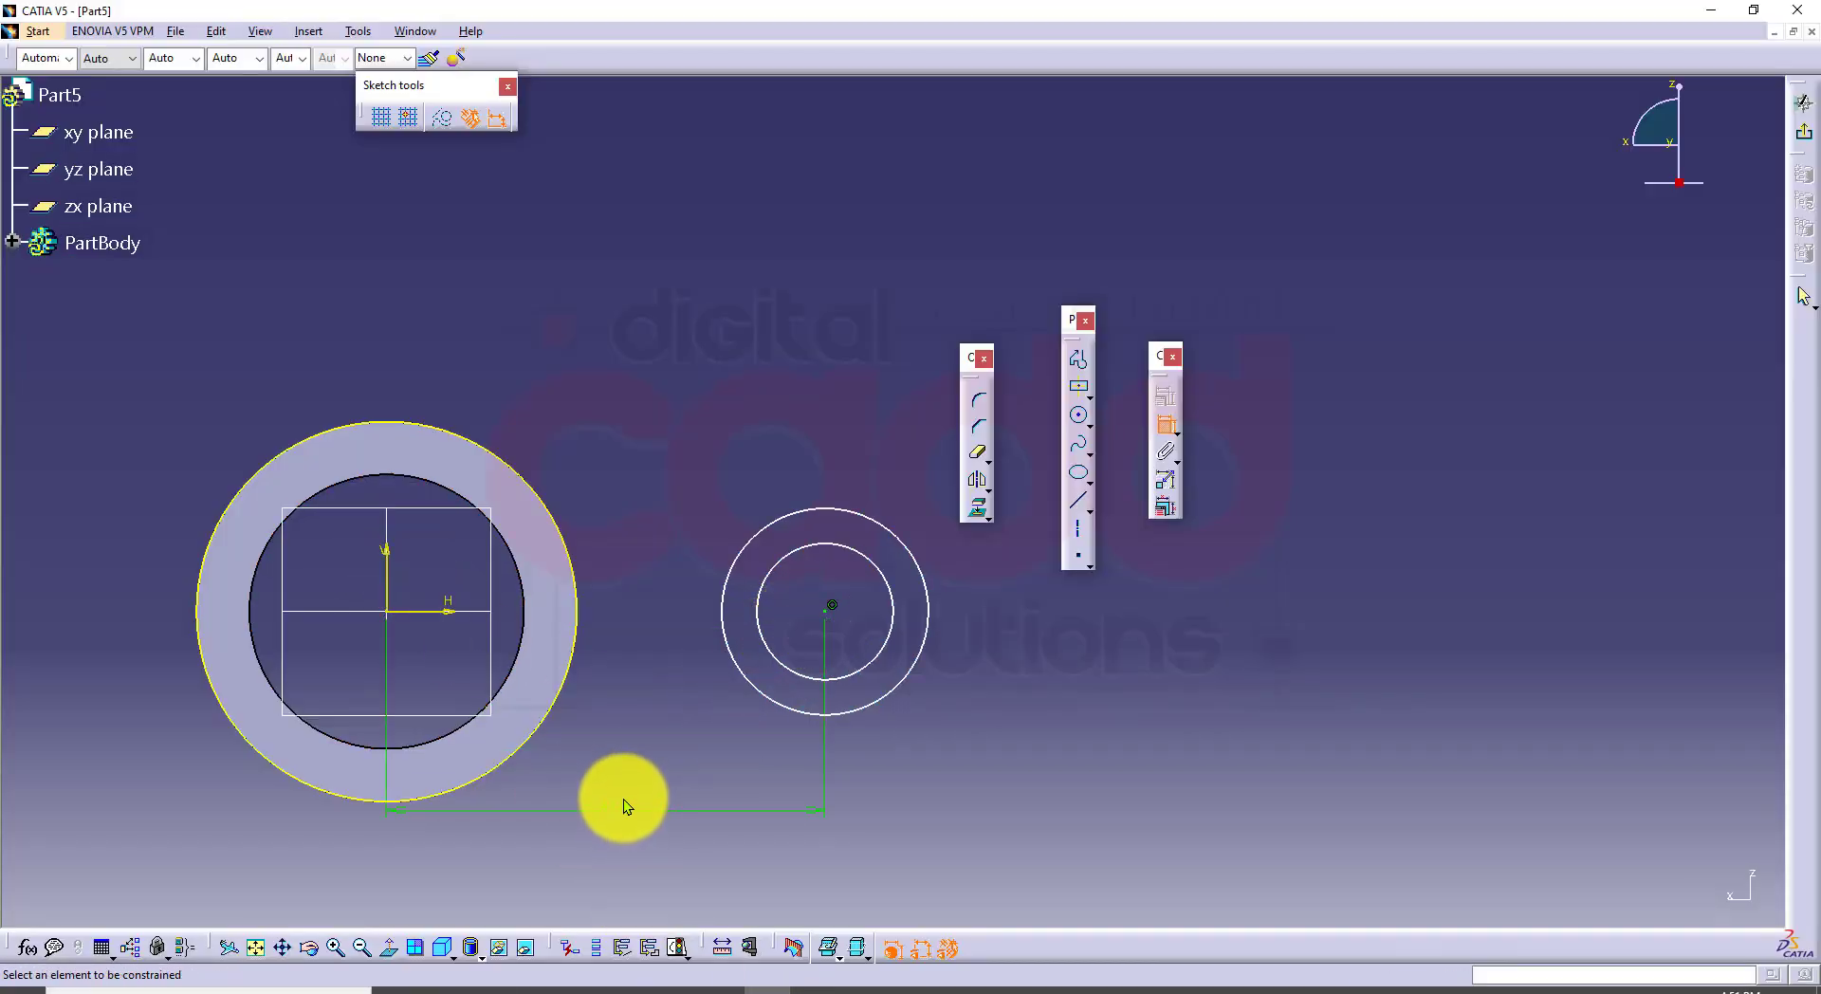
{"action": "double_click", "coordinate": [623, 803]}
{"action": "type", "text": "33"}
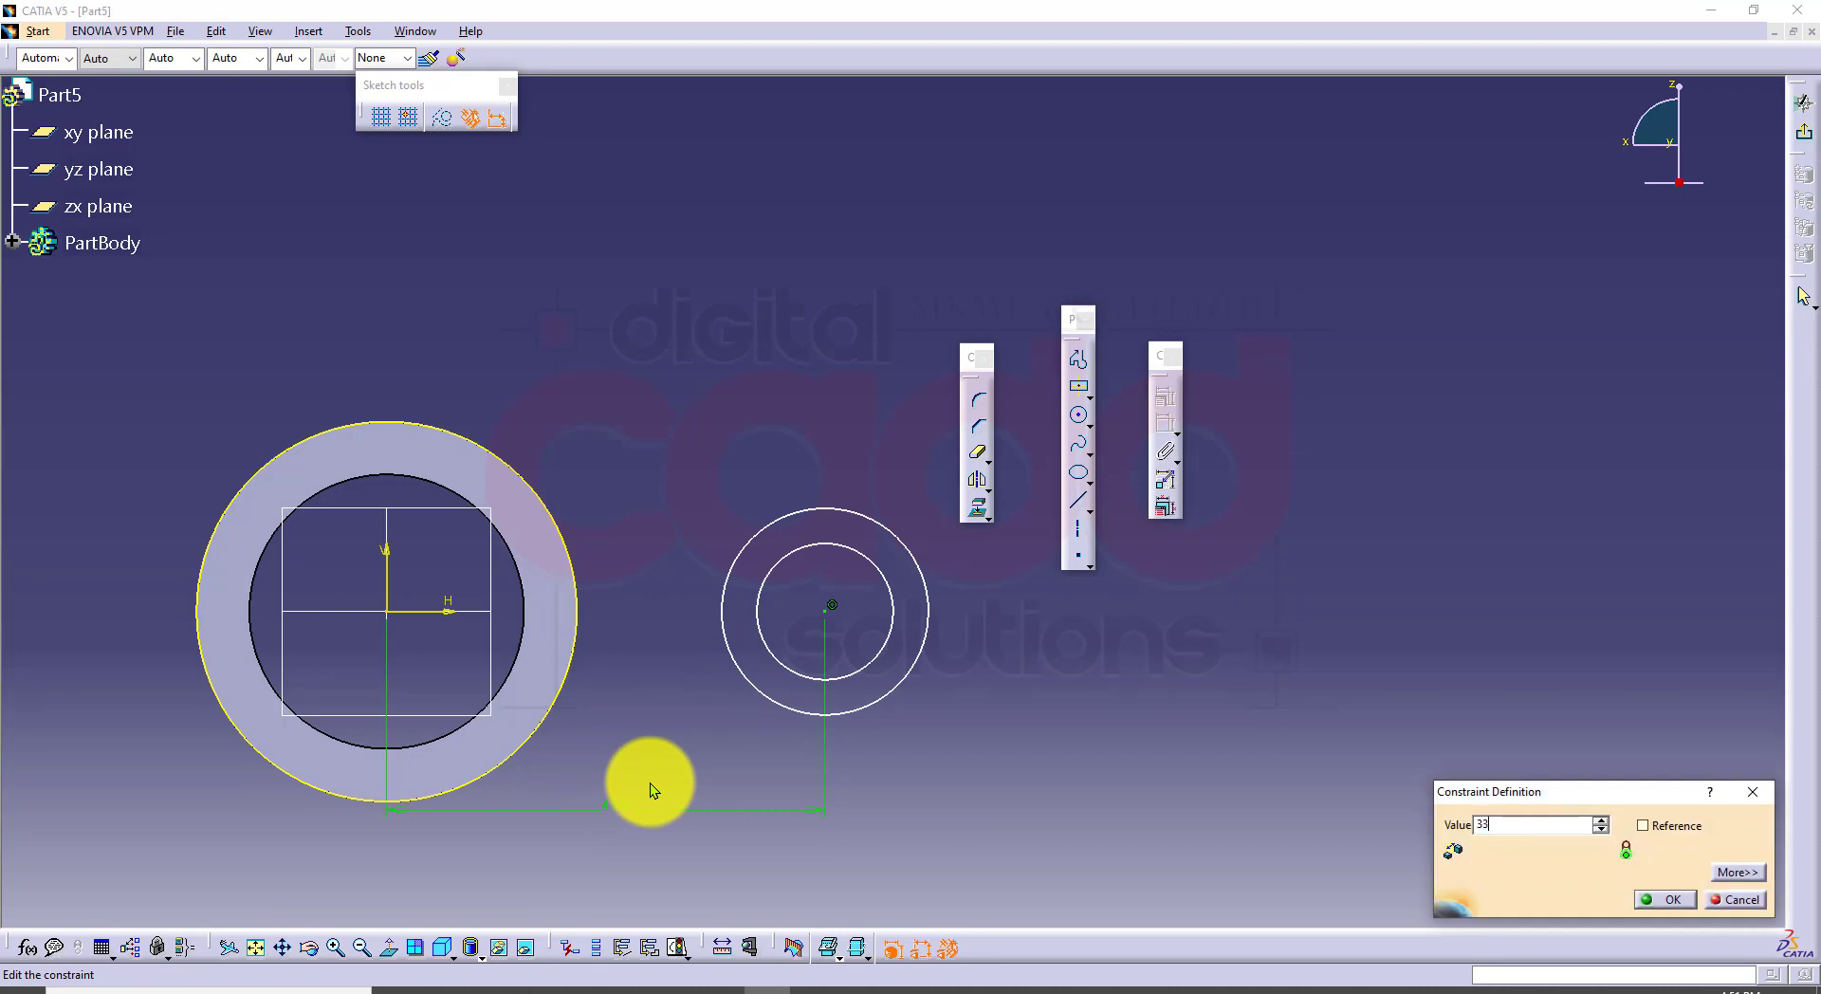
{"action": "key", "text": "Return"}
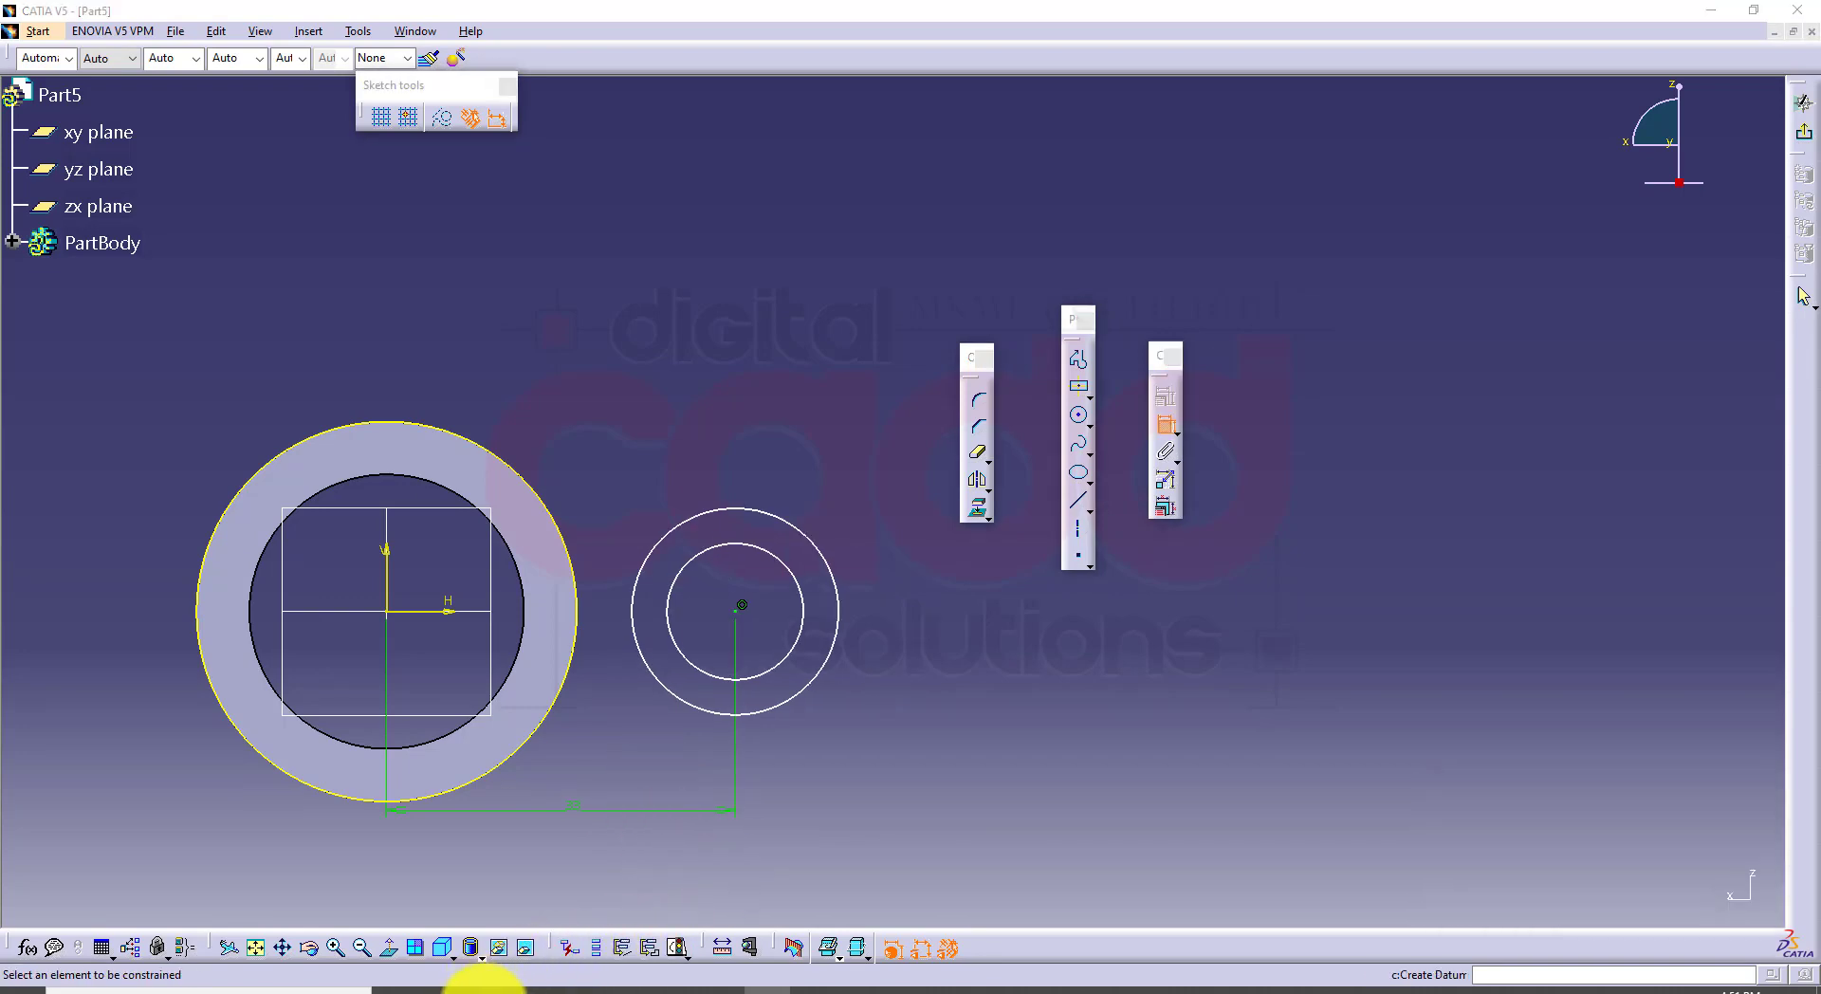
Step: Check the lug radius on drawing 44 in the PDF, and constrain the larger lug circle's radius to 7 mm in CATIA
{"action": "left_click", "coordinate": [477, 988]}
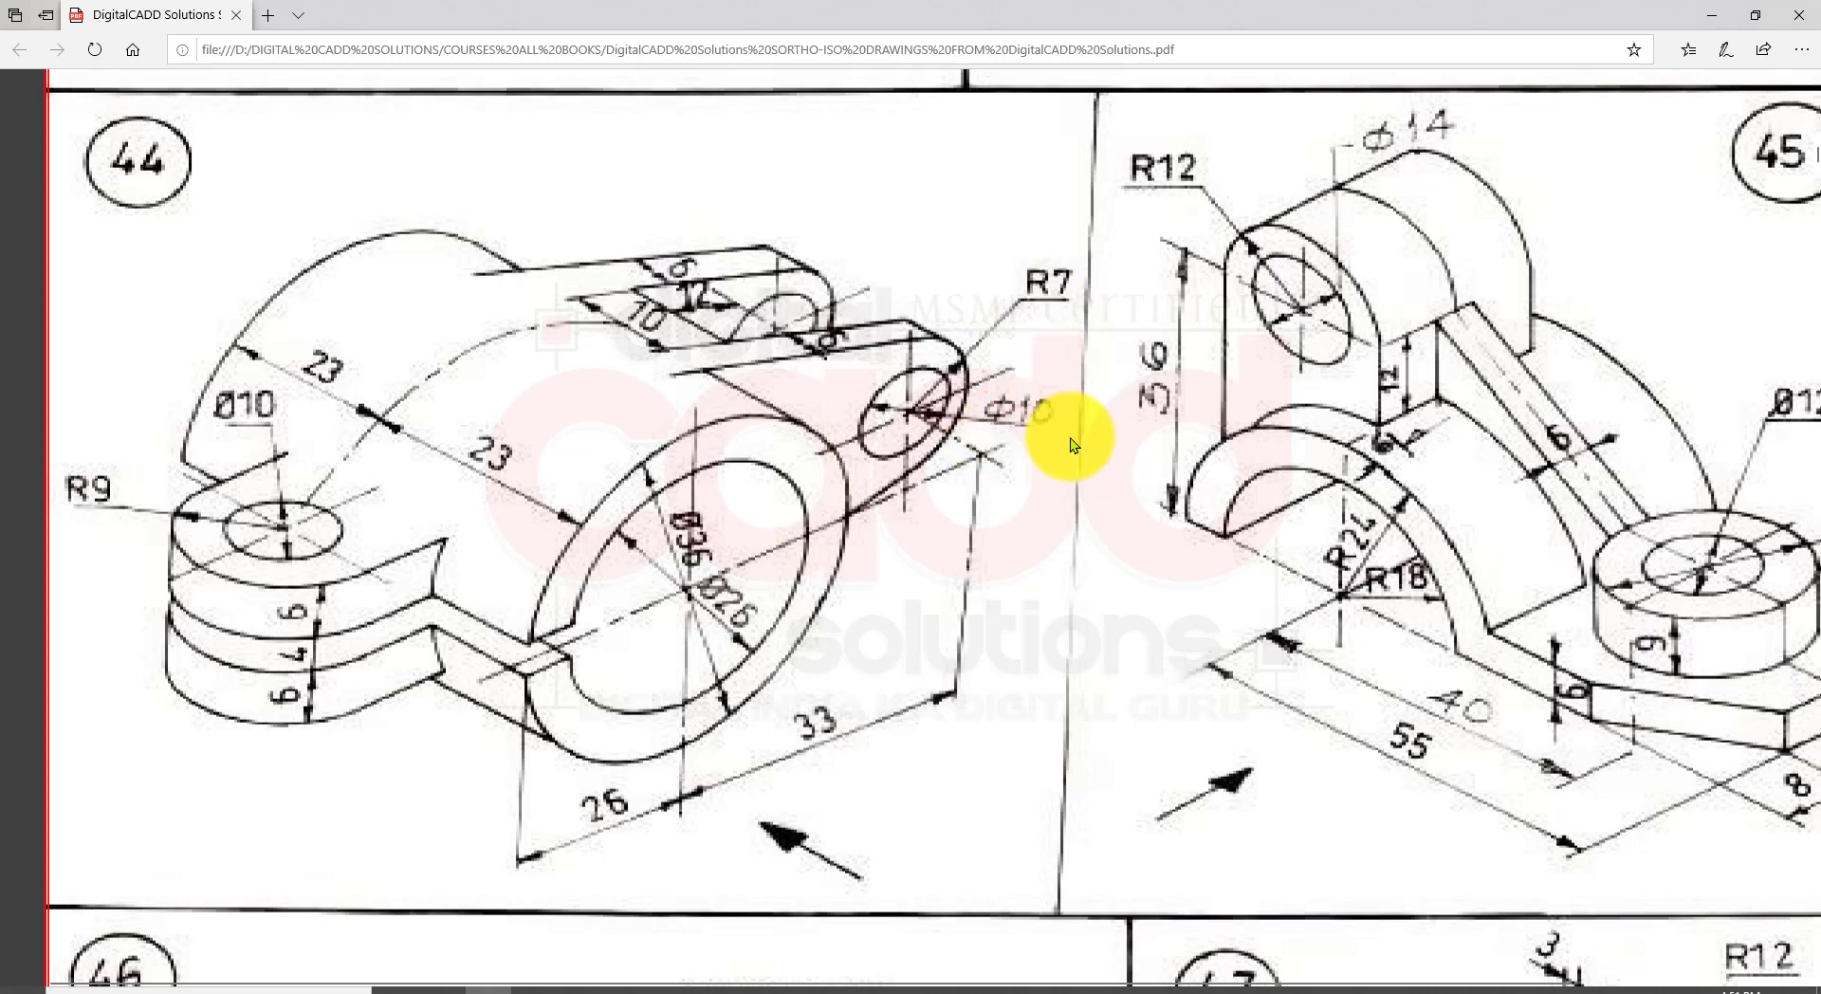
{"action": "left_click", "coordinate": [759, 987]}
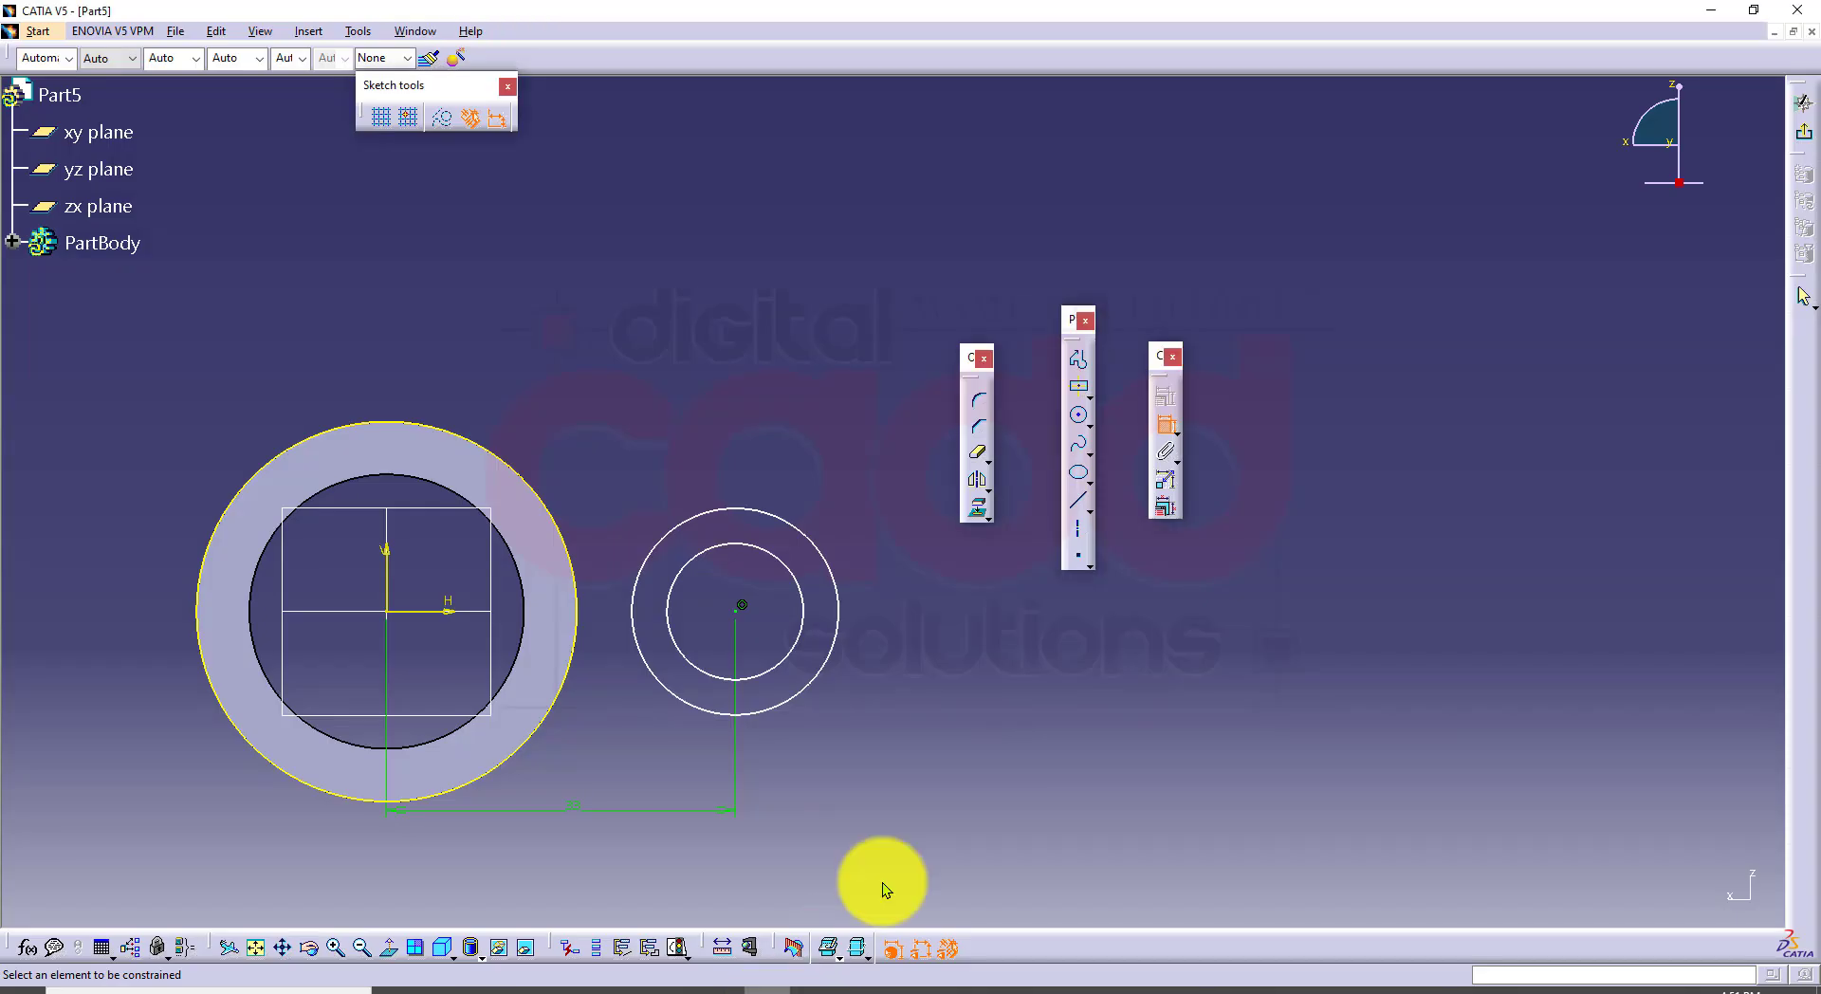
{"action": "left_click", "coordinate": [827, 565]}
{"action": "right_click", "coordinate": [867, 316]}
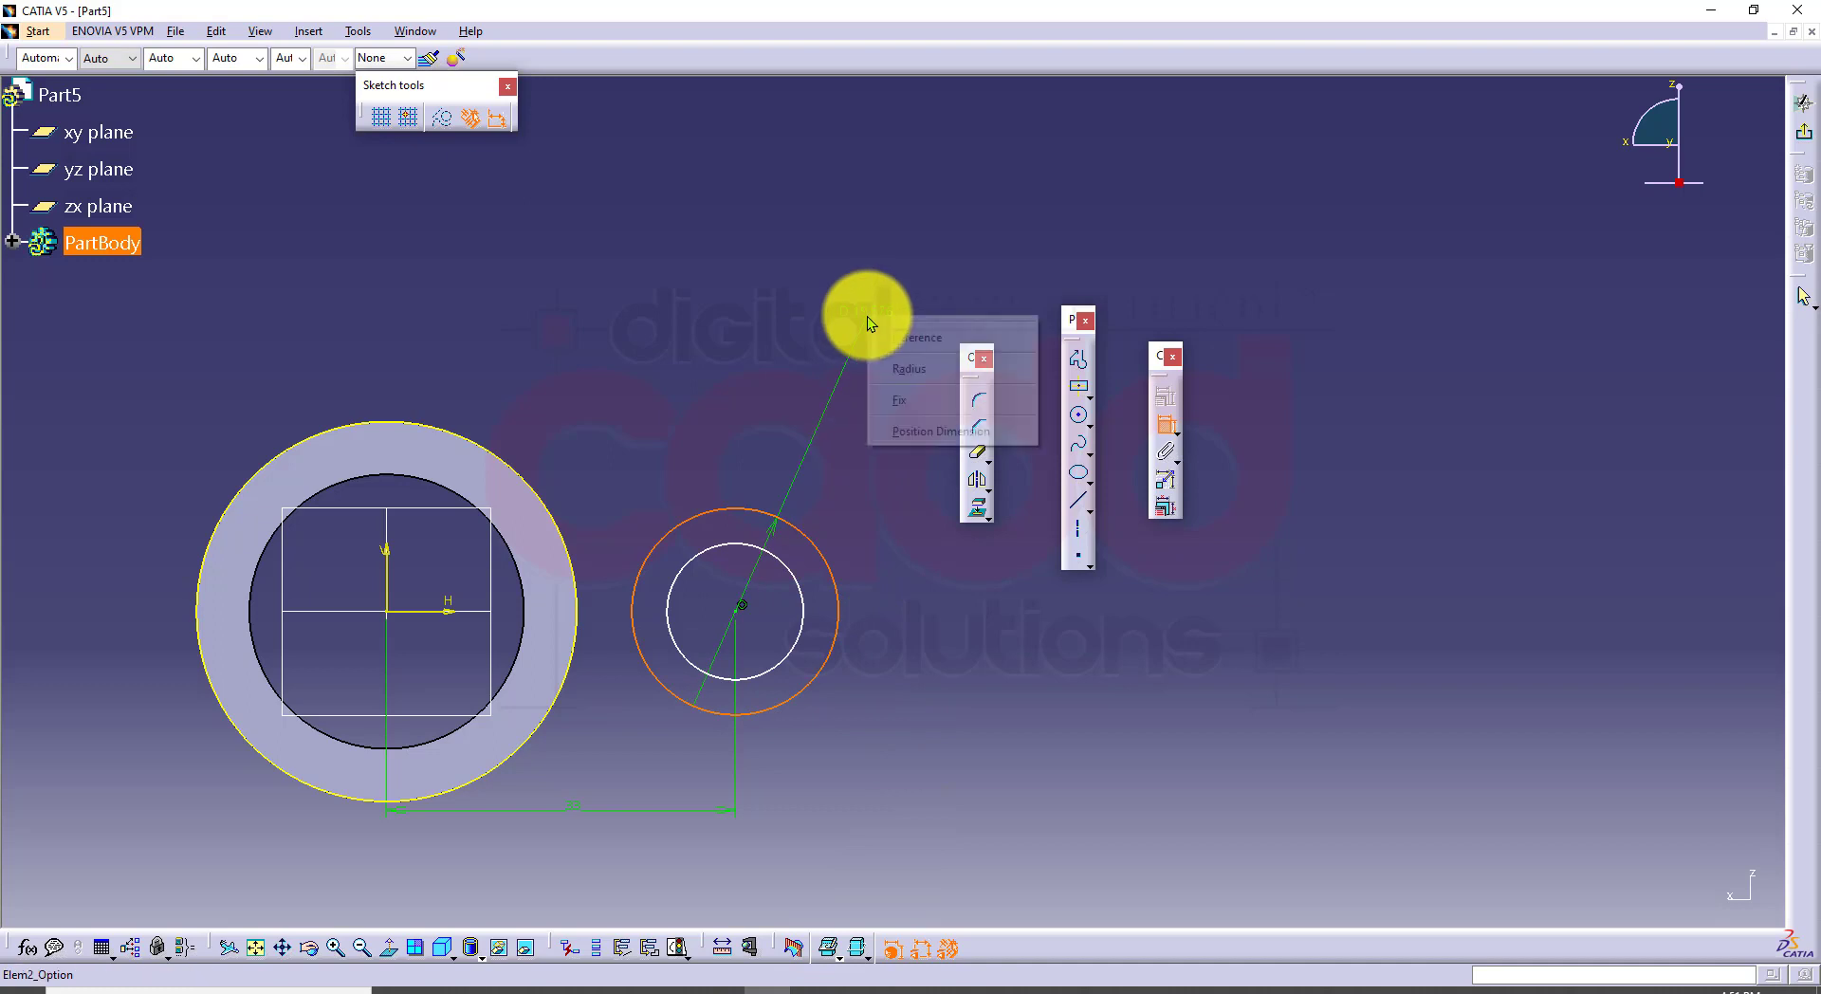
{"action": "left_click", "coordinate": [905, 372]}
{"action": "left_click", "coordinate": [867, 265]}
{"action": "double_click", "coordinate": [901, 264]}
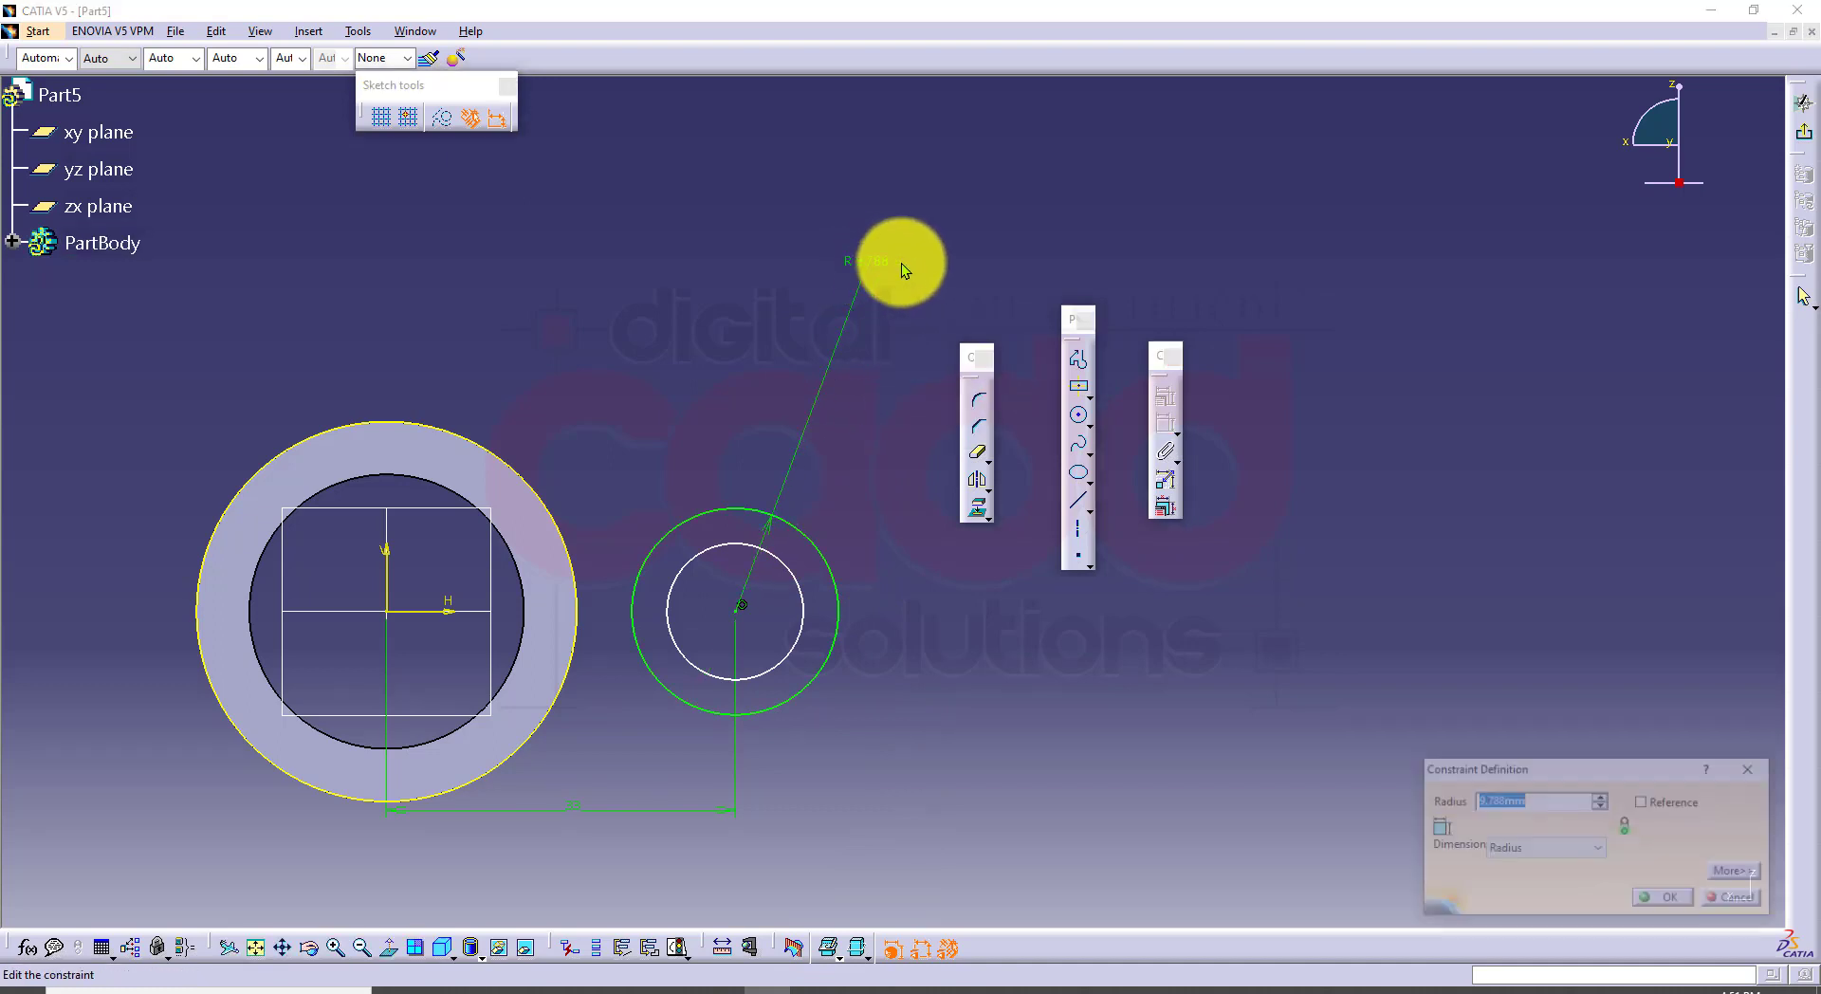
{"action": "type", "text": "7"}
{"action": "key", "text": "Return"}
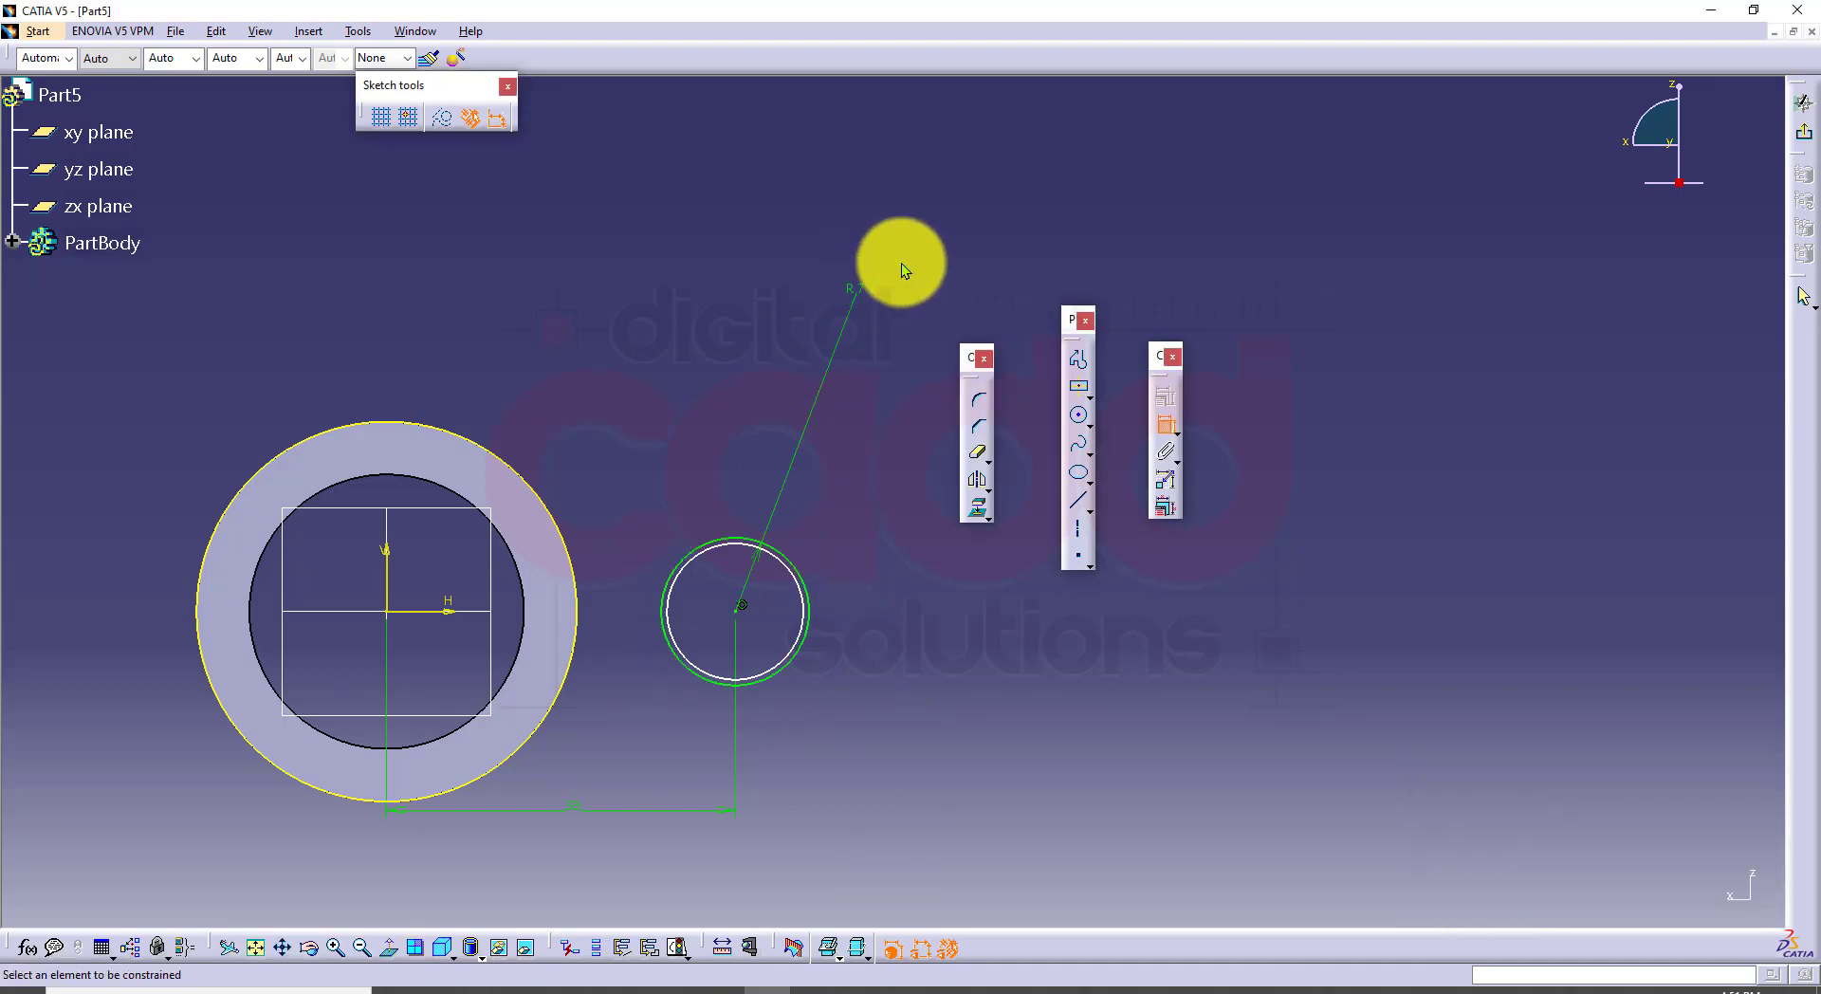
Step: Constrain the smaller lug circle as a diameter dimension of 10 mm
{"action": "left_click", "coordinate": [780, 569]}
{"action": "left_click", "coordinate": [789, 349]}
{"action": "double_click", "coordinate": [789, 349]}
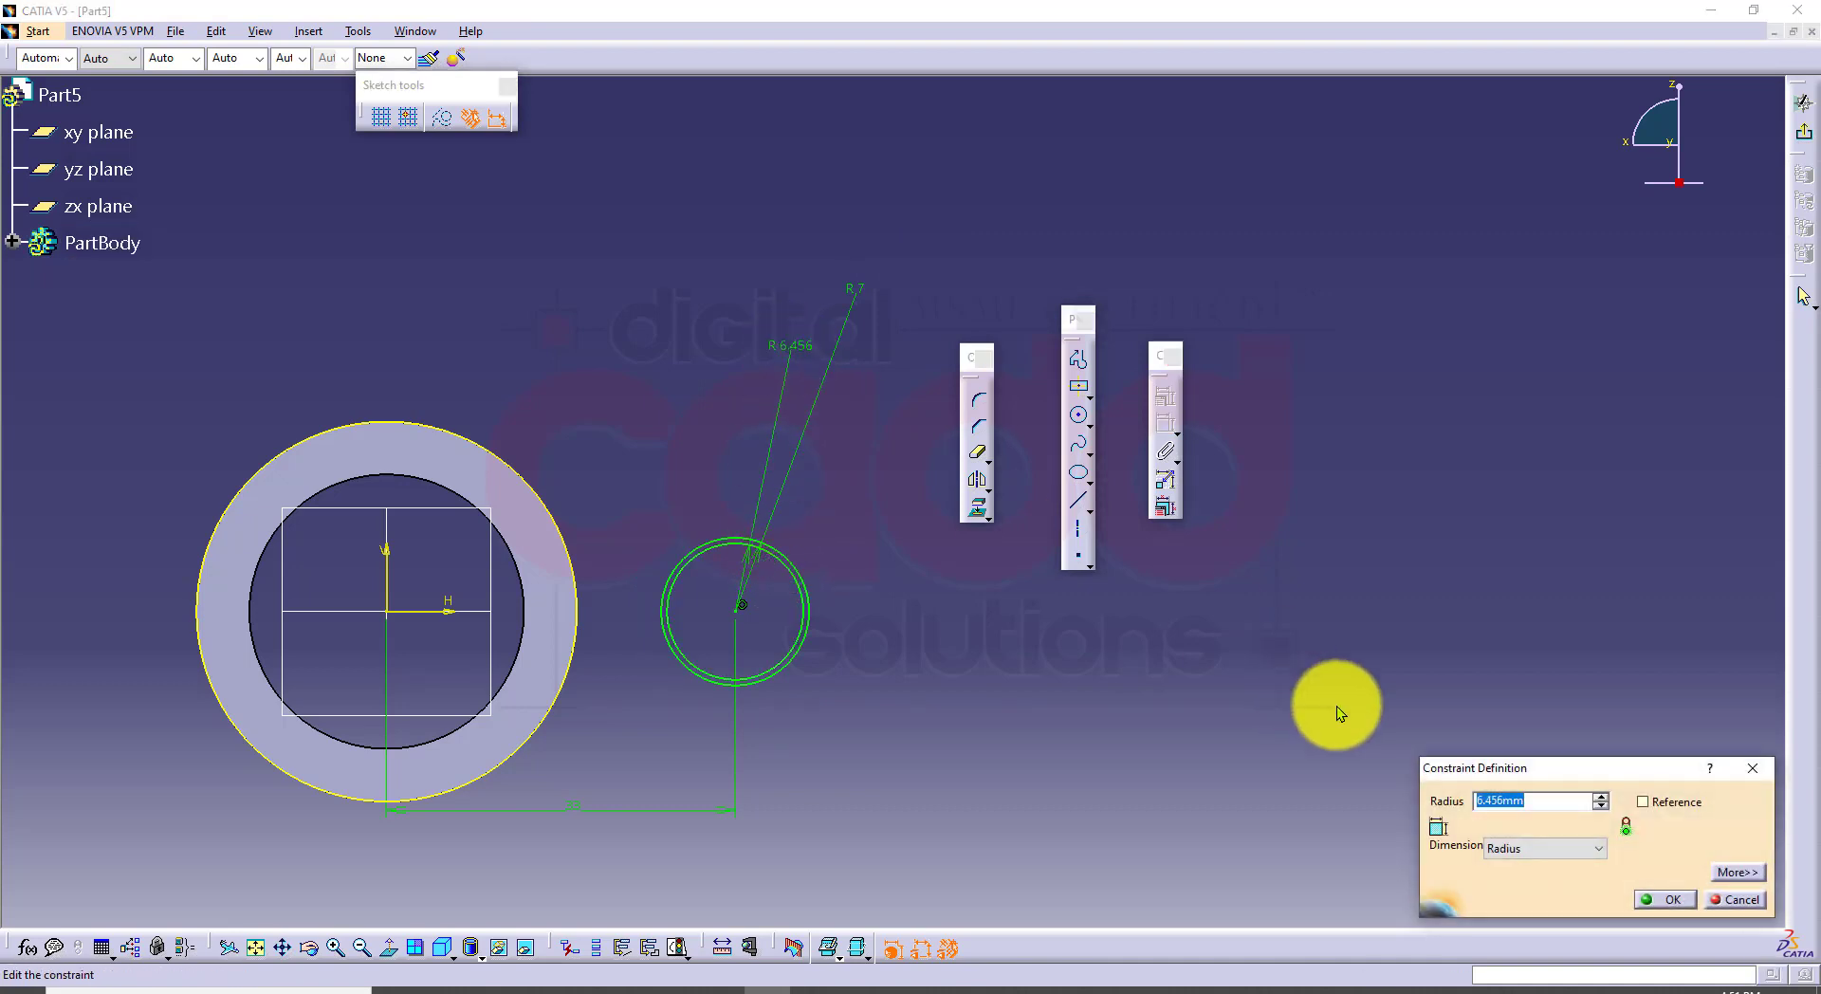
{"action": "left_click", "coordinate": [1586, 851]}
{"action": "left_click", "coordinate": [1550, 844]}
{"action": "left_click", "coordinate": [1542, 855]}
{"action": "left_click", "coordinate": [1542, 881]}
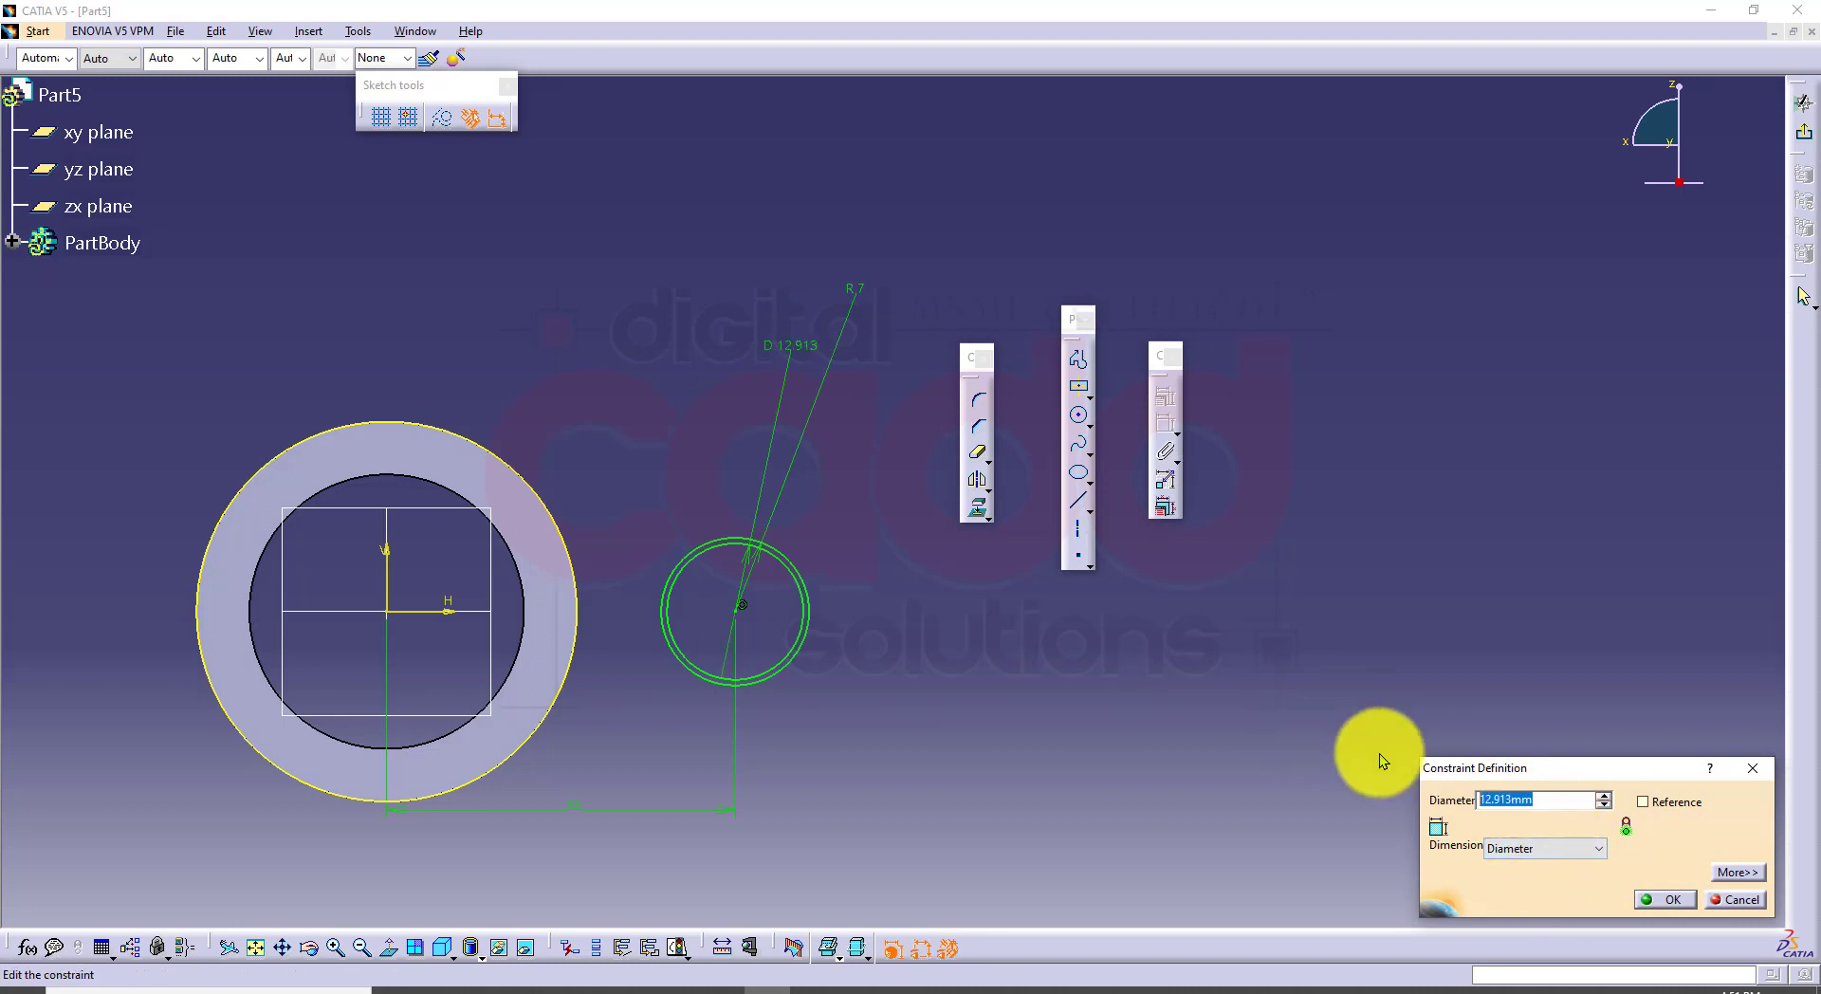
{"action": "type", "text": "10"}
{"action": "key", "text": "Return"}
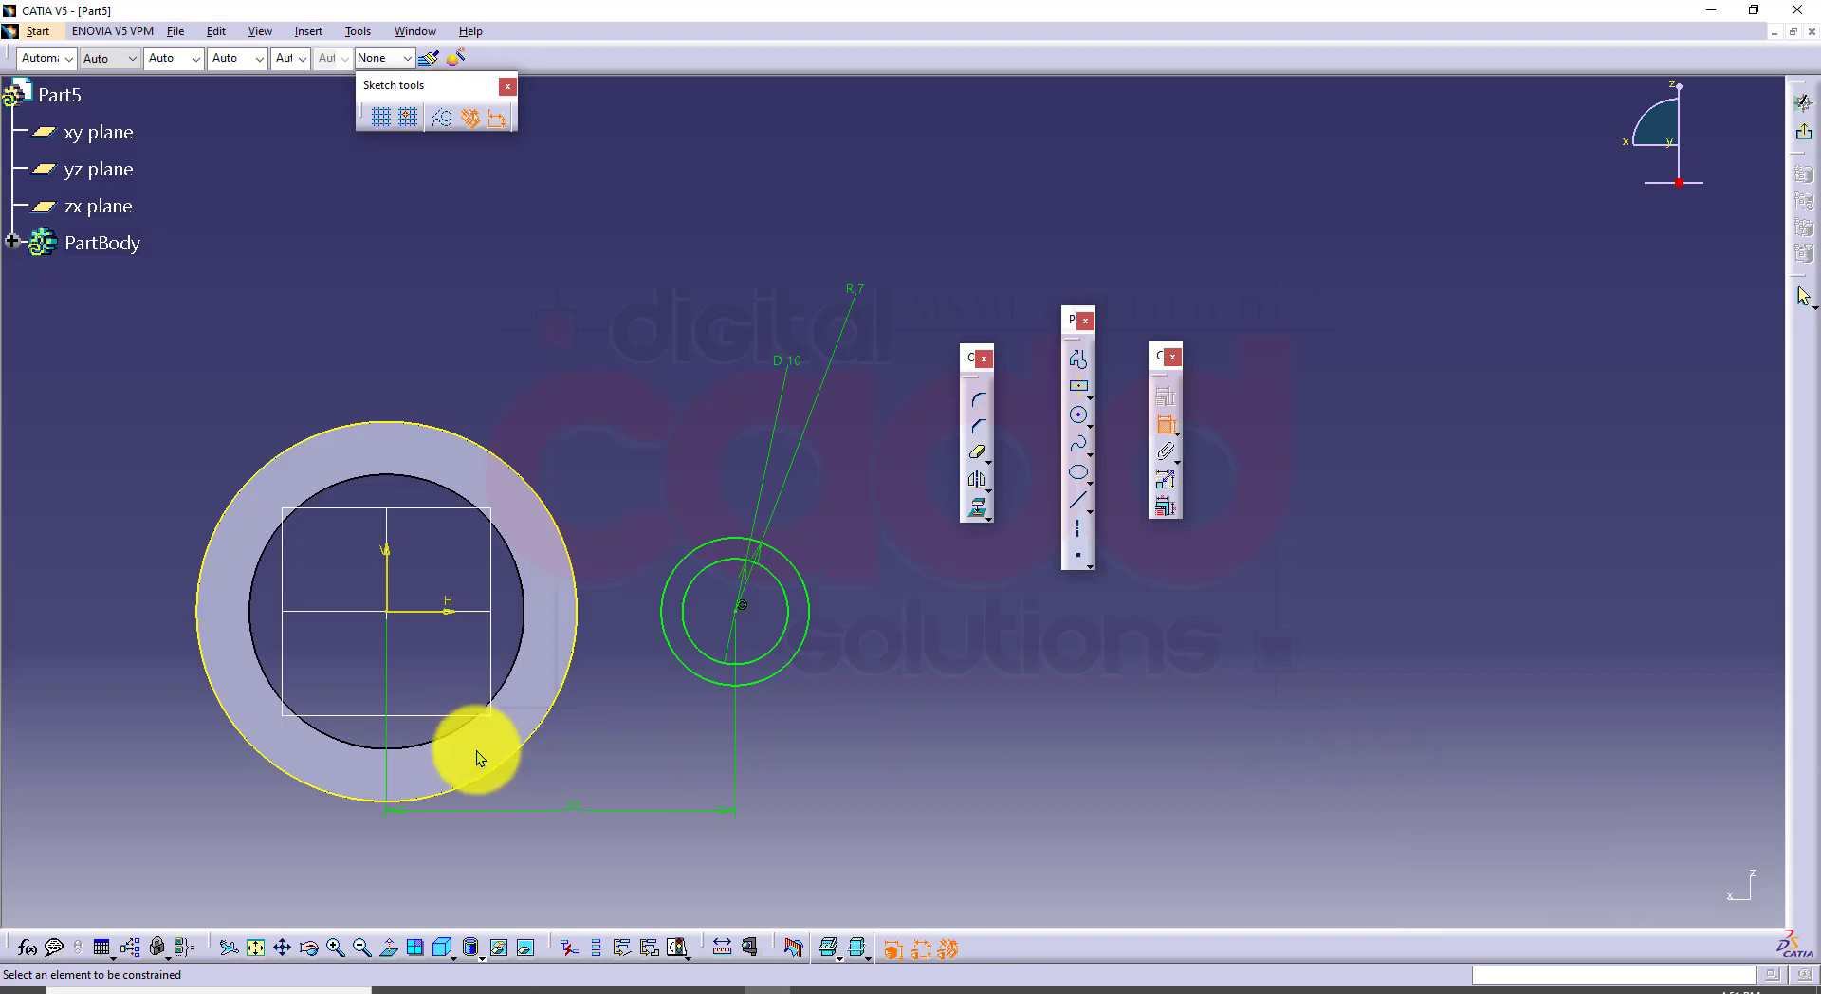
Step: Draw upper and lower bi-tangent lines joining the projected ring edge to the R7 lug circle
{"action": "mouse_move", "coordinate": [476, 749]}
{"action": "middle_mouse_down"}
{"action": "mouse_move", "coordinate": [508, 649]}
{"action": "mouse_move", "coordinate": [569, 643]}
{"action": "middle_mouse_up"}
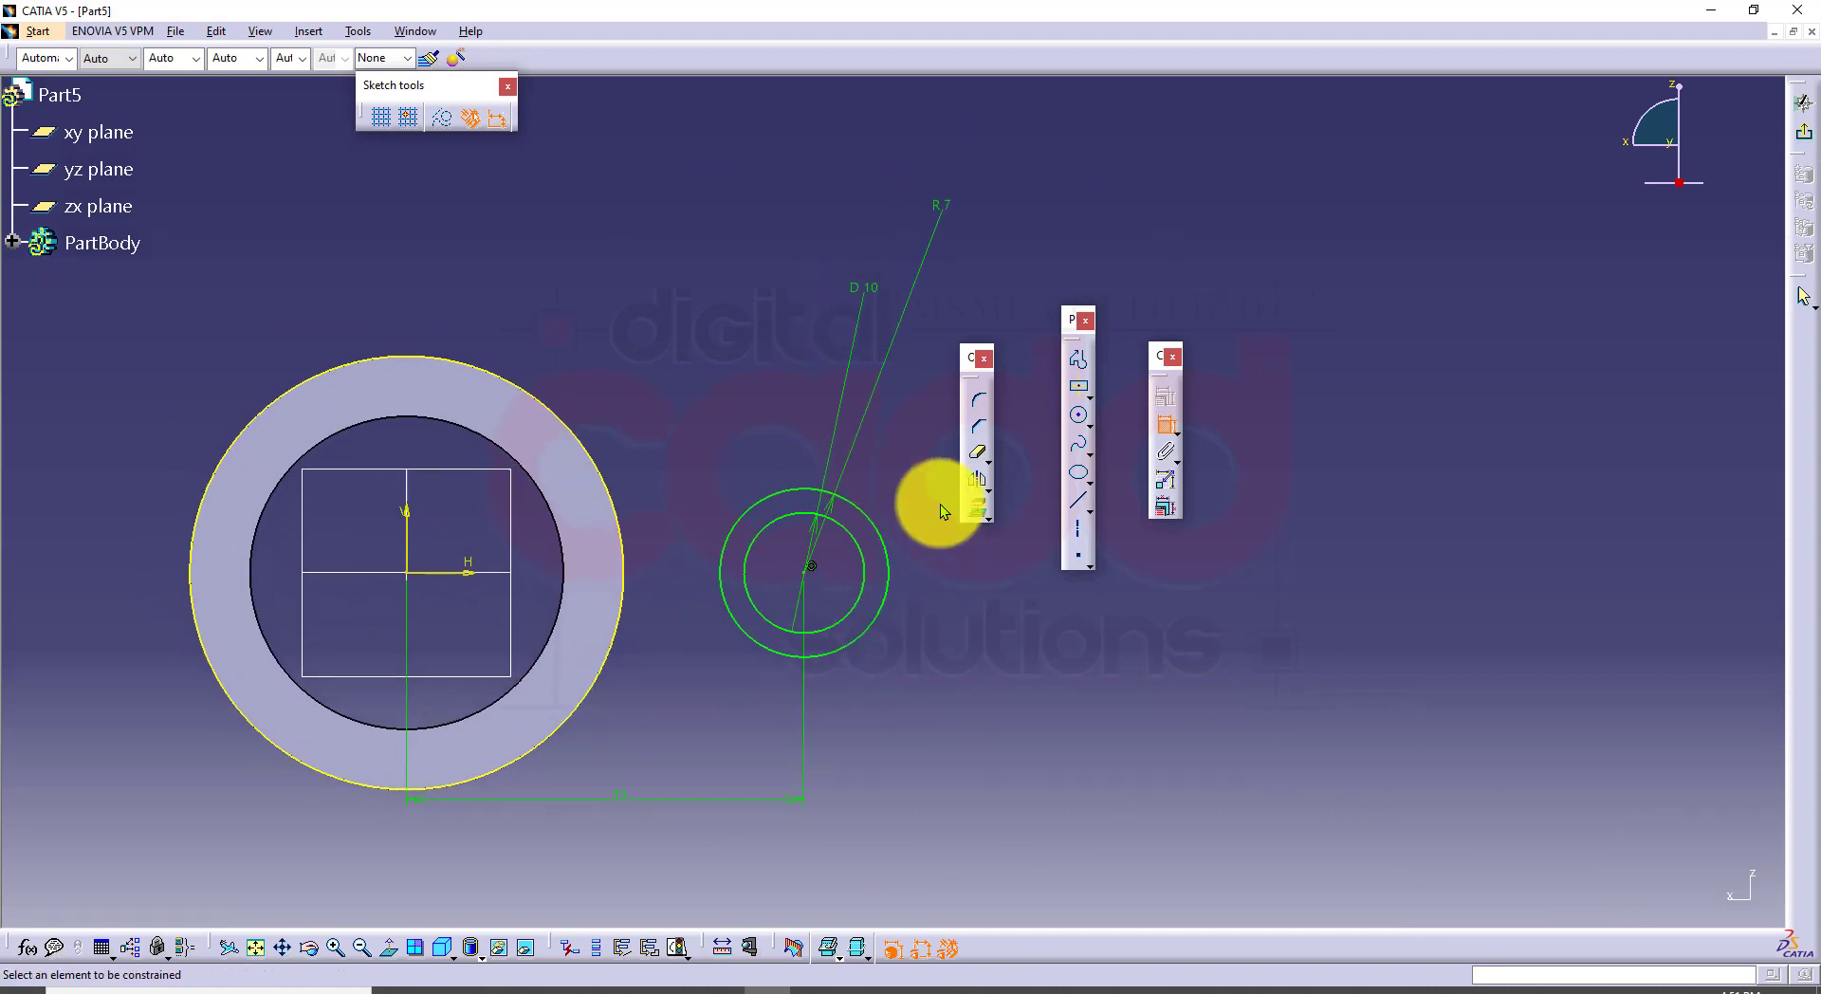
{"action": "left_click_drag", "start_coordinate": [1461, 455], "coordinate": [1465, 453]}
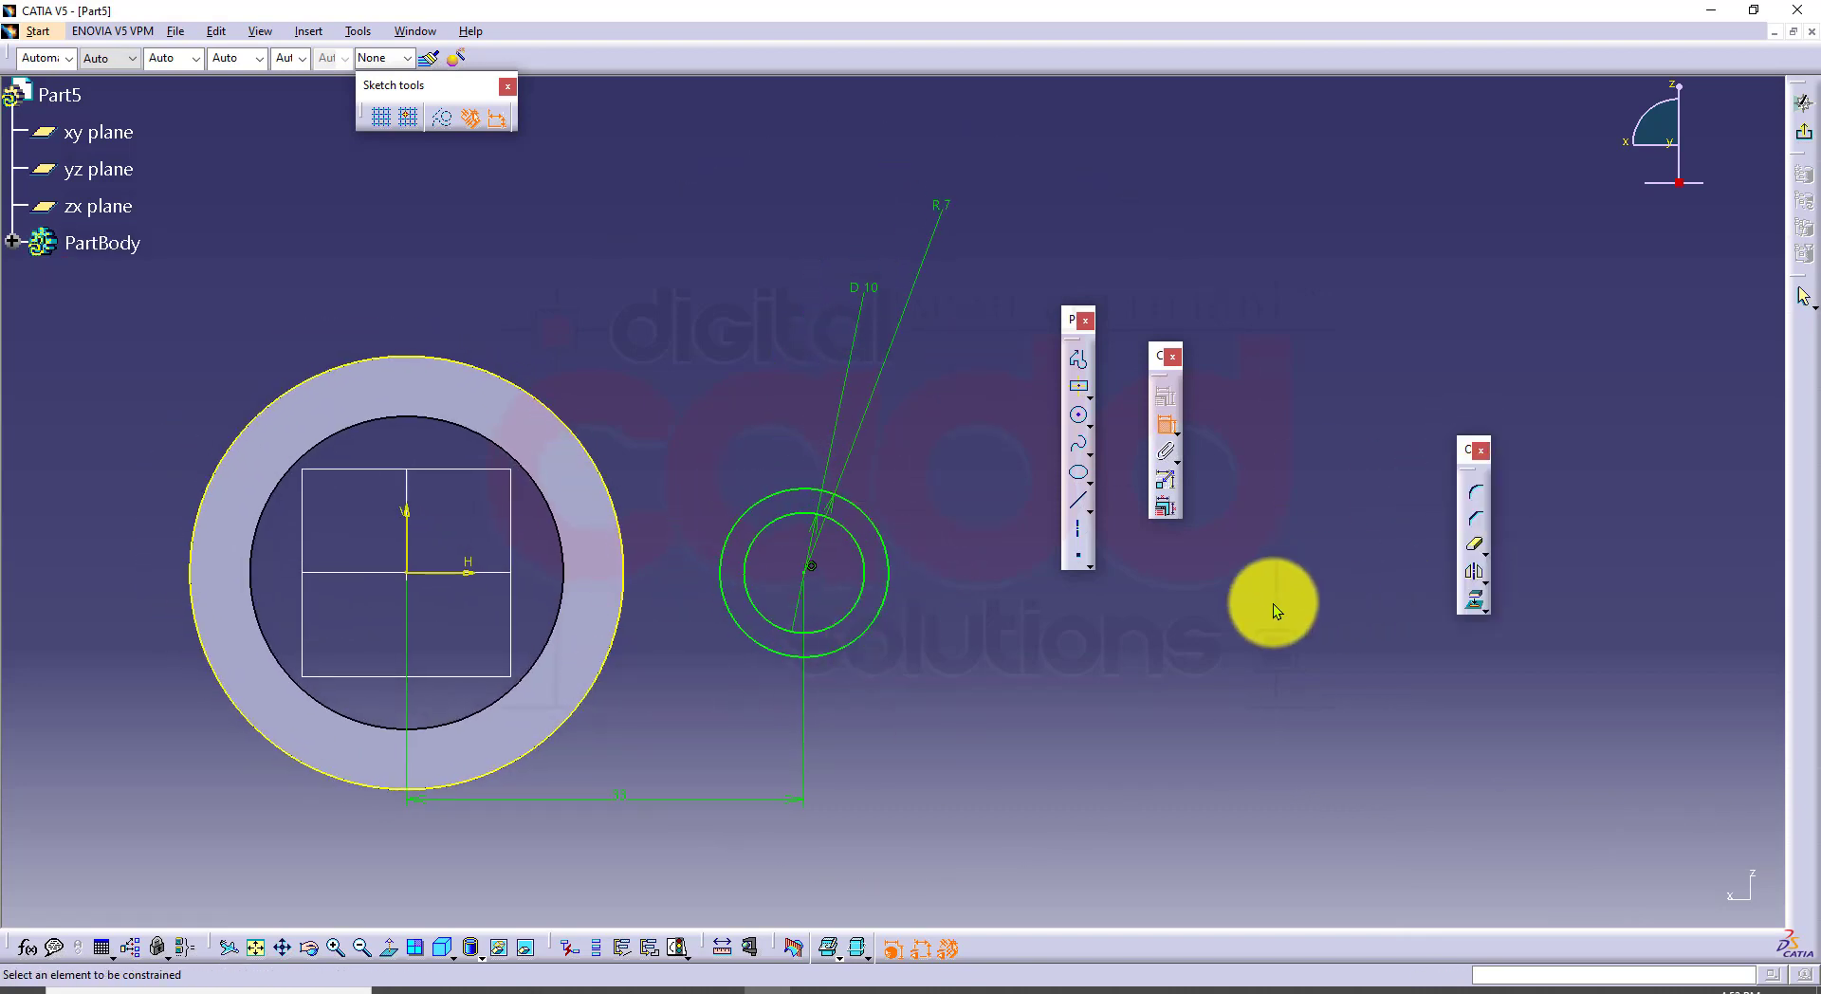
{"action": "left_click", "coordinate": [1095, 505]}
{"action": "left_click", "coordinate": [1090, 510]}
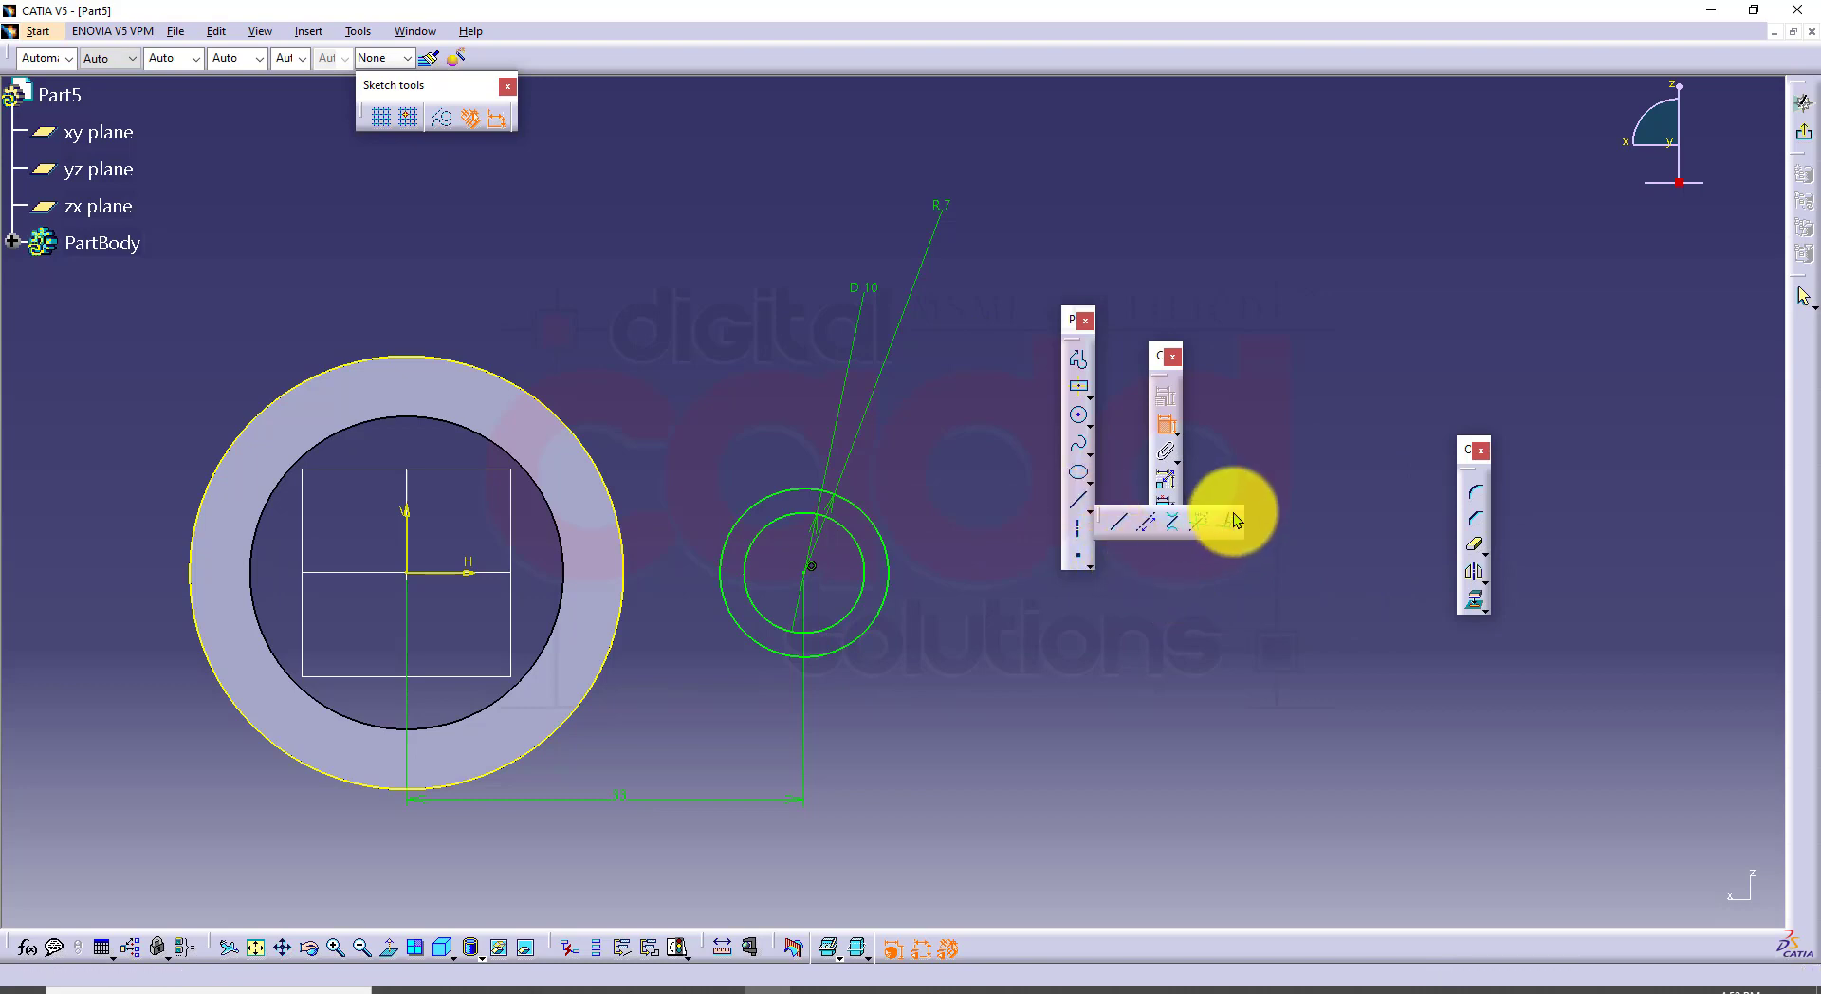
{"action": "left_click", "coordinate": [1172, 531]}
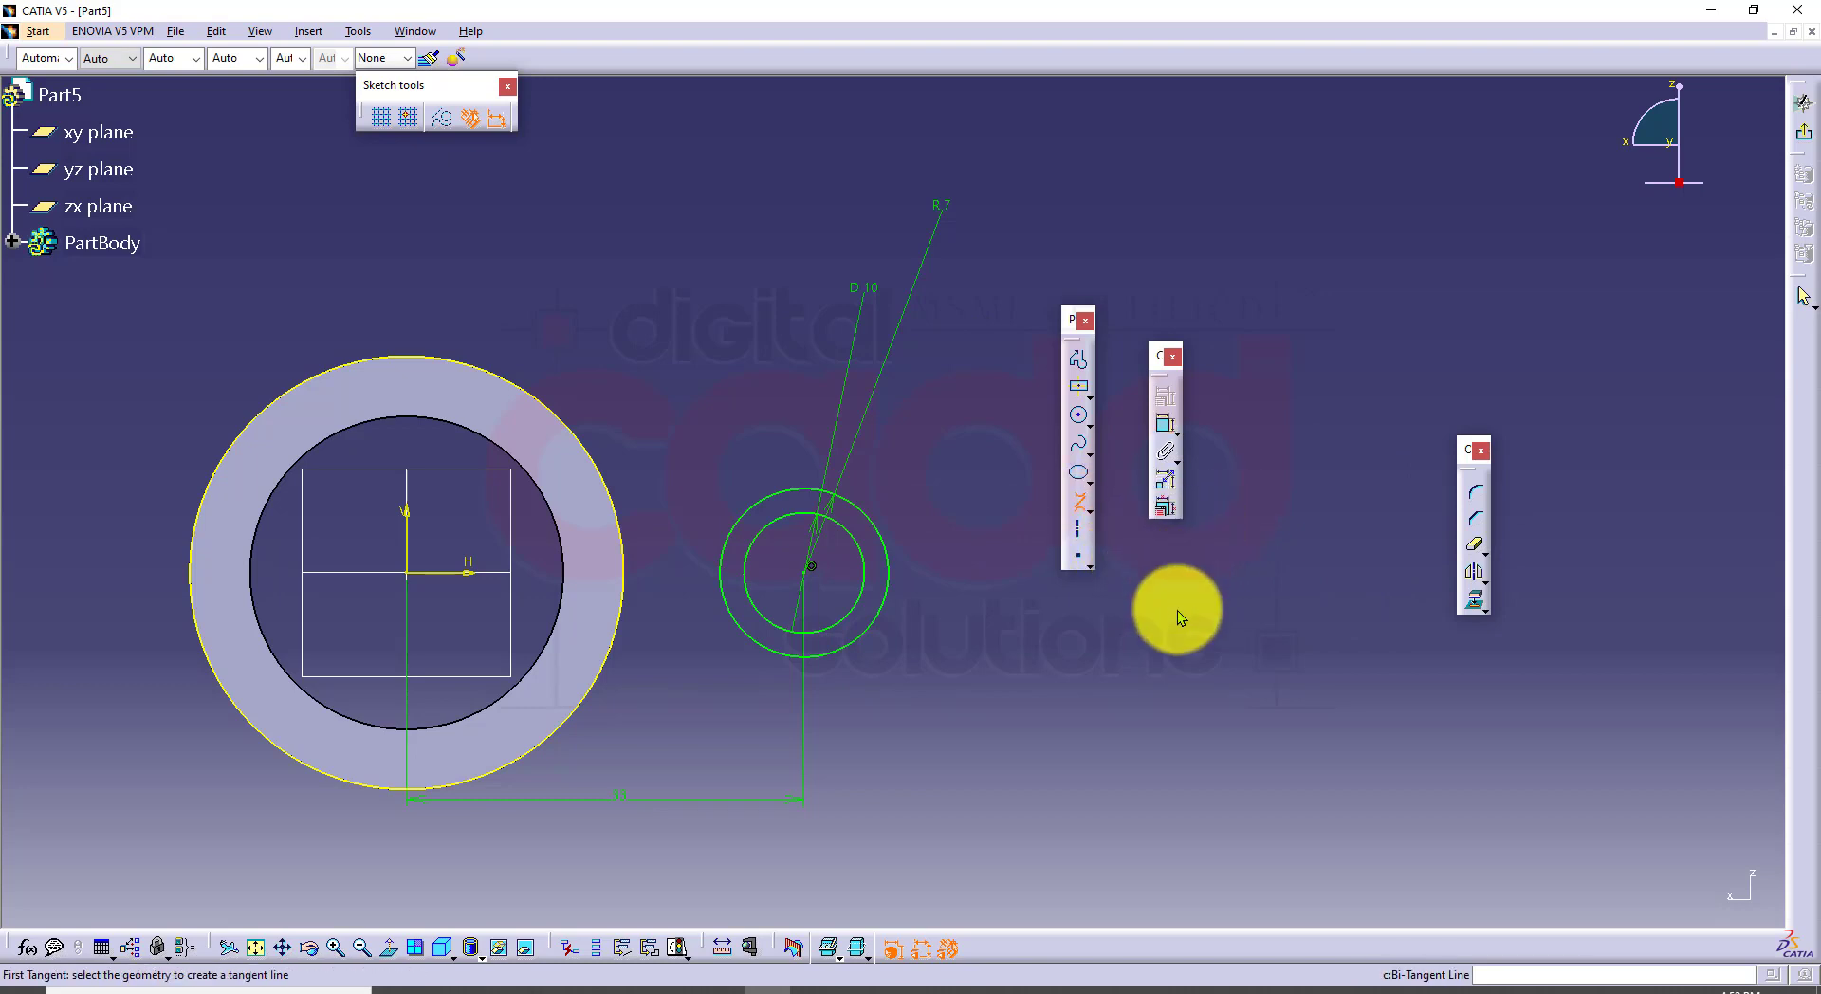
{"action": "left_click", "coordinate": [451, 361]}
{"action": "left_click", "coordinate": [807, 487]}
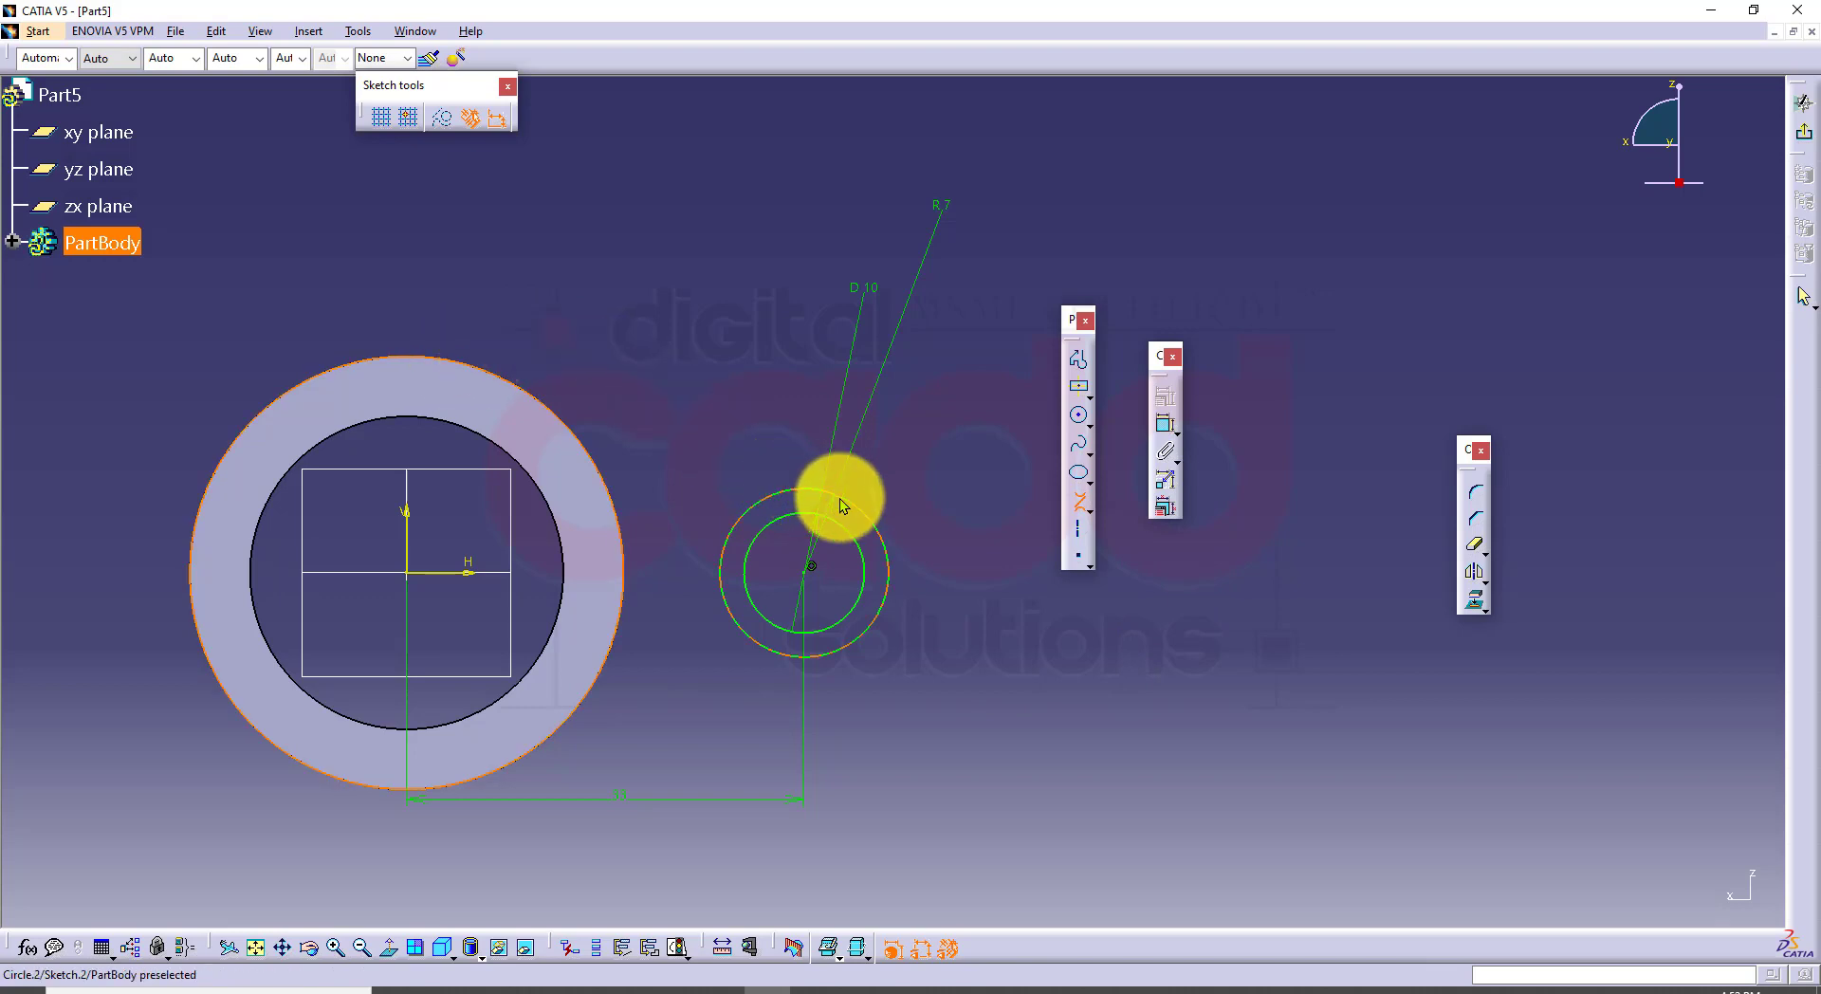
{"action": "left_click", "coordinate": [840, 656]}
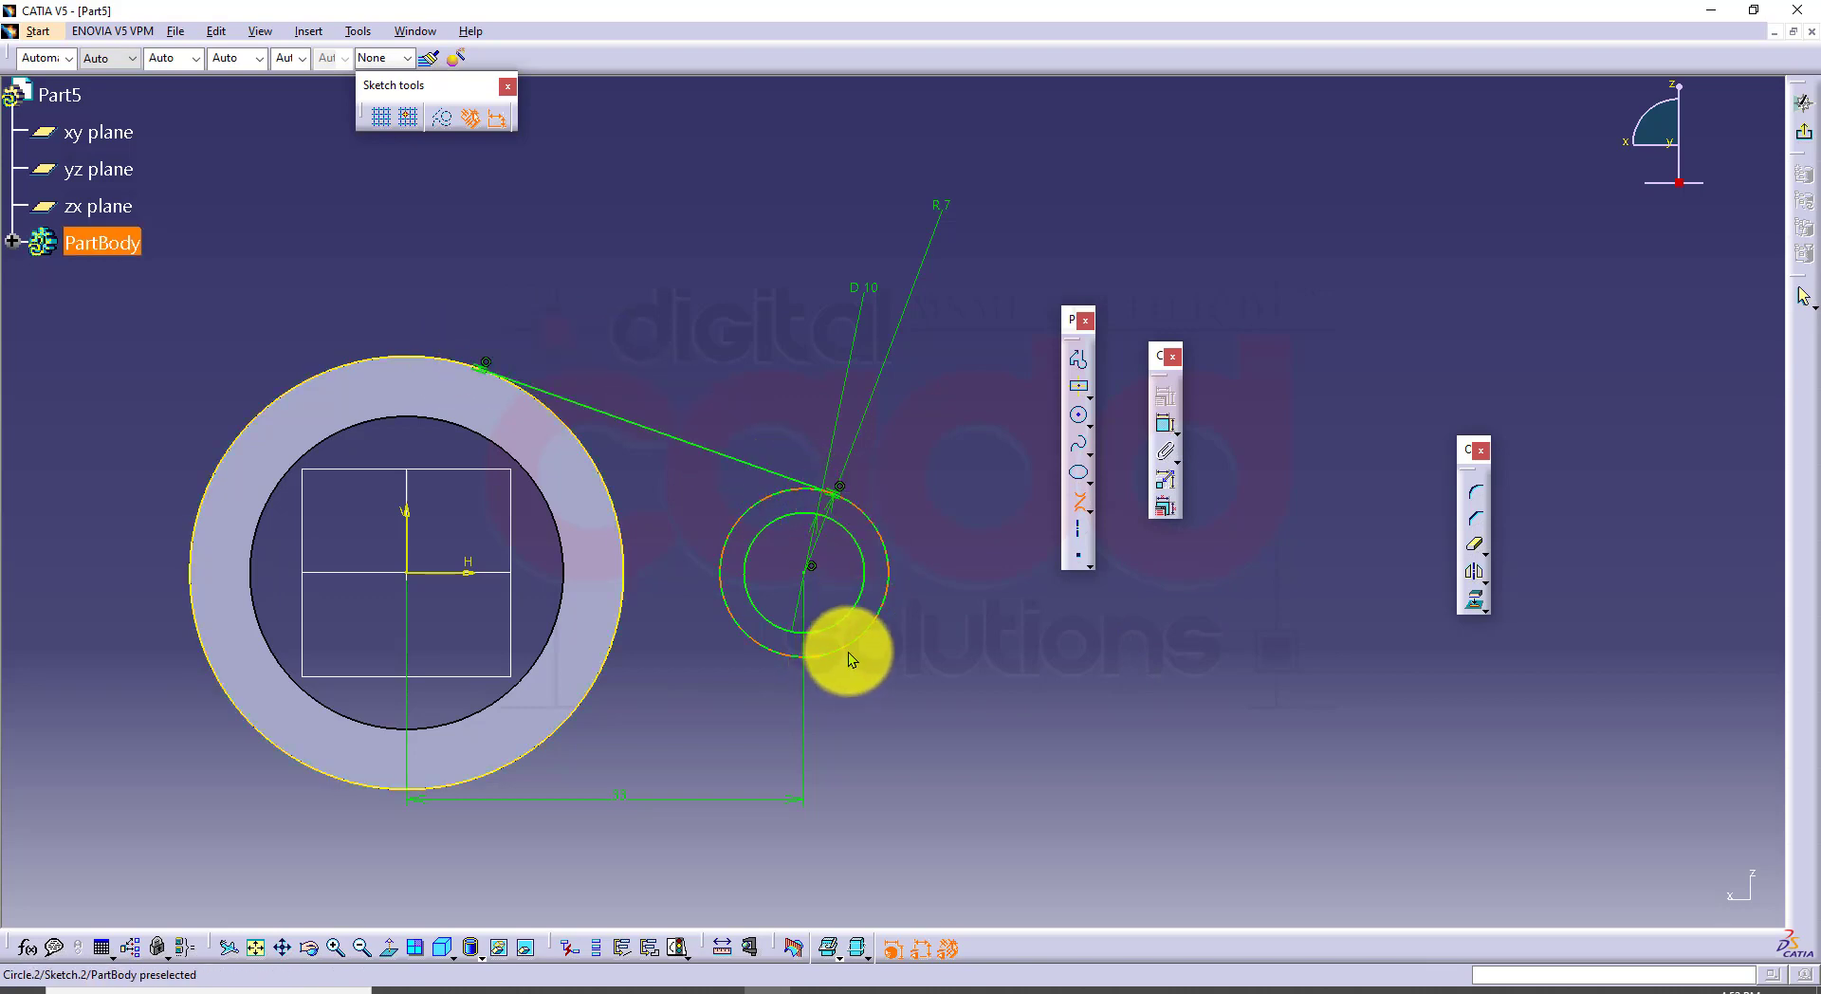
{"action": "left_click", "coordinate": [539, 753]}
{"action": "middle_click_drag", "start_coordinate": [554, 827], "coordinate": [663, 811]}
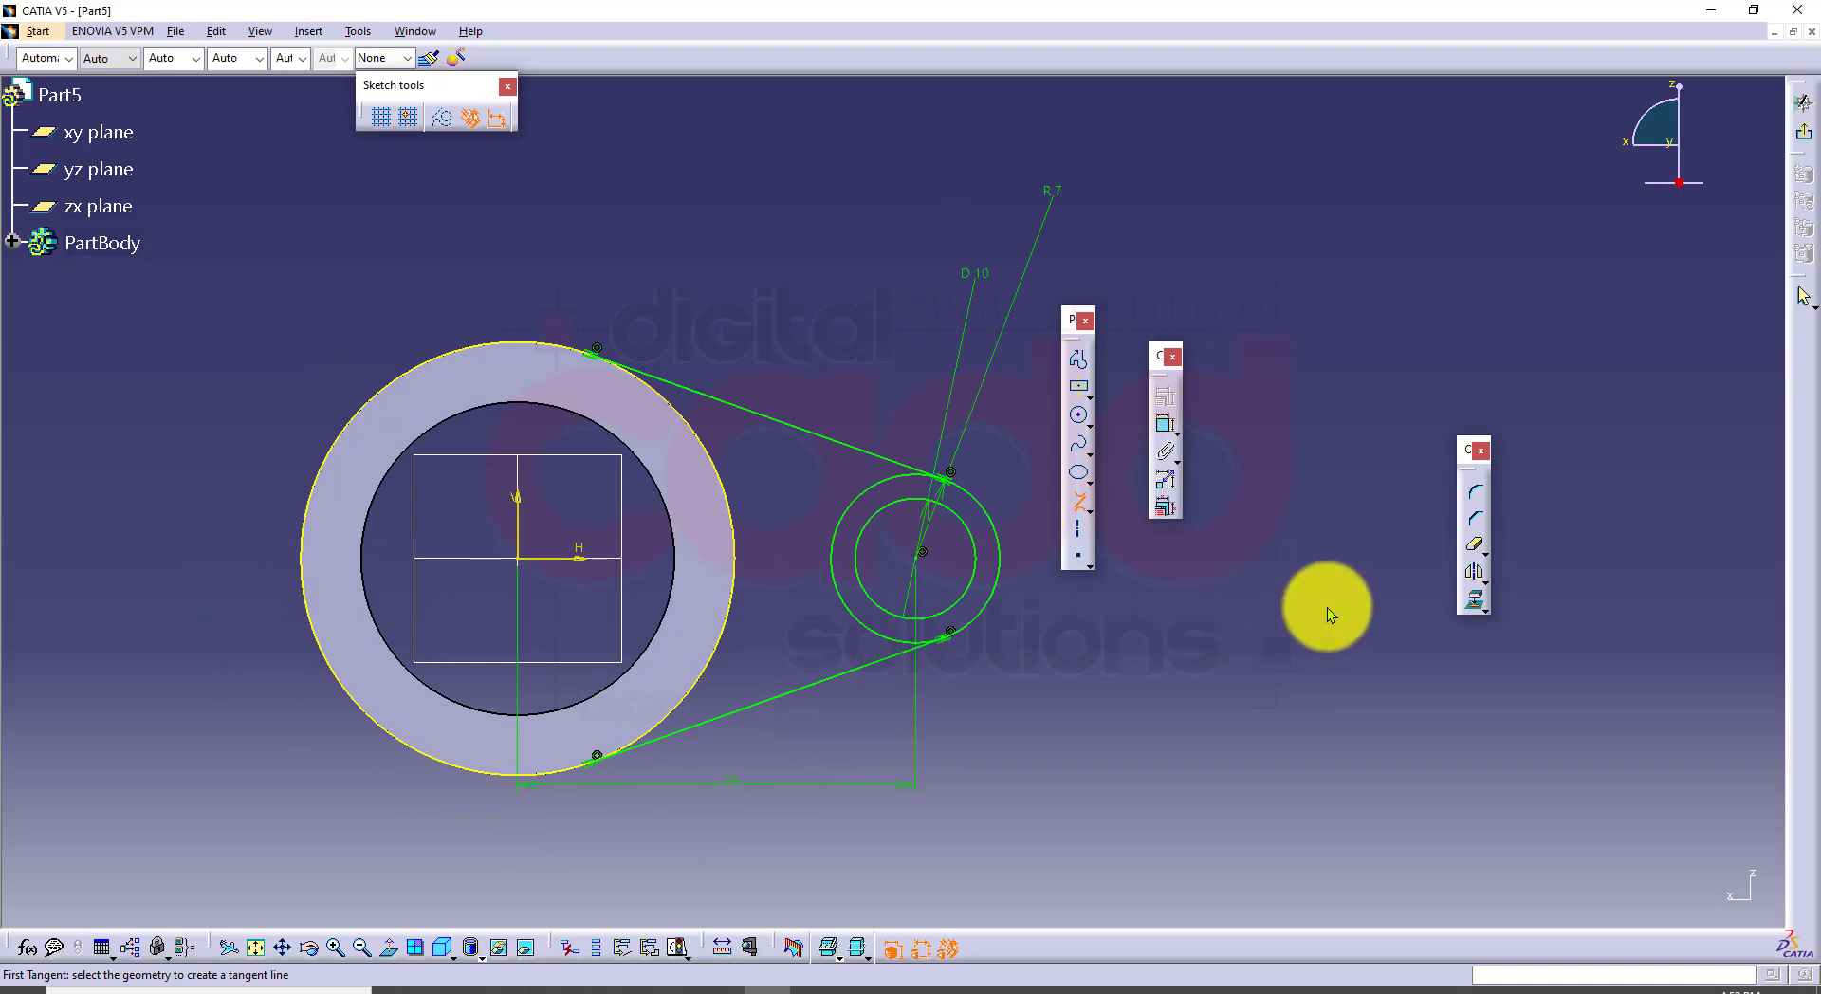
Step: Trim away the R7 circle's arc on the ring side, between the two tangent lines
{"action": "left_click", "coordinate": [1474, 544]}
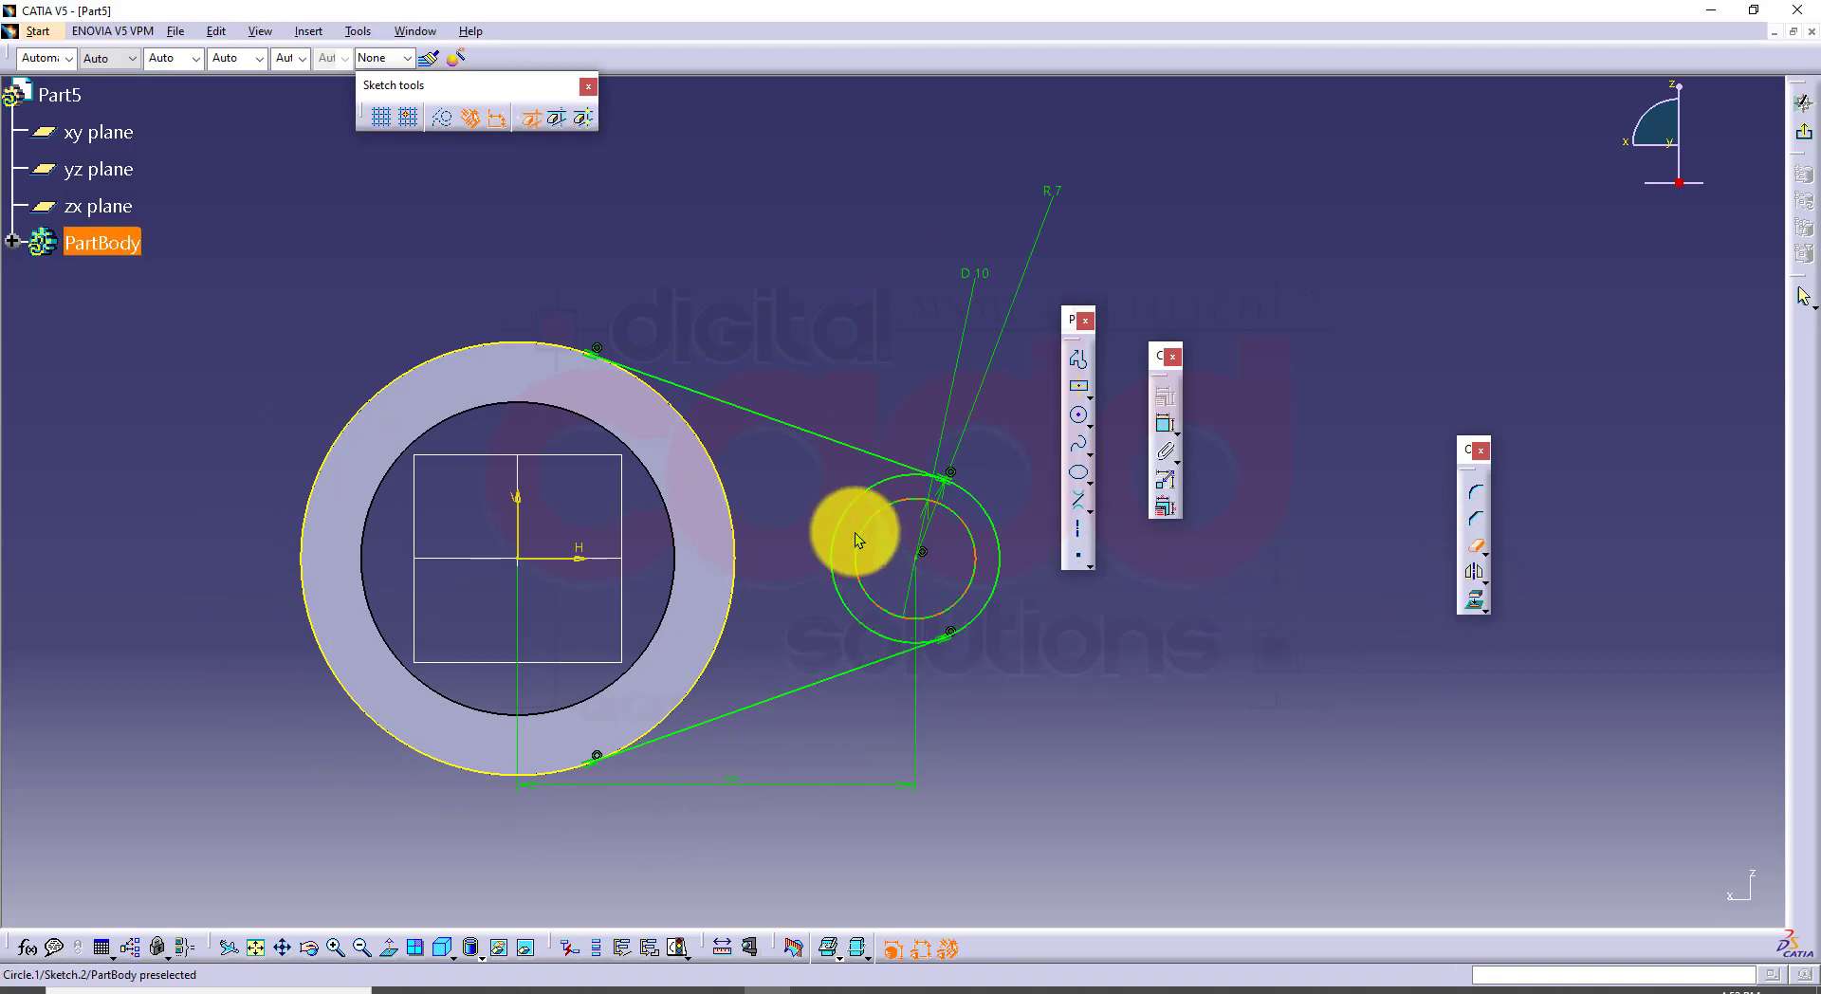
{"action": "left_click", "coordinate": [856, 497]}
{"action": "middle_click_drag", "start_coordinate": [1049, 800], "coordinate": [1058, 768]}
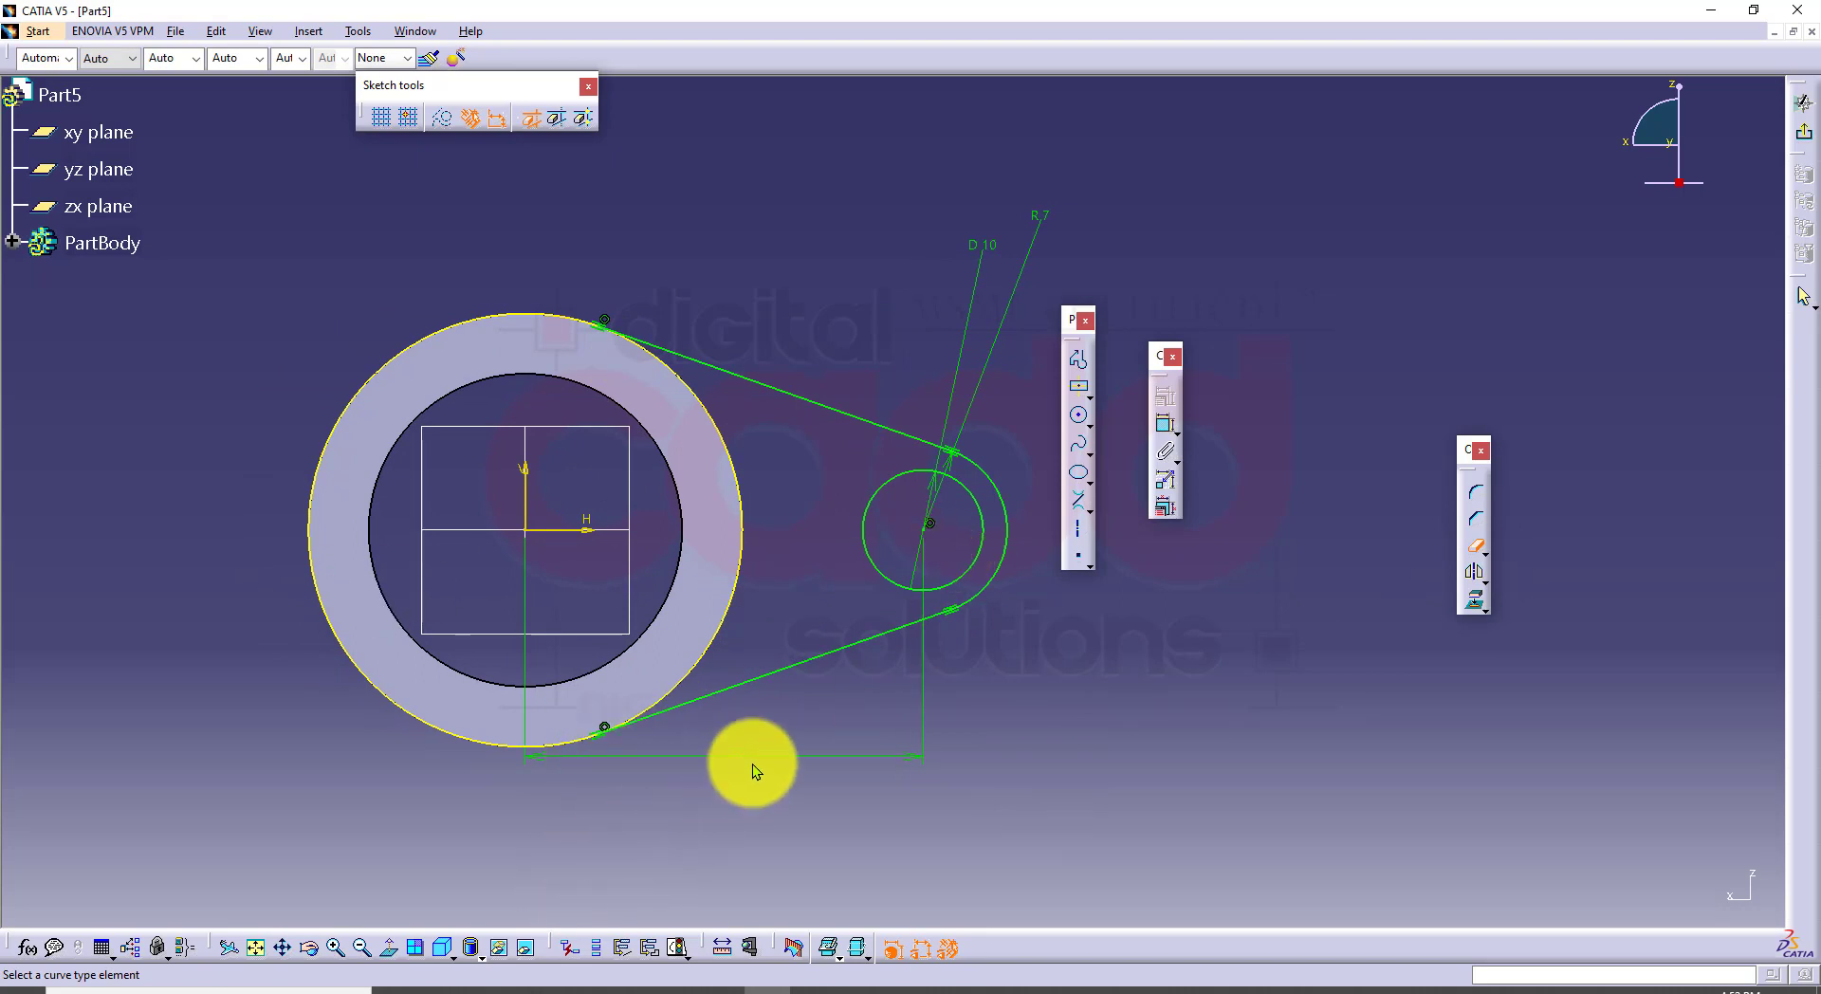
{"action": "middle_click_drag", "start_coordinate": [753, 764], "coordinate": [821, 783]}
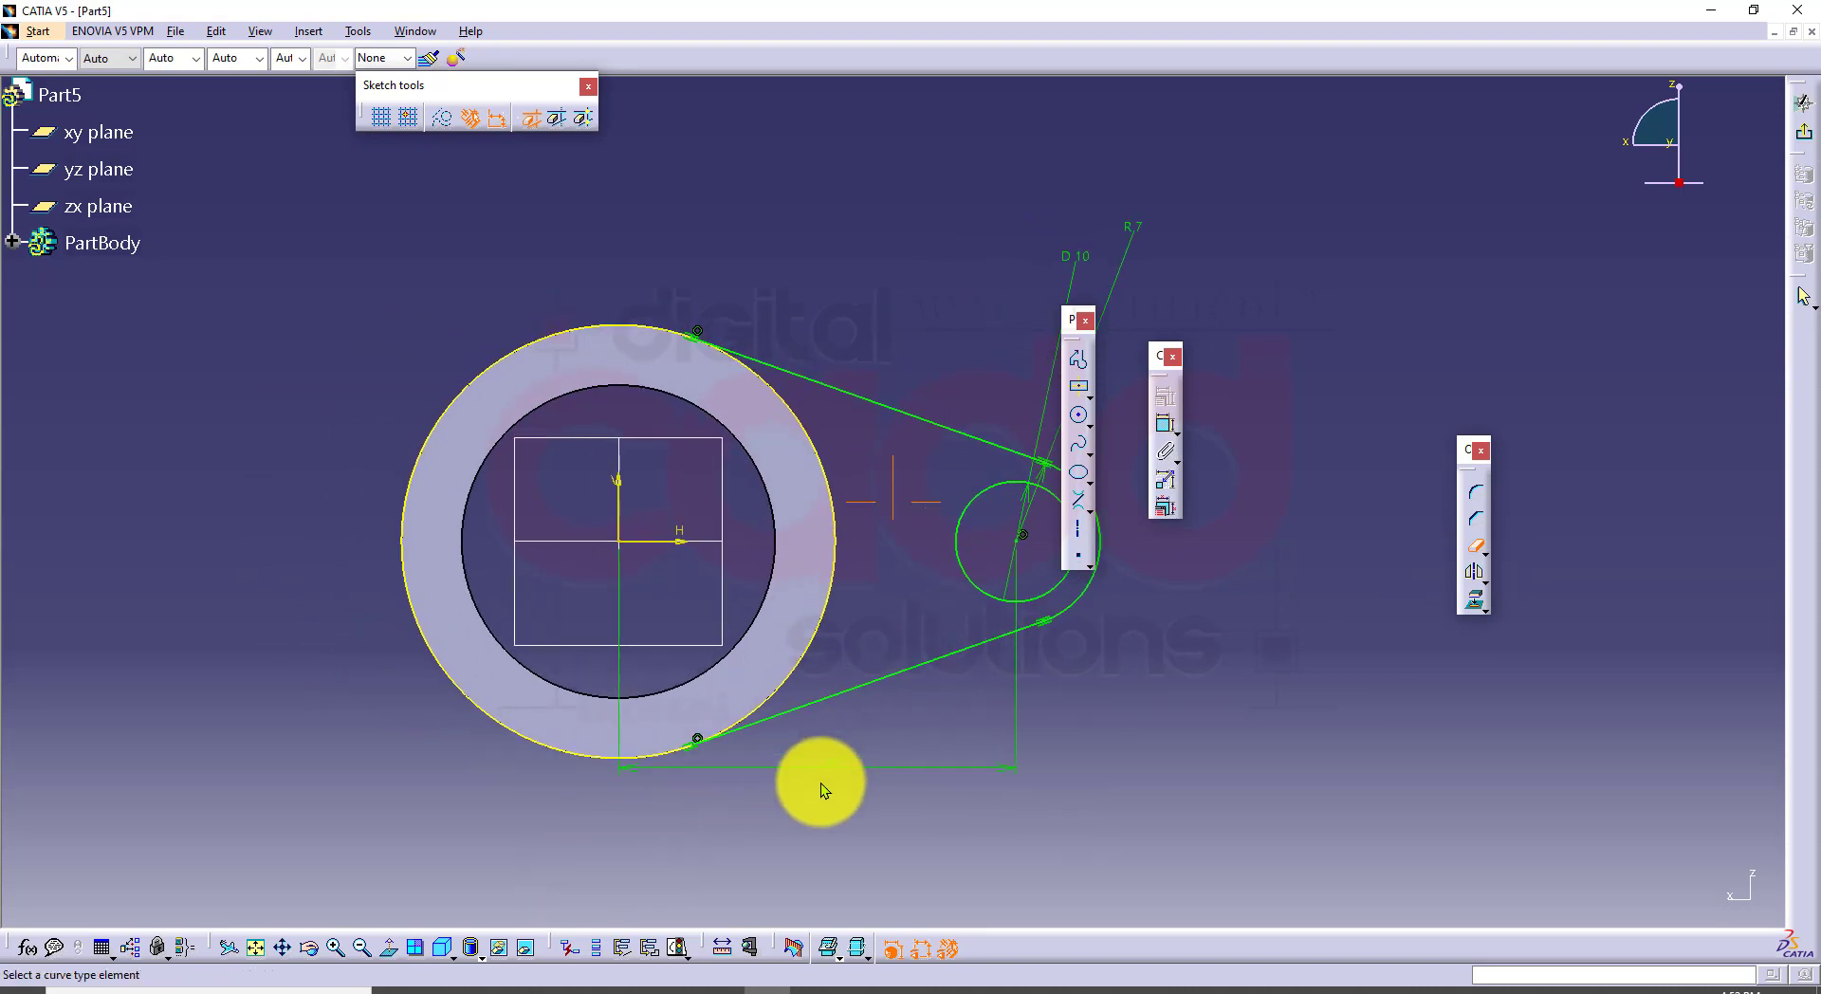
Step: Examine the split ears of drawing 44 in the PDF for their thicknesses and distance from the ring centre, and return to CATIA
{"action": "left_click", "coordinate": [480, 986]}
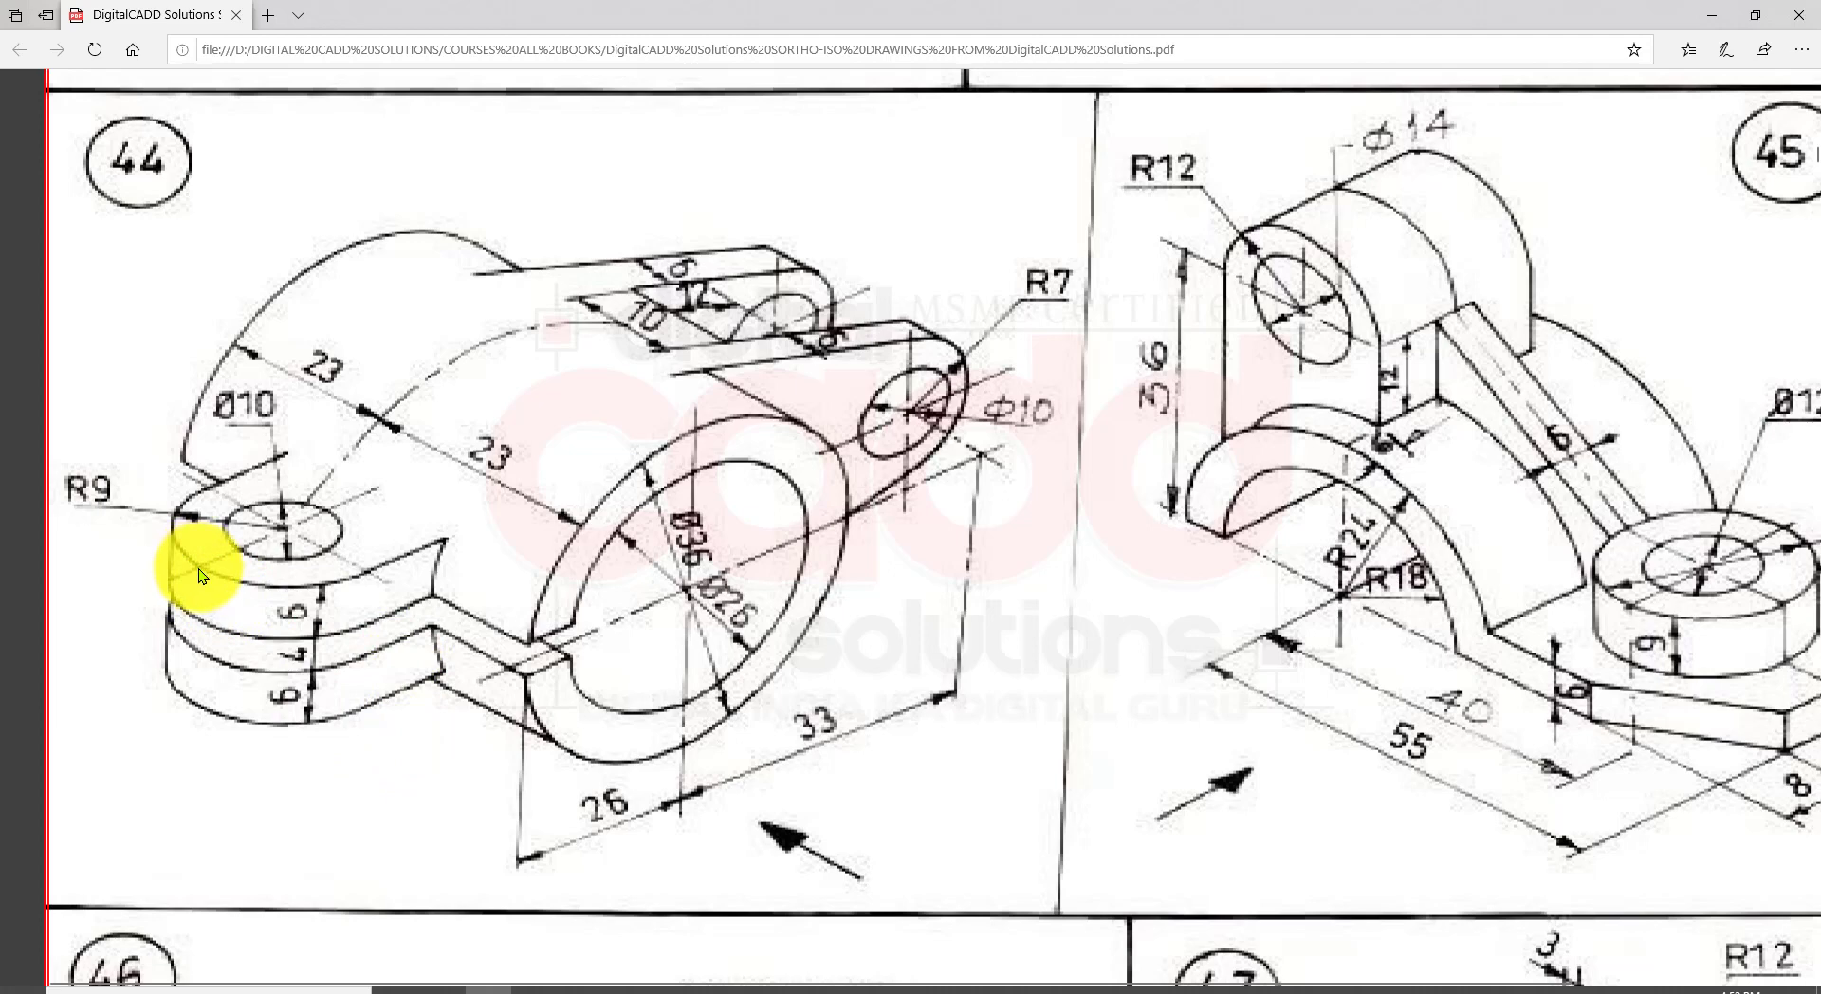
{"action": "left_click_drag", "start_coordinate": [195, 565], "coordinate": [193, 707]}
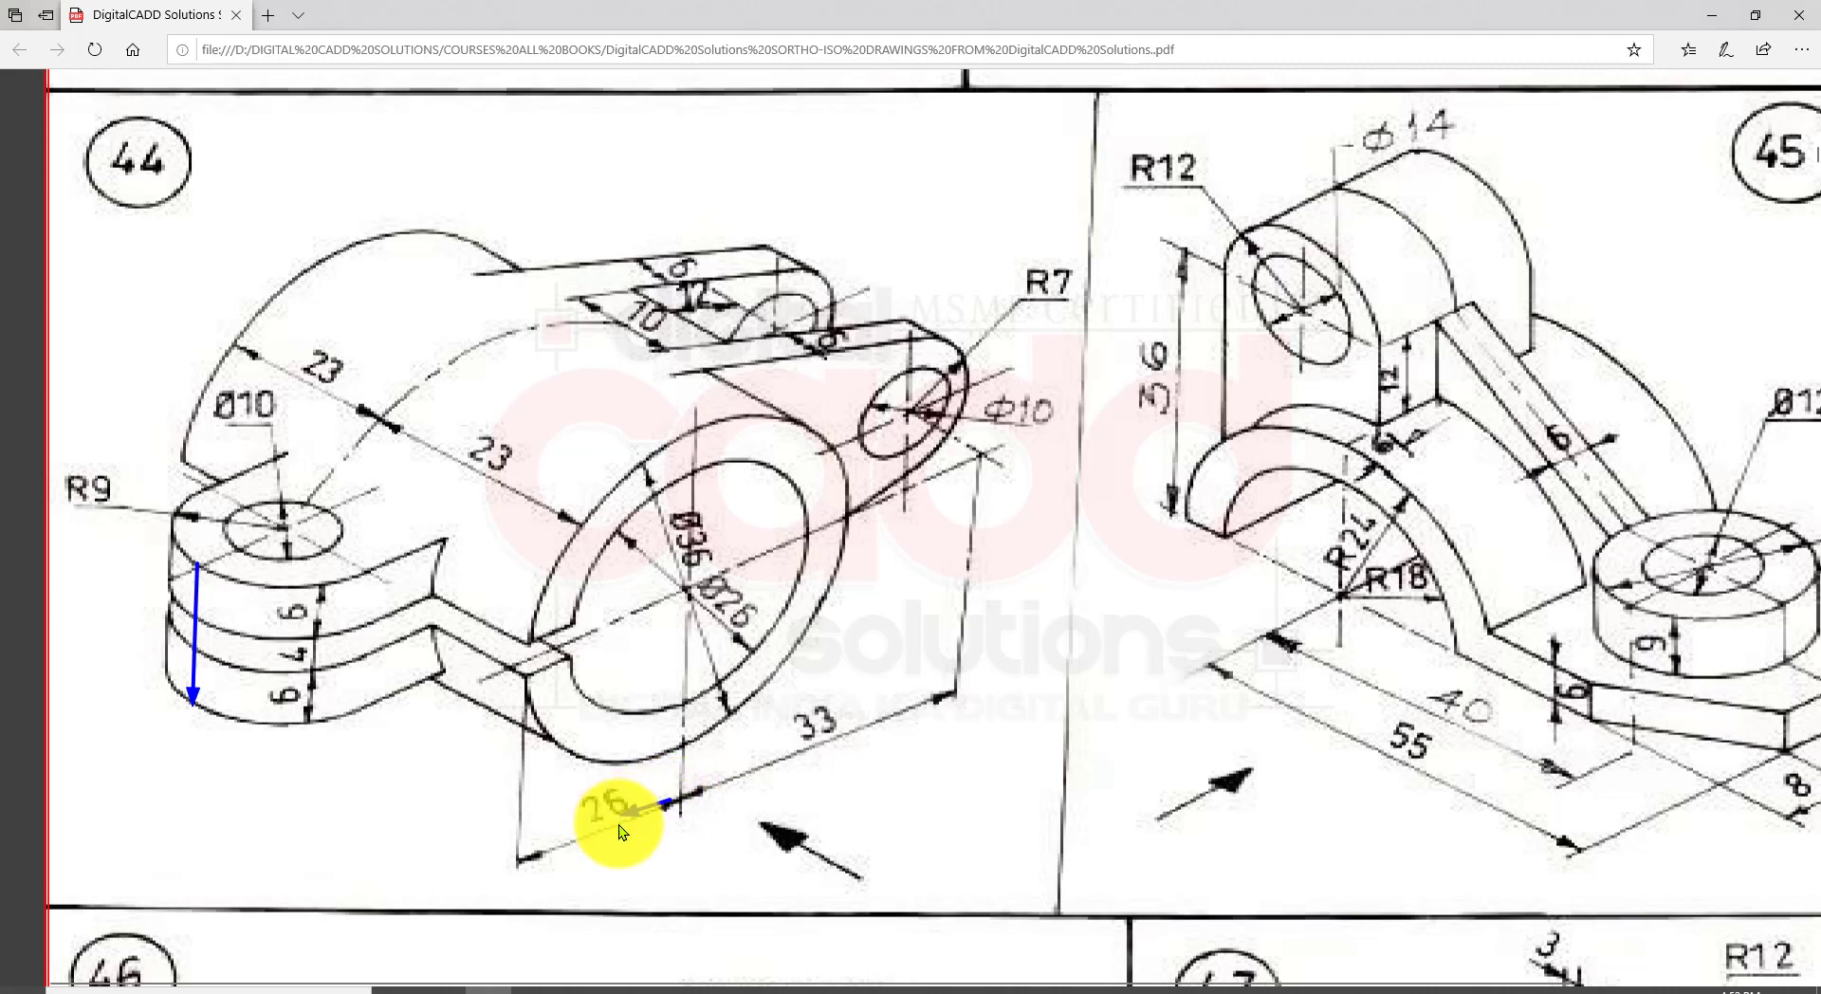
{"action": "left_click_drag", "start_coordinate": [621, 832], "coordinate": [601, 845]}
{"action": "key", "text": "ctrl+z"}
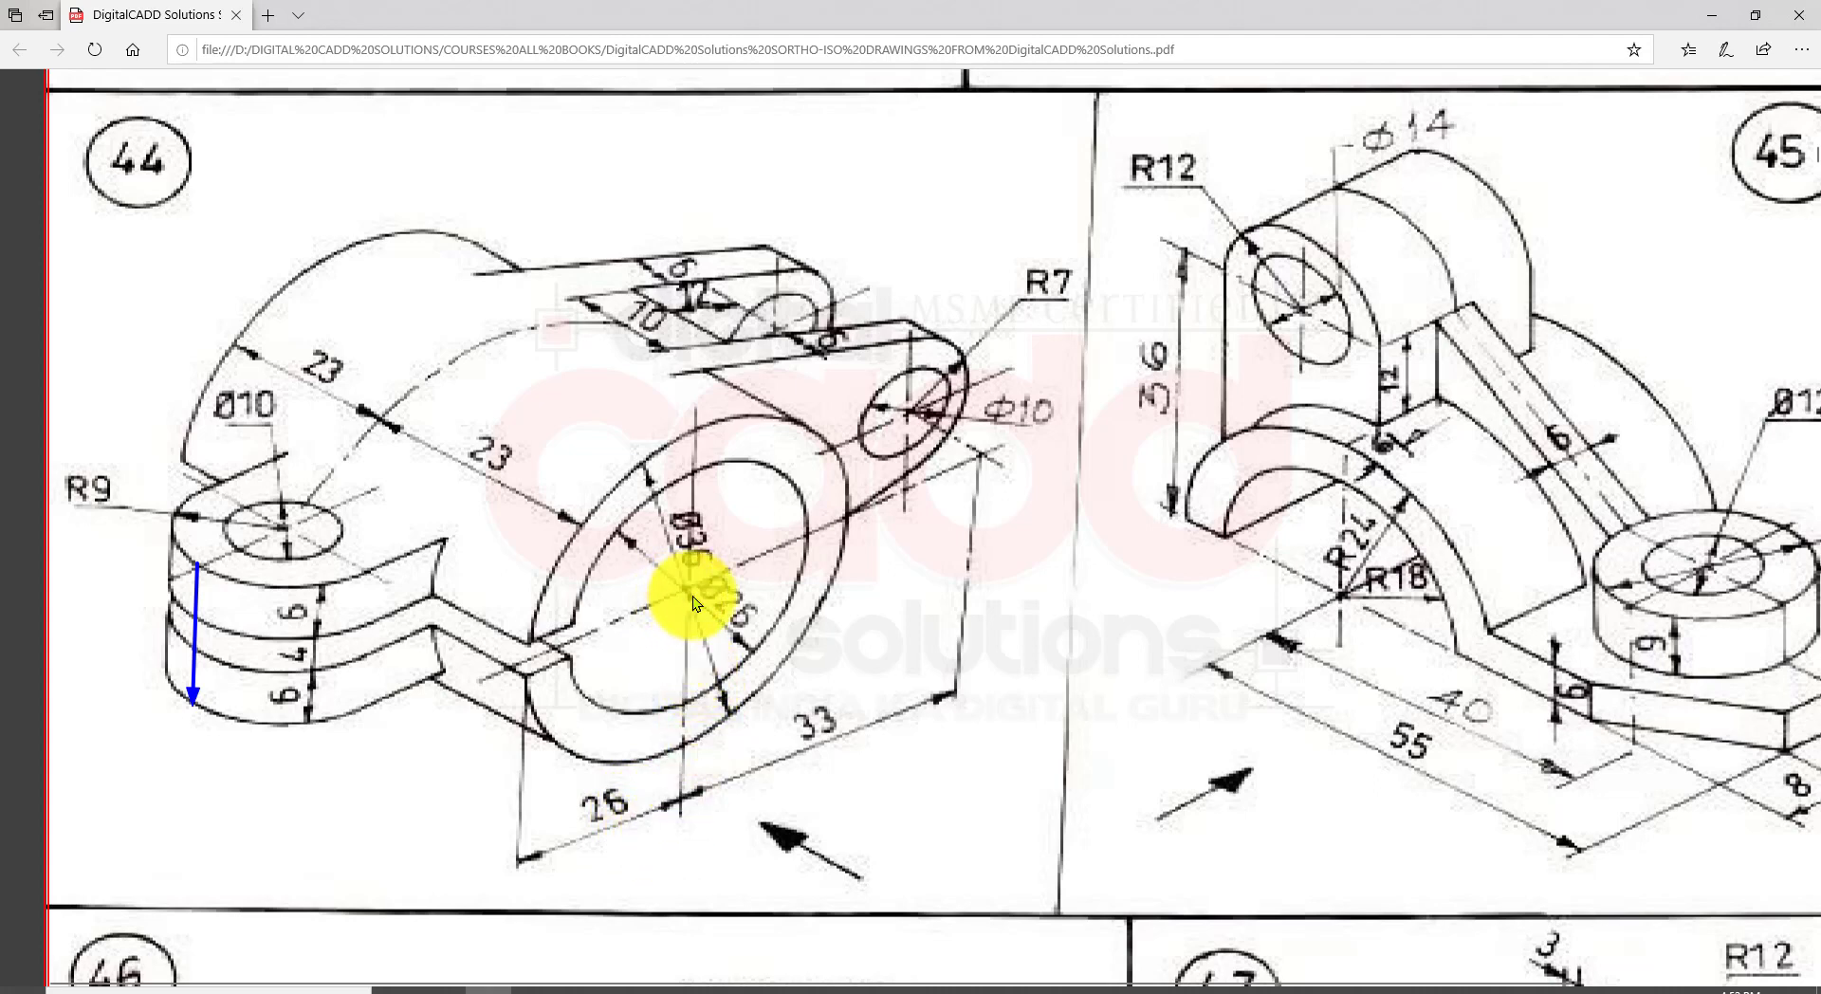
{"action": "mouse_move", "coordinate": [690, 596]}
{"action": "left_mouse_down"}
{"action": "mouse_move", "coordinate": [497, 677]}
{"action": "mouse_move", "coordinate": [520, 681]}
{"action": "left_mouse_up"}
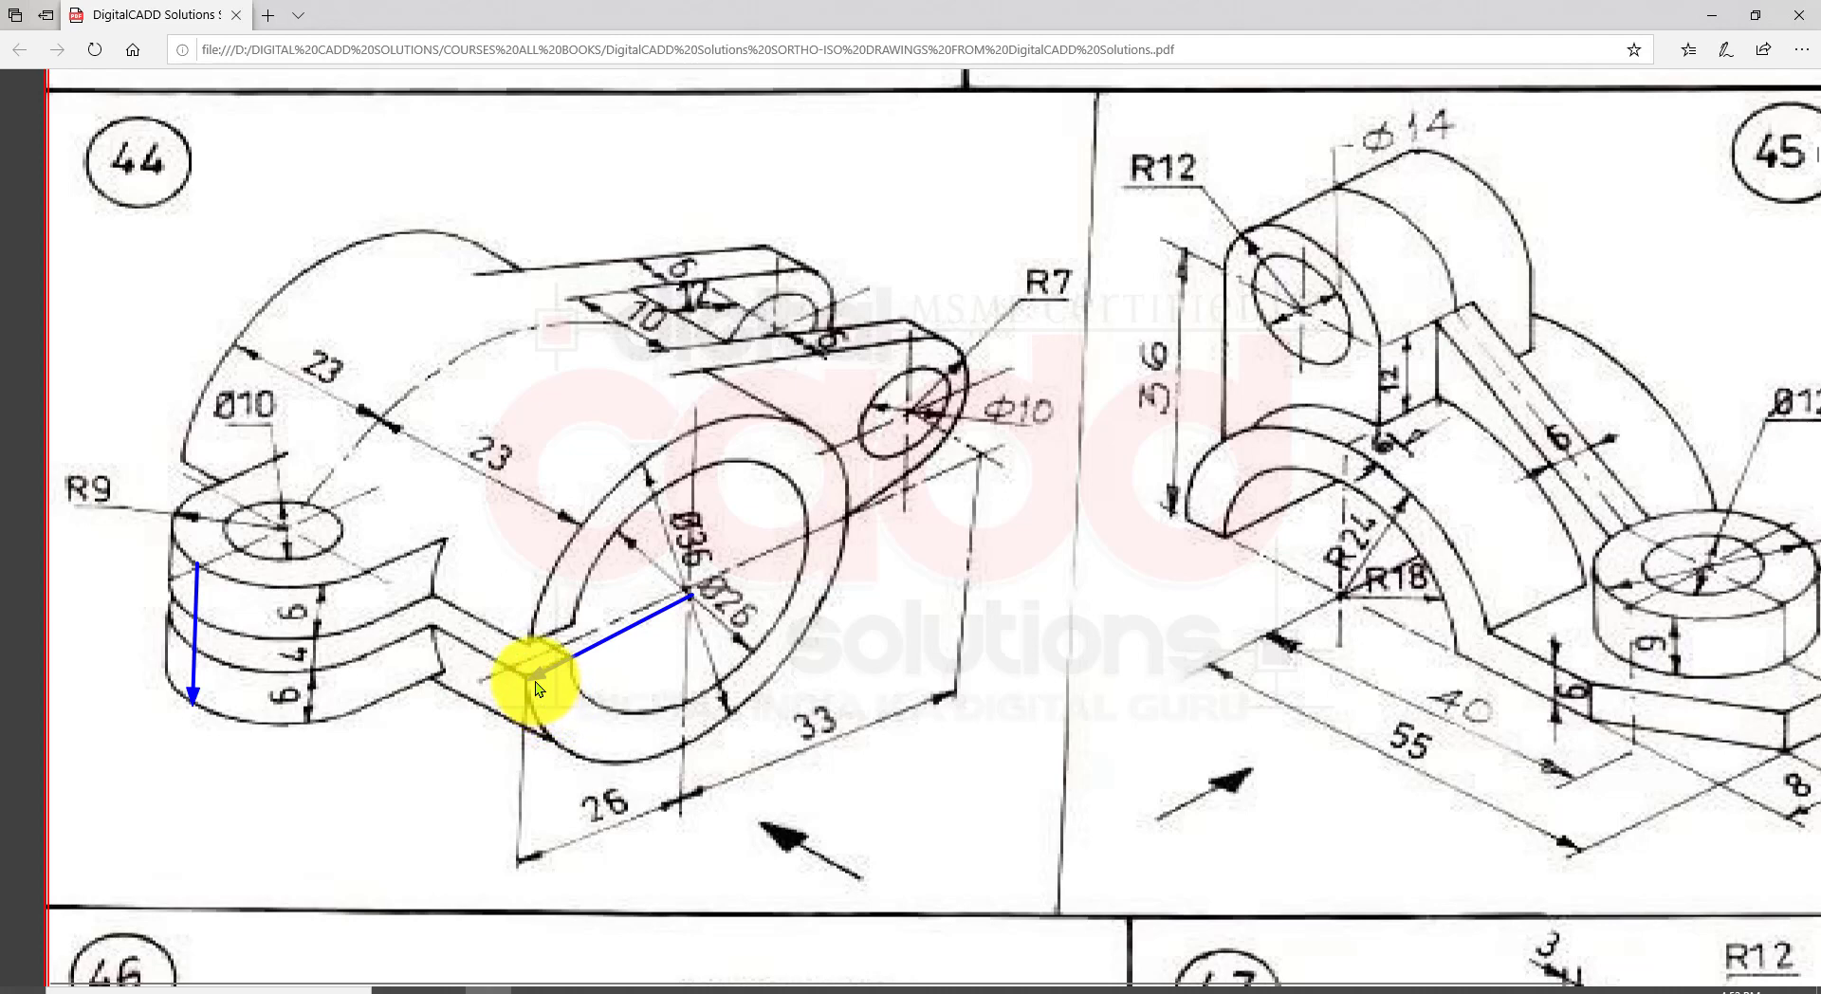
{"action": "key", "text": "ctrl+z"}
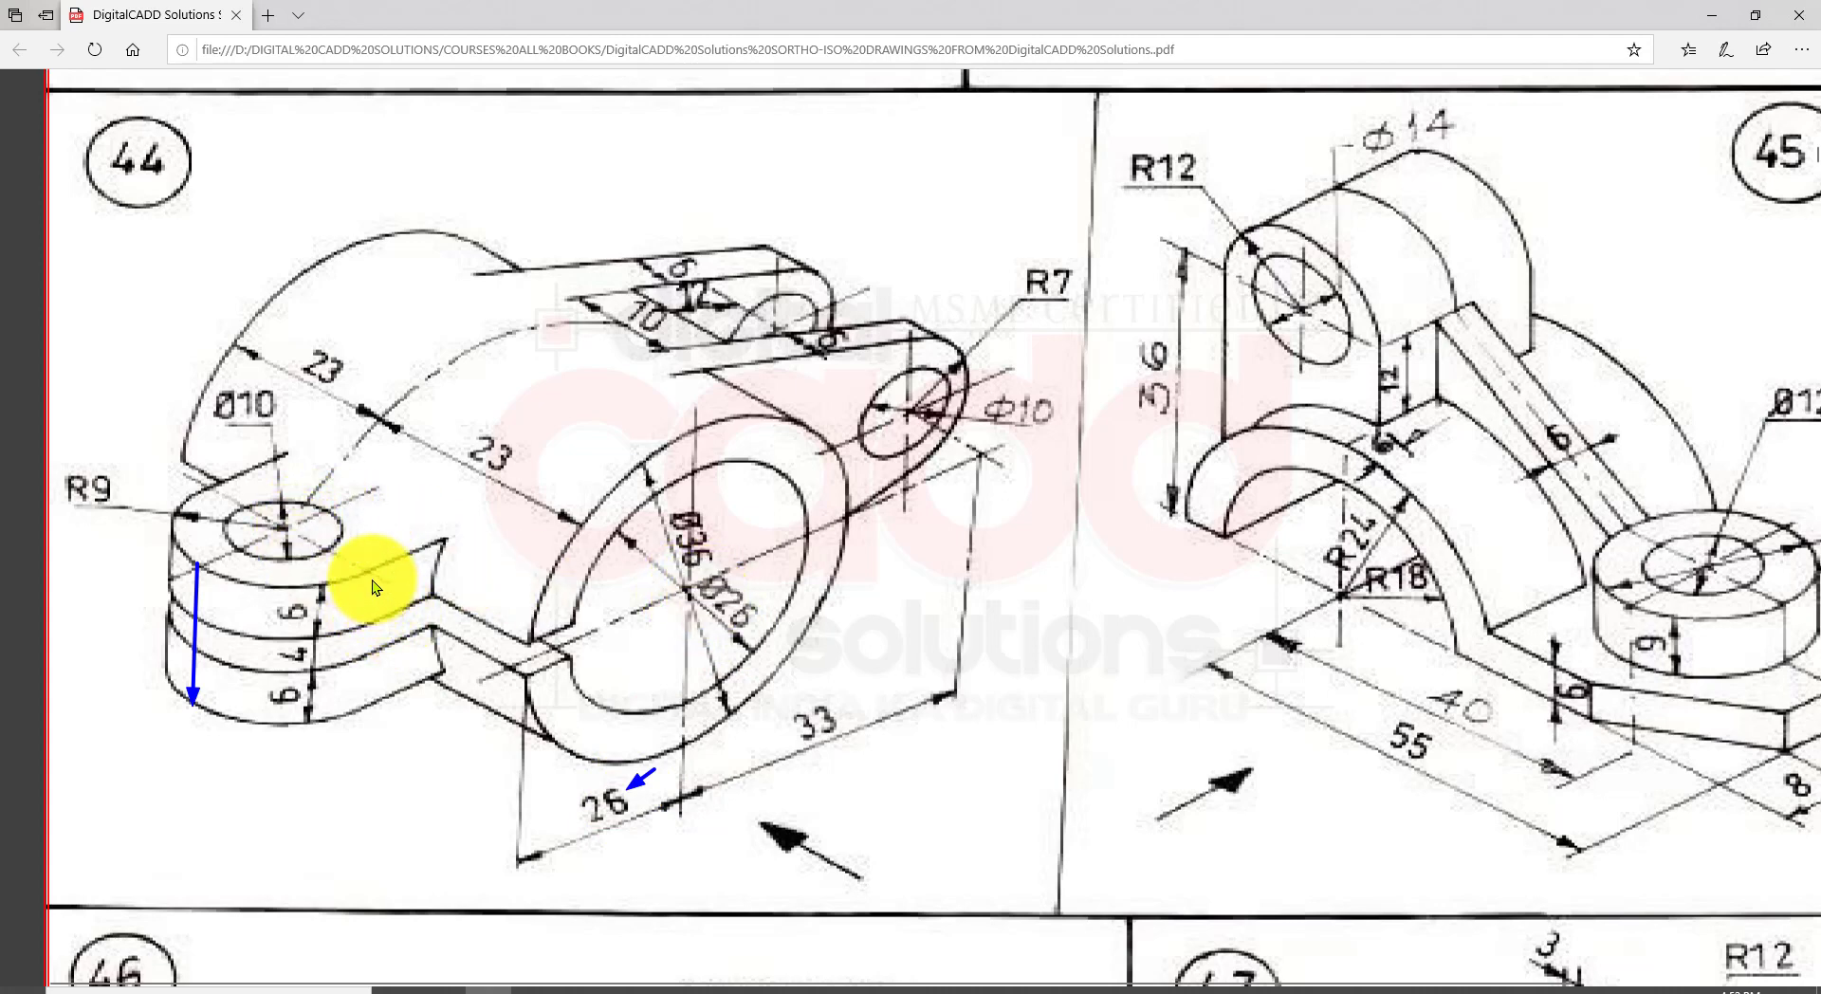
{"action": "key", "text": "ctrl+z"}
{"action": "left_click_drag", "start_coordinate": [385, 584], "coordinate": [521, 662]}
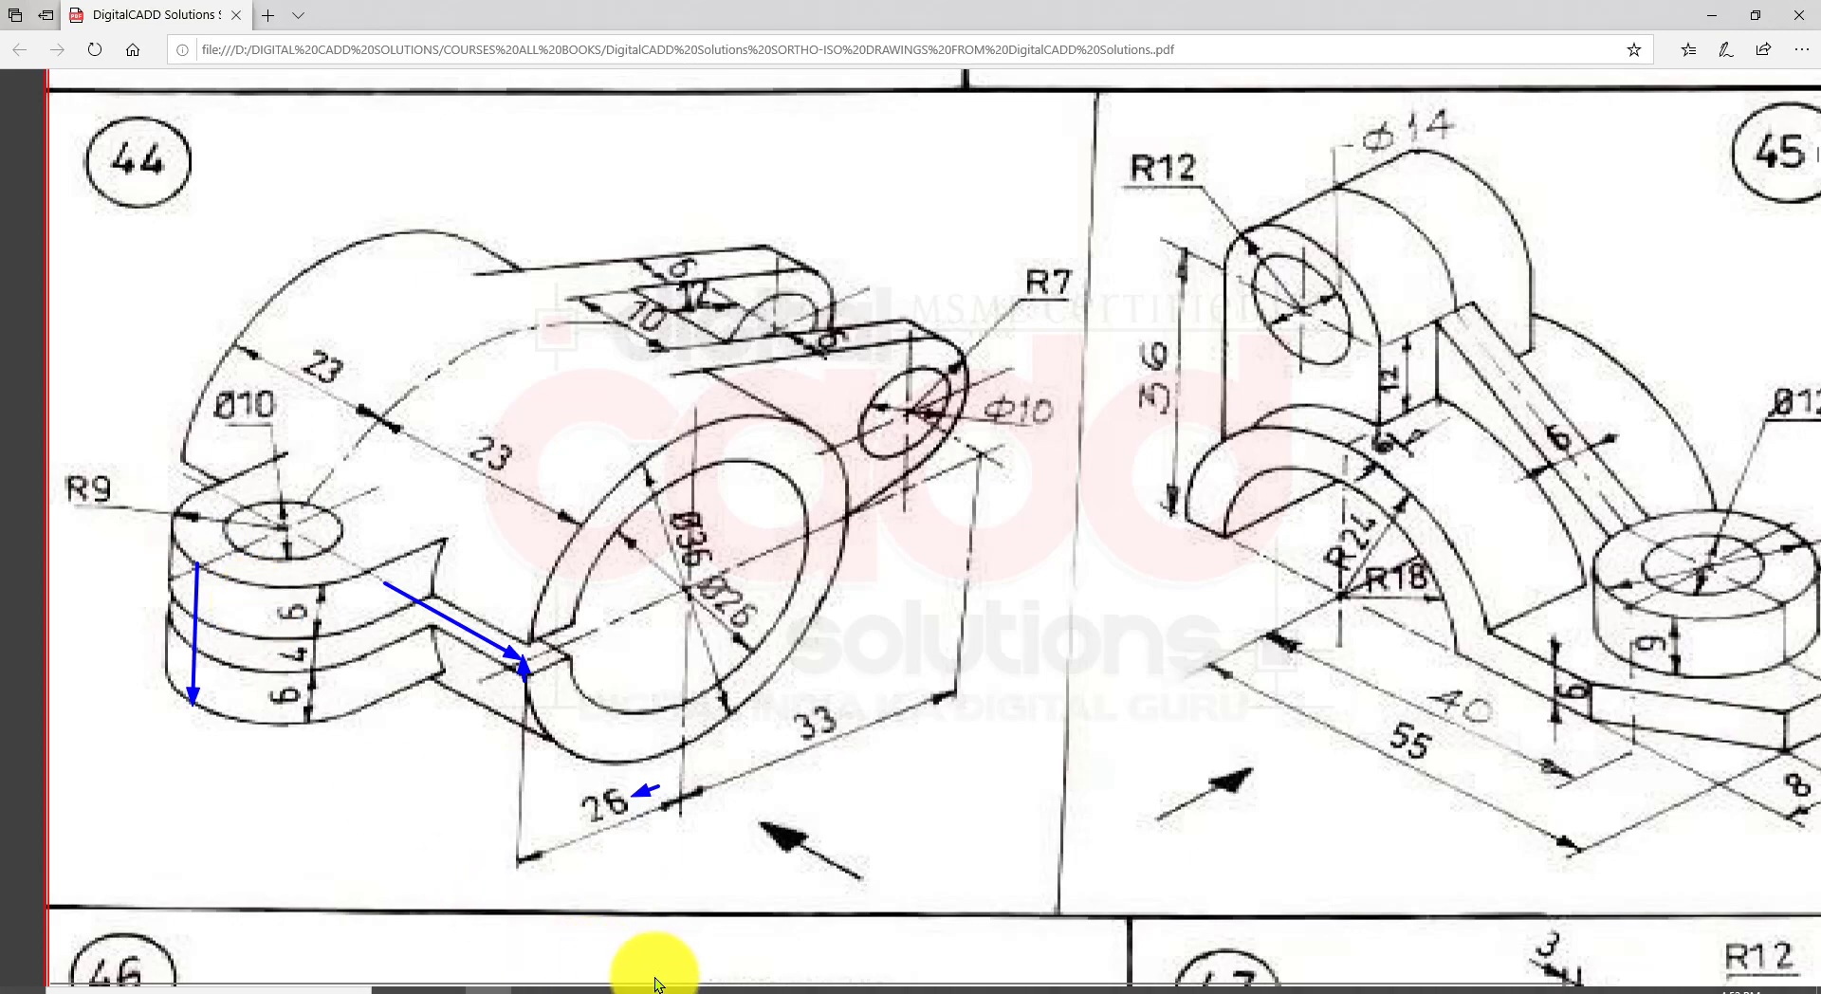
{"action": "left_click", "coordinate": [759, 981]}
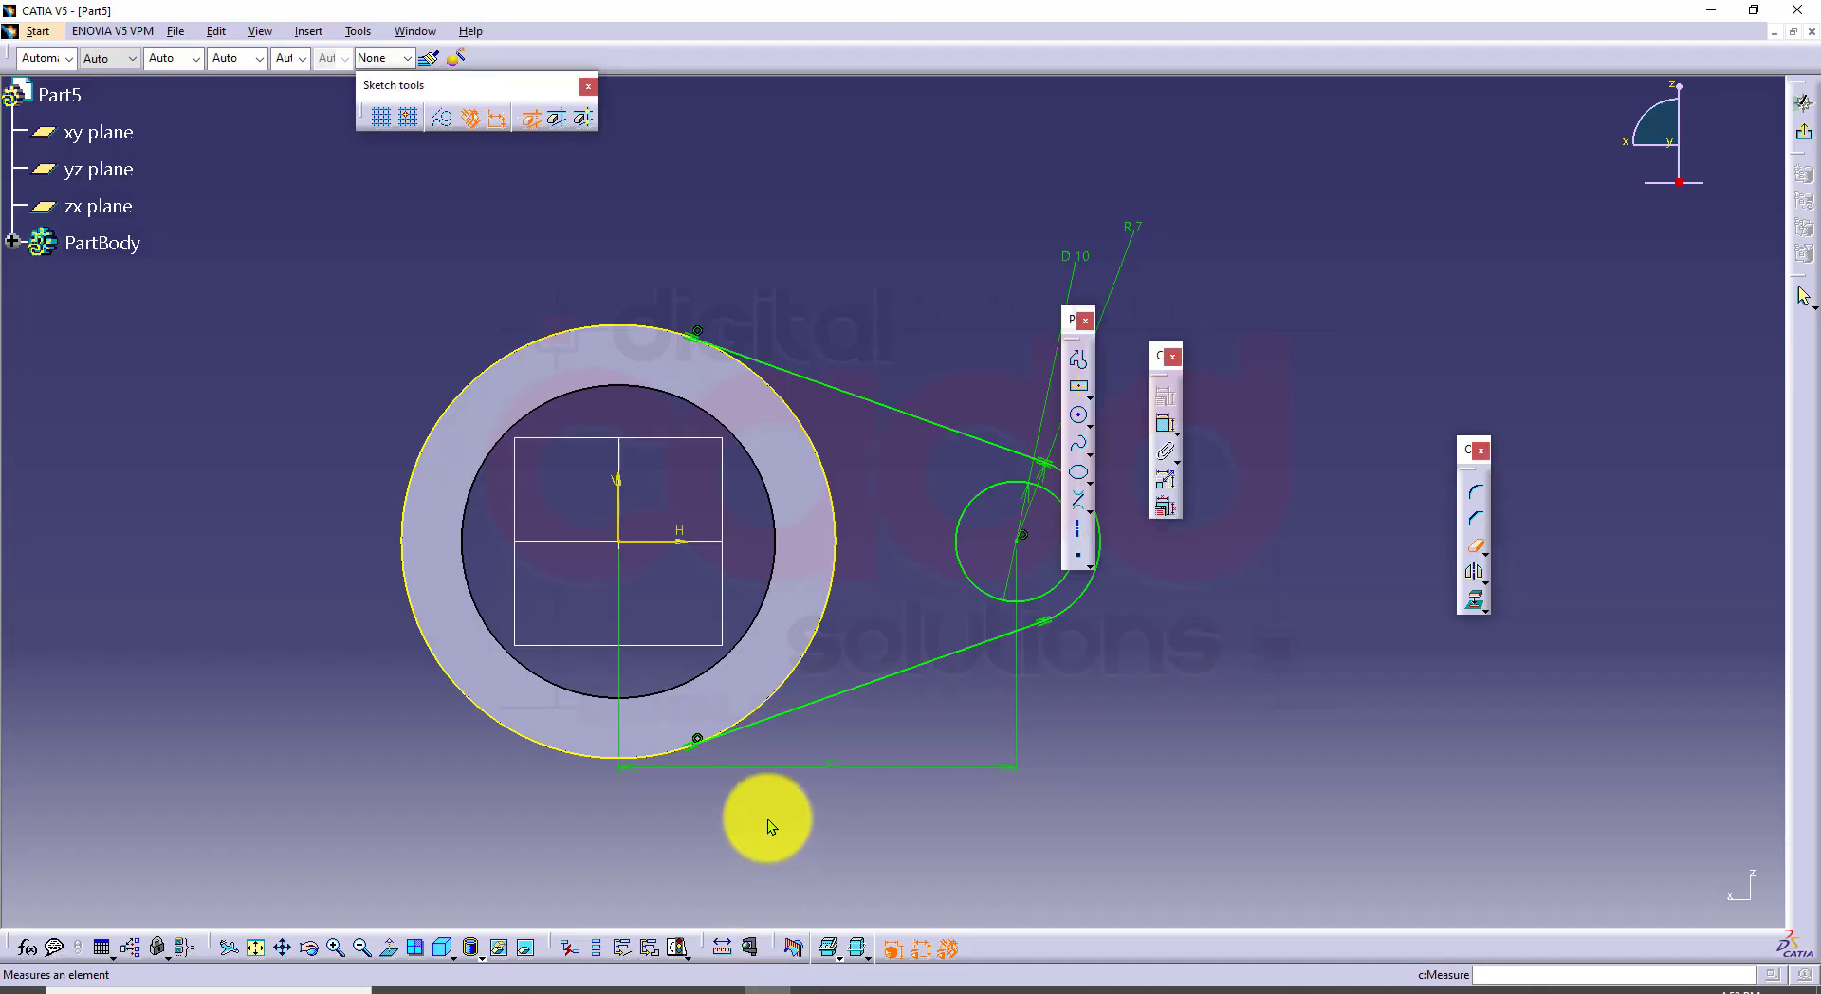
Step: Sketch a centred rectangle opposite the lug, centred on the horizontal axis about 38 mm from the origin, with a corner on the ring's outer edge
{"action": "left_click_drag", "start_coordinate": [1070, 327], "coordinate": [1302, 295]}
{"action": "left_click", "coordinate": [1310, 356]}
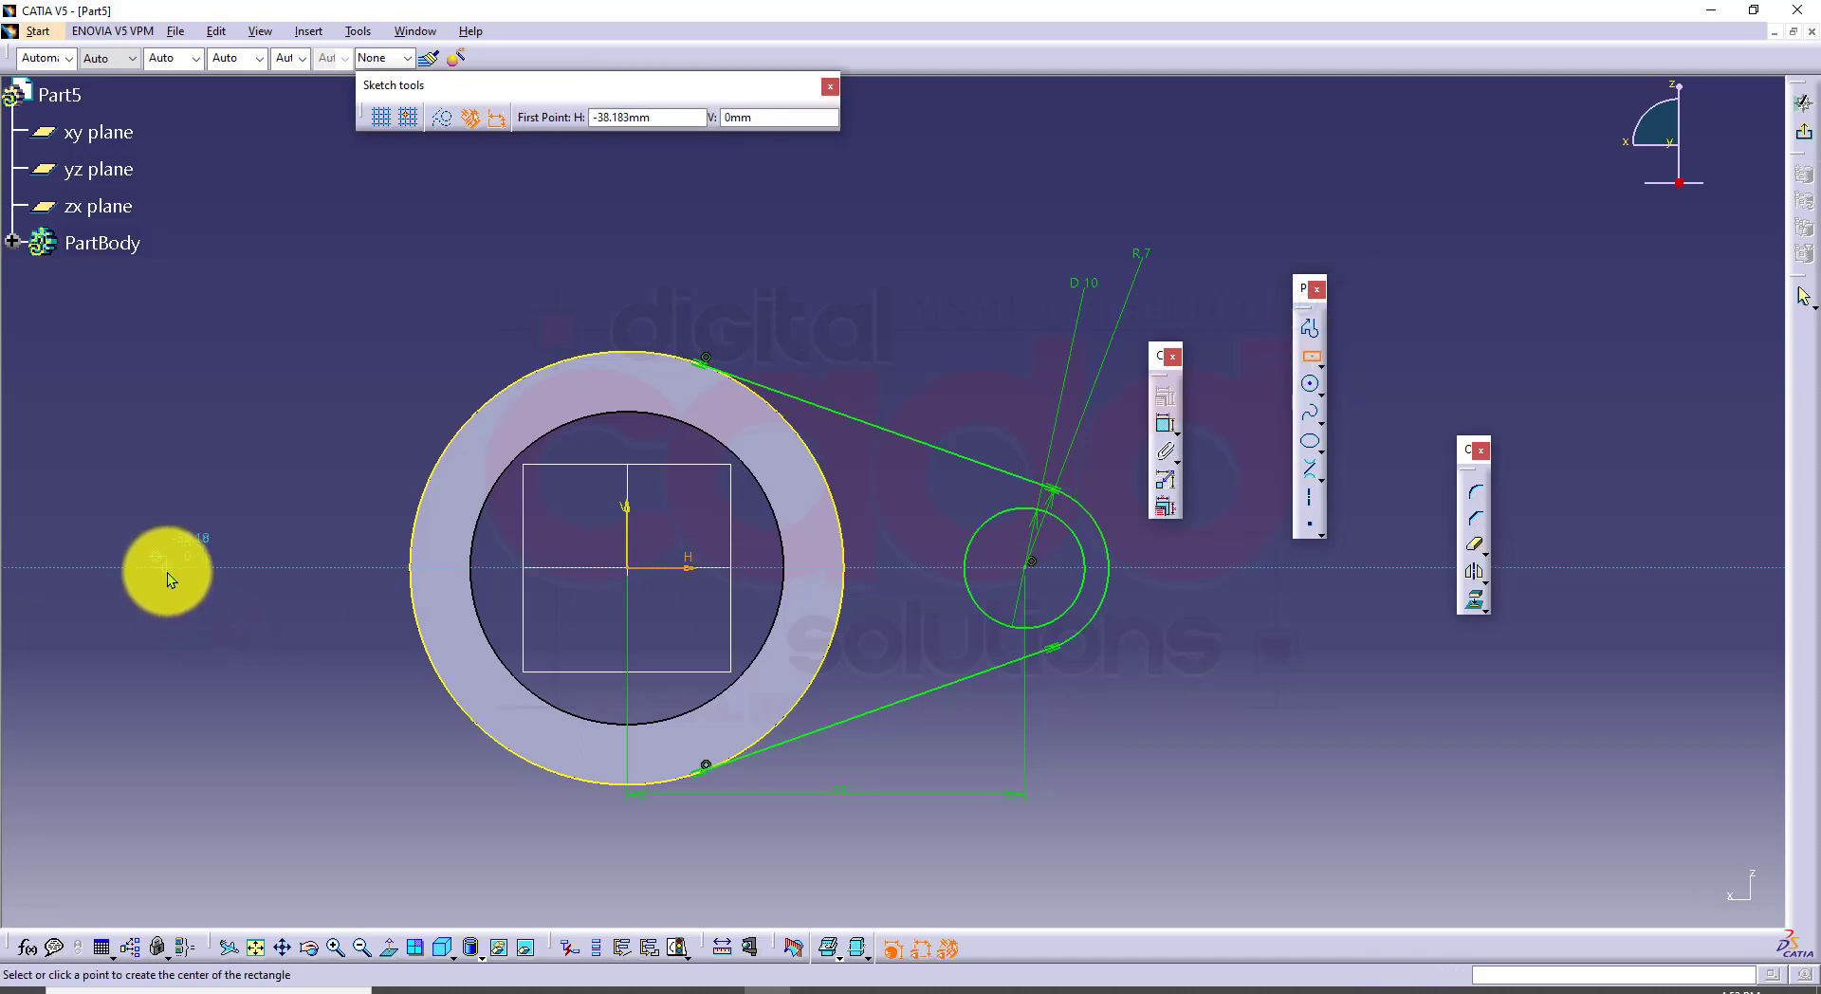
{"action": "left_click", "coordinate": [170, 575]}
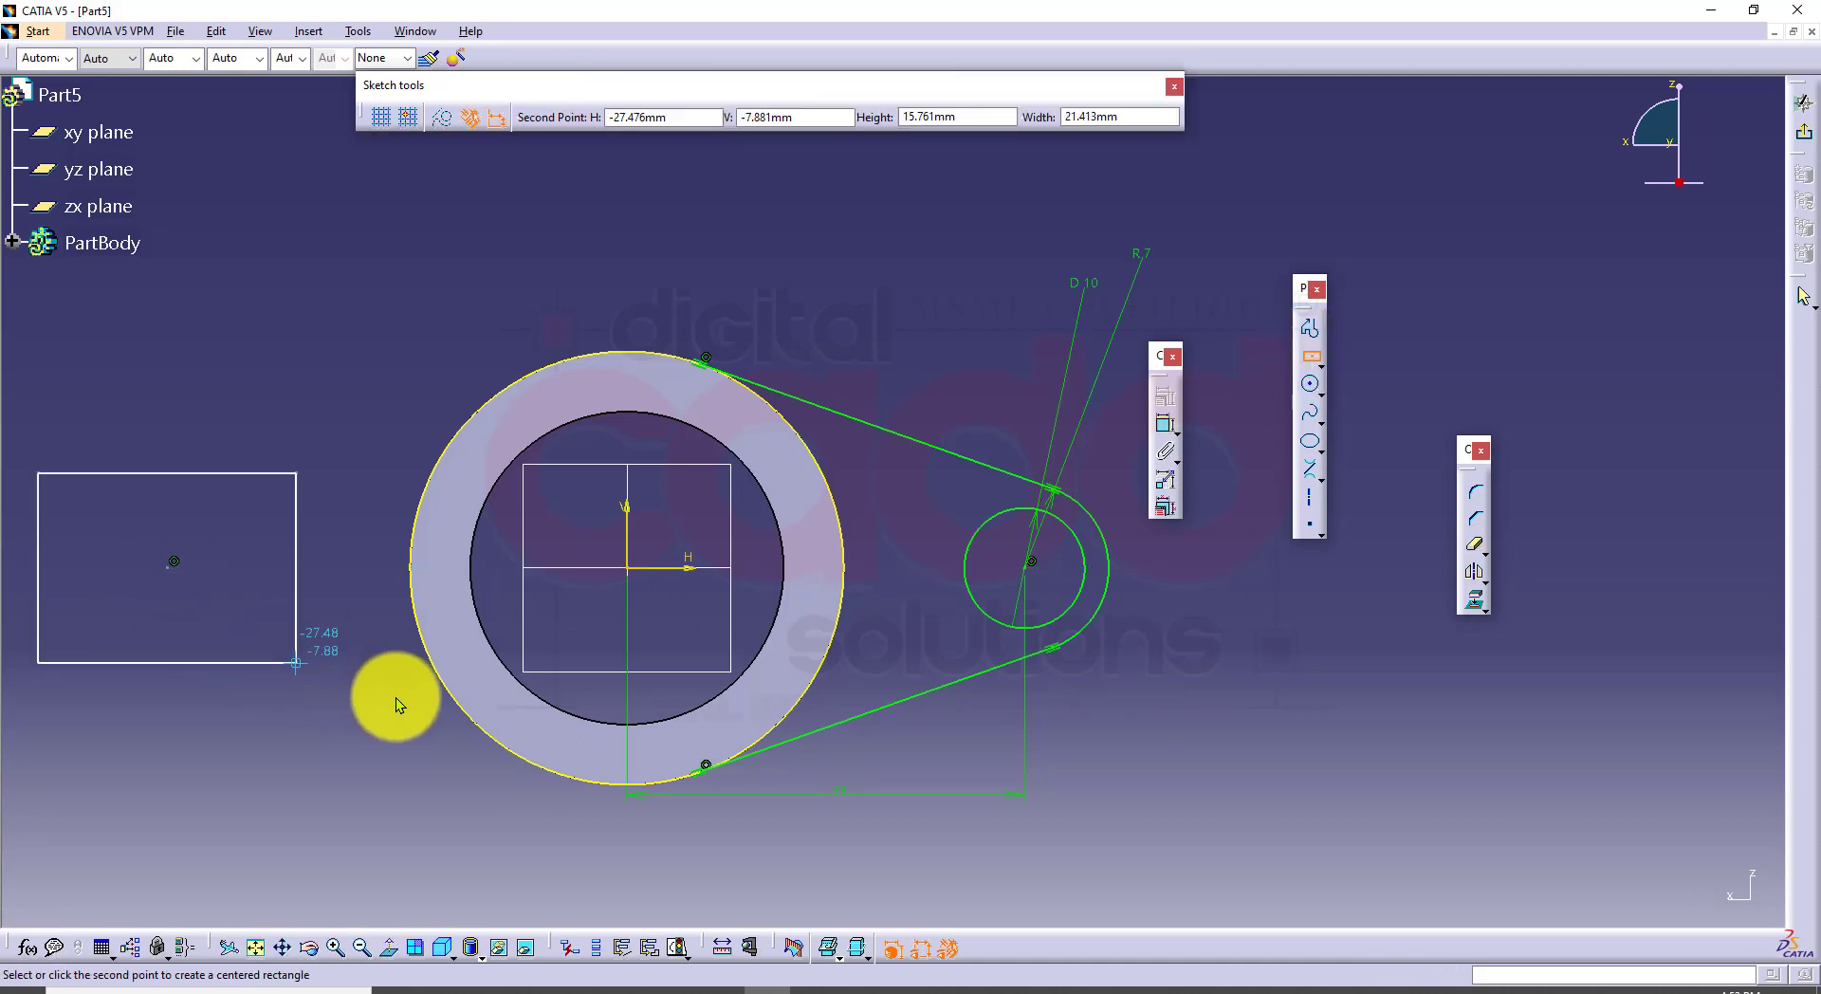
{"action": "left_click", "coordinate": [449, 697]}
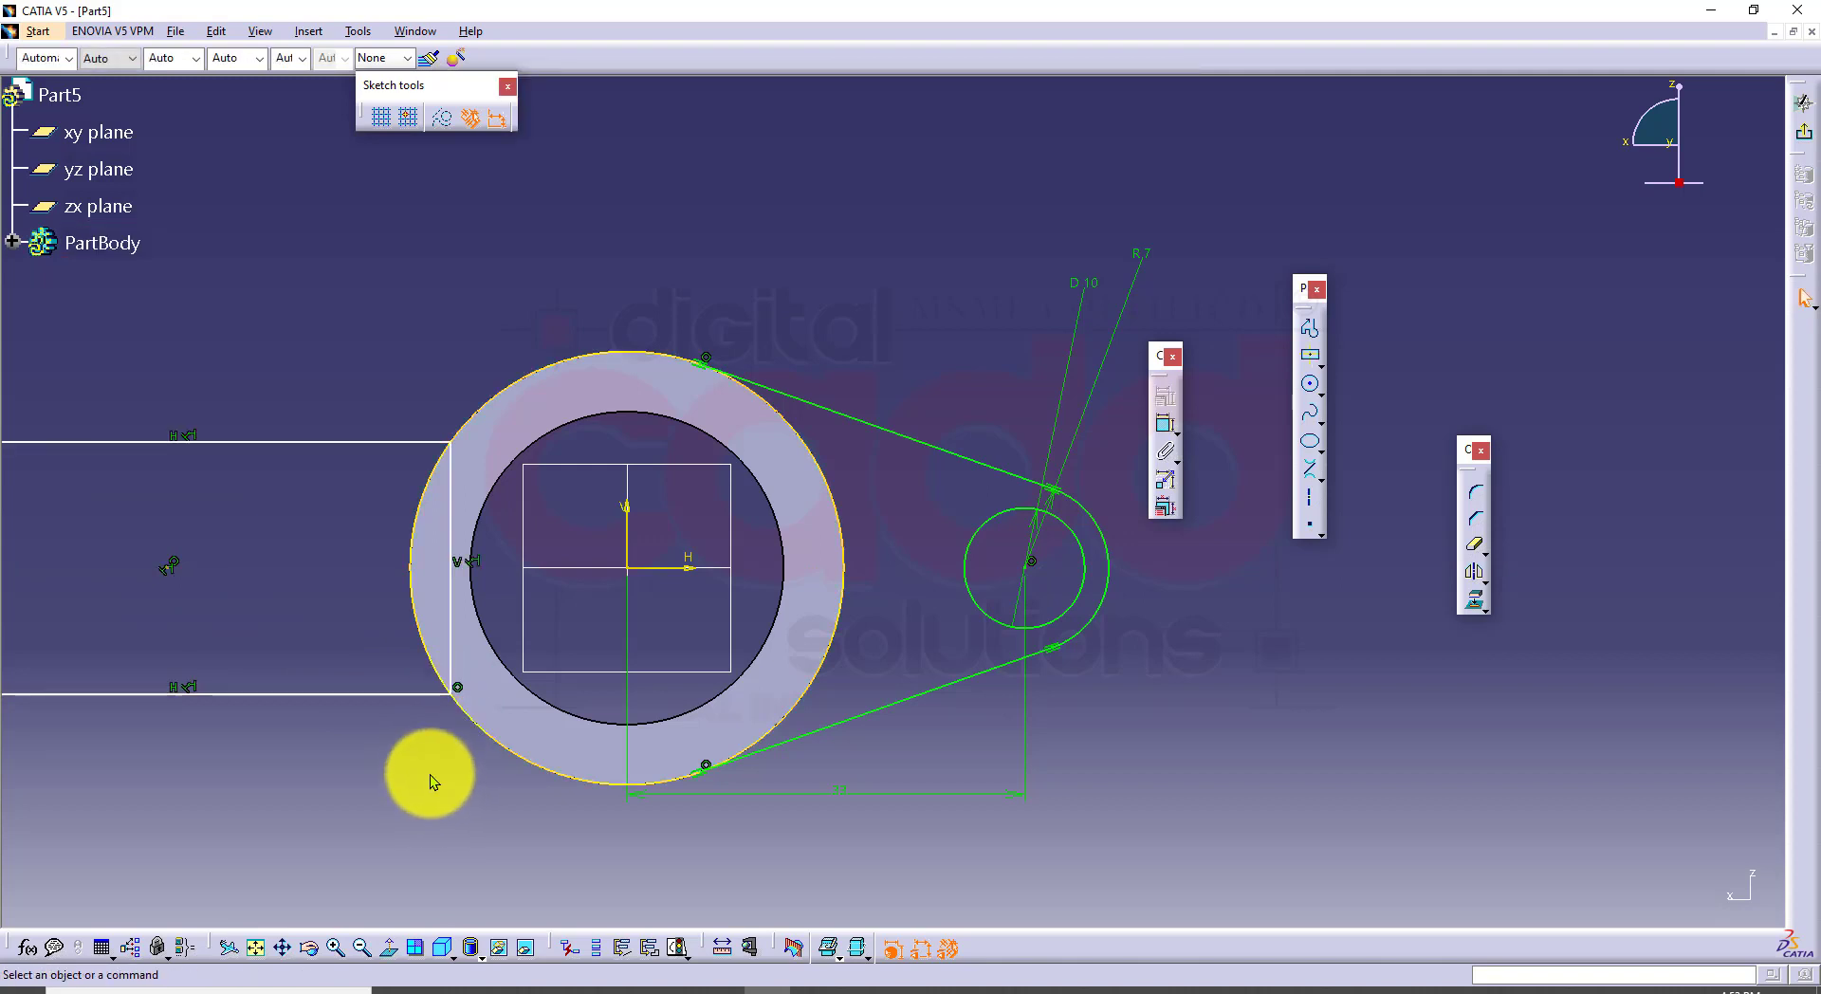
Step: Delete the rectangle's vertical side that lies inside the ring
{"action": "left_click", "coordinate": [453, 625]}
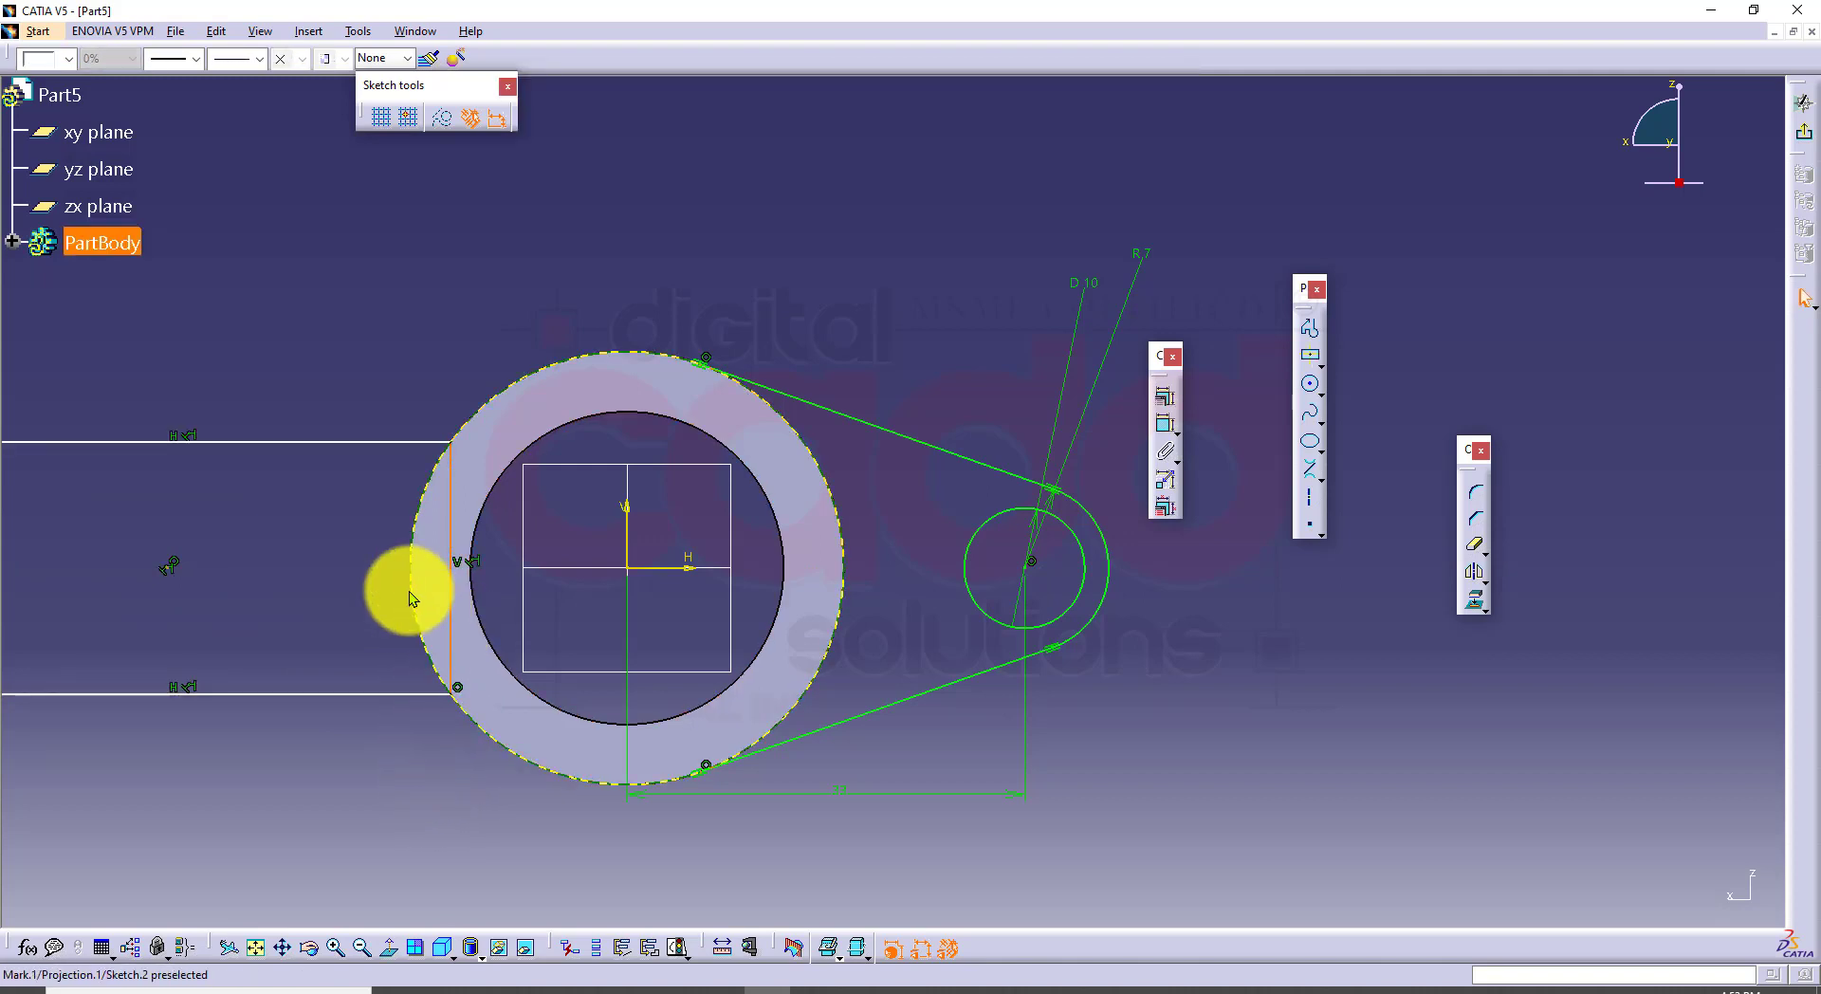
{"action": "key", "text": "Delete"}
{"action": "mouse_move", "coordinate": [337, 853]}
{"action": "middle_mouse_down"}
{"action": "mouse_move", "coordinate": [482, 772]}
{"action": "mouse_move", "coordinate": [482, 831]}
{"action": "middle_mouse_up"}
{"action": "middle_click_drag", "start_coordinate": [578, 751], "coordinate": [501, 808]}
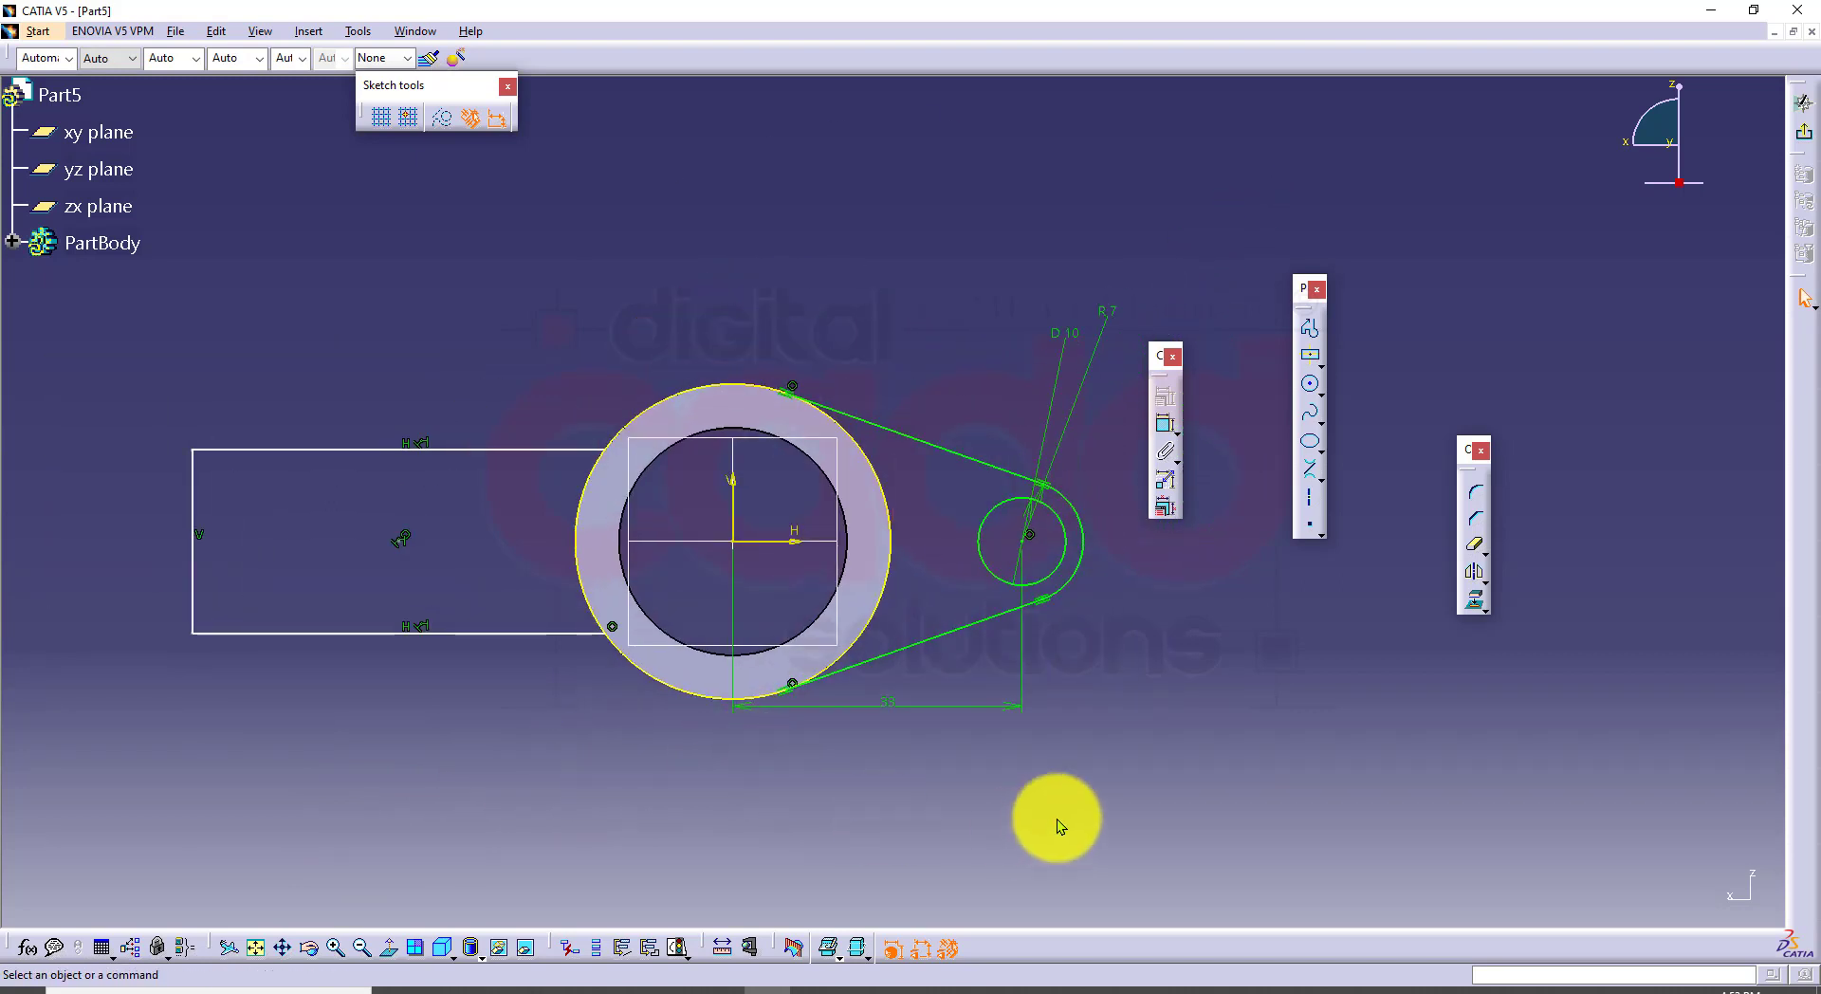
Step: Constrain the distance from the vertical axis to the rectangle's outer vertical side to 35 mm
{"action": "left_click", "coordinate": [1164, 424]}
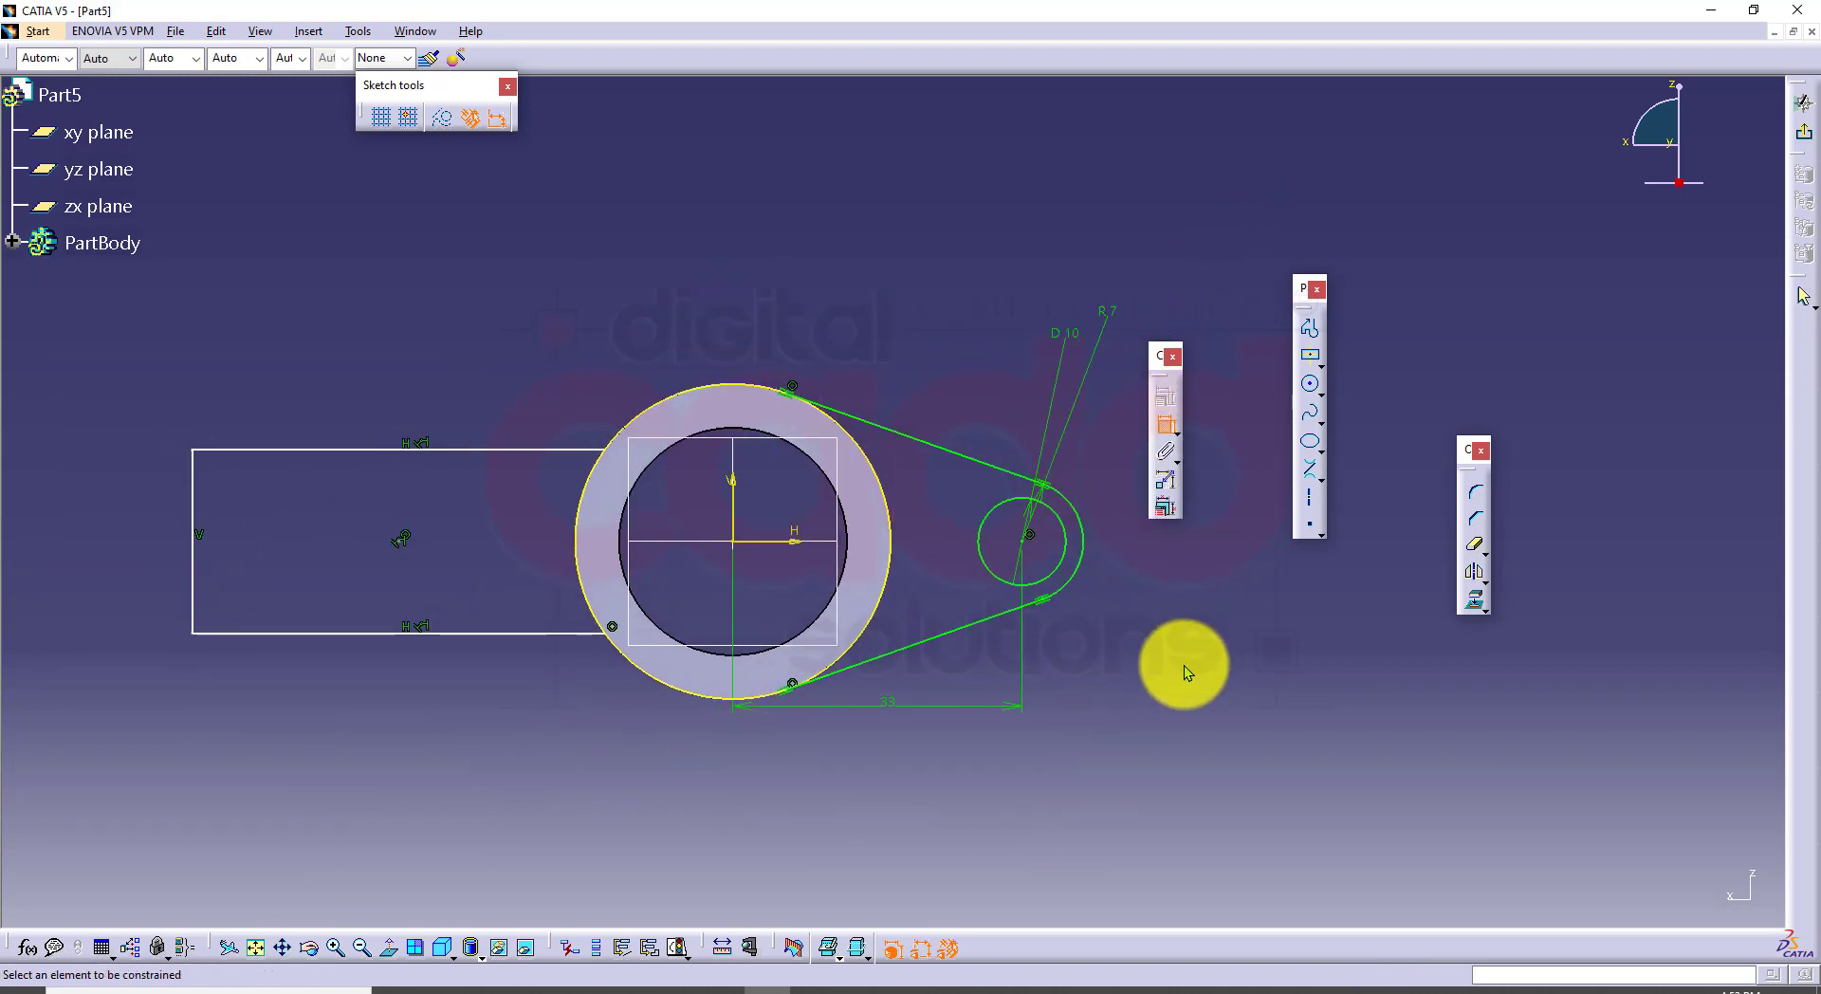
{"action": "left_click", "coordinate": [734, 501]}
{"action": "left_click", "coordinate": [195, 476]}
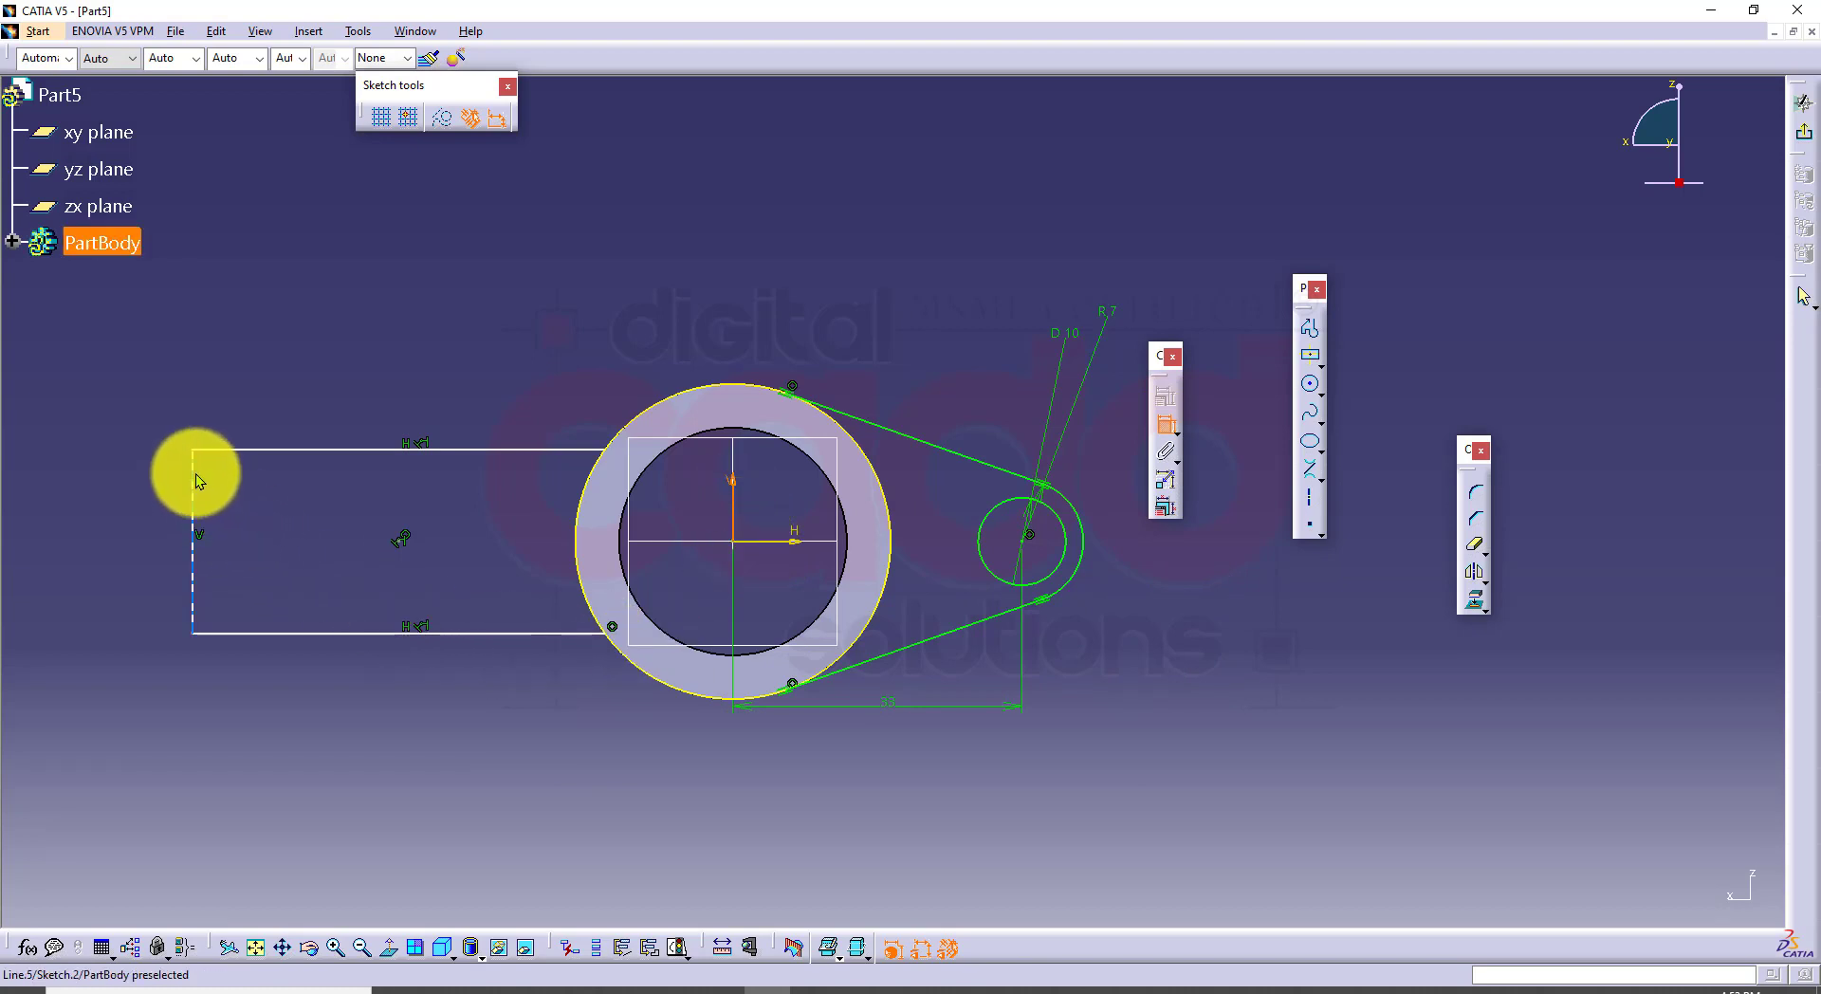
{"action": "left_click", "coordinate": [423, 774]}
{"action": "double_click", "coordinate": [422, 770]}
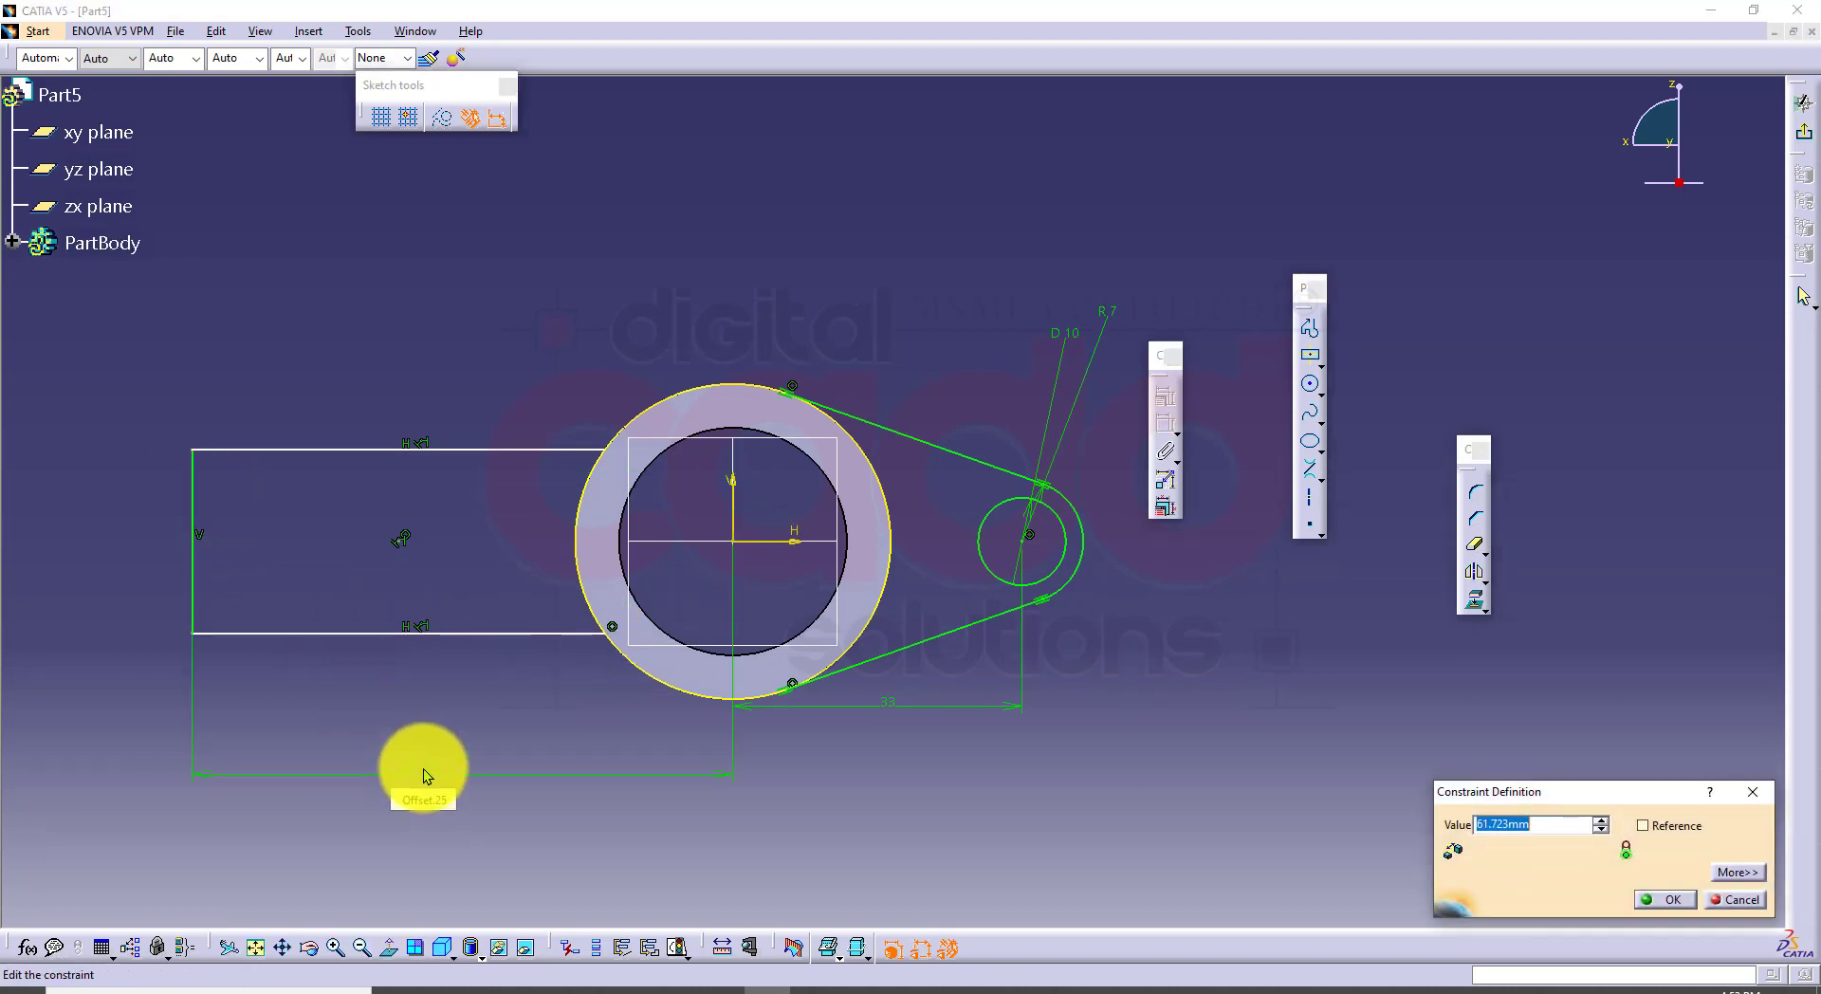
{"action": "type", "text": "25"}
{"action": "key", "text": "Return"}
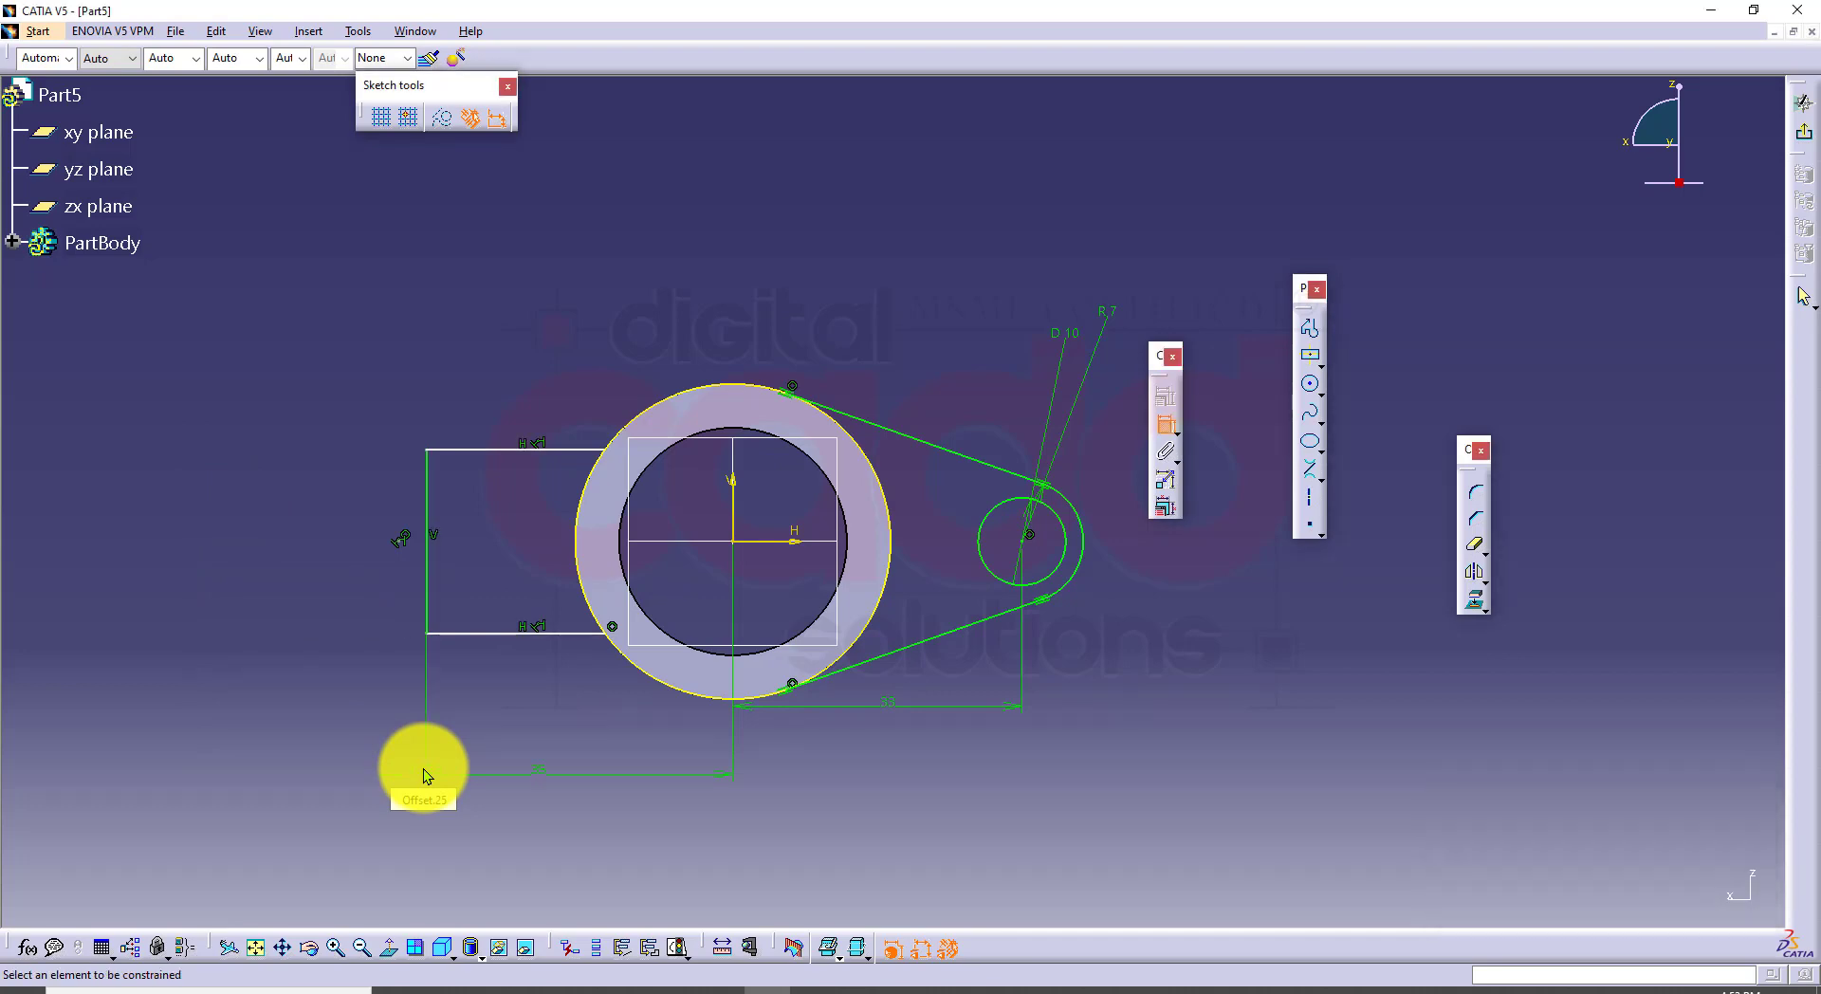
Step: Check drawing 44 in the PDF and constrain the distance between the ear rectangle's two horizontal sides to 16 mm
{"action": "left_click", "coordinate": [492, 989]}
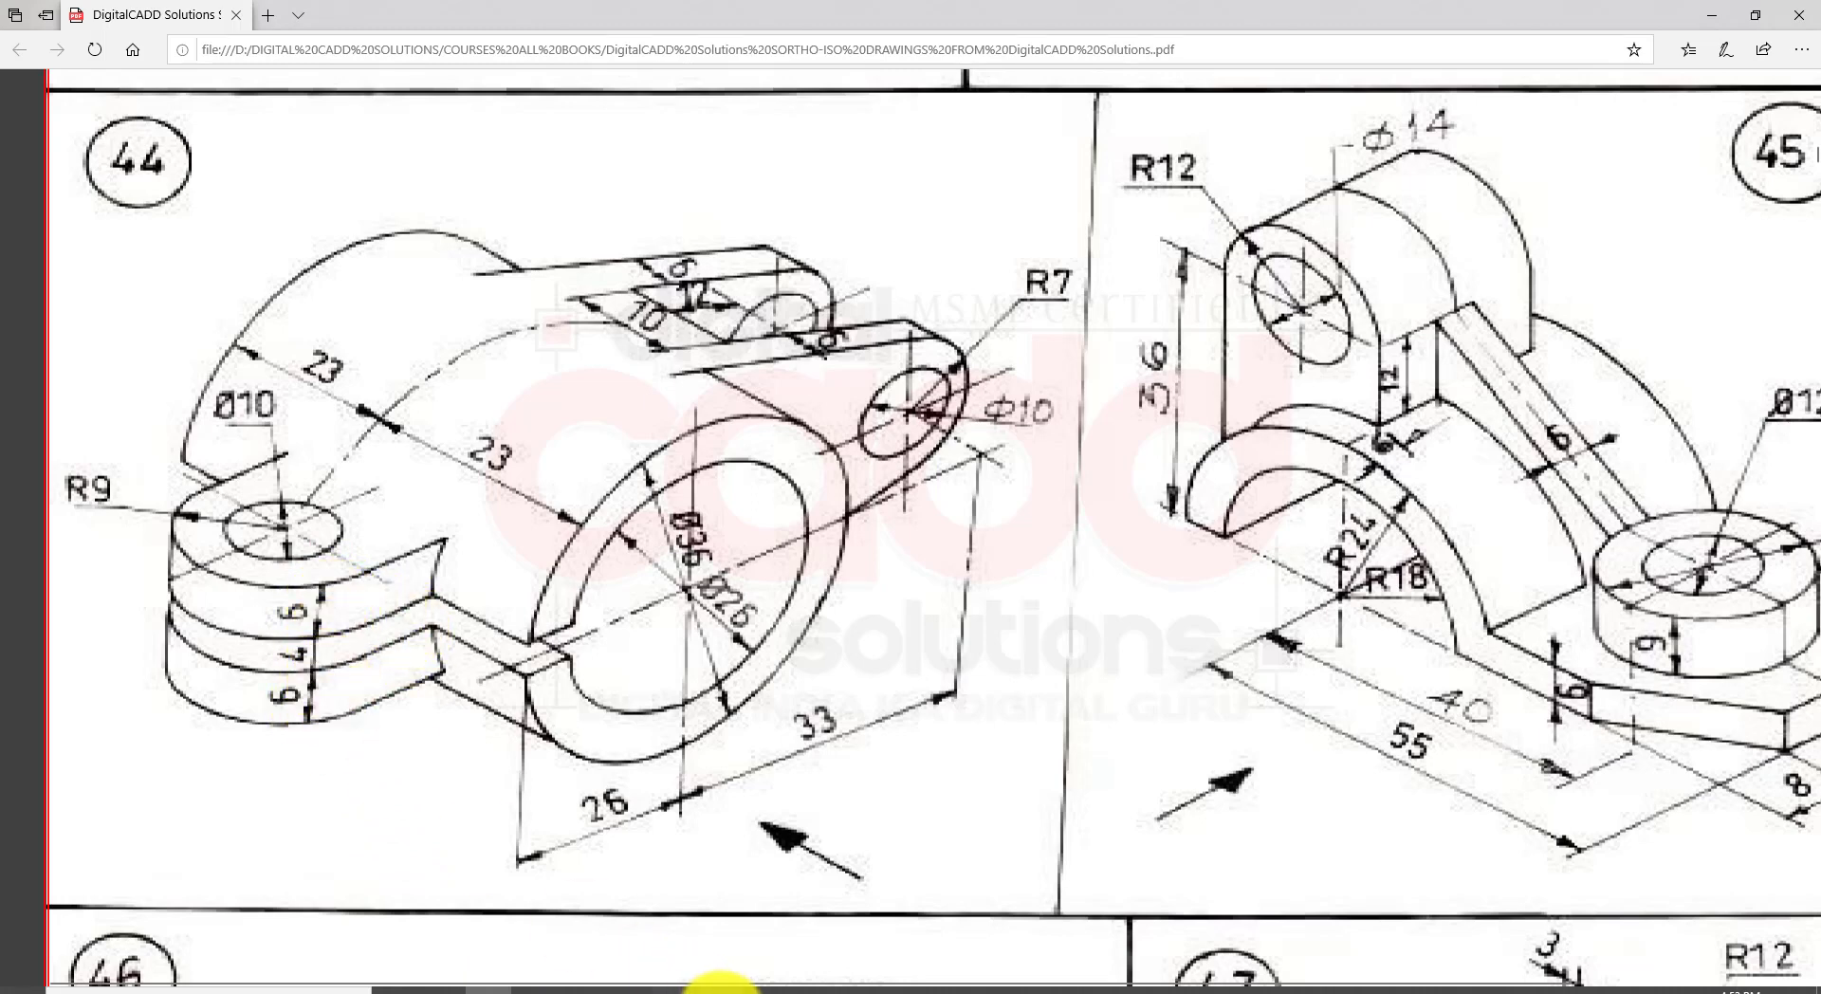
{"action": "left_click", "coordinate": [760, 991]}
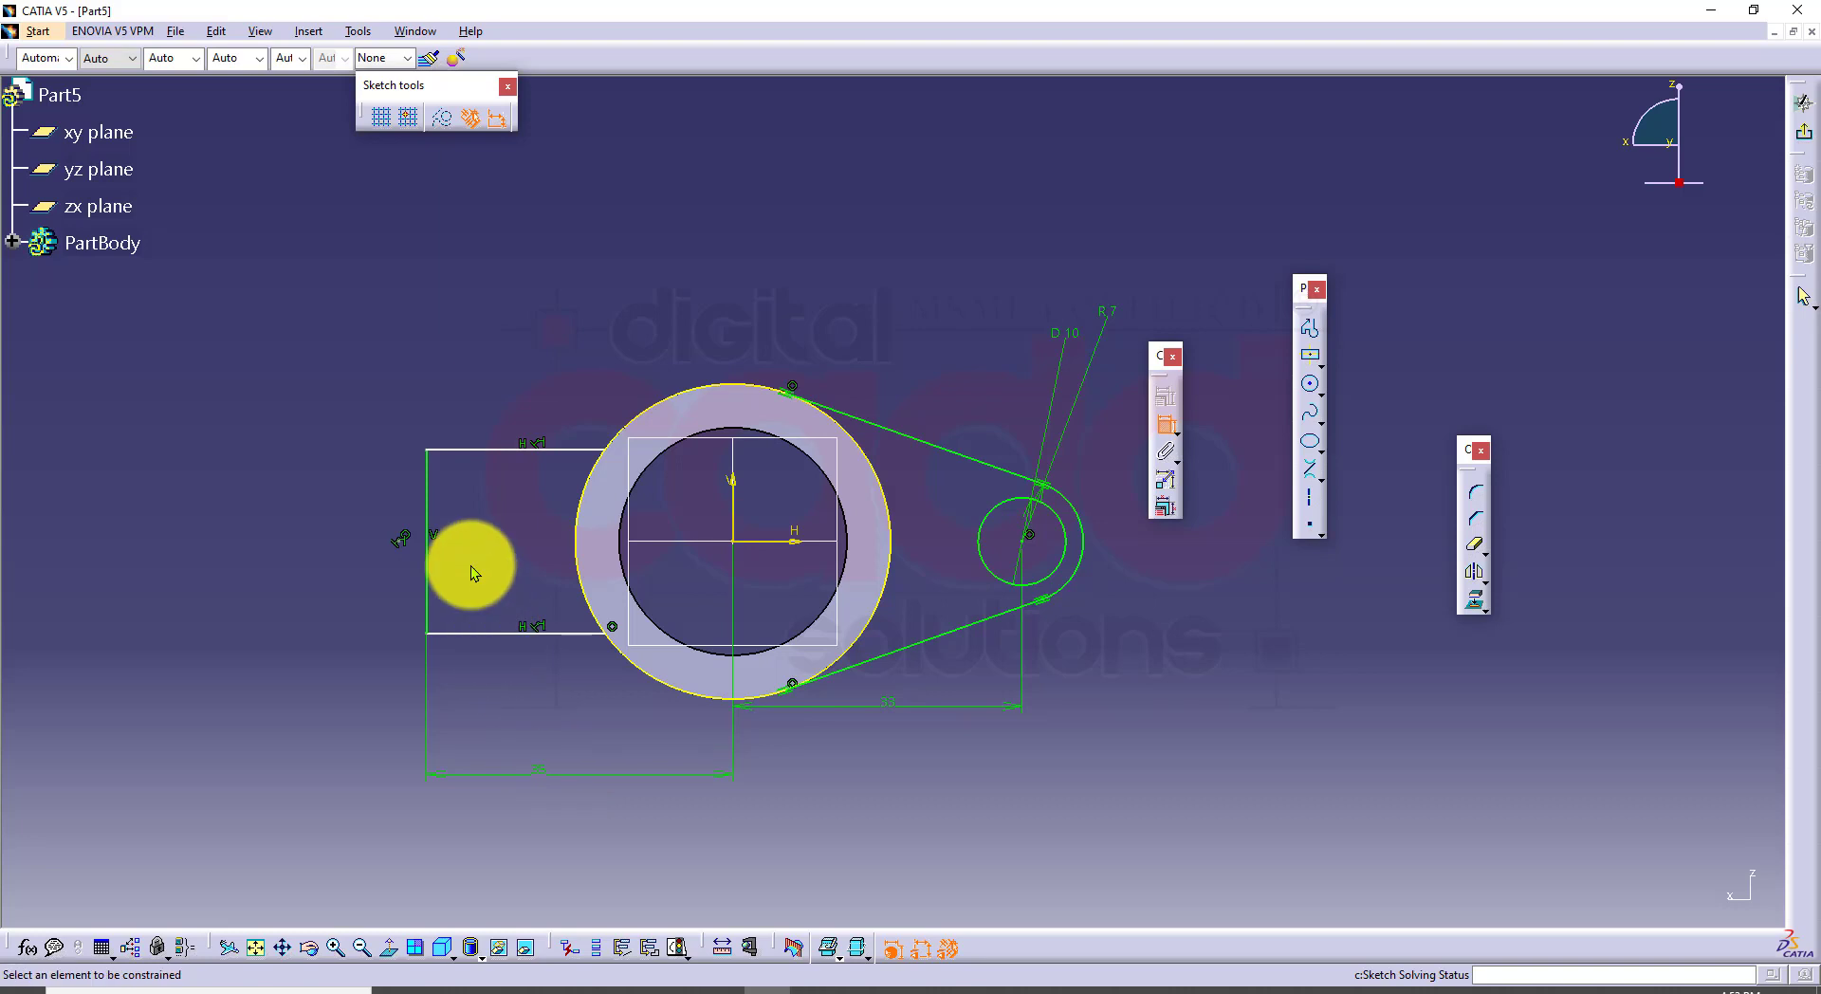
{"action": "left_click", "coordinate": [469, 449]}
{"action": "left_click", "coordinate": [487, 634]}
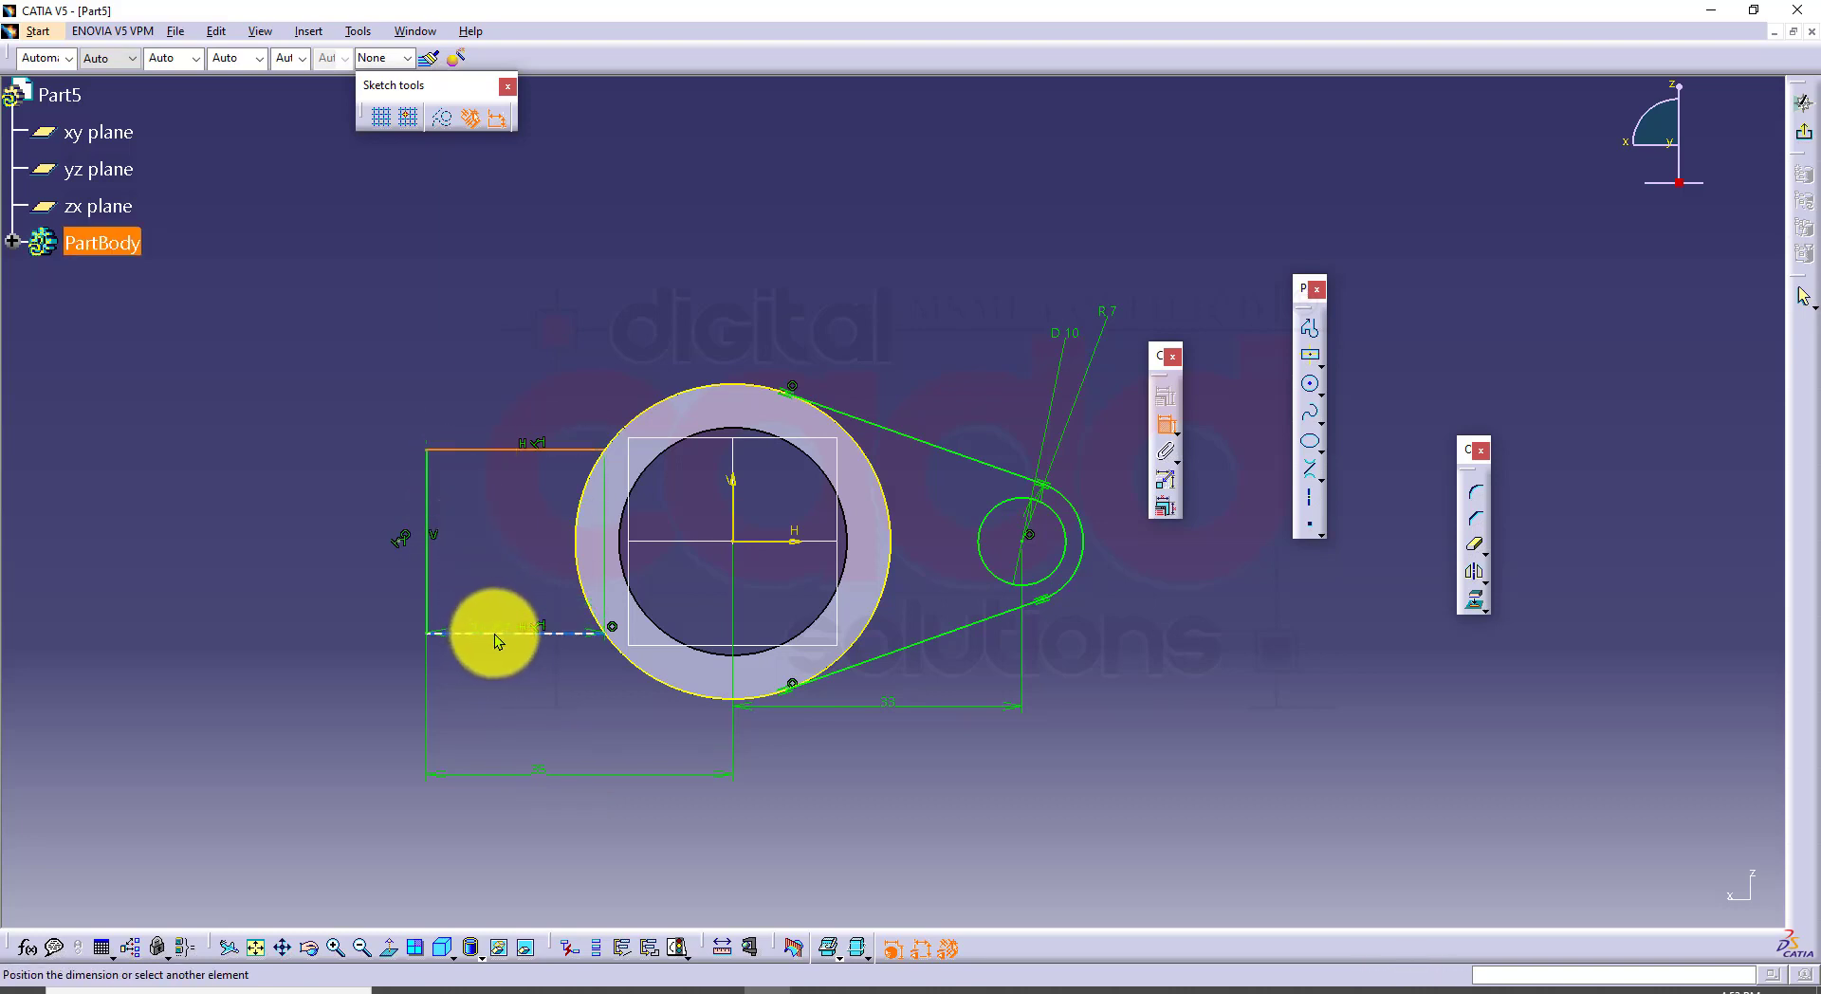
{"action": "left_click", "coordinate": [334, 543]}
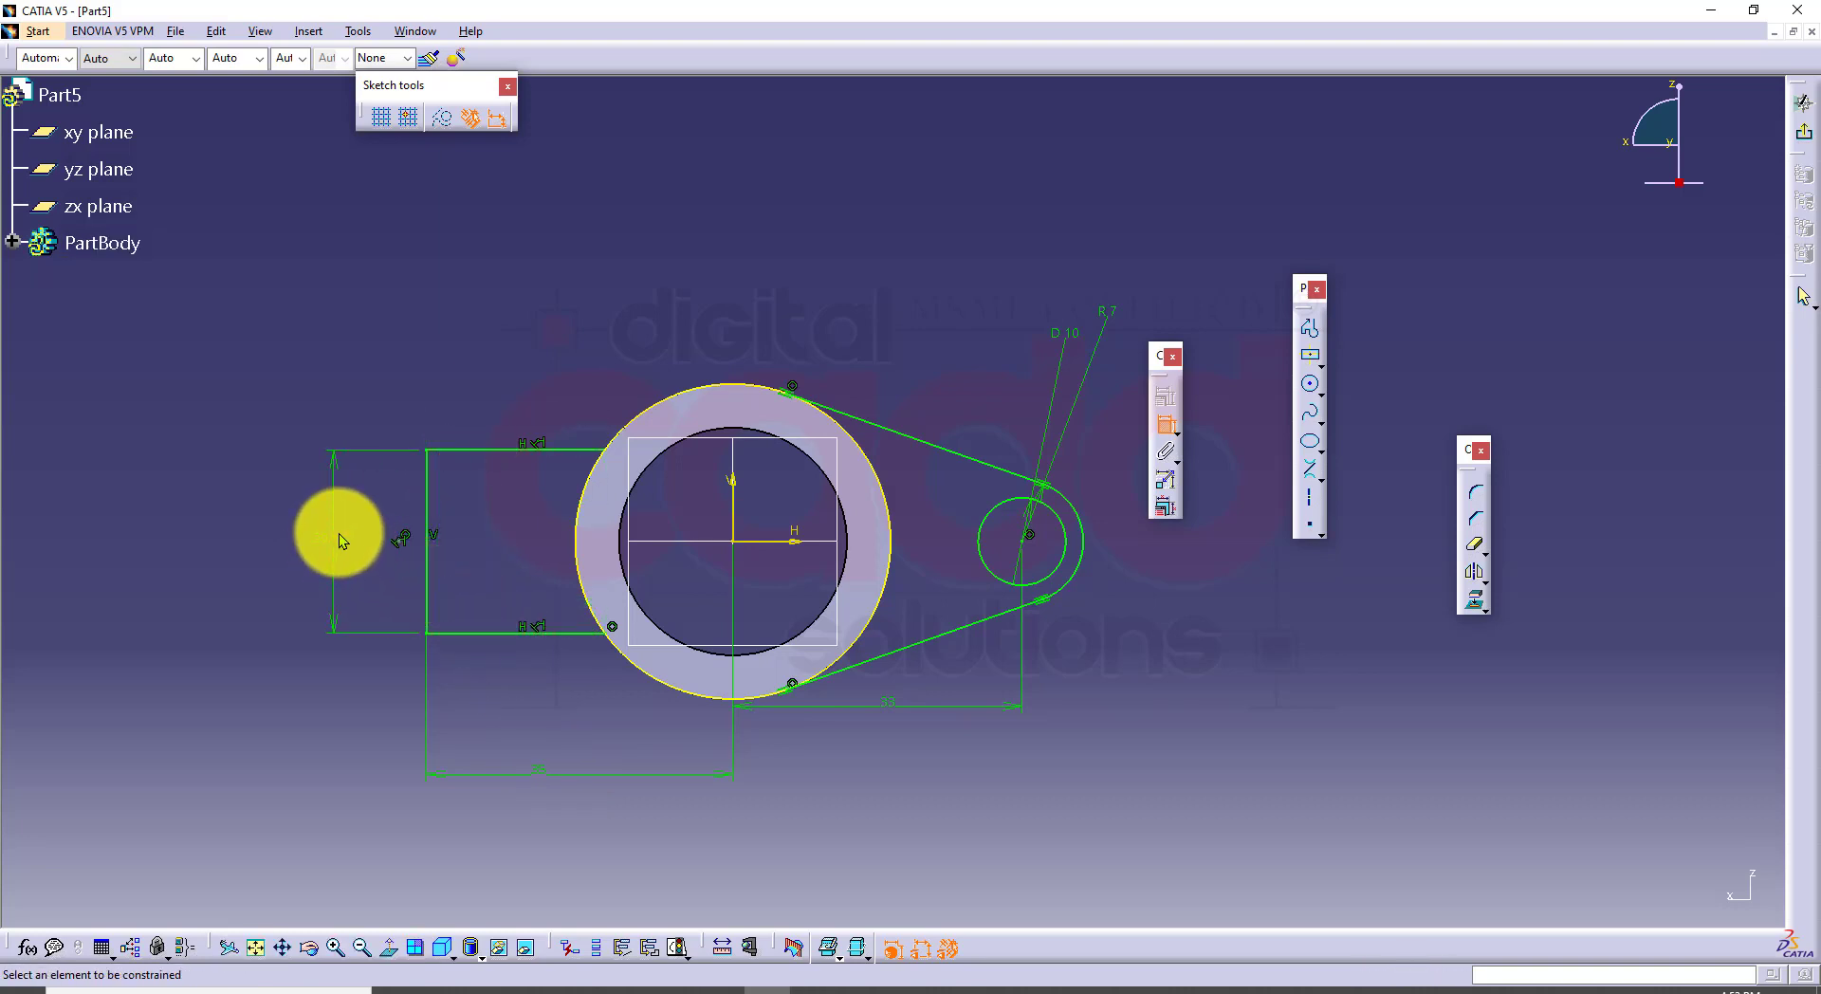
{"action": "double_click", "coordinate": [339, 533]}
{"action": "type", "text": "16"}
{"action": "key", "text": "Return"}
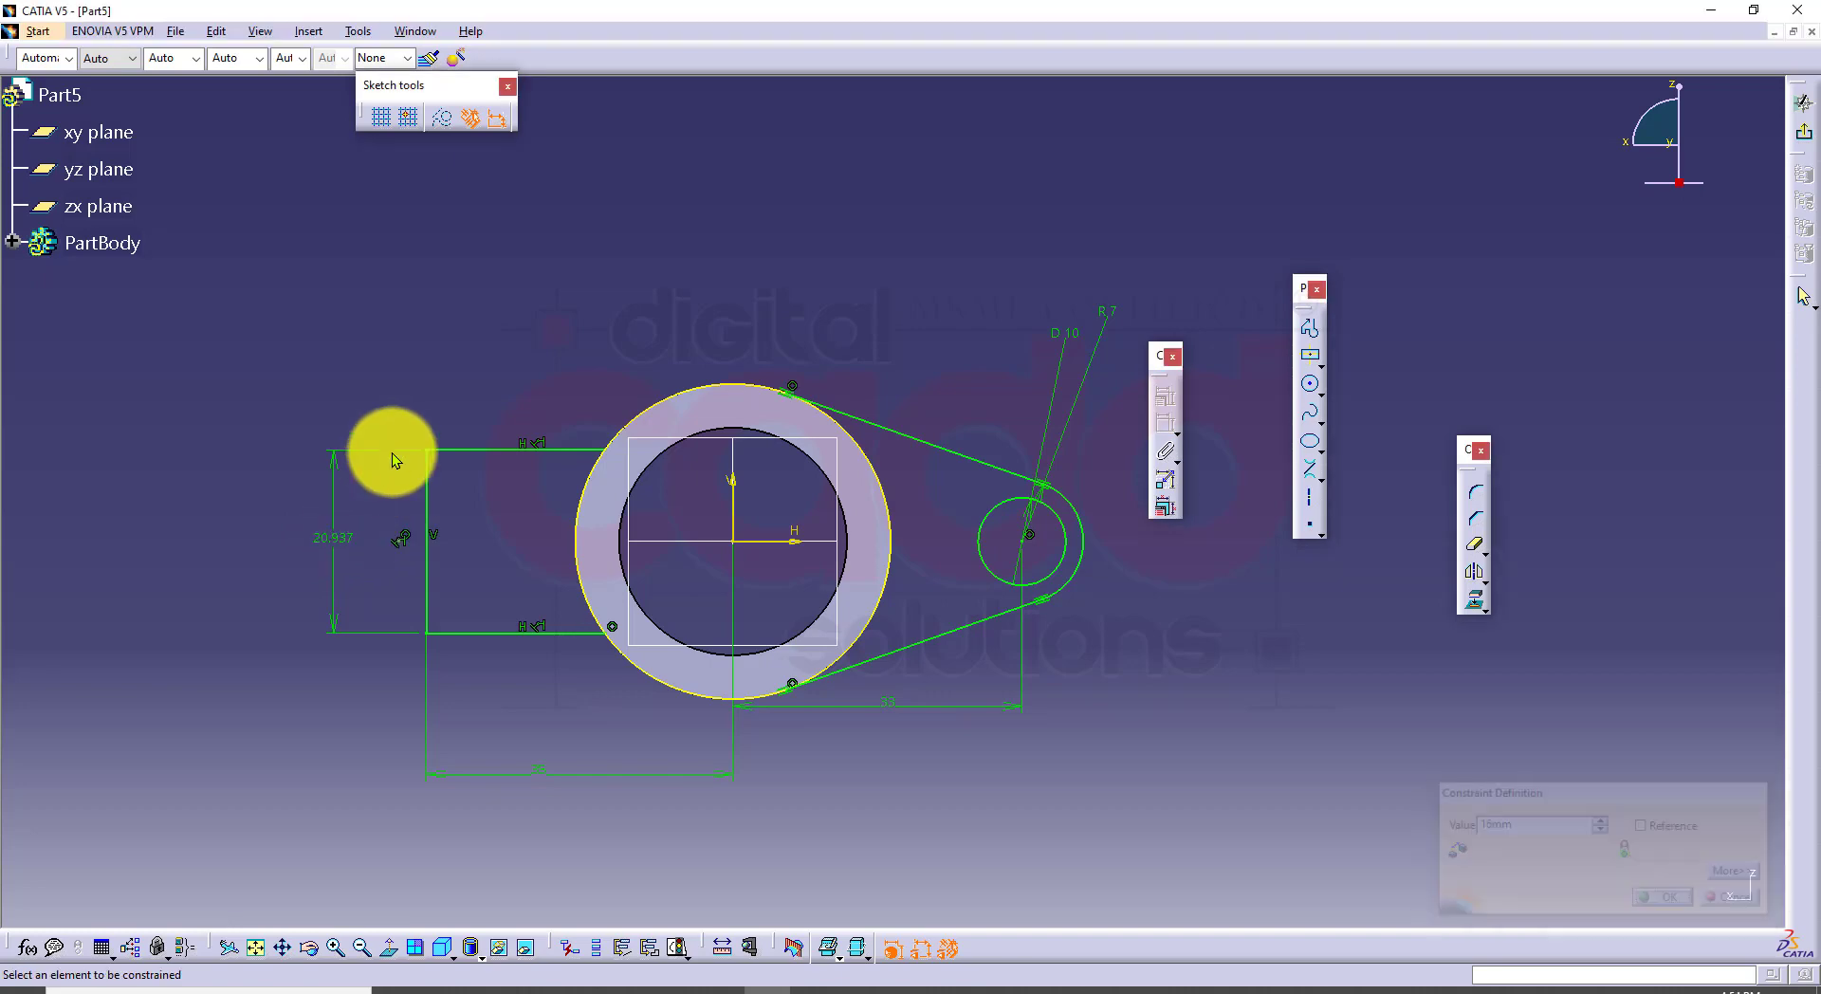
Step: Trim off the upper ear side's end inside the ring and the projected outer circle's arcs between the ear and the lug
{"action": "mouse_move", "coordinate": [765, 554]}
{"action": "middle_mouse_down"}
{"action": "mouse_move", "coordinate": [780, 590]}
{"action": "mouse_move", "coordinate": [778, 515]}
{"action": "mouse_move", "coordinate": [669, 666]}
{"action": "mouse_move", "coordinate": [715, 657]}
{"action": "middle_mouse_up"}
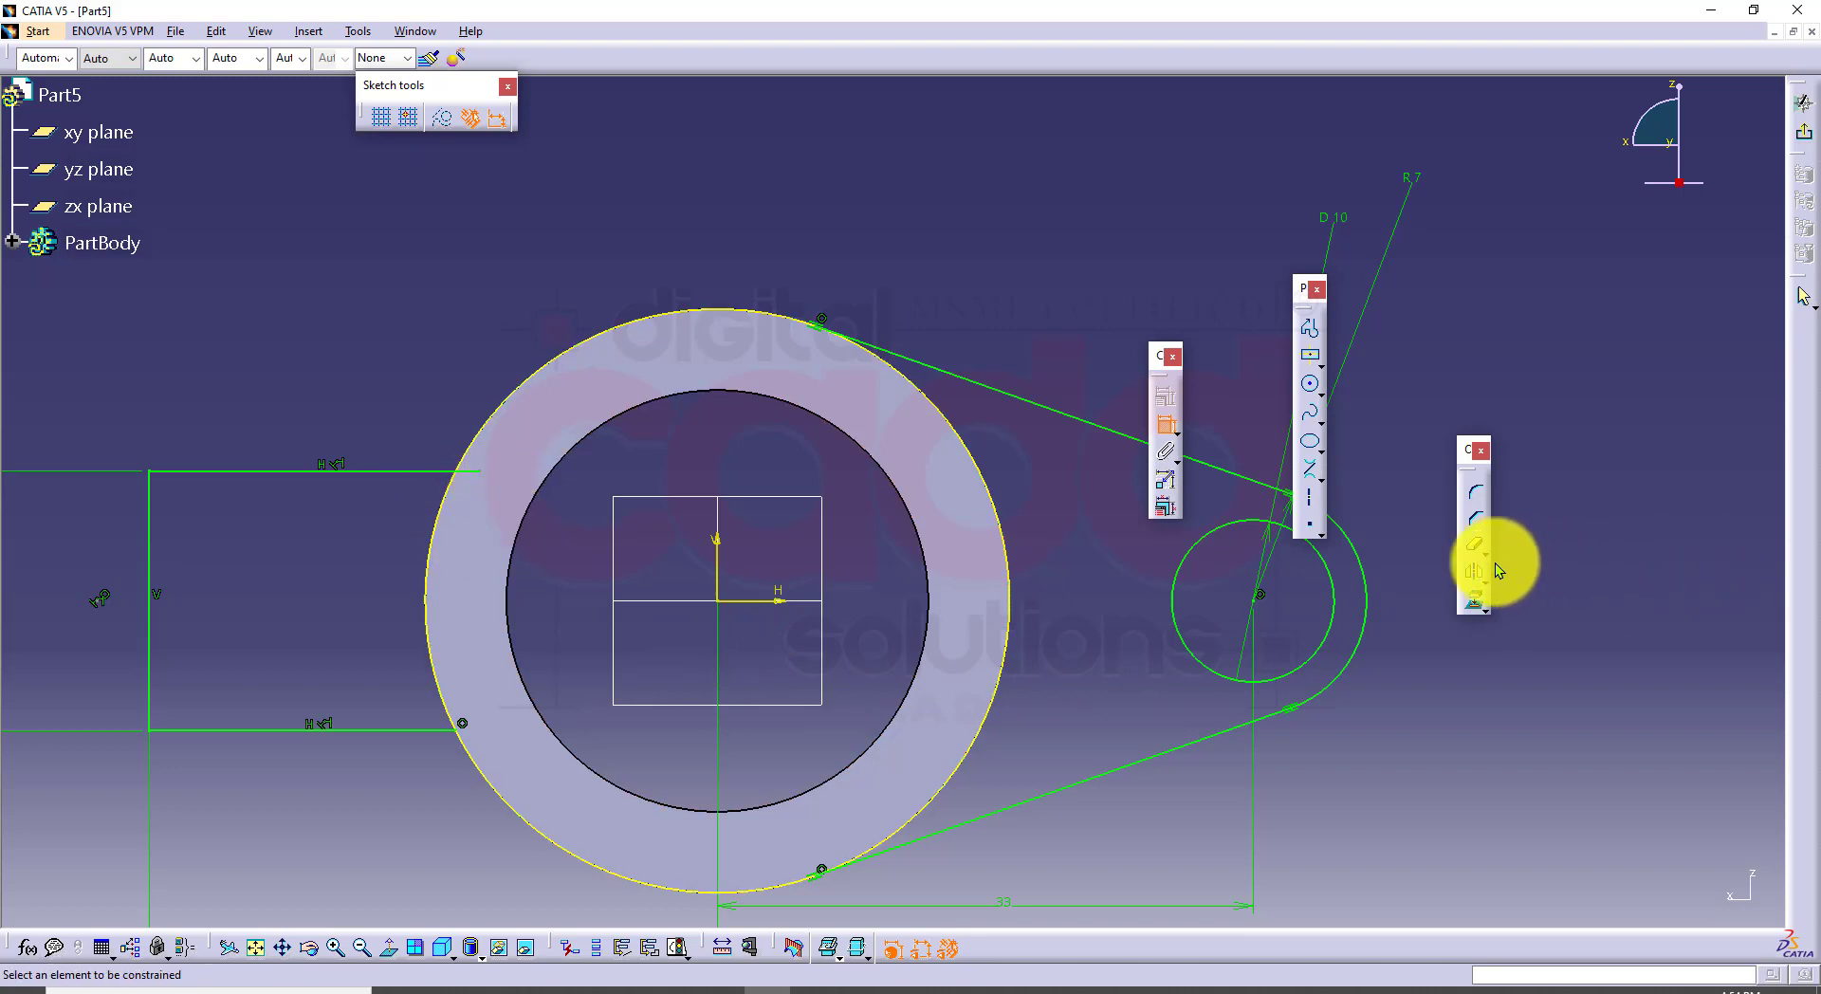
{"action": "left_click", "coordinate": [1471, 548]}
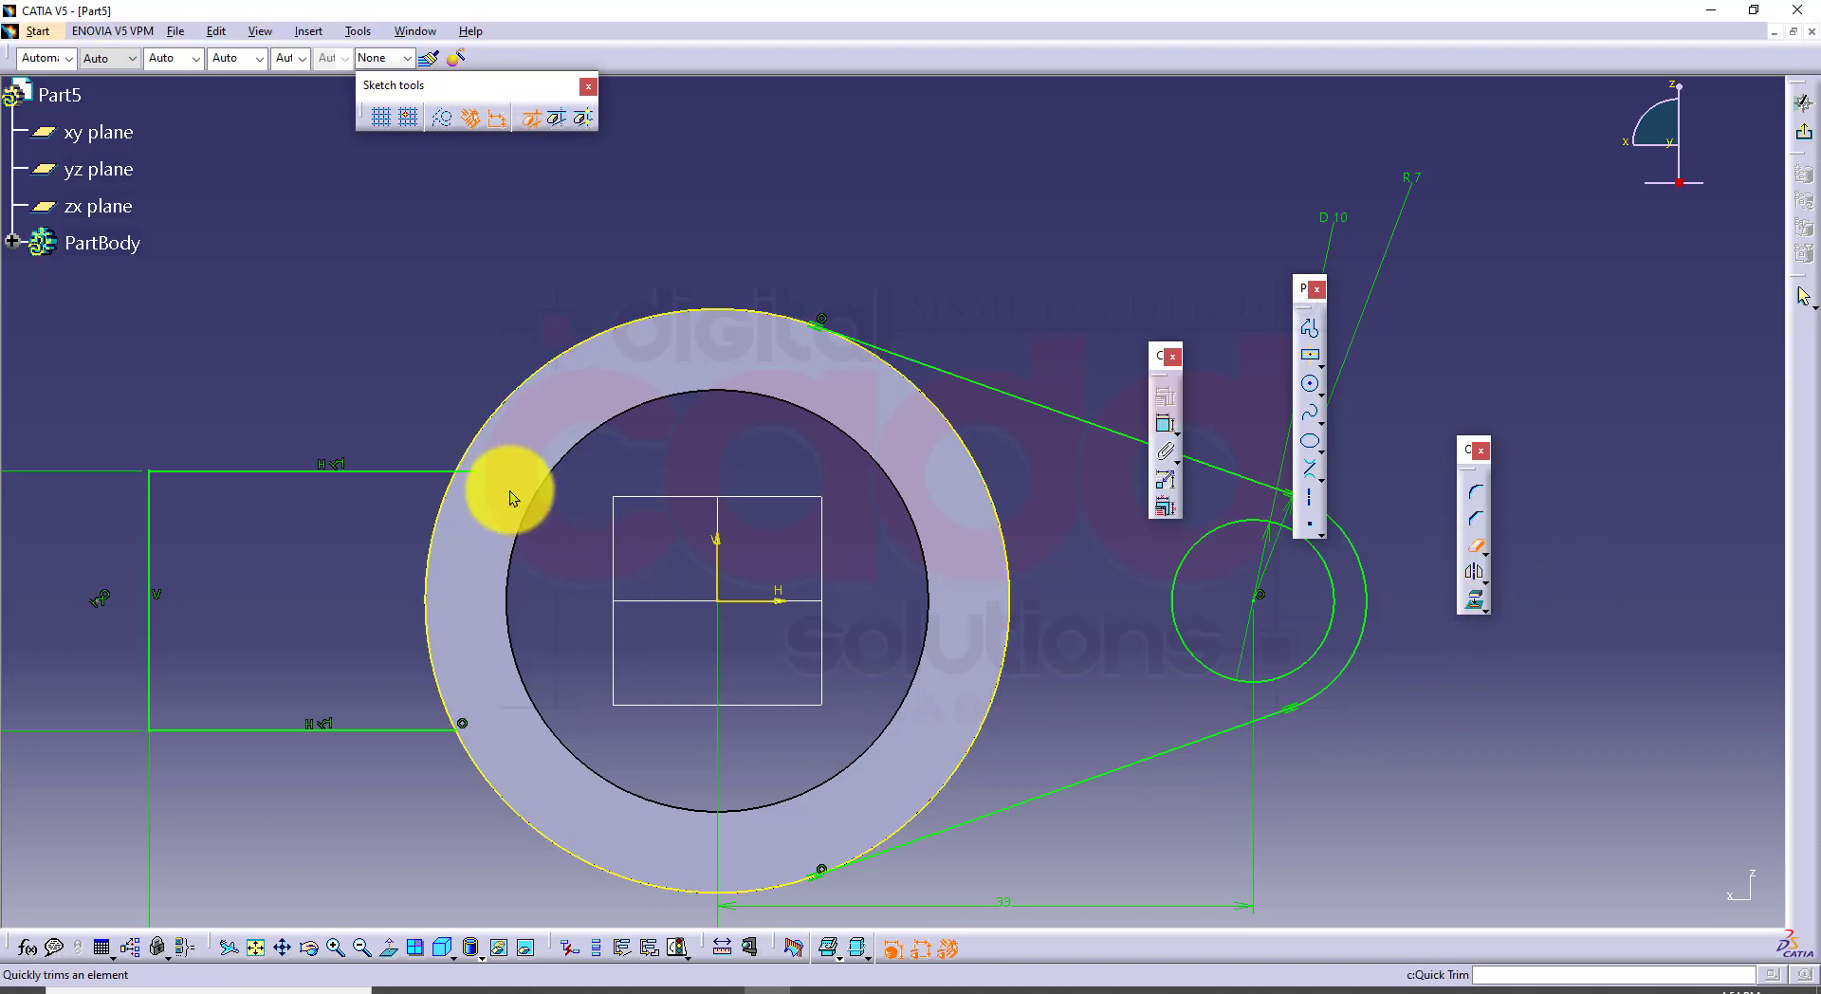
{"action": "left_click", "coordinate": [471, 471]}
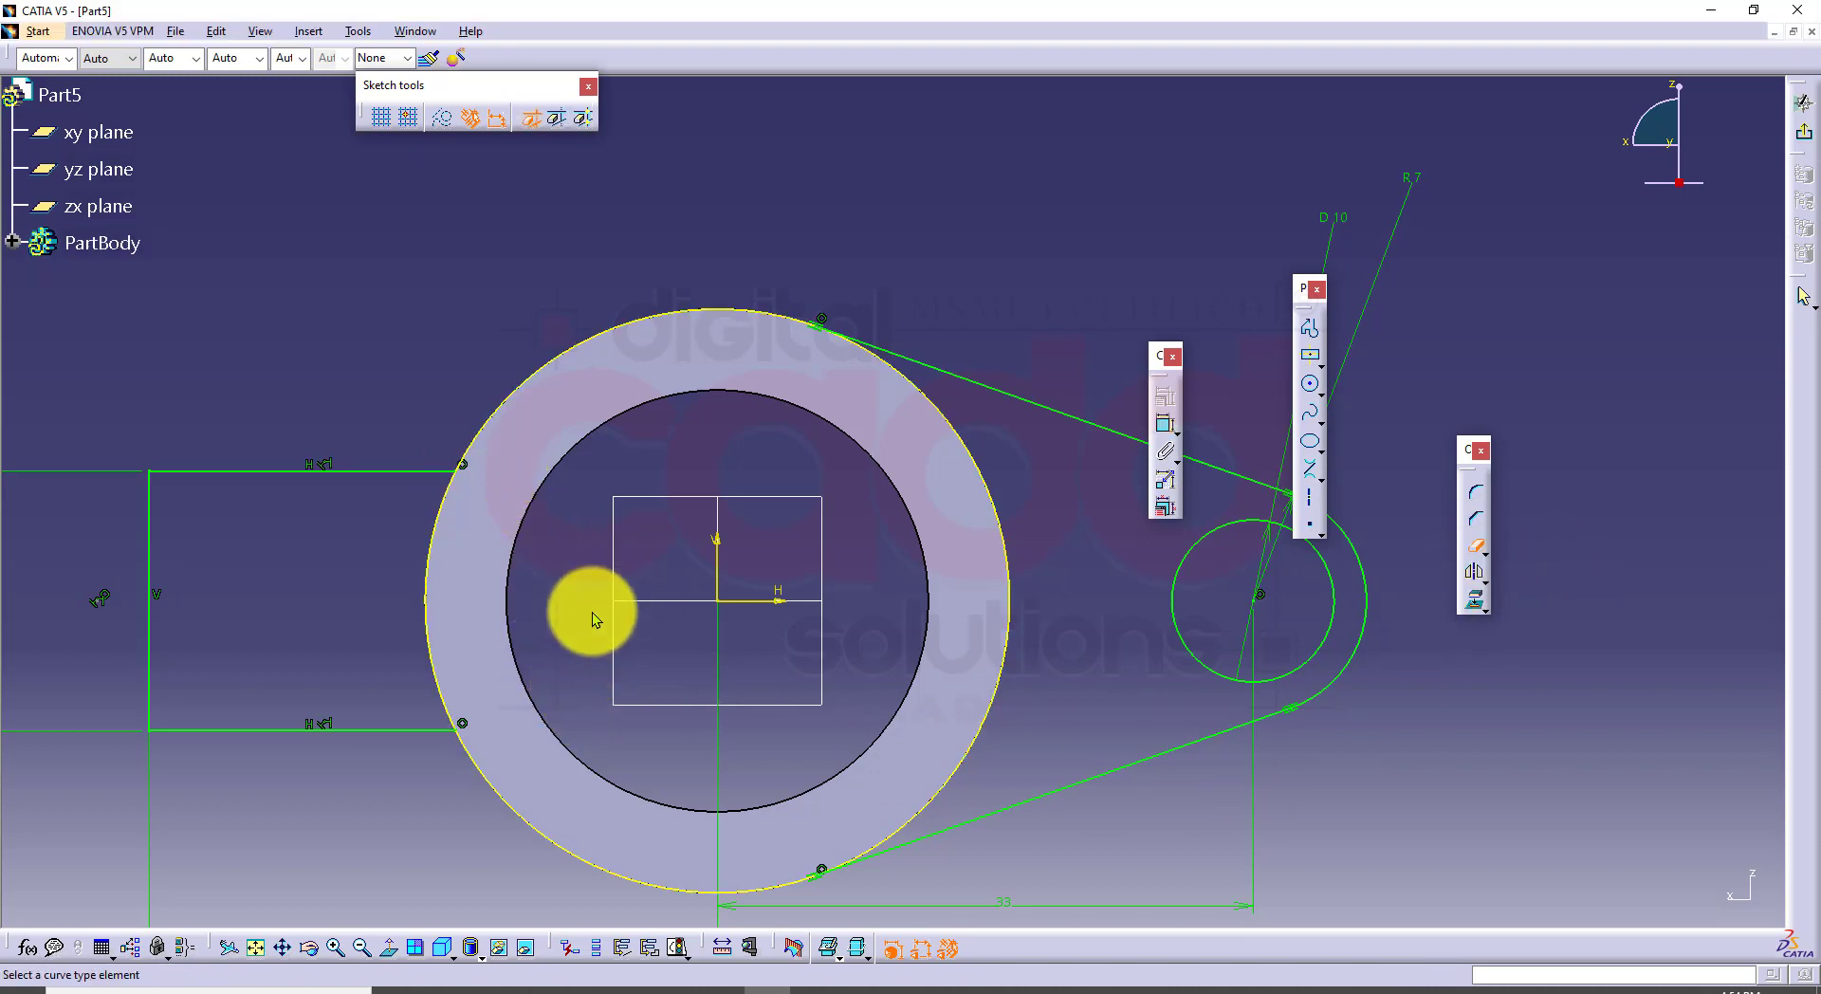
{"action": "left_click", "coordinate": [546, 840]}
{"action": "mouse_move", "coordinate": [1052, 868]}
{"action": "middle_mouse_down"}
{"action": "mouse_move", "coordinate": [829, 708]}
{"action": "mouse_move", "coordinate": [850, 696]}
{"action": "mouse_move", "coordinate": [865, 789]}
{"action": "middle_mouse_up"}
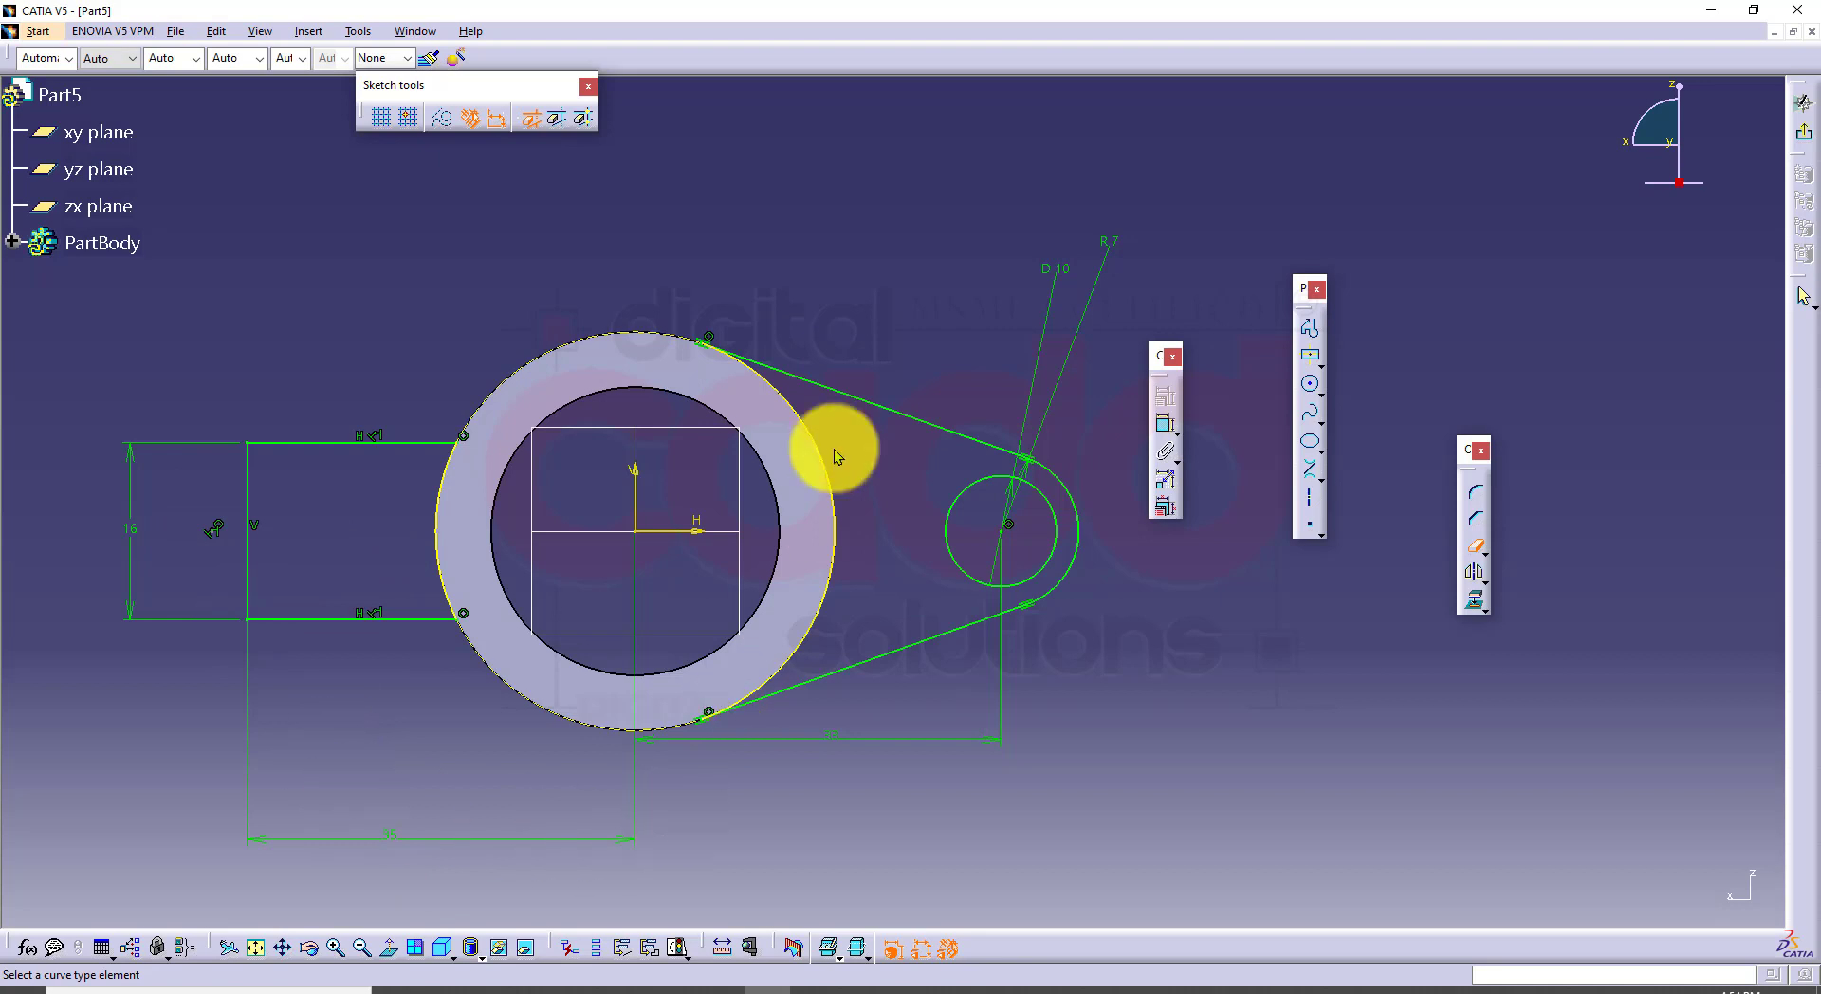
{"action": "left_click", "coordinate": [498, 986]}
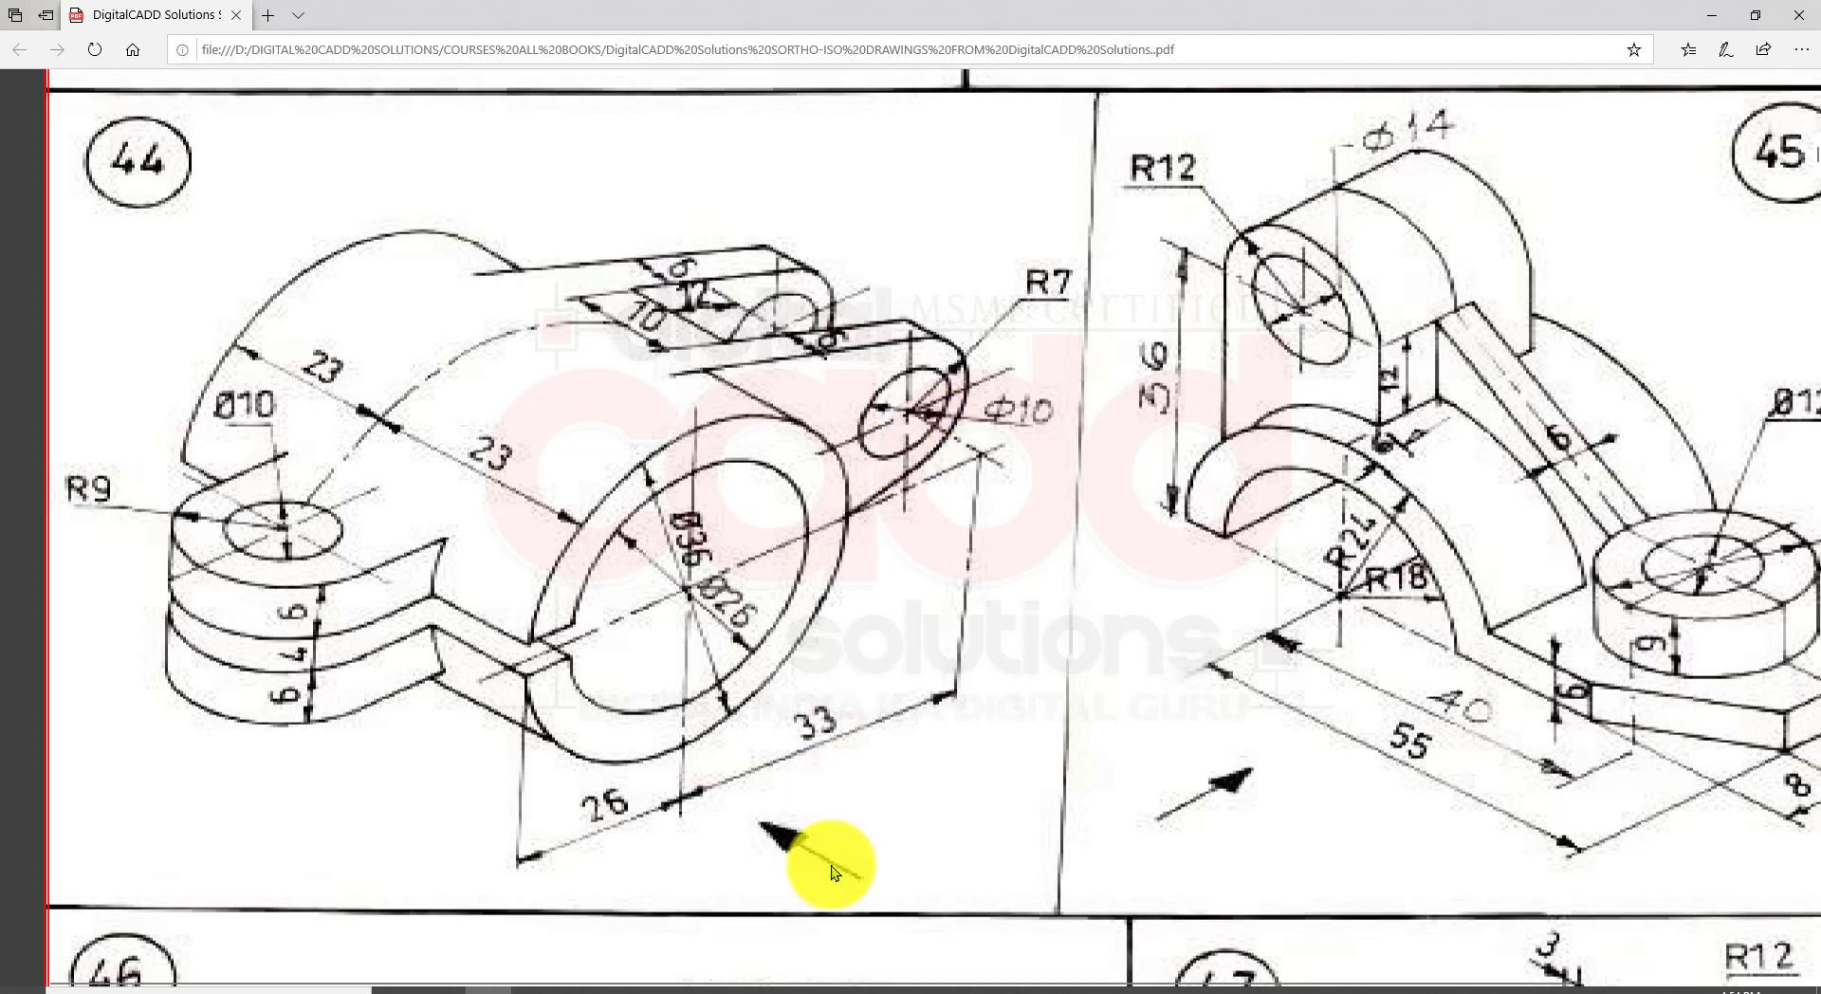
{"action": "left_click", "coordinate": [814, 990]}
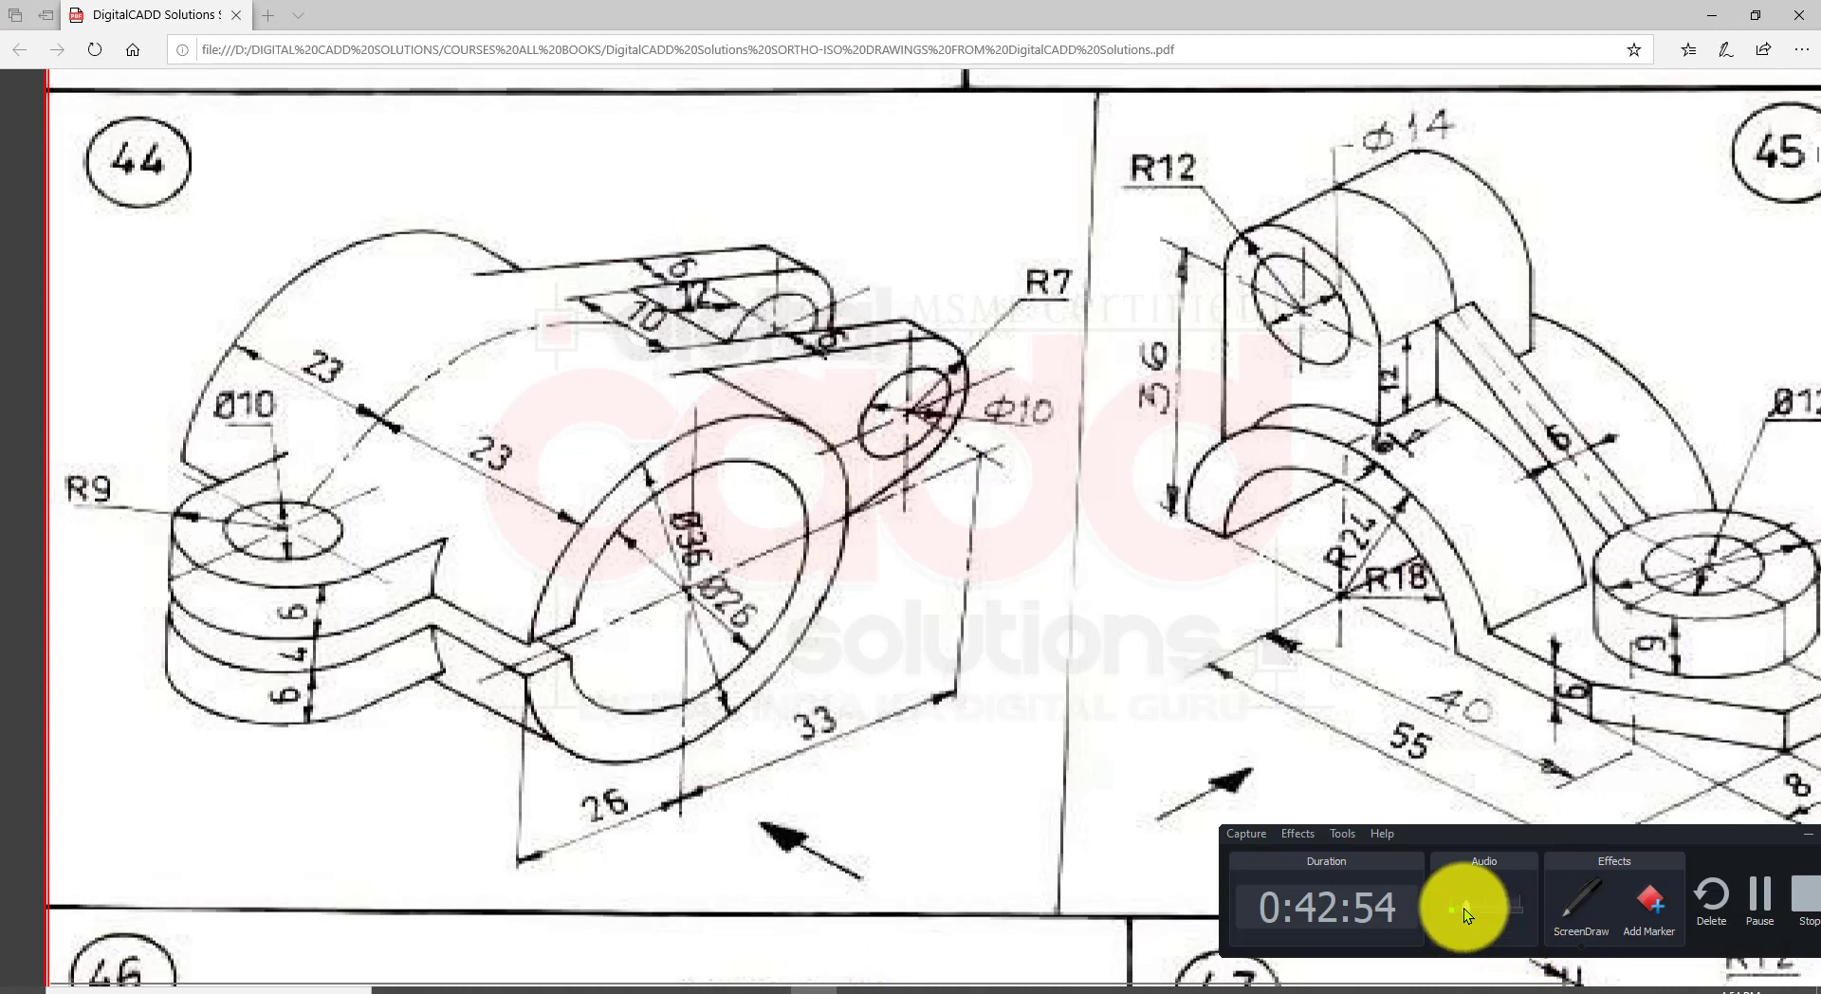
{"action": "left_click_drag", "start_coordinate": [1465, 908], "coordinate": [1486, 911]}
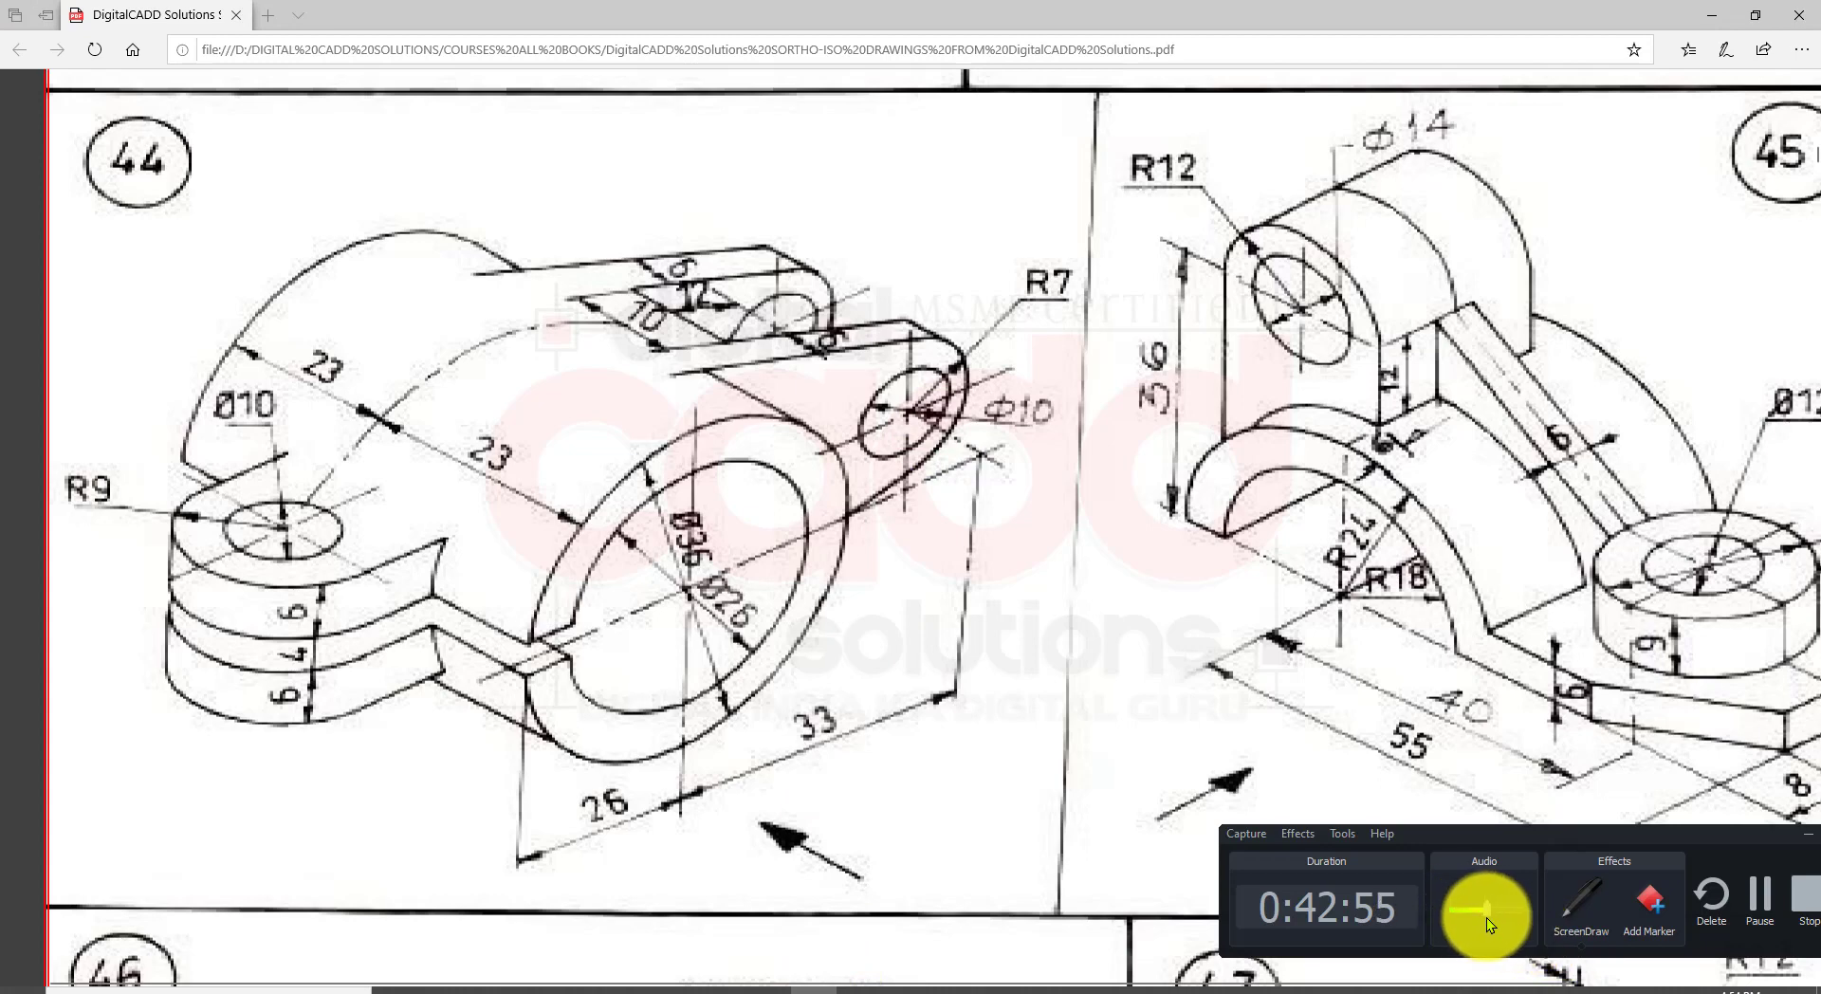
{"action": "left_click", "coordinate": [1808, 835]}
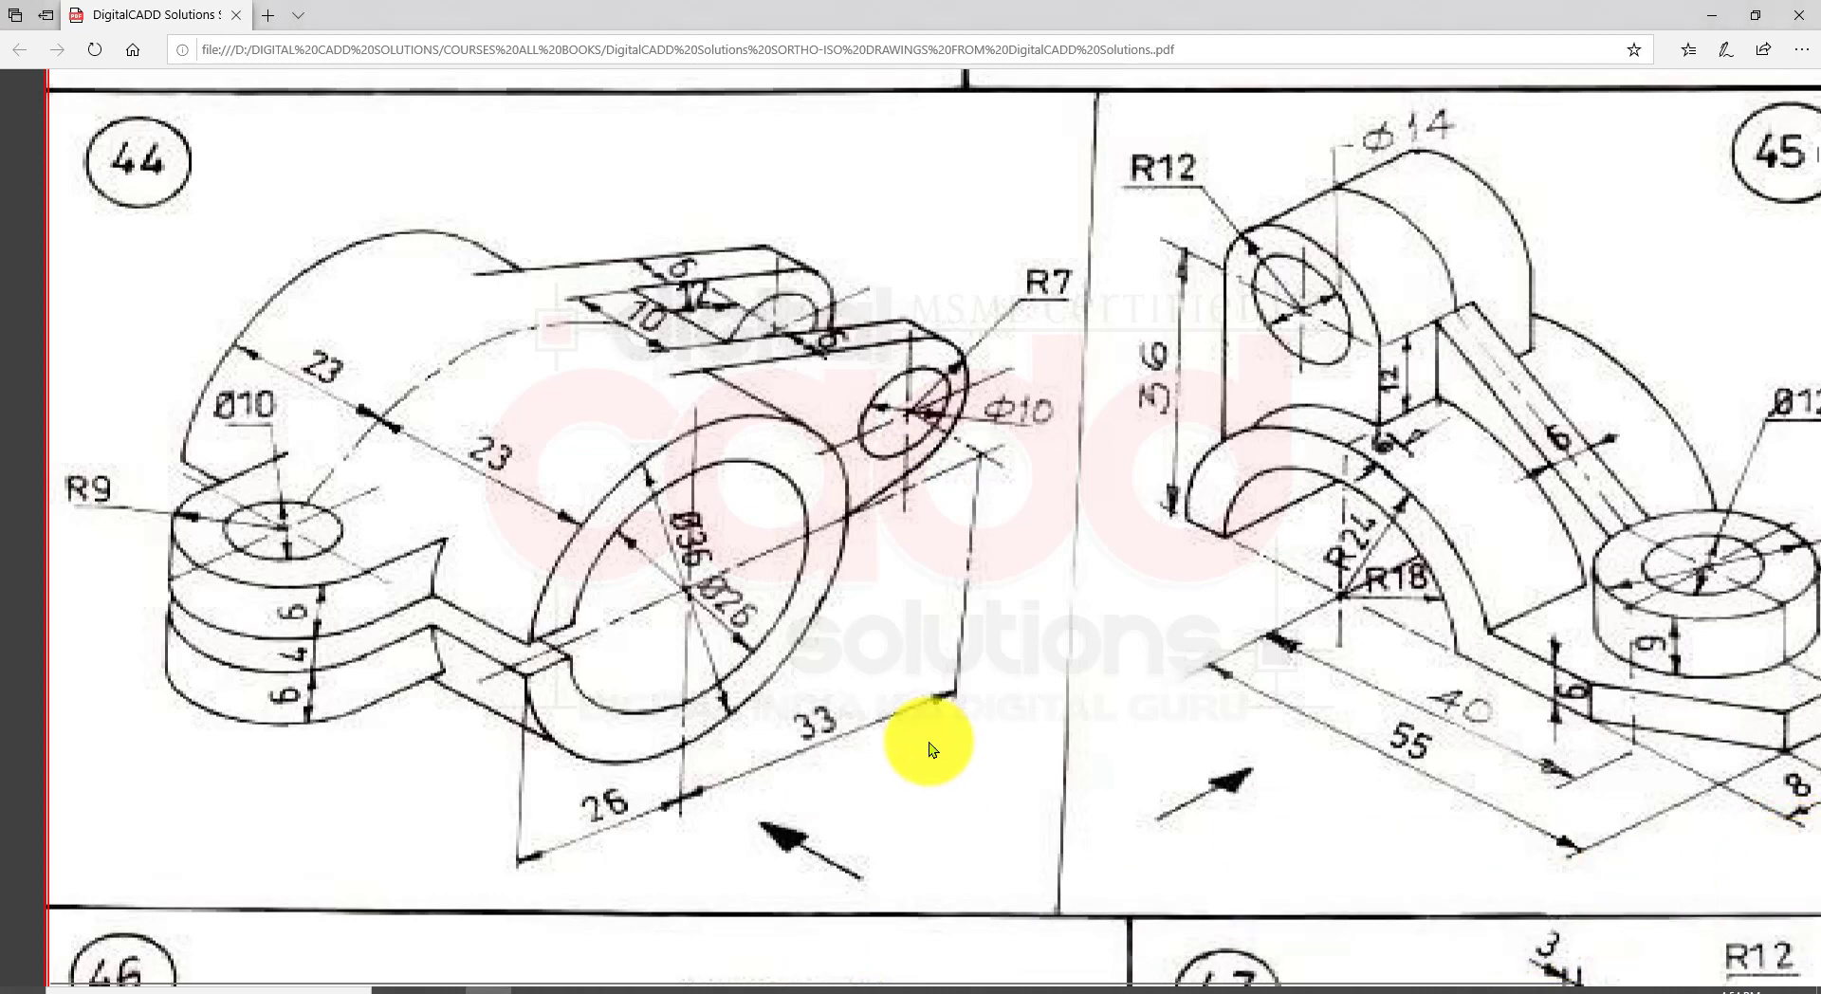
{"action": "left_click", "coordinate": [792, 988]}
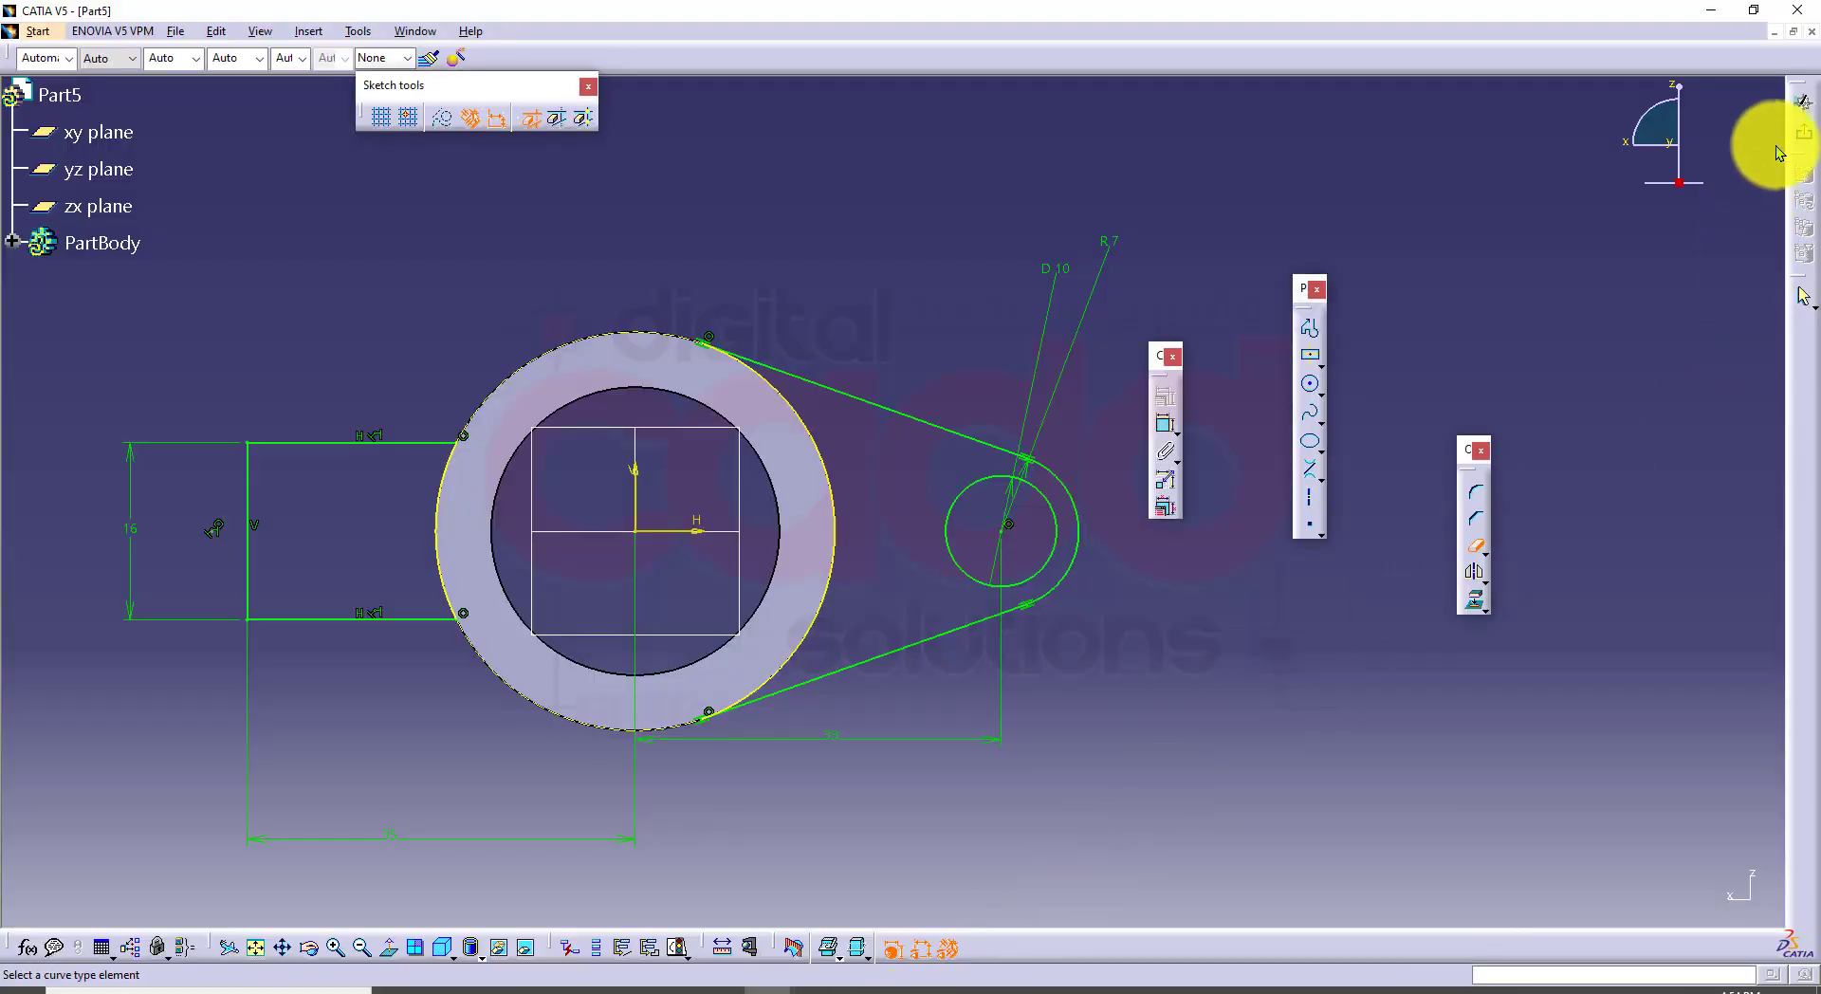
Step: Reopen the lug and ear sketch, move the 33 mm lug distance dimension farther below the ring, and exit the sketch
{"action": "left_click", "coordinate": [1802, 132]}
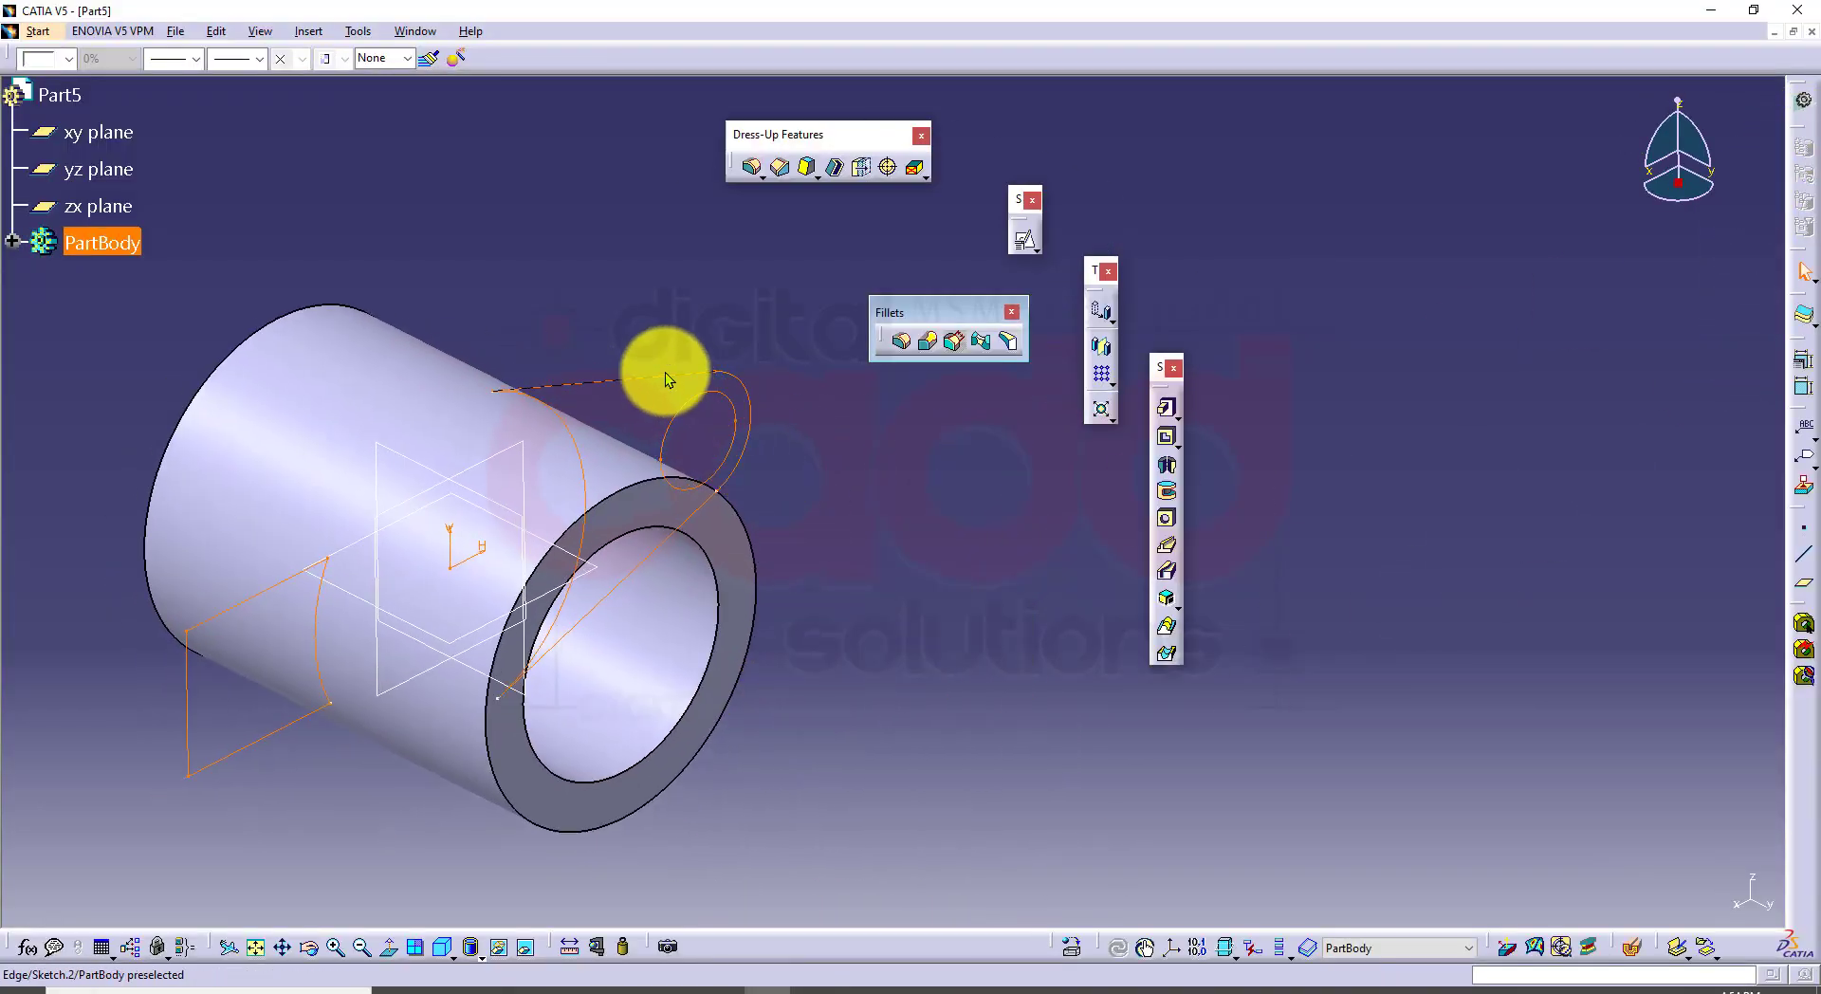
{"action": "double_click", "coordinate": [665, 379]}
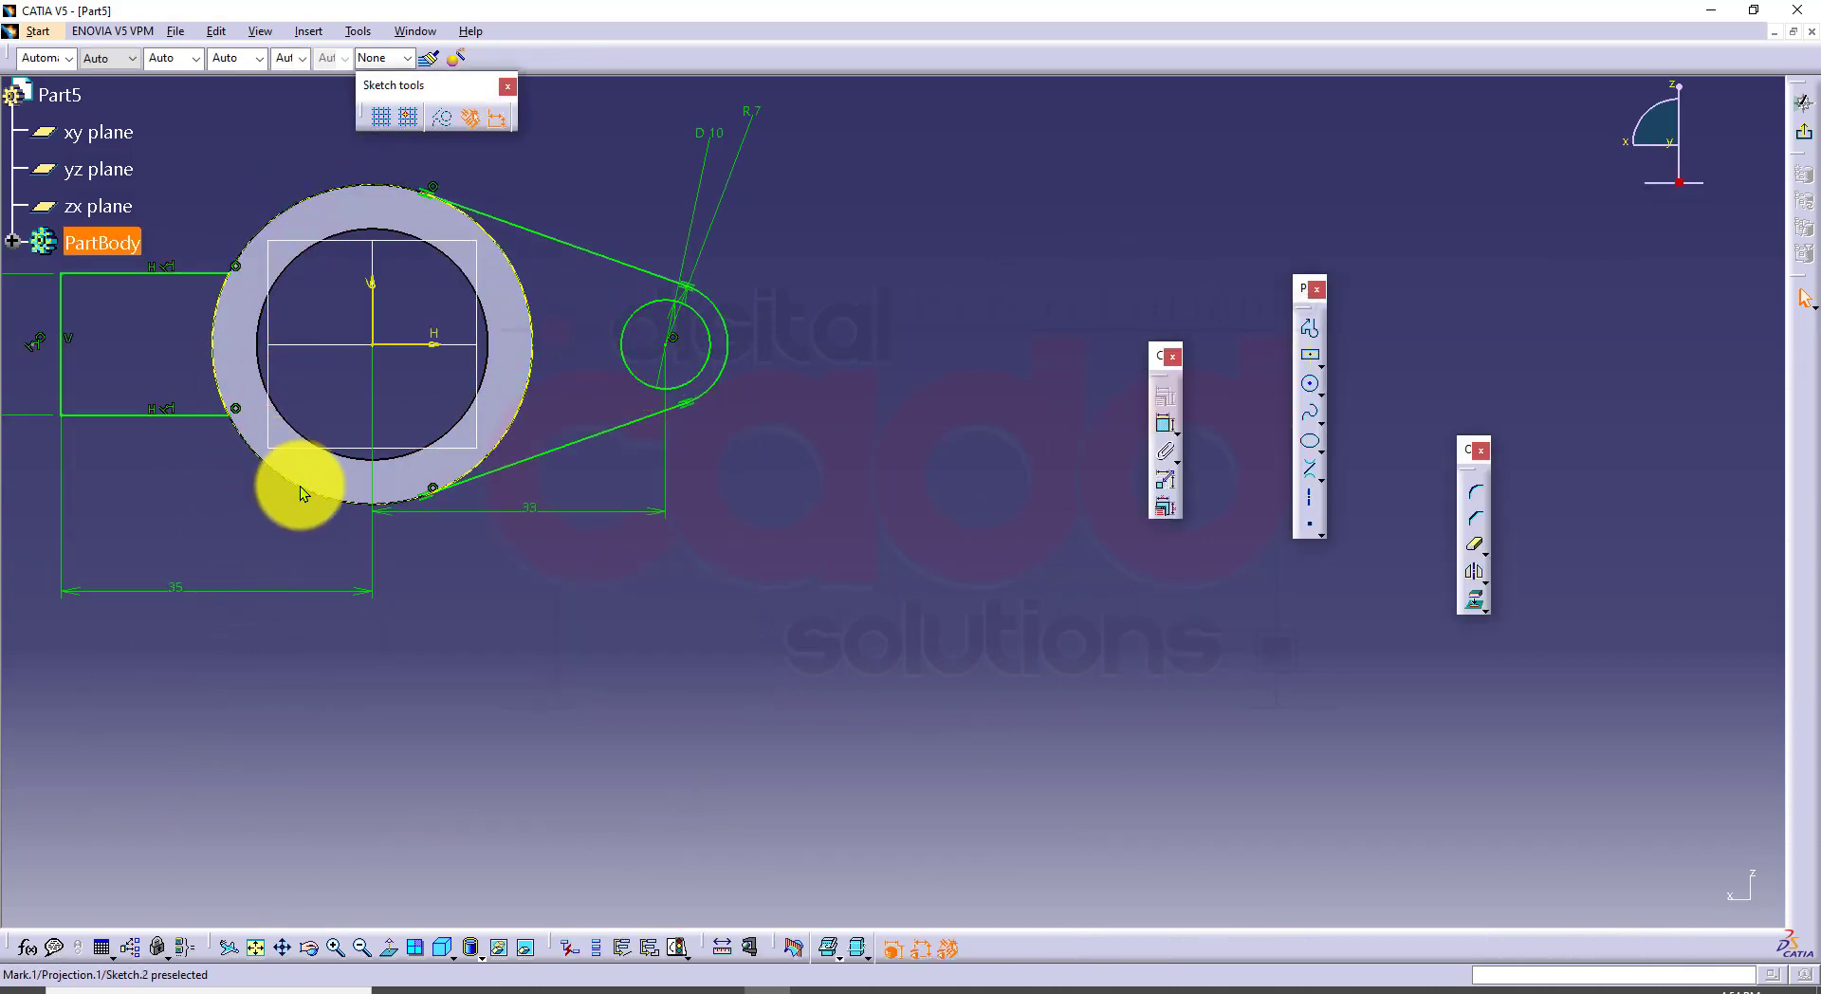
{"action": "middle_click_drag", "start_coordinate": [282, 480], "coordinate": [413, 617]}
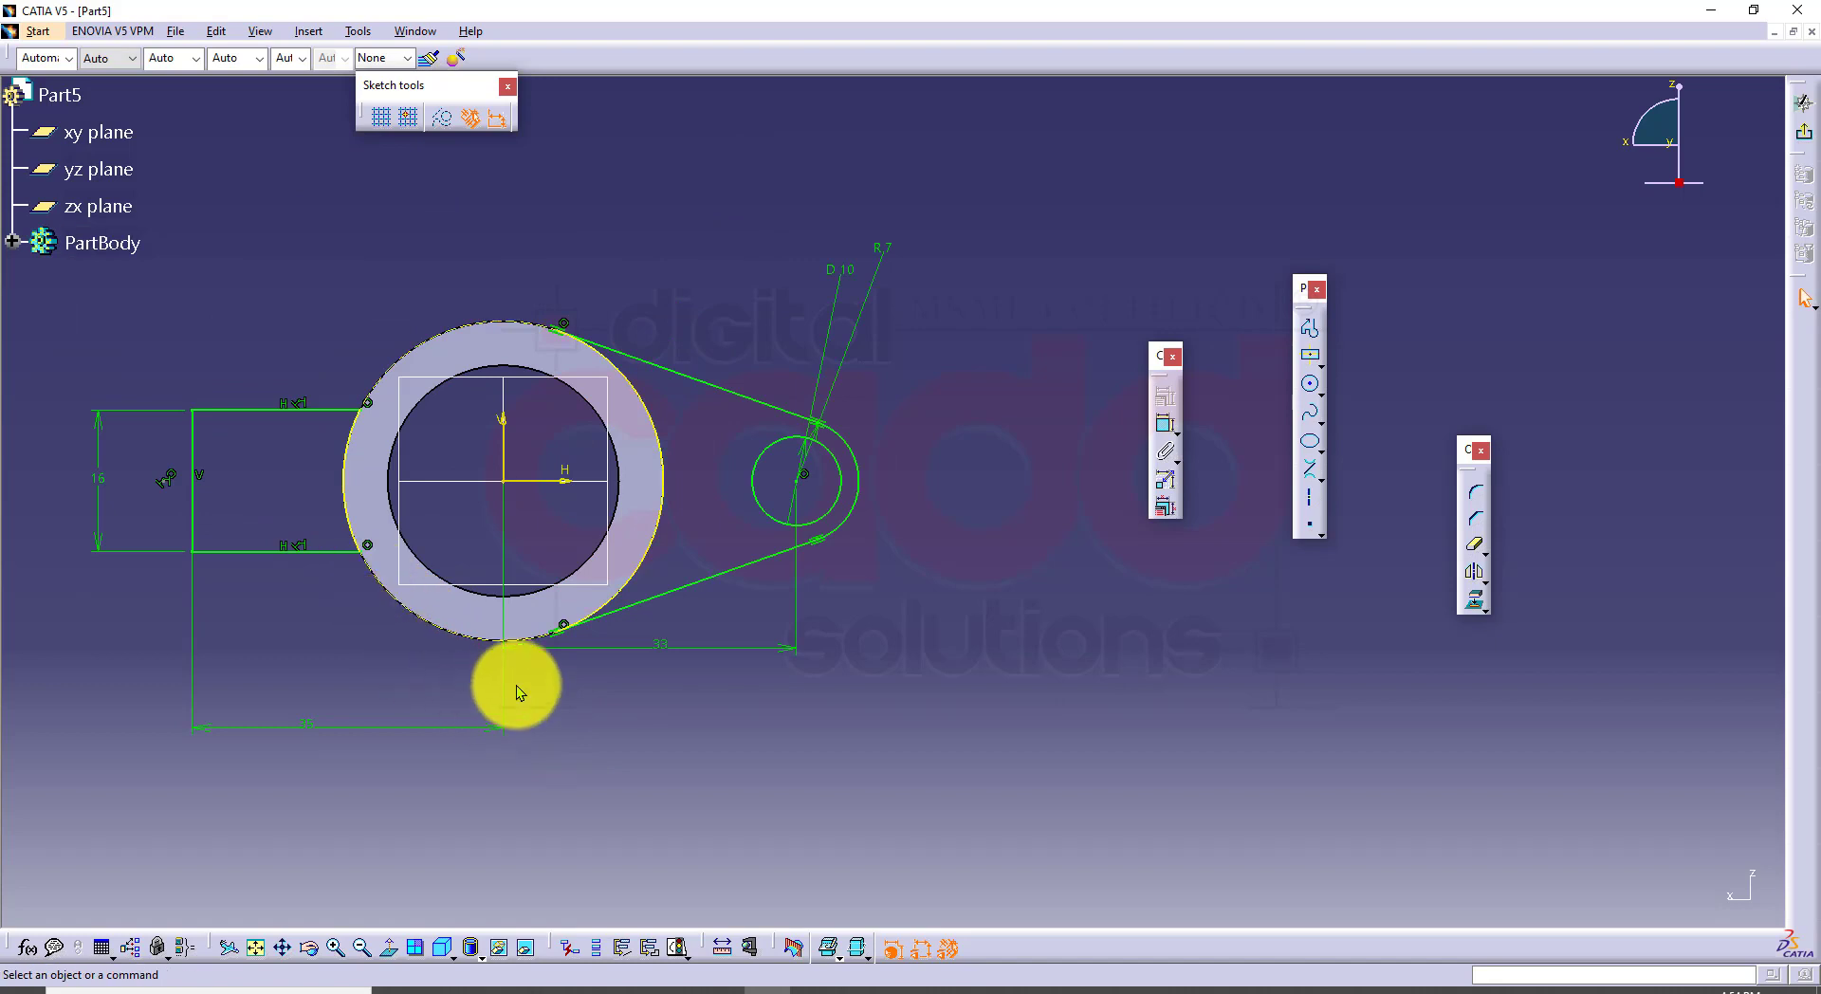
{"action": "left_click_drag", "start_coordinate": [685, 650], "coordinate": [696, 714]}
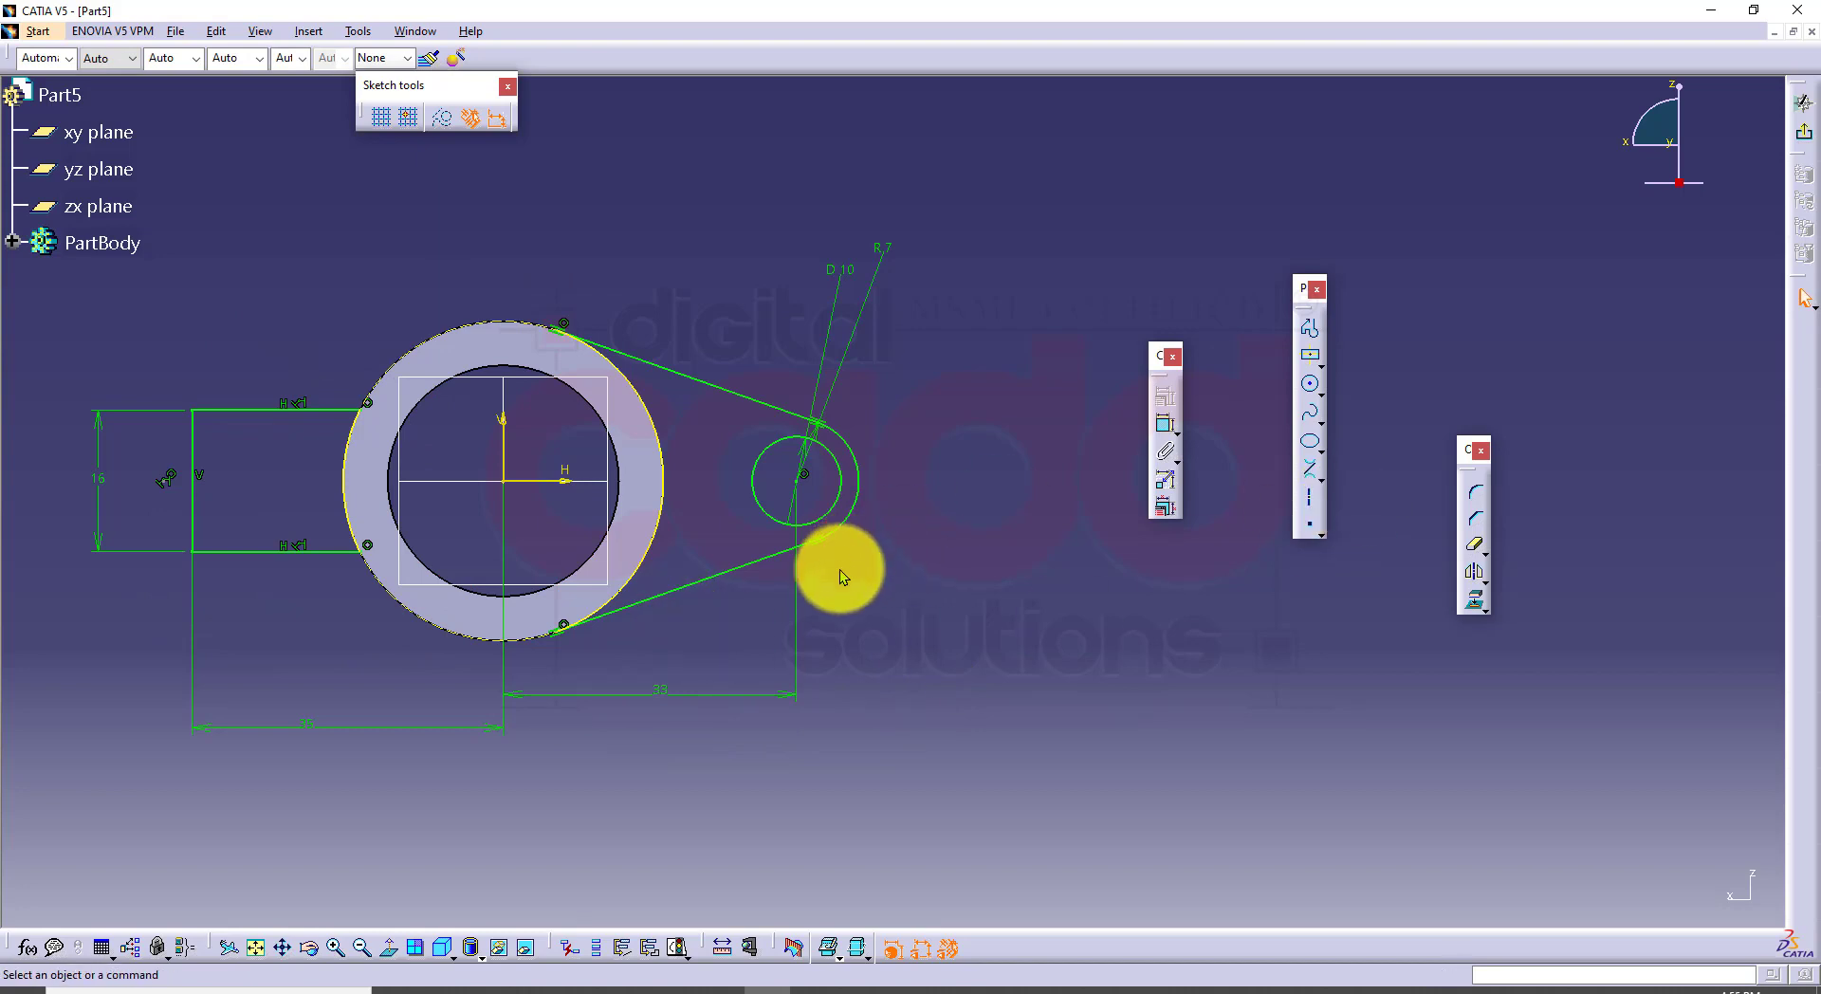
{"action": "left_click", "coordinate": [1803, 129]}
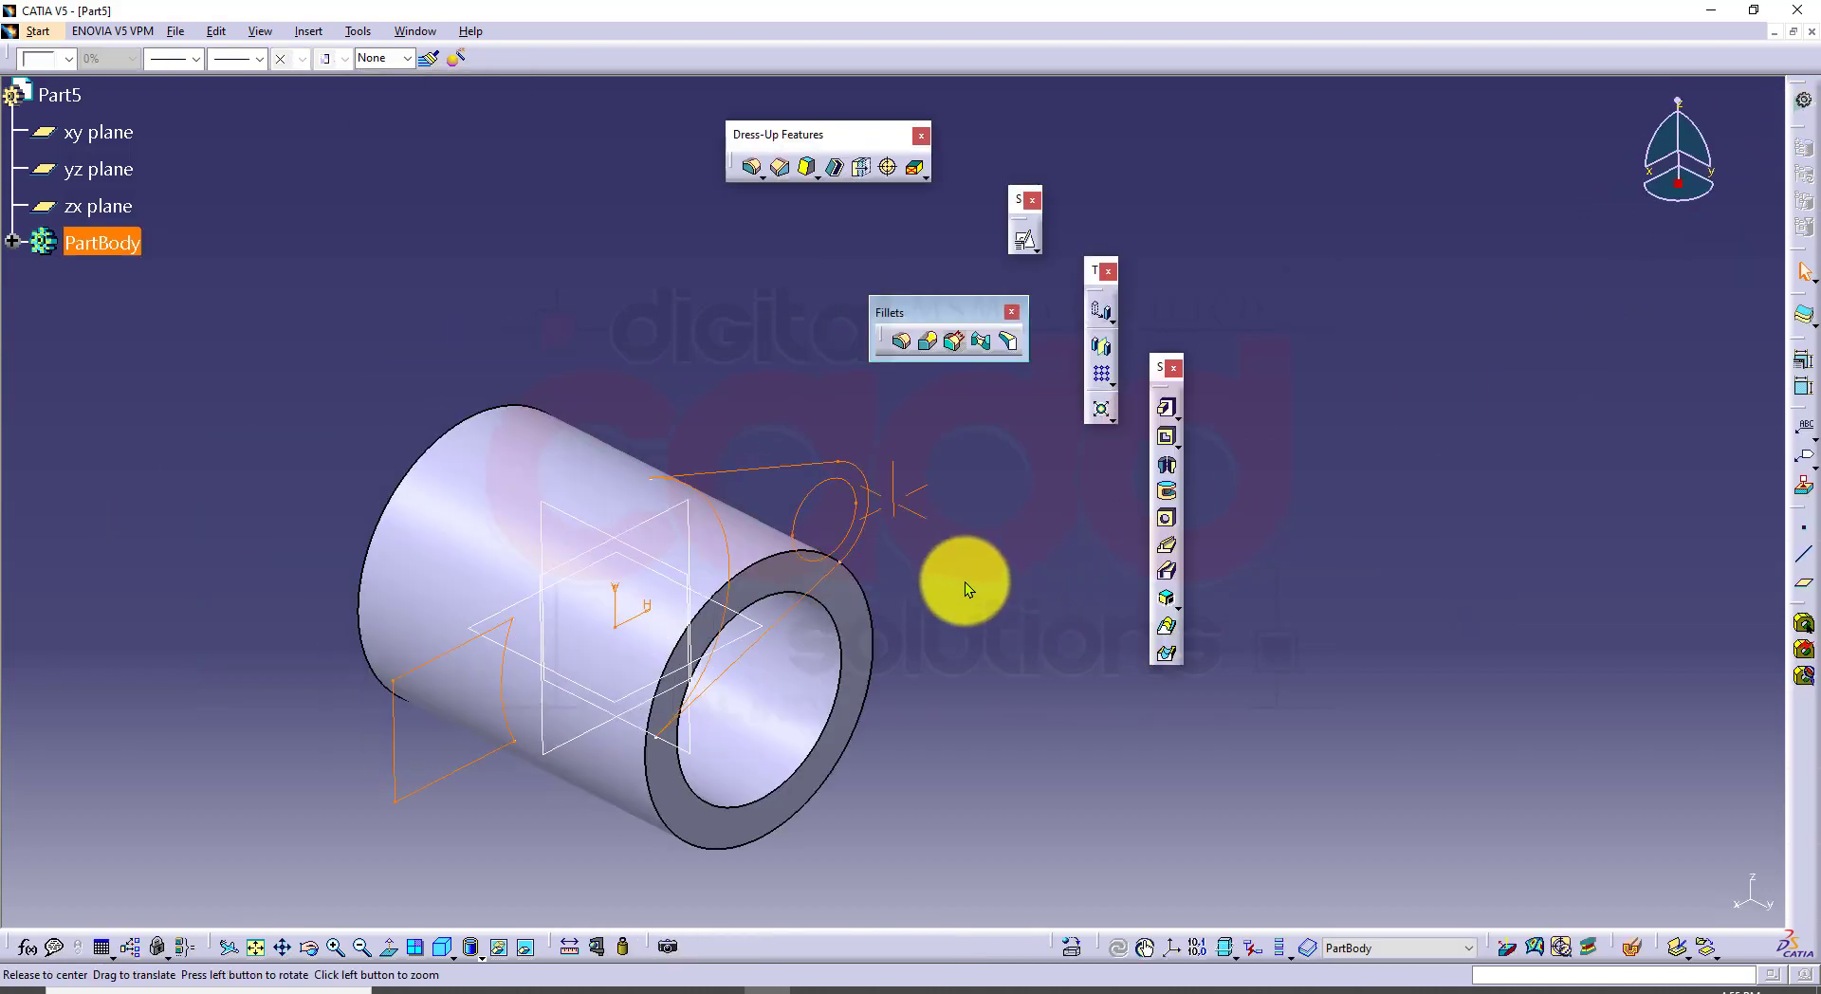
Step: Start a Multi-Pad on the lug and ear sketch and extrude the rectangular ear domain 9 mm in both directions, previewing the result
{"action": "left_click", "coordinate": [1179, 414]}
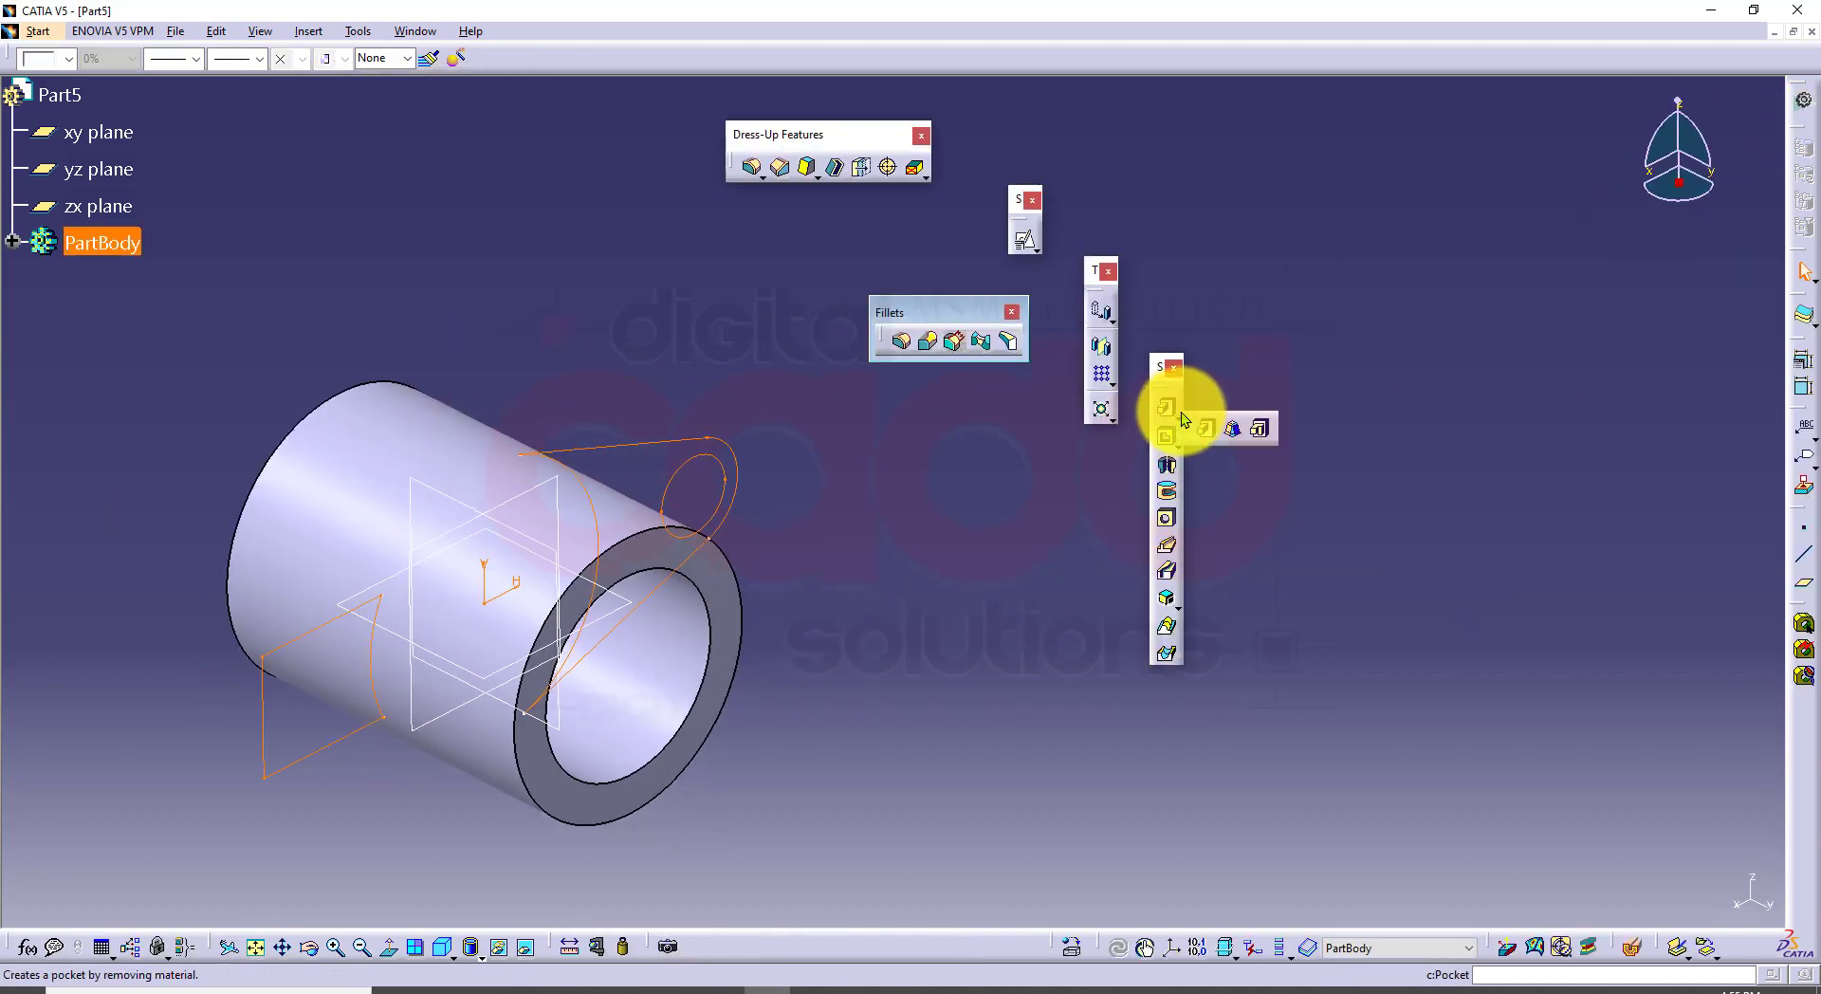
{"action": "left_click", "coordinate": [1262, 430]}
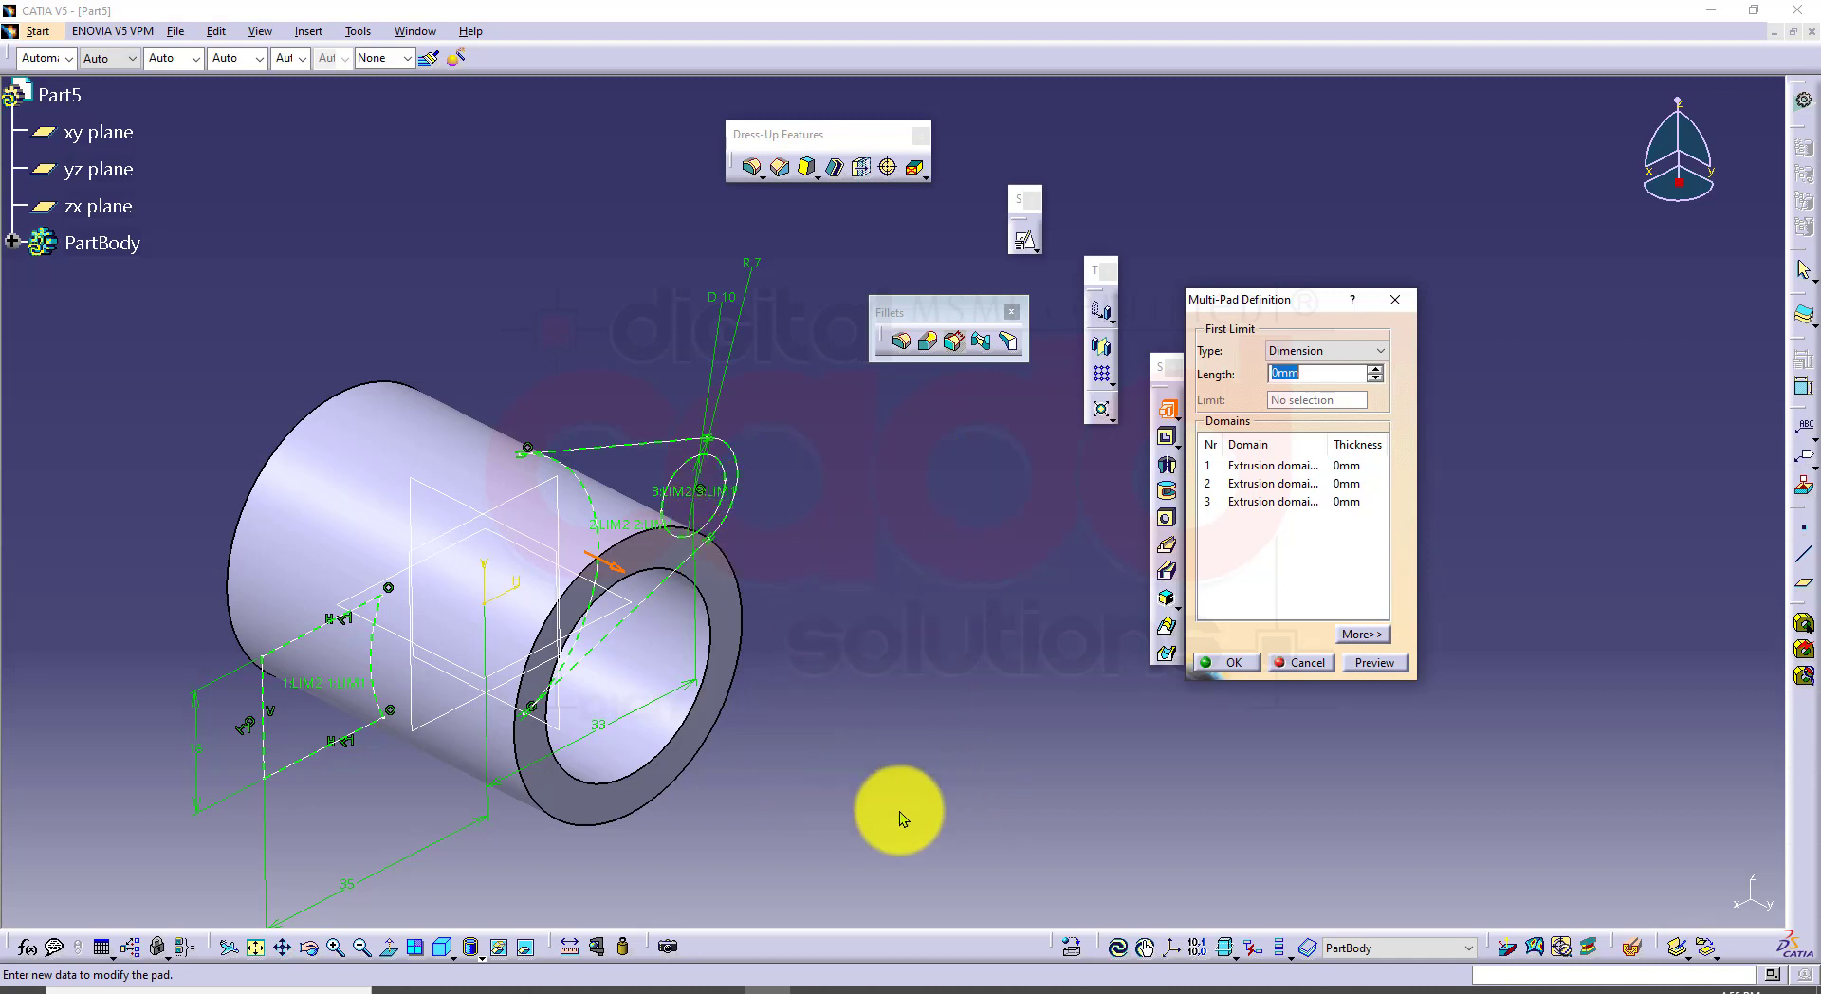
{"action": "middle_click_drag", "start_coordinate": [899, 811], "coordinate": [882, 760]}
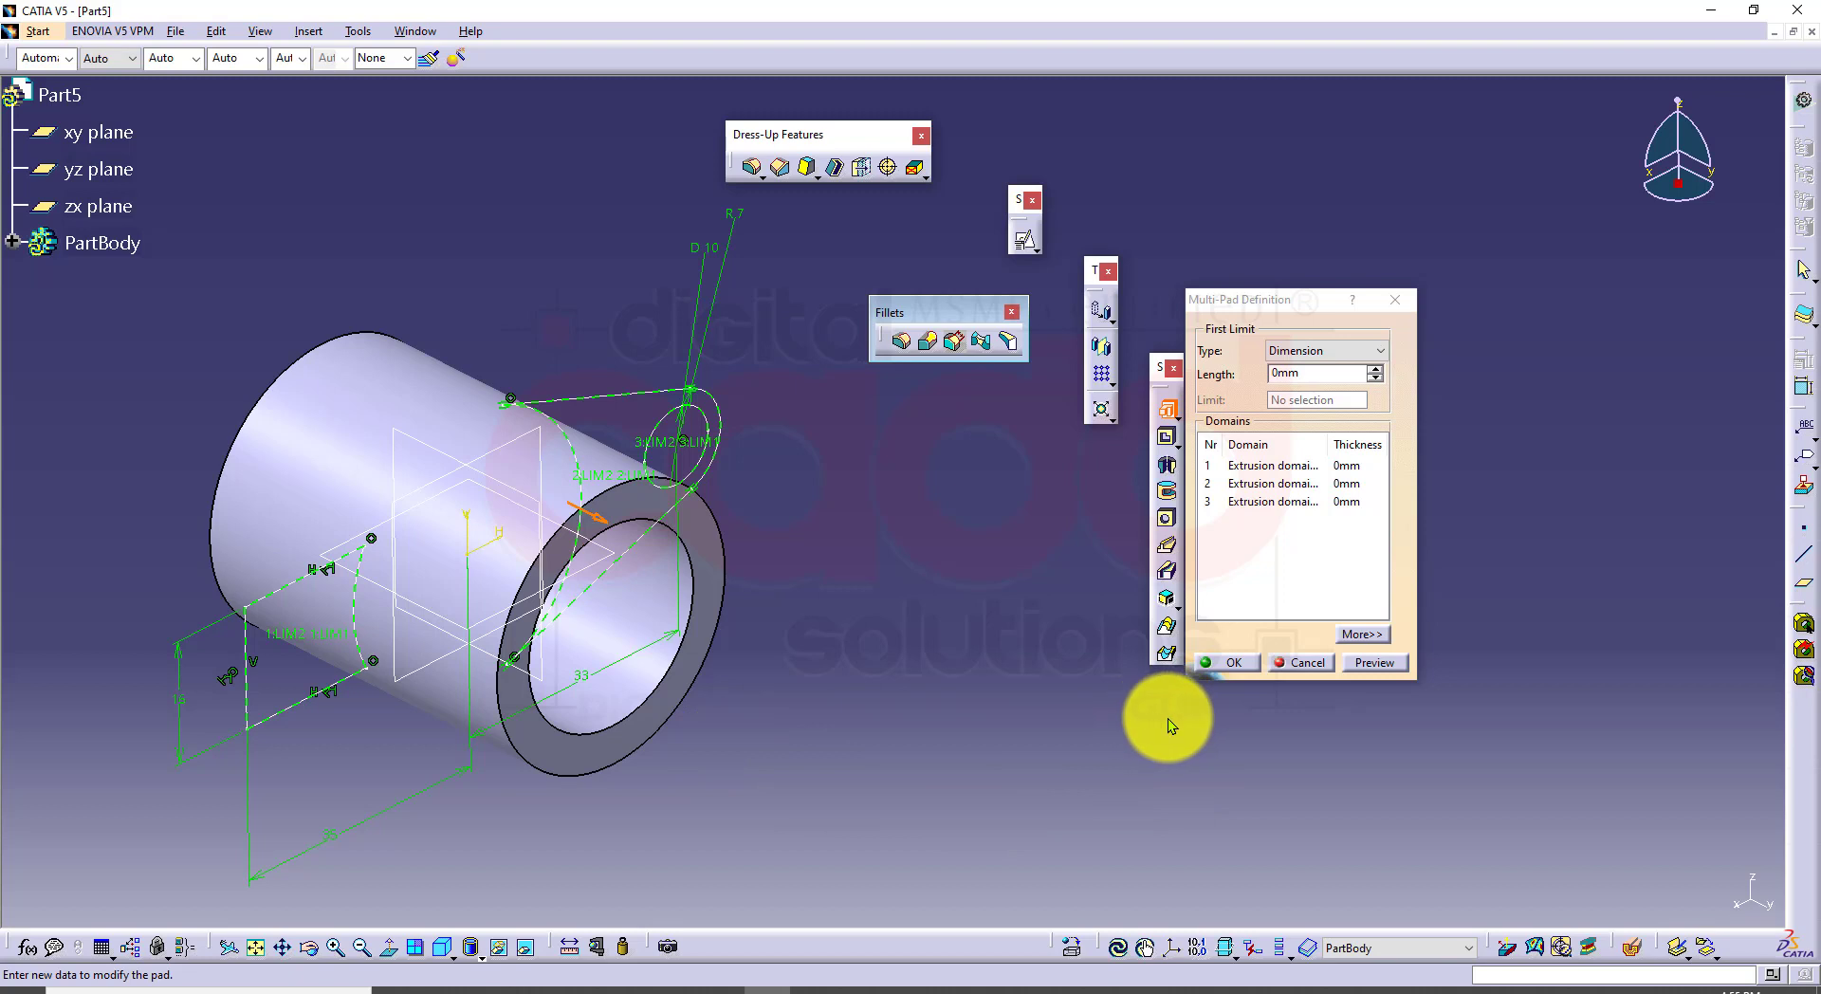
{"action": "left_click_drag", "start_coordinate": [1279, 543], "coordinate": [1288, 523]}
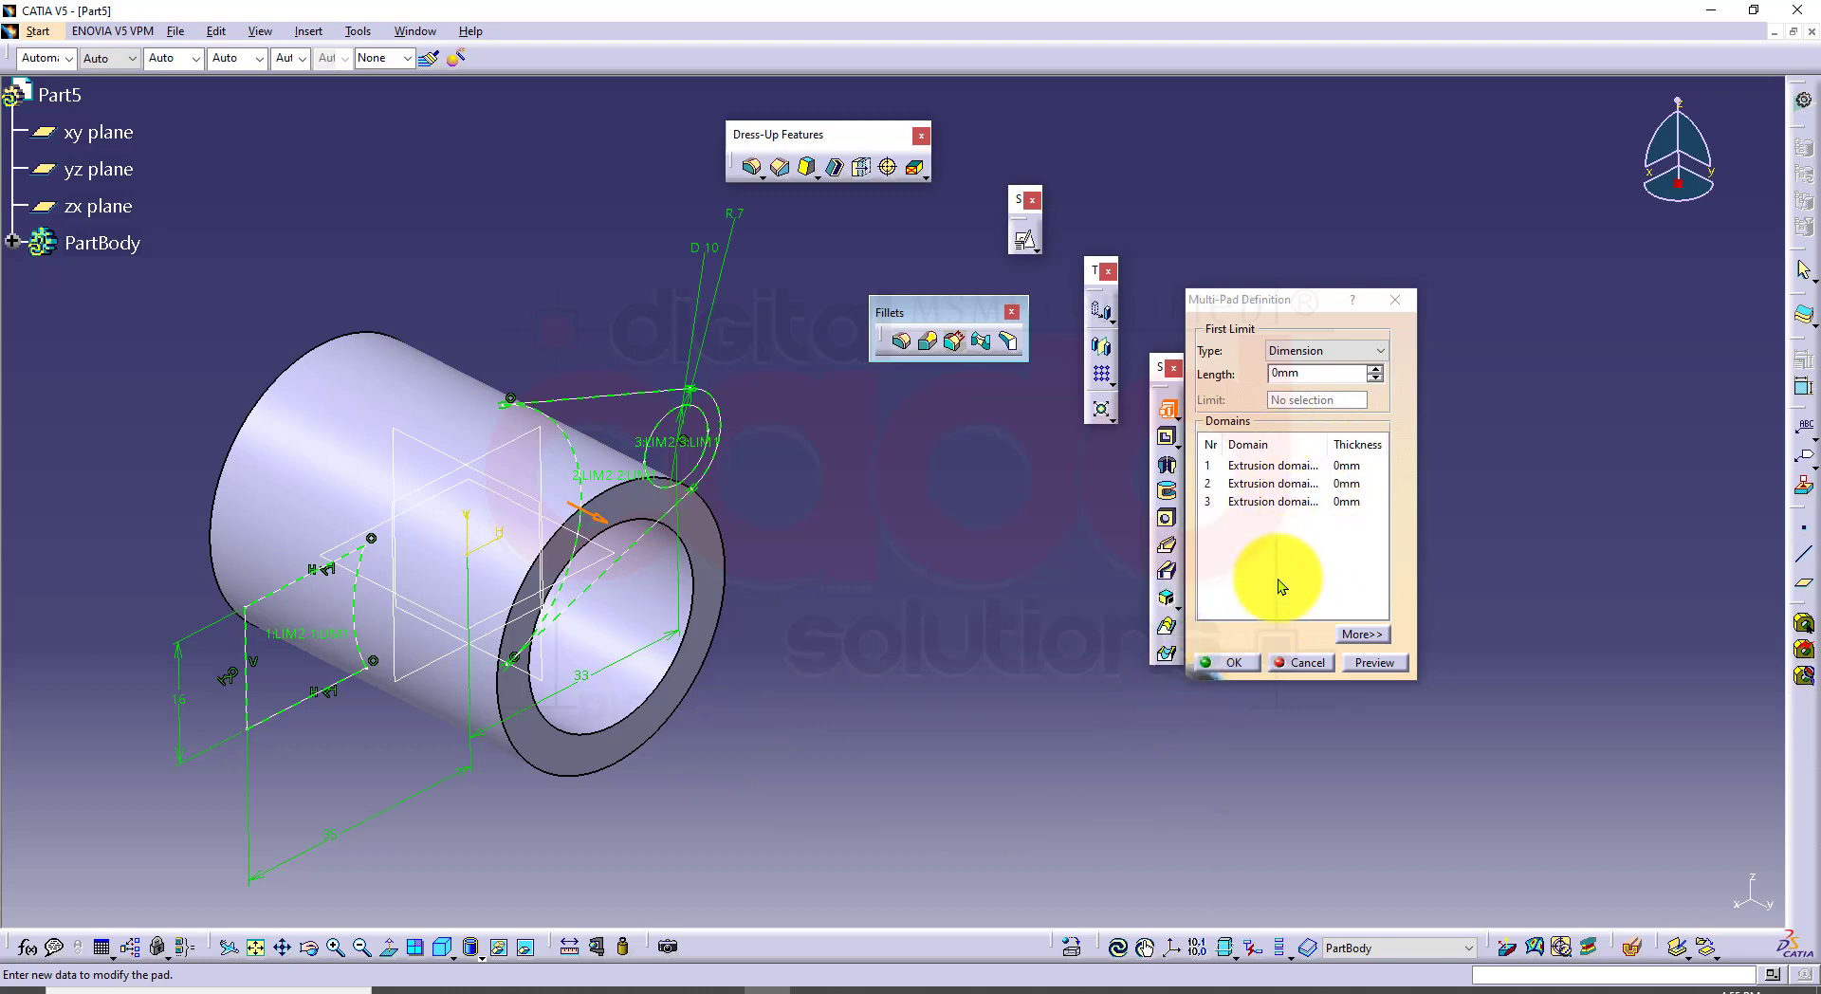
{"action": "mouse_move", "coordinate": [1193, 414]}
{"action": "left_mouse_down"}
{"action": "mouse_move", "coordinate": [1403, 639]}
{"action": "mouse_move", "coordinate": [1394, 622]}
{"action": "left_mouse_up"}
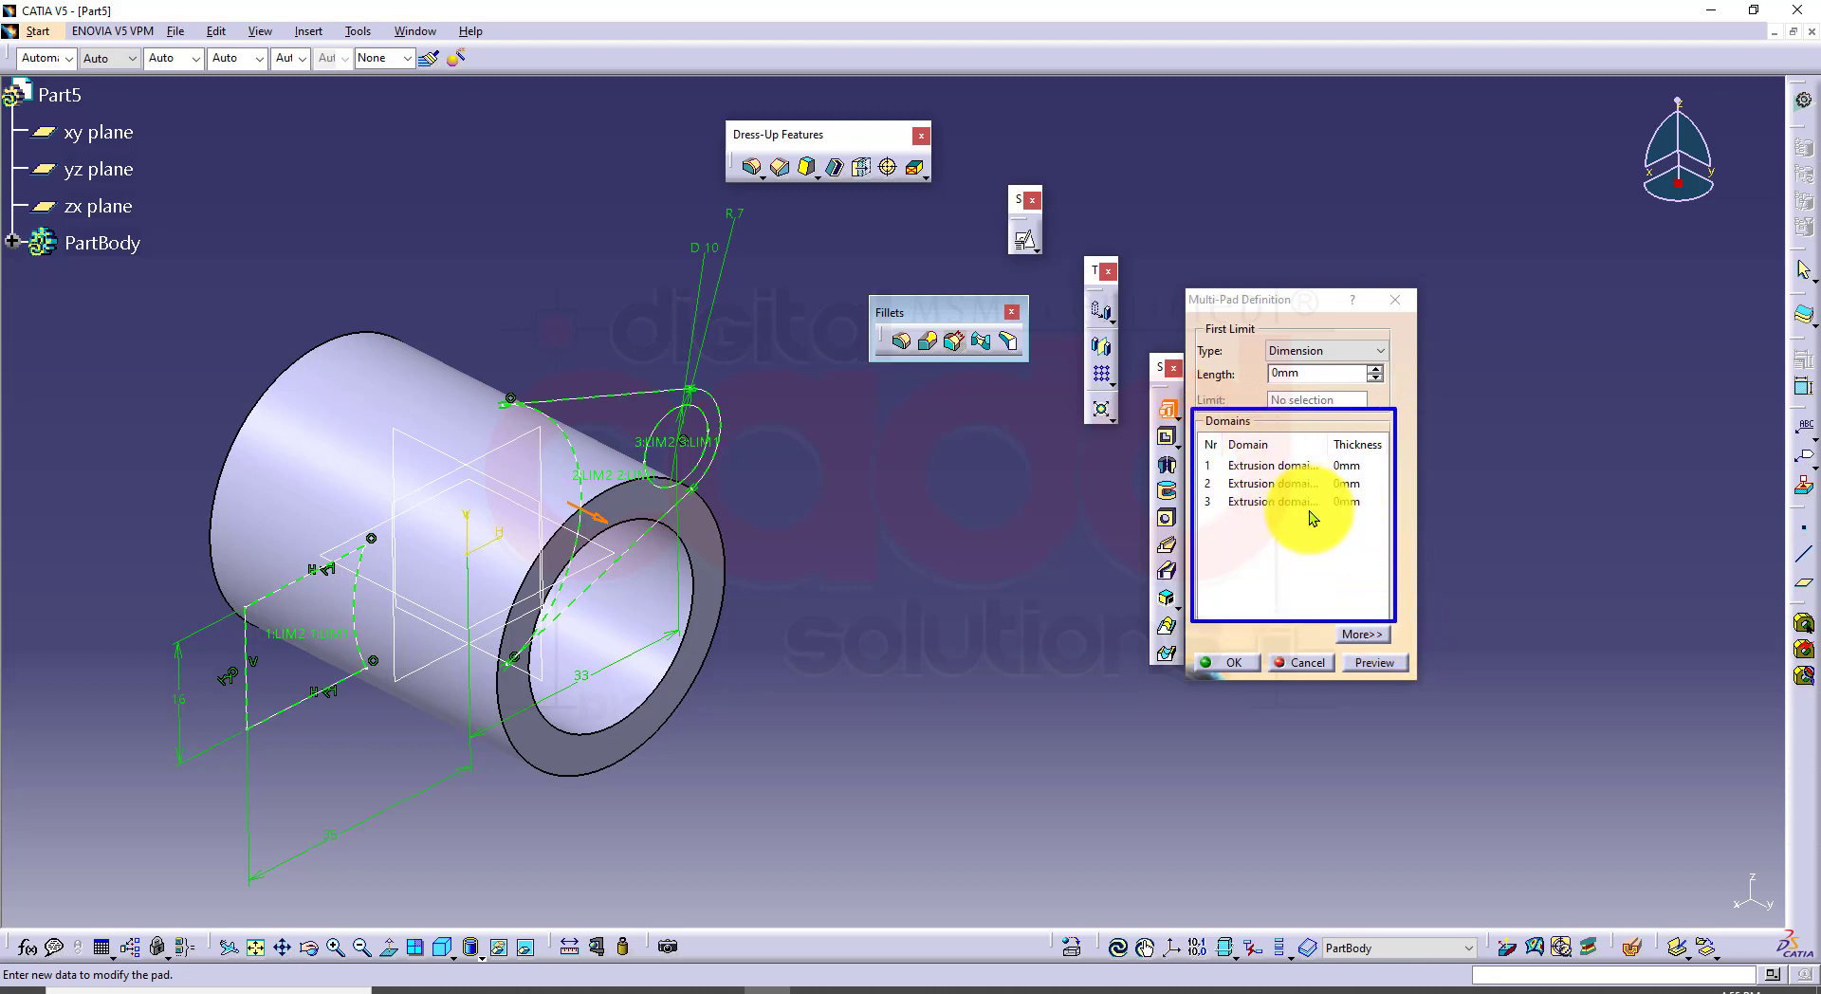
{"action": "left_click", "coordinate": [1283, 468]}
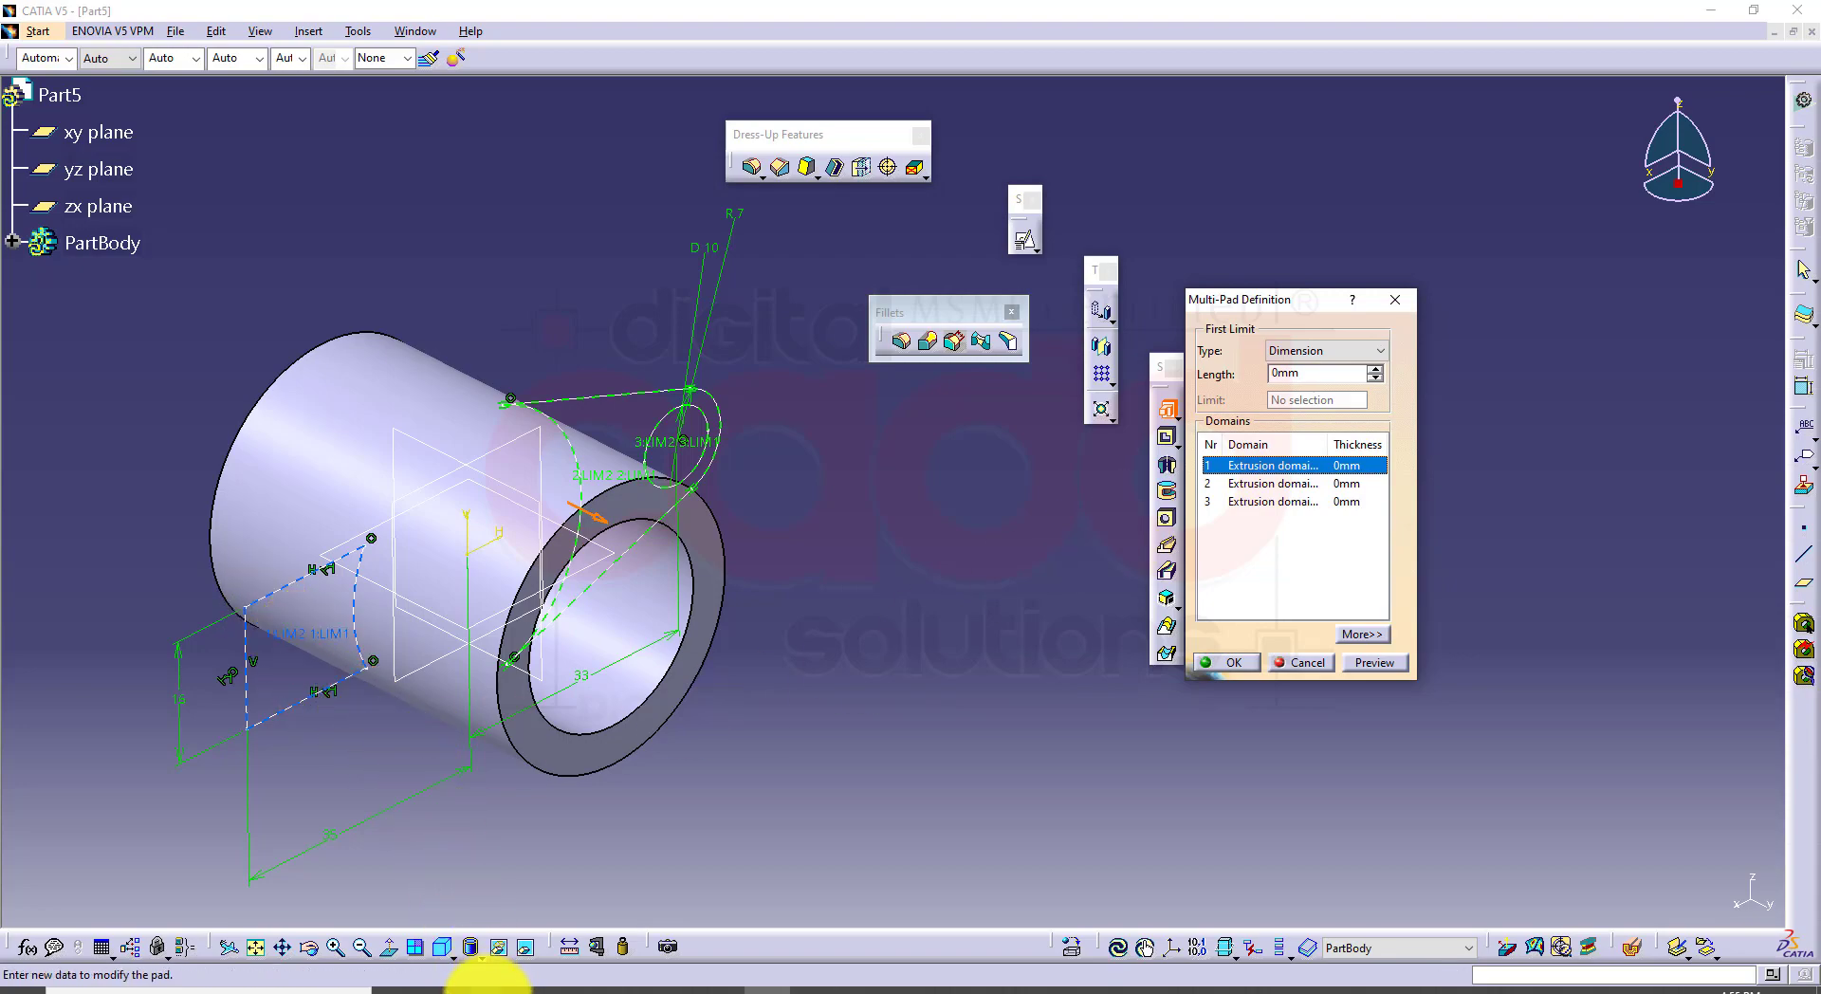
{"action": "left_click", "coordinate": [500, 990]}
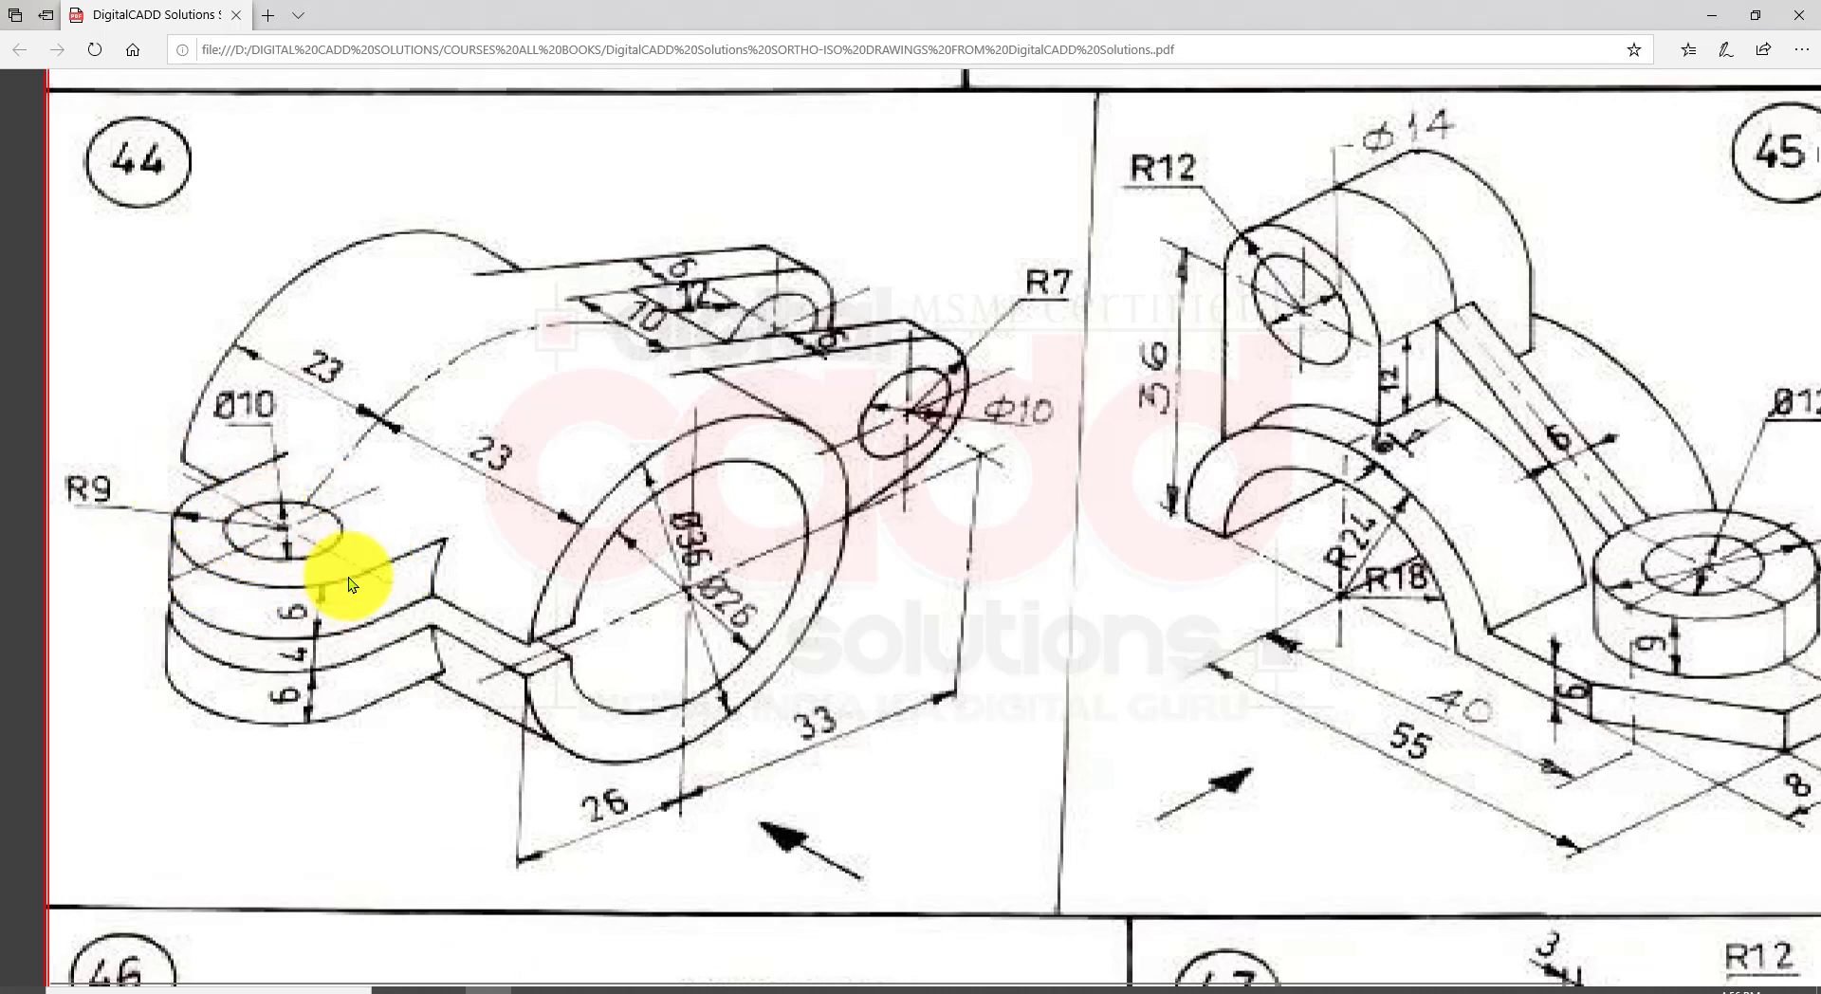
{"action": "left_click", "coordinate": [768, 989]}
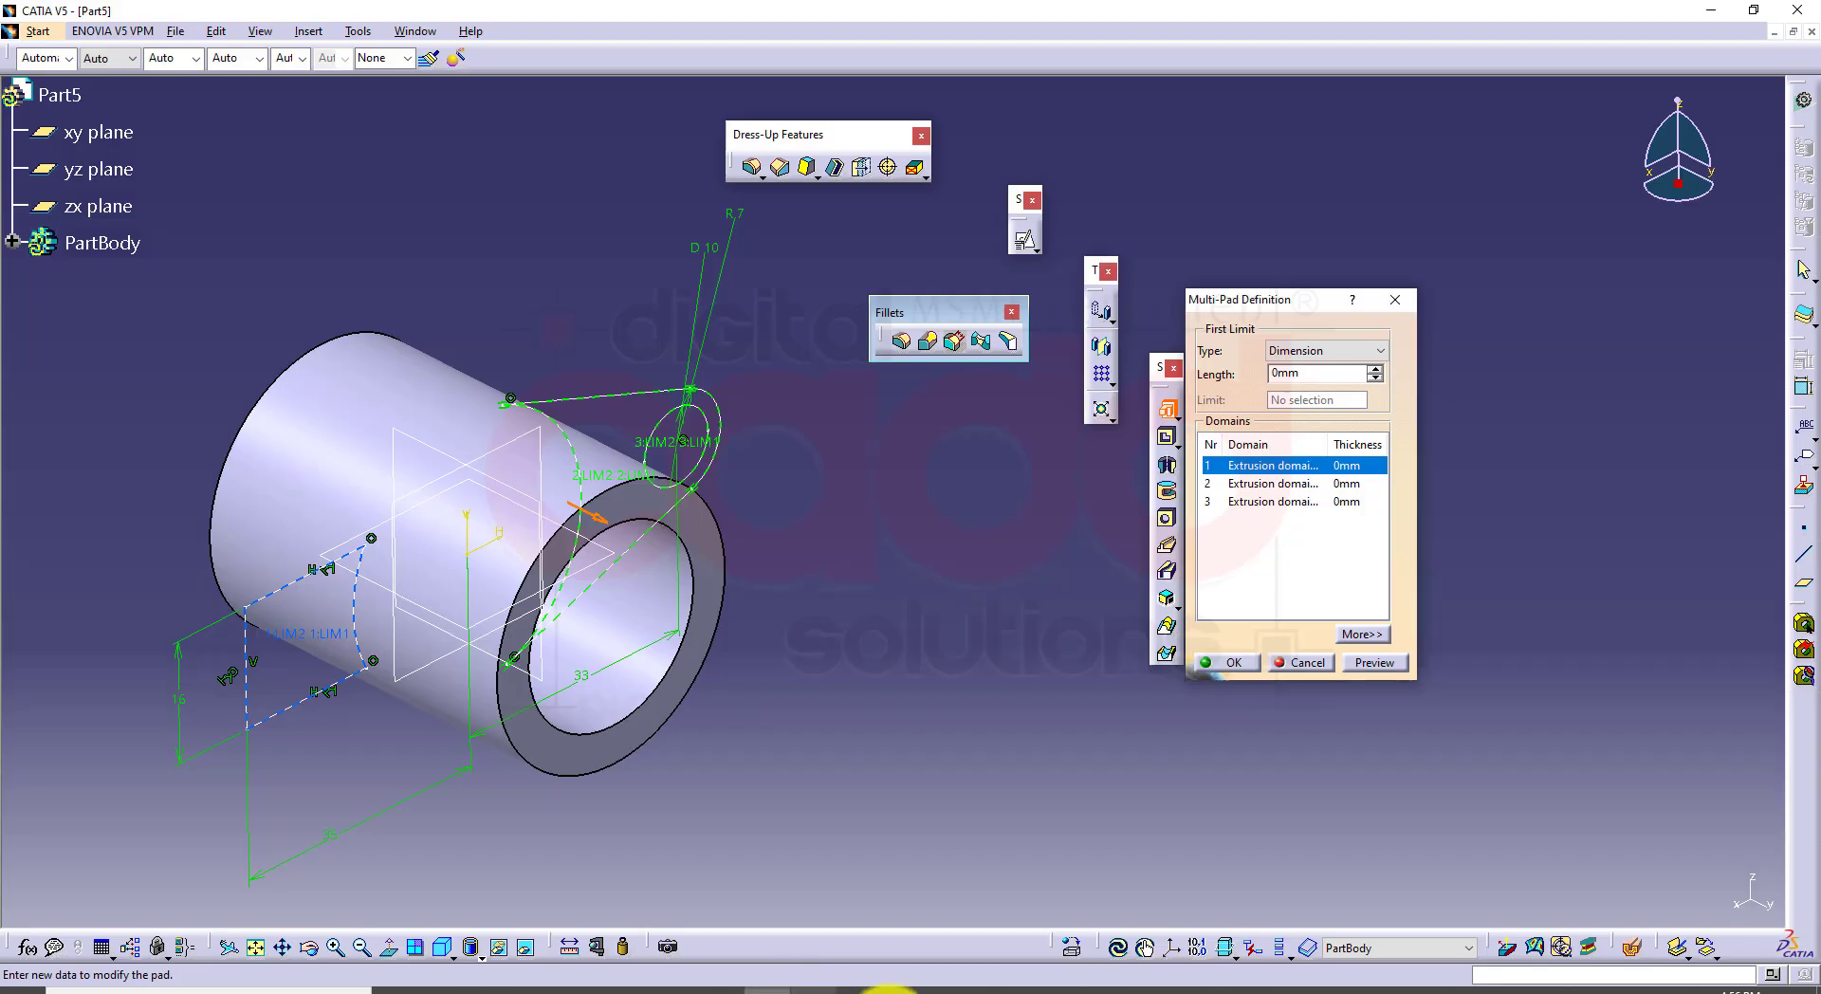
{"action": "left_click", "coordinate": [1315, 374]}
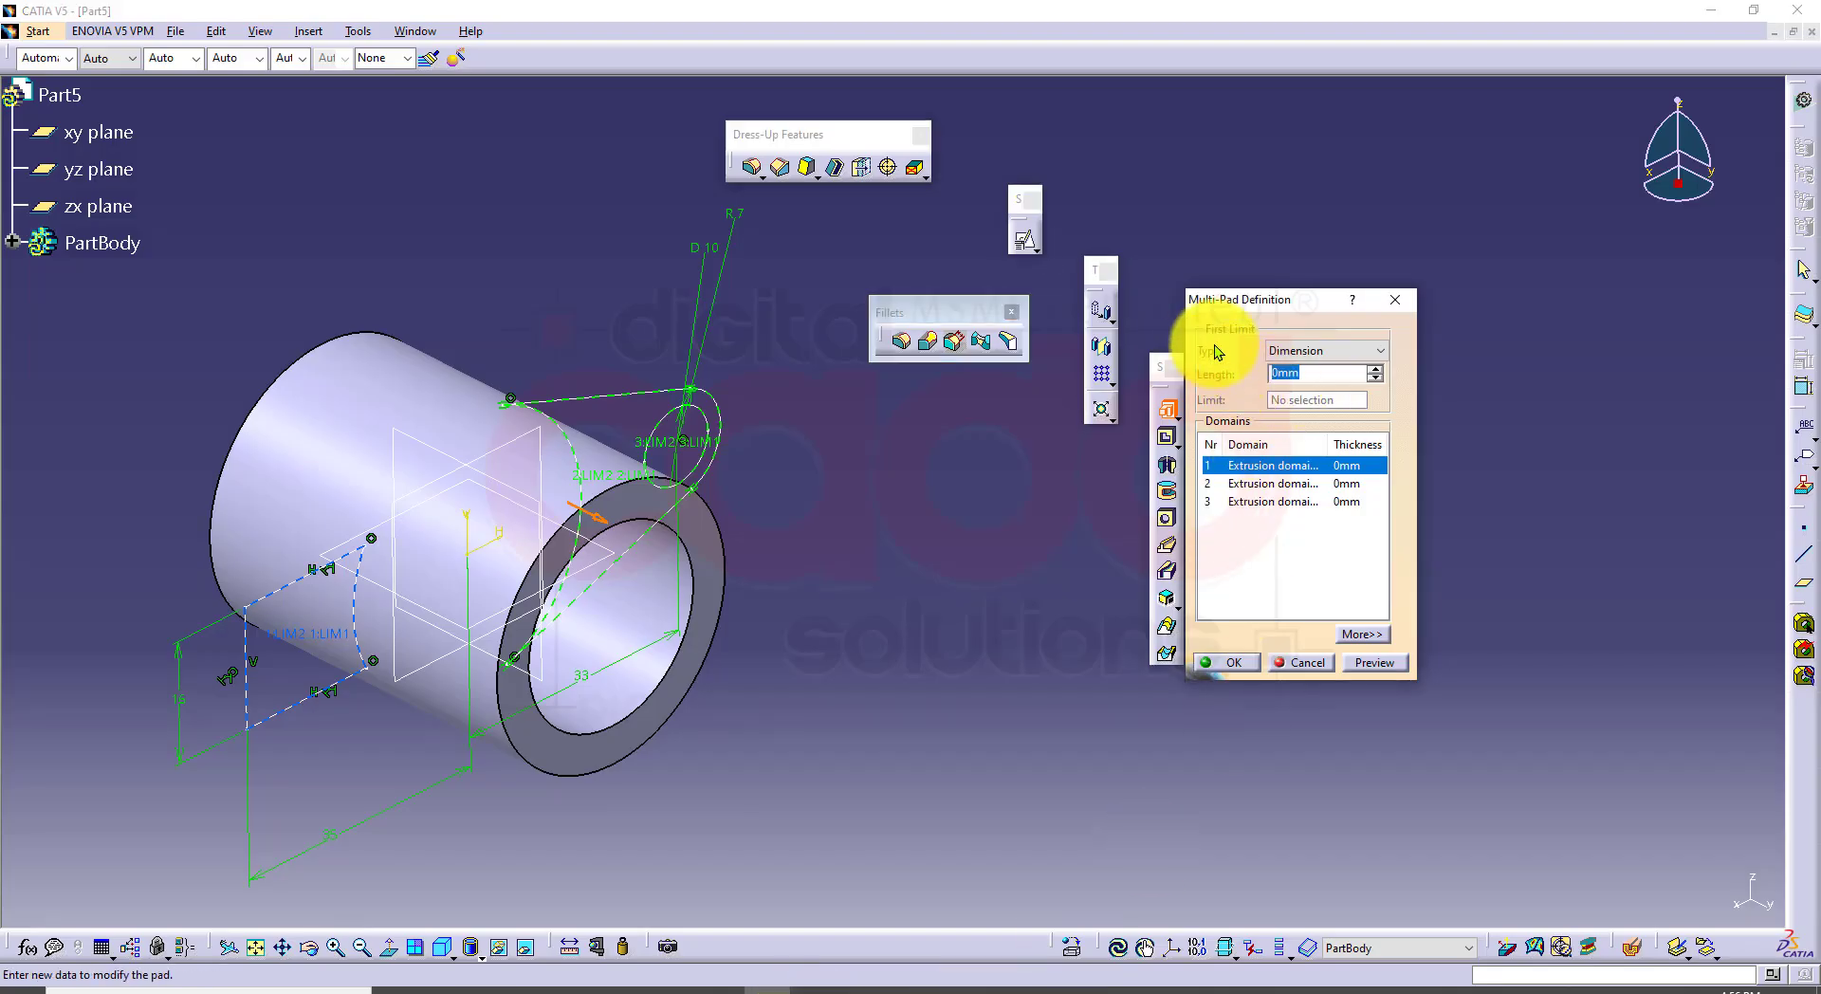
{"action": "type", "text": "9"}
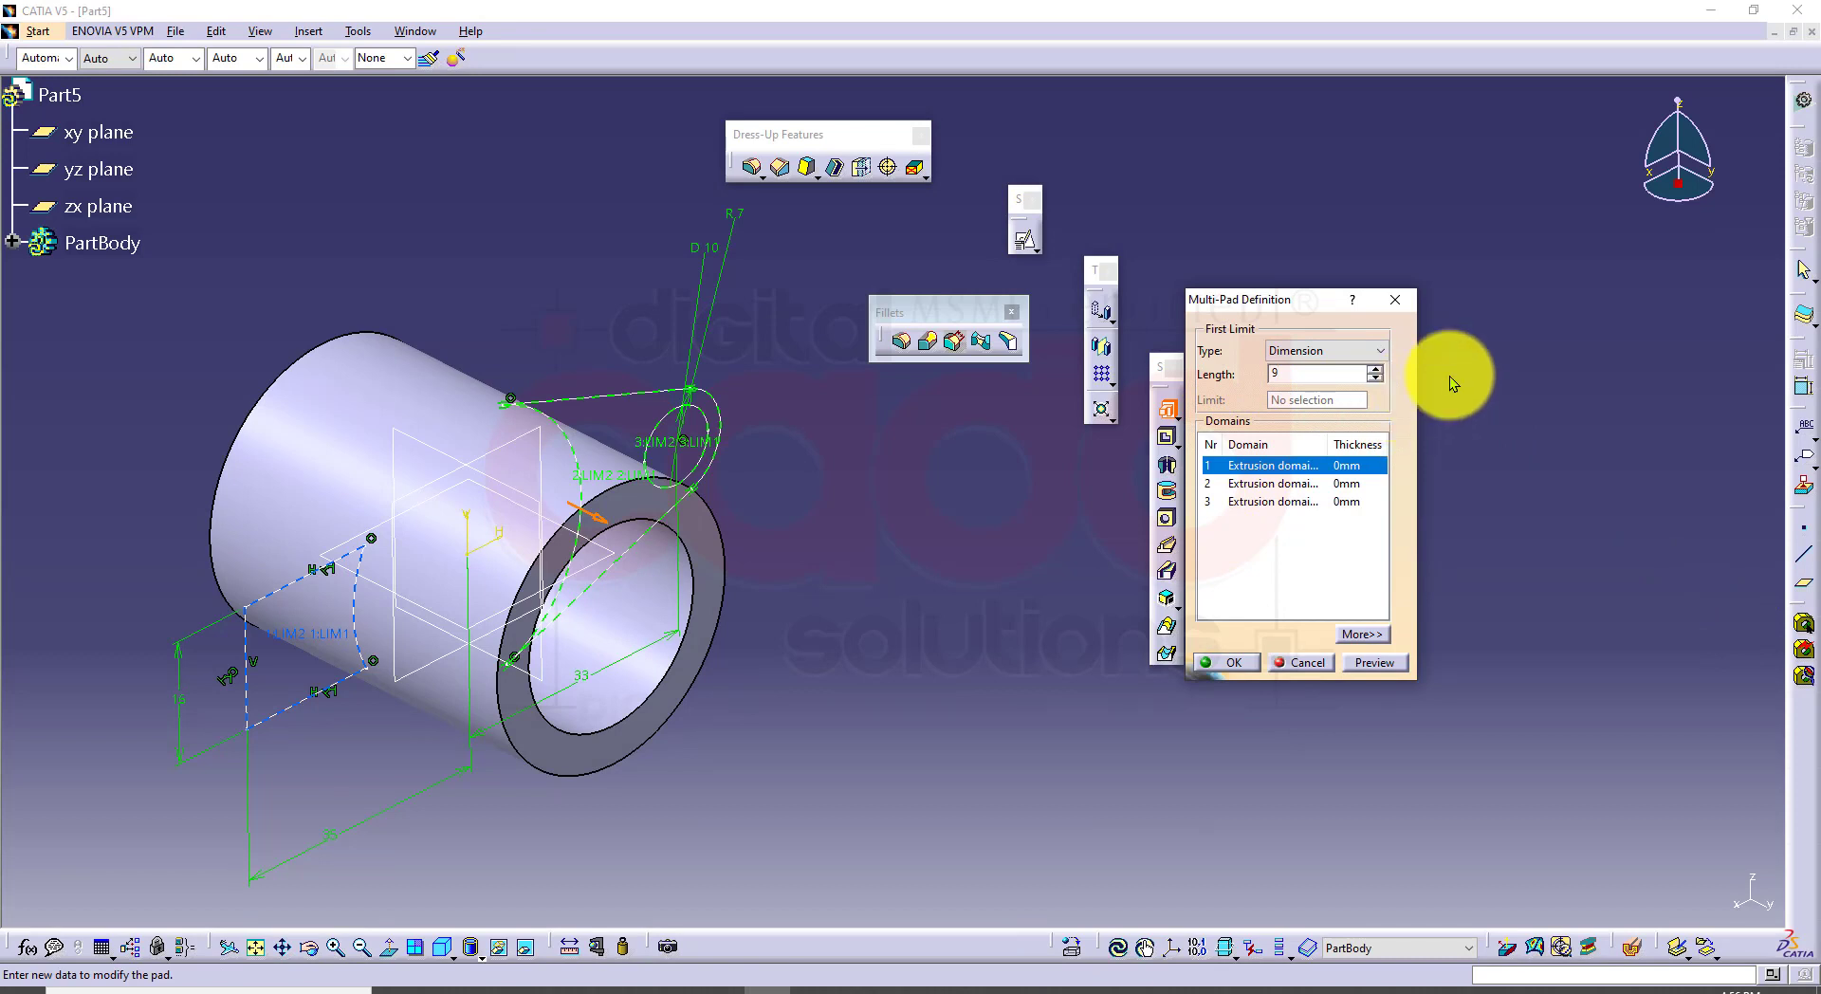
{"action": "left_click", "coordinate": [1361, 633]}
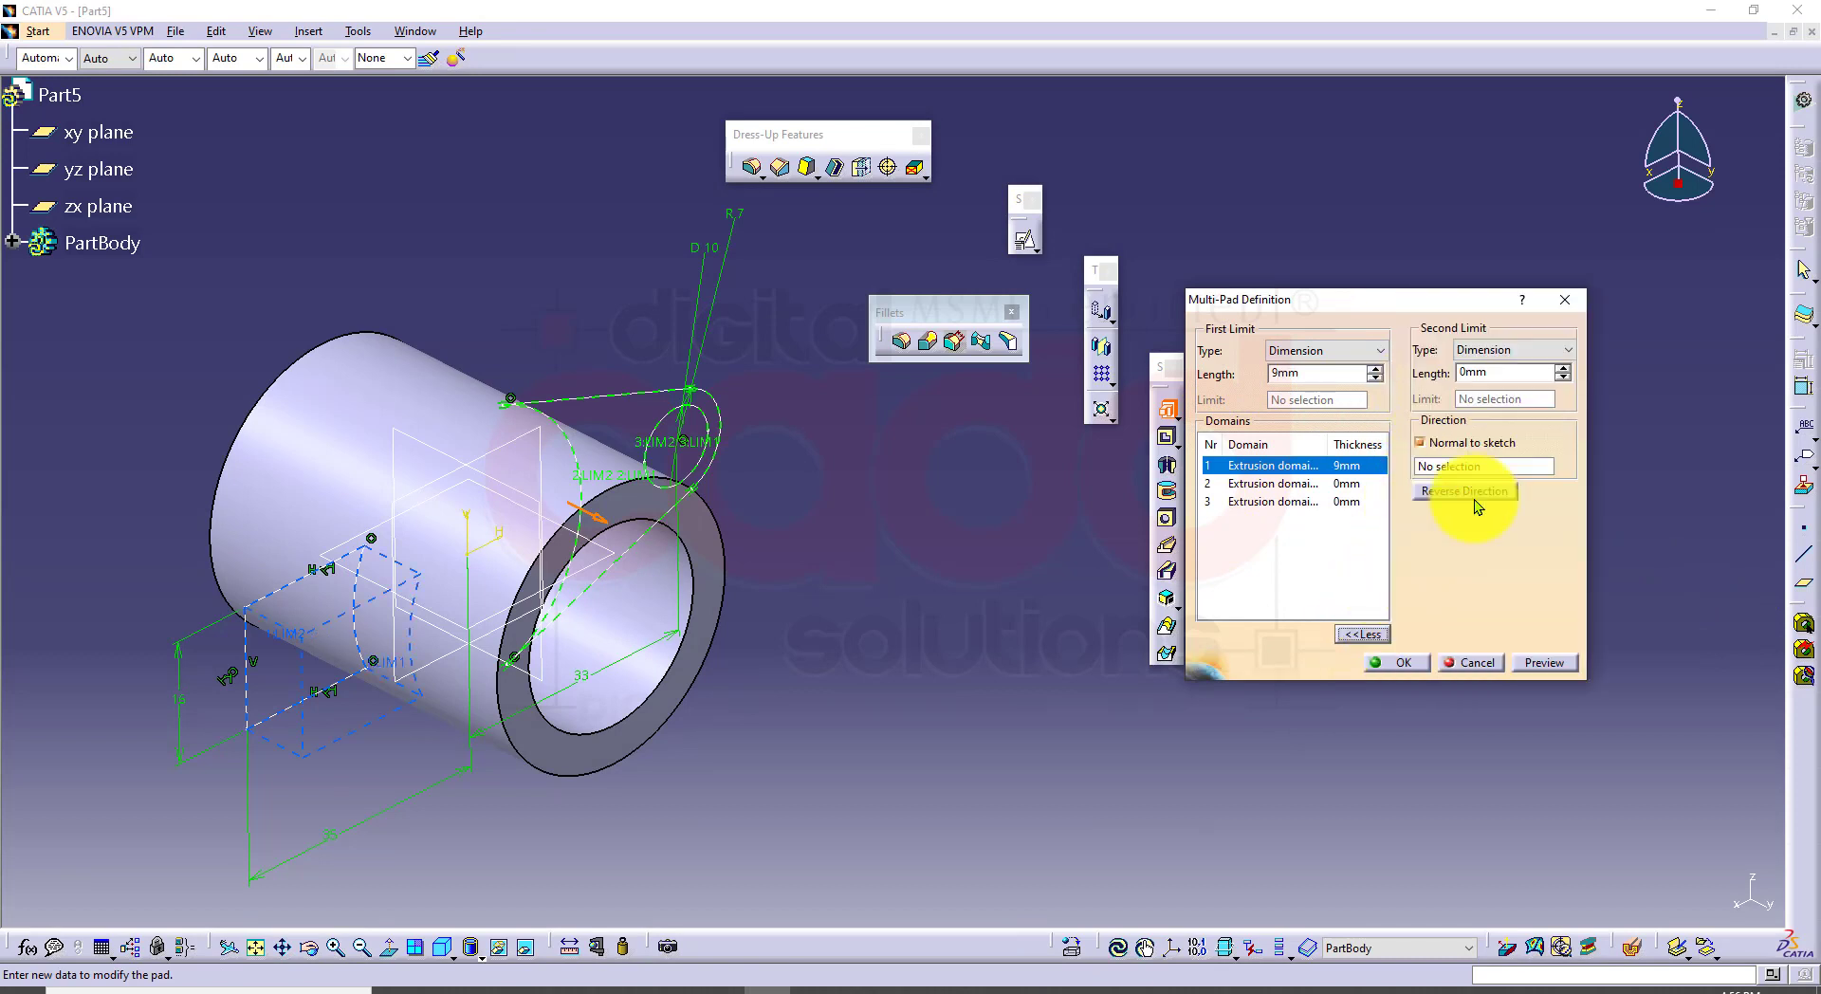
{"action": "left_click", "coordinate": [1538, 378]}
{"action": "type", "text": "9"}
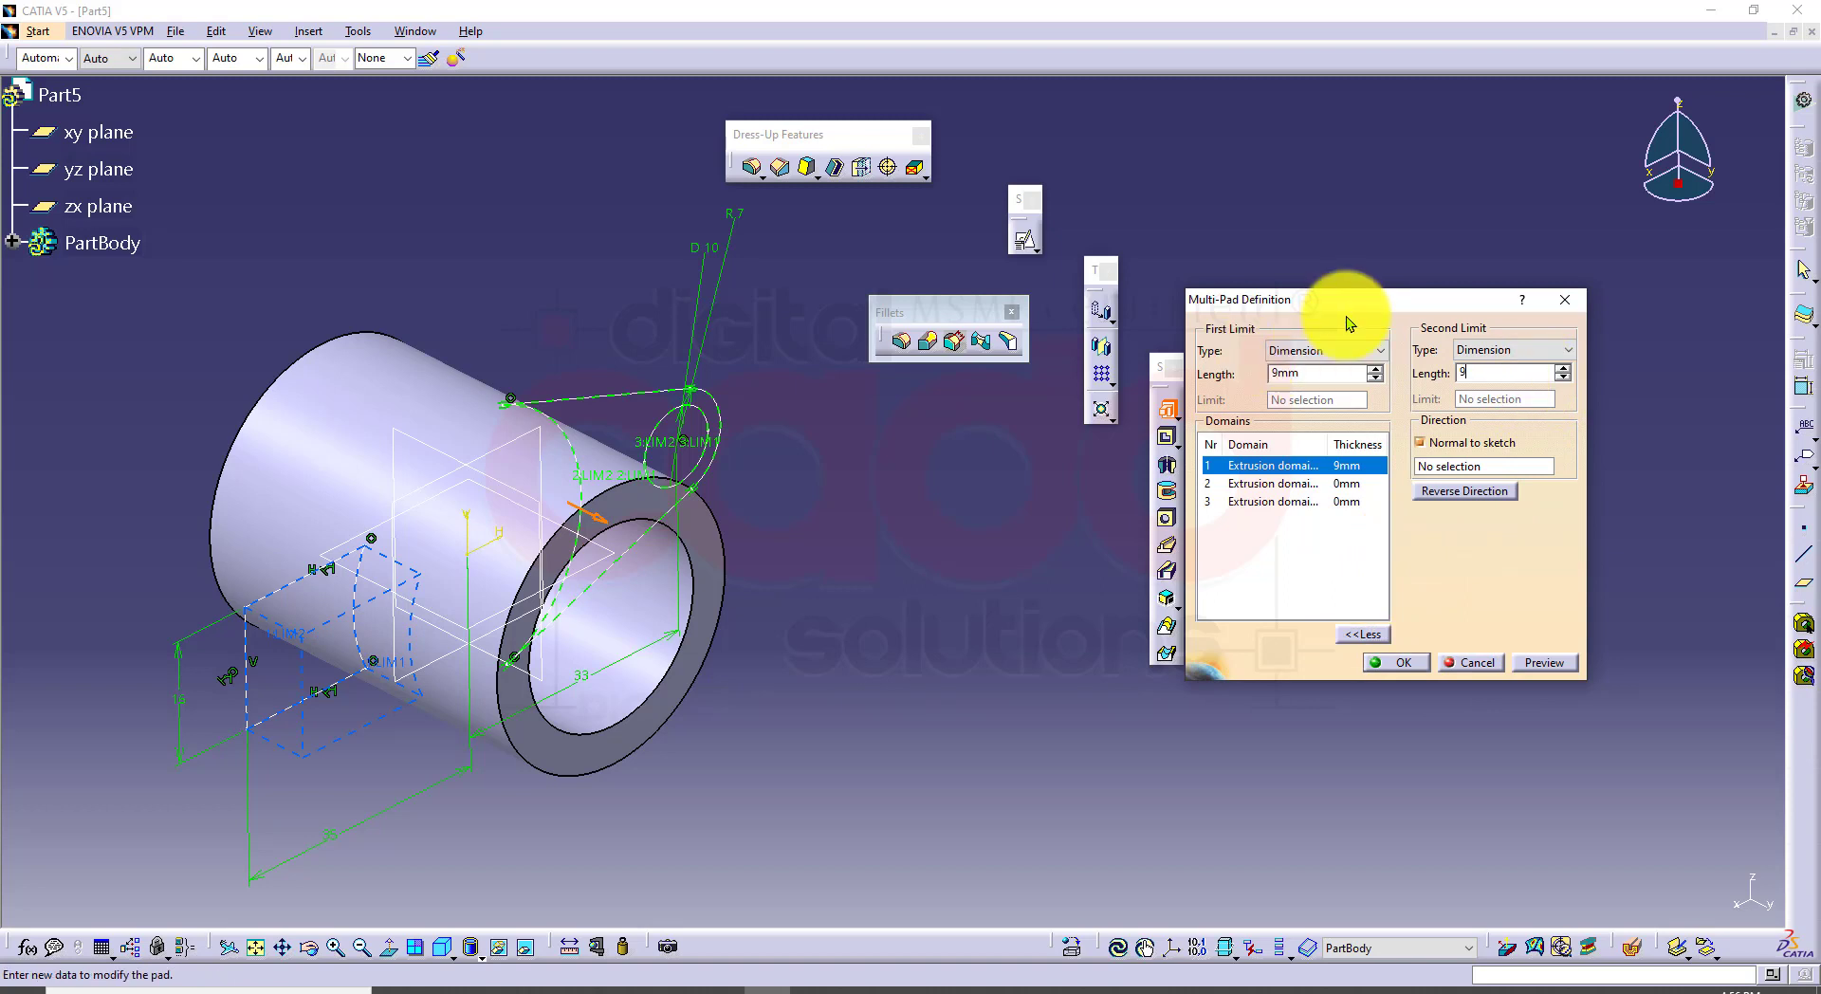
{"action": "left_click", "coordinate": [1539, 663]}
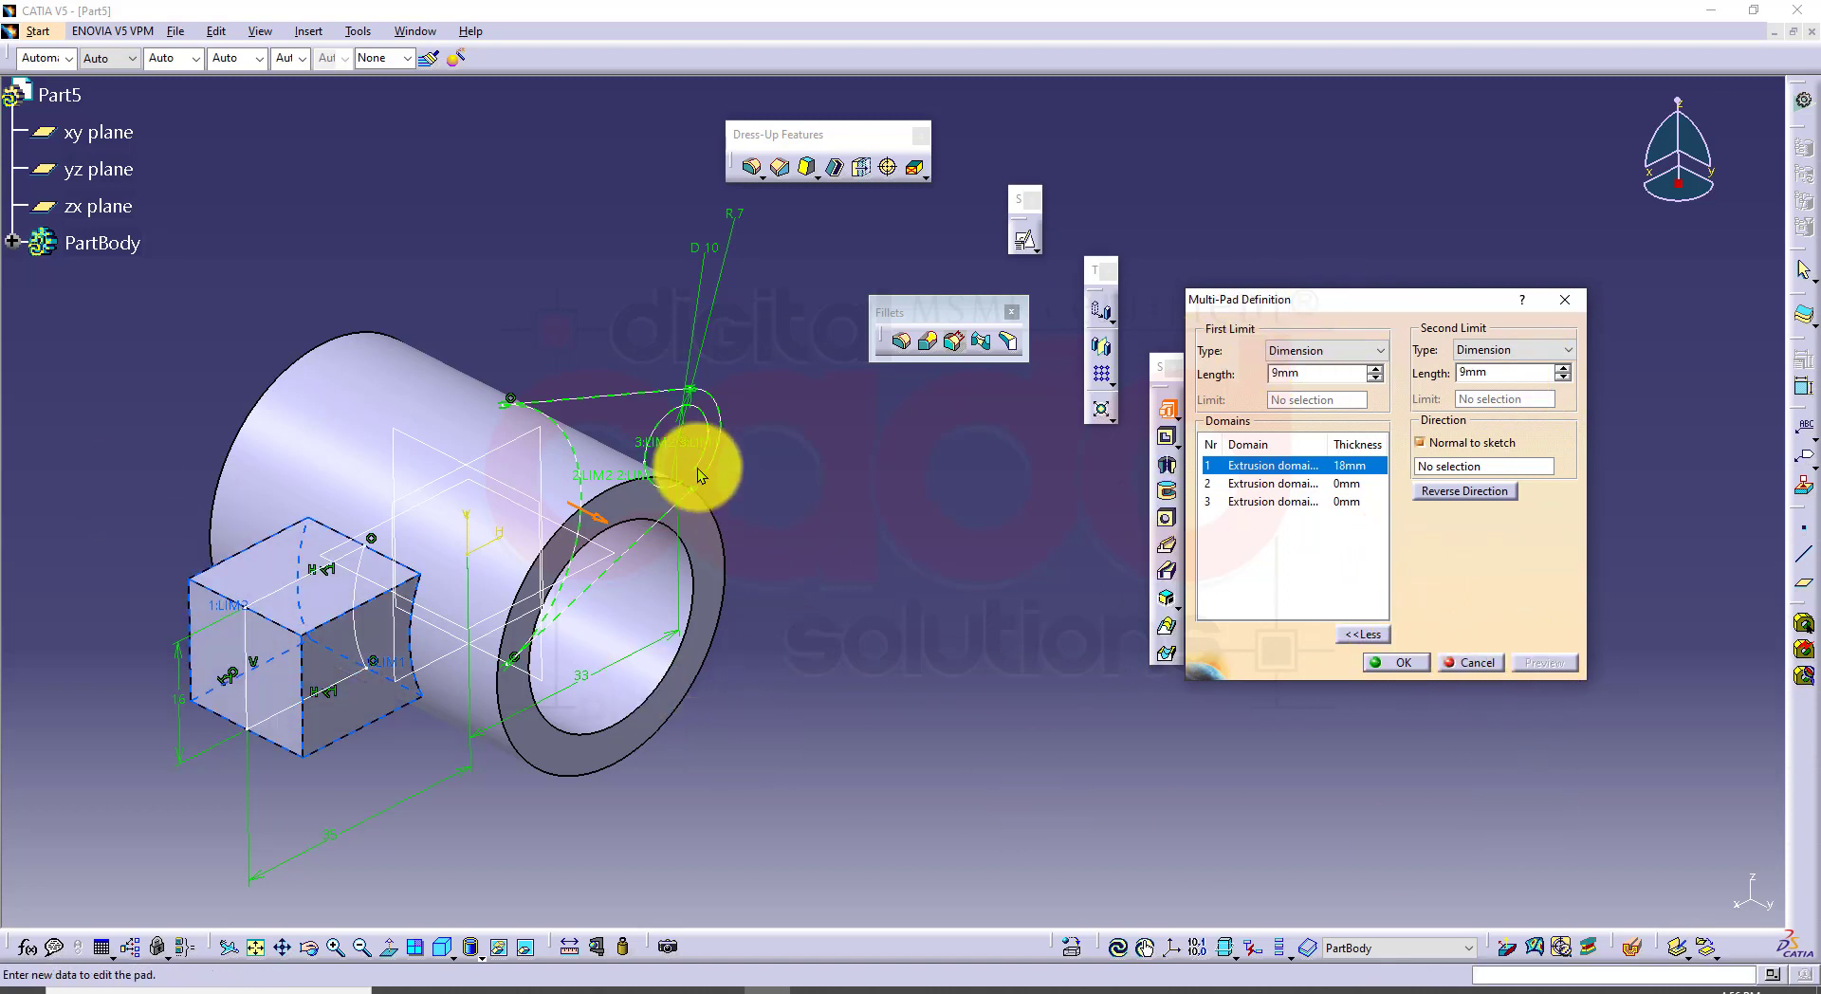
Step: Check the lug width in drawing 44, then extrude the Multi-Pad's lug domain 11 mm in both directions and preview it
{"action": "middle_click_drag", "start_coordinate": [832, 546], "coordinate": [746, 582]}
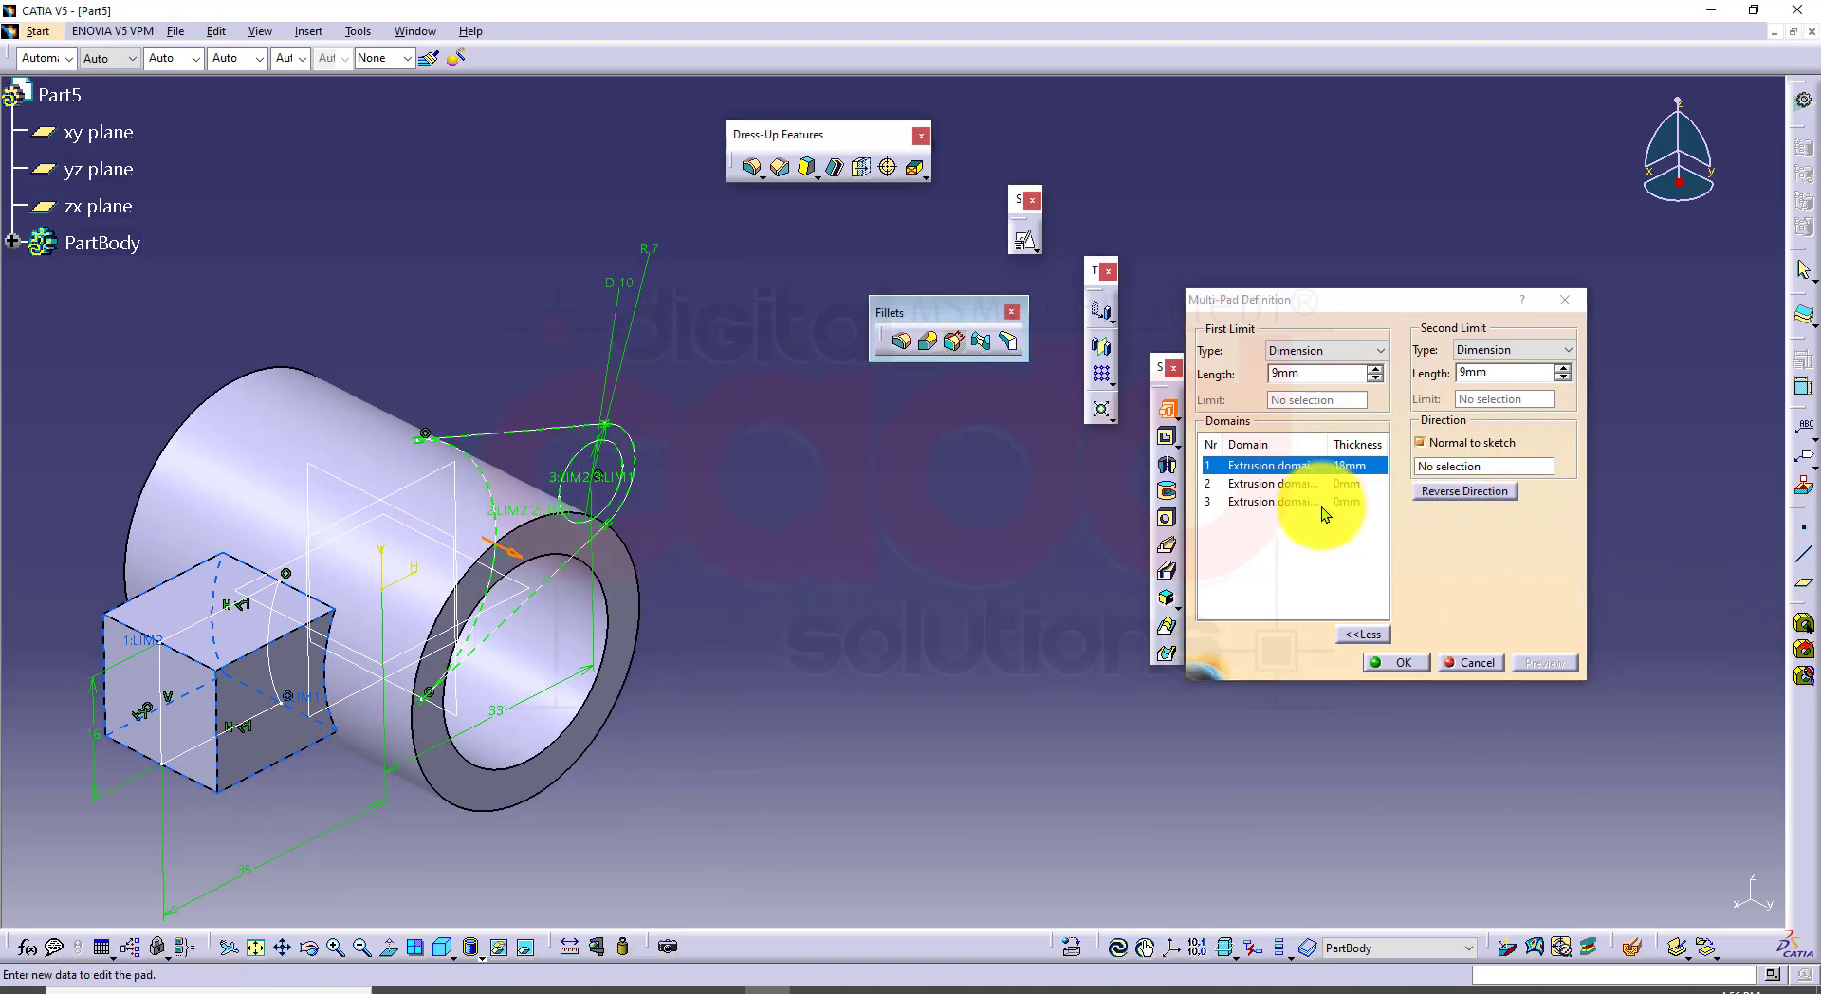
{"action": "left_click", "coordinate": [1300, 487]}
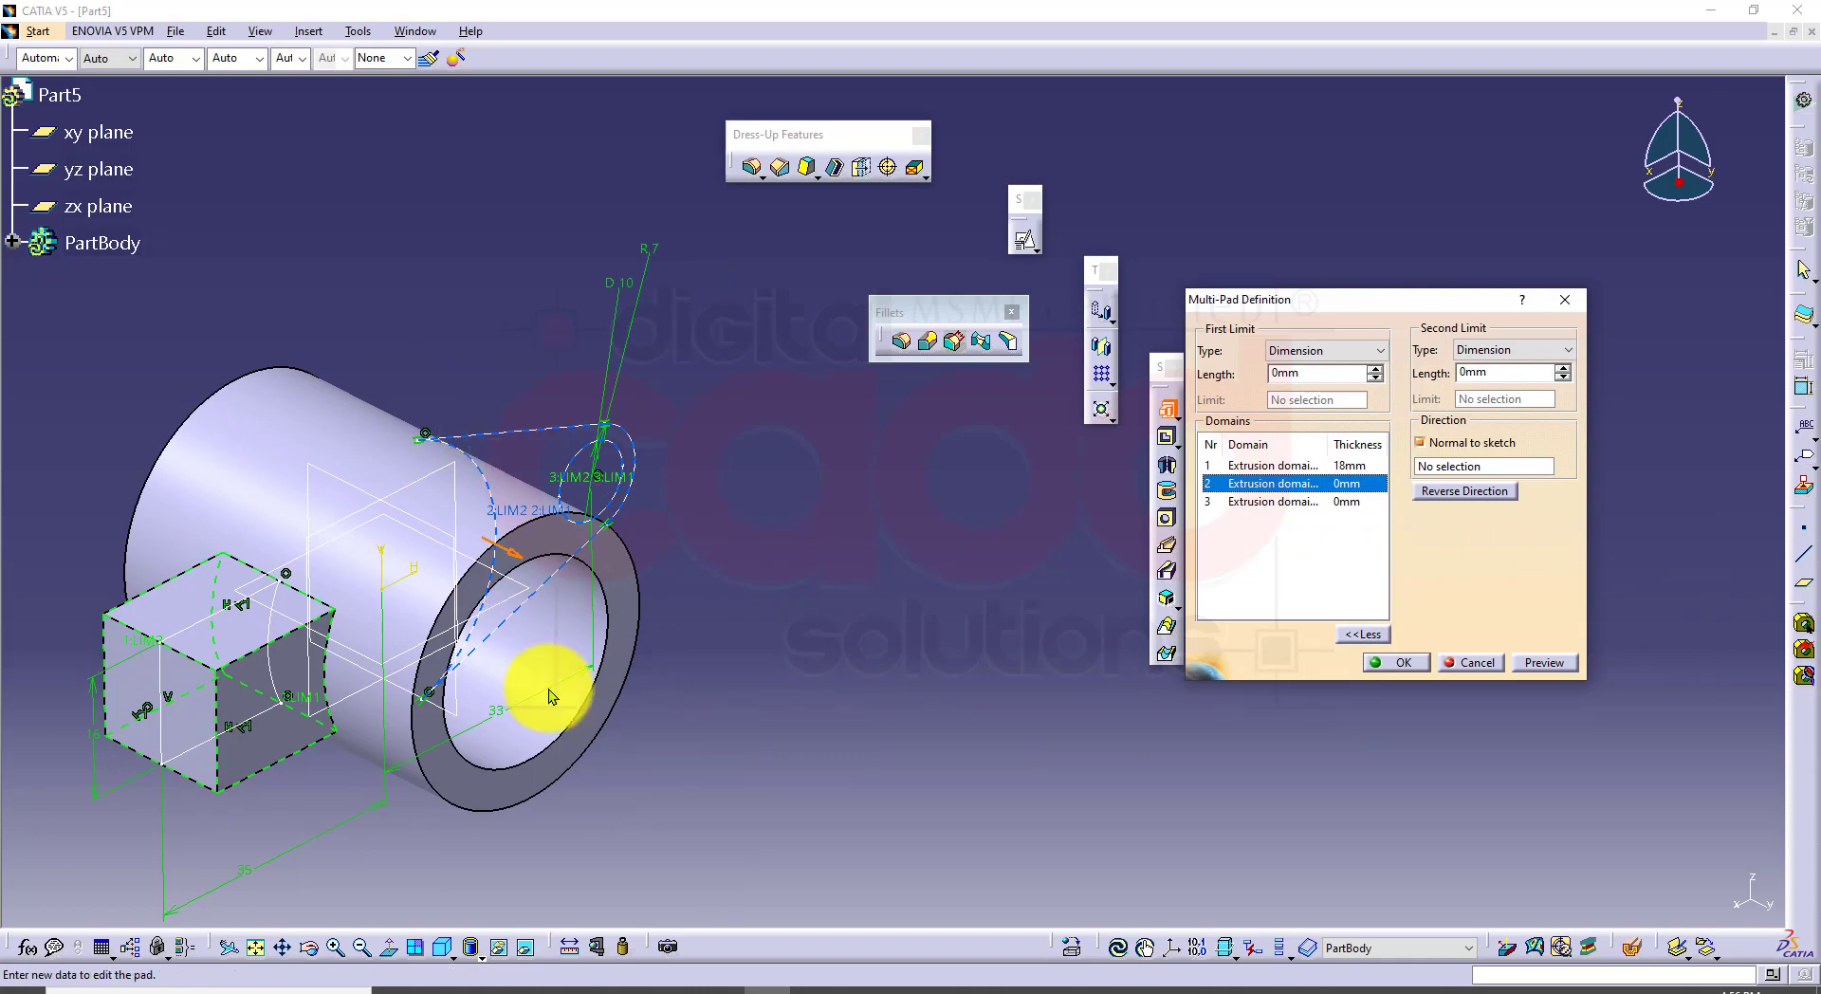
{"action": "left_click", "coordinate": [475, 981]}
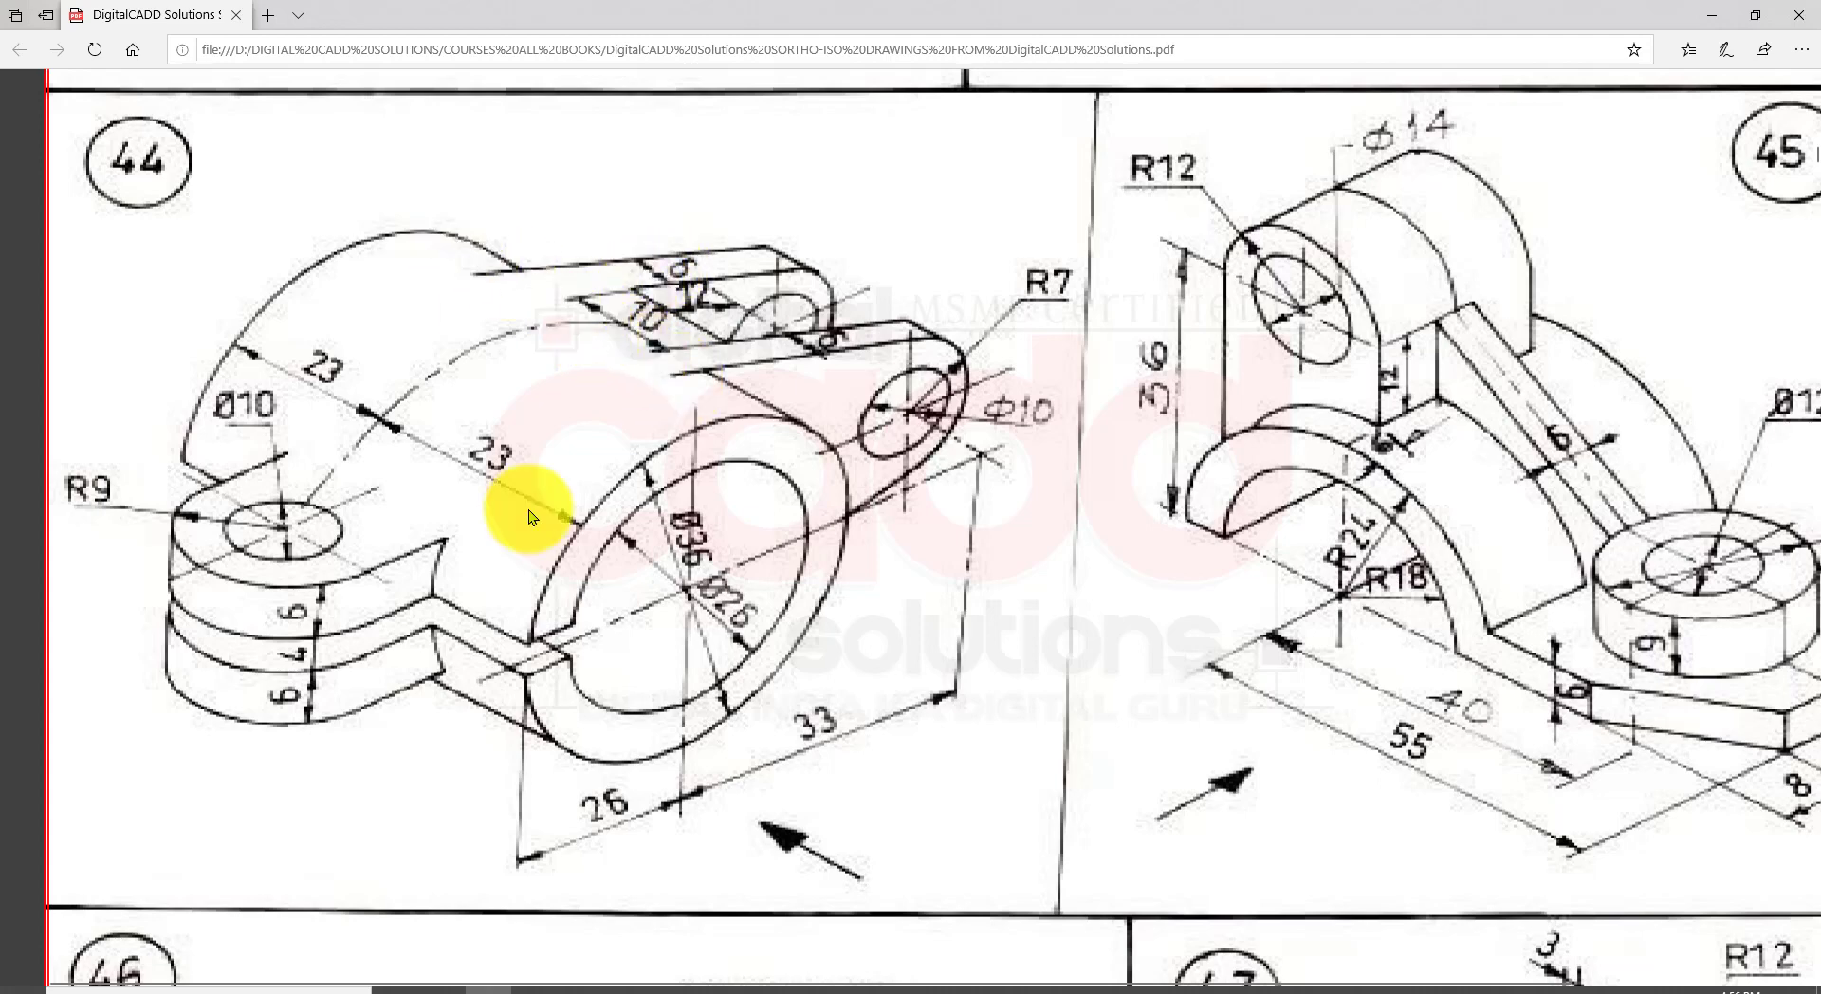
{"action": "left_click", "coordinate": [782, 993]}
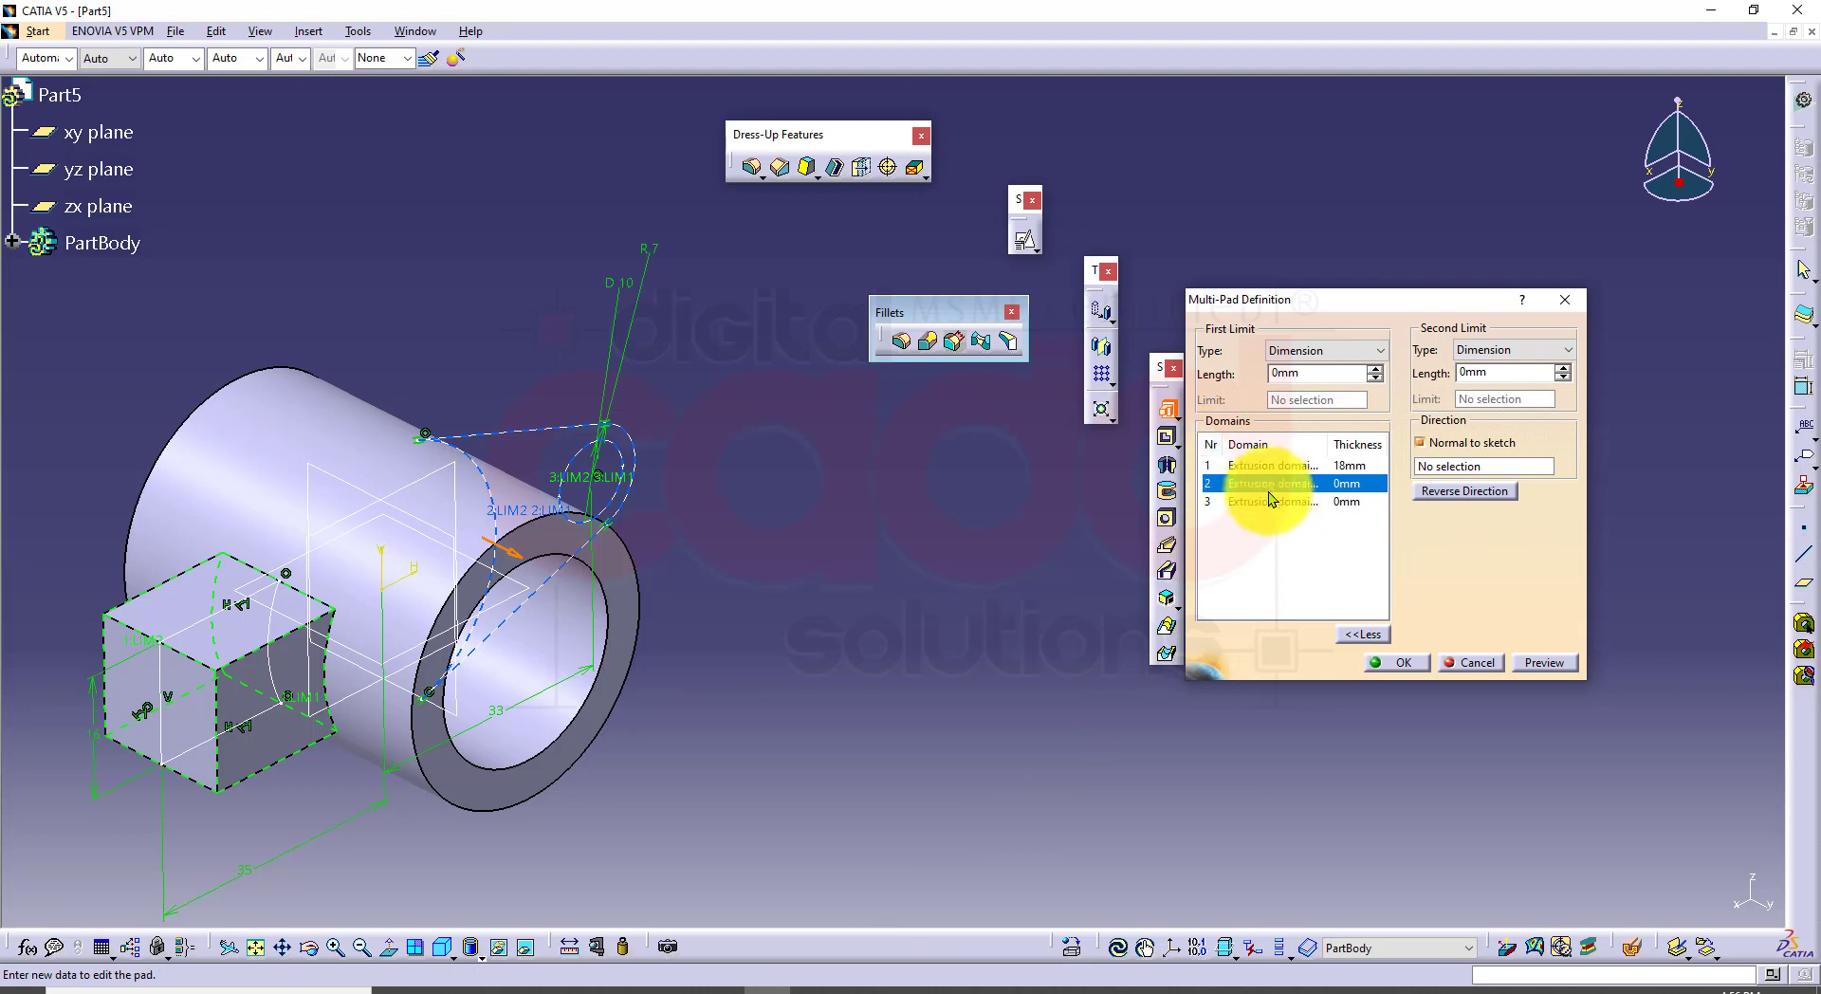
{"action": "left_click", "coordinate": [1323, 373]}
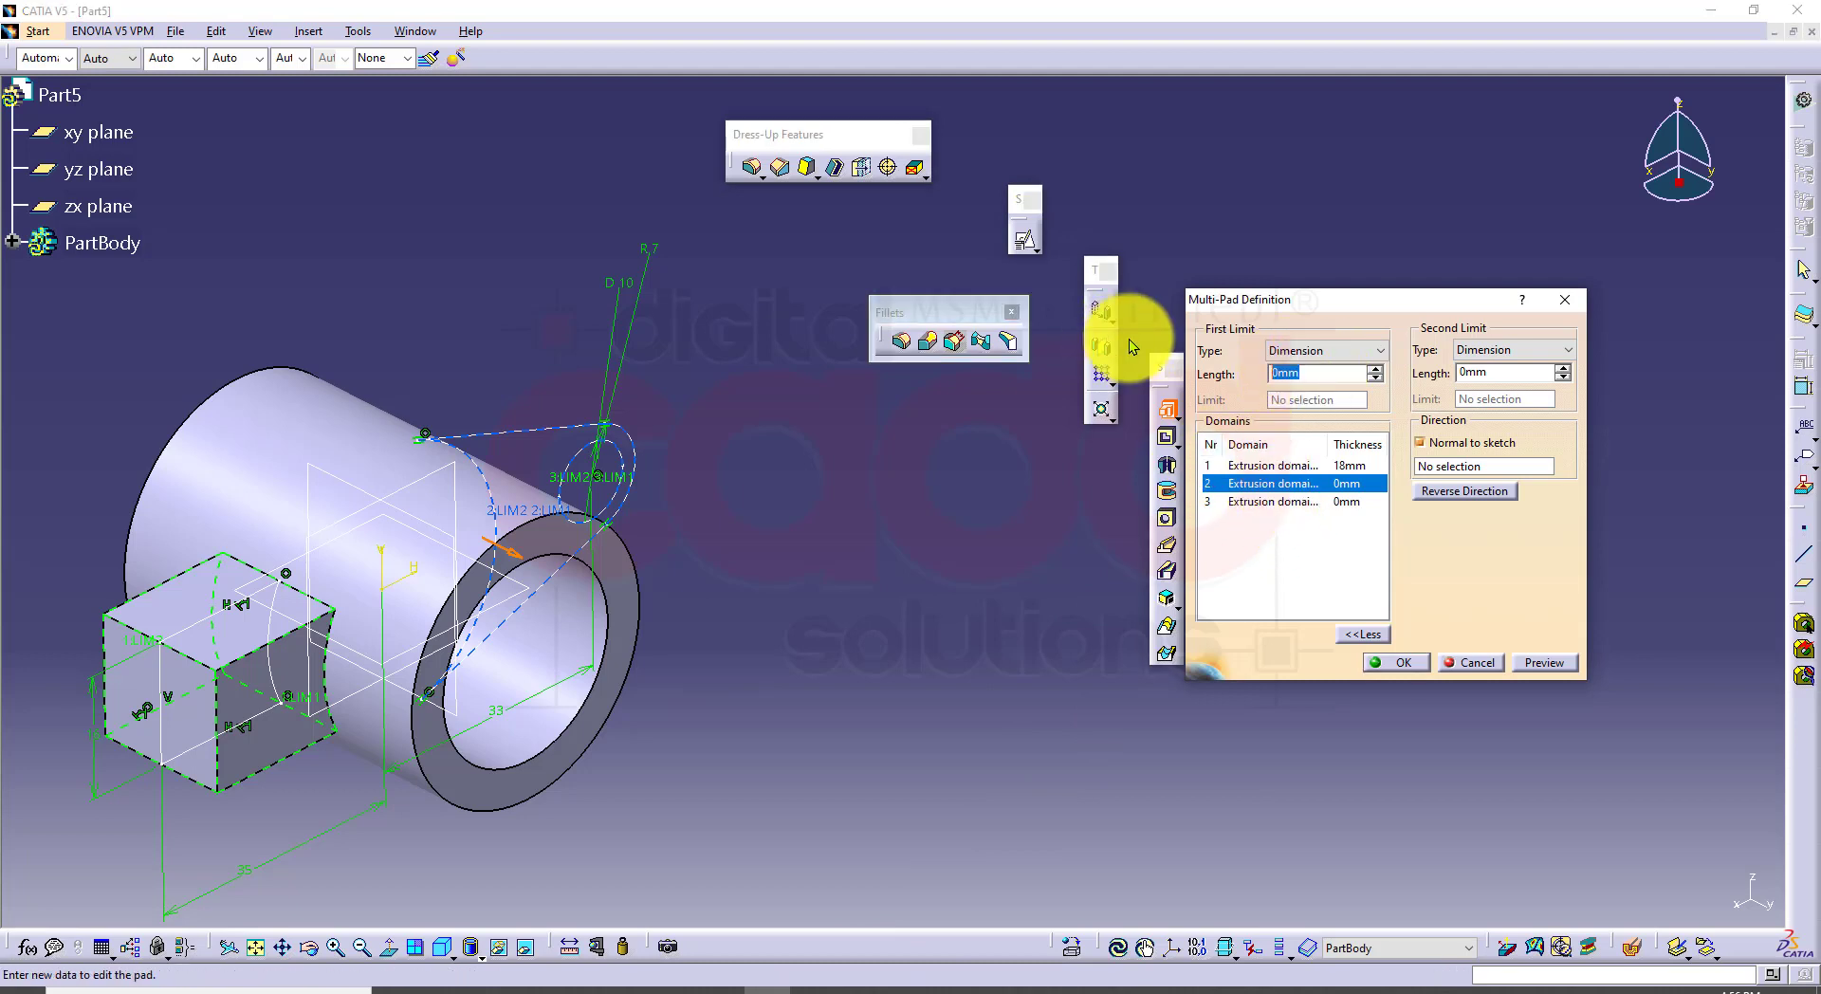
{"action": "type", "text": "11"}
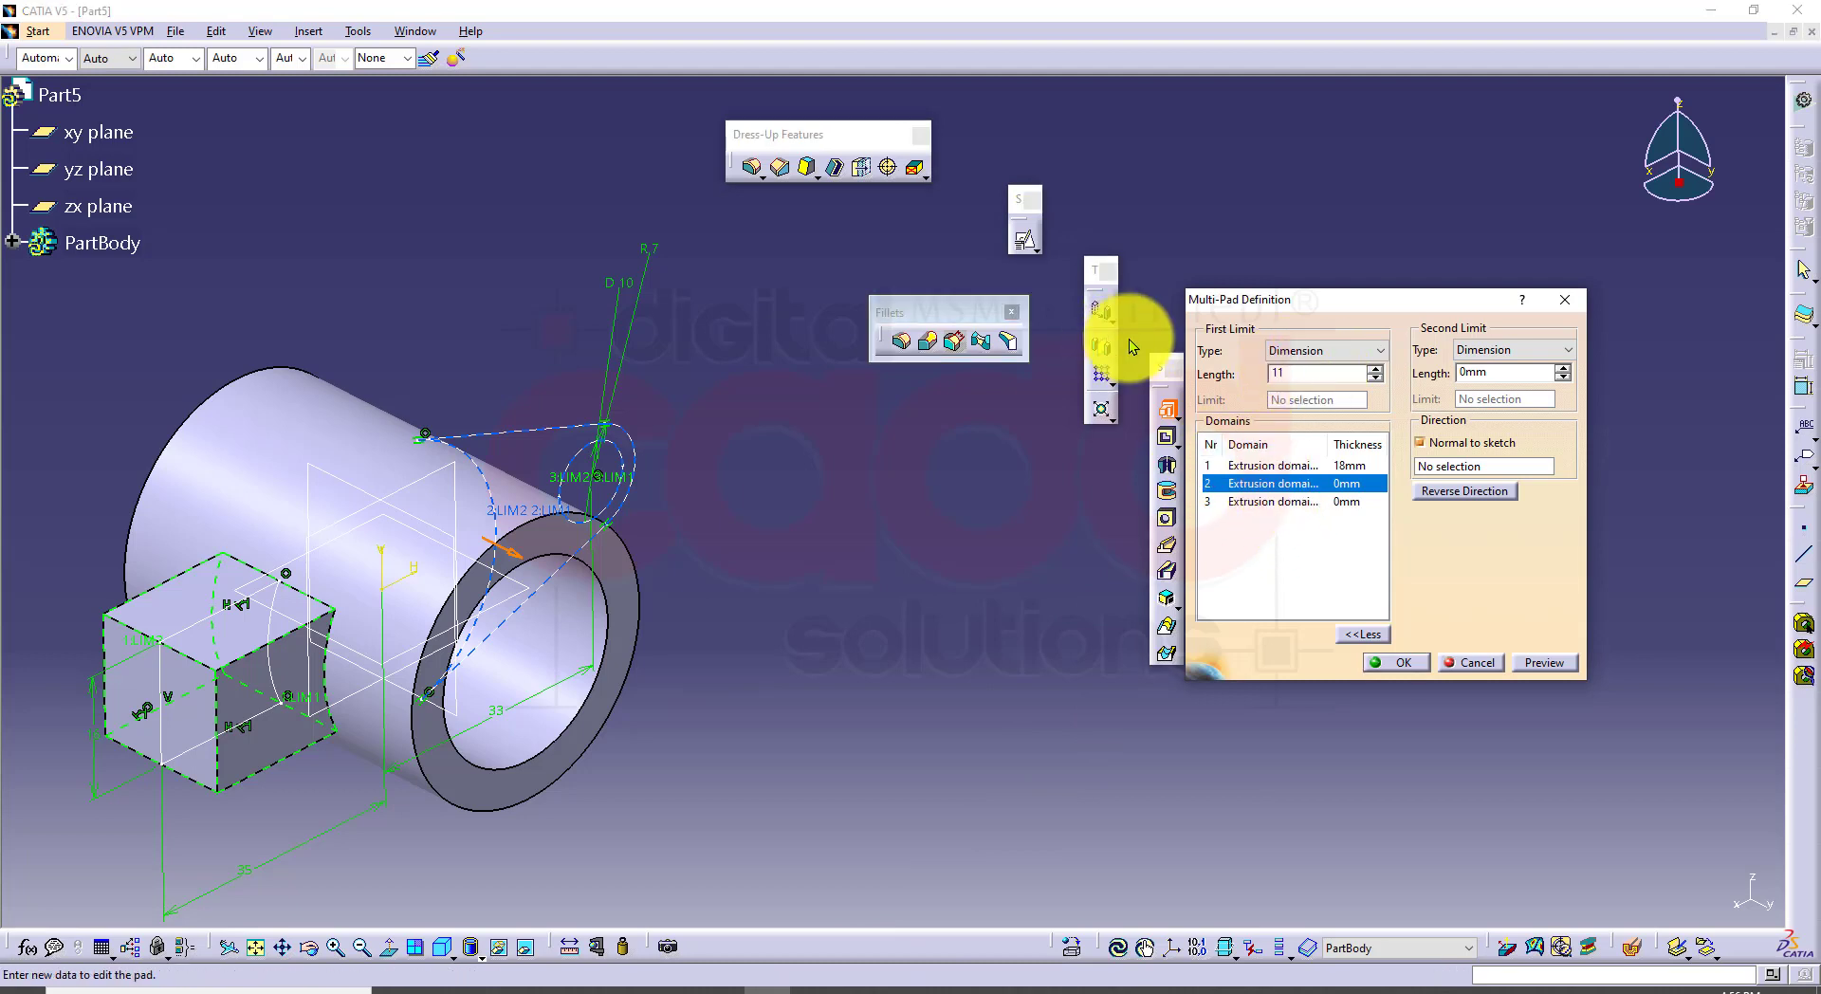
{"action": "left_click", "coordinate": [1502, 374]}
{"action": "type", "text": "11"}
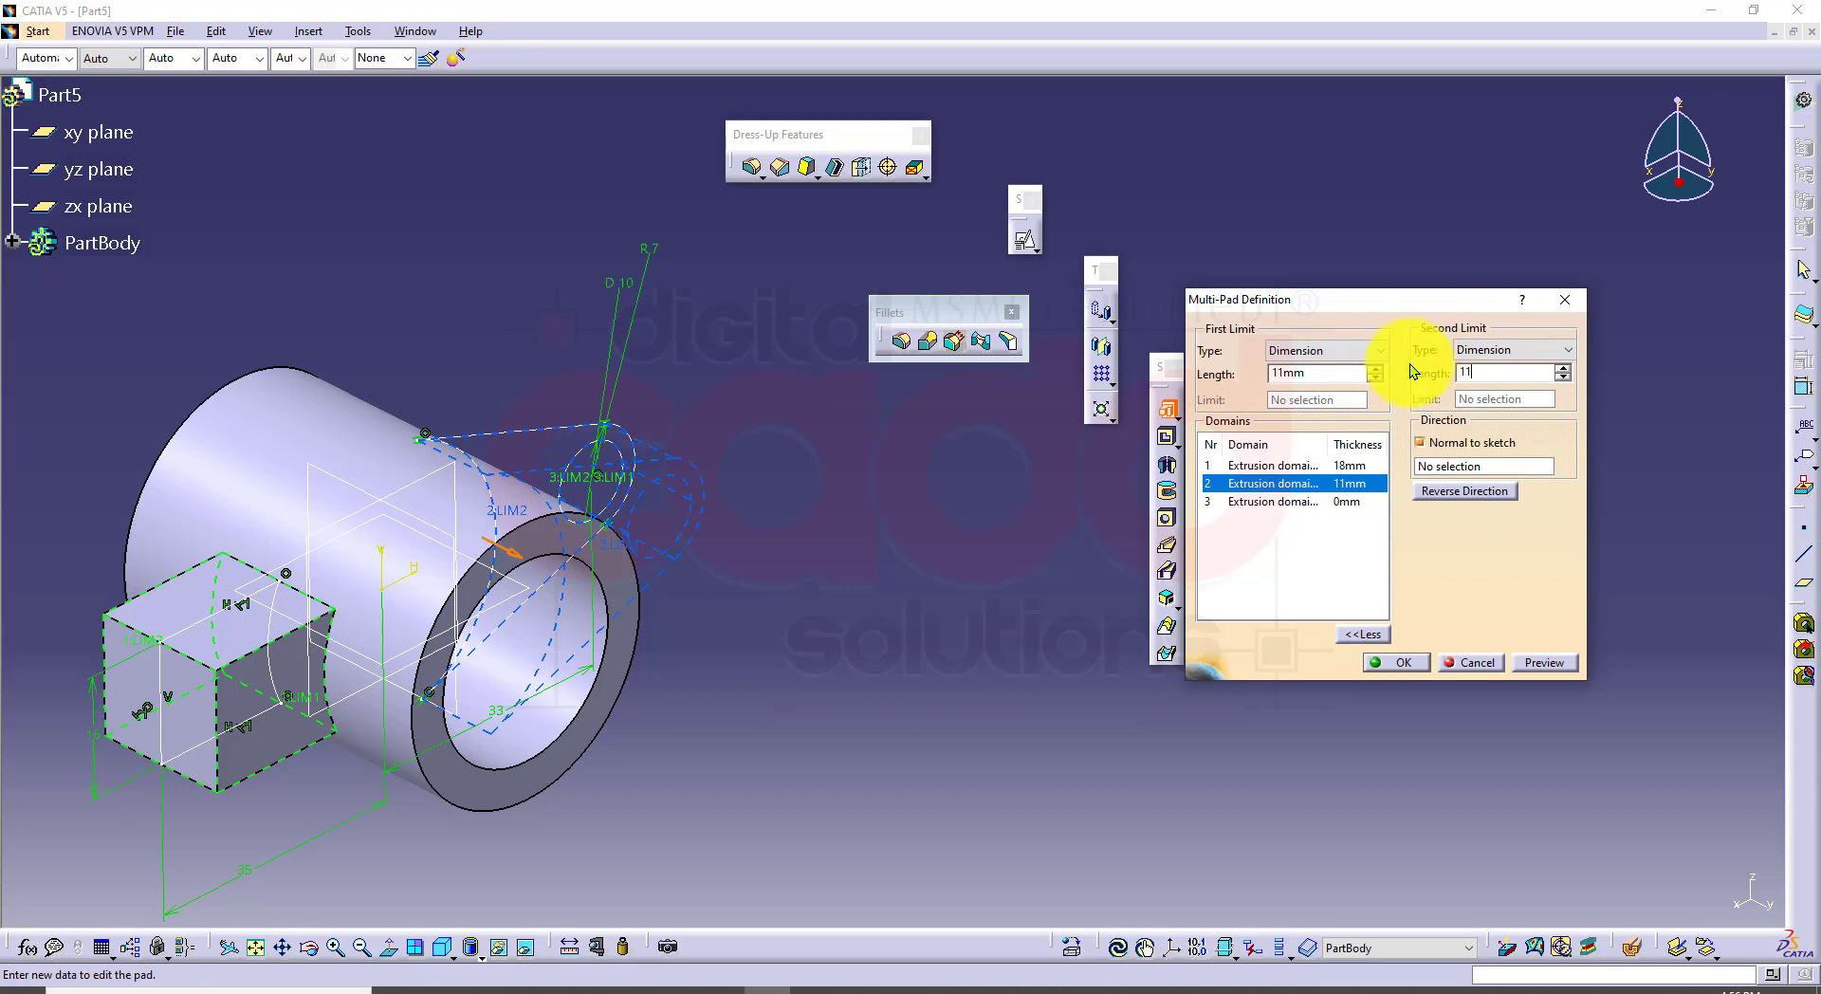
{"action": "left_click", "coordinate": [1546, 662]}
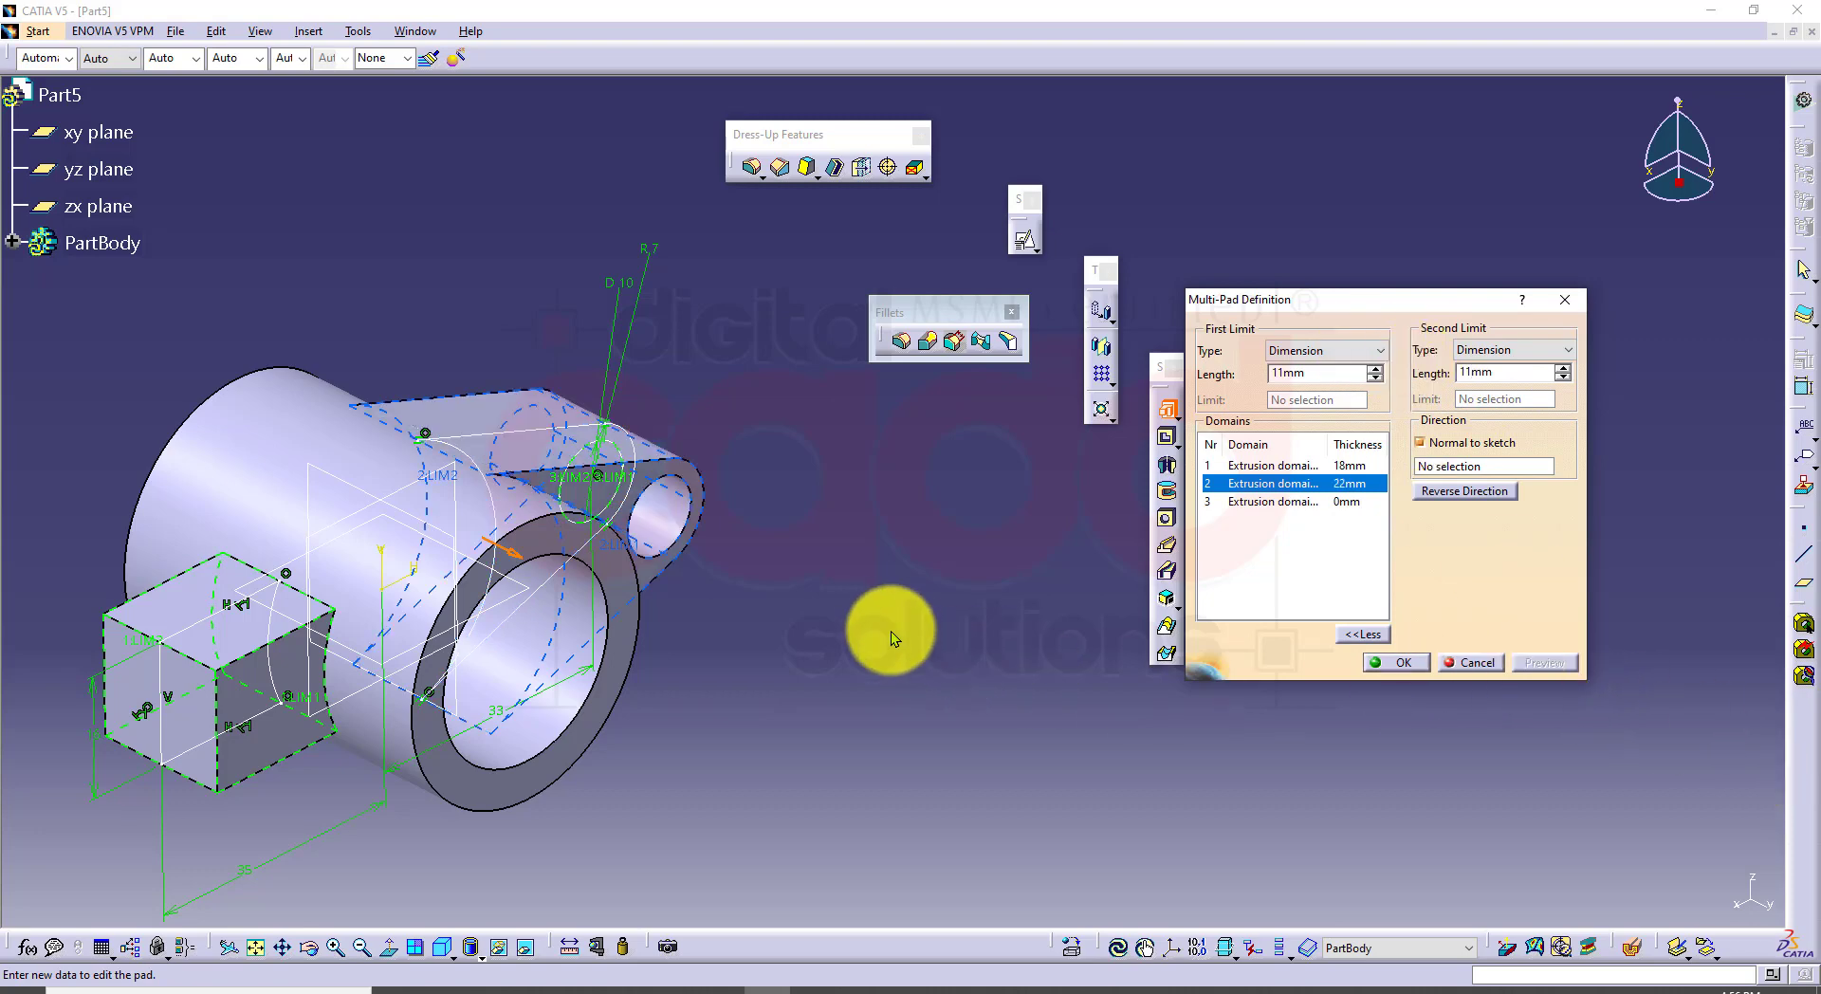
Step: Complete the multi-pad with an 18 mm thick side-block domain and a 22 mm thick tapered-arm domain, and inspect the solid
{"action": "middle_click_drag", "start_coordinate": [890, 629], "coordinate": [699, 346]}
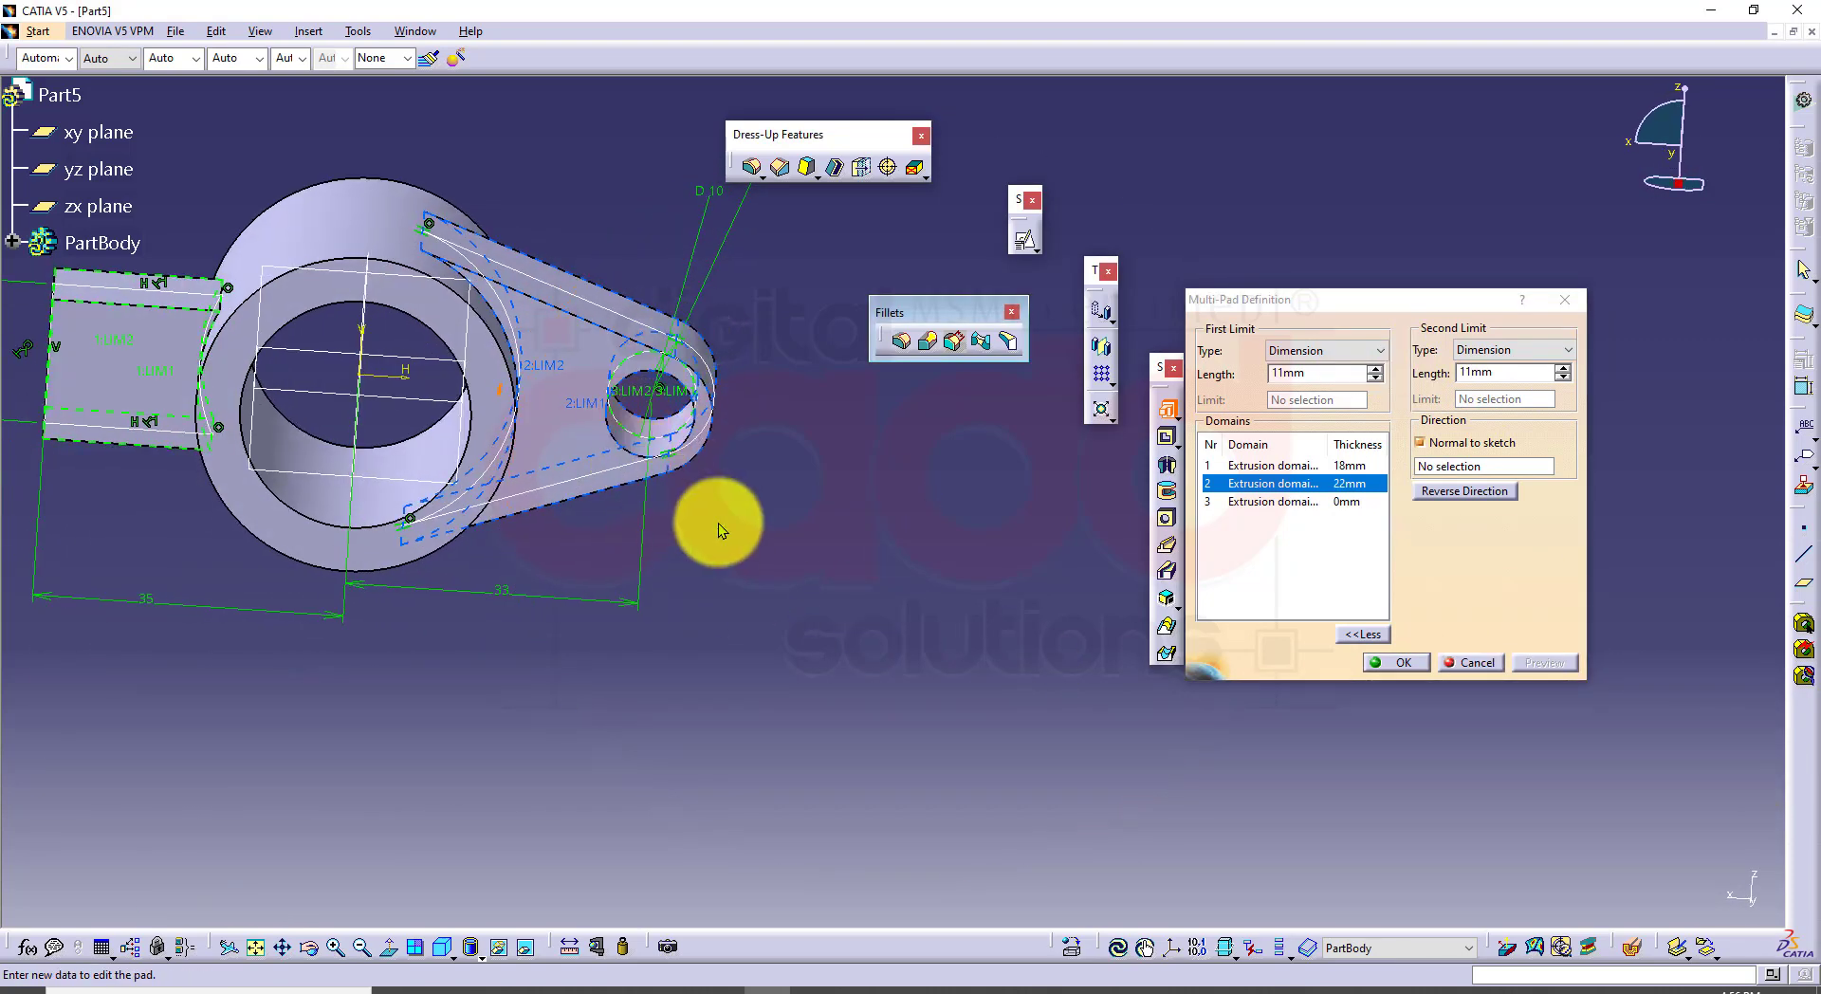
{"action": "middle_click_drag", "start_coordinate": [642, 588], "coordinate": [766, 656]}
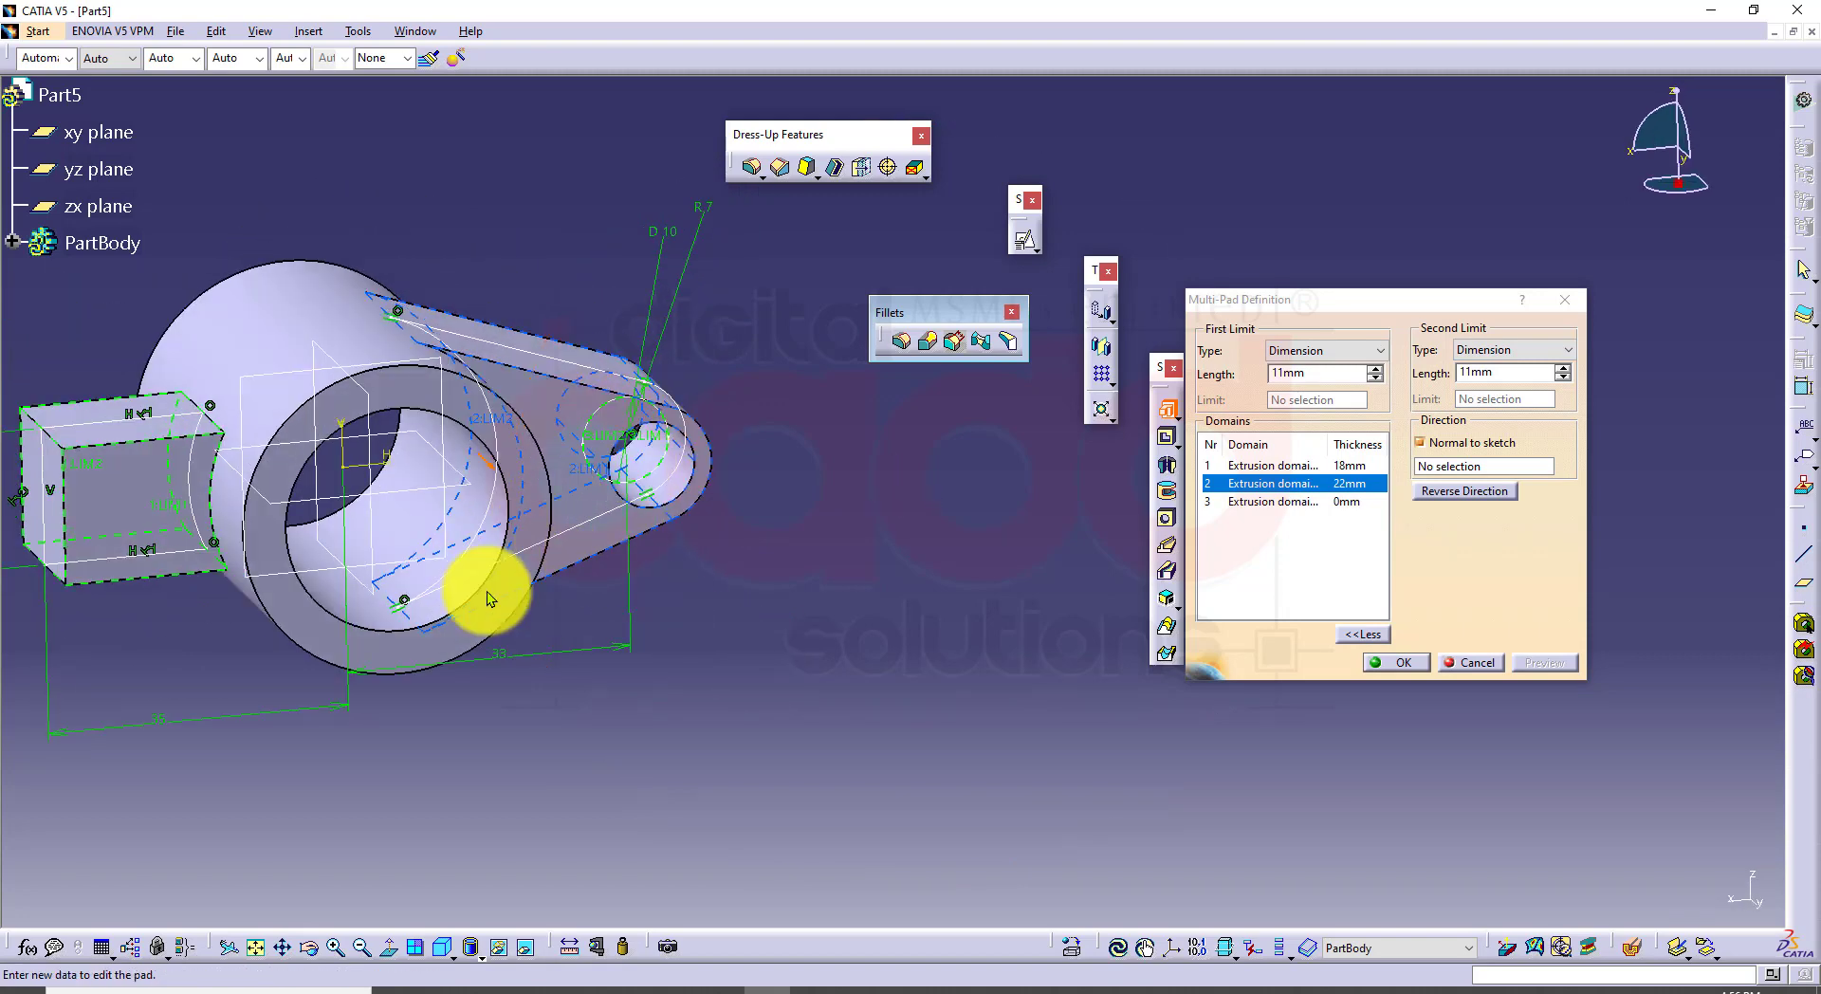
{"action": "left_click", "coordinate": [1384, 661]}
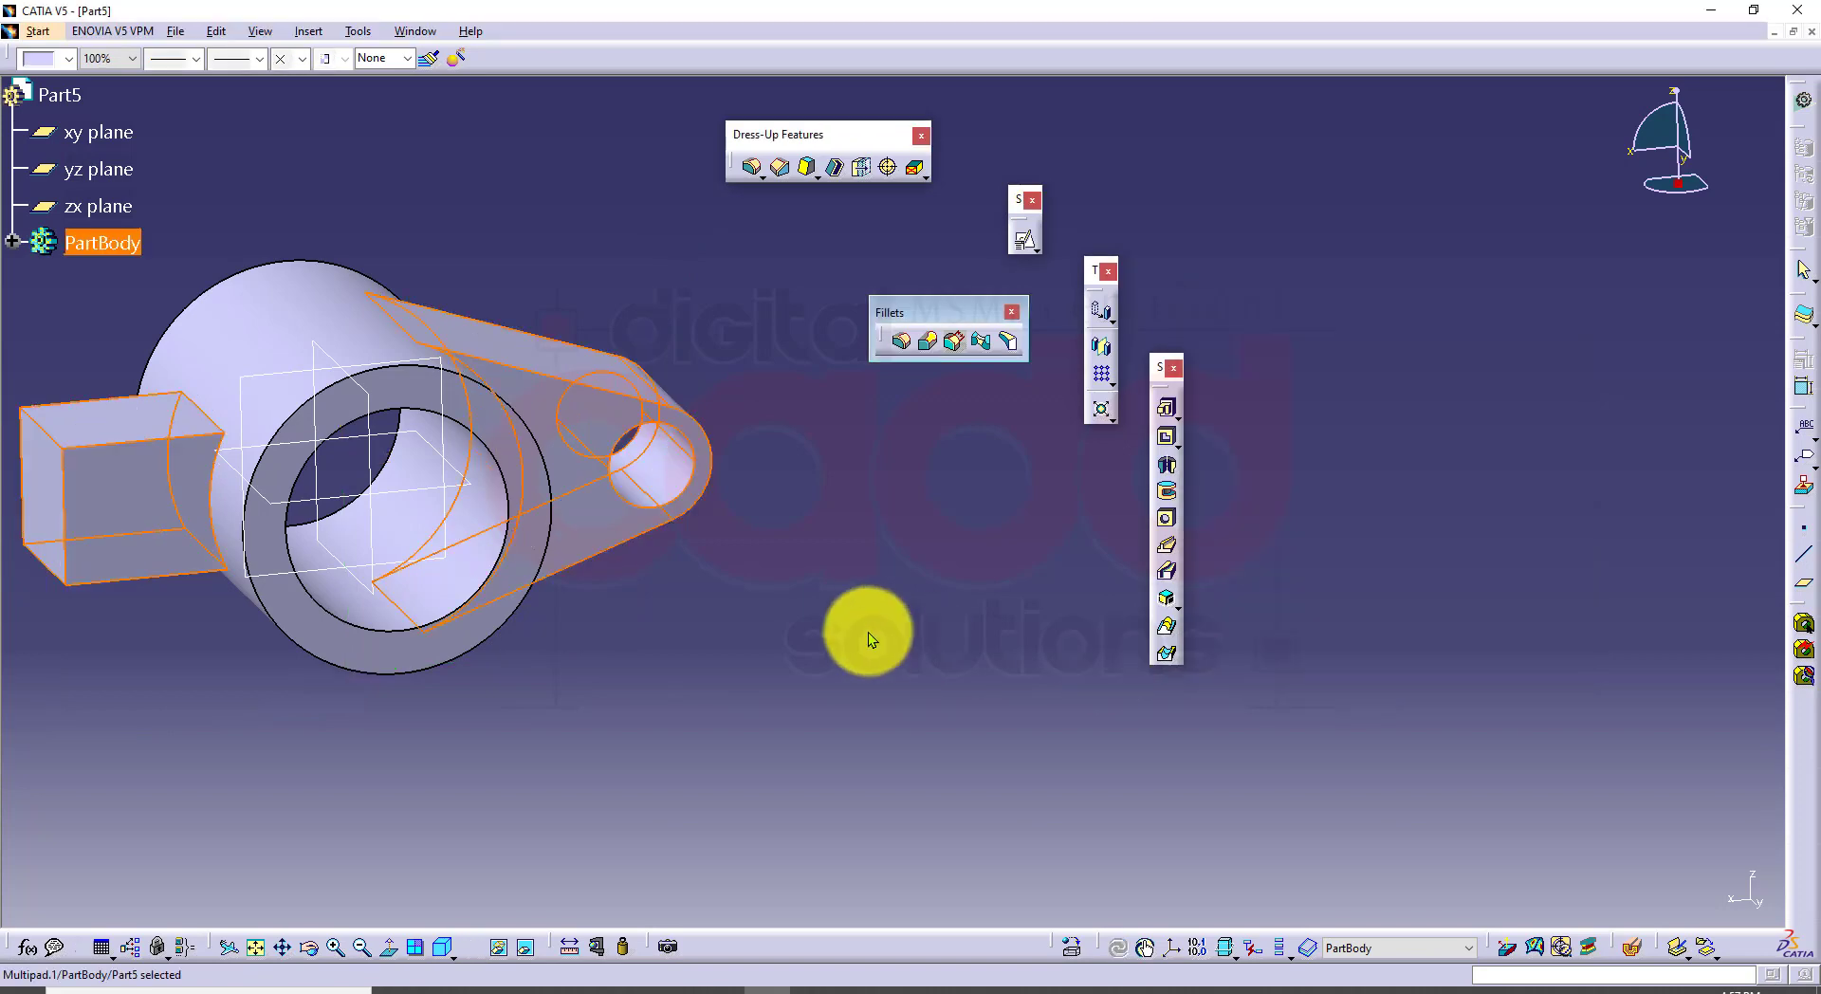
{"action": "middle_click_drag", "start_coordinate": [829, 631], "coordinate": [651, 774]}
{"action": "left_click", "coordinate": [441, 946]}
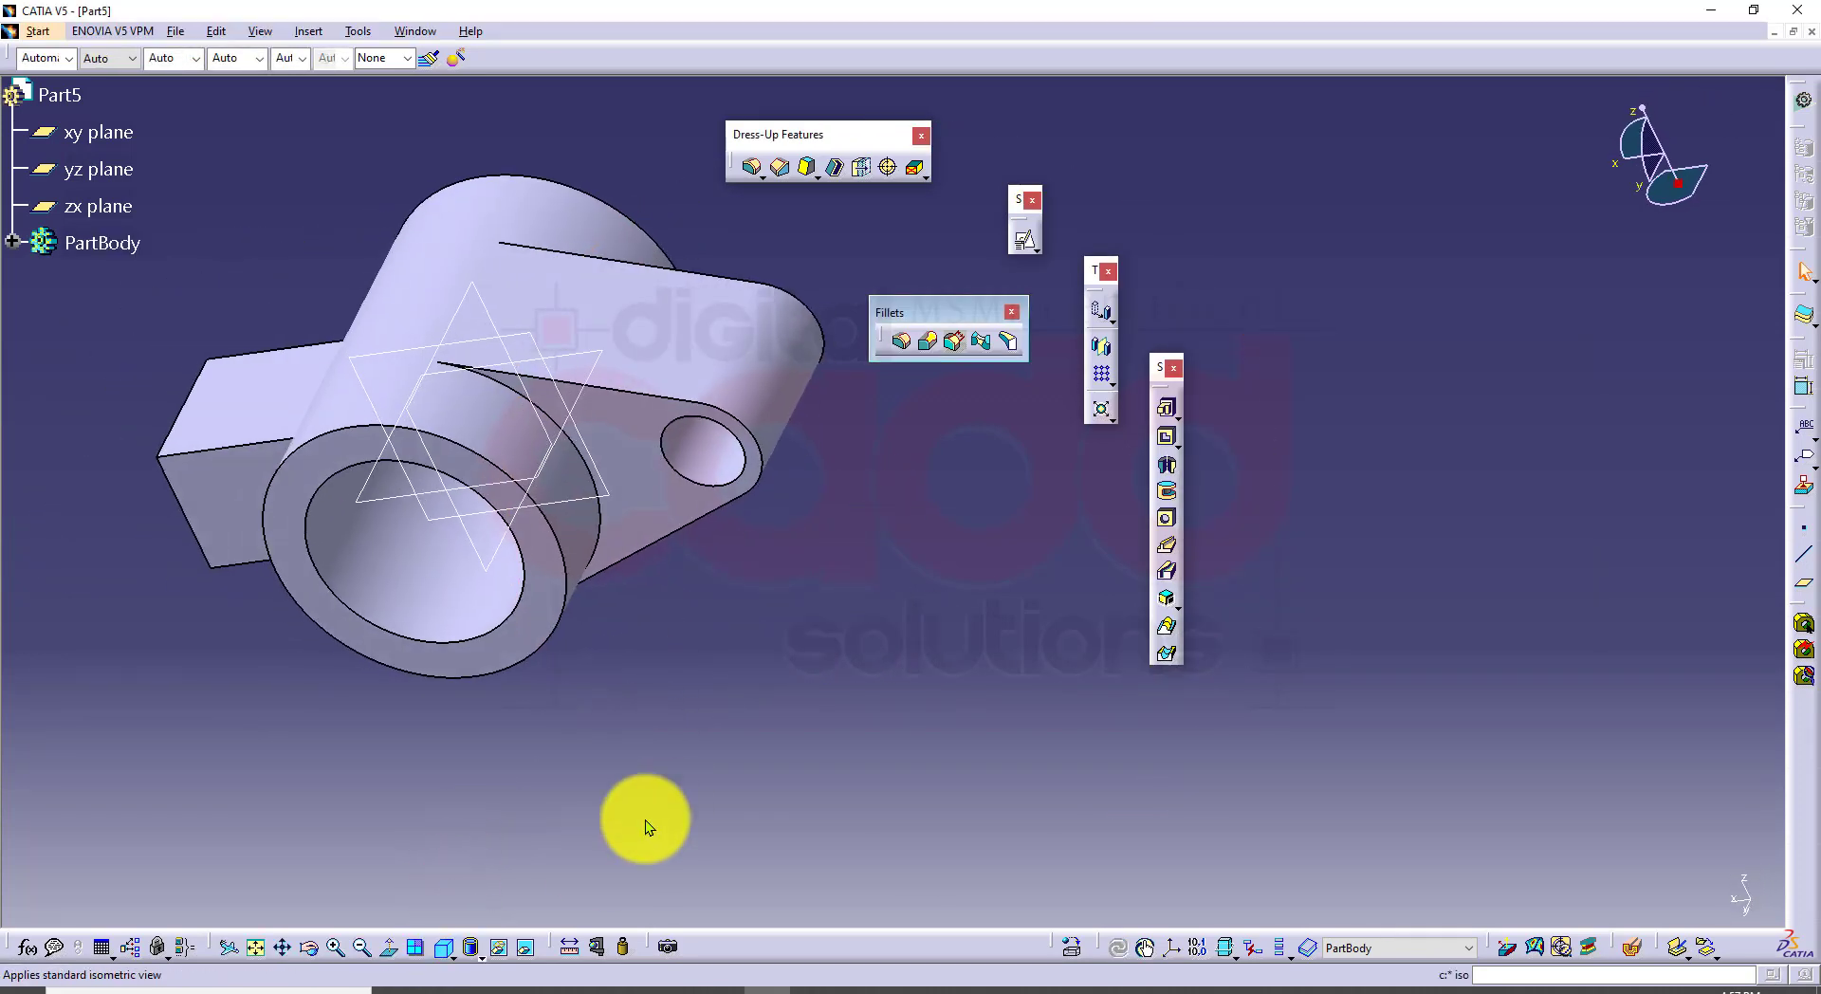
{"action": "middle_click_drag", "start_coordinate": [849, 695], "coordinate": [682, 761]}
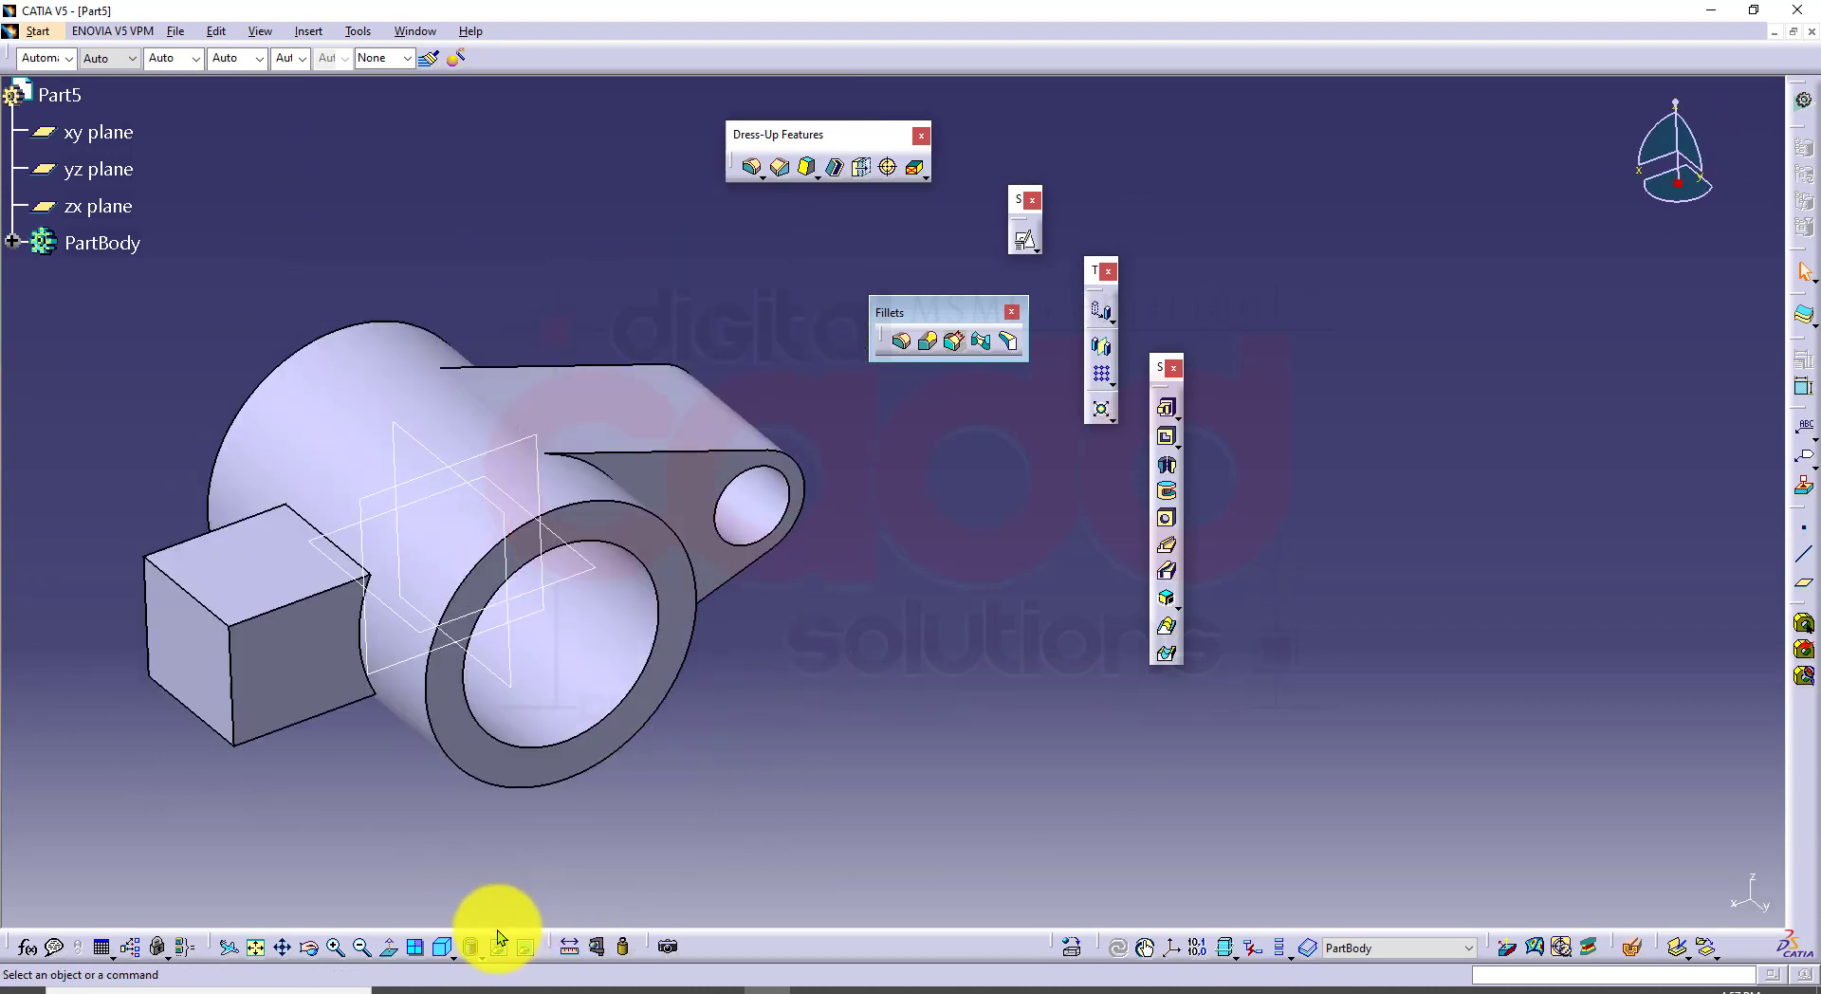
{"action": "left_click", "coordinate": [443, 948]}
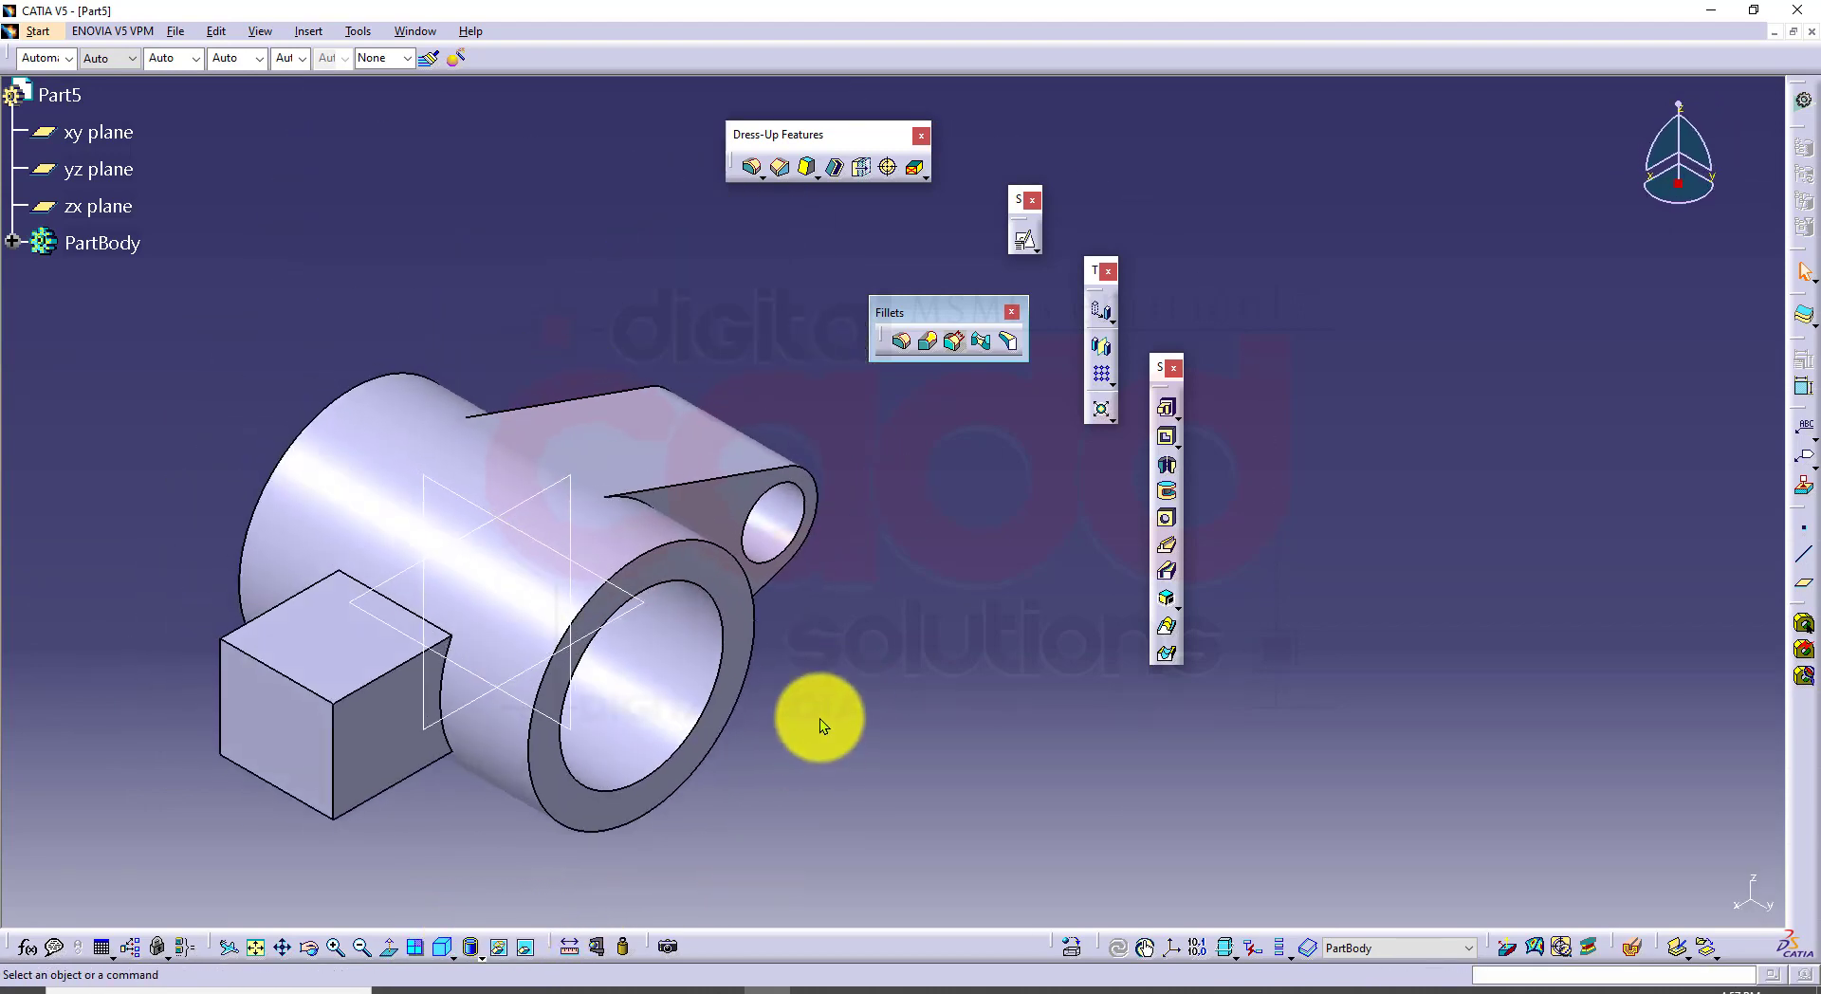
{"action": "middle_click_drag", "start_coordinate": [819, 718], "coordinate": [868, 712]}
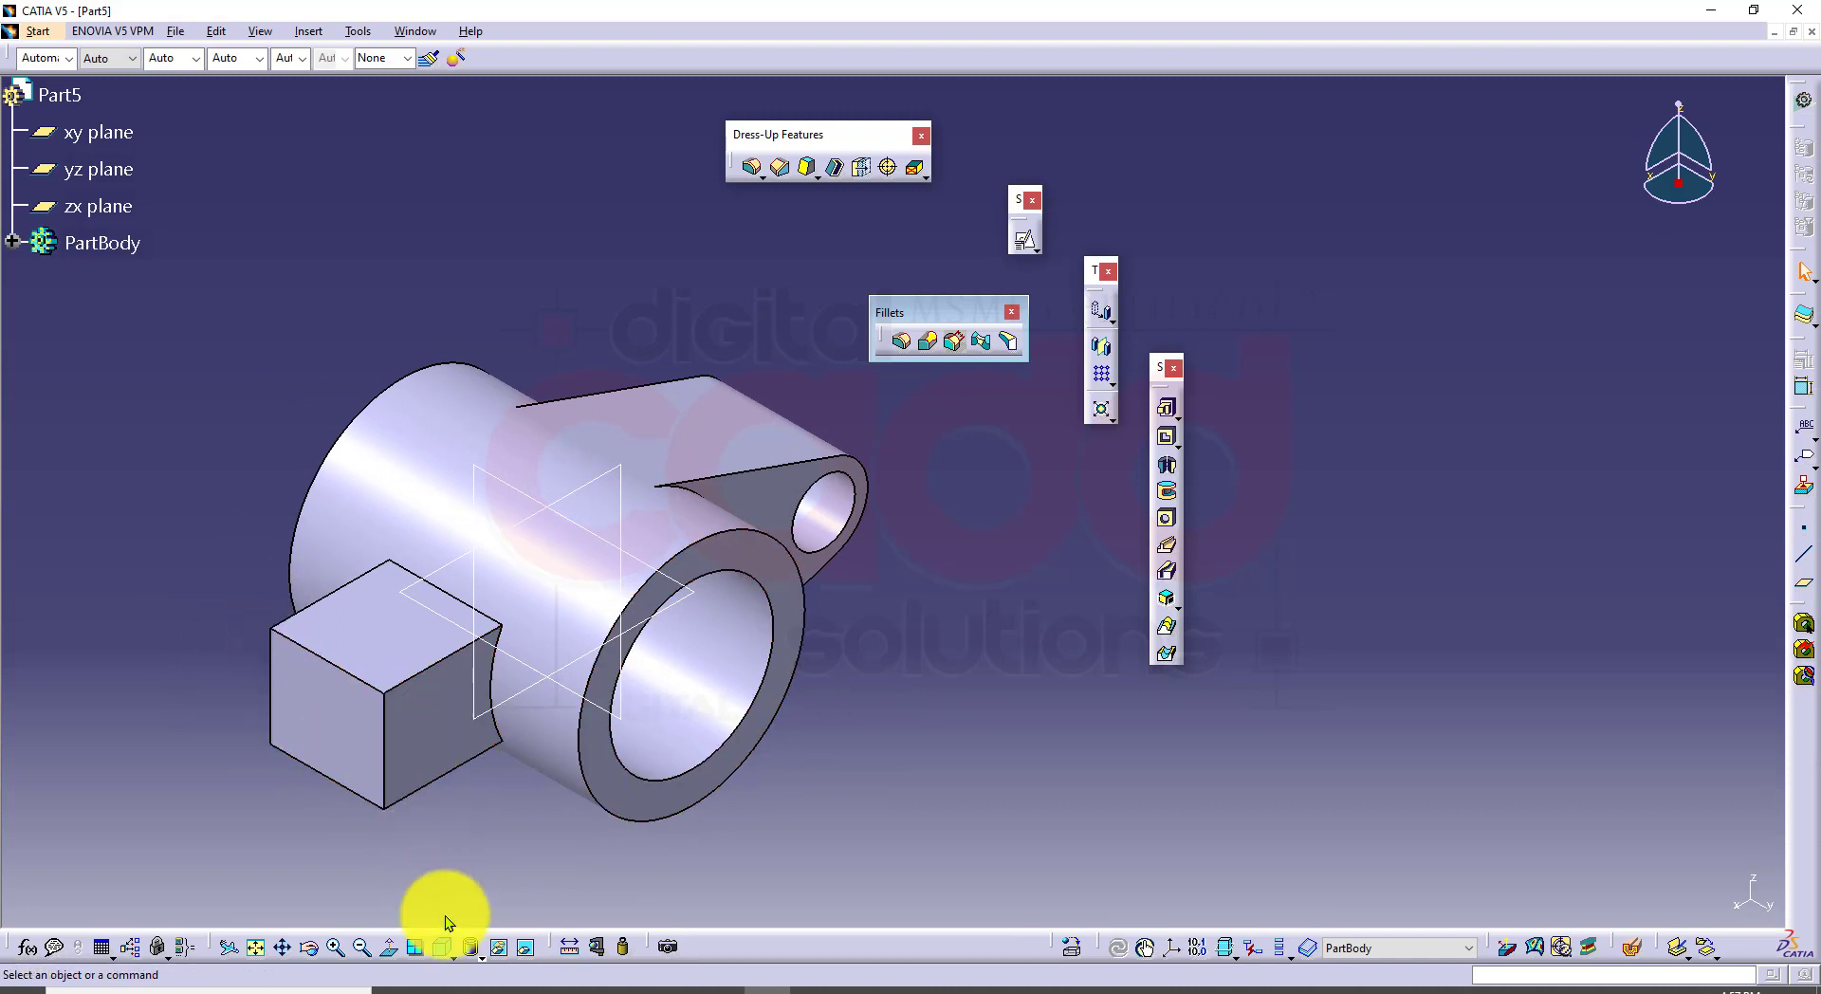
Step: Round the side block's outer end with a tritangent fillet between its two opposite side faces, removing the end face between them
{"action": "left_click", "coordinate": [481, 986]}
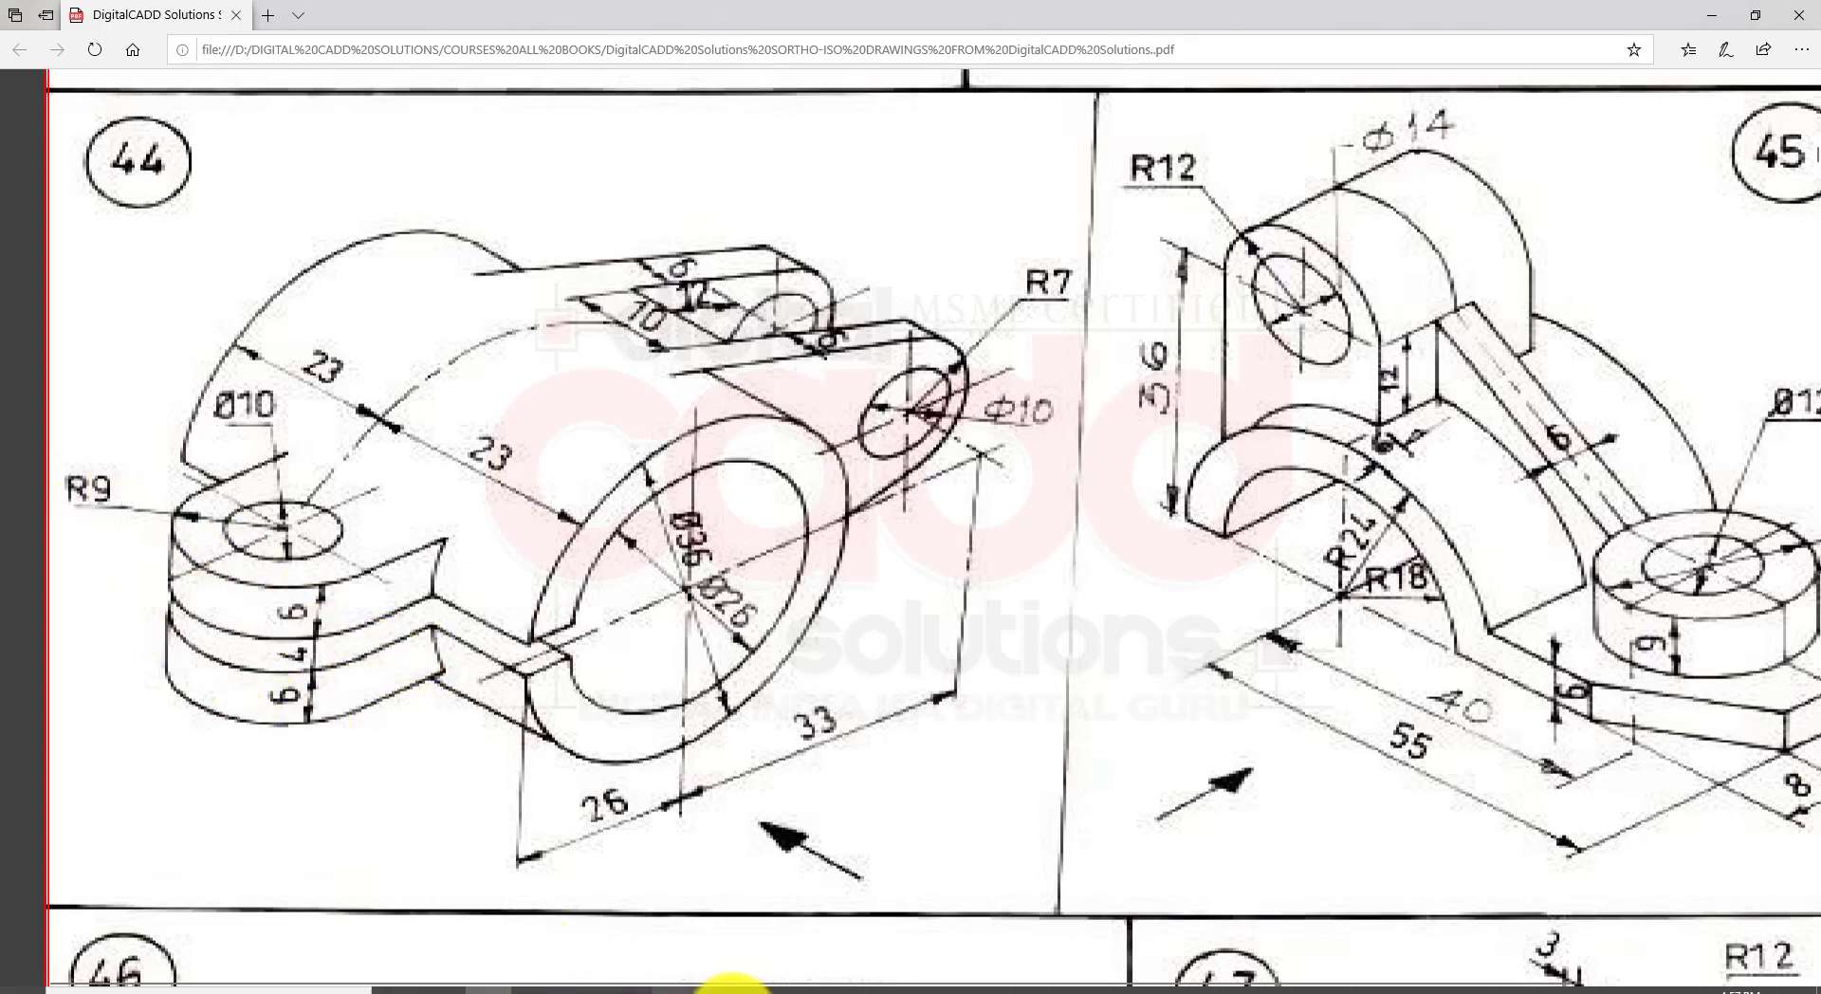
{"action": "left_click", "coordinate": [745, 987]}
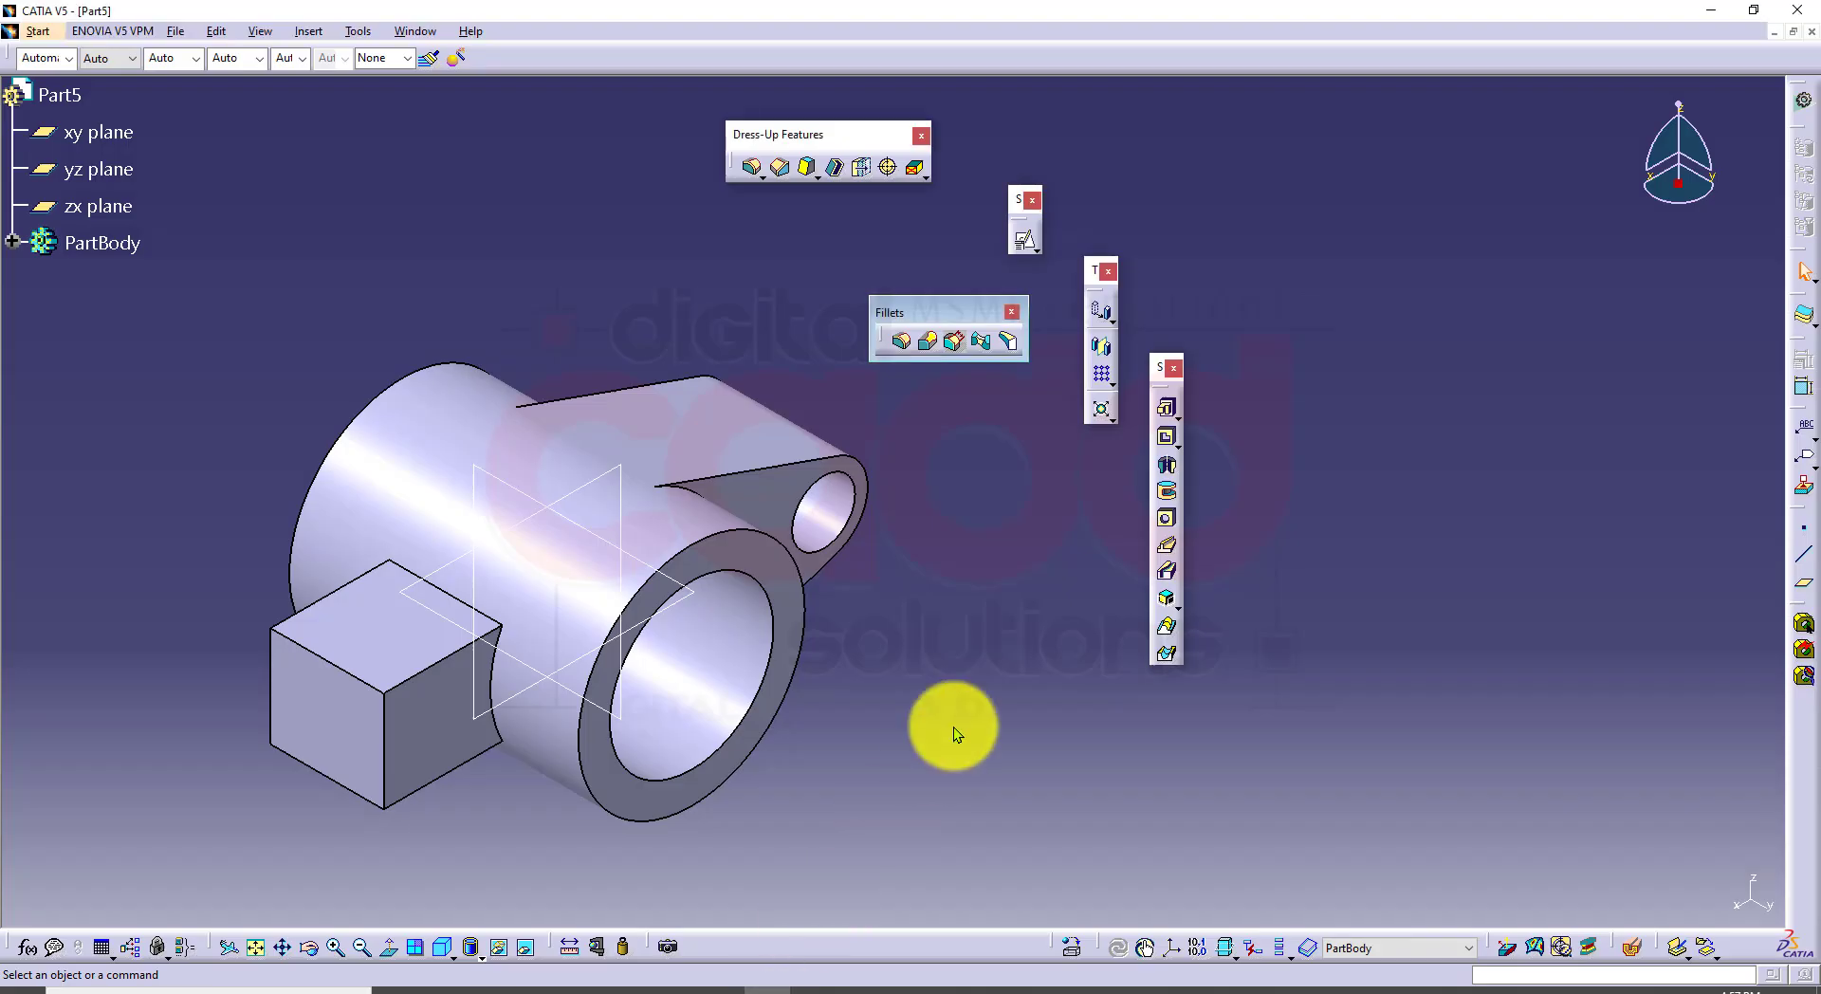
{"action": "left_click", "coordinate": [1008, 342]}
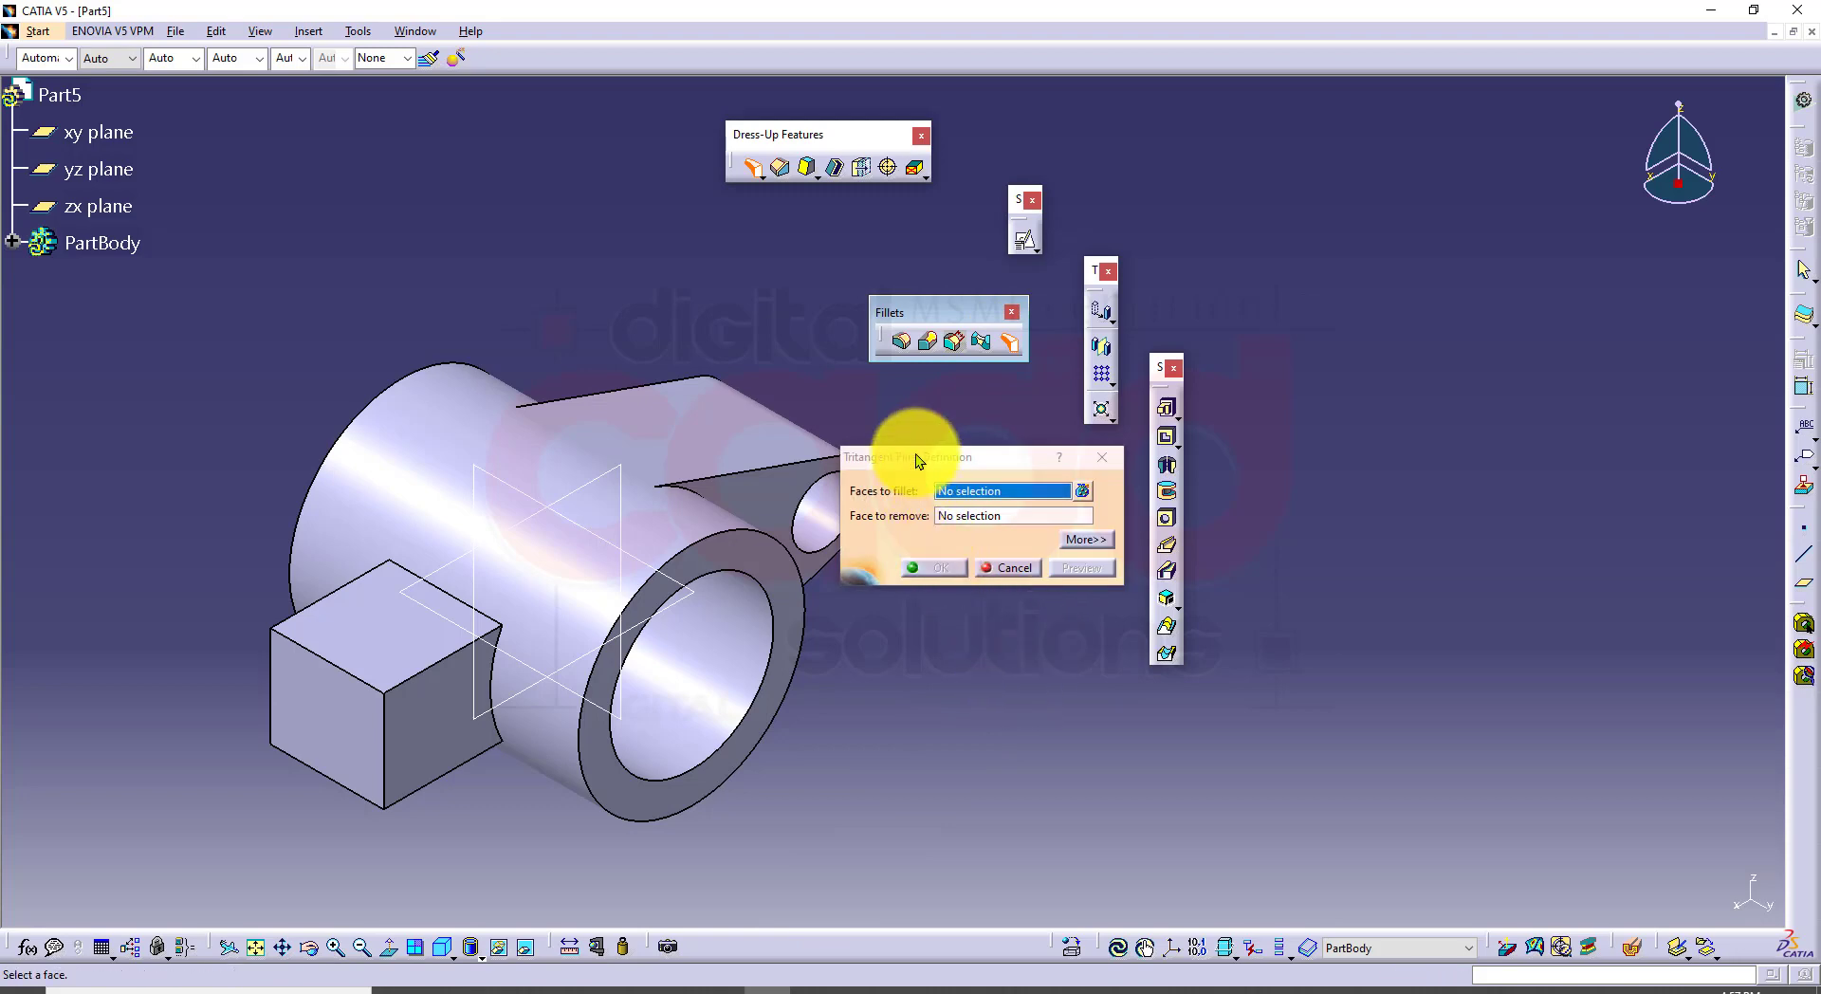
{"action": "left_click_drag", "start_coordinate": [914, 453], "coordinate": [984, 481]}
{"action": "left_click", "coordinate": [406, 738]}
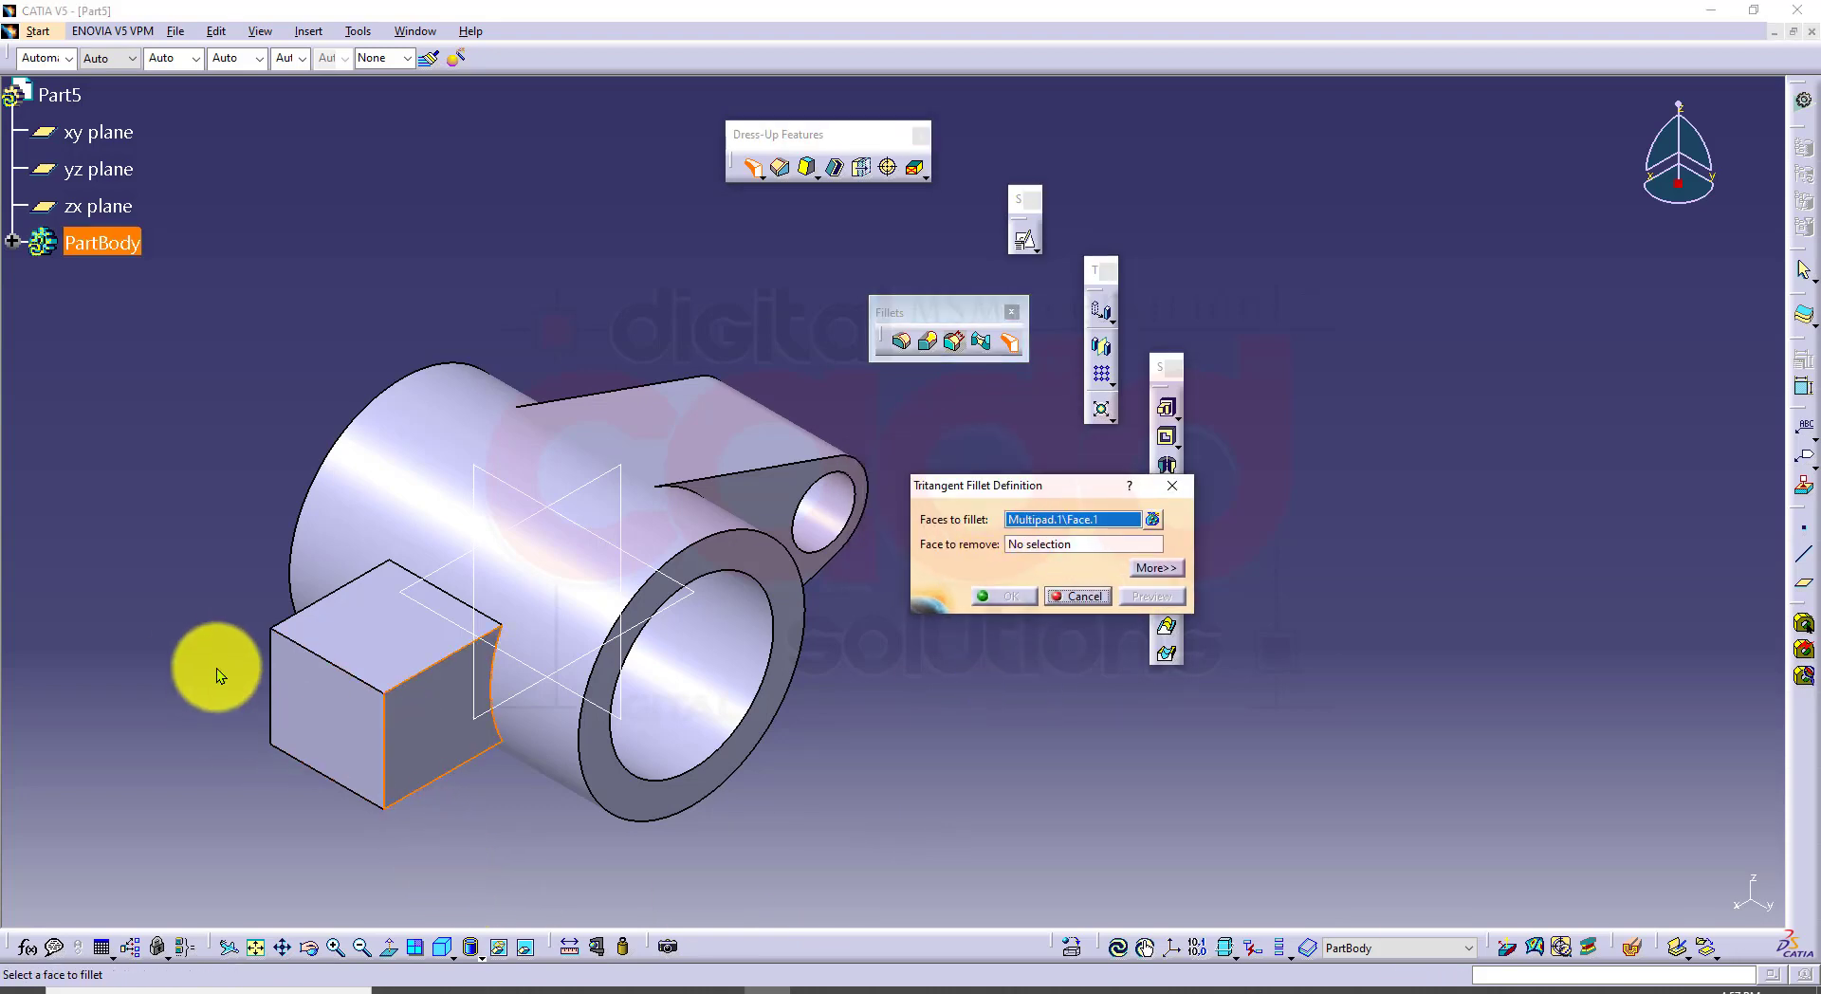
{"action": "middle_click_drag", "start_coordinate": [216, 675], "coordinate": [630, 816]}
{"action": "left_click", "coordinate": [605, 740]}
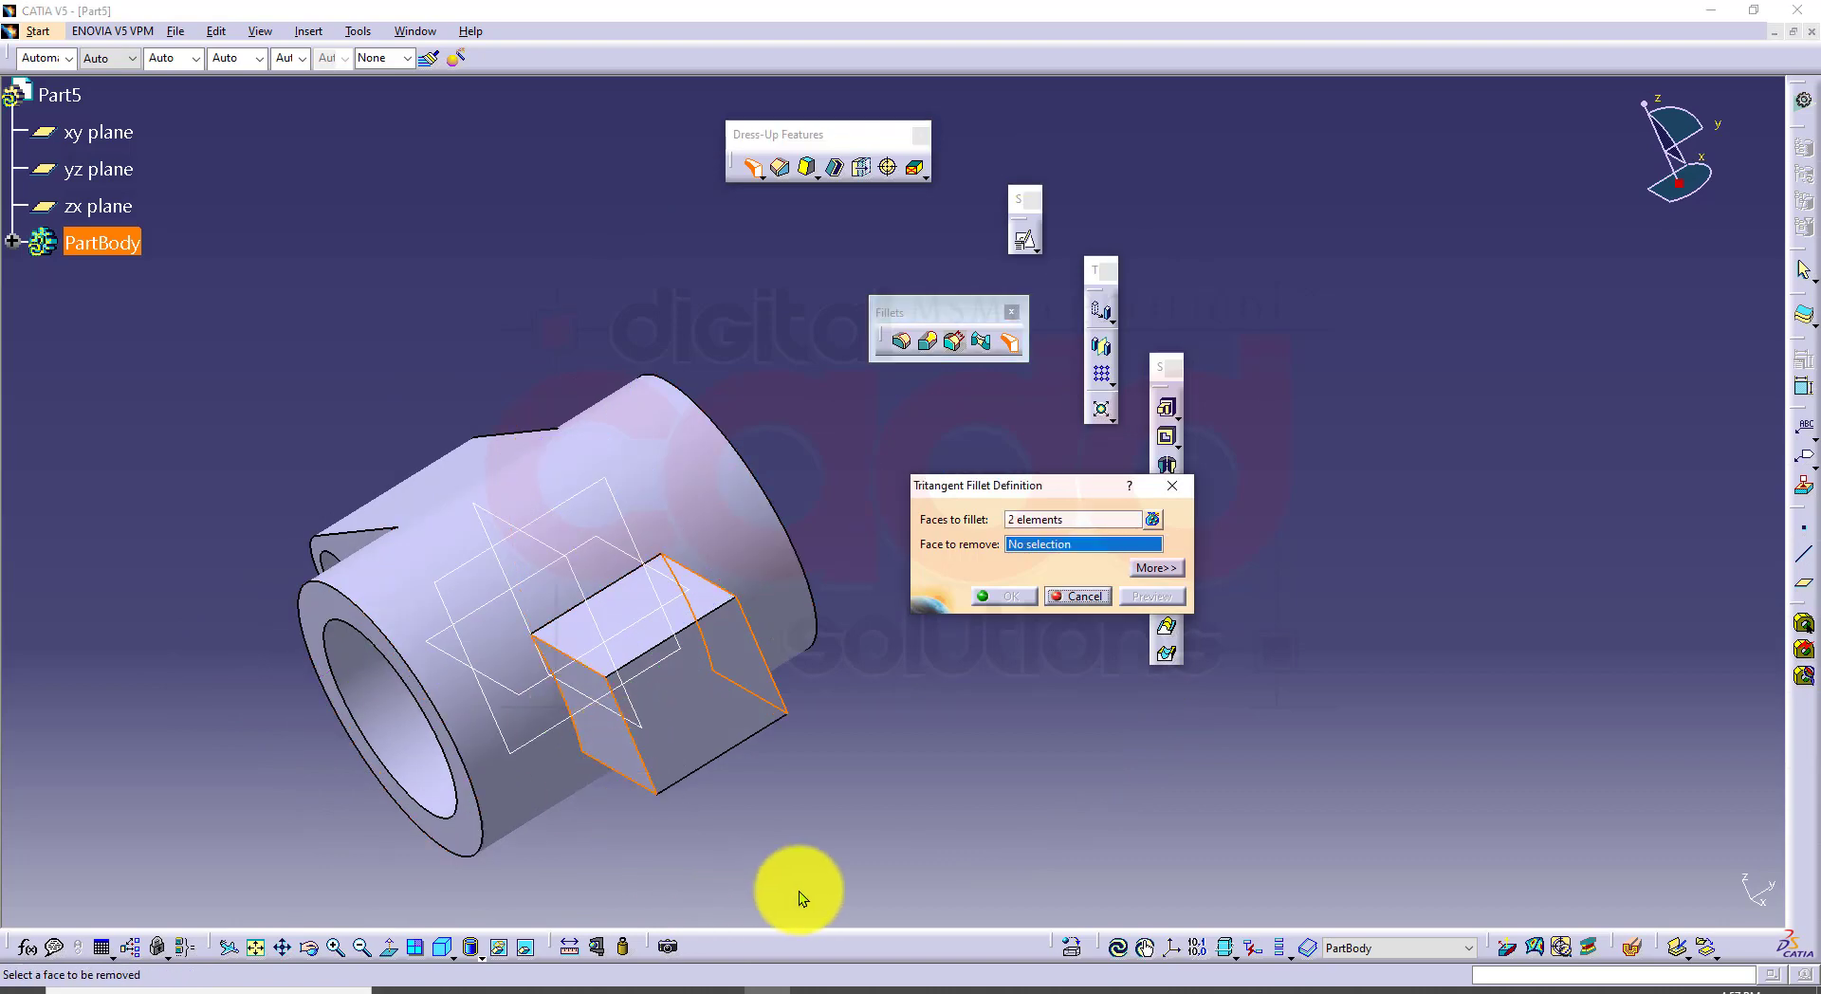
{"action": "left_click", "coordinate": [688, 687]}
{"action": "left_click", "coordinate": [1009, 597]}
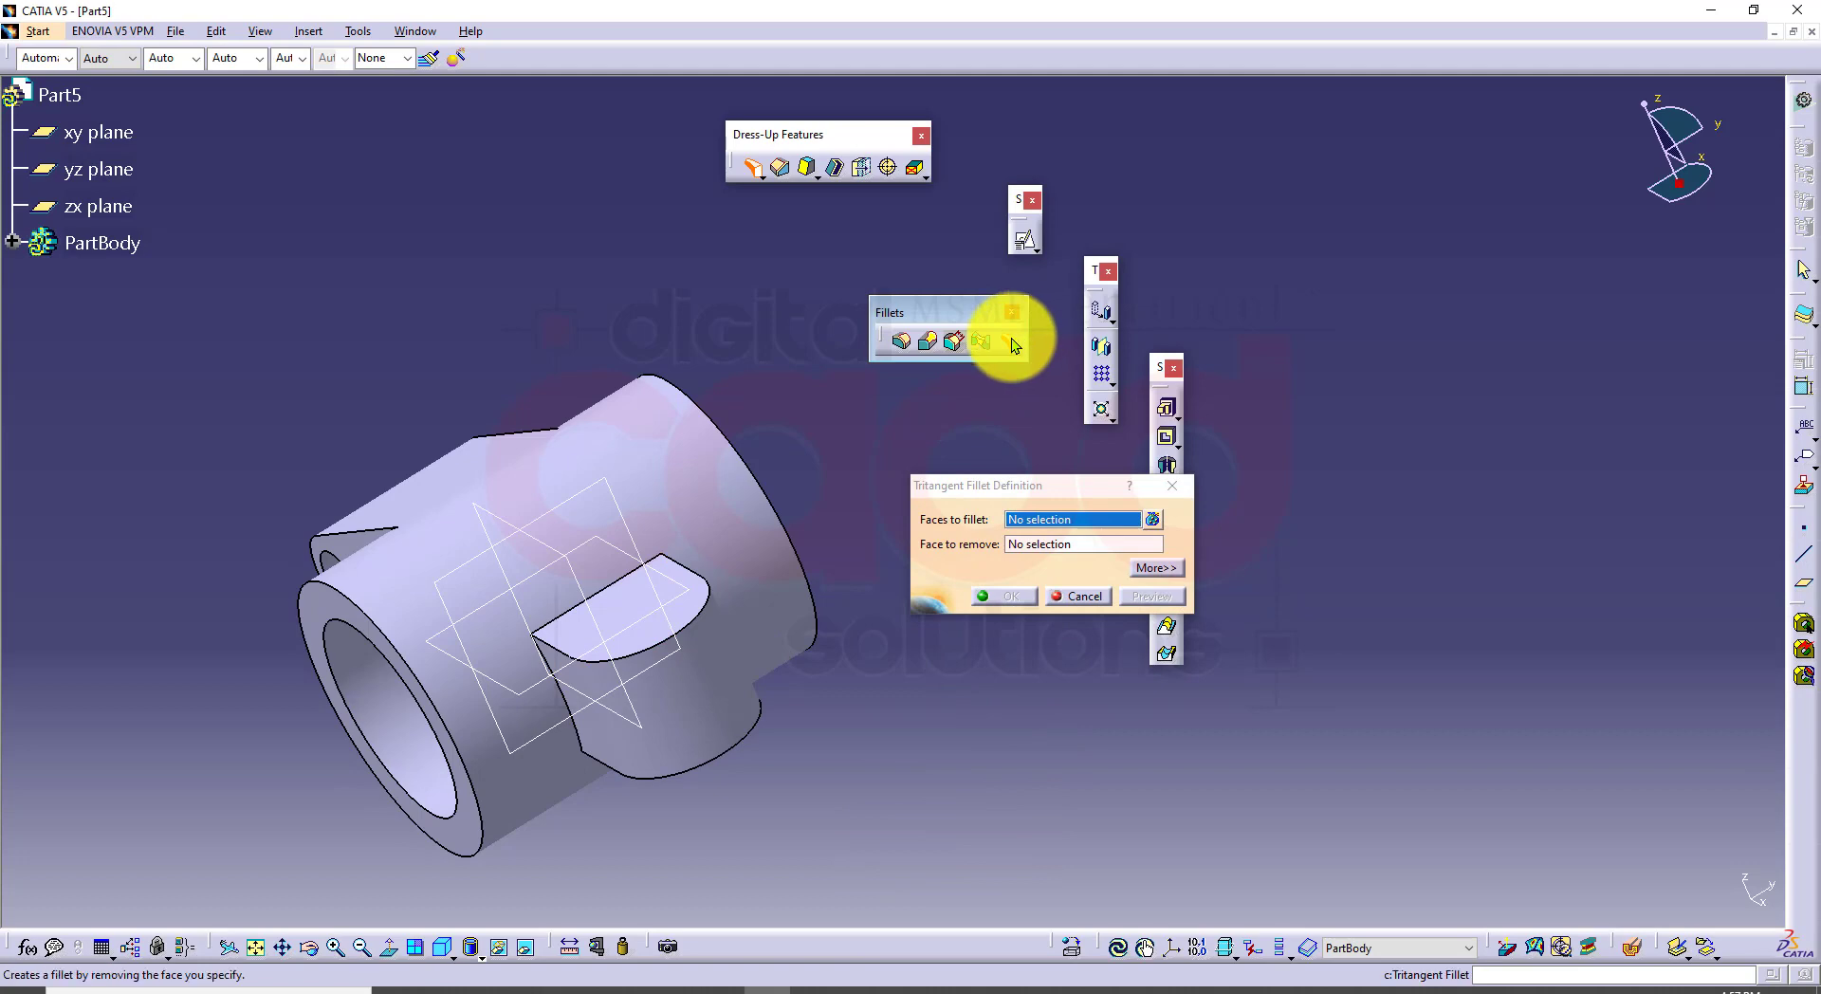
{"action": "left_click", "coordinate": [1075, 601]}
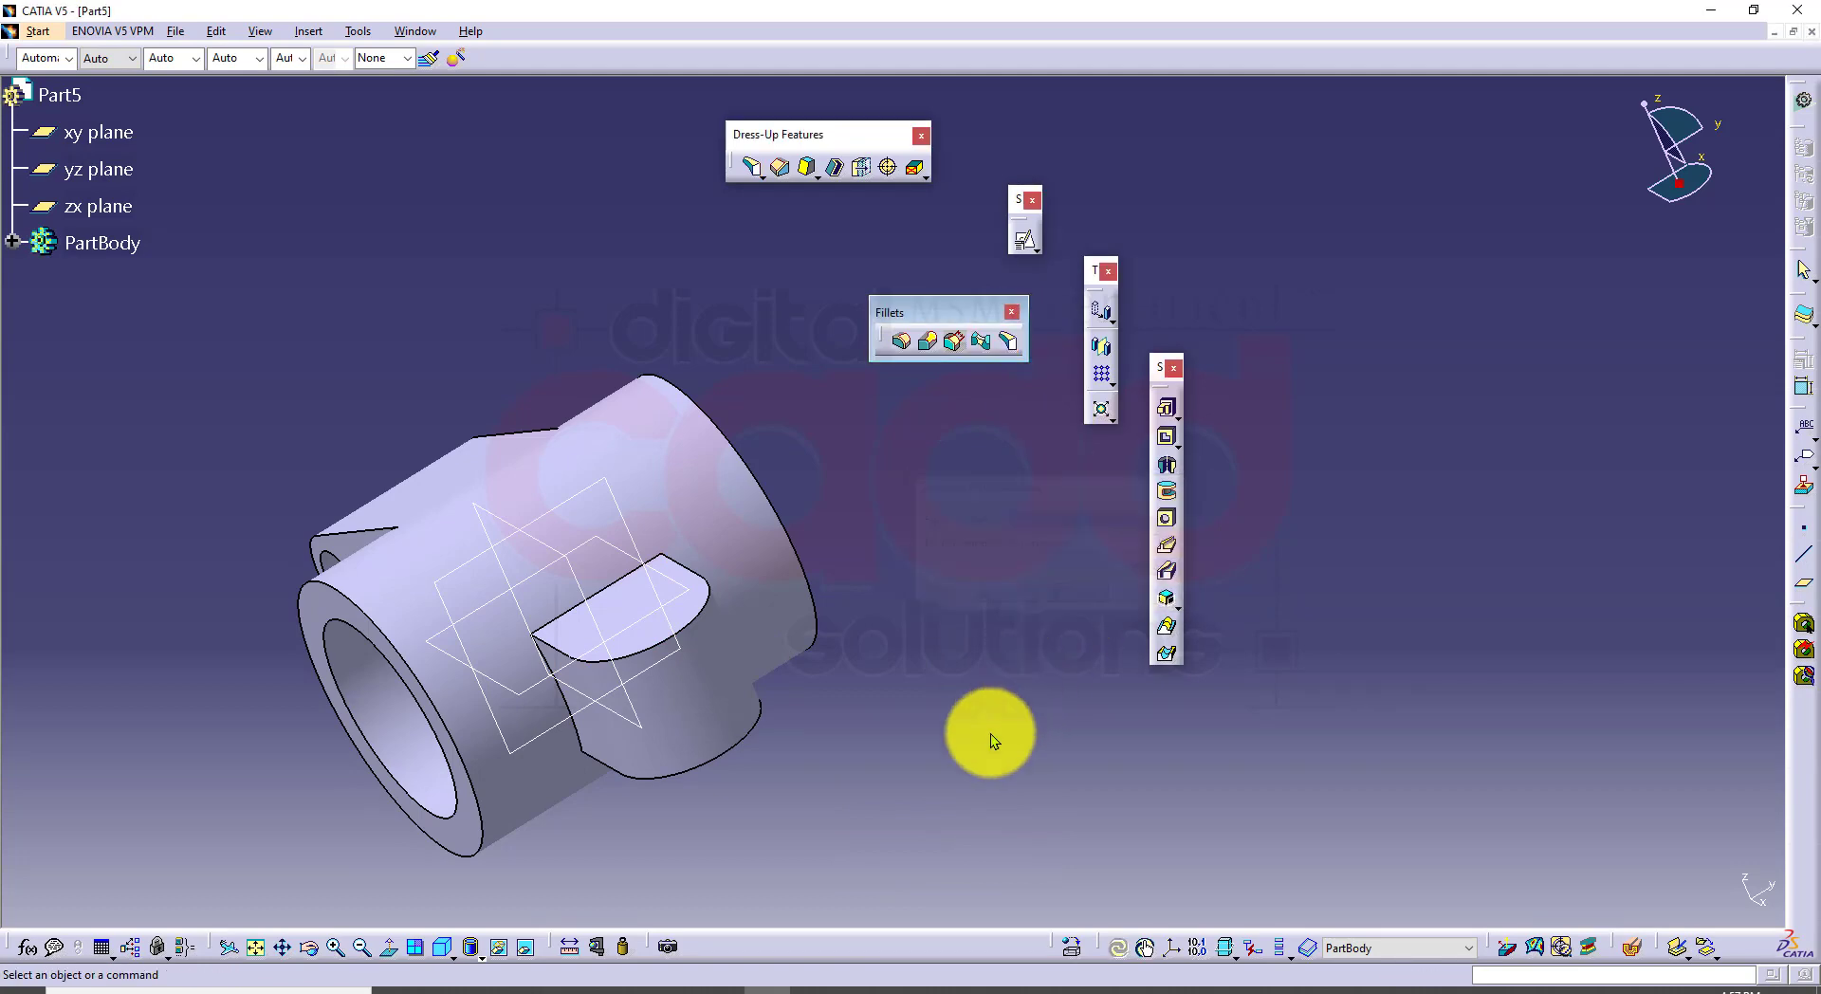
Step: Create a 10 mm diameter hole down through the rounded block from its upper face, with the extension set to Up To Next
{"action": "left_click", "coordinate": [443, 948]}
{"action": "mouse_move", "coordinate": [863, 761]}
{"action": "middle_mouse_down", "text": "ctrl"}
{"action": "mouse_move", "coordinate": [783, 538]}
{"action": "mouse_move", "coordinate": [856, 707]}
{"action": "mouse_move", "coordinate": [863, 685]}
{"action": "mouse_move", "coordinate": [919, 722]}
{"action": "middle_mouse_up", "text": "ctrl"}
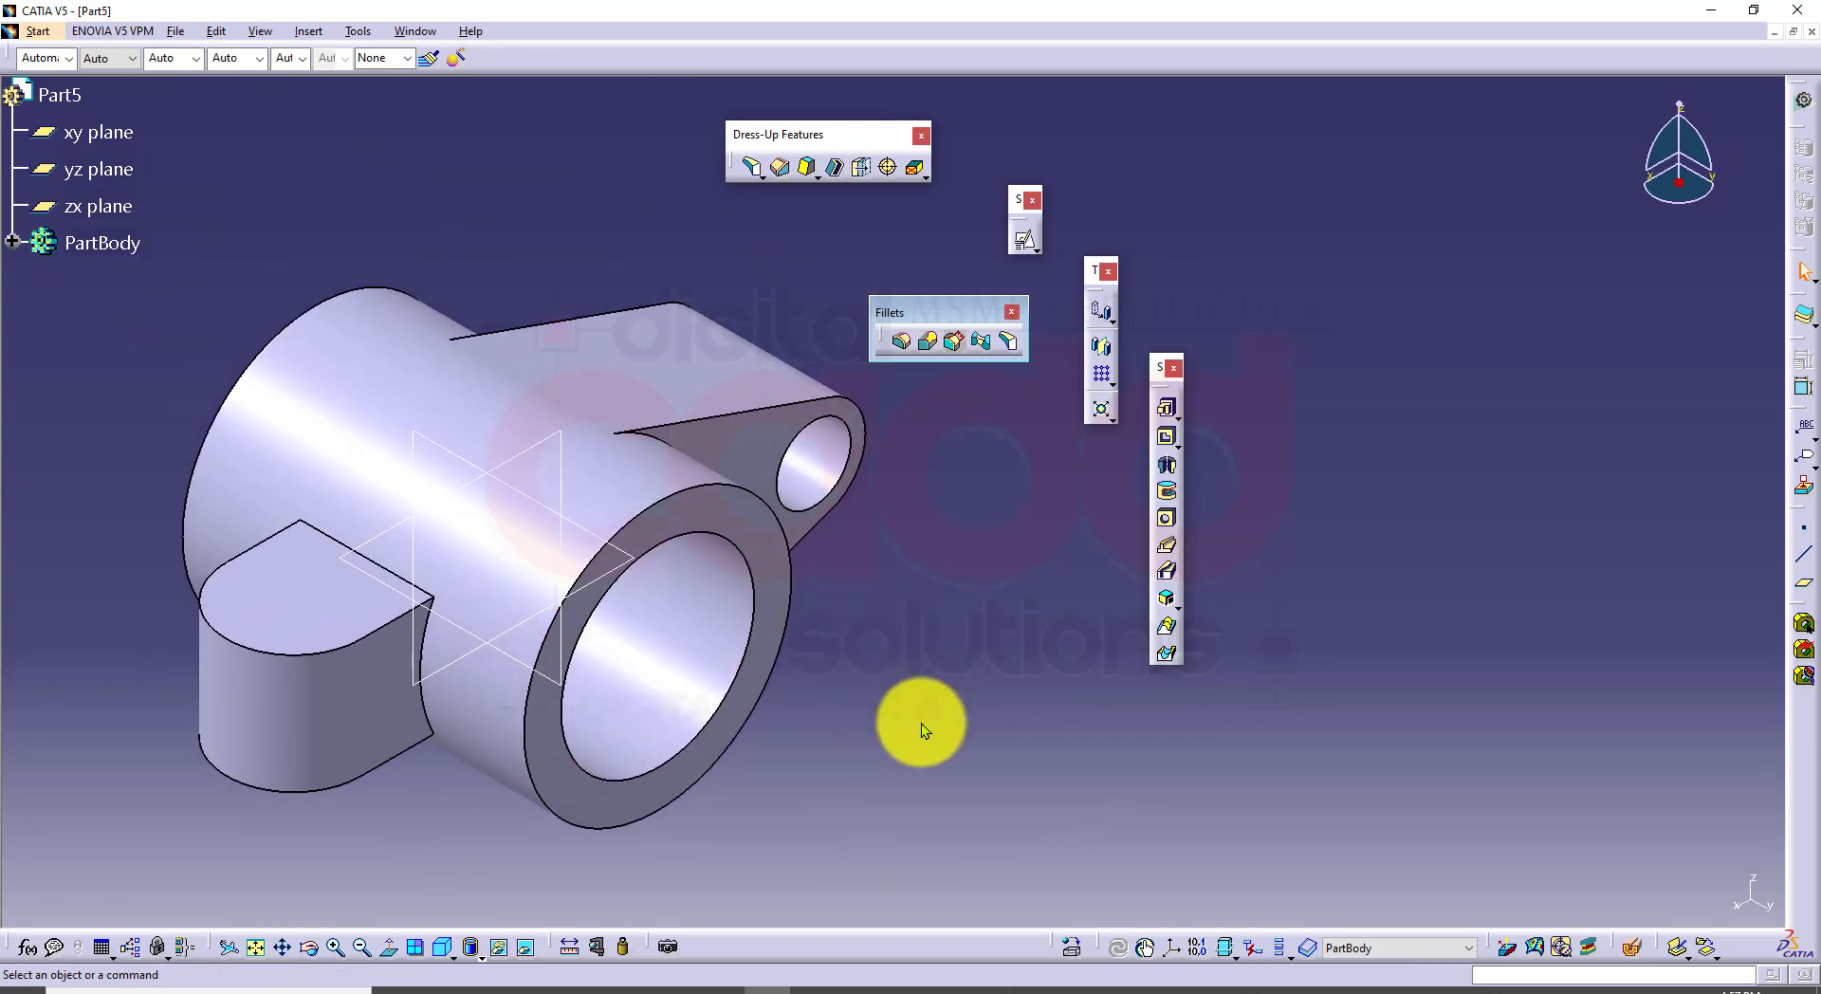
{"action": "left_click", "coordinate": [1169, 515]}
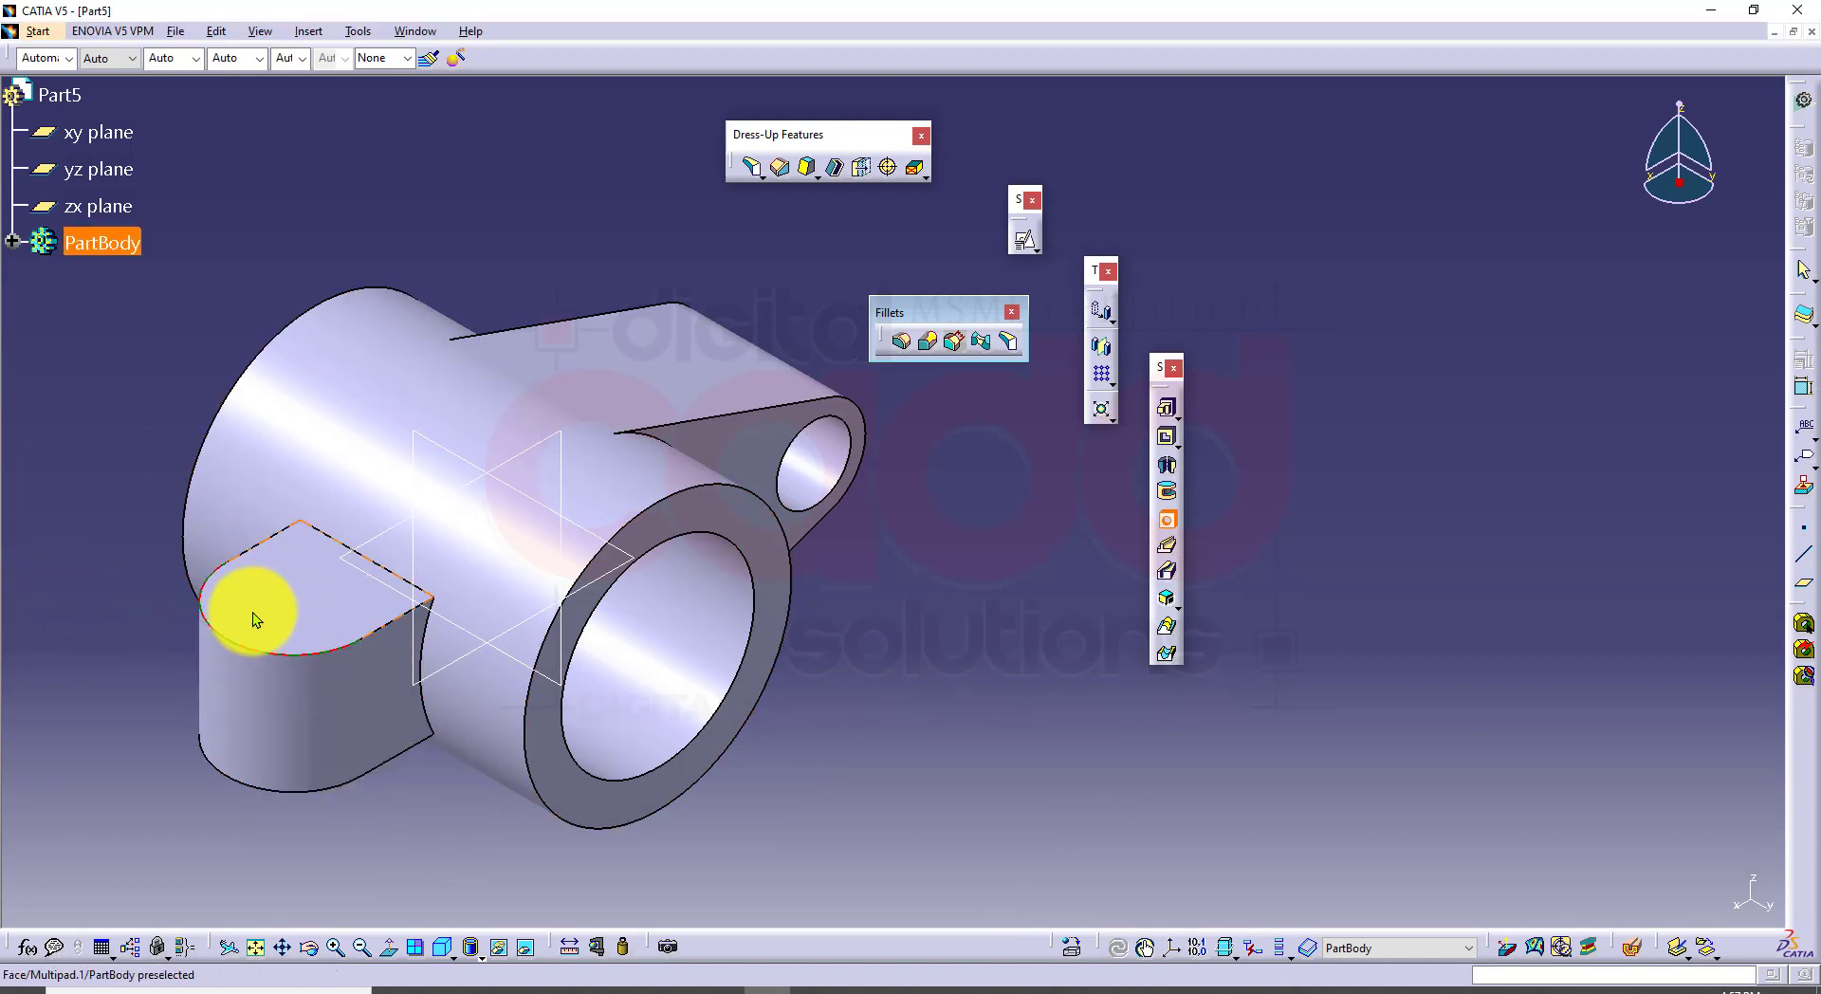
{"action": "left_click", "coordinate": [275, 600]}
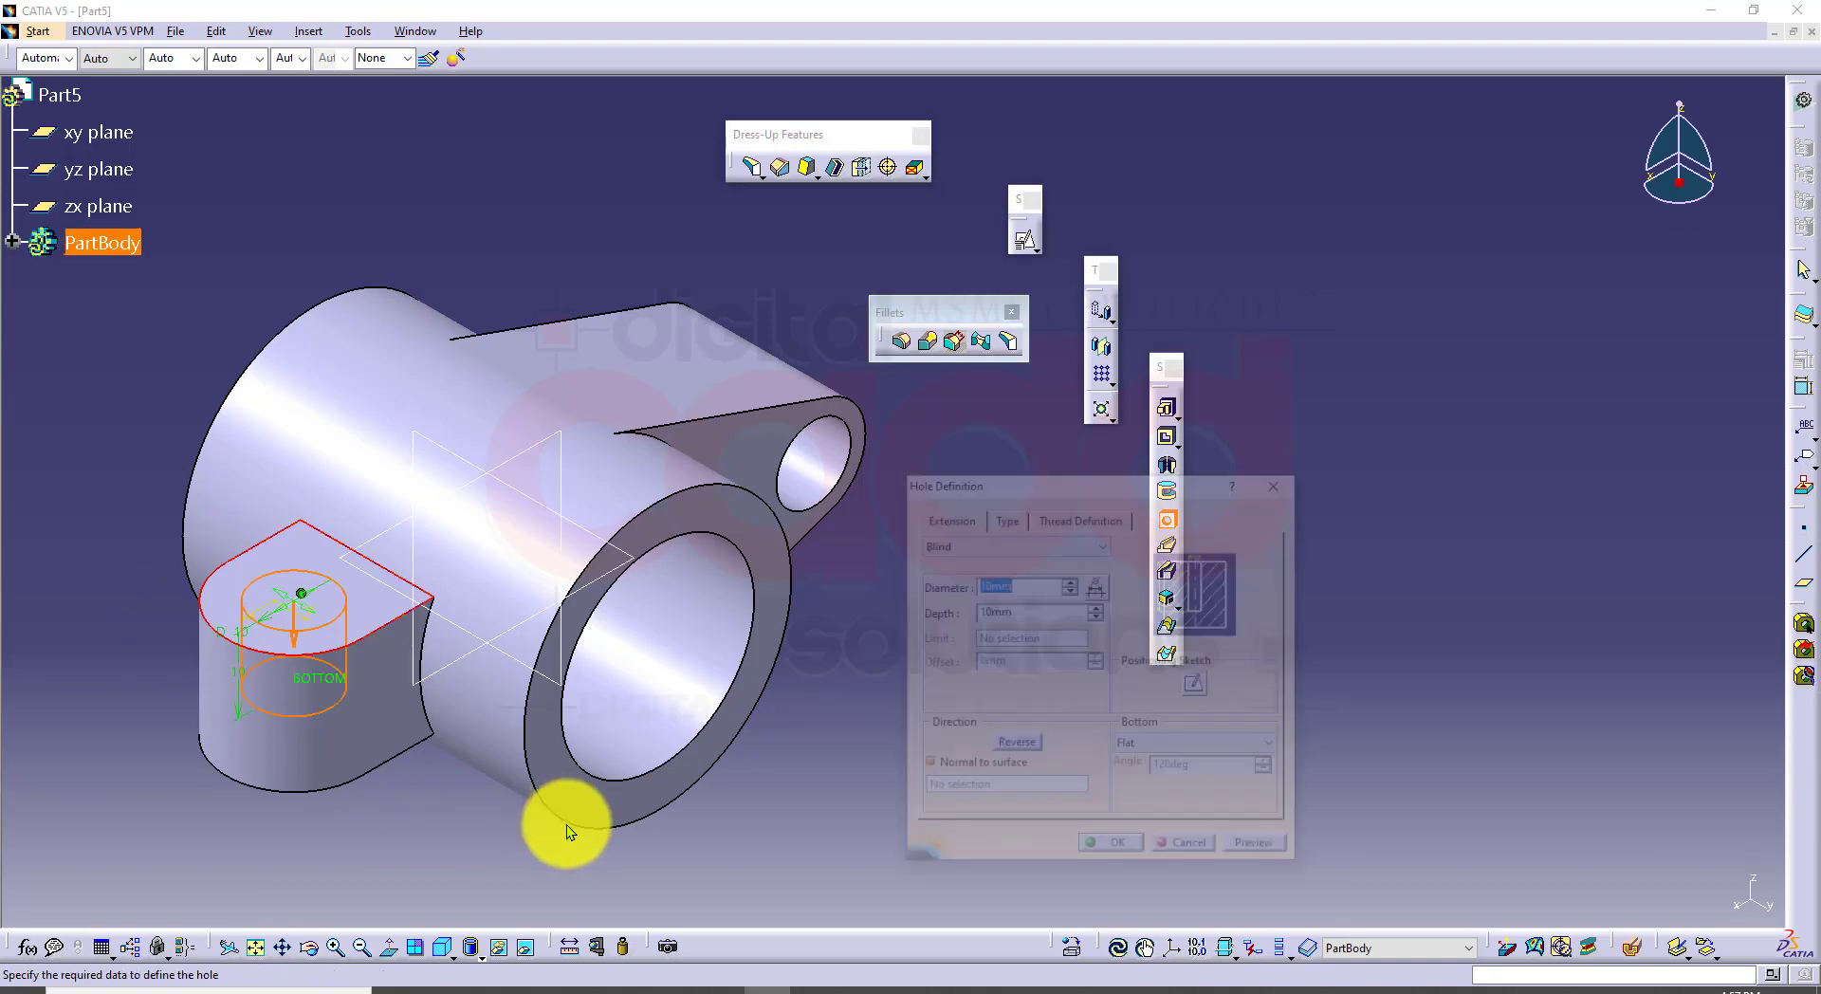
{"action": "left_click", "coordinate": [485, 990]}
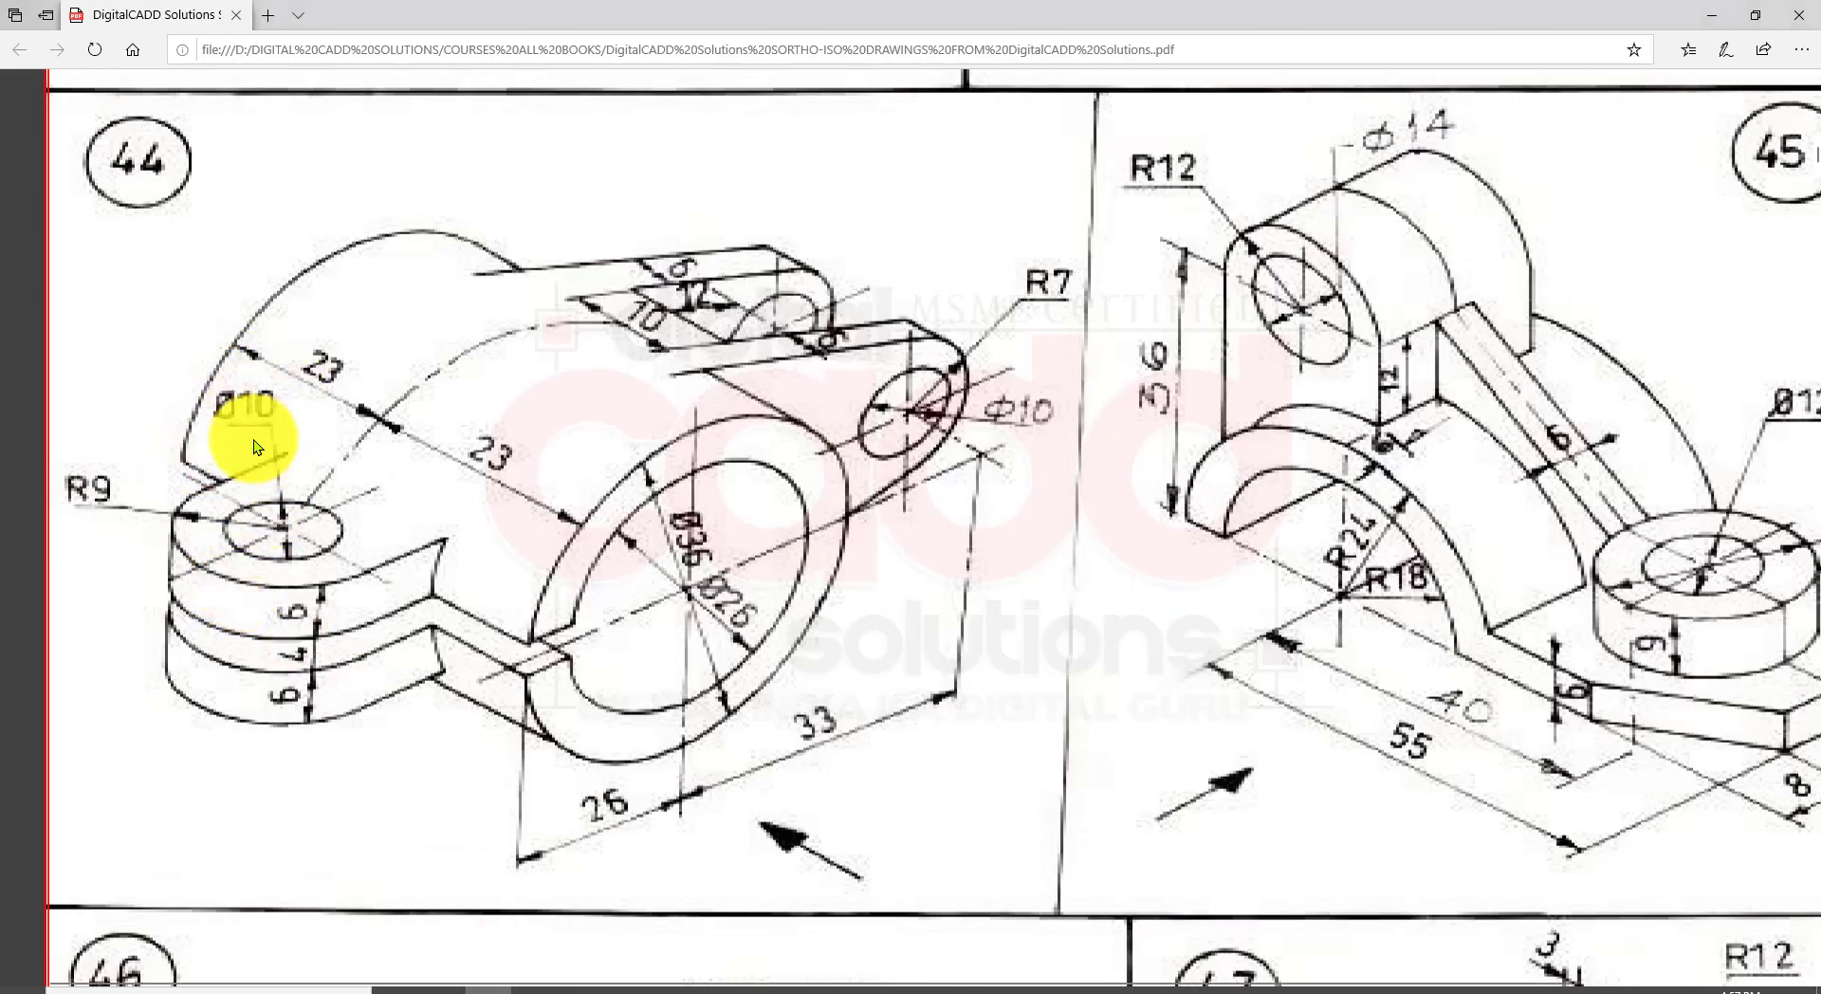
{"action": "left_click", "coordinate": [773, 989]}
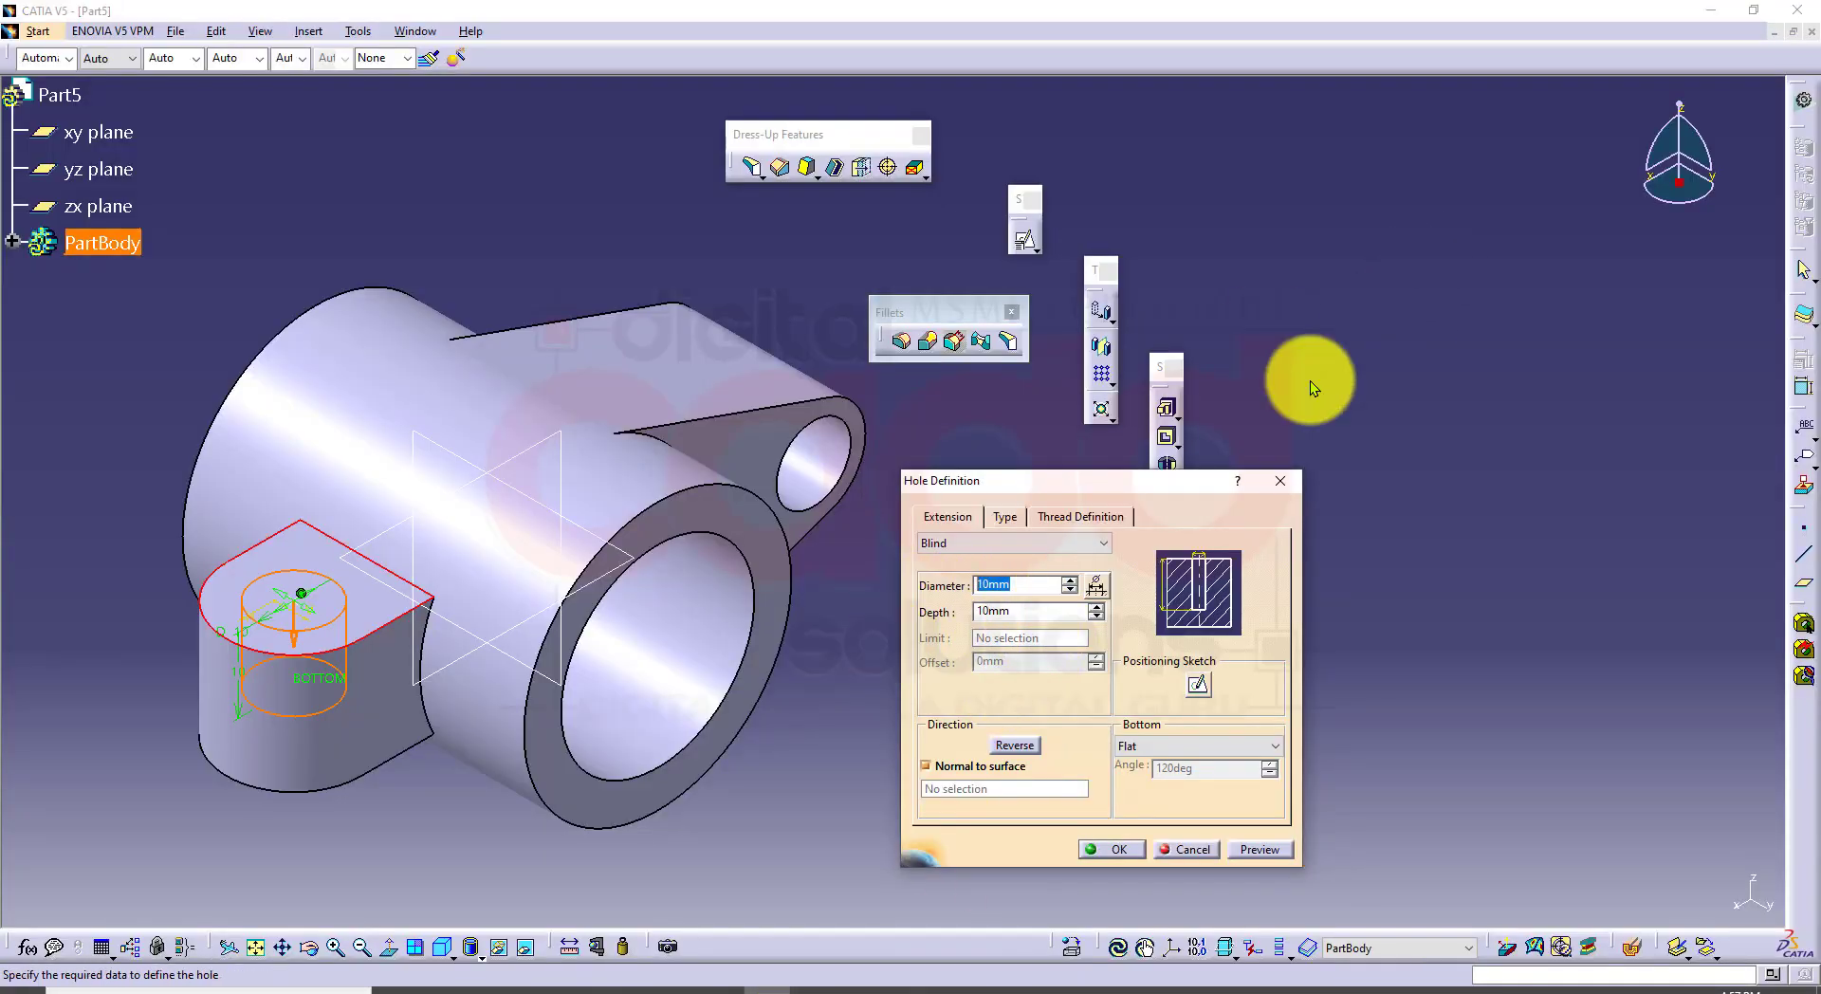
{"action": "left_click", "coordinate": [1034, 538]}
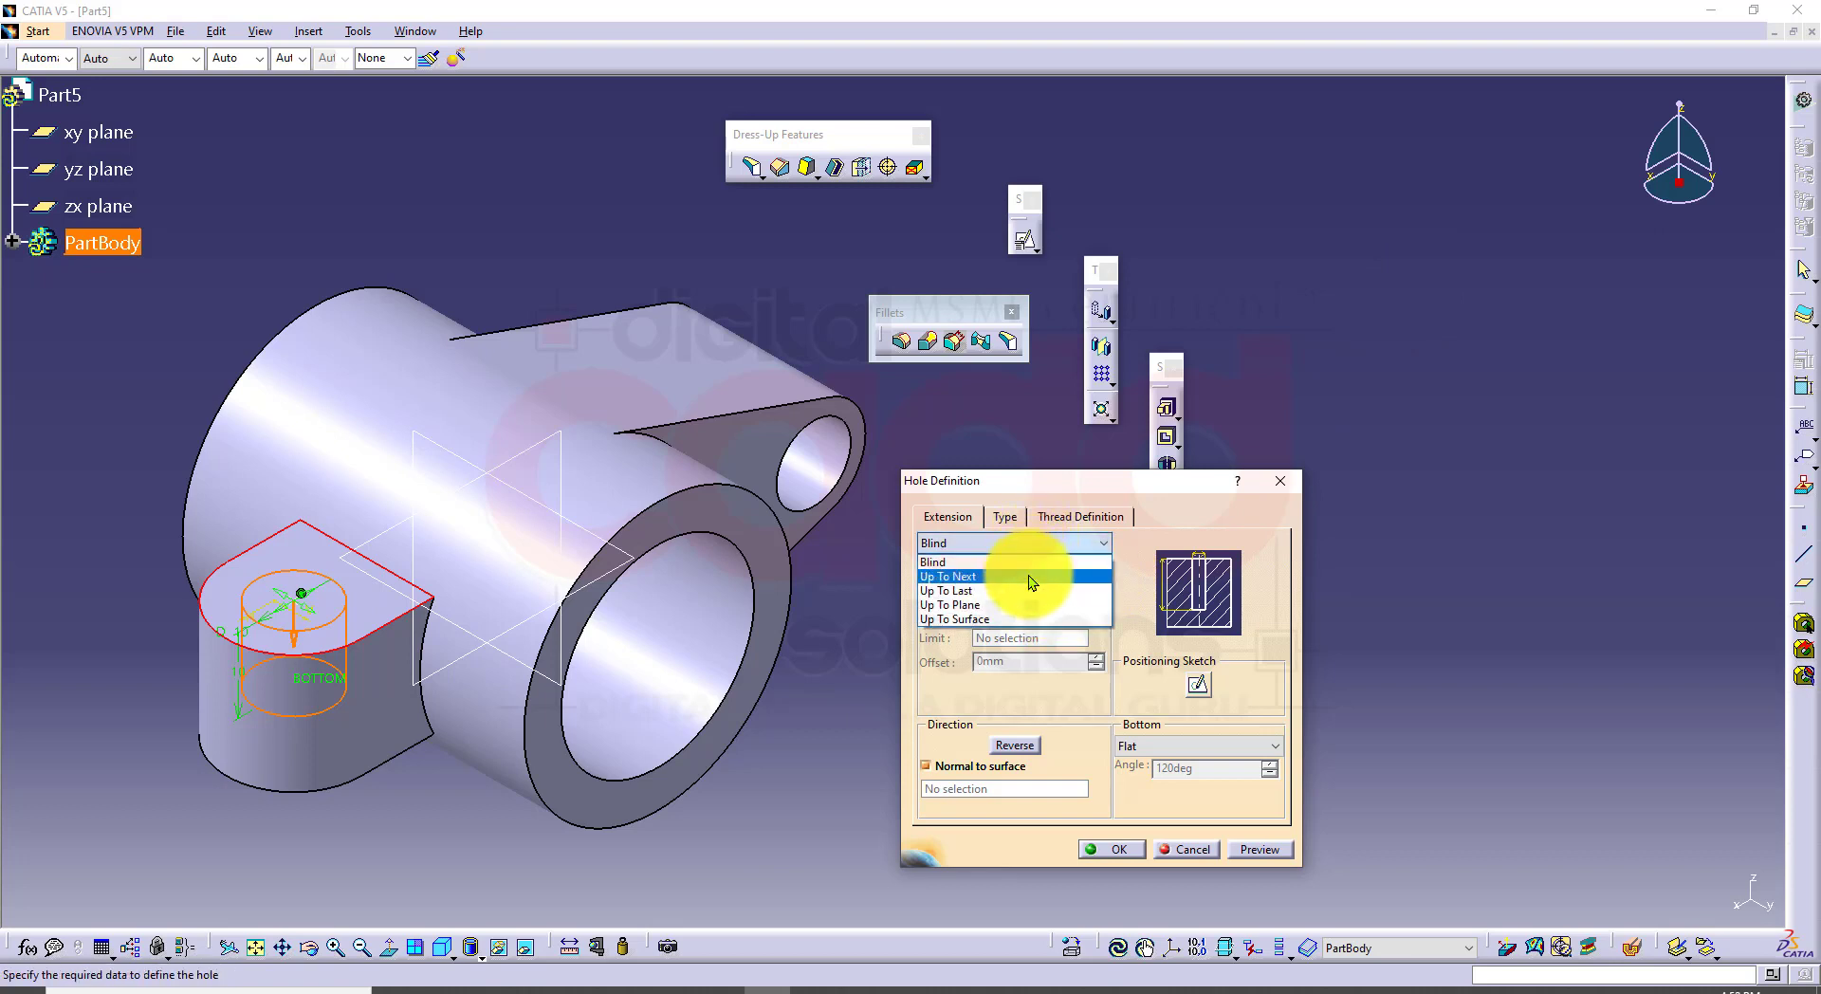
{"action": "left_click", "coordinate": [1031, 577]}
{"action": "left_click", "coordinate": [1259, 844]}
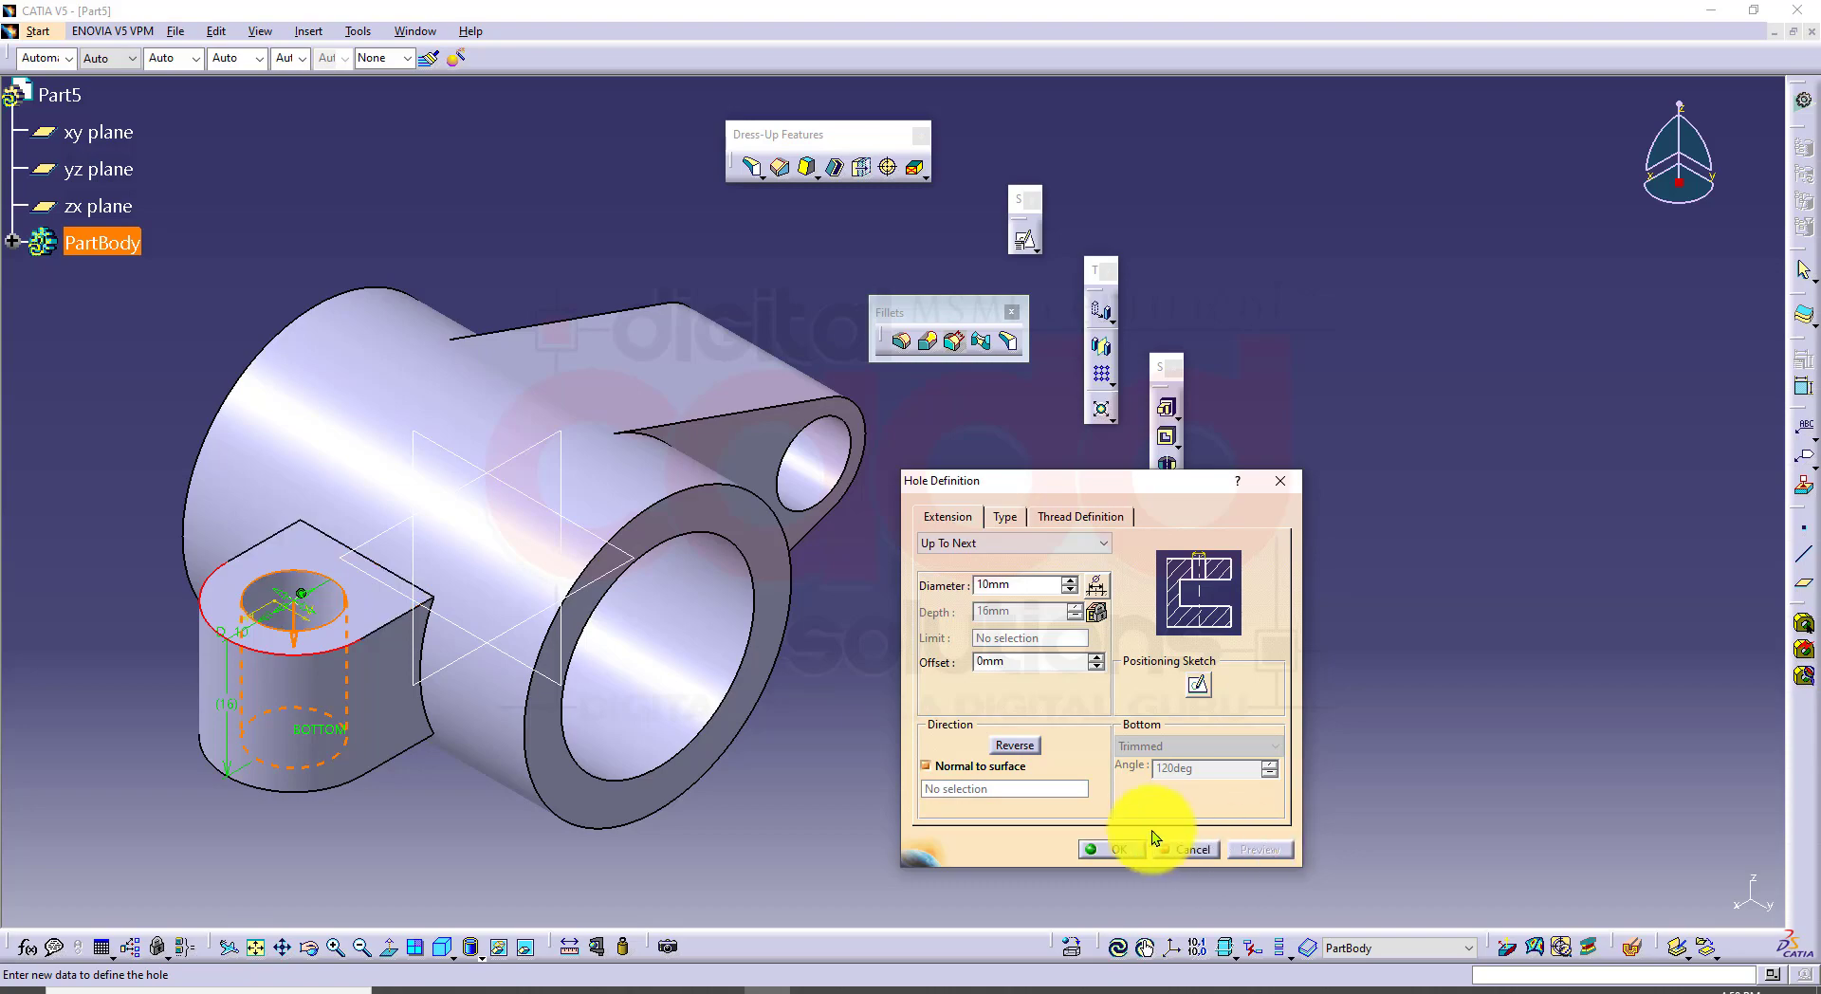
{"action": "left_click", "coordinate": [1115, 849]}
{"action": "middle_click_drag", "start_coordinate": [846, 774], "coordinate": [518, 935]}
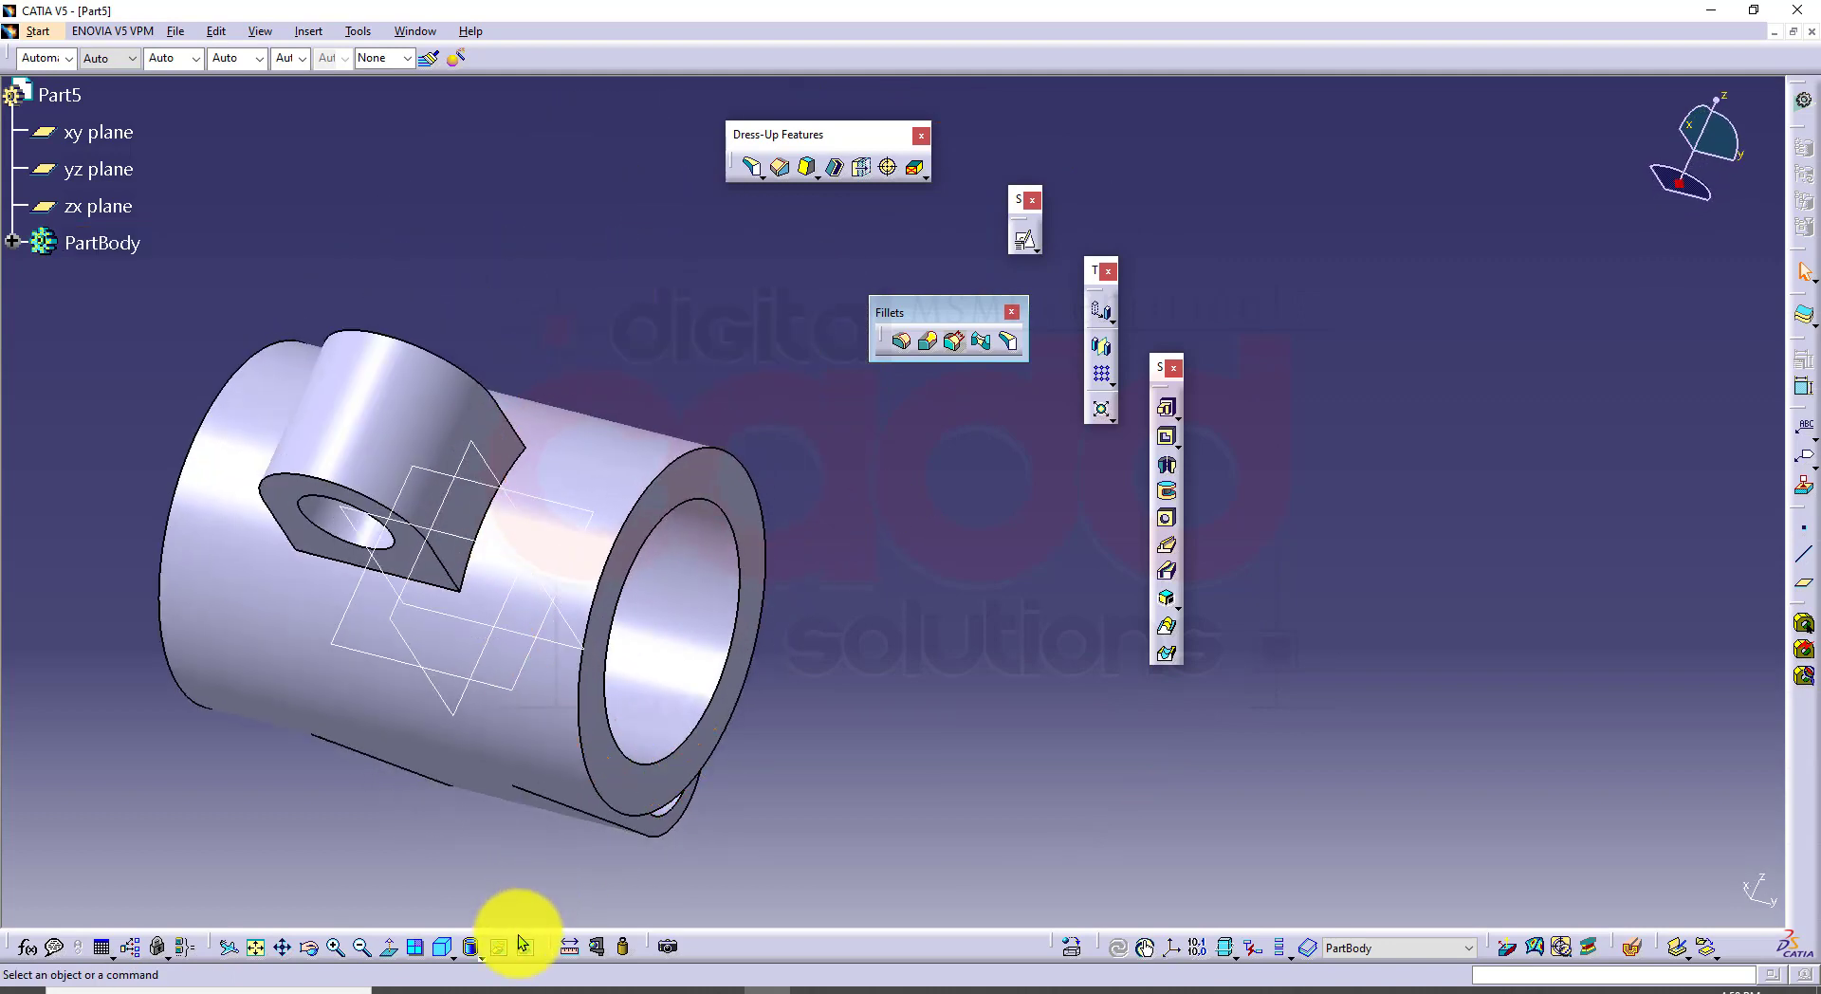
{"action": "left_click", "coordinate": [434, 952]}
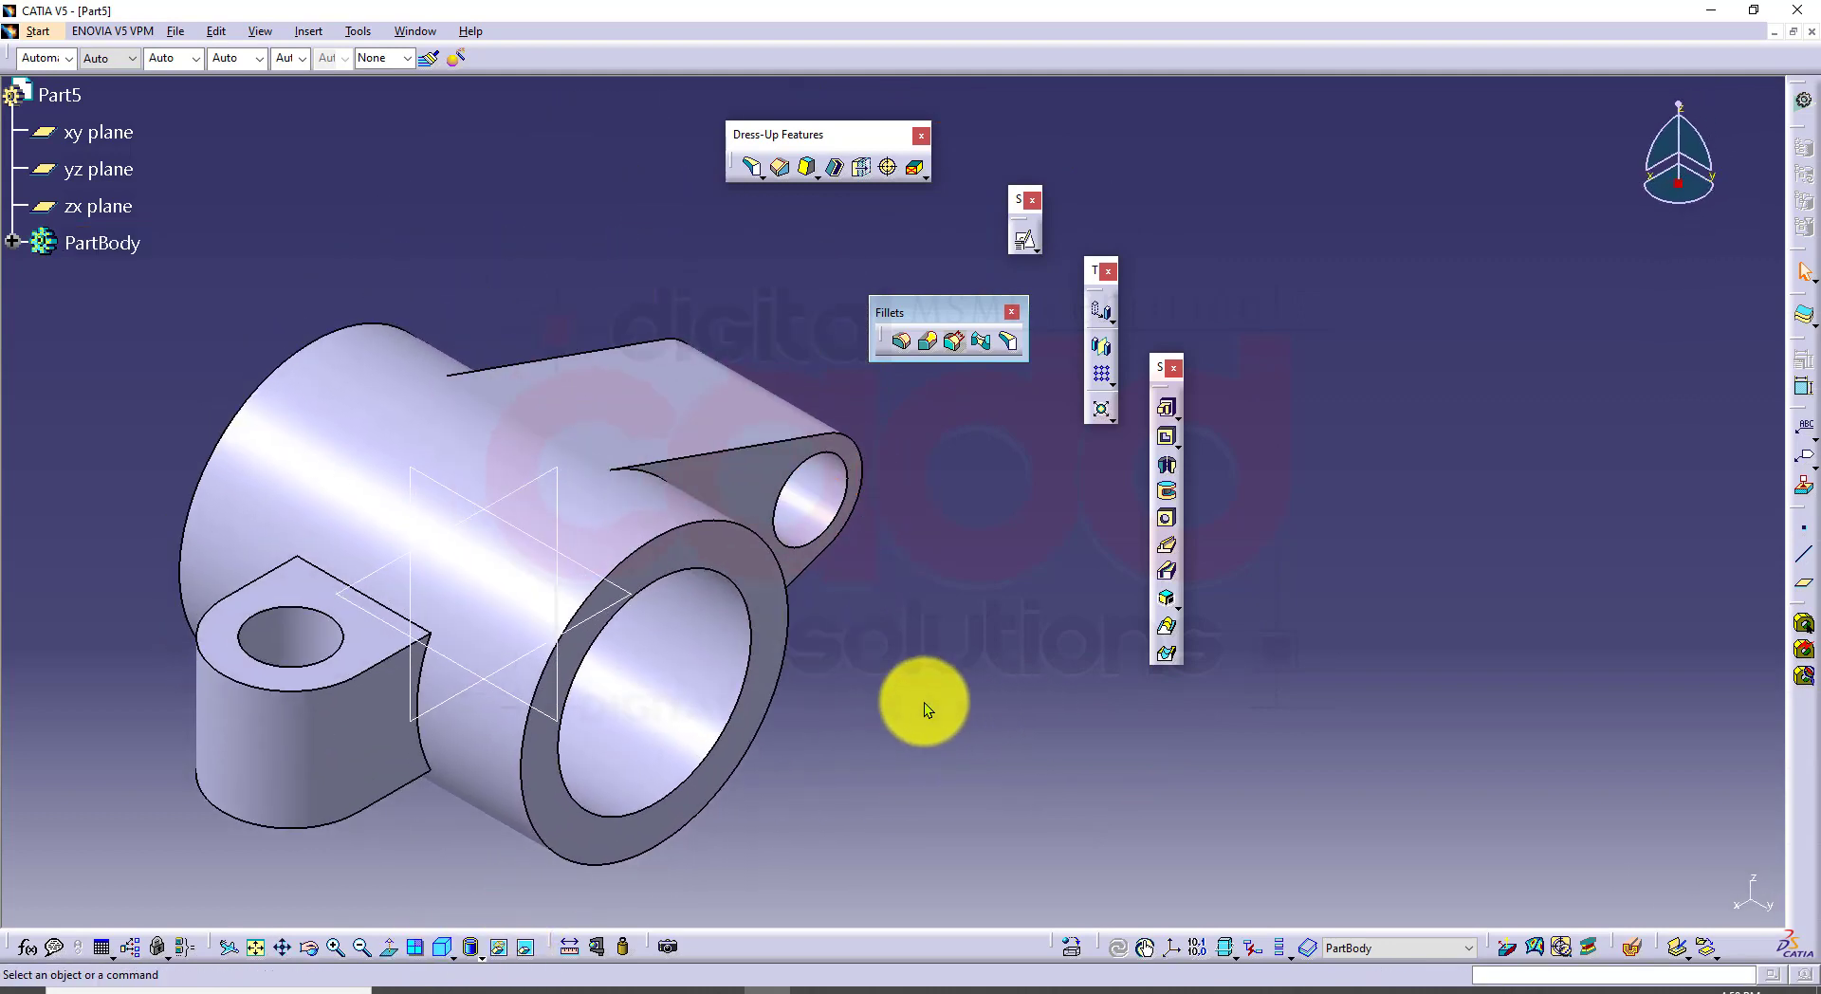
Step: Check drawing 44 for the gap in the split lug and open a new sketch on the zx plane
{"action": "key", "text": "alt+Tab"}
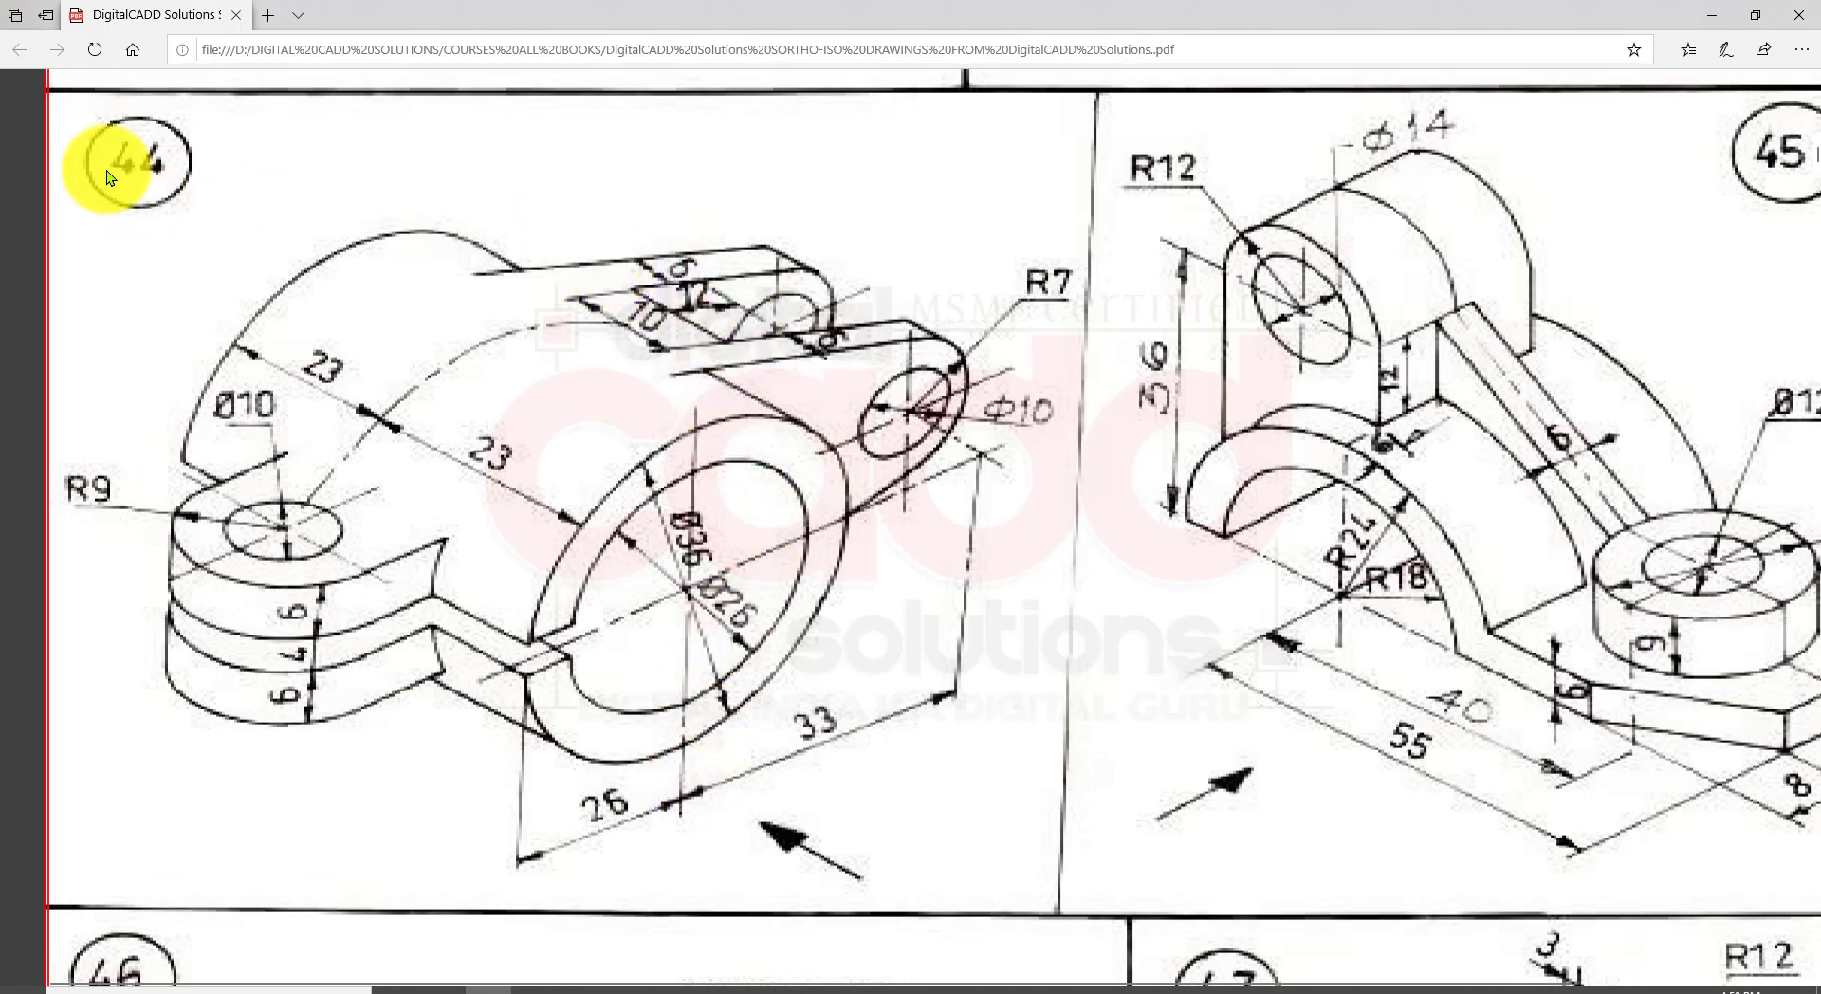
{"action": "mouse_move", "coordinate": [78, 123]}
{"action": "left_mouse_down"}
{"action": "mouse_move", "coordinate": [1060, 939]}
{"action": "mouse_move", "coordinate": [1044, 899]}
{"action": "mouse_move", "coordinate": [1052, 919]}
{"action": "left_mouse_up"}
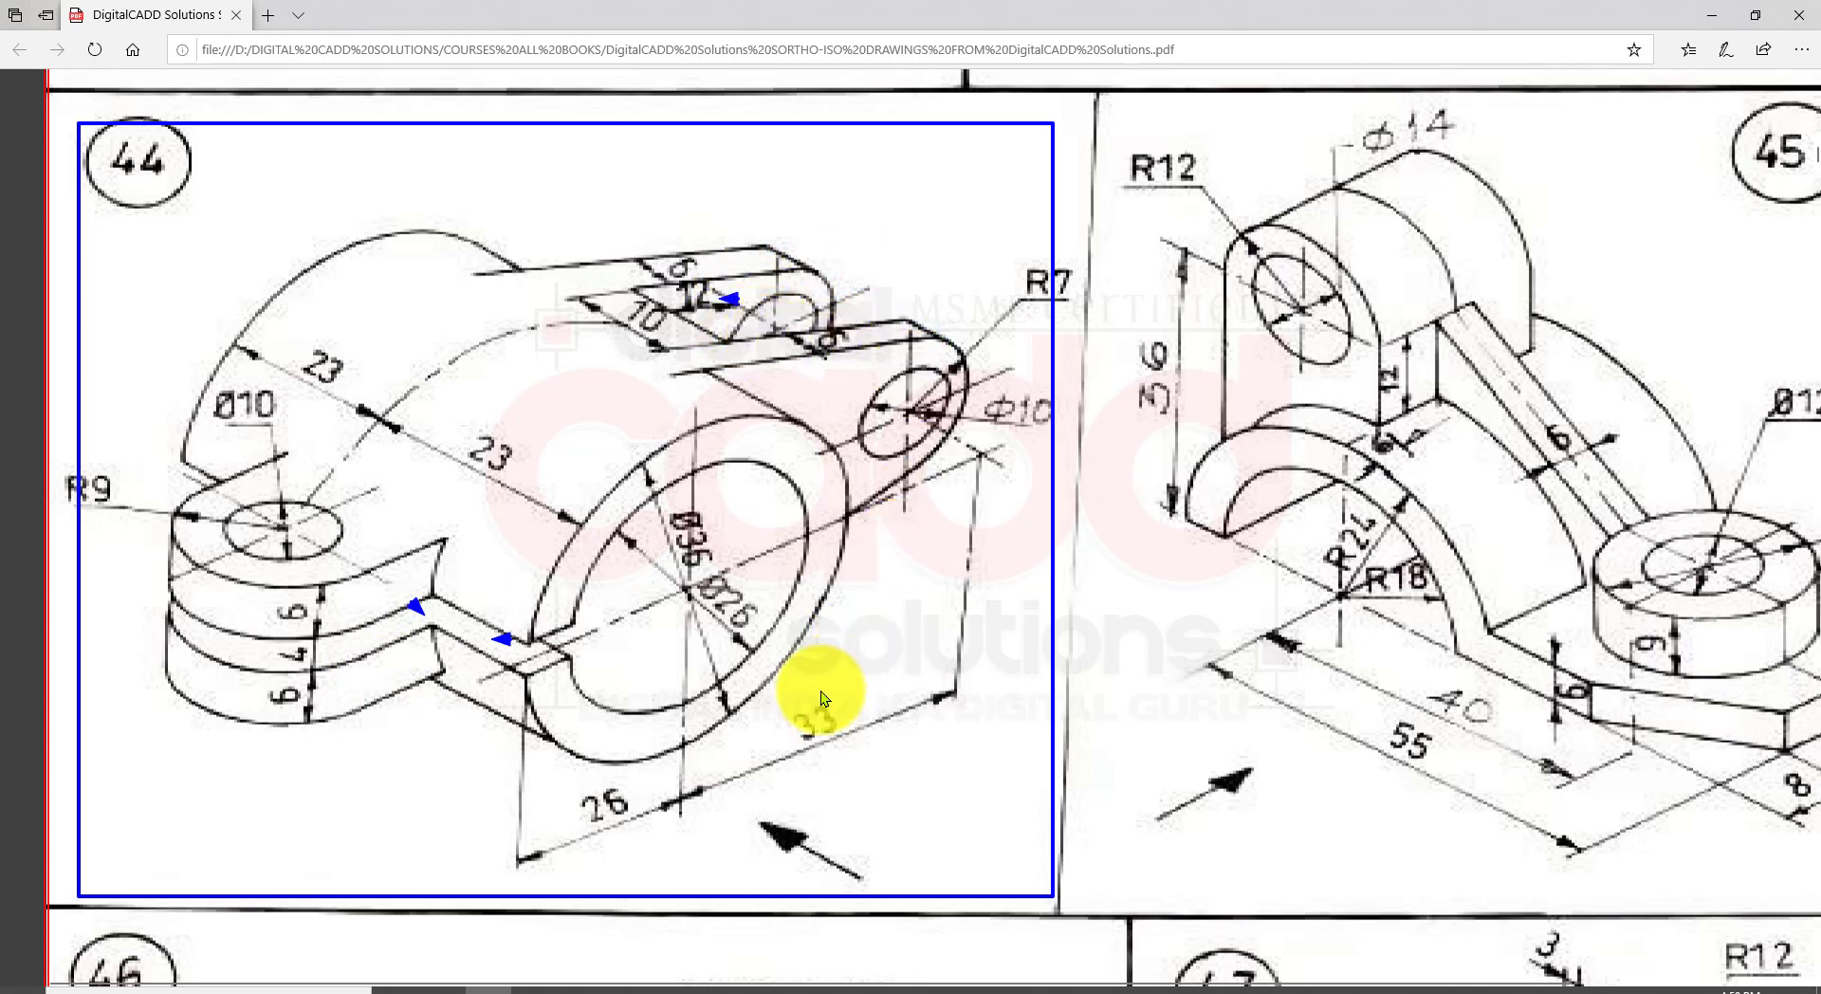
{"action": "key", "text": "Escape"}
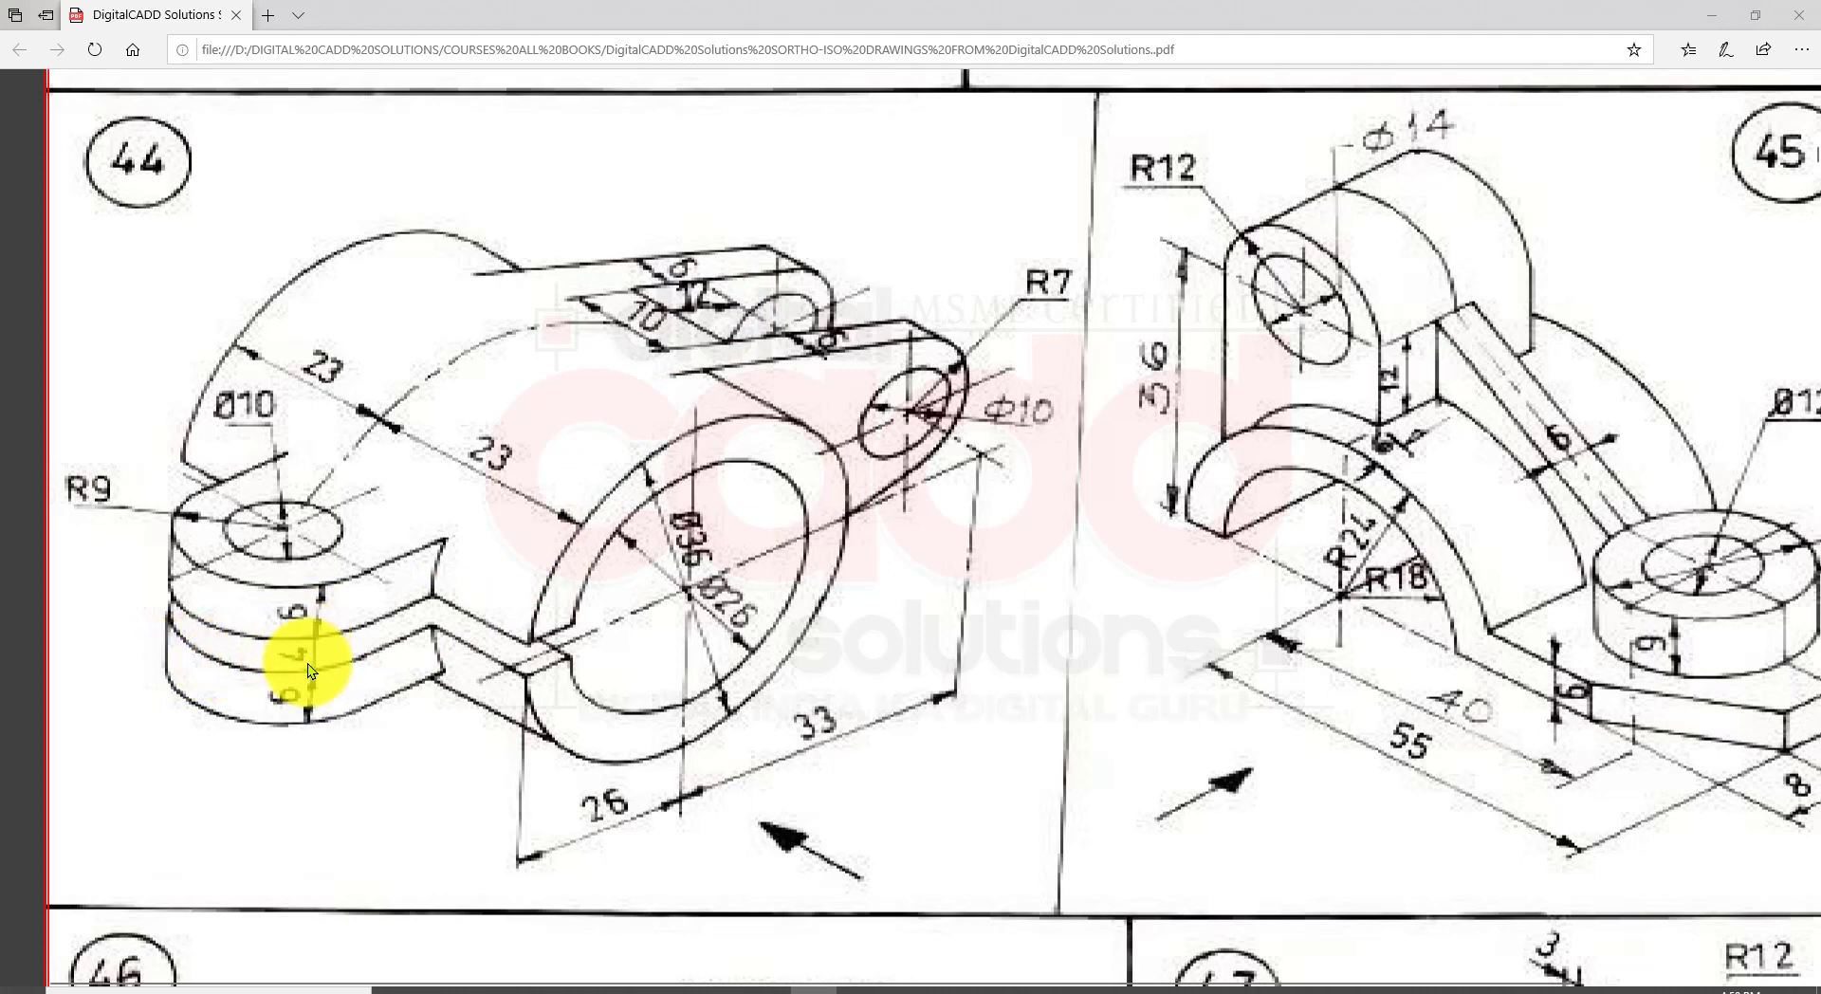
{"action": "left_click", "coordinate": [772, 981]}
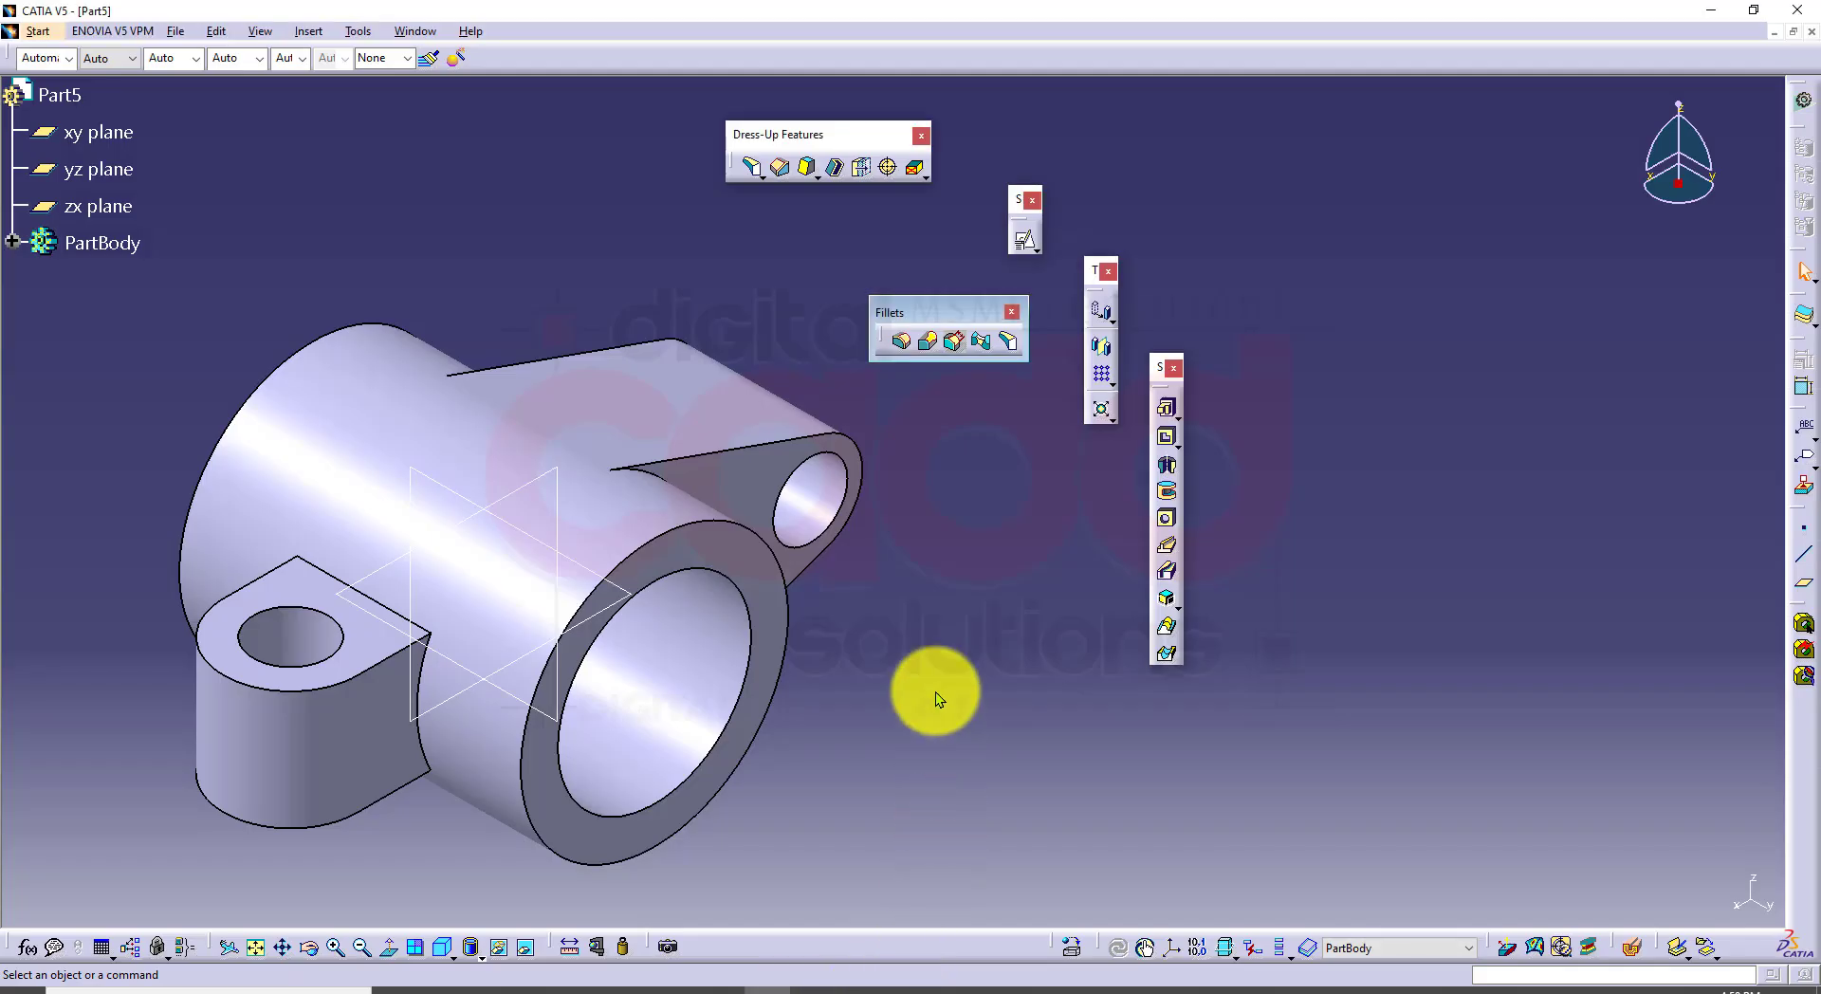
{"action": "middle_click_drag", "start_coordinate": [896, 611], "coordinate": [853, 614]}
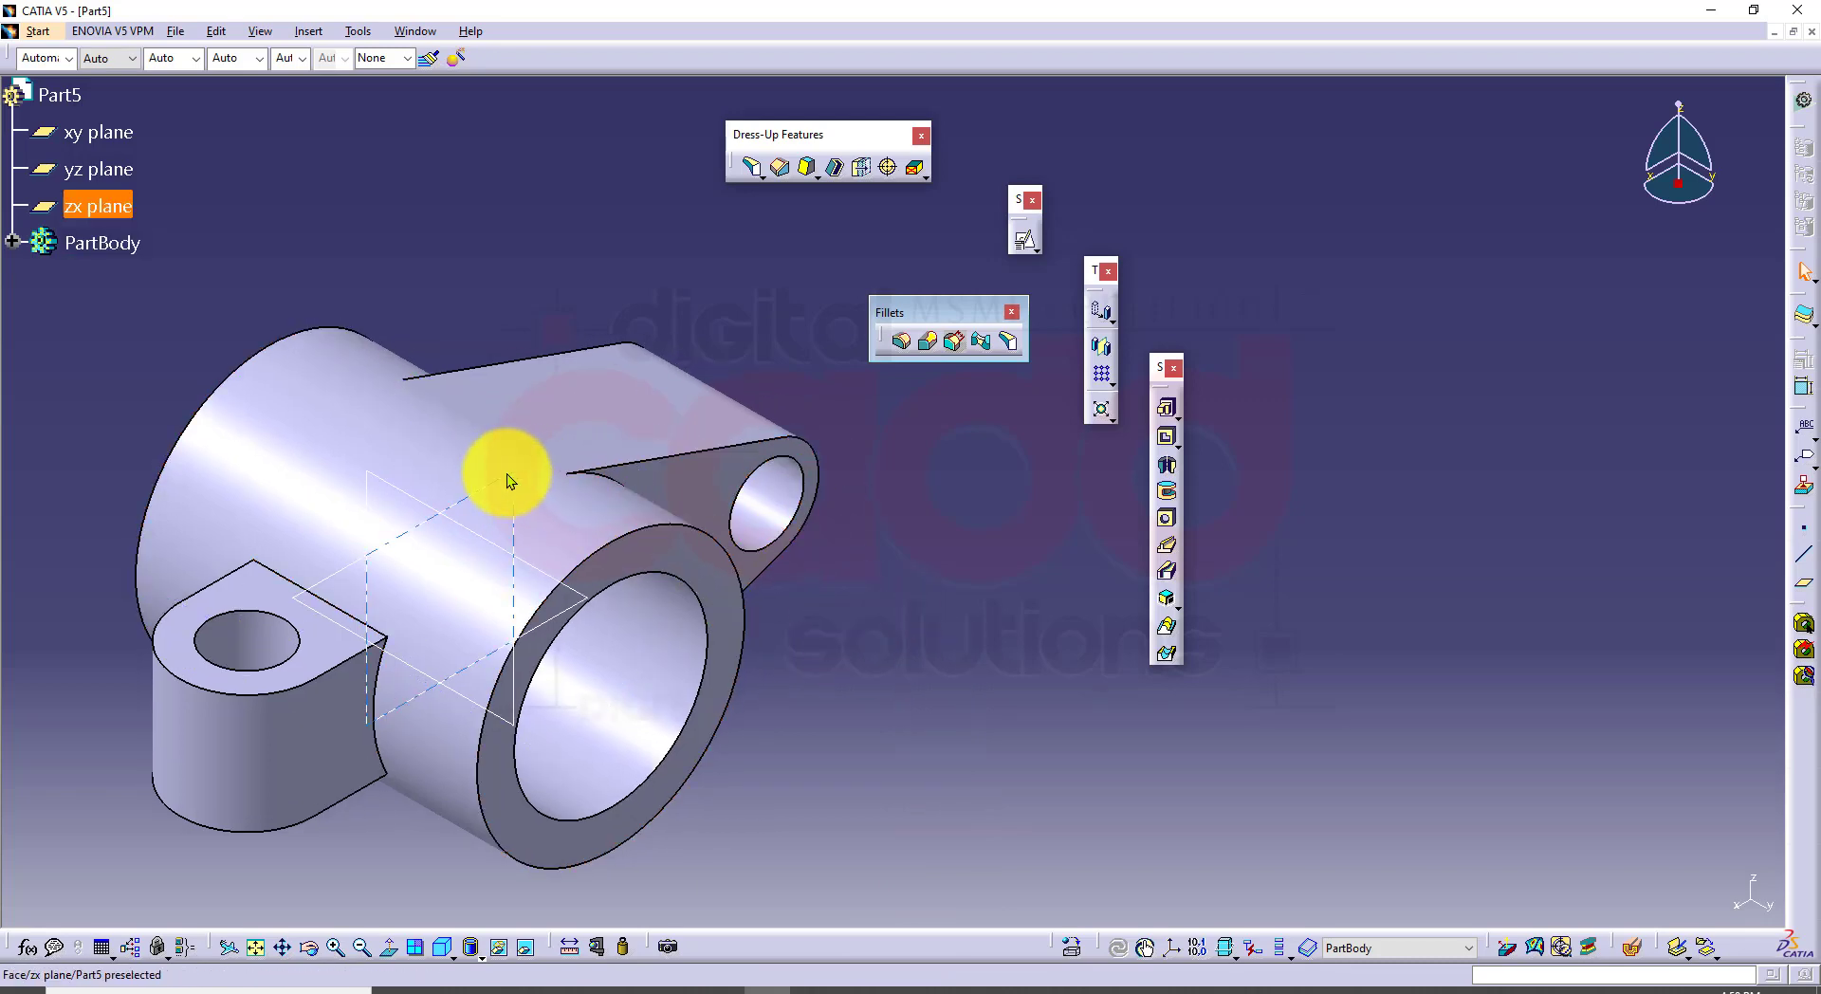
{"action": "left_click", "coordinate": [506, 474]}
{"action": "middle_click_drag", "start_coordinate": [418, 741], "coordinate": [497, 701]}
{"action": "left_click", "coordinate": [482, 986]}
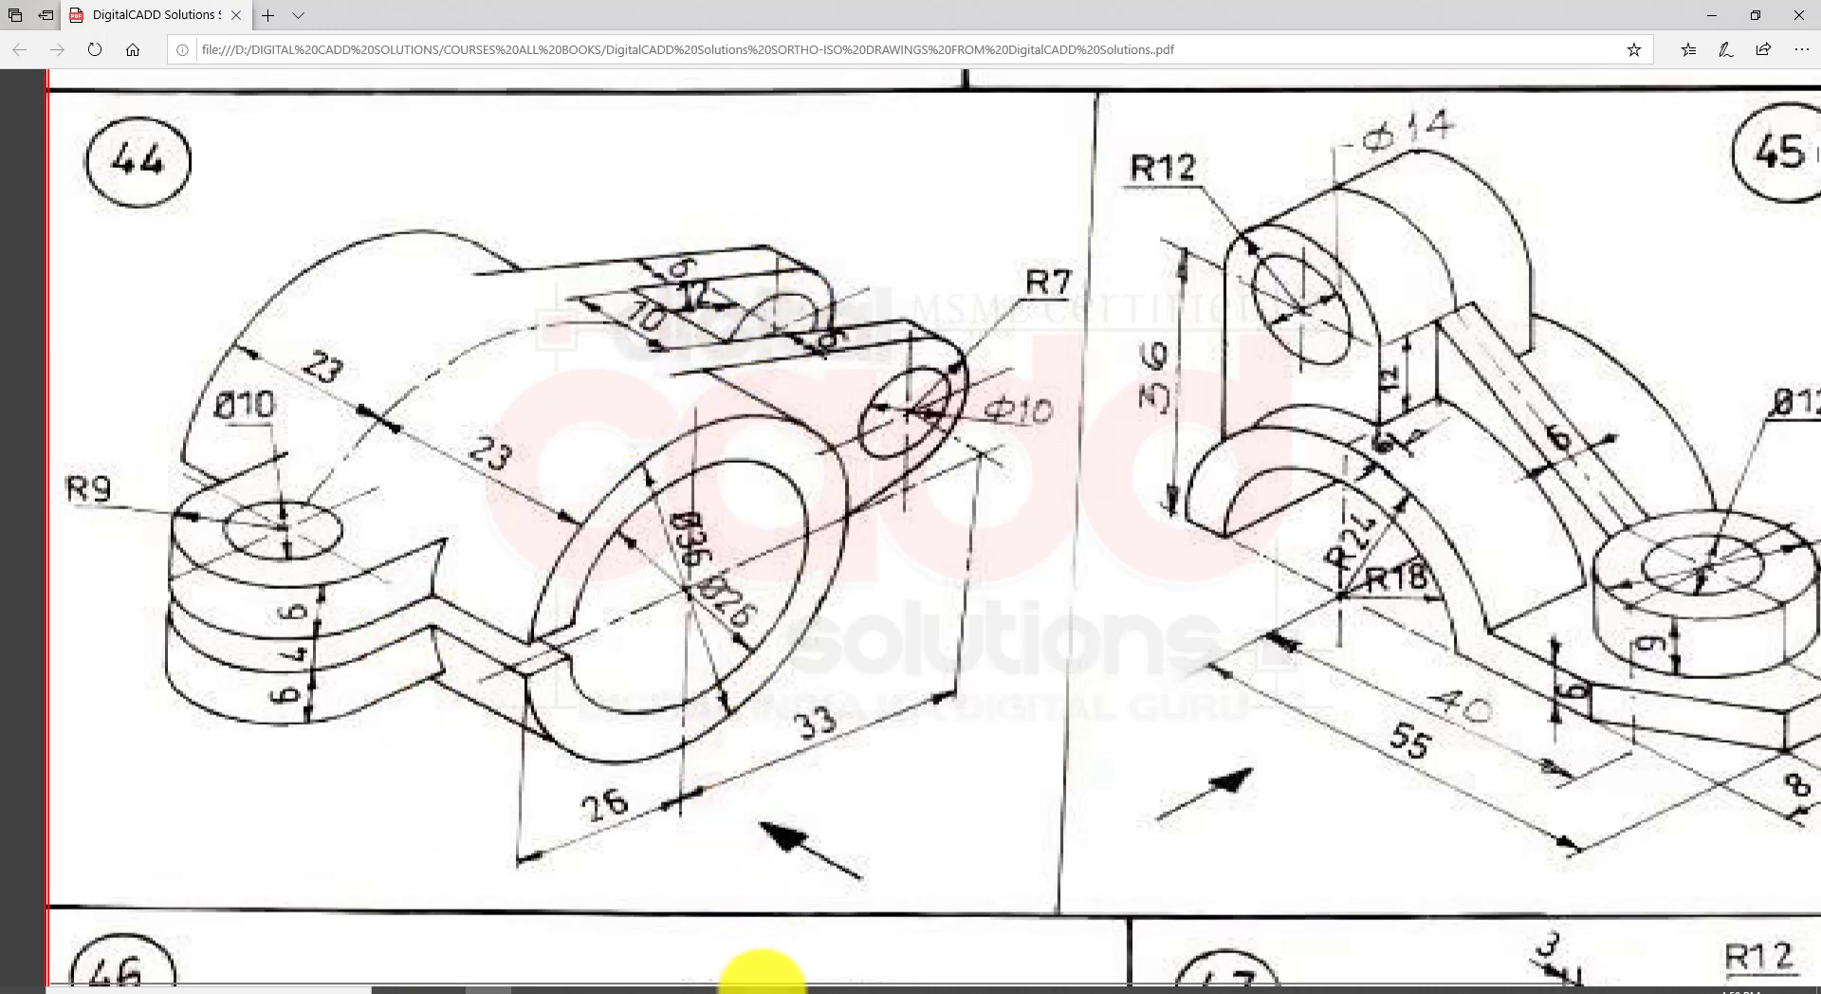
{"action": "left_click", "coordinate": [759, 987]}
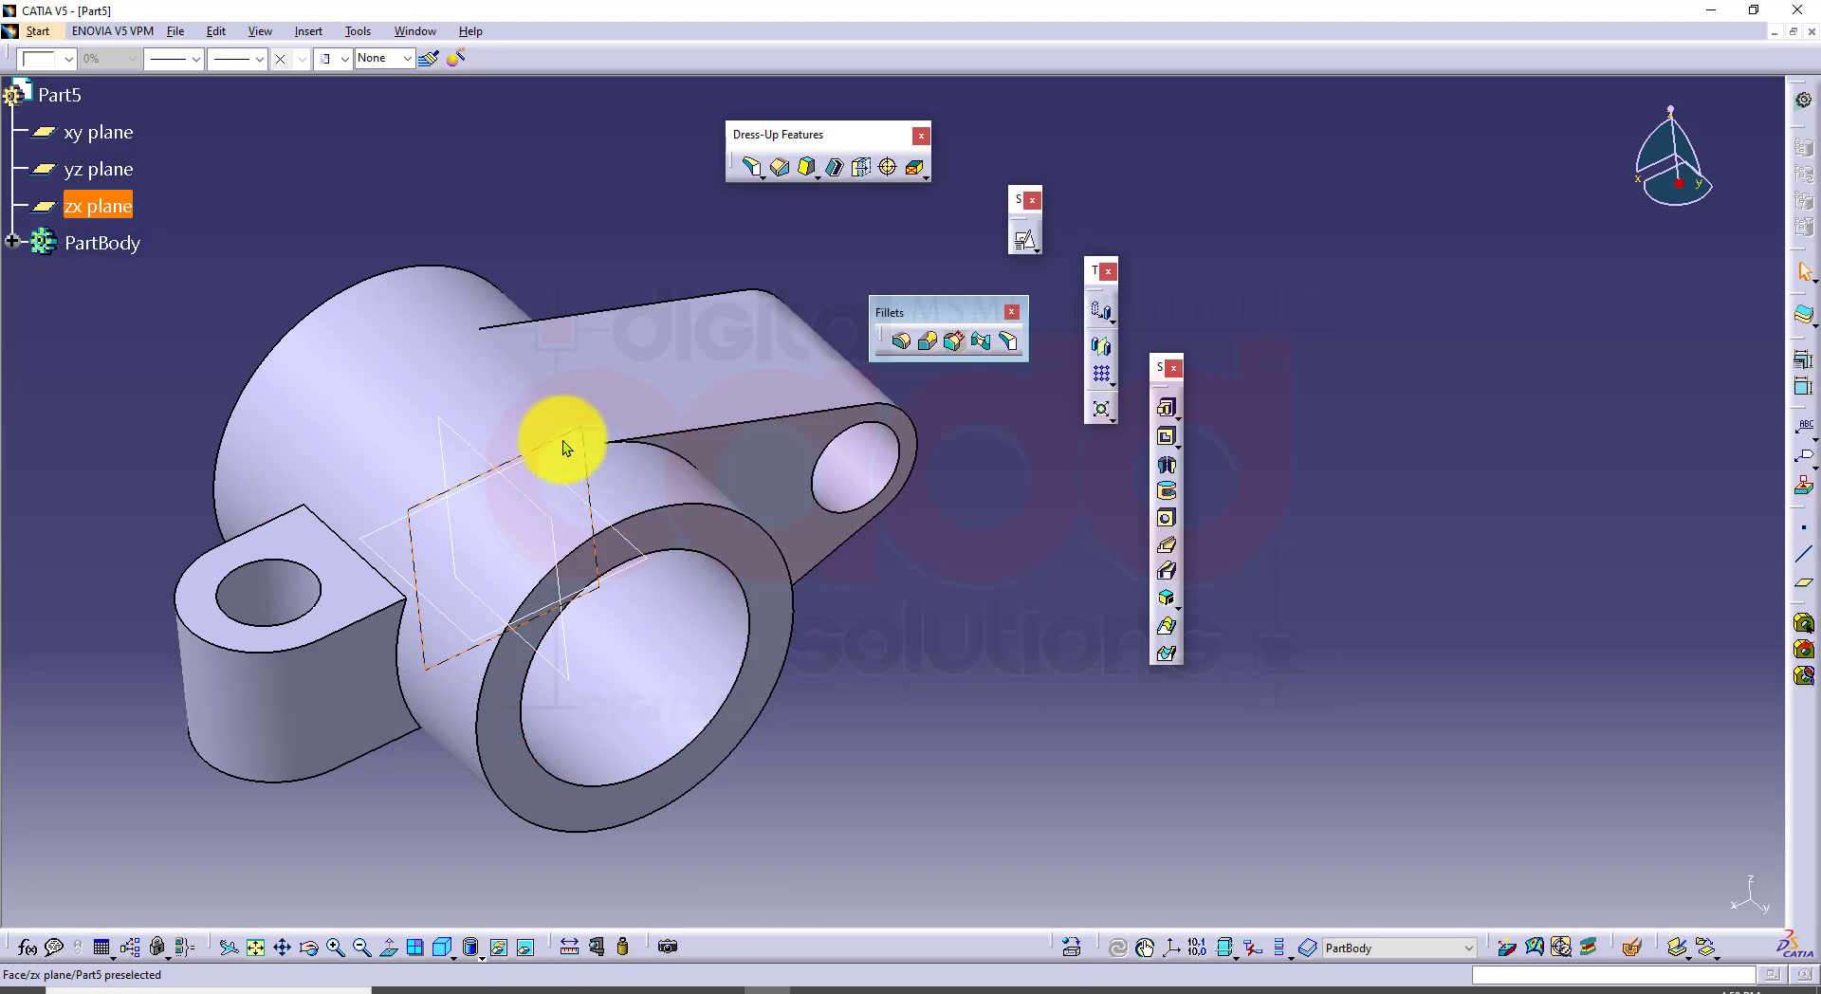
{"action": "left_click", "coordinate": [1024, 239]}
{"action": "left_click", "coordinate": [1260, 713]}
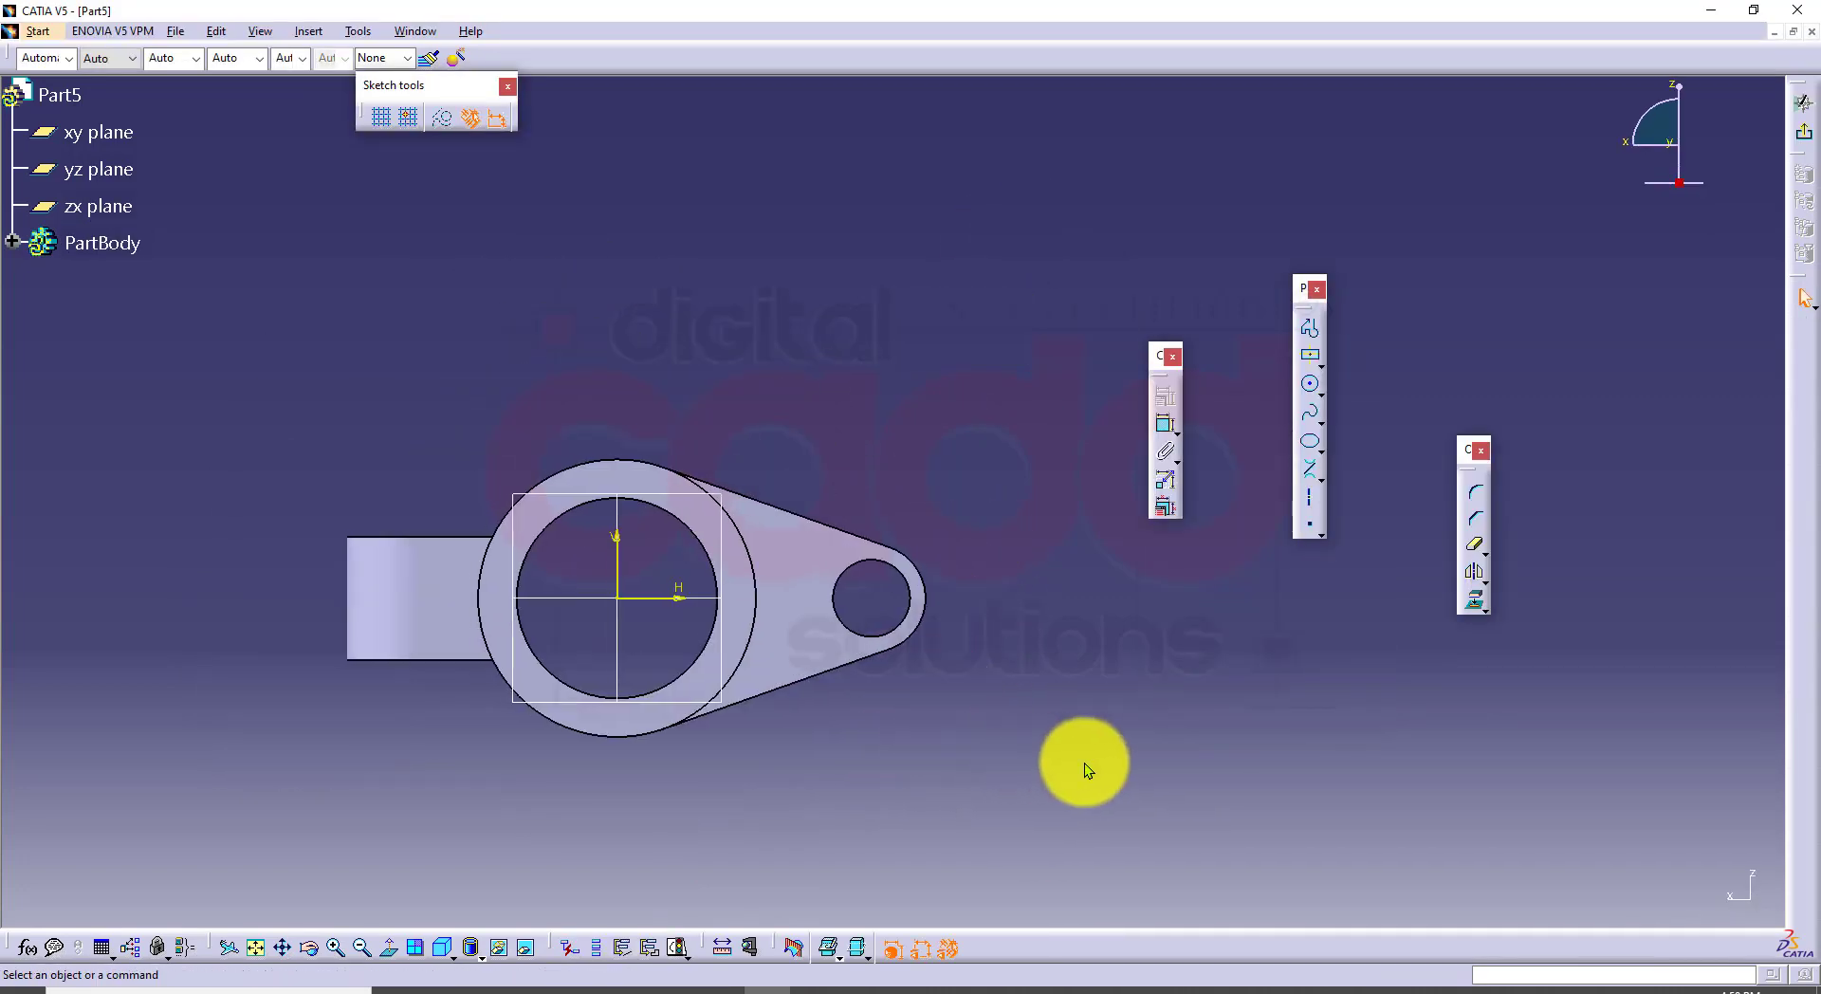
Step: Sketch a centred rectangle on the horizontal axis, running from outside the side block through the ring wall into the bore
{"action": "left_click", "coordinate": [1310, 359]}
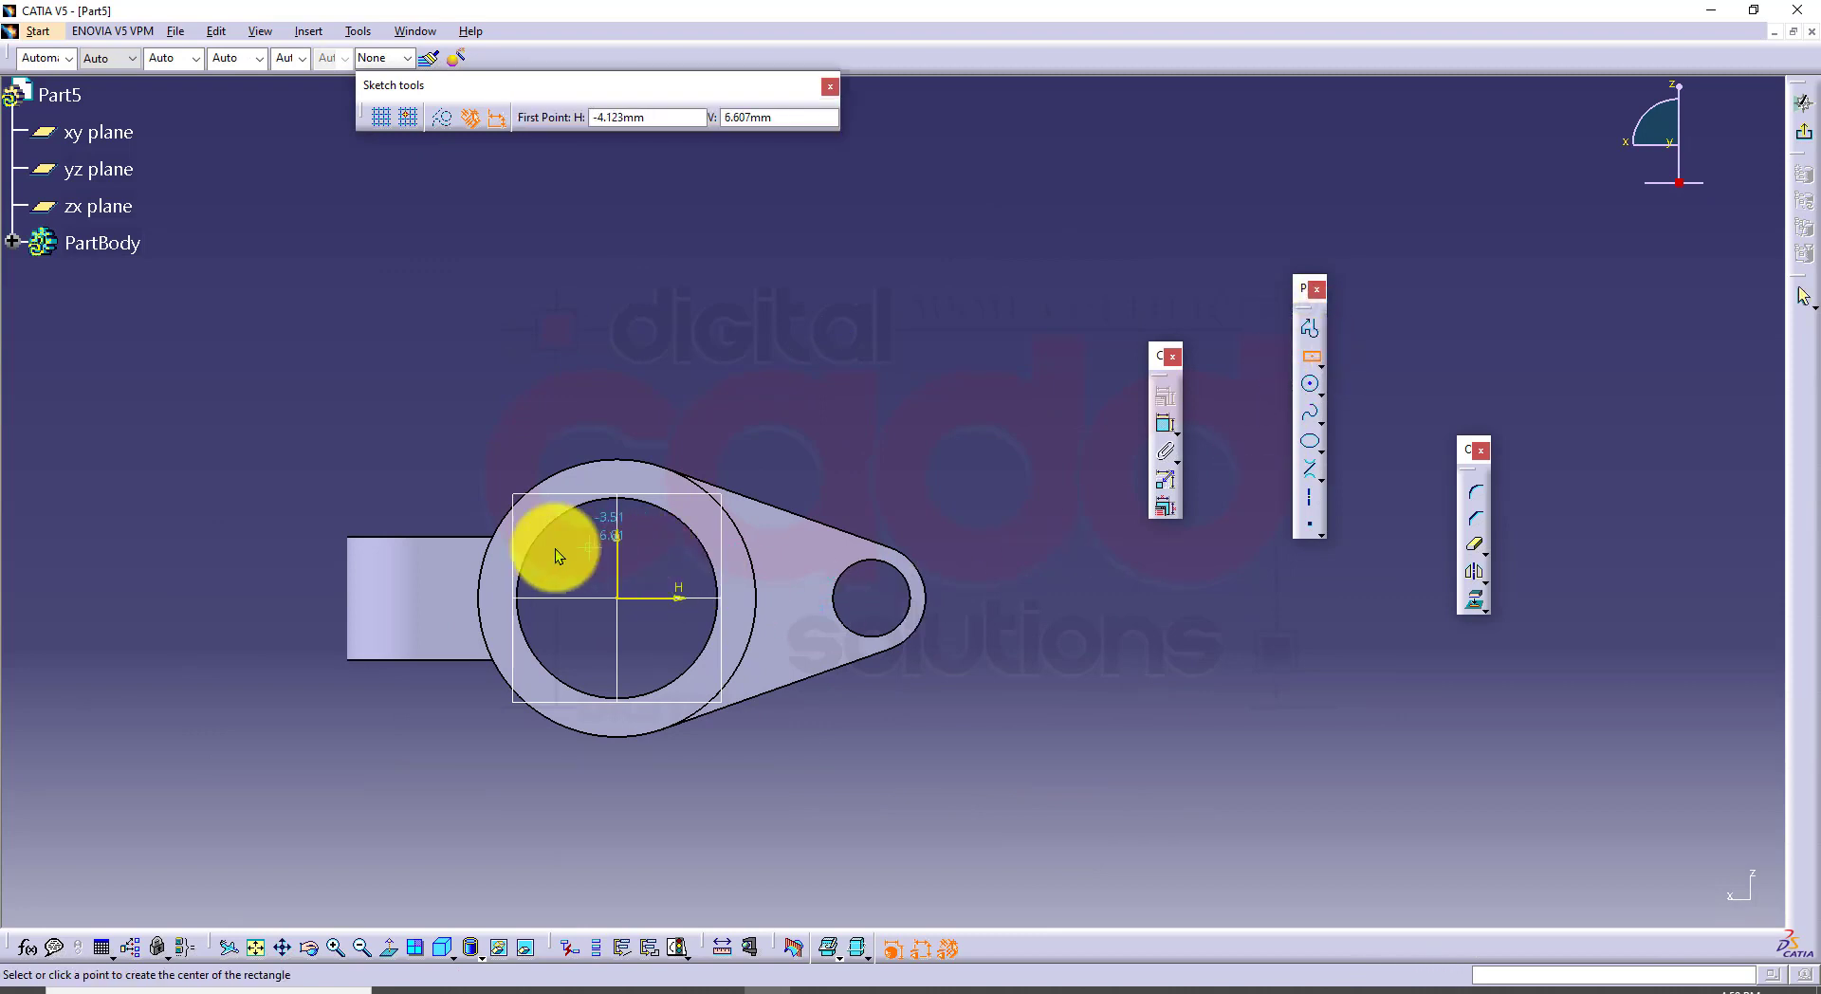
{"action": "left_click", "coordinate": [418, 595]}
{"action": "left_click", "coordinate": [539, 616]}
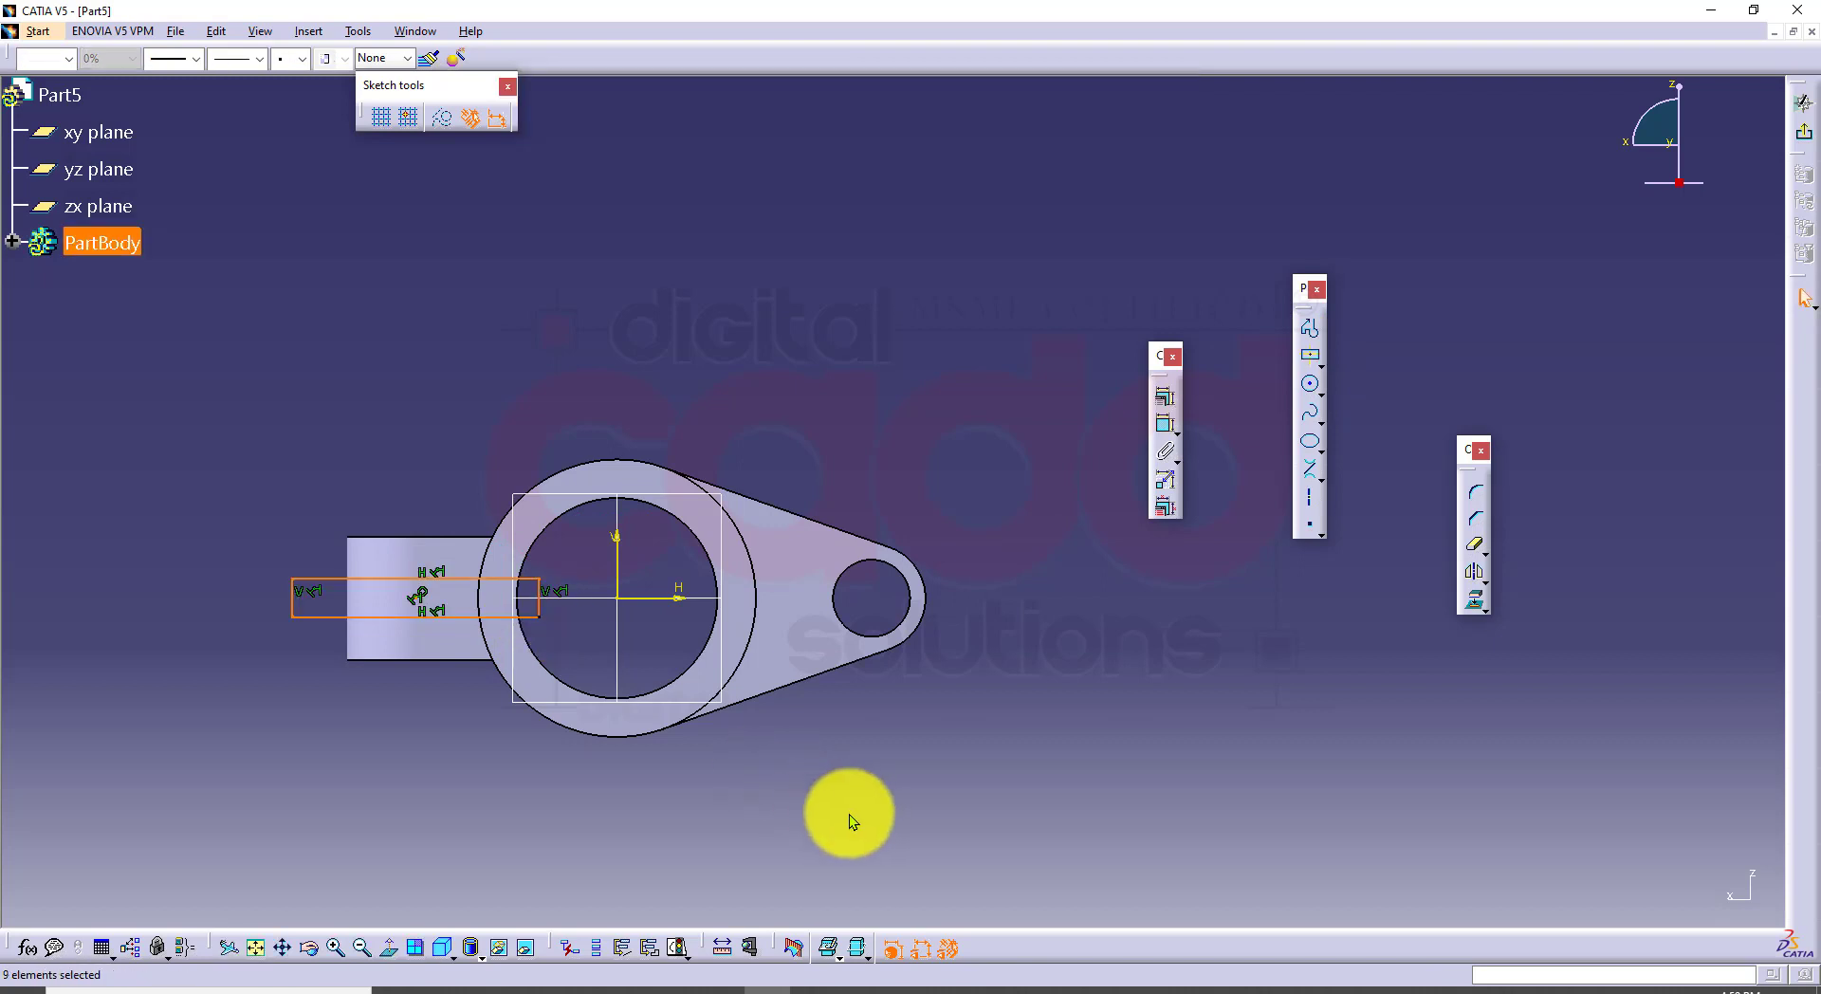
{"action": "middle_click_drag", "start_coordinate": [815, 800], "coordinate": [1145, 780]}
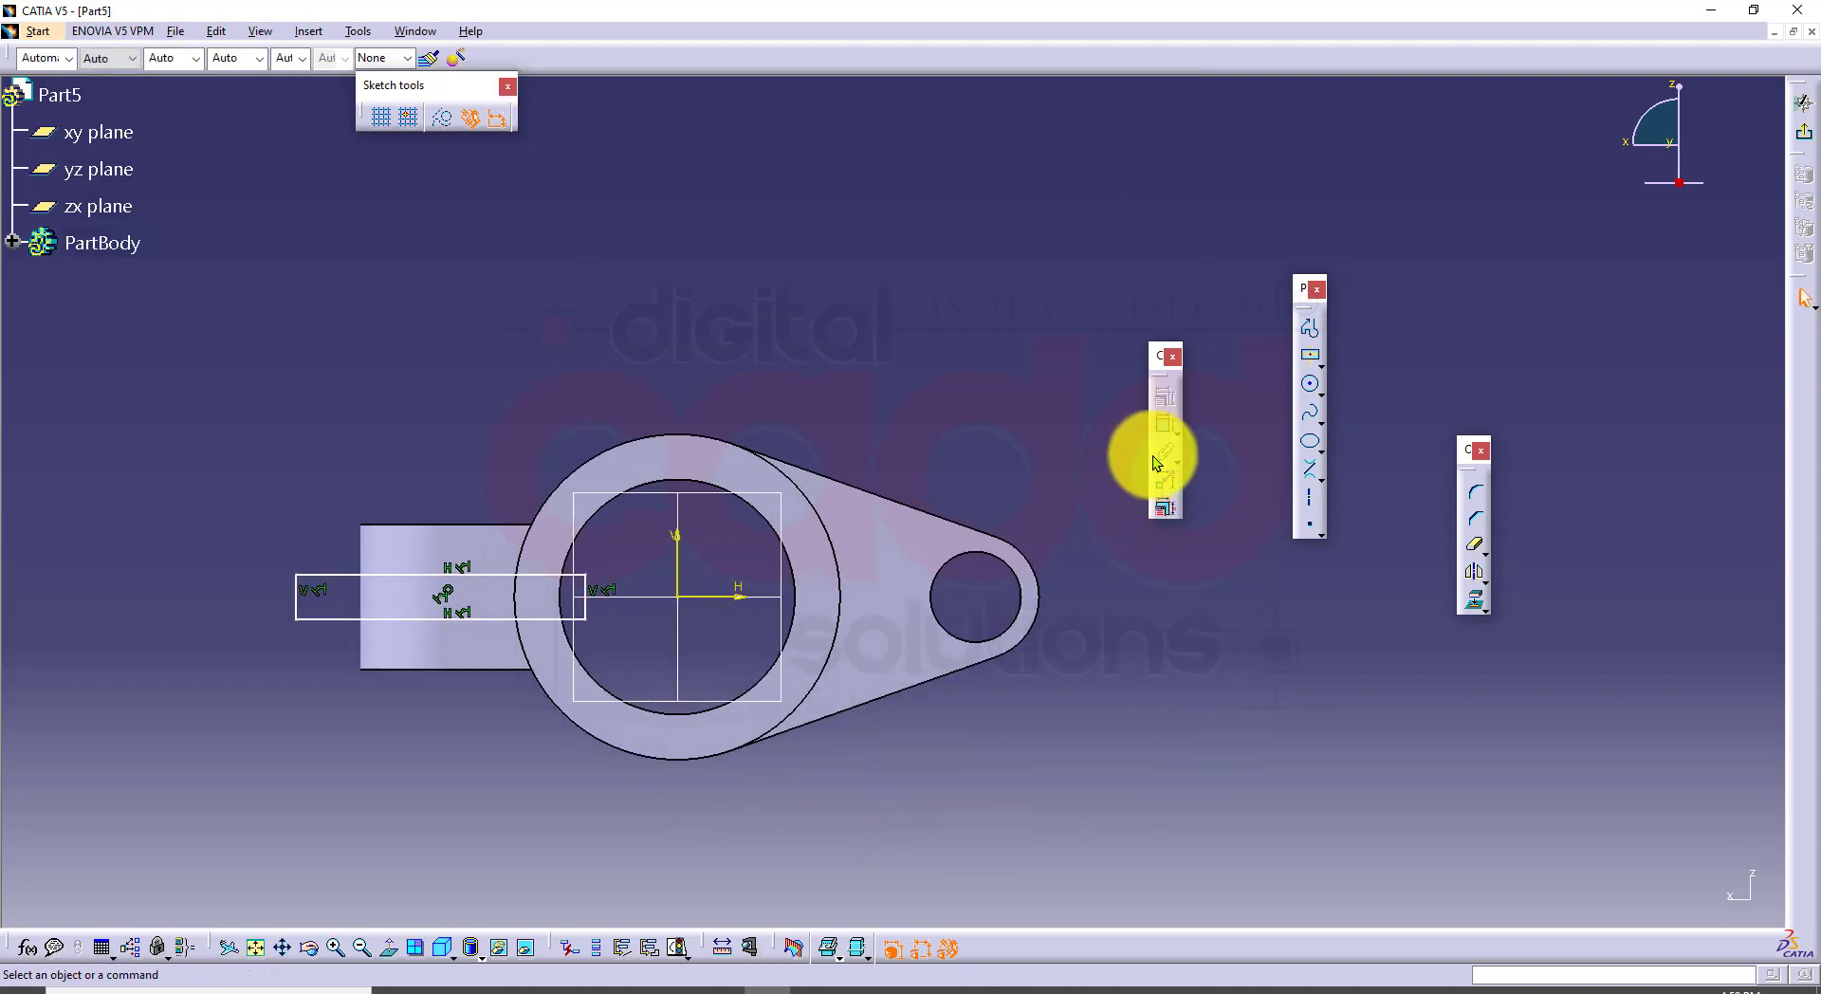
Step: Dimension the centred rectangle's height and set it to 4 mm
{"action": "left_click", "coordinate": [1163, 428]}
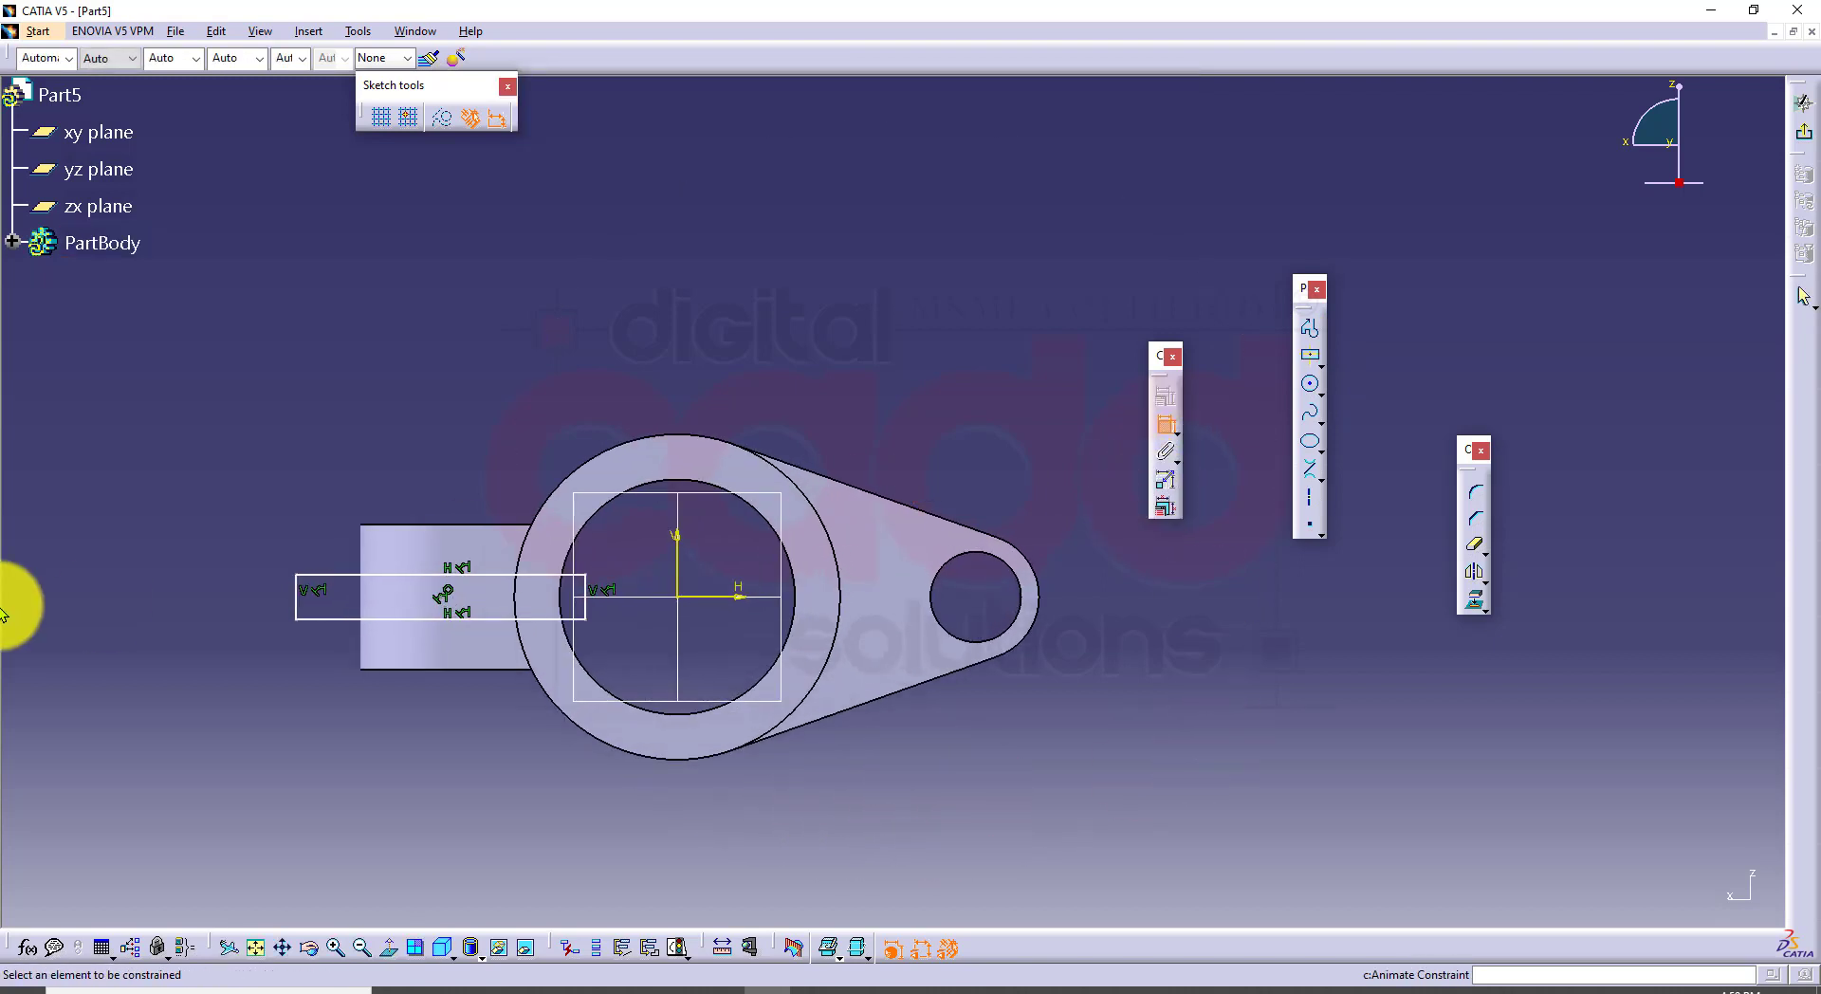
{"action": "left_click", "coordinate": [297, 606]}
{"action": "left_click", "coordinate": [258, 595]}
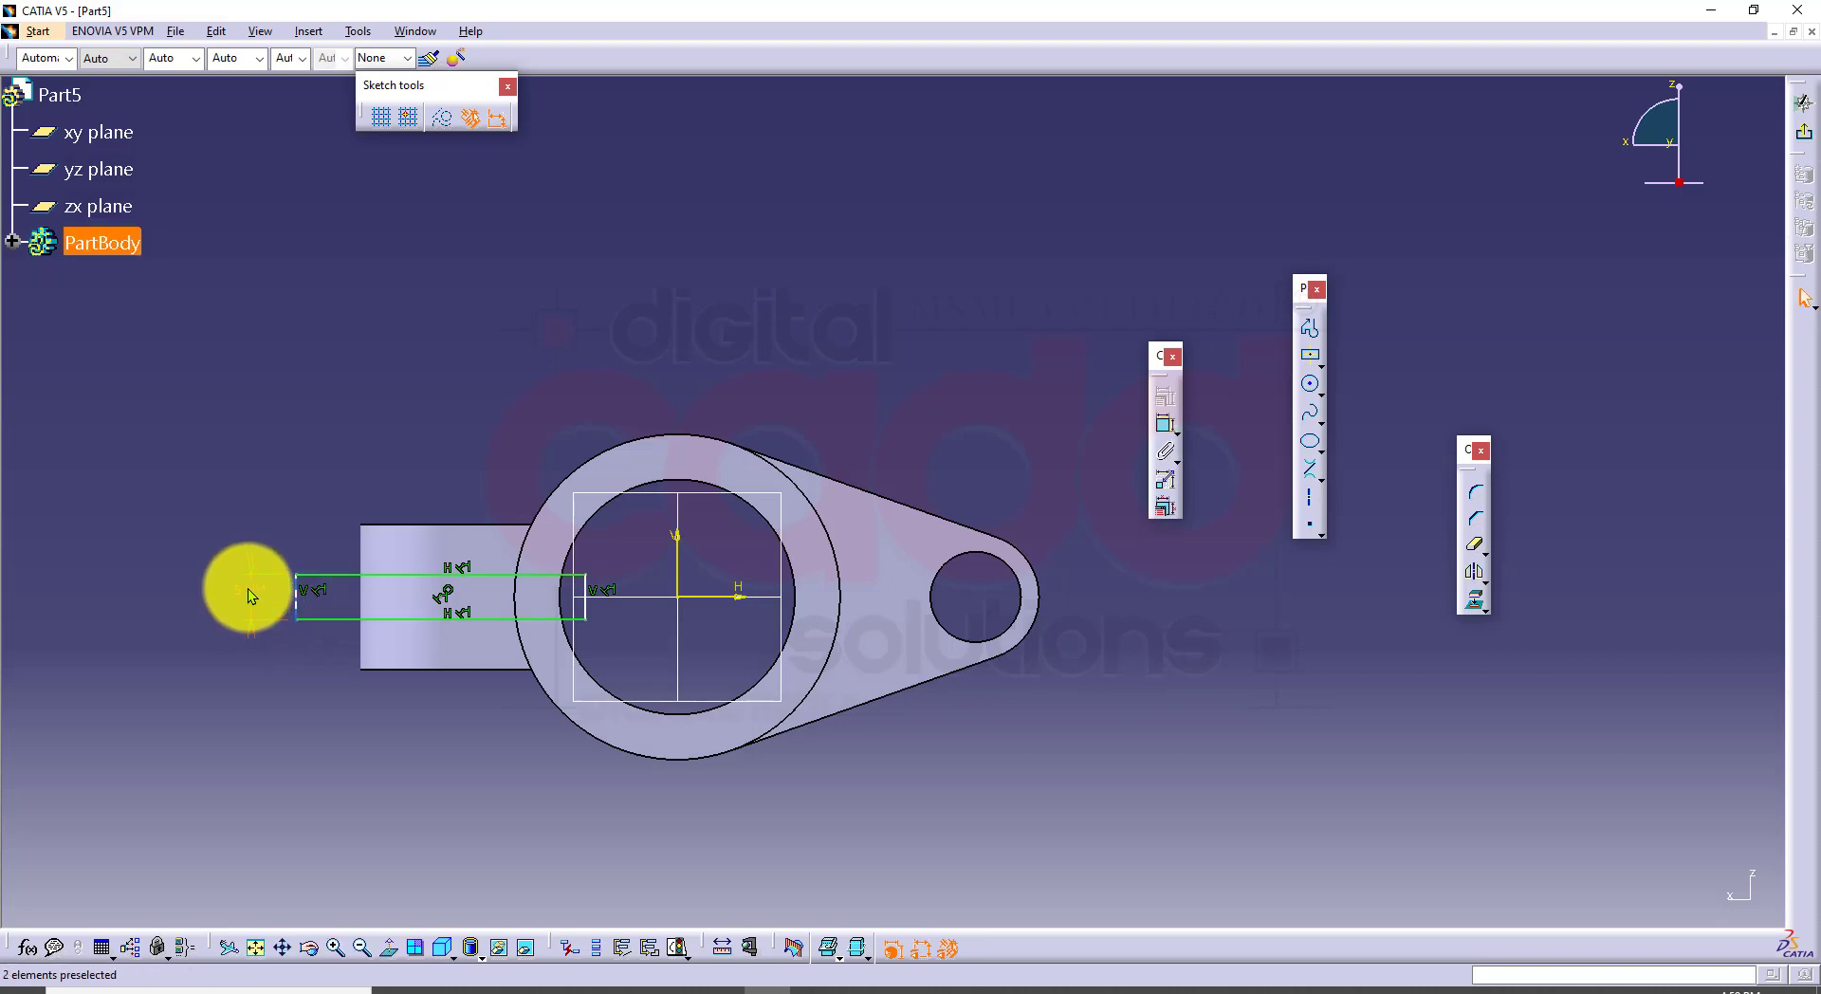
{"action": "double_click", "coordinate": [247, 588]}
{"action": "type", "text": "4"}
{"action": "key", "text": "Return"}
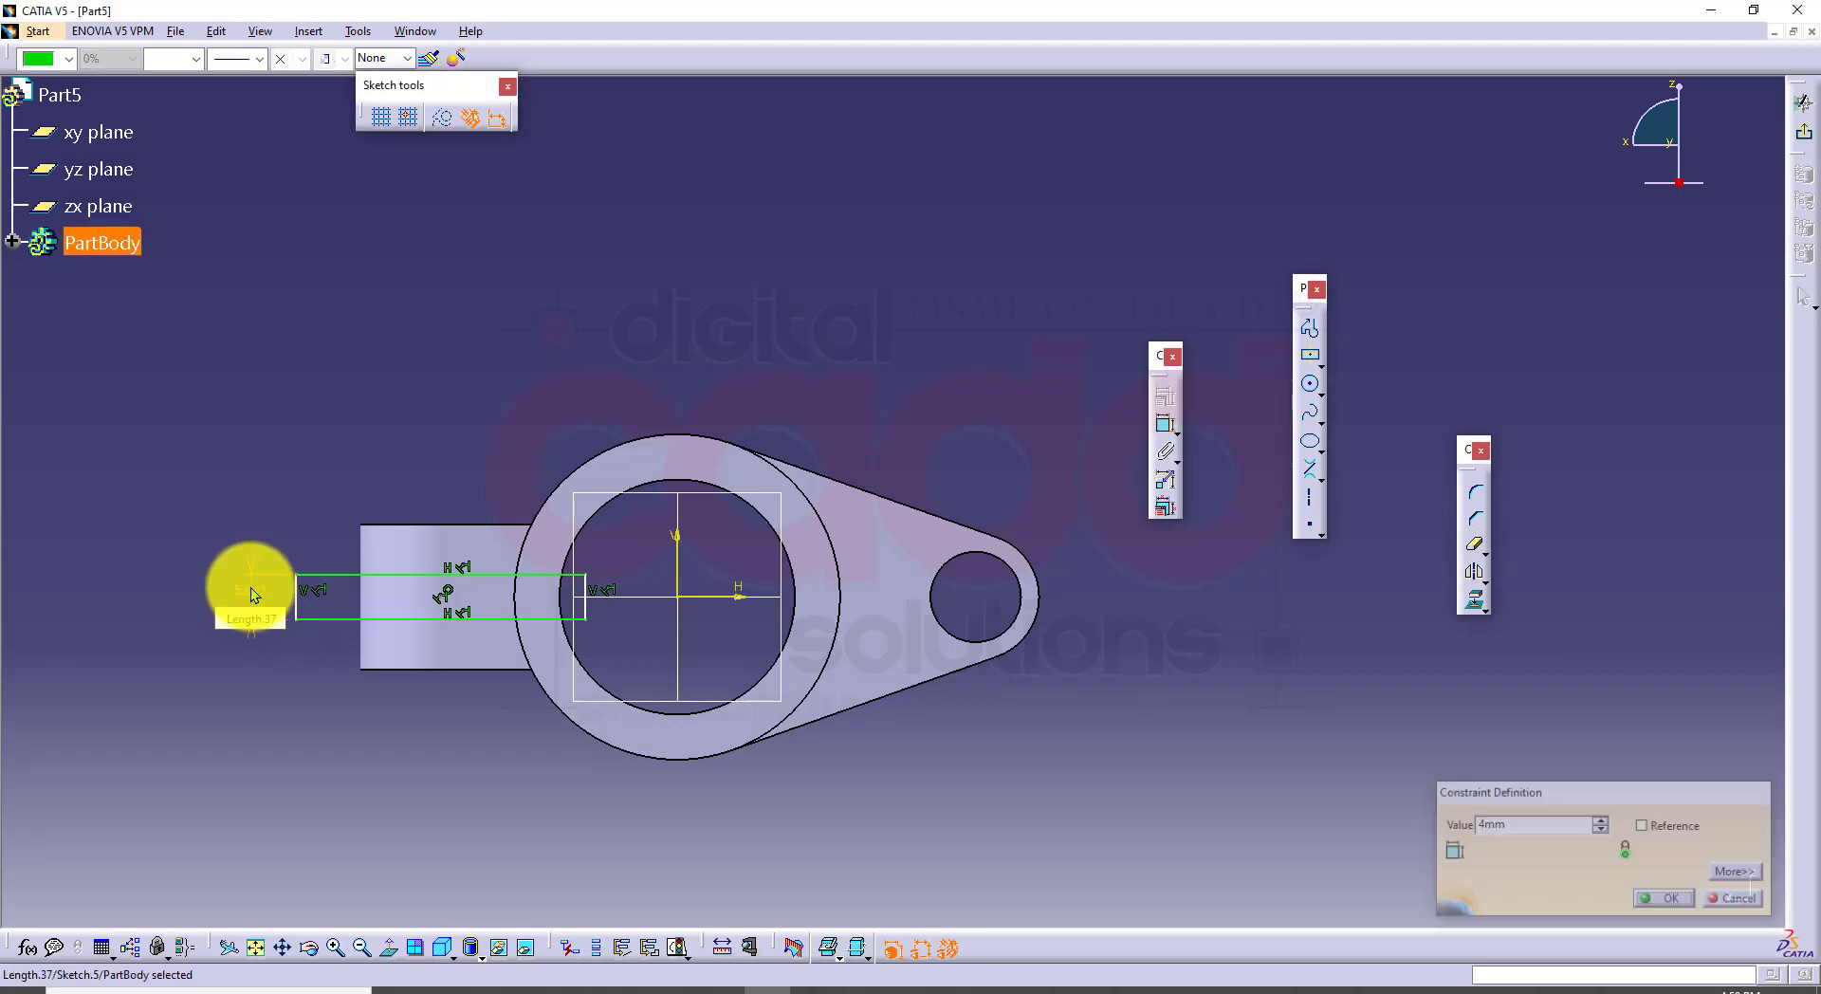
Step: Sketch a second rectangle around the tapered arm's outer end, enclosing its hole, and check drawing 44 for the arm slot's dimensions
{"action": "left_click", "coordinate": [1320, 366]}
{"action": "left_click", "coordinate": [1358, 378]}
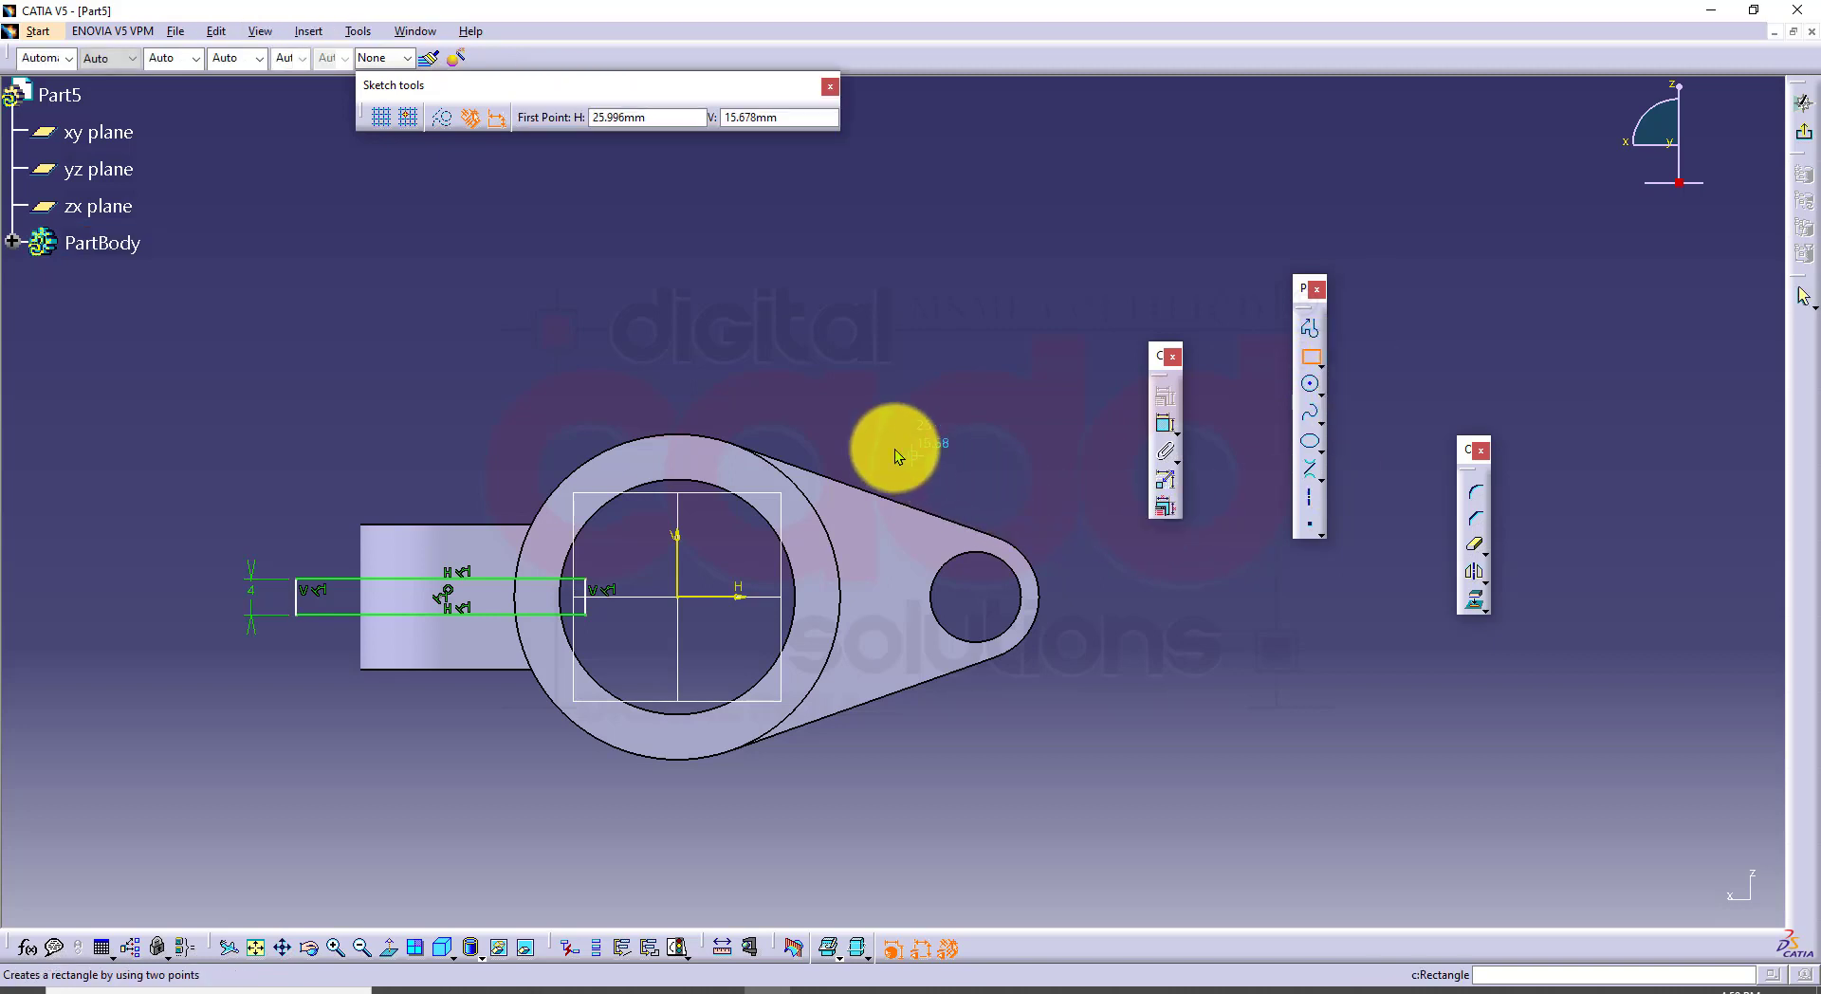
{"action": "left_click", "coordinate": [886, 445]}
{"action": "left_click", "coordinate": [1078, 760]}
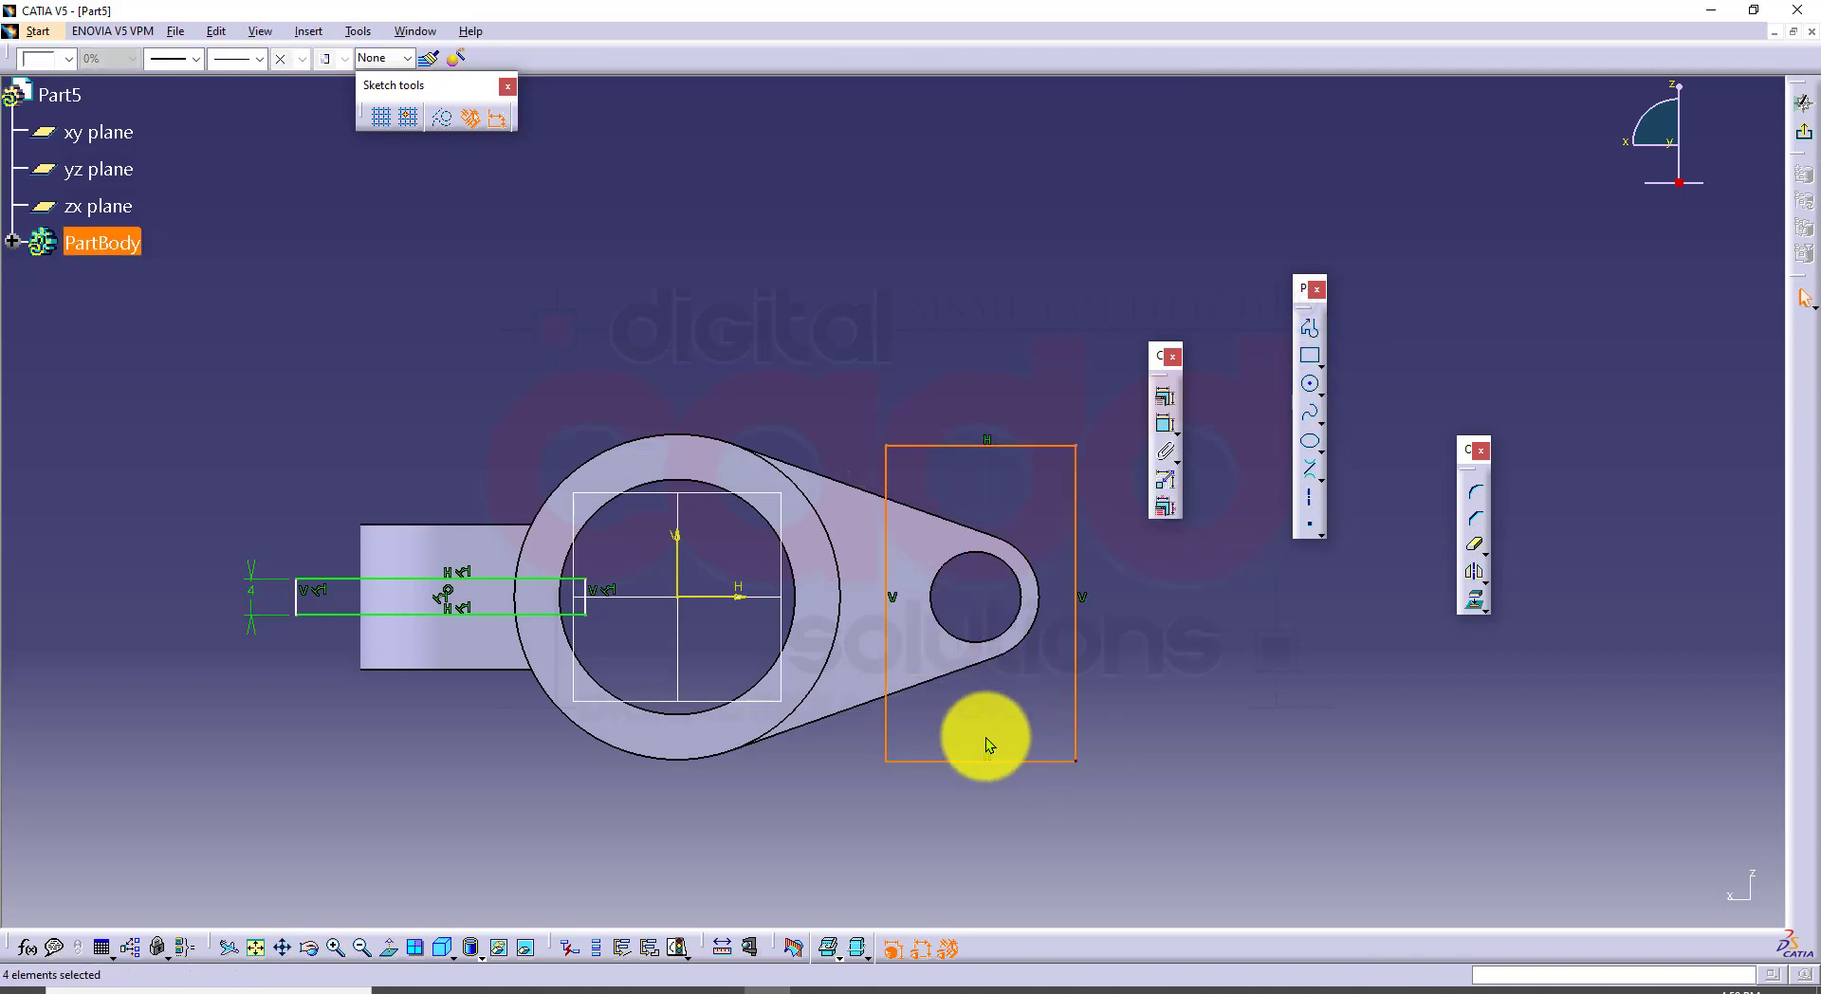
{"action": "left_click", "coordinate": [623, 869]}
{"action": "left_click", "coordinate": [496, 989]}
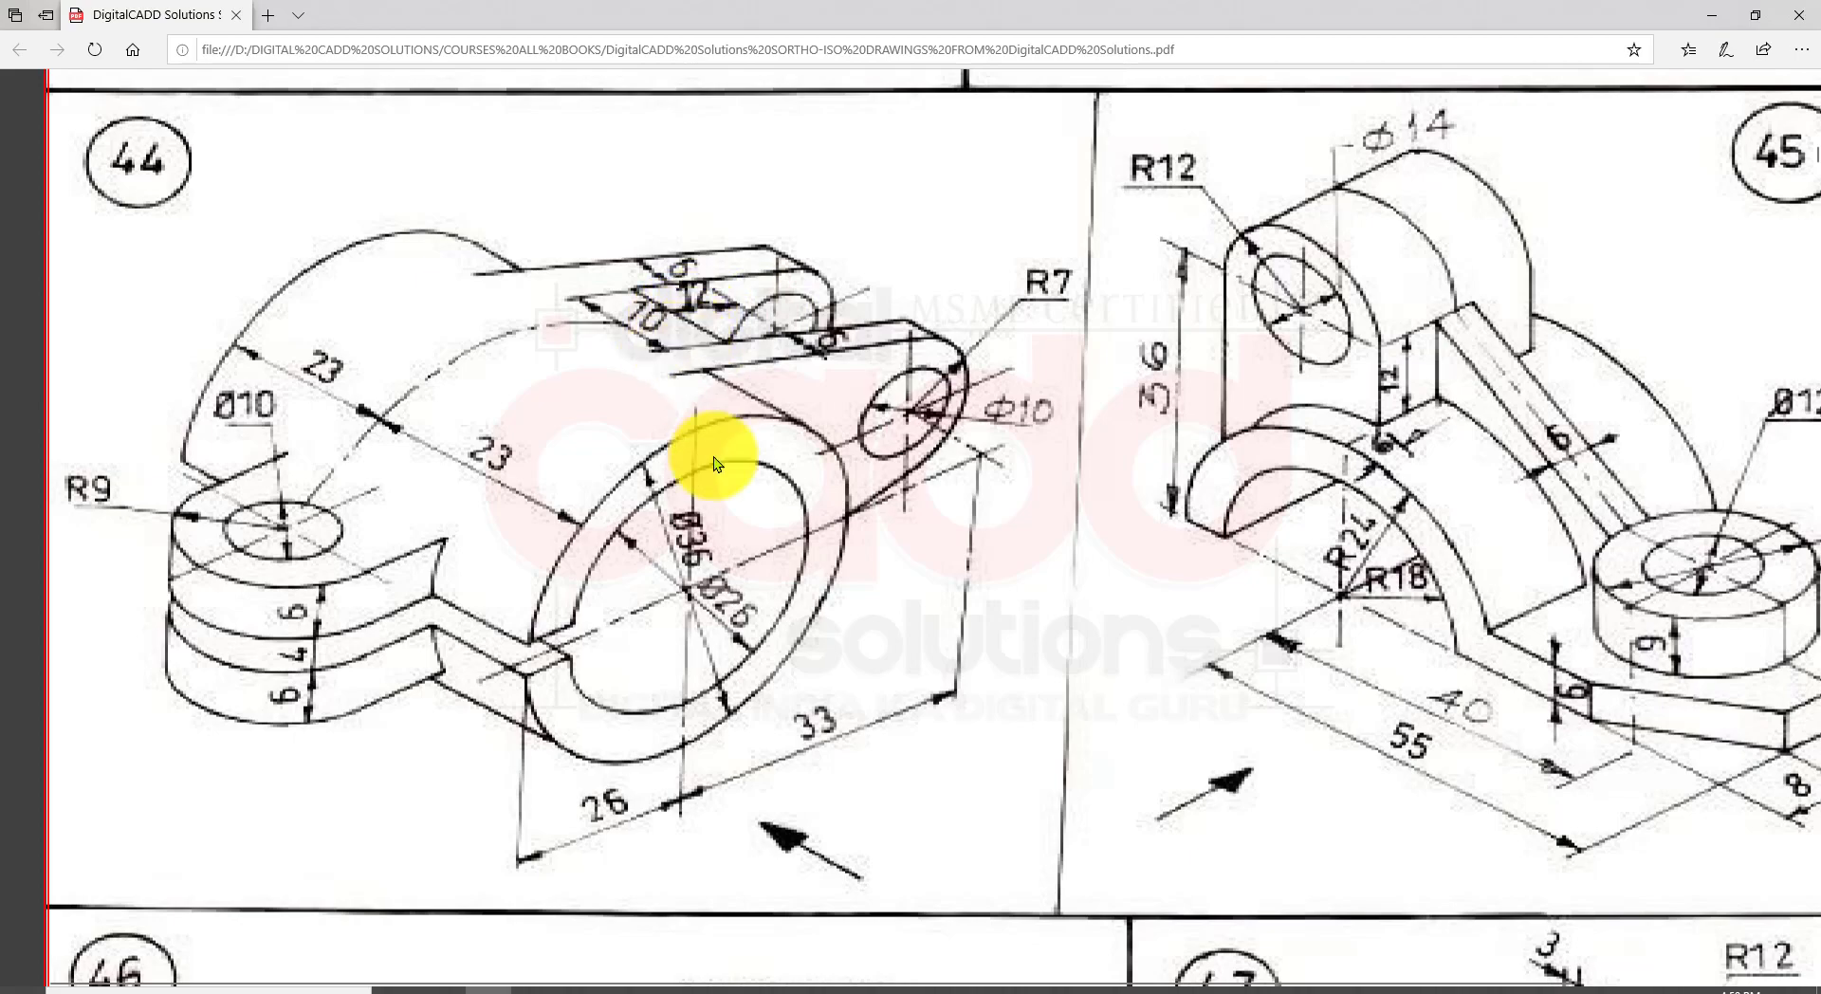
{"action": "left_click", "coordinate": [759, 986]}
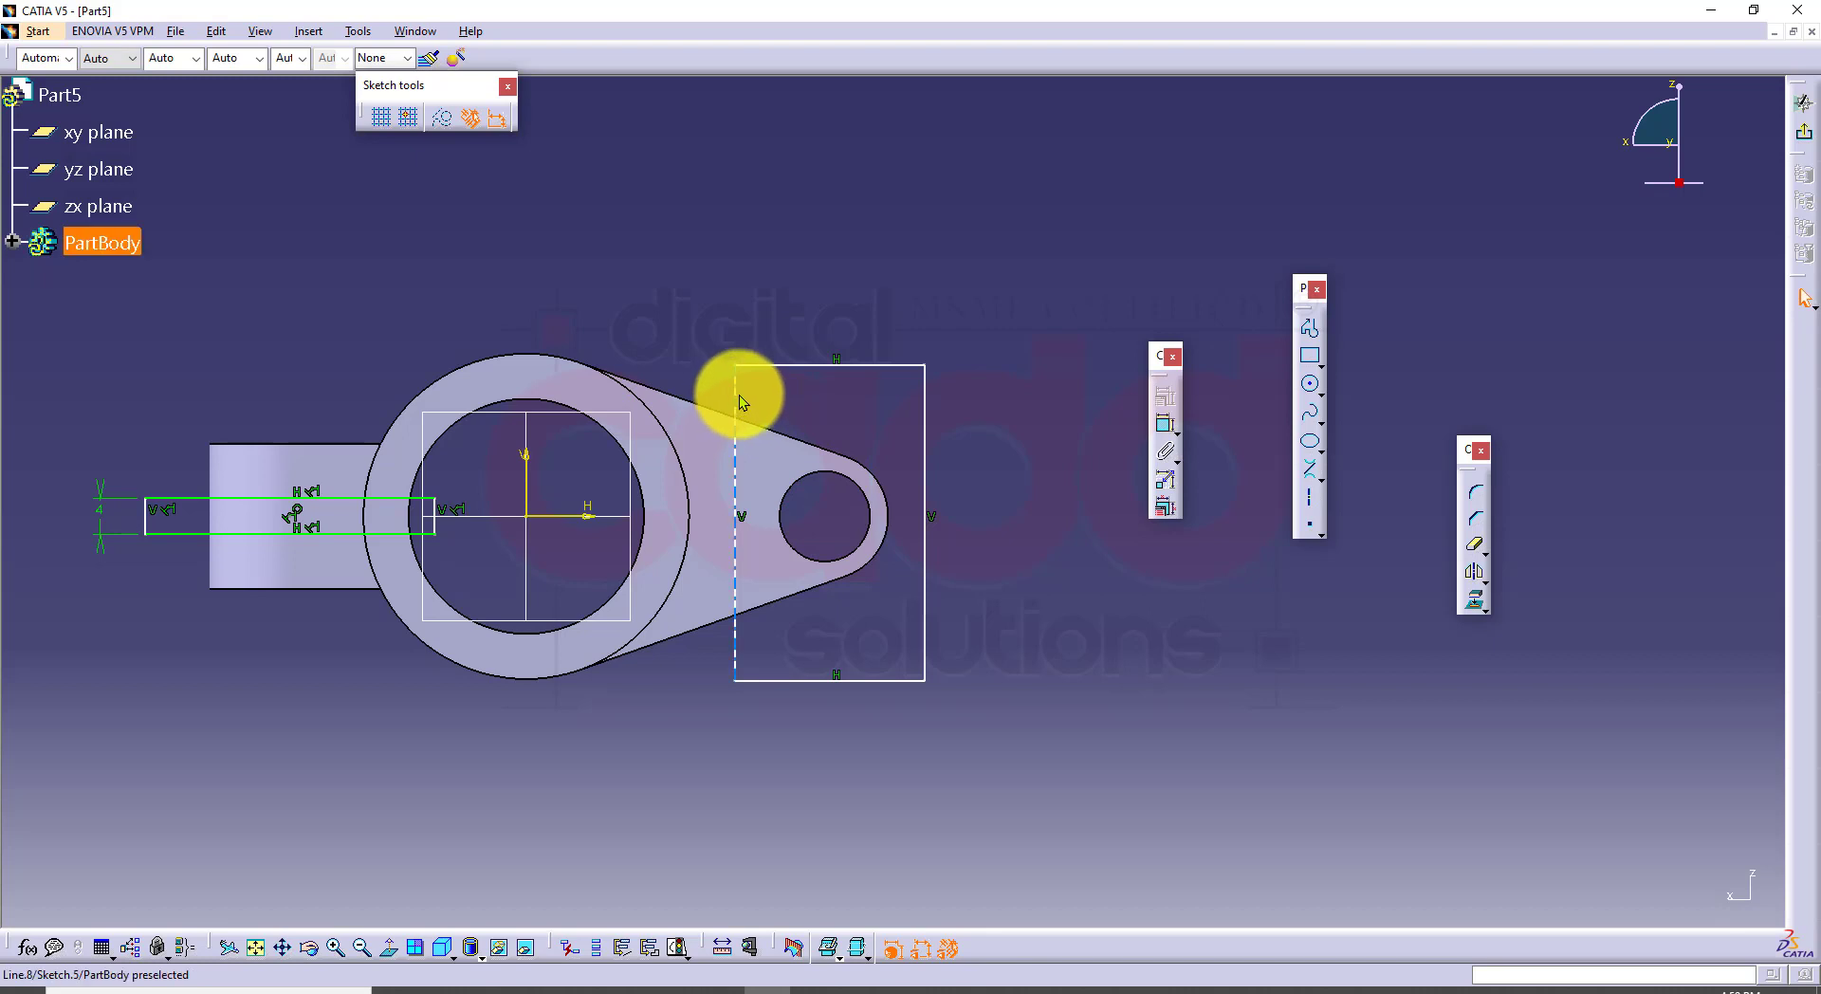
{"action": "left_click", "coordinate": [1167, 431]}
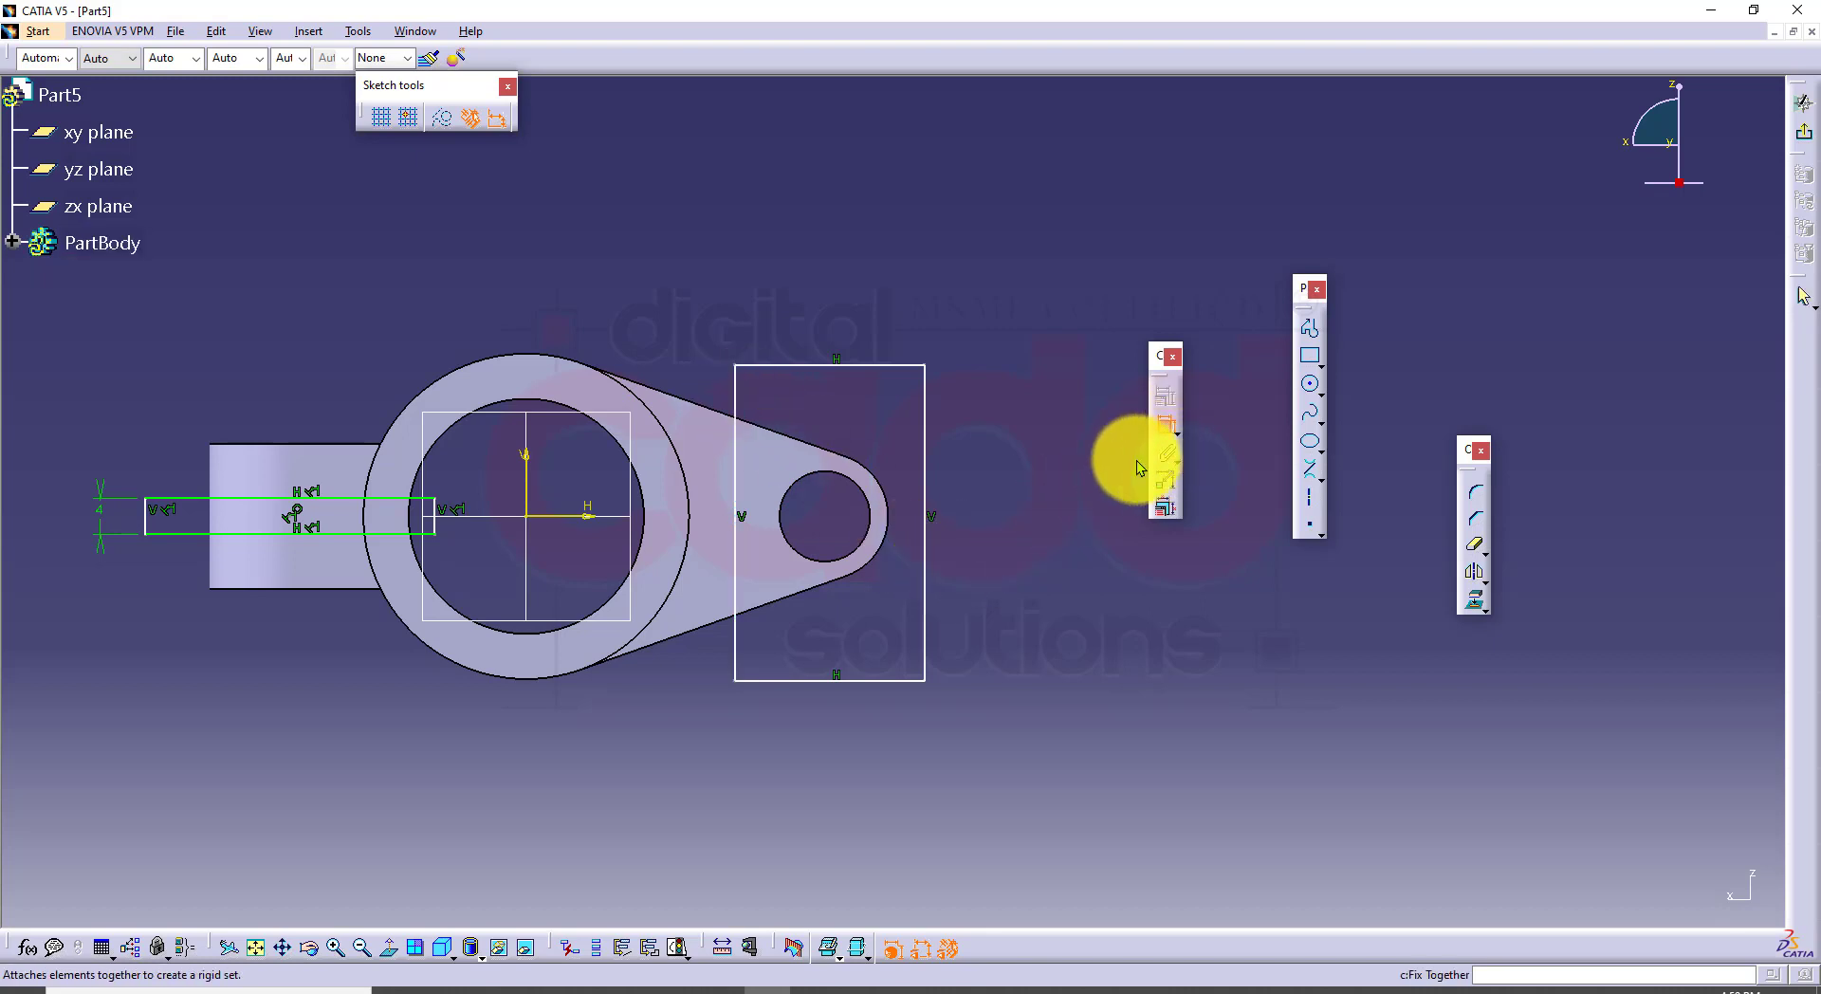
{"action": "left_click", "coordinate": [835, 473]}
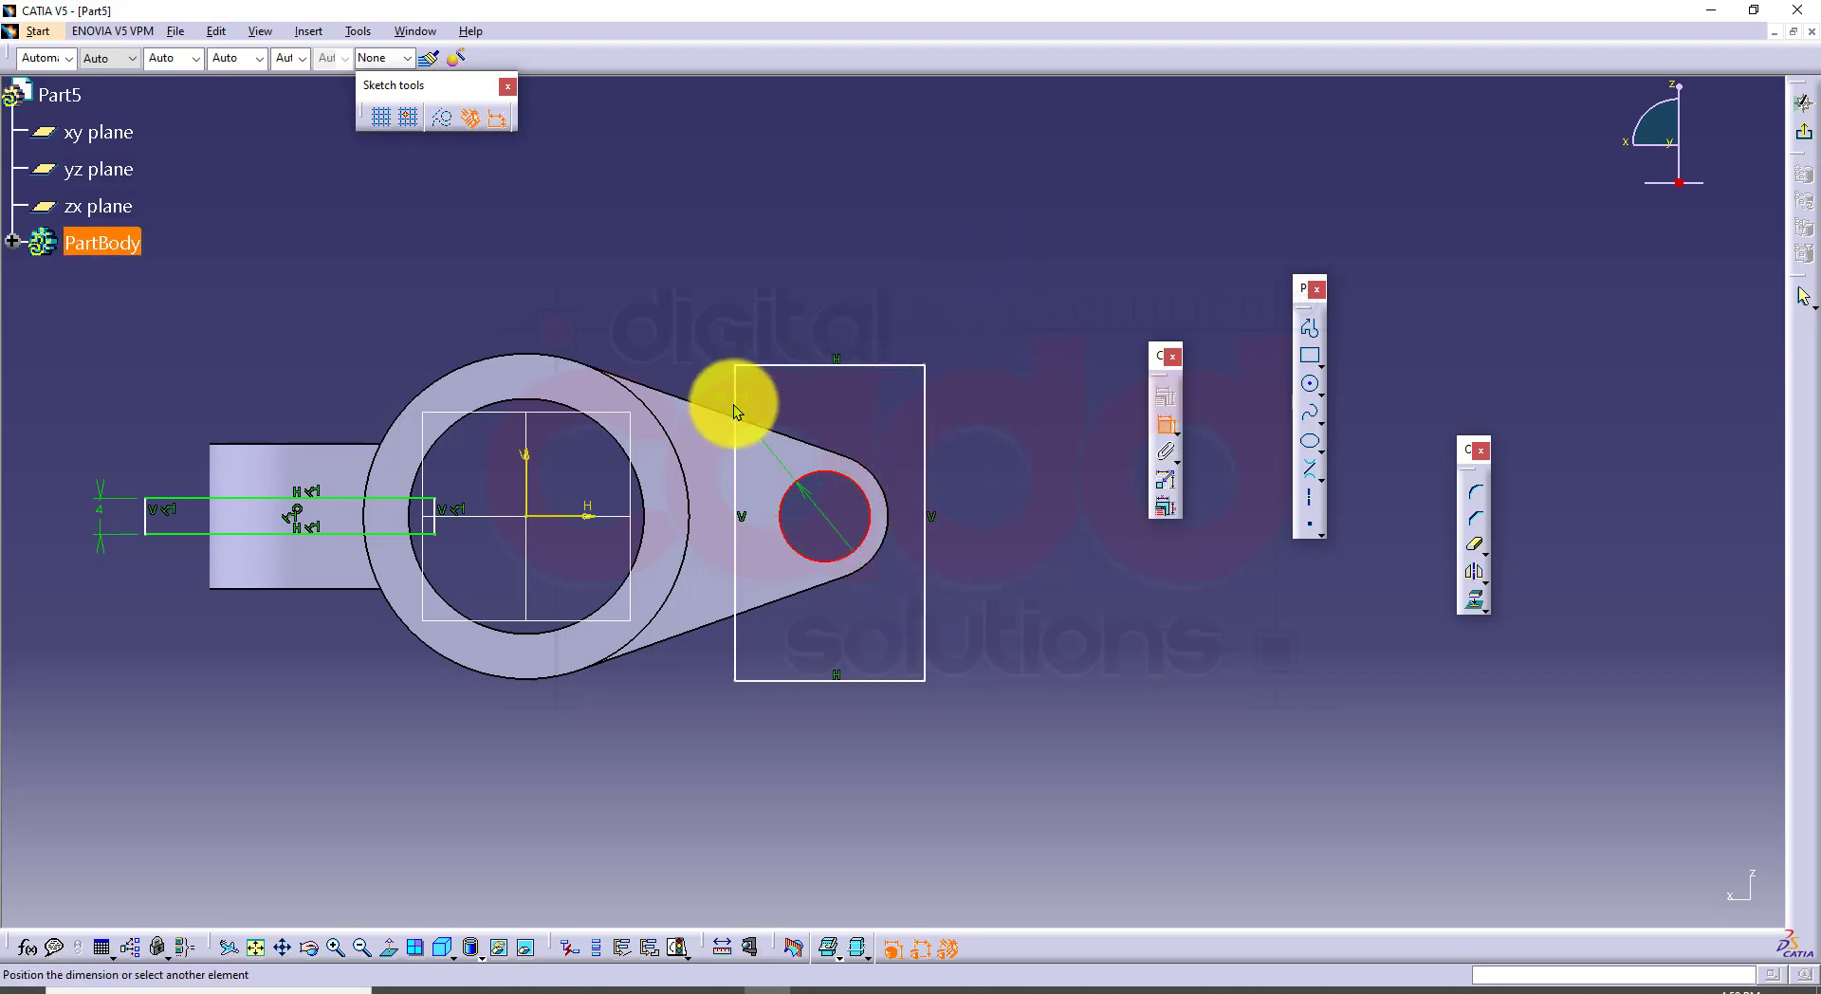
{"action": "right_click", "coordinate": [924, 286]}
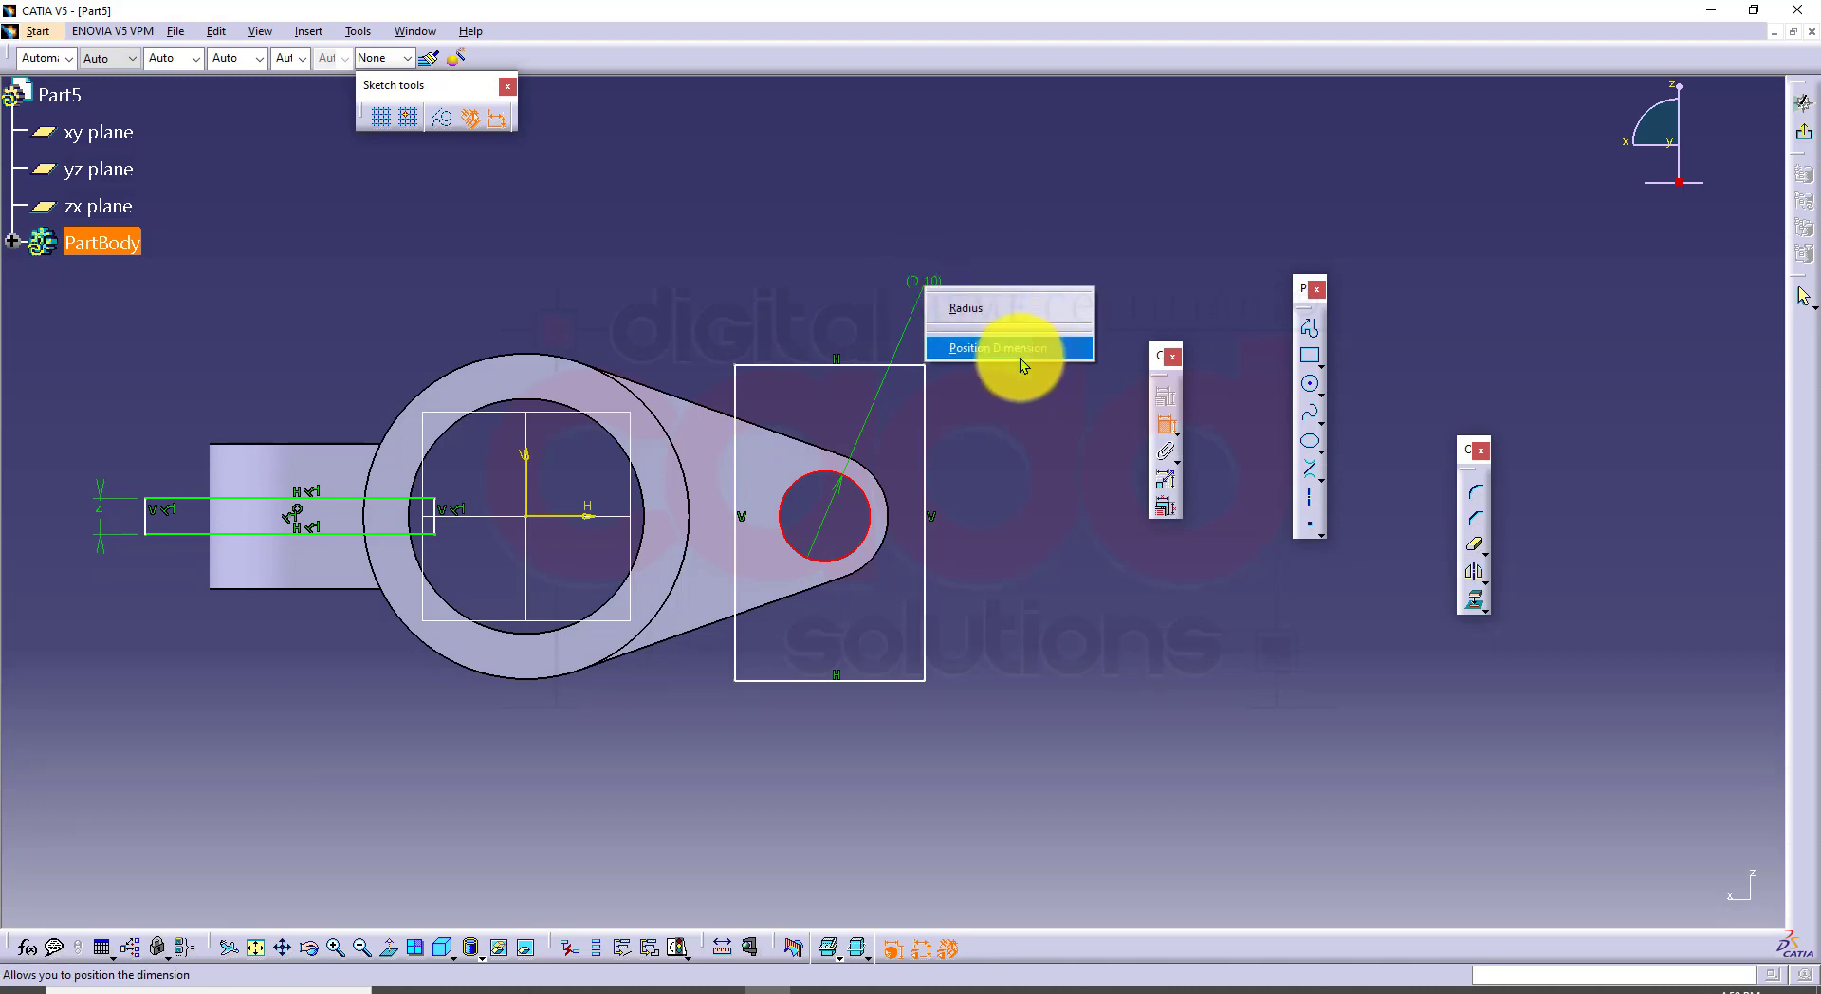
{"action": "left_click", "coordinate": [992, 308]}
{"action": "right_click", "coordinate": [982, 266]}
{"action": "left_click", "coordinate": [1039, 285]}
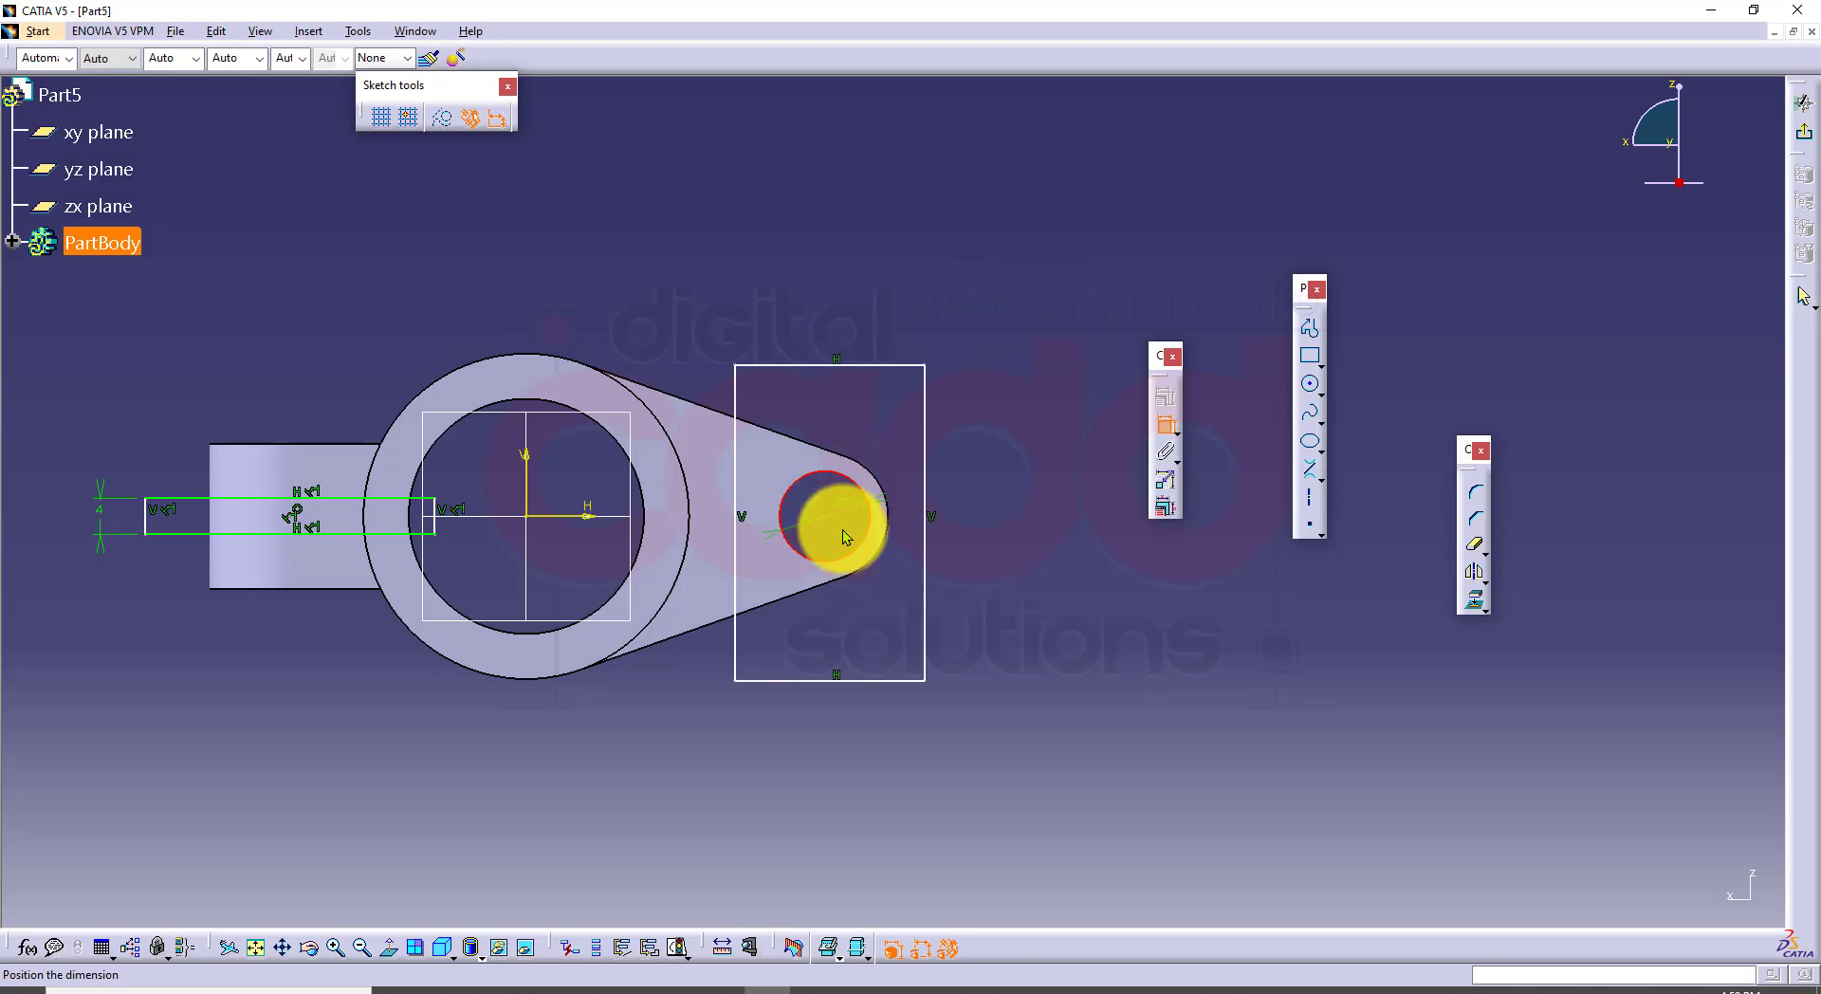
{"action": "right_click", "coordinate": [1014, 334]}
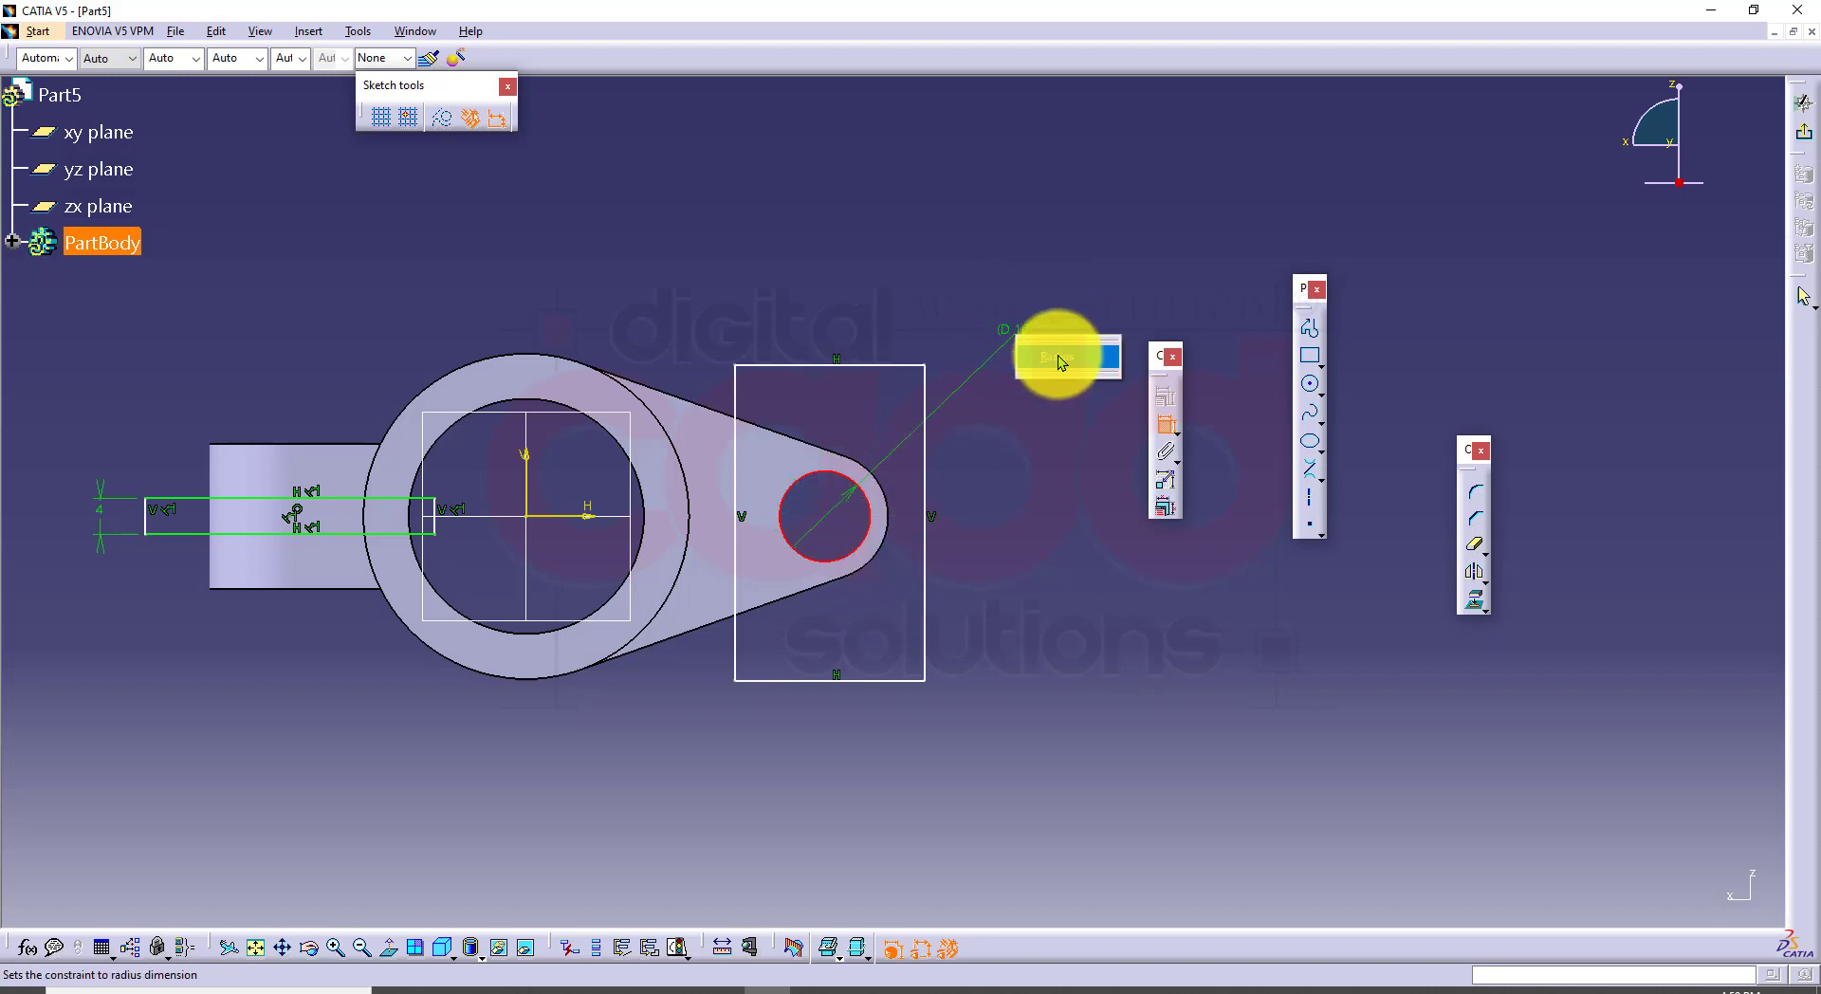
{"action": "left_click", "coordinate": [1056, 356]}
{"action": "right_click", "coordinate": [1049, 334]}
{"action": "left_click", "coordinate": [1049, 300]}
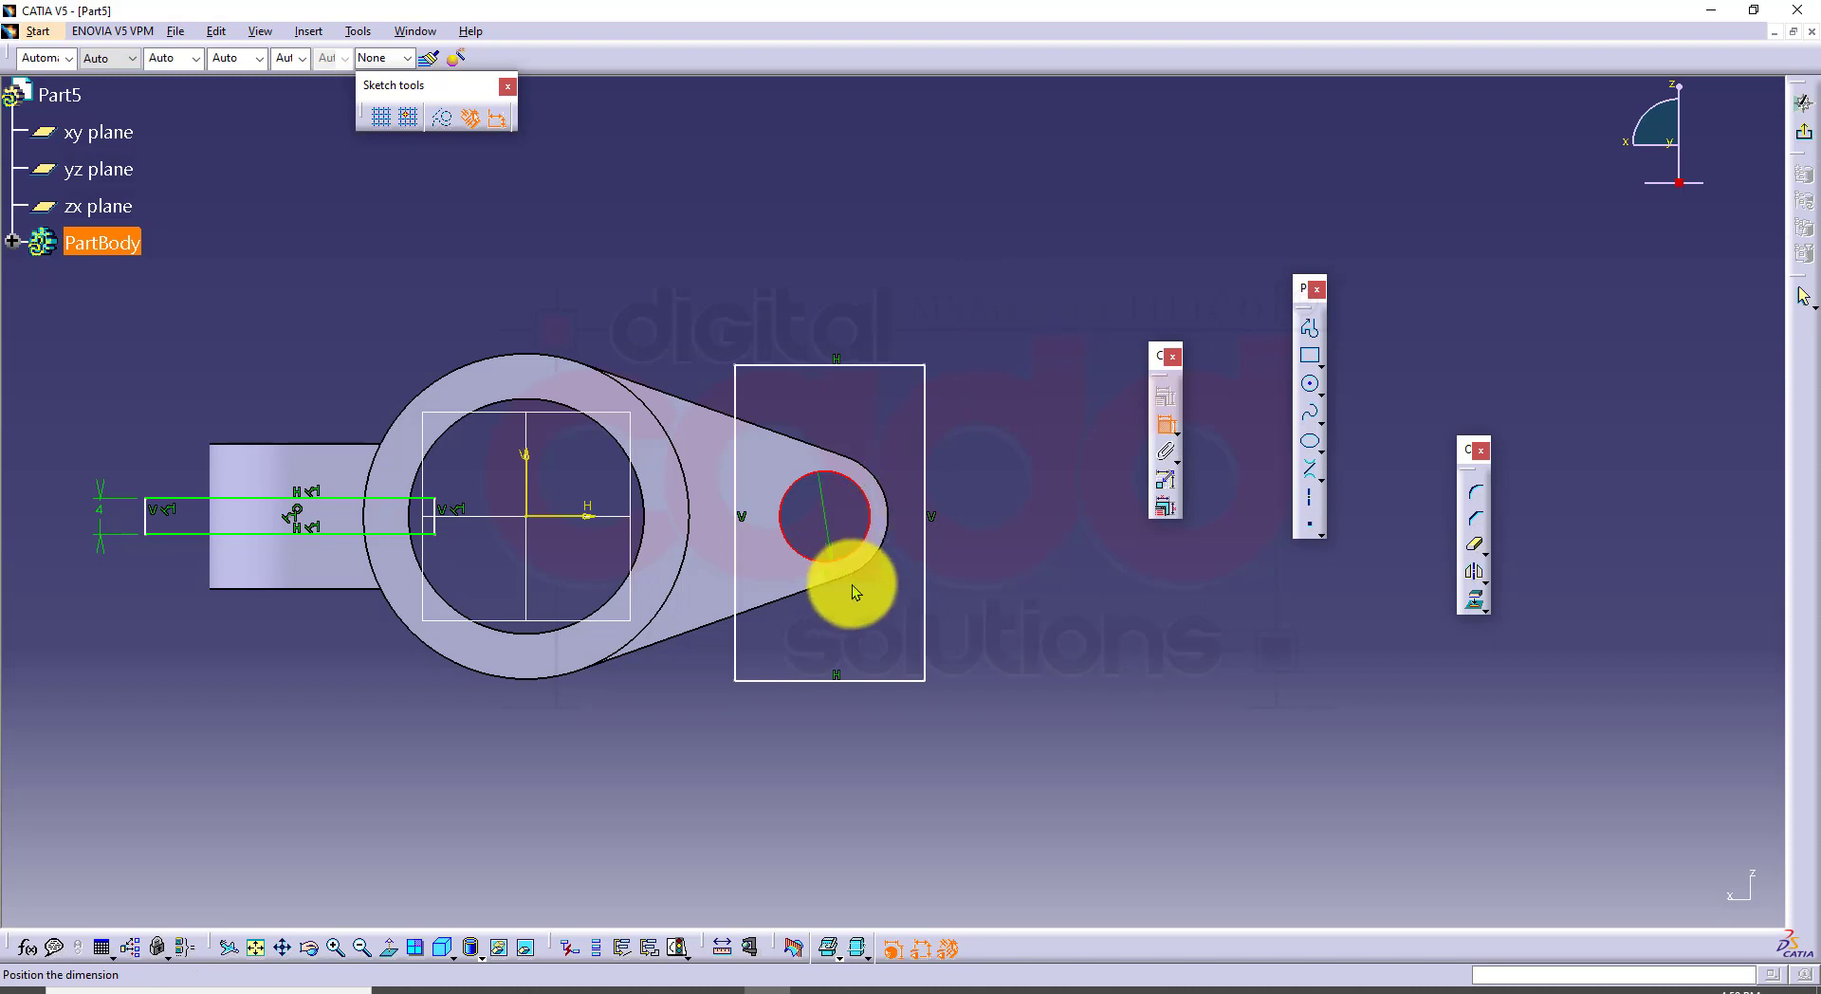
{"action": "left_click", "coordinate": [735, 384]}
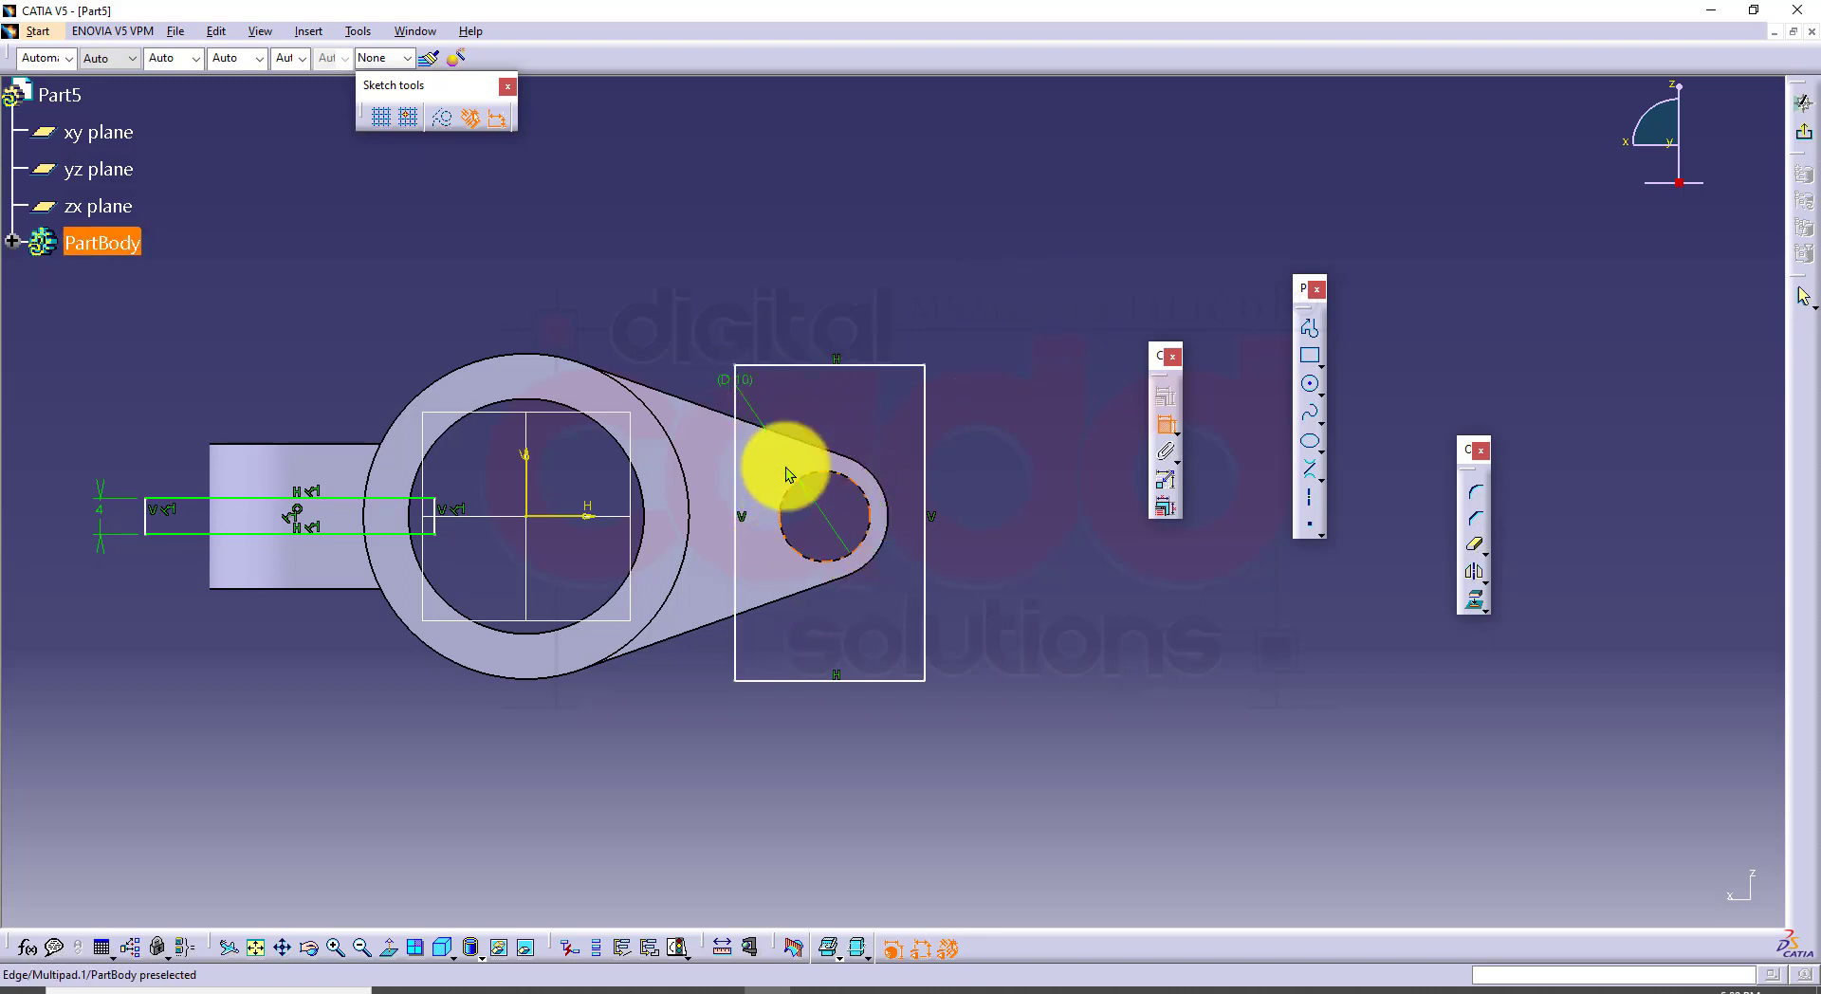
{"action": "left_click", "coordinate": [1166, 424]}
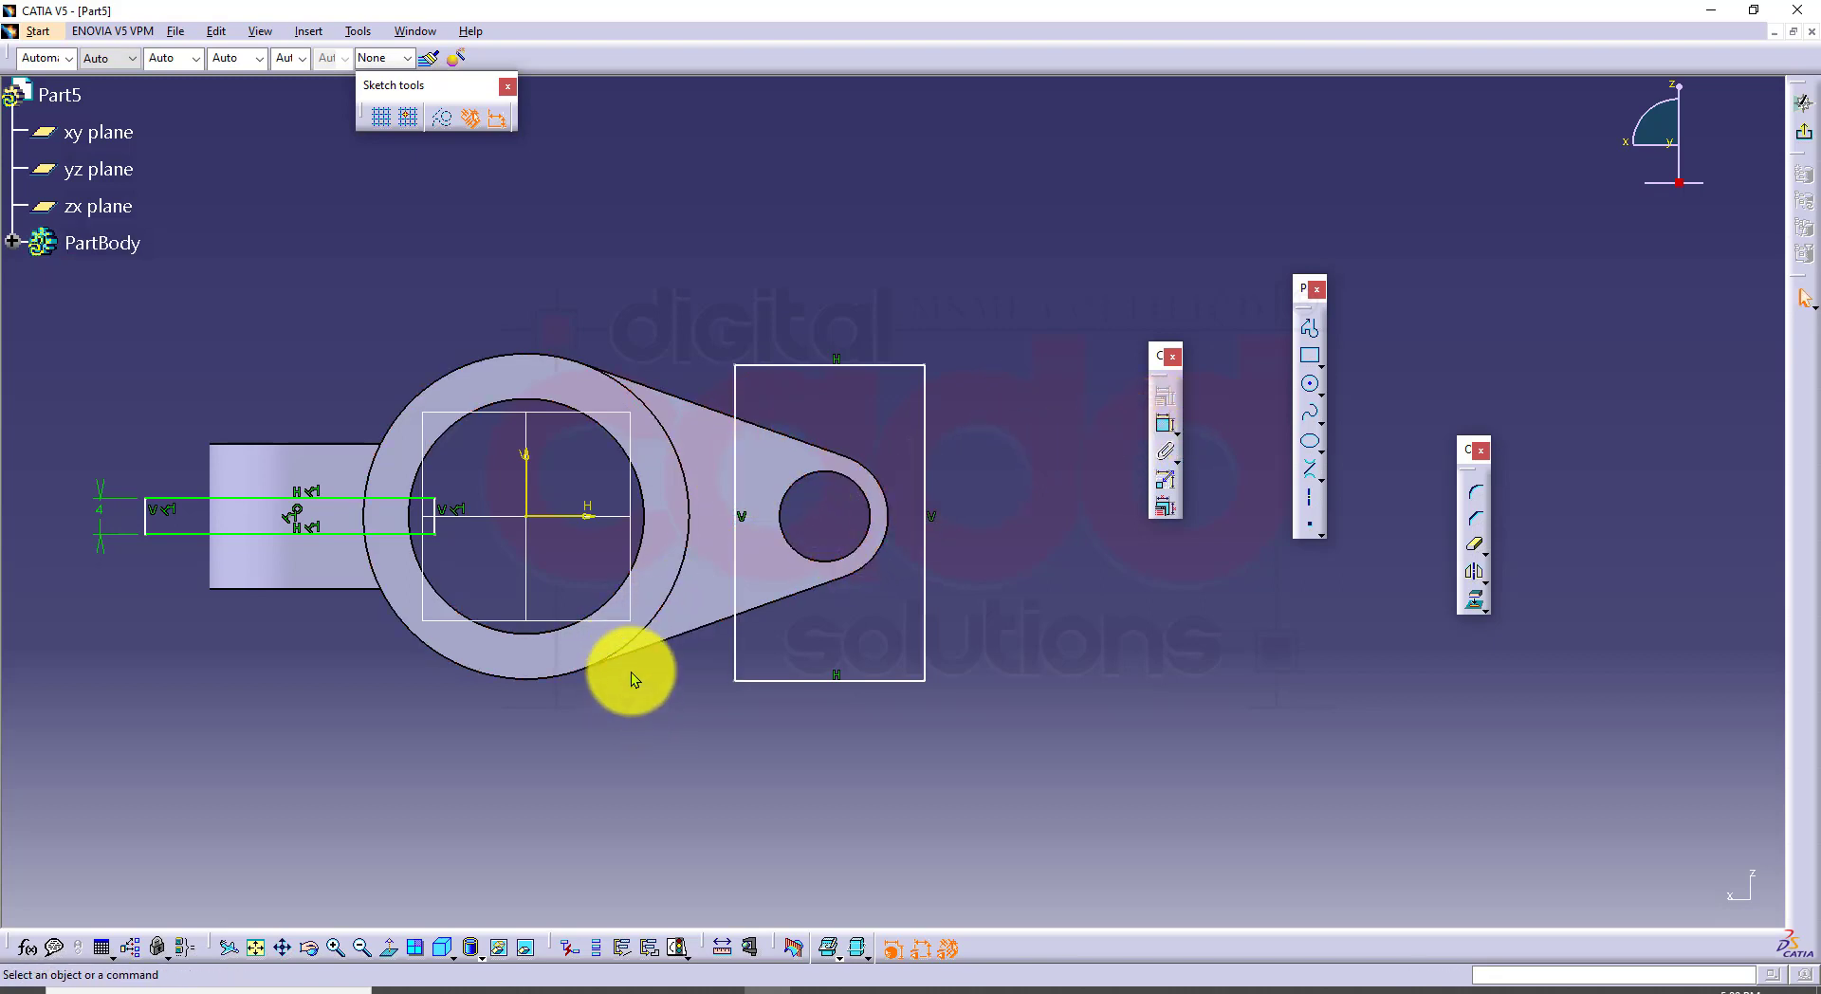
Step: Dimension the arm hole's axis to the second rectangle's inner vertical side and set the distance to 12 mm
{"action": "left_click", "coordinate": [1166, 425]}
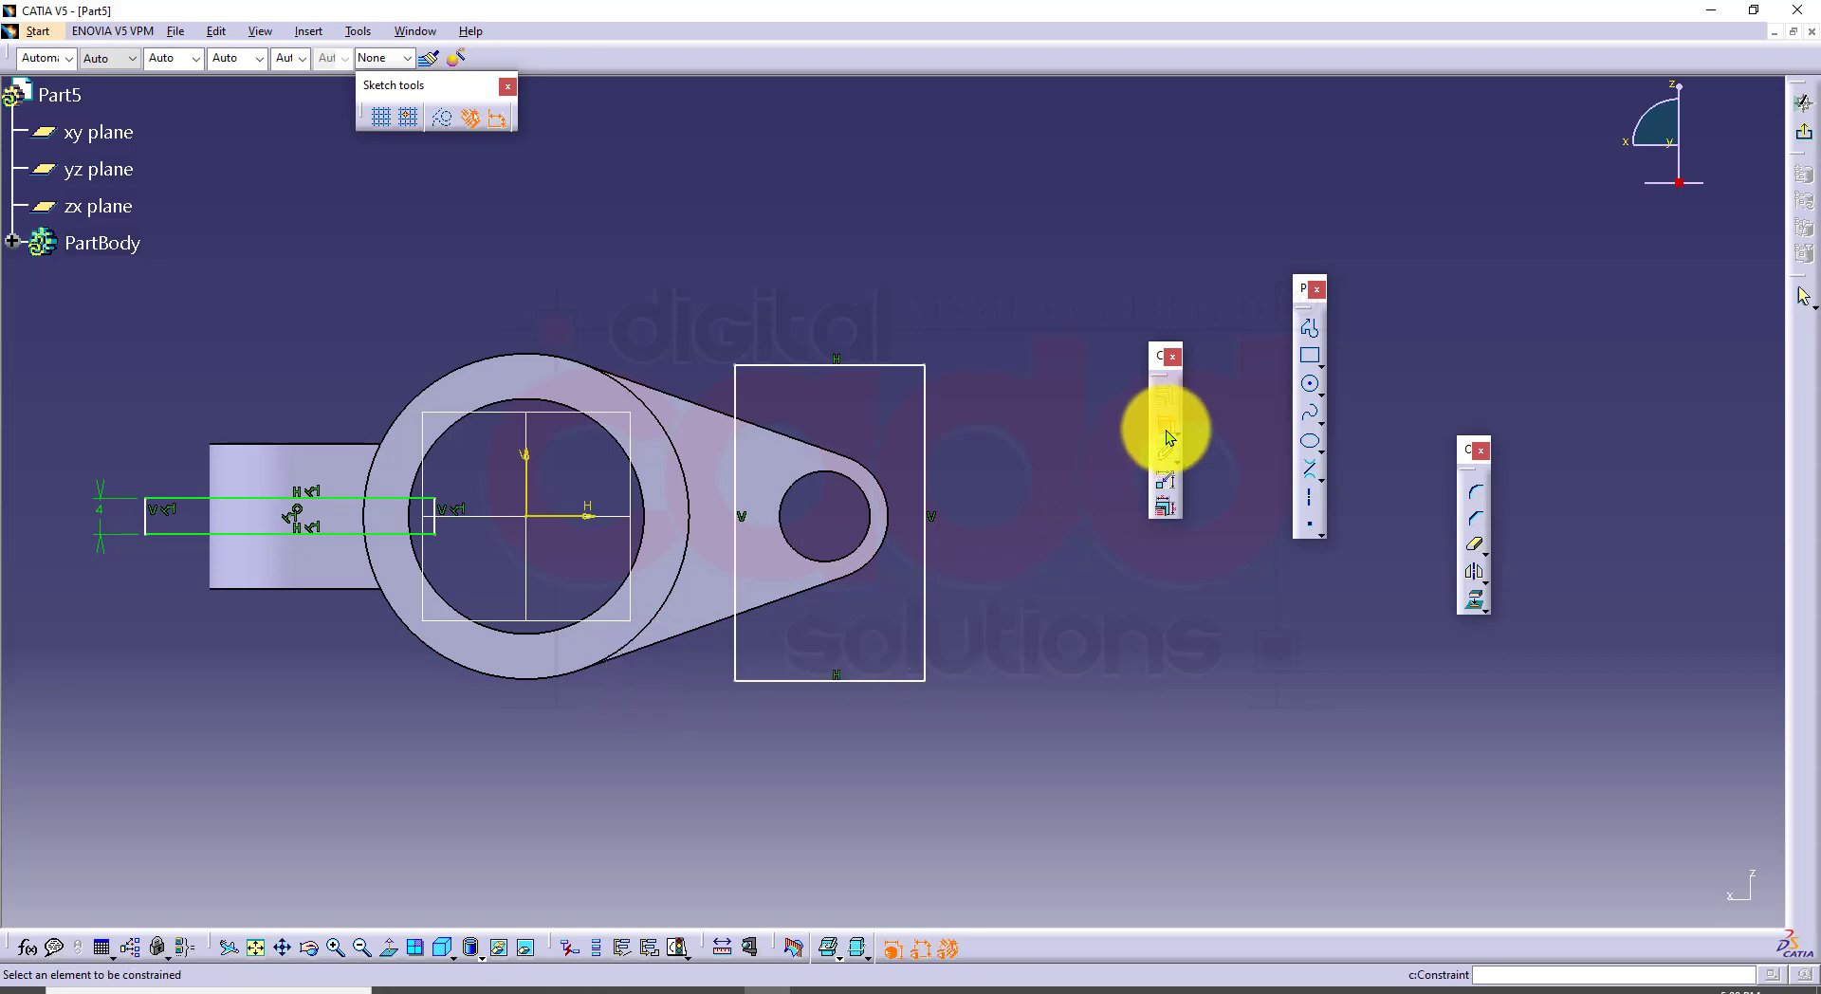
{"action": "mouse_move", "coordinate": [656, 629]}
{"action": "middle_mouse_down"}
{"action": "mouse_move", "coordinate": [733, 652]}
{"action": "mouse_move", "coordinate": [761, 743]}
{"action": "middle_mouse_up"}
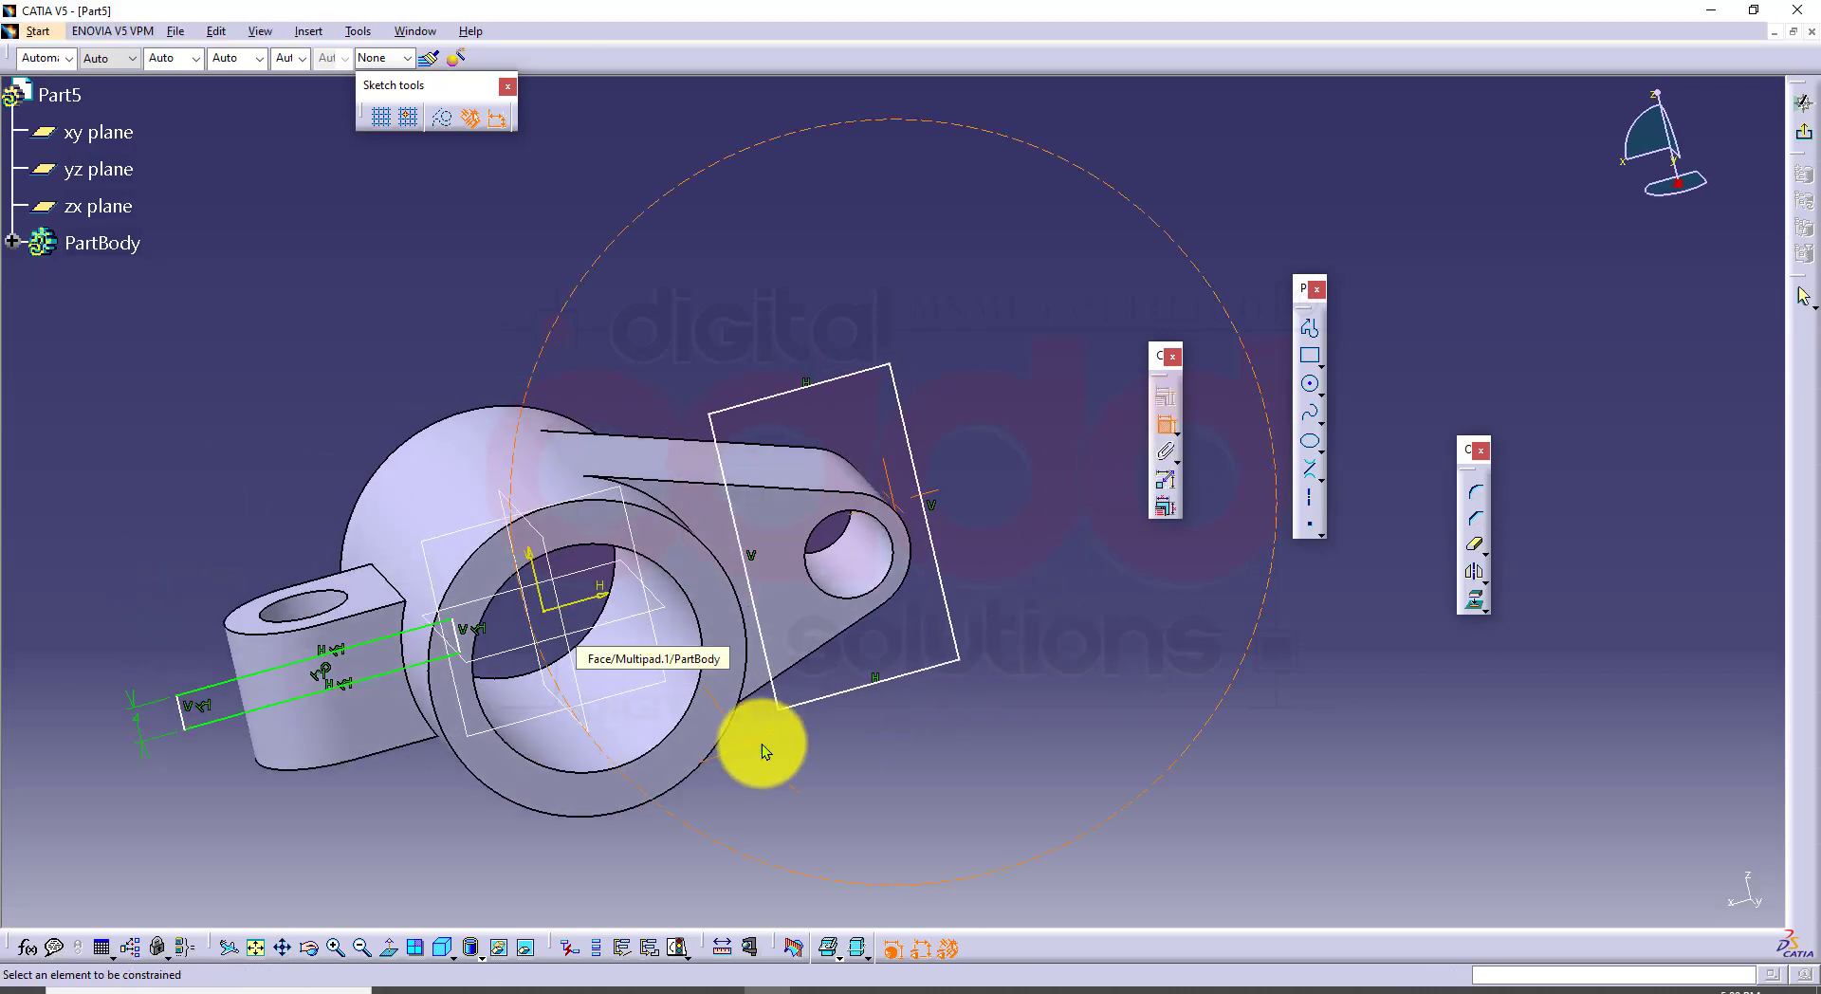
{"action": "left_click", "coordinate": [852, 556]}
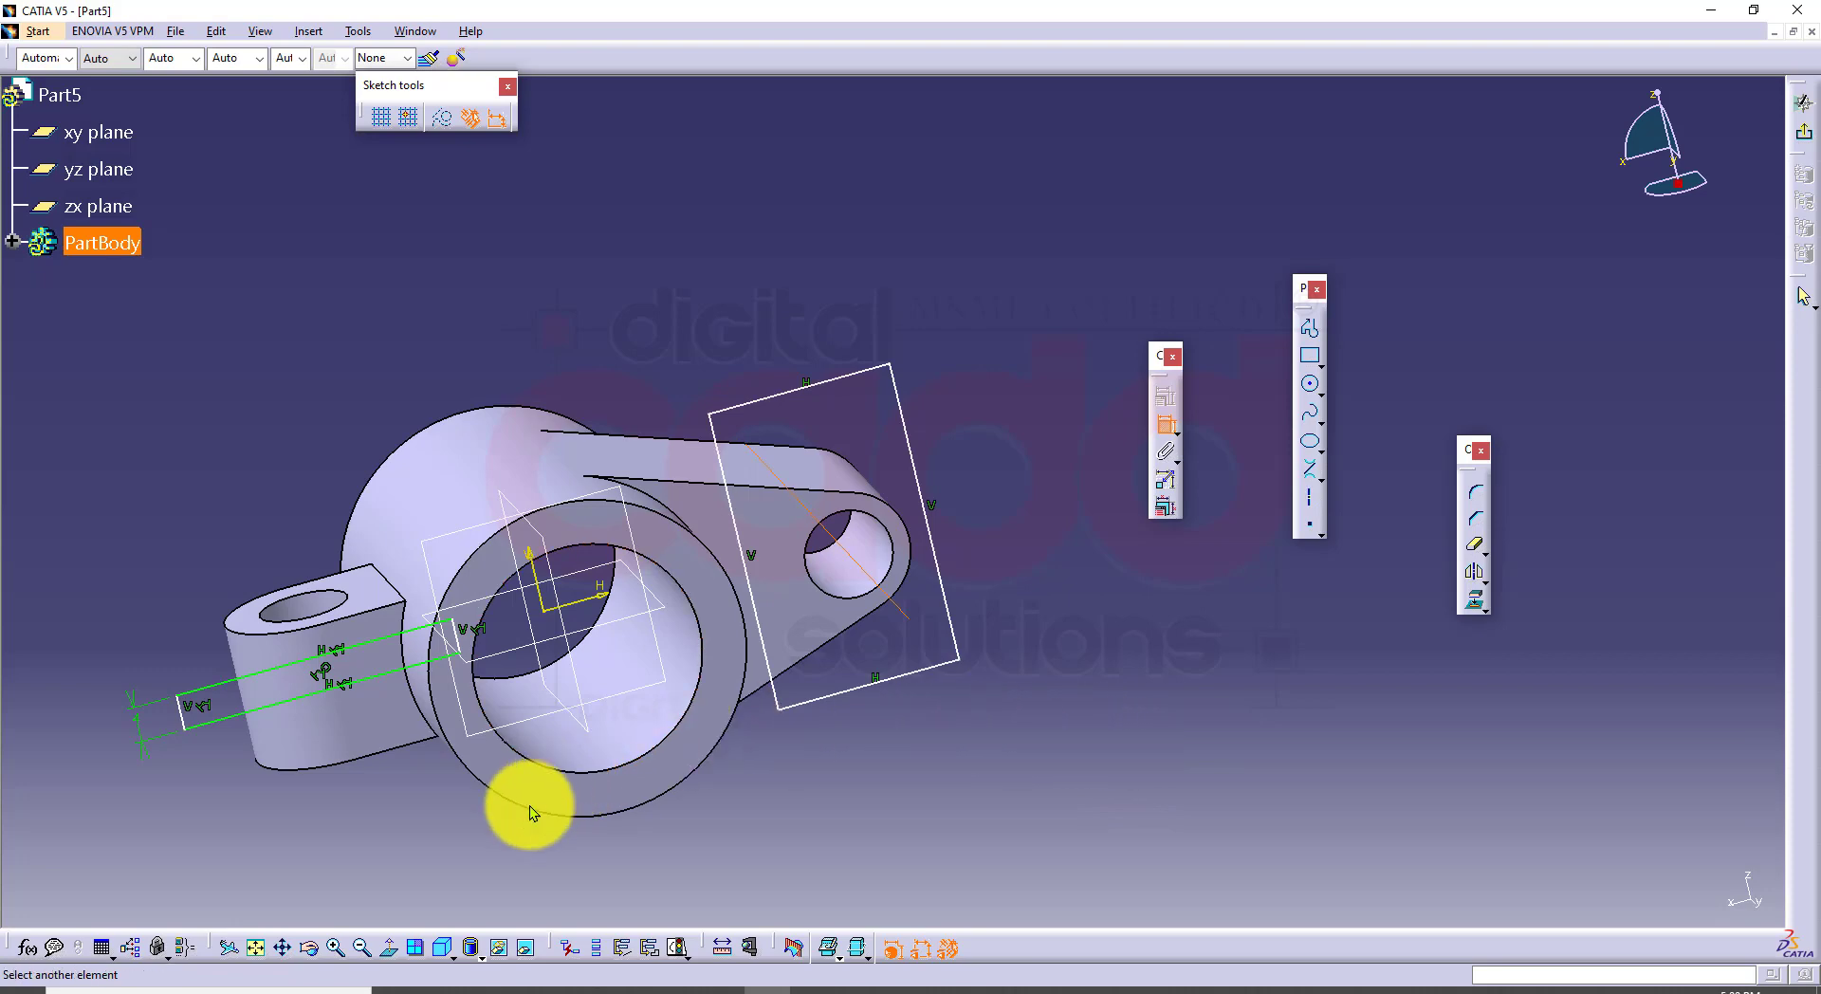
{"action": "left_click", "coordinate": [390, 947]}
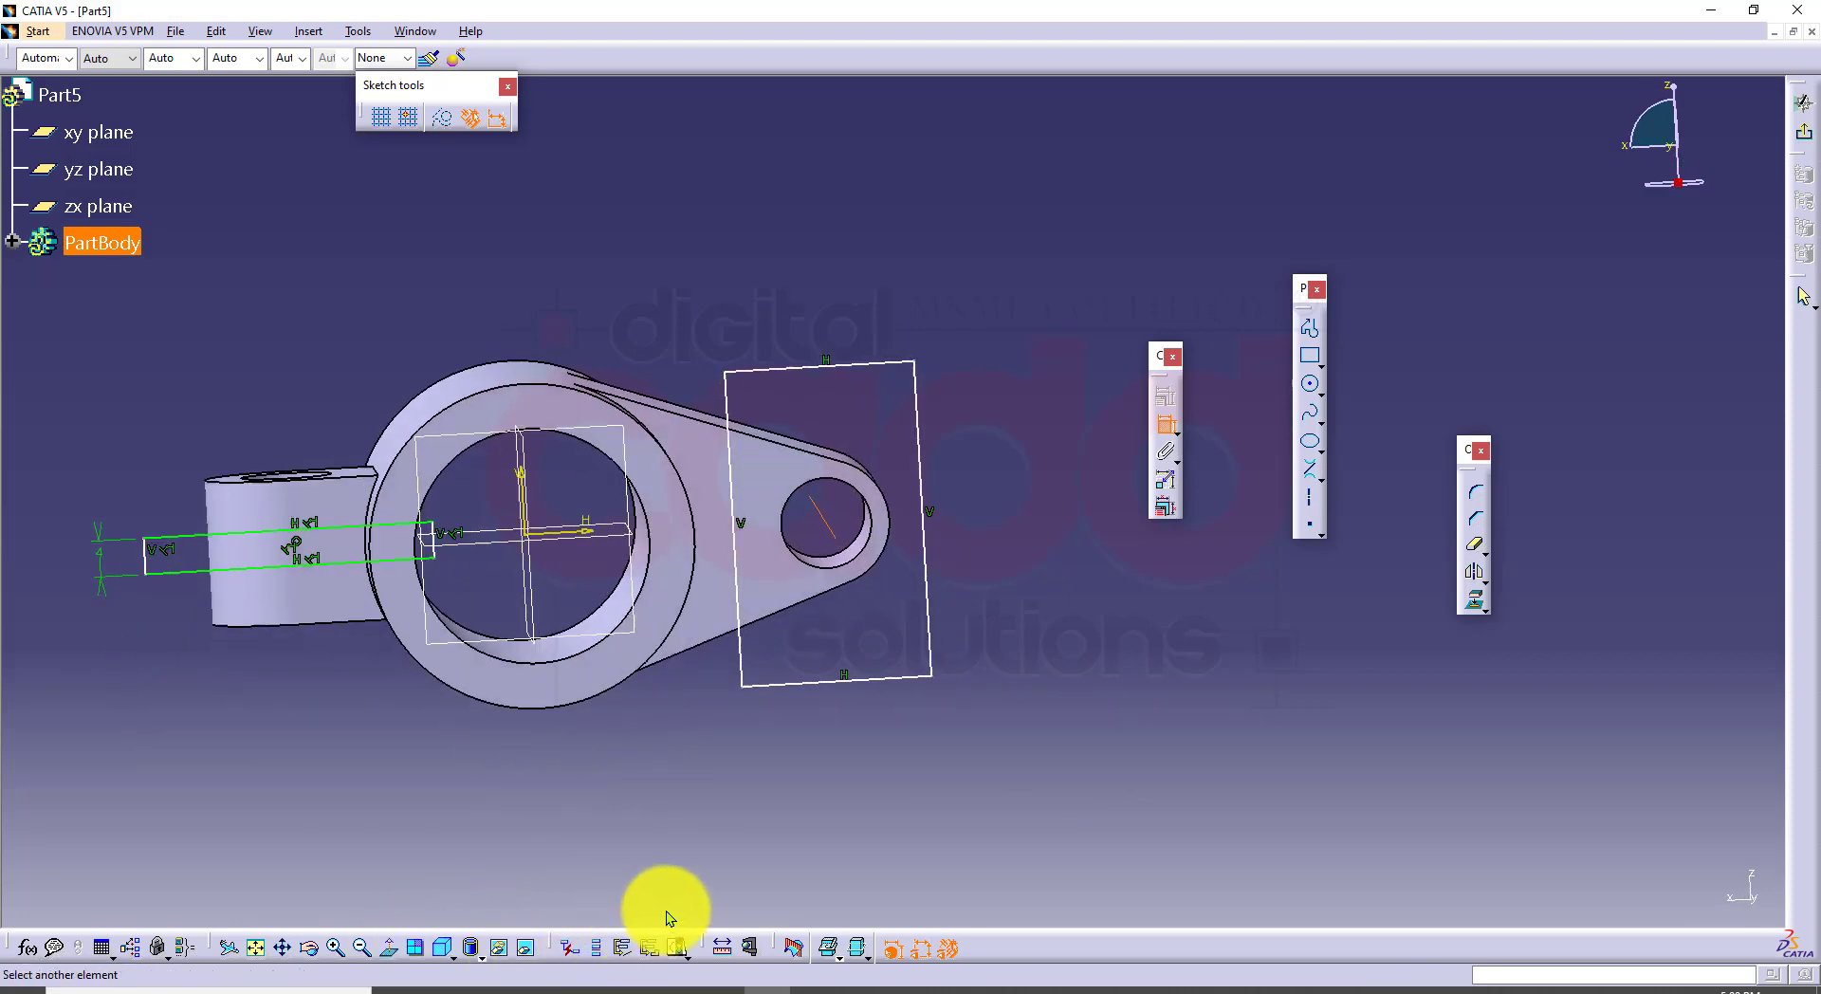
{"action": "left_click", "coordinate": [731, 640]}
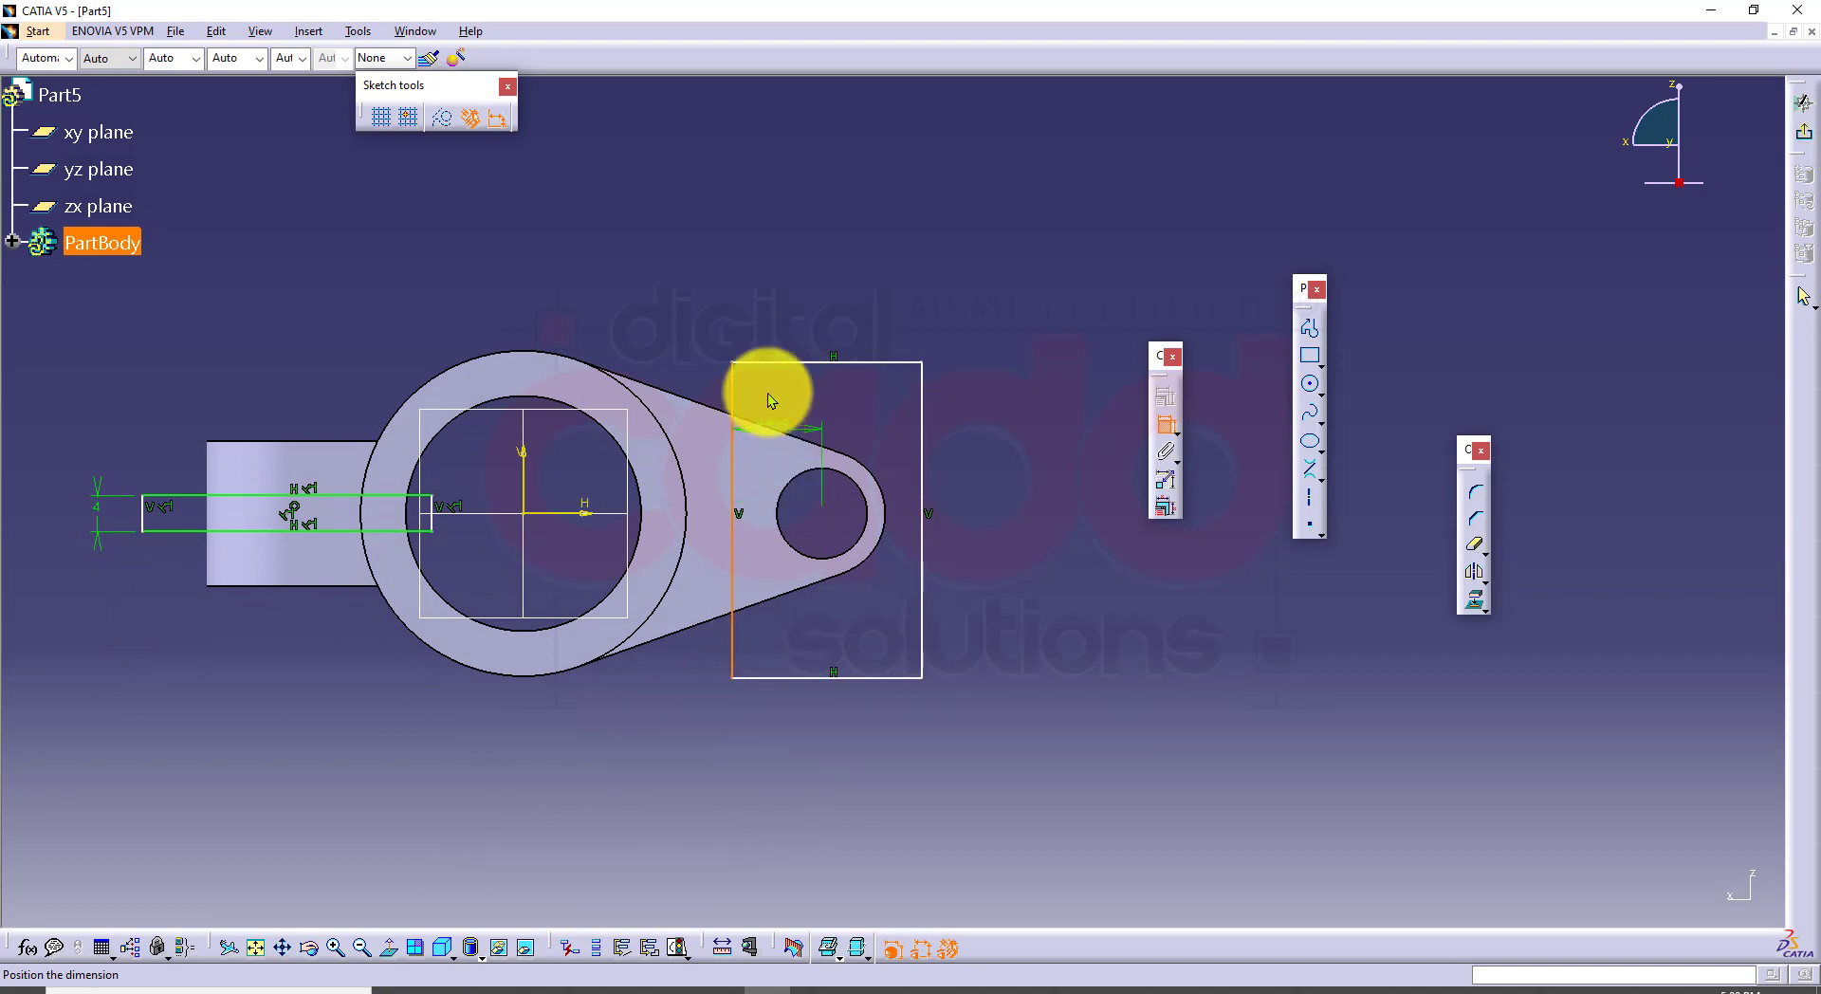
{"action": "left_click", "coordinate": [759, 299]}
{"action": "double_click", "coordinate": [759, 298]}
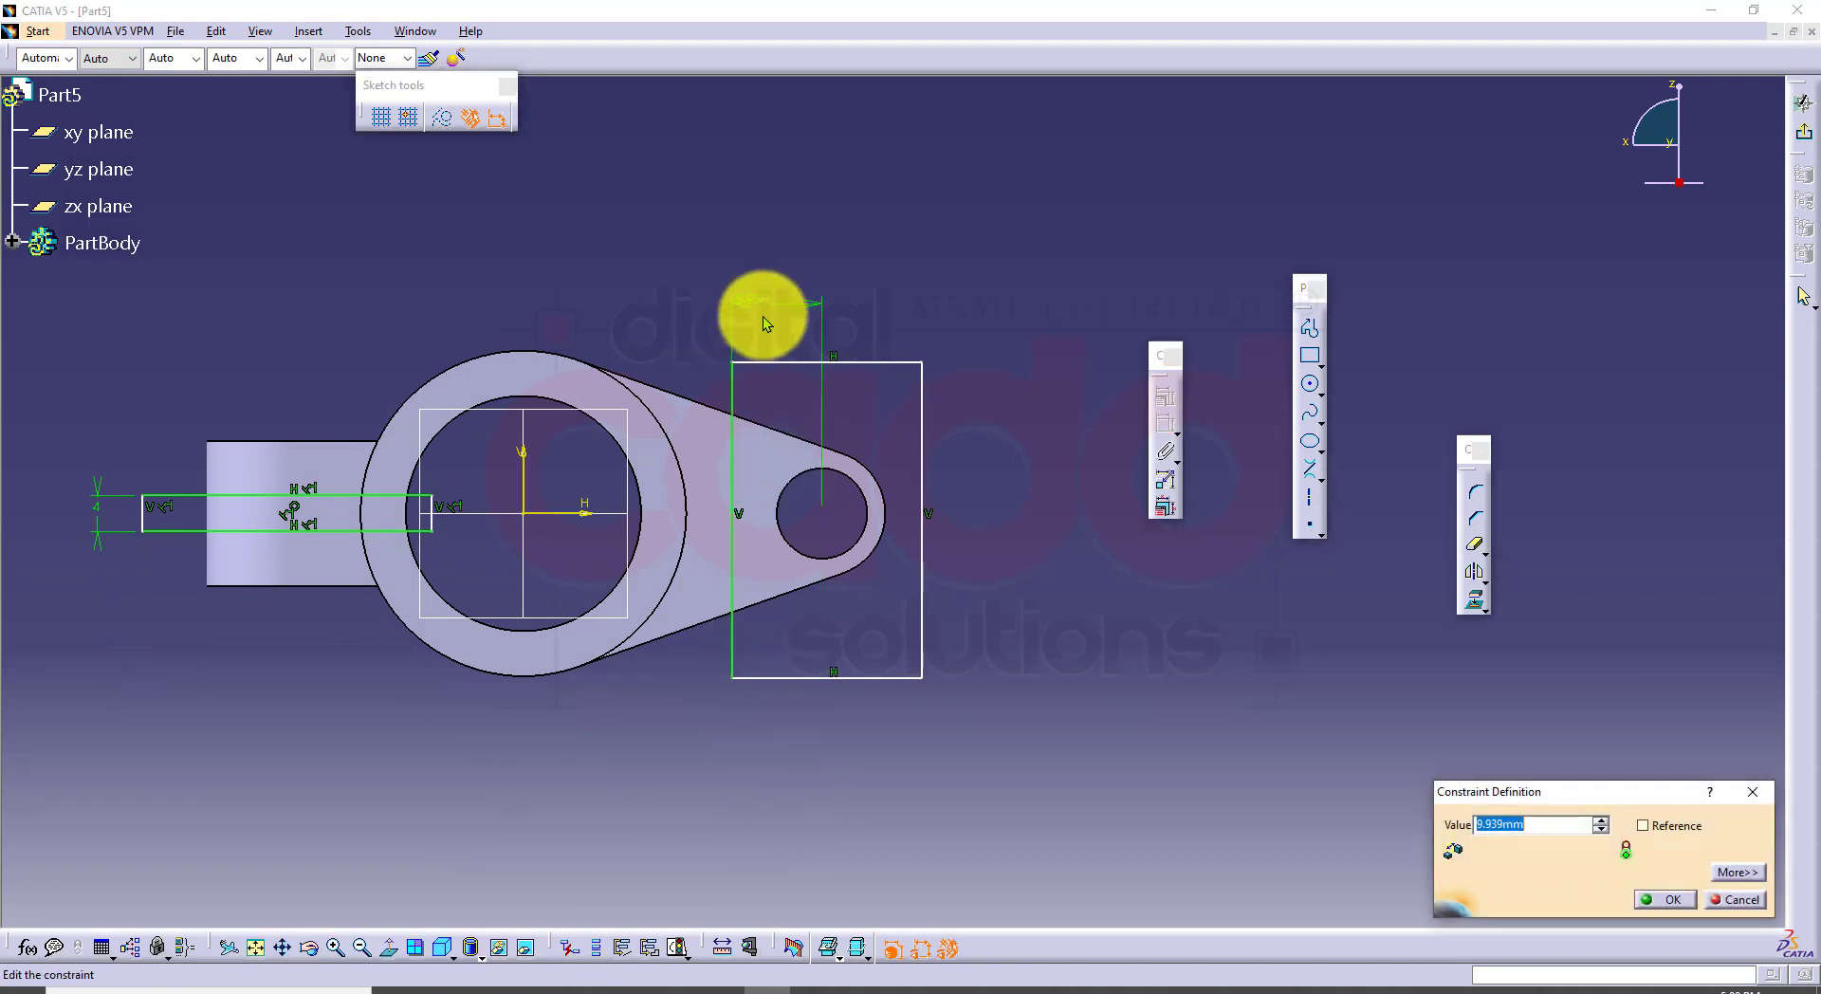
{"action": "type", "text": "12"}
{"action": "key", "text": "Return"}
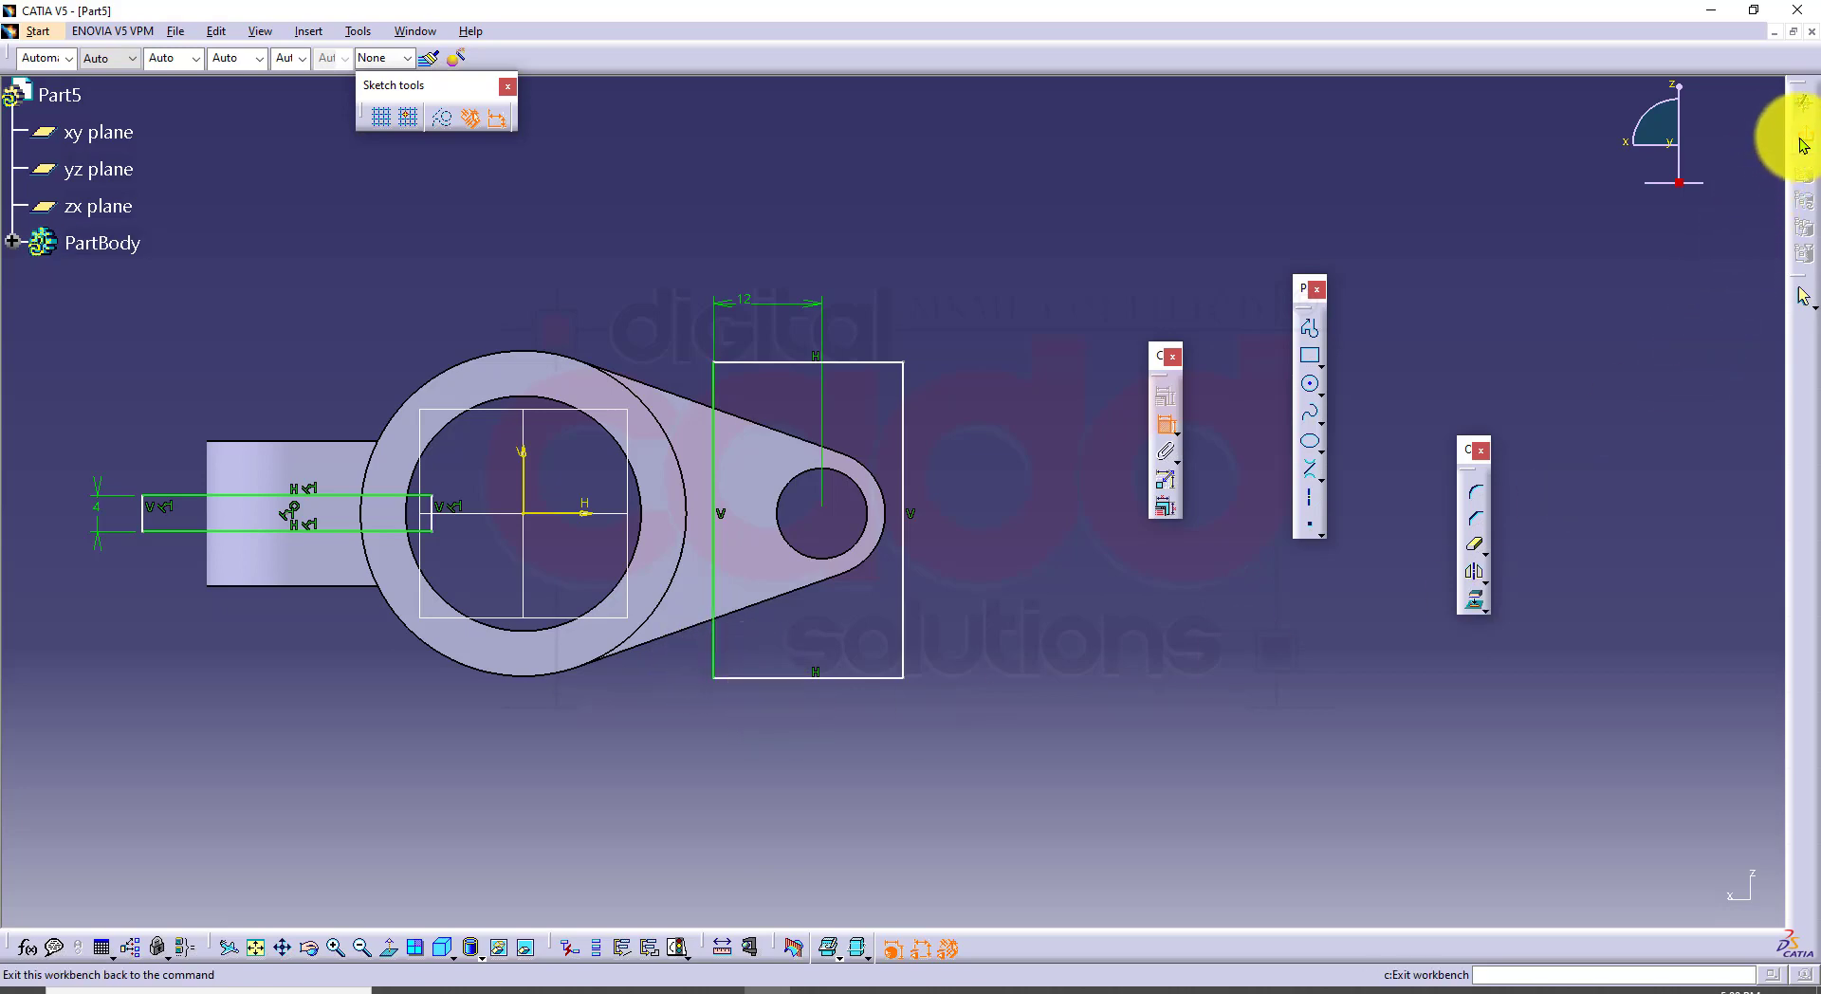
Step: Finish the two-rectangle sketch and check drawing 44 for the depths of the slot cuts
{"action": "left_click", "coordinate": [1802, 103]}
{"action": "middle_click_drag", "start_coordinate": [878, 814], "coordinate": [795, 741]}
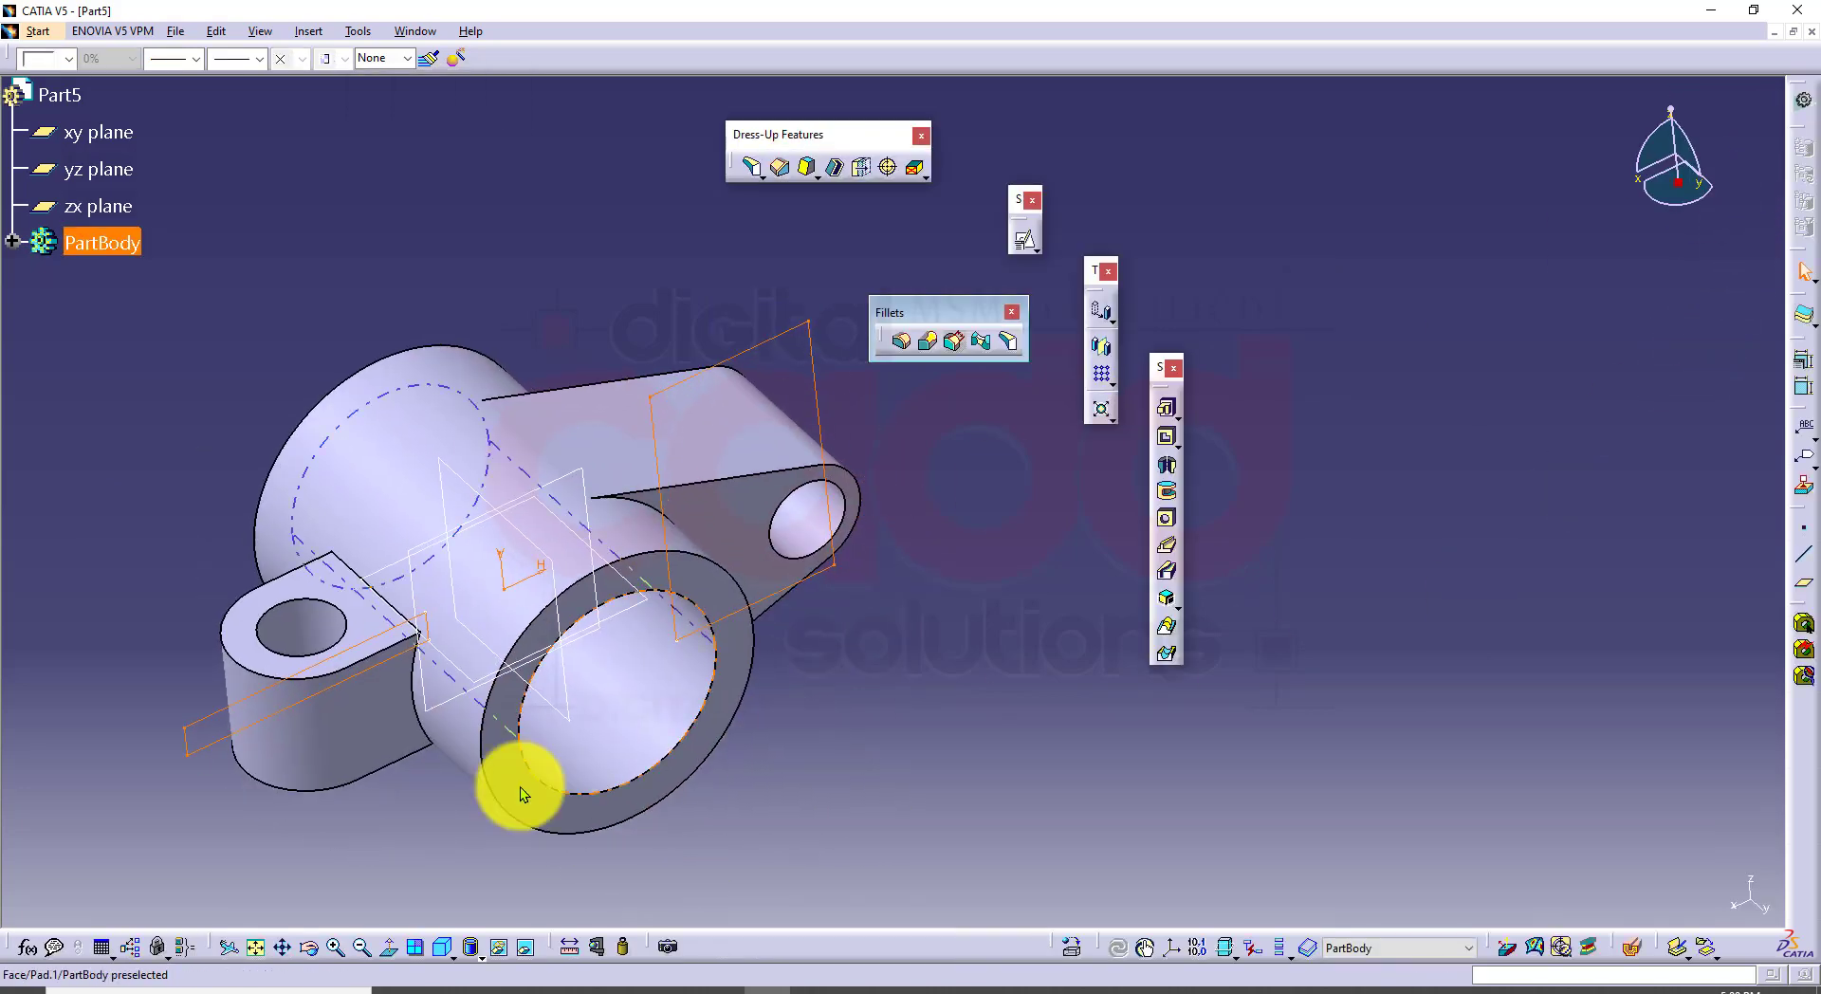
{"action": "left_click", "coordinate": [496, 989]}
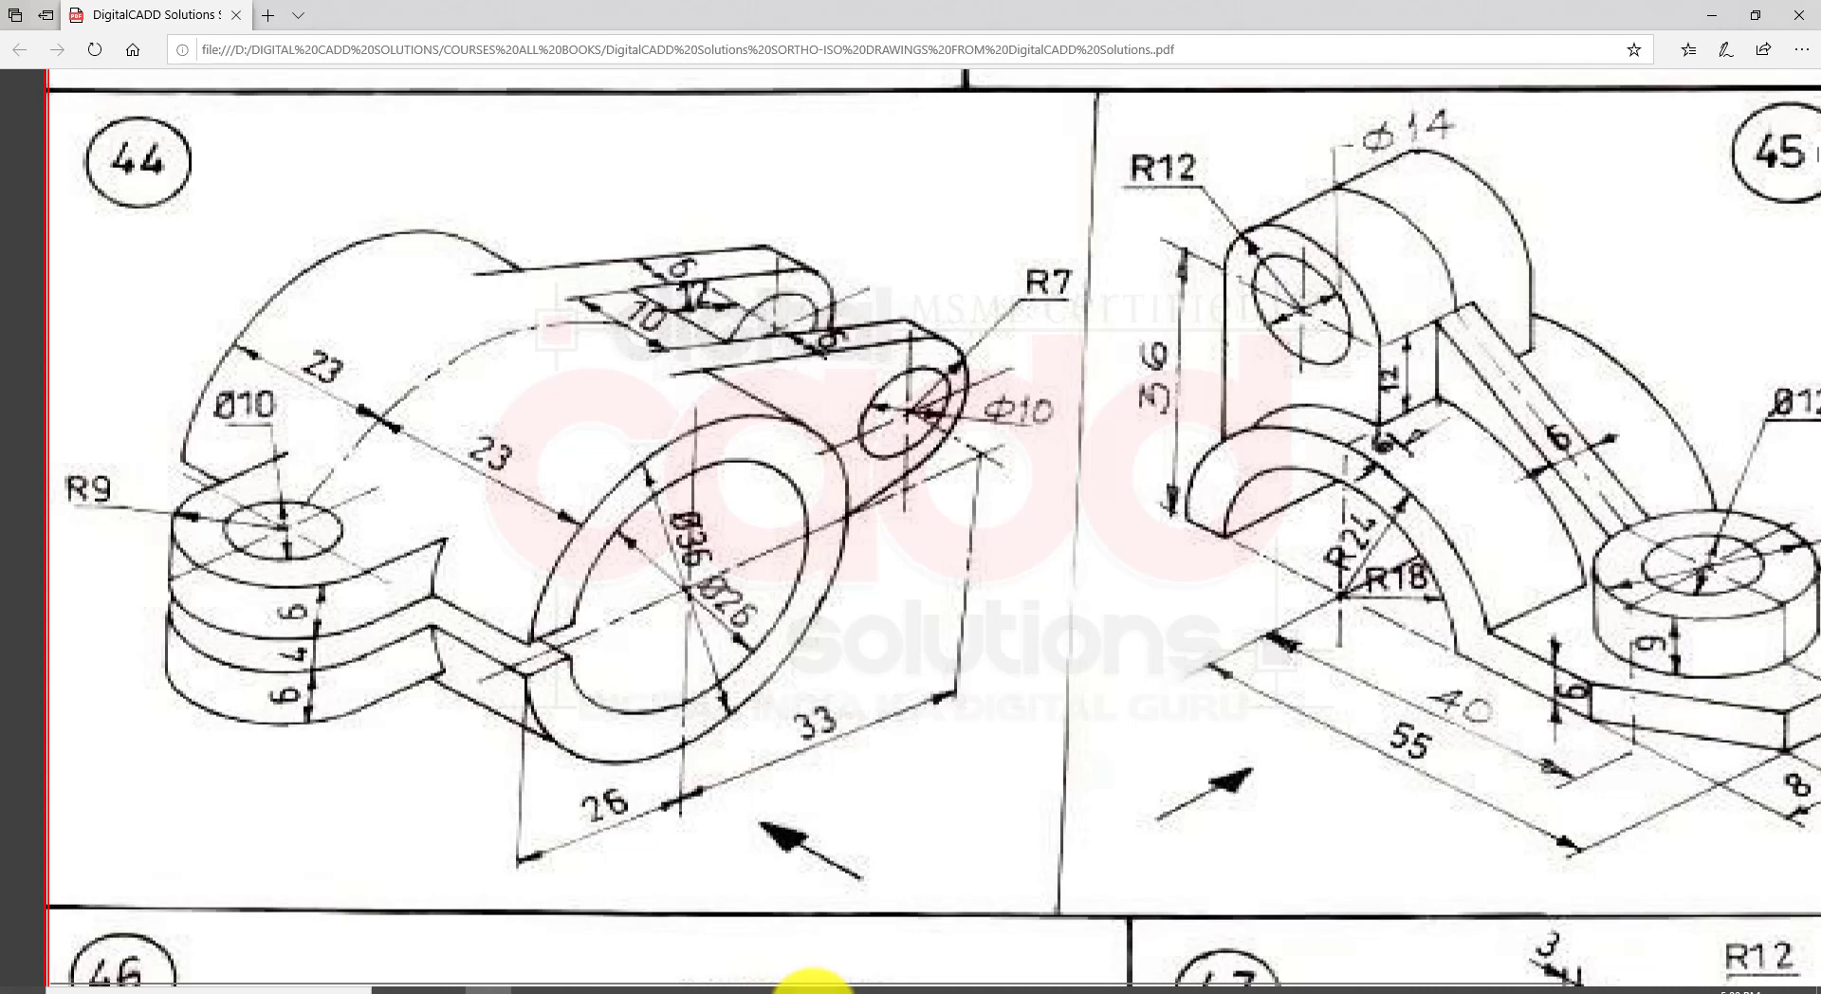
{"action": "left_click", "coordinate": [811, 989]}
{"action": "left_click", "coordinate": [813, 986]}
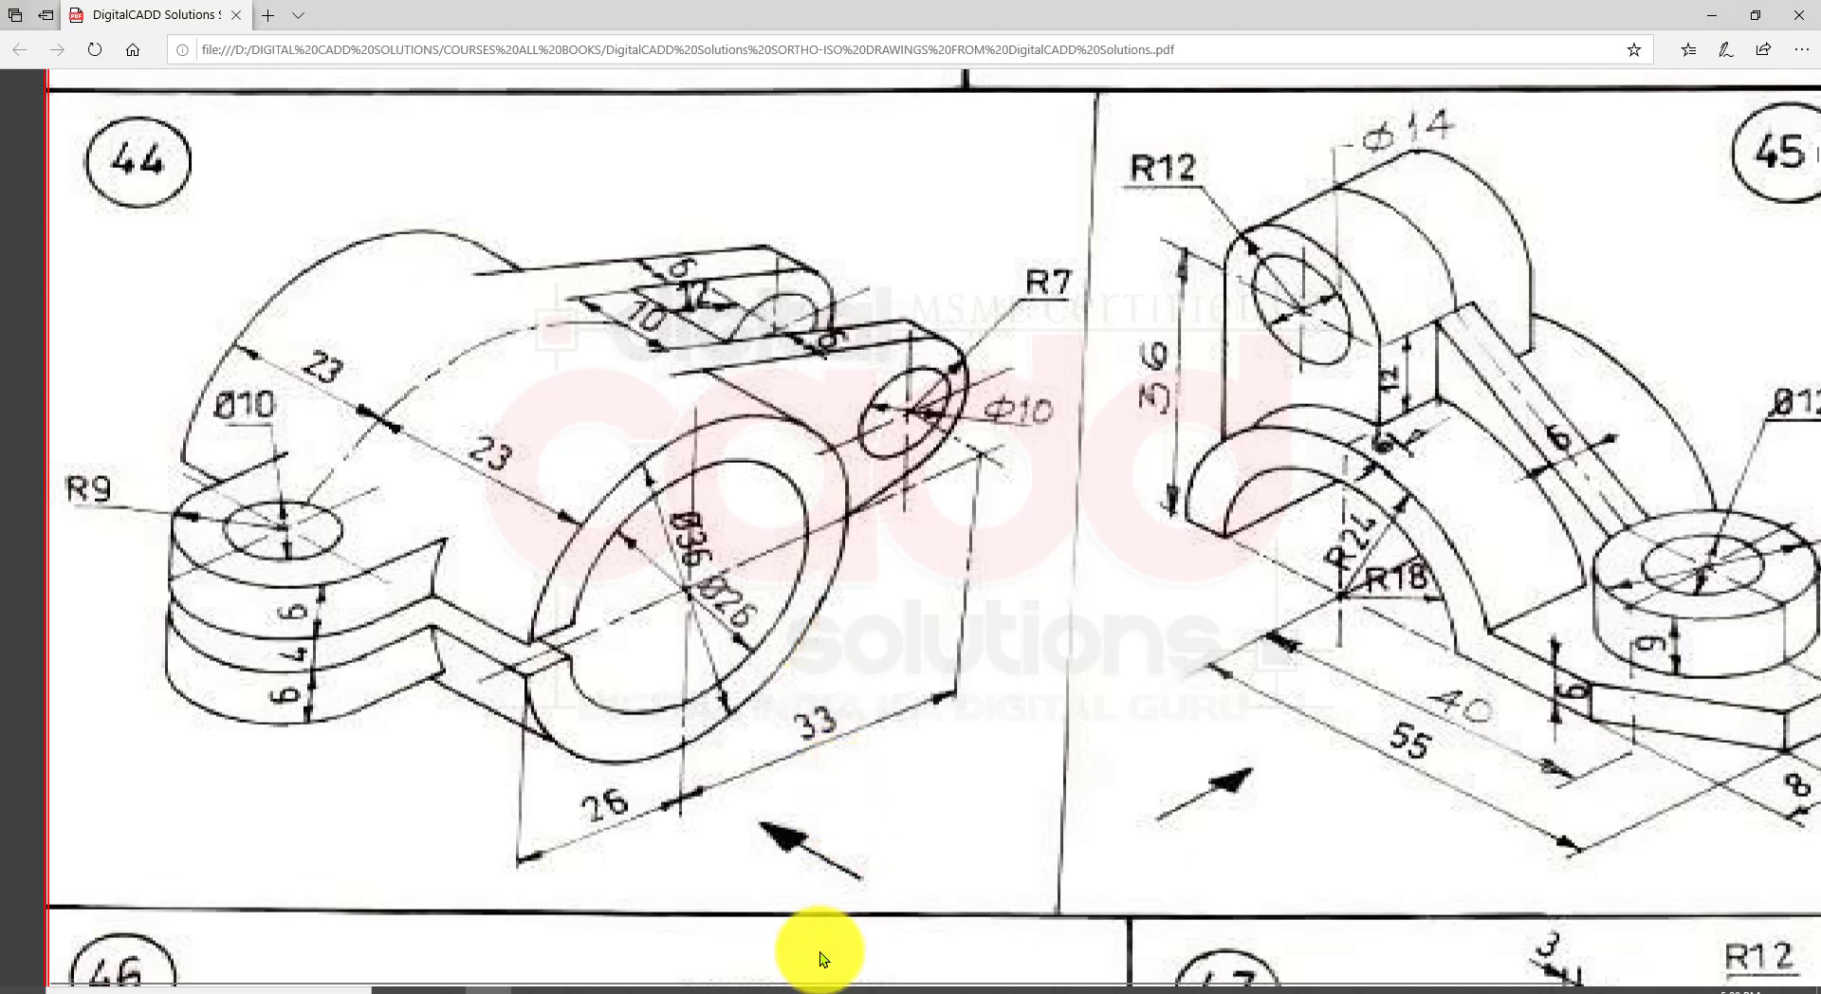
{"action": "left_click", "coordinate": [779, 987]}
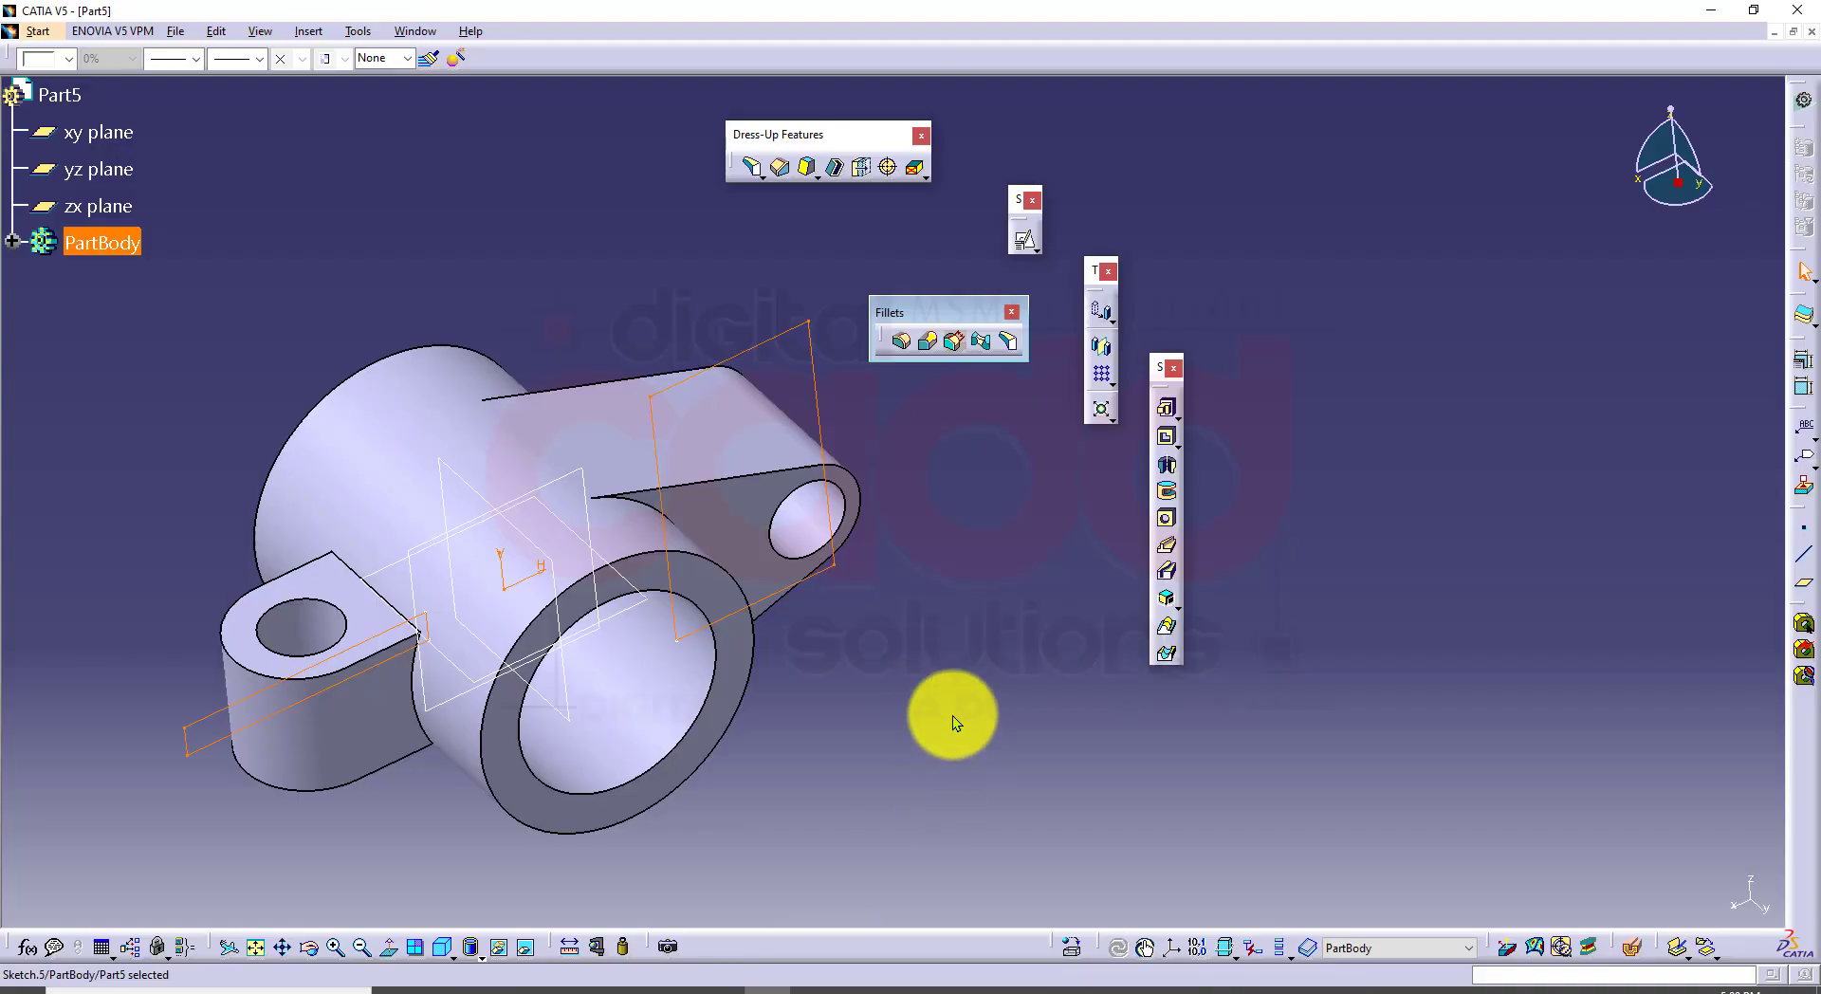
Step: Start a multi-pocket from the two-rectangle sketch and check drawing 44 for the width of the arm slot
{"action": "middle_click_drag", "start_coordinate": [952, 715], "coordinate": [873, 713]}
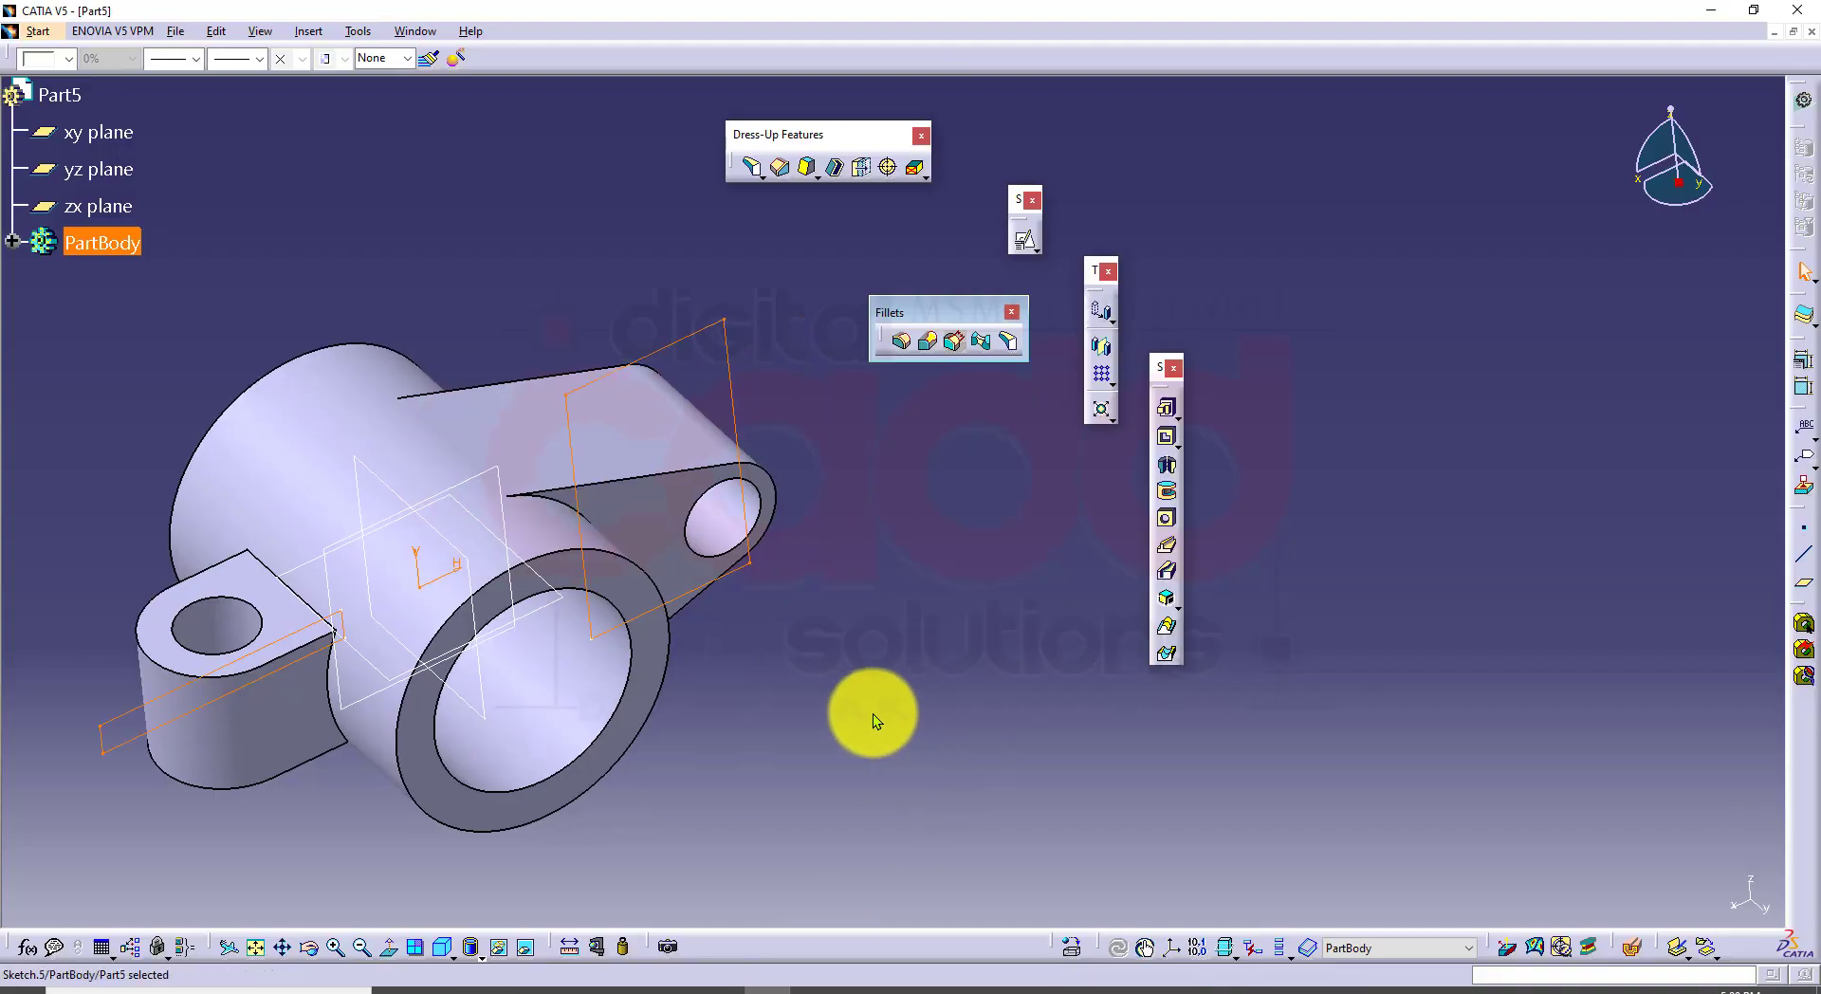
{"action": "left_click", "coordinate": [1178, 442]}
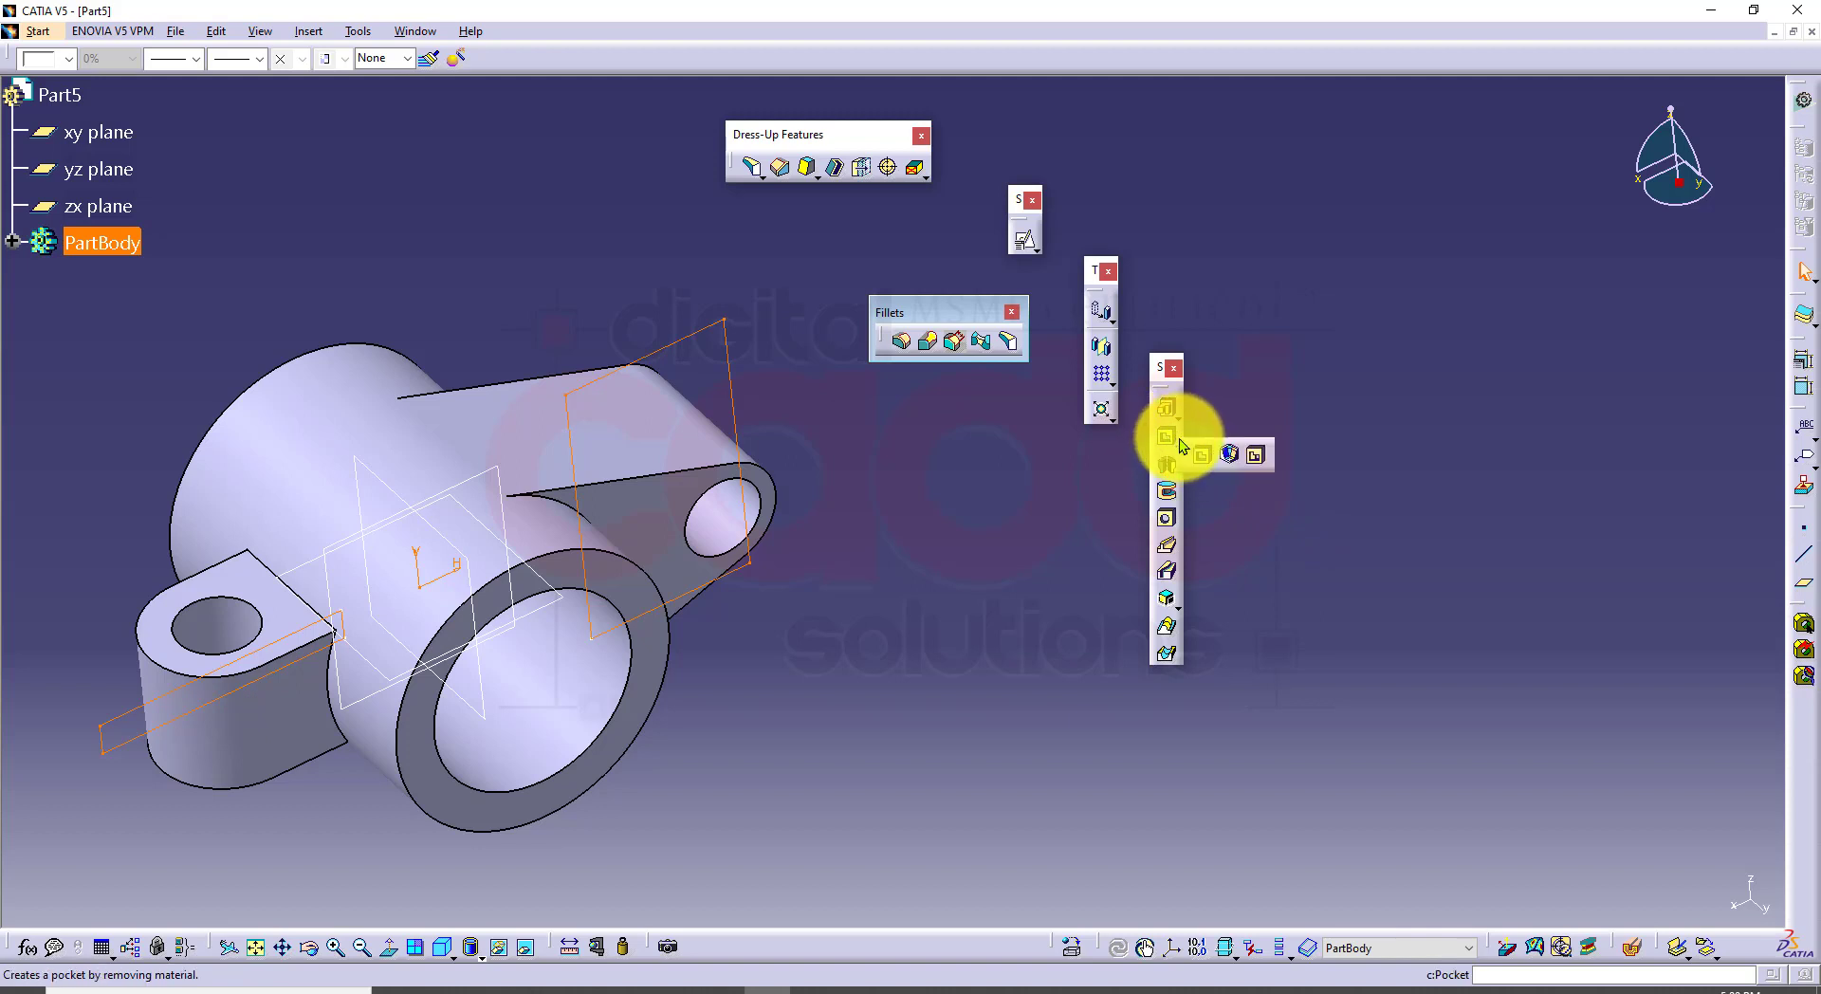
{"action": "left_click", "coordinate": [1256, 457]}
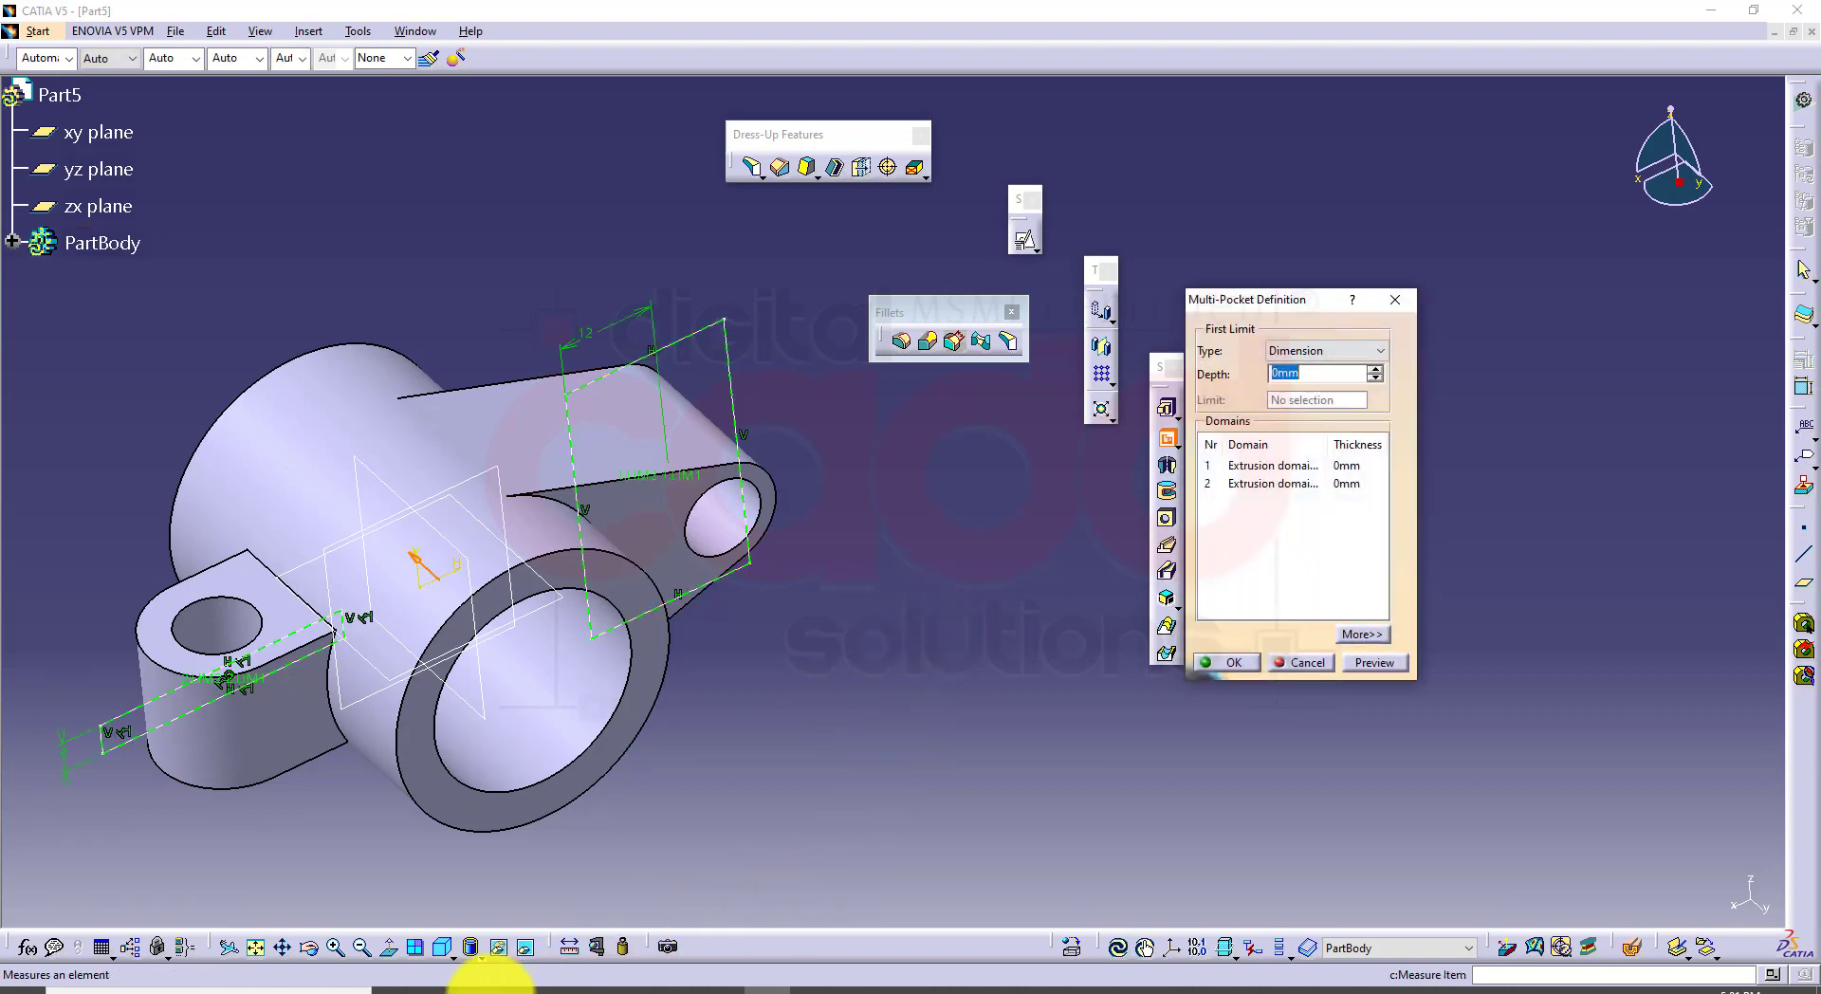
{"action": "left_click", "coordinate": [481, 989]}
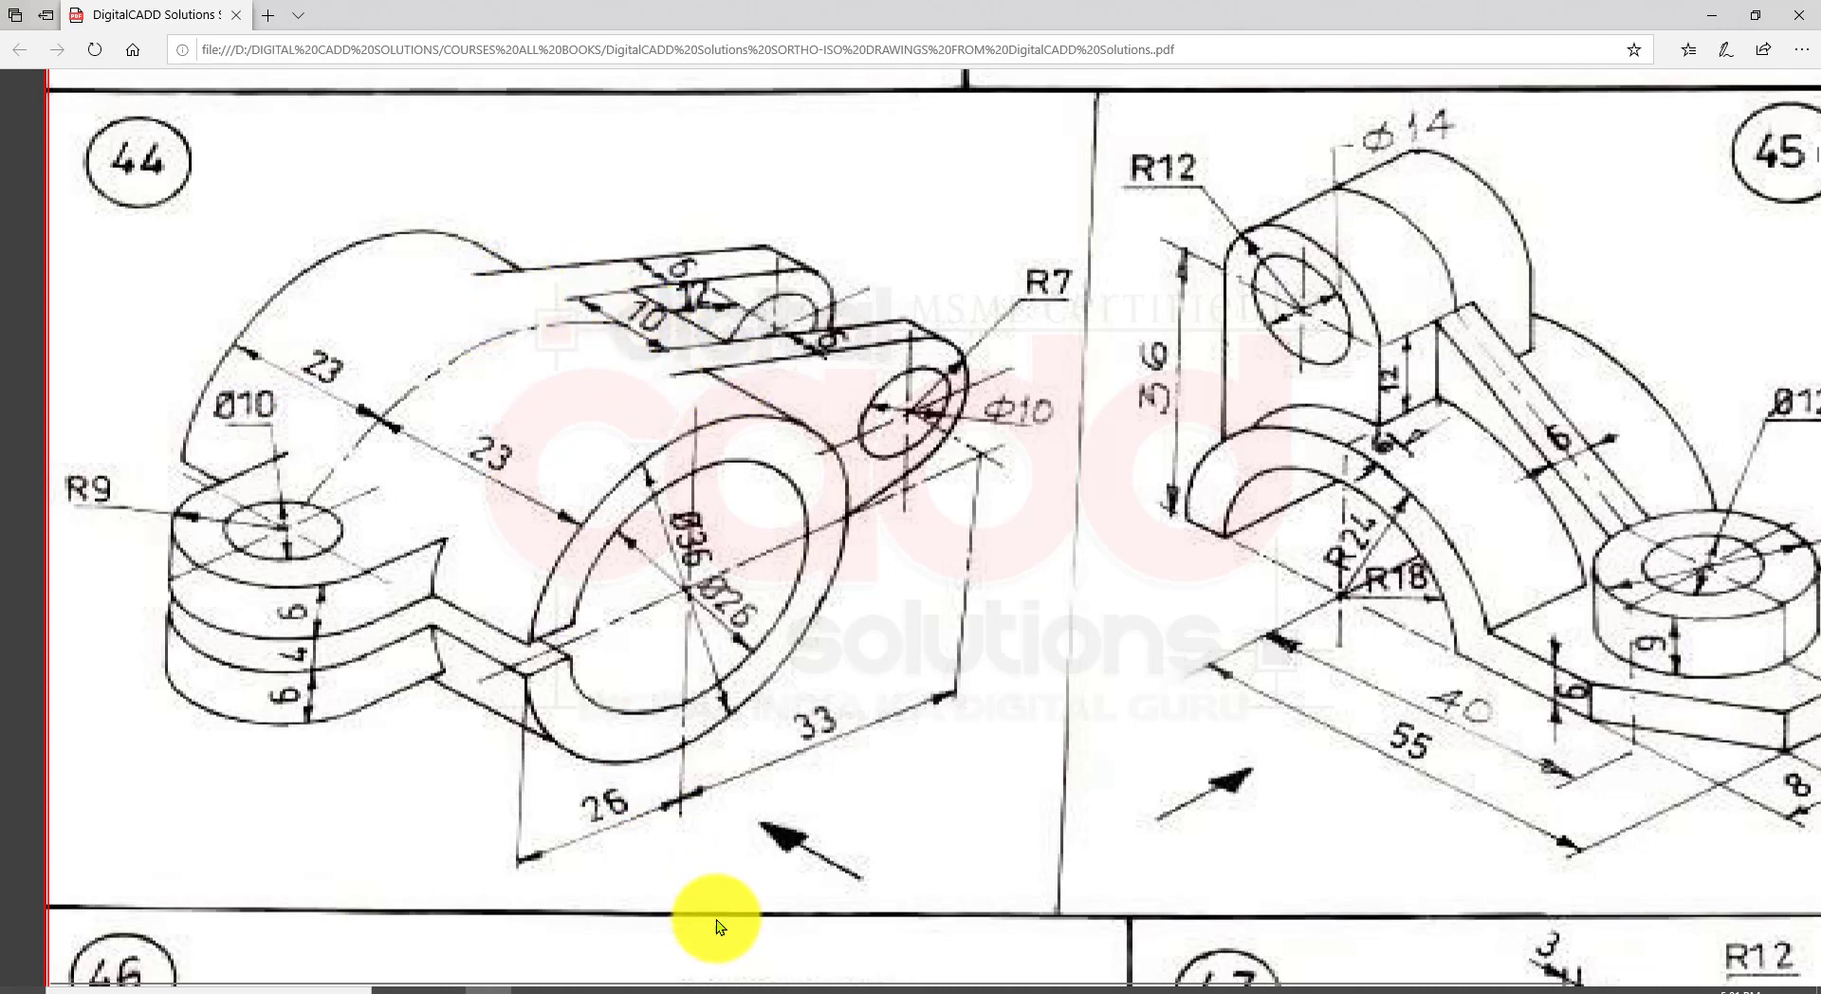
{"action": "left_click", "coordinate": [770, 991]}
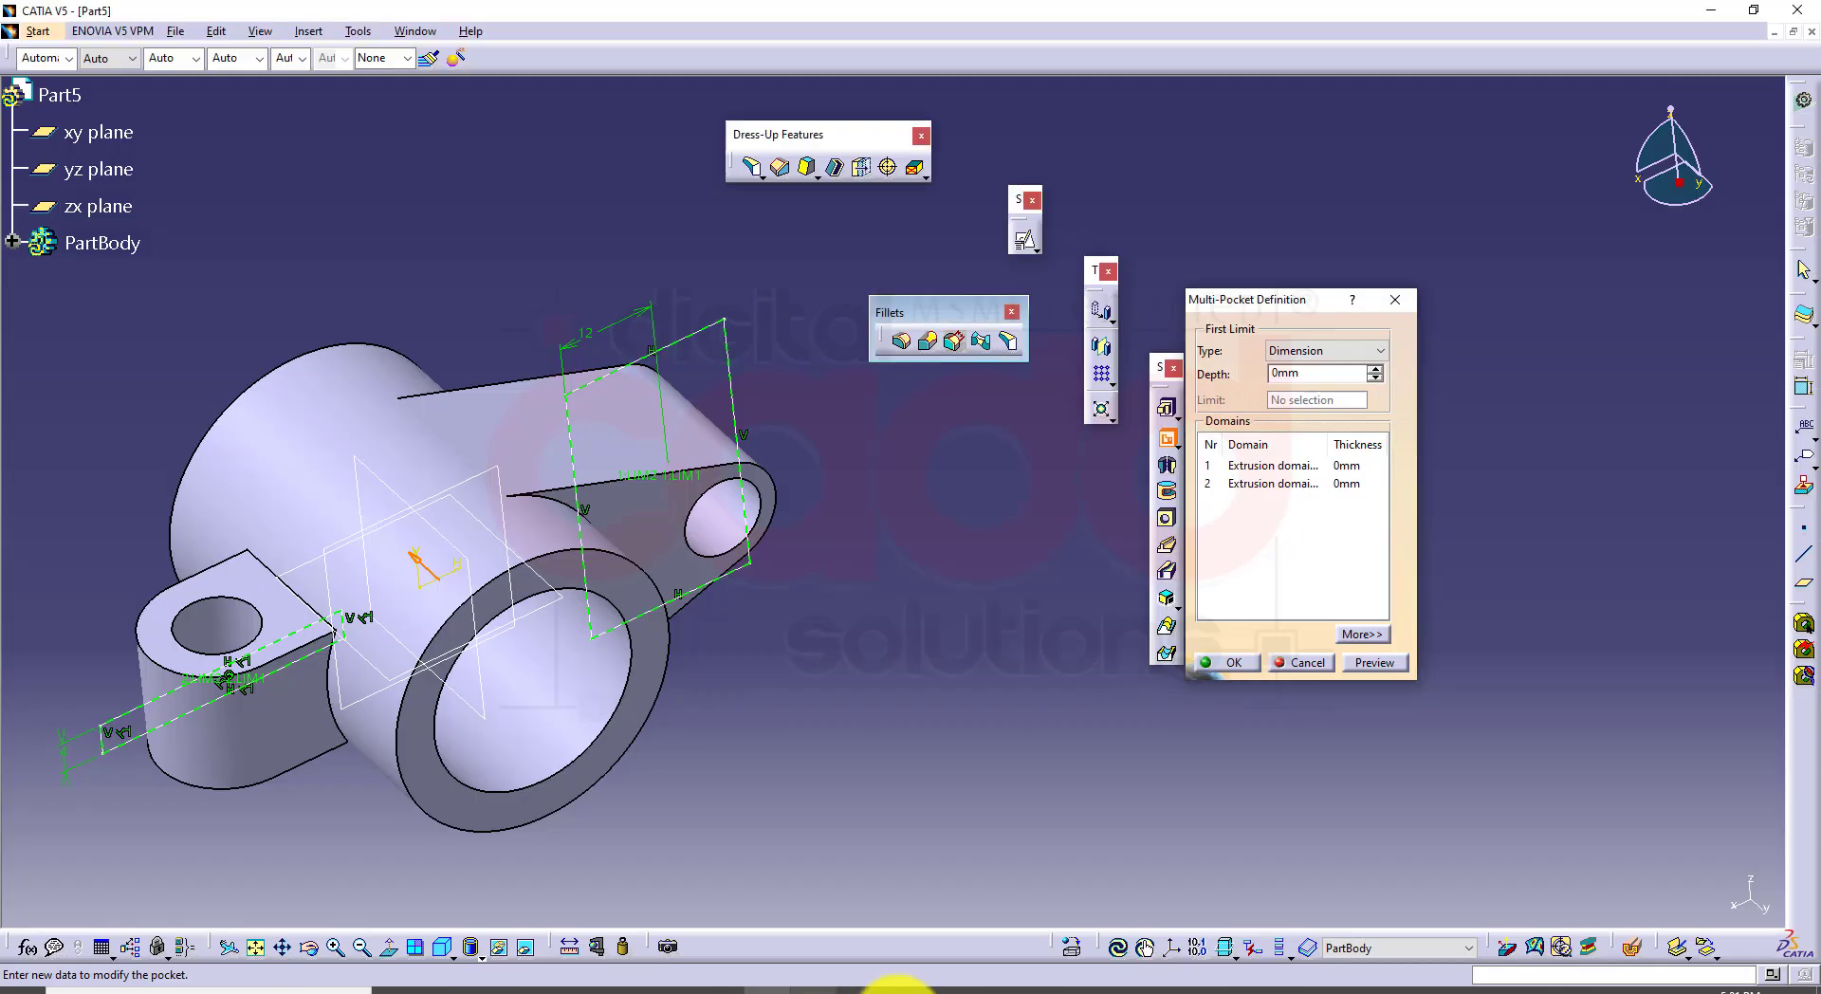
Step: Set the arm slot domain of the multi-pocket to 5 mm deep in both directions and preview the cut
{"action": "left_click", "coordinate": [1241, 468]}
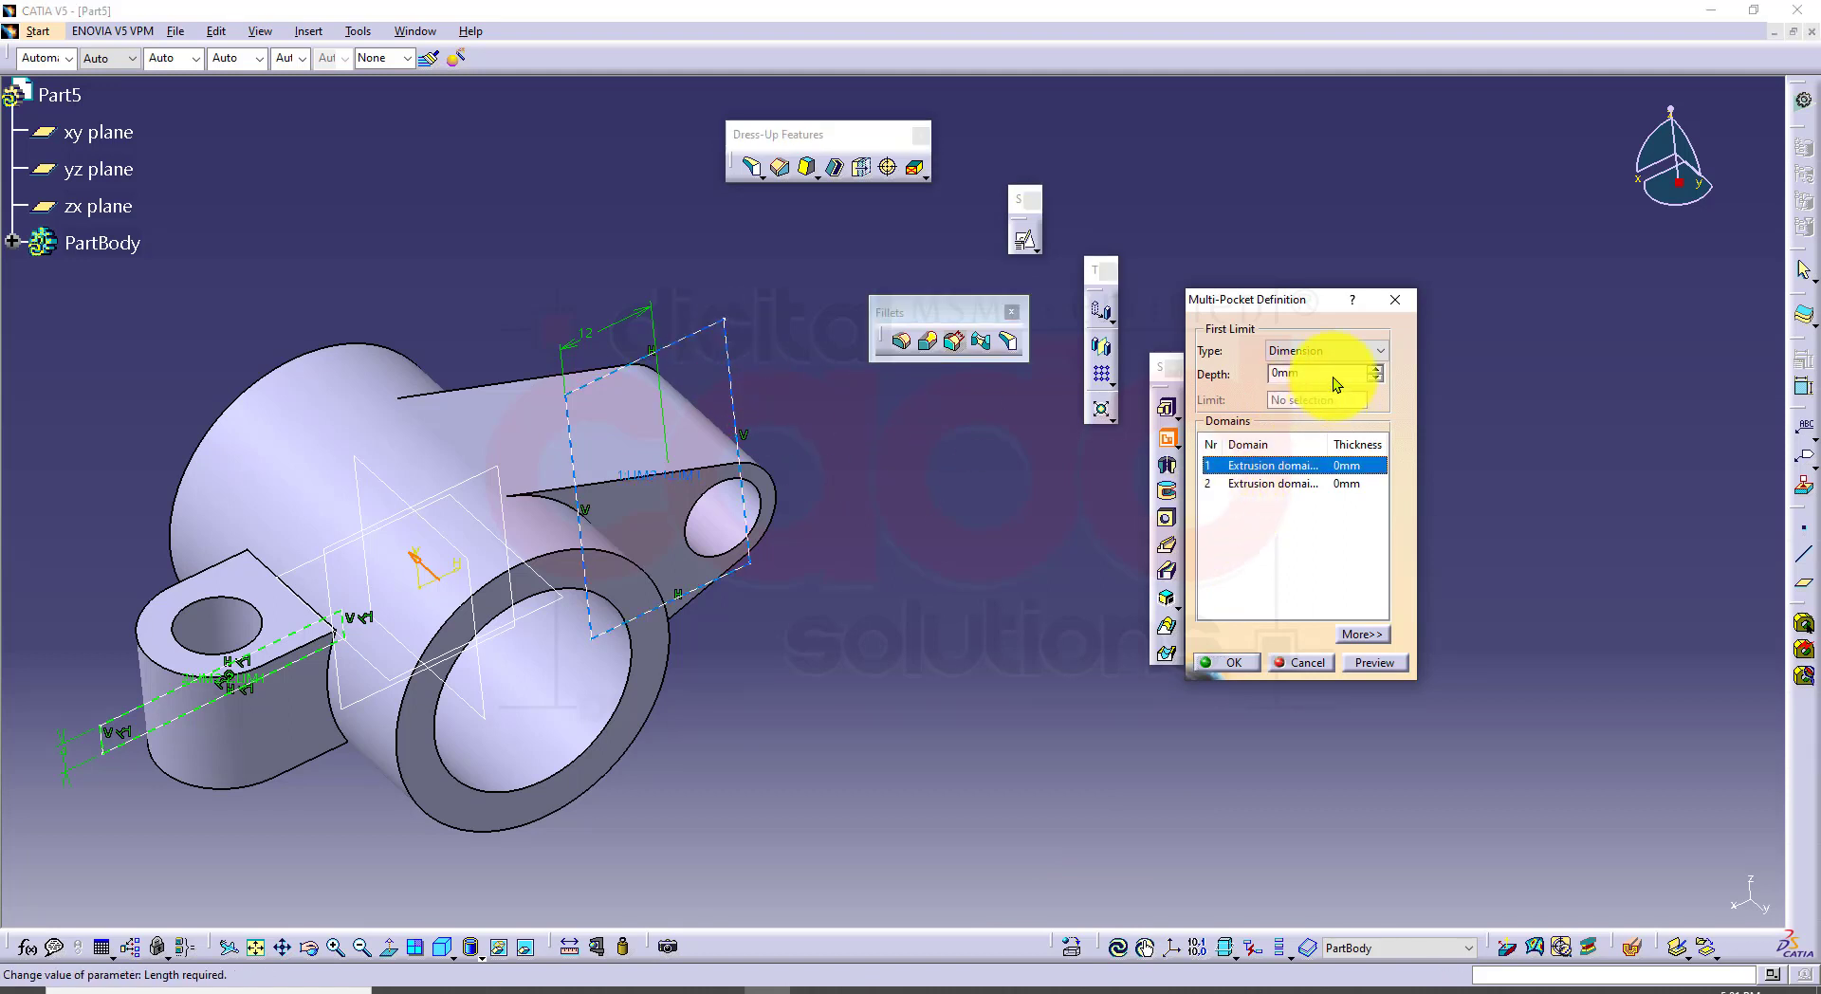
{"action": "type", "text": "5"}
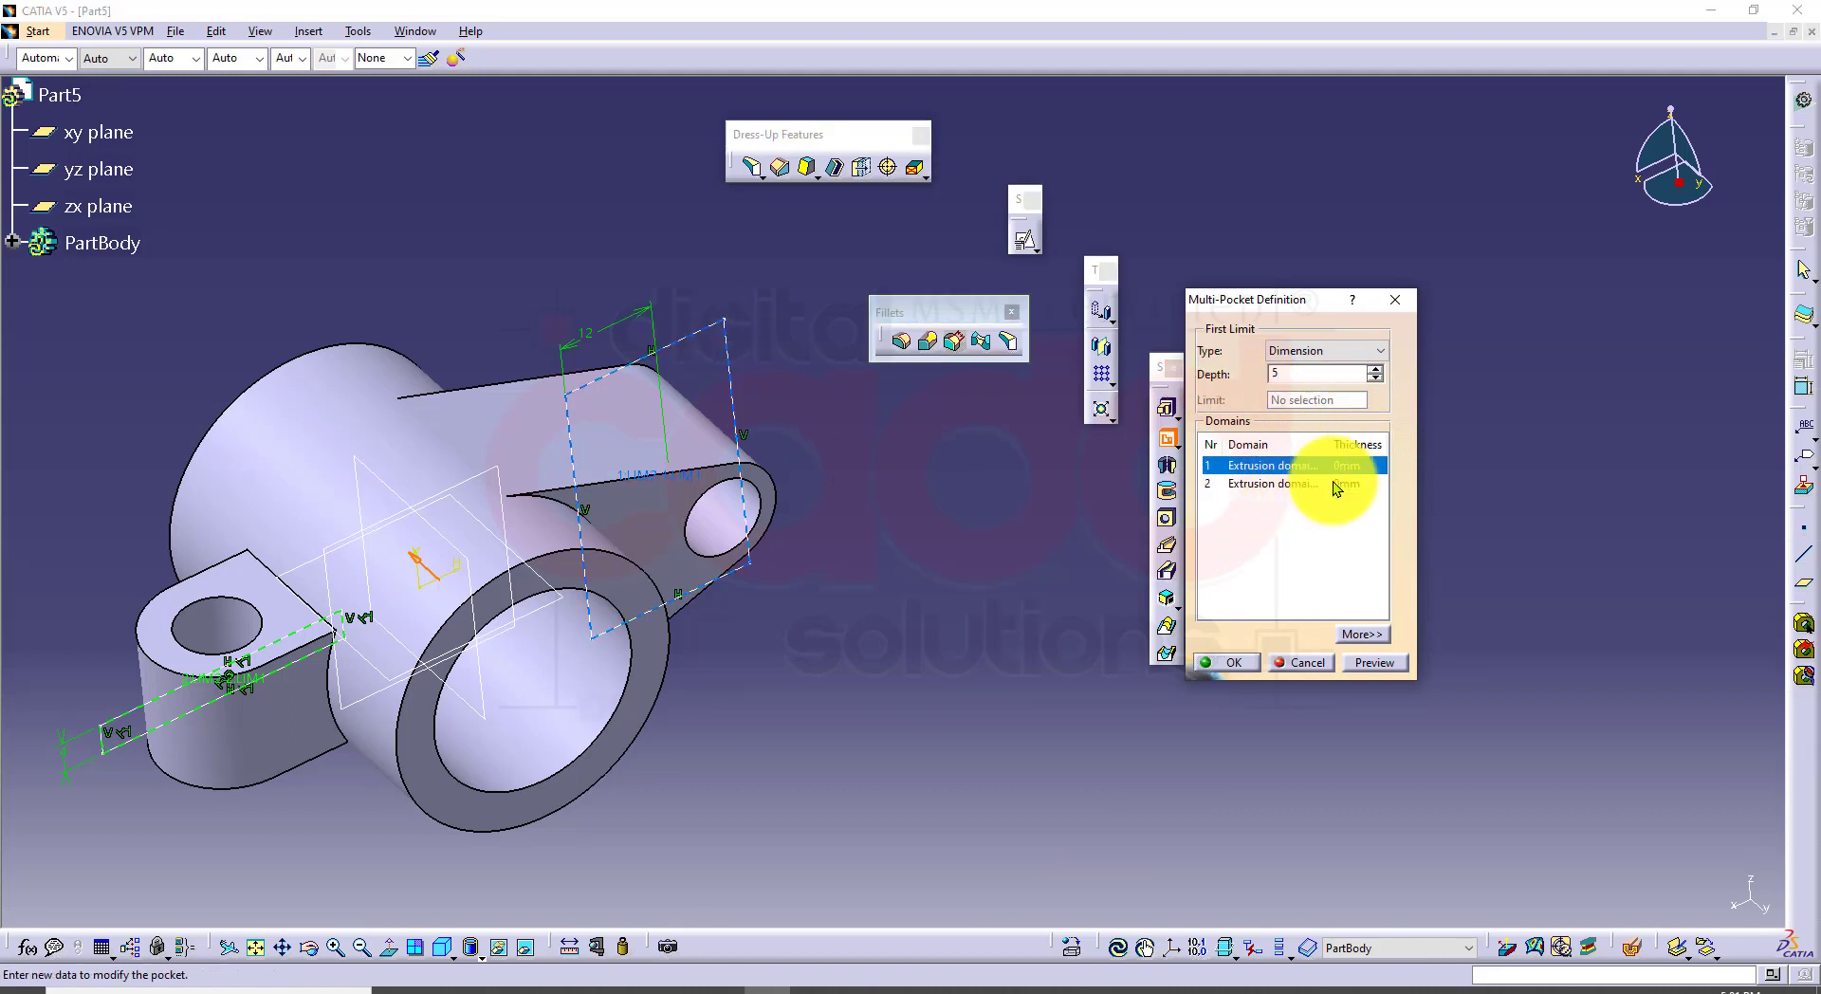
{"action": "left_click", "coordinate": [1375, 633]}
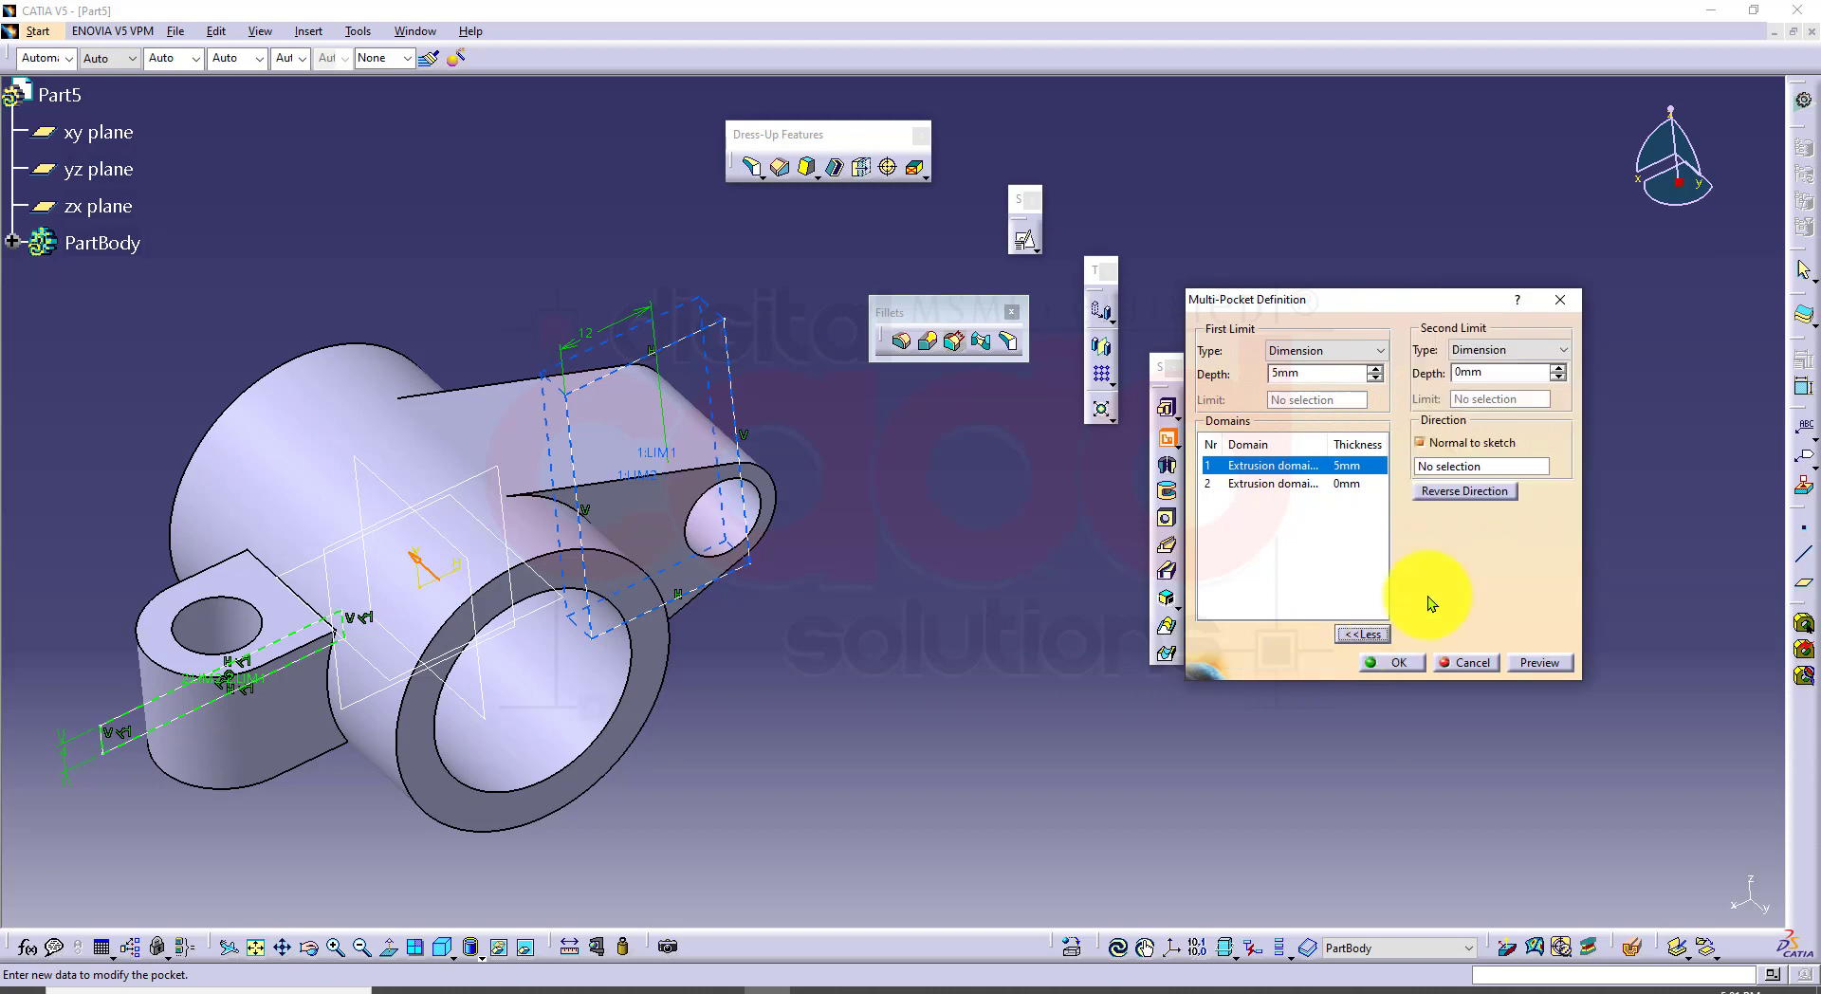
{"action": "double_click", "coordinate": [1523, 370]}
{"action": "type", "text": "5"}
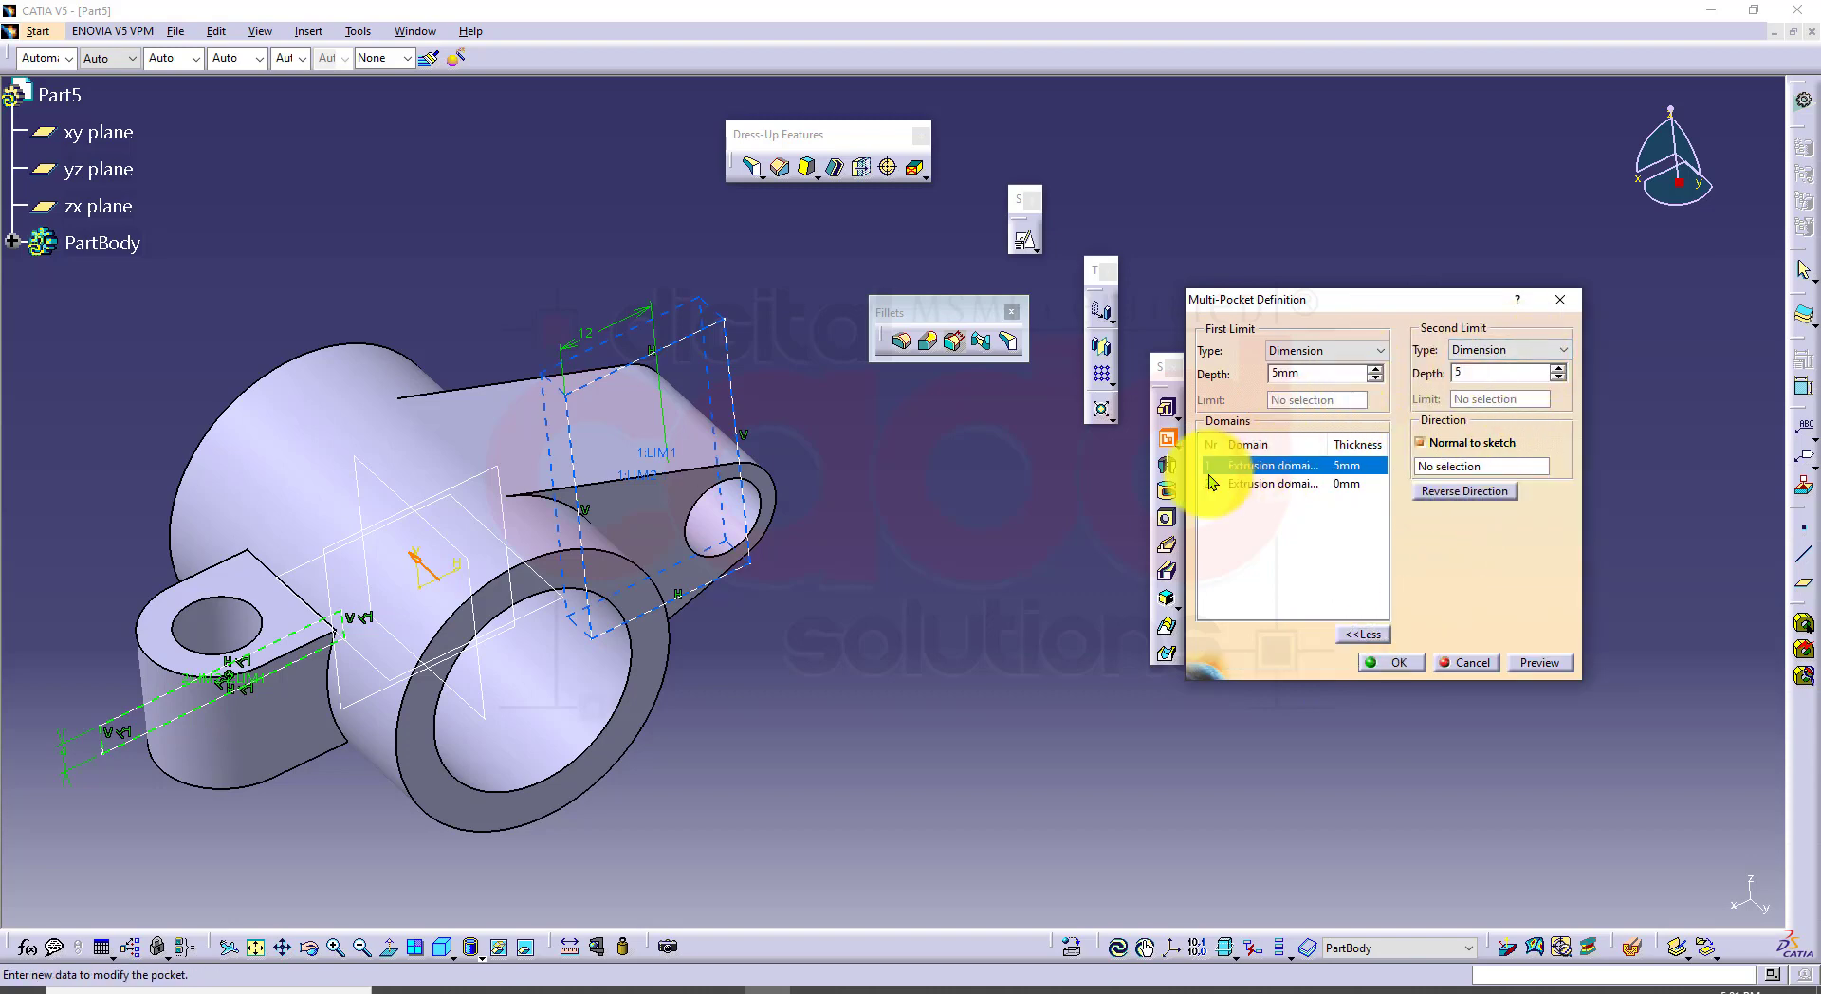
{"action": "left_click", "coordinate": [1521, 665]}
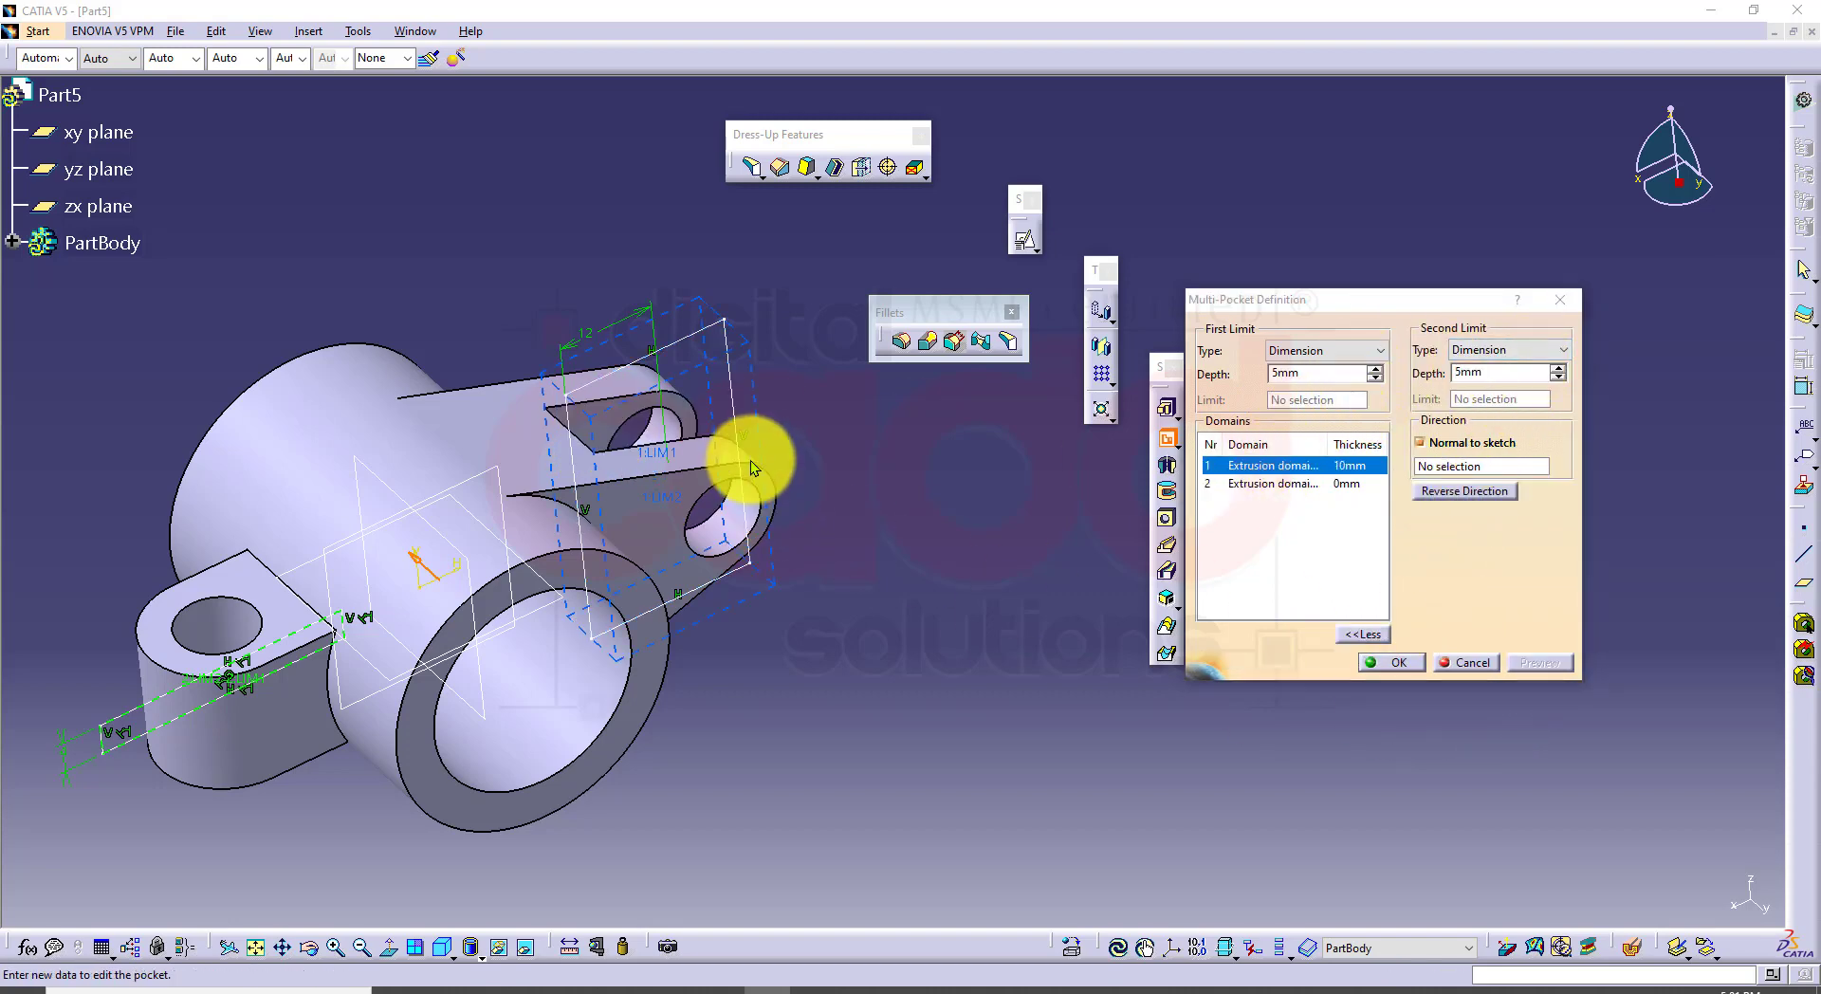
Step: Set the lug gap domain to 23 mm deep in both directions, preview it and complete the multi-pocket
{"action": "middle_click_drag", "start_coordinate": [744, 455], "coordinate": [853, 550]}
{"action": "left_click", "coordinate": [1282, 484]}
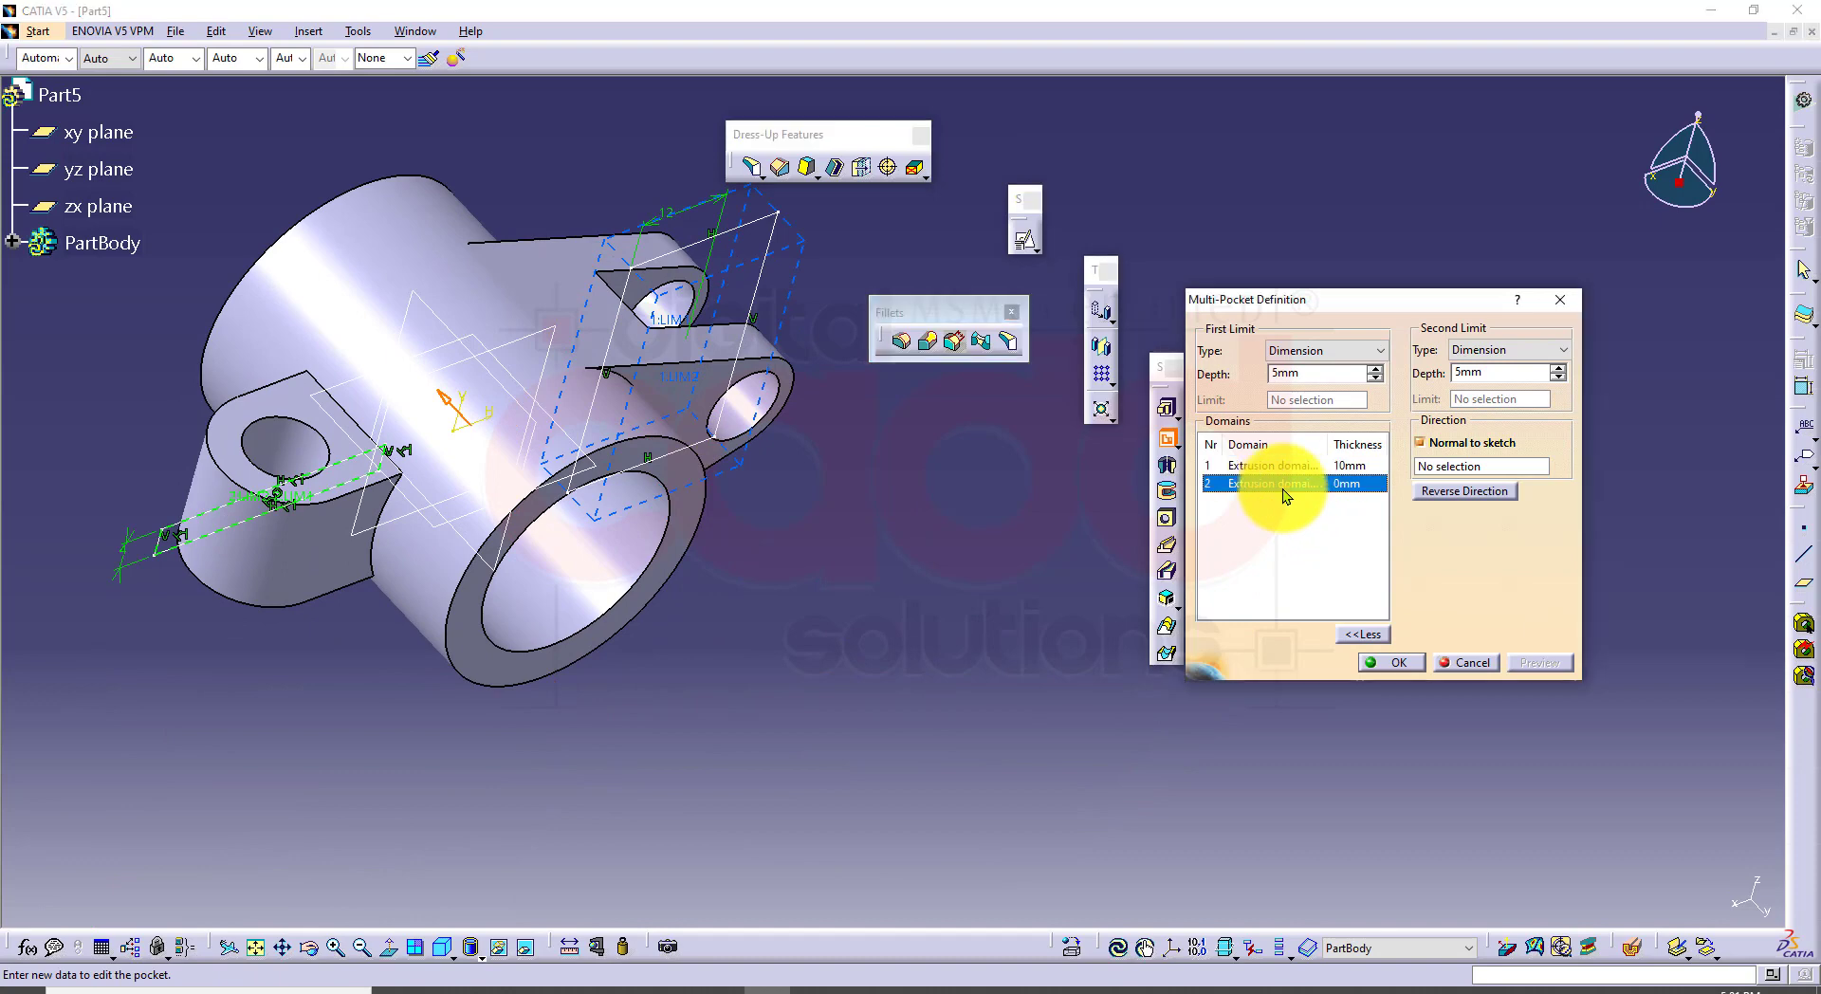
{"action": "double_click", "coordinate": [1337, 373]}
{"action": "type", "text": "23"}
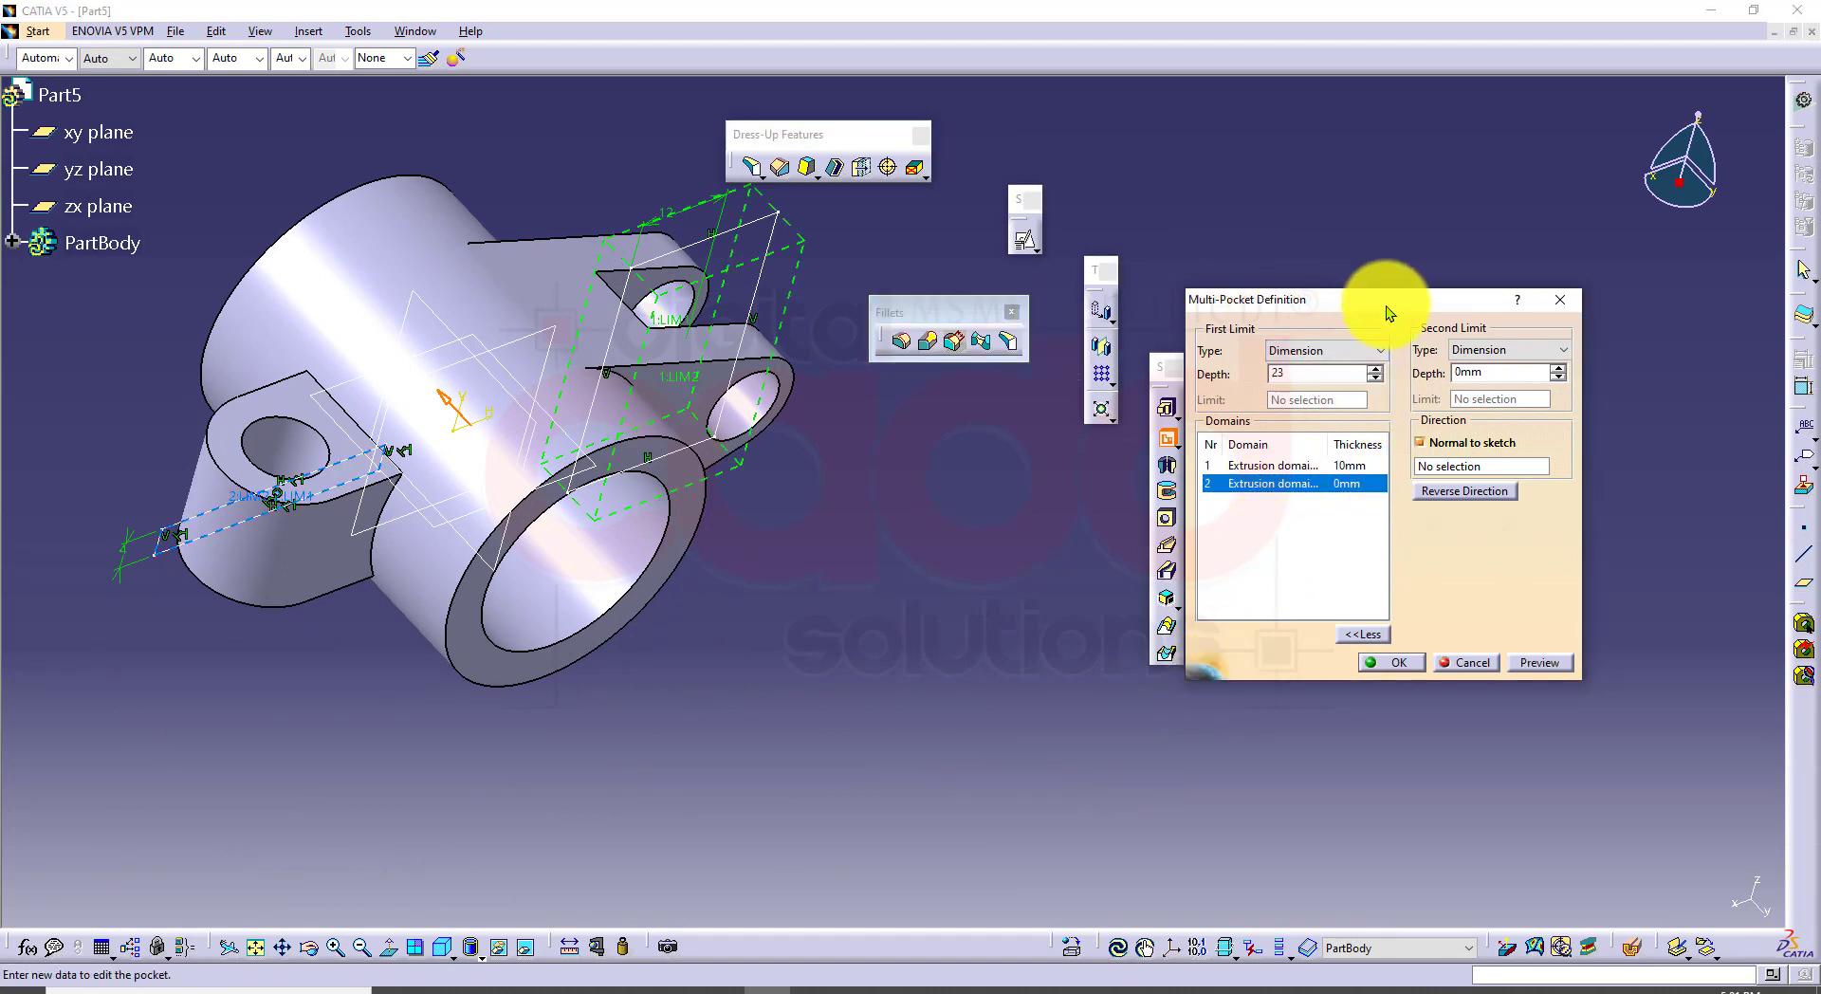
{"action": "double_click", "coordinate": [1508, 373]}
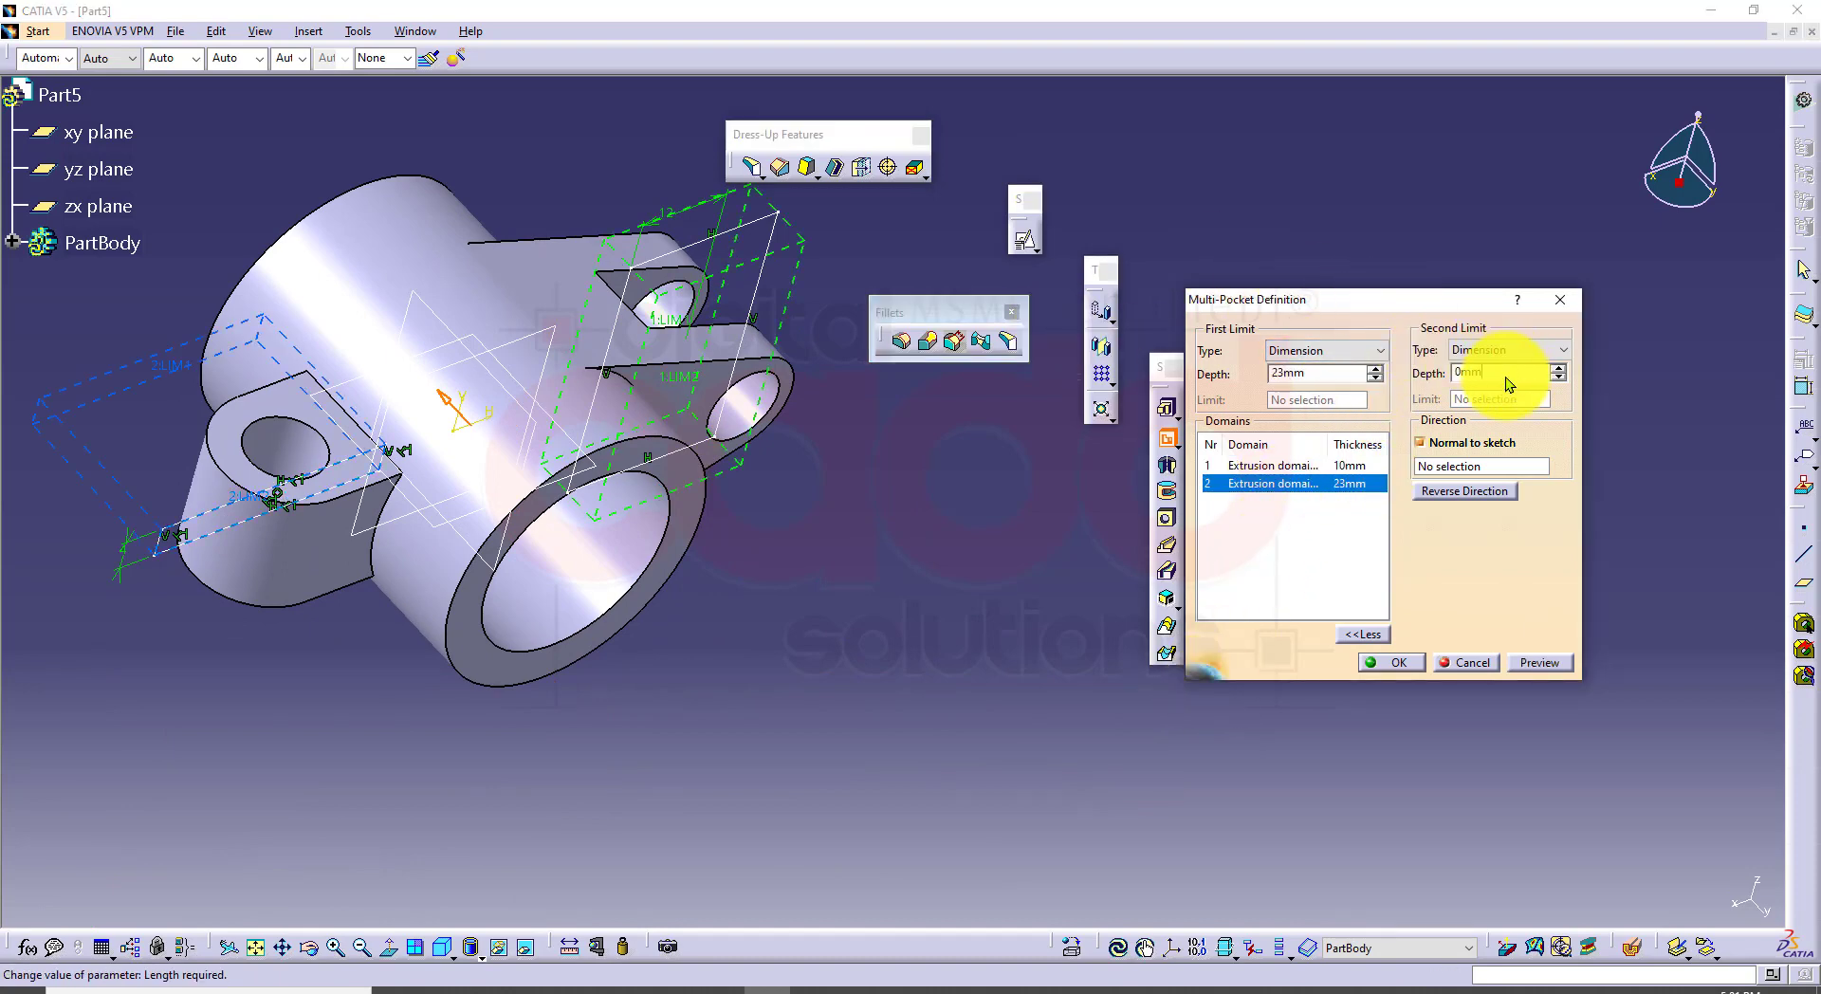
{"action": "type", "text": "23"}
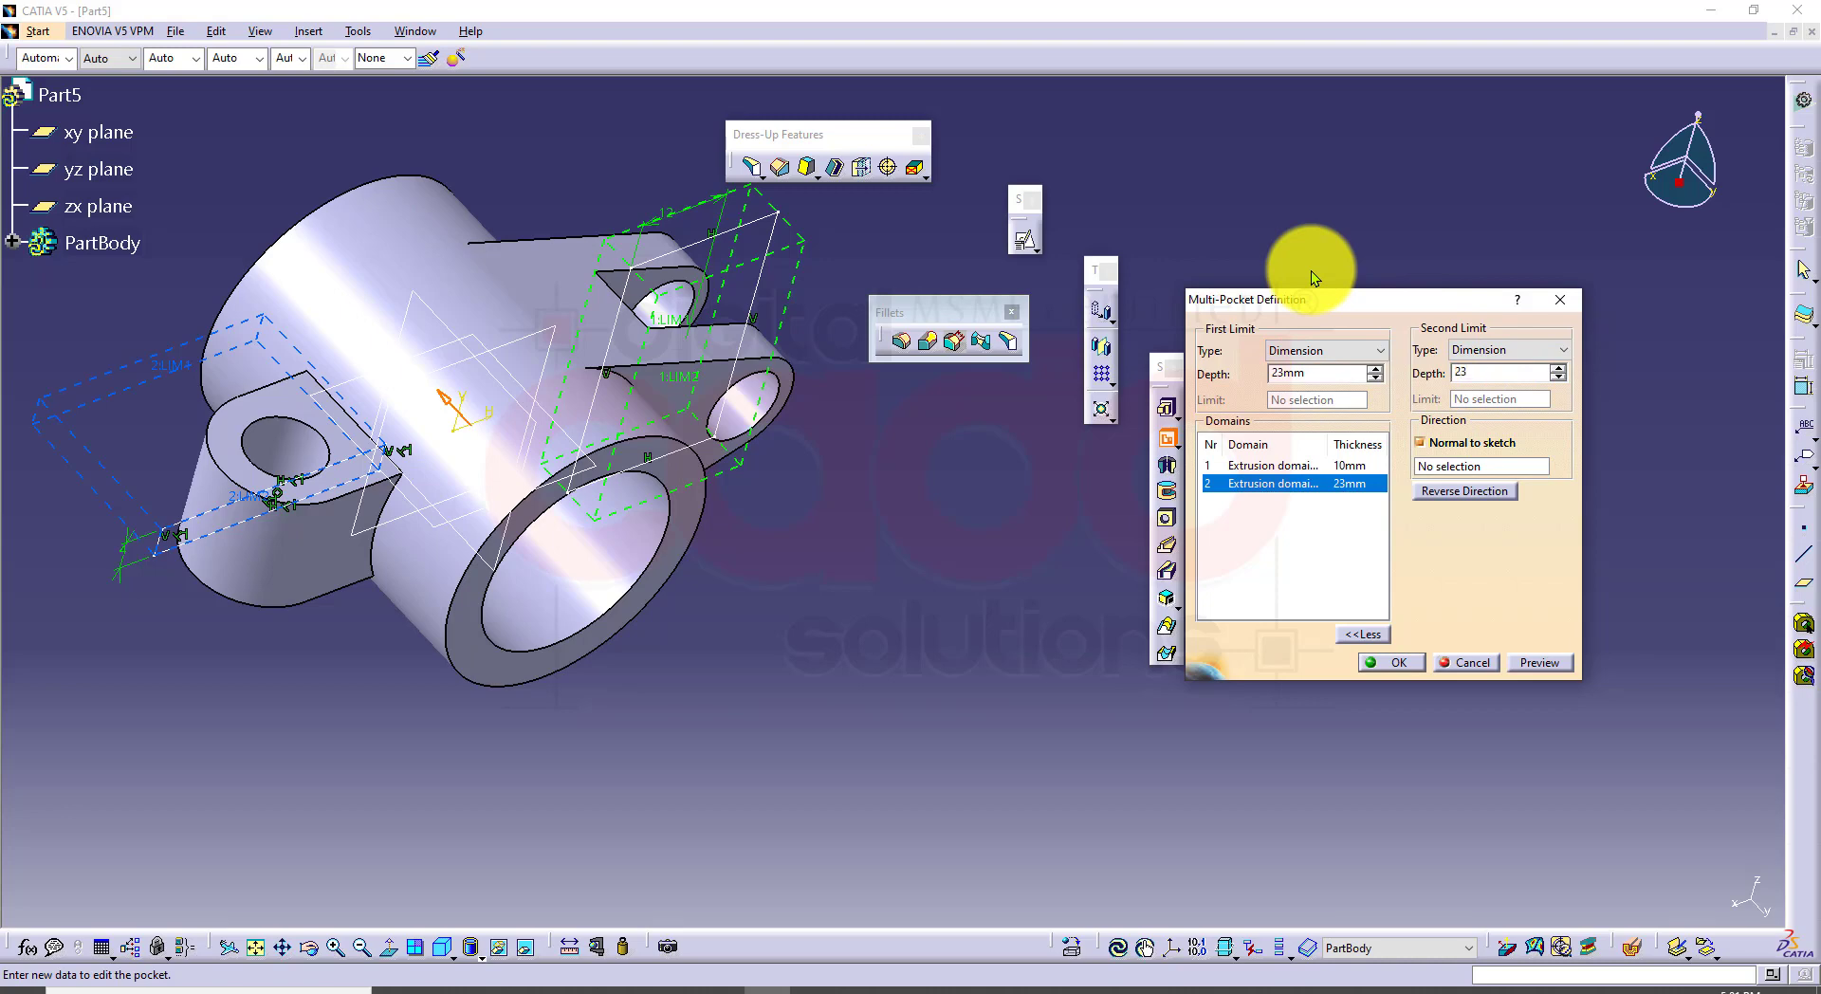
{"action": "left_click", "coordinate": [1534, 664]}
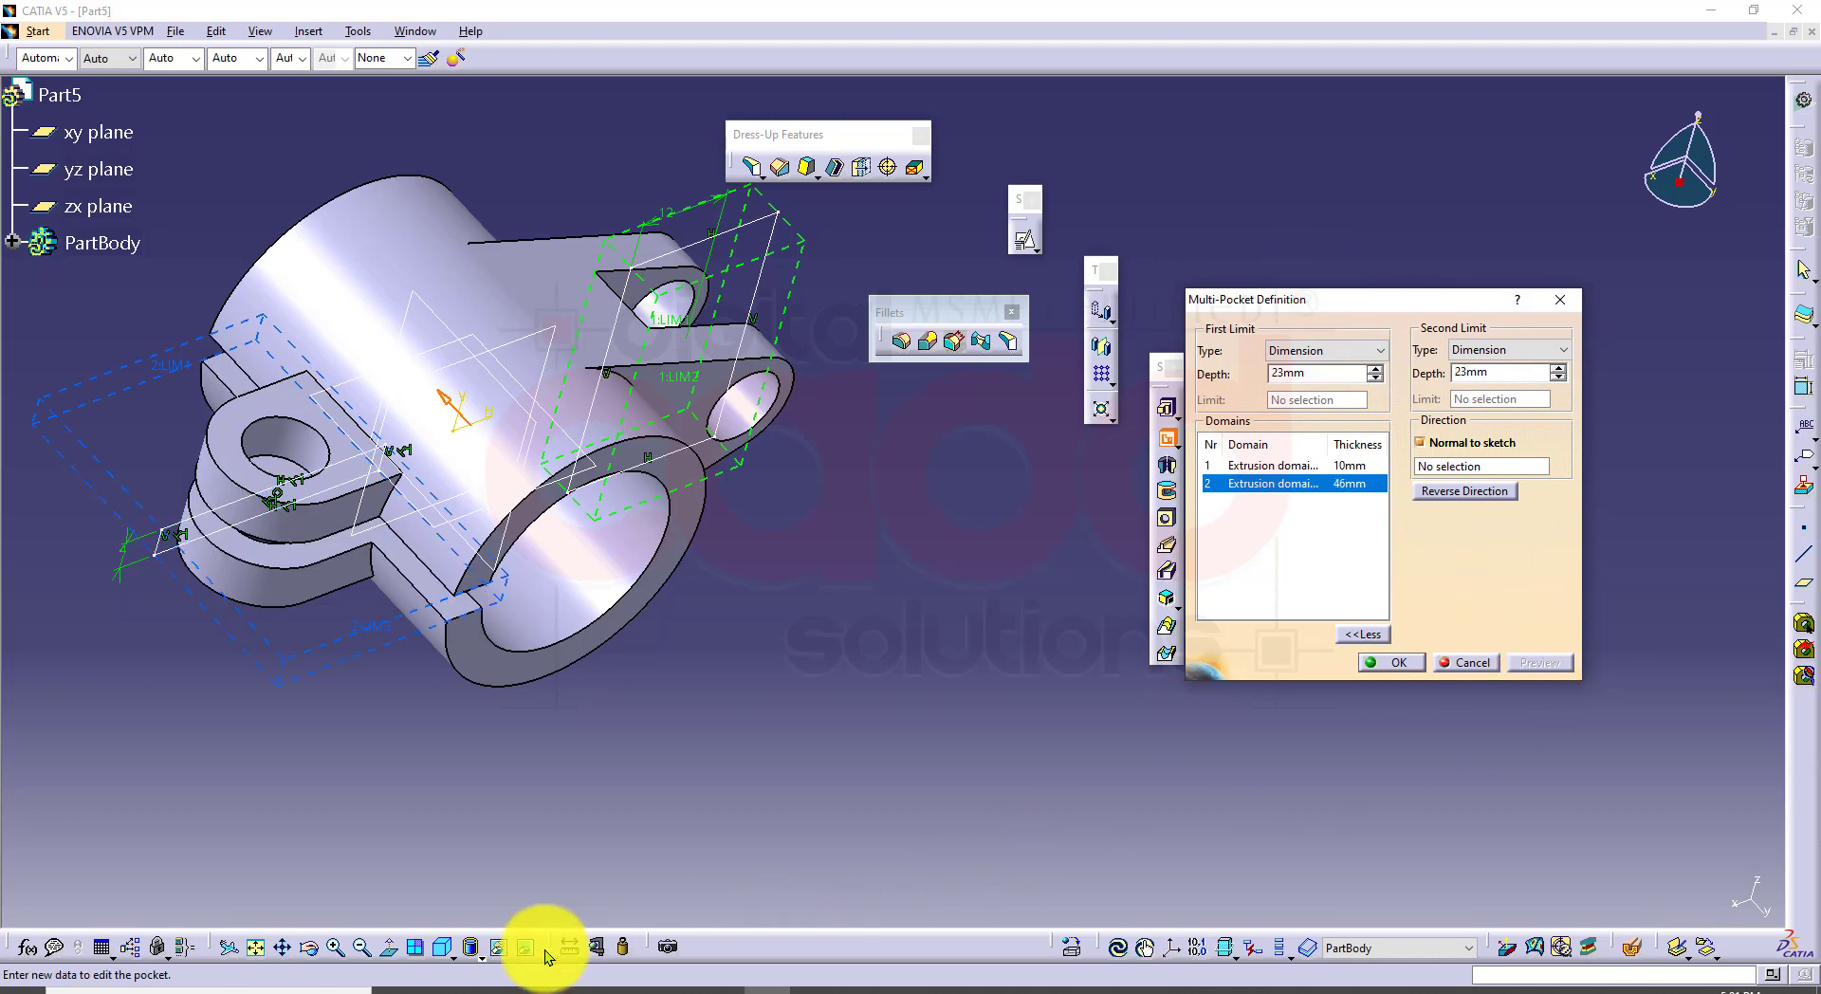
{"action": "left_click", "coordinate": [442, 956]}
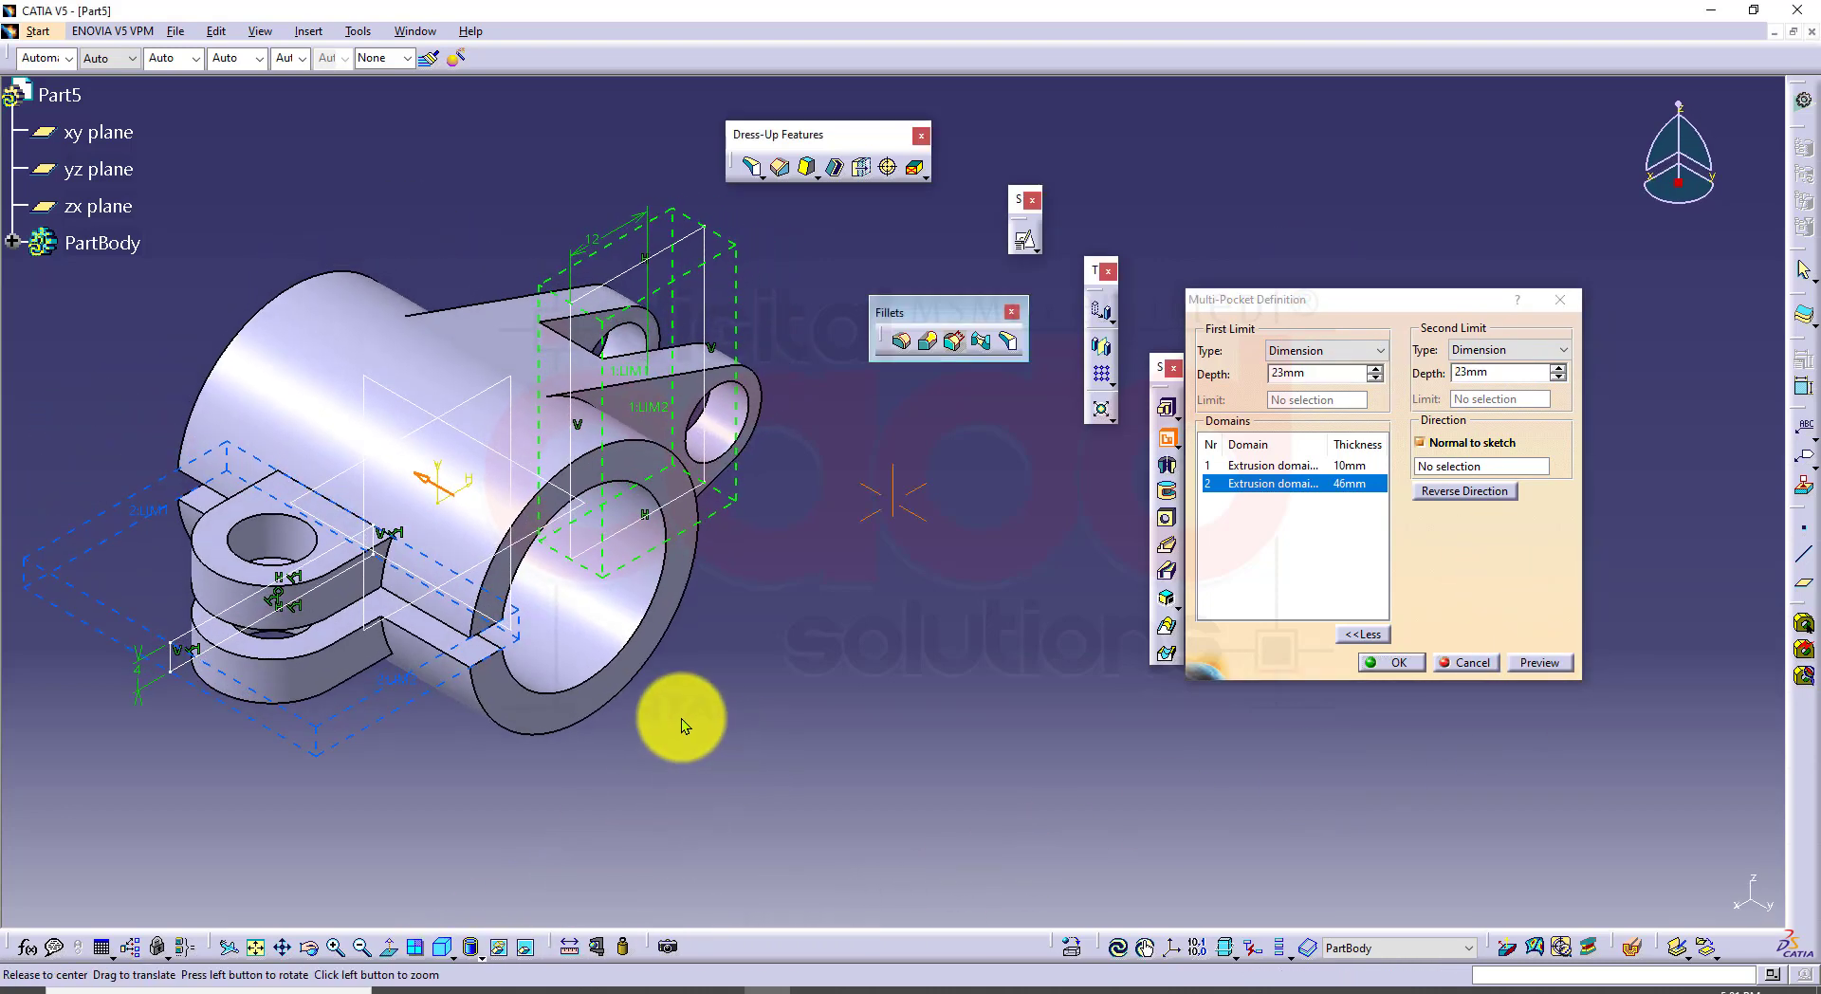
{"action": "middle_click_drag", "start_coordinate": [681, 719], "coordinate": [742, 714]}
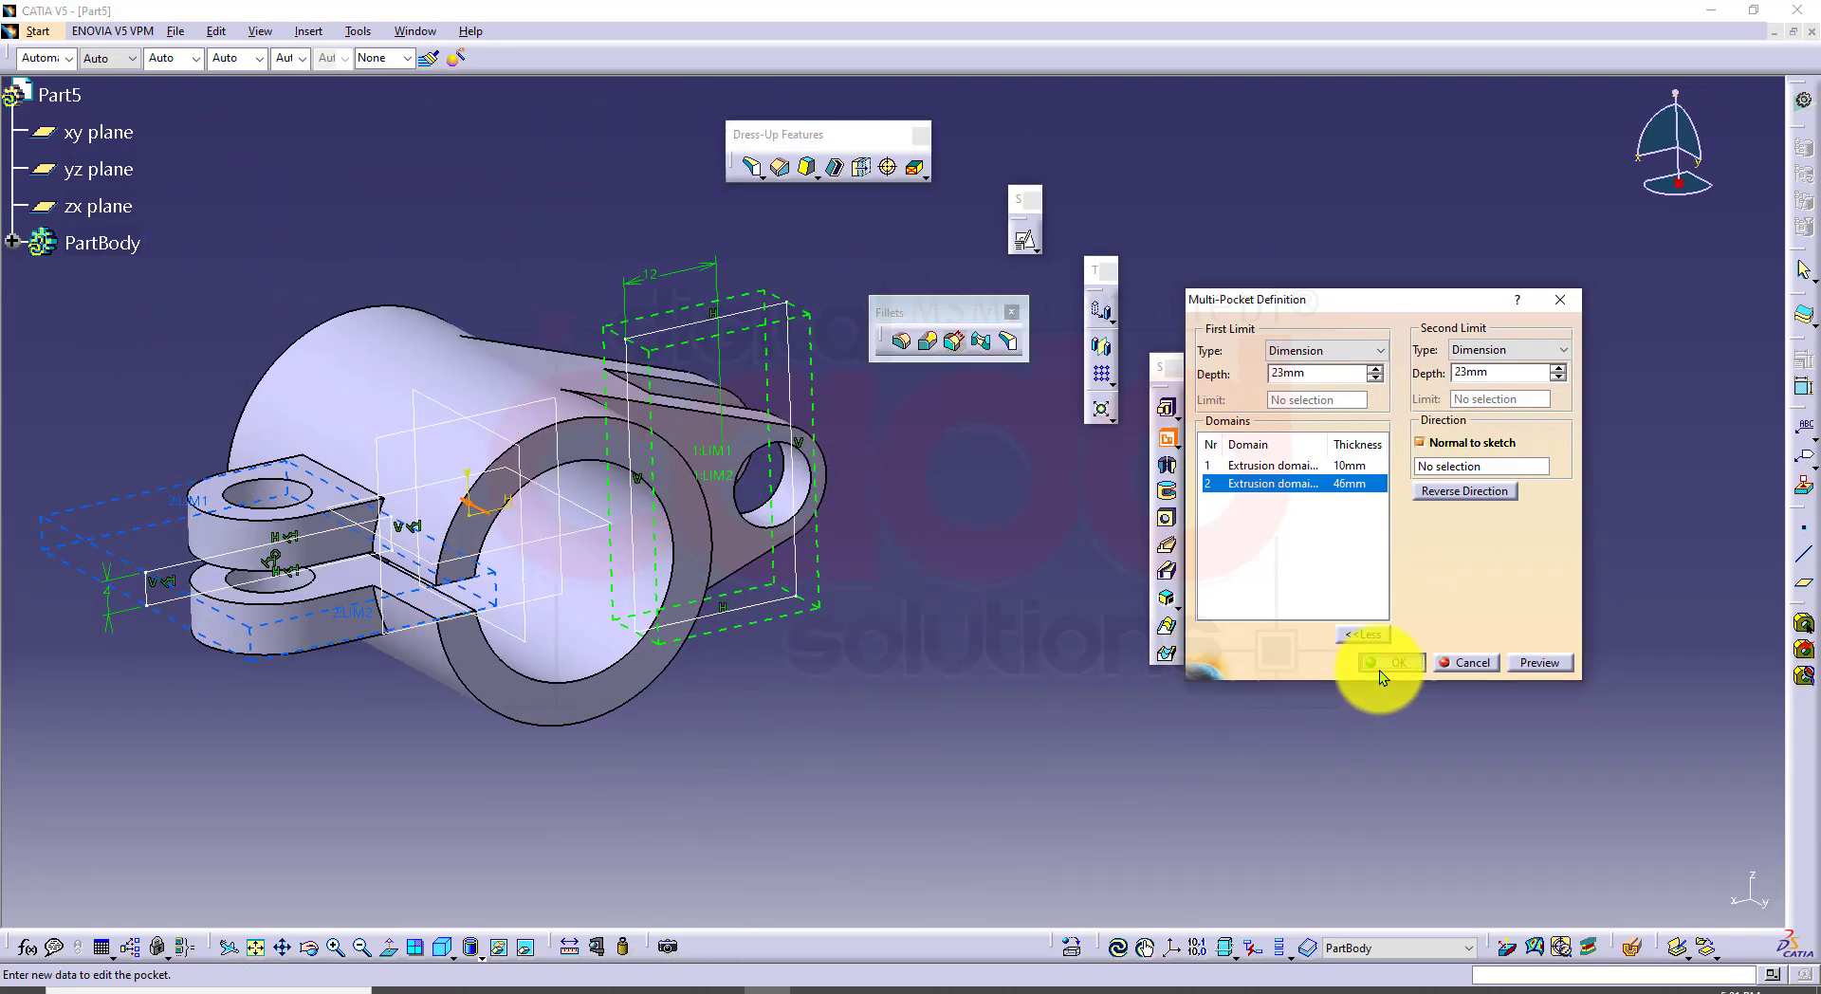
{"action": "left_click", "coordinate": [1379, 667]}
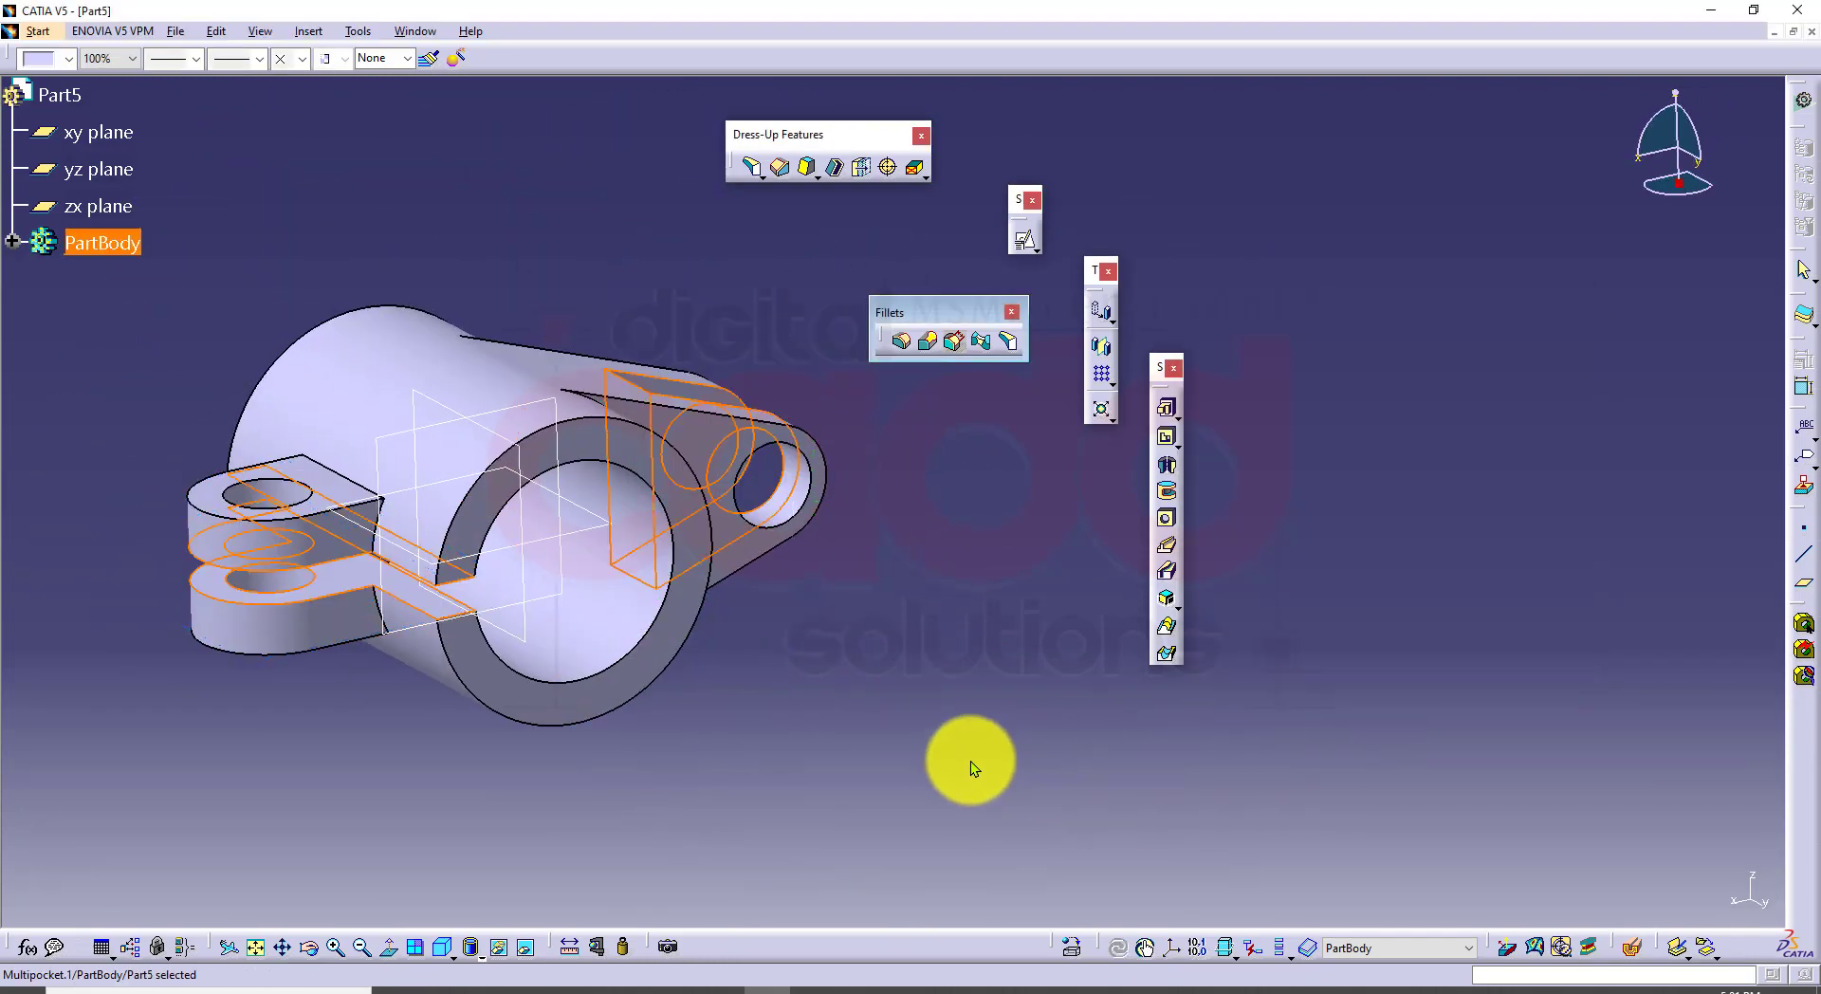
{"action": "left_click", "coordinate": [442, 948]}
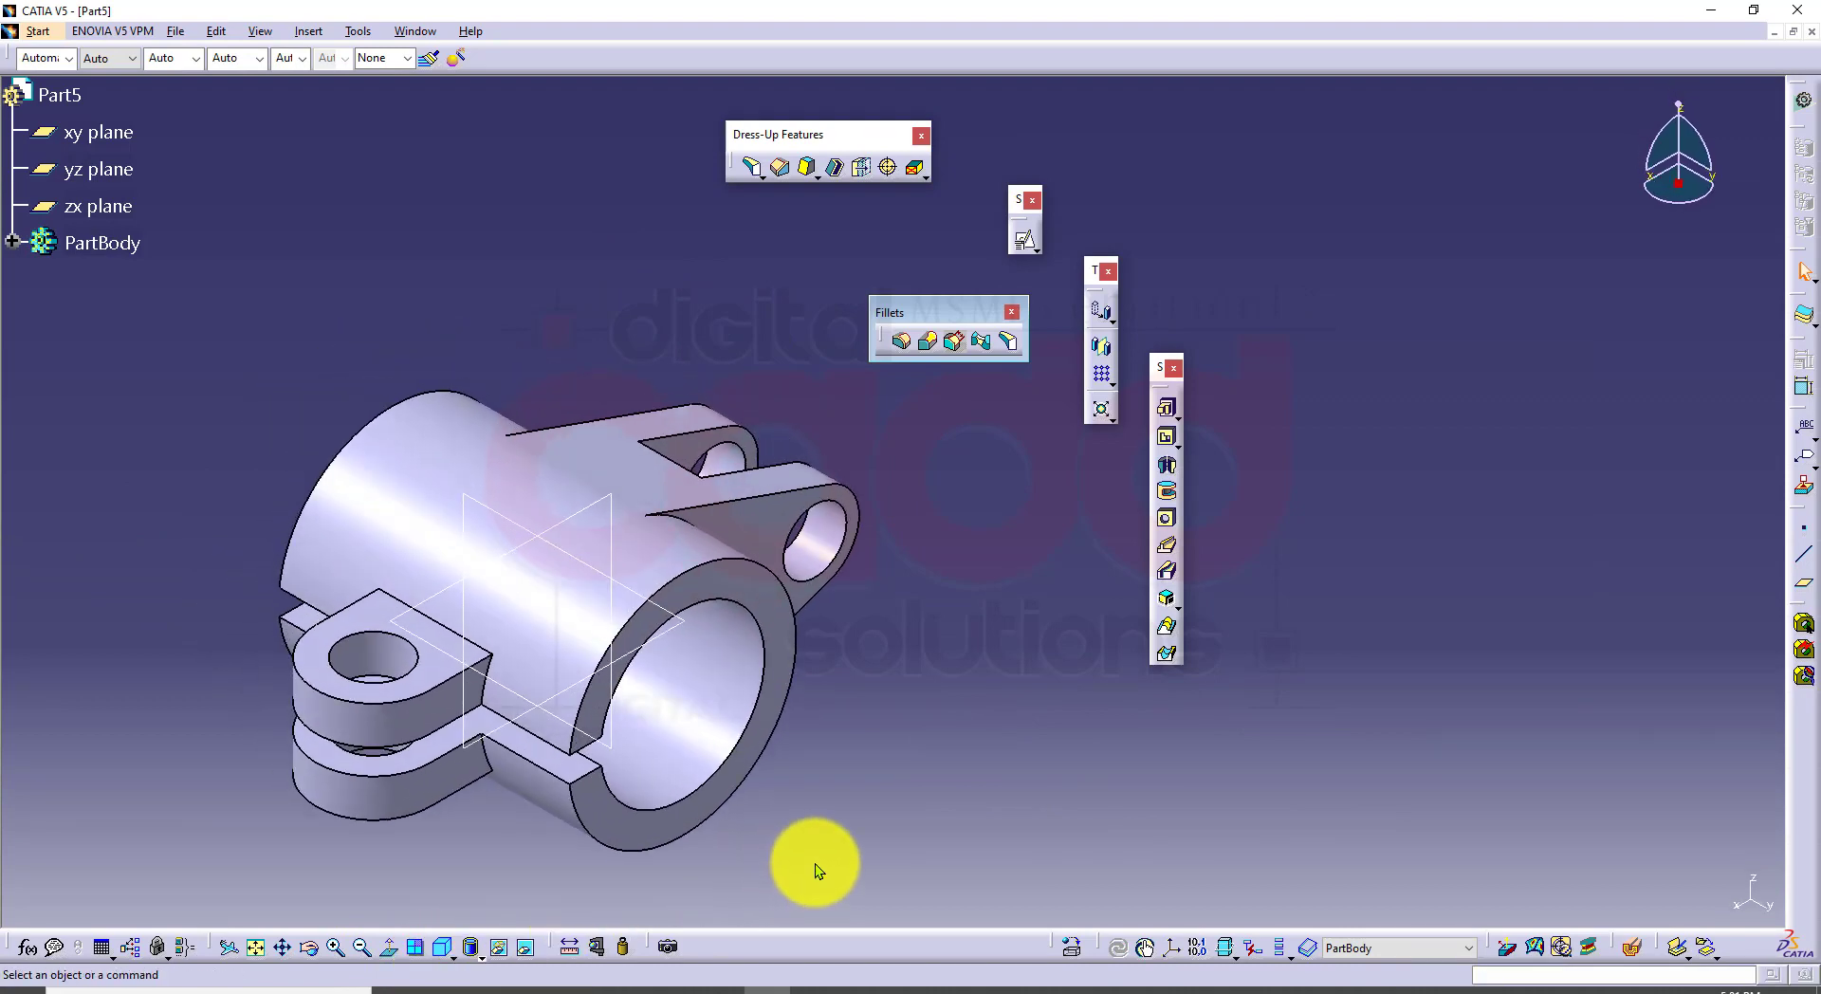
{"action": "mouse_move", "coordinate": [842, 719]}
{"action": "middle_mouse_down"}
{"action": "mouse_move", "coordinate": [851, 686]}
{"action": "mouse_move", "coordinate": [857, 714]}
{"action": "middle_mouse_up"}
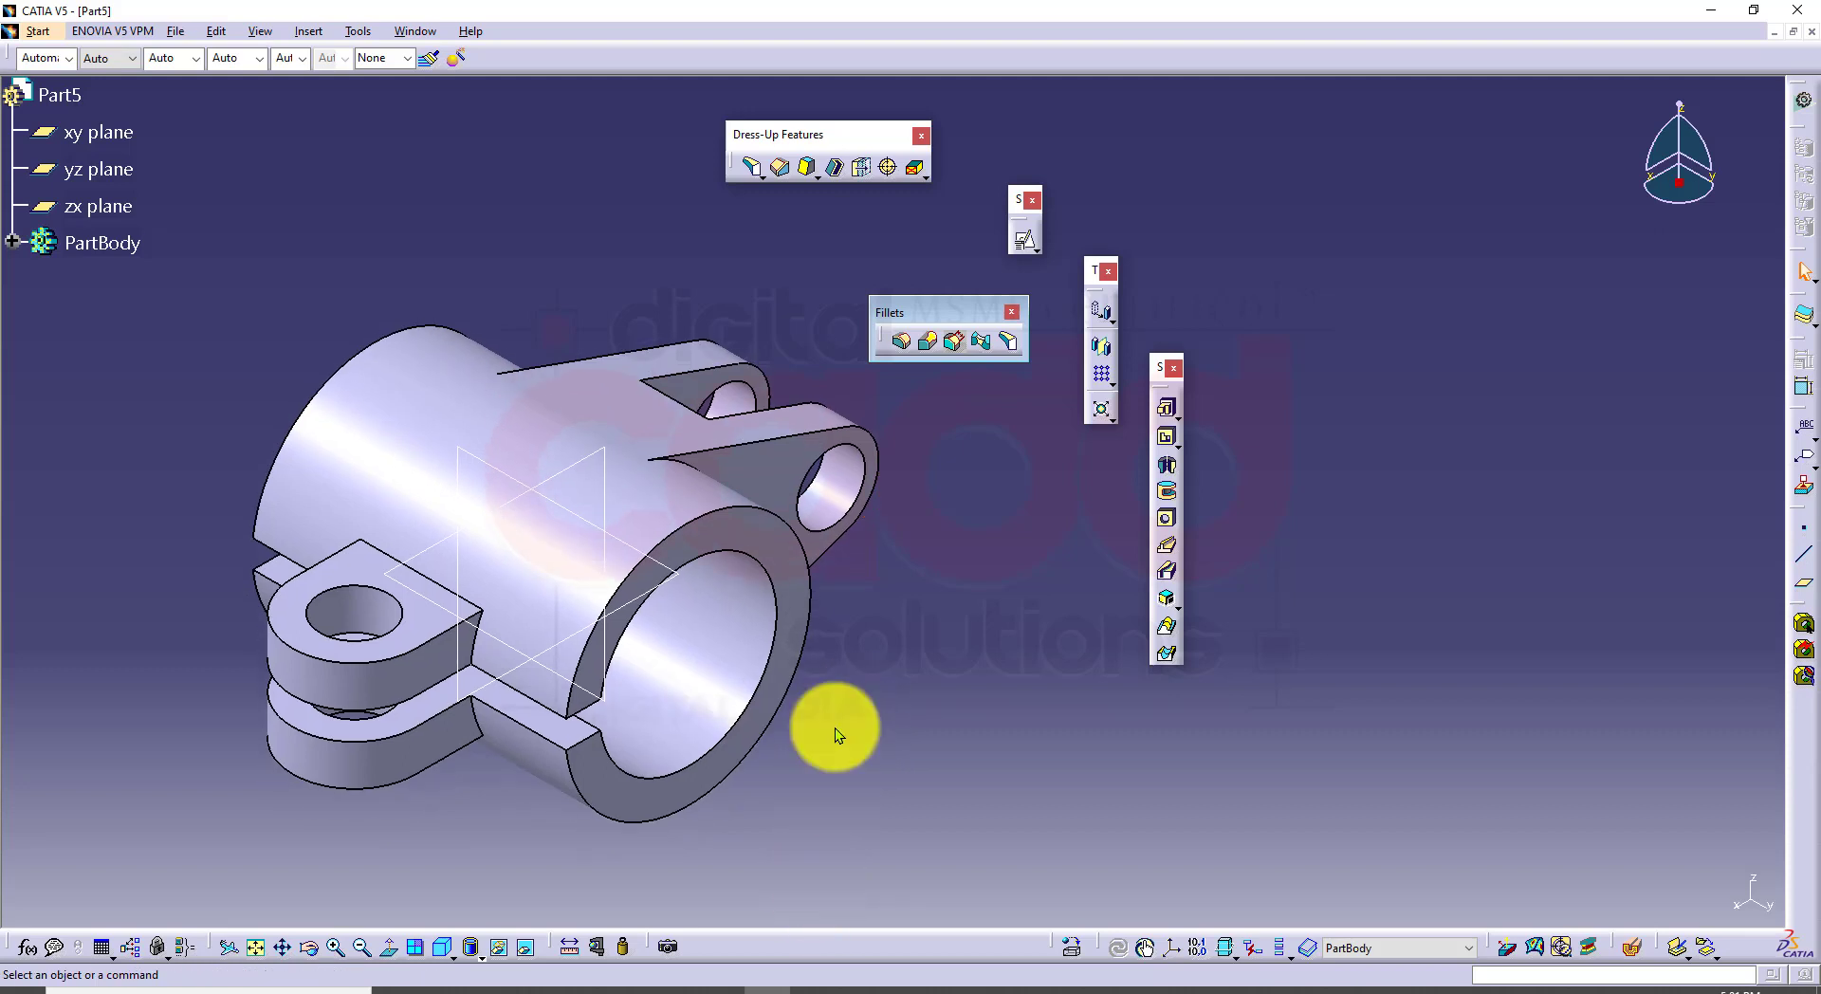
{"action": "left_click", "coordinate": [834, 986]}
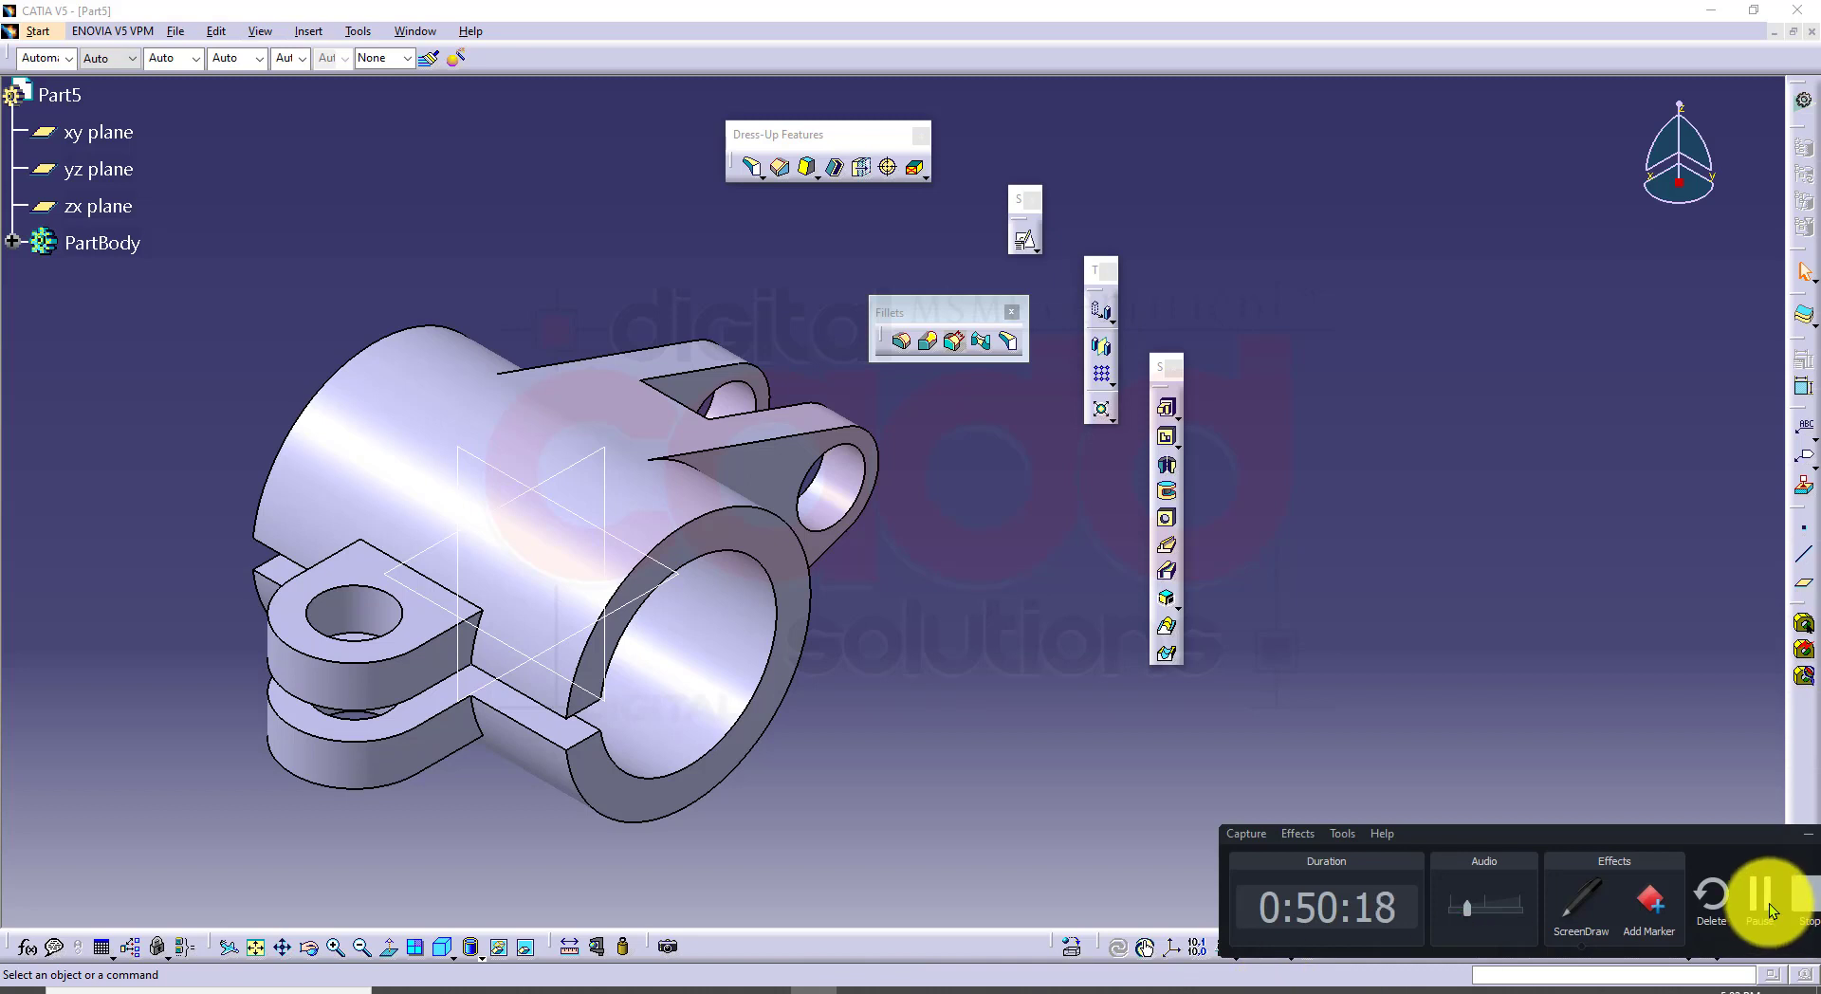
{"action": "left_click", "coordinate": [1750, 878]}
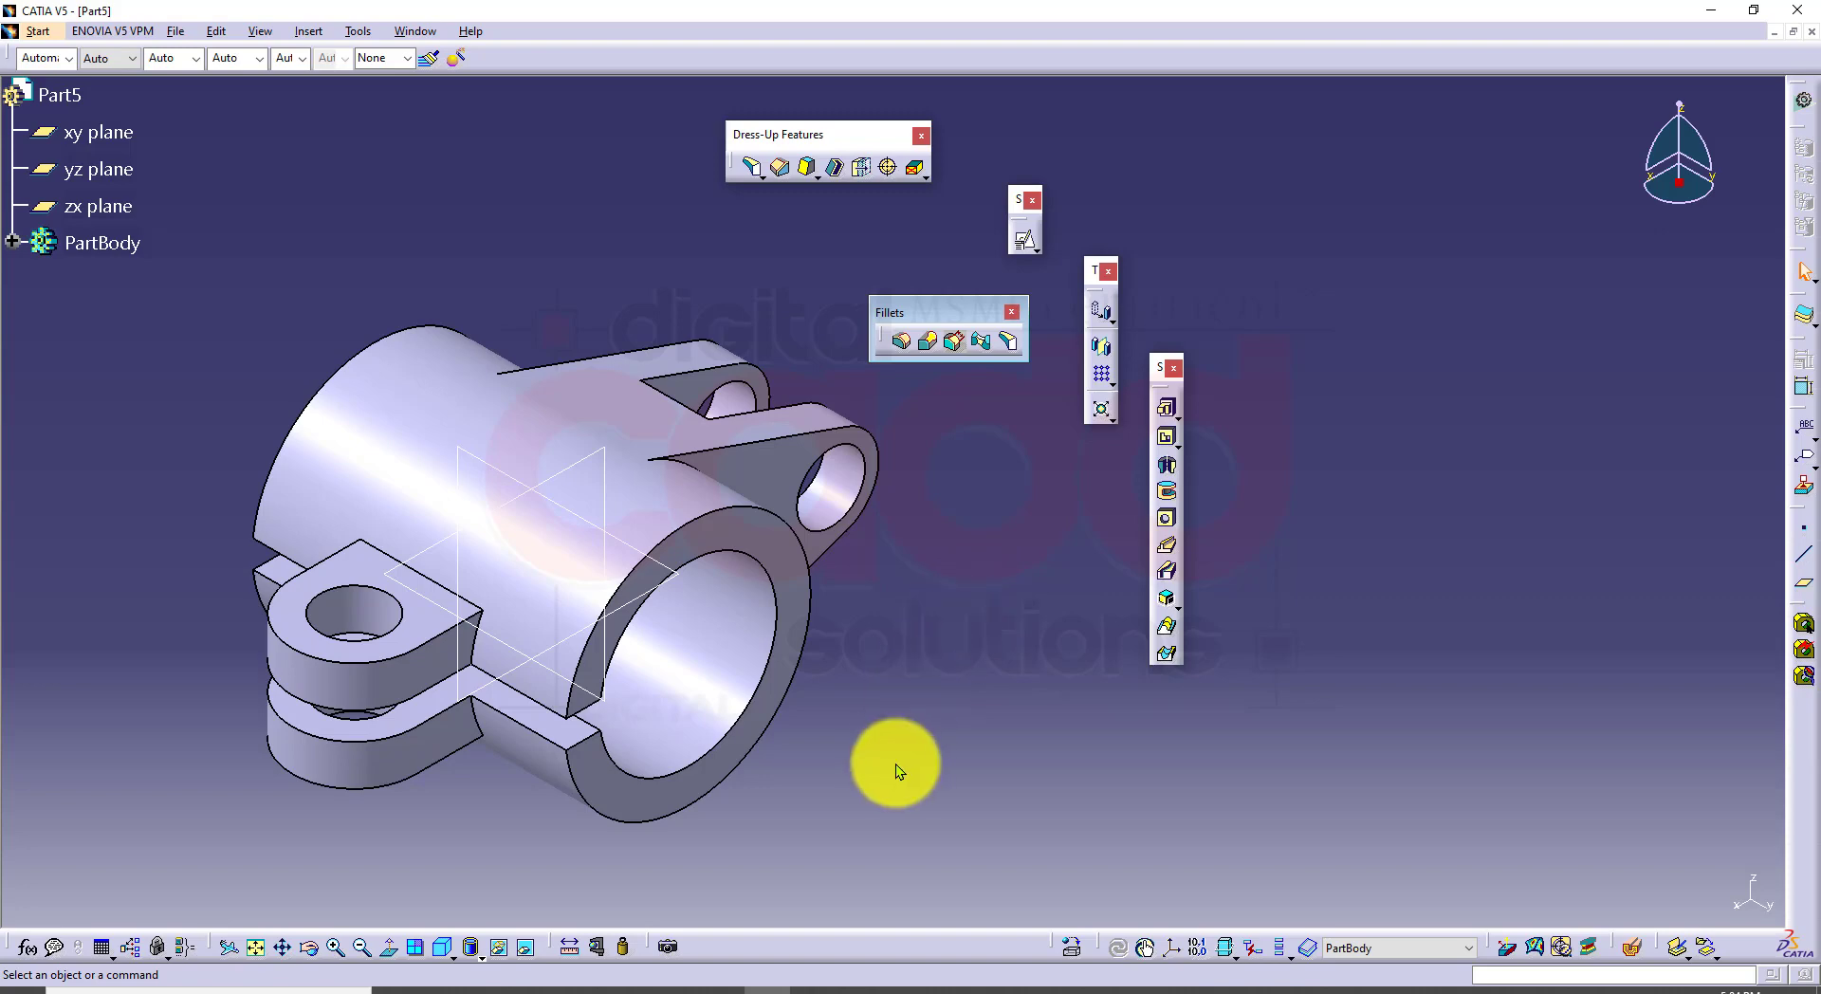
{"action": "middle_click_drag", "start_coordinate": [899, 770], "coordinate": [827, 673]}
{"action": "left_click", "coordinate": [806, 987]}
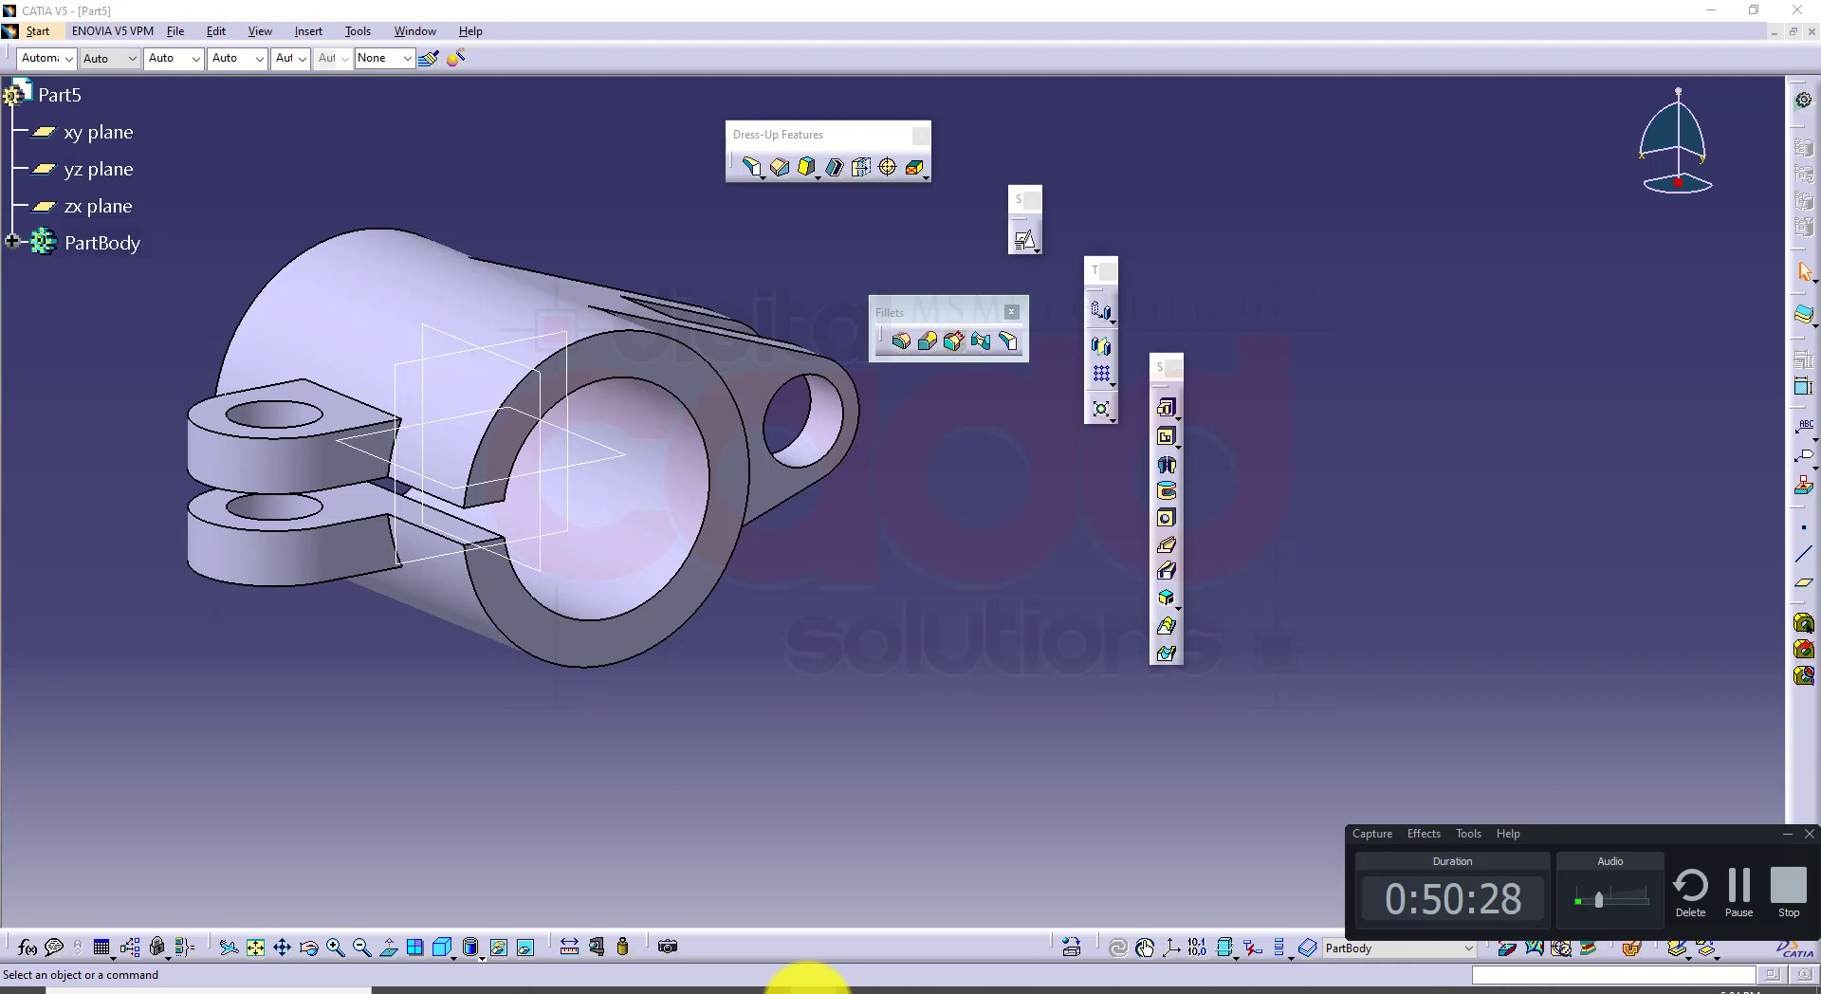
{"action": "left_click", "coordinate": [1792, 836]}
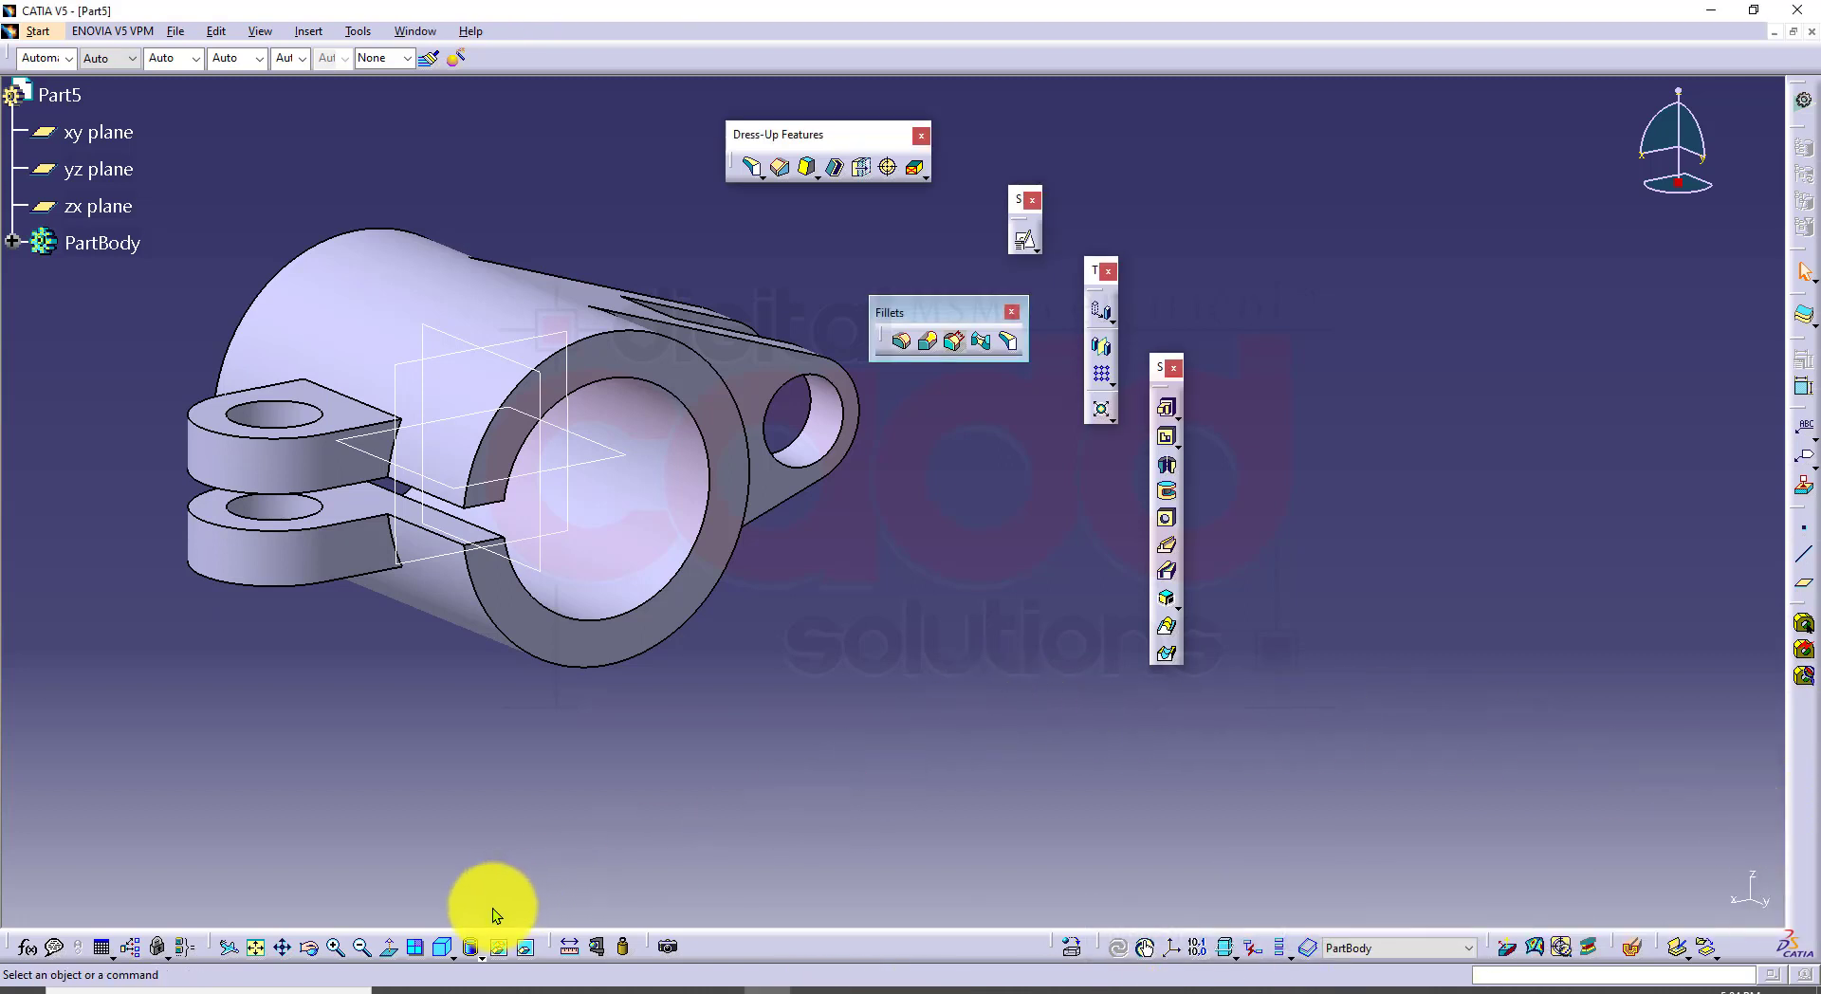
Step: Move the Fillets toolbar clear of the model and colour the whole PartBody bright blue
{"action": "left_click", "coordinate": [444, 947]}
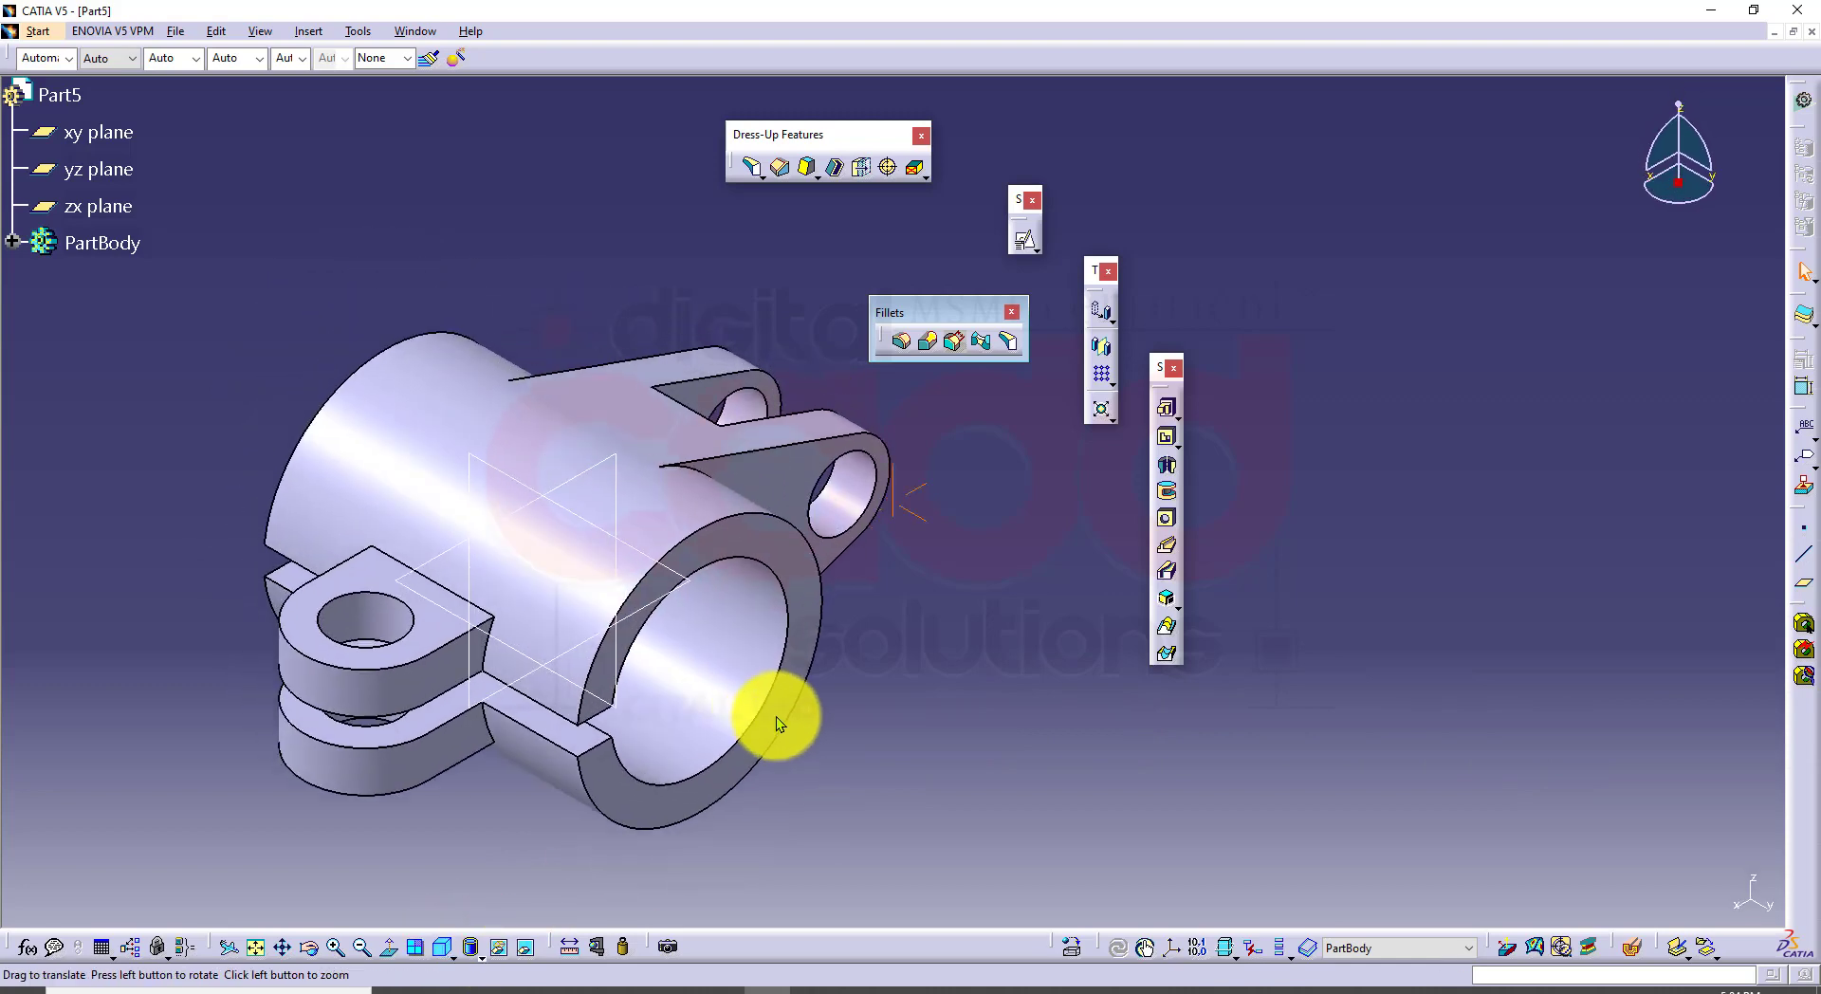
{"action": "left_click_drag", "start_coordinate": [903, 313], "coordinate": [1278, 240]}
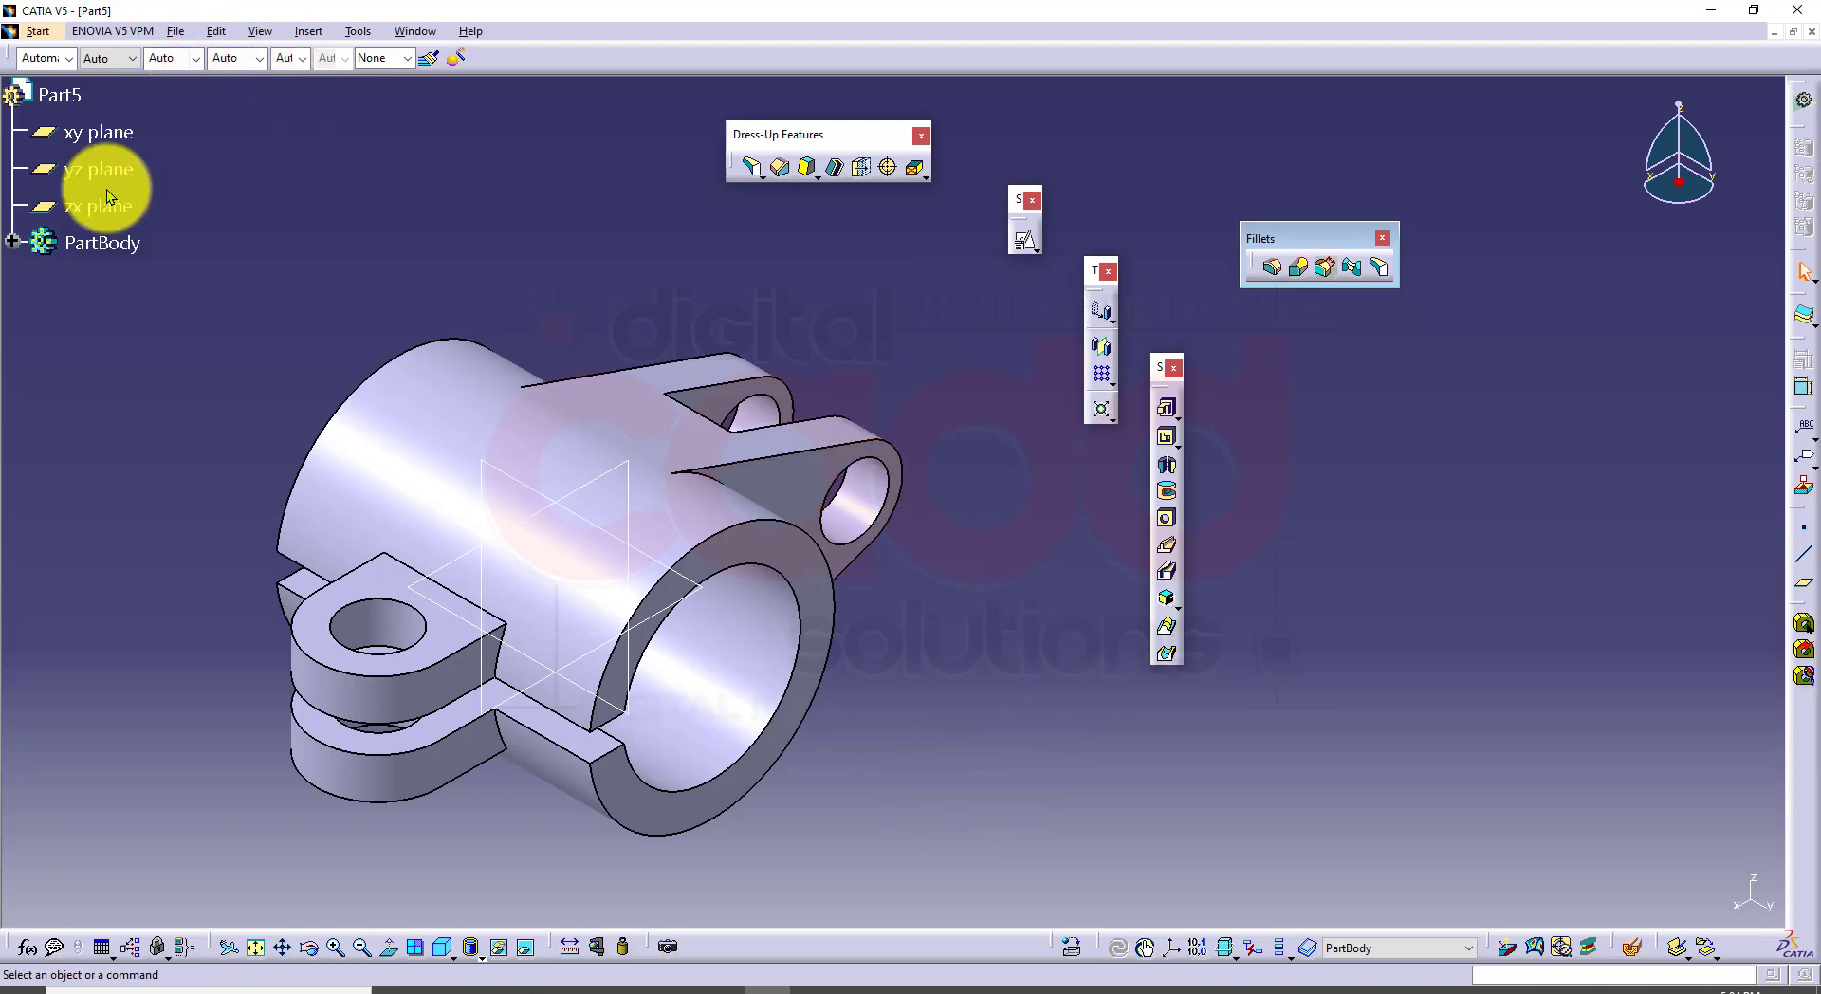
{"action": "left_click", "coordinate": [106, 239]}
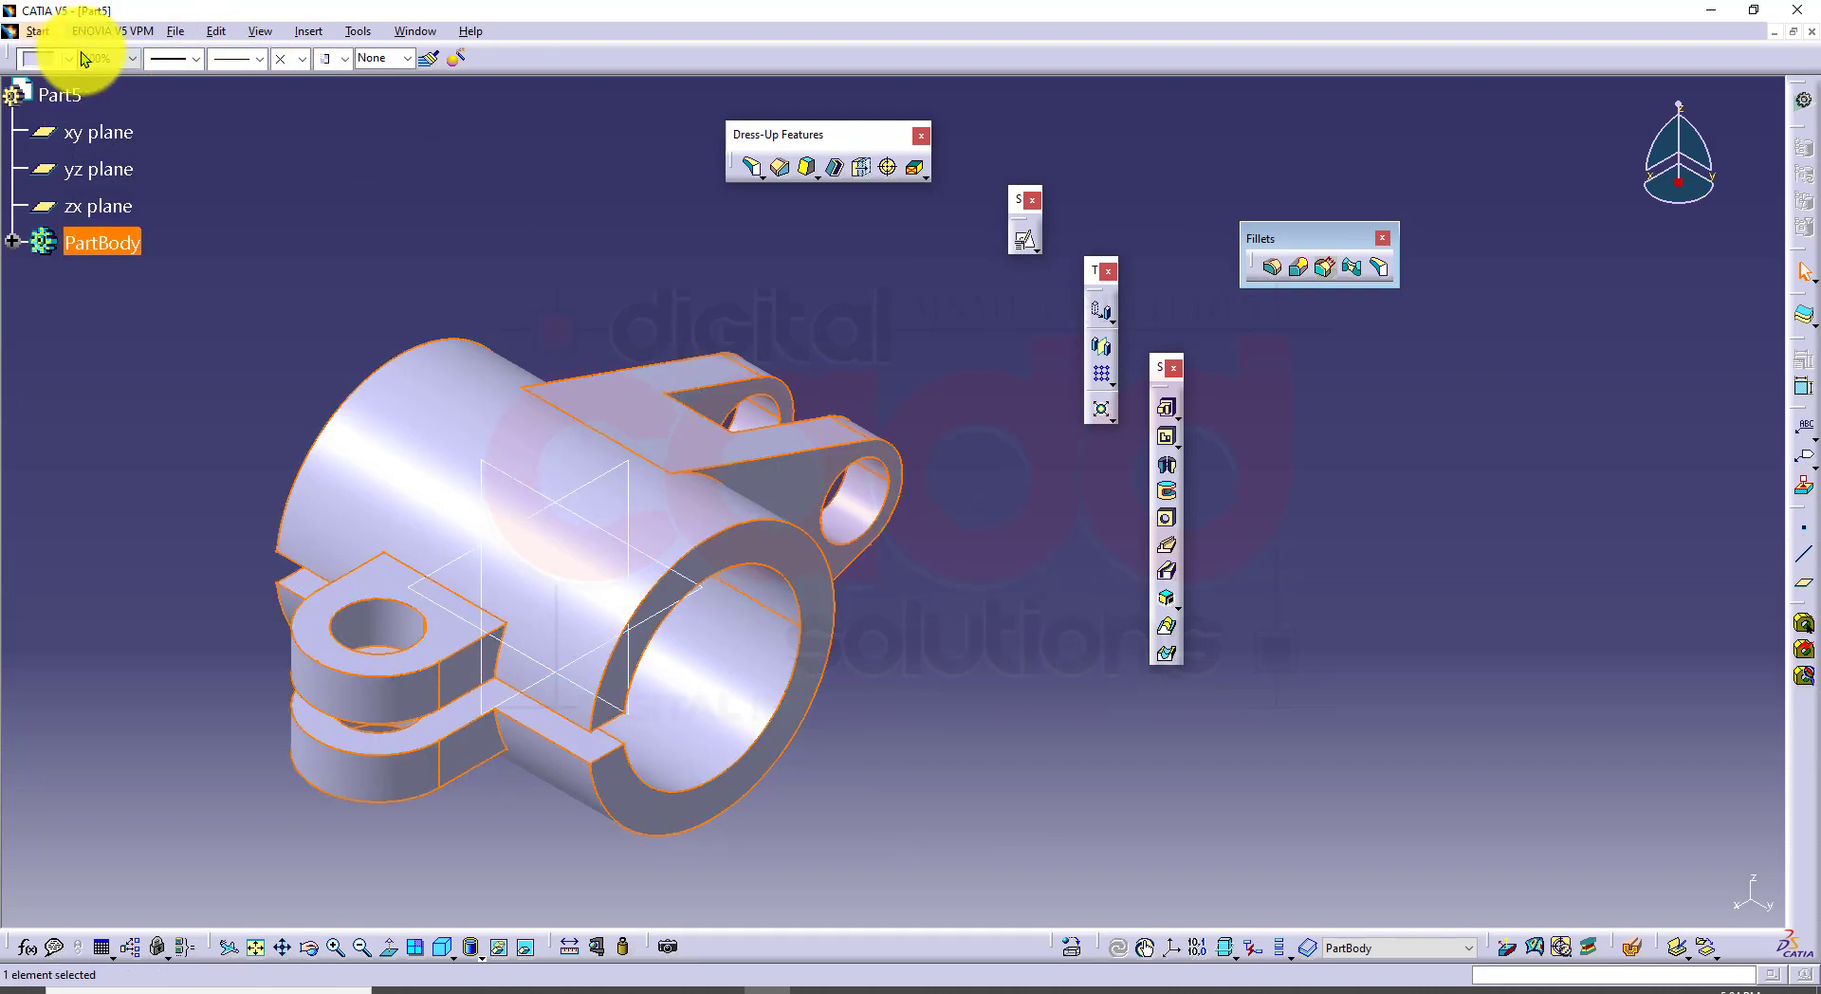
{"action": "left_click", "coordinate": [68, 58]}
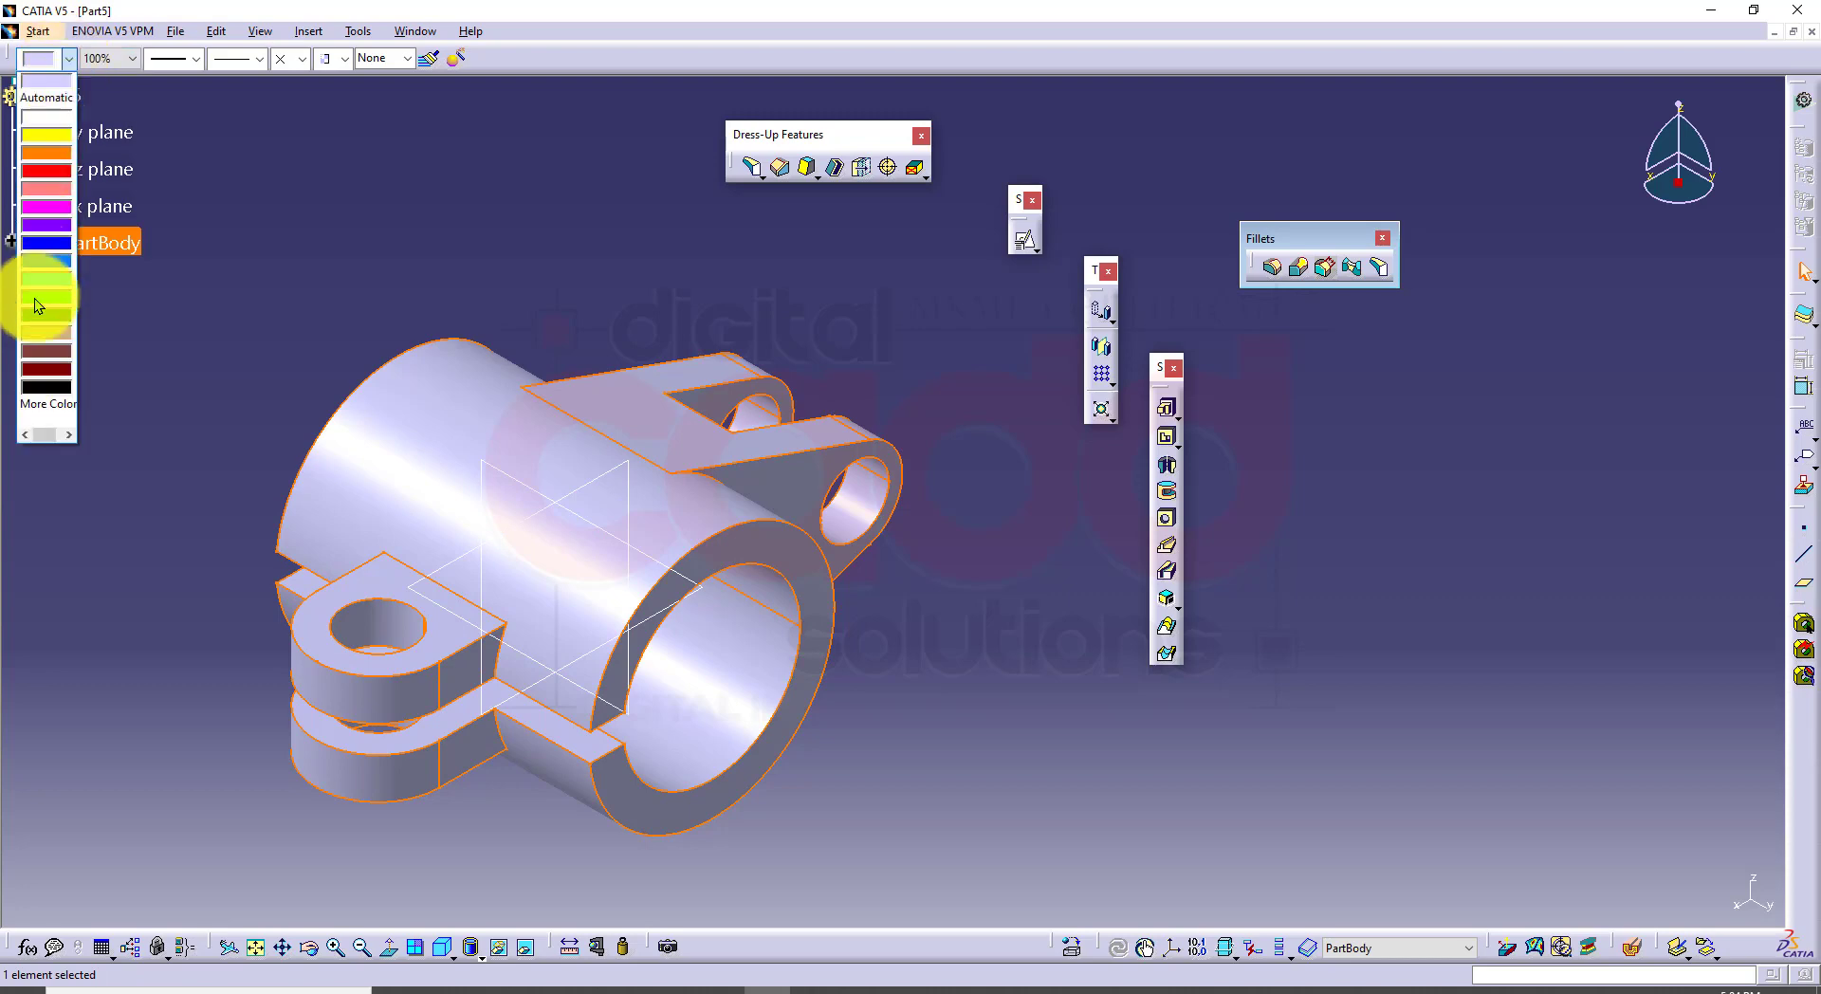
{"action": "left_click", "coordinate": [45, 261]}
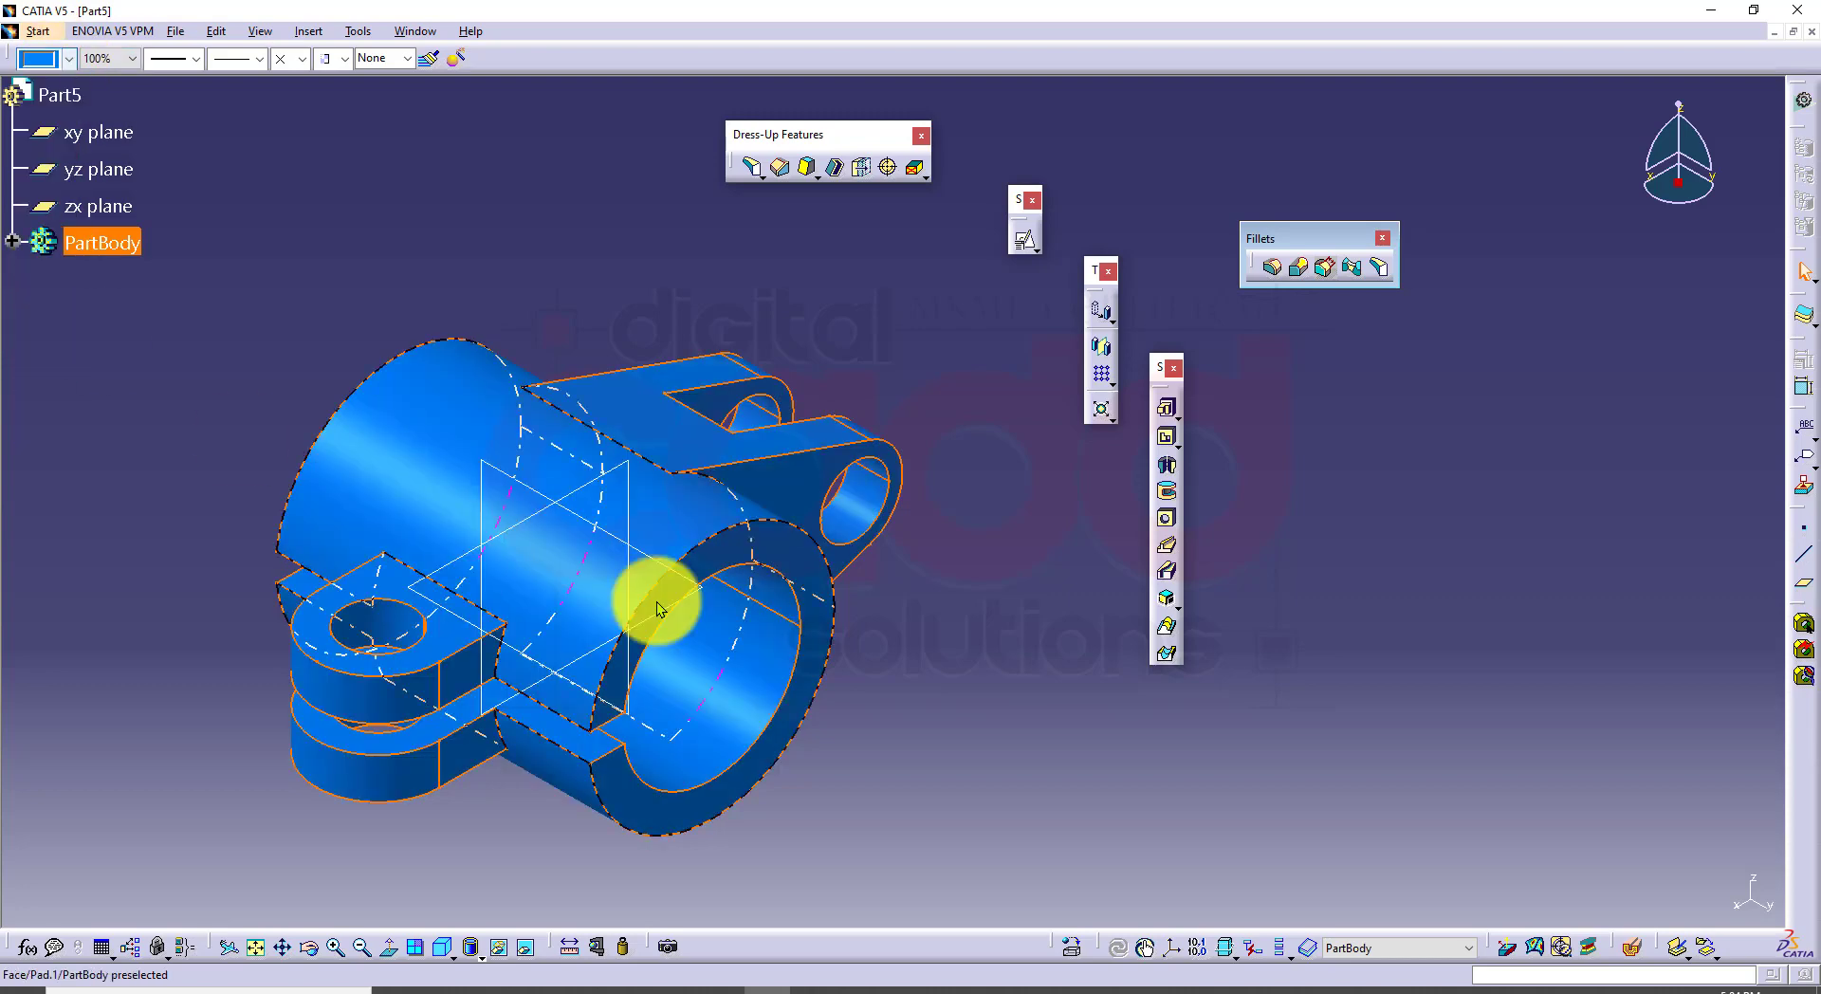
{"action": "left_click", "coordinate": [1022, 656]}
{"action": "middle_click_drag", "start_coordinate": [903, 709], "coordinate": [791, 709]}
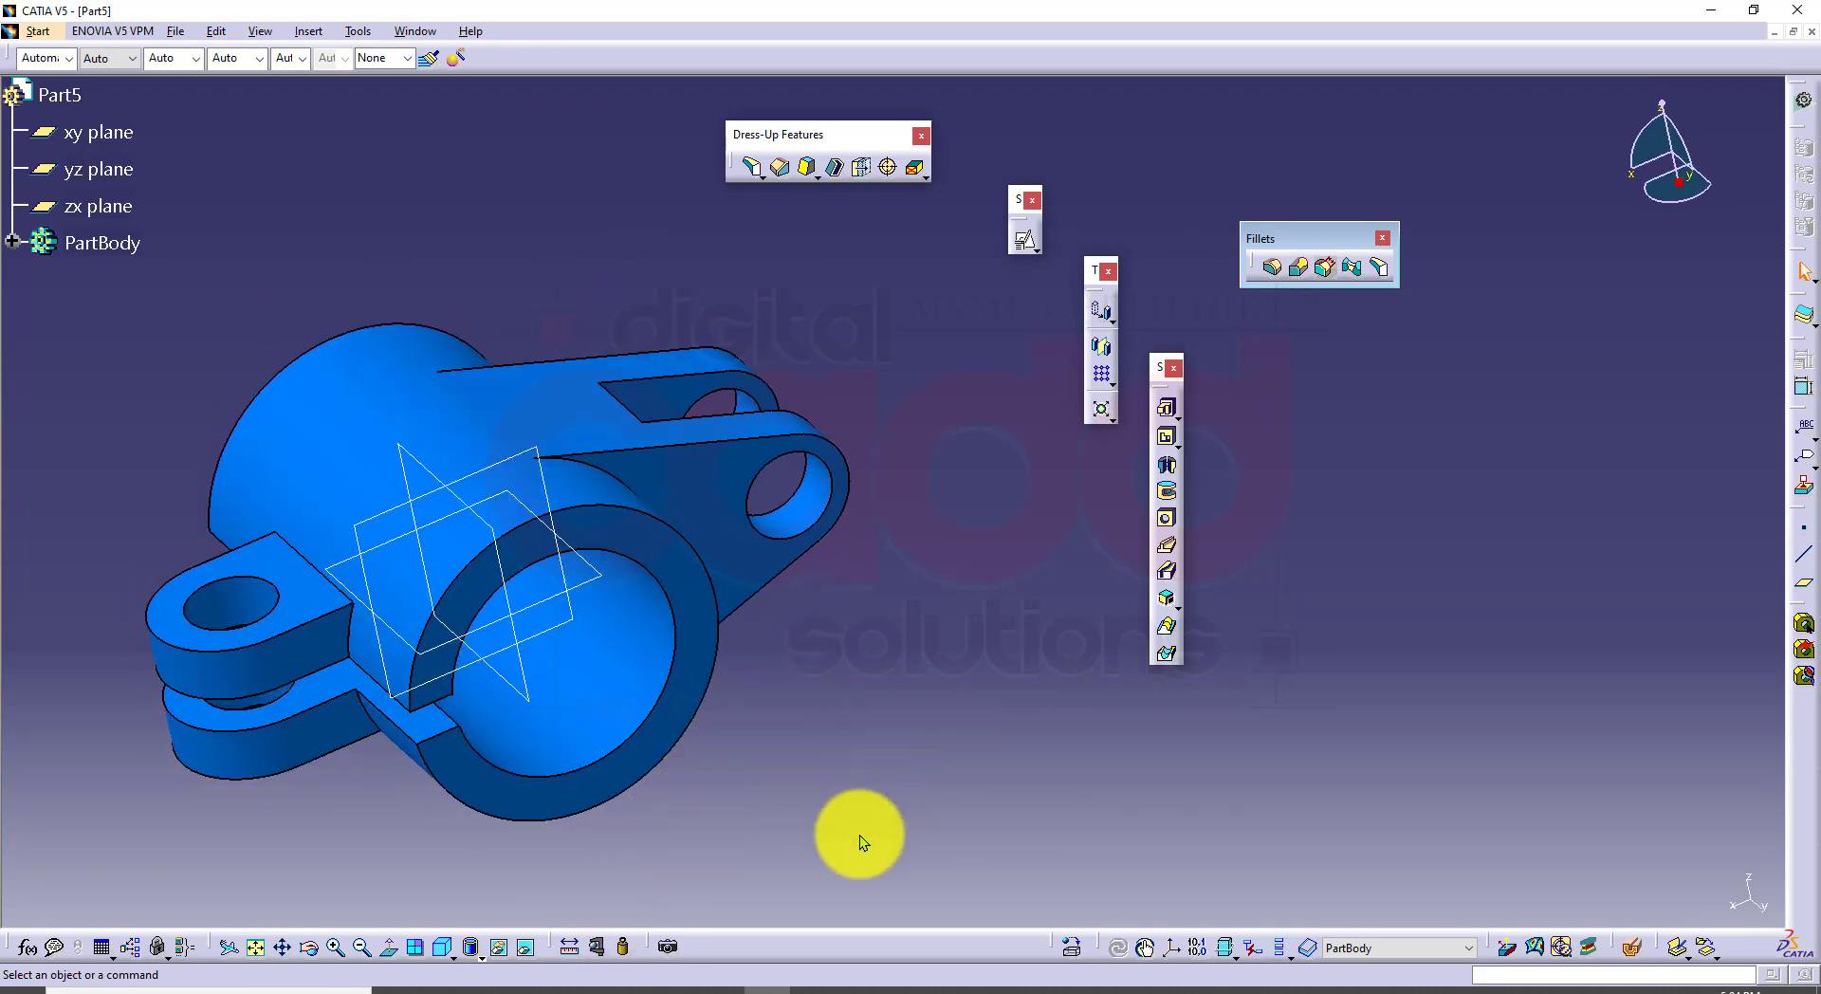
Step: Switch to the exercise drawings PDF in the browser and examine the shape and dimensions of drawing 45
{"action": "left_click", "coordinate": [496, 986]}
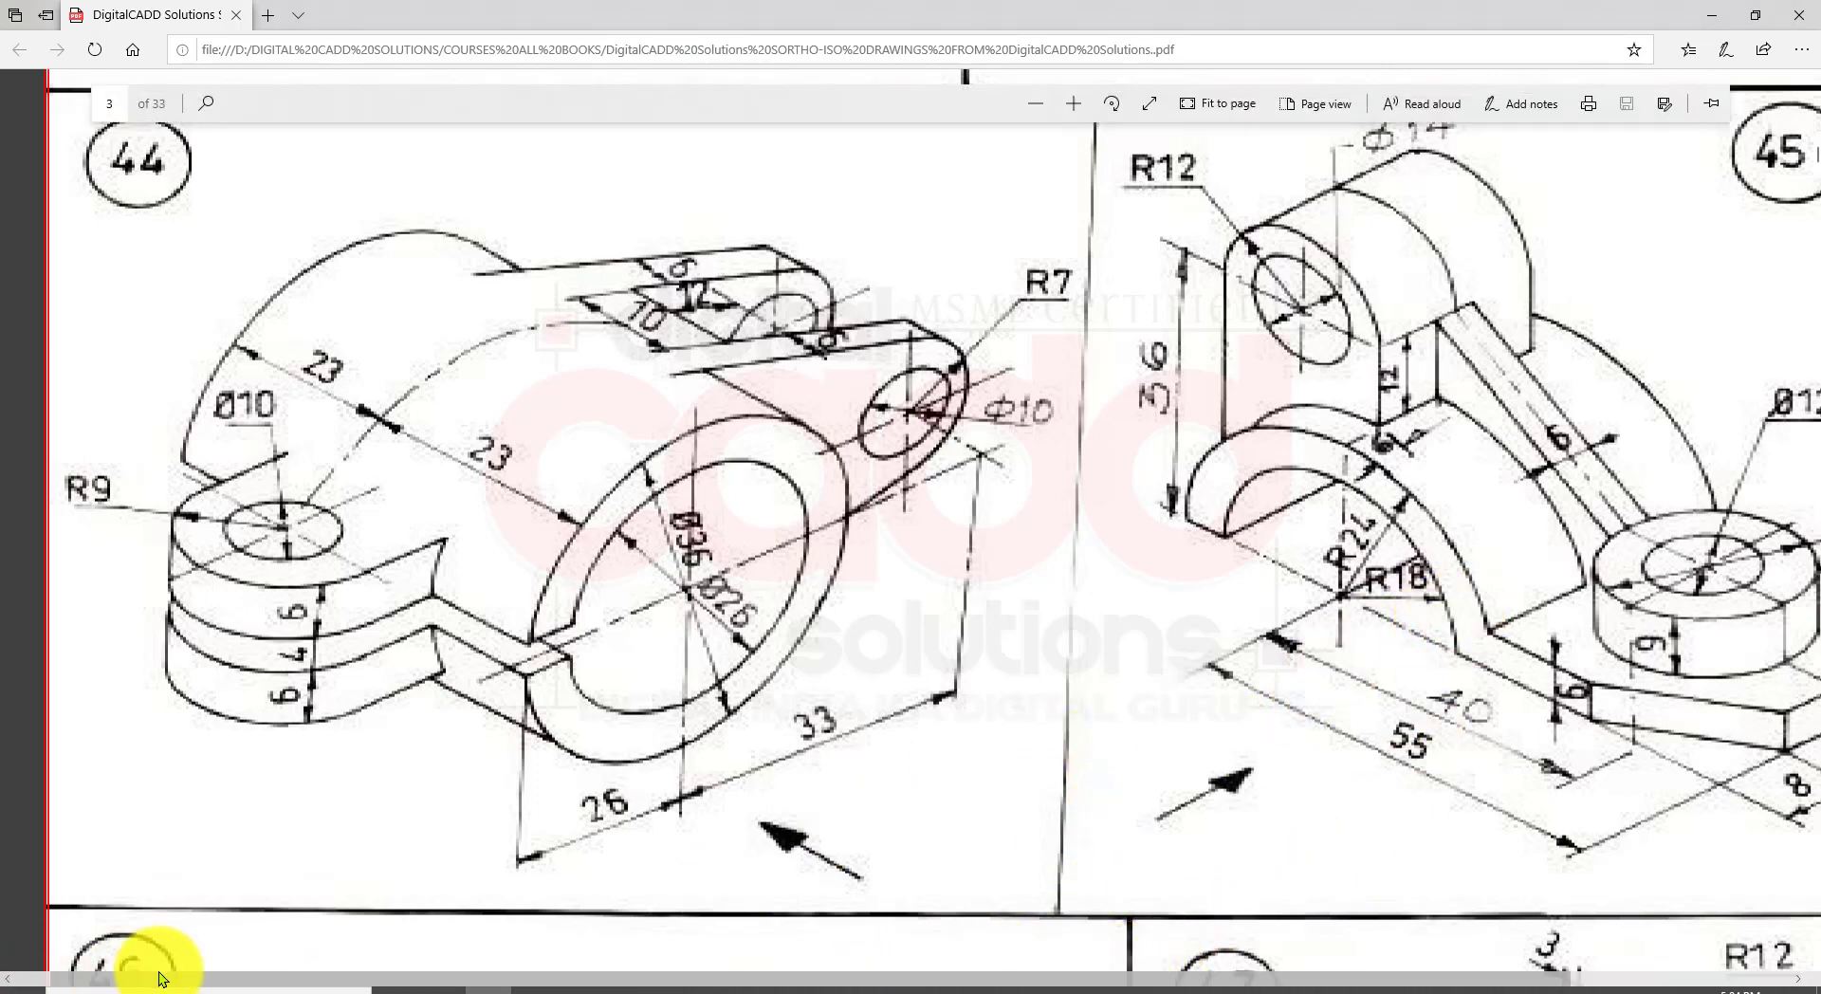
{"action": "left_click_drag", "start_coordinate": [159, 977], "coordinate": [435, 975]}
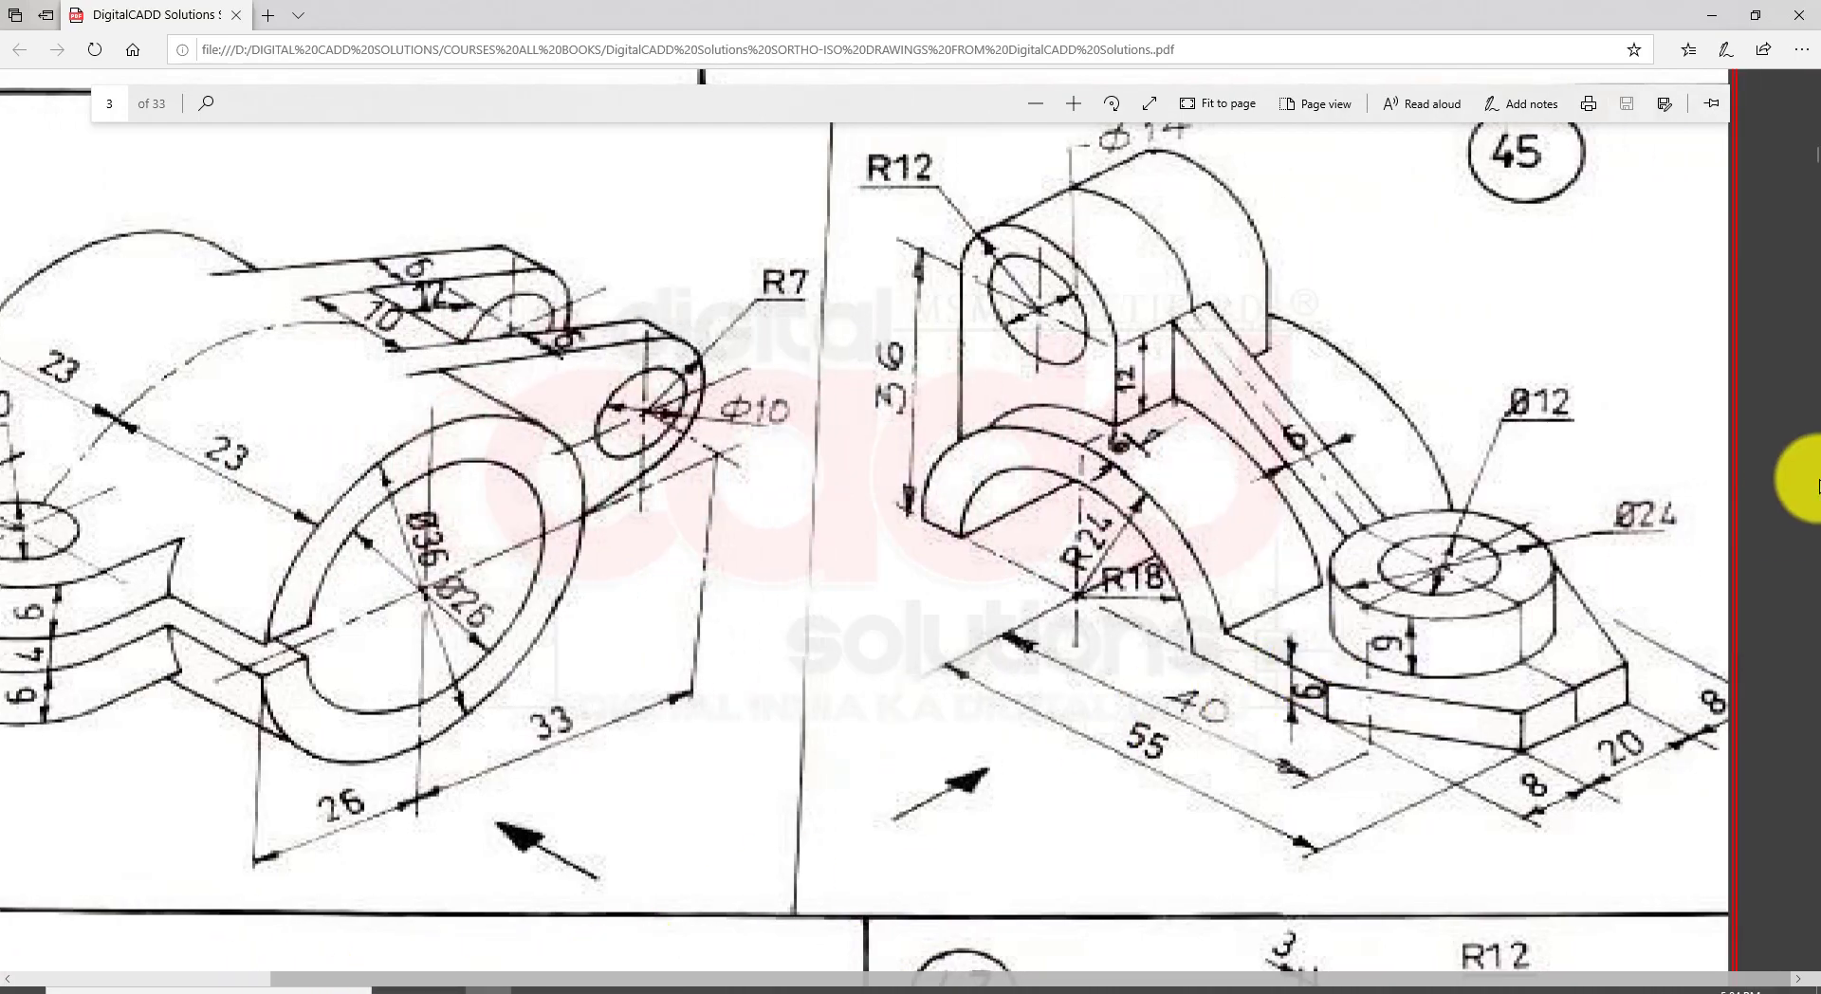
{"action": "scroll", "coordinate": [1673, 368], "scroll_direction": "up", "scroll_amount": 1, "text": "ctrl"}
{"action": "scroll", "coordinate": [1658, 385], "scroll_direction": "down", "scroll_amount": 2, "text": "ctrl"}
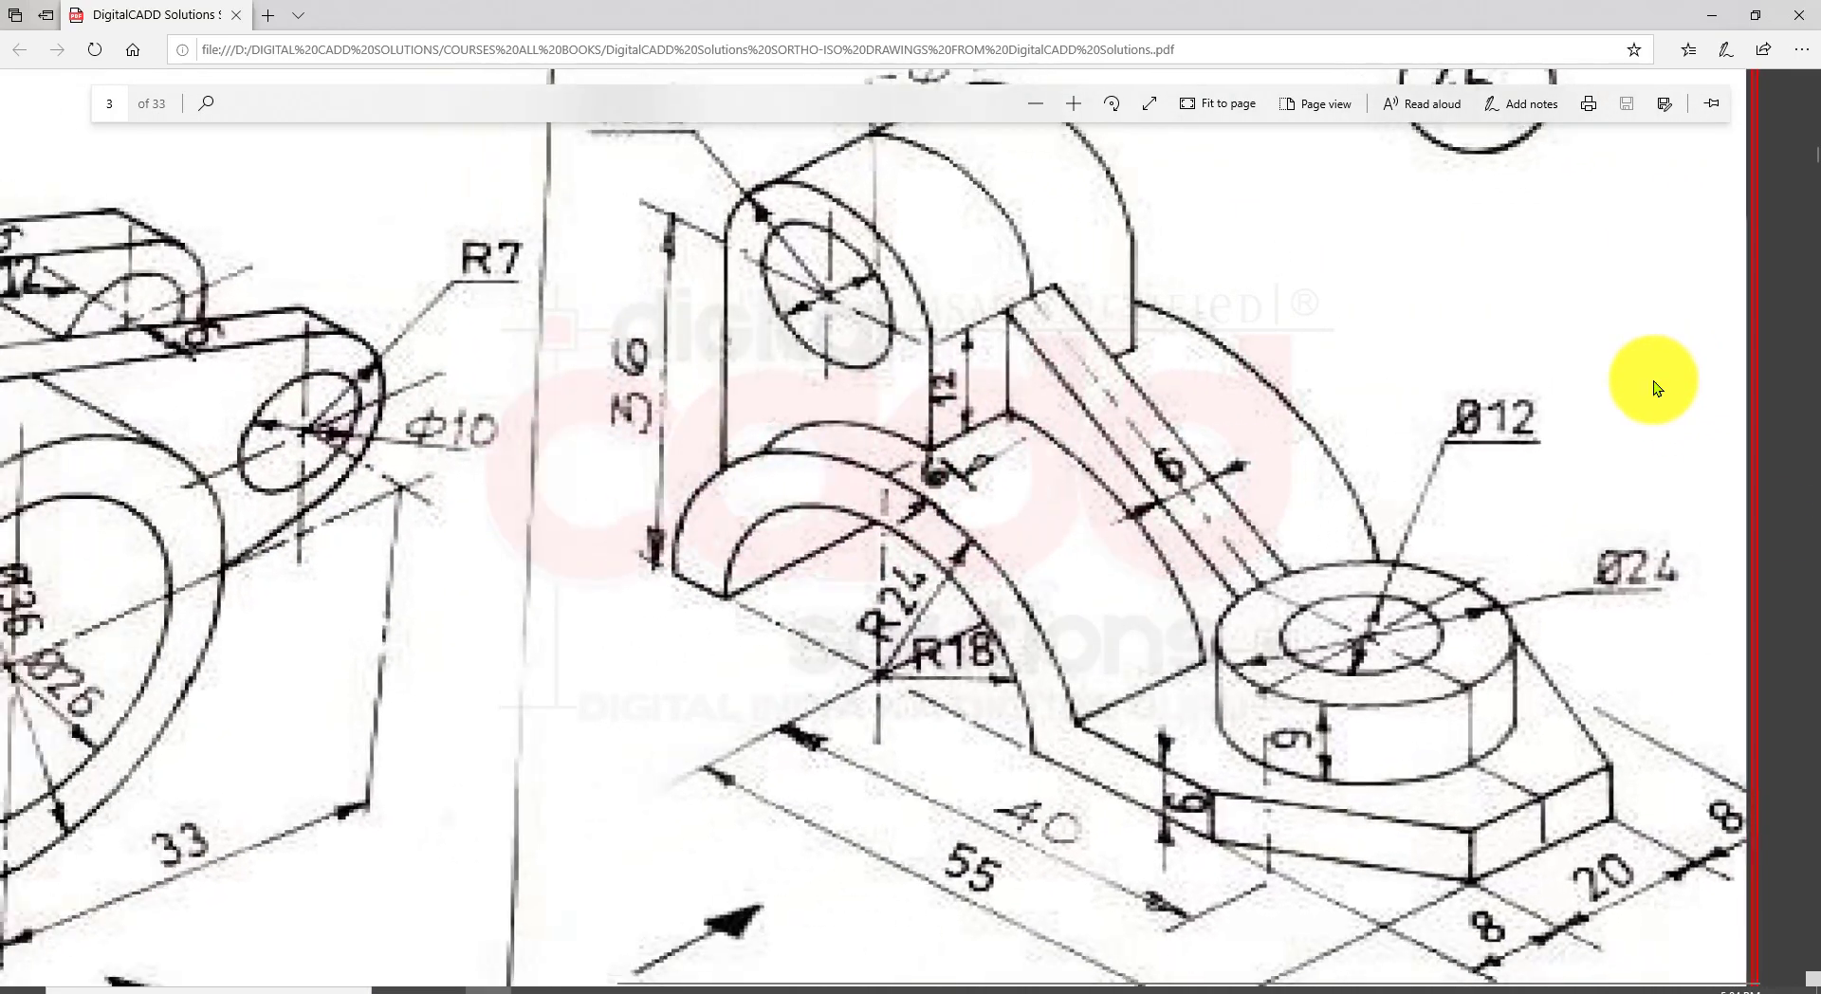
{"action": "scroll", "coordinate": [1622, 424], "scroll_direction": "up", "scroll_amount": 1}
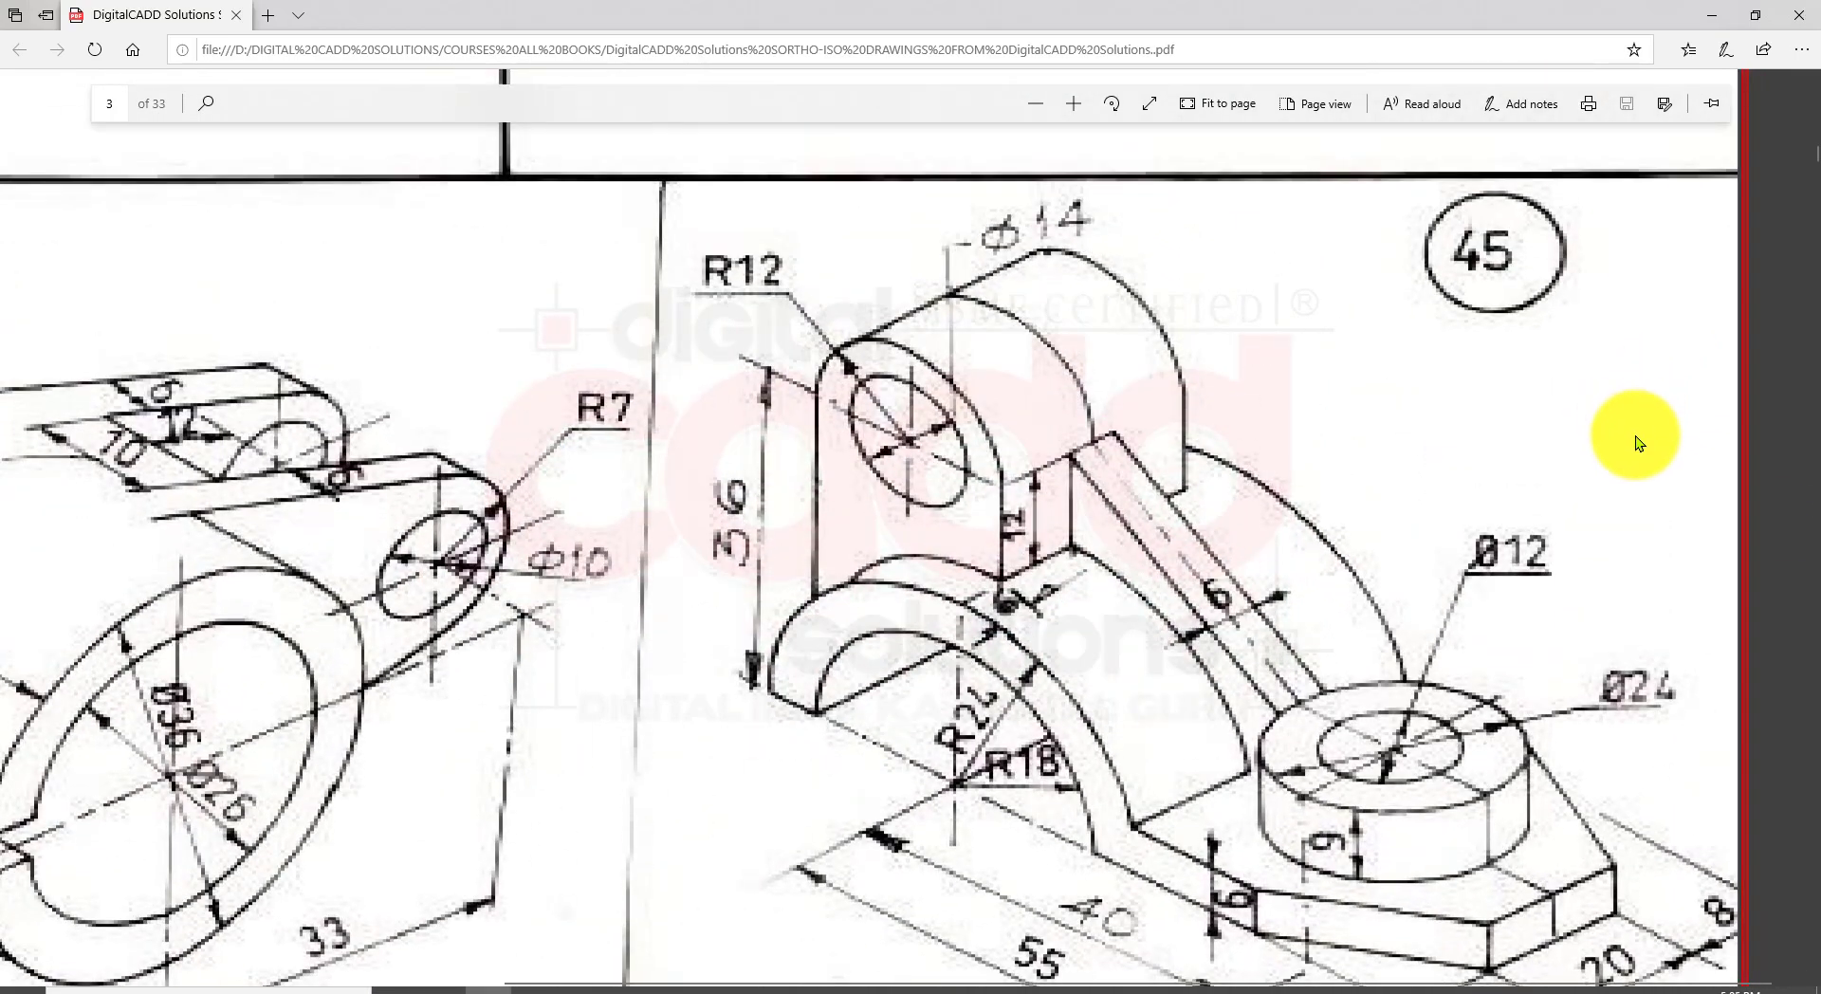
{"action": "scroll", "coordinate": [1635, 440], "scroll_direction": "down", "scroll_amount": 1}
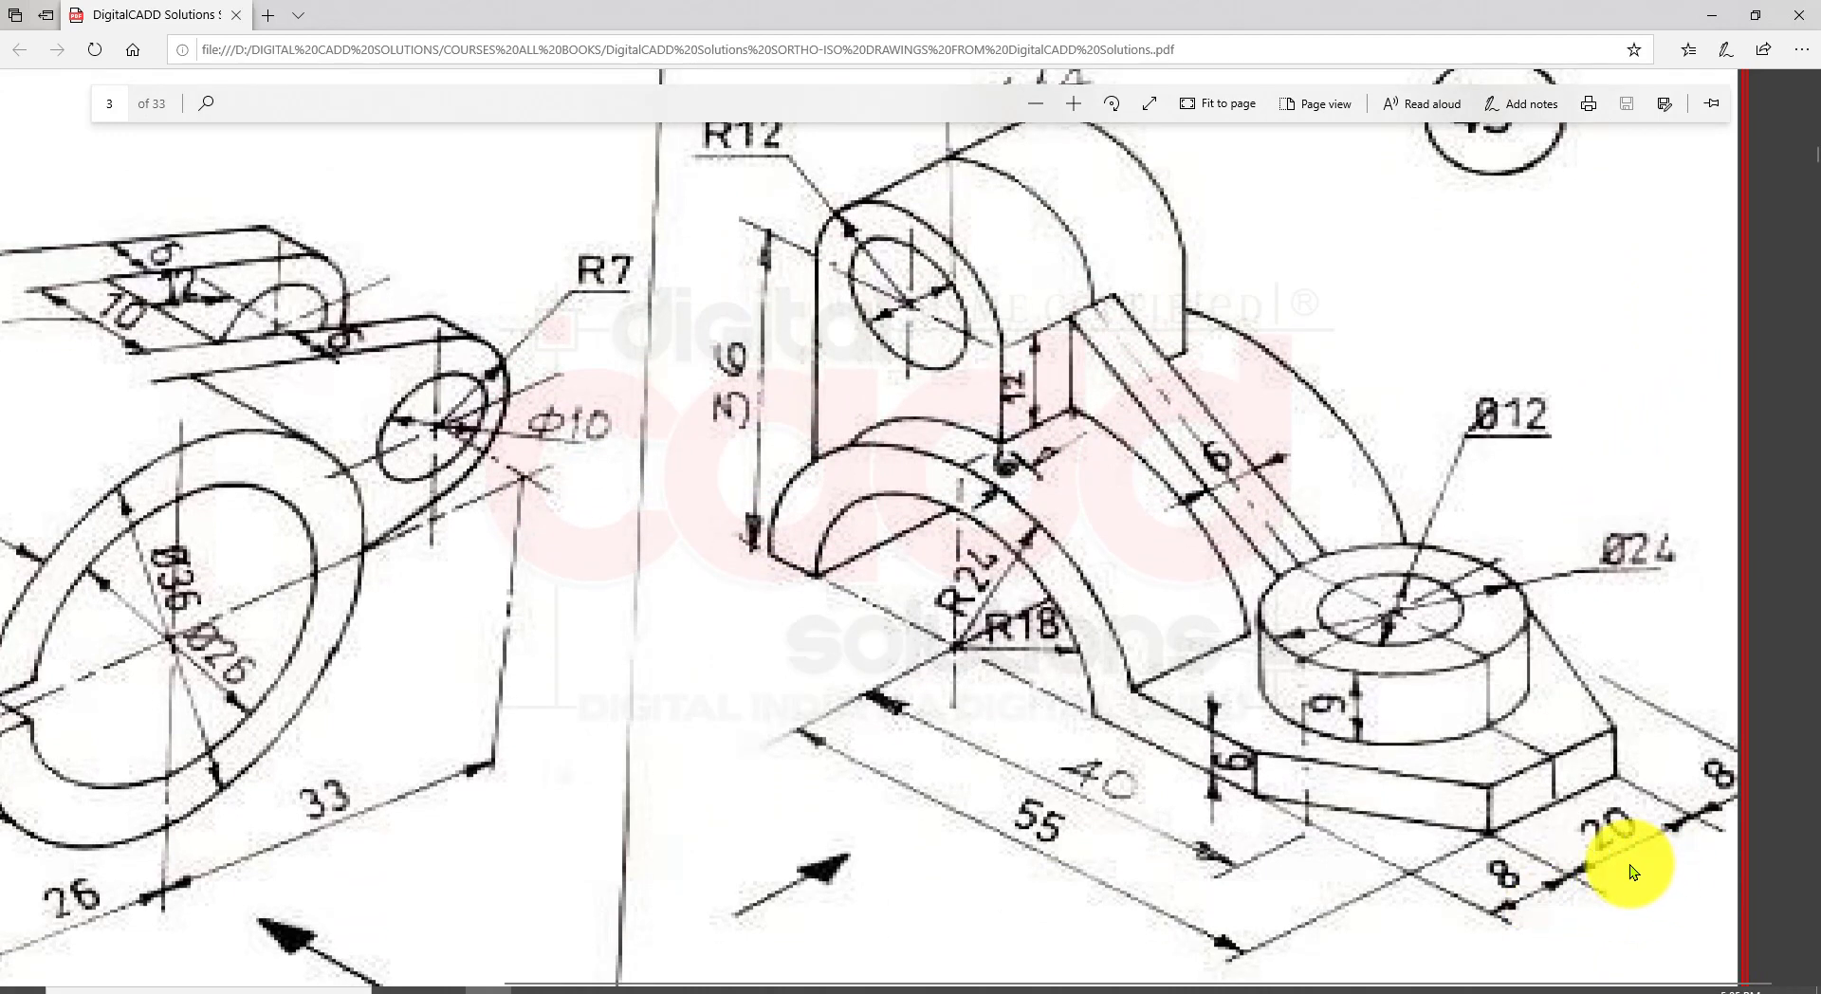
Step: Mark the front viewing direction on the pictorial view of drawing 45
{"action": "left_click_drag", "start_coordinate": [711, 791], "coordinate": [857, 703]}
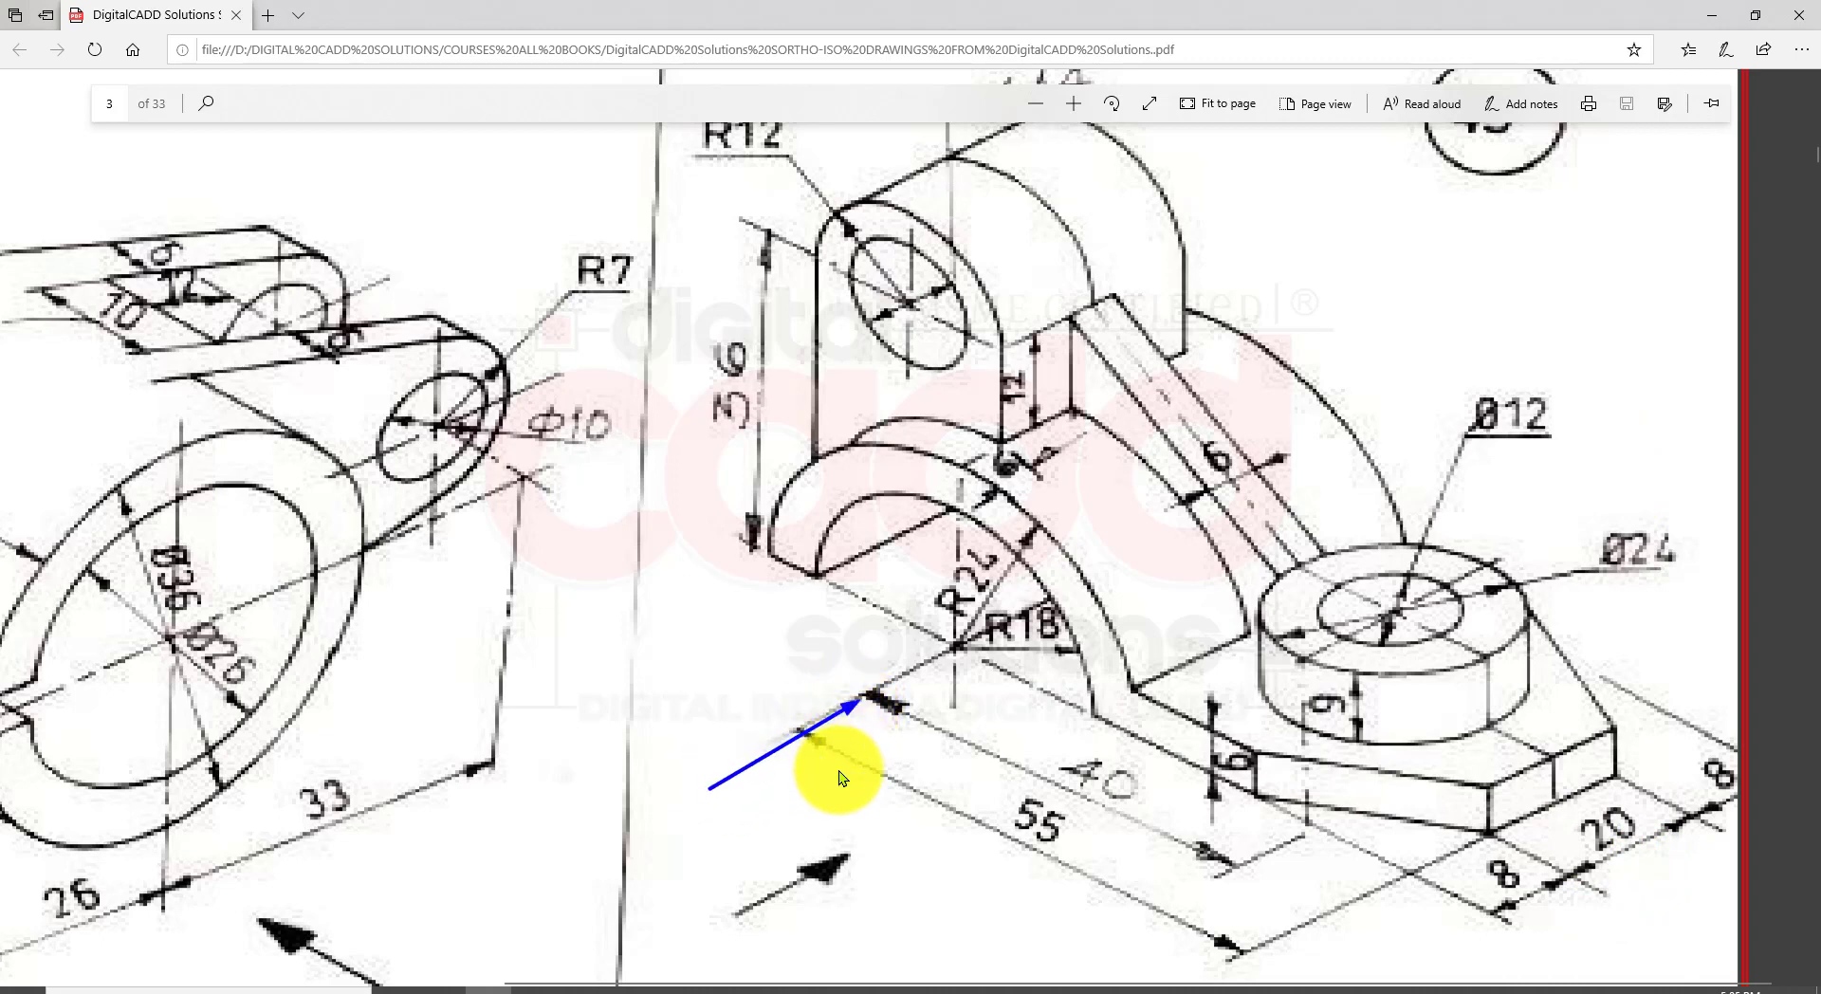
{"action": "left_click", "coordinate": [1077, 592]}
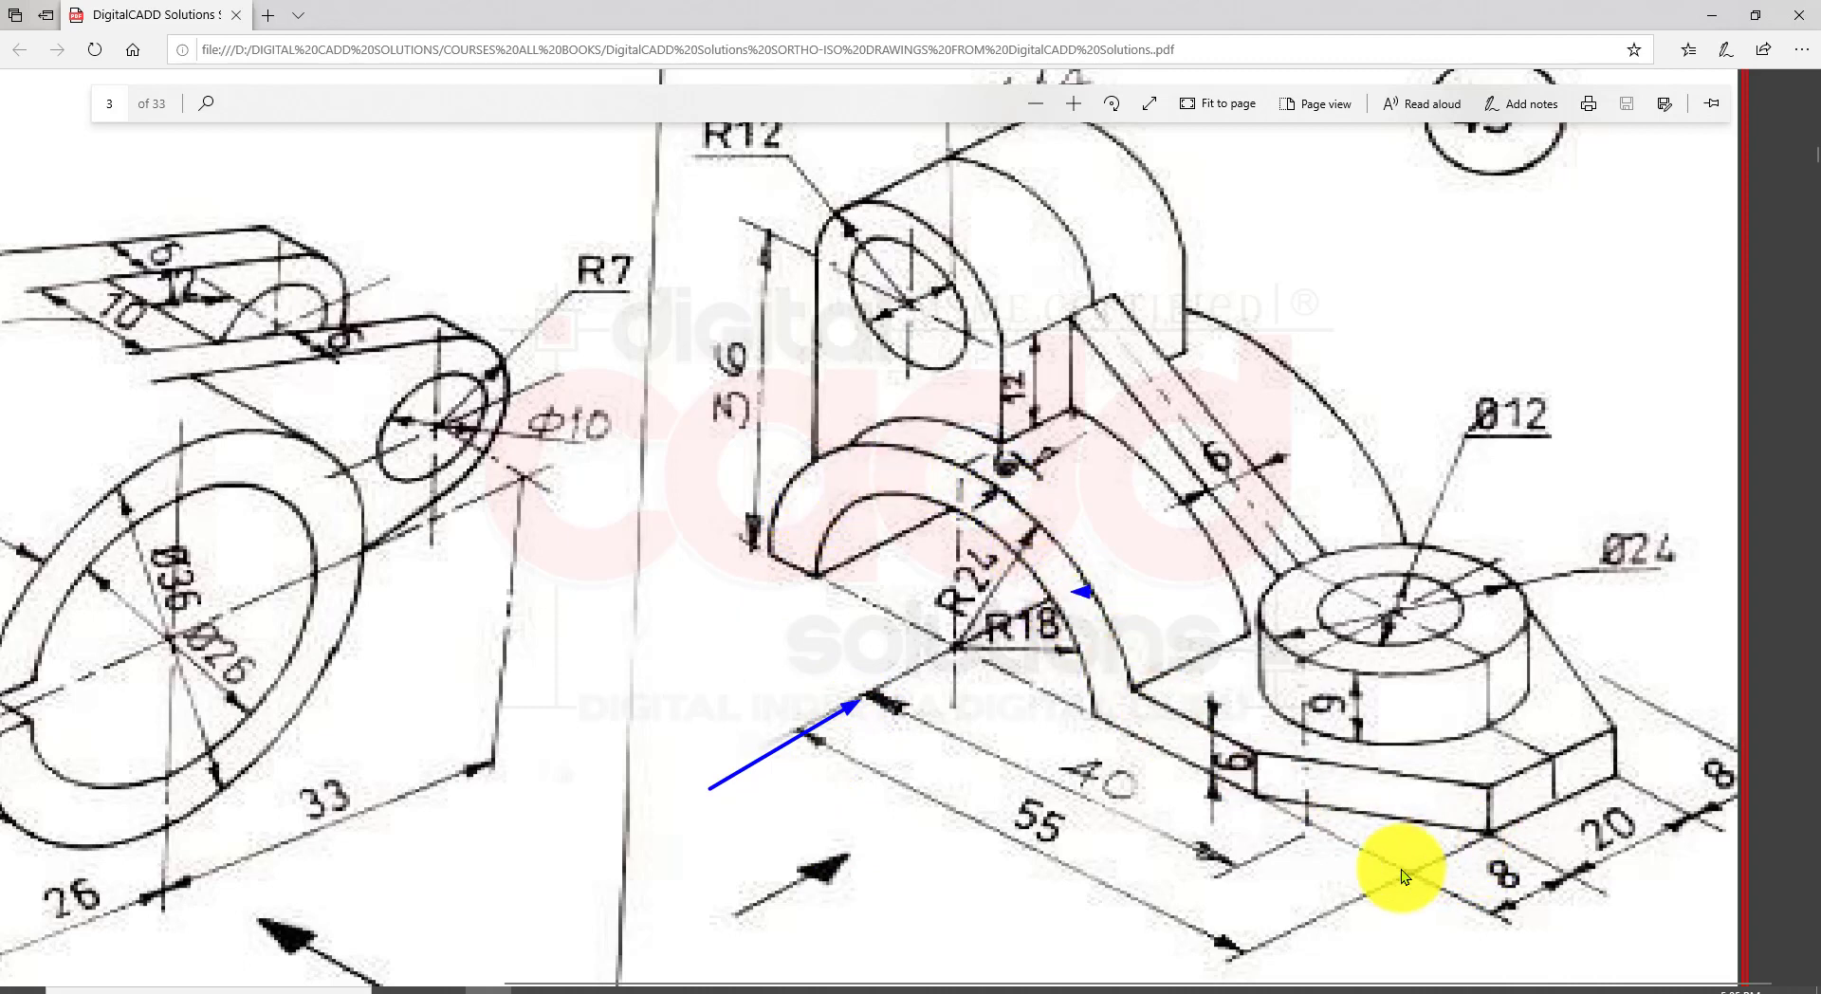
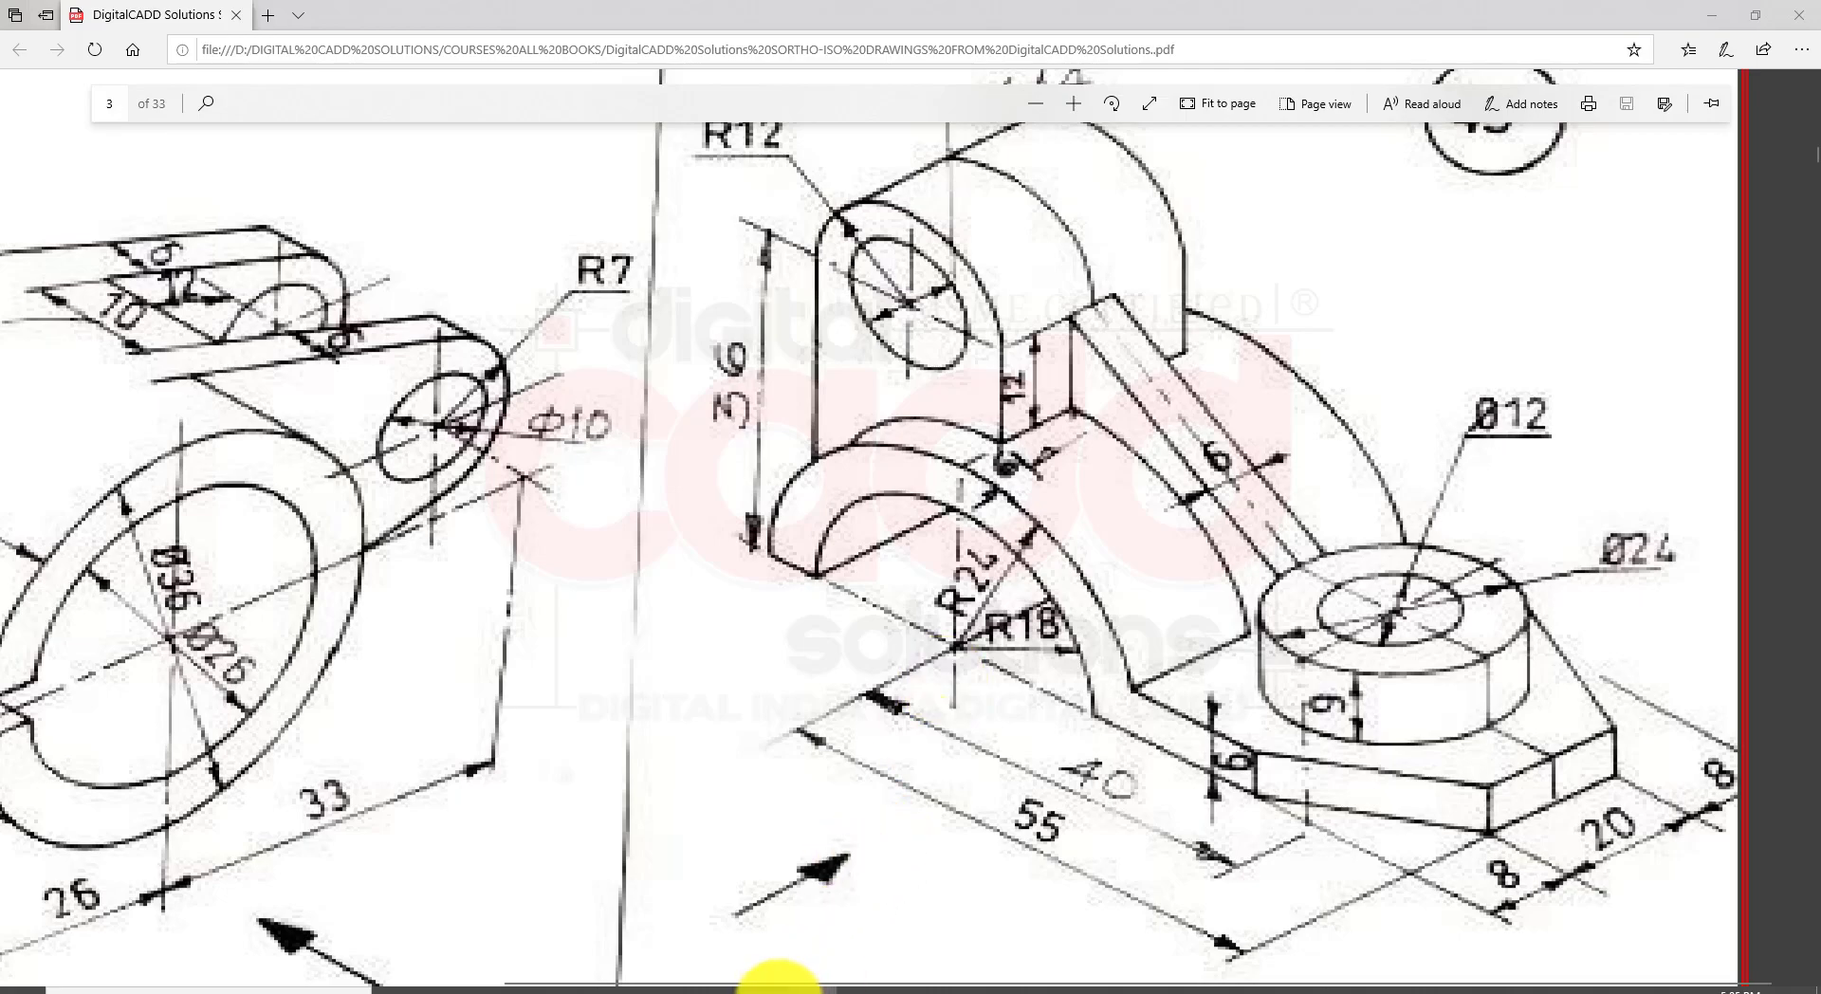
Step: Switch back to CATIA and create a new part, keeping the proposed name and hybrid design enabled
{"action": "left_click", "coordinate": [778, 986]}
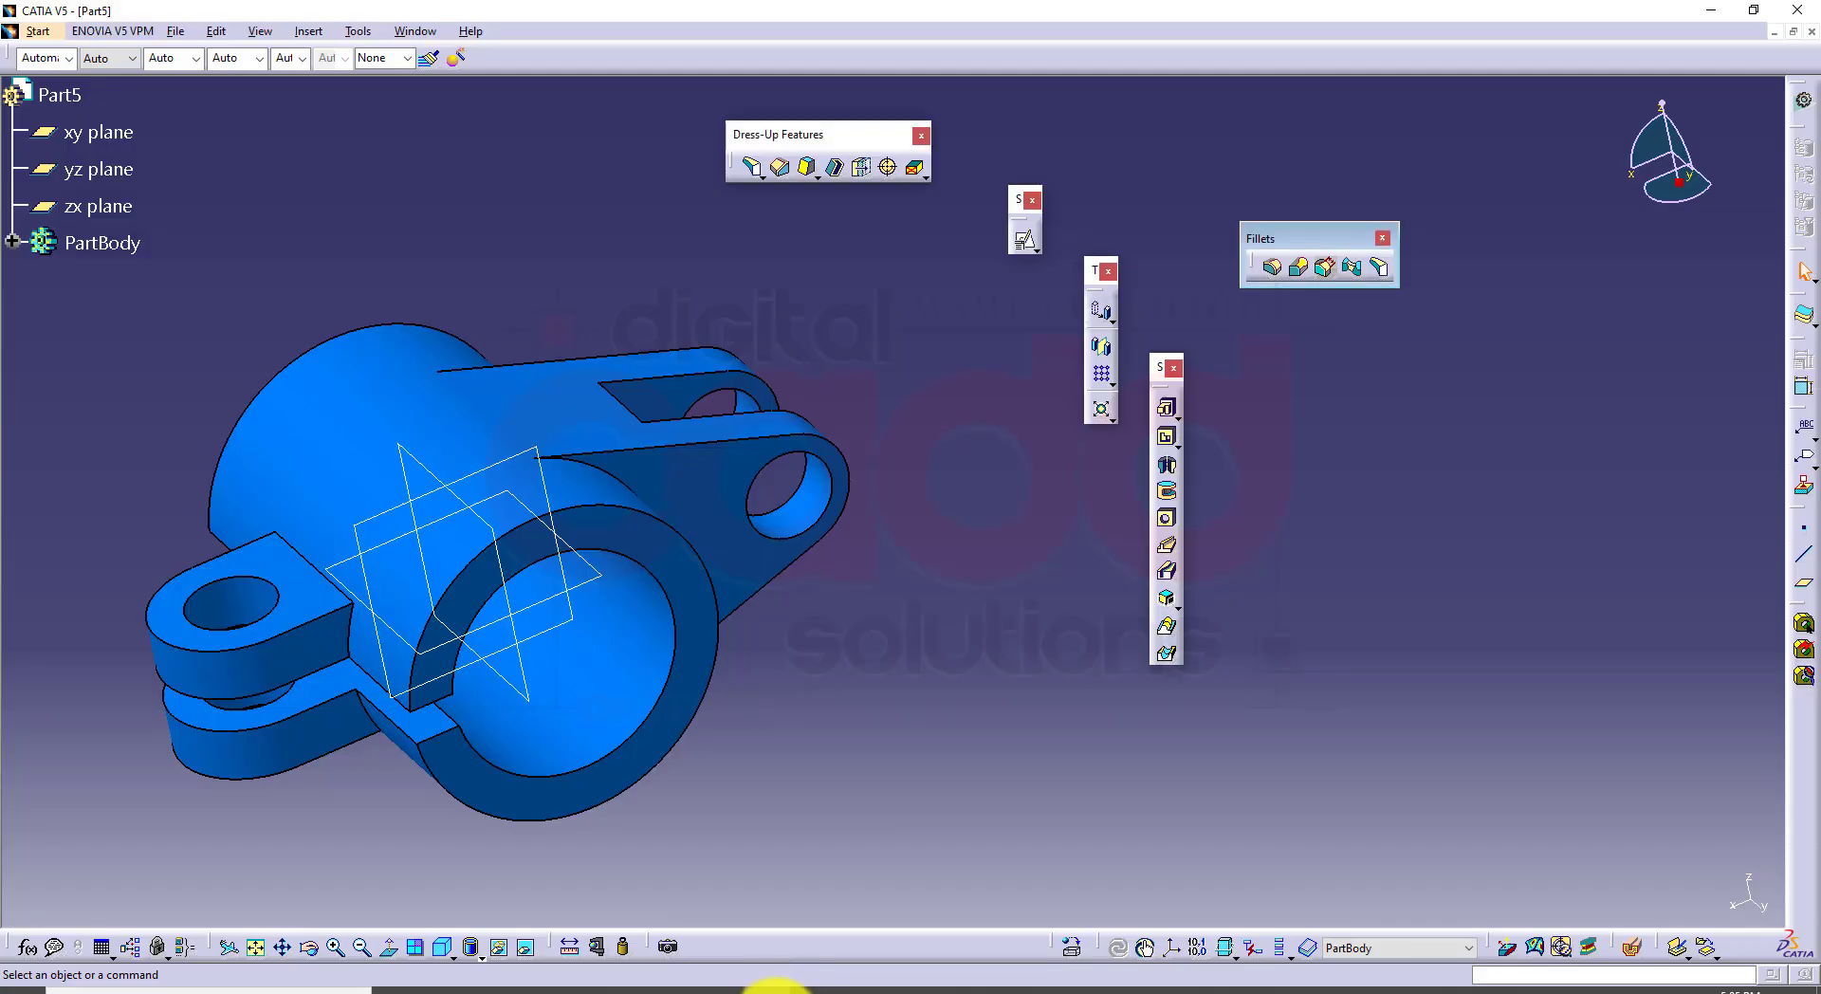
{"action": "left_click", "coordinate": [30, 34]}
{"action": "left_click", "coordinate": [38, 61]}
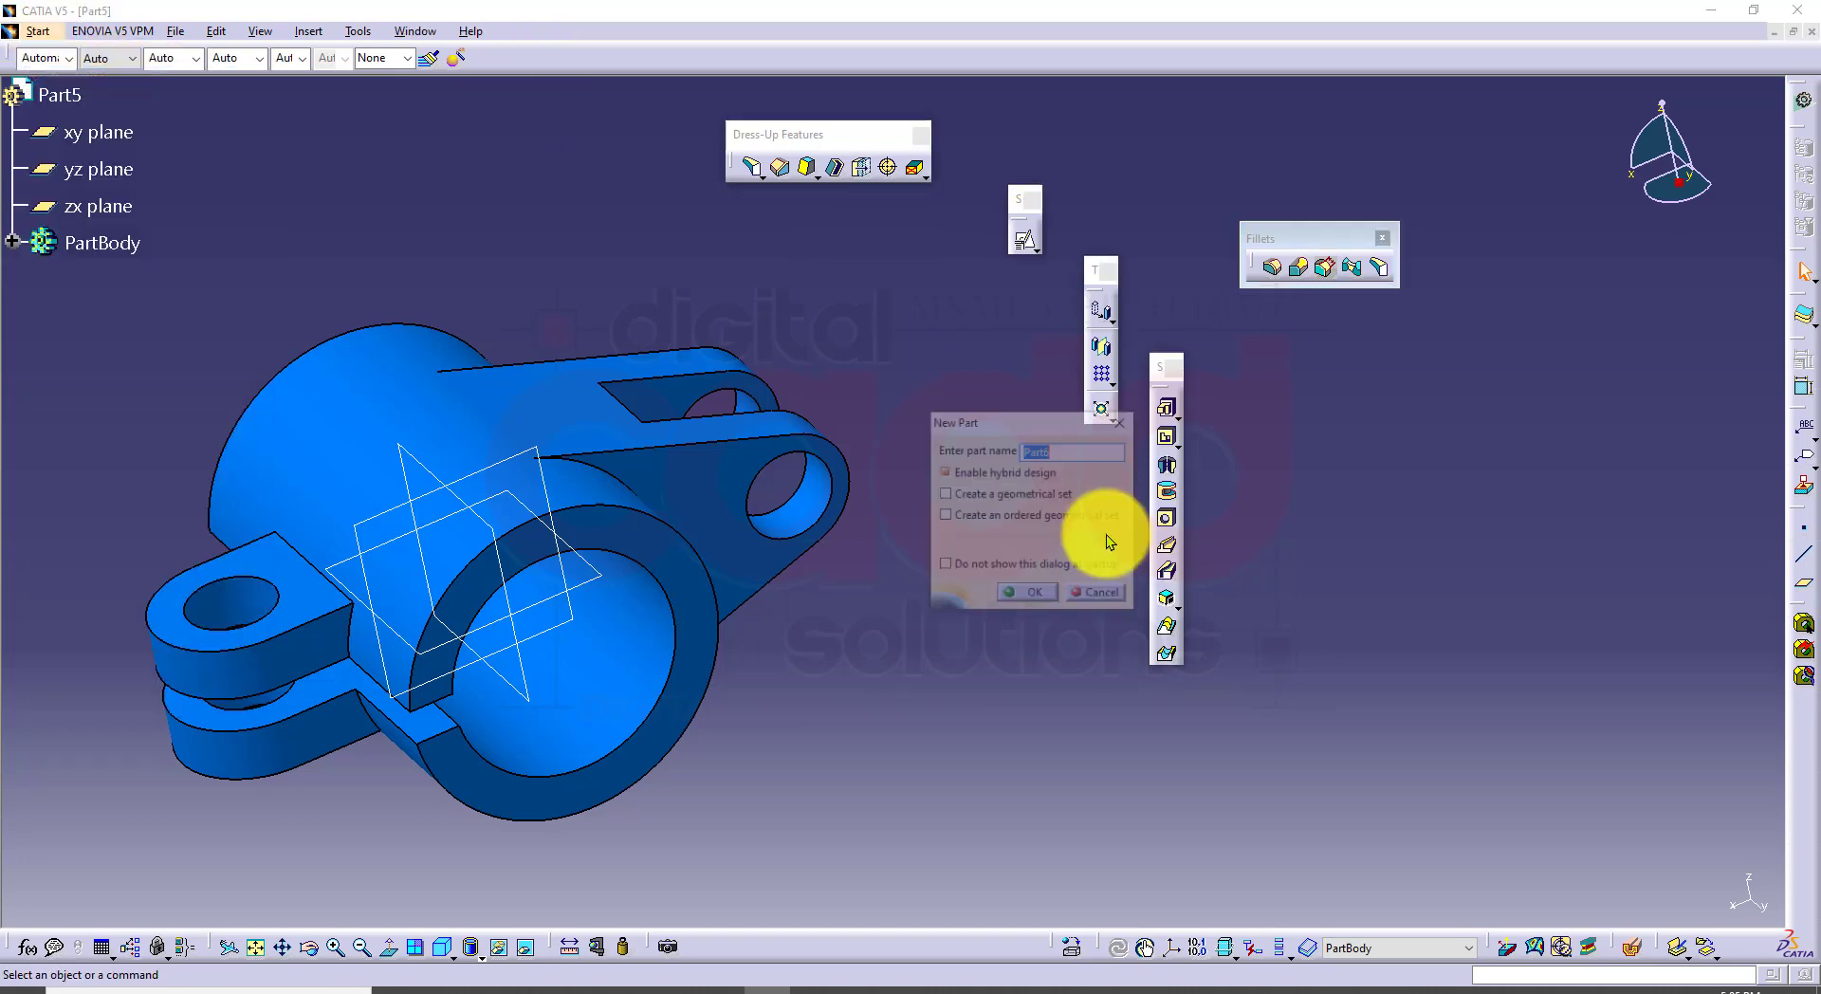
{"action": "left_click", "coordinate": [1032, 592]}
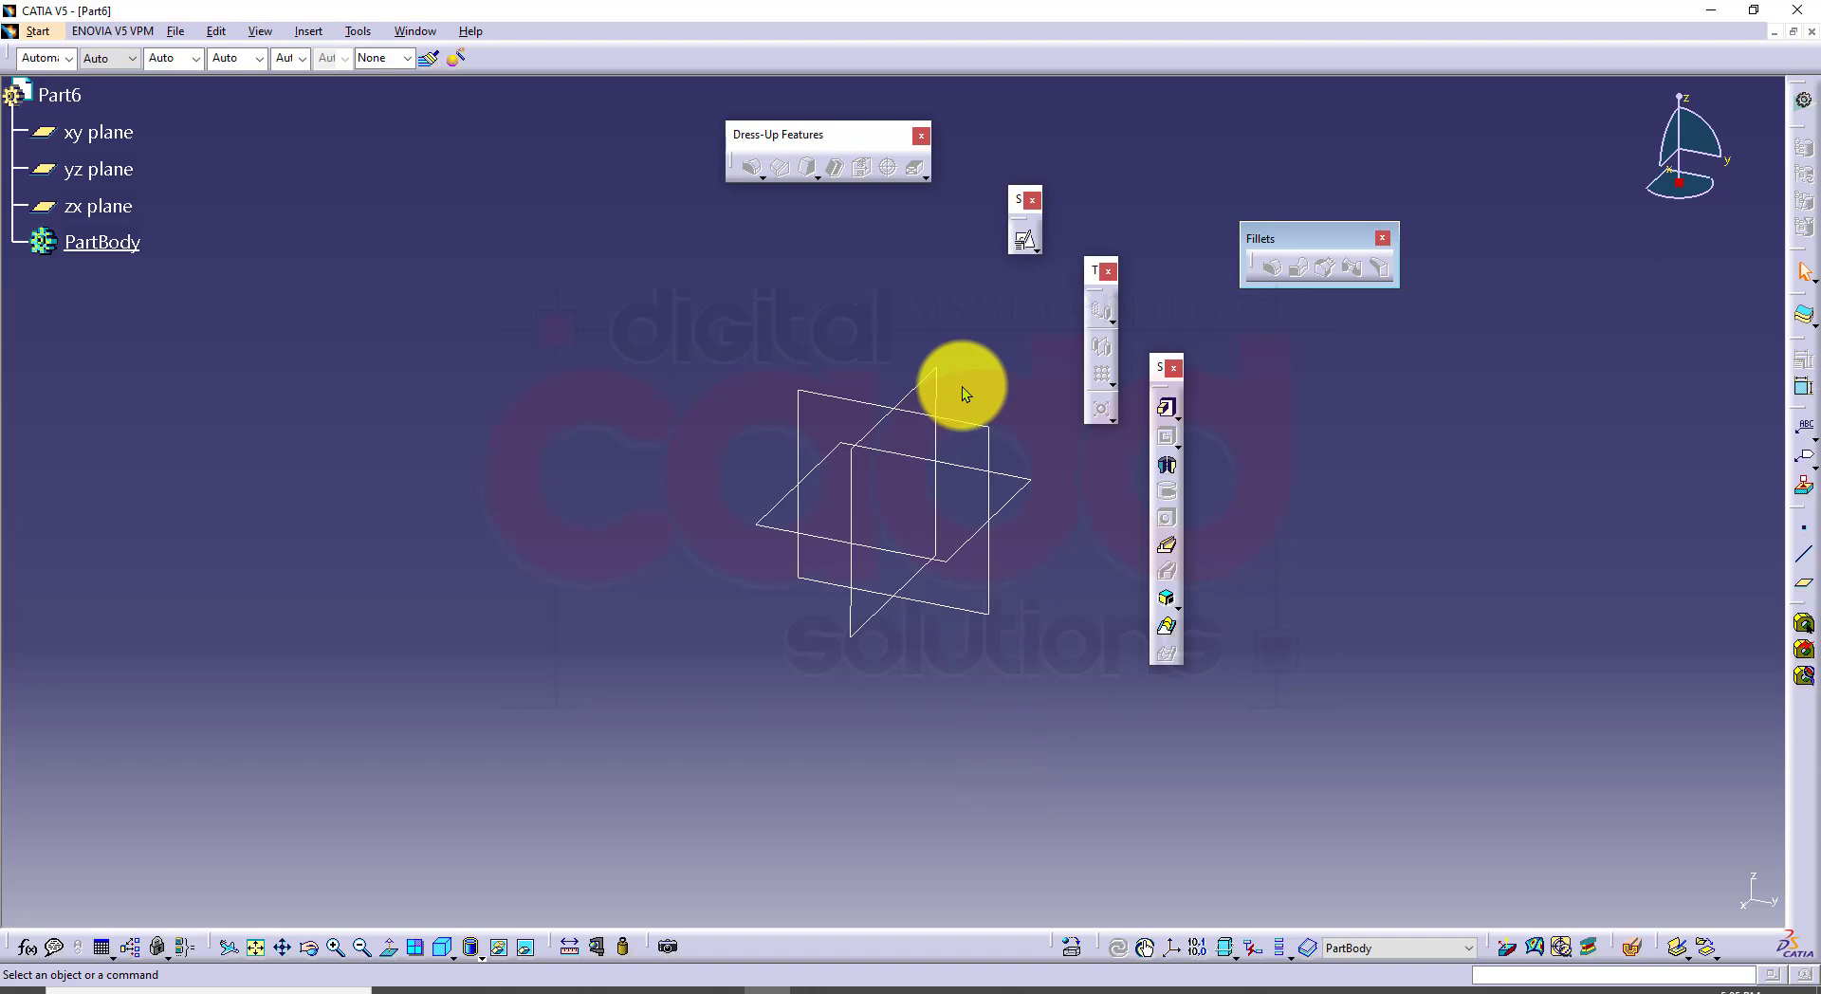
Step: Open a positioned sketch on the yz plane with implicit origin and orientation
{"action": "left_click", "coordinate": [958, 419]}
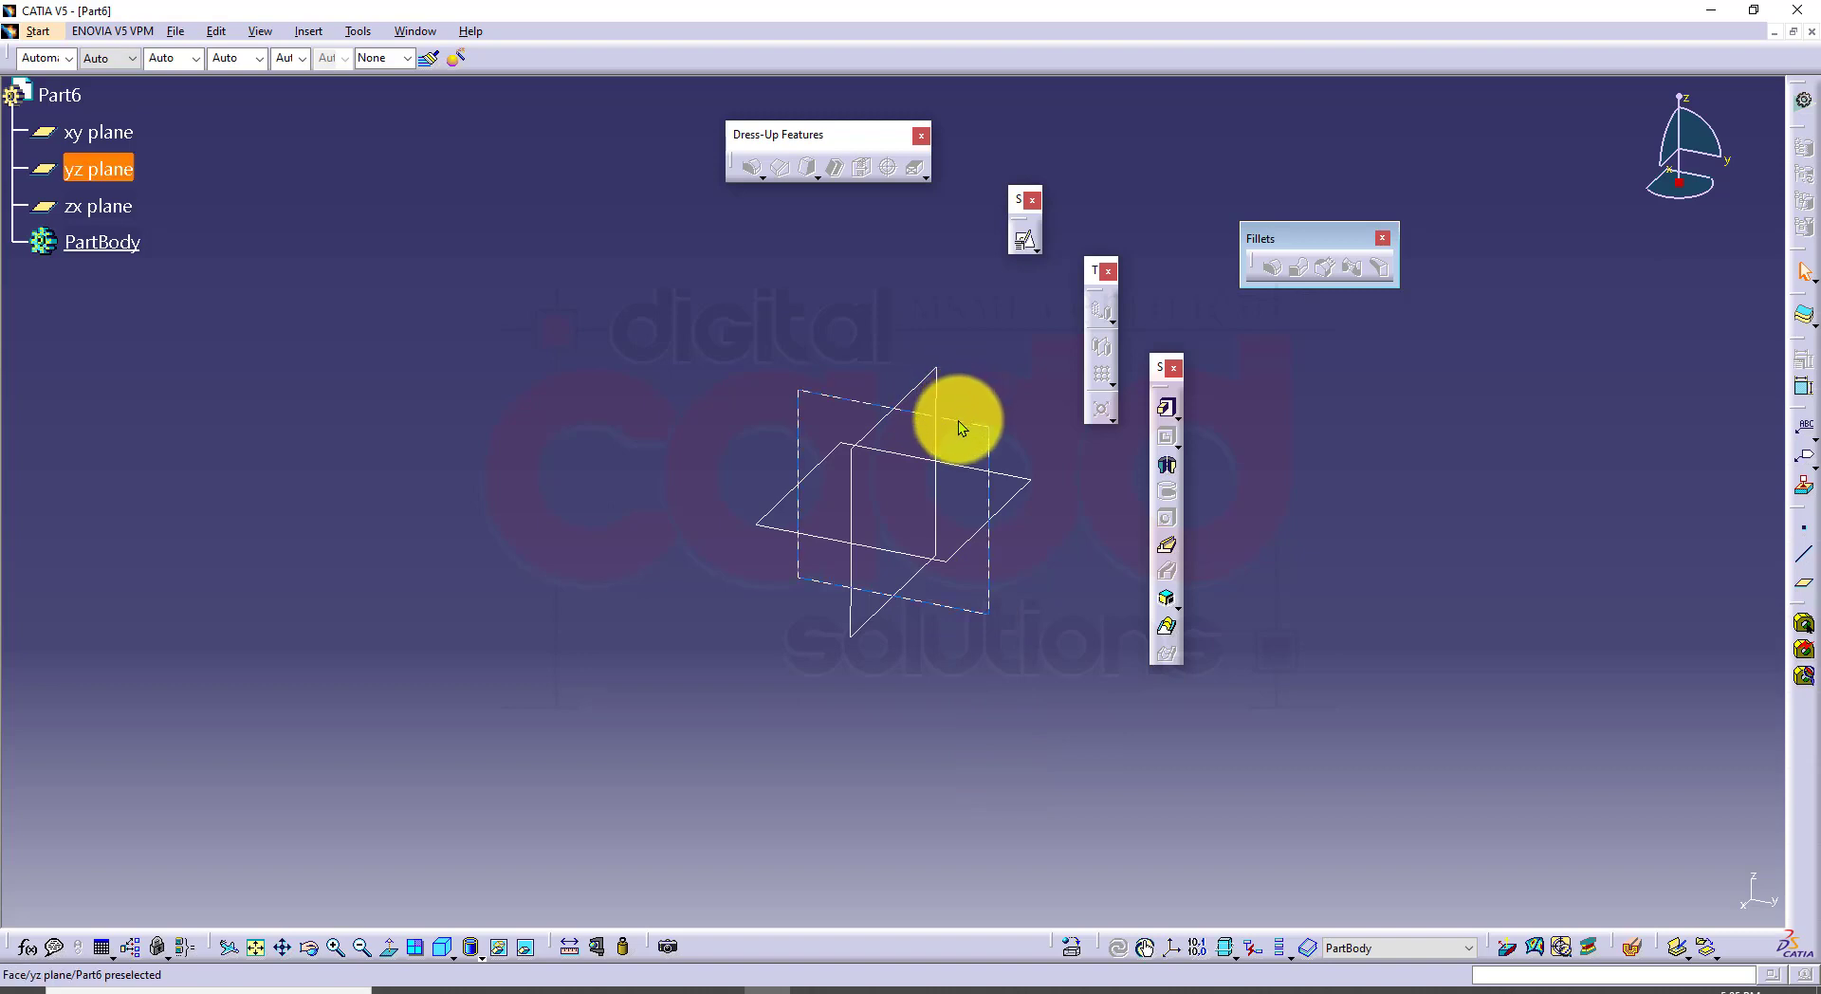
{"action": "left_click", "coordinate": [1027, 248]}
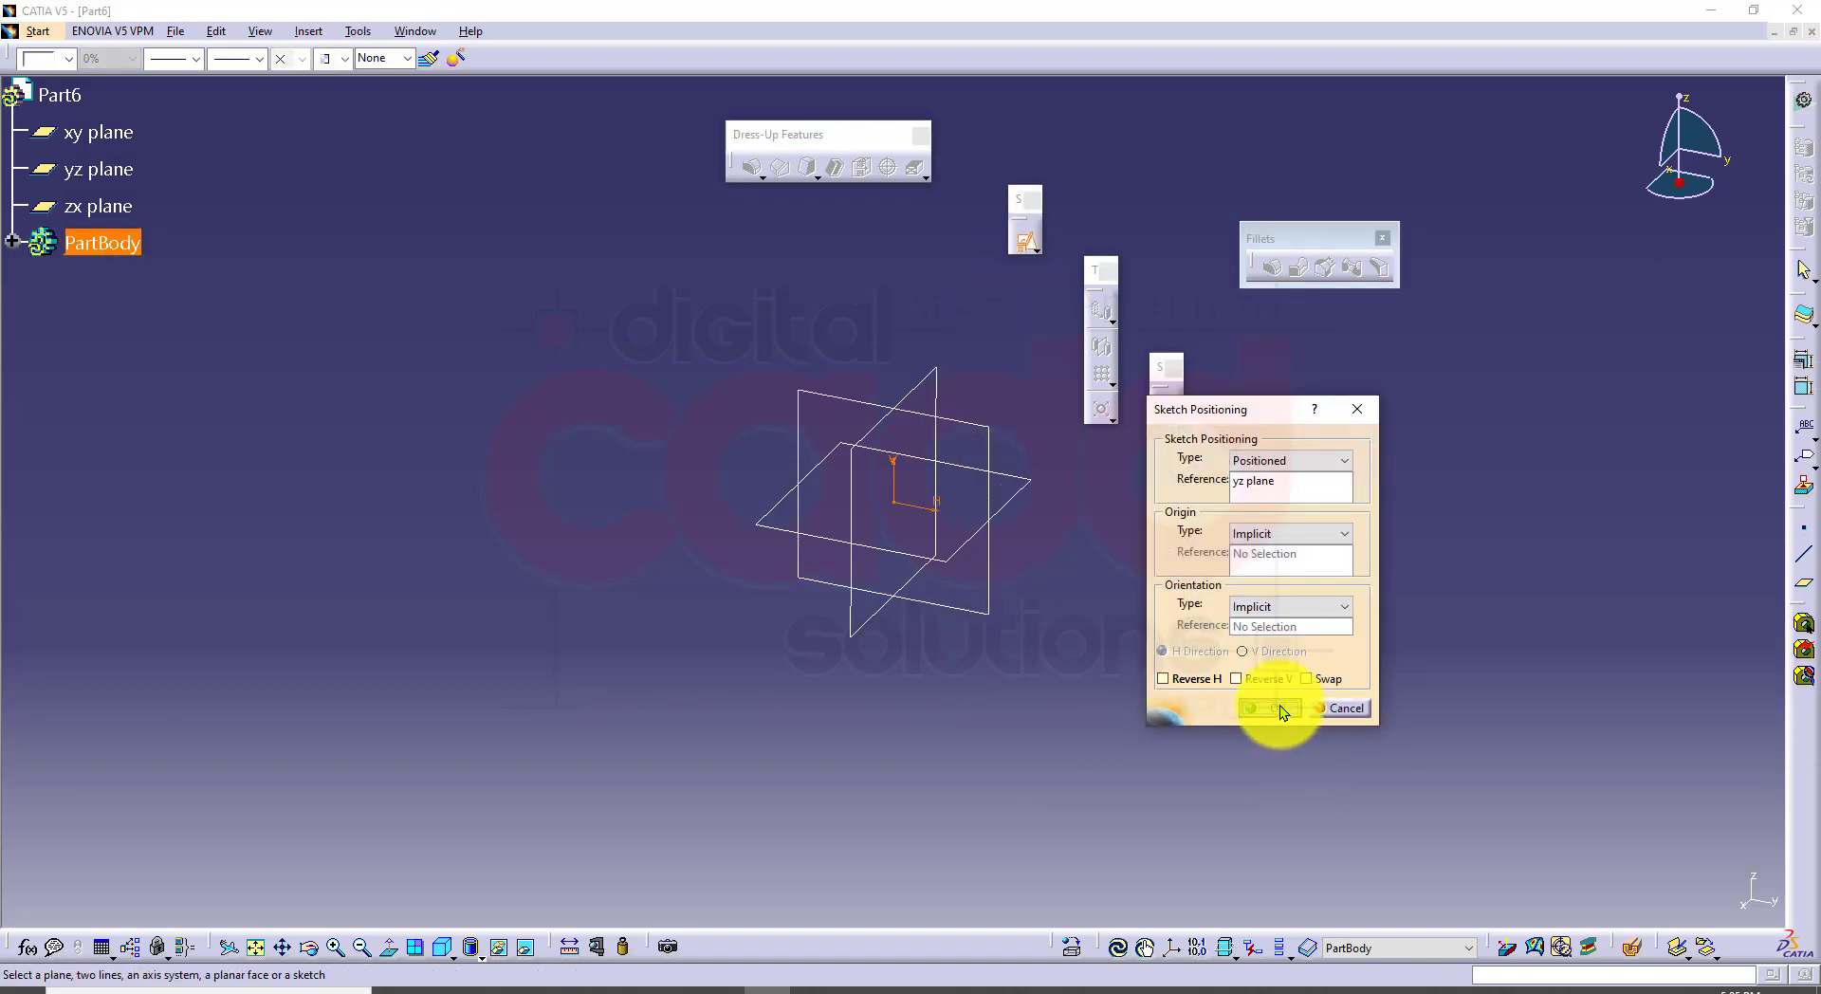
{"action": "left_click", "coordinate": [1275, 707]}
Step: Sketch two concentric semicircular arcs above the horizontal axis, centred on the origin, with radii of about 43 mm and 57 mm
{"action": "middle_click_drag", "start_coordinate": [897, 618], "coordinate": [484, 803]}
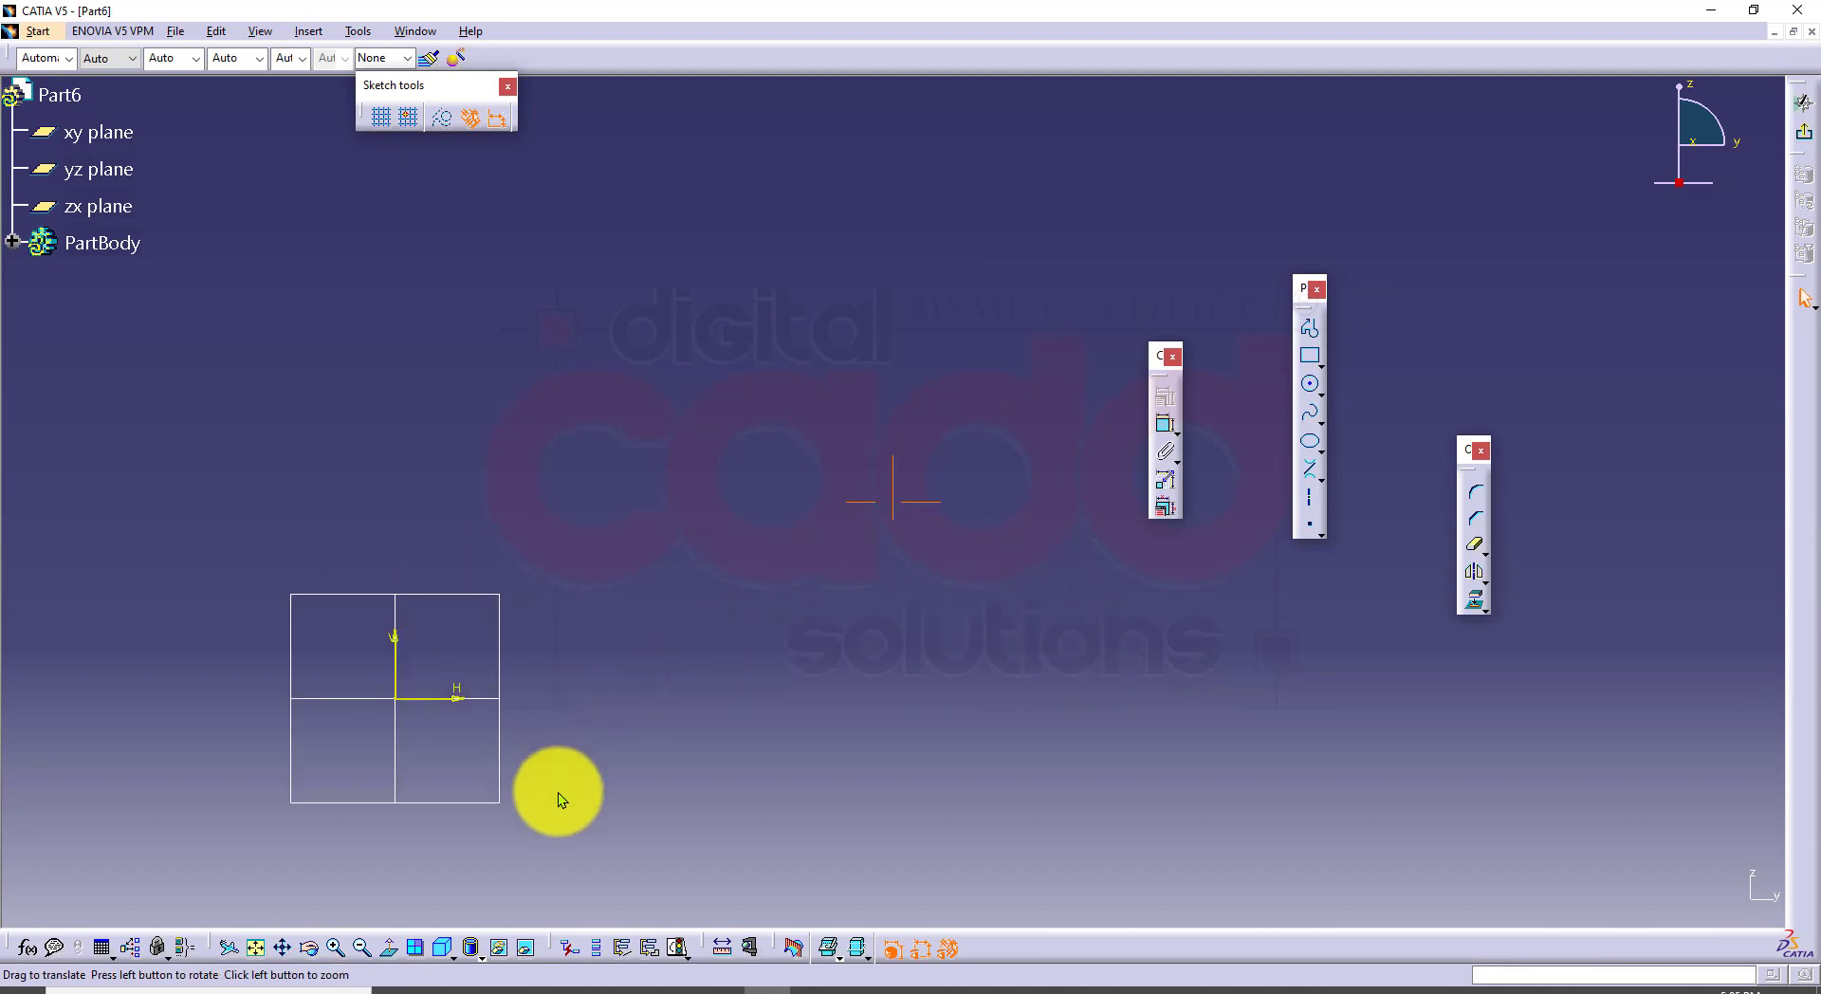
{"action": "left_click", "coordinate": [1311, 411]}
{"action": "left_click", "coordinate": [1323, 385]}
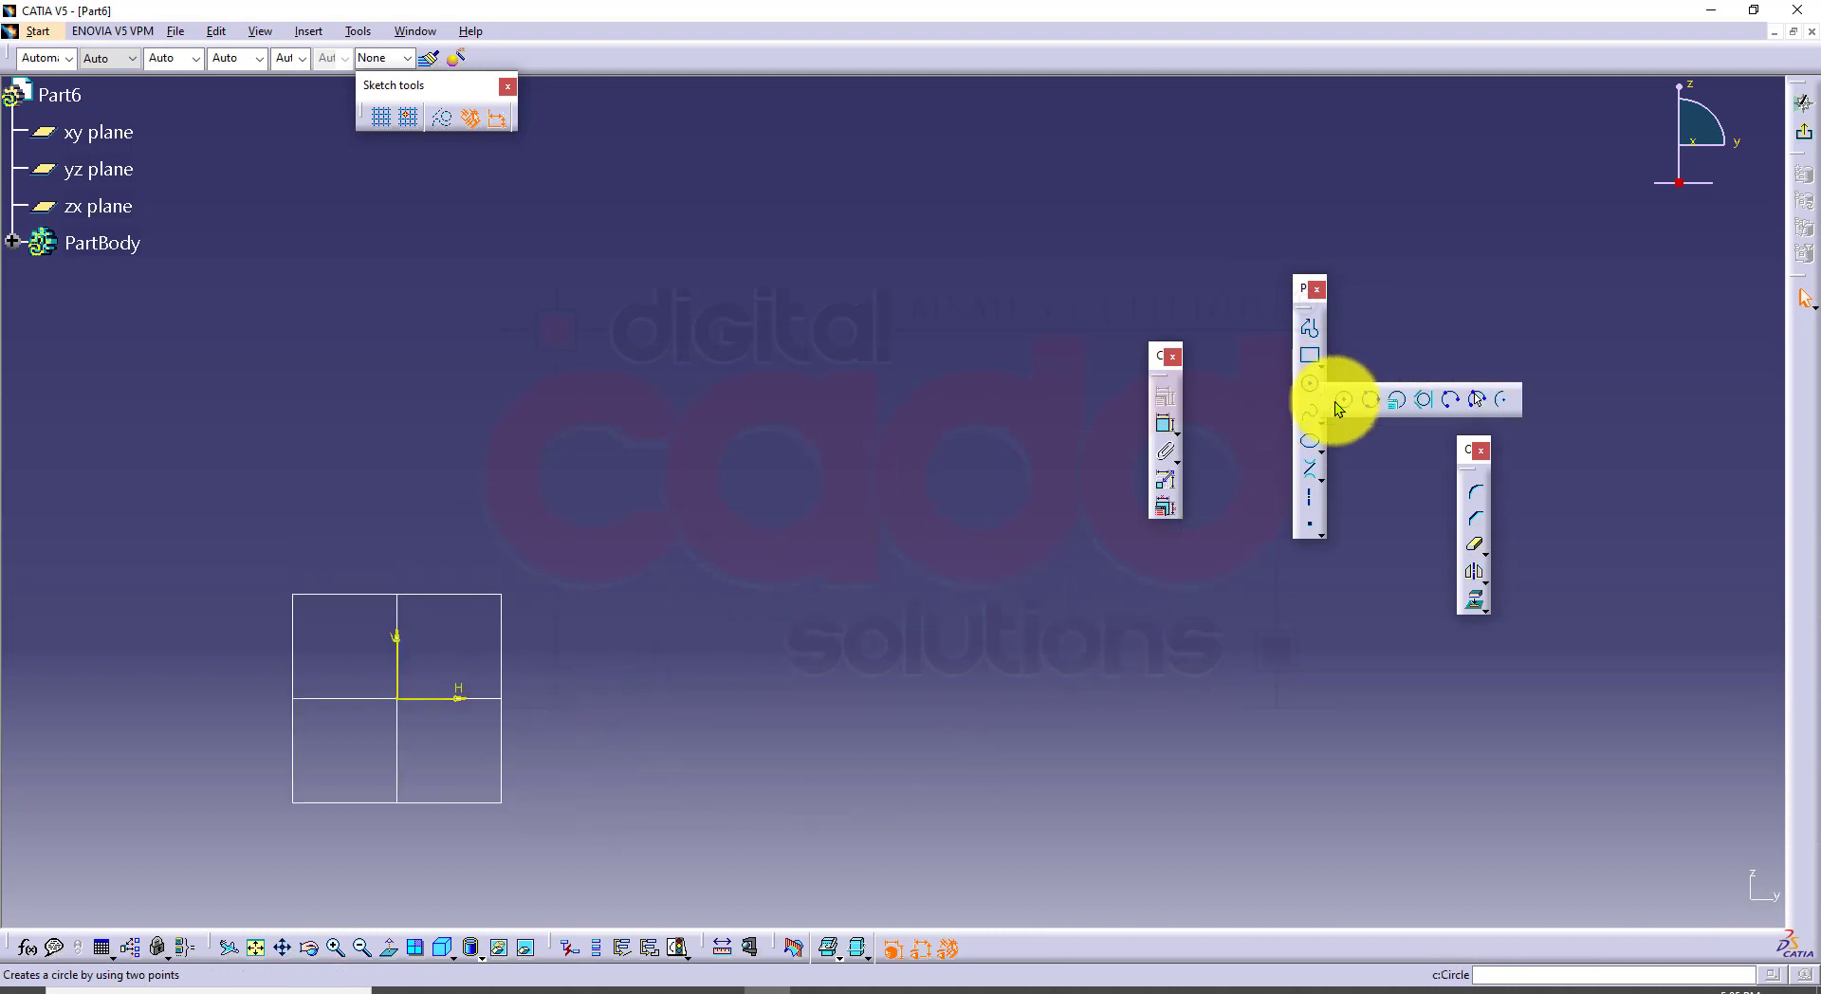
{"action": "left_click", "coordinate": [1504, 401]}
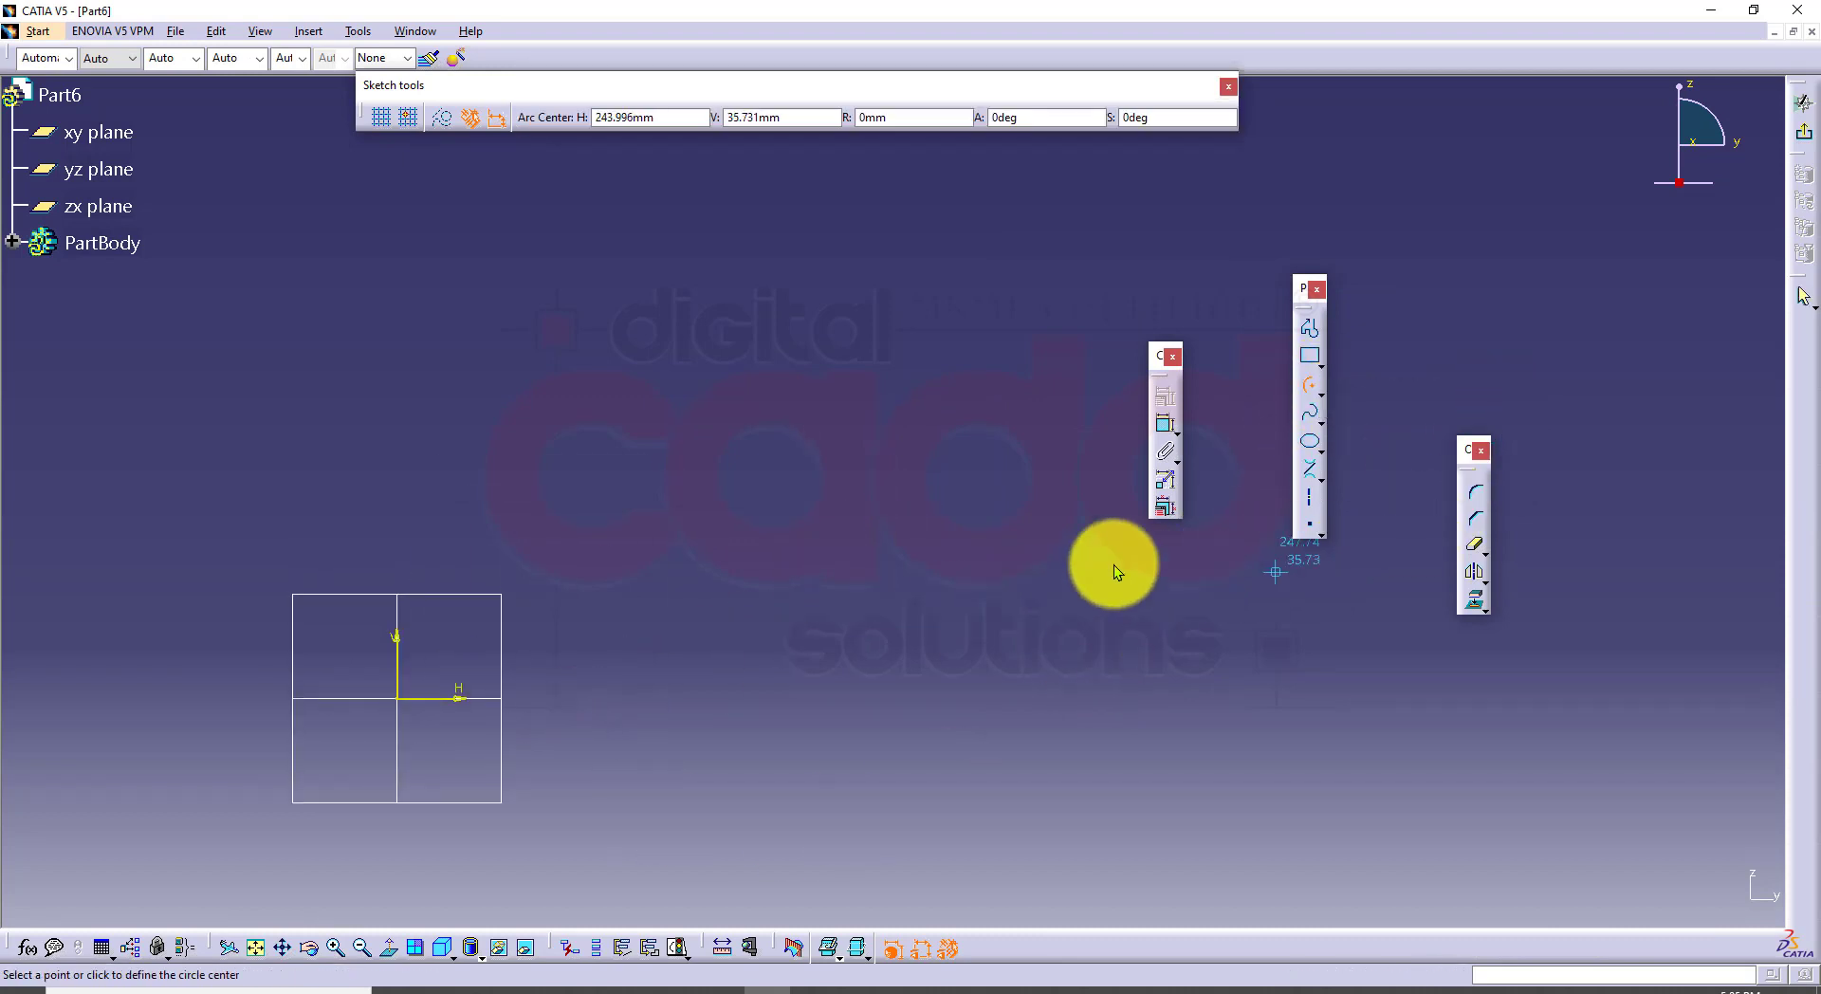
{"action": "left_click", "coordinate": [400, 698]}
{"action": "left_click", "coordinate": [554, 696]}
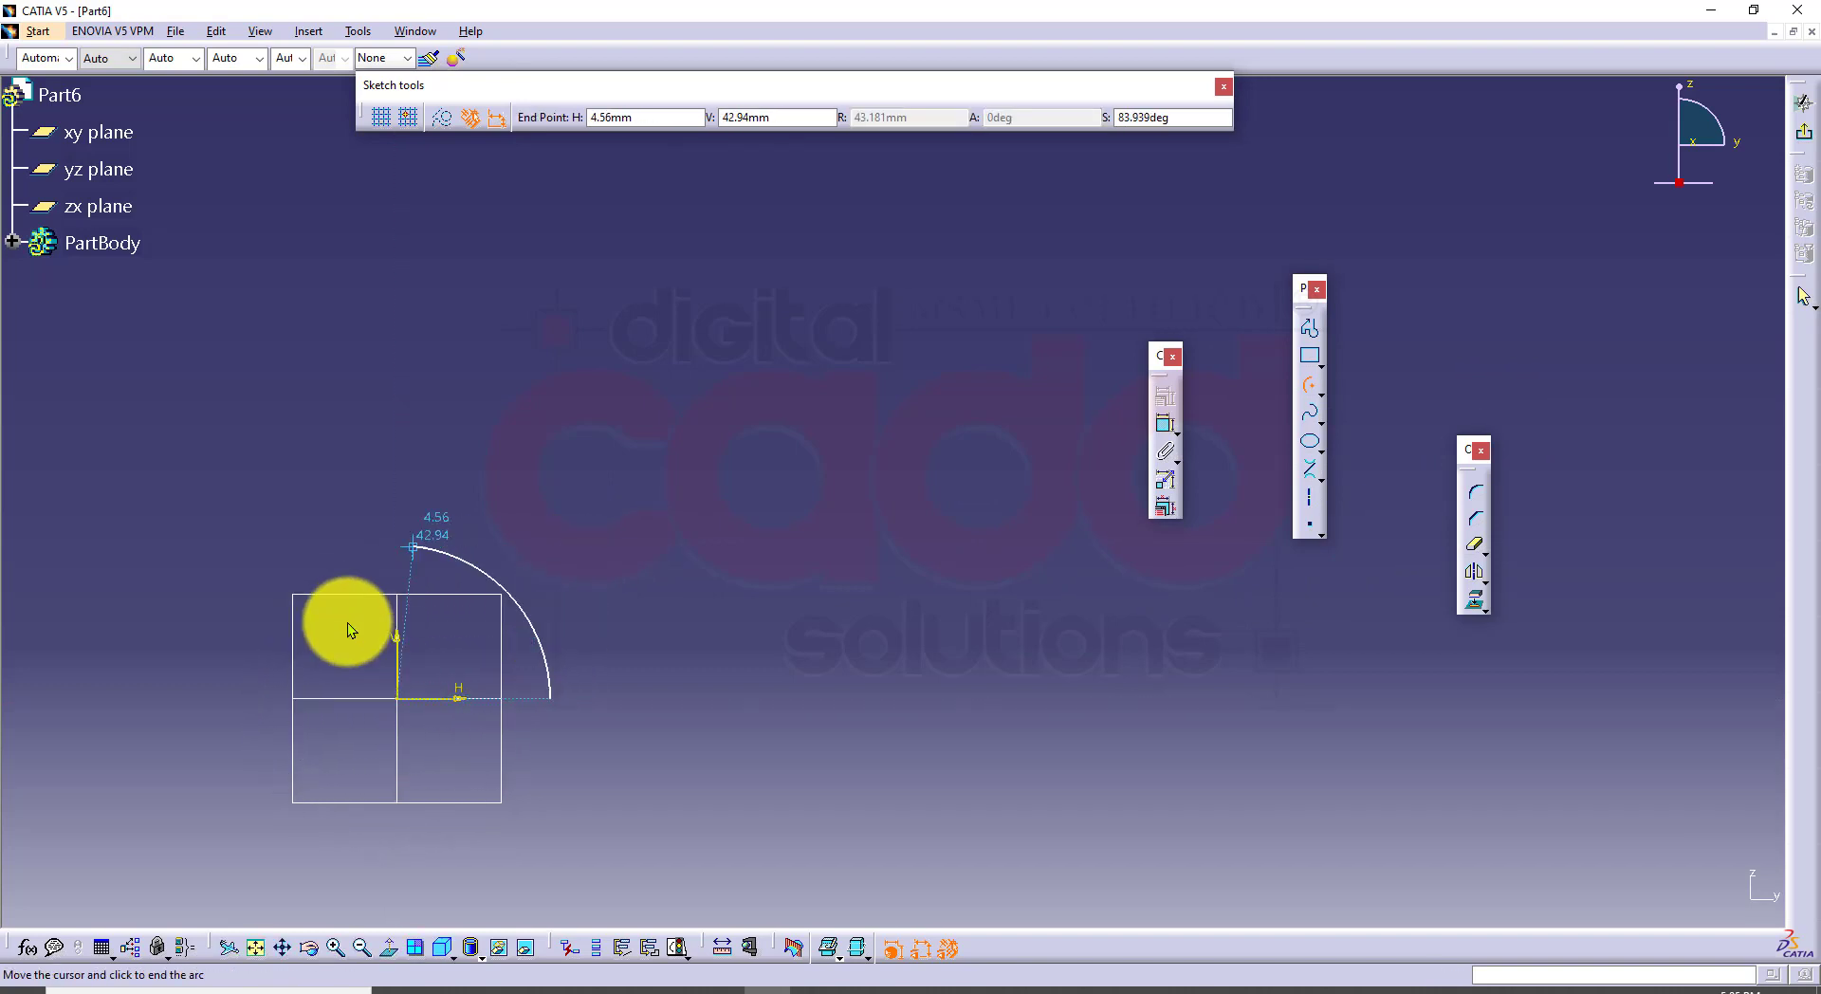
{"action": "left_click", "coordinate": [254, 696]}
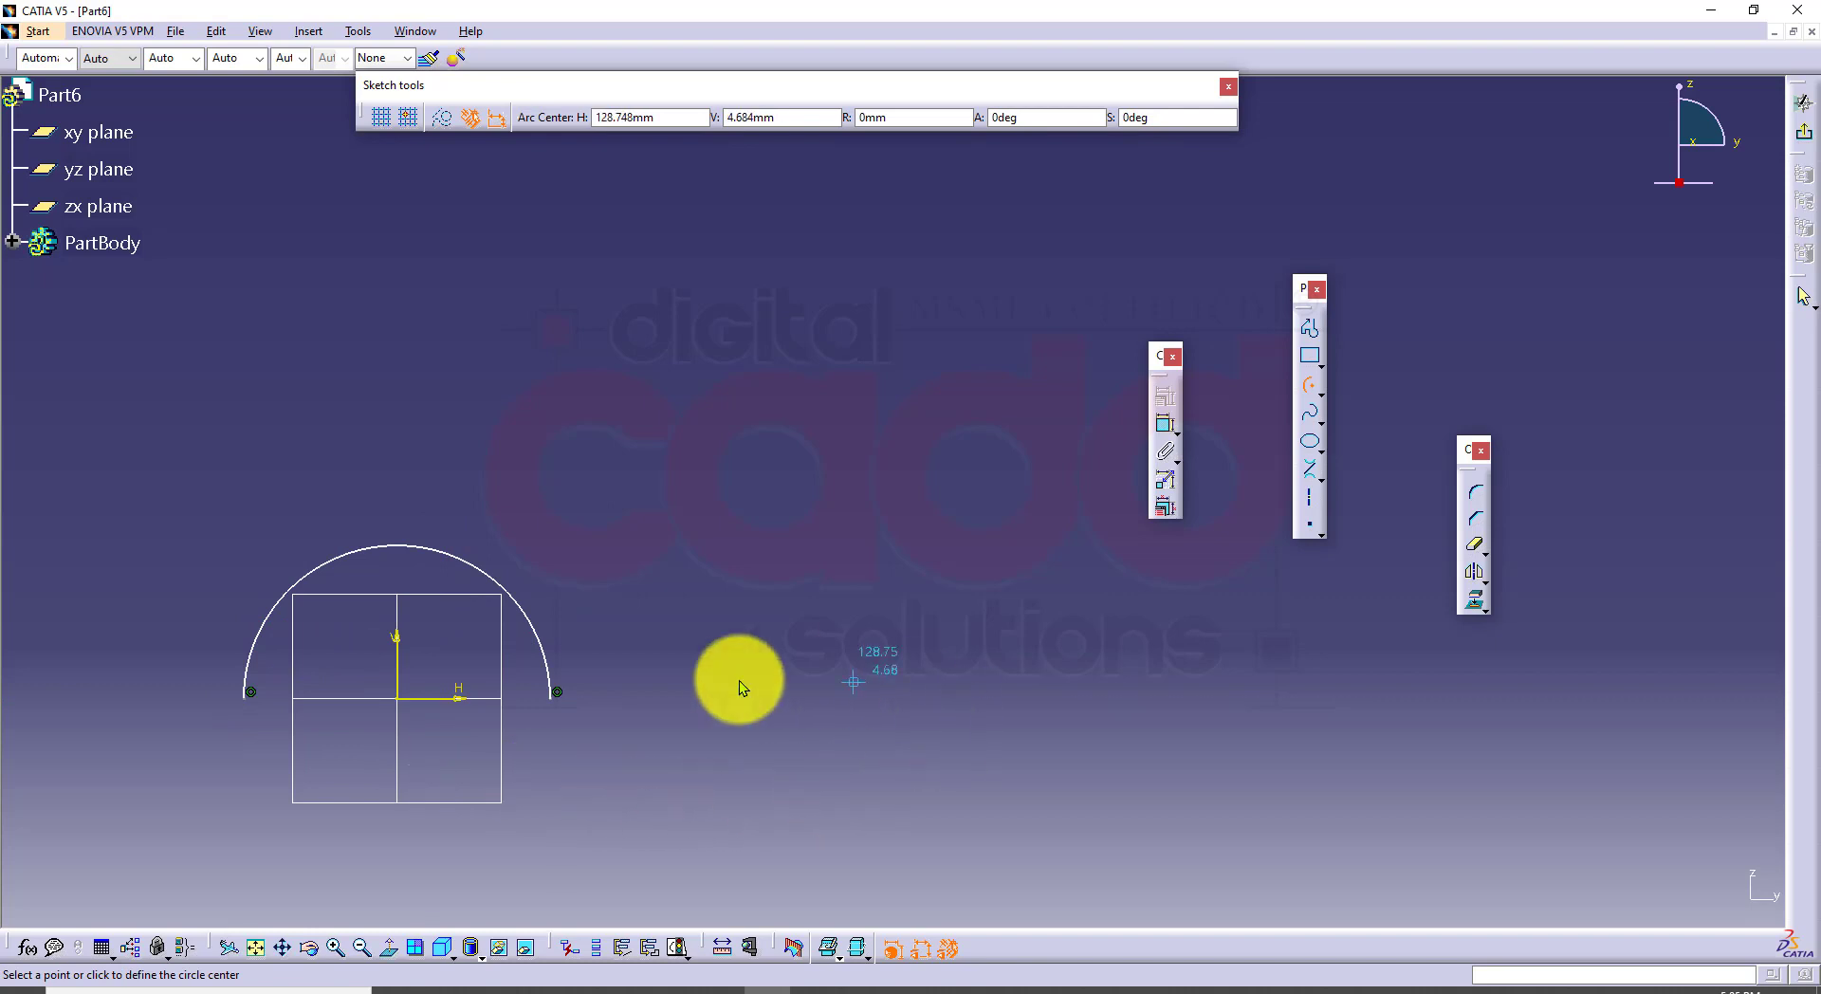
{"action": "left_click", "coordinate": [400, 703]}
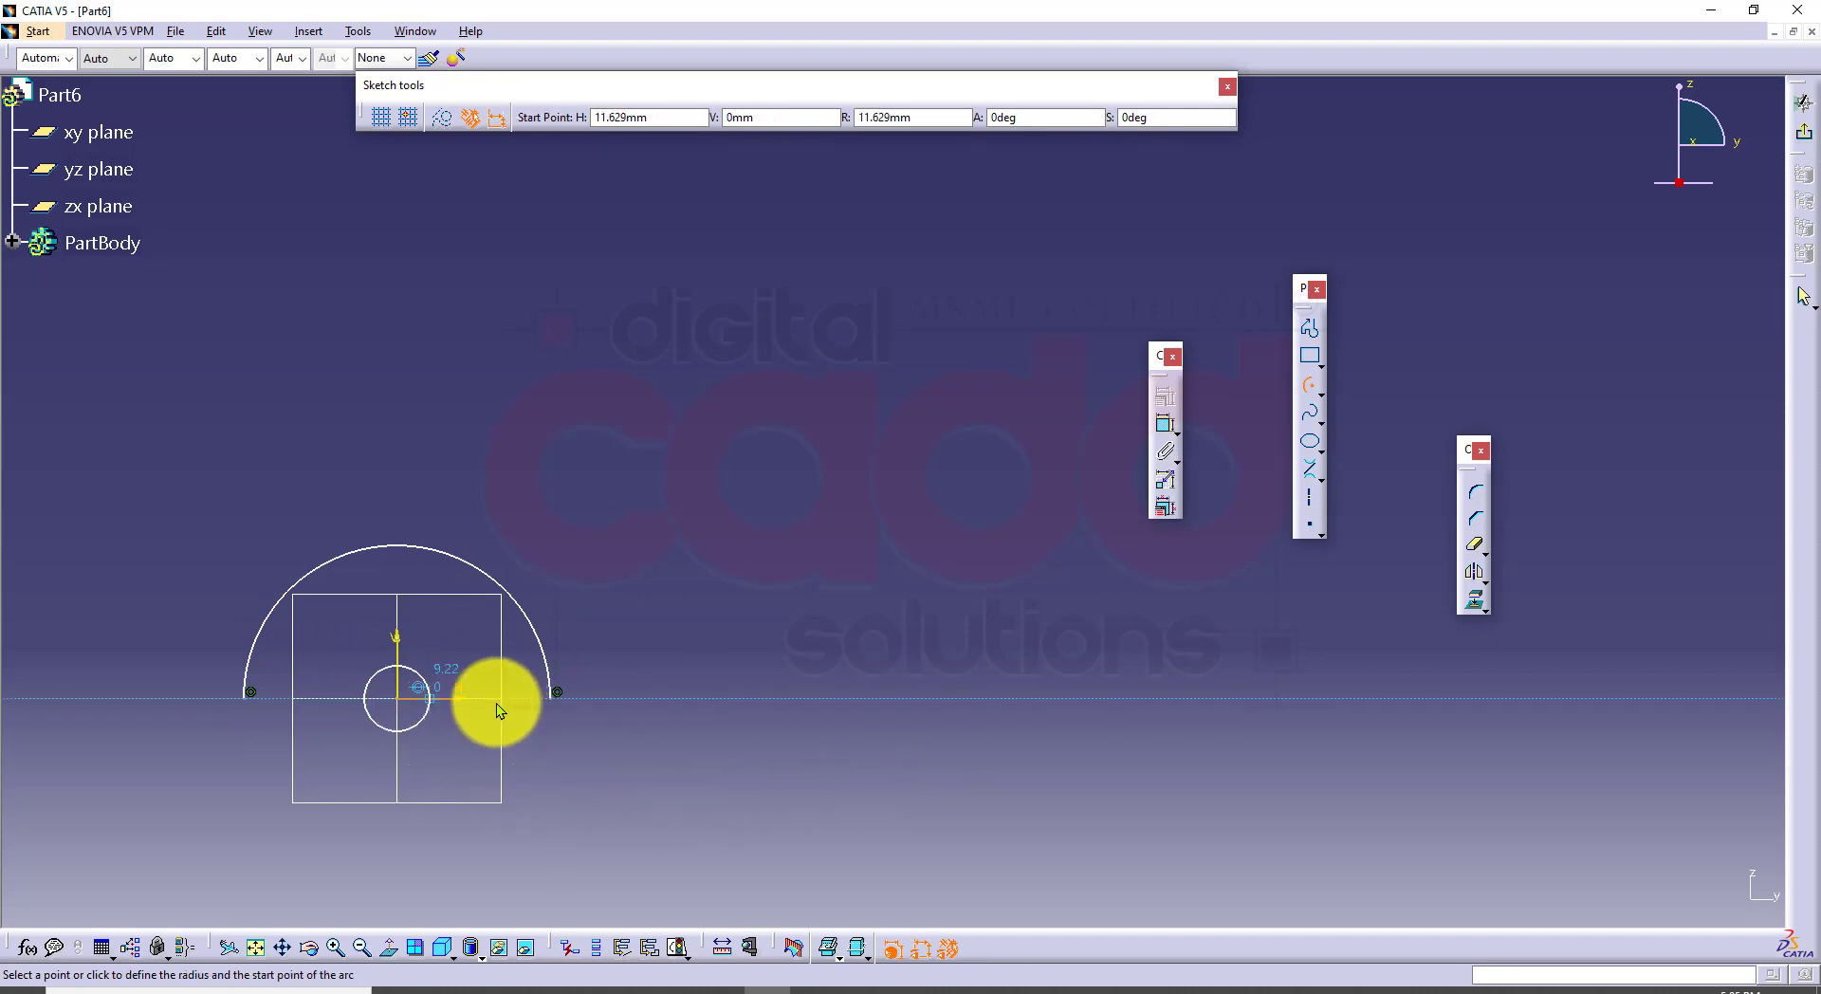
{"action": "left_click", "coordinate": [600, 701]}
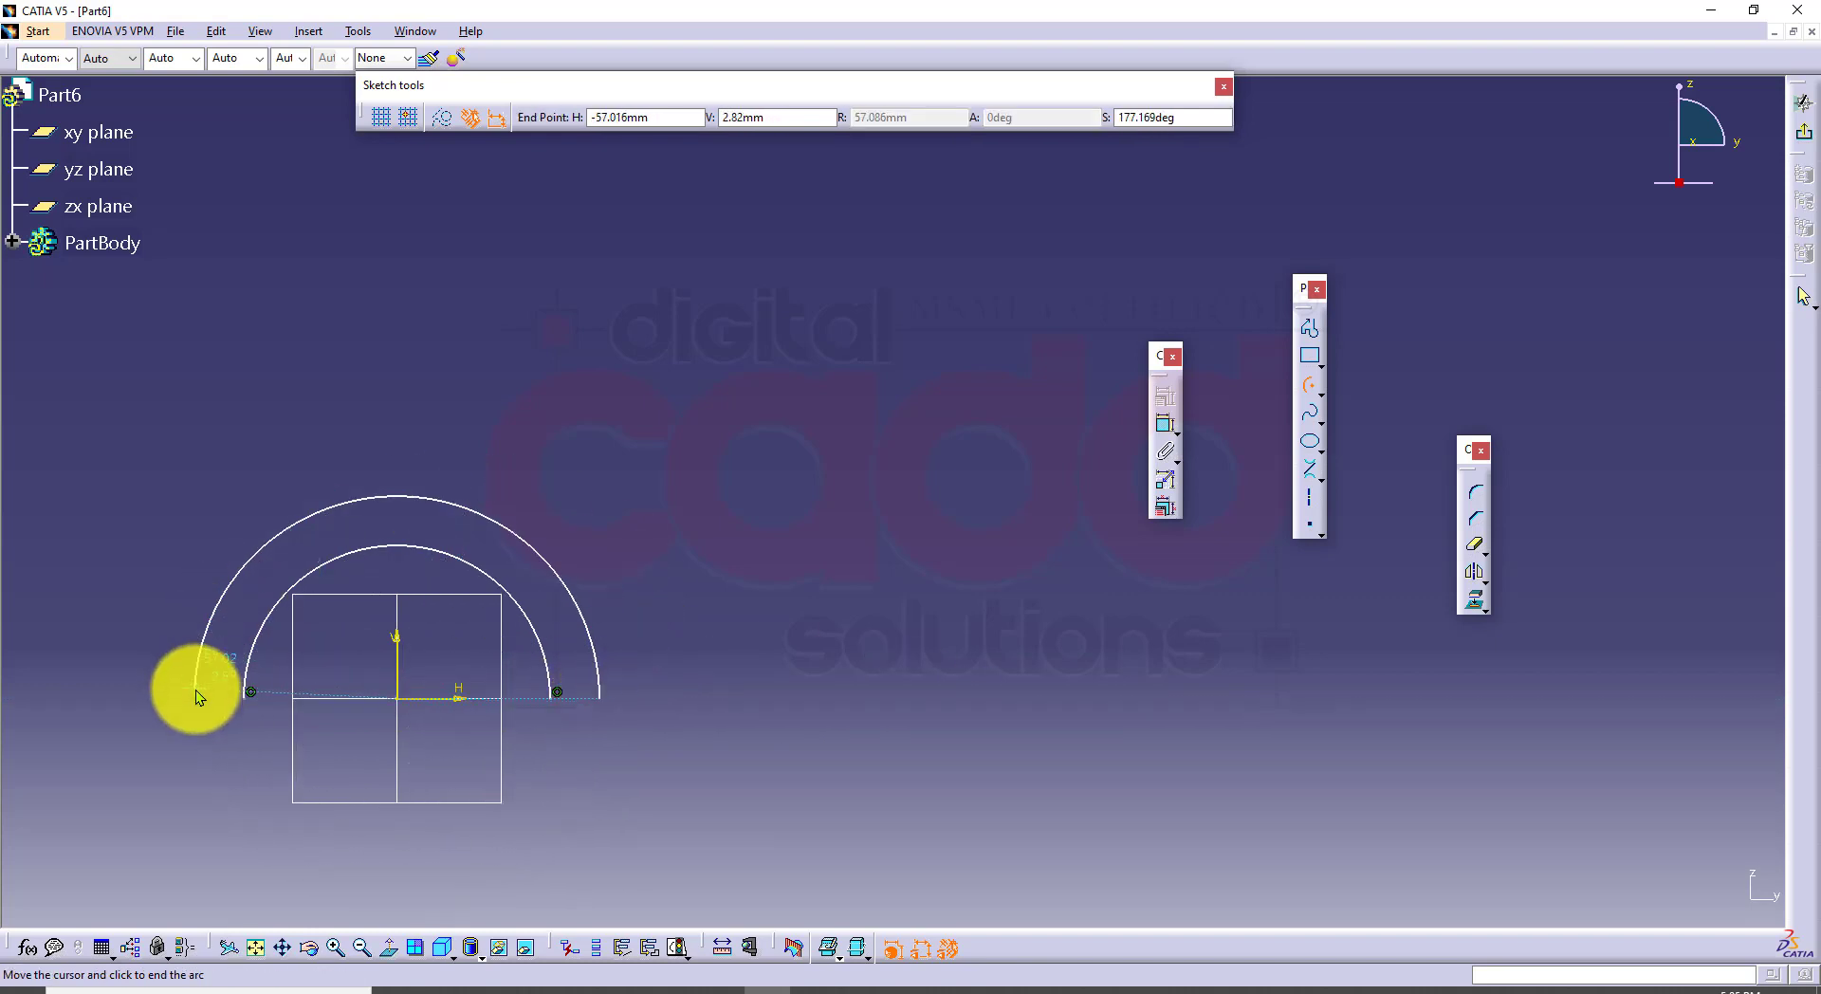
{"action": "left_click", "coordinate": [194, 696]}
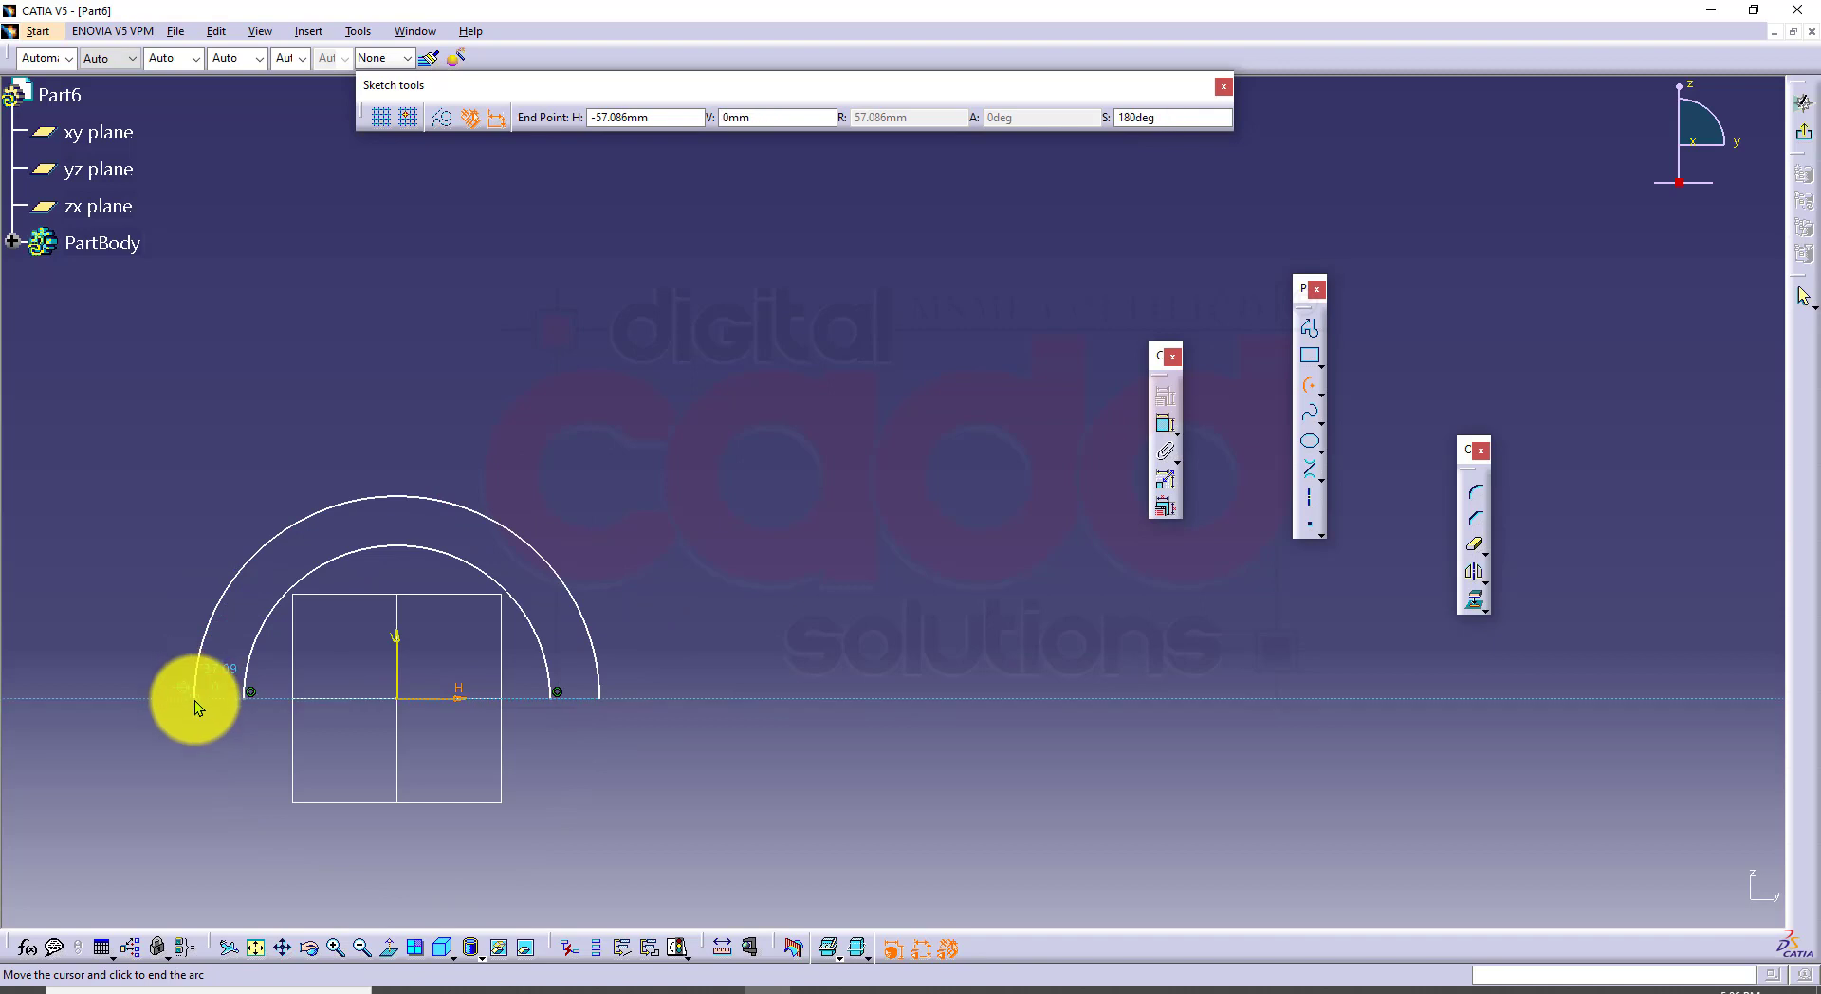
{"action": "middle_click_drag", "start_coordinate": [772, 777], "coordinate": [850, 766]}
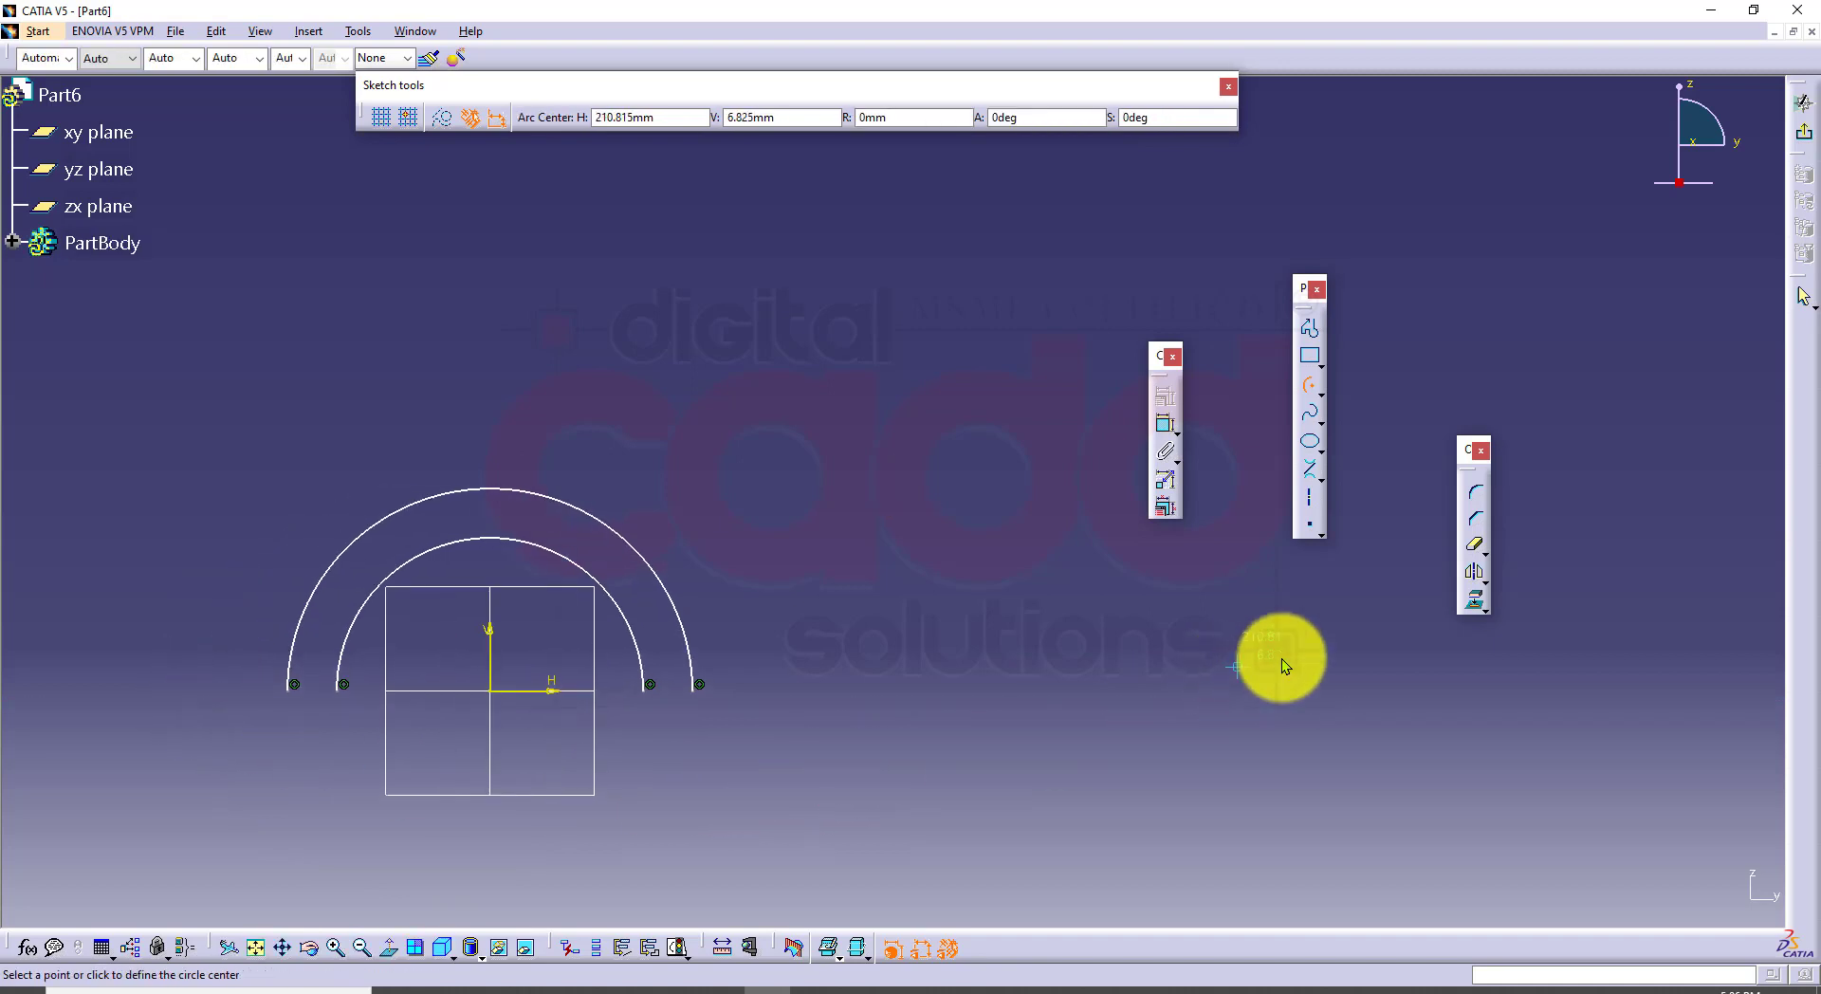
Step: Sketch a profile from the outer arc's far end along the horizontal axis, up about 12 mm, and back horizontally to the outer arc
{"action": "left_click", "coordinate": [1309, 328]}
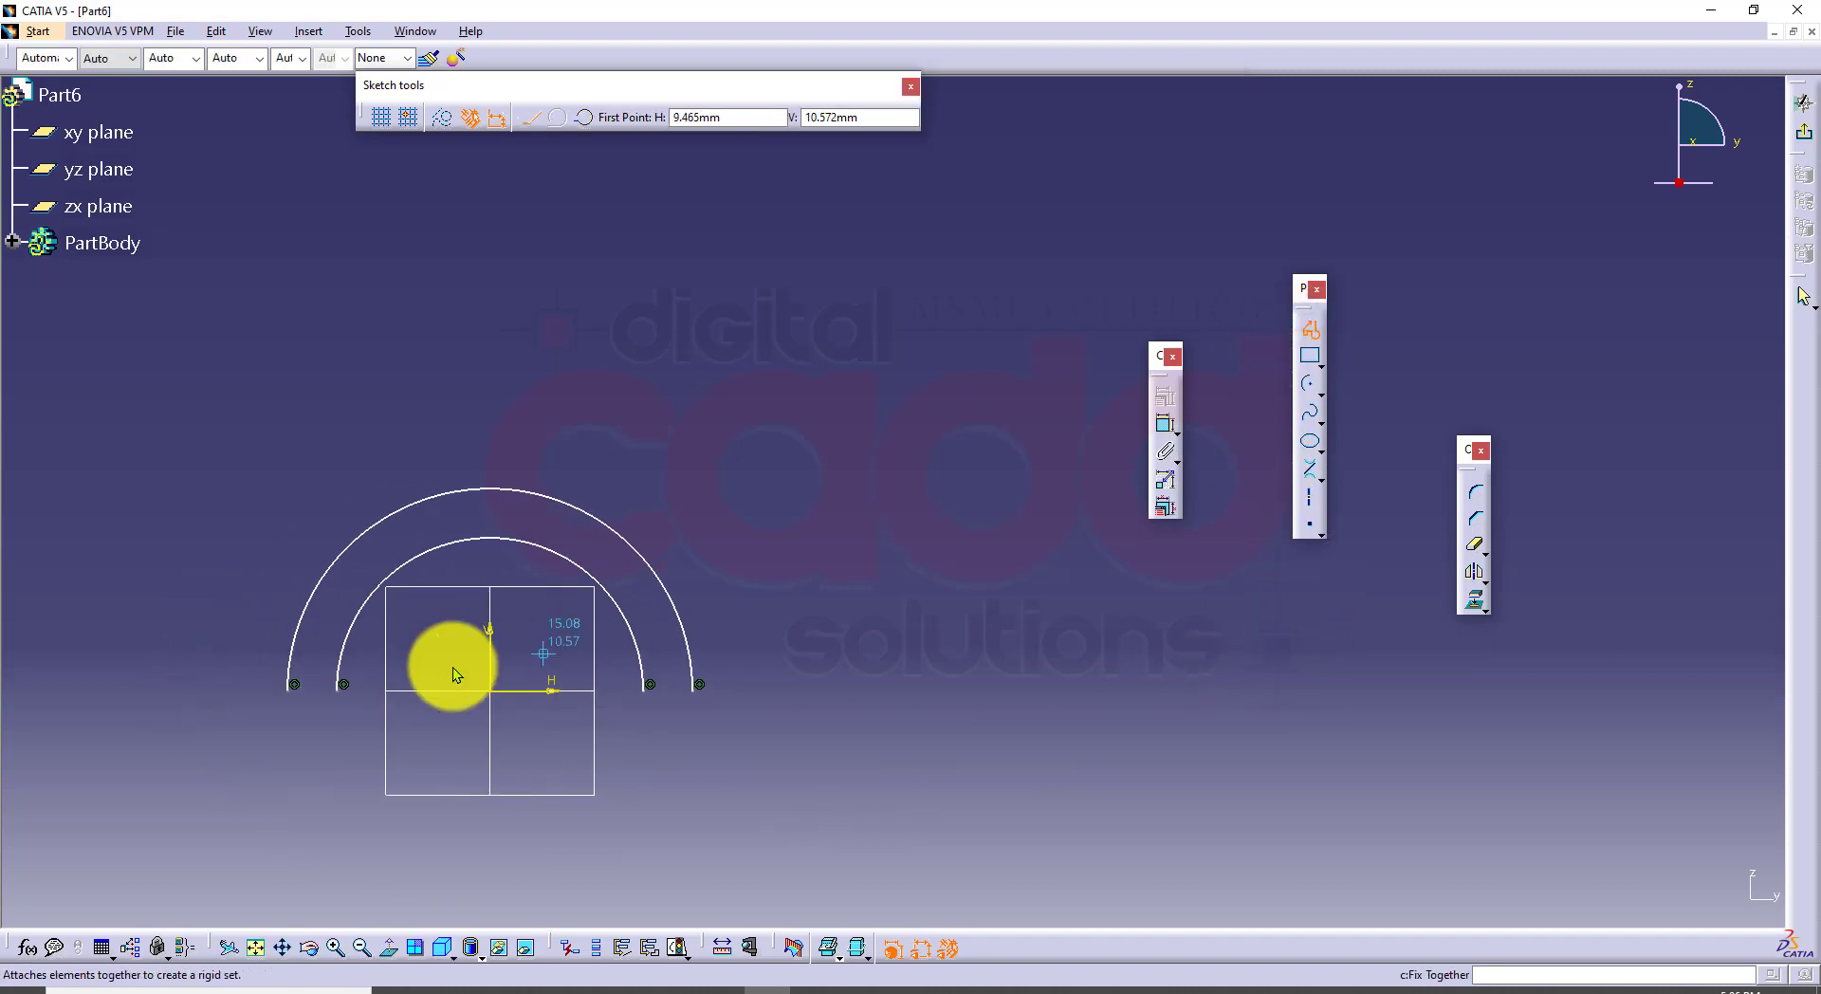
{"action": "left_click", "coordinate": [287, 688]}
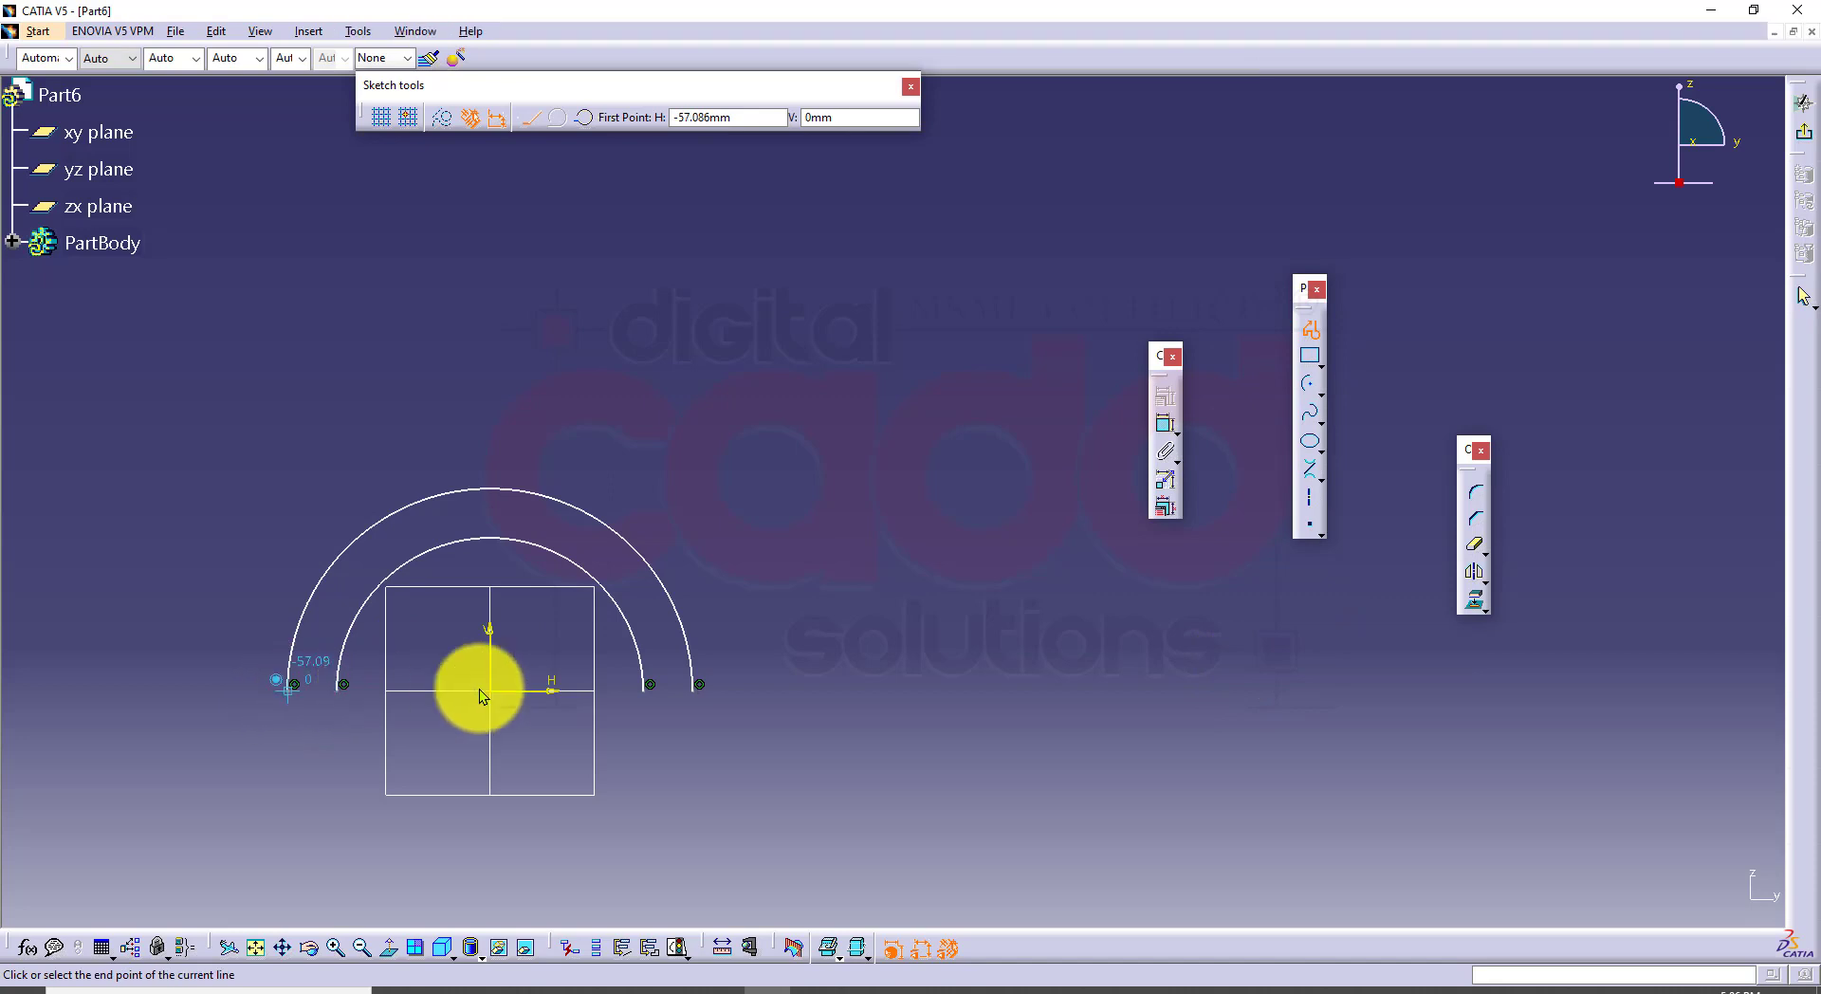
{"action": "left_click", "coordinate": [1005, 691]}
{"action": "left_click", "coordinate": [1005, 649]}
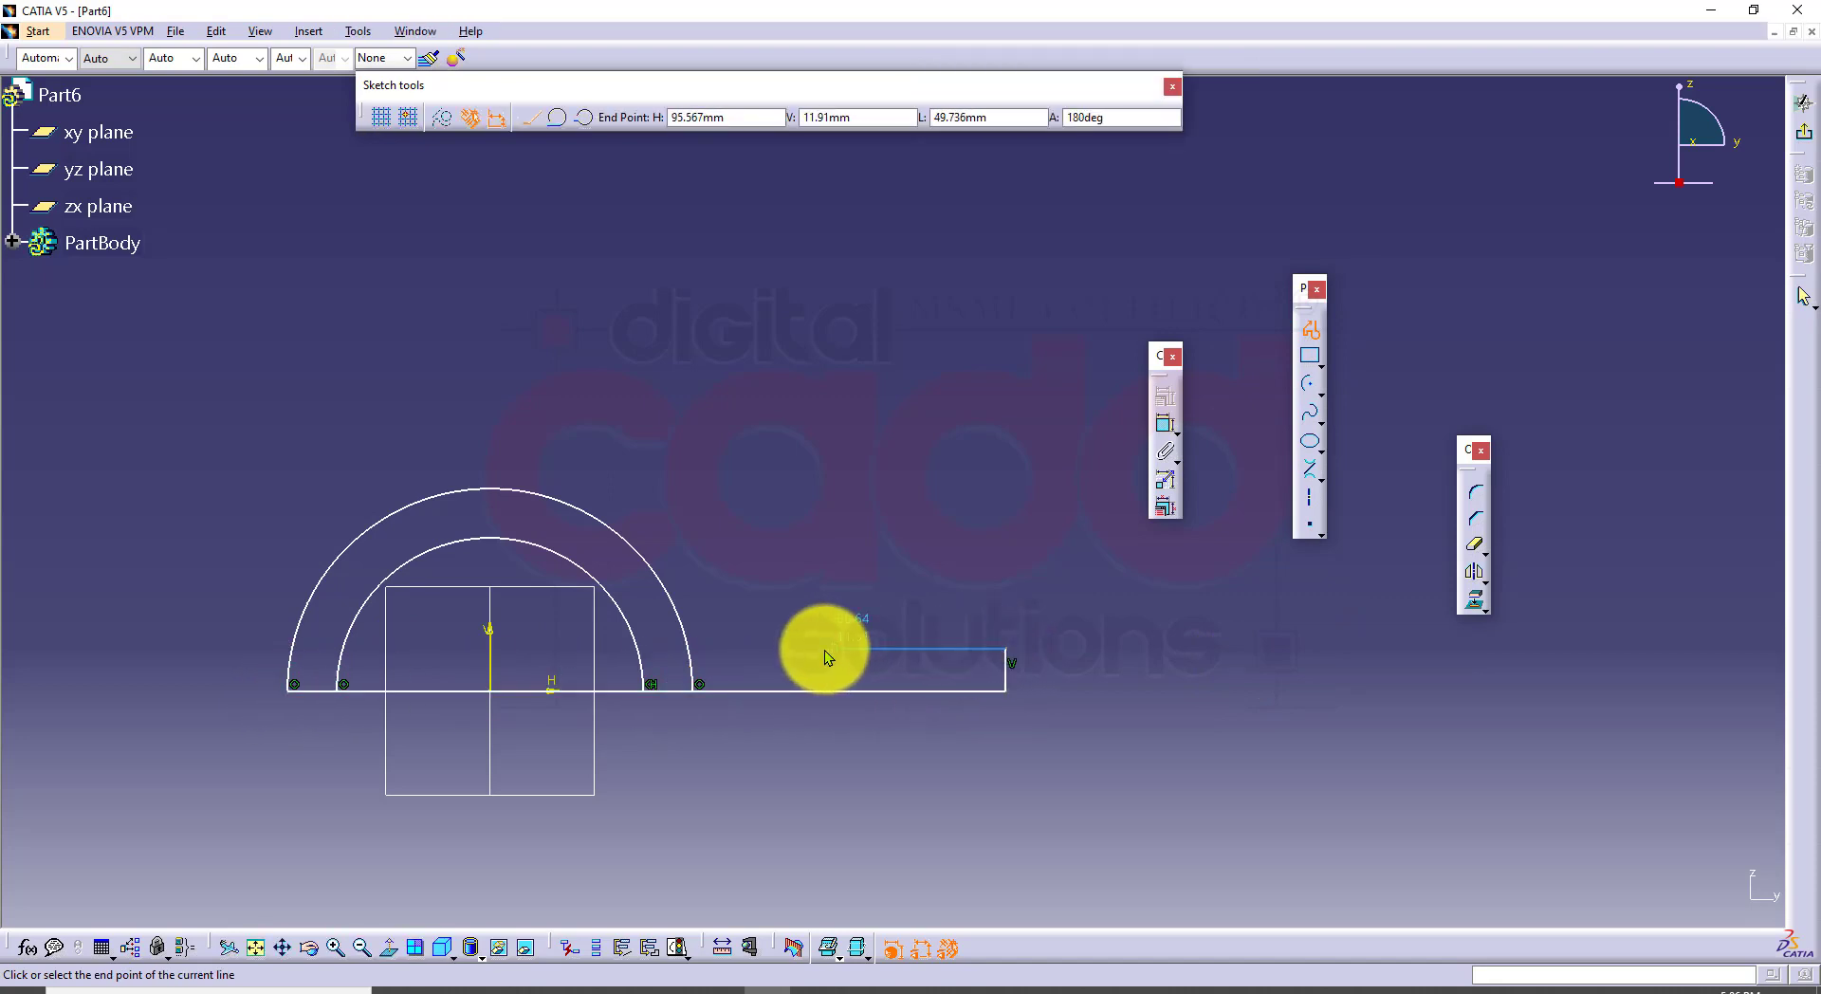
{"action": "left_click", "coordinate": [689, 648]}
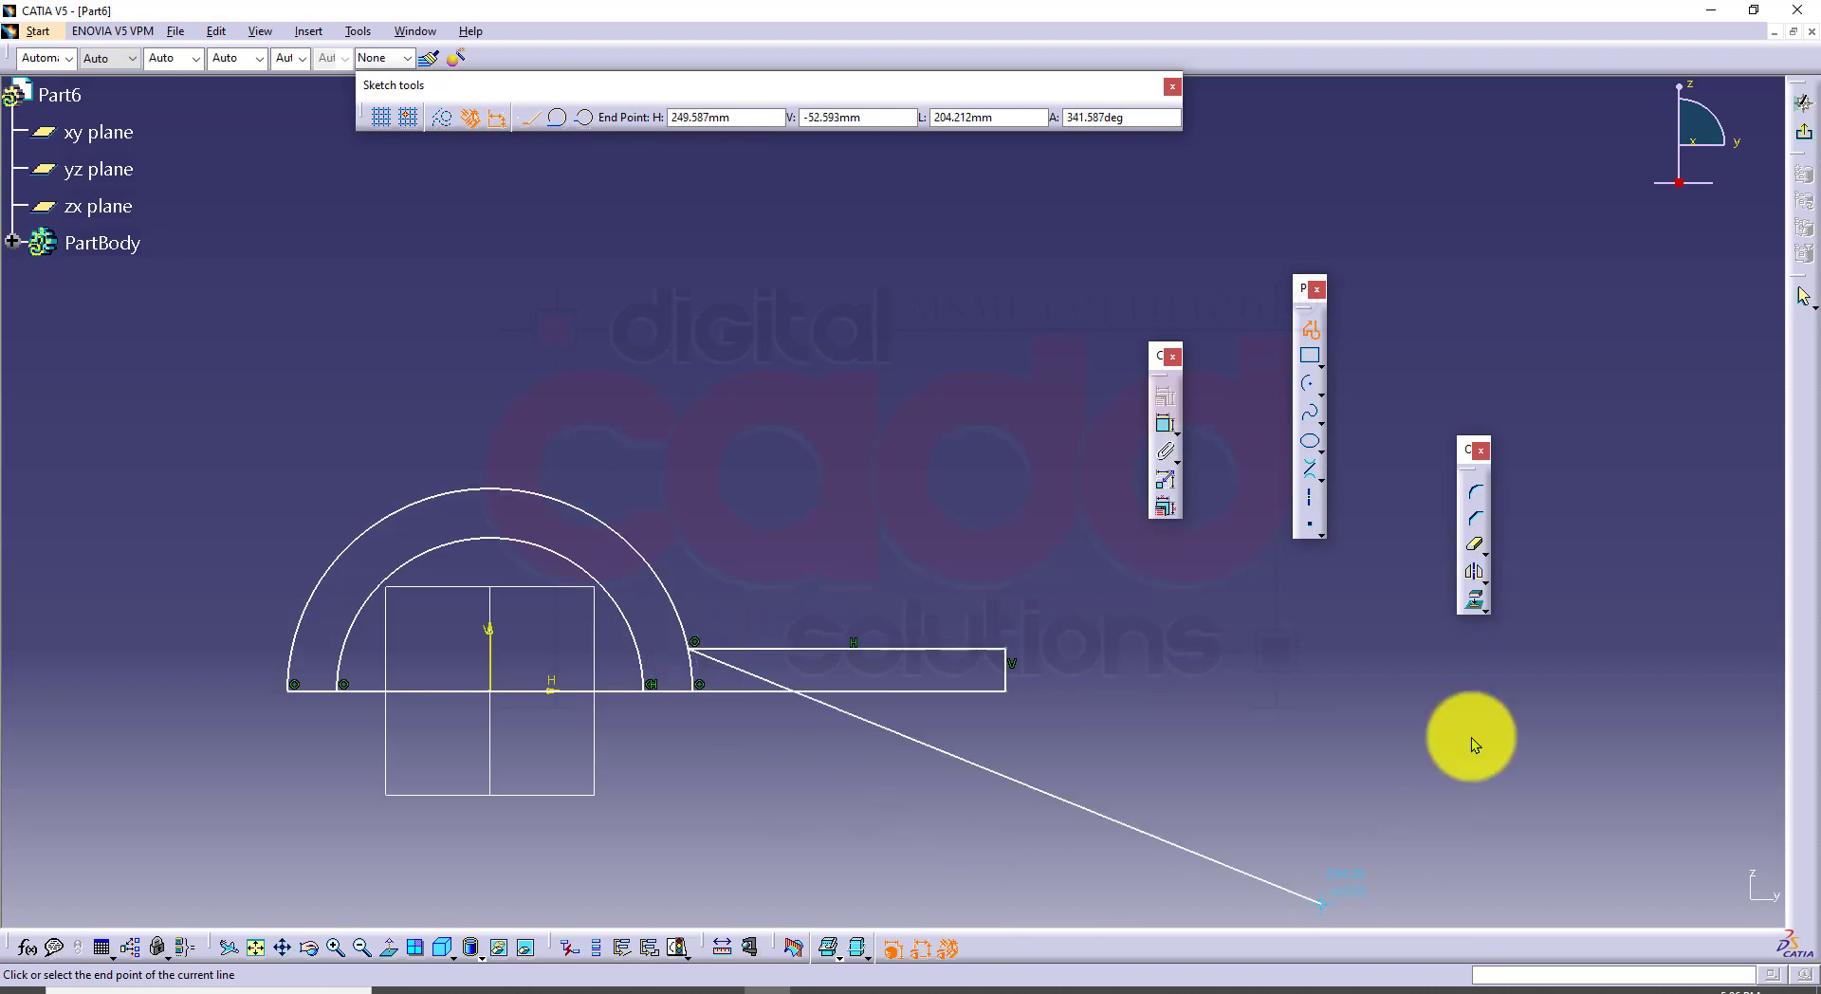
{"action": "key", "text": "Escape"}
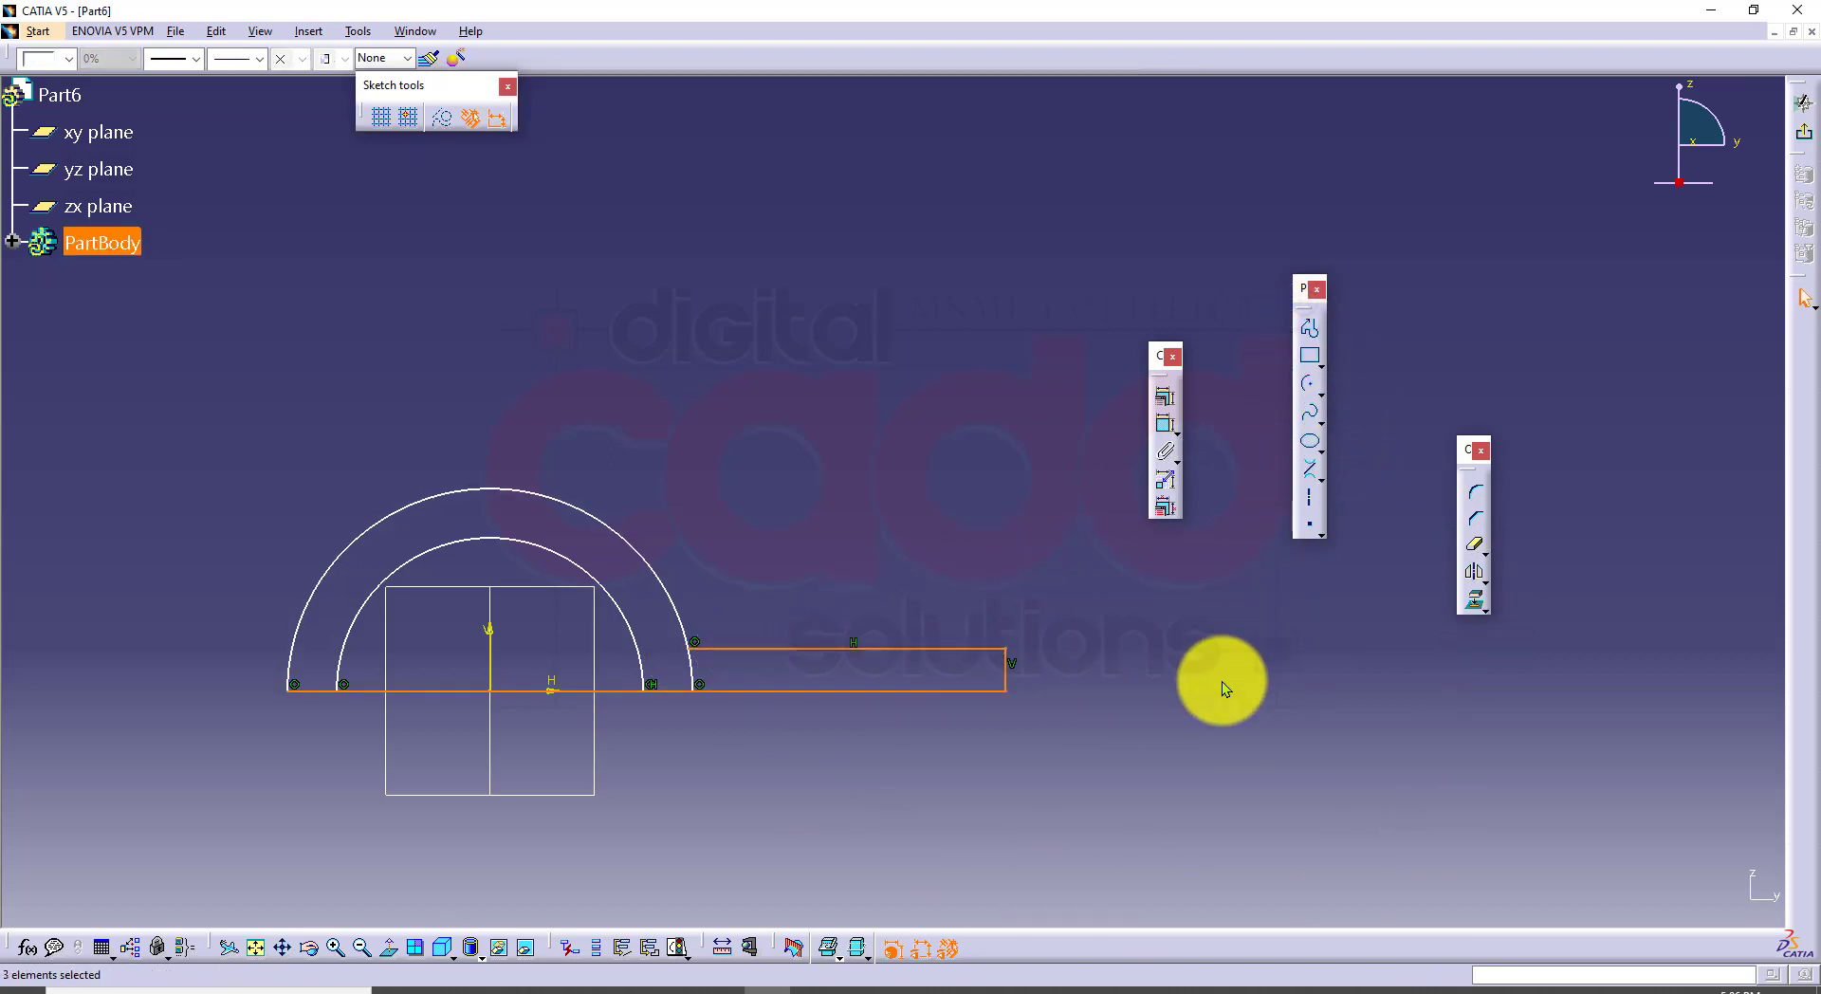
Step: Trim away the baseline inside the inner arc and the outer arc's end piece inside the base plate outline
{"action": "left_click", "coordinate": [1474, 544]}
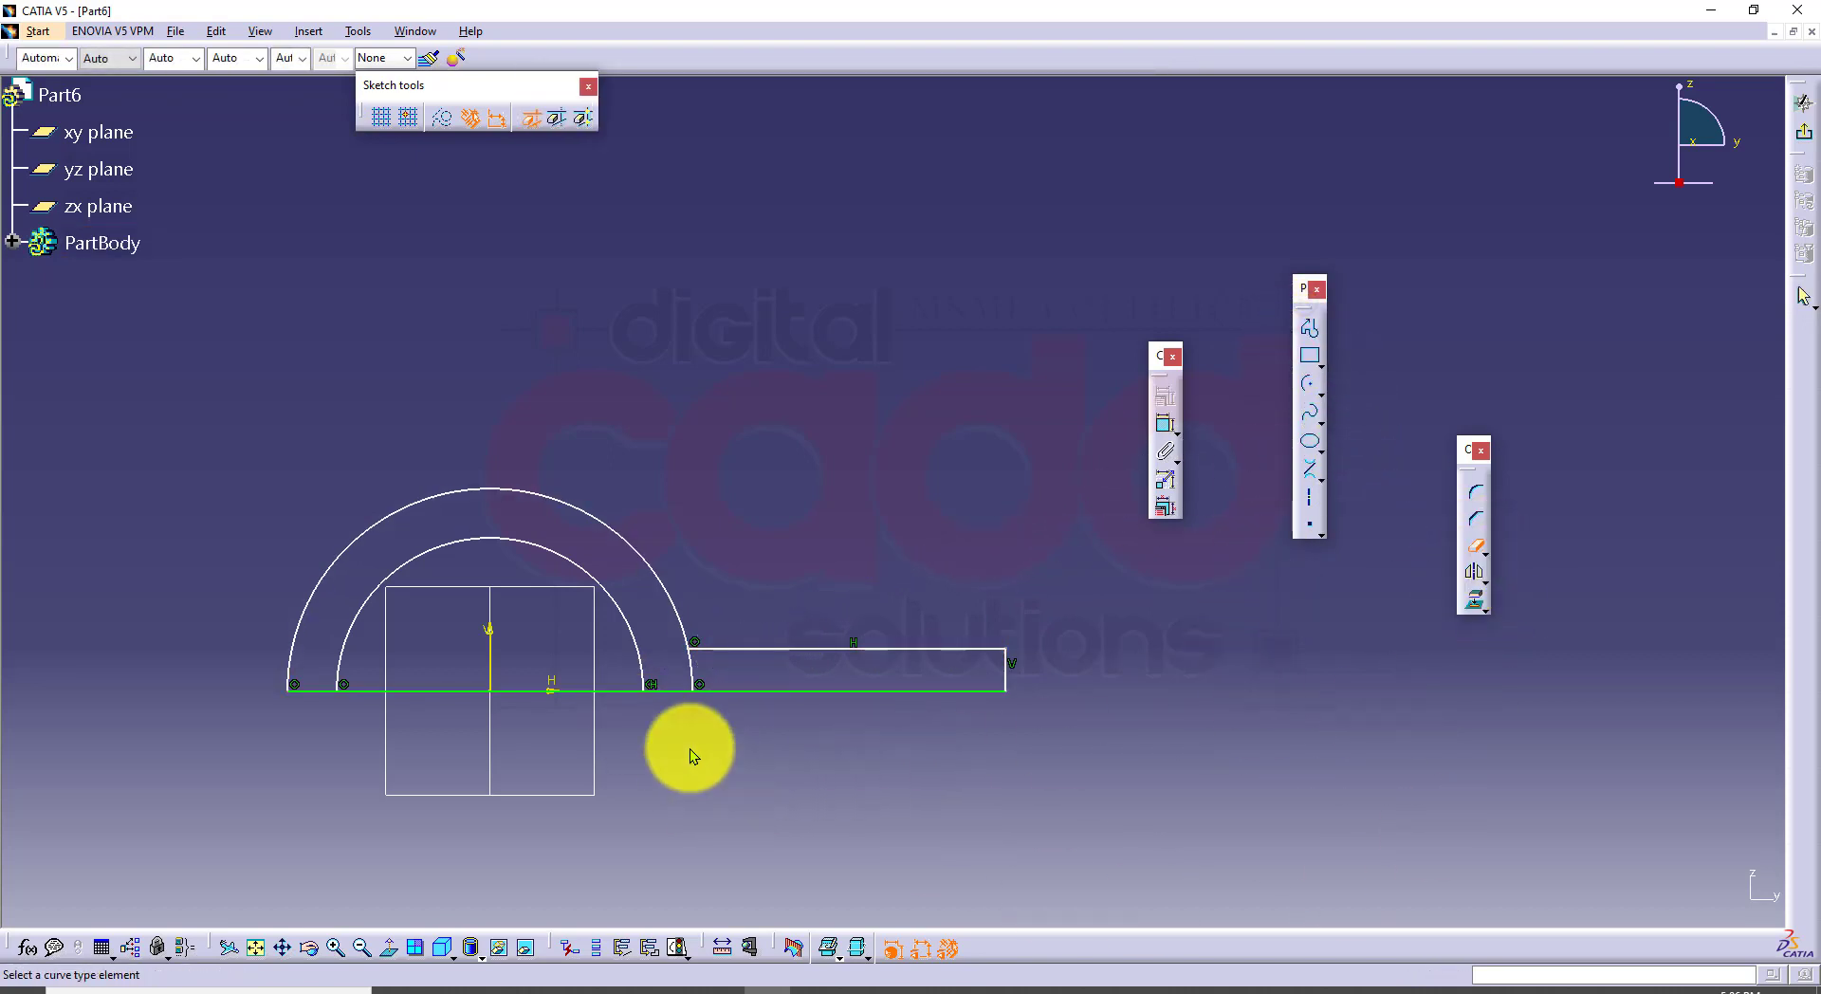
{"action": "left_click", "coordinate": [611, 691]}
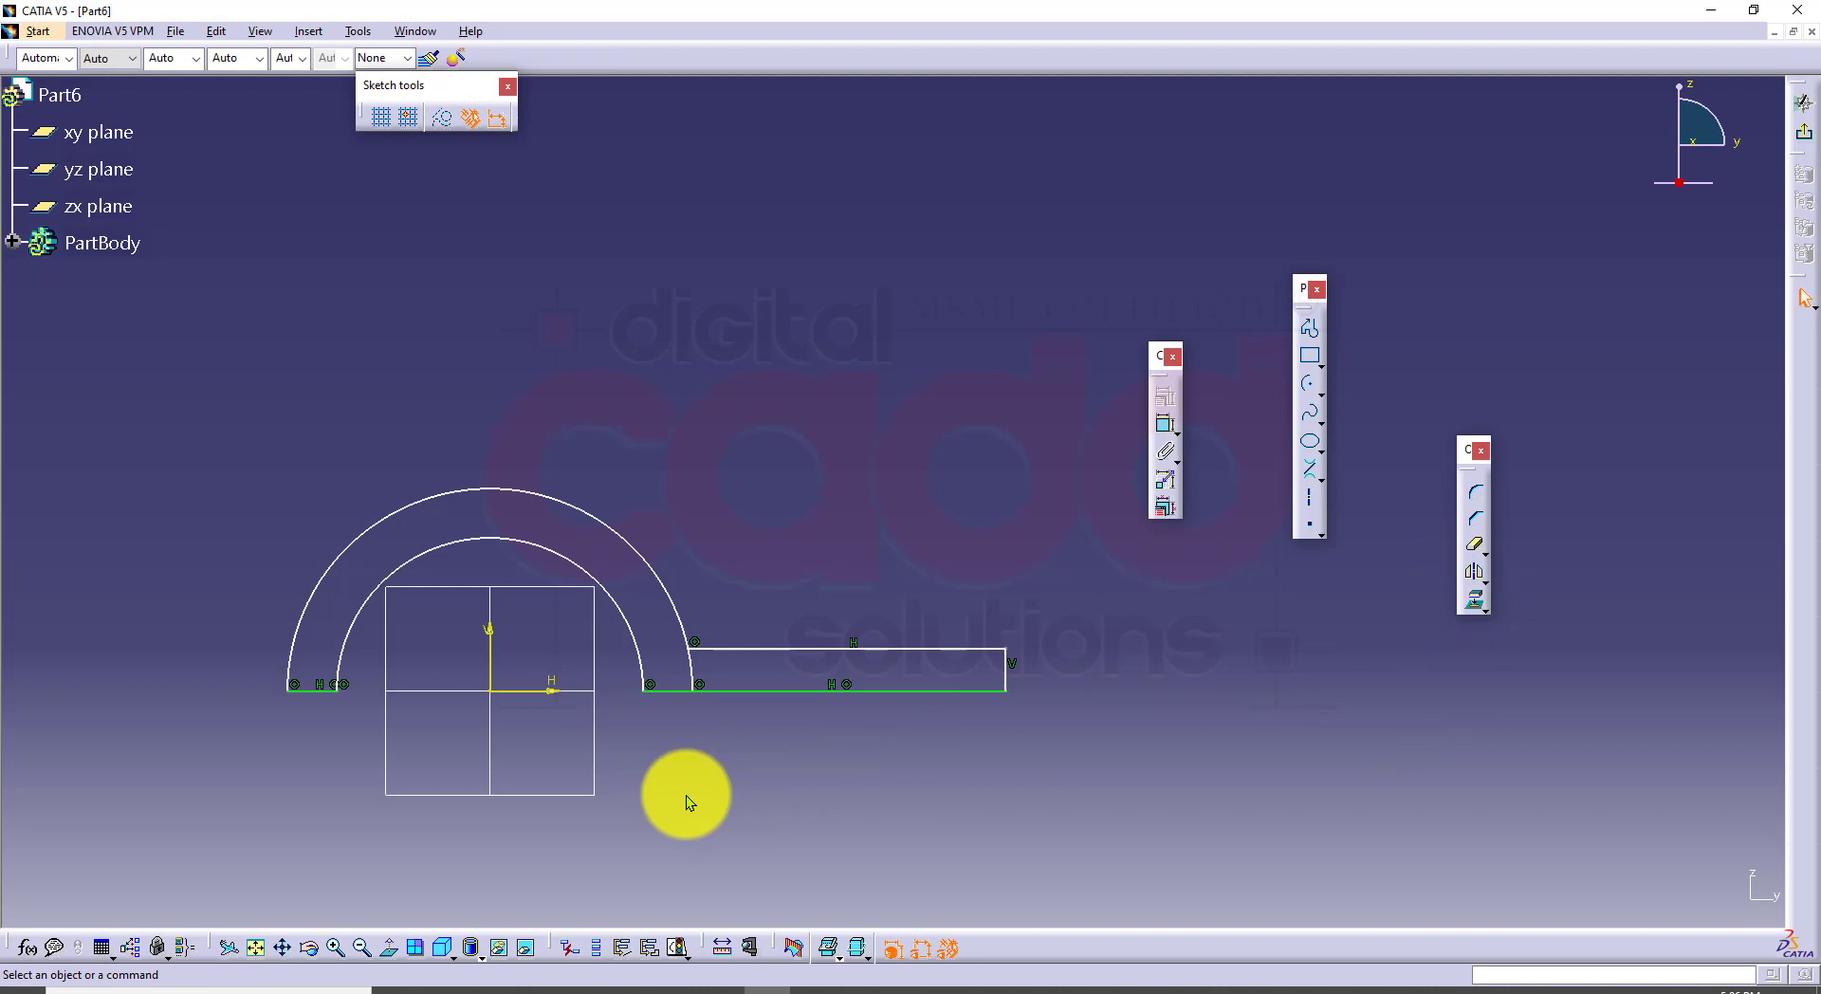
{"action": "left_click", "coordinate": [1473, 545]}
{"action": "left_click", "coordinate": [688, 674]}
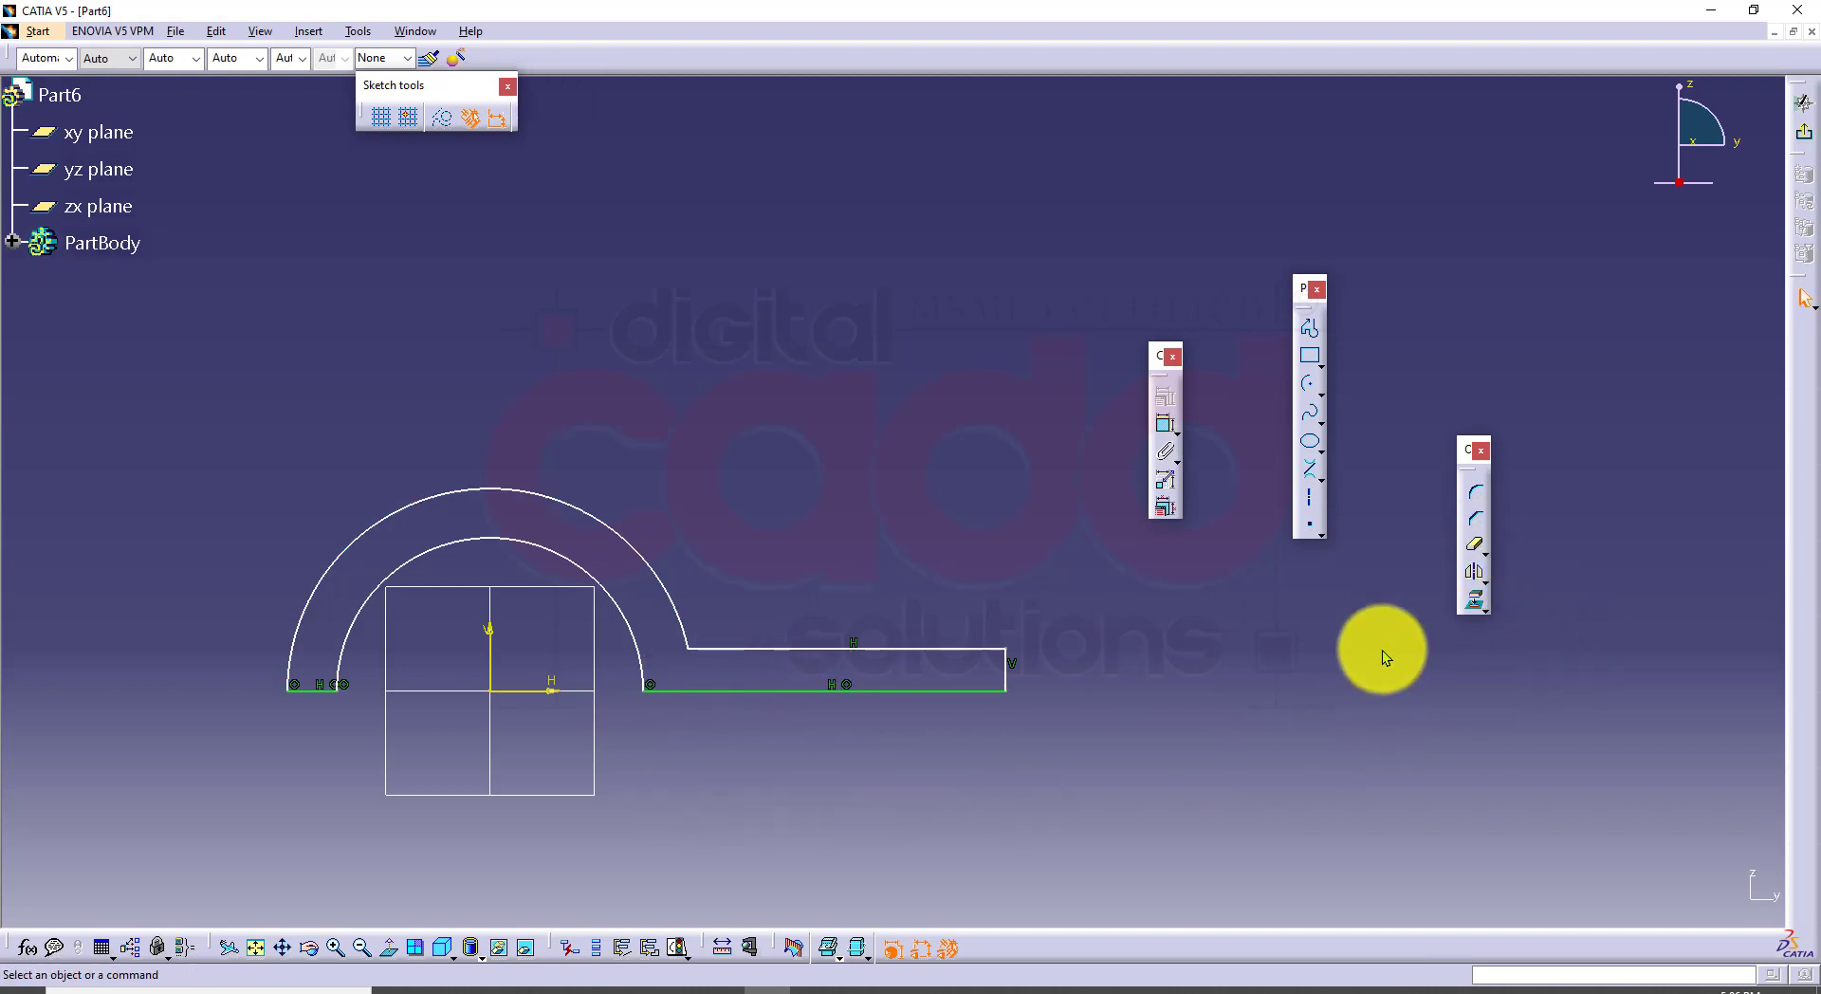
Step: Check the overall base length and the inner and outer arc radii in the drawing 45 PDF, and return to the CATIA sketch
{"action": "left_click", "coordinate": [480, 984]}
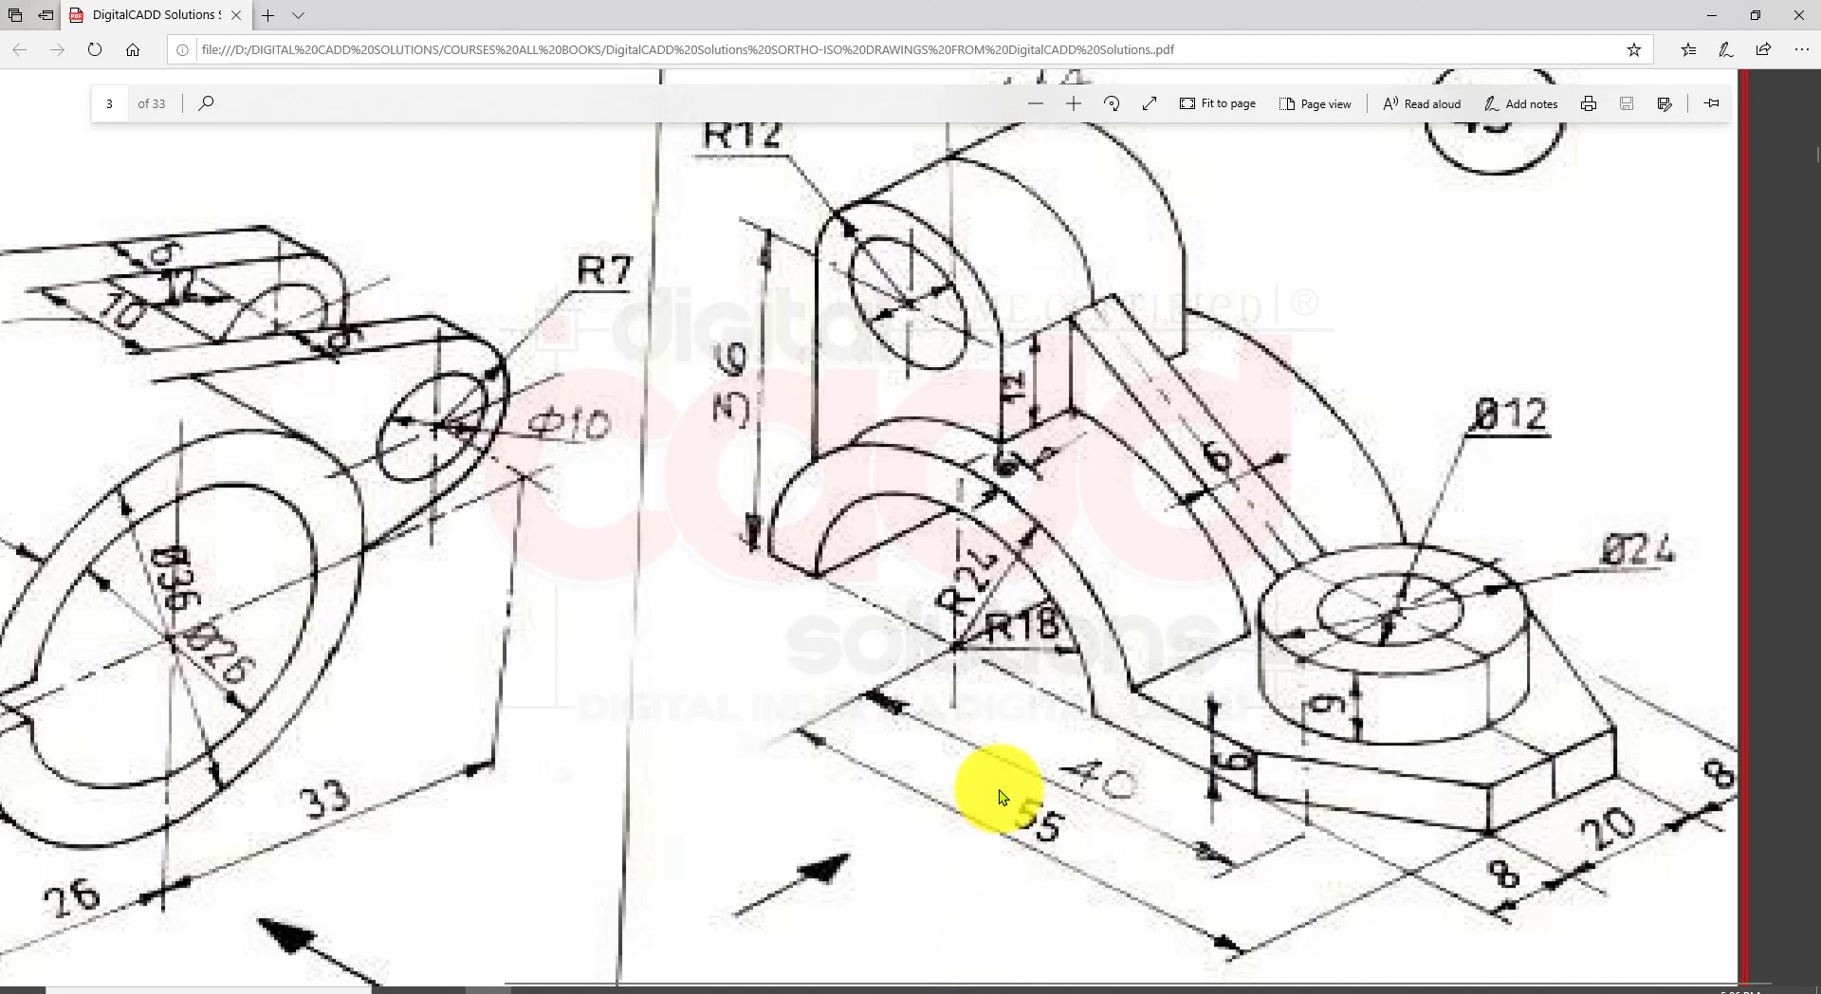
{"action": "left_click_drag", "start_coordinate": [999, 788], "coordinate": [1089, 865]}
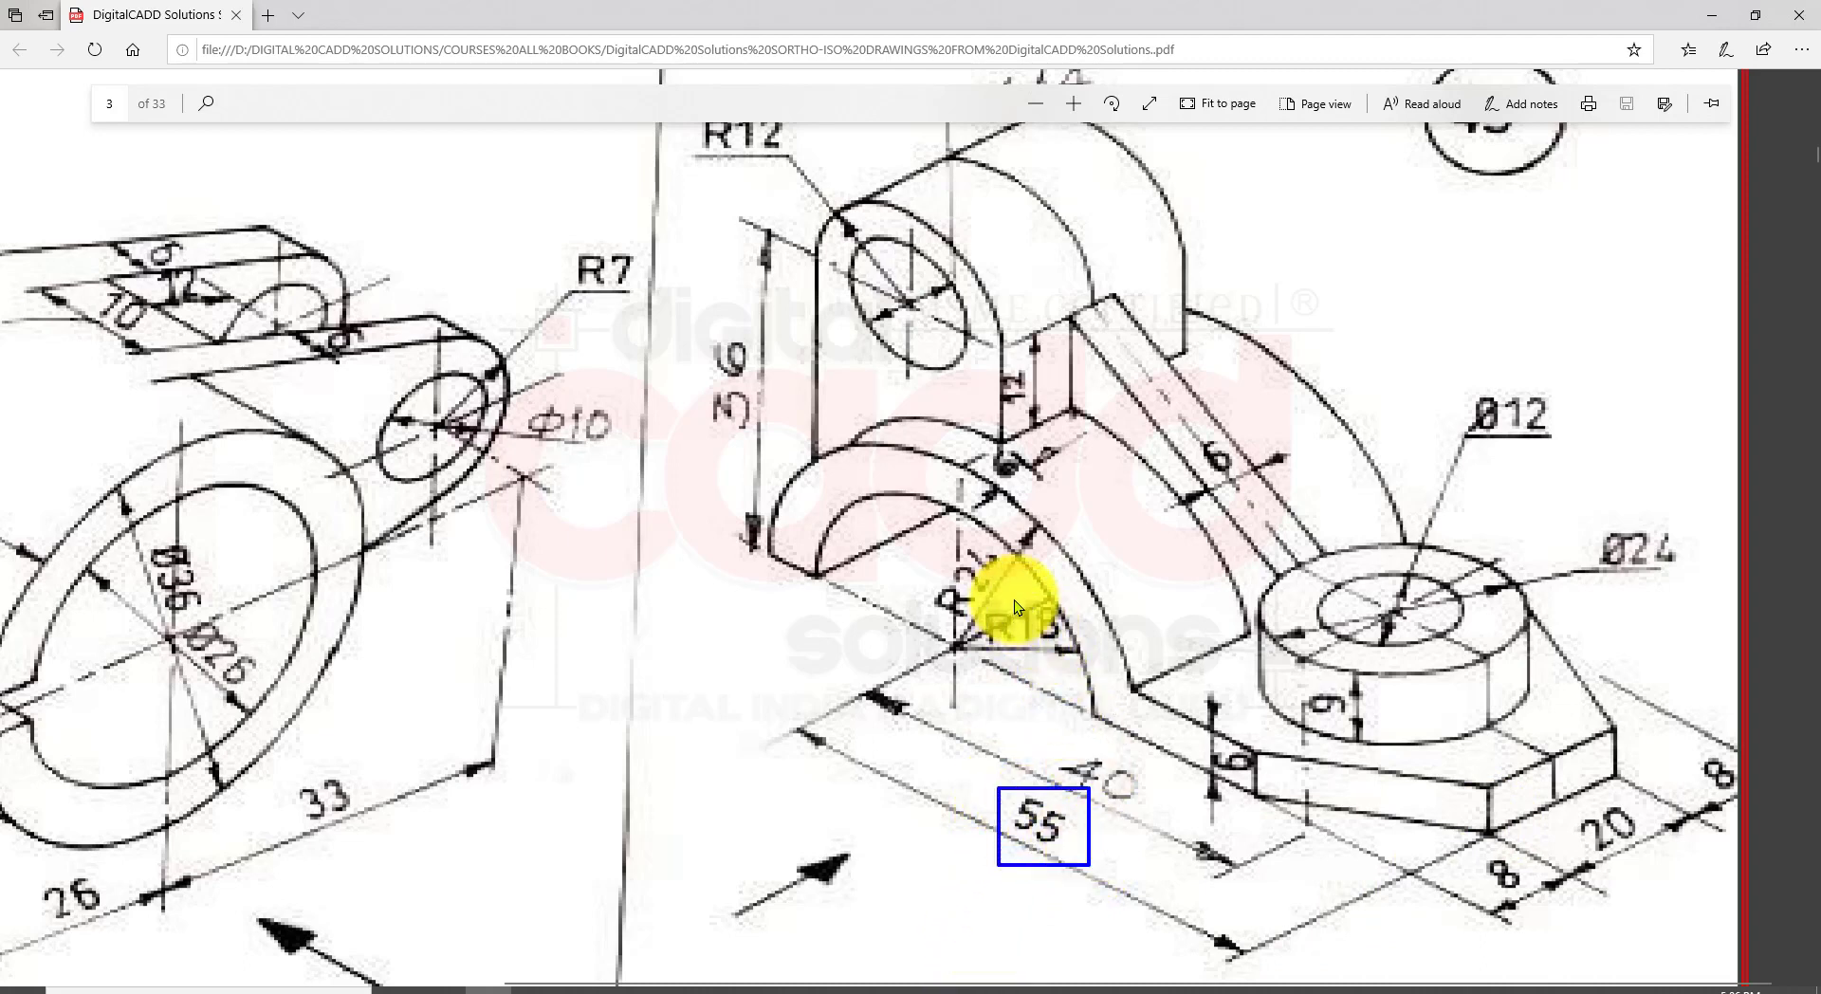
{"action": "left_click_drag", "start_coordinate": [1015, 600], "coordinate": [1078, 673]}
{"action": "left_click_drag", "start_coordinate": [939, 518], "coordinate": [1020, 600]}
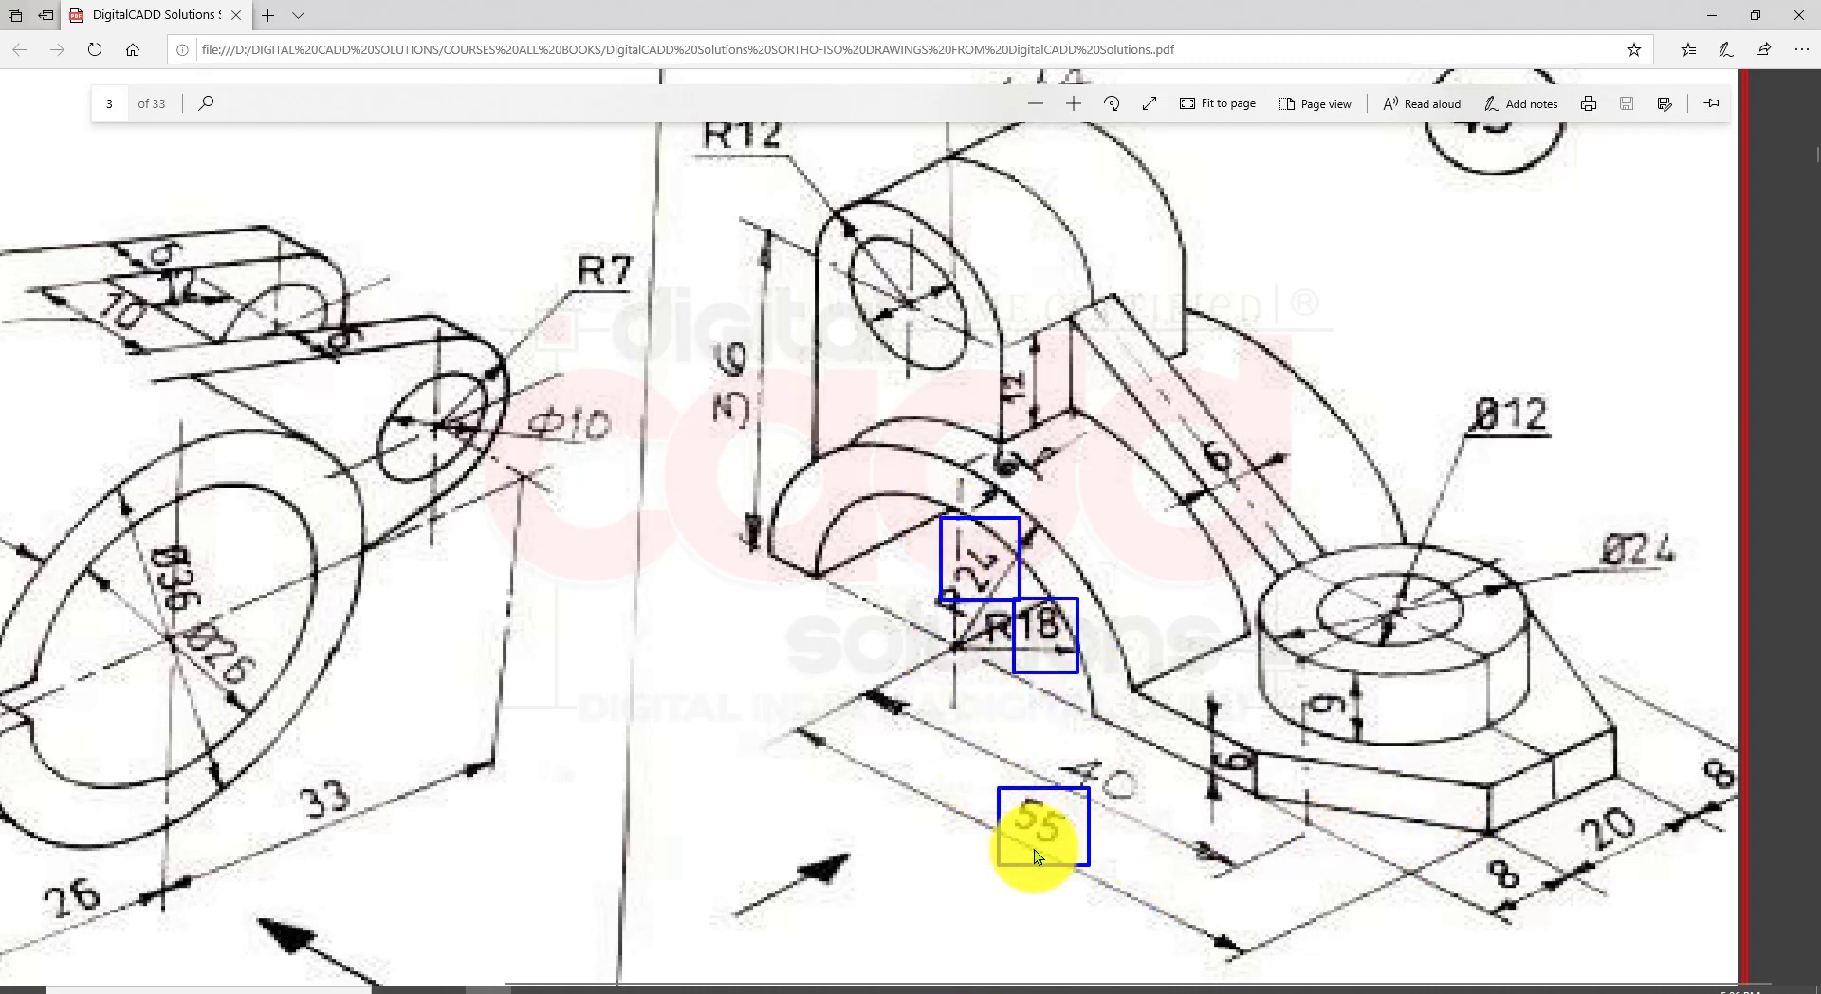
{"action": "key", "text": "Escape"}
{"action": "left_click", "coordinate": [780, 992]}
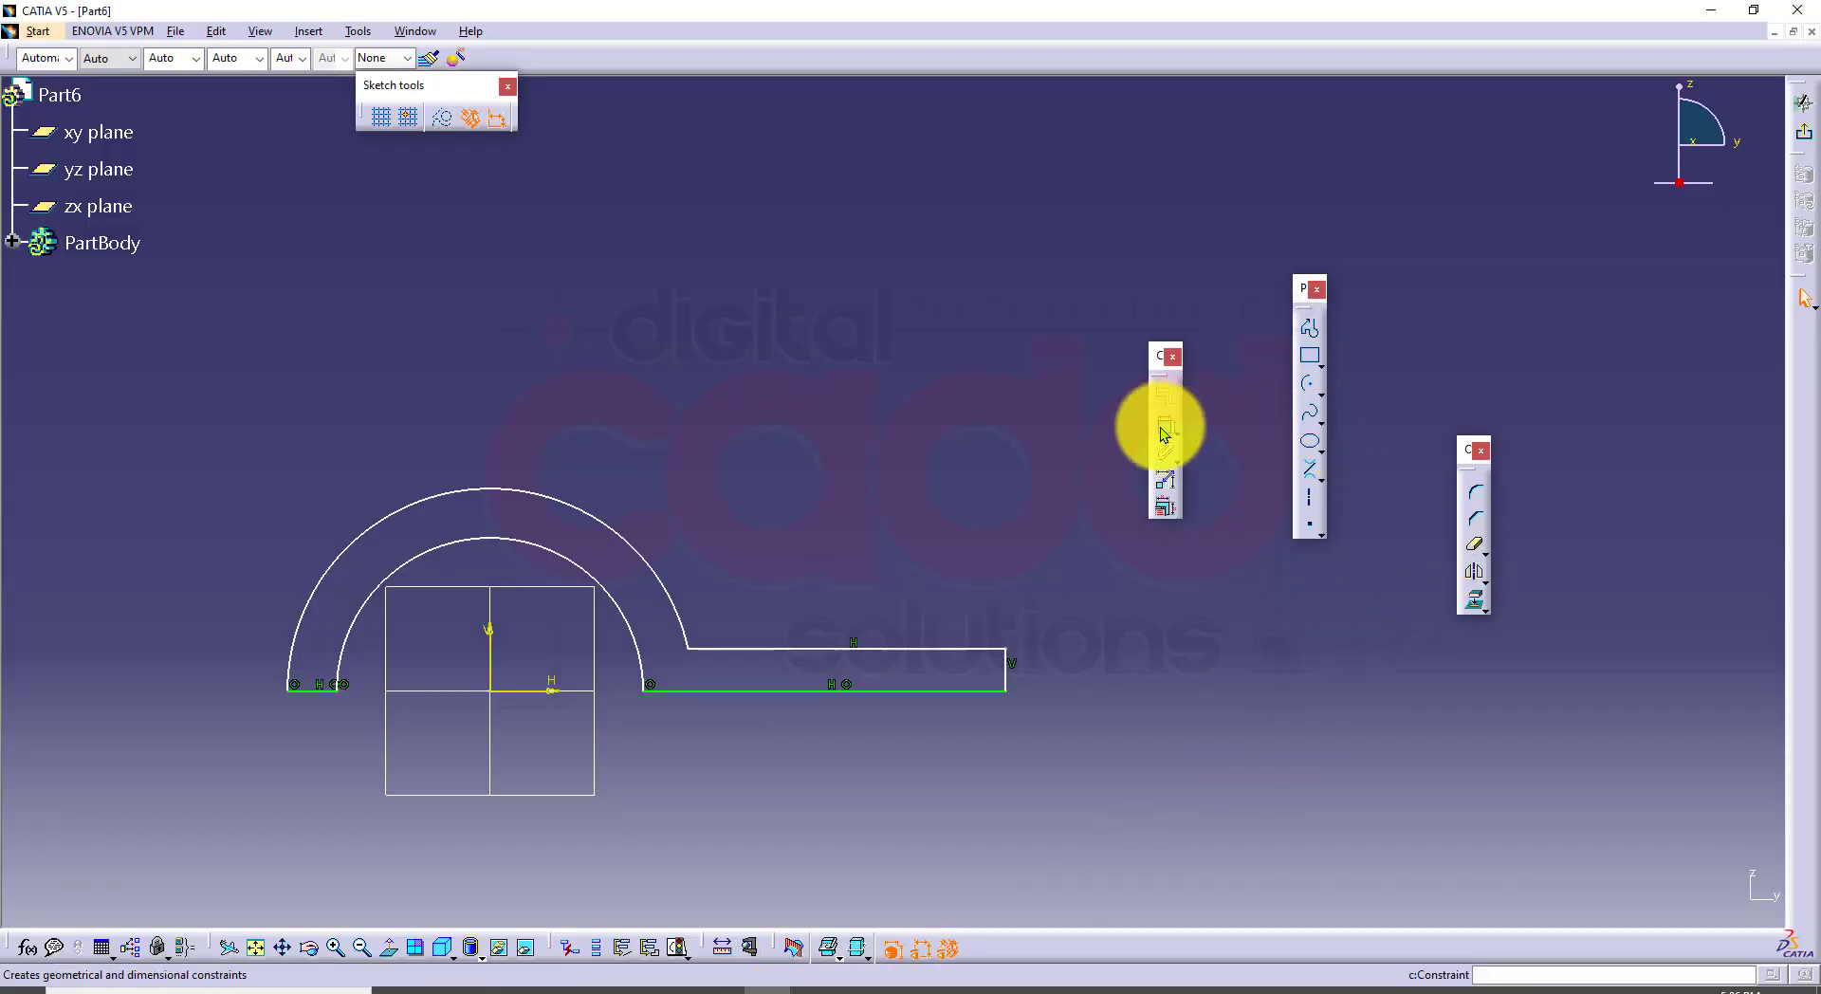
Step: Dimension the inner arc and set its radius to 18 mm
{"action": "left_click", "coordinate": [1161, 427]}
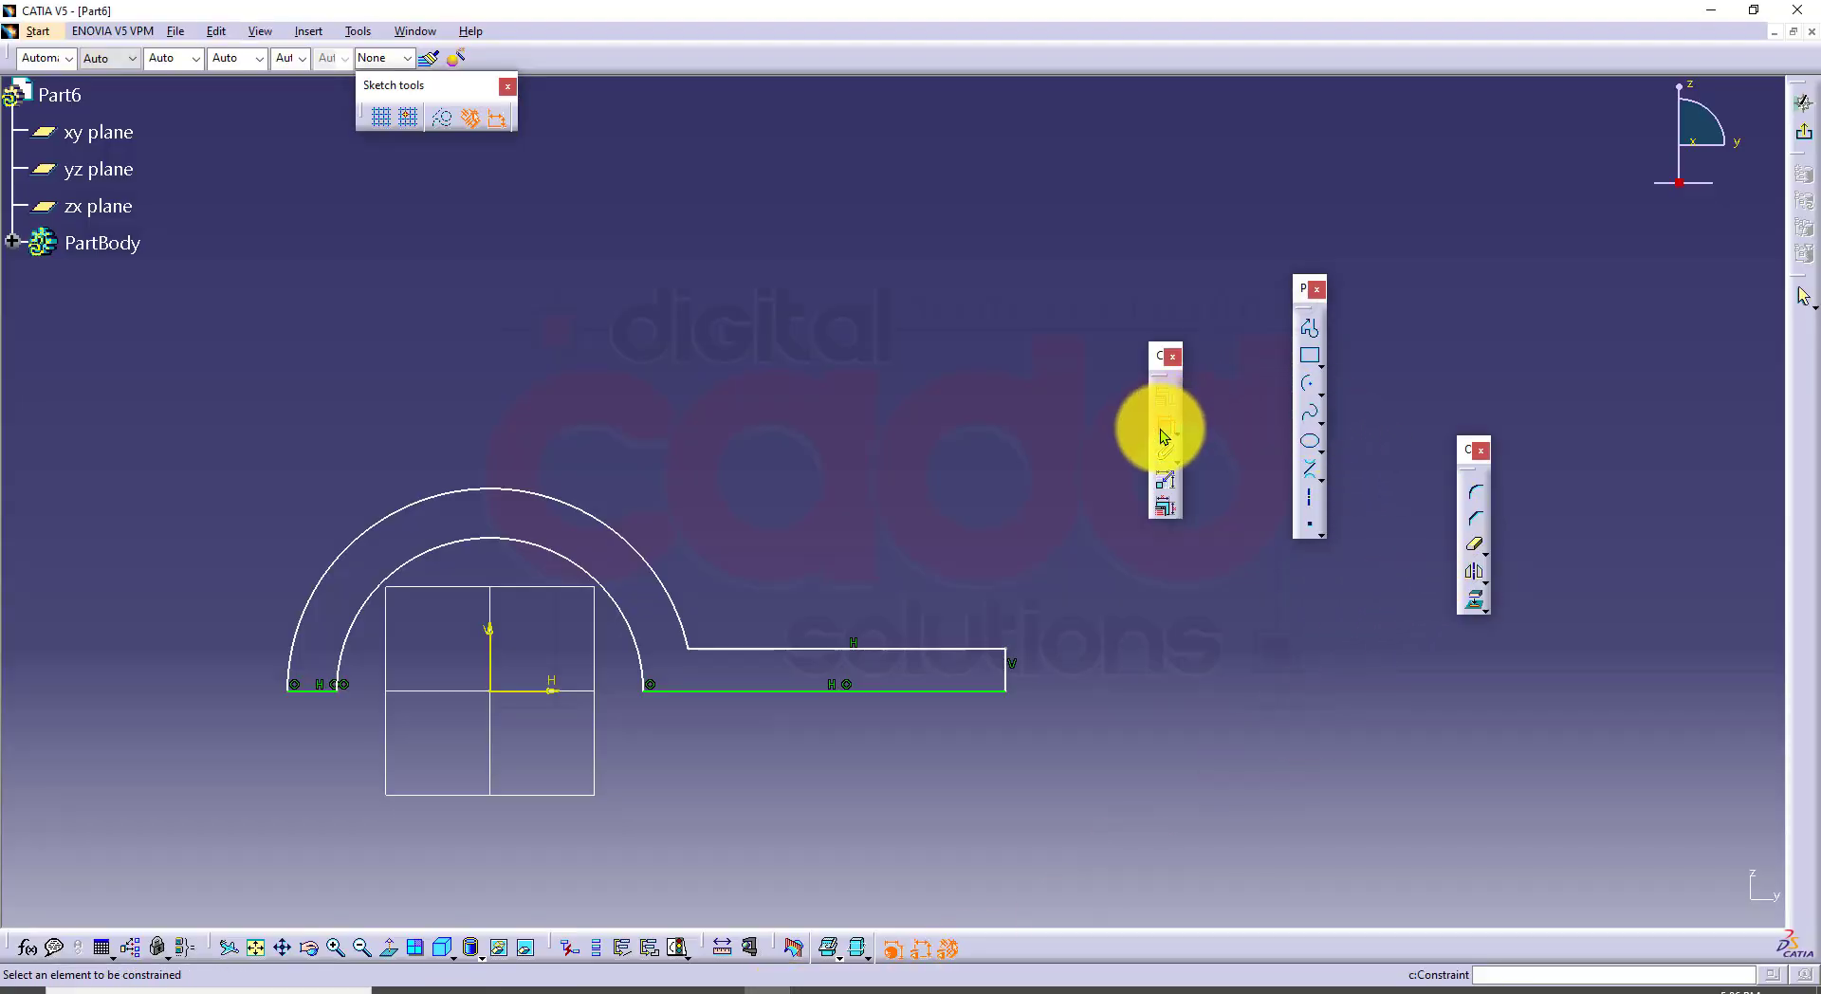
{"action": "left_click", "coordinate": [561, 556]}
{"action": "left_click", "coordinate": [656, 453]}
{"action": "double_click", "coordinate": [653, 453]}
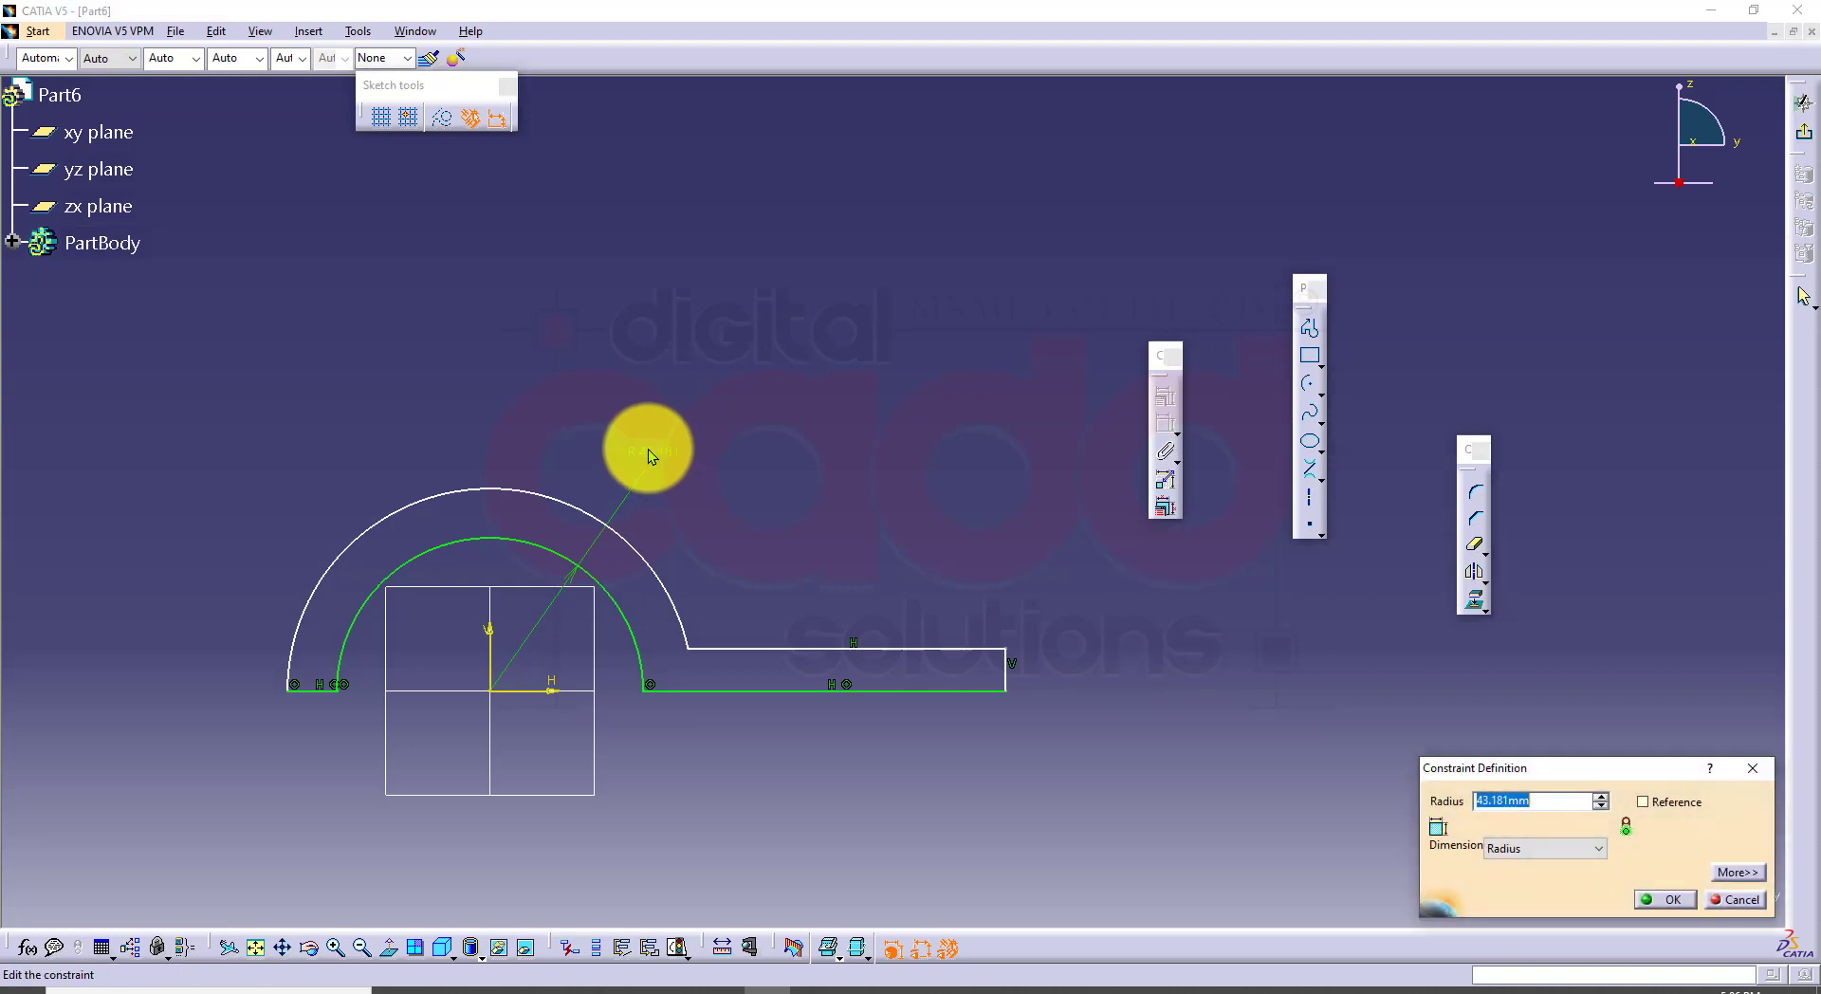
{"action": "type", "text": "18"}
{"action": "key", "text": "Return"}
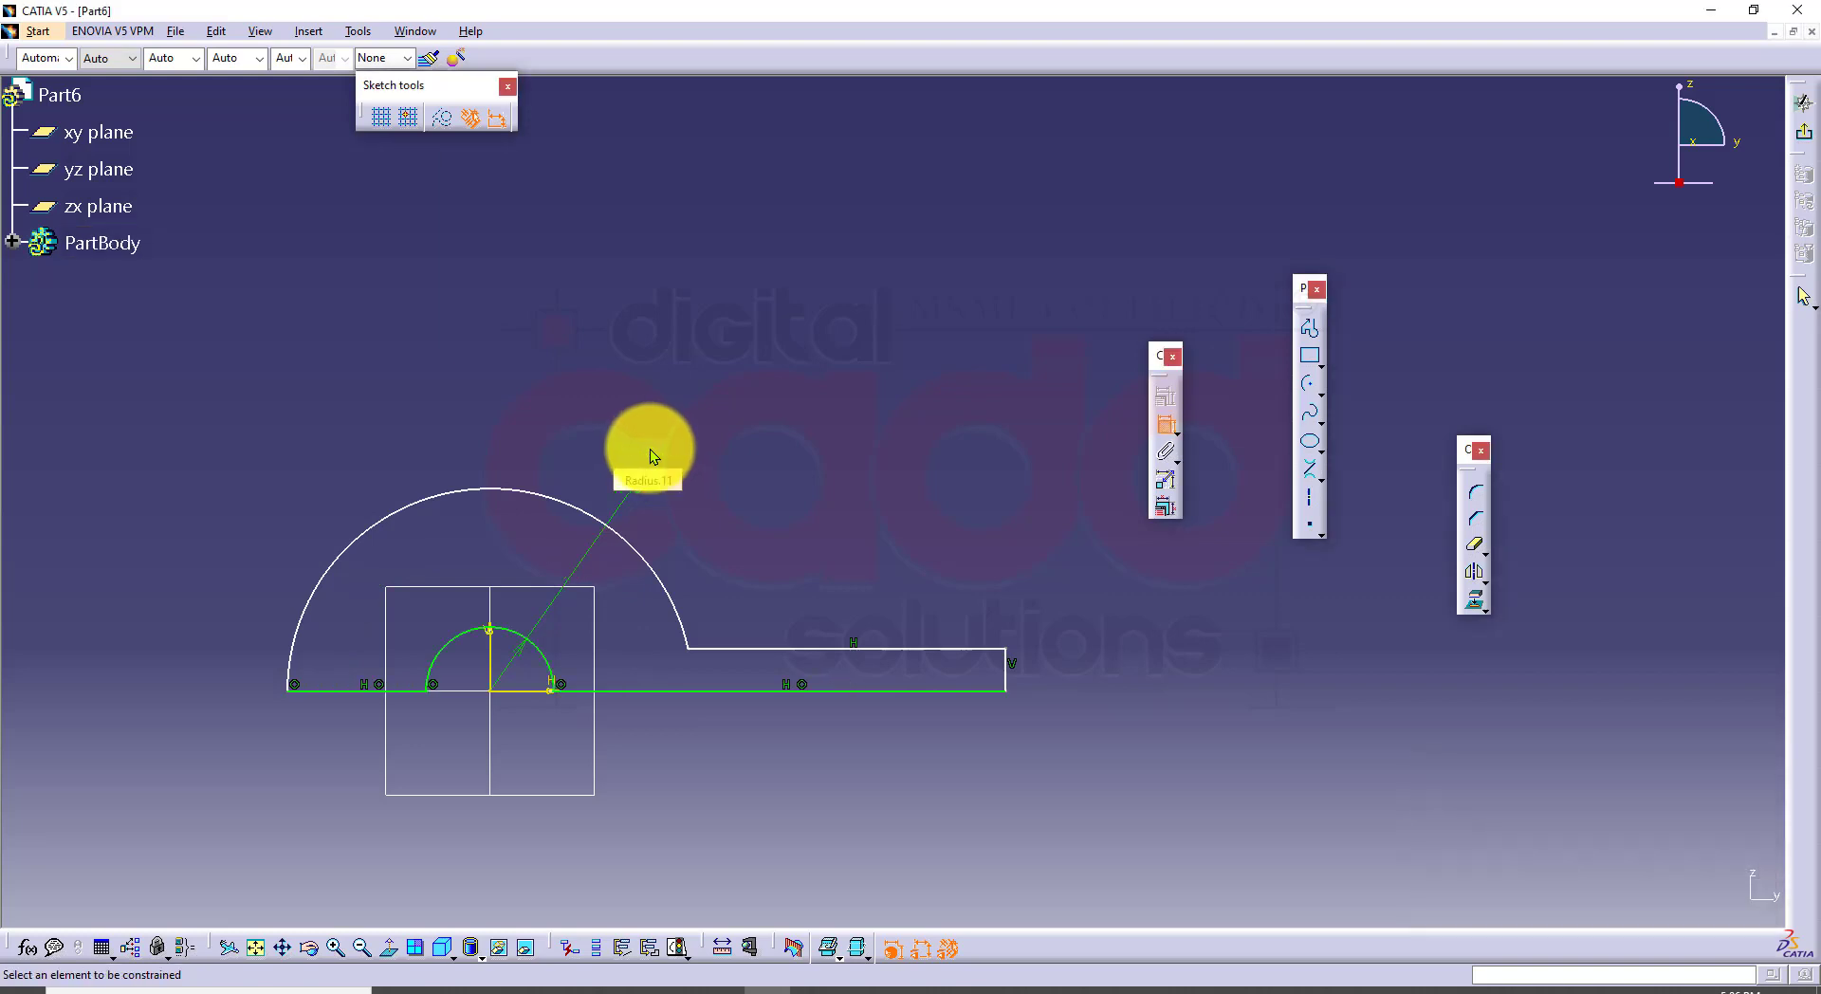
Step: Dimension the outer arc and set its radius to 24 mm
{"action": "left_click", "coordinate": [544, 503]}
{"action": "left_click", "coordinate": [592, 453]}
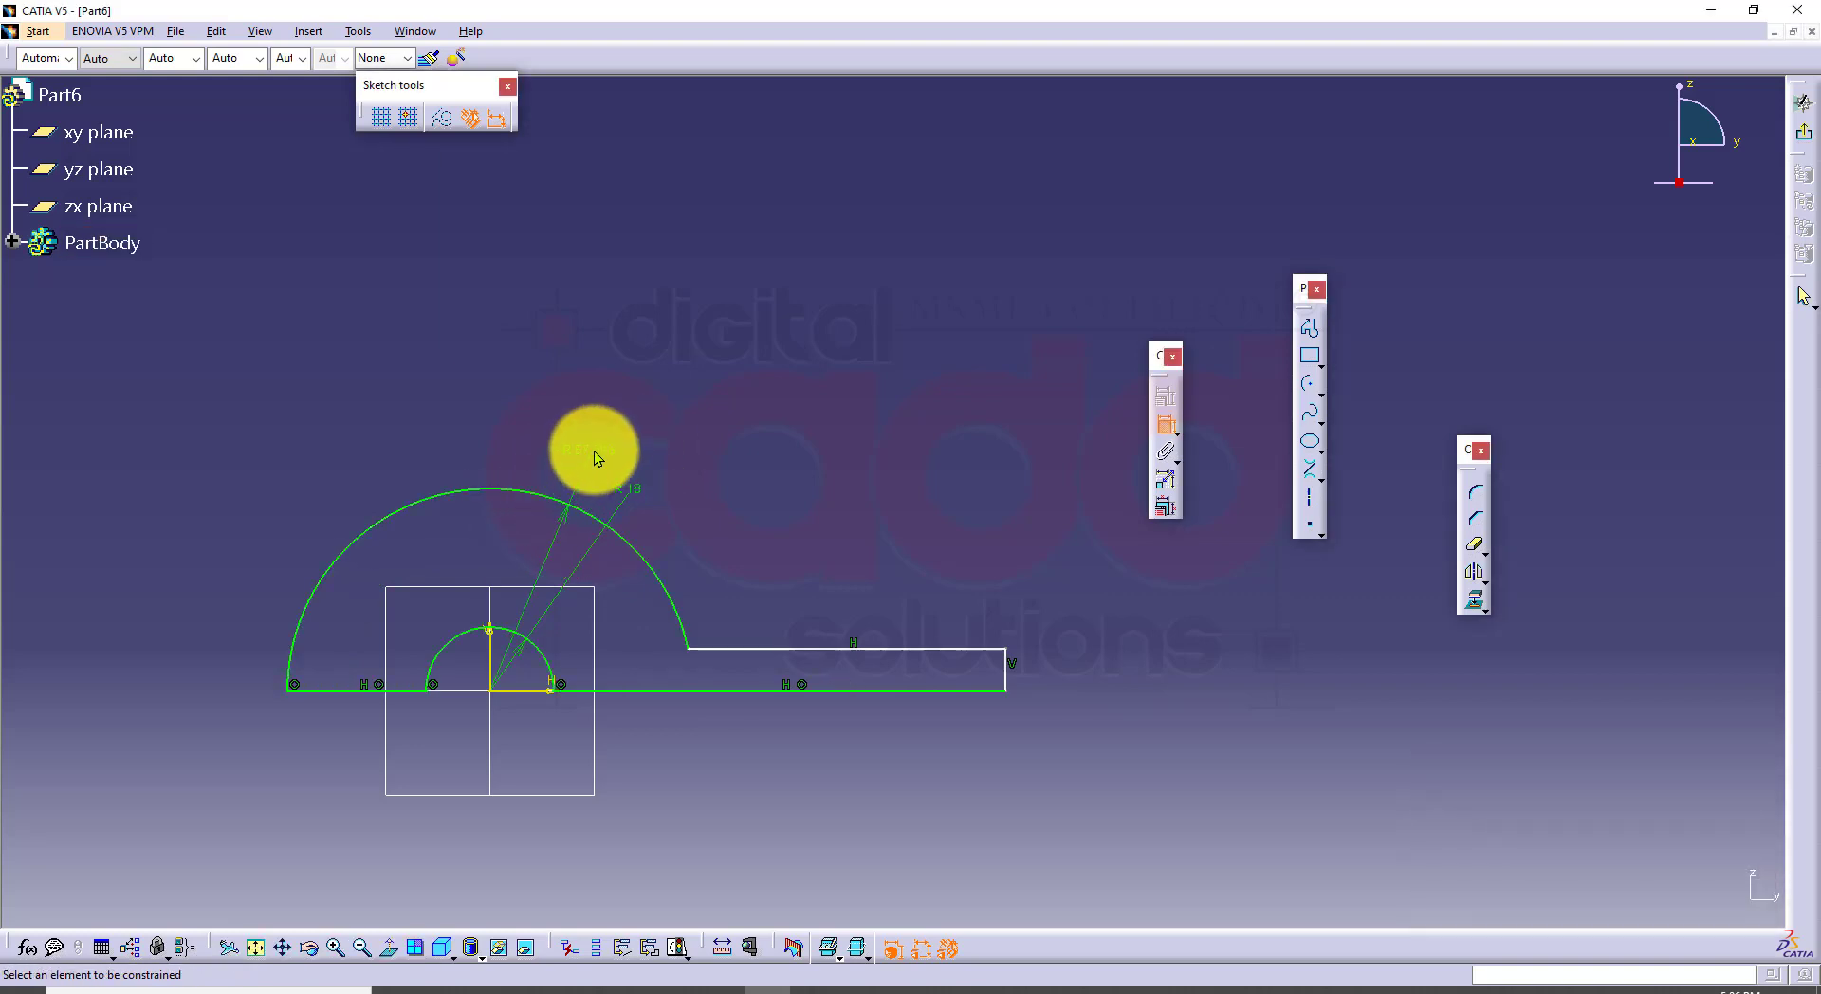
{"action": "double_click", "coordinate": [594, 451]}
{"action": "type", "text": "24"}
{"action": "key", "text": "Return"}
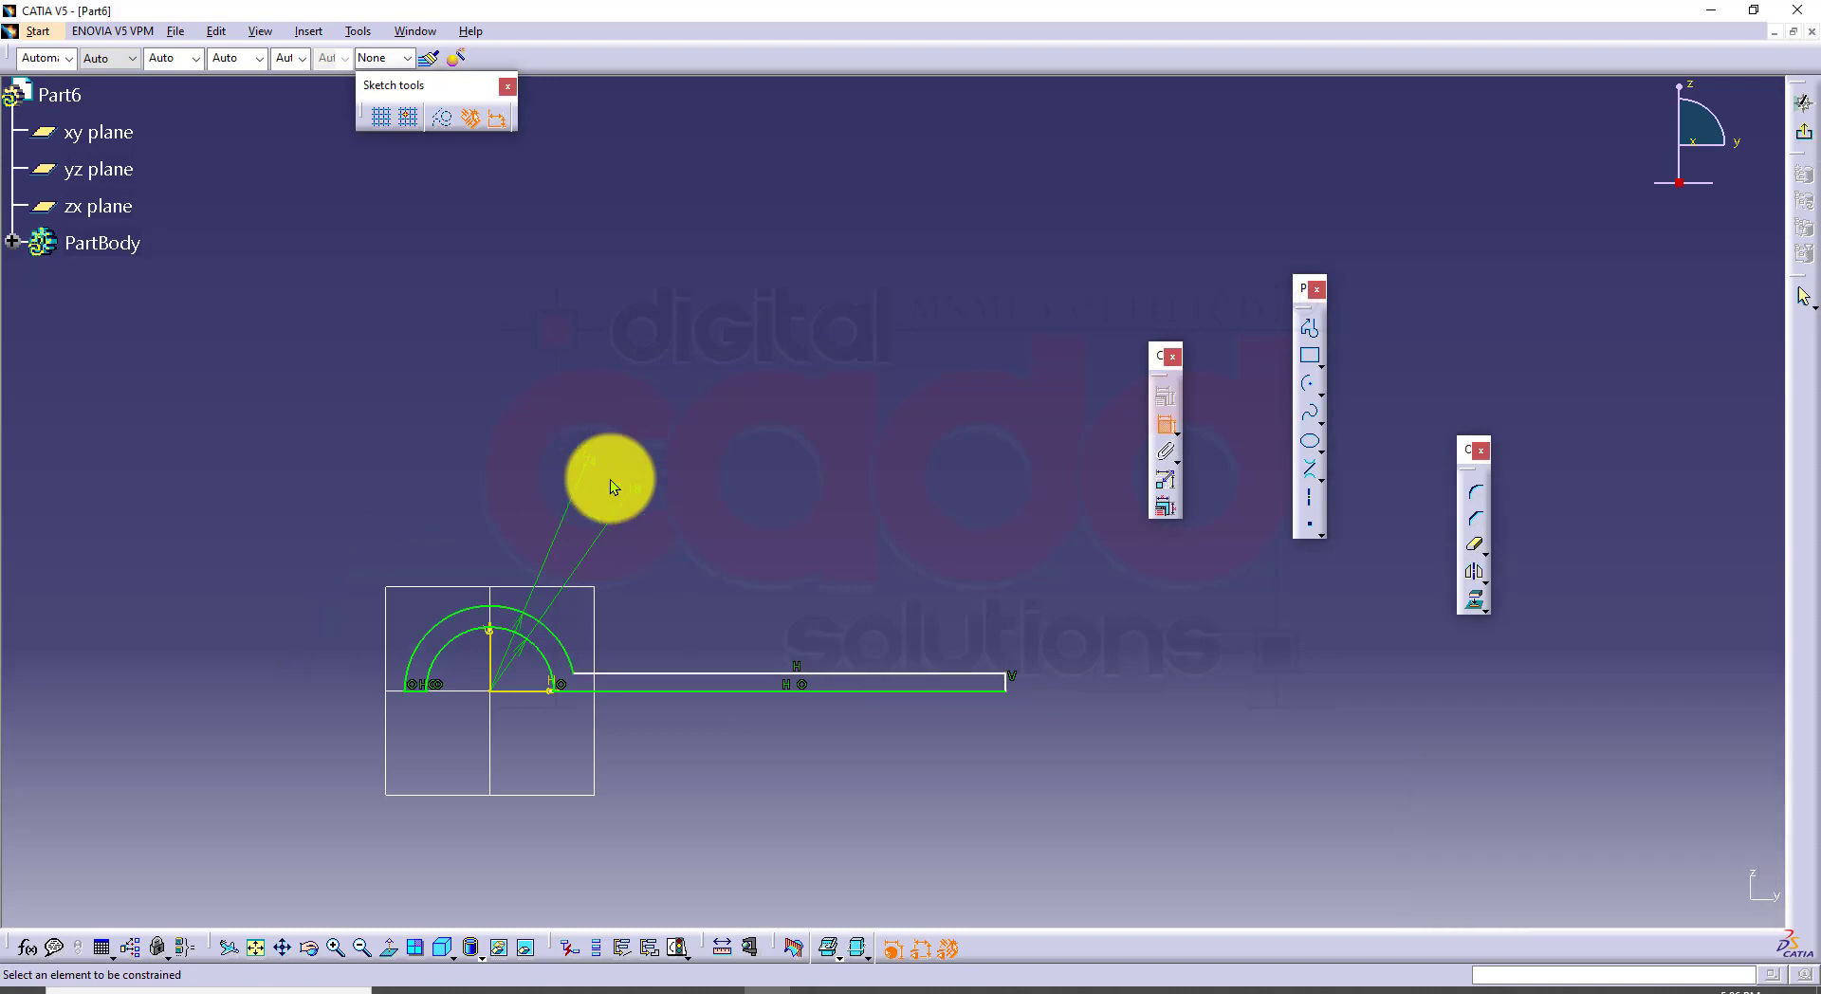
Step: Dimension the horizontal distance from the sketch's vertical axis to the base plate's end edge and set it to 55 mm
{"action": "left_click", "coordinate": [490, 653]}
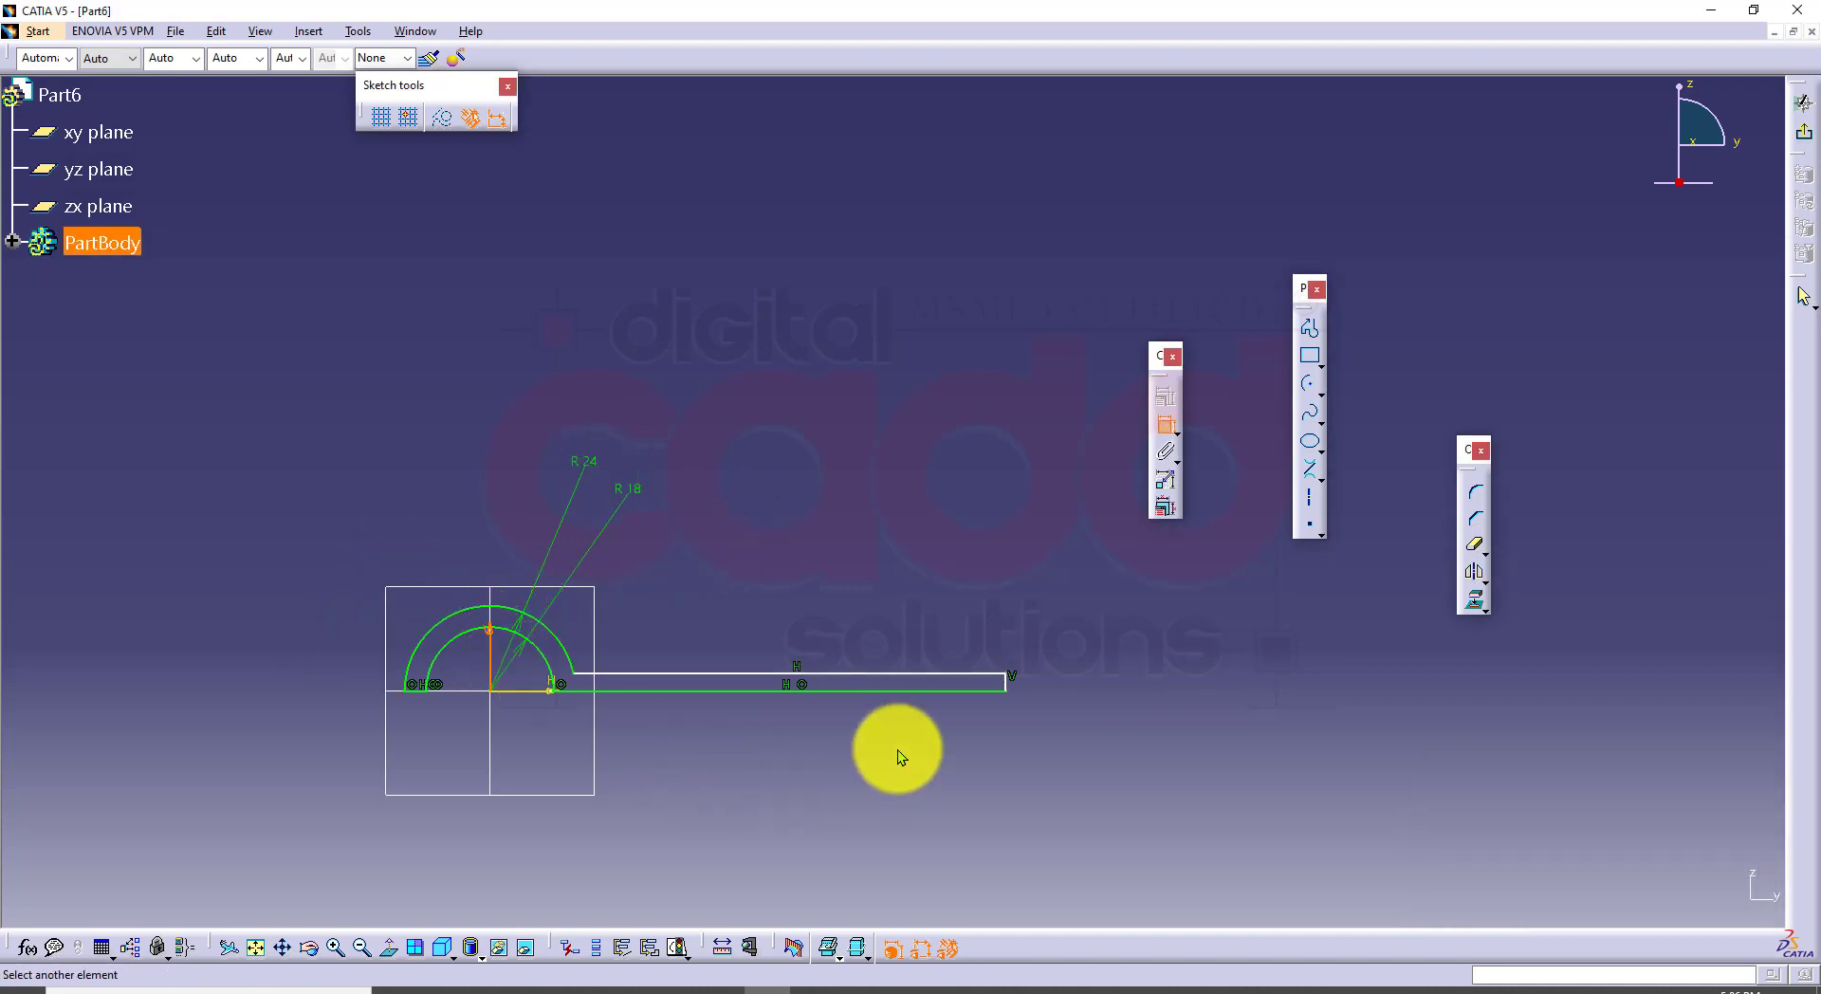
{"action": "left_click", "coordinate": [1005, 684]}
{"action": "left_click", "coordinate": [702, 787]}
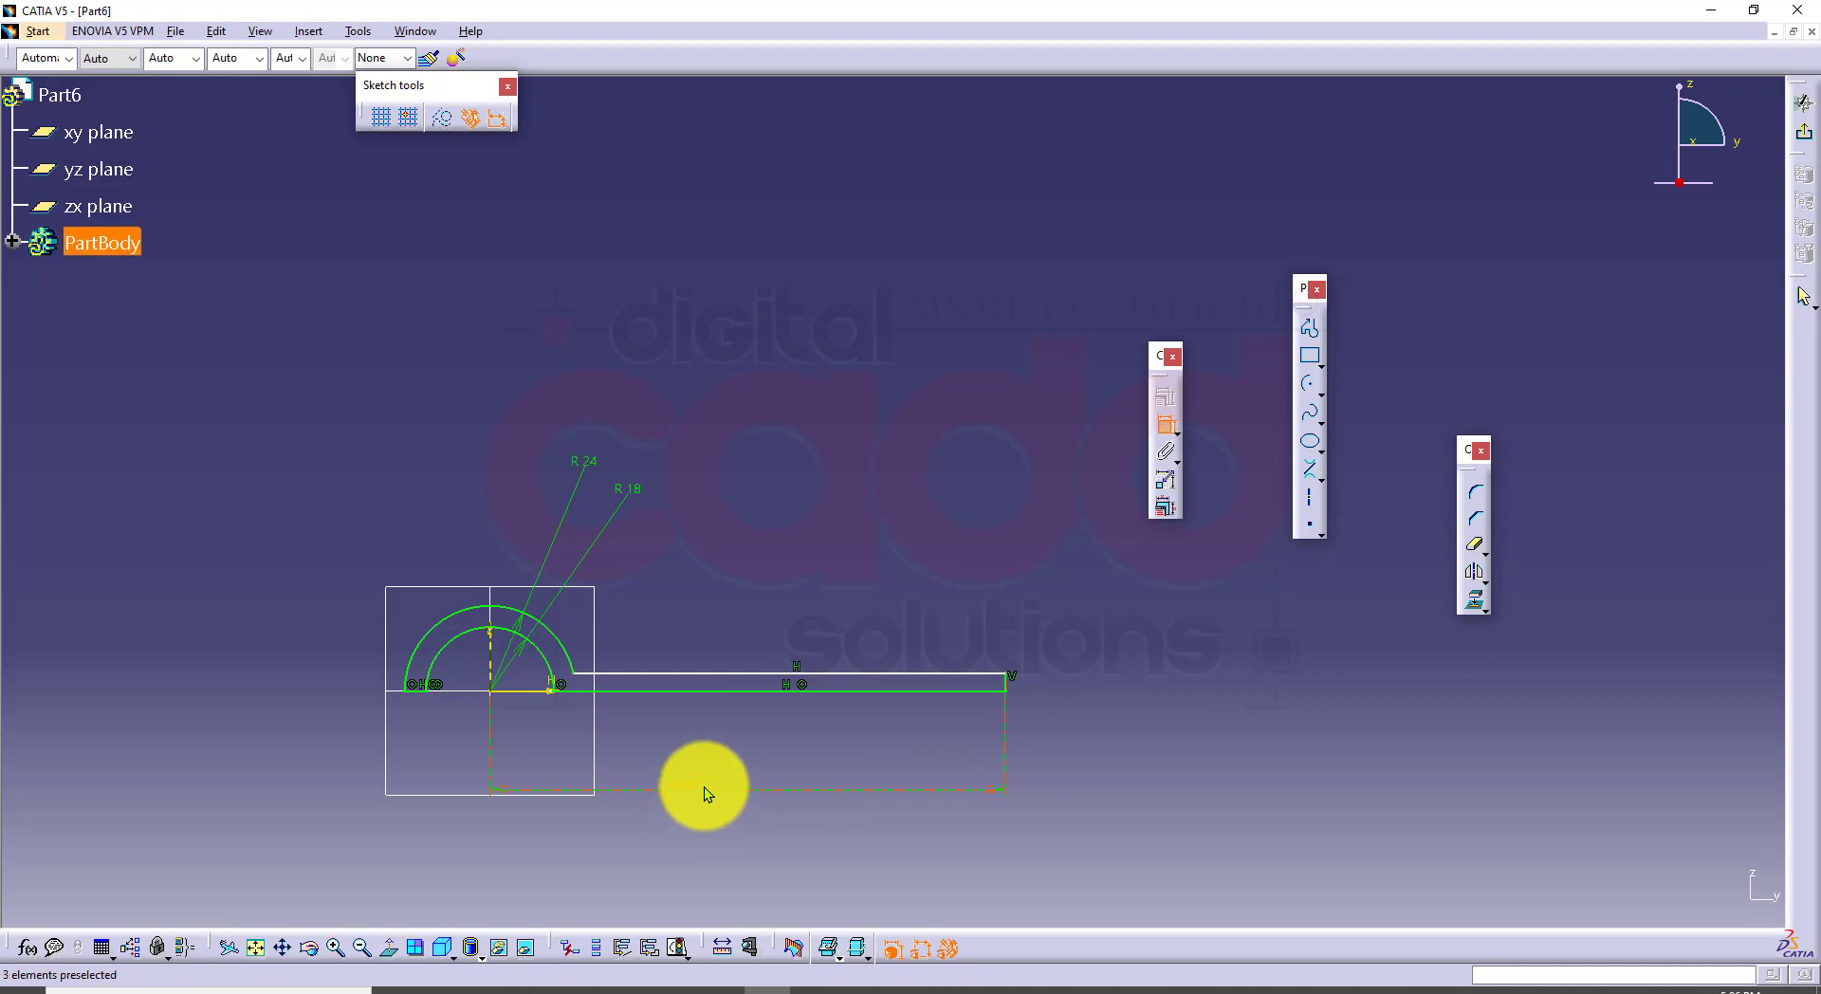
{"action": "type", "text": "56"}
{"action": "key", "text": "Return"}
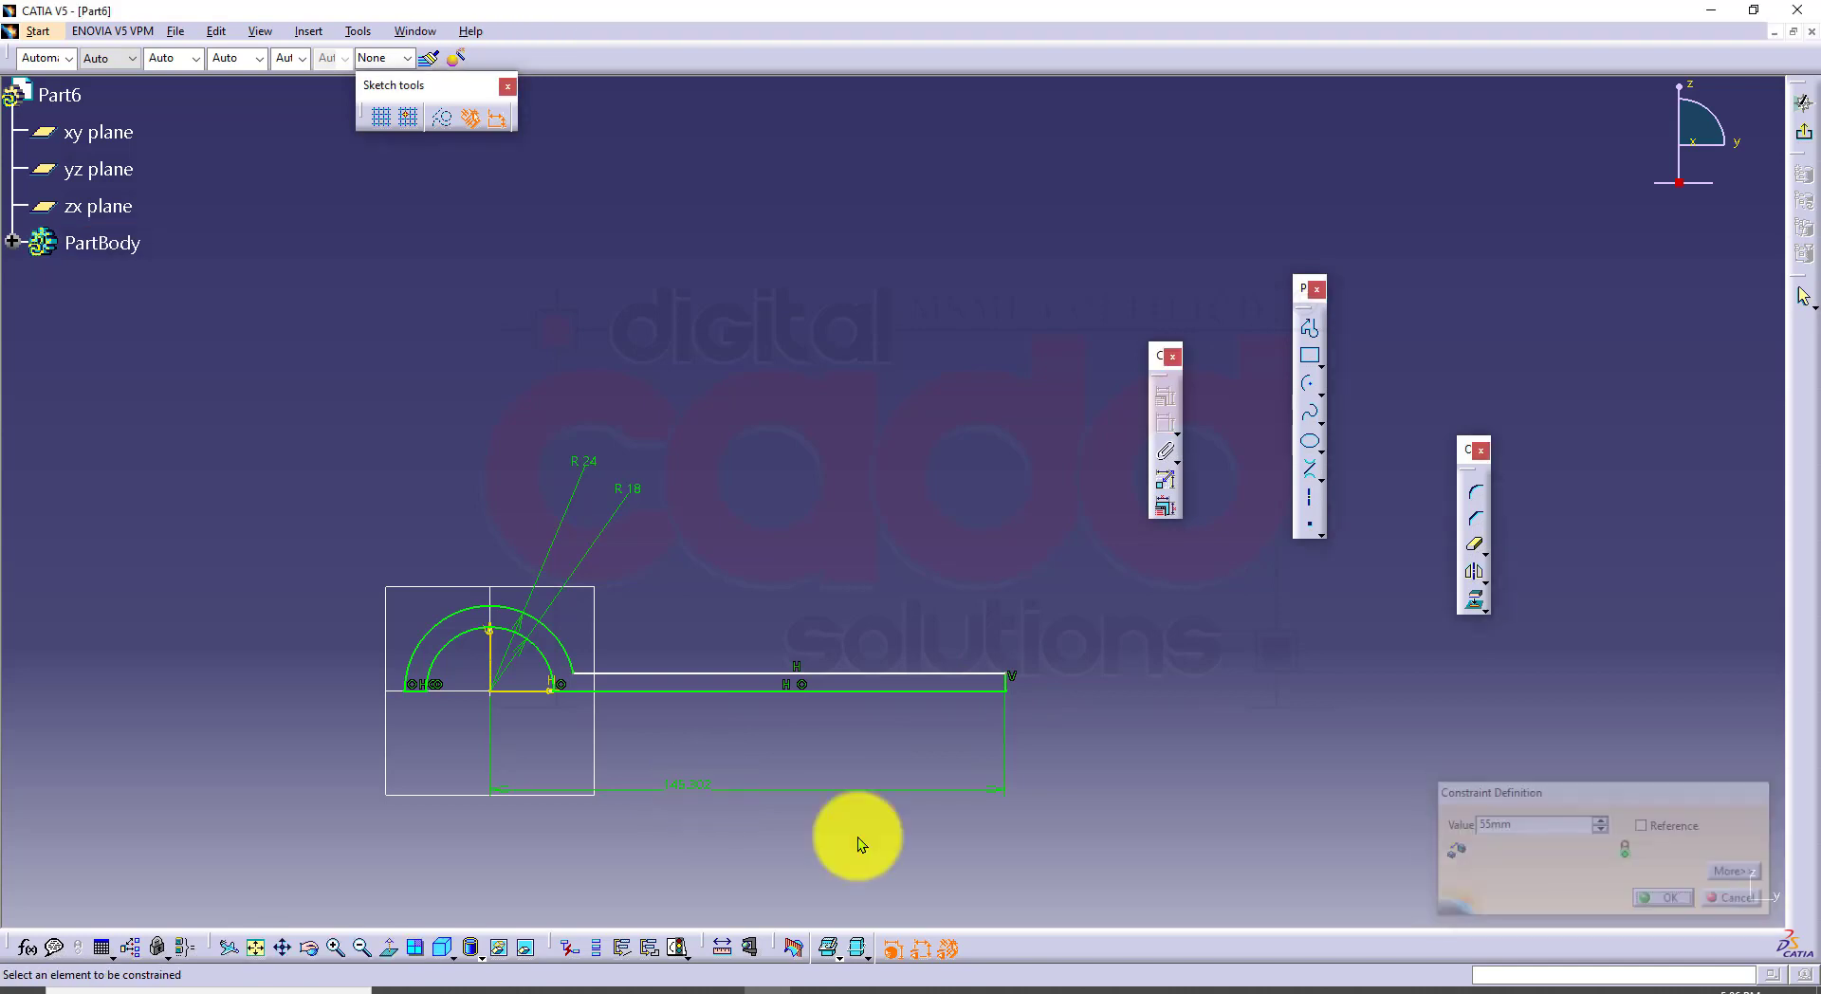
{"action": "middle_click_drag", "start_coordinate": [787, 747], "coordinate": [806, 603]}
{"action": "left_click", "coordinate": [811, 657]}
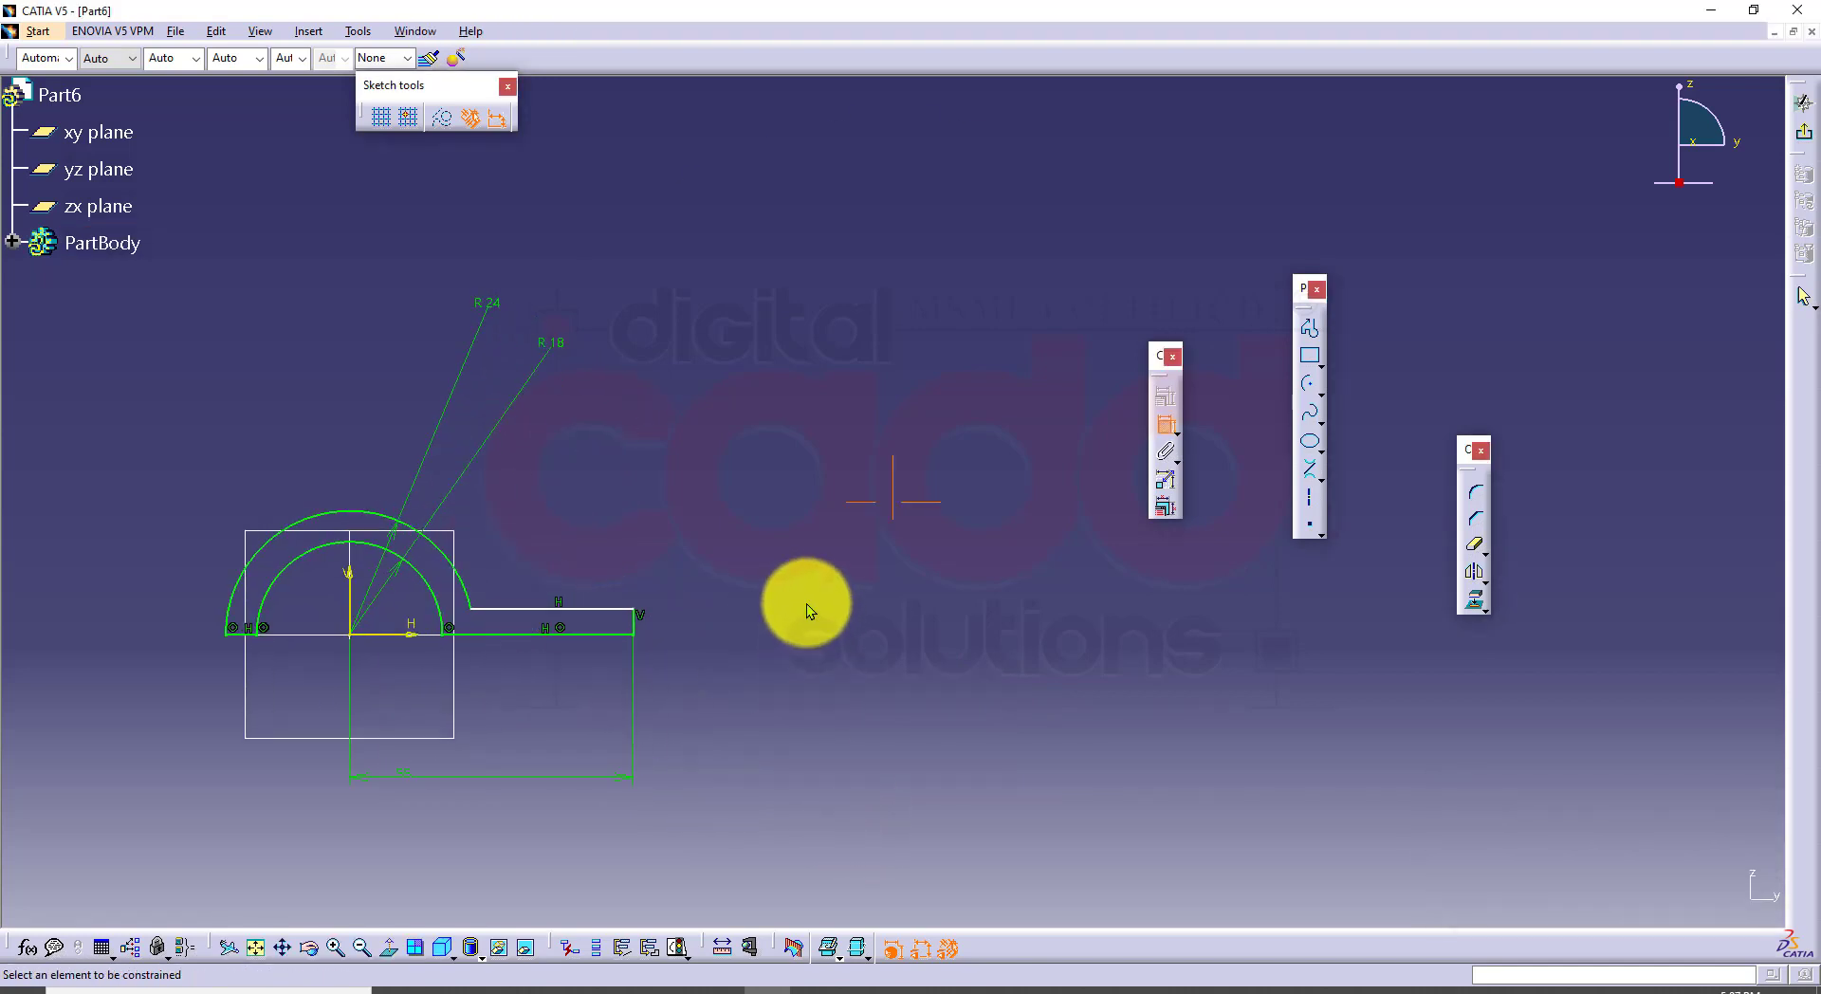
Step: Check the base plate thickness in the drawing 45 PDF, then dimension the plate's end edge in CATIA at 6 mm
{"action": "left_click", "coordinate": [485, 988]}
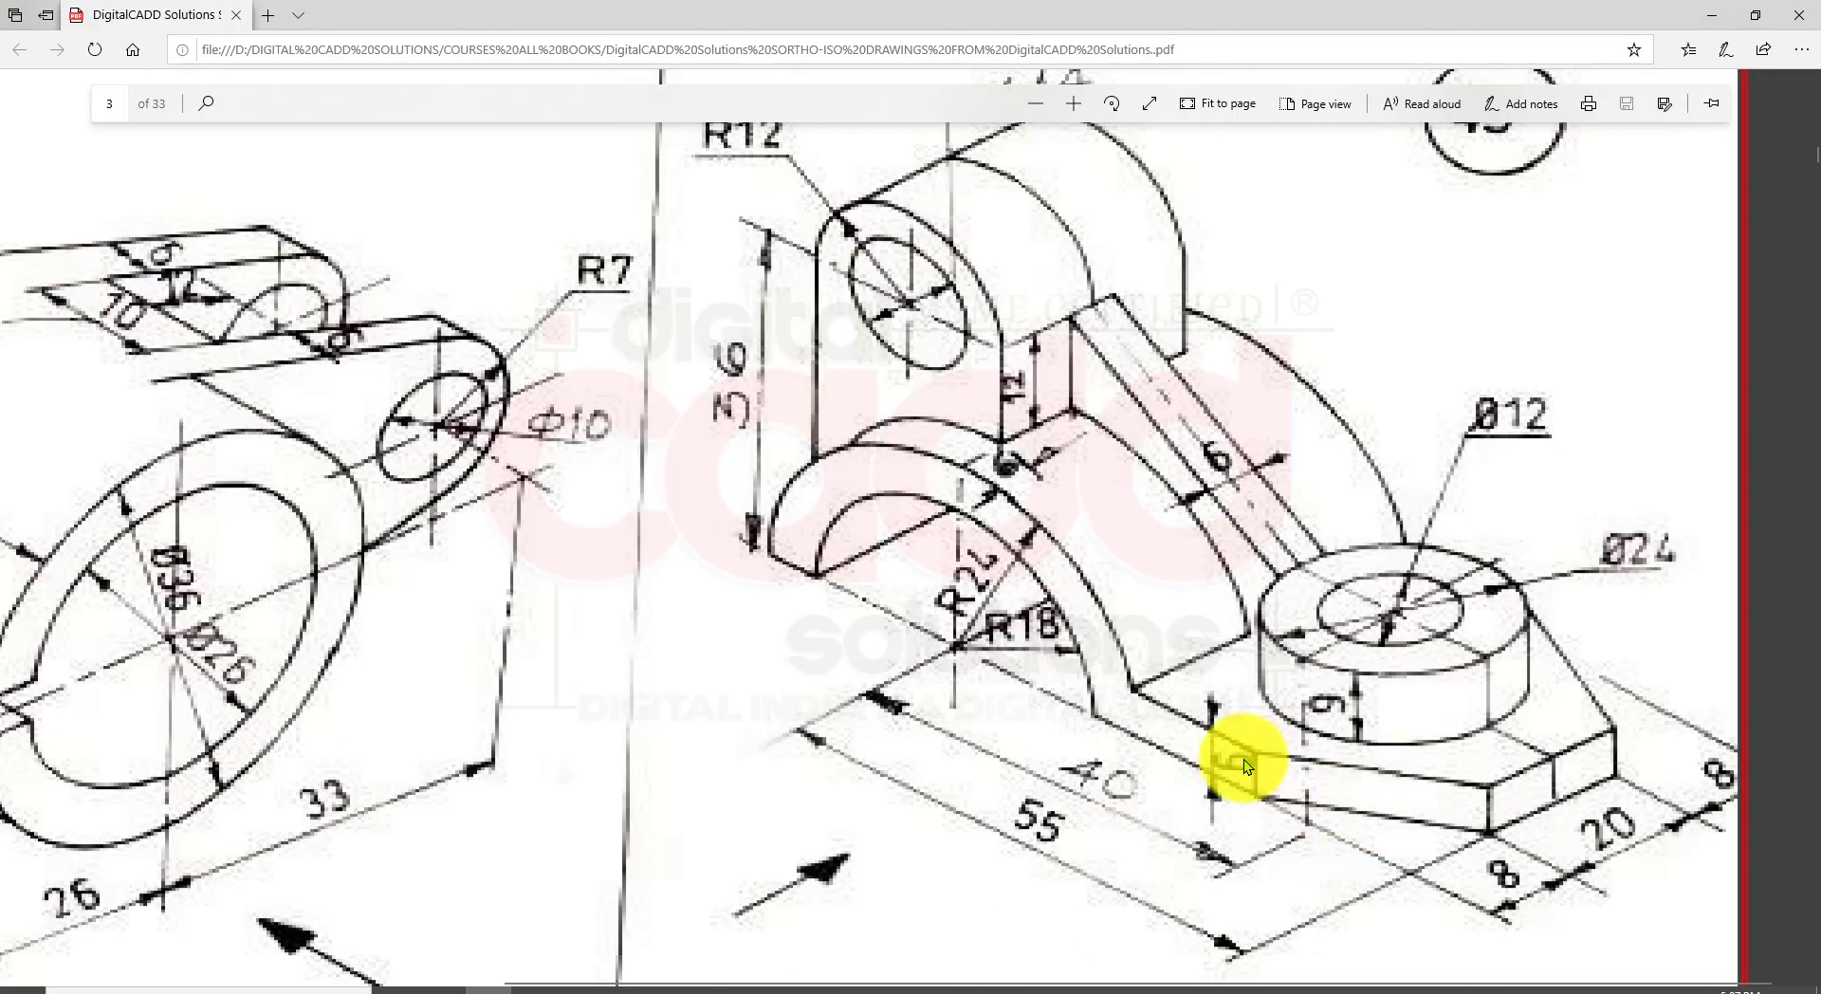
{"action": "left_click", "coordinate": [764, 989]}
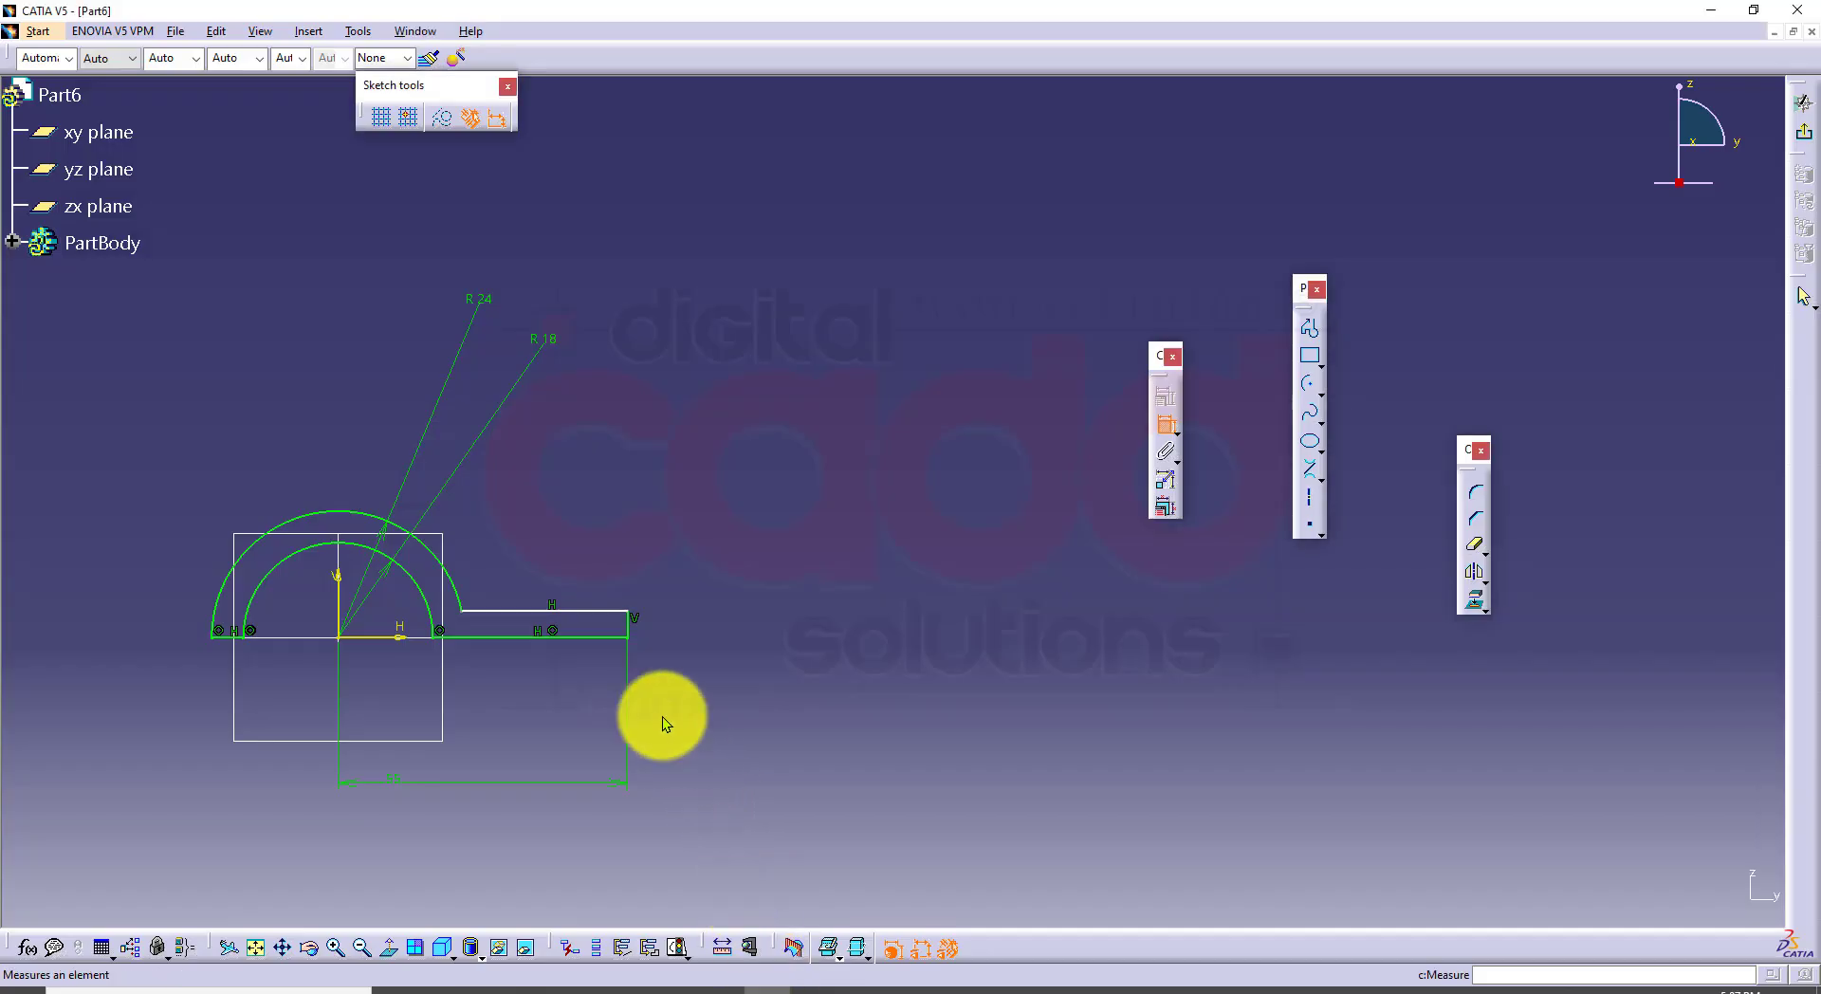
{"action": "left_click", "coordinate": [630, 635]}
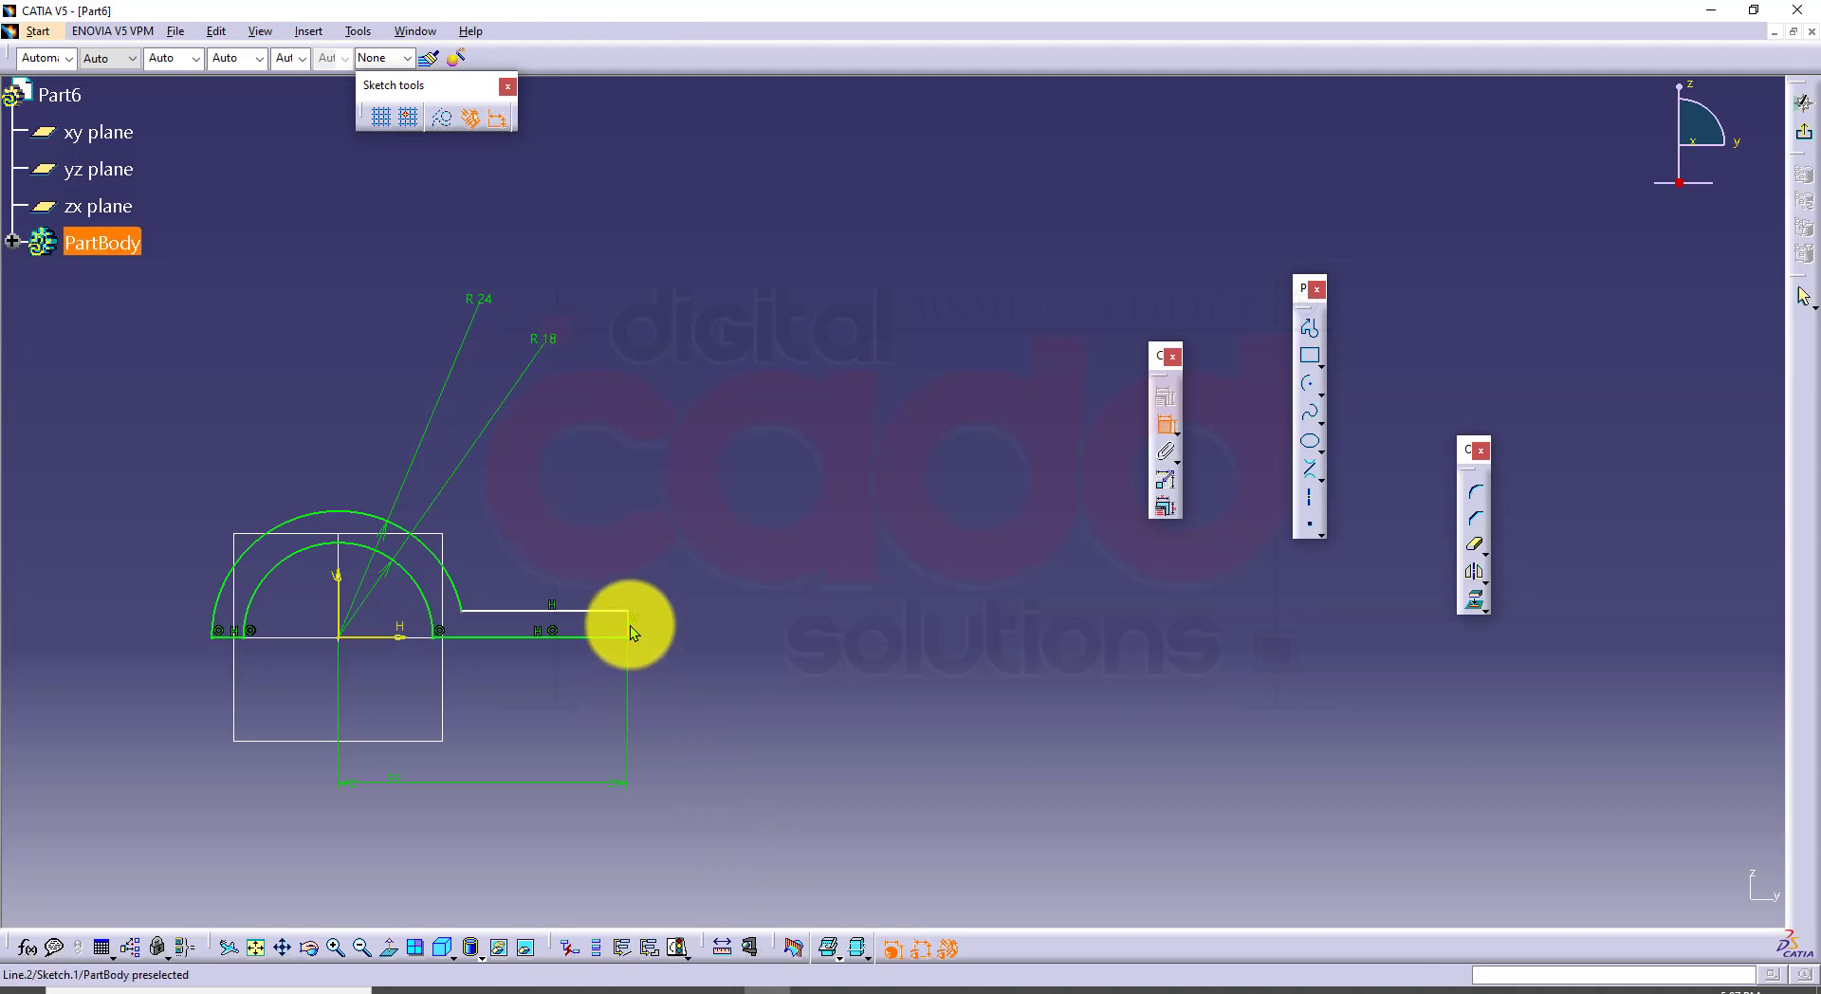
{"action": "double_click", "coordinate": [669, 561]}
{"action": "type", "text": "6"}
{"action": "key", "text": "Return"}
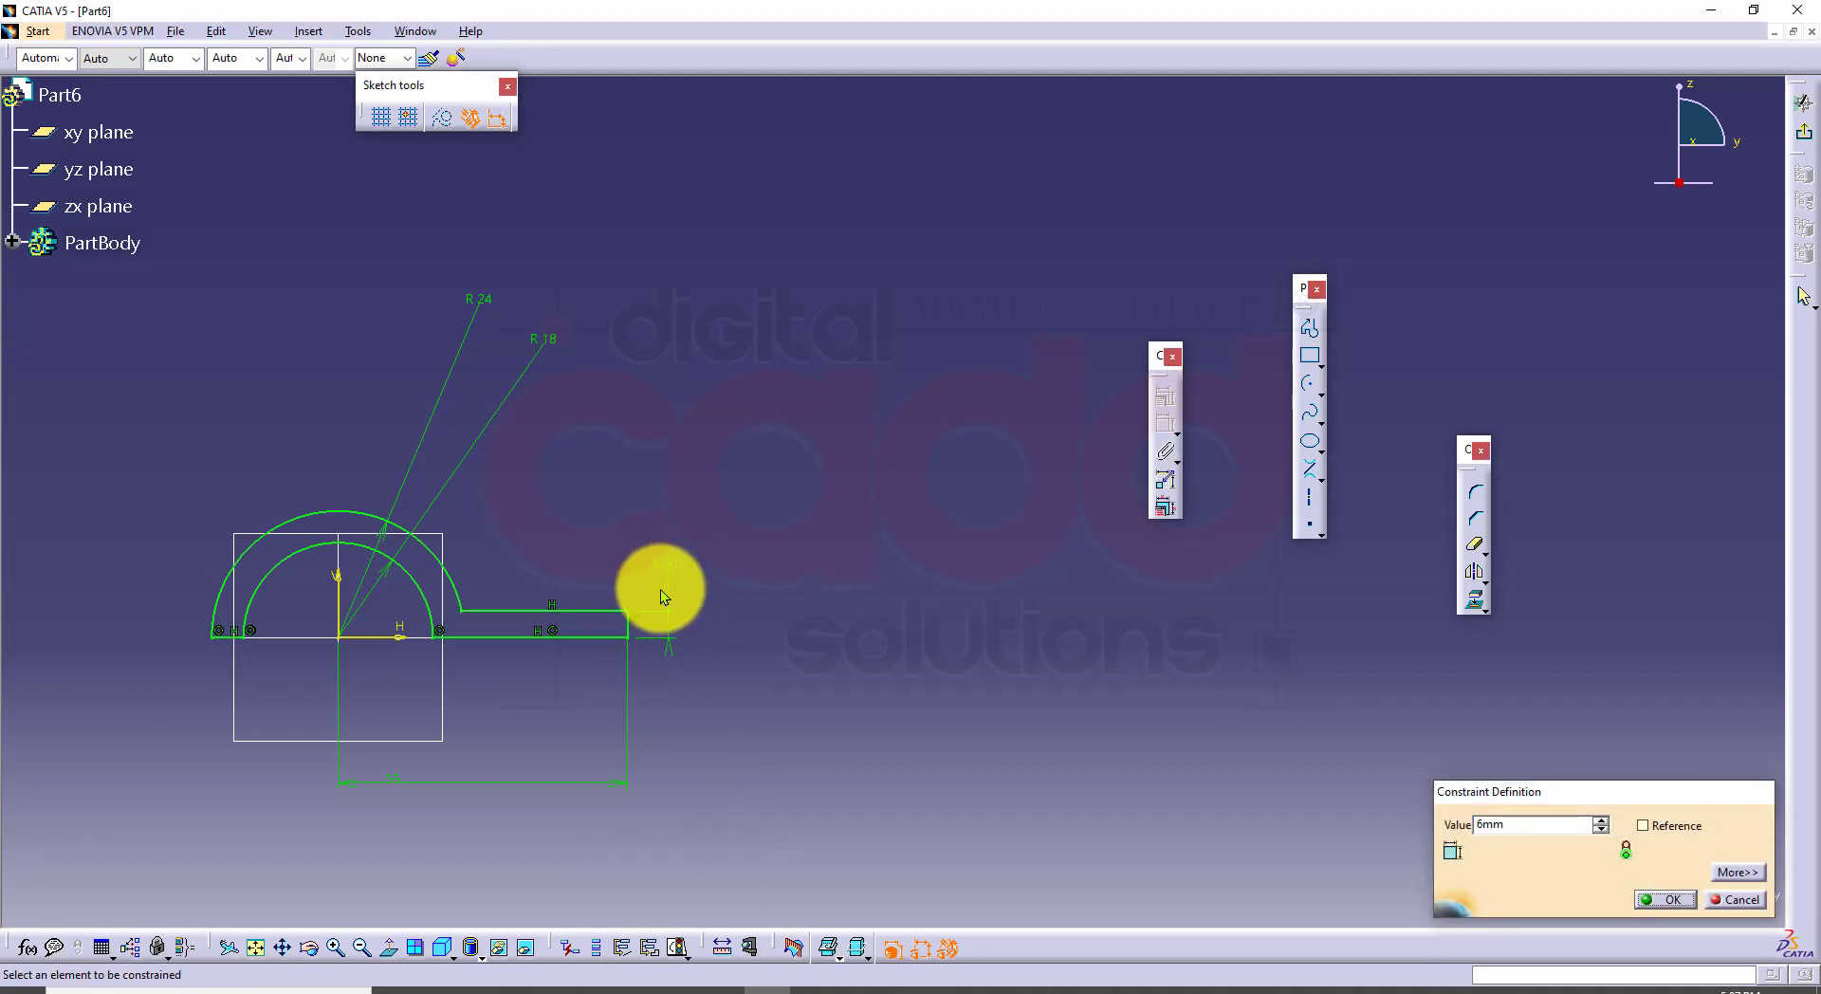
{"action": "middle_click_drag", "start_coordinate": [770, 617], "coordinate": [937, 619]}
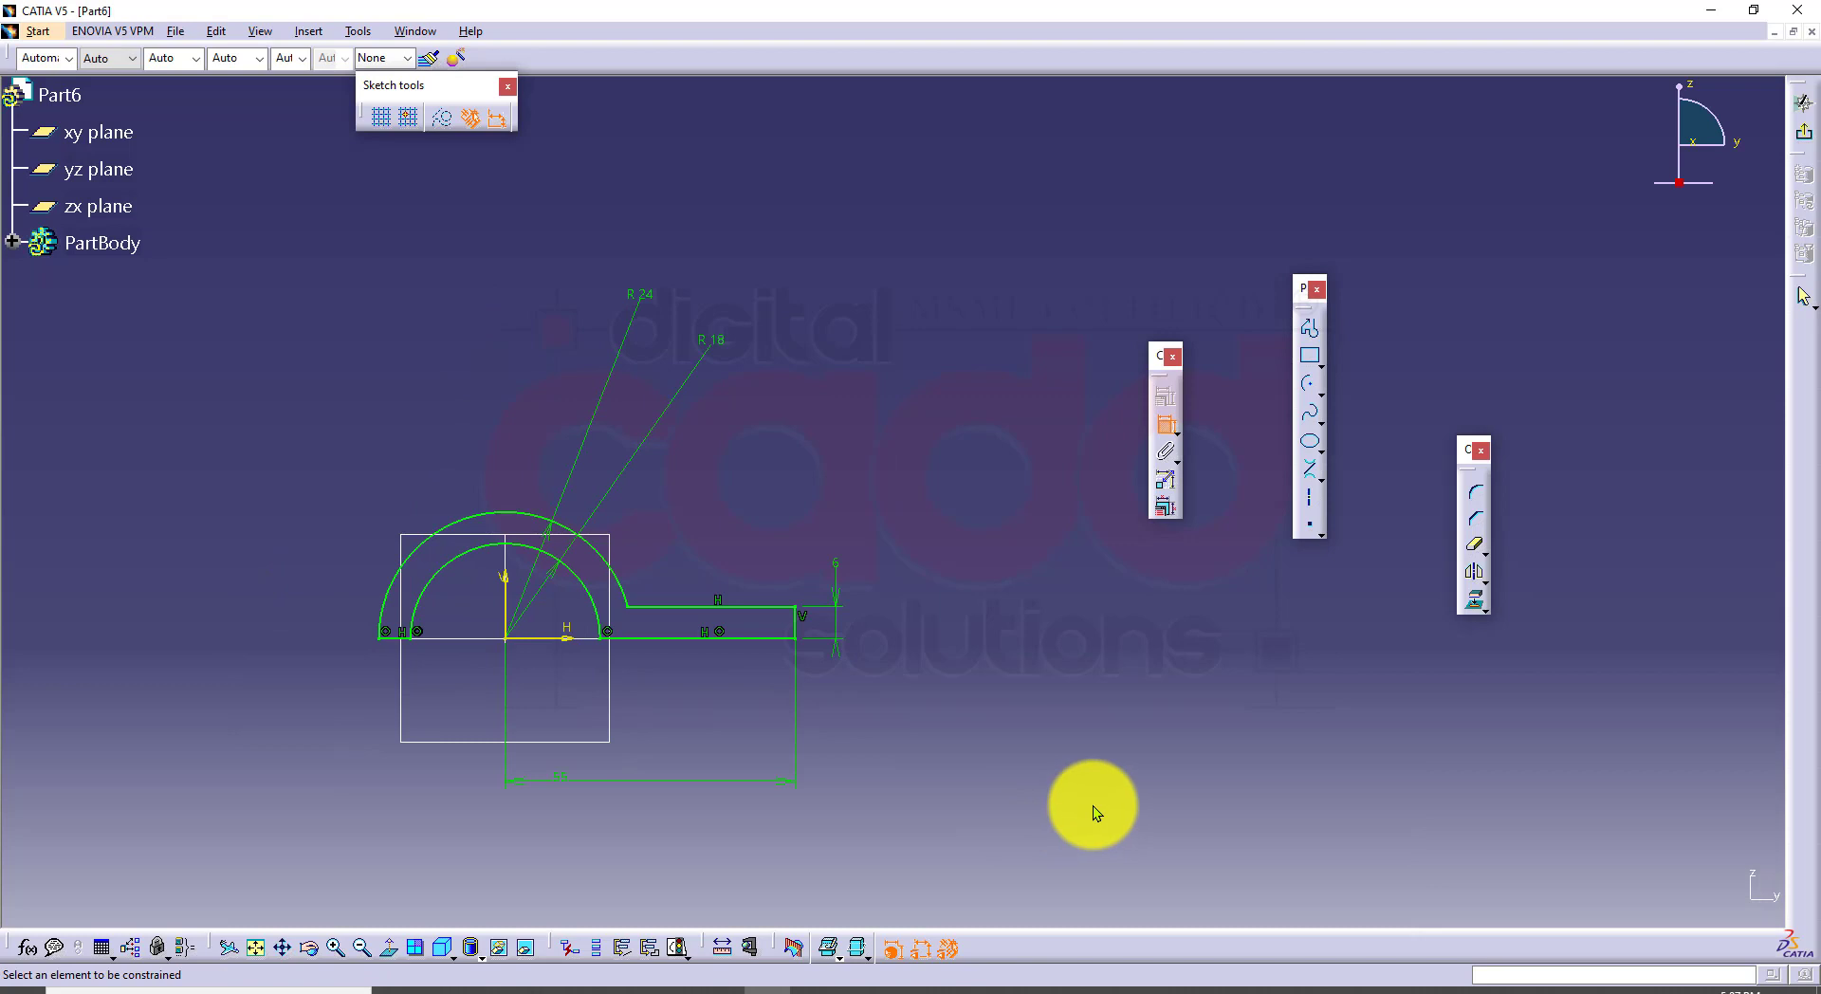
Step: Exit the sketch and pad the profile 18 mm with mirrored extent, checking the drawing's width dimensions first
{"action": "left_click", "coordinate": [1803, 148]}
{"action": "left_click", "coordinate": [488, 987]}
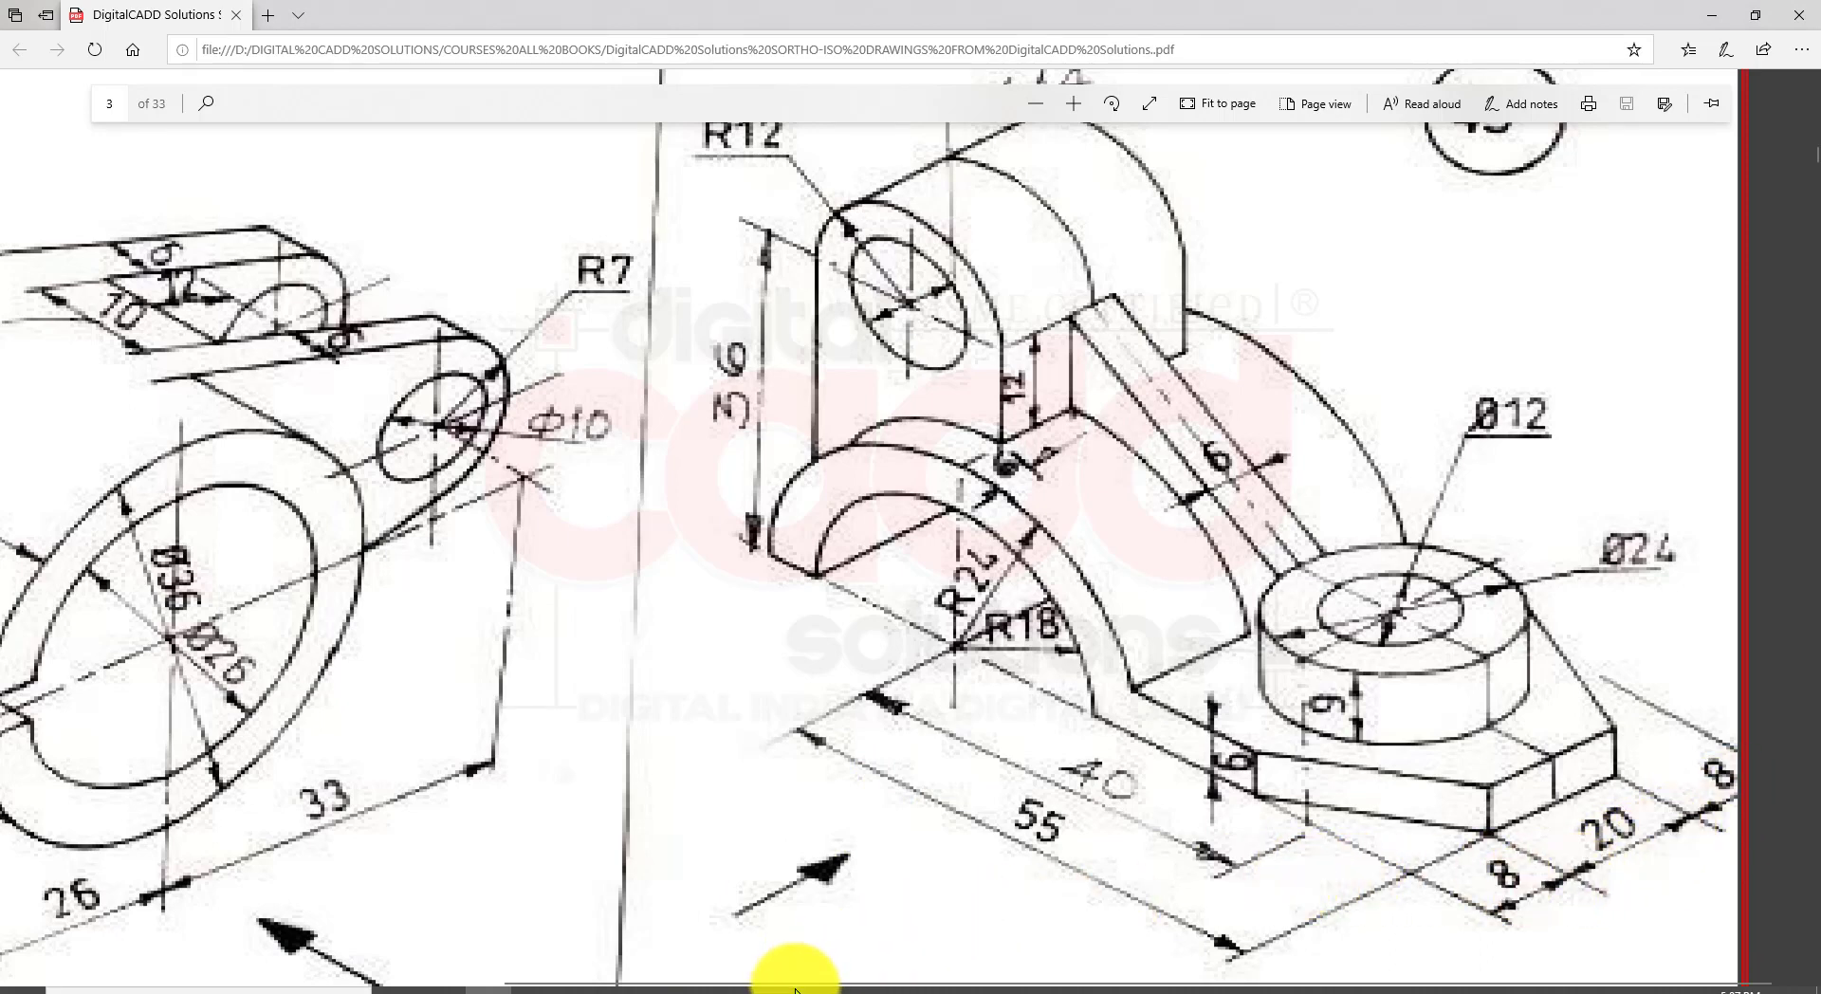
{"action": "left_click", "coordinate": [770, 986]}
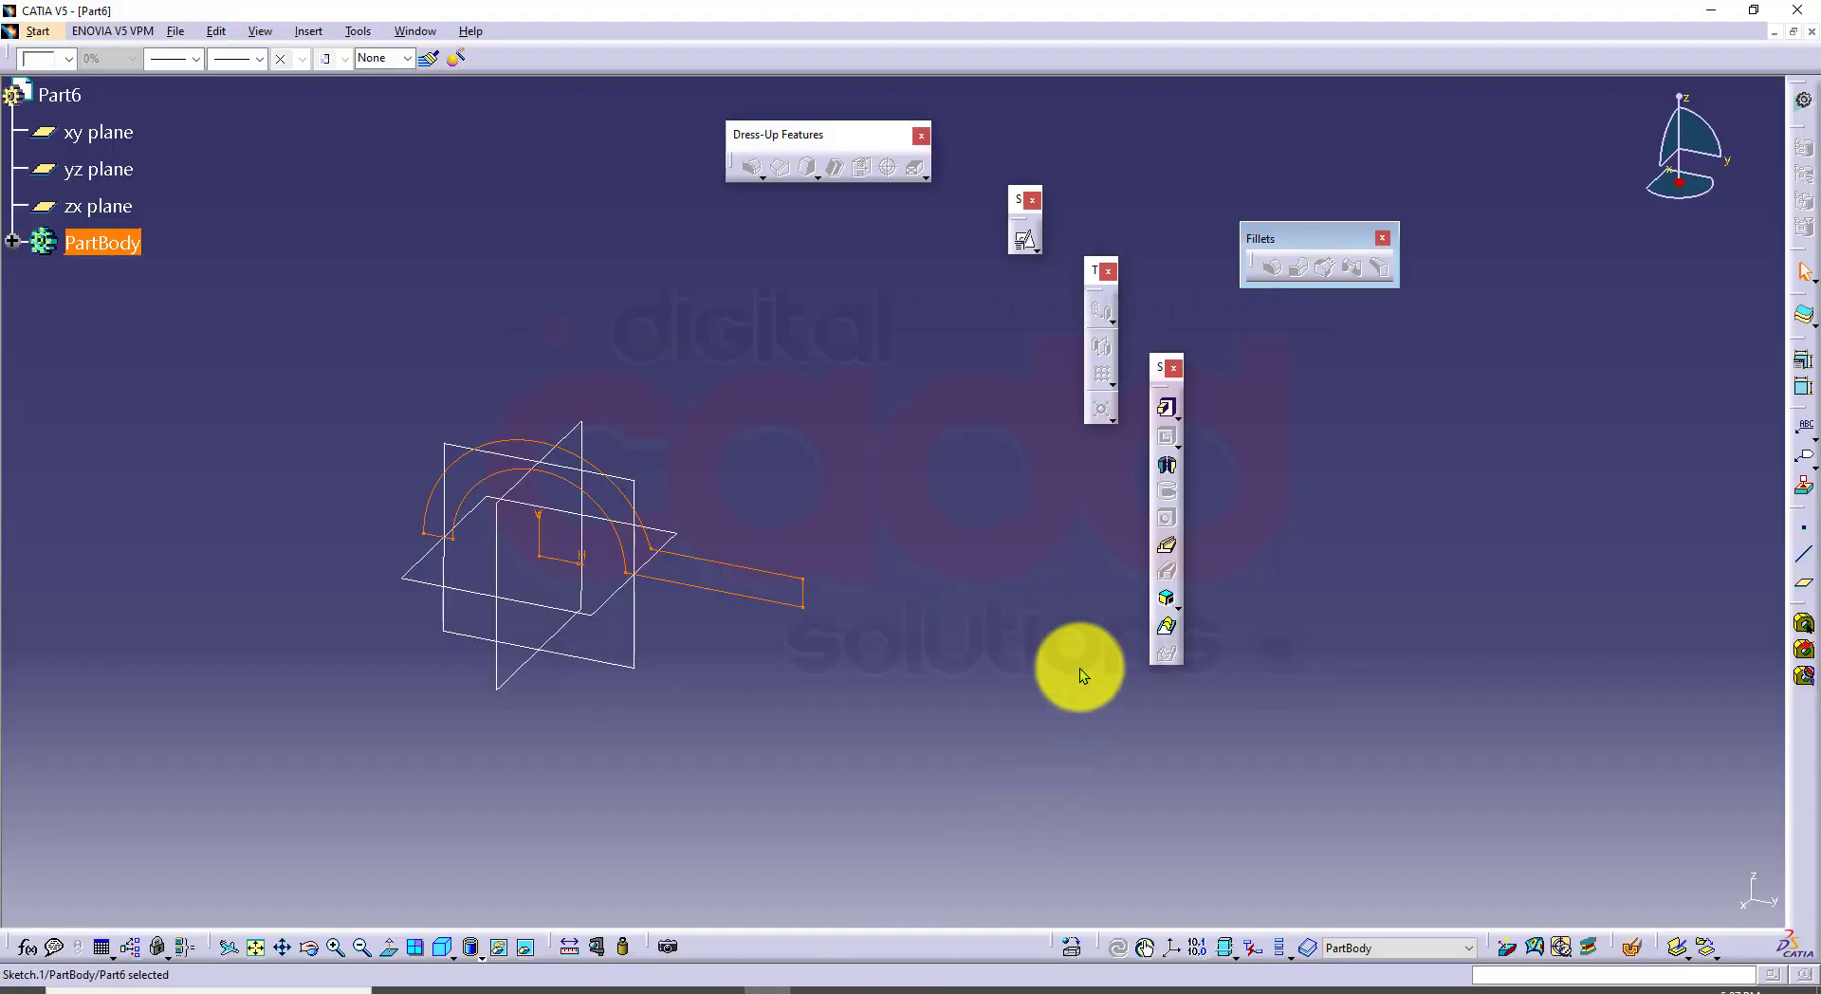
{"action": "left_click", "coordinate": [1167, 408]}
{"action": "type", "text": "18"}
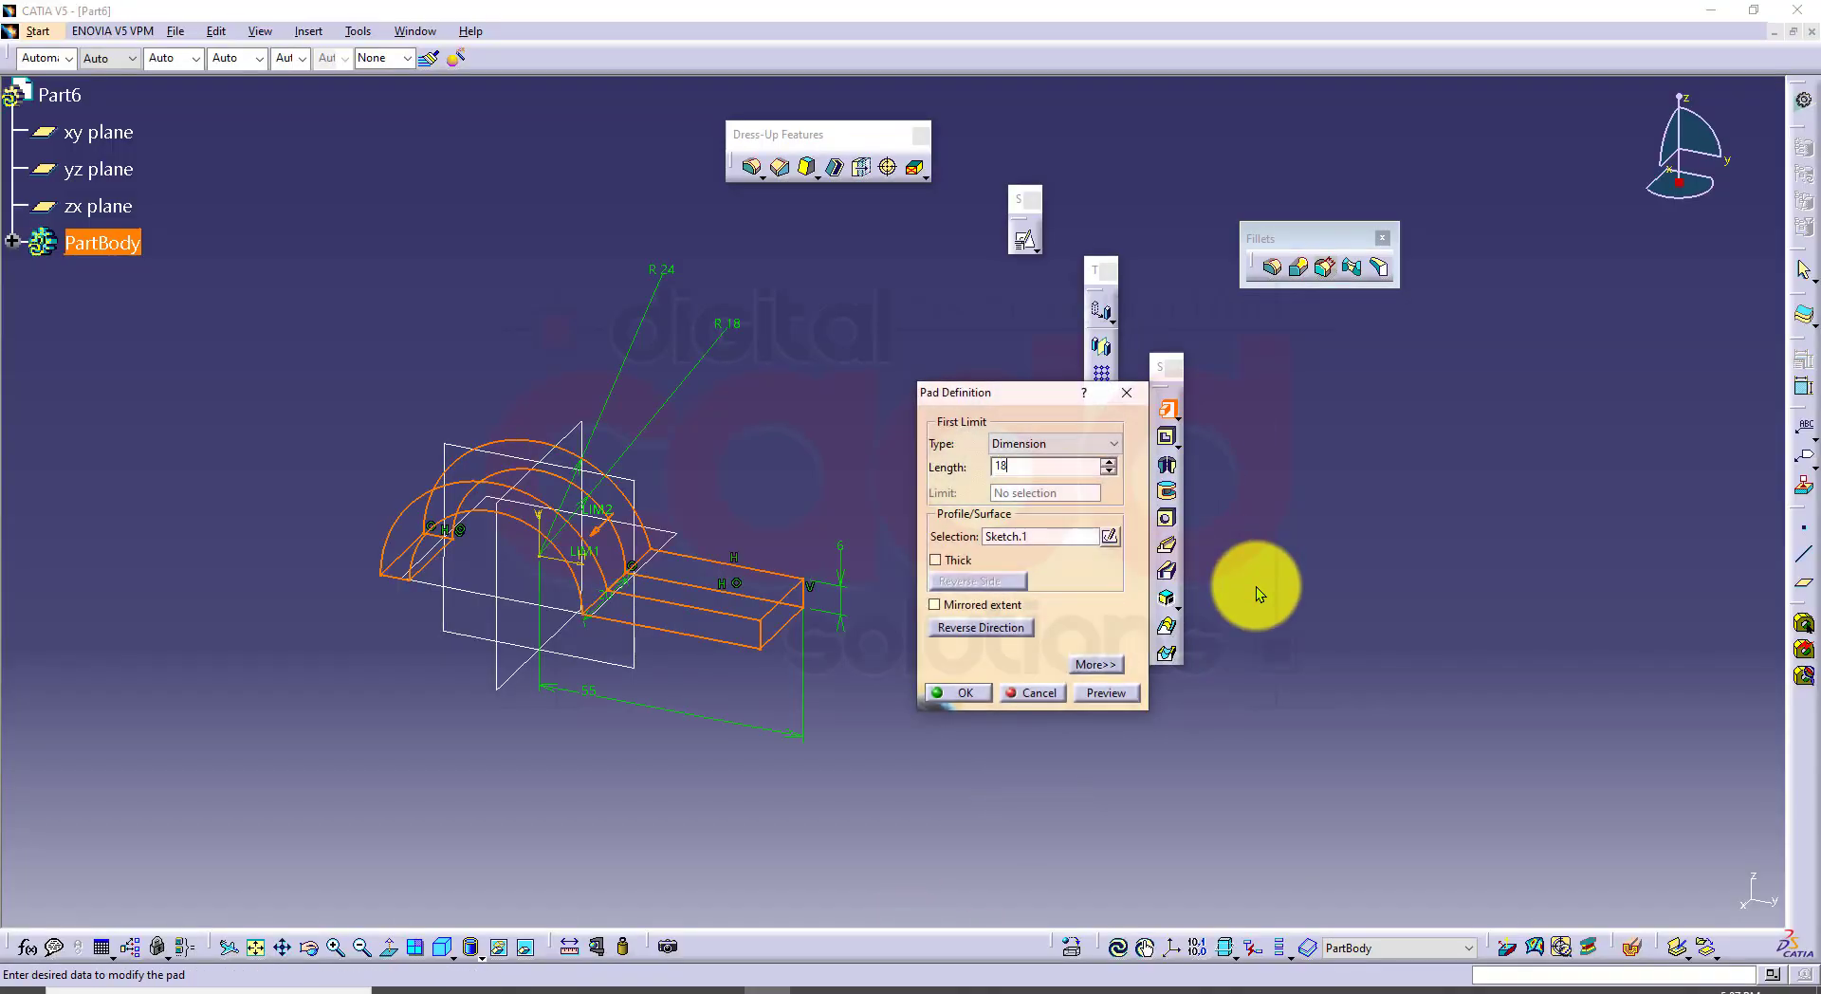
{"action": "left_click", "coordinate": [958, 600]}
{"action": "left_click", "coordinate": [1098, 692]}
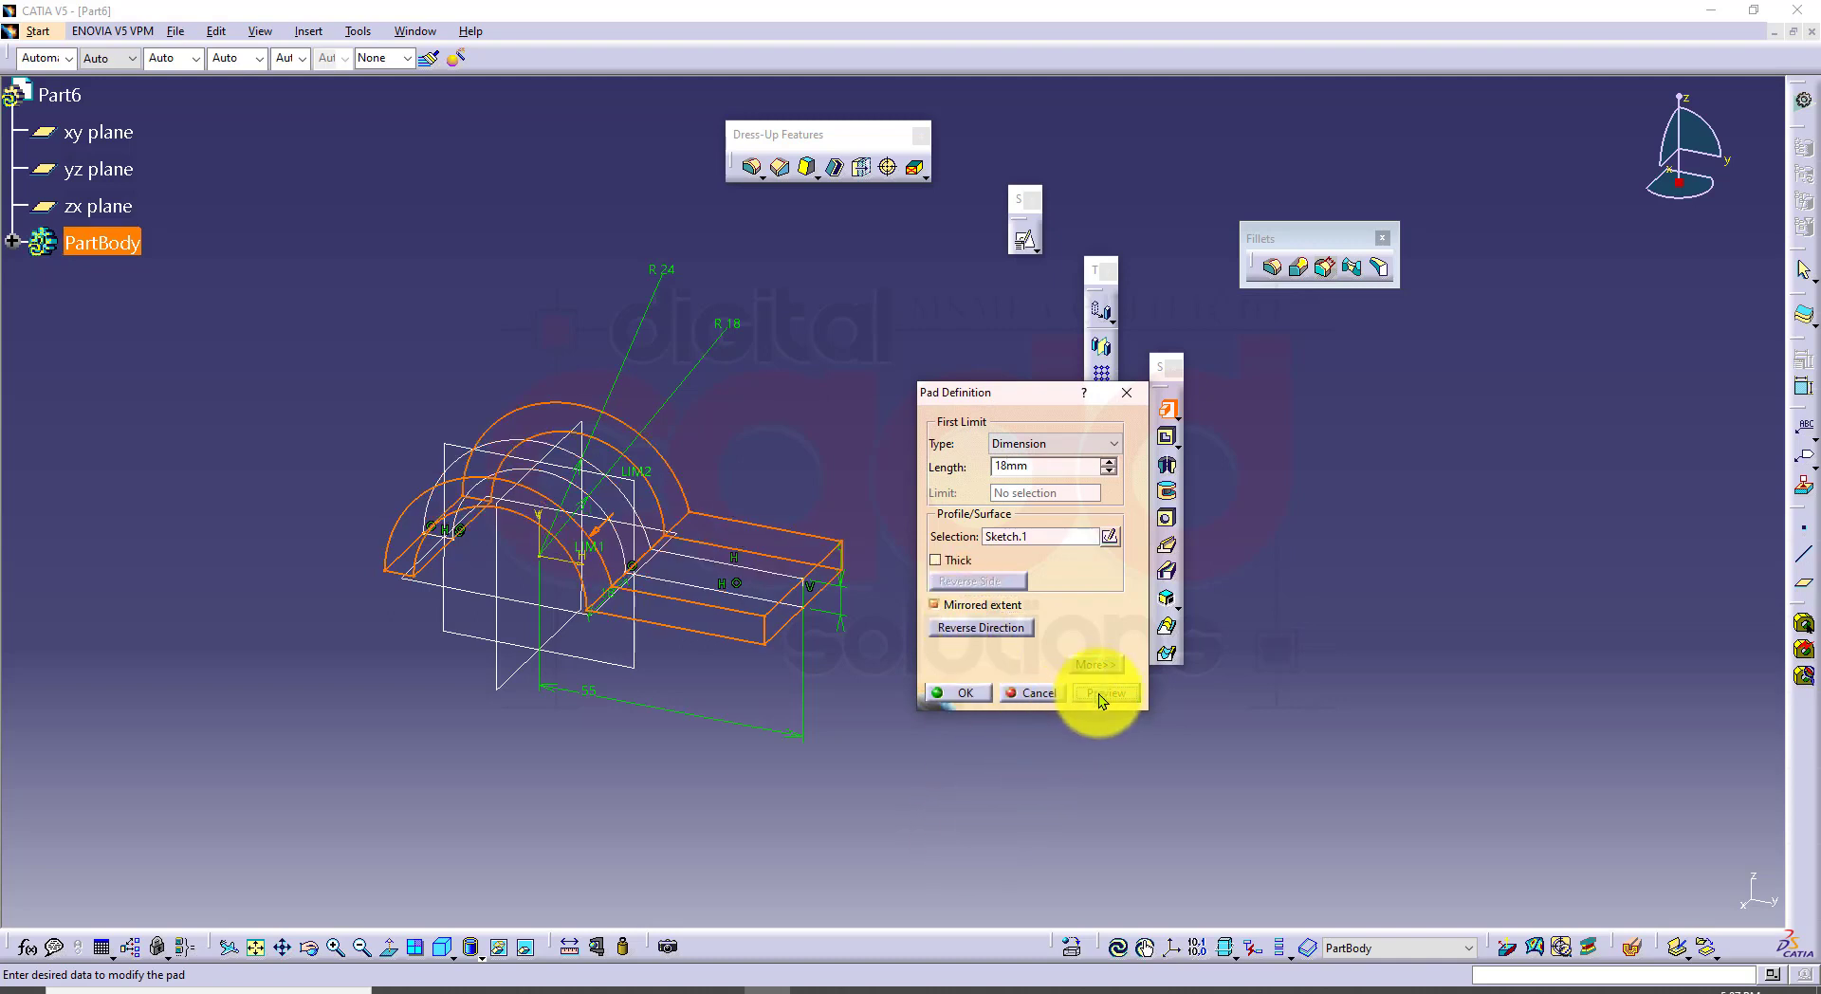
{"action": "left_click", "coordinate": [958, 692]}
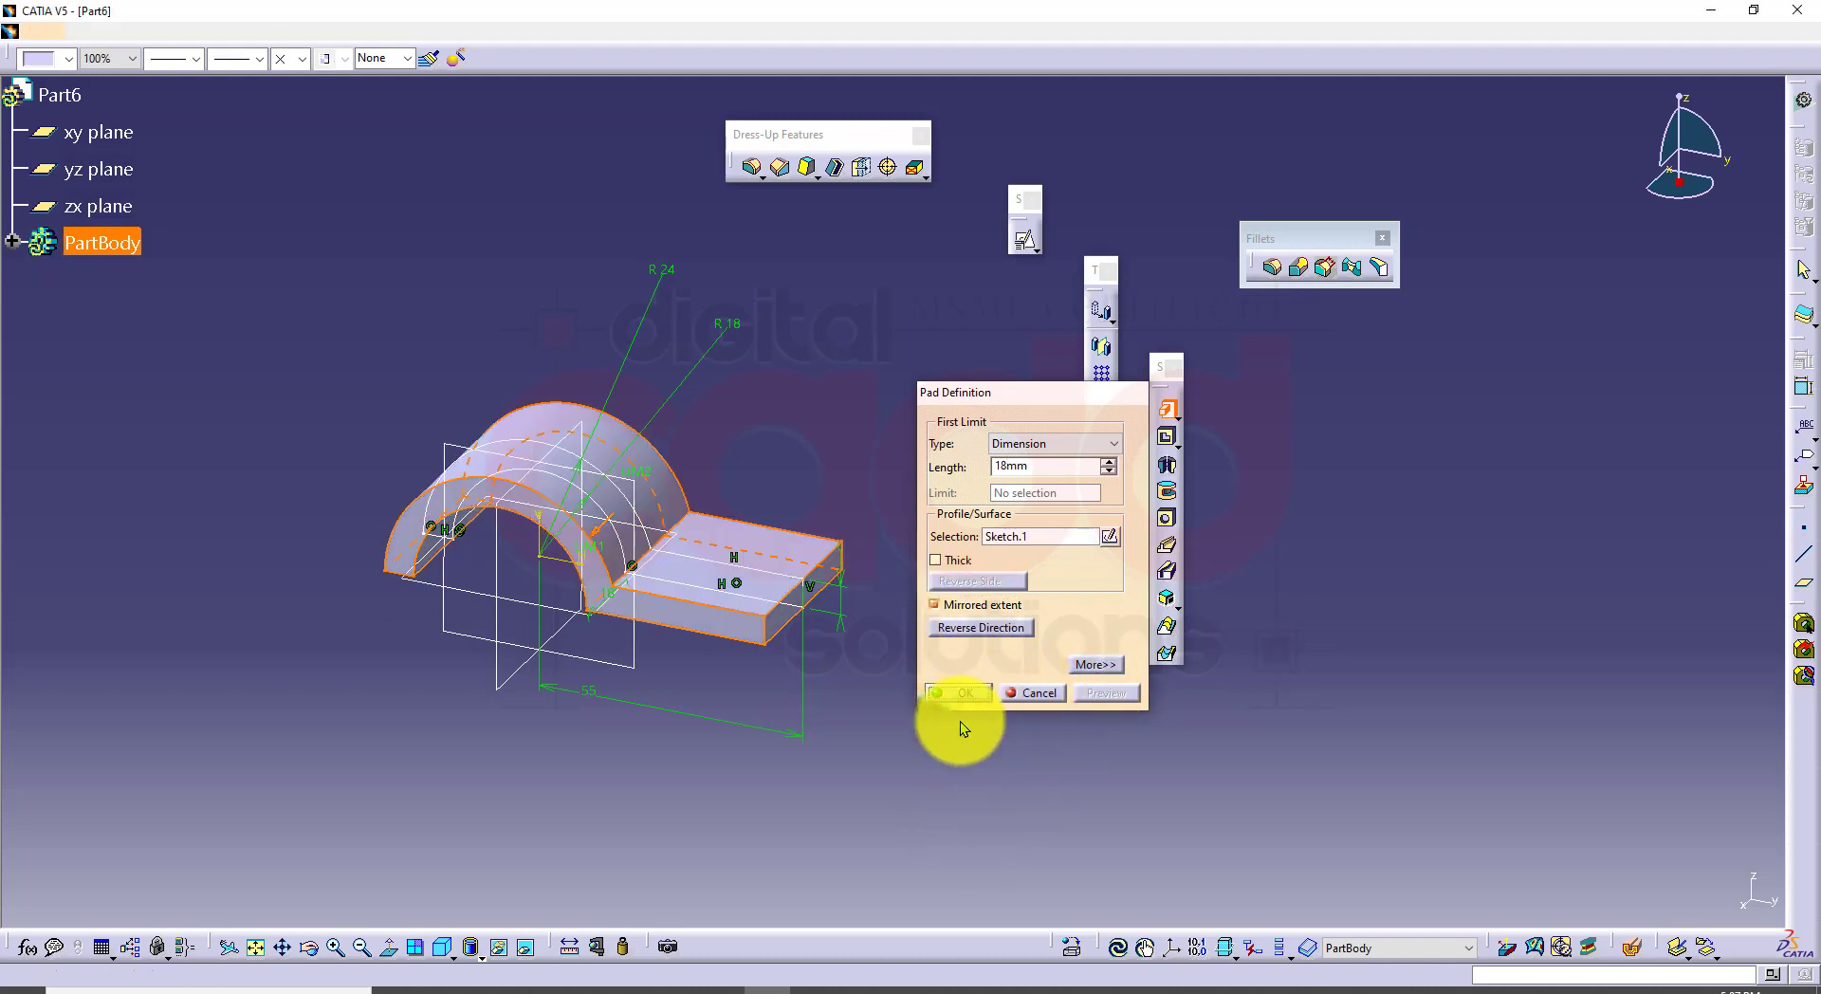
{"action": "left_click", "coordinate": [443, 947]}
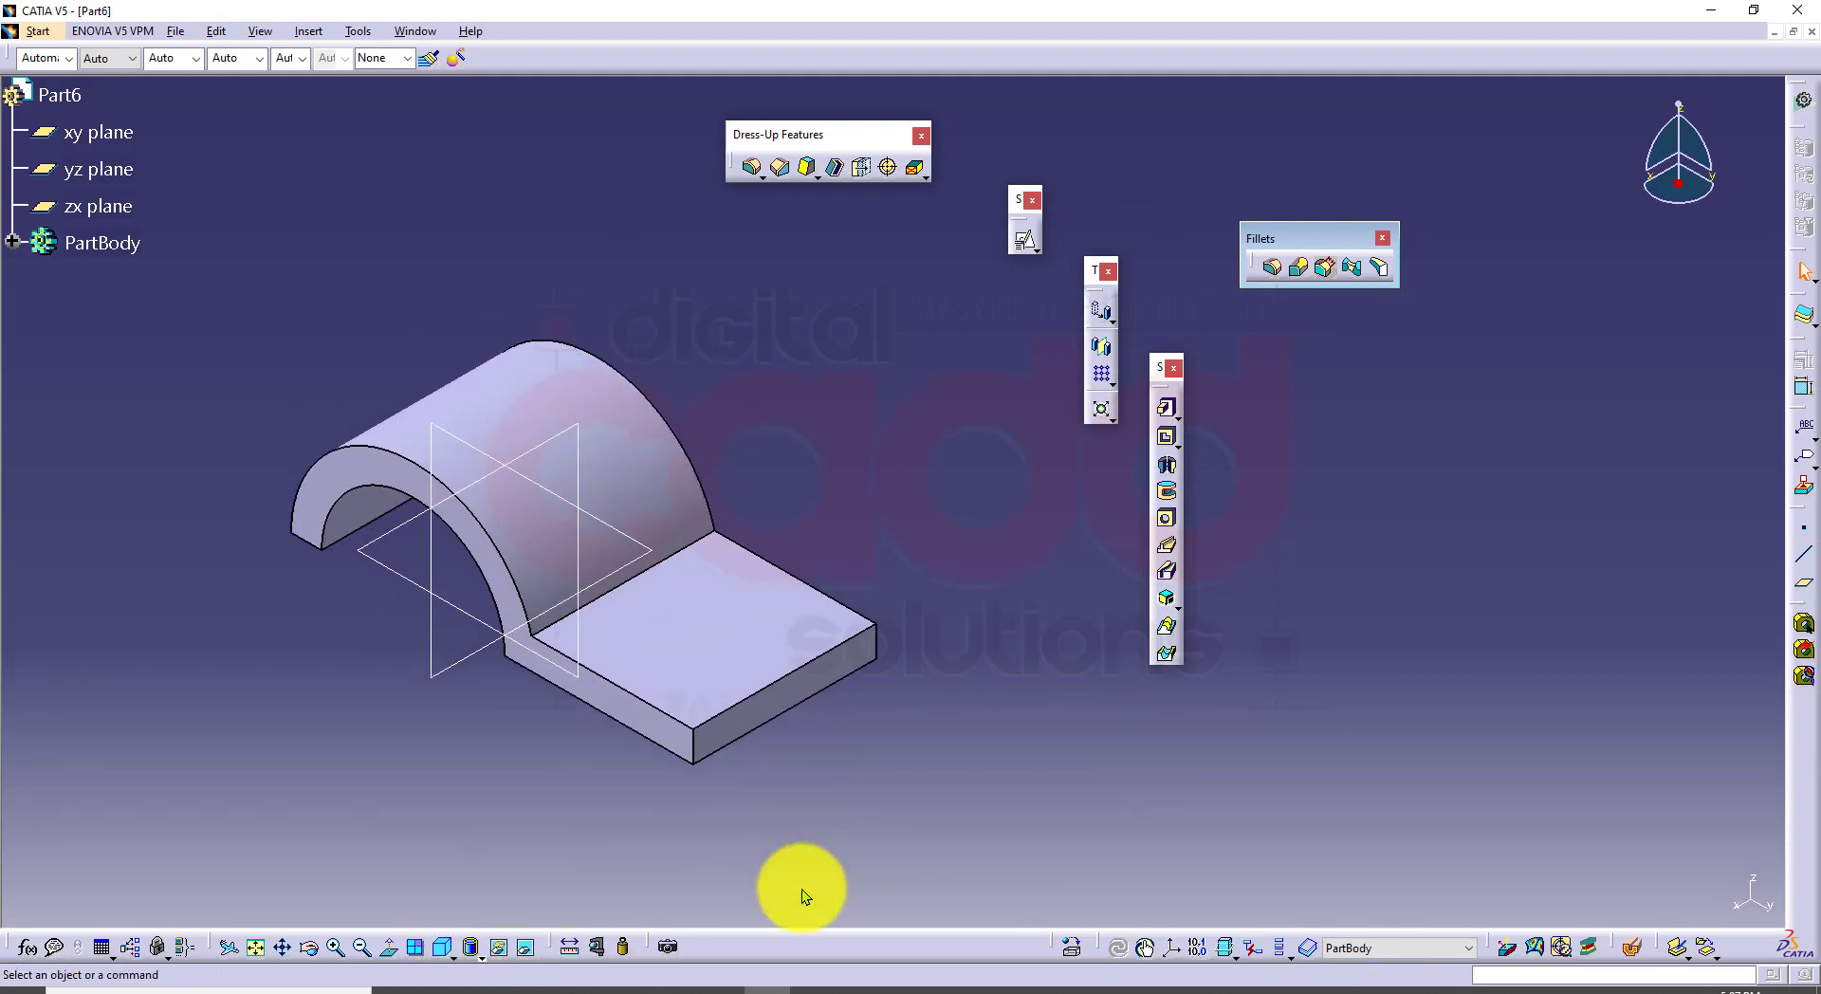
Step: Start a sketch on the yz plane and project the half-ring's outer arc edge into it
{"action": "left_click", "coordinate": [489, 988]}
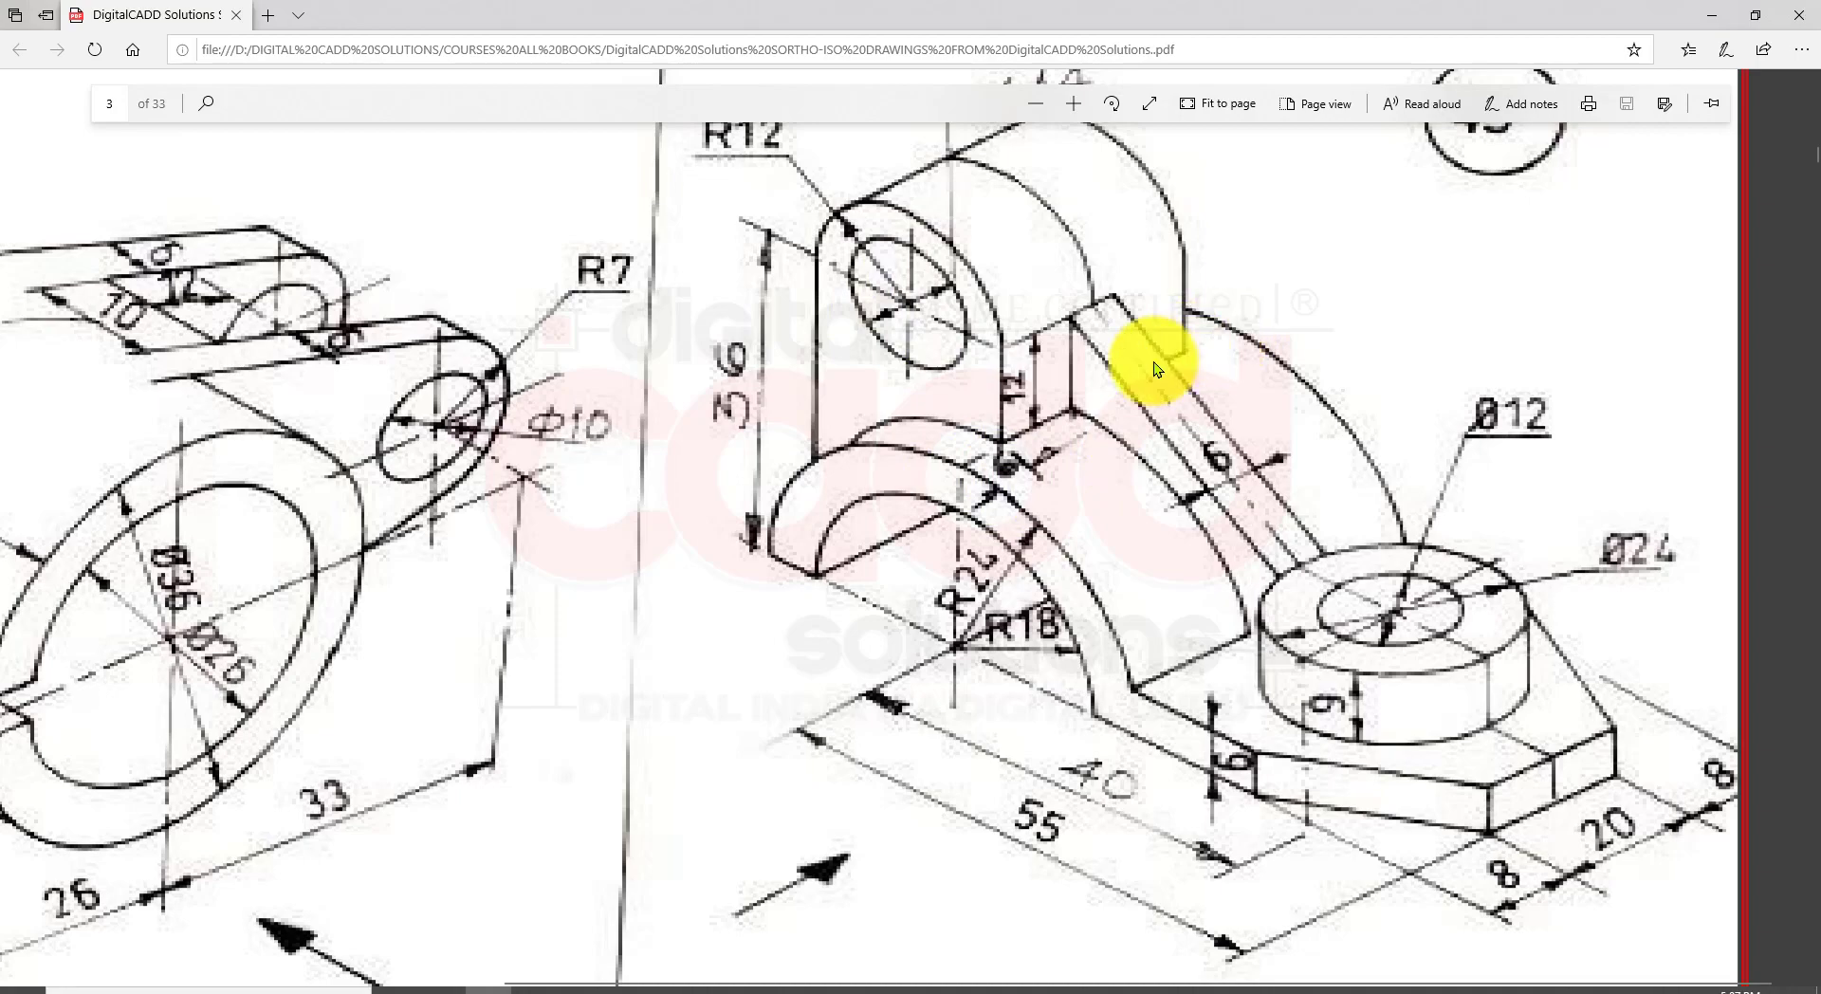
{"action": "left_click", "coordinate": [749, 987]}
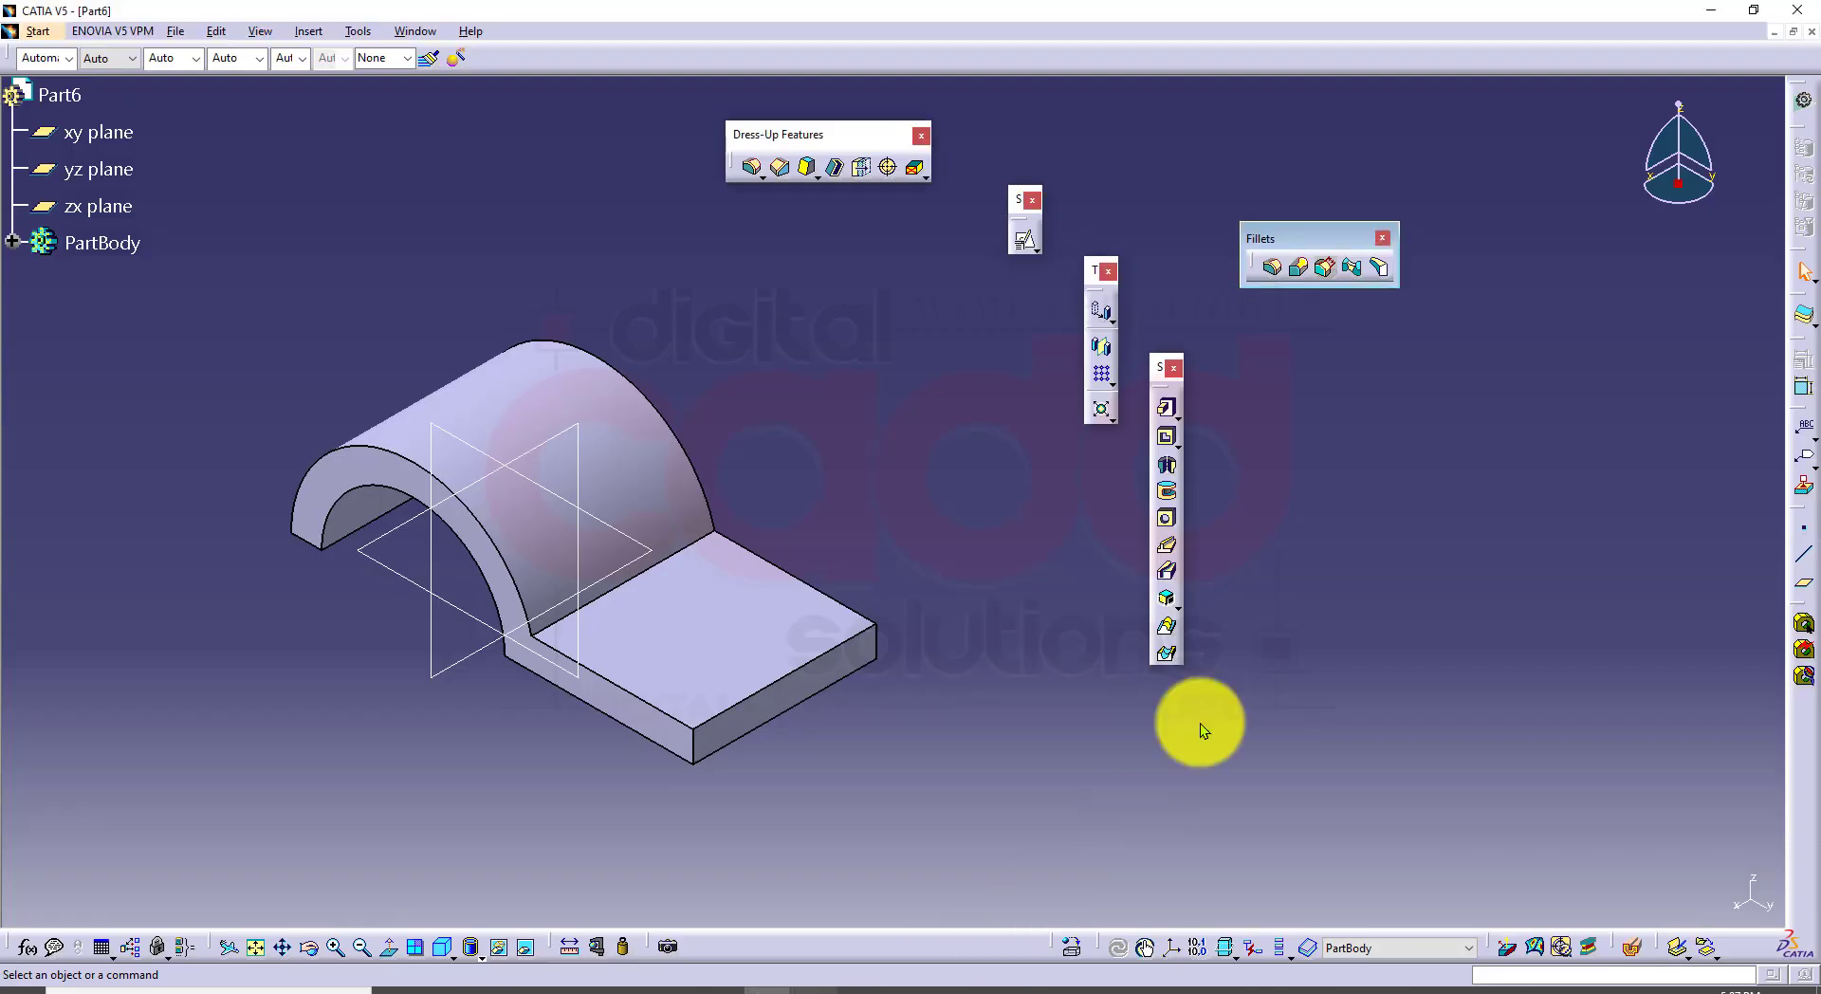
{"action": "left_click", "coordinate": [448, 435]}
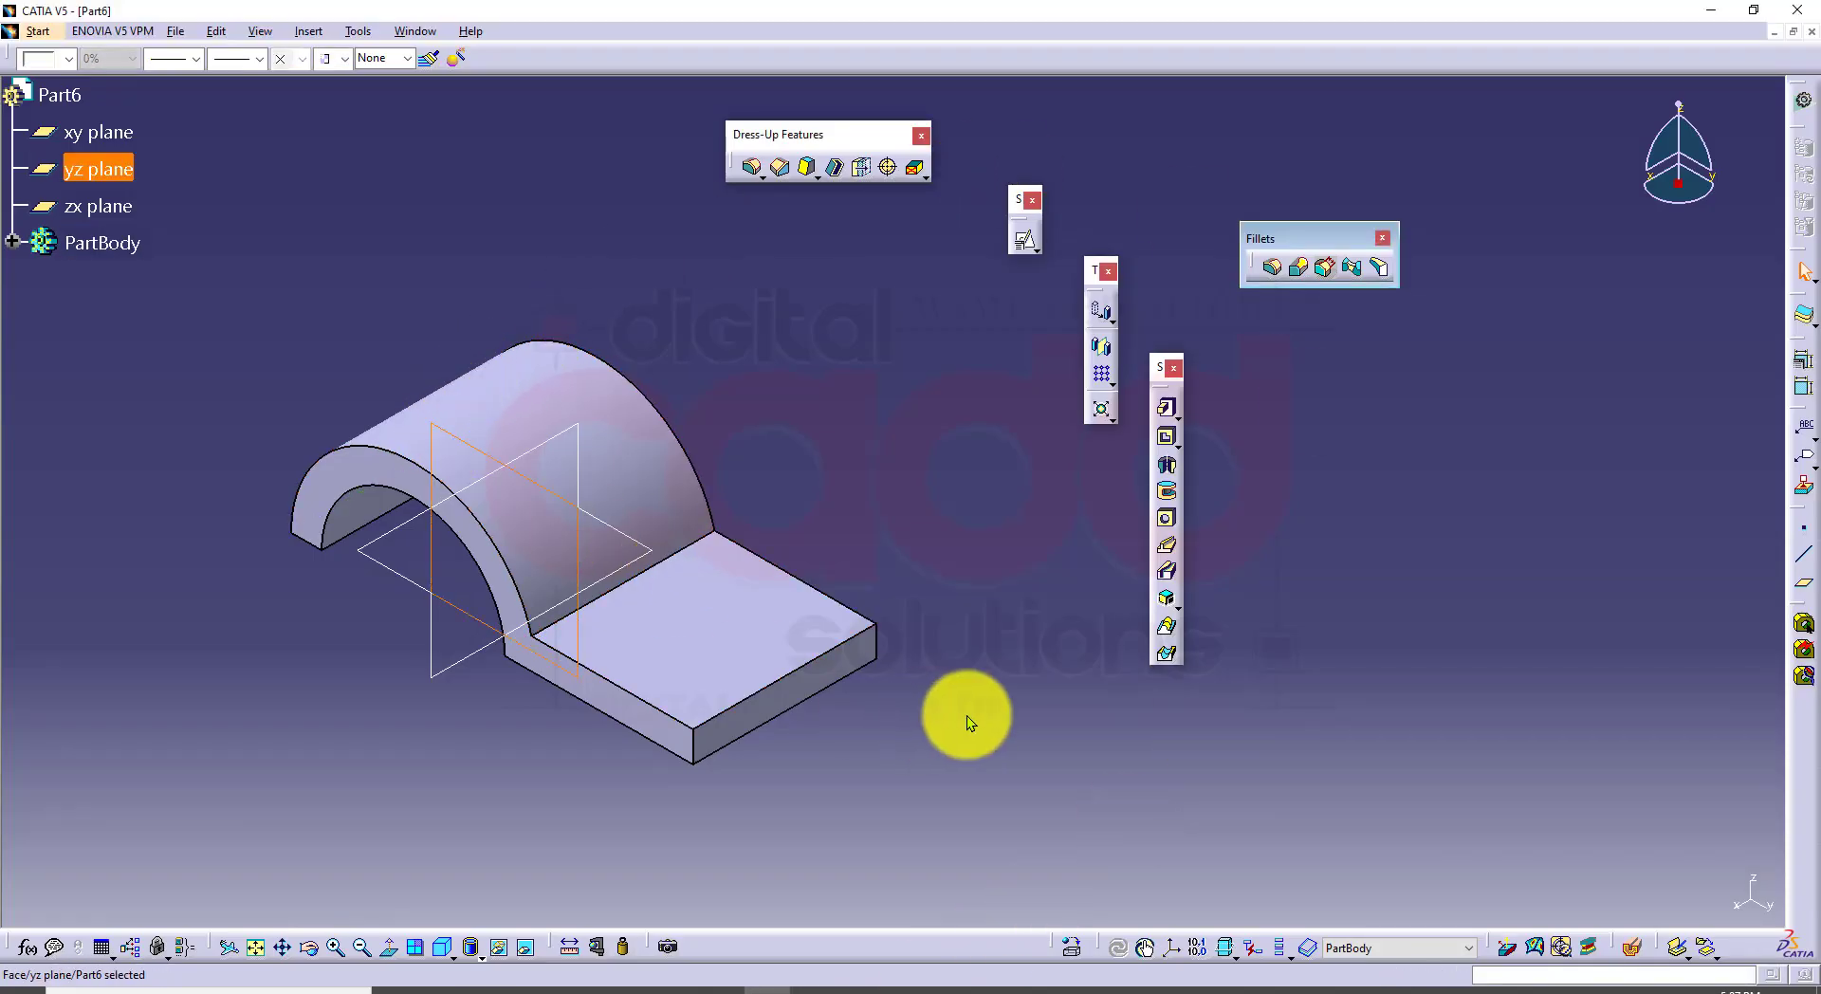
{"action": "middle_click_drag", "start_coordinate": [964, 715], "coordinate": [986, 664]}
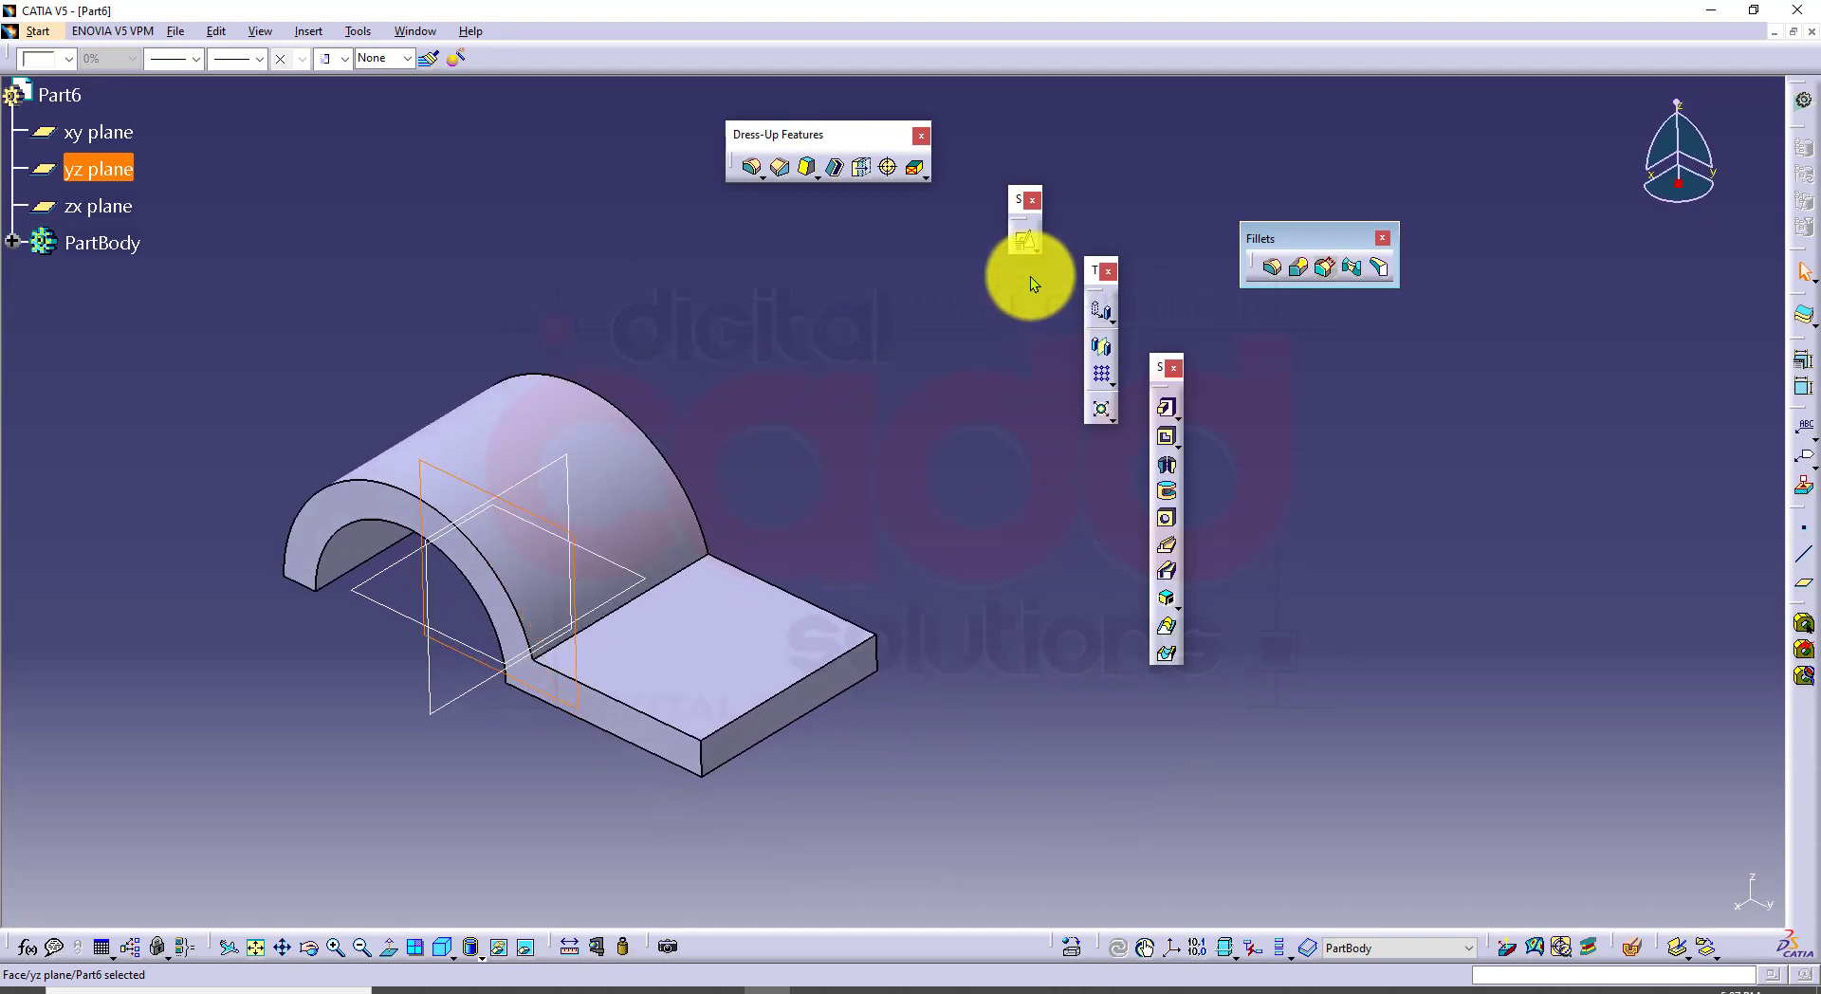
{"action": "left_click", "coordinate": [1026, 237]}
{"action": "left_click", "coordinate": [1271, 703]}
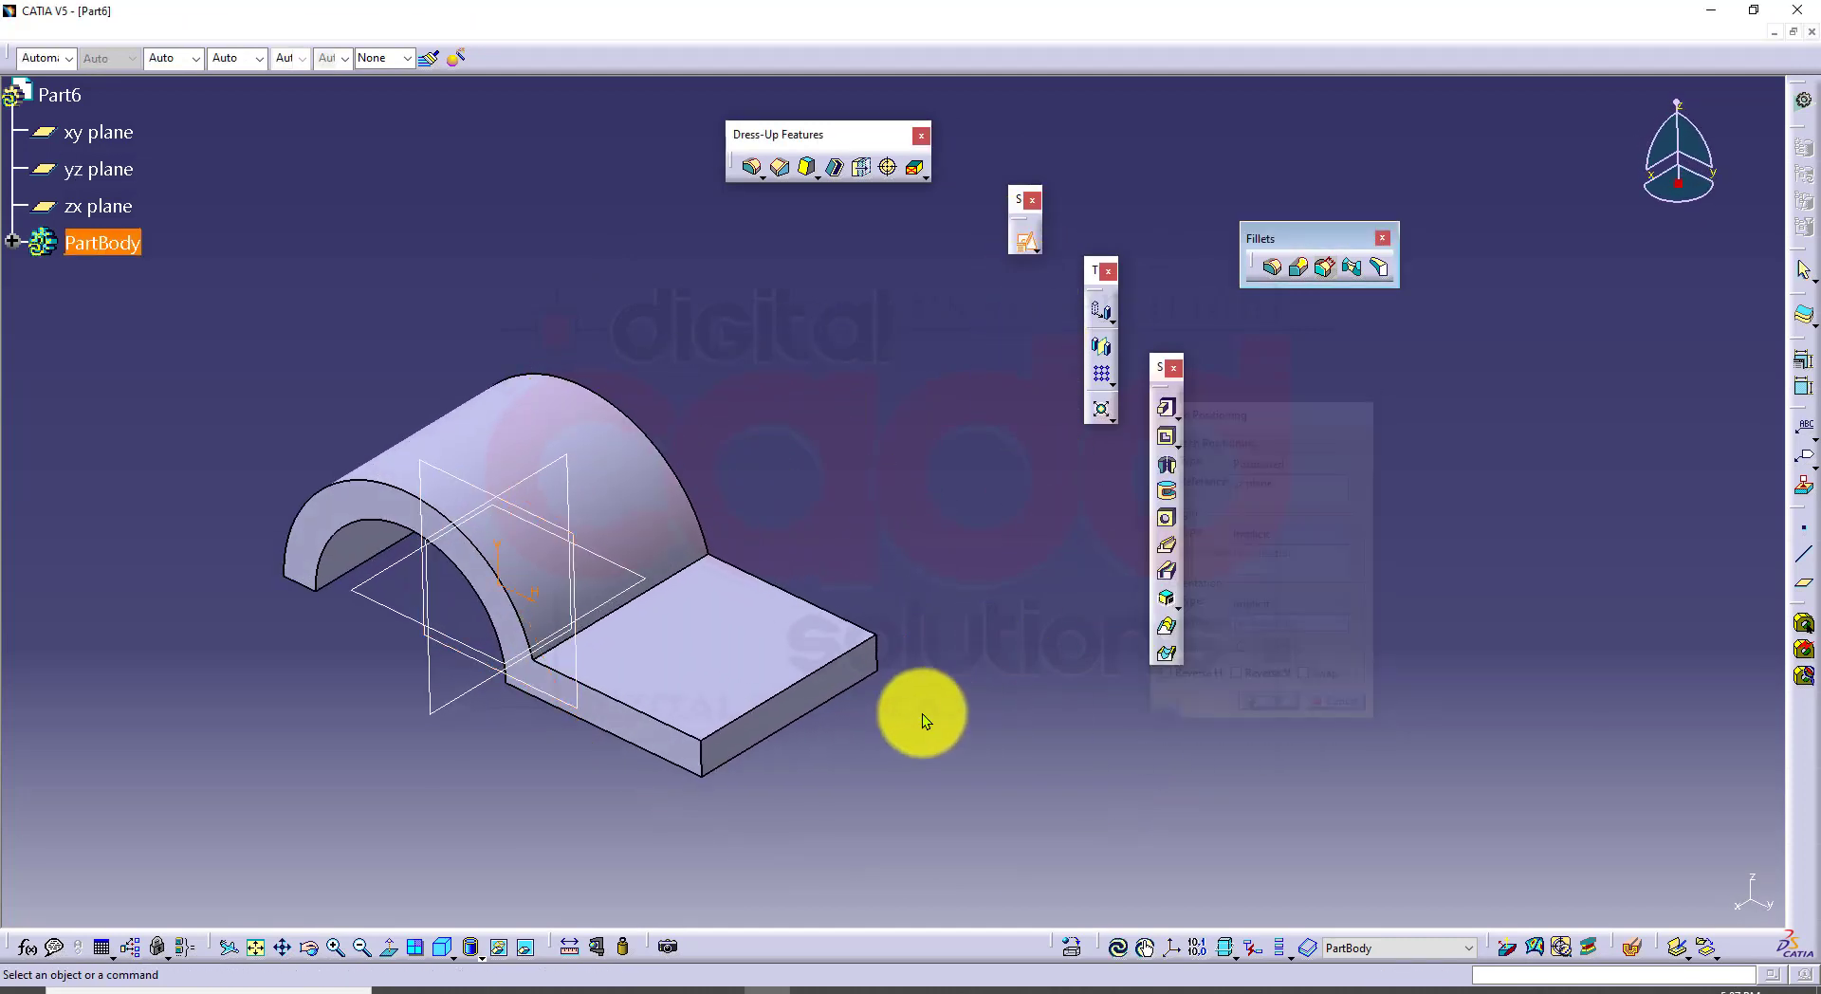
{"action": "middle_click_drag", "start_coordinate": [628, 571], "coordinate": [808, 537]}
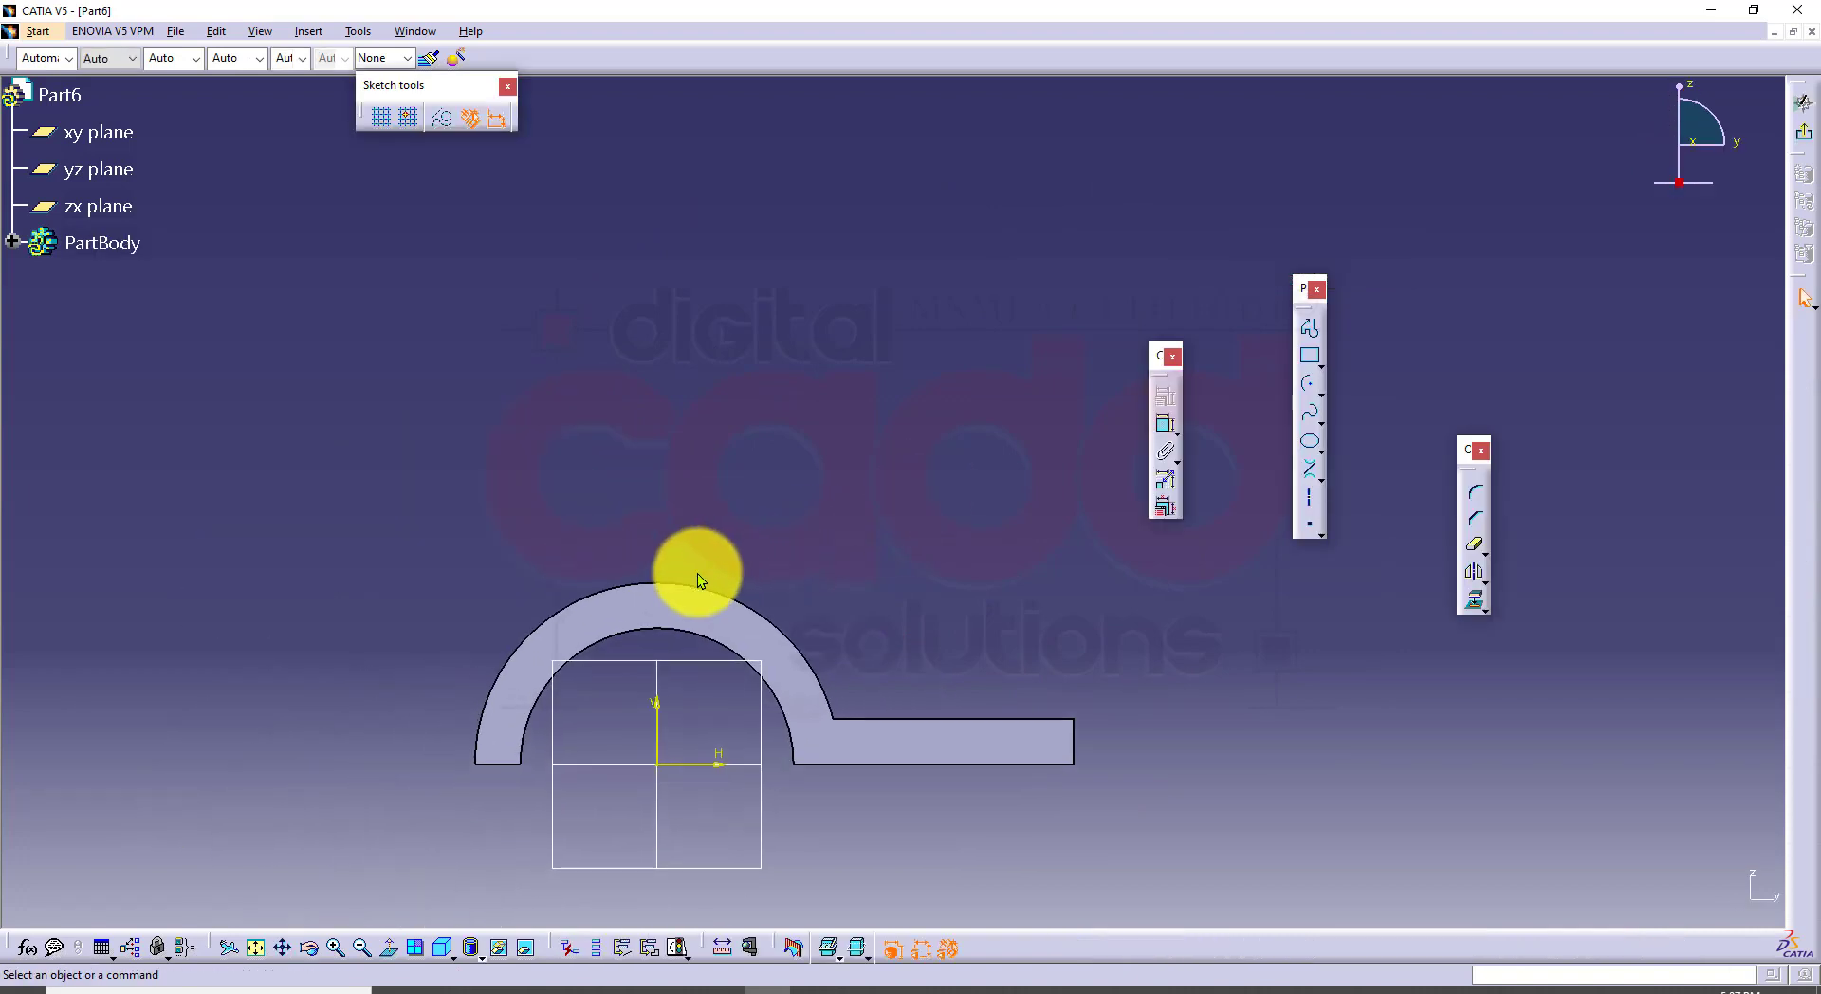
{"action": "left_click", "coordinate": [681, 585]}
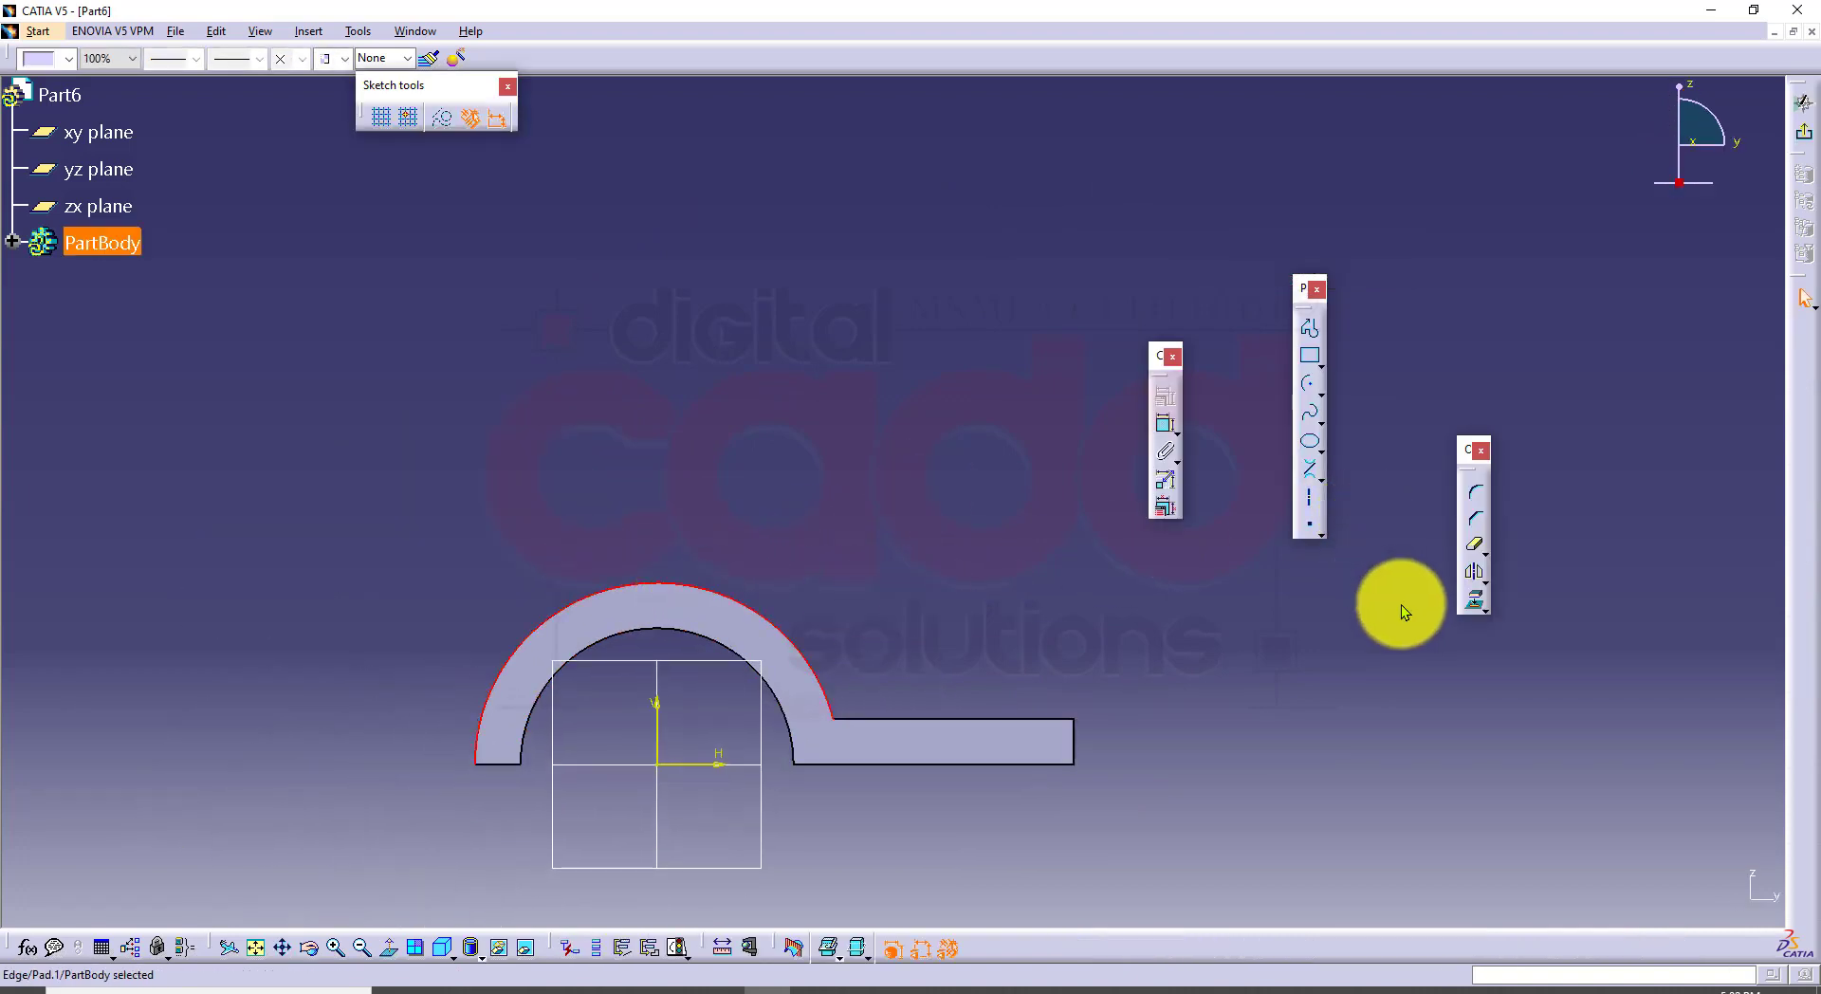
{"action": "left_click", "coordinate": [1468, 603]}
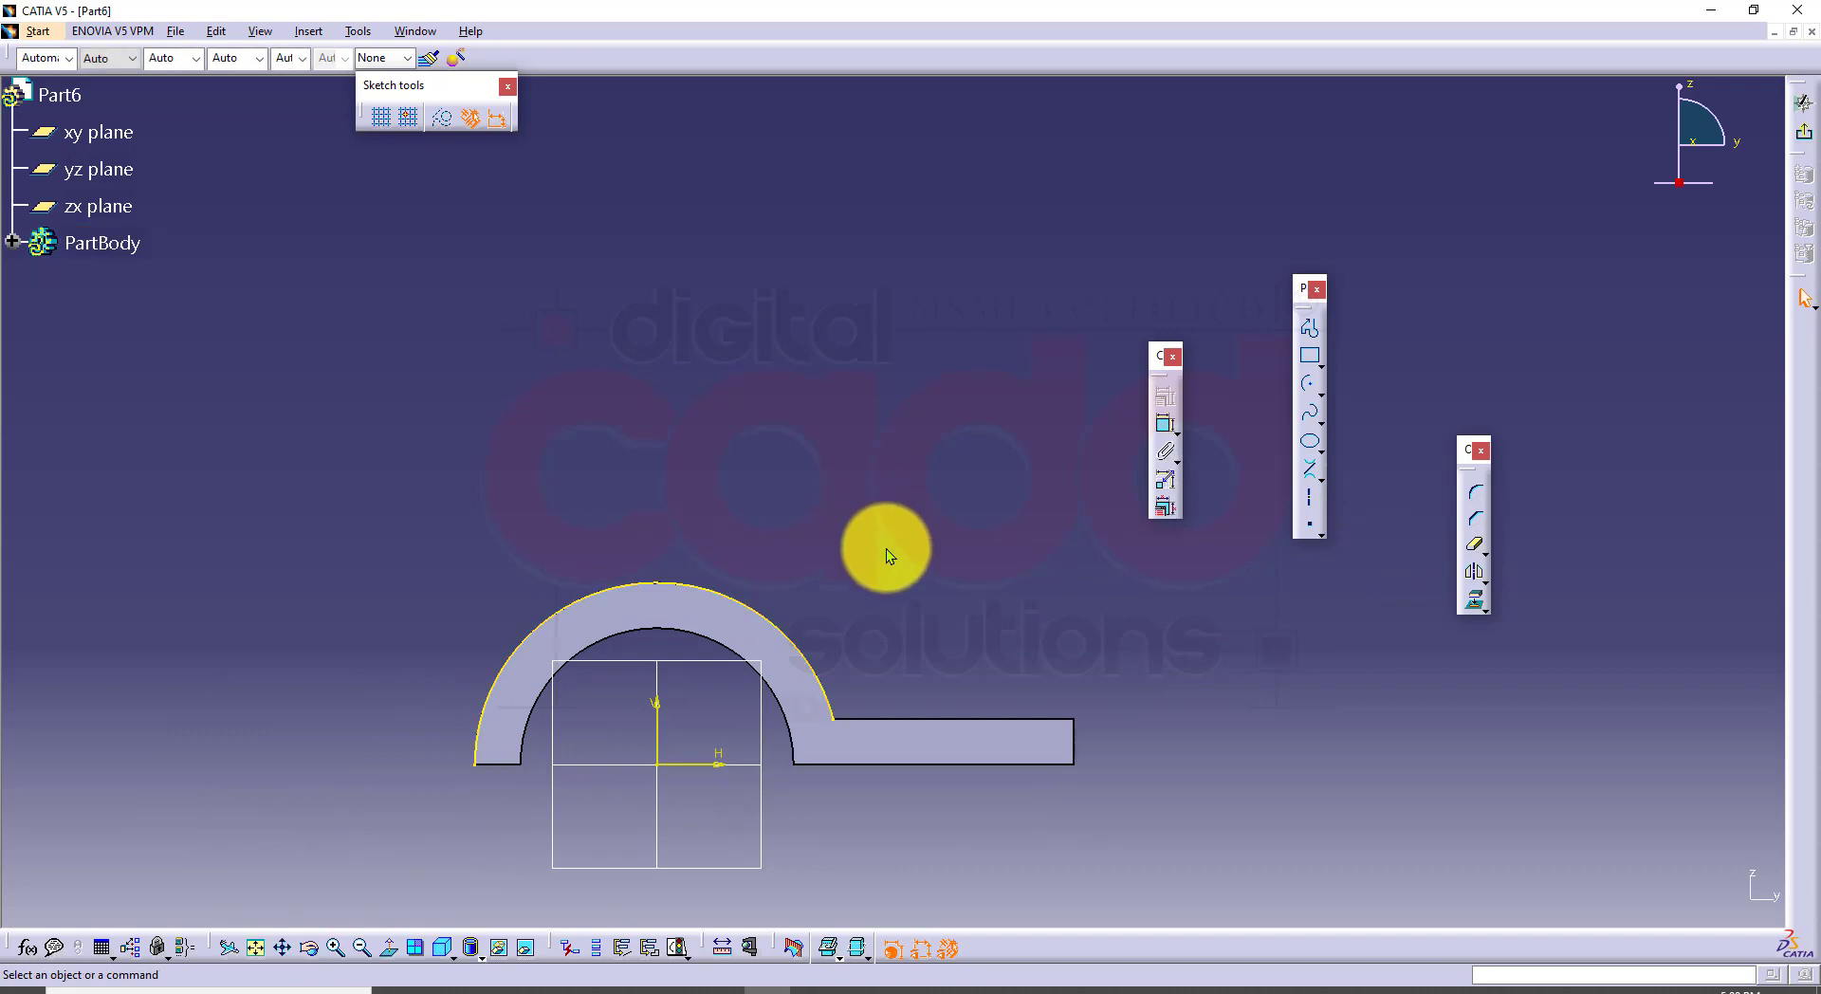
Step: Draw the upright lug profile: a vertical line about 42 mm high from the outer arc's end, a tangent semicircle, and a line down to the arc's crown
{"action": "left_click", "coordinate": [1308, 329]}
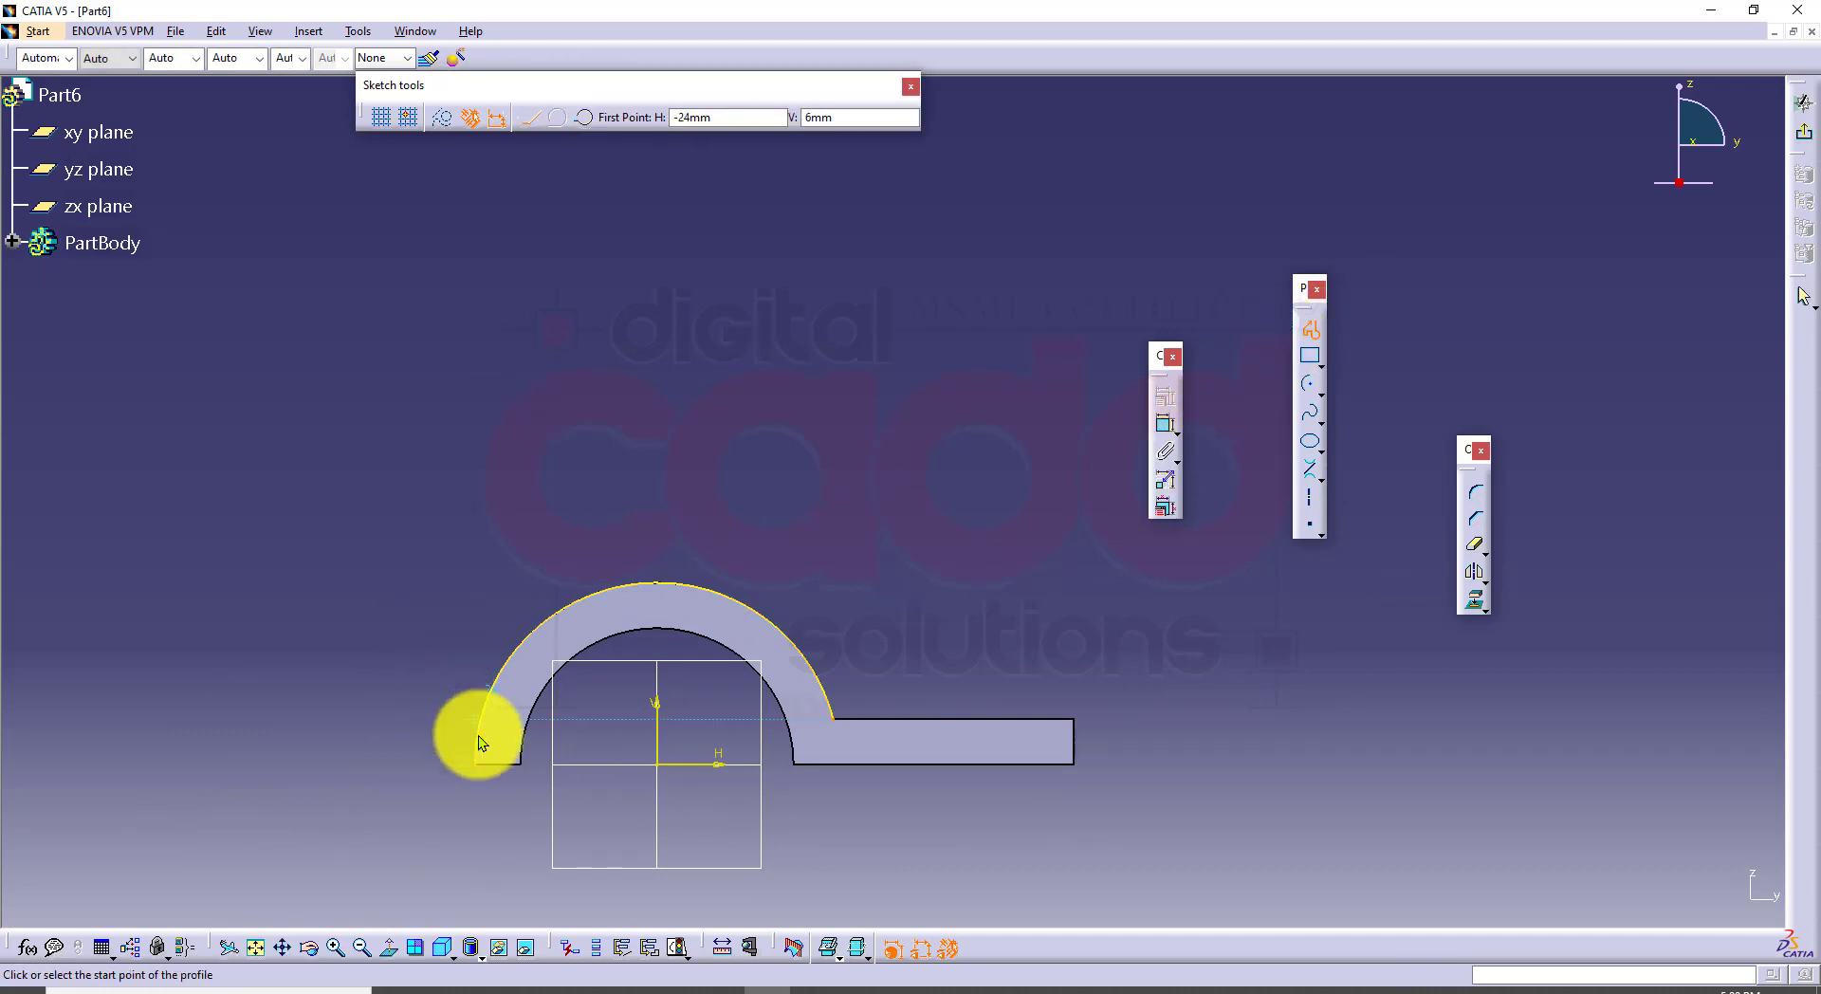
{"action": "left_click", "coordinate": [474, 765]}
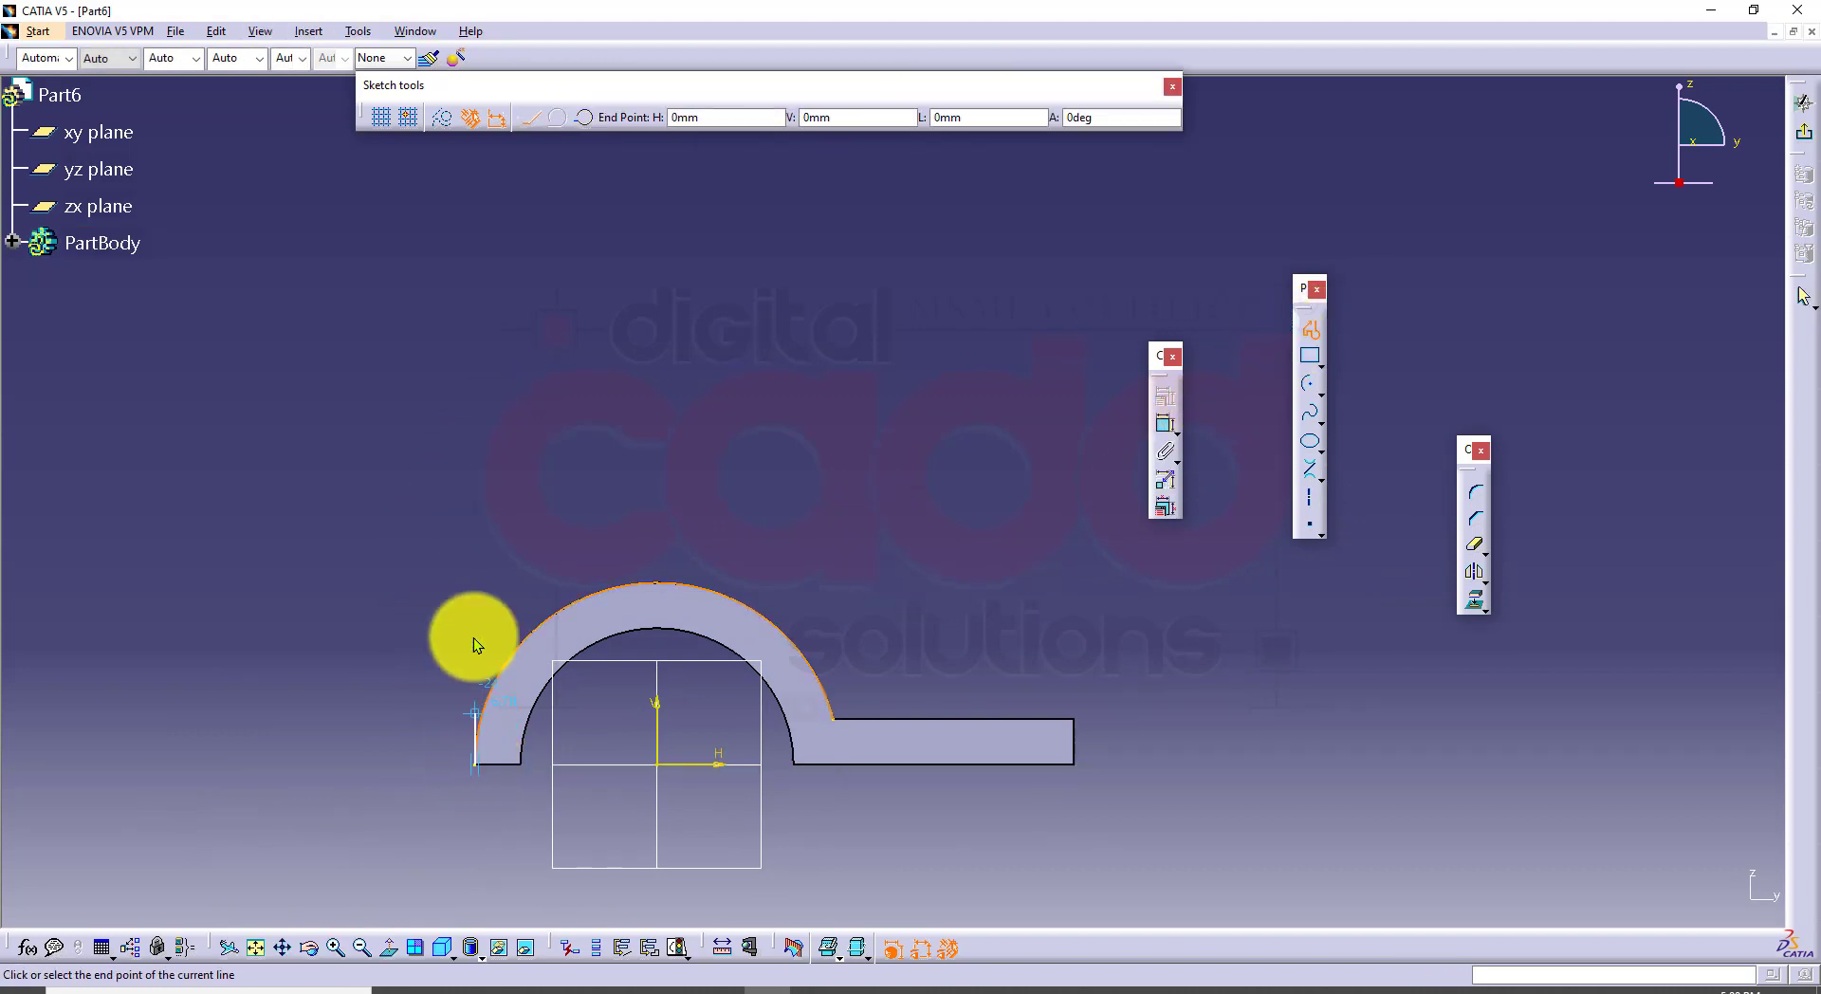
{"action": "left_click", "coordinate": [475, 448]}
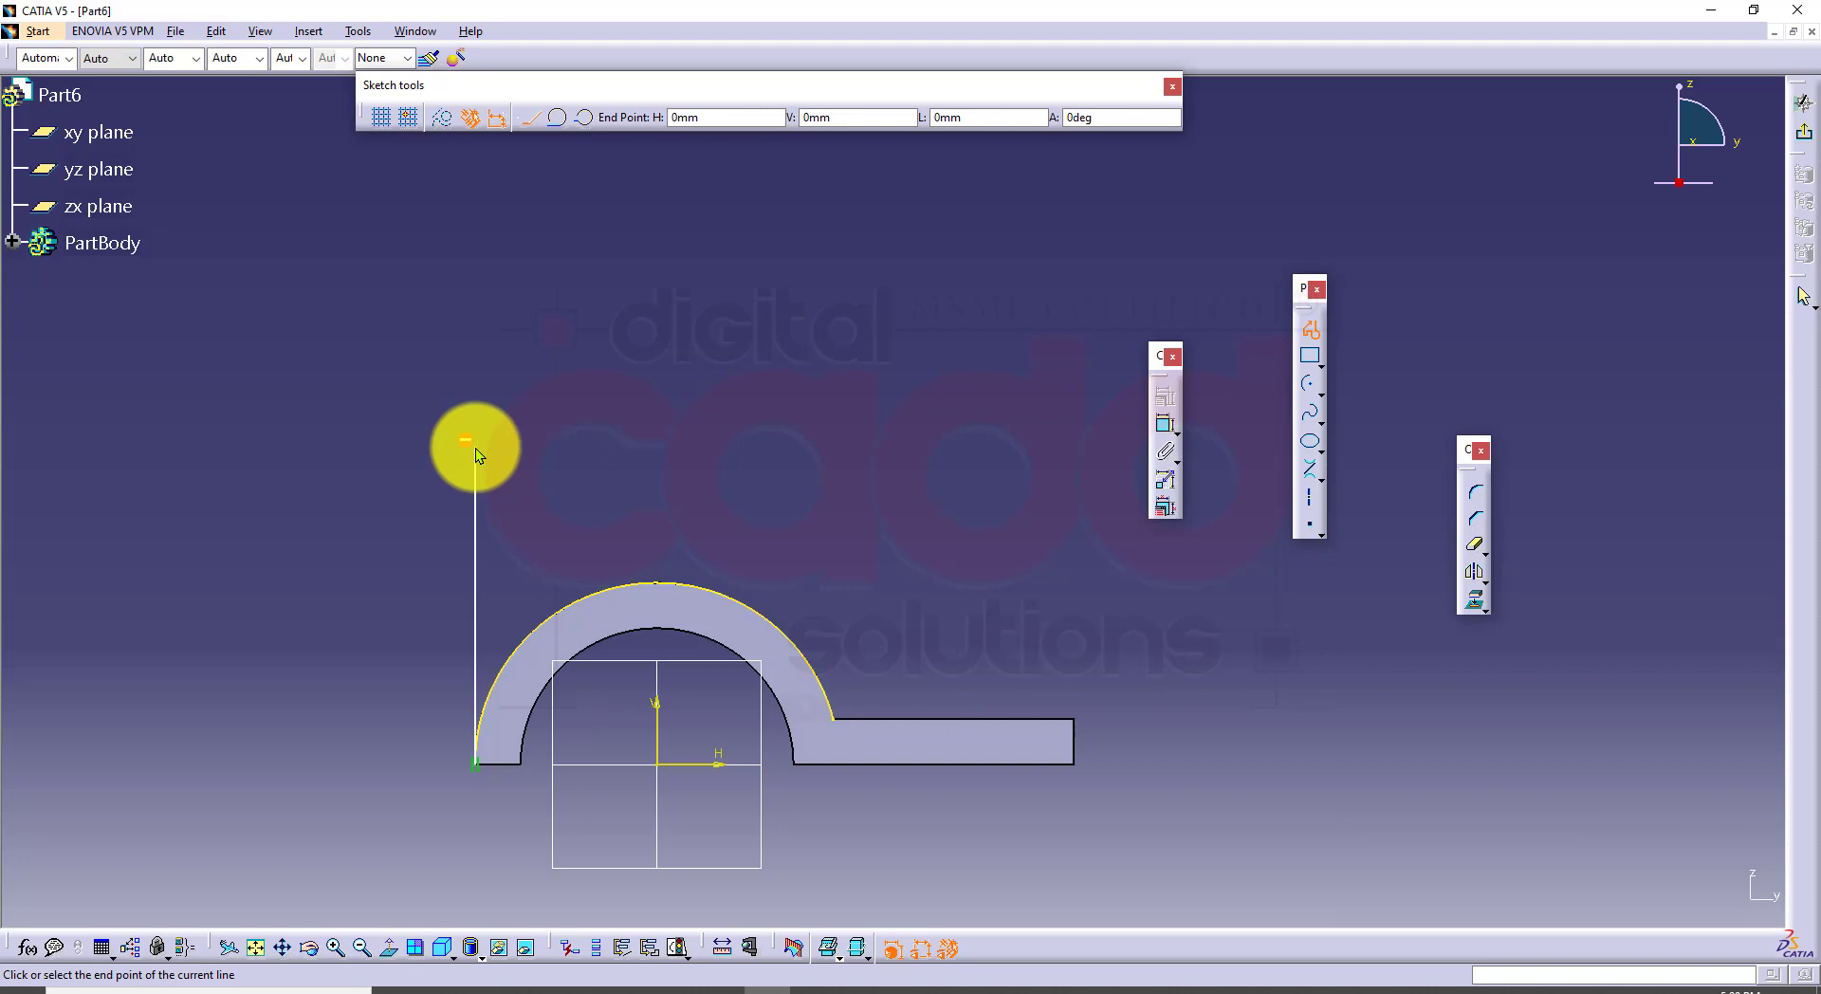
{"action": "left_click", "coordinate": [556, 114]}
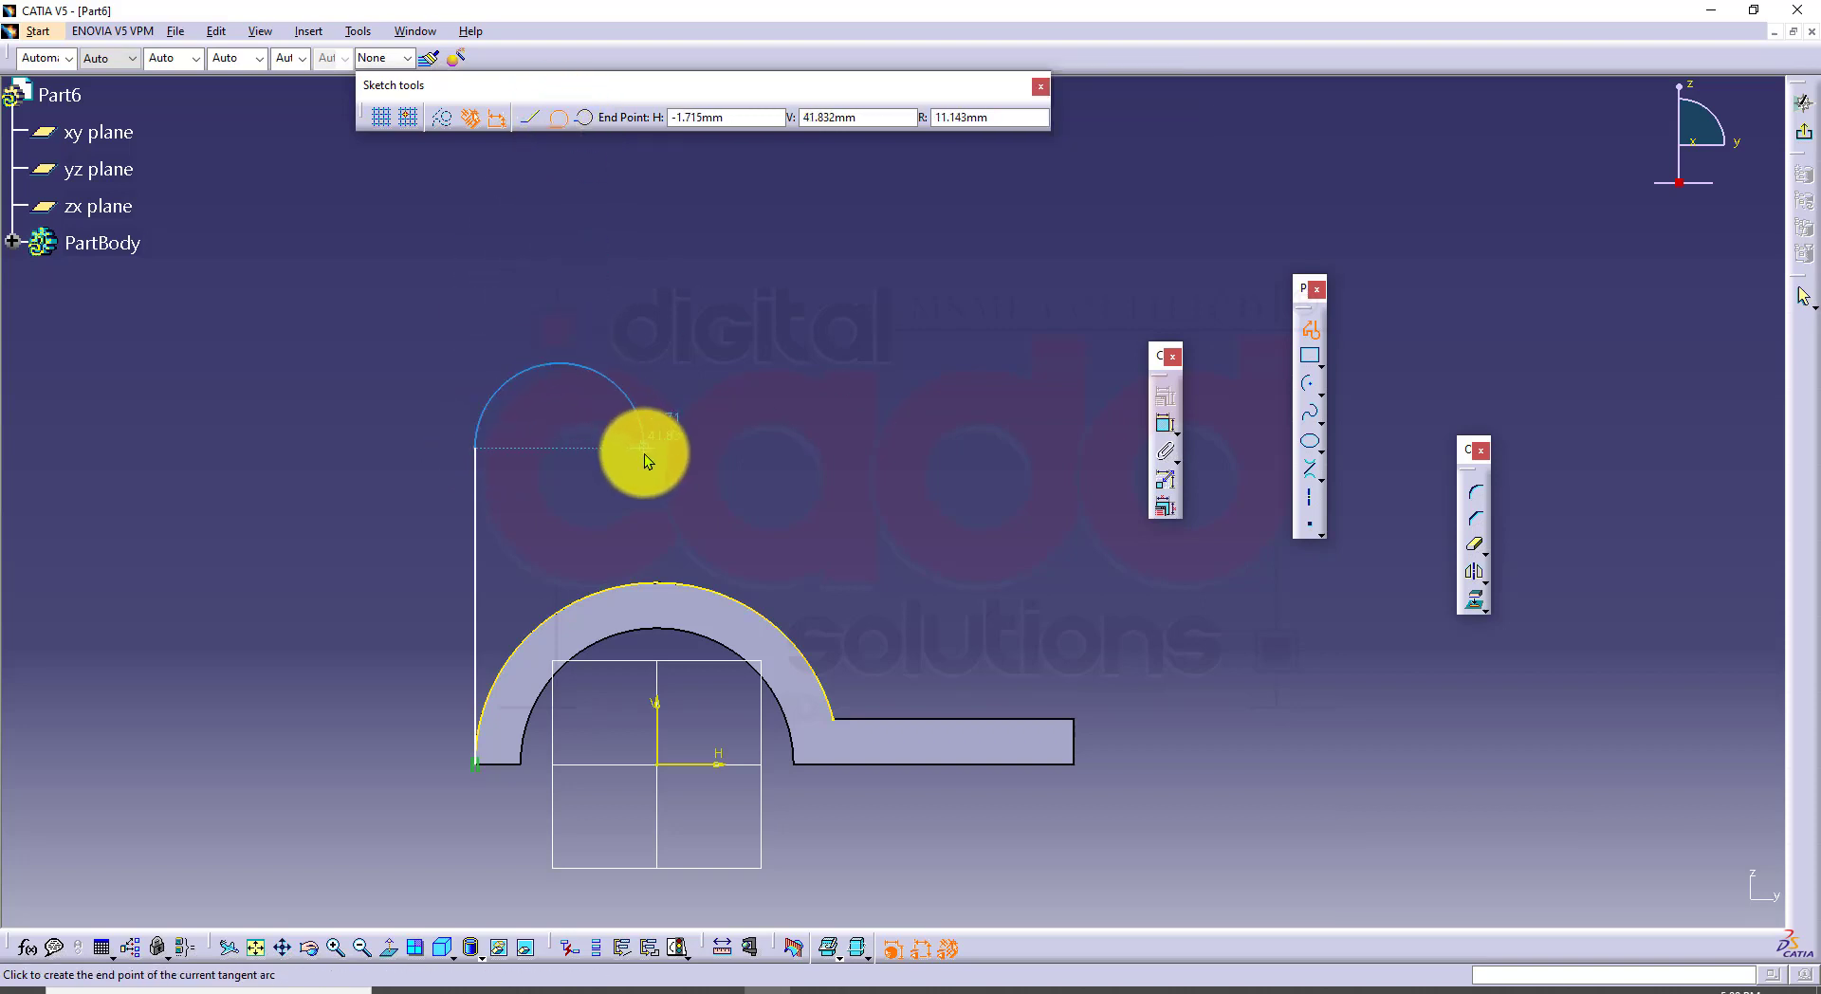
{"action": "left_click", "coordinate": [657, 446]}
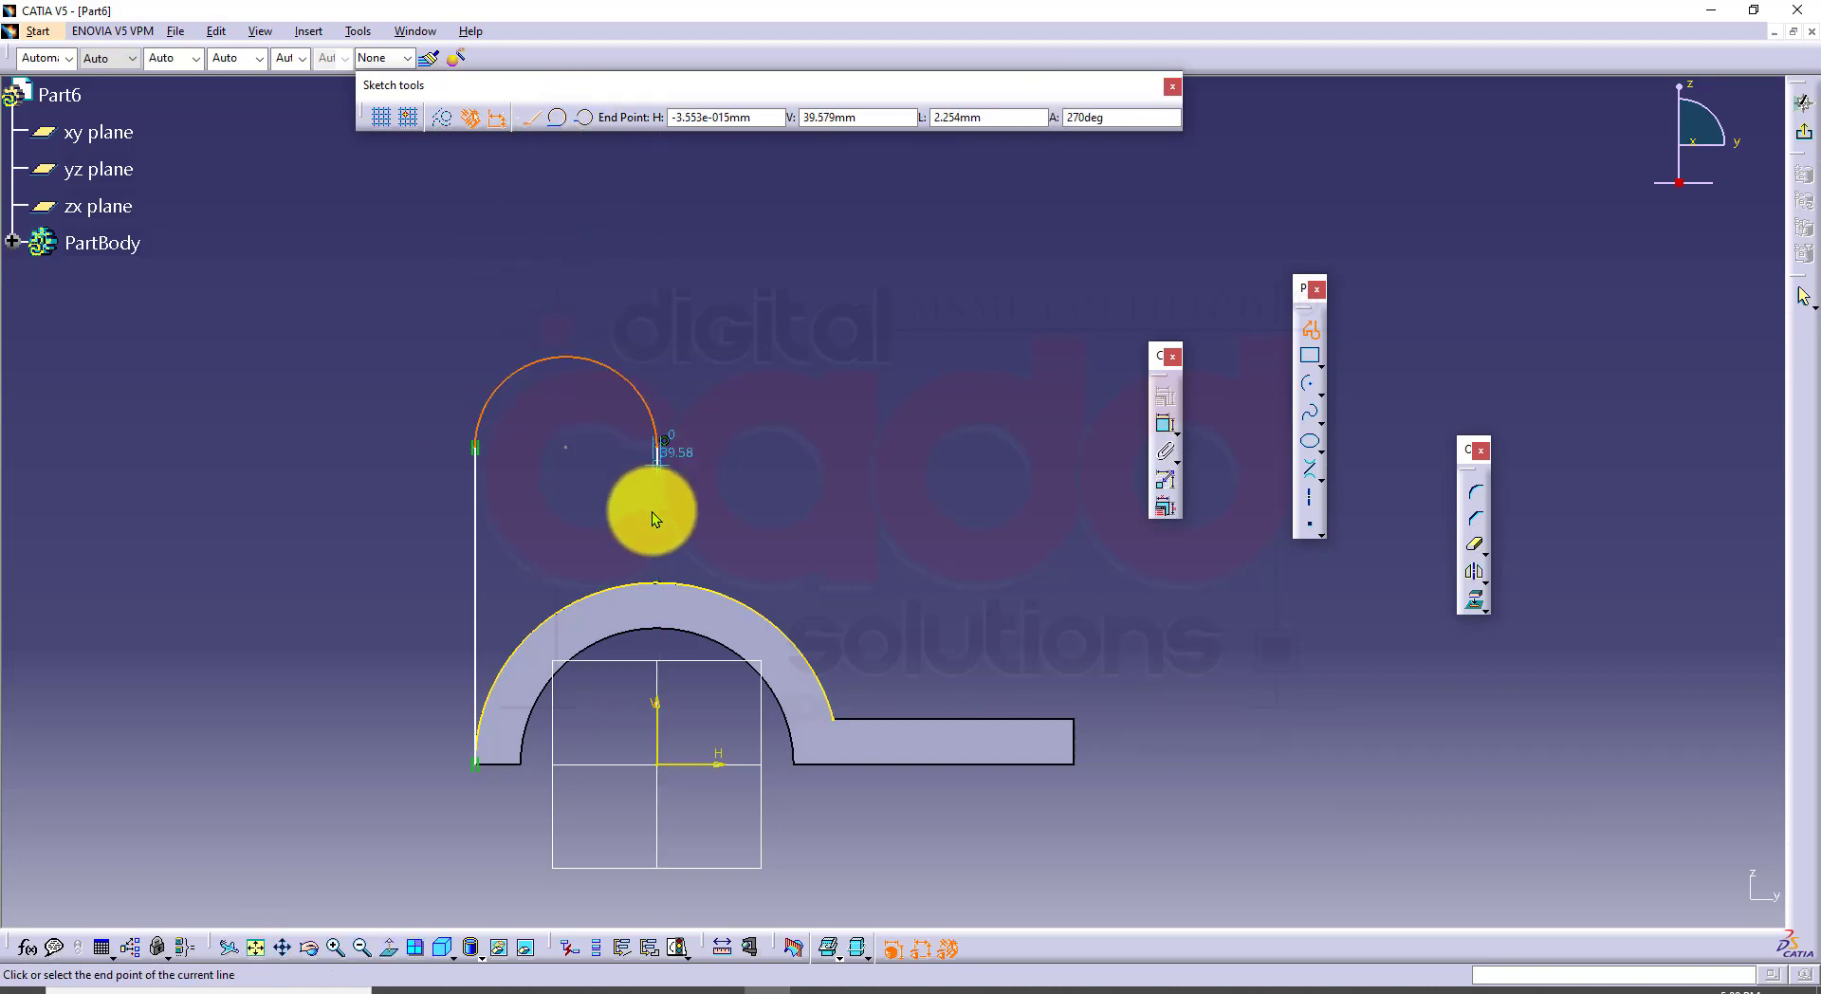
{"action": "left_click", "coordinate": [657, 587]}
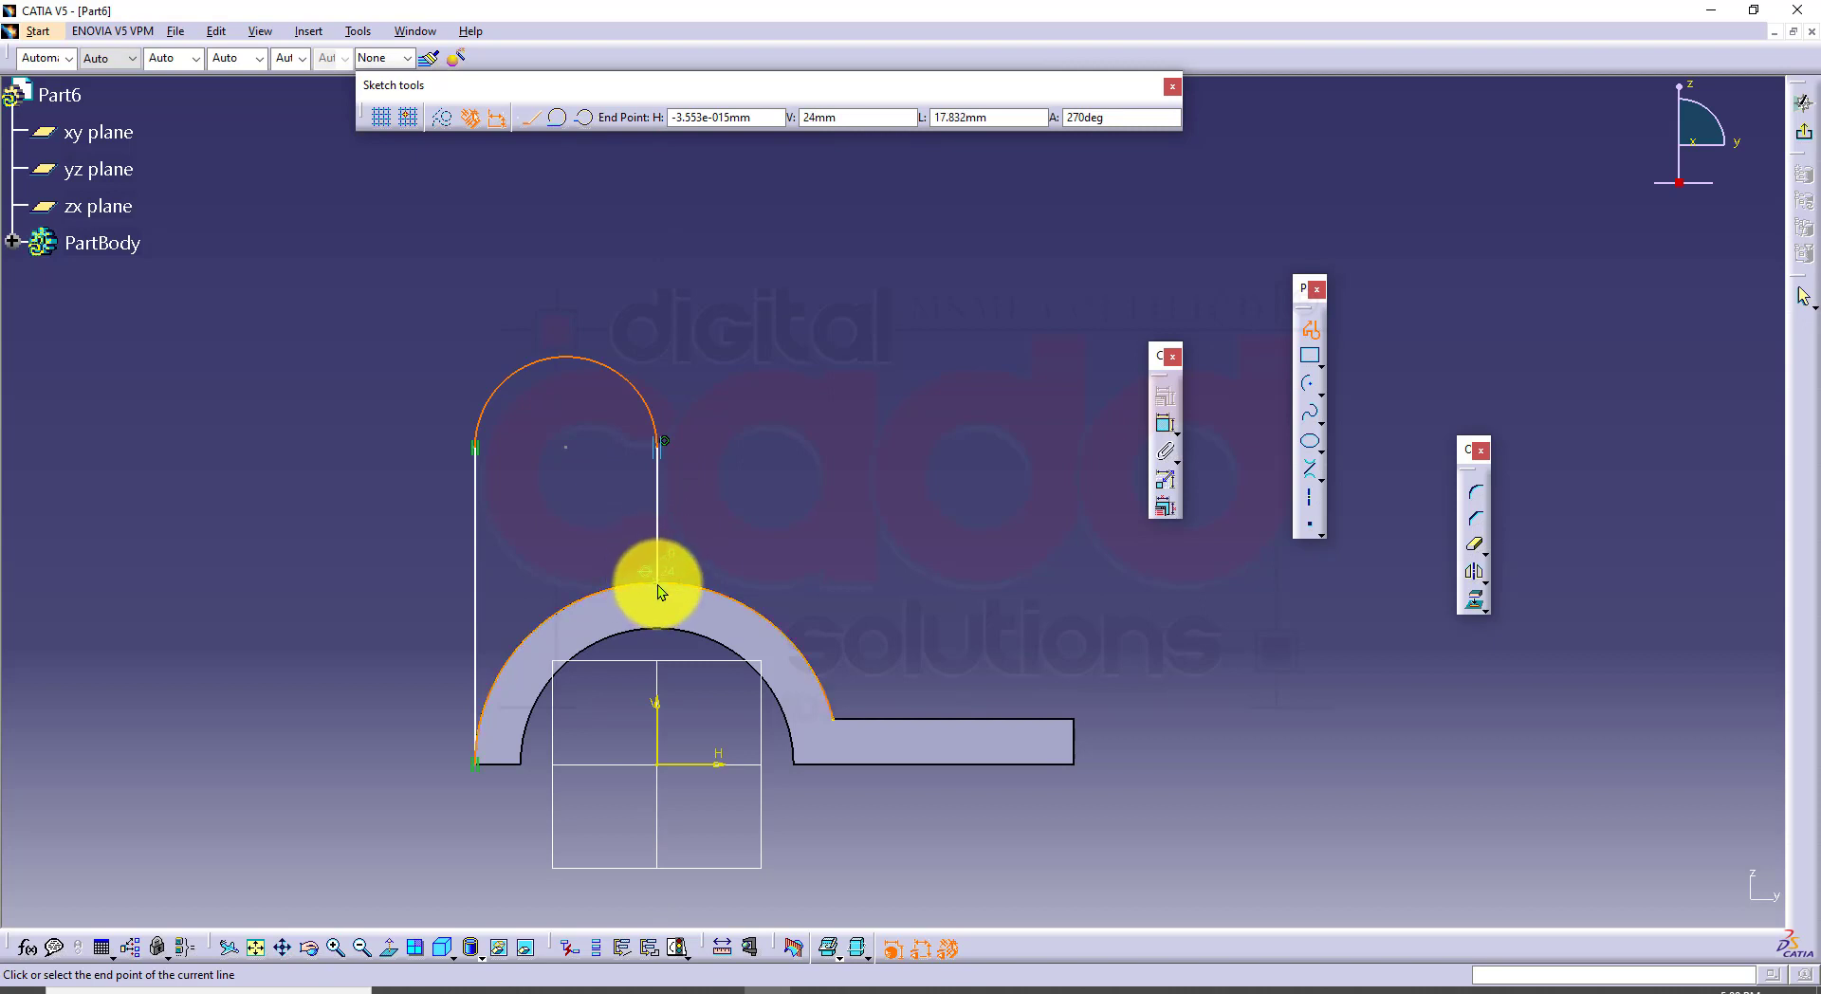
{"action": "key", "text": "Escape"}
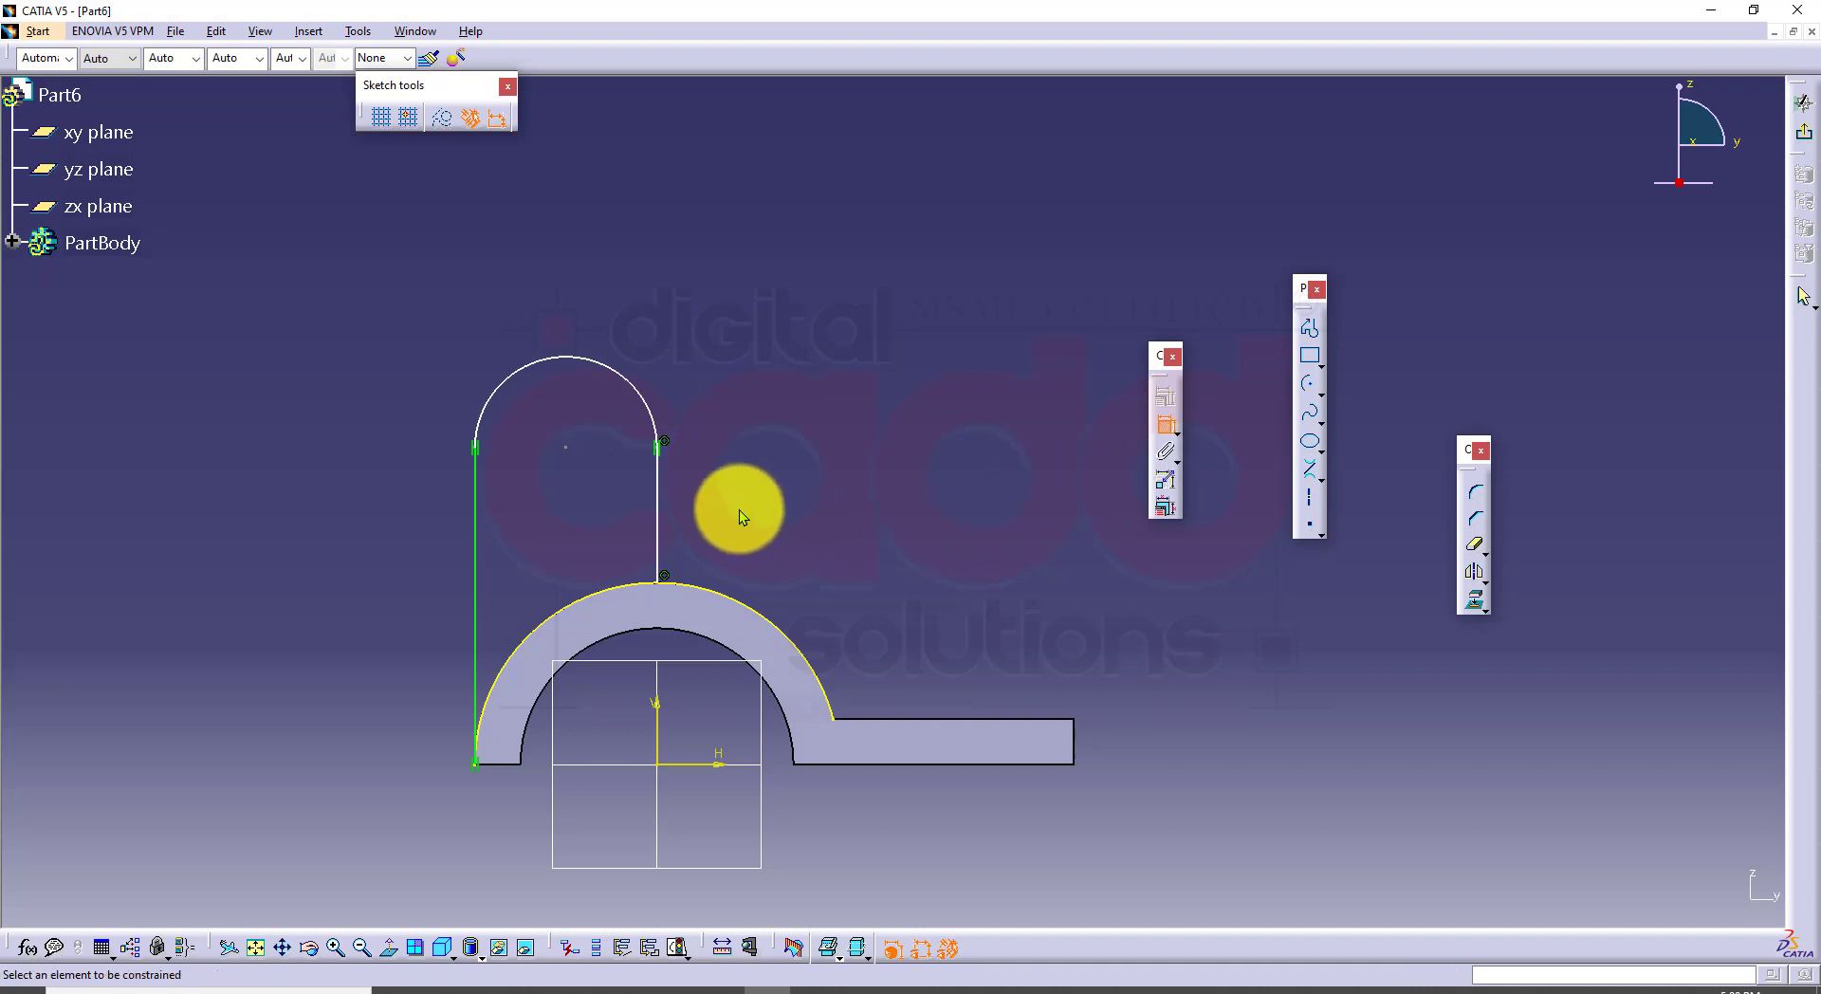
Step: Constrain the lug line that drops to the arc's crown as vertical
{"action": "left_click", "coordinate": [657, 482]}
{"action": "right_click", "coordinate": [817, 298]}
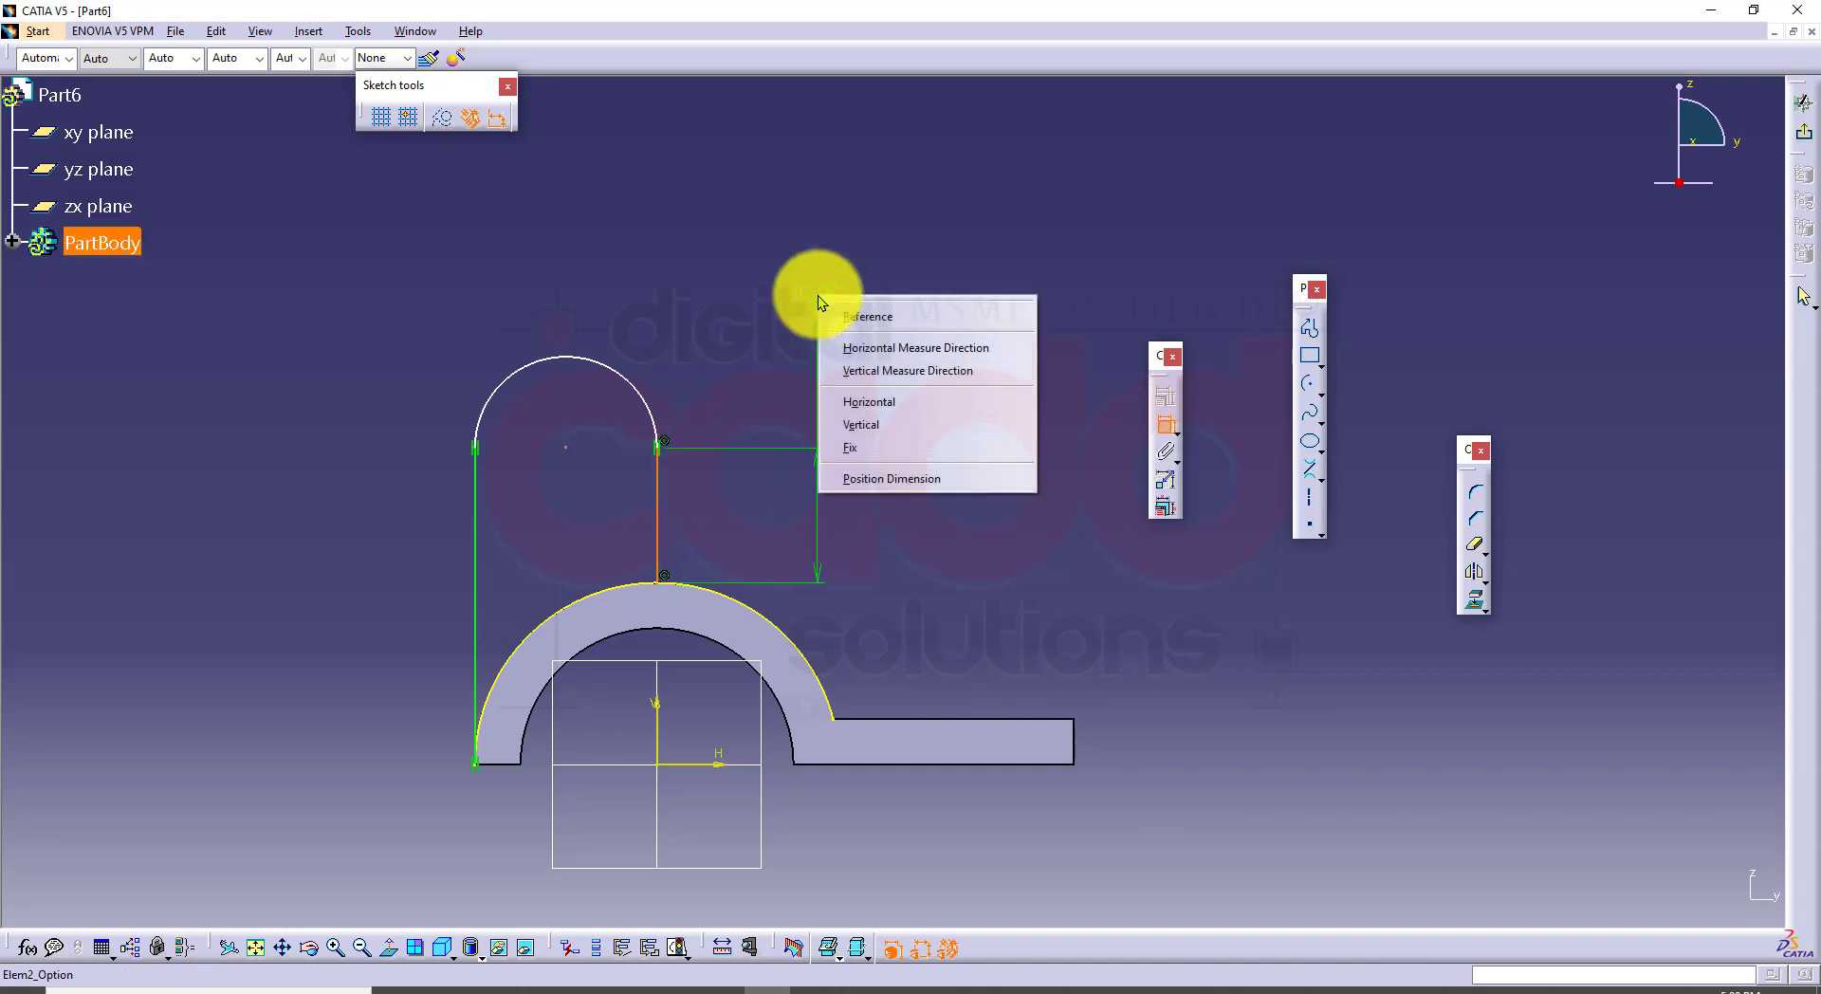
{"action": "left_click", "coordinate": [837, 418]}
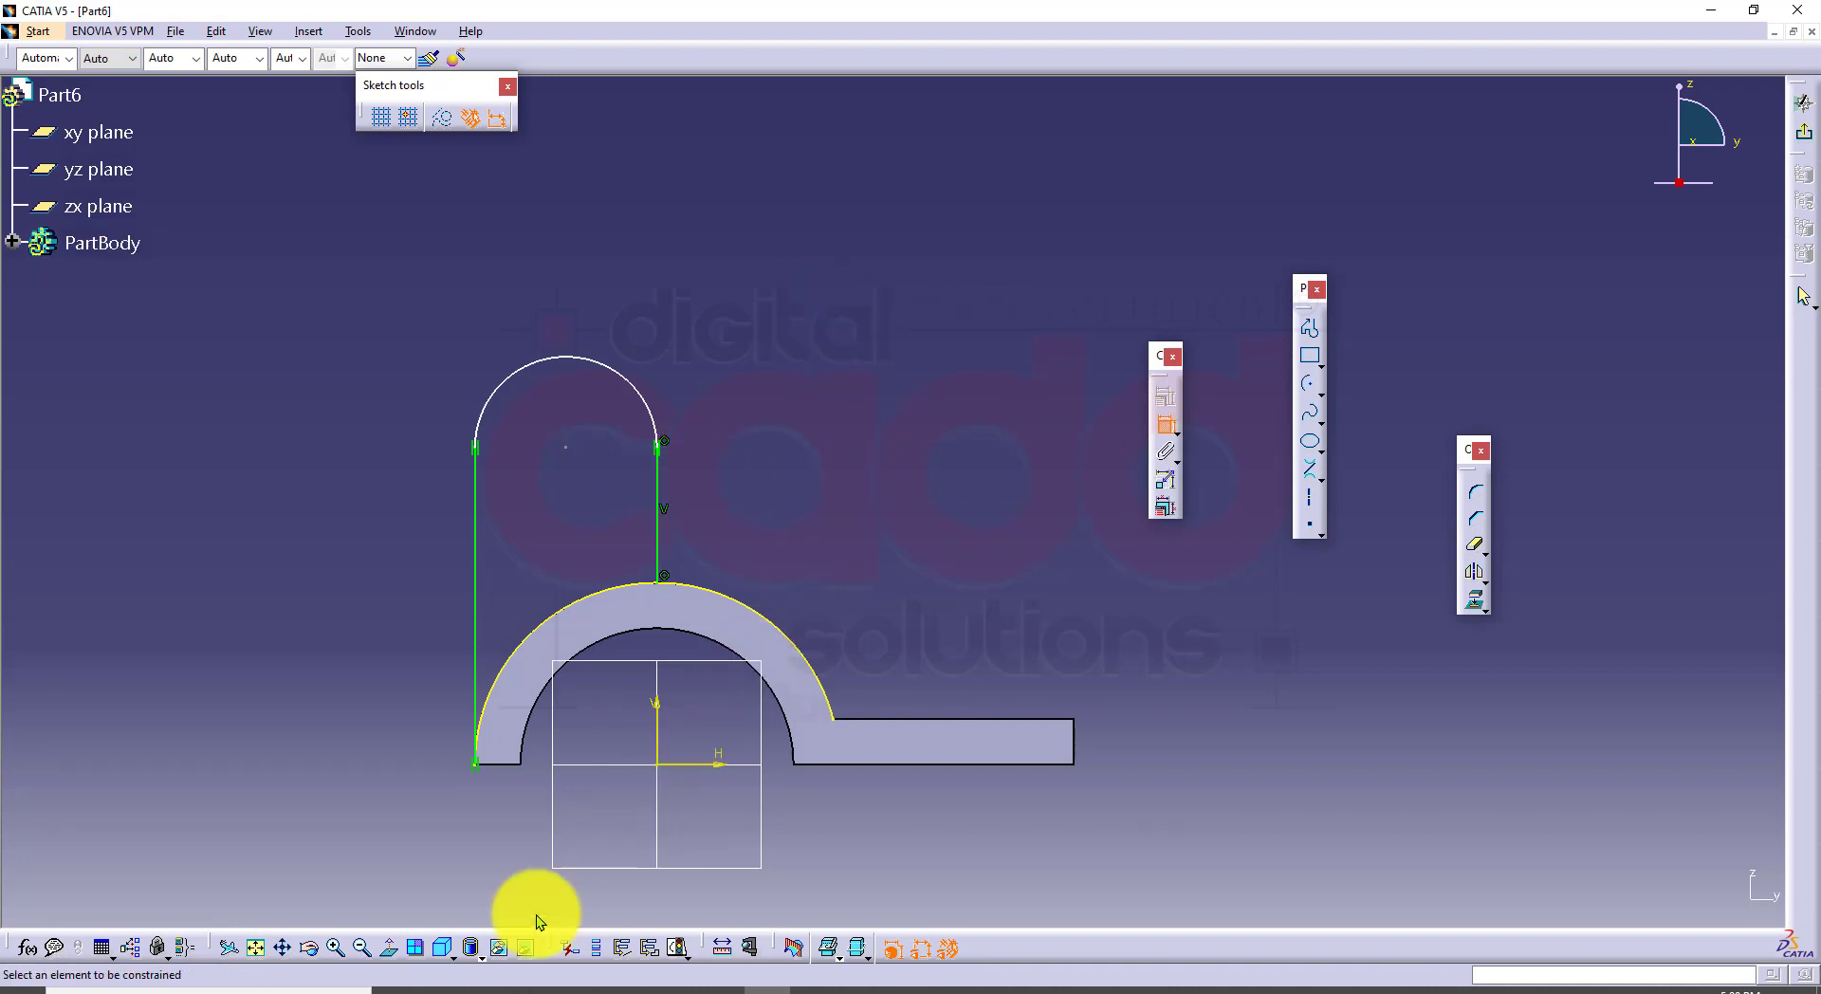
Step: Check the lug height on the drawing and dimension the lug's long vertical line to 36 mm
{"action": "left_click", "coordinate": [486, 989]}
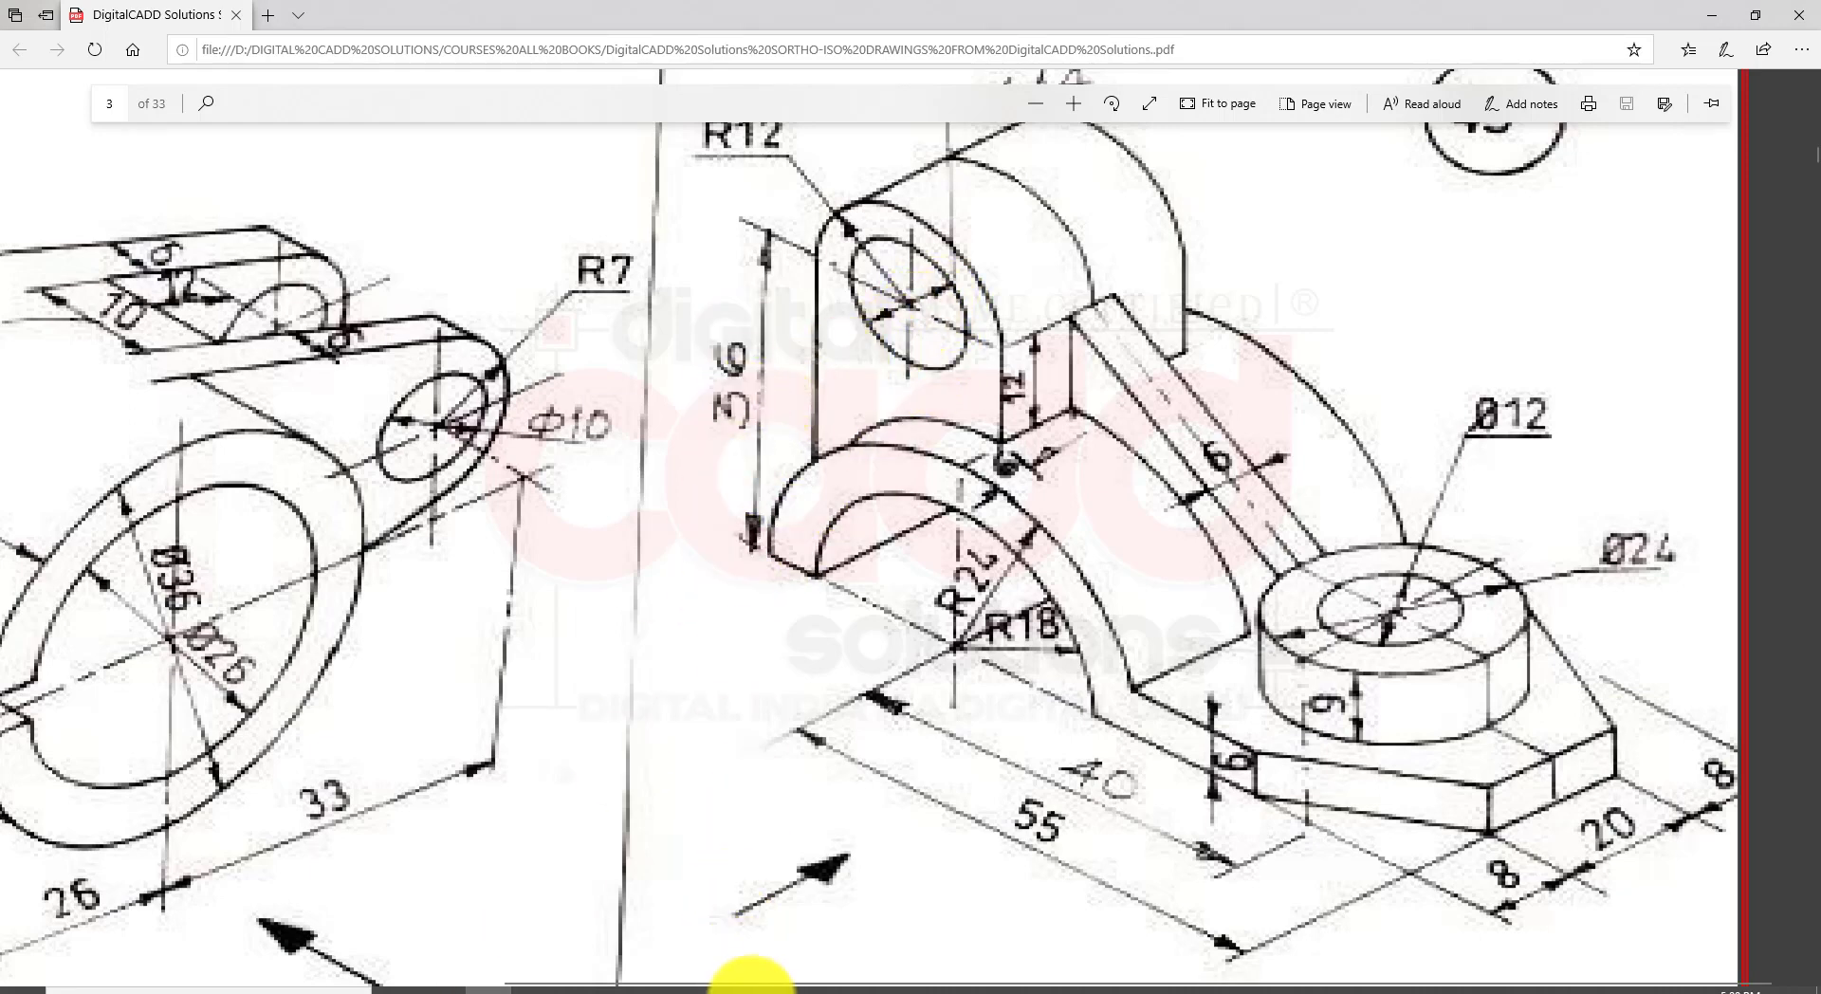
{"action": "left_click", "coordinate": [752, 989]}
{"action": "left_click", "coordinate": [474, 504]}
{"action": "left_click", "coordinate": [413, 562]}
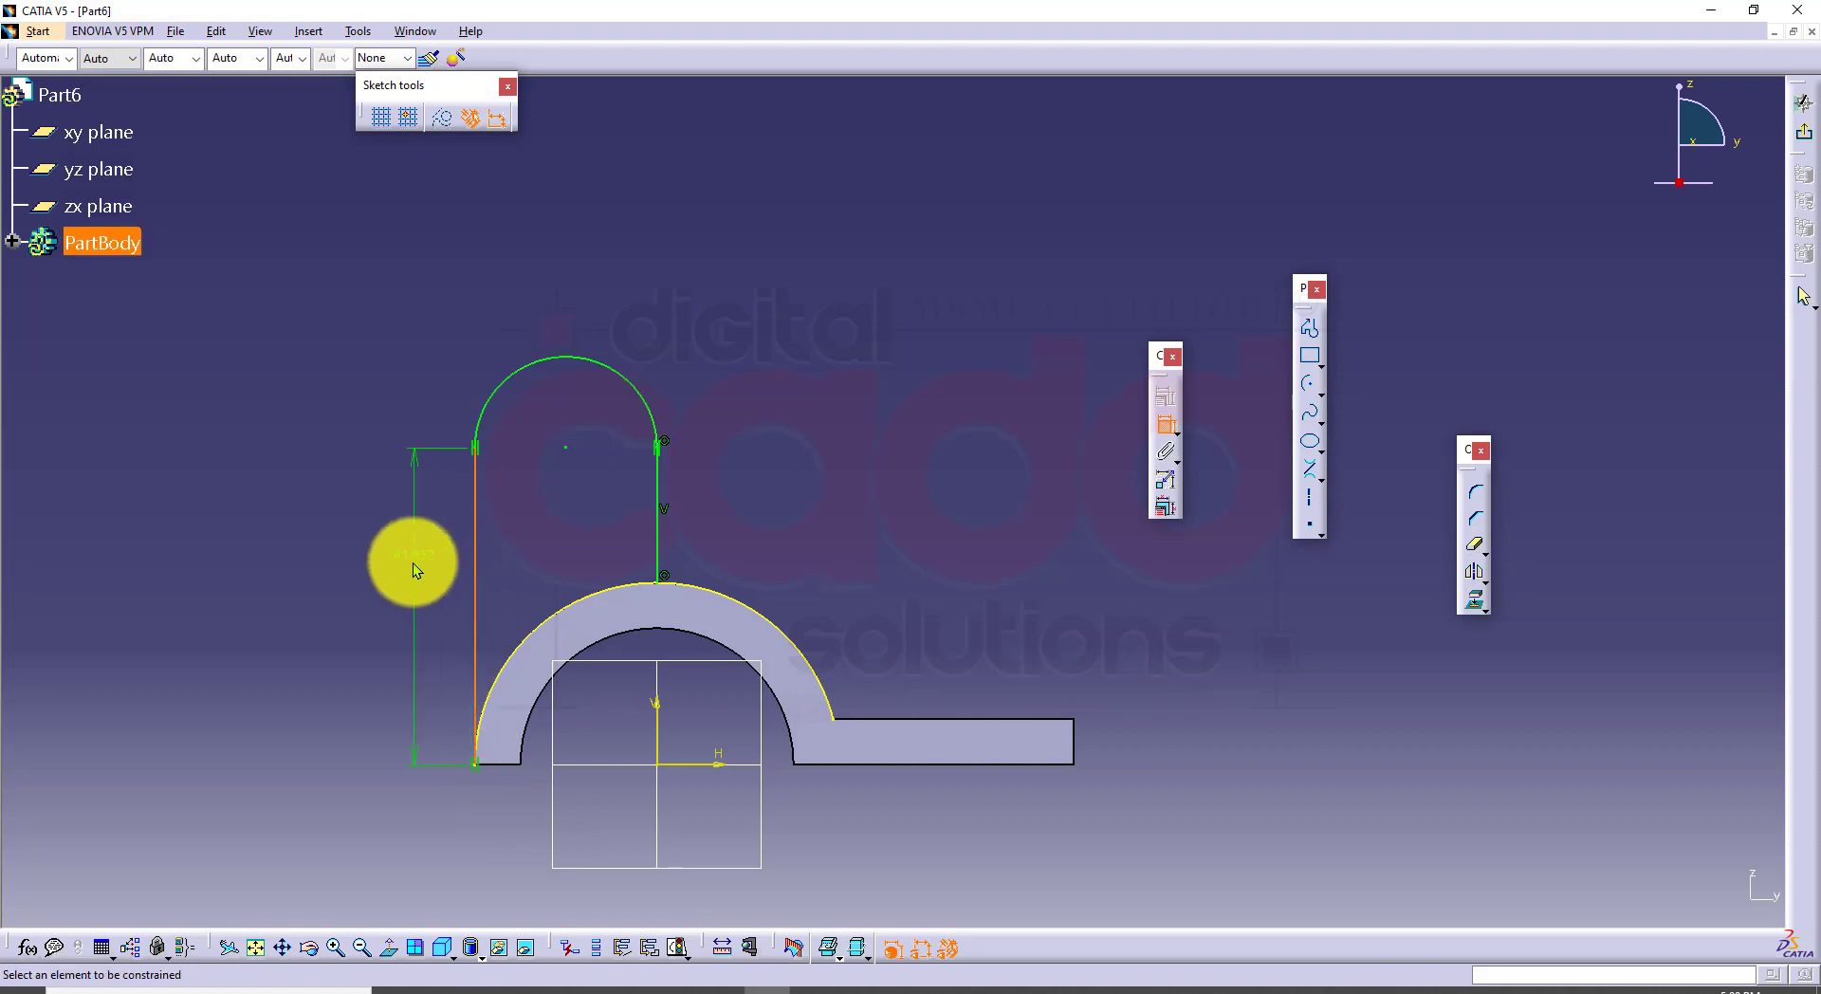
{"action": "double_click", "coordinate": [415, 559]}
{"action": "type", "text": "36"}
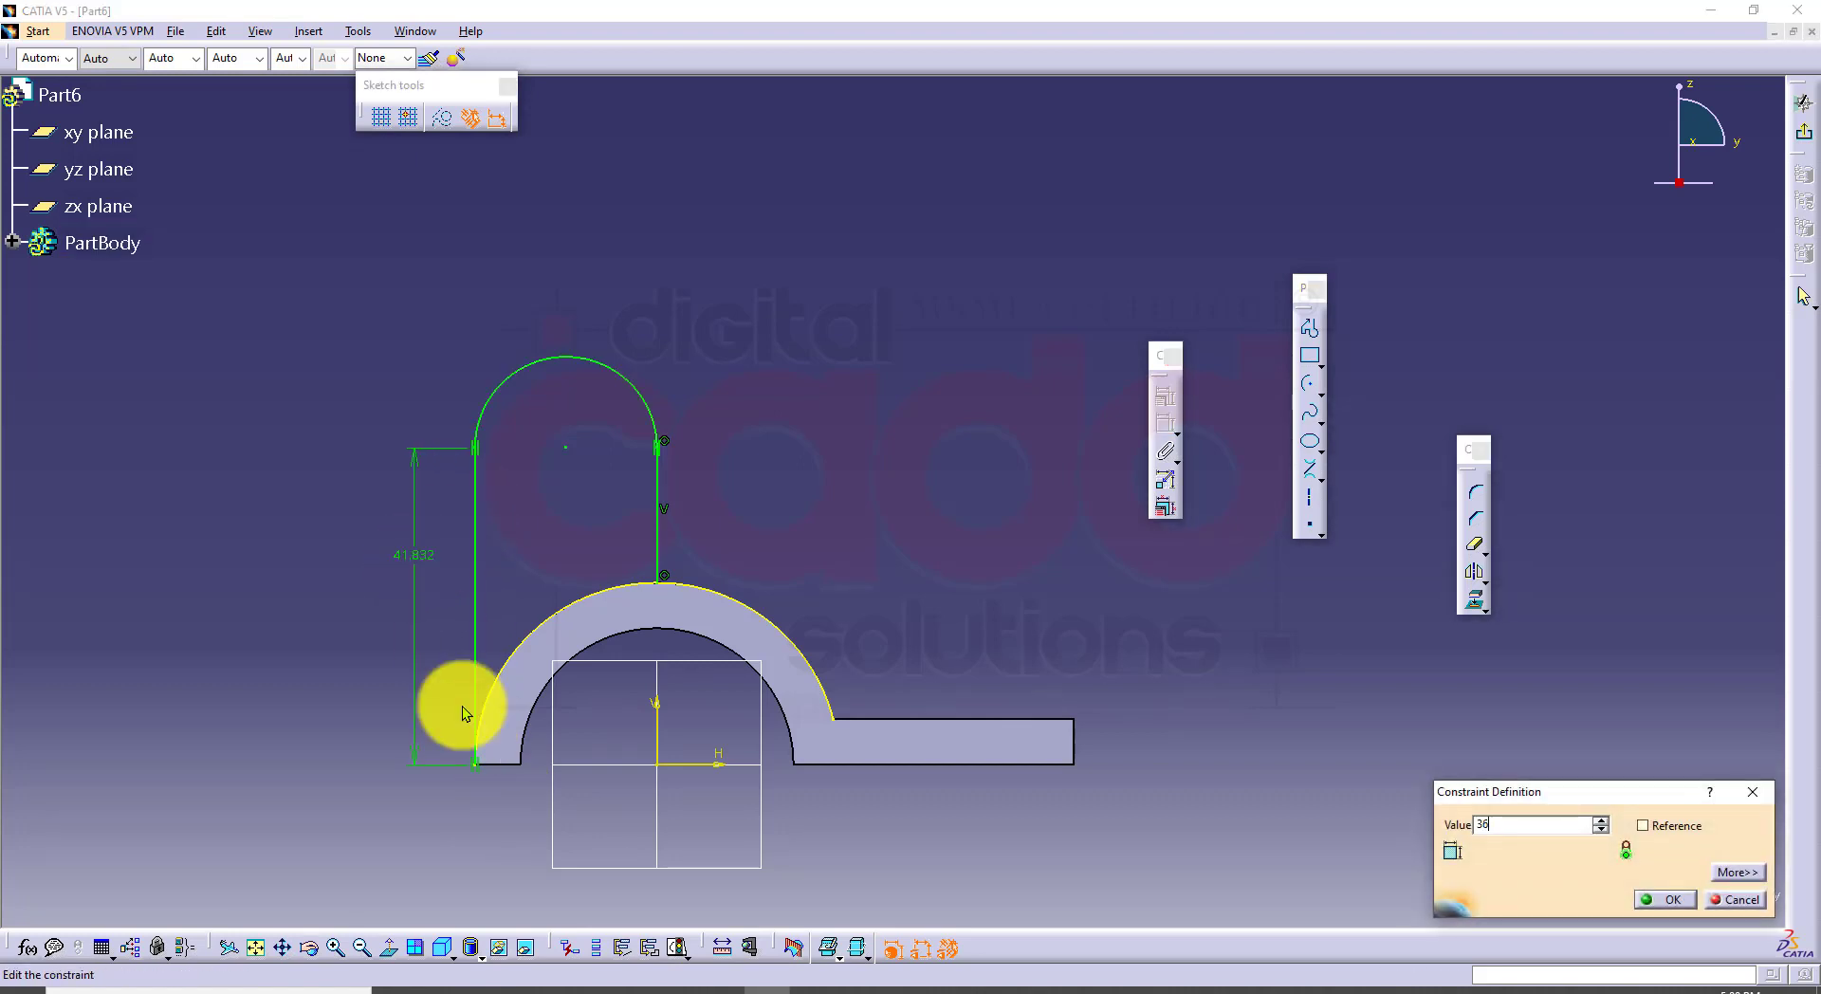
{"action": "key", "text": "Return"}
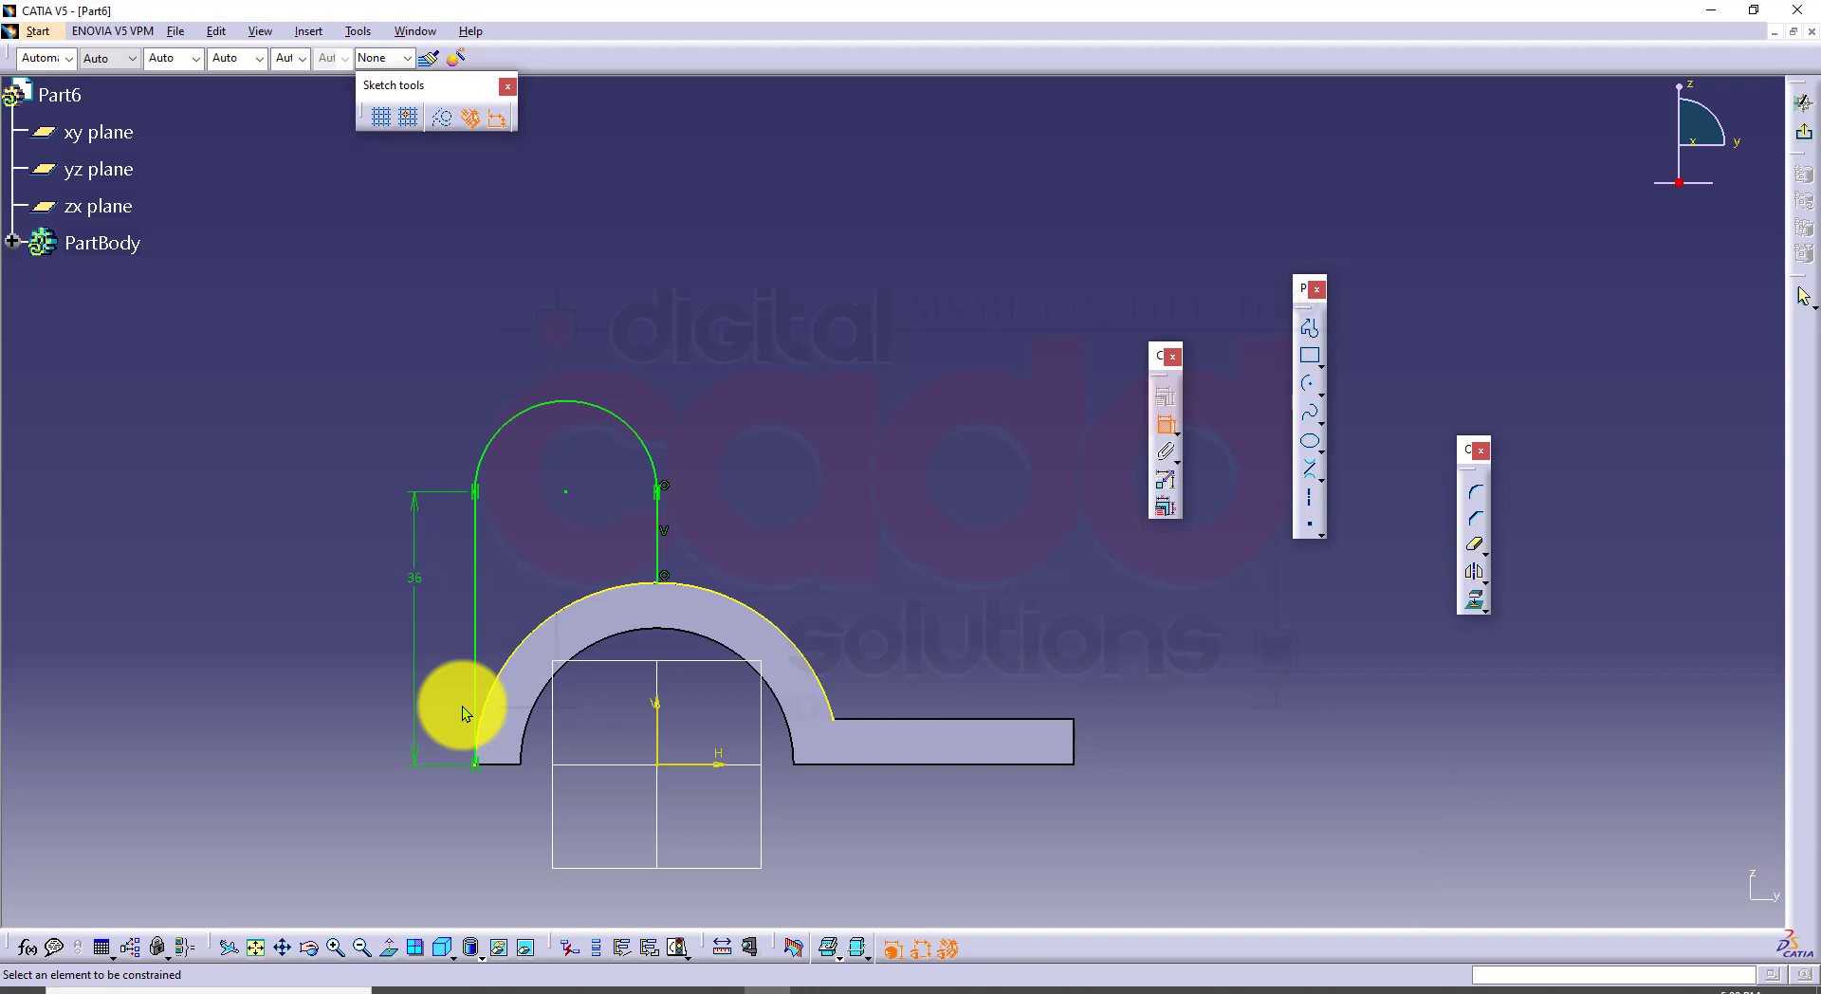
Step: Draw a circle of radius 6 mm centred on the lug's semicircle, checking the hole size on the drawing
{"action": "left_click", "coordinate": [1323, 394]}
{"action": "left_click", "coordinate": [1350, 411]}
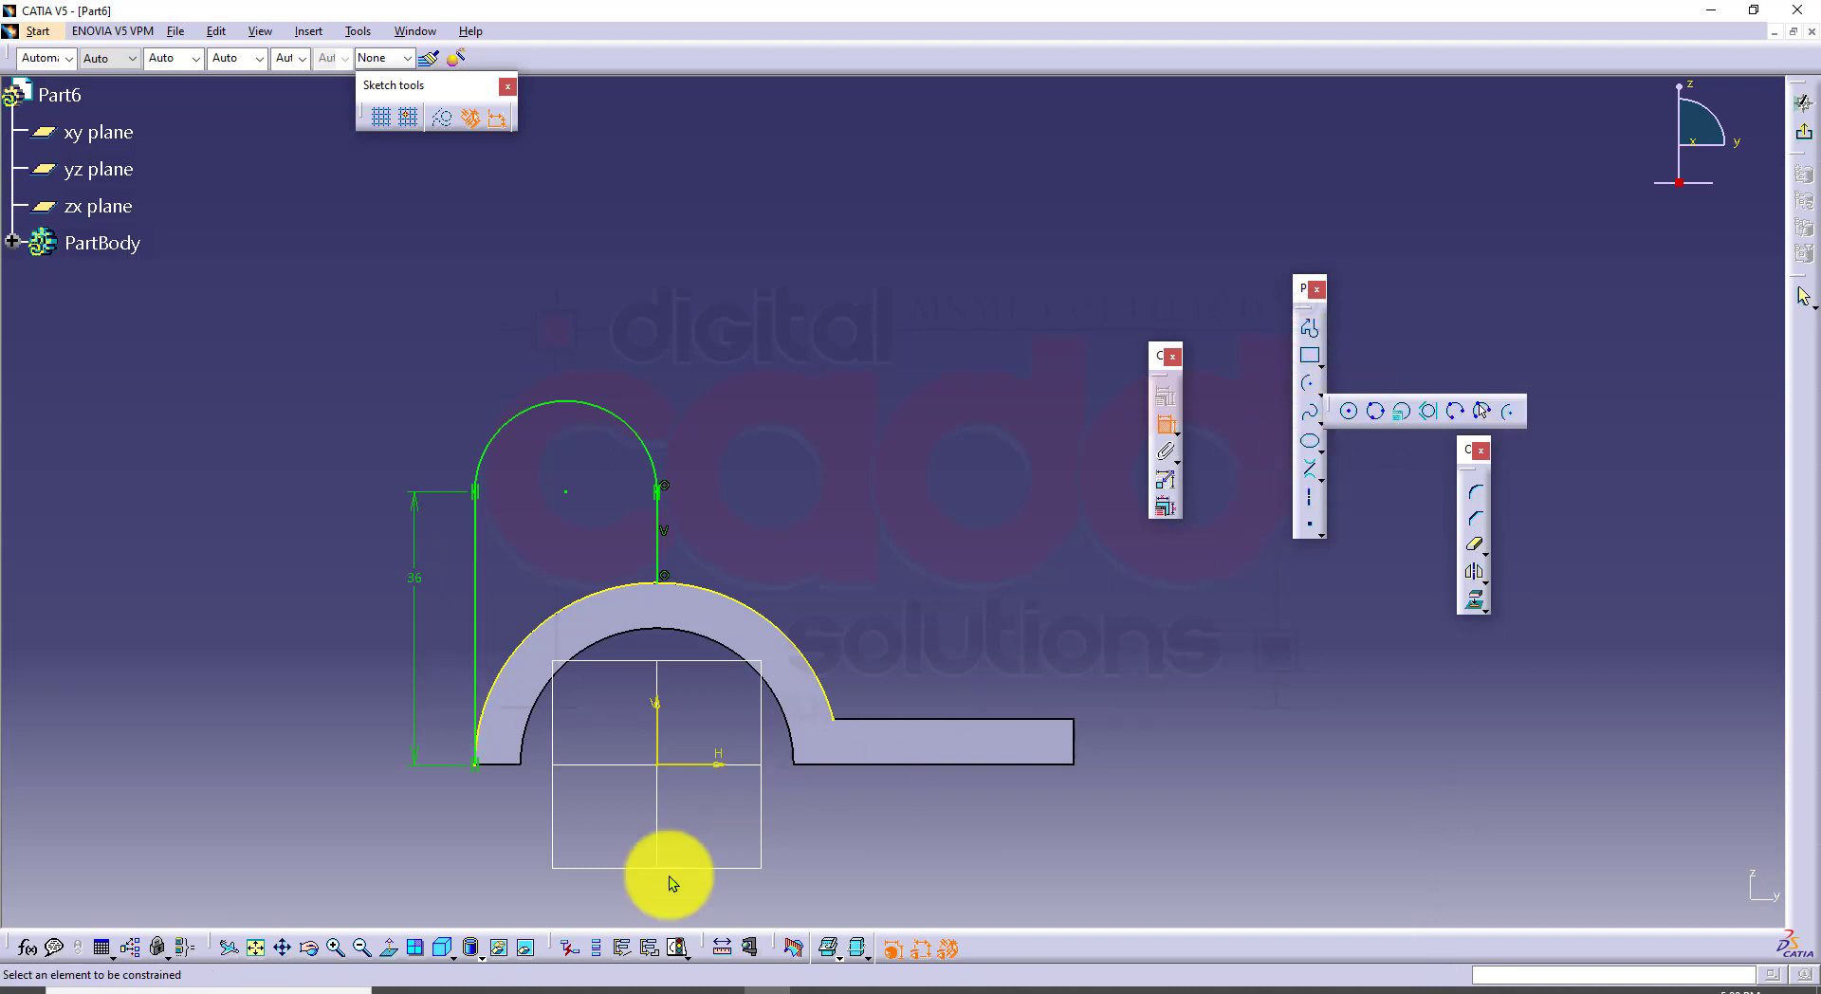
{"action": "left_click", "coordinate": [488, 989]}
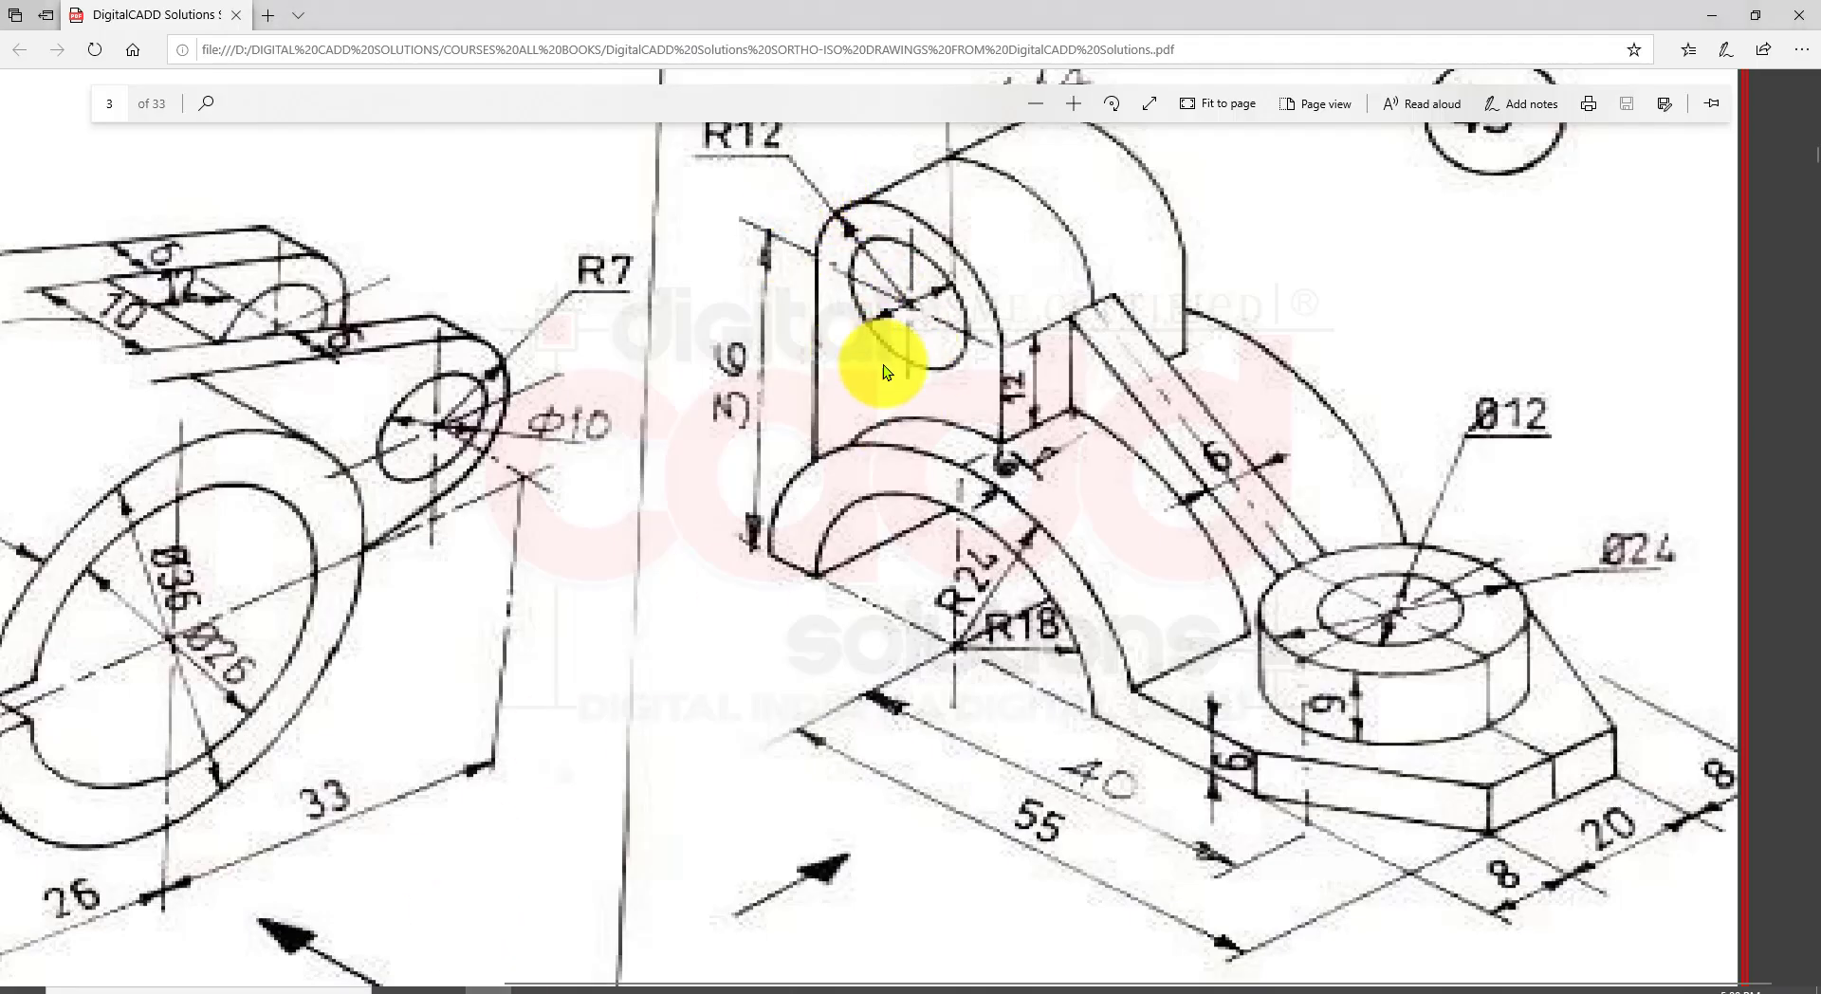
{"action": "scroll", "coordinate": [884, 370], "scroll_direction": "up", "scroll_amount": 2}
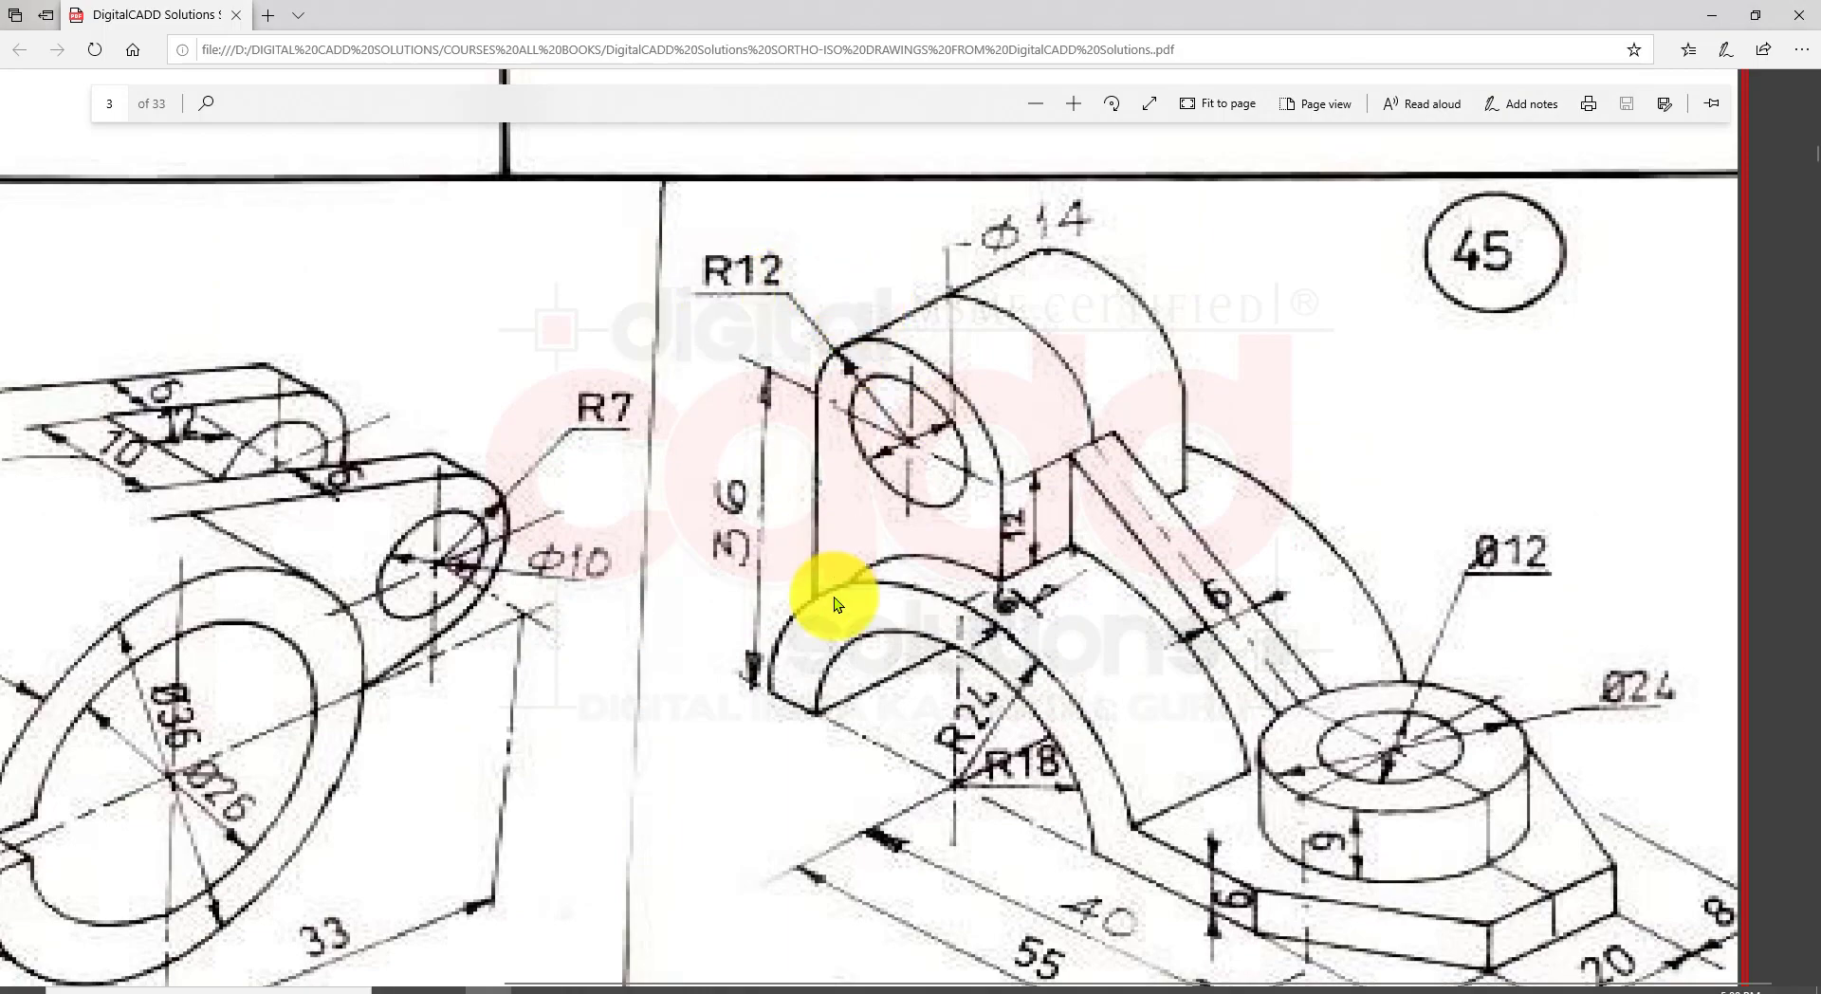
{"action": "left_click", "coordinate": [751, 987]}
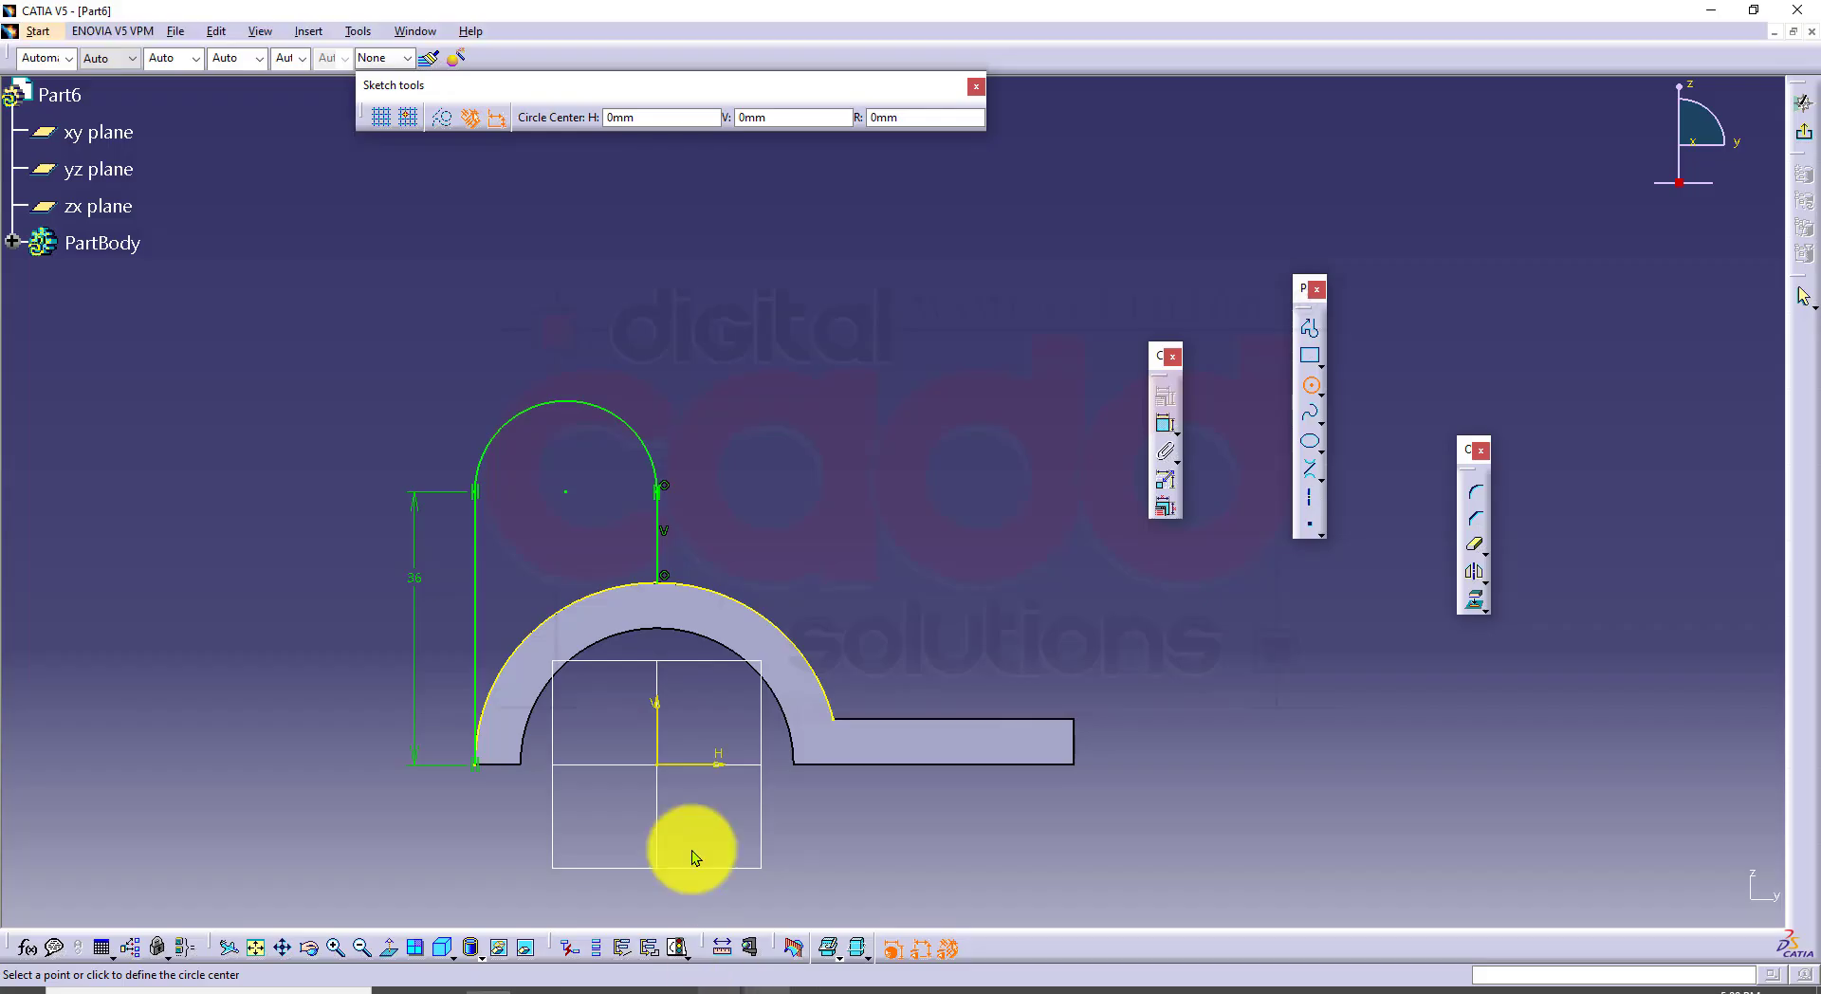
{"action": "left_click", "coordinate": [565, 492]}
{"action": "key", "text": "Tab"}
{"action": "key", "text": "Tab"}
{"action": "type", "text": "6"}
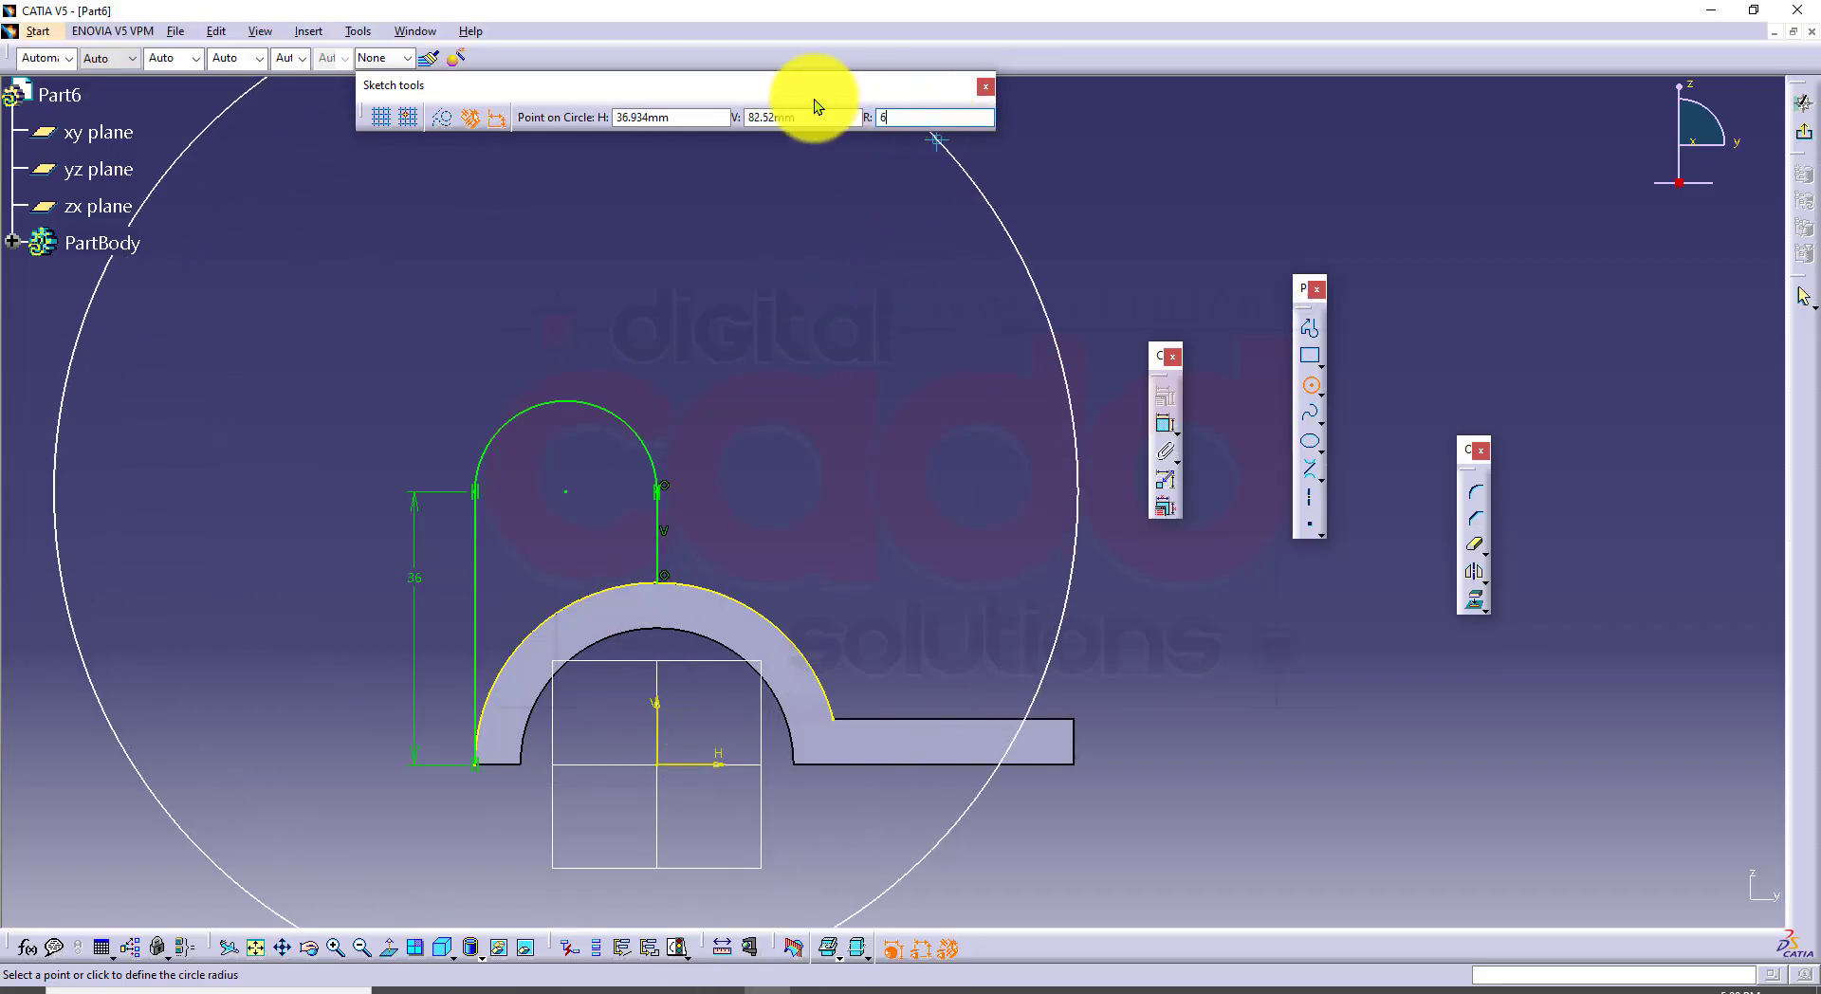
{"action": "key", "text": "Return"}
{"action": "left_click", "coordinate": [700, 263]}
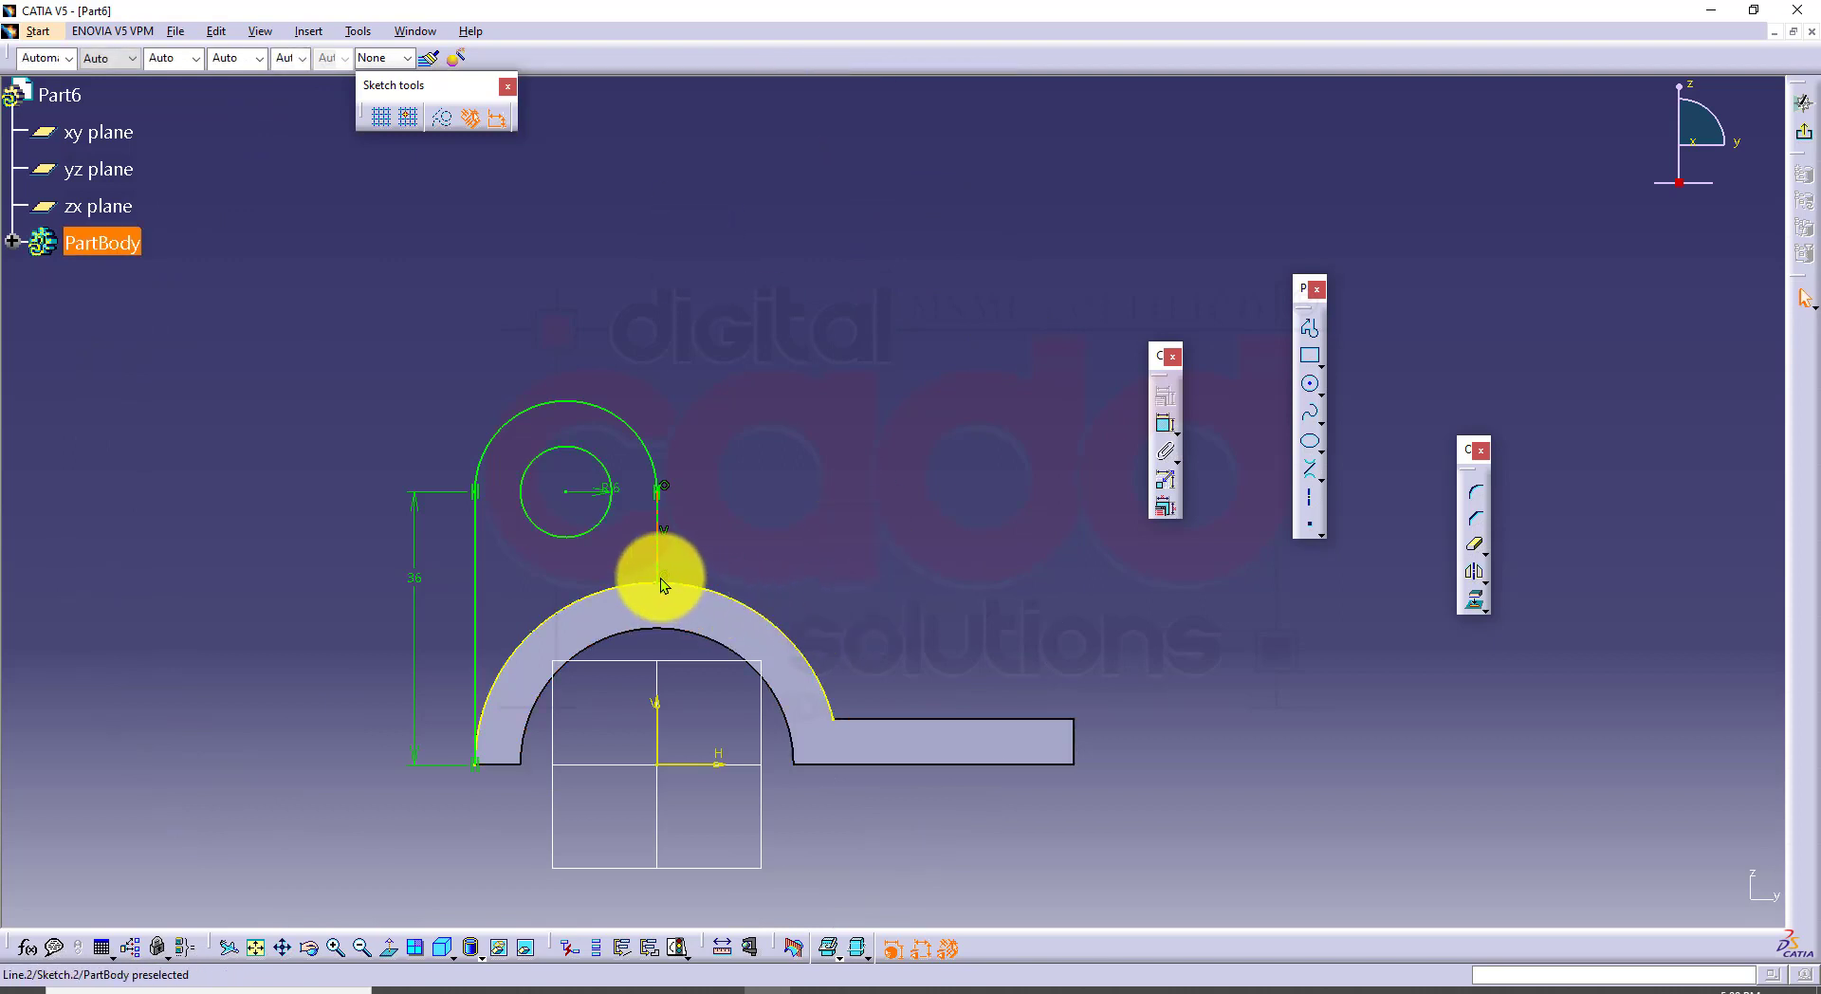
Step: Trim off the projected arc on the base plate side of the crown and exit the sketch
{"action": "left_click", "coordinate": [1472, 544]}
{"action": "left_click", "coordinate": [803, 657]}
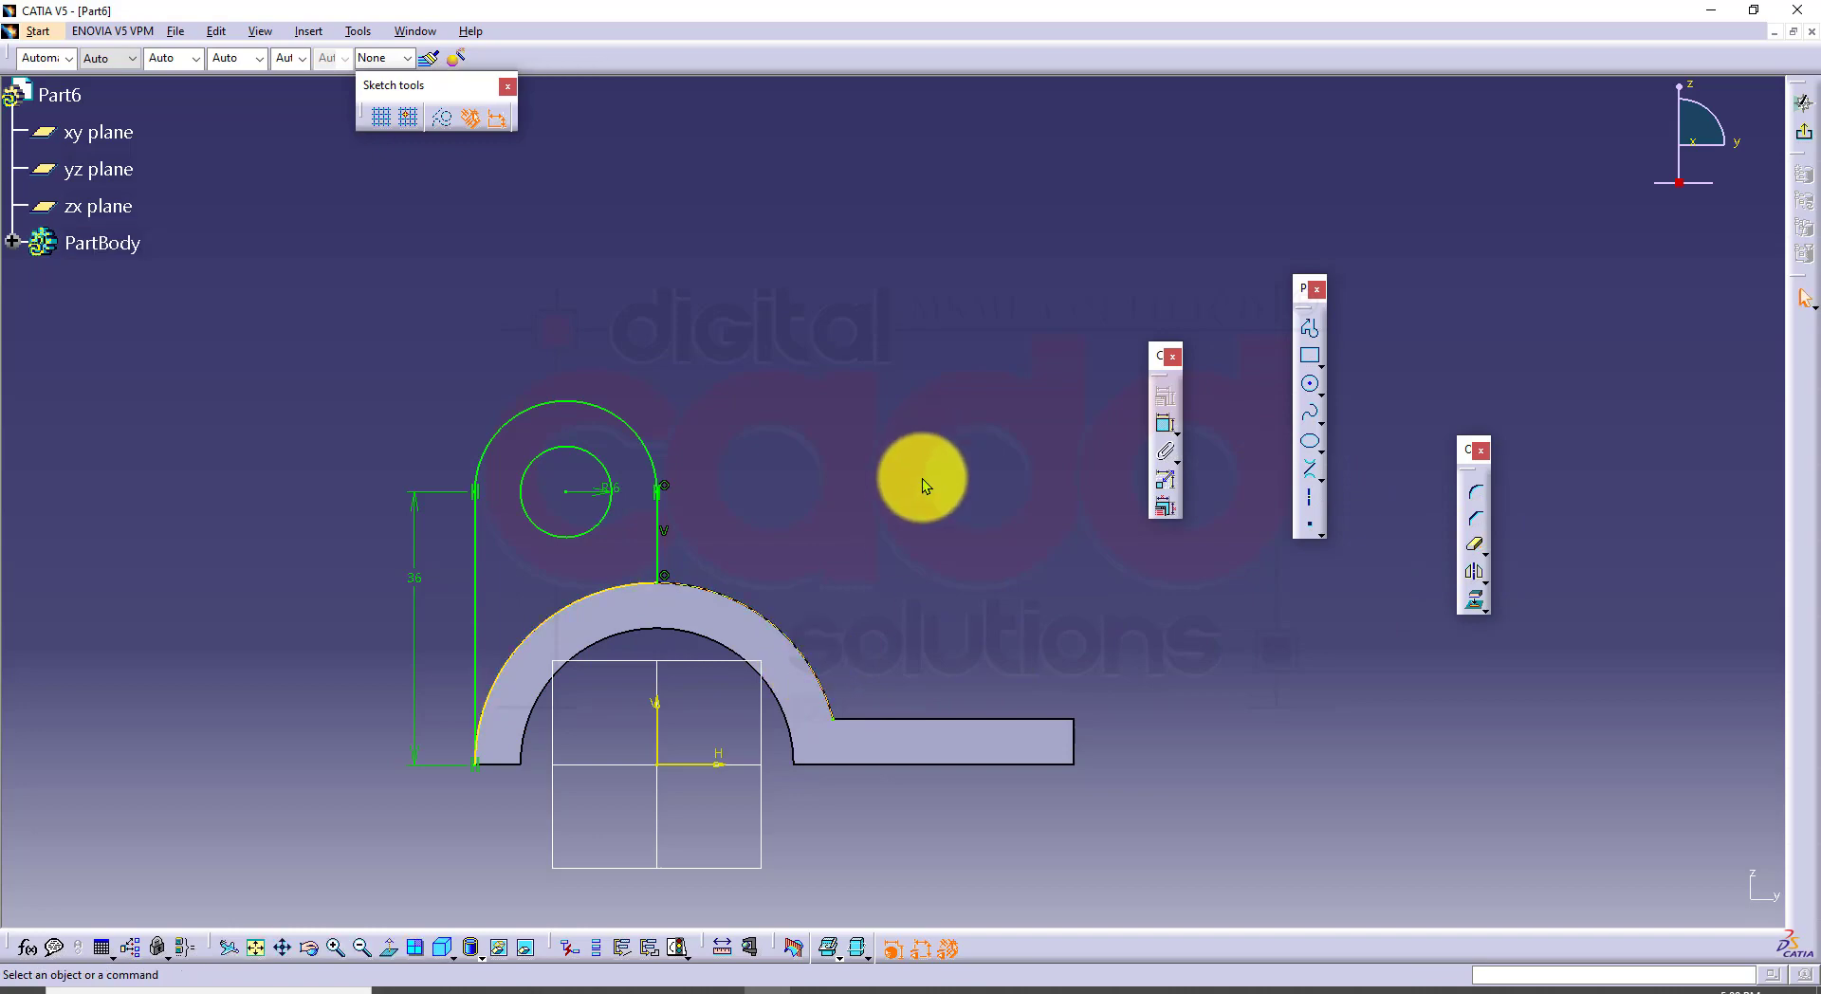
{"action": "mouse_move", "coordinate": [874, 447]}
{"action": "middle_mouse_down"}
{"action": "mouse_move", "coordinate": [816, 594]}
{"action": "mouse_move", "coordinate": [683, 717]}
{"action": "mouse_move", "coordinate": [590, 519]}
{"action": "mouse_move", "coordinate": [743, 567]}
{"action": "middle_mouse_up"}
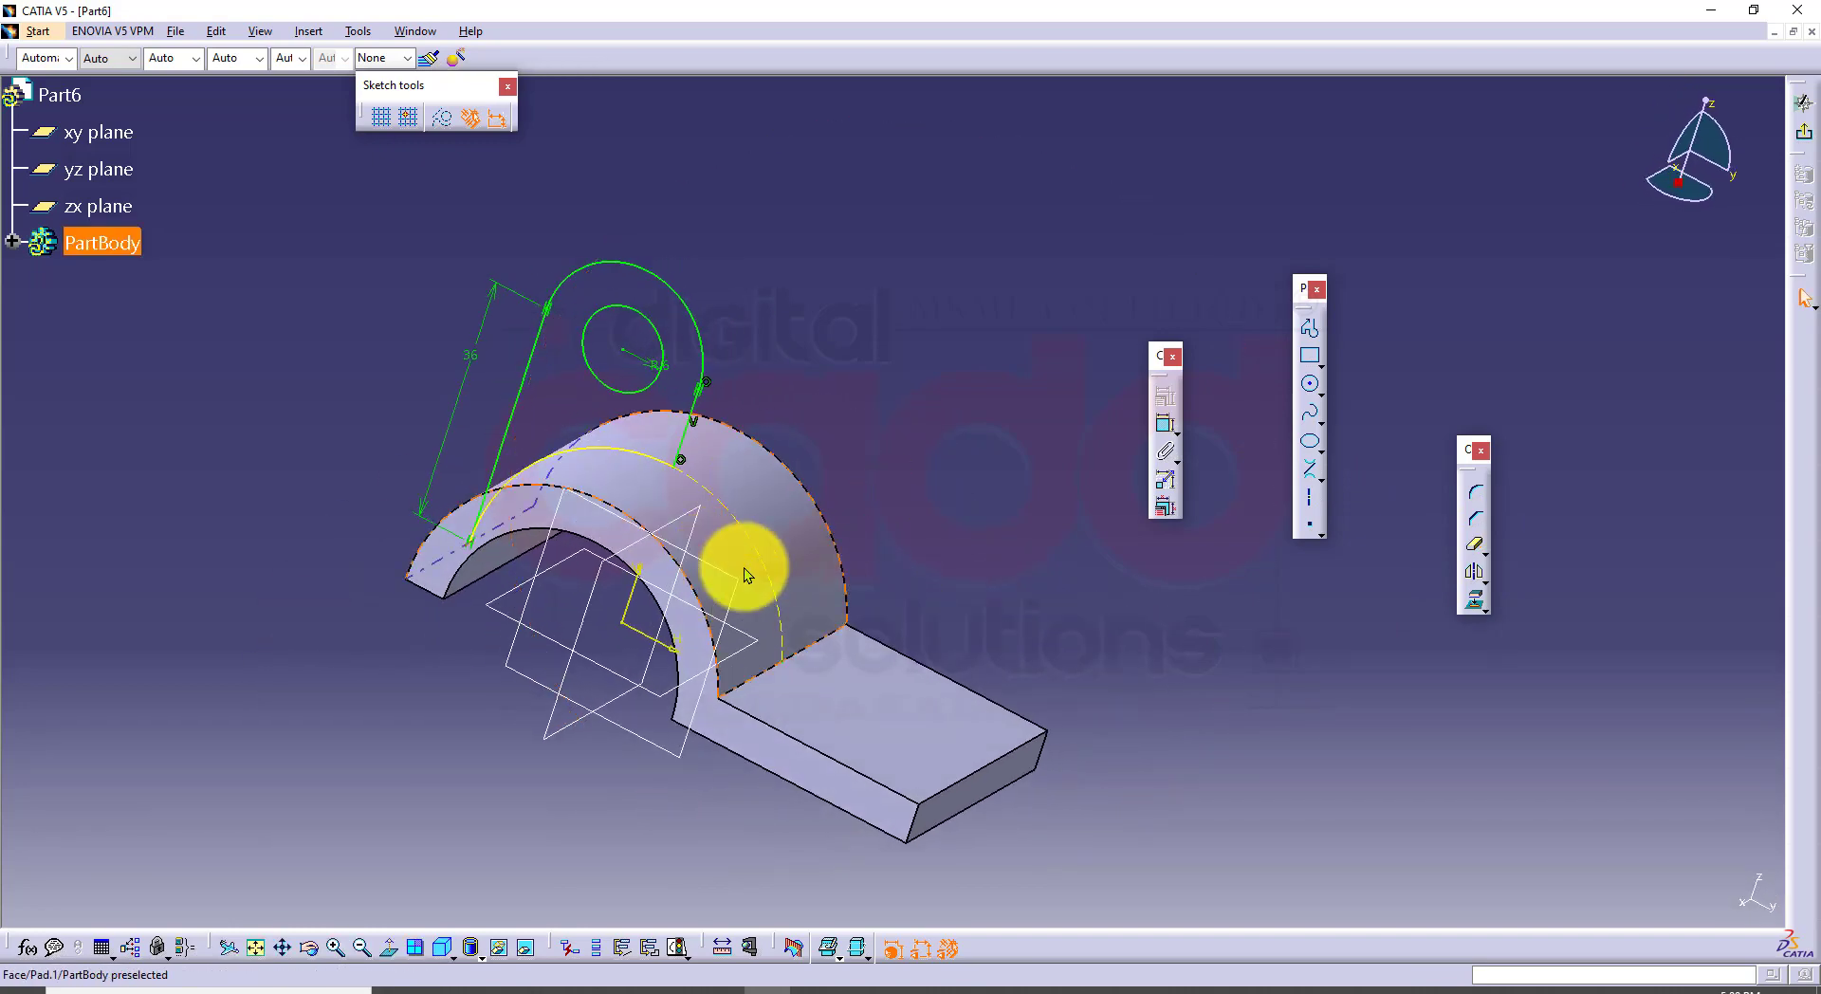
{"action": "left_click", "coordinate": [1803, 131]}
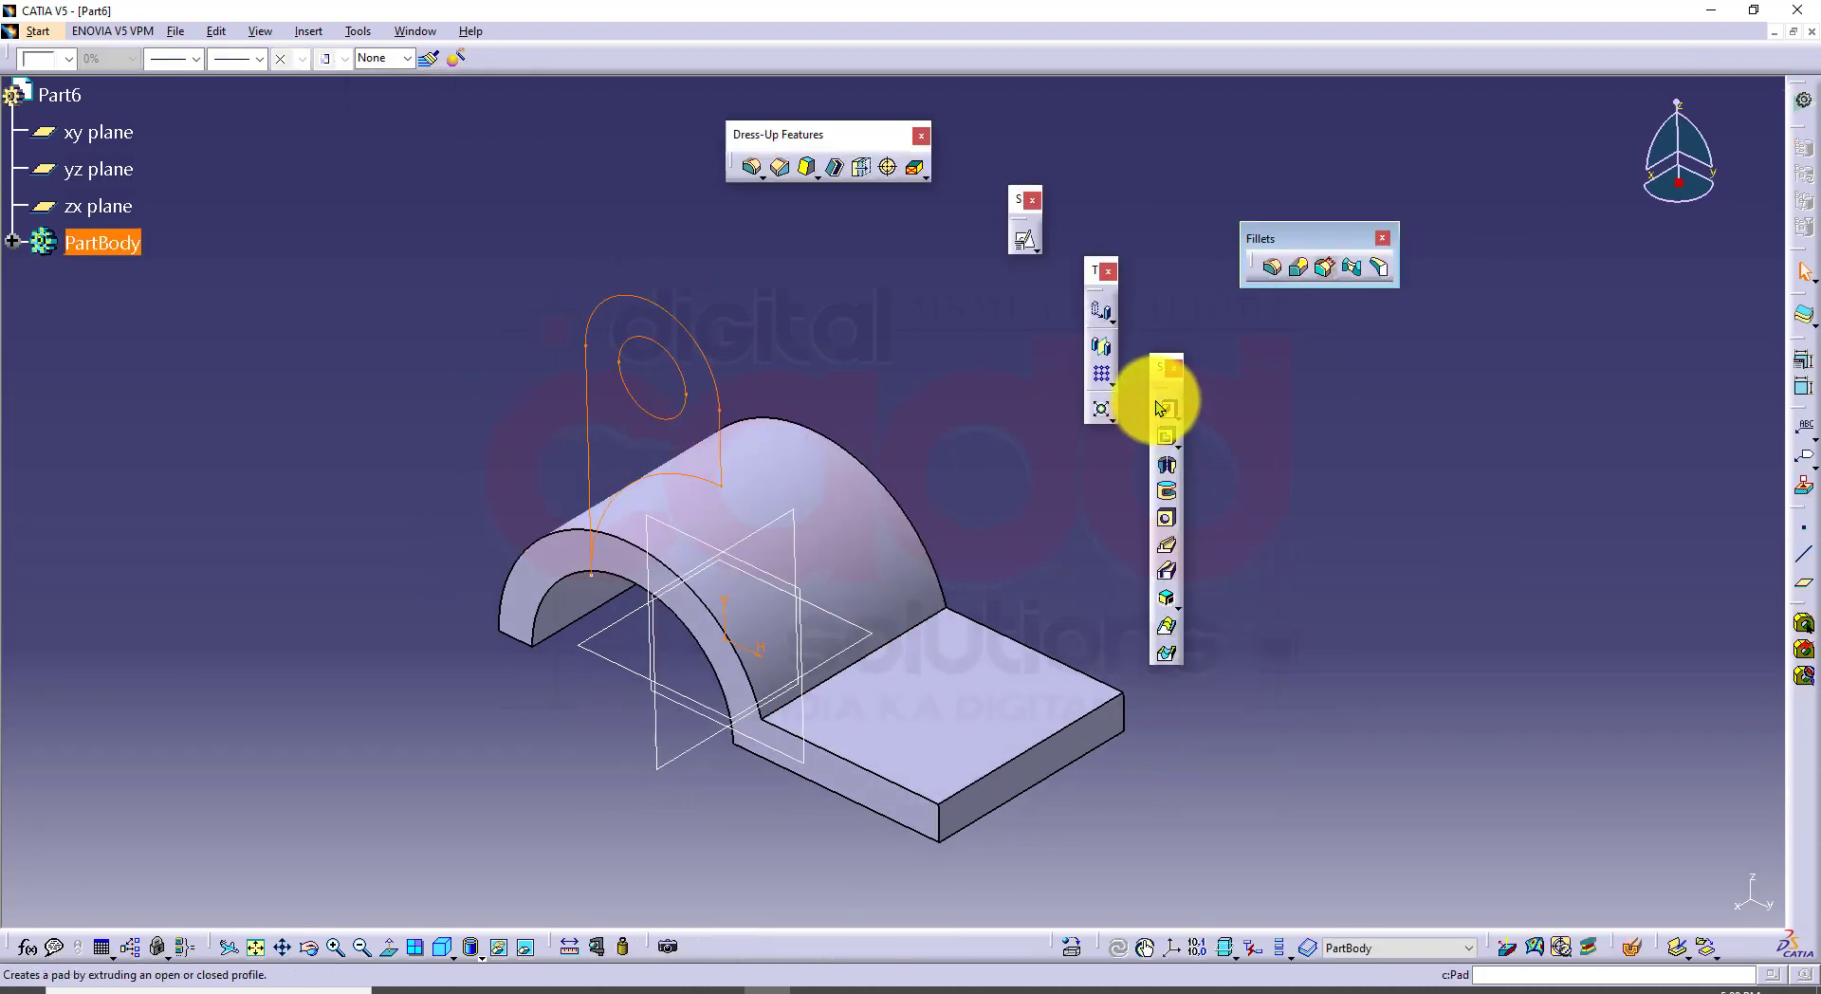
Step: Pad the lug sketch 12 mm with mirrored extent, checking the lug's width on the drawing
{"action": "left_click", "coordinate": [1165, 408]}
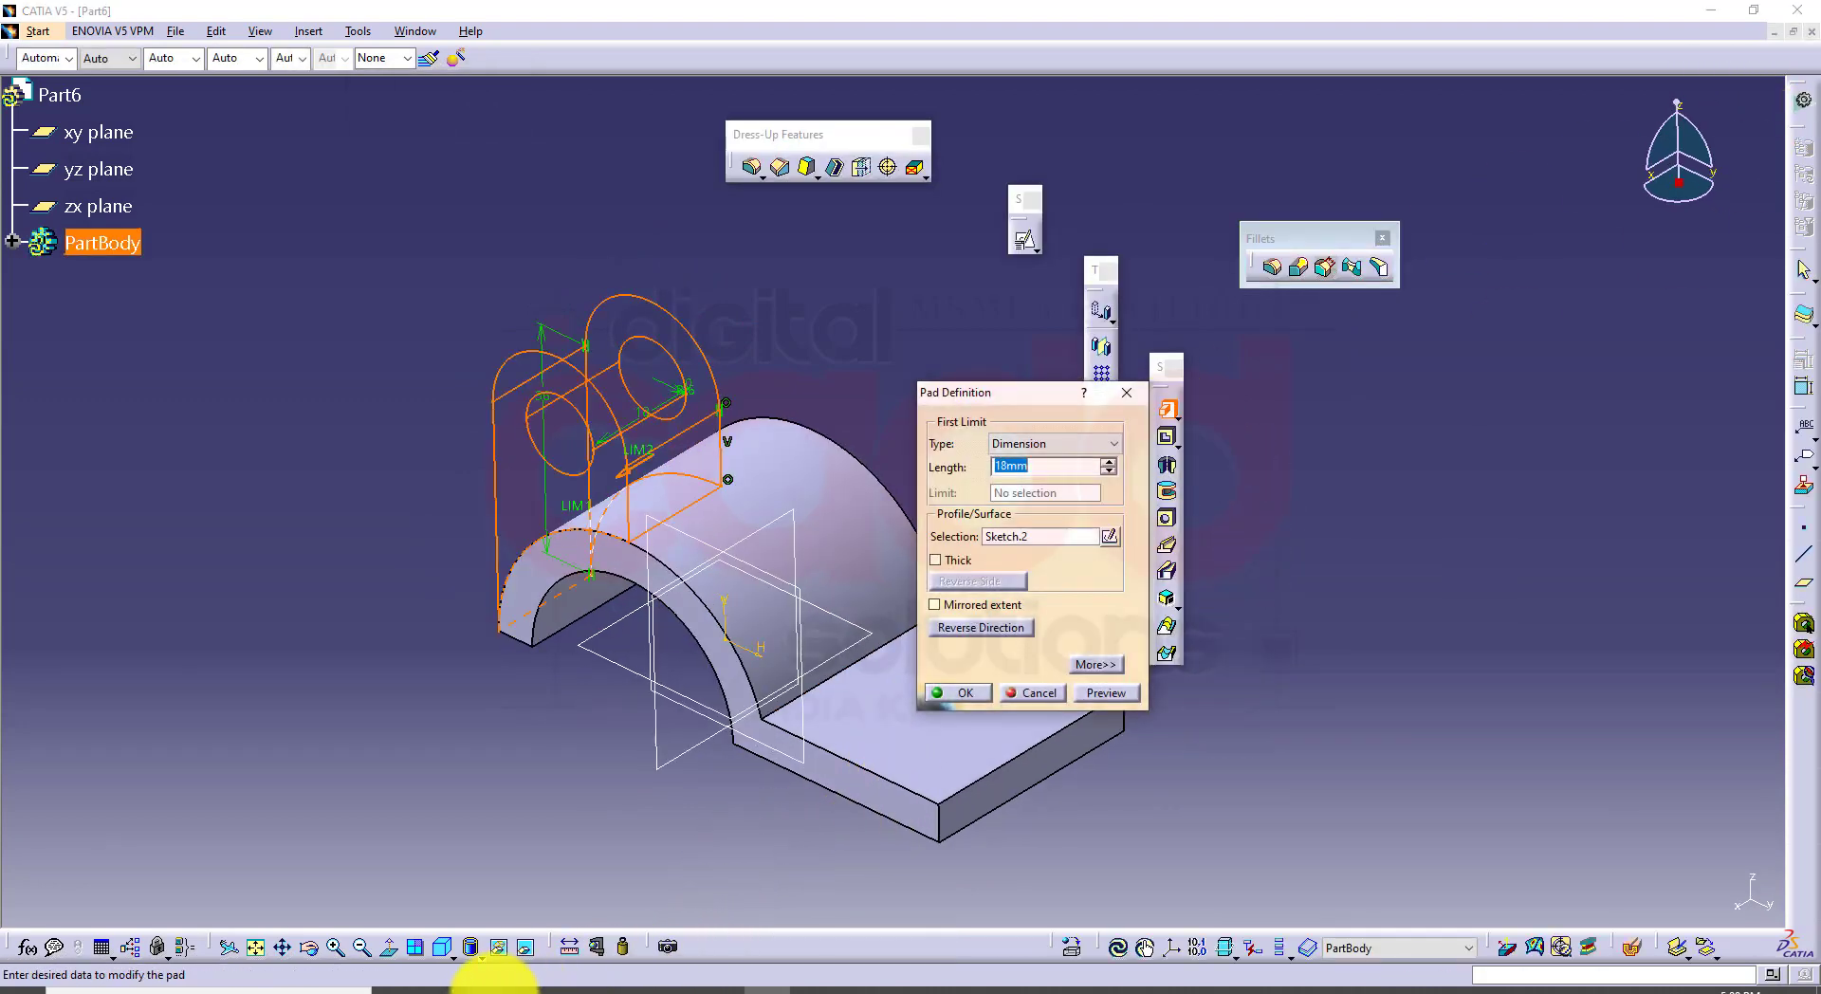
{"action": "left_click", "coordinate": [487, 986]}
{"action": "scroll", "coordinate": [1564, 840], "scroll_direction": "down", "scroll_amount": 2}
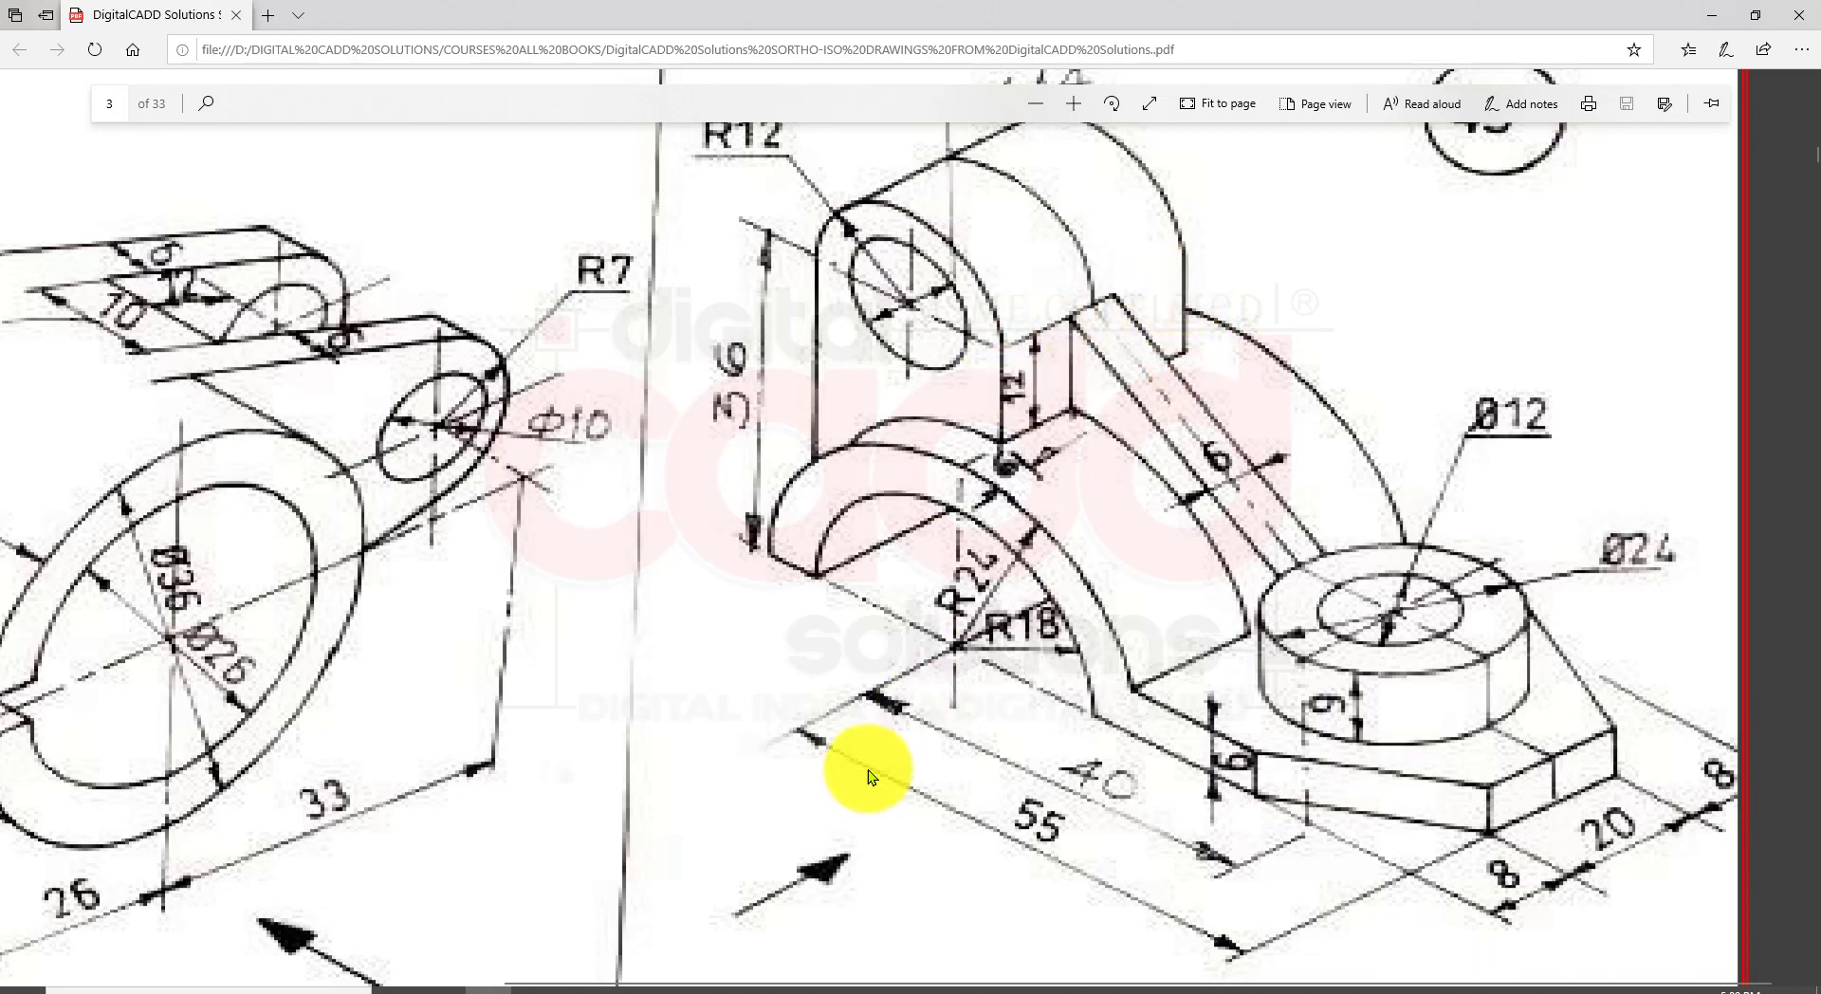
{"action": "left_click", "coordinate": [792, 986]}
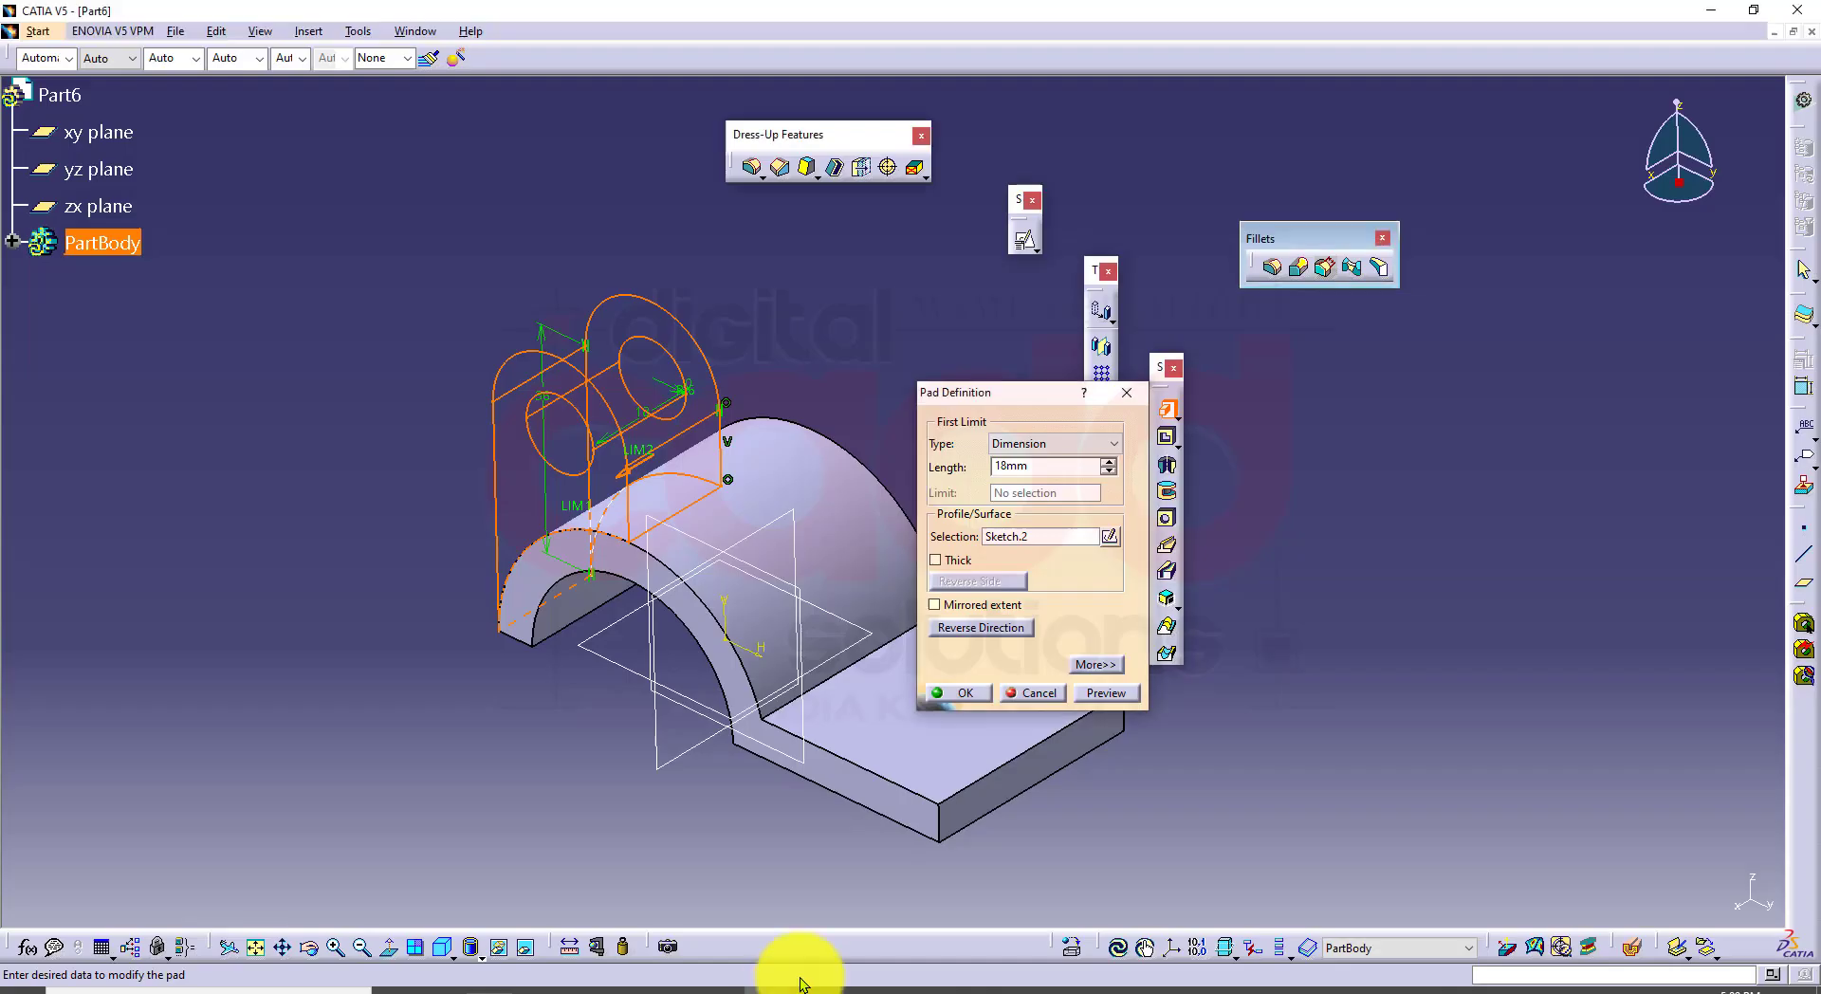
{"action": "double_click", "coordinate": [1071, 467]}
{"action": "type", "text": "12"}
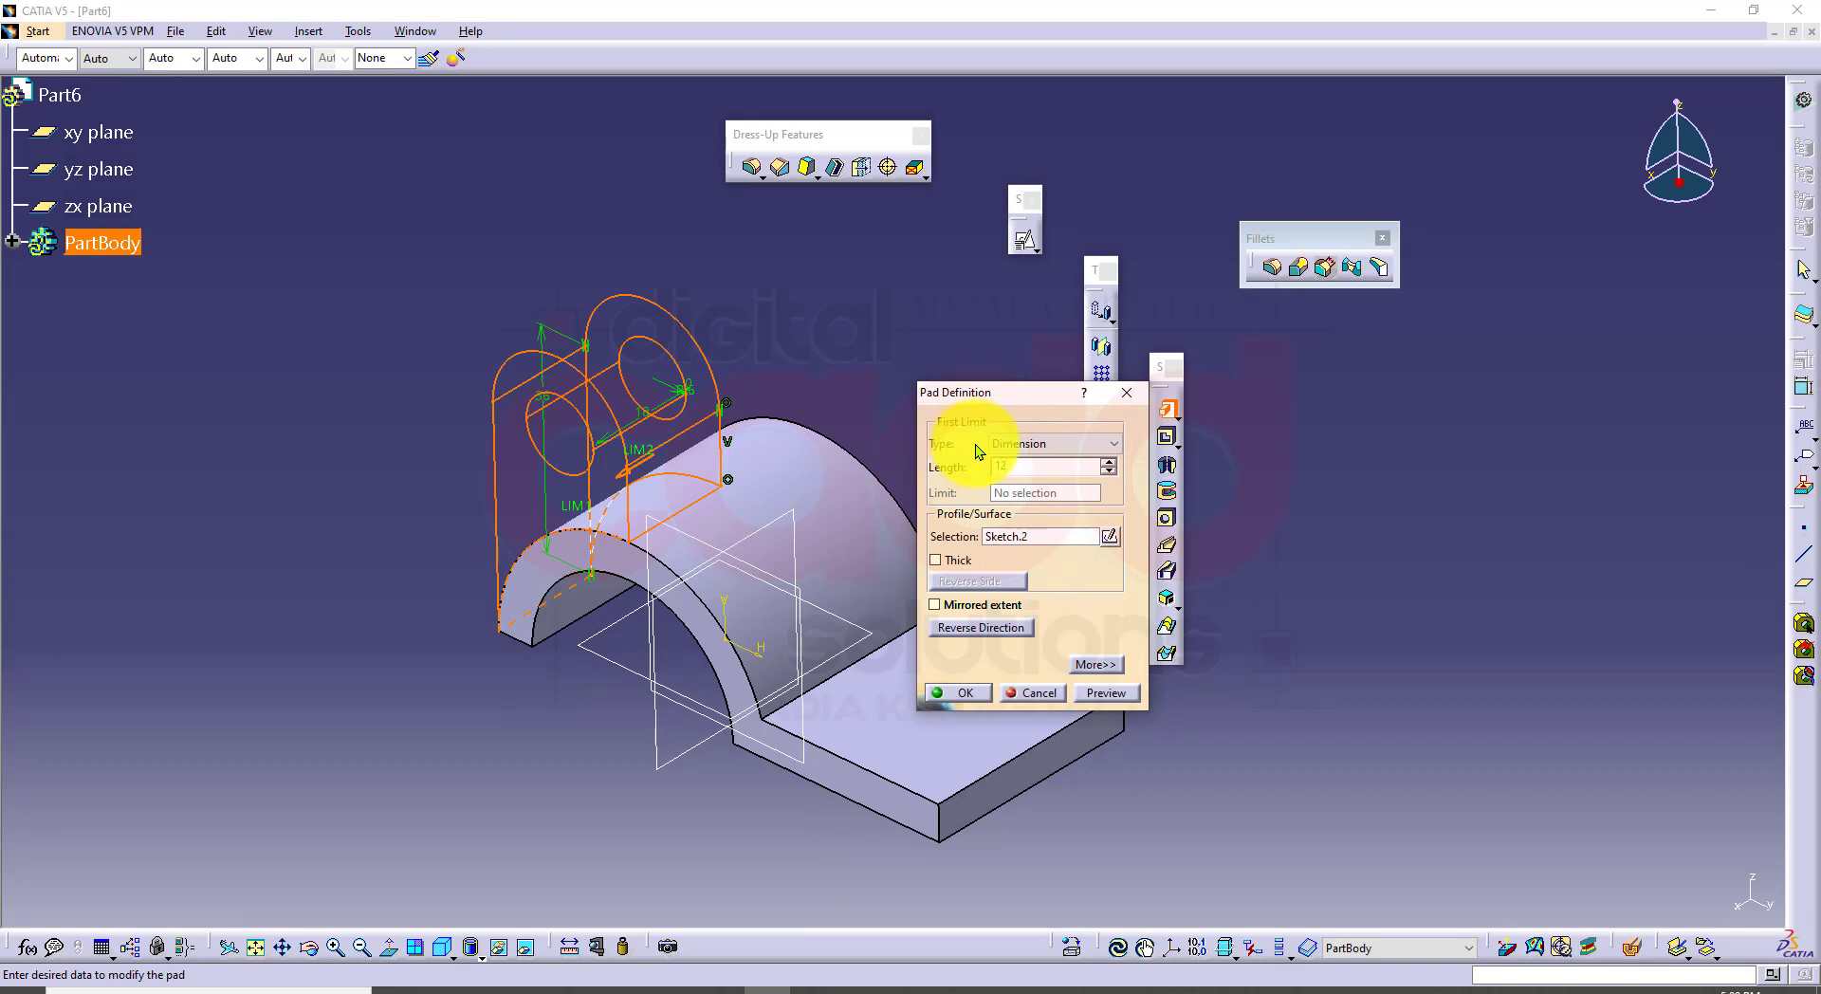
{"action": "left_click", "coordinate": [967, 609]}
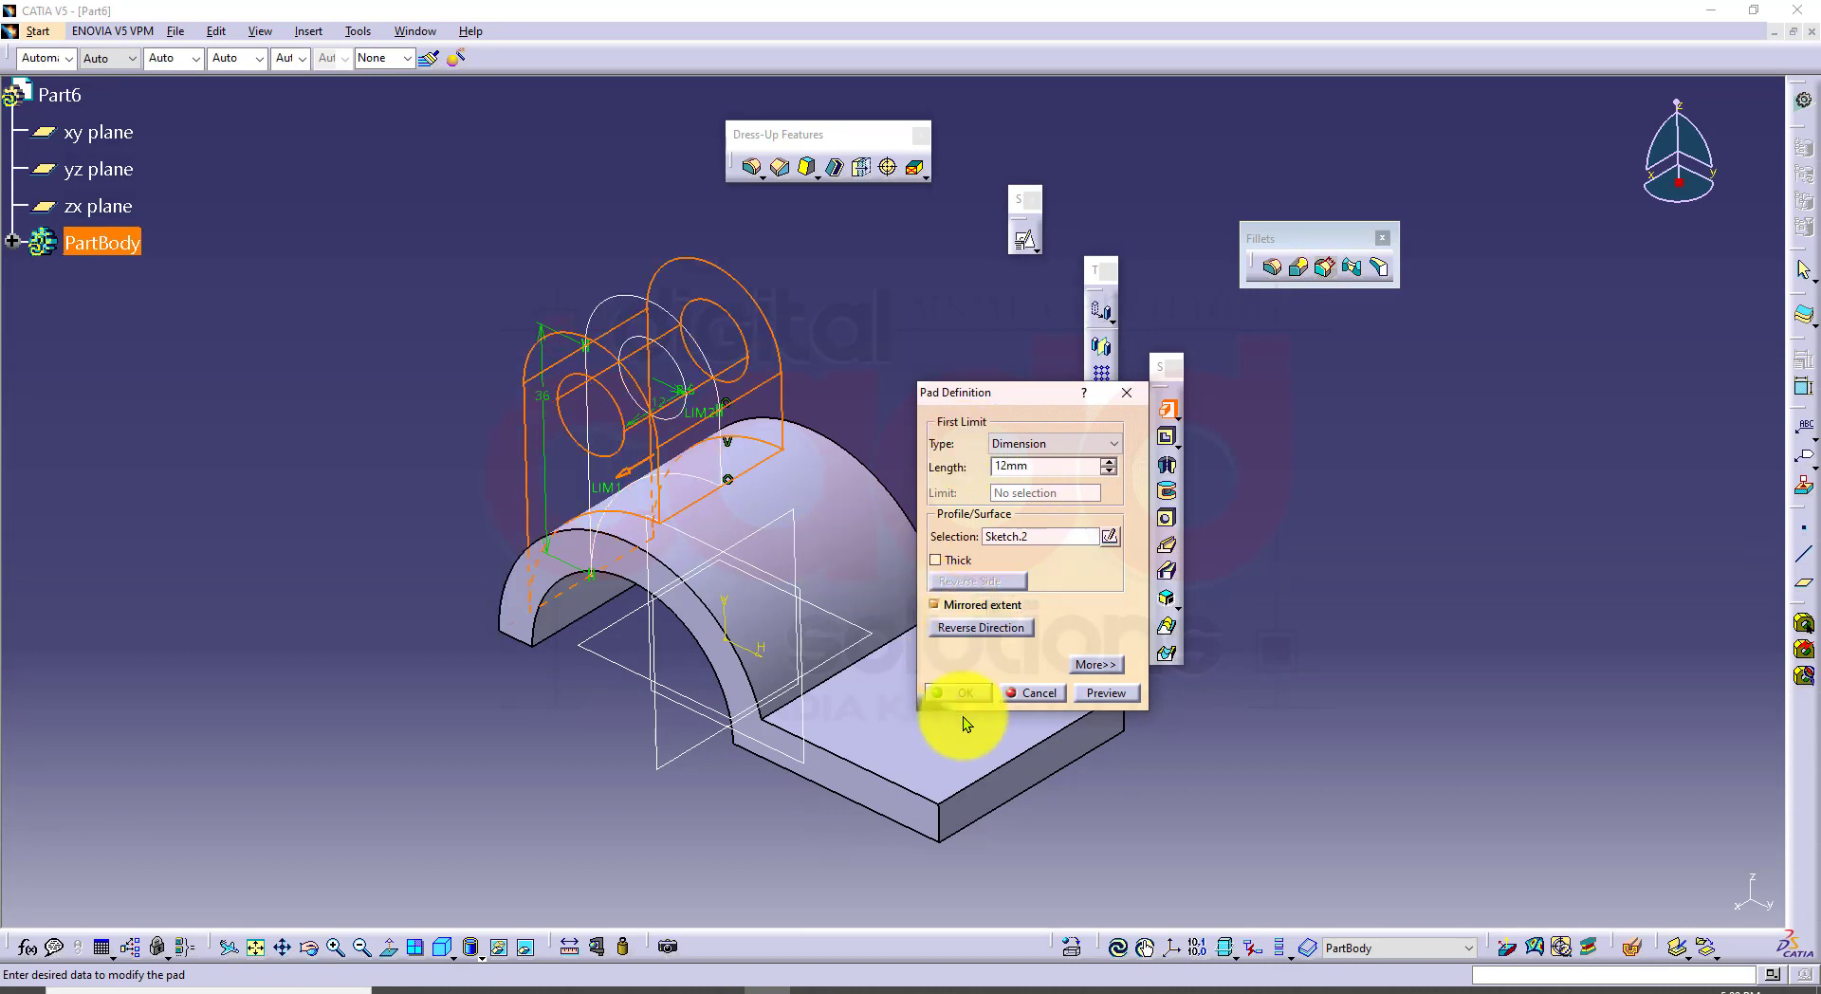
{"action": "left_click", "coordinate": [1084, 691]}
{"action": "middle_click_drag", "start_coordinate": [705, 588], "coordinate": [476, 369]}
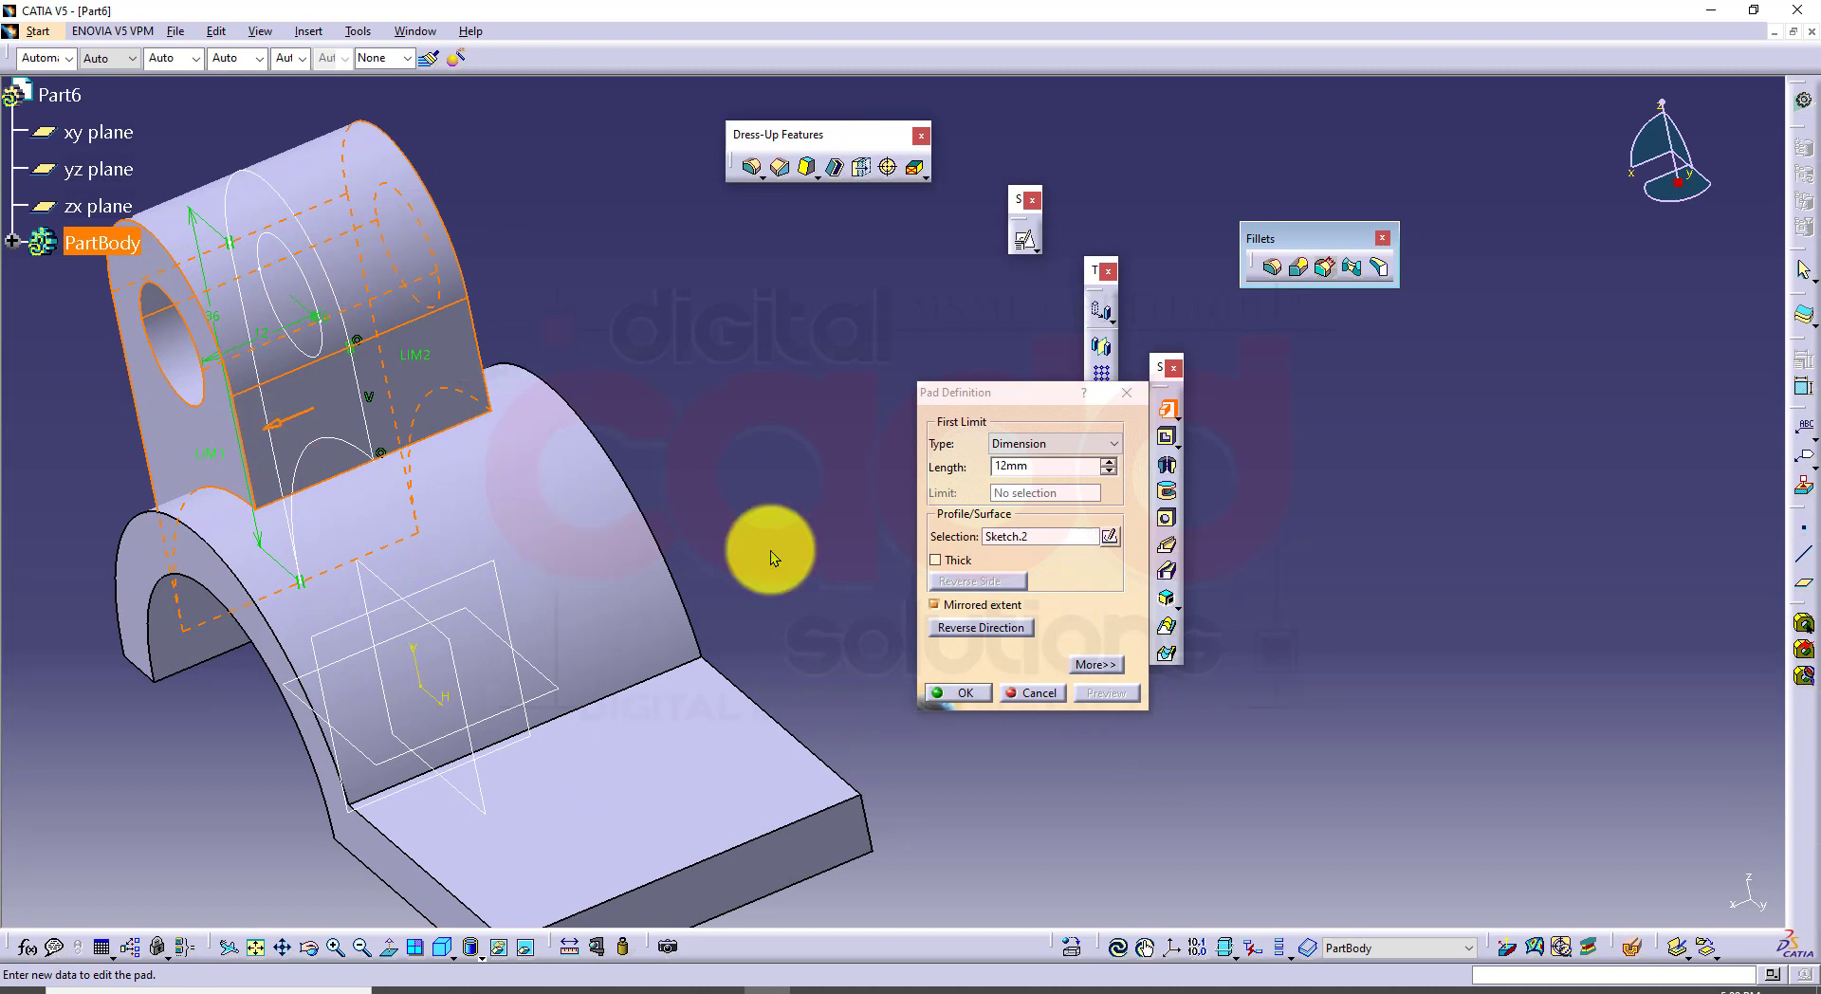
{"action": "left_click", "coordinate": [967, 695]}
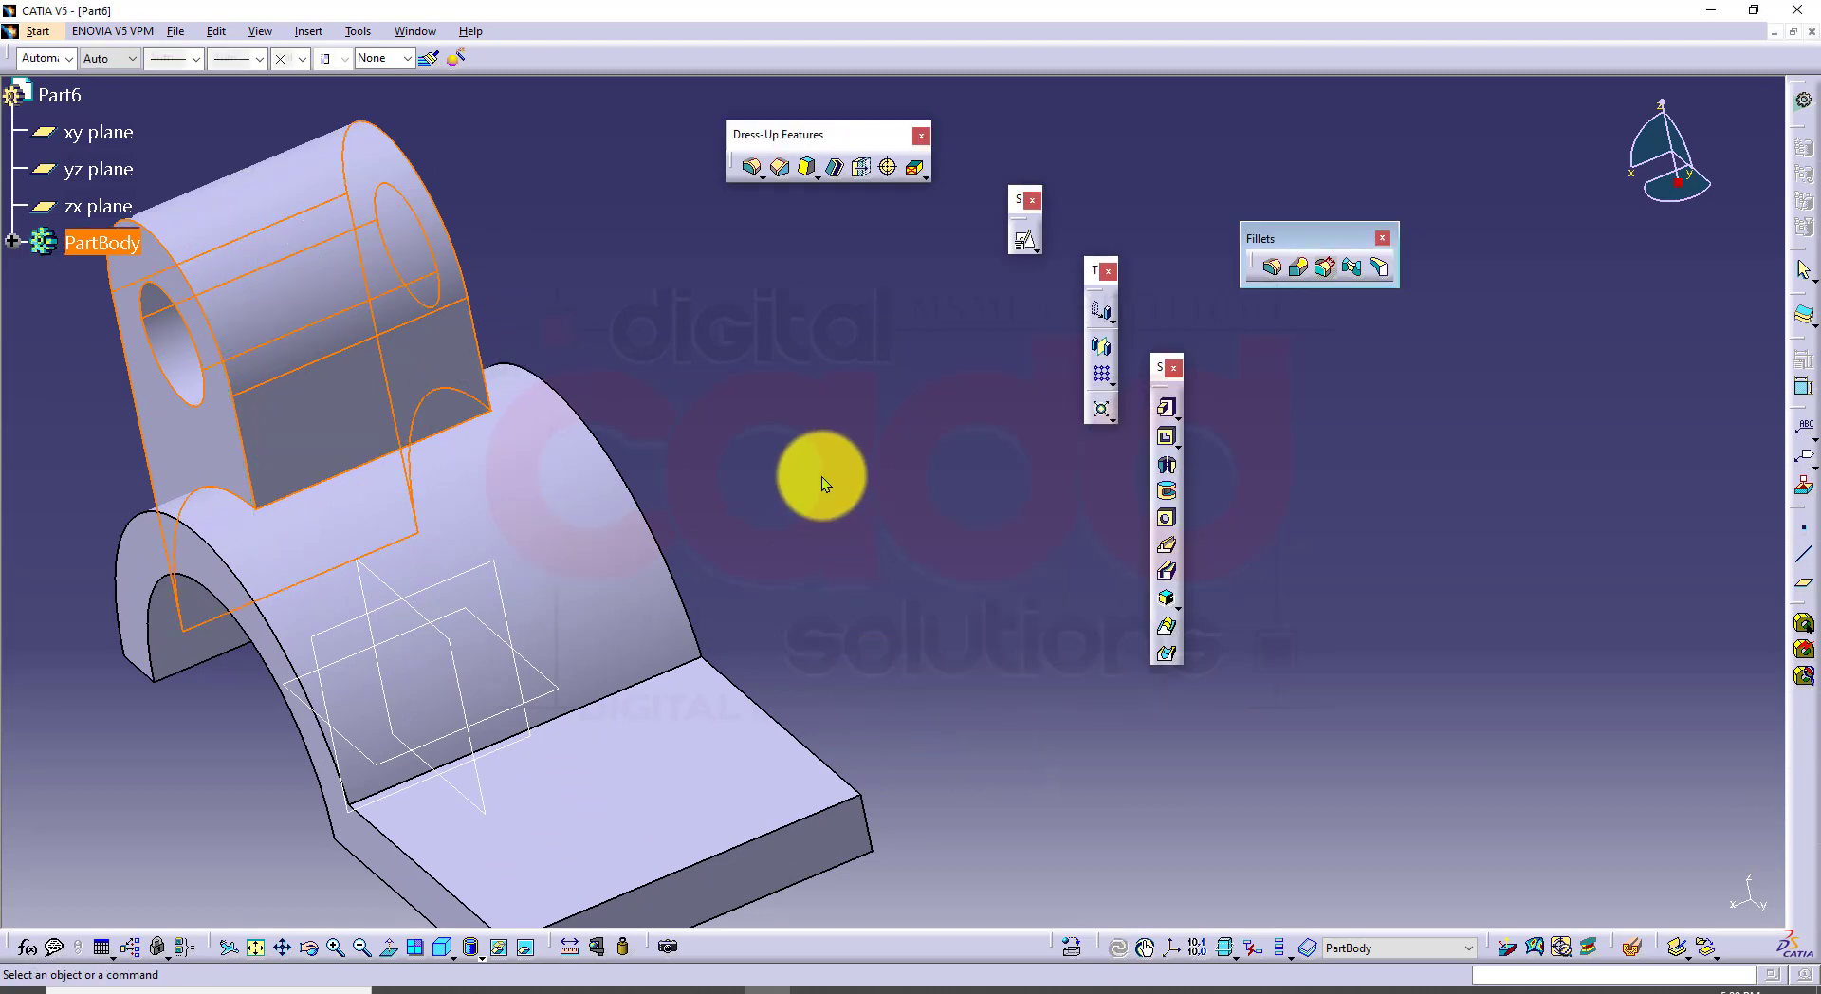
Step: Measure the lug's width between the vertical edges of its front and rear faces
{"action": "middle_click_drag", "start_coordinate": [821, 476], "coordinate": [468, 743]}
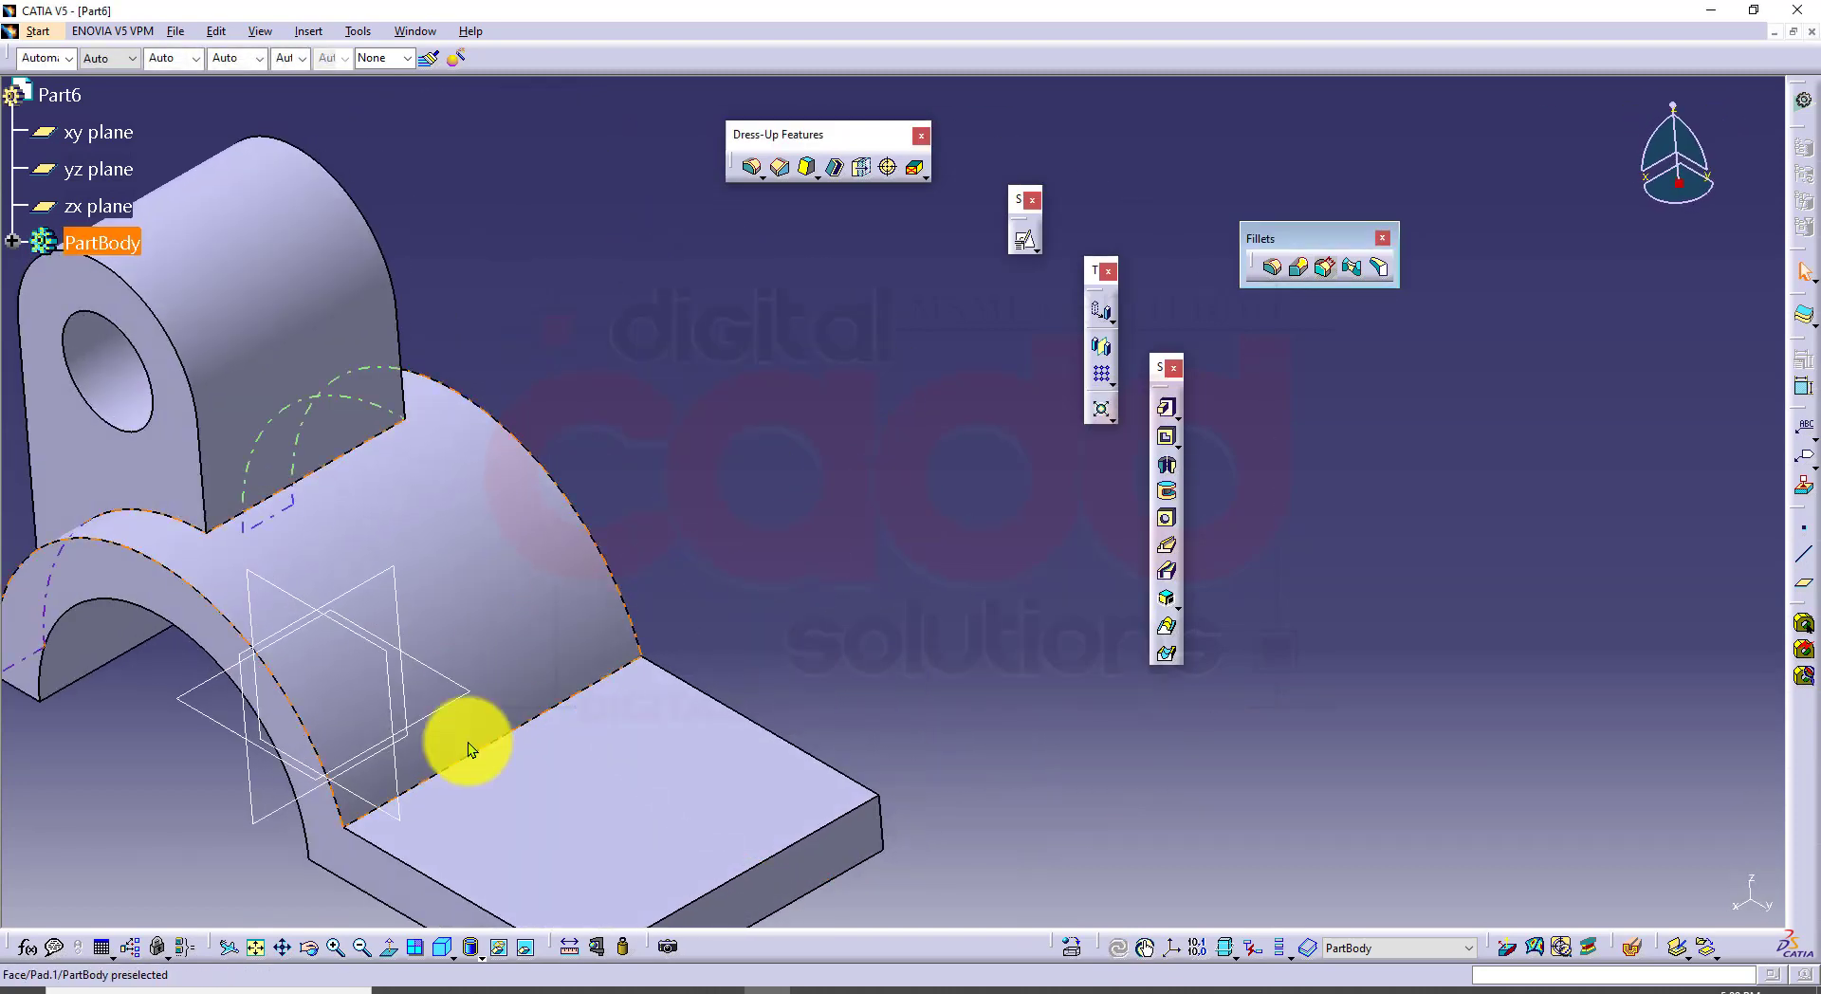
{"action": "left_click", "coordinate": [446, 949]}
{"action": "middle_click_drag", "start_coordinate": [749, 630], "coordinate": [918, 527]}
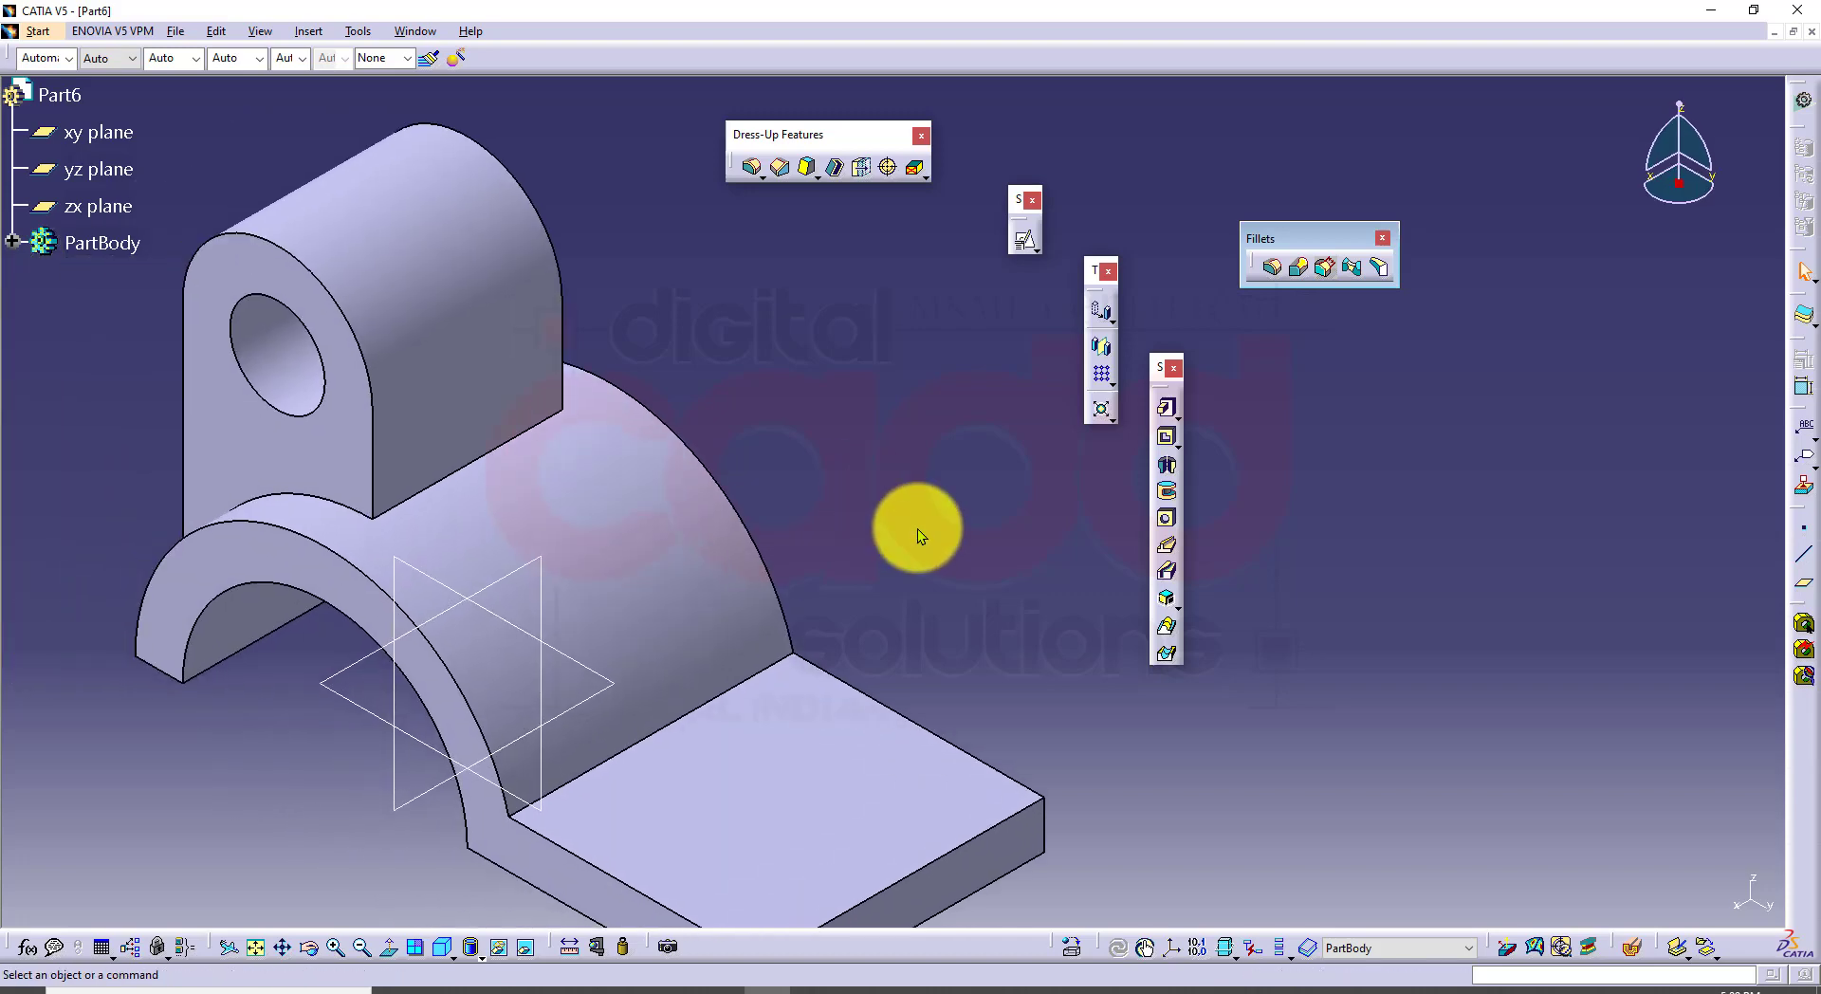
{"action": "left_click", "coordinate": [571, 951]}
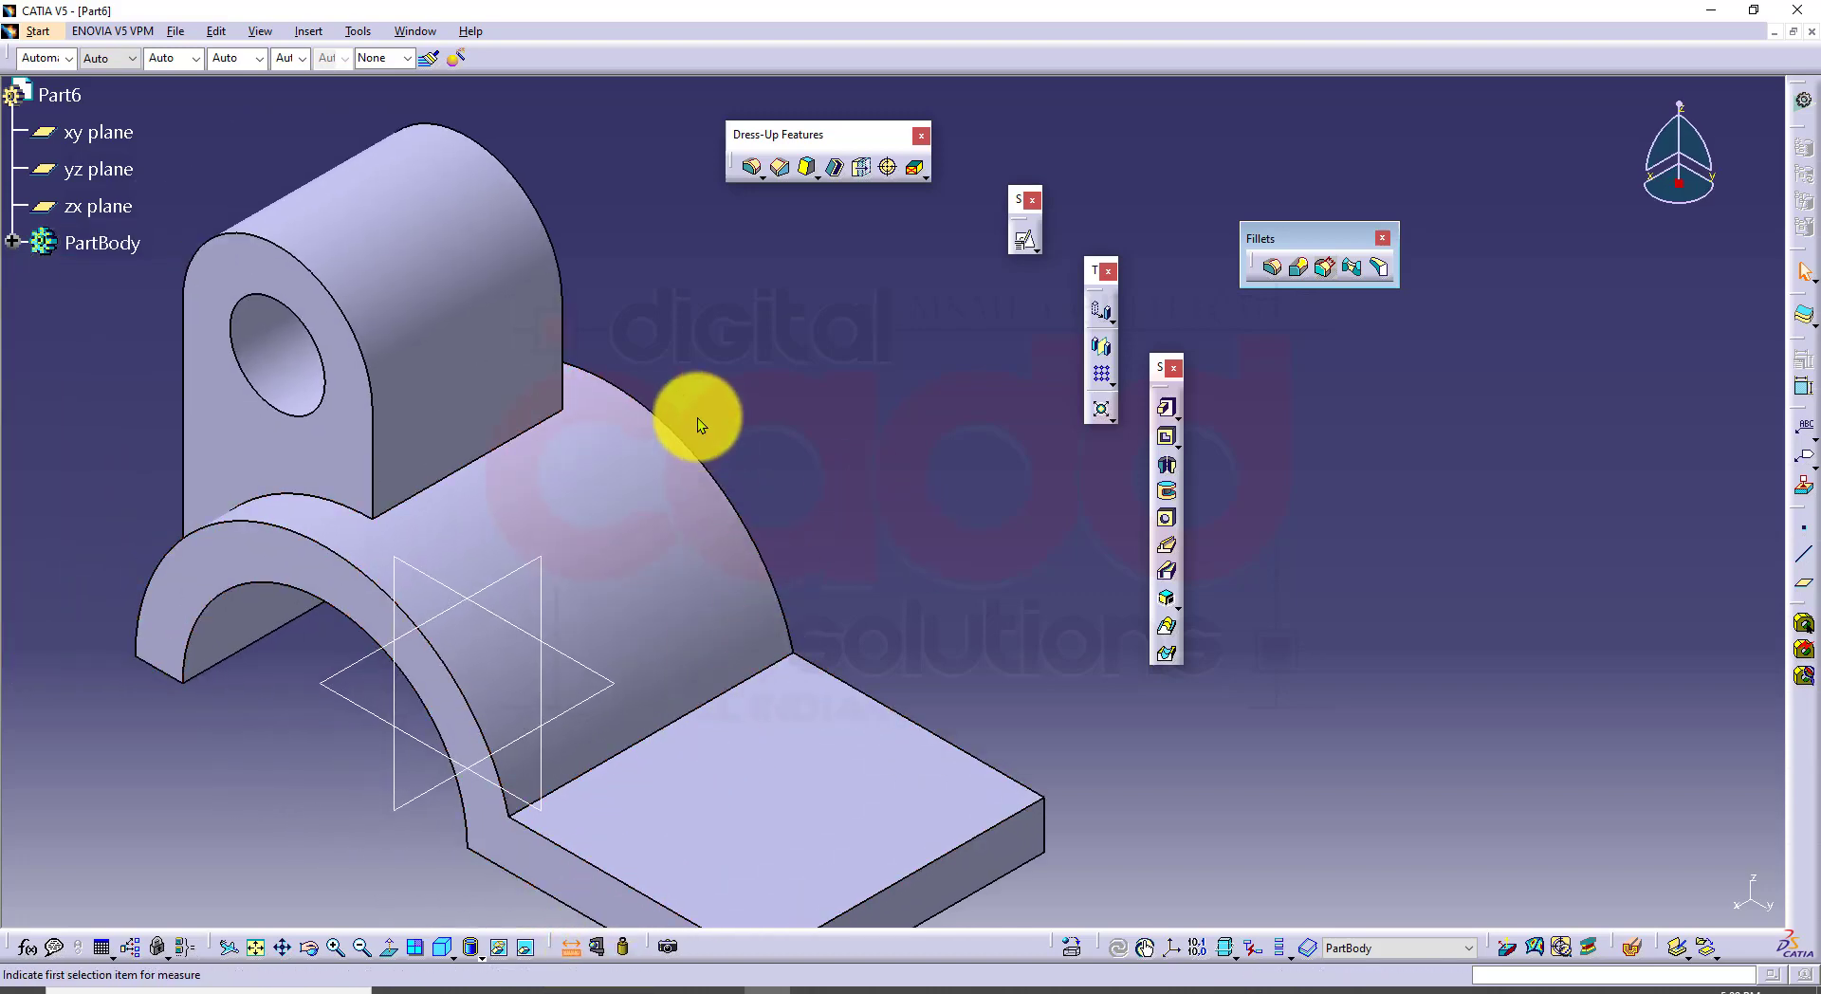
{"action": "left_click", "coordinate": [561, 322]}
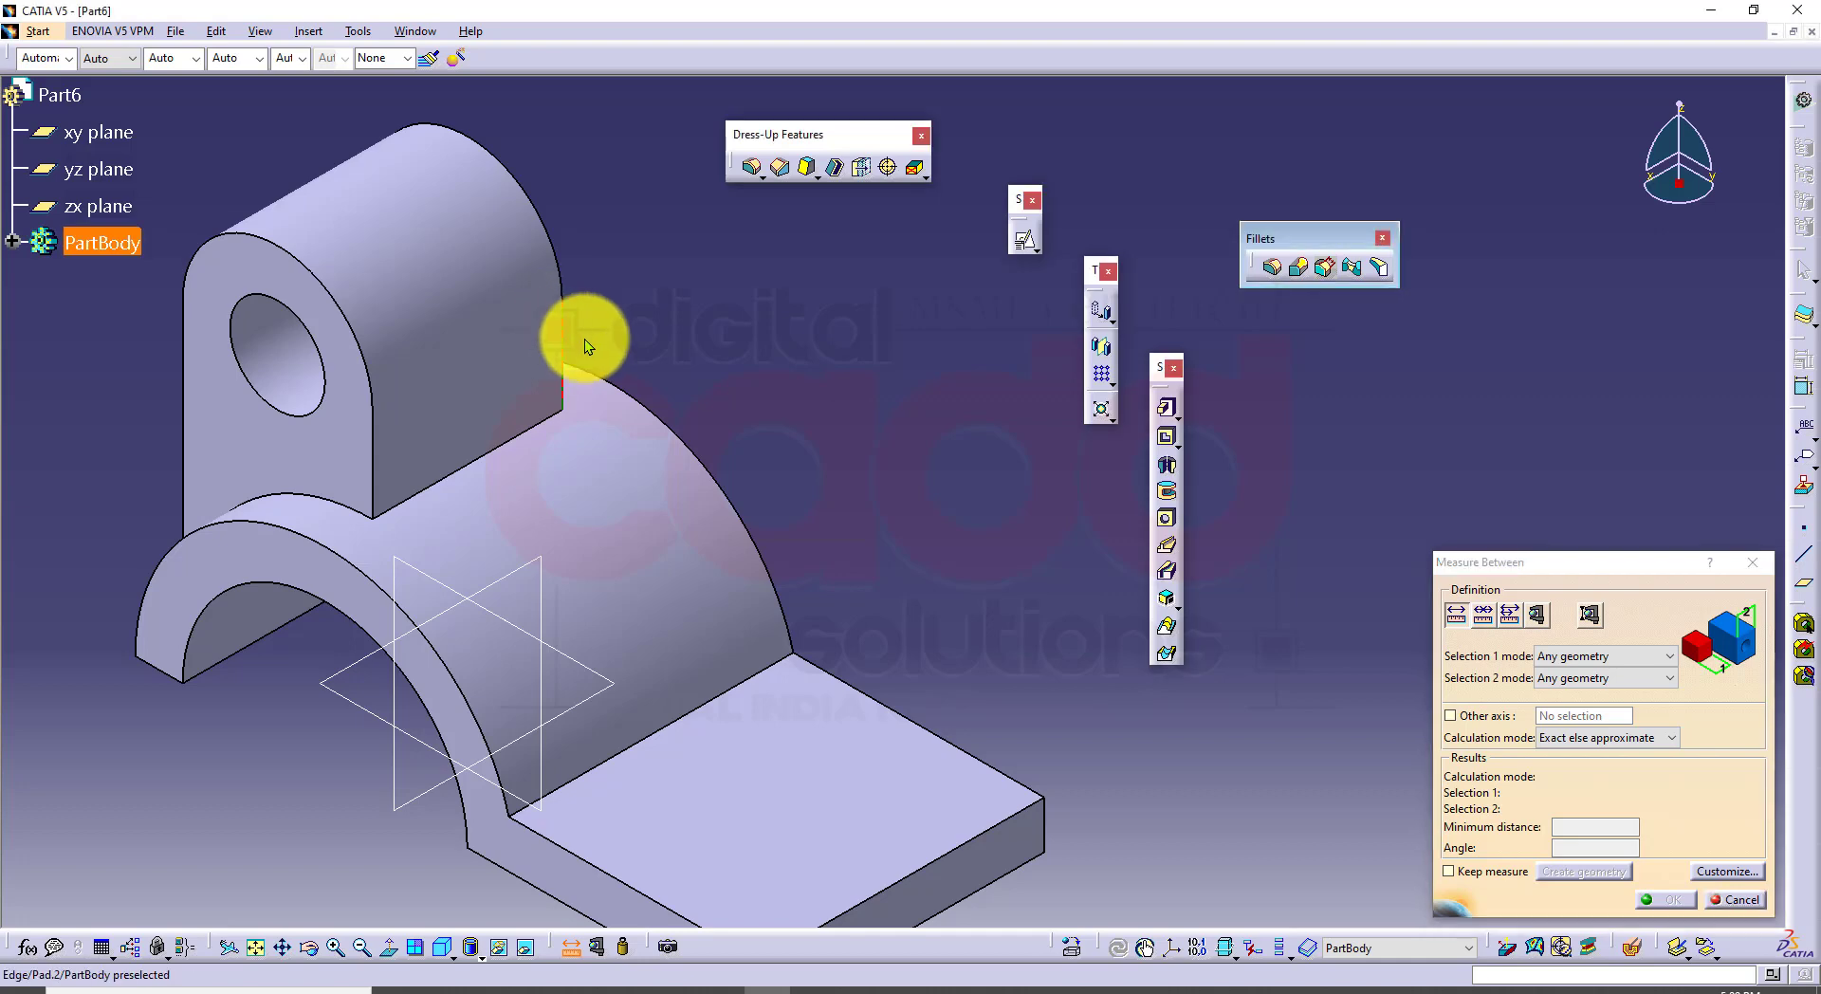
{"action": "left_click", "coordinate": [374, 470]}
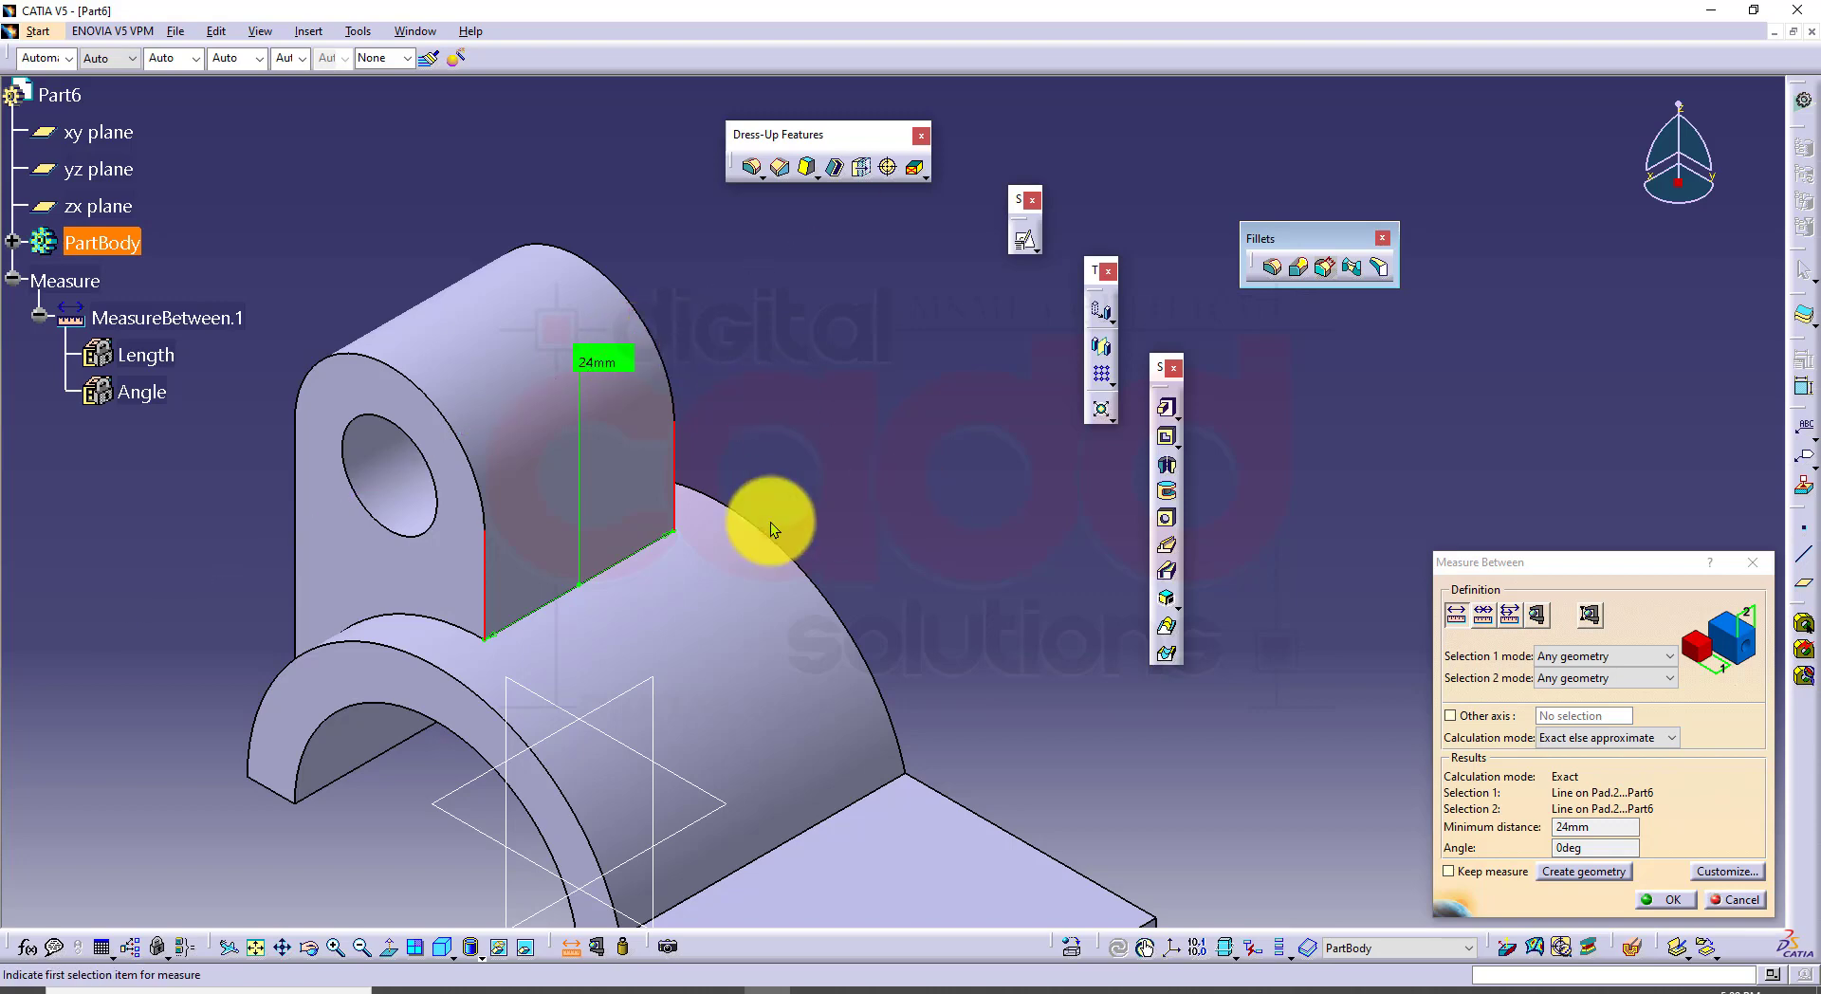
Step: Measure the offset between the lug's base arc and the half-ring's front outer edge, compare it with the drawing, and discard the measurement
{"action": "left_click", "coordinate": [455, 635]}
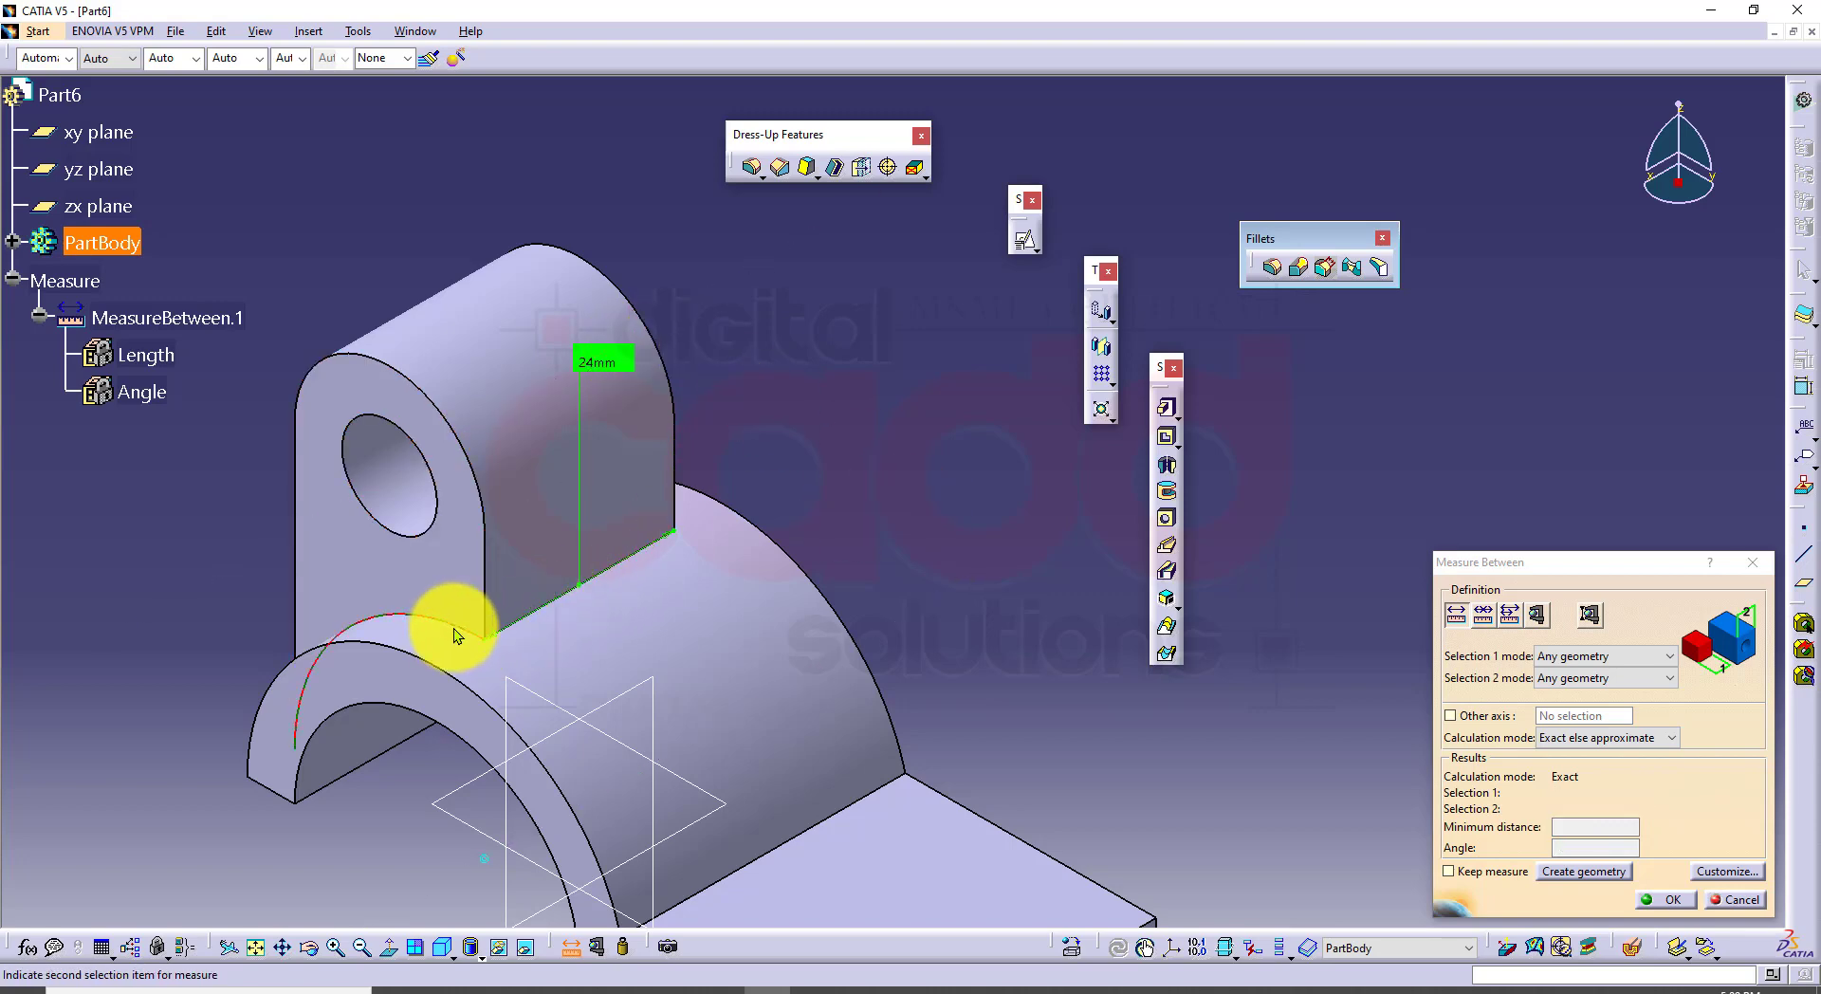
{"action": "left_click", "coordinate": [438, 680]}
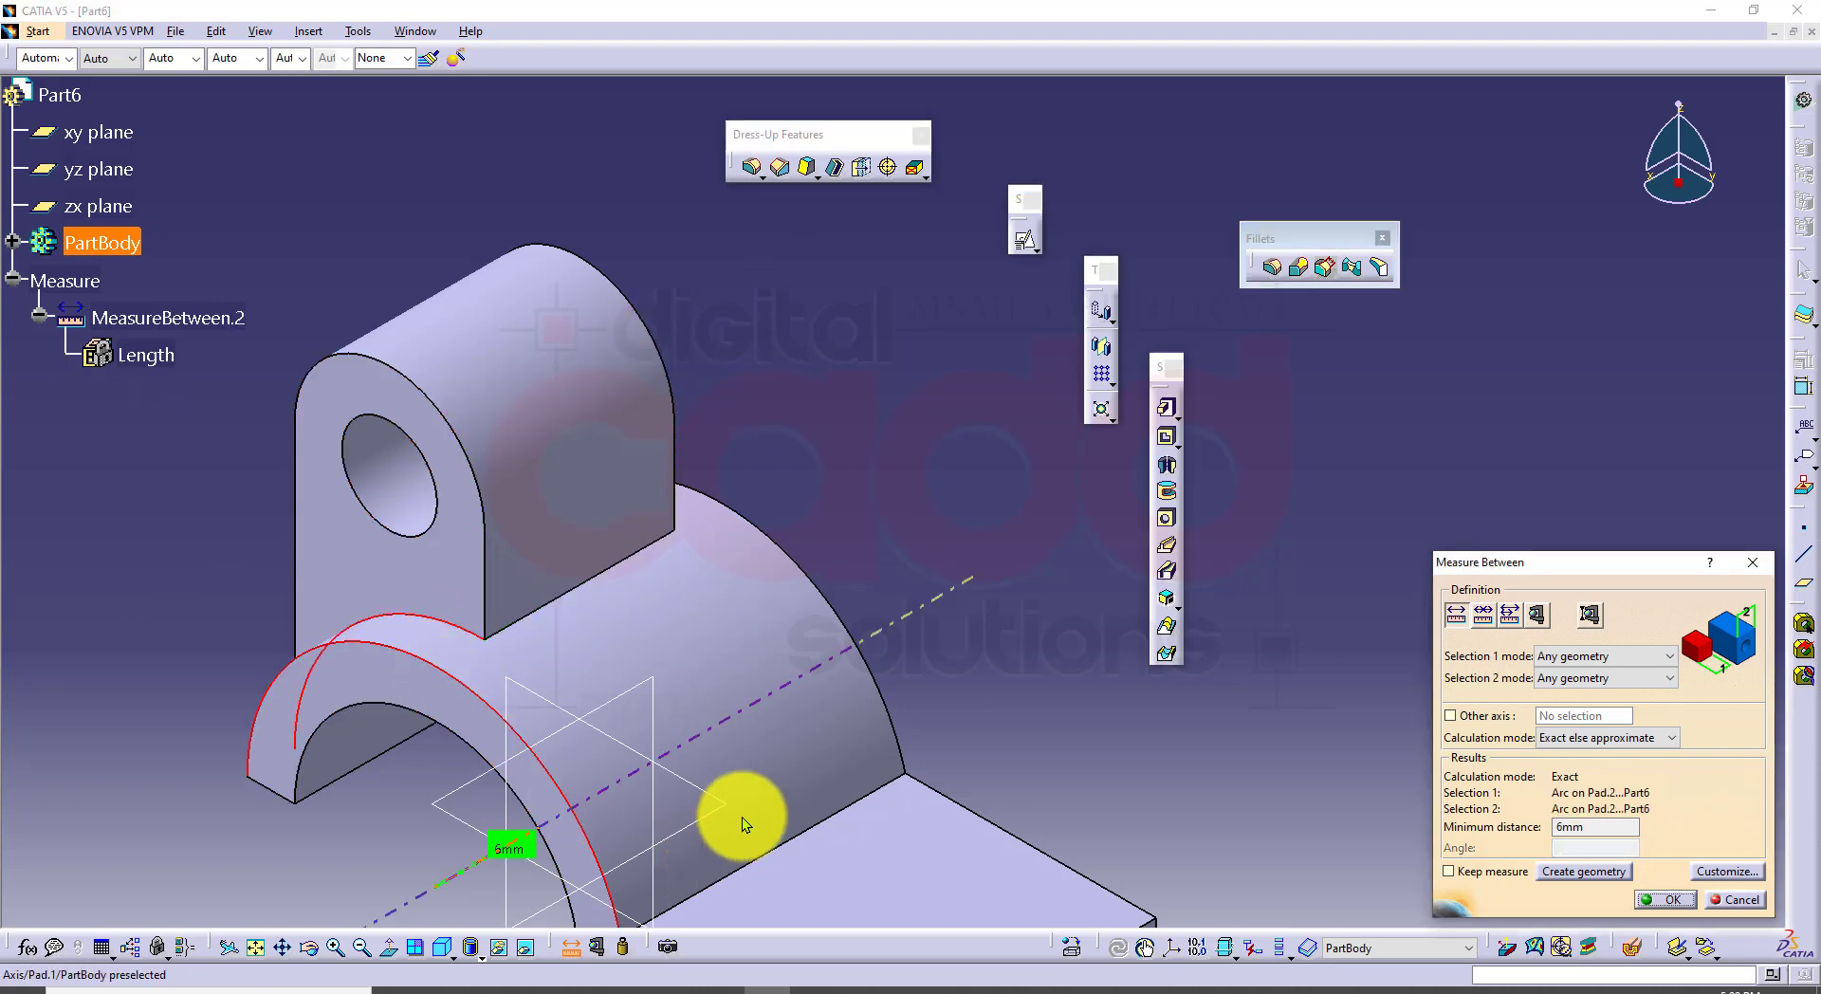
{"action": "middle_click_drag", "start_coordinate": [743, 824], "coordinate": [752, 520]}
{"action": "left_click", "coordinate": [516, 610]}
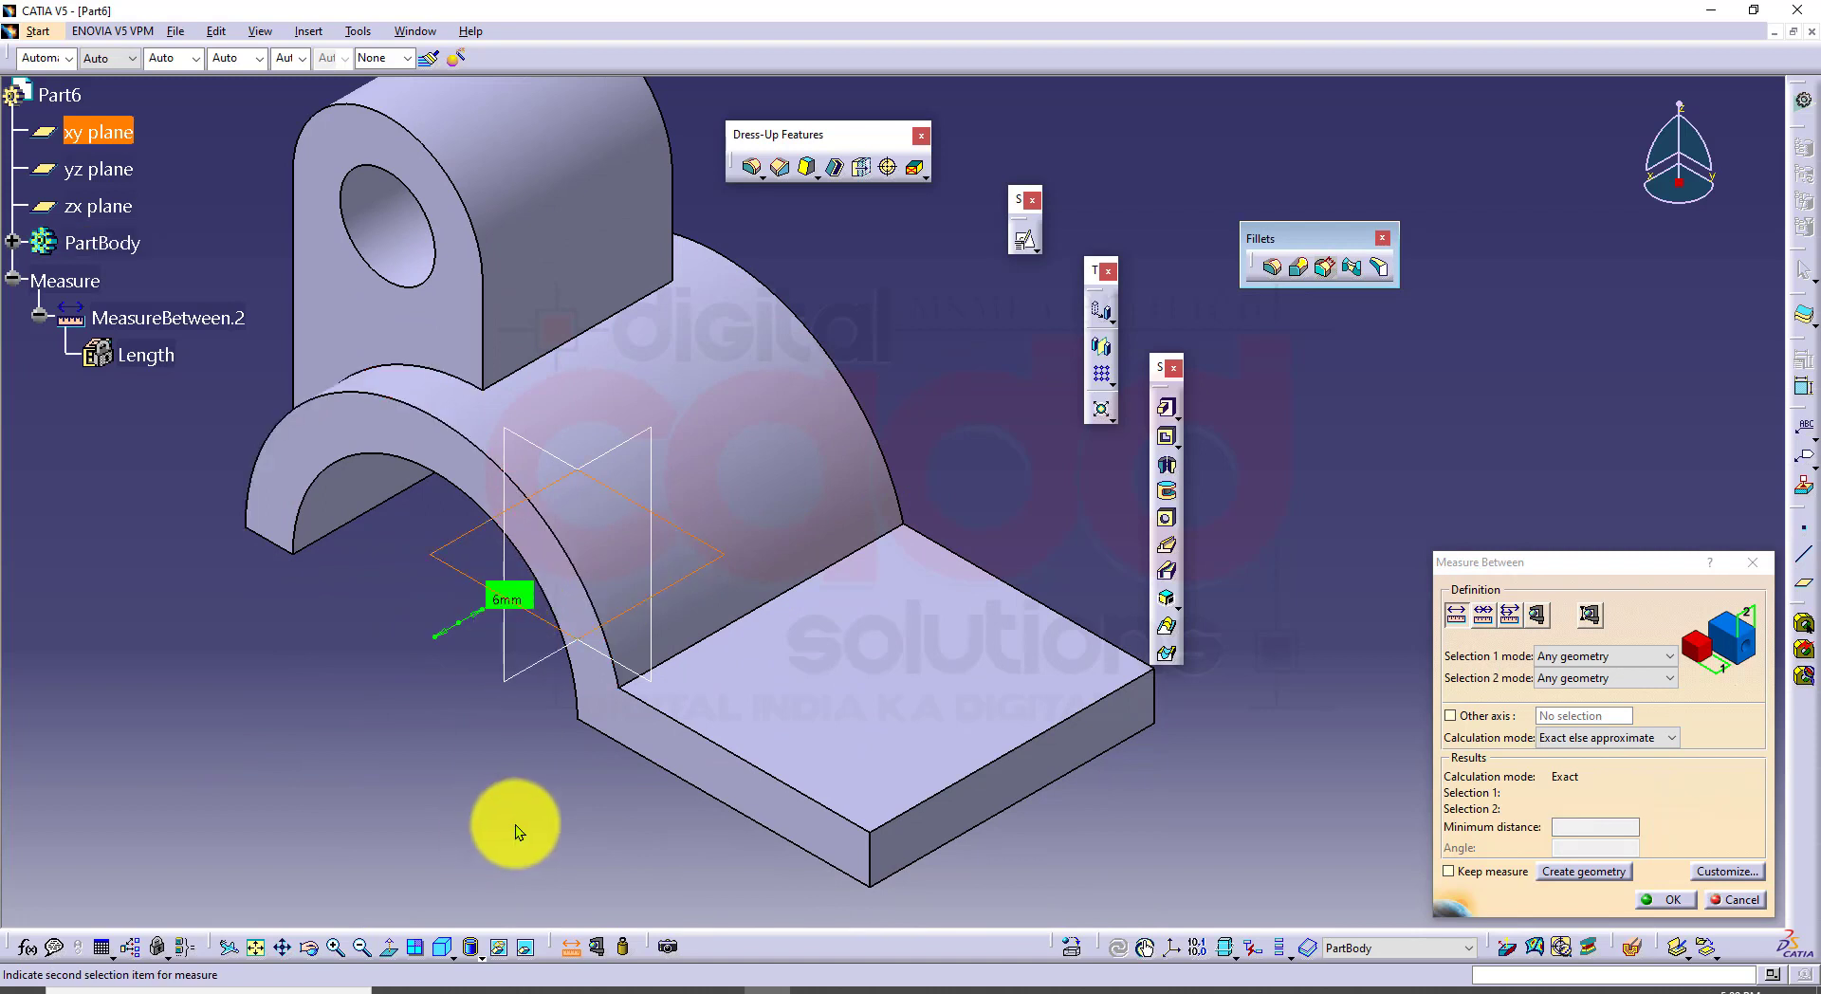
{"action": "left_click_drag", "start_coordinate": [515, 598], "coordinate": [495, 766]}
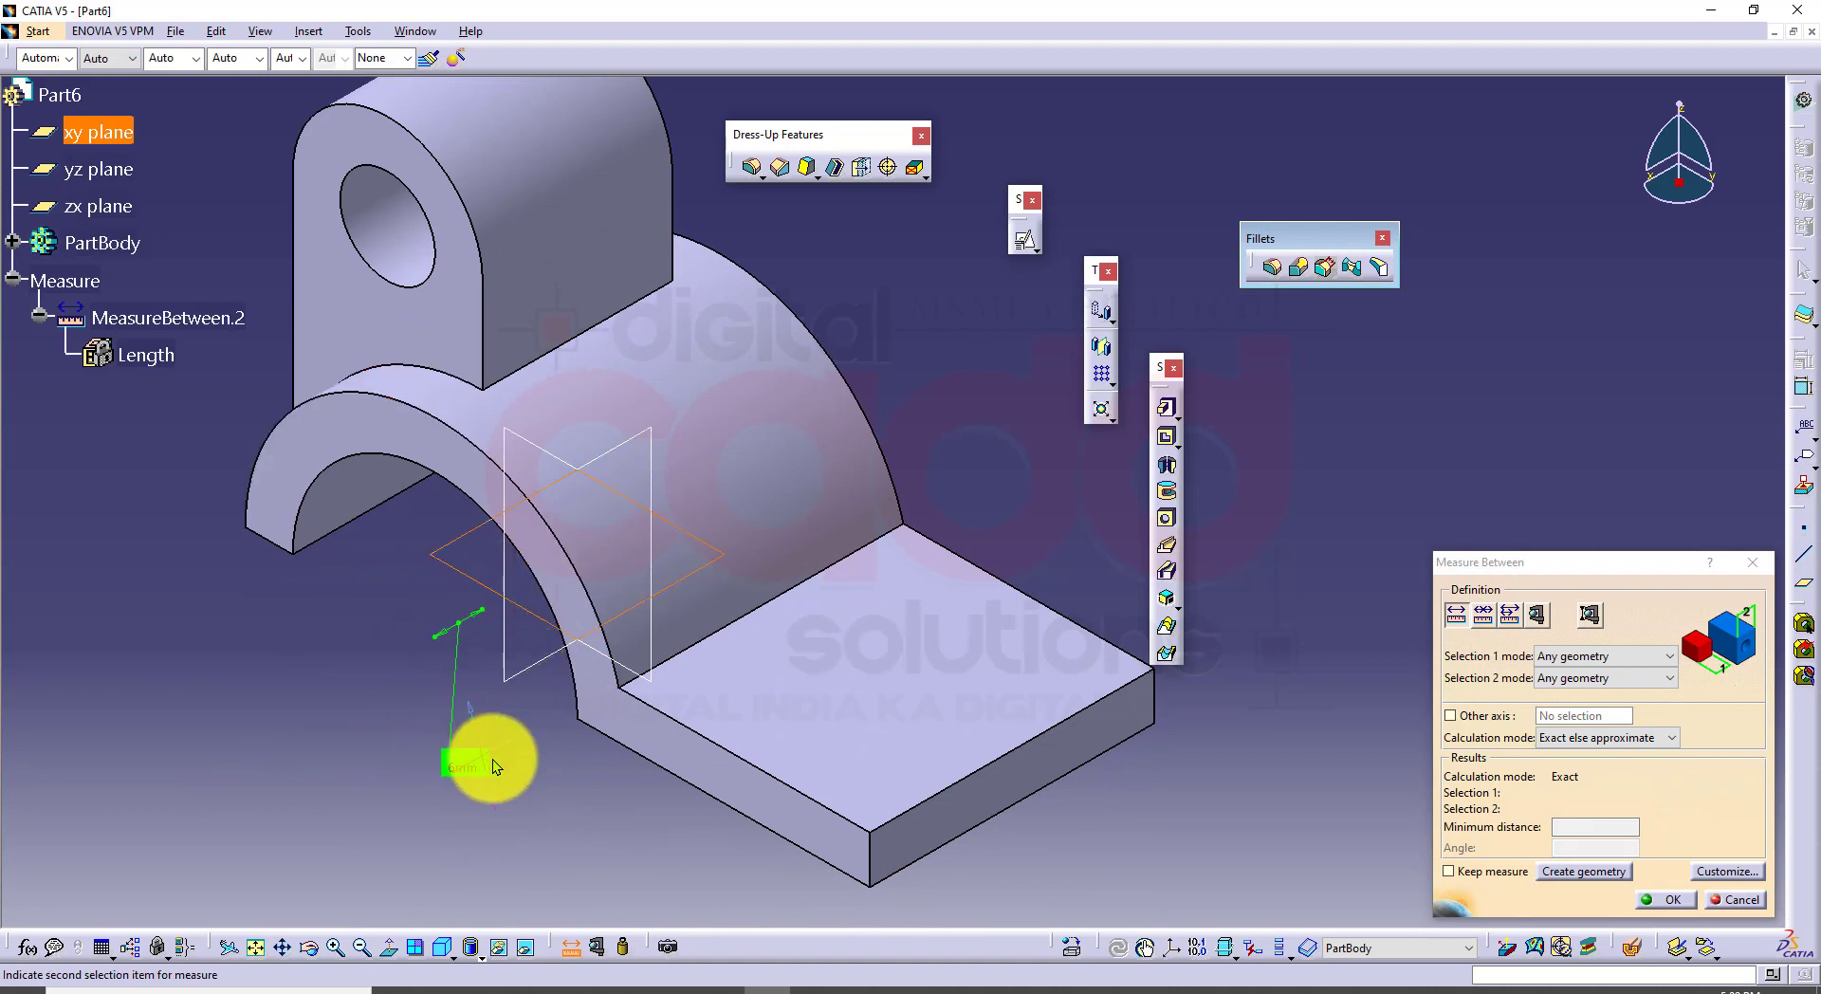
{"action": "left_click", "coordinate": [486, 986]}
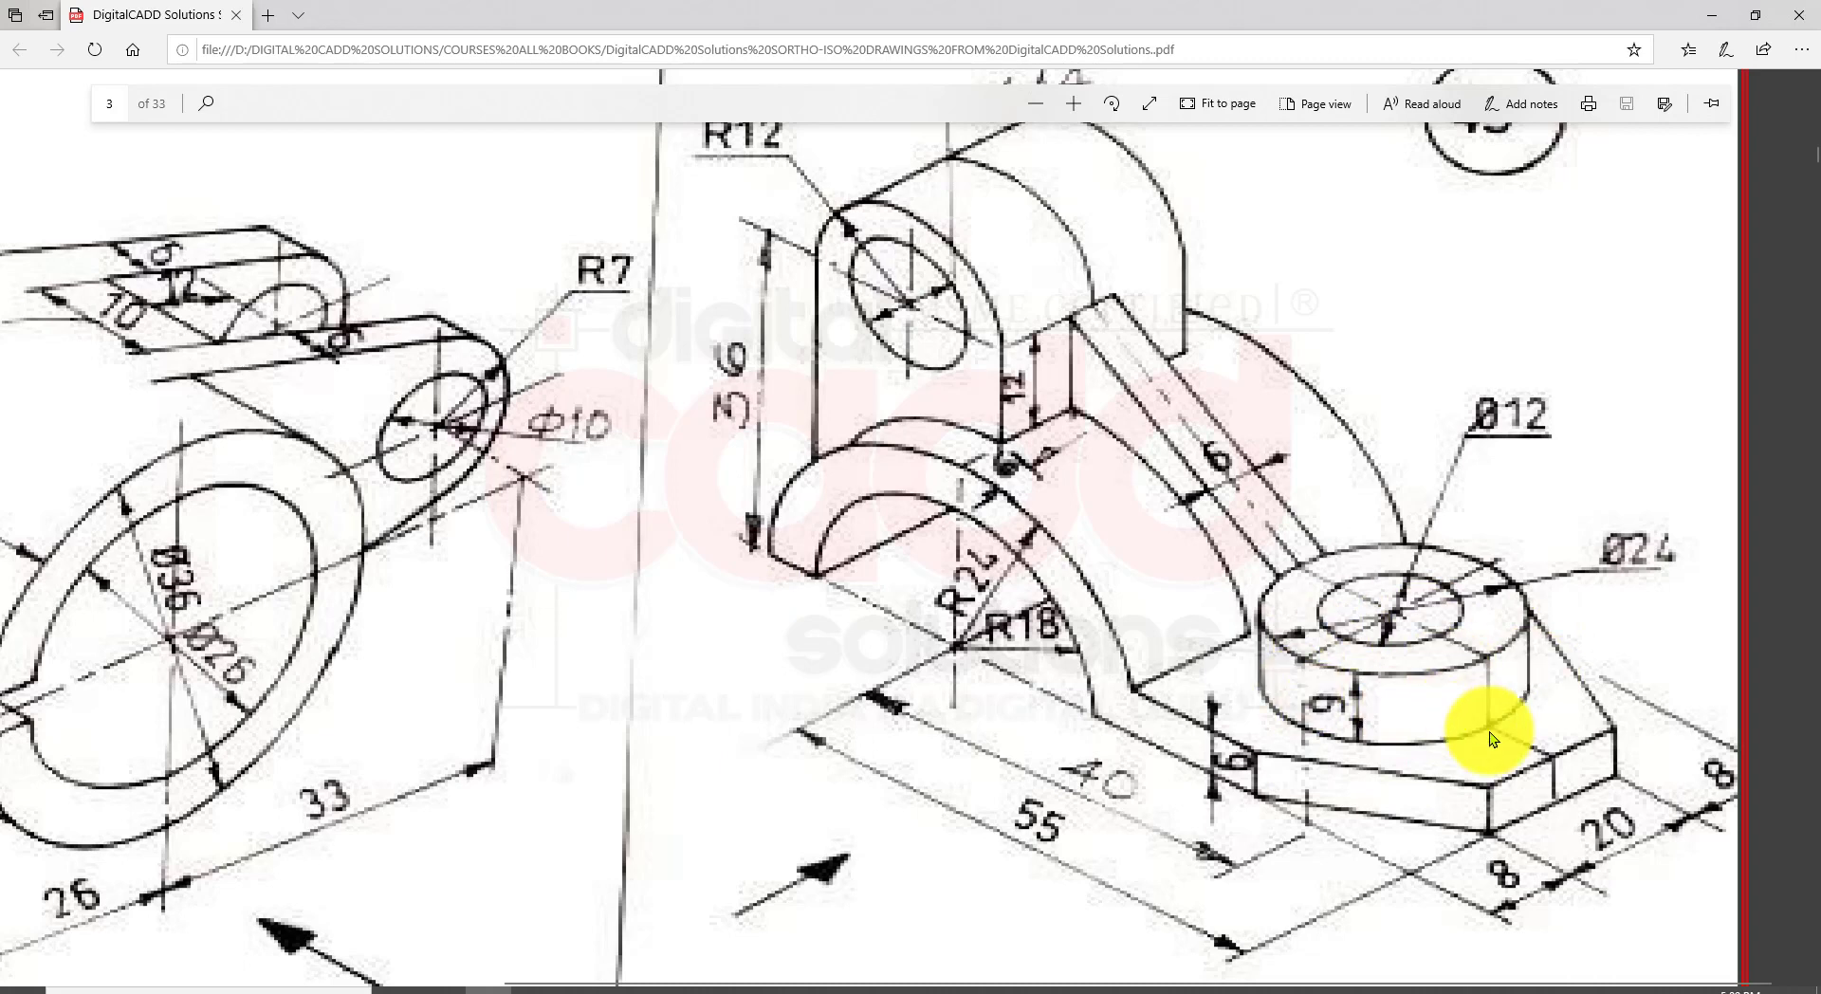
{"action": "left_click", "coordinate": [778, 992]}
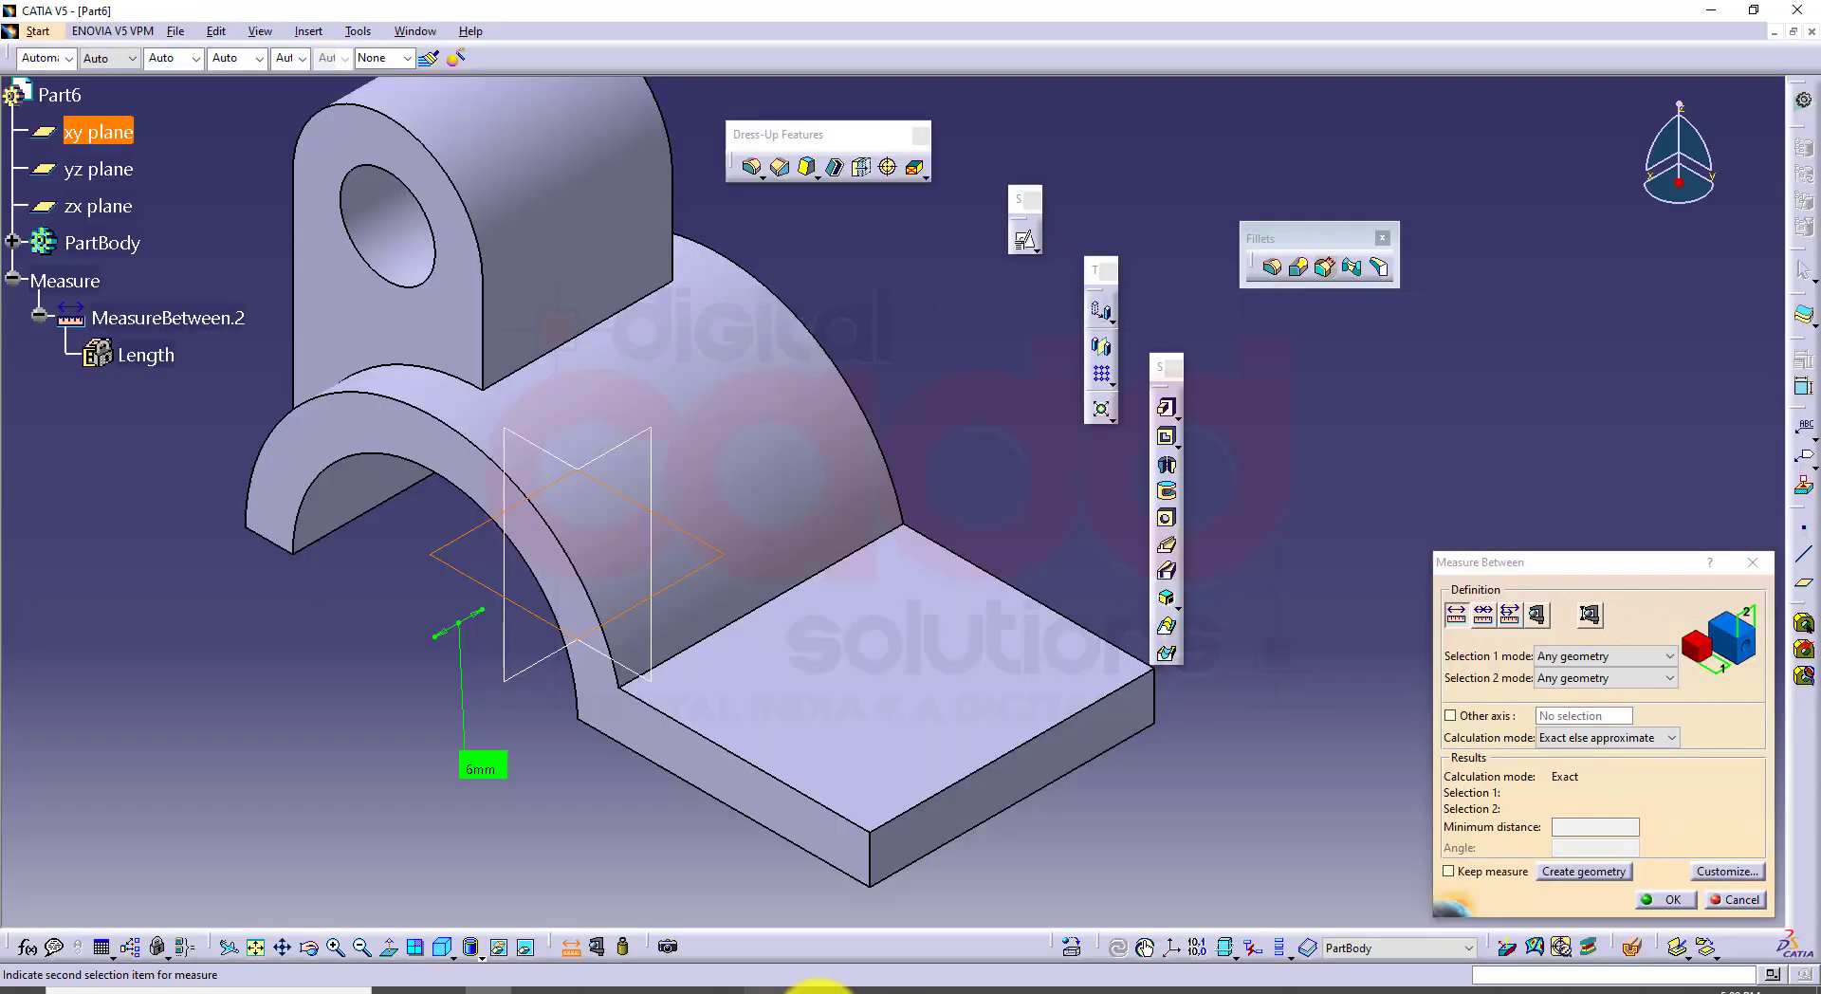
{"action": "left_click", "coordinate": [1741, 899]}
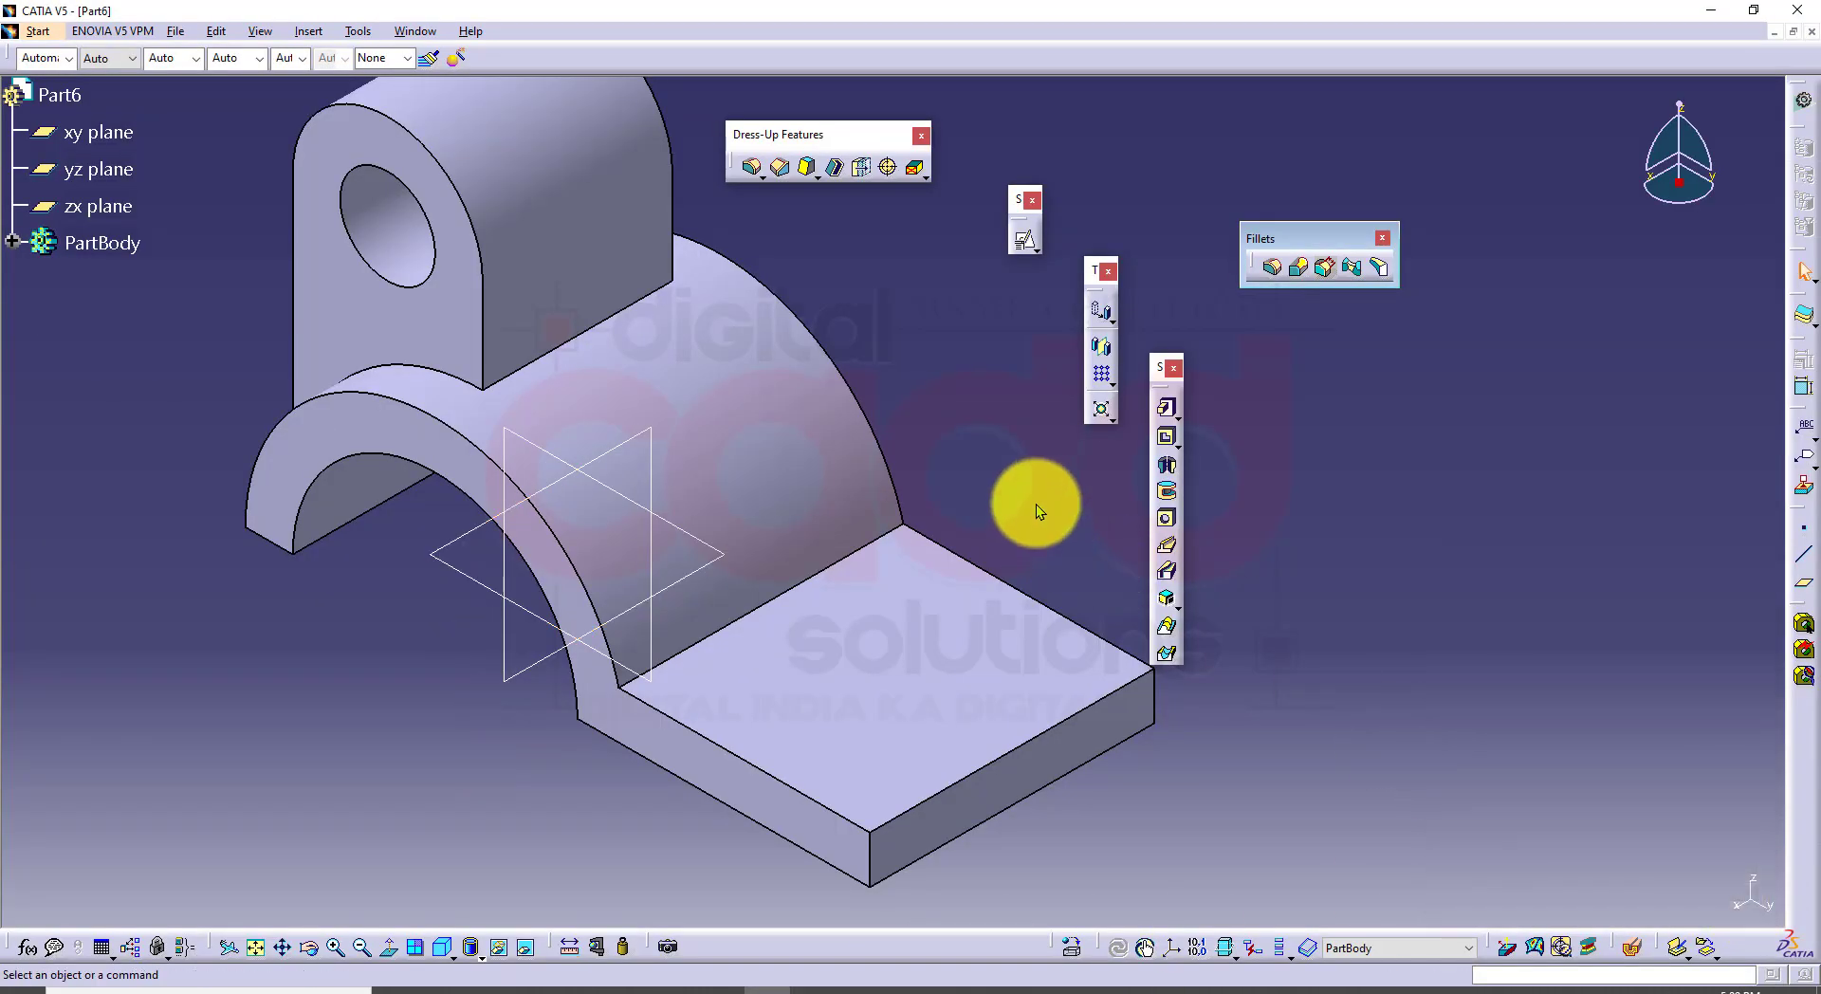
Step: Start a positioned sketch on the base plate's top face with Reverse H and Swap enabled
{"action": "middle_click_drag", "start_coordinate": [517, 602], "coordinate": [948, 707]}
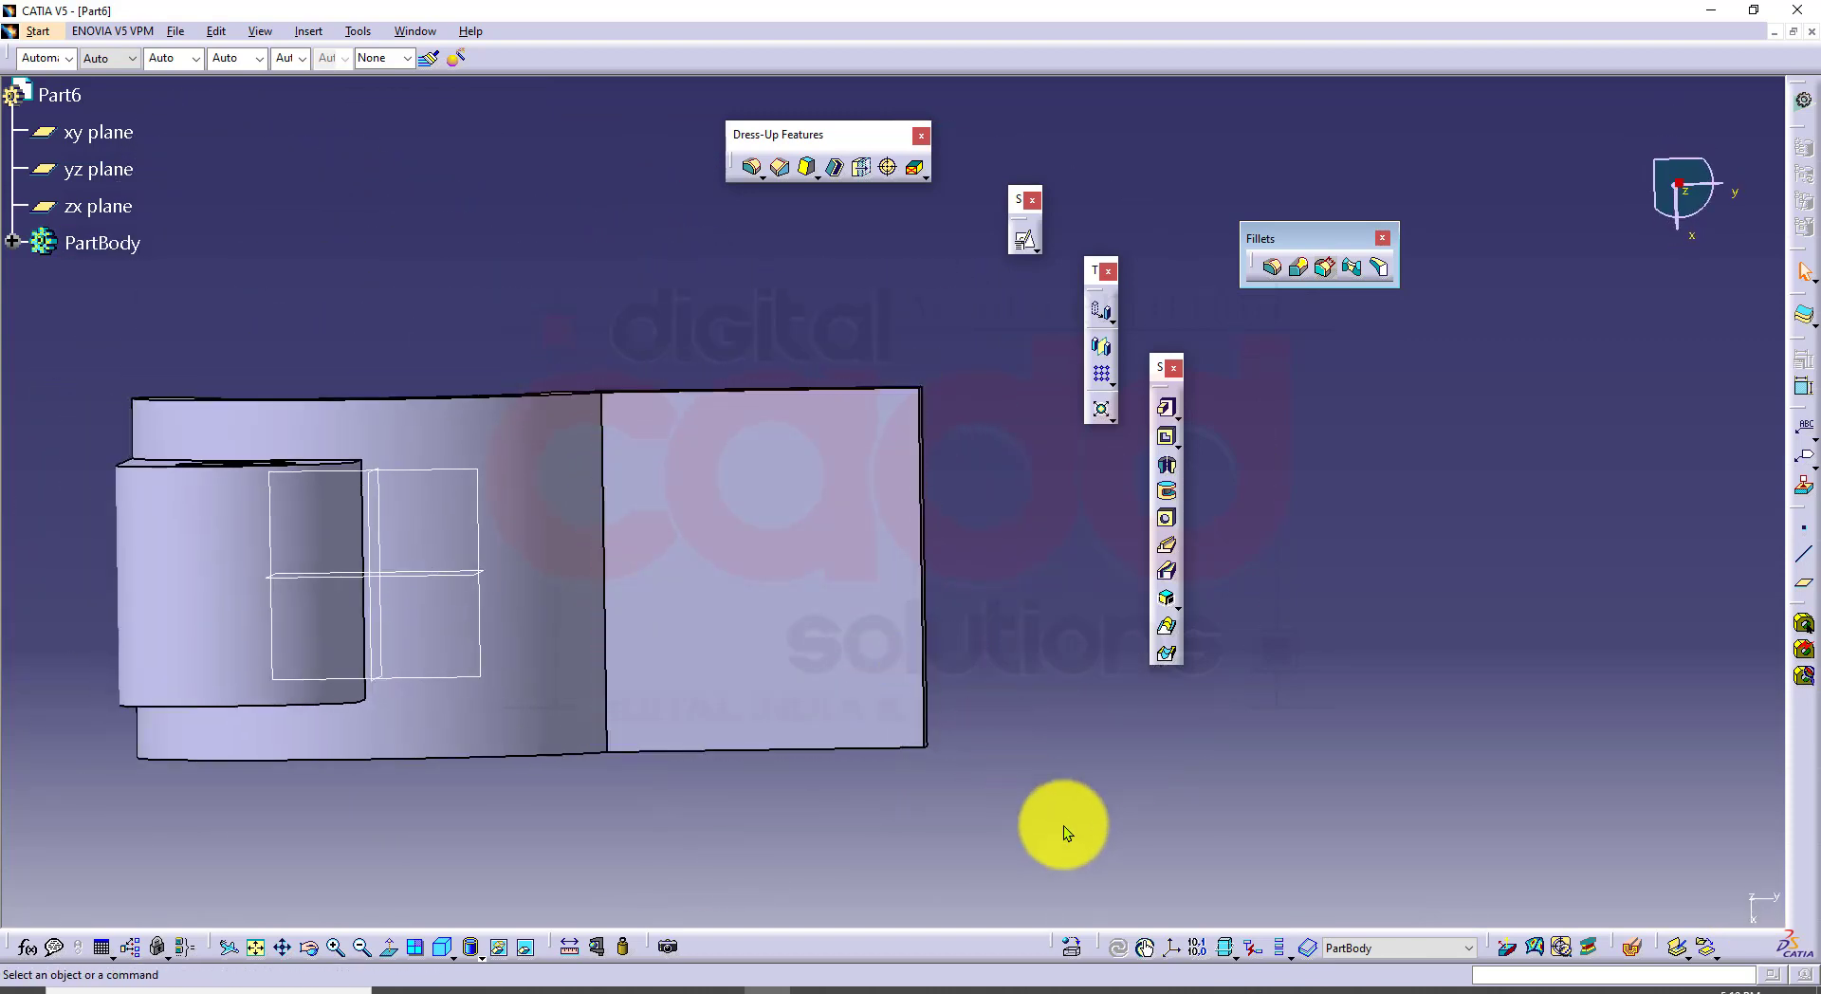
{"action": "left_click", "coordinate": [848, 692]}
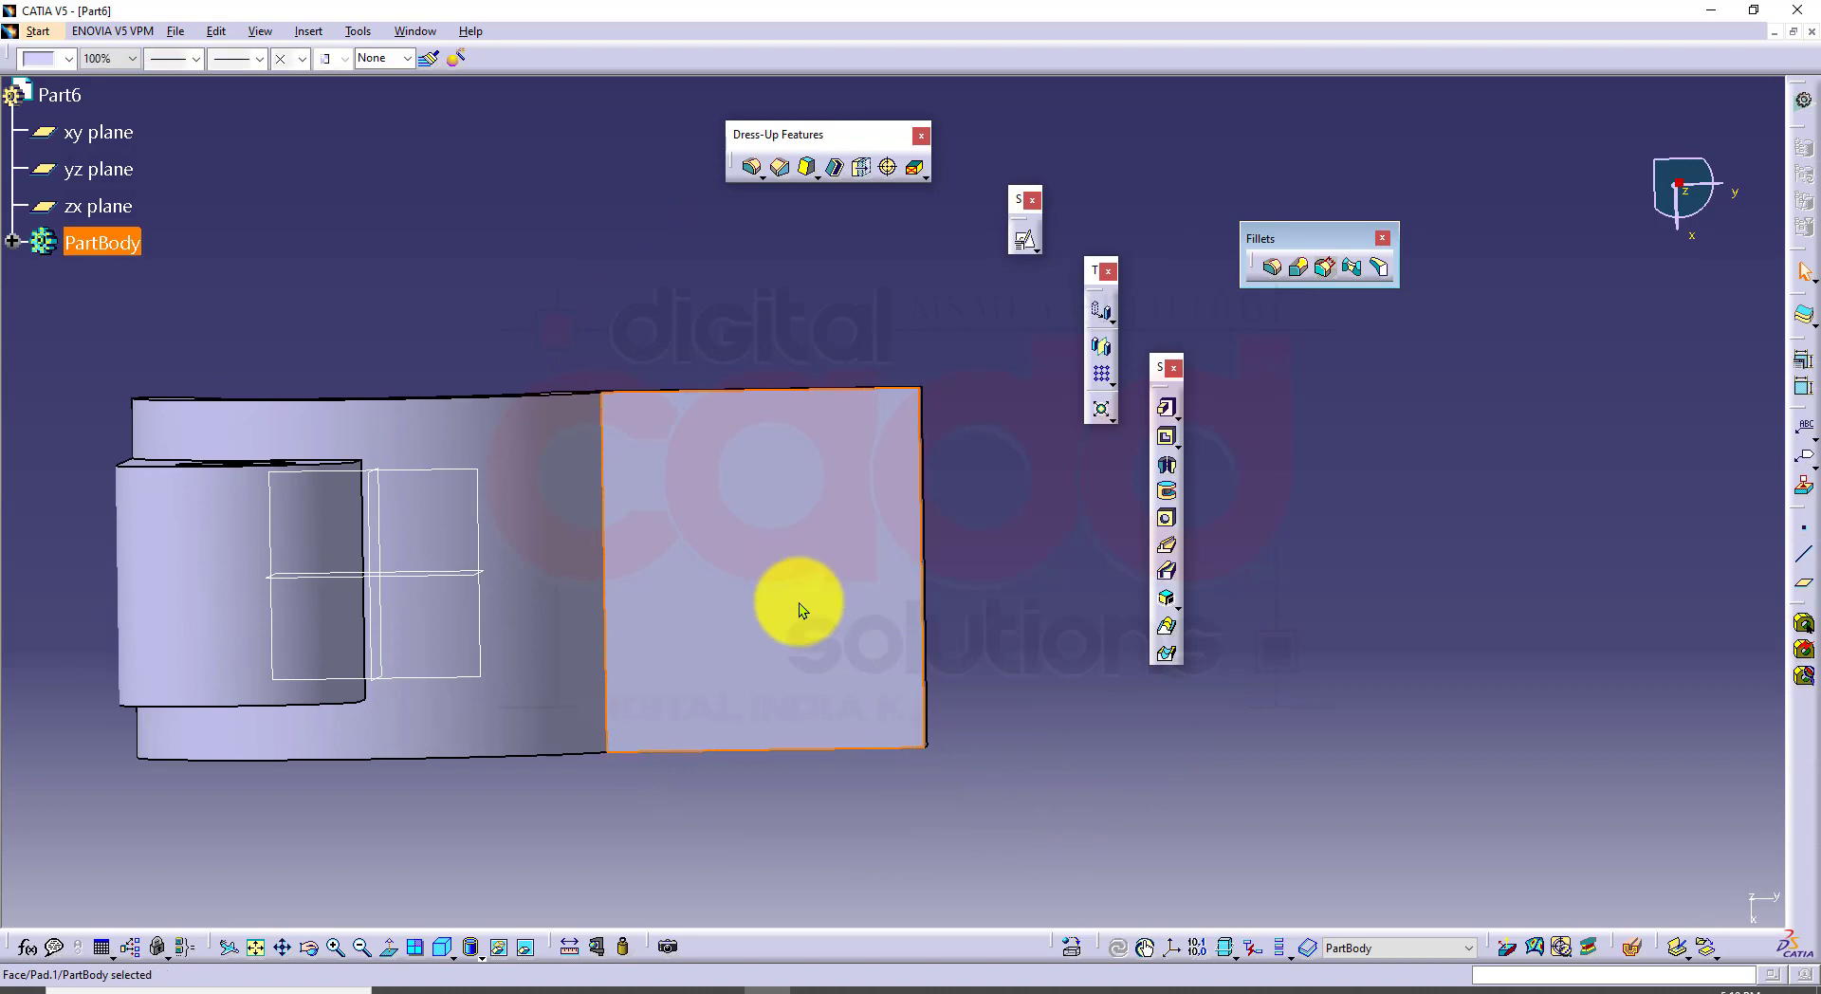
{"action": "left_click", "coordinate": [1025, 241]}
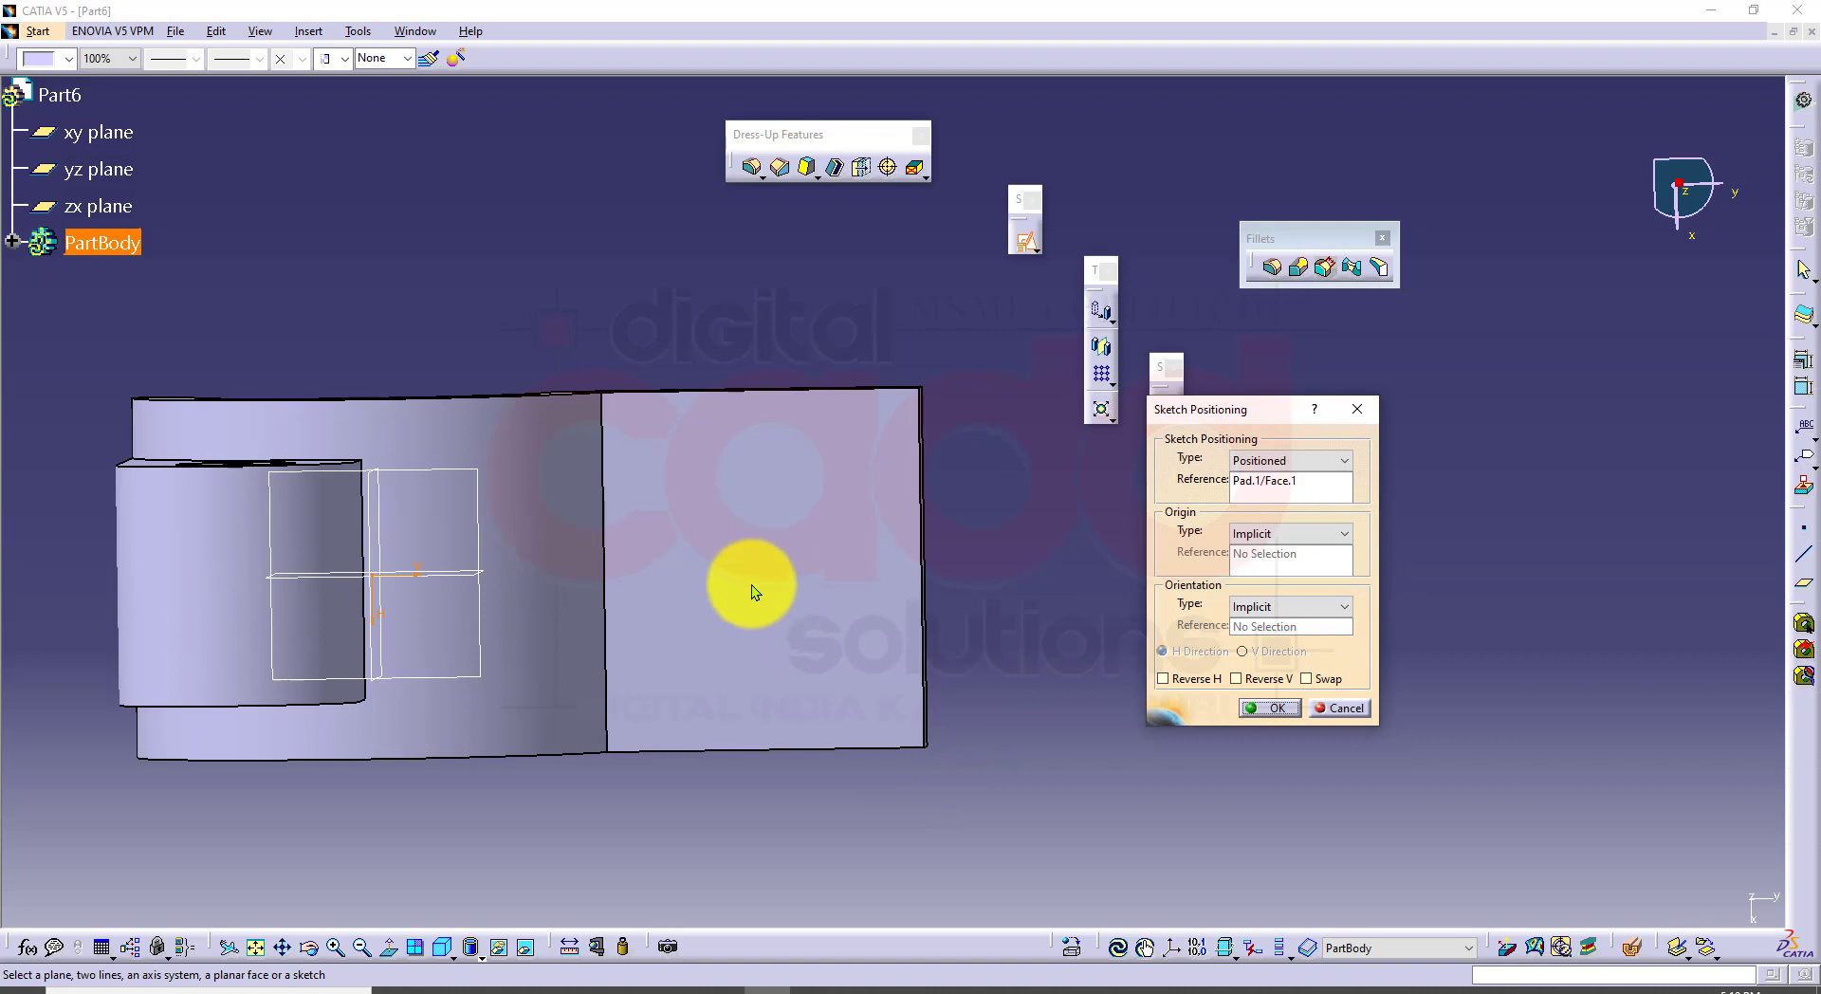
{"action": "left_click_drag", "start_coordinate": [82, 334], "coordinate": [975, 821]}
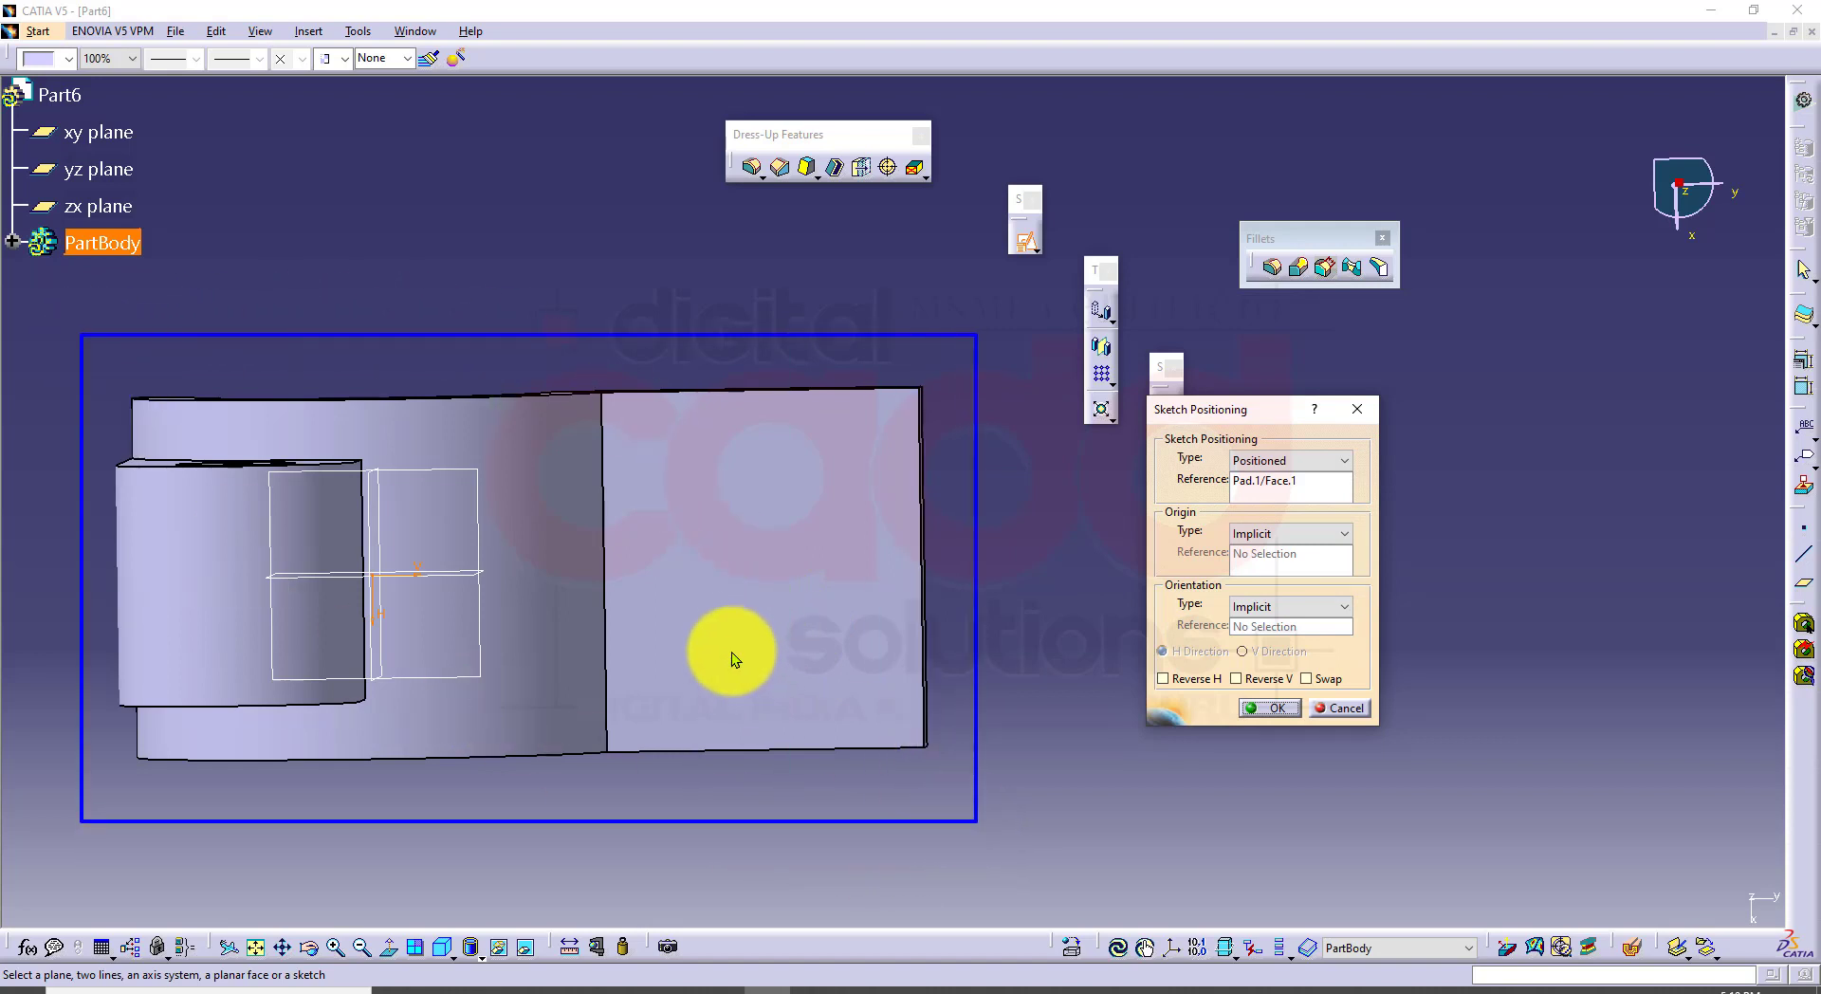
{"action": "left_click_drag", "start_coordinate": [736, 532], "coordinate": [733, 475]}
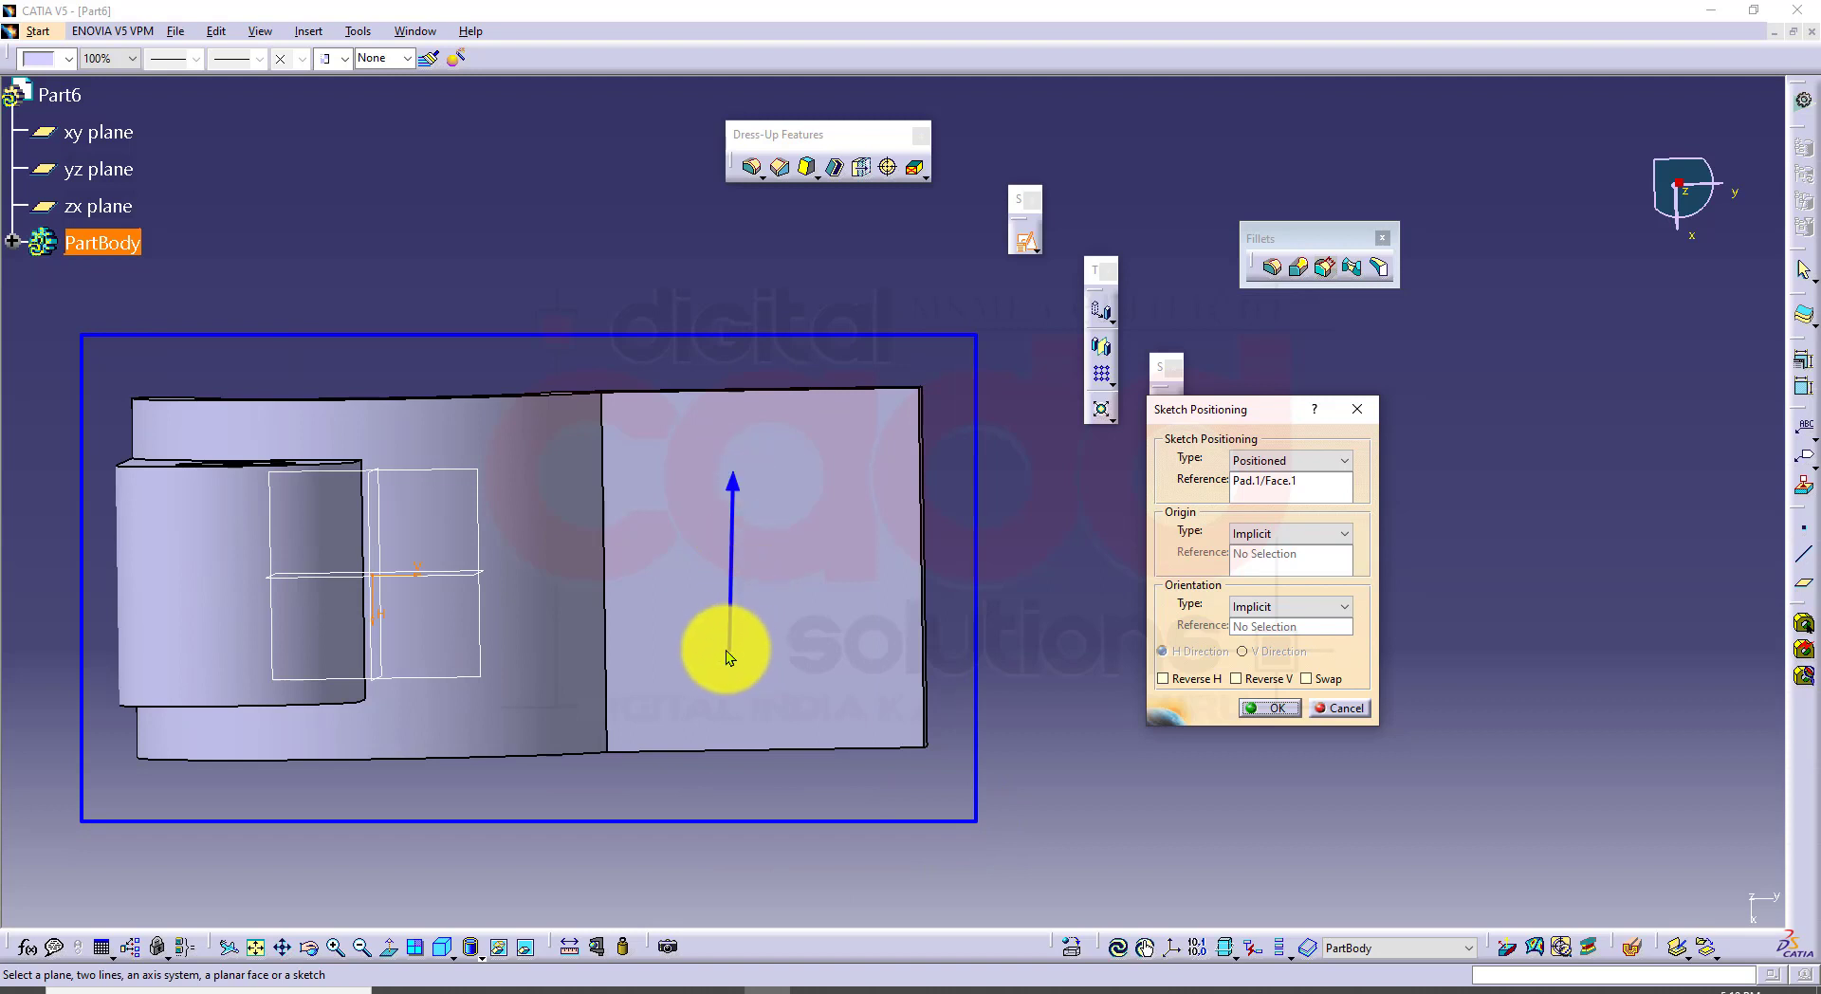
{"action": "mouse_move", "coordinate": [738, 654]}
{"action": "left_mouse_down"}
{"action": "mouse_move", "coordinate": [873, 668]}
{"action": "mouse_move", "coordinate": [959, 651]}
{"action": "left_mouse_up"}
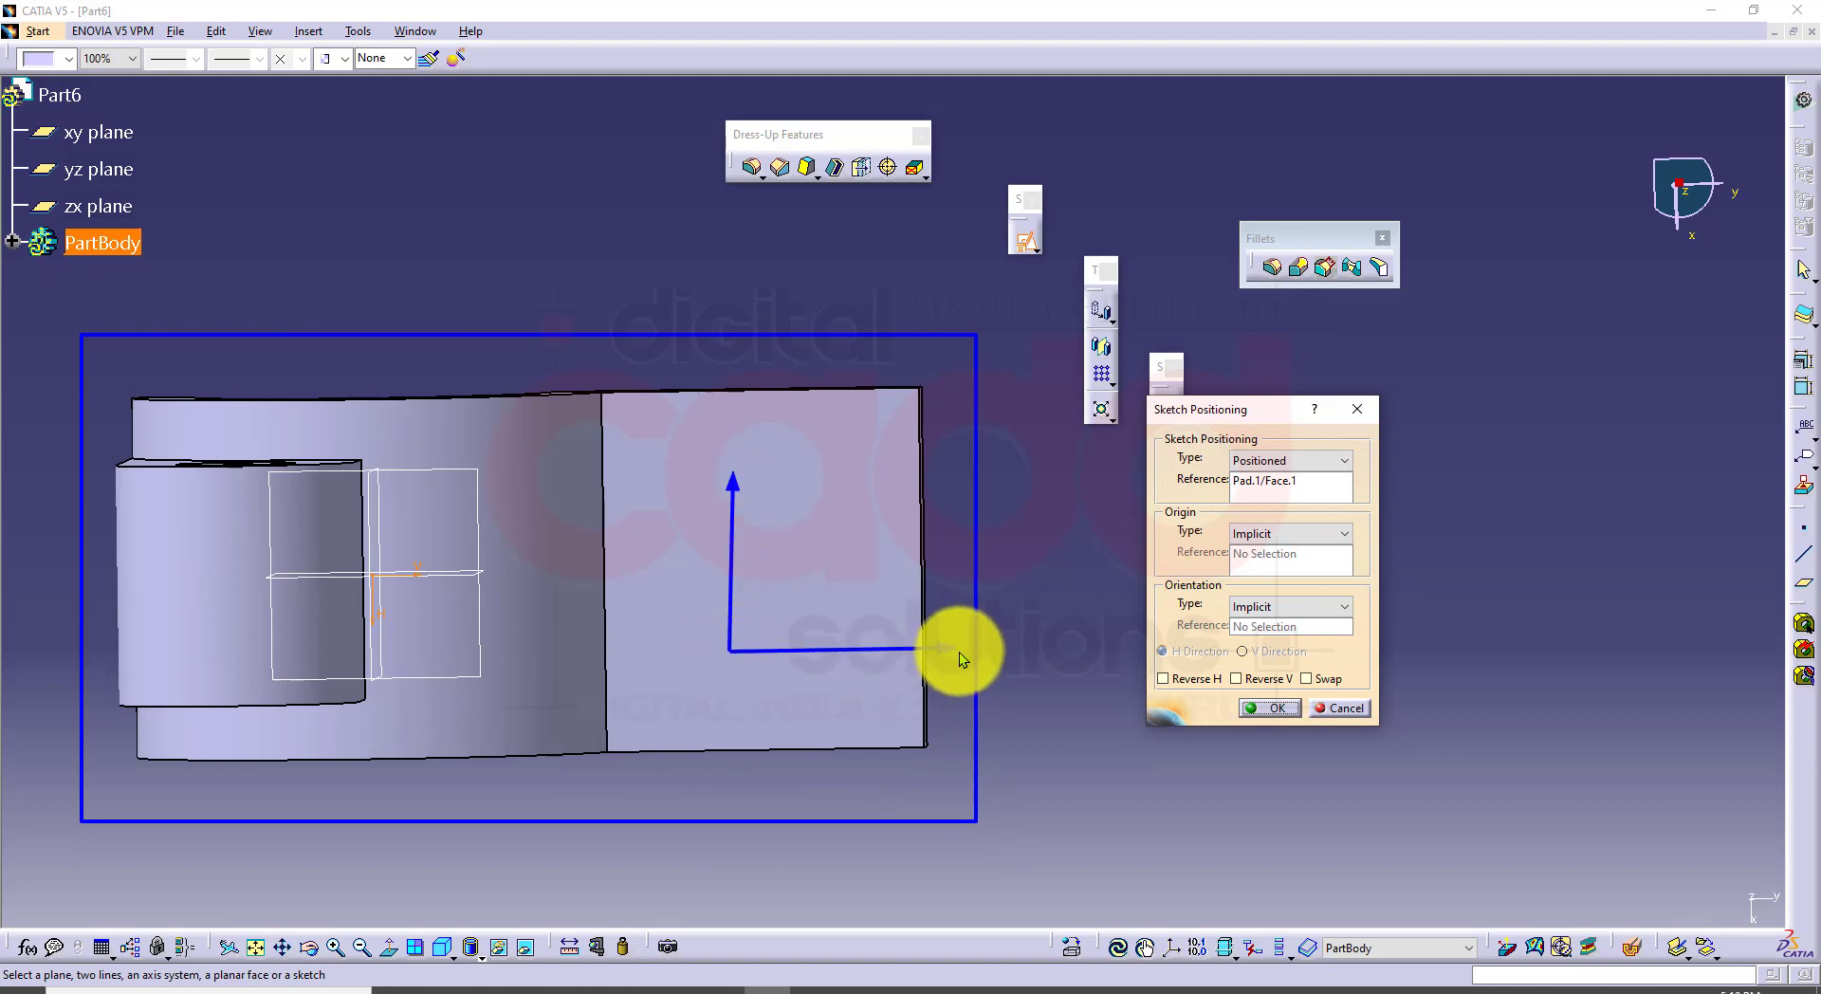
{"action": "key", "text": "Escape"}
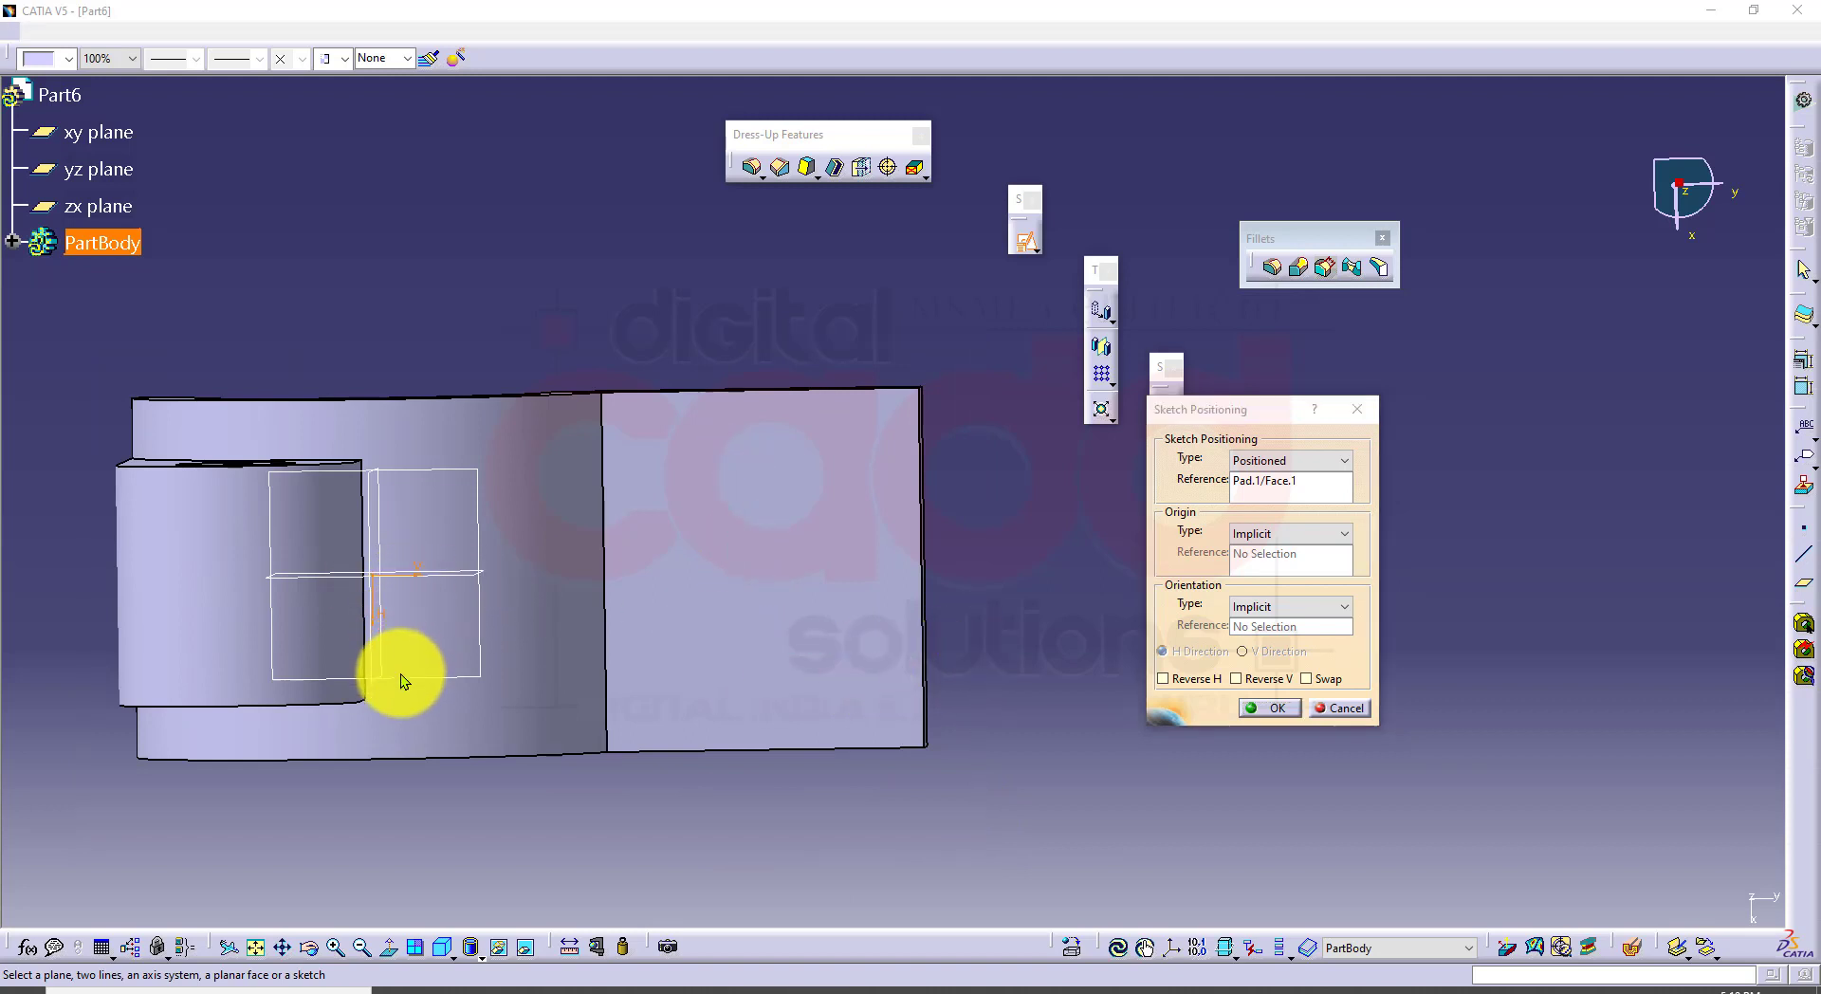
{"action": "left_click", "coordinate": [1177, 678]}
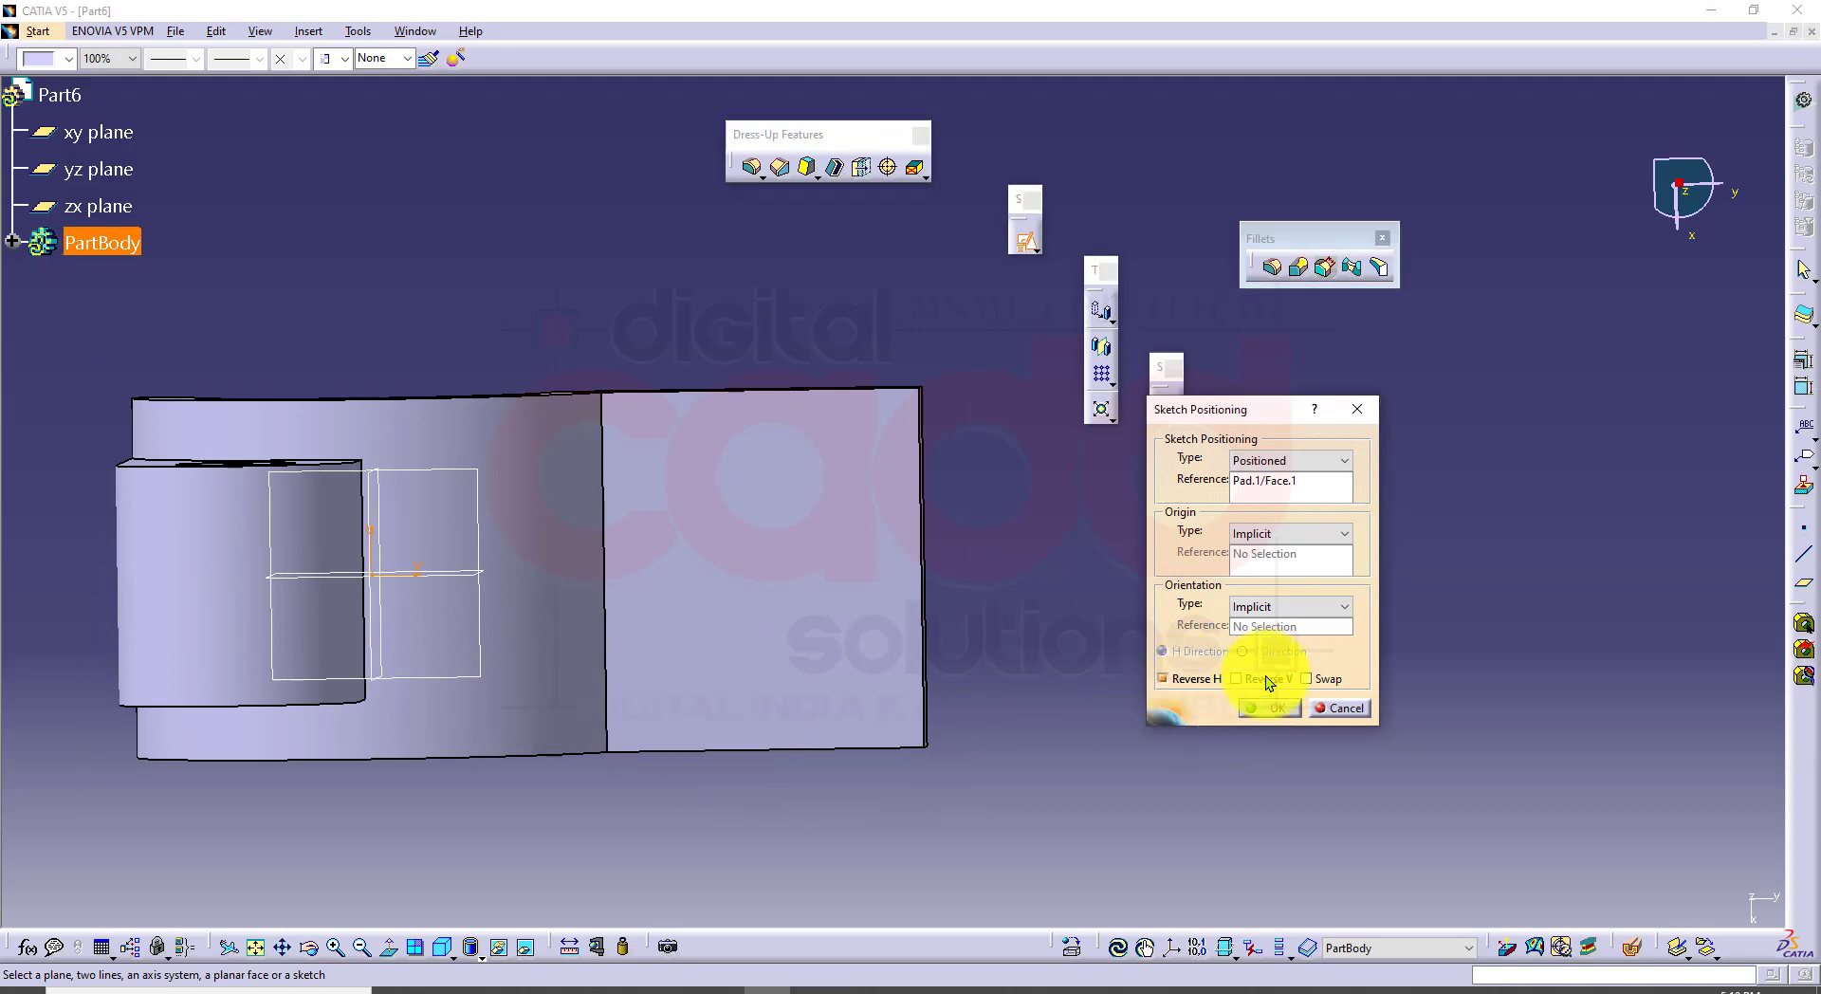
{"action": "left_click", "coordinate": [1317, 681]}
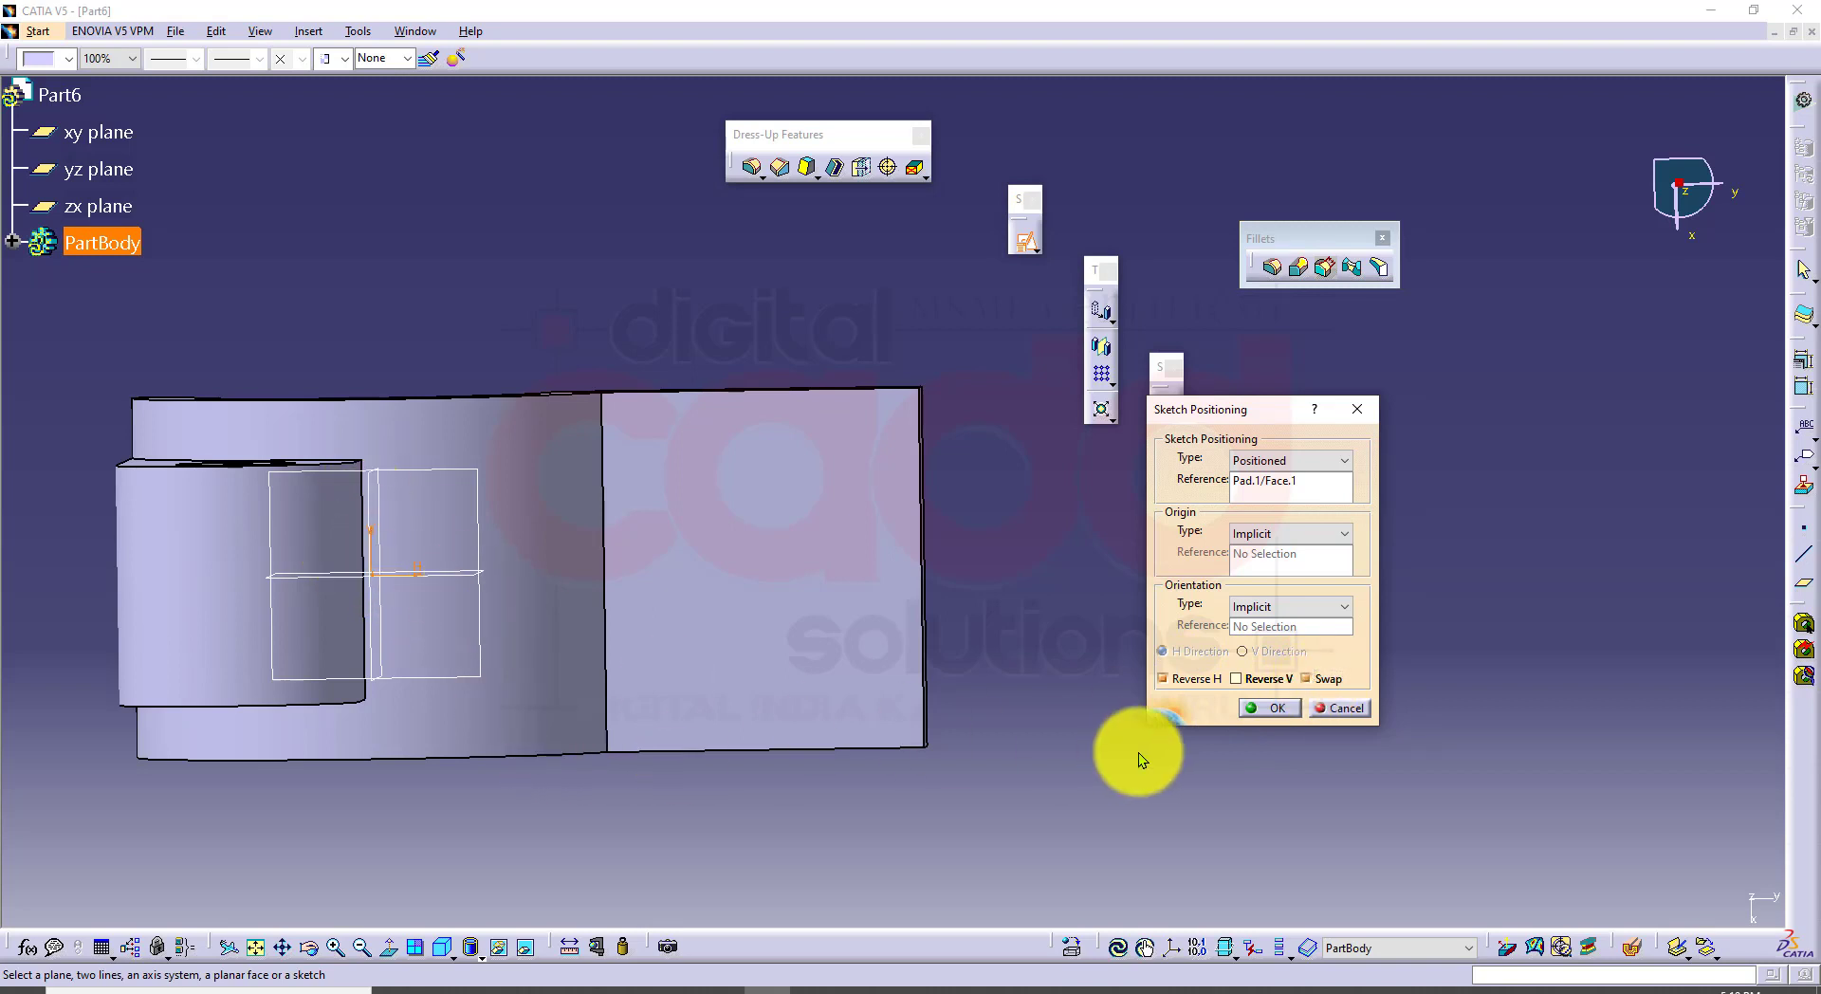
{"action": "left_click", "coordinate": [1284, 709]}
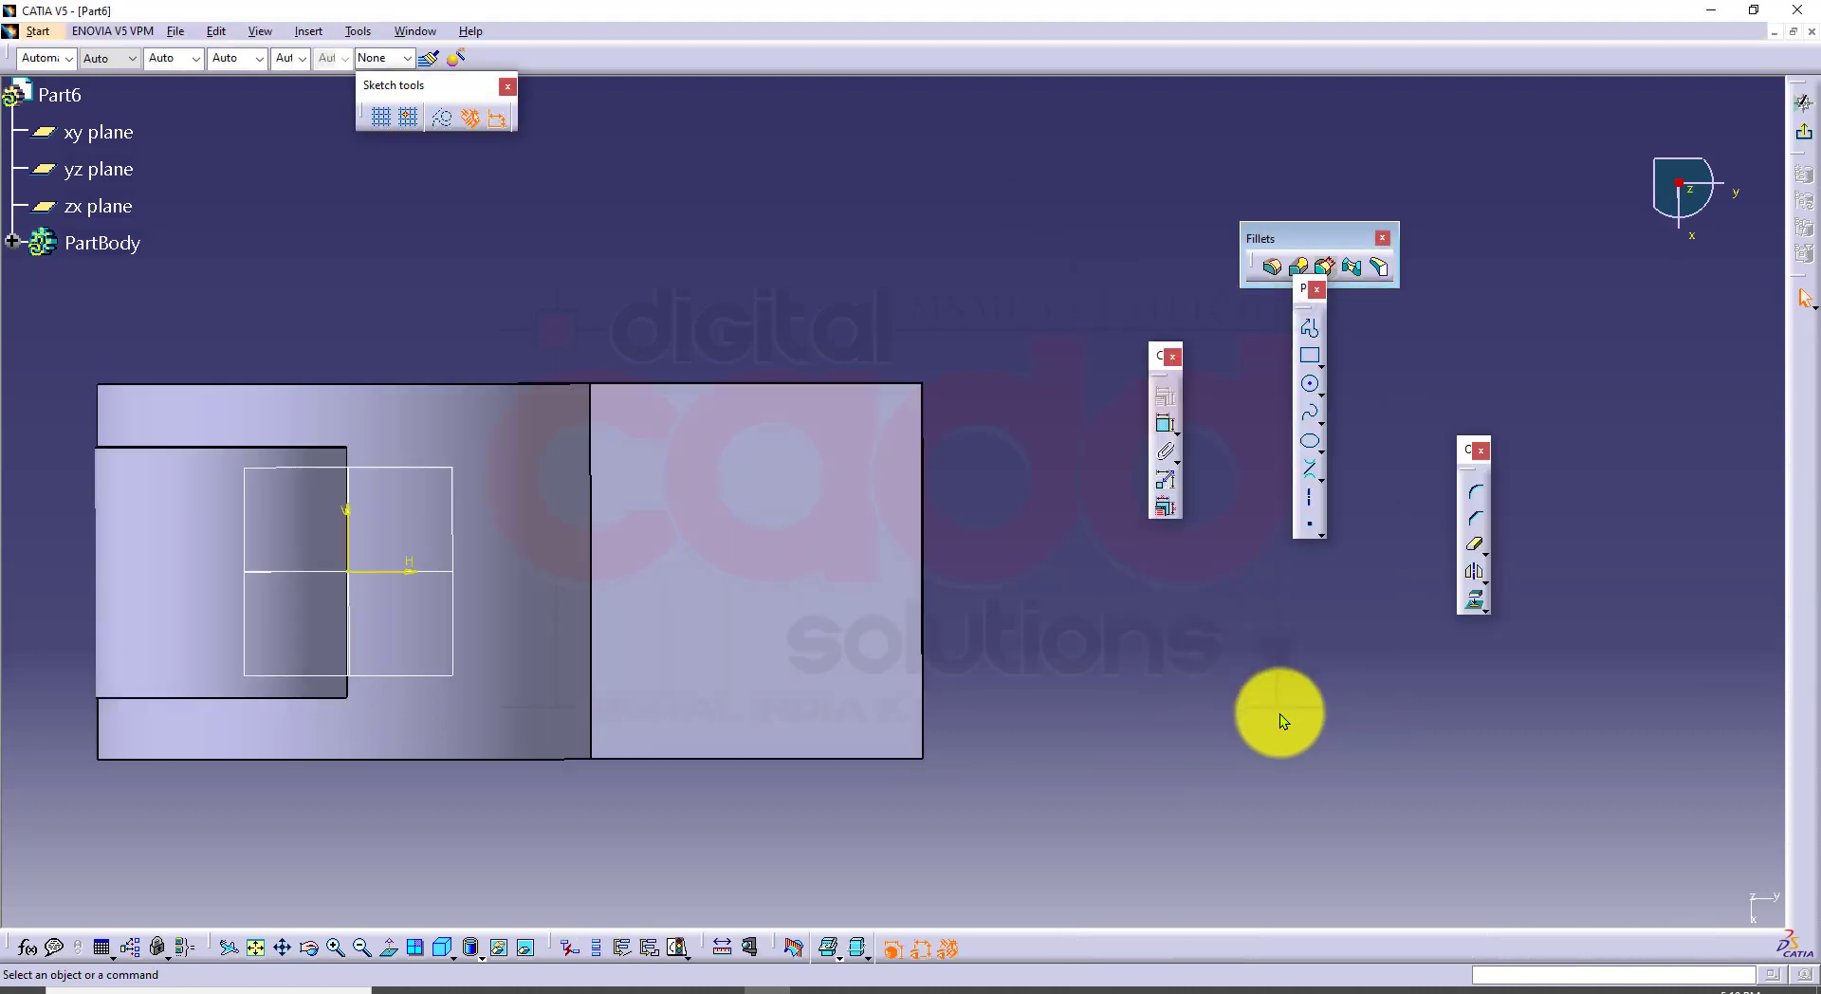
Step: Check the boss diameter on the drawing and sketch a 12 mm radius circle on the plate, centred on the horizontal axis
{"action": "left_click", "coordinate": [1310, 384]}
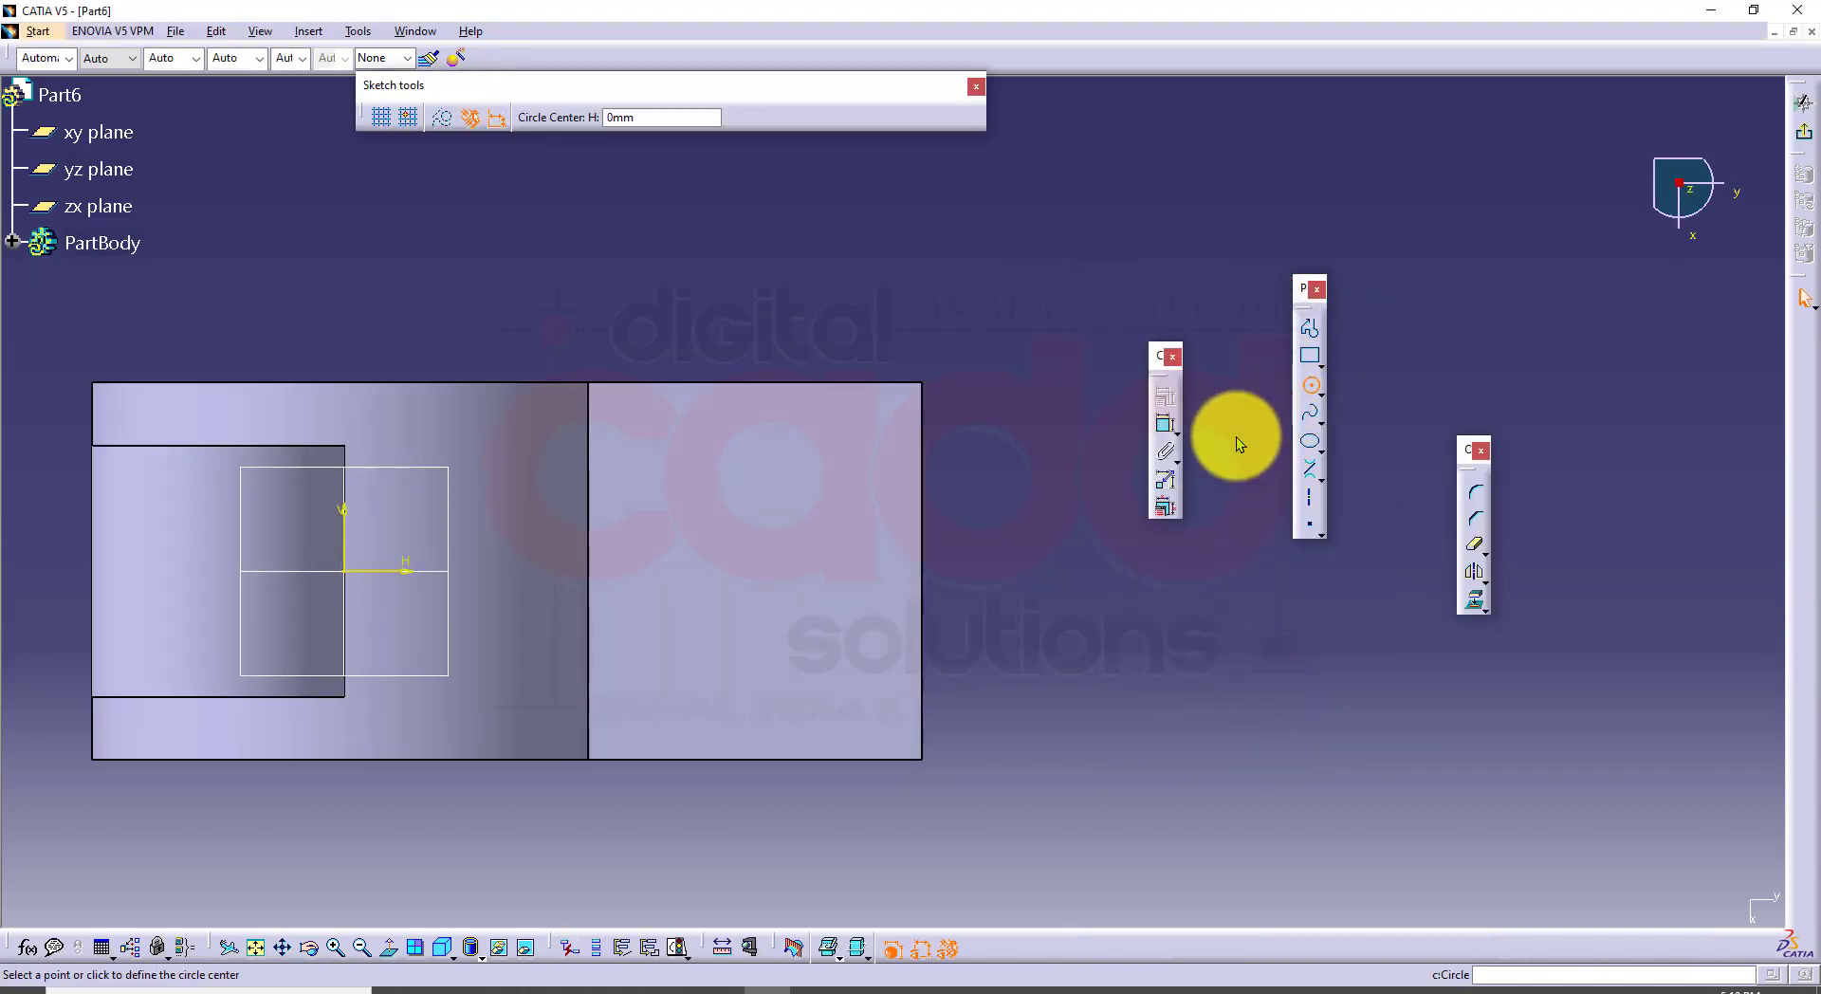
{"action": "left_click", "coordinate": [752, 572]}
{"action": "left_click", "coordinate": [512, 986]}
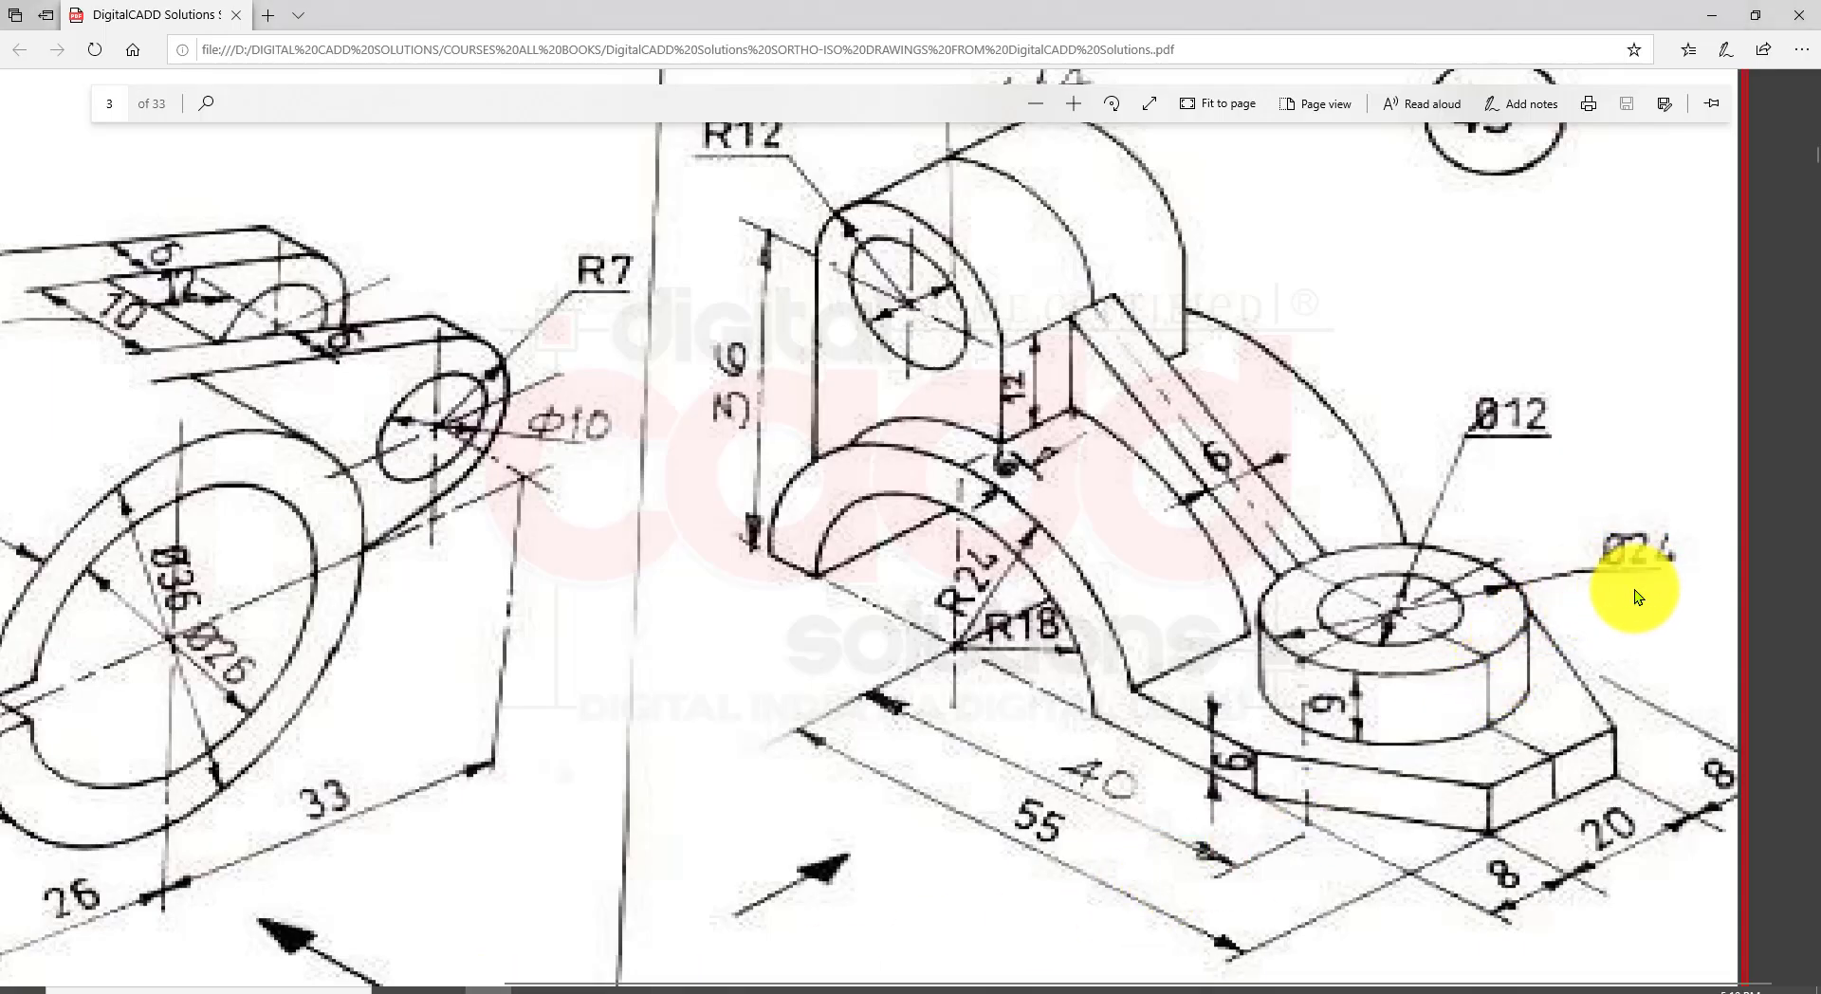
{"action": "left_click", "coordinate": [768, 987]}
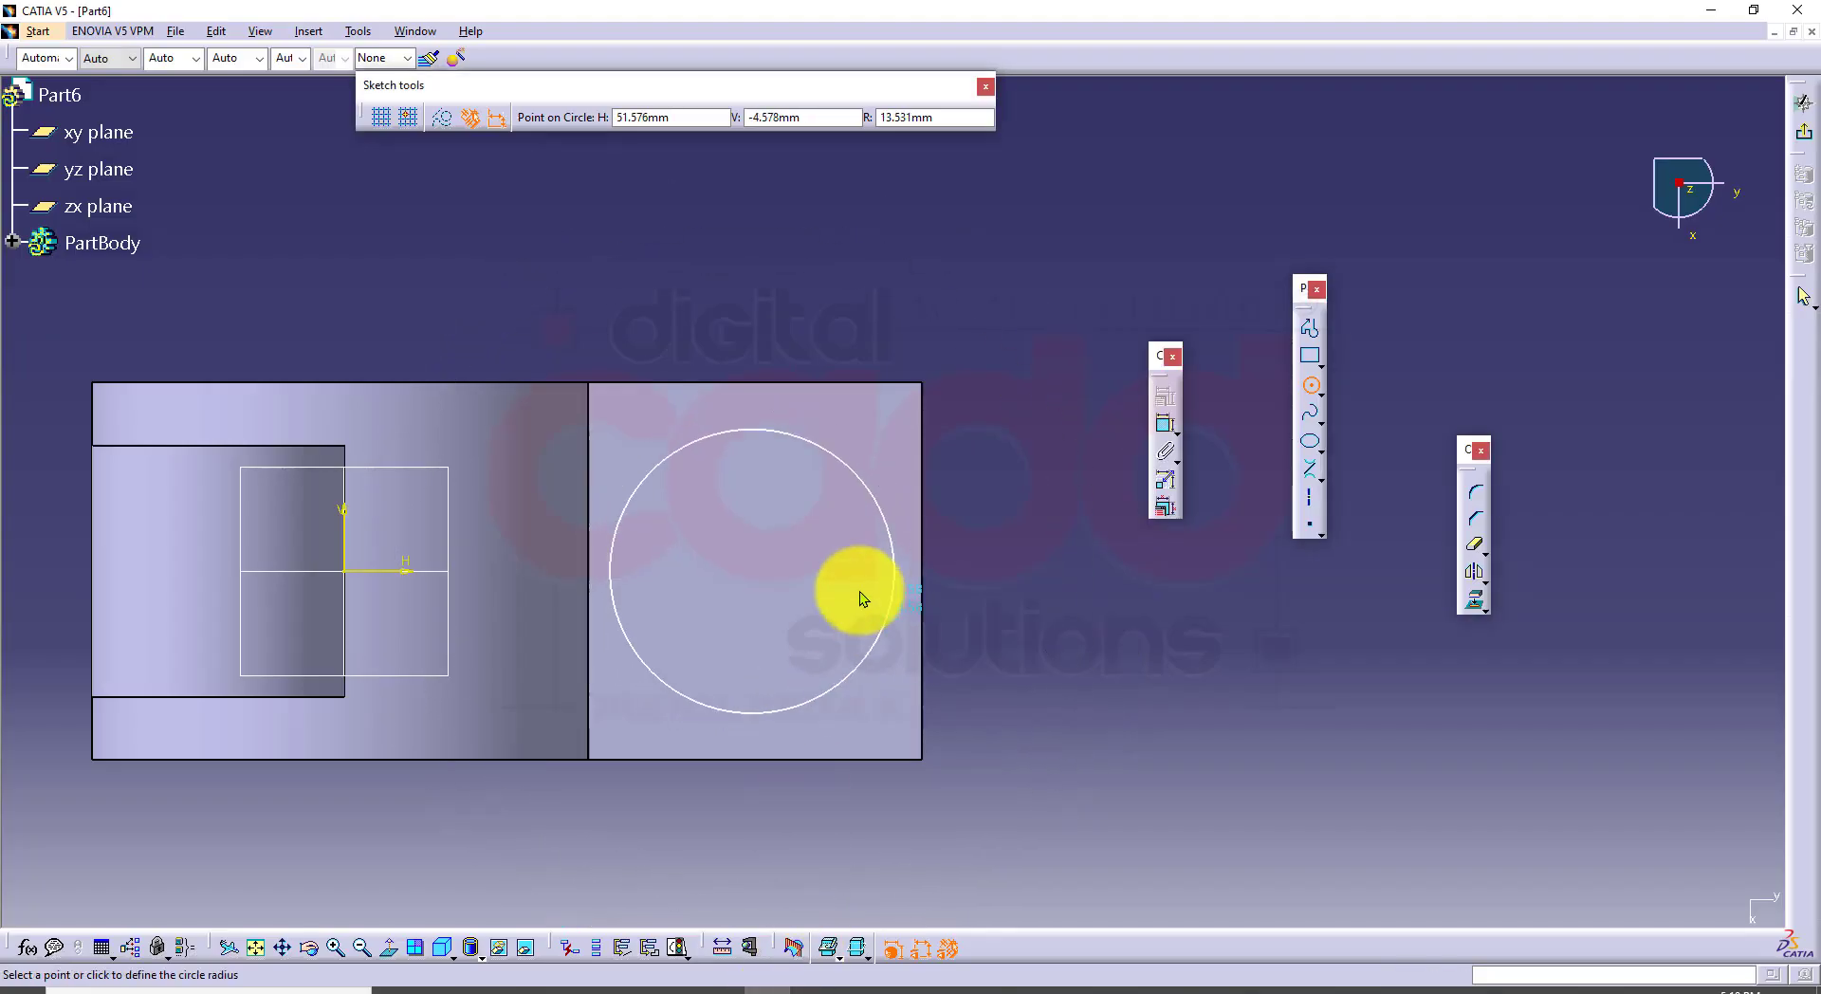
{"action": "left_click", "coordinate": [969, 114]}
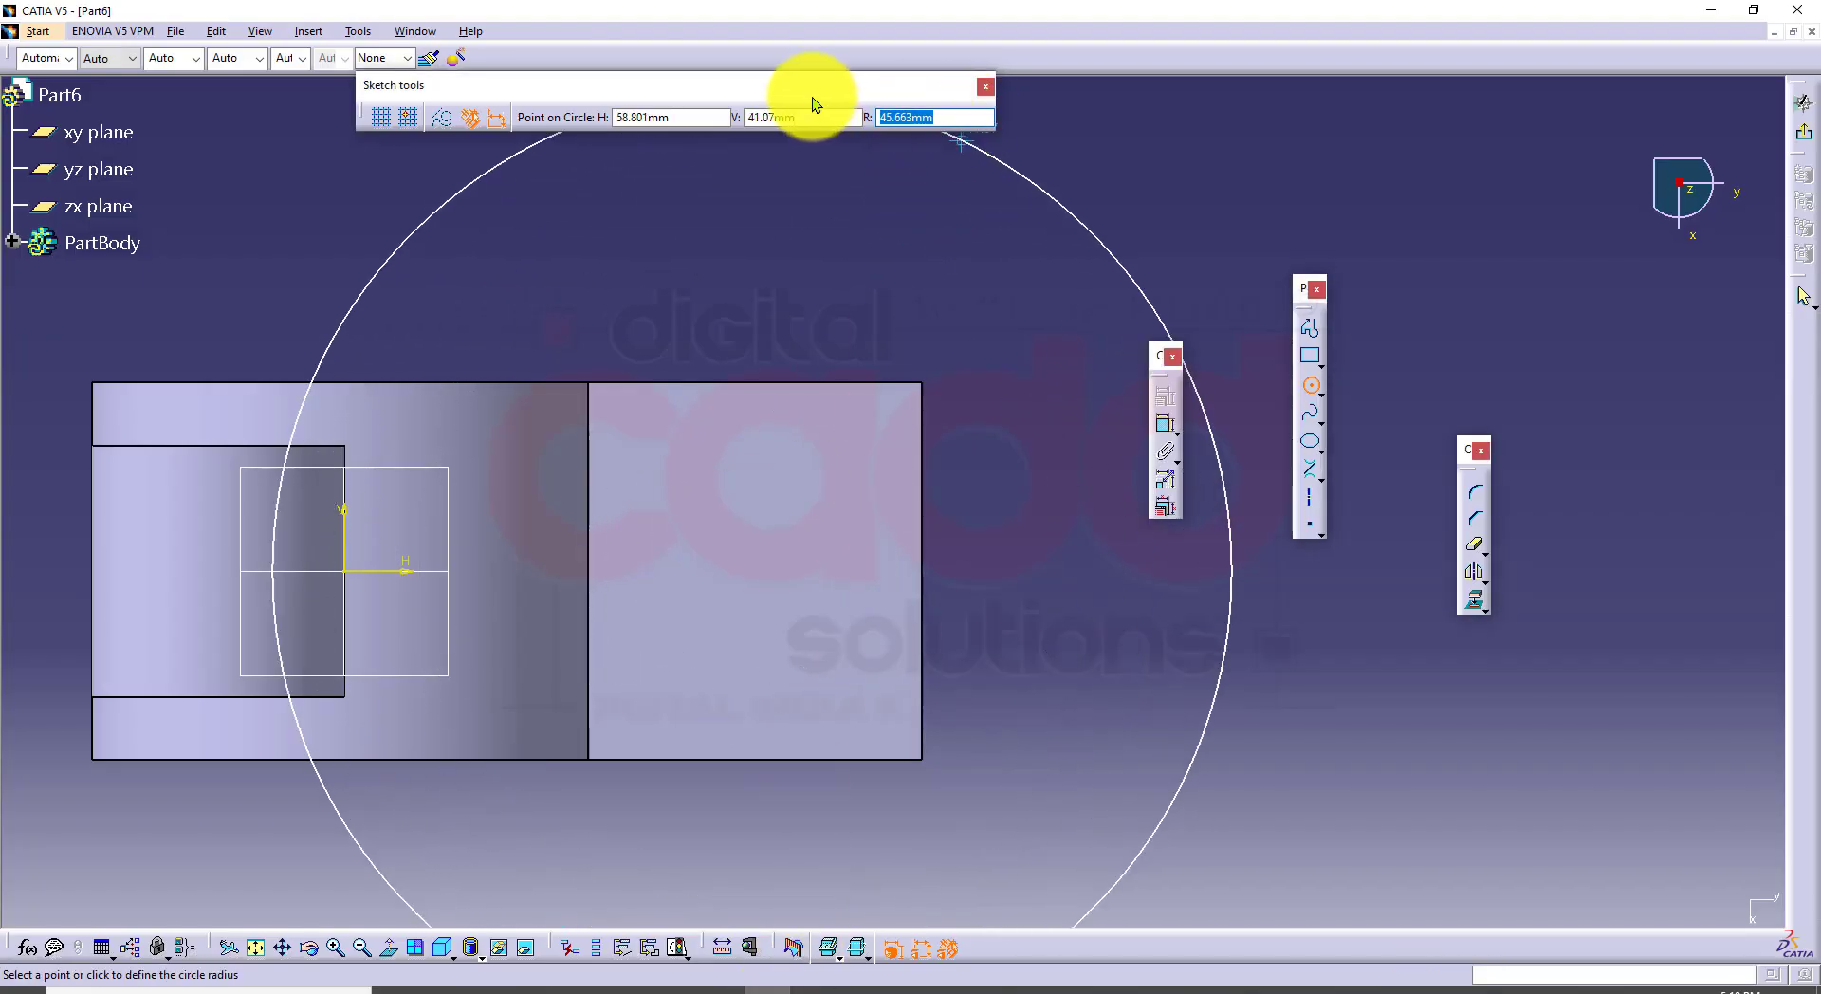
{"action": "type", "text": "12"}
{"action": "key", "text": "Return"}
{"action": "left_click", "coordinate": [1033, 374]}
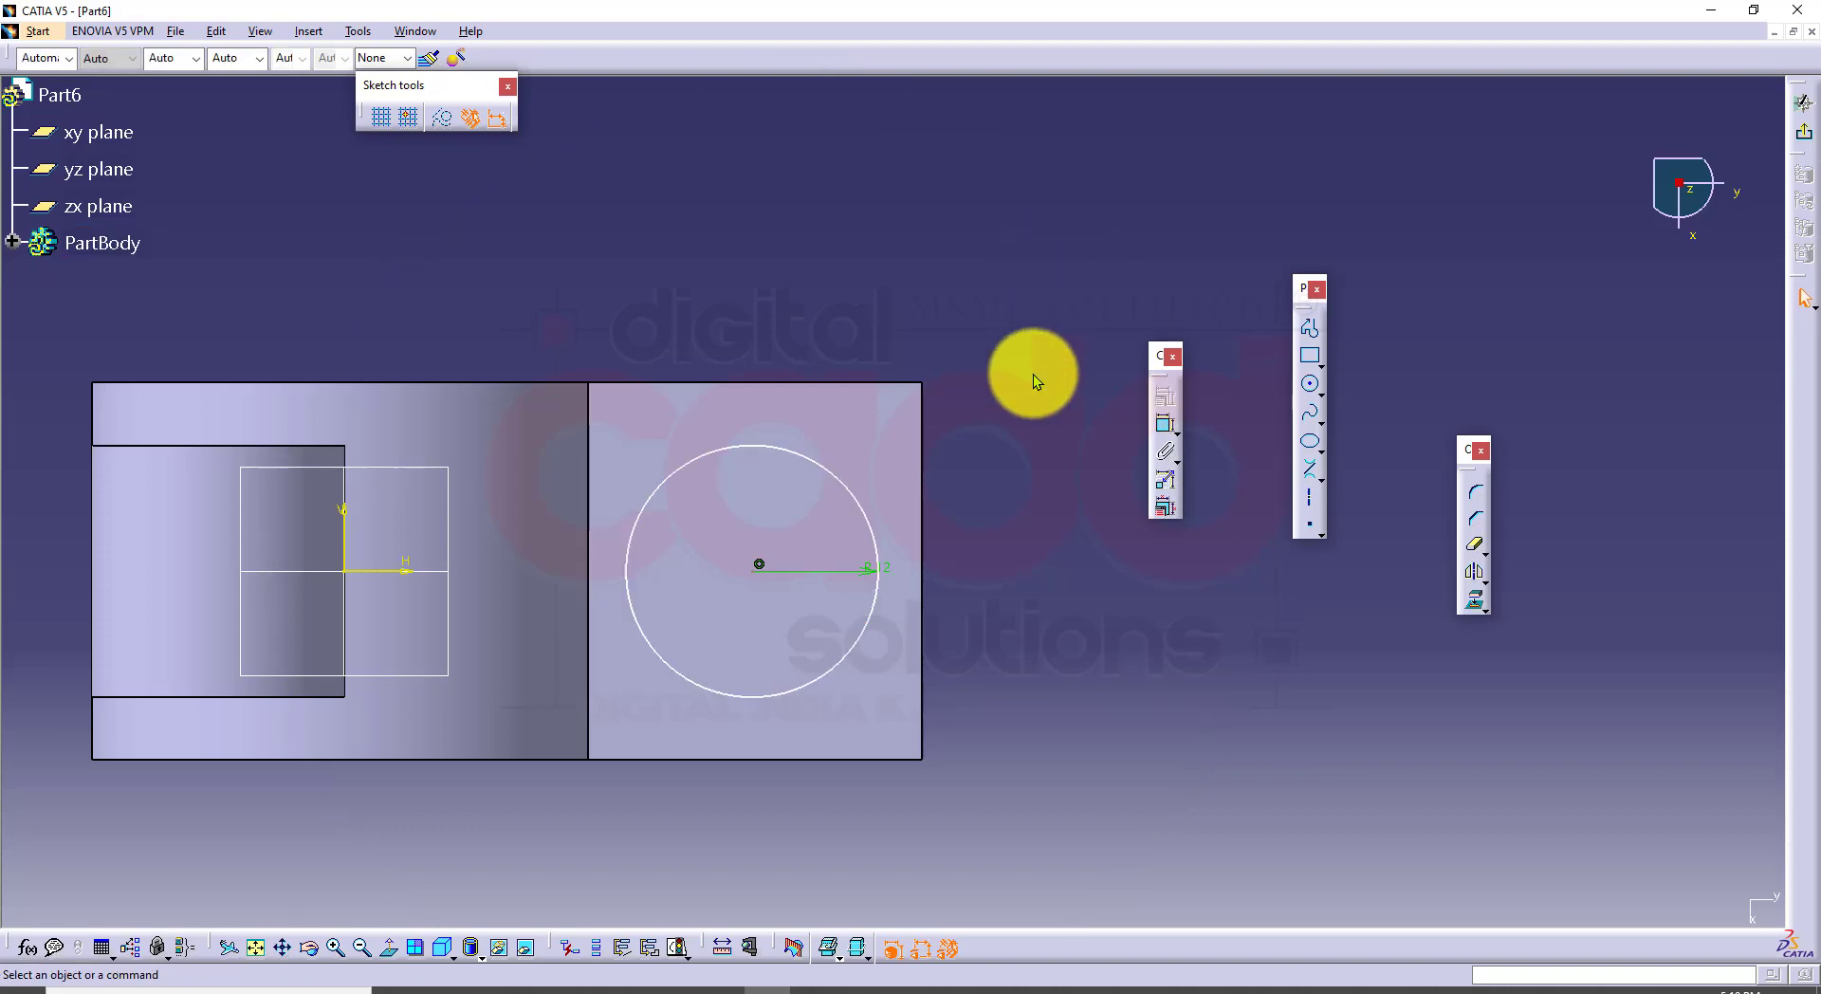
Step: Constrain the circle's centre 40 mm from the vertical sketch axis, as given on the drawing, and exit the sketch
{"action": "left_click", "coordinate": [750, 946]}
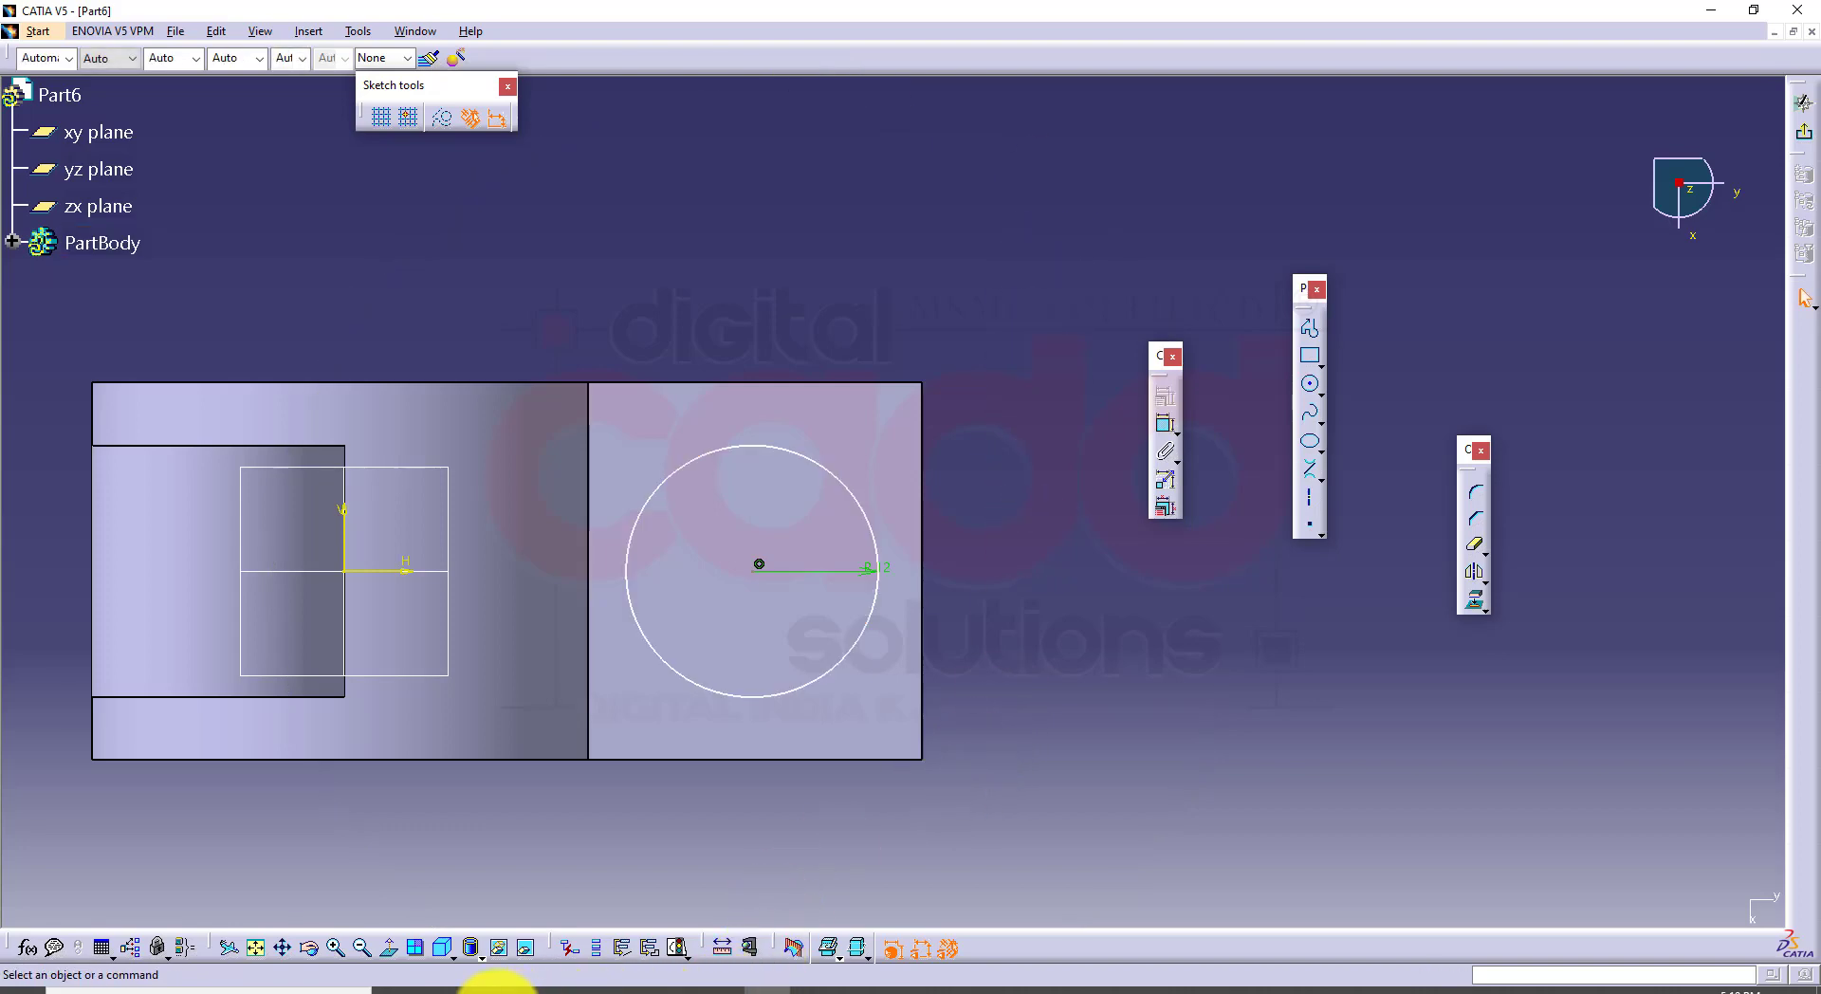
{"action": "left_click", "coordinate": [487, 985]}
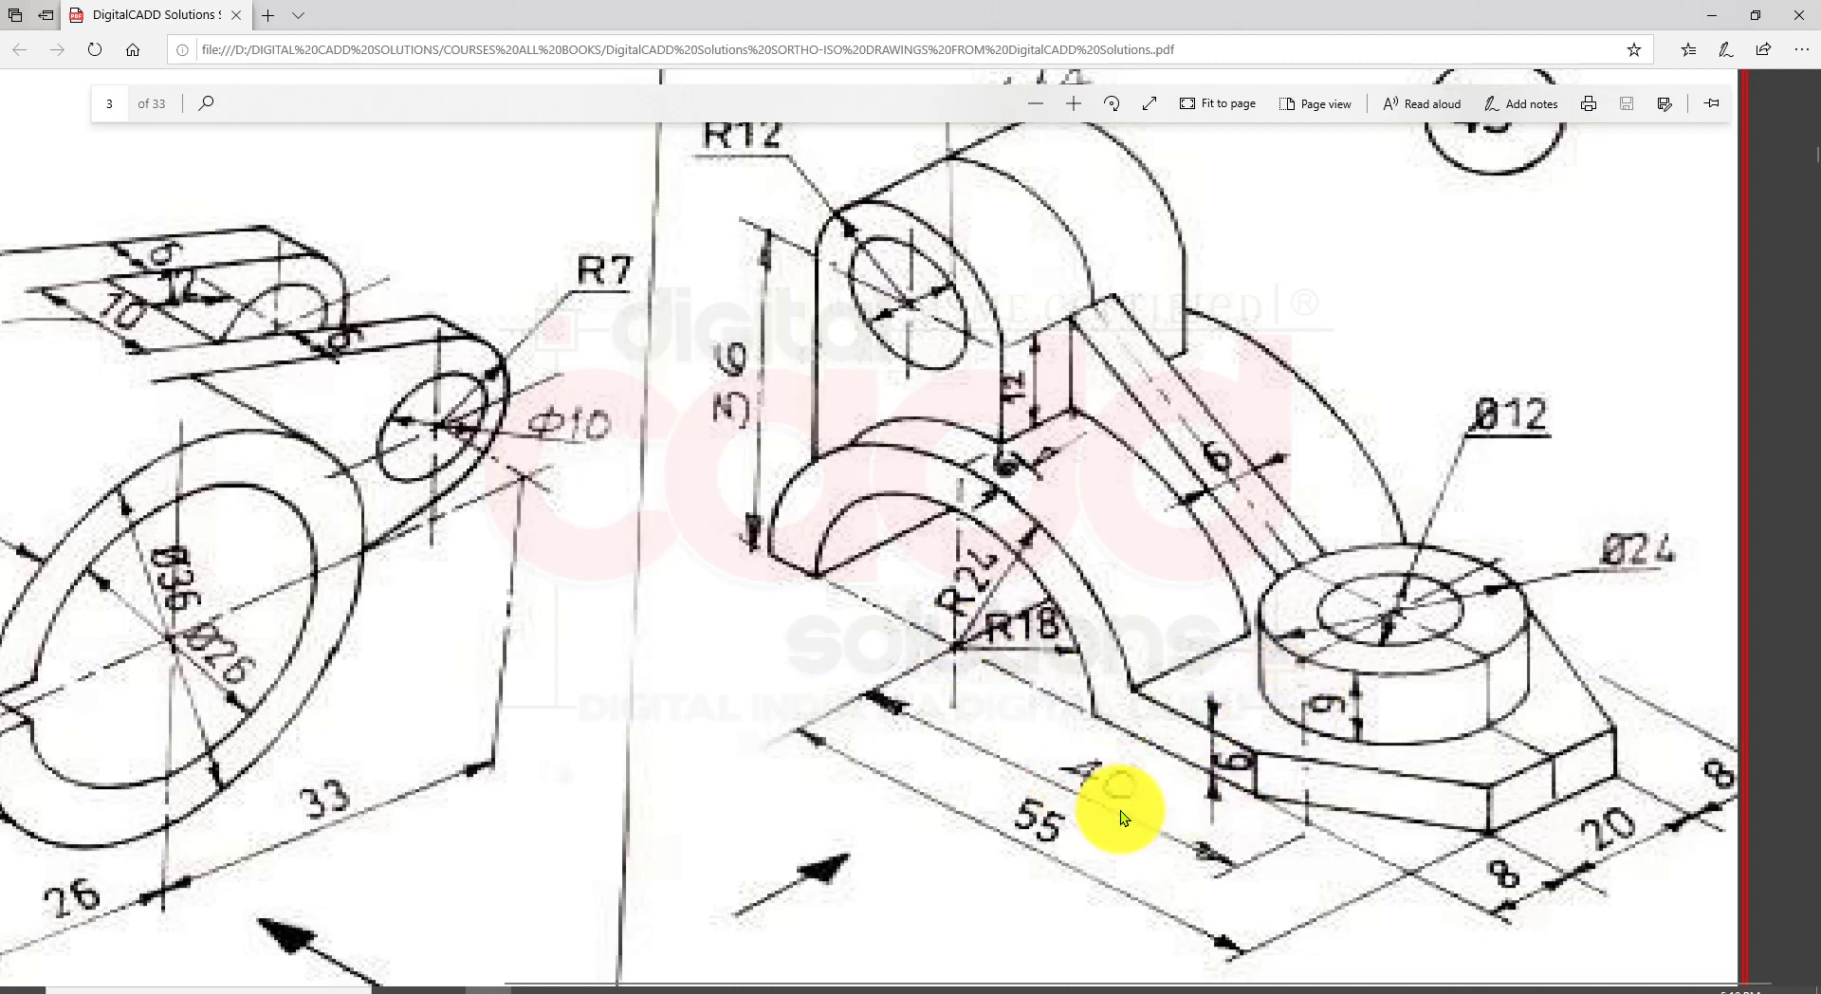
{"action": "left_click", "coordinate": [764, 986]}
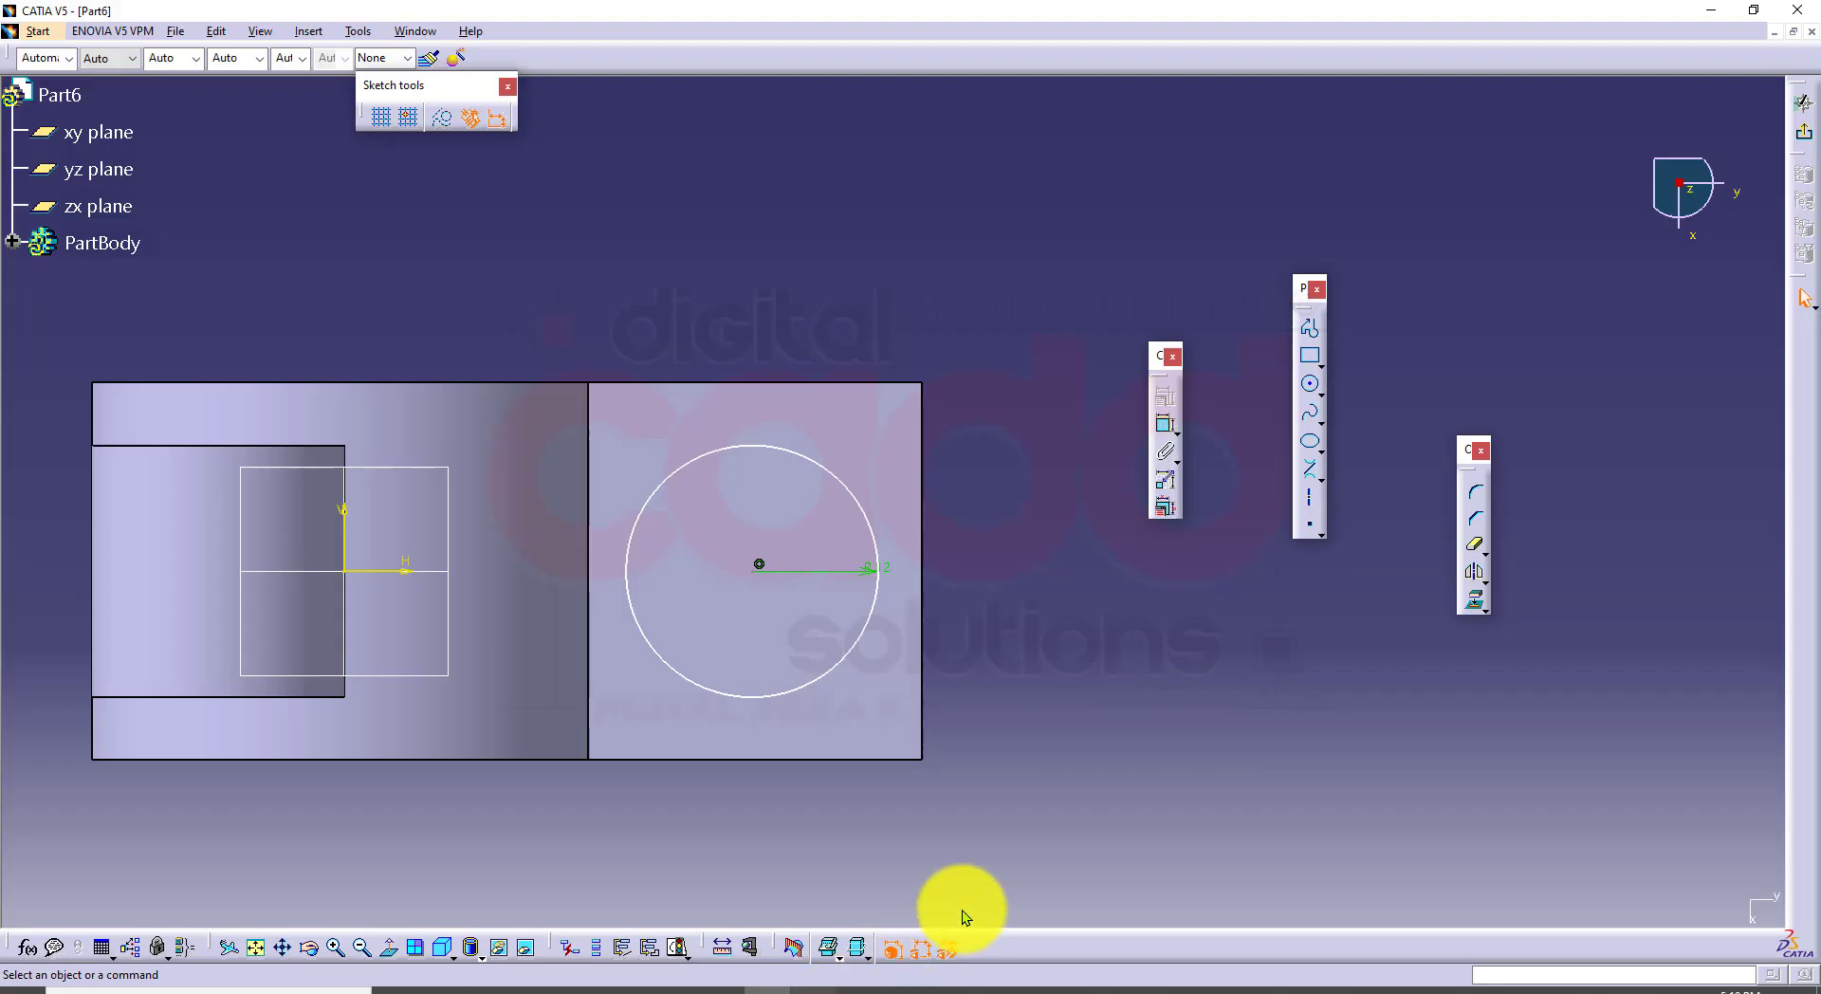
{"action": "left_click", "coordinate": [1164, 425]}
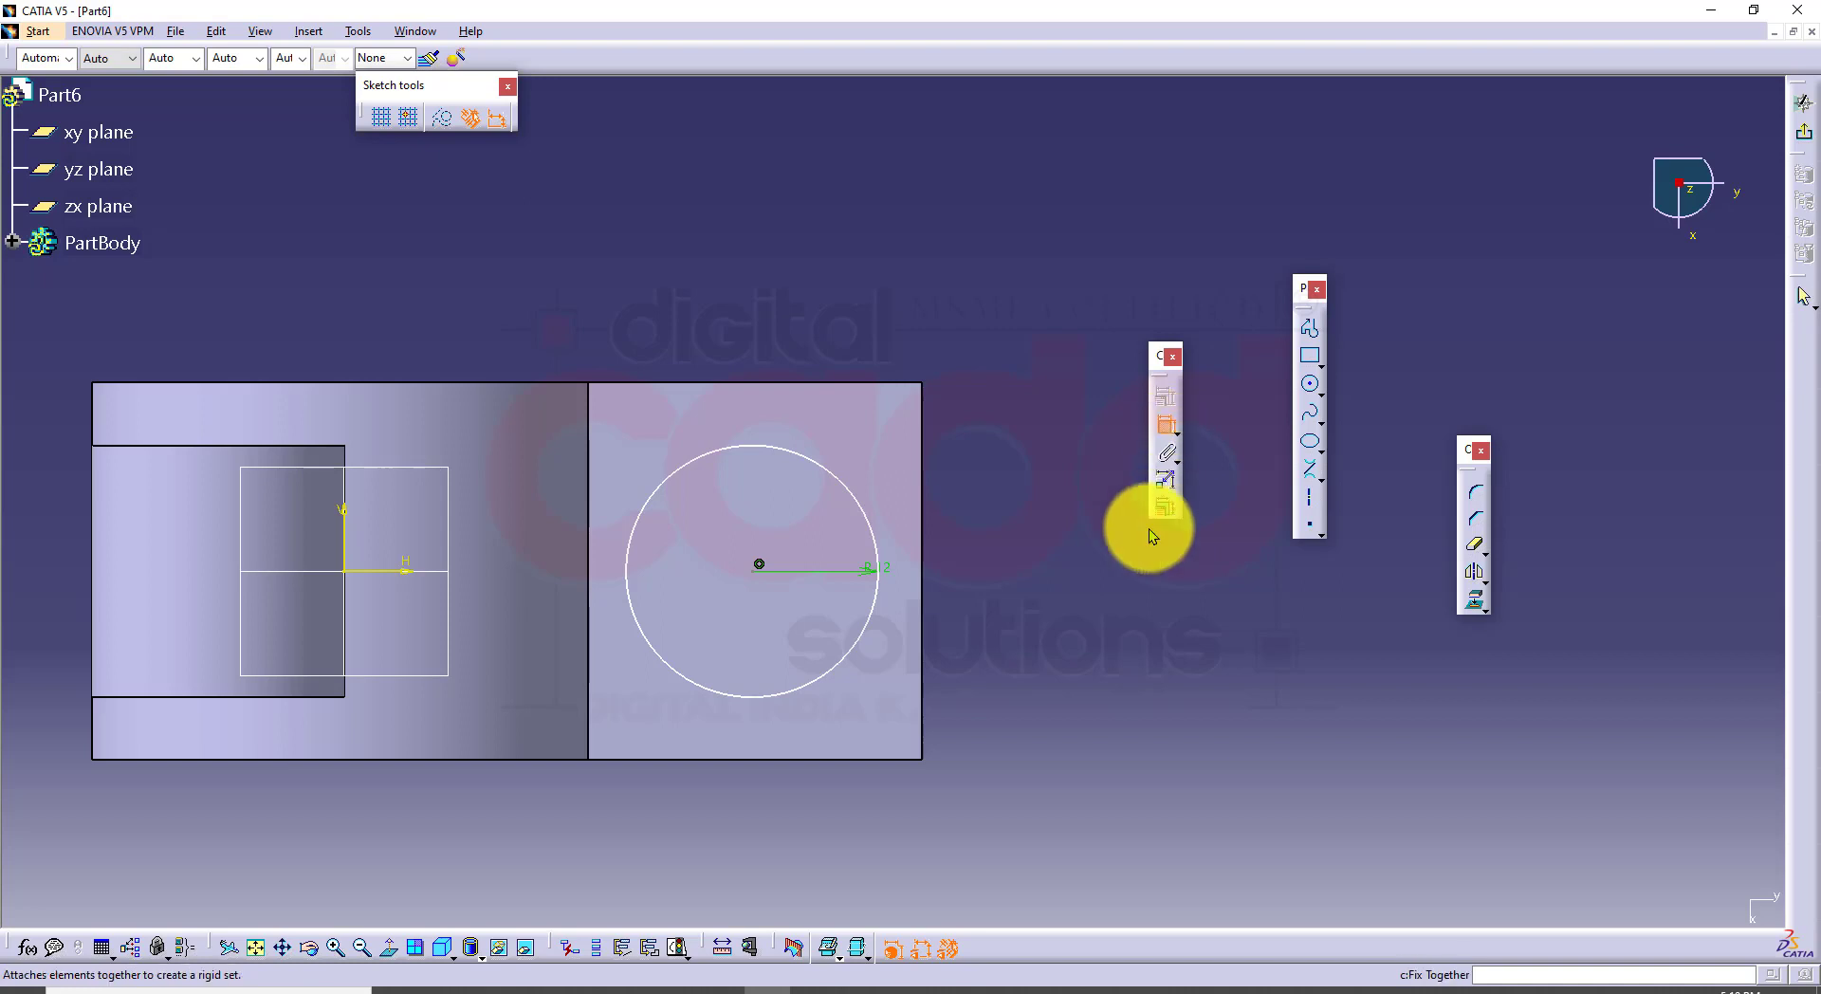
{"action": "left_click", "coordinate": [344, 531]}
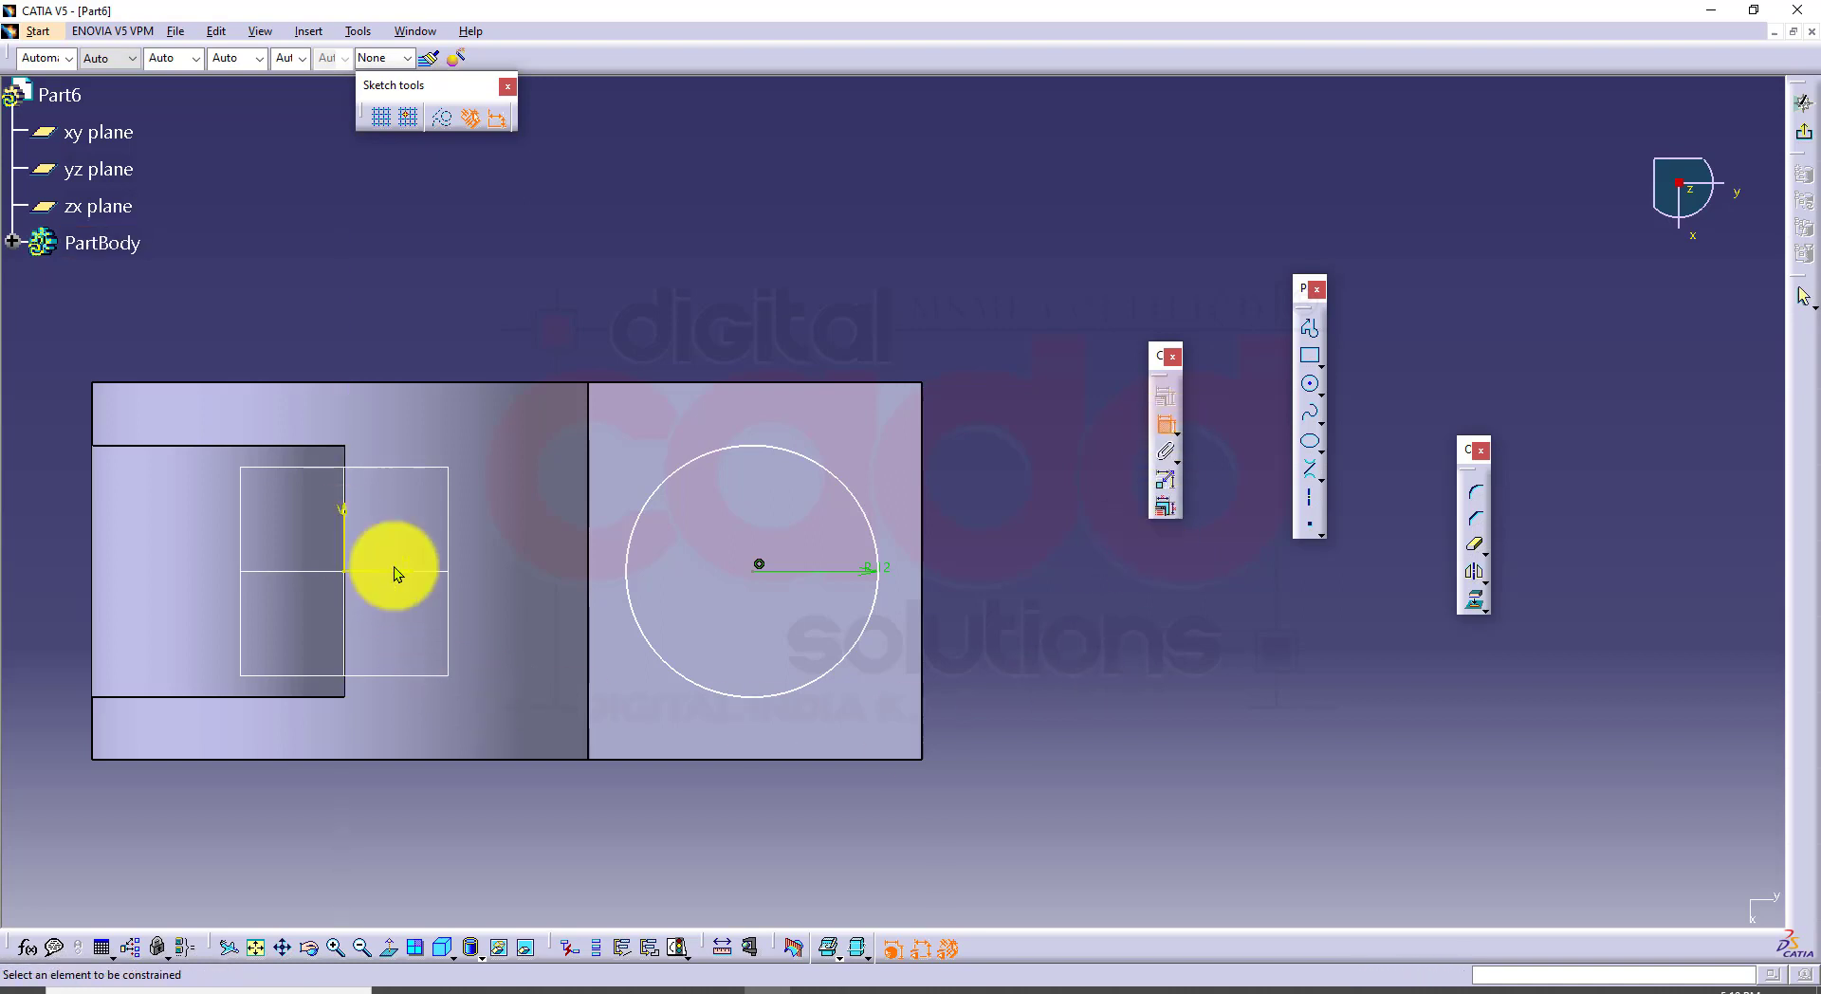
{"action": "left_click", "coordinate": [749, 573]}
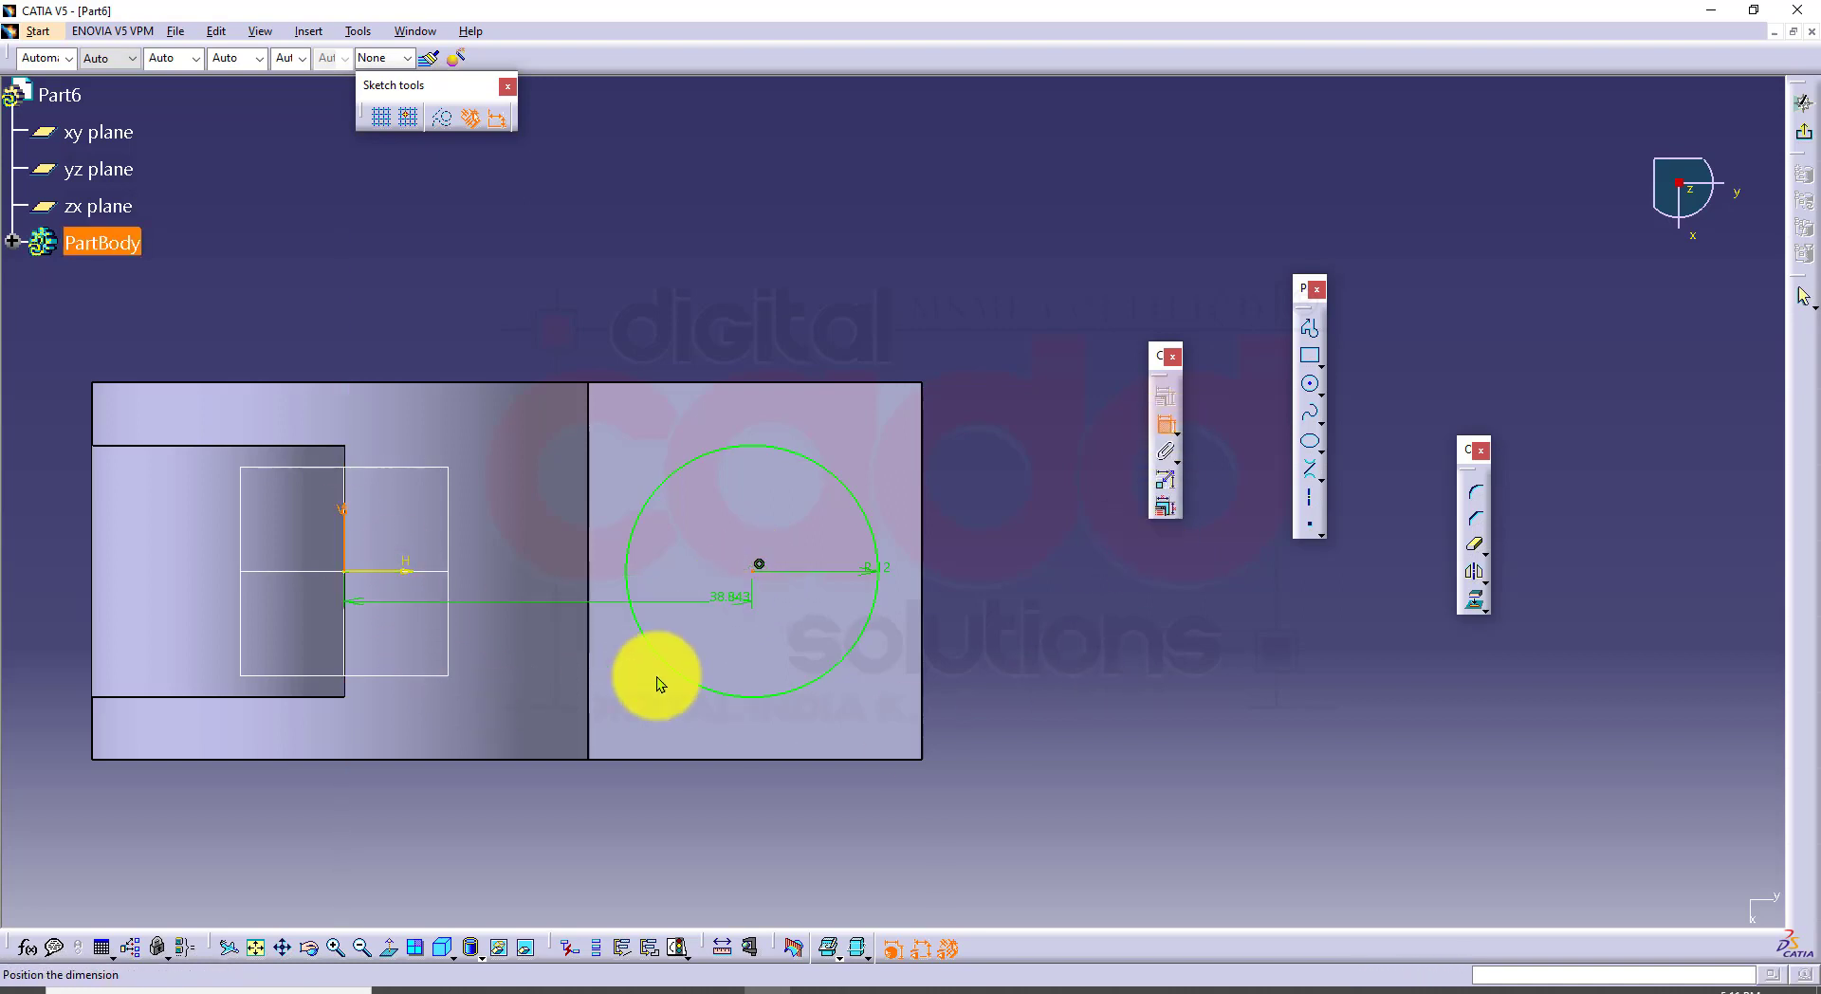
{"action": "left_click", "coordinate": [577, 808]}
{"action": "double_click", "coordinate": [595, 793]}
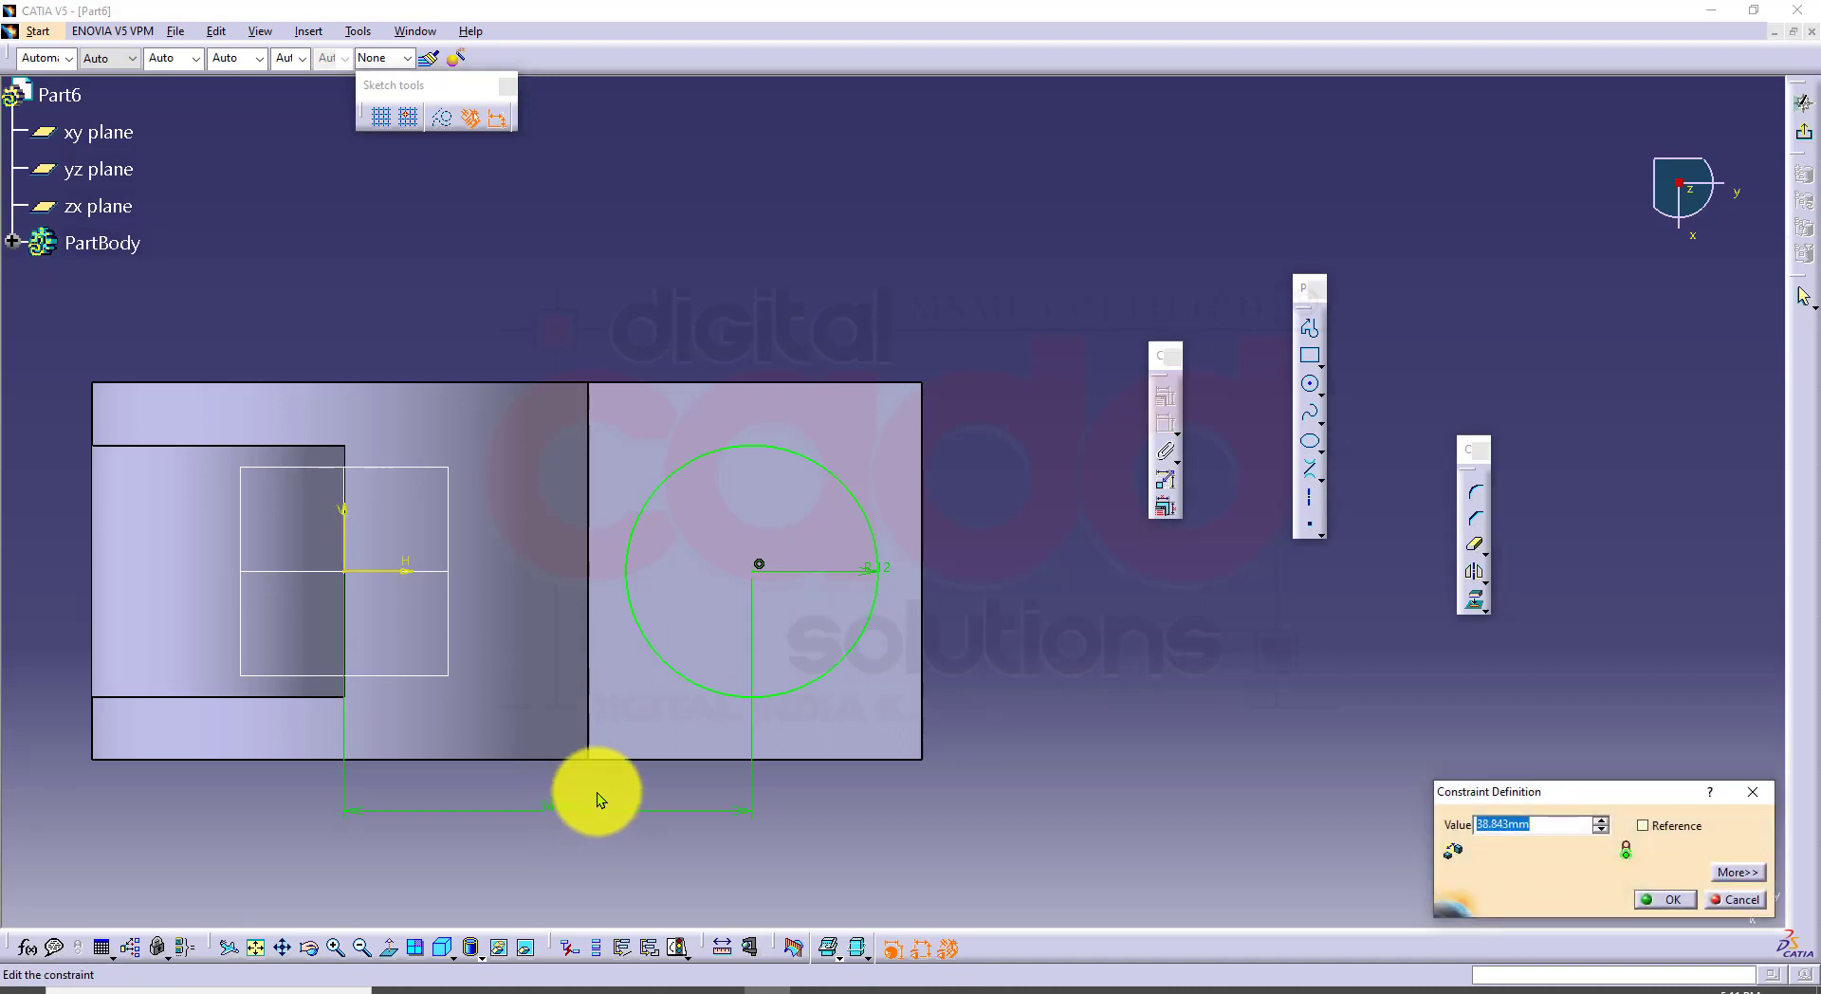
{"action": "type", "text": "40"}
{"action": "key", "text": "Return"}
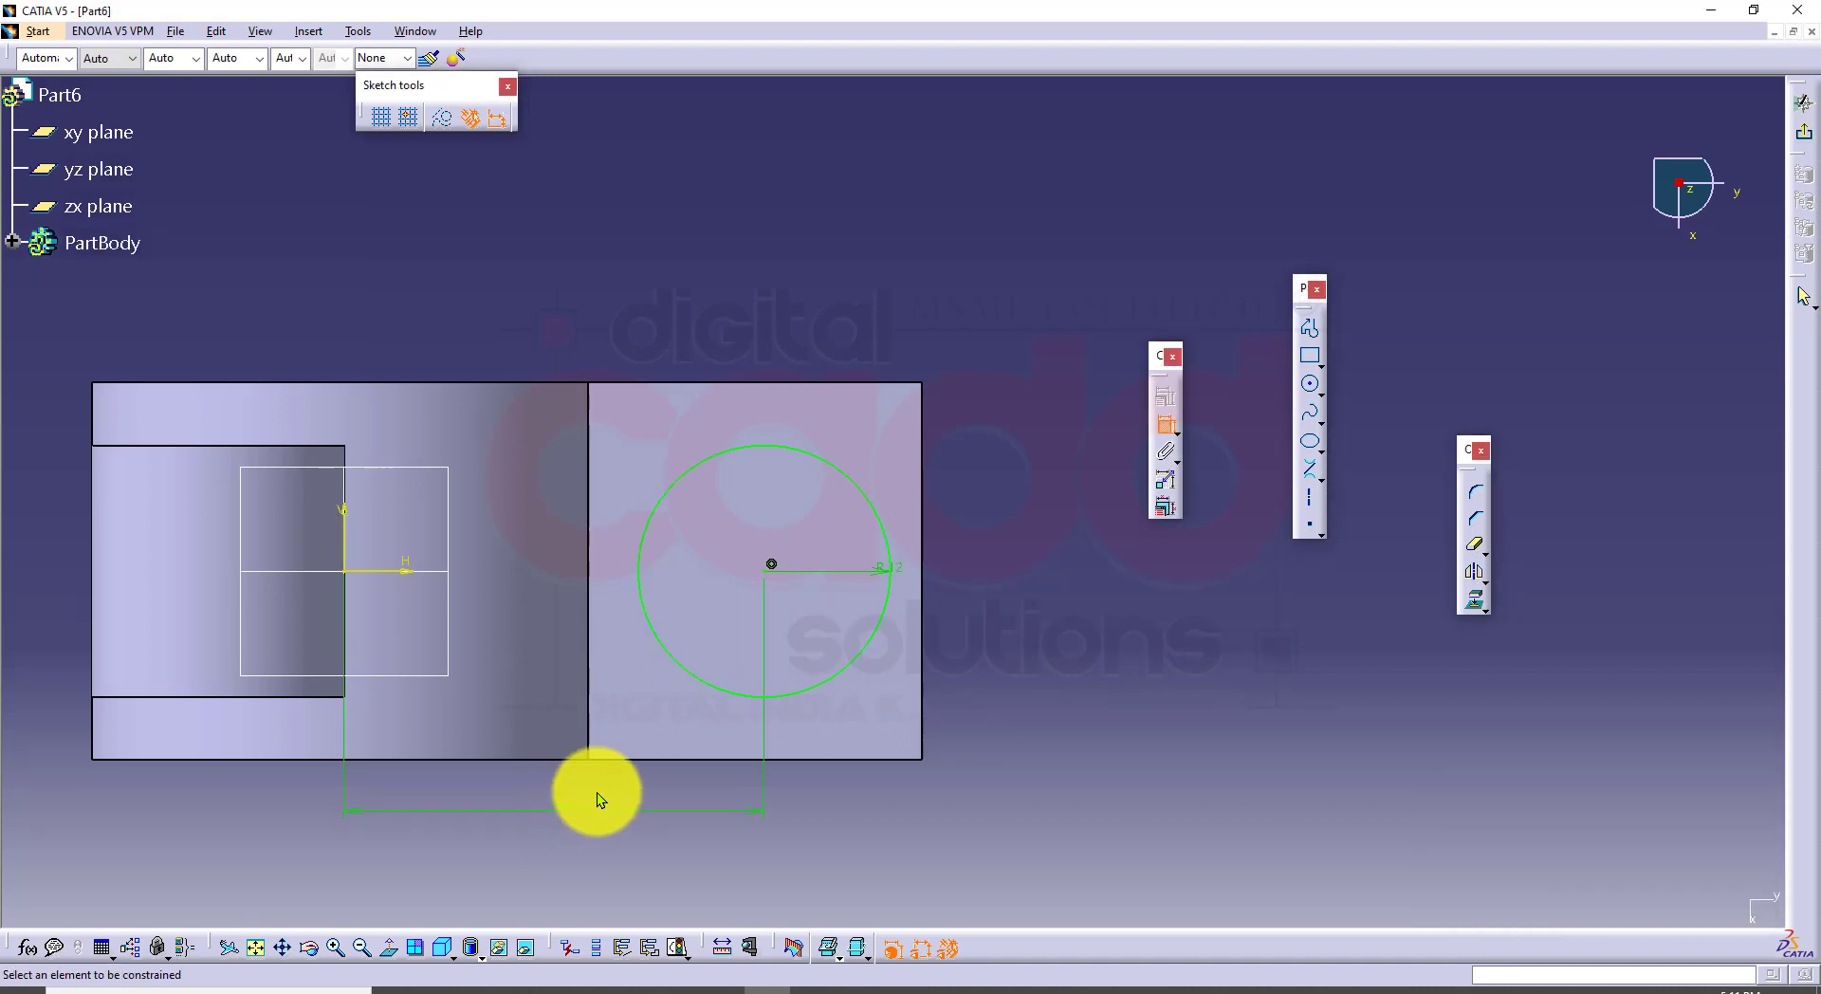
{"action": "left_click", "coordinate": [1802, 102]}
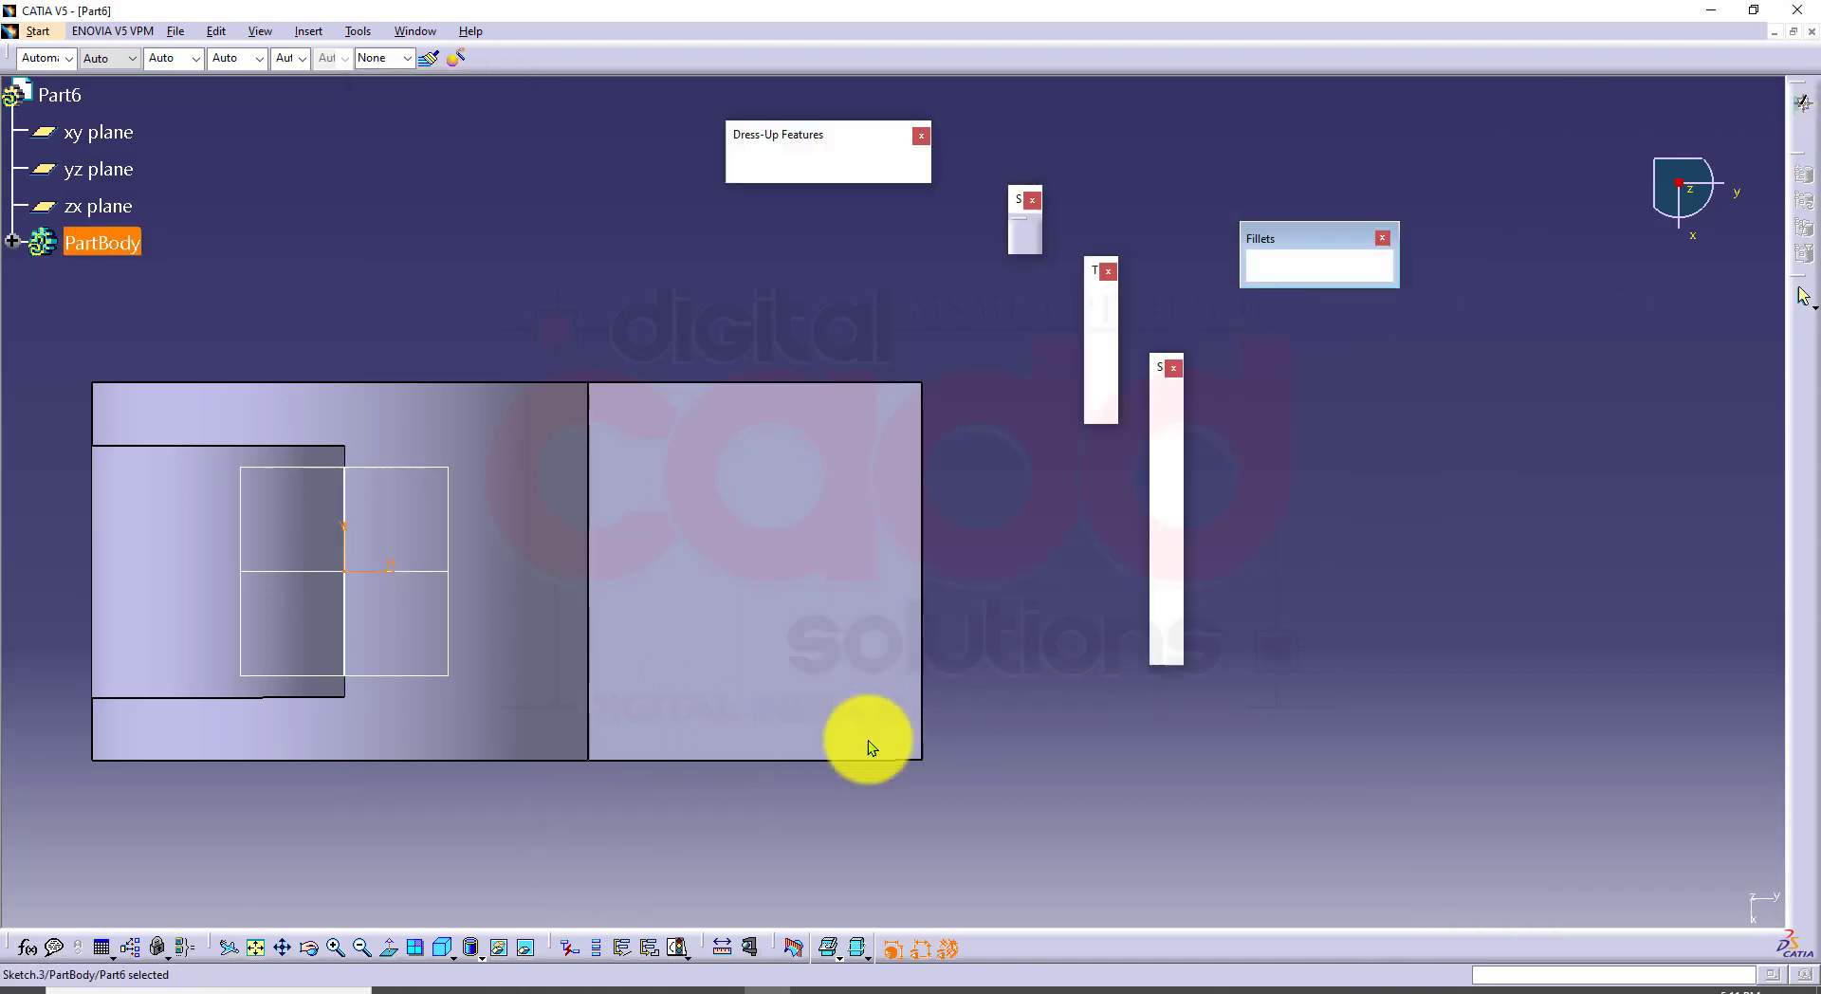
Step: Check the boss height on the drawing and pad the circle 9 mm upward from the base plate in isometric view
{"action": "left_click", "coordinate": [441, 950]}
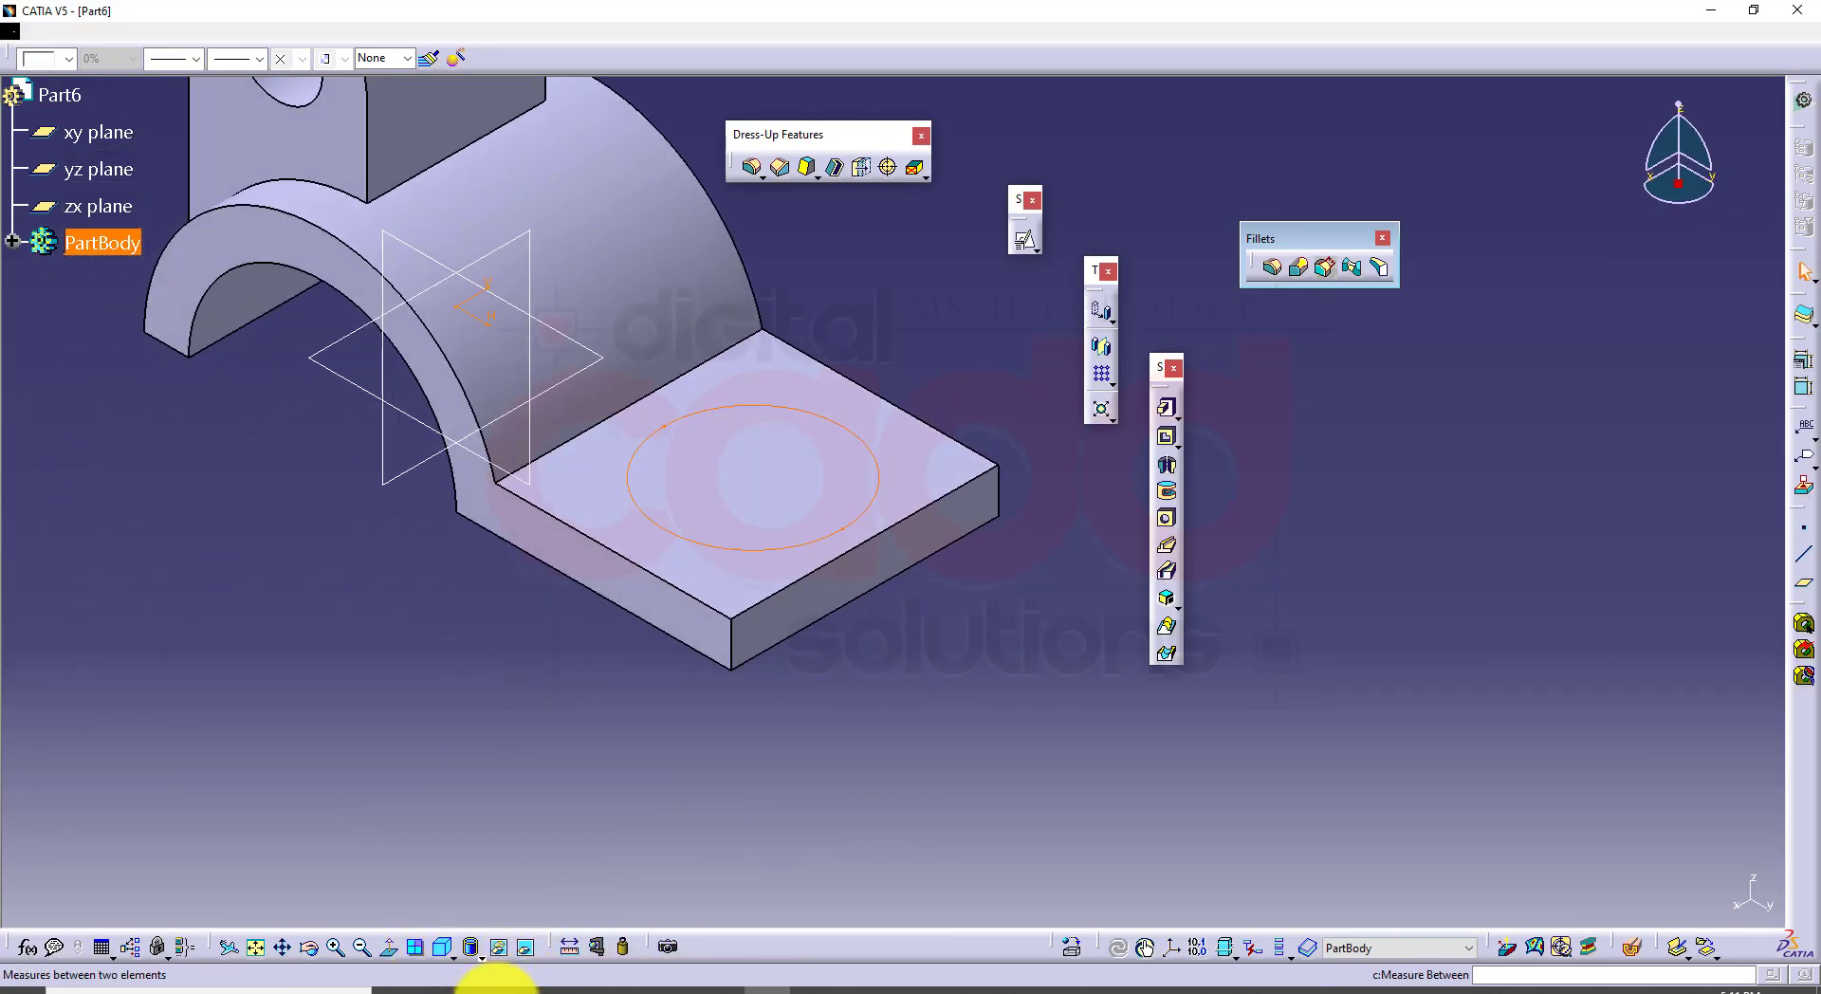
{"action": "left_click", "coordinate": [495, 986]}
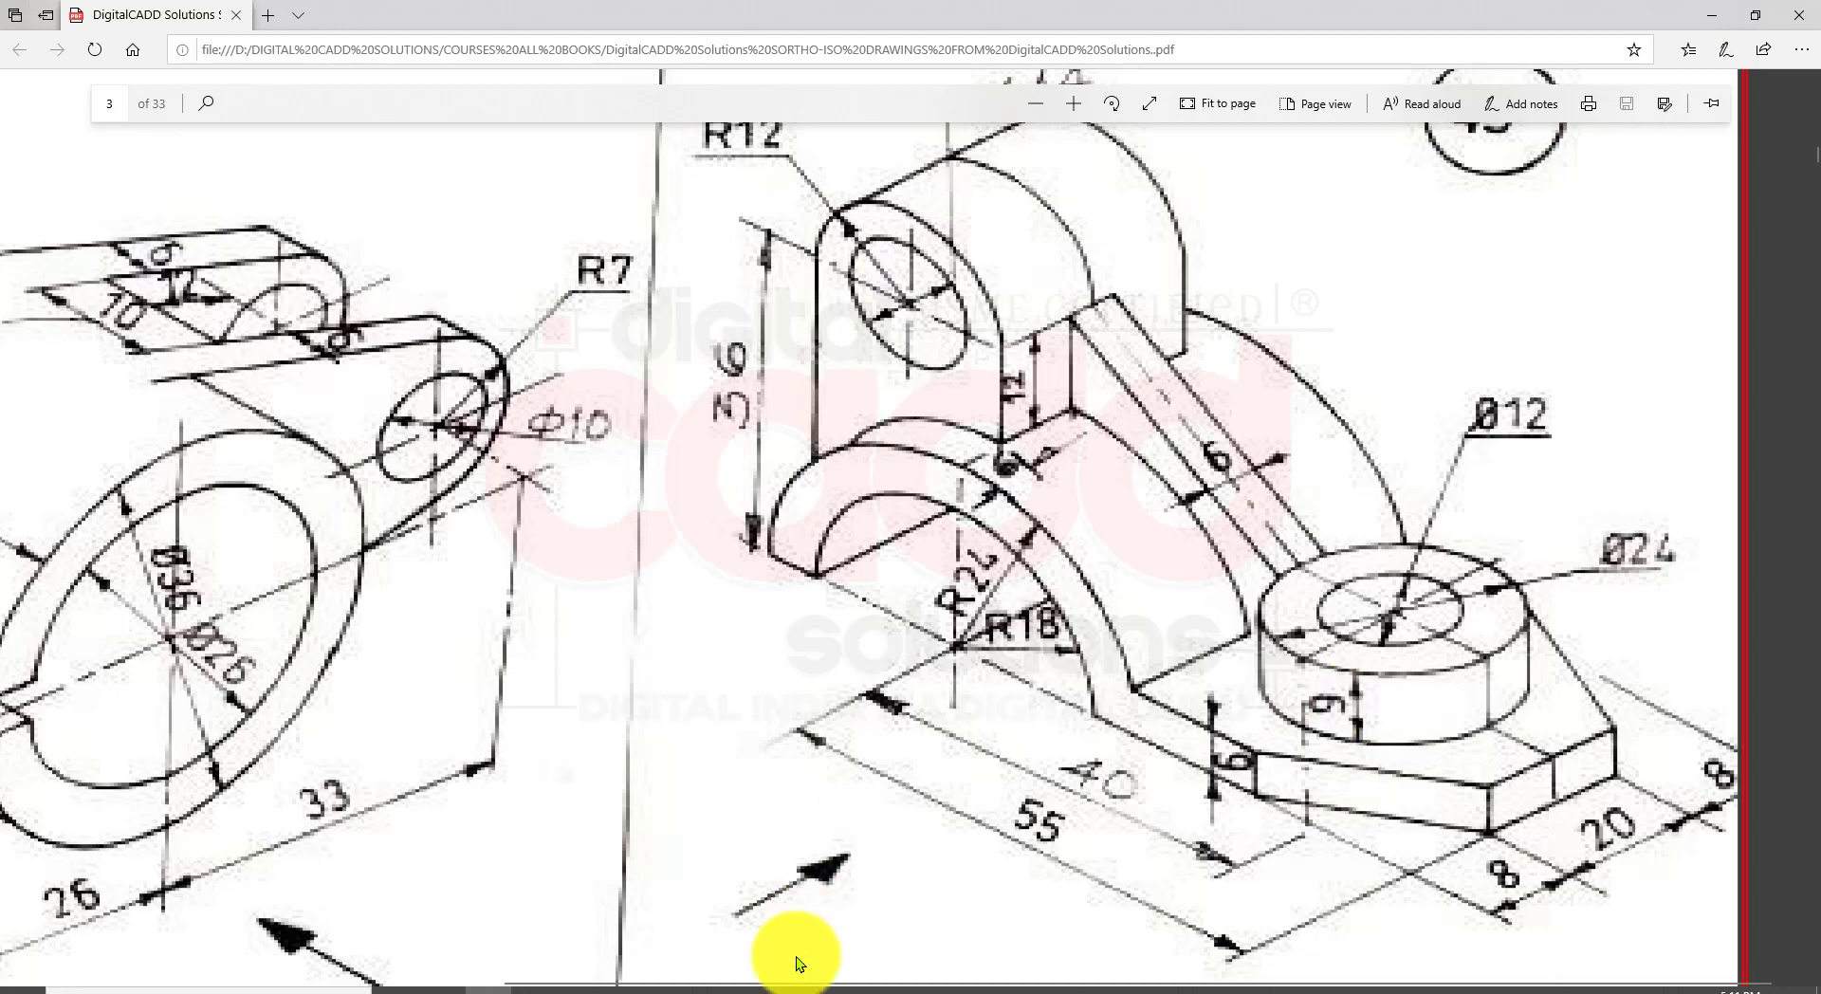
{"action": "left_click", "coordinate": [775, 986]}
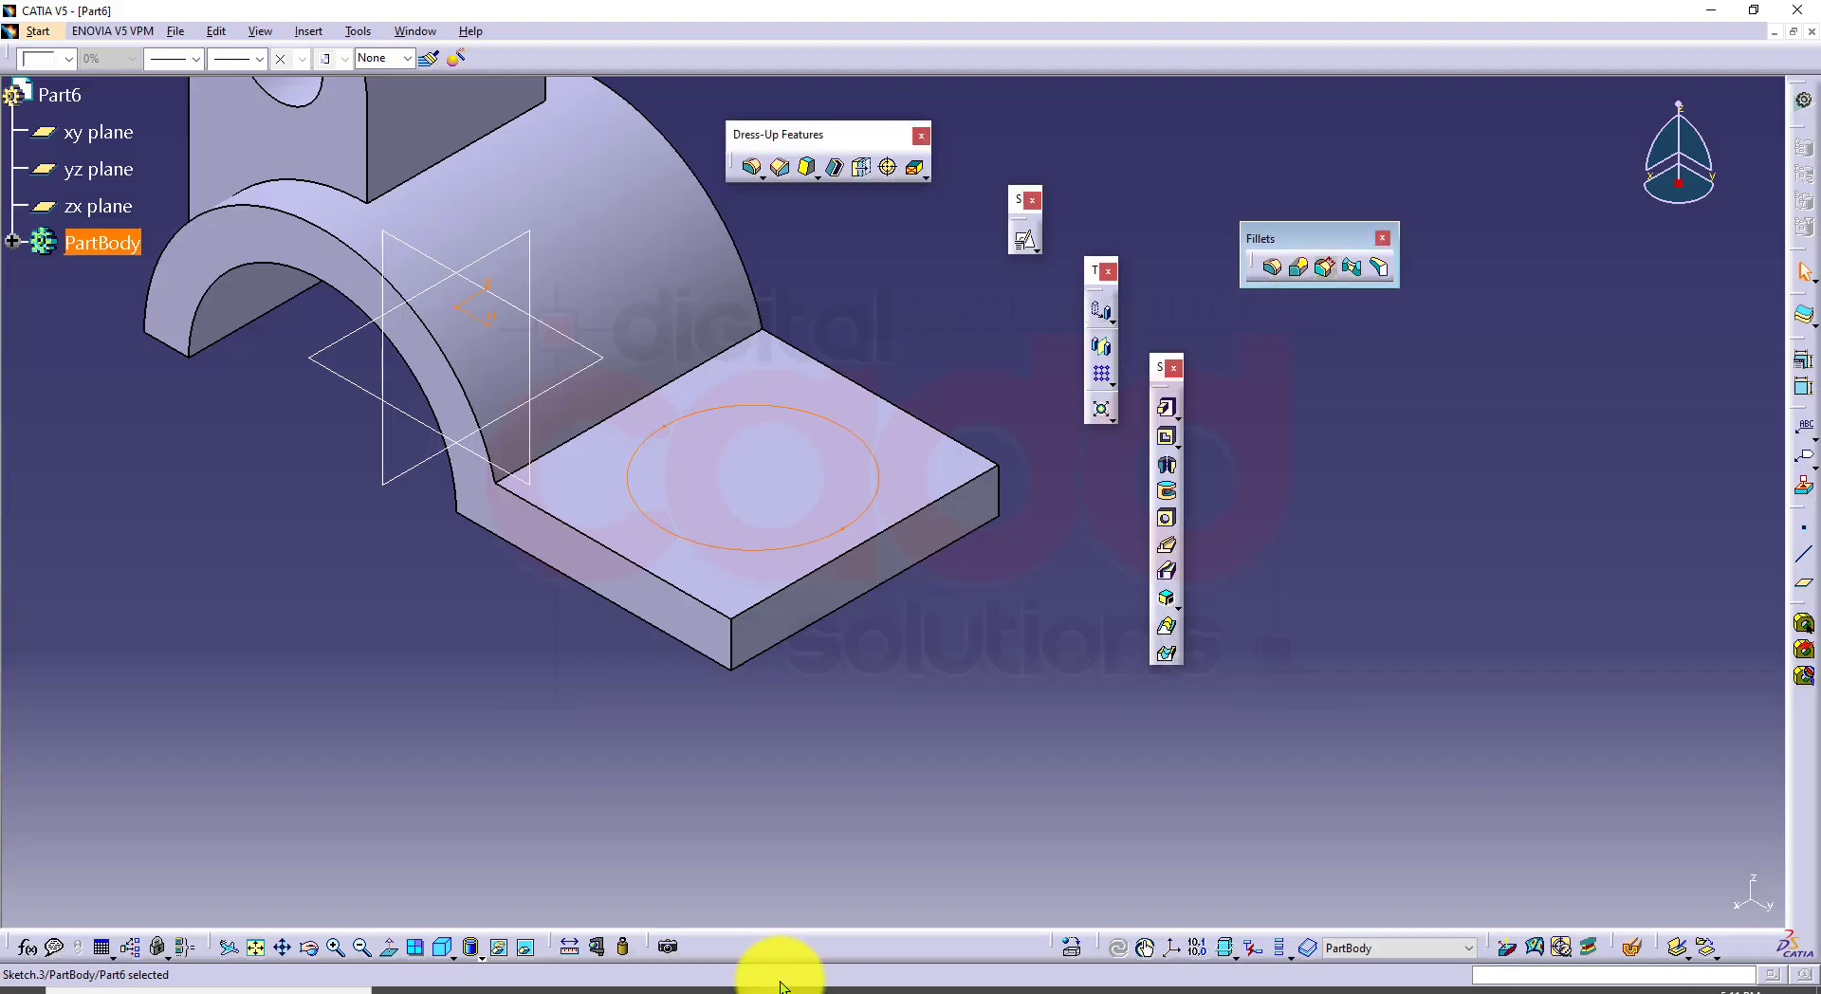
{"action": "left_click", "coordinate": [1165, 408]}
{"action": "type", "text": "9"}
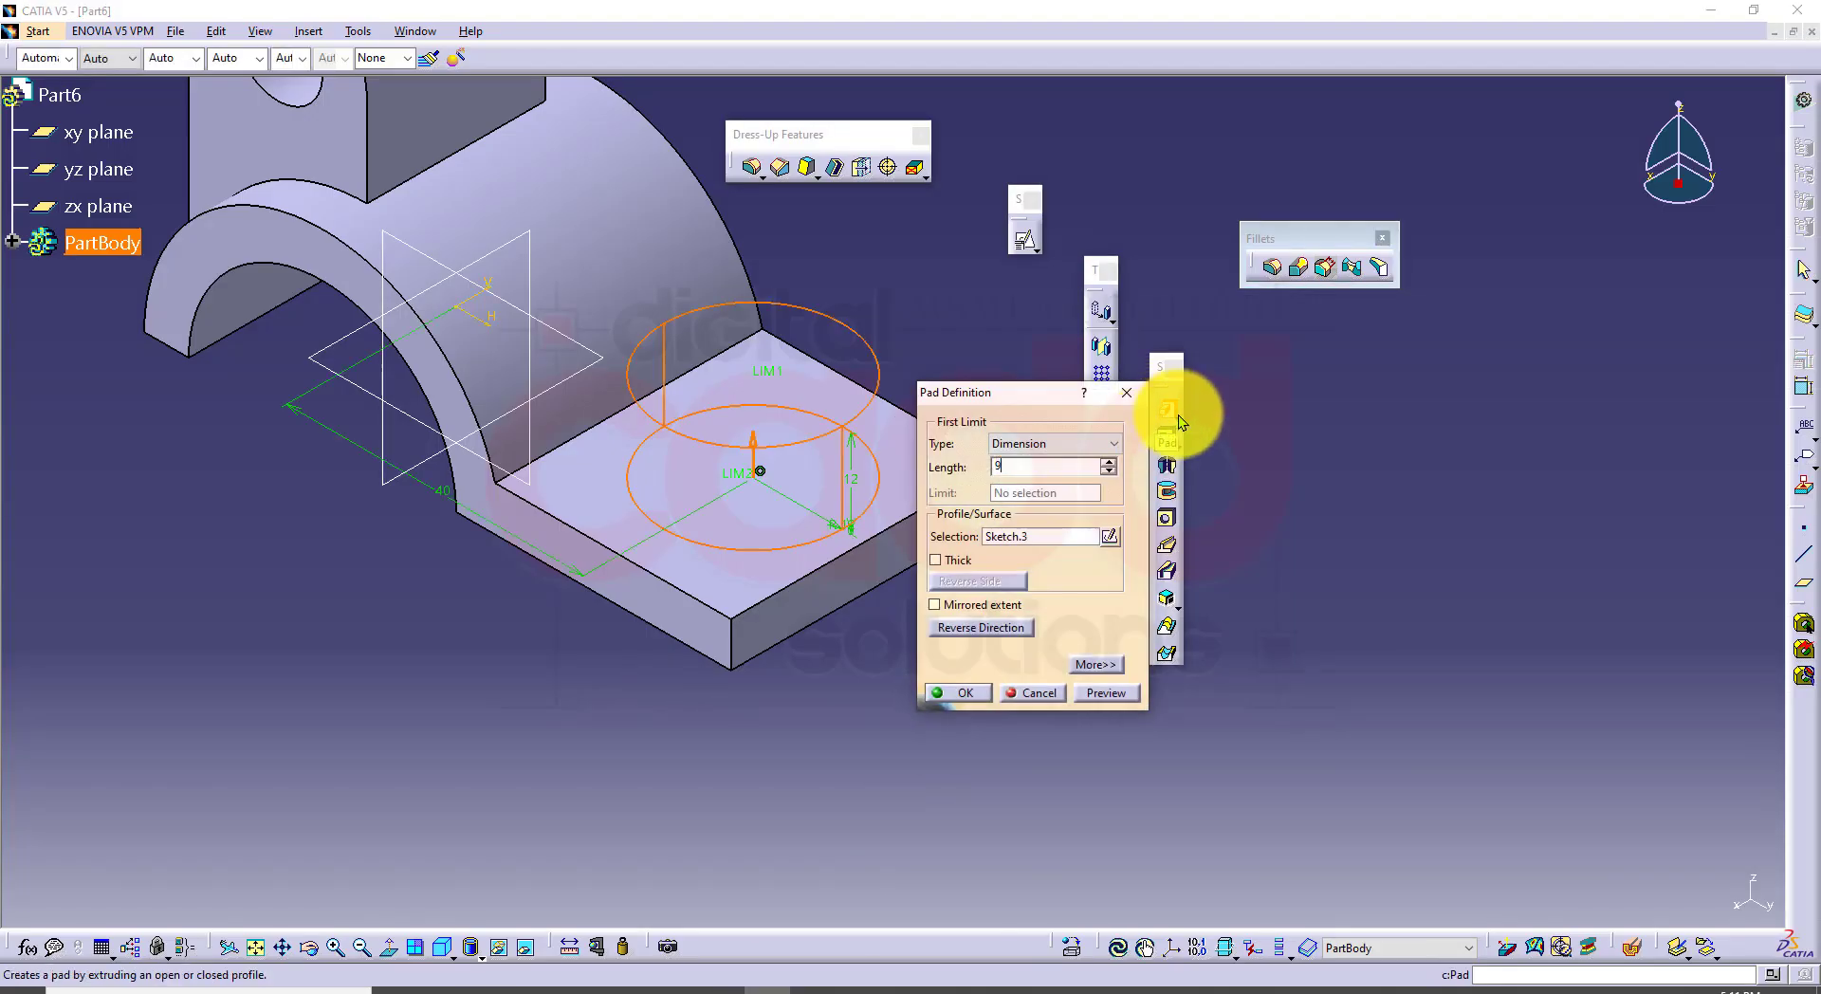
{"action": "key", "text": "Return"}
{"action": "left_click", "coordinate": [930, 329]}
{"action": "middle_click_drag", "start_coordinate": [933, 290], "coordinate": [923, 519]}
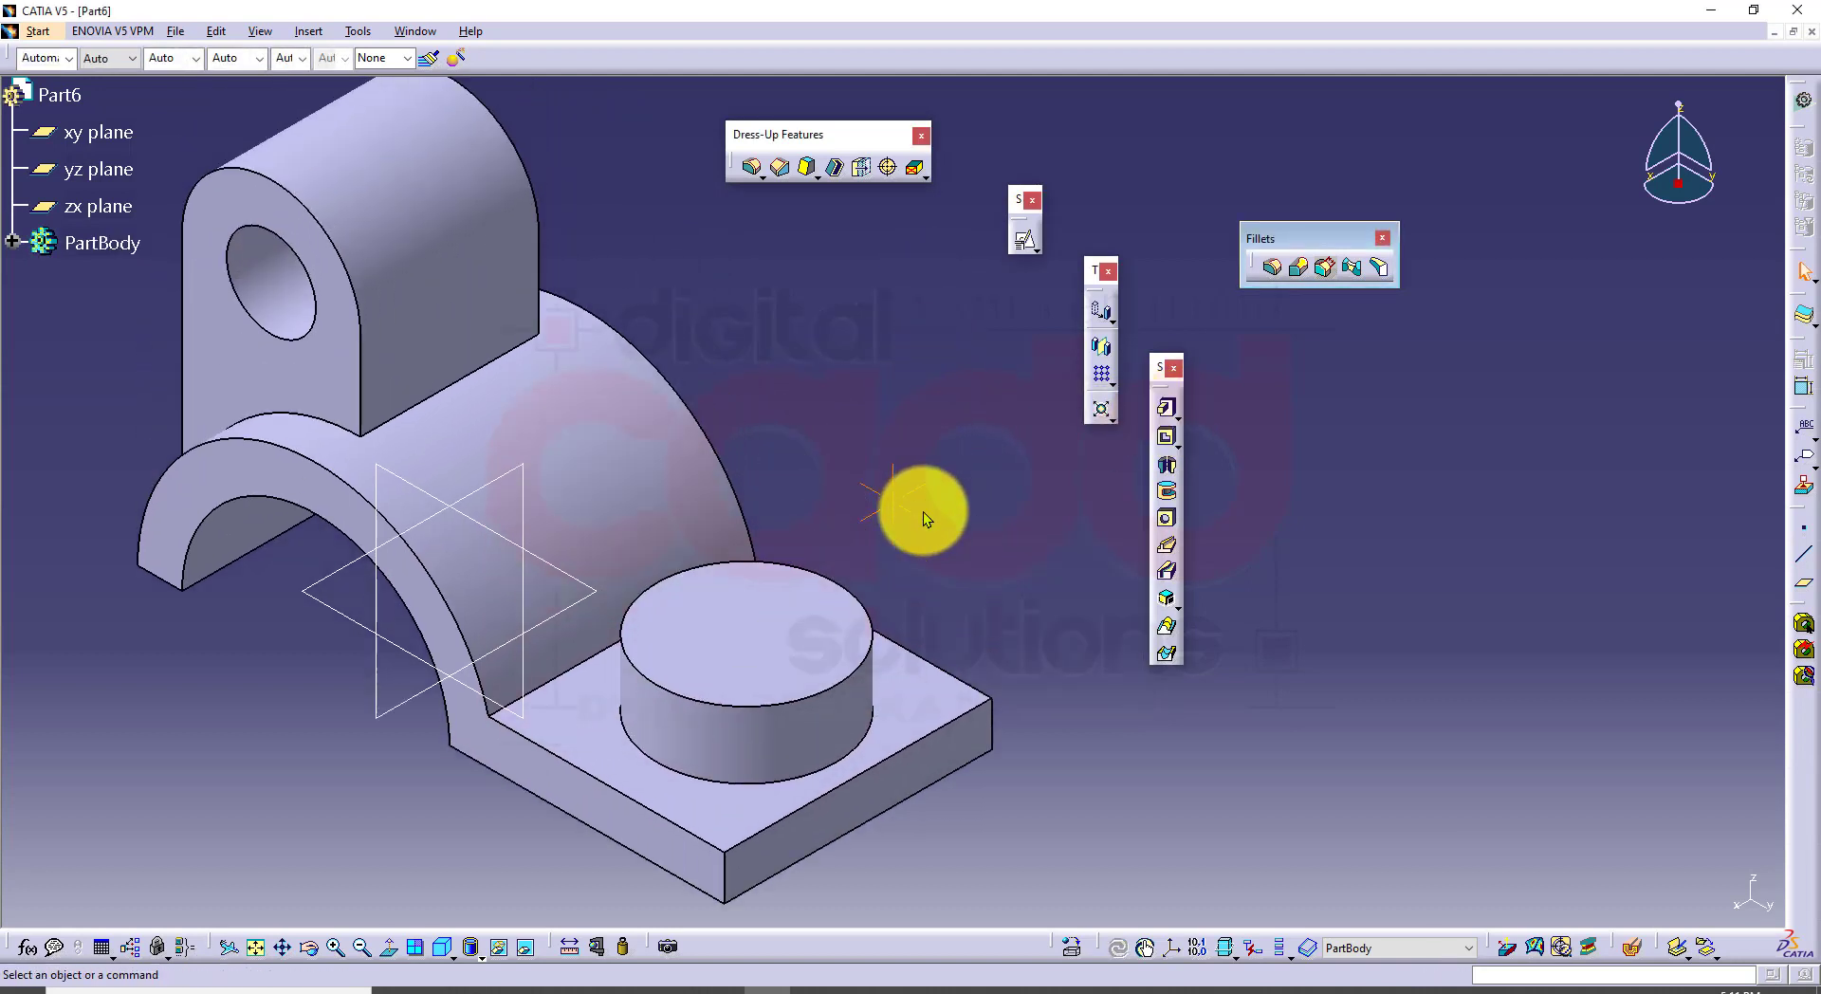
Step: Examine the inclined rib between the lug and the boss on the drawing and compare it with the model
{"action": "left_click", "coordinate": [768, 988]}
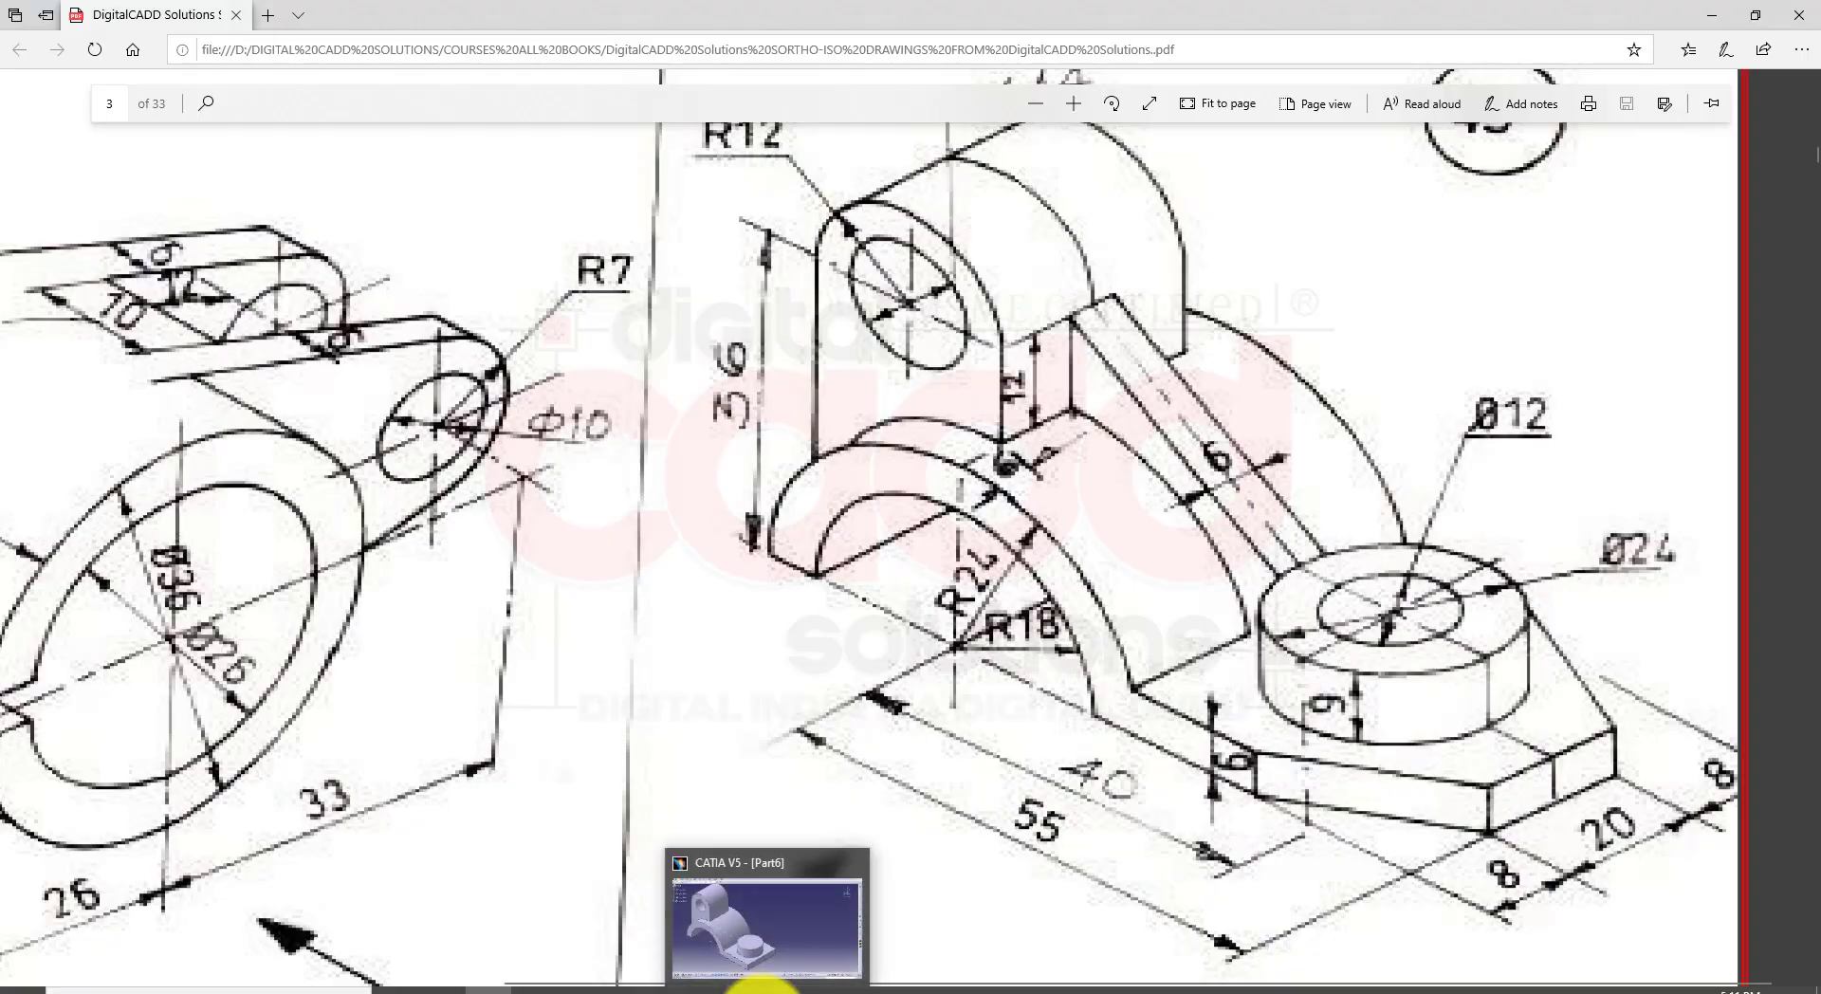
{"action": "left_click", "coordinate": [764, 990]}
{"action": "left_click", "coordinate": [505, 990]}
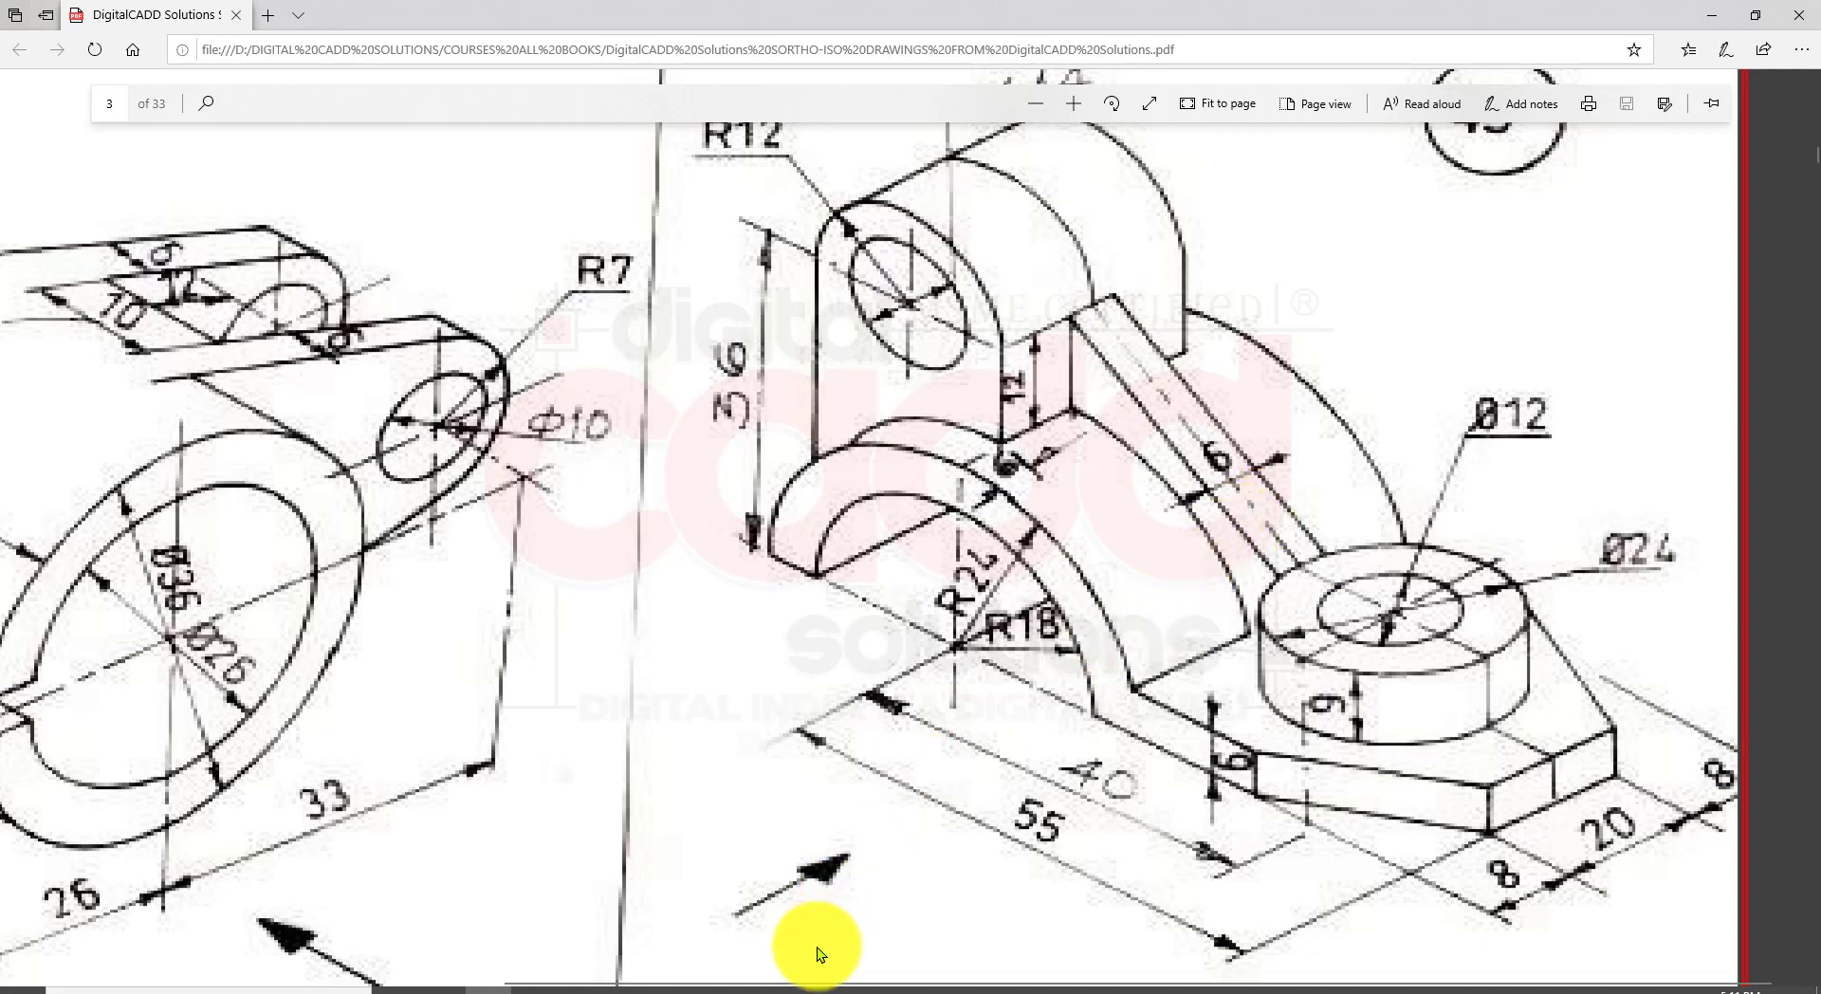
{"action": "mouse_move", "coordinate": [780, 986]}
{"action": "left_click", "coordinate": [797, 924]}
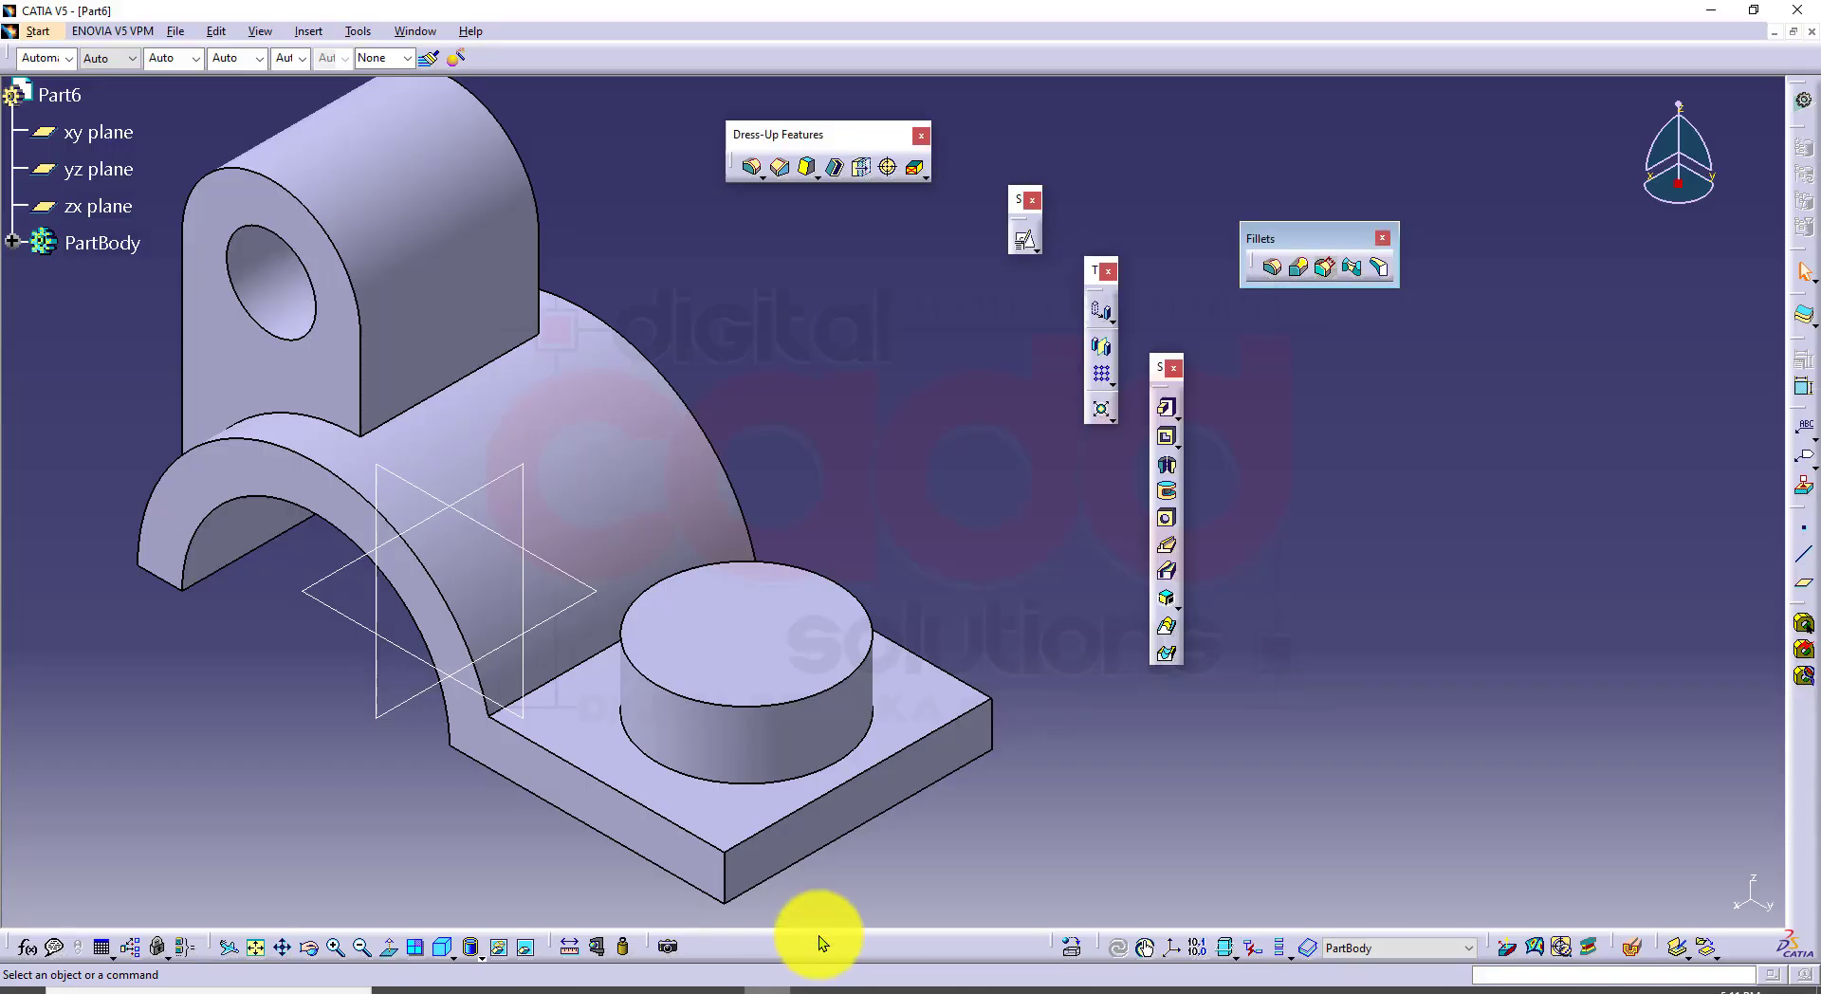
{"action": "left_click", "coordinate": [482, 986]}
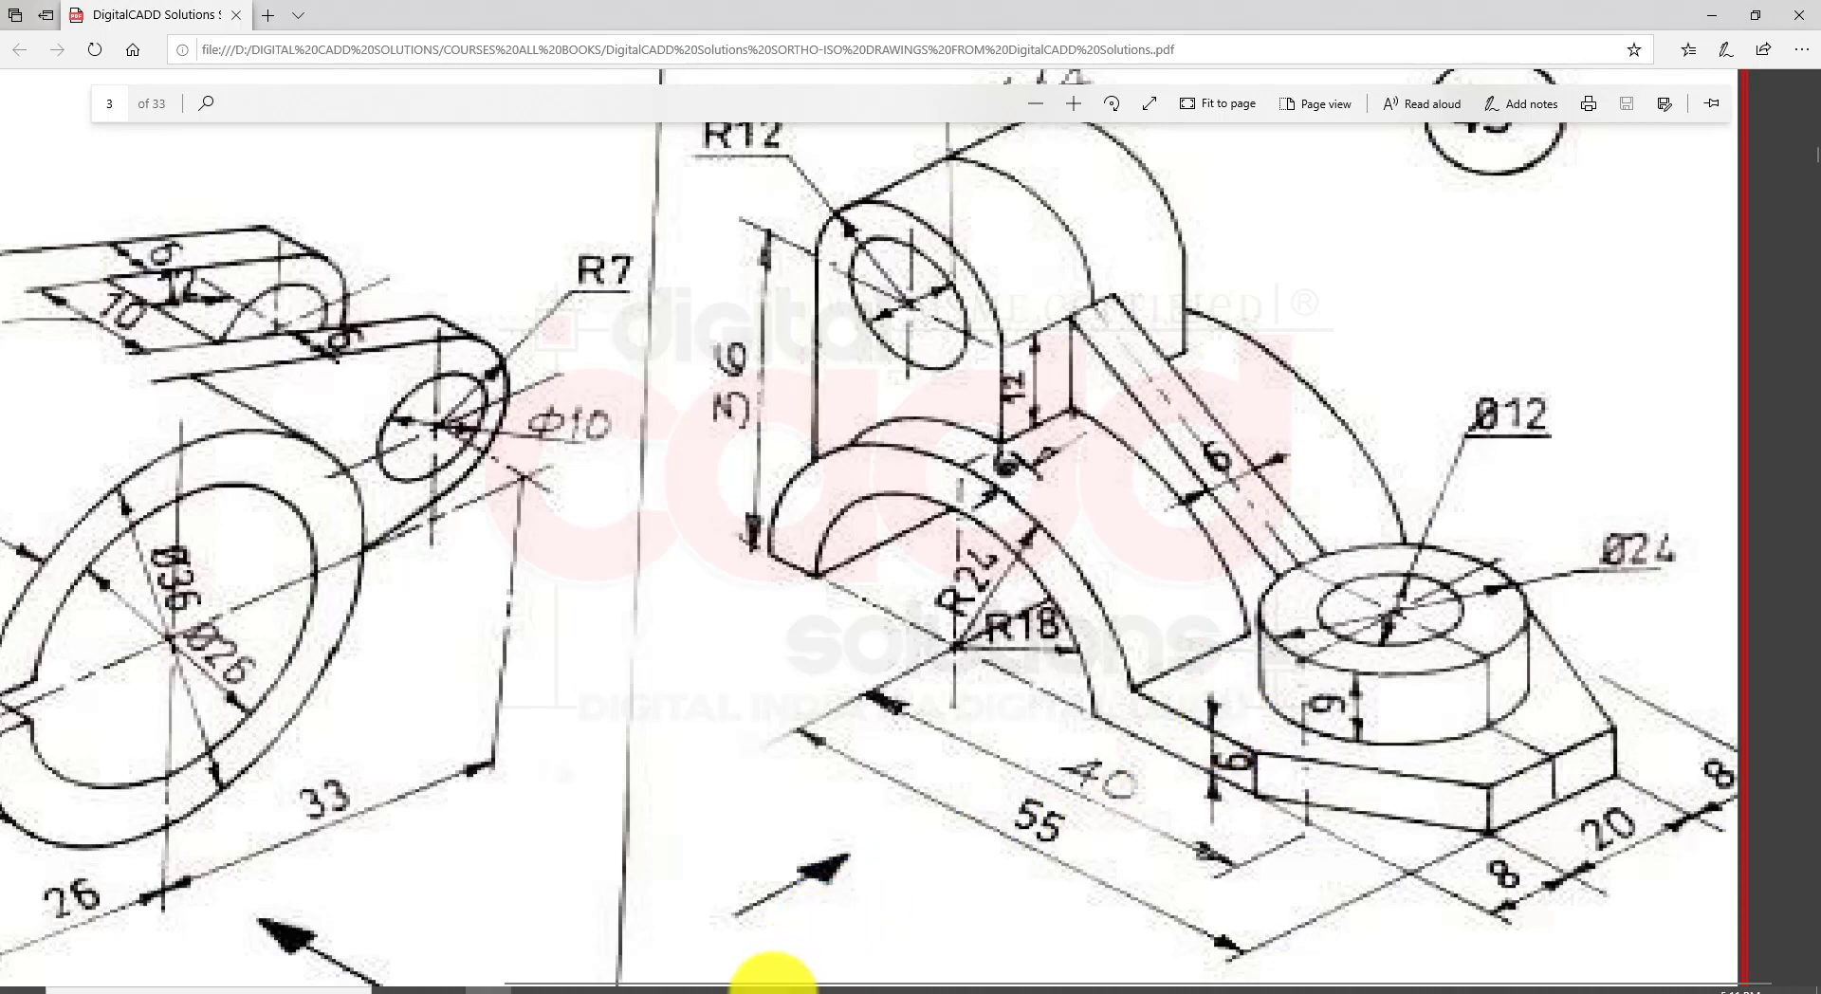
{"action": "left_click", "coordinate": [773, 987]}
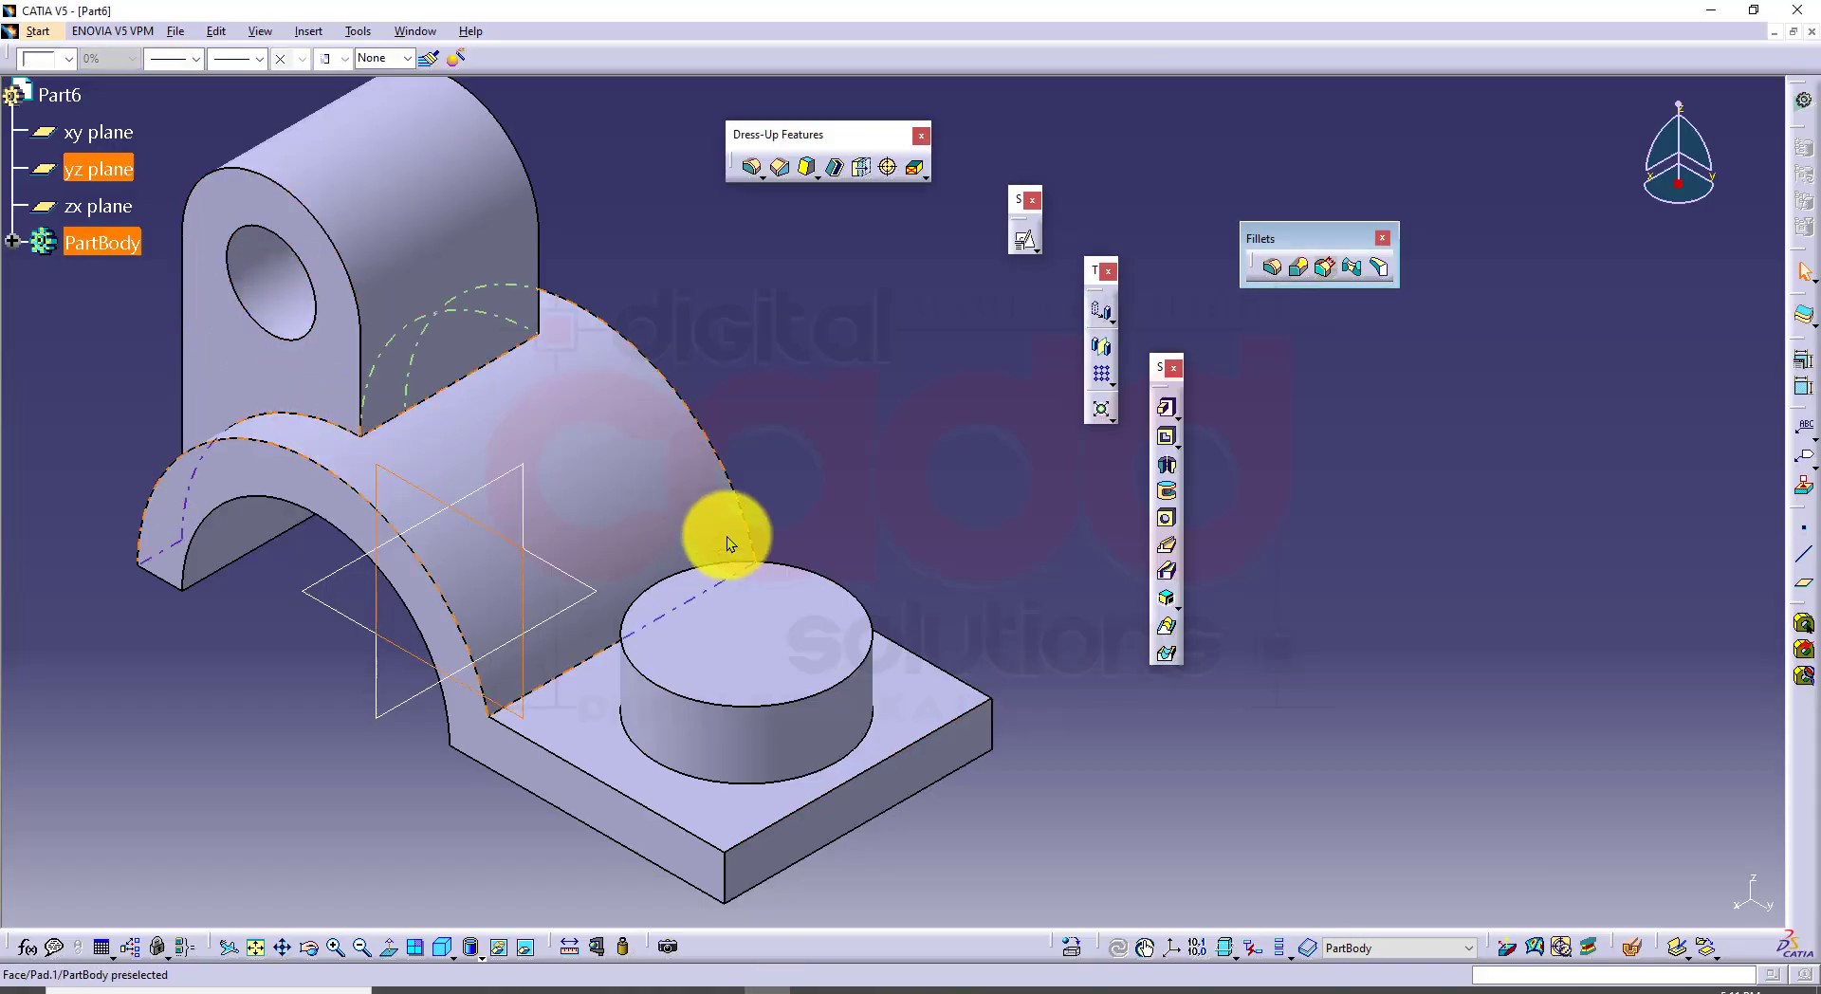
Step: Start a positioned sketch on the yz plane with the implicit origin and orientation
{"action": "mouse_move", "coordinate": [812, 475]}
{"action": "middle_mouse_down"}
{"action": "mouse_move", "coordinate": [622, 557]}
{"action": "mouse_move", "coordinate": [817, 464]}
{"action": "middle_mouse_up"}
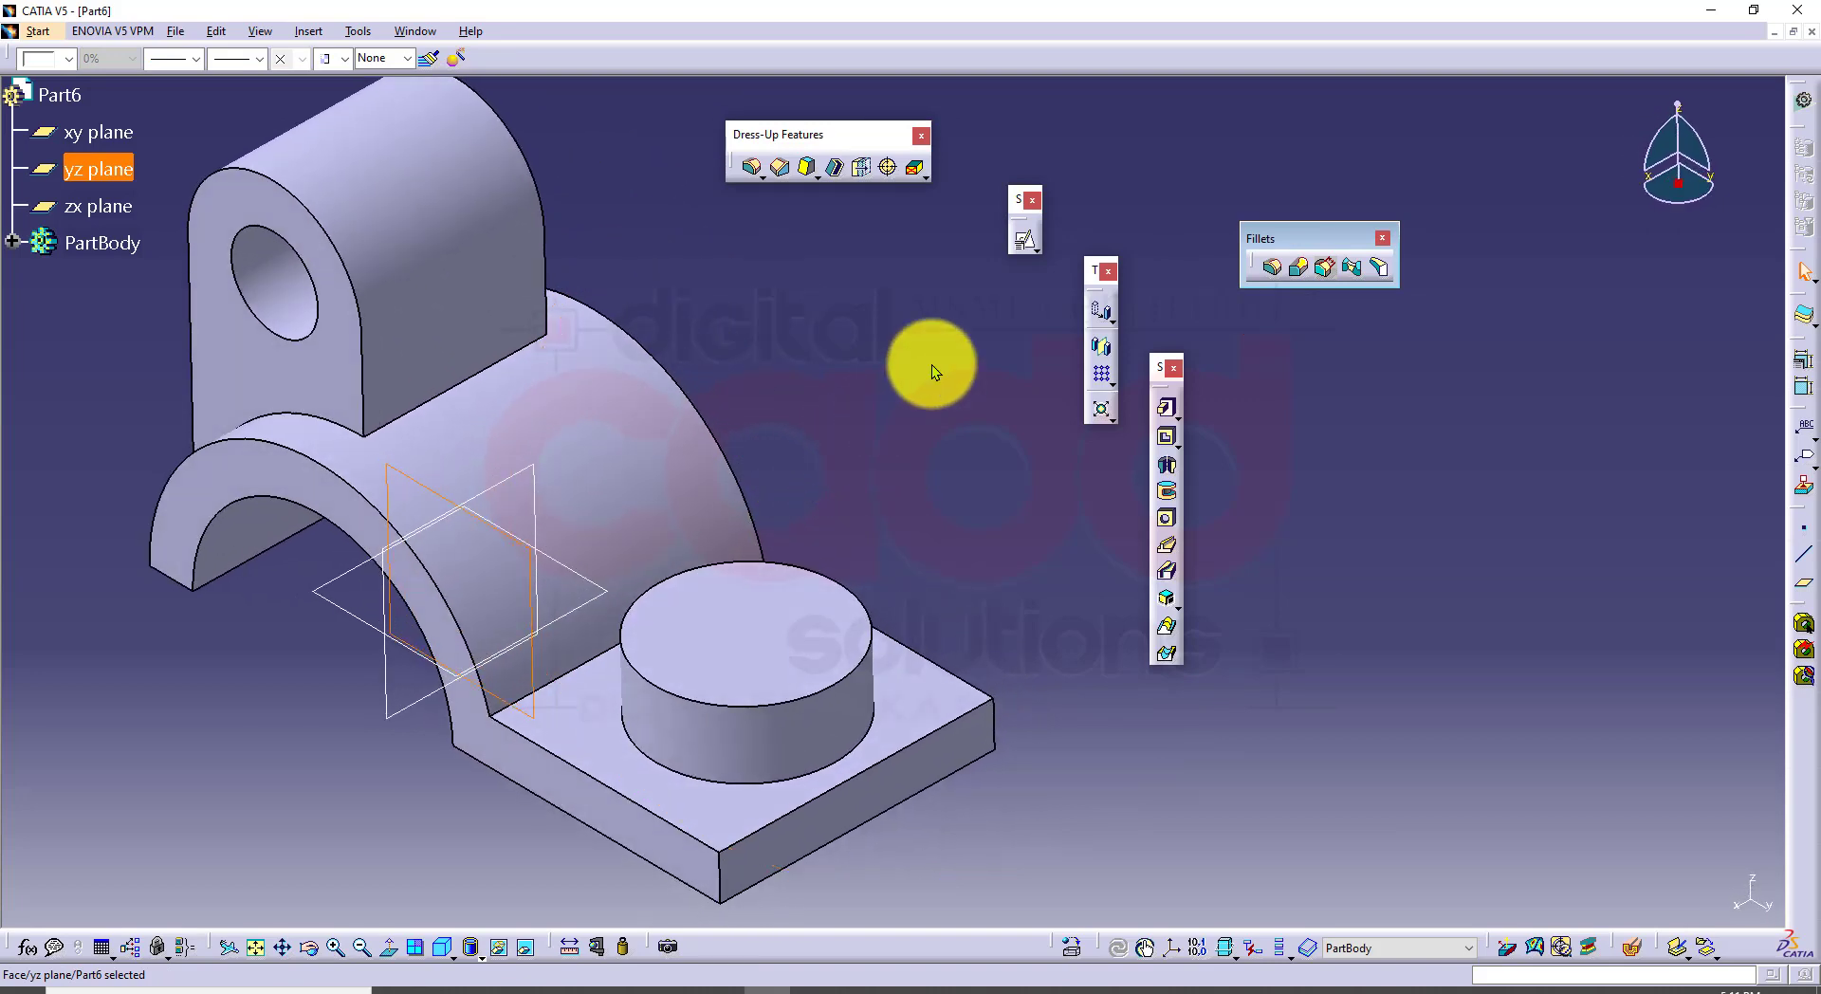
{"action": "left_click", "coordinate": [1022, 243]}
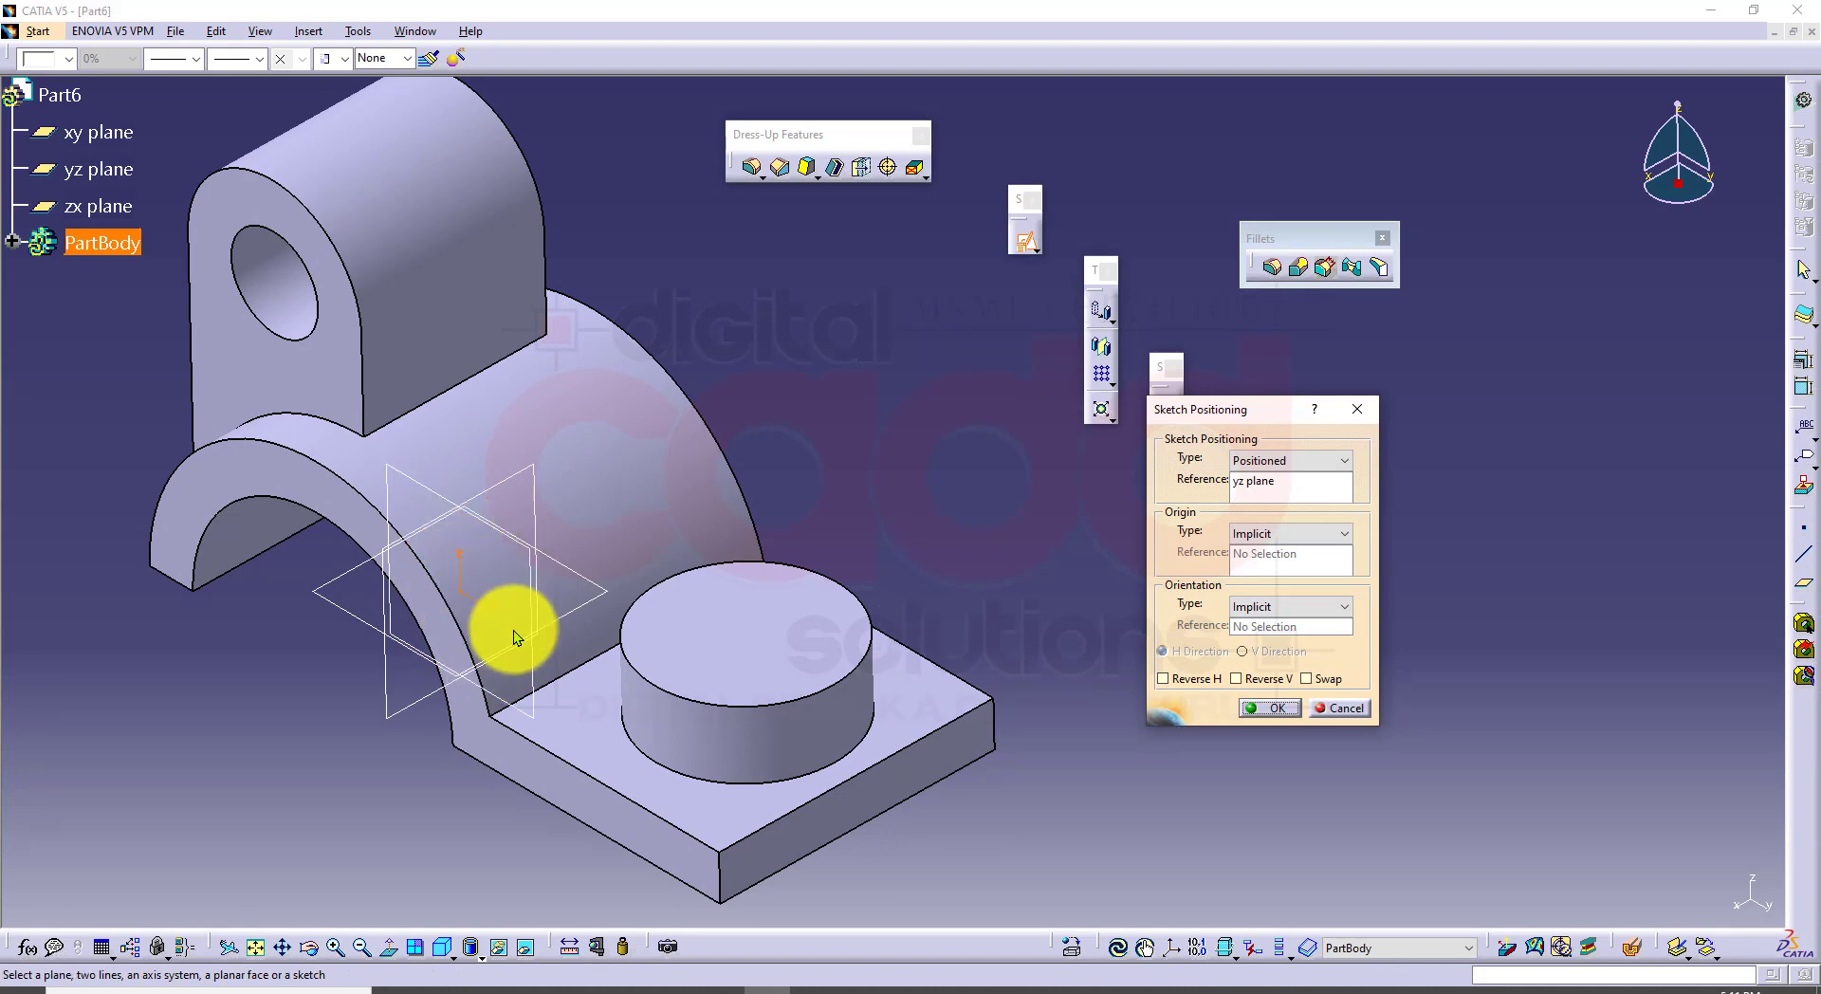
{"action": "left_click", "coordinate": [1277, 708]}
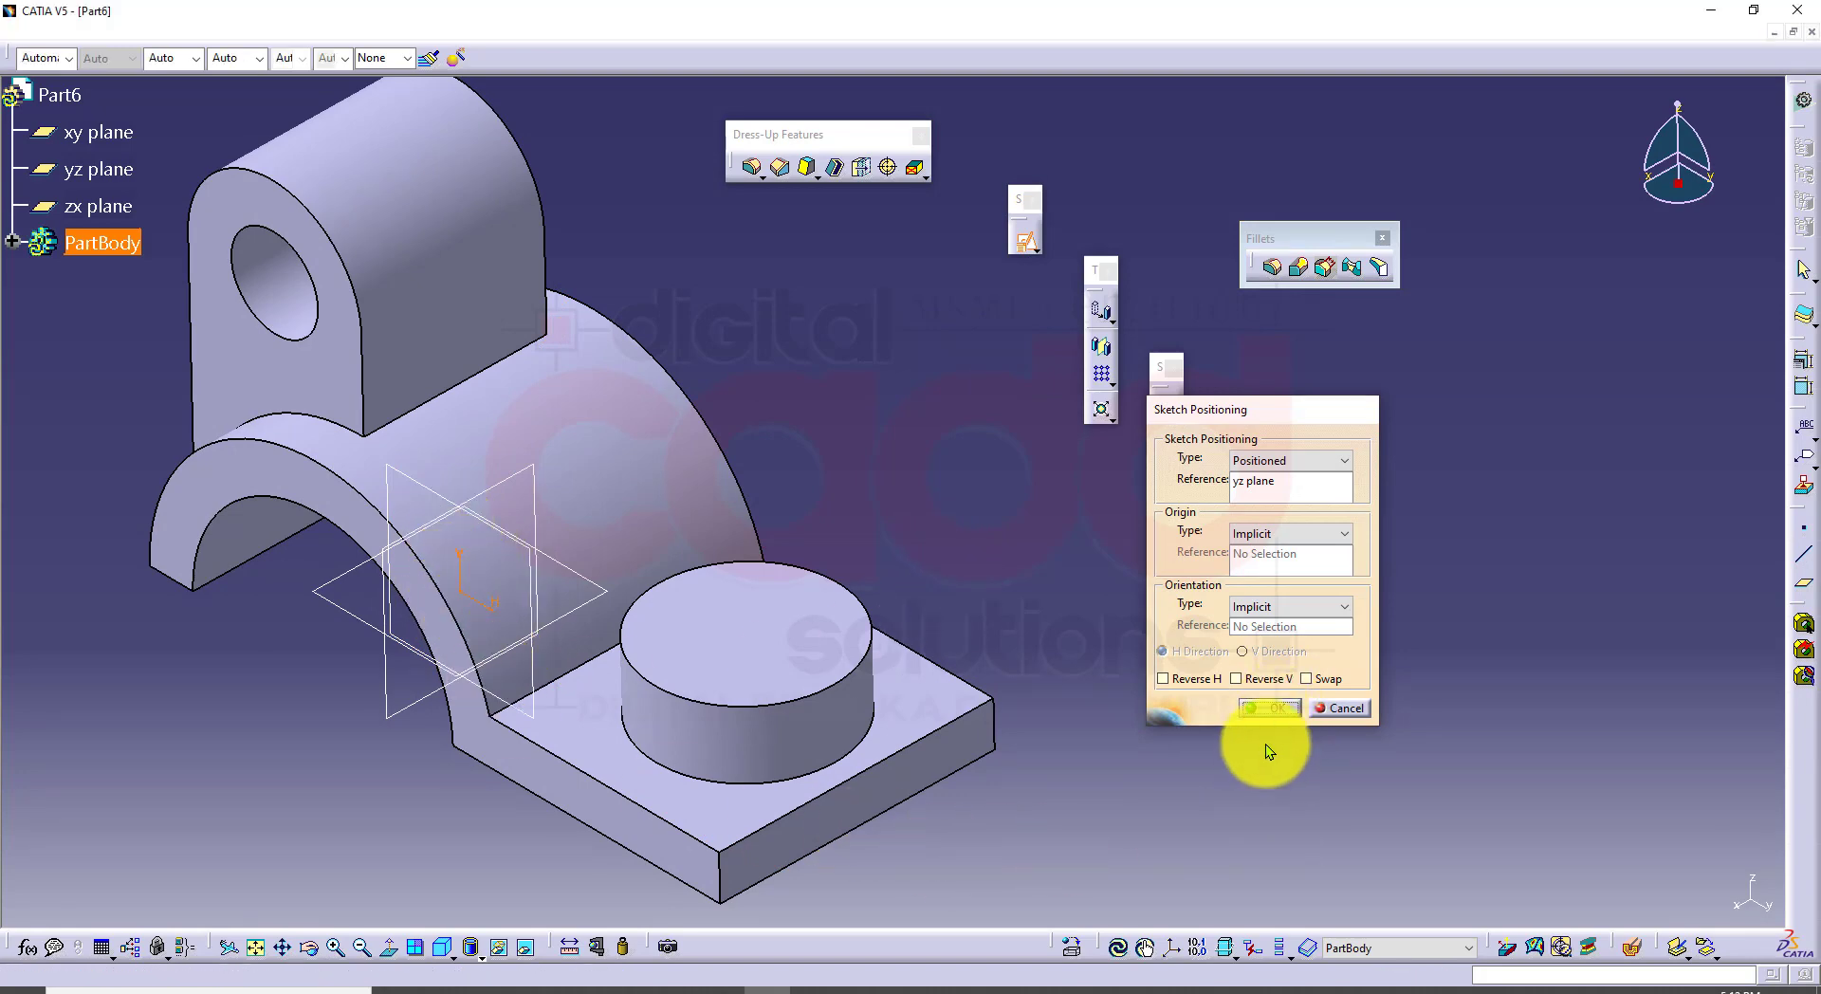
{"action": "mouse_move", "coordinate": [779, 548]}
{"action": "middle_mouse_down"}
{"action": "mouse_move", "coordinate": [954, 402]}
{"action": "mouse_move", "coordinate": [986, 413]}
{"action": "middle_mouse_up"}
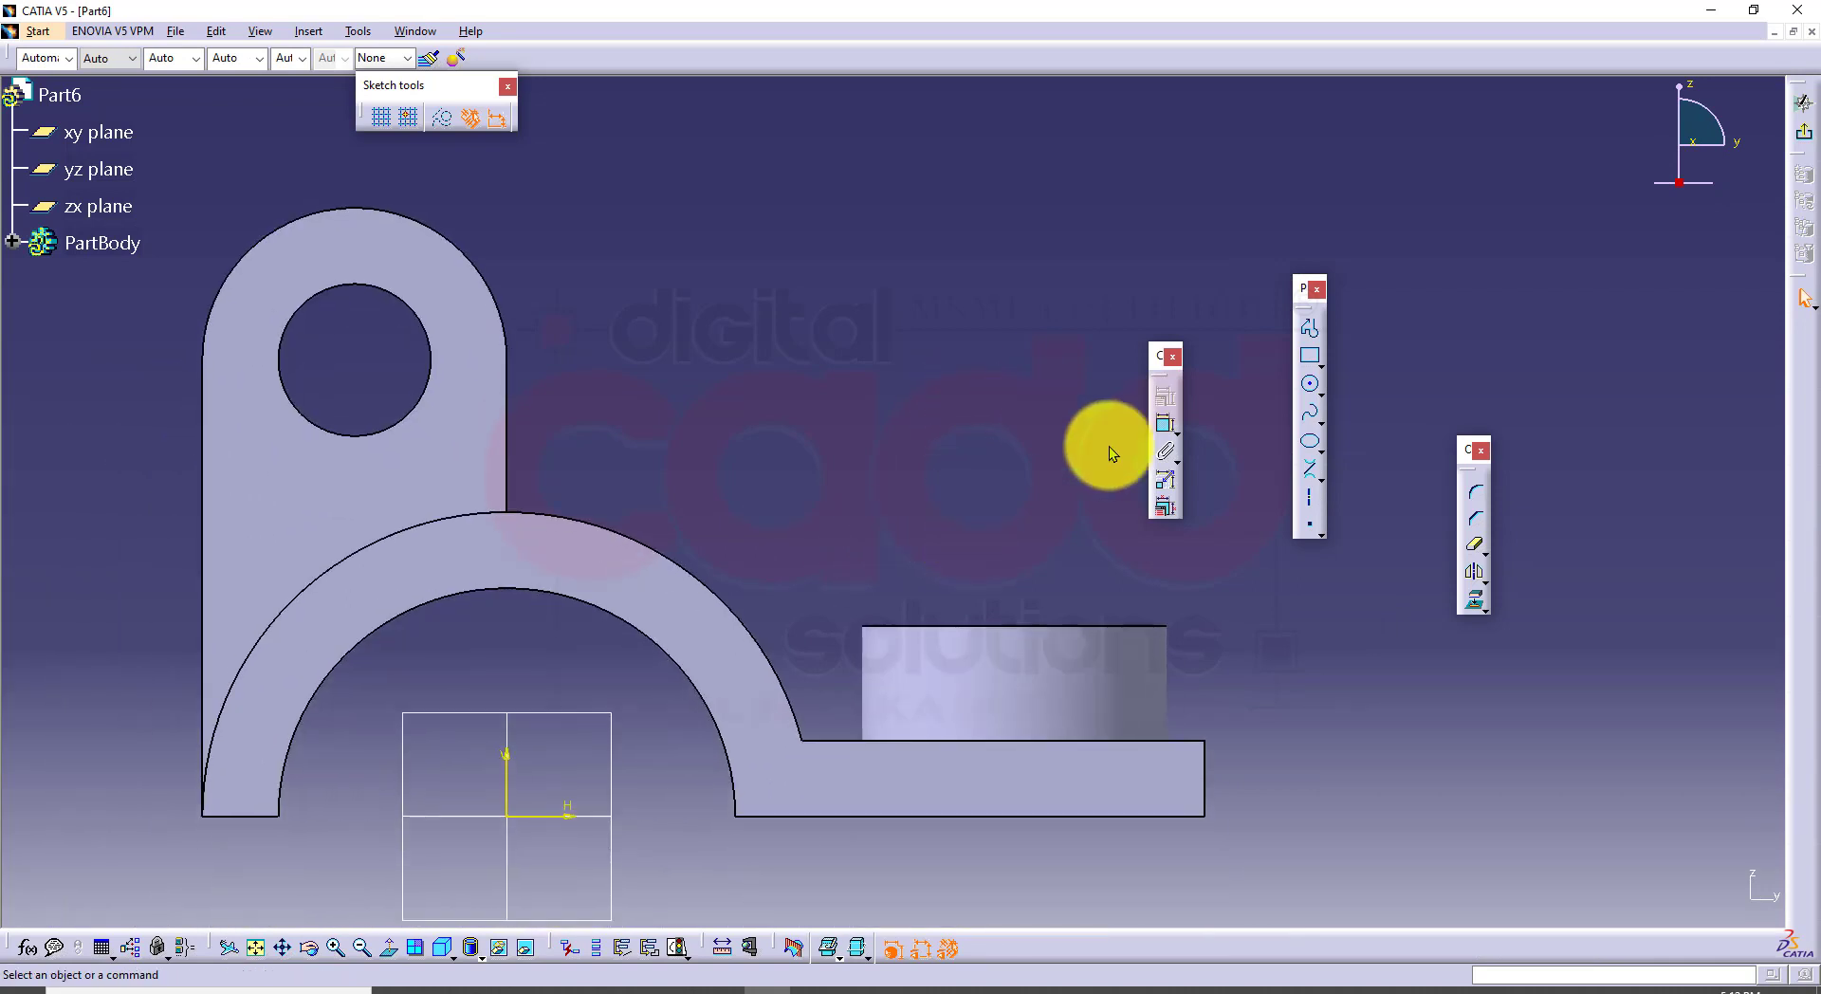
Step: Sketch an inclined line for the rib from beside the lug, about 36 mm above the horizontal axis, to just short of the boss's top edge
{"action": "left_click", "coordinate": [1320, 470]}
{"action": "left_click", "coordinate": [1347, 491]}
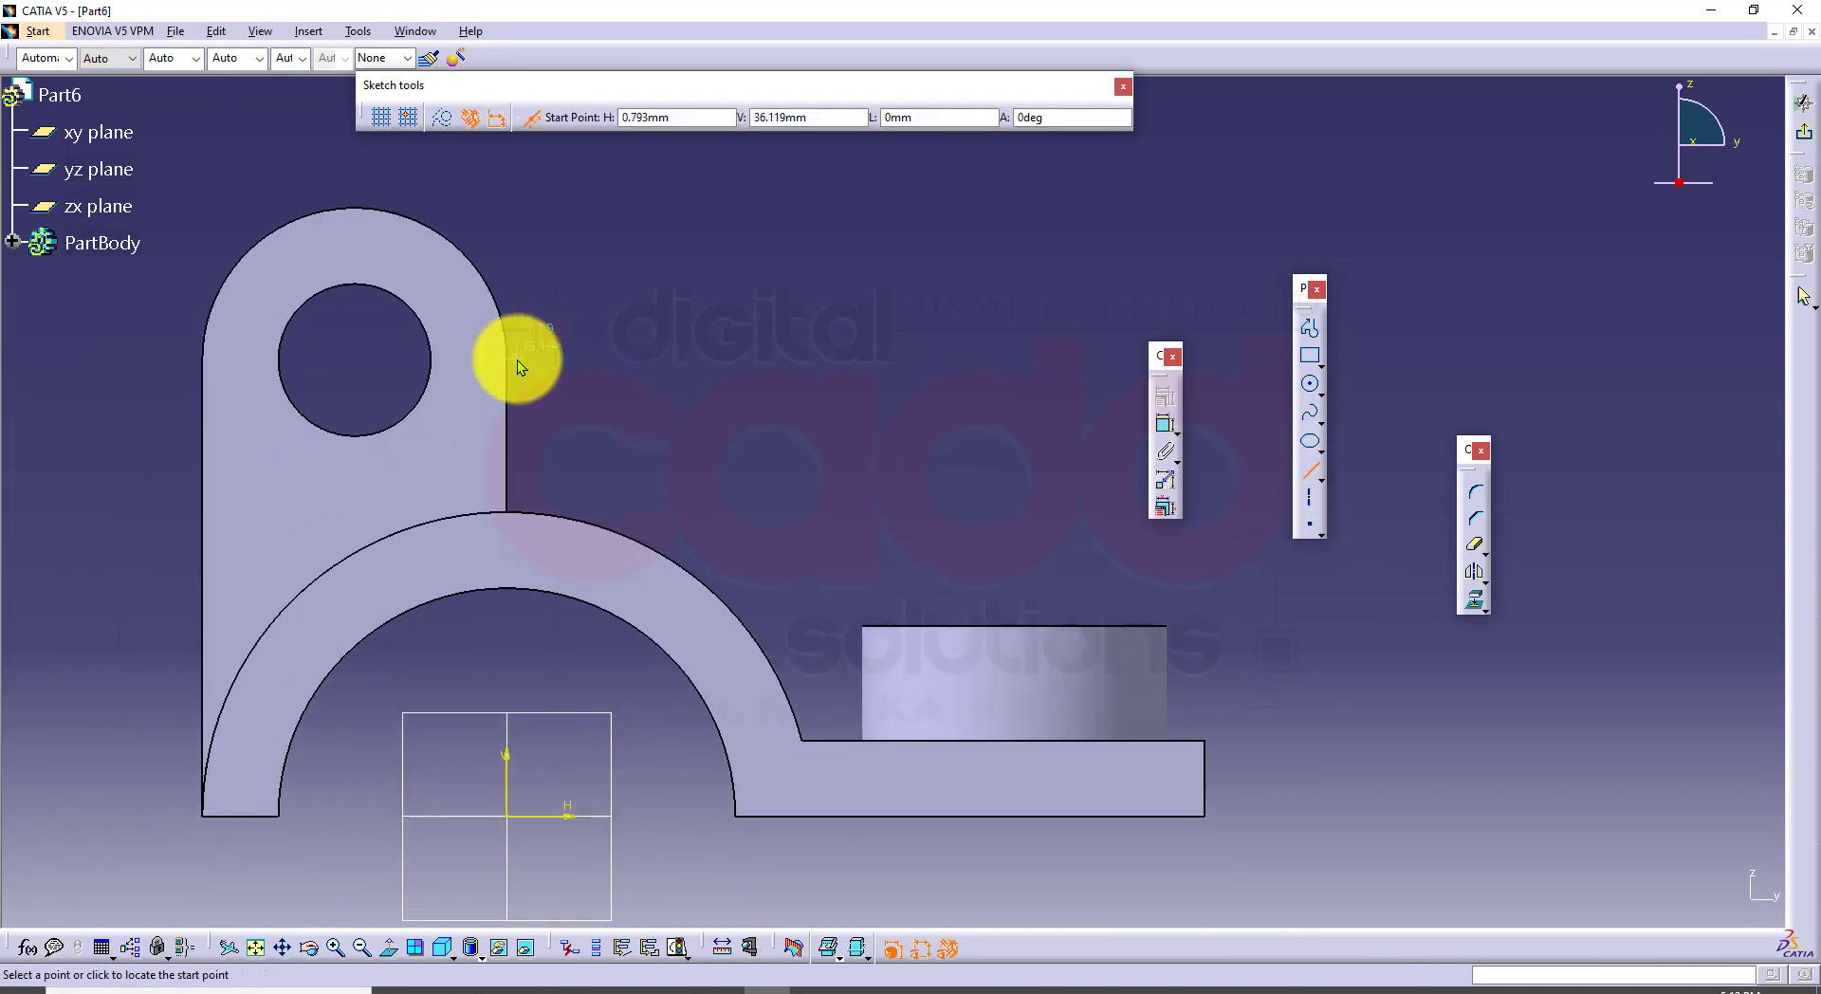
{"action": "left_click", "coordinate": [372, 284]}
{"action": "left_click", "coordinate": [532, 117]}
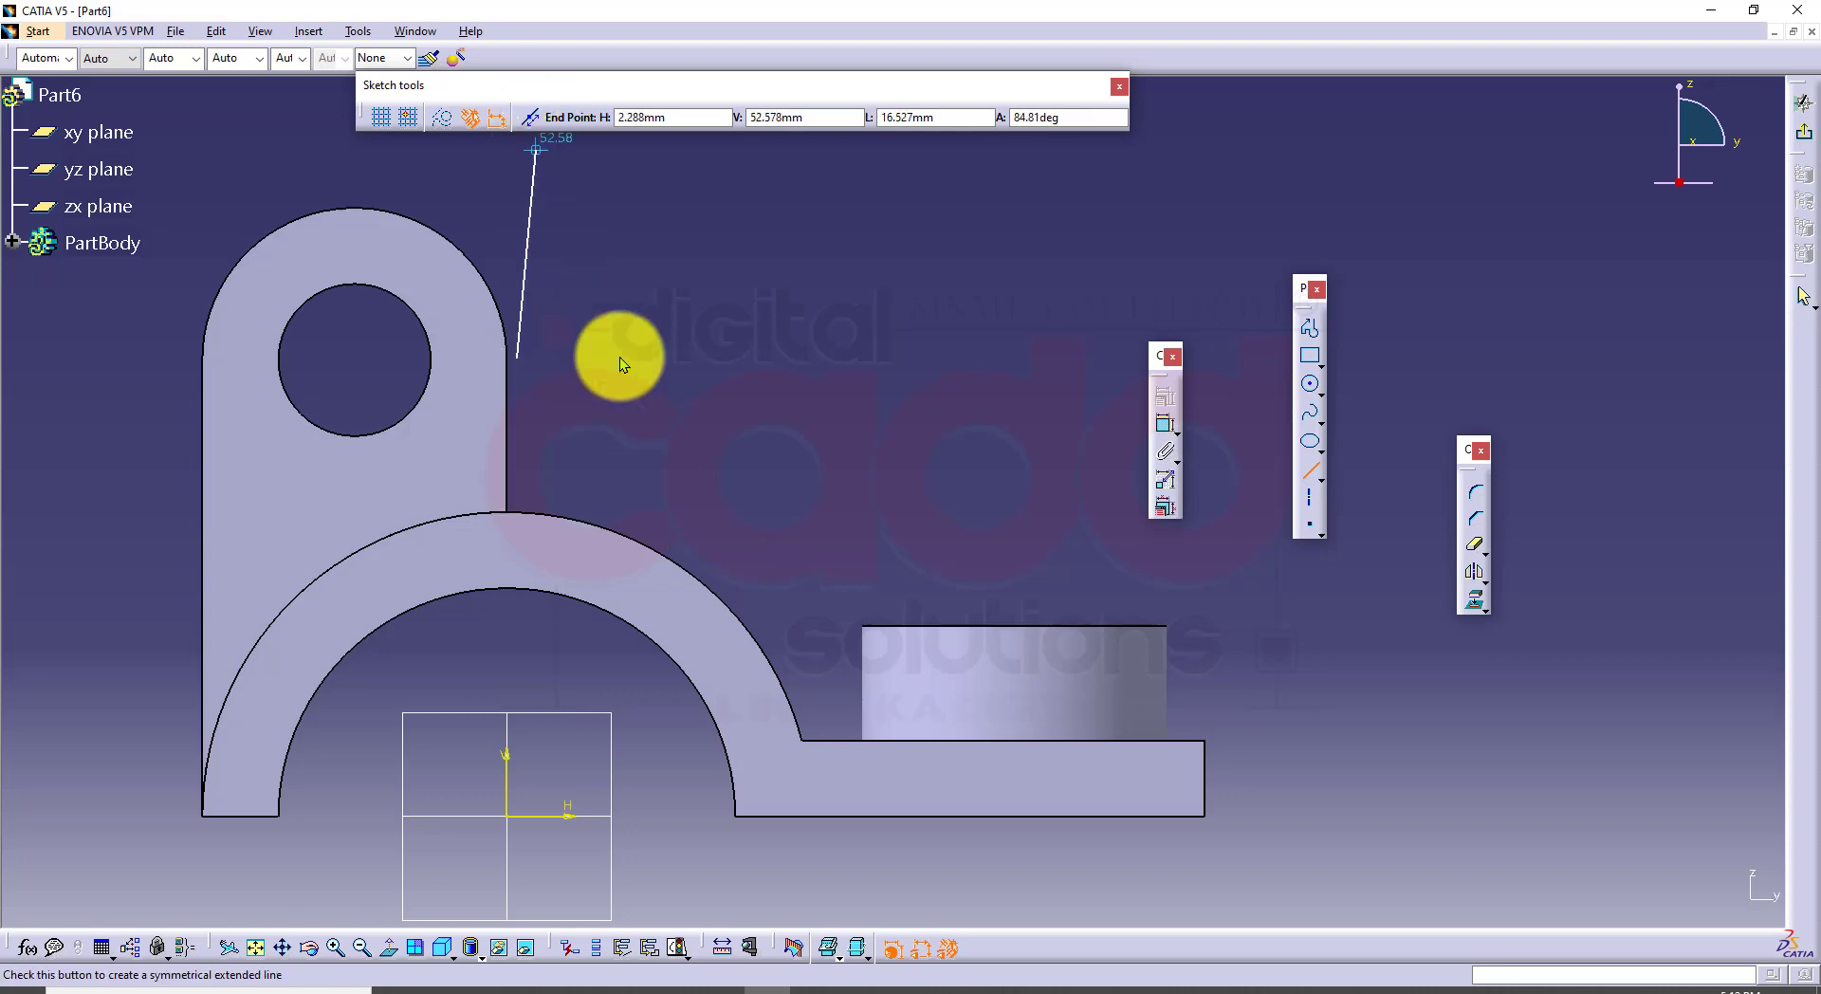
{"action": "left_click", "coordinate": [839, 609]}
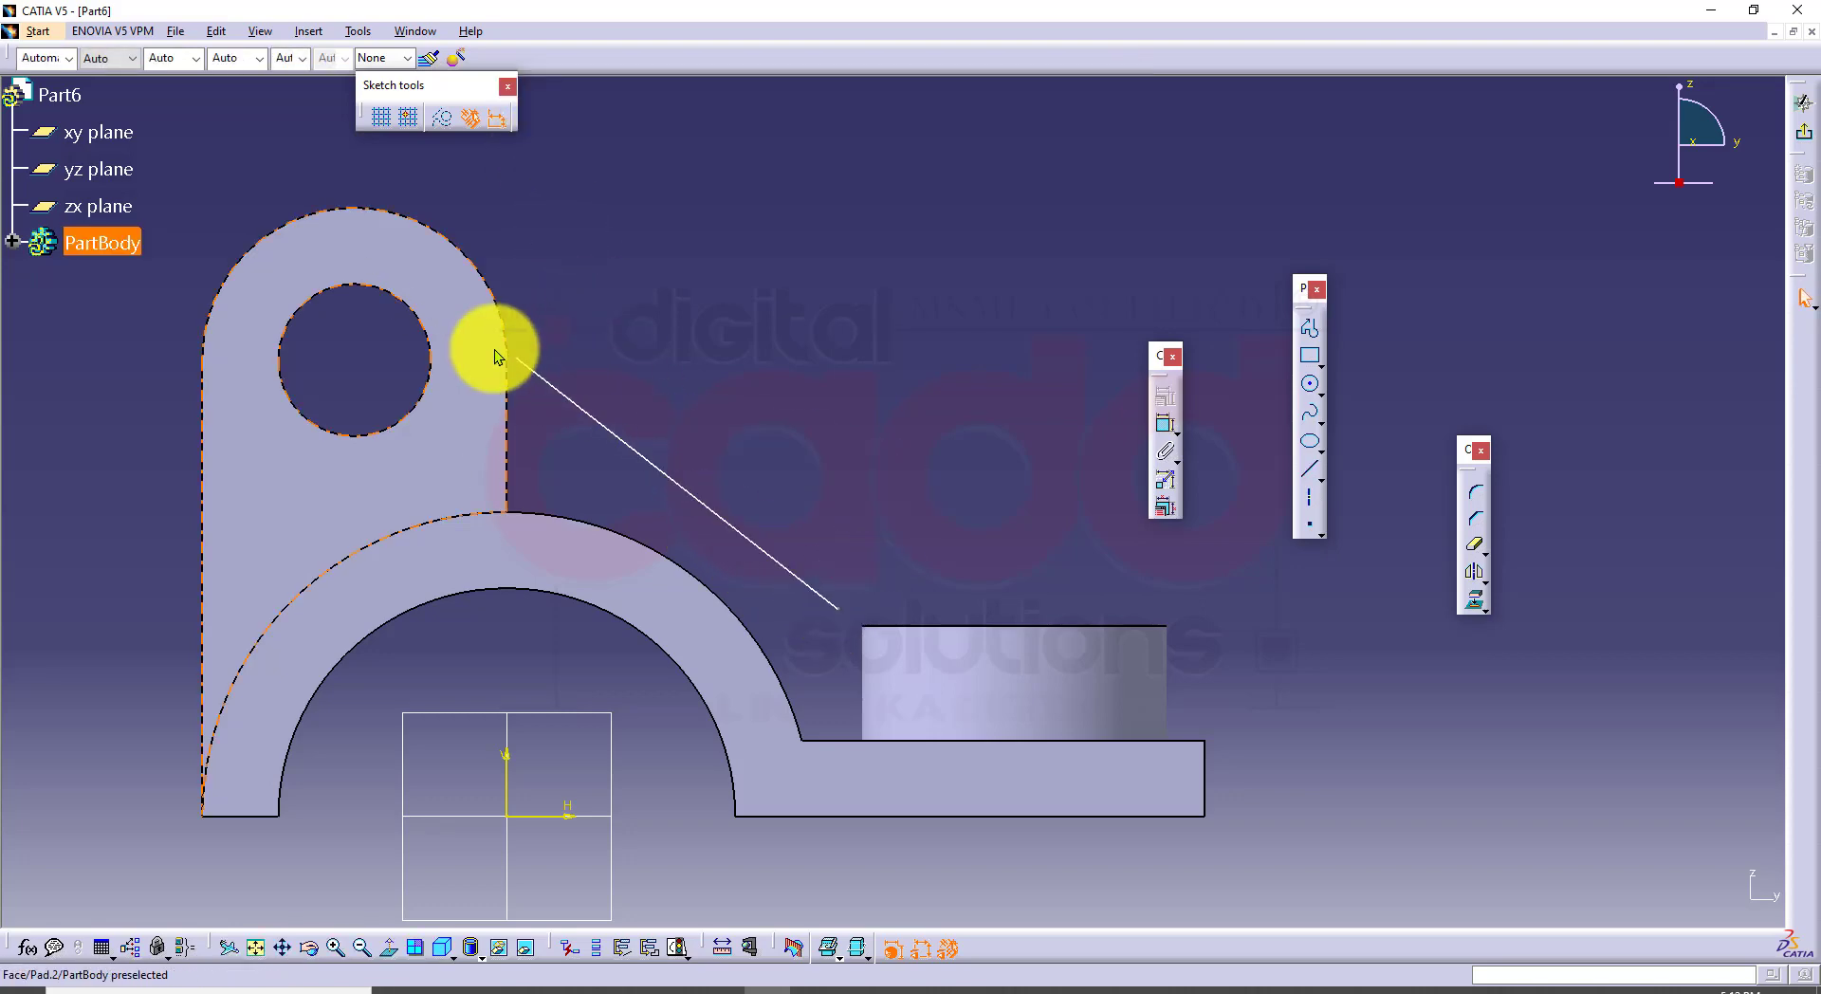
Step: Switch the shaded display to show smooth edges and check the rib's upper end on the drawing
{"action": "middle_click_drag", "start_coordinate": [850, 475], "coordinate": [770, 526]}
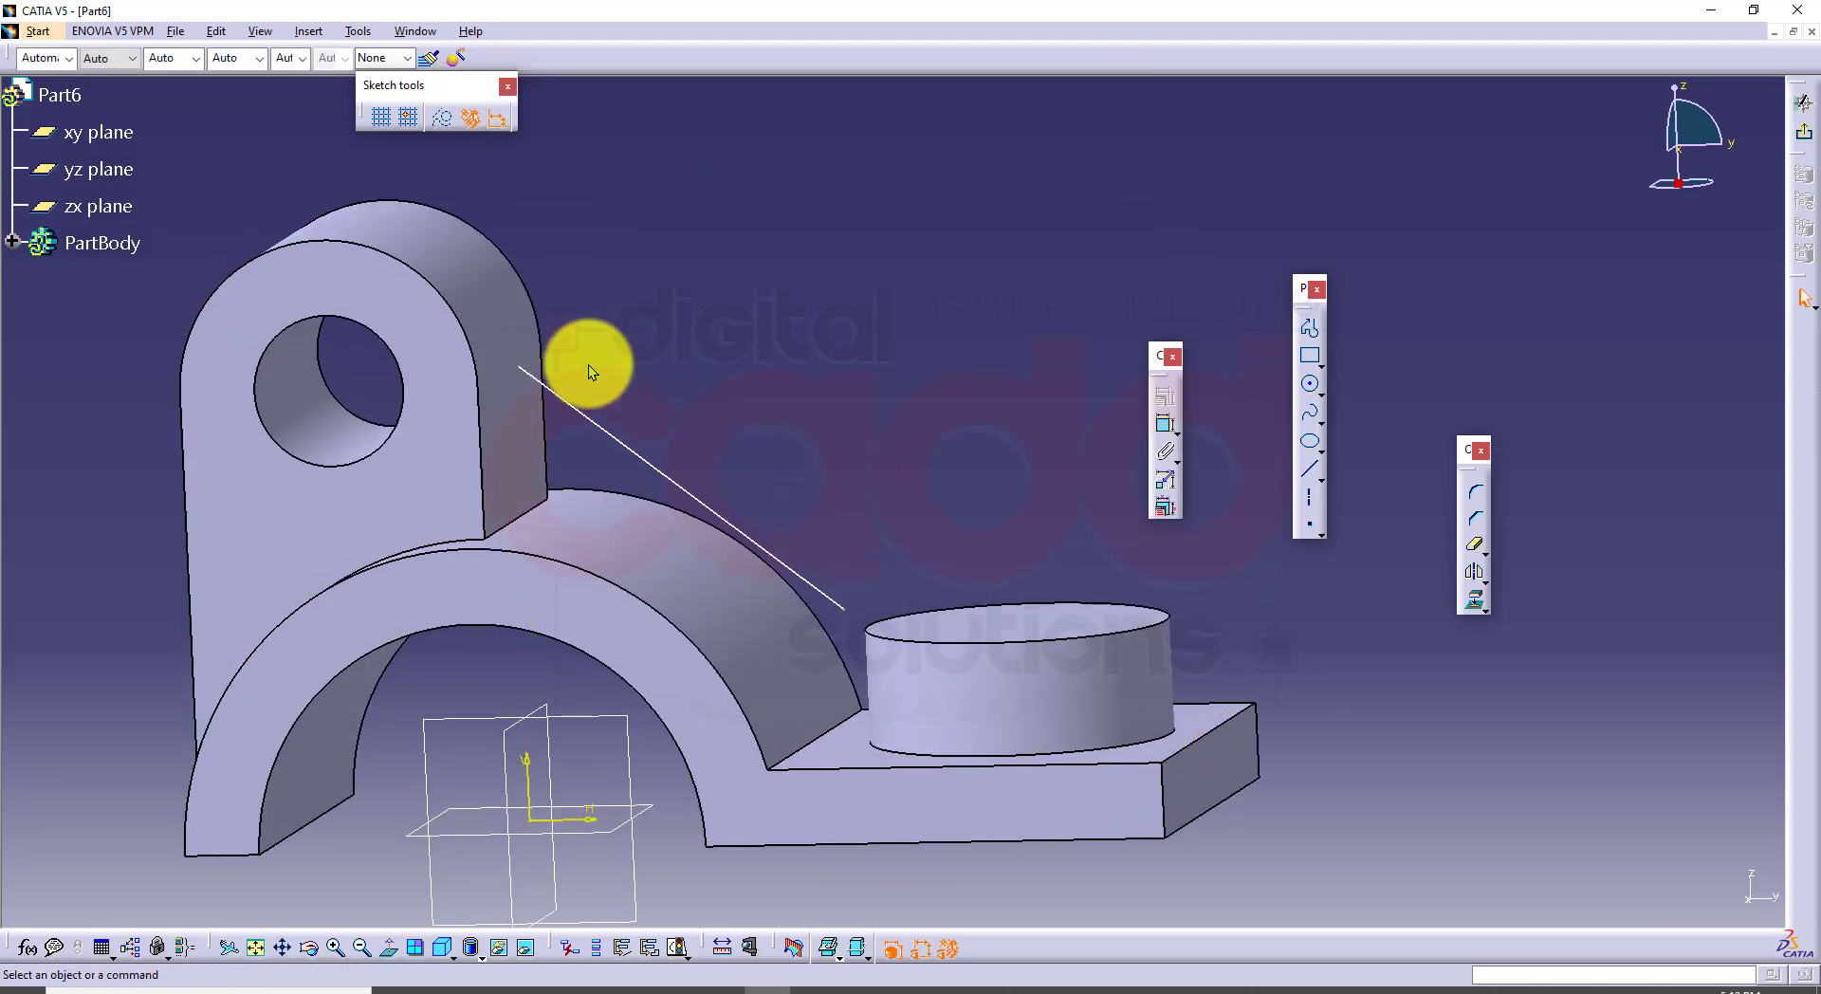
{"action": "left_click", "coordinate": [471, 949]}
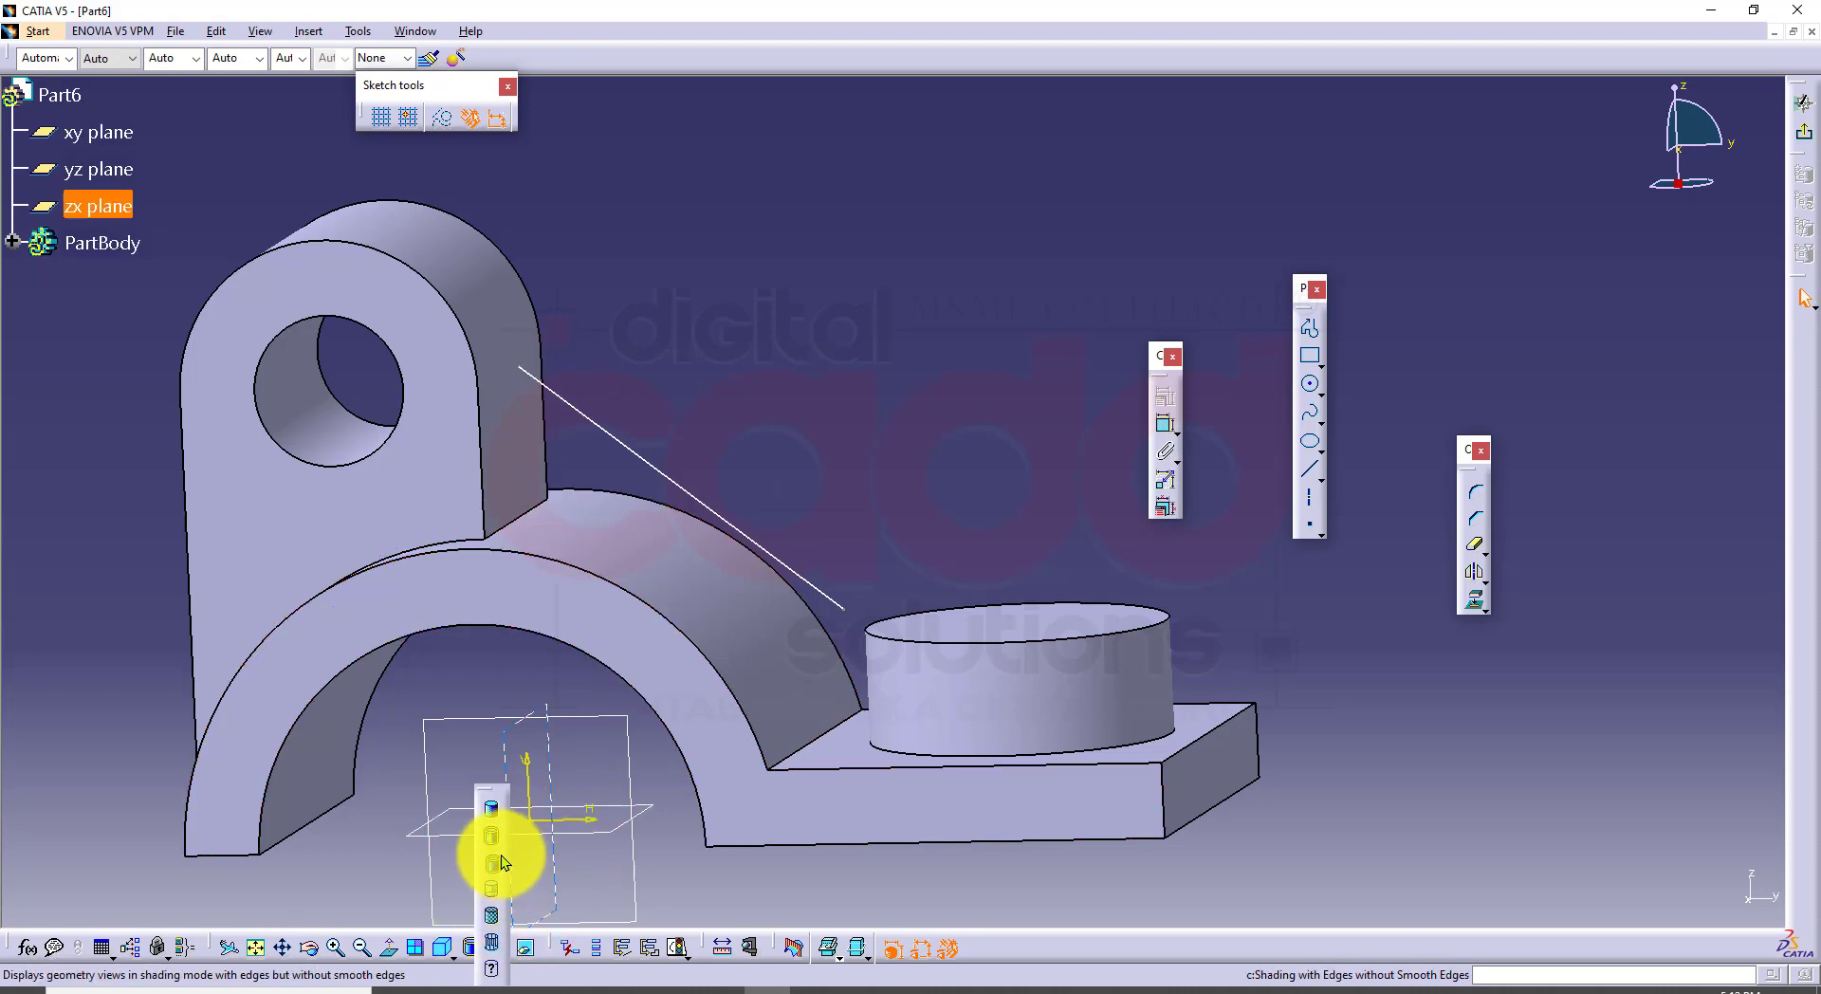
{"action": "left_click", "coordinate": [805, 275]}
{"action": "middle_click_drag", "start_coordinate": [646, 351], "coordinate": [563, 406]}
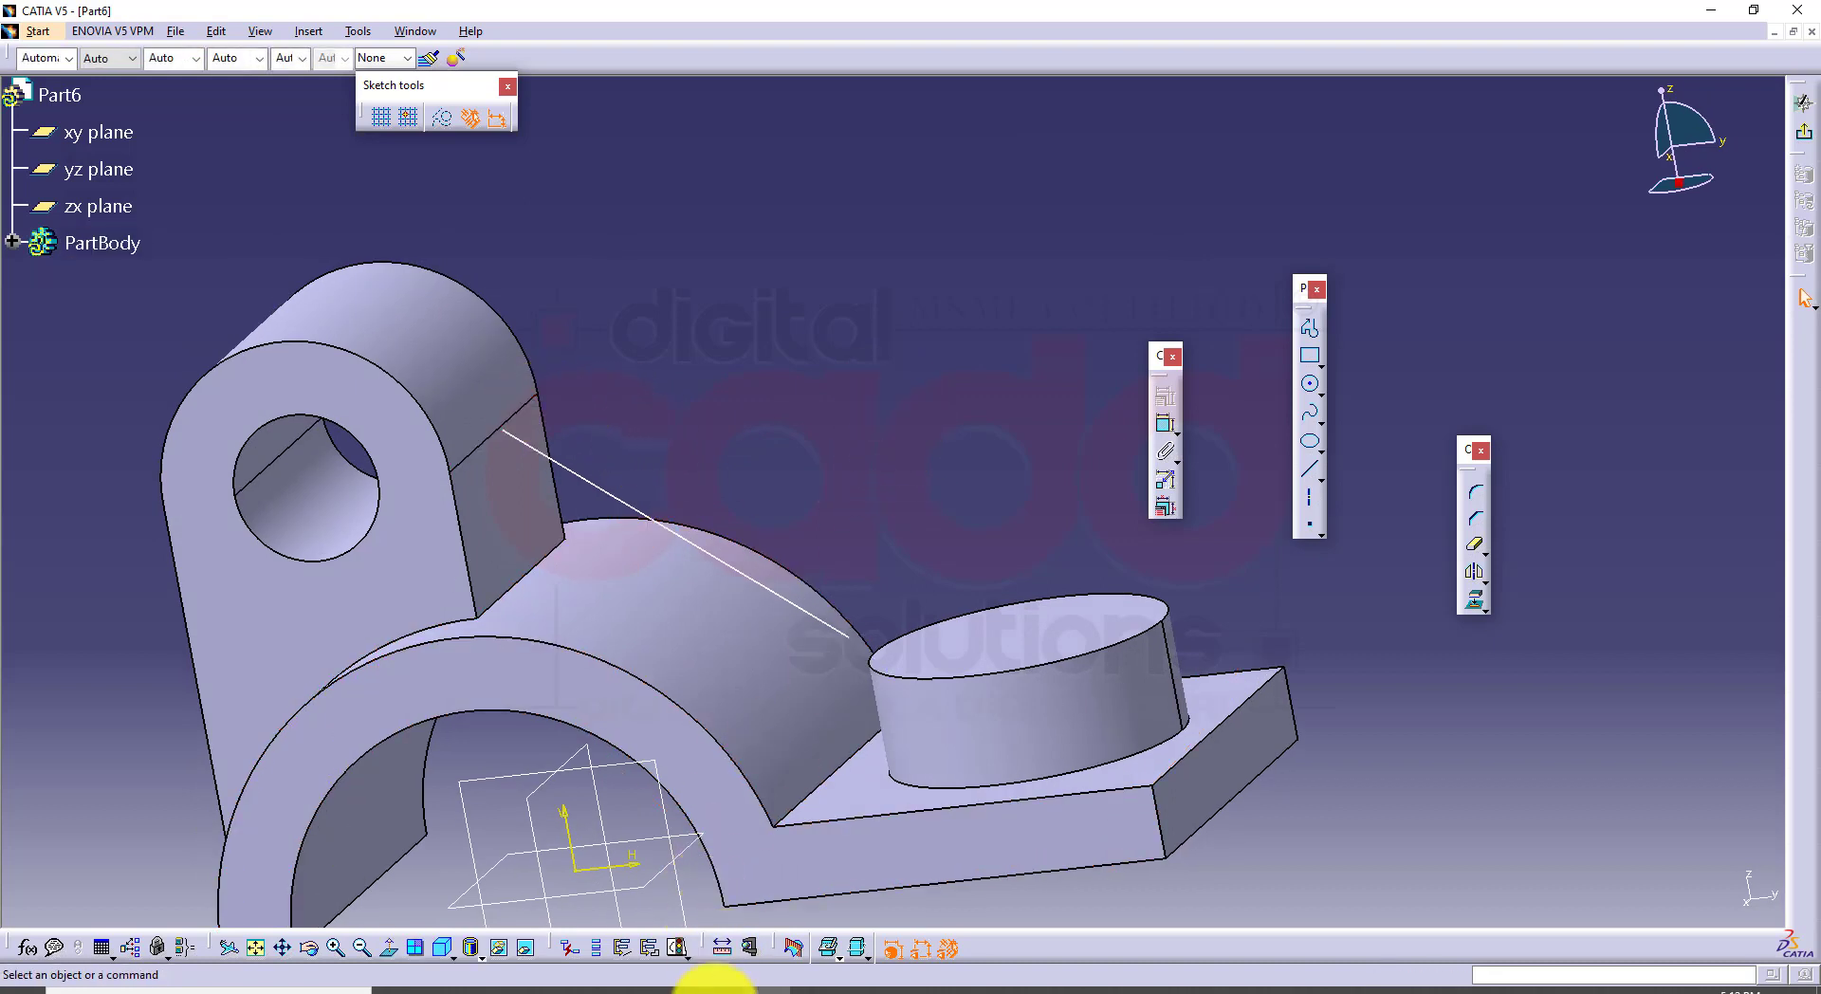
{"action": "left_click", "coordinate": [517, 988]}
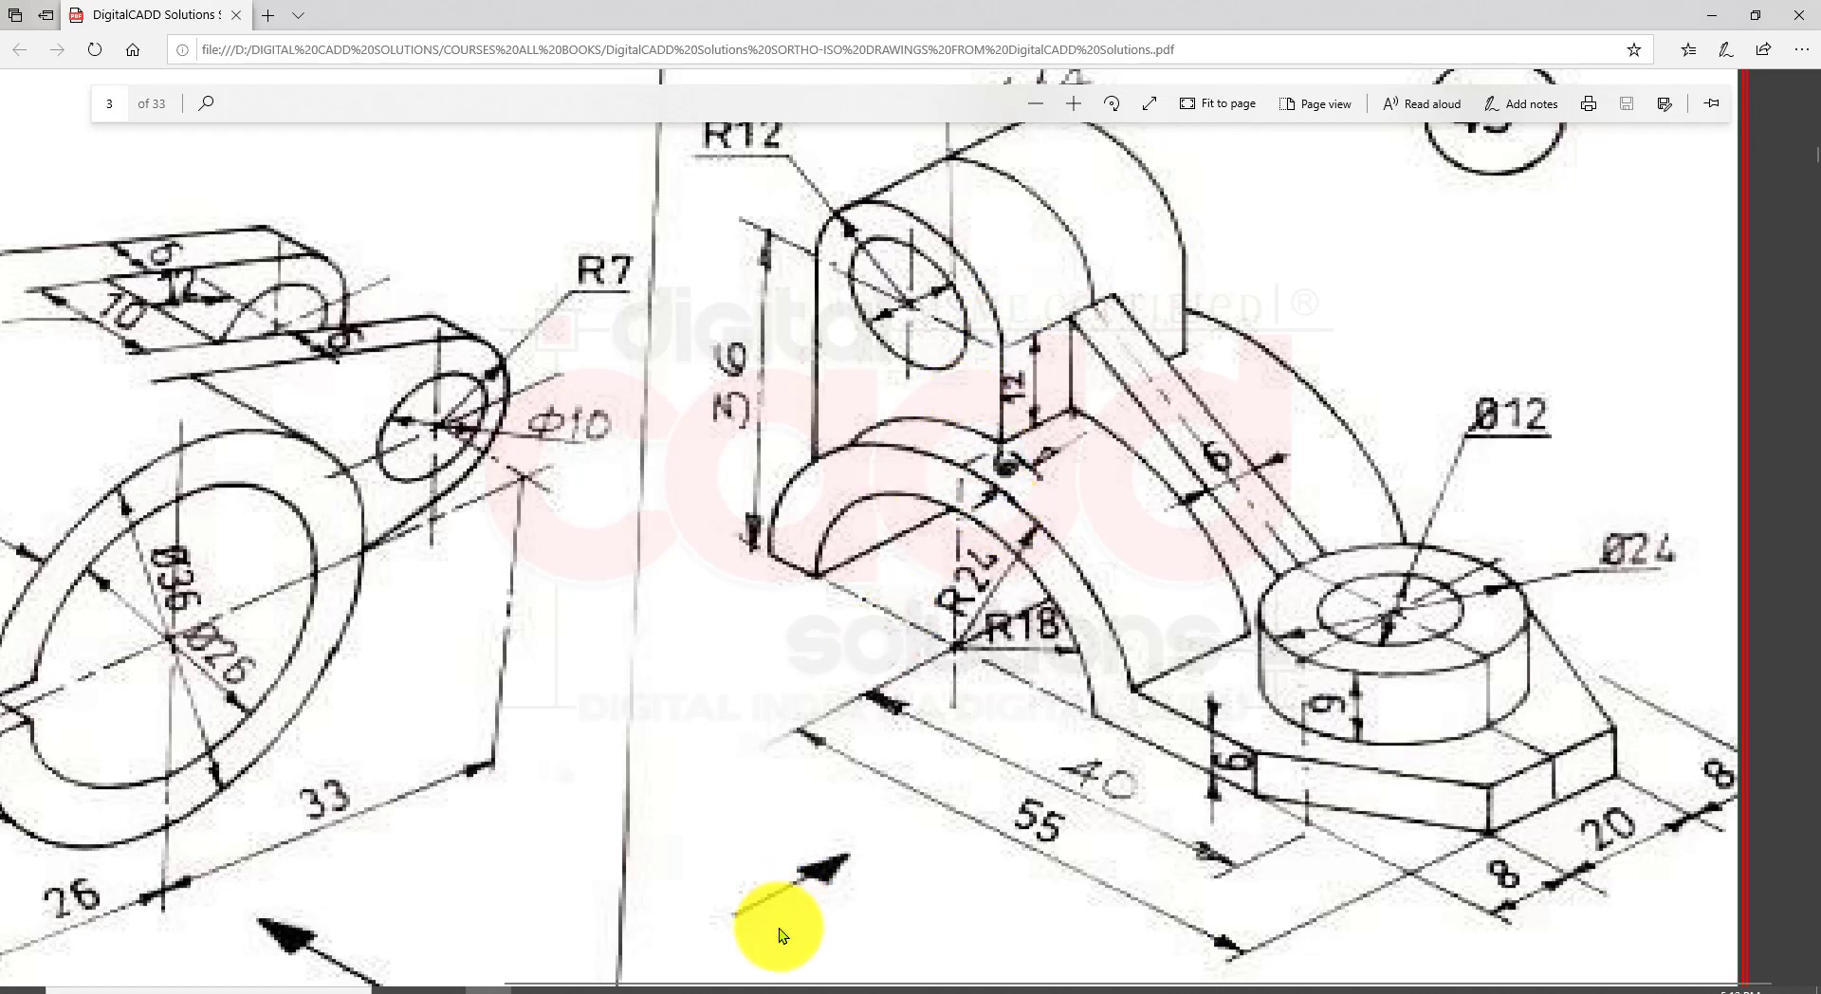
{"action": "left_click", "coordinate": [776, 988]}
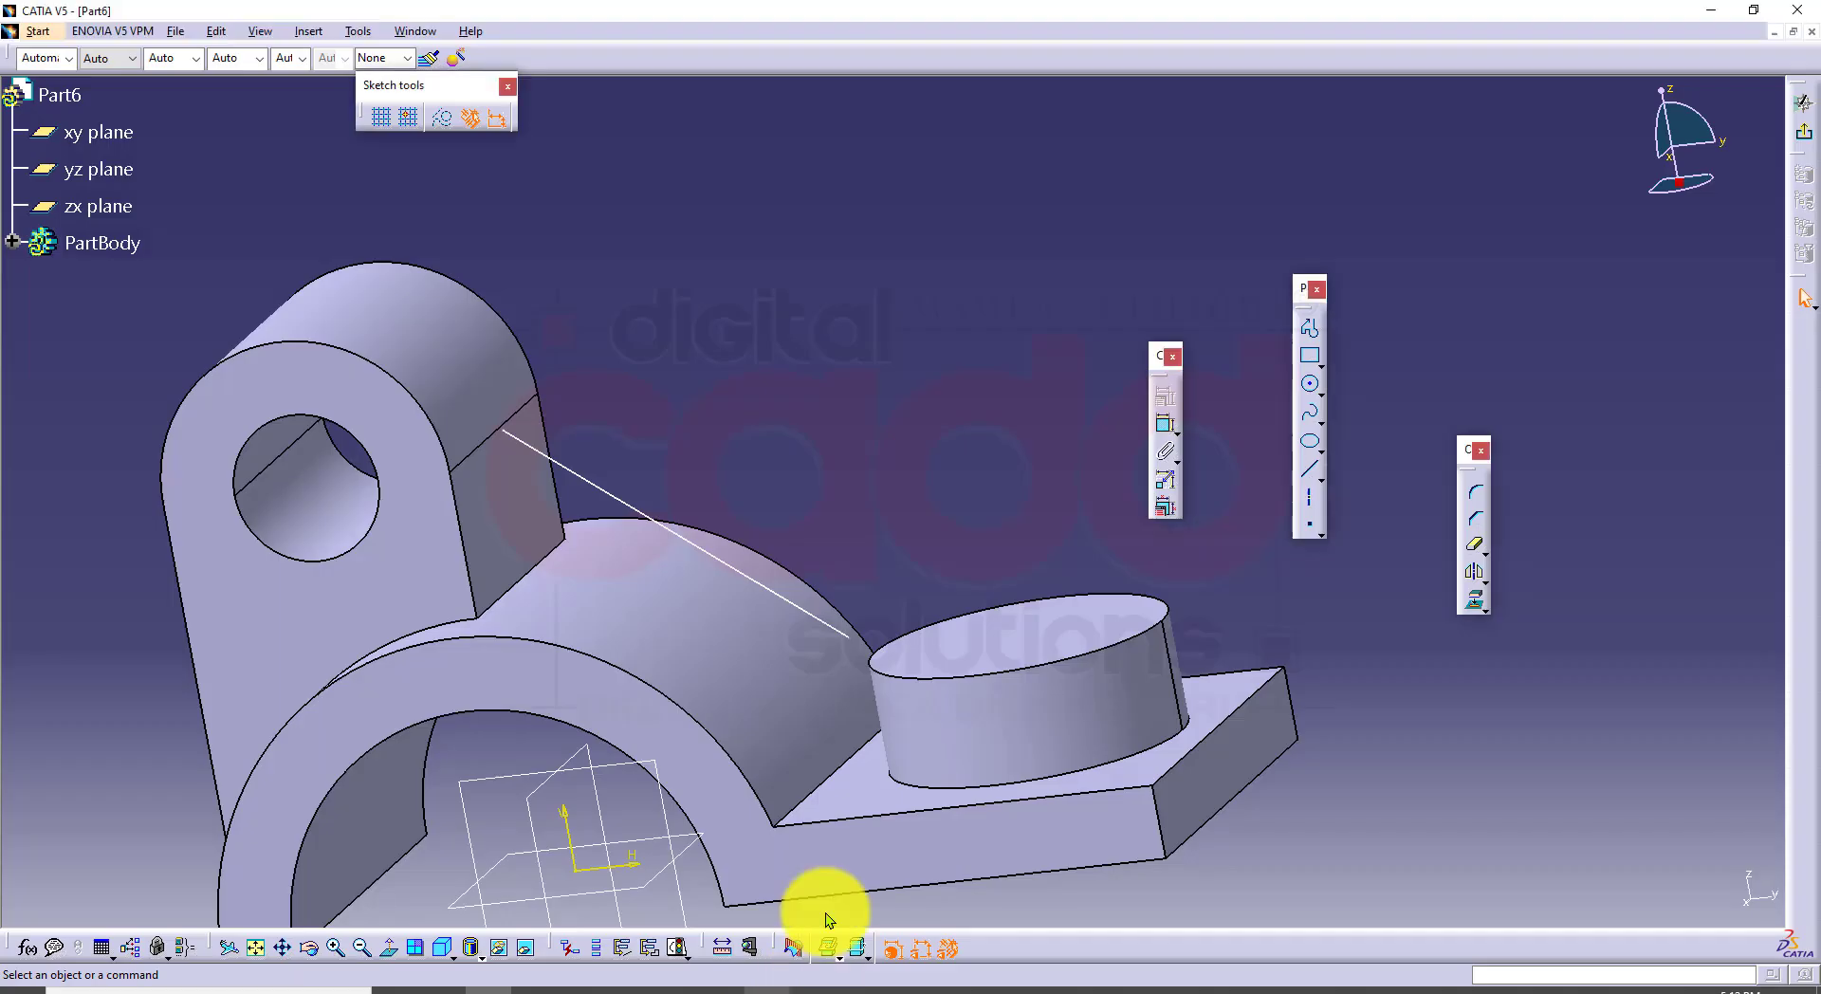
Step: Constrain the rib line's upper endpoint coincident with the lug's smooth edge where its rounded top meets the flat side
{"action": "left_click", "coordinate": [384, 941]}
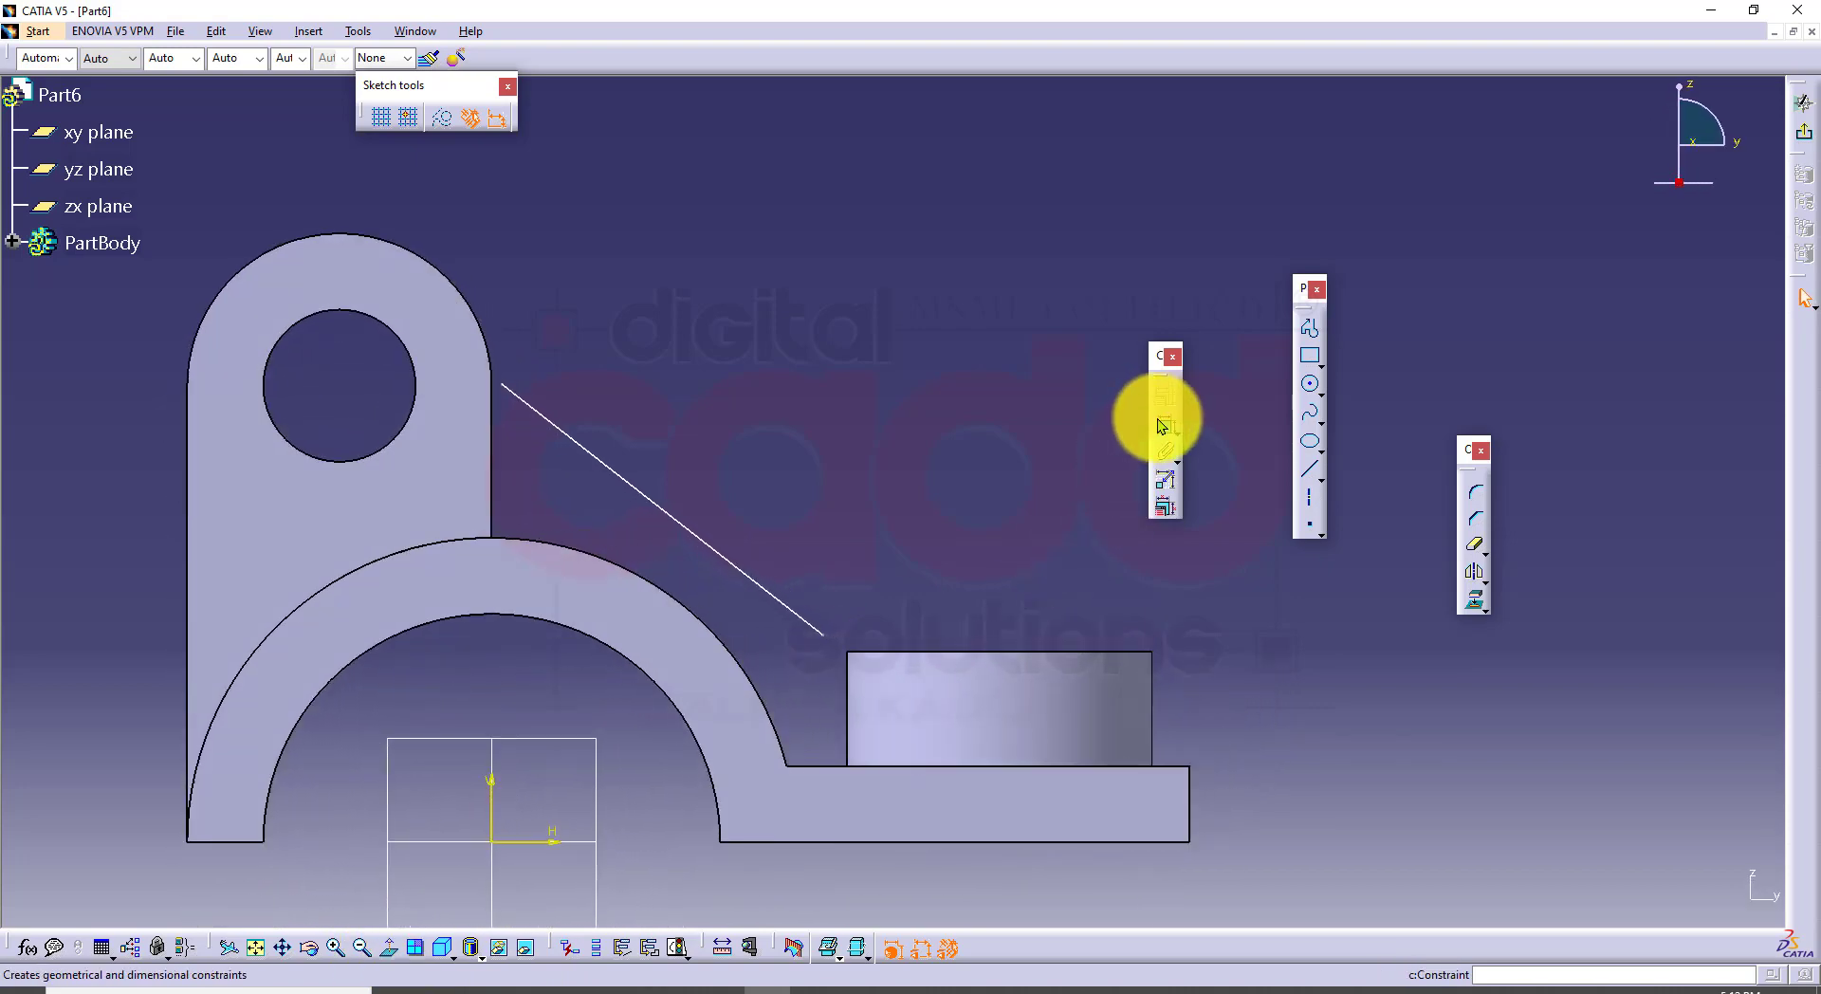
{"action": "left_click", "coordinate": [1163, 425]}
{"action": "left_click", "coordinate": [1162, 425]}
{"action": "middle_click_drag", "start_coordinate": [765, 336], "coordinate": [1015, 385]}
{"action": "left_click", "coordinate": [559, 454]}
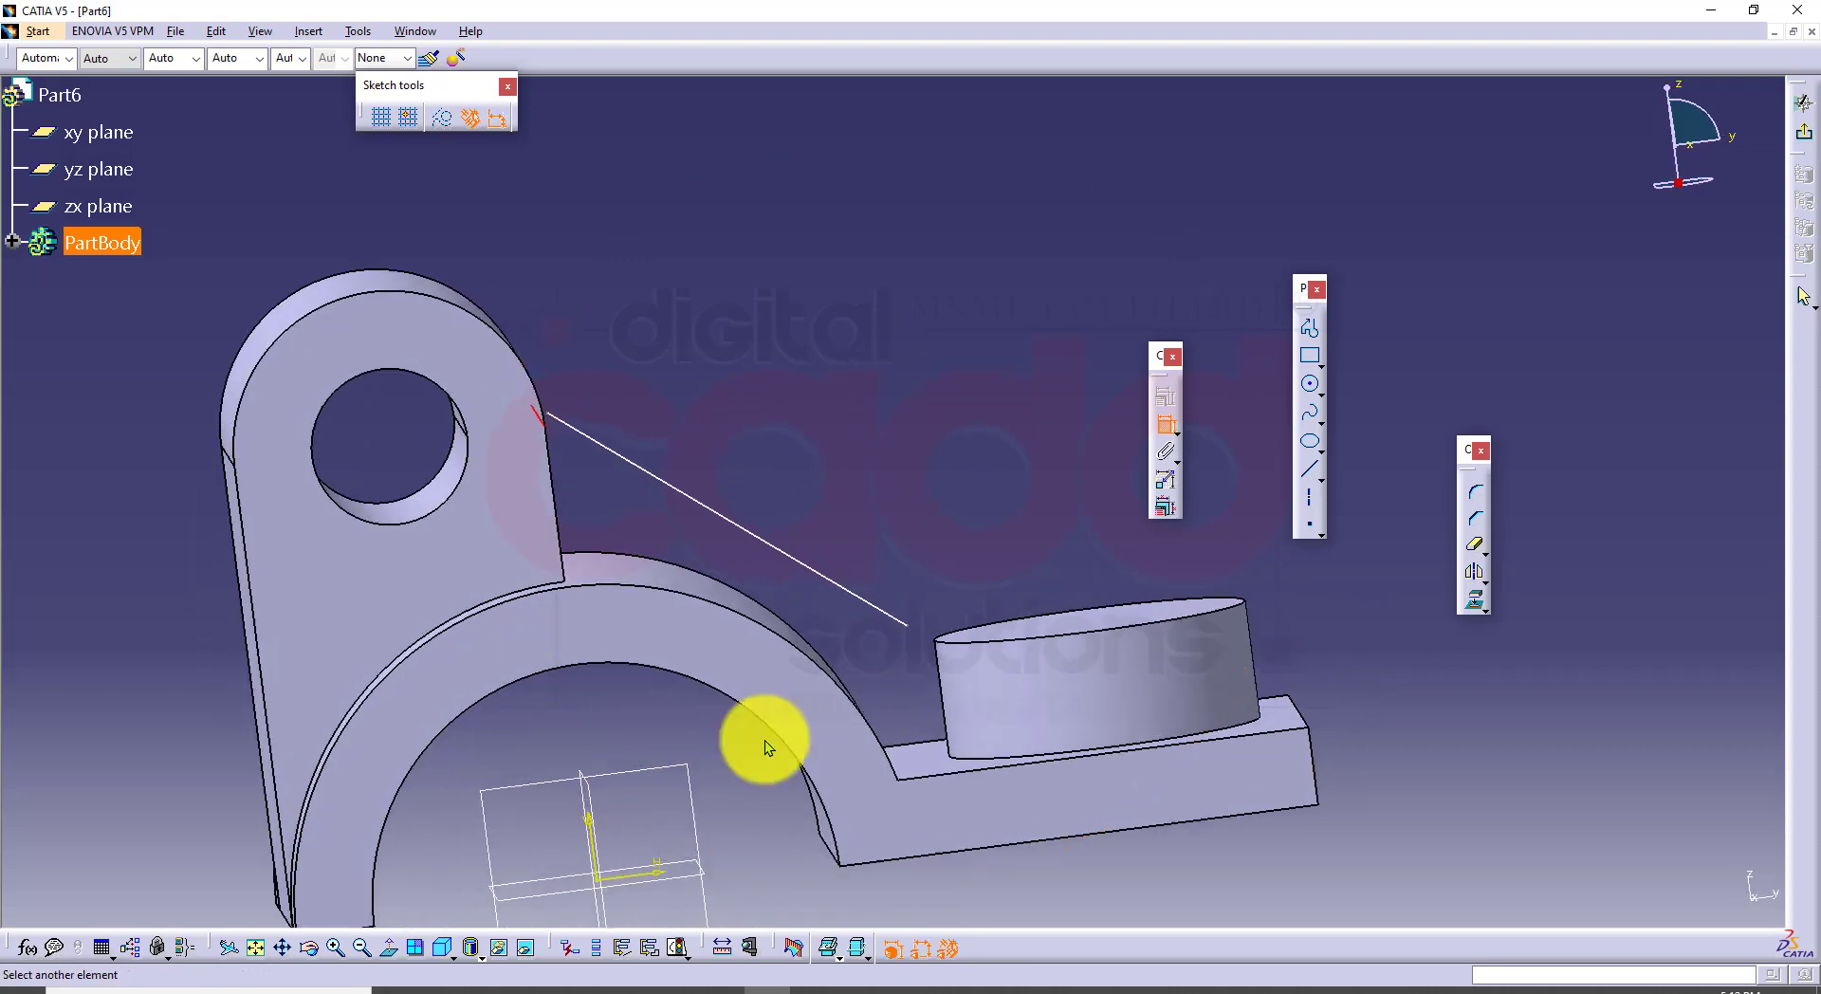
{"action": "left_click", "coordinate": [396, 949]}
{"action": "left_click", "coordinate": [559, 371]}
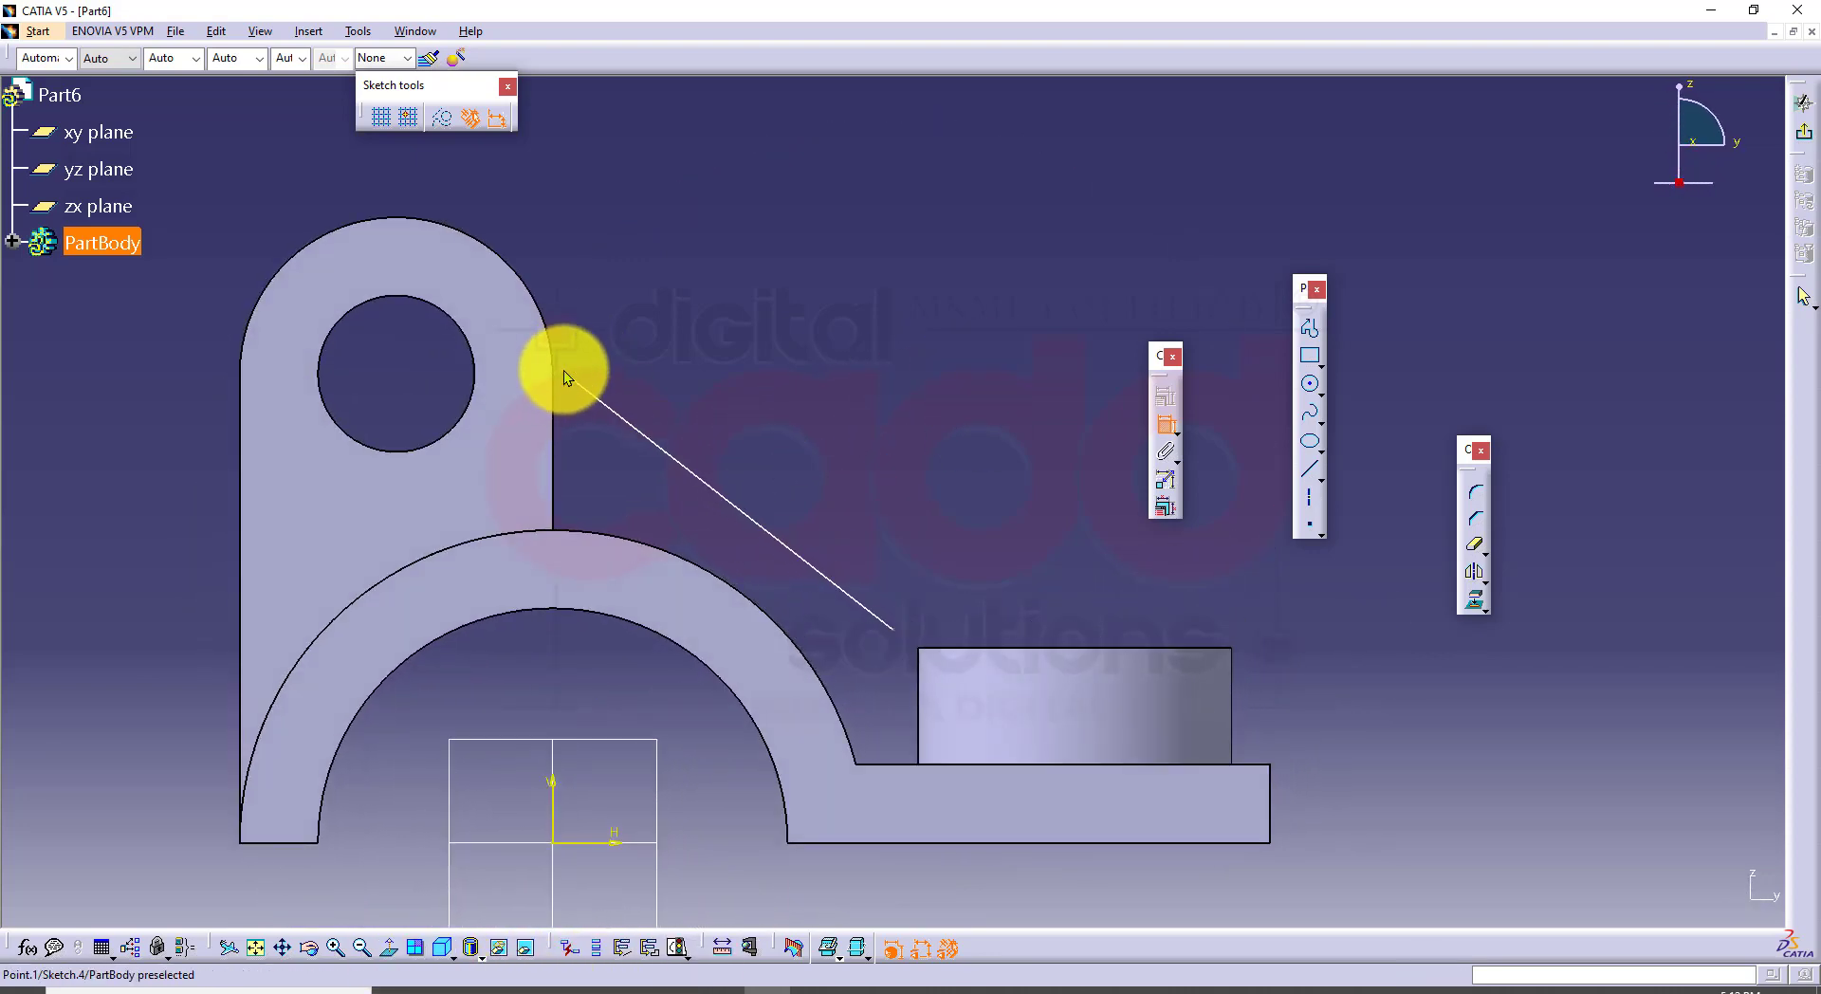
{"action": "right_click", "coordinate": [732, 222]}
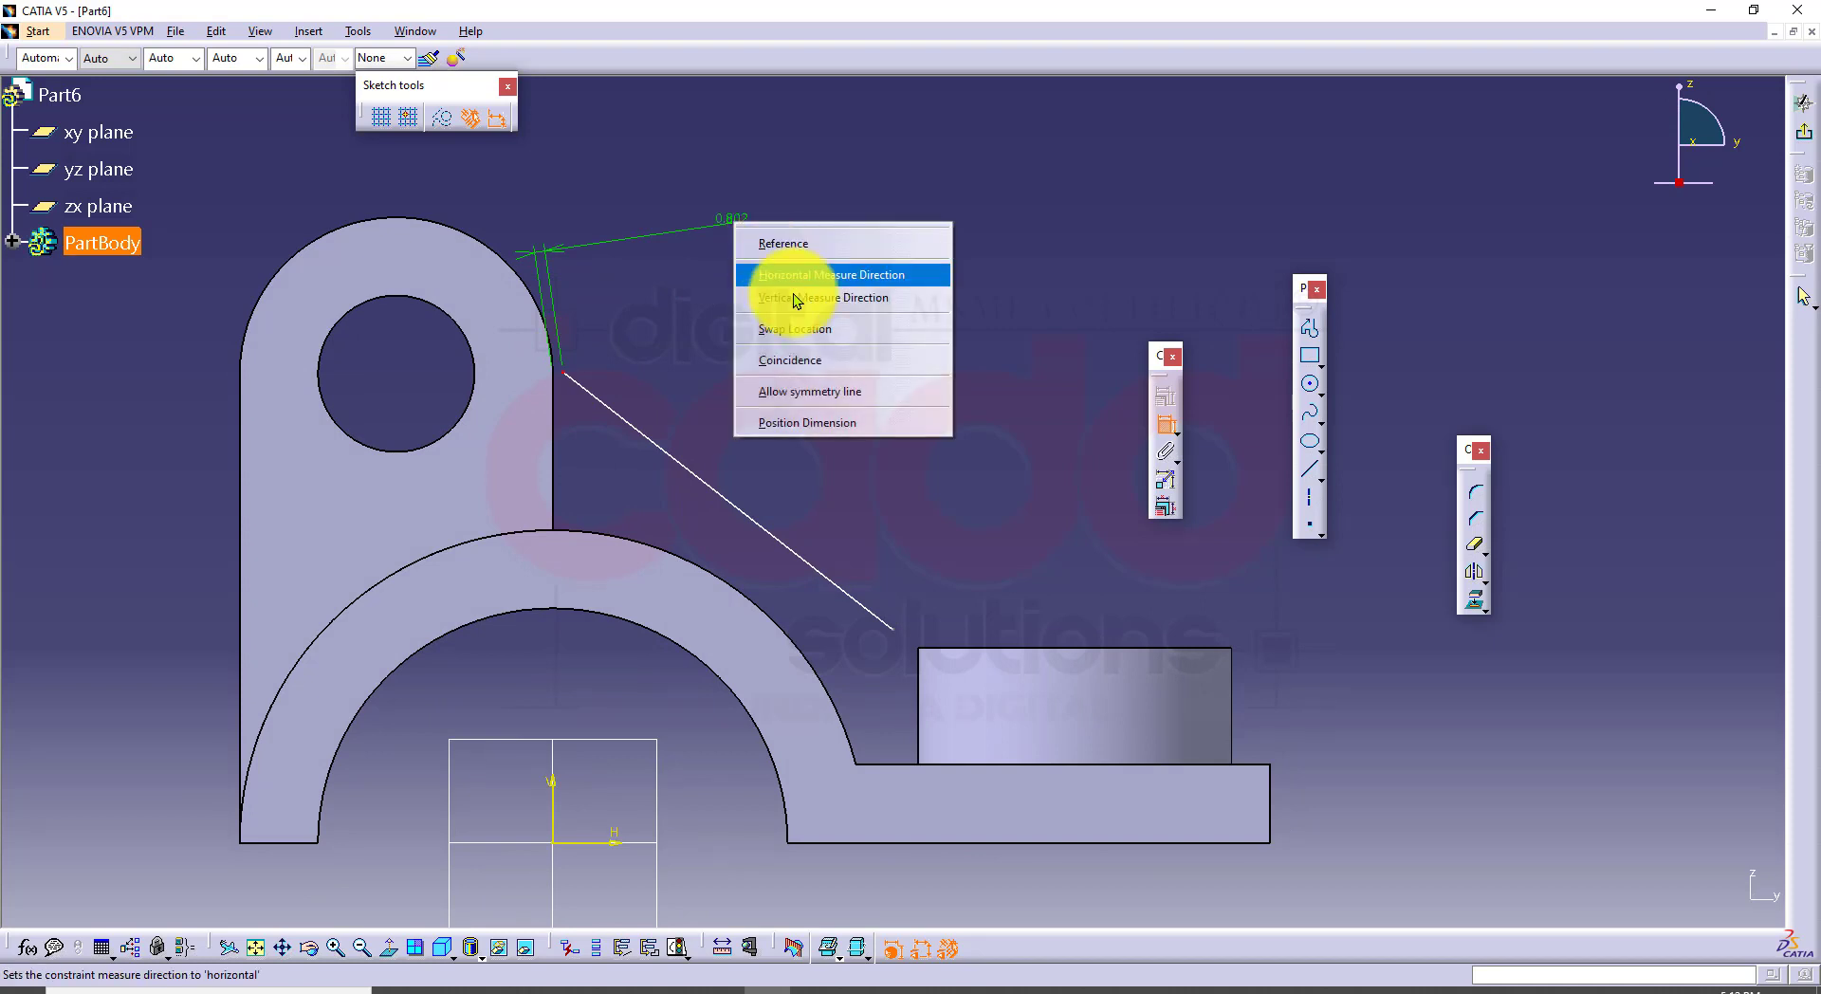
{"action": "left_click", "coordinate": [821, 360]}
Step: Constrain the rib line's lower endpoint coincident with the top face of the boss
{"action": "mouse_move", "coordinate": [937, 465]}
{"action": "middle_mouse_down"}
{"action": "mouse_move", "coordinate": [857, 422]}
{"action": "mouse_move", "coordinate": [853, 351]}
{"action": "middle_mouse_up"}
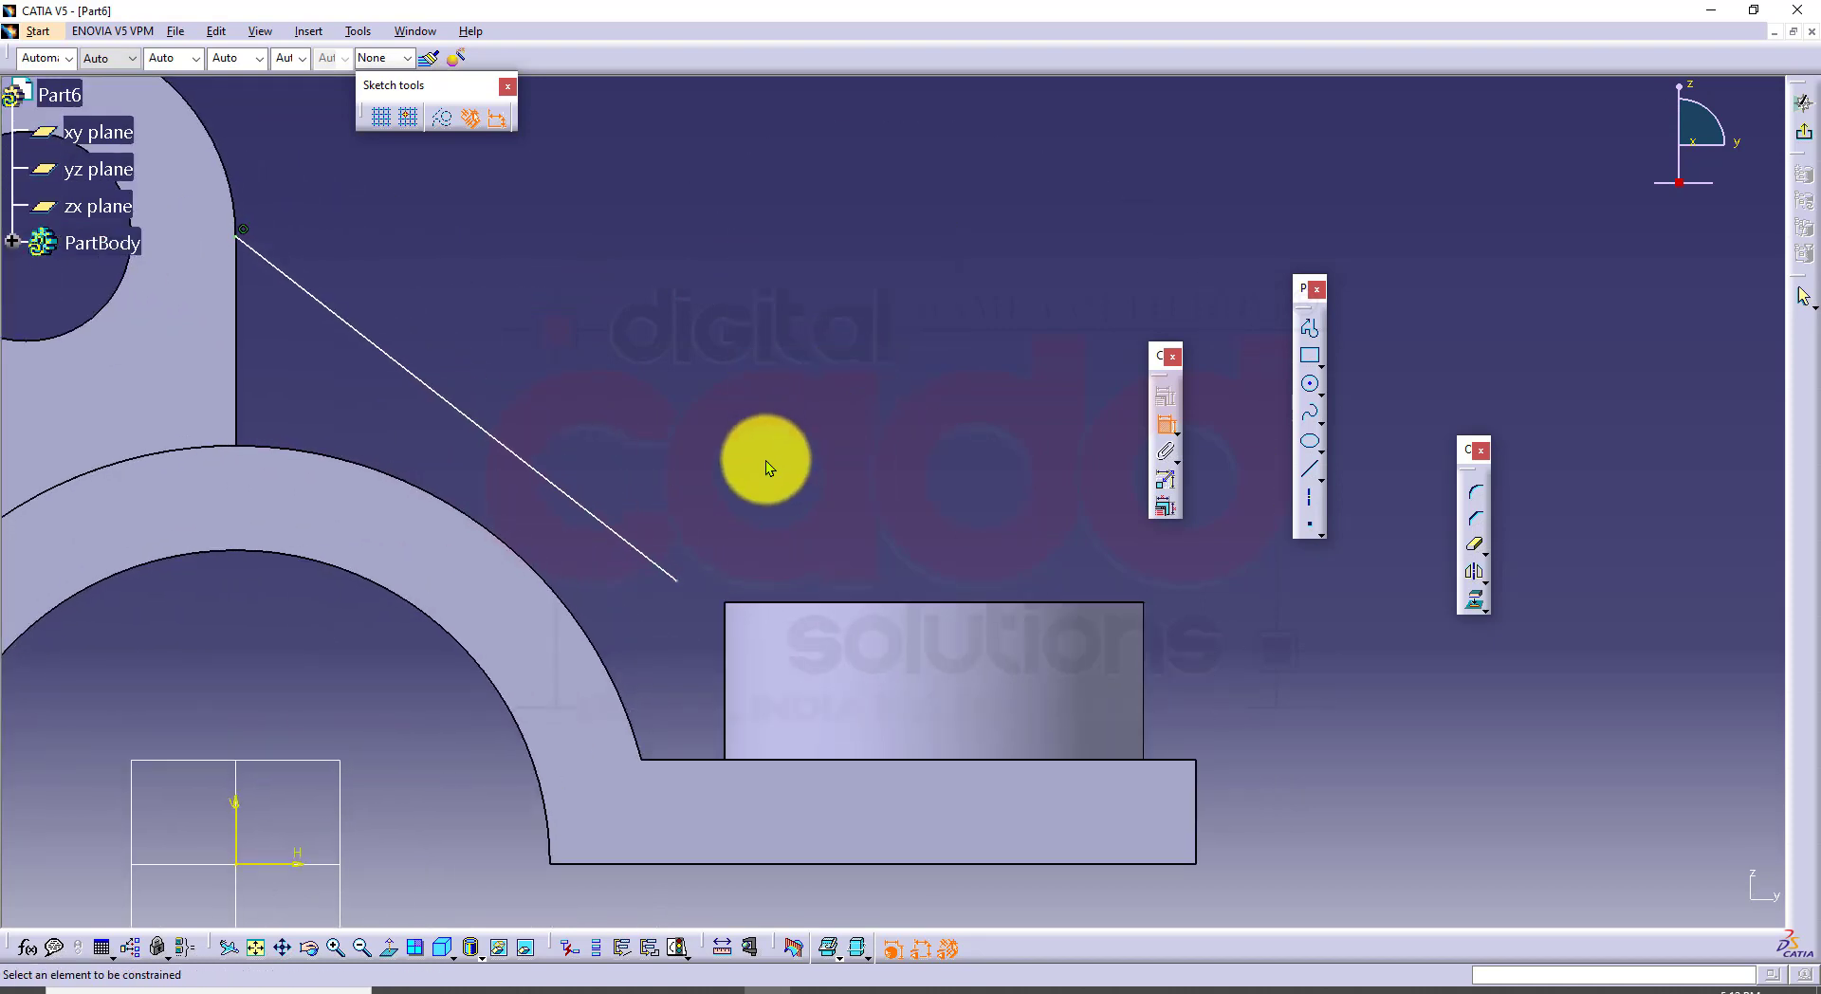
{"action": "middle_click_drag", "start_coordinate": [773, 459], "coordinate": [859, 494]}
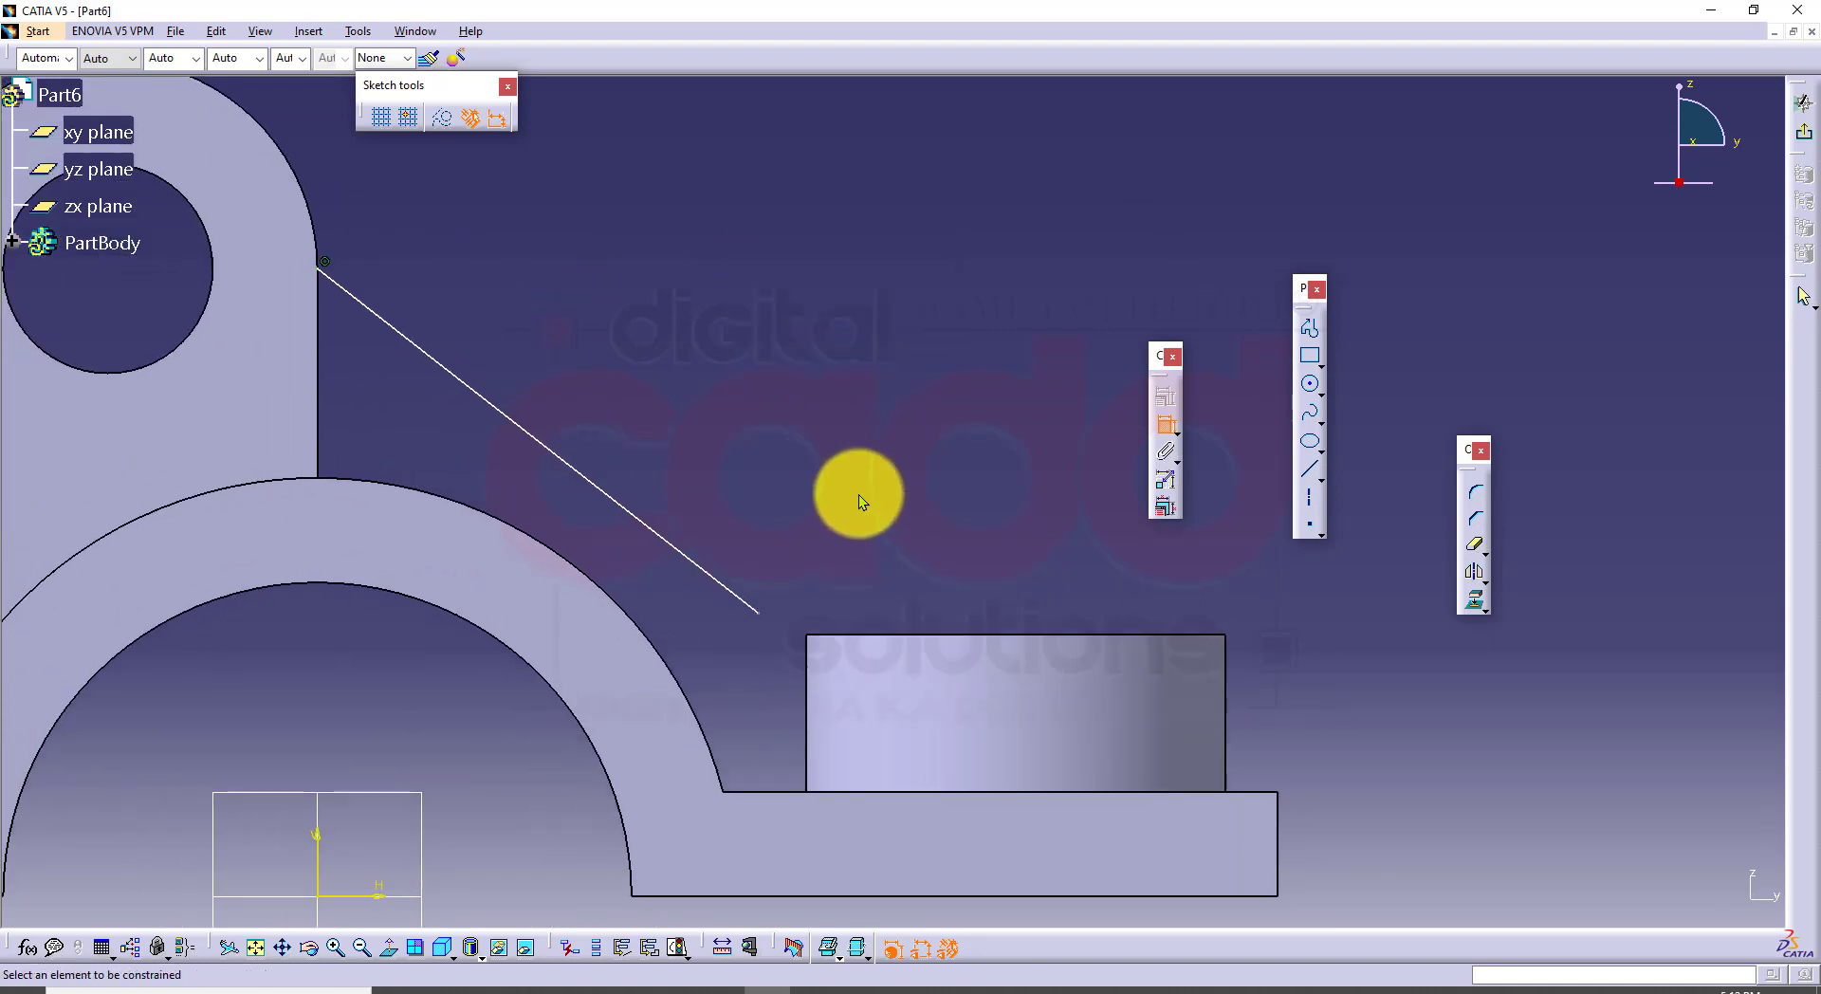
{"action": "left_click", "coordinate": [814, 637]}
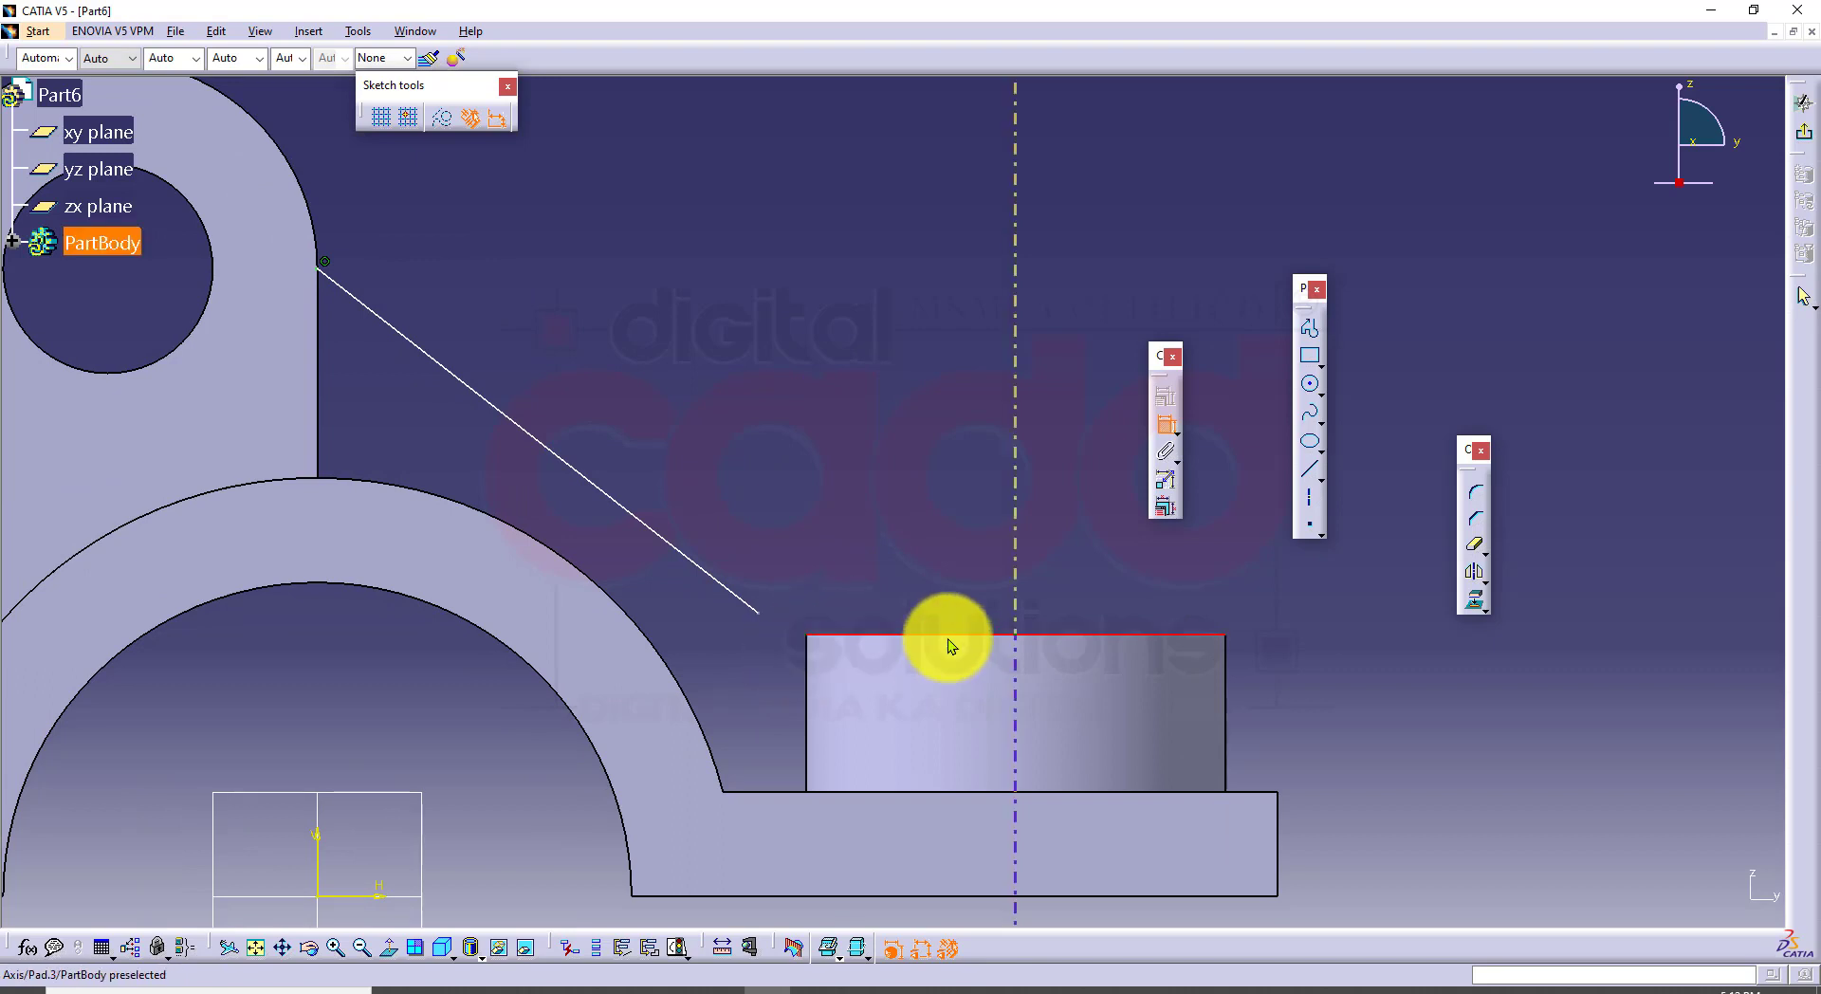
{"action": "left_click", "coordinate": [760, 614]}
{"action": "right_click", "coordinate": [822, 320]}
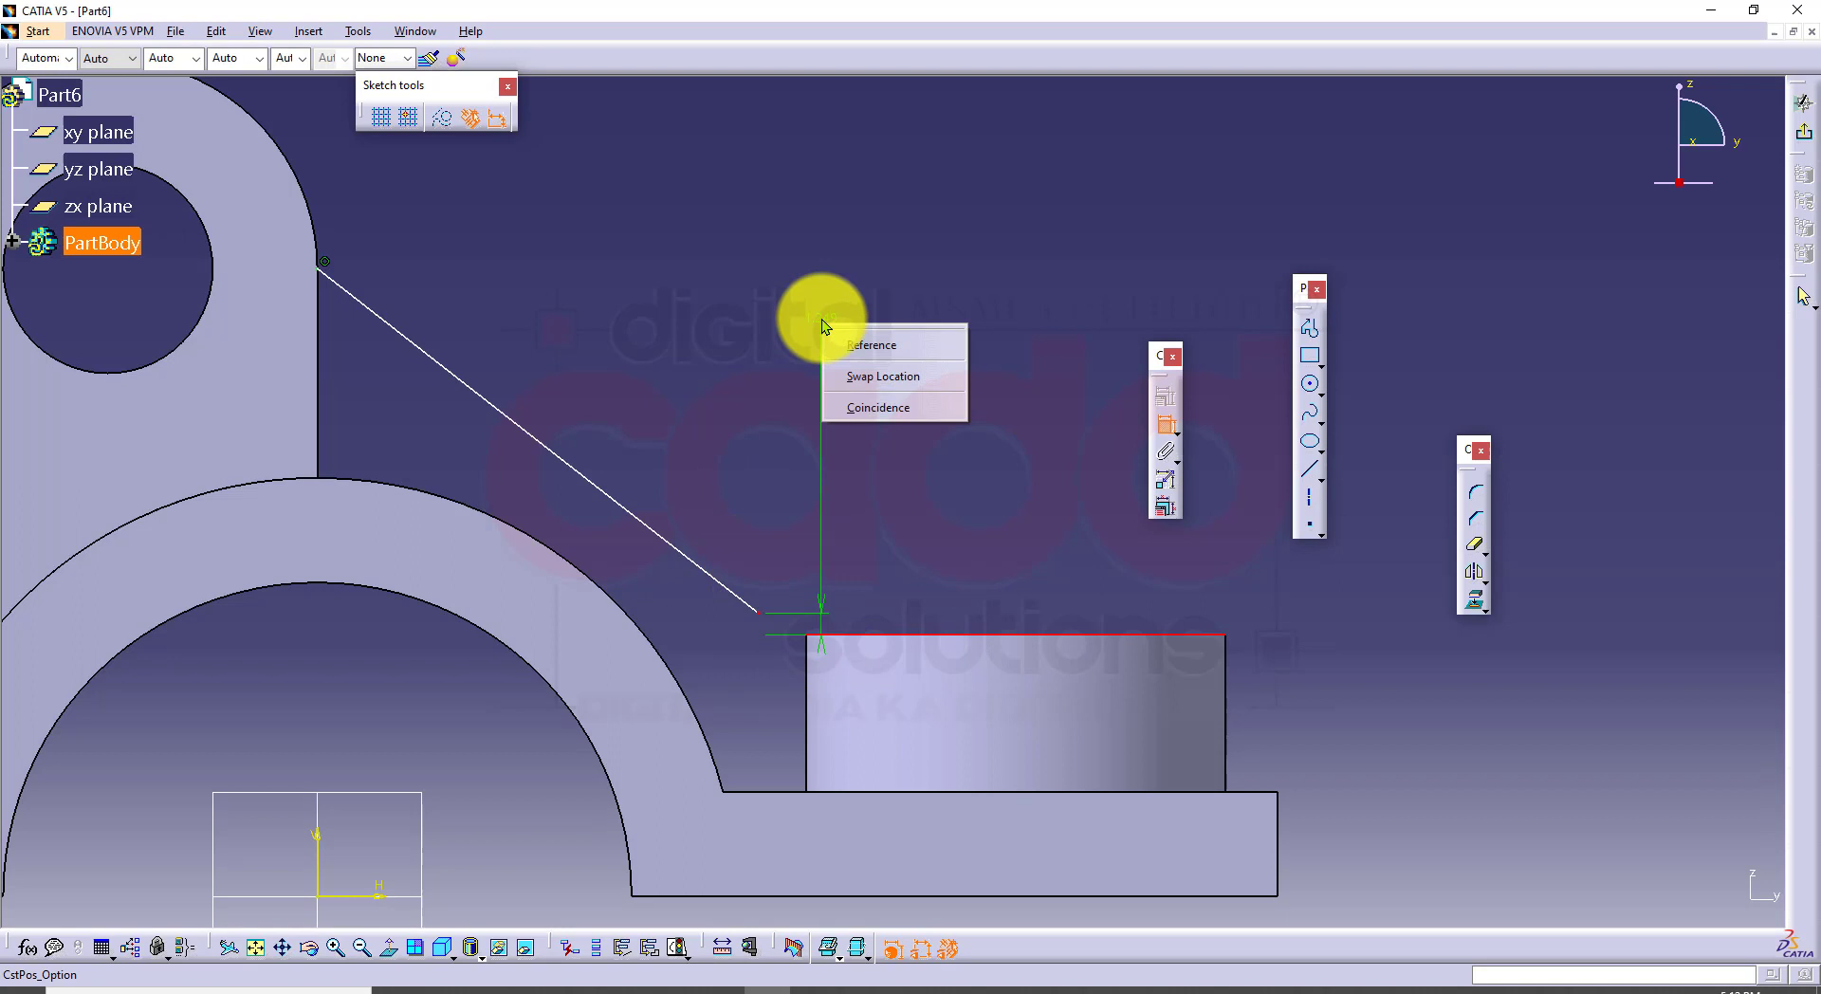
{"action": "left_click", "coordinate": [899, 405]}
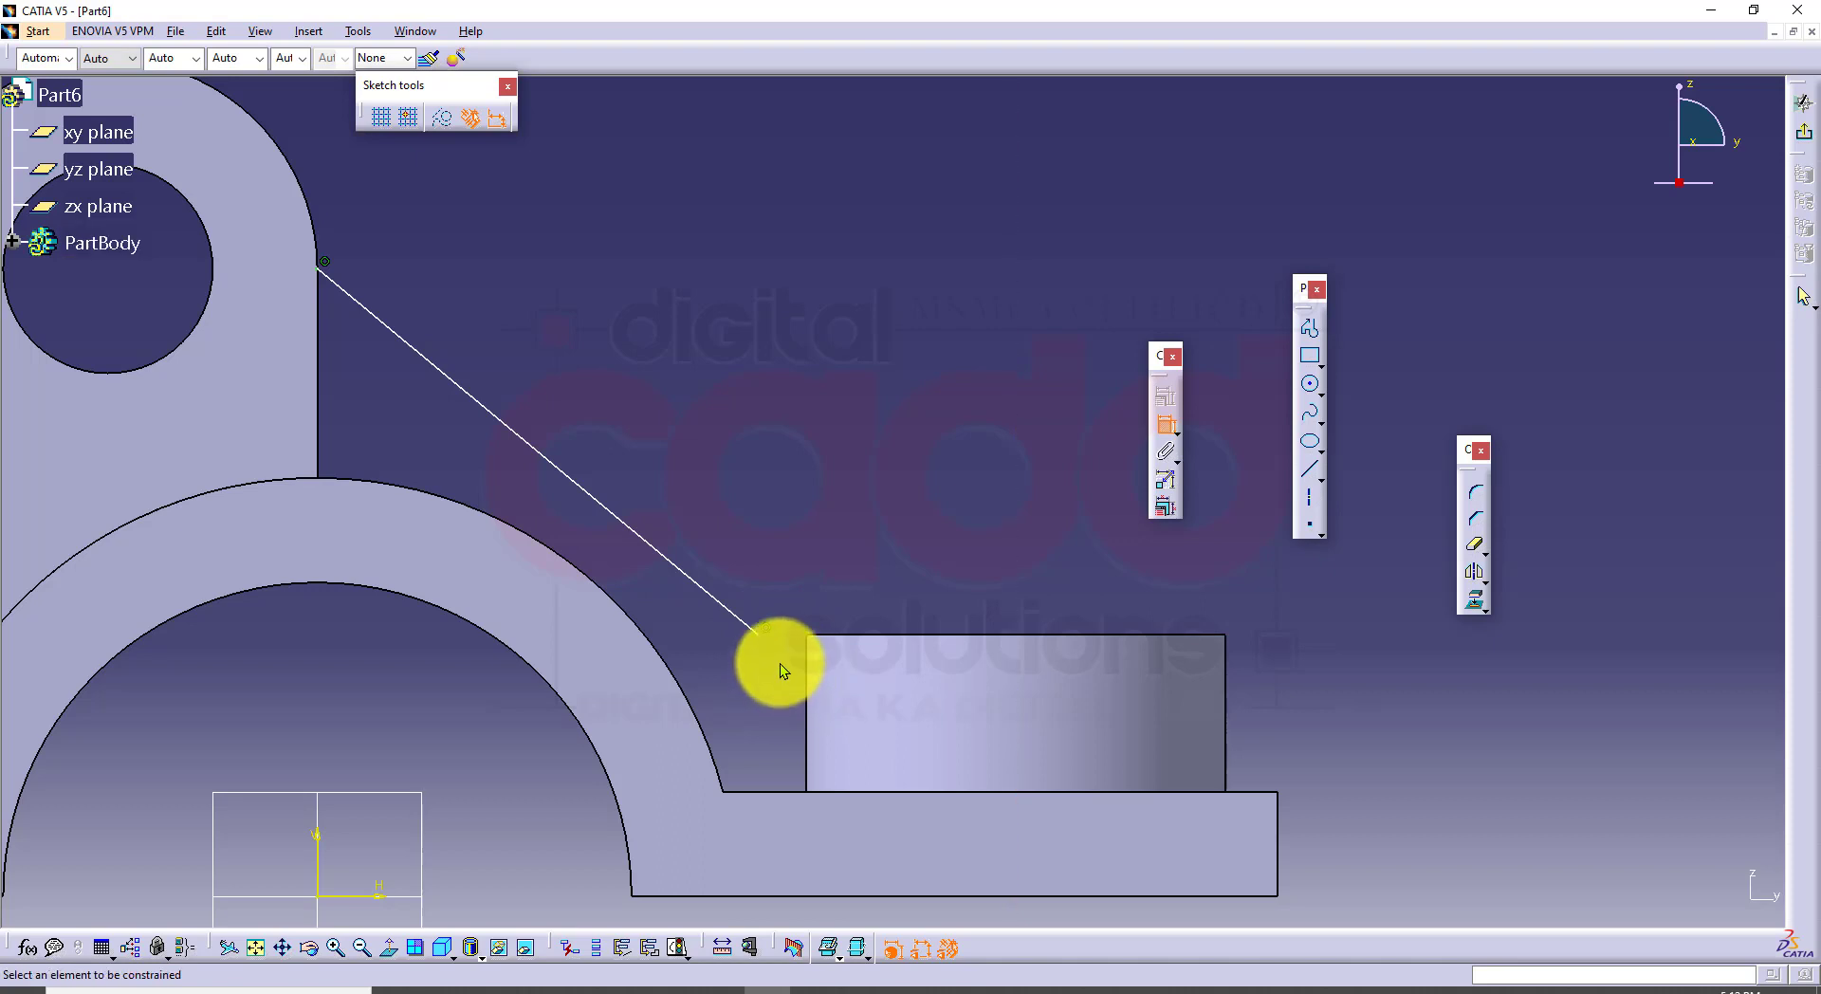
Step: Dimension the rib line's lower endpoint from the boss axis and set the distance to 12 mm
{"action": "left_click", "coordinate": [998, 707]}
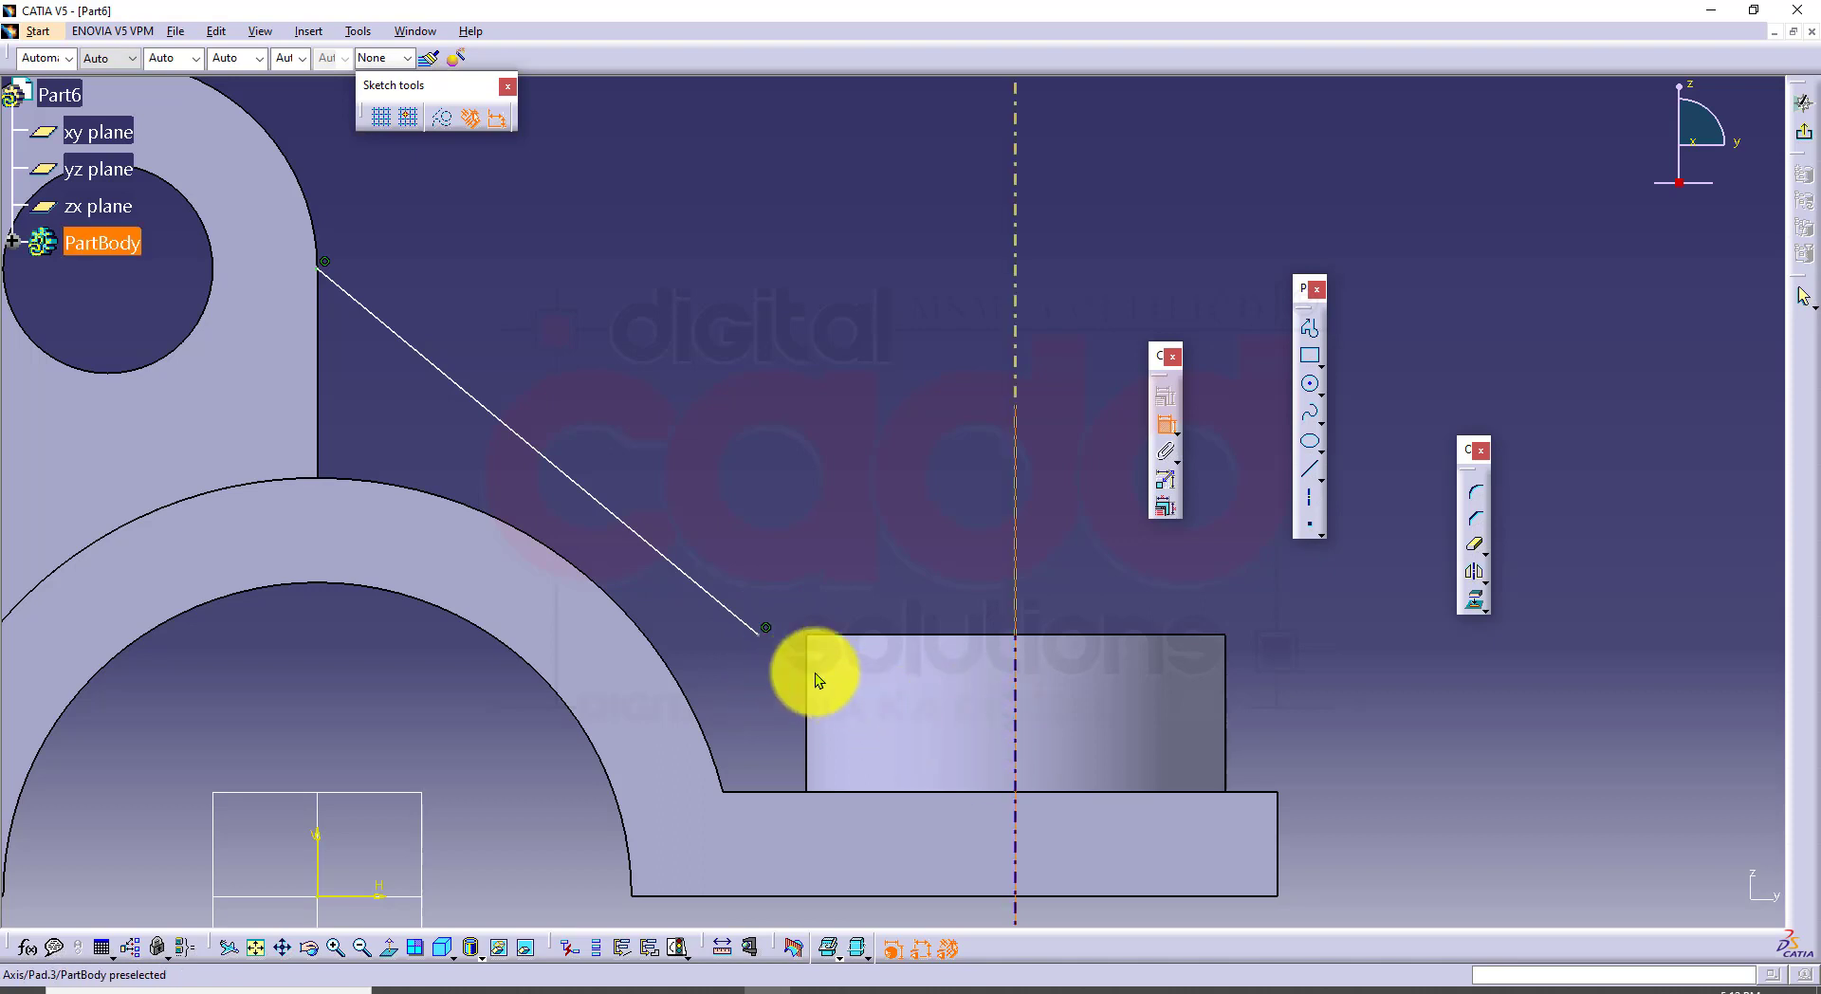
{"action": "left_click", "coordinate": [760, 637]}
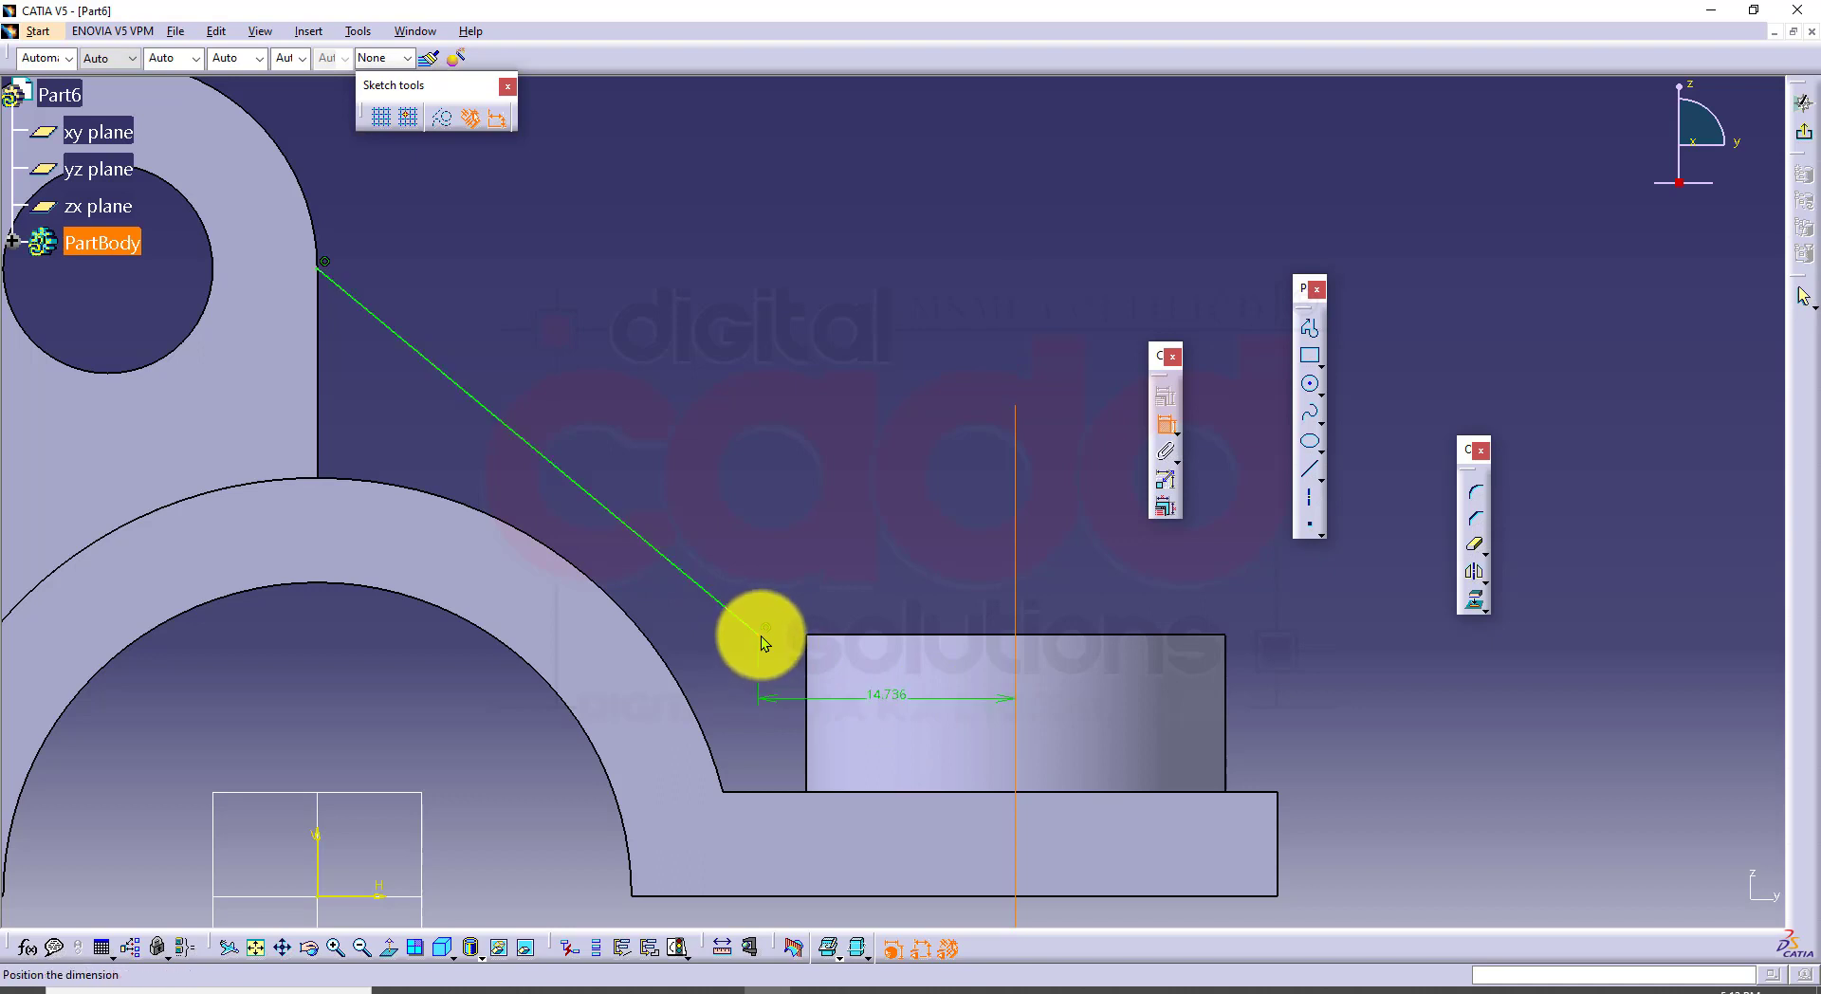
{"action": "left_click", "coordinate": [936, 387]}
{"action": "double_click", "coordinate": [936, 384]}
{"action": "type", "text": "12"}
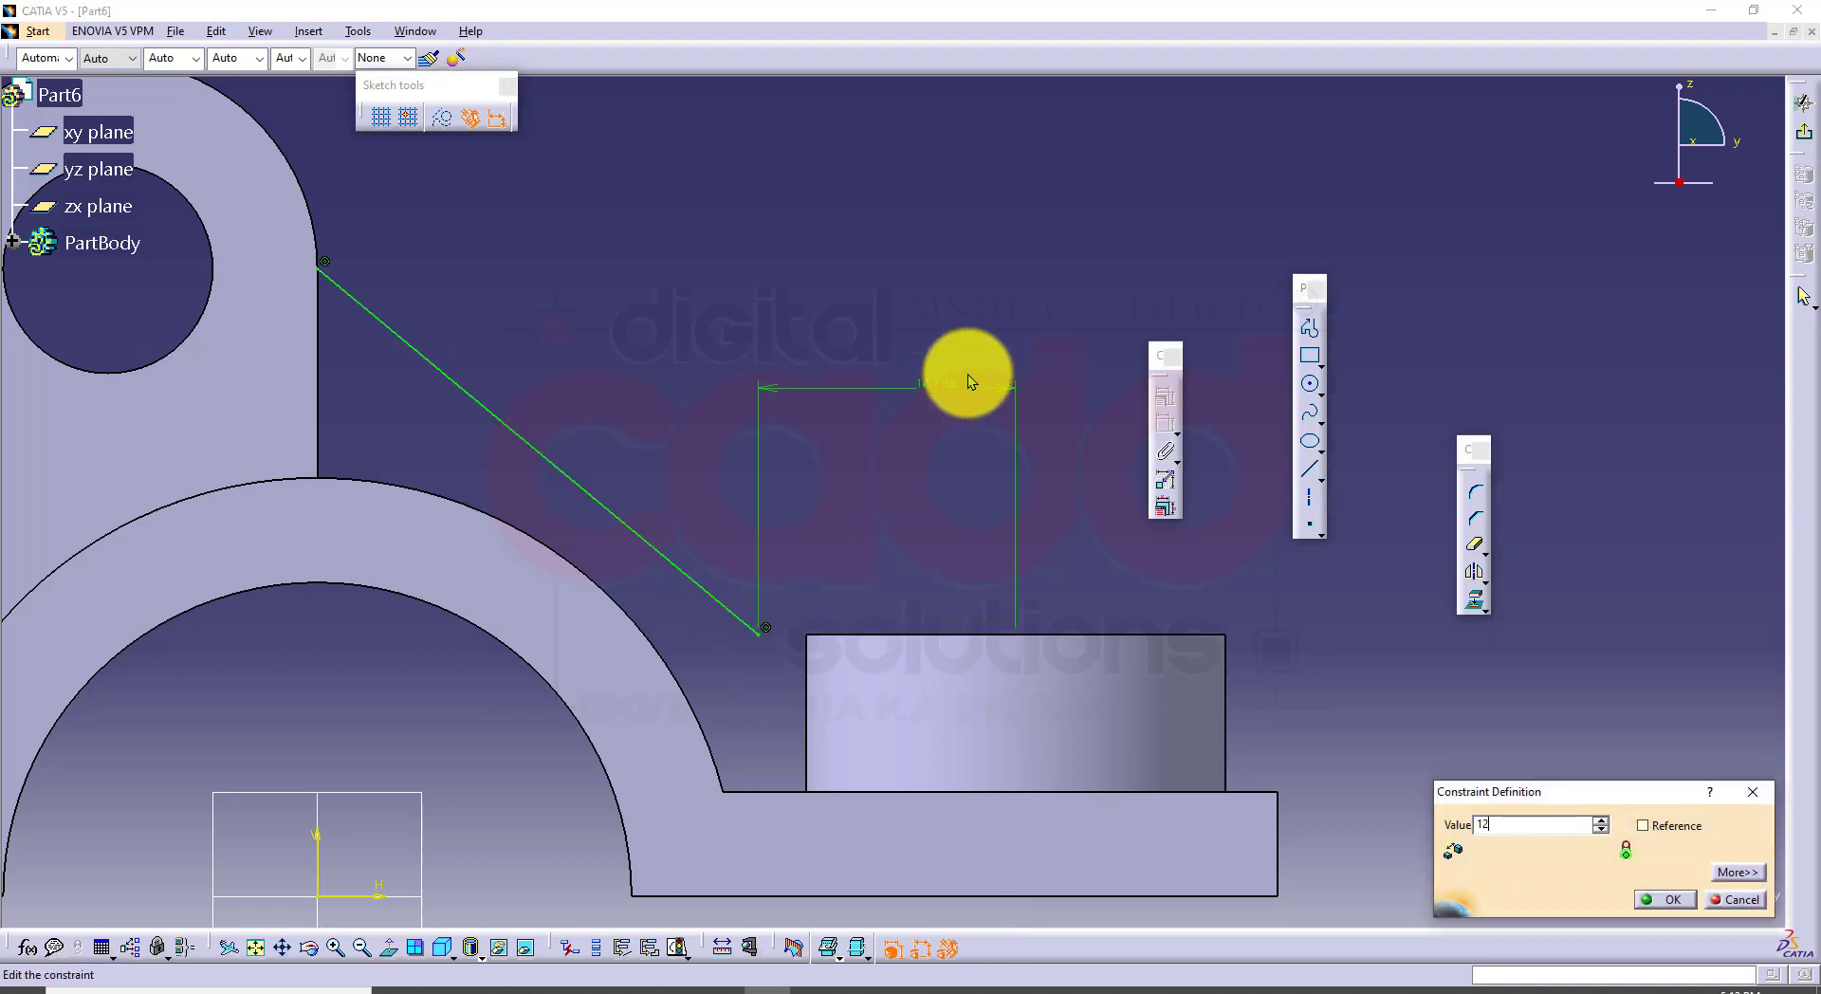
{"action": "key", "text": "Return"}
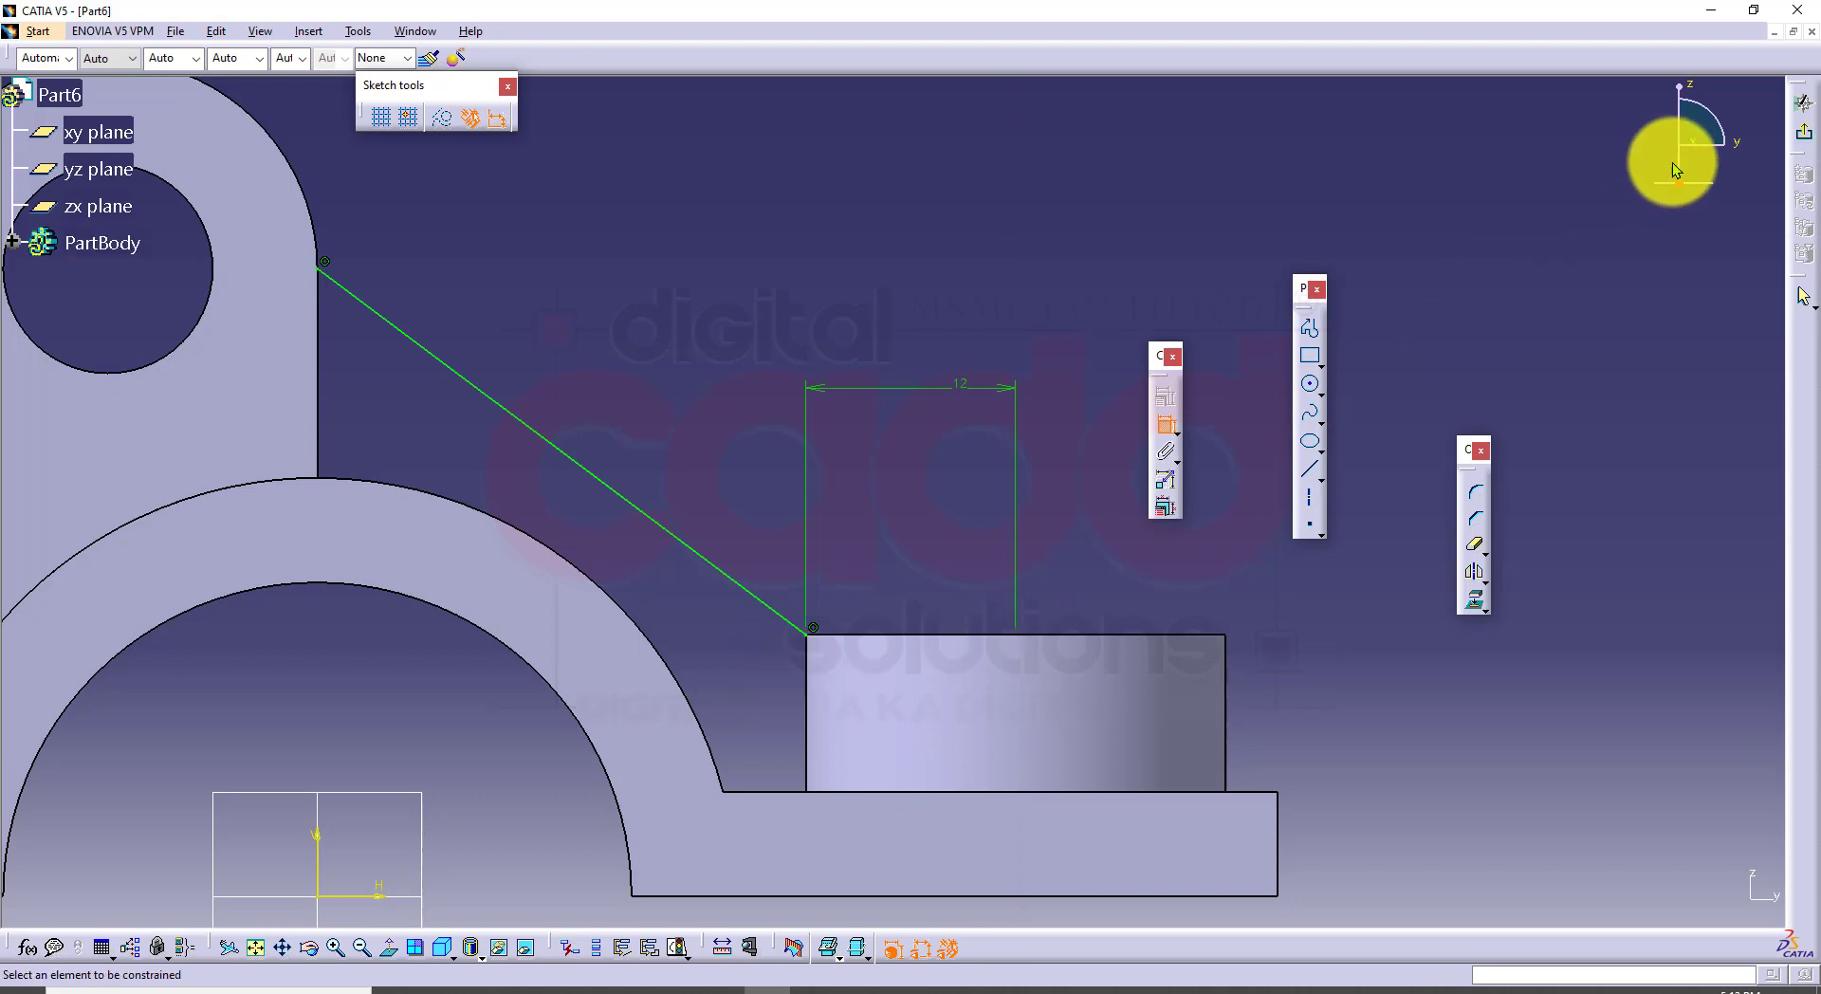
Step: Exit the rib sketch and pad the rib line by 3 mm with mirrored extent, checking the rib thickness on the drawing
{"action": "left_click", "coordinate": [1802, 103]}
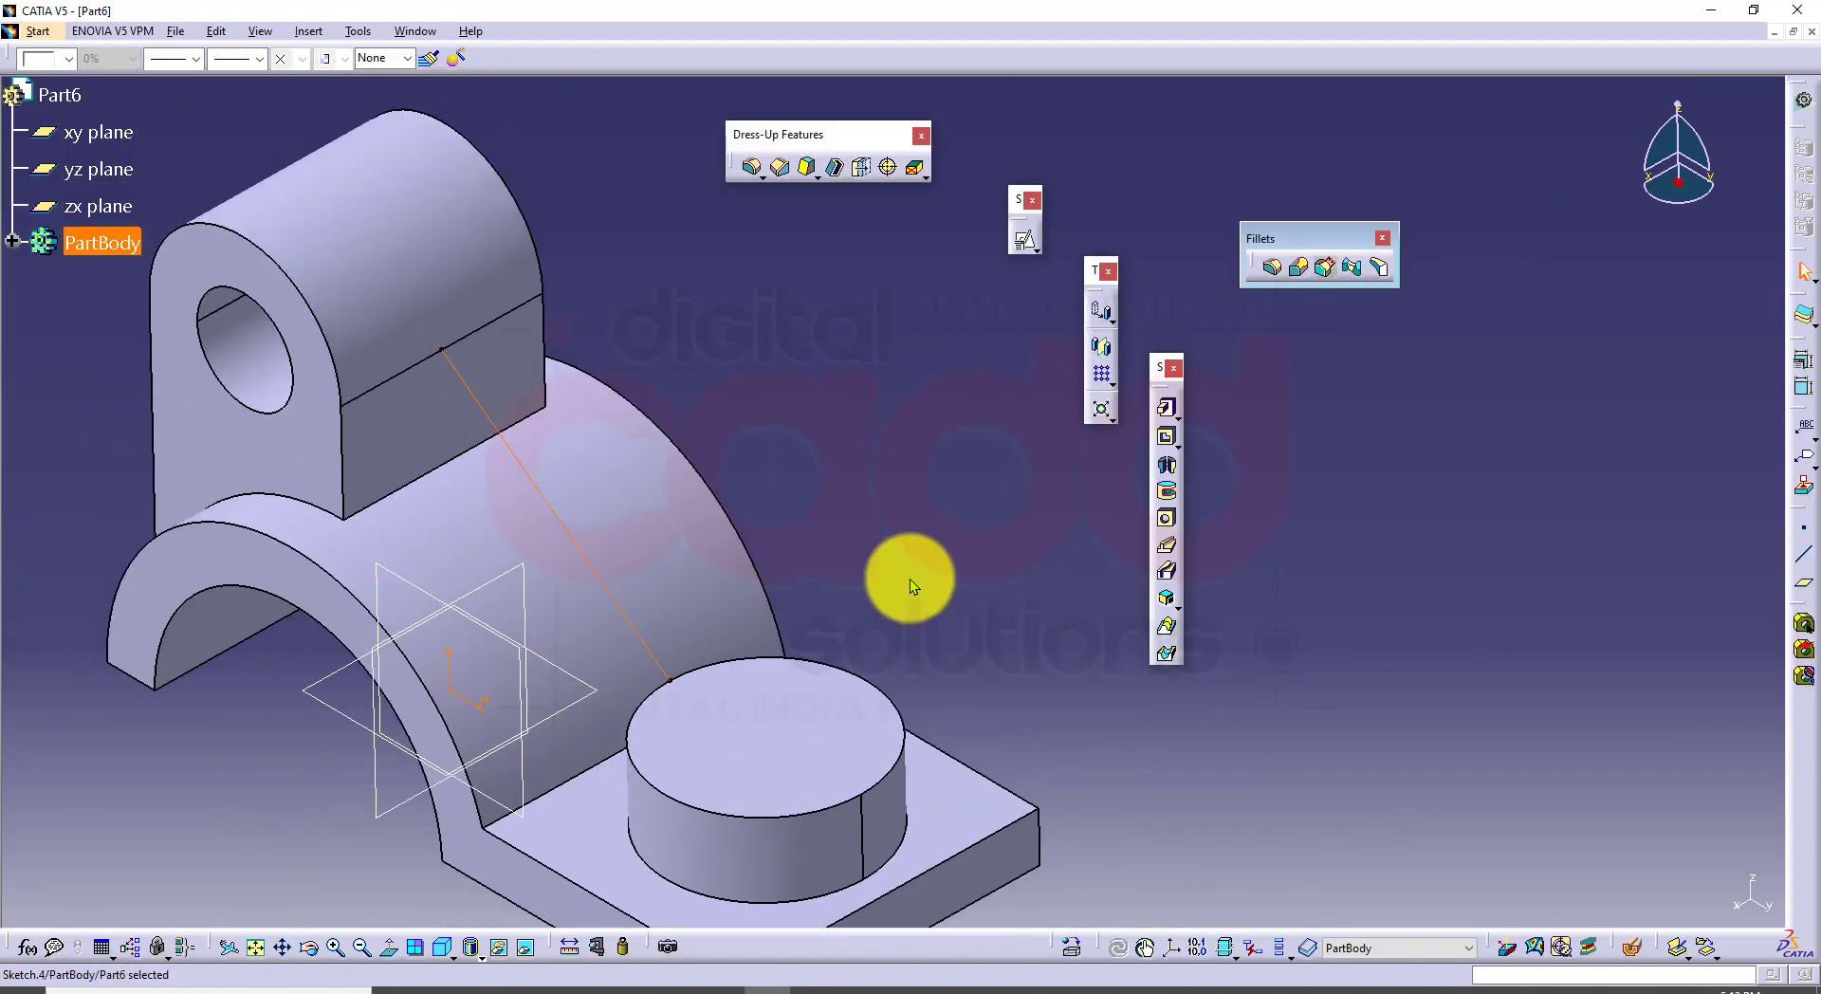
{"action": "left_click", "coordinate": [1165, 408]}
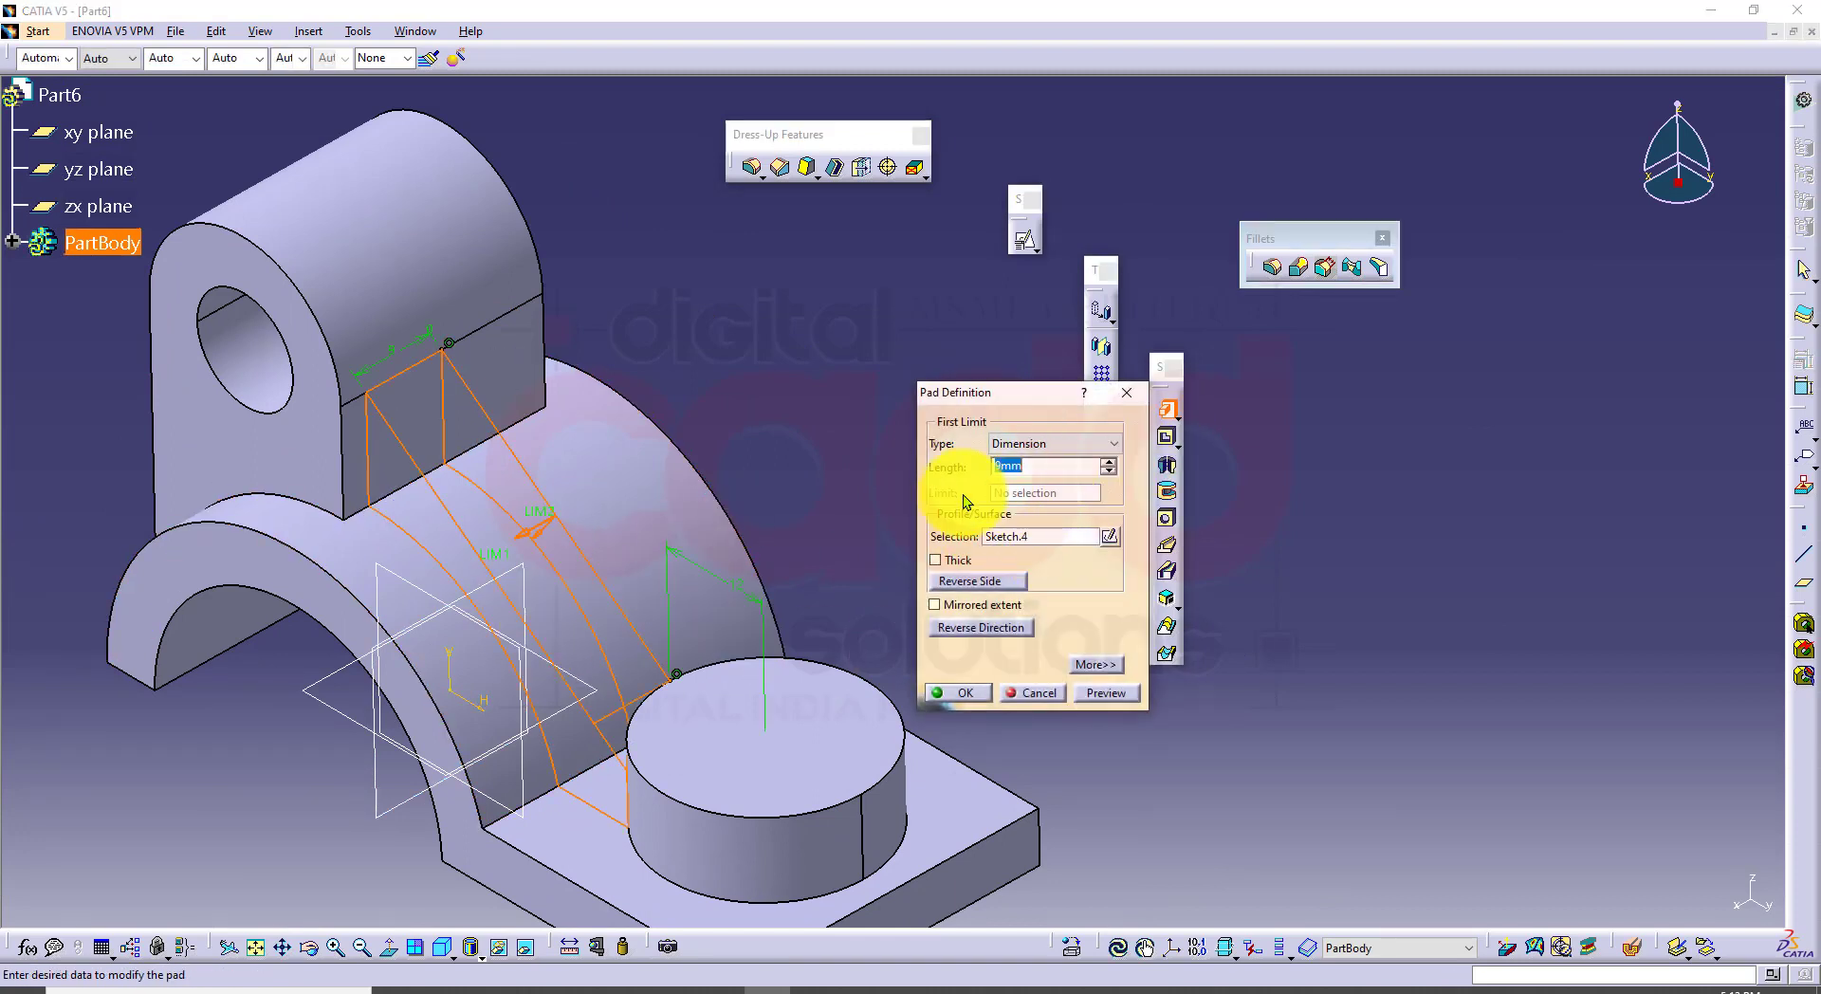
{"action": "left_click", "coordinate": [500, 987]}
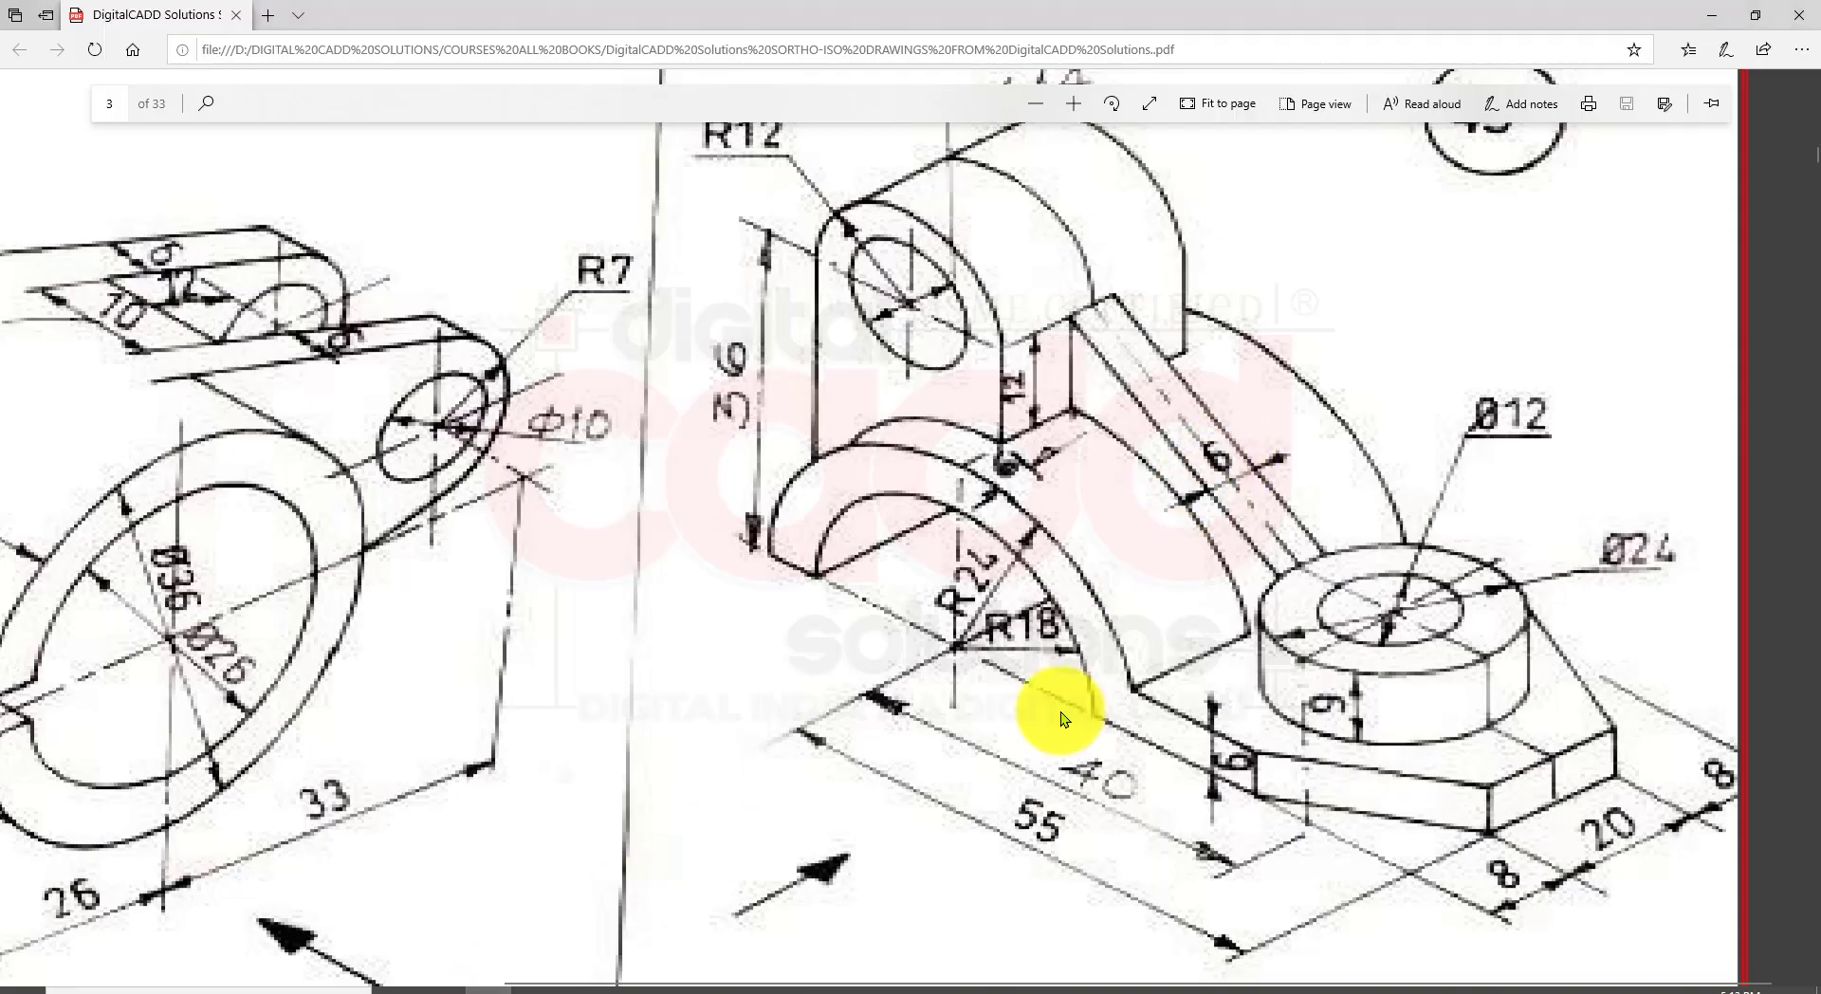
{"action": "left_click", "coordinate": [770, 987]}
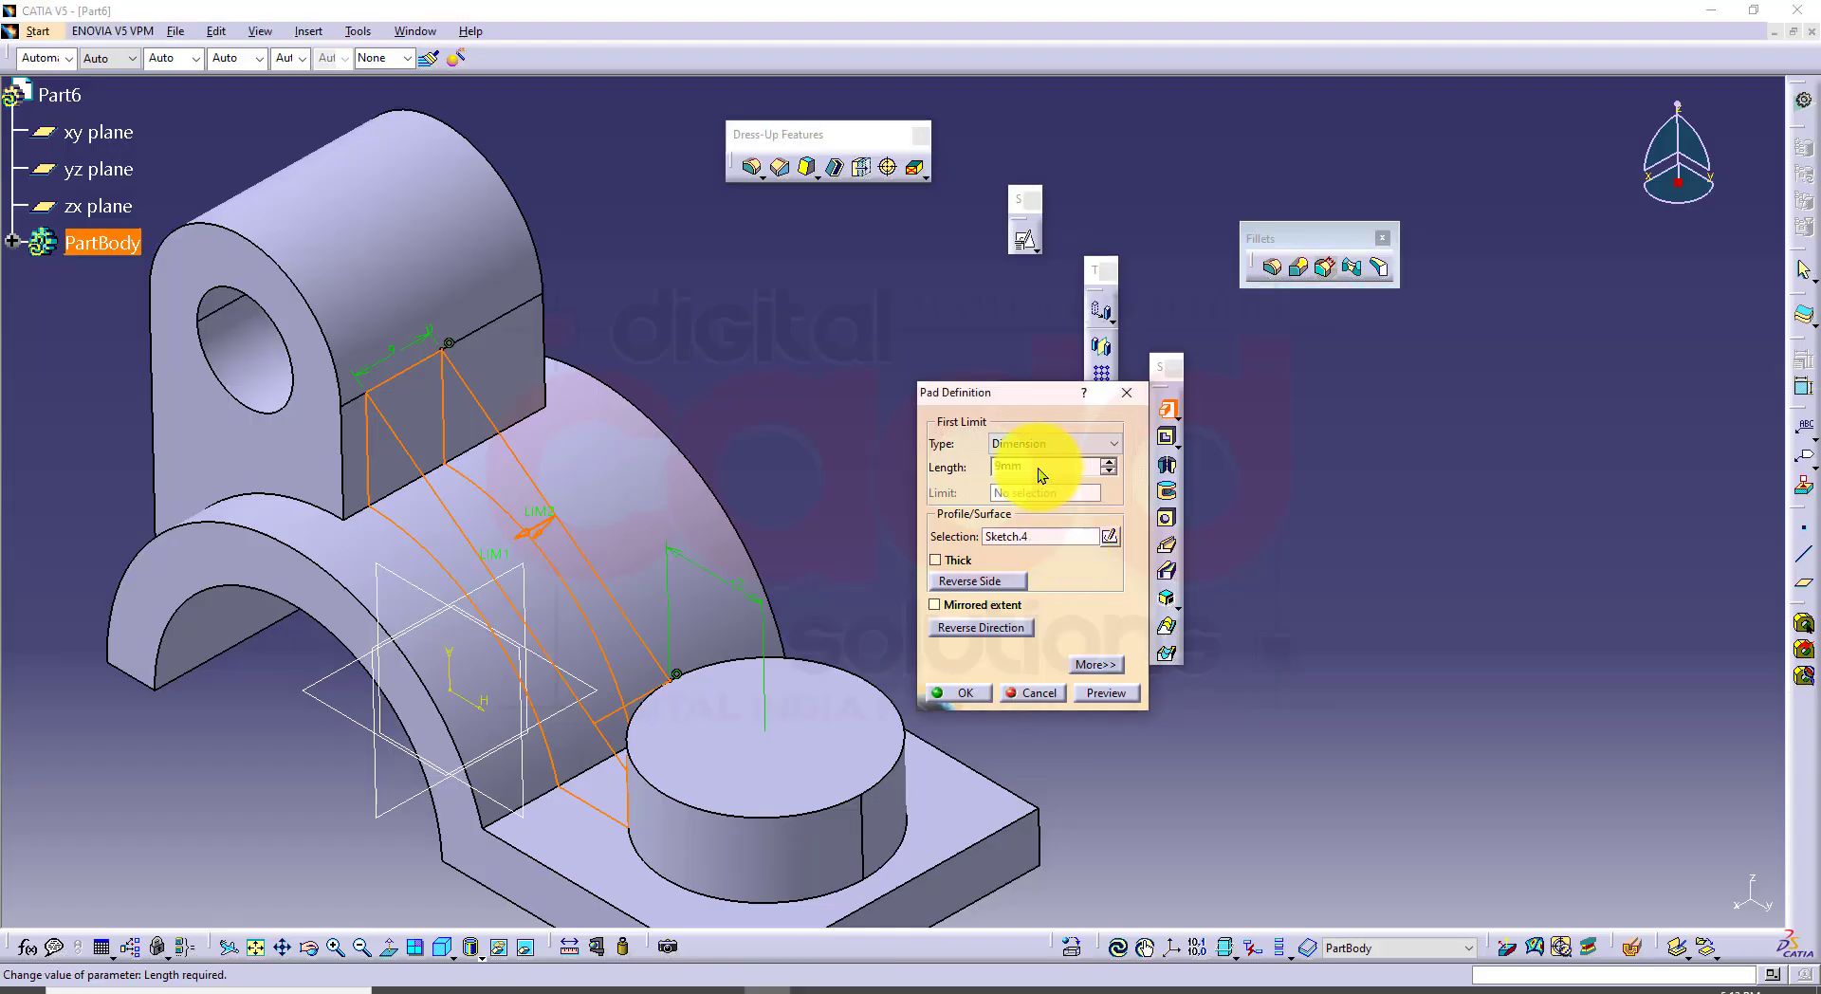
{"action": "double_click", "coordinate": [1037, 466]}
{"action": "type", "text": "3"}
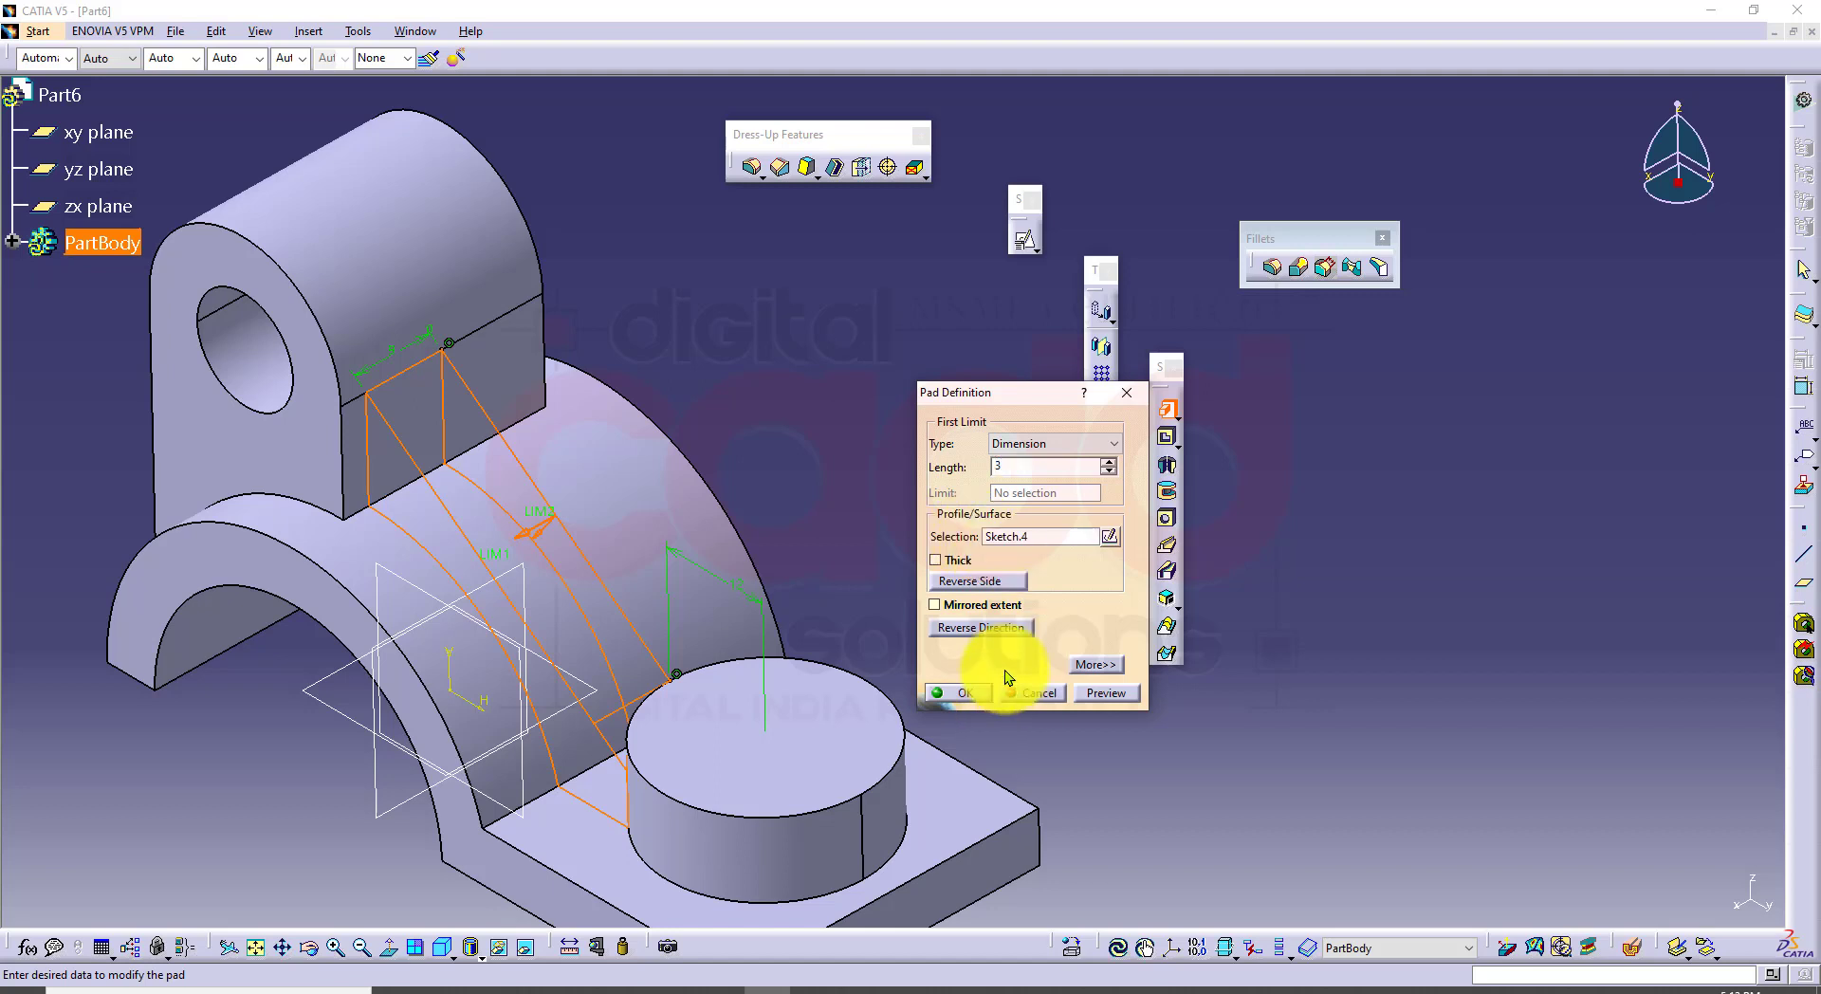
{"action": "left_click", "coordinate": [981, 605]}
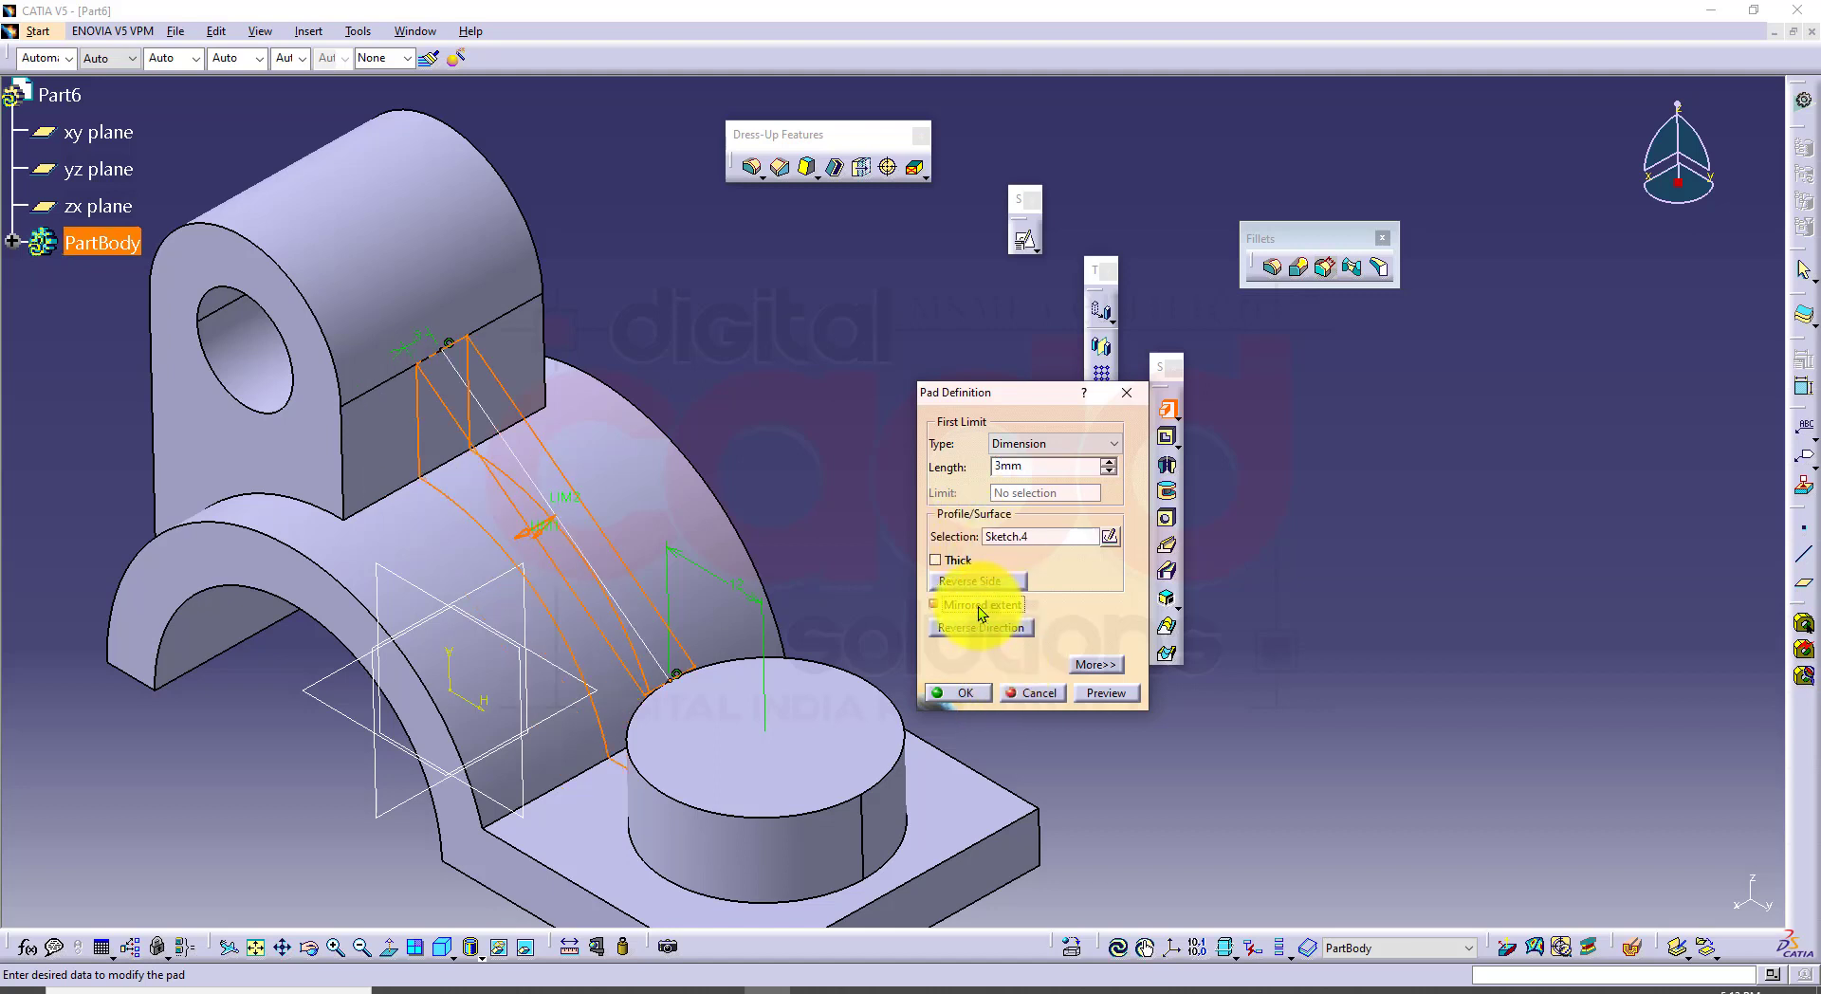
{"action": "left_click", "coordinate": [1106, 691]}
{"action": "left_click", "coordinate": [975, 692]}
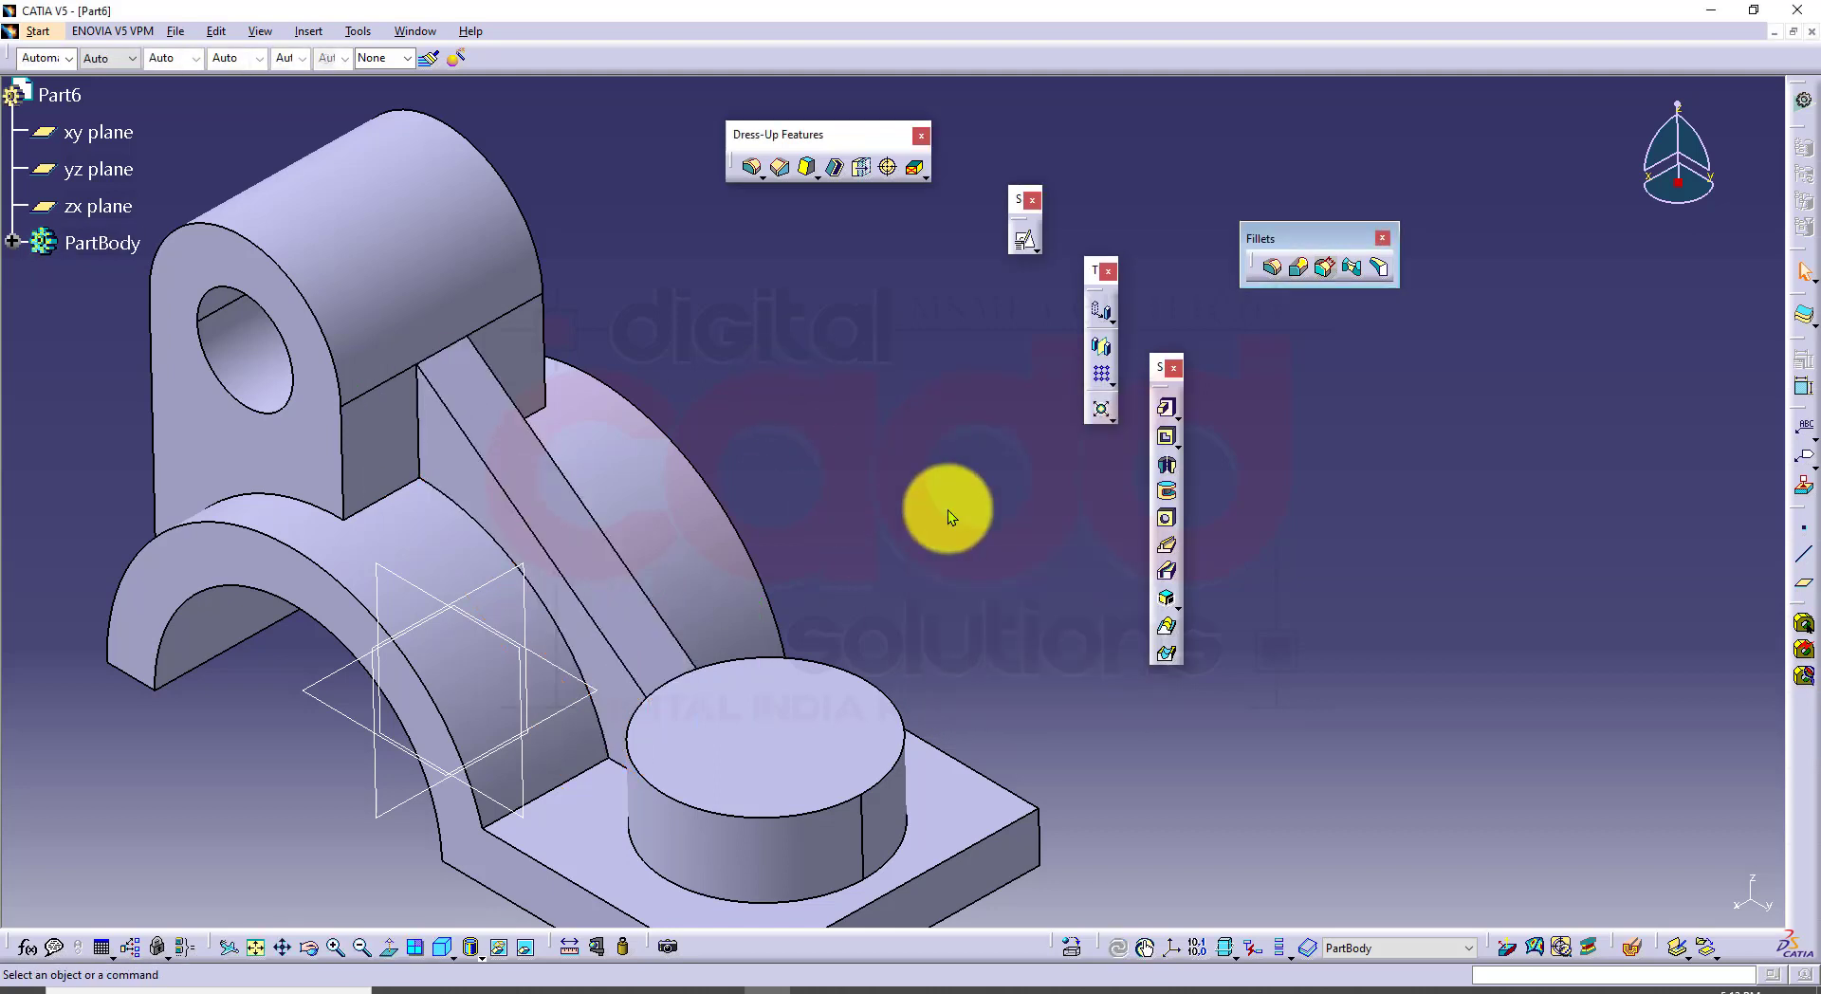
Step: Undo the rib pad and clear the selection of its sketch
{"action": "mouse_move", "coordinate": [947, 509]}
{"action": "middle_mouse_down"}
{"action": "mouse_move", "coordinate": [802, 808]}
{"action": "mouse_move", "coordinate": [810, 729]}
{"action": "mouse_move", "coordinate": [907, 465]}
{"action": "mouse_move", "coordinate": [943, 565]}
{"action": "mouse_move", "coordinate": [989, 479]}
{"action": "mouse_move", "coordinate": [770, 480]}
{"action": "mouse_move", "coordinate": [959, 527]}
{"action": "middle_mouse_up"}
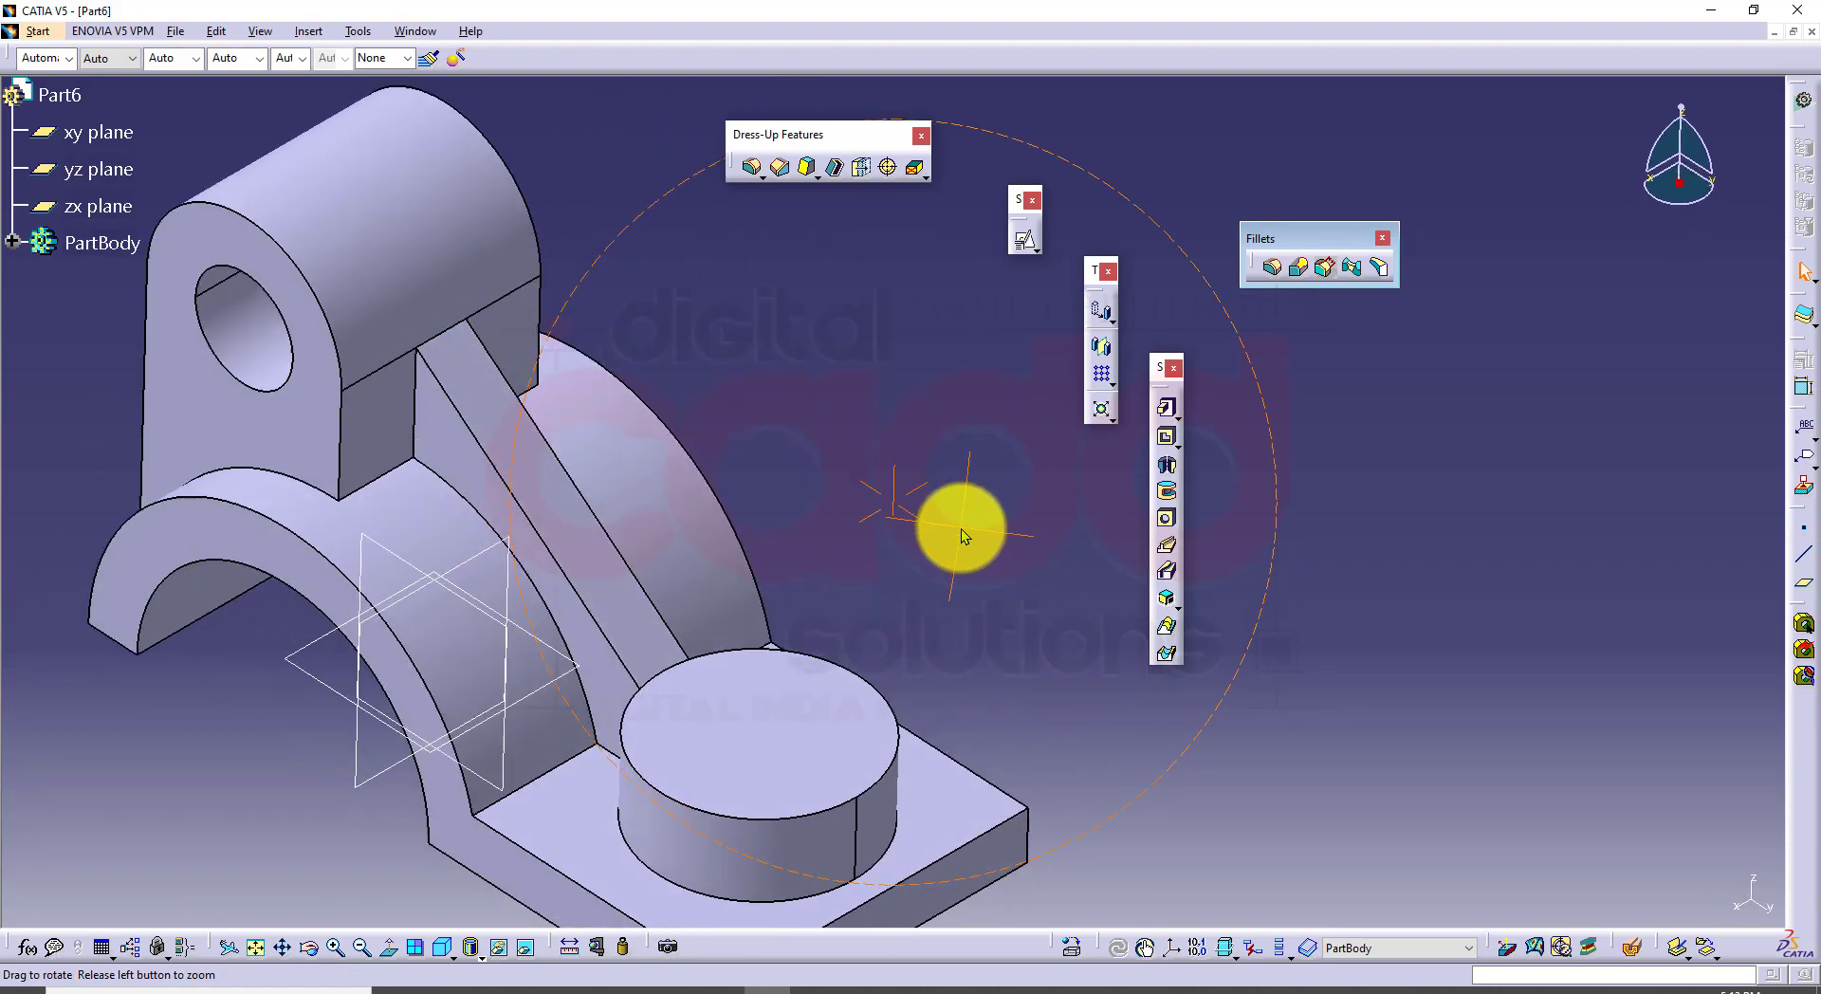
{"action": "key", "text": "ctrl+z"}
{"action": "middle_click_drag", "start_coordinate": [856, 605], "coordinate": [846, 496]}
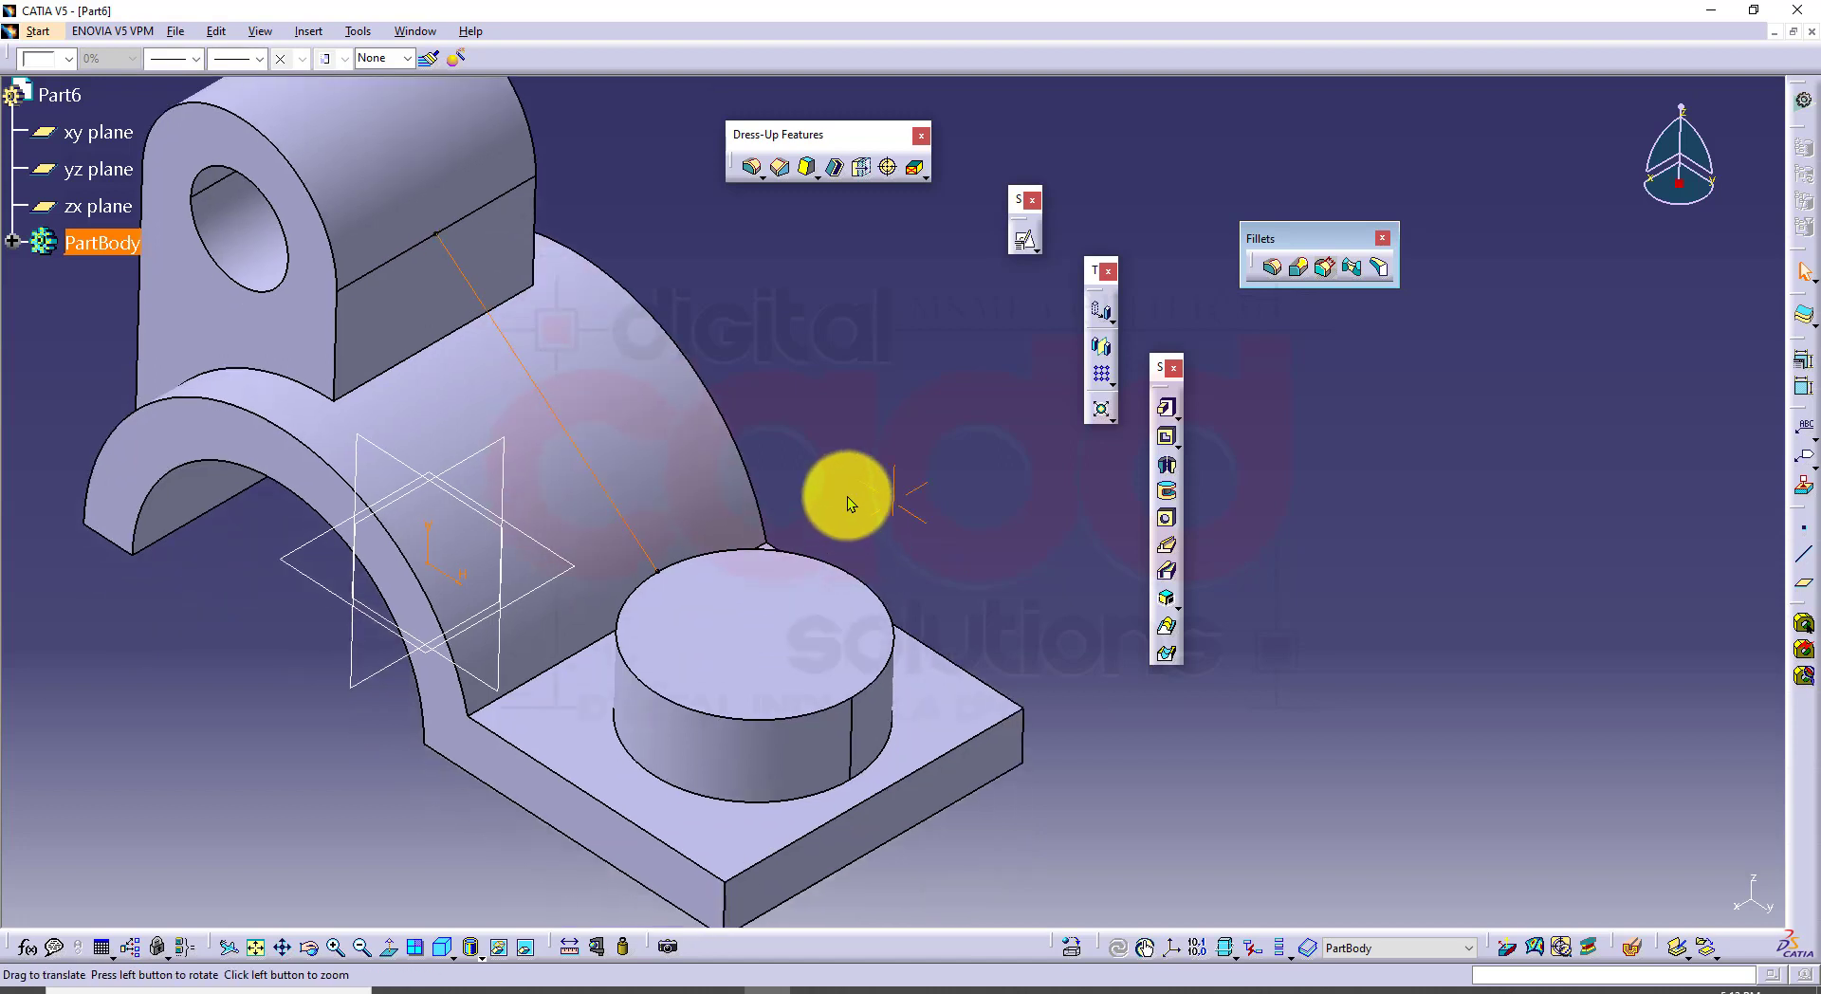
{"action": "left_click", "coordinate": [886, 465]}
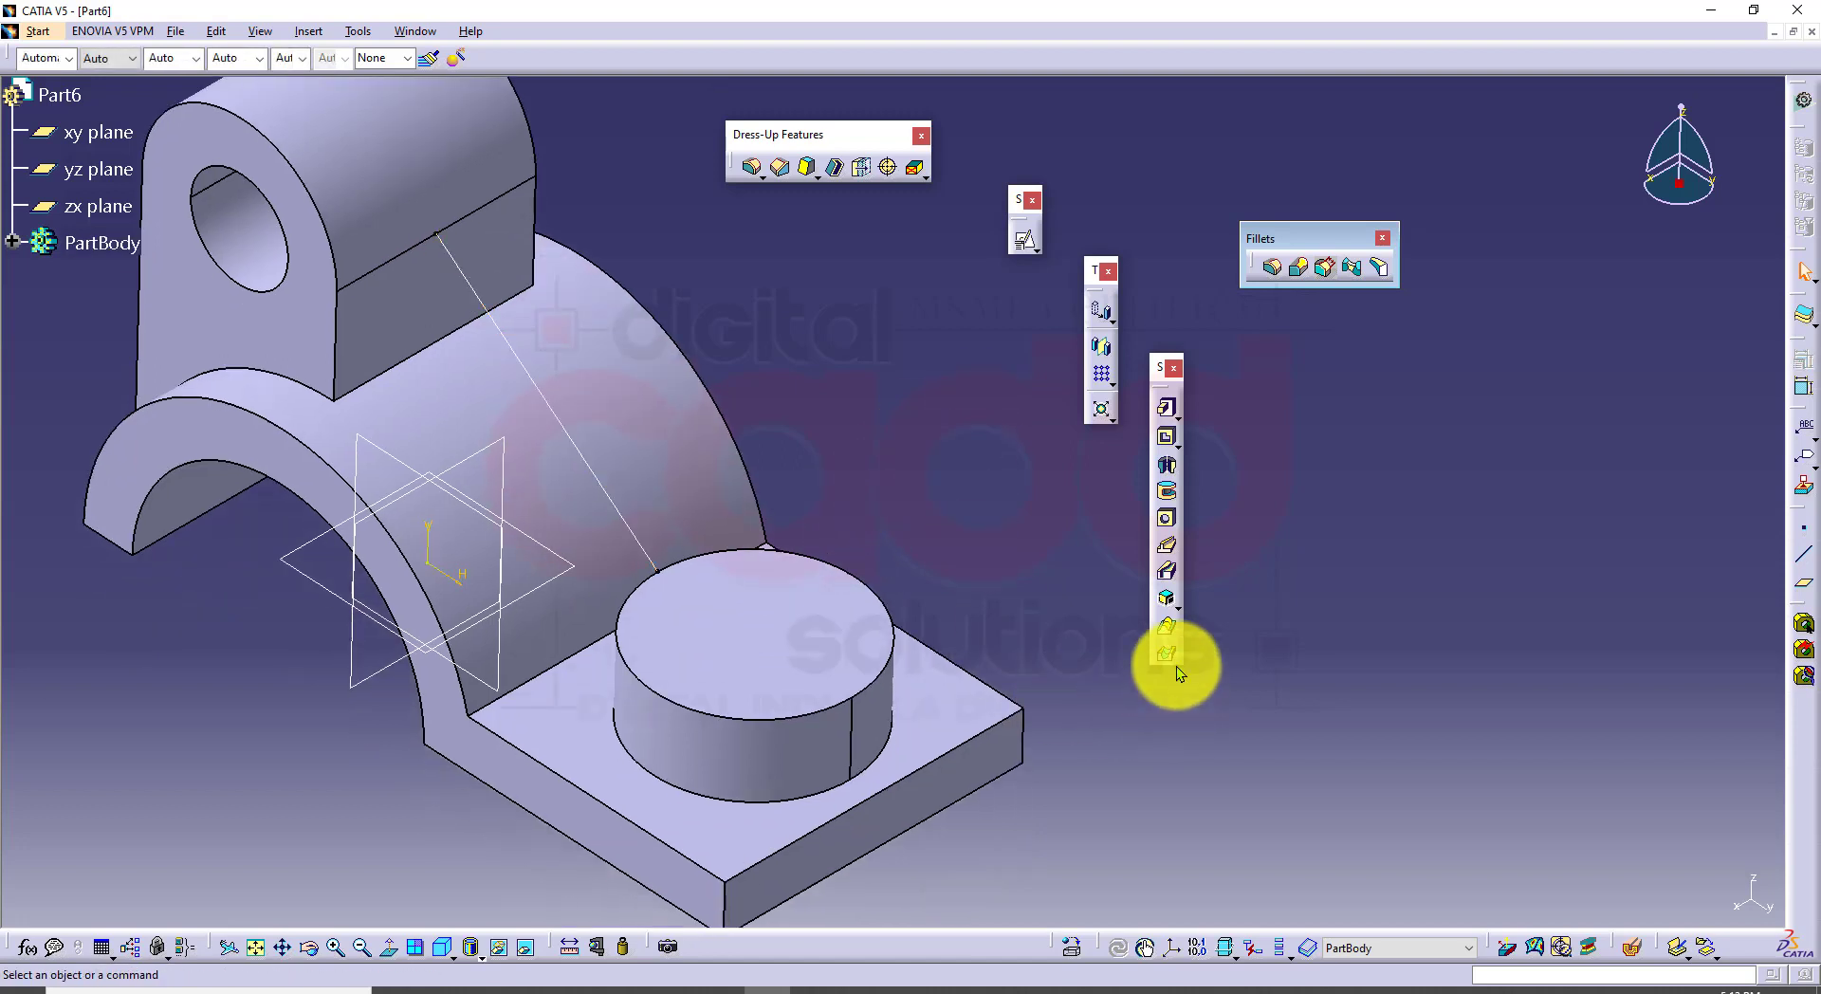
Step: Create a stiffener from the rib line in From Side mode with Neutral Fiber enabled
{"action": "left_click", "coordinate": [1178, 632]}
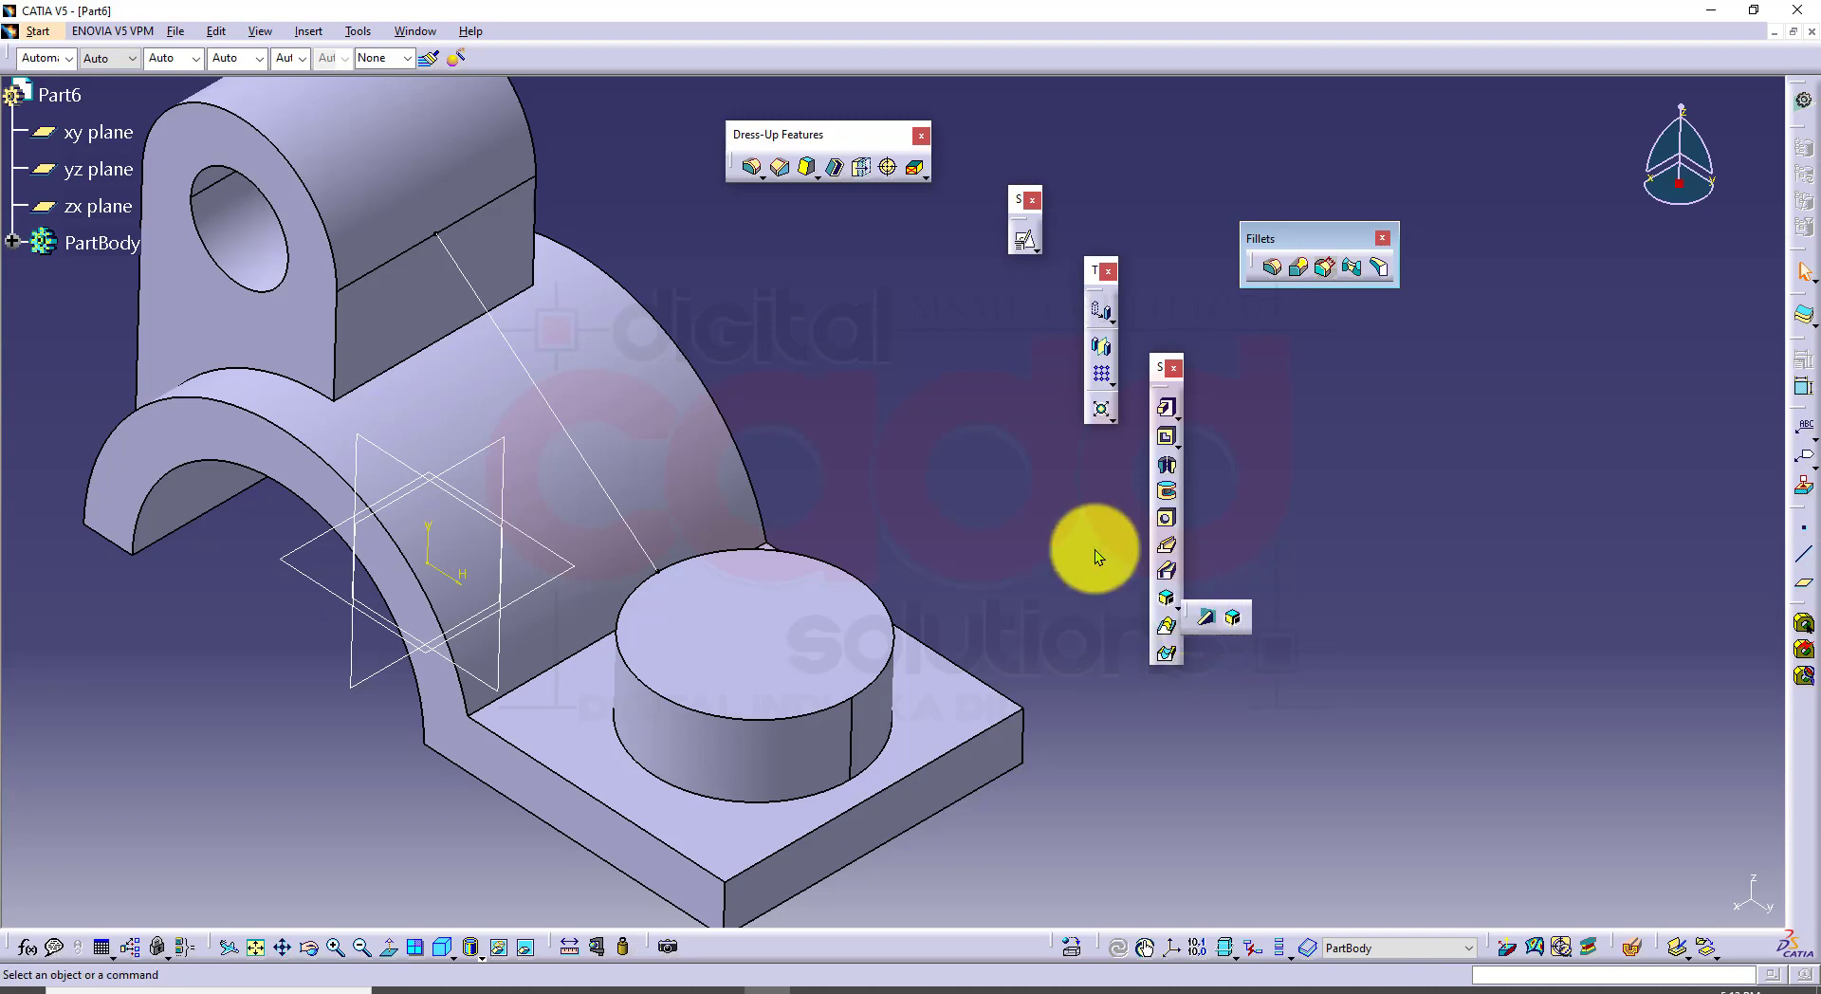
{"action": "left_click_drag", "start_coordinate": [952, 427], "coordinate": [947, 429]}
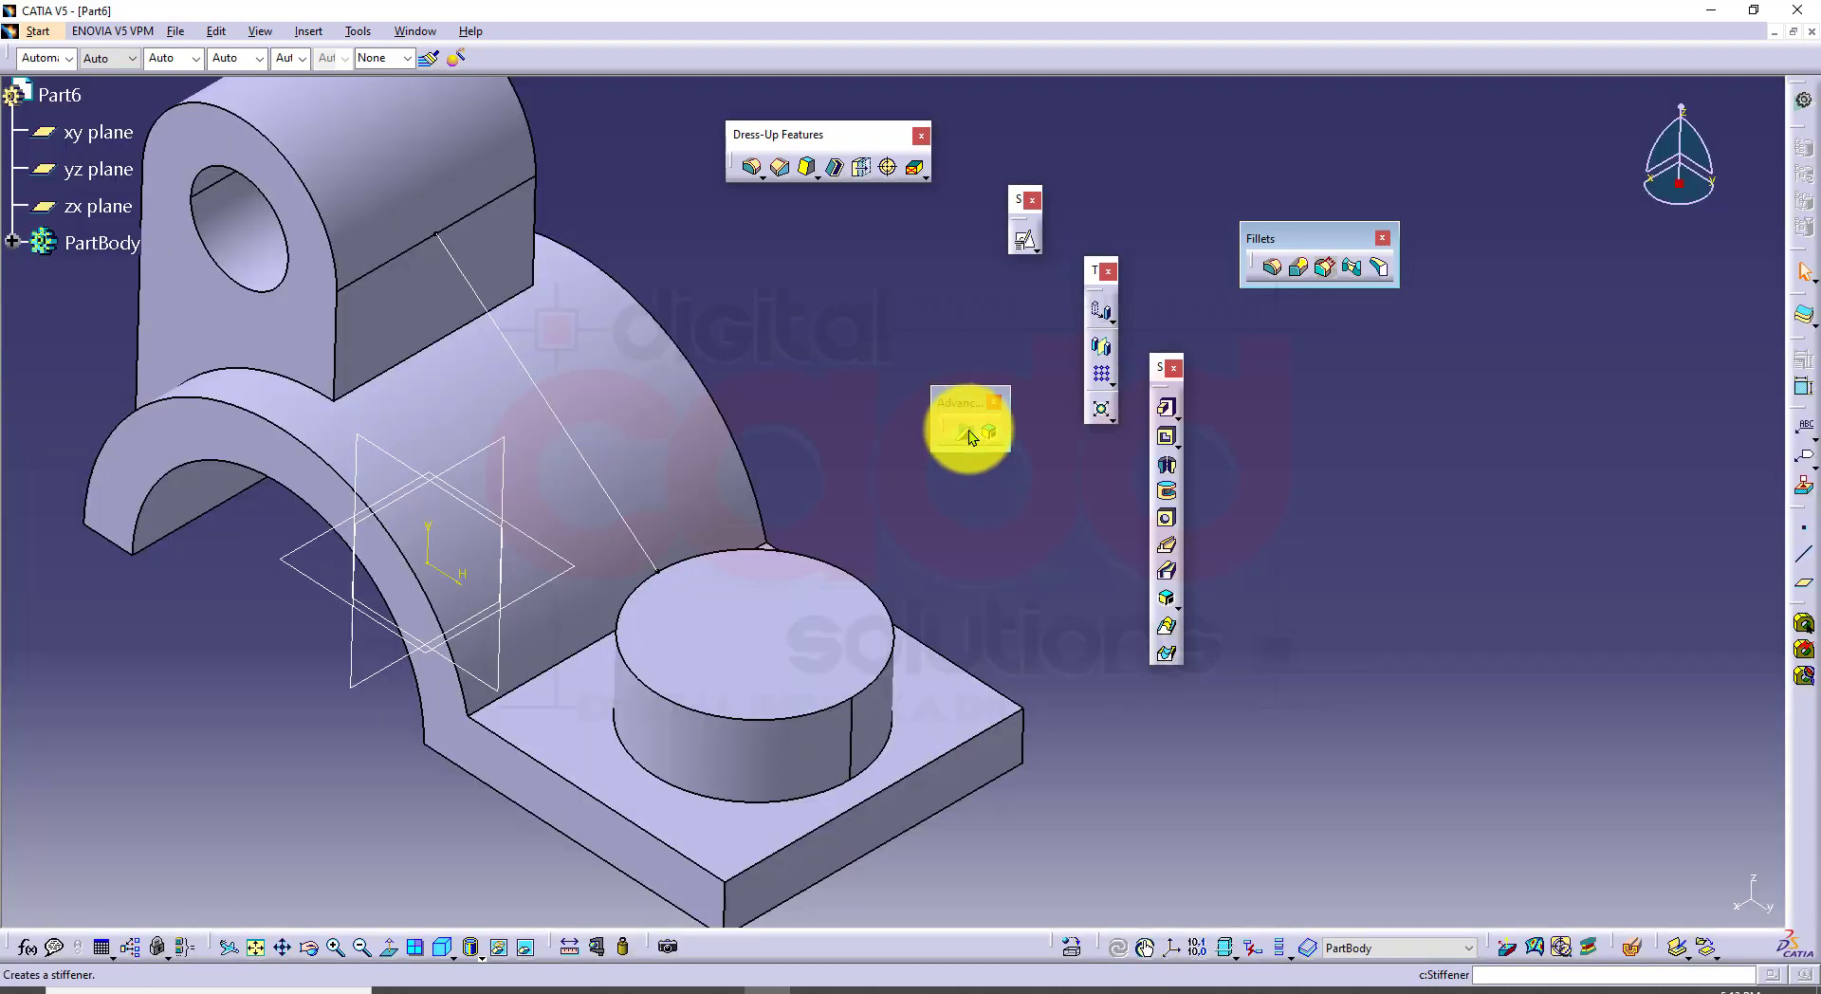
{"action": "left_click", "coordinate": [970, 432]}
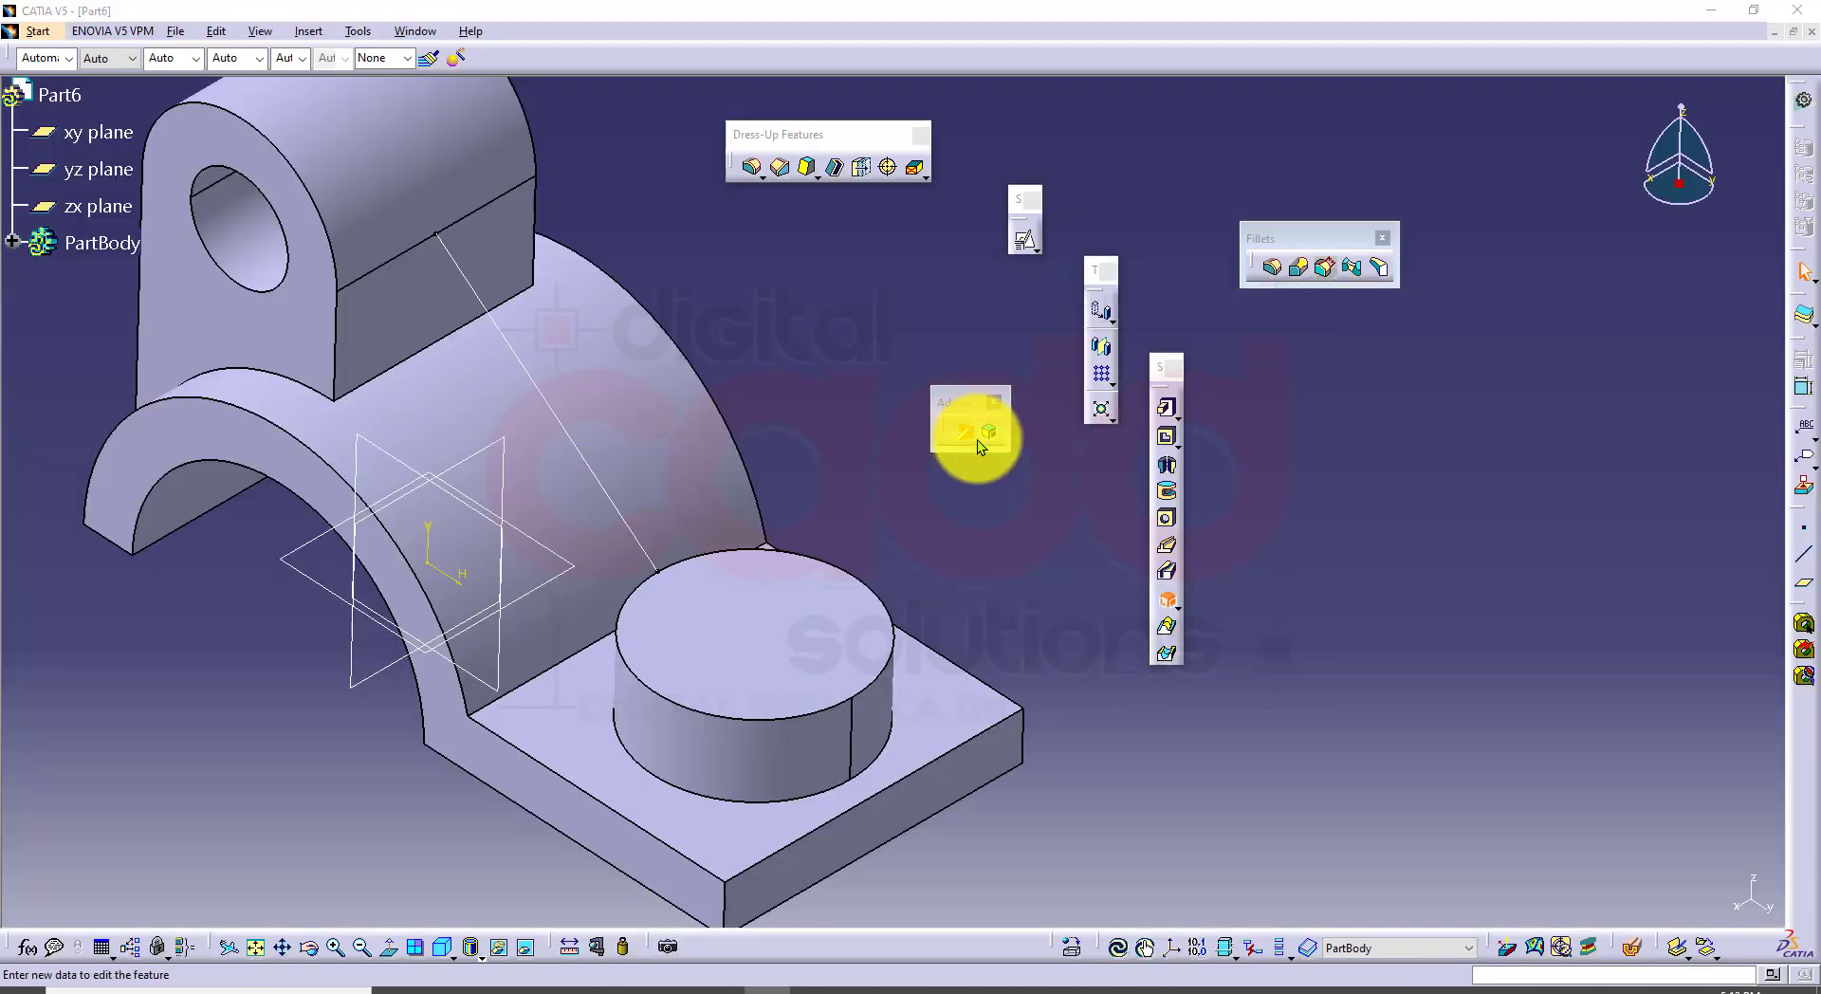
{"action": "left_click", "coordinate": [586, 463]}
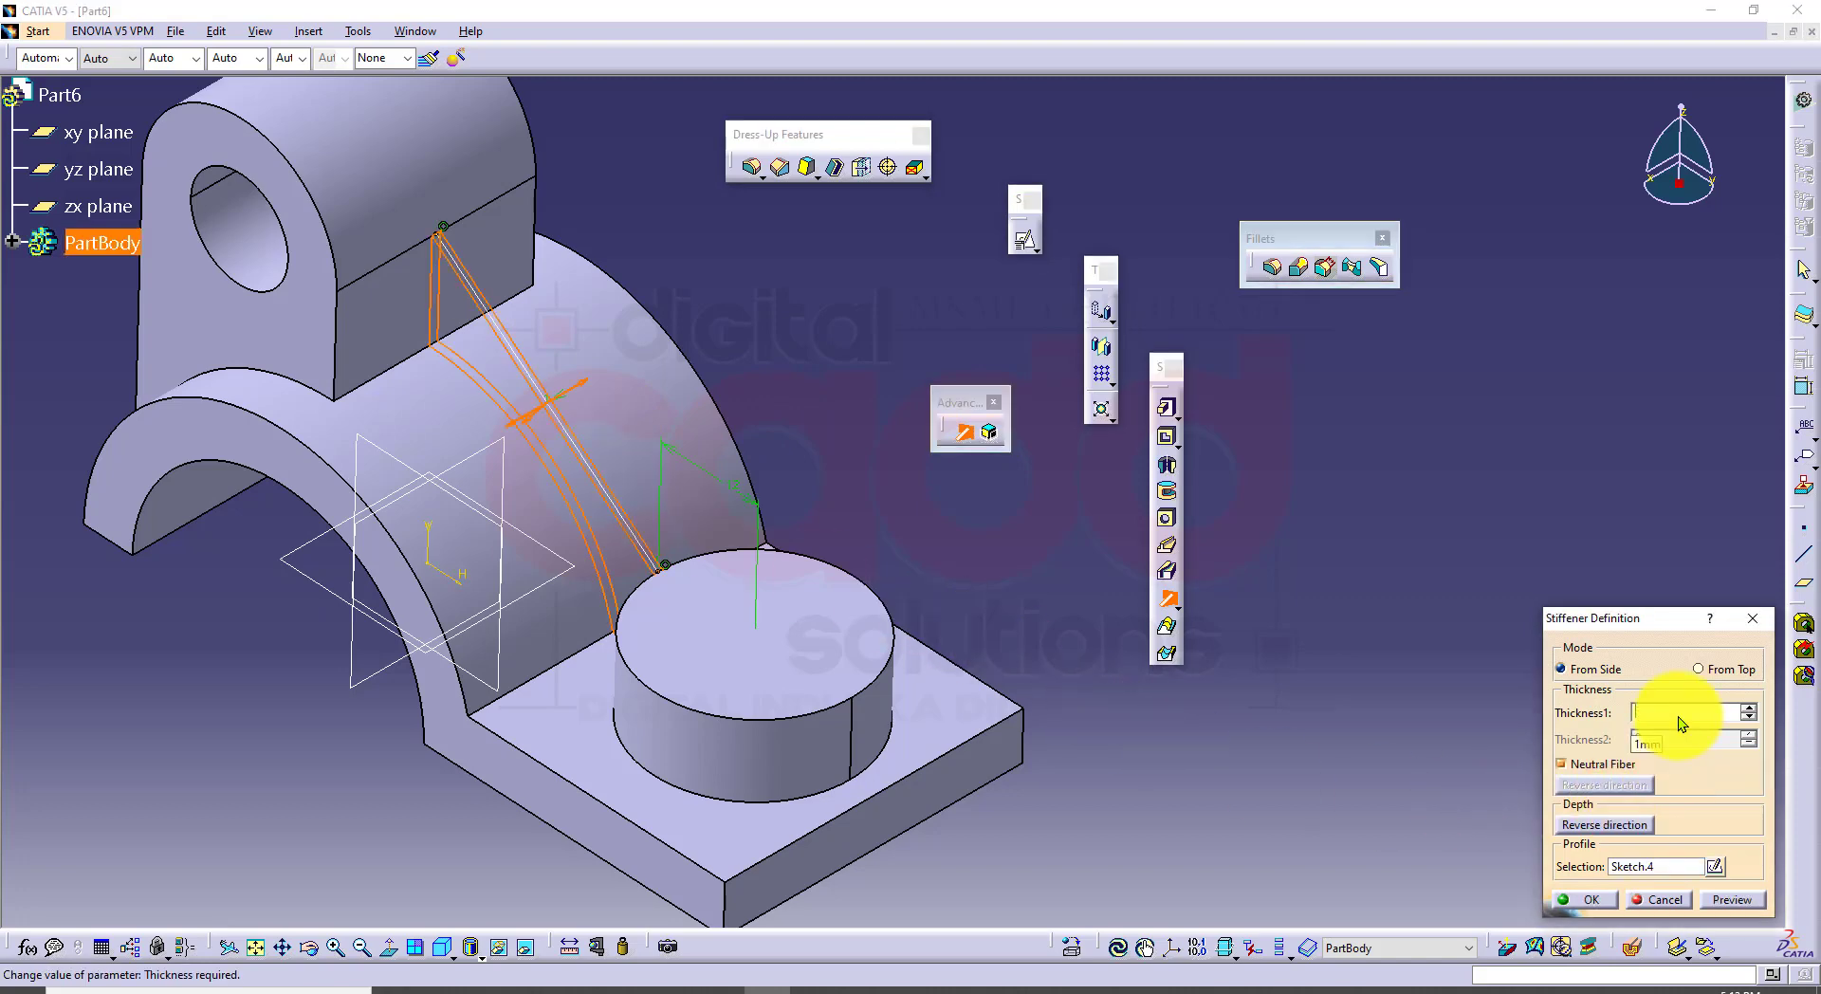
{"action": "key", "text": "Return"}
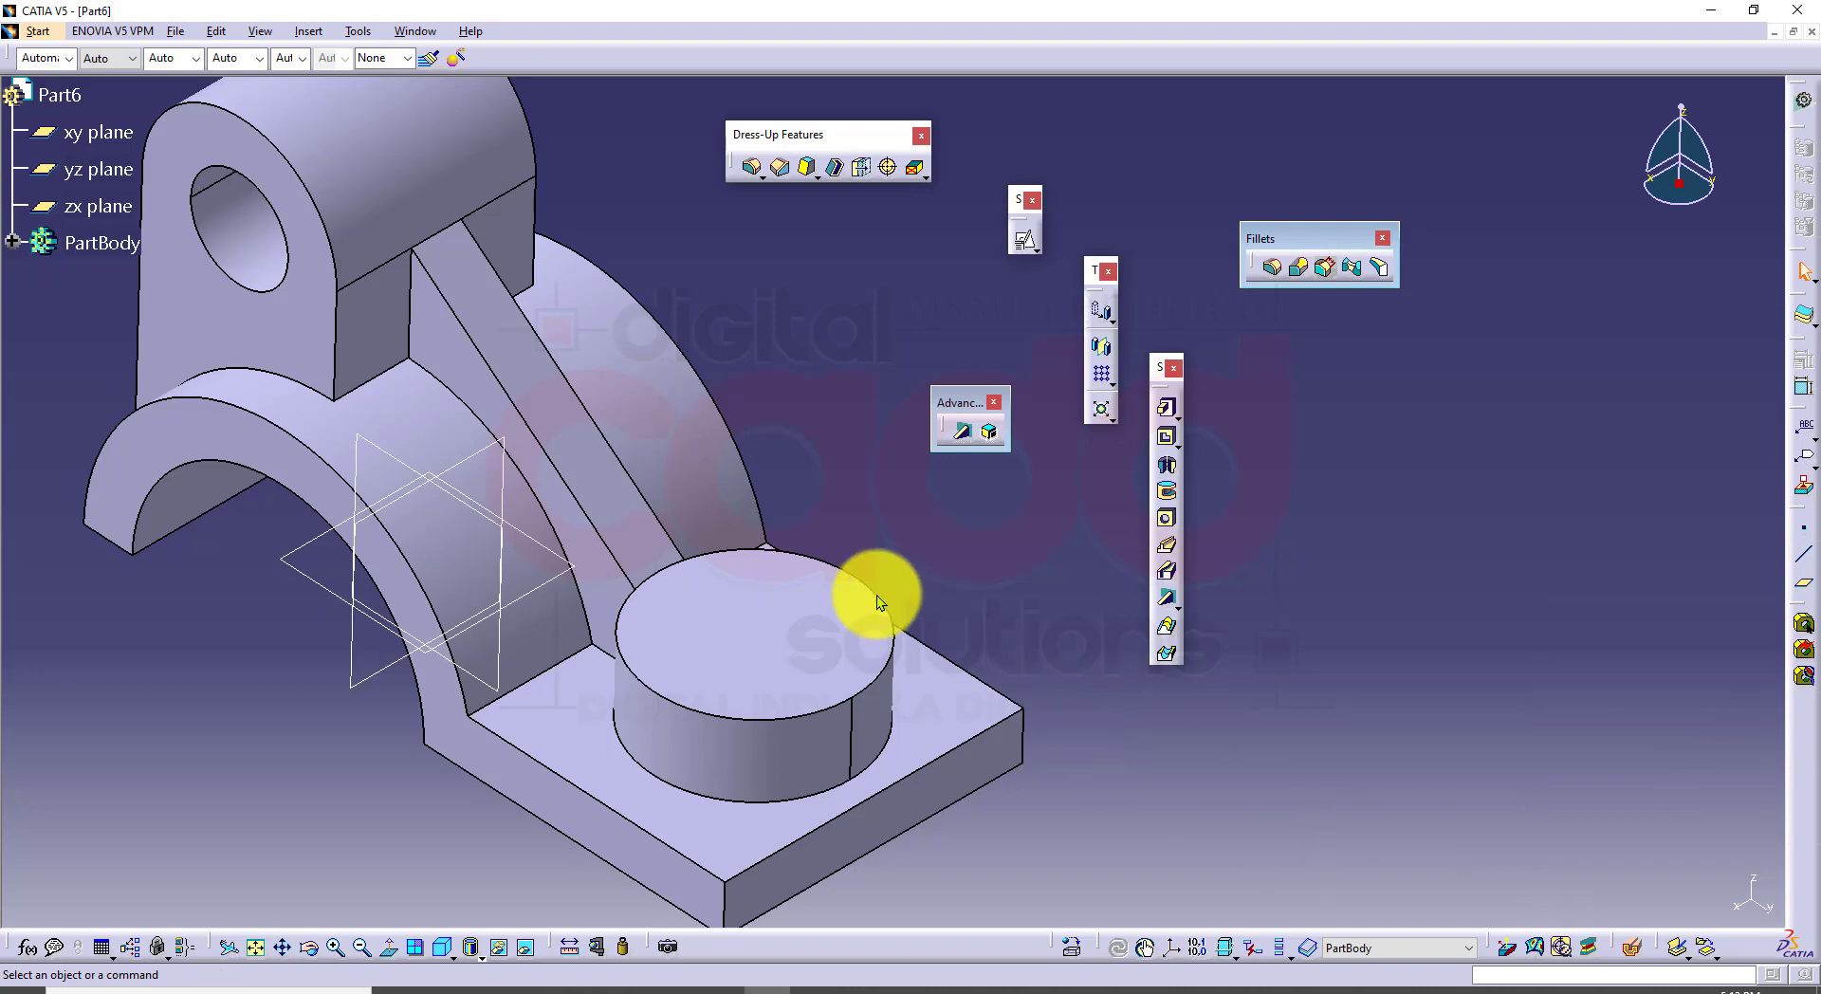
Step: Undo the stiffener together with the rib sketch
{"action": "middle_click_drag", "start_coordinate": [827, 485], "coordinate": [873, 476]}
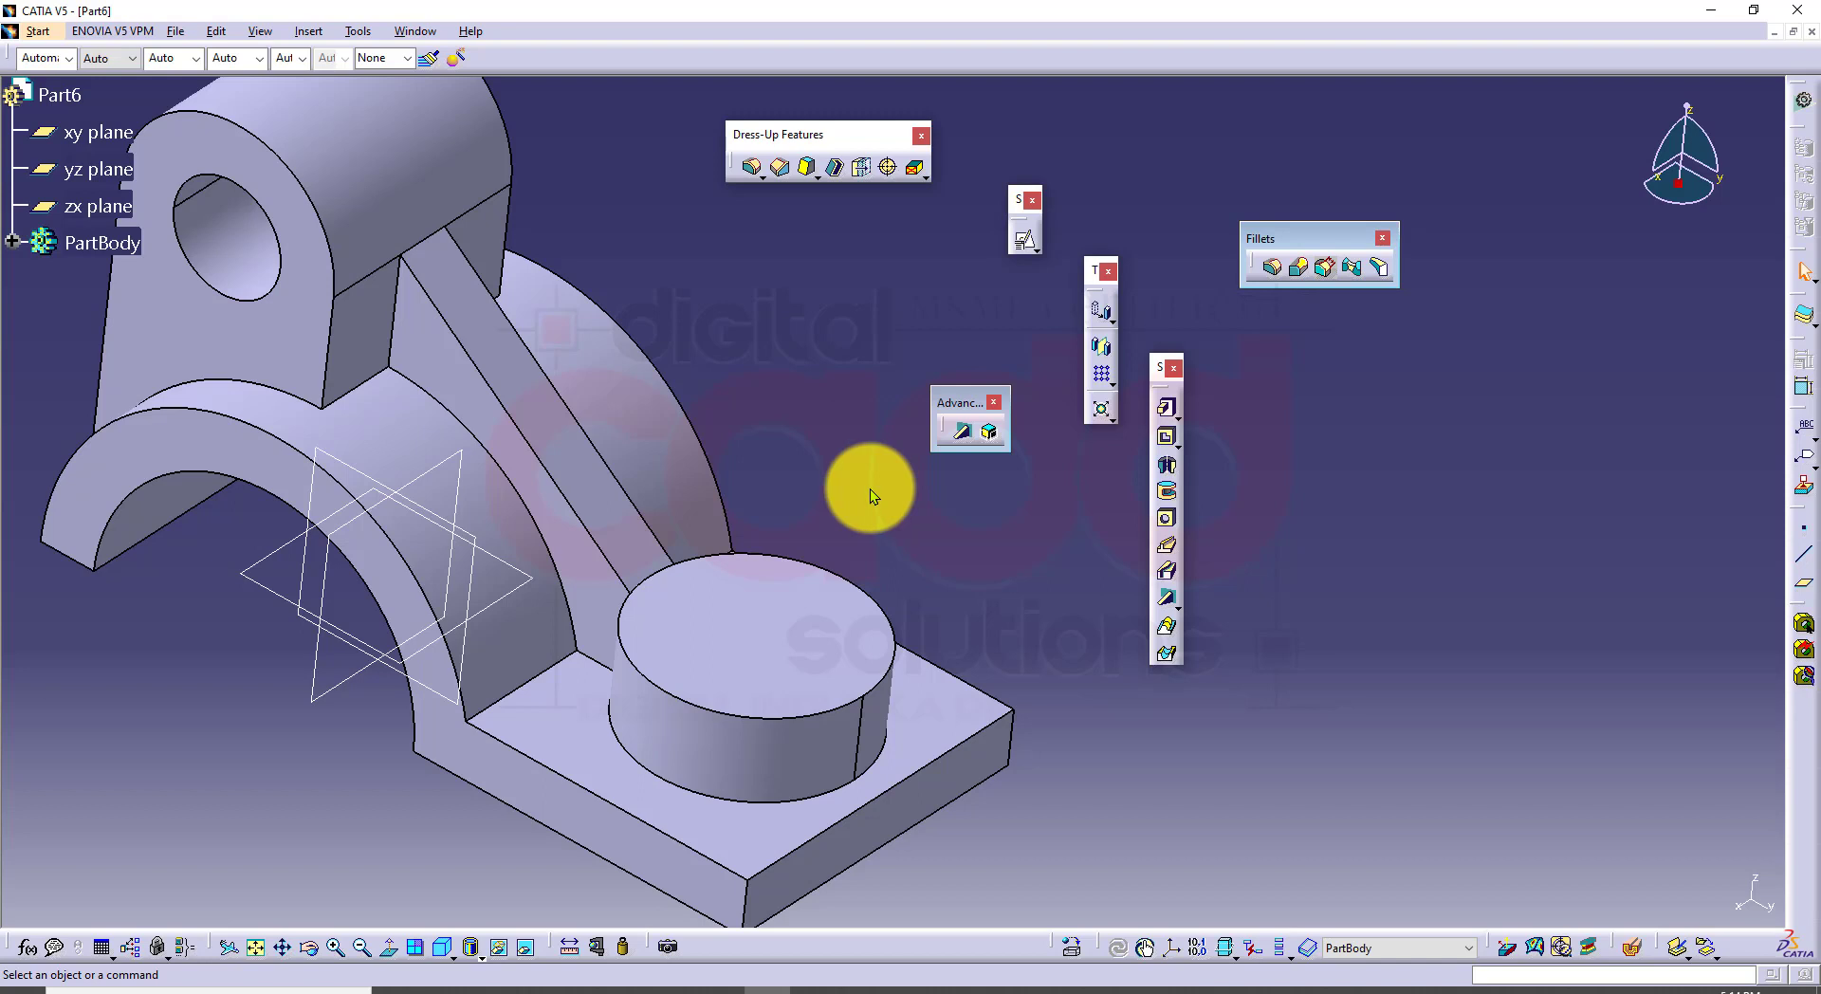
{"action": "key", "text": "ctrl+z"}
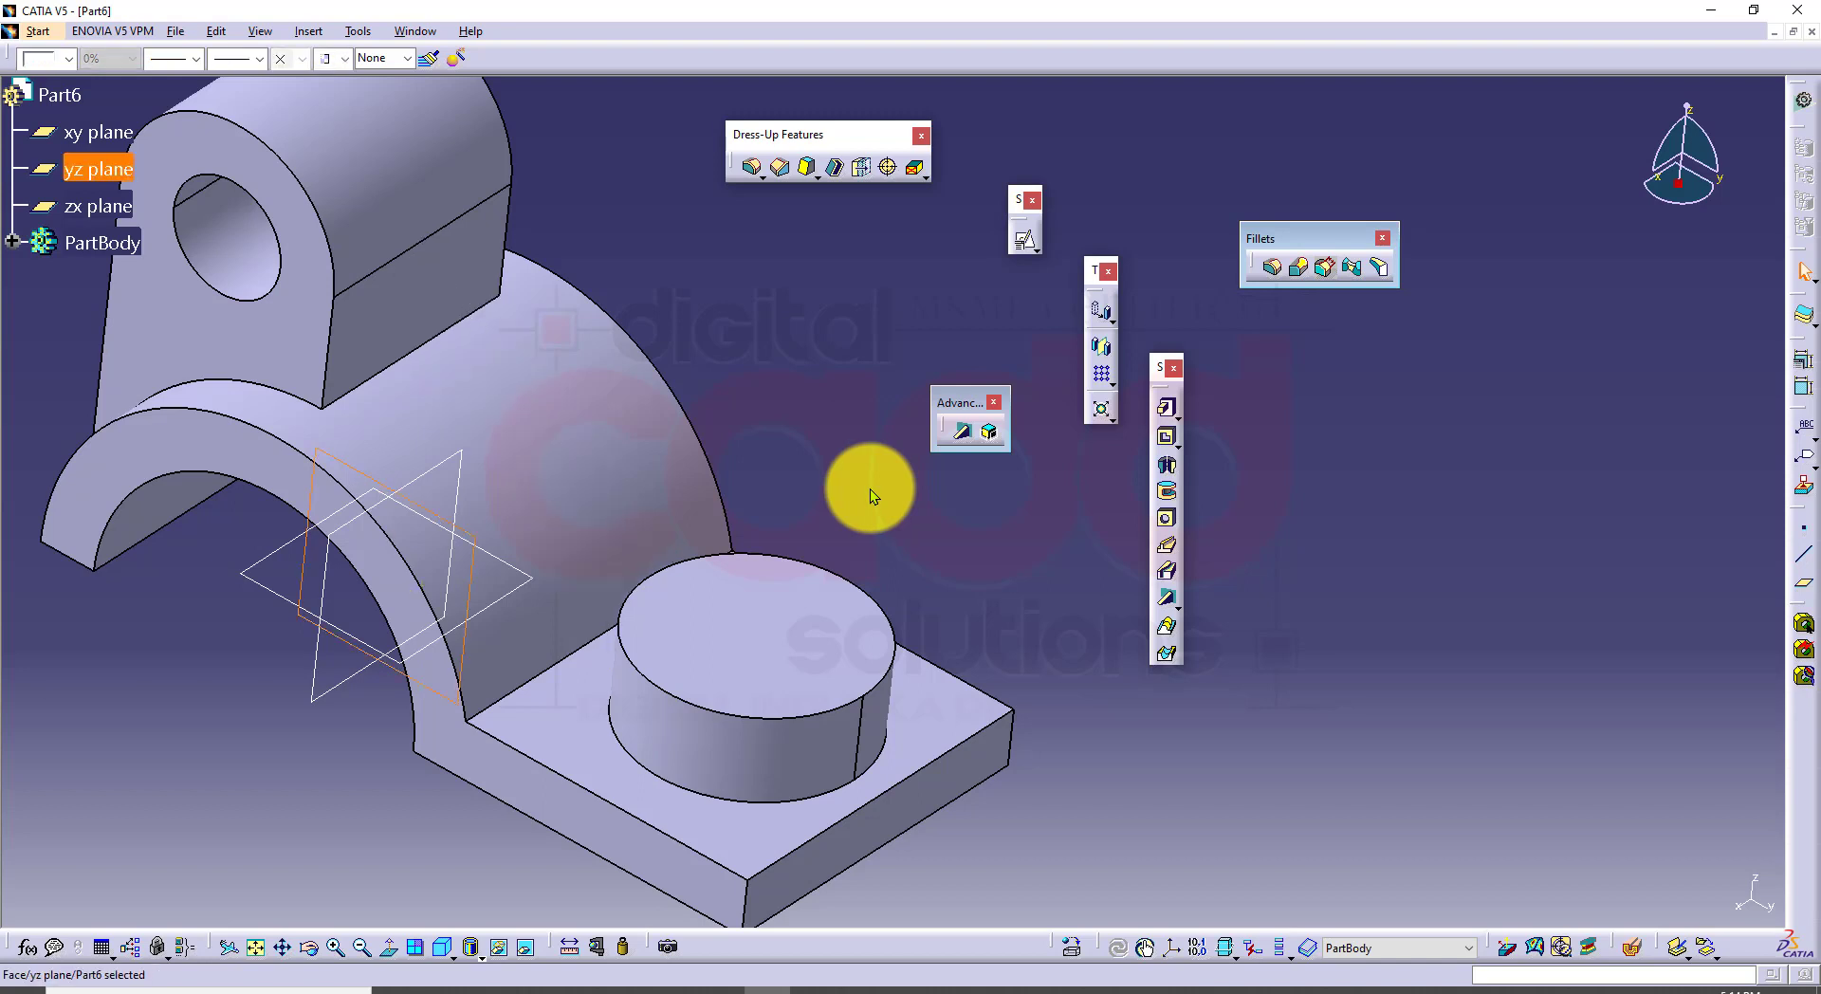
{"action": "middle_click_drag", "start_coordinate": [869, 520], "coordinate": [868, 505]}
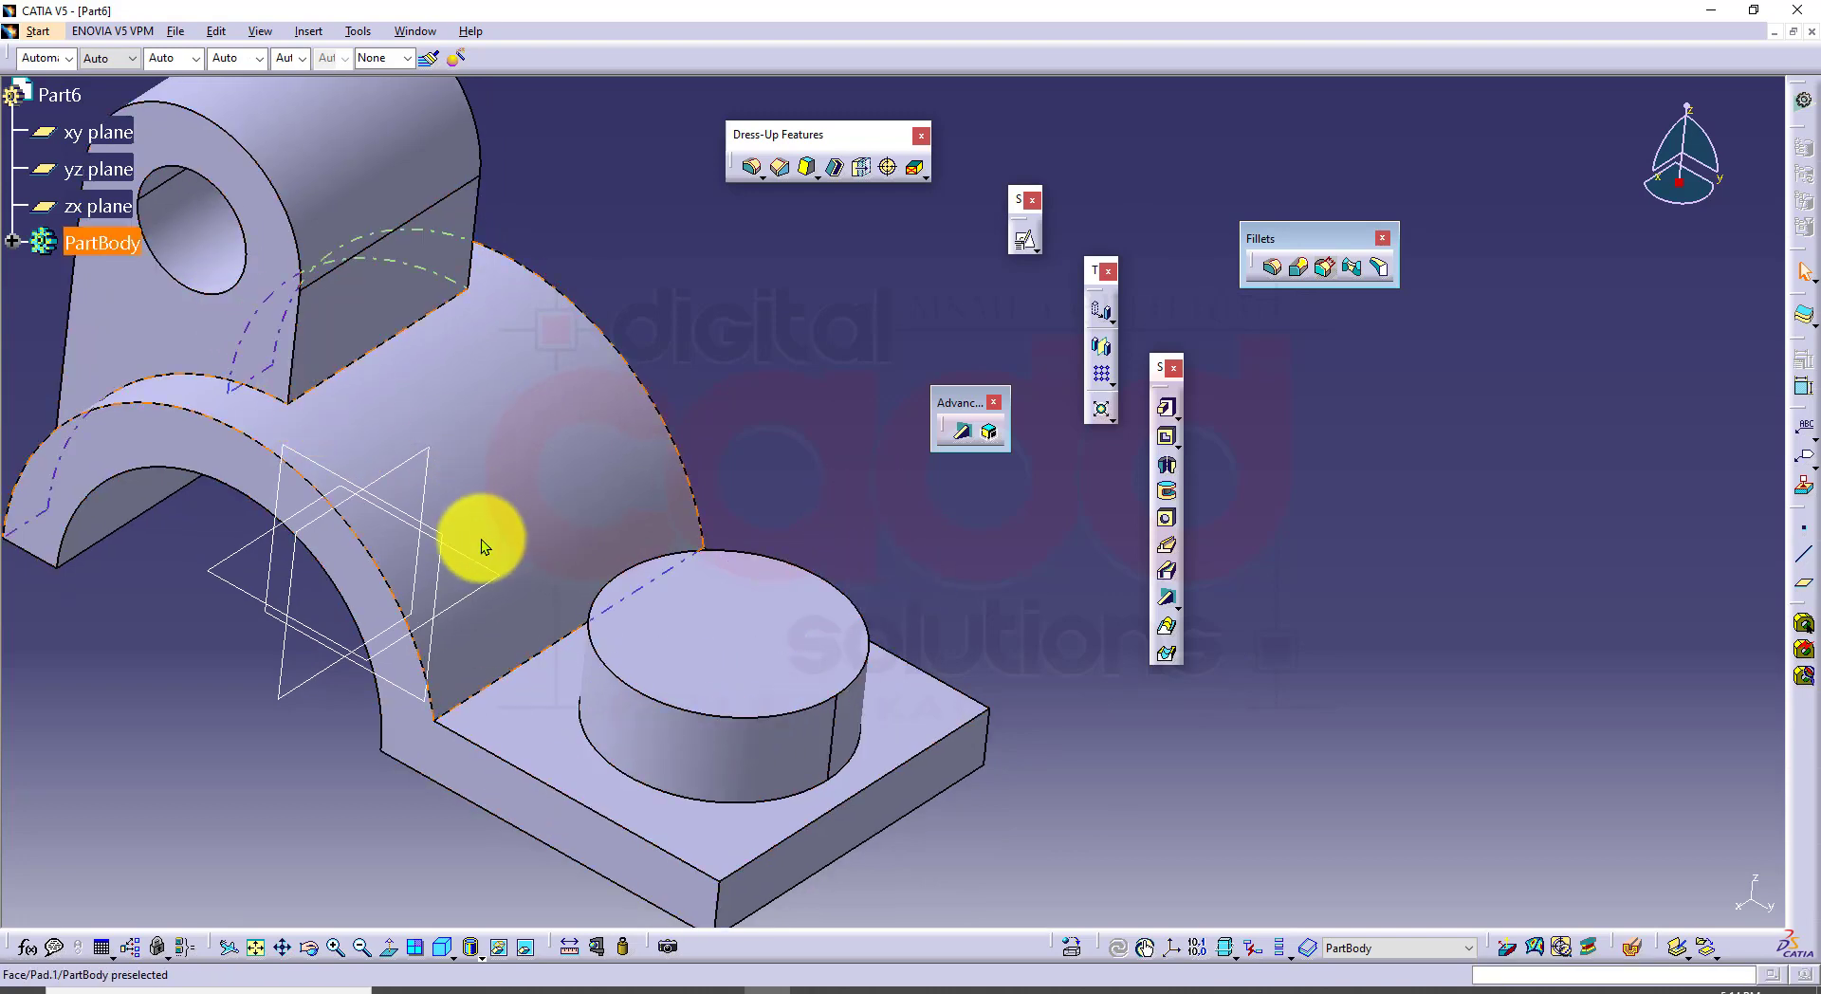
Step: Start a positioned sketch on the yz plane and draw an inclined line from beside the lug down towards the boss
{"action": "left_click", "coordinate": [333, 472]}
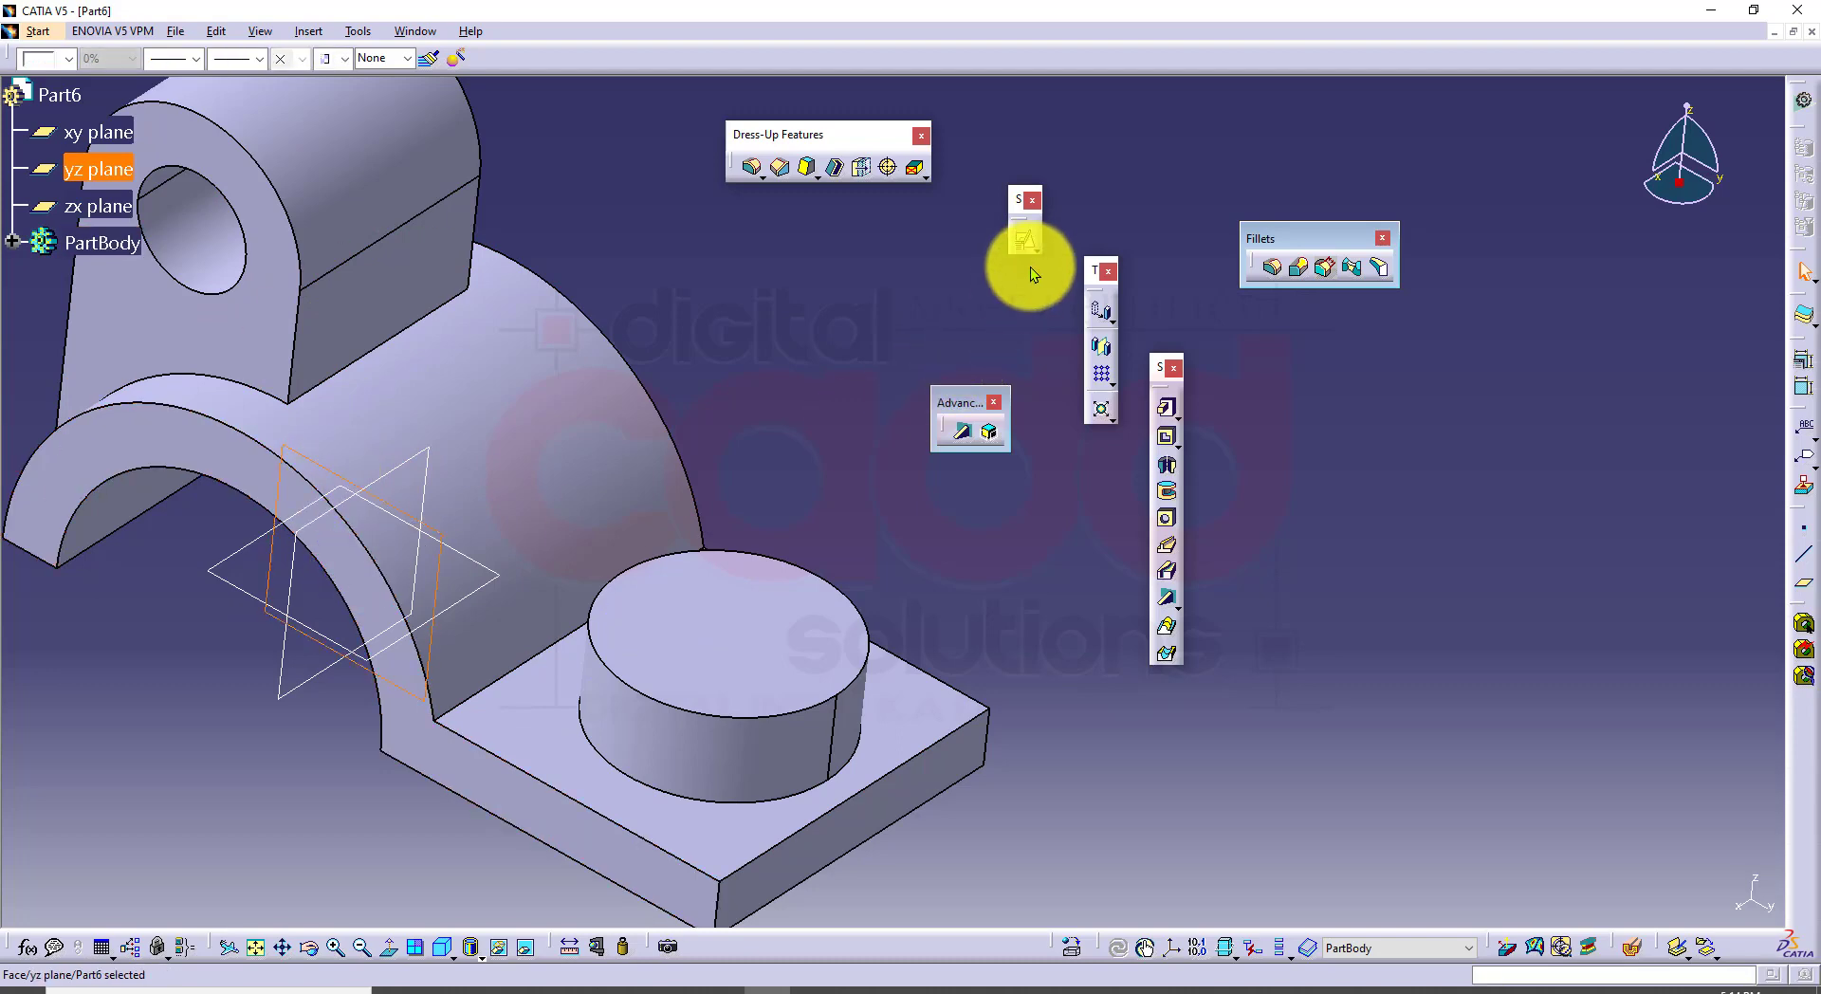
{"action": "left_click", "coordinate": [1021, 243]}
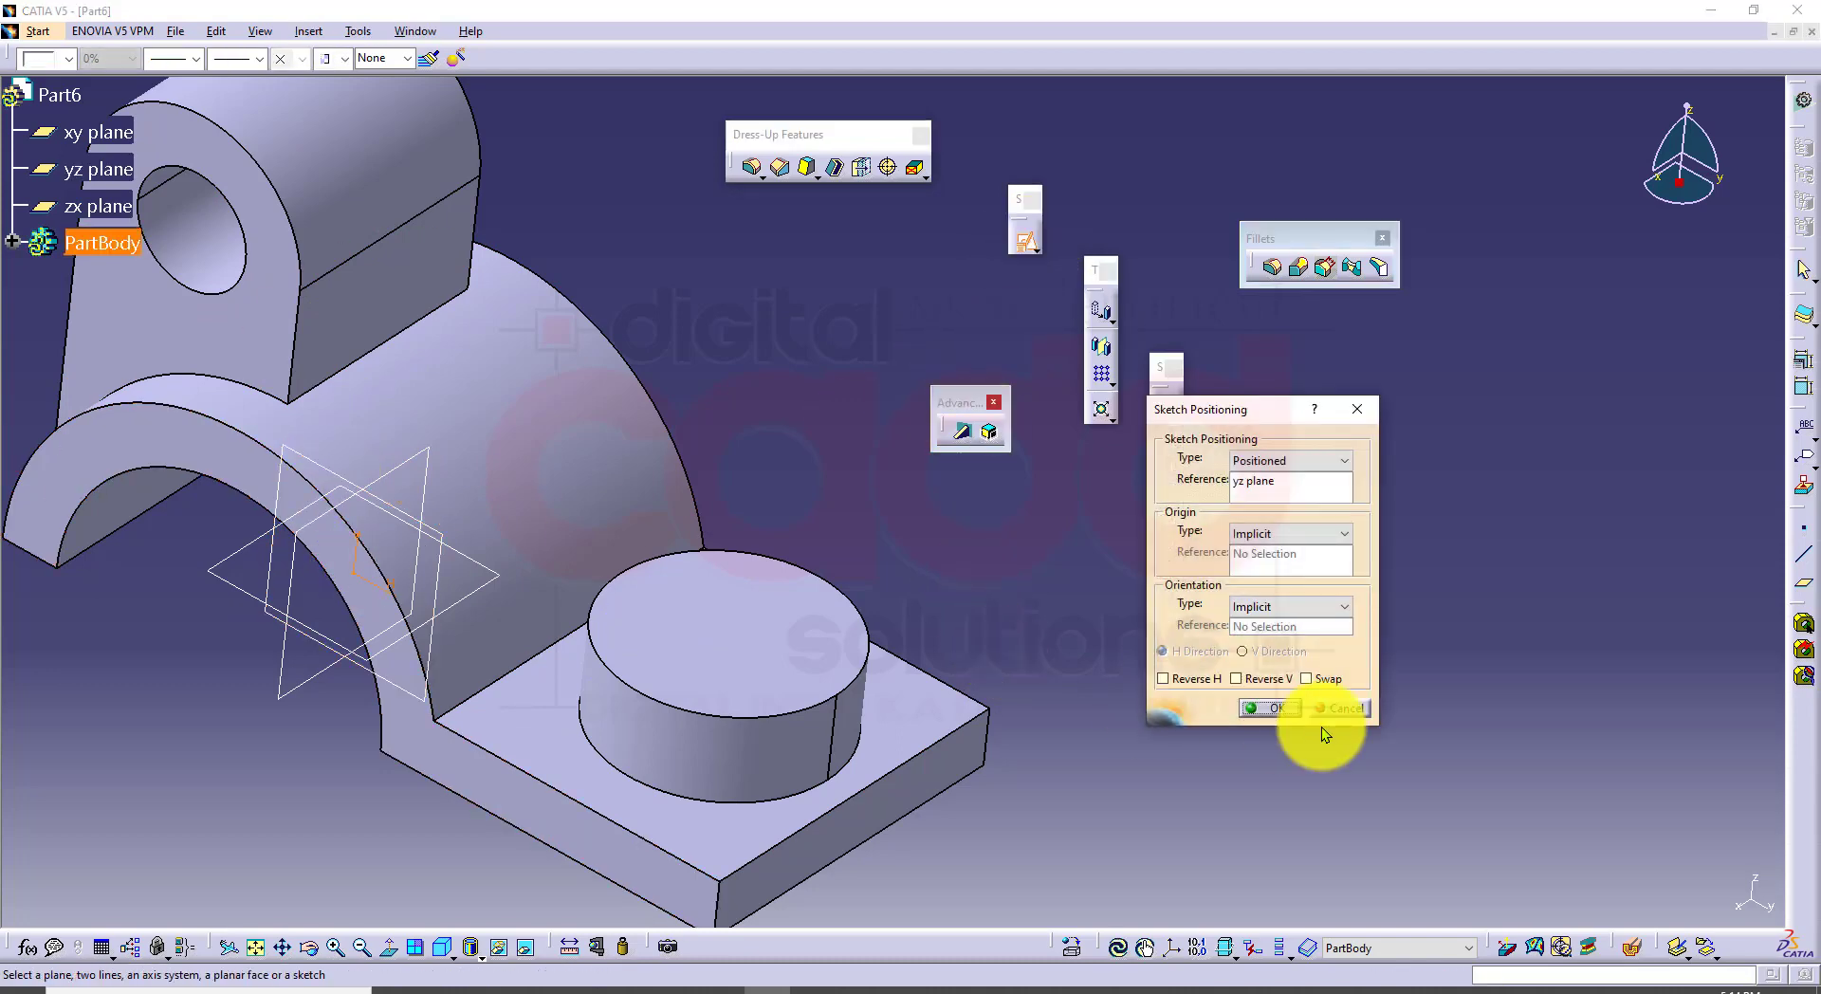
{"action": "left_click", "coordinate": [1284, 707]}
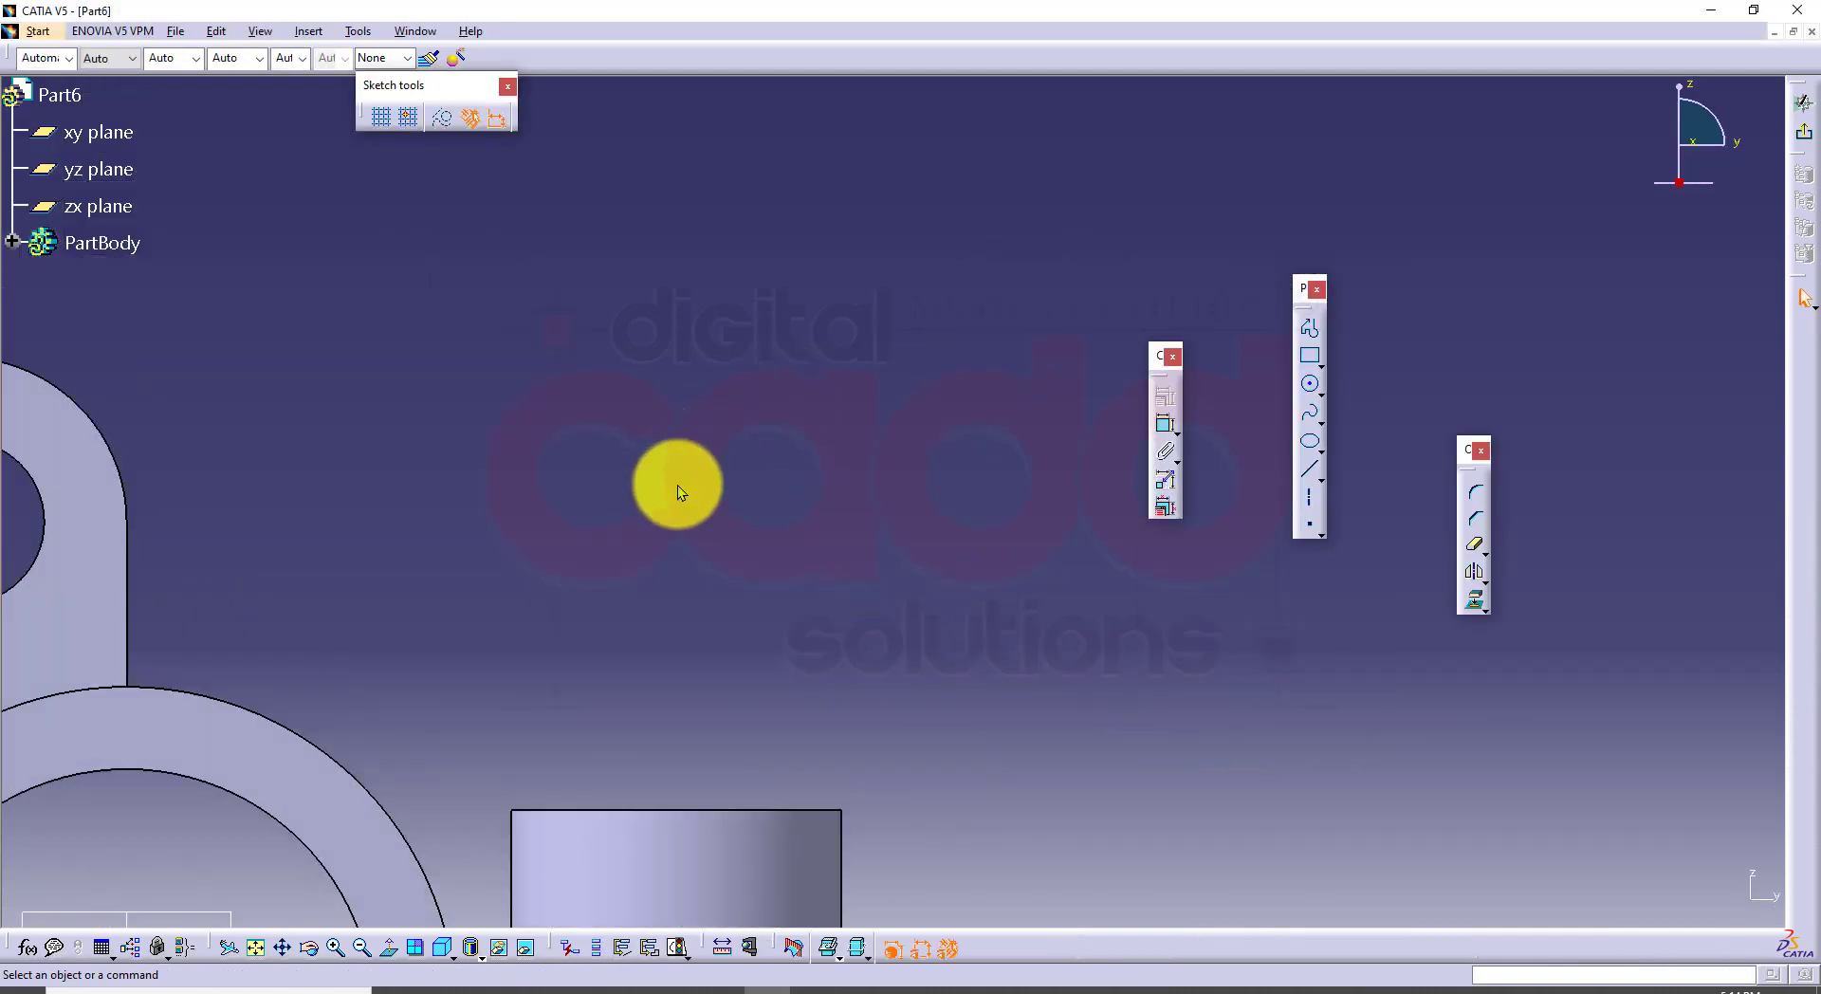
{"action": "left_click", "coordinate": [1309, 469]}
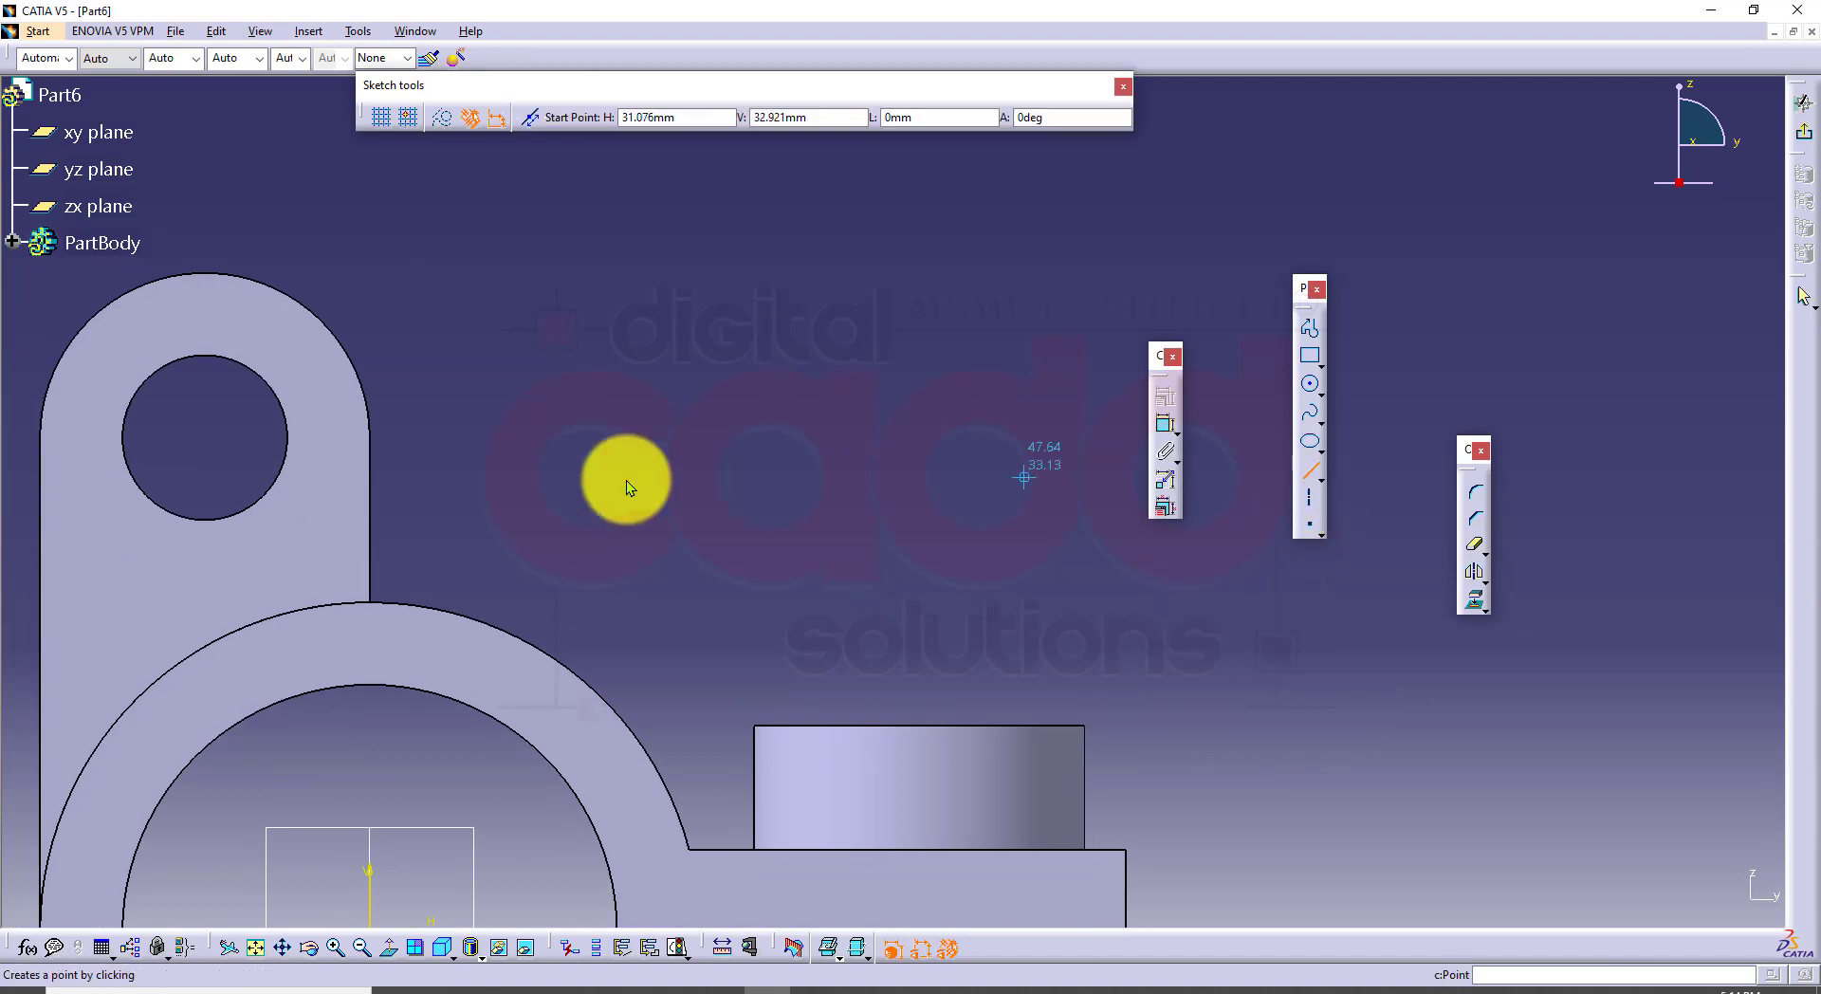
{"action": "left_click", "coordinate": [398, 430]}
{"action": "left_click", "coordinate": [706, 708]}
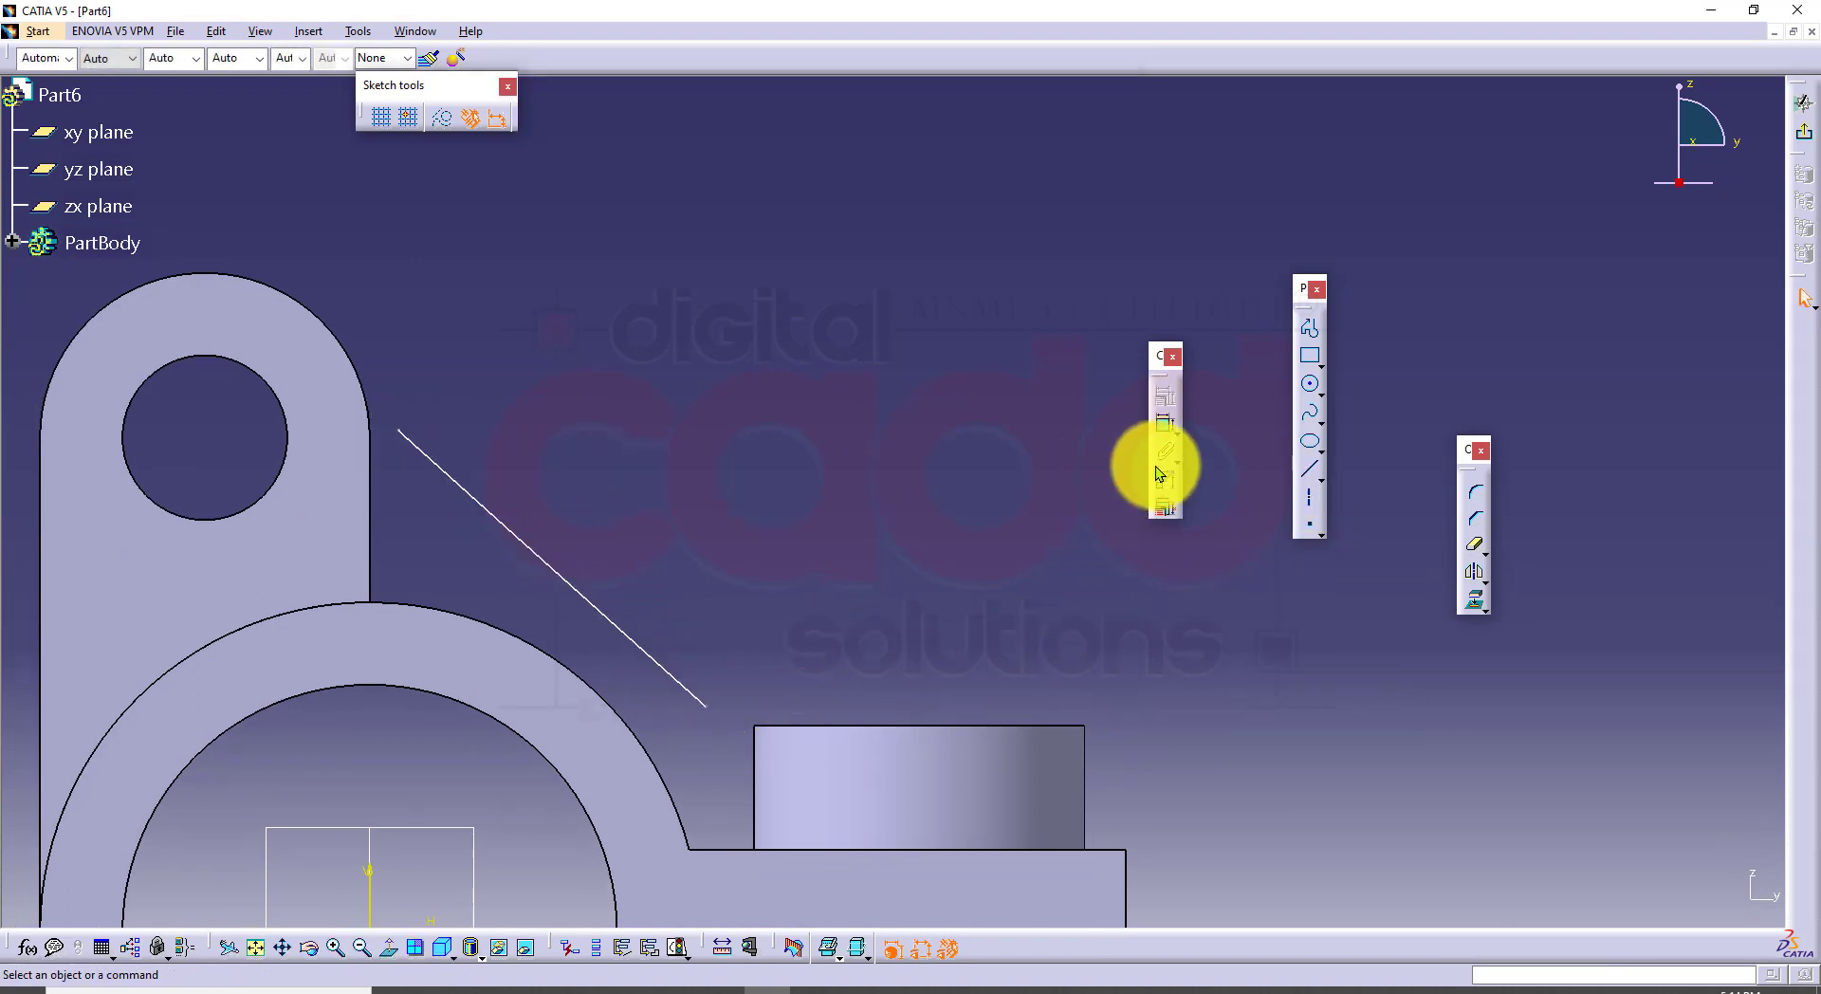
Step: Make the inclined line's upper endpoint coincident with the lug's smooth edge between its rounded top and flat side
{"action": "left_click", "coordinate": [1165, 431]}
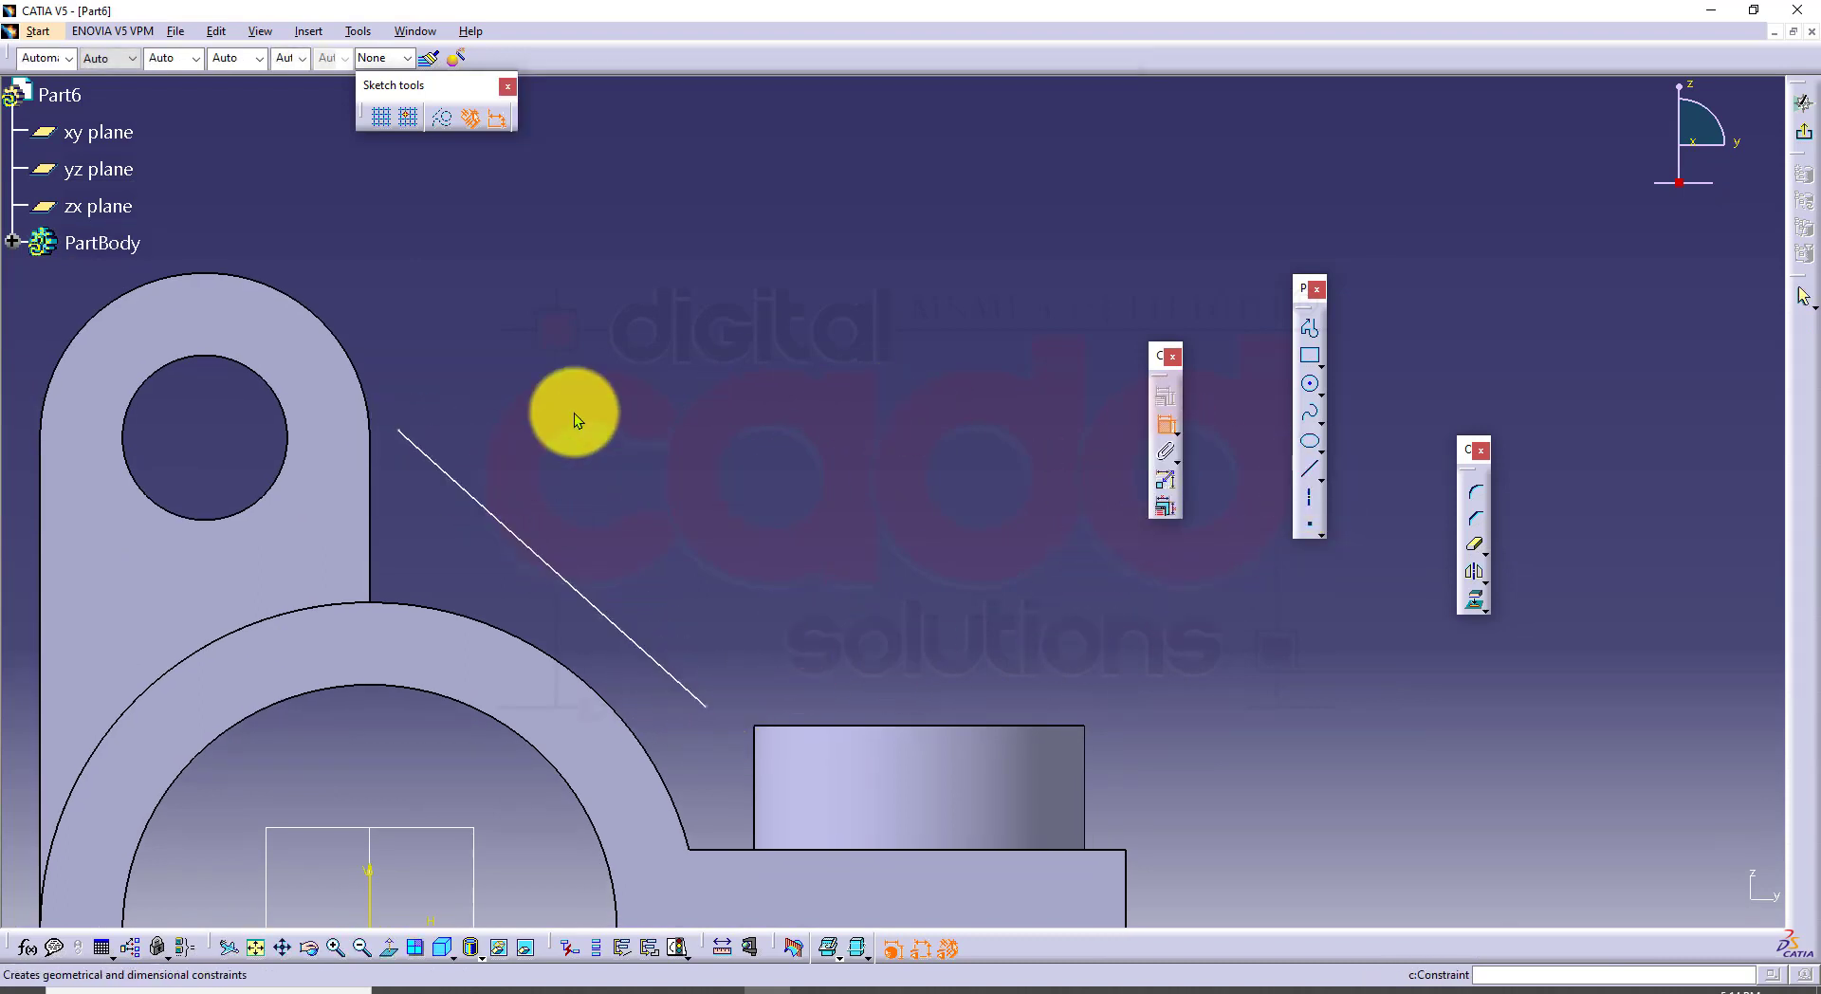
{"action": "left_click", "coordinate": [370, 453]}
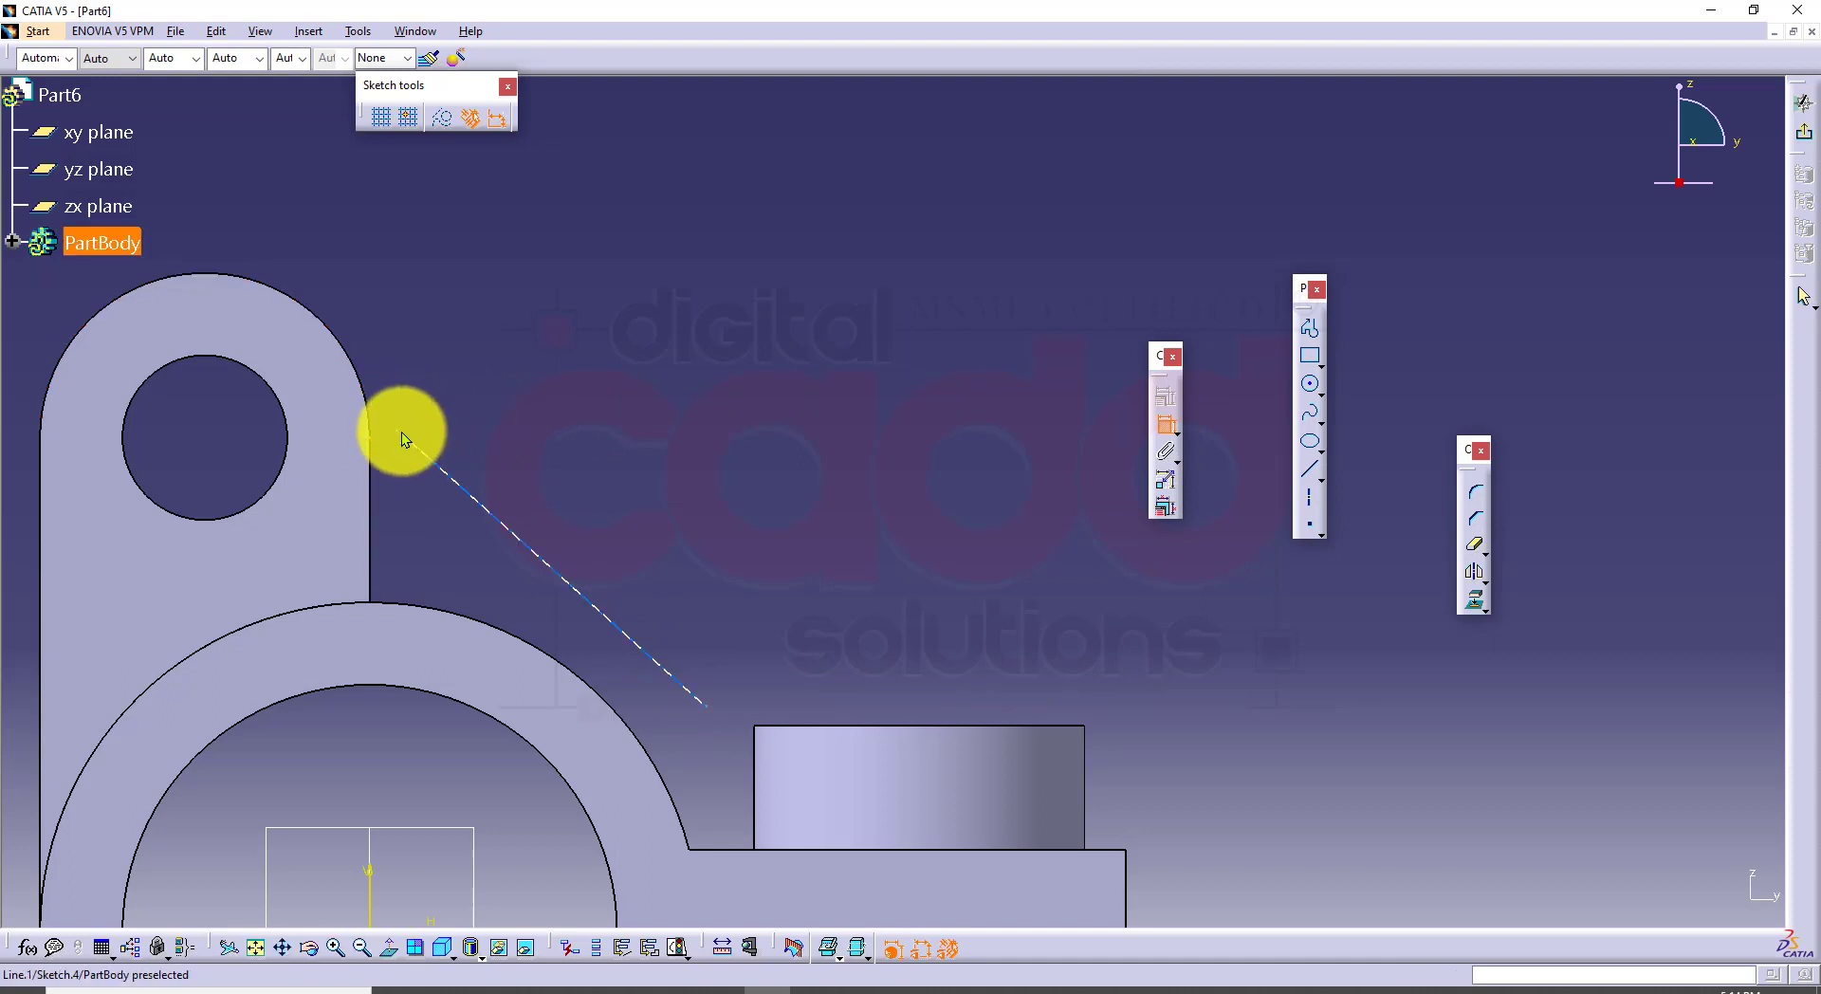
{"action": "left_click", "coordinate": [396, 428]}
{"action": "right_click", "coordinate": [503, 266]}
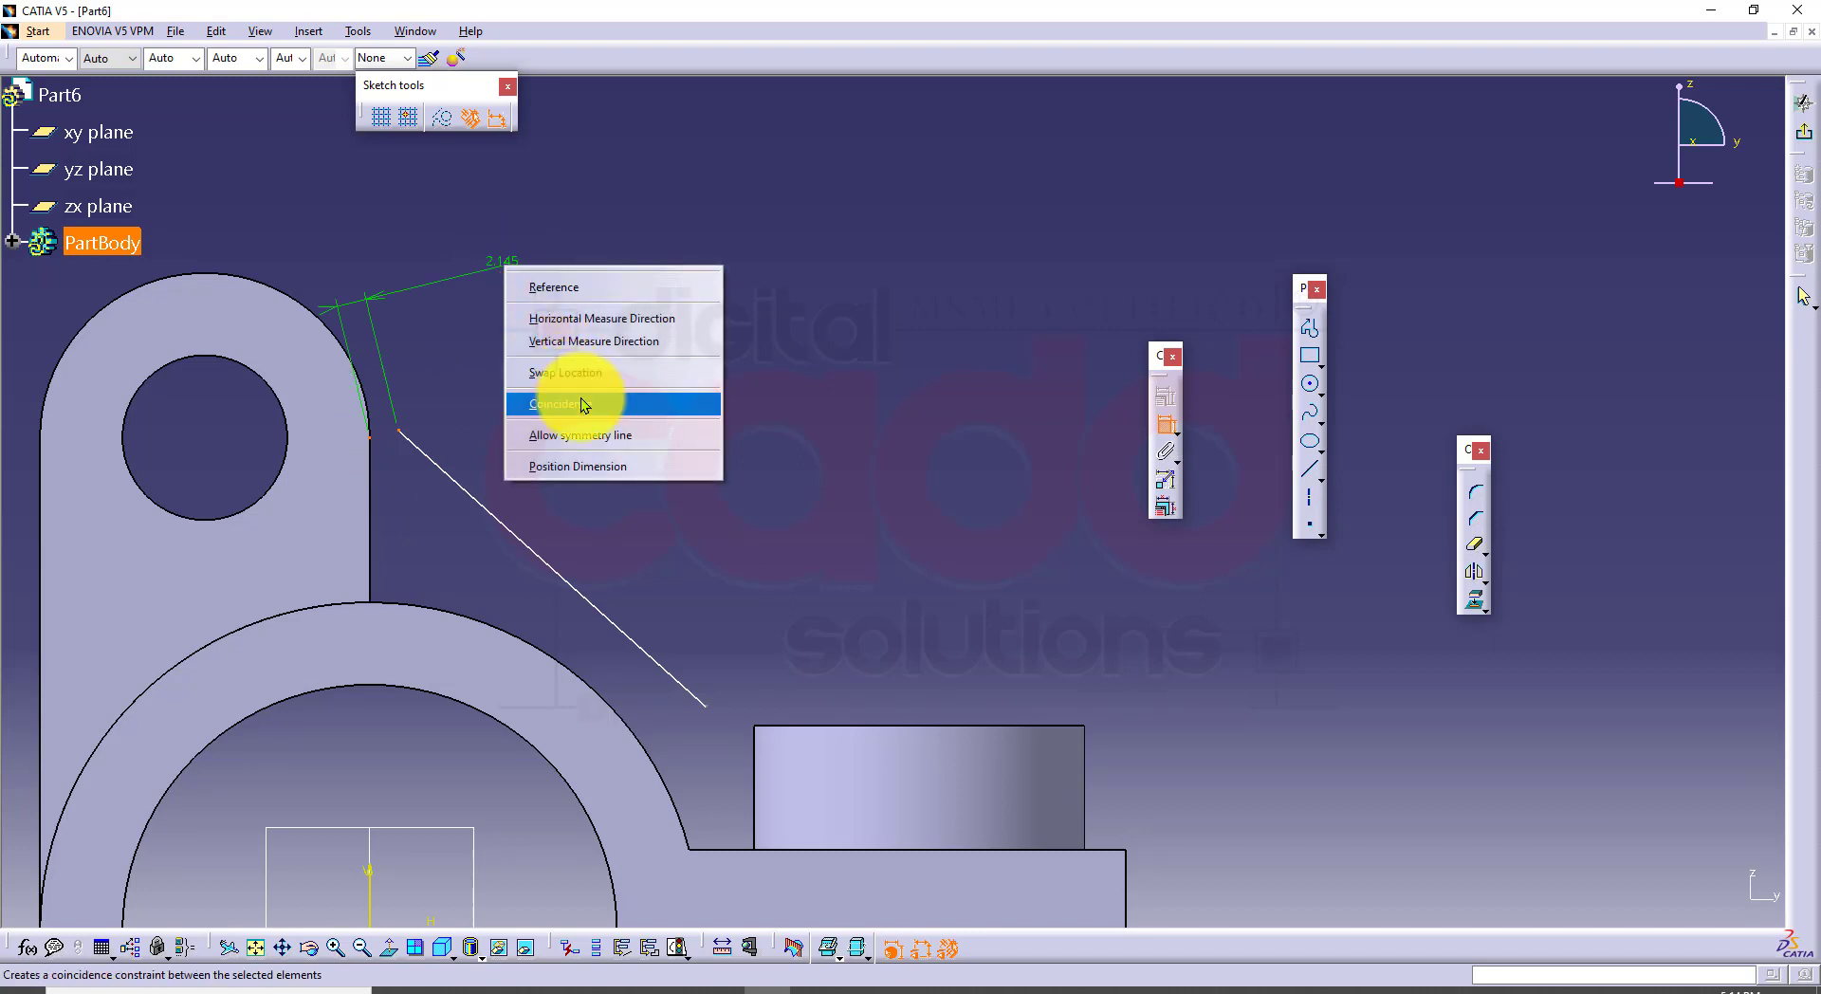
{"action": "left_click", "coordinate": [581, 402]}
Step: Make the inclined line's lower endpoint coincident with the boss's top face
{"action": "left_click", "coordinate": [707, 724]}
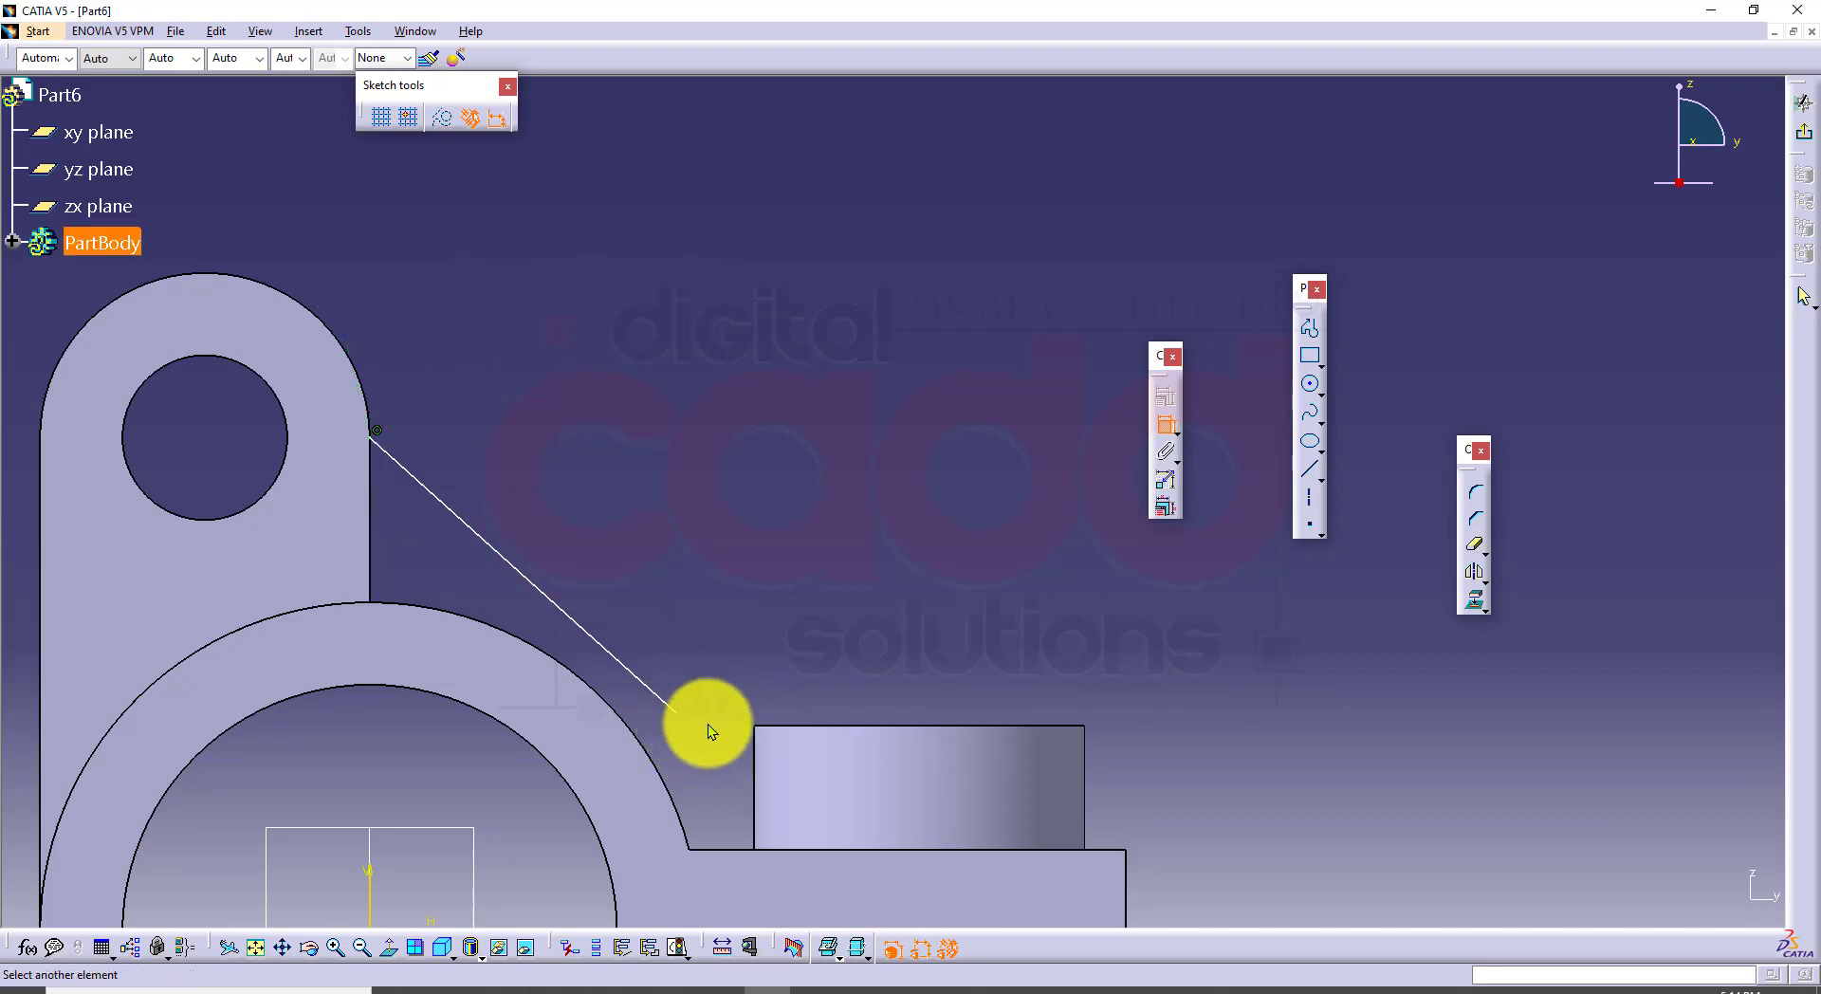
{"action": "left_click", "coordinate": [794, 726]}
{"action": "right_click", "coordinate": [805, 471]}
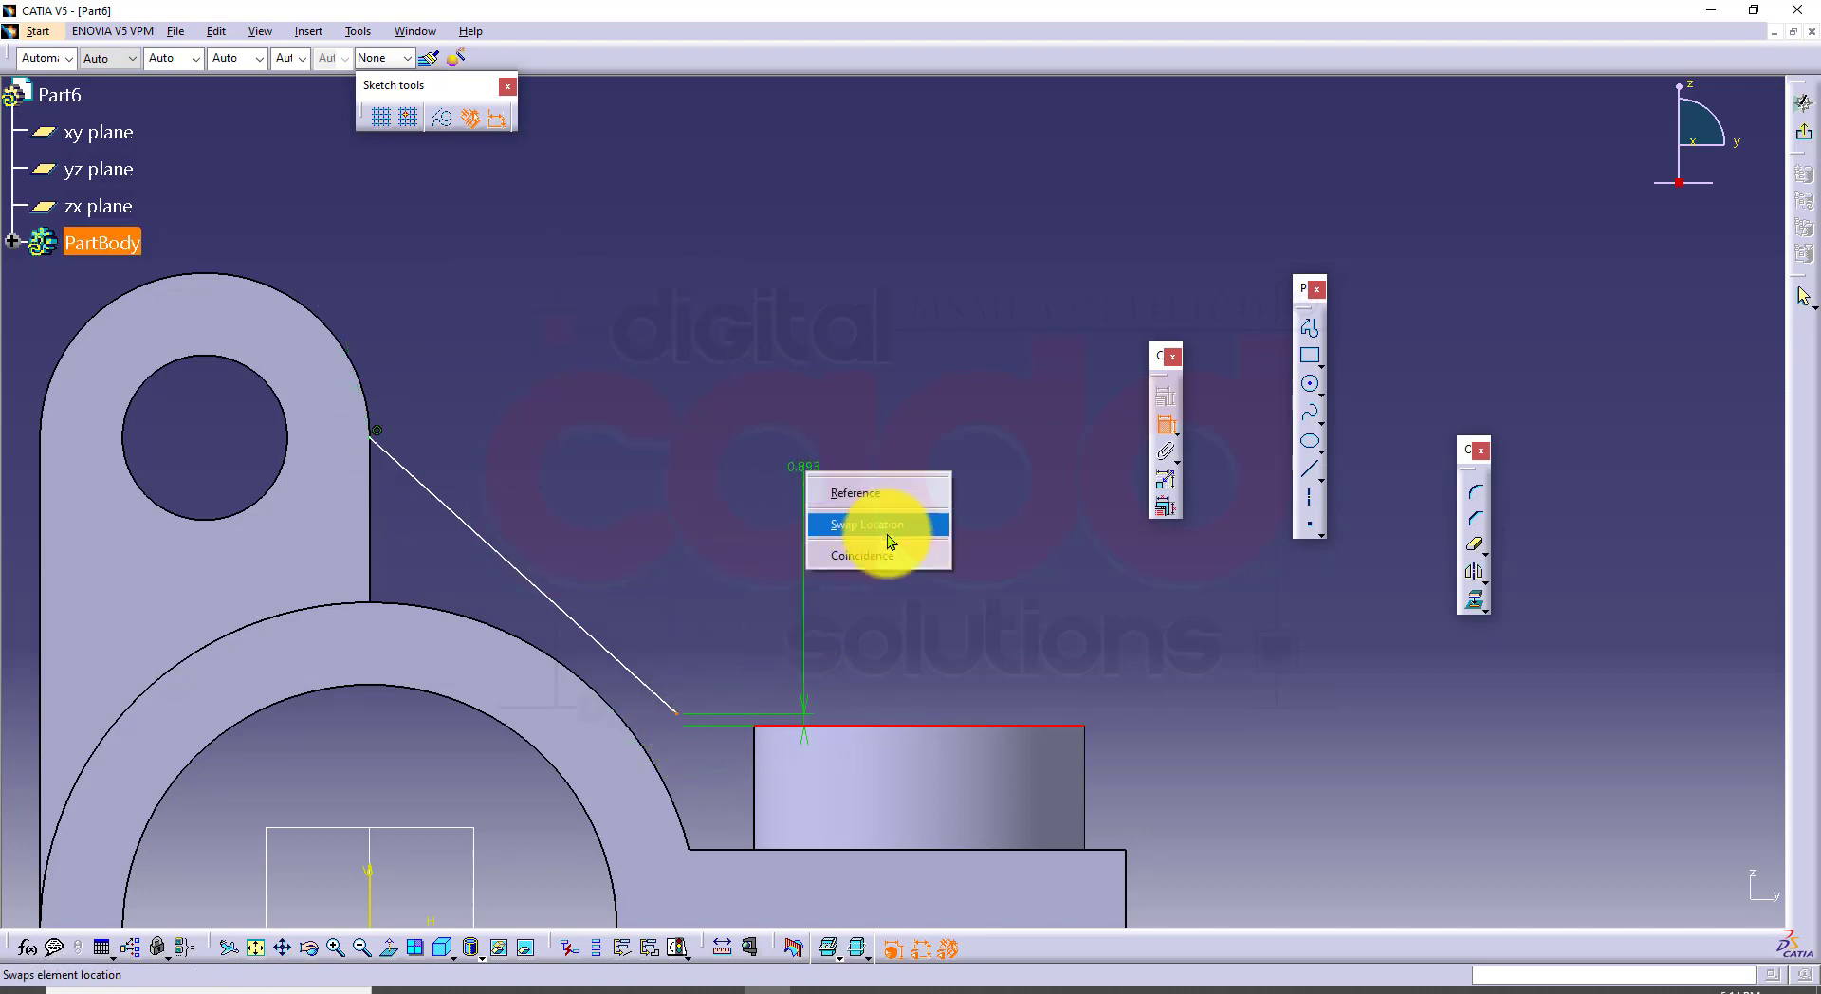
{"action": "left_click", "coordinate": [897, 555]}
Step: Dimension the inclined line's lower endpoint from the boss axis and set the distance to 12 mm
{"action": "left_click", "coordinate": [964, 761]}
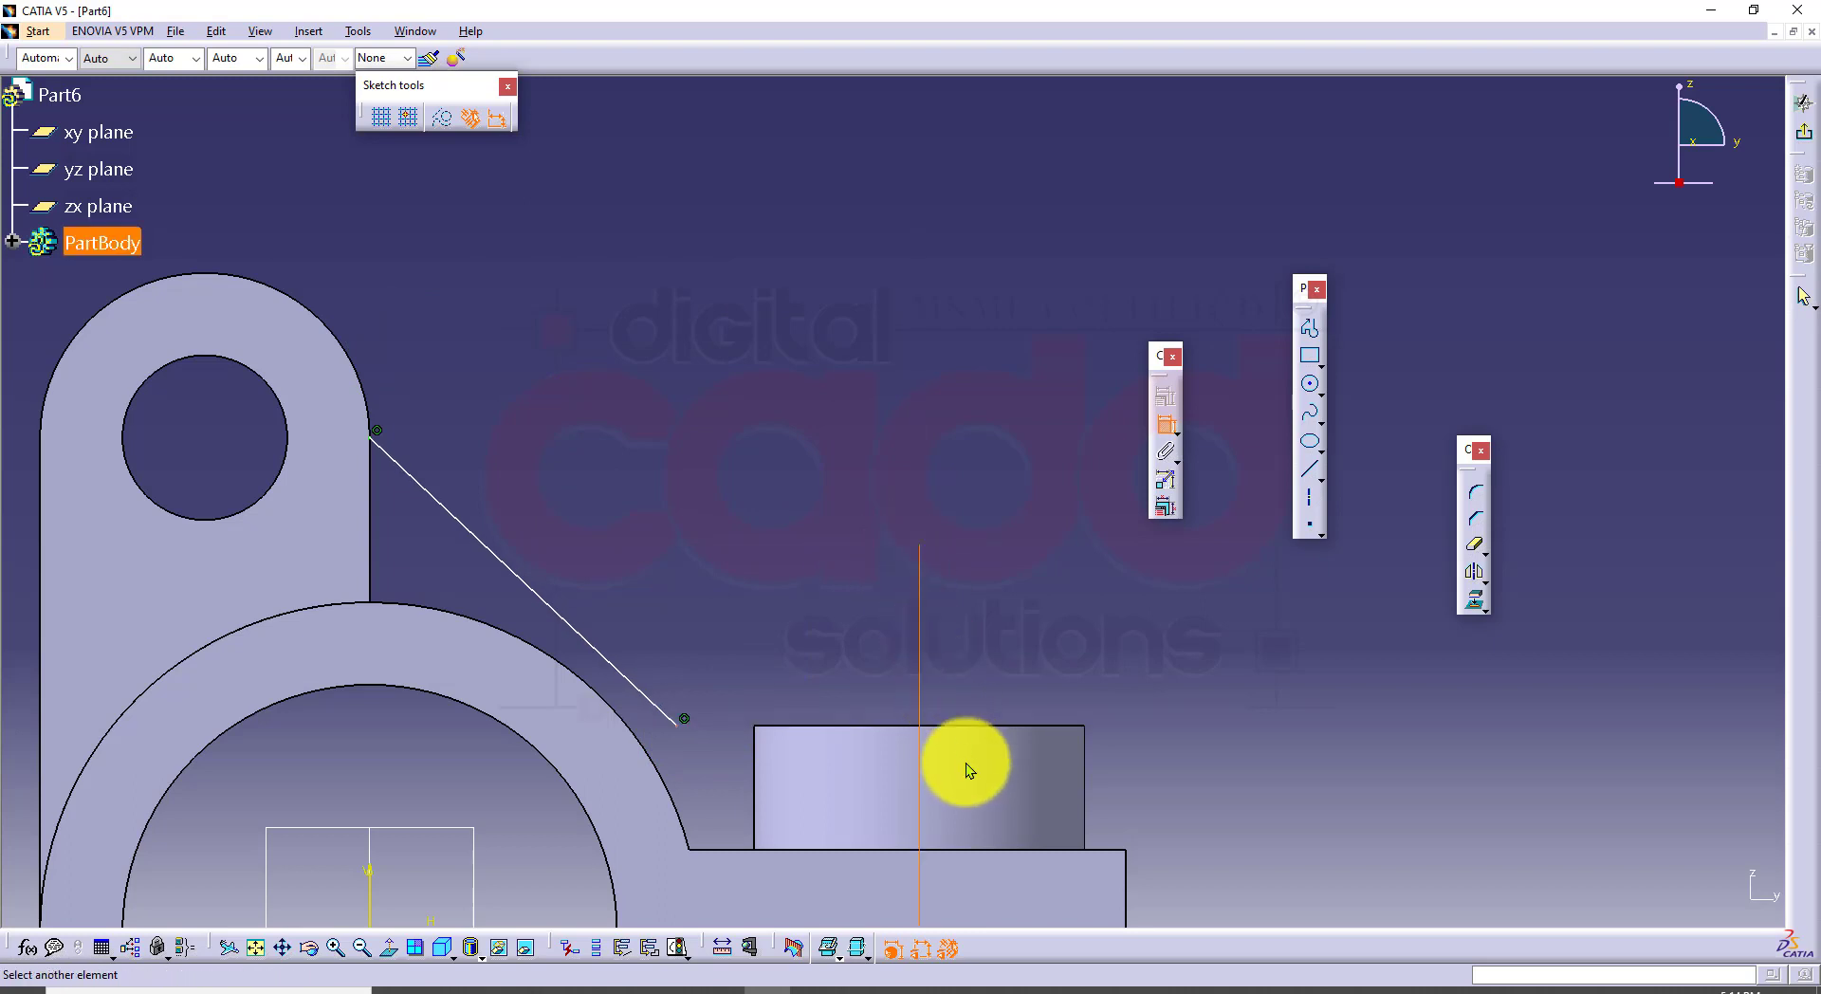
{"action": "left_click", "coordinate": [673, 724]}
{"action": "left_click", "coordinate": [793, 518]}
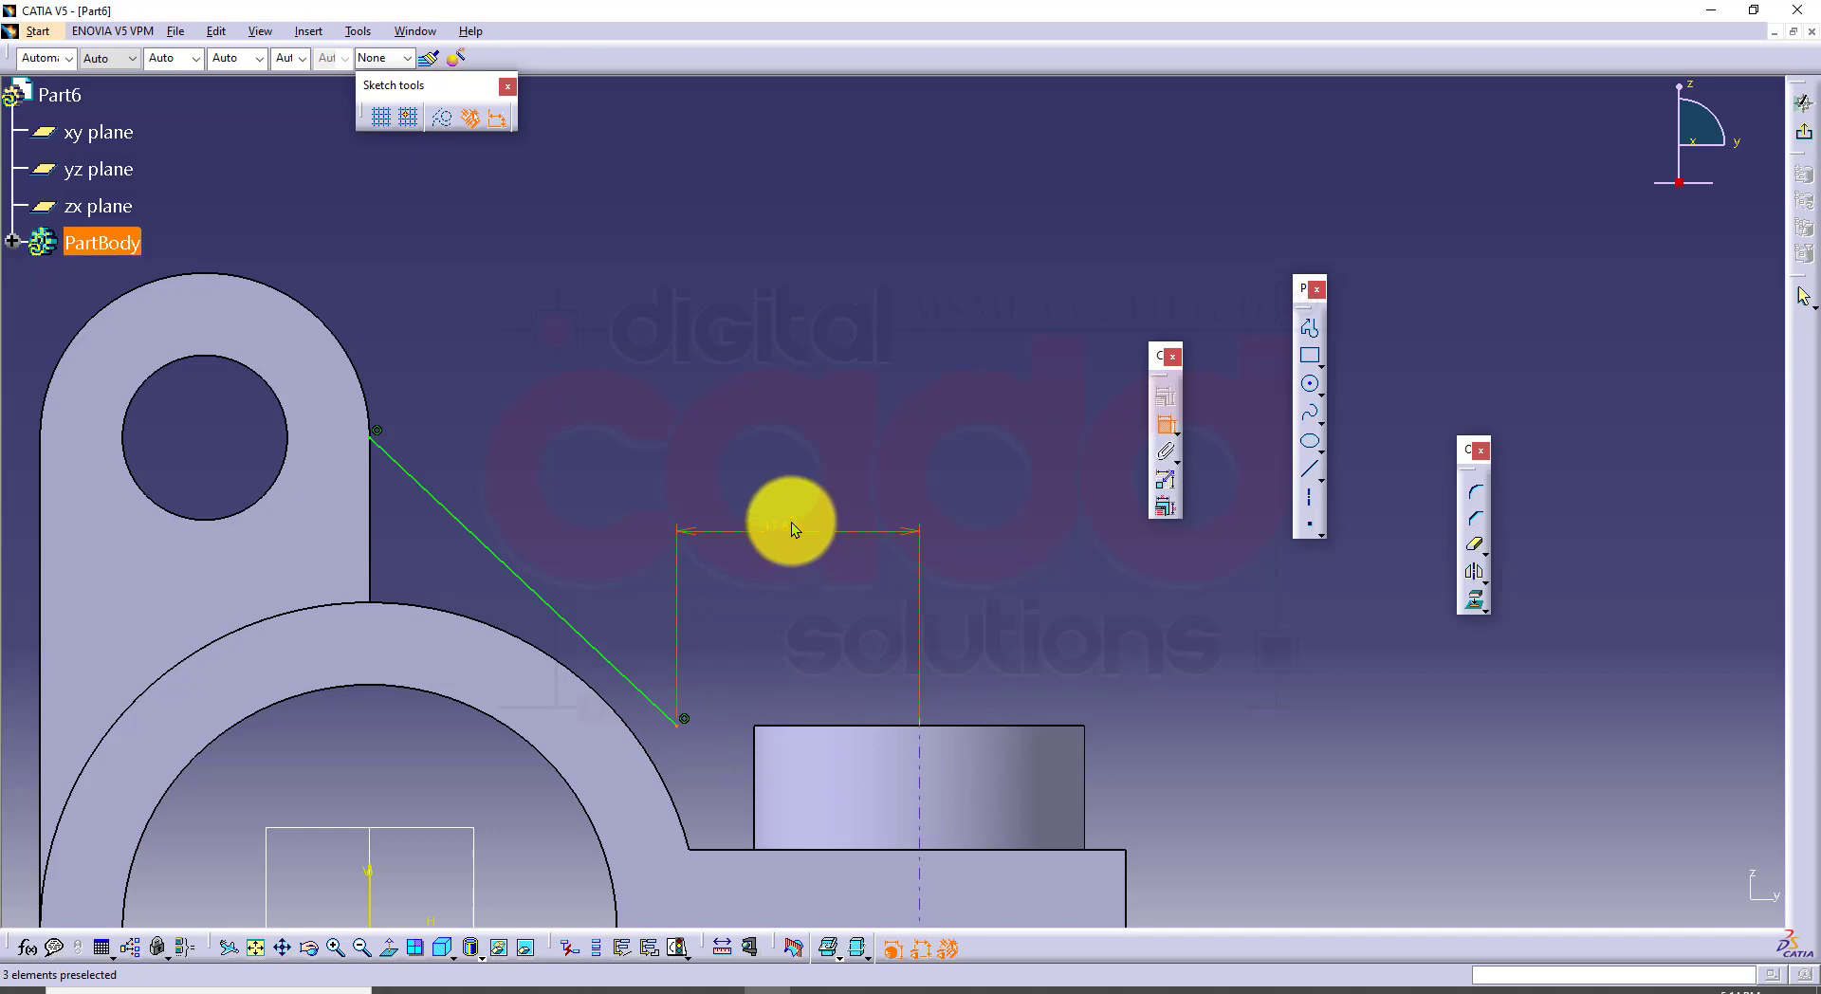
{"action": "double_click", "coordinate": [791, 524]}
{"action": "type", "text": "12"}
{"action": "key", "text": "Return"}
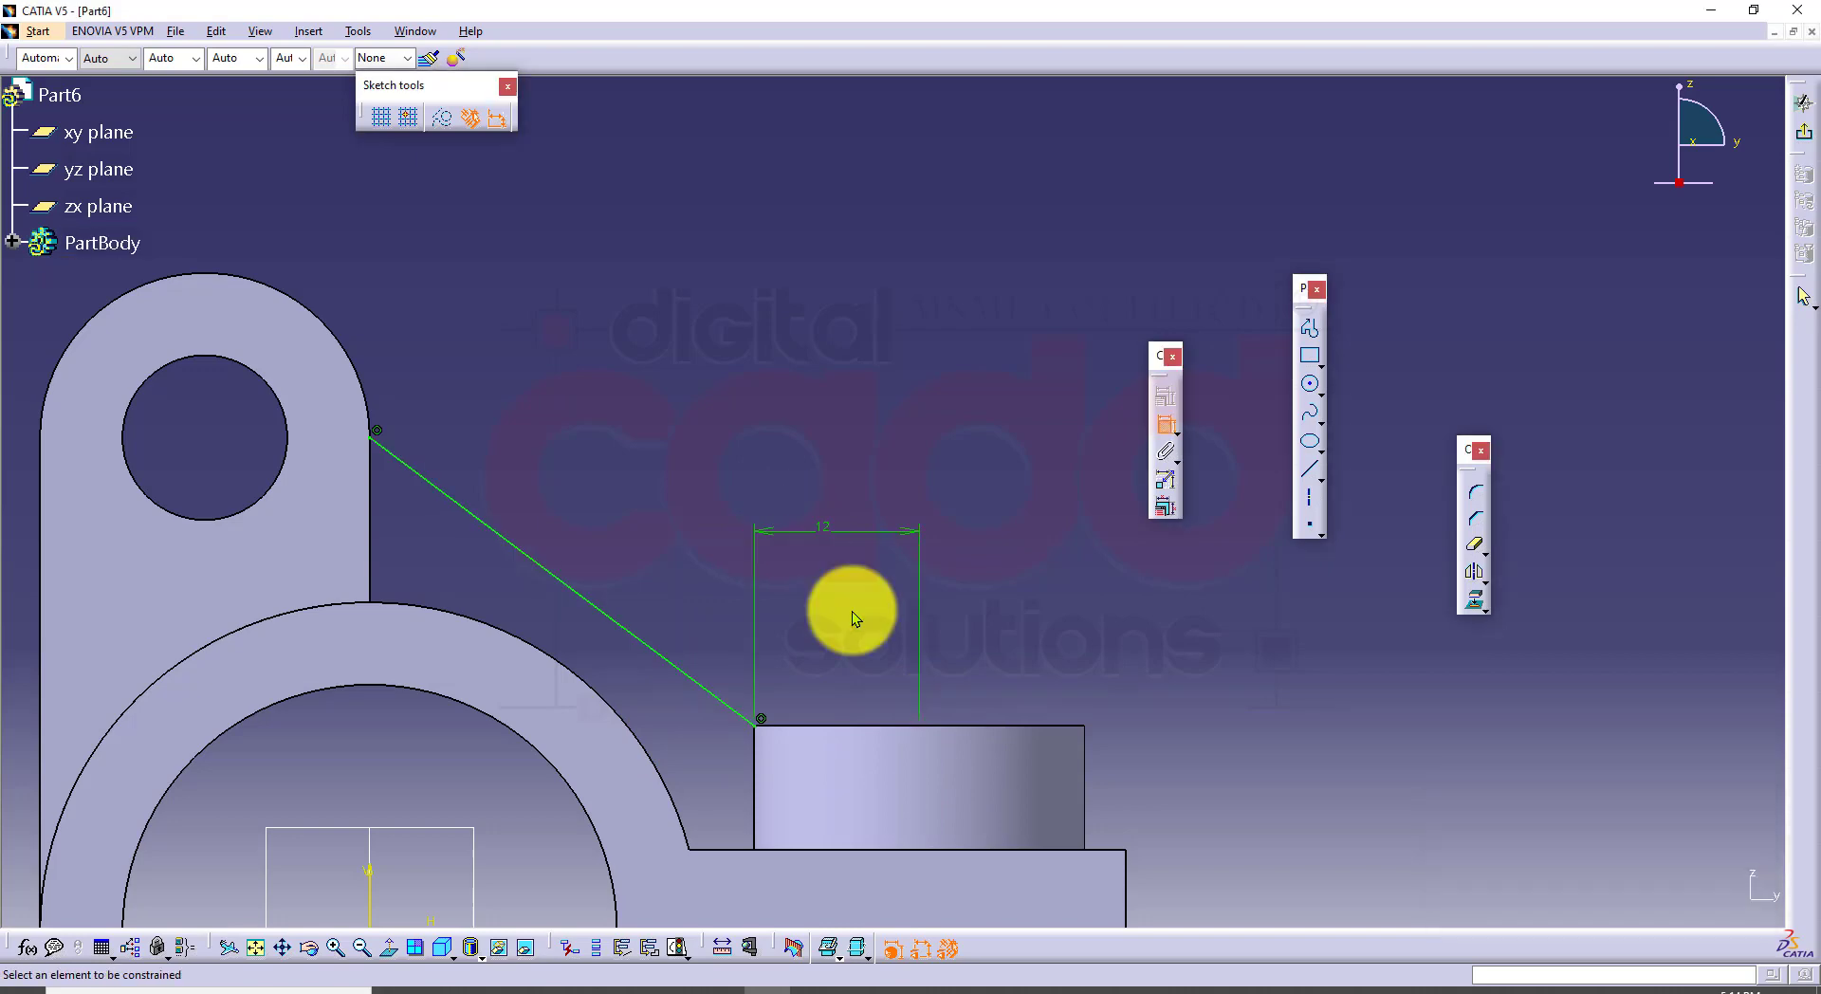
Step: Exit the sketch and pad the inclined line 3 mm with mirrored extent to form the rib between lug and boss
{"action": "left_click", "coordinate": [1801, 102]}
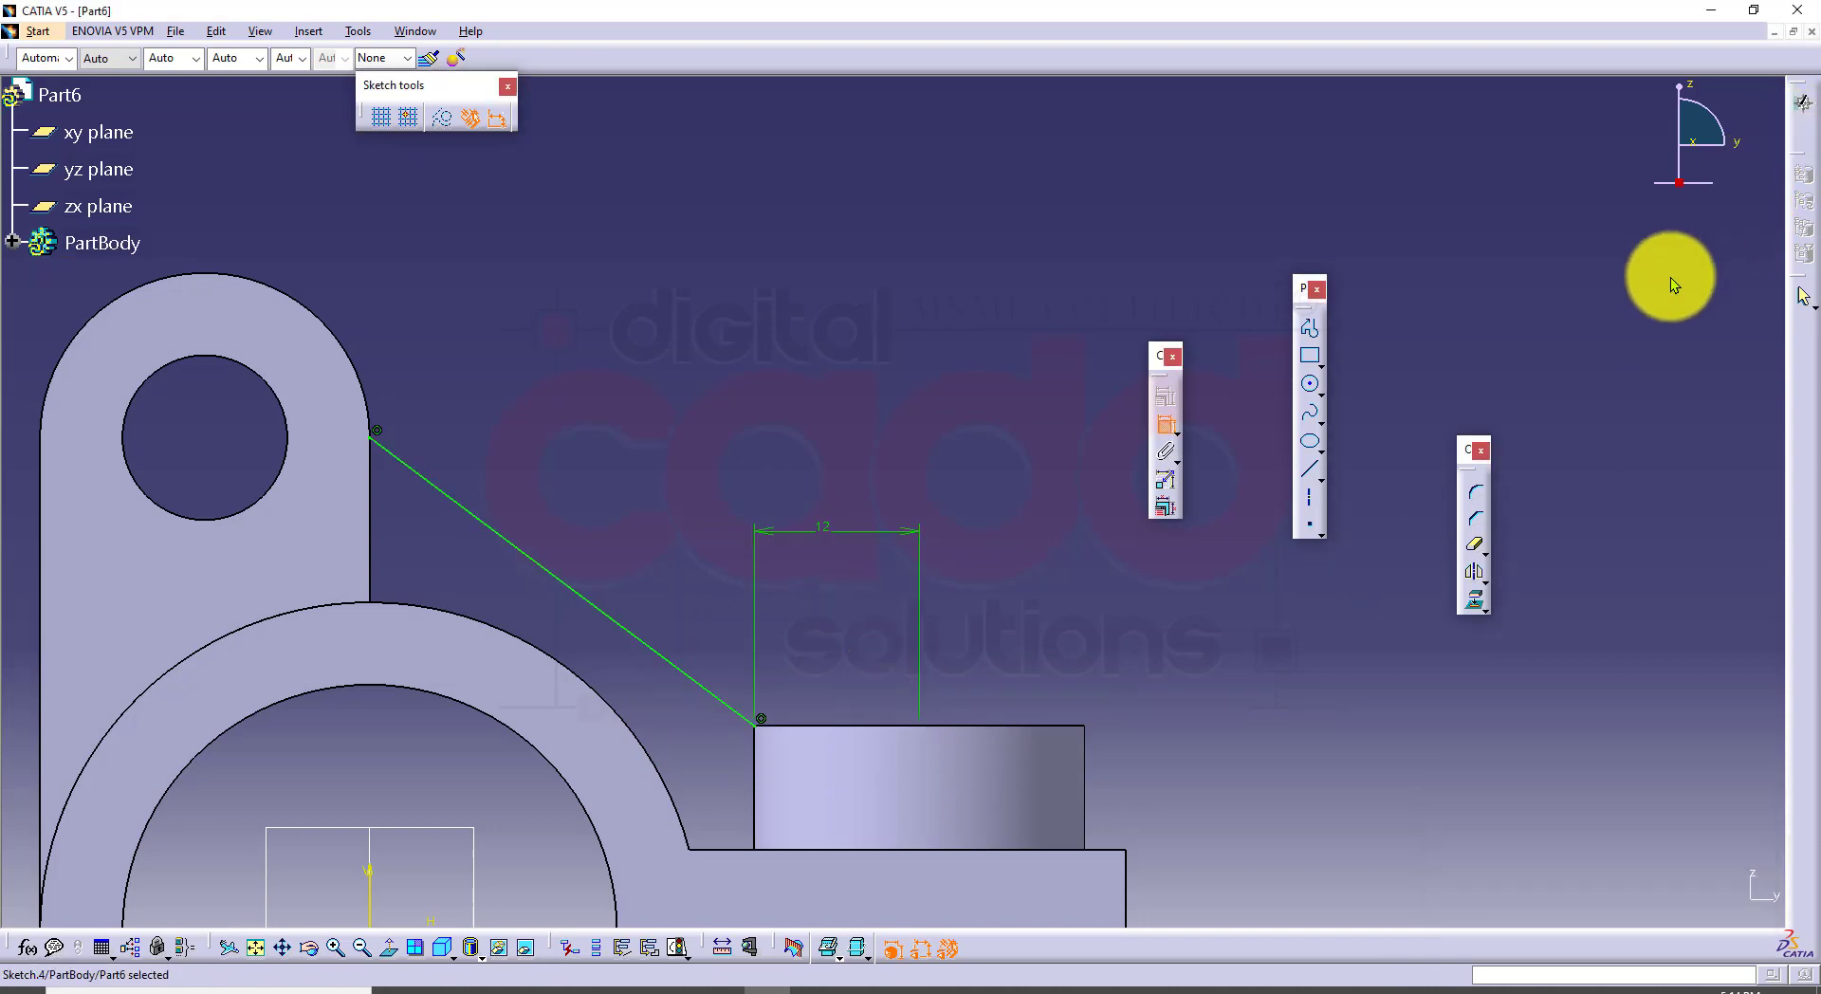
{"action": "left_click", "coordinate": [1164, 408]}
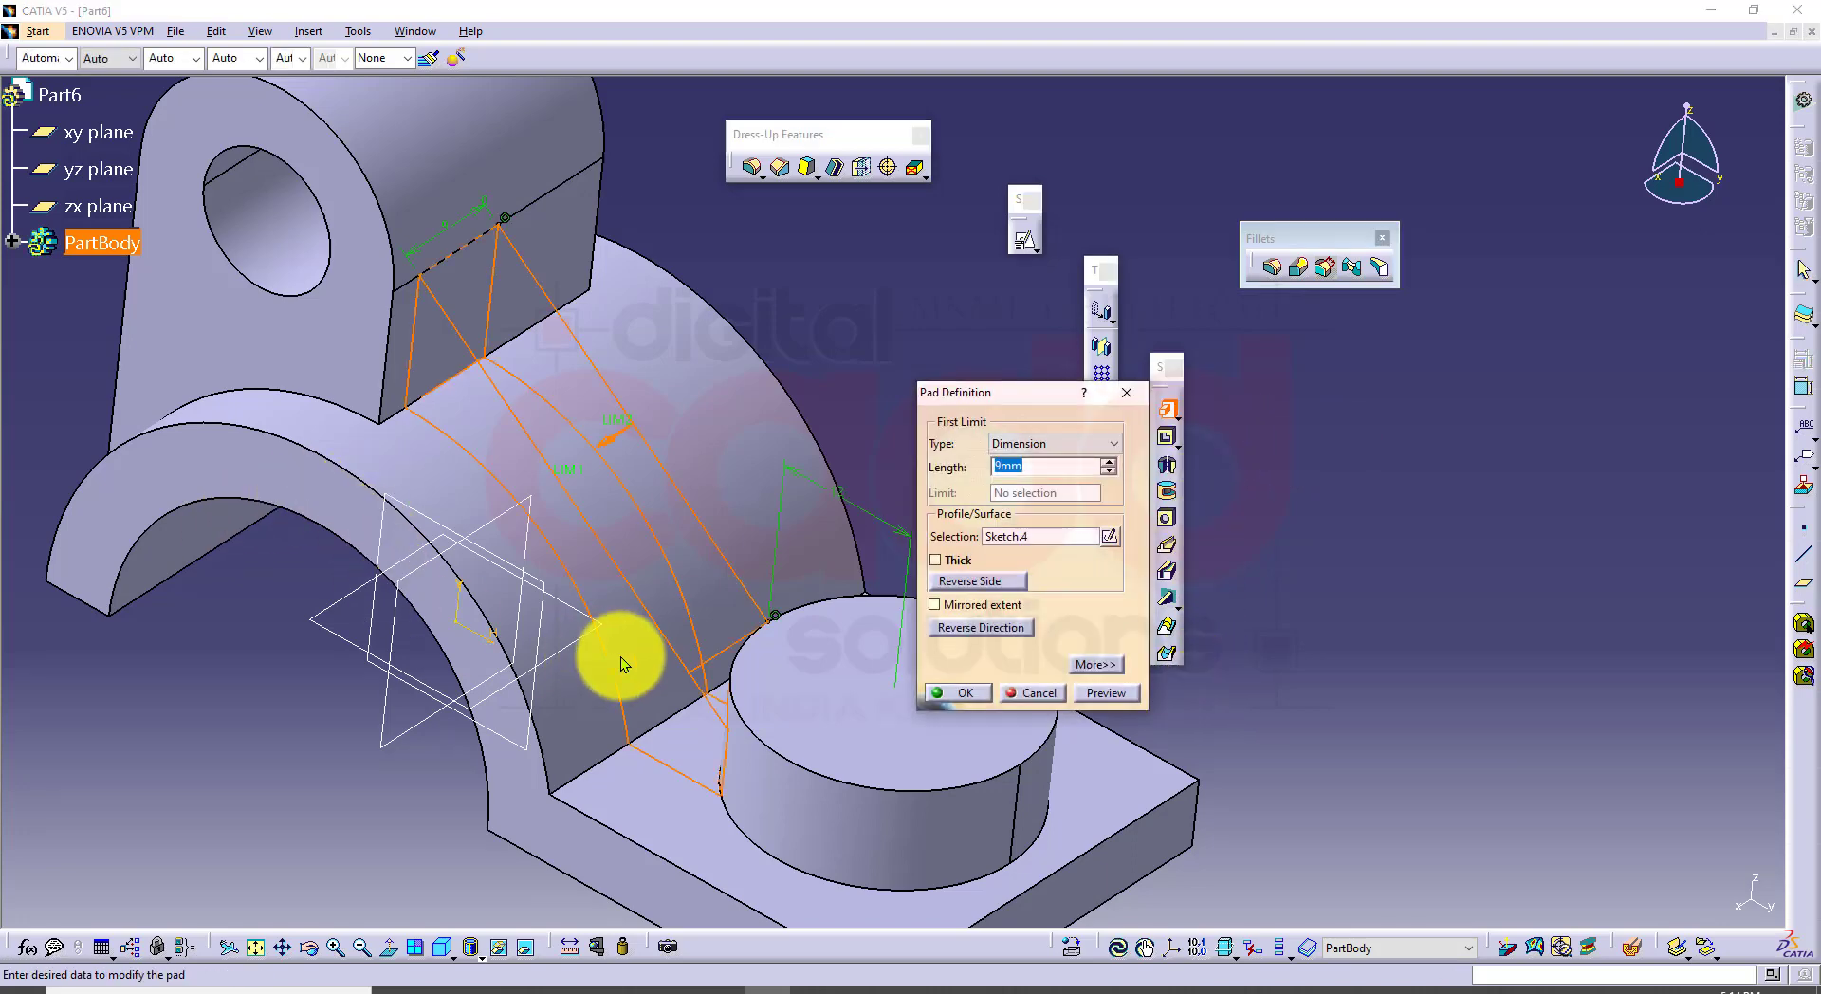
{"action": "type", "text": "3"}
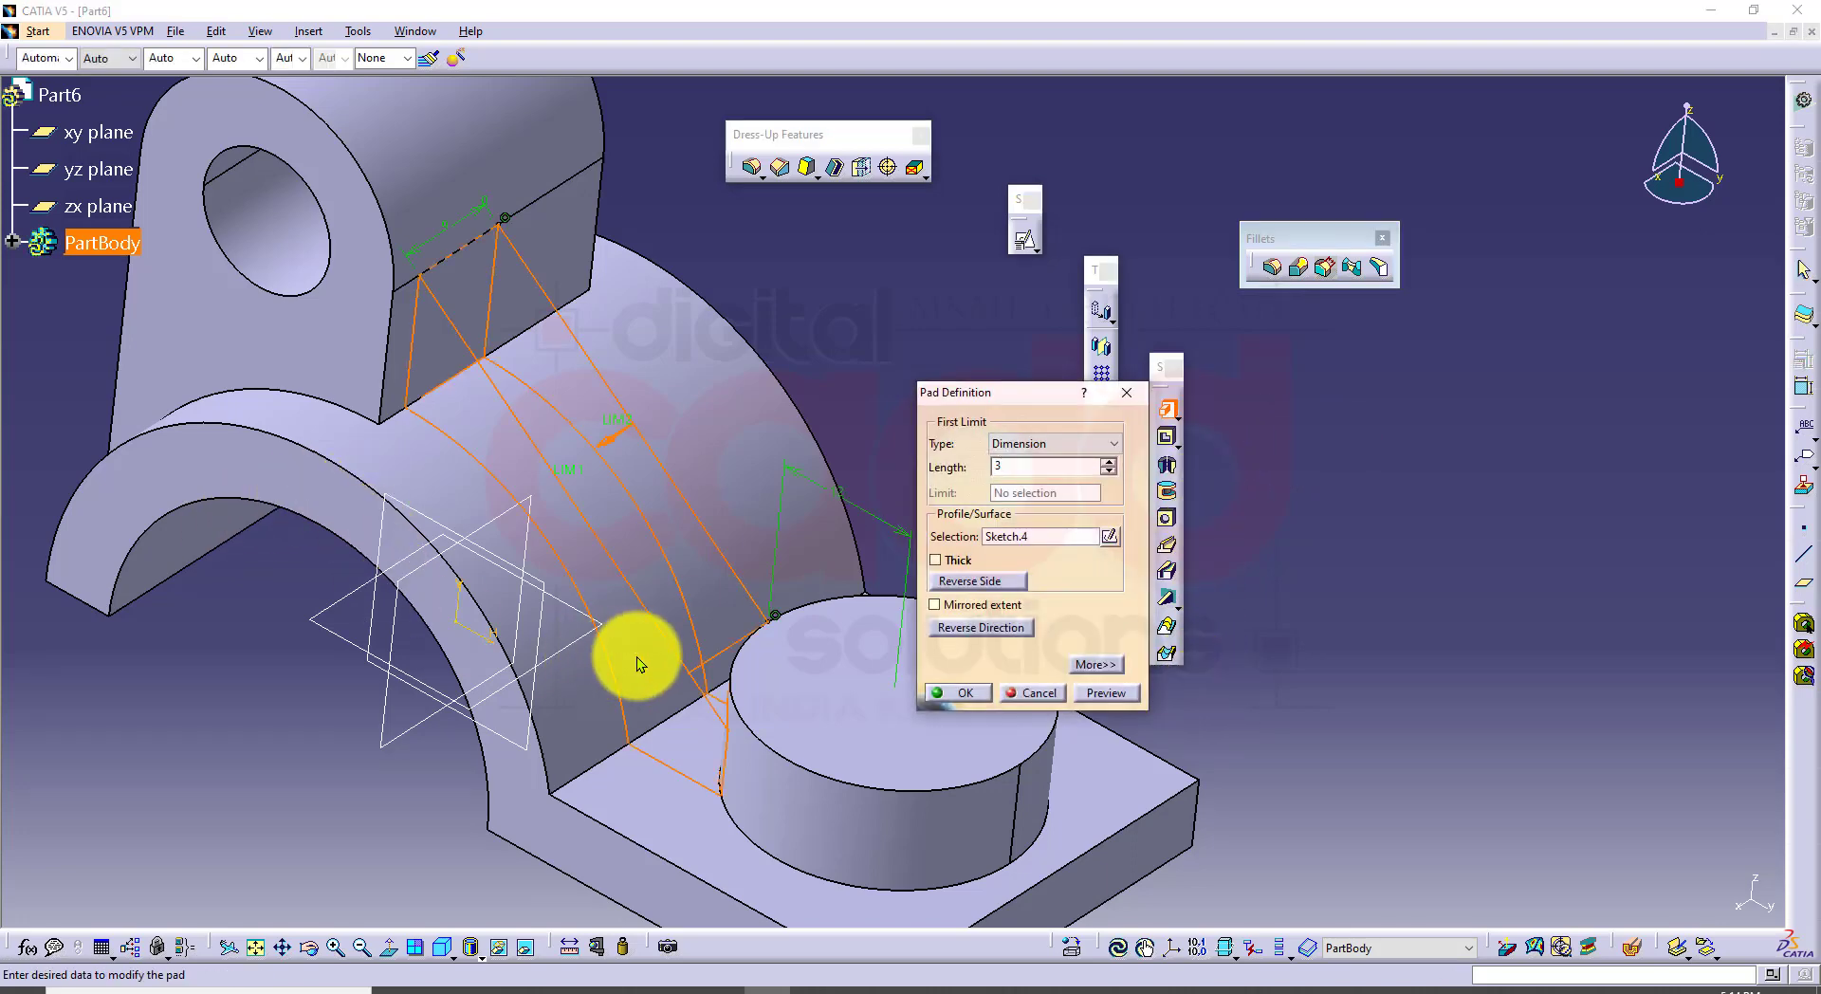
{"action": "left_click", "coordinate": [948, 605]}
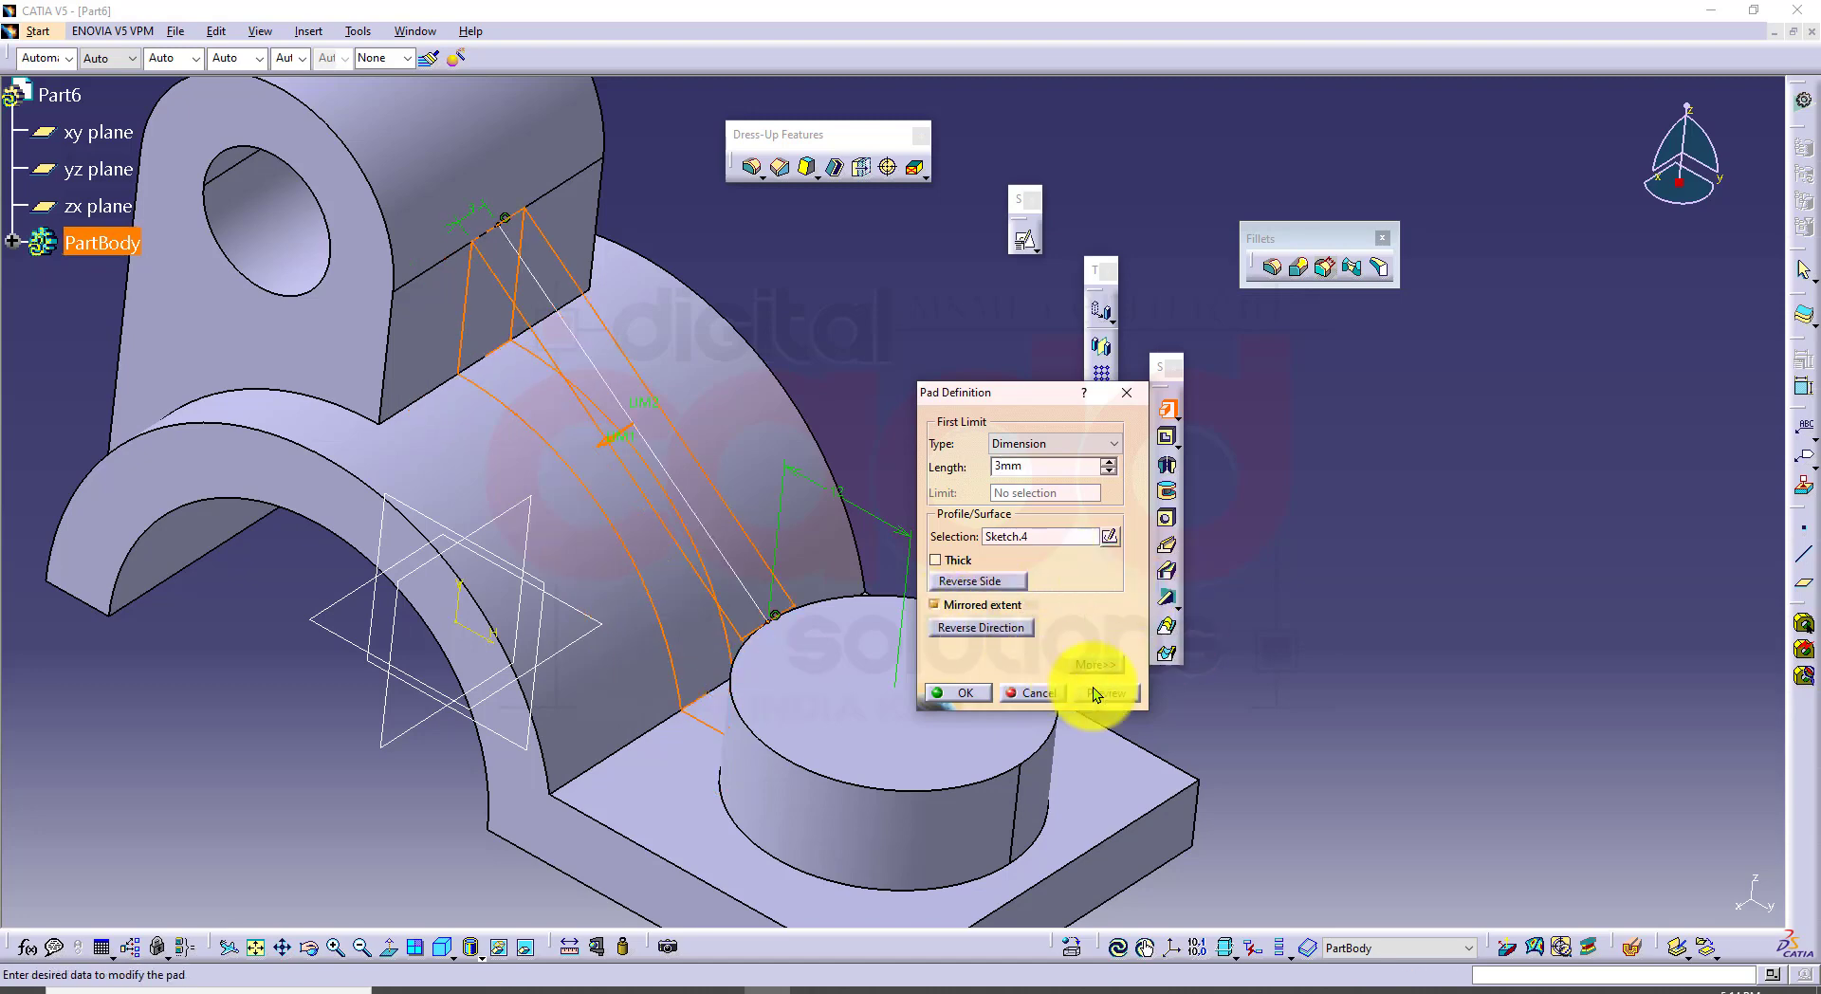
{"action": "left_click", "coordinate": [1100, 695]}
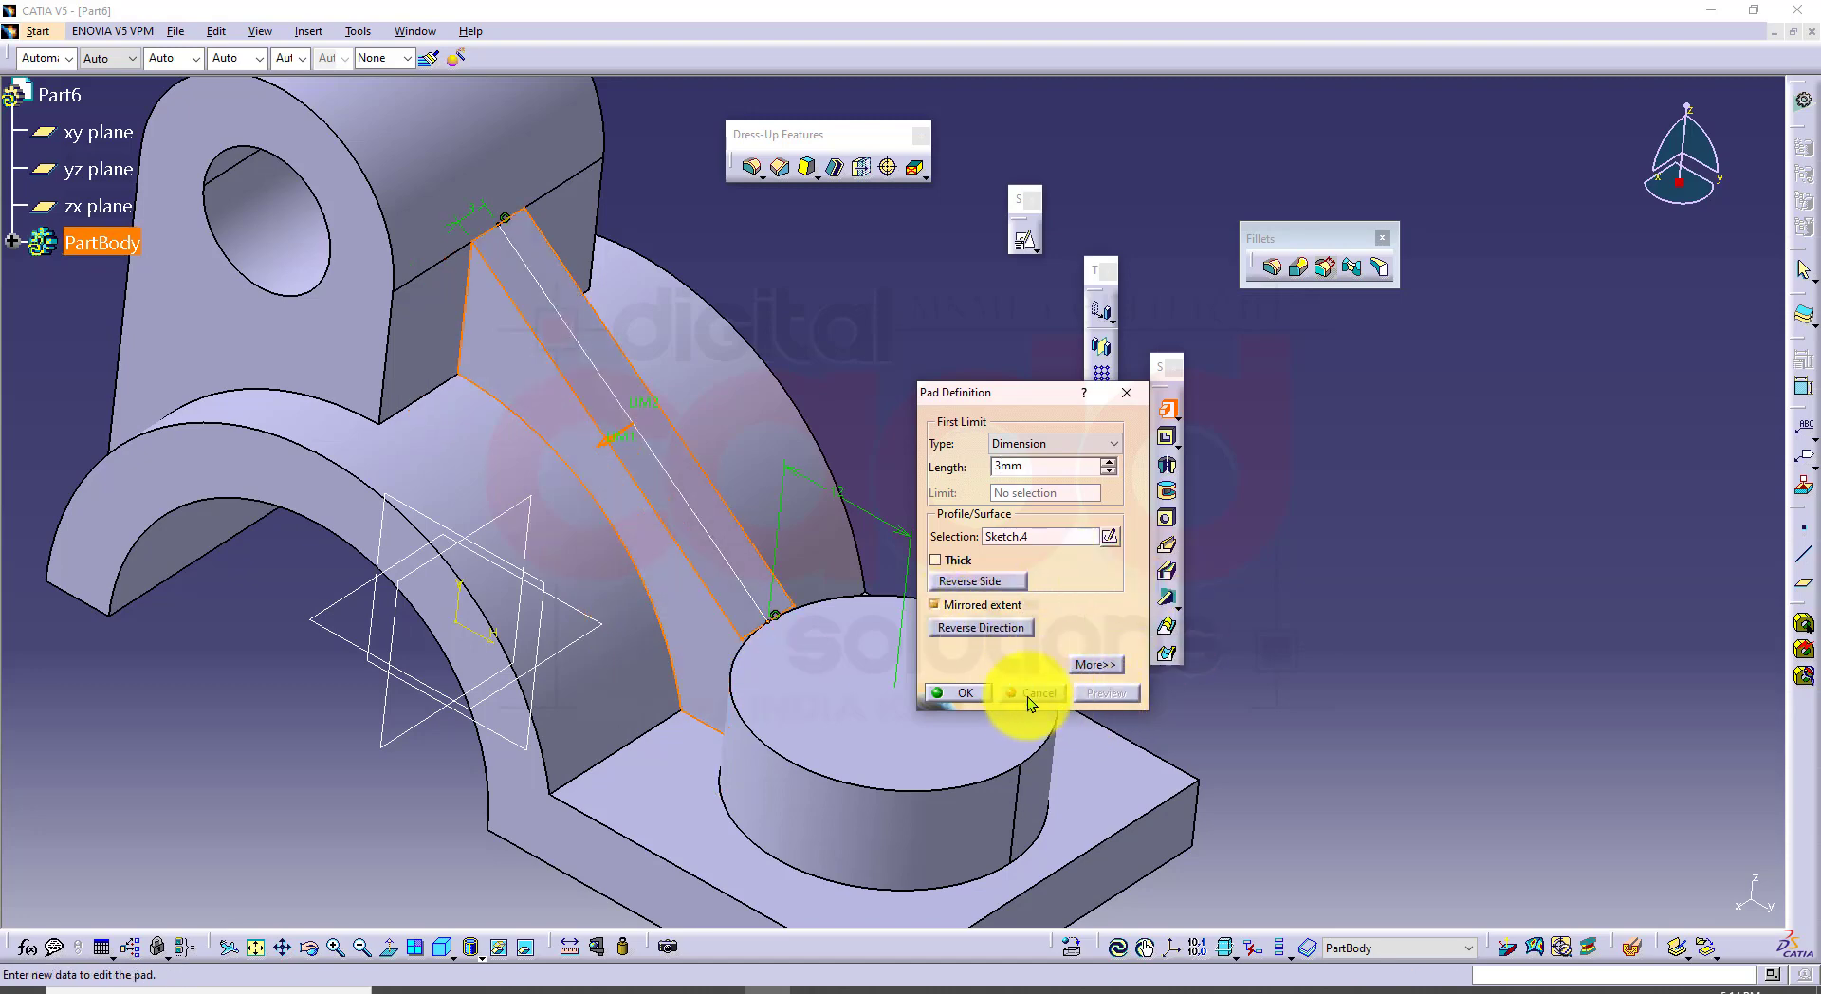
{"action": "left_click", "coordinate": [977, 692]}
{"action": "middle_click_drag", "start_coordinate": [1259, 577], "coordinate": [1231, 616]}
{"action": "left_click", "coordinate": [1236, 476]}
{"action": "middle_click_drag", "start_coordinate": [979, 468], "coordinate": [893, 500]}
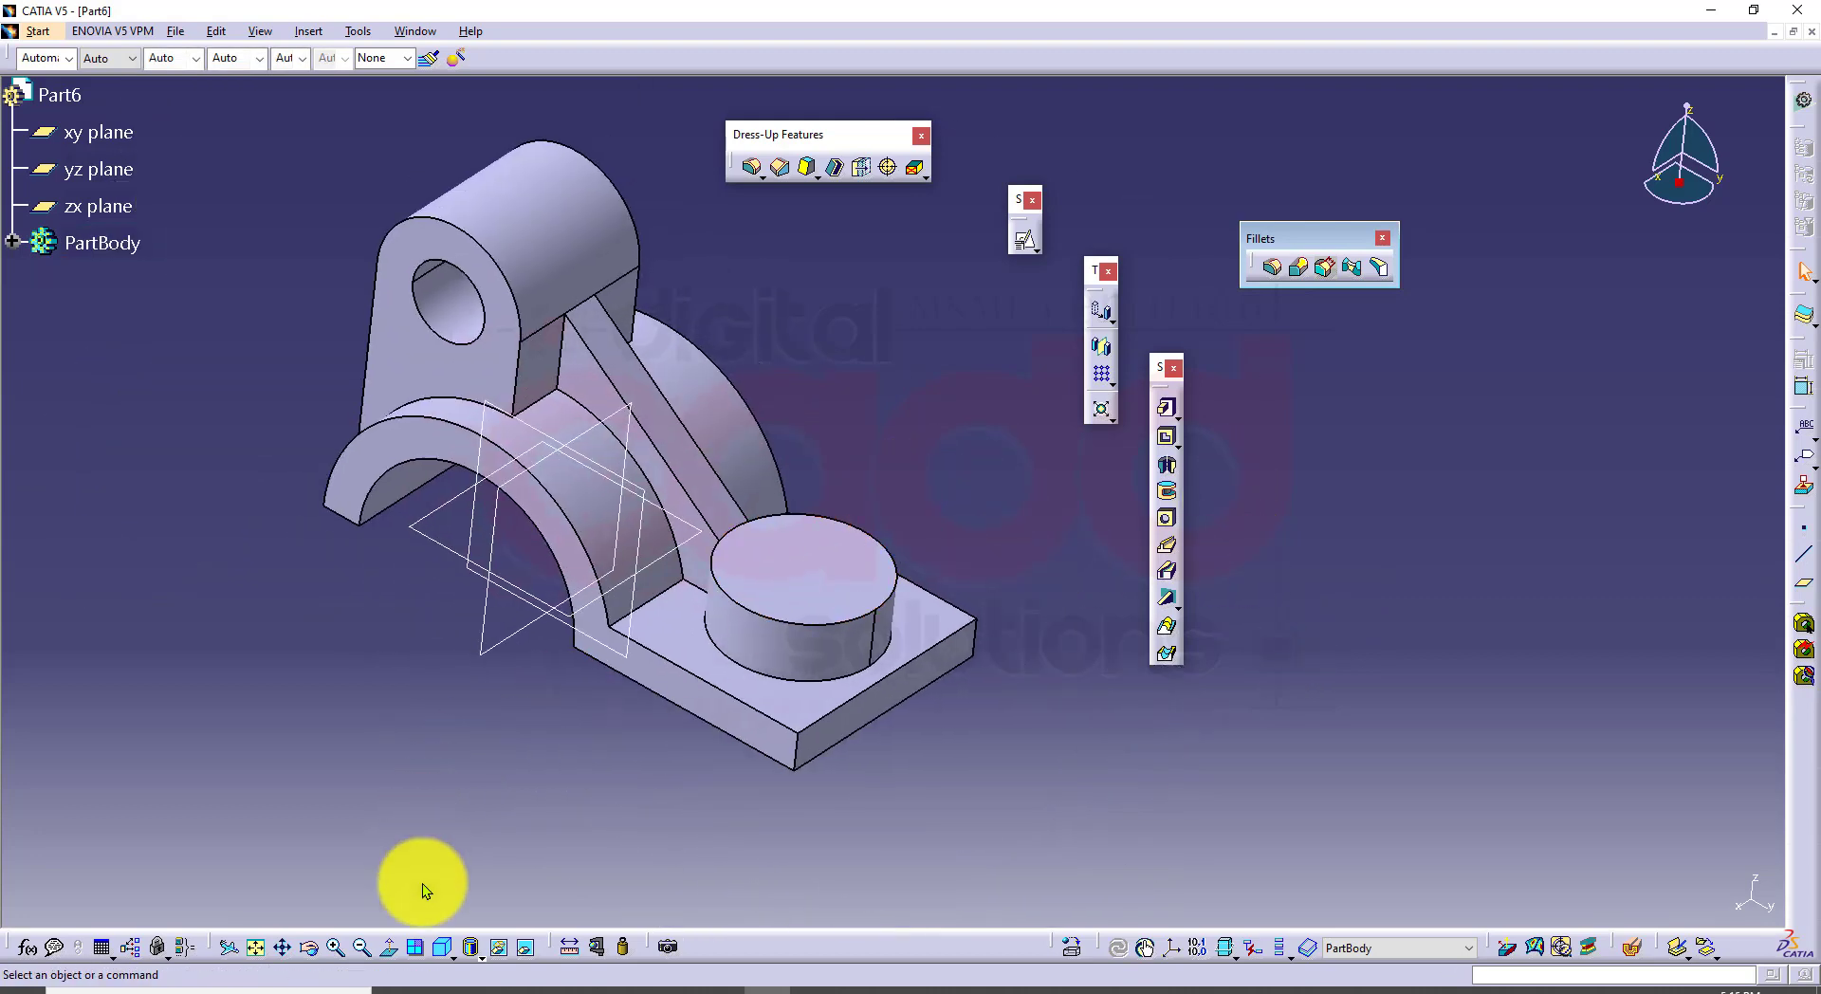
Step: Check the boss bore's diameter in the PDF drawing, and start a hole concentric with the boss's outer edge on its top face
{"action": "left_click", "coordinate": [453, 948]}
{"action": "middle_click_drag", "start_coordinate": [1049, 656], "coordinate": [906, 512]}
{"action": "left_click", "coordinate": [910, 588]}
{"action": "middle_click_drag", "start_coordinate": [901, 685], "coordinate": [942, 665]}
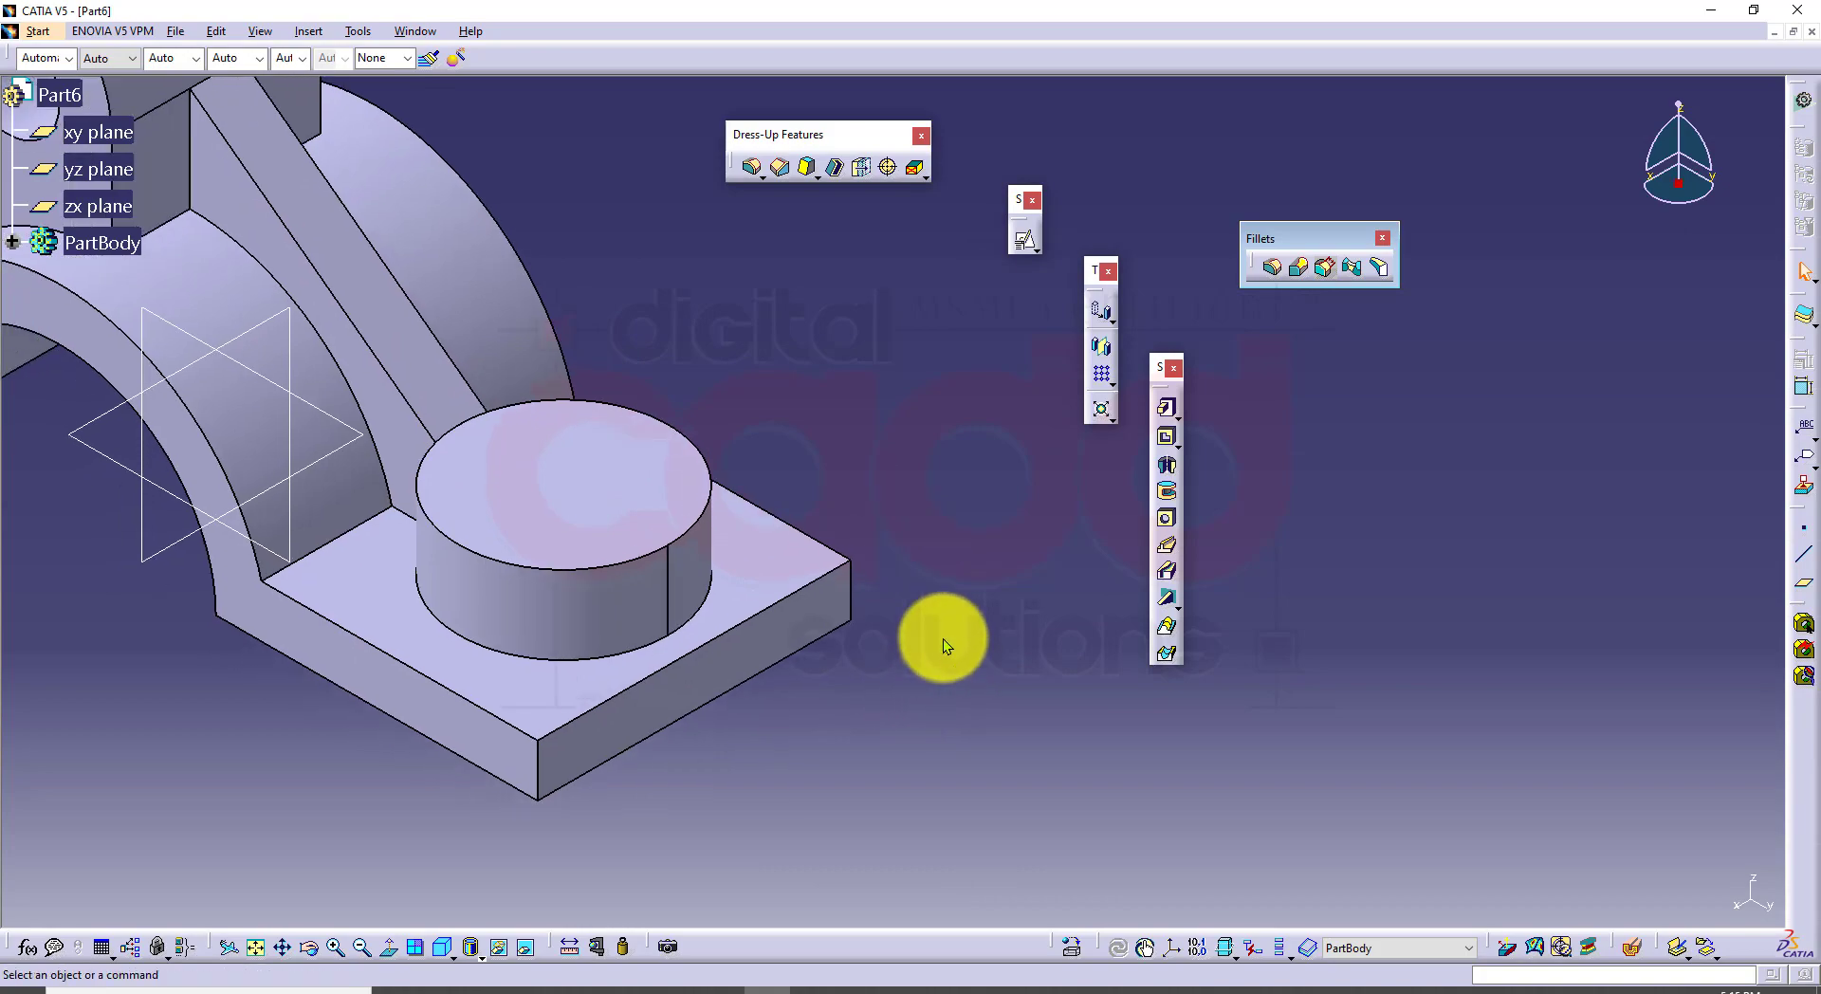
{"action": "left_click", "coordinate": [488, 984]}
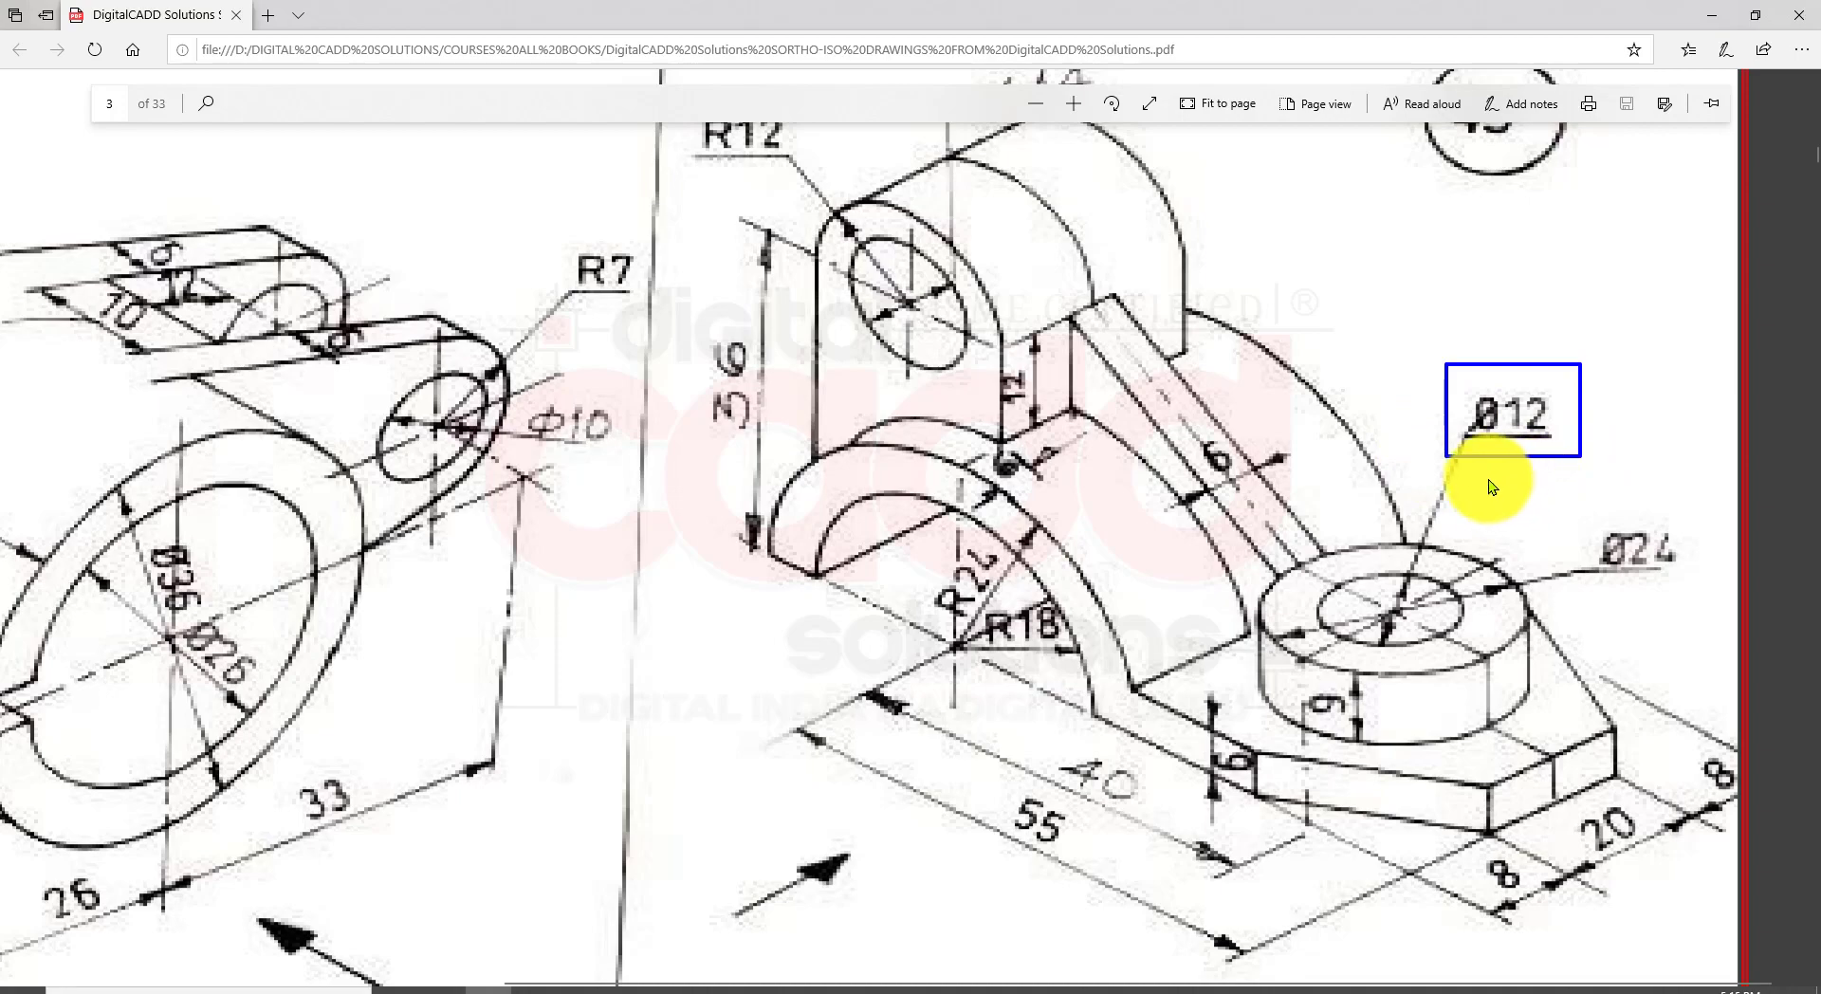
{"action": "left_click", "coordinate": [763, 990]}
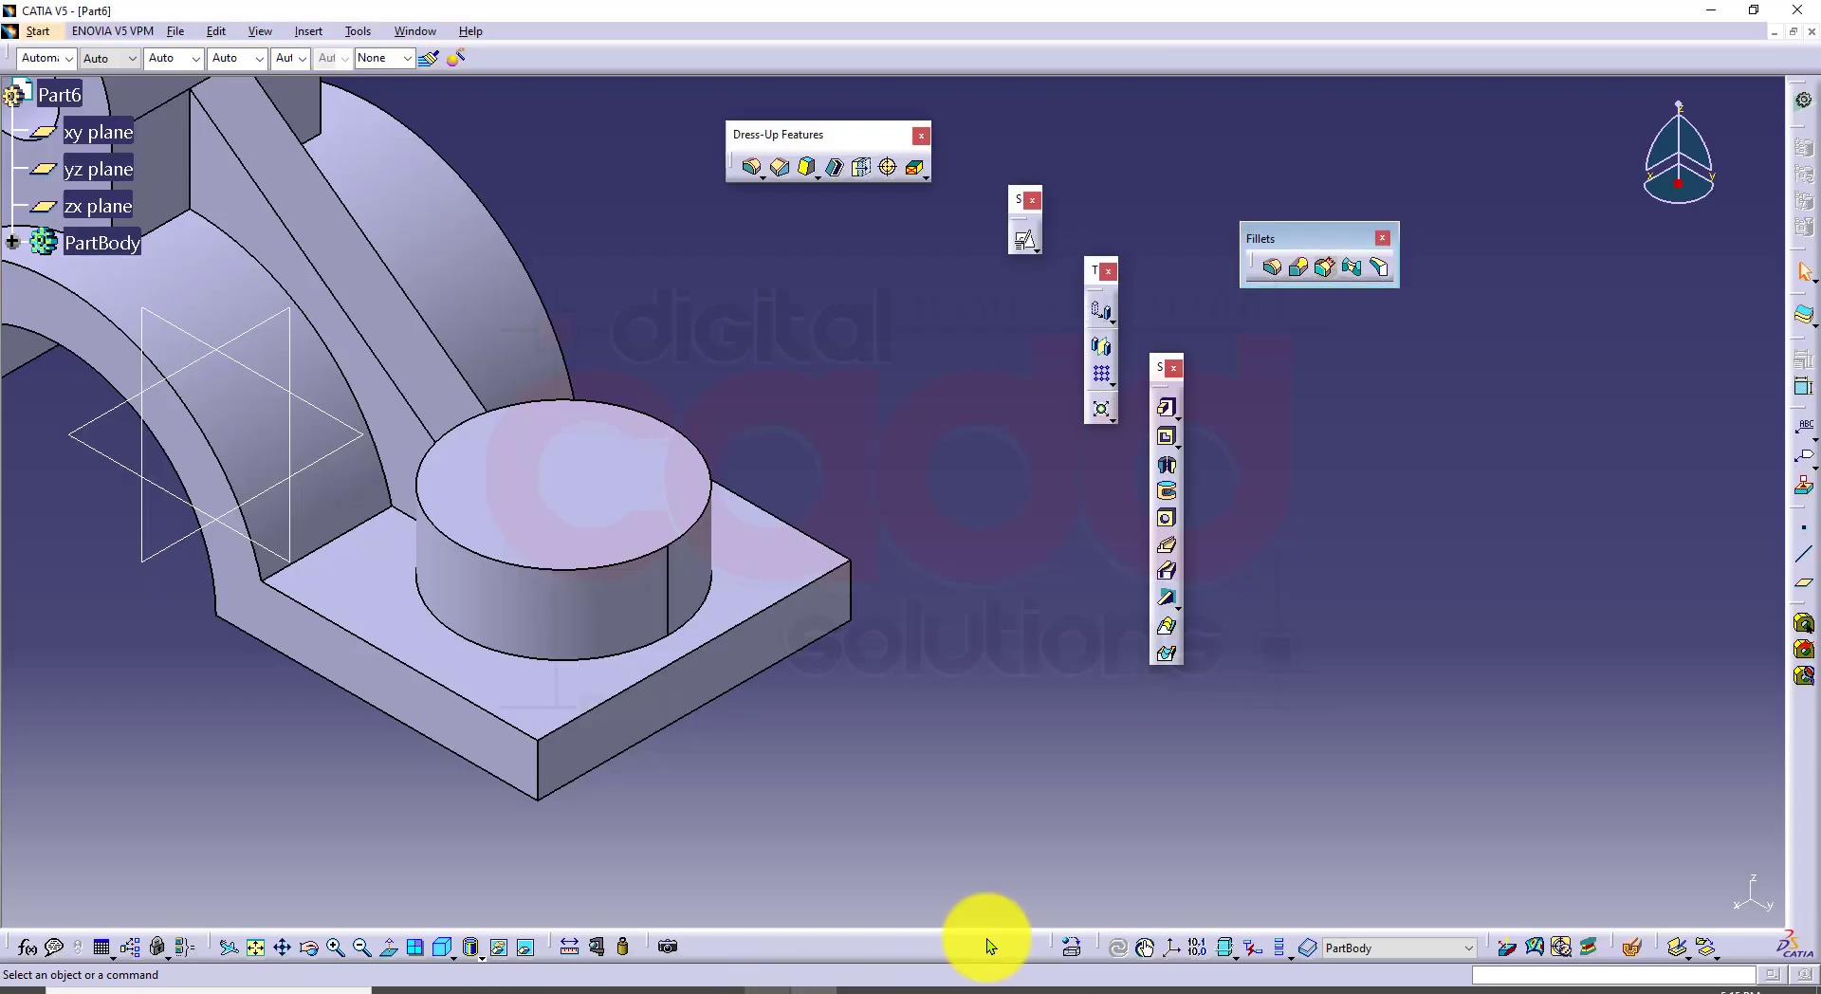
{"action": "left_click", "coordinate": [1166, 517]}
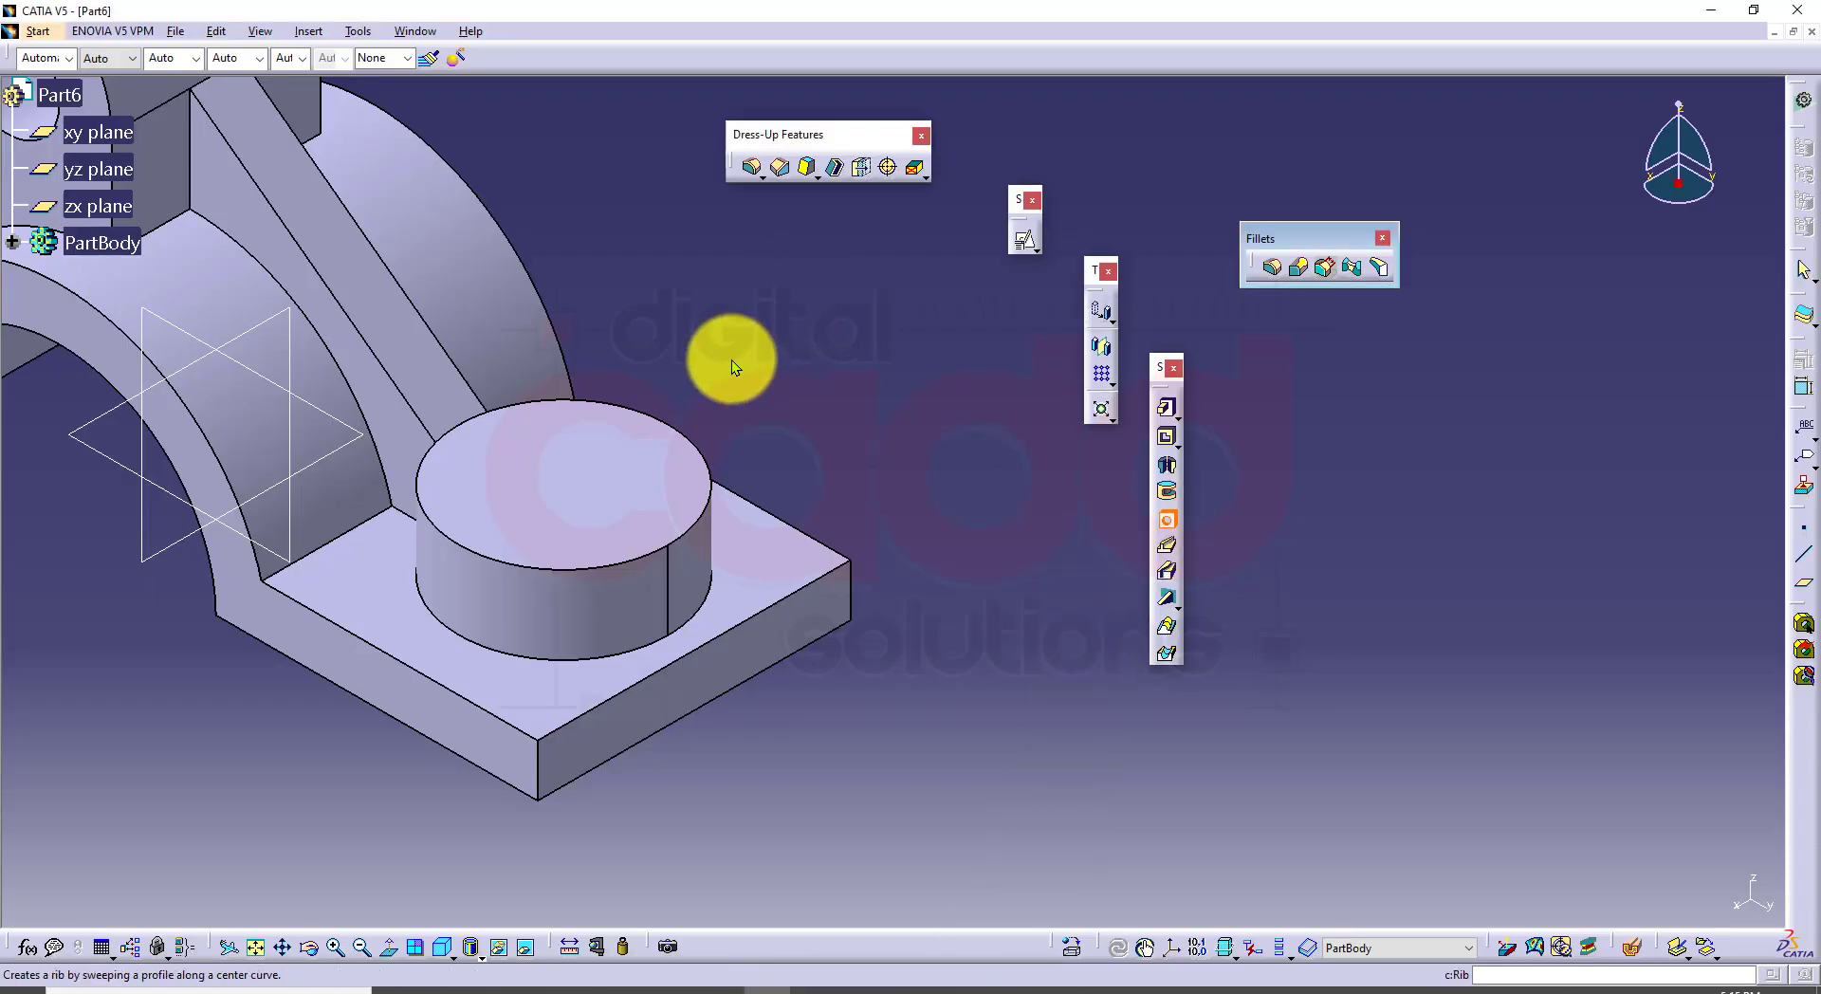
{"action": "left_click", "coordinate": [697, 447]}
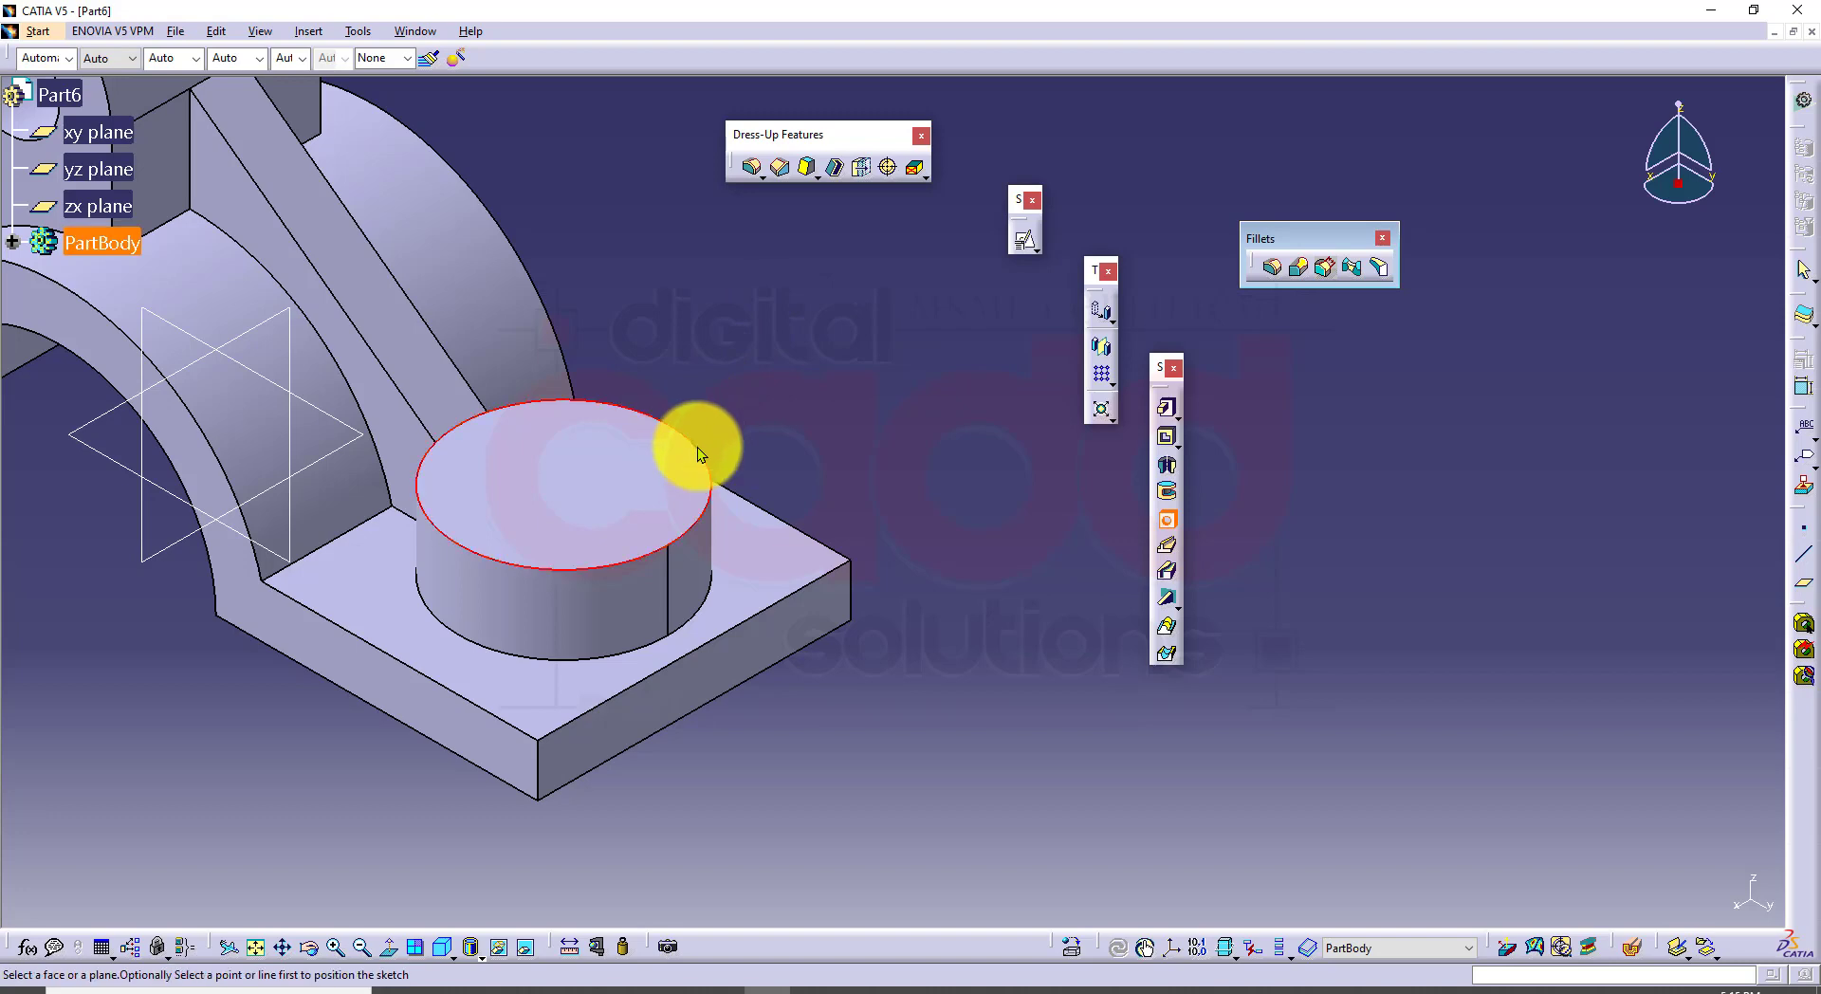
{"action": "left_click", "coordinate": [595, 488]}
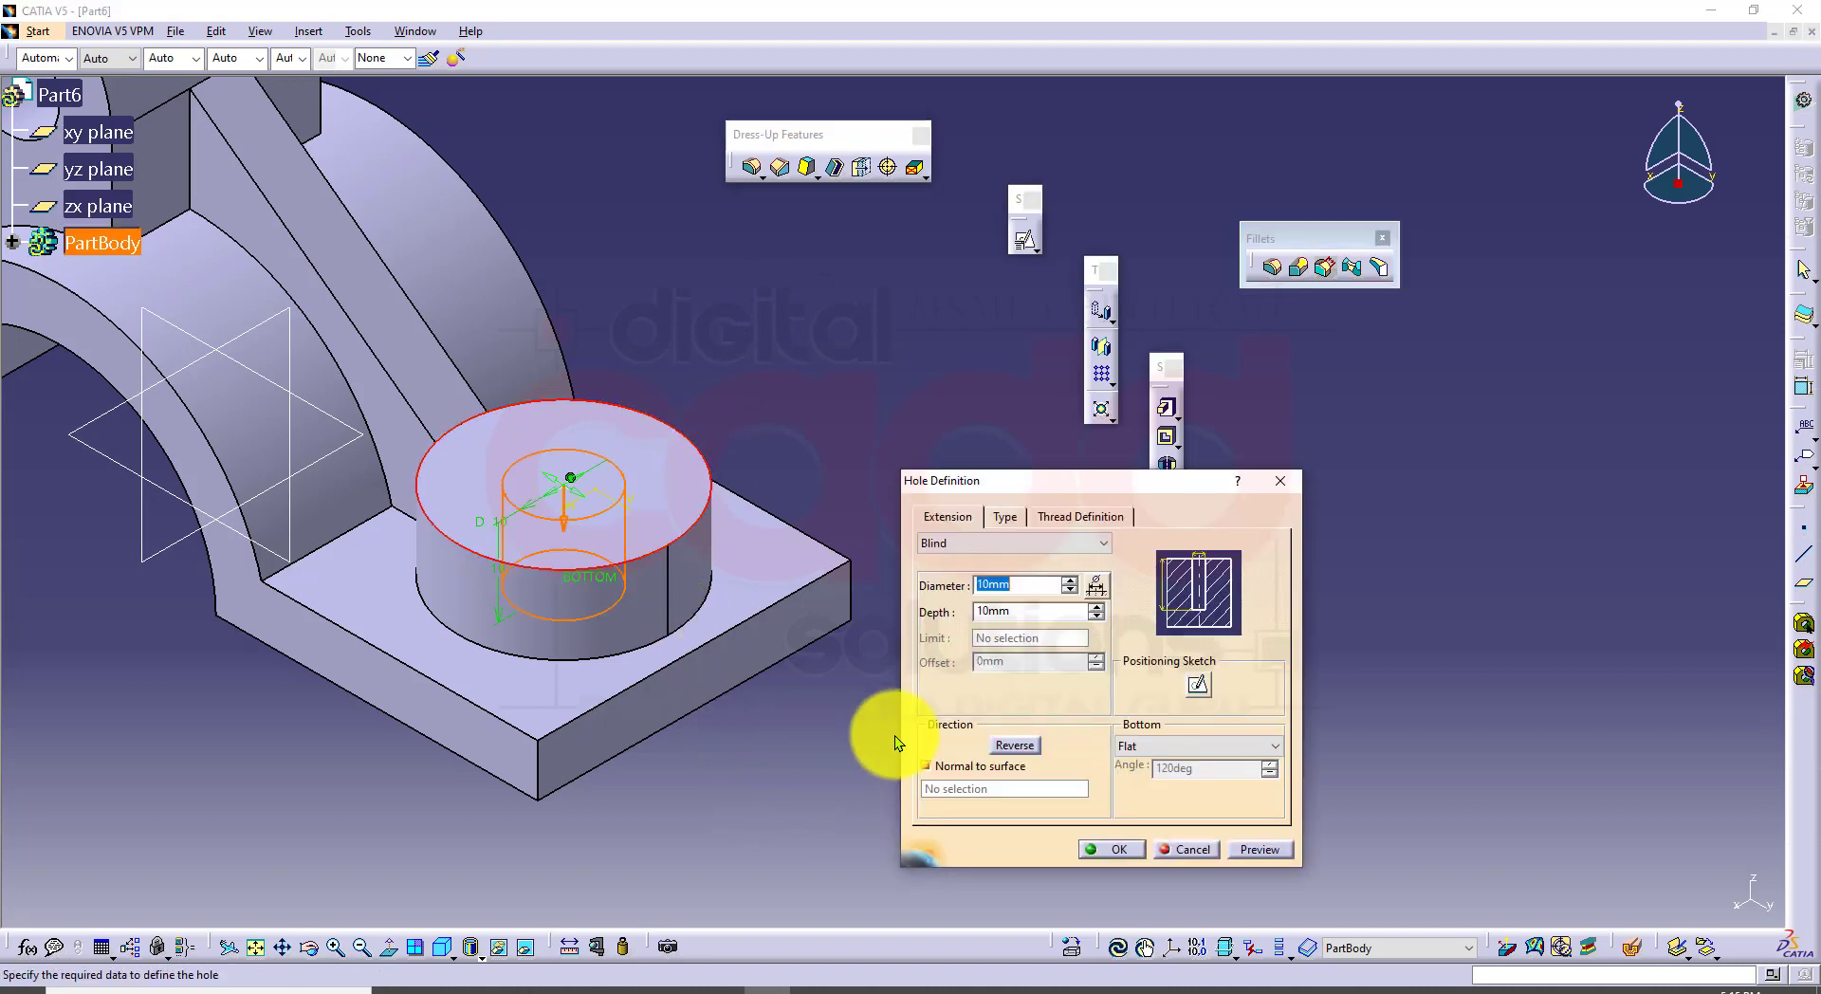
Step: Set the boss hole's diameter to 12 mm and its extent to Up To Next, and create it
{"action": "type", "text": "12"}
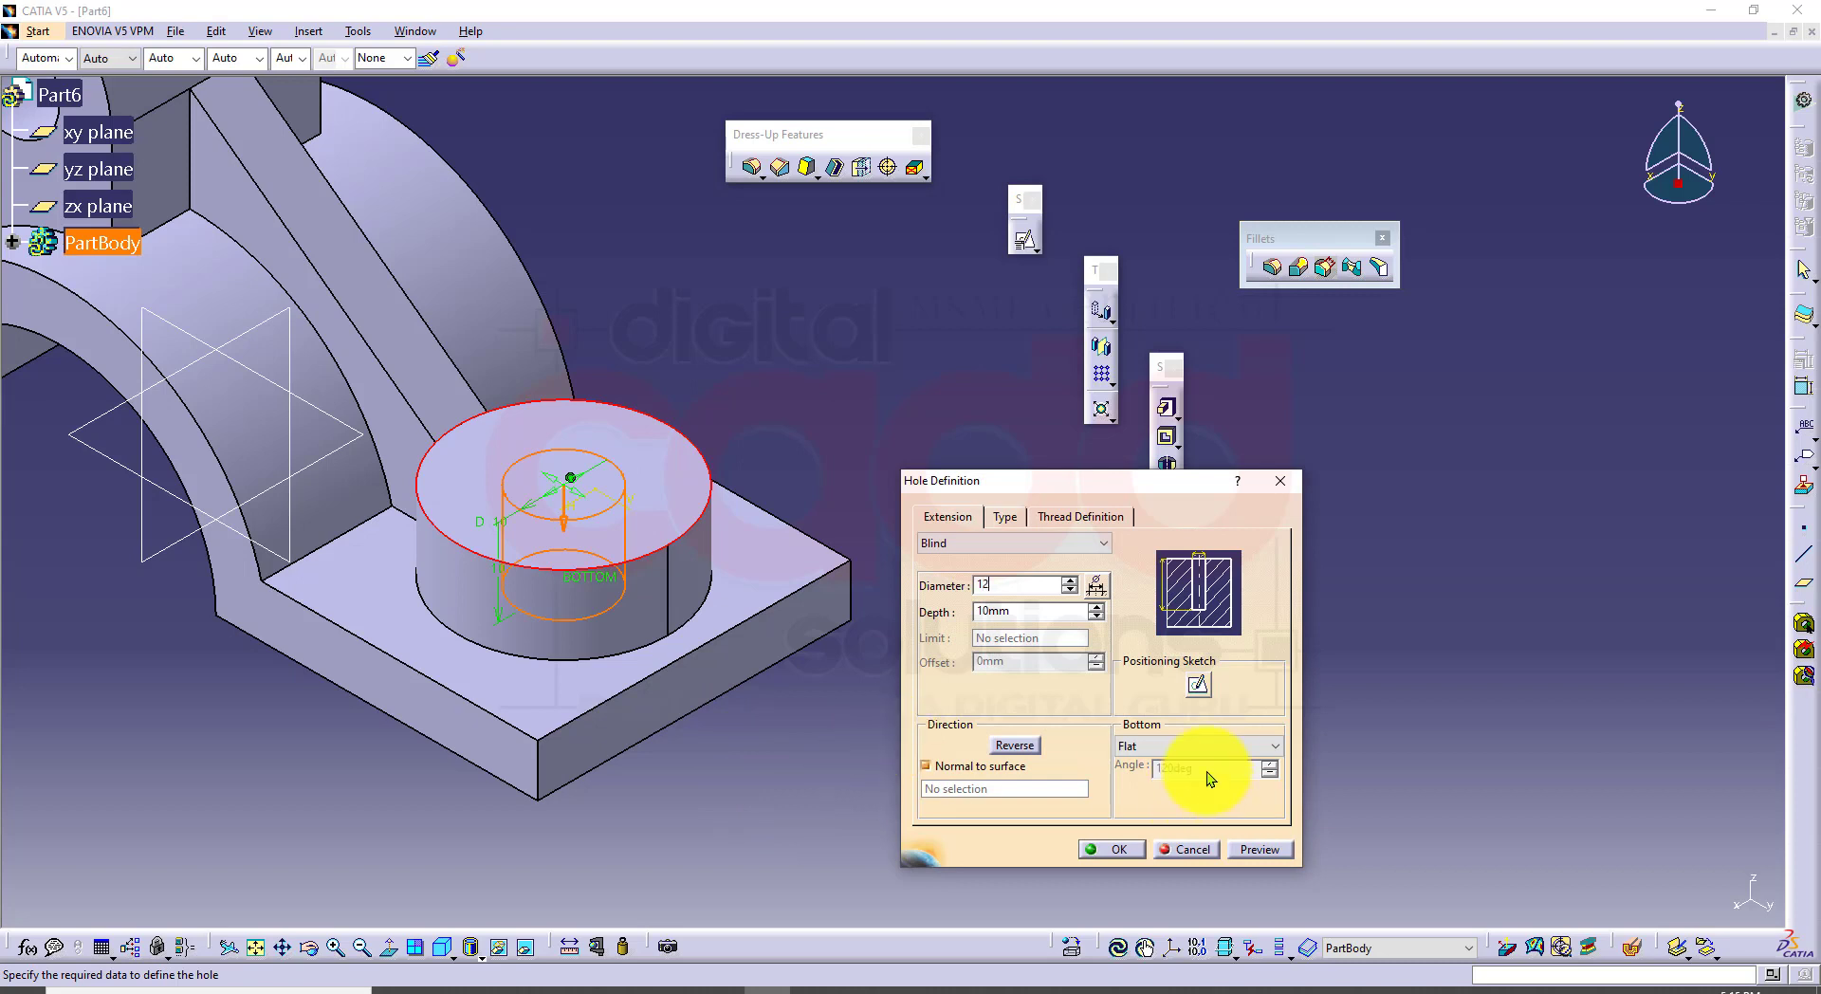
{"action": "left_click", "coordinate": [1048, 540]}
{"action": "left_click", "coordinate": [1035, 573]}
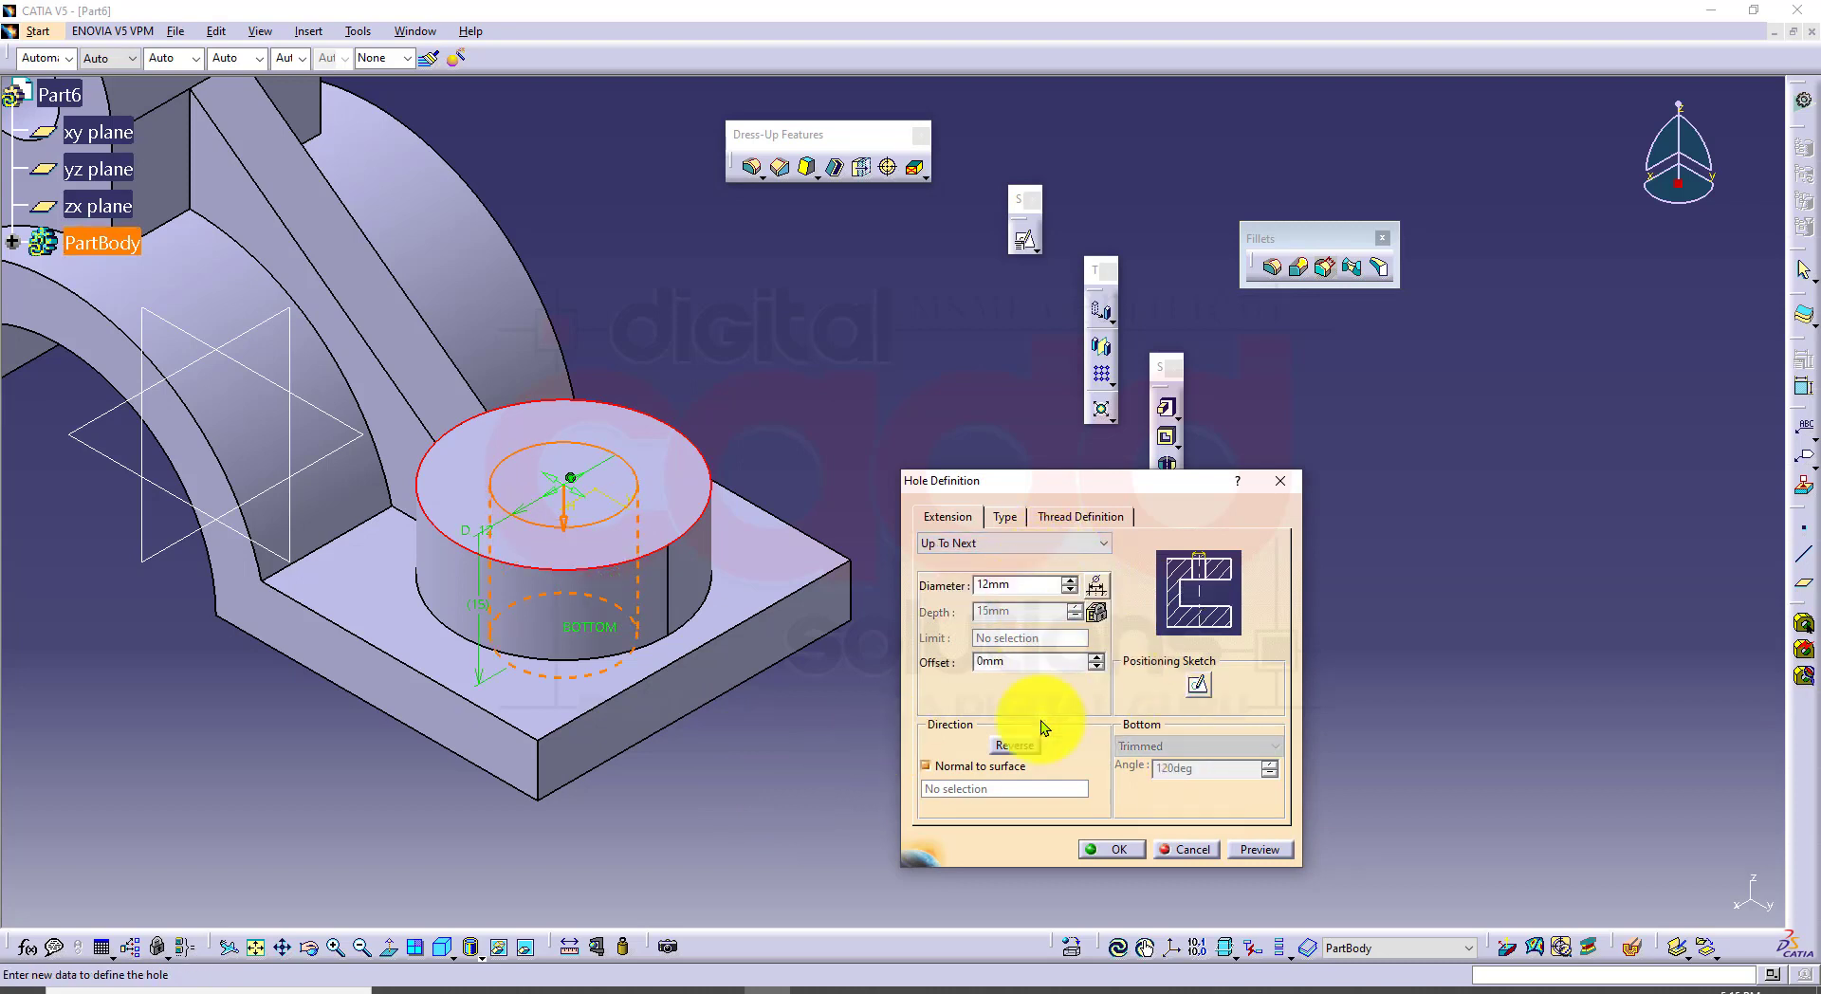
{"action": "left_click", "coordinate": [1105, 847]}
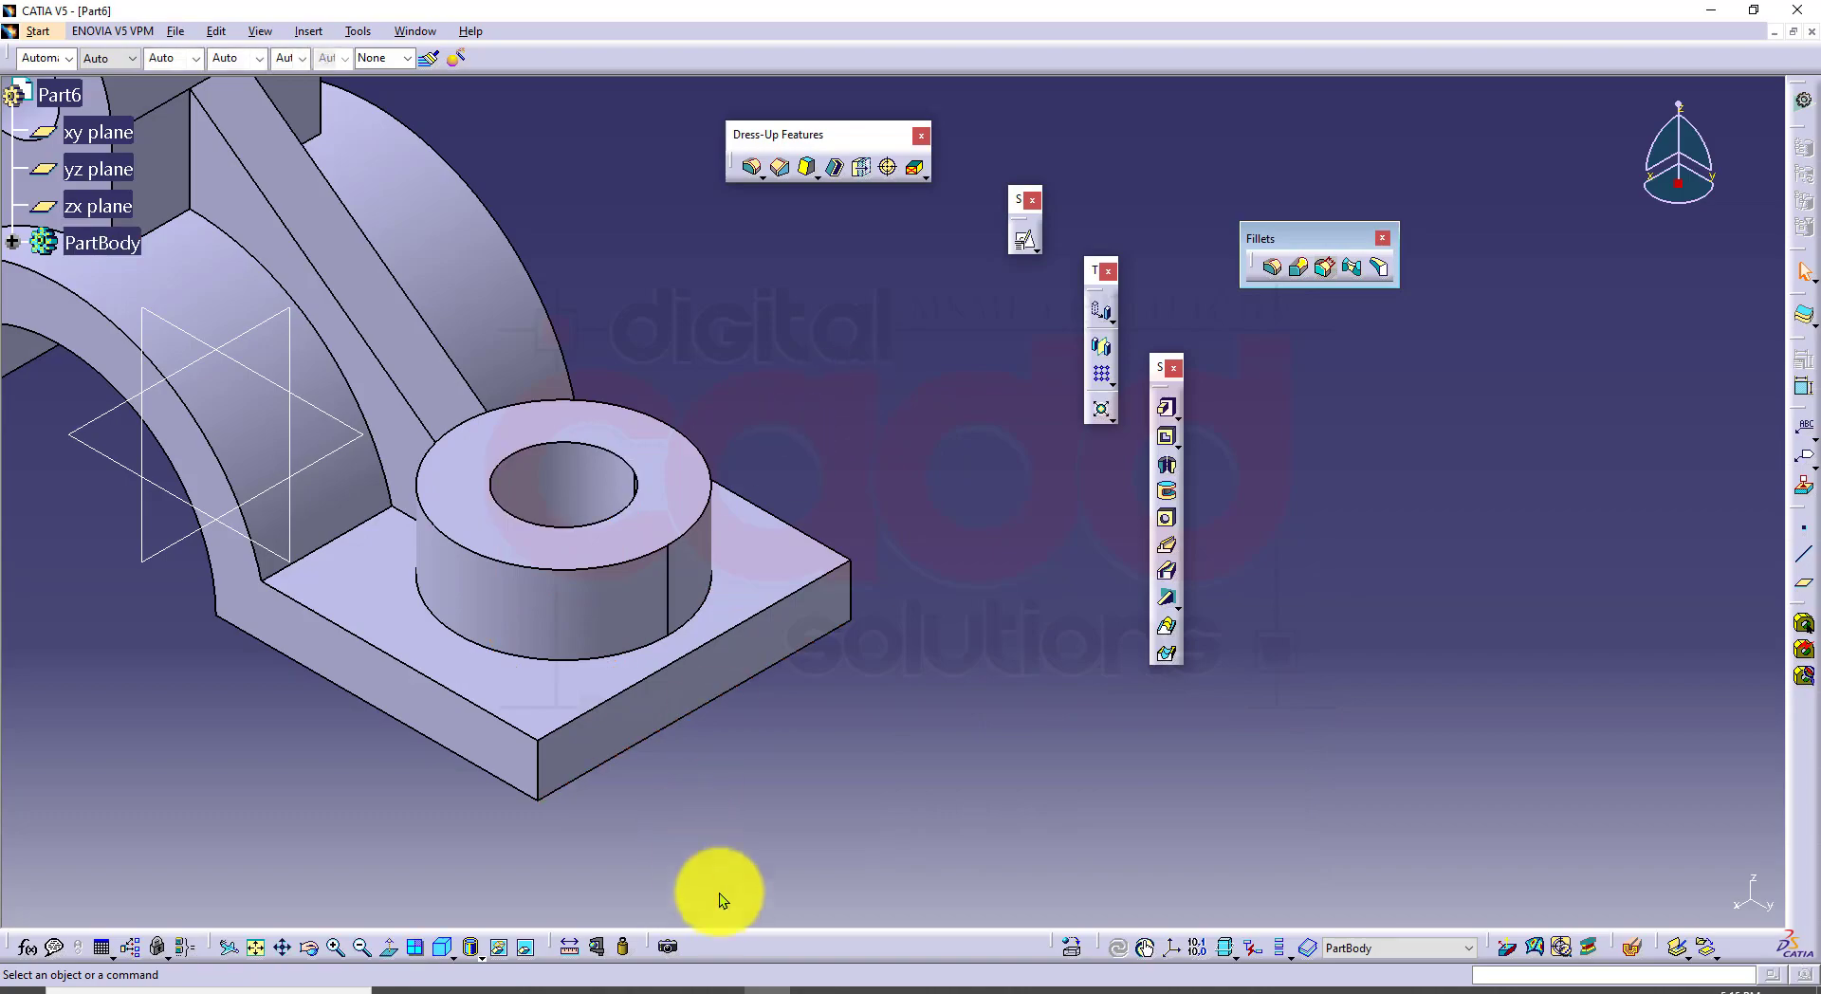
Step: Switch to the PDF drawing and examine the base plate's length and corner dimensions in exercise 45
{"action": "left_click", "coordinate": [489, 987]}
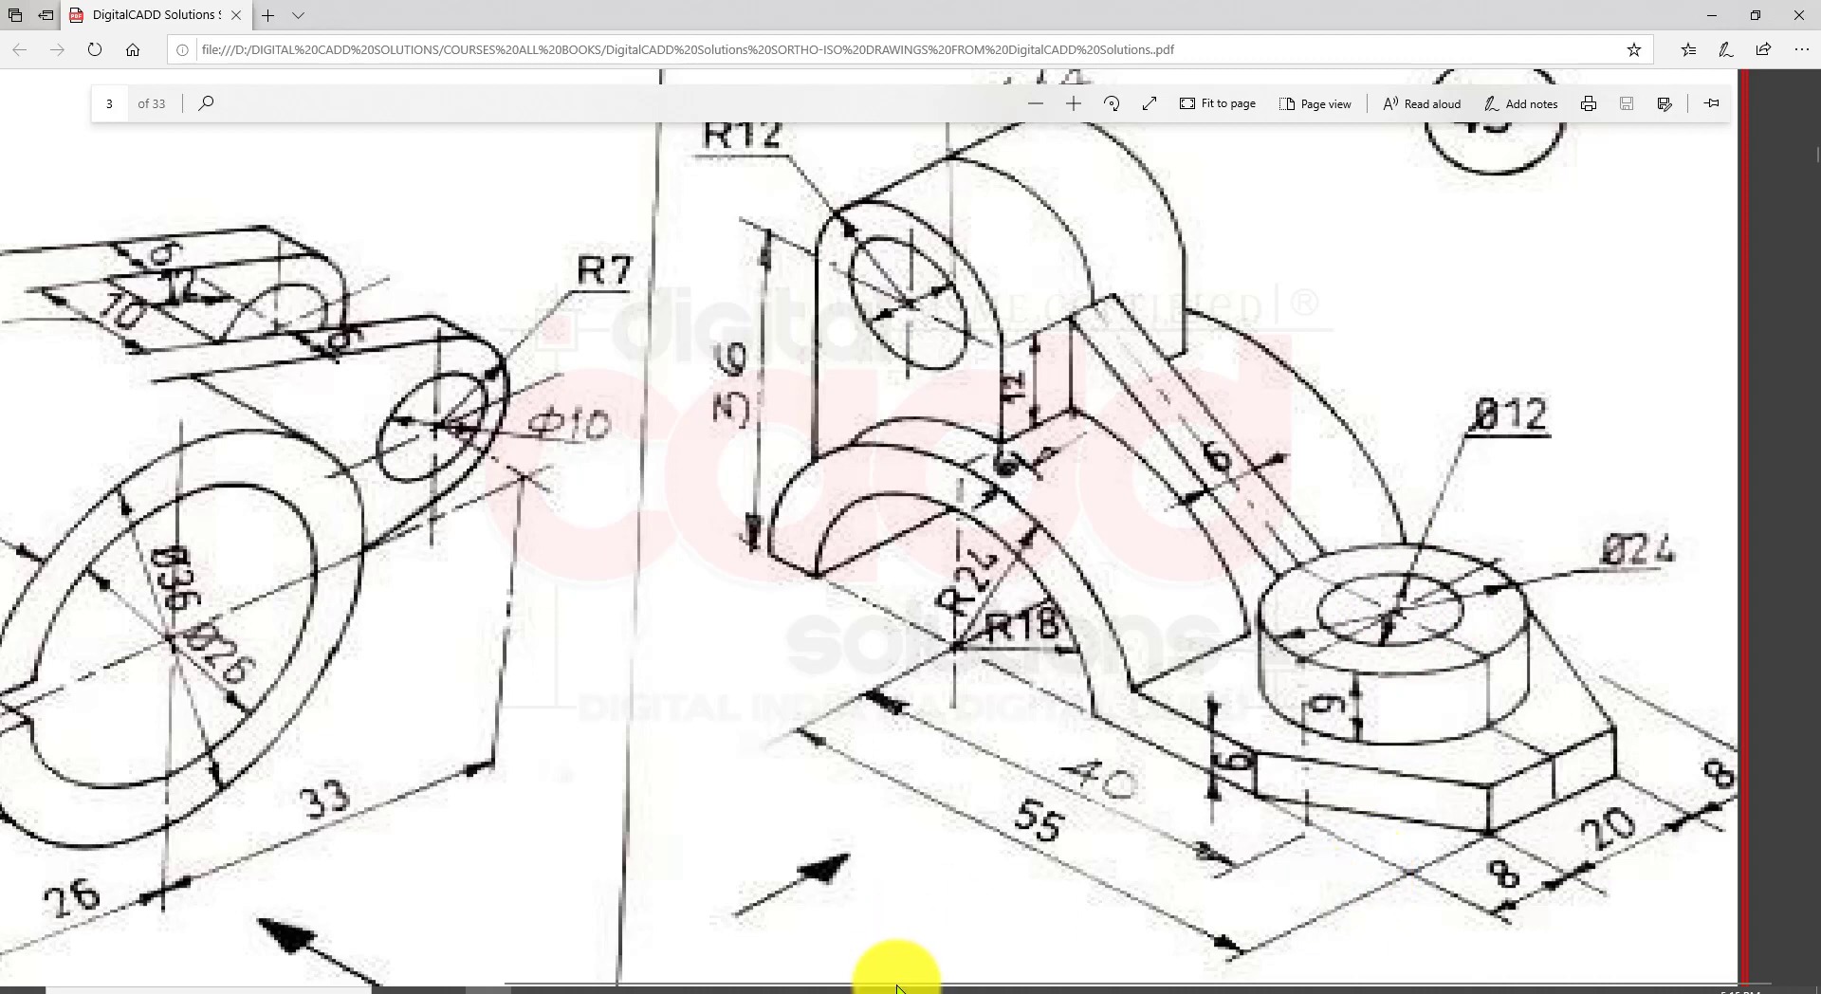
{"action": "left_click", "coordinate": [818, 992]}
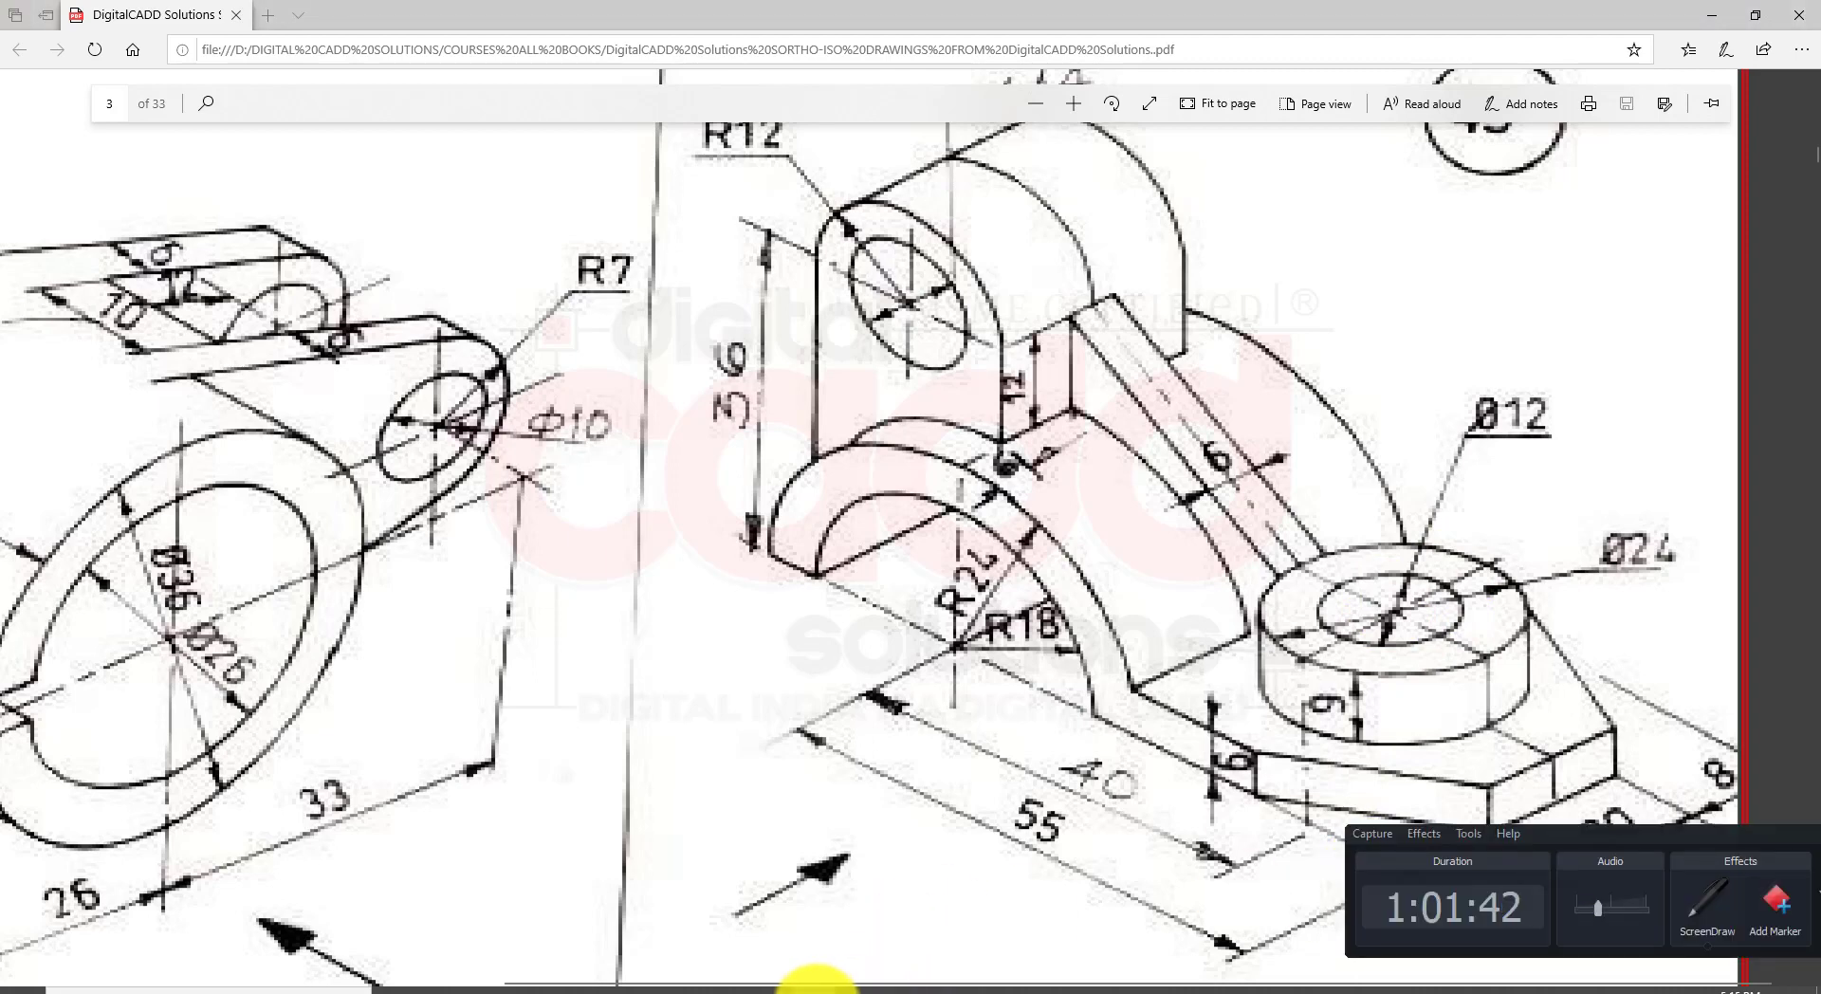
{"action": "left_click", "coordinate": [816, 990]}
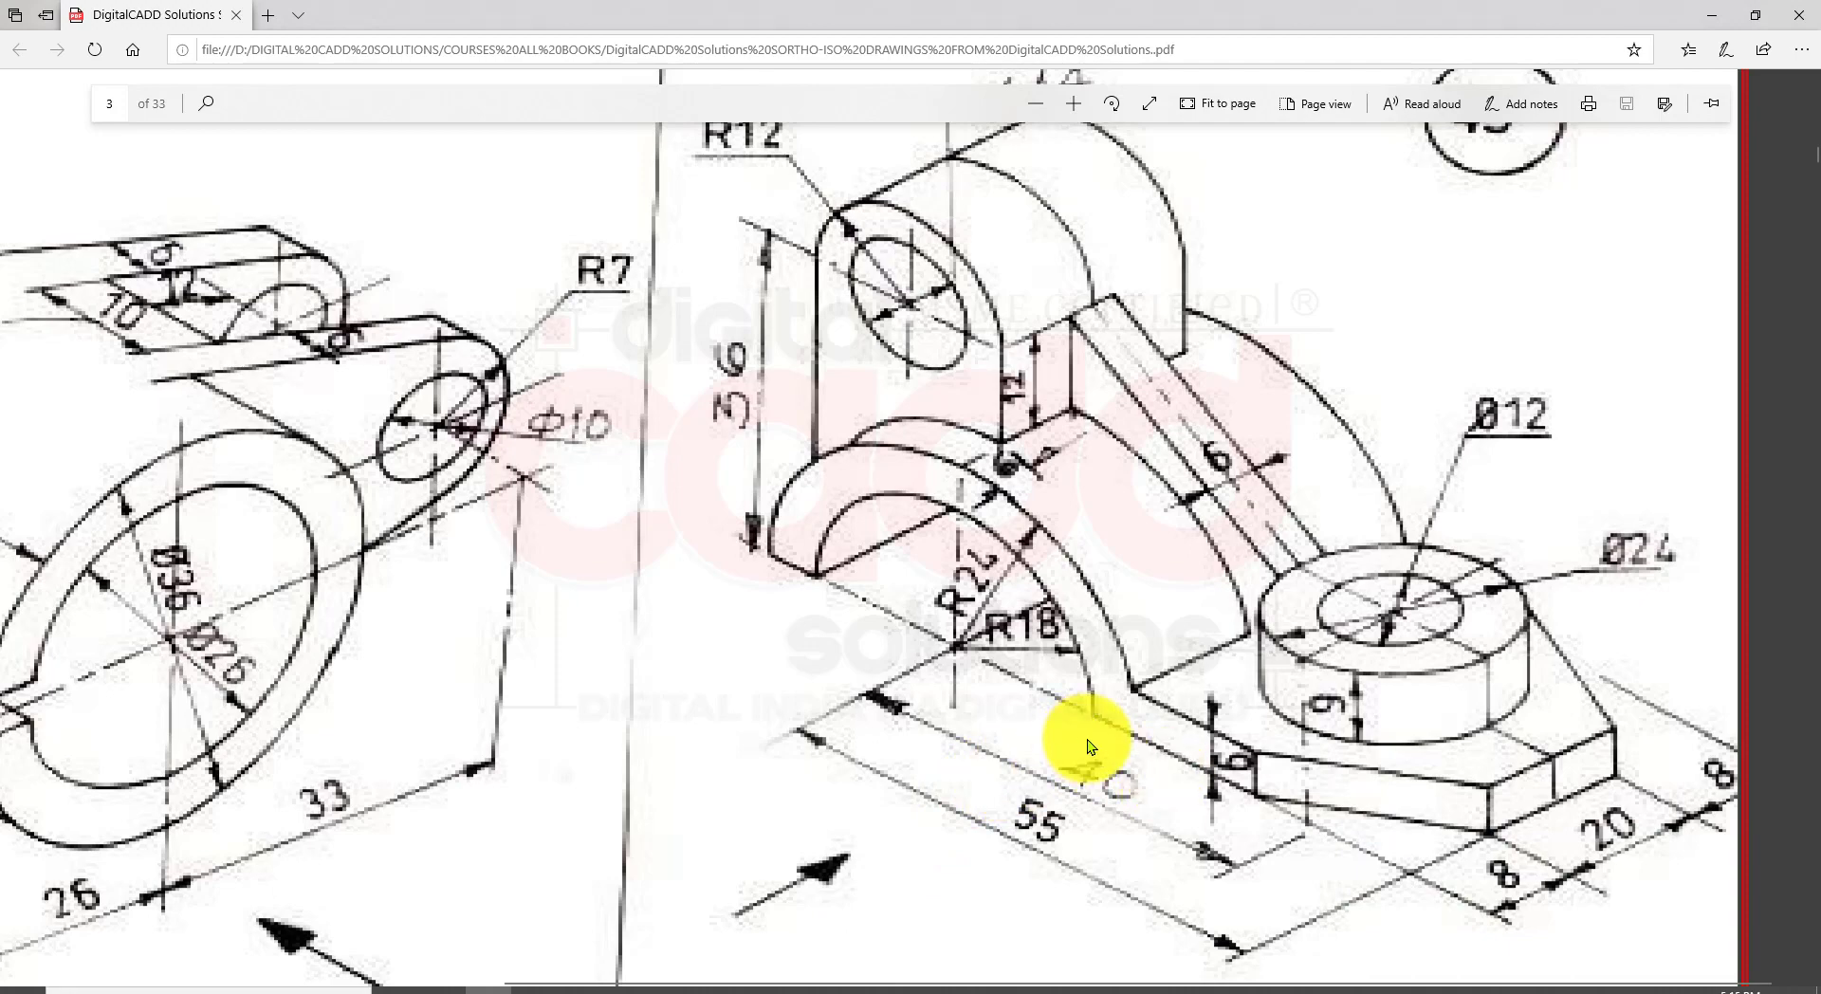
{"action": "scroll", "coordinate": [1028, 703], "scroll_direction": "down", "scroll_amount": 2, "text": "ctrl"}
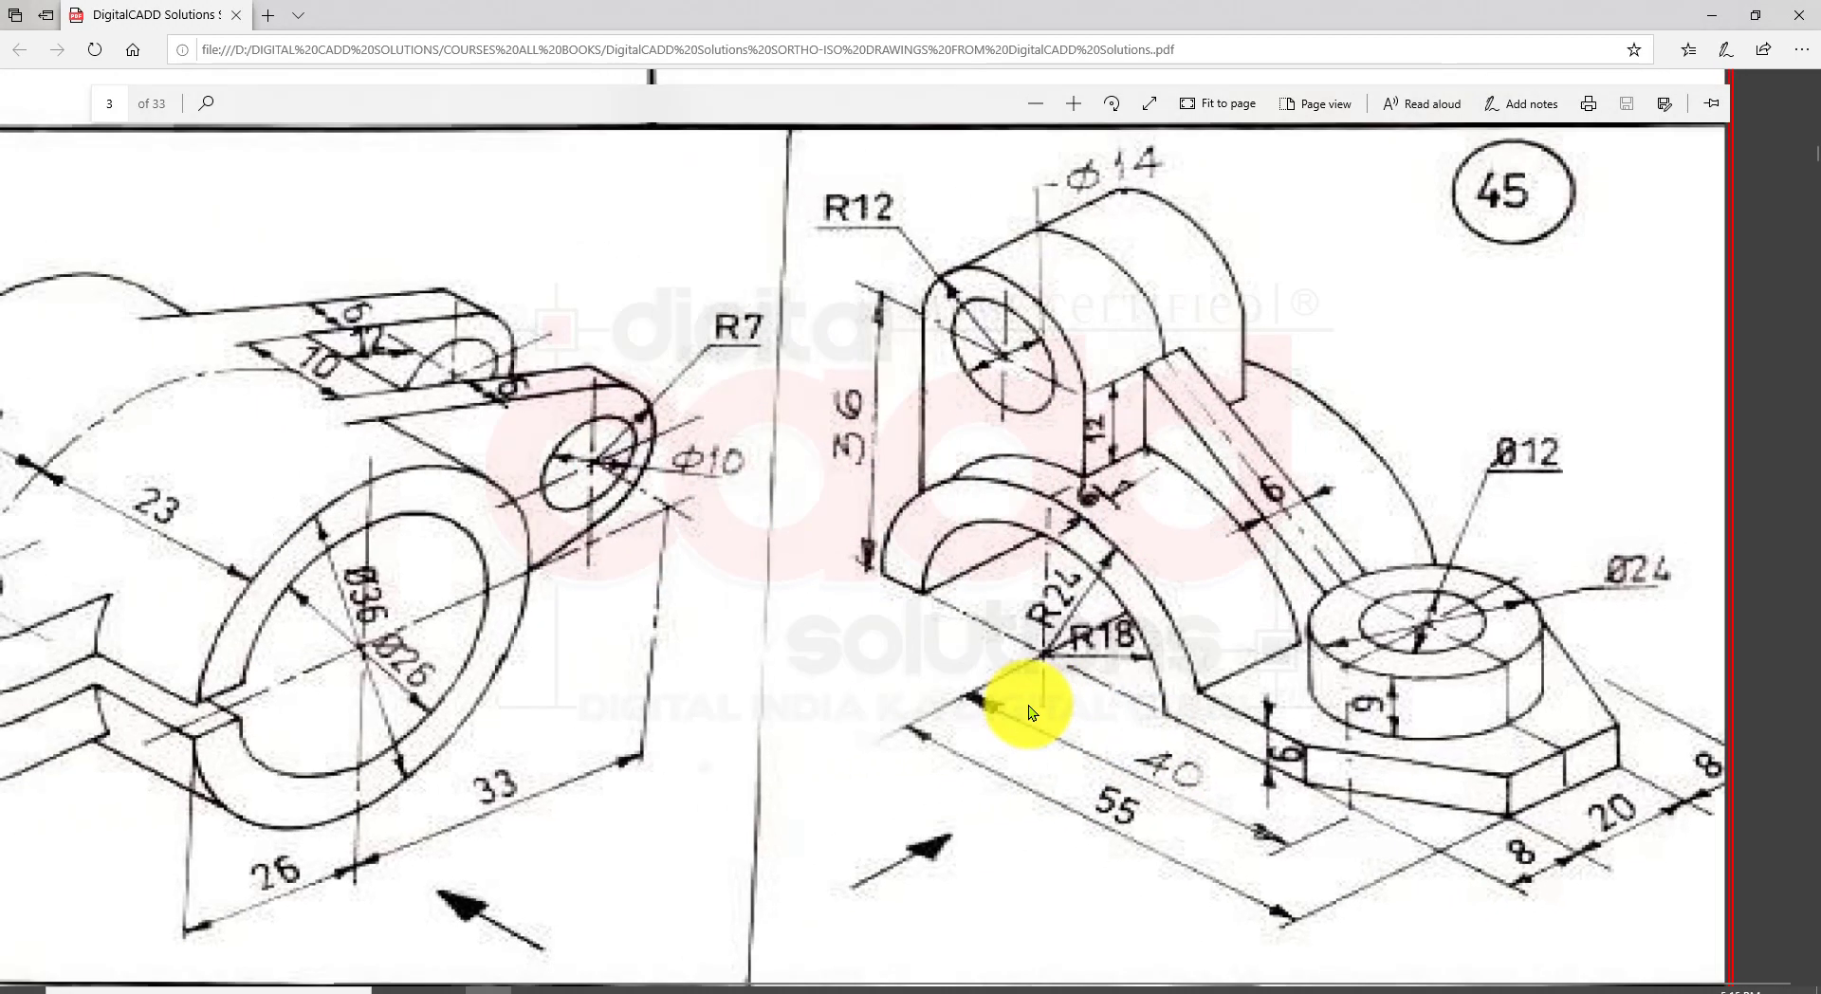
{"action": "scroll", "coordinate": [1028, 704], "scroll_direction": "down", "scroll_amount": 1, "text": "ctrl"}
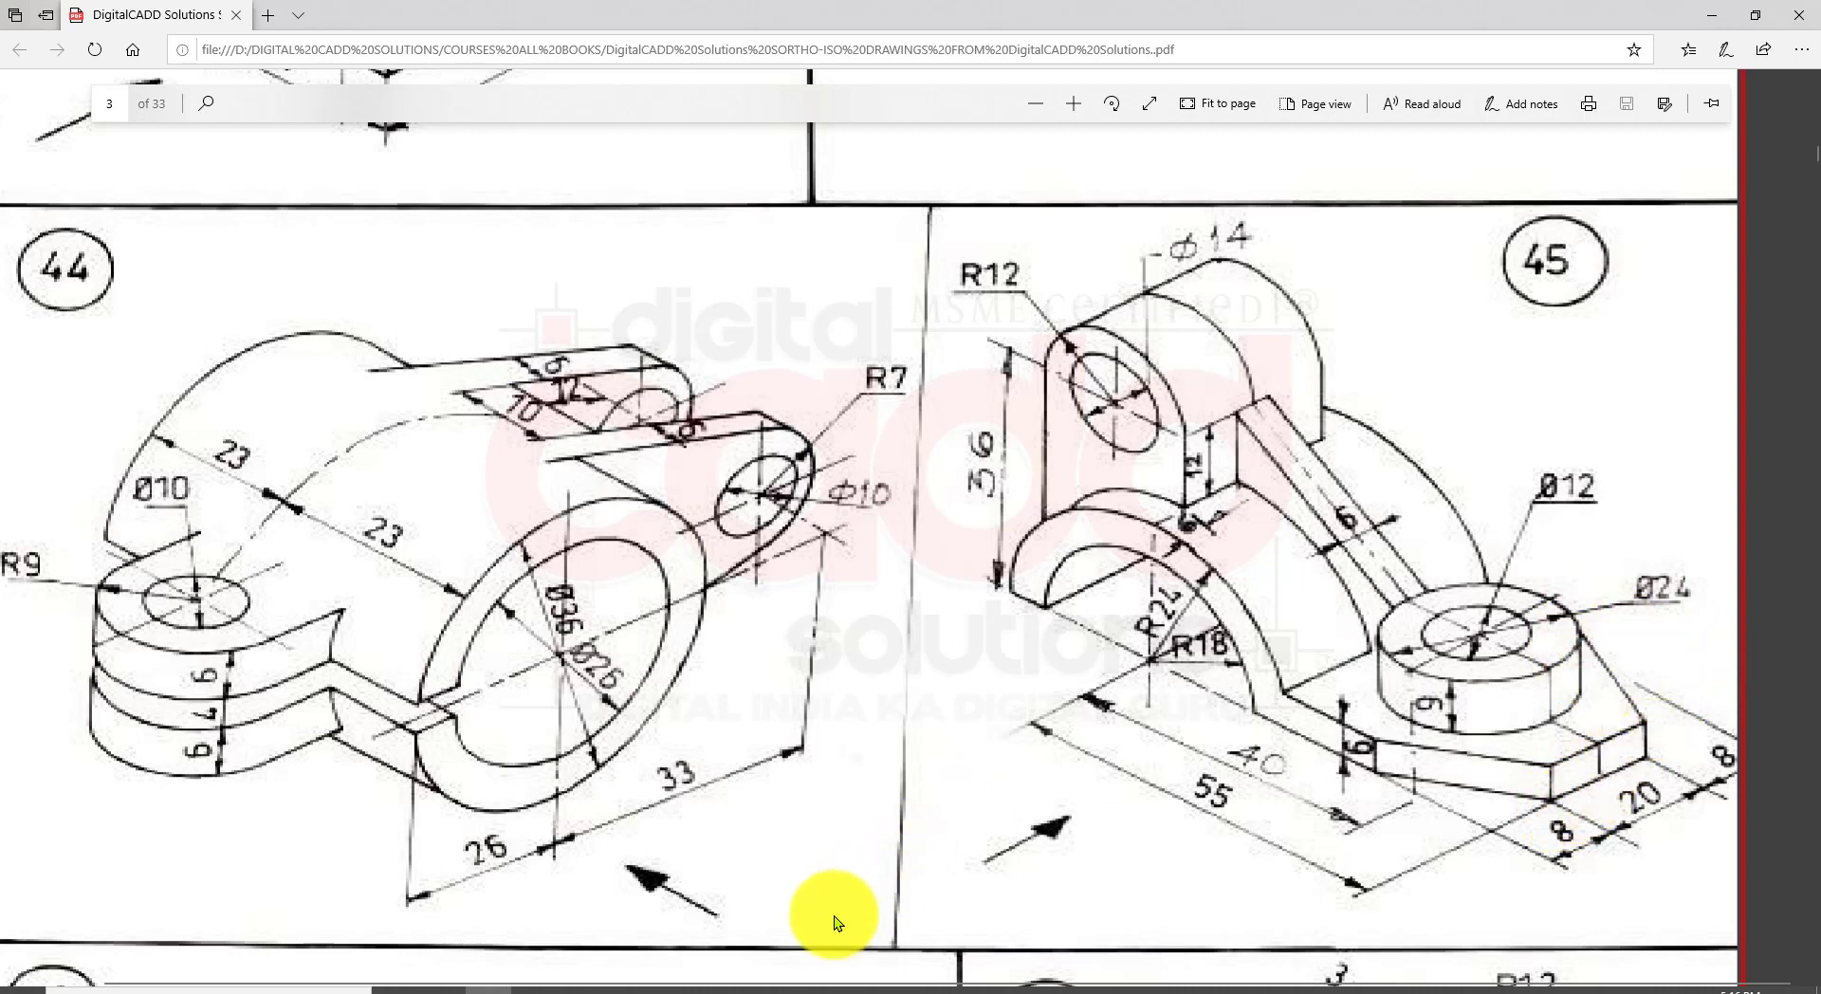
{"action": "left_click", "coordinate": [772, 988]}
{"action": "middle_click_drag", "start_coordinate": [822, 769], "coordinate": [832, 767]}
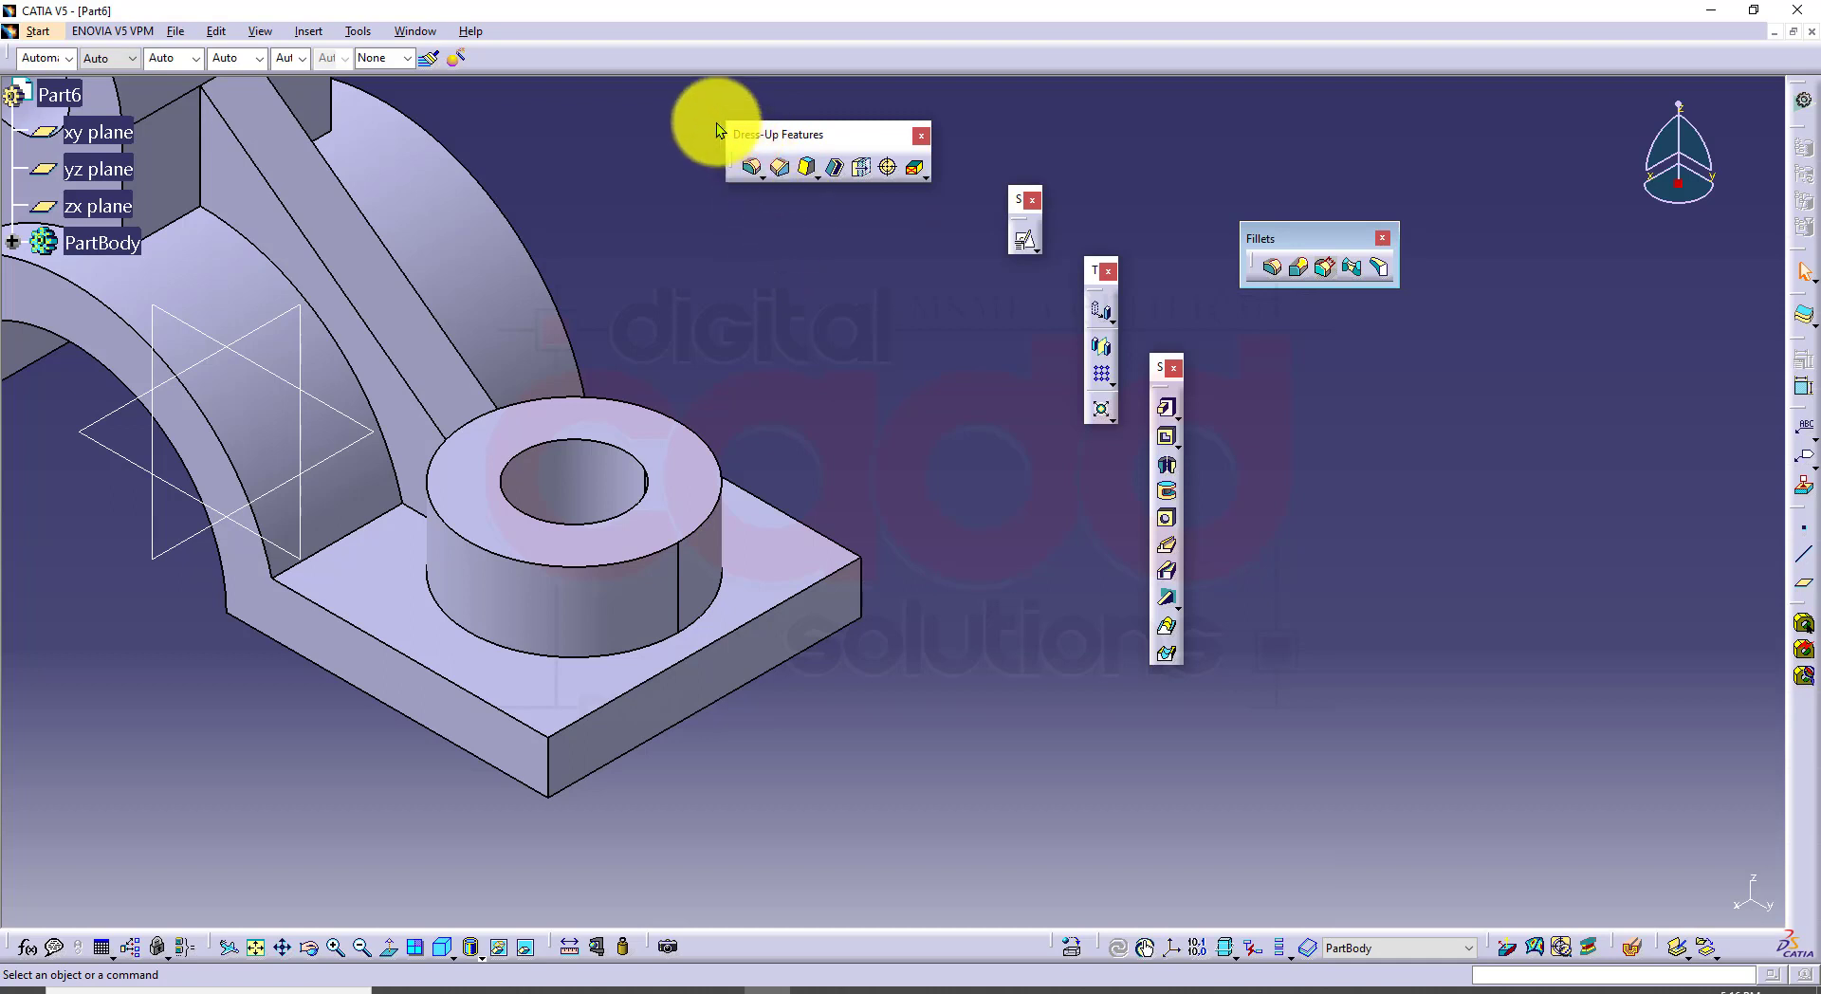
Step: Start a chamfer in Length1/Length2 mode with Length 1 set to 15 mm and Length 2 set to 8 mm
{"action": "left_click", "coordinate": [781, 172]}
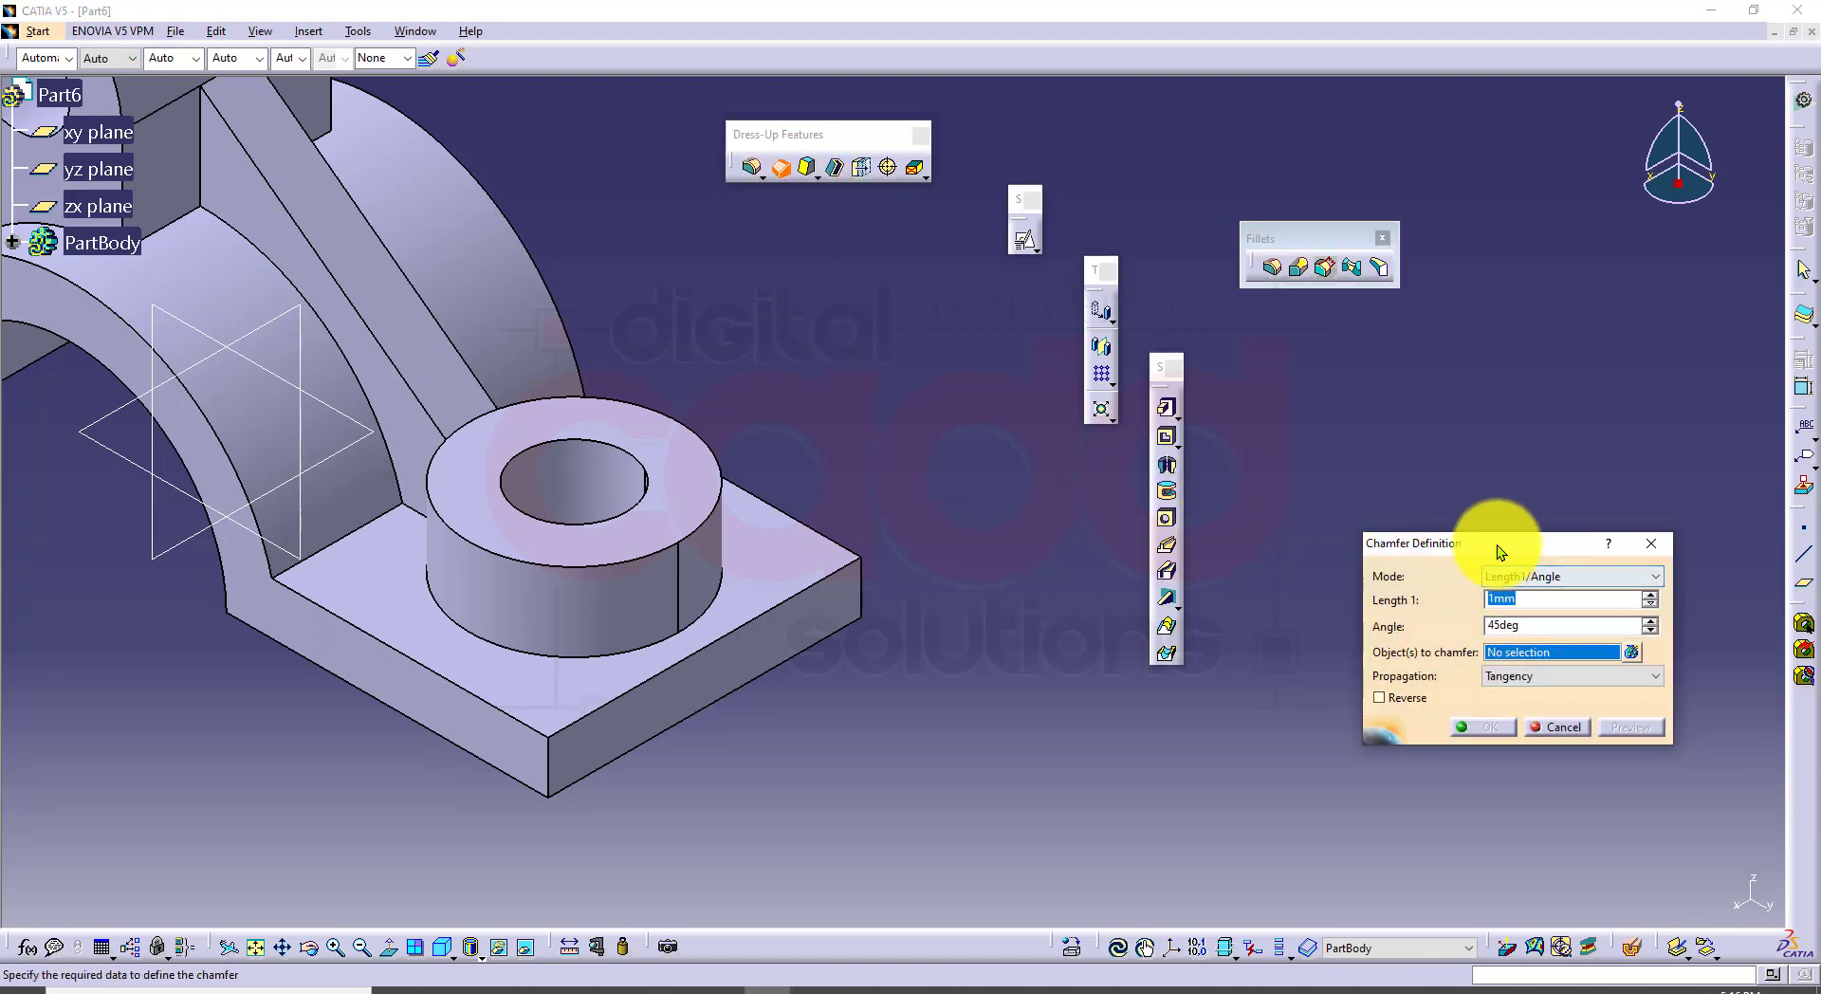
{"action": "left_click_drag", "start_coordinate": [1496, 544], "coordinate": [1347, 449]}
{"action": "left_click", "coordinate": [1396, 482]}
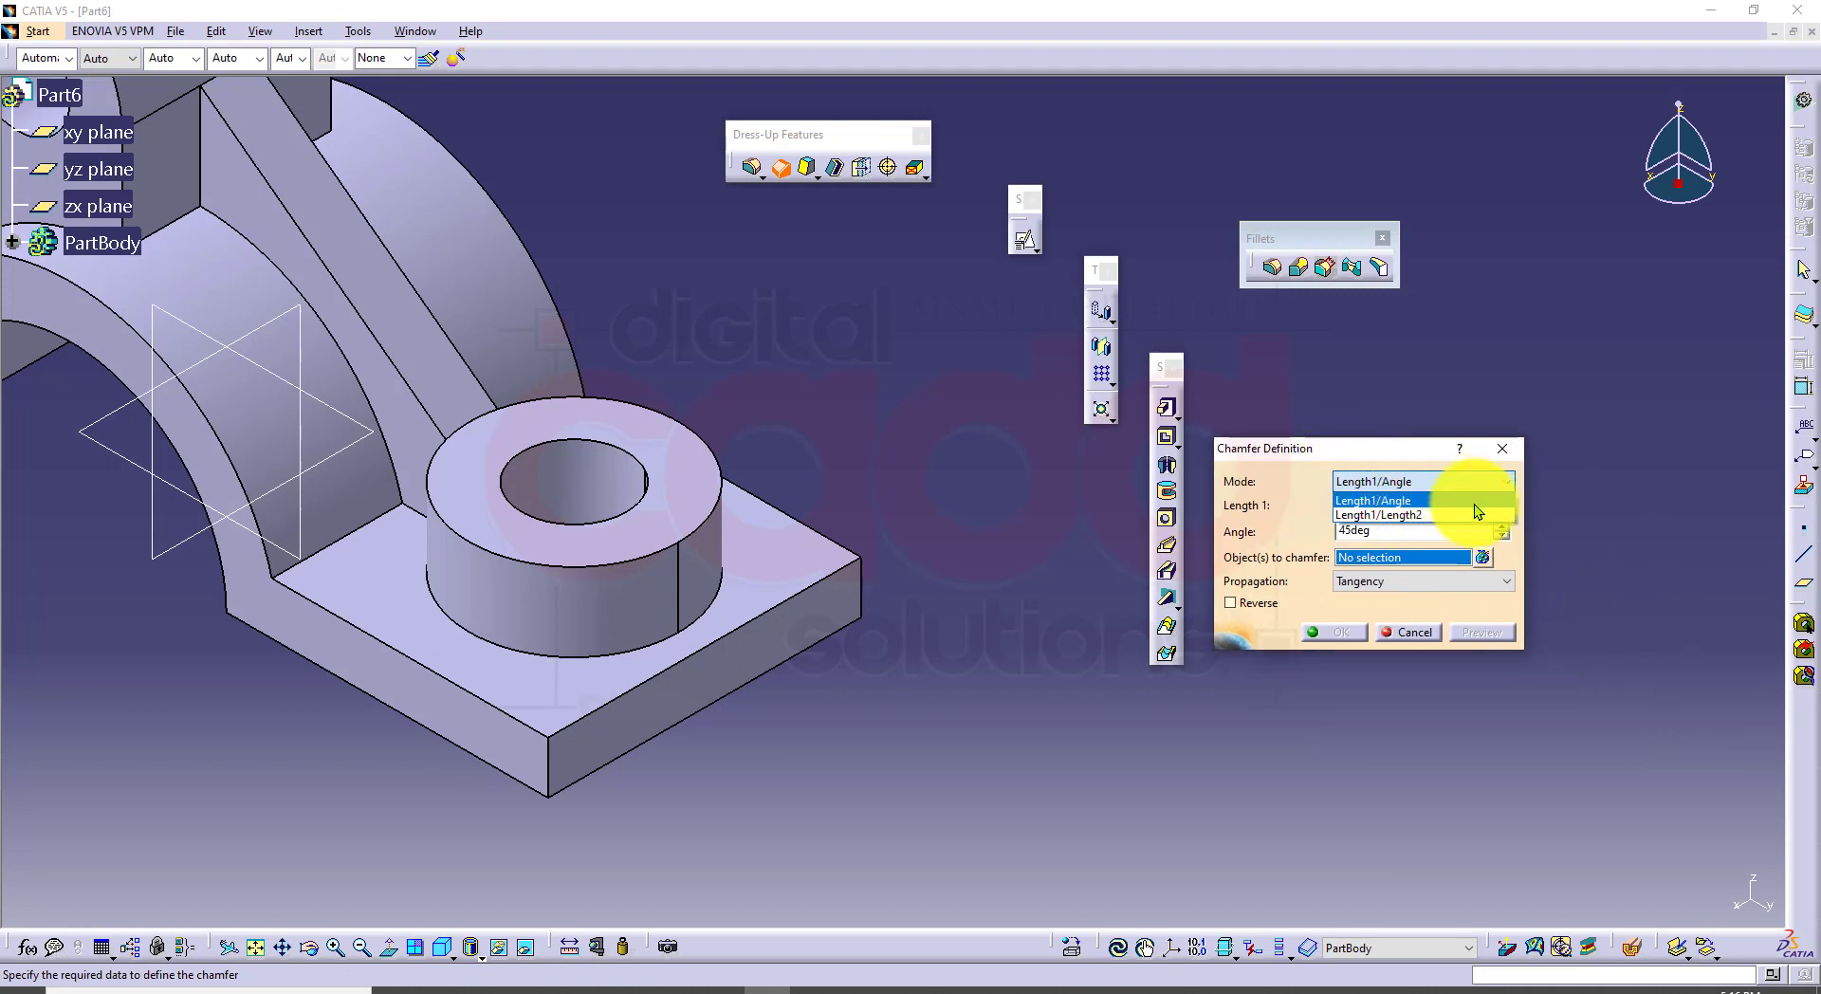
{"action": "left_click", "coordinate": [1419, 521]}
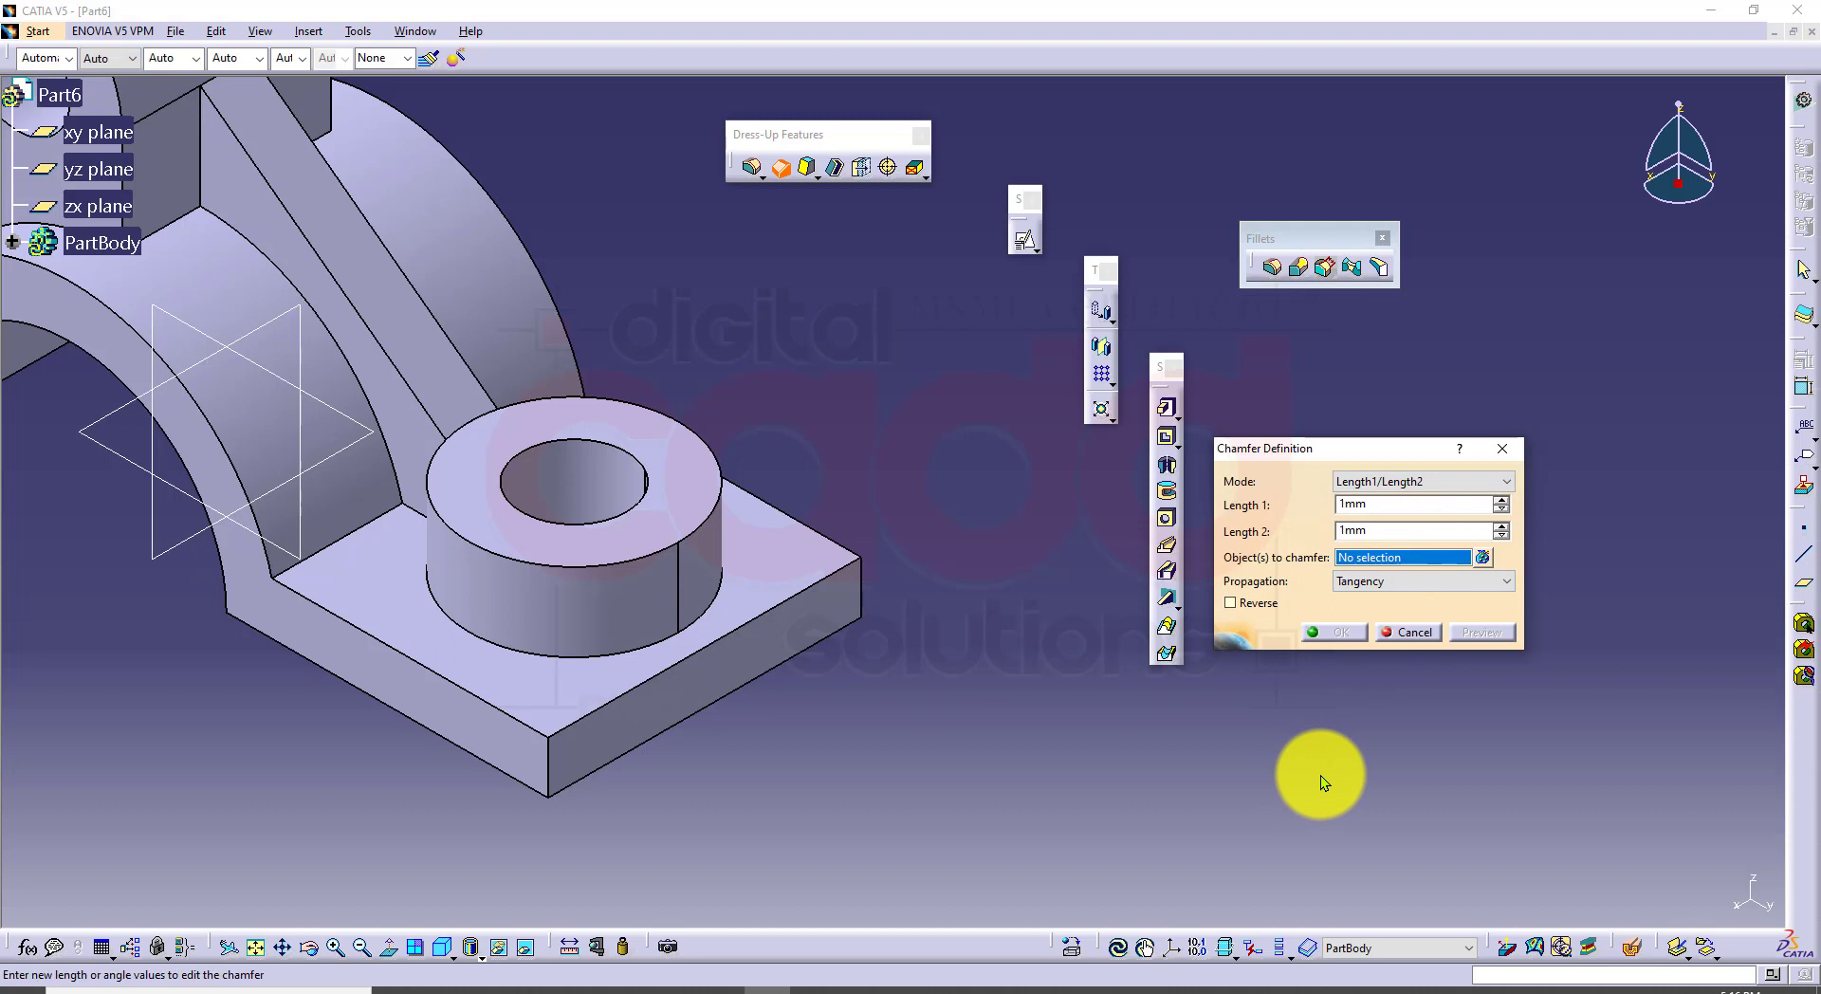
{"action": "double_click", "coordinate": [1375, 505]}
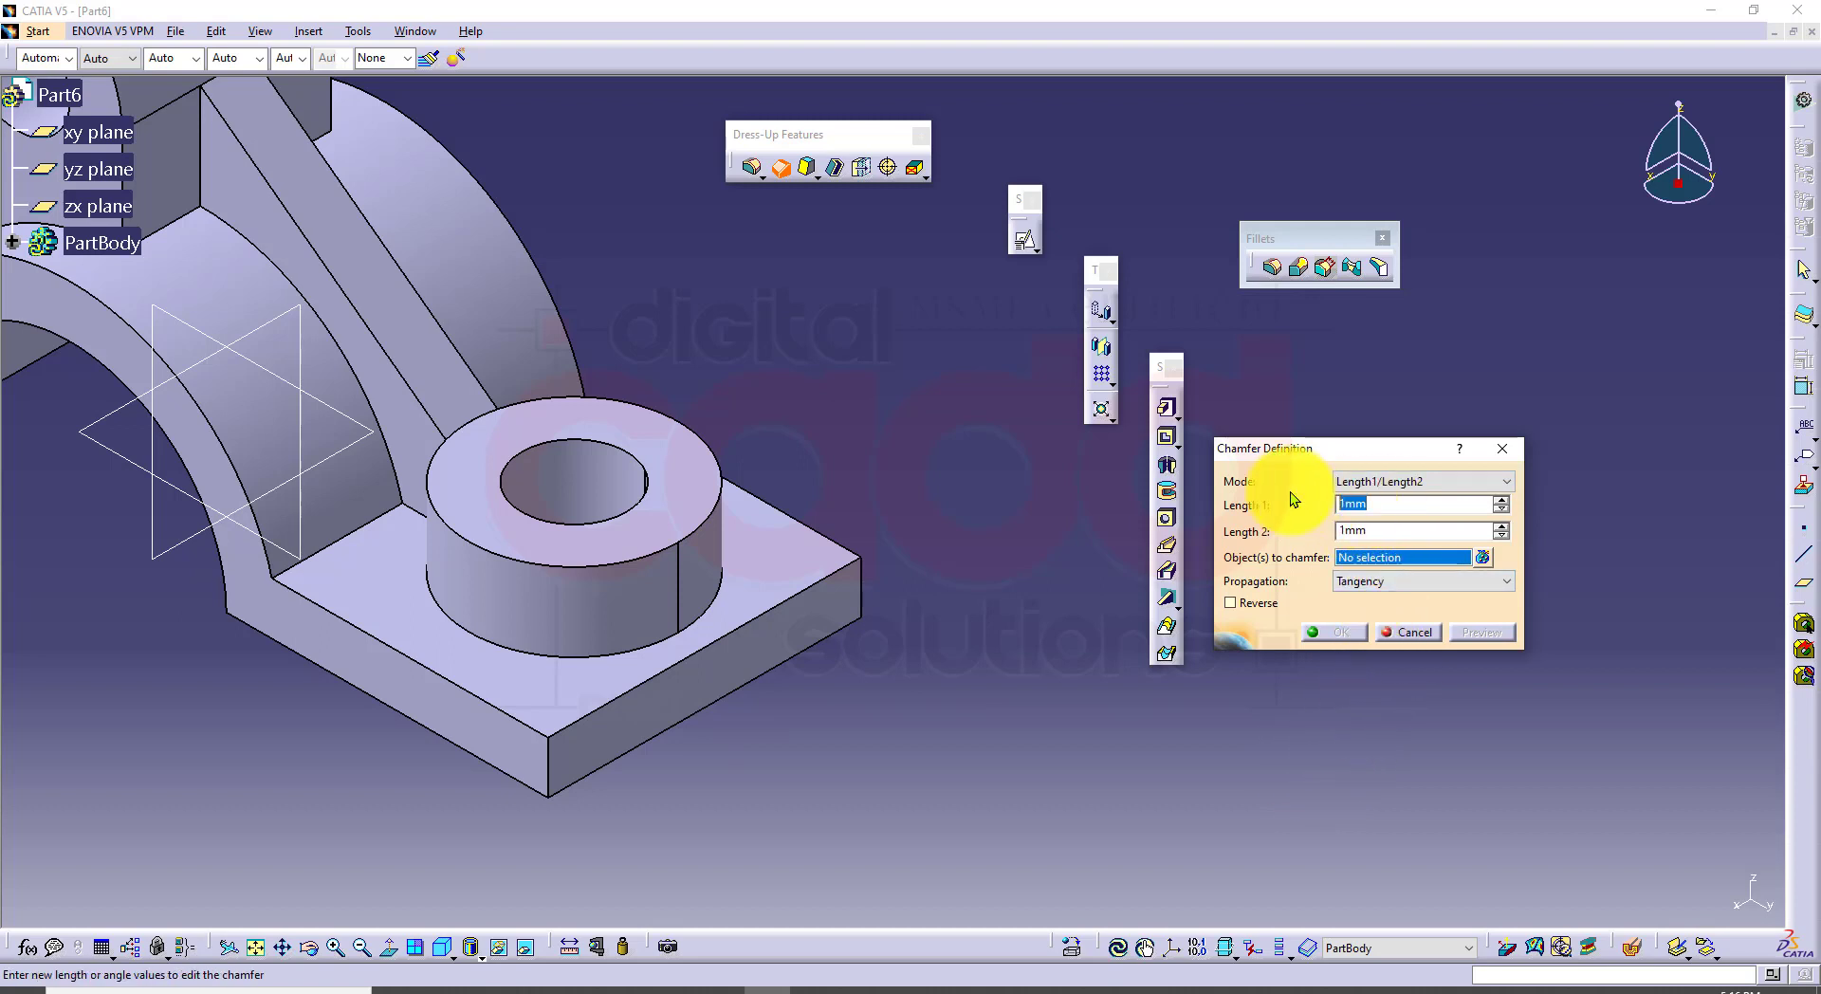
{"action": "type", "text": "15"}
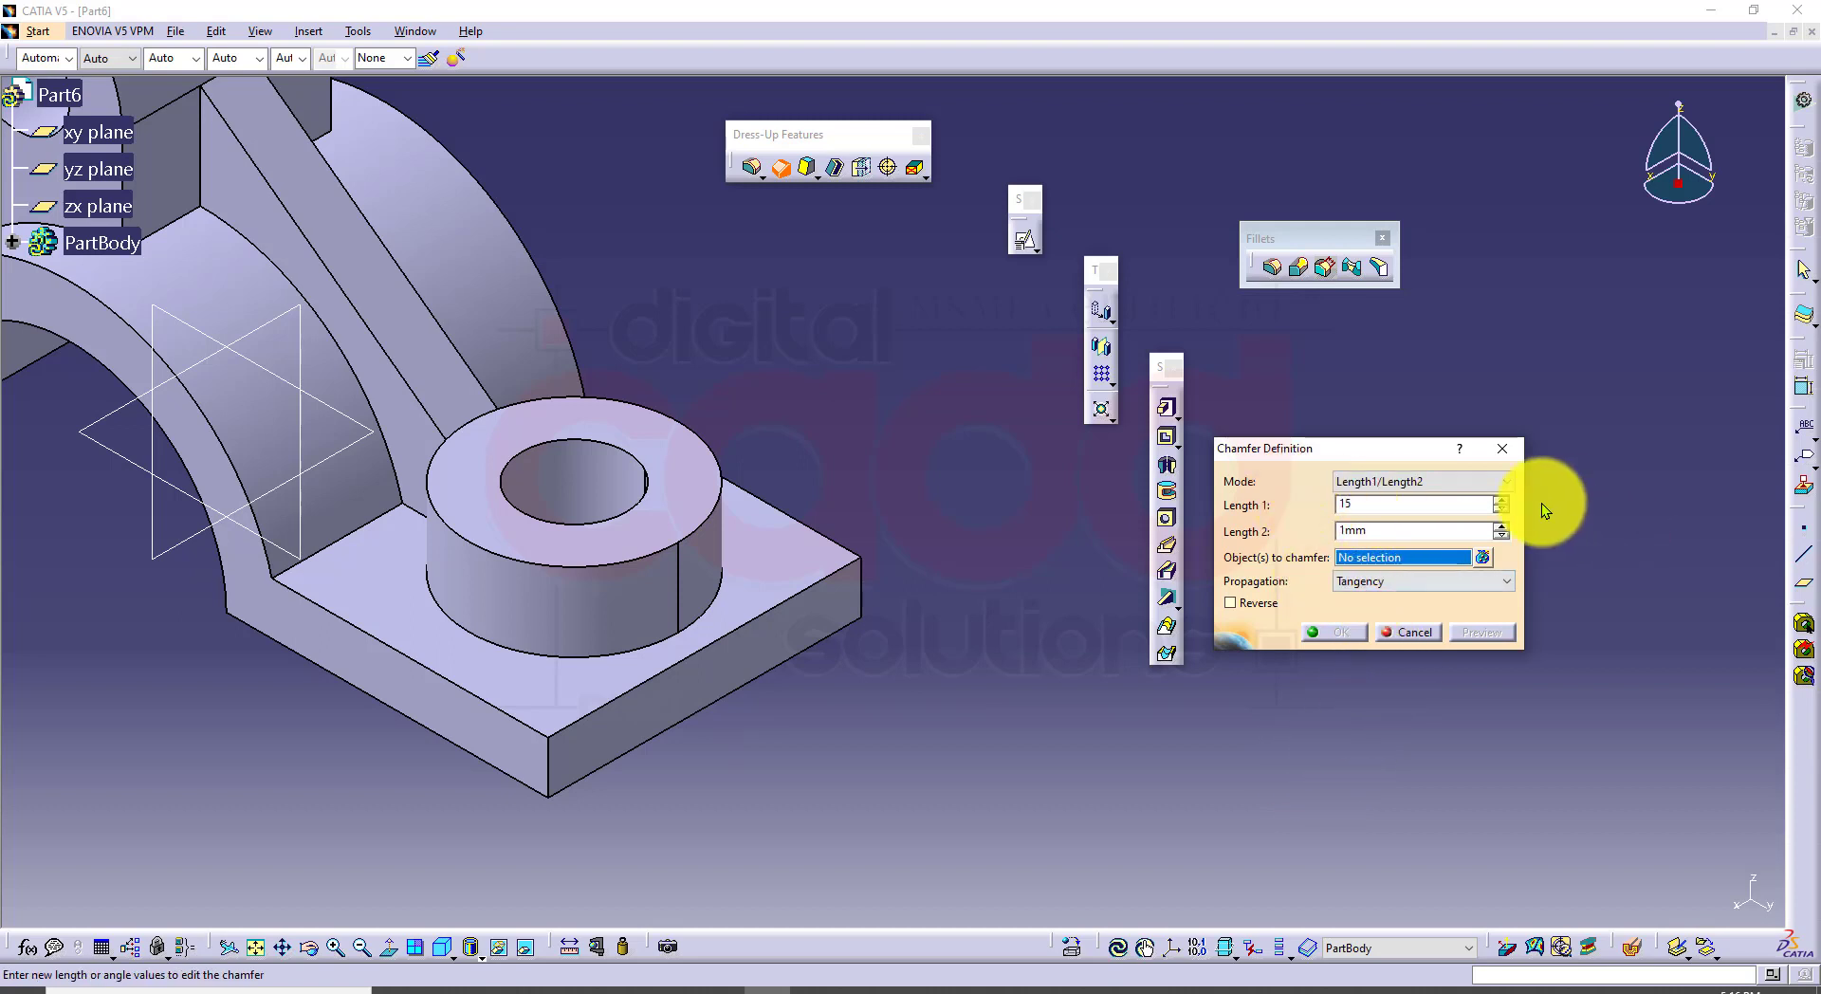
{"action": "left_click_drag", "start_coordinate": [1442, 530], "coordinate": [1207, 510]}
{"action": "type", "text": "8"}
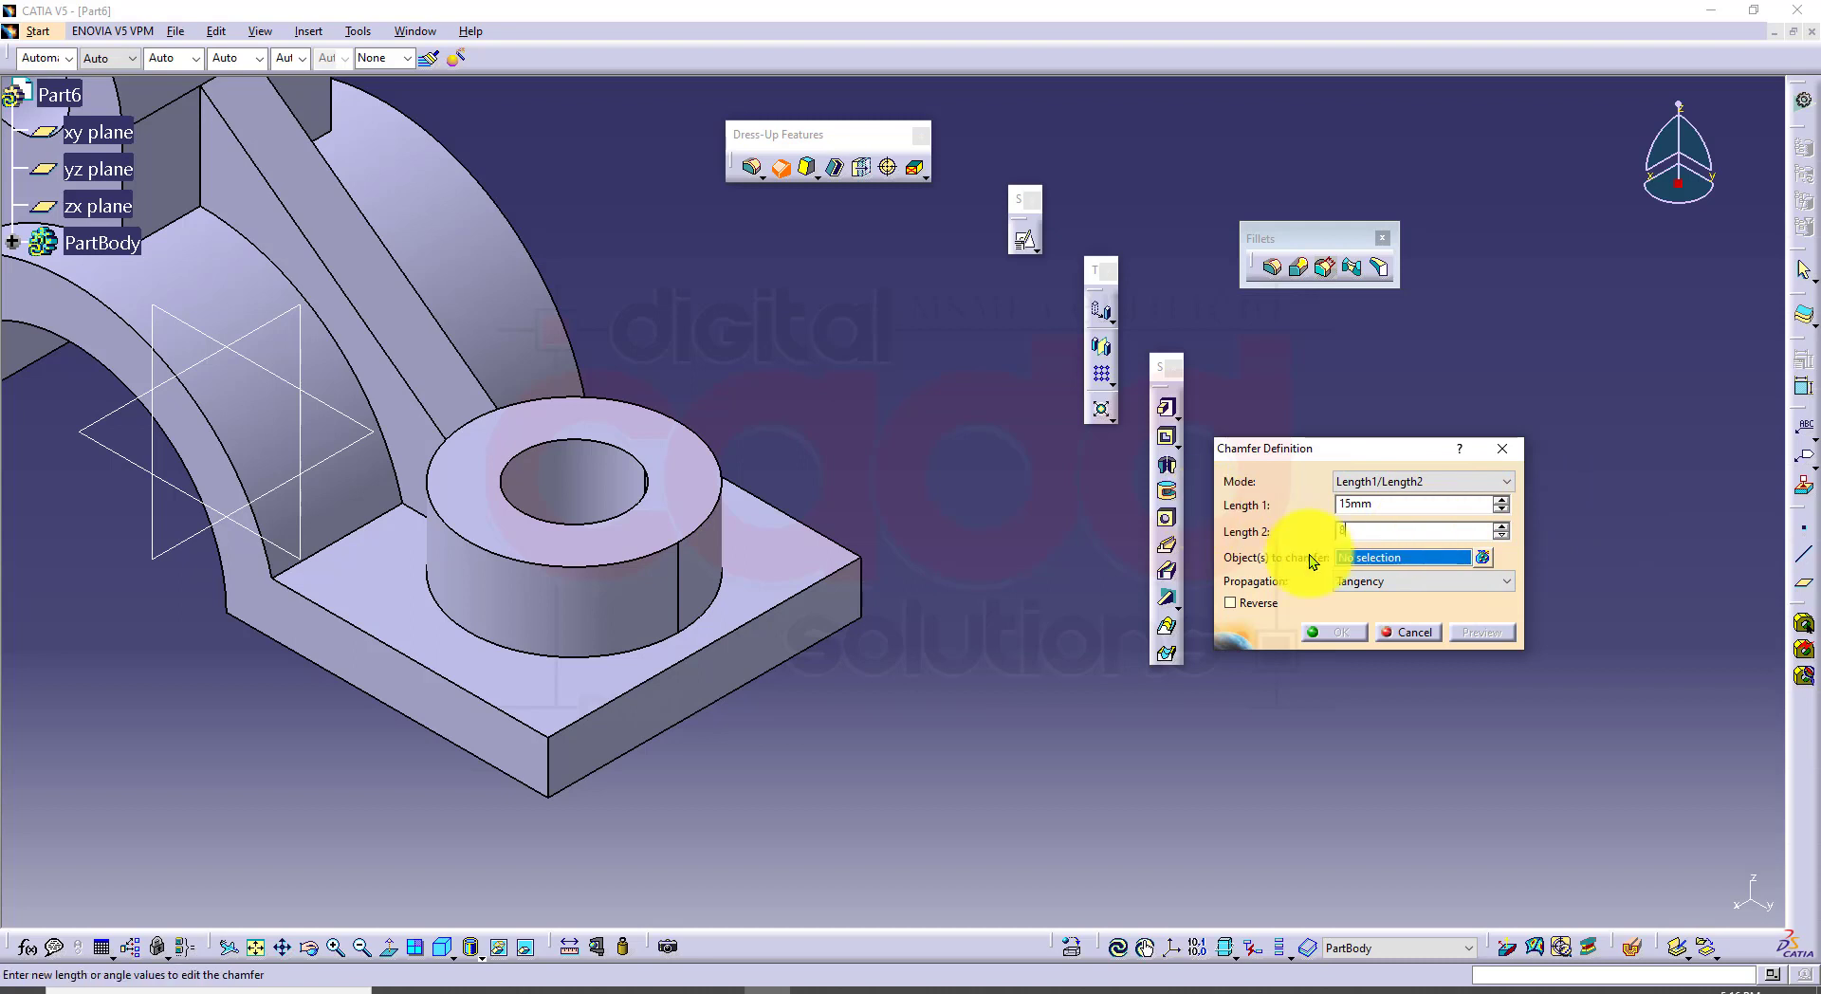
Step: Apply the chamfer to the base plate's near outer vertical corner edge, reverse its direction and preview it
{"action": "left_click", "coordinate": [548, 768]}
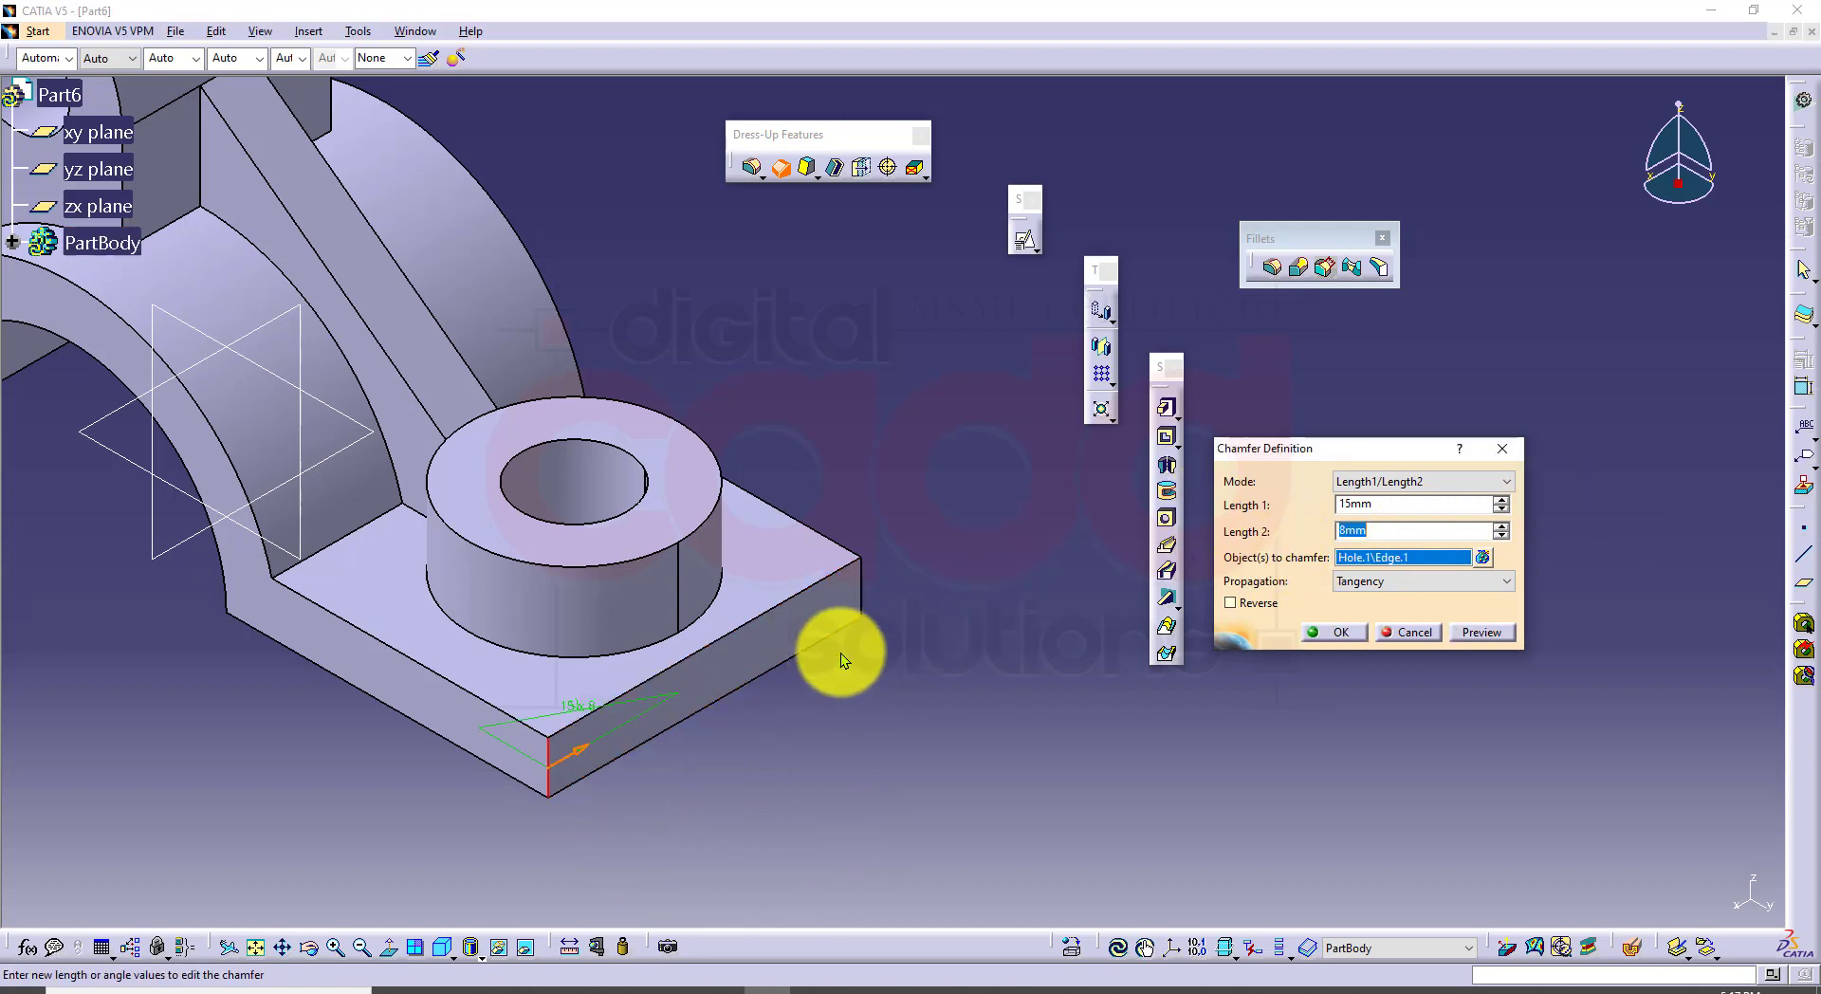
{"action": "middle_click_drag", "start_coordinate": [841, 652], "coordinate": [691, 679]}
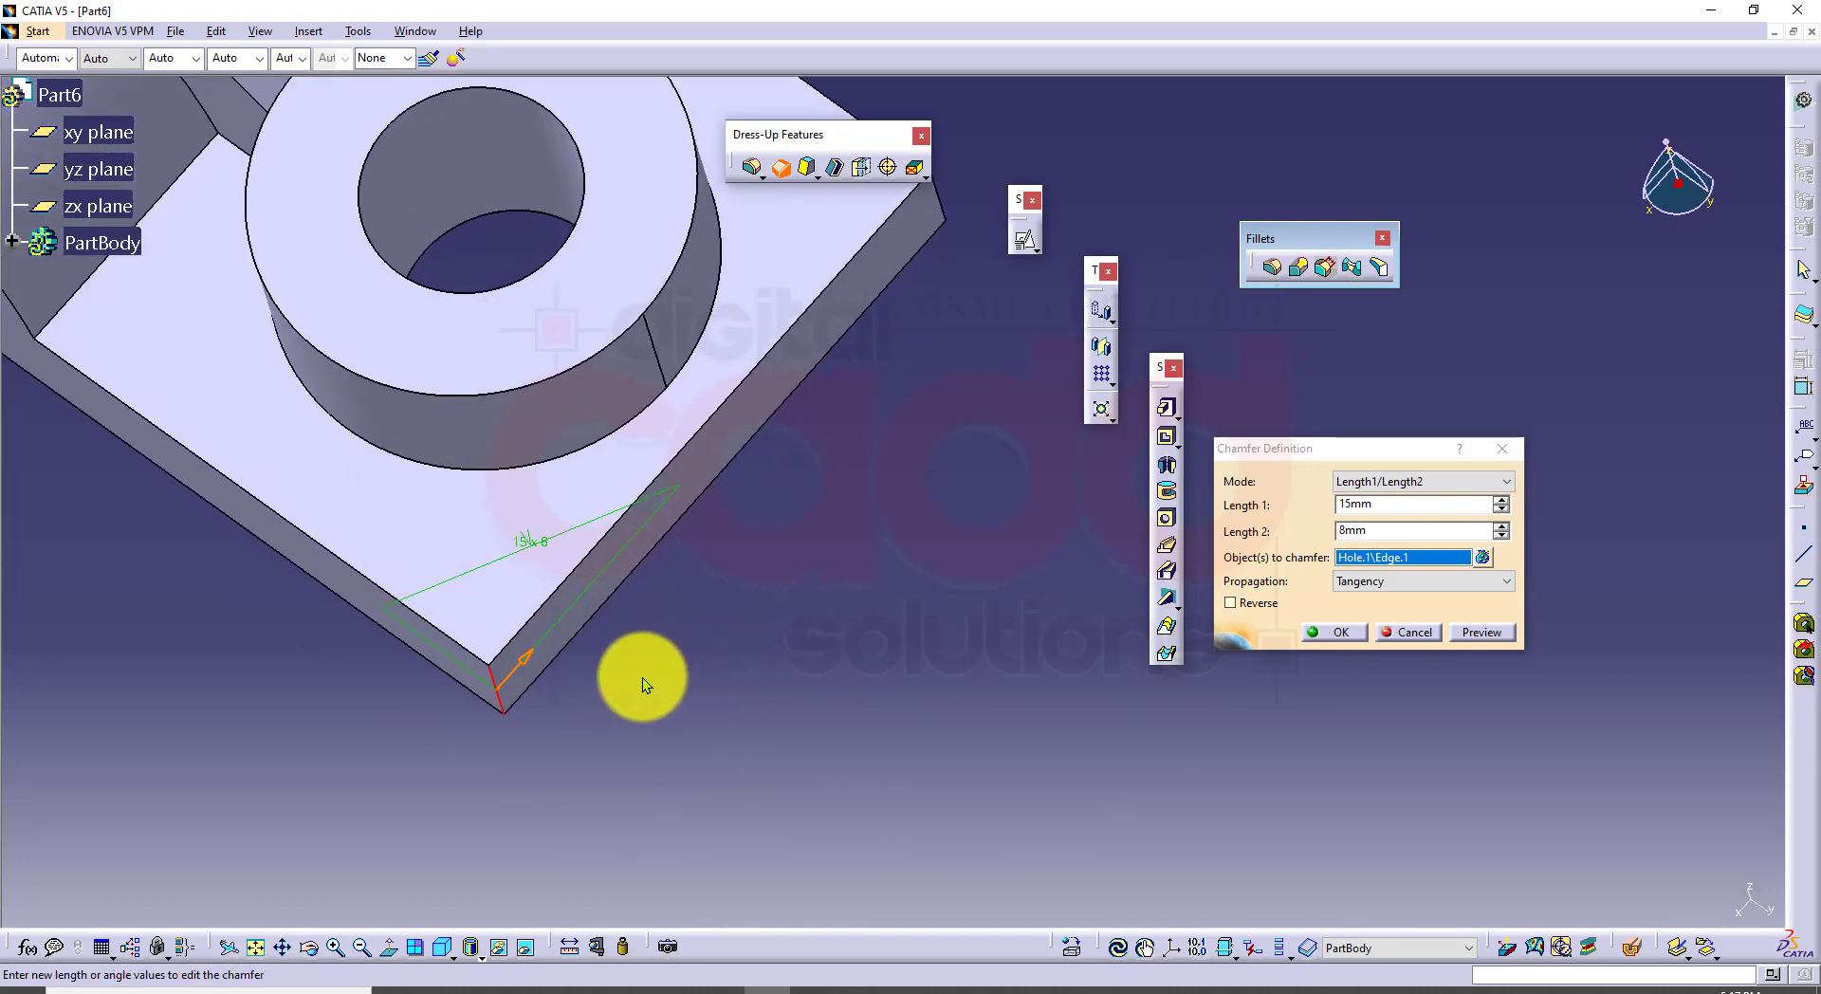
{"action": "left_click", "coordinate": [526, 658]}
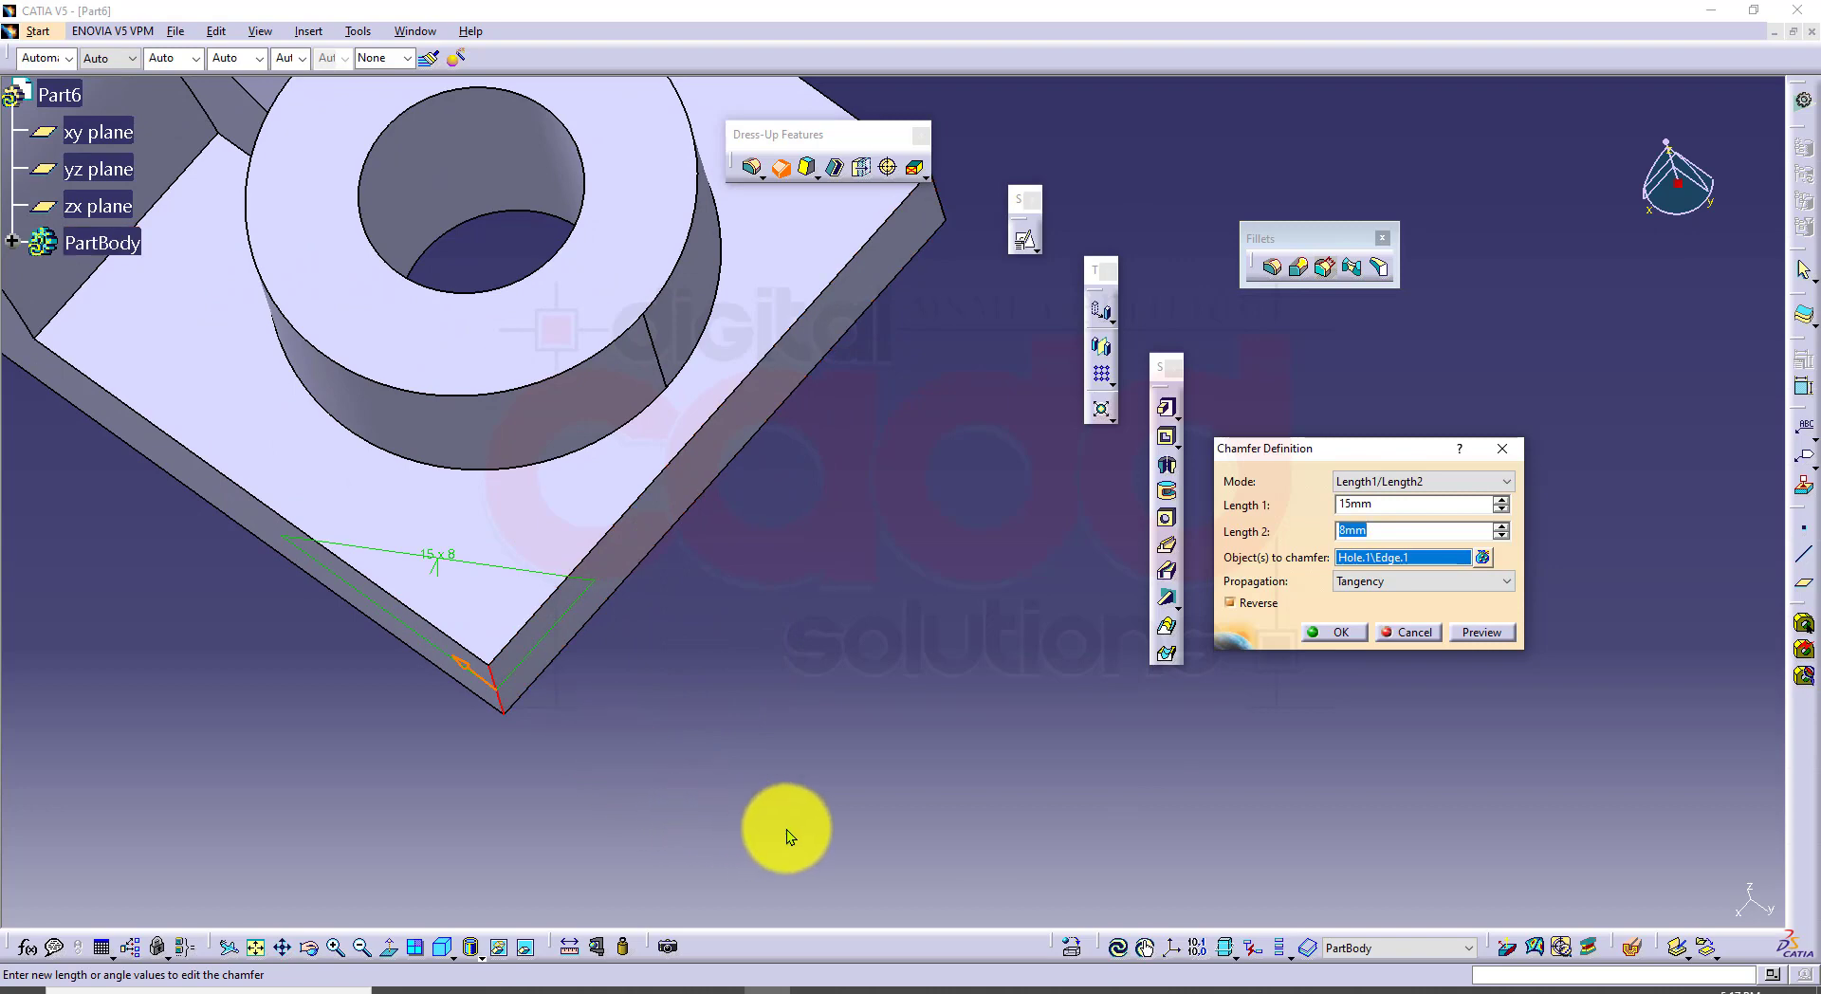
{"action": "left_click", "coordinate": [1451, 637]}
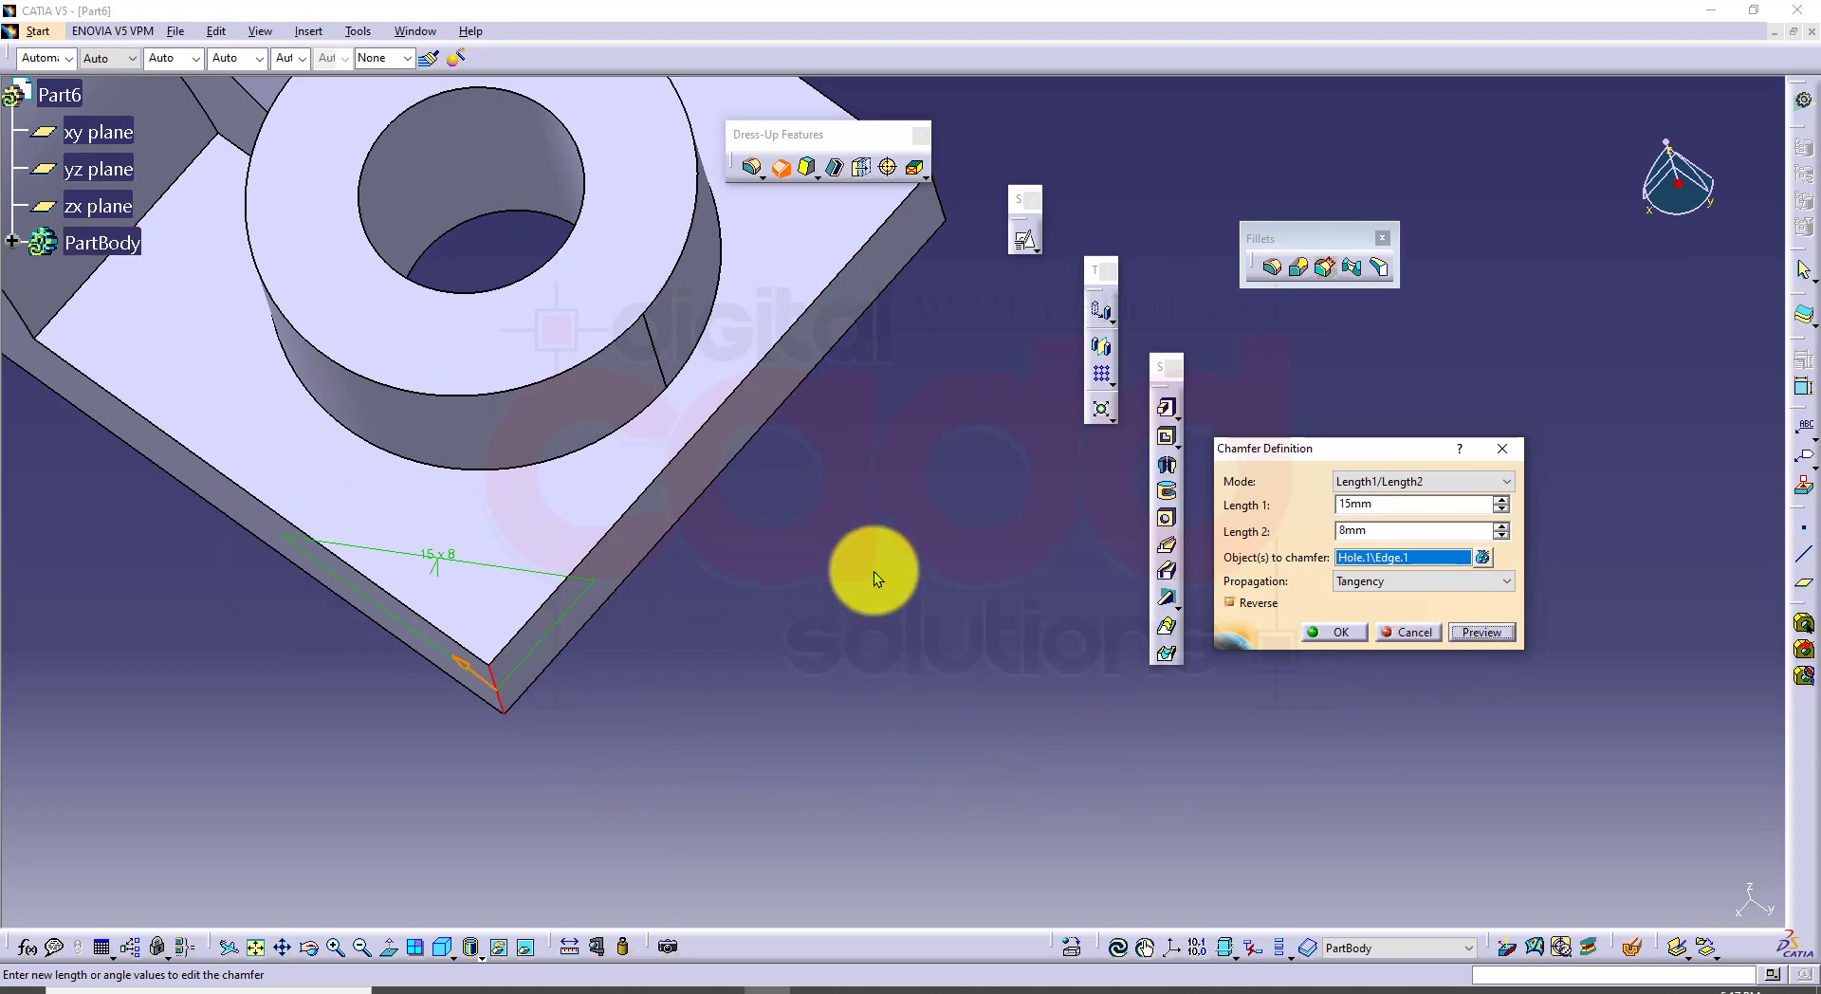
{"action": "middle_click_drag", "start_coordinate": [943, 556], "coordinate": [871, 688]}
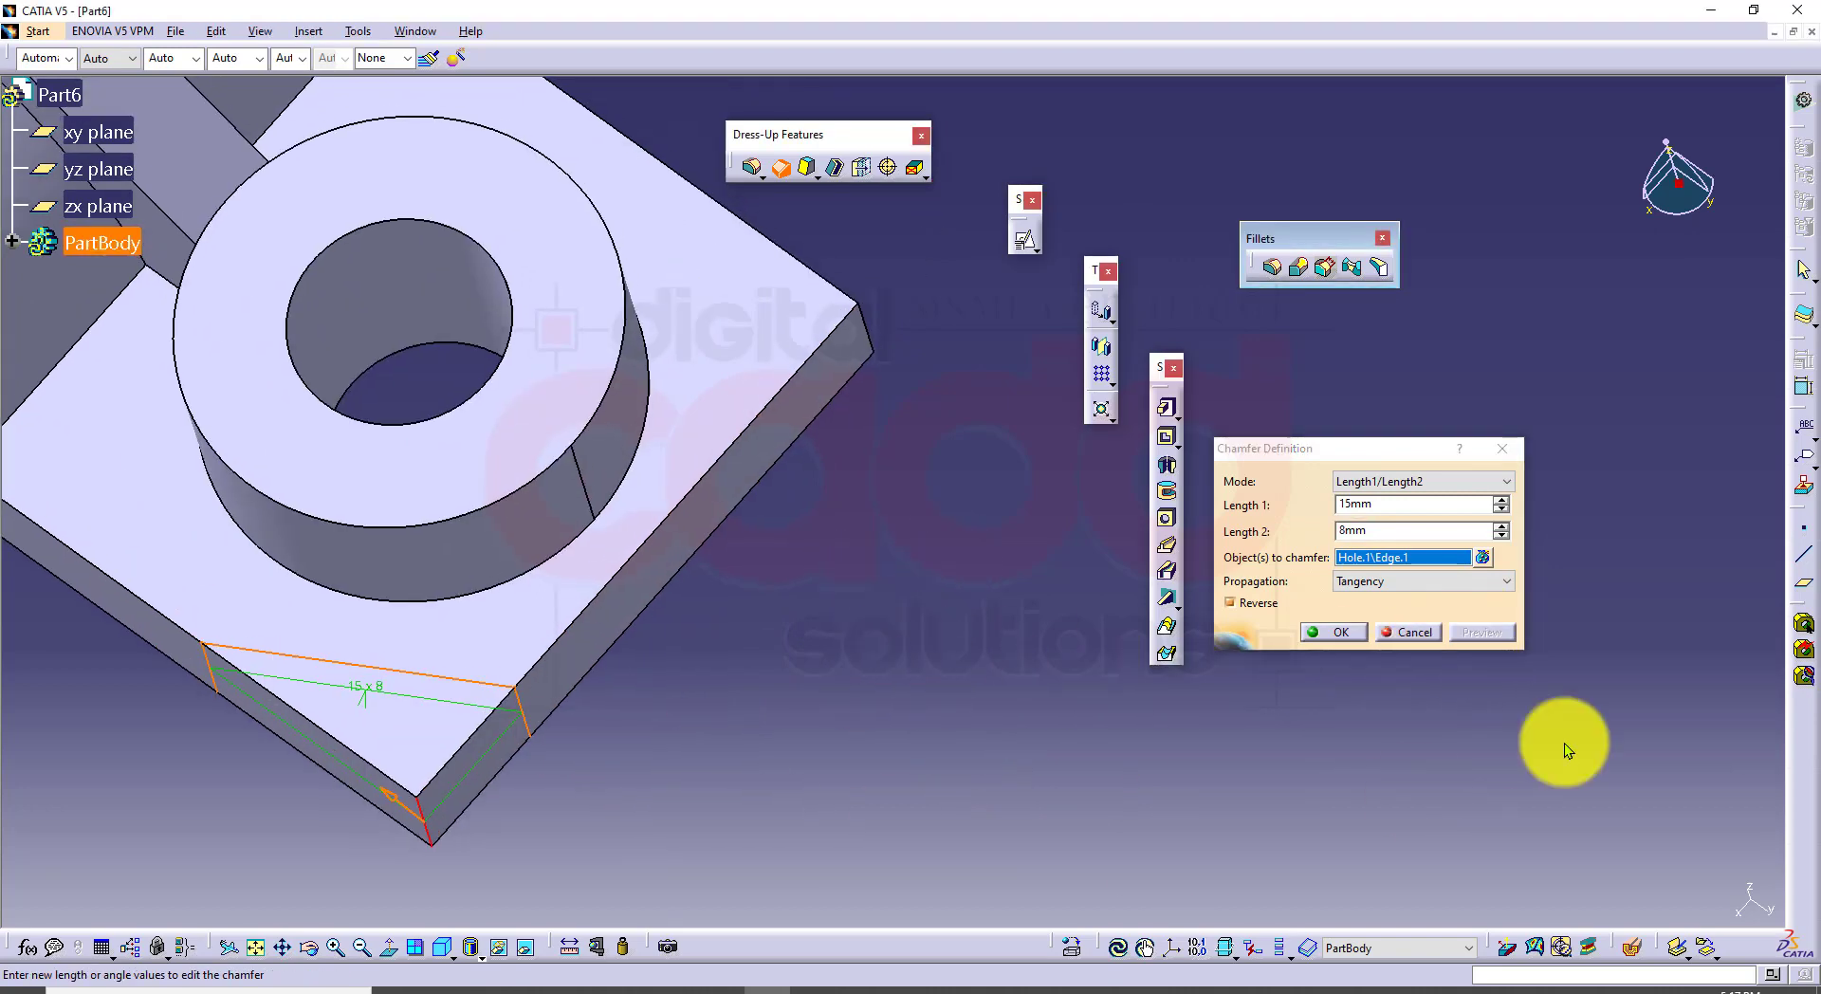
Step: Add the base plate's second outer vertical corner edge to the chamfer, create both corner chamfers, and undo them
{"action": "left_click", "coordinate": [863, 313]}
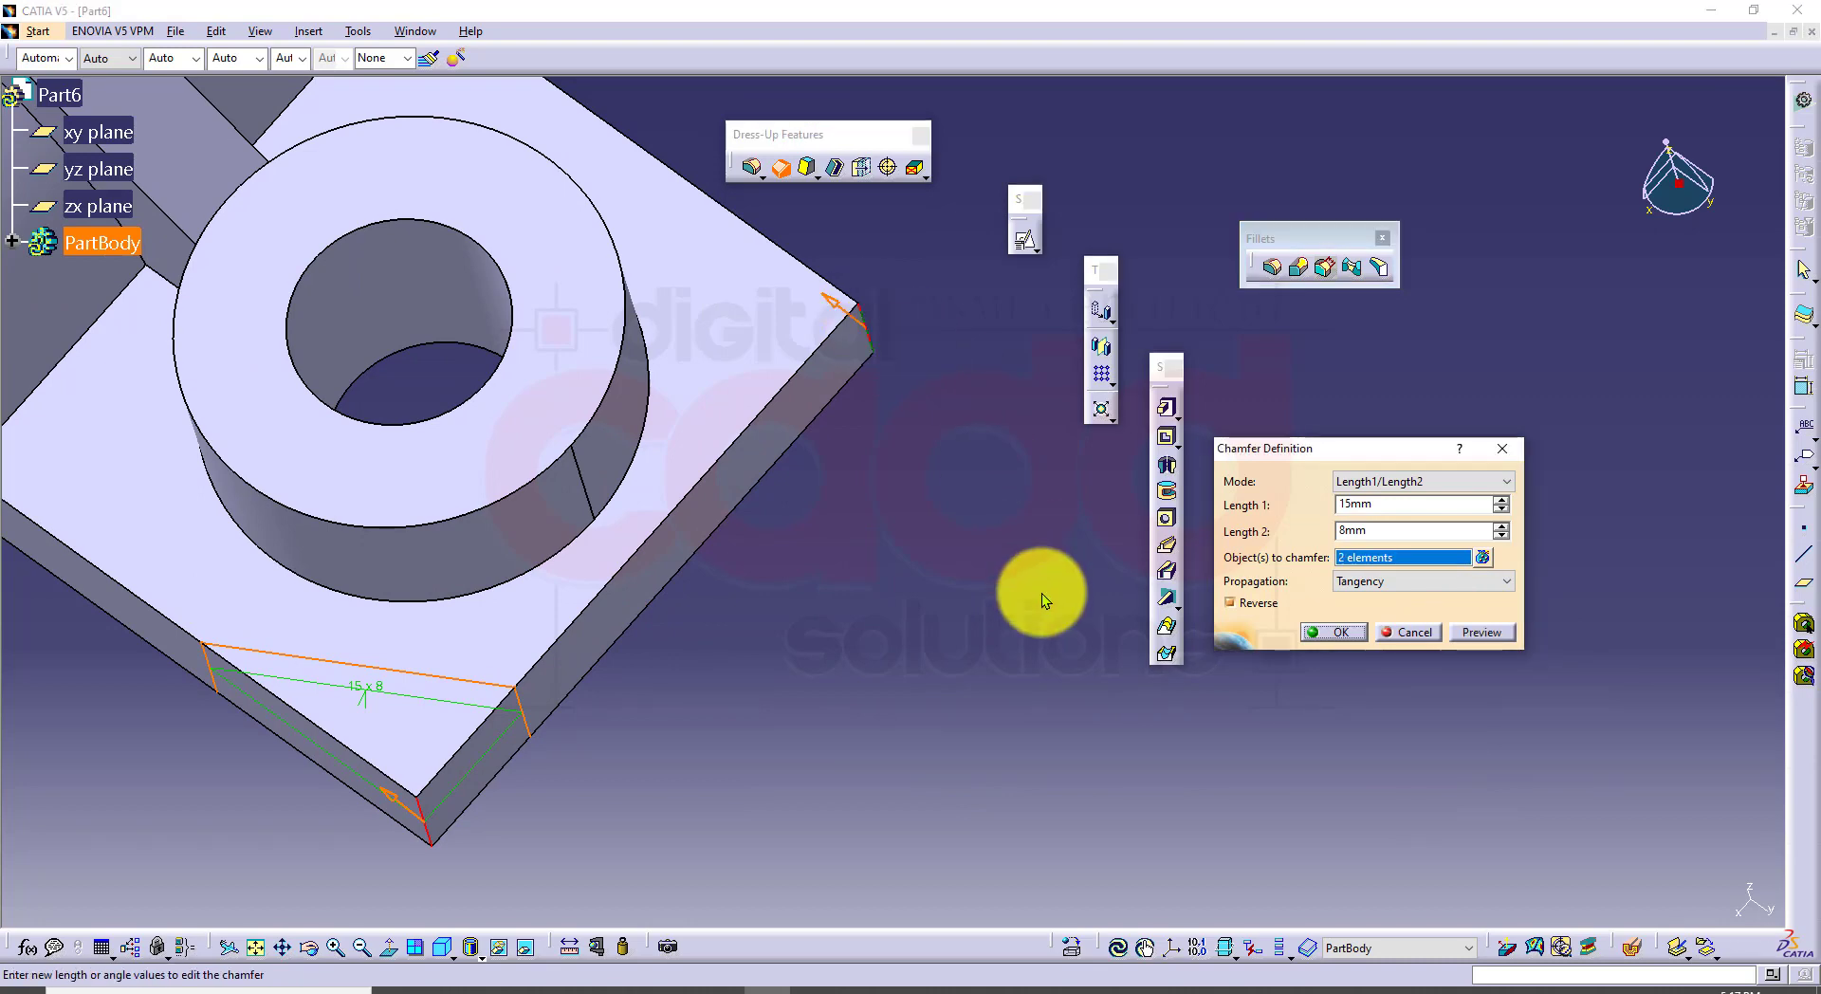
{"action": "left_click", "coordinate": [1475, 635]}
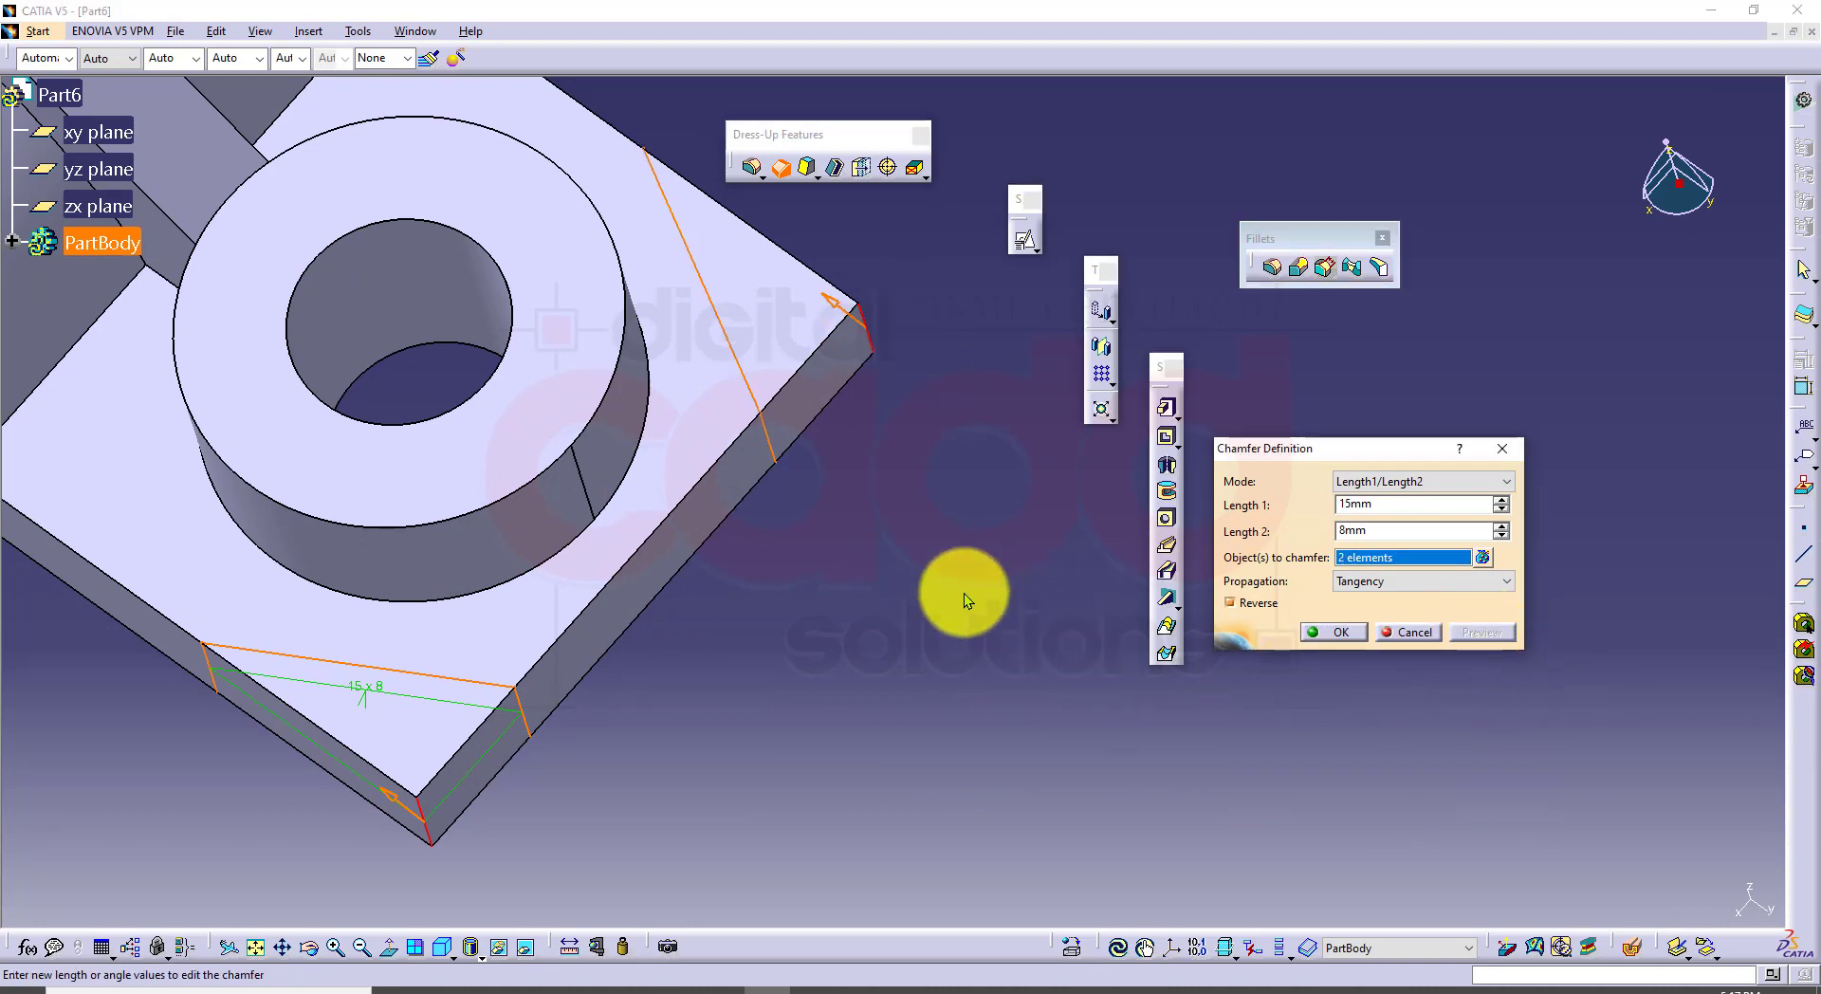
{"action": "middle_click_drag", "start_coordinate": [963, 593], "coordinate": [1284, 668]}
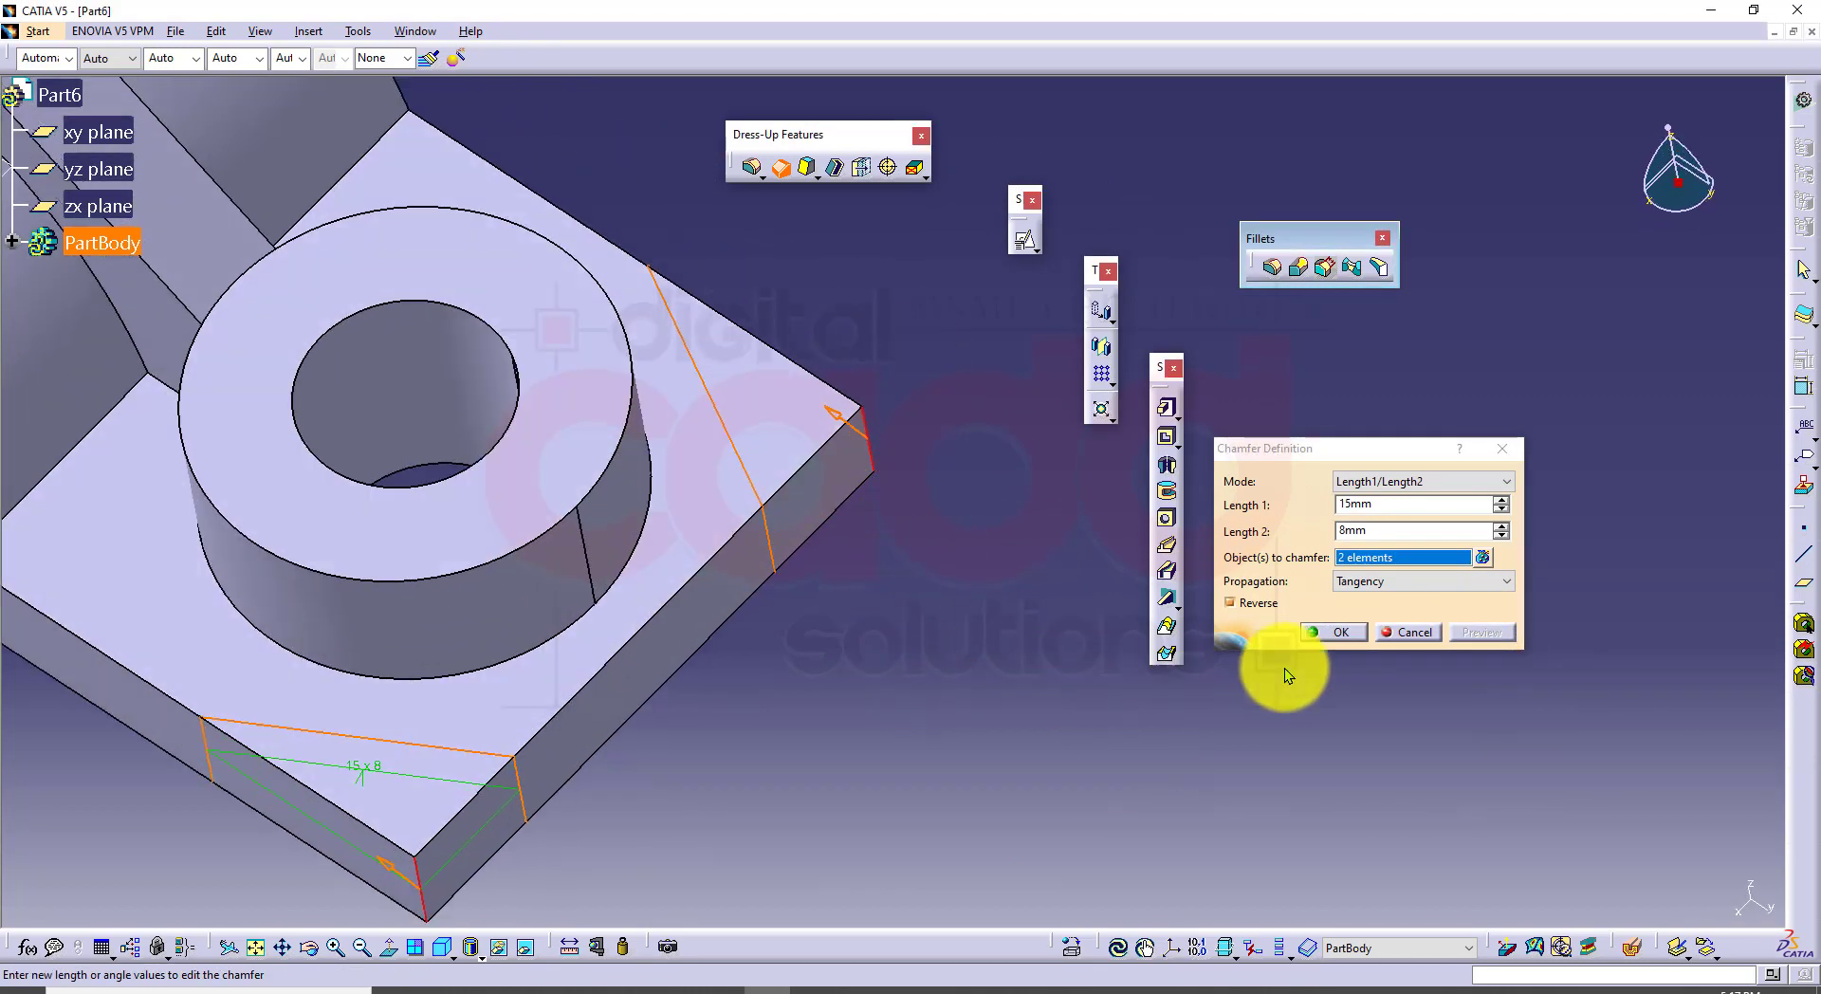
{"action": "left_click", "coordinate": [1354, 628]}
{"action": "middle_click_drag", "start_coordinate": [878, 750], "coordinate": [607, 815]}
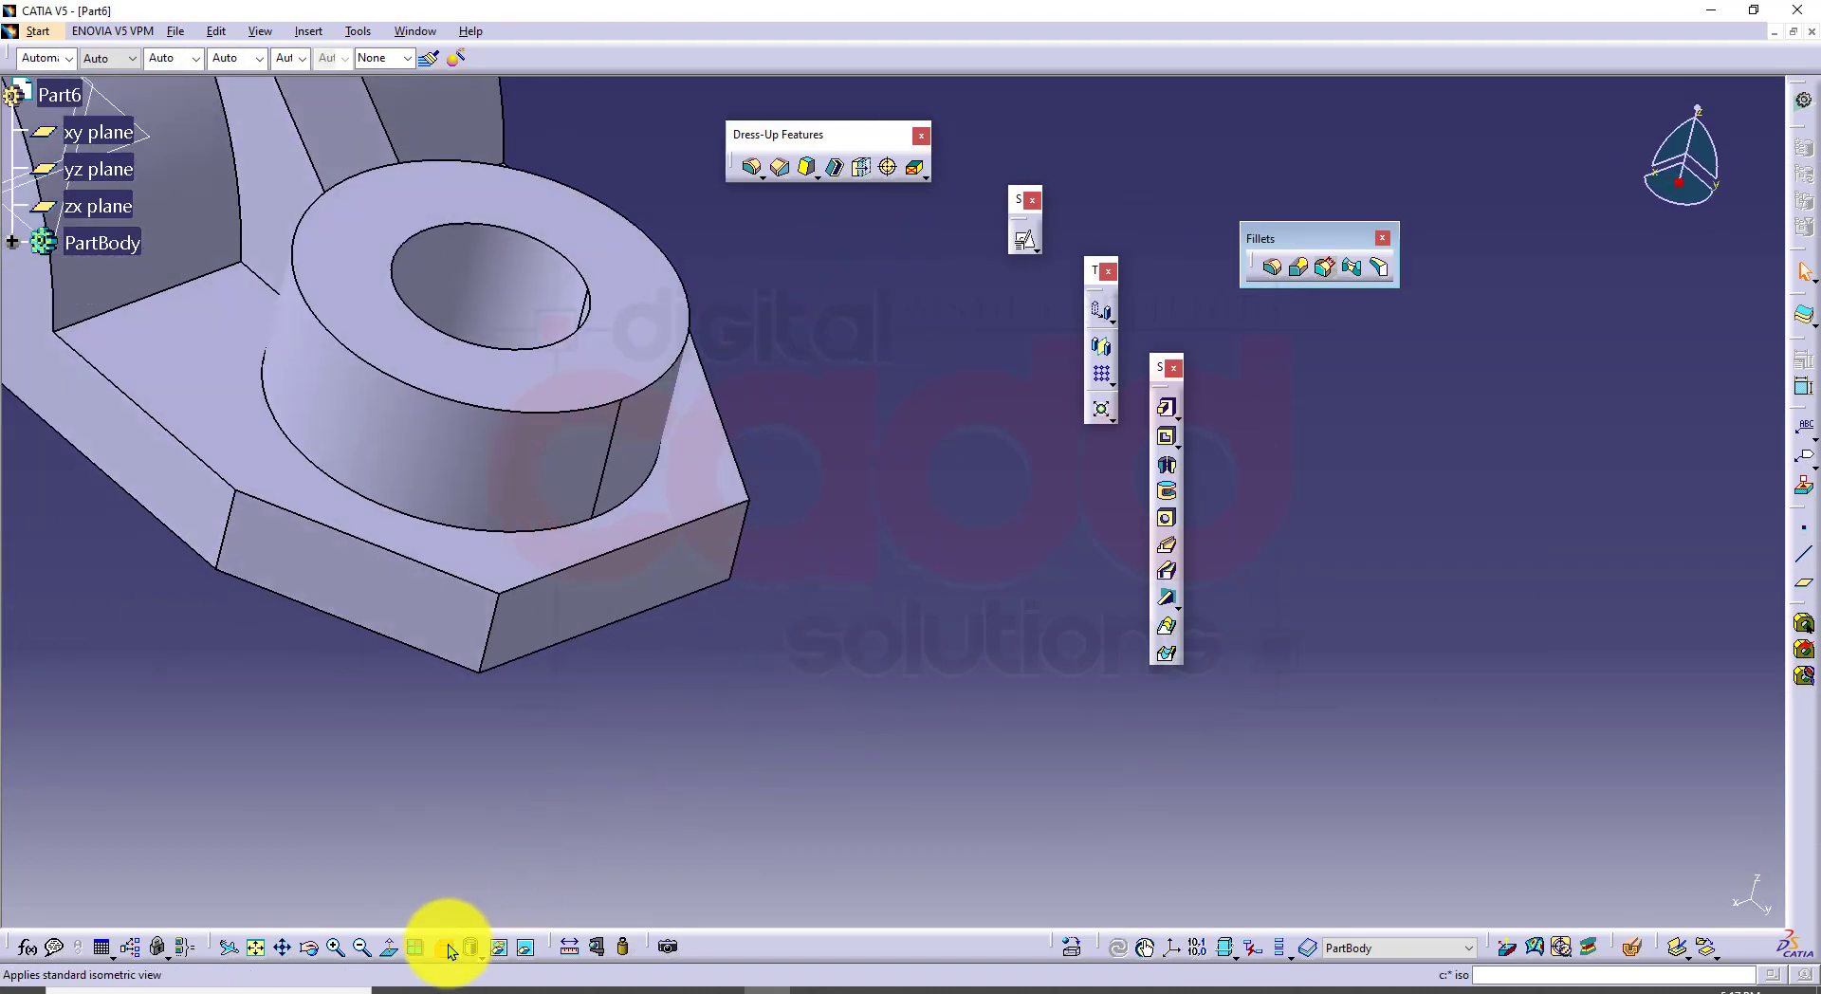
{"action": "left_click", "coordinate": [448, 943]}
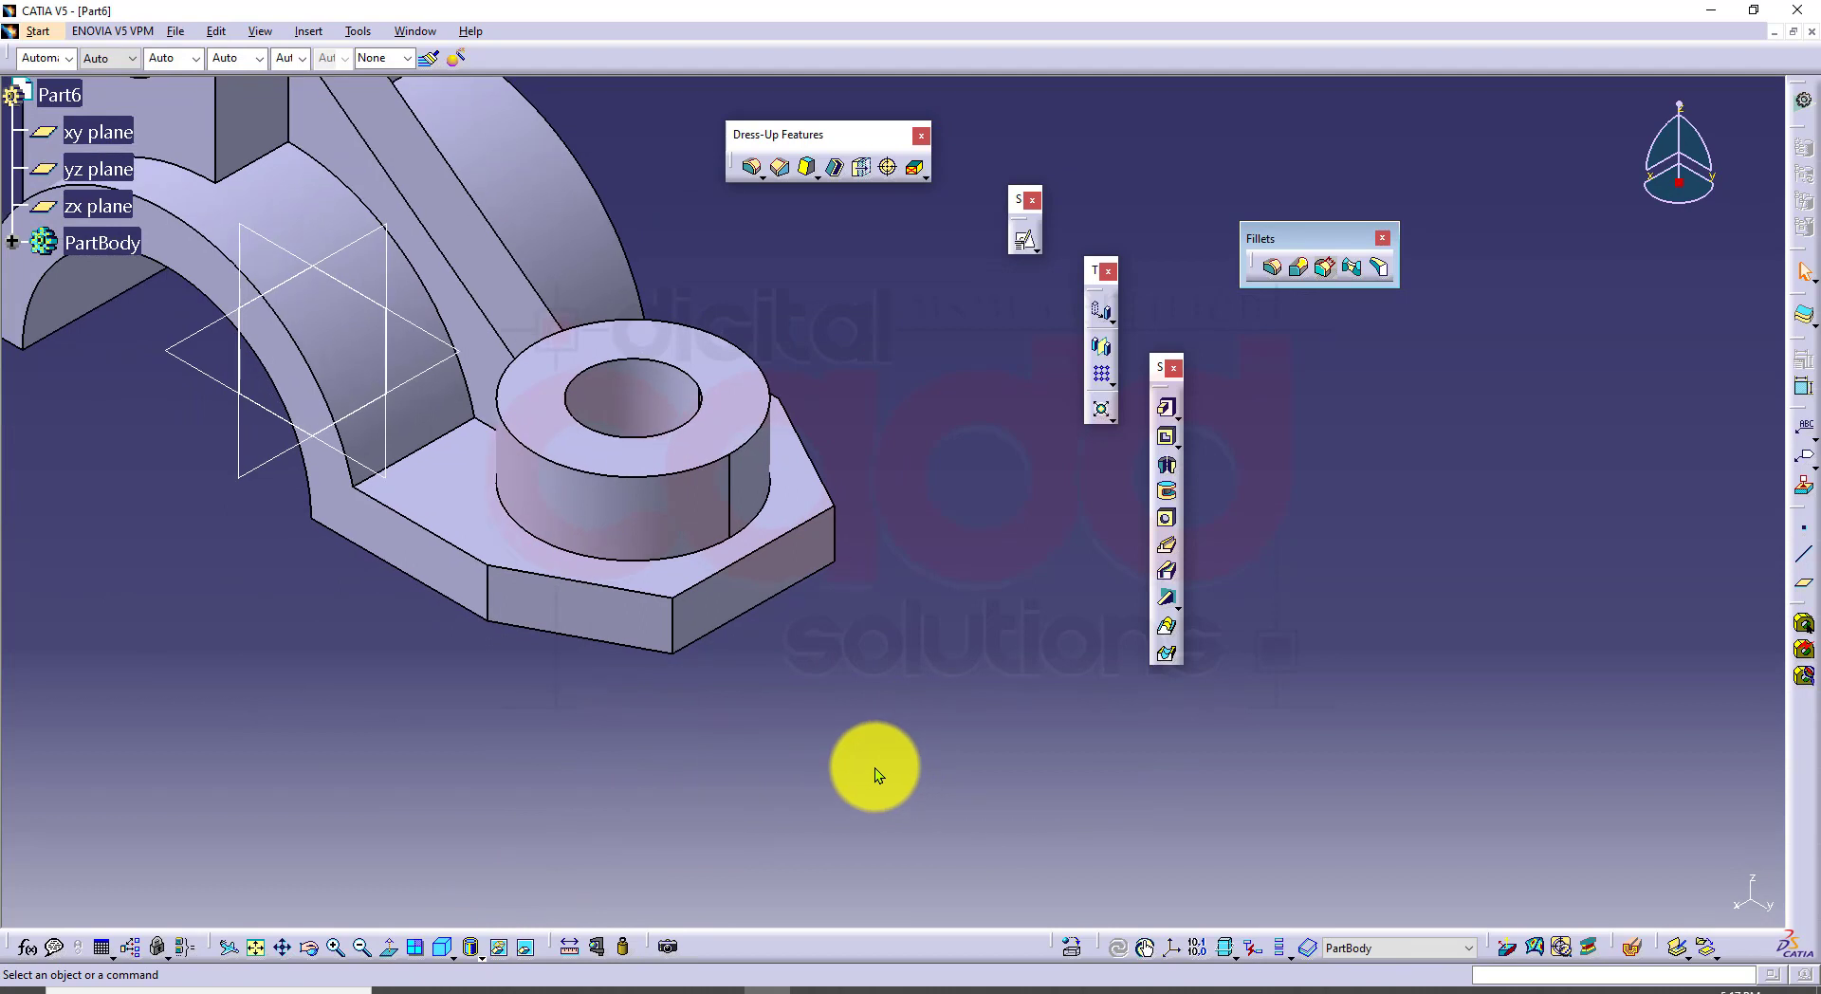
{"action": "key", "text": "ctrl+z"}
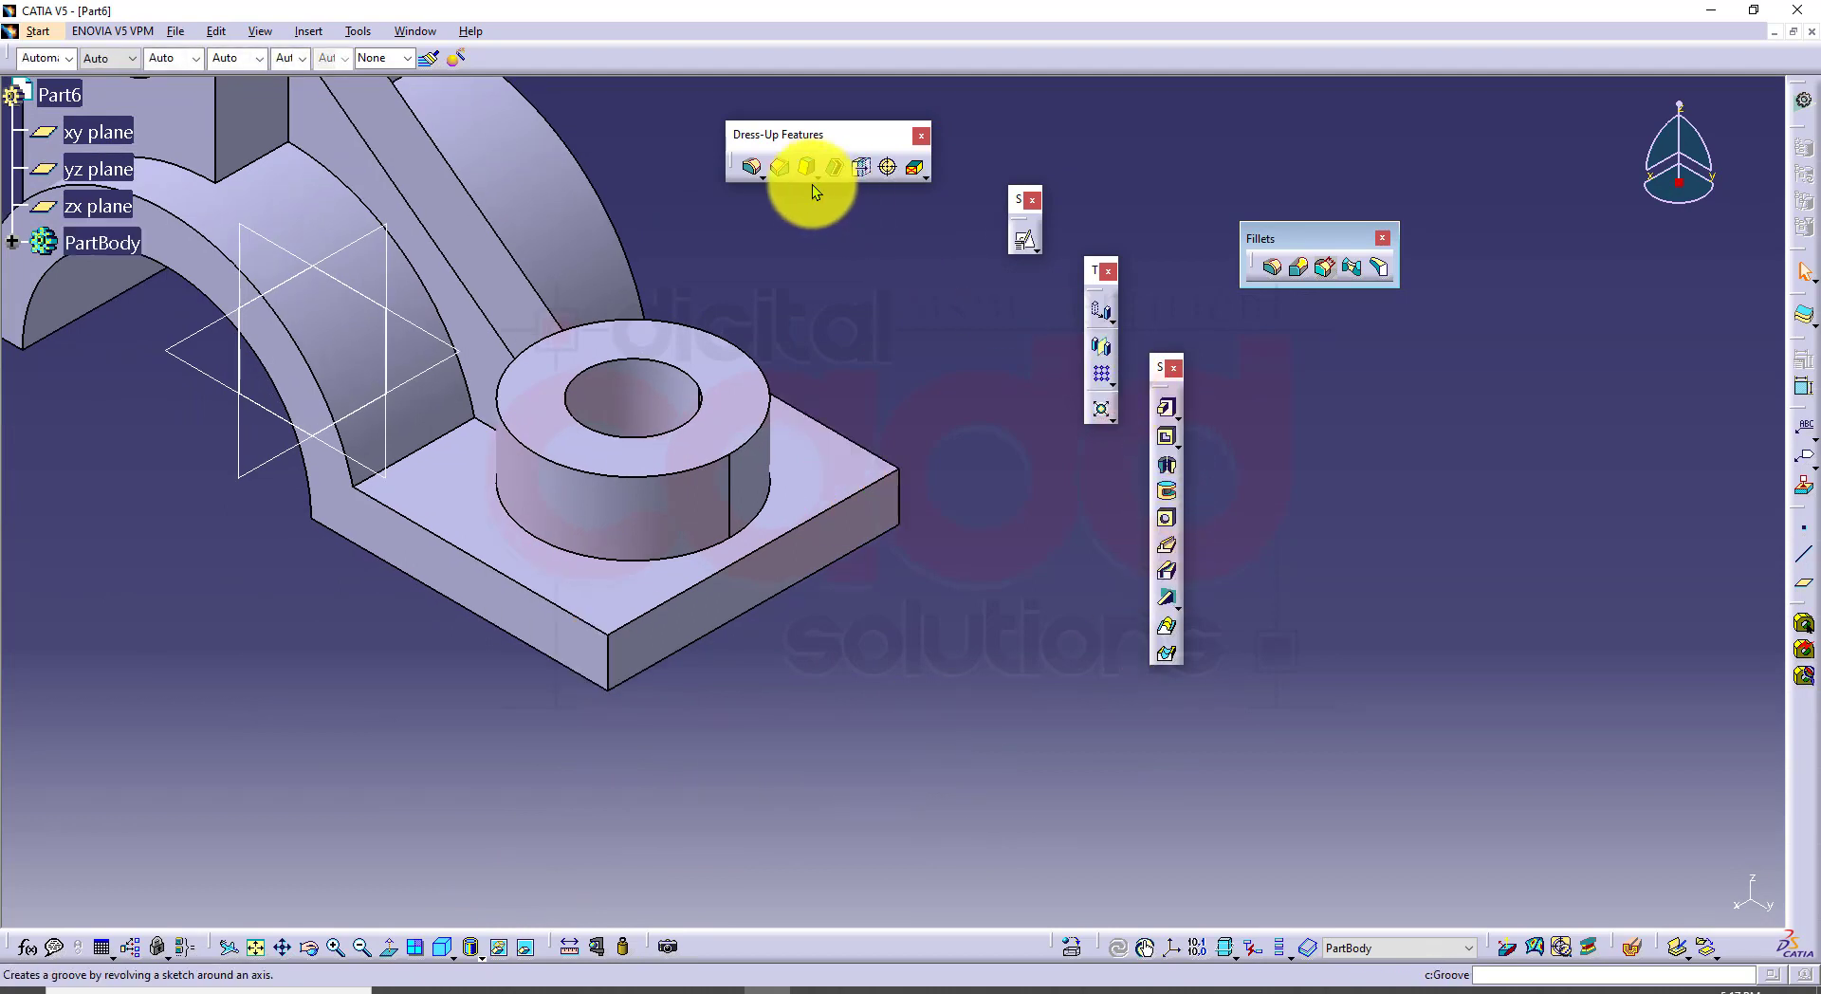
Step: Start a new chamfer in Length1/Length2 mode with Length 1 set to 15 mm and Length 2 set to 8 mm
{"action": "left_click", "coordinate": [779, 169]}
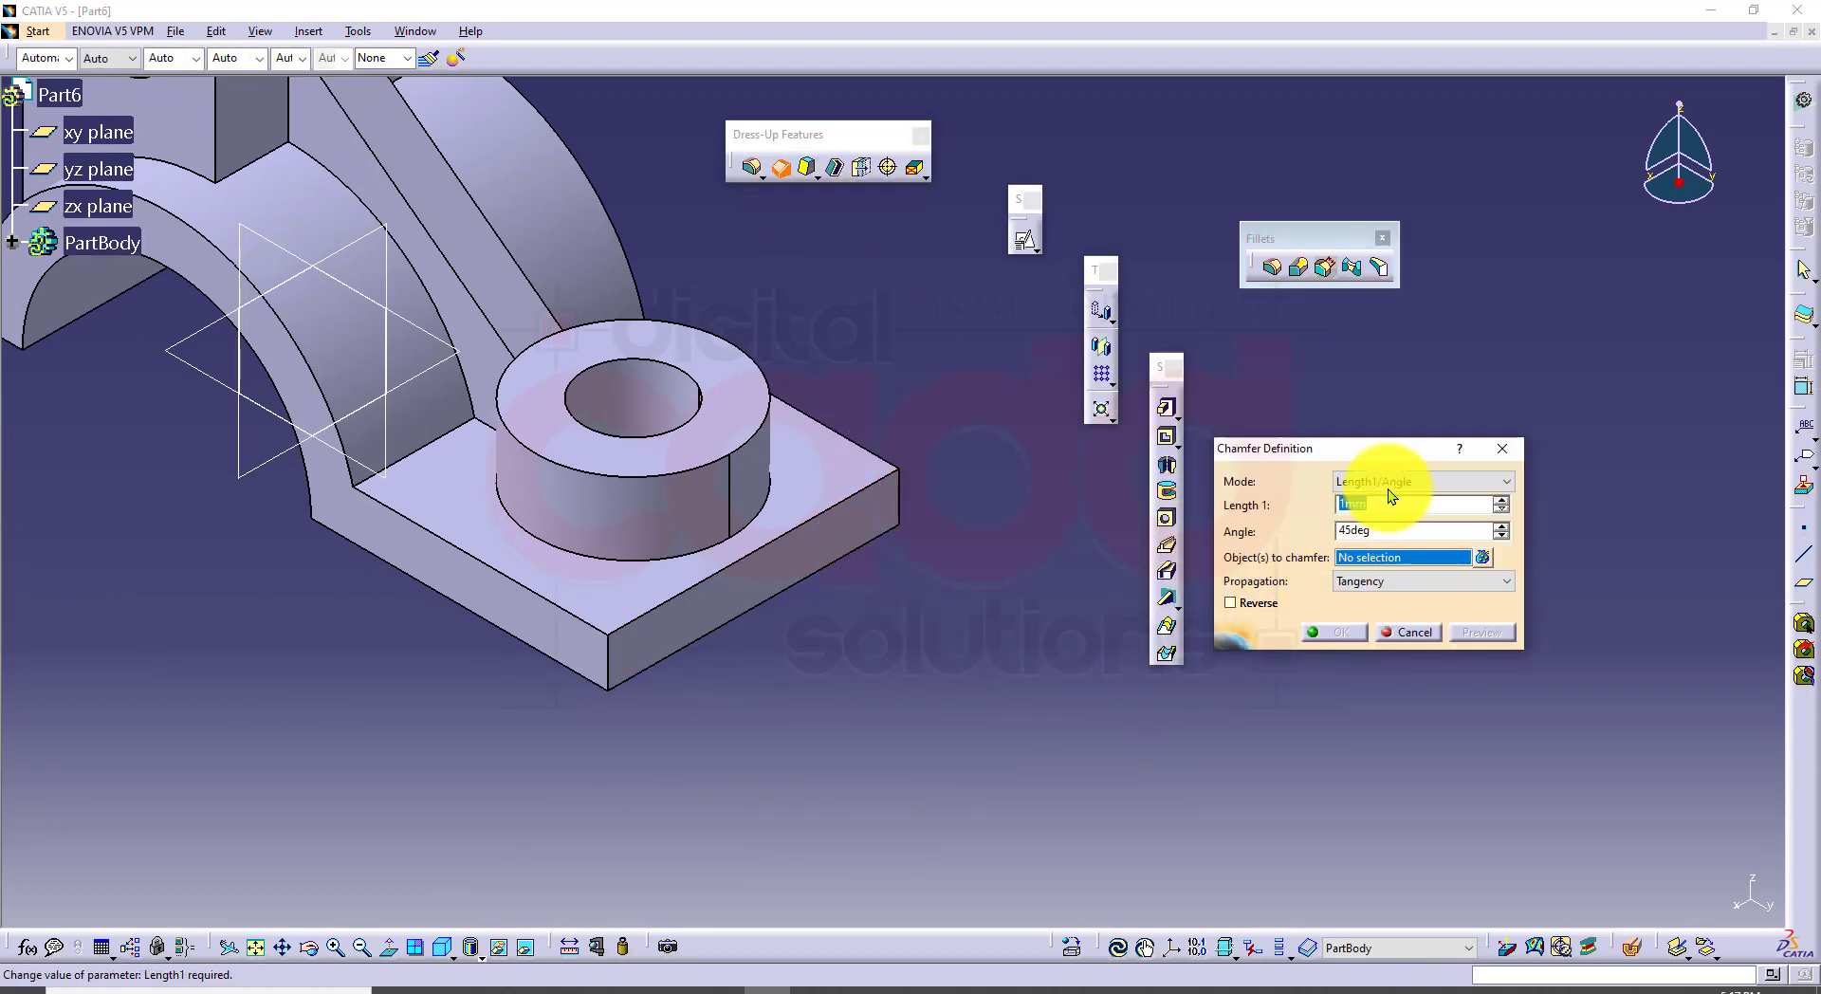
{"action": "left_click", "coordinate": [1391, 482]}
{"action": "left_click", "coordinate": [1407, 514]}
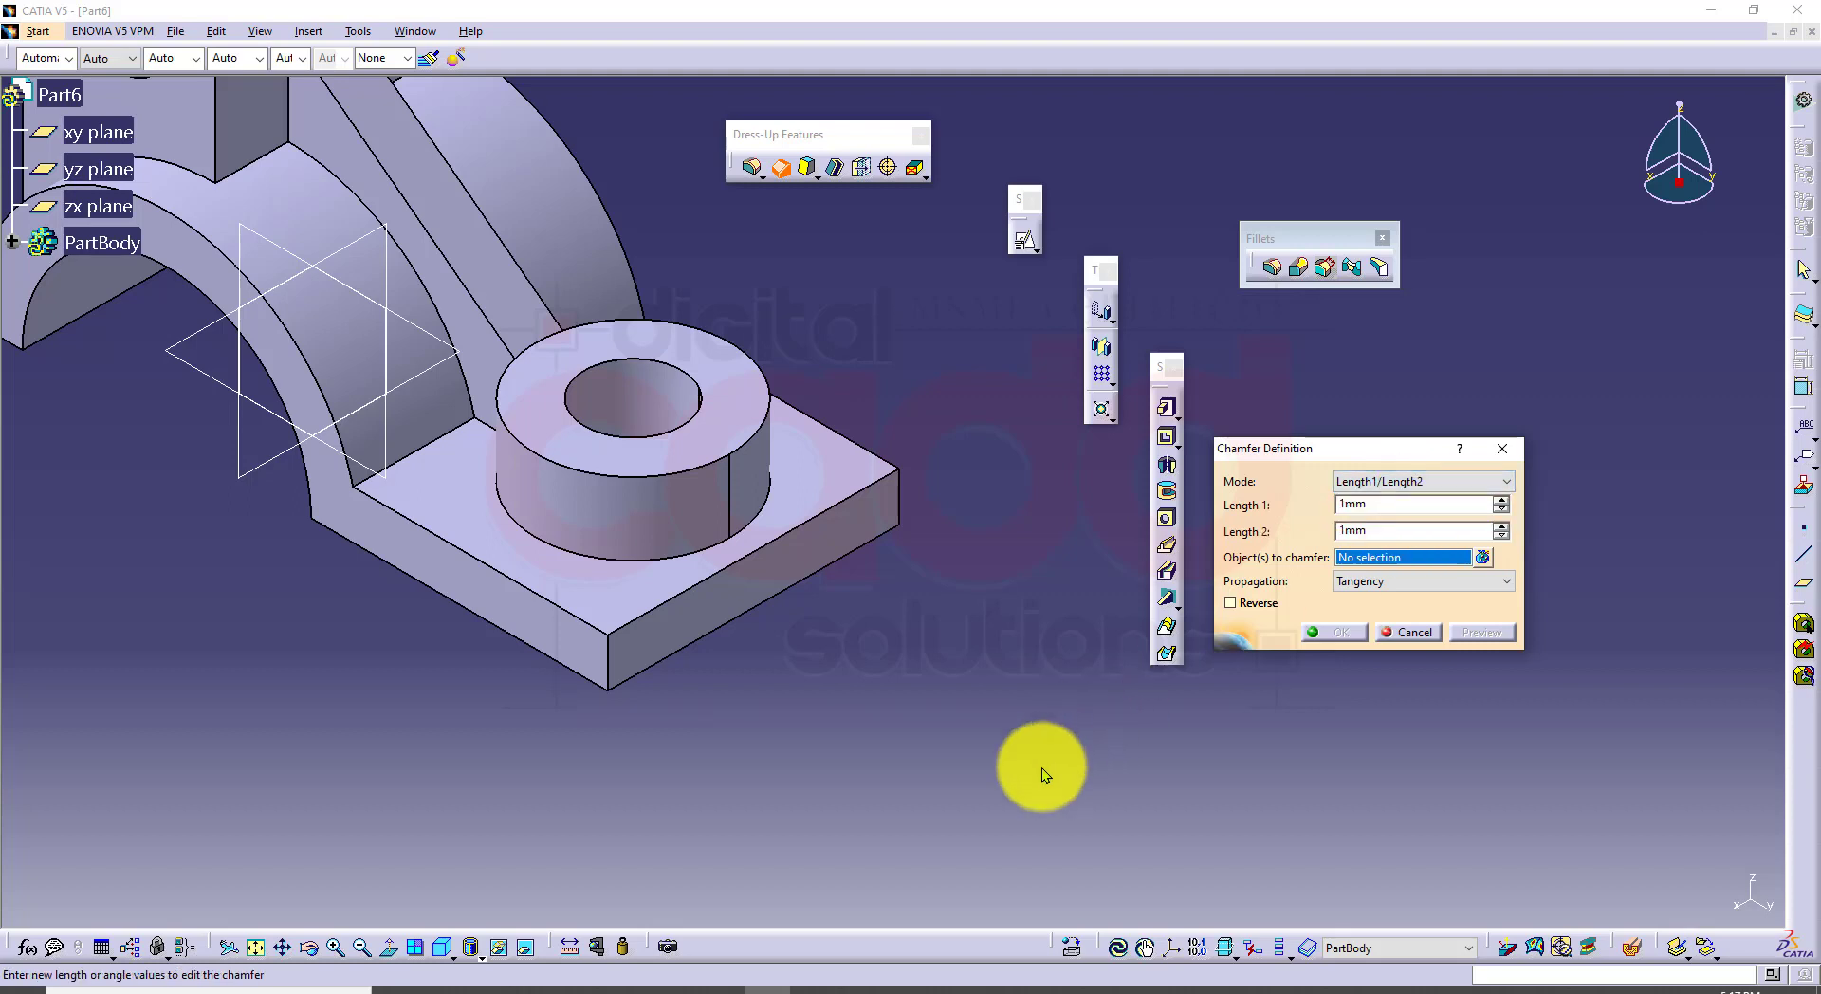
{"action": "double_click", "coordinate": [1370, 505]}
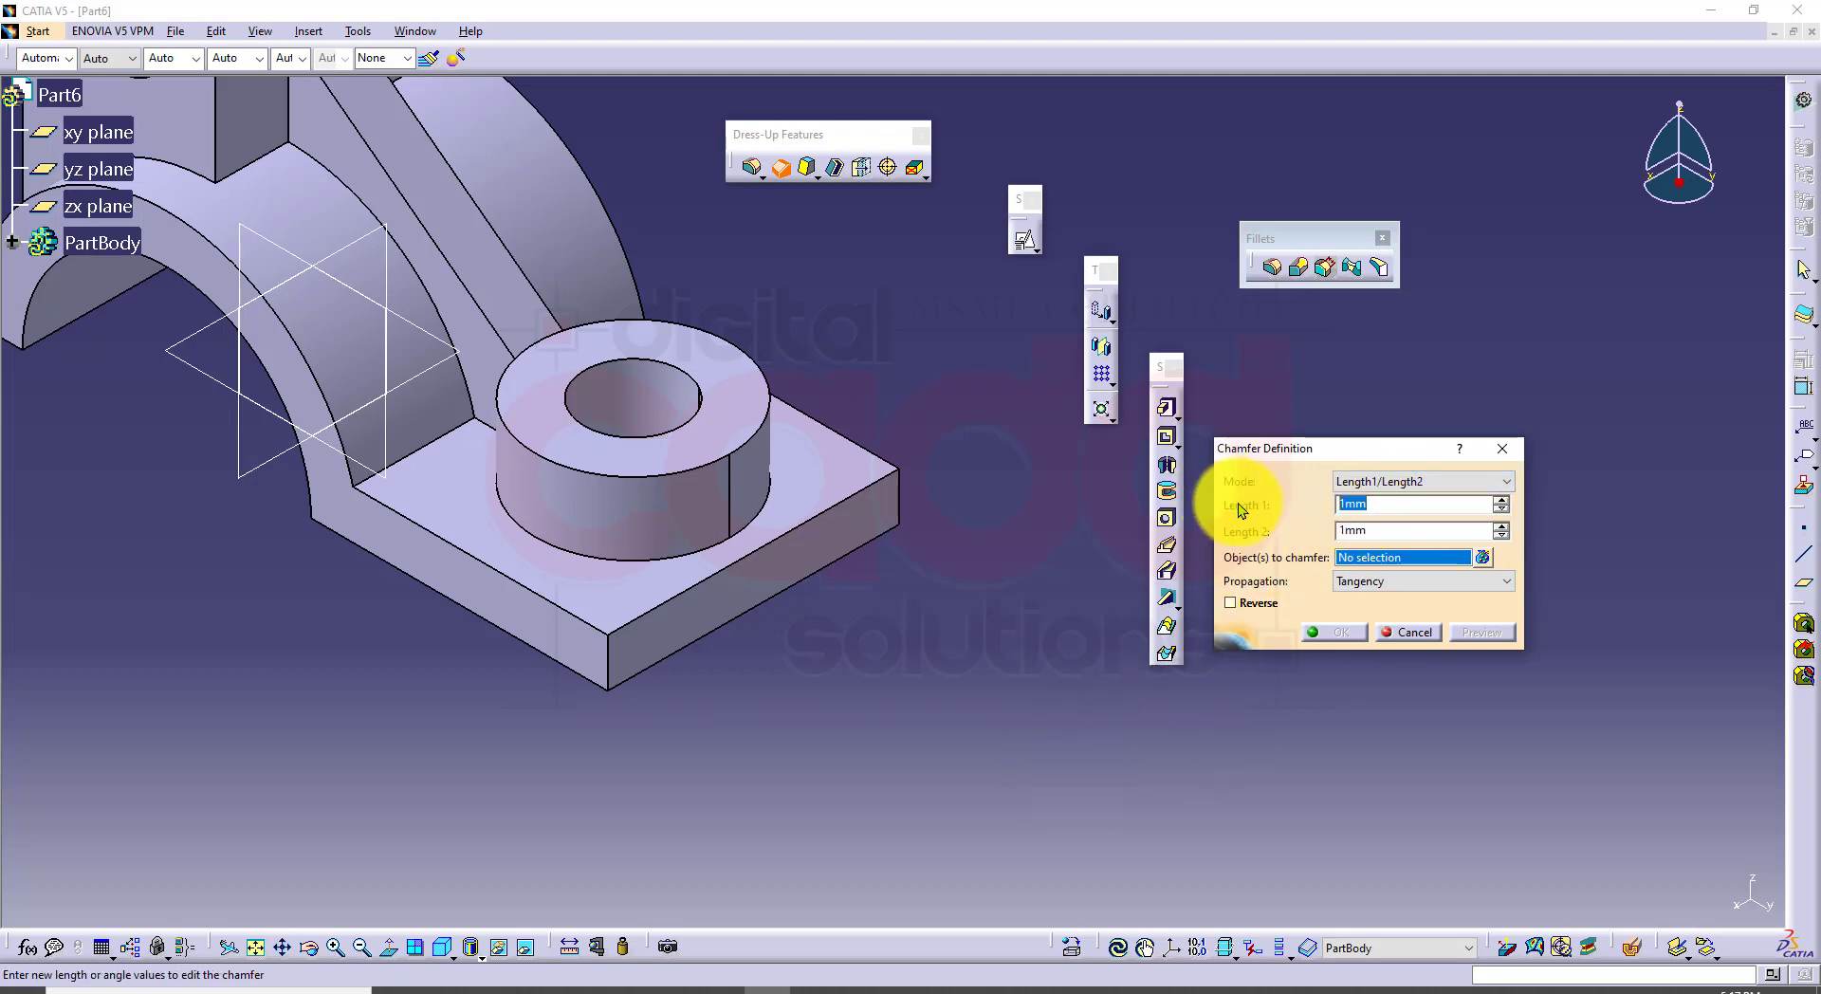
{"action": "type", "text": "15"}
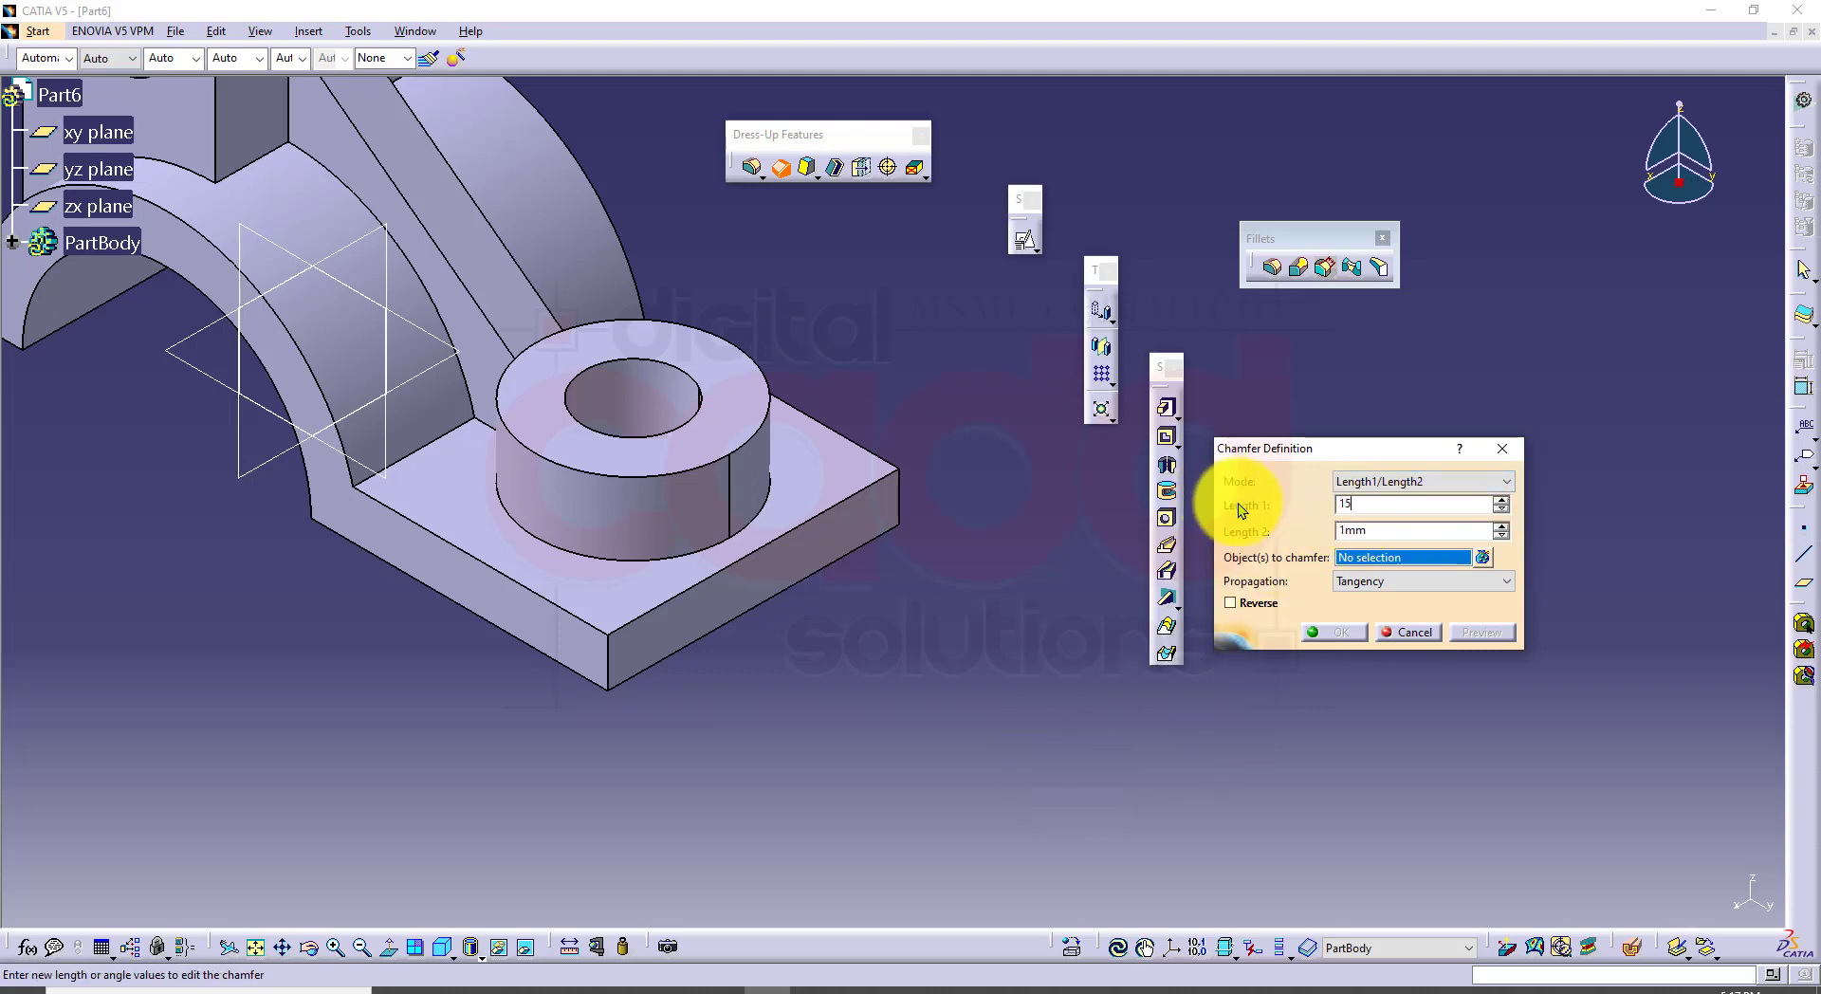
{"action": "double_click", "coordinate": [1377, 533]}
{"action": "type", "text": "8"}
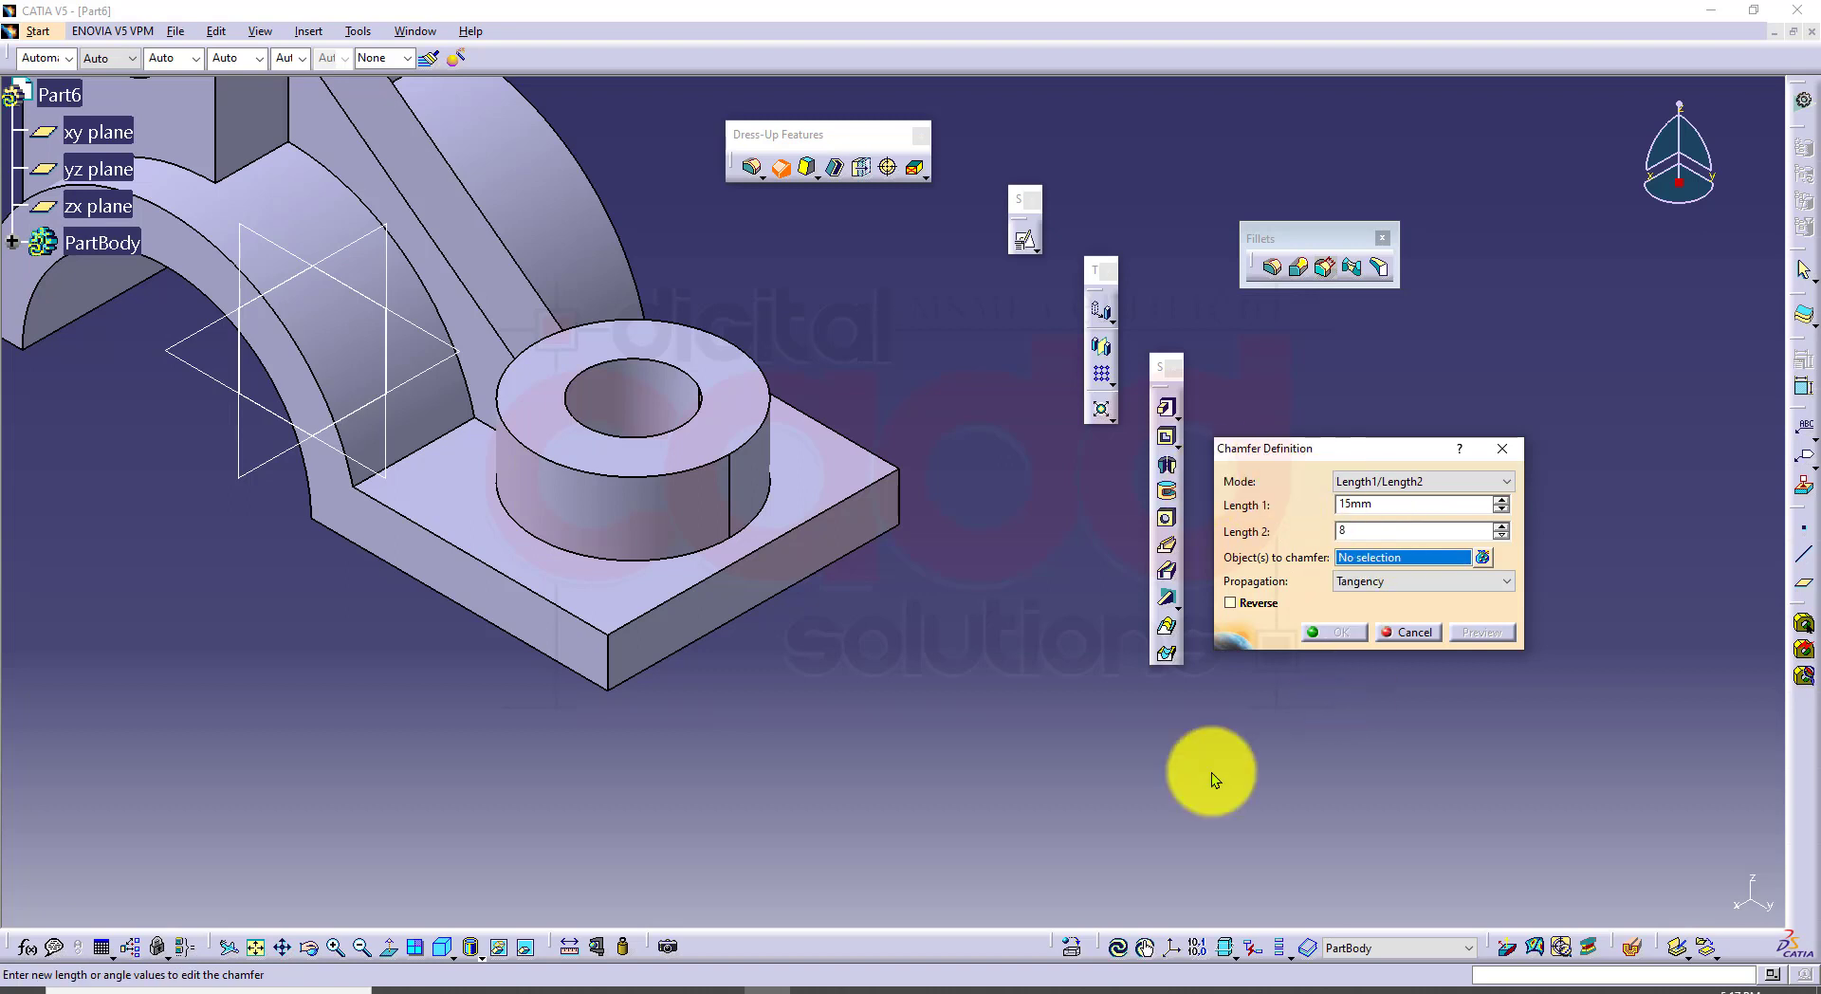
Step: Apply the chamfer to both outer vertical corner edges of the base plate, reverse its direction, and create it
{"action": "left_click", "coordinate": [603, 664]}
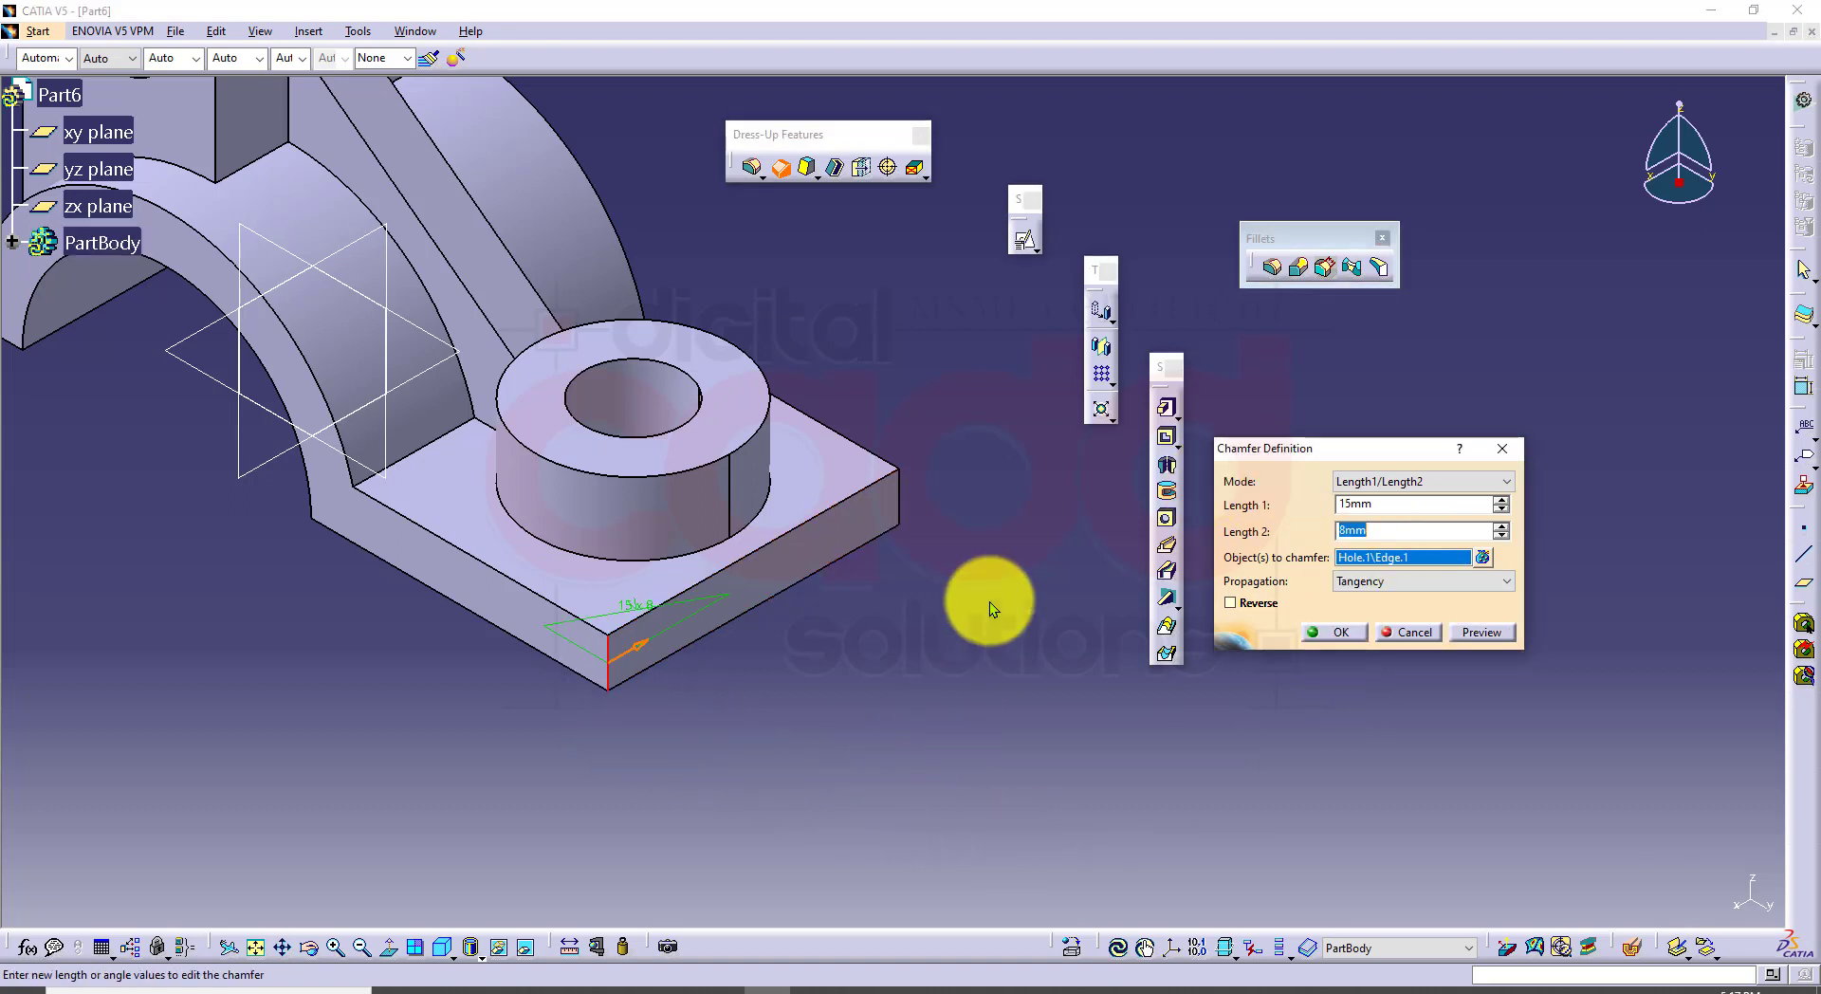
{"action": "left_click", "coordinate": [899, 493]}
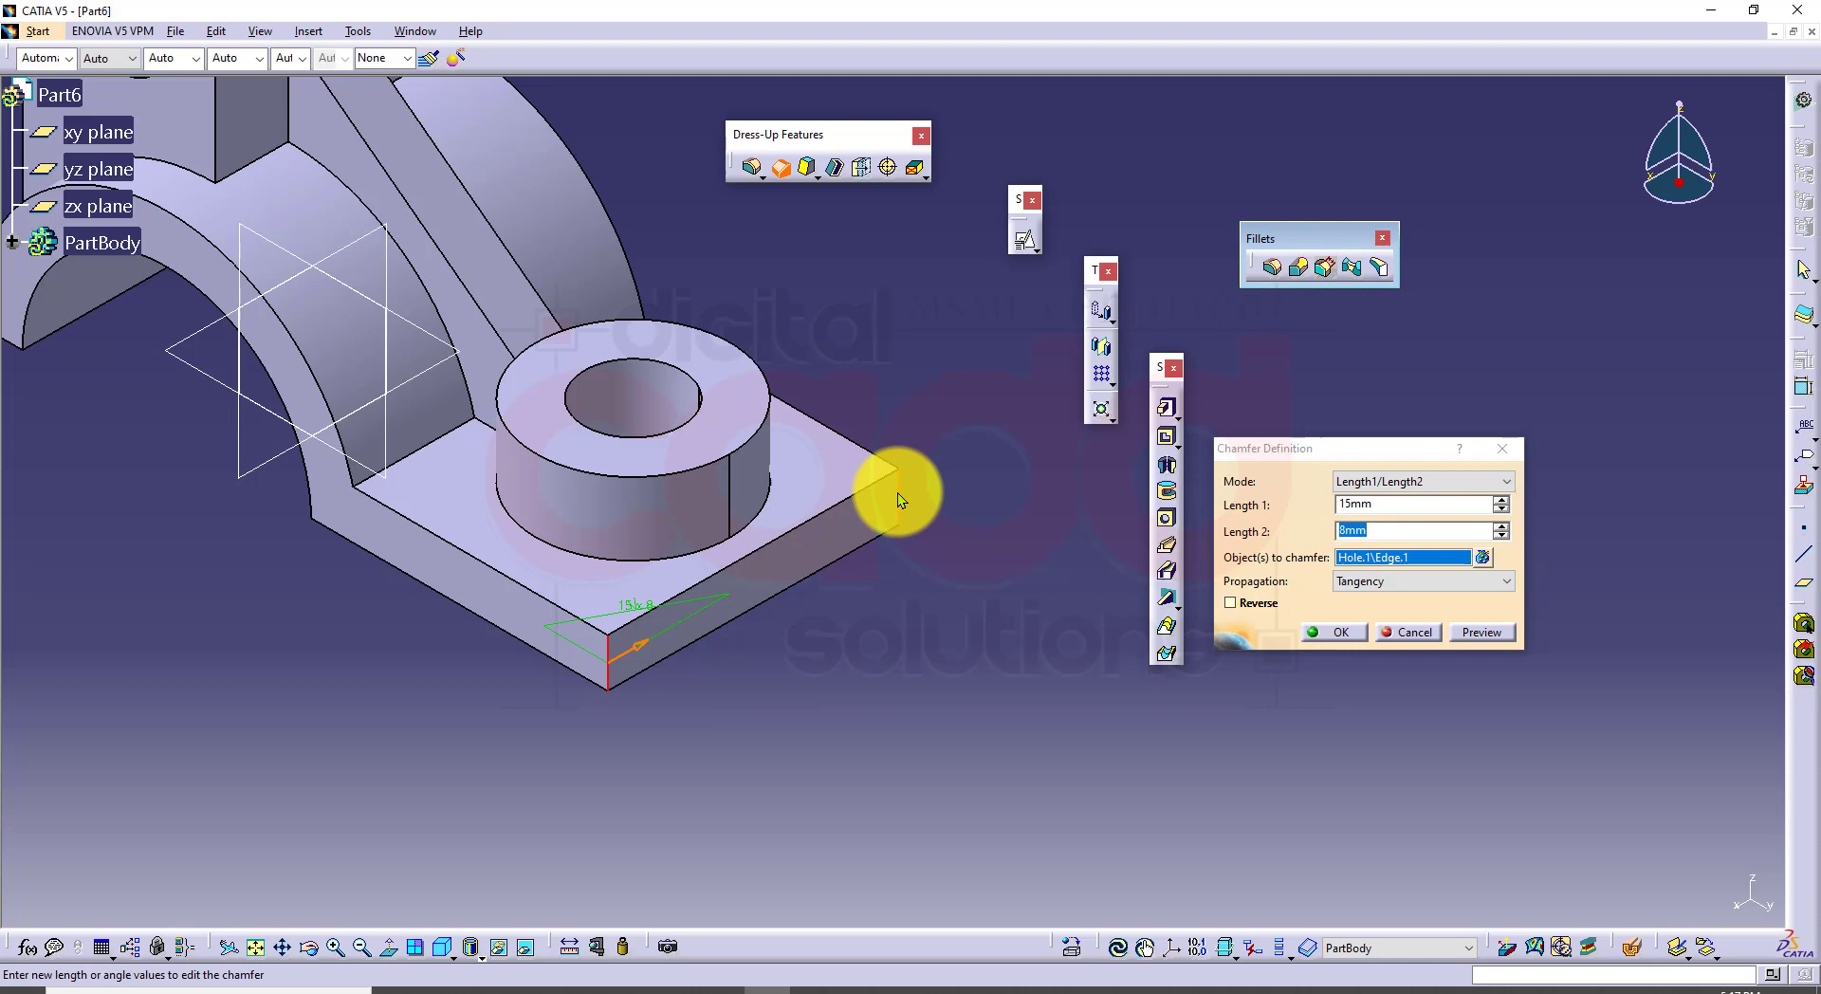
{"action": "left_click", "coordinate": [1475, 632]}
{"action": "middle_click_drag", "start_coordinate": [837, 552], "coordinate": [890, 709]}
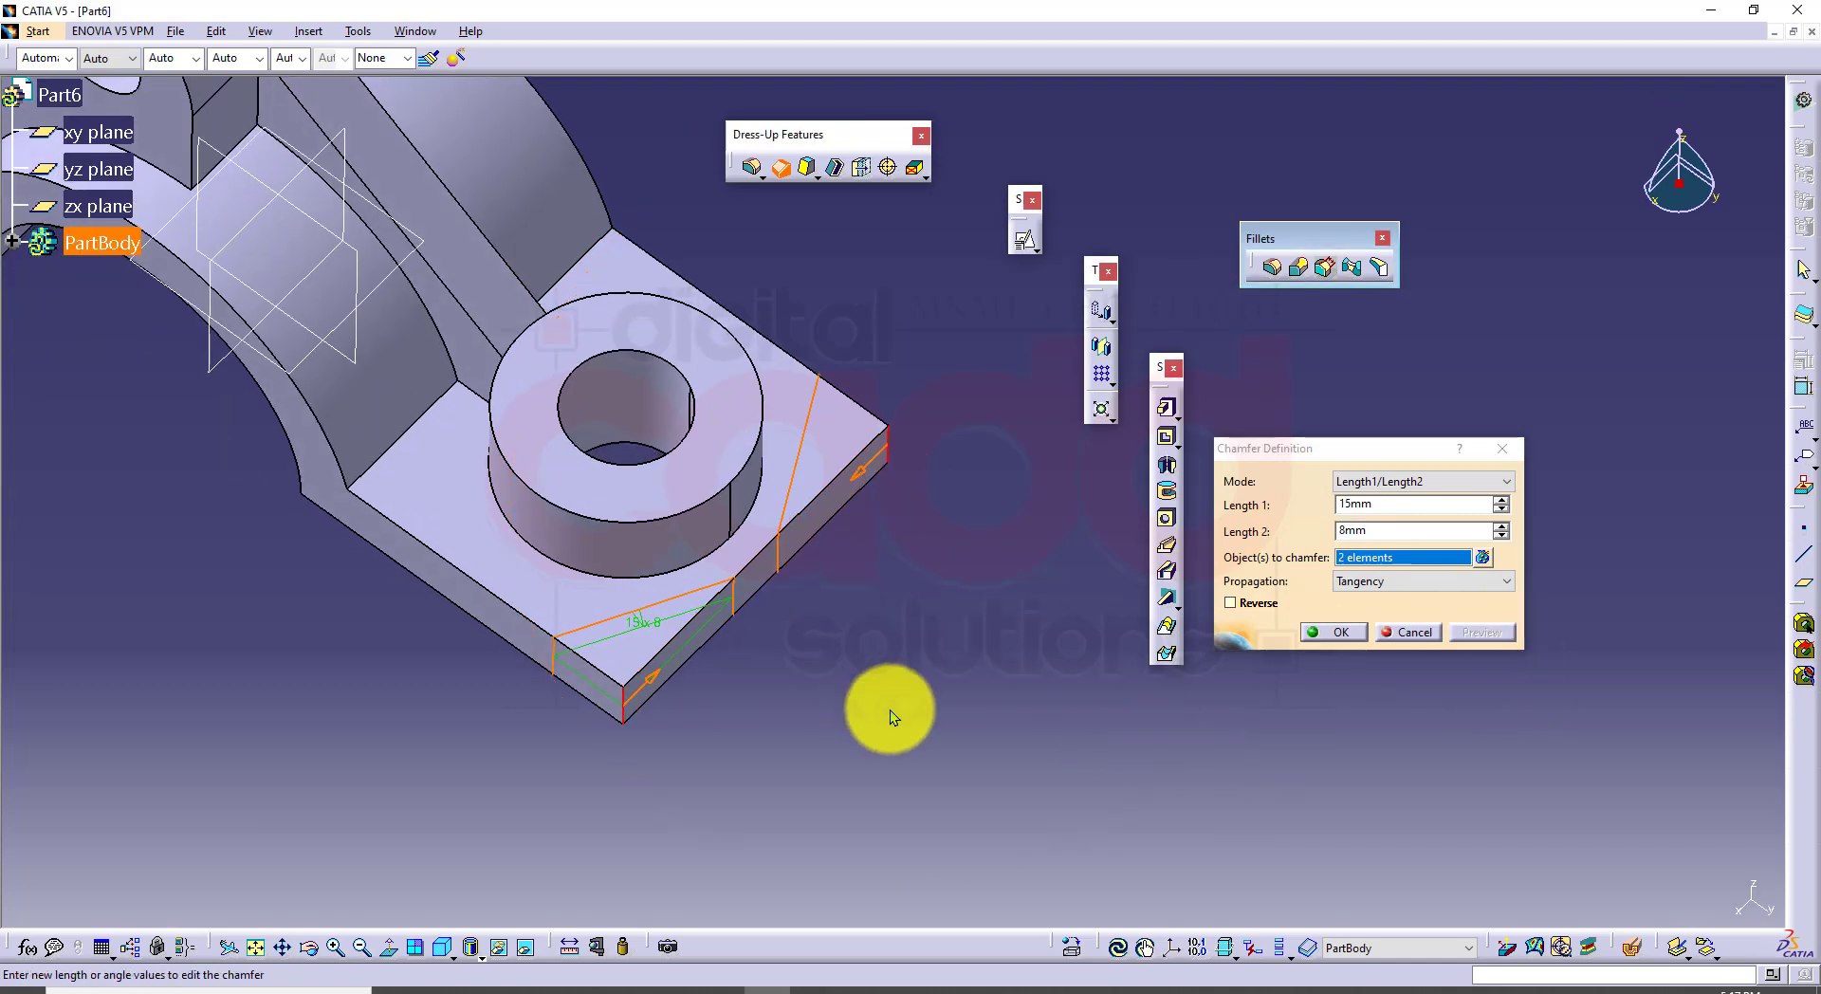
{"action": "left_click", "coordinate": [864, 473]}
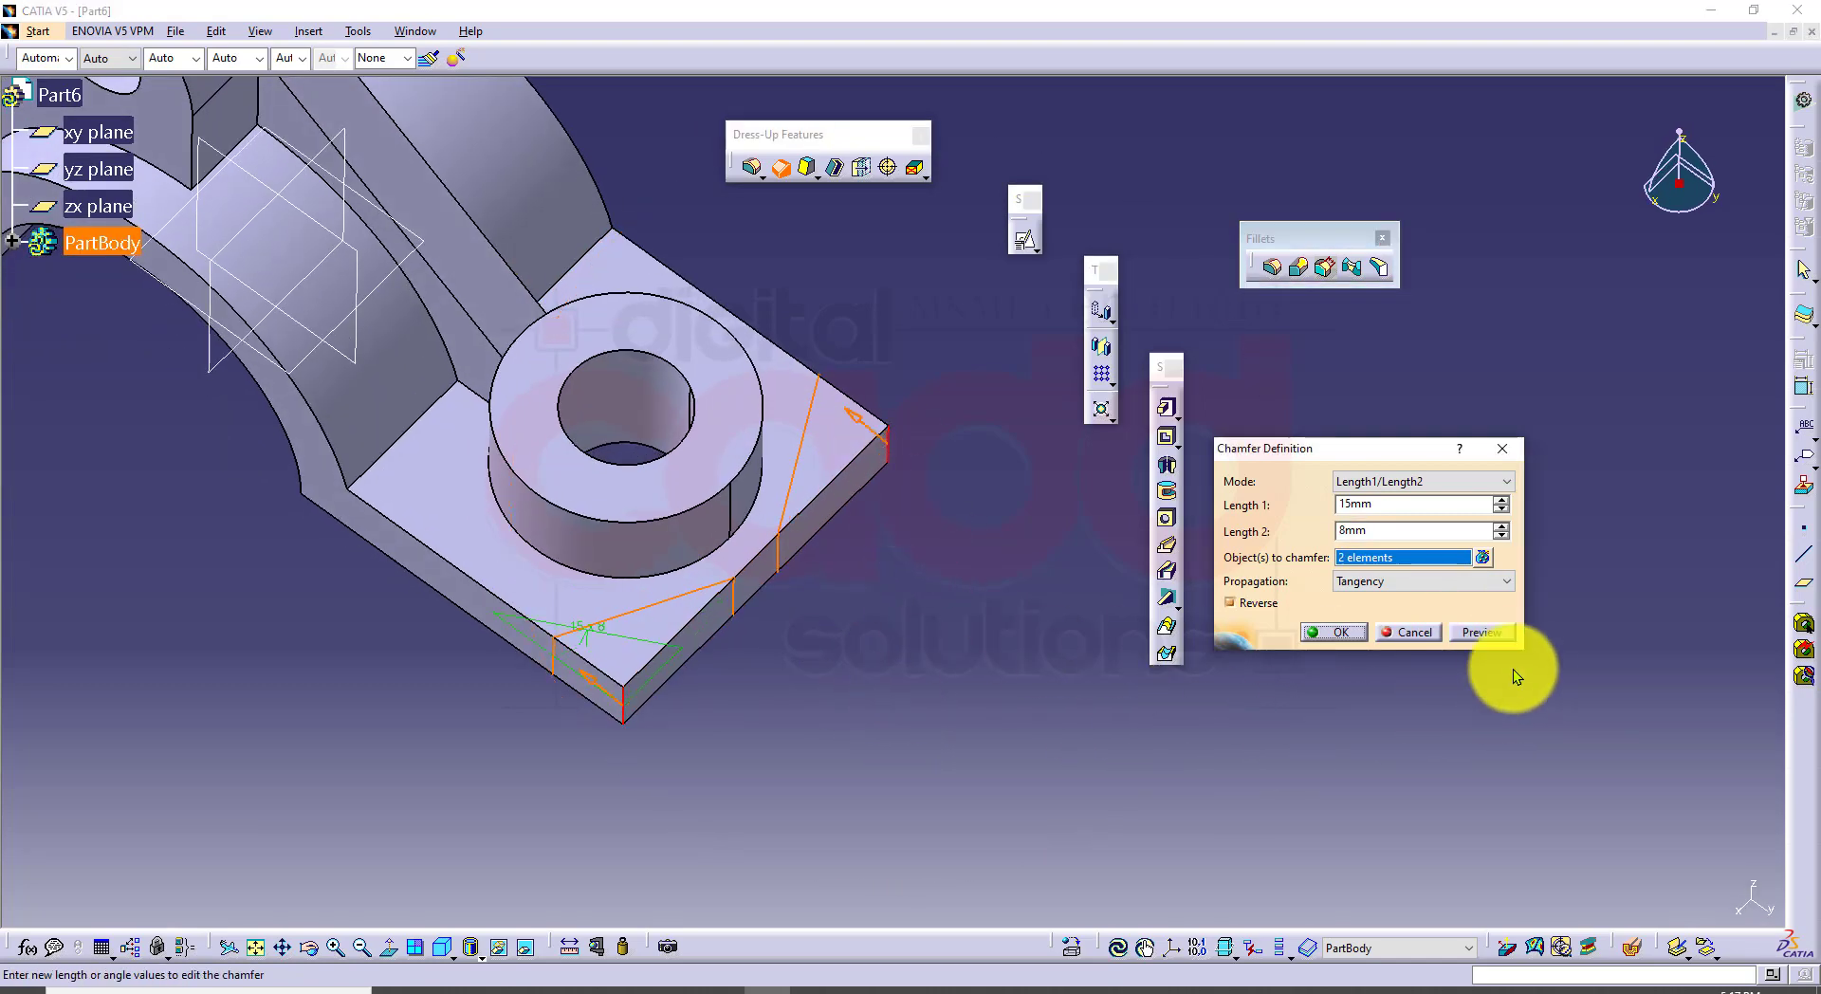
{"action": "left_click", "coordinate": [1485, 631]}
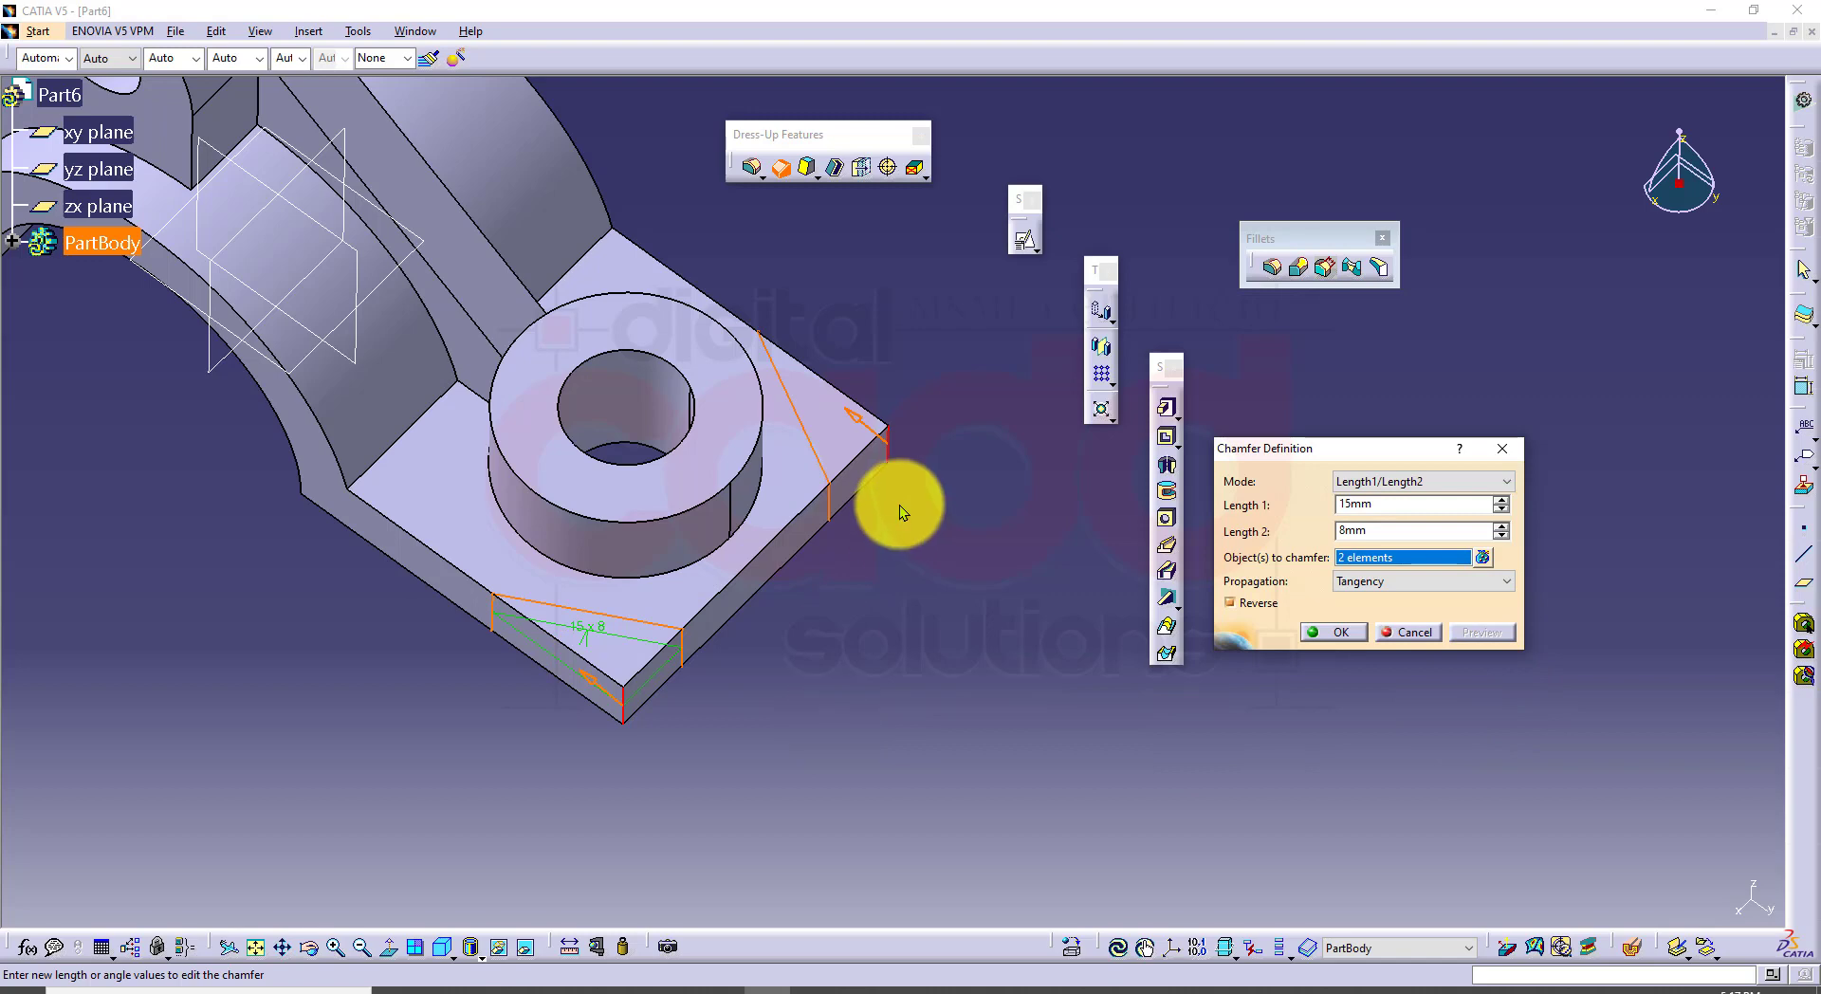
{"action": "left_click", "coordinate": [1349, 628]}
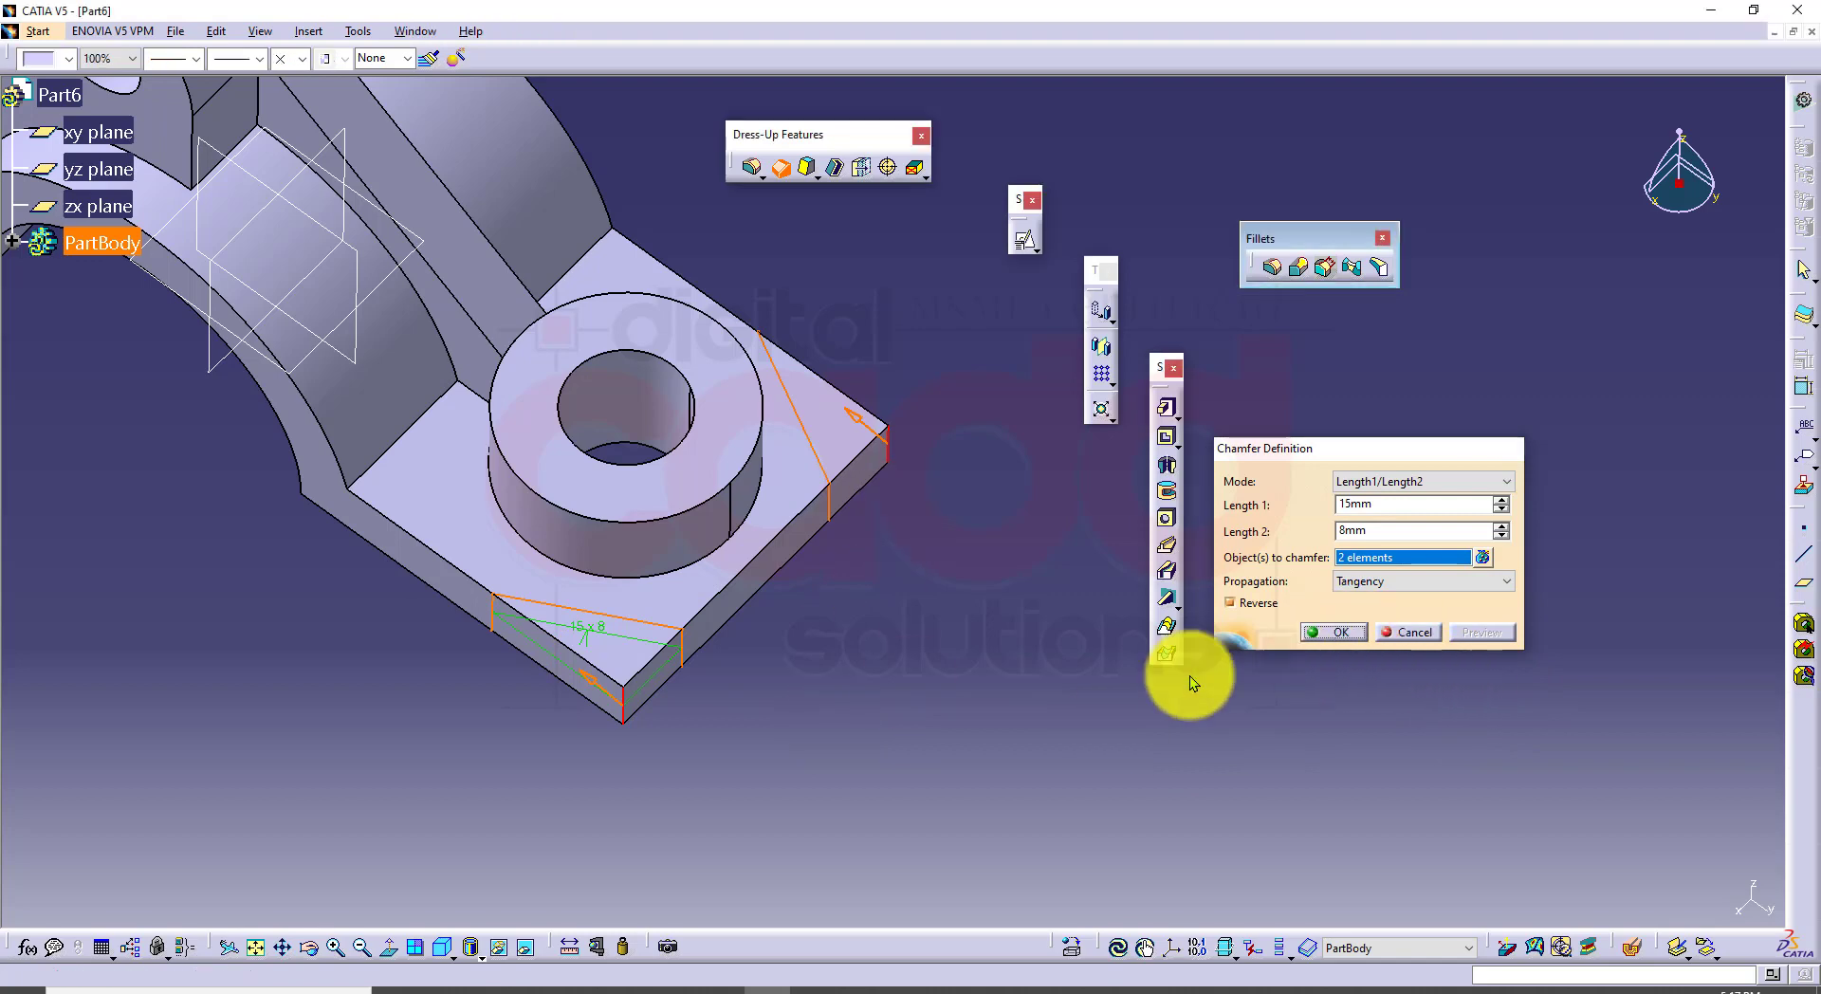
{"action": "middle_click_drag", "start_coordinate": [763, 760], "coordinate": [806, 833]}
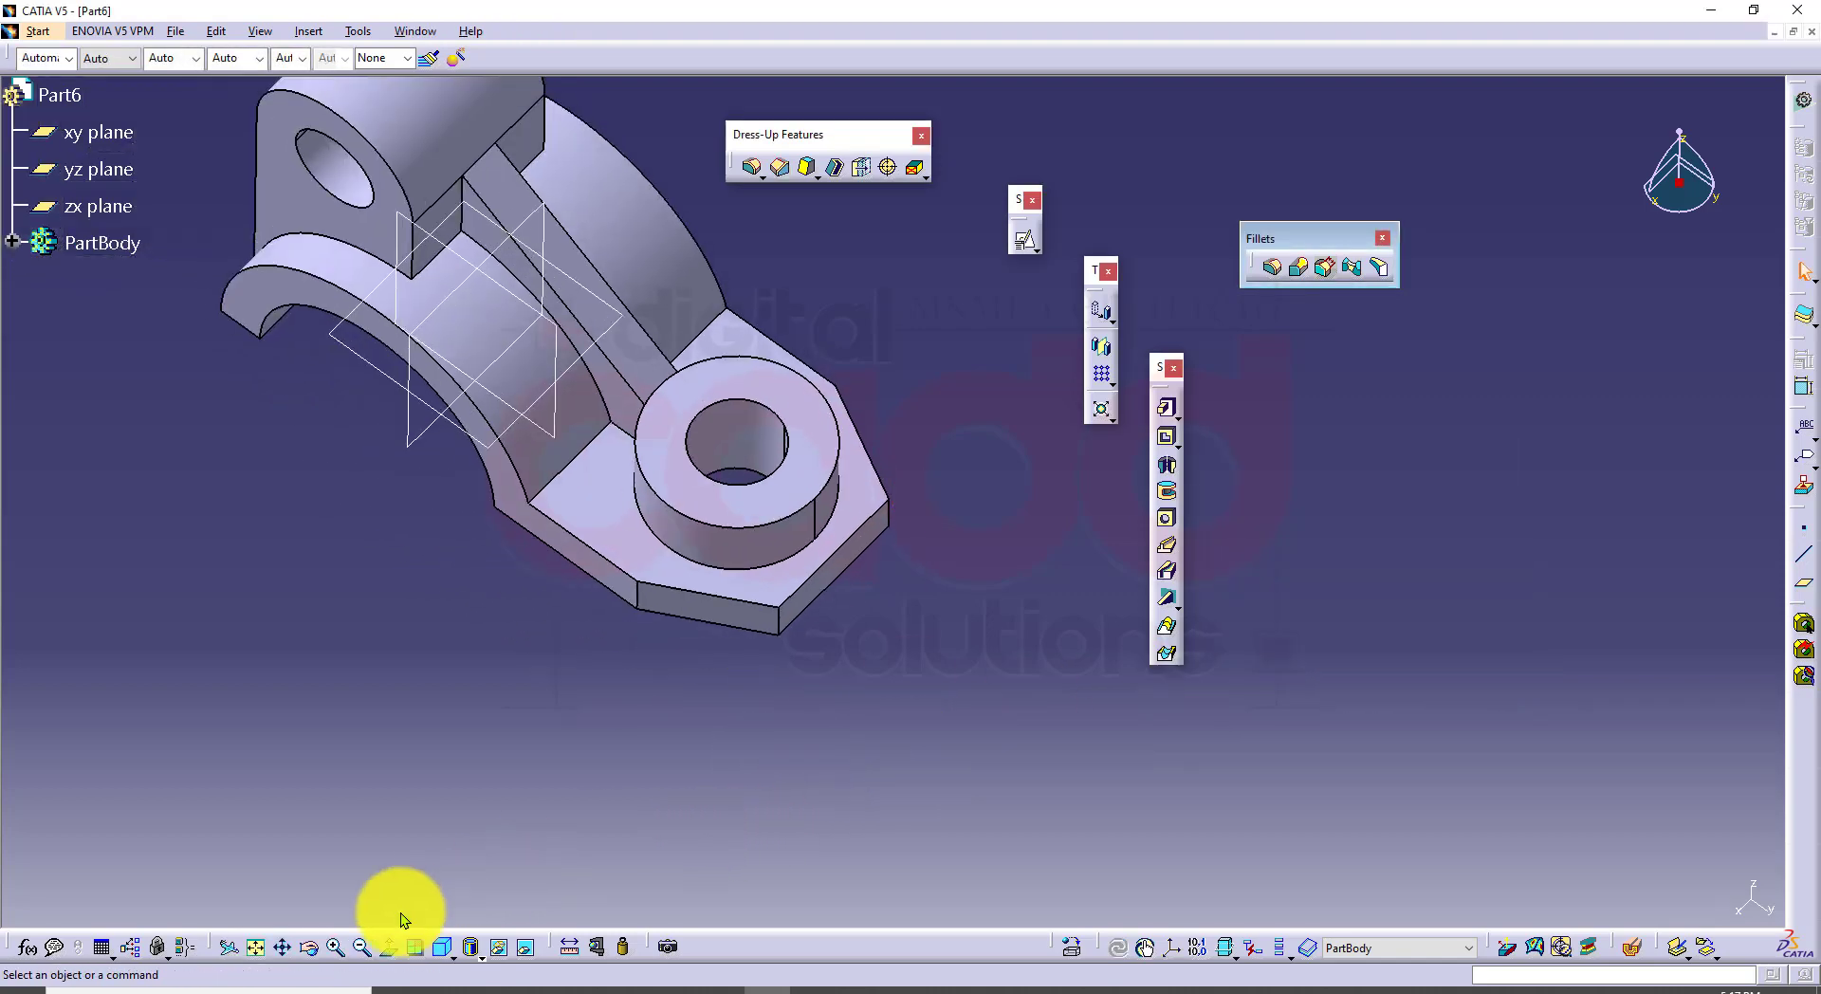
{"action": "left_click", "coordinate": [442, 947]}
{"action": "middle_click_drag", "start_coordinate": [908, 480], "coordinate": [971, 652]}
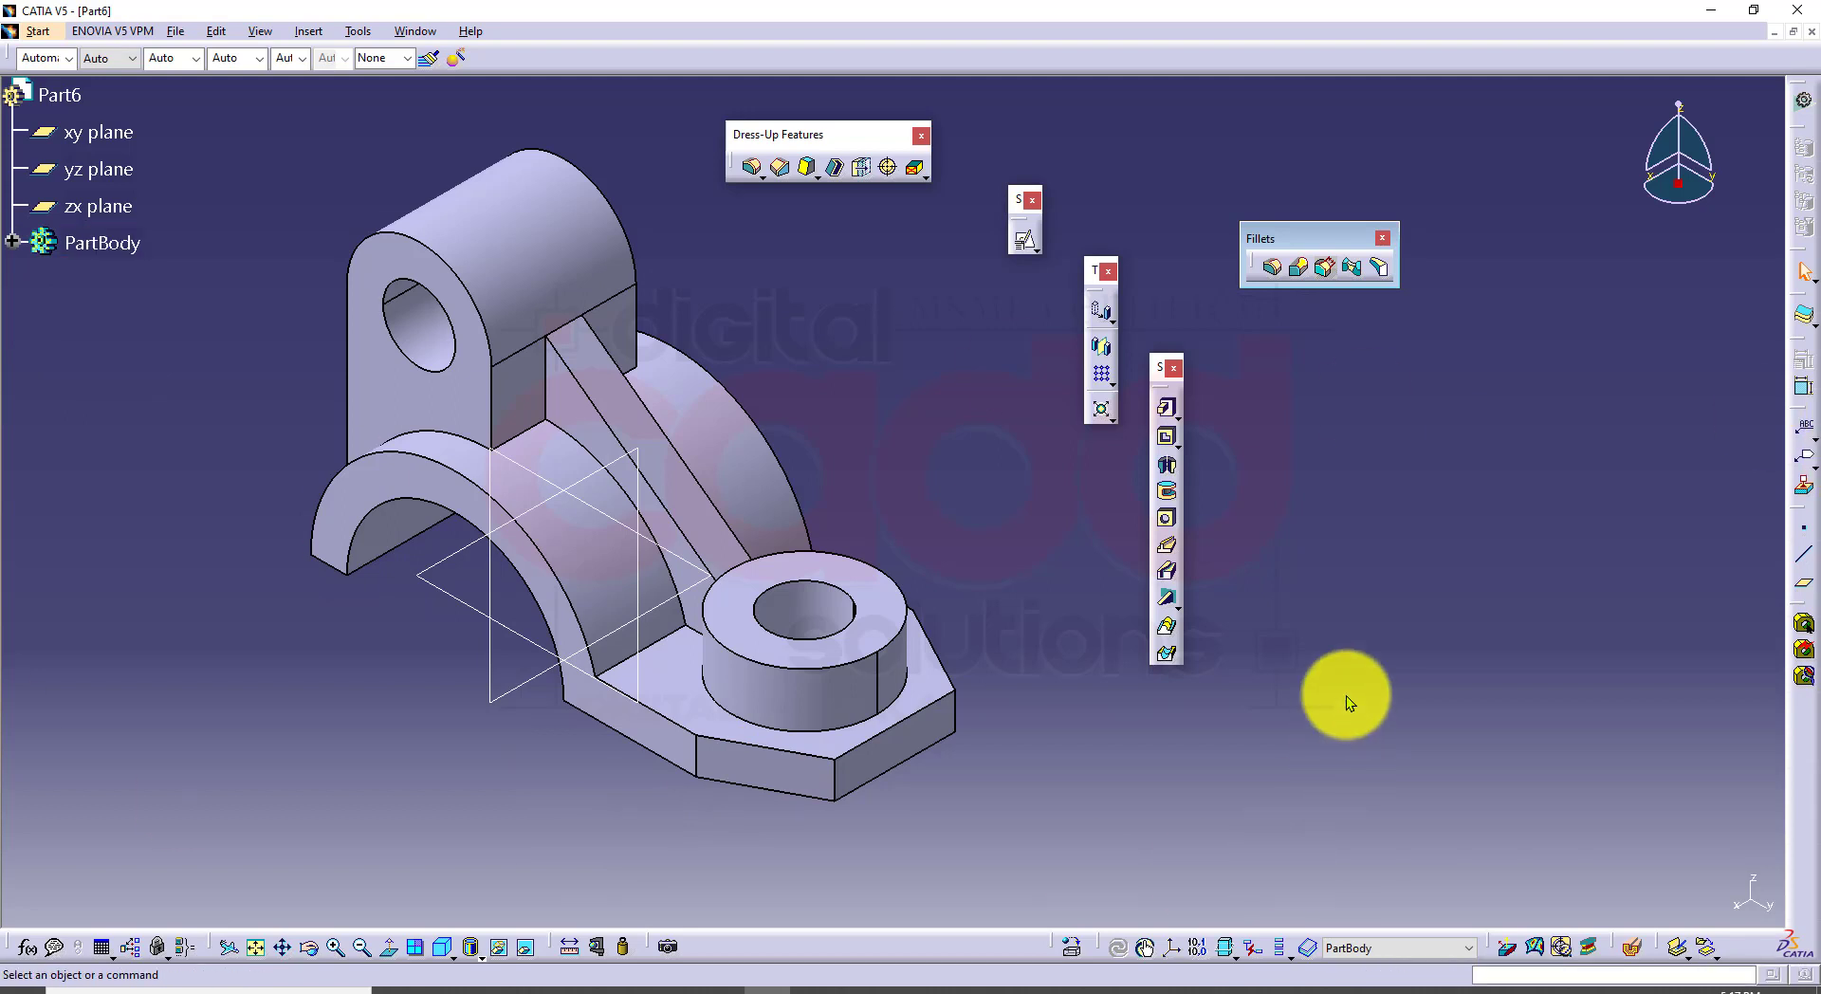
Step: Switch to the PDF drawing, examine exercises 45, 46 and 47, and return to CATIA
{"action": "left_click", "coordinate": [498, 989]}
{"action": "scroll", "coordinate": [1089, 671], "scroll_direction": "down", "scroll_amount": 10}
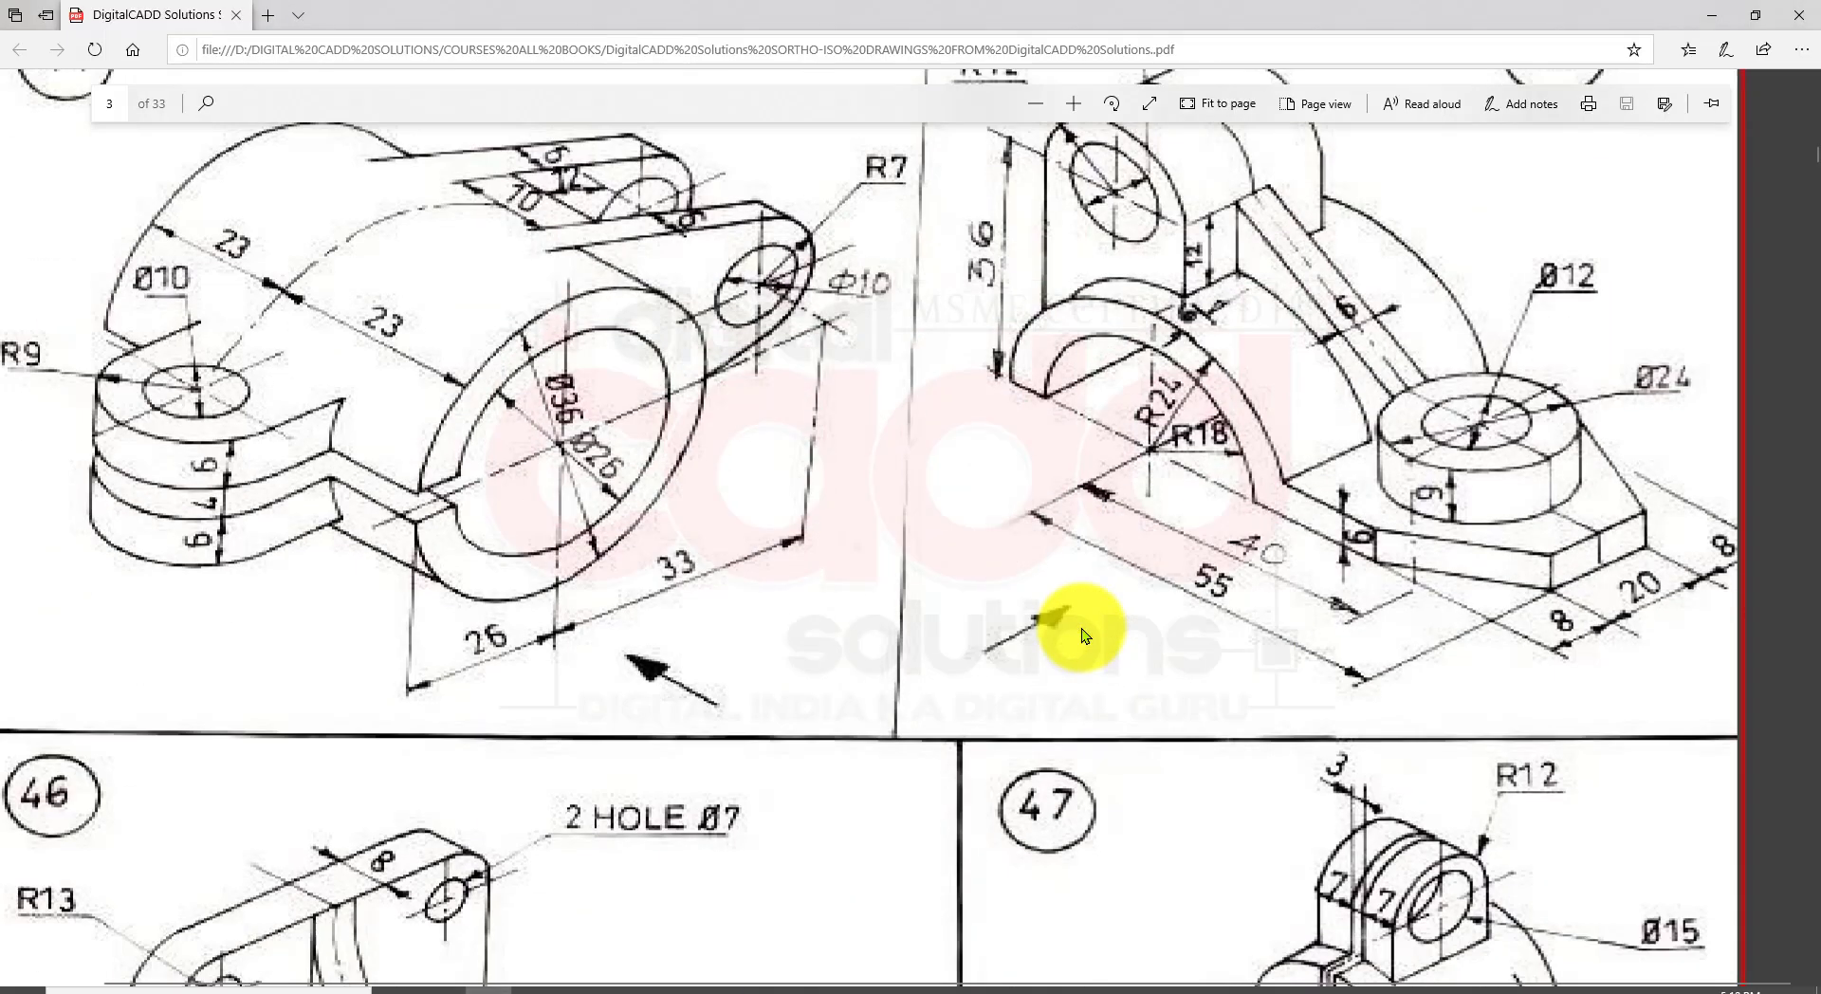
{"action": "scroll", "coordinate": [1054, 659], "scroll_direction": "down", "scroll_amount": 2}
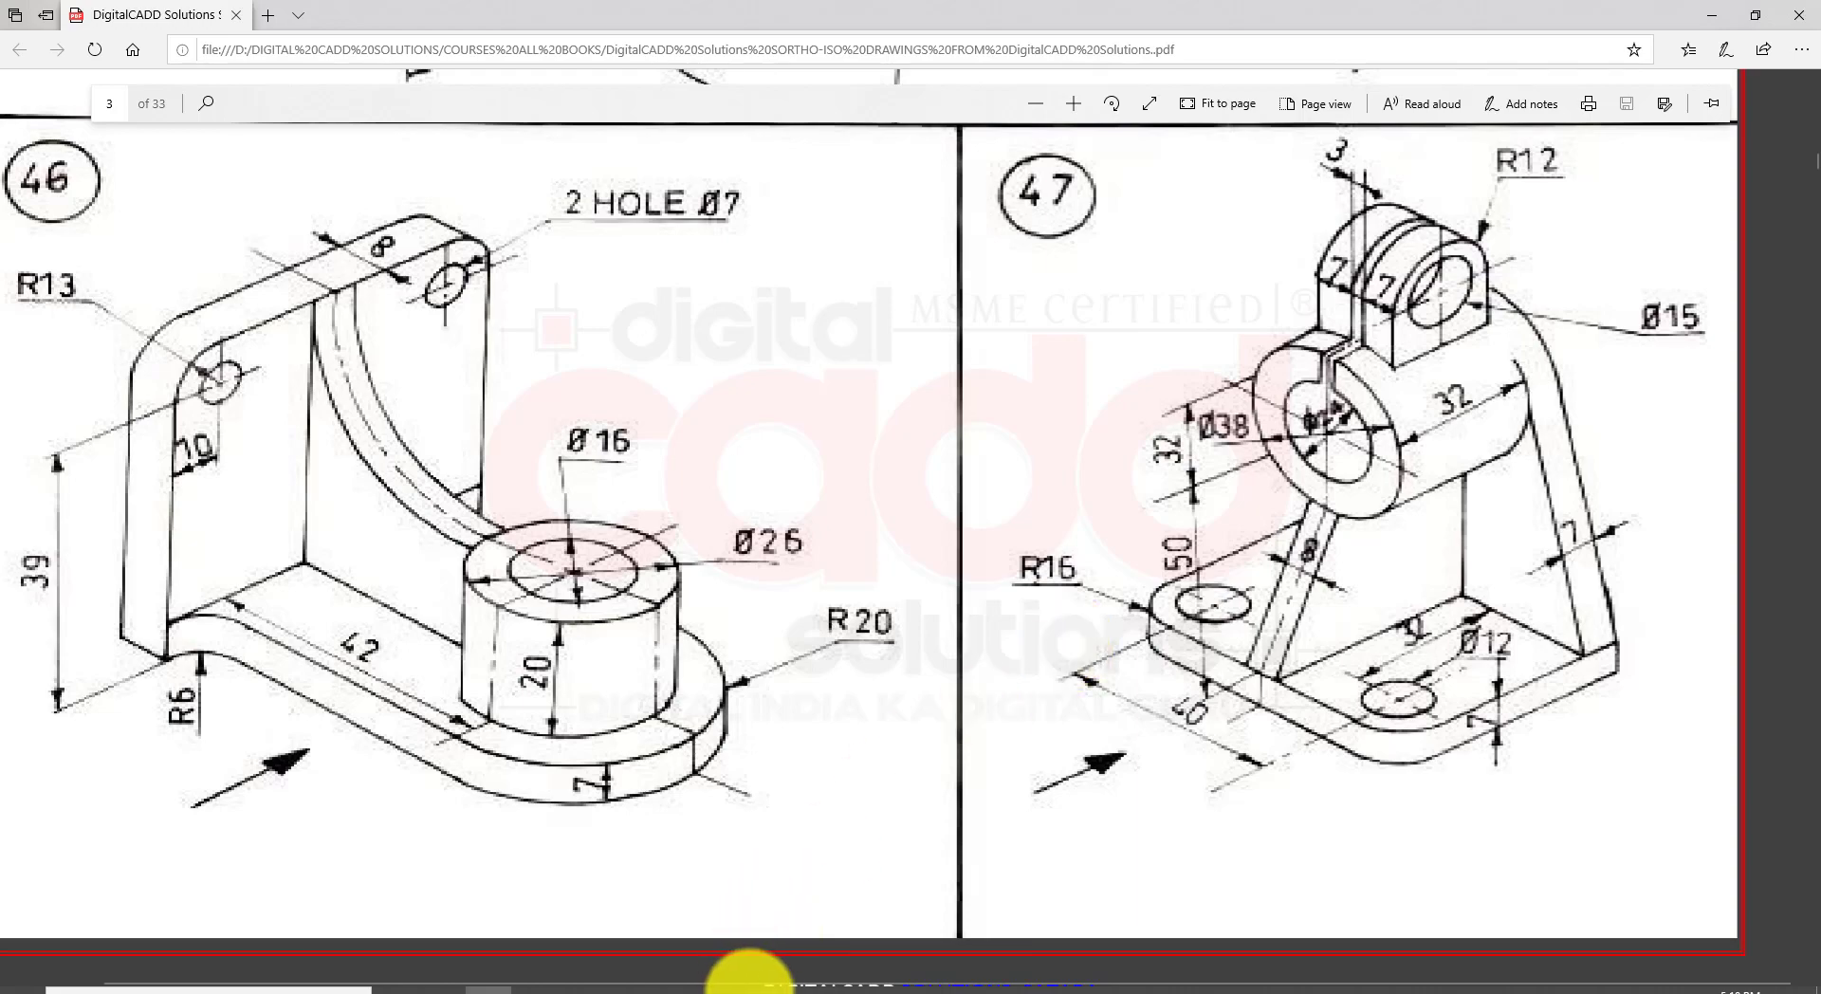
{"action": "left_click", "coordinate": [754, 979]}
Step: Try purple as the colour of the whole PartBody, and change it to bright green
{"action": "left_click", "coordinate": [112, 241]}
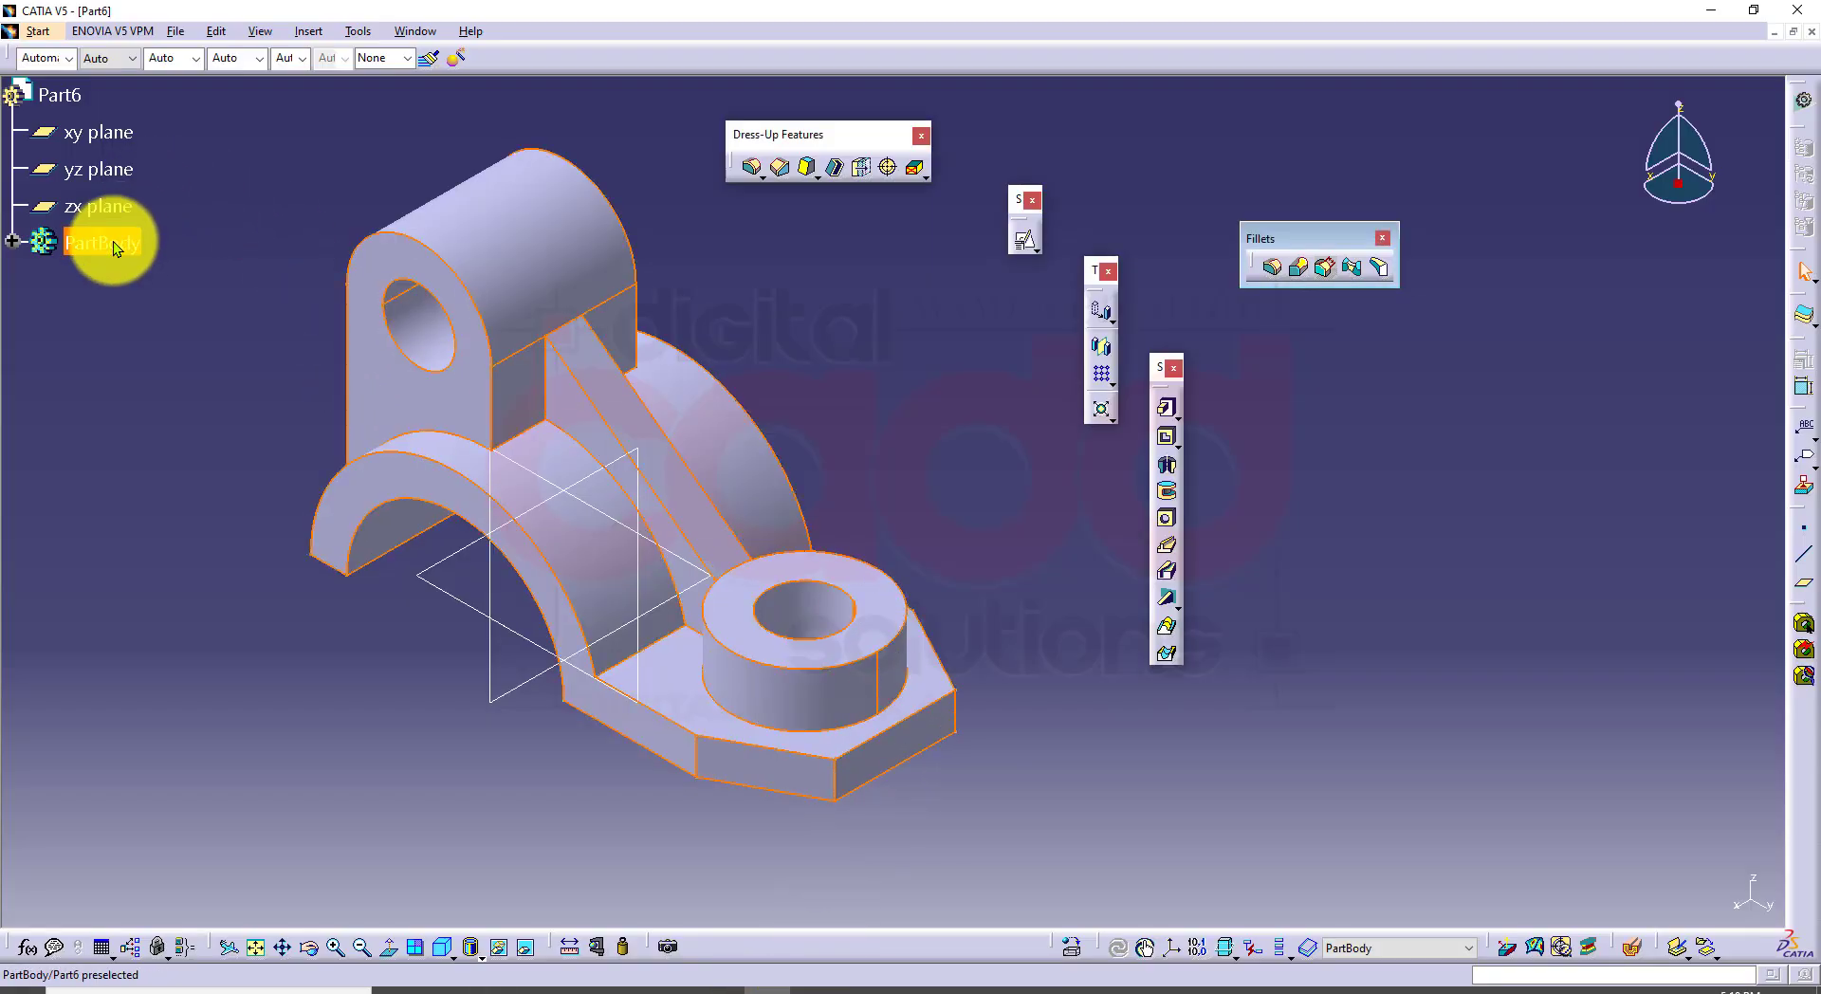
{"action": "left_click", "coordinate": [68, 57]}
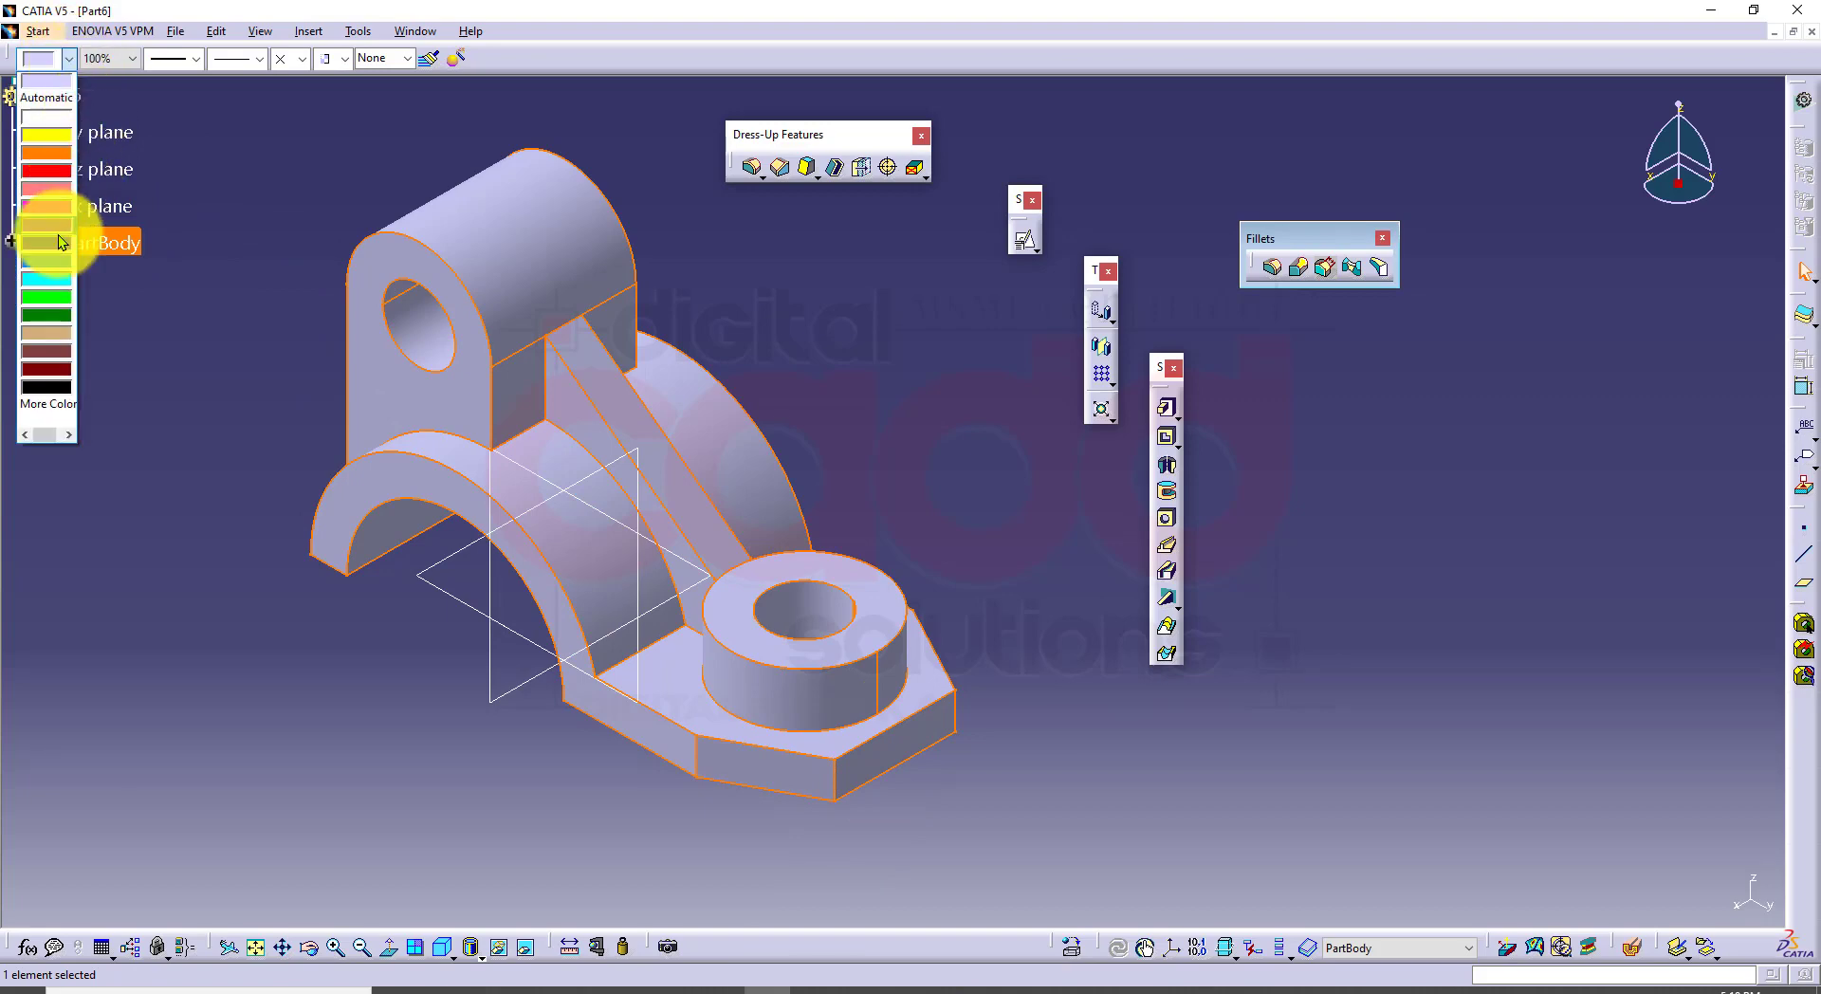
{"action": "left_click", "coordinate": [61, 241]}
{"action": "left_click", "coordinate": [66, 108]}
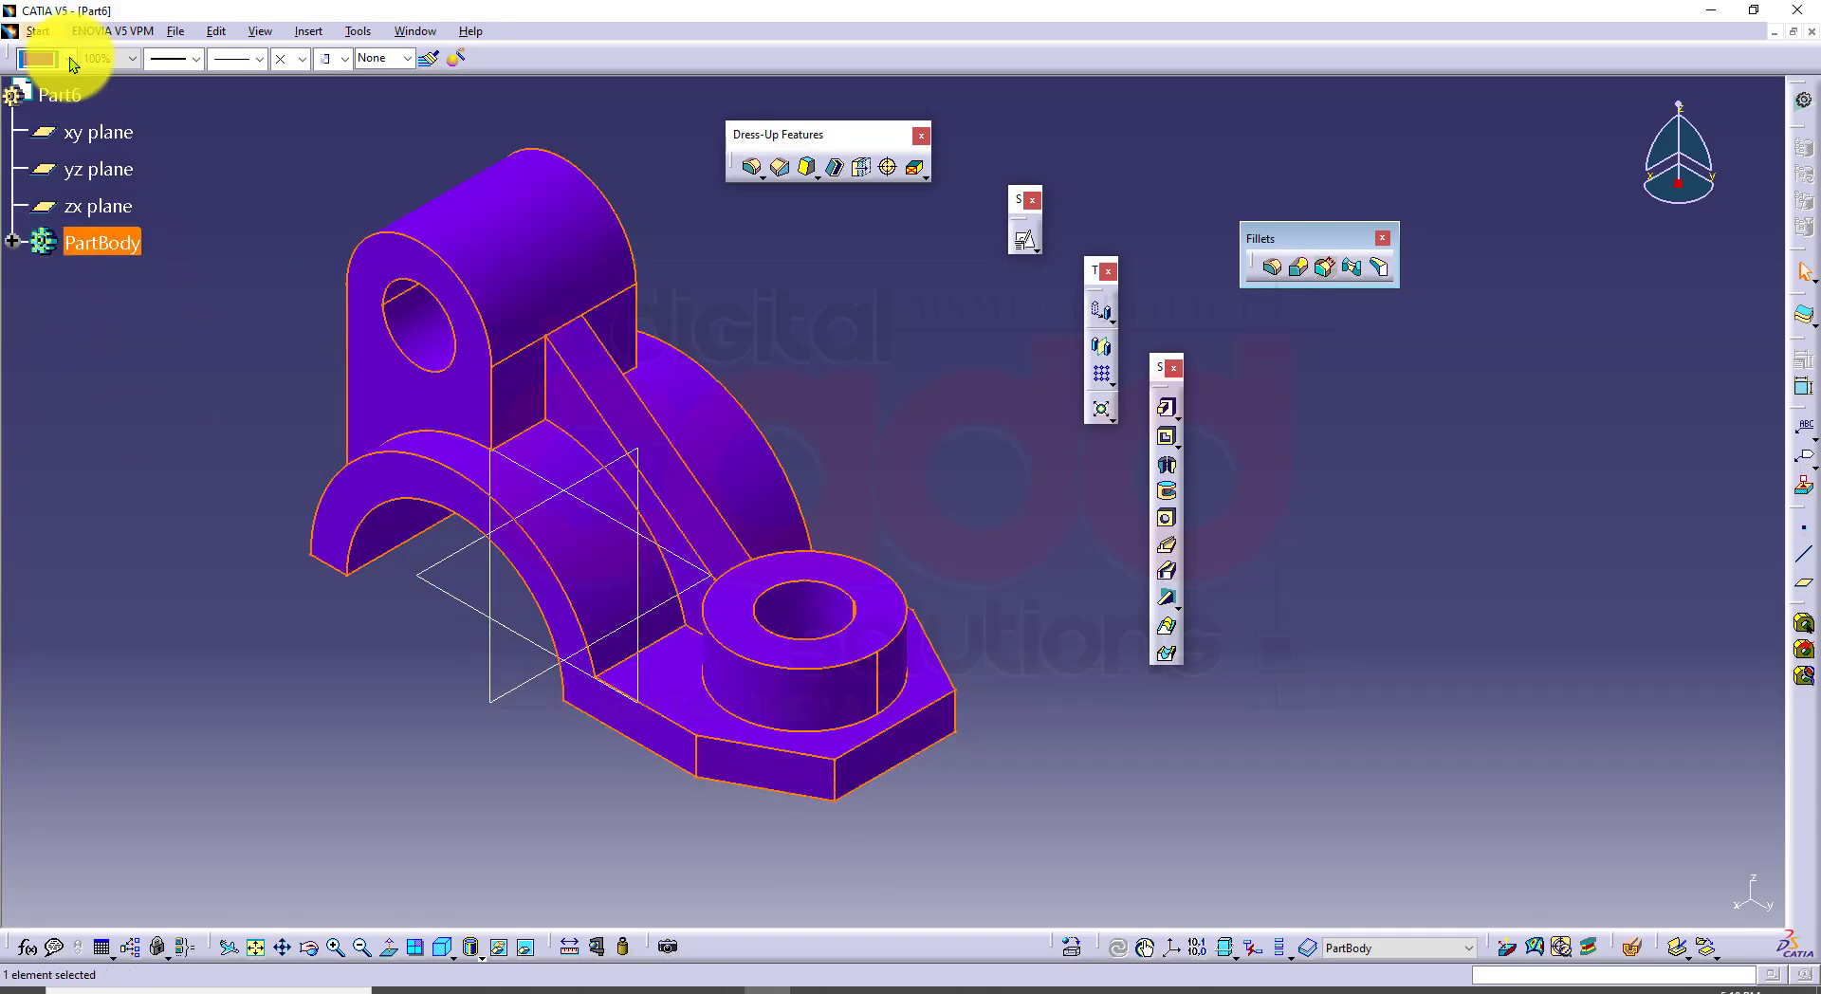
{"action": "left_click", "coordinate": [70, 58]}
{"action": "left_click", "coordinate": [63, 298]}
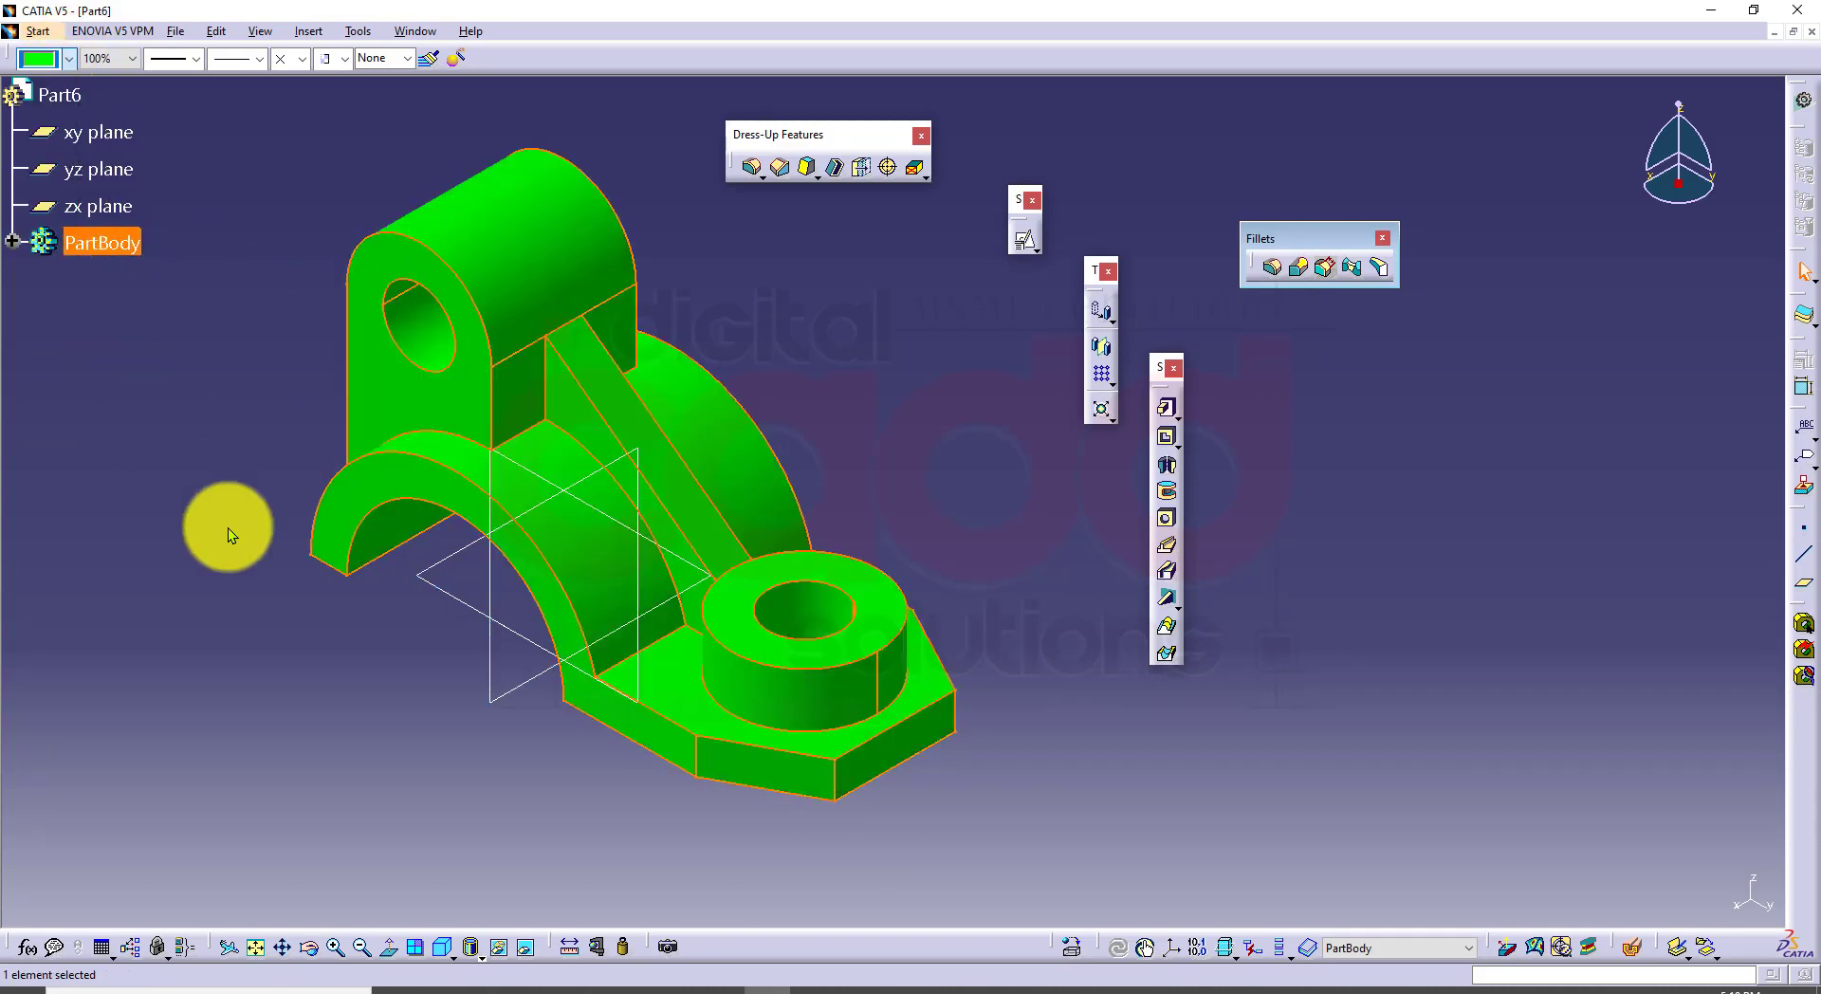
{"action": "left_click", "coordinate": [248, 658]}
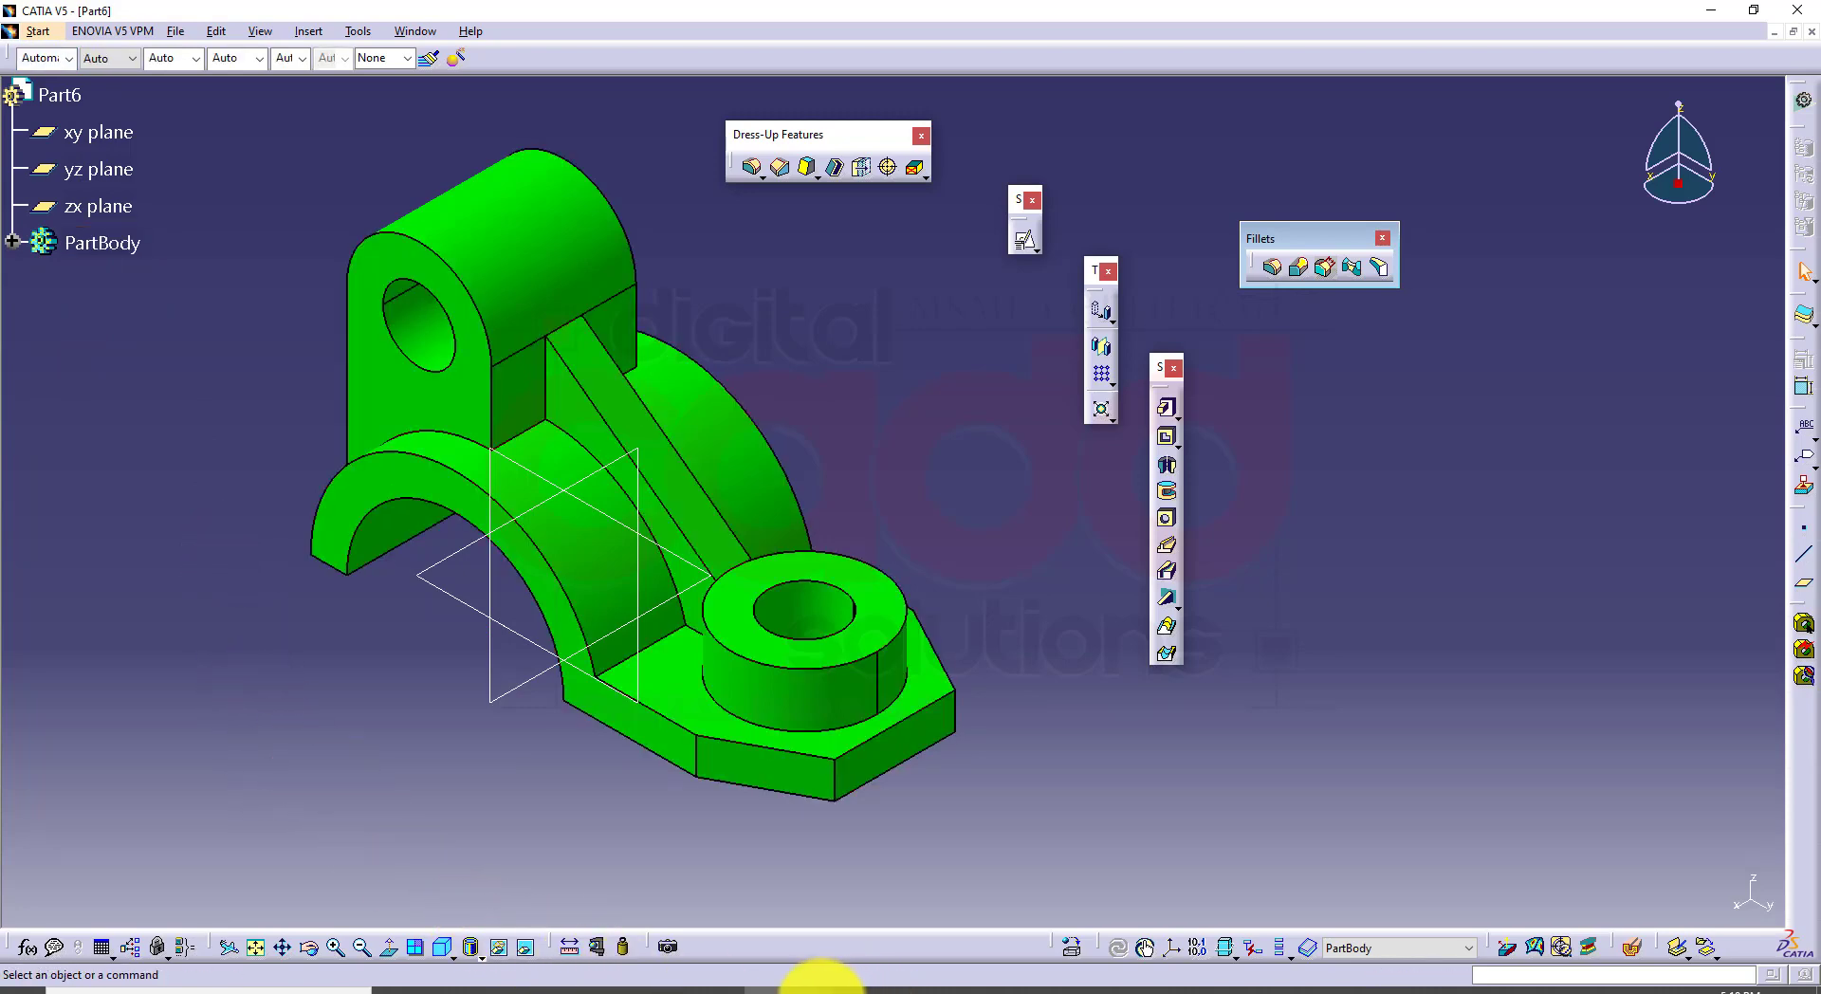
{"action": "left_click", "coordinate": [816, 992]}
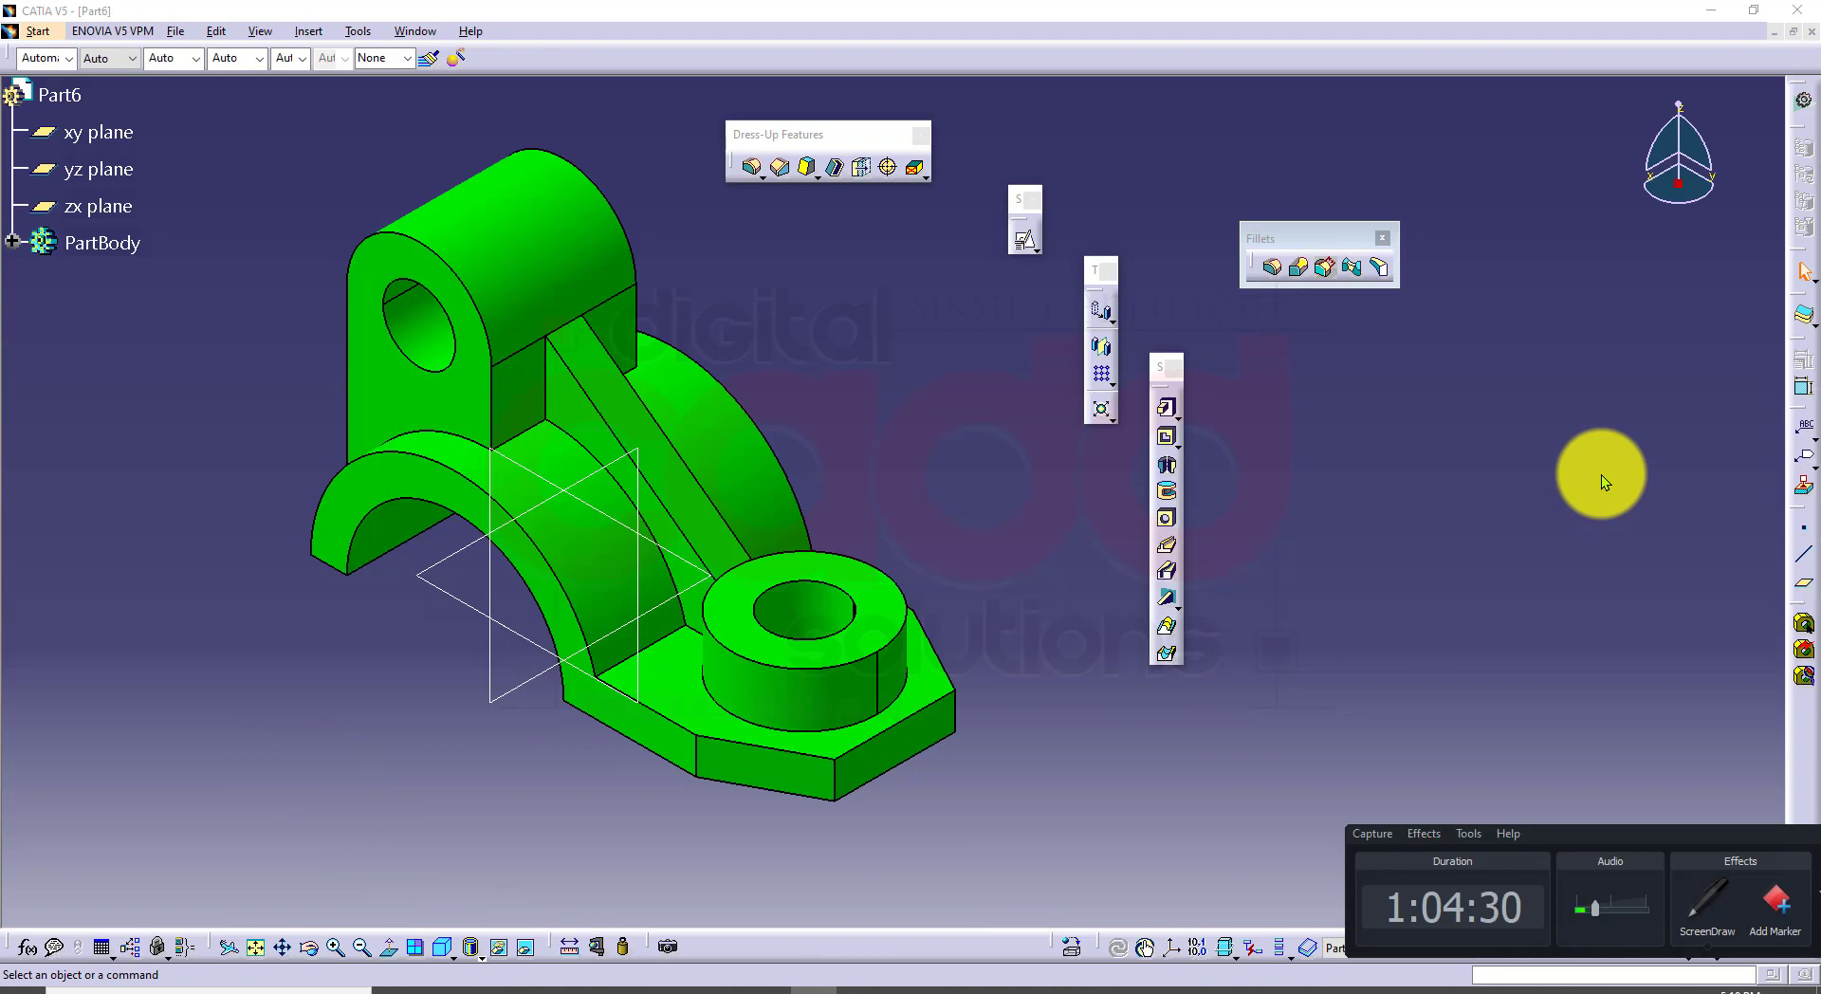